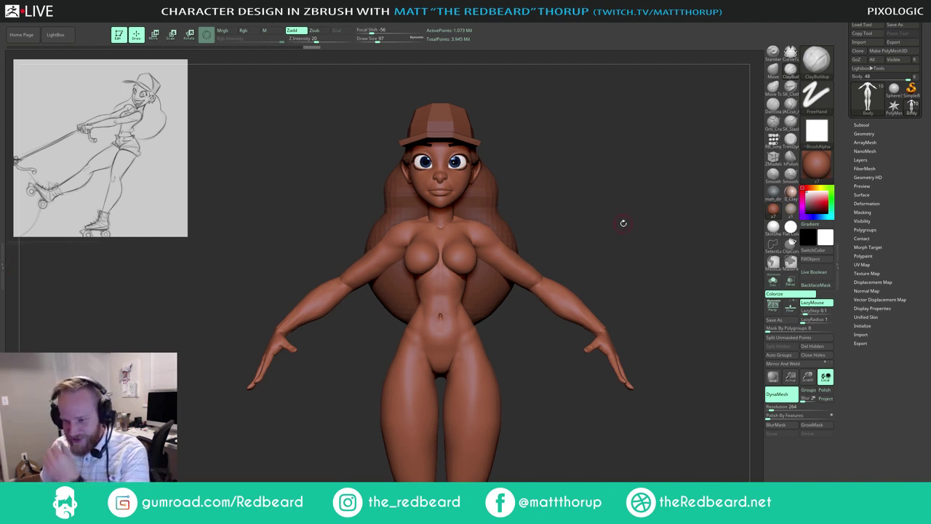
Step: Examine the figure's proportions from the front and three-quarter views, including the legs and feet
{"action": "left_click_drag", "start_coordinate": [621, 220], "coordinate": [646, 218]}
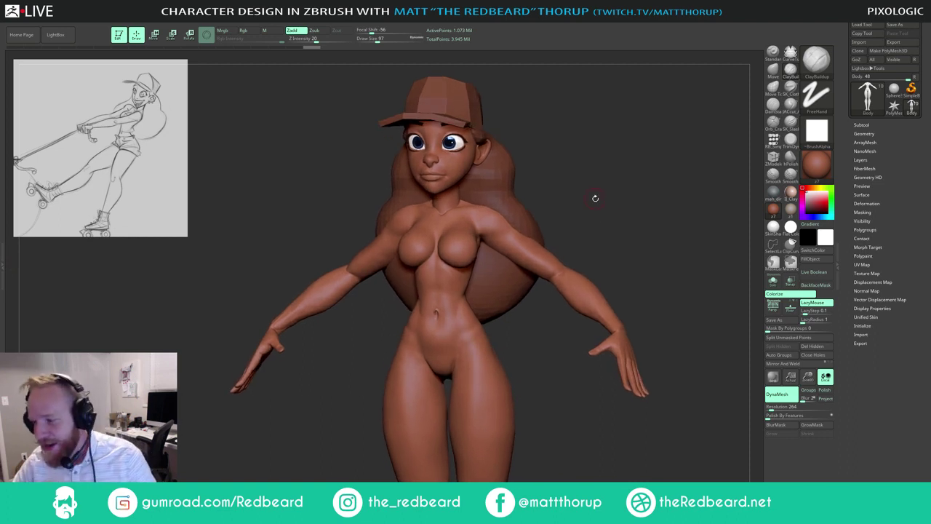
{"action": "left_click_drag", "start_coordinate": [637, 195], "coordinate": [606, 283]}
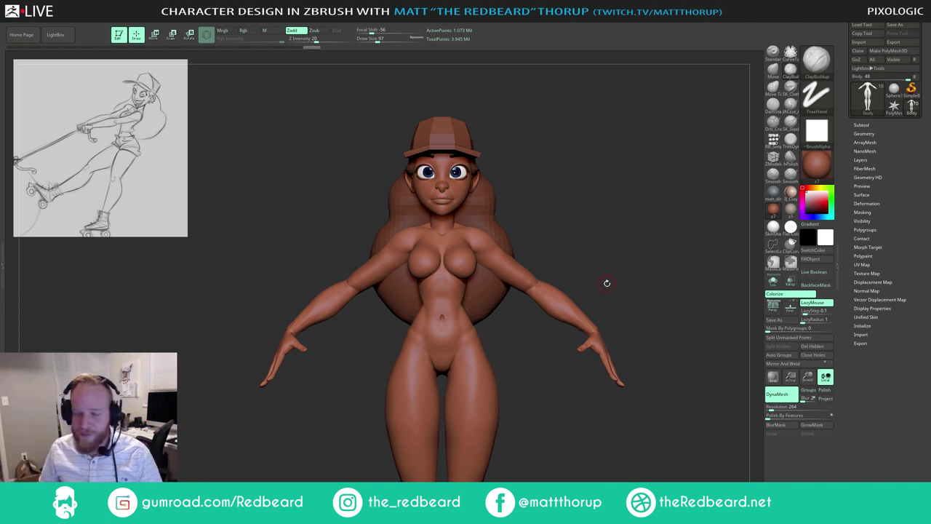
{"action": "left_click_drag", "start_coordinate": [601, 188], "coordinate": [516, 289]}
{"action": "mouse_move", "coordinate": [435, 387]}
{"action": "left_mouse_down", "text": "alt"}
{"action": "mouse_move", "coordinate": [451, 309]}
{"action": "mouse_move", "coordinate": [411, 355]}
{"action": "left_mouse_up", "text": "alt"}
{"action": "key", "text": "]"}
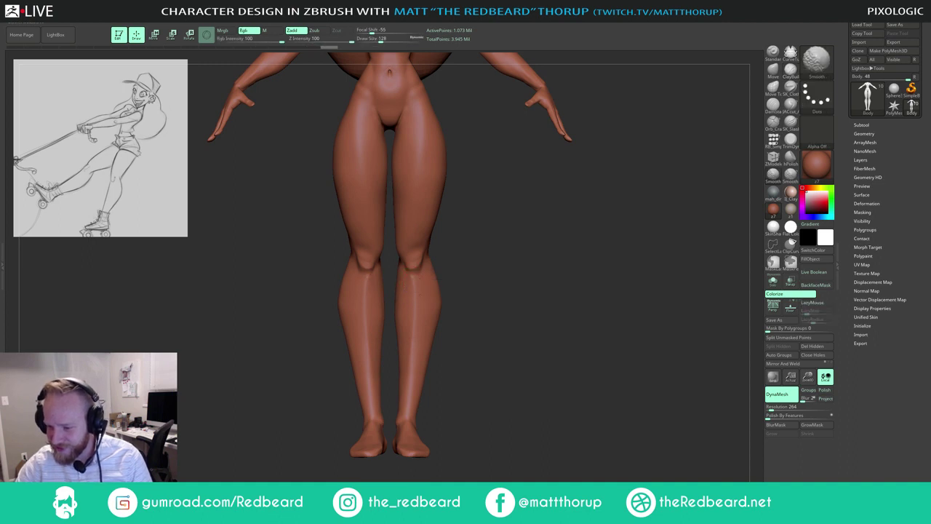
{"action": "mouse_move", "coordinate": [524, 249]}
{"action": "left_mouse_down", "text": "alt"}
{"action": "mouse_move", "coordinate": [513, 212]}
{"action": "mouse_move", "coordinate": [437, 327]}
{"action": "mouse_move", "coordinate": [443, 374]}
{"action": "left_mouse_up", "text": "alt"}
{"action": "left_click_drag", "start_coordinate": [560, 211], "coordinate": [534, 320], "text": "alt"}
Step: Switch to the Move brush and set its draw size to 239 for working on the figure's forms
{"action": "left_click", "coordinate": [774, 72]}
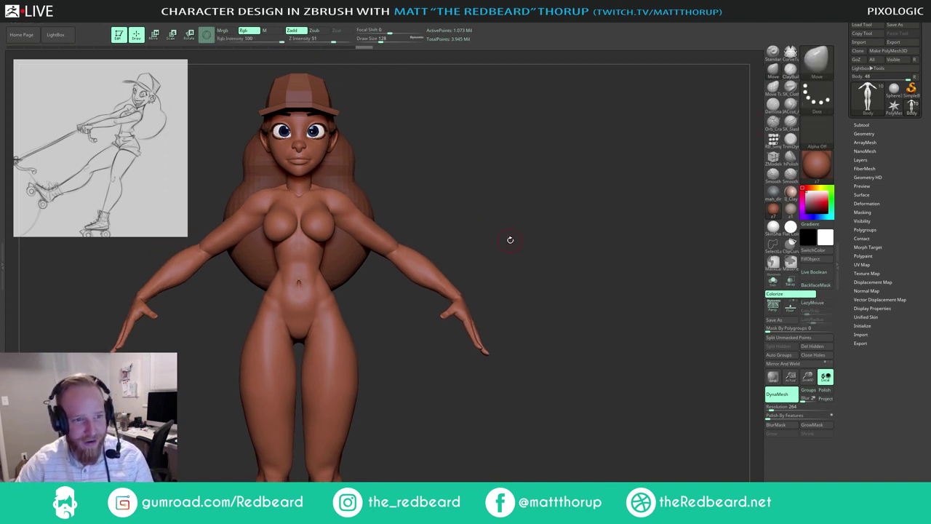
{"action": "left_click_drag", "start_coordinate": [510, 241], "coordinate": [527, 227]}
{"action": "mouse_move", "coordinate": [458, 242]}
{"action": "left_mouse_down"}
{"action": "mouse_move", "coordinate": [435, 234]}
{"action": "mouse_move", "coordinate": [429, 258]}
{"action": "left_mouse_up"}
{"action": "key", "text": "s"}
{"action": "key", "text": "s"}
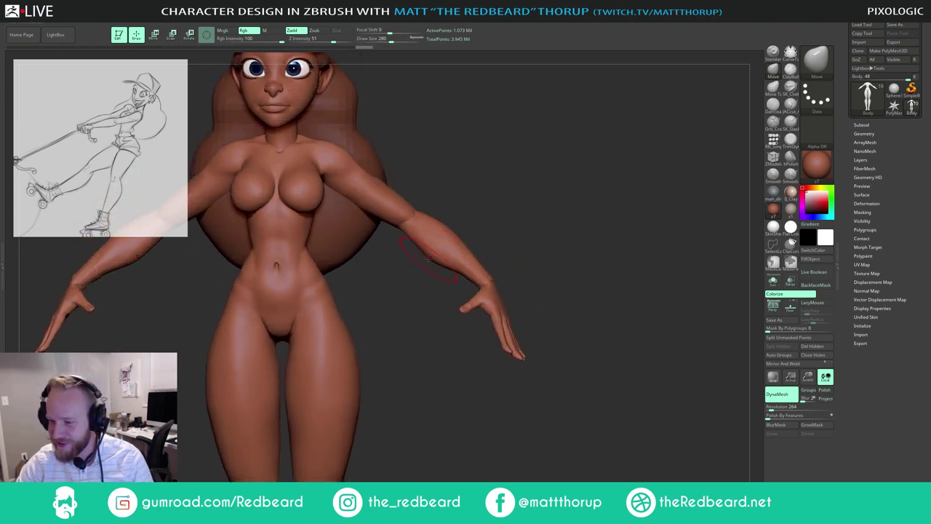
{"action": "left_click_drag", "start_coordinate": [544, 209], "coordinate": [436, 251]}
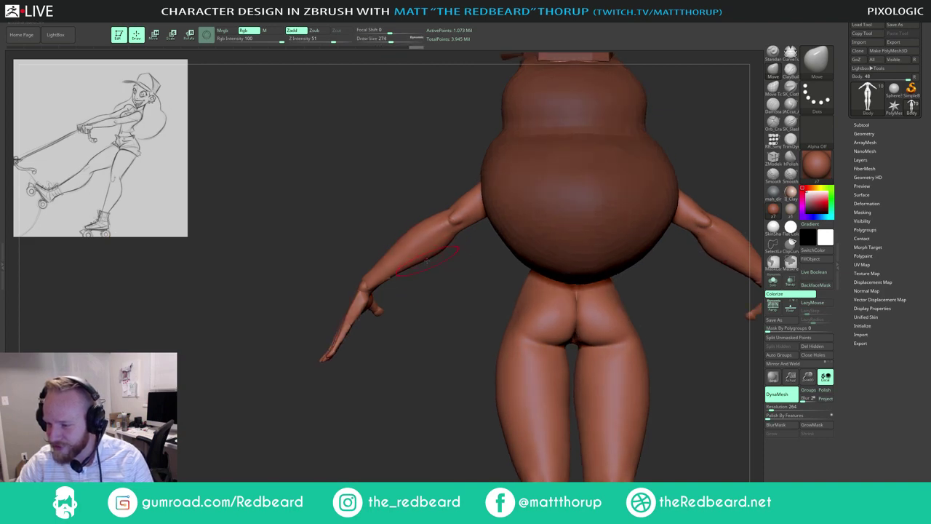
{"action": "mouse_move", "coordinate": [424, 262]}
{"action": "left_mouse_down"}
{"action": "mouse_move", "coordinate": [509, 240]}
{"action": "mouse_move", "coordinate": [444, 224]}
{"action": "mouse_move", "coordinate": [571, 263]}
{"action": "mouse_move", "coordinate": [699, 266]}
{"action": "left_mouse_up"}
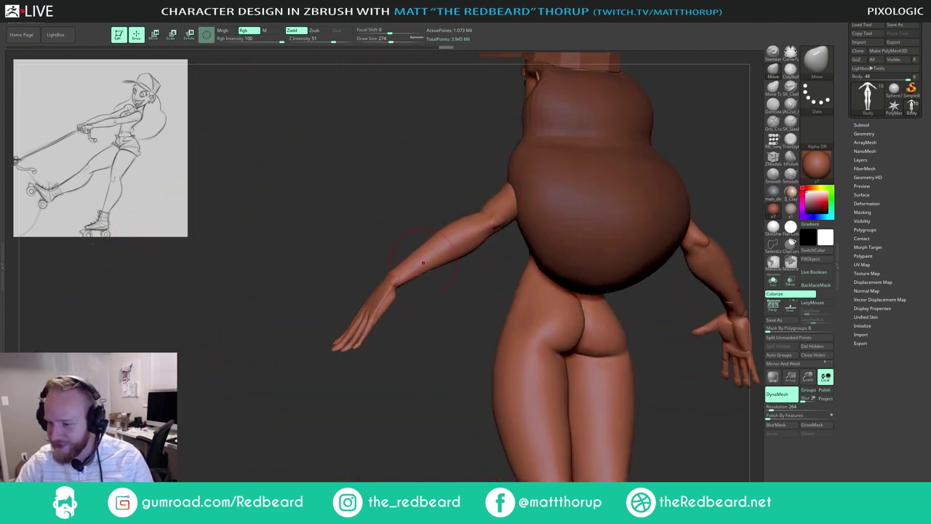
{"action": "left_click_drag", "start_coordinate": [422, 263], "coordinate": [553, 222]}
{"action": "key", "text": "["}
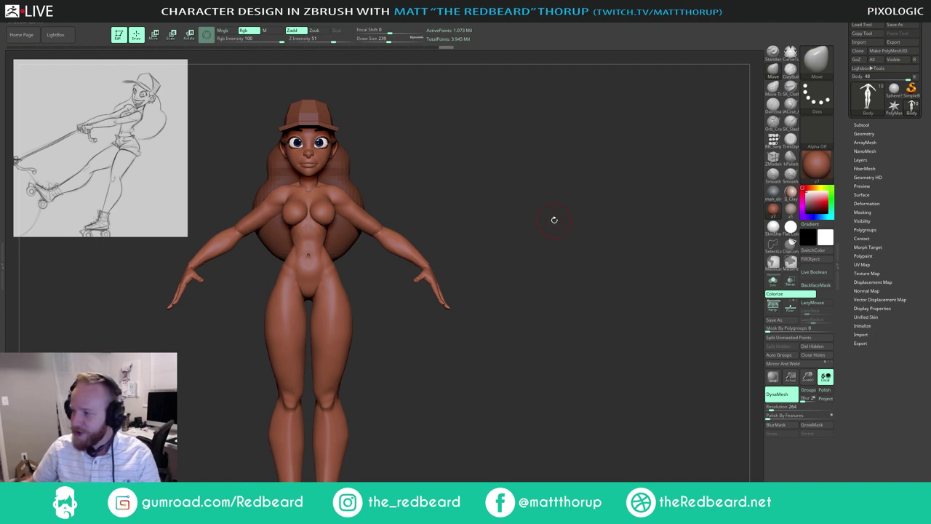
Step: Hide the Hair subtool to check the head and body in side profile, and show it again
{"action": "left_click", "coordinate": [862, 124]}
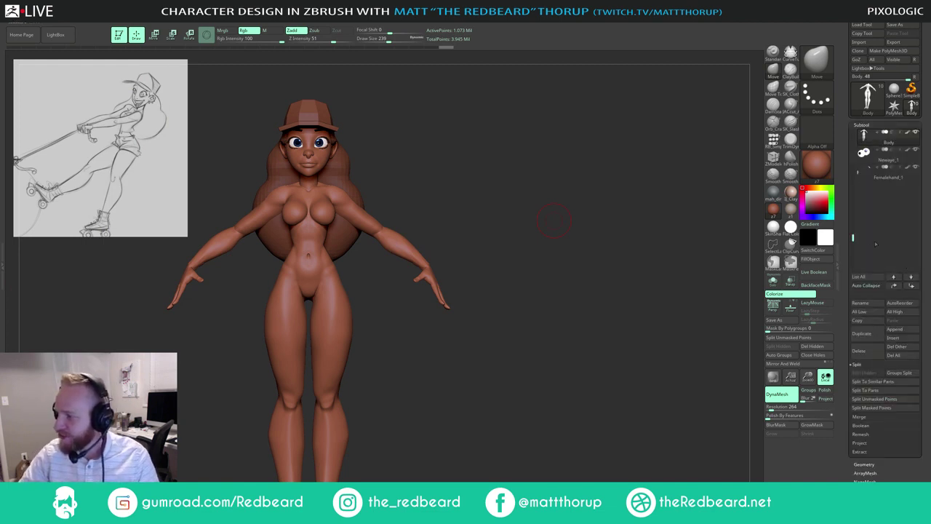
{"action": "left_click_drag", "start_coordinate": [854, 237], "coordinate": [853, 186]}
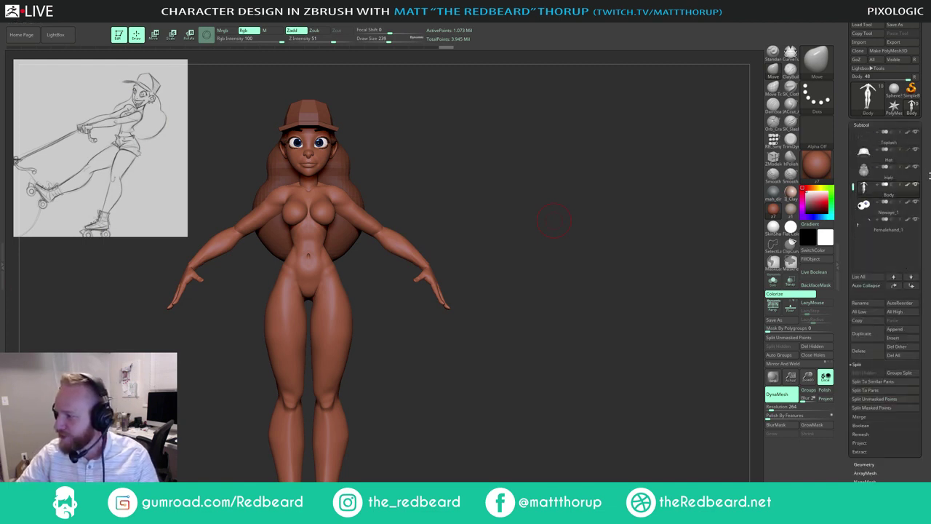
{"action": "left_click", "coordinate": [916, 167]}
{"action": "mouse_move", "coordinate": [630, 252]}
{"action": "left_mouse_down"}
{"action": "mouse_move", "coordinate": [562, 284]}
{"action": "mouse_move", "coordinate": [585, 225]}
{"action": "mouse_move", "coordinate": [509, 301]}
{"action": "left_mouse_up"}
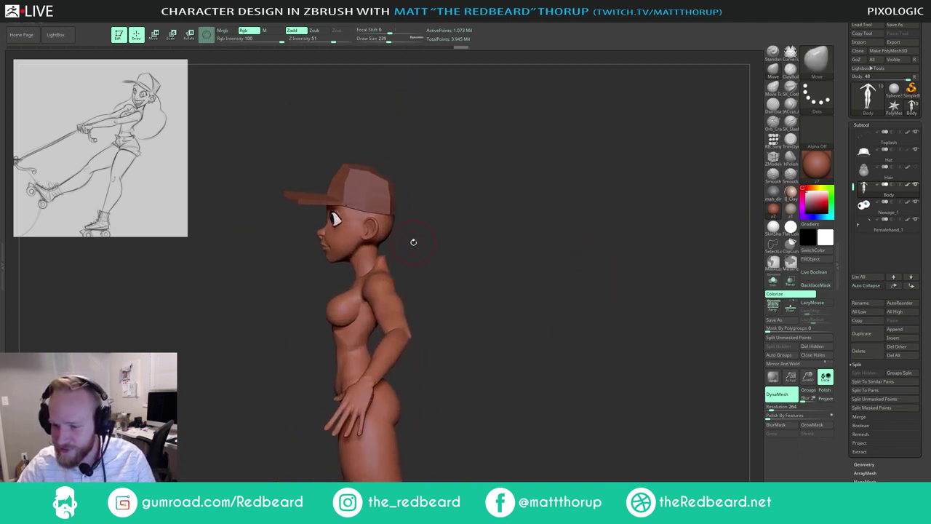
{"action": "left_click_drag", "start_coordinate": [474, 248], "coordinate": [433, 287], "text": "alt"}
{"action": "left_click_drag", "start_coordinate": [483, 331], "coordinate": [511, 221], "text": "alt"}
{"action": "left_click_drag", "start_coordinate": [525, 241], "coordinate": [540, 222]}
{"action": "left_click", "coordinate": [917, 167]}
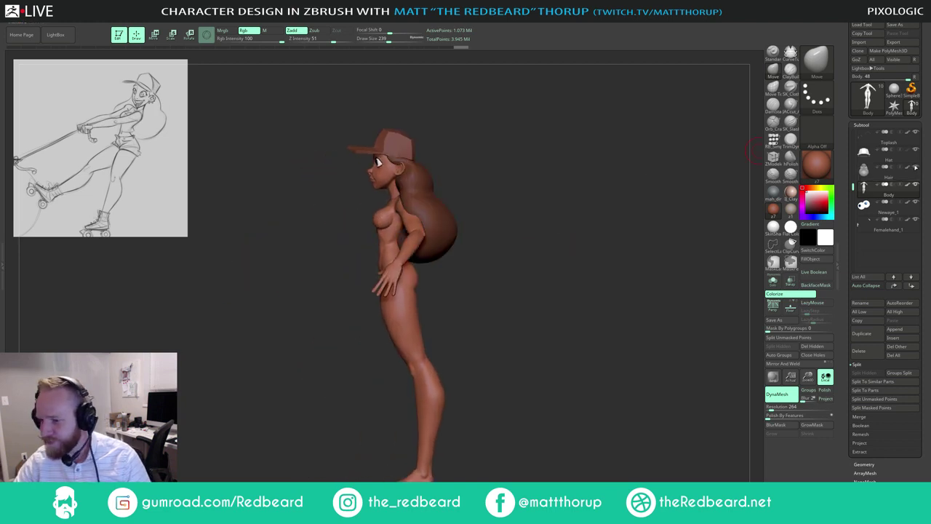
Step: Combine all subtools into a single posing mesh with Transpose Master's TPoseMesh
{"action": "left_click_drag", "start_coordinate": [744, 170], "coordinate": [567, 217]}
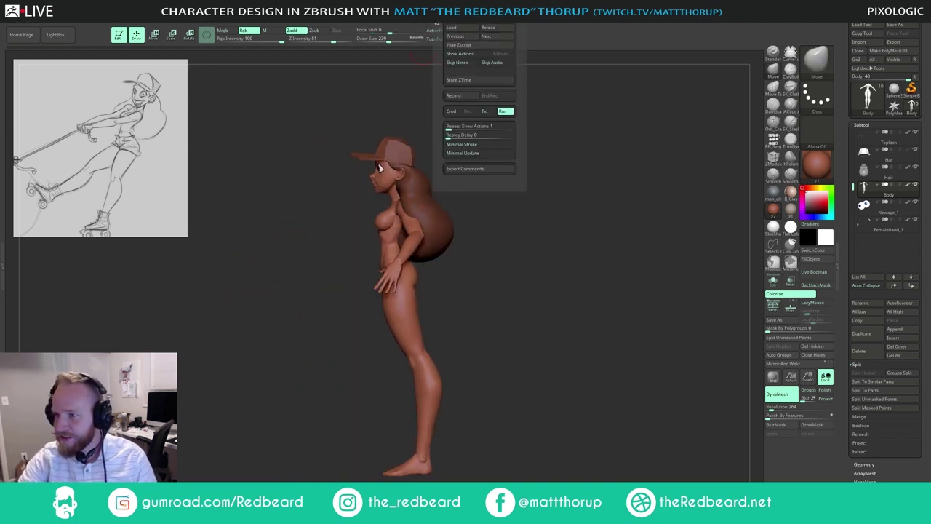
{"action": "mouse_move", "coordinate": [423, 19]}
{"action": "mouse_move", "coordinate": [446, 166]}
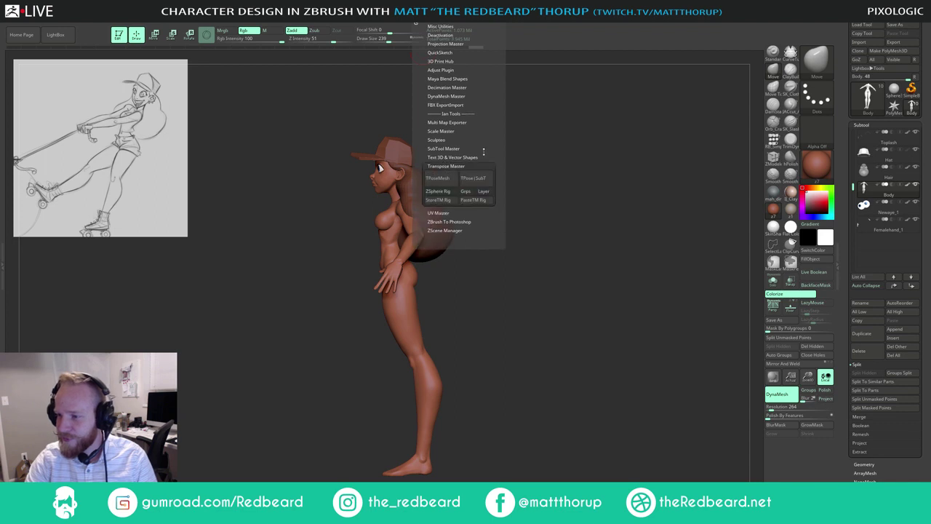
{"action": "left_click", "coordinate": [447, 185]}
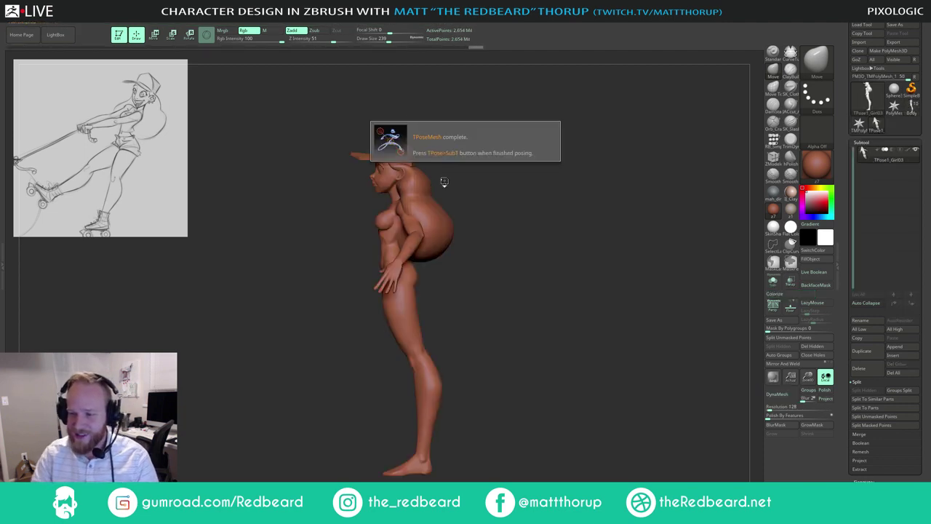
Step: Hide the head, hat, hair and eyes by polygroup so only the headless body is shown
{"action": "mouse_move", "coordinate": [541, 218]}
{"action": "left_mouse_down"}
{"action": "mouse_move", "coordinate": [553, 232]}
{"action": "mouse_move", "coordinate": [576, 228]}
{"action": "mouse_move", "coordinate": [550, 241]}
{"action": "mouse_move", "coordinate": [524, 236]}
{"action": "mouse_move", "coordinate": [557, 213]}
{"action": "left_mouse_up"}
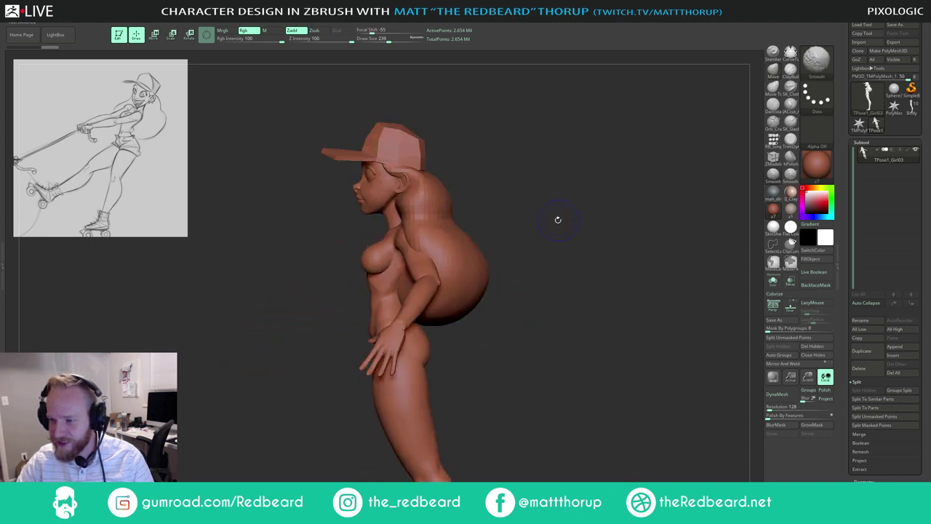
{"action": "left_click", "coordinate": [371, 195], "text": "ctrl+shift"}
{"action": "left_click_drag", "start_coordinate": [475, 162], "coordinate": [502, 150], "text": "ctrl+shift"}
{"action": "left_click", "coordinate": [419, 197], "text": "ctrl+alt+shift"}
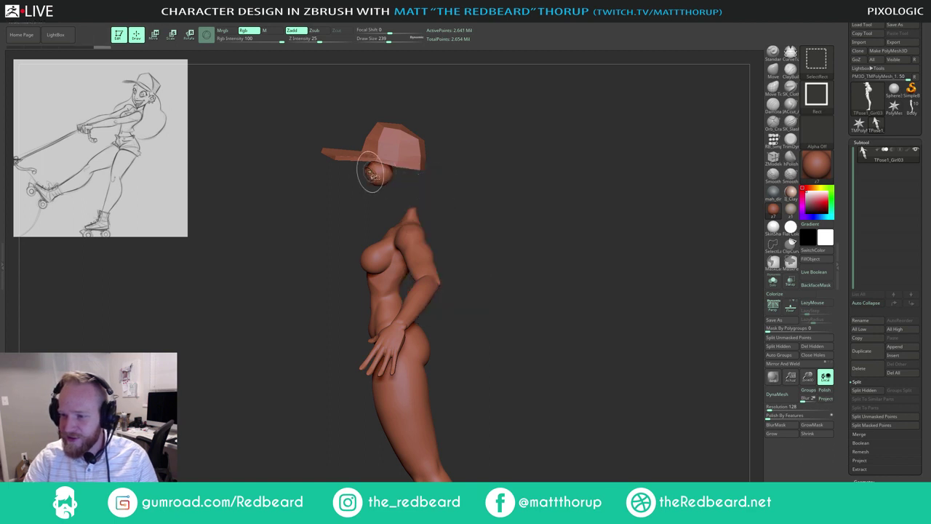
{"action": "left_click_drag", "start_coordinate": [267, 226], "coordinate": [557, 234], "text": "ctrl+shift"}
{"action": "left_click", "coordinate": [433, 210], "text": "ctrl+shift"}
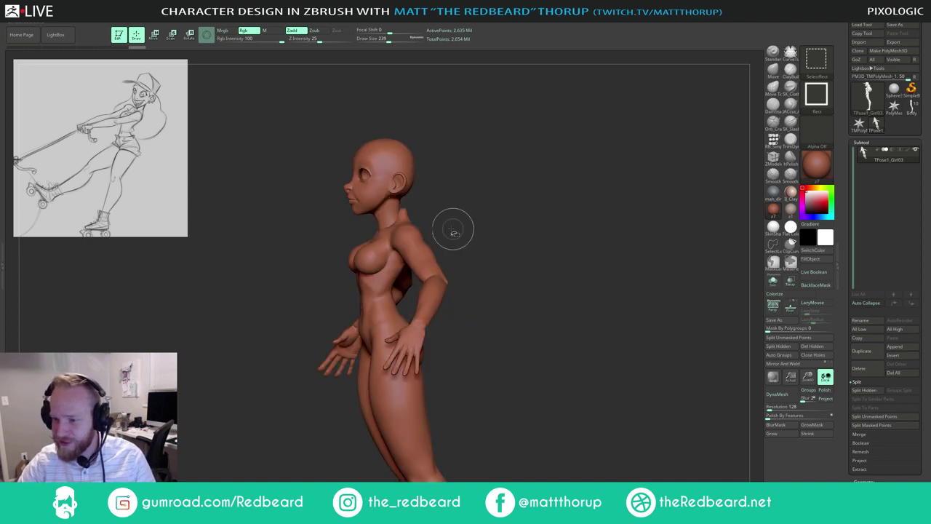
{"action": "left_click", "coordinate": [381, 195], "text": "ctrl+alt+shift"}
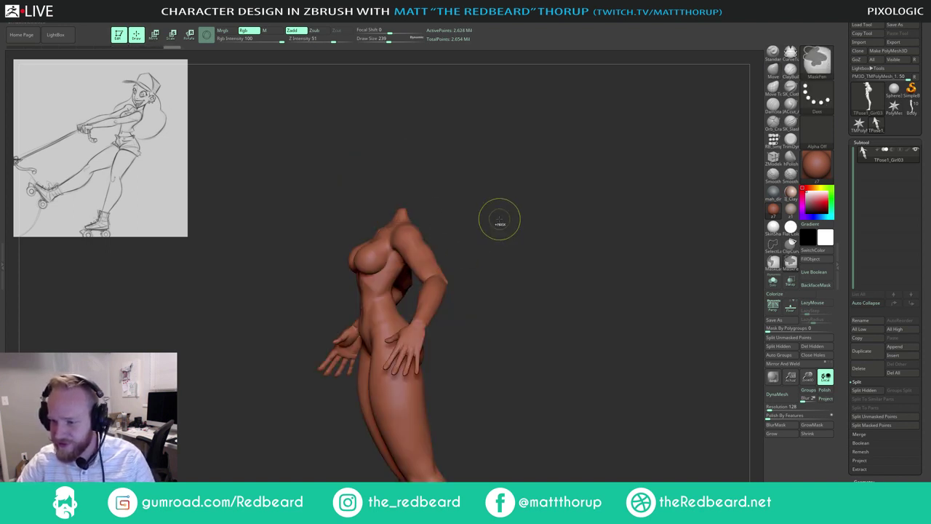
Step: Mask the body and restore full visibility, leaving the head, hat and hair unmasked
{"action": "left_click", "coordinate": [499, 223], "text": "ctrl"}
{"action": "left_click", "coordinate": [542, 199], "text": "ctrl+shift"}
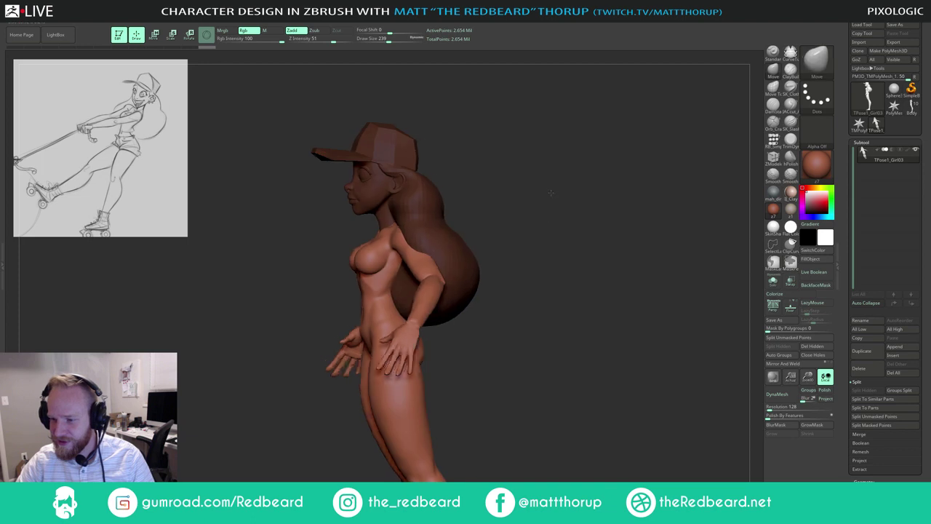
{"action": "left_click", "coordinate": [543, 199], "text": "ctrl"}
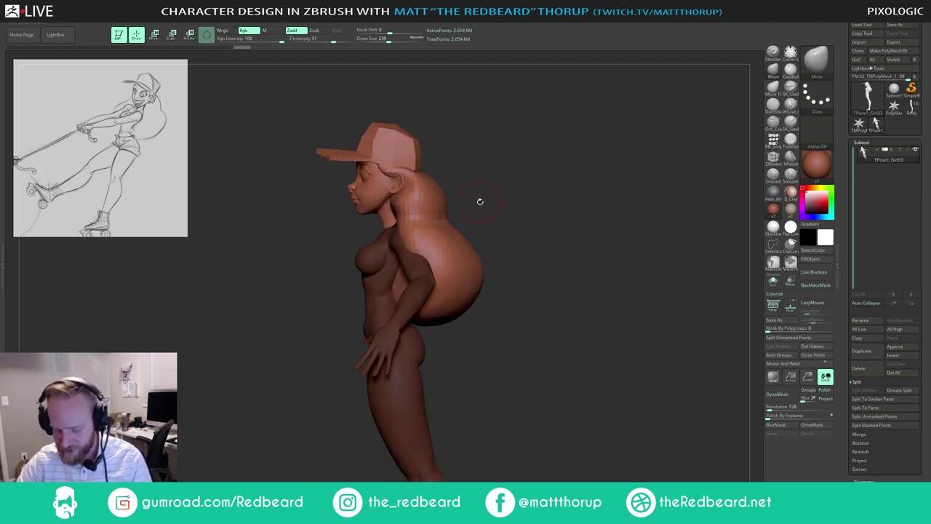
Step: Move the unmasked head, hat and hair slightly back and up over the neck with the gizmo, working in side view
{"action": "key", "text": "w"}
{"action": "left_click_drag", "start_coordinate": [422, 189], "coordinate": [426, 187]}
{"action": "left_click_drag", "start_coordinate": [396, 218], "coordinate": [397, 217]}
{"action": "left_click_drag", "start_coordinate": [477, 151], "coordinate": [503, 145]}
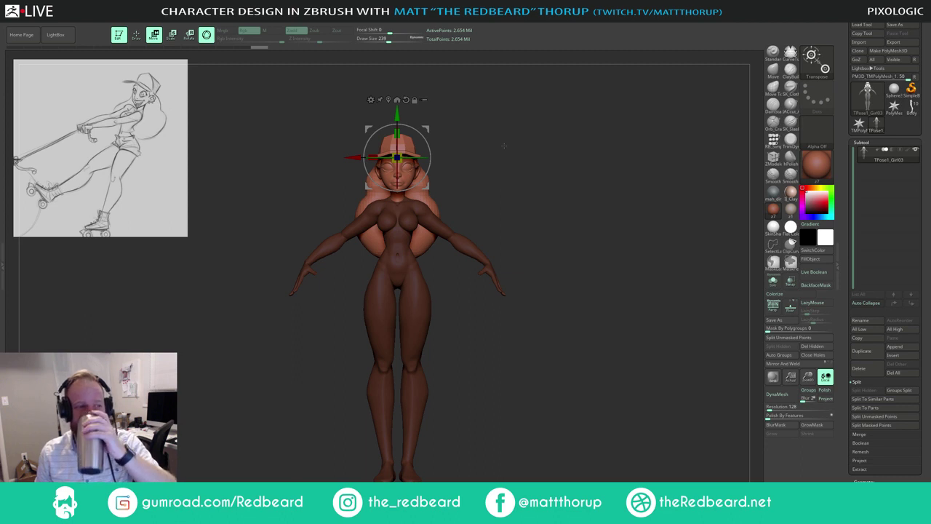
{"action": "left_click_drag", "start_coordinate": [556, 212], "coordinate": [533, 256]}
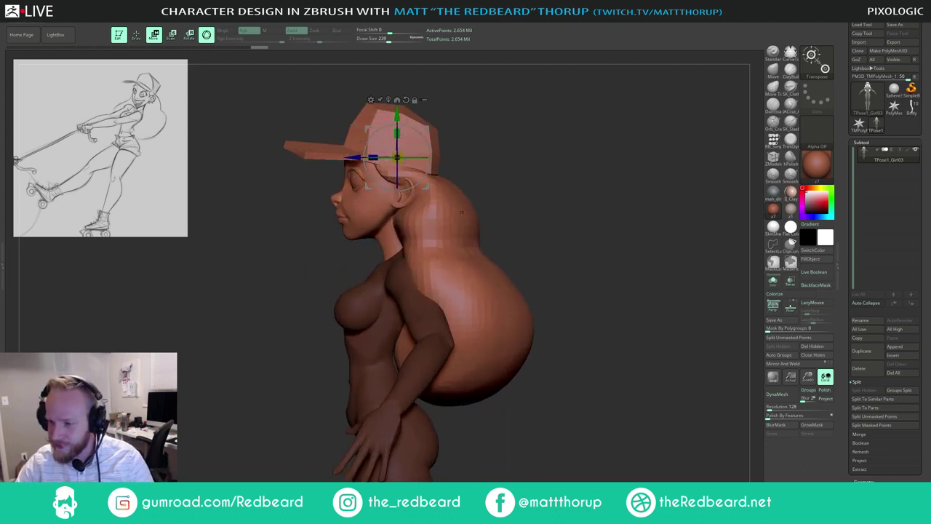
{"action": "left_click_drag", "start_coordinate": [427, 187], "coordinate": [427, 185]}
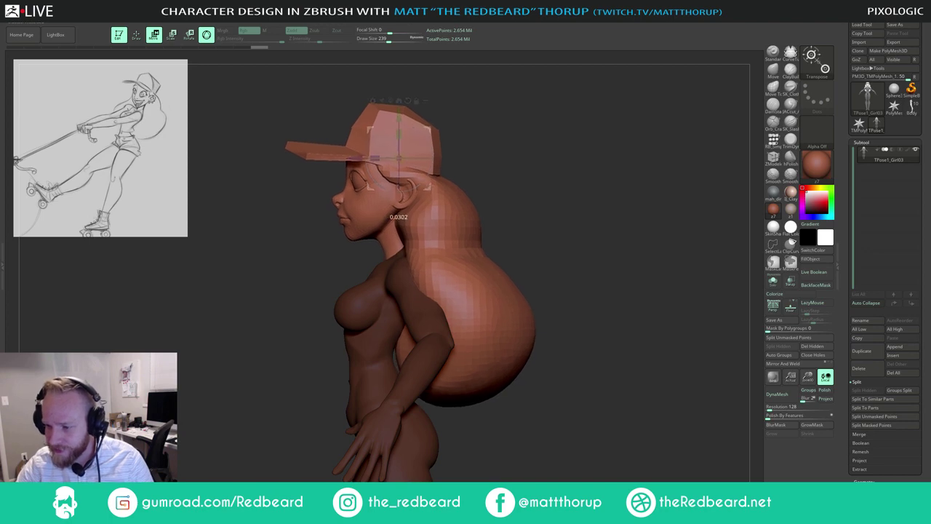
{"action": "mouse_move", "coordinate": [530, 173]}
{"action": "left_mouse_down", "text": "shift"}
{"action": "mouse_move", "coordinate": [555, 170]}
{"action": "mouse_move", "coordinate": [545, 174]}
{"action": "left_mouse_up", "text": "shift"}
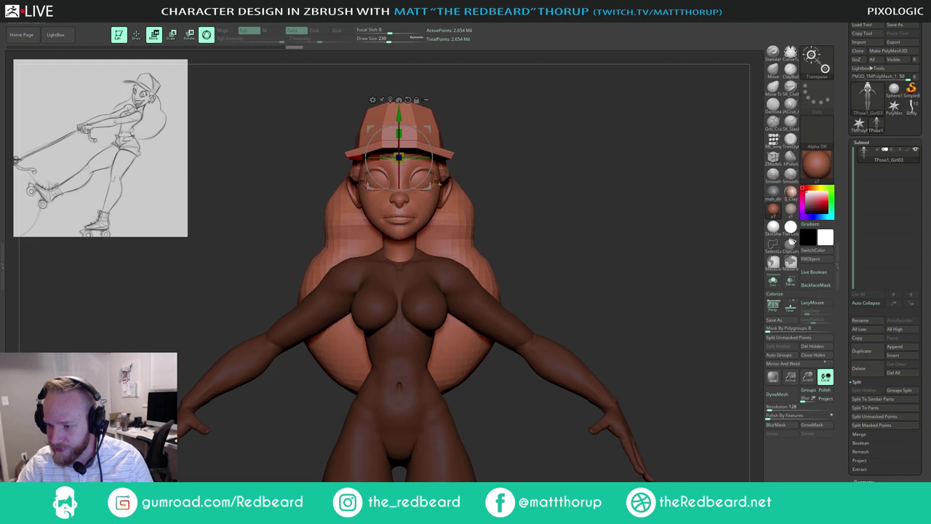
{"action": "left_click_drag", "start_coordinate": [520, 164], "coordinate": [484, 163], "text": "shift"}
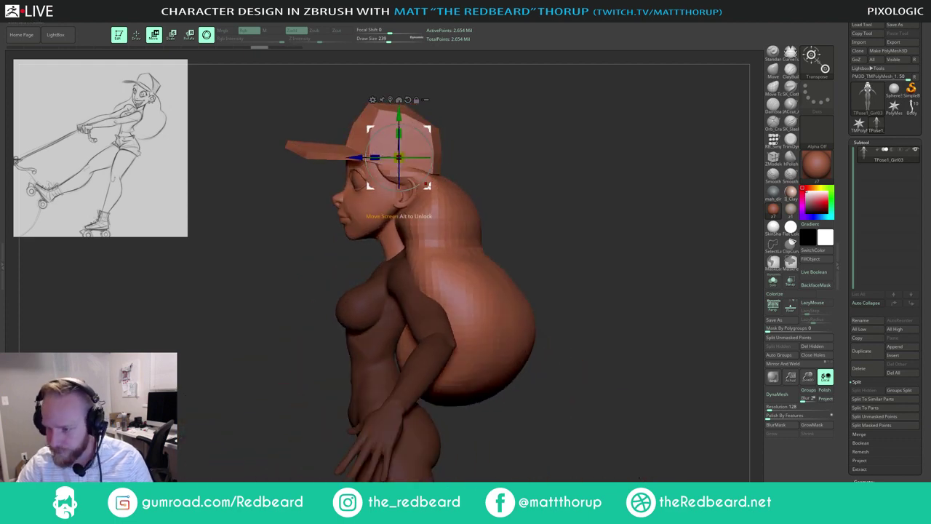
{"action": "left_click_drag", "start_coordinate": [429, 187], "coordinate": [433, 186]}
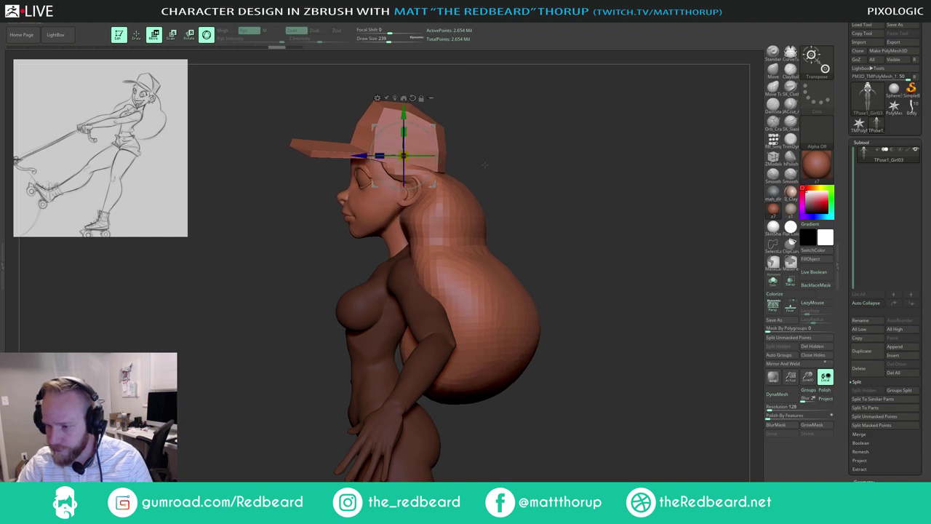
Step: Clear the mask and transfer the adjusted pose back to the original subtools with TPose|SubT
{"action": "left_click_drag", "start_coordinate": [506, 170], "coordinate": [495, 223], "text": "alt"}
{"action": "left_click_drag", "start_coordinate": [510, 255], "coordinate": [549, 198], "text": "alt"}
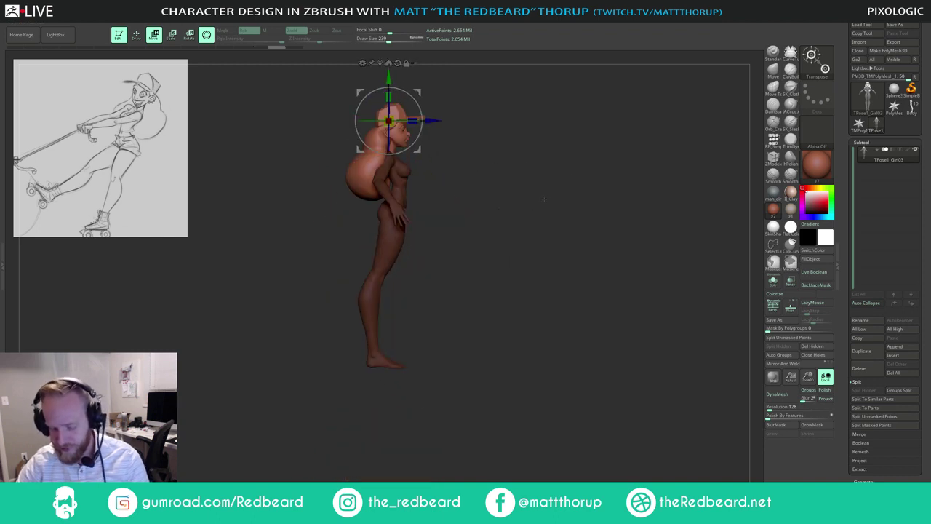
{"action": "key", "text": "q"}
{"action": "mouse_move", "coordinate": [518, 154]}
{"action": "left_mouse_down", "text": "ctrl"}
{"action": "mouse_move", "coordinate": [527, 184]}
{"action": "mouse_move", "coordinate": [536, 177]}
{"action": "mouse_move", "coordinate": [502, 131]}
{"action": "left_mouse_up", "text": "ctrl"}
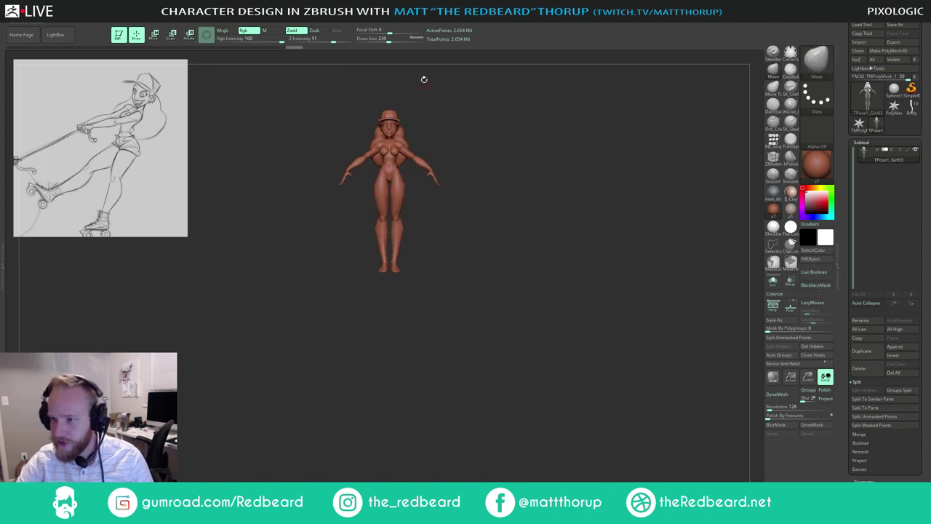
{"action": "left_click", "coordinate": [474, 179]}
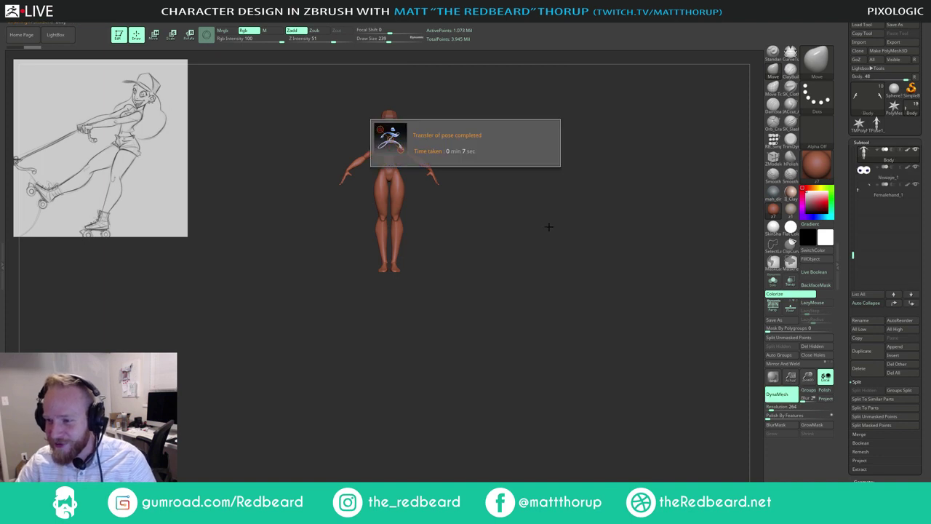
Step: Select the hair subtool and pull its front edge slightly forward behind the neck with the Move brush at Draw Size 331
{"action": "left_click_drag", "start_coordinate": [549, 222], "coordinate": [535, 230]}
{"action": "left_click_drag", "start_coordinate": [501, 246], "coordinate": [554, 260]}
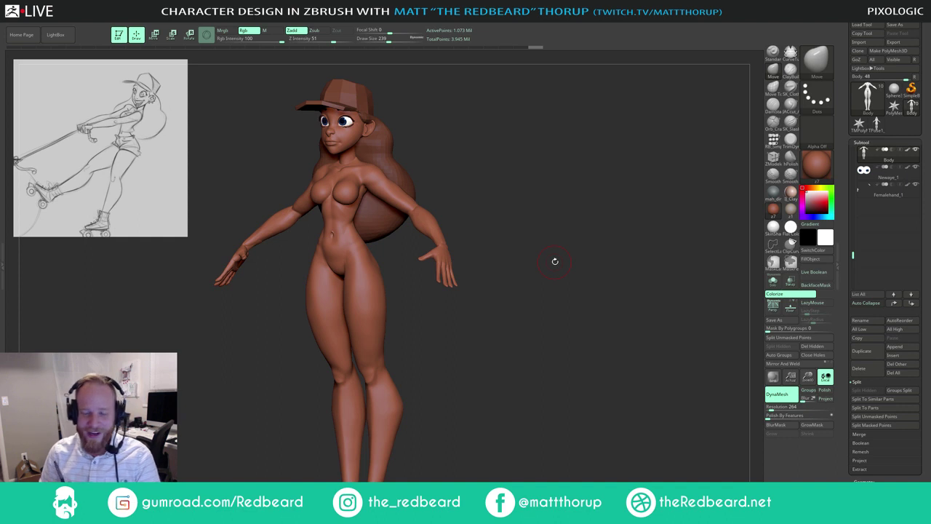
{"action": "left_click_drag", "start_coordinate": [546, 193], "coordinate": [564, 207]}
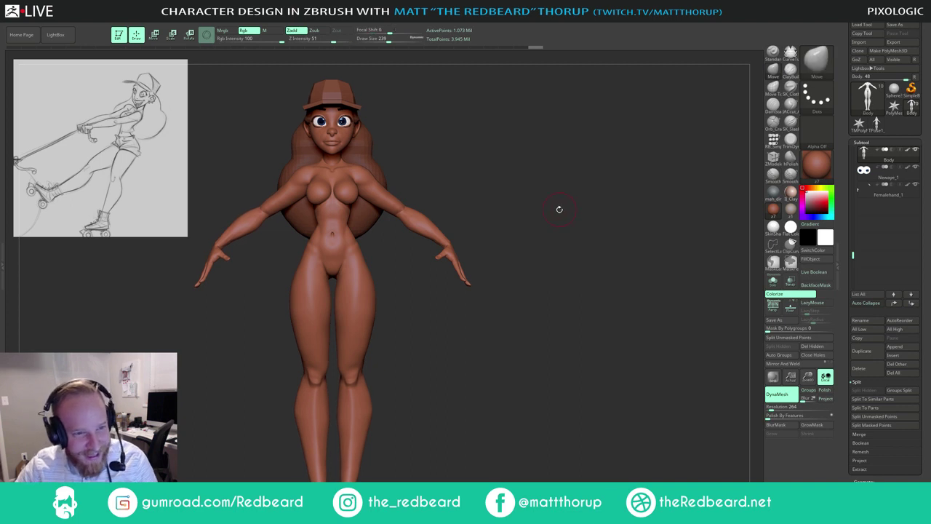
{"action": "left_click_drag", "start_coordinate": [558, 208], "coordinate": [453, 242]}
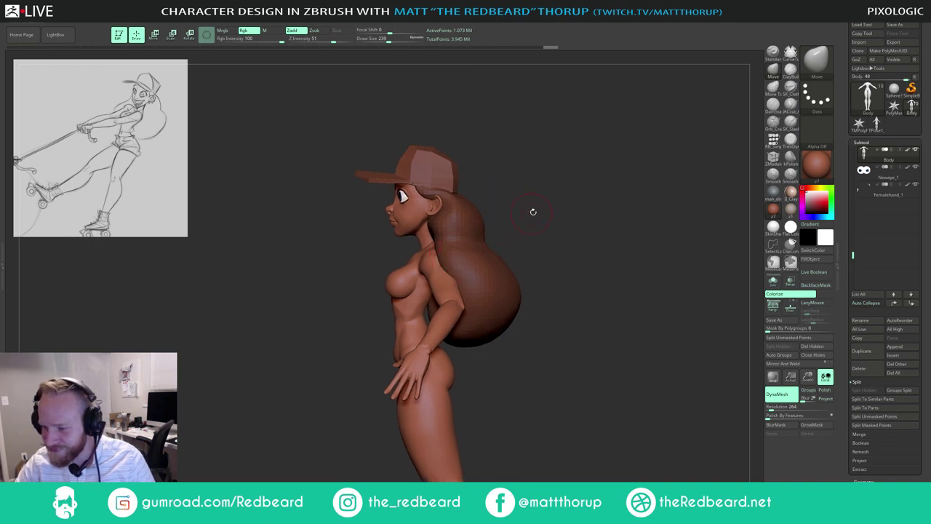
{"action": "left_click_drag", "start_coordinate": [533, 212], "coordinate": [508, 231]}
{"action": "left_click", "coordinate": [470, 258], "text": "alt"}
{"action": "key", "text": "s"}
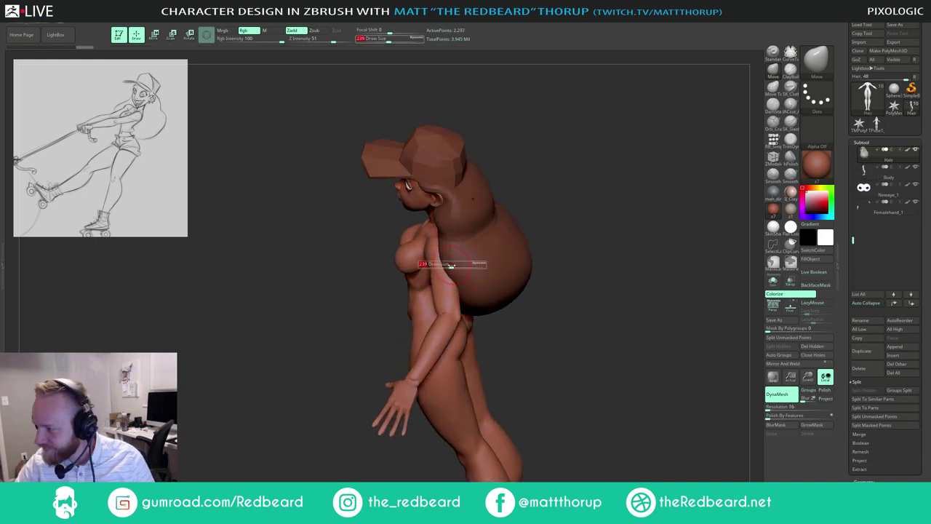
{"action": "left_click_drag", "start_coordinate": [451, 265], "coordinate": [468, 256]}
{"action": "key", "text": "s"}
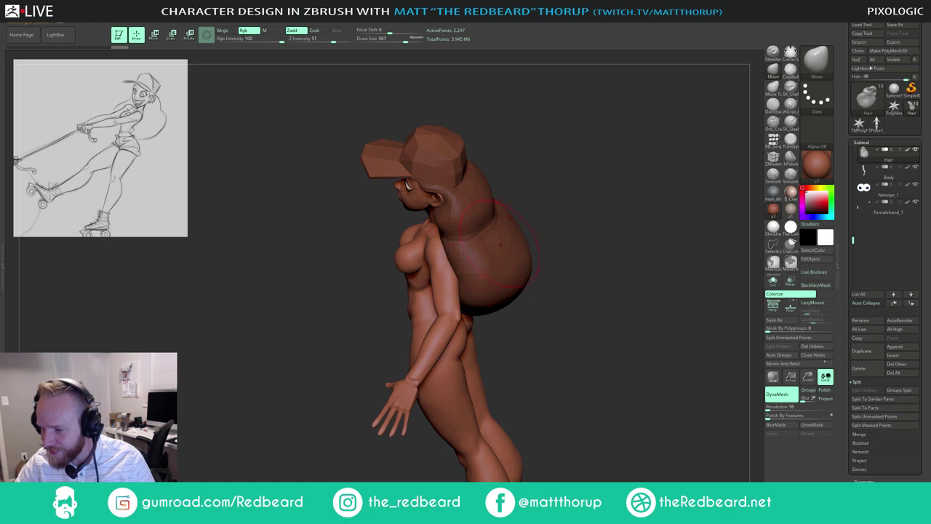
{"action": "mouse_move", "coordinate": [547, 198]}
{"action": "left_mouse_down"}
{"action": "mouse_move", "coordinate": [599, 173]}
{"action": "mouse_move", "coordinate": [544, 191]}
{"action": "left_mouse_up"}
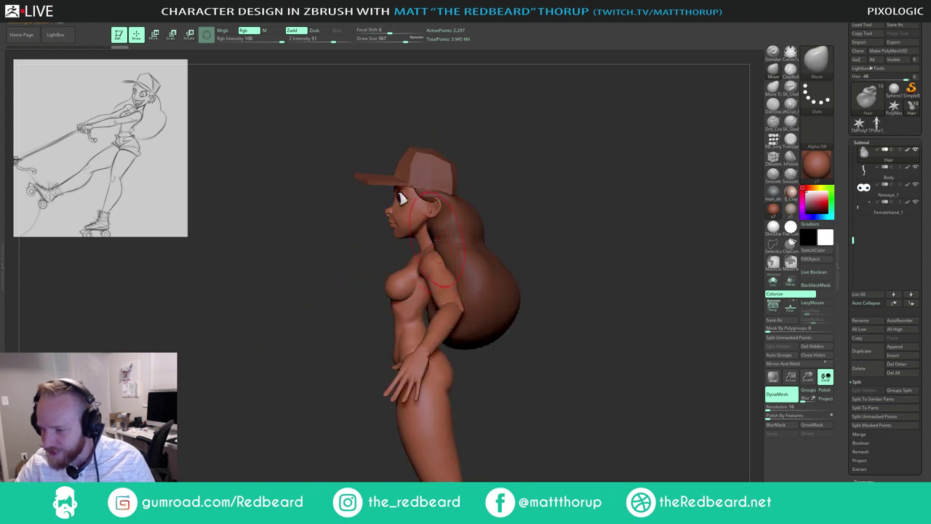
{"action": "key", "text": "s"}
{"action": "left_click_drag", "start_coordinate": [436, 241], "coordinate": [427, 242]}
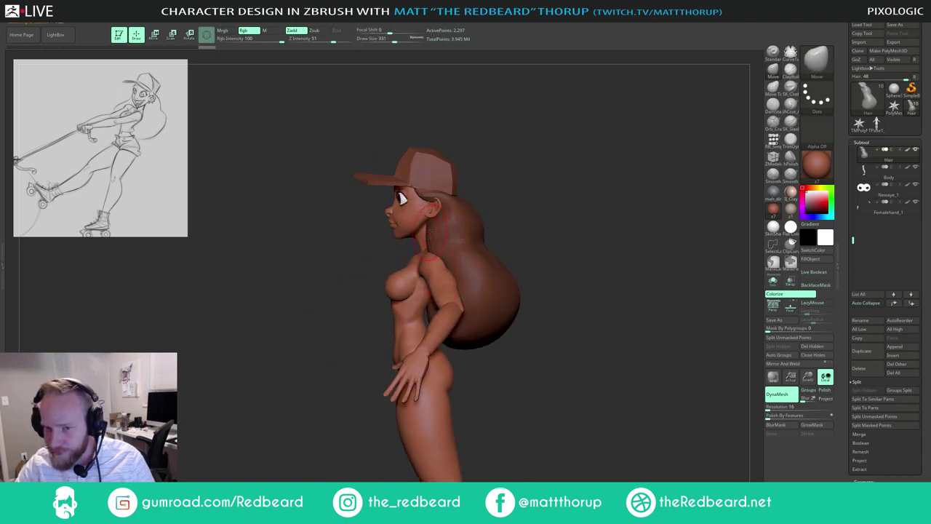
Step: Reshape the upper hair volume beside the head and neck with the Move brush, working from front, three-quarter and side views
{"action": "left_click_drag", "start_coordinate": [492, 201], "coordinate": [565, 191]}
{"action": "key", "text": "]"}
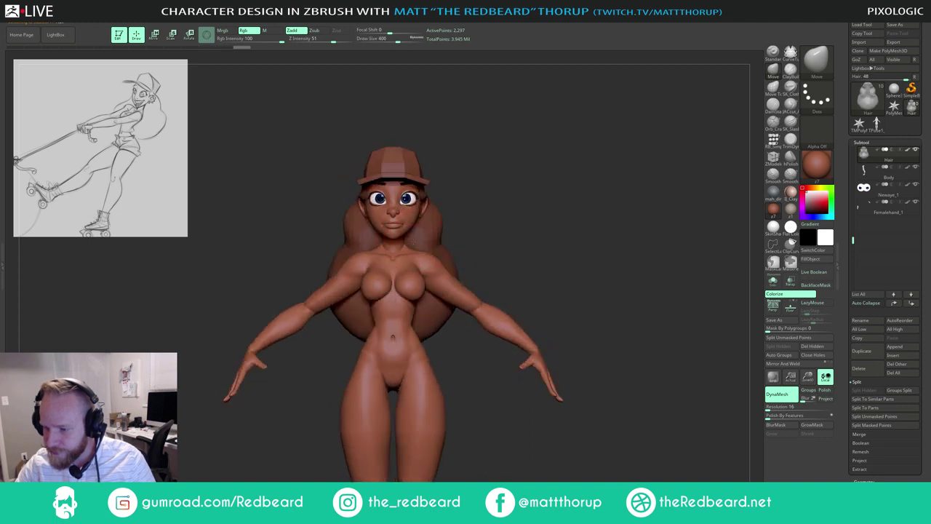
{"action": "mouse_move", "coordinate": [467, 209]}
{"action": "left_mouse_down"}
{"action": "mouse_move", "coordinate": [451, 230]}
{"action": "mouse_move", "coordinate": [411, 244]}
{"action": "left_mouse_up"}
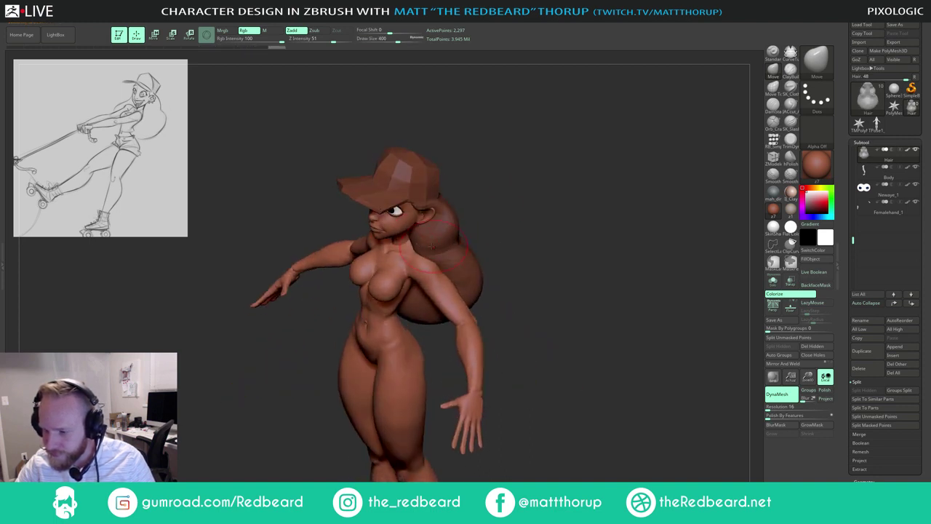
{"action": "key", "text": "bracketleft"}
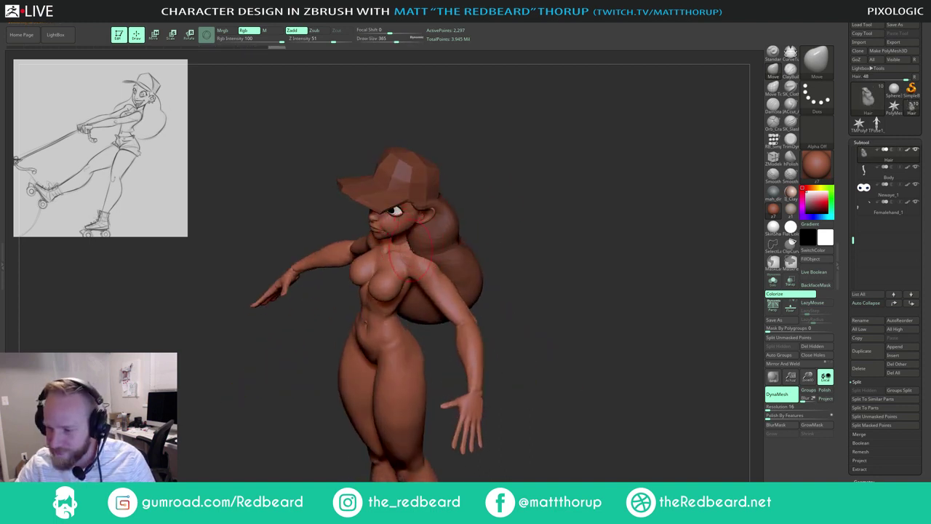
{"action": "mouse_move", "coordinate": [483, 230]}
{"action": "left_mouse_down"}
{"action": "mouse_move", "coordinate": [517, 189]}
{"action": "mouse_move", "coordinate": [475, 218]}
{"action": "mouse_move", "coordinate": [516, 219]}
{"action": "mouse_move", "coordinate": [598, 196]}
{"action": "left_mouse_up"}
{"action": "key", "text": "bracketright"}
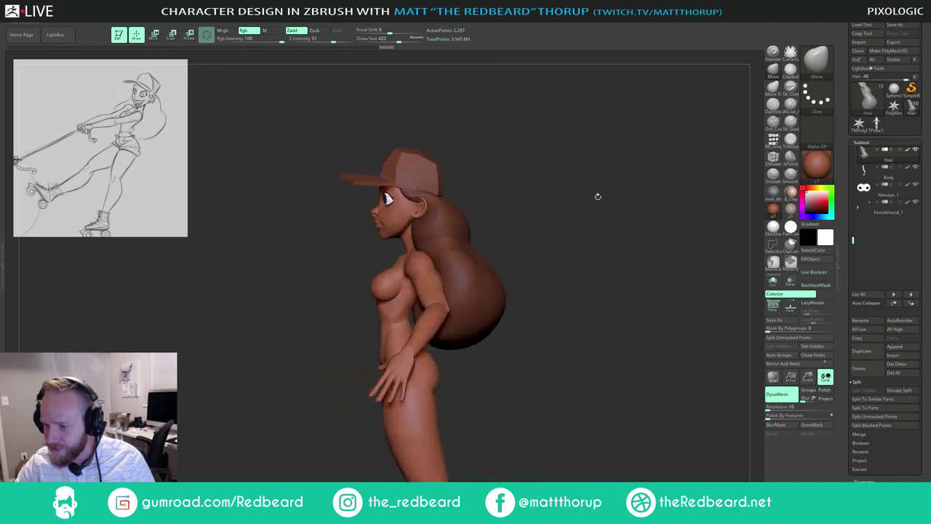
{"action": "mouse_move", "coordinate": [526, 218]}
{"action": "left_mouse_down"}
{"action": "mouse_move", "coordinate": [553, 221]}
{"action": "mouse_move", "coordinate": [531, 227]}
{"action": "left_mouse_up"}
{"action": "key", "text": "bracketright"}
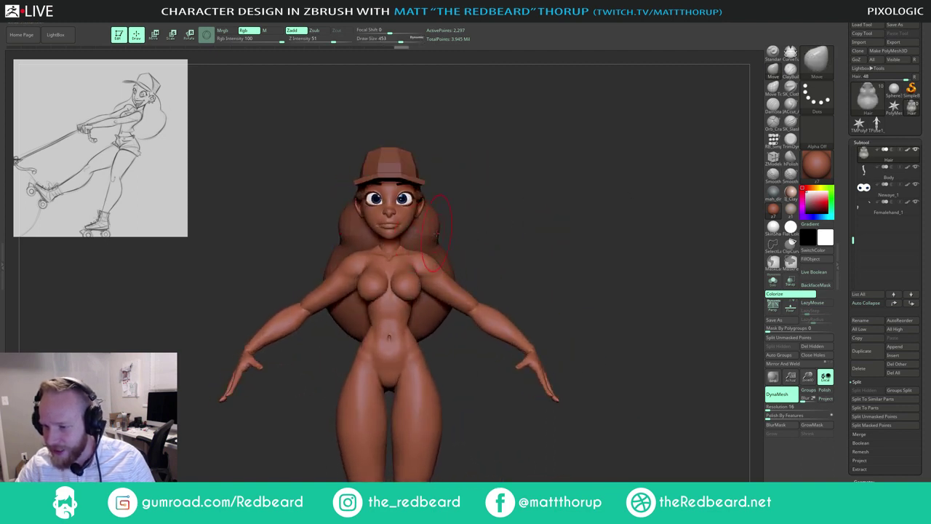
{"action": "mouse_move", "coordinate": [462, 211]}
{"action": "left_mouse_down"}
{"action": "mouse_move", "coordinate": [544, 193]}
{"action": "mouse_move", "coordinate": [397, 239]}
{"action": "left_mouse_up"}
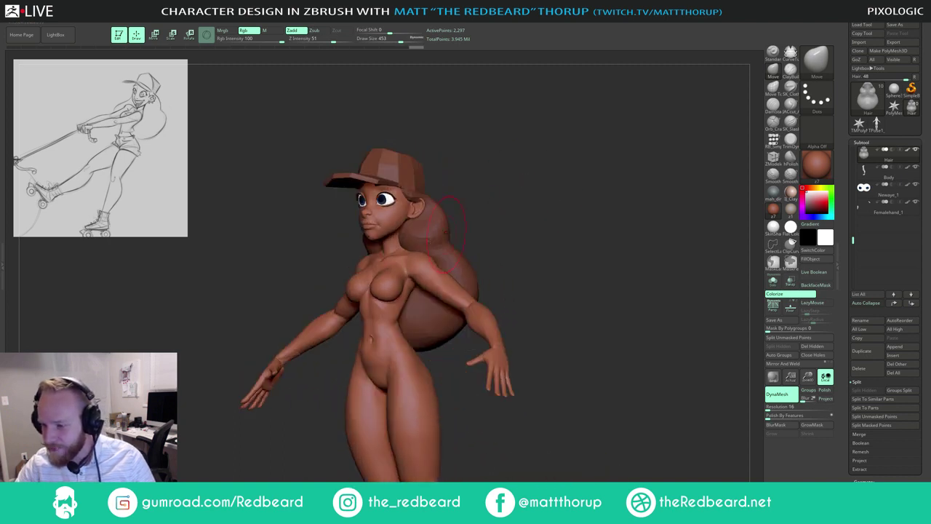
{"action": "key", "text": "bracketleft"}
Step: Adjust the hair's front edge where it meets the neck and shoulder in side view, using the Move brush at Draw Size 331
{"action": "left_click_drag", "start_coordinate": [490, 199], "coordinate": [568, 195], "text": "shift"}
{"action": "key", "text": "s"}
{"action": "left_click", "coordinate": [388, 241]}
{"action": "left_click_drag", "start_coordinate": [485, 225], "coordinate": [489, 277], "text": "alt"}
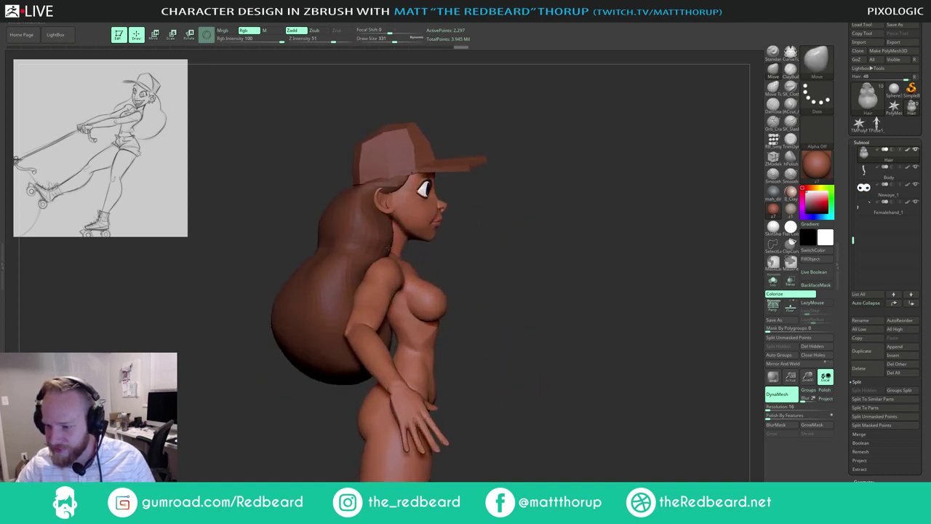
{"action": "left_click_drag", "start_coordinate": [388, 249], "coordinate": [384, 269]}
{"action": "left_click_drag", "start_coordinate": [487, 213], "coordinate": [437, 224]}
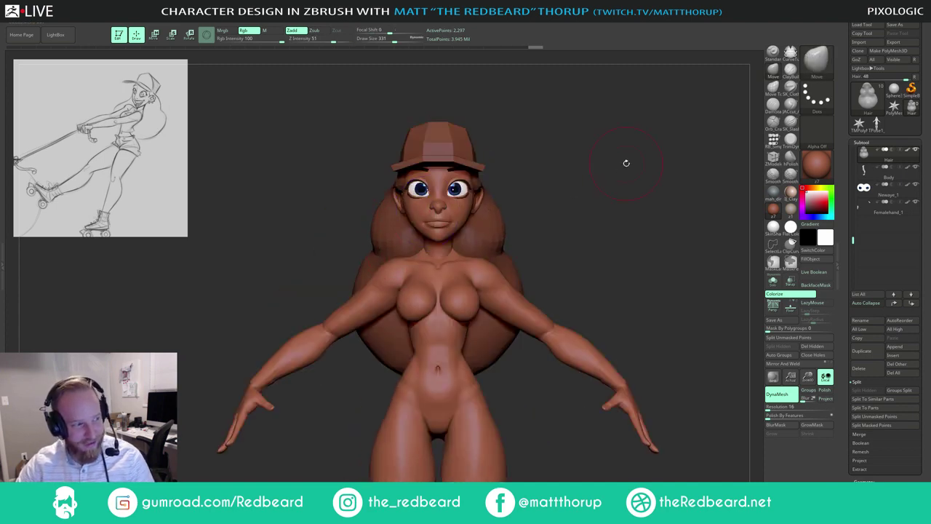
Step: Push in the back of the lower hair mass with a Draw Size of 476 and smooth its underside and rear
{"action": "left_click_drag", "start_coordinate": [587, 181], "coordinate": [478, 206]}
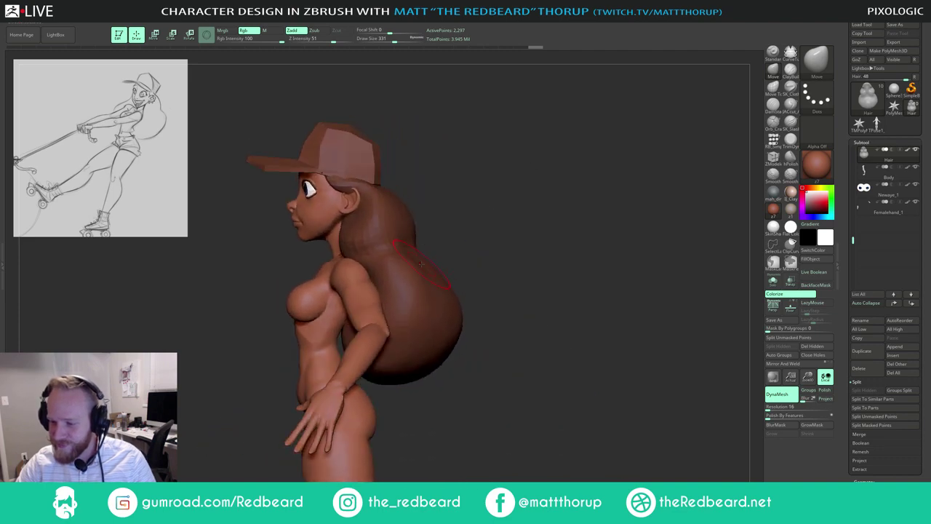
{"action": "key", "text": "s"}
{"action": "left_click_drag", "start_coordinate": [446, 304], "coordinate": [450, 305]}
{"action": "left_click_drag", "start_coordinate": [460, 311], "coordinate": [459, 311]}
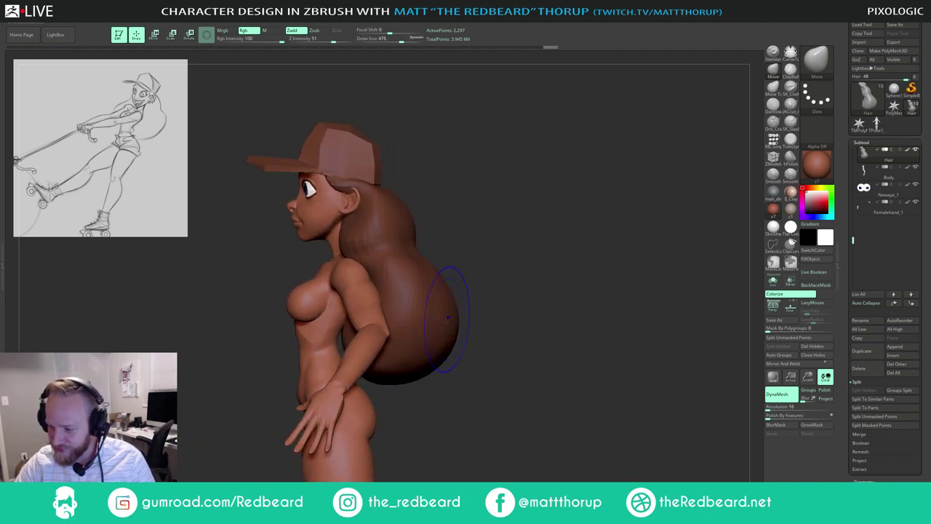
{"action": "key", "text": "shift"}
{"action": "left_click_drag", "start_coordinate": [428, 371], "coordinate": [441, 353], "text": "shift"}
{"action": "mouse_move", "coordinate": [553, 342]}
{"action": "left_mouse_down"}
{"action": "mouse_move", "coordinate": [466, 313]}
{"action": "mouse_move", "coordinate": [408, 364]}
{"action": "mouse_move", "coordinate": [403, 347]}
{"action": "mouse_move", "coordinate": [466, 386]}
{"action": "mouse_move", "coordinate": [437, 367]}
{"action": "left_mouse_up"}
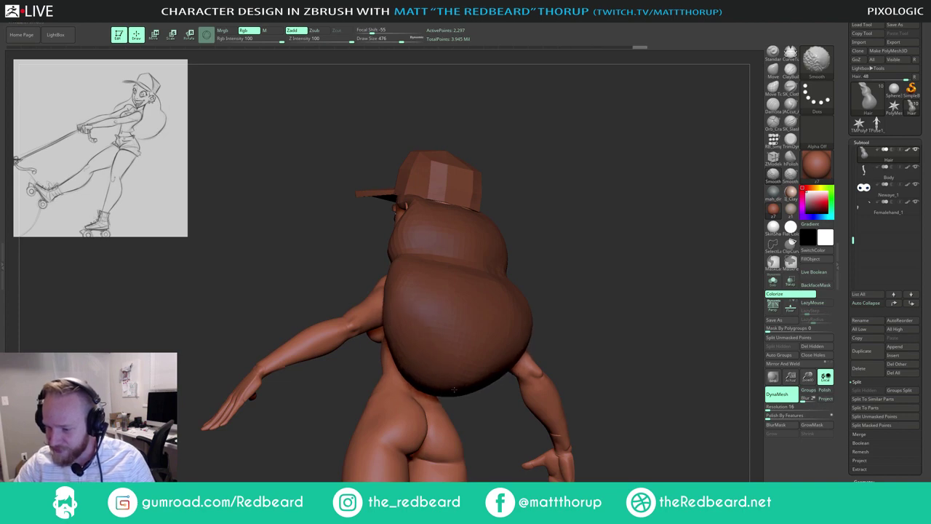
{"action": "mouse_move", "coordinate": [591, 219]}
{"action": "left_mouse_down", "text": "shift"}
{"action": "mouse_move", "coordinate": [437, 305]}
{"action": "mouse_move", "coordinate": [441, 352]}
{"action": "left_mouse_up", "text": "shift"}
{"action": "mouse_move", "coordinate": [604, 235]}
{"action": "left_mouse_down"}
{"action": "mouse_move", "coordinate": [514, 219]}
{"action": "mouse_move", "coordinate": [528, 204]}
{"action": "mouse_move", "coordinate": [585, 258]}
{"action": "left_mouse_up"}
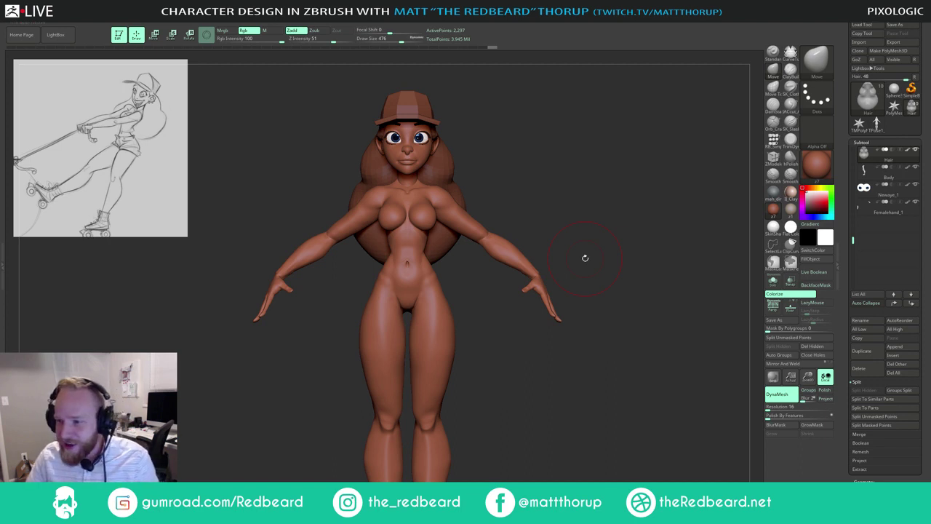
Step: Duplicate the eye subtool and fill the copy with white colour and the SkinShade material
{"action": "mouse_move", "coordinate": [599, 203]}
{"action": "left_mouse_down"}
{"action": "mouse_move", "coordinate": [540, 225]}
{"action": "mouse_move", "coordinate": [557, 224]}
{"action": "mouse_move", "coordinate": [551, 217]}
{"action": "mouse_move", "coordinate": [597, 187]}
{"action": "mouse_move", "coordinate": [561, 260]}
{"action": "mouse_move", "coordinate": [525, 256]}
{"action": "mouse_move", "coordinate": [607, 262]}
{"action": "mouse_move", "coordinate": [597, 279]}
{"action": "mouse_move", "coordinate": [556, 291]}
{"action": "mouse_move", "coordinate": [614, 304]}
{"action": "mouse_move", "coordinate": [626, 230]}
{"action": "mouse_move", "coordinate": [604, 233]}
{"action": "mouse_move", "coordinate": [612, 235]}
{"action": "left_mouse_up"}
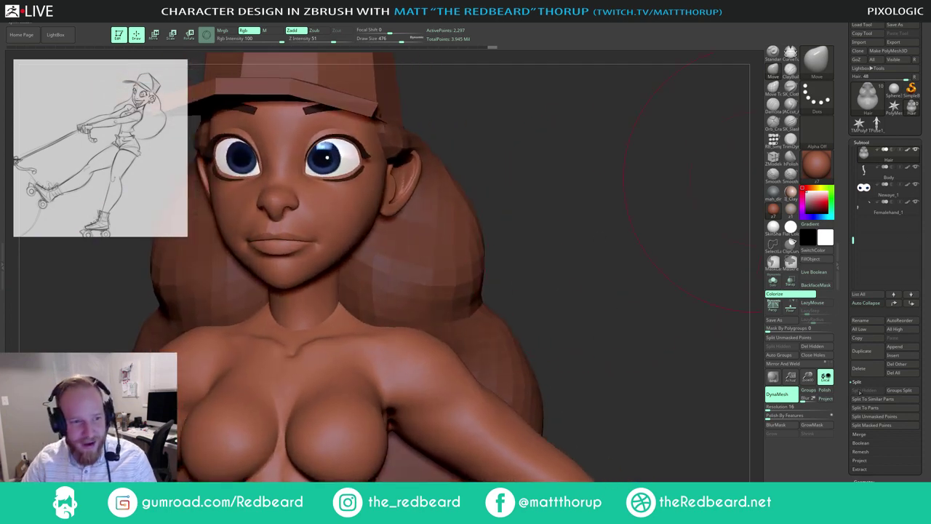
{"action": "mouse_move", "coordinate": [686, 348]}
{"action": "left_mouse_down", "text": "shift"}
{"action": "mouse_move", "coordinate": [655, 342]}
{"action": "mouse_move", "coordinate": [673, 338]}
{"action": "left_mouse_up", "text": "shift"}
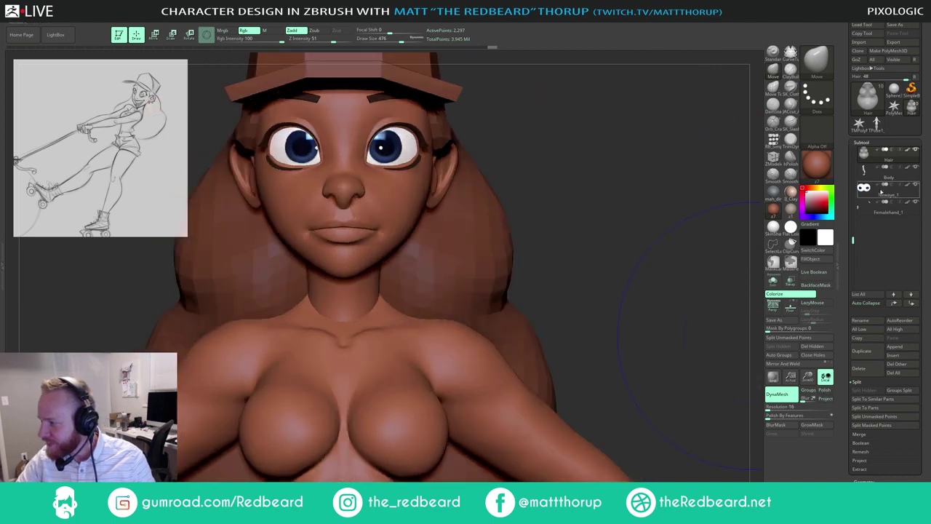
{"action": "left_click", "coordinate": [879, 193]}
{"action": "left_click", "coordinate": [871, 356]}
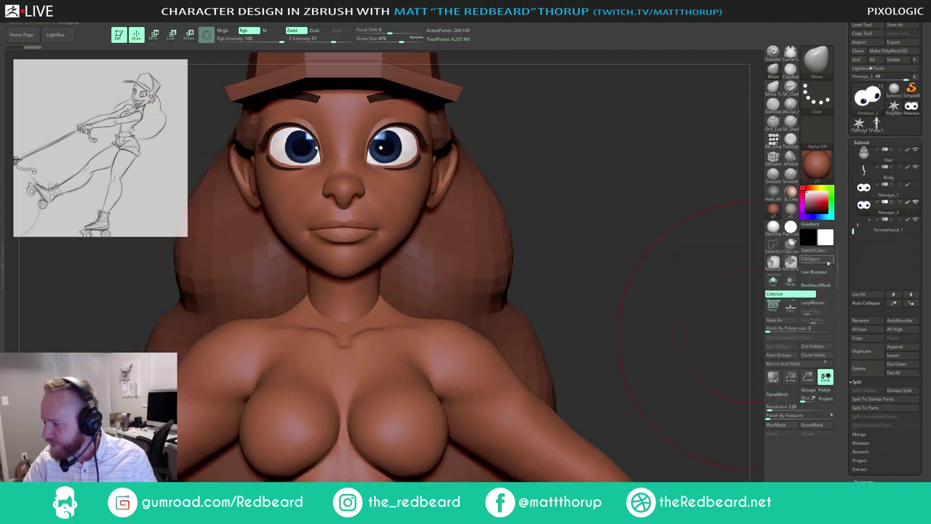
{"action": "left_click", "coordinate": [773, 227]}
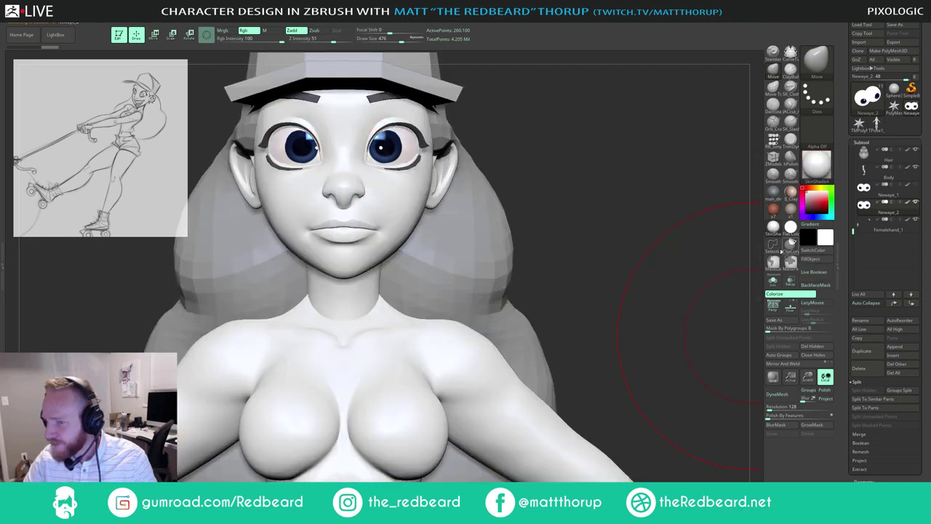
{"action": "left_click", "coordinate": [224, 30]}
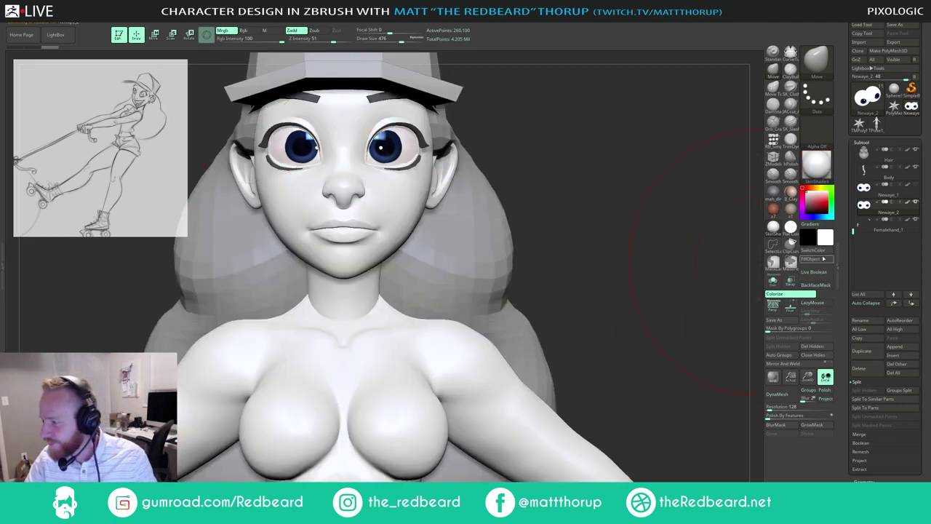
{"action": "left_click", "coordinate": [814, 259]}
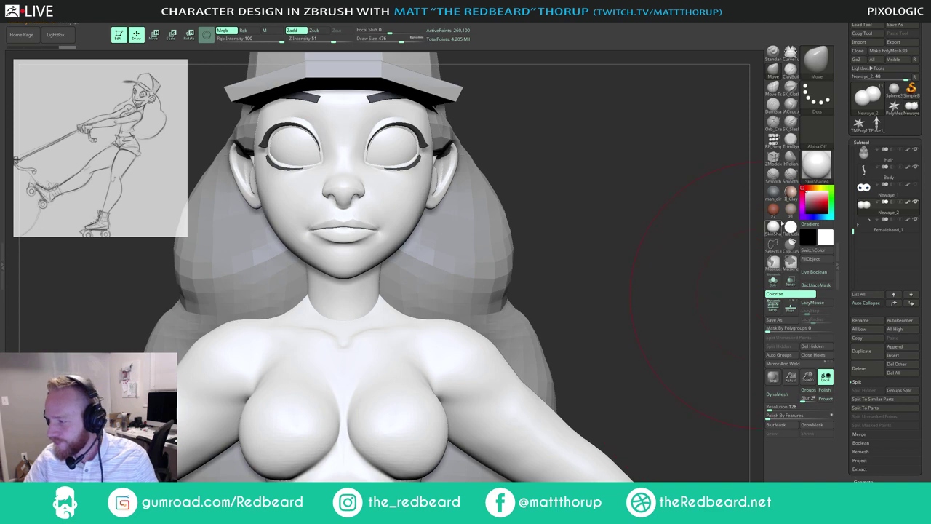
Step: Turn on transparency and set up the SK_Pen brush with Draw Size 112 and a dark navy colour
{"action": "left_click", "coordinate": [790, 280]}
{"action": "left_click_drag", "start_coordinate": [647, 297], "coordinate": [711, 256]}
{"action": "key", "text": "b"}
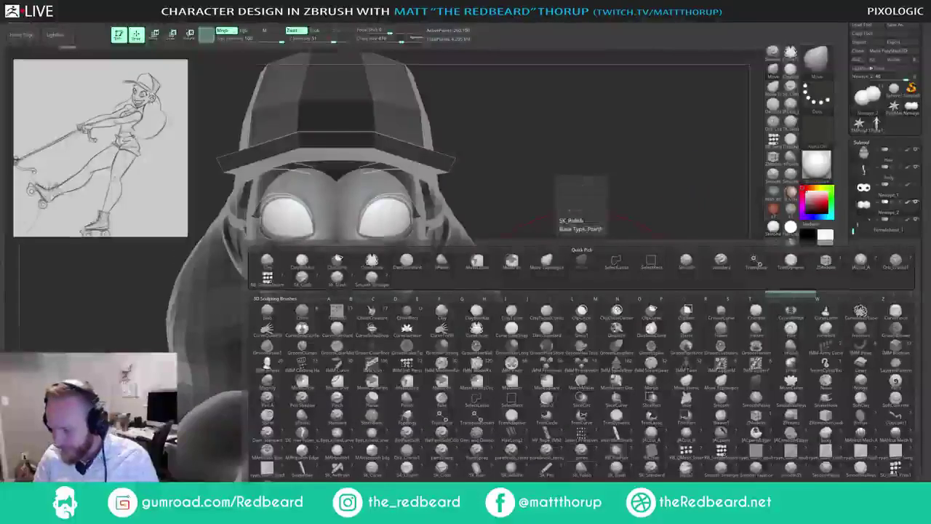
{"action": "left_click", "coordinate": [550, 473]}
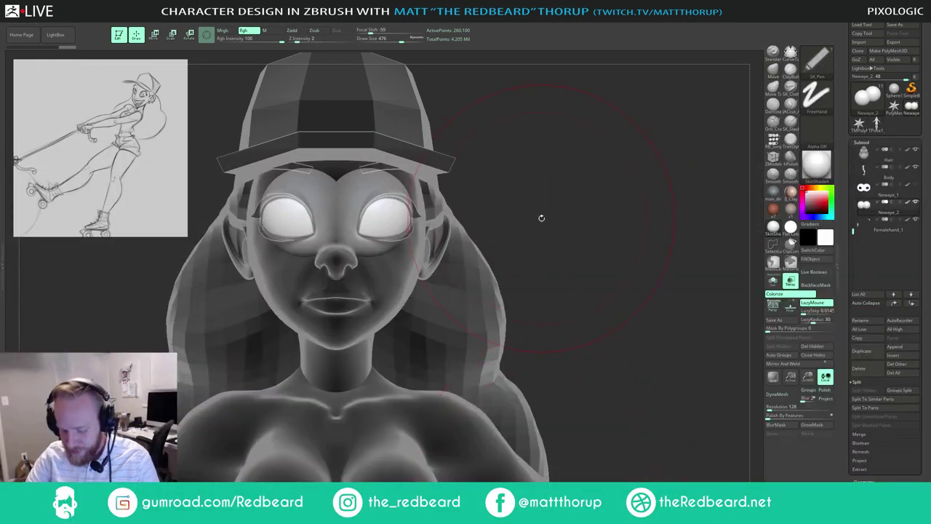
{"action": "key", "text": "s"}
{"action": "left_click_drag", "start_coordinate": [540, 221], "coordinate": [515, 221]}
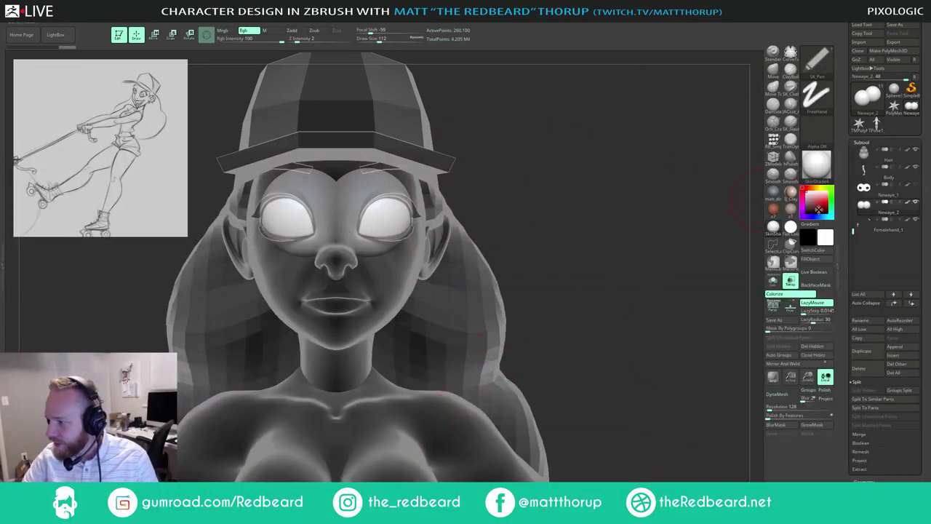
{"action": "left_click", "coordinate": [826, 237]}
{"action": "left_click_drag", "start_coordinate": [846, 300], "coordinate": [830, 301]}
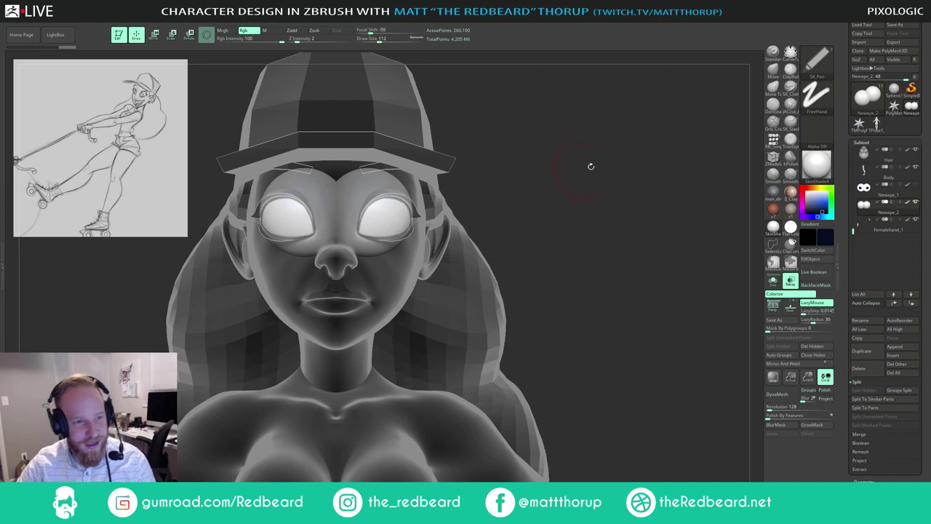
Step: Paint large round navy irises on the white eyes with SK_Pen at Draw Size 71 and LazyMouse off
{"action": "left_click_drag", "start_coordinate": [564, 203], "coordinate": [615, 266]}
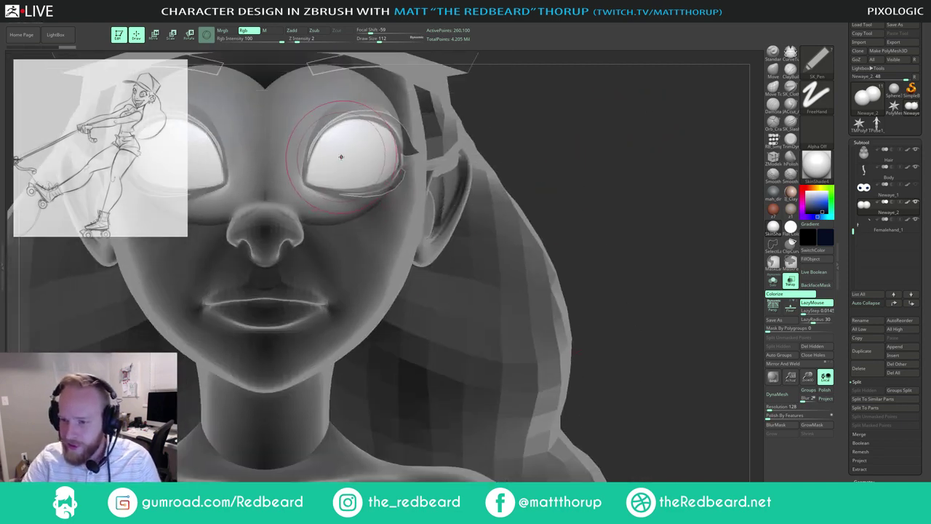
{"action": "key", "text": "s"}
{"action": "mouse_move", "coordinate": [367, 151]}
{"action": "left_mouse_down"}
{"action": "mouse_move", "coordinate": [340, 154]}
{"action": "mouse_move", "coordinate": [355, 158]}
{"action": "left_mouse_up"}
{"action": "key", "text": "ctrl+z"}
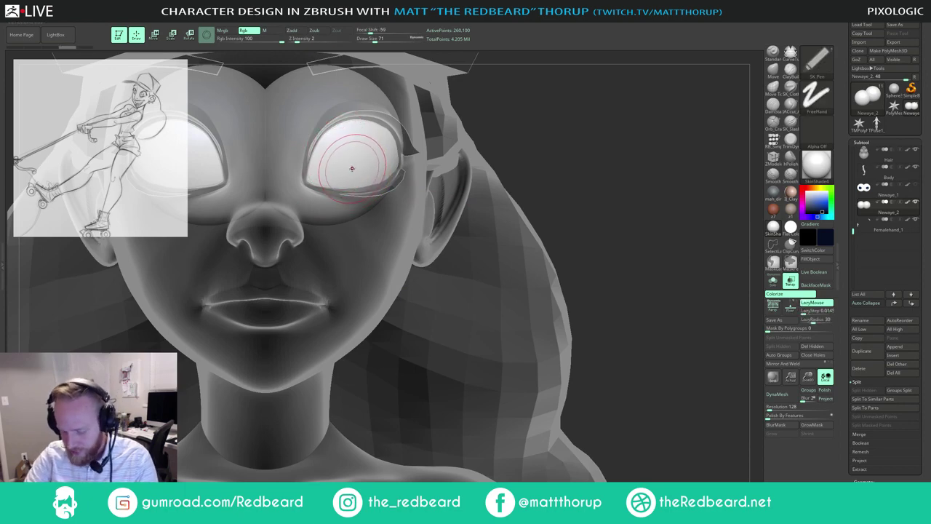
{"action": "key", "text": "l"}
{"action": "mouse_move", "coordinate": [341, 164]}
{"action": "left_mouse_down"}
{"action": "mouse_move", "coordinate": [341, 147]}
{"action": "mouse_move", "coordinate": [346, 158]}
{"action": "mouse_move", "coordinate": [326, 154]}
{"action": "left_mouse_up"}
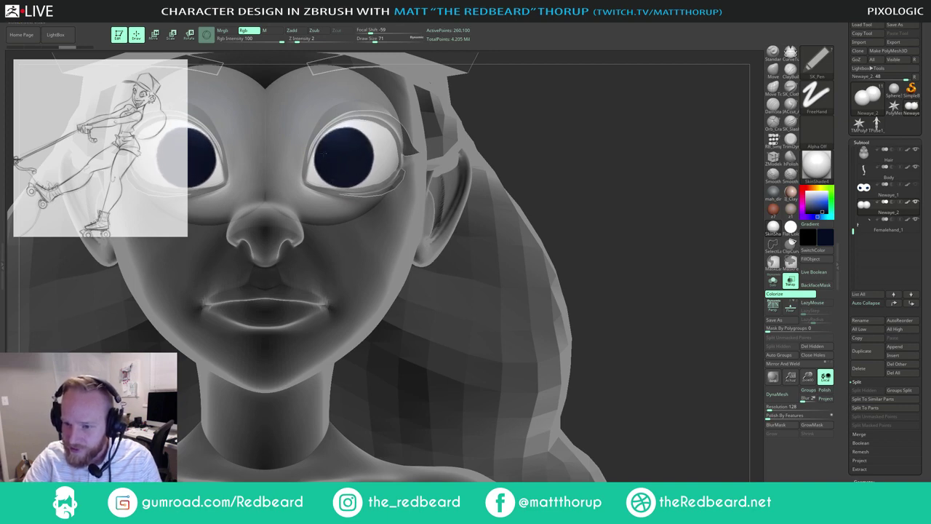
Step: Airbrush a soft light blue glow into the lower irises with SK_AirBrush at Draw Sizes 31 and 49
{"action": "left_click_drag", "start_coordinate": [570, 164], "coordinate": [582, 227]}
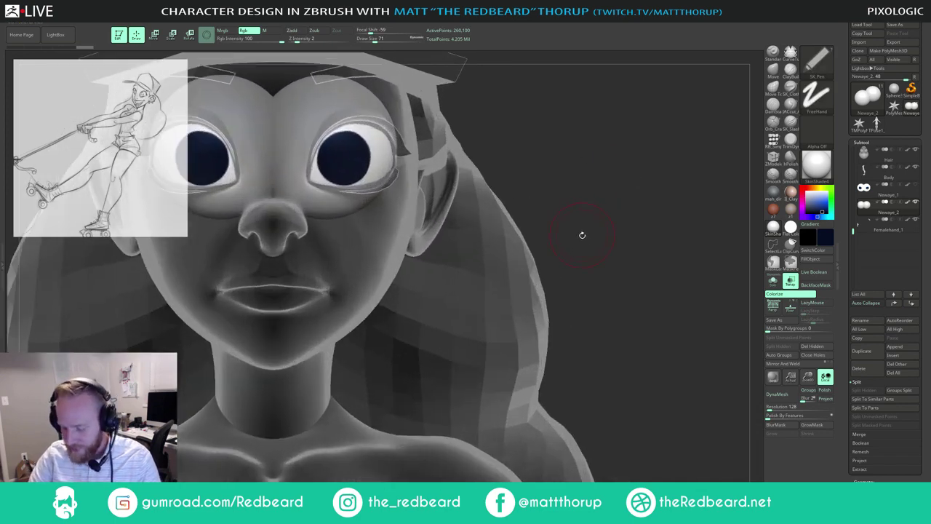
{"action": "key", "text": "b"}
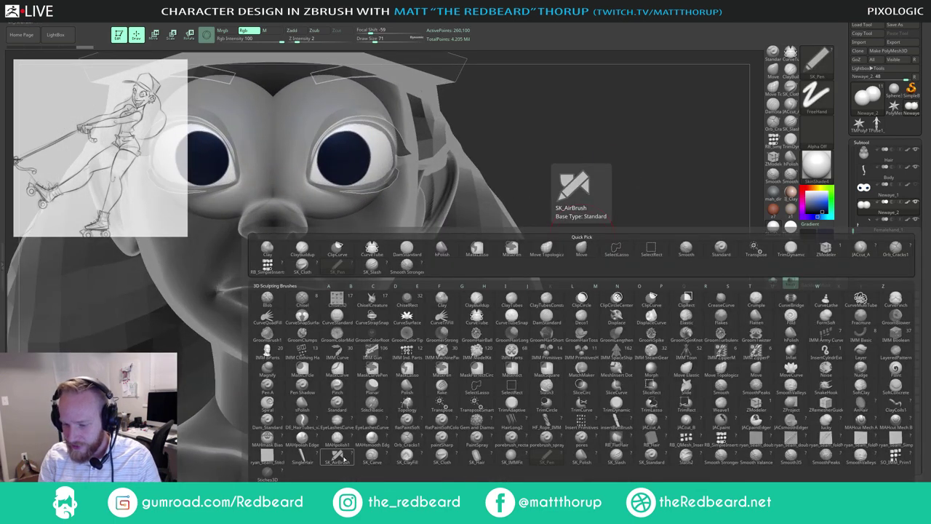
{"action": "left_click", "coordinate": [344, 461]}
{"action": "left_click", "coordinate": [828, 238]}
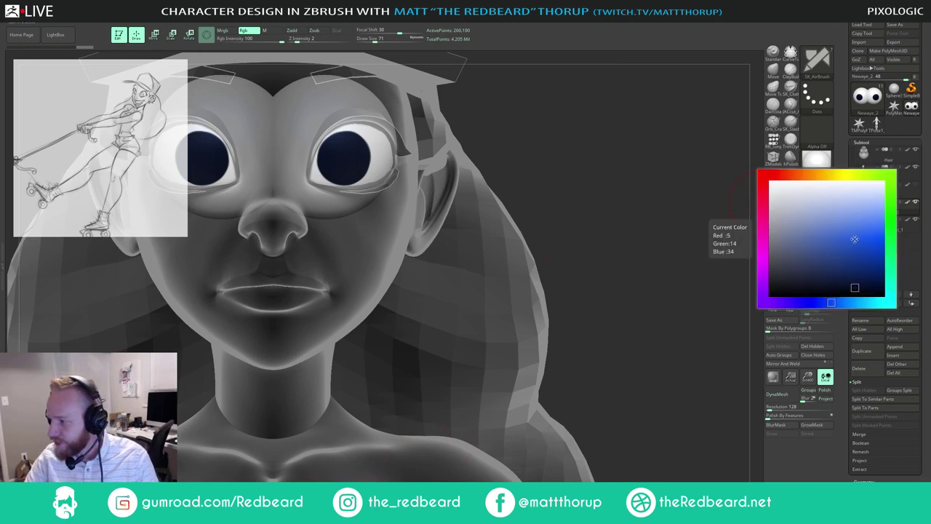
{"action": "left_click_drag", "start_coordinate": [842, 302], "coordinate": [849, 302]}
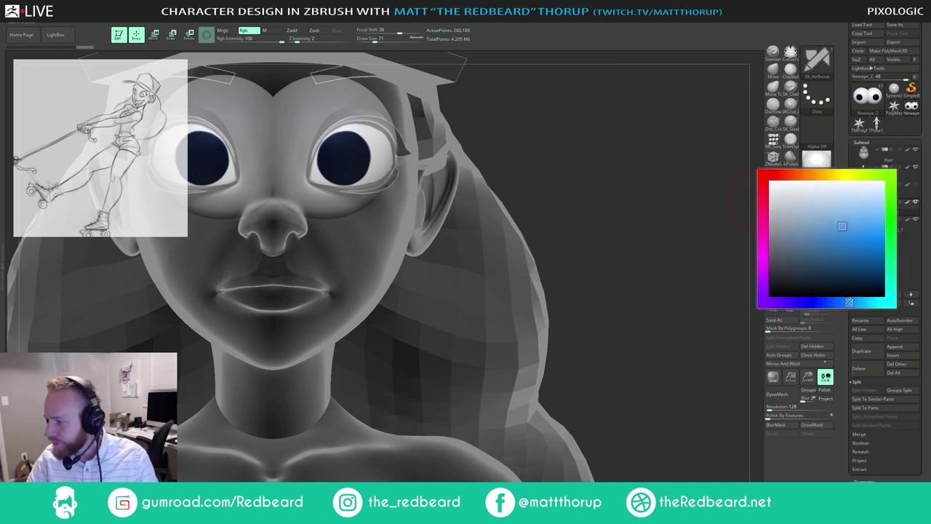
{"action": "key", "text": "bracketleft"}
{"action": "key", "text": "bracketleft"}
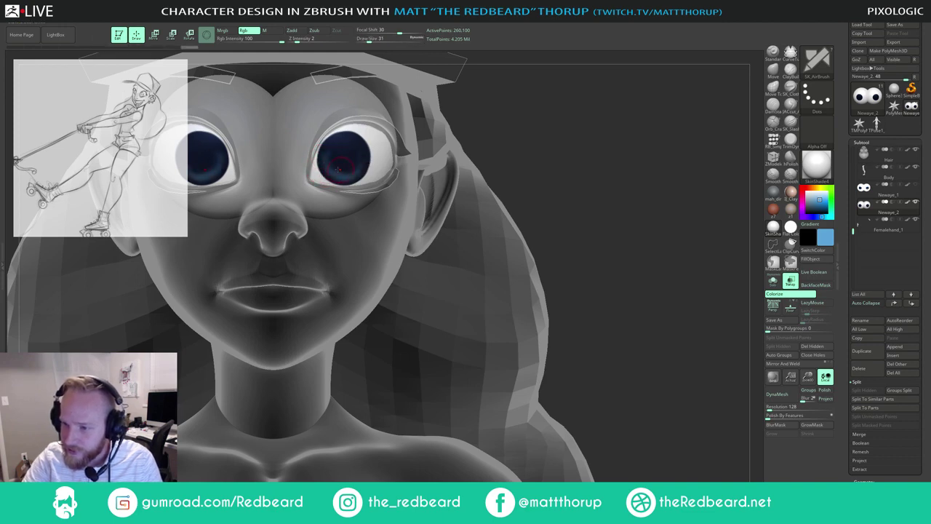
{"action": "key", "text": "bracketright"}
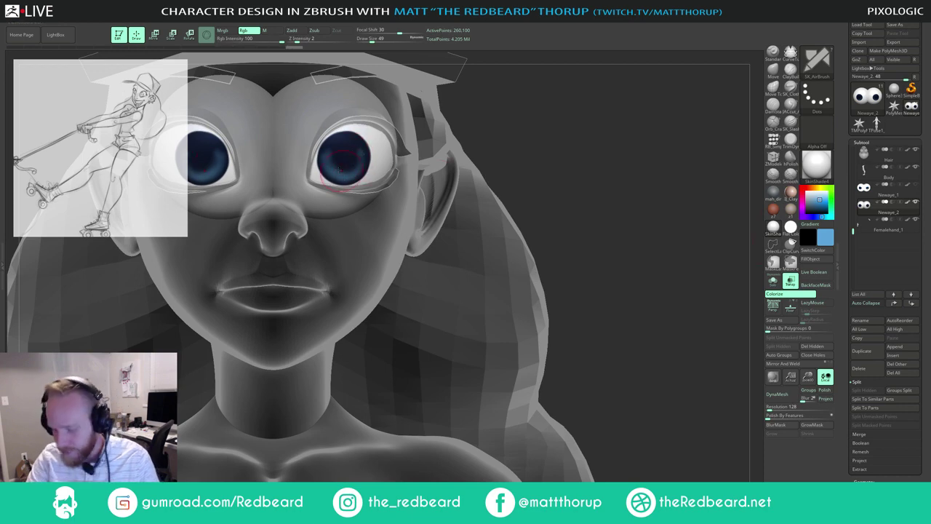
Step: Switch to black and paint dark pupils in the centre of both irises at Draw Size 29
{"action": "key", "text": "v"}
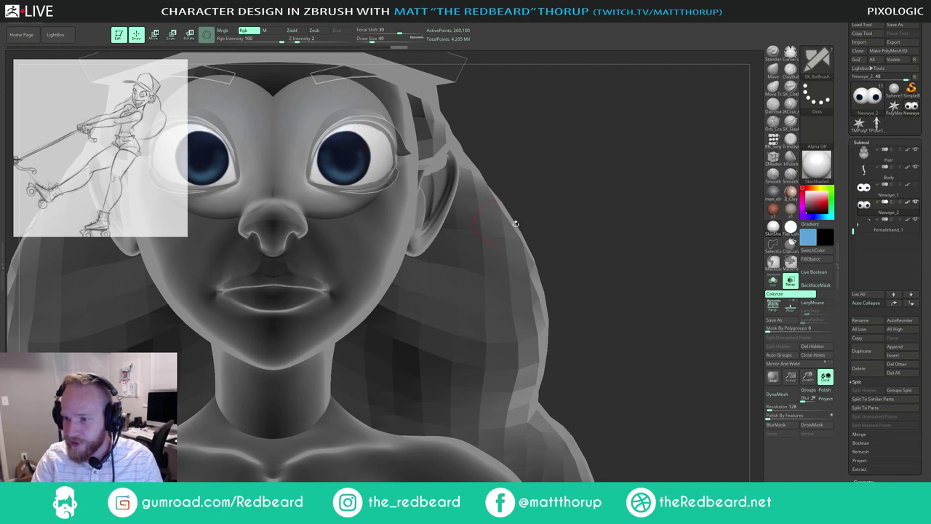
{"action": "left_click_drag", "start_coordinate": [673, 240], "coordinate": [604, 270]}
{"action": "key", "text": "ctrl+z"}
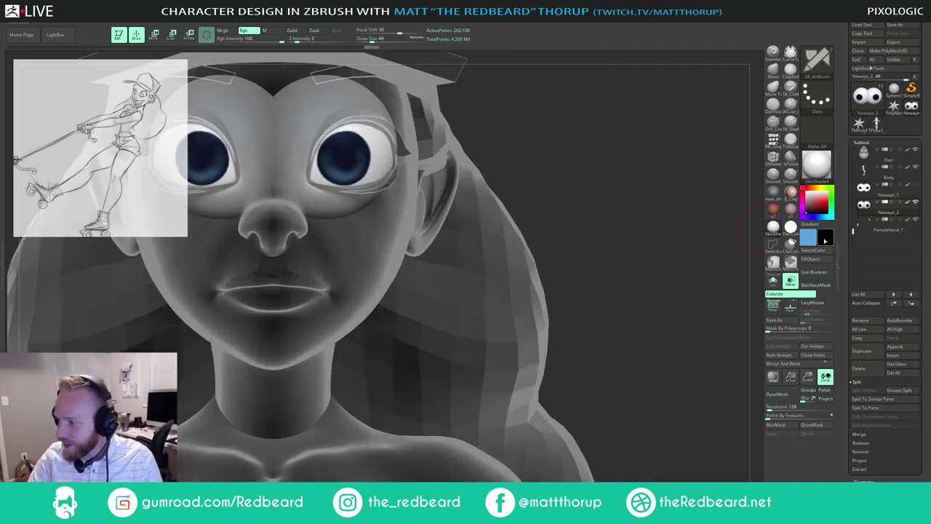
{"action": "left_click", "coordinate": [826, 241]}
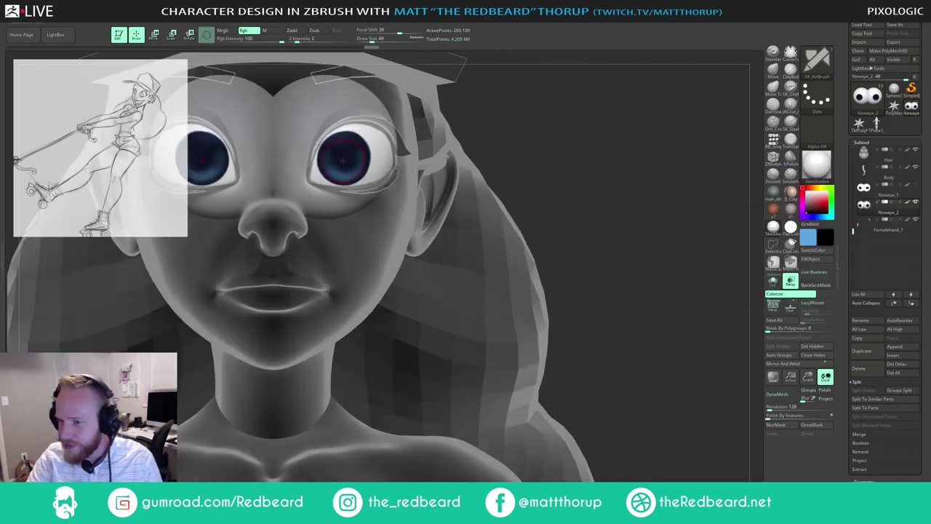
{"action": "key", "text": "s"}
{"action": "left_click_drag", "start_coordinate": [345, 160], "coordinate": [342, 159]}
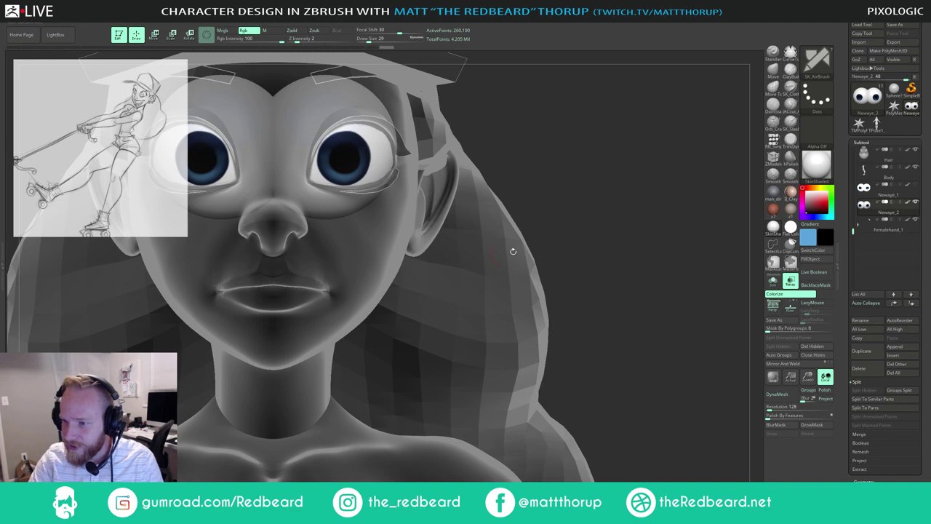
Step: Pick a mid grey and airbrush soft shading around the edges of the eye whites at Draw Size 46
{"action": "left_click_drag", "start_coordinate": [513, 252], "coordinate": [500, 227]}
{"action": "left_click", "coordinate": [828, 239]}
{"action": "left_click_drag", "start_coordinate": [805, 235], "coordinate": [768, 234]}
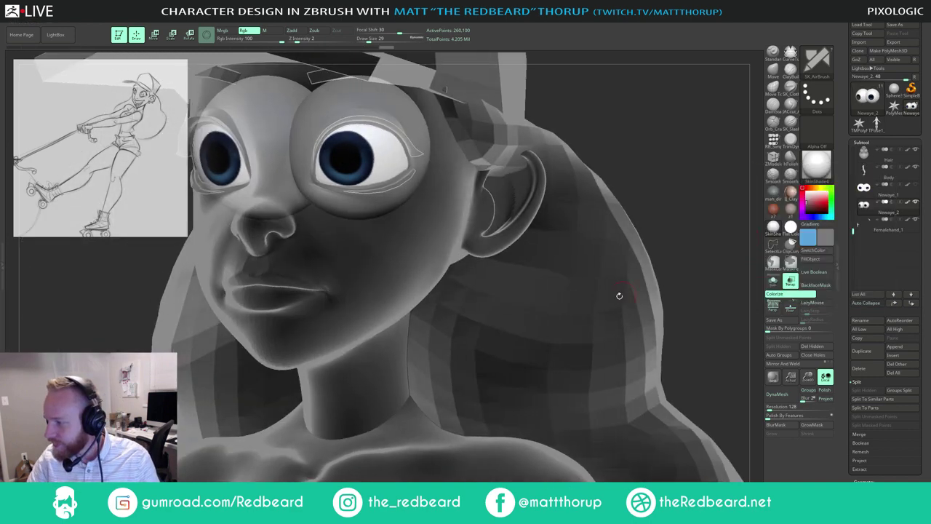
{"action": "left_click_drag", "start_coordinate": [679, 203], "coordinate": [421, 169]}
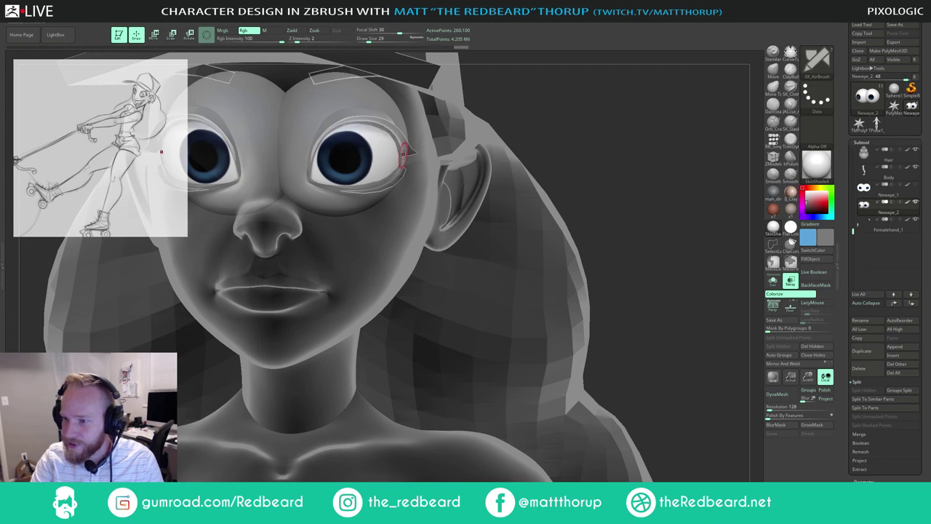
{"action": "left_click_drag", "start_coordinate": [360, 124], "coordinate": [353, 125]}
{"action": "key", "text": "s"}
{"action": "left_click_drag", "start_coordinate": [395, 162], "coordinate": [315, 190]}
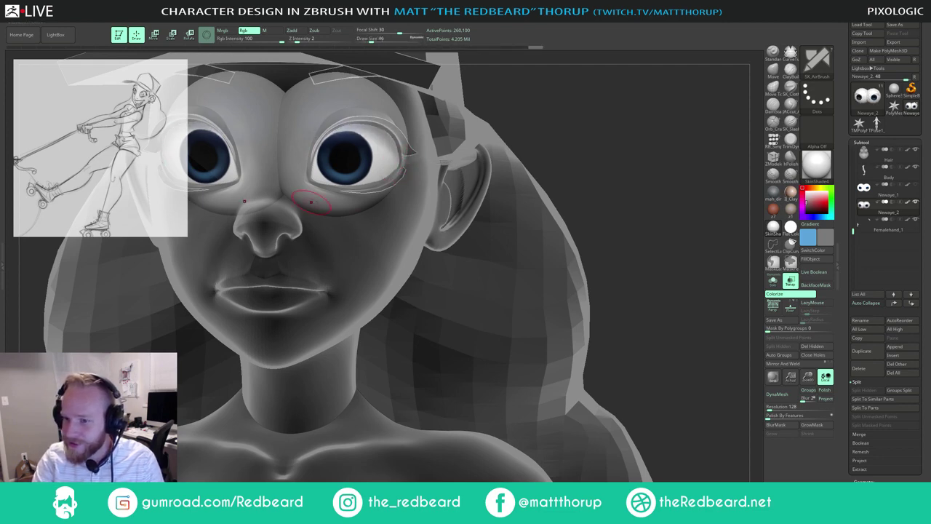
{"action": "mouse_move", "coordinate": [593, 152]}
{"action": "left_mouse_down"}
{"action": "mouse_move", "coordinate": [611, 150]}
{"action": "mouse_move", "coordinate": [477, 189]}
{"action": "mouse_move", "coordinate": [490, 249]}
{"action": "mouse_move", "coordinate": [528, 250]}
{"action": "left_mouse_up"}
{"action": "left_click_drag", "start_coordinate": [319, 206], "coordinate": [318, 202]}
{"action": "left_click_drag", "start_coordinate": [509, 193], "coordinate": [593, 324]}
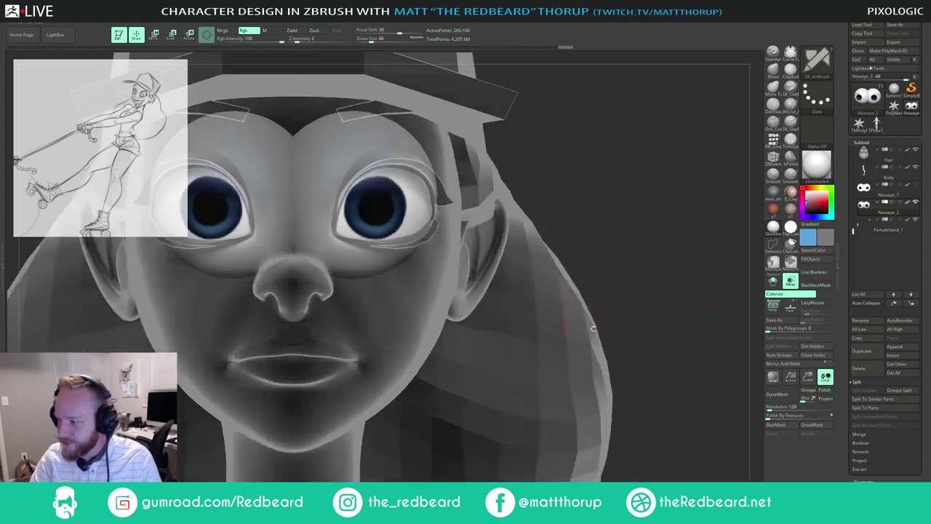
Step: Turn off transparency and fill the painted eyes with the zbro eye reflection material in material-only mode
{"action": "key", "text": "f"}
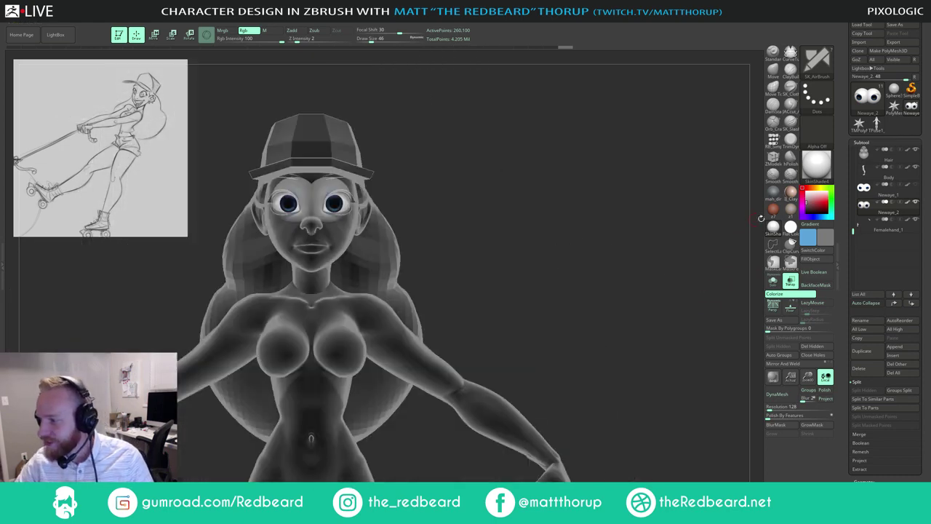
{"action": "left_click", "coordinate": [791, 285]}
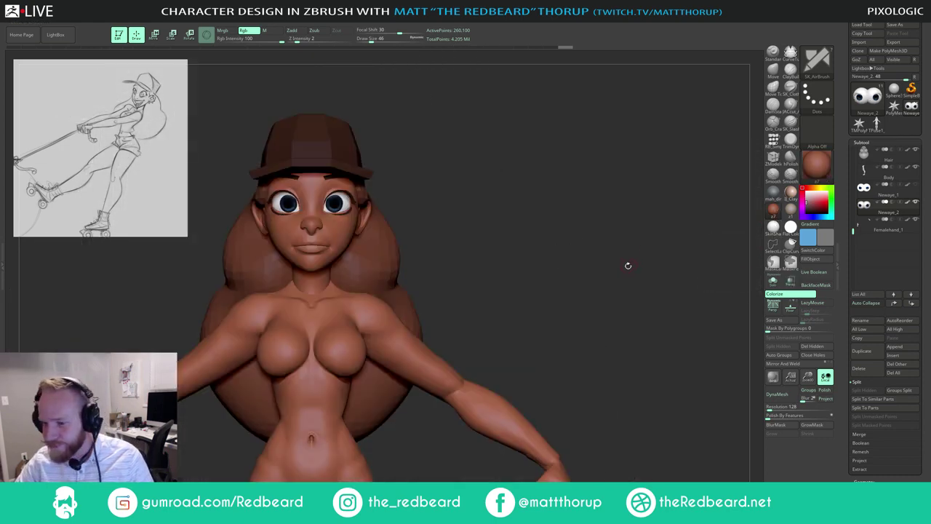
{"action": "left_click_drag", "start_coordinate": [544, 265], "coordinate": [575, 305], "text": "alt"}
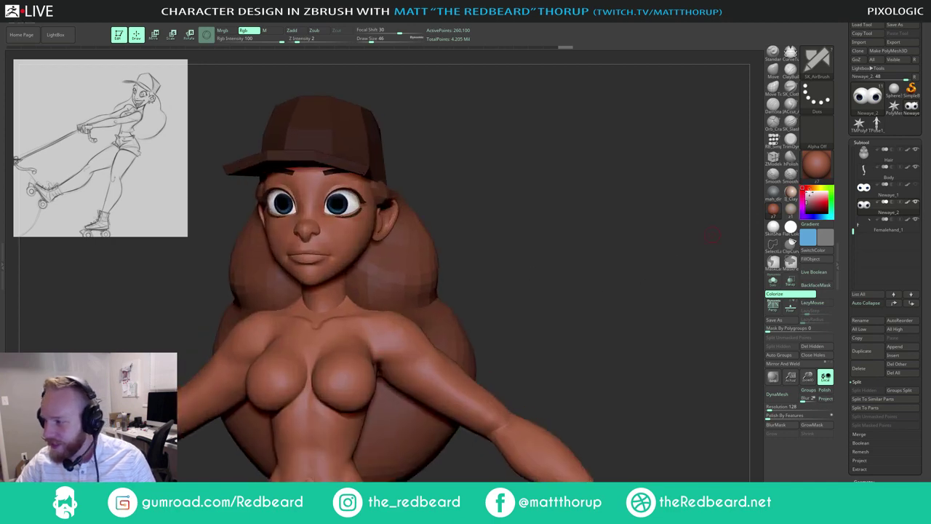
{"action": "left_click", "coordinate": [816, 172]}
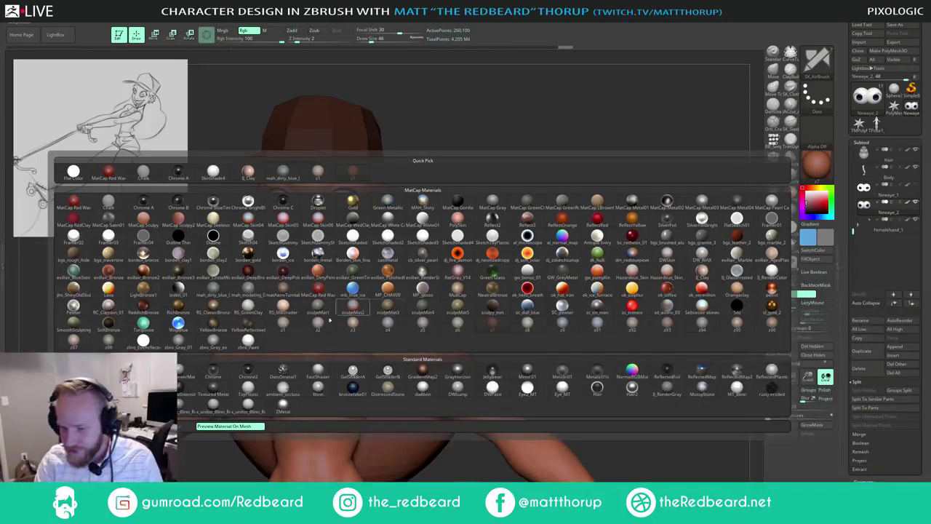
{"action": "left_click", "coordinate": [147, 346]}
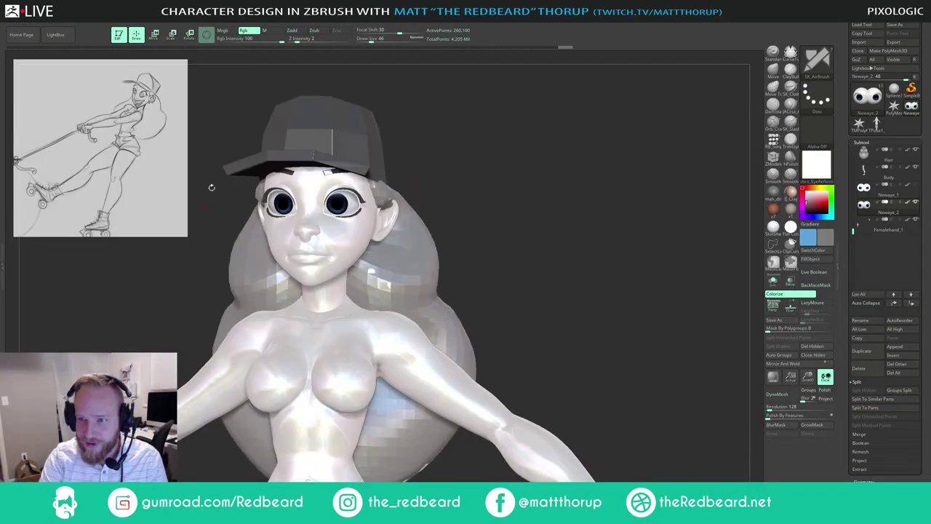
{"action": "left_click", "coordinate": [270, 32]}
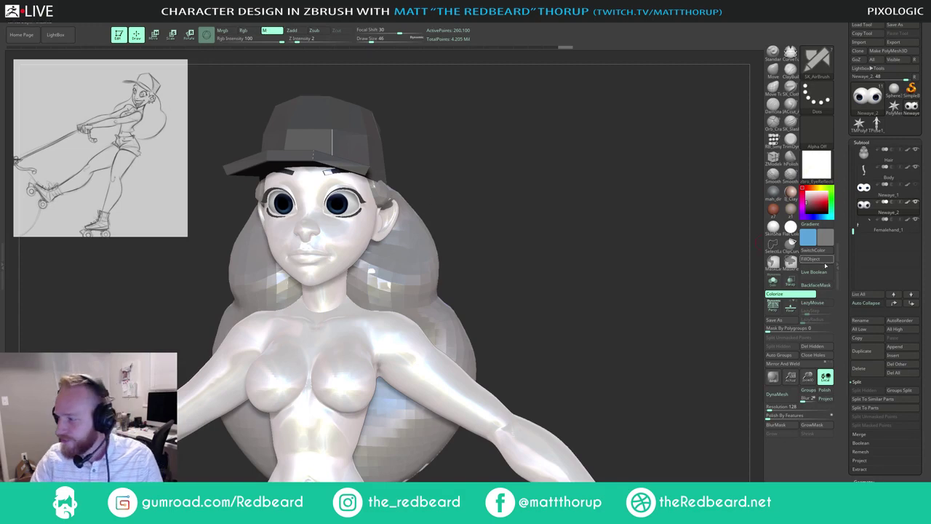
{"action": "left_click", "coordinate": [824, 261]}
Step: Examine the reflective eyes from several angles under the white SkinShade material and the reddish-brown z7 material
{"action": "left_click", "coordinate": [774, 228]}
{"action": "left_click_drag", "start_coordinate": [611, 300], "coordinate": [633, 294]}
{"action": "left_click_drag", "start_coordinate": [500, 203], "coordinate": [523, 197], "text": "alt"}
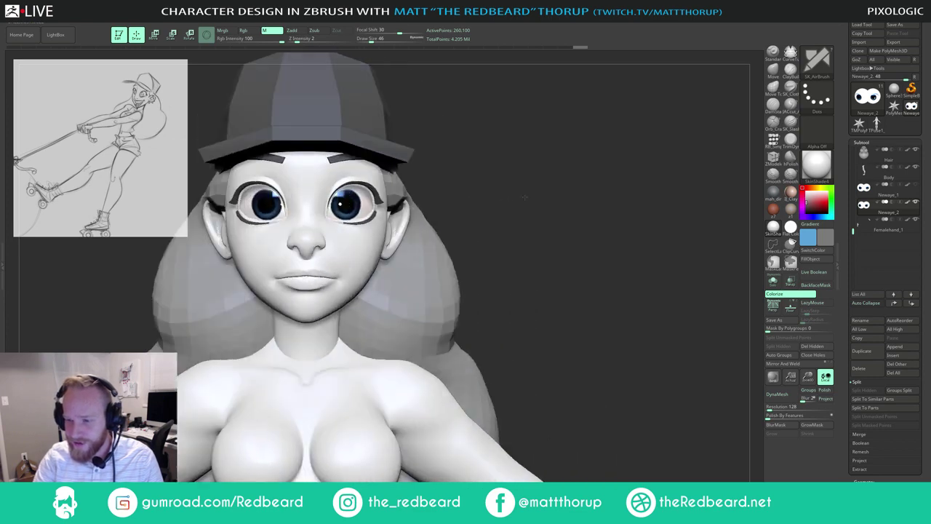
{"action": "right_click_drag", "start_coordinate": [524, 197], "coordinate": [509, 469], "text": "ctrl"}
{"action": "left_click_drag", "start_coordinate": [579, 456], "coordinate": [559, 455]}
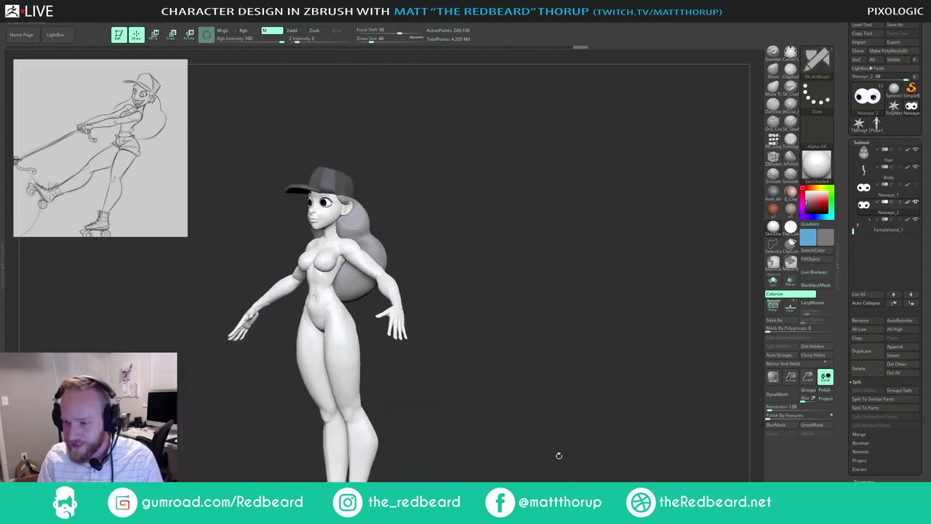
{"action": "left_click", "coordinate": [774, 210]}
{"action": "left_click_drag", "start_coordinate": [561, 415], "coordinate": [558, 448], "text": "shift"}
{"action": "right_click_drag", "start_coordinate": [559, 448], "coordinate": [661, 450], "text": "ctrl"}
{"action": "left_click_drag", "start_coordinate": [648, 450], "coordinate": [579, 463]}
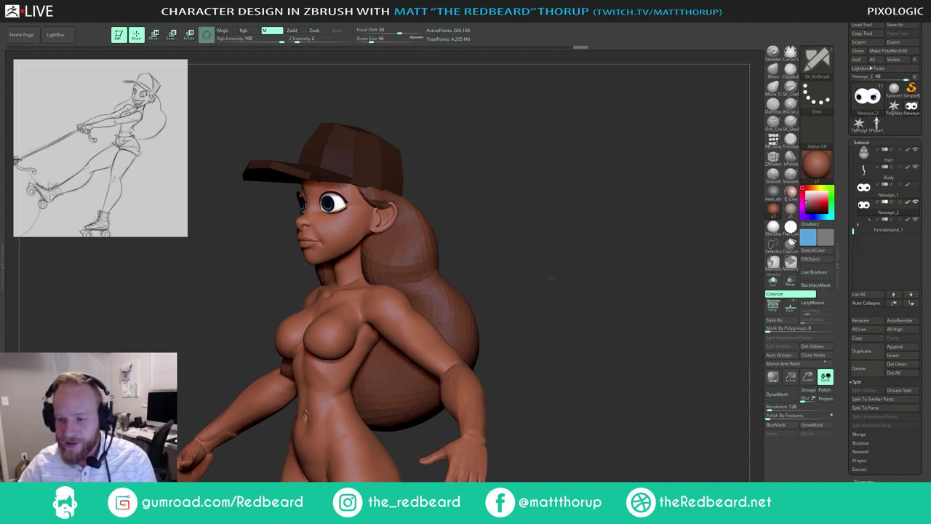
{"action": "left_click_drag", "start_coordinate": [531, 284], "coordinate": [560, 285]}
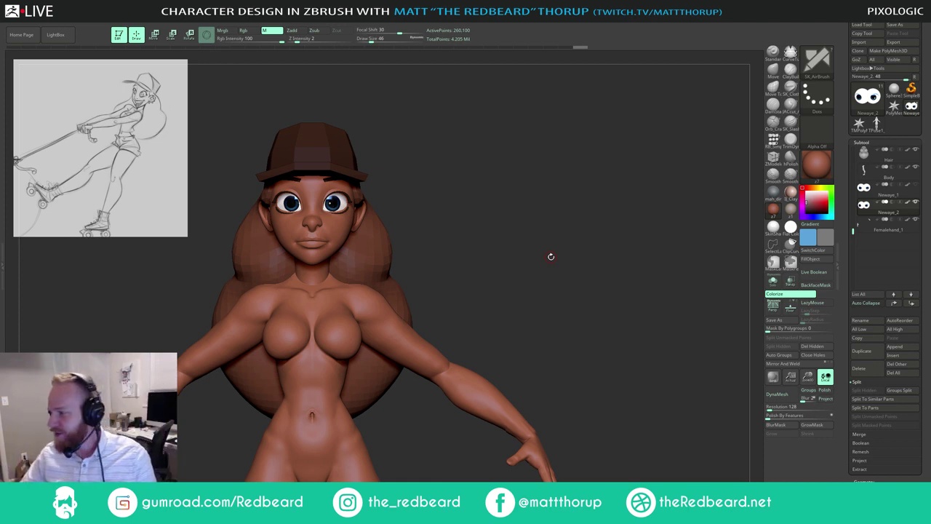
Step: Select the Femalehand_1 subtool, hide the Newaye_2 eyes and show the Newaye_1 eyes instead
{"action": "left_click", "coordinate": [866, 230]}
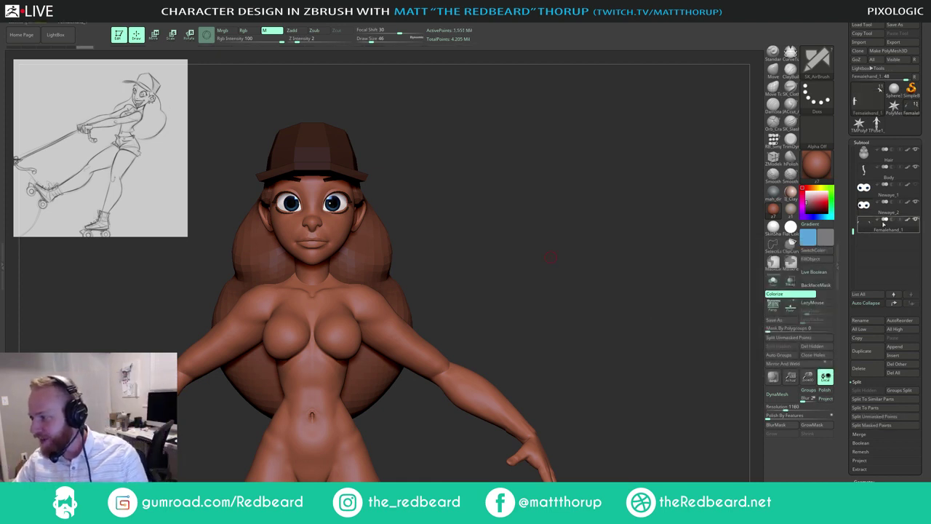
{"action": "mouse_move", "coordinate": [914, 207]}
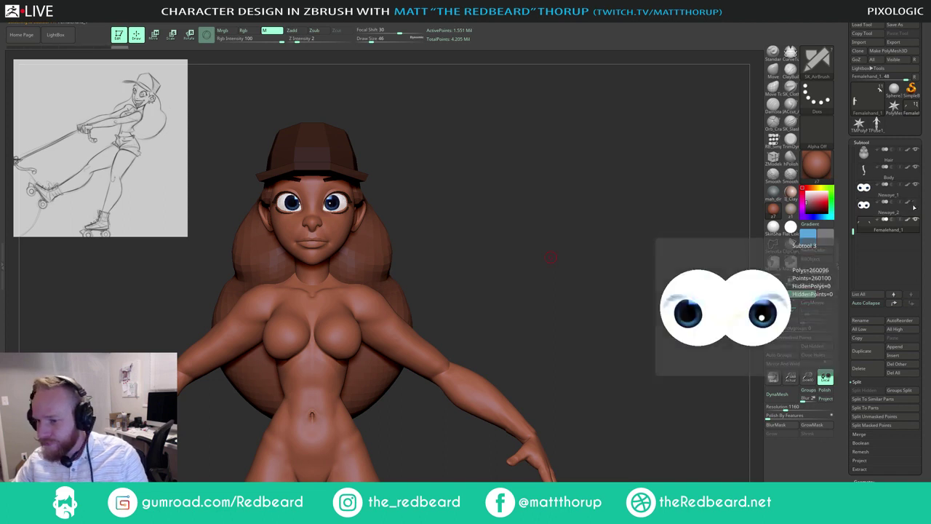
{"action": "left_click", "coordinate": [561, 326], "text": "ctrl"}
{"action": "left_click", "coordinate": [561, 326], "text": "ctrl"}
{"action": "mouse_move", "coordinate": [561, 327]}
{"action": "left_mouse_down", "text": "alt"}
{"action": "mouse_move", "coordinate": [507, 303]}
{"action": "mouse_move", "coordinate": [571, 358]}
{"action": "left_mouse_up", "text": "alt"}
{"action": "left_click_drag", "start_coordinate": [517, 431], "coordinate": [619, 452], "text": "alt"}
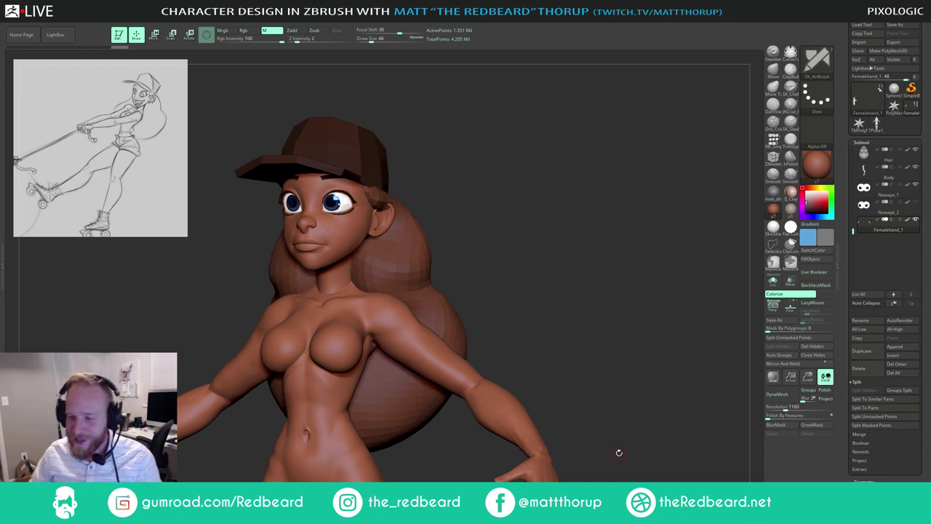
Step: Reduce the brush size, make the Body subtool active and smooth the crease at the elbow
{"action": "left_click_drag", "start_coordinate": [526, 238], "coordinate": [477, 259]}
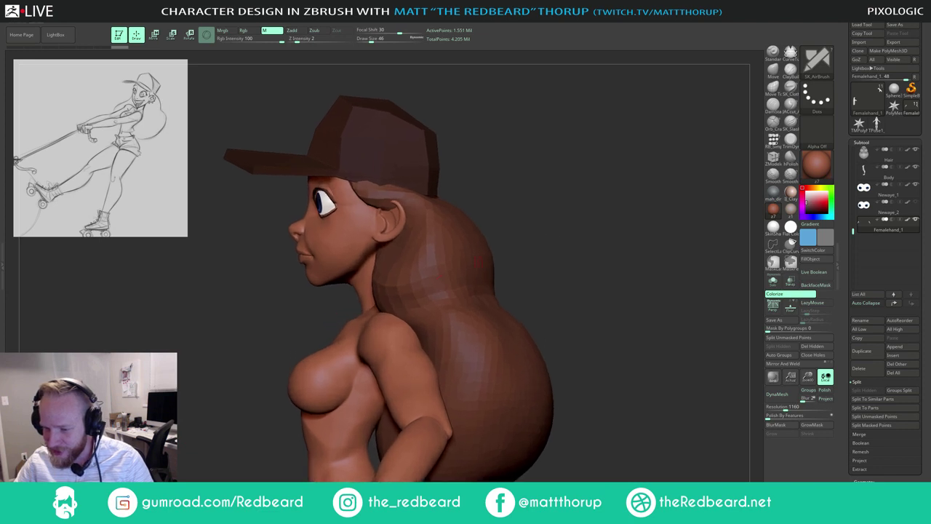
{"action": "key", "text": "s"}
{"action": "mouse_move", "coordinate": [365, 336]}
{"action": "left_mouse_down"}
{"action": "mouse_move", "coordinate": [384, 336]}
{"action": "mouse_move", "coordinate": [372, 332]}
{"action": "left_mouse_up"}
{"action": "key", "text": "s"}
{"action": "left_click_drag", "start_coordinate": [520, 226], "coordinate": [582, 224]}
{"action": "left_click_drag", "start_coordinate": [484, 261], "coordinate": [579, 313], "text": "alt"}
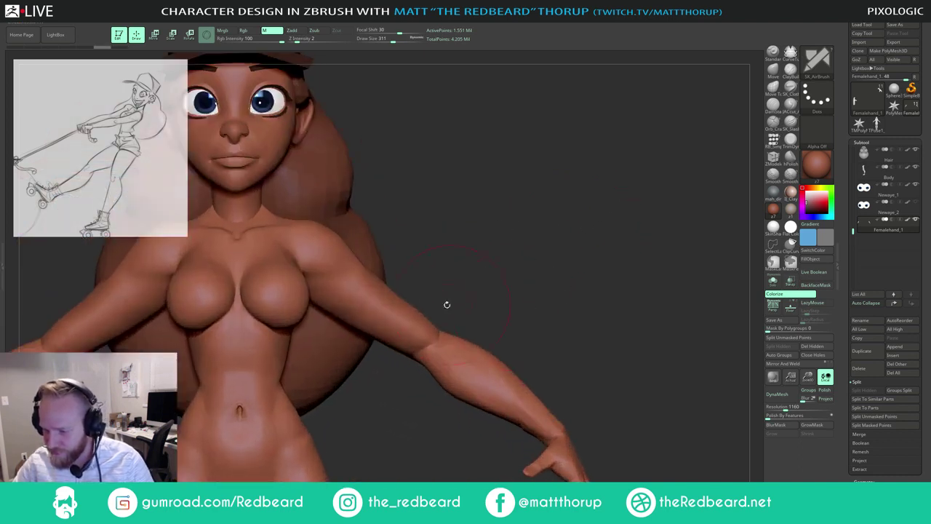
{"action": "key", "text": "s"}
{"action": "left_click_drag", "start_coordinate": [366, 304], "coordinate": [359, 303]}
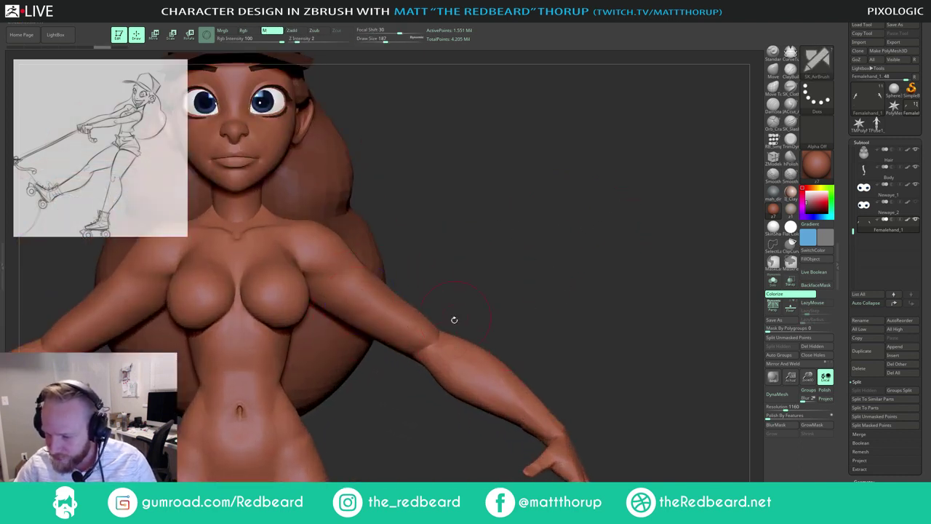
{"action": "key", "text": "shift"}
{"action": "left_click_drag", "start_coordinate": [476, 298], "coordinate": [454, 356]}
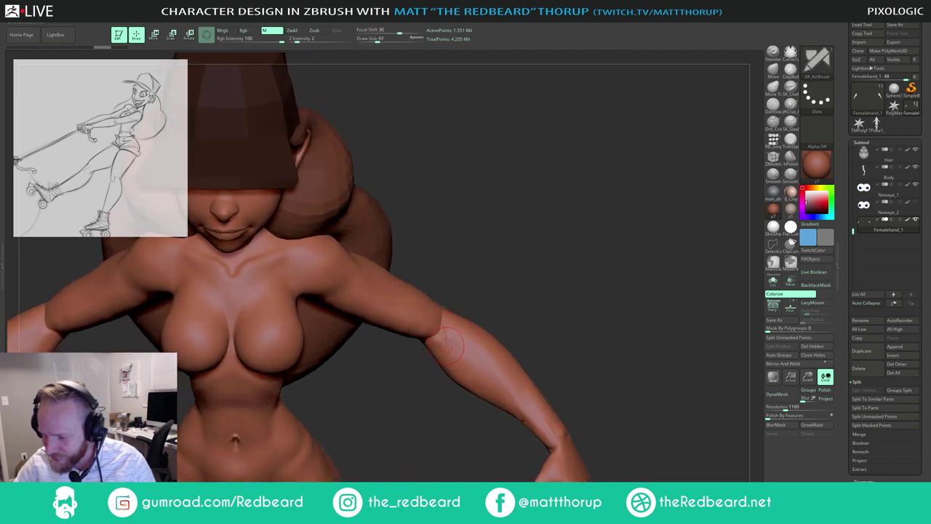
{"action": "key", "text": "shift"}
{"action": "left_click", "coordinate": [454, 340], "text": "alt"}
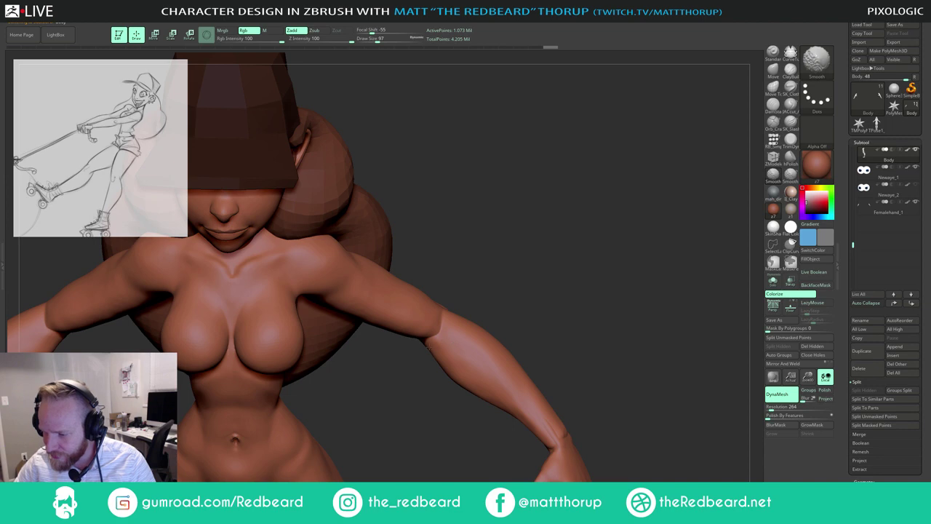
Step: Smooth the outer chest and the area below the armpit on the body with a Draw Size of 154
{"action": "left_click_drag", "start_coordinate": [511, 264], "coordinate": [527, 174]}
{"action": "key", "text": "s"}
{"action": "left_click_drag", "start_coordinate": [358, 310], "coordinate": [364, 310]}
{"action": "key", "text": "shift"}
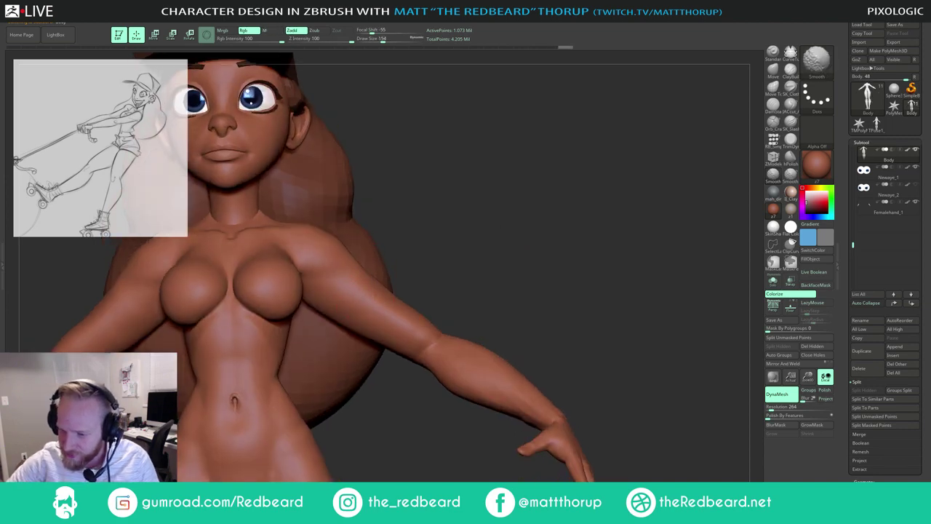
{"action": "left_click_drag", "start_coordinate": [470, 235], "coordinate": [460, 246]}
{"action": "left_click_drag", "start_coordinate": [263, 296], "coordinate": [283, 254], "text": "shift"}
{"action": "left_click_drag", "start_coordinate": [445, 206], "coordinate": [383, 212]}
{"action": "mouse_move", "coordinate": [284, 293]}
{"action": "left_mouse_down", "text": "shift"}
{"action": "mouse_move", "coordinate": [291, 259]}
{"action": "mouse_move", "coordinate": [281, 247]}
{"action": "left_mouse_up", "text": "shift"}
{"action": "left_click_drag", "start_coordinate": [323, 271], "coordinate": [322, 287], "text": "shift"}
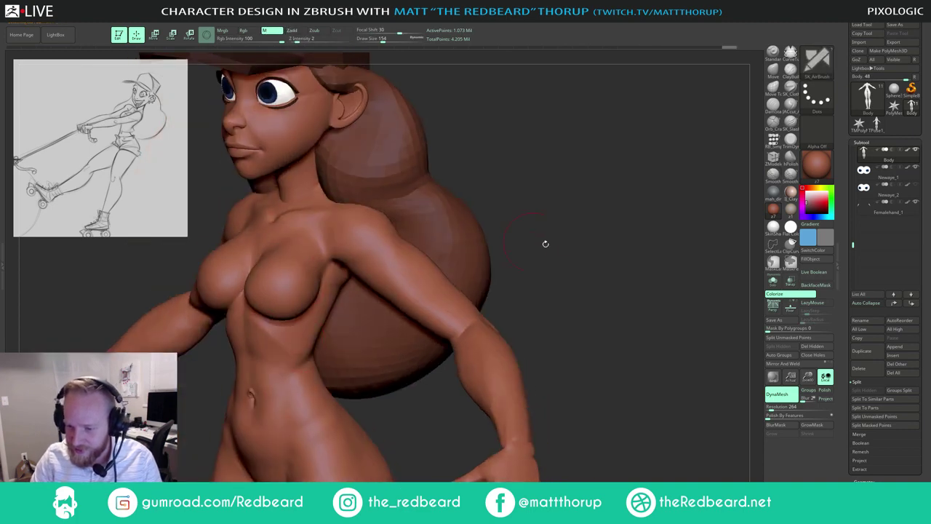
{"action": "left_click_drag", "start_coordinate": [546, 244], "coordinate": [571, 325]}
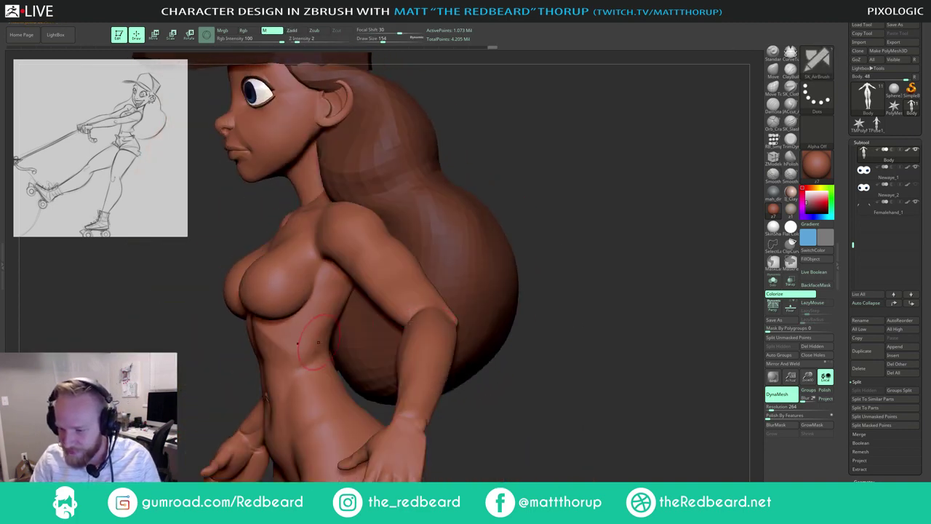
Step: Smooth the side of the ribcage, then soften the abdomen around the navel with a Draw Size of 62
{"action": "mouse_move", "coordinate": [319, 342]}
{"action": "left_mouse_down"}
{"action": "mouse_move", "coordinate": [322, 350]}
{"action": "mouse_move", "coordinate": [324, 336]}
{"action": "left_mouse_up"}
{"action": "left_click_drag", "start_coordinate": [542, 378], "coordinate": [619, 375]}
{"action": "mouse_move", "coordinate": [553, 363]}
{"action": "left_mouse_down", "text": "alt"}
{"action": "mouse_move", "coordinate": [442, 418]}
{"action": "mouse_move", "coordinate": [488, 390]}
{"action": "mouse_move", "coordinate": [498, 453]}
{"action": "left_mouse_up", "text": "alt"}
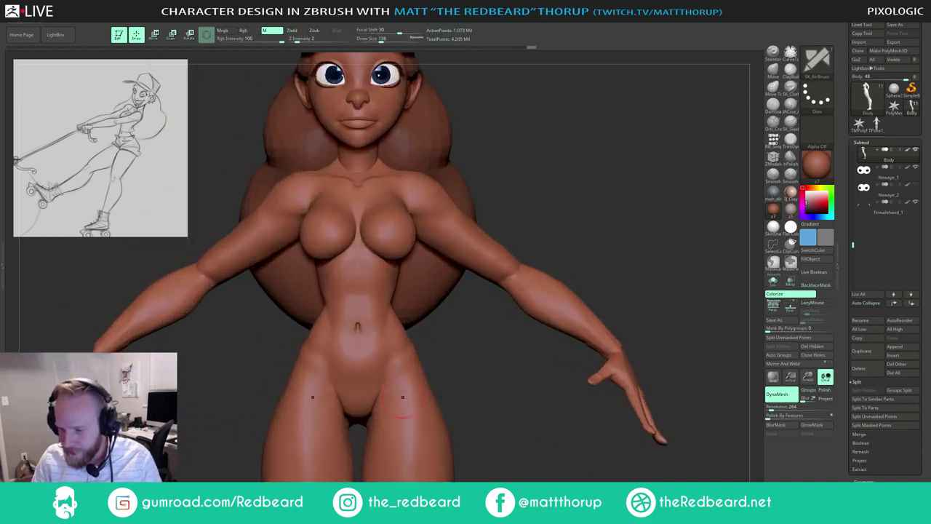
{"action": "key", "text": "s"}
{"action": "mouse_move", "coordinate": [371, 330]}
{"action": "left_mouse_down"}
{"action": "mouse_move", "coordinate": [360, 316]}
{"action": "mouse_move", "coordinate": [351, 354]}
{"action": "left_mouse_up"}
Step: Show only the Body subtool in Solo mode and isolate the mesh sections around both armpits
{"action": "mouse_move", "coordinate": [499, 364]}
{"action": "left_mouse_down"}
{"action": "mouse_move", "coordinate": [510, 363]}
{"action": "mouse_move", "coordinate": [427, 395]}
{"action": "mouse_move", "coordinate": [481, 401]}
{"action": "mouse_move", "coordinate": [457, 430]}
{"action": "mouse_move", "coordinate": [435, 430]}
{"action": "left_mouse_up"}
{"action": "left_click", "coordinate": [773, 282]}
{"action": "left_click_drag", "start_coordinate": [613, 252], "coordinate": [510, 185]}
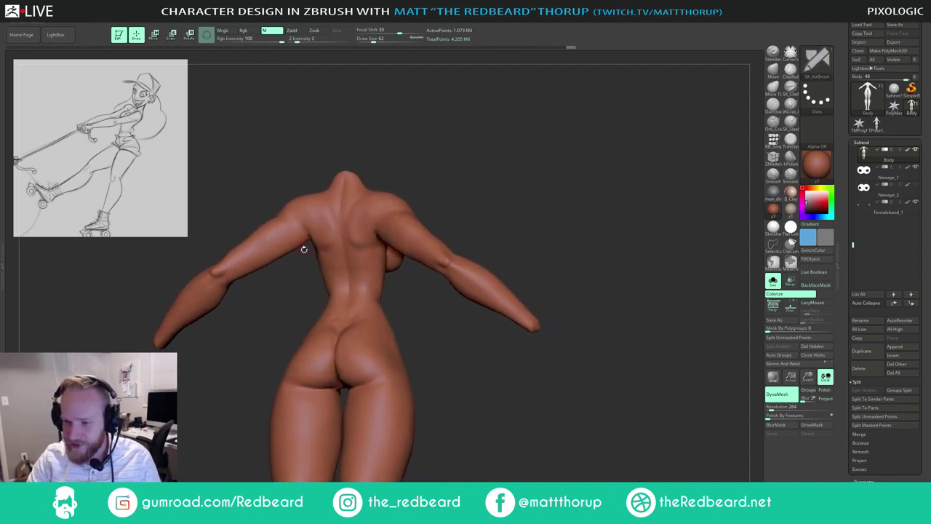
{"action": "mouse_move", "coordinate": [302, 221]}
{"action": "left_mouse_down", "text": "ctrl+shift"}
{"action": "mouse_move", "coordinate": [313, 254]}
{"action": "mouse_move", "coordinate": [306, 266]}
{"action": "mouse_move", "coordinate": [318, 255]}
{"action": "left_mouse_up", "text": "ctrl+shift"}
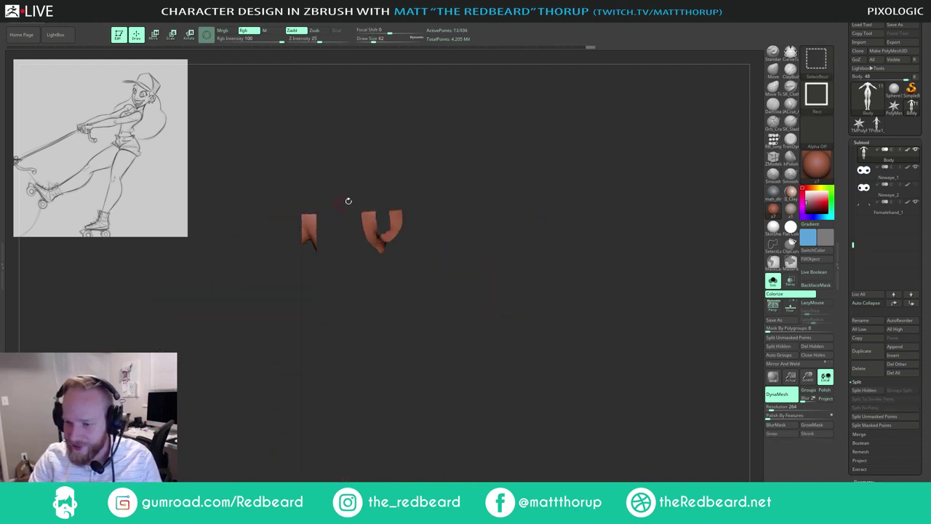
{"action": "mouse_move", "coordinate": [484, 211]}
{"action": "left_mouse_down"}
{"action": "mouse_move", "coordinate": [495, 246]}
{"action": "mouse_move", "coordinate": [468, 295]}
{"action": "mouse_move", "coordinate": [524, 361]}
{"action": "mouse_move", "coordinate": [393, 350]}
{"action": "mouse_move", "coordinate": [428, 275]}
{"action": "left_mouse_up"}
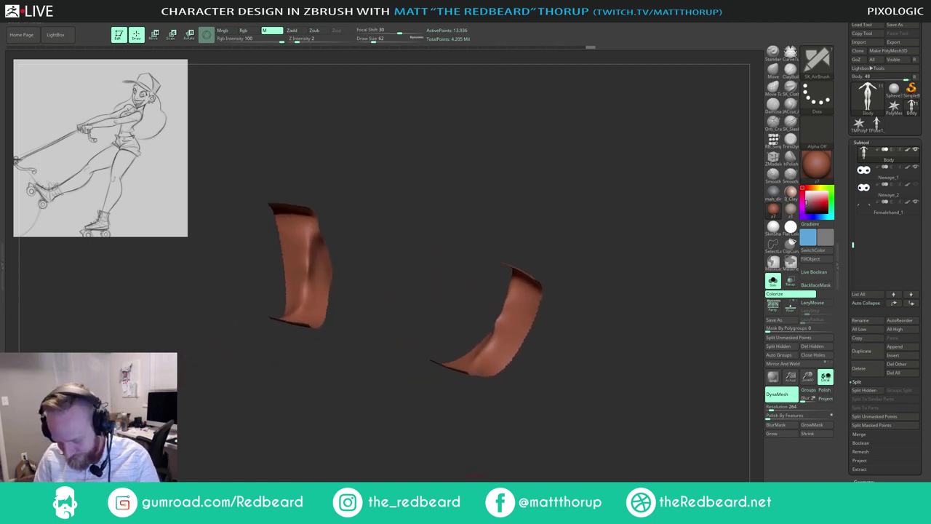
Step: Swap the active colours, turn on perspective and soften the surface of the isolated armpit sections
{"action": "key", "text": "v"}
{"action": "key", "text": "p"}
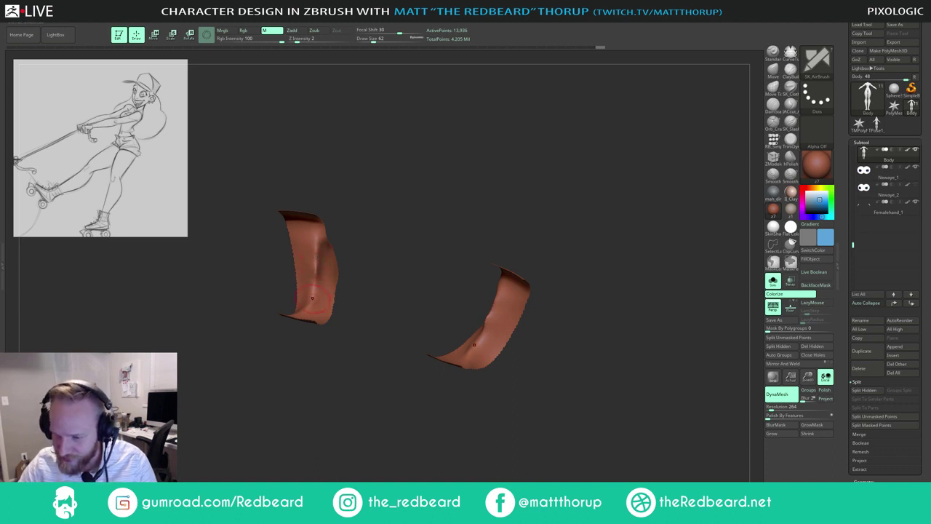
{"action": "left_click_drag", "start_coordinate": [368, 227], "coordinate": [306, 297]}
{"action": "left_click_drag", "start_coordinate": [360, 231], "coordinate": [451, 233]}
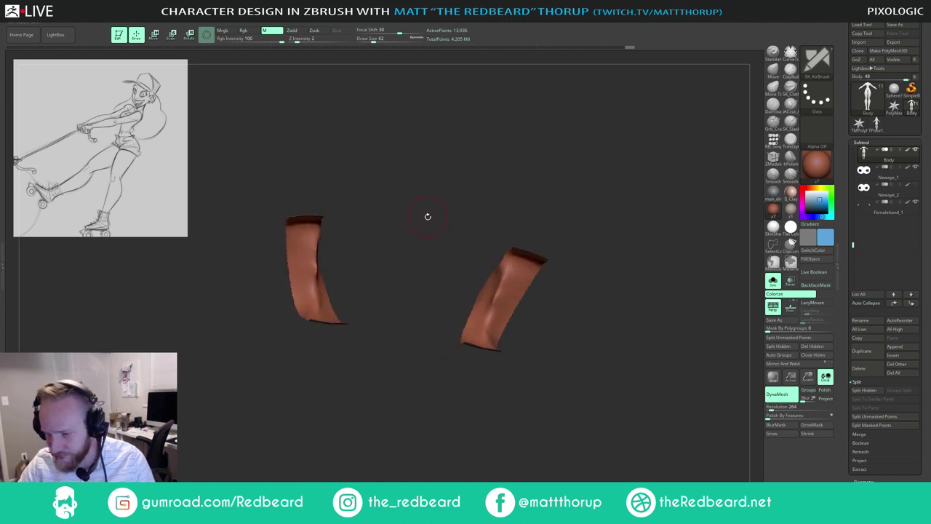
Step: Sharpen the fold on the isolated armpit sections with the Pinch brush and set the Draw Size to 77
{"action": "key", "text": "b"}
{"action": "key", "text": "p"}
{"action": "key", "text": "i"}
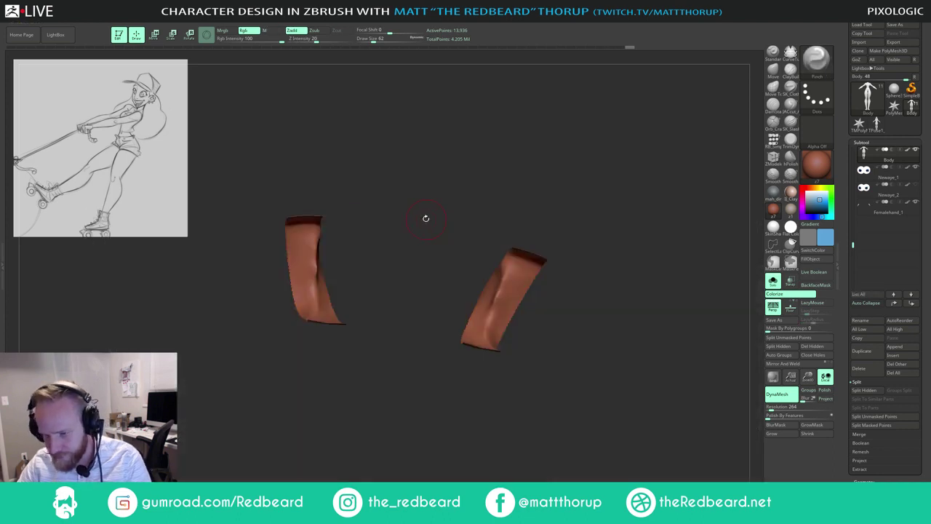
{"action": "left_click_drag", "start_coordinate": [414, 291], "coordinate": [382, 294]}
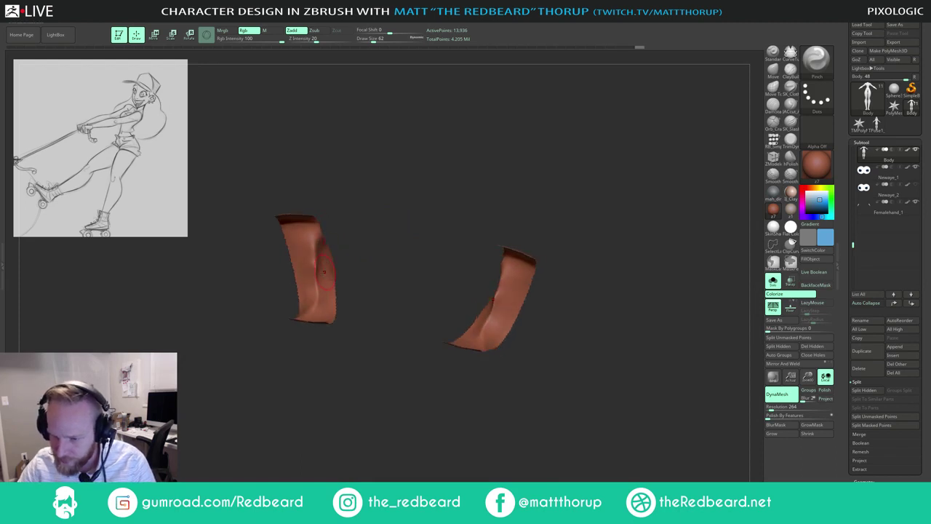
{"action": "left_click_drag", "start_coordinate": [318, 271], "coordinate": [314, 304], "text": "shift"}
{"action": "key", "text": "s"}
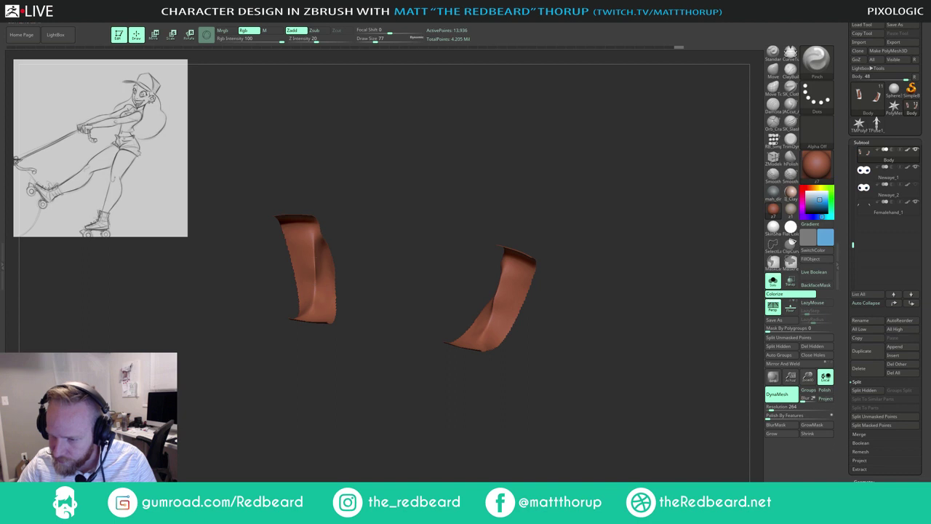
Step: Reshape the upper part of the armpit fold with short upward pulls of the Move brush
{"action": "left_click_drag", "start_coordinate": [437, 226], "coordinate": [362, 228]}
{"action": "mouse_move", "coordinate": [417, 190]}
{"action": "left_mouse_down", "text": "alt"}
{"action": "mouse_move", "coordinate": [439, 202]}
{"action": "mouse_move", "coordinate": [442, 175]}
{"action": "mouse_move", "coordinate": [399, 195]}
{"action": "left_mouse_up", "text": "alt"}
{"action": "key", "text": "b"}
{"action": "key", "text": "m"}
{"action": "key", "text": "v"}
{"action": "left_click_drag", "start_coordinate": [322, 253], "coordinate": [317, 222]}
{"action": "key", "text": "s"}
{"action": "left_click_drag", "start_coordinate": [327, 256], "coordinate": [331, 251]}
{"action": "mouse_move", "coordinate": [328, 252]}
{"action": "left_mouse_down"}
{"action": "mouse_move", "coordinate": [325, 234]}
{"action": "mouse_move", "coordinate": [328, 247]}
{"action": "left_mouse_up"}
Step: Enlarge the Move brush to a Draw Size of 97 and push the armpit's inner contour upward
{"action": "key", "text": "s"}
{"action": "key", "text": "]"}
{"action": "key", "text": "]"}
{"action": "key", "text": "]"}
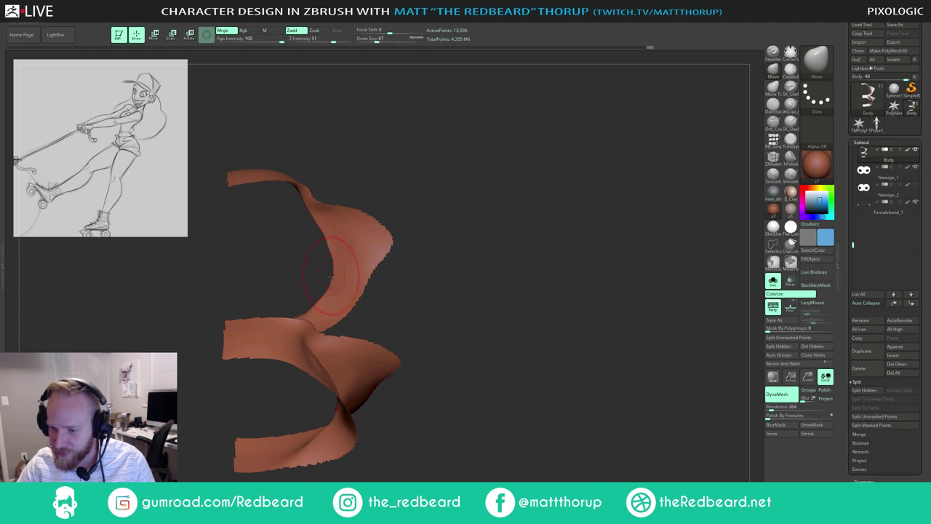
{"action": "mouse_move", "coordinate": [326, 281]}
{"action": "left_mouse_down"}
{"action": "mouse_move", "coordinate": [326, 251]}
{"action": "mouse_move", "coordinate": [331, 256]}
{"action": "left_mouse_up"}
Step: Smooth along the armpit crease with a Draw Size of 54, then set the Draw Size to 80
{"action": "key", "text": "s"}
{"action": "mouse_move", "coordinate": [410, 196]}
{"action": "left_mouse_down"}
{"action": "mouse_move", "coordinate": [480, 170]}
{"action": "mouse_move", "coordinate": [369, 224]}
{"action": "left_mouse_up"}
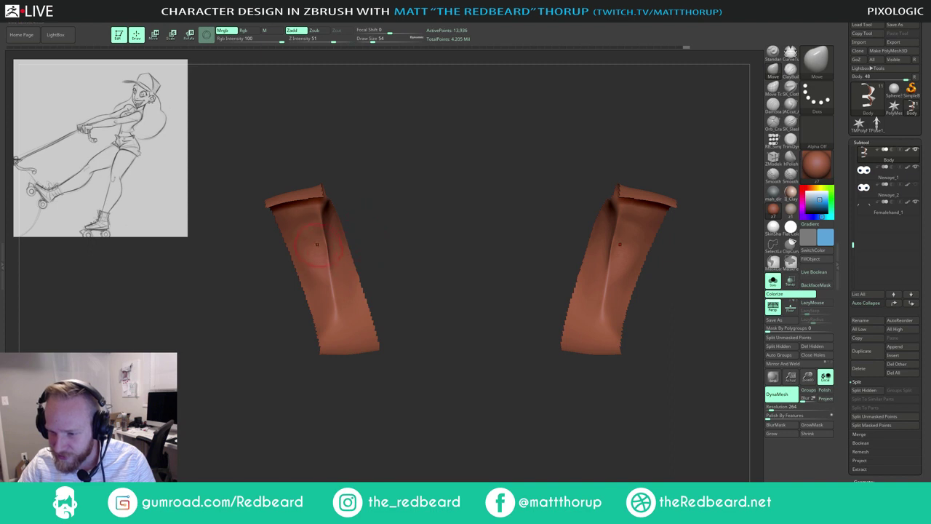
{"action": "left_click_drag", "start_coordinate": [319, 247], "coordinate": [324, 286], "text": "shift"}
{"action": "left_click_drag", "start_coordinate": [437, 237], "coordinate": [320, 246]}
{"action": "key", "text": "s"}
Step: Unhide the rest of the body mesh and leave Solo mode to show the complete character
{"action": "left_click_drag", "start_coordinate": [407, 210], "coordinate": [575, 72]}
{"action": "left_click", "coordinate": [476, 153], "text": "ctrl+shift"}
{"action": "left_click_drag", "start_coordinate": [291, 224], "coordinate": [478, 241]}
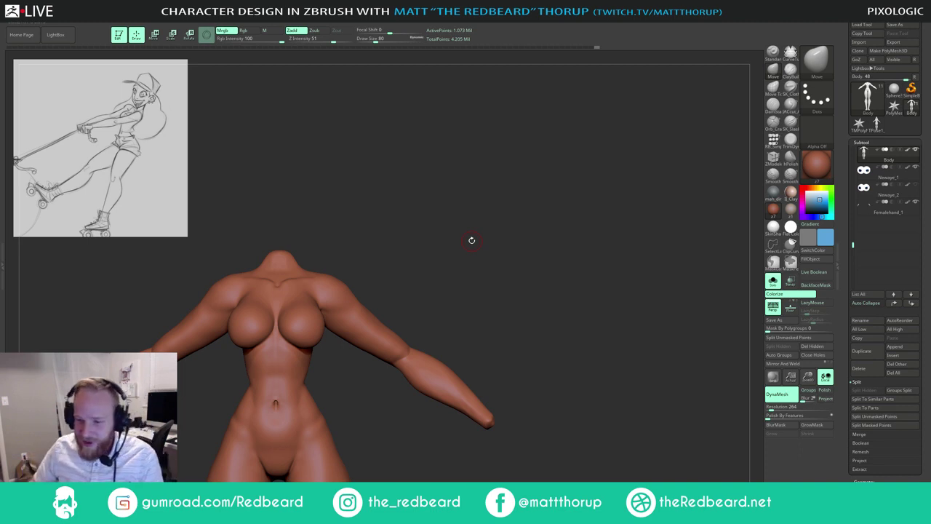
{"action": "left_click_drag", "start_coordinate": [472, 240], "coordinate": [498, 183]}
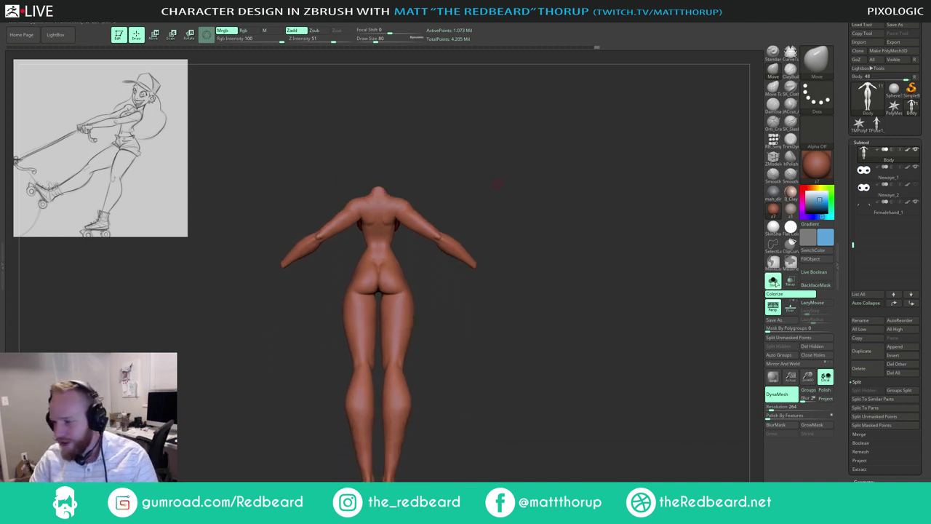
{"action": "left_click", "coordinate": [773, 281]}
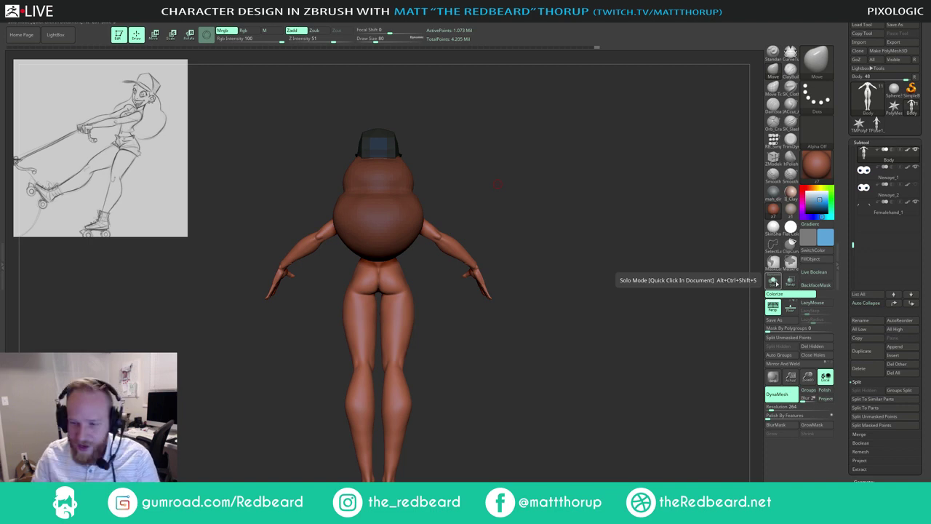
{"action": "mouse_move", "coordinate": [551, 187]}
{"action": "left_mouse_down"}
{"action": "mouse_move", "coordinate": [557, 192]}
{"action": "mouse_move", "coordinate": [510, 208]}
{"action": "mouse_move", "coordinate": [570, 244]}
{"action": "mouse_move", "coordinate": [575, 273]}
{"action": "left_mouse_up"}
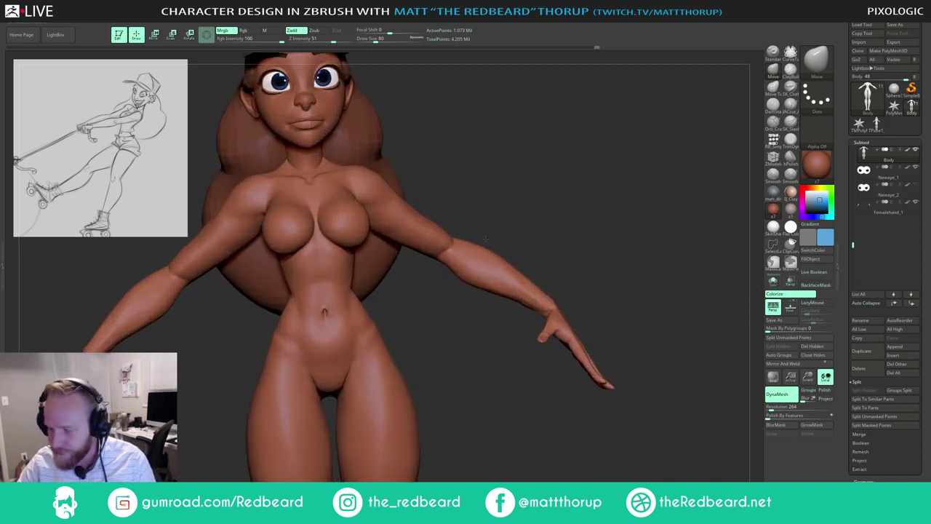
Step: Build up the lower abdomen around the navel with the ClayBuildup brush at a Draw Size of 149
{"action": "left_click", "coordinate": [791, 71]}
{"action": "mouse_move", "coordinate": [490, 181]}
{"action": "left_mouse_down", "text": "alt"}
{"action": "mouse_move", "coordinate": [405, 324]}
{"action": "mouse_move", "coordinate": [386, 331]}
{"action": "left_mouse_up", "text": "alt"}
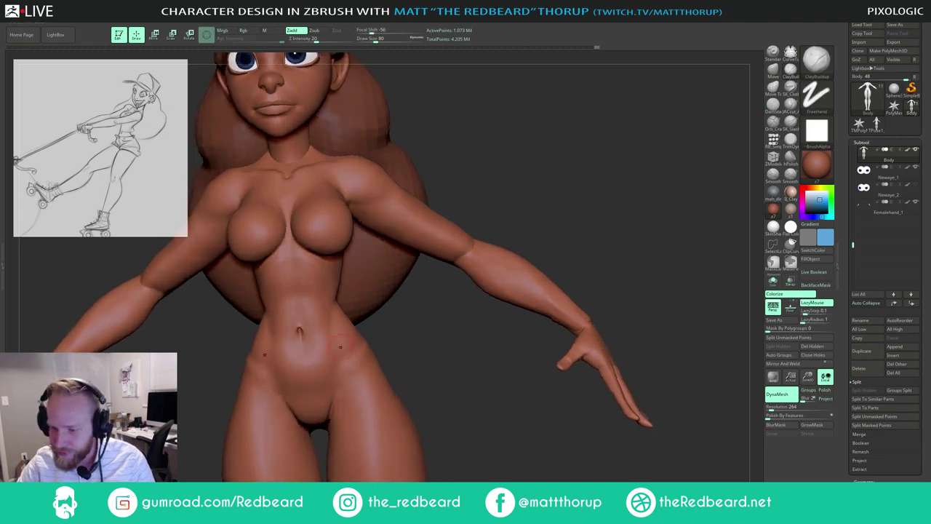
{"action": "key", "text": "s"}
{"action": "left_click_drag", "start_coordinate": [319, 328], "coordinate": [323, 358]}
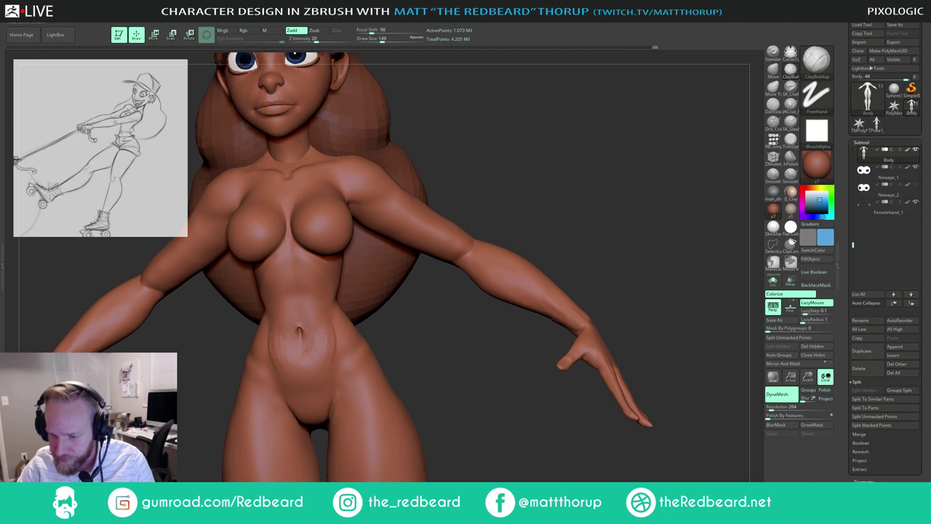
{"action": "mouse_move", "coordinate": [318, 348]}
{"action": "left_mouse_down"}
{"action": "mouse_move", "coordinate": [317, 366]}
{"action": "mouse_move", "coordinate": [286, 348]}
{"action": "left_mouse_up"}
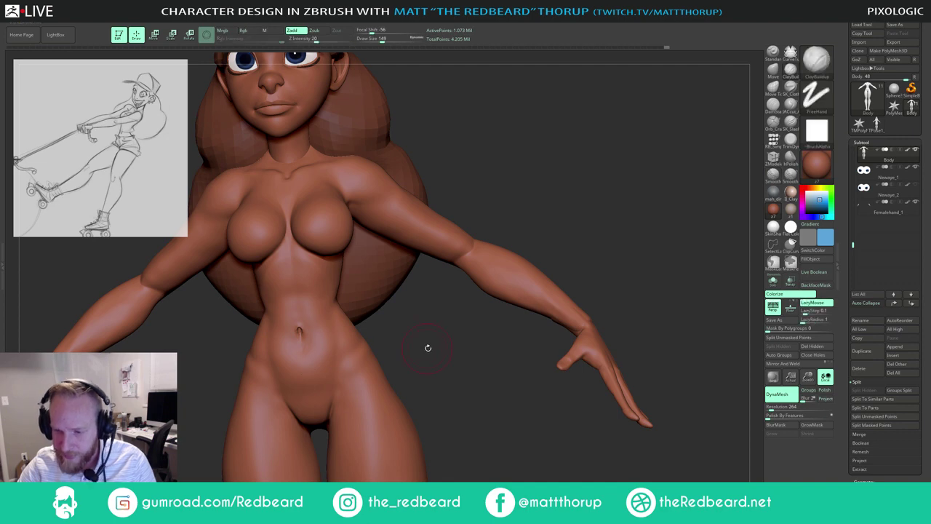
Step: Smooth the sculpted abdomen and check the torso's shape from the front and side
{"action": "left_click_drag", "start_coordinate": [428, 348], "coordinate": [351, 282], "text": "alt"}
{"action": "mouse_move", "coordinate": [461, 212]}
{"action": "left_mouse_down"}
{"action": "mouse_move", "coordinate": [476, 208]}
{"action": "mouse_move", "coordinate": [519, 279]}
{"action": "left_mouse_up"}
{"action": "mouse_move", "coordinate": [520, 279]}
{"action": "left_mouse_down"}
{"action": "mouse_move", "coordinate": [488, 228]}
{"action": "mouse_move", "coordinate": [462, 230]}
{"action": "left_mouse_up"}
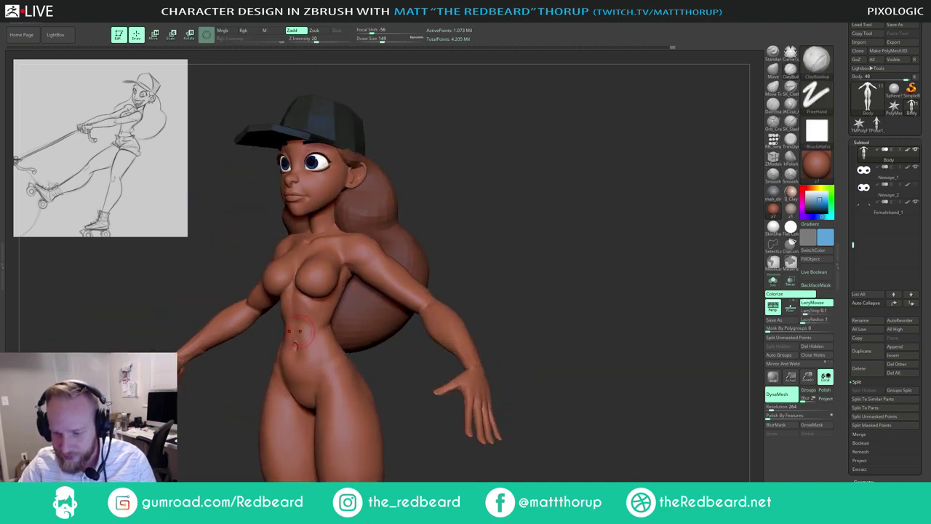
{"action": "key", "text": "shift"}
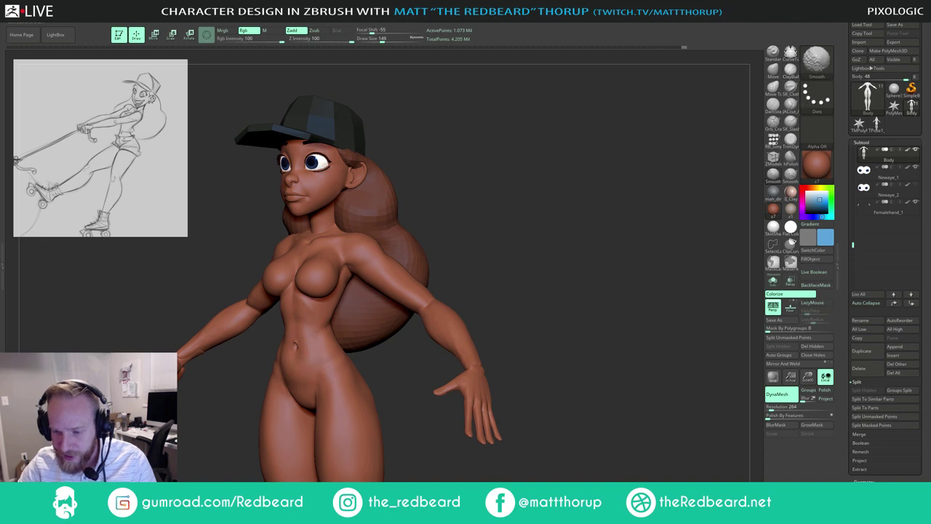
{"action": "mouse_move", "coordinate": [514, 193]}
{"action": "left_mouse_down", "text": "shift"}
{"action": "mouse_move", "coordinate": [522, 192]}
{"action": "mouse_move", "coordinate": [432, 192]}
{"action": "mouse_move", "coordinate": [487, 254]}
{"action": "mouse_move", "coordinate": [399, 248]}
{"action": "left_mouse_up", "text": "shift"}
{"action": "left_click_drag", "start_coordinate": [564, 200], "coordinate": [452, 211]}
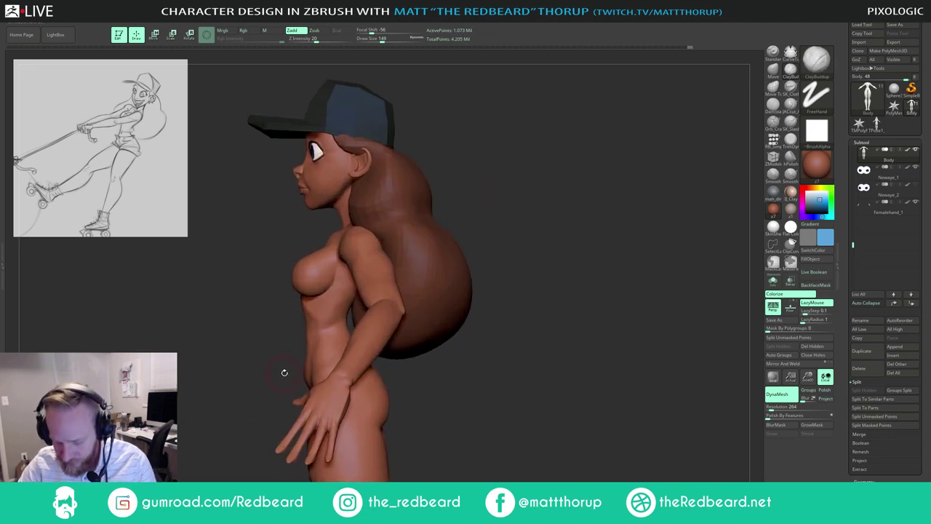
{"action": "left_click_drag", "start_coordinate": [548, 174], "coordinate": [500, 205]}
{"action": "left_click_drag", "start_coordinate": [526, 374], "coordinate": [532, 392]}
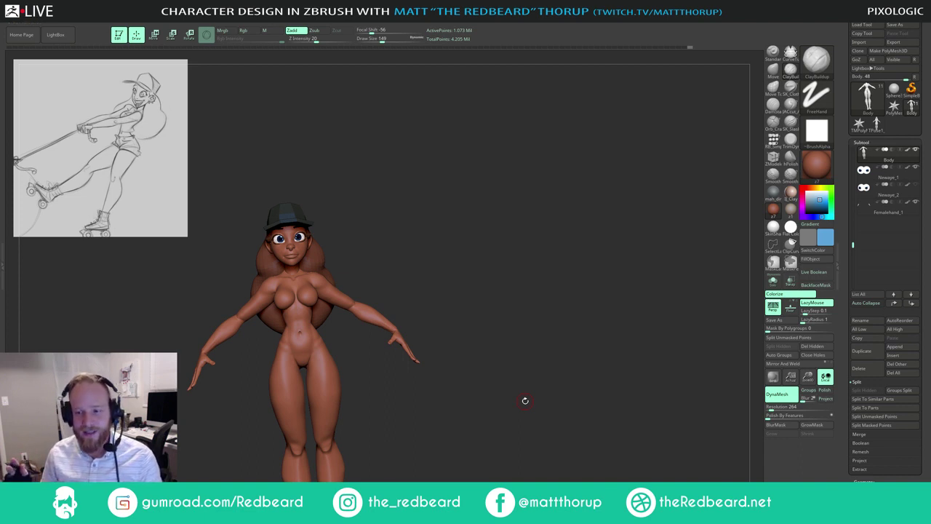
Step: Add clay at the front of the armpit with a Draw Size of 90 and smooth the adjoining shoulder
{"action": "left_click_drag", "start_coordinate": [490, 254], "coordinate": [520, 261]}
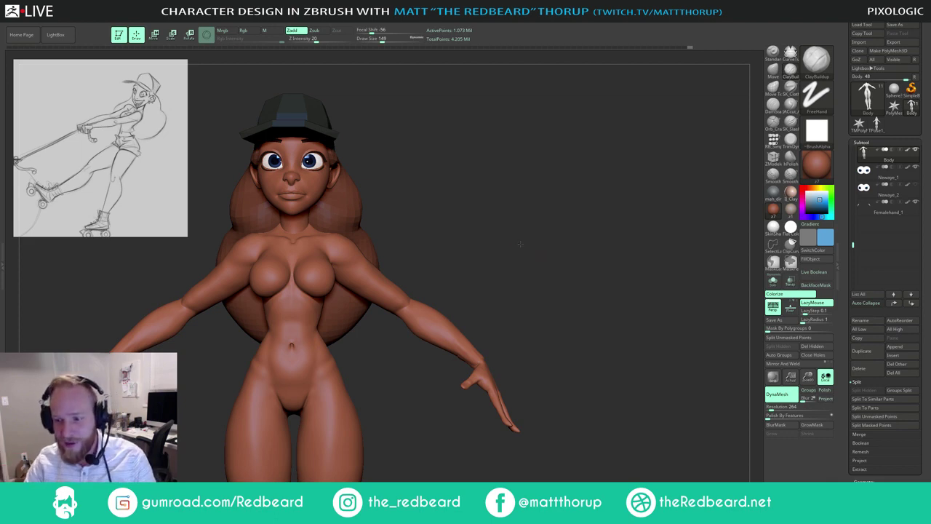
{"action": "mouse_move", "coordinate": [520, 244]}
{"action": "left_mouse_down"}
{"action": "mouse_move", "coordinate": [536, 239]}
{"action": "mouse_move", "coordinate": [578, 136]}
{"action": "left_mouse_up"}
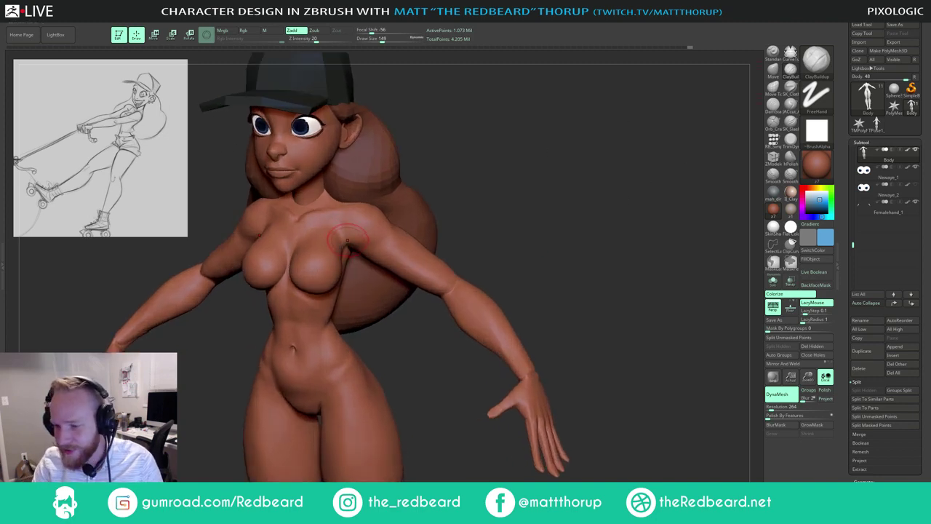
{"action": "key", "text": "s"}
{"action": "left_click_drag", "start_coordinate": [347, 240], "coordinate": [341, 238]}
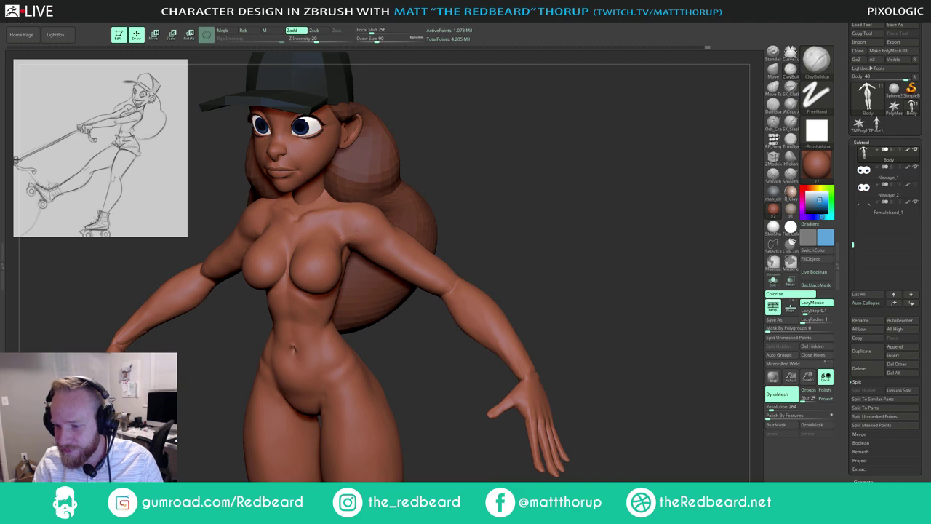
{"action": "key", "text": "shift"}
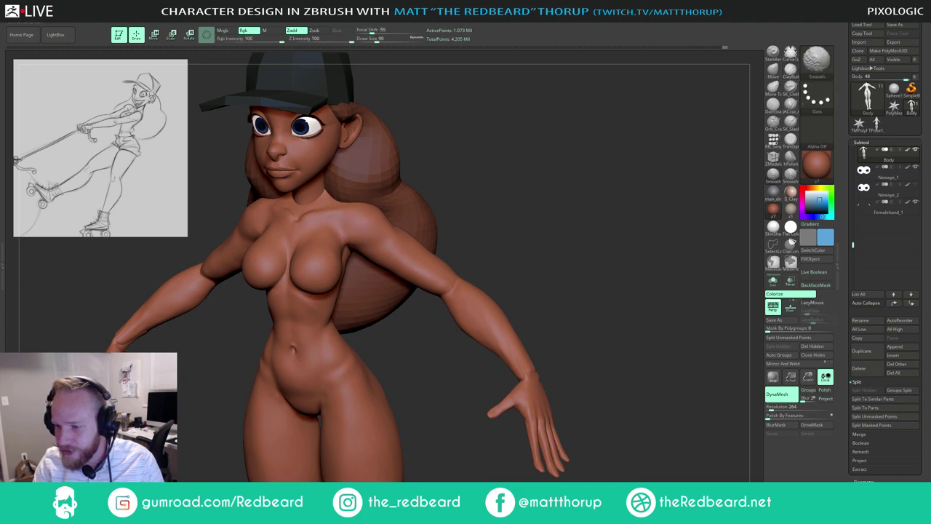
{"action": "left_click_drag", "start_coordinate": [380, 217], "coordinate": [390, 225], "text": "shift"}
{"action": "left_click_drag", "start_coordinate": [465, 220], "coordinate": [537, 227]}
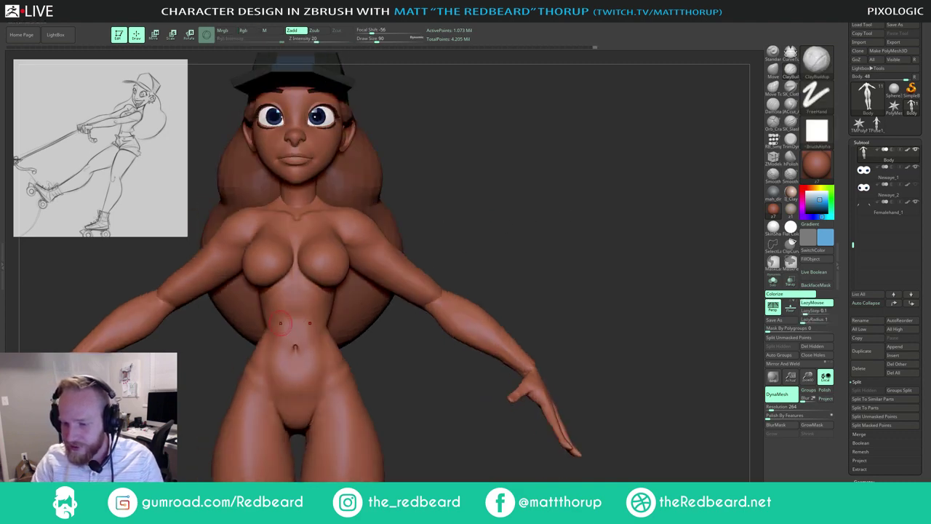
Step: Check the abdomen from front and three-quarter views and make the Pinch brush active
{"action": "left_click_drag", "start_coordinate": [375, 347], "coordinate": [289, 300]}
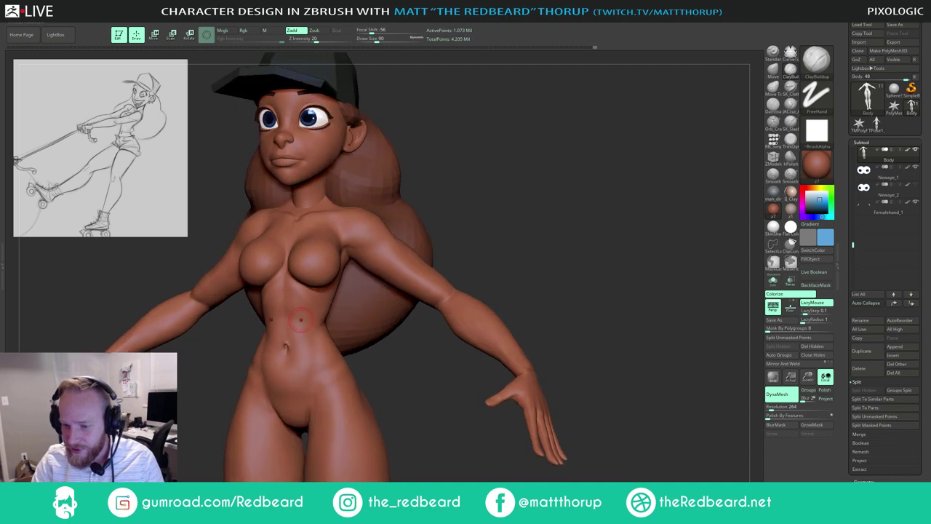
{"action": "left_click_drag", "start_coordinate": [410, 358], "coordinate": [307, 331]}
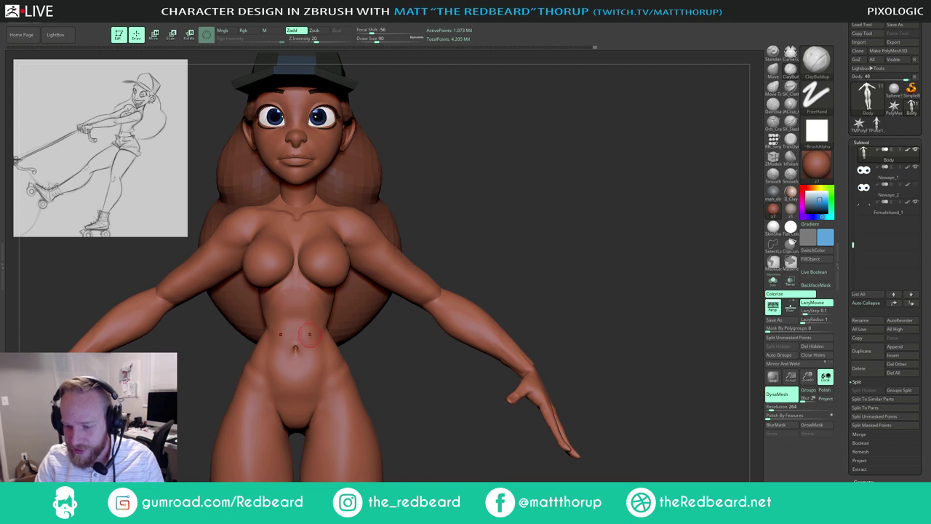
{"action": "mouse_move", "coordinate": [432, 417]}
{"action": "left_mouse_down"}
{"action": "mouse_move", "coordinate": [475, 426]}
{"action": "mouse_move", "coordinate": [435, 465]}
{"action": "left_mouse_up"}
{"action": "key", "text": "b"}
{"action": "key", "text": "p"}
{"action": "key", "text": "i"}
{"action": "mouse_move", "coordinate": [403, 424]}
{"action": "left_mouse_down"}
{"action": "mouse_move", "coordinate": [395, 371]}
{"action": "mouse_move", "coordinate": [385, 374]}
{"action": "mouse_move", "coordinate": [410, 415]}
{"action": "left_mouse_up"}
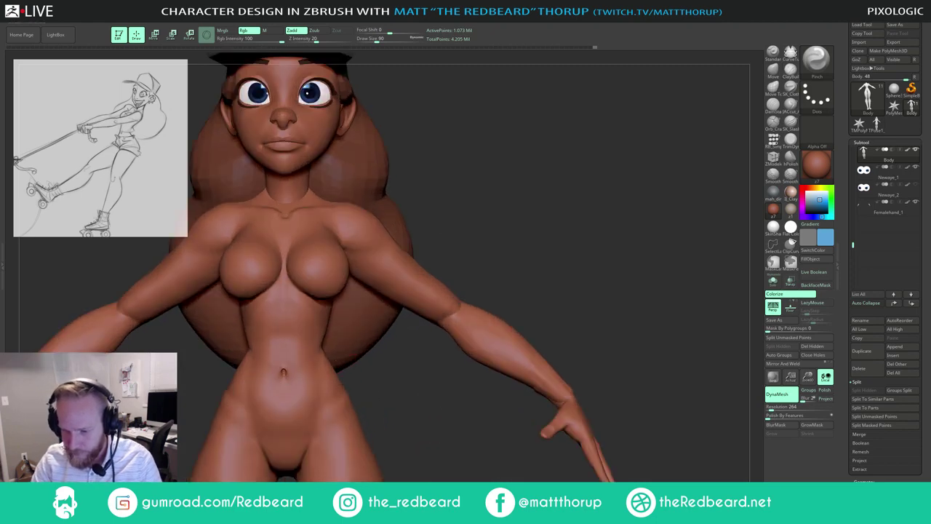
Step: Hide the Hair subtool to expose the back of the head, neck and shoulders
{"action": "left_click_drag", "start_coordinate": [459, 438], "coordinate": [411, 470], "text": "alt"}
{"action": "mouse_move", "coordinate": [411, 469]}
{"action": "left_mouse_down", "text": "alt"}
{"action": "mouse_move", "coordinate": [440, 387]}
{"action": "mouse_move", "coordinate": [459, 414]}
{"action": "mouse_move", "coordinate": [482, 408]}
{"action": "mouse_move", "coordinate": [447, 393]}
{"action": "mouse_move", "coordinate": [507, 380]}
{"action": "mouse_move", "coordinate": [514, 255]}
{"action": "mouse_move", "coordinate": [523, 249]}
{"action": "mouse_move", "coordinate": [525, 262]}
{"action": "mouse_move", "coordinate": [574, 221]}
{"action": "mouse_move", "coordinate": [505, 239]}
{"action": "mouse_move", "coordinate": [585, 259]}
{"action": "mouse_move", "coordinate": [497, 249]}
{"action": "left_mouse_up", "text": "alt"}
{"action": "scroll", "coordinate": [888, 175], "scroll_direction": "up", "scroll_amount": 3}
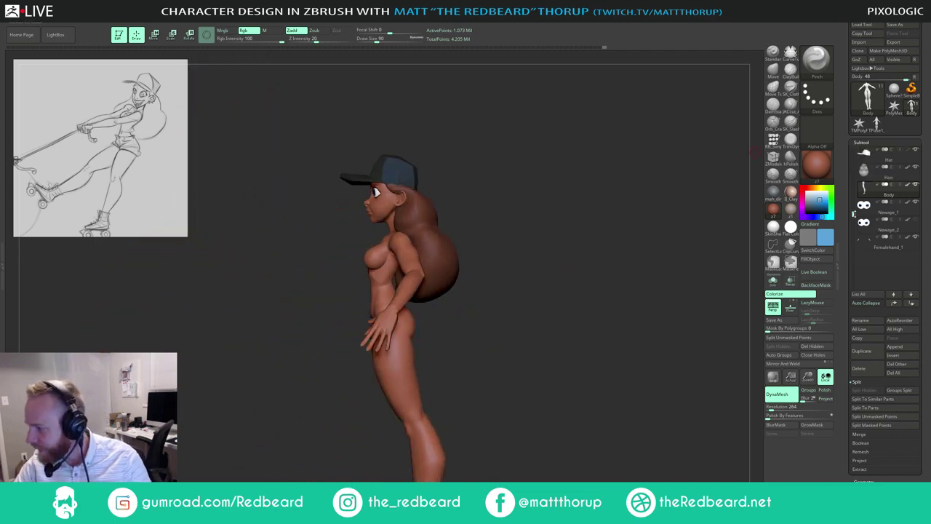
{"action": "left_click", "coordinate": [916, 186]}
{"action": "mouse_move", "coordinate": [561, 244]}
{"action": "left_mouse_down"}
{"action": "mouse_move", "coordinate": [487, 252]}
{"action": "mouse_move", "coordinate": [553, 240]}
{"action": "mouse_move", "coordinate": [574, 262]}
{"action": "mouse_move", "coordinate": [545, 251]}
{"action": "mouse_move", "coordinate": [553, 241]}
{"action": "mouse_move", "coordinate": [545, 245]}
{"action": "mouse_move", "coordinate": [561, 248]}
{"action": "mouse_move", "coordinate": [590, 210]}
{"action": "mouse_move", "coordinate": [530, 243]}
{"action": "mouse_move", "coordinate": [423, 241]}
{"action": "left_mouse_up"}
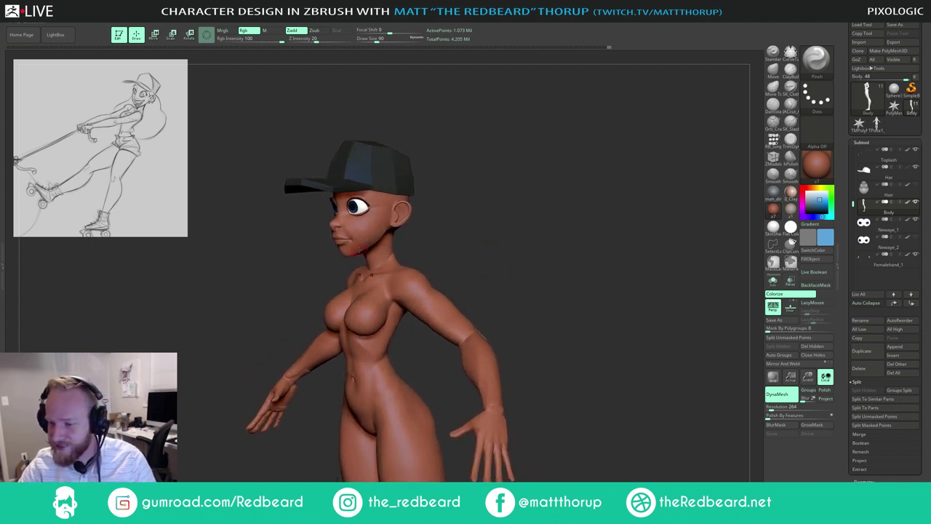
Step: Reduce the Draw Size to 71 and make the Head subtool active
{"action": "key", "text": "shift"}
{"action": "left_click_drag", "start_coordinate": [497, 183], "coordinate": [578, 184]}
{"action": "key", "text": "shift"}
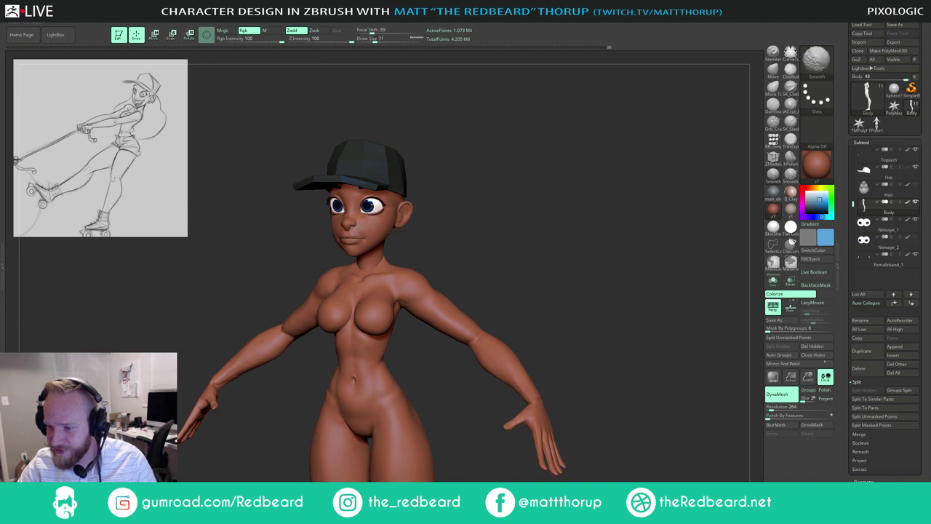
{"action": "mouse_move", "coordinate": [542, 186]}
{"action": "left_mouse_down"}
{"action": "mouse_move", "coordinate": [521, 200]}
{"action": "mouse_move", "coordinate": [495, 197]}
{"action": "mouse_move", "coordinate": [533, 204]}
{"action": "mouse_move", "coordinate": [512, 206]}
{"action": "mouse_move", "coordinate": [538, 196]}
{"action": "mouse_move", "coordinate": [515, 243]}
{"action": "mouse_move", "coordinate": [515, 217]}
{"action": "left_mouse_up"}
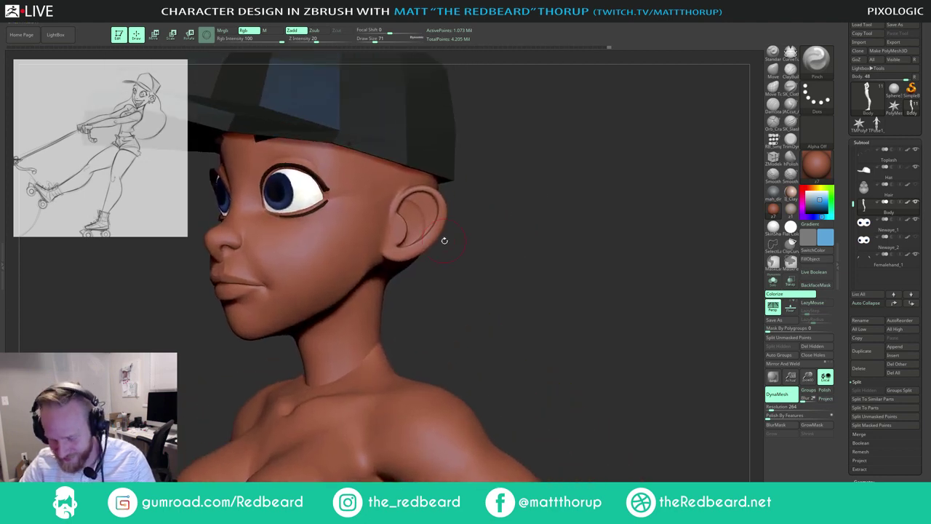
{"action": "left_click", "coordinate": [381, 227], "text": "alt"}
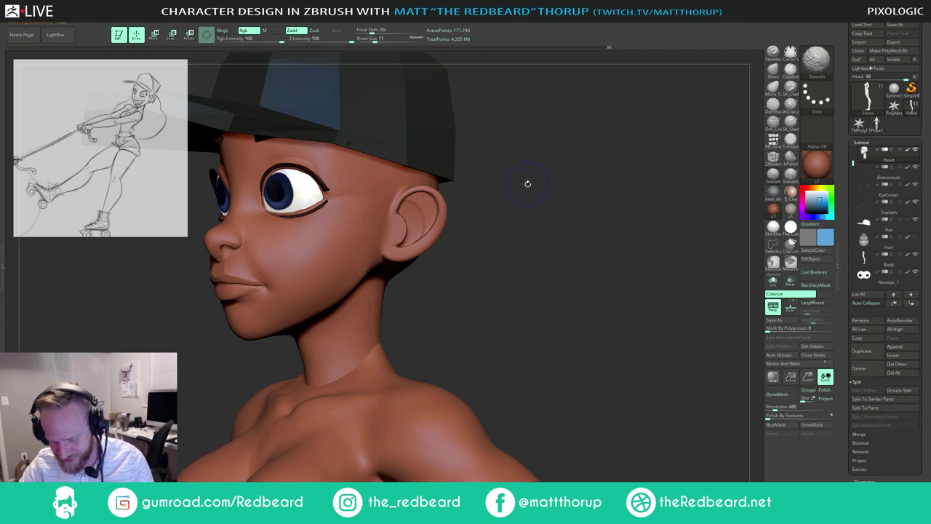
Step: Examine the whole figure from the front, side and back, including the arms and elbows
{"action": "key", "text": "shift+f"}
{"action": "key", "text": "shift+f"}
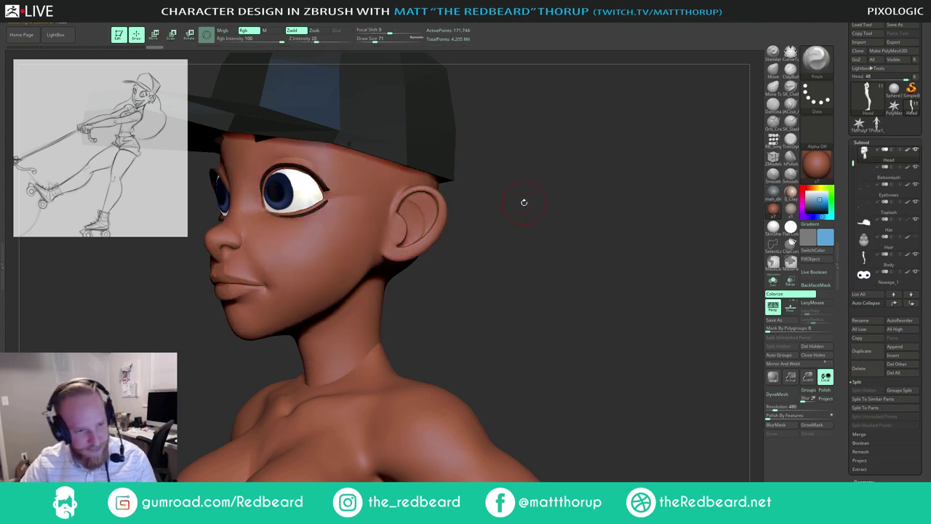
{"action": "mouse_move", "coordinate": [550, 392]}
{"action": "left_mouse_down"}
{"action": "mouse_move", "coordinate": [641, 408]}
{"action": "mouse_move", "coordinate": [546, 457]}
{"action": "mouse_move", "coordinate": [546, 363]}
{"action": "mouse_move", "coordinate": [547, 400]}
{"action": "mouse_move", "coordinate": [489, 399]}
{"action": "left_mouse_up"}
{"action": "mouse_move", "coordinate": [543, 266]}
{"action": "left_mouse_down"}
{"action": "mouse_move", "coordinate": [465, 306]}
{"action": "mouse_move", "coordinate": [639, 323]}
{"action": "left_mouse_up"}
{"action": "mouse_move", "coordinate": [639, 375]}
{"action": "left_mouse_down"}
{"action": "mouse_move", "coordinate": [593, 374]}
{"action": "mouse_move", "coordinate": [545, 404]}
{"action": "mouse_move", "coordinate": [568, 444]}
{"action": "mouse_move", "coordinate": [641, 444]}
{"action": "mouse_move", "coordinate": [545, 443]}
{"action": "mouse_move", "coordinate": [548, 454]}
{"action": "mouse_move", "coordinate": [577, 438]}
{"action": "mouse_move", "coordinate": [493, 453]}
{"action": "mouse_move", "coordinate": [572, 441]}
{"action": "mouse_move", "coordinate": [536, 437]}
{"action": "mouse_move", "coordinate": [529, 458]}
{"action": "left_mouse_up"}
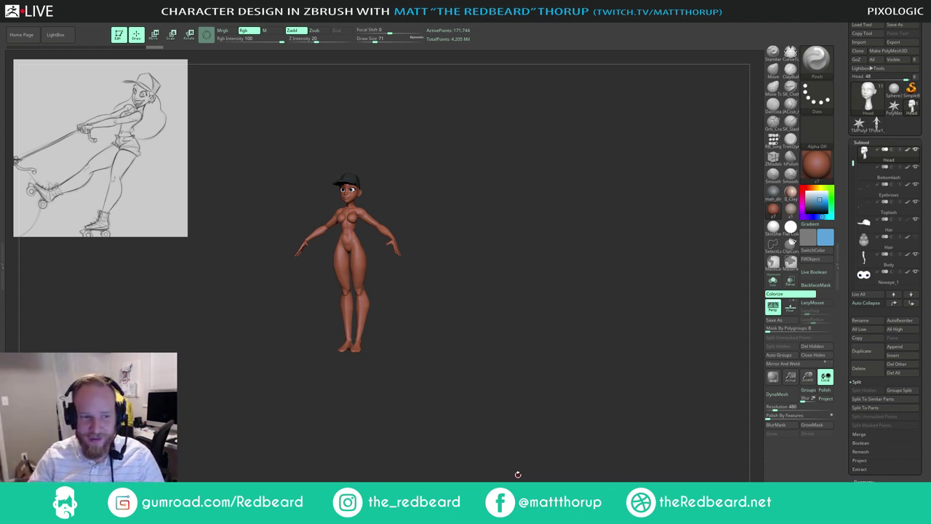
{"action": "mouse_move", "coordinate": [533, 233]}
{"action": "left_mouse_down"}
{"action": "mouse_move", "coordinate": [560, 236]}
{"action": "mouse_move", "coordinate": [496, 237]}
{"action": "mouse_move", "coordinate": [512, 228]}
{"action": "left_mouse_up"}
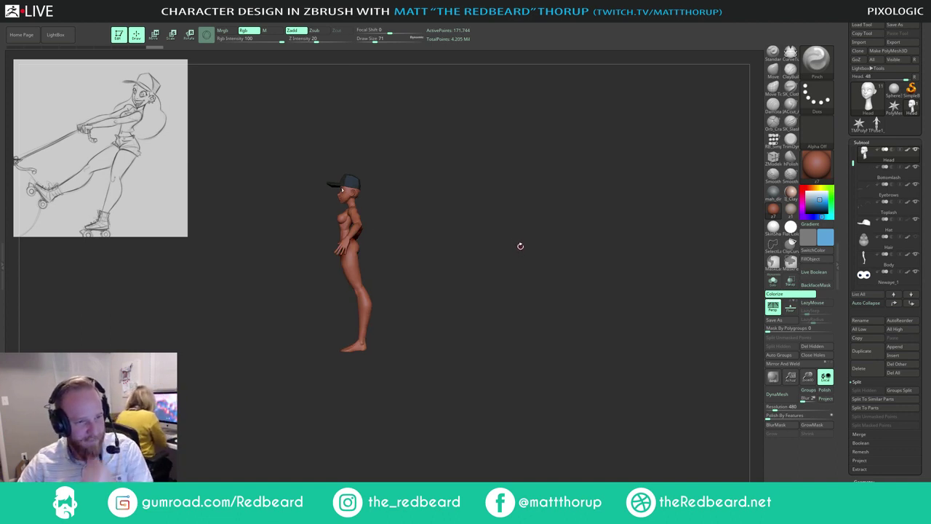
{"action": "mouse_move", "coordinate": [519, 246]}
{"action": "left_mouse_down"}
{"action": "mouse_move", "coordinate": [495, 250]}
{"action": "mouse_move", "coordinate": [519, 257]}
{"action": "mouse_move", "coordinate": [509, 260]}
{"action": "mouse_move", "coordinate": [563, 250]}
{"action": "mouse_move", "coordinate": [535, 238]}
{"action": "mouse_move", "coordinate": [404, 272]}
{"action": "left_mouse_up"}
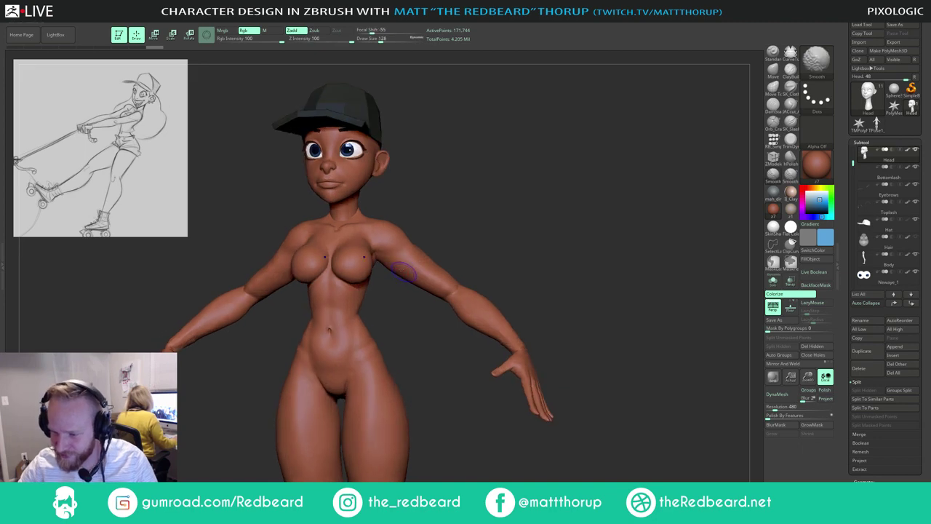
{"action": "left_click_drag", "start_coordinate": [498, 253], "coordinate": [292, 280]}
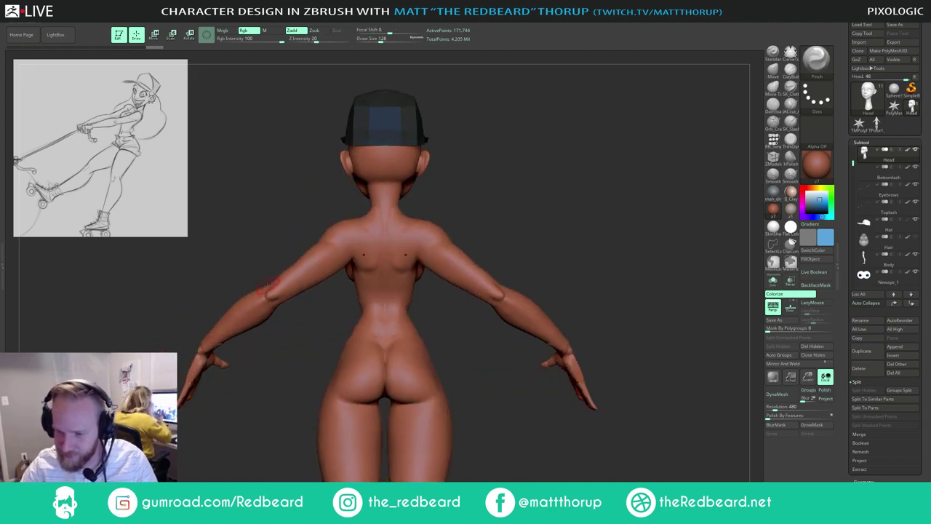
Step: Make the Body subtool active and adjust the back of the elbow with the Move brush at a Draw Size of 77
{"action": "key", "text": "b"}
{"action": "key", "text": "m"}
{"action": "key", "text": "v"}
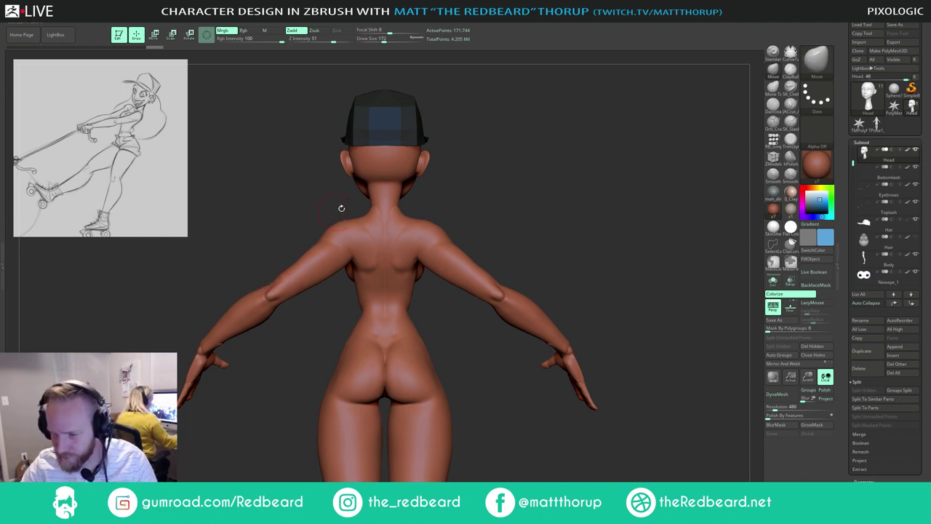
{"action": "left_click", "coordinate": [272, 286], "text": "alt"}
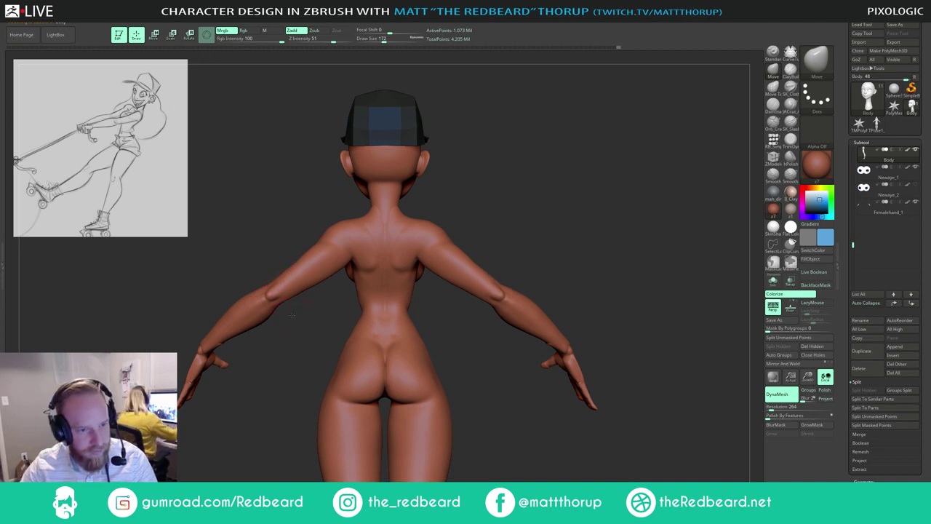
{"action": "mouse_move", "coordinate": [293, 315]}
{"action": "left_mouse_down", "text": "alt"}
{"action": "mouse_move", "coordinate": [304, 337]}
{"action": "mouse_move", "coordinate": [260, 318]}
{"action": "mouse_move", "coordinate": [270, 340]}
{"action": "left_mouse_up", "text": "alt"}
{"action": "key", "text": "bracketright"}
{"action": "key", "text": "s"}
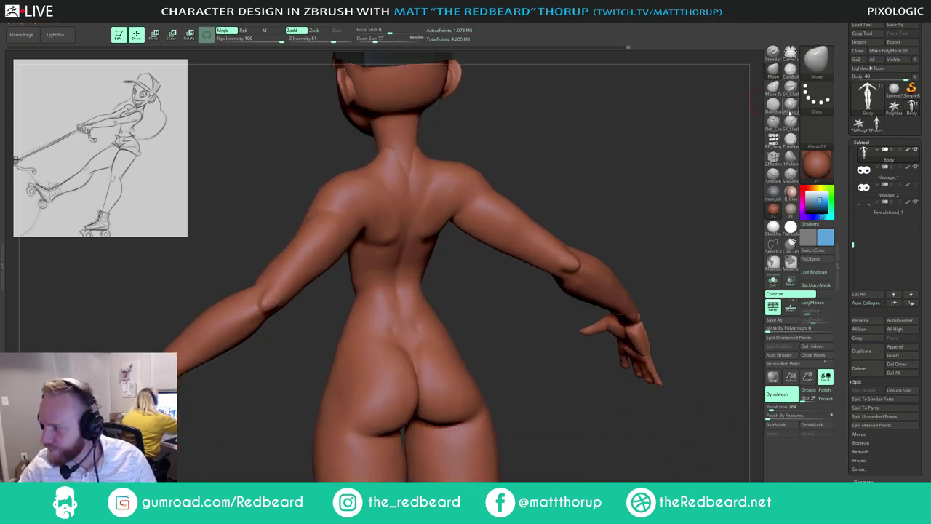
Step: Define the creases around the elbow with the JACcut brush at a Draw Size of 62 and smooth the surrounding surface
{"action": "left_click", "coordinate": [791, 104]}
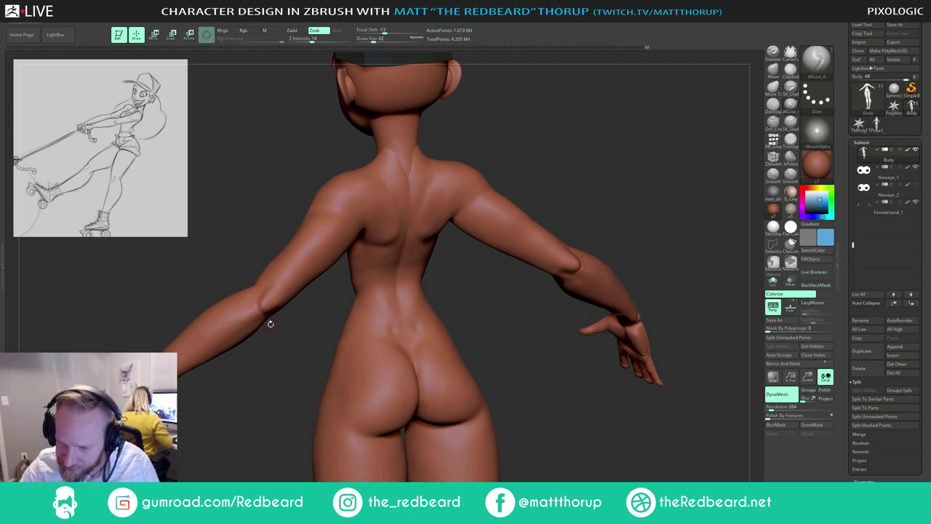
{"action": "left_click_drag", "start_coordinate": [269, 323], "coordinate": [263, 306], "text": "shift"}
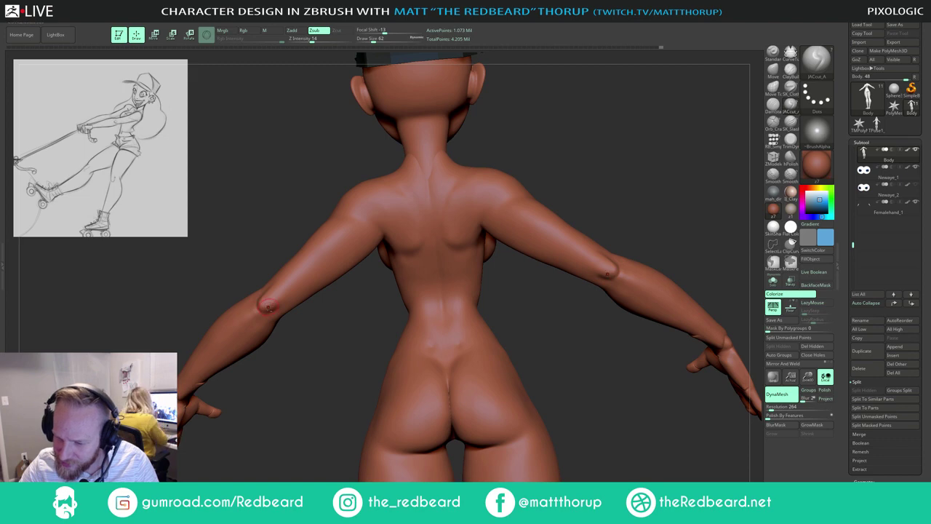
{"action": "key", "text": "shift"}
{"action": "left_click_drag", "start_coordinate": [271, 321], "coordinate": [253, 315]}
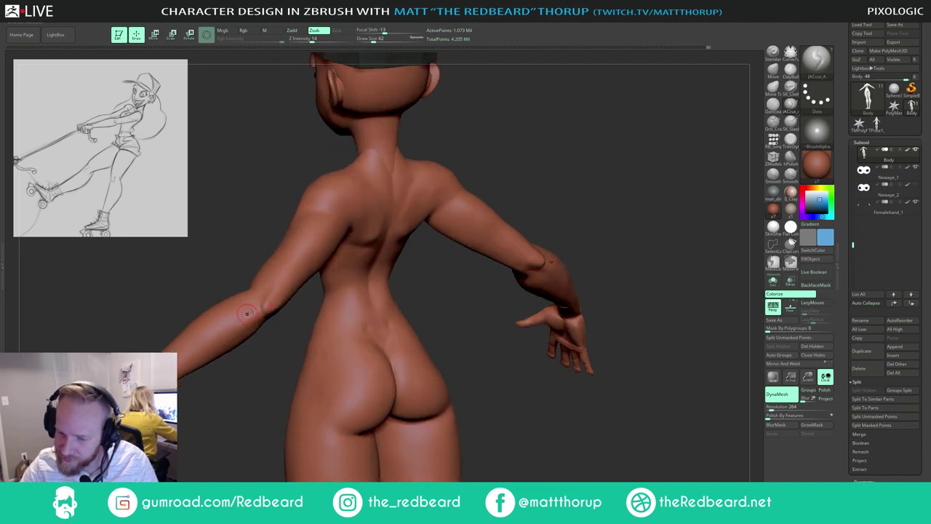
{"action": "mouse_move", "coordinate": [245, 336]}
{"action": "left_mouse_down", "text": "shift"}
{"action": "mouse_move", "coordinate": [233, 337]}
{"action": "mouse_move", "coordinate": [248, 363]}
{"action": "mouse_move", "coordinate": [251, 306]}
{"action": "left_mouse_up", "text": "shift"}
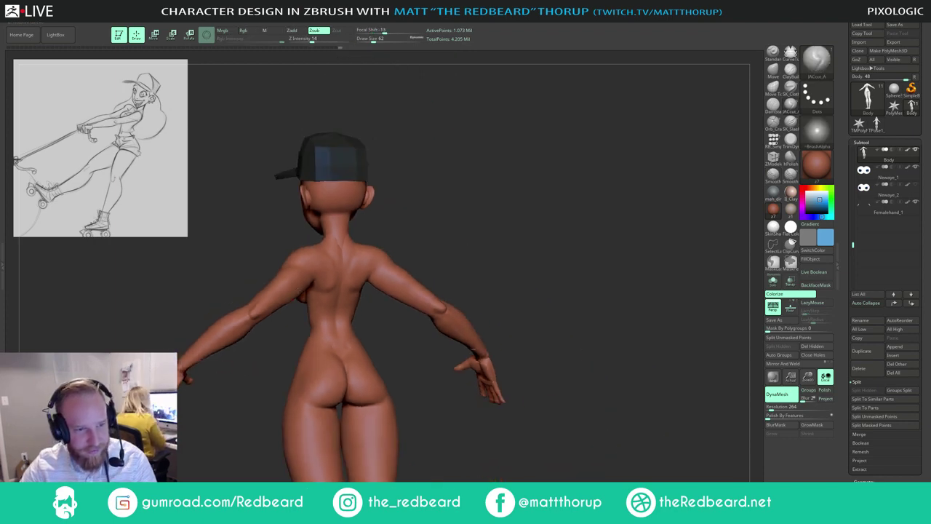
Step: Reshape the elbow point with the Move brush at a Draw Size of 83 and smooth it
{"action": "left_click_drag", "start_coordinate": [469, 201], "coordinate": [501, 193]}
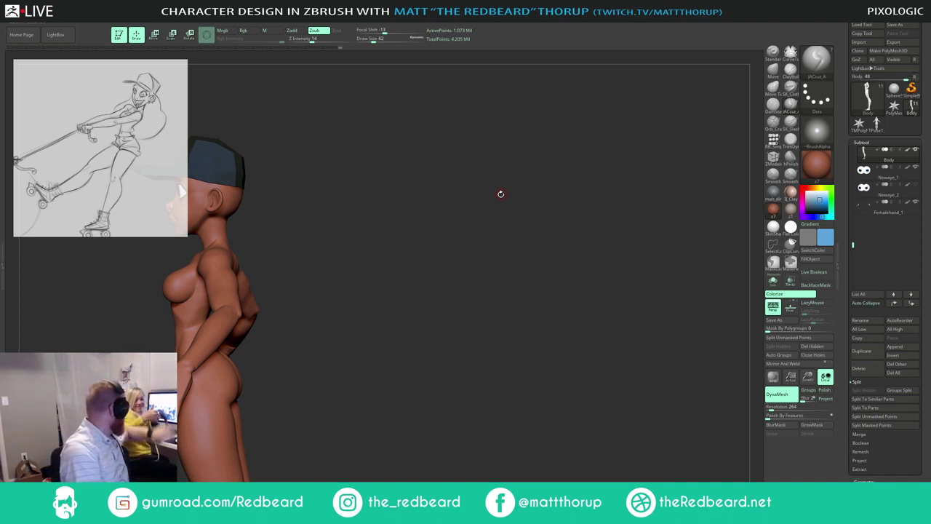
{"action": "left_click_drag", "start_coordinate": [501, 193], "coordinate": [513, 233]}
{"action": "mouse_move", "coordinate": [279, 378]}
{"action": "left_mouse_down", "text": "alt"}
{"action": "mouse_move", "coordinate": [318, 376]}
{"action": "mouse_move", "coordinate": [271, 231]}
{"action": "mouse_move", "coordinate": [288, 299]}
{"action": "mouse_move", "coordinate": [265, 298]}
{"action": "left_mouse_up", "text": "alt"}
{"action": "key", "text": "b"}
{"action": "key", "text": "m"}
{"action": "key", "text": "v"}
{"action": "key", "text": "s"}
{"action": "mouse_move", "coordinate": [270, 300]}
{"action": "left_mouse_down"}
{"action": "mouse_move", "coordinate": [342, 240]}
{"action": "mouse_move", "coordinate": [436, 205]}
{"action": "mouse_move", "coordinate": [374, 245]}
{"action": "mouse_move", "coordinate": [350, 291]}
{"action": "left_mouse_up"}
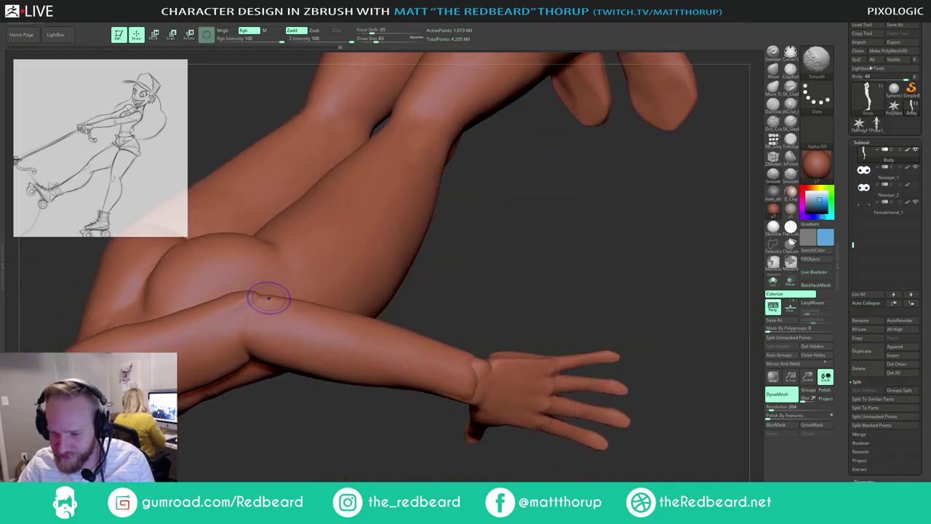
{"action": "left_click_drag", "start_coordinate": [268, 298], "coordinate": [263, 297], "text": "shift"}
Step: Adjust the forearm with the Move brush and flatten its upper part near the elbow with hPolish at a Draw Size of 132
{"action": "mouse_move", "coordinate": [518, 250]}
{"action": "left_mouse_down"}
{"action": "mouse_move", "coordinate": [216, 358]}
{"action": "mouse_move", "coordinate": [360, 272]}
{"action": "left_mouse_up"}
{"action": "key", "text": "shift"}
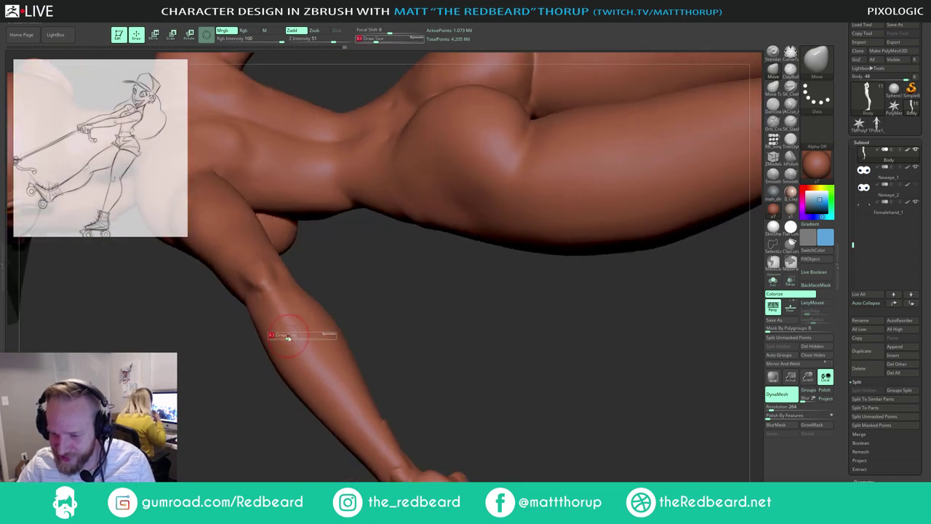
{"action": "mouse_move", "coordinate": [376, 350]}
{"action": "left_mouse_down"}
{"action": "mouse_move", "coordinate": [399, 328]}
{"action": "mouse_move", "coordinate": [344, 419]}
{"action": "left_mouse_up"}
{"action": "mouse_move", "coordinate": [451, 452]}
{"action": "left_mouse_down"}
{"action": "mouse_move", "coordinate": [477, 269]}
{"action": "mouse_move", "coordinate": [497, 272]}
{"action": "mouse_move", "coordinate": [516, 309]}
{"action": "left_mouse_up"}
{"action": "left_click", "coordinate": [791, 157]}
{"action": "key", "text": "s"}
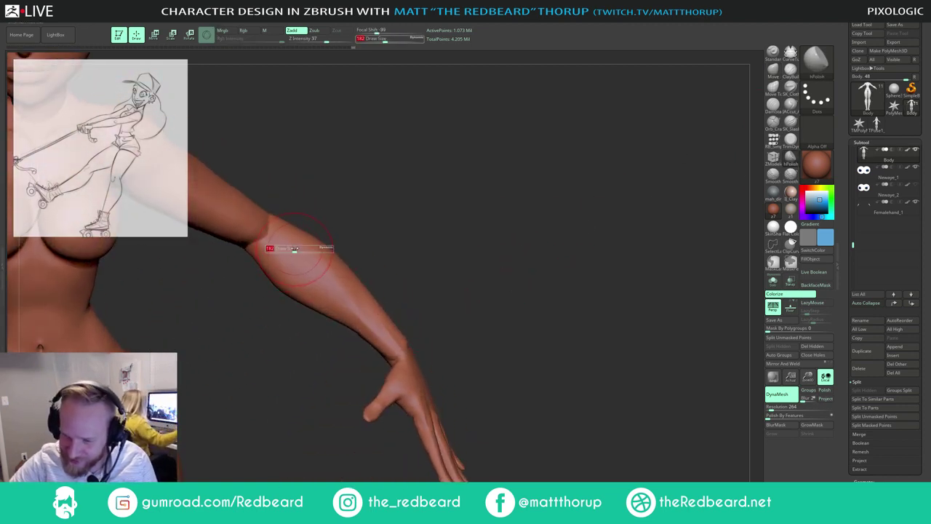
{"action": "left_click_drag", "start_coordinate": [295, 251], "coordinate": [291, 252]}
{"action": "left_click_drag", "start_coordinate": [313, 273], "coordinate": [278, 228]}
{"action": "right_click_drag", "start_coordinate": [373, 330], "coordinate": [354, 291]}
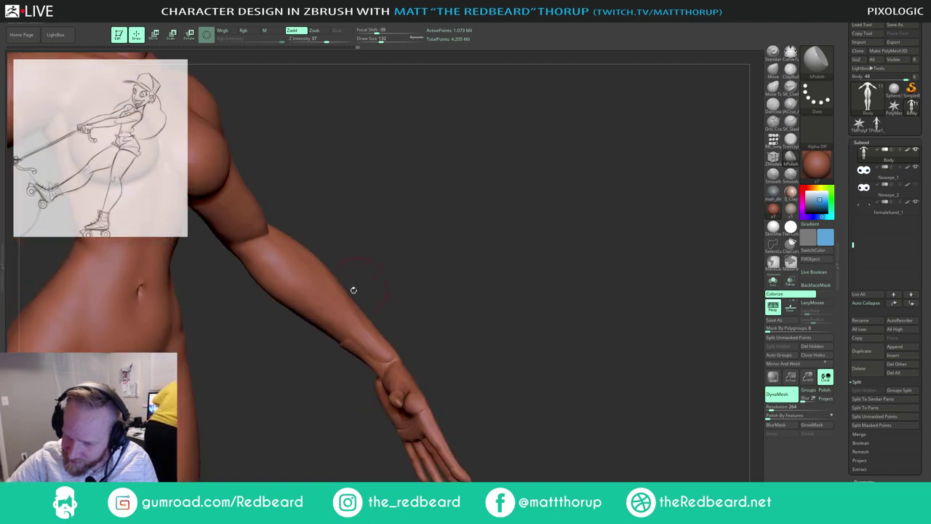
Step: Check the full figure from back and front and save the tool over the existing Girl03 file
{"action": "right_click_drag", "start_coordinate": [428, 288], "coordinate": [528, 341]}
{"action": "right_click_drag", "start_coordinate": [442, 405], "coordinate": [371, 349], "text": "ctrl"}
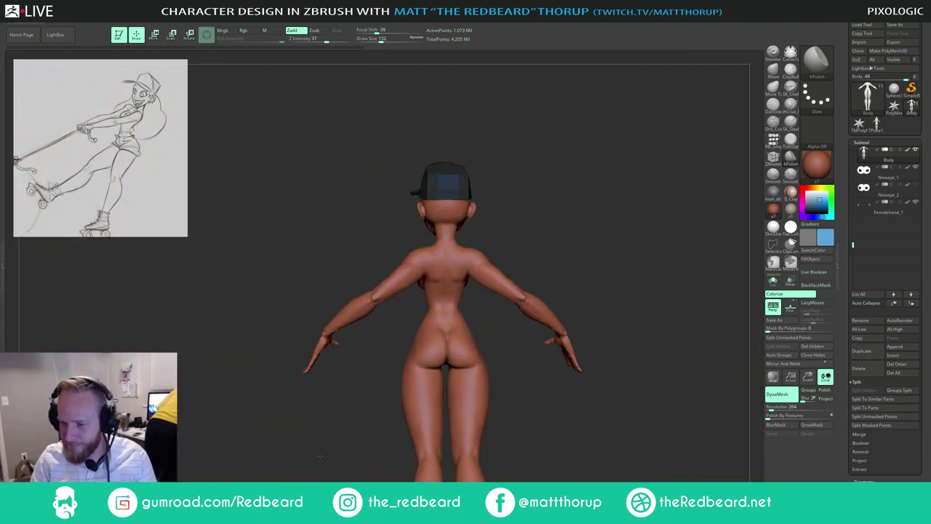
{"action": "right_click_drag", "start_coordinate": [371, 407], "coordinate": [464, 448]}
{"action": "right_click_drag", "start_coordinate": [464, 448], "coordinate": [534, 428], "text": "alt"}
{"action": "right_click_drag", "start_coordinate": [534, 427], "coordinate": [573, 431], "text": "ctrl"}
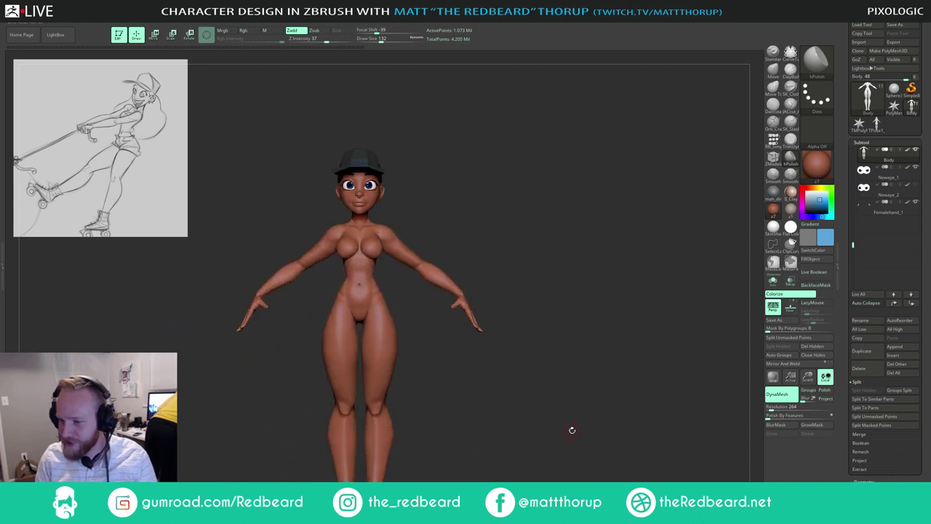
{"action": "left_click", "coordinate": [896, 25]}
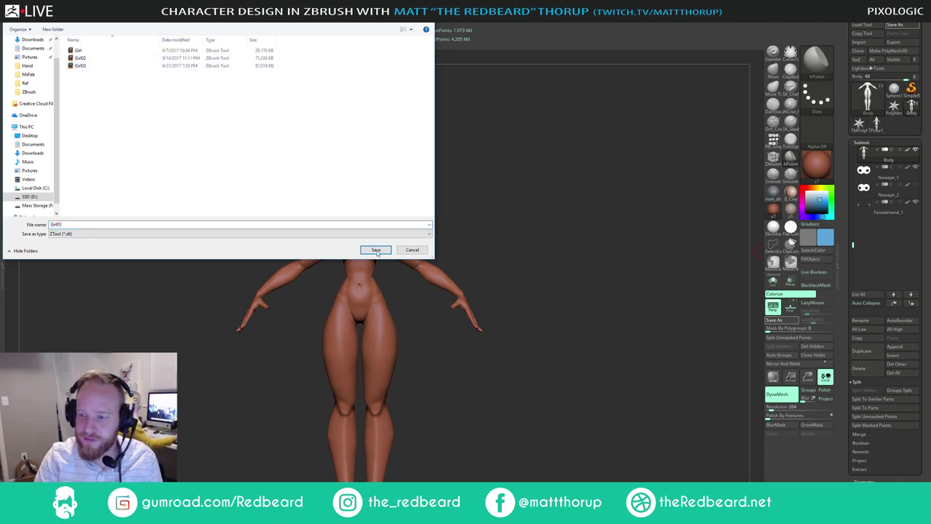
{"action": "left_click", "coordinate": [375, 249]}
{"action": "left_click", "coordinate": [486, 261]}
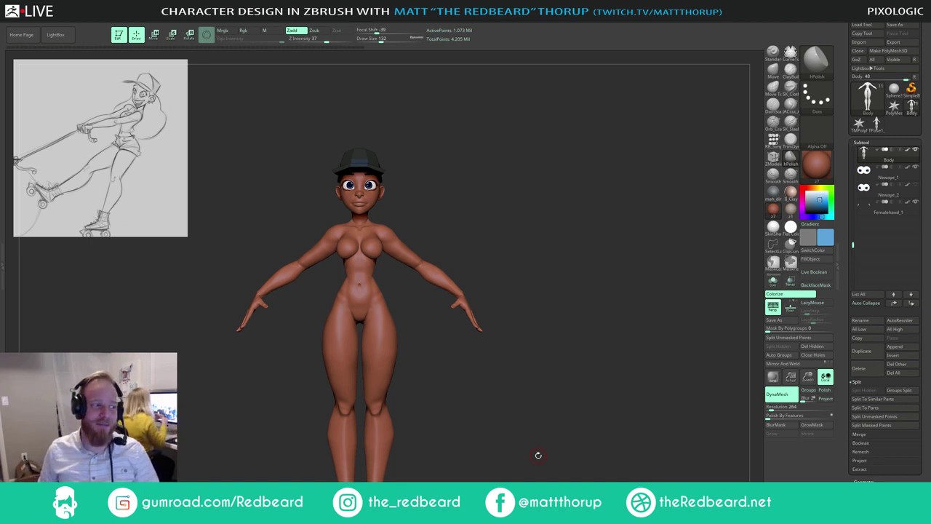
Step: Make the Femalehand_1 subtool active and isolate it in Solo mode
{"action": "left_click_drag", "start_coordinate": [565, 260], "coordinate": [430, 340]}
{"action": "left_click", "coordinate": [404, 333], "text": "alt"}
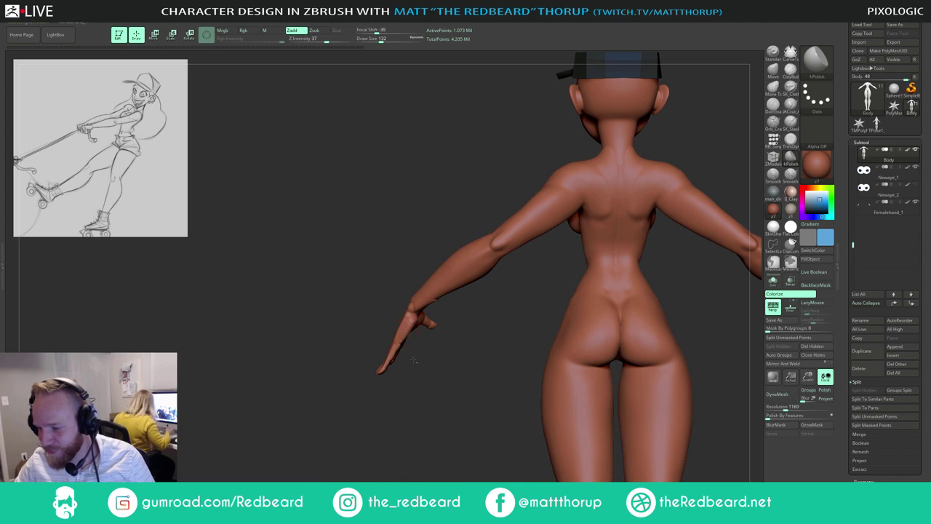
{"action": "left_click", "coordinate": [773, 281]}
{"action": "left_click_drag", "start_coordinate": [463, 380], "coordinate": [580, 319]}
{"action": "left_click_drag", "start_coordinate": [599, 272], "coordinate": [573, 295]}
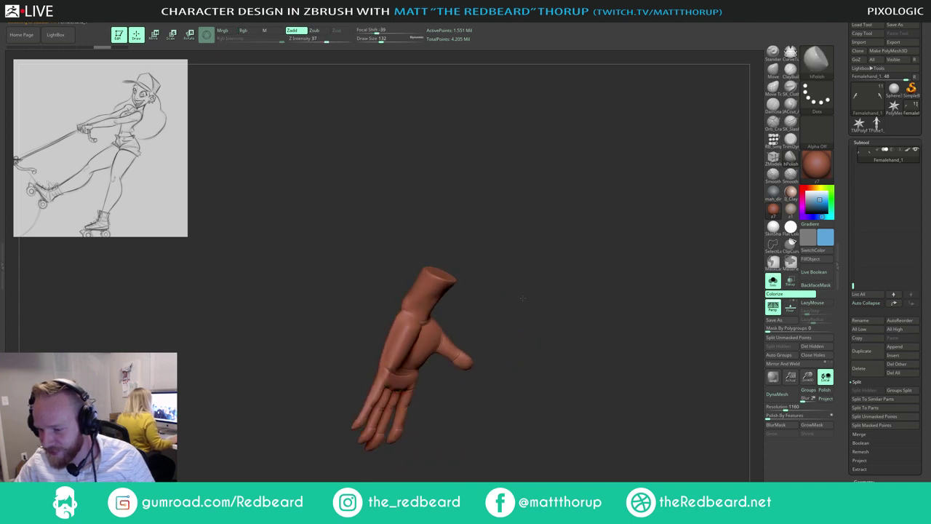
Step: Duplicate the hand subtool and set the ZRemesher Target Polygons Count to 1.55514 for the copy
{"action": "left_click", "coordinate": [862, 351]}
{"action": "scroll", "coordinate": [880, 311], "scroll_direction": "down", "scroll_amount": 5}
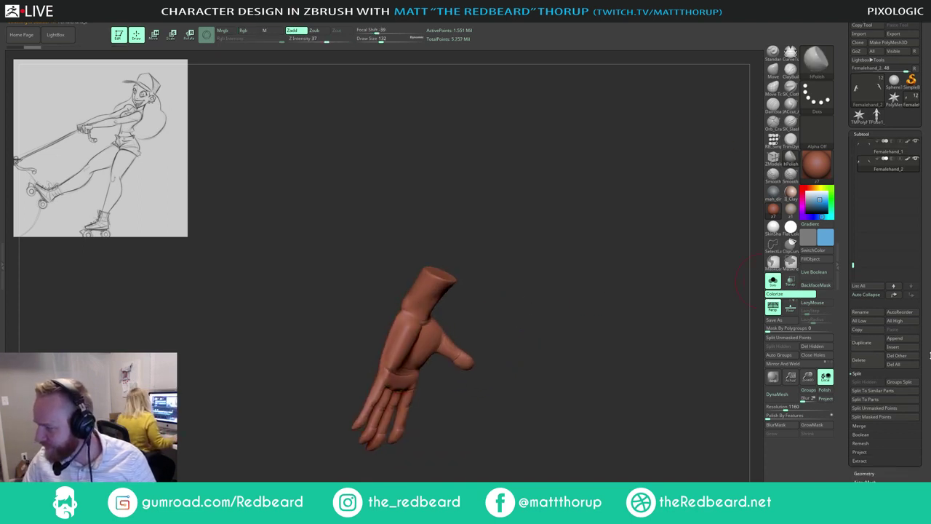
{"action": "left_click", "coordinate": [865, 333]}
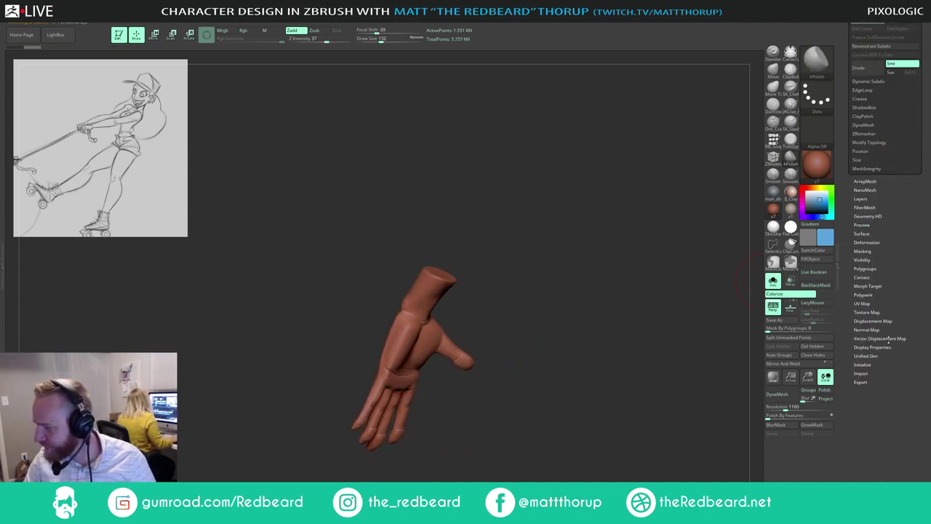
{"action": "left_click", "coordinate": [866, 133]}
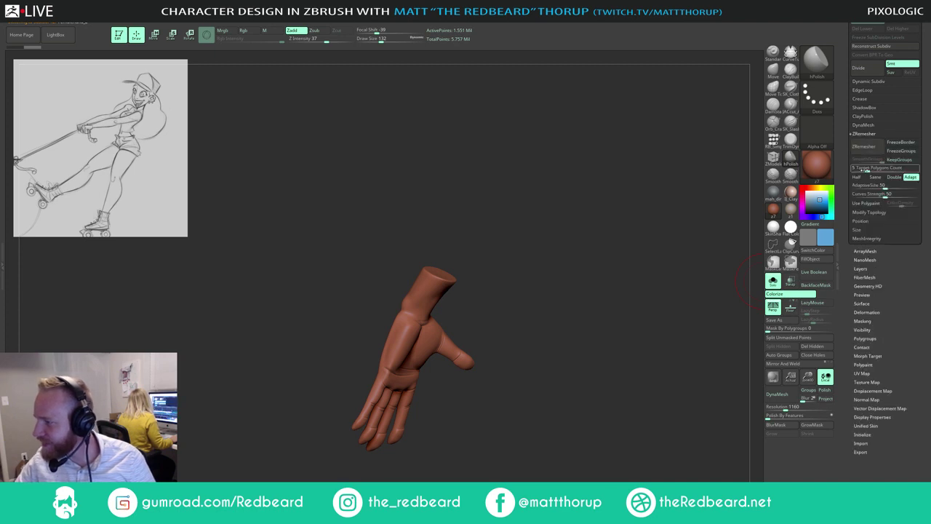
{"action": "left_click_drag", "start_coordinate": [860, 171], "coordinate": [862, 171]}
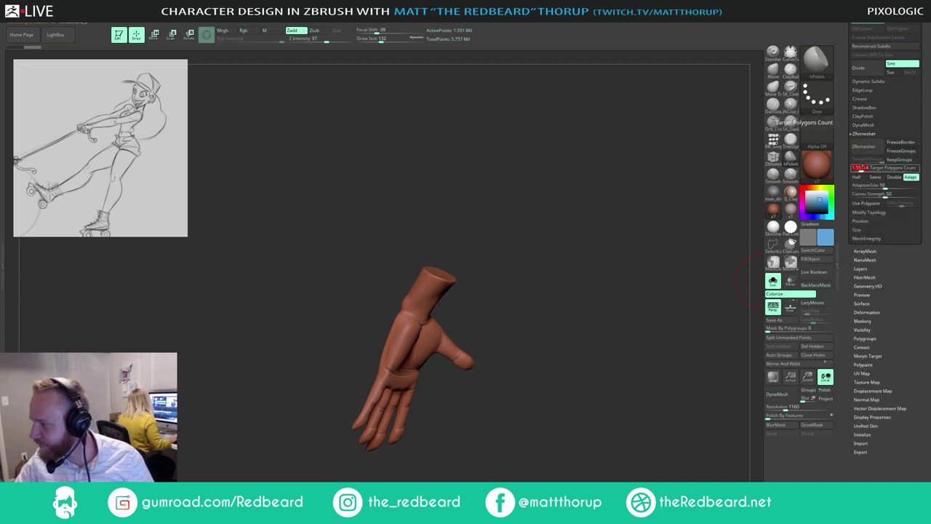
Step: Try to ZRemesh the duplicated hands and undo the remesh after inspecting them
{"action": "left_click", "coordinate": [869, 147]}
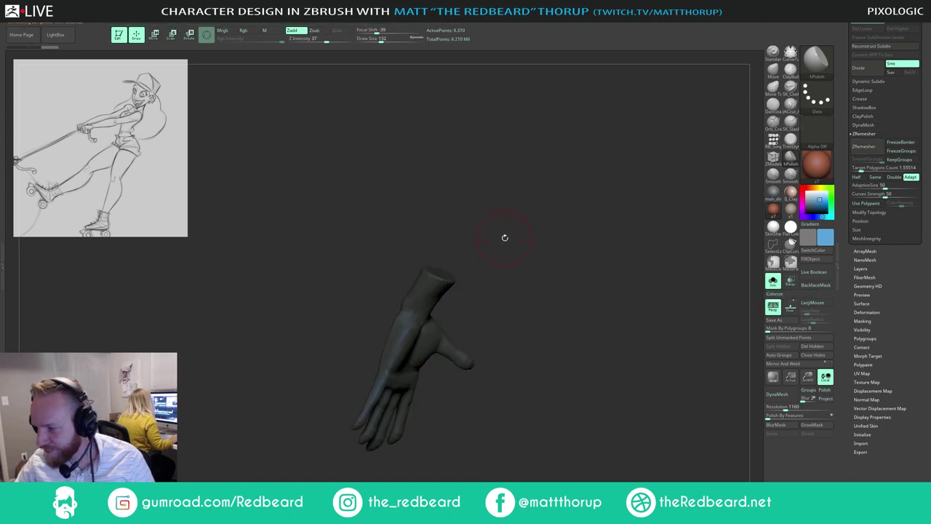
{"action": "left_click_drag", "start_coordinate": [502, 238], "coordinate": [562, 243]}
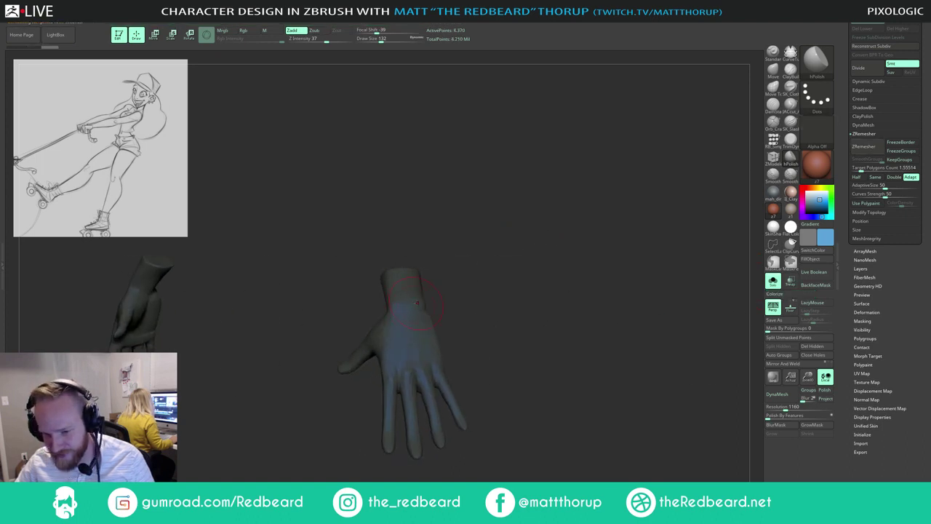
{"action": "left_click_drag", "start_coordinate": [416, 303], "coordinate": [477, 283]}
{"action": "key", "text": "super"}
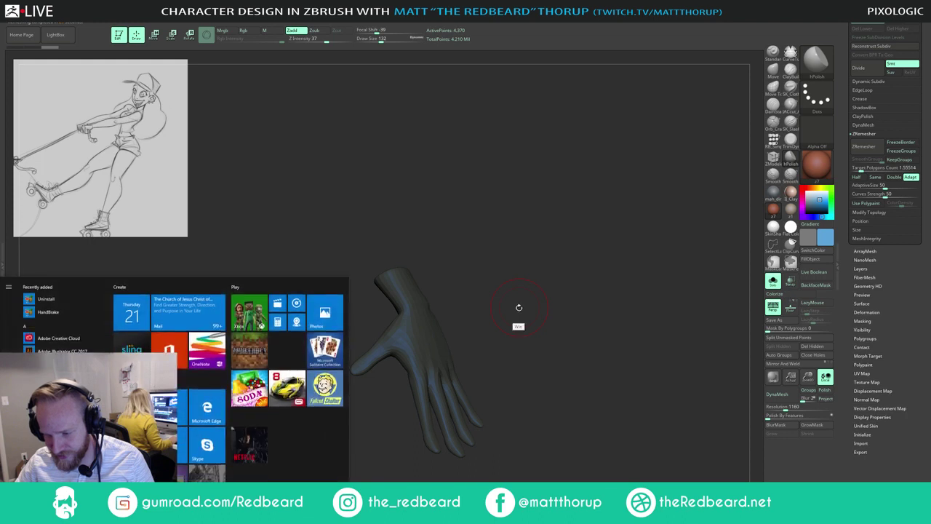
{"action": "key", "text": "super"}
{"action": "left_click_drag", "start_coordinate": [533, 310], "coordinate": [416, 315], "text": "alt"}
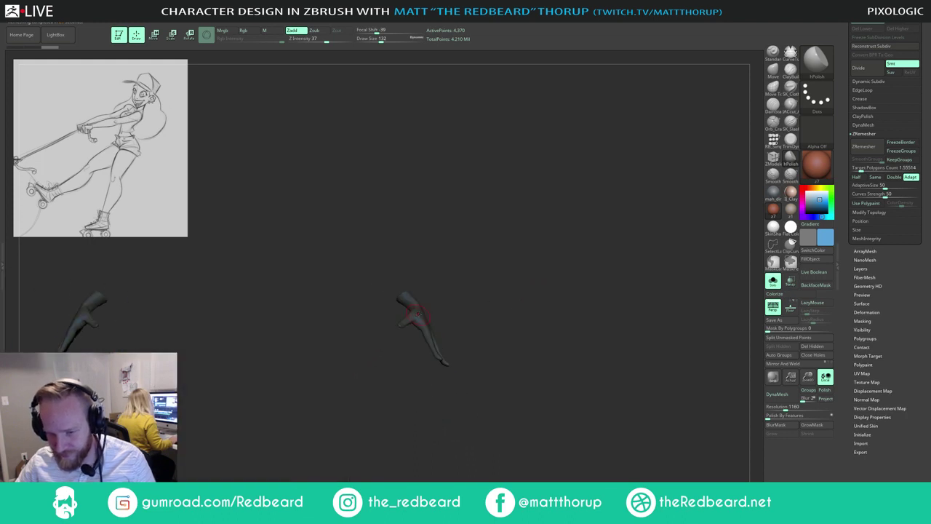
{"action": "key", "text": "ctrl+z"}
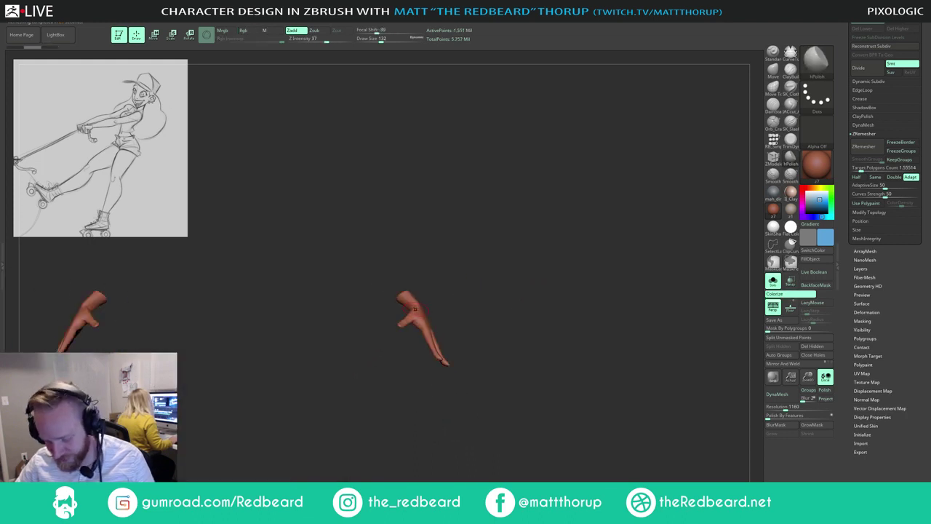
Step: Turn off perspective and run ZRemesher again on the duplicated hands with a Target Polygons Count of 1.55514
{"action": "left_click_drag", "start_coordinate": [493, 314], "coordinate": [630, 244], "text": "alt"}
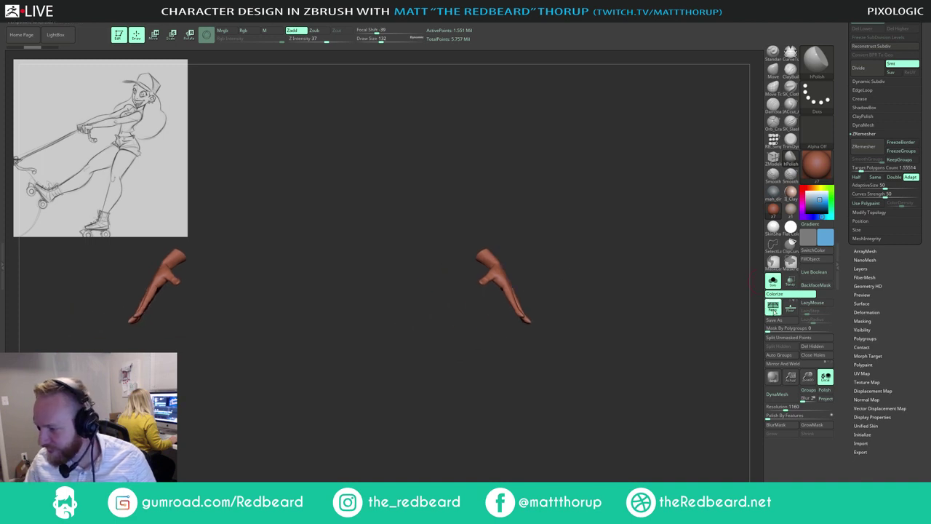
{"action": "left_click", "coordinate": [772, 306]}
{"action": "mouse_move", "coordinate": [604, 347]}
{"action": "left_mouse_down", "text": "alt"}
{"action": "mouse_move", "coordinate": [625, 354]}
{"action": "mouse_move", "coordinate": [607, 370]}
{"action": "left_mouse_up", "text": "alt"}
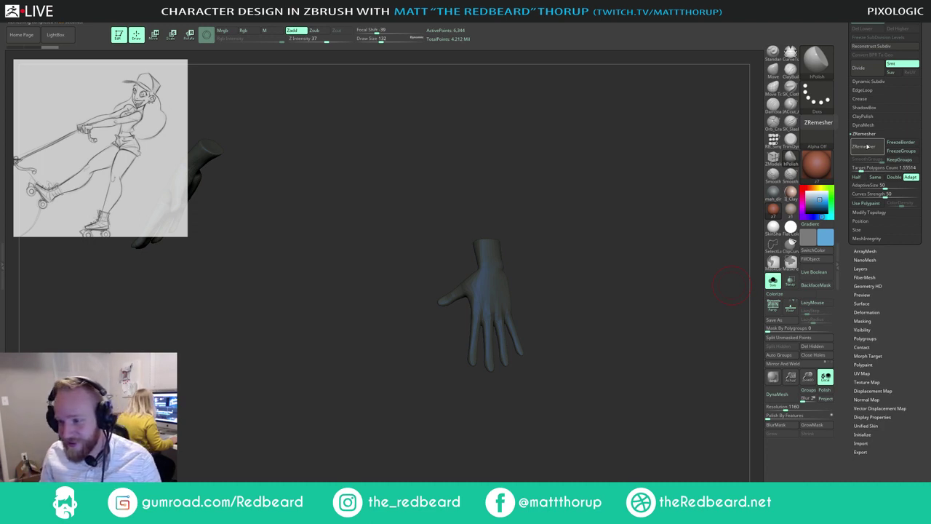
Step: Check the remeshed hand's topology with PolyFrame and set the active colour to white
{"action": "mouse_move", "coordinate": [592, 221]}
{"action": "left_mouse_down"}
{"action": "mouse_move", "coordinate": [576, 225]}
{"action": "mouse_move", "coordinate": [590, 258]}
{"action": "mouse_move", "coordinate": [550, 251]}
{"action": "mouse_move", "coordinate": [630, 260]}
{"action": "mouse_move", "coordinate": [584, 260]}
{"action": "left_mouse_up"}
{"action": "key", "text": "shift+f"}
{"action": "key", "text": "shift+f"}
{"action": "left_click", "coordinate": [806, 192]}
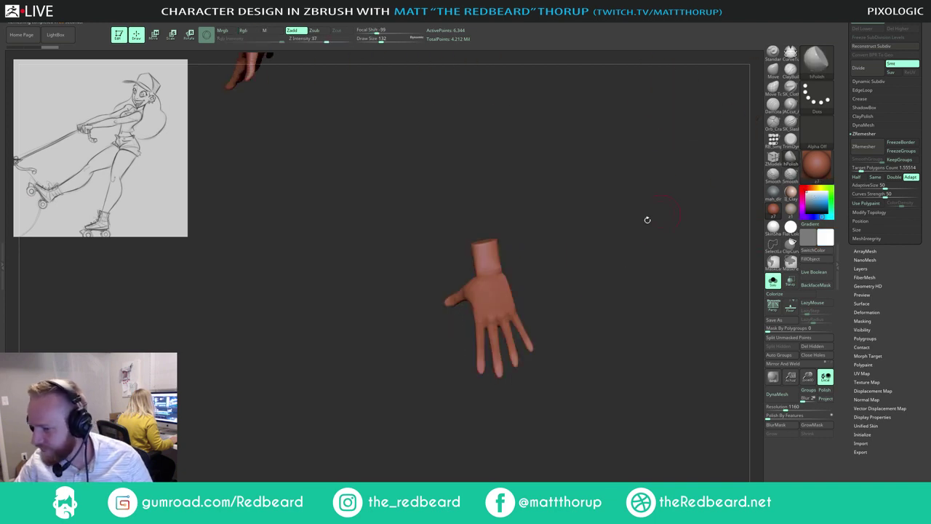
Step: Try subdividing the remeshed hands twice and undo the subdivision
{"action": "left_click_drag", "start_coordinate": [647, 219], "coordinate": [623, 226]}
{"action": "key", "text": "ctrl+d"}
{"action": "key", "text": "ctrl+d"}
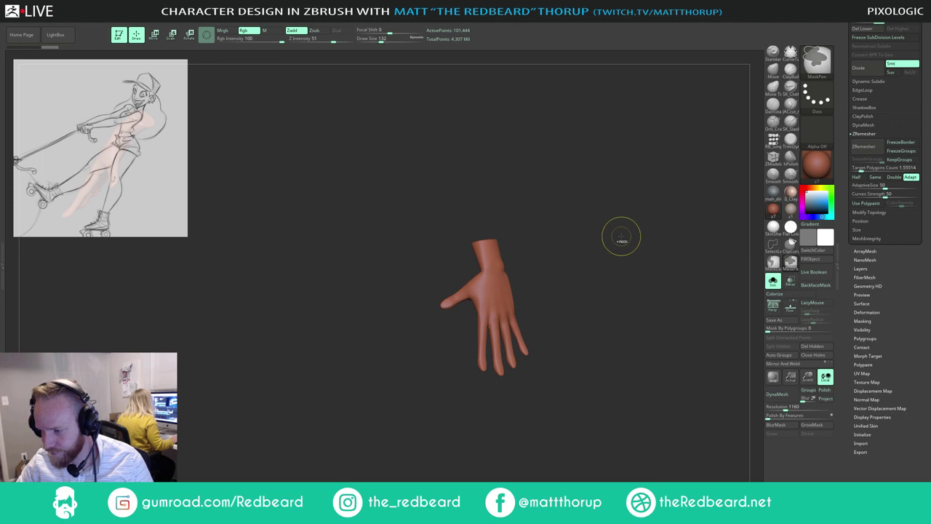
{"action": "key", "text": "ctrl+z"}
{"action": "key", "text": "ctrl+z"}
{"action": "mouse_move", "coordinate": [619, 237]}
{"action": "left_mouse_down"}
{"action": "mouse_move", "coordinate": [588, 259]}
{"action": "mouse_move", "coordinate": [543, 266]}
{"action": "mouse_move", "coordinate": [607, 267]}
{"action": "mouse_move", "coordinate": [610, 240]}
{"action": "left_mouse_up"}
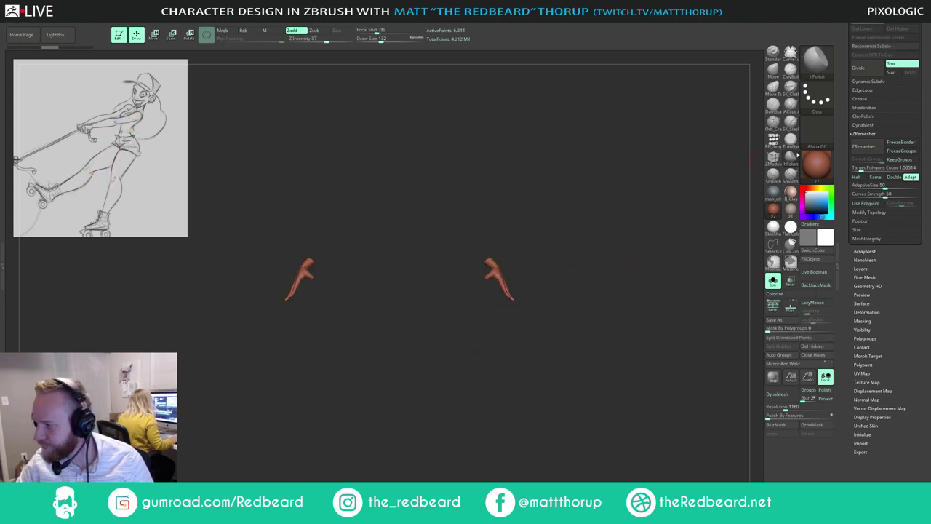
Step: Duplicate the Body subtool and look over the copy from the front
{"action": "left_click_drag", "start_coordinate": [930, 141], "coordinate": [928, 288]}
{"action": "left_click", "coordinate": [862, 142]}
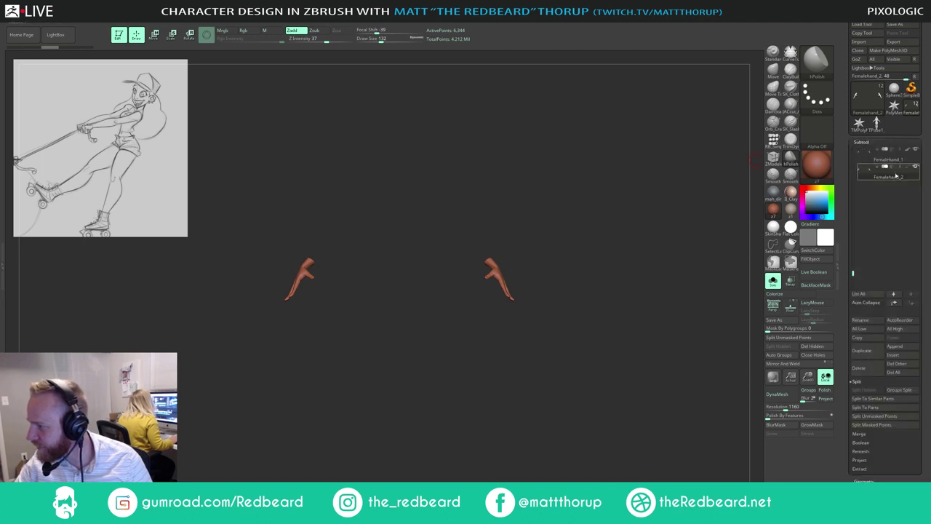
{"action": "left_click_drag", "start_coordinate": [855, 271], "coordinate": [853, 195]}
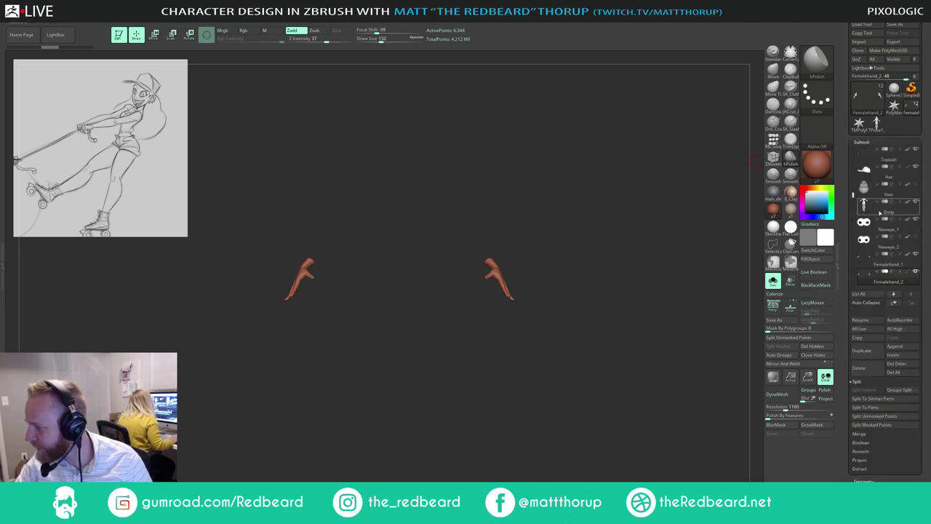
{"action": "left_click", "coordinate": [884, 211]}
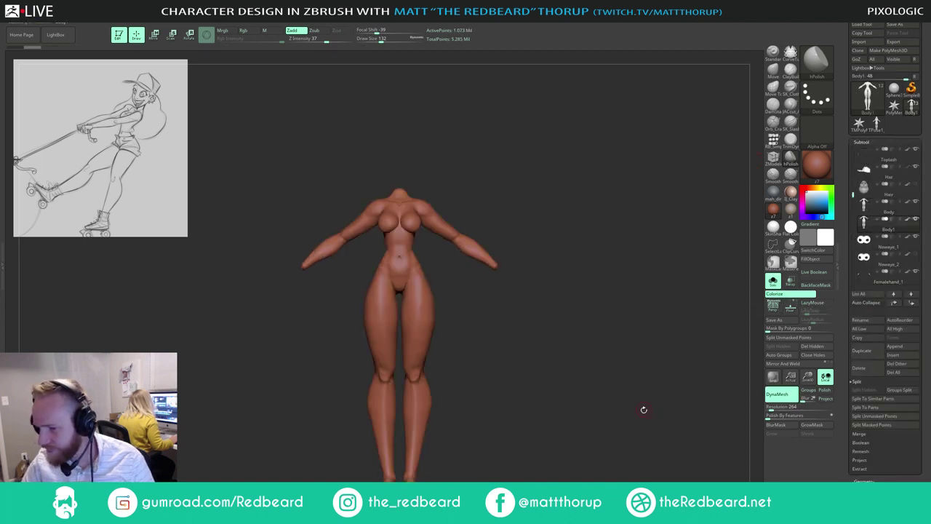
{"action": "mouse_move", "coordinate": [642, 407]}
{"action": "left_mouse_down"}
{"action": "mouse_move", "coordinate": [618, 405]}
{"action": "mouse_move", "coordinate": [630, 427]}
{"action": "mouse_move", "coordinate": [643, 415]}
{"action": "mouse_move", "coordinate": [618, 423]}
{"action": "mouse_move", "coordinate": [619, 436]}
{"action": "mouse_move", "coordinate": [616, 397]}
{"action": "mouse_move", "coordinate": [639, 437]}
{"action": "mouse_move", "coordinate": [632, 394]}
{"action": "mouse_move", "coordinate": [674, 343]}
{"action": "left_mouse_up"}
{"action": "key", "text": "shift"}
{"action": "key", "text": "shift+f"}
{"action": "key", "text": "shift+f"}
{"action": "left_click_drag", "start_coordinate": [641, 446], "coordinate": [639, 404], "text": "alt"}
Step: Run ZRemesher on the duplicated body with a Target Polygons Count of 4.61721 and inspect its topology with PolyFrame
{"action": "scroll", "coordinate": [873, 378], "scroll_direction": "down", "scroll_amount": 5}
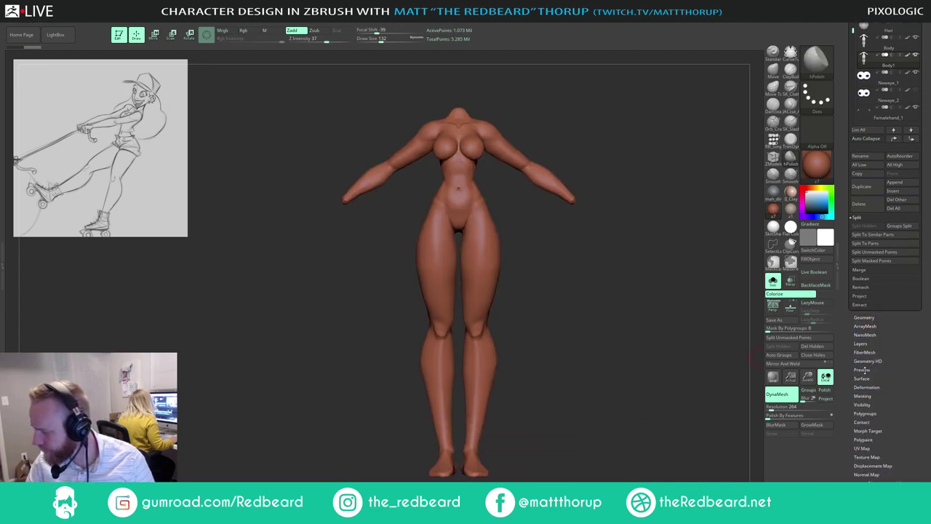
{"action": "scroll", "coordinate": [869, 385], "scroll_direction": "down", "scroll_amount": 1}
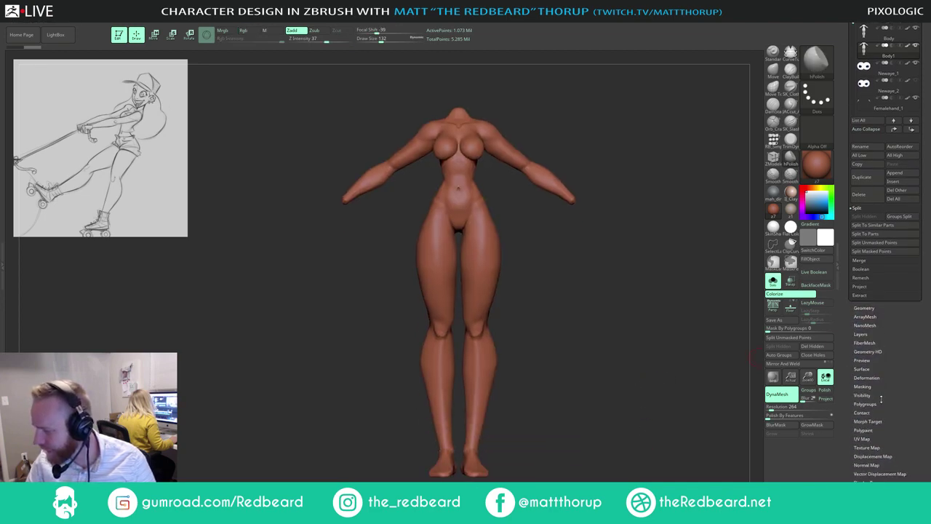
{"action": "left_click_drag", "start_coordinate": [888, 341], "coordinate": [889, 361]}
{"action": "left_click", "coordinate": [869, 327]}
{"action": "left_click_drag", "start_coordinate": [895, 326], "coordinate": [888, 475]}
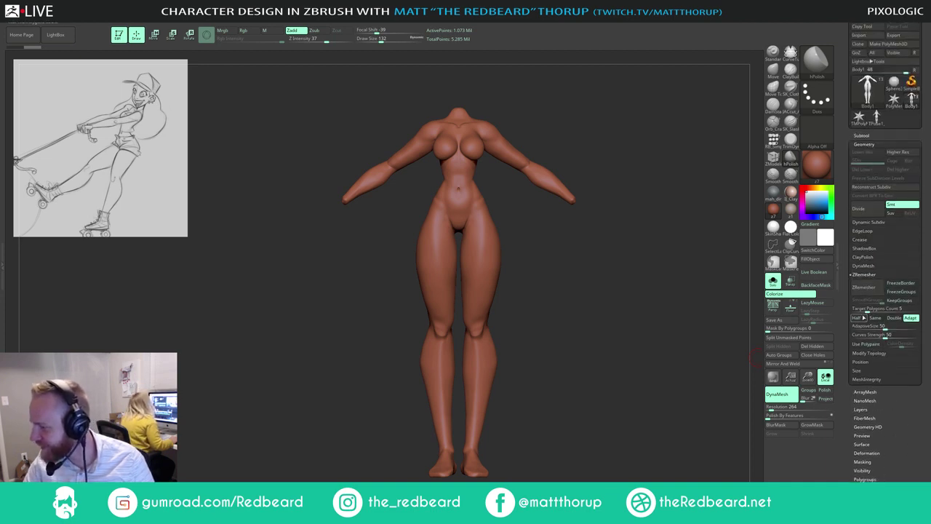
{"action": "left_click_drag", "start_coordinate": [865, 310], "coordinate": [863, 309]}
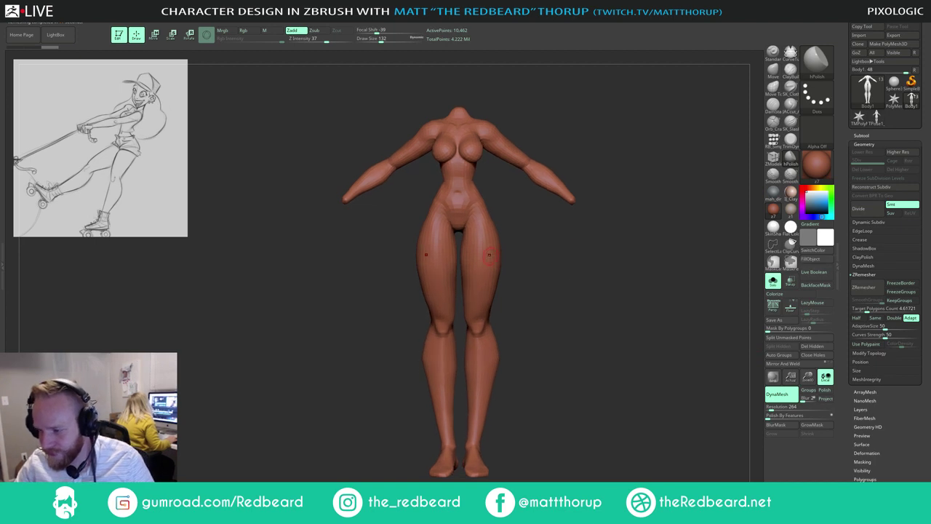
{"action": "key", "text": "shift+f"}
{"action": "left_click_drag", "start_coordinate": [551, 254], "coordinate": [578, 281]}
{"action": "left_click_drag", "start_coordinate": [615, 305], "coordinate": [618, 191], "text": "alt"}
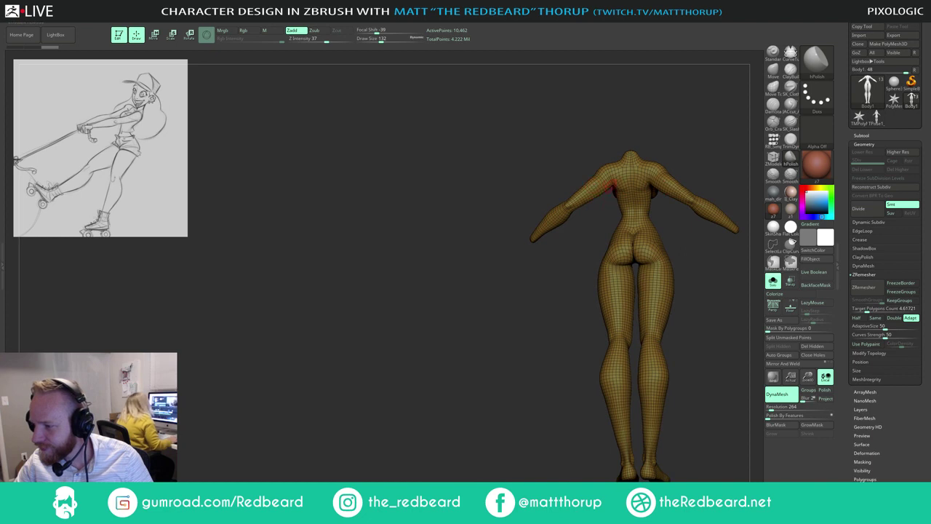
{"action": "left_click_drag", "start_coordinate": [597, 235], "coordinate": [458, 281], "text": "alt"}
{"action": "left_click_drag", "start_coordinate": [632, 178], "coordinate": [707, 179]}
Step: Select the Head subtool and lower it by two subdivision levels with PolyFrame on
{"action": "left_click", "coordinate": [863, 136]}
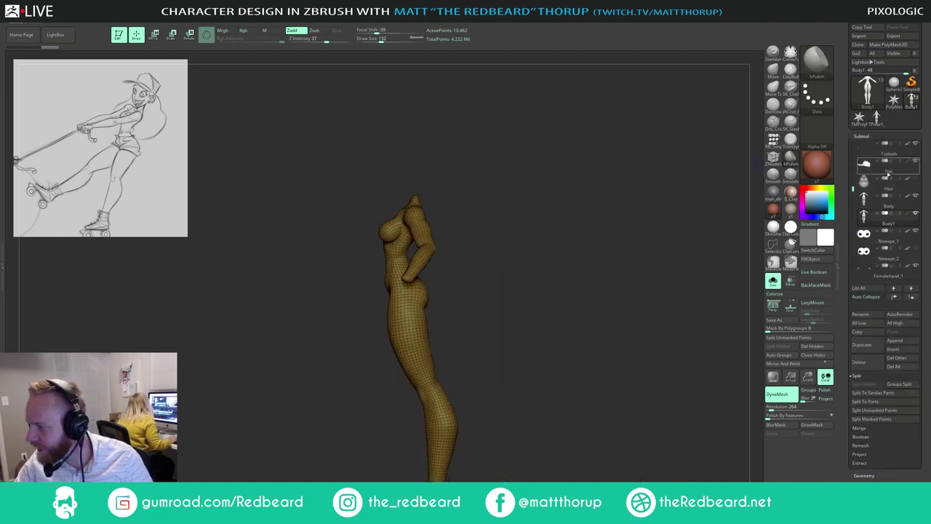
{"action": "left_click_drag", "start_coordinate": [854, 188], "coordinate": [854, 144]}
{"action": "left_click", "coordinate": [870, 167]}
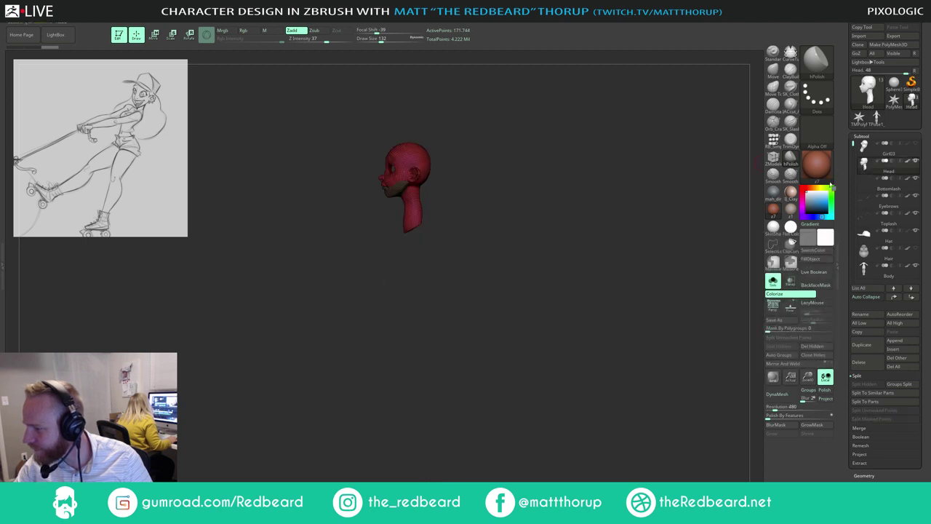
{"action": "key", "text": "shift+f"}
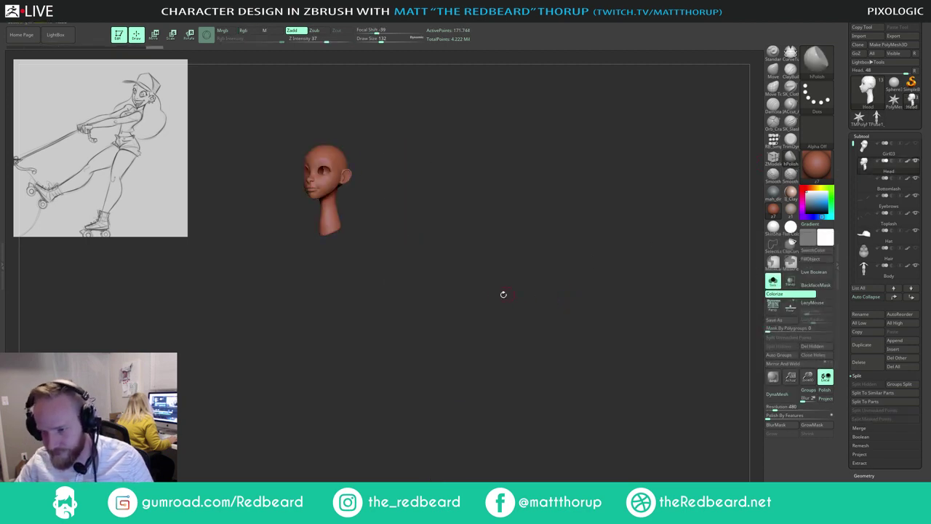
{"action": "left_click_drag", "start_coordinate": [471, 316], "coordinate": [514, 349], "text": "alt"}
{"action": "left_click_drag", "start_coordinate": [474, 272], "coordinate": [530, 397], "text": "alt"}
{"action": "mouse_move", "coordinate": [557, 320]}
{"action": "left_mouse_down"}
{"action": "mouse_move", "coordinate": [509, 318]}
{"action": "mouse_move", "coordinate": [518, 321]}
{"action": "left_mouse_up"}
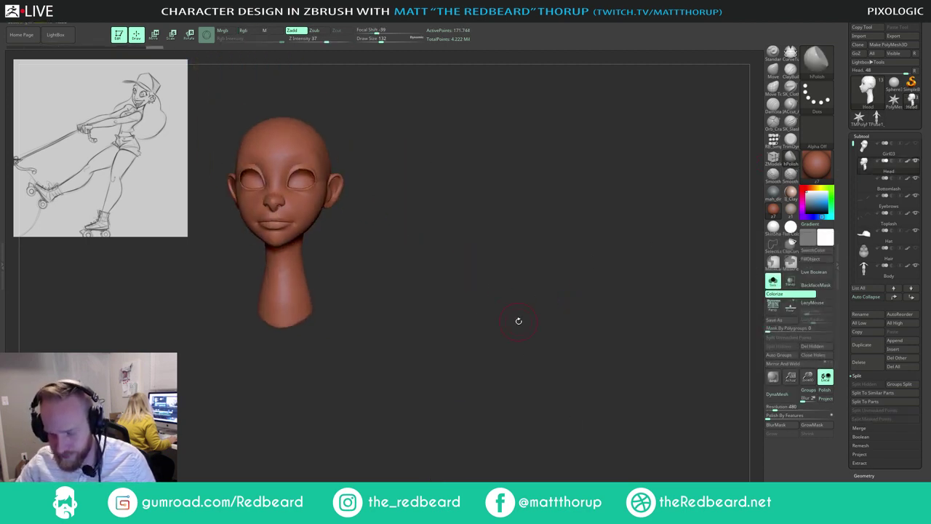
{"action": "key", "text": "shift+f"}
{"action": "key", "text": "shift+d"}
{"action": "key", "text": "shift+d"}
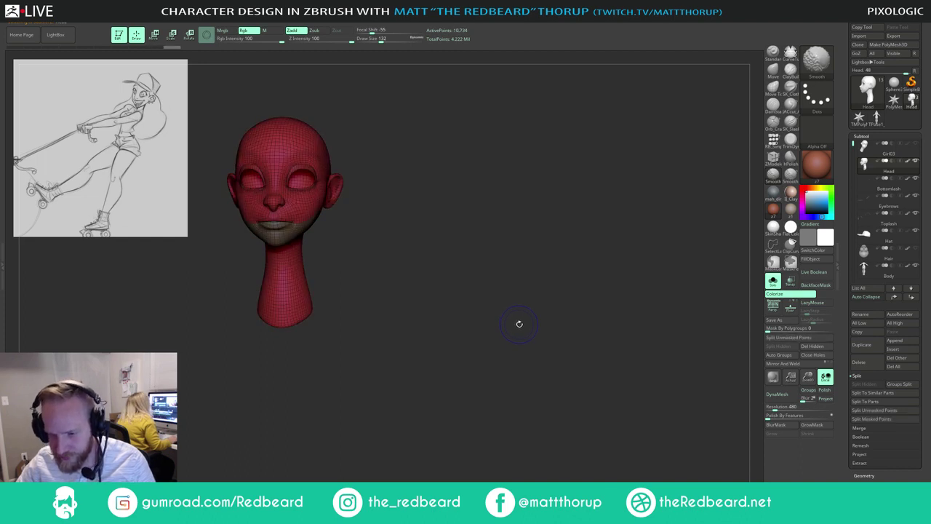
{"action": "mouse_move", "coordinate": [519, 324]}
{"action": "left_mouse_down"}
{"action": "mouse_move", "coordinate": [551, 293]}
{"action": "mouse_move", "coordinate": [528, 299]}
{"action": "mouse_move", "coordinate": [556, 289]}
{"action": "left_mouse_up"}
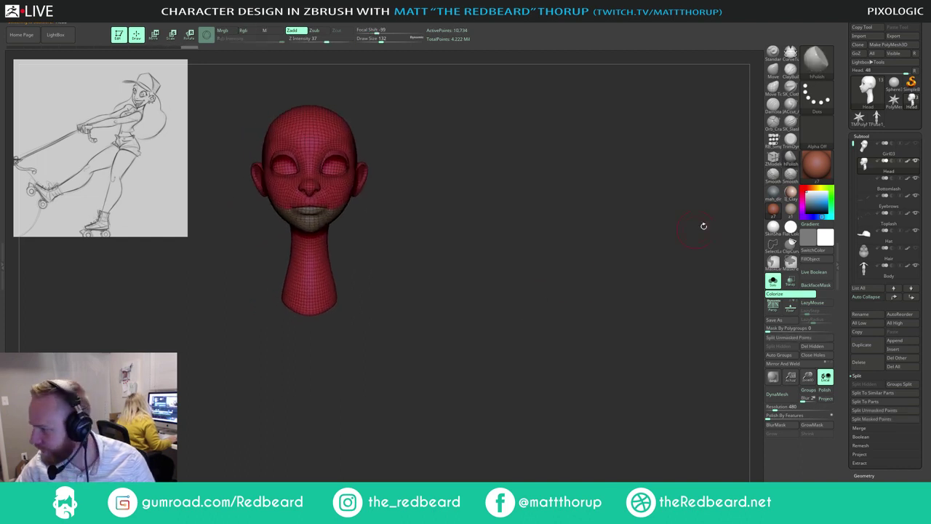
Step: Duplicate the lowered head and move the copy to just above Body in the subtool list
{"action": "left_click", "coordinate": [879, 344]}
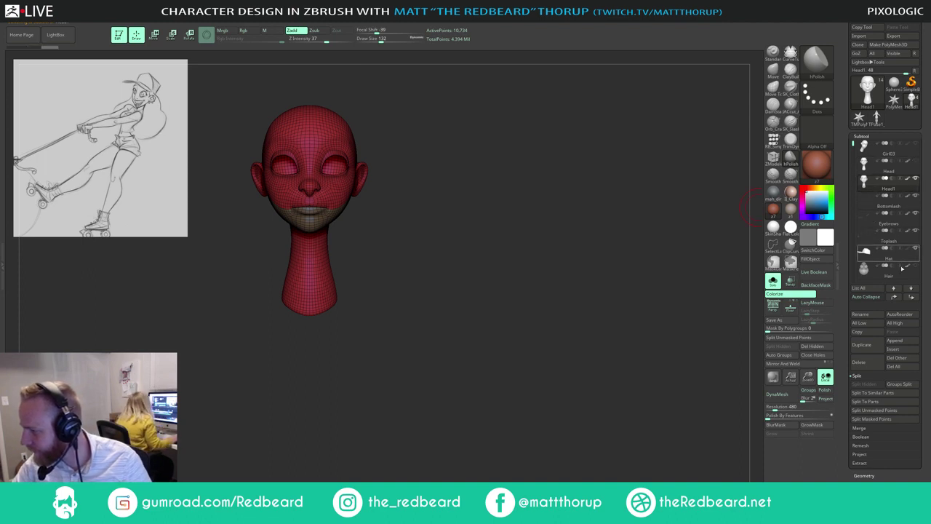
{"action": "left_click", "coordinate": [912, 298], "text": "shift"}
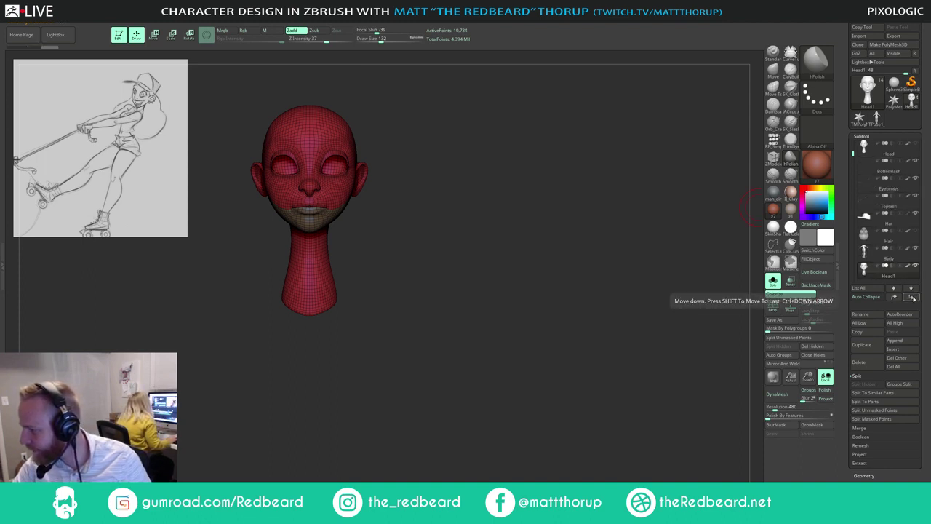
{"action": "left_click", "coordinate": [894, 298]}
{"action": "left_click_drag", "start_coordinate": [596, 306], "coordinate": [735, 283]}
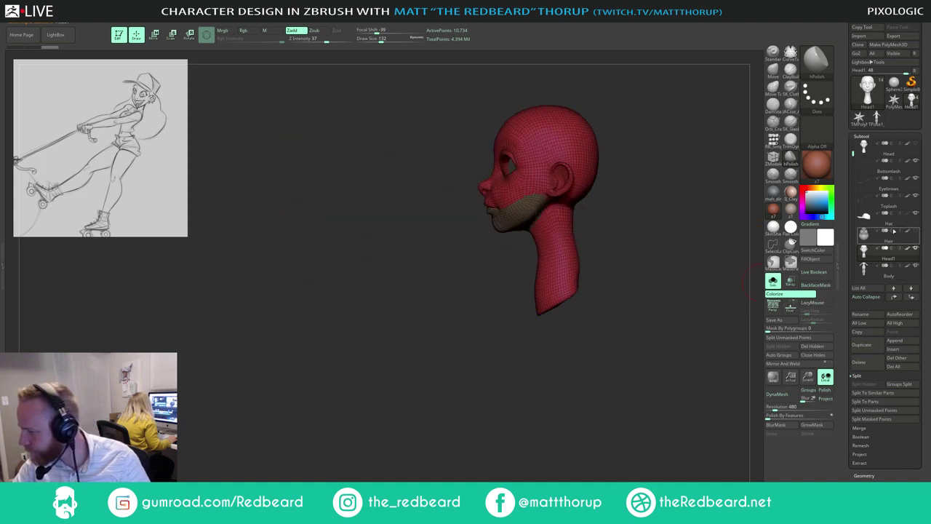
Step: Hide the other subtools except Body1 and move the head copy directly above Body1 in the list
{"action": "left_click", "coordinate": [917, 251], "text": "shift"}
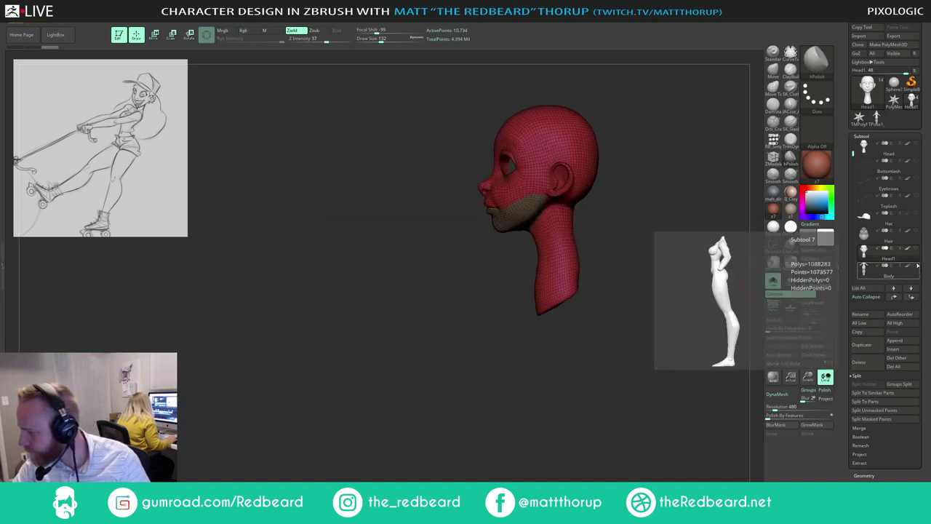
{"action": "scroll", "coordinate": [917, 247], "scroll_direction": "down", "scroll_amount": 2}
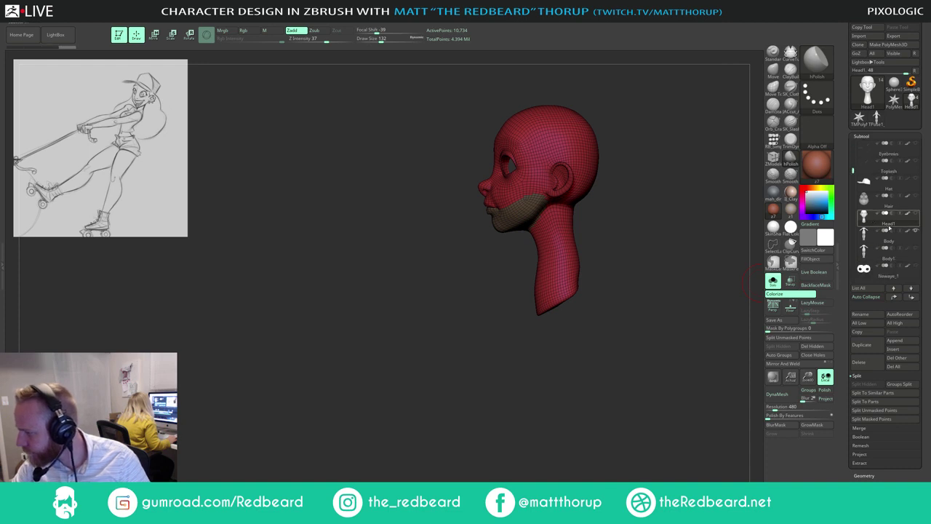
{"action": "mouse_move", "coordinate": [916, 237]}
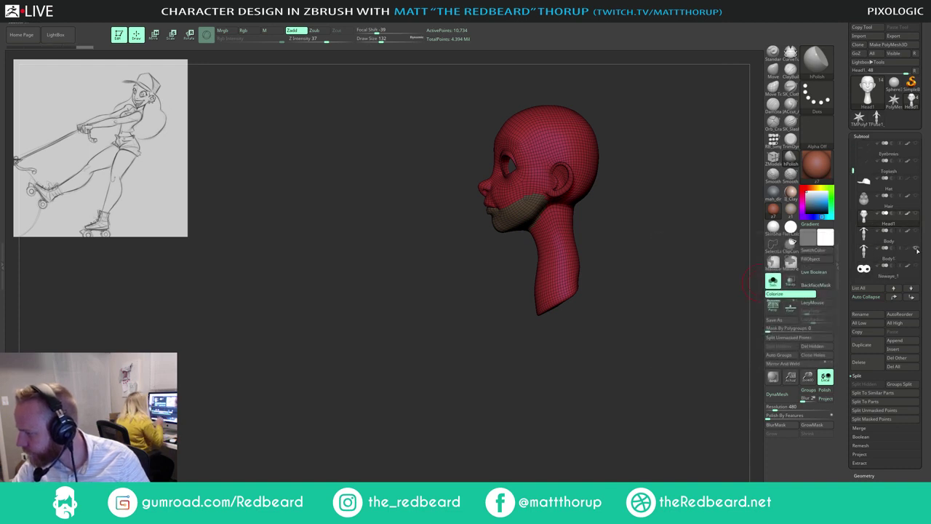
{"action": "left_click", "coordinate": [912, 297]}
{"action": "scroll", "coordinate": [901, 244], "scroll_direction": "down", "scroll_amount": 3}
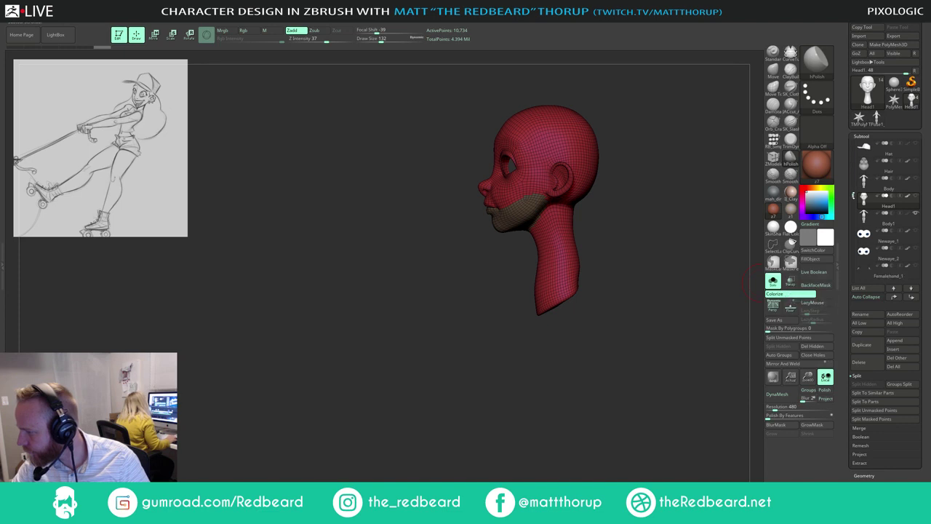
{"action": "scroll", "coordinate": [903, 240], "scroll_direction": "down", "scroll_amount": 2}
Step: Move the remeshed Femalehand_2 subtool directly below Body1 and turn Solo off to view it with the body
{"action": "left_click", "coordinate": [903, 238]}
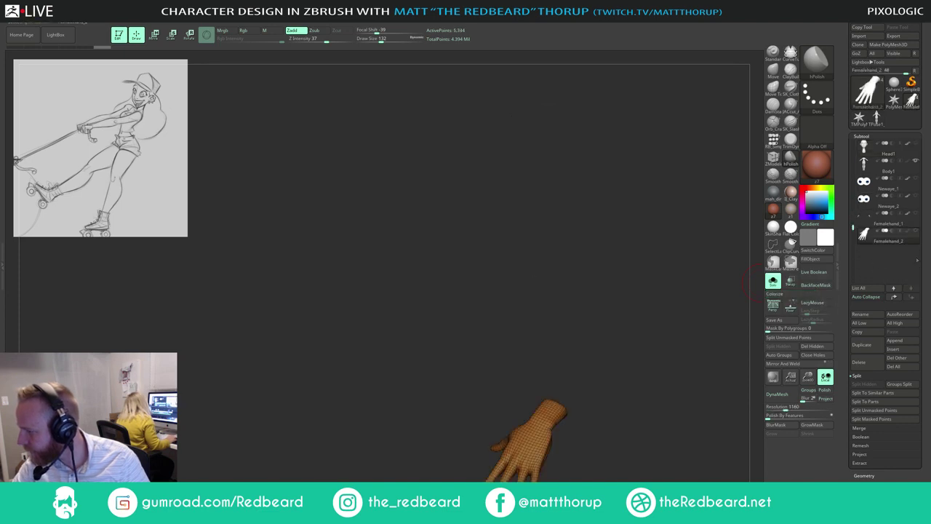
{"action": "left_click", "coordinate": [895, 298]}
{"action": "left_click", "coordinate": [896, 297]}
{"action": "left_click", "coordinate": [896, 298]}
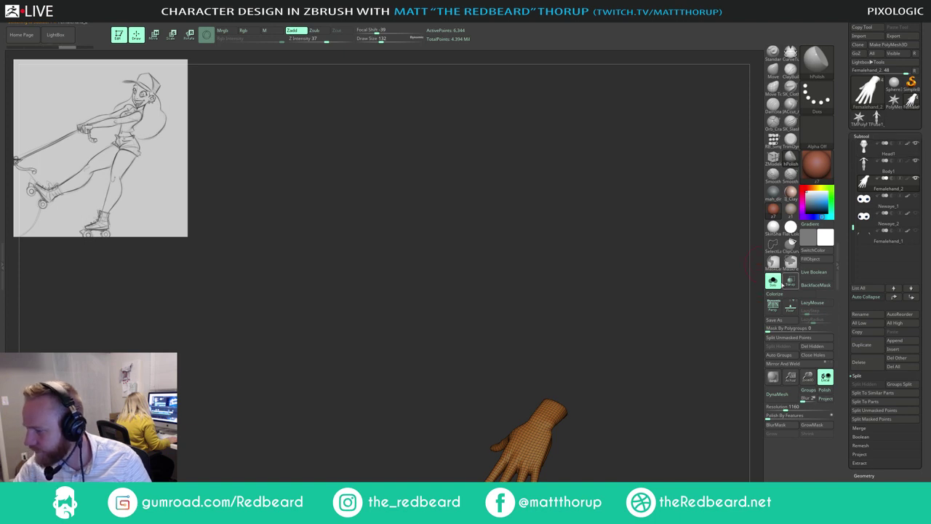
{"action": "left_click", "coordinate": [773, 281]}
{"action": "left_click_drag", "start_coordinate": [686, 260], "coordinate": [504, 336]}
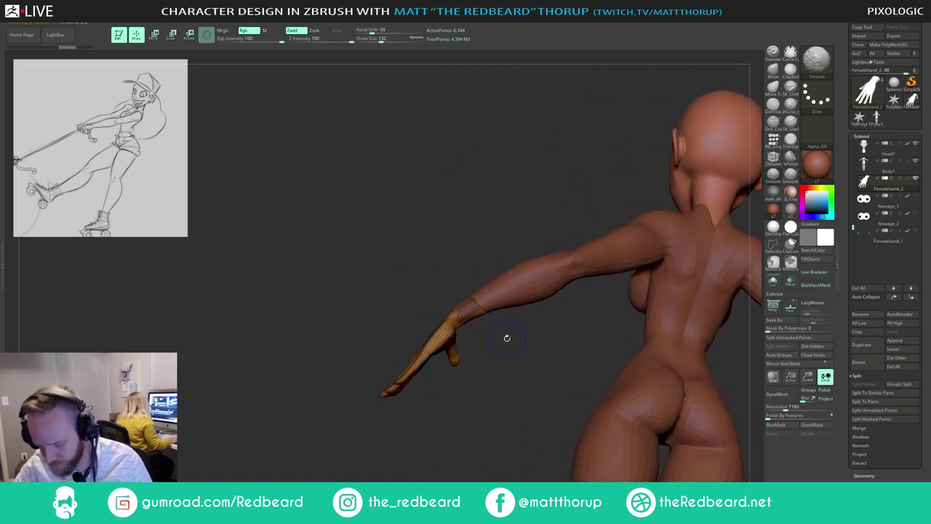
{"action": "key", "text": "shift+f"}
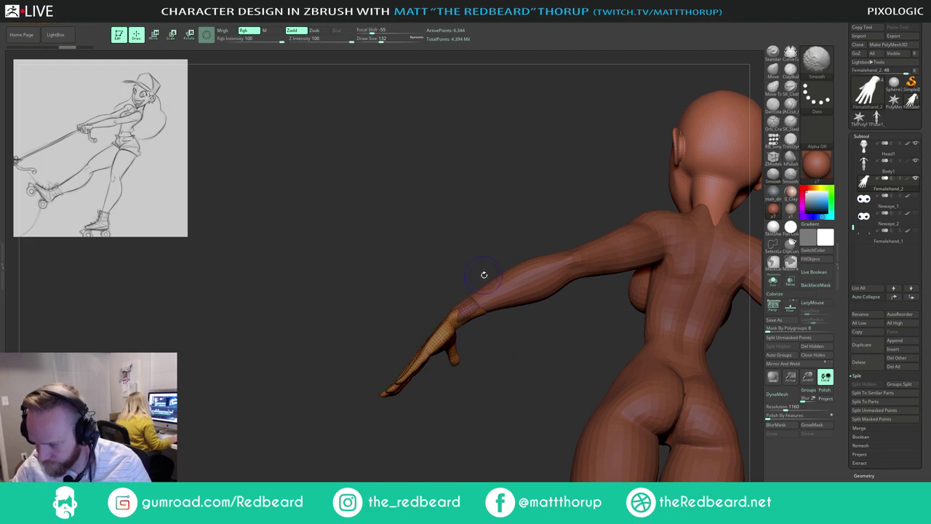
Step: Set the active selection brush for hiding part of the hand mesh
{"action": "left_click_drag", "start_coordinate": [485, 262], "coordinate": [445, 293], "text": "ctrl+shift"}
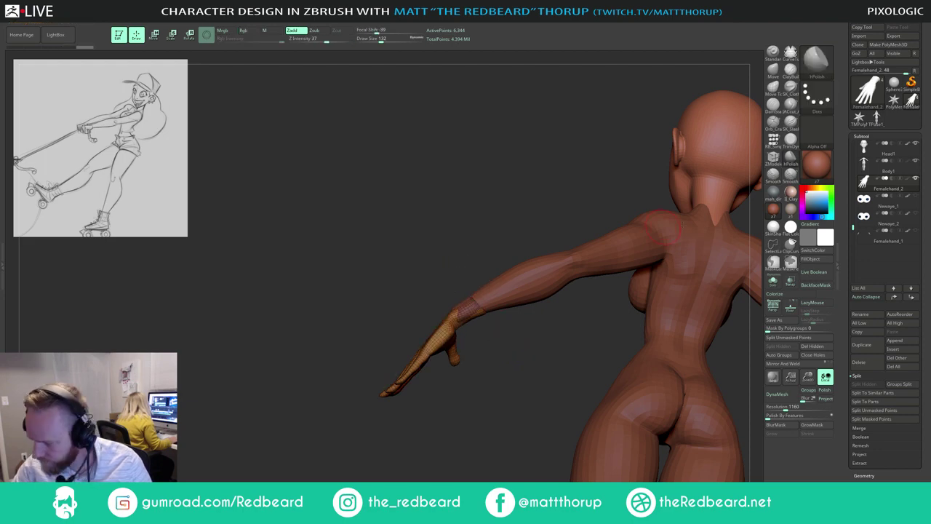
{"action": "left_click", "coordinate": [773, 263]}
{"action": "left_click", "coordinate": [799, 278]}
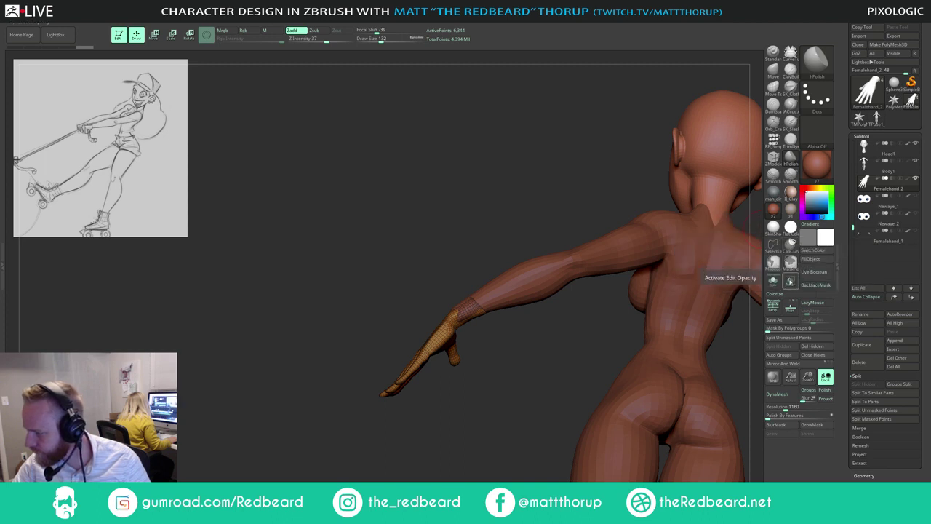
{"action": "left_click", "coordinate": [773, 245]}
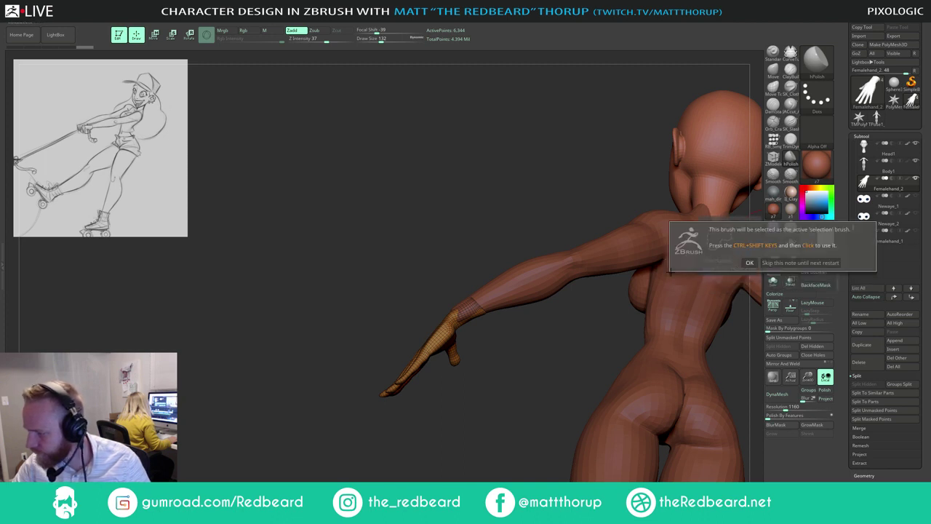
{"action": "left_click", "coordinate": [792, 262]}
Step: Hide the wrist ends of the hands that overlap the forearms, check them in Solo, and delete the hidden polygons
{"action": "left_click_drag", "start_coordinate": [516, 331], "coordinate": [510, 339]}
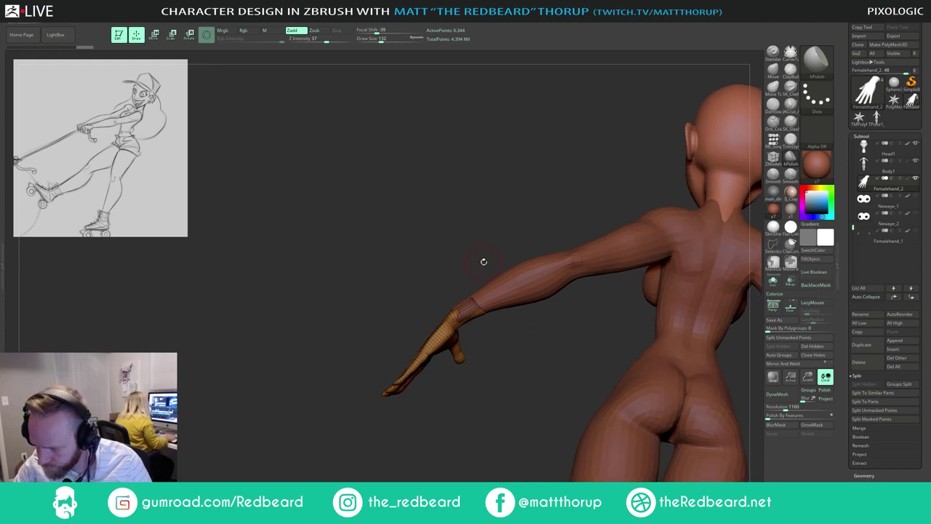
{"action": "mouse_move", "coordinate": [484, 262]}
{"action": "left_mouse_down"}
{"action": "mouse_move", "coordinate": [441, 269]}
{"action": "mouse_move", "coordinate": [445, 299]}
{"action": "mouse_move", "coordinate": [484, 261]}
{"action": "left_mouse_up"}
{"action": "mouse_move", "coordinate": [472, 342]}
{"action": "left_mouse_down", "text": "ctrl+shift"}
{"action": "mouse_move", "coordinate": [520, 328]}
{"action": "mouse_move", "coordinate": [574, 343]}
{"action": "left_mouse_up", "text": "ctrl+shift"}
{"action": "left_click", "coordinate": [772, 282]}
{"action": "left_click_drag", "start_coordinate": [663, 298], "coordinate": [586, 345]}
{"action": "left_click_drag", "start_coordinate": [464, 292], "coordinate": [474, 303], "text": "ctrl+alt+shift"}
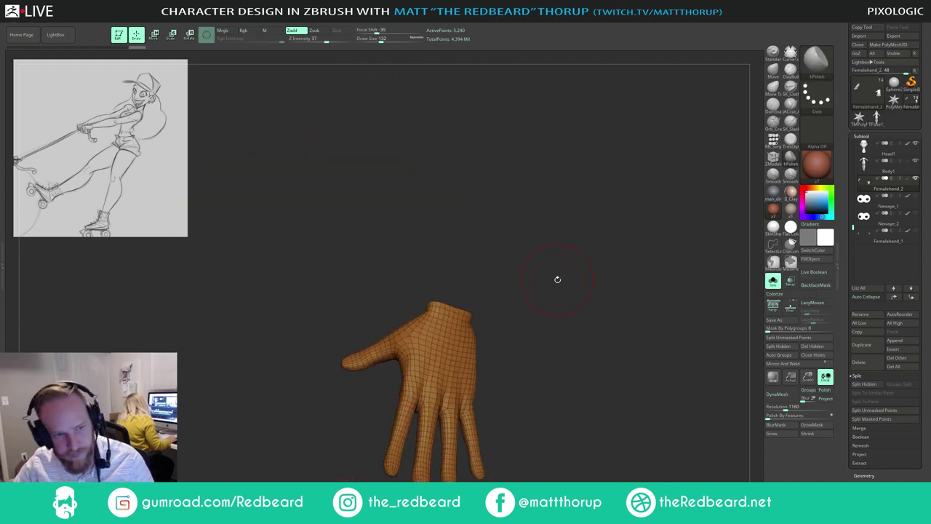
{"action": "mouse_move", "coordinate": [557, 279]}
{"action": "left_mouse_down"}
{"action": "mouse_move", "coordinate": [567, 286]}
{"action": "mouse_move", "coordinate": [561, 271]}
{"action": "left_mouse_up"}
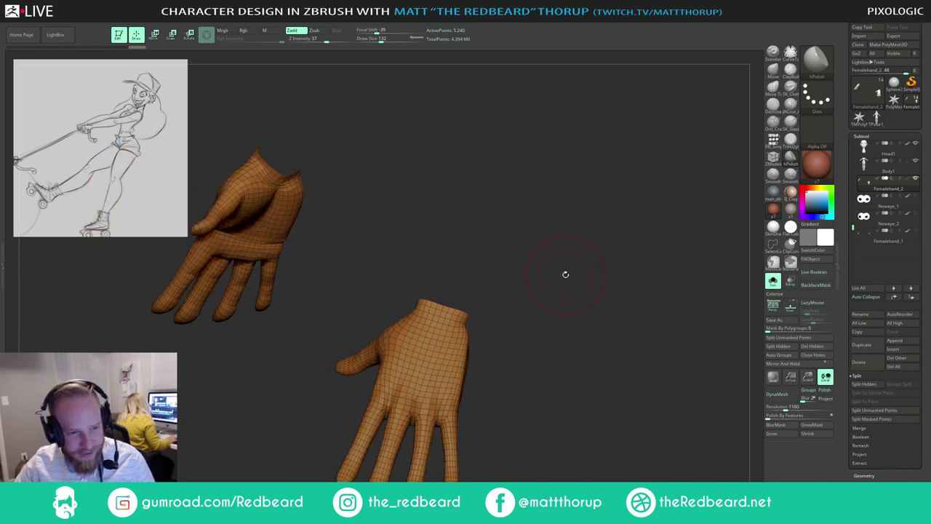
{"action": "left_click_drag", "start_coordinate": [566, 275], "coordinate": [550, 417]}
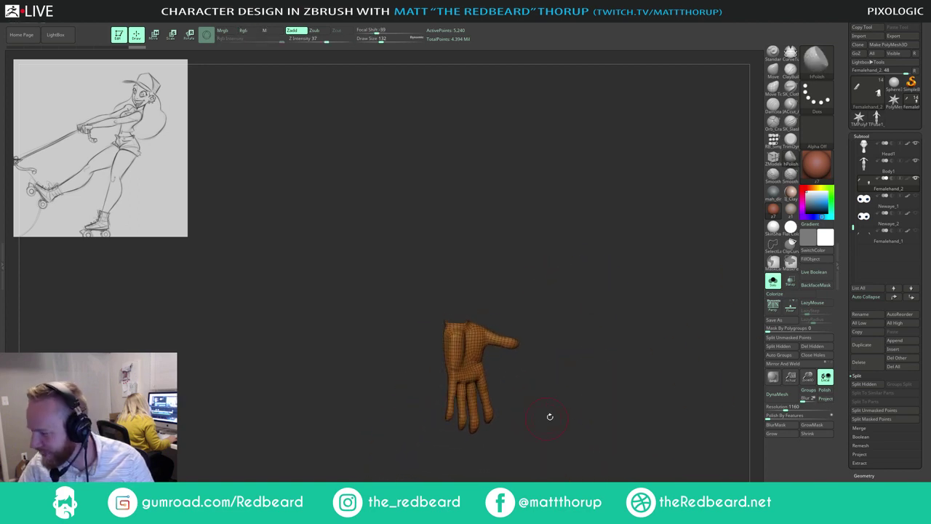
{"action": "left_click", "coordinate": [822, 348]}
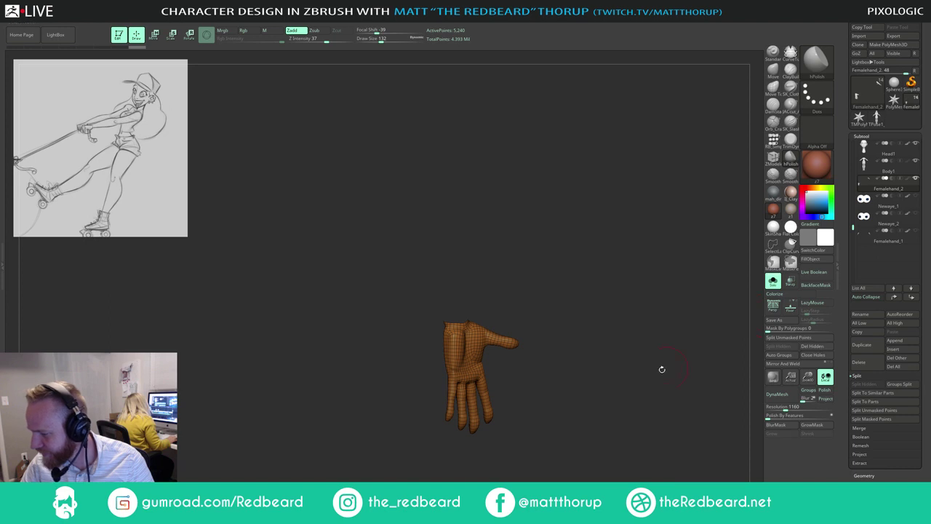
Step: Turn Solo off, select Body1, hide its wrist ends where they overlap the hands, and delete the hidden polygons
{"action": "left_click", "coordinate": [773, 280]}
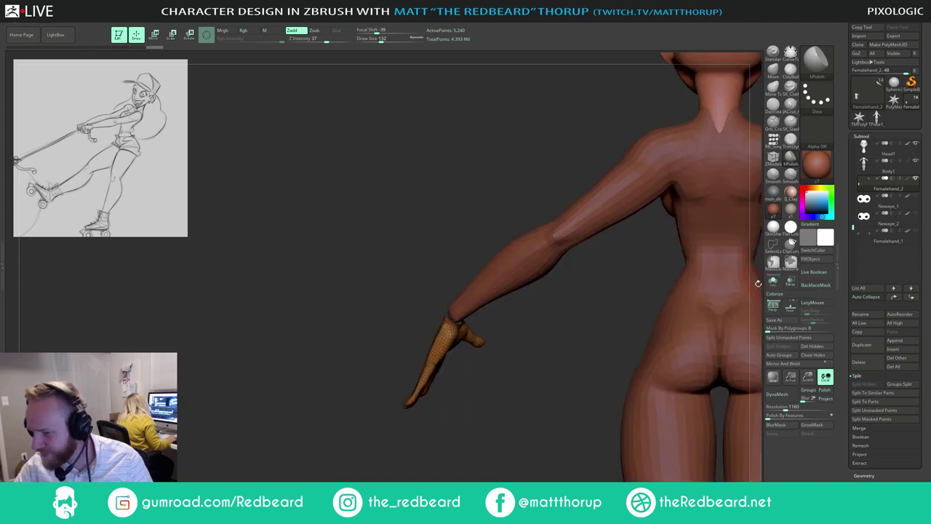
{"action": "left_click_drag", "start_coordinate": [525, 357], "coordinate": [550, 356]}
{"action": "left_click", "coordinate": [480, 296], "text": "alt"}
{"action": "left_click_drag", "start_coordinate": [477, 348], "coordinate": [474, 369]}
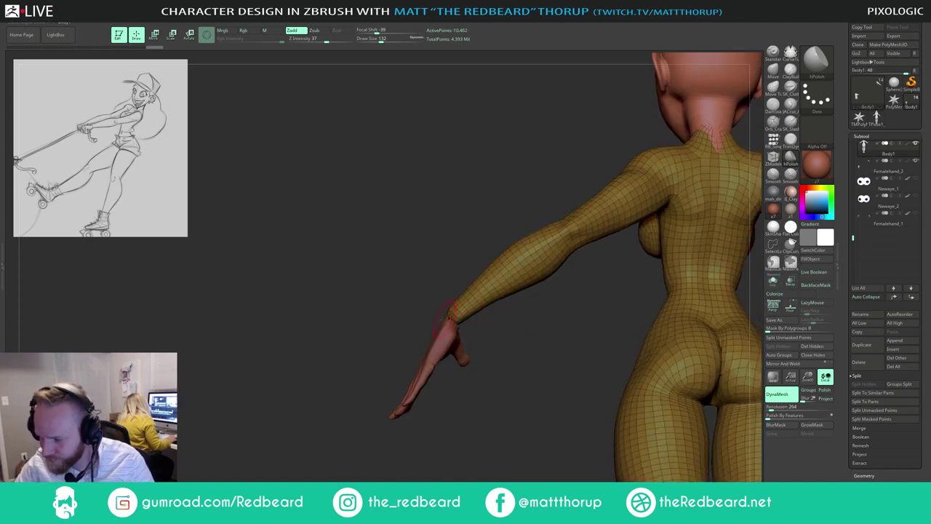
{"action": "mouse_move", "coordinate": [452, 299]}
{"action": "left_mouse_down", "text": "ctrl+alt+shift"}
{"action": "mouse_move", "coordinate": [460, 361]}
{"action": "mouse_move", "coordinate": [668, 324]}
{"action": "left_mouse_up", "text": "ctrl+alt+shift"}
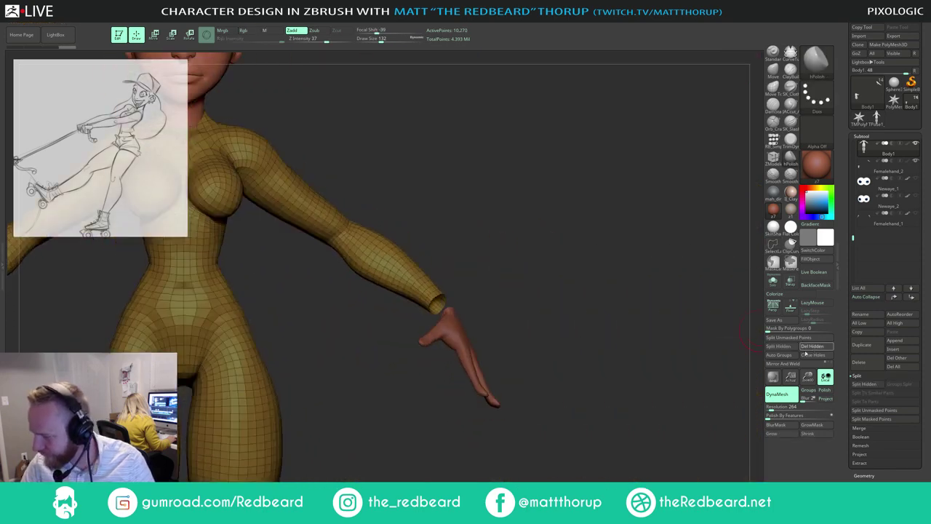
{"action": "left_click", "coordinate": [806, 349]}
Step: Hide the polygons around Body1's neck edge at the front and back, where it meets the head copy
{"action": "left_click_drag", "start_coordinate": [510, 305], "coordinate": [621, 262], "text": "alt"}
{"action": "left_click_drag", "start_coordinate": [556, 228], "coordinate": [532, 241]}
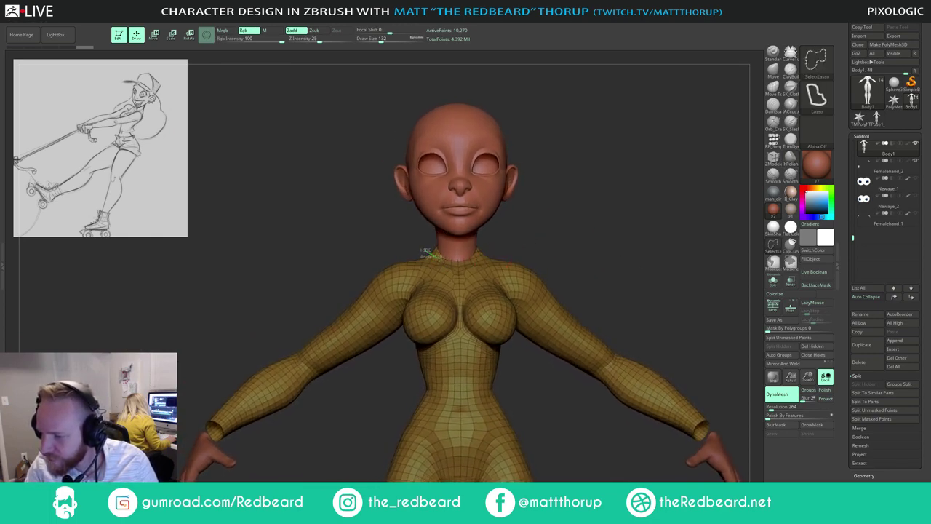
{"action": "mouse_move", "coordinate": [425, 251]}
{"action": "left_mouse_down", "text": "ctrl+shift"}
{"action": "mouse_move", "coordinate": [633, 229]}
{"action": "mouse_move", "coordinate": [510, 251]}
{"action": "left_mouse_up", "text": "ctrl+shift"}
{"action": "mouse_move", "coordinate": [599, 211]}
{"action": "left_mouse_down"}
{"action": "mouse_move", "coordinate": [569, 283]}
{"action": "mouse_move", "coordinate": [386, 298]}
{"action": "left_mouse_up"}
{"action": "left_click", "coordinate": [651, 195], "text": "ctrl+shift"}
{"action": "mouse_move", "coordinate": [653, 194]}
{"action": "left_mouse_down"}
{"action": "mouse_move", "coordinate": [509, 251]}
{"action": "mouse_move", "coordinate": [634, 208]}
{"action": "mouse_move", "coordinate": [620, 245]}
{"action": "left_mouse_up"}
{"action": "key", "text": "ctrl+shift"}
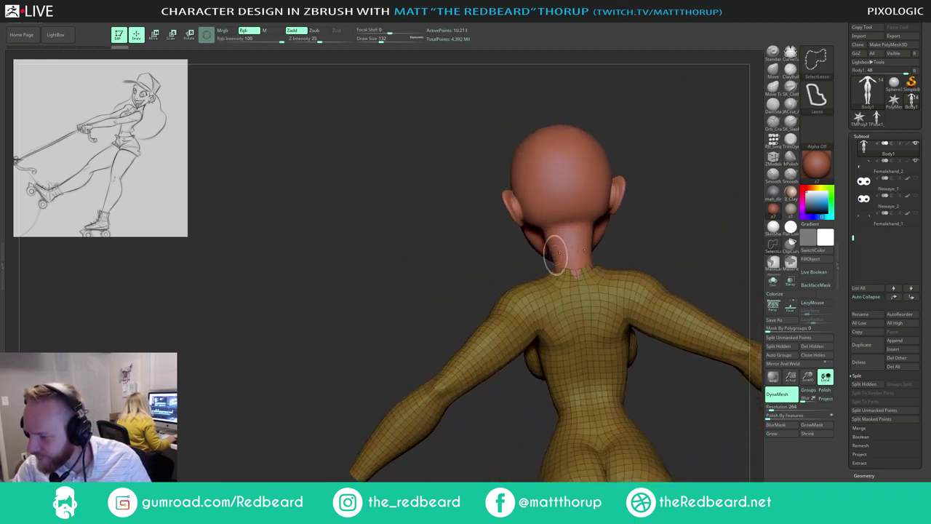
{"action": "mouse_move", "coordinate": [556, 254]}
{"action": "left_mouse_down", "text": "ctrl+alt+shift"}
{"action": "mouse_move", "coordinate": [601, 255]}
{"action": "mouse_move", "coordinate": [660, 236]}
{"action": "mouse_move", "coordinate": [688, 245]}
{"action": "left_mouse_up", "text": "ctrl+alt+shift"}
Step: Isolate Body1 in Solo, hide the leftover neck fragments, delete the hidden polygons and show all visible subtools again
{"action": "left_click", "coordinate": [772, 281]}
{"action": "mouse_move", "coordinate": [633, 262]}
{"action": "left_mouse_down"}
{"action": "mouse_move", "coordinate": [679, 251]}
{"action": "mouse_move", "coordinate": [616, 222]}
{"action": "mouse_move", "coordinate": [568, 226]}
{"action": "left_mouse_up"}
{"action": "key", "text": "ctrl+shift"}
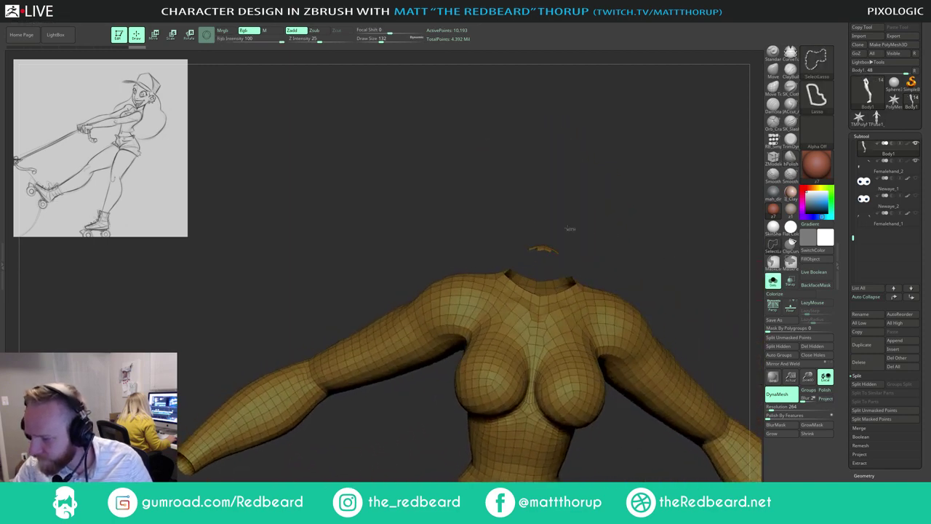
{"action": "left_click_drag", "start_coordinate": [552, 283], "coordinate": [571, 281], "text": "ctrl+alt+shift"}
{"action": "mouse_move", "coordinate": [634, 225]}
{"action": "left_mouse_down"}
{"action": "mouse_move", "coordinate": [646, 246]}
{"action": "mouse_move", "coordinate": [634, 243]}
{"action": "left_mouse_up"}
{"action": "left_click_drag", "start_coordinate": [593, 280], "coordinate": [611, 281]}
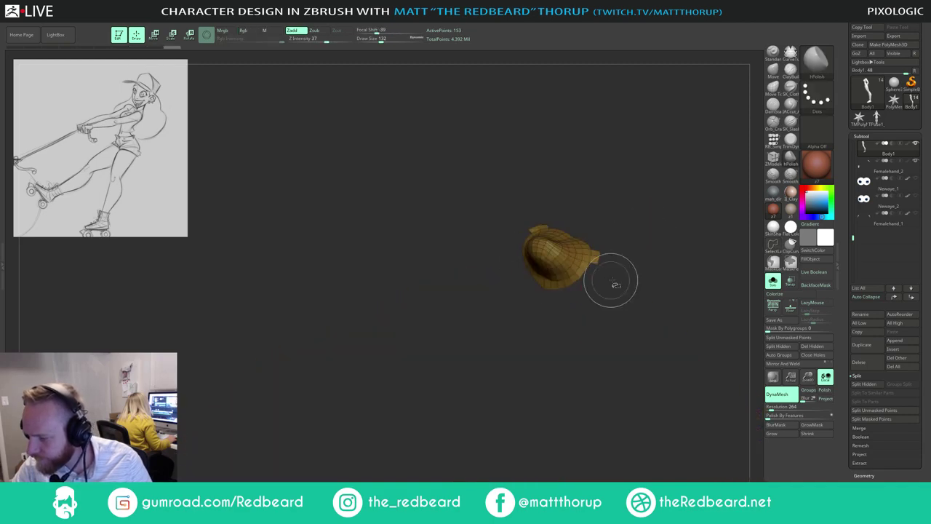
{"action": "left_click", "coordinate": [651, 239], "text": "ctrl+shift"}
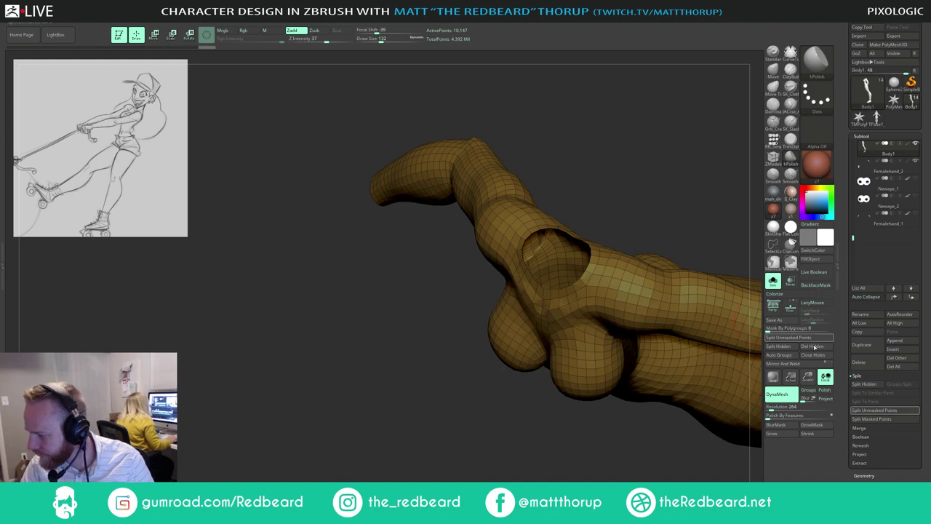
{"action": "left_click_drag", "start_coordinate": [579, 462], "coordinate": [508, 304]}
{"action": "left_click", "coordinate": [773, 281]}
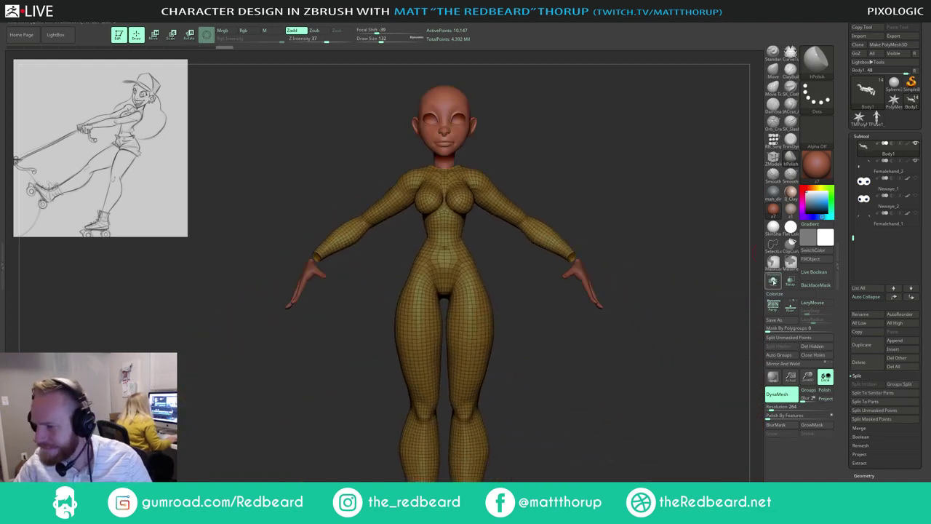
Step: Select Head1 with polyframe lines shown and hide the lower neck section that overlaps the body
{"action": "left_click_drag", "start_coordinate": [668, 251], "coordinate": [579, 206]}
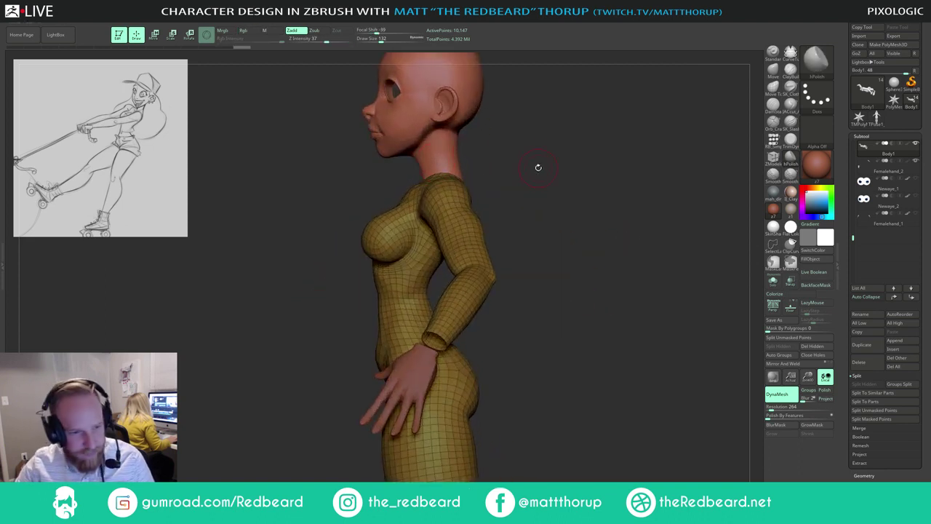
{"action": "left_click_drag", "start_coordinate": [539, 168], "coordinate": [551, 192]}
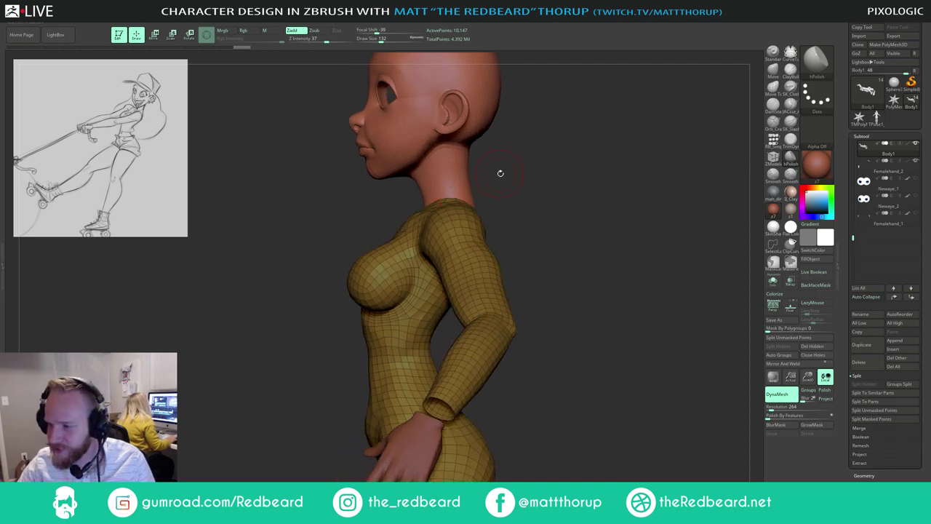
{"action": "left_click", "coordinate": [480, 182], "text": "alt"}
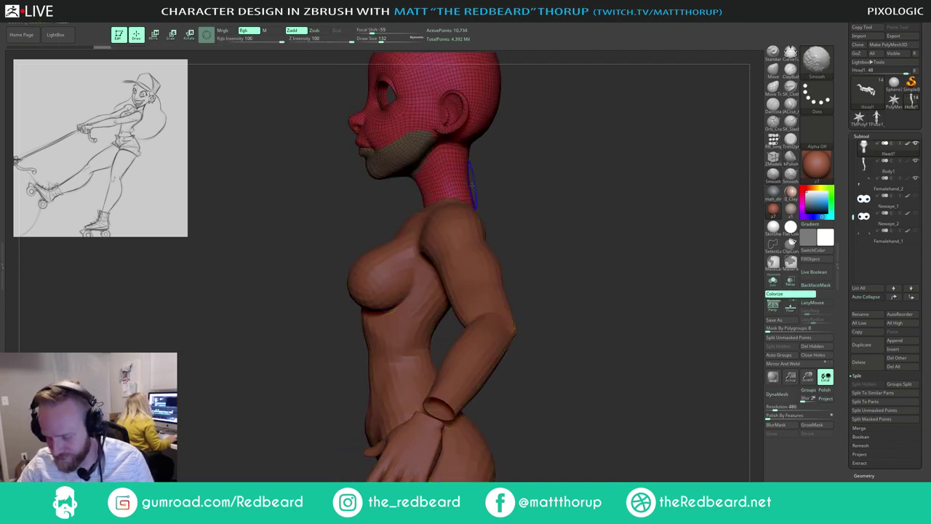
{"action": "key", "text": "shift+f"}
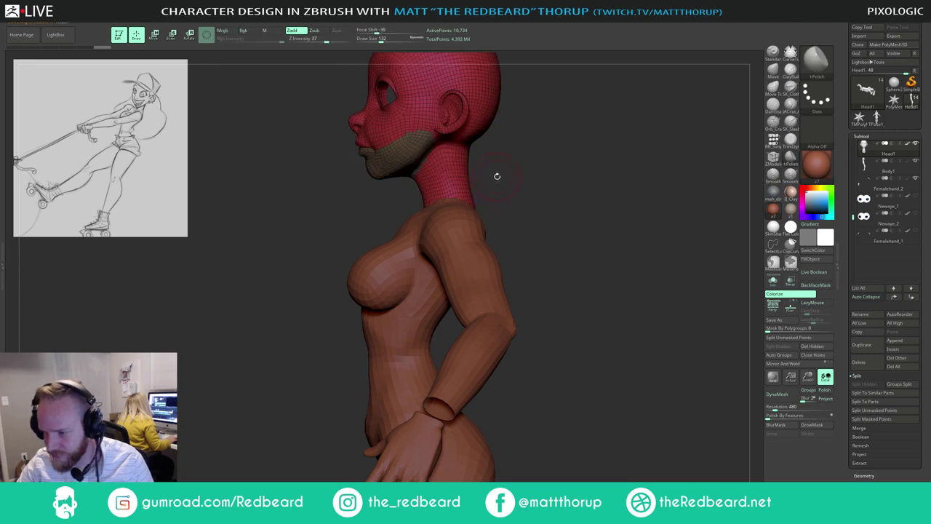
{"action": "mouse_move", "coordinate": [498, 195]}
{"action": "left_mouse_down", "text": "ctrl+shift"}
{"action": "mouse_move", "coordinate": [489, 185]}
{"action": "mouse_move", "coordinate": [453, 183]}
{"action": "left_mouse_up", "text": "ctrl+shift"}
{"action": "key", "text": "ctrl+z"}
{"action": "mouse_move", "coordinate": [493, 206]}
{"action": "left_mouse_down", "text": "ctrl+shift"}
{"action": "mouse_move", "coordinate": [482, 178]}
{"action": "mouse_move", "coordinate": [418, 174]}
{"action": "mouse_move", "coordinate": [403, 210]}
{"action": "mouse_move", "coordinate": [420, 215]}
{"action": "left_mouse_up", "text": "ctrl+shift"}
{"action": "mouse_move", "coordinate": [504, 182]}
{"action": "left_mouse_down"}
{"action": "mouse_move", "coordinate": [531, 173]}
{"action": "mouse_move", "coordinate": [547, 153]}
{"action": "mouse_move", "coordinate": [560, 176]}
{"action": "mouse_move", "coordinate": [516, 135]}
{"action": "left_mouse_up"}
{"action": "left_click_drag", "start_coordinate": [421, 152], "coordinate": [414, 165], "text": "ctrl+alt+shift"}
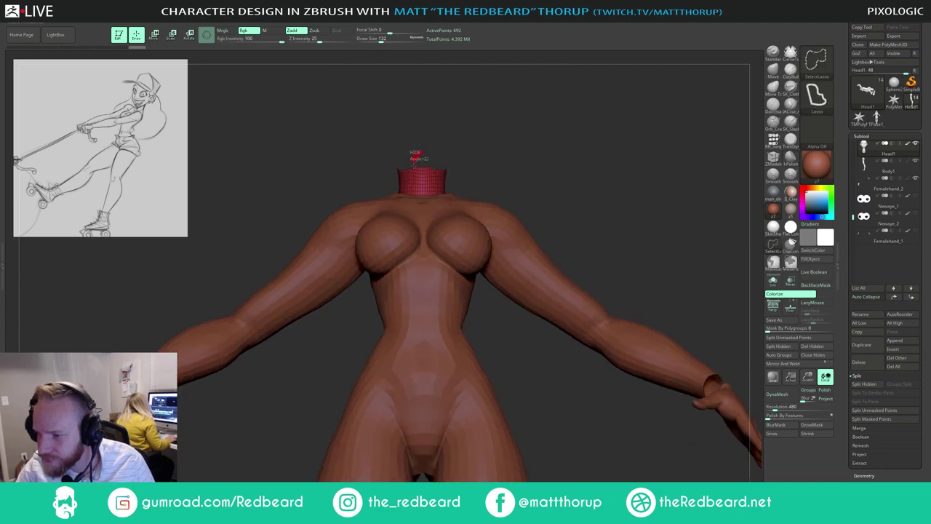
{"action": "left_click_drag", "start_coordinate": [488, 138], "coordinate": [512, 158]}
{"action": "left_click", "coordinate": [575, 155], "text": "ctrl+shift"}
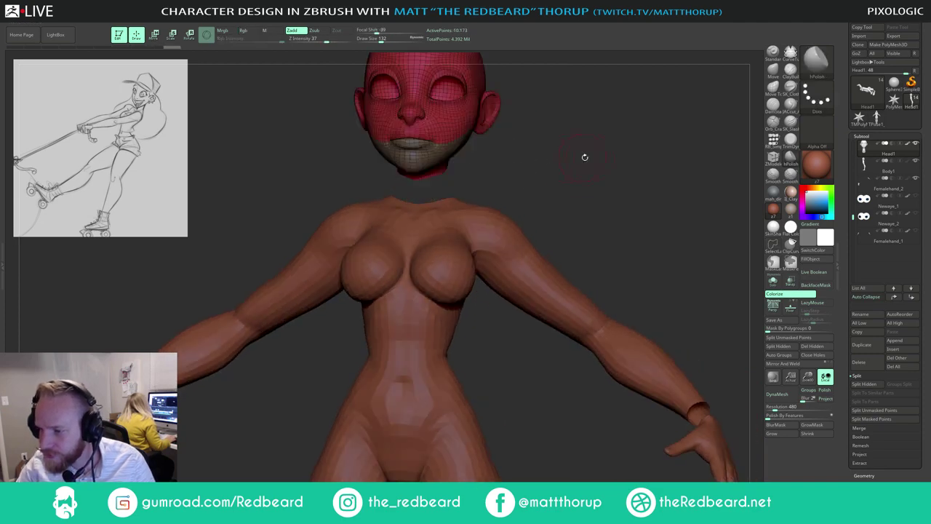
Step: Isolate Head1 in Solo, hide the excess polygons remaining around its neck opening, and delete the hidden polygons
{"action": "left_click_drag", "start_coordinate": [584, 155], "coordinate": [596, 277]}
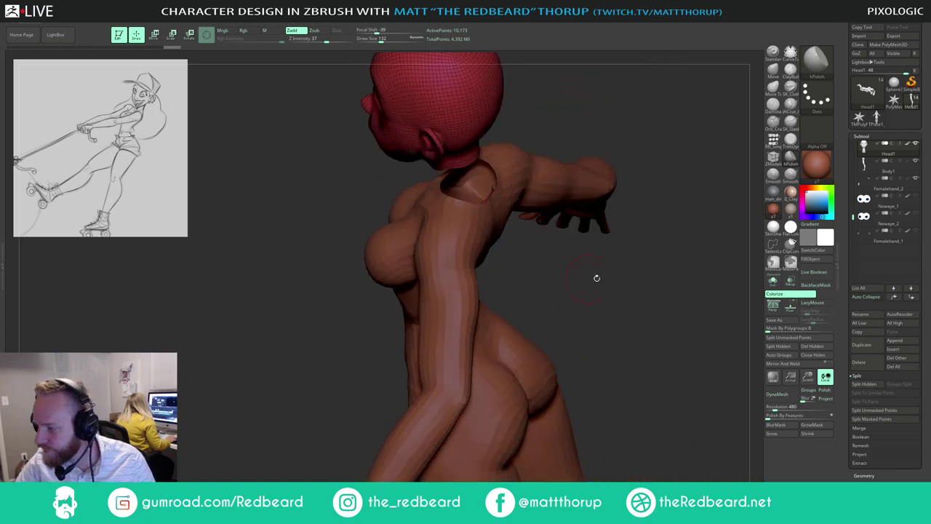
{"action": "left_click", "coordinate": [773, 282]}
{"action": "left_click_drag", "start_coordinate": [690, 307], "coordinate": [592, 322]}
{"action": "mouse_move", "coordinate": [545, 347]}
{"action": "left_mouse_down", "text": "ctrl+alt+shift"}
{"action": "mouse_move", "coordinate": [447, 211]}
{"action": "mouse_move", "coordinate": [561, 386]}
{"action": "mouse_move", "coordinate": [628, 386]}
{"action": "left_mouse_up", "text": "ctrl+alt+shift"}
{"action": "left_click_drag", "start_coordinate": [568, 397], "coordinate": [474, 401], "text": "alt"}
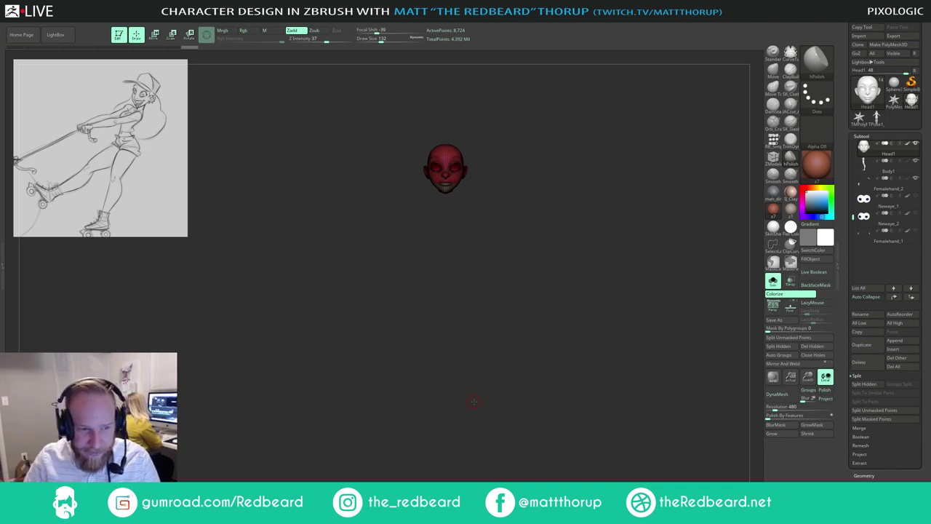
{"action": "mouse_move", "coordinate": [551, 258]}
{"action": "left_mouse_down"}
{"action": "mouse_move", "coordinate": [514, 289]}
{"action": "mouse_move", "coordinate": [561, 312]}
{"action": "mouse_move", "coordinate": [531, 303]}
{"action": "mouse_move", "coordinate": [574, 283]}
{"action": "left_mouse_up"}
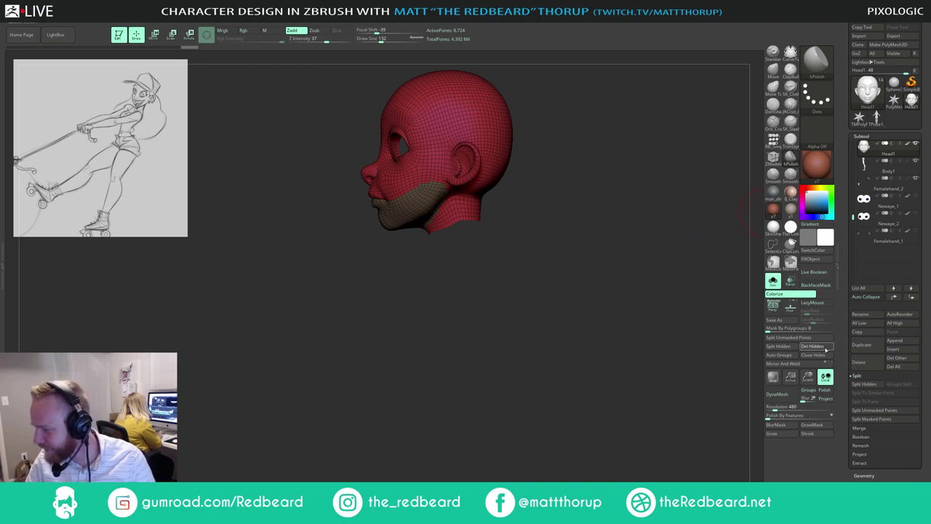
{"action": "left_click", "coordinate": [824, 348]}
Step: Delete Head1's higher subdivision levels in Geometry and run Del Hidden on the mesh again
{"action": "left_click", "coordinate": [870, 476]}
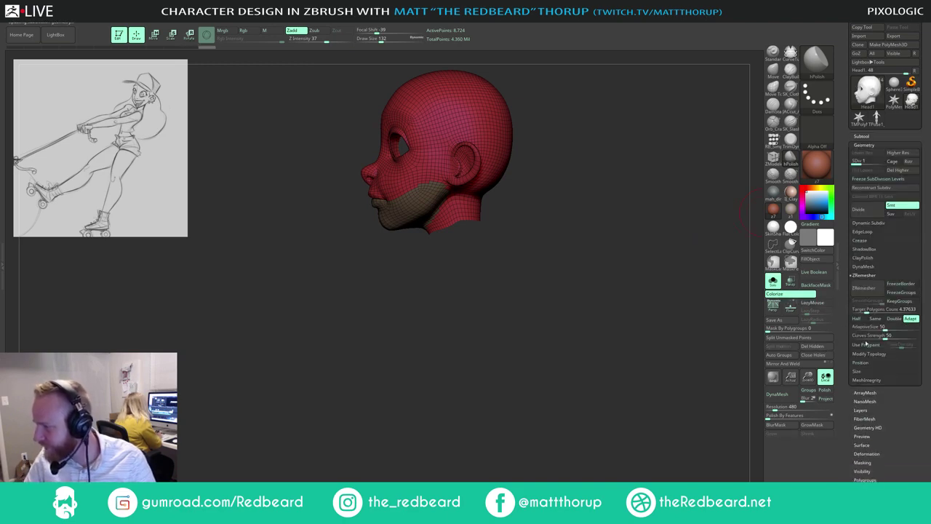
{"action": "left_click", "coordinate": [901, 171]}
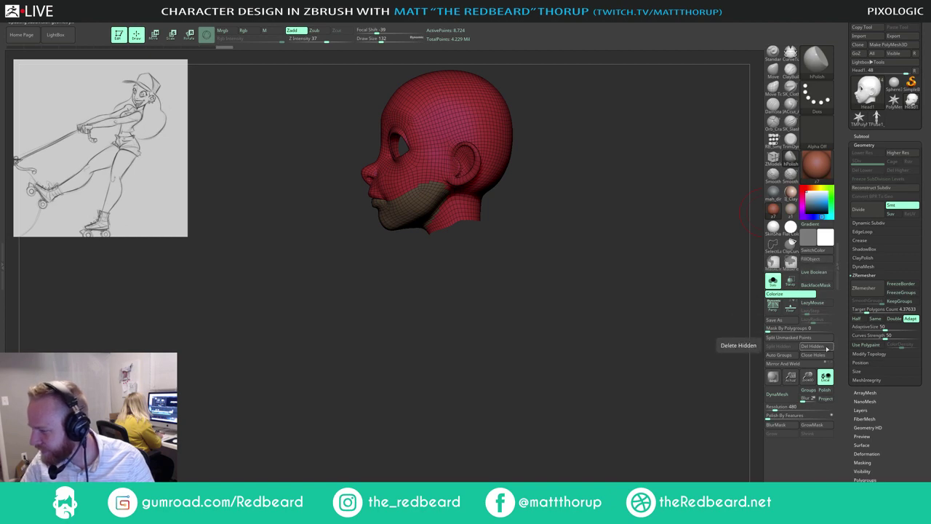
{"action": "left_click", "coordinate": [813, 347]}
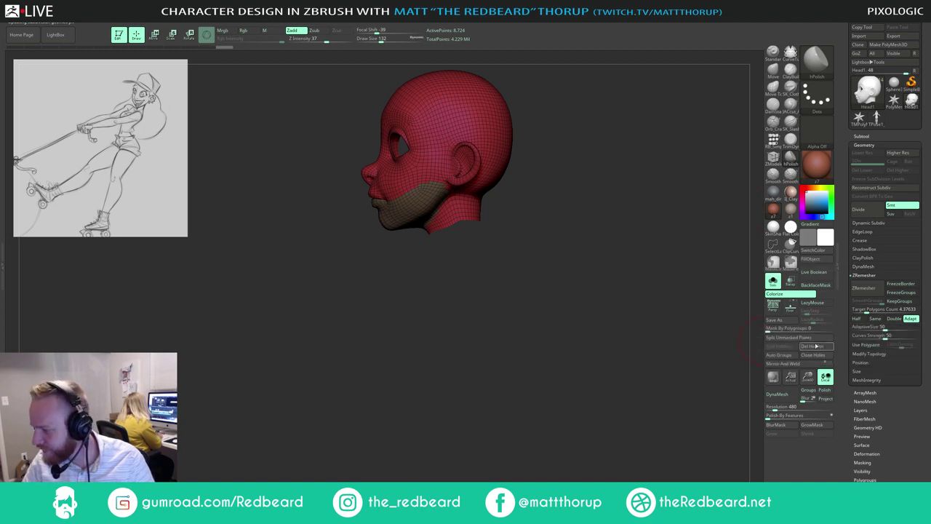
{"action": "left_click", "coordinate": [809, 347]}
{"action": "left_click_drag", "start_coordinate": [620, 397], "coordinate": [584, 423]}
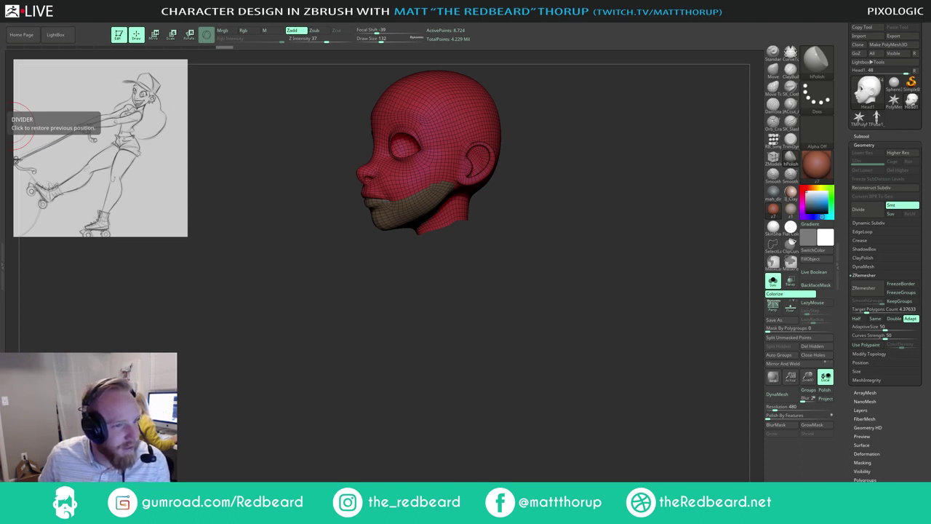
Step: Switch to the browser's "hanzo overwatch" image results and examine the Hanzo hero portrait and the full-size character turnaround sheet
{"action": "left_click_drag", "start_coordinate": [0, 26], "coordinate": [610, 66]}
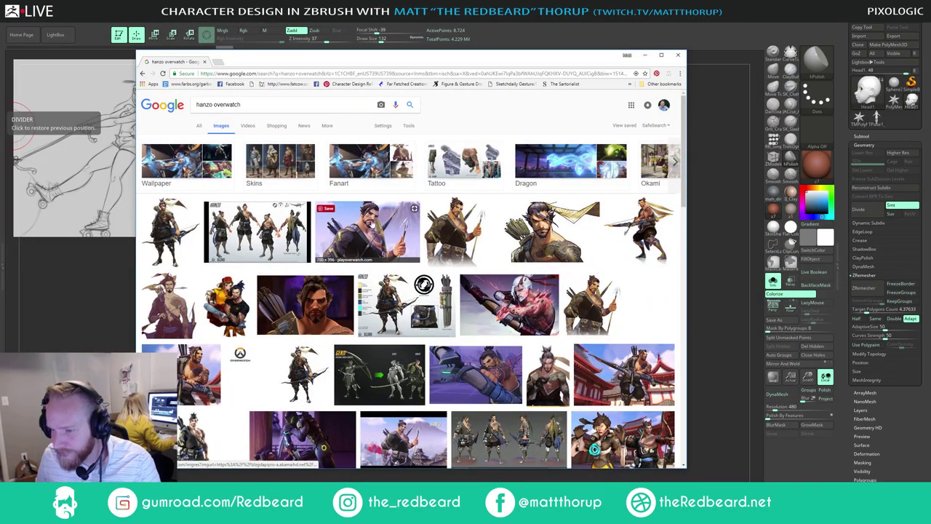
{"action": "left_click", "coordinate": [368, 234]}
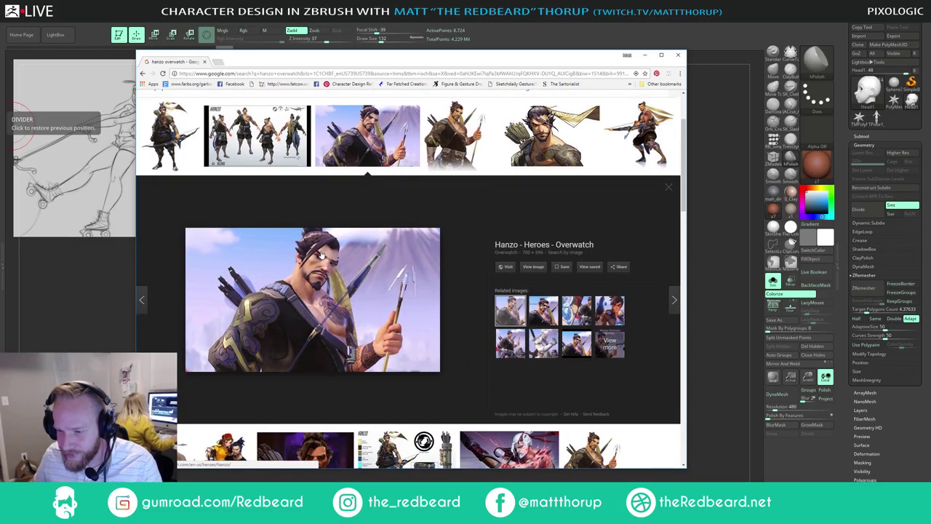
{"action": "left_click", "coordinate": [322, 254]}
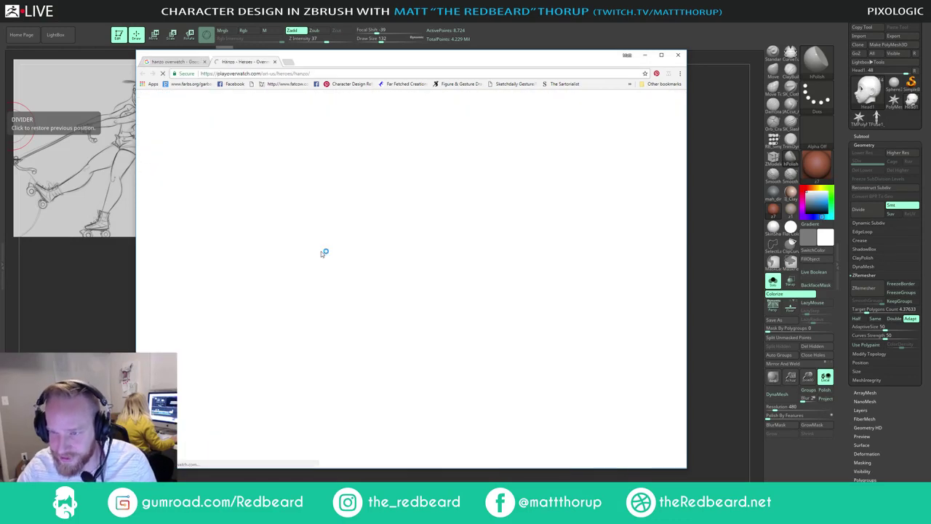
{"action": "left_click", "coordinate": [276, 63]}
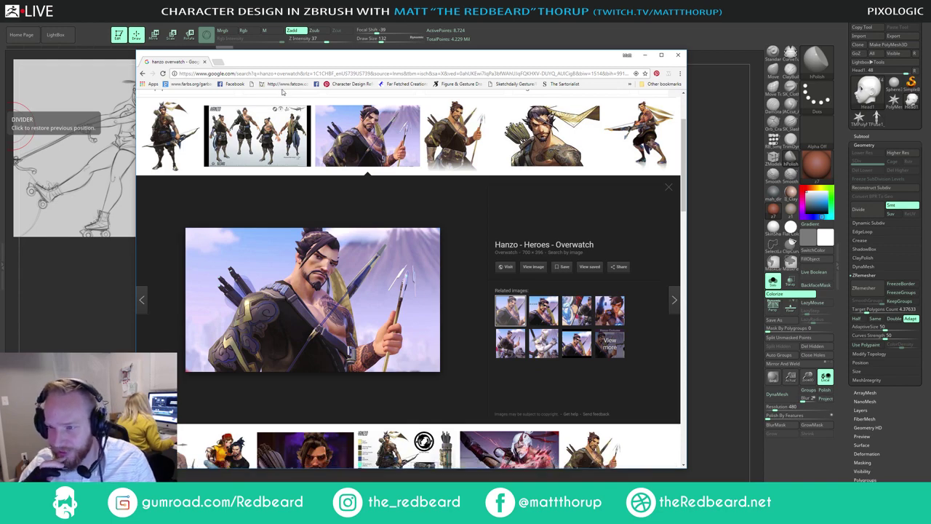
{"action": "key", "text": "Left"}
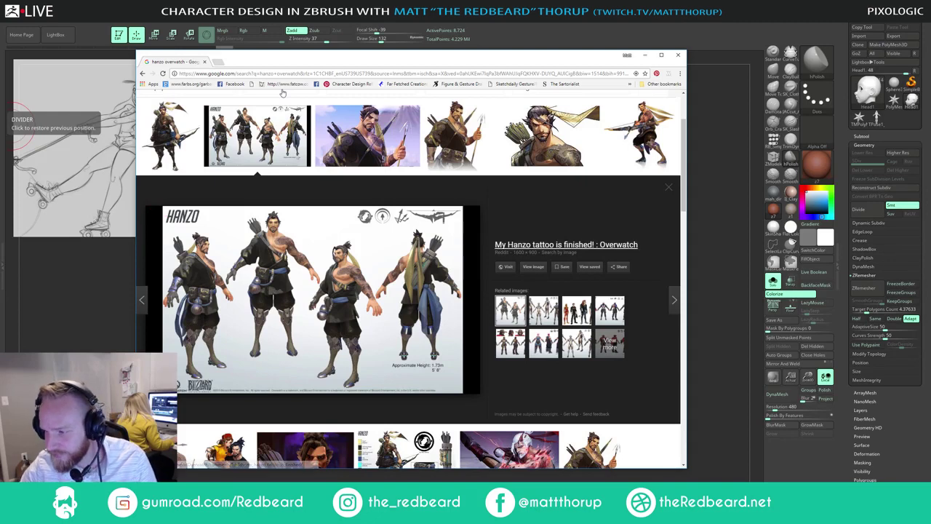
{"action": "left_click", "coordinate": [533, 267]}
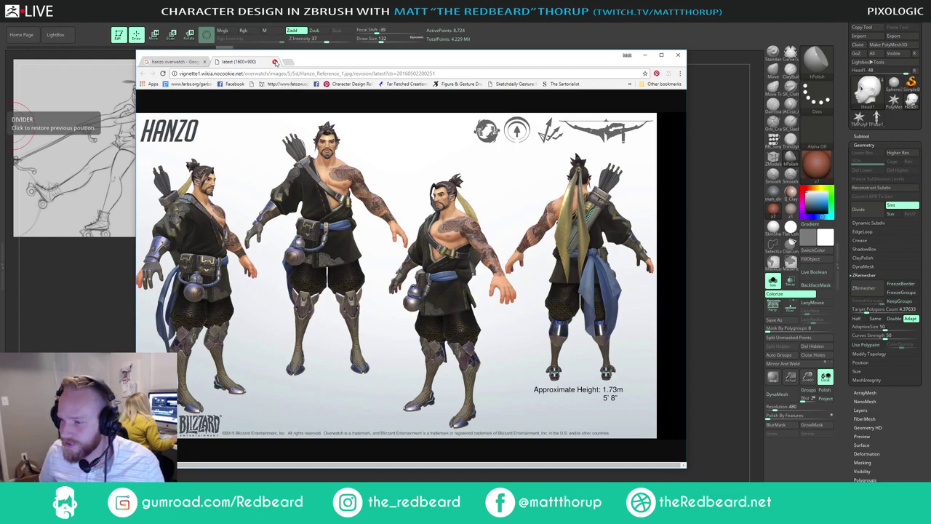
{"action": "left_click", "coordinate": [275, 62]}
Step: Find a close-up of Hanzo's face further down the image results, examine it, and close the browser
{"action": "scroll", "coordinate": [556, 197], "scroll_direction": "down", "scroll_amount": 5}
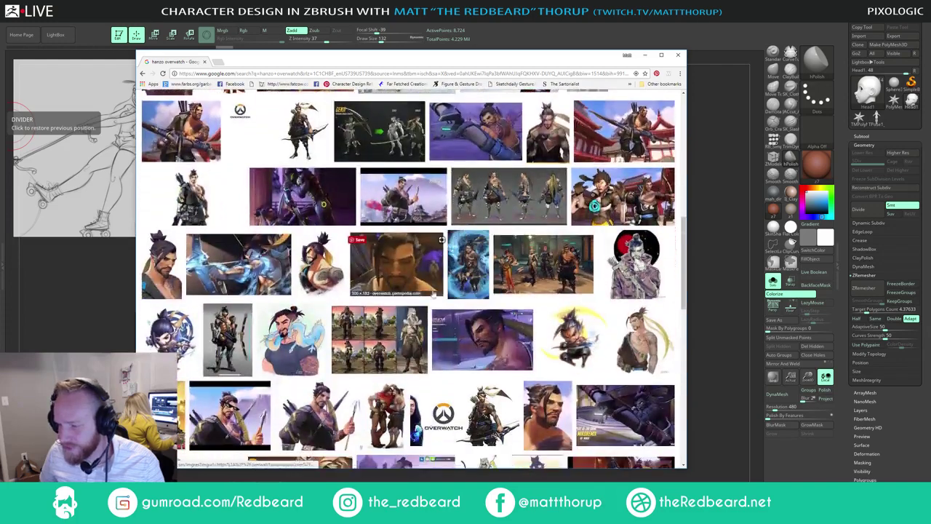
{"action": "left_click", "coordinate": [480, 342]}
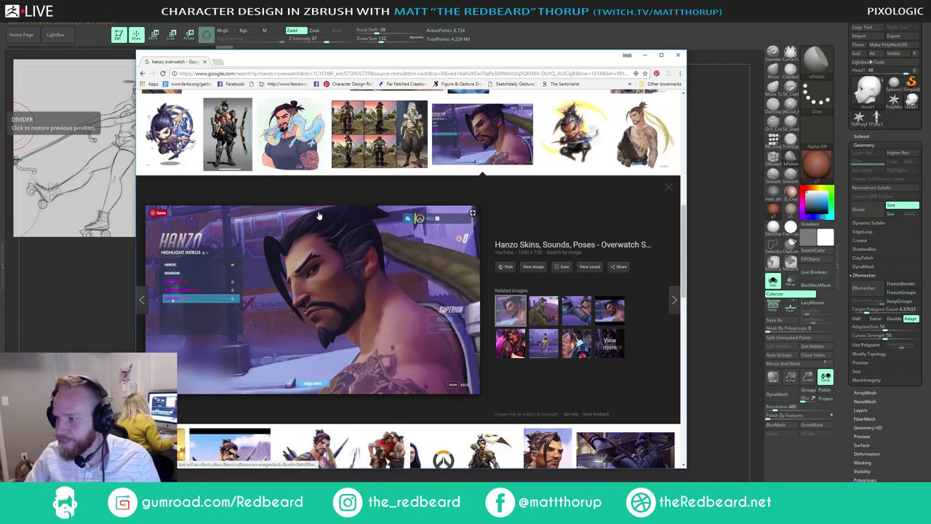
{"action": "left_click", "coordinate": [678, 55]}
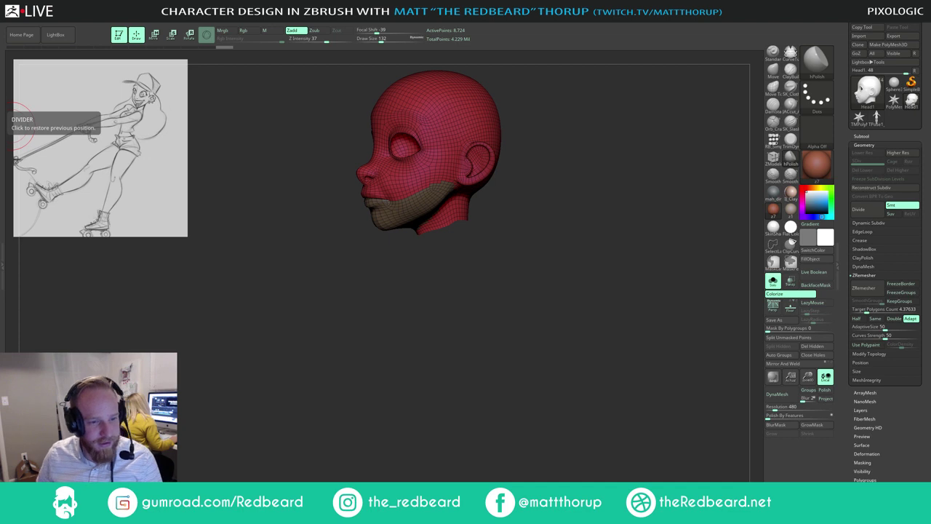
Step: Turn Solo off, reopen the Subtool list, and check the trimmed head, body and hands together from behind
{"action": "left_click_drag", "start_coordinate": [564, 251], "coordinate": [550, 289]}
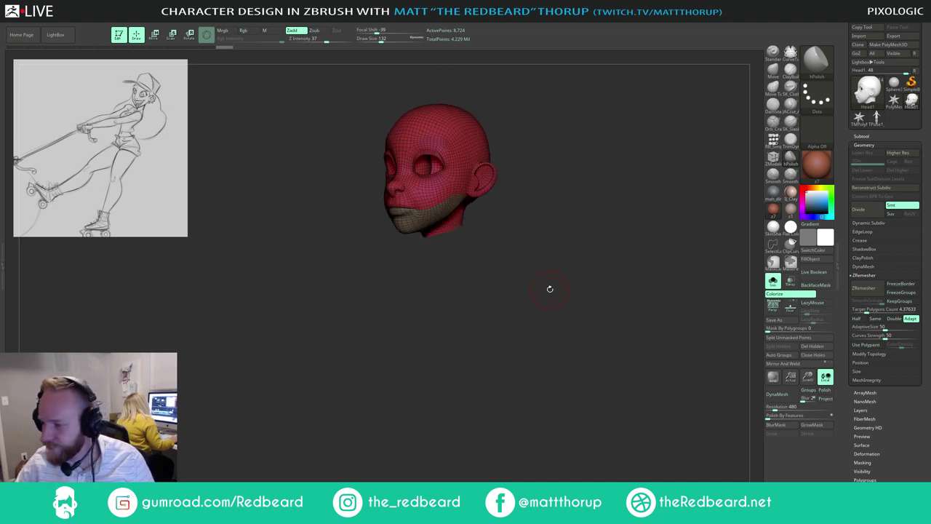
{"action": "left_click", "coordinate": [773, 281]}
{"action": "mouse_move", "coordinate": [622, 286]}
{"action": "left_mouse_down"}
{"action": "mouse_move", "coordinate": [652, 272]}
{"action": "mouse_move", "coordinate": [615, 242]}
{"action": "mouse_move", "coordinate": [655, 246]}
{"action": "mouse_move", "coordinate": [566, 243]}
{"action": "mouse_move", "coordinate": [609, 250]}
{"action": "left_mouse_up"}
{"action": "left_click", "coordinate": [862, 135]}
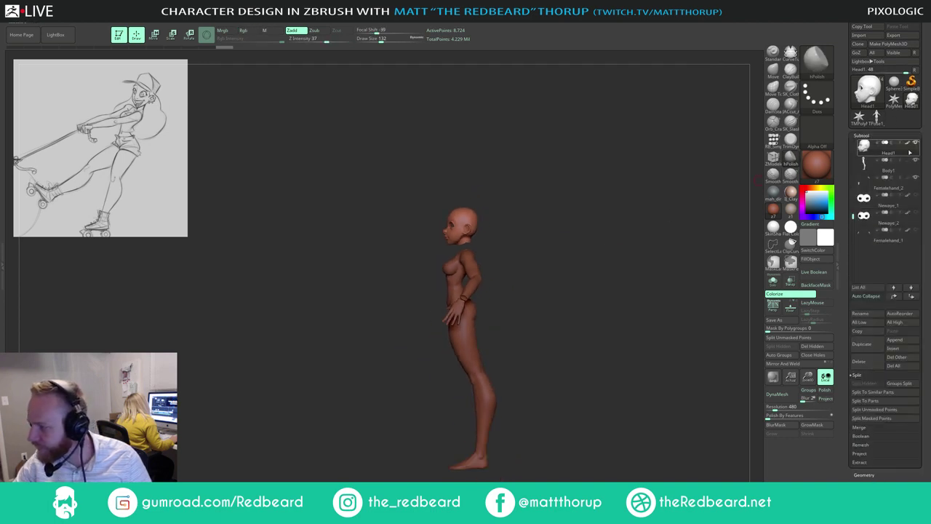
{"action": "mouse_move", "coordinate": [885, 171]}
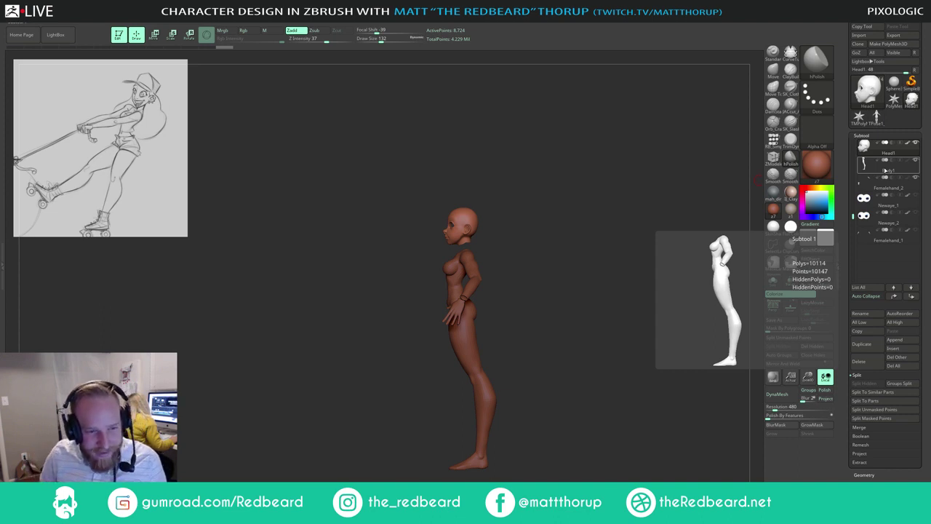
{"action": "left_click_drag", "start_coordinate": [626, 290], "coordinate": [603, 298]}
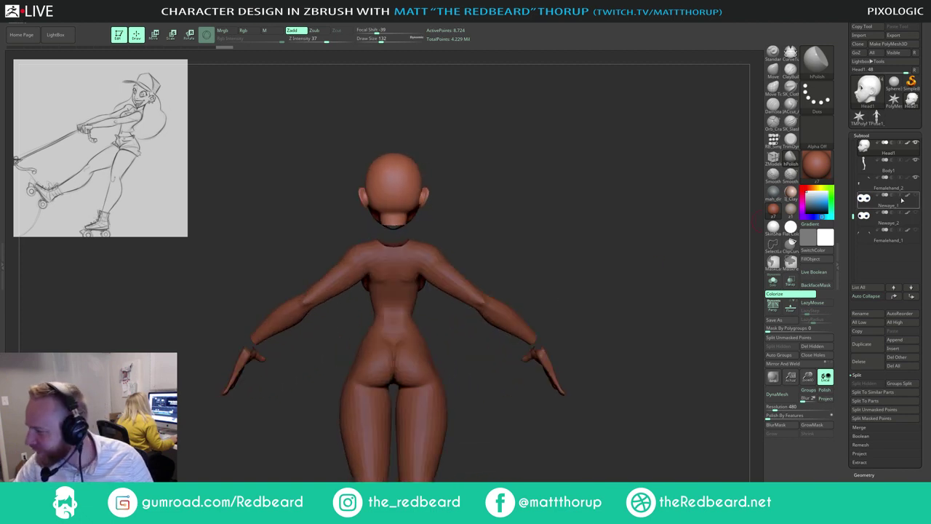
Step: Merge Head1 down with Body1 and the Femalehand_2 hands, skipping the undo warning for the rest of the session
{"action": "left_click", "coordinate": [874, 428]}
{"action": "left_click", "coordinate": [867, 391]}
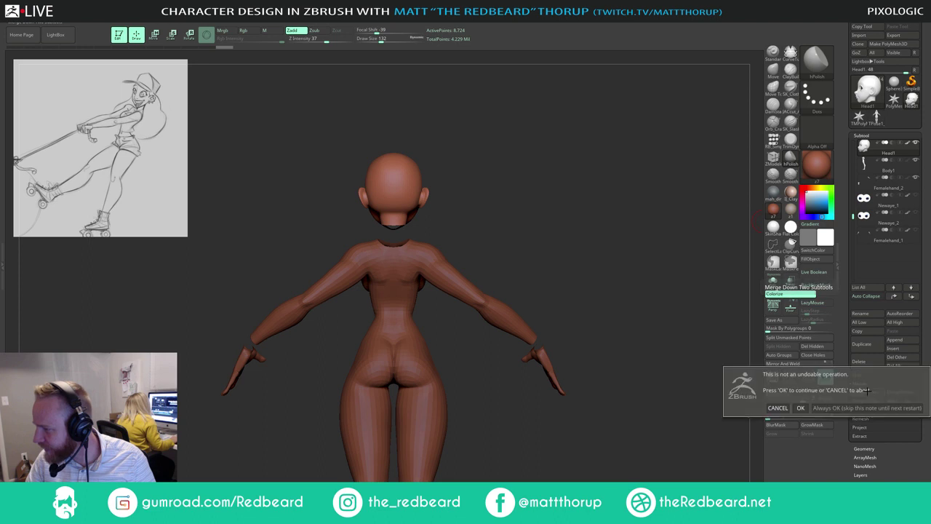
{"action": "left_click", "coordinate": [846, 407]}
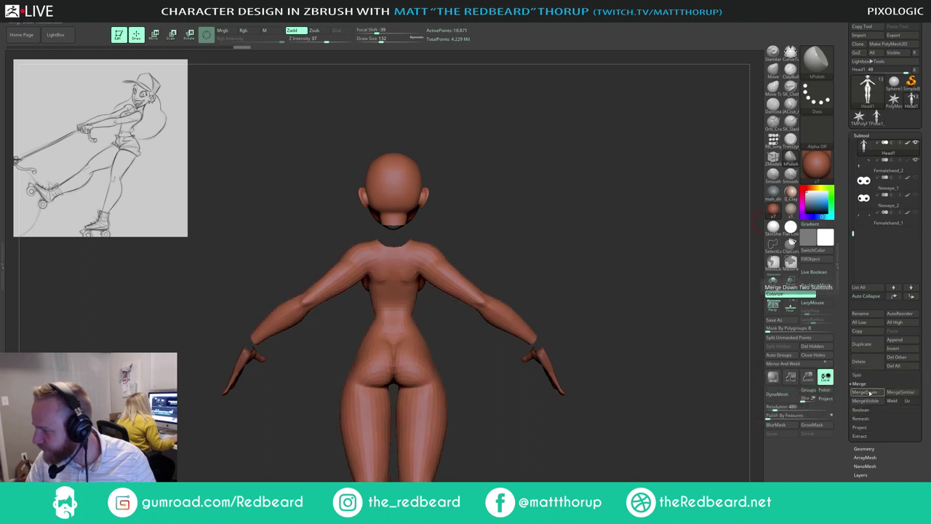
{"action": "left_click", "coordinate": [866, 392]}
Step: Bridge the gap between the forearm and the hand with the CurveBridge brush, and show the polyframe to check the new wrist
{"action": "mouse_move", "coordinate": [709, 418]}
{"action": "left_mouse_down"}
{"action": "mouse_move", "coordinate": [727, 429]}
{"action": "mouse_move", "coordinate": [502, 441]}
{"action": "left_mouse_up"}
{"action": "key", "text": "shift+f"}
{"action": "key", "text": "shift+f"}
{"action": "left_click_drag", "start_coordinate": [502, 441], "coordinate": [543, 469], "text": "alt"}
{"action": "left_click_drag", "start_coordinate": [542, 470], "coordinate": [586, 471]}
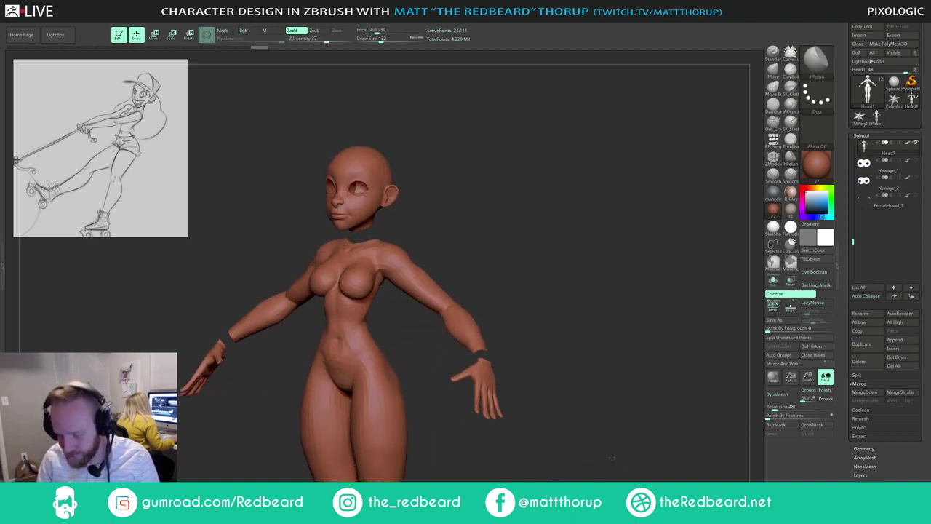
{"action": "key", "text": "b"}
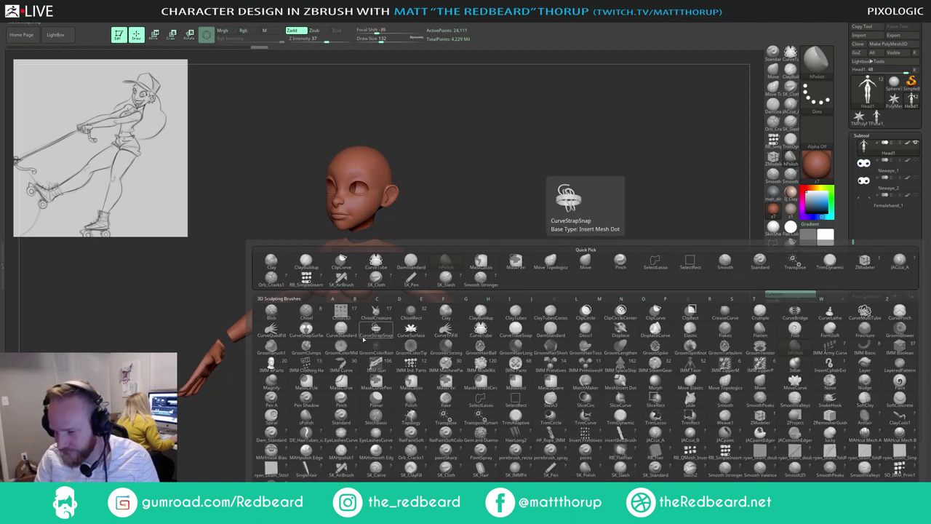
{"action": "left_click", "coordinate": [793, 310]}
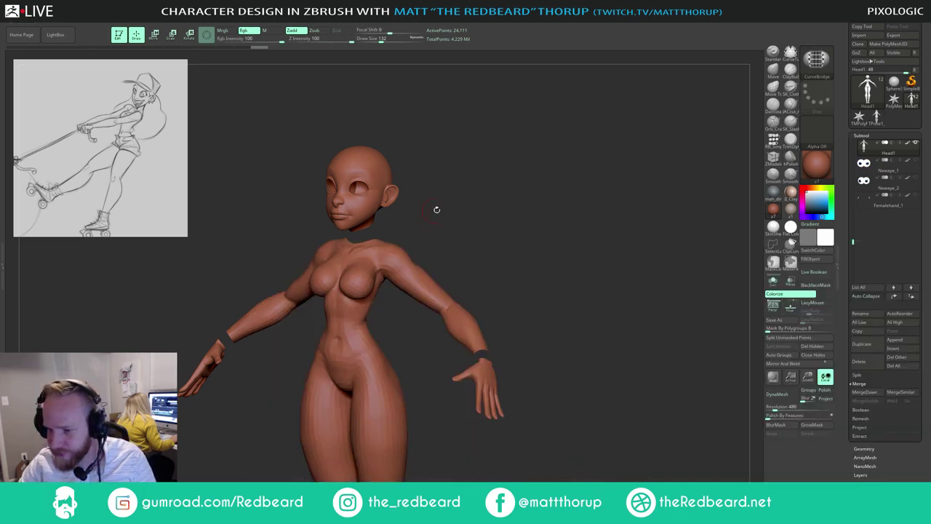
{"action": "left_click_drag", "start_coordinate": [437, 209], "coordinate": [482, 228]}
{"action": "mouse_move", "coordinate": [543, 243]}
{"action": "left_mouse_down"}
{"action": "mouse_move", "coordinate": [560, 293]}
{"action": "mouse_move", "coordinate": [624, 291]}
{"action": "mouse_move", "coordinate": [550, 256]}
{"action": "mouse_move", "coordinate": [589, 245]}
{"action": "mouse_move", "coordinate": [569, 277]}
{"action": "left_mouse_up"}
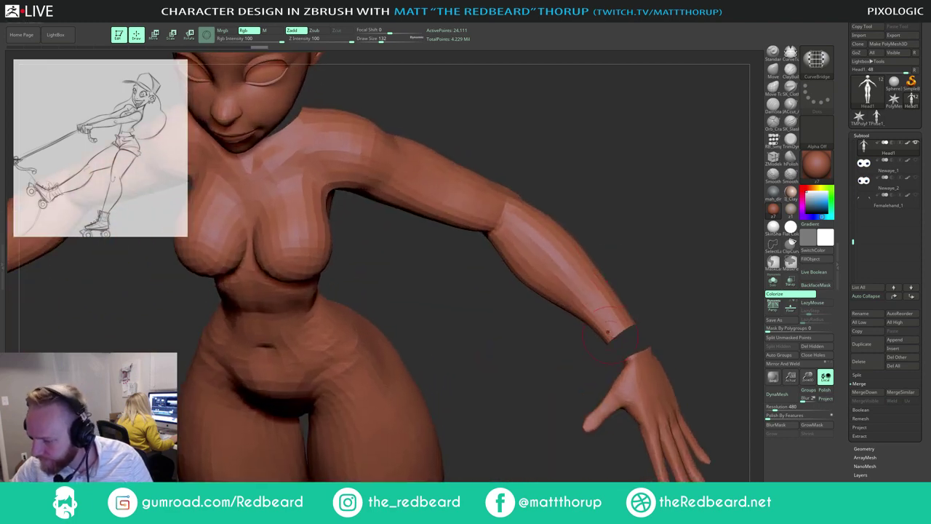
{"action": "key", "text": "shift+f"}
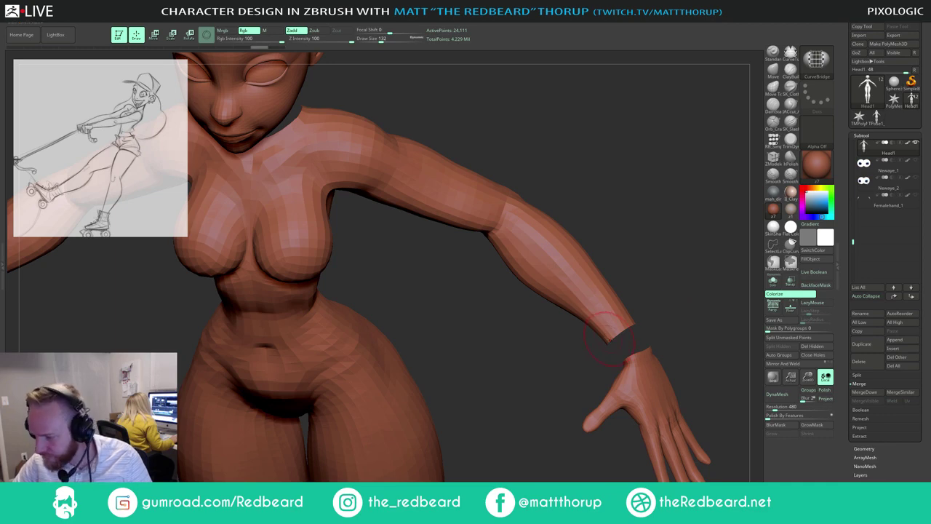
{"action": "mouse_move", "coordinate": [637, 314]}
{"action": "left_mouse_down", "text": "shift"}
{"action": "mouse_move", "coordinate": [684, 313]}
{"action": "mouse_move", "coordinate": [709, 295]}
{"action": "mouse_move", "coordinate": [669, 298]}
{"action": "mouse_move", "coordinate": [669, 287]}
{"action": "mouse_move", "coordinate": [662, 309]}
{"action": "left_mouse_up", "text": "shift"}
{"action": "mouse_move", "coordinate": [608, 325]}
{"action": "left_mouse_down"}
{"action": "mouse_move", "coordinate": [648, 298]}
{"action": "mouse_move", "coordinate": [676, 316]}
{"action": "mouse_move", "coordinate": [539, 255]}
{"action": "mouse_move", "coordinate": [574, 277]}
{"action": "left_mouse_up"}
{"action": "key", "text": "shift+f"}
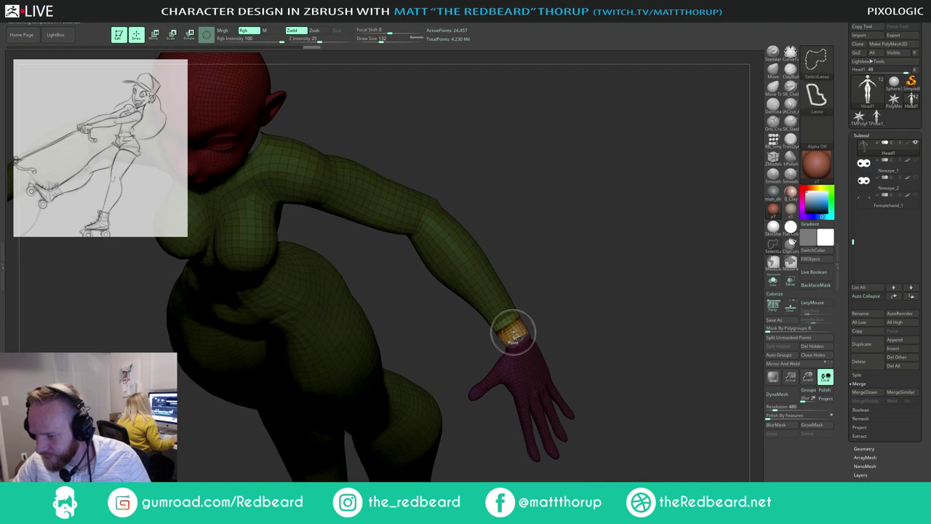
Step: Isolate the new wrist bridge polygroup to inspect it, and unhide the rest of the figure
{"action": "left_click", "coordinate": [514, 333], "text": "ctrl+shift"}
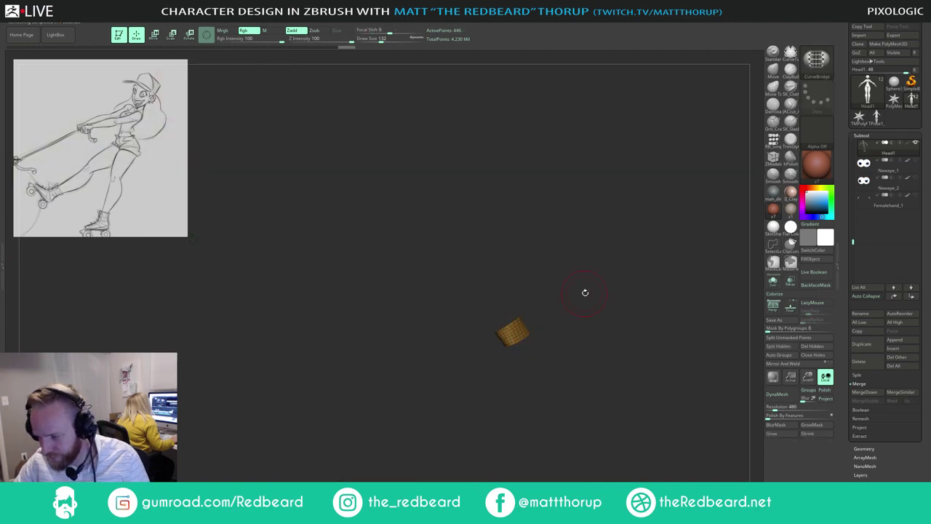
{"action": "left_click", "coordinate": [626, 297], "text": "ctrl+shift"}
{"action": "right_click_drag", "start_coordinate": [664, 302], "coordinate": [588, 281], "text": "ctrl"}
{"action": "left_click_drag", "start_coordinate": [588, 281], "coordinate": [626, 306]}
{"action": "mouse_move", "coordinate": [625, 305]}
{"action": "right_mouse_down", "text": "ctrl"}
{"action": "mouse_move", "coordinate": [648, 312]}
{"action": "mouse_move", "coordinate": [655, 326]}
{"action": "right_mouse_up", "text": "ctrl"}
Step: Bridge the neck opening of the body to the lower edge of the head's neck with CurveBridge curves
{"action": "left_click_drag", "start_coordinate": [509, 170], "coordinate": [671, 301], "text": "alt"}
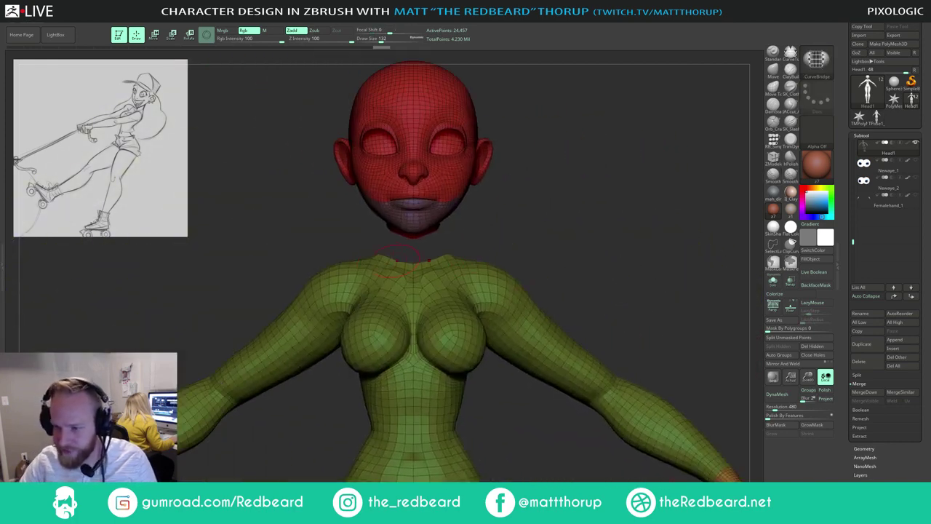
{"action": "mouse_move", "coordinate": [451, 232]}
{"action": "left_mouse_down"}
{"action": "mouse_move", "coordinate": [427, 254]}
{"action": "mouse_move", "coordinate": [459, 239]}
{"action": "left_mouse_up"}
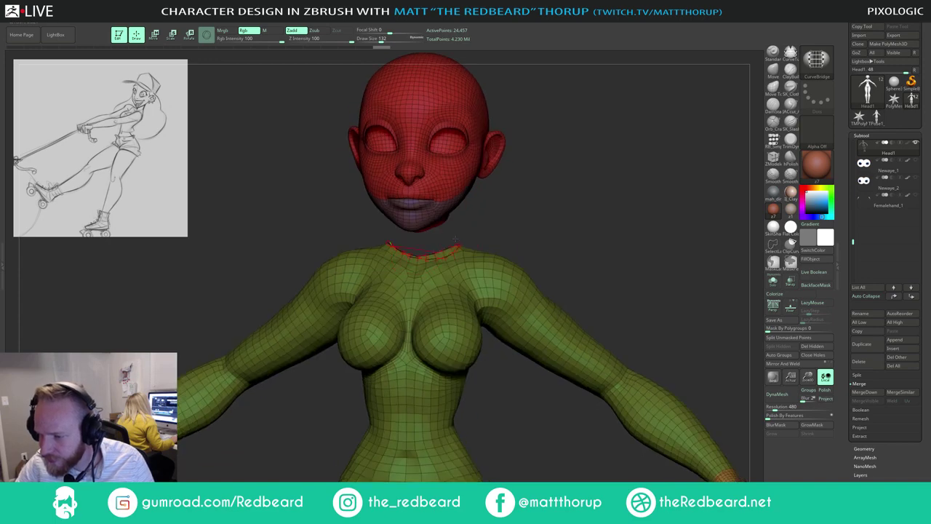
{"action": "mouse_move", "coordinate": [545, 190]}
{"action": "left_mouse_down"}
{"action": "mouse_move", "coordinate": [516, 202]}
{"action": "mouse_move", "coordinate": [542, 182]}
{"action": "left_mouse_up"}
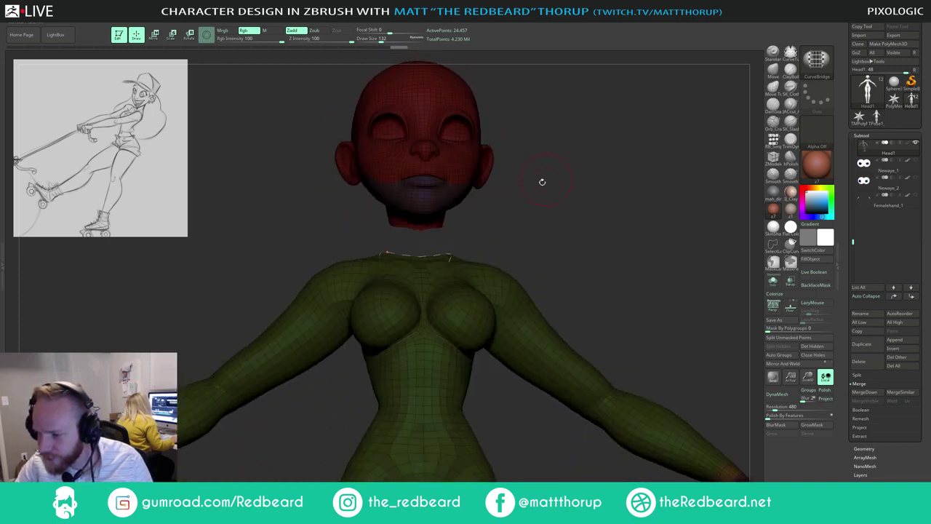
{"action": "right_click_drag", "start_coordinate": [543, 182], "coordinate": [553, 211], "text": "ctrl"}
{"action": "left_click_drag", "start_coordinate": [423, 215], "coordinate": [412, 240], "text": "alt"}
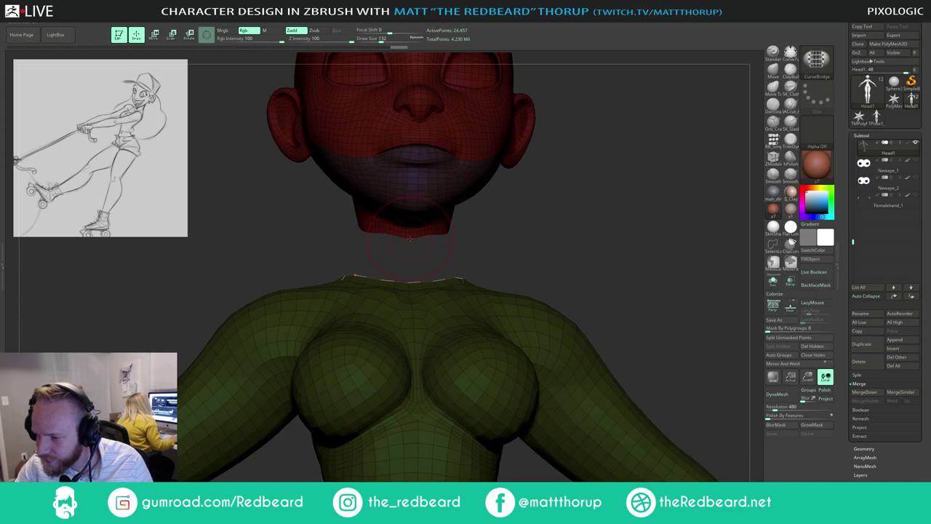
{"action": "left_click", "coordinate": [460, 232]}
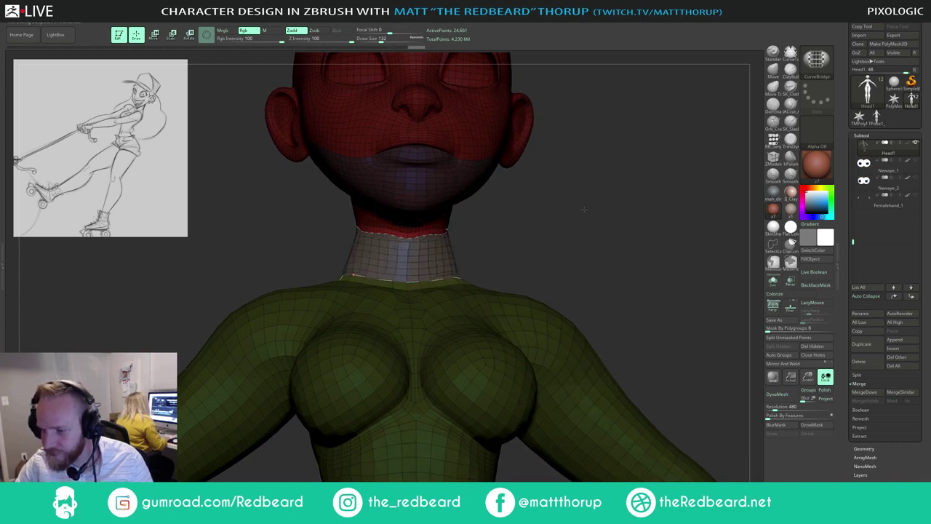
Step: Smooth the neck bridge from behind with the surrounding head and body masked and the mask edge softened, and clear the mask
{"action": "right_click_drag", "start_coordinate": [584, 207], "coordinate": [537, 234], "text": "ctrl"}
{"action": "mouse_move", "coordinate": [537, 233]}
{"action": "left_mouse_down", "text": "shift"}
{"action": "mouse_move", "coordinate": [572, 223]}
{"action": "mouse_move", "coordinate": [549, 204]}
{"action": "mouse_move", "coordinate": [598, 208]}
{"action": "left_mouse_up", "text": "shift"}
{"action": "right_click_drag", "start_coordinate": [576, 218], "coordinate": [596, 228], "text": "ctrl"}
{"action": "left_click_drag", "start_coordinate": [596, 228], "coordinate": [542, 217], "text": "shift"}
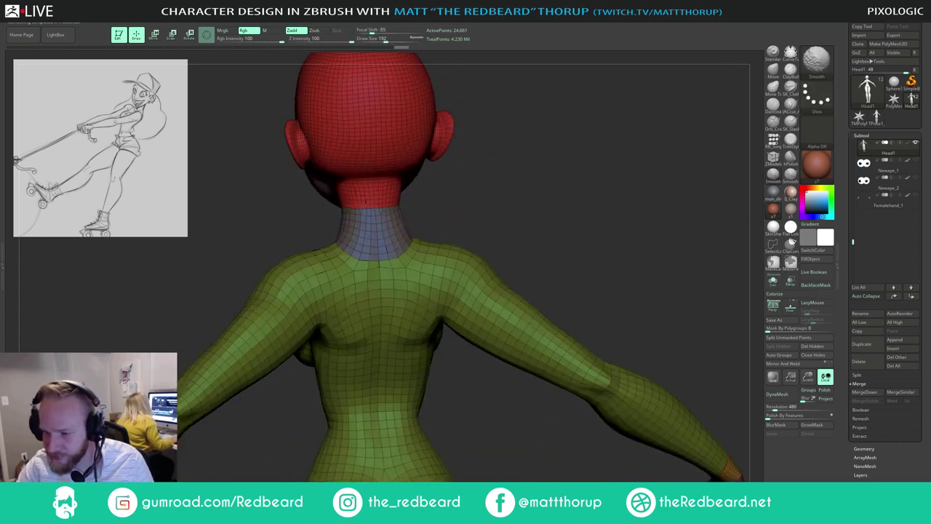
{"action": "left_click", "coordinate": [514, 179], "text": "ctrl"}
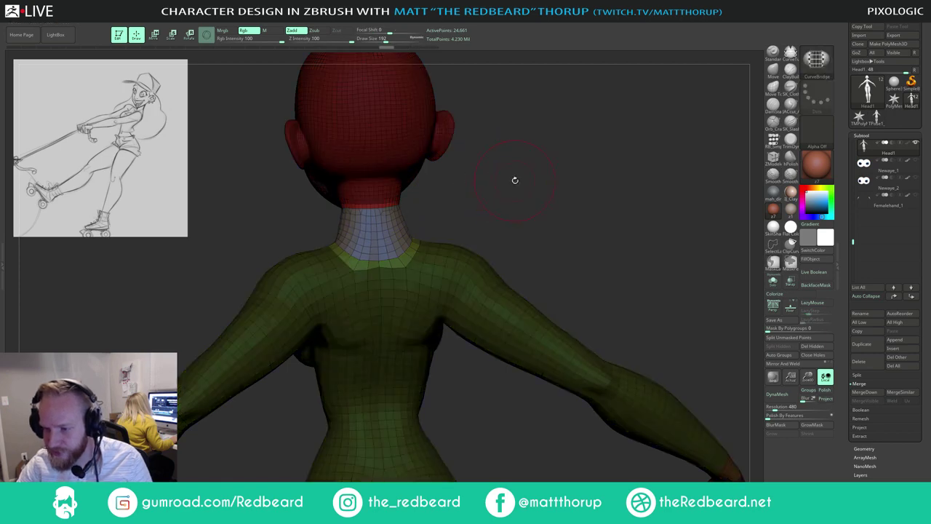
{"action": "left_click", "coordinate": [515, 181], "text": "ctrl"}
{"action": "mouse_move", "coordinate": [516, 182]}
{"action": "left_mouse_down", "text": "shift"}
{"action": "mouse_move", "coordinate": [573, 173]}
{"action": "mouse_move", "coordinate": [470, 219]}
{"action": "mouse_move", "coordinate": [536, 194]}
{"action": "mouse_move", "coordinate": [430, 192]}
{"action": "left_mouse_up", "text": "shift"}
{"action": "left_click", "coordinate": [564, 175], "text": "ctrl+shift"}
Step: Adjust the side of the neck bridge from behind with the Move brush at draw size 217
{"action": "left_click", "coordinate": [774, 70]}
{"action": "left_click_drag", "start_coordinate": [491, 194], "coordinate": [531, 191], "text": "alt"}
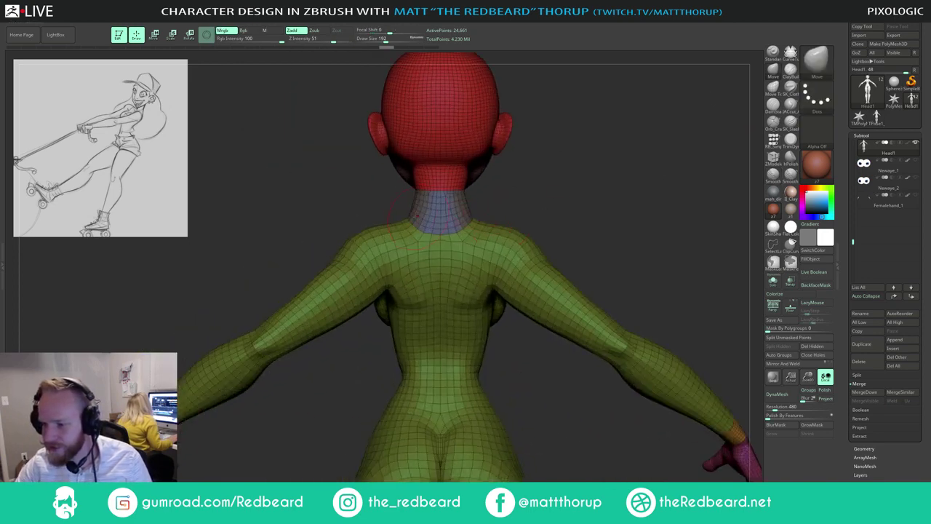
{"action": "key", "text": "s"}
{"action": "left_click_drag", "start_coordinate": [409, 210], "coordinate": [411, 210]}
{"action": "left_click", "coordinate": [412, 209]}
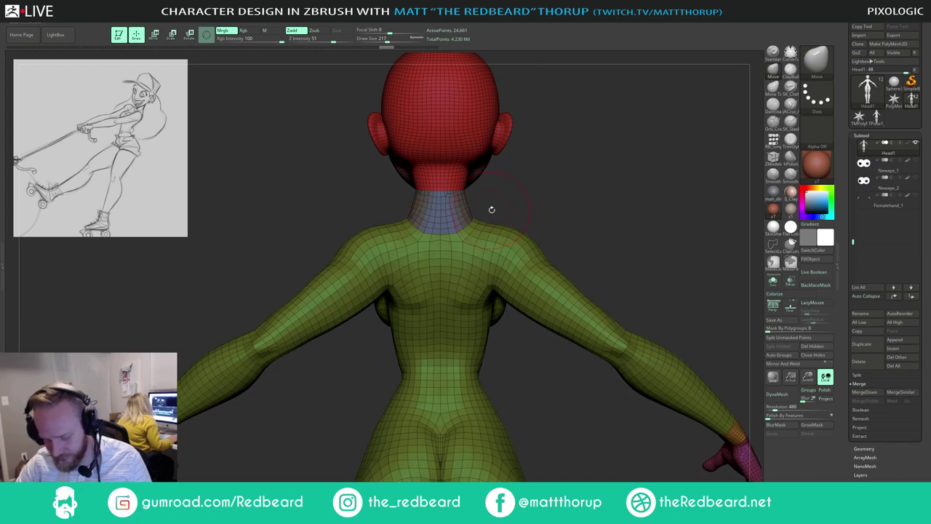
{"action": "key", "text": "b"}
{"action": "key", "text": "z"}
{"action": "key", "text": "m"}
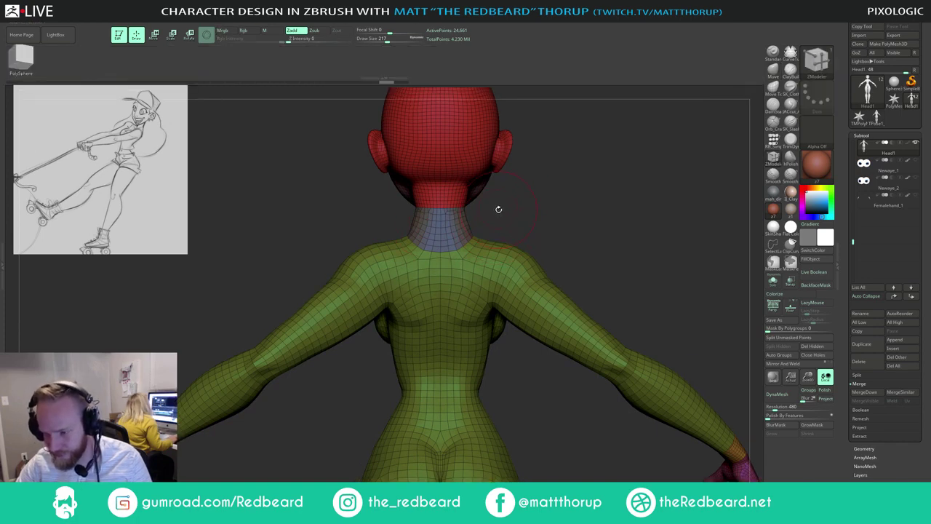
{"action": "key", "text": "s"}
{"action": "left_click", "coordinate": [411, 228]}
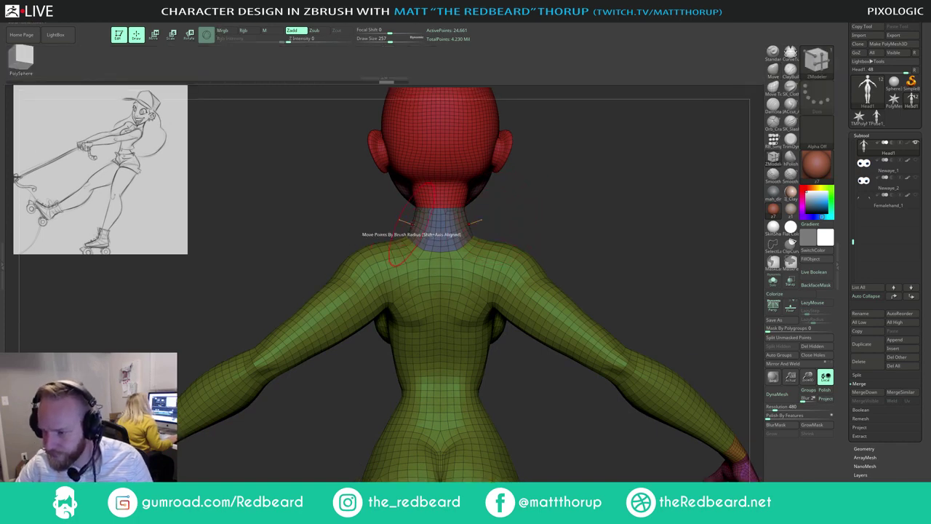
{"action": "left_click", "coordinate": [413, 226]}
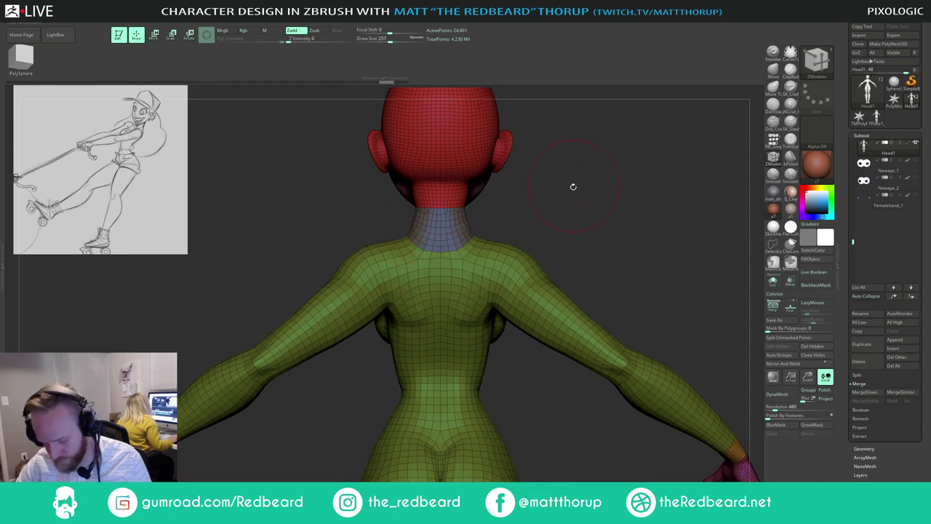
Step: Pull the sides of the neck bridge inward with the Move brush at draw sizes 293 and 207
{"action": "key", "text": "b"}
{"action": "key", "text": "m"}
{"action": "key", "text": "v"}
{"action": "key", "text": "s"}
{"action": "left_click", "coordinate": [412, 210]}
{"action": "left_click_drag", "start_coordinate": [410, 209], "coordinate": [414, 209]}
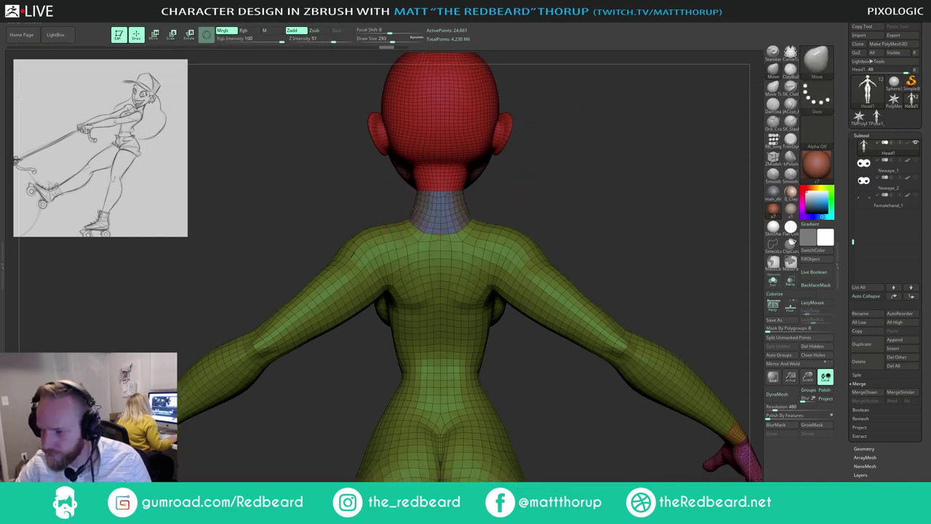
{"action": "key", "text": "s"}
{"action": "left_click", "coordinate": [459, 199]}
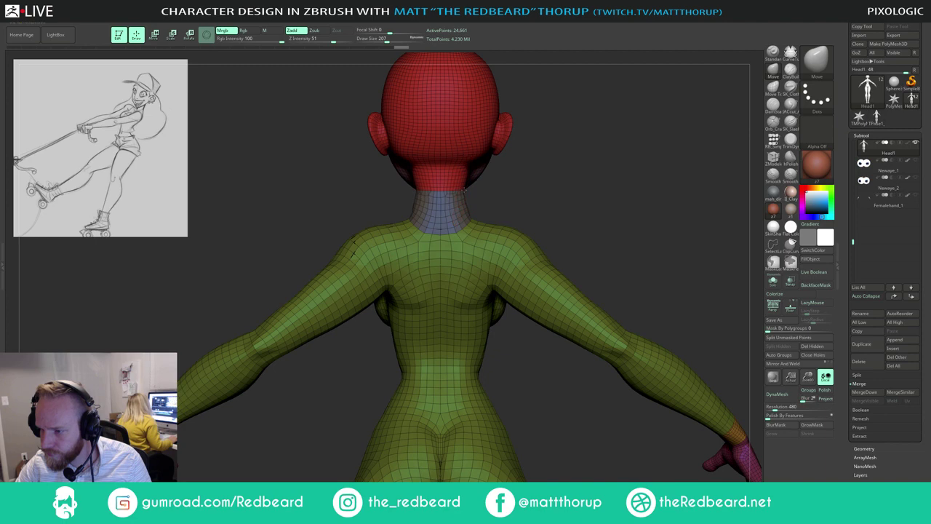
{"action": "key", "text": "shift"}
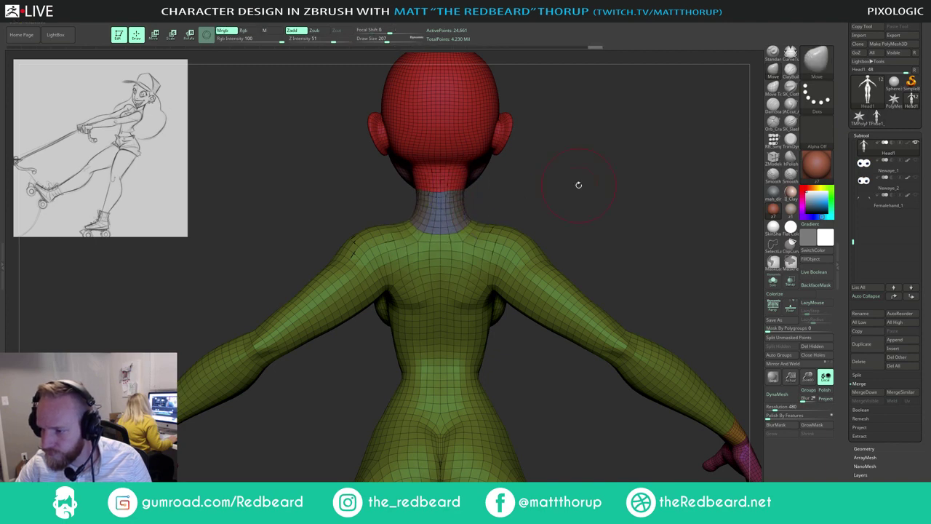
Step: Undo the last neck edit, and smooth and reshape the front of the neck bridge in side view at draw size 145
{"action": "left_click_drag", "start_coordinate": [578, 184], "coordinate": [513, 188]}
{"action": "mouse_move", "coordinate": [569, 188]}
{"action": "left_mouse_down"}
{"action": "mouse_move", "coordinate": [526, 212]}
{"action": "mouse_move", "coordinate": [576, 216]}
{"action": "left_mouse_up"}
{"action": "key", "text": "ctrl+z"}
{"action": "key", "text": "shift"}
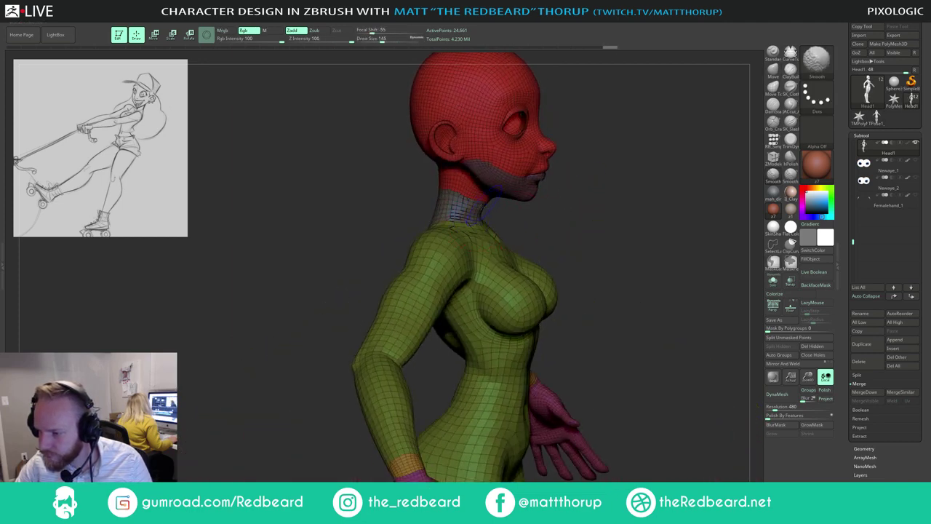
{"action": "mouse_move", "coordinate": [482, 208]}
{"action": "left_mouse_down", "text": "shift"}
{"action": "mouse_move", "coordinate": [559, 217]}
{"action": "mouse_move", "coordinate": [550, 240]}
{"action": "left_mouse_up", "text": "shift"}
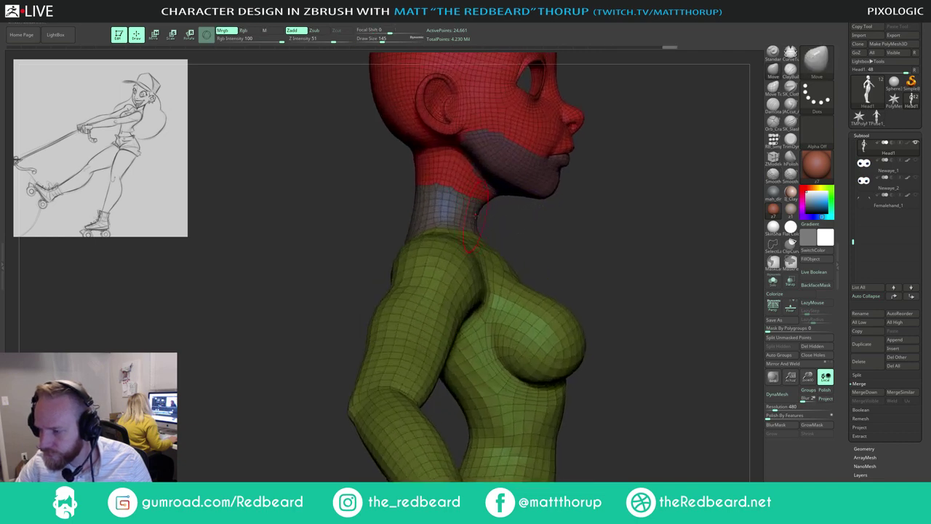
{"action": "mouse_move", "coordinate": [481, 221]}
{"action": "left_mouse_down"}
{"action": "mouse_move", "coordinate": [488, 230]}
{"action": "mouse_move", "coordinate": [525, 217]}
{"action": "mouse_move", "coordinate": [571, 220]}
{"action": "left_mouse_up"}
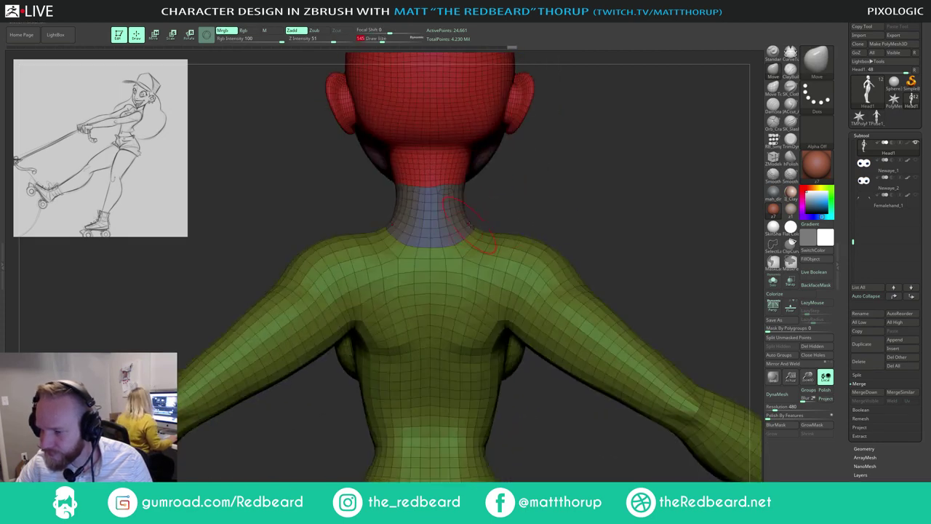
Step: Refine the neck's outline from behind at draw sizes 128 and 202, and turn the polyframe off
{"action": "key", "text": "bracketleft"}
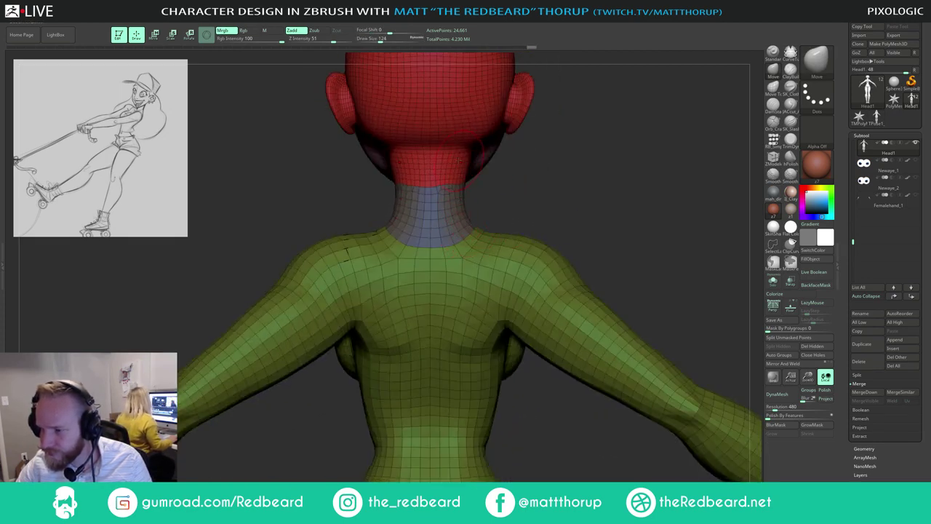
{"action": "key", "text": "bracketright"}
{"action": "key", "text": "bracketright"}
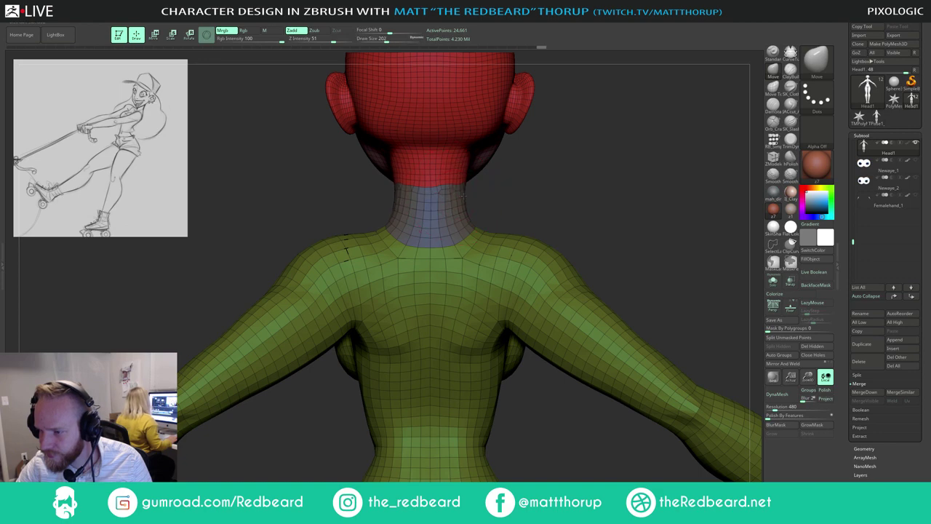
{"action": "mouse_move", "coordinate": [519, 204]}
{"action": "left_mouse_down", "text": "shift"}
{"action": "mouse_move", "coordinate": [599, 235]}
{"action": "mouse_move", "coordinate": [549, 197]}
{"action": "mouse_move", "coordinate": [588, 184]}
{"action": "mouse_move", "coordinate": [586, 204]}
{"action": "mouse_move", "coordinate": [532, 239]}
{"action": "left_mouse_up", "text": "shift"}
{"action": "key", "text": "shift+f"}
Step: Reshape the throat and nape in profile with the Move brush and smooth the transition into the chest
{"action": "key", "text": "s"}
{"action": "left_click_drag", "start_coordinate": [438, 248], "coordinate": [434, 248]}
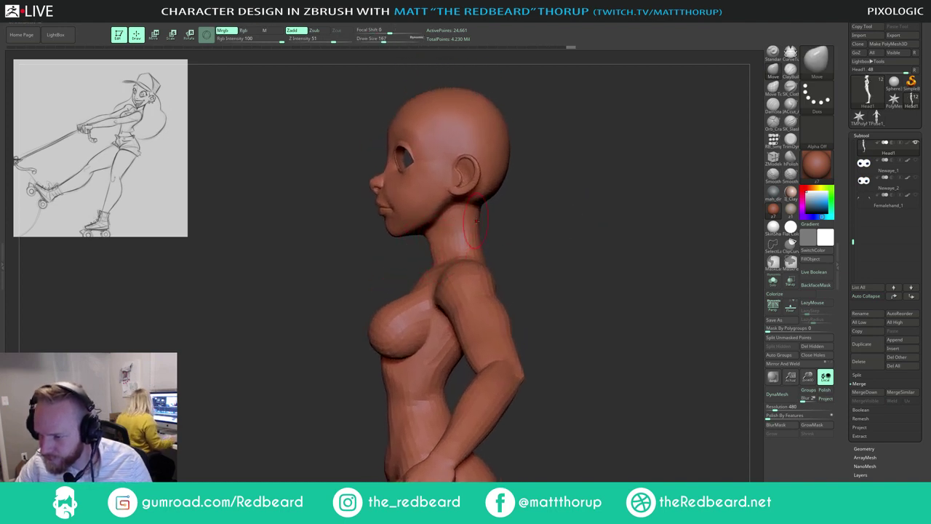
{"action": "left_click_drag", "start_coordinate": [525, 224], "coordinate": [559, 232]}
{"action": "key", "text": "s"}
{"action": "left_click_drag", "start_coordinate": [461, 235], "coordinate": [457, 234]}
{"action": "left_click_drag", "start_coordinate": [458, 237], "coordinate": [453, 251], "text": "shift"}
Step: Smooth the bridged wrist and shape its outline into the forearm with the Move brush at draw size 132
{"action": "mouse_move", "coordinate": [548, 212]}
{"action": "left_mouse_down", "text": "shift"}
{"action": "mouse_move", "coordinate": [592, 227]}
{"action": "mouse_move", "coordinate": [554, 243]}
{"action": "mouse_move", "coordinate": [530, 280]}
{"action": "left_mouse_up", "text": "shift"}
{"action": "mouse_move", "coordinate": [529, 364]}
{"action": "left_mouse_down", "text": "alt"}
{"action": "mouse_move", "coordinate": [548, 452]}
{"action": "mouse_move", "coordinate": [534, 235]}
{"action": "mouse_move", "coordinate": [522, 189]}
{"action": "mouse_move", "coordinate": [526, 266]}
{"action": "left_mouse_up", "text": "alt"}
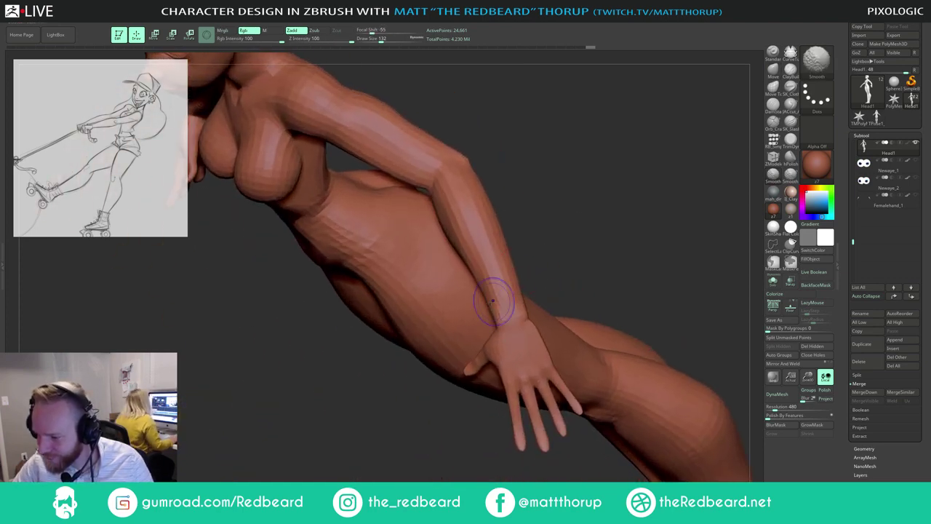
{"action": "left_click_drag", "start_coordinate": [585, 265], "coordinate": [541, 286]}
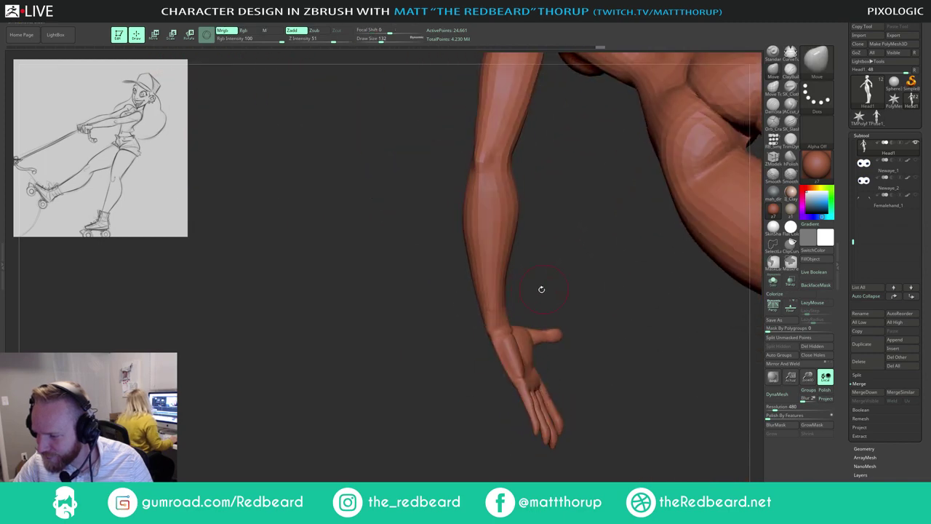
{"action": "left_click_drag", "start_coordinate": [550, 300], "coordinate": [482, 327]}
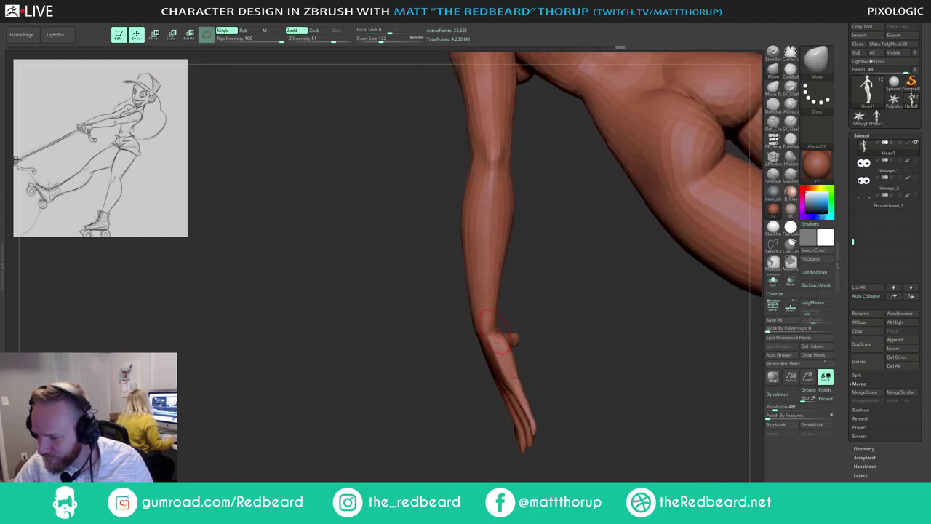
{"action": "key", "text": "shift"}
{"action": "mouse_move", "coordinate": [529, 298]}
{"action": "left_mouse_down"}
{"action": "mouse_move", "coordinate": [574, 274]}
{"action": "mouse_move", "coordinate": [546, 225]}
{"action": "left_mouse_up"}
Step: Refine the lower forearm and wrist seam from the palm side at draw size 112, smoothing the join with the hand
{"action": "key", "text": "shift"}
{"action": "left_click_drag", "start_coordinate": [473, 263], "coordinate": [474, 303]}
{"action": "key", "text": "s"}
{"action": "left_click", "coordinate": [473, 304]}
{"action": "key", "text": "shift"}
{"action": "key", "text": "shift"}
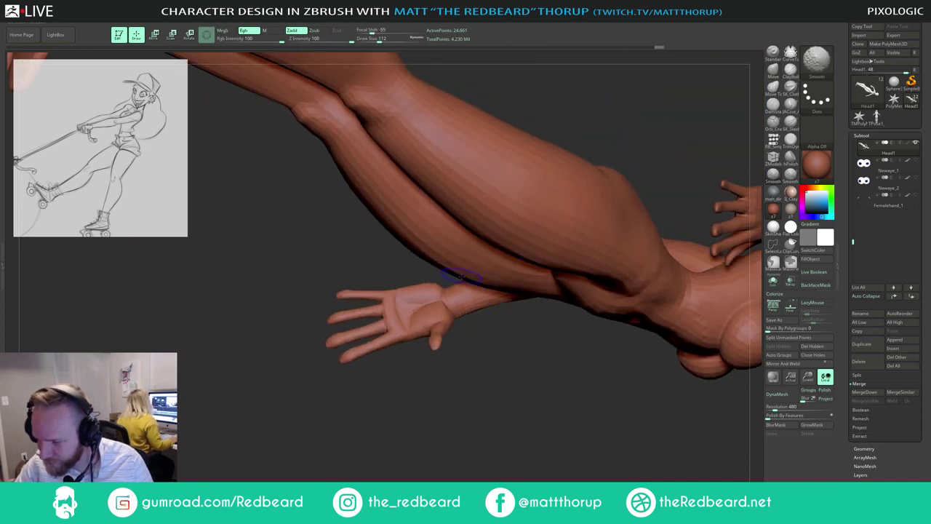
{"action": "left_click_drag", "start_coordinate": [481, 340], "coordinate": [478, 399]}
{"action": "mouse_move", "coordinate": [458, 302]}
{"action": "left_mouse_down", "text": "shift"}
{"action": "mouse_move", "coordinate": [474, 302]}
{"action": "mouse_move", "coordinate": [473, 276]}
{"action": "left_mouse_up", "text": "shift"}
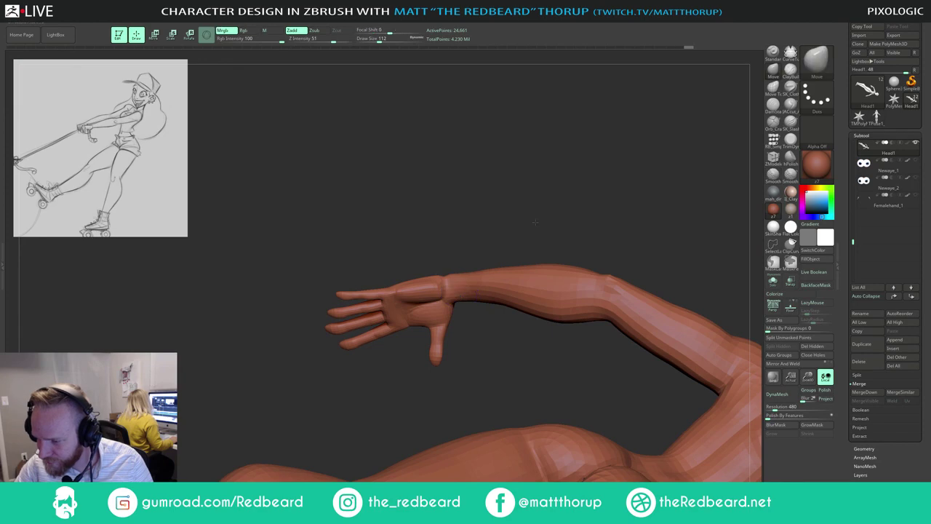
Step: Smooth the upper side of the wrist where the hand joins the forearm
{"action": "left_click_drag", "start_coordinate": [509, 233], "coordinate": [489, 313]}
{"action": "left_click_drag", "start_coordinate": [467, 284], "coordinate": [466, 289], "text": "shift"}
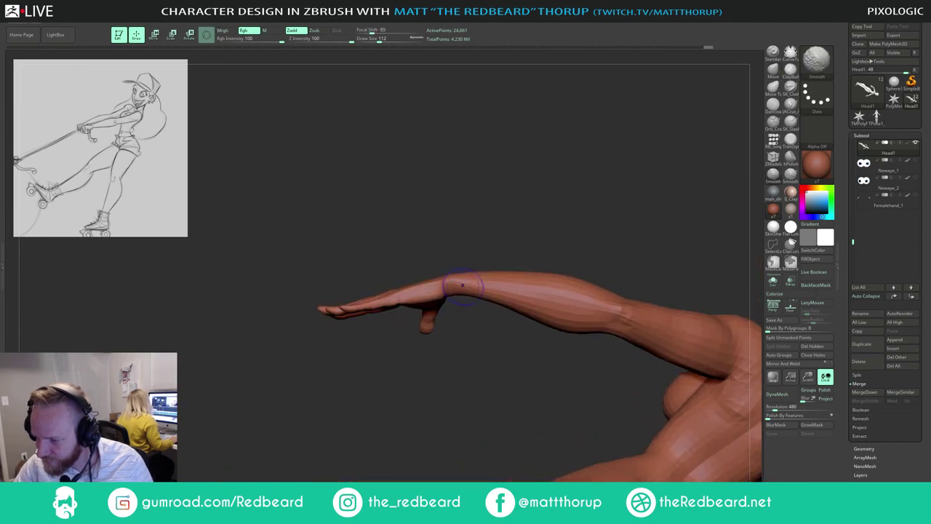
{"action": "mouse_move", "coordinate": [646, 221]}
{"action": "left_mouse_down", "text": "alt"}
{"action": "mouse_move", "coordinate": [532, 212]}
{"action": "mouse_move", "coordinate": [623, 247]}
{"action": "mouse_move", "coordinate": [544, 262]}
{"action": "mouse_move", "coordinate": [599, 251]}
{"action": "mouse_move", "coordinate": [640, 218]}
{"action": "left_mouse_up", "text": "alt"}
Step: Smooth and reshape the throat and nape in profile with the Move brush at draw sizes 145 and 172
{"action": "mouse_move", "coordinate": [647, 185]}
{"action": "left_mouse_down"}
{"action": "mouse_move", "coordinate": [584, 203]}
{"action": "mouse_move", "coordinate": [559, 434]}
{"action": "left_mouse_up"}
{"action": "key", "text": "bracketright"}
{"action": "mouse_move", "coordinate": [413, 297]}
{"action": "left_mouse_down", "text": "shift"}
{"action": "mouse_move", "coordinate": [422, 294]}
{"action": "mouse_move", "coordinate": [418, 312]}
{"action": "left_mouse_up", "text": "shift"}
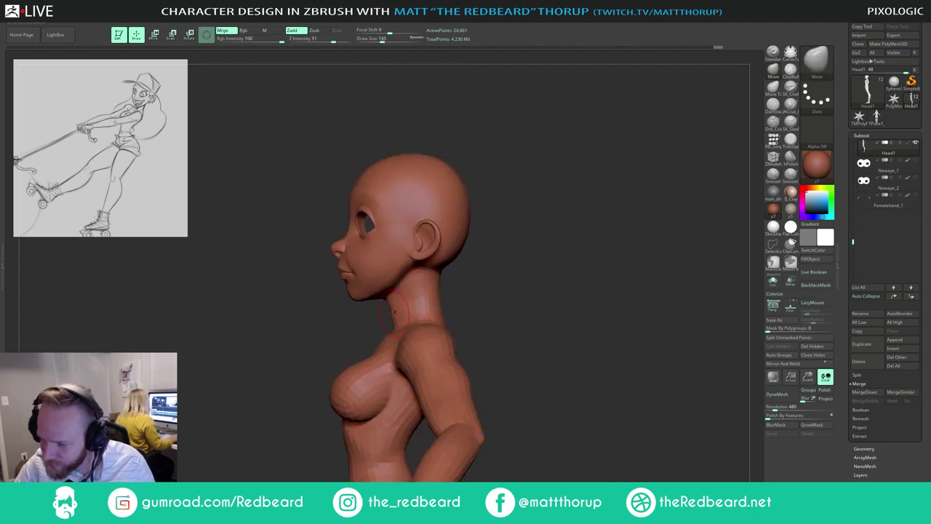
{"action": "key", "text": "bracketright"}
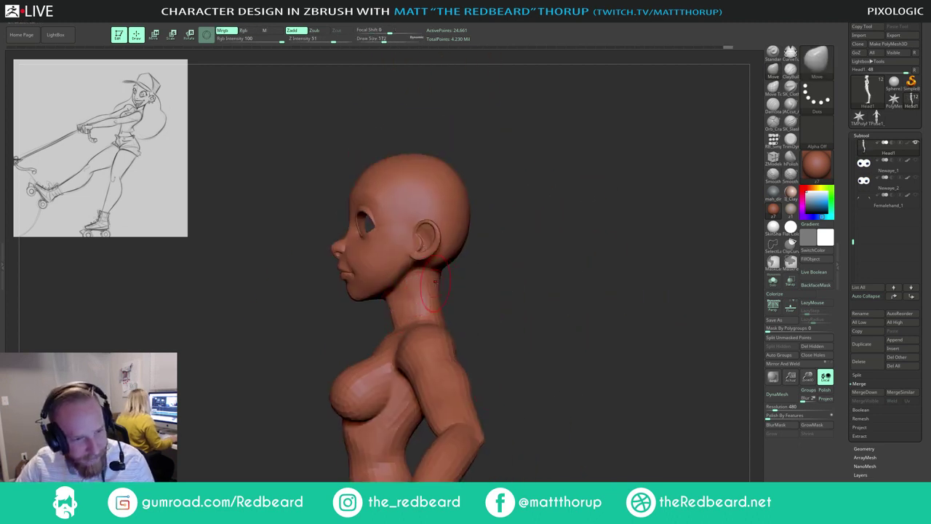
{"action": "left_click_drag", "start_coordinate": [505, 268], "coordinate": [536, 253]}
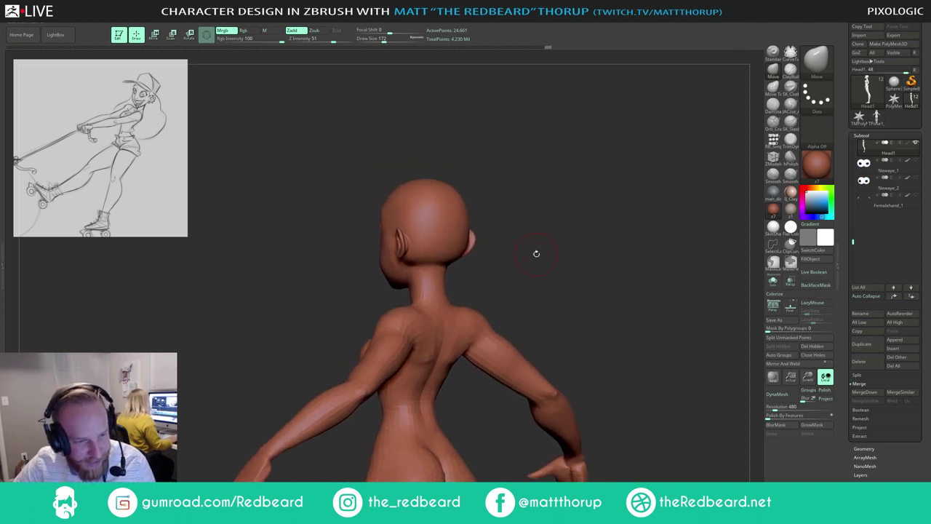
Step: Shape the neck's outline below the skull from behind with the Move brush at draw sizes 172 and 207
{"action": "key", "text": "shift+d"}
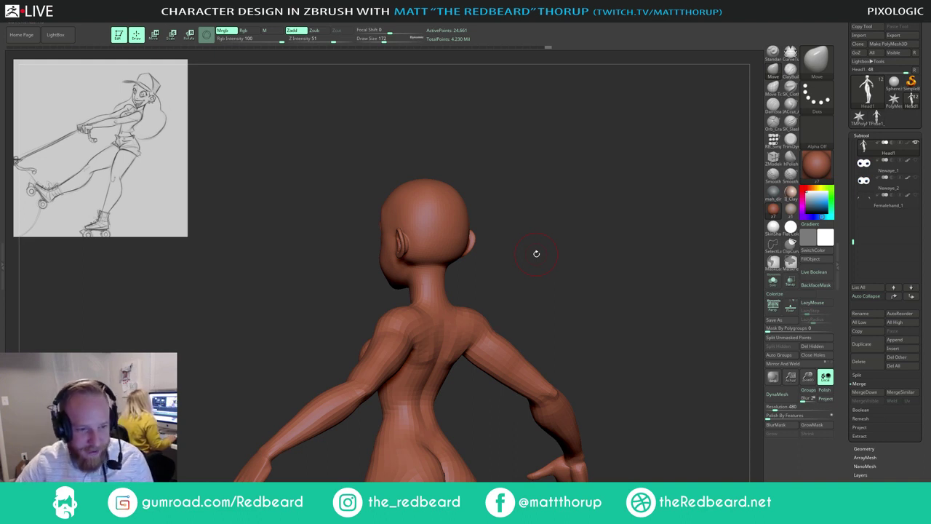
{"action": "mouse_move", "coordinate": [540, 197]}
{"action": "left_mouse_down", "text": "shift"}
{"action": "mouse_move", "coordinate": [530, 190]}
{"action": "mouse_move", "coordinate": [565, 197]}
{"action": "left_mouse_up", "text": "shift"}
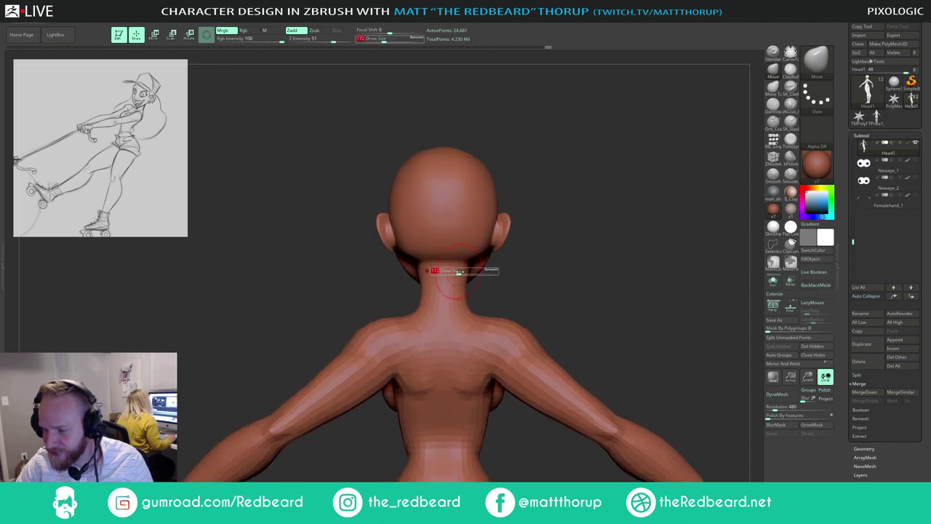
{"action": "left_click_drag", "start_coordinate": [460, 273], "coordinate": [457, 278]}
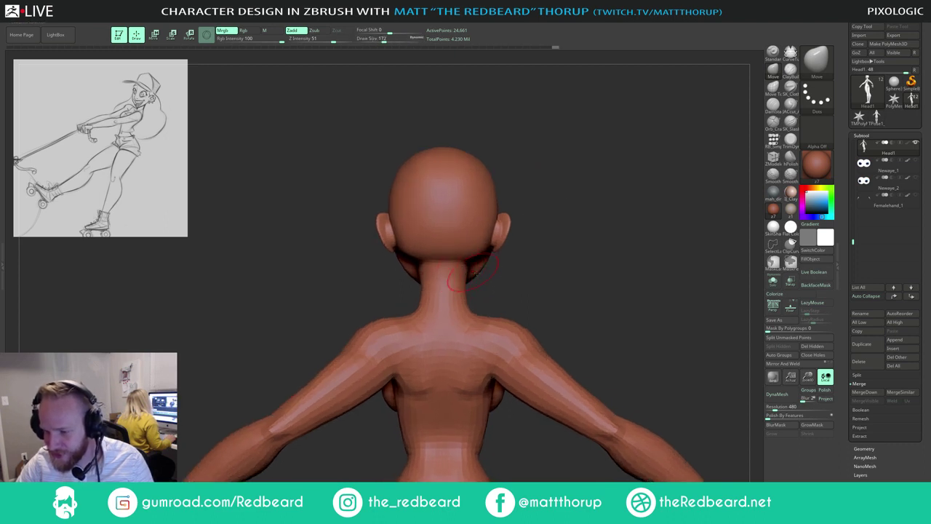
{"action": "key", "text": "s"}
{"action": "left_click_drag", "start_coordinate": [456, 290], "coordinate": [460, 289]}
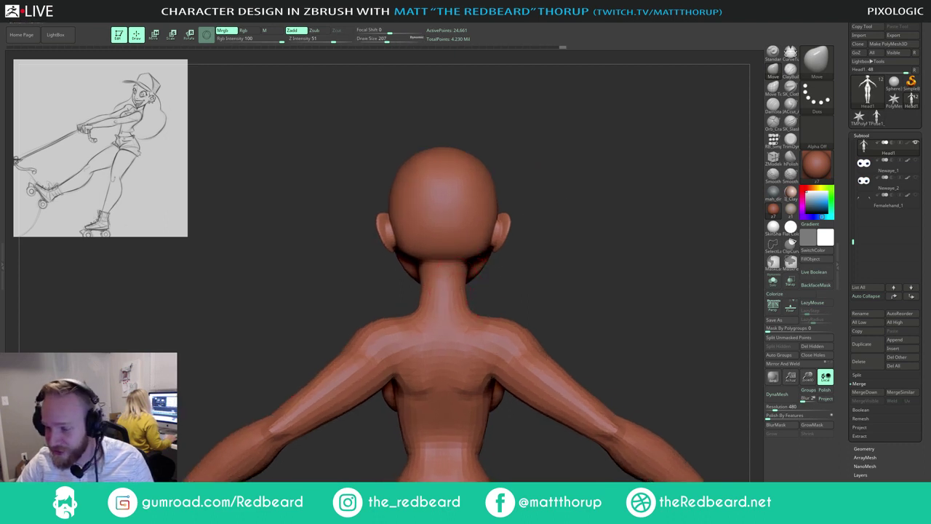
{"action": "left_click_drag", "start_coordinate": [552, 270], "coordinate": [615, 220]}
{"action": "key", "text": "s"}
{"action": "left_click_drag", "start_coordinate": [469, 297], "coordinate": [466, 297]}
Step: Even out the neck's sides down to the shoulders at draw sizes 128, 192 and 158
{"action": "mouse_move", "coordinate": [554, 304]}
{"action": "left_mouse_down"}
{"action": "mouse_move", "coordinate": [513, 310]}
{"action": "mouse_move", "coordinate": [523, 310]}
{"action": "mouse_move", "coordinate": [500, 304]}
{"action": "mouse_move", "coordinate": [488, 284]}
{"action": "mouse_move", "coordinate": [485, 307]}
{"action": "mouse_move", "coordinate": [483, 293]}
{"action": "left_mouse_up"}
{"action": "key", "text": "s"}
{"action": "key", "text": "s"}
{"action": "left_click_drag", "start_coordinate": [632, 208], "coordinate": [688, 206]}
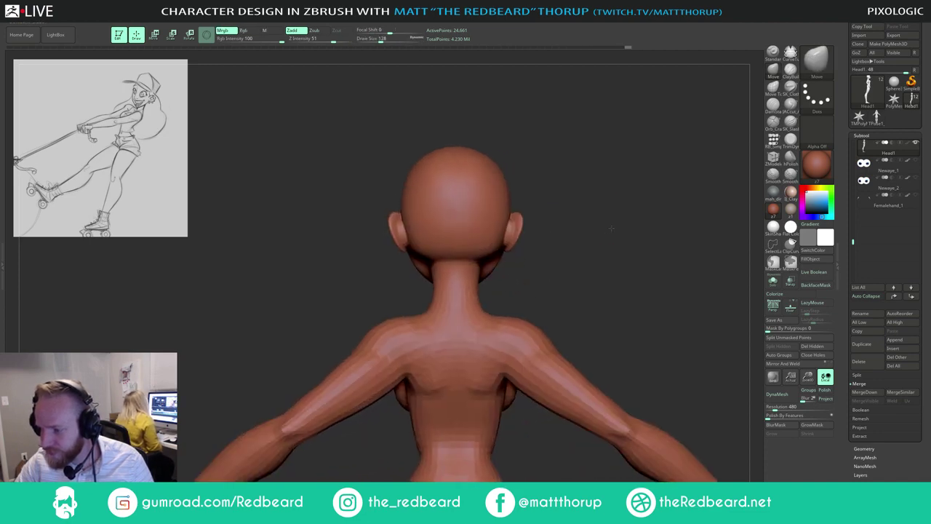
{"action": "mouse_move", "coordinate": [611, 228]}
{"action": "left_mouse_down"}
{"action": "mouse_move", "coordinate": [692, 231]}
{"action": "mouse_move", "coordinate": [545, 206]}
{"action": "mouse_move", "coordinate": [619, 217]}
{"action": "mouse_move", "coordinate": [536, 233]}
{"action": "left_mouse_up"}
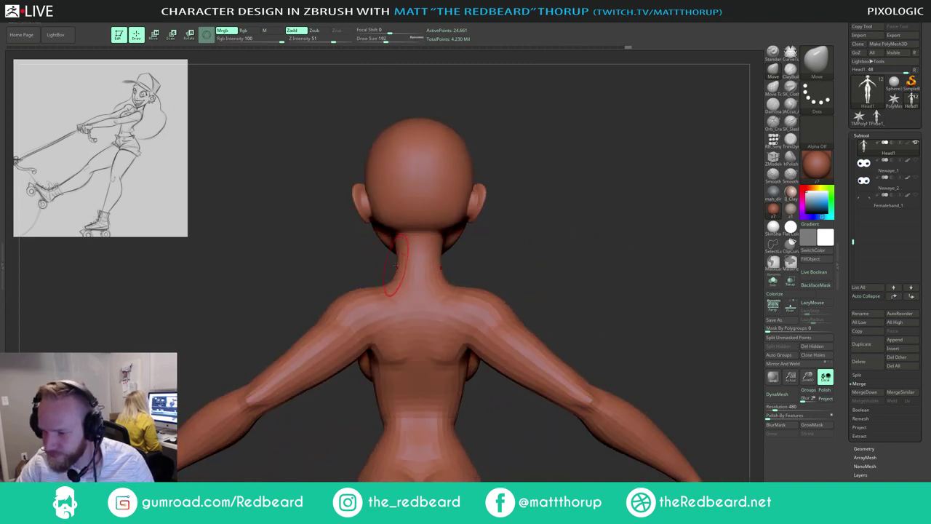
{"action": "key", "text": "s"}
{"action": "left_click_drag", "start_coordinate": [441, 261], "coordinate": [438, 260]}
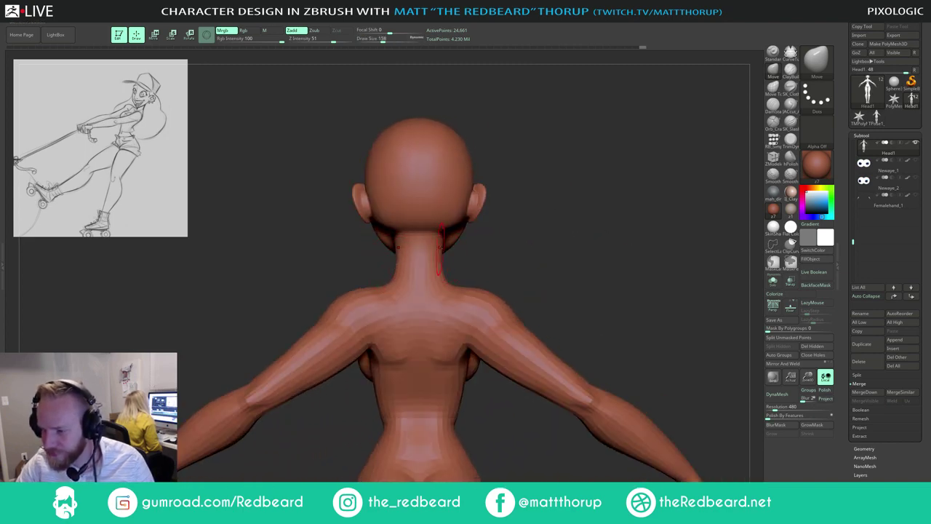
Step: Adjust the neck from the front and in profile with the Move brush at draw sizes 228 and 177
{"action": "mouse_move", "coordinate": [496, 238]}
{"action": "left_mouse_down"}
{"action": "mouse_move", "coordinate": [509, 233]}
{"action": "mouse_move", "coordinate": [500, 192]}
{"action": "mouse_move", "coordinate": [540, 210]}
{"action": "mouse_move", "coordinate": [592, 212]}
{"action": "mouse_move", "coordinate": [563, 211]}
{"action": "mouse_move", "coordinate": [576, 187]}
{"action": "mouse_move", "coordinate": [579, 230]}
{"action": "left_mouse_up"}
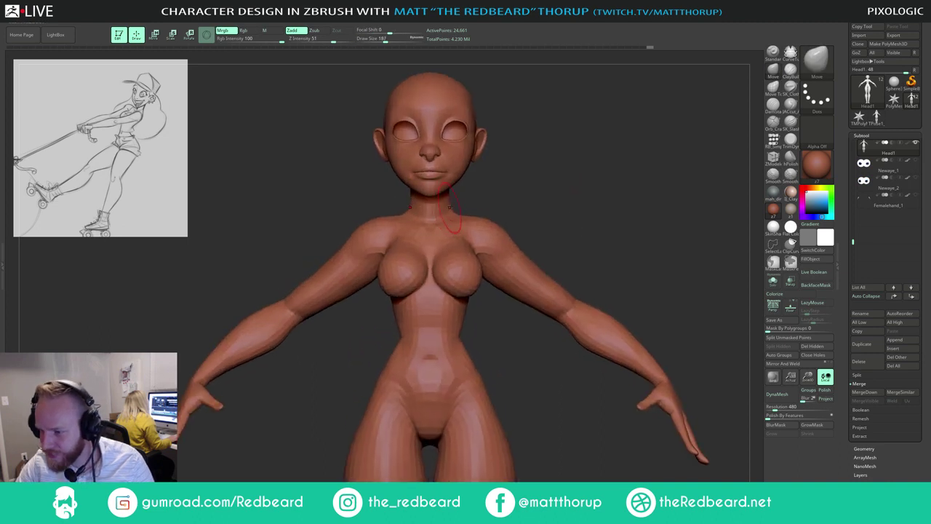
{"action": "mouse_move", "coordinate": [506, 192]}
{"action": "left_mouse_down"}
{"action": "mouse_move", "coordinate": [437, 193]}
{"action": "mouse_move", "coordinate": [466, 173]}
{"action": "left_mouse_up"}
{"action": "right_click_drag", "start_coordinate": [459, 201], "coordinate": [454, 203]}
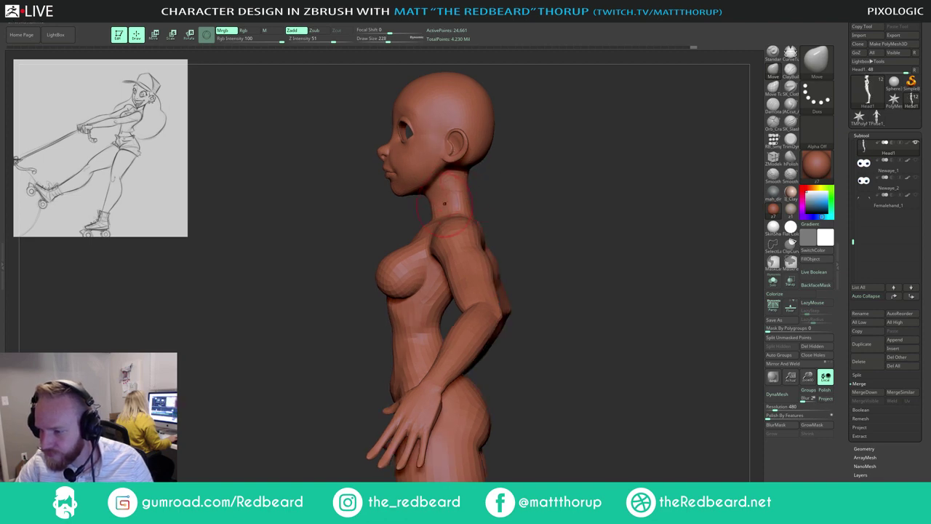
{"action": "key", "text": "s"}
{"action": "left_click_drag", "start_coordinate": [448, 204], "coordinate": [447, 194]}
{"action": "left_click_drag", "start_coordinate": [495, 188], "coordinate": [548, 189]}
Step: Subdivide the merged figure's mesh three times, check the whole body and isolate it in Solo mode
{"action": "key", "text": "f"}
{"action": "left_click_drag", "start_coordinate": [488, 187], "coordinate": [661, 222]}
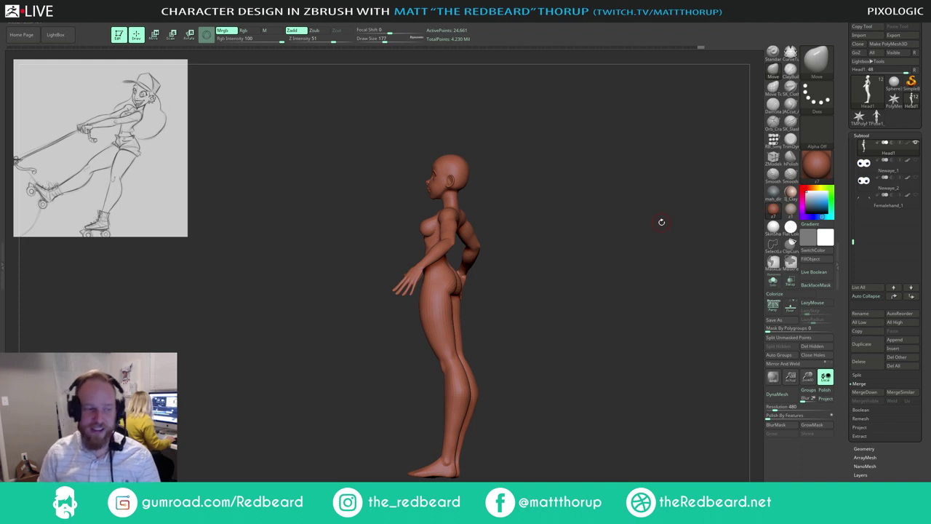
{"action": "left_click_drag", "start_coordinate": [661, 221], "coordinate": [670, 224], "text": "shift"}
{"action": "left_click_drag", "start_coordinate": [553, 224], "coordinate": [566, 248], "text": "alt"}
{"action": "left_click_drag", "start_coordinate": [575, 240], "coordinate": [639, 208]}
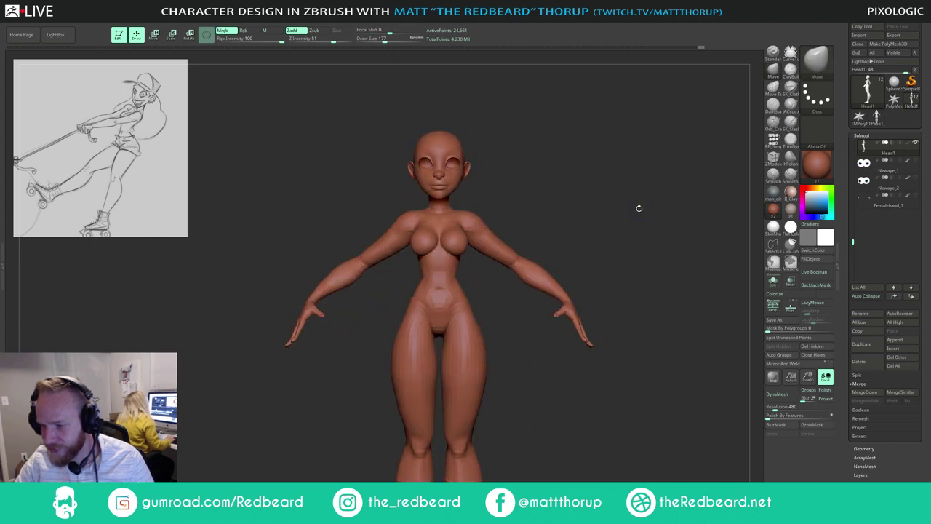
{"action": "key", "text": "ctrl+d"}
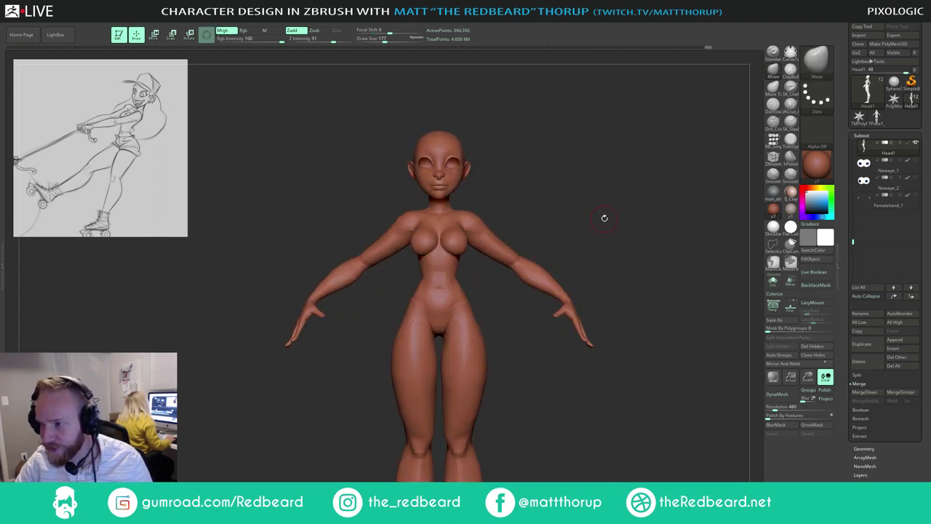
{"action": "key", "text": "ctrl+d"}
{"action": "mouse_move", "coordinate": [623, 206]}
{"action": "left_mouse_down"}
{"action": "mouse_move", "coordinate": [591, 208]}
{"action": "mouse_move", "coordinate": [612, 212]}
{"action": "mouse_move", "coordinate": [569, 256]}
{"action": "mouse_move", "coordinate": [619, 237]}
{"action": "mouse_move", "coordinate": [574, 218]}
{"action": "mouse_move", "coordinate": [587, 272]}
{"action": "mouse_move", "coordinate": [580, 304]}
{"action": "left_mouse_up"}
{"action": "key", "text": "f"}
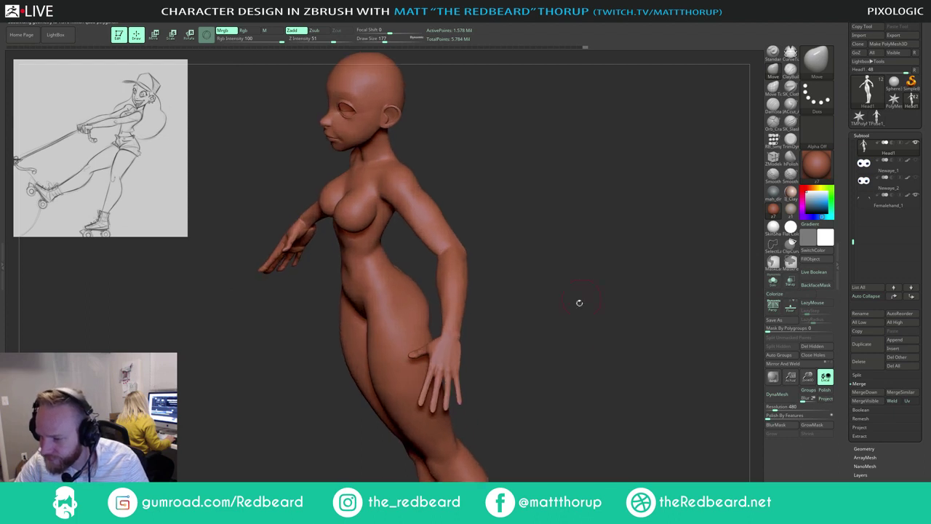
{"action": "left_click_drag", "start_coordinate": [575, 375], "coordinate": [562, 293], "text": "alt"}
{"action": "left_click", "coordinate": [772, 281]}
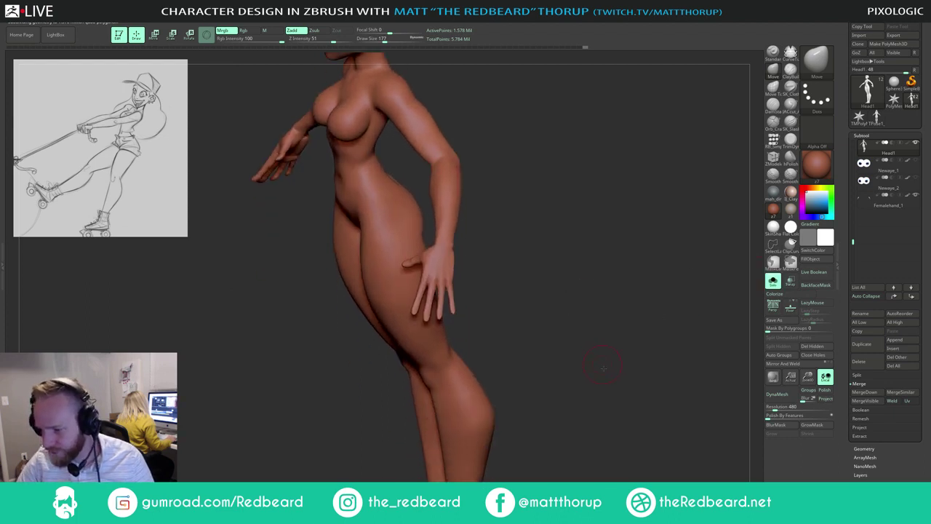
Step: Return to the base subdivision level and use the polygroups to mask everything except the hands
{"action": "mouse_move", "coordinate": [607, 366]}
{"action": "left_mouse_down"}
{"action": "mouse_move", "coordinate": [601, 376]}
{"action": "mouse_move", "coordinate": [605, 362]}
{"action": "mouse_move", "coordinate": [641, 341]}
{"action": "mouse_move", "coordinate": [580, 335]}
{"action": "left_mouse_up"}
{"action": "key", "text": "shift+f"}
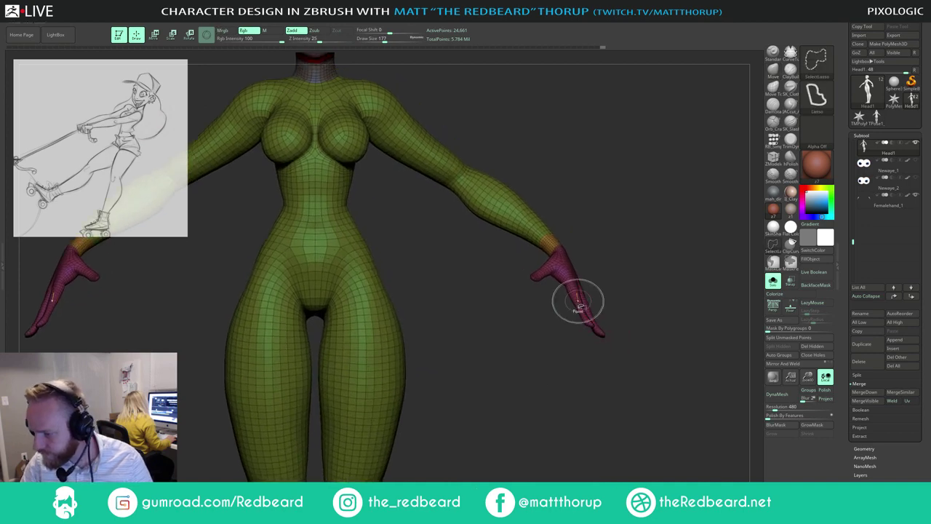
{"action": "left_click", "coordinate": [582, 299], "text": "ctrl+shift"}
{"action": "left_click", "coordinate": [636, 297], "text": "ctrl+shift"}
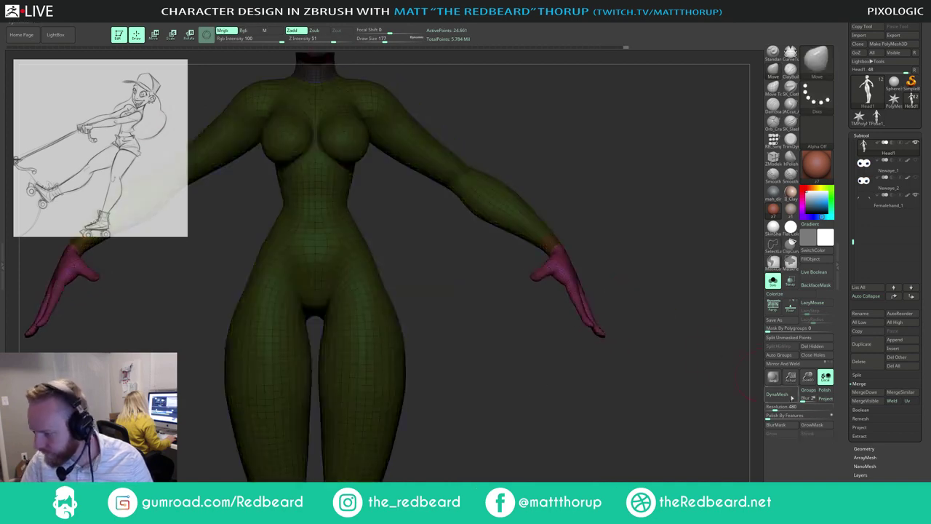
Step: Project the original hand subtool's detail onto the unmasked hands at the highest subdivision level with a distance of 0.02
{"action": "left_click_drag", "start_coordinate": [663, 423], "coordinate": [655, 435]}
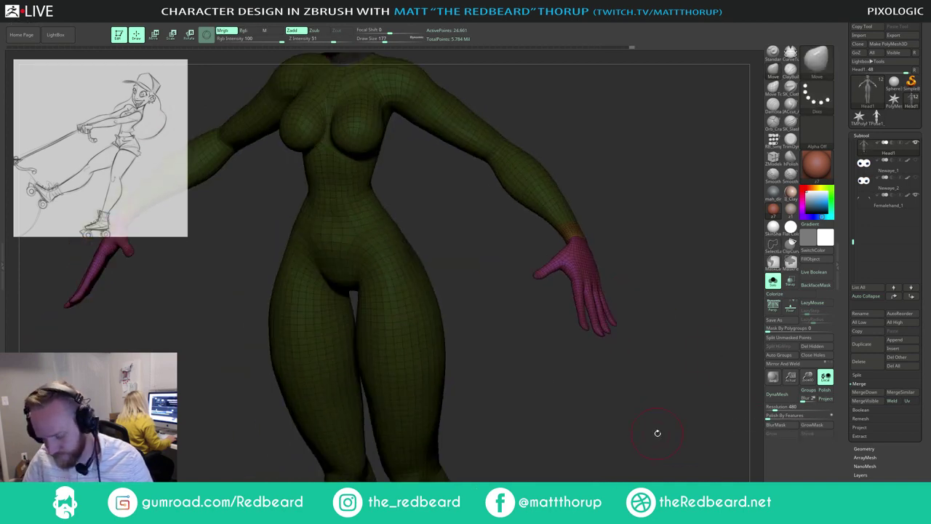
{"action": "key", "text": "shift+f"}
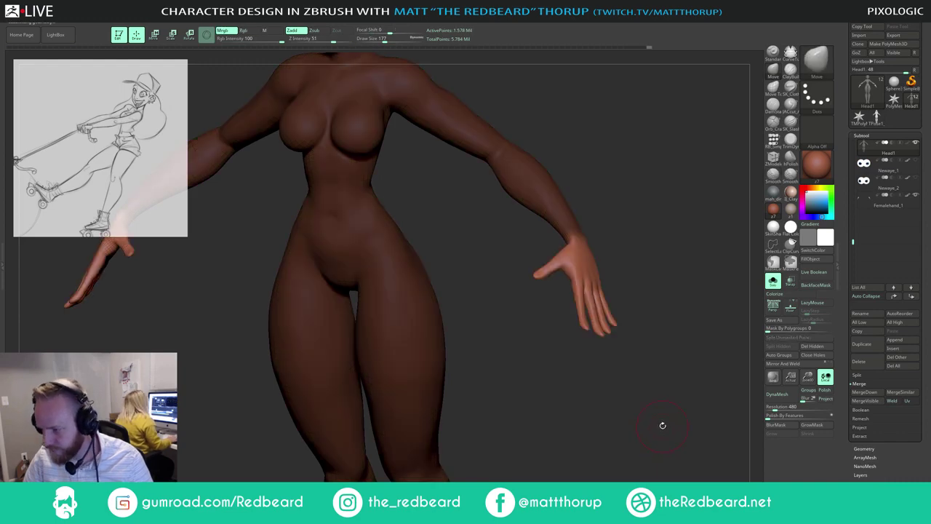
{"action": "left_click", "coordinate": [866, 427]}
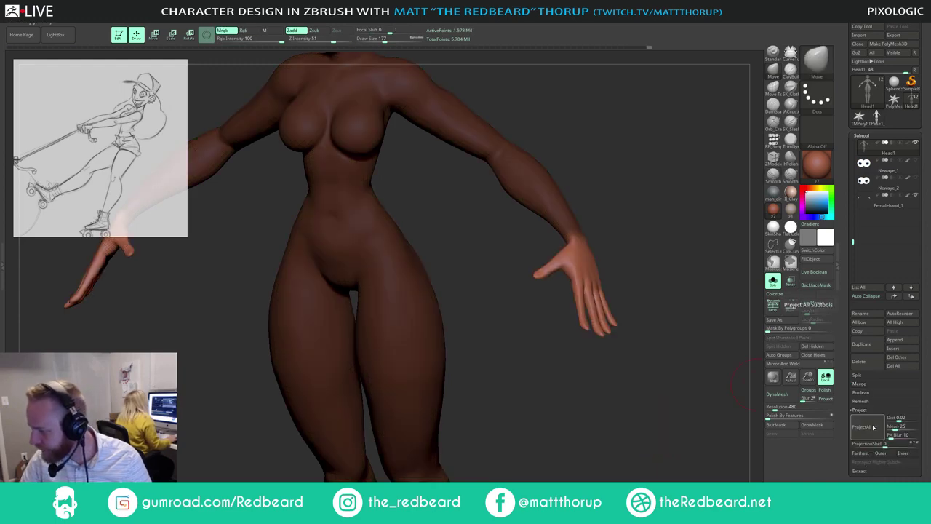
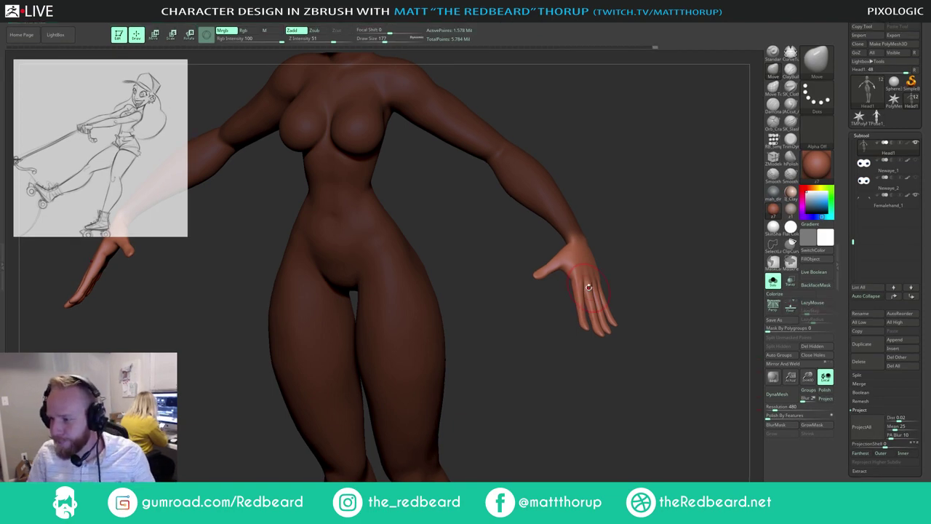
Step: Clear the mask and smooth the wrist around the projected hand at draw size 116
{"action": "left_click_drag", "start_coordinate": [664, 213], "coordinate": [521, 219]}
{"action": "mouse_move", "coordinate": [568, 375]}
{"action": "left_mouse_down"}
{"action": "mouse_move", "coordinate": [507, 379]}
{"action": "mouse_move", "coordinate": [437, 364]}
{"action": "left_mouse_up"}
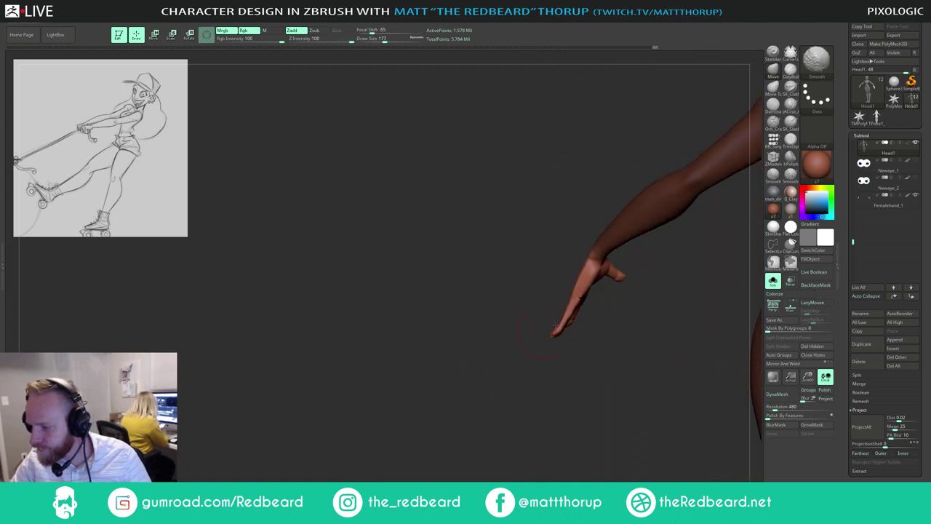
{"action": "mouse_move", "coordinate": [635, 293]}
{"action": "left_mouse_down", "text": "ctrl"}
{"action": "mouse_move", "coordinate": [622, 315]}
{"action": "mouse_move", "coordinate": [717, 328]}
{"action": "mouse_move", "coordinate": [640, 313]}
{"action": "left_mouse_up", "text": "ctrl"}
{"action": "key", "text": "shift"}
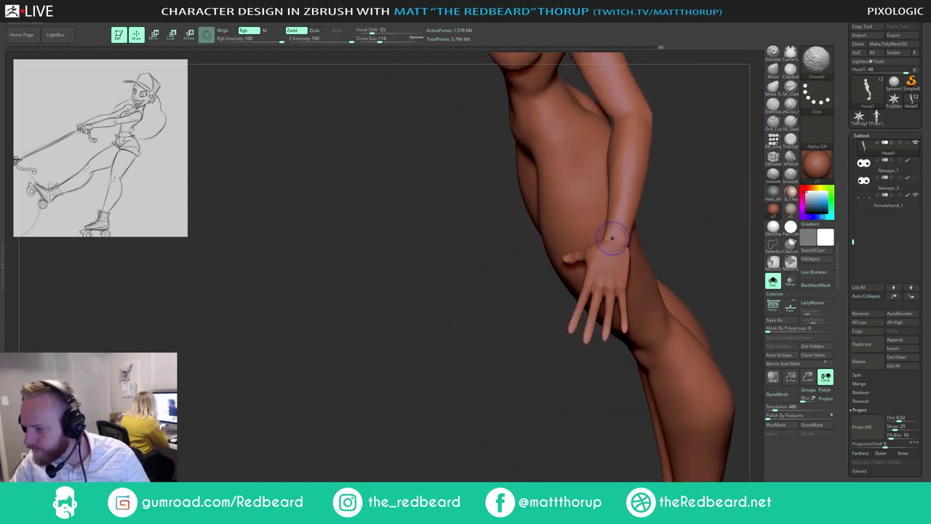
Step: Step the figure's mesh down three subdivision levels
{"action": "mouse_move", "coordinate": [666, 197]}
{"action": "left_mouse_down"}
{"action": "mouse_move", "coordinate": [714, 190]}
{"action": "mouse_move", "coordinate": [647, 255]}
{"action": "mouse_move", "coordinate": [655, 299]}
{"action": "mouse_move", "coordinate": [497, 353]}
{"action": "mouse_move", "coordinate": [611, 293]}
{"action": "mouse_move", "coordinate": [572, 241]}
{"action": "mouse_move", "coordinate": [625, 260]}
{"action": "mouse_move", "coordinate": [607, 263]}
{"action": "mouse_move", "coordinate": [611, 257]}
{"action": "mouse_move", "coordinate": [601, 275]}
{"action": "left_mouse_up"}
{"action": "key", "text": "shift+d"}
{"action": "key", "text": "shift+d"}
{"action": "key", "text": "shift+d"}
{"action": "left_click", "coordinate": [391, 359], "text": "ctrl+shift"}
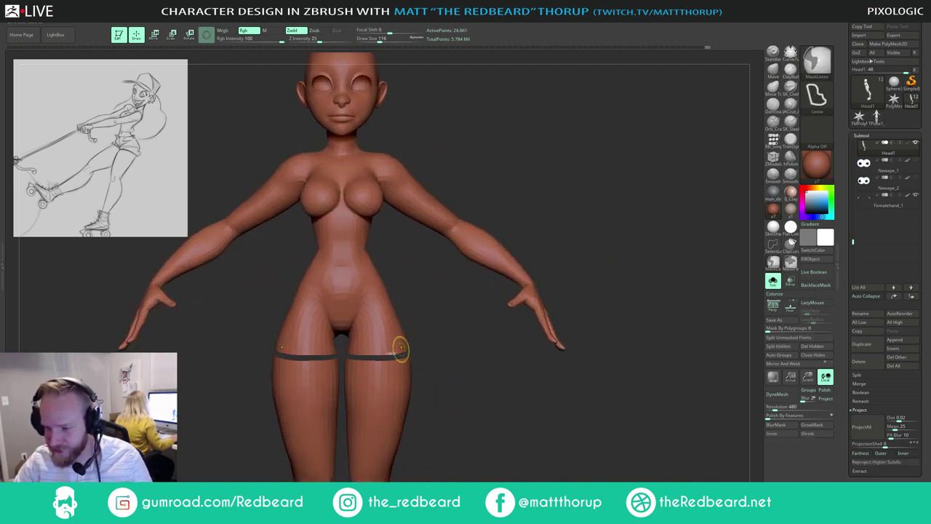
{"action": "key", "text": "ctrl+z"}
{"action": "left_click", "coordinate": [386, 346], "text": "ctrl+shift"}
{"action": "key", "text": "ctrl+z"}
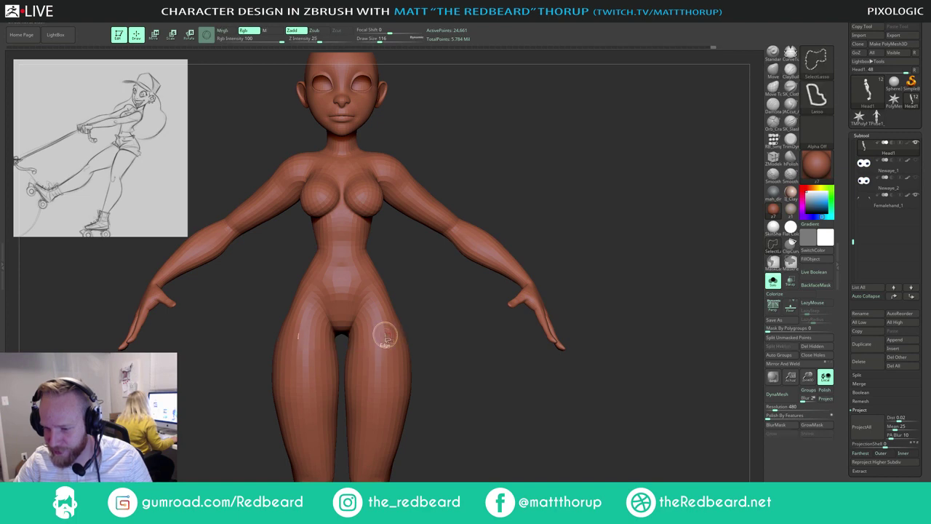
{"action": "left_click", "coordinate": [386, 337], "text": "ctrl+shift"}
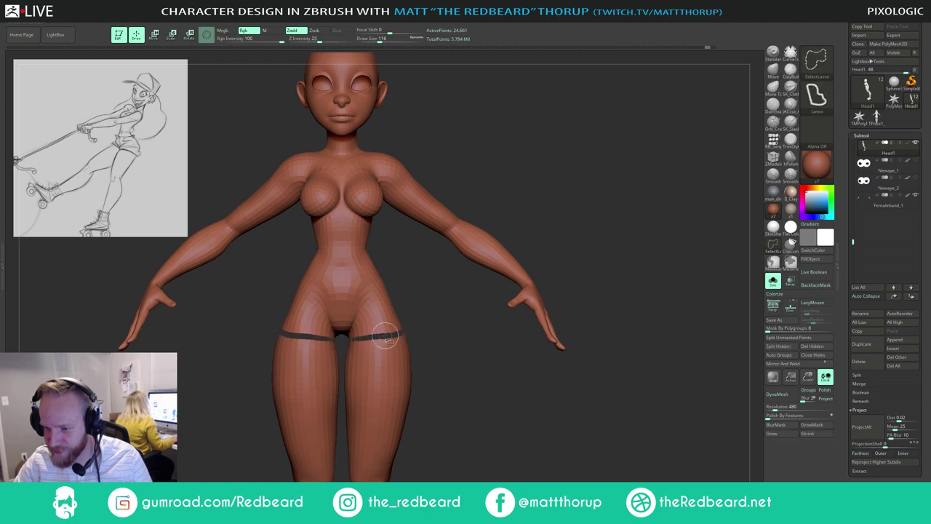
Step: Mask the head and hands by polygroup, leaving the body unmasked, and blur the mask
{"action": "left_click", "coordinate": [369, 291], "text": "ctrl+shift"}
{"action": "left_click", "coordinate": [444, 317], "text": "ctrl+shift"}
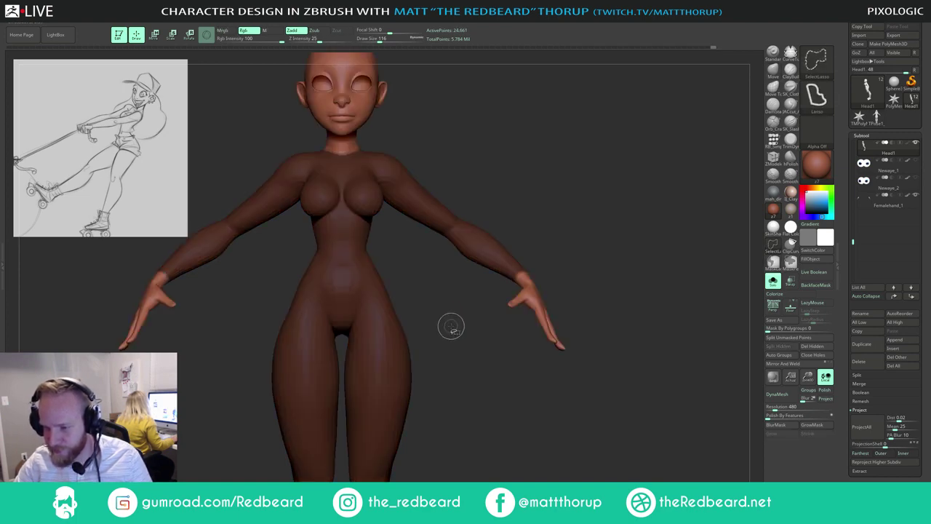
{"action": "left_click", "coordinate": [571, 433], "text": "ctrl"}
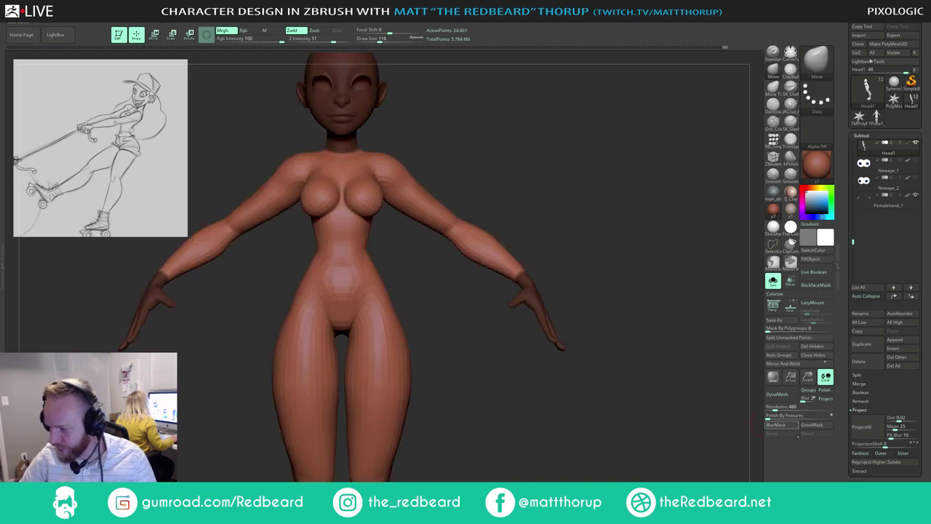
{"action": "left_click", "coordinate": [783, 426]}
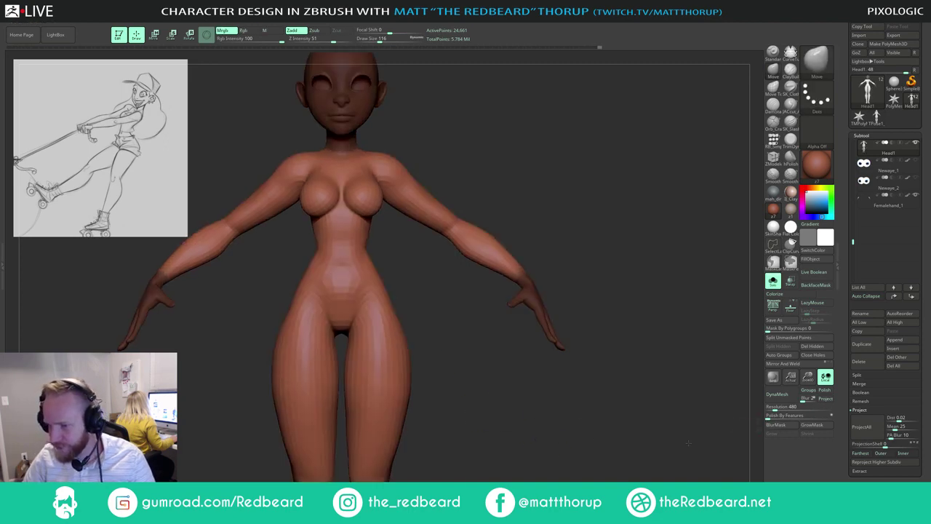
Step: Return to the highest subdivision level, show the Body subtool and project its detail onto the unmasked body
{"action": "left_click_drag", "start_coordinate": [692, 441], "coordinate": [663, 392], "text": "alt"}
{"action": "left_click", "coordinate": [789, 337]}
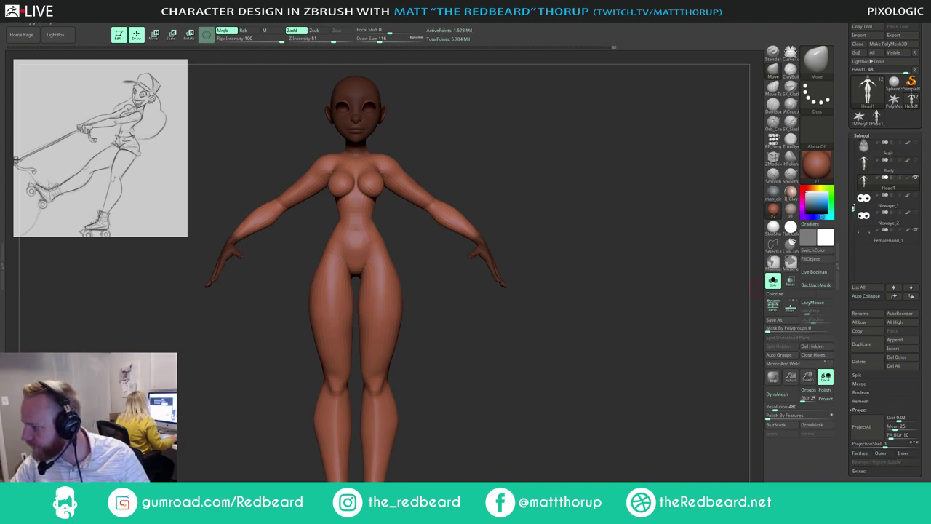
{"action": "mouse_move", "coordinate": [894, 171]}
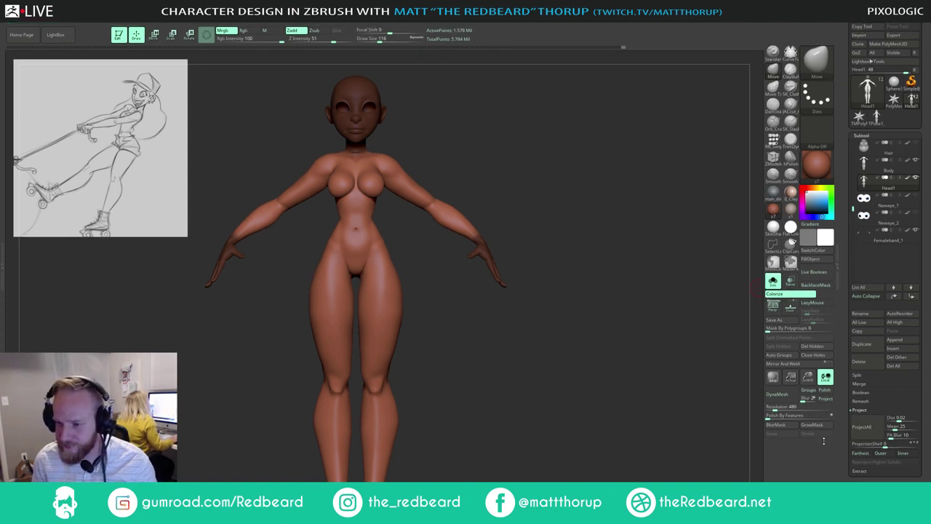
Step: Clear the mask and smooth the seam where the forearm meets the hand at draw size 101
{"action": "mouse_move", "coordinate": [573, 219]}
{"action": "left_mouse_down"}
{"action": "mouse_move", "coordinate": [509, 224]}
{"action": "mouse_move", "coordinate": [554, 227]}
{"action": "mouse_move", "coordinate": [569, 267]}
{"action": "mouse_move", "coordinate": [545, 272]}
{"action": "mouse_move", "coordinate": [552, 293]}
{"action": "left_mouse_up"}
{"action": "key", "text": "shift"}
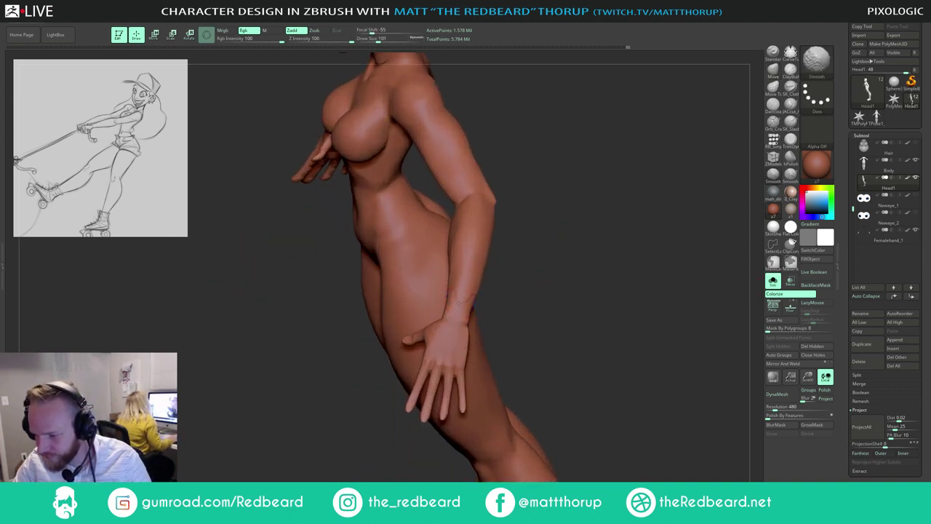
{"action": "mouse_move", "coordinate": [498, 293]}
{"action": "left_mouse_down"}
{"action": "mouse_move", "coordinate": [465, 314]}
{"action": "mouse_move", "coordinate": [481, 294]}
{"action": "mouse_move", "coordinate": [469, 300]}
{"action": "mouse_move", "coordinate": [486, 307]}
{"action": "mouse_move", "coordinate": [483, 320]}
{"action": "left_mouse_up"}
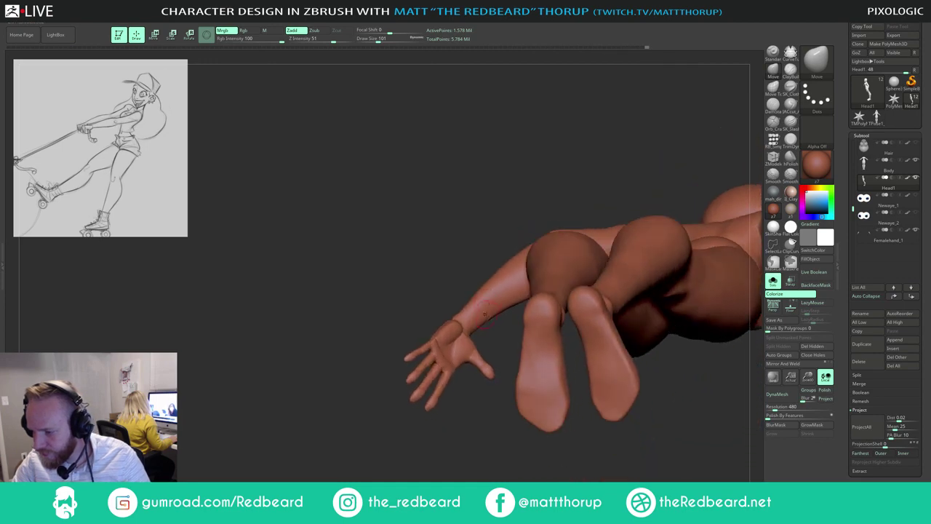
{"action": "left_click_drag", "start_coordinate": [552, 214], "coordinate": [575, 291]}
{"action": "left_click_drag", "start_coordinate": [606, 359], "coordinate": [465, 346], "text": "alt"}
{"action": "left_click_drag", "start_coordinate": [497, 313], "coordinate": [577, 230], "text": "shift"}
Step: Smooth the seam around the neck and even out the front and back of the neck at draw size 112
{"action": "mouse_move", "coordinate": [371, 145]}
{"action": "left_mouse_down", "text": "alt"}
{"action": "mouse_move", "coordinate": [451, 242]}
{"action": "mouse_move", "coordinate": [561, 280]}
{"action": "left_mouse_up", "text": "alt"}
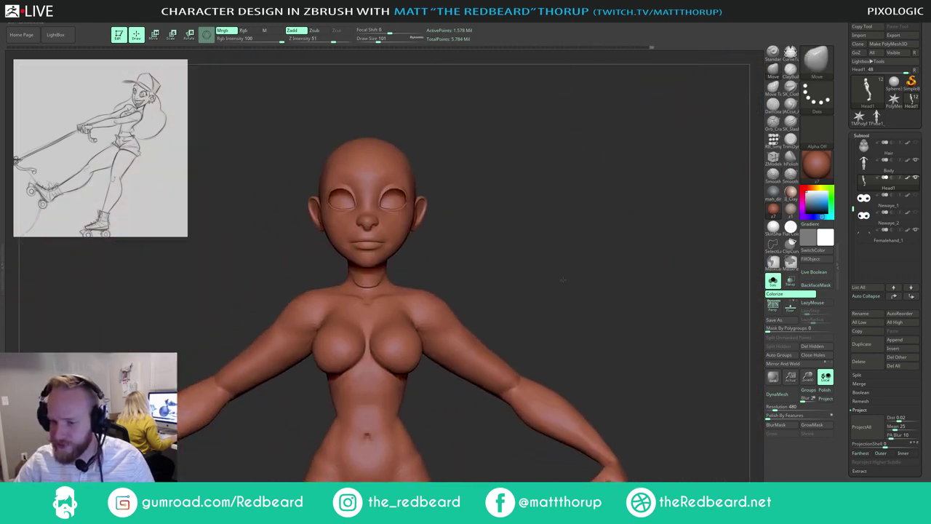
{"action": "left_click_drag", "start_coordinate": [428, 260], "coordinate": [468, 272]}
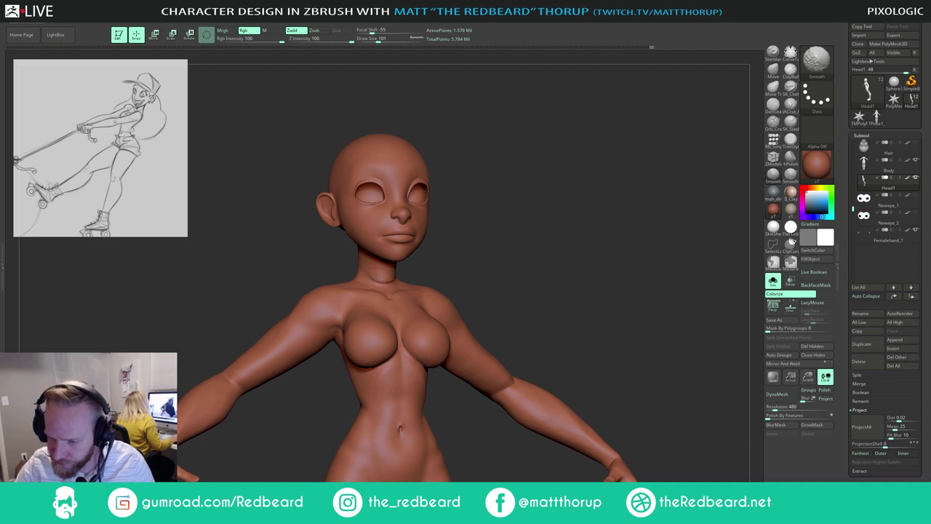
{"action": "left_click_drag", "start_coordinate": [430, 262], "coordinate": [476, 267]}
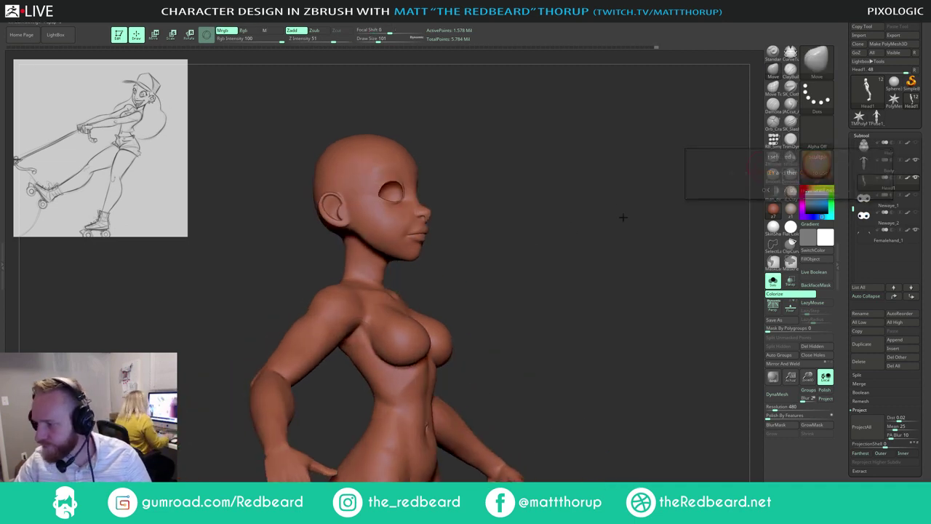
{"action": "mouse_move", "coordinate": [621, 214]}
{"action": "left_mouse_down"}
{"action": "mouse_move", "coordinate": [549, 263]}
{"action": "mouse_move", "coordinate": [502, 247]}
{"action": "left_mouse_up"}
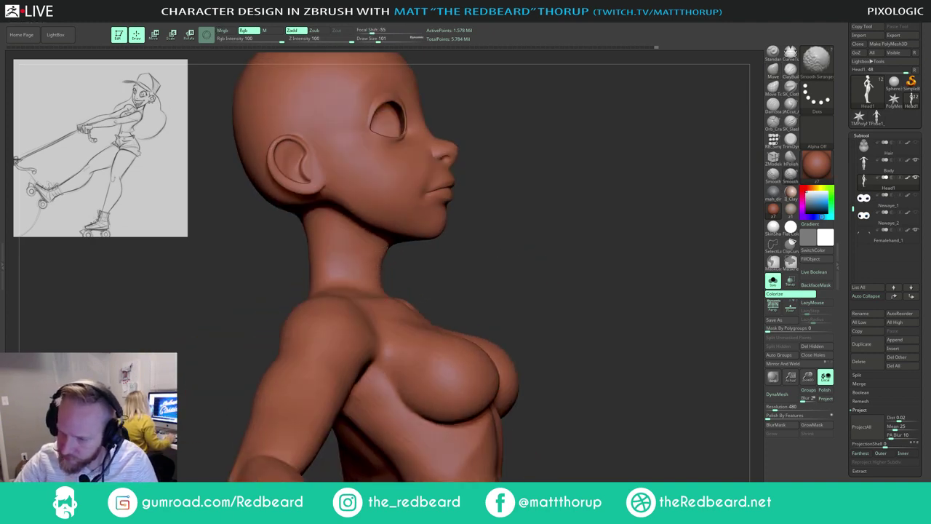
{"action": "right_click_drag", "start_coordinate": [386, 247], "coordinate": [381, 270]}
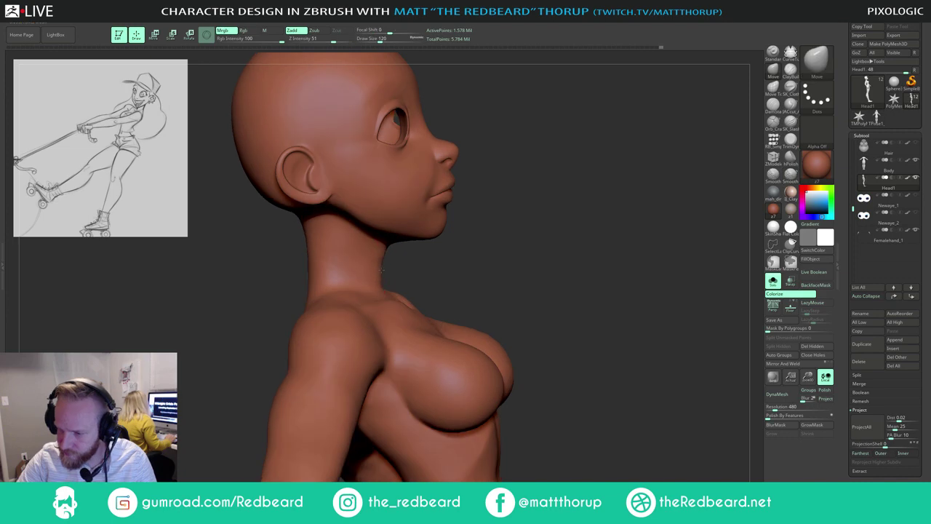
{"action": "key", "text": "shift"}
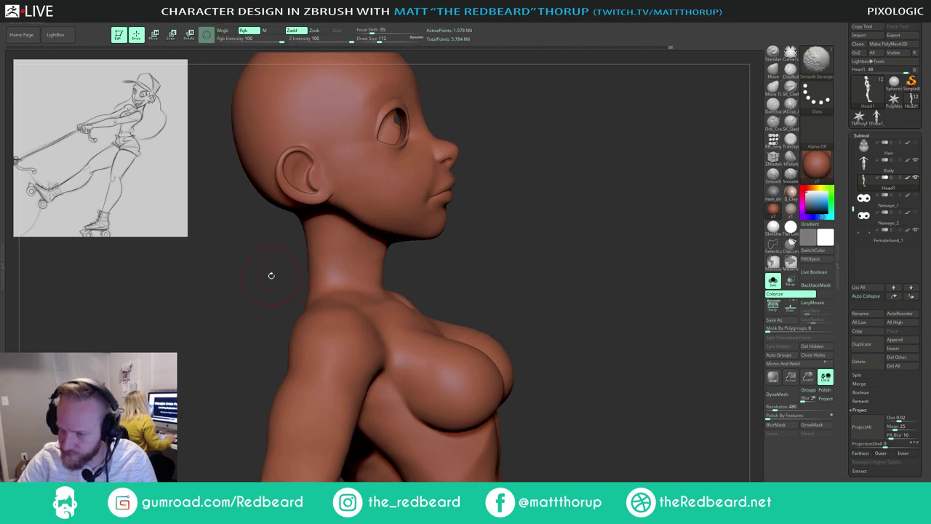
{"action": "mouse_move", "coordinate": [271, 276]}
{"action": "left_mouse_down", "text": "shift"}
{"action": "mouse_move", "coordinate": [324, 272]}
{"action": "mouse_move", "coordinate": [303, 245]}
{"action": "mouse_move", "coordinate": [299, 269]}
{"action": "left_mouse_up", "text": "shift"}
{"action": "left_click_drag", "start_coordinate": [449, 256], "coordinate": [356, 261], "text": "alt"}
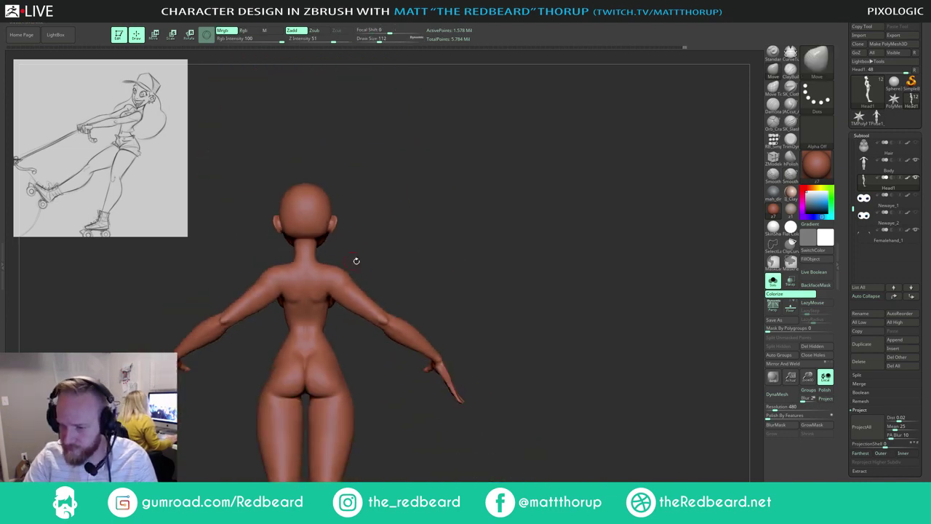
{"action": "left_click_drag", "start_coordinate": [489, 300], "coordinate": [614, 365]}
{"action": "left_click_drag", "start_coordinate": [551, 240], "coordinate": [583, 290]}
{"action": "left_click_drag", "start_coordinate": [606, 256], "coordinate": [635, 273]}
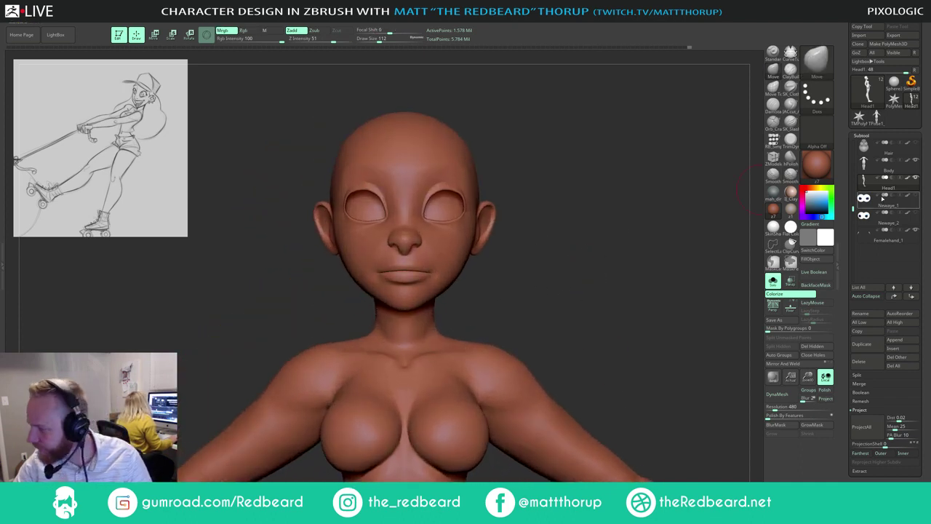
Step: Show the Head subtool, hide the Body subtool, and make the merged Head1 figure active
{"action": "mouse_move", "coordinate": [915, 162]}
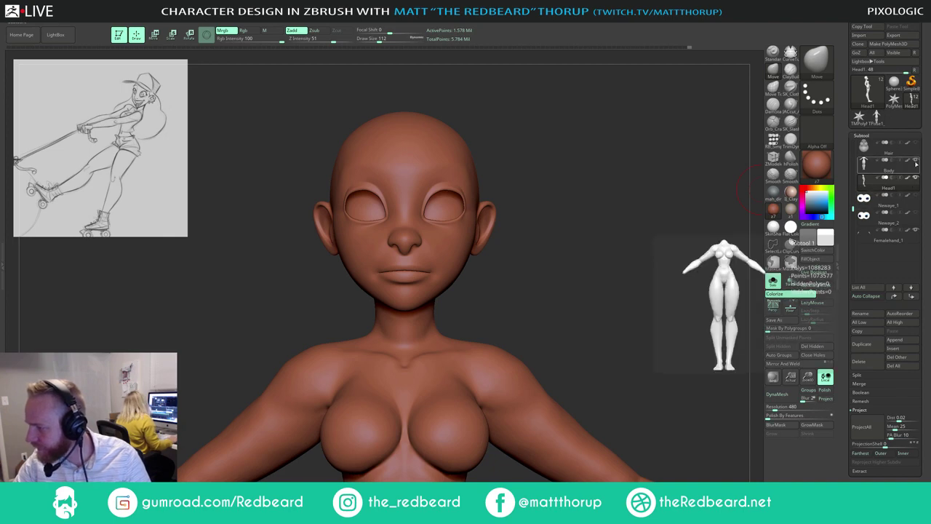
{"action": "left_click_drag", "start_coordinate": [588, 255], "coordinate": [495, 243], "text": "alt"}
{"action": "left_click_drag", "start_coordinate": [579, 306], "coordinate": [570, 193], "text": "alt"}
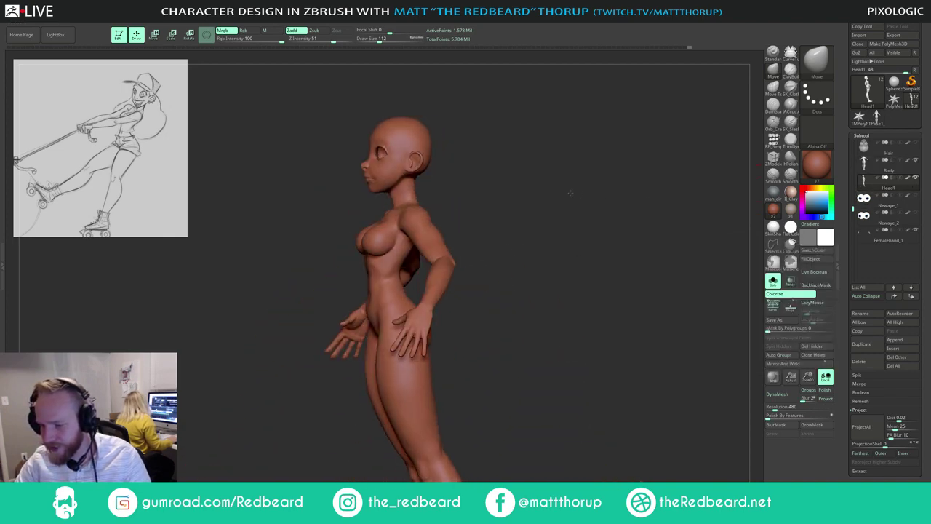
{"action": "right_click_drag", "start_coordinate": [571, 193], "coordinate": [582, 284]}
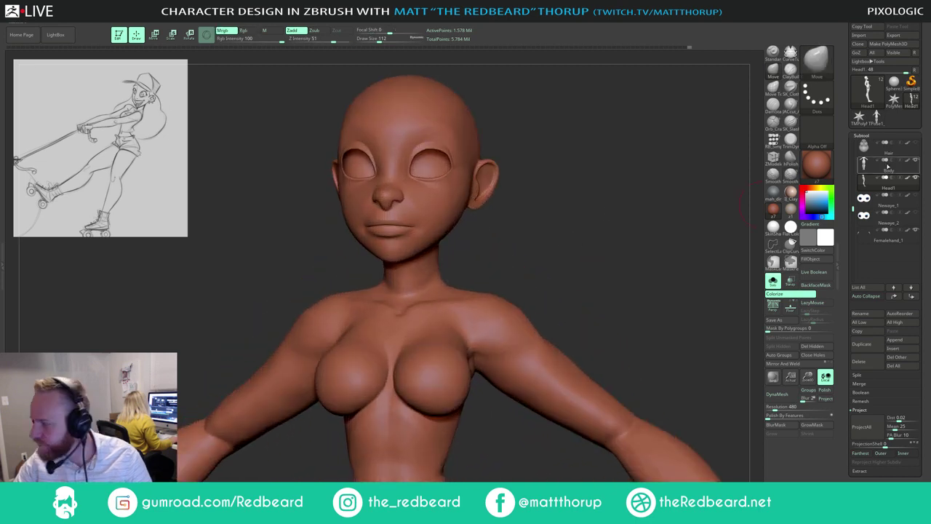
{"action": "left_click_drag", "start_coordinate": [854, 207], "coordinate": [854, 143]}
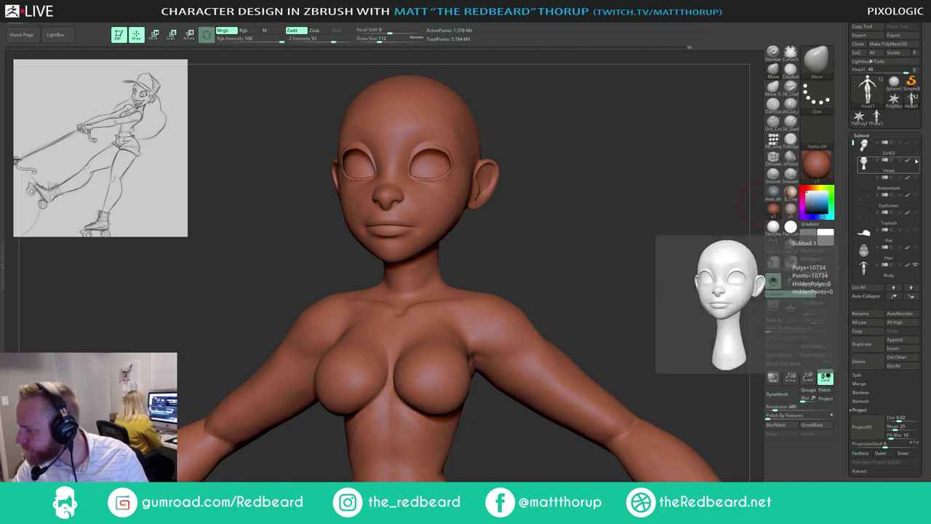
{"action": "left_click", "coordinate": [909, 171]}
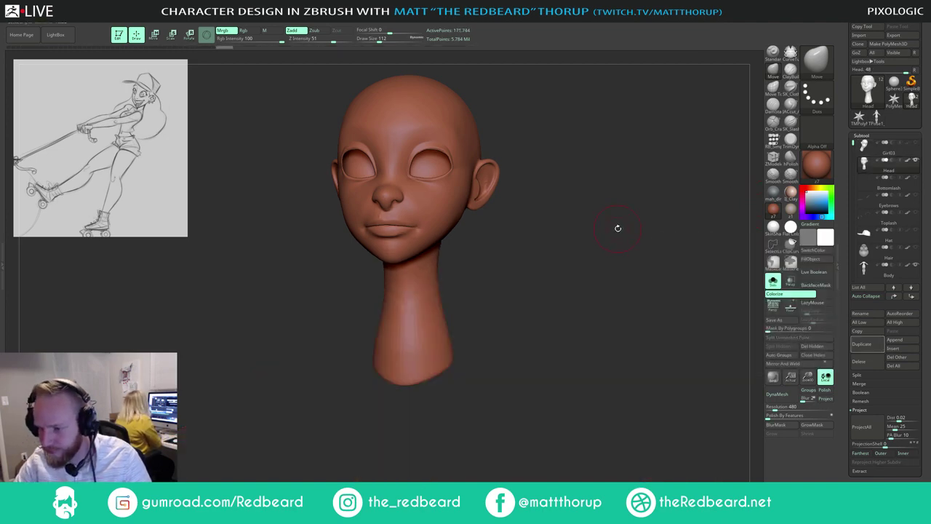
{"action": "left_click_drag", "start_coordinate": [618, 228], "coordinate": [744, 203]}
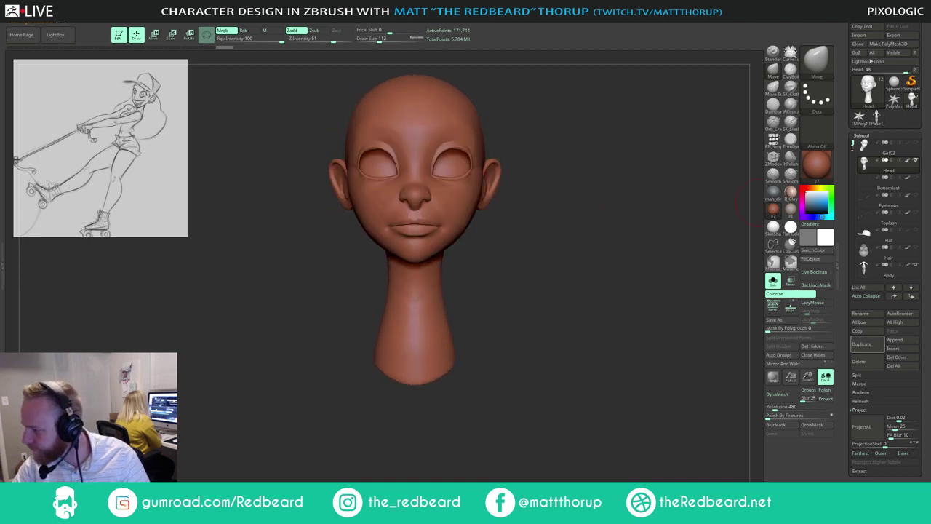
{"action": "scroll", "coordinate": [918, 209], "scroll_direction": "down", "scroll_amount": 5}
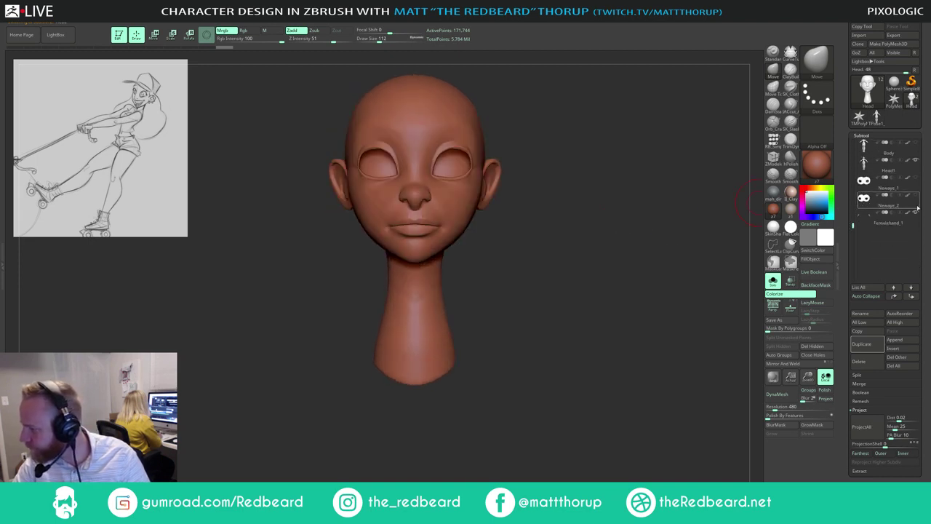
{"action": "mouse_move", "coordinate": [684, 208]}
{"action": "left_mouse_down"}
{"action": "mouse_move", "coordinate": [545, 264]}
{"action": "mouse_move", "coordinate": [556, 261]}
{"action": "mouse_move", "coordinate": [561, 274]}
{"action": "left_mouse_up"}
{"action": "left_click", "coordinate": [886, 165]}
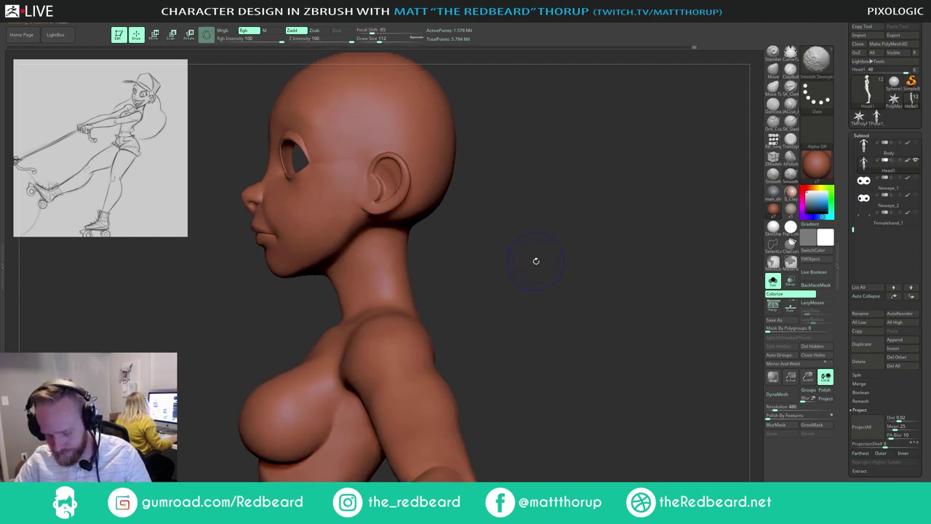
Step: Drop Head1 to a lower subdivision level and isolate its head together with the upper part of the neck
{"action": "mouse_move", "coordinate": [373, 222]}
{"action": "left_mouse_down", "text": "ctrl+shift"}
{"action": "mouse_move", "coordinate": [336, 263]}
{"action": "mouse_move", "coordinate": [359, 234]}
{"action": "left_mouse_up", "text": "ctrl+shift"}
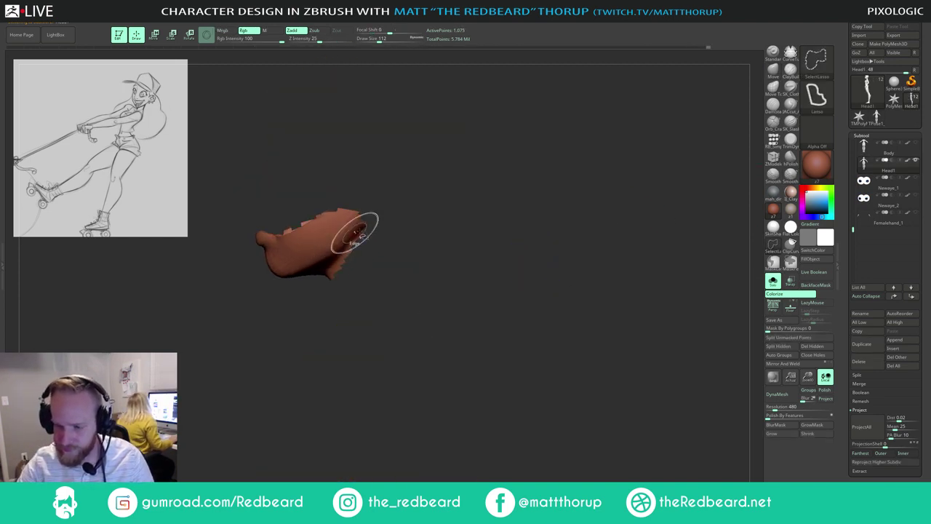
{"action": "key", "text": "ctrl+w"}
{"action": "left_click_drag", "start_coordinate": [498, 219], "coordinate": [514, 202], "text": "ctrl+shift"}
{"action": "left_click", "coordinate": [419, 192], "text": "ctrl+shift"}
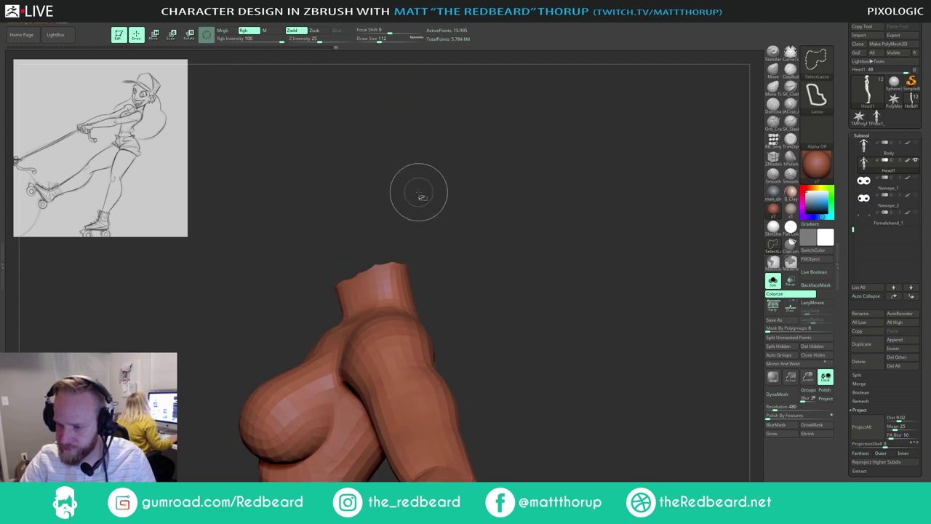
{"action": "left_click", "coordinate": [550, 250], "text": "ctrl+shift"}
Step: Mask the isolated head, show the whole figure, then blur and invert the mask so only the head is unmasked
{"action": "left_click", "coordinate": [578, 367], "text": "ctrl"}
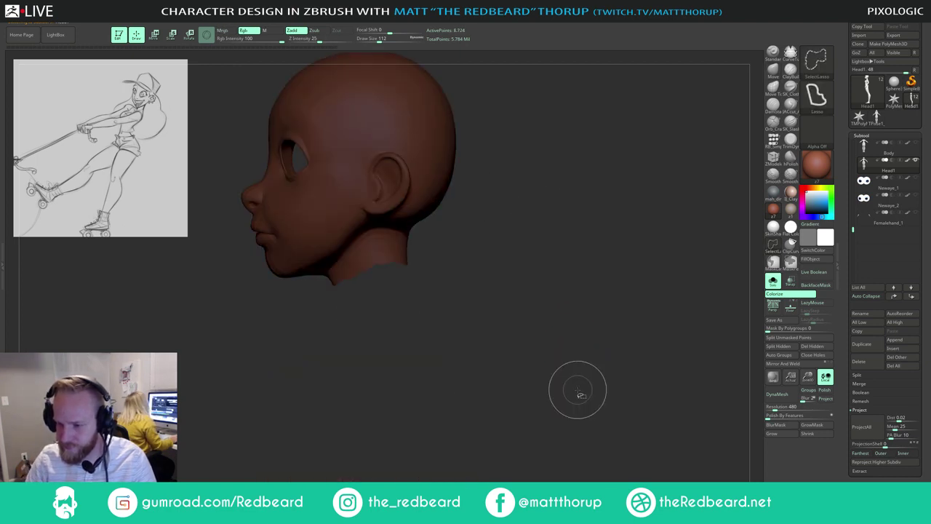
{"action": "left_click", "coordinate": [578, 394], "text": "ctrl+shift"}
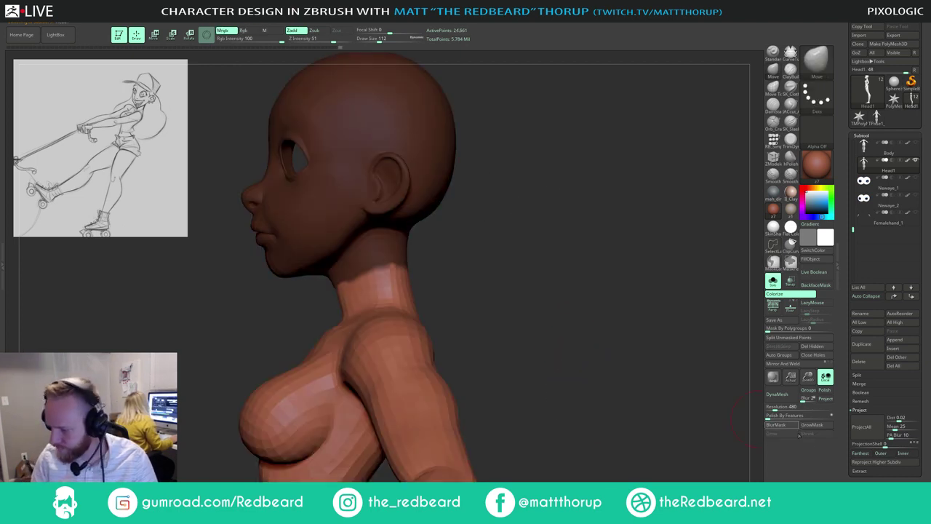
{"action": "left_click", "coordinate": [775, 424]}
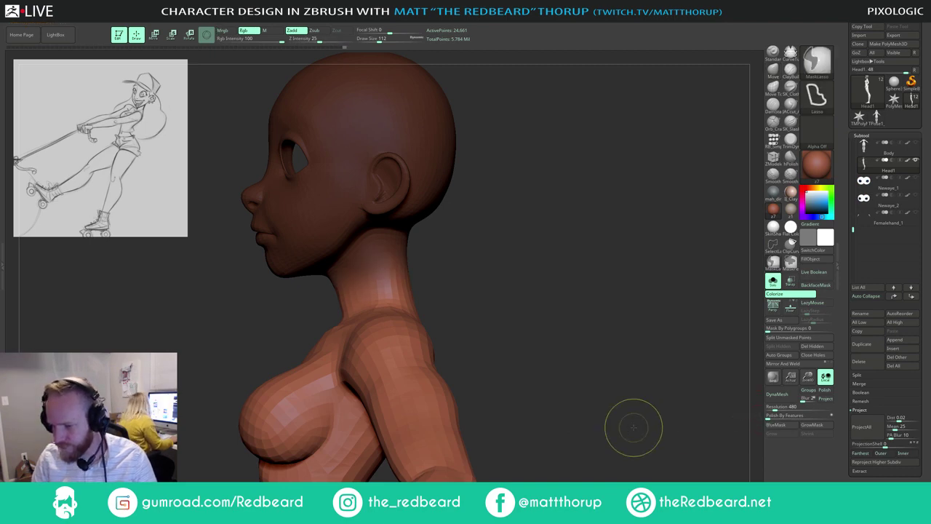
{"action": "left_click", "coordinate": [634, 428], "text": "ctrl"}
{"action": "mouse_move", "coordinate": [611, 430]}
{"action": "left_mouse_down", "text": "shift"}
{"action": "mouse_move", "coordinate": [640, 429]}
{"action": "mouse_move", "coordinate": [609, 408]}
{"action": "mouse_move", "coordinate": [645, 408]}
{"action": "mouse_move", "coordinate": [638, 419]}
{"action": "left_mouse_up", "text": "shift"}
Step: Return to the highest subdivision level and project the Head subtool's detail onto the unmasked head
{"action": "left_click_drag", "start_coordinate": [854, 230], "coordinate": [854, 144]}
{"action": "key", "text": "d"}
{"action": "key", "text": "d"}
{"action": "key", "text": "d"}
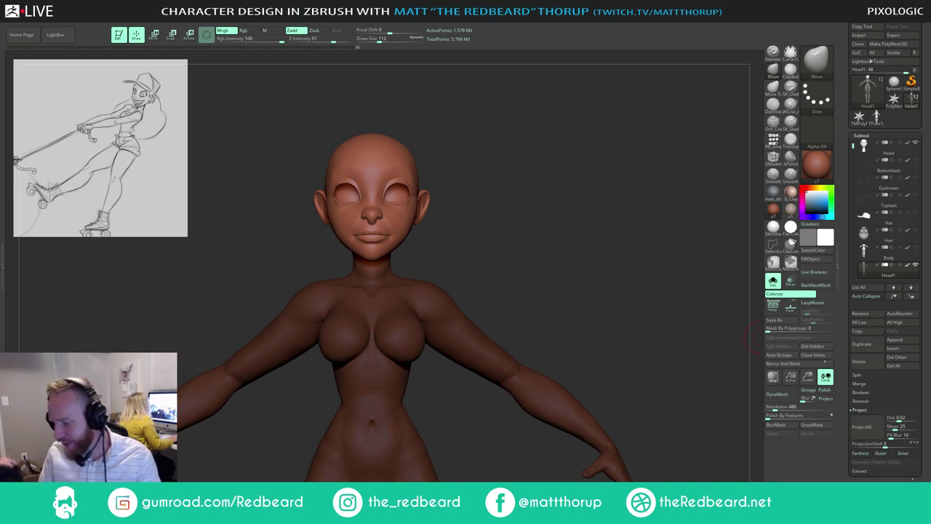
Step: Clear the mask, carve a groove down the nape with a subtractive brush at draw size 74, and smooth it
{"action": "mouse_move", "coordinate": [585, 225]}
{"action": "right_mouse_down"}
{"action": "mouse_move", "coordinate": [545, 231]}
{"action": "mouse_move", "coordinate": [537, 273]}
{"action": "mouse_move", "coordinate": [515, 269]}
{"action": "mouse_move", "coordinate": [591, 268]}
{"action": "right_mouse_up"}
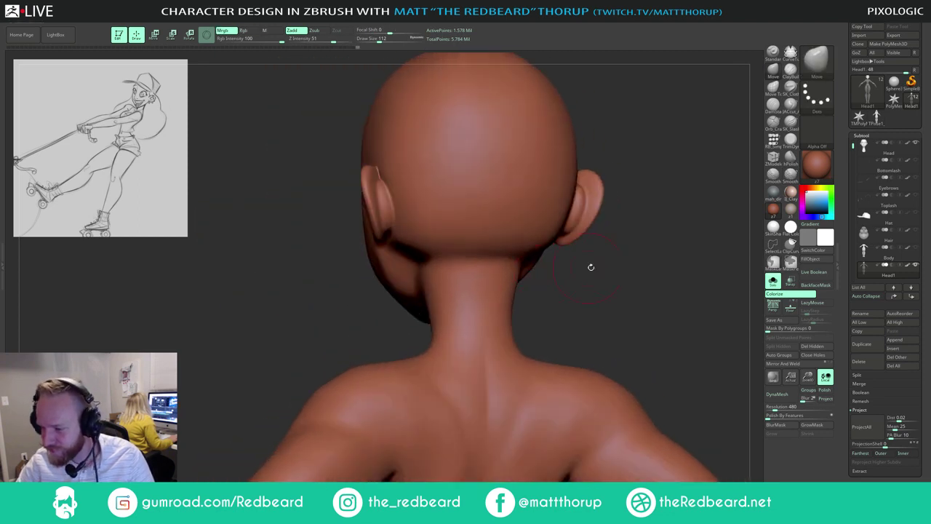
{"action": "left_click", "coordinate": [791, 105]}
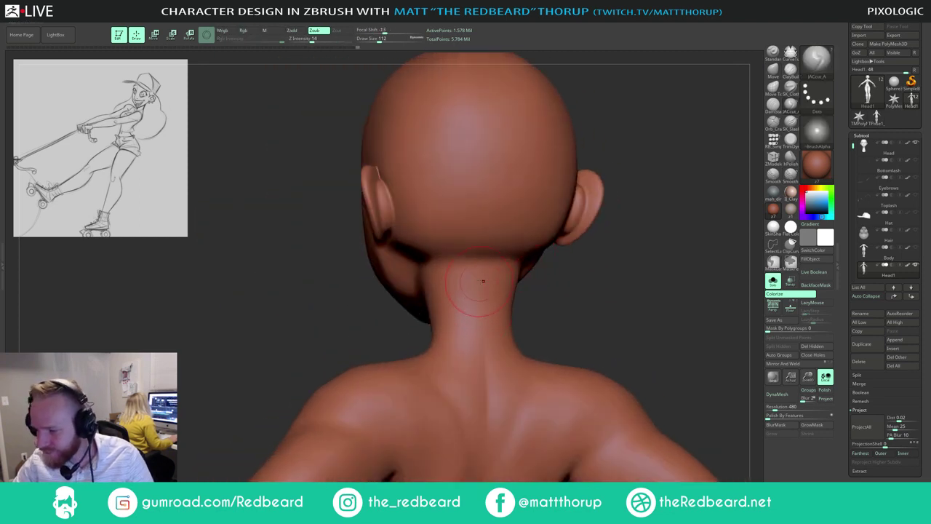
{"action": "key", "text": "bracketleft"}
{"action": "key", "text": "bracketleft"}
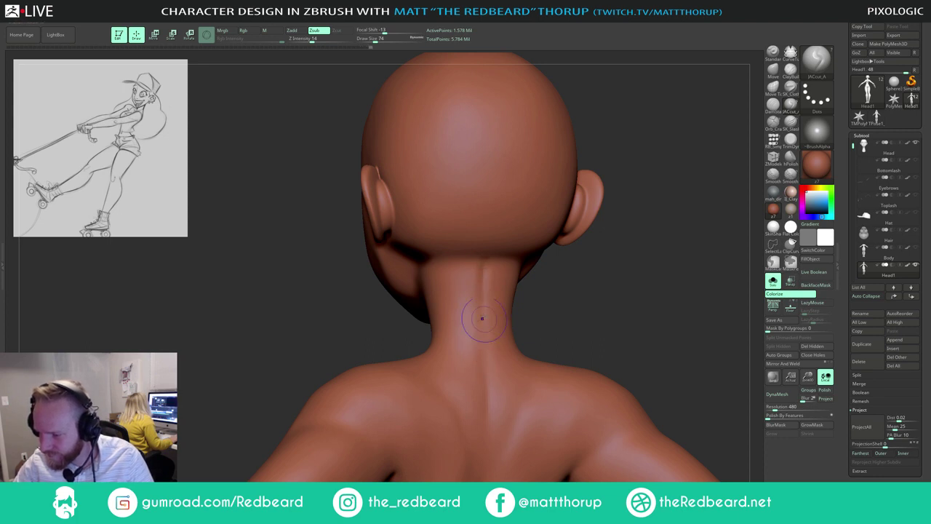
{"action": "left_click_drag", "start_coordinate": [483, 318], "coordinate": [483, 277], "text": "shift"}
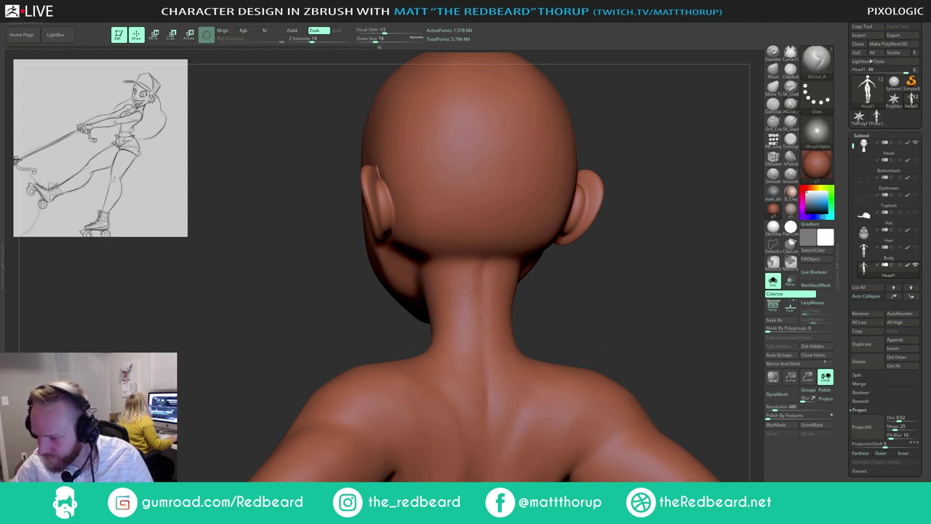
Step: Turn on LazyMouse and carve the lines of the neck muscles along the side of the neck
{"action": "left_click_drag", "start_coordinate": [573, 275], "coordinate": [455, 266]}
{"action": "key", "text": "l"}
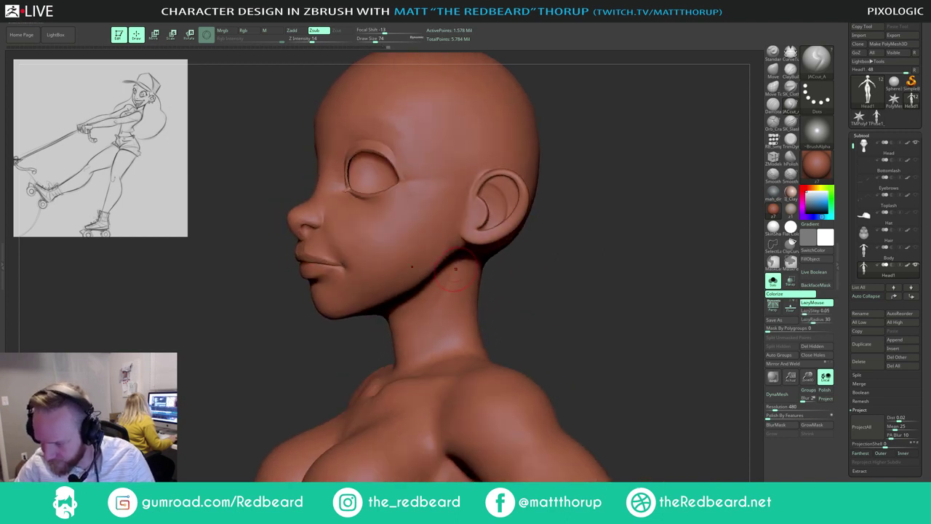
{"action": "mouse_move", "coordinate": [417, 345]}
{"action": "left_mouse_down"}
{"action": "mouse_move", "coordinate": [441, 294]}
{"action": "mouse_move", "coordinate": [519, 291]}
{"action": "left_mouse_up"}
{"action": "mouse_move", "coordinate": [449, 334]}
{"action": "left_mouse_down"}
{"action": "mouse_move", "coordinate": [535, 276]}
{"action": "mouse_move", "coordinate": [503, 310]}
{"action": "left_mouse_up"}
Step: Build up the muscle at the side and back of the neck with the ClayBuildup brush and smooth it
{"action": "left_click", "coordinate": [791, 71]}
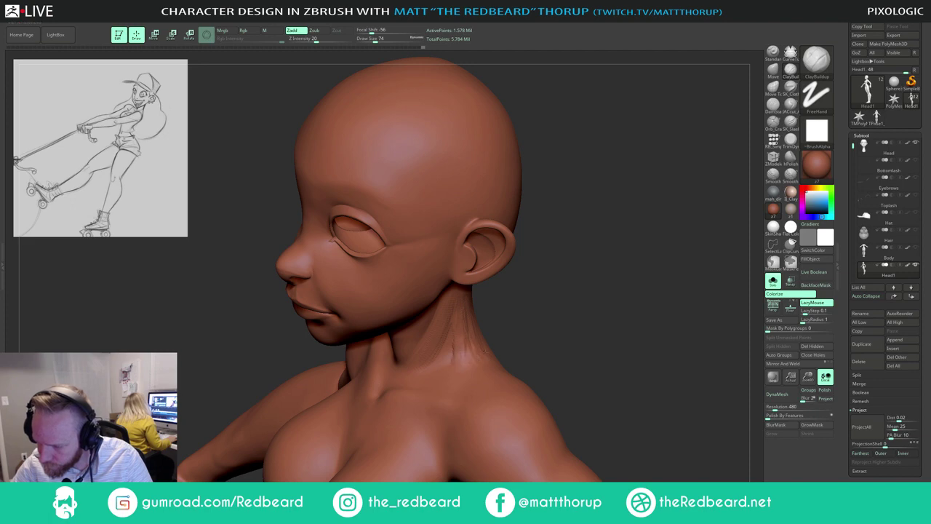
{"action": "left_click_drag", "start_coordinate": [618, 305], "coordinate": [407, 364]}
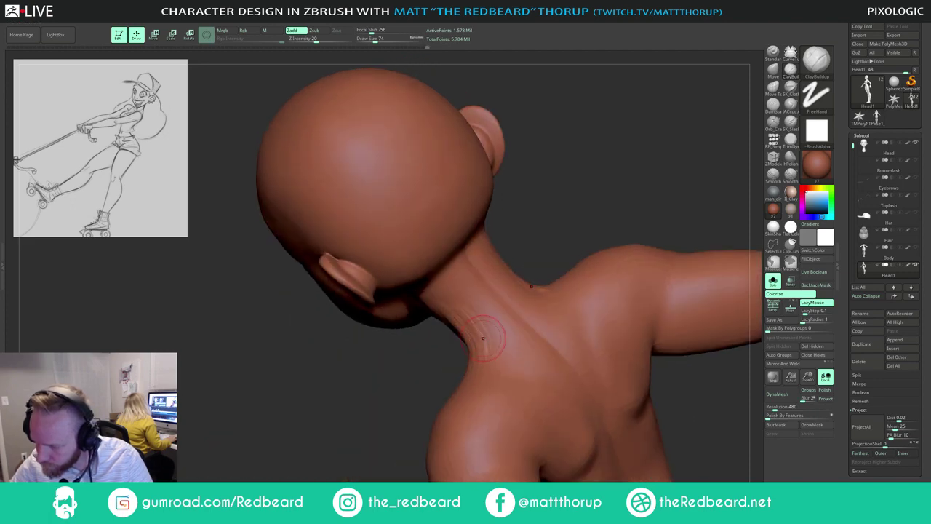
{"action": "key", "text": "shift"}
{"action": "left_click_drag", "start_coordinate": [418, 356], "coordinate": [611, 305]}
{"action": "mouse_move", "coordinate": [462, 340]}
{"action": "left_mouse_down", "text": "shift"}
{"action": "mouse_move", "coordinate": [456, 347]}
{"action": "mouse_move", "coordinate": [461, 313]}
{"action": "left_mouse_up", "text": "shift"}
Step: Define the front neck muscle running from behind the ear to the collarbone and smooth its edges
{"action": "left_click_drag", "start_coordinate": [544, 285], "coordinate": [611, 291]}
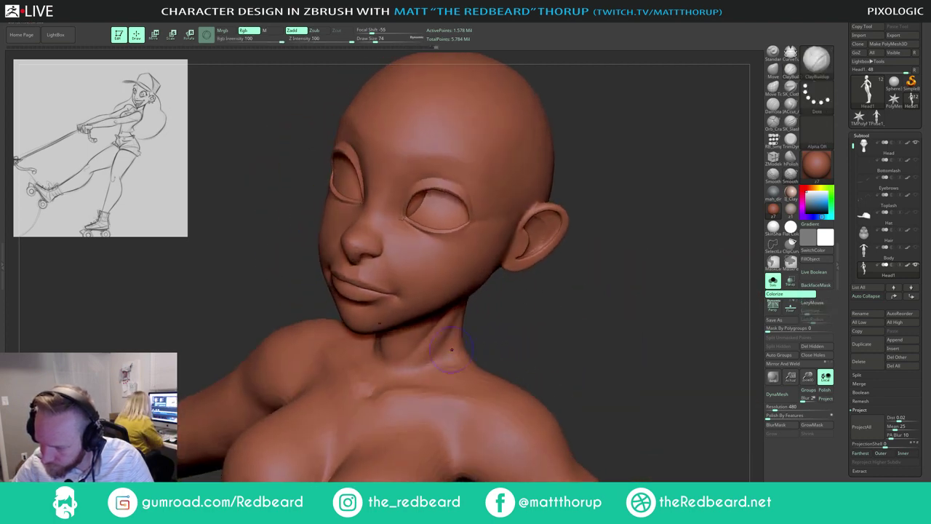
{"action": "left_click_drag", "start_coordinate": [428, 362], "coordinate": [458, 309], "text": "shift"}
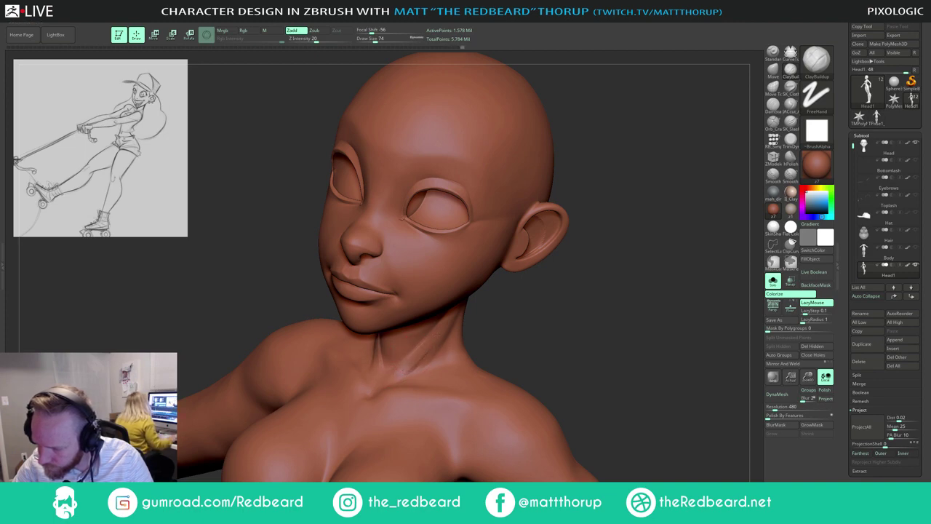
{"action": "key", "text": "shift"}
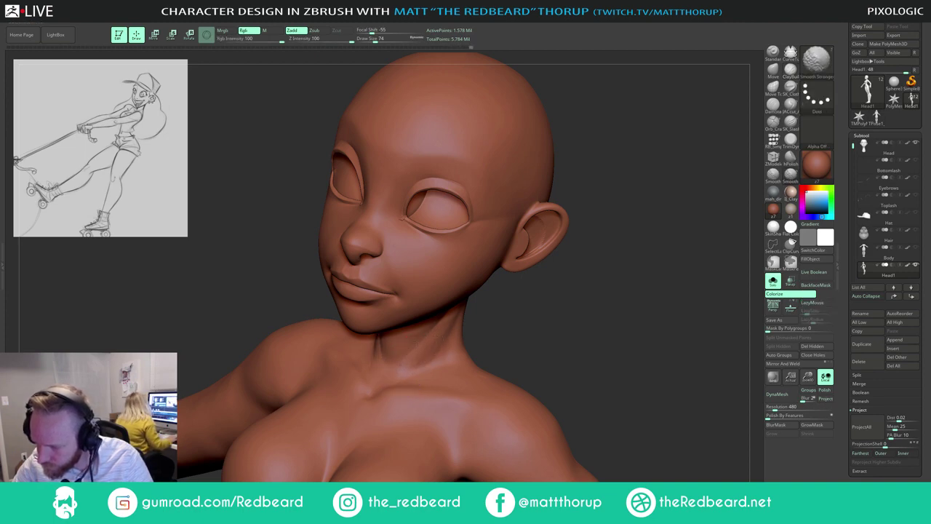
{"action": "mouse_move", "coordinate": [481, 307]}
{"action": "left_mouse_down"}
{"action": "mouse_move", "coordinate": [555, 306]}
{"action": "mouse_move", "coordinate": [445, 318]}
{"action": "mouse_move", "coordinate": [590, 324]}
{"action": "left_mouse_up"}
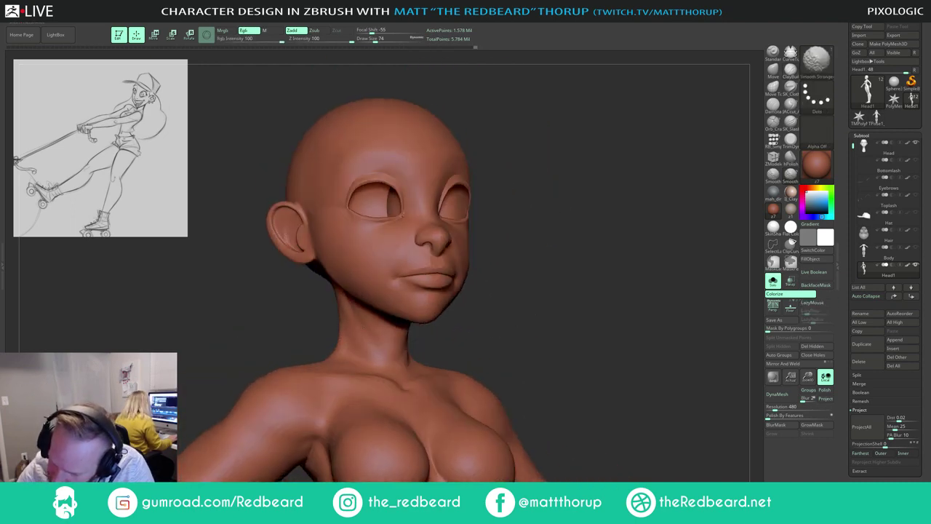
Step: Build up and smooth the muscle where the back of the neck meets the shoulder
{"action": "mouse_move", "coordinate": [509, 313]}
{"action": "left_mouse_down"}
{"action": "mouse_move", "coordinate": [485, 319]}
{"action": "mouse_move", "coordinate": [501, 316]}
{"action": "mouse_move", "coordinate": [468, 297]}
{"action": "mouse_move", "coordinate": [457, 332]}
{"action": "left_mouse_up"}
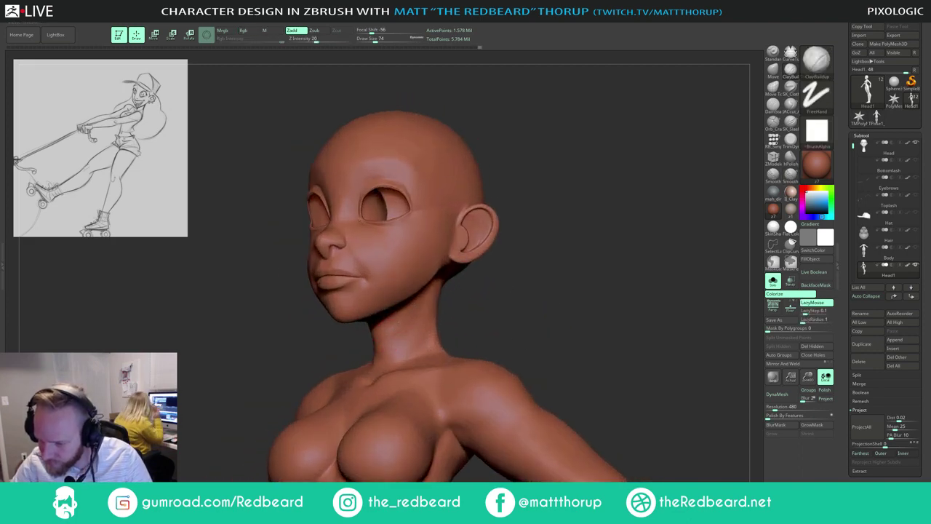
{"action": "key", "text": "shift"}
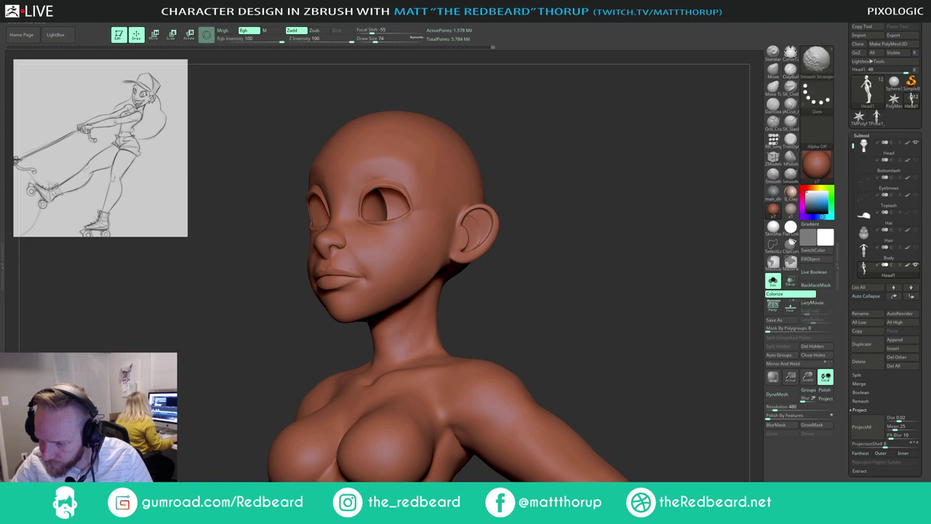
{"action": "left_click_drag", "start_coordinate": [541, 294], "coordinate": [531, 323]}
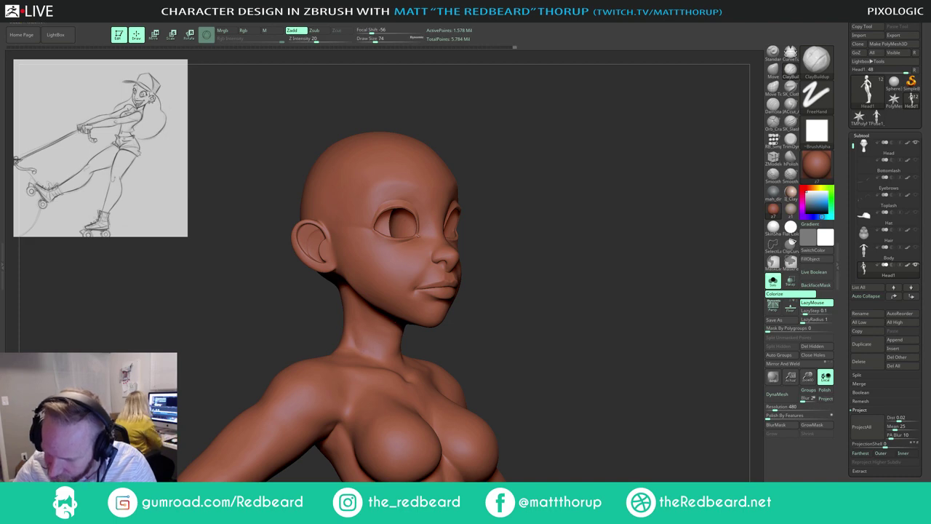
{"action": "key", "text": "shift"}
{"action": "key", "text": "l"}
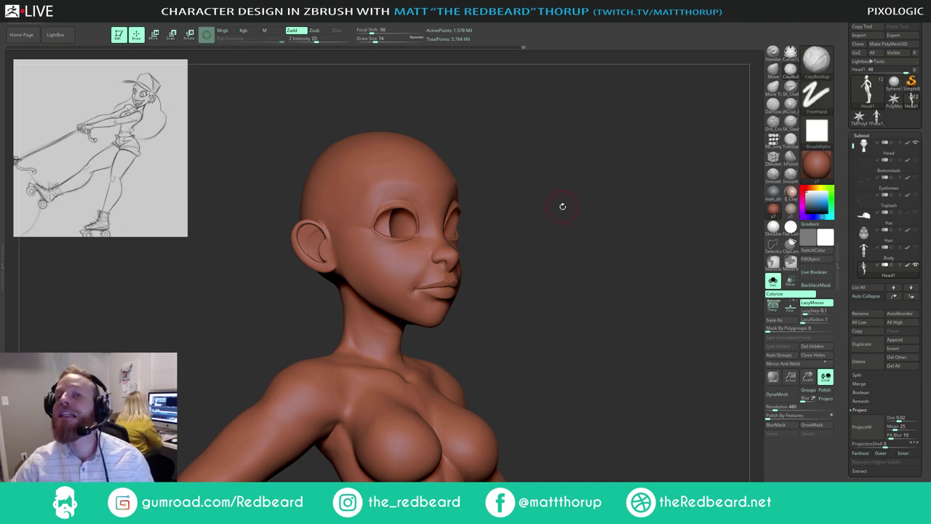
{"action": "left_click_drag", "start_coordinate": [563, 207], "coordinate": [553, 291]}
{"action": "mouse_move", "coordinate": [553, 291]}
{"action": "left_mouse_down"}
{"action": "mouse_move", "coordinate": [526, 295]}
{"action": "mouse_move", "coordinate": [309, 436]}
{"action": "left_mouse_up"}
{"action": "key", "text": "shift"}
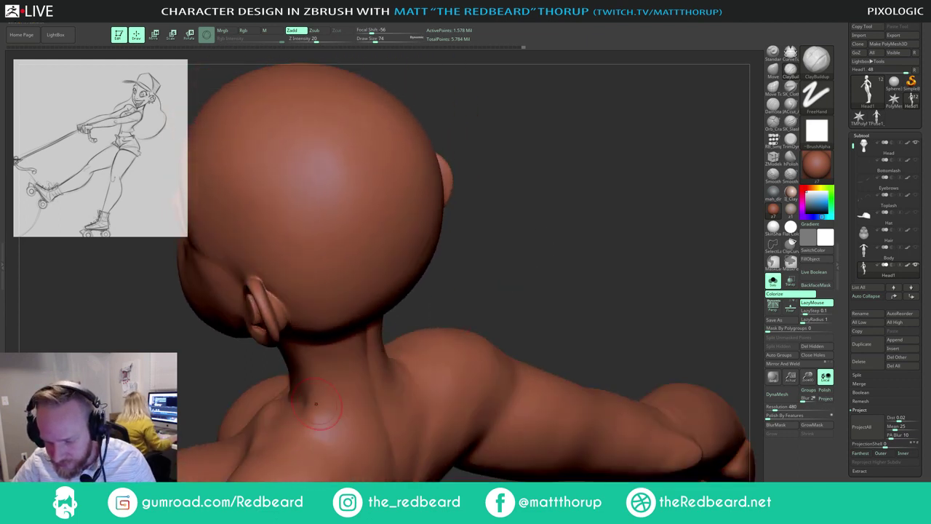
{"action": "left_click_drag", "start_coordinate": [316, 404], "coordinate": [311, 438]}
{"action": "key", "text": "shift"}
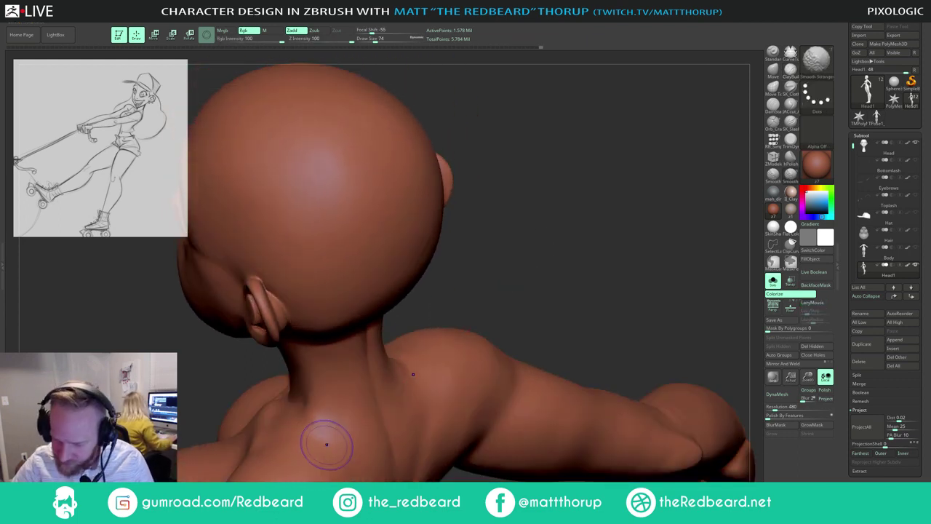
{"action": "left_click_drag", "start_coordinate": [327, 407], "coordinate": [356, 382], "text": "shift"}
Step: Smooth the top of the shoulder beside the base of the neck
{"action": "mouse_move", "coordinate": [483, 259]}
{"action": "left_mouse_down"}
{"action": "mouse_move", "coordinate": [551, 221]}
{"action": "mouse_move", "coordinate": [471, 268]}
{"action": "mouse_move", "coordinate": [539, 307]}
{"action": "mouse_move", "coordinate": [659, 177]}
{"action": "mouse_move", "coordinate": [533, 184]}
{"action": "left_mouse_up"}
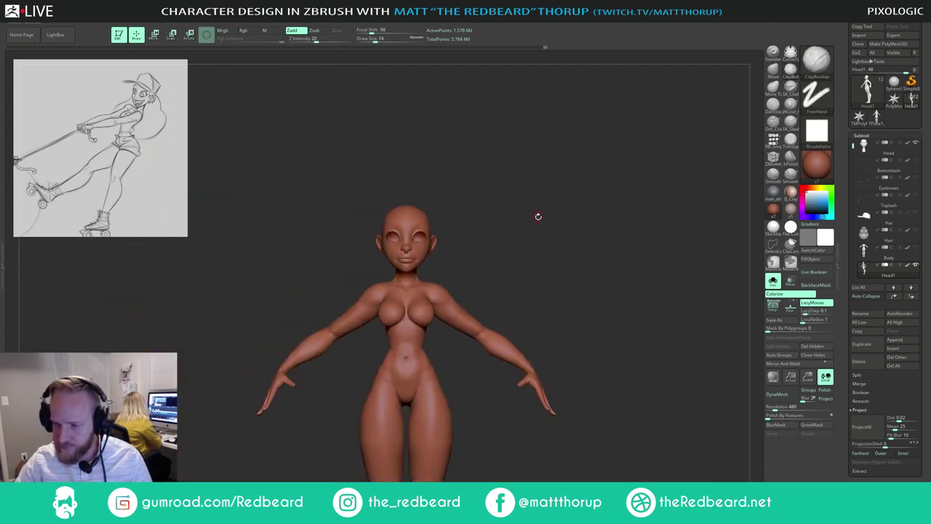
{"action": "left_click_drag", "start_coordinate": [539, 216], "coordinate": [502, 313], "text": "alt"}
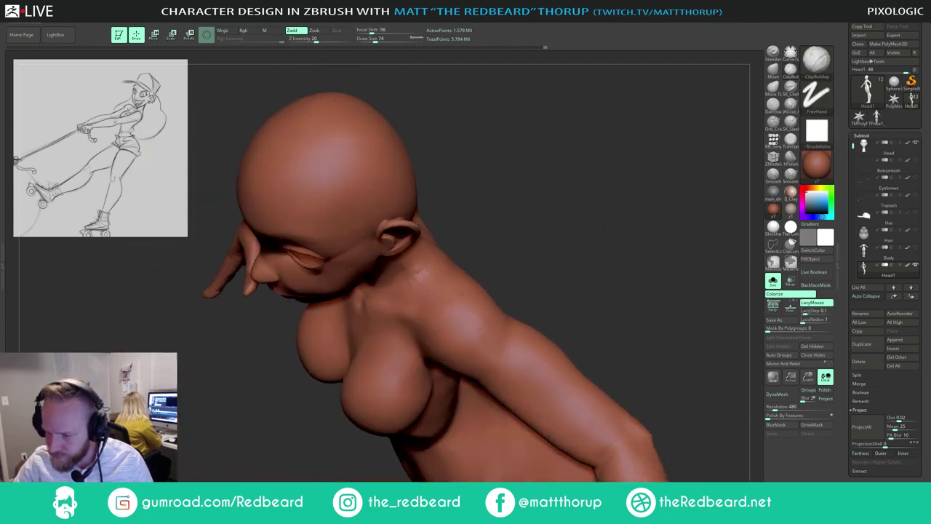
{"action": "mouse_move", "coordinate": [493, 227]}
{"action": "left_mouse_down", "text": "alt"}
{"action": "mouse_move", "coordinate": [524, 245]}
{"action": "mouse_move", "coordinate": [586, 208]}
{"action": "mouse_move", "coordinate": [604, 233]}
{"action": "left_mouse_up", "text": "alt"}
{"action": "left_click_drag", "start_coordinate": [404, 282], "coordinate": [408, 284], "text": "shift"}
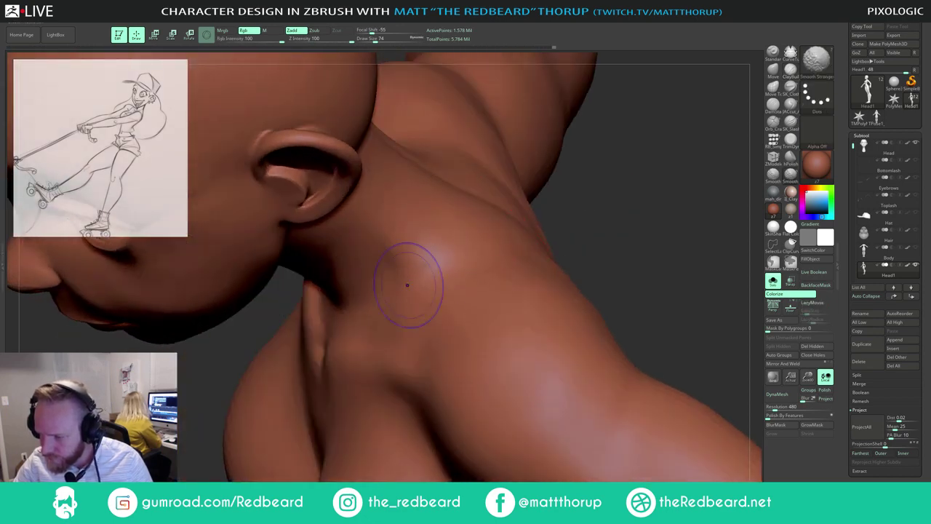
{"action": "left_click_drag", "start_coordinate": [671, 222], "coordinate": [678, 192], "text": "shift"}
{"action": "left_click_drag", "start_coordinate": [481, 204], "coordinate": [511, 191], "text": "alt"}
{"action": "left_click_drag", "start_coordinate": [611, 195], "coordinate": [492, 260]}
{"action": "mouse_move", "coordinate": [567, 157]}
{"action": "left_mouse_down", "text": "alt"}
{"action": "mouse_move", "coordinate": [533, 292]}
{"action": "mouse_move", "coordinate": [505, 285]}
{"action": "left_mouse_up", "text": "alt"}
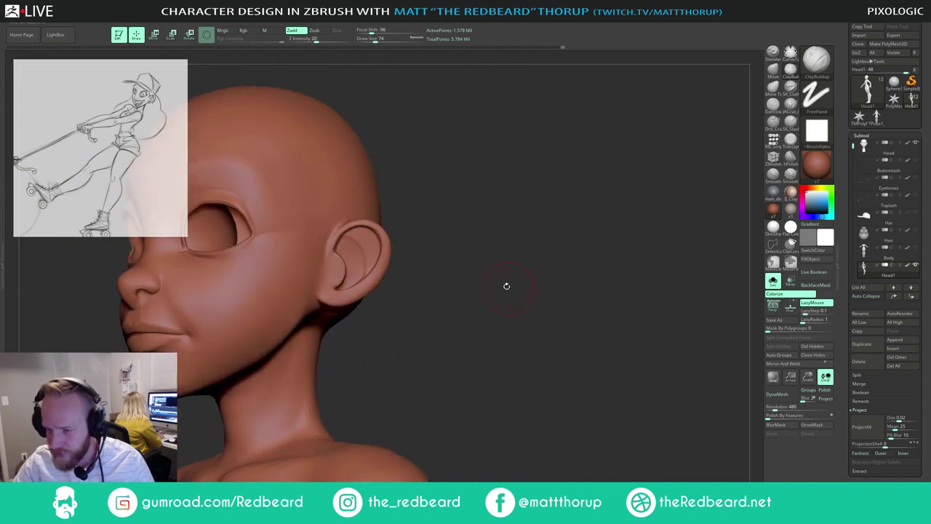
Step: Mask the hollow of the ear with the MaskPen brush at draw size 56 and focal shift -51, and drop three subdivision levels
{"action": "key", "text": "ctrl"}
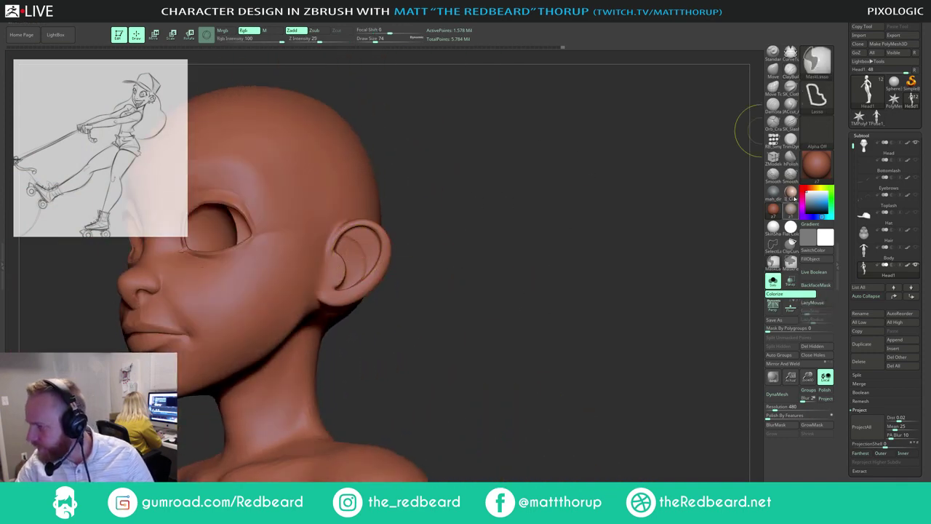
{"action": "left_click", "coordinate": [789, 264], "text": "ctrl"}
{"action": "key", "text": "s"}
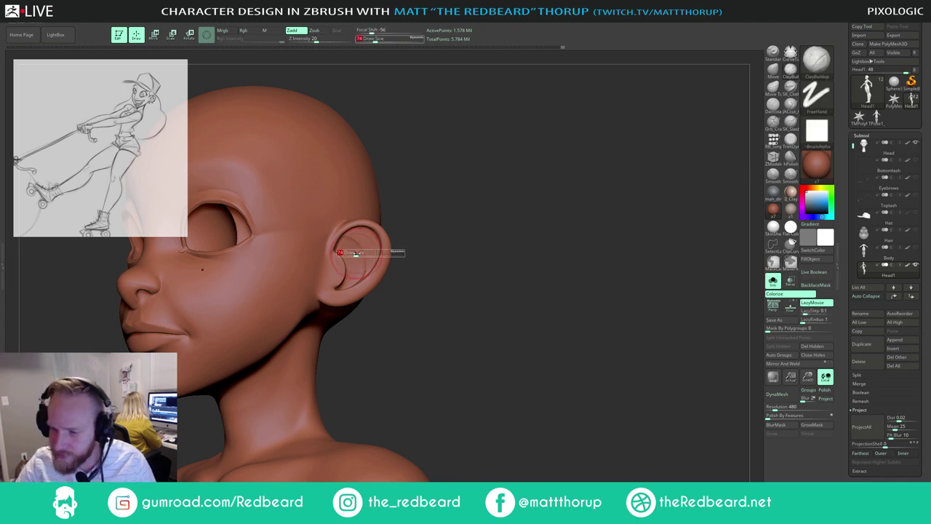
{"action": "left_click_drag", "start_coordinate": [354, 255], "coordinate": [351, 254]}
{"action": "mouse_move", "coordinate": [359, 244]}
{"action": "left_mouse_down", "text": "ctrl"}
{"action": "mouse_move", "coordinate": [363, 261]}
{"action": "mouse_move", "coordinate": [346, 273]}
{"action": "mouse_move", "coordinate": [364, 256]}
{"action": "mouse_move", "coordinate": [348, 254]}
{"action": "left_mouse_up", "text": "ctrl"}
{"action": "left_click", "coordinate": [389, 31], "text": "ctrl"}
{"action": "left_click_drag", "start_coordinate": [390, 31], "coordinate": [373, 30], "text": "ctrl"}
{"action": "key", "text": "shift+d"}
{"action": "key", "text": "shift+d"}
{"action": "key", "text": "shift+d"}
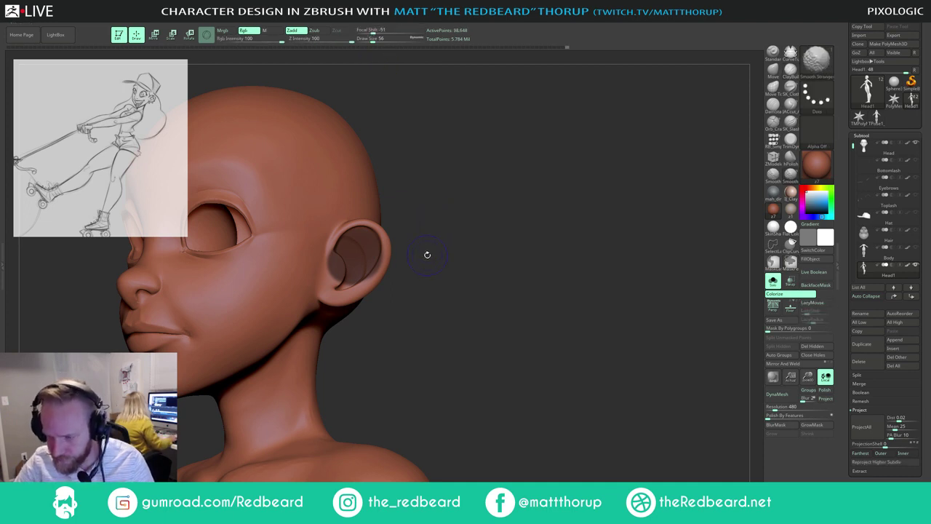
Step: Extend the mask along the front and lower inner edge of the ear with the mask brush at draw size 25
{"action": "key", "text": "ctrl"}
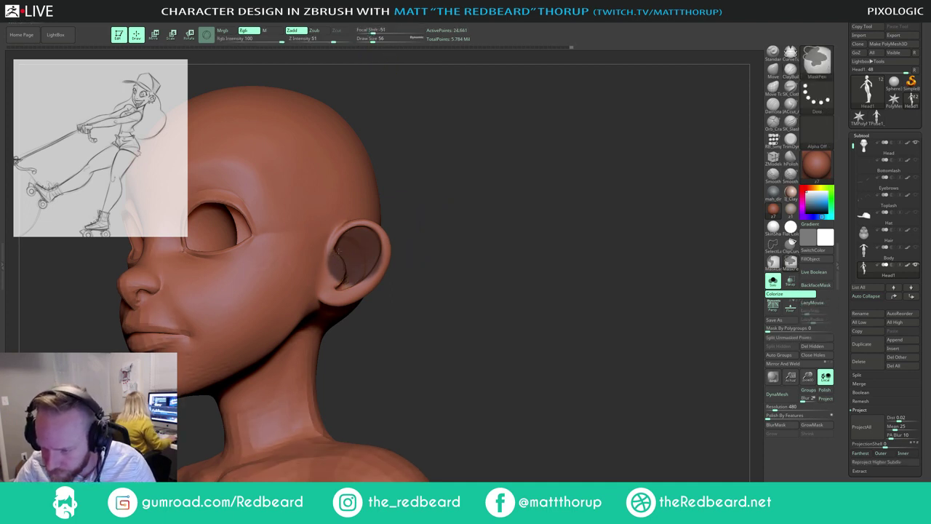
{"action": "key", "text": "s"}
{"action": "left_click_drag", "start_coordinate": [347, 236], "coordinate": [342, 237]}
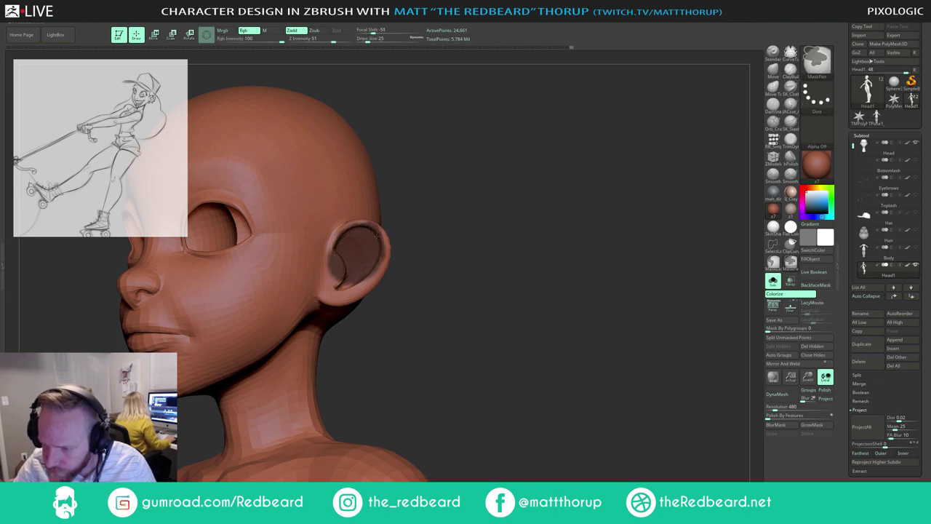
{"action": "left_click_drag", "start_coordinate": [339, 289], "coordinate": [334, 267], "text": "ctrl"}
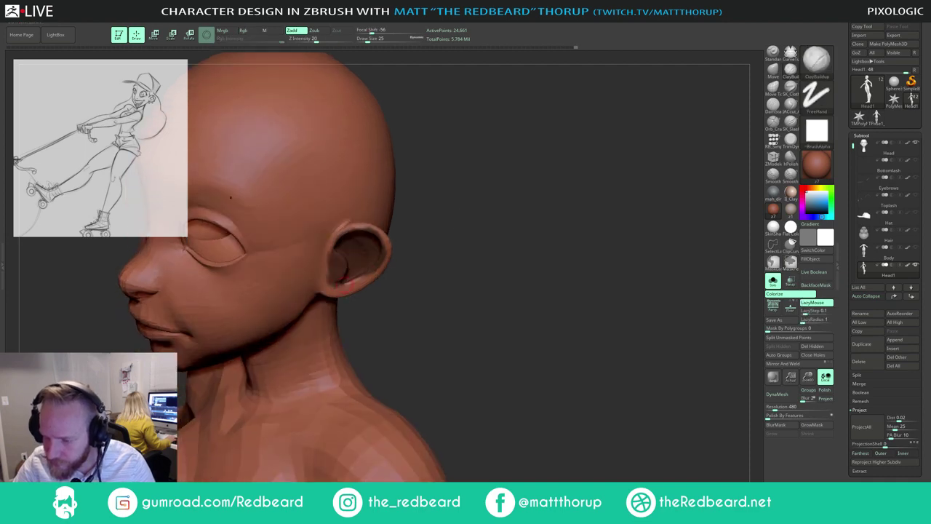
Step: Finish masking the ear at draw size 22 and invert the mask so only the ear stays editable
{"action": "key", "text": "]"}
{"action": "key", "text": "]"}
{"action": "key", "text": "]"}
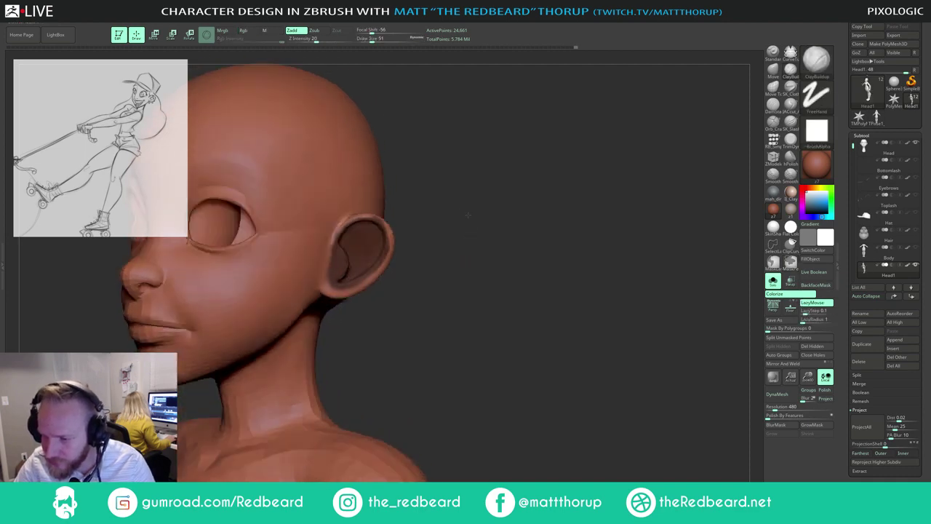
{"action": "left_click_drag", "start_coordinate": [463, 209], "coordinate": [371, 214]}
{"action": "key", "text": "ctrl"}
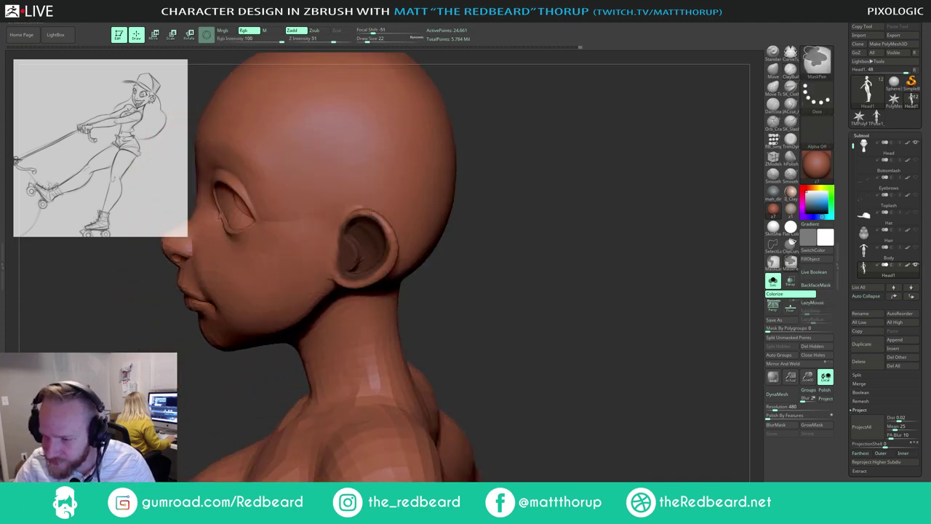
{"action": "left_click_drag", "start_coordinate": [543, 185], "coordinate": [582, 185]}
{"action": "left_click", "coordinate": [528, 185], "text": "ctrl"}
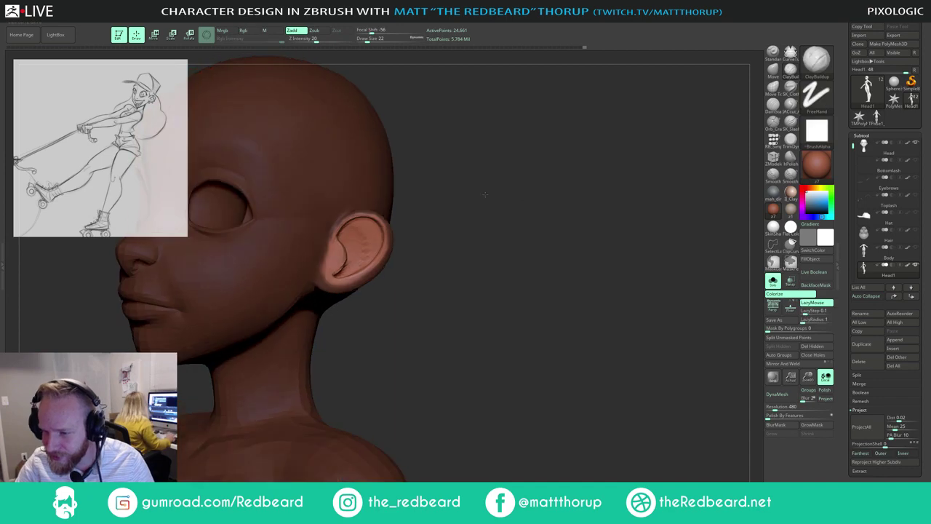
Step: Reshape the inner rim and lower notch of the ear with the Move brush, reducing the draw size from 116 to 62 and 23
{"action": "key", "text": "b"}
{"action": "key", "text": "m"}
{"action": "key", "text": "v"}
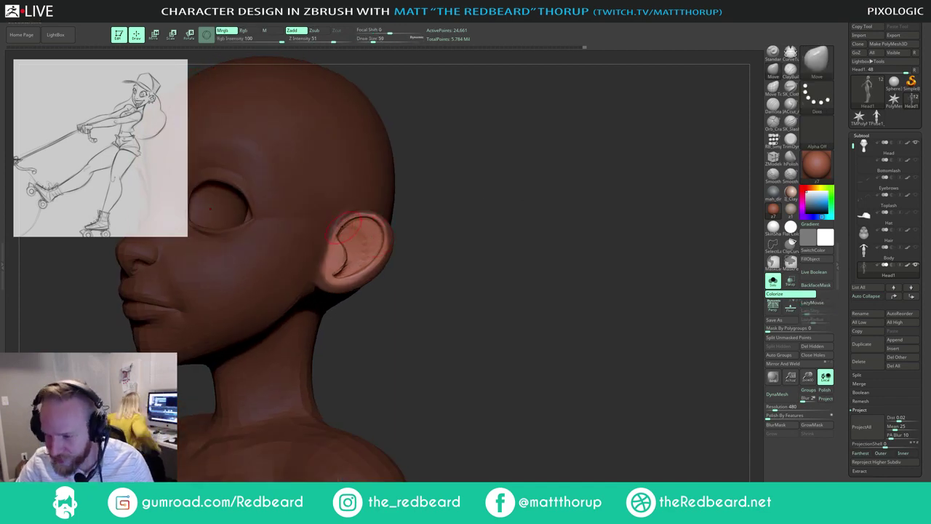
{"action": "mouse_move", "coordinate": [353, 226]}
{"action": "left_mouse_down"}
{"action": "mouse_move", "coordinate": [356, 236]}
{"action": "mouse_move", "coordinate": [362, 229]}
{"action": "left_mouse_up"}
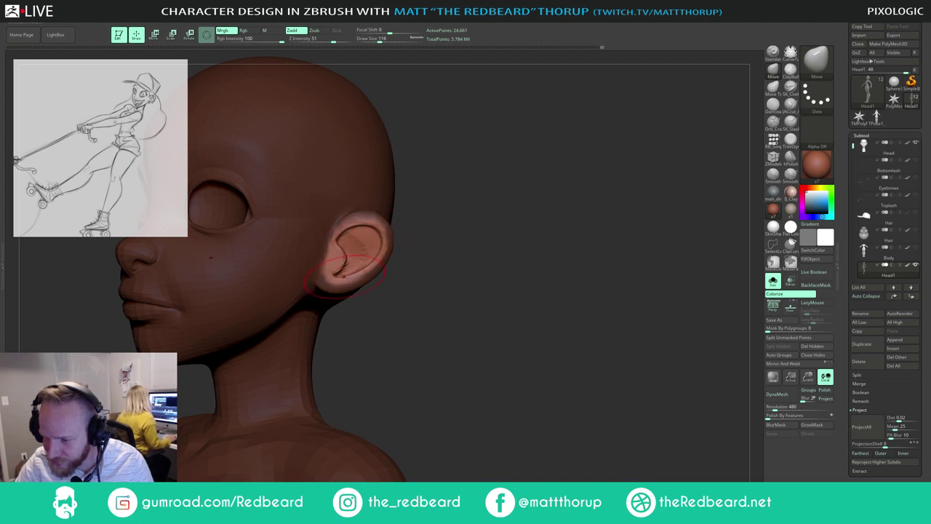
{"action": "key", "text": "s"}
{"action": "left_click_drag", "start_coordinate": [342, 256], "coordinate": [338, 256]}
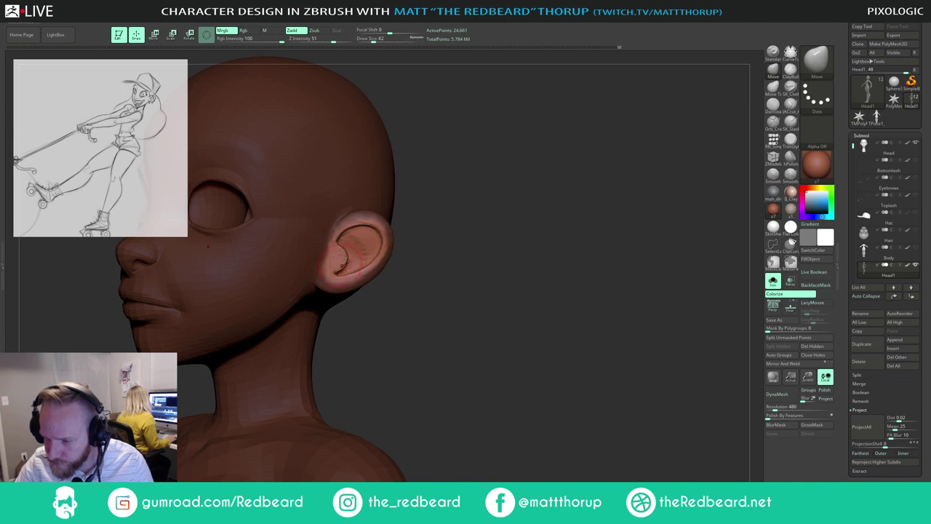
{"action": "left_click_drag", "start_coordinate": [458, 208], "coordinate": [434, 259]}
{"action": "key", "text": "s"}
{"action": "left_click_drag", "start_coordinate": [344, 273], "coordinate": [341, 273]}
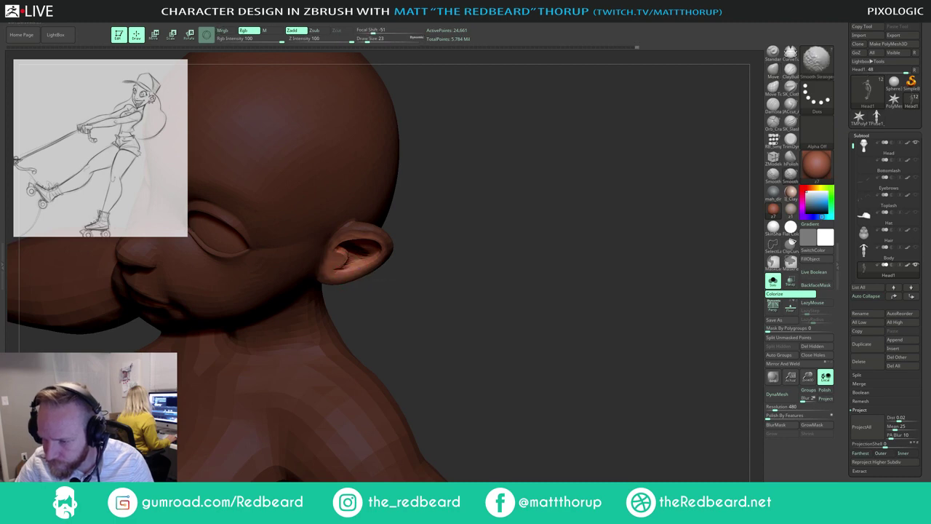
Step: Try to smooth the lower notch inside the ear with the Smooth Stronger brush at draw size 23
{"action": "left_click_drag", "start_coordinate": [441, 273], "coordinate": [430, 235]}
{"action": "left_click_drag", "start_coordinate": [532, 190], "coordinate": [439, 235]}
{"action": "key", "text": "shift"}
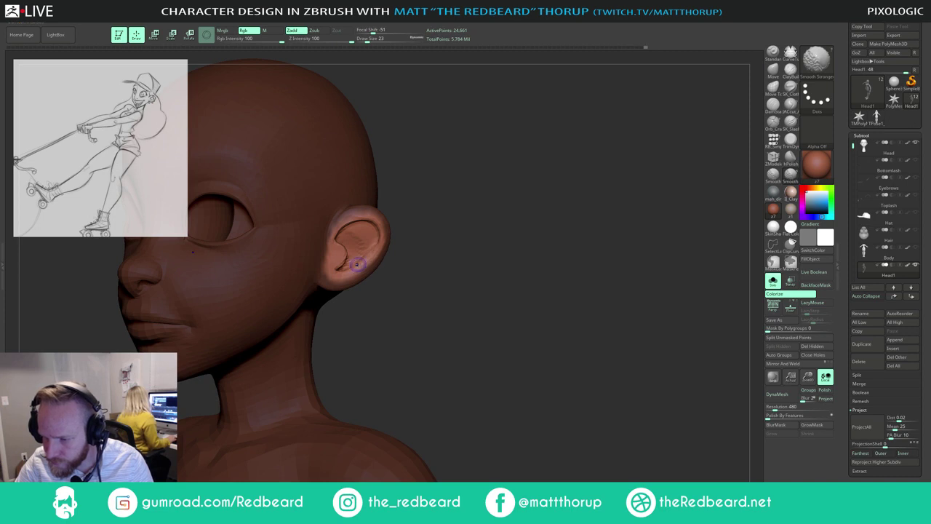
{"action": "left_click_drag", "start_coordinate": [352, 262], "coordinate": [349, 266], "text": "shift"}
Step: Raise the mesh three subdivision levels, try smoothing the hollow of the ear, and return to the lower level
{"action": "key", "text": "ctrl+d"}
{"action": "key", "text": "ctrl+d"}
{"action": "key", "text": "ctrl+d"}
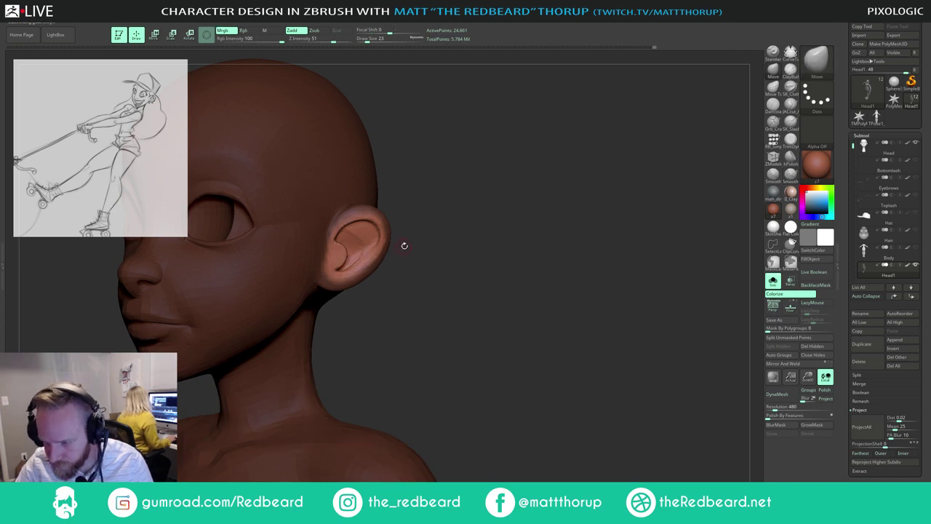
{"action": "left_click_drag", "start_coordinate": [356, 262], "coordinate": [365, 252], "text": "shift"}
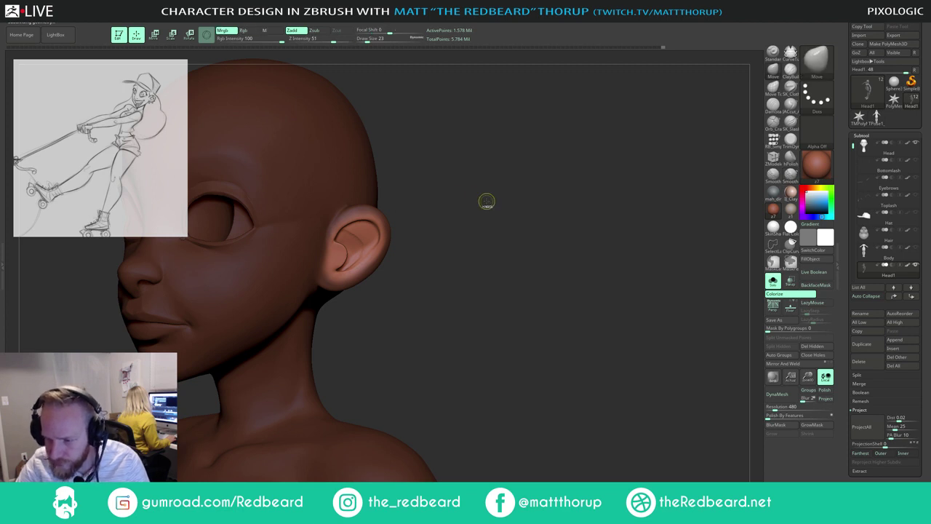
{"action": "key", "text": "shift+d"}
{"action": "key", "text": "shift+d"}
{"action": "key", "text": "shift+d"}
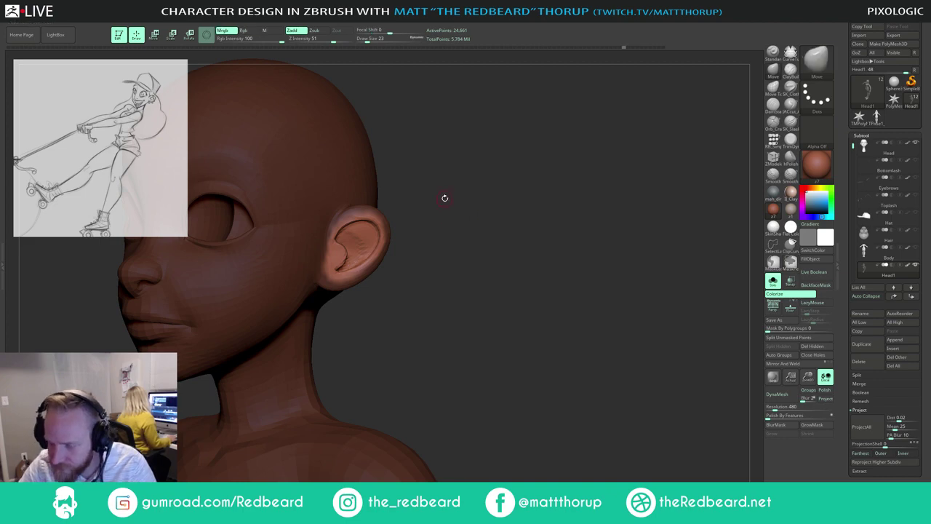
Step: Clear the mask and adjust the lower notch inside the ear with the Move brush at draw size 16
{"action": "mouse_move", "coordinate": [453, 211]}
{"action": "left_mouse_down", "text": "ctrl"}
{"action": "mouse_move", "coordinate": [503, 238]}
{"action": "mouse_move", "coordinate": [441, 218]}
{"action": "mouse_move", "coordinate": [490, 272]}
{"action": "mouse_move", "coordinate": [492, 291]}
{"action": "left_mouse_up", "text": "ctrl"}
{"action": "left_click_drag", "start_coordinate": [455, 243], "coordinate": [473, 240]}
{"action": "left_click_drag", "start_coordinate": [473, 240], "coordinate": [503, 262], "text": "alt"}
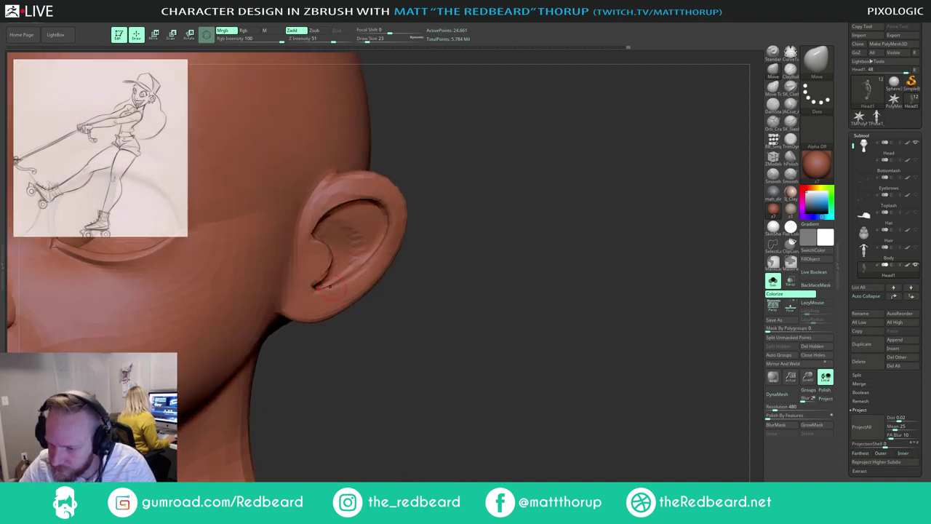
{"action": "key", "text": "s"}
{"action": "left_click_drag", "start_coordinate": [322, 284], "coordinate": [336, 276]}
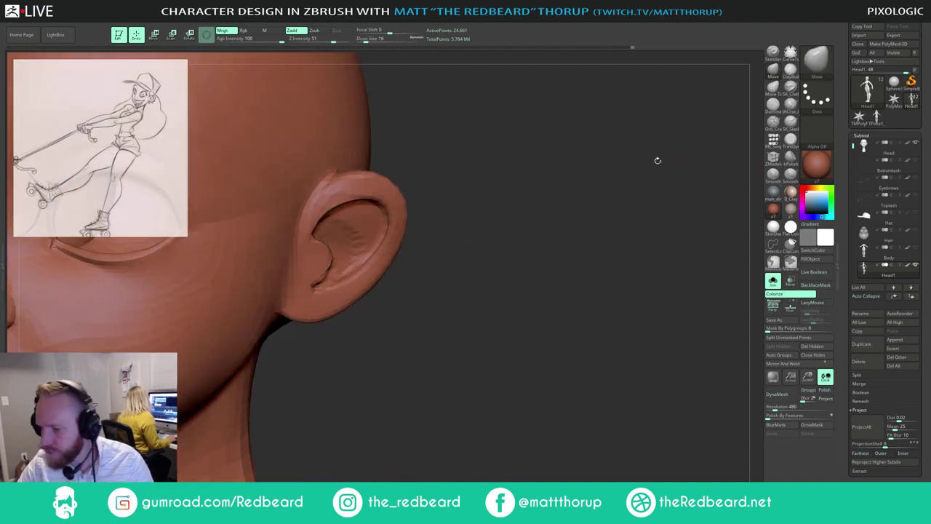
Step: Go up one subdivision level, switch to ClayBuildup, and smooth the lower part of the inner ear at draw size 29
{"action": "left_click_drag", "start_coordinate": [446, 243], "coordinate": [451, 256]}
{"action": "key", "text": "ctrl+d"}
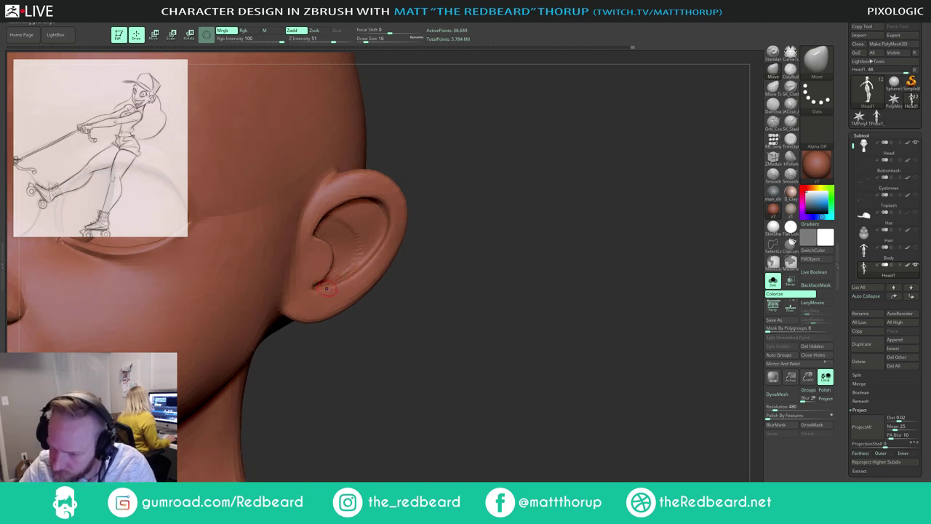
{"action": "key", "text": "shift"}
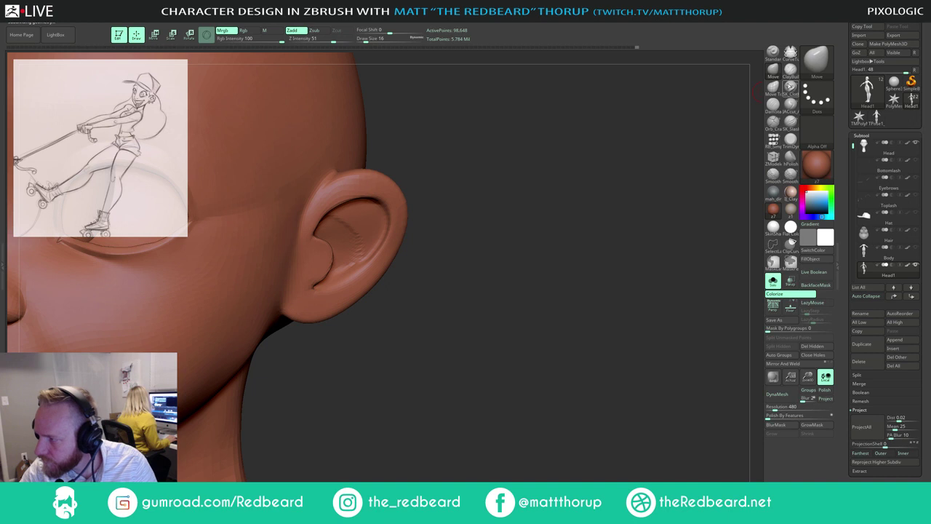
{"action": "left_click", "coordinate": [791, 68]}
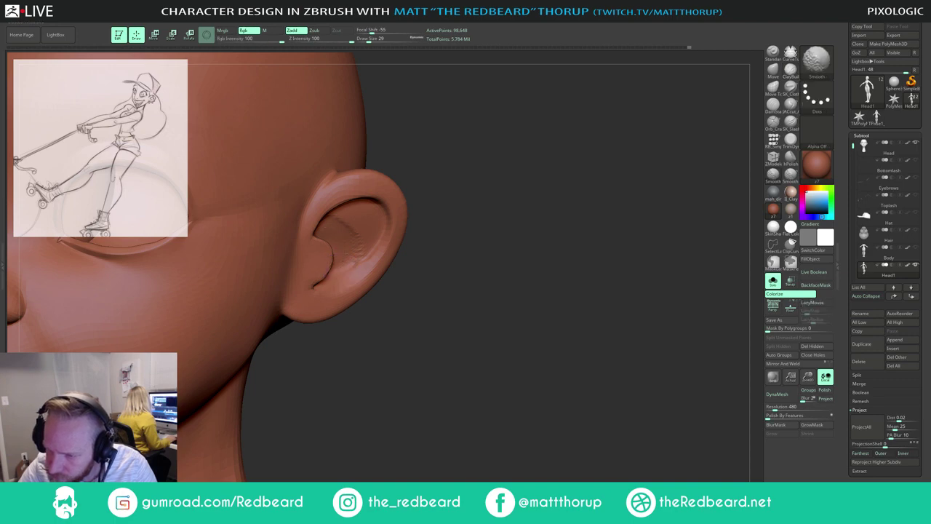
{"action": "left_click_drag", "start_coordinate": [344, 272], "coordinate": [339, 285], "text": "shift"}
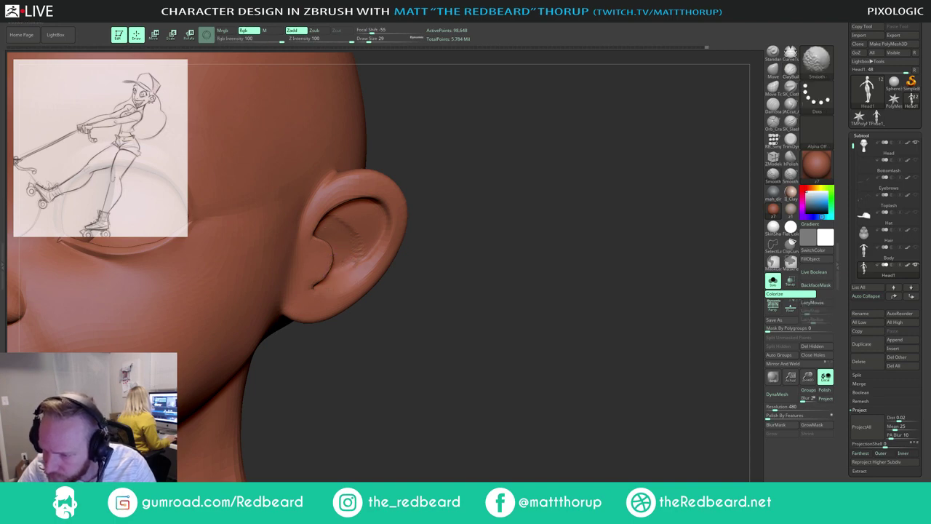
Step: Reduce the draw size to 17 and smooth the ear hollow beside the curved notch edge
{"action": "mouse_move", "coordinate": [424, 252]}
{"action": "left_mouse_down"}
{"action": "mouse_move", "coordinate": [483, 204]}
{"action": "mouse_move", "coordinate": [412, 197]}
{"action": "mouse_move", "coordinate": [481, 187]}
{"action": "mouse_move", "coordinate": [486, 225]}
{"action": "left_mouse_up"}
{"action": "left_click_drag", "start_coordinate": [432, 279], "coordinate": [390, 279]}
{"action": "key", "text": "s"}
{"action": "left_click_drag", "start_coordinate": [323, 284], "coordinate": [336, 277]}
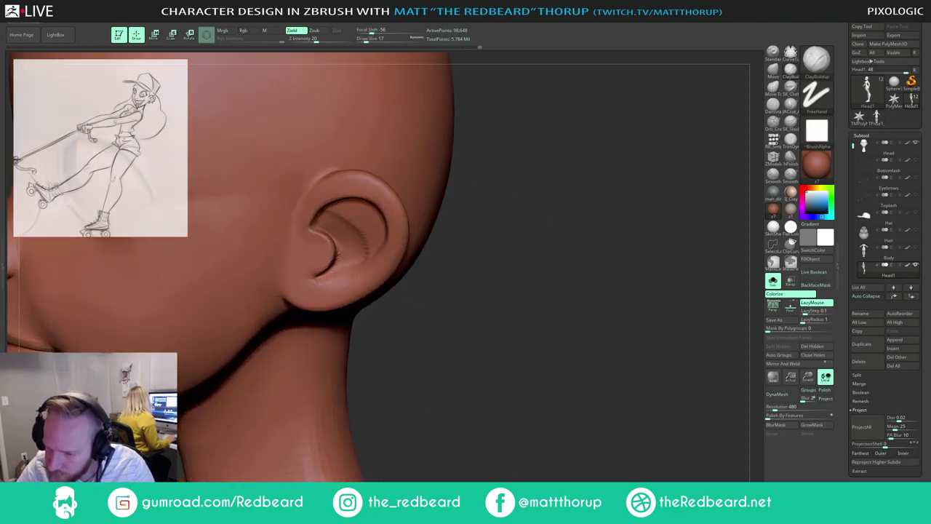
{"action": "key", "text": "shift"}
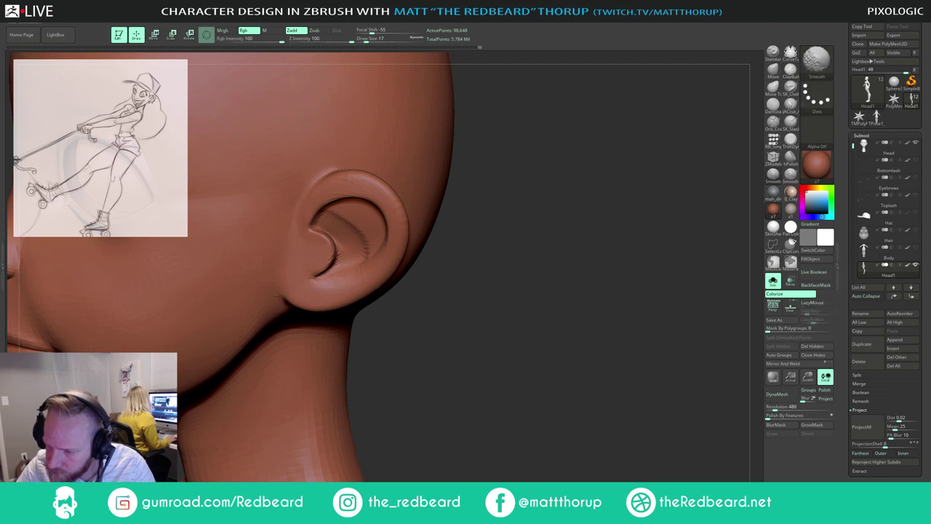
{"action": "left_click_drag", "start_coordinate": [341, 257], "coordinate": [345, 262], "text": "shift"}
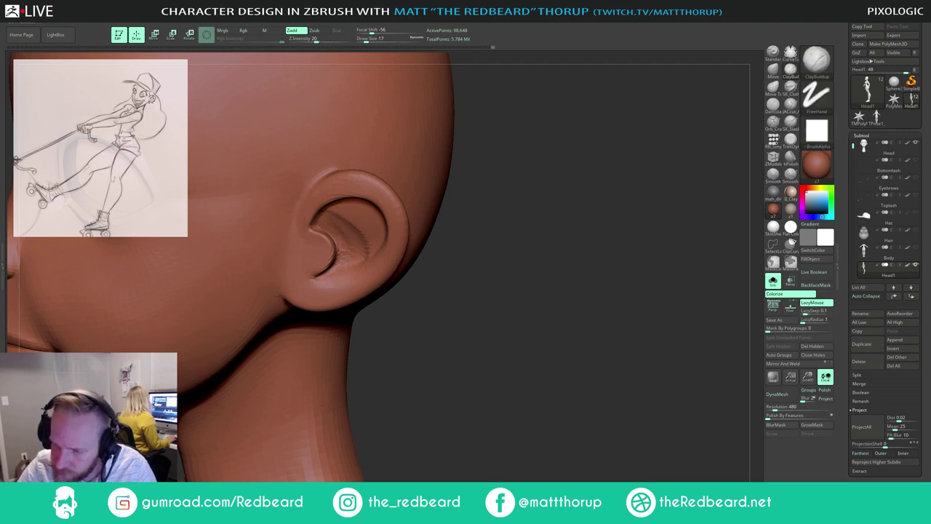
Step: Smooth the middle and lower part of the inner ear hollow with the Smooth brush at draw size 22
{"action": "key", "text": "shift"}
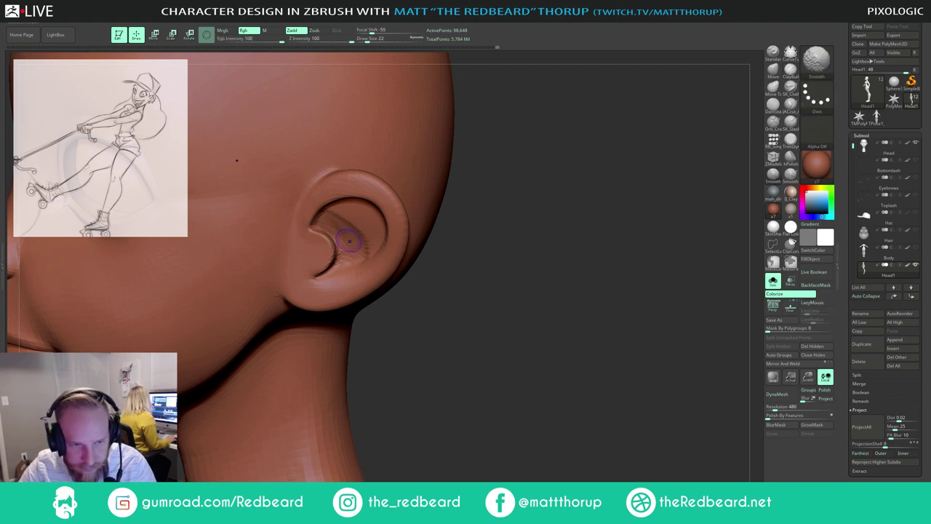
{"action": "left_click_drag", "start_coordinate": [350, 241], "coordinate": [371, 262], "text": "shift"}
{"action": "mouse_move", "coordinate": [520, 259]}
{"action": "left_mouse_down", "text": "alt"}
{"action": "mouse_move", "coordinate": [433, 256]}
{"action": "mouse_move", "coordinate": [502, 270]}
{"action": "mouse_move", "coordinate": [492, 268]}
{"action": "left_mouse_up", "text": "alt"}
{"action": "key", "text": "shift"}
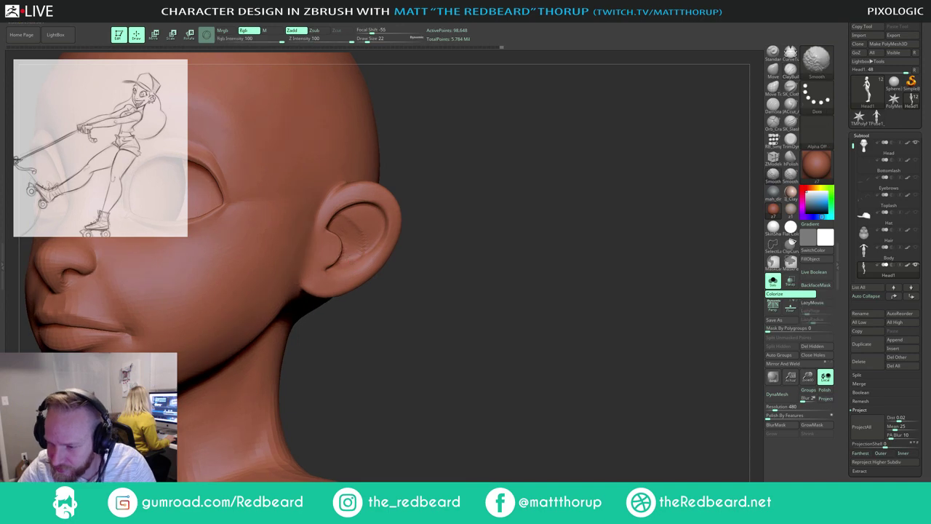
{"action": "mouse_move", "coordinate": [462, 257]}
{"action": "left_mouse_down", "text": "alt"}
{"action": "mouse_move", "coordinate": [407, 258]}
{"action": "mouse_move", "coordinate": [443, 291]}
{"action": "mouse_move", "coordinate": [437, 274]}
{"action": "left_mouse_up", "text": "alt"}
{"action": "key", "text": "shift"}
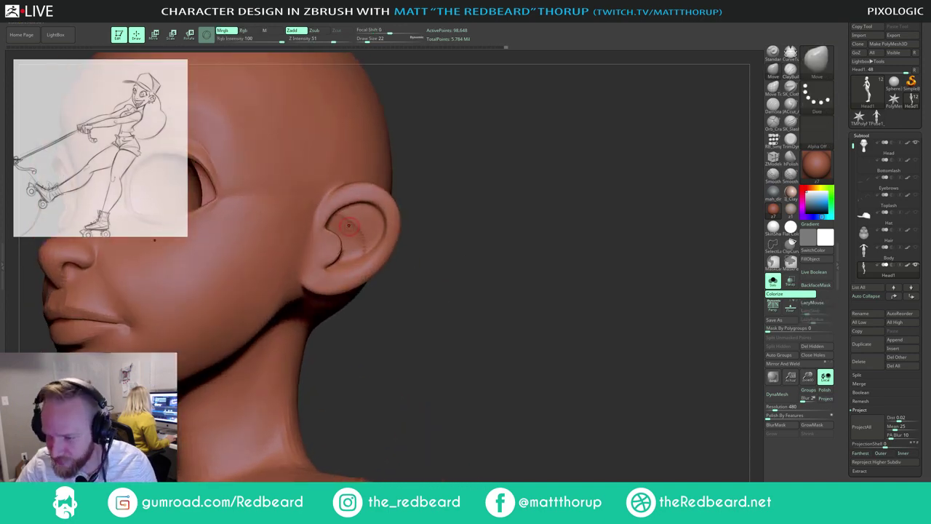
Step: Adjust the inner ear with the Move brush at draw size 56 and go up two subdivision levels
{"action": "key", "text": "s"}
{"action": "left_click_drag", "start_coordinate": [348, 226], "coordinate": [355, 226]}
{"action": "key", "text": "s"}
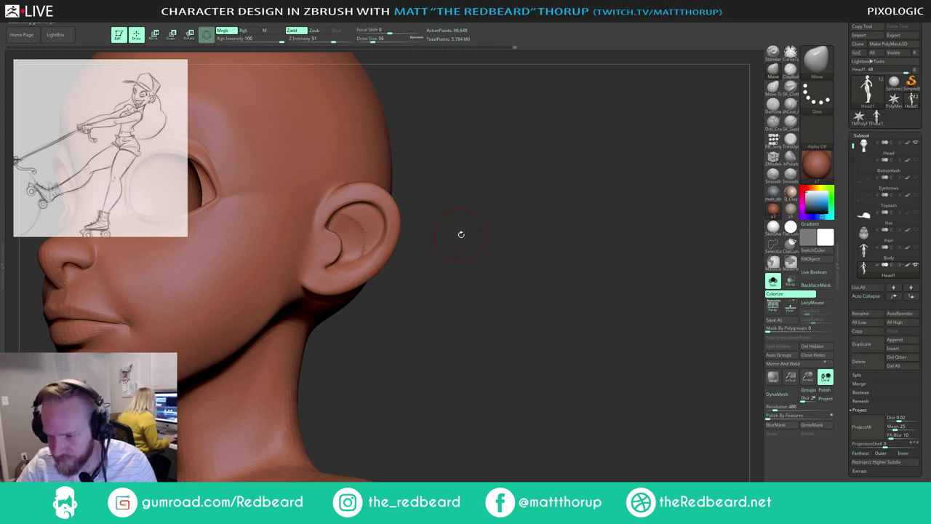
{"action": "left_click_drag", "start_coordinate": [460, 233], "coordinate": [343, 270]}
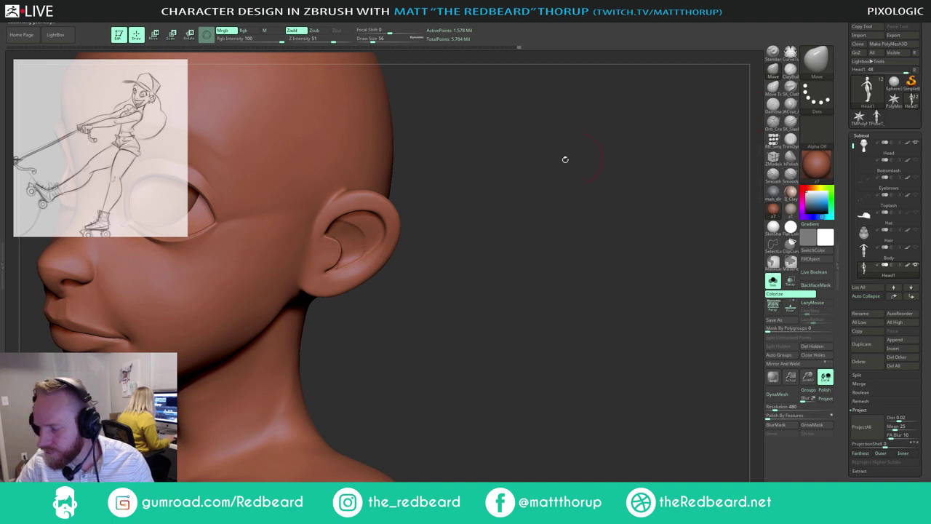
Step: Smooth the lower notch and upper hollow of the ear with the Smooth Stronger brush at draw size 14
{"action": "key", "text": "s"}
{"action": "left_click_drag", "start_coordinate": [342, 271], "coordinate": [334, 272]}
{"action": "key", "text": "shift"}
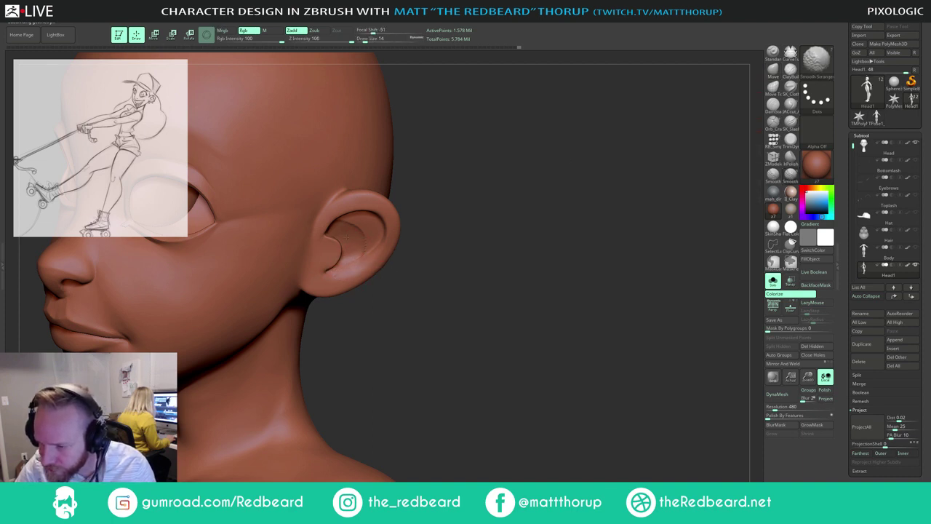
{"action": "left_click_drag", "start_coordinate": [451, 219], "coordinate": [346, 269]}
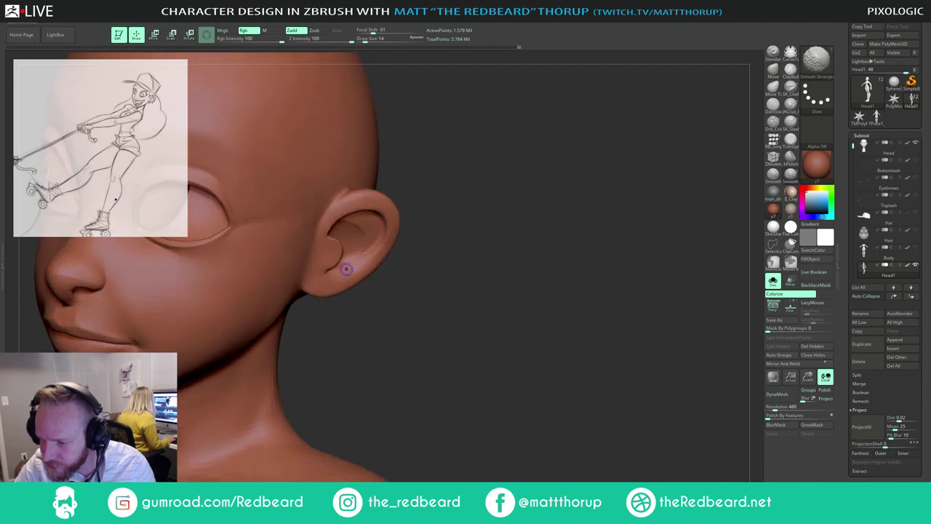
{"action": "mouse_move", "coordinate": [419, 200]}
{"action": "left_mouse_down", "text": "shift"}
{"action": "mouse_move", "coordinate": [439, 191]}
{"action": "mouse_move", "coordinate": [485, 223]}
{"action": "mouse_move", "coordinate": [477, 211]}
{"action": "mouse_move", "coordinate": [461, 216]}
{"action": "left_mouse_up", "text": "shift"}
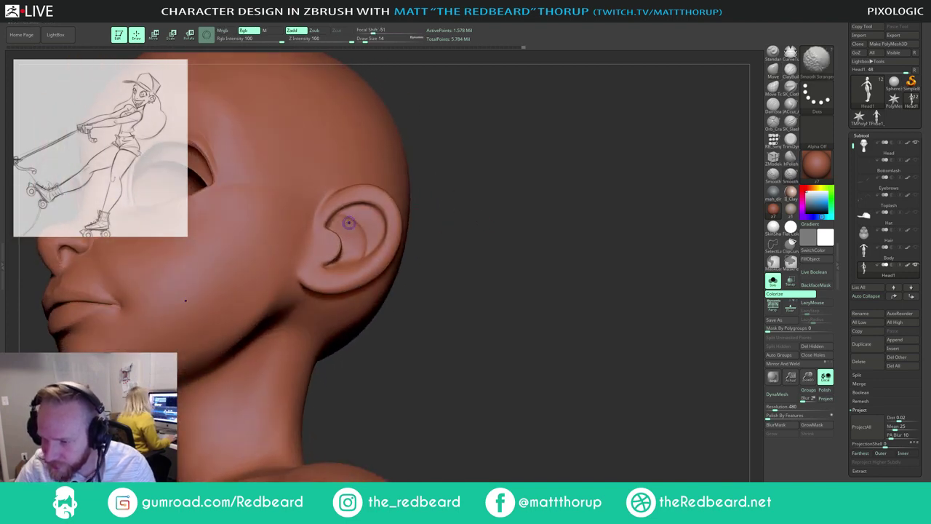
{"action": "left_click_drag", "start_coordinate": [351, 221], "coordinate": [338, 220], "text": "shift"}
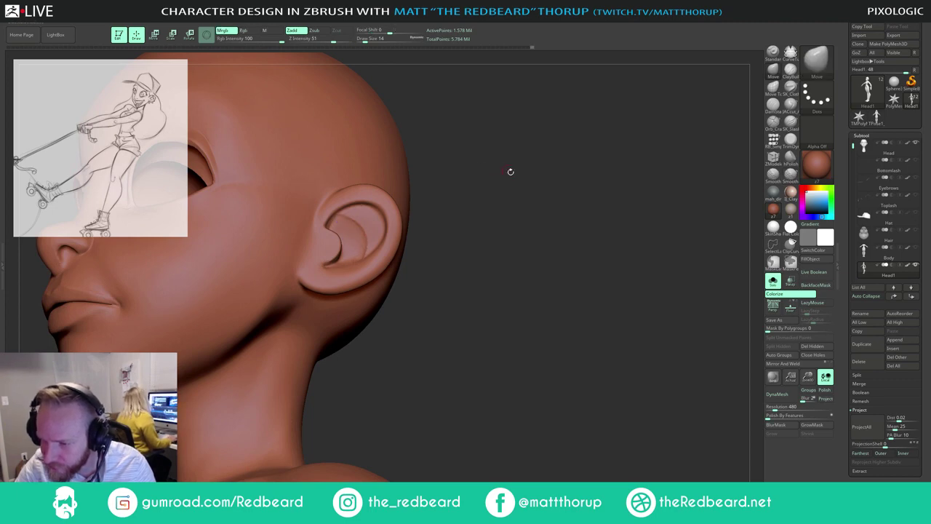
Step: Turn off Solo mode to show the full figure and select the Girl03 head subtool
{"action": "mouse_move", "coordinate": [510, 171]}
{"action": "left_mouse_down"}
{"action": "mouse_move", "coordinate": [549, 201]}
{"action": "mouse_move", "coordinate": [443, 208]}
{"action": "mouse_move", "coordinate": [507, 223]}
{"action": "mouse_move", "coordinate": [525, 222]}
{"action": "mouse_move", "coordinate": [445, 207]}
{"action": "mouse_move", "coordinate": [470, 215]}
{"action": "mouse_move", "coordinate": [522, 206]}
{"action": "mouse_move", "coordinate": [530, 248]}
{"action": "mouse_move", "coordinate": [443, 233]}
{"action": "mouse_move", "coordinate": [505, 291]}
{"action": "left_mouse_up"}
{"action": "left_click", "coordinate": [777, 285]}
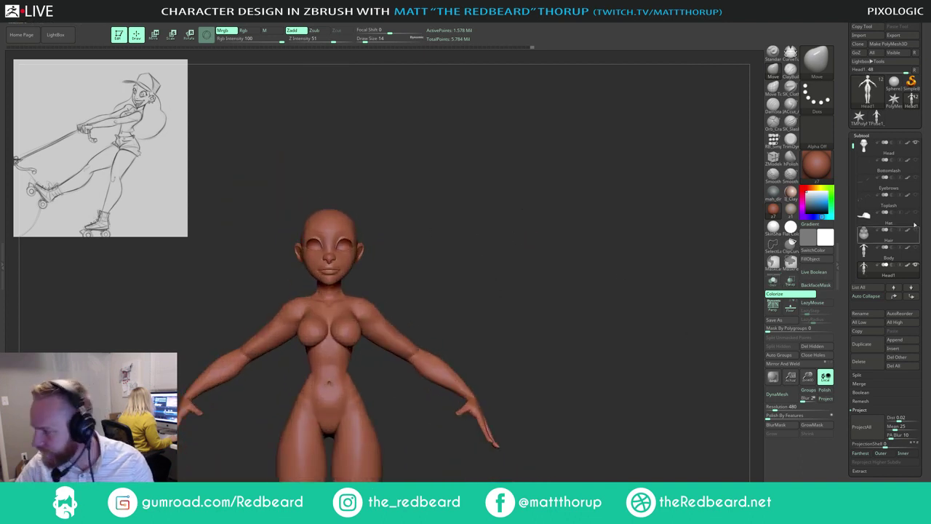
{"action": "left_click_drag", "start_coordinate": [854, 147], "coordinate": [855, 141]}
{"action": "left_click", "coordinate": [887, 147]}
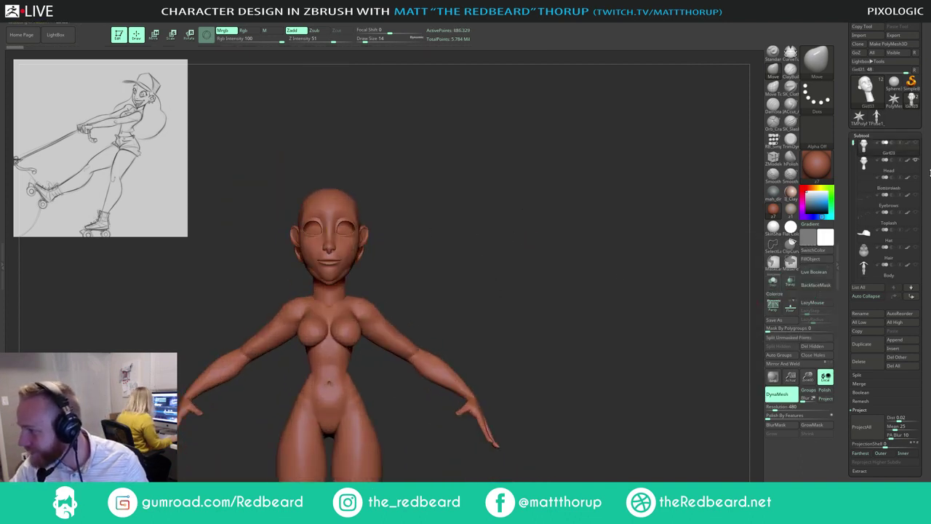
Step: Delete the surplus subtools Girl03, Head, Body, Neweye_2 and Femalehand_1
{"action": "left_click", "coordinate": [870, 362]}
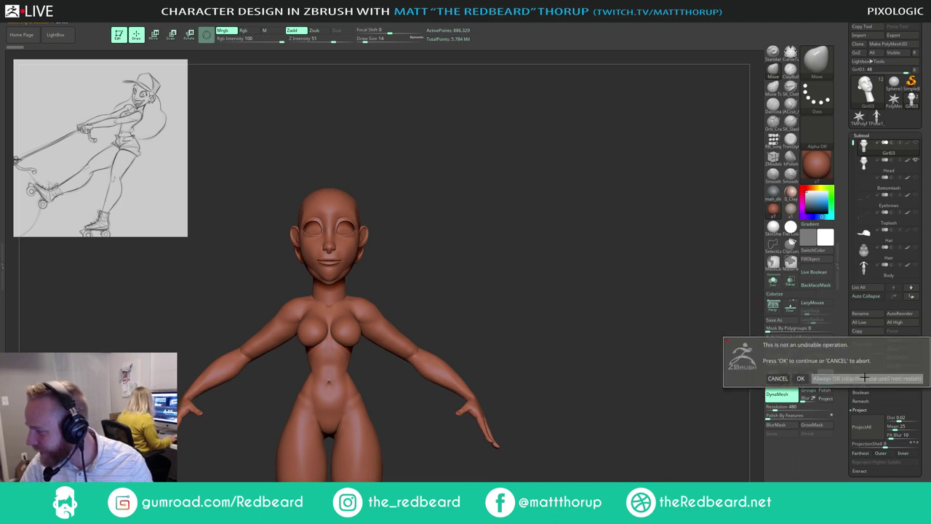
{"action": "left_click", "coordinate": [870, 366]}
{"action": "left_click", "coordinate": [869, 364]}
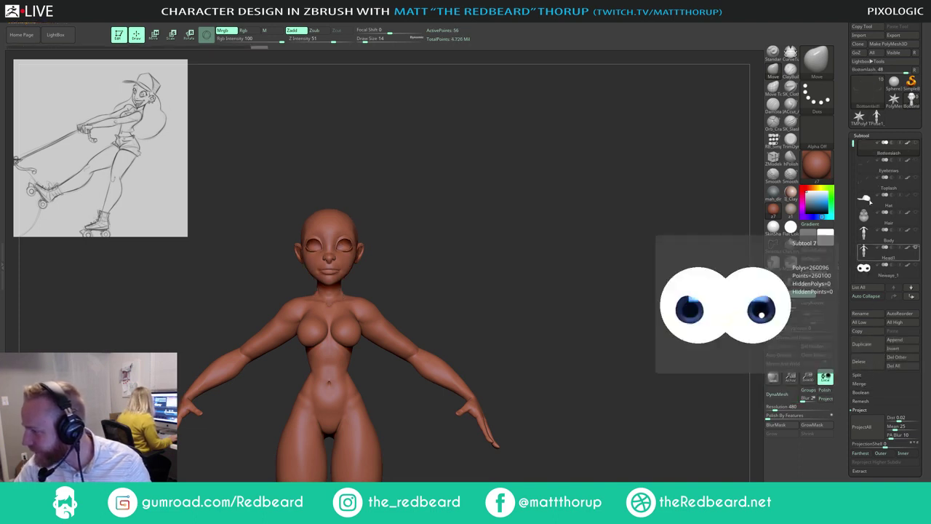
{"action": "left_click_drag", "start_coordinate": [852, 145], "coordinate": [853, 173]}
{"action": "left_click", "coordinate": [888, 201]}
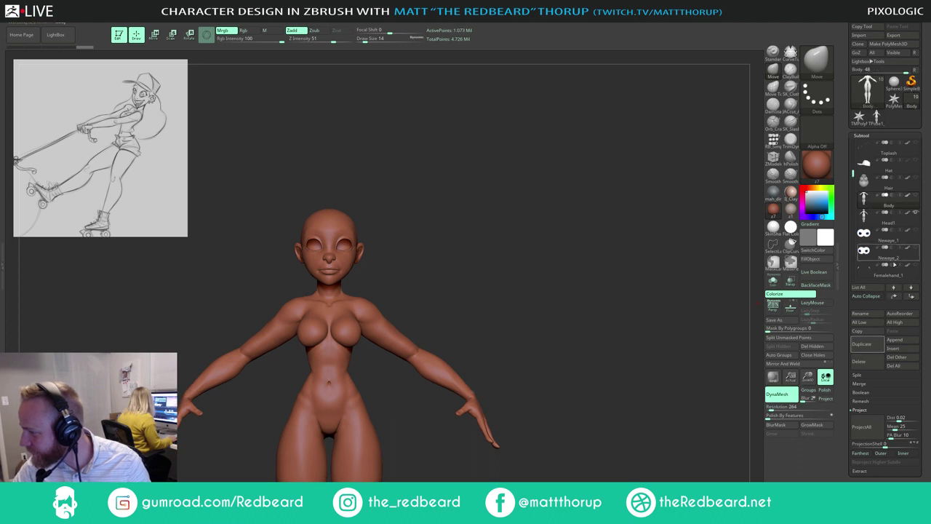
{"action": "left_click", "coordinate": [876, 363]}
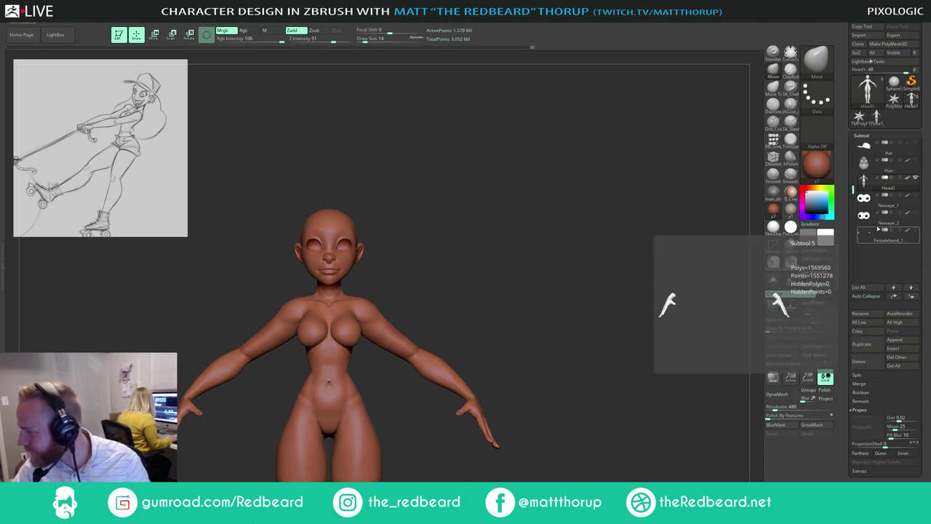
{"action": "left_click", "coordinate": [874, 218]}
{"action": "left_click", "coordinate": [870, 366]}
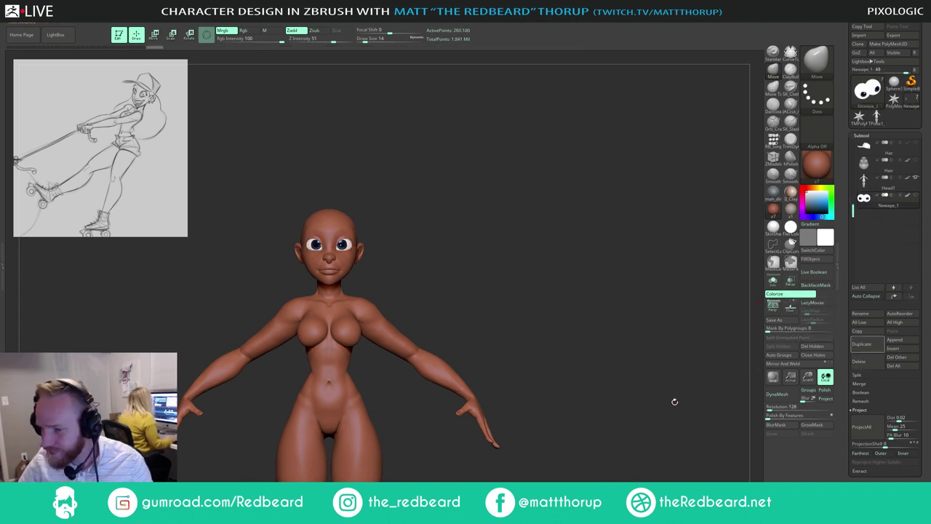
Step: Make all remaining subtools visible, including the hat, hair, body and eyes
{"action": "left_click_drag", "start_coordinate": [674, 400], "coordinate": [732, 343]}
{"action": "left_click", "coordinate": [918, 179]}
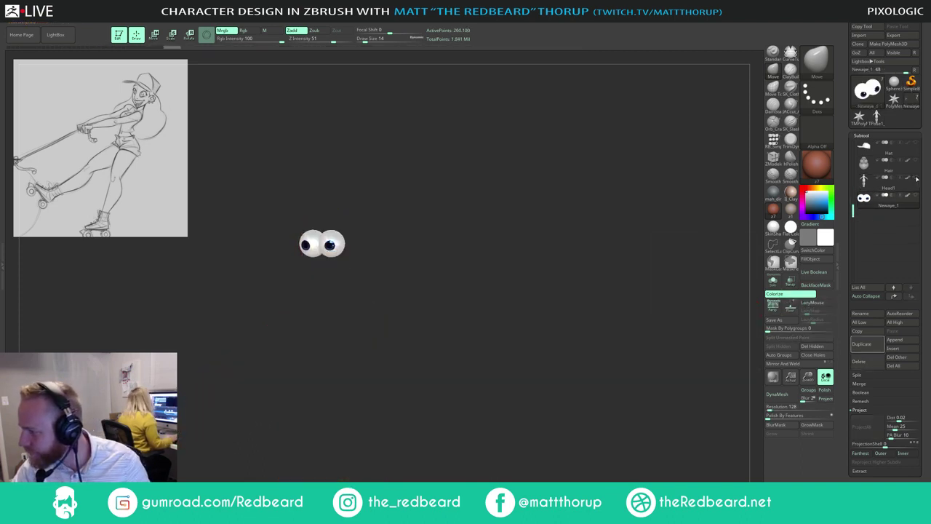
{"action": "left_click", "coordinate": [917, 196], "text": "shift"}
{"action": "left_click_drag", "start_coordinate": [699, 255], "coordinate": [582, 393], "text": "alt"}
Step: Save the character as a new tool file named Girl04
{"action": "left_click", "coordinate": [782, 320]}
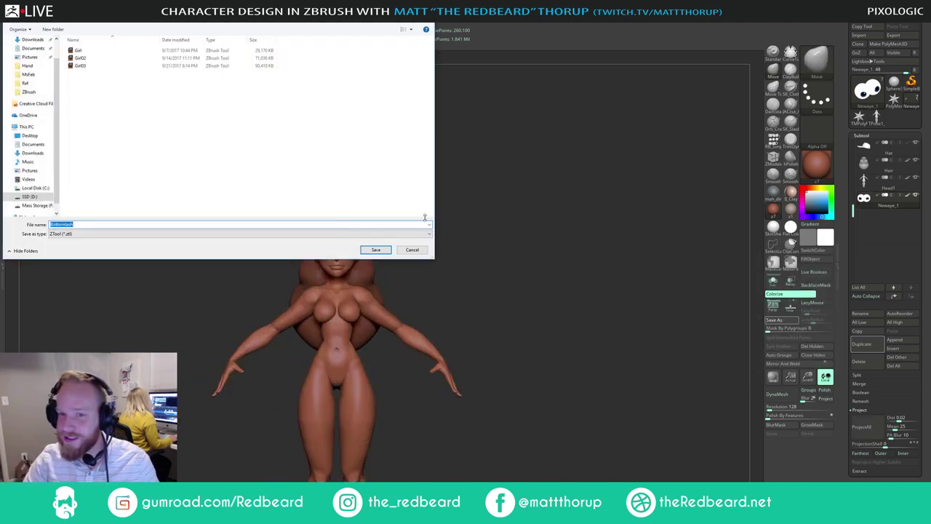
{"action": "left_click", "coordinate": [90, 66]}
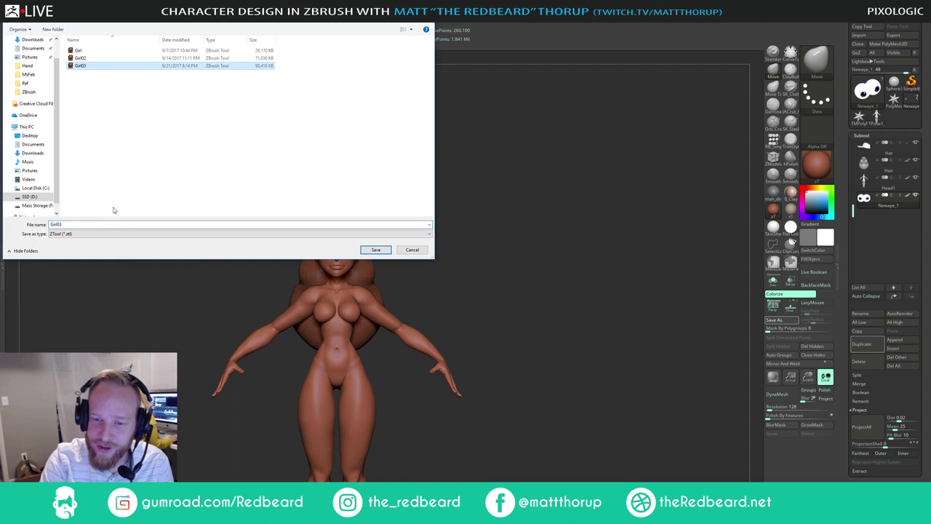
{"action": "left_click", "coordinate": [58, 225]}
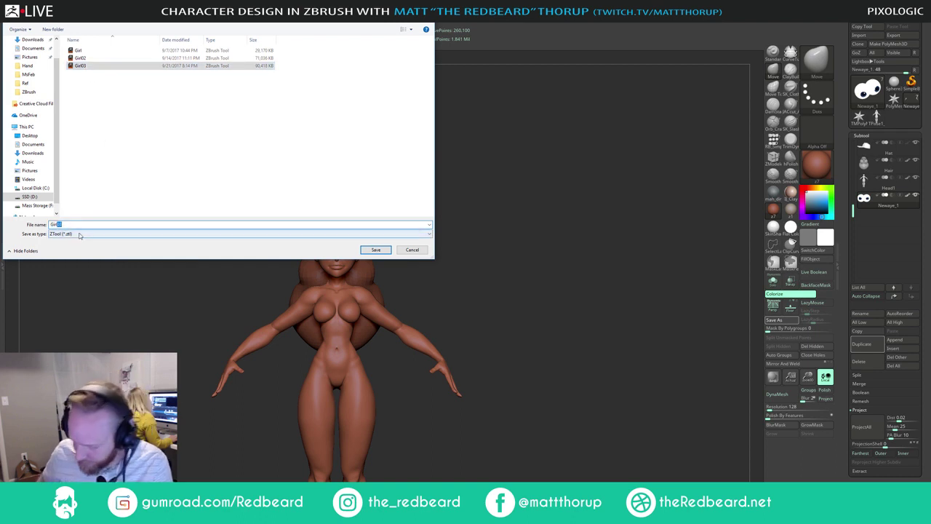
{"action": "type", "text": "04"}
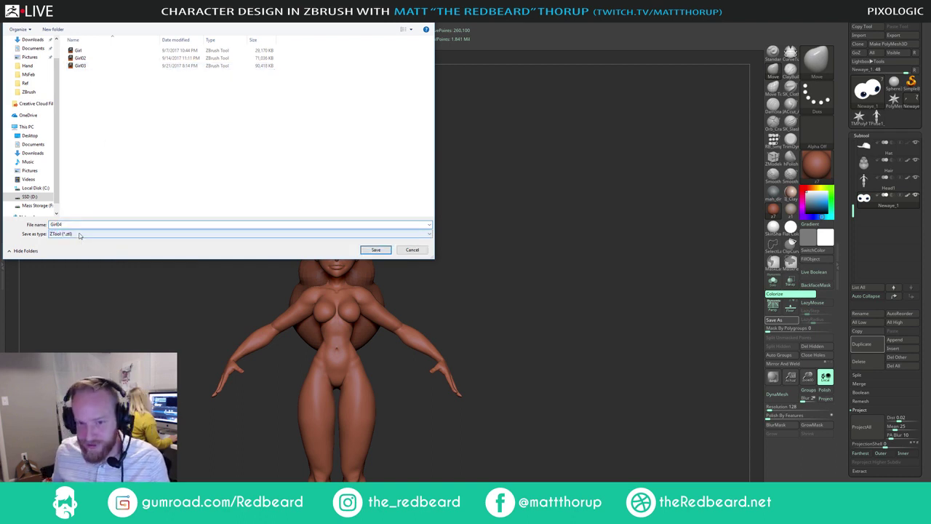
{"action": "key", "text": "Return"}
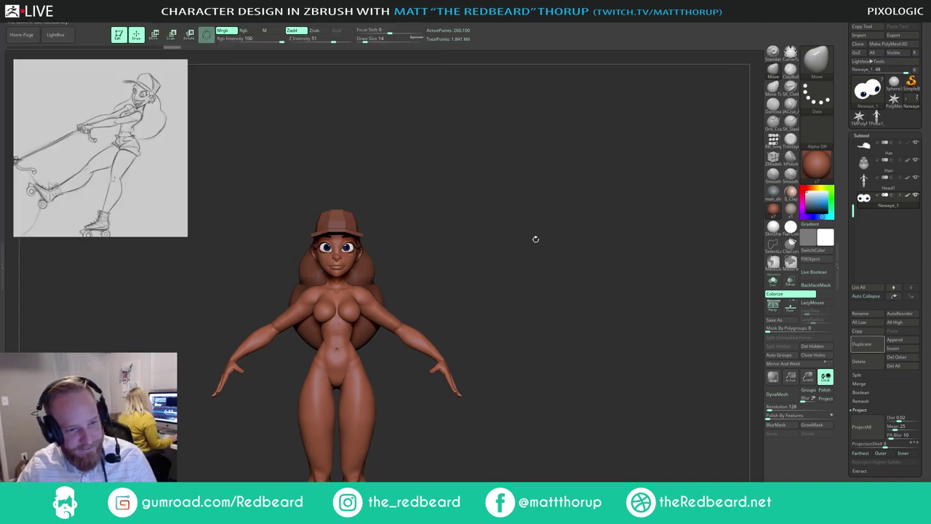
Step: Make the Hat subtool active and enlarge the Move brush to a draw size of 212
{"action": "mouse_move", "coordinate": [535, 241]}
{"action": "left_mouse_down"}
{"action": "mouse_move", "coordinate": [545, 246]}
{"action": "mouse_move", "coordinate": [545, 265]}
{"action": "mouse_move", "coordinate": [532, 297]}
{"action": "mouse_move", "coordinate": [538, 259]}
{"action": "left_mouse_up"}
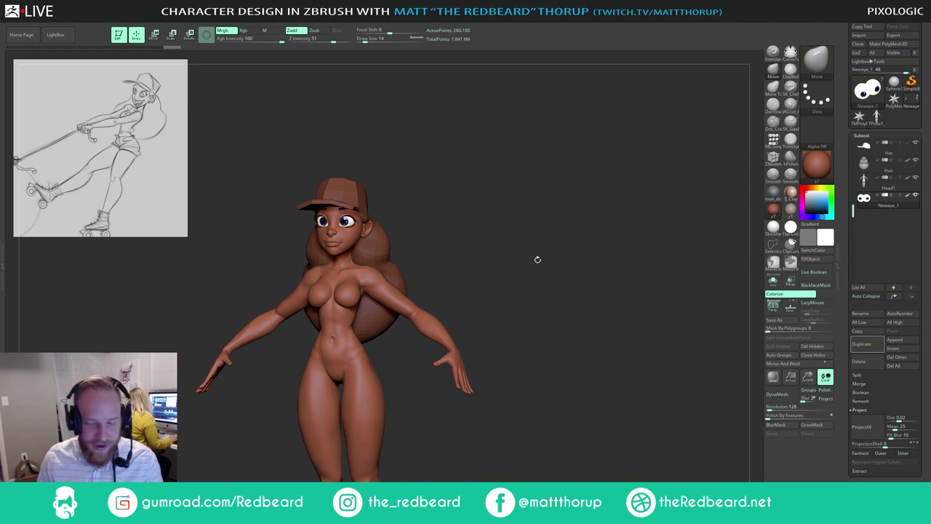
{"action": "left_click_drag", "start_coordinate": [477, 192], "coordinate": [451, 231]}
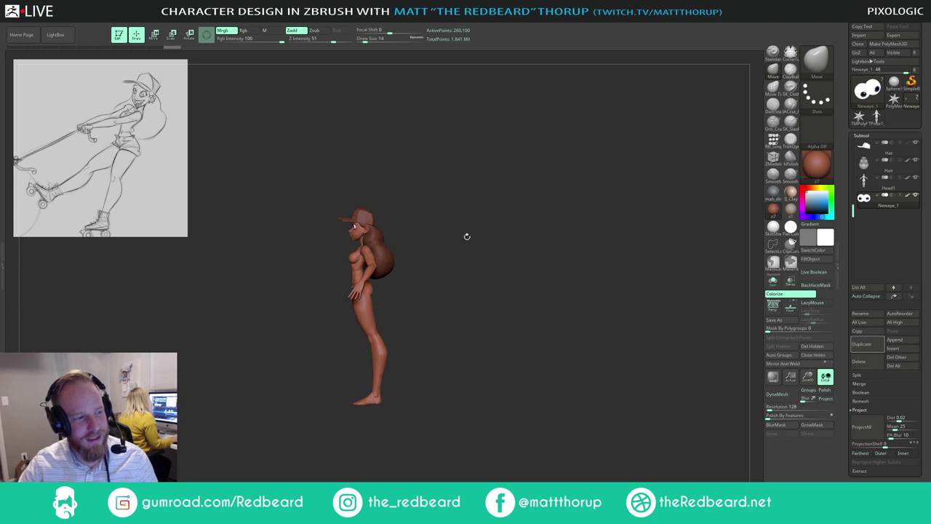
{"action": "left_click_drag", "start_coordinate": [467, 236], "coordinate": [509, 269]}
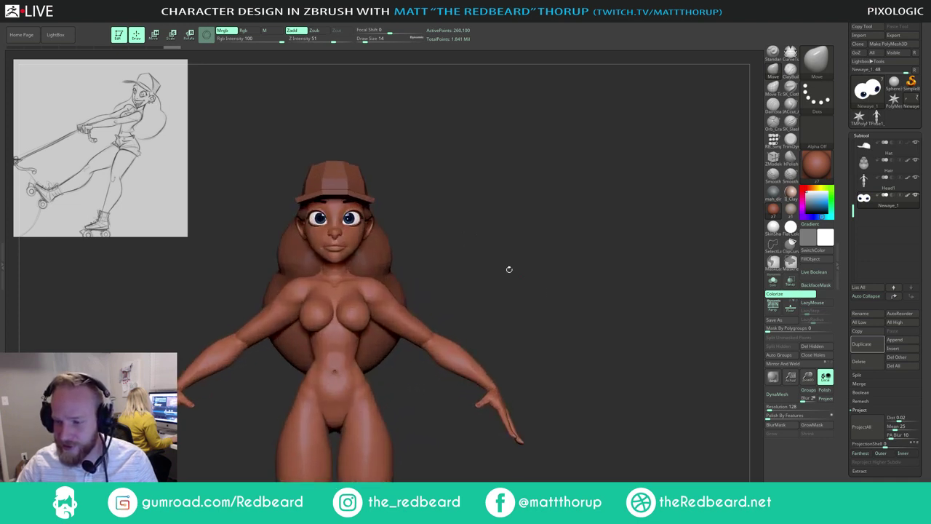
{"action": "left_click", "coordinate": [357, 174], "text": "alt"}
{"action": "key", "text": "s"}
{"action": "left_click_drag", "start_coordinate": [350, 174], "coordinate": [367, 174]}
{"action": "key", "text": "s"}
{"action": "key", "text": "s"}
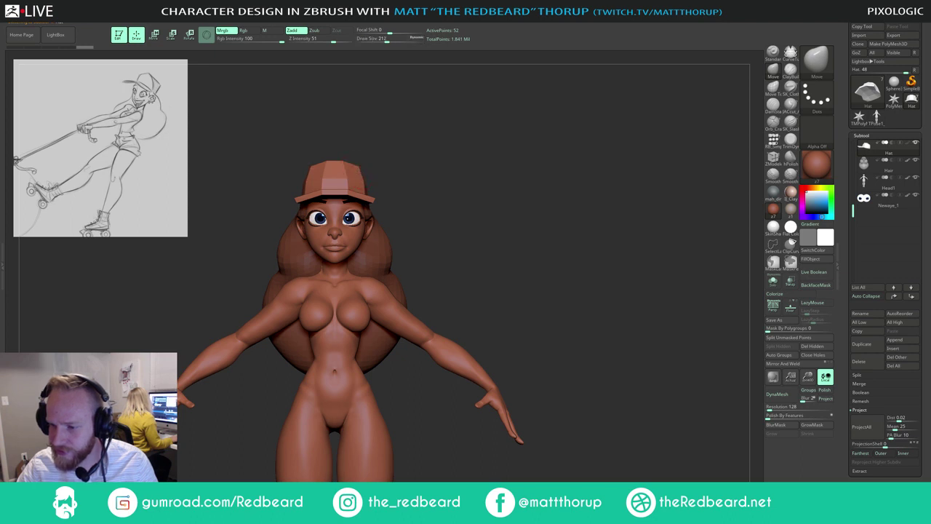
Step: Examine the character's hat, hair and body proportions from the side and front
{"action": "left_click_drag", "start_coordinate": [427, 152], "coordinate": [379, 157]}
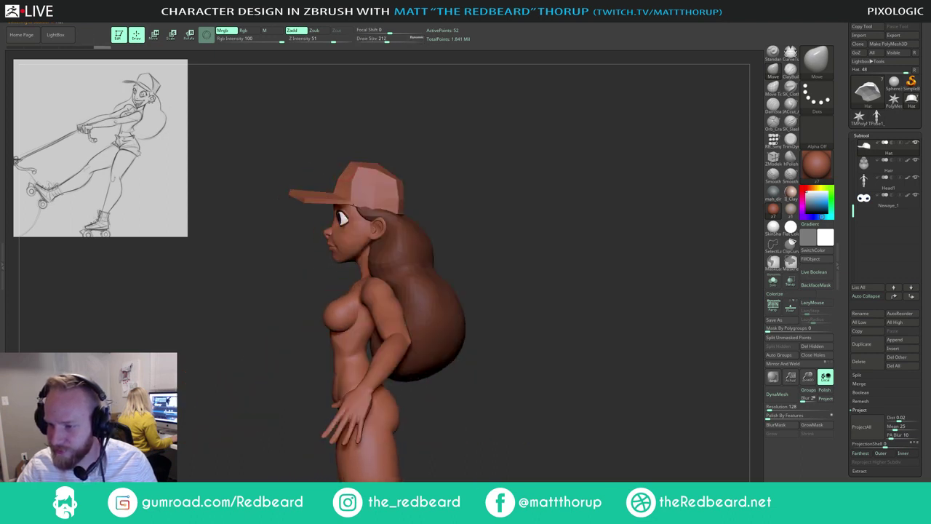
{"action": "left_click_drag", "start_coordinate": [503, 188], "coordinate": [437, 165], "text": "alt"}
{"action": "left_click_drag", "start_coordinate": [437, 165], "coordinate": [480, 172]}
{"action": "left_click_drag", "start_coordinate": [480, 173], "coordinate": [553, 209], "text": "alt"}
{"action": "left_click_drag", "start_coordinate": [504, 152], "coordinate": [551, 173]}
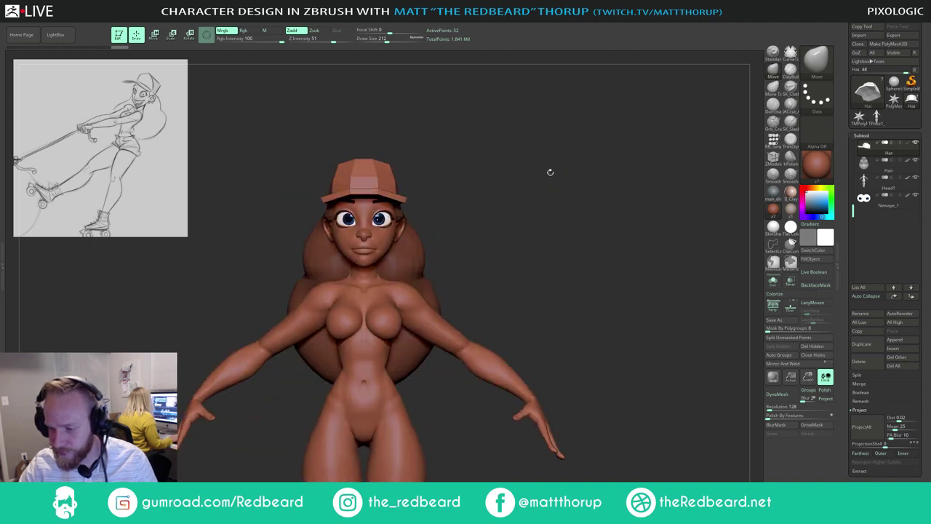
{"action": "left_click_drag", "start_coordinate": [549, 214], "coordinate": [556, 123], "text": "alt"}
{"action": "mouse_move", "coordinate": [547, 150]}
{"action": "left_mouse_down"}
{"action": "mouse_move", "coordinate": [513, 156]}
{"action": "mouse_move", "coordinate": [542, 159]}
{"action": "mouse_move", "coordinate": [532, 163]}
{"action": "mouse_move", "coordinate": [534, 185]}
{"action": "mouse_move", "coordinate": [547, 155]}
{"action": "left_mouse_up"}
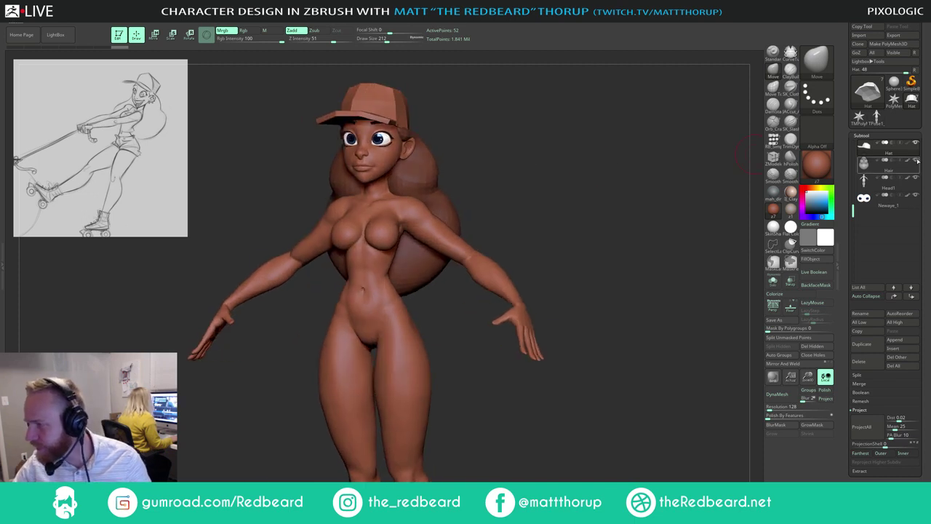
Step: Hide the hair and hat and make the Head1 body mesh the active subtool
{"action": "left_click", "coordinate": [917, 161]}
{"action": "left_click_drag", "start_coordinate": [591, 218], "coordinate": [579, 221]}
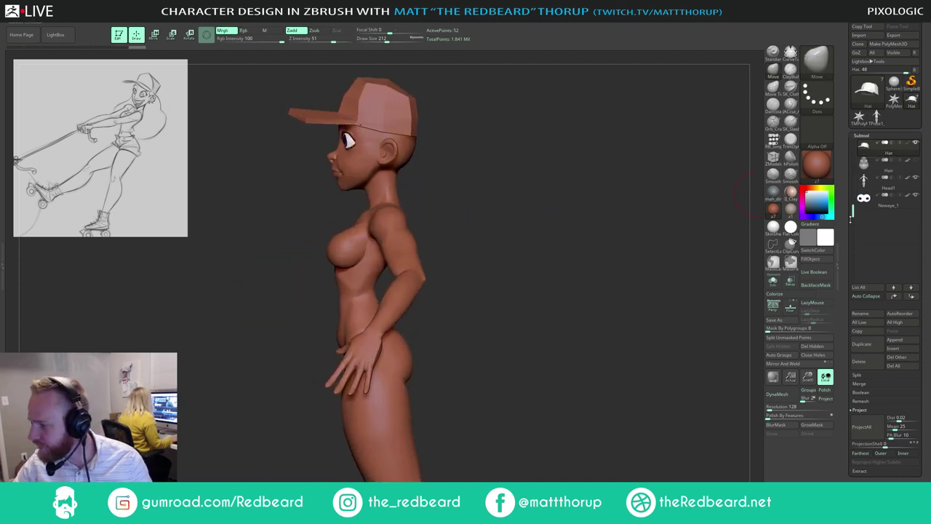
{"action": "left_click_drag", "start_coordinate": [852, 215], "coordinate": [853, 184]}
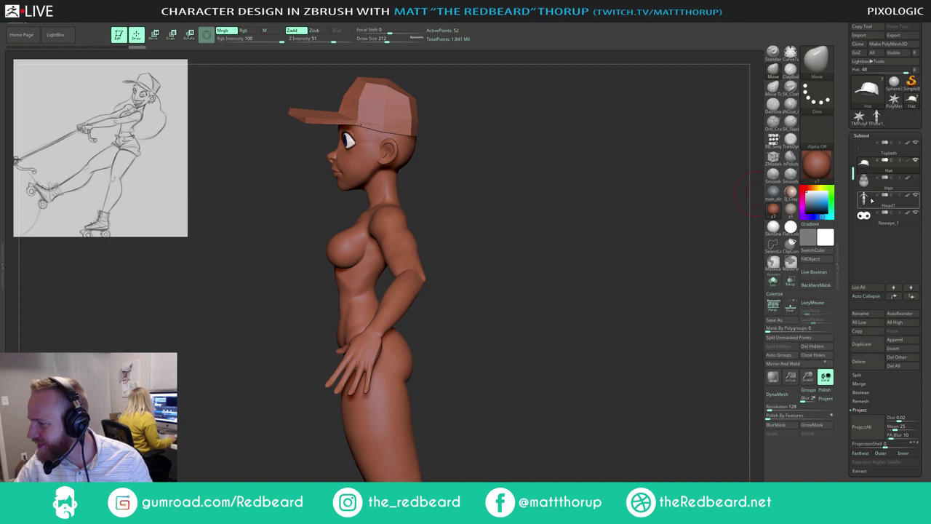
{"action": "left_click", "coordinate": [873, 203]}
{"action": "mouse_move", "coordinate": [529, 272]}
{"action": "left_mouse_down", "text": "shift"}
{"action": "mouse_move", "coordinate": [564, 270]}
{"action": "mouse_move", "coordinate": [591, 224]}
{"action": "mouse_move", "coordinate": [572, 240]}
{"action": "mouse_move", "coordinate": [620, 228]}
{"action": "mouse_move", "coordinate": [575, 226]}
{"action": "left_mouse_up", "text": "shift"}
{"action": "left_click", "coordinate": [916, 161]}
{"action": "key", "text": "shift"}
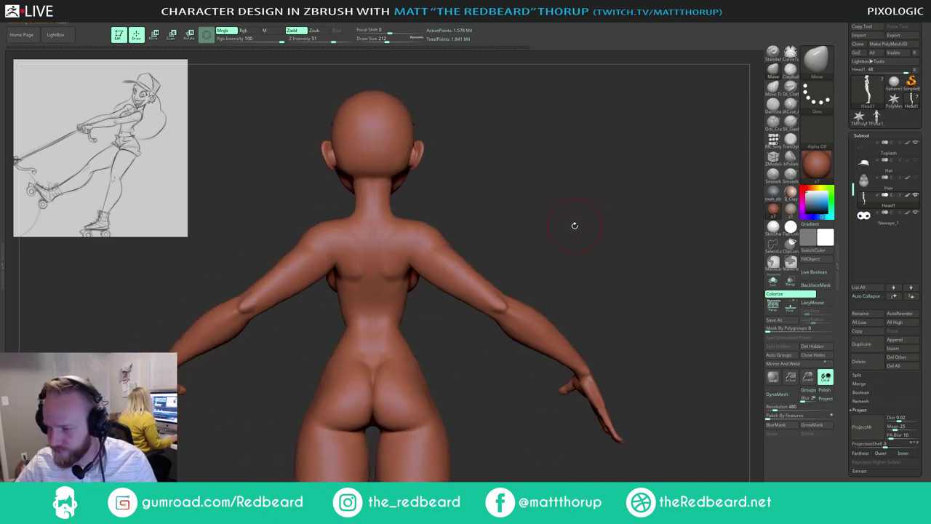
Step: Hide both arms of the Head1 mesh up to the shoulders
{"action": "mouse_move", "coordinate": [738, 239]}
{"action": "left_mouse_down"}
{"action": "mouse_move", "coordinate": [569, 258]}
{"action": "mouse_move", "coordinate": [492, 188]}
{"action": "mouse_move", "coordinate": [428, 237]}
{"action": "mouse_move", "coordinate": [596, 455]}
{"action": "mouse_move", "coordinate": [695, 339]}
{"action": "mouse_move", "coordinate": [688, 320]}
{"action": "left_mouse_up"}
{"action": "mouse_move", "coordinate": [731, 356]}
{"action": "left_mouse_down"}
{"action": "mouse_move", "coordinate": [675, 397]}
{"action": "mouse_move", "coordinate": [596, 401]}
{"action": "mouse_move", "coordinate": [618, 411]}
{"action": "left_mouse_up"}
{"action": "left_click_drag", "start_coordinate": [509, 386], "coordinate": [632, 396]}
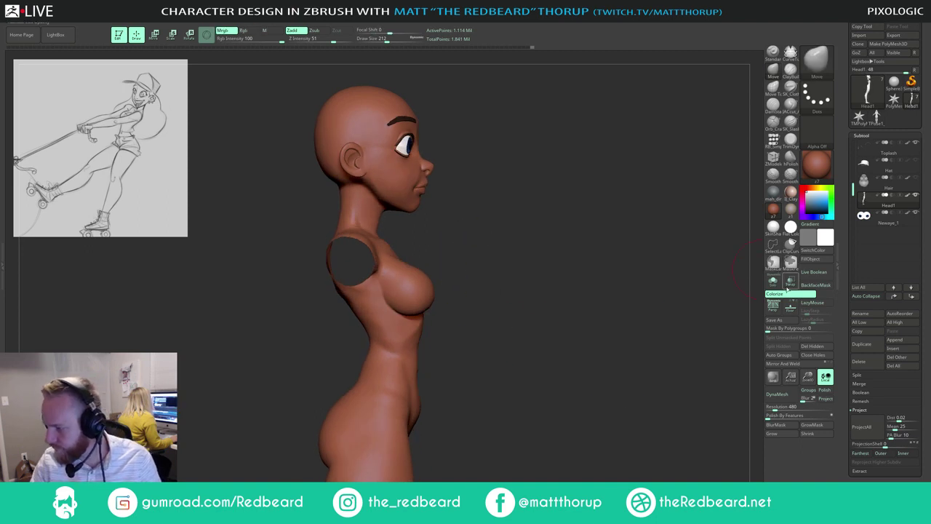
Step: Mask the torso from the bust down to the waist with lasso selections in side view
{"action": "mouse_move", "coordinate": [453, 241]}
{"action": "left_mouse_down", "text": "ctrl"}
{"action": "mouse_move", "coordinate": [291, 342]}
{"action": "mouse_move", "coordinate": [347, 366]}
{"action": "mouse_move", "coordinate": [356, 351]}
{"action": "mouse_move", "coordinate": [455, 342]}
{"action": "mouse_move", "coordinate": [503, 219]}
{"action": "mouse_move", "coordinate": [466, 208]}
{"action": "left_mouse_up", "text": "ctrl"}
{"action": "mouse_move", "coordinate": [590, 385]}
{"action": "left_mouse_down"}
{"action": "mouse_move", "coordinate": [551, 393]}
{"action": "mouse_move", "coordinate": [582, 393]}
{"action": "left_mouse_up"}
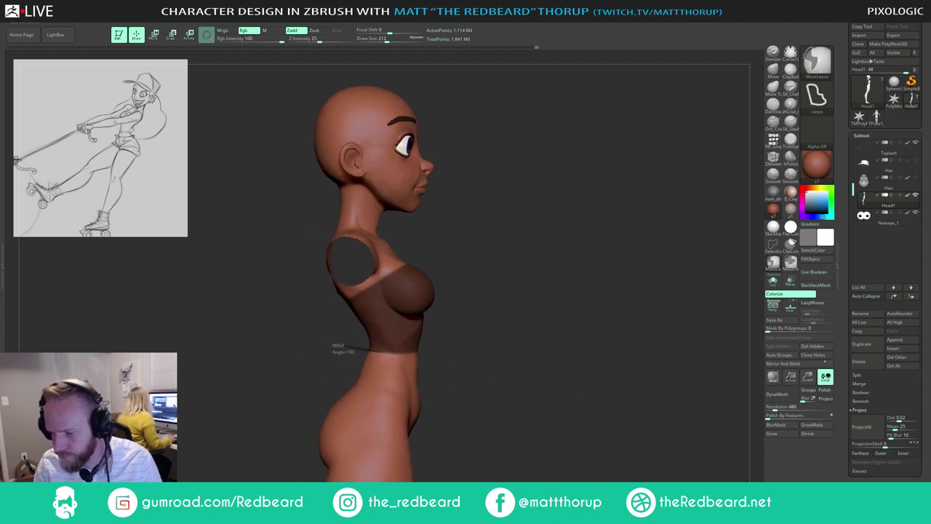
{"action": "mouse_move", "coordinate": [340, 349]}
{"action": "left_mouse_down", "text": "ctrl"}
{"action": "mouse_move", "coordinate": [333, 245]}
{"action": "mouse_move", "coordinate": [210, 264]}
{"action": "left_mouse_up", "text": "ctrl"}
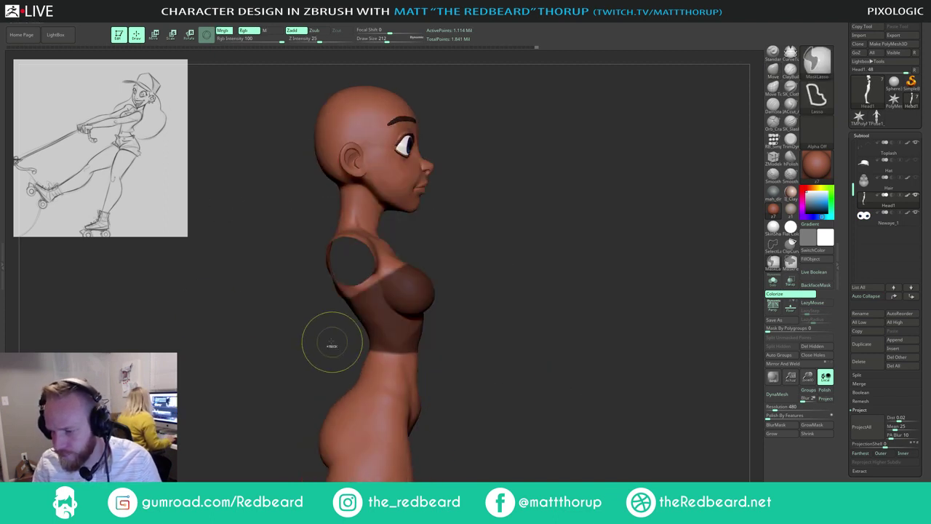
{"action": "mouse_move", "coordinate": [334, 337]}
{"action": "left_mouse_down", "text": "ctrl"}
{"action": "mouse_move", "coordinate": [455, 358]}
{"action": "mouse_move", "coordinate": [450, 246]}
{"action": "left_mouse_up", "text": "ctrl"}
{"action": "mouse_move", "coordinate": [410, 249]}
{"action": "left_mouse_down", "text": "ctrl"}
{"action": "mouse_move", "coordinate": [350, 307]}
{"action": "mouse_move", "coordinate": [281, 320]}
{"action": "mouse_move", "coordinate": [280, 336]}
{"action": "mouse_move", "coordinate": [333, 335]}
{"action": "left_mouse_up", "text": "ctrl"}
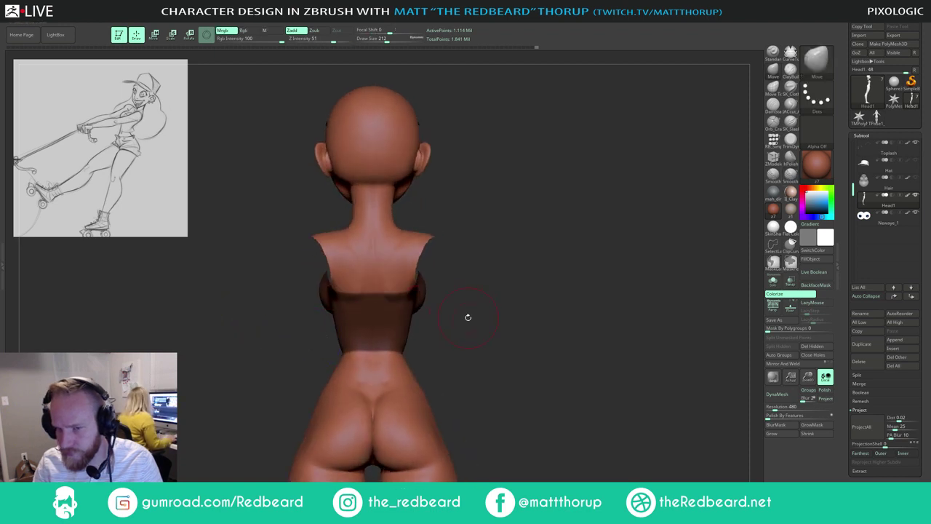
Step: Reshape the torso mask's upper edge across the bust with lasso masking from both sides
{"action": "left_click_drag", "start_coordinate": [429, 206], "coordinate": [539, 222]}
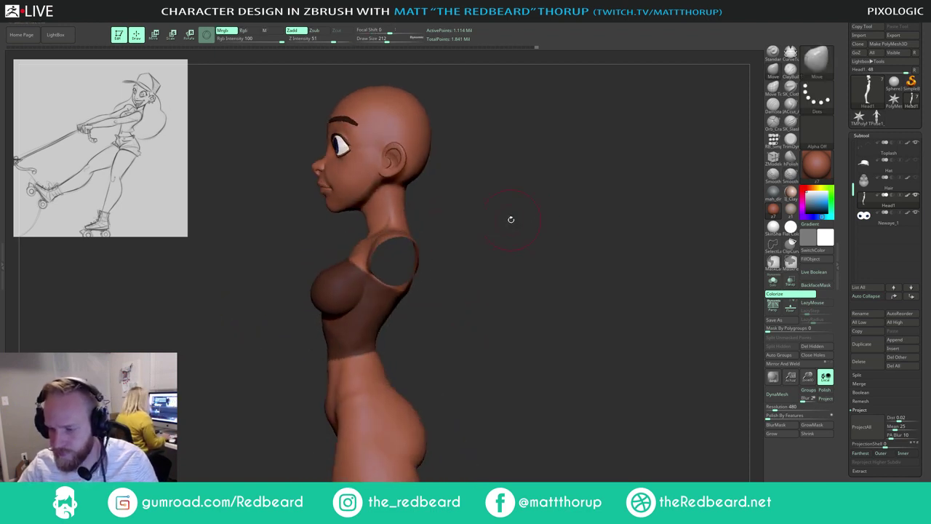
{"action": "key", "text": "ctrl"}
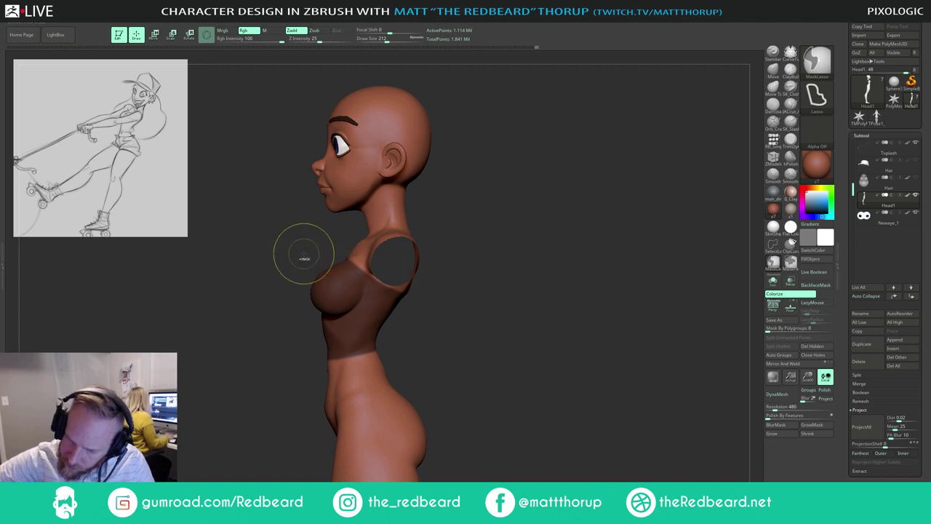
{"action": "mouse_move", "coordinate": [308, 250]}
{"action": "left_mouse_down", "text": "ctrl+alt"}
{"action": "mouse_move", "coordinate": [411, 198]}
{"action": "mouse_move", "coordinate": [336, 234]}
{"action": "mouse_move", "coordinate": [517, 266]}
{"action": "mouse_move", "coordinate": [602, 262]}
{"action": "left_mouse_up", "text": "ctrl+alt"}
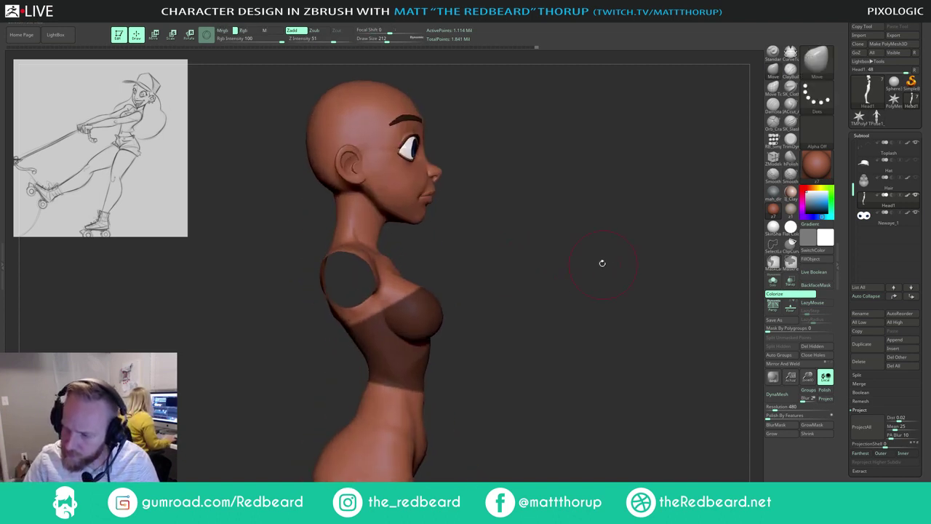
{"action": "mouse_move", "coordinate": [422, 291]}
{"action": "left_mouse_down", "text": "ctrl"}
{"action": "mouse_move", "coordinate": [340, 318]}
{"action": "mouse_move", "coordinate": [413, 327]}
{"action": "mouse_move", "coordinate": [425, 318]}
{"action": "mouse_move", "coordinate": [520, 318]}
{"action": "mouse_move", "coordinate": [483, 321]}
{"action": "mouse_move", "coordinate": [337, 402]}
{"action": "mouse_move", "coordinate": [578, 374]}
{"action": "mouse_move", "coordinate": [440, 343]}
{"action": "mouse_move", "coordinate": [565, 379]}
{"action": "mouse_move", "coordinate": [469, 386]}
{"action": "mouse_move", "coordinate": [520, 291]}
{"action": "mouse_move", "coordinate": [581, 236]}
{"action": "mouse_move", "coordinate": [553, 235]}
{"action": "mouse_move", "coordinate": [516, 251]}
{"action": "left_mouse_up", "text": "ctrl"}
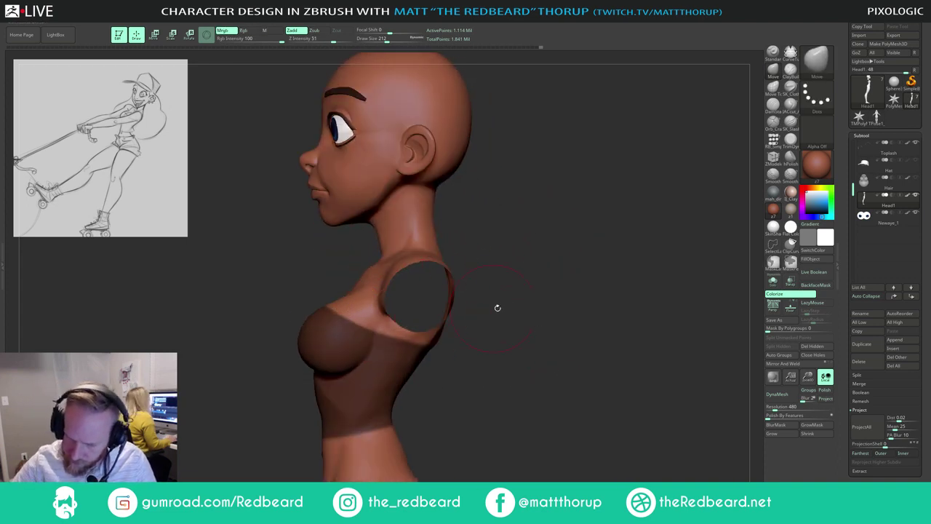
{"action": "mouse_move", "coordinate": [497, 307]}
{"action": "left_mouse_down"}
{"action": "mouse_move", "coordinate": [468, 323]}
{"action": "mouse_move", "coordinate": [495, 322]}
{"action": "left_mouse_up"}
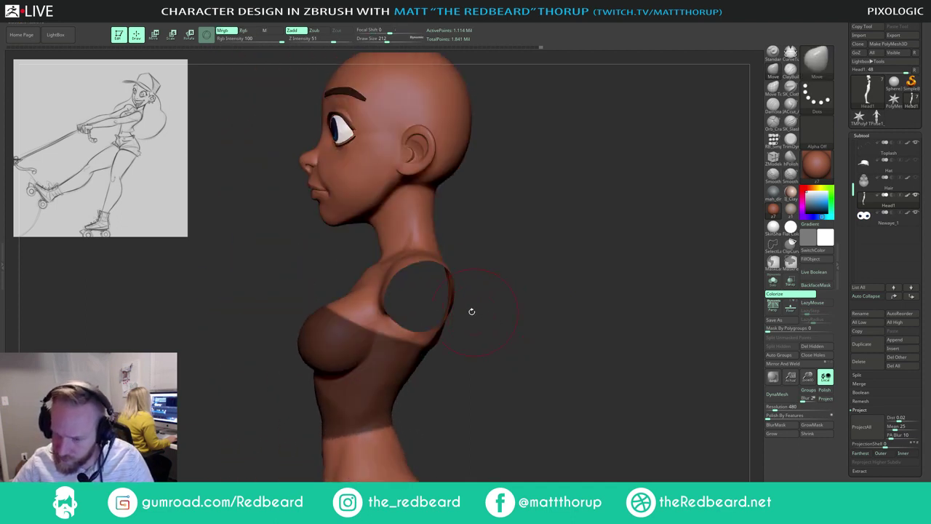
Step: Clean up the mask's neckline between the bust and underarm on both sides of the body
{"action": "key", "text": "ctrl"}
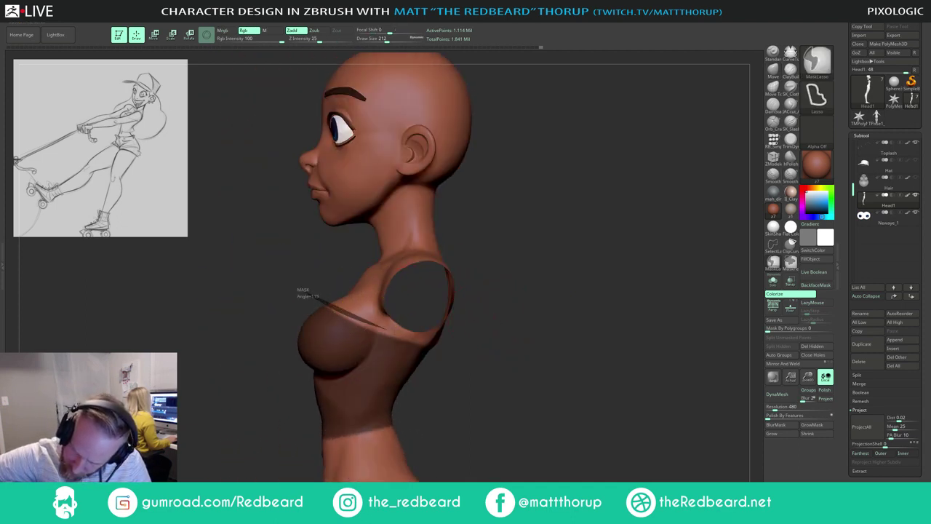
{"action": "mouse_move", "coordinate": [386, 328]}
{"action": "left_mouse_down", "text": "ctrl"}
{"action": "mouse_move", "coordinate": [428, 338]}
{"action": "mouse_move", "coordinate": [280, 341]}
{"action": "mouse_move", "coordinate": [275, 321]}
{"action": "left_mouse_up", "text": "ctrl"}
{"action": "mouse_move", "coordinate": [546, 363]}
{"action": "left_mouse_down"}
{"action": "mouse_move", "coordinate": [575, 380]}
{"action": "mouse_move", "coordinate": [592, 377]}
{"action": "left_mouse_up"}
{"action": "key", "text": "ctrl"}
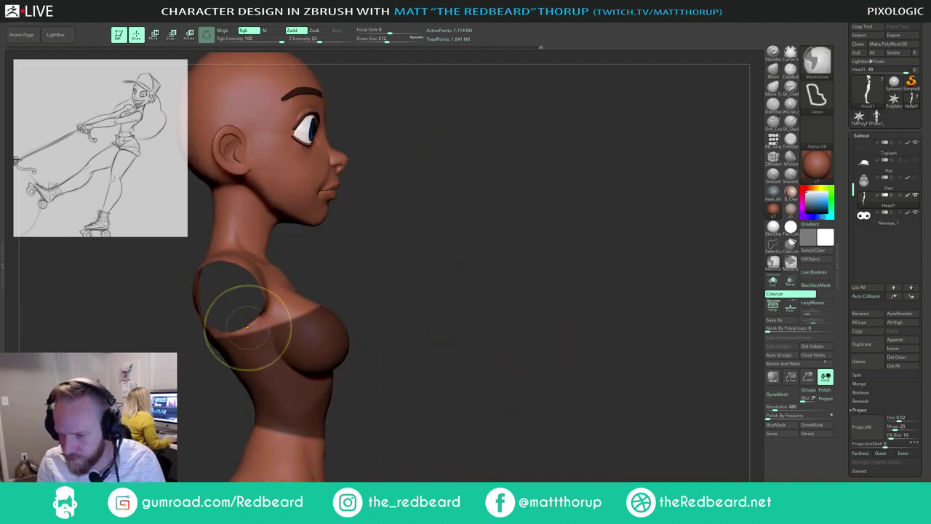
{"action": "mouse_move", "coordinate": [247, 327]}
{"action": "left_mouse_down", "text": "ctrl"}
{"action": "mouse_move", "coordinate": [386, 273]}
{"action": "mouse_move", "coordinate": [174, 340]}
{"action": "left_mouse_up", "text": "ctrl"}
{"action": "left_click_drag", "start_coordinate": [427, 298], "coordinate": [463, 315], "text": "shift"}
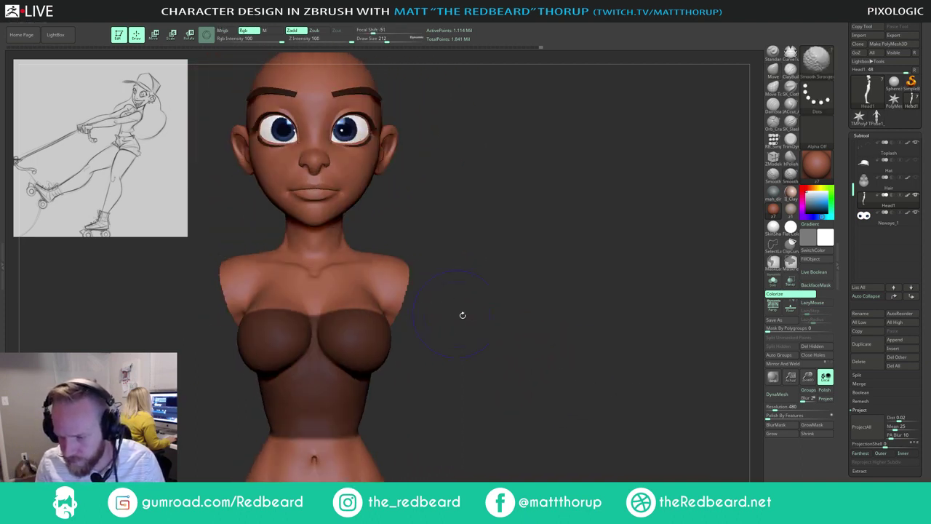
Step: Adjust the torso mask's lower edge at the waist in side view
{"action": "mouse_move", "coordinate": [592, 384]}
{"action": "left_mouse_down", "text": "alt"}
{"action": "mouse_move", "coordinate": [418, 347]}
{"action": "mouse_move", "coordinate": [399, 357]}
{"action": "mouse_move", "coordinate": [396, 365]}
{"action": "mouse_move", "coordinate": [468, 425]}
{"action": "mouse_move", "coordinate": [510, 426]}
{"action": "mouse_move", "coordinate": [488, 440]}
{"action": "mouse_move", "coordinate": [542, 433]}
{"action": "mouse_move", "coordinate": [525, 436]}
{"action": "left_mouse_up", "text": "alt"}
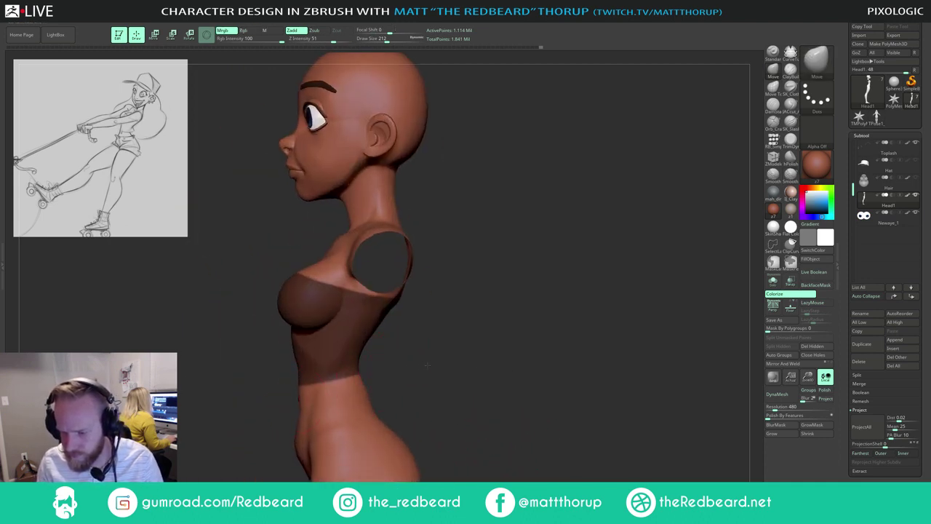
{"action": "mouse_move", "coordinate": [427, 366]}
{"action": "left_mouse_down", "text": "shift"}
{"action": "mouse_move", "coordinate": [532, 361]}
{"action": "mouse_move", "coordinate": [322, 376]}
{"action": "mouse_move", "coordinate": [313, 411]}
{"action": "mouse_move", "coordinate": [537, 368]}
{"action": "mouse_move", "coordinate": [561, 385]}
{"action": "mouse_move", "coordinate": [399, 394]}
{"action": "left_mouse_up", "text": "shift"}
{"action": "mouse_move", "coordinate": [265, 383]}
{"action": "left_mouse_down", "text": "ctrl"}
{"action": "mouse_move", "coordinate": [468, 323]}
{"action": "mouse_move", "coordinate": [349, 342]}
{"action": "left_mouse_up", "text": "ctrl"}
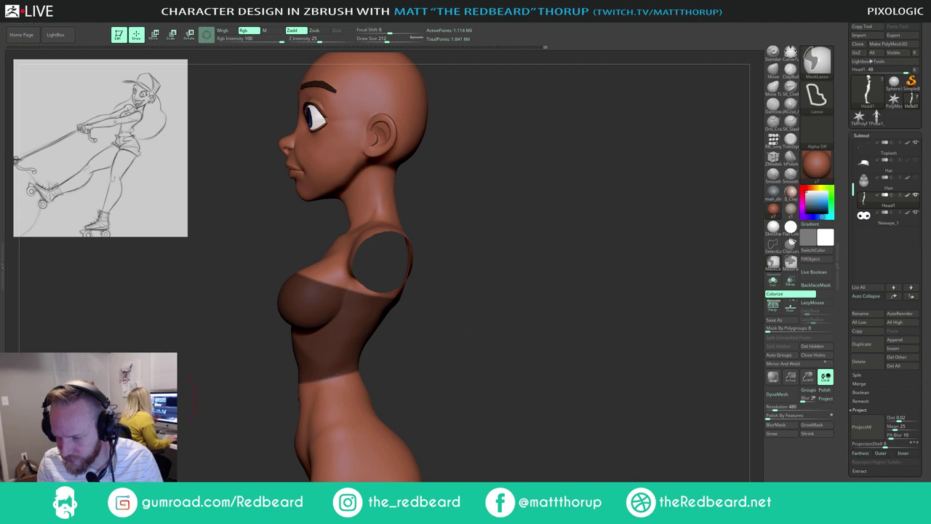
Step: Unhide the rest of the body and frame the masked torso from the front
{"action": "mouse_move", "coordinate": [452, 376]}
{"action": "left_mouse_down", "text": "shift"}
{"action": "mouse_move", "coordinate": [592, 364]}
{"action": "mouse_move", "coordinate": [678, 385]}
{"action": "mouse_move", "coordinate": [643, 395]}
{"action": "left_mouse_up", "text": "shift"}
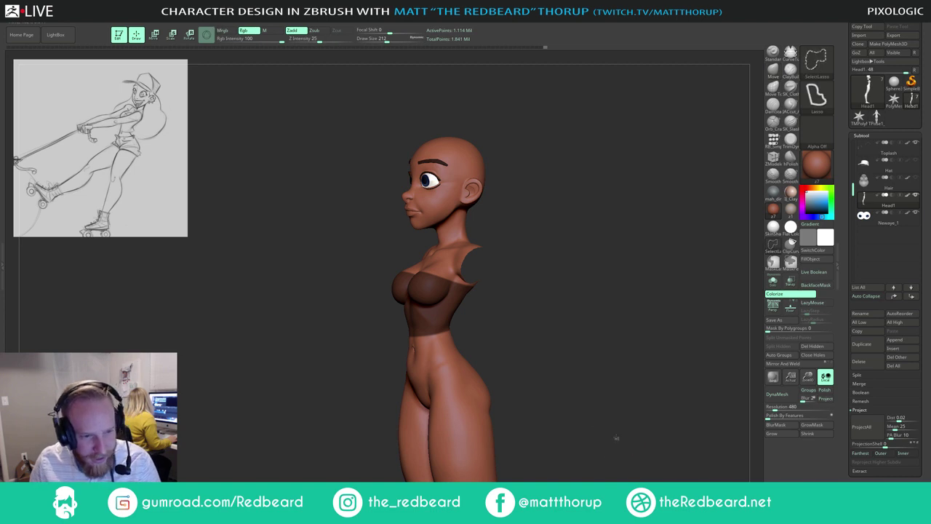
{"action": "left_click", "coordinate": [623, 433], "text": "ctrl+shift"}
{"action": "left_click_drag", "start_coordinate": [624, 422], "coordinate": [523, 466]}
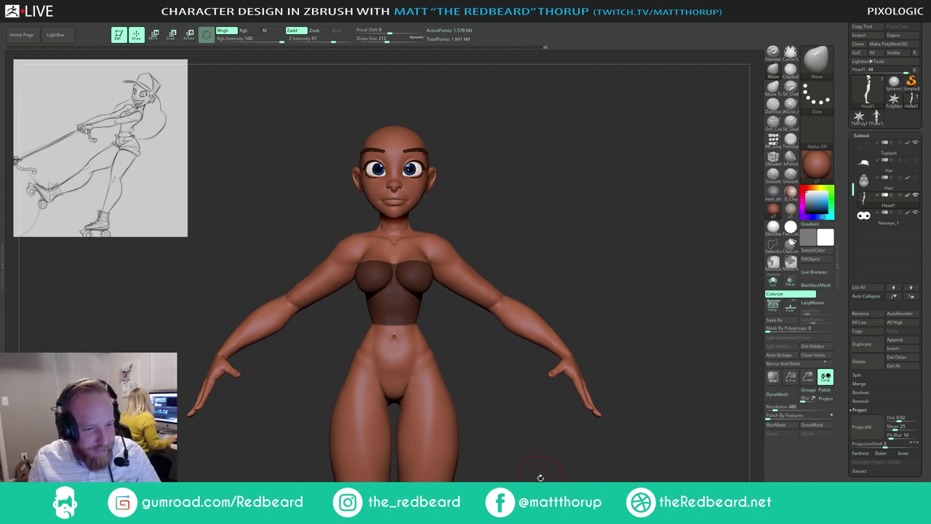
{"action": "mouse_move", "coordinate": [574, 439]}
{"action": "left_mouse_down"}
{"action": "mouse_move", "coordinate": [476, 439]}
{"action": "mouse_move", "coordinate": [595, 428]}
{"action": "left_mouse_up"}
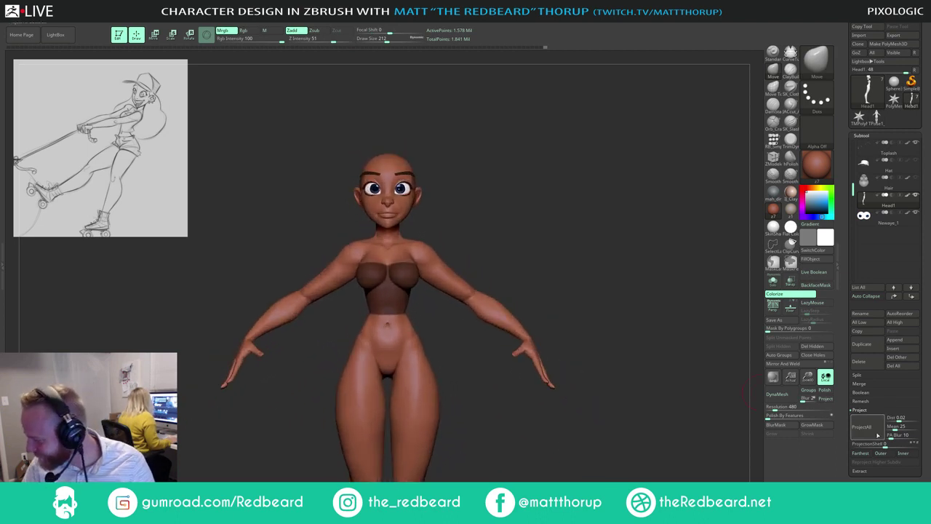
Step: Extract the masked torso area as a new subtool with a thickness of 0.001 and accept the extraction
{"action": "left_click", "coordinate": [866, 472]}
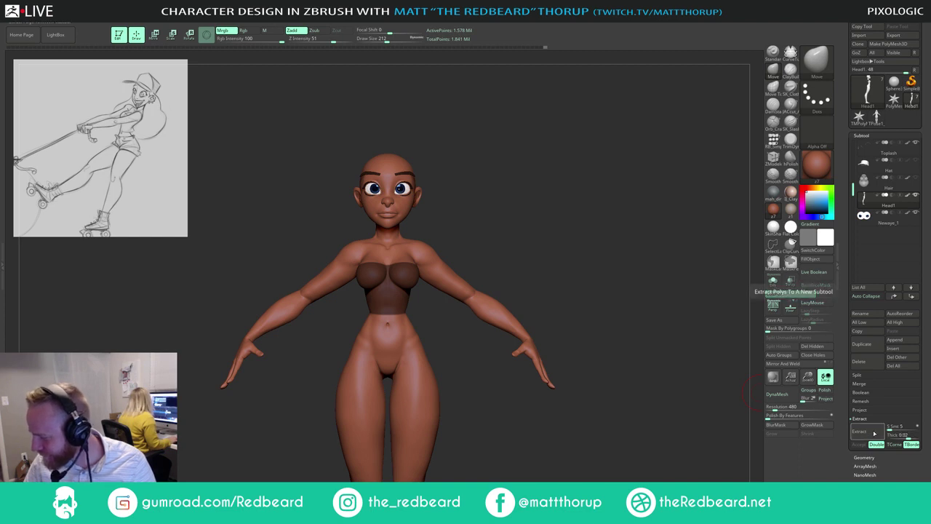
{"action": "left_click", "coordinate": [874, 432]}
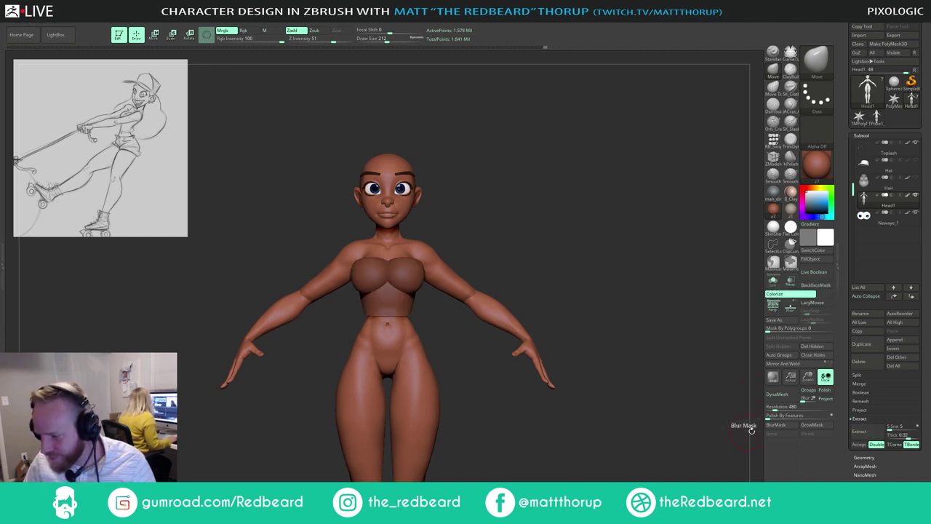
{"action": "left_click", "coordinate": [903, 435]}
{"action": "type", "text": ".0"}
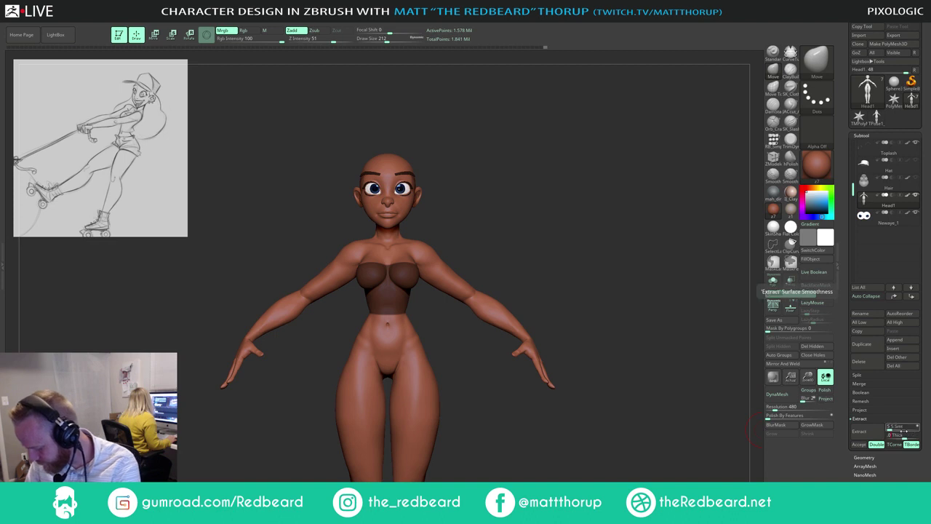
{"action": "left_click", "coordinate": [872, 434]}
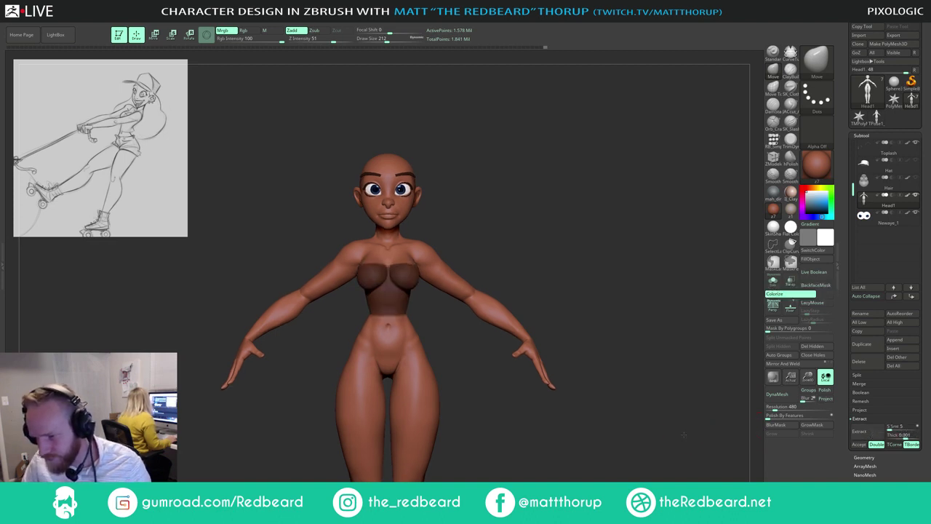
{"action": "left_click_drag", "start_coordinate": [709, 434], "coordinate": [689, 459]}
{"action": "left_click", "coordinate": [866, 433]}
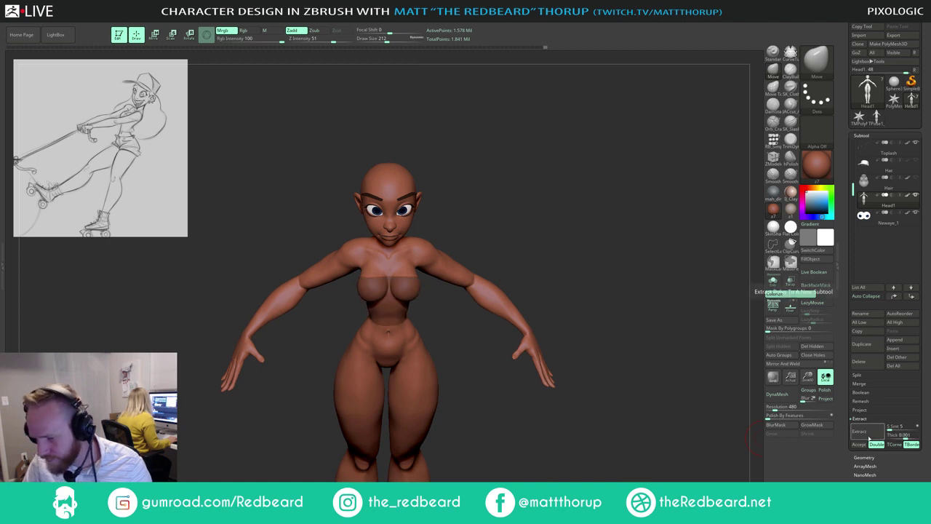
{"action": "left_click", "coordinate": [859, 445]}
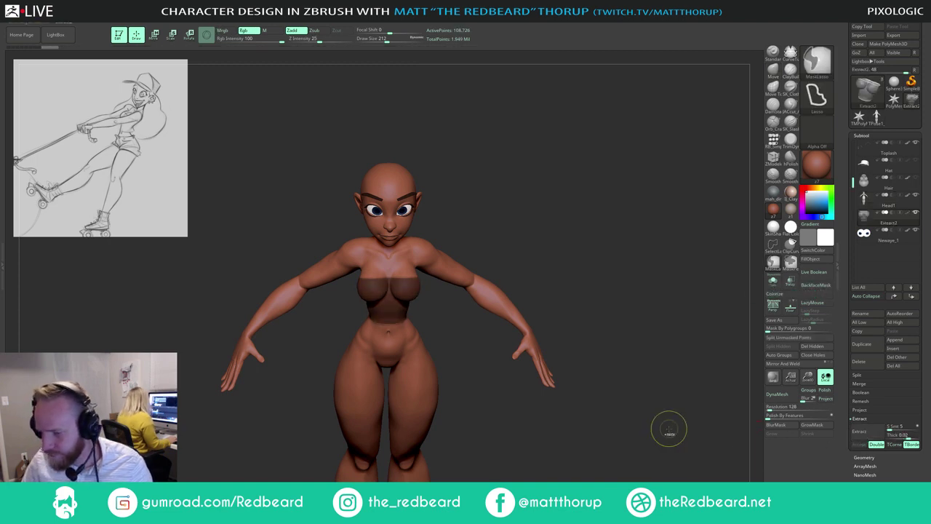
Step: Clear the mask from the extracted top and isolate it in solo view
{"action": "left_click_drag", "start_coordinate": [624, 457], "coordinate": [659, 477]}
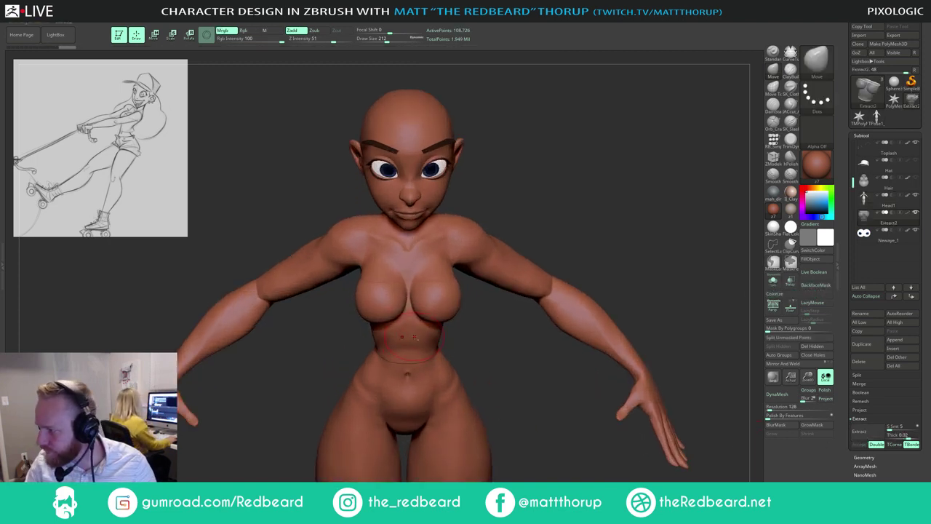
{"action": "left_click", "coordinate": [772, 281]}
{"action": "left_click_drag", "start_coordinate": [539, 345], "coordinate": [538, 325]}
{"action": "left_click_drag", "start_coordinate": [539, 325], "coordinate": [537, 349], "text": "alt"}
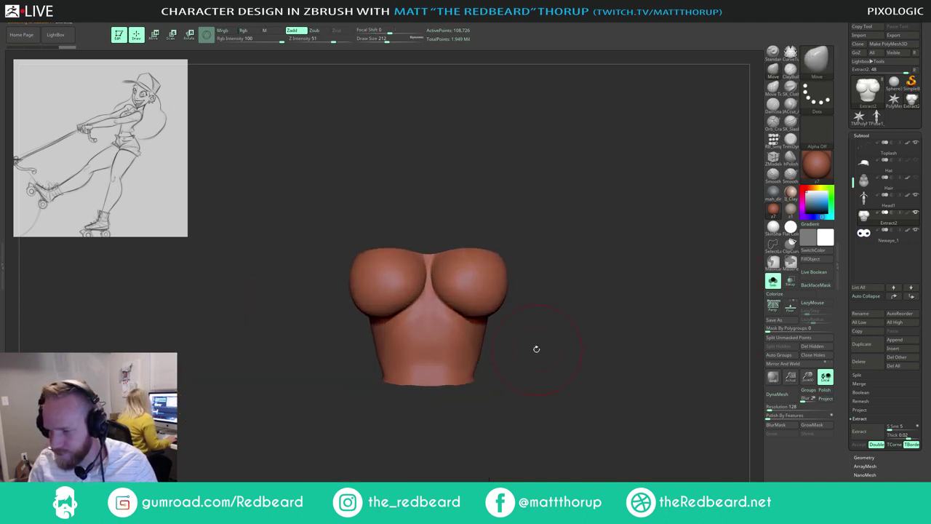
Step: Isolate the outer shell of the extracted top and delete the hidden geometry
{"action": "left_click", "coordinate": [439, 326], "text": "ctrl+shift"}
{"action": "mouse_move", "coordinate": [439, 331]}
{"action": "left_mouse_down"}
{"action": "mouse_move", "coordinate": [432, 342]}
{"action": "mouse_move", "coordinate": [426, 312]}
{"action": "mouse_move", "coordinate": [524, 323]}
{"action": "mouse_move", "coordinate": [524, 360]}
{"action": "mouse_move", "coordinate": [572, 376]}
{"action": "mouse_move", "coordinate": [608, 424]}
{"action": "mouse_move", "coordinate": [674, 379]}
{"action": "left_mouse_up"}
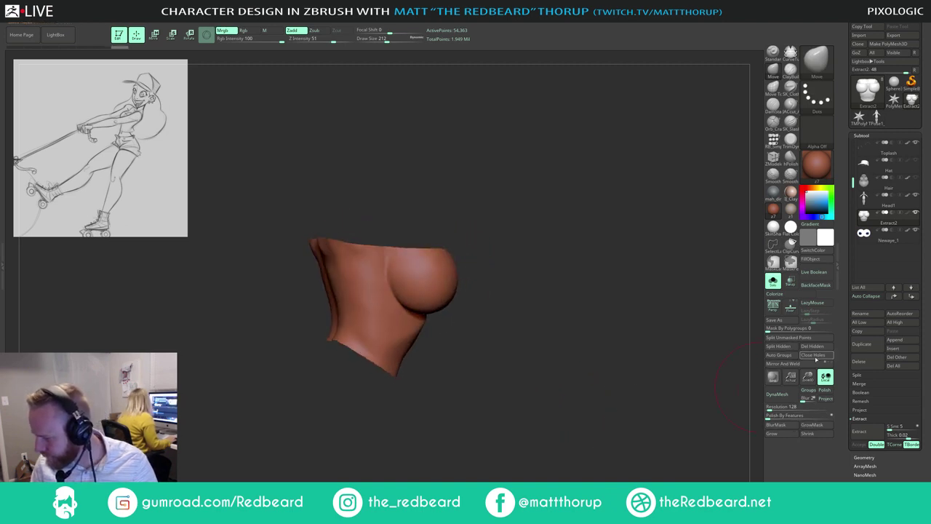
{"action": "left_click", "coordinate": [813, 347]}
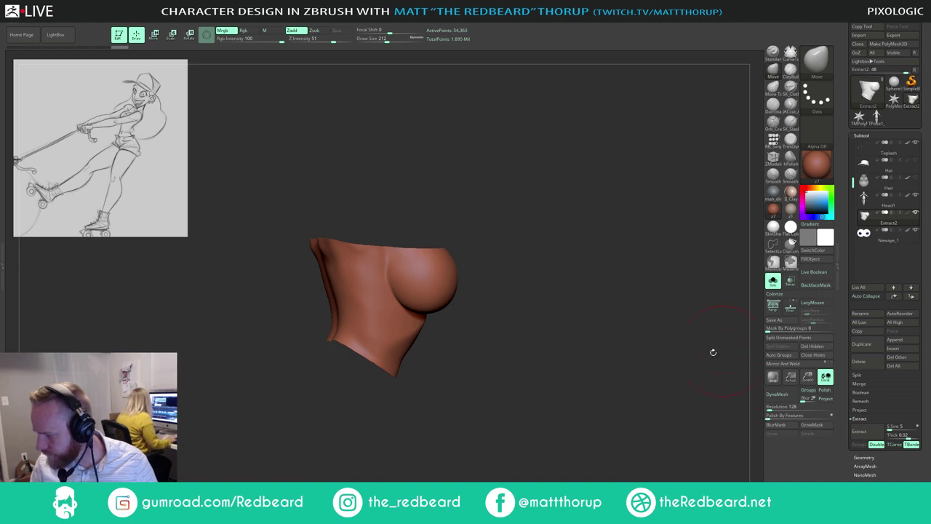
{"action": "left_click_drag", "start_coordinate": [713, 351], "coordinate": [637, 390]}
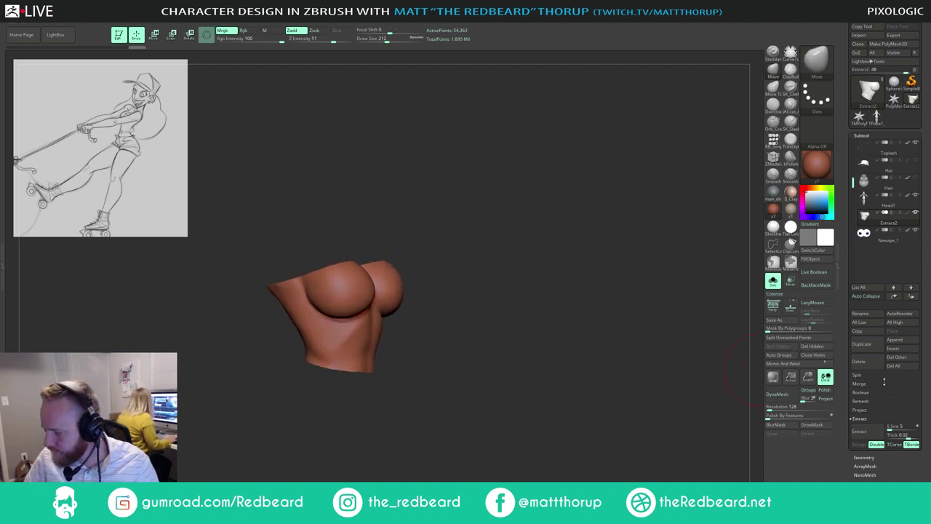
Step: Polish the top's shell with the Polish By Features deformation
{"action": "left_click_drag", "start_coordinate": [883, 382], "coordinate": [895, 306]}
{"action": "left_click", "coordinate": [877, 287]}
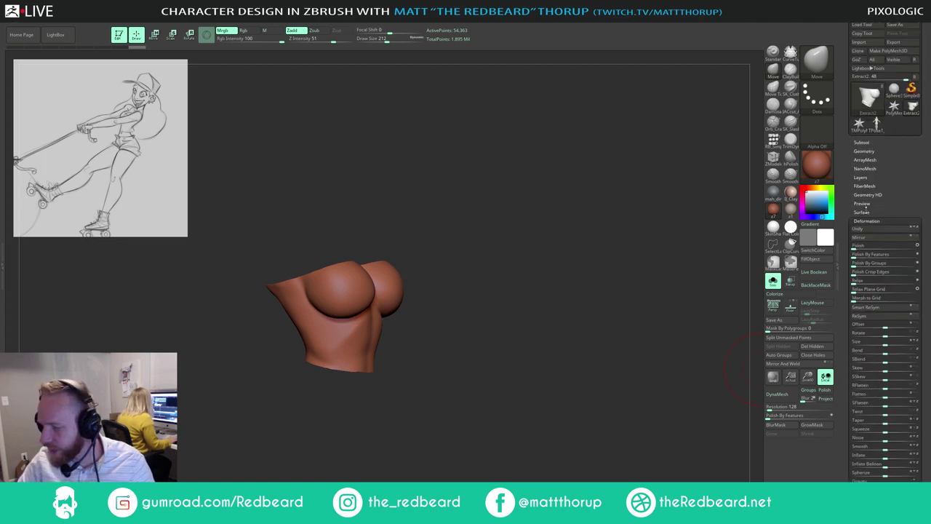
{"action": "left_click_drag", "start_coordinate": [558, 350], "coordinate": [522, 371]}
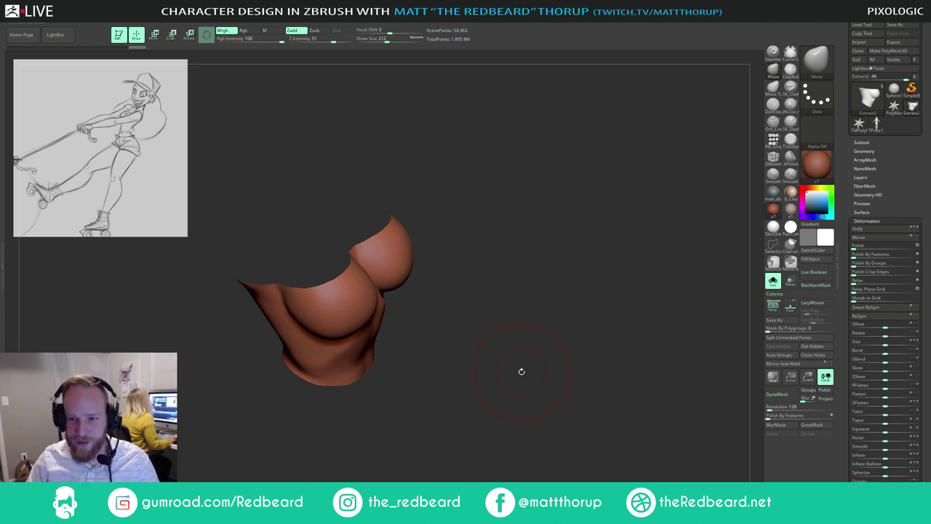
{"action": "left_click_drag", "start_coordinate": [531, 290], "coordinate": [603, 297]}
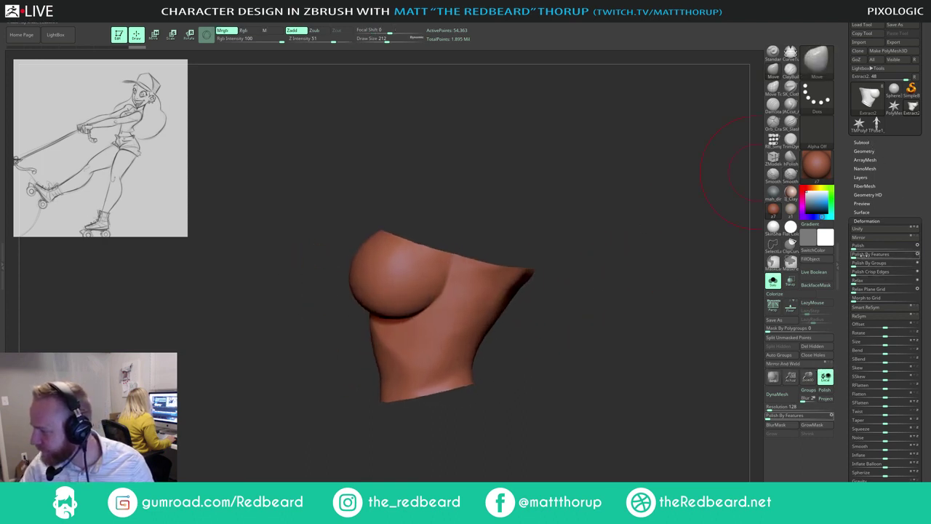
{"action": "left_click", "coordinate": [876, 255]}
{"action": "left_click_drag", "start_coordinate": [557, 309], "coordinate": [623, 336]}
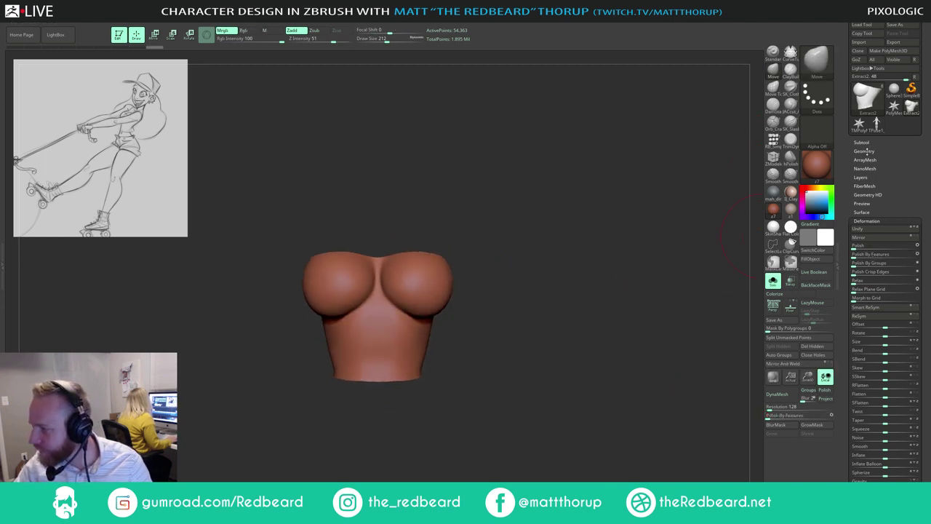
Step: Remesh the top with ZRemesher at a target polygon count of 0.1
{"action": "left_click", "coordinate": [864, 151]}
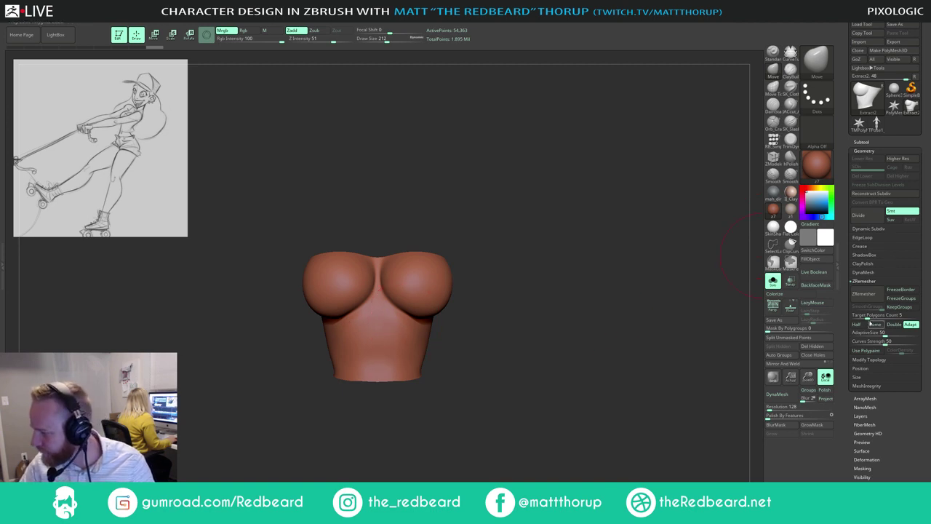
{"action": "left_click", "coordinate": [869, 316]}
{"action": "type", "text": "0.1"}
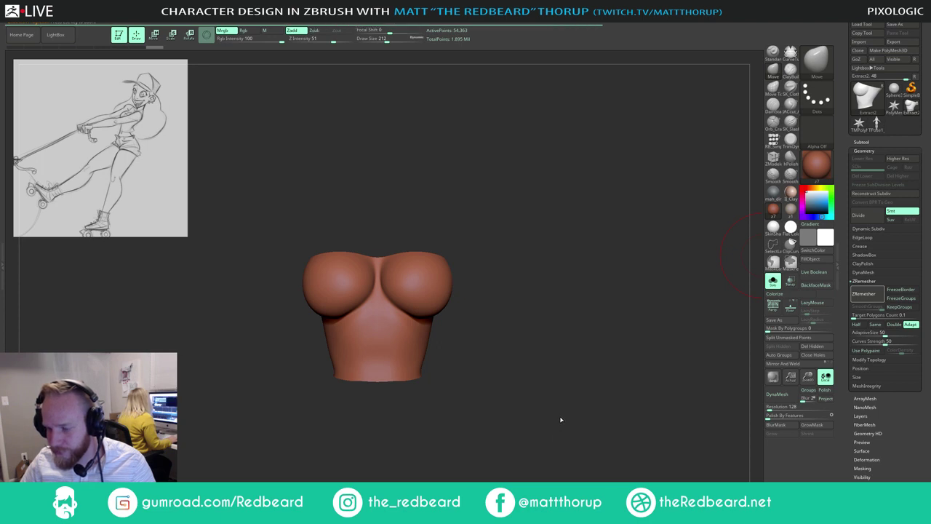
{"action": "mouse_move", "coordinate": [561, 412]}
{"action": "left_mouse_down"}
{"action": "mouse_move", "coordinate": [569, 407]}
{"action": "mouse_move", "coordinate": [538, 390]}
{"action": "left_mouse_up"}
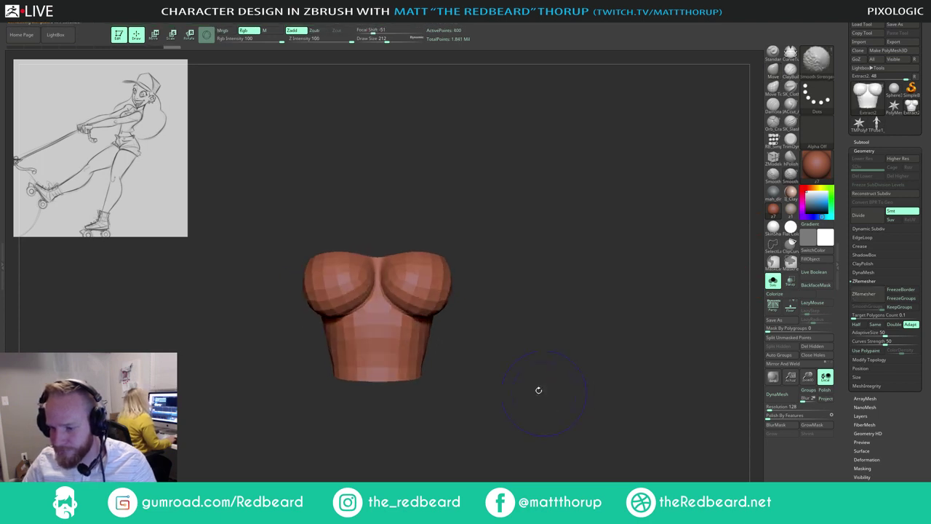
Step: Undo the first smoothing stroke and smooth the low-poly top again across the bust
{"action": "mouse_move", "coordinate": [299, 300]}
{"action": "left_mouse_down"}
{"action": "mouse_move", "coordinate": [398, 295]}
{"action": "mouse_move", "coordinate": [475, 310]}
{"action": "mouse_move", "coordinate": [346, 319]}
{"action": "mouse_move", "coordinate": [347, 326]}
{"action": "mouse_move", "coordinate": [386, 310]}
{"action": "left_mouse_up"}
{"action": "key", "text": "ctrl+z"}
{"action": "left_click_drag", "start_coordinate": [505, 287], "coordinate": [441, 310]}
{"action": "mouse_move", "coordinate": [354, 301]}
{"action": "left_mouse_down", "text": "shift"}
{"action": "mouse_move", "coordinate": [361, 273]}
{"action": "mouse_move", "coordinate": [380, 267]}
{"action": "left_mouse_up", "text": "shift"}
{"action": "mouse_move", "coordinate": [472, 297]}
{"action": "left_mouse_down"}
{"action": "mouse_move", "coordinate": [520, 308]}
{"action": "mouse_move", "coordinate": [496, 374]}
{"action": "left_mouse_up"}
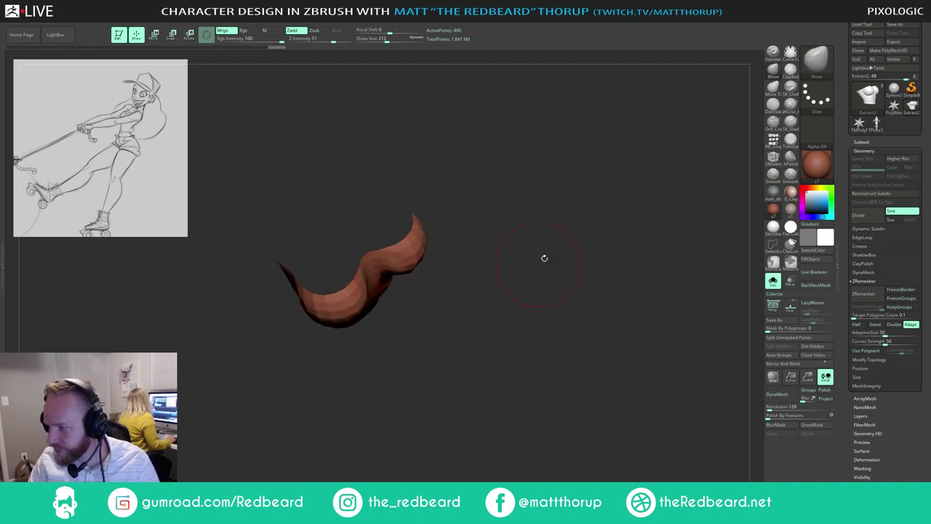
Step: Fill the hollow between the breasts of the top with ClayBuildup and smooth the bridged area
{"action": "left_click", "coordinate": [790, 77]}
{"action": "left_click_drag", "start_coordinate": [534, 245], "coordinate": [527, 191]}
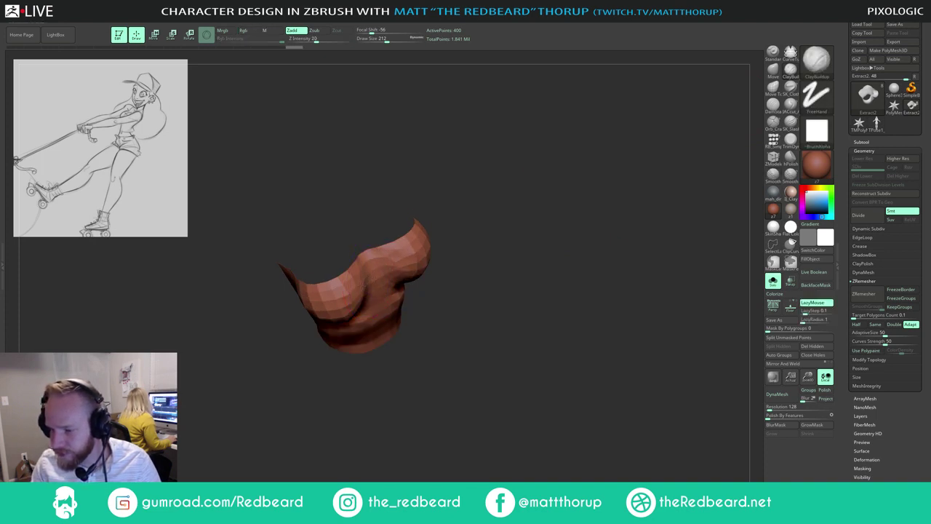
{"action": "key", "text": "shift"}
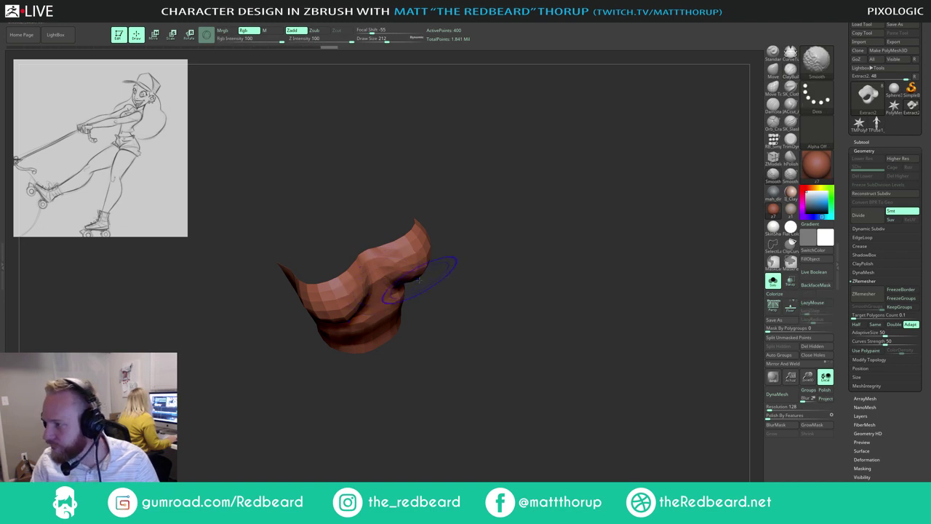
{"action": "left_click_drag", "start_coordinate": [370, 302], "coordinate": [404, 281]}
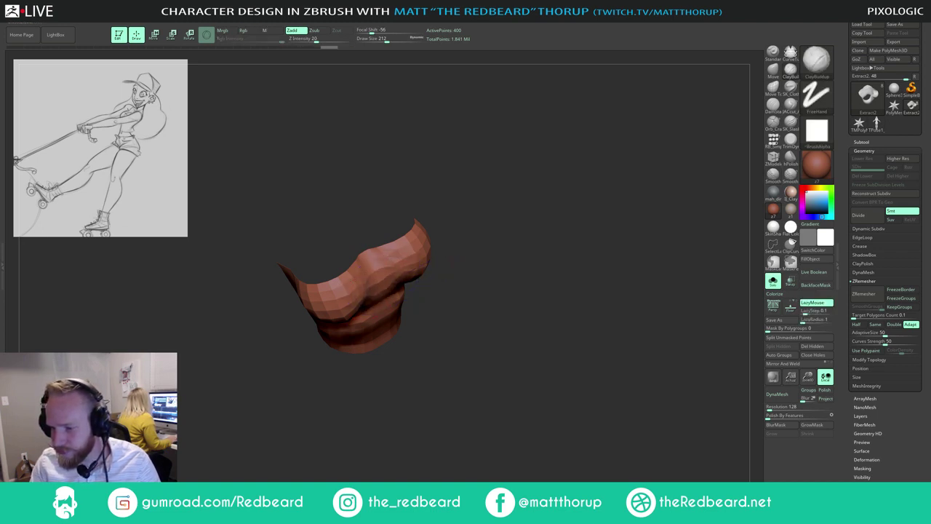
{"action": "mouse_move", "coordinate": [441, 336]}
{"action": "left_mouse_down"}
{"action": "mouse_move", "coordinate": [445, 291]}
{"action": "mouse_move", "coordinate": [357, 321]}
{"action": "left_mouse_up"}
{"action": "left_click_drag", "start_coordinate": [301, 334], "coordinate": [336, 344]}
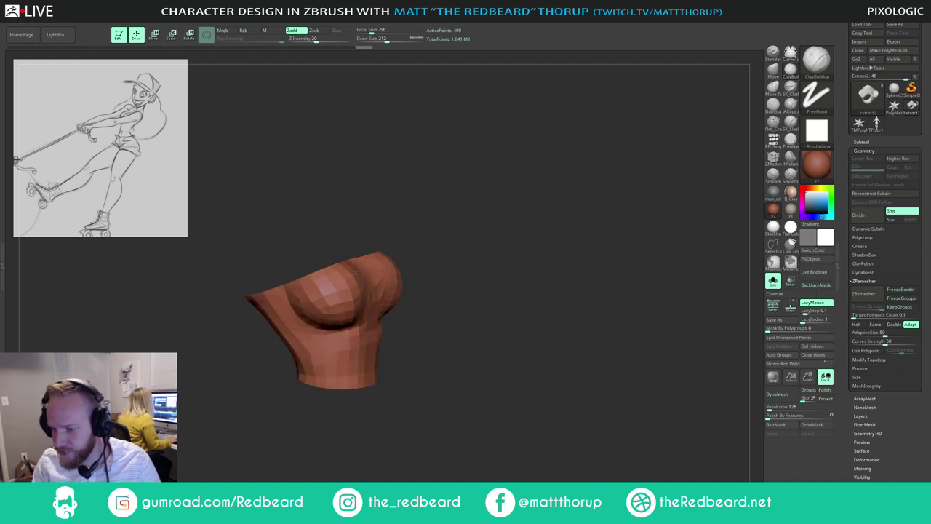
{"action": "left_click_drag", "start_coordinate": [452, 332], "coordinate": [440, 332]}
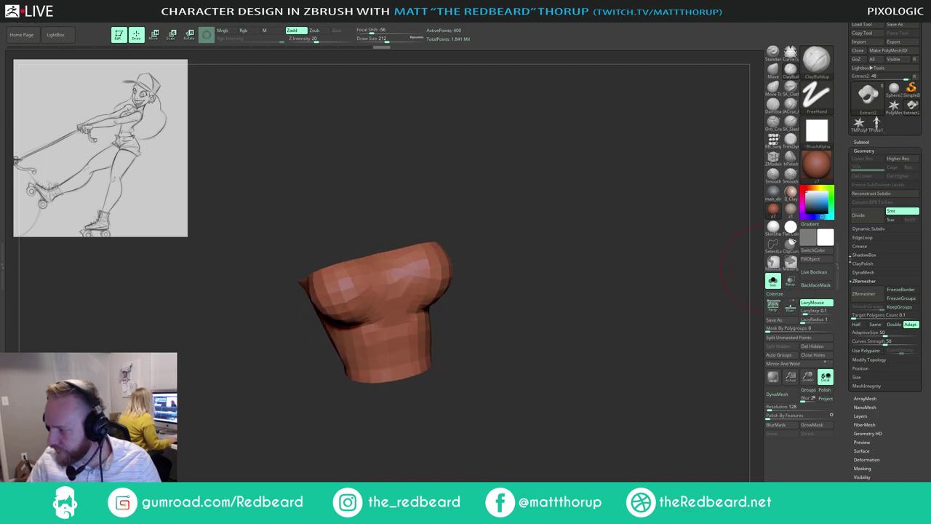
Step: Remesh the reshaped top with ZRemesher and show it together with the full body again
{"action": "left_click", "coordinate": [870, 297]}
{"action": "left_click_drag", "start_coordinate": [559, 352], "coordinate": [532, 364]}
{"action": "mouse_move", "coordinate": [519, 400]}
{"action": "left_mouse_down"}
{"action": "mouse_move", "coordinate": [551, 393]}
{"action": "mouse_move", "coordinate": [530, 420]}
{"action": "mouse_move", "coordinate": [364, 302]}
{"action": "left_mouse_up"}
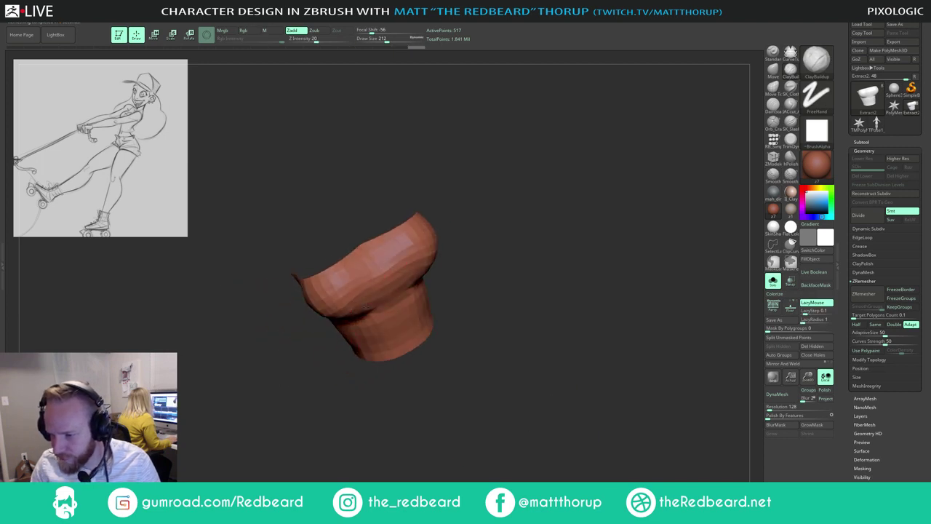
{"action": "left_click_drag", "start_coordinate": [327, 277], "coordinate": [346, 255]}
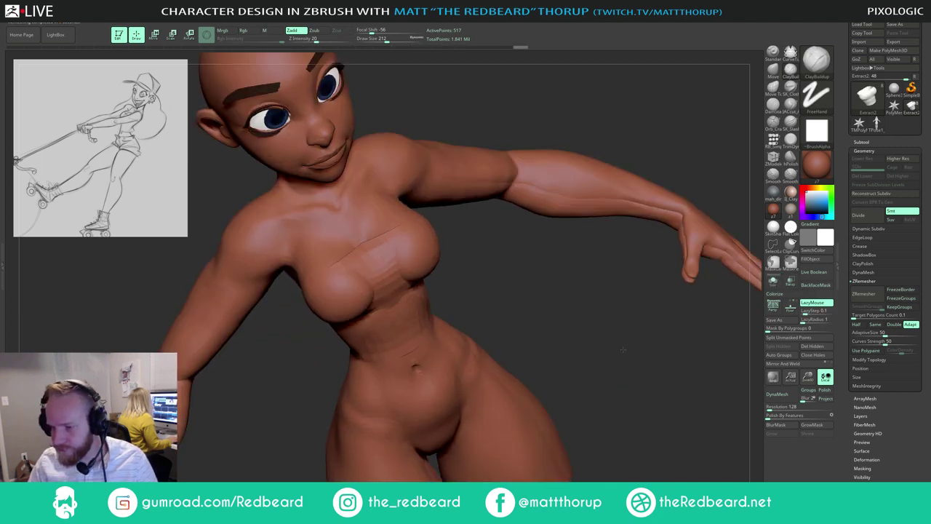
{"action": "left_click_drag", "start_coordinate": [624, 326], "coordinate": [487, 365]}
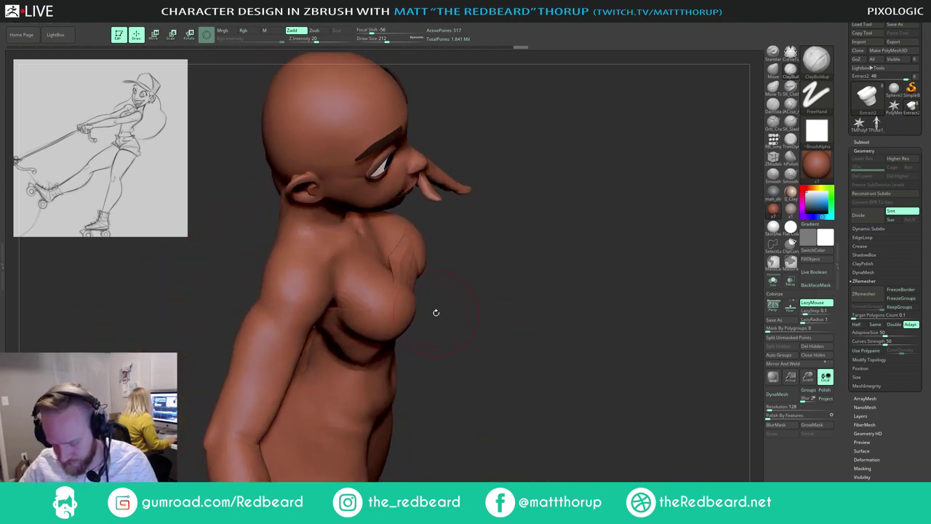
Step: Adjust the top against the bust using the Move brush at a draw size of 120
{"action": "key", "text": "b"}
{"action": "key", "text": "m"}
{"action": "key", "text": "v"}
{"action": "key", "text": "s"}
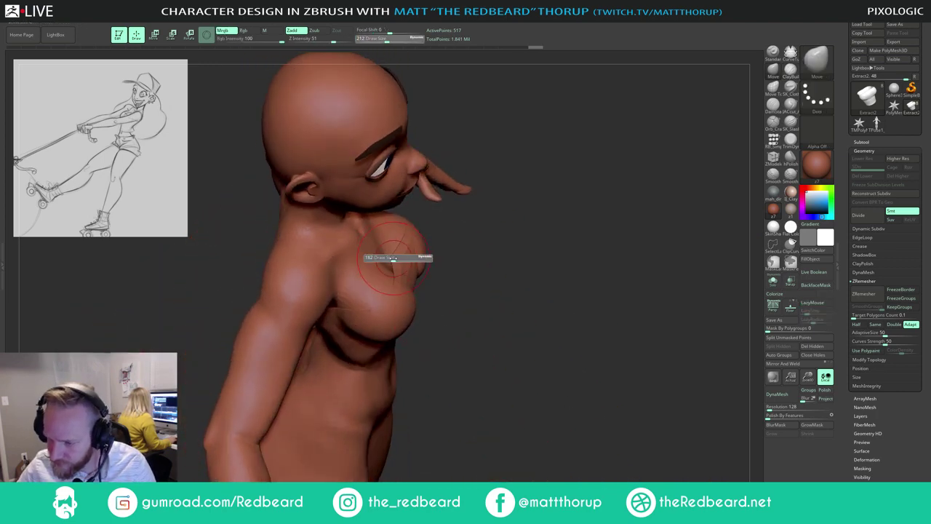
{"action": "left_click_drag", "start_coordinate": [396, 258], "coordinate": [391, 286]}
{"action": "key", "text": "s"}
{"action": "key", "text": "shift"}
{"action": "left_click_drag", "start_coordinate": [430, 206], "coordinate": [356, 218]}
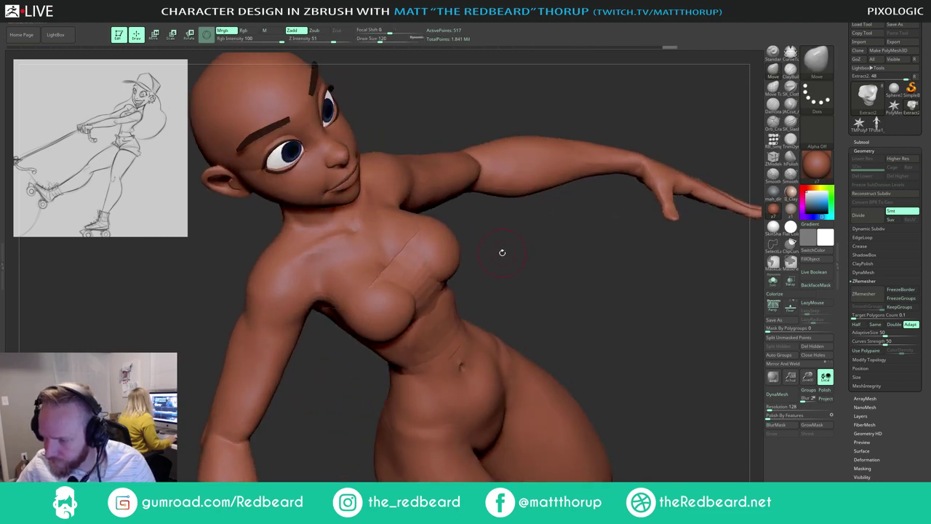
Step: Pull the front of the top out over the breasts in side view with the Move brush at draw size 476
{"action": "mouse_move", "coordinate": [511, 283]}
{"action": "left_mouse_down"}
{"action": "mouse_move", "coordinate": [534, 247]}
{"action": "mouse_move", "coordinate": [561, 251]}
{"action": "left_mouse_up"}
{"action": "key", "text": "s"}
{"action": "mouse_move", "coordinate": [419, 303]}
{"action": "left_mouse_down"}
{"action": "mouse_move", "coordinate": [430, 303]}
{"action": "mouse_move", "coordinate": [409, 316]}
{"action": "left_mouse_up"}
{"action": "key", "text": "s"}
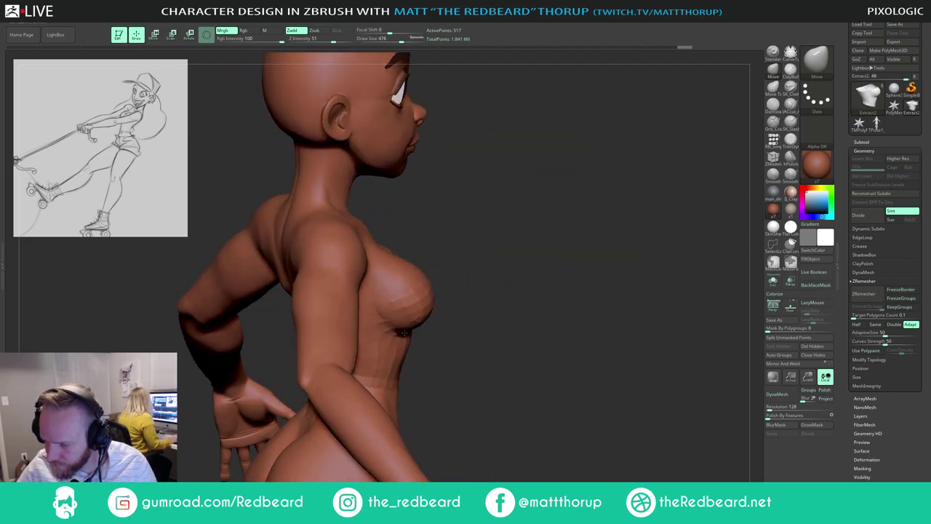
{"action": "mouse_move", "coordinate": [437, 301]}
{"action": "left_mouse_down"}
{"action": "mouse_move", "coordinate": [451, 277]}
{"action": "mouse_move", "coordinate": [423, 280]}
{"action": "left_mouse_up"}
{"action": "left_click_drag", "start_coordinate": [488, 254], "coordinate": [429, 256], "text": "shift"}
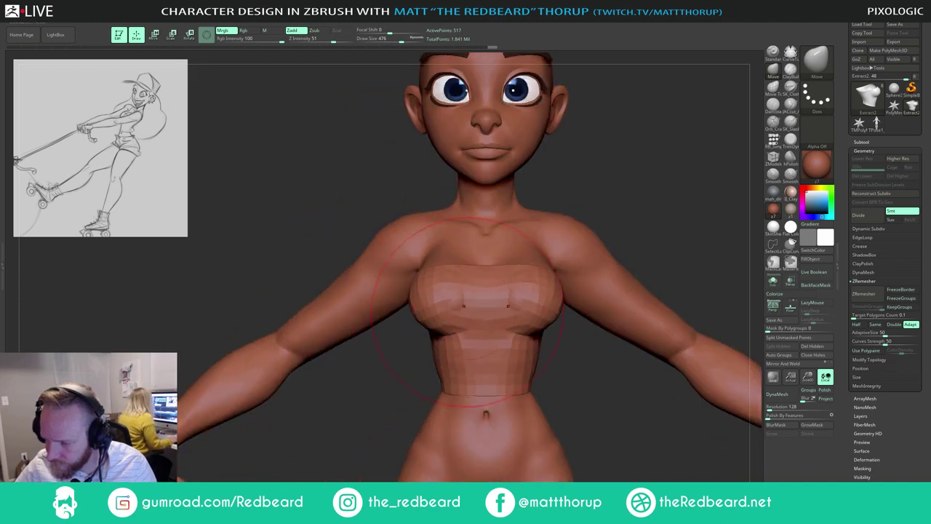
Step: Refine the front of the top around the bust with the Move brush, reducing the draw size to 234
{"action": "key", "text": "s"}
{"action": "left_click_drag", "start_coordinate": [464, 305], "coordinate": [456, 304]}
{"action": "left_click_drag", "start_coordinate": [662, 197], "coordinate": [633, 204]}
{"action": "key", "text": "["}
{"action": "key", "text": "["}
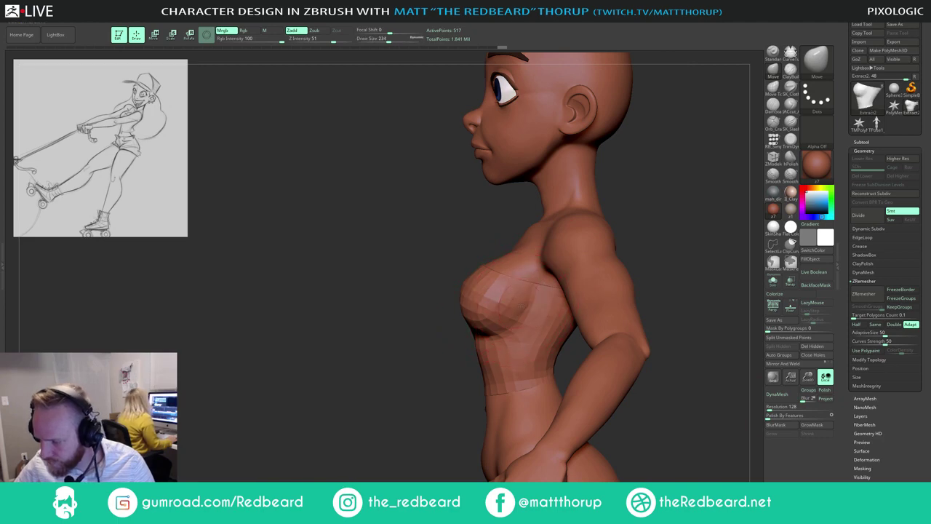
Step: Fit the side and back of the top against the body beneath the arm with the Move brush at draw sizes 338 and 223
{"action": "mouse_move", "coordinate": [349, 240]}
{"action": "left_mouse_down"}
{"action": "mouse_move", "coordinate": [429, 251]}
{"action": "mouse_move", "coordinate": [444, 244]}
{"action": "left_mouse_up"}
{"action": "key", "text": "bracketright"}
{"action": "left_click_drag", "start_coordinate": [601, 296], "coordinate": [585, 301]}
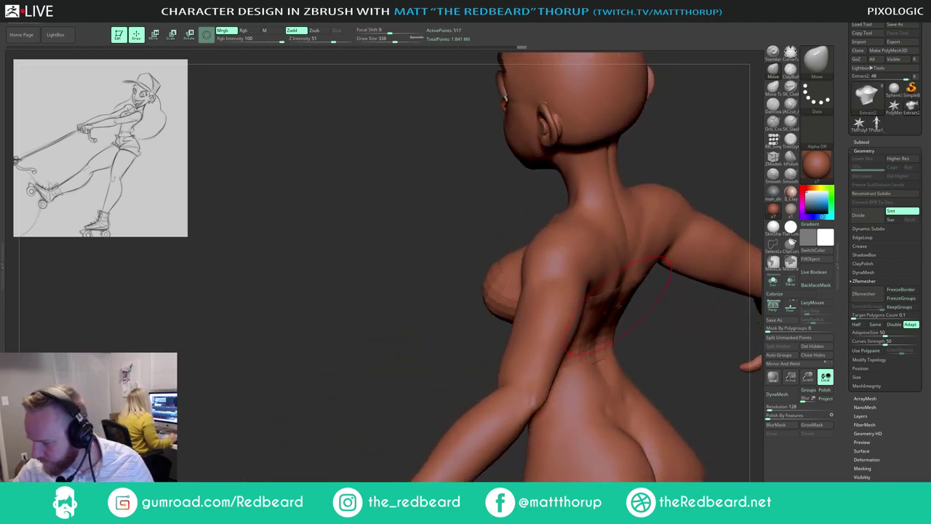
{"action": "right_click_drag", "start_coordinate": [618, 306], "coordinate": [668, 304]}
{"action": "right_click_drag", "start_coordinate": [586, 289], "coordinate": [570, 341]}
{"action": "key", "text": "bracketleft"}
{"action": "left_click_drag", "start_coordinate": [564, 337], "coordinate": [563, 333]}
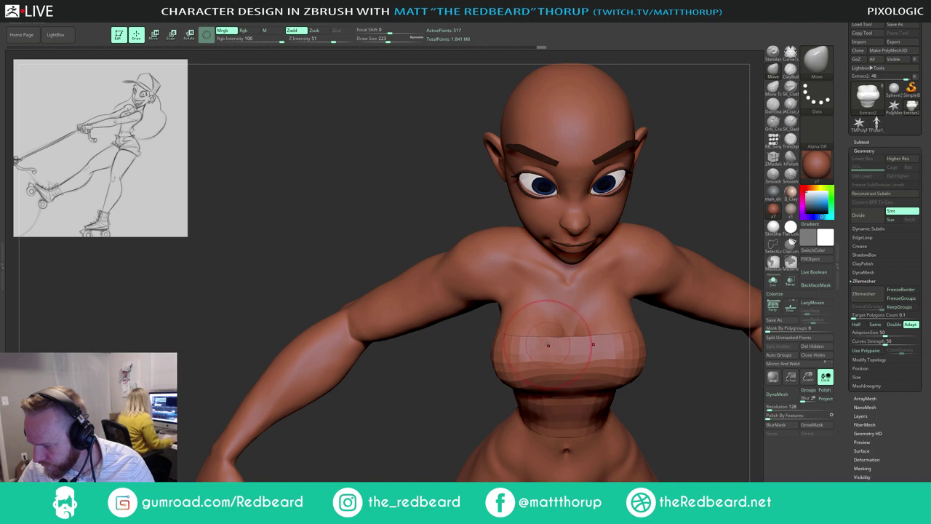
Step: Reshape the top's upper edge between the breasts from above with the Move brush, reducing the draw size from 192 to 80
{"action": "right_click_drag", "start_coordinate": [547, 339], "coordinate": [529, 348]}
{"action": "key", "text": "bracketleft"}
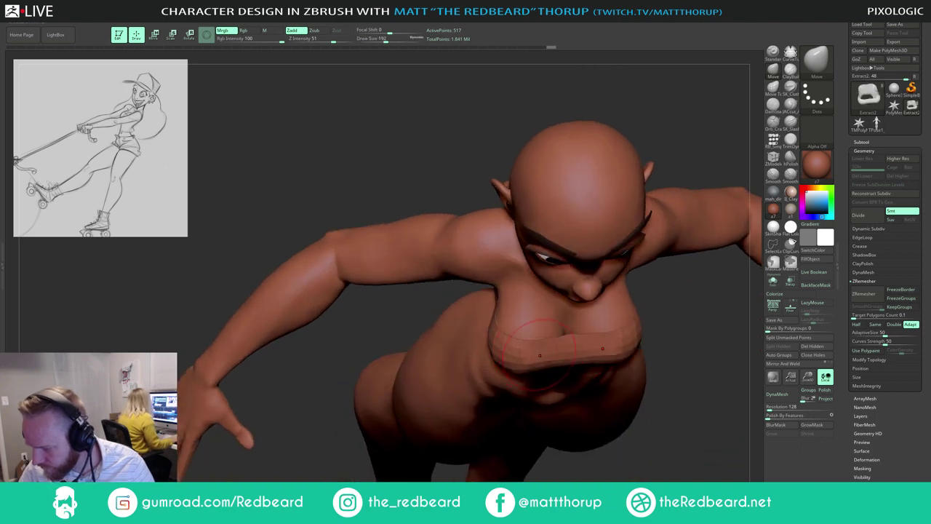
{"action": "left_click_drag", "start_coordinate": [540, 355], "coordinate": [552, 344]}
{"action": "key", "text": "s"}
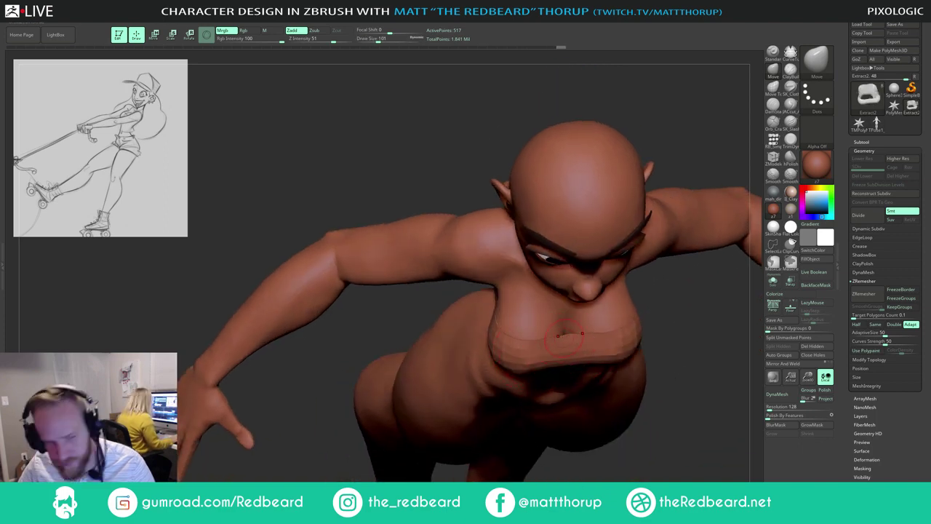
{"action": "key", "text": "s"}
{"action": "left_click", "coordinate": [559, 340]}
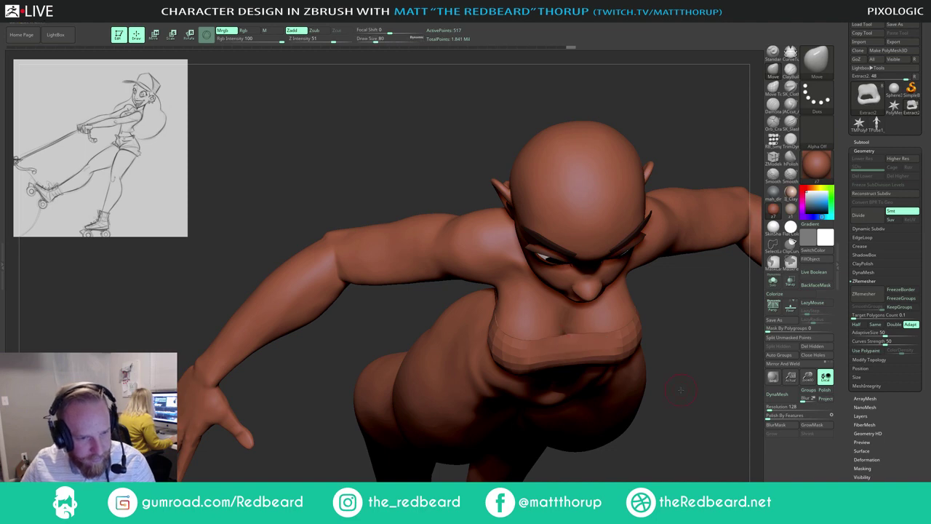
Step: Adjust the neckline edge across the cleavage from an oblique view with the Move brush at draw sizes 128 to 101
{"action": "left_click_drag", "start_coordinate": [681, 391], "coordinate": [567, 370]}
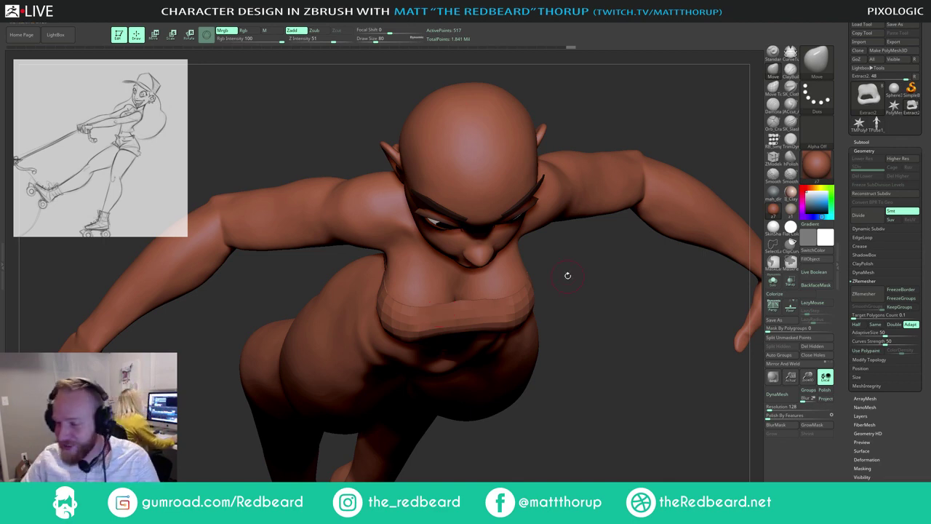
{"action": "left_click_drag", "start_coordinate": [568, 276], "coordinate": [438, 312]}
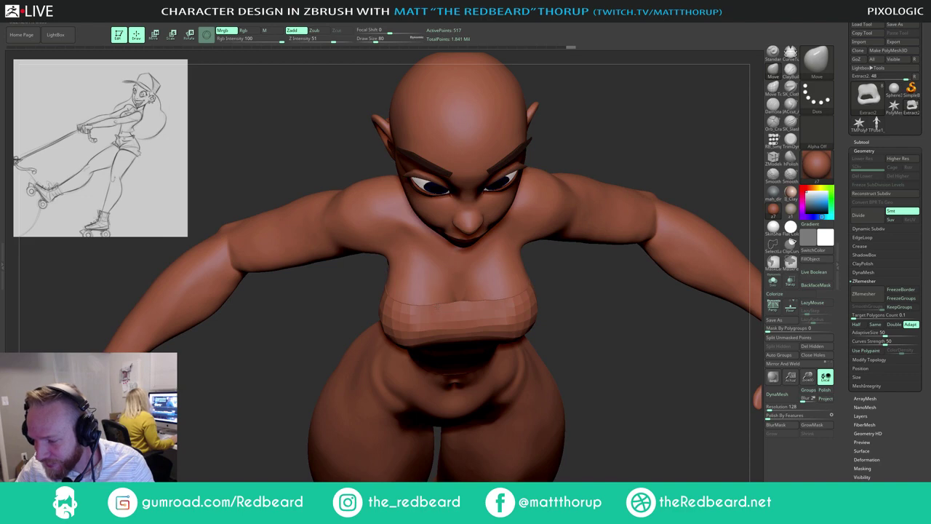
{"action": "left_click_drag", "start_coordinate": [575, 274], "coordinate": [456, 310]}
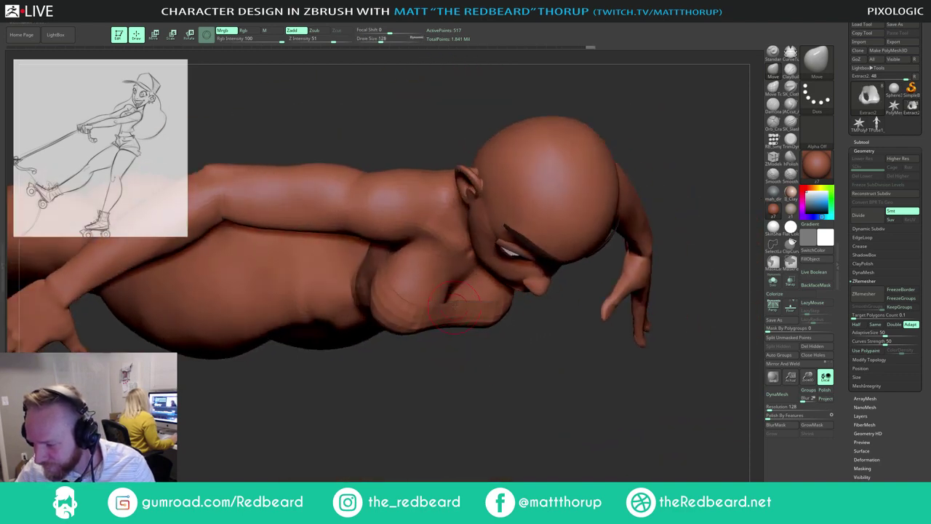
{"action": "key", "text": "s"}
{"action": "left_click", "coordinate": [460, 305]}
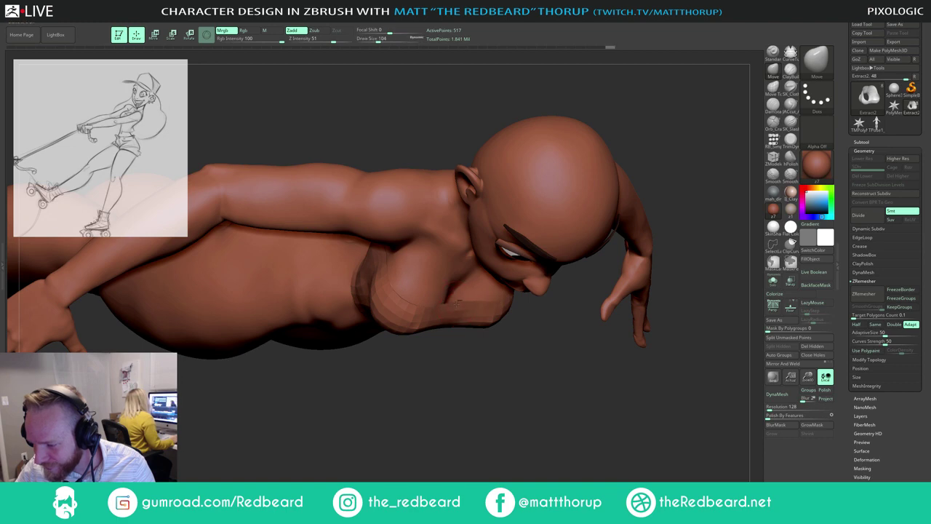
{"action": "key", "text": "s"}
{"action": "mouse_move", "coordinate": [450, 306]}
{"action": "left_mouse_down"}
{"action": "mouse_move", "coordinate": [440, 306]}
{"action": "mouse_move", "coordinate": [459, 308]}
{"action": "left_mouse_up"}
{"action": "key", "text": "s"}
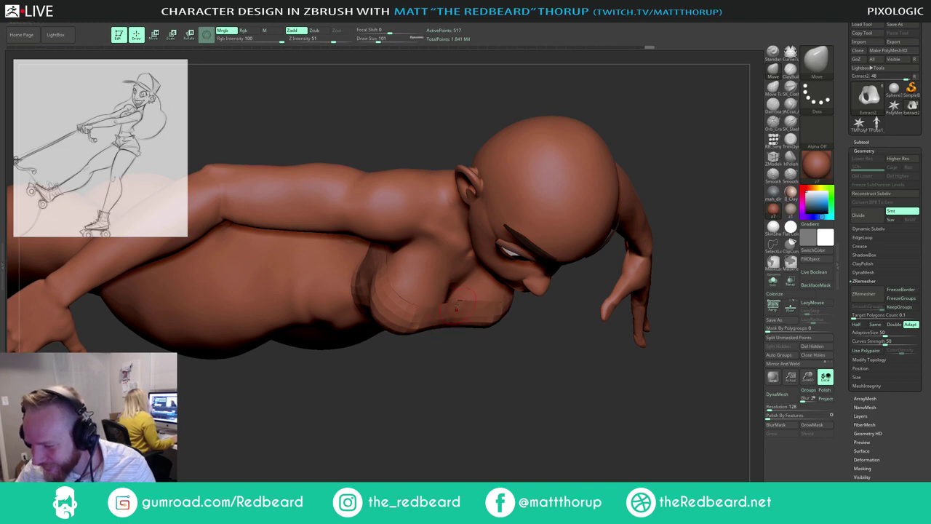
Step: Pull the lower hem of the top away from the waist at front and back in side view, using draw sizes 484 and 344
{"action": "left_click_drag", "start_coordinate": [473, 379], "coordinate": [594, 159]}
{"action": "key", "text": "s"}
{"action": "key", "text": "s"}
{"action": "left_click_drag", "start_coordinate": [455, 347], "coordinate": [467, 352]}
{"action": "left_click_drag", "start_coordinate": [502, 355], "coordinate": [618, 355]}
{"action": "key", "text": "s"}
{"action": "left_click_drag", "start_coordinate": [428, 355], "coordinate": [439, 353]}
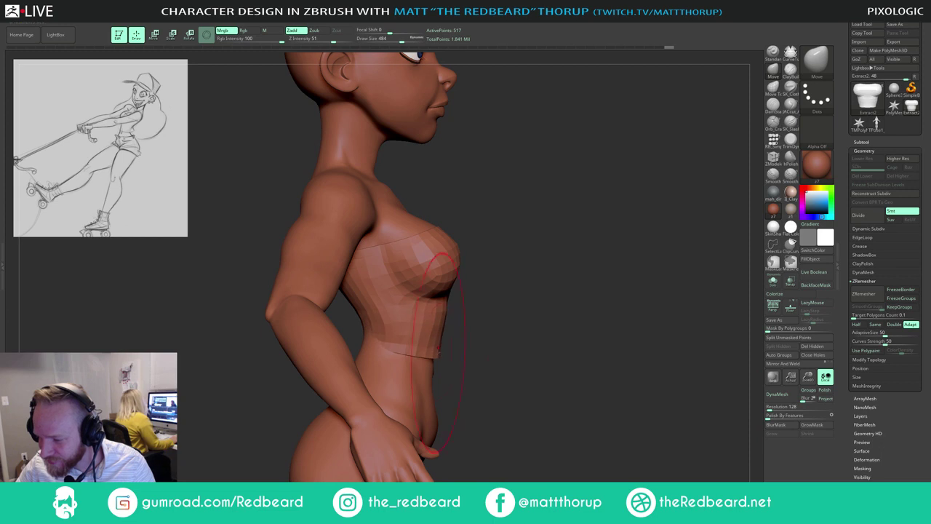
{"action": "key", "text": "s"}
{"action": "left_click_drag", "start_coordinate": [372, 346], "coordinate": [363, 347]}
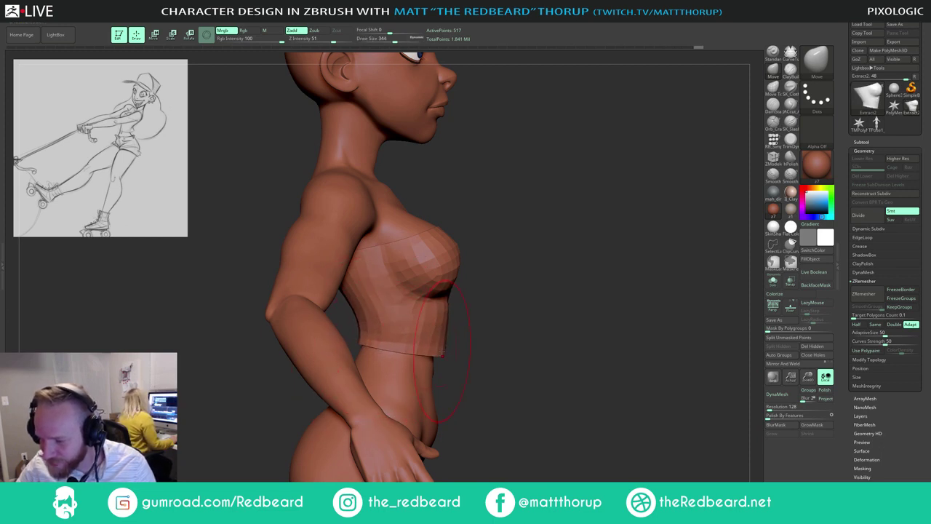
{"action": "key", "text": "s"}
{"action": "left_click_drag", "start_coordinate": [441, 353], "coordinate": [438, 352]}
Step: Shape the top beneath the bust and raise its front hem with the Move brush at draw sizes 187 to 344
{"action": "mouse_move", "coordinate": [502, 328]}
{"action": "left_mouse_down"}
{"action": "mouse_move", "coordinate": [426, 319]}
{"action": "mouse_move", "coordinate": [488, 316]}
{"action": "mouse_move", "coordinate": [375, 312]}
{"action": "mouse_move", "coordinate": [316, 296]}
{"action": "left_mouse_up"}
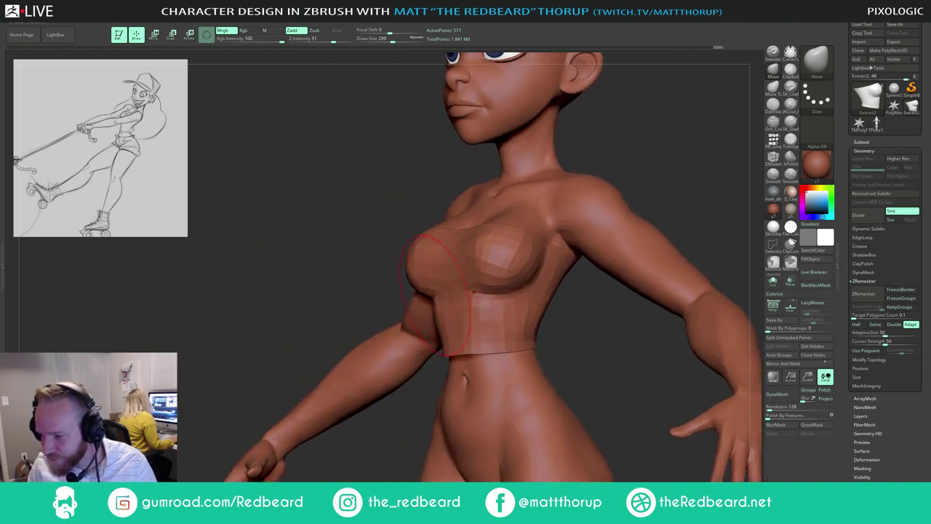
{"action": "key", "text": "s"}
{"action": "mouse_move", "coordinate": [430, 296]}
{"action": "left_mouse_down"}
{"action": "mouse_move", "coordinate": [353, 274]}
{"action": "mouse_move", "coordinate": [446, 310]}
{"action": "mouse_move", "coordinate": [500, 288]}
{"action": "mouse_move", "coordinate": [489, 256]}
{"action": "left_mouse_up"}
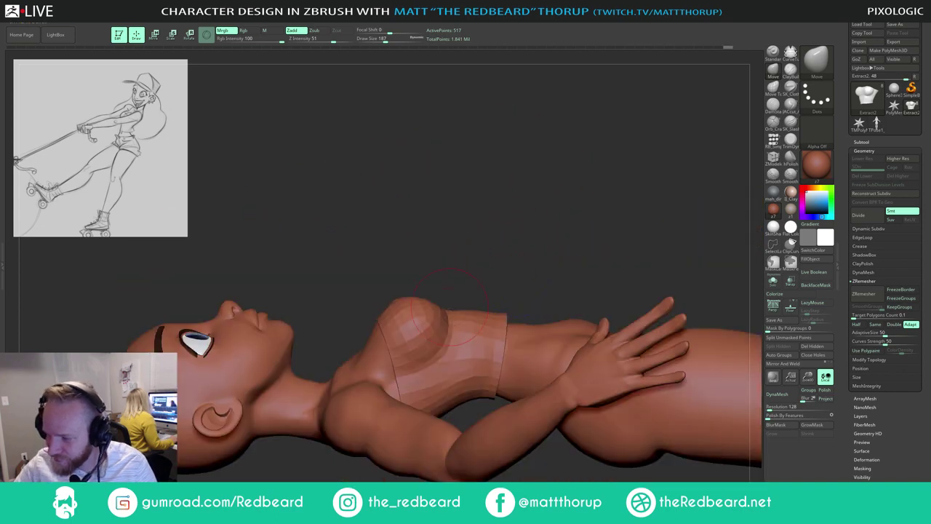
{"action": "left_click_drag", "start_coordinate": [445, 313], "coordinate": [513, 269]}
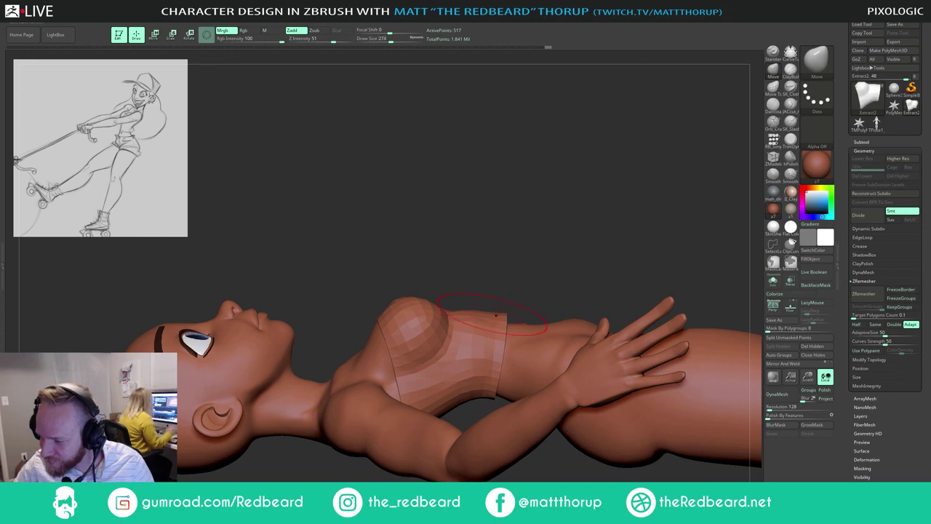
{"action": "key", "text": "s"}
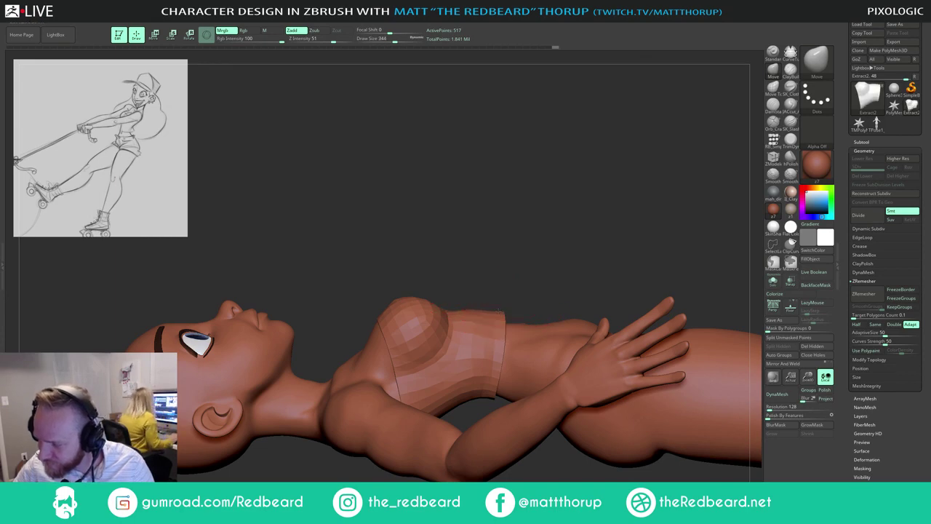
{"action": "left_click_drag", "start_coordinate": [498, 313], "coordinate": [494, 311]}
{"action": "key", "text": "s"}
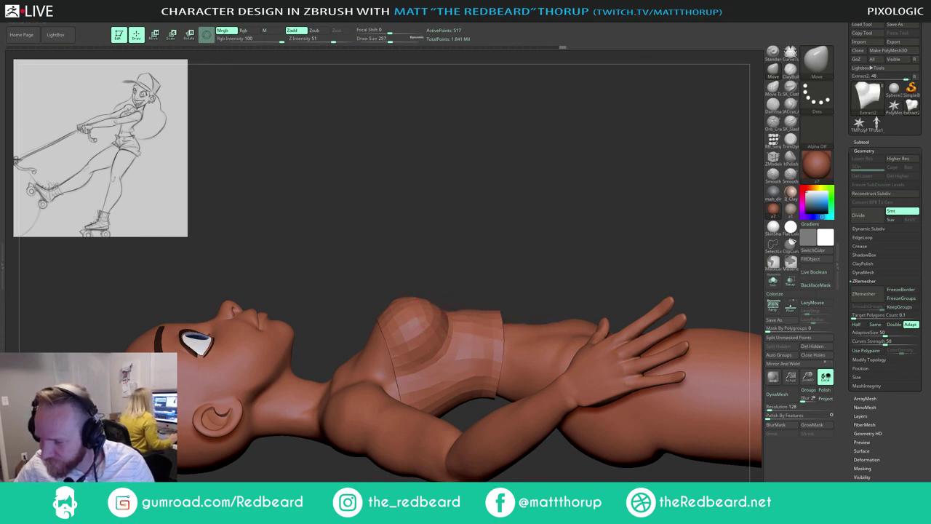
Step: Flare the sides of the lower hem outward from the waist in front view with the Move brush at draw sizes 172 and 197
{"action": "left_click_drag", "start_coordinate": [537, 238], "coordinate": [640, 327]}
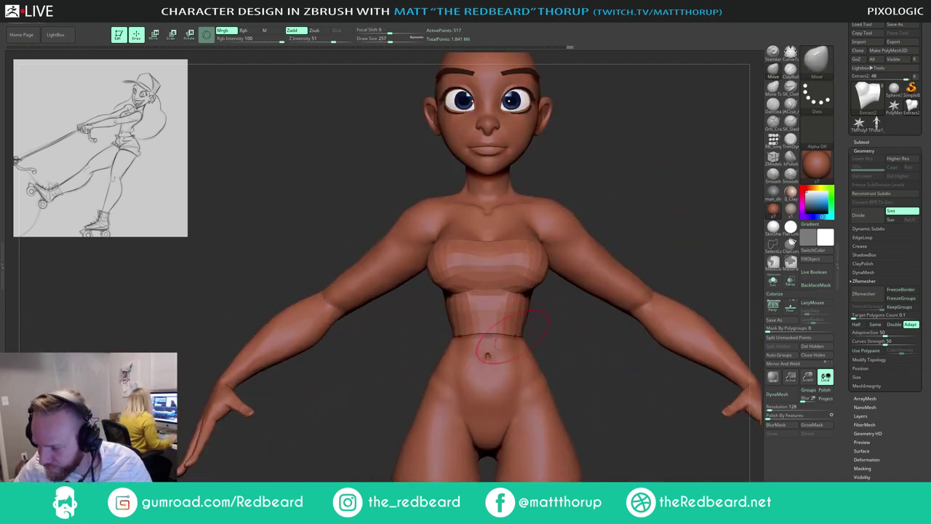
{"action": "key", "text": "["}
{"action": "key", "text": "bracketleft"}
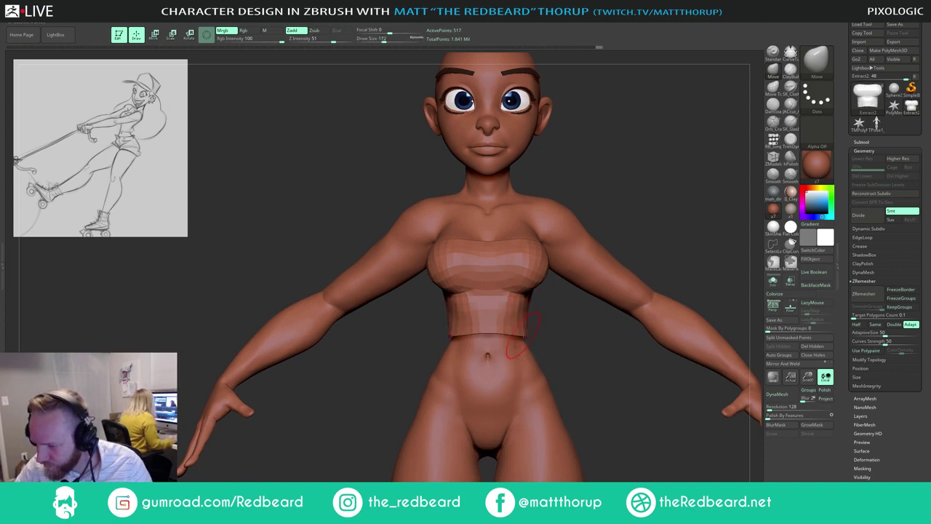
{"action": "key", "text": "bracketright"}
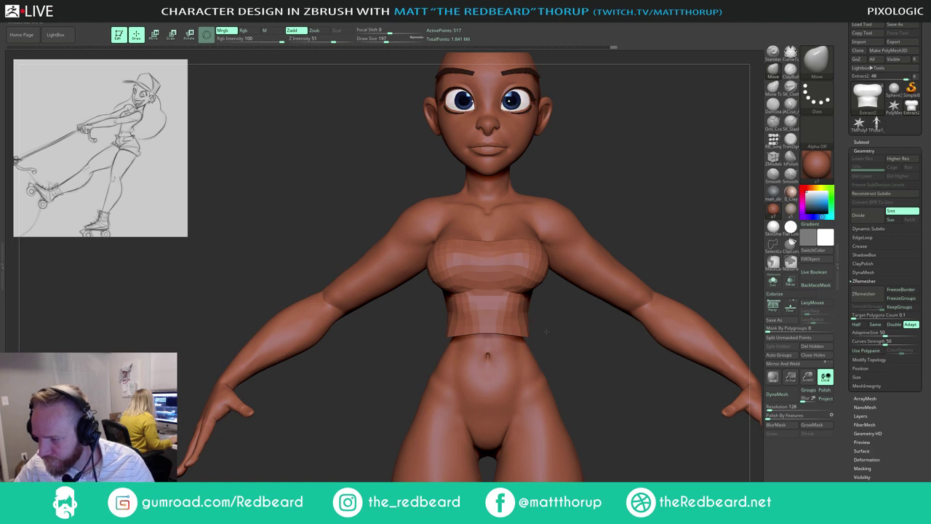
{"action": "left_click_drag", "start_coordinate": [546, 331], "coordinate": [473, 331], "text": "shift"}
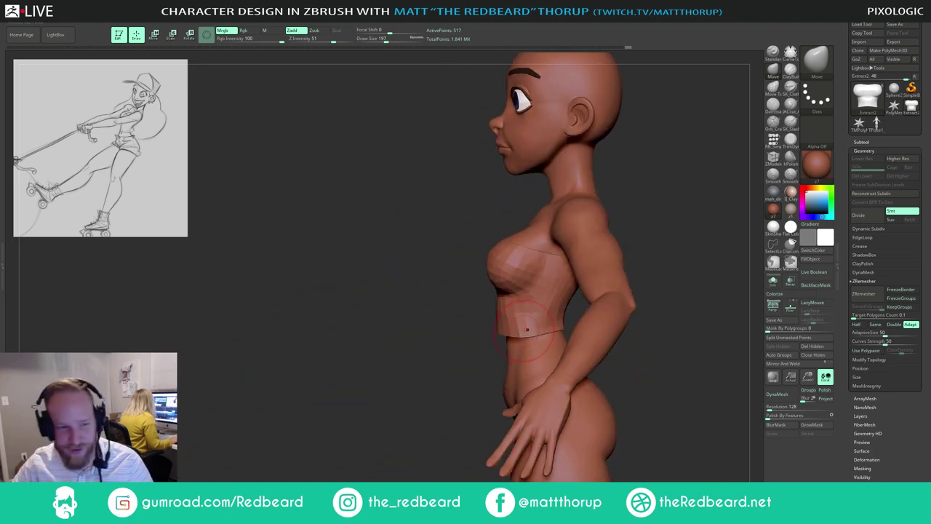
Step: Examine the fit and proportions of the top on the full figure from the side and front
{"action": "left_click_drag", "start_coordinate": [656, 249], "coordinate": [446, 328], "text": "alt"}
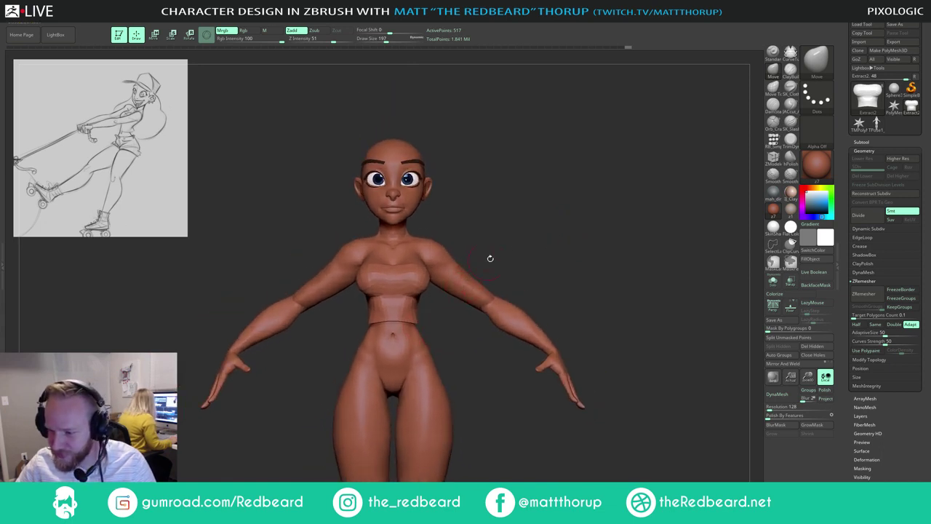
{"action": "left_click_drag", "start_coordinate": [424, 323], "coordinate": [418, 325], "text": "shift"}
{"action": "left_click_drag", "start_coordinate": [542, 242], "coordinate": [462, 299]}
{"action": "left_click_drag", "start_coordinate": [589, 250], "coordinate": [473, 251], "text": "alt"}
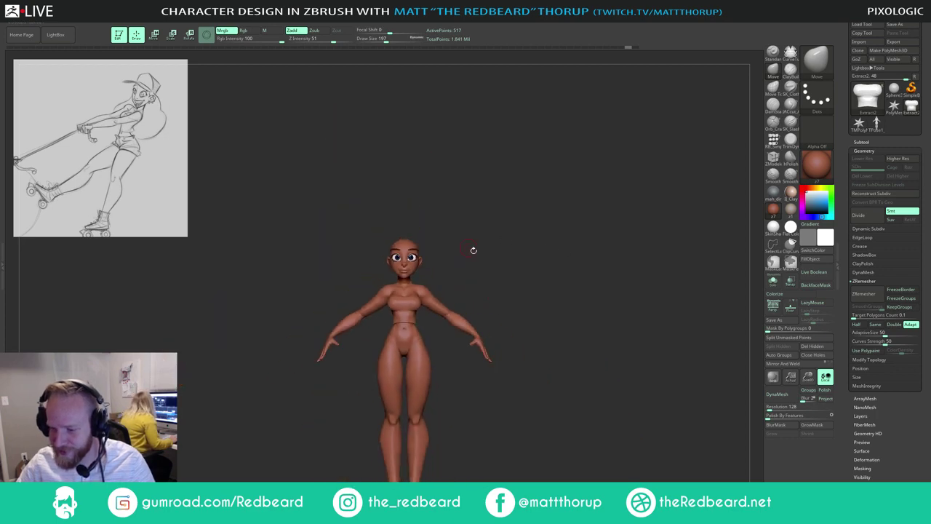
{"action": "left_click_drag", "start_coordinate": [466, 360], "coordinate": [471, 272], "text": "alt"}
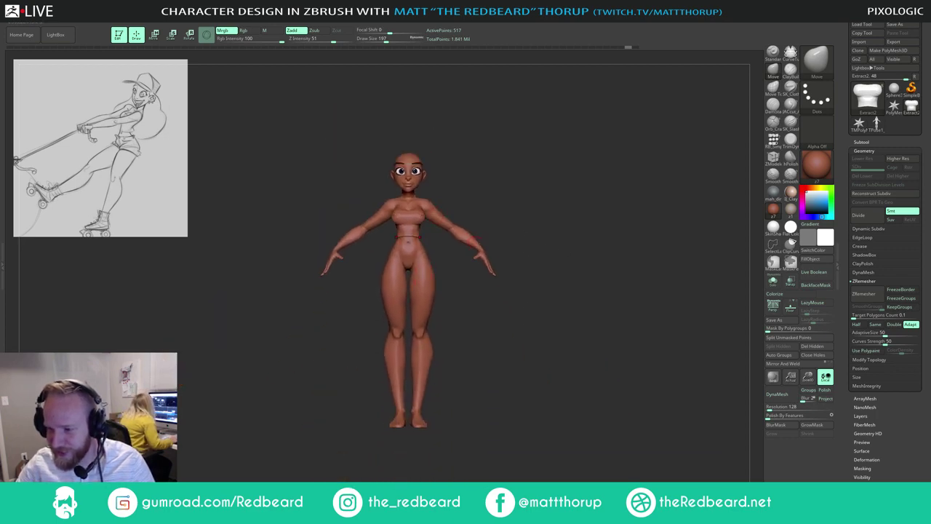
{"action": "mouse_move", "coordinate": [518, 199]}
{"action": "left_mouse_down", "text": "alt"}
{"action": "mouse_move", "coordinate": [520, 238]}
{"action": "mouse_move", "coordinate": [552, 221]}
{"action": "mouse_move", "coordinate": [506, 220]}
{"action": "mouse_move", "coordinate": [428, 272]}
{"action": "left_mouse_up", "text": "alt"}
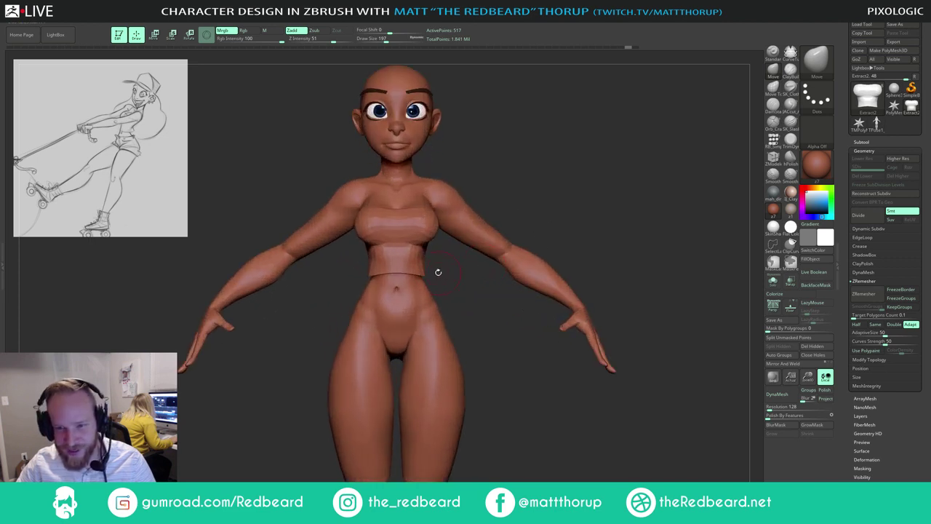
Step: Adjust the back of the top near the waist with the Move brush and smooth it below the shoulder blades
{"action": "mouse_move", "coordinate": [545, 207]}
{"action": "left_mouse_down"}
{"action": "mouse_move", "coordinate": [404, 91]}
{"action": "mouse_move", "coordinate": [393, 98]}
{"action": "left_mouse_up"}
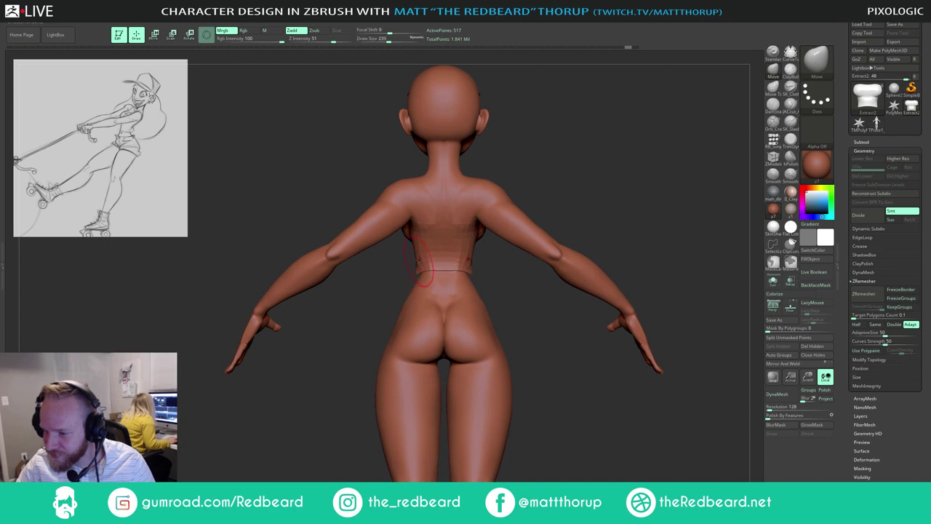
{"action": "key", "text": "shift"}
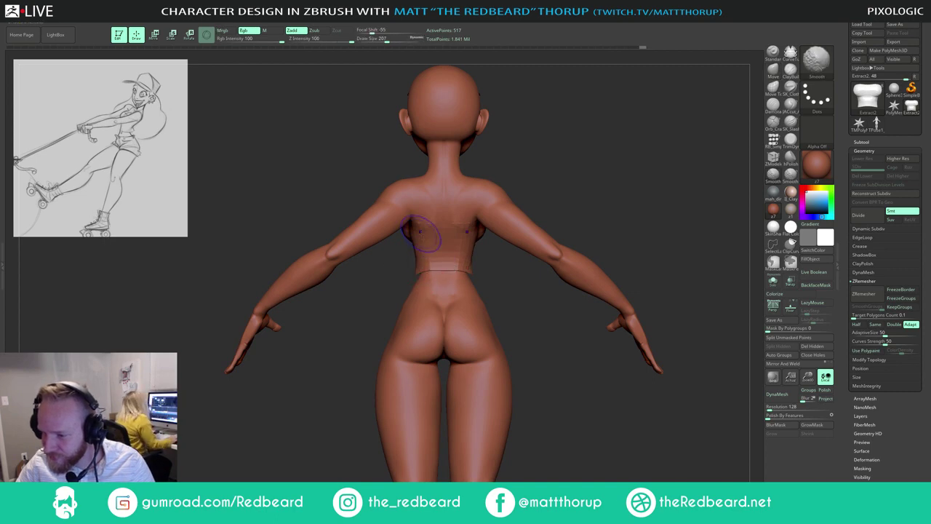
{"action": "mouse_move", "coordinate": [538, 247]}
{"action": "left_mouse_down"}
{"action": "mouse_move", "coordinate": [495, 233]}
{"action": "mouse_move", "coordinate": [418, 251]}
{"action": "left_mouse_up"}
{"action": "key", "text": "s"}
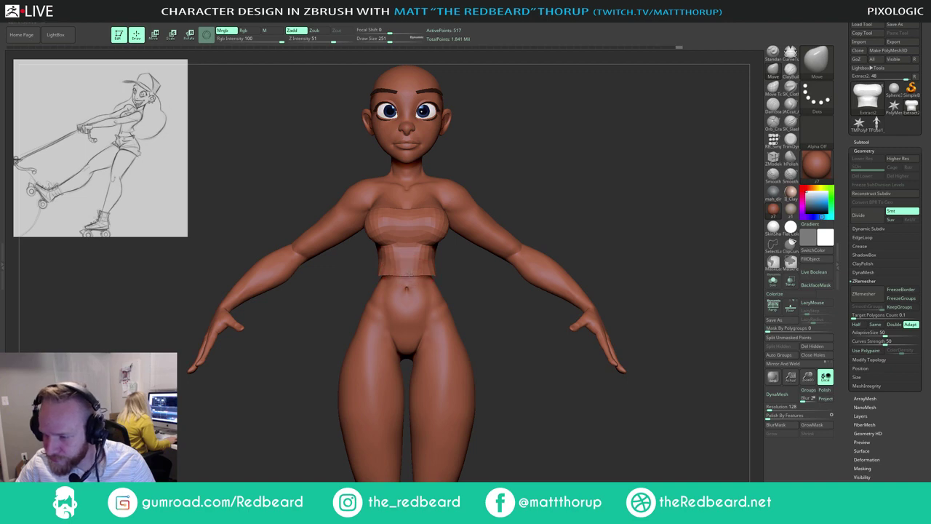
{"action": "key", "text": "s"}
Step: Reshape the lower part of the top around the waist in side view with the Move brush at draw sizes 286 and 257
{"action": "left_click_drag", "start_coordinate": [433, 274], "coordinate": [298, 274]}
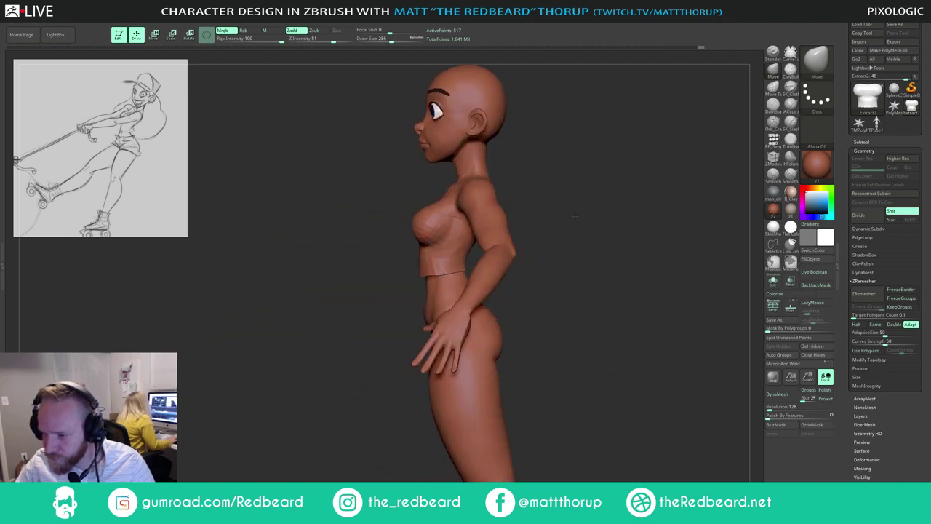
{"action": "mouse_move", "coordinate": [575, 216]}
{"action": "left_mouse_down"}
{"action": "mouse_move", "coordinate": [669, 179]}
{"action": "mouse_move", "coordinate": [655, 164]}
{"action": "mouse_move", "coordinate": [618, 226]}
{"action": "left_mouse_up"}
{"action": "key", "text": "s"}
{"action": "left_click_drag", "start_coordinate": [429, 279], "coordinate": [421, 281]}
{"action": "right_click_drag", "start_coordinate": [424, 254], "coordinate": [437, 266]}
{"action": "mouse_move", "coordinate": [429, 267]}
{"action": "left_mouse_down", "text": "shift"}
{"action": "mouse_move", "coordinate": [428, 257]}
{"action": "mouse_move", "coordinate": [525, 237]}
{"action": "mouse_move", "coordinate": [502, 232]}
{"action": "mouse_move", "coordinate": [540, 234]}
{"action": "mouse_move", "coordinate": [442, 281]}
{"action": "left_mouse_up", "text": "shift"}
{"action": "key", "text": "s"}
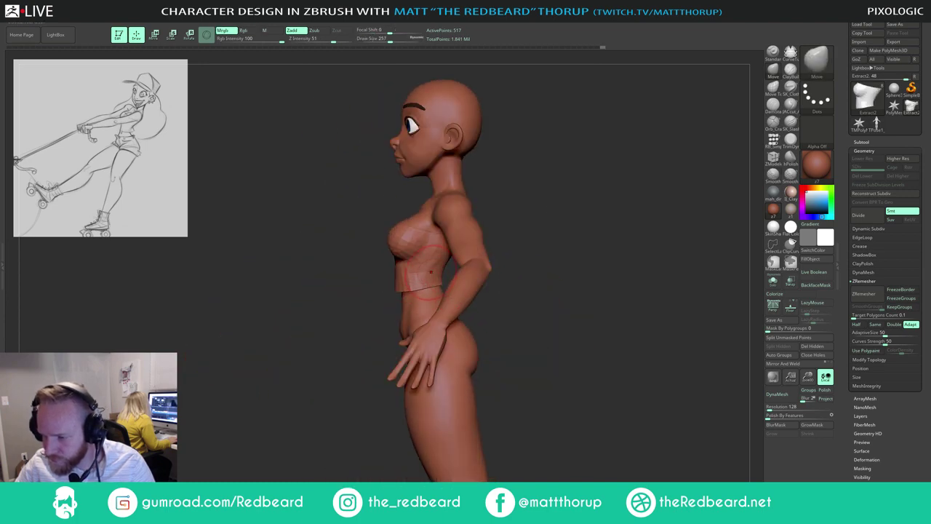
Step: Tuck in the side of the top beneath the arm and smooth the surface over the breasts at draw size 239
{"action": "left_click_drag", "start_coordinate": [514, 219], "coordinate": [555, 209]}
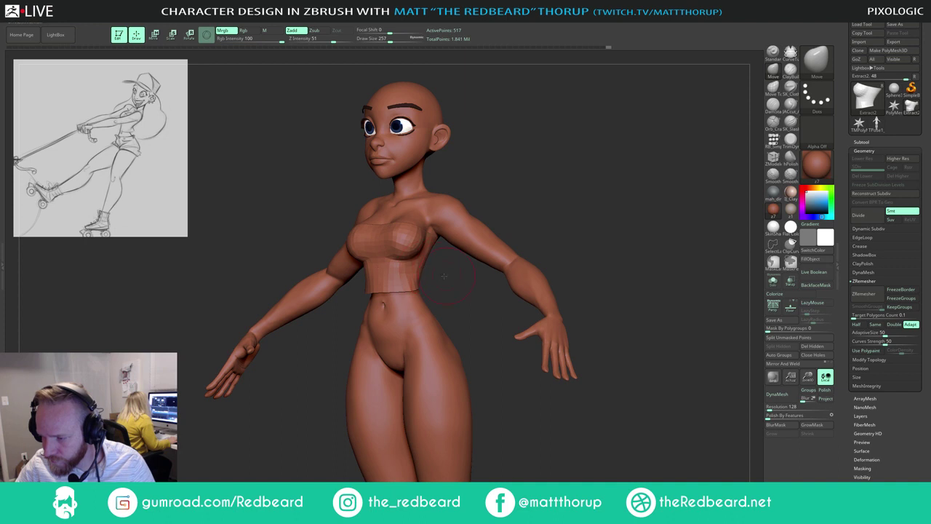
{"action": "left_click_drag", "start_coordinate": [444, 276], "coordinate": [414, 254]}
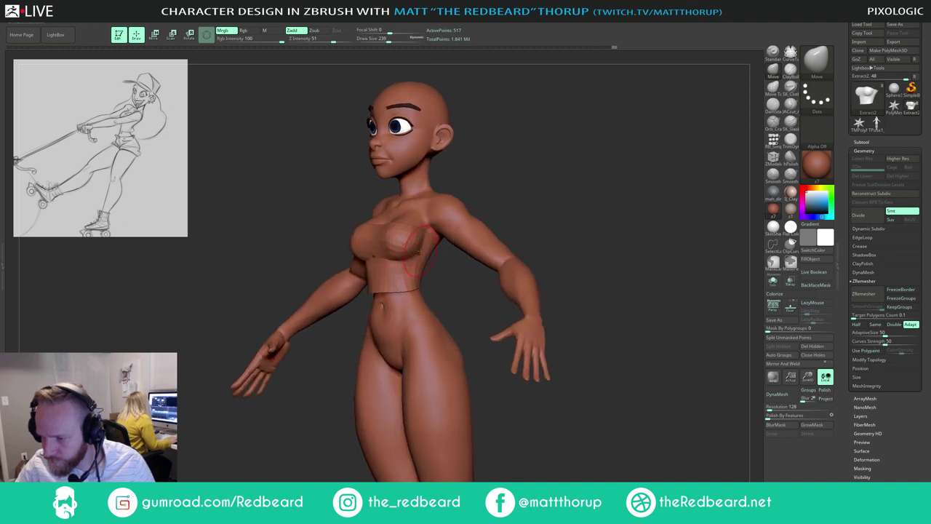
{"action": "key", "text": "shift"}
{"action": "mouse_move", "coordinate": [415, 249]}
{"action": "left_mouse_down", "text": "shift"}
{"action": "mouse_move", "coordinate": [414, 239]}
{"action": "mouse_move", "coordinate": [390, 256]}
{"action": "left_mouse_up", "text": "shift"}
{"action": "mouse_move", "coordinate": [492, 191]}
{"action": "left_mouse_down"}
{"action": "mouse_move", "coordinate": [555, 187]}
{"action": "mouse_move", "coordinate": [517, 216]}
{"action": "left_mouse_up"}
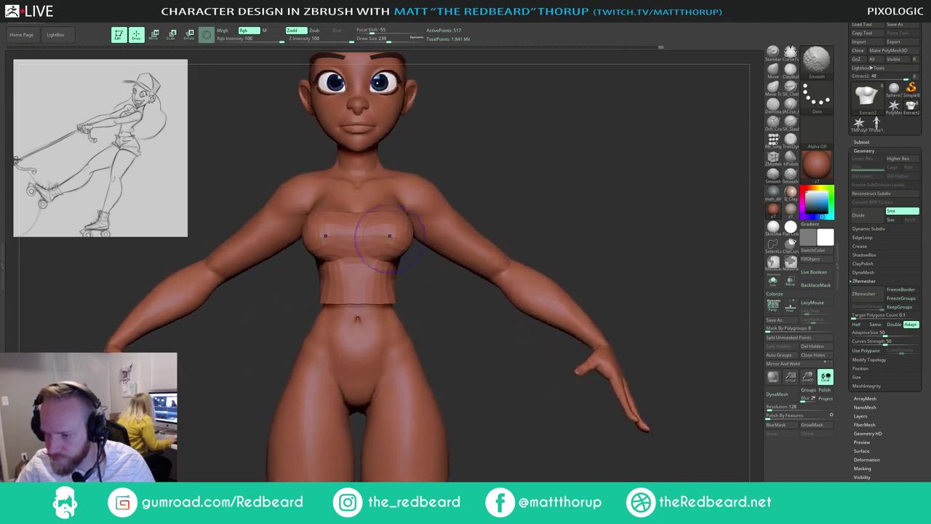
{"action": "mouse_move", "coordinate": [386, 234]}
{"action": "left_mouse_down", "text": "shift"}
{"action": "mouse_move", "coordinate": [367, 223]}
{"action": "mouse_move", "coordinate": [357, 261]}
{"action": "left_mouse_up", "text": "shift"}
Step: Adjust the waist and back hem of the top with the Move brush at draw sizes 145 and 351
{"action": "key", "text": "s"}
{"action": "key", "text": "s"}
{"action": "mouse_move", "coordinate": [464, 177]}
{"action": "left_mouse_down"}
{"action": "mouse_move", "coordinate": [542, 161]}
{"action": "mouse_move", "coordinate": [468, 224]}
{"action": "mouse_move", "coordinate": [414, 306]}
{"action": "left_mouse_up"}
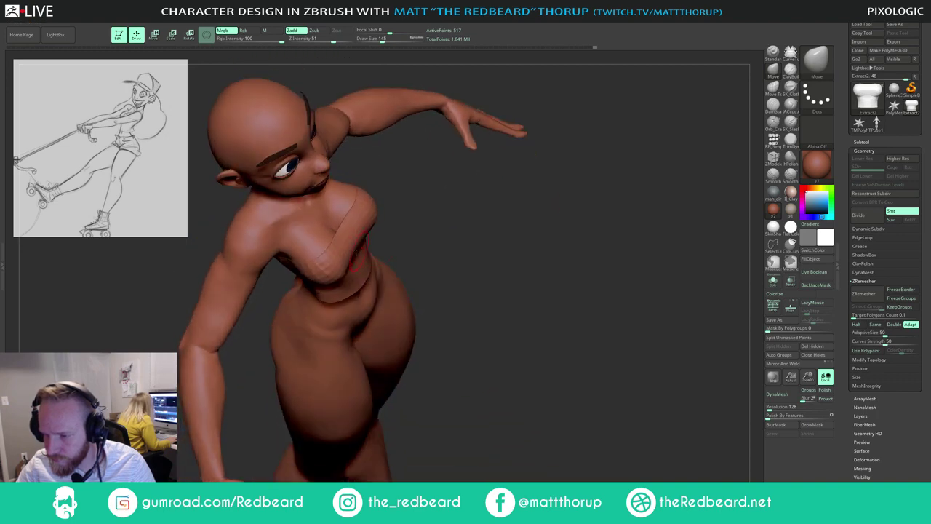
{"action": "key", "text": "s"}
{"action": "left_click_drag", "start_coordinate": [349, 256], "coordinate": [357, 255]}
{"action": "key", "text": "s"}
{"action": "mouse_move", "coordinate": [440, 273]}
{"action": "left_mouse_down"}
{"action": "mouse_move", "coordinate": [514, 175]}
{"action": "mouse_move", "coordinate": [495, 164]}
{"action": "left_mouse_up"}
{"action": "mouse_move", "coordinate": [495, 163]}
{"action": "left_mouse_down"}
{"action": "mouse_move", "coordinate": [453, 184]}
{"action": "mouse_move", "coordinate": [534, 192]}
{"action": "mouse_move", "coordinate": [511, 178]}
{"action": "mouse_move", "coordinate": [551, 211]}
{"action": "mouse_move", "coordinate": [543, 181]}
{"action": "mouse_move", "coordinate": [510, 175]}
{"action": "mouse_move", "coordinate": [356, 280]}
{"action": "mouse_move", "coordinate": [321, 328]}
{"action": "mouse_move", "coordinate": [321, 357]}
{"action": "left_mouse_up"}
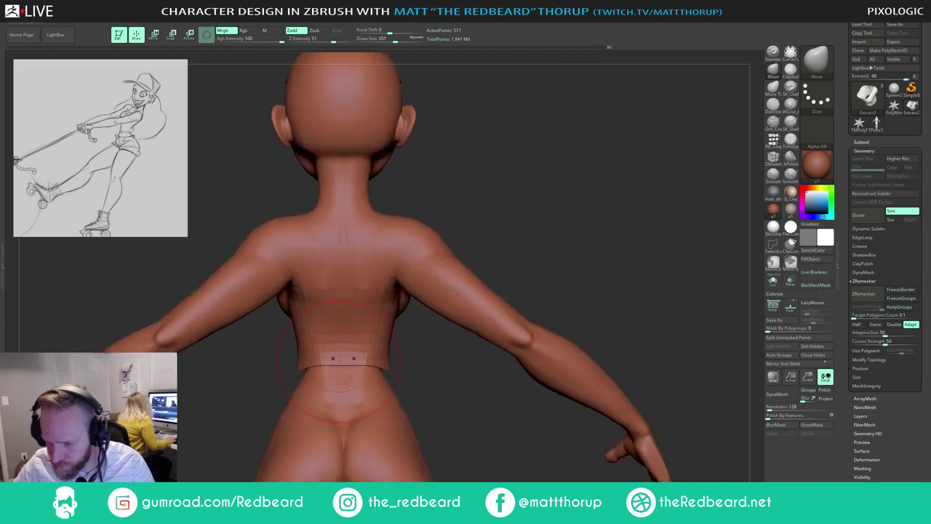
{"action": "mouse_move", "coordinate": [511, 218]}
{"action": "left_mouse_down"}
{"action": "mouse_move", "coordinate": [575, 207]}
{"action": "mouse_move", "coordinate": [441, 216]}
{"action": "mouse_move", "coordinate": [524, 260]}
{"action": "mouse_move", "coordinate": [430, 286]}
{"action": "left_mouse_up"}
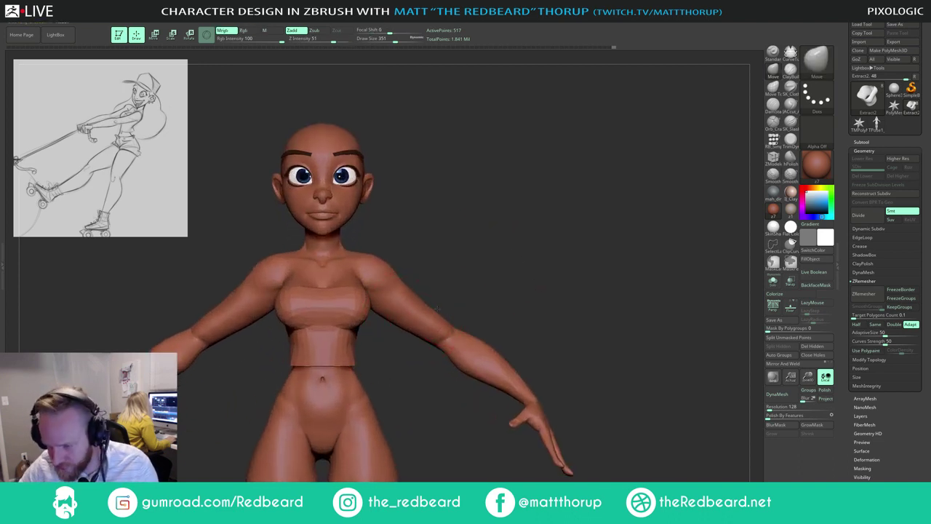
Step: Select the body subtool and examine the arms and shoulders from the front and back
{"action": "left_click", "coordinate": [437, 309], "text": "alt"}
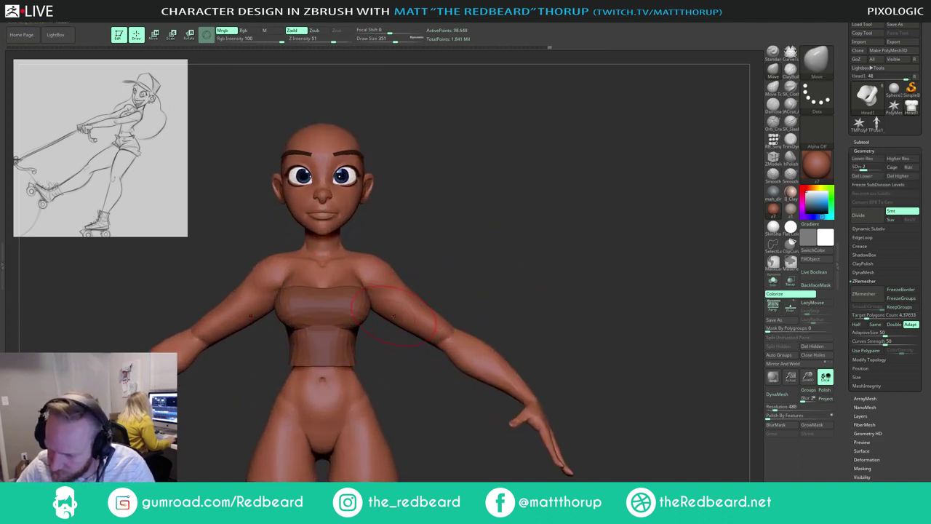
{"action": "key", "text": "shift"}
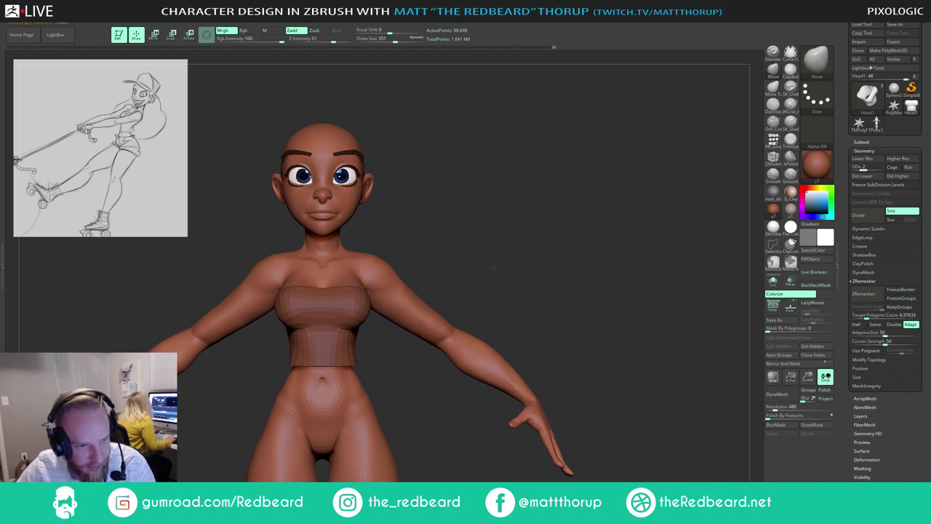
{"action": "left_click_drag", "start_coordinate": [525, 265], "coordinate": [426, 280]}
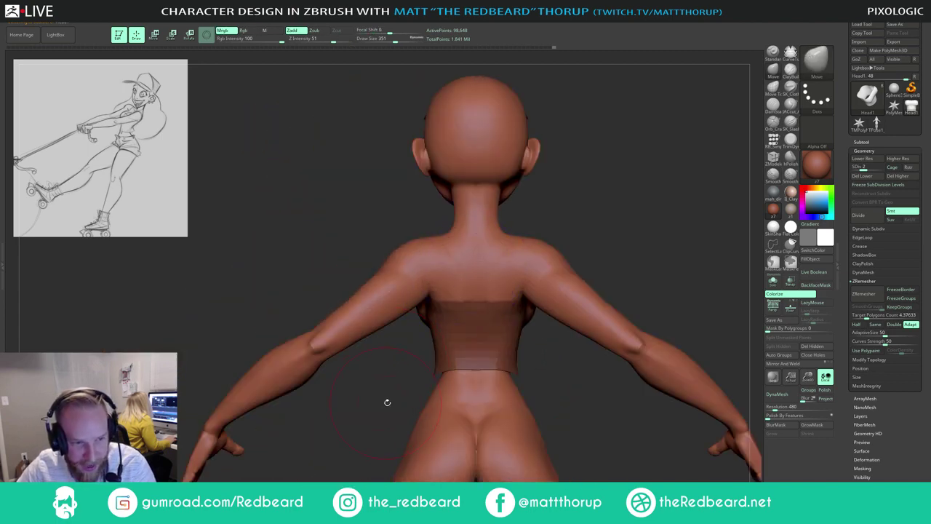
{"action": "mouse_move", "coordinate": [391, 330]}
{"action": "left_mouse_down", "text": "shift"}
{"action": "mouse_move", "coordinate": [415, 295]}
{"action": "mouse_move", "coordinate": [374, 331]}
{"action": "left_mouse_up", "text": "shift"}
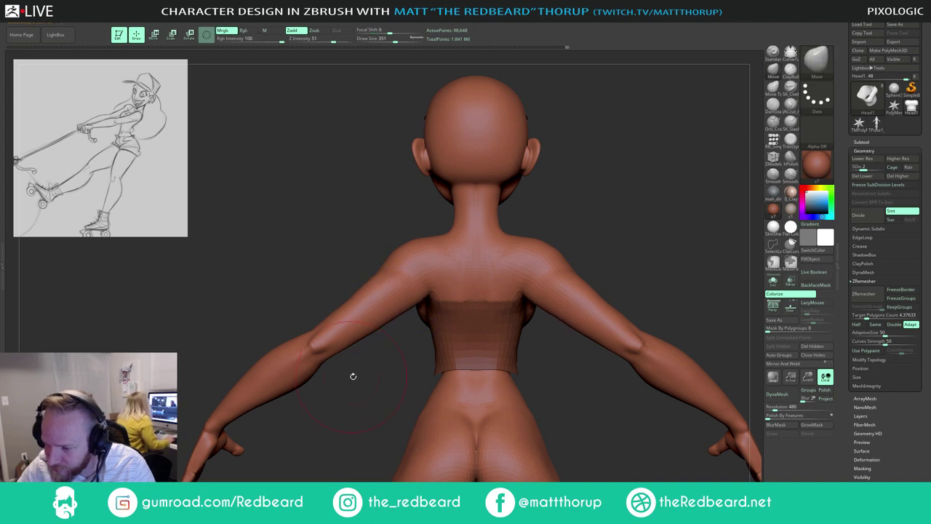
{"action": "left_click_drag", "start_coordinate": [354, 376], "coordinate": [421, 319], "text": "shift"}
{"action": "left_click_drag", "start_coordinate": [419, 288], "coordinate": [424, 263], "text": "alt"}
{"action": "right_click_drag", "start_coordinate": [424, 264], "coordinate": [390, 305], "text": "ctrl"}
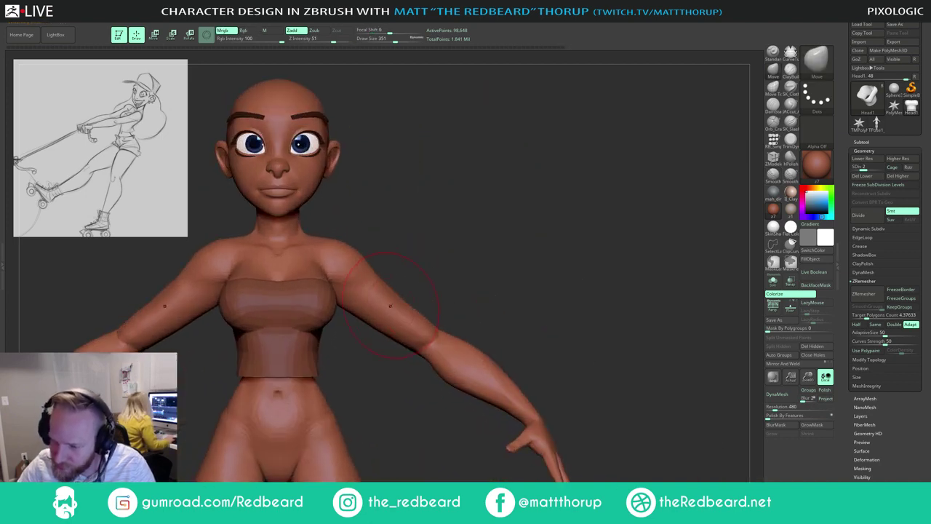
Step: Refine the contour of the upper arms in front view at draw sizes 239 and 324
{"action": "key", "text": "s"}
{"action": "left_click_drag", "start_coordinate": [395, 303], "coordinate": [388, 303]}
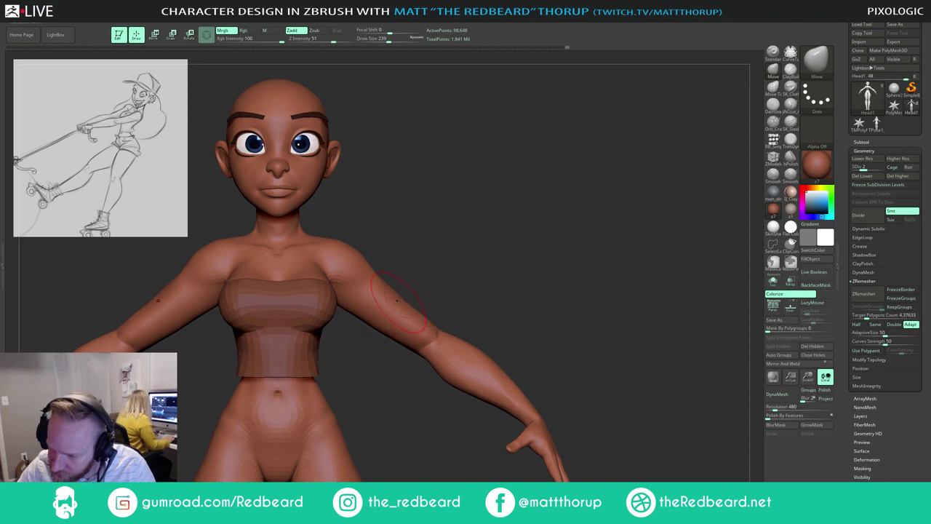
{"action": "mouse_move", "coordinate": [466, 287]}
{"action": "left_mouse_down"}
{"action": "mouse_move", "coordinate": [393, 300]}
{"action": "mouse_move", "coordinate": [466, 280]}
{"action": "left_mouse_up"}
{"action": "right_click_drag", "start_coordinate": [437, 291], "coordinate": [428, 271], "text": "ctrl"}
{"action": "key", "text": "s"}
{"action": "left_click_drag", "start_coordinate": [425, 270], "coordinate": [429, 270]}
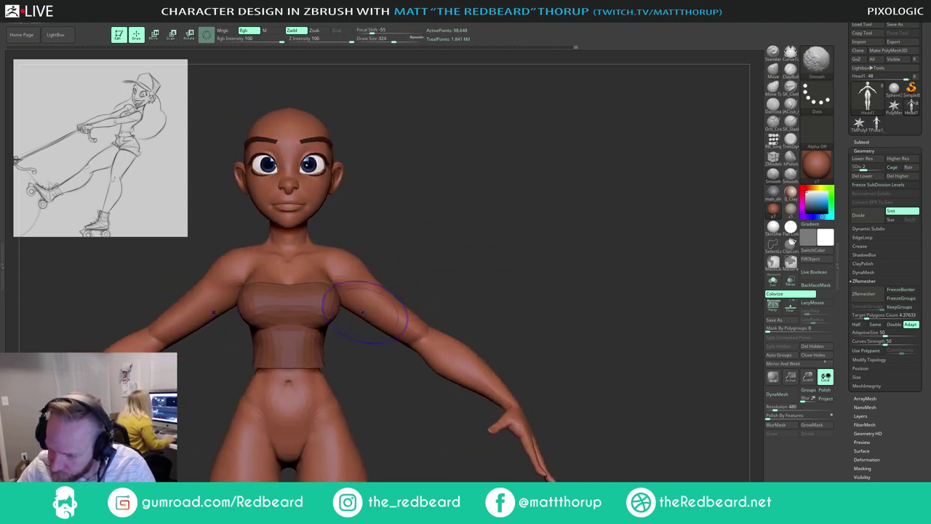
{"action": "right_click_drag", "start_coordinate": [462, 275], "coordinate": [362, 320]}
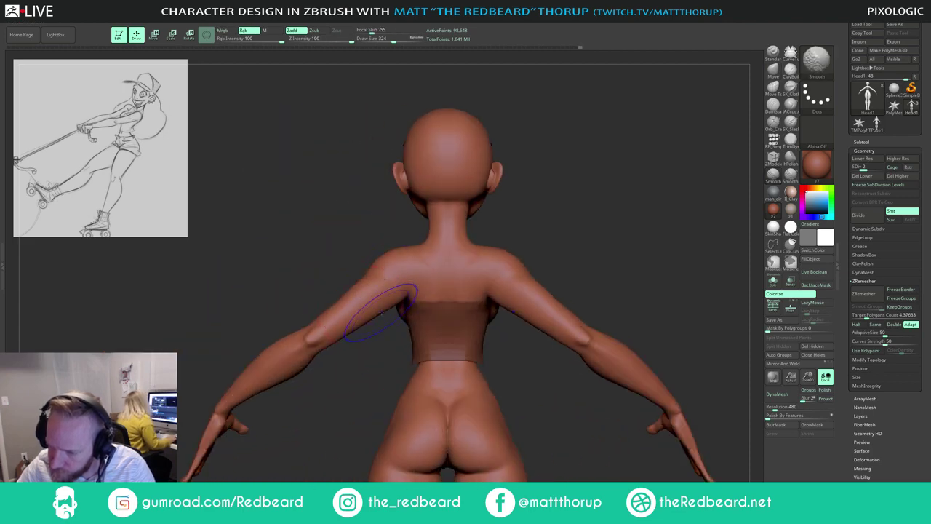
Step: Shape the backs of the upper arms near the armpits with the Move brush at draw sizes 351, 280 and 293
{"action": "key", "text": "s"}
{"action": "left_click_drag", "start_coordinate": [352, 328], "coordinate": [354, 327]}
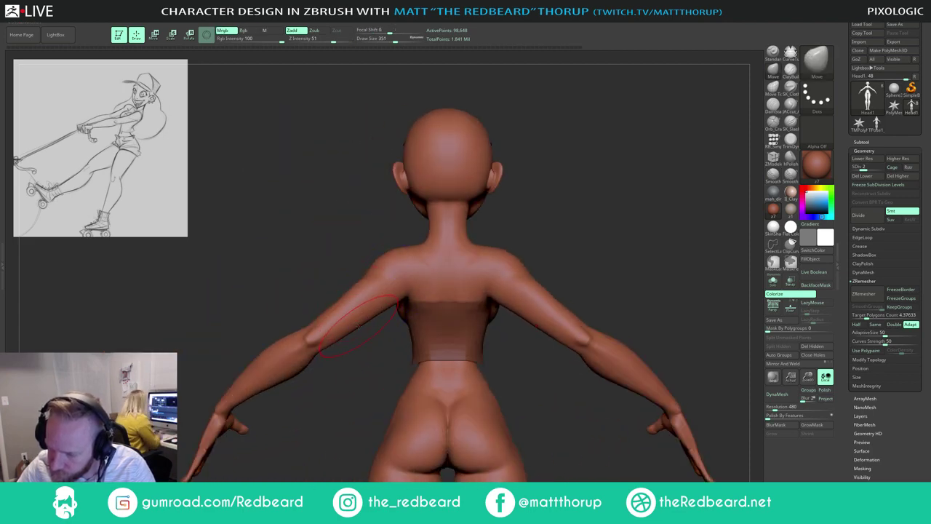
{"action": "key", "text": "bracketright"}
{"action": "key", "text": "bracketleft"}
{"action": "key", "text": "bracketleft"}
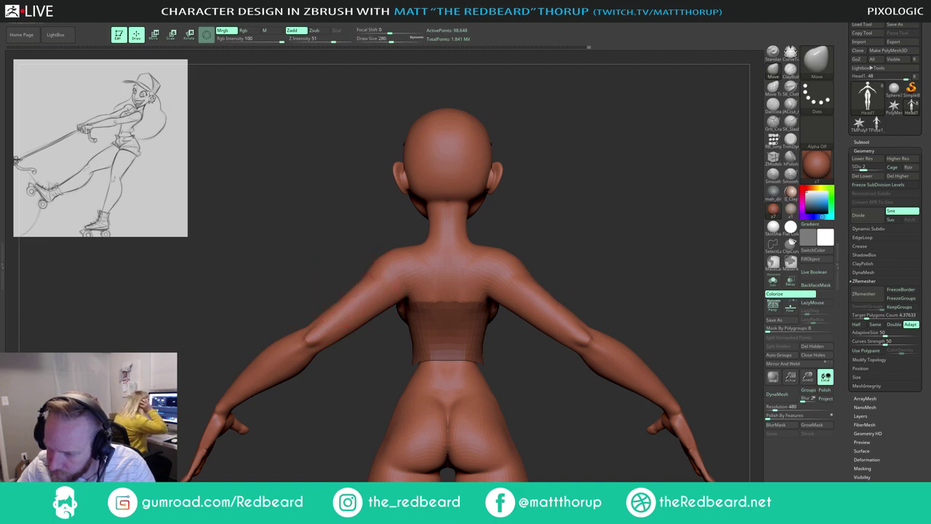
{"action": "mouse_move", "coordinate": [317, 260]}
{"action": "left_mouse_down"}
{"action": "mouse_move", "coordinate": [601, 194]}
{"action": "mouse_move", "coordinate": [436, 245]}
{"action": "mouse_move", "coordinate": [366, 307]}
{"action": "left_mouse_up"}
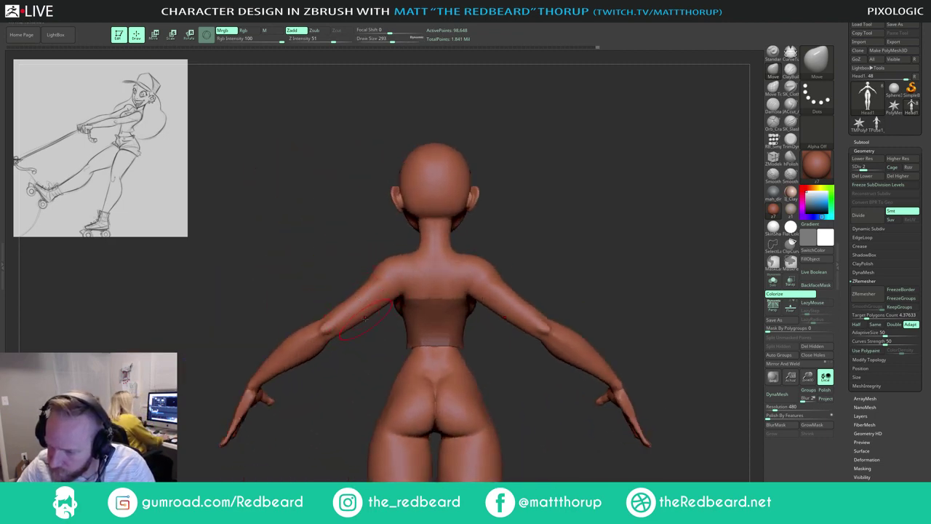
{"action": "mouse_move", "coordinate": [370, 335]}
{"action": "left_mouse_down"}
{"action": "mouse_move", "coordinate": [478, 254]}
{"action": "mouse_move", "coordinate": [524, 241]}
{"action": "mouse_move", "coordinate": [515, 248]}
{"action": "left_mouse_up"}
Step: Adjust the upper arms beside the bust with the Move brush at draw size 192 and smooth their outer contour
{"action": "key", "text": "bracketleft"}
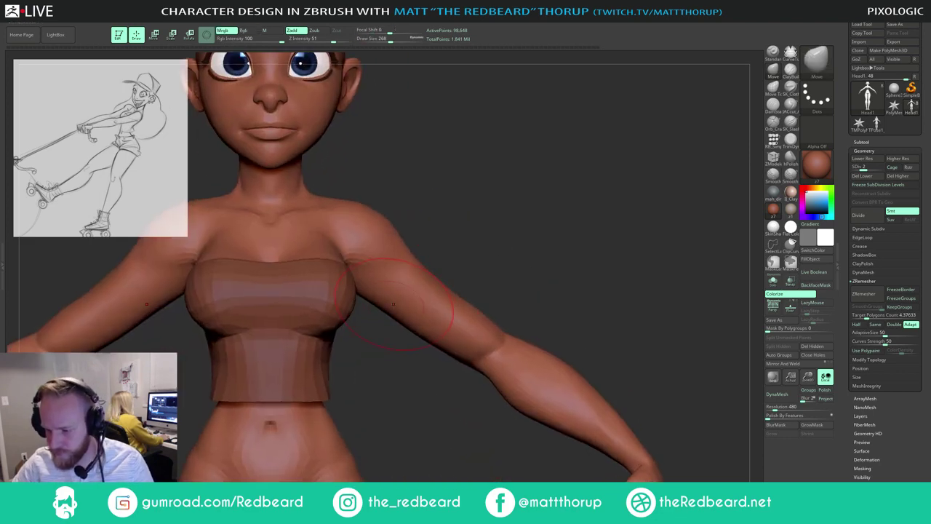
{"action": "key", "text": "s"}
{"action": "left_click_drag", "start_coordinate": [393, 304], "coordinate": [369, 304]}
{"action": "key", "text": "s"}
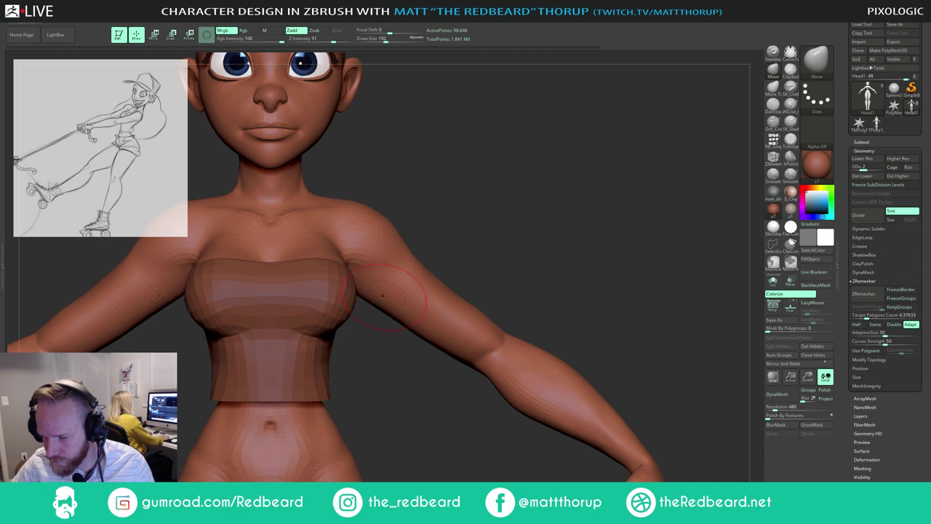
{"action": "right_click_drag", "start_coordinate": [383, 295], "coordinate": [365, 299]}
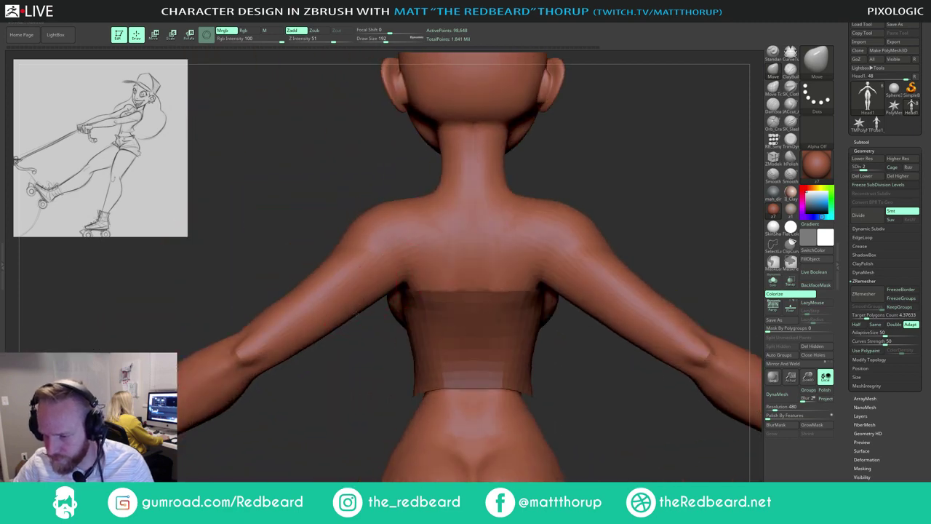
{"action": "mouse_move", "coordinate": [330, 321]}
{"action": "left_mouse_down", "text": "shift"}
{"action": "mouse_move", "coordinate": [384, 286]}
{"action": "mouse_move", "coordinate": [328, 274]}
{"action": "mouse_move", "coordinate": [283, 299]}
{"action": "left_mouse_up", "text": "shift"}
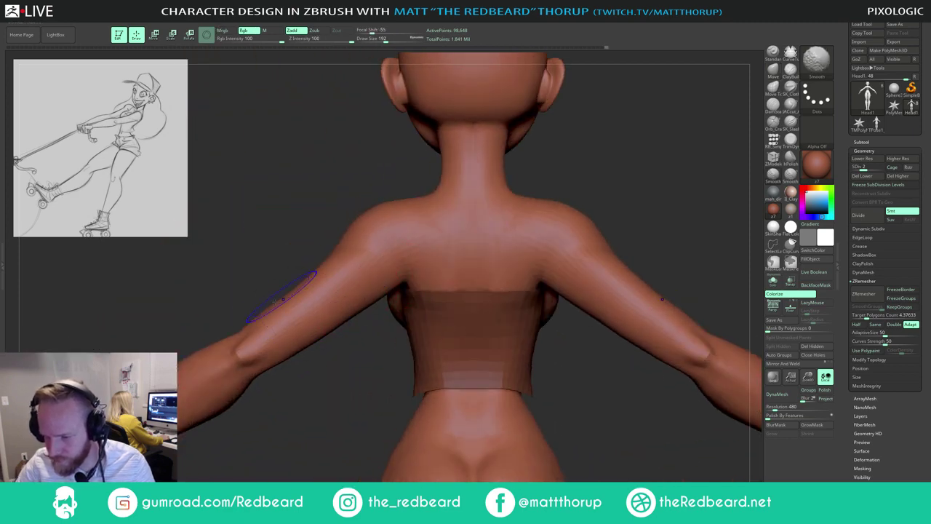
Step: Reshape the shoulders and upper arms from several angles with the Move brush at draw sizes 239, 262, 324 and 172
{"action": "mouse_move", "coordinate": [649, 155]}
{"action": "right_mouse_down", "text": "ctrl"}
{"action": "mouse_move", "coordinate": [493, 208]}
{"action": "mouse_move", "coordinate": [534, 218]}
{"action": "mouse_move", "coordinate": [497, 233]}
{"action": "mouse_move", "coordinate": [441, 233]}
{"action": "mouse_move", "coordinate": [485, 210]}
{"action": "mouse_move", "coordinate": [435, 251]}
{"action": "mouse_move", "coordinate": [456, 231]}
{"action": "mouse_move", "coordinate": [331, 296]}
{"action": "right_mouse_up", "text": "ctrl"}
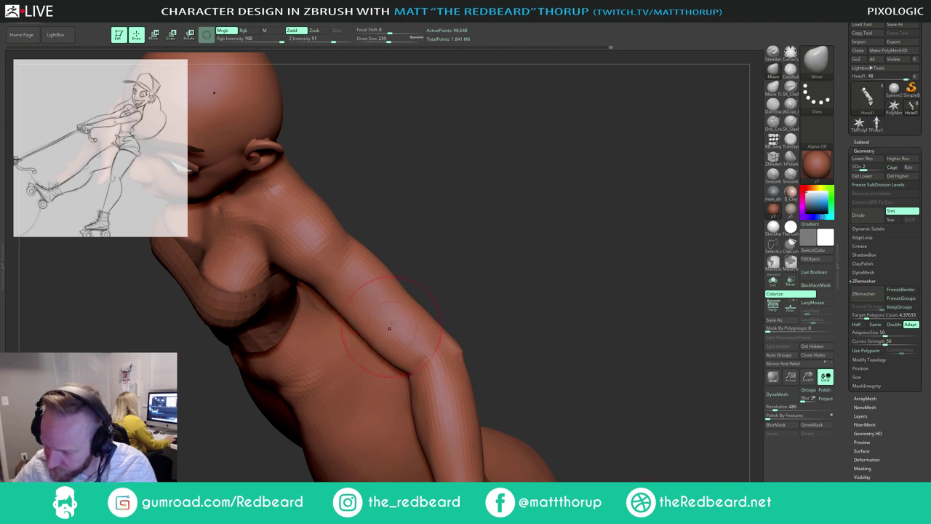
{"action": "mouse_move", "coordinate": [437, 191]}
{"action": "left_mouse_down"}
{"action": "mouse_move", "coordinate": [456, 183]}
{"action": "mouse_move", "coordinate": [393, 222]}
{"action": "left_mouse_up"}
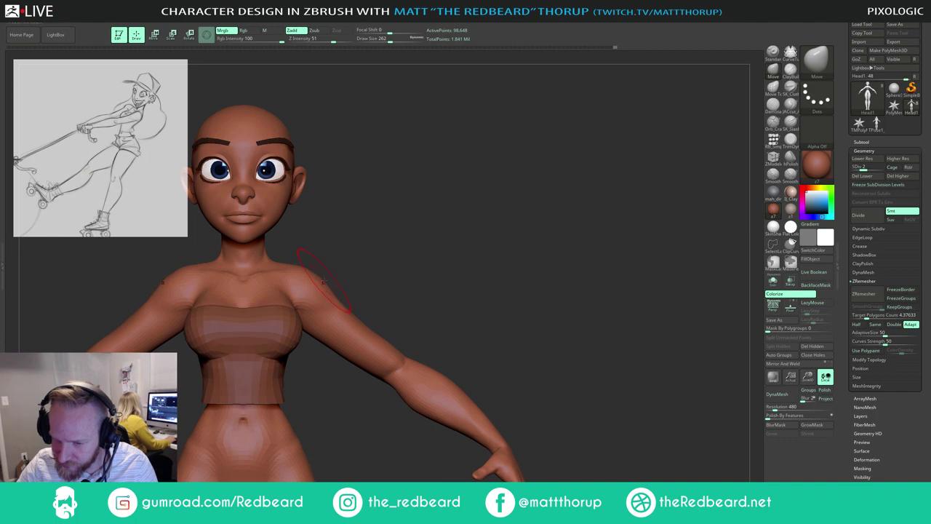
{"action": "mouse_move", "coordinate": [346, 286]}
{"action": "right_mouse_down"}
{"action": "mouse_move", "coordinate": [466, 291]}
{"action": "mouse_move", "coordinate": [371, 302]}
{"action": "right_mouse_up"}
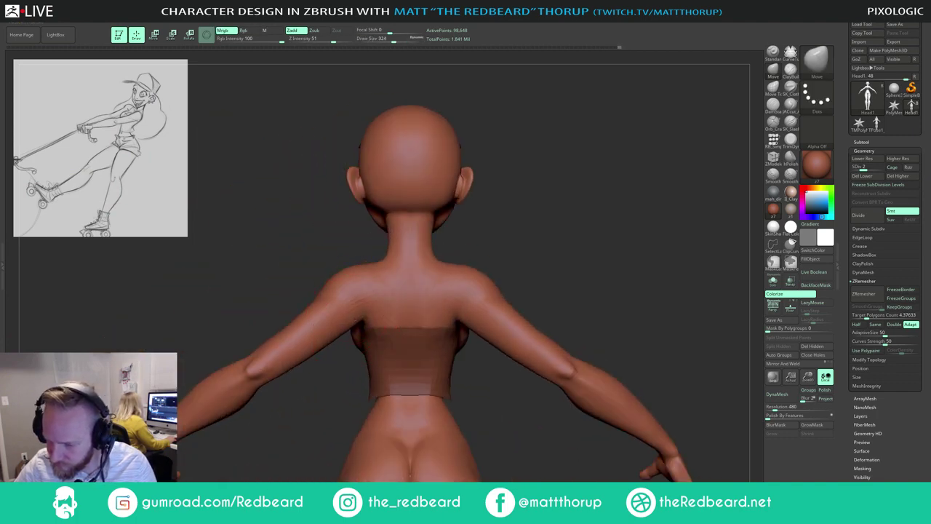
{"action": "right_click_drag", "start_coordinate": [308, 377], "coordinate": [260, 304]}
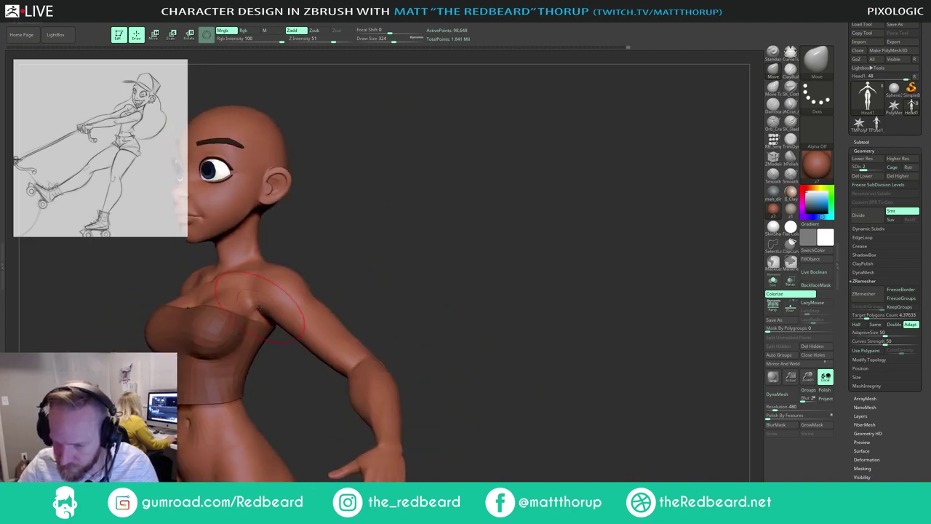
{"action": "key", "text": "s"}
{"action": "left_click_drag", "start_coordinate": [259, 306], "coordinate": [251, 305]}
{"action": "mouse_move", "coordinate": [261, 295]}
{"action": "right_mouse_down"}
{"action": "mouse_move", "coordinate": [354, 254]}
{"action": "mouse_move", "coordinate": [347, 248]}
{"action": "mouse_move", "coordinate": [269, 294]}
{"action": "mouse_move", "coordinate": [430, 183]}
{"action": "mouse_move", "coordinate": [258, 217]}
{"action": "mouse_move", "coordinate": [410, 270]}
{"action": "mouse_move", "coordinate": [372, 284]}
{"action": "mouse_move", "coordinate": [494, 244]}
{"action": "mouse_move", "coordinate": [473, 265]}
{"action": "right_mouse_up"}
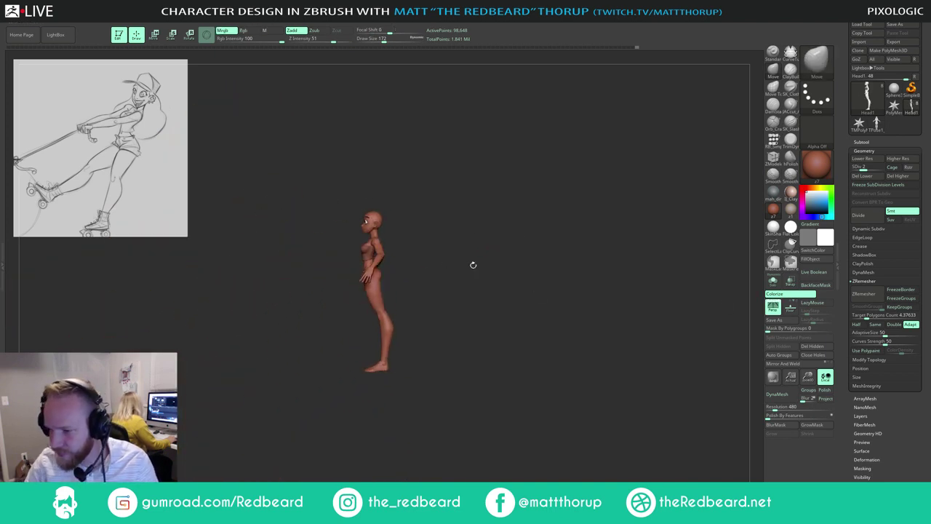
Step: Change the camera's angle of view for the perspective display
{"action": "mouse_move", "coordinate": [91, 23]}
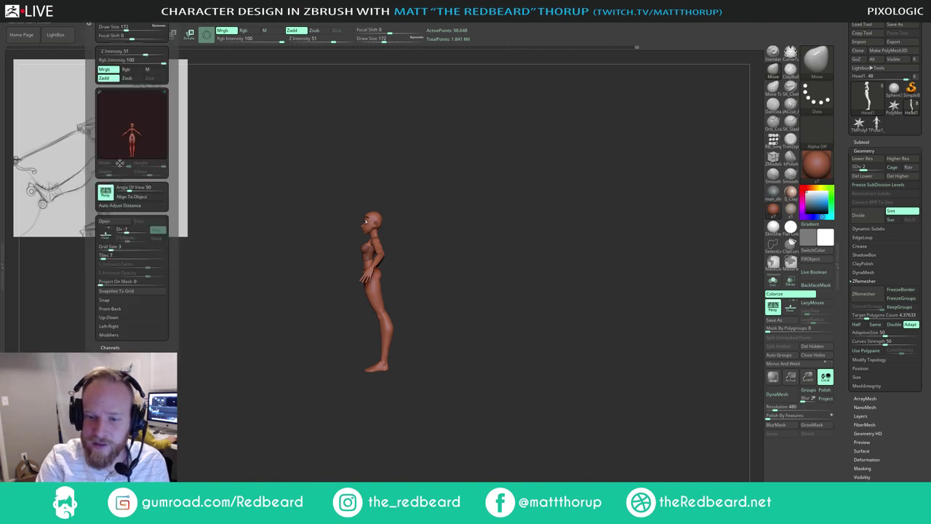
{"action": "left_click", "coordinate": [143, 188]}
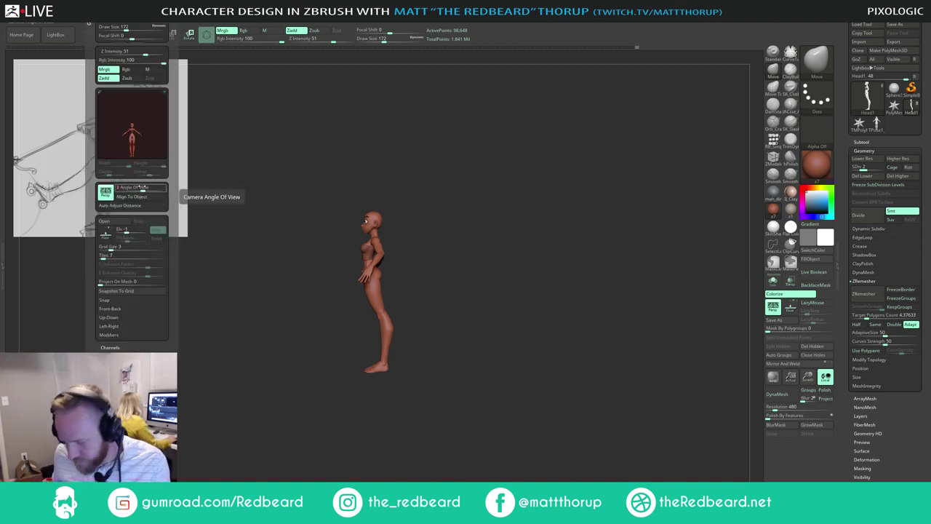
{"action": "key", "text": "Return"}
{"action": "mouse_move", "coordinate": [466, 236]}
{"action": "right_mouse_down"}
{"action": "mouse_move", "coordinate": [493, 239]}
{"action": "mouse_move", "coordinate": [534, 277]}
{"action": "mouse_move", "coordinate": [485, 248]}
{"action": "mouse_move", "coordinate": [495, 245]}
{"action": "mouse_move", "coordinate": [466, 251]}
{"action": "right_mouse_up"}
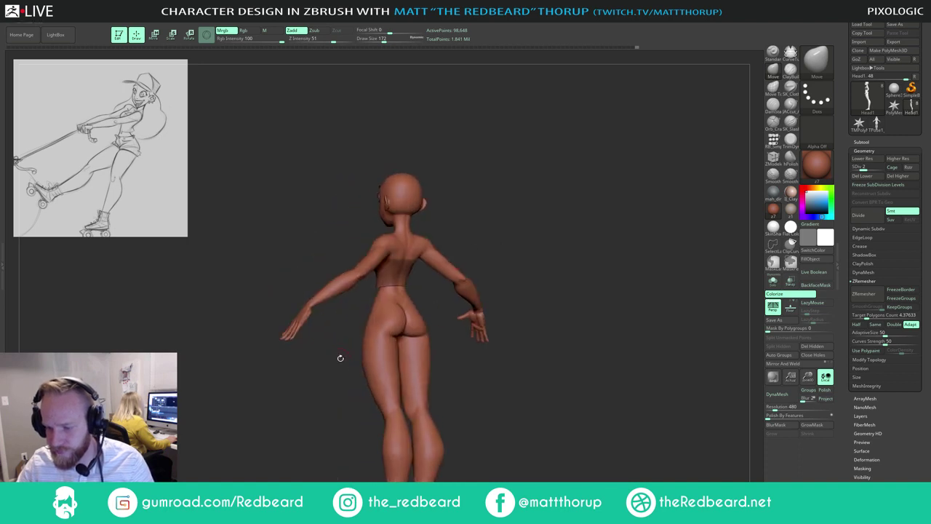
Step: Try to reshape the outer edge of the hand with the Move brush at draw size 68
{"action": "mouse_move", "coordinate": [339, 357]}
{"action": "right_mouse_down", "text": "alt"}
{"action": "mouse_move", "coordinate": [402, 294]}
{"action": "mouse_move", "coordinate": [381, 351]}
{"action": "mouse_move", "coordinate": [355, 380]}
{"action": "mouse_move", "coordinate": [453, 295]}
{"action": "right_mouse_up", "text": "alt"}
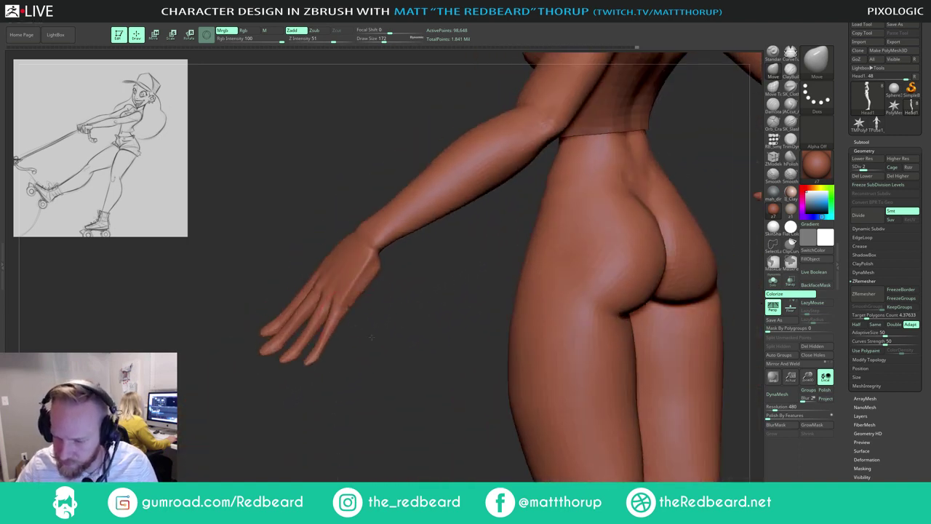
{"action": "key", "text": "s"}
{"action": "mouse_move", "coordinate": [355, 284]}
{"action": "left_mouse_down"}
{"action": "mouse_move", "coordinate": [345, 285]}
{"action": "mouse_move", "coordinate": [342, 303]}
{"action": "left_mouse_up"}
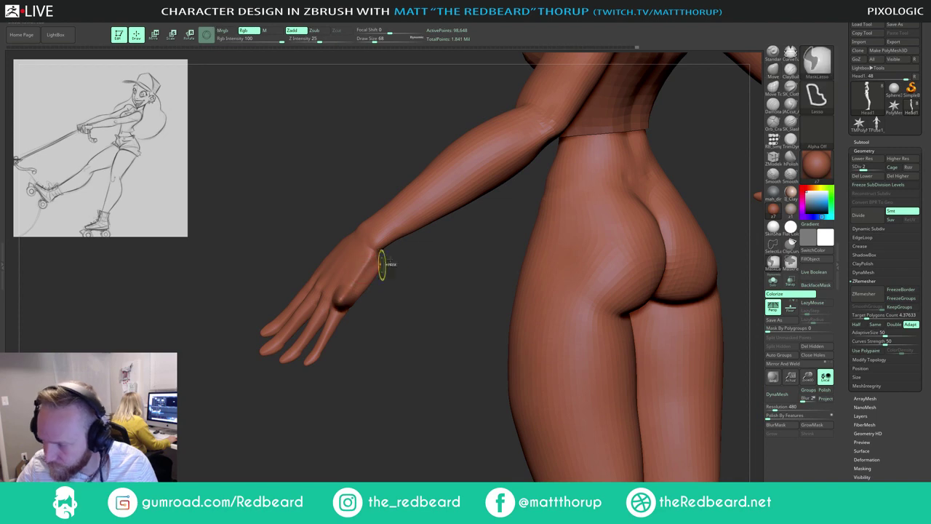
{"action": "key", "text": "ctrl+z"}
Step: Build up the outer edge of the hand with the ClayBuildup brush at draw size 68 and smooth it
{"action": "left_click", "coordinate": [790, 68]}
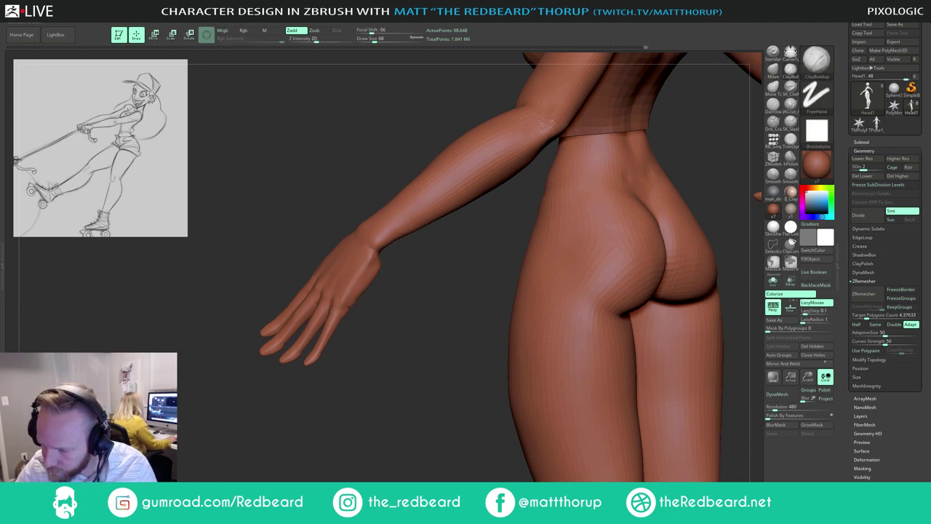
{"action": "key", "text": "shift"}
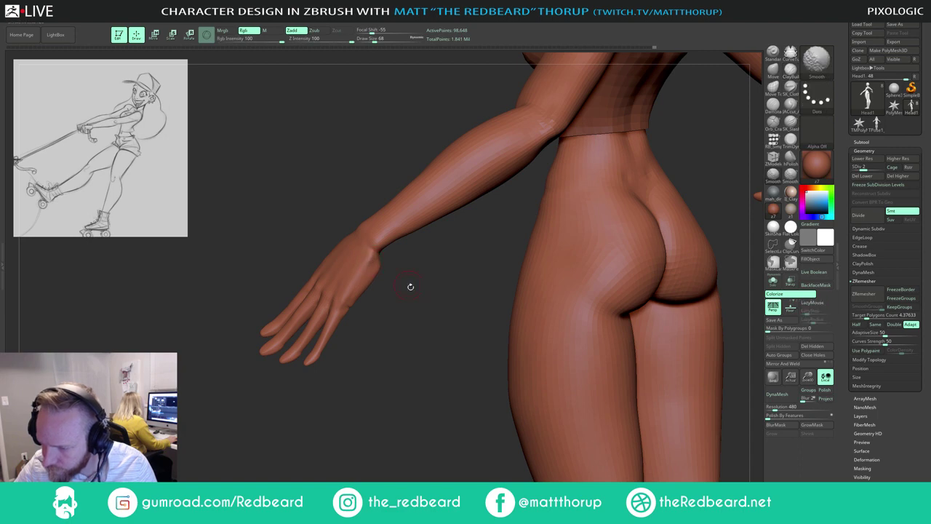
{"action": "left_click_drag", "start_coordinate": [410, 286], "coordinate": [371, 257]}
{"action": "mouse_move", "coordinate": [396, 311]}
{"action": "left_mouse_down"}
{"action": "mouse_move", "coordinate": [566, 225]}
{"action": "mouse_move", "coordinate": [486, 211]}
{"action": "mouse_move", "coordinate": [386, 174]}
{"action": "mouse_move", "coordinate": [466, 203]}
{"action": "left_mouse_up"}
Step: Examine the proportions of the full figure from the front, side, back and above
{"action": "left_click_drag", "start_coordinate": [521, 246], "coordinate": [540, 259], "text": "alt"}
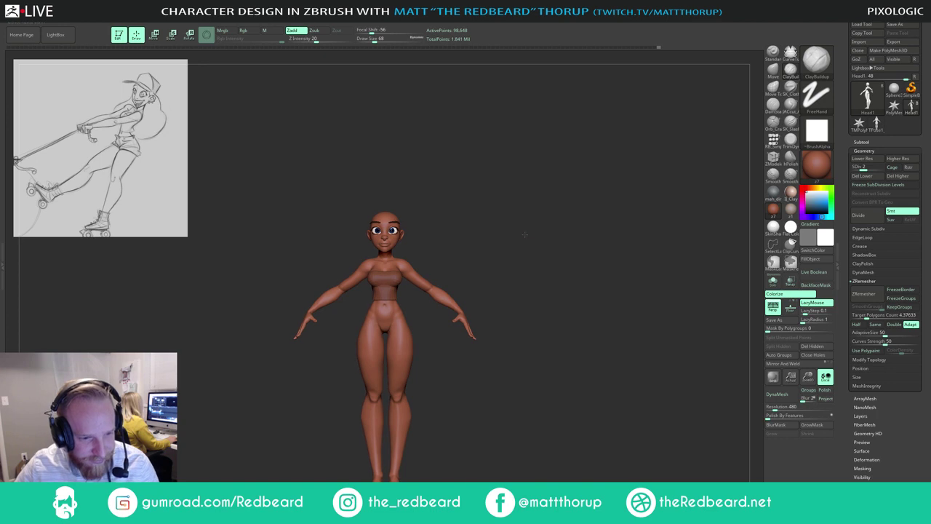
{"action": "left_click_drag", "start_coordinate": [524, 234], "coordinate": [453, 269]}
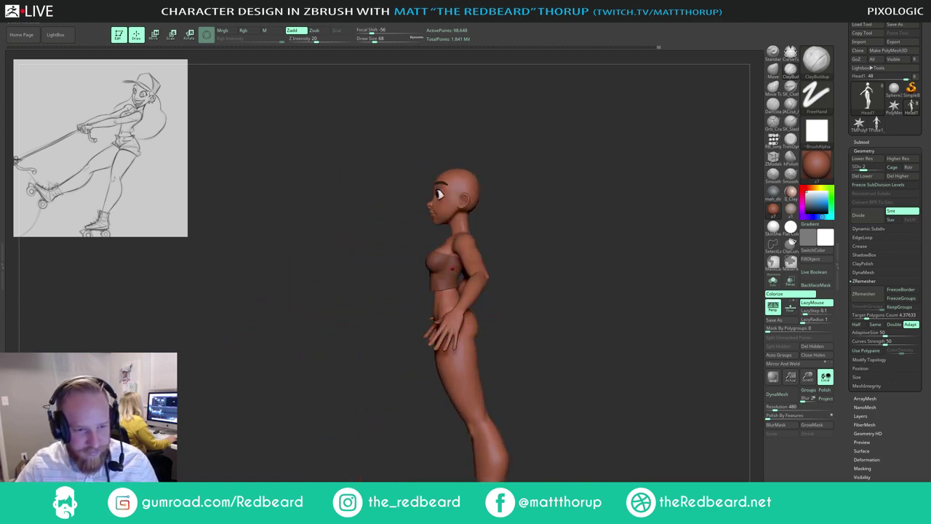
{"action": "left_click_drag", "start_coordinate": [387, 395], "coordinate": [318, 385]}
{"action": "left_click_drag", "start_coordinate": [491, 243], "coordinate": [436, 240]}
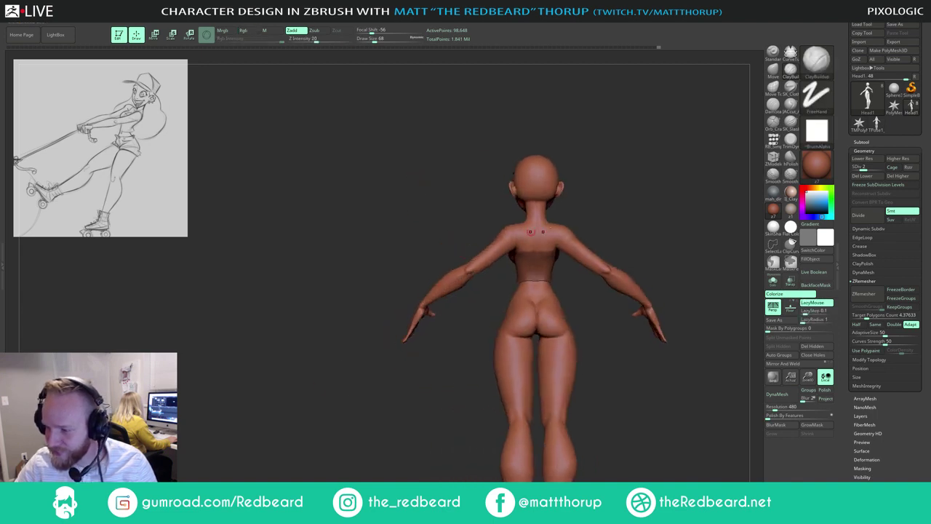
{"action": "left_click_drag", "start_coordinate": [611, 197], "coordinate": [495, 209], "text": "alt"}
{"action": "key", "text": "s"}
{"action": "left_click_drag", "start_coordinate": [383, 253], "coordinate": [395, 255]}
{"action": "key", "text": "s"}
{"action": "mouse_move", "coordinate": [495, 219]}
{"action": "left_mouse_down"}
{"action": "mouse_move", "coordinate": [513, 218]}
{"action": "mouse_move", "coordinate": [395, 292]}
{"action": "left_mouse_up"}
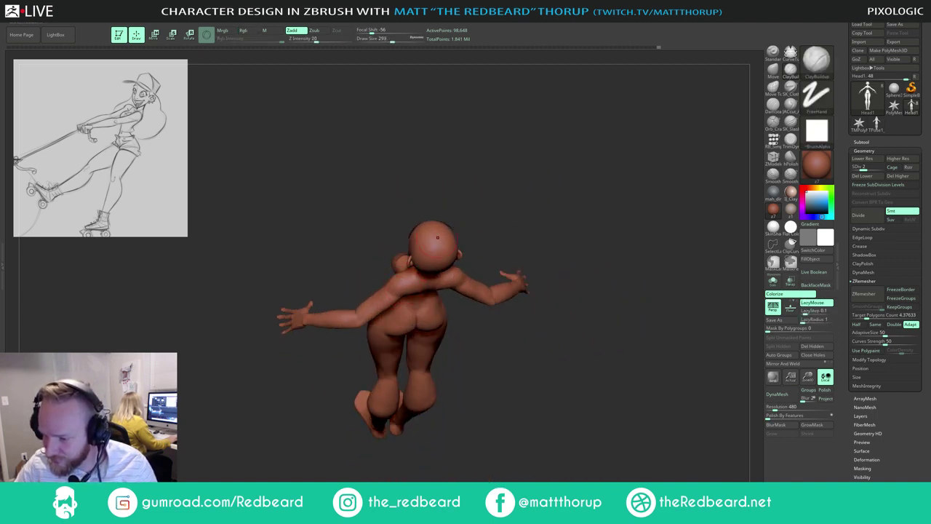
{"action": "left_click_drag", "start_coordinate": [437, 238], "coordinate": [495, 239]}
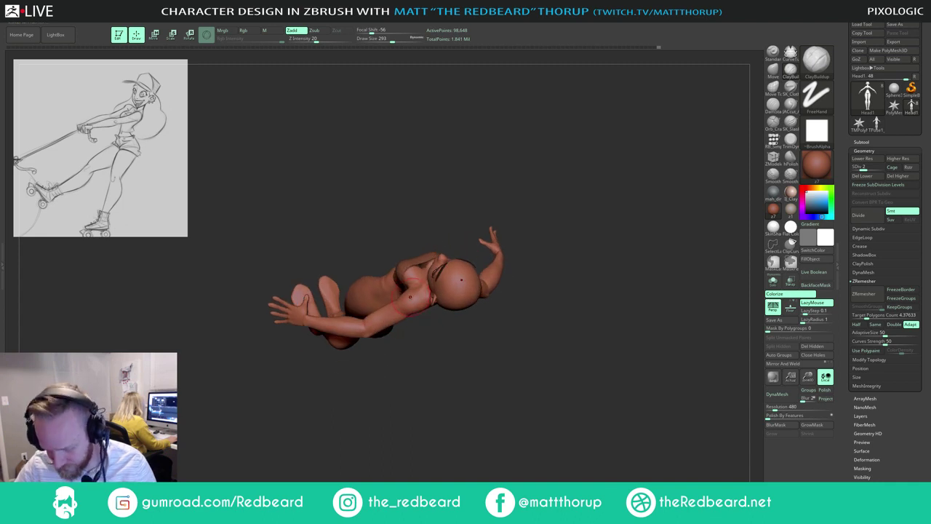
Step: Switch to the Move brush at draw size 262 and view the upper body from the side
{"action": "key", "text": "b"}
{"action": "key", "text": "m"}
{"action": "key", "text": "v"}
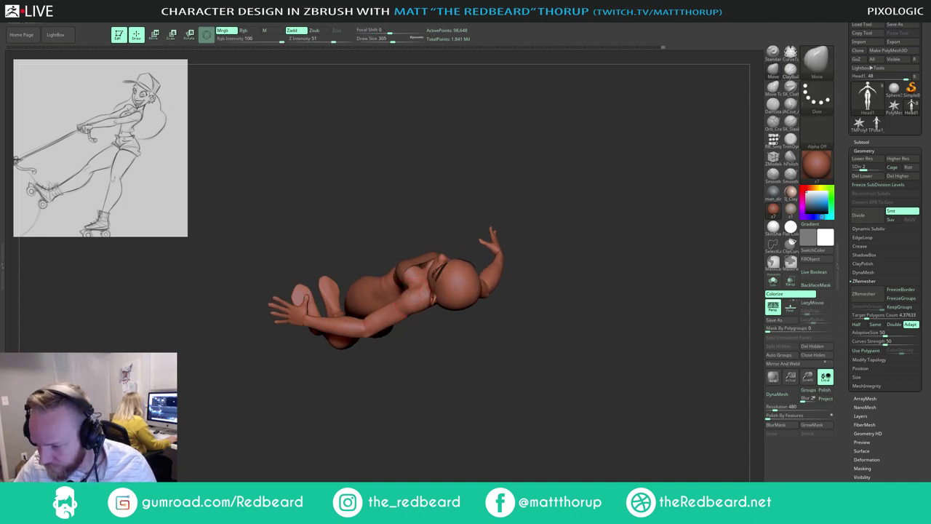
{"action": "mouse_move", "coordinate": [418, 335]}
{"action": "left_mouse_down"}
{"action": "mouse_move", "coordinate": [436, 371]}
{"action": "mouse_move", "coordinate": [559, 222]}
{"action": "mouse_move", "coordinate": [535, 229]}
{"action": "mouse_move", "coordinate": [532, 257]}
{"action": "mouse_move", "coordinate": [519, 242]}
{"action": "mouse_move", "coordinate": [545, 250]}
{"action": "mouse_move", "coordinate": [502, 254]}
{"action": "left_mouse_up"}
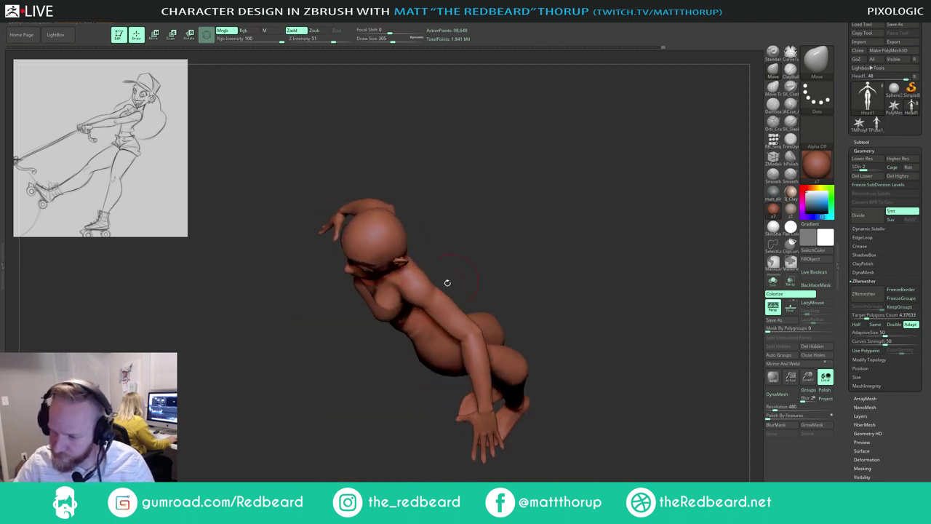
{"action": "key", "text": "s"}
{"action": "left_click_drag", "start_coordinate": [417, 301], "coordinate": [412, 301]}
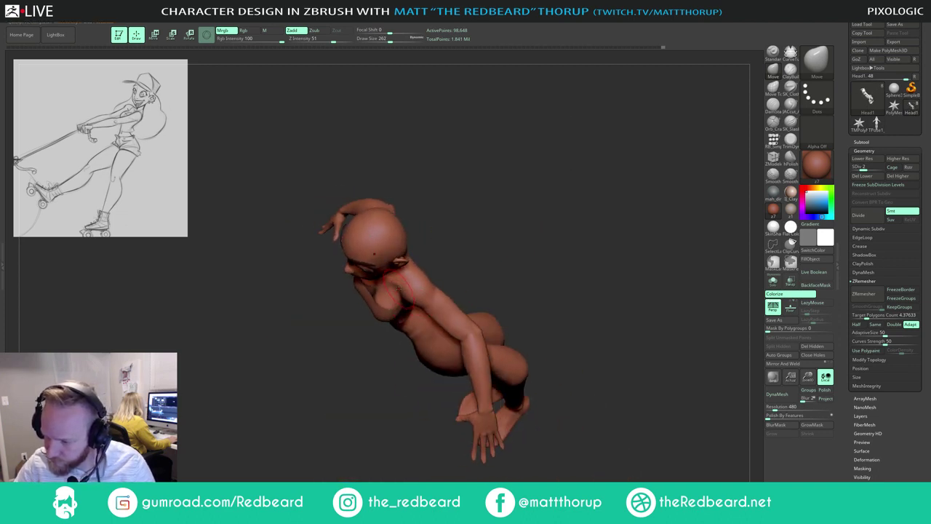
{"action": "left_click_drag", "start_coordinate": [502, 276], "coordinate": [502, 198]}
{"action": "left_click_drag", "start_coordinate": [465, 251], "coordinate": [460, 161], "text": "alt"}
{"action": "mouse_move", "coordinate": [553, 208]}
{"action": "left_mouse_down"}
{"action": "mouse_move", "coordinate": [462, 206]}
{"action": "mouse_move", "coordinate": [558, 202]}
{"action": "mouse_move", "coordinate": [581, 212]}
{"action": "mouse_move", "coordinate": [533, 208]}
{"action": "mouse_move", "coordinate": [597, 201]}
{"action": "mouse_move", "coordinate": [522, 215]}
{"action": "mouse_move", "coordinate": [571, 222]}
{"action": "mouse_move", "coordinate": [571, 271]}
{"action": "left_mouse_up"}
{"action": "mouse_move", "coordinate": [560, 168]}
{"action": "left_mouse_down", "text": "ctrl"}
{"action": "mouse_move", "coordinate": [588, 214]}
{"action": "mouse_move", "coordinate": [572, 187]}
{"action": "mouse_move", "coordinate": [498, 205]}
{"action": "mouse_move", "coordinate": [563, 202]}
{"action": "mouse_move", "coordinate": [530, 206]}
{"action": "left_mouse_up", "text": "ctrl"}
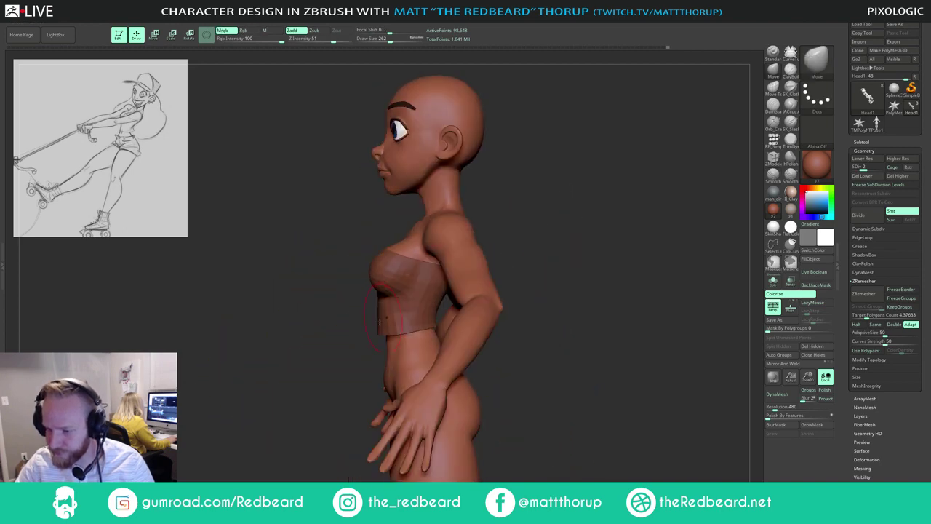
Step: Select the top and pull its lower front hem slightly outward with the Move brush at draw size 212
{"action": "left_click", "coordinate": [380, 321], "text": "alt"}
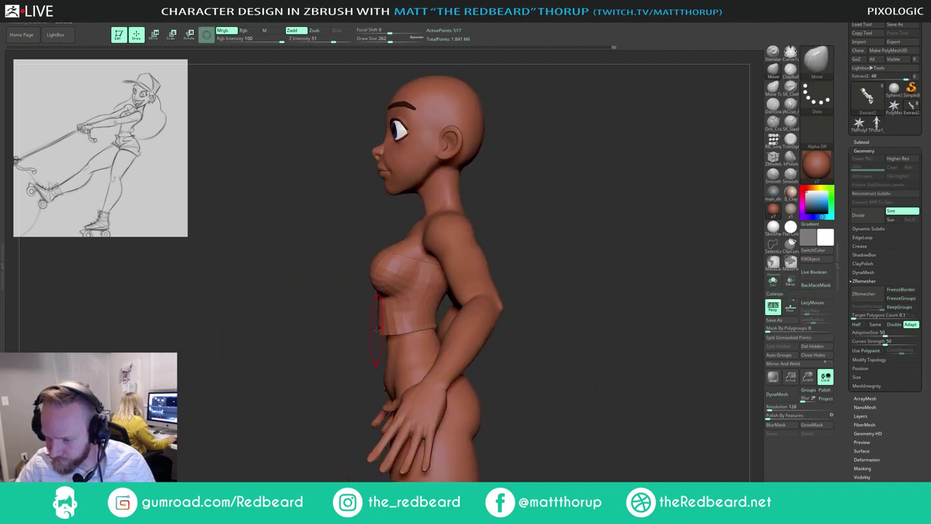
{"action": "key", "text": "s"}
{"action": "left_click", "coordinate": [379, 321]}
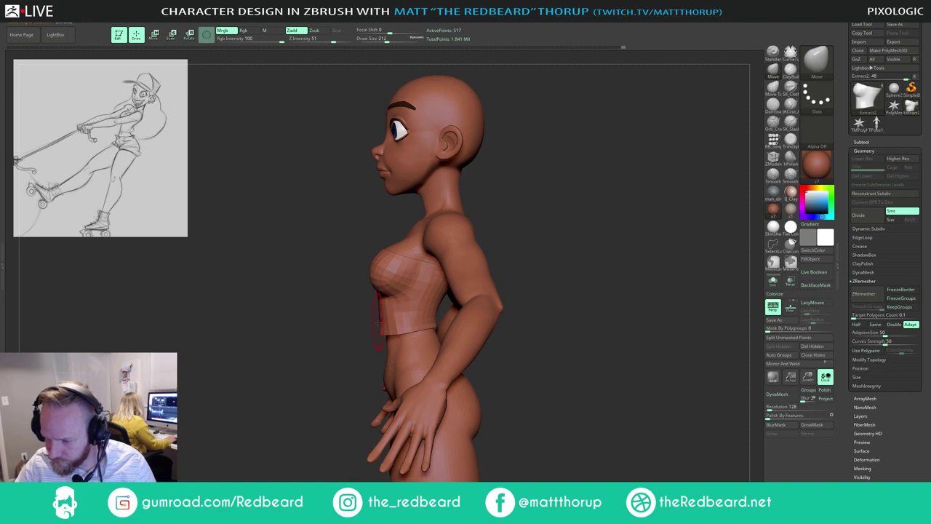
{"action": "left_click_drag", "start_coordinate": [355, 353], "coordinate": [524, 351]}
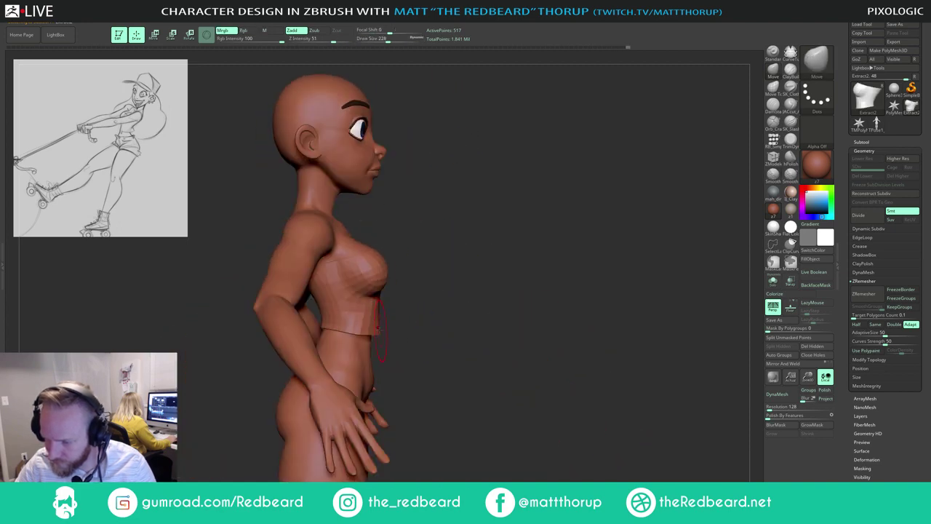
{"action": "key", "text": "s"}
{"action": "left_click", "coordinate": [375, 319]}
{"action": "left_click_drag", "start_coordinate": [376, 334], "coordinate": [380, 334]}
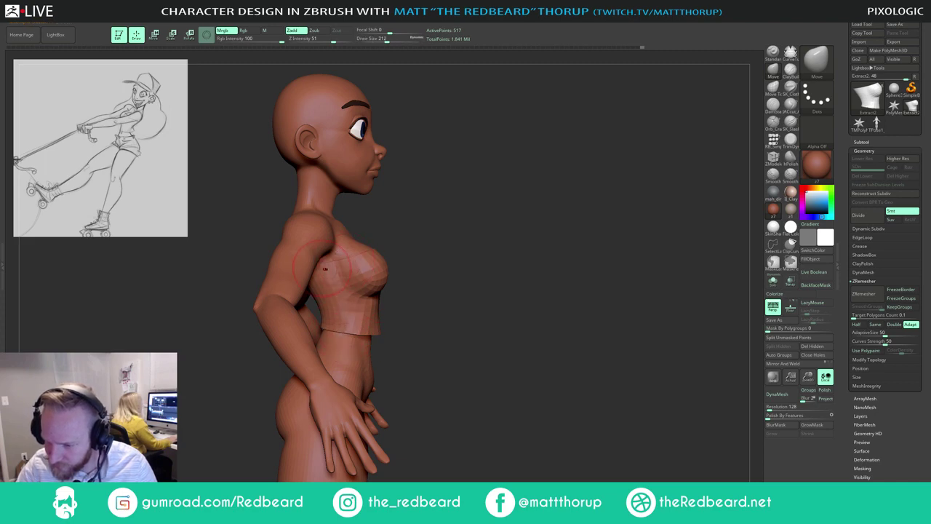
Step: Even out the top's lower hem at the back and front with the Move brush at draw sizes 212 and 177
{"action": "left_click_drag", "start_coordinate": [449, 230], "coordinate": [465, 230]}
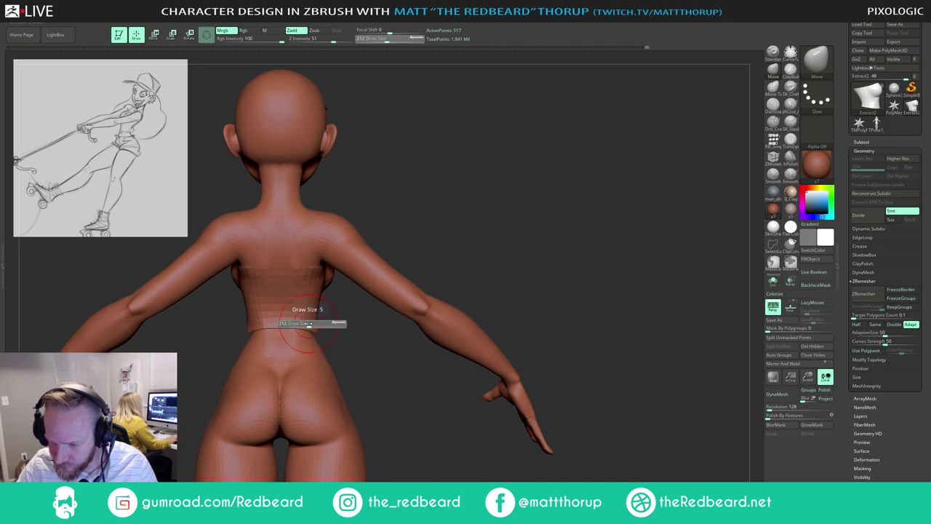
{"action": "left_click_drag", "start_coordinate": [305, 326], "coordinate": [184, 294]}
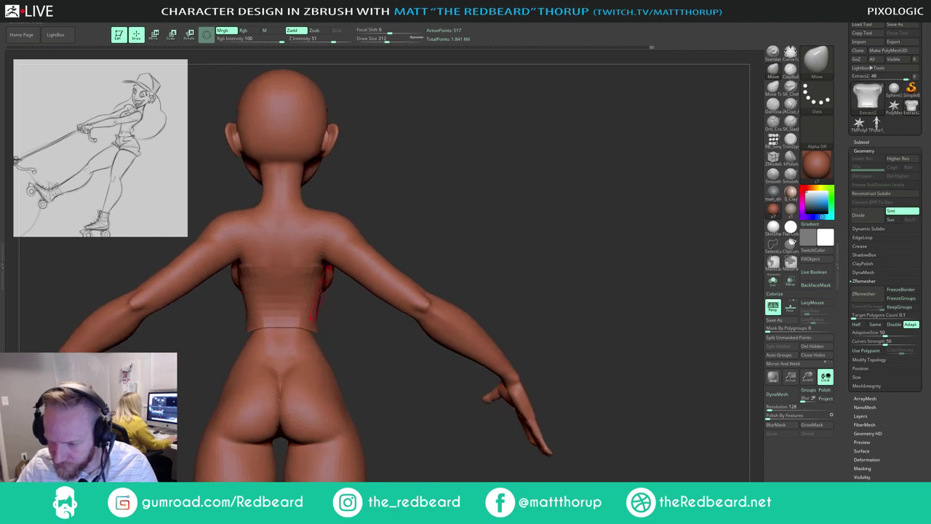
{"action": "left_click_drag", "start_coordinate": [322, 332], "coordinate": [408, 318]}
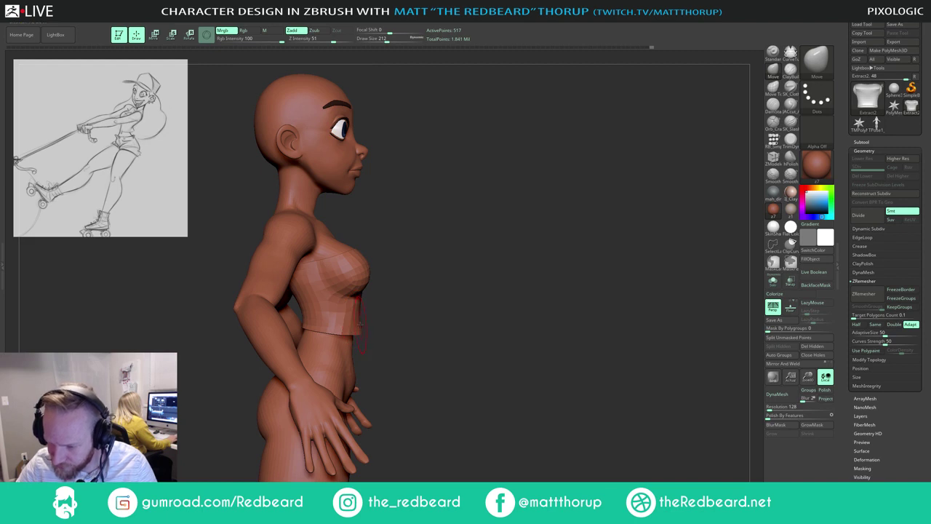
{"action": "key", "text": "bracketleft"}
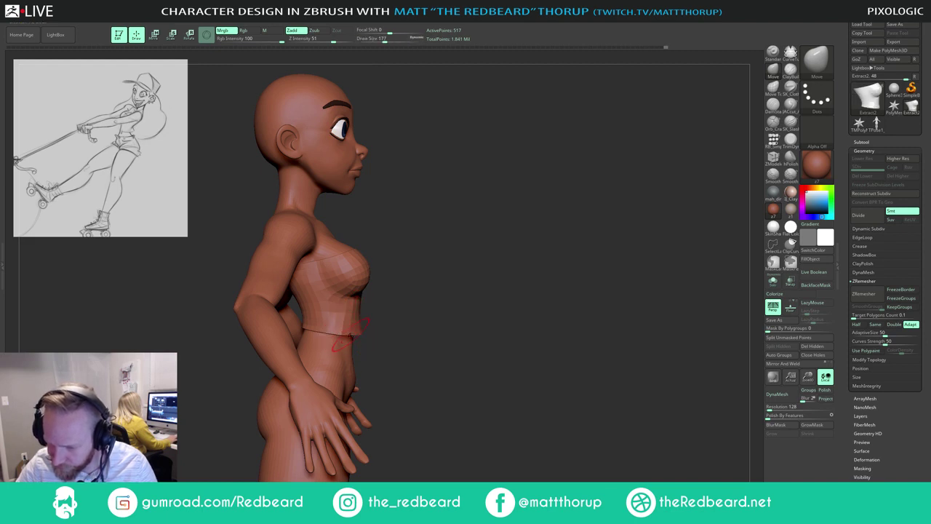
{"action": "left_click_drag", "start_coordinate": [445, 306], "coordinate": [413, 275], "text": "alt"}
{"action": "left_click_drag", "start_coordinate": [466, 229], "coordinate": [526, 234], "text": "alt"}
{"action": "mouse_move", "coordinate": [525, 234]}
{"action": "left_mouse_down", "text": "alt"}
{"action": "mouse_move", "coordinate": [551, 218]}
{"action": "mouse_move", "coordinate": [540, 233]}
{"action": "left_mouse_up", "text": "alt"}
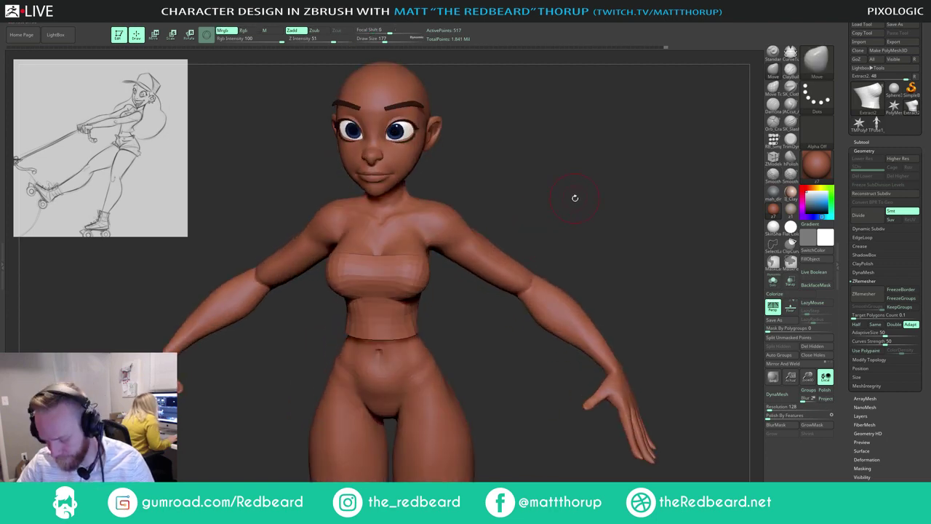
Step: Draw mirrored straps from the top's front edge over the shoulders to its back edge with CurveStrapSnap at draw size 64
{"action": "key", "text": "b"}
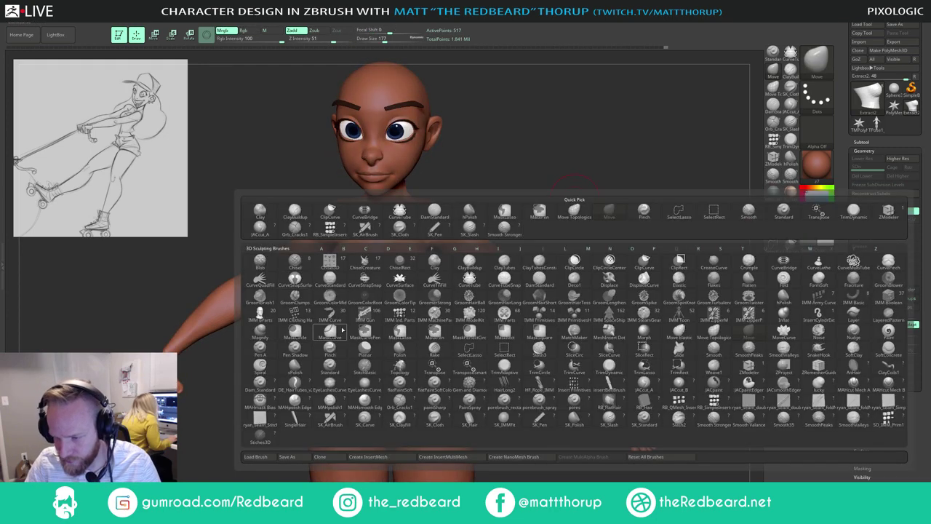
{"action": "left_click", "coordinate": [368, 282]}
{"action": "left_click_drag", "start_coordinate": [510, 168], "coordinate": [489, 209]}
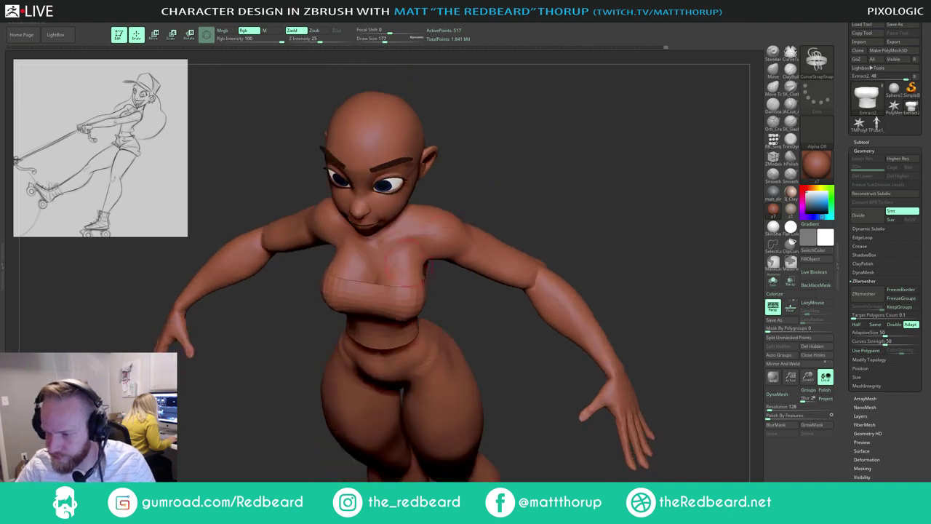
{"action": "key", "text": "s"}
{"action": "left_click_drag", "start_coordinate": [412, 285], "coordinate": [405, 286]}
{"action": "left_click_drag", "start_coordinate": [486, 180], "coordinate": [456, 230]}
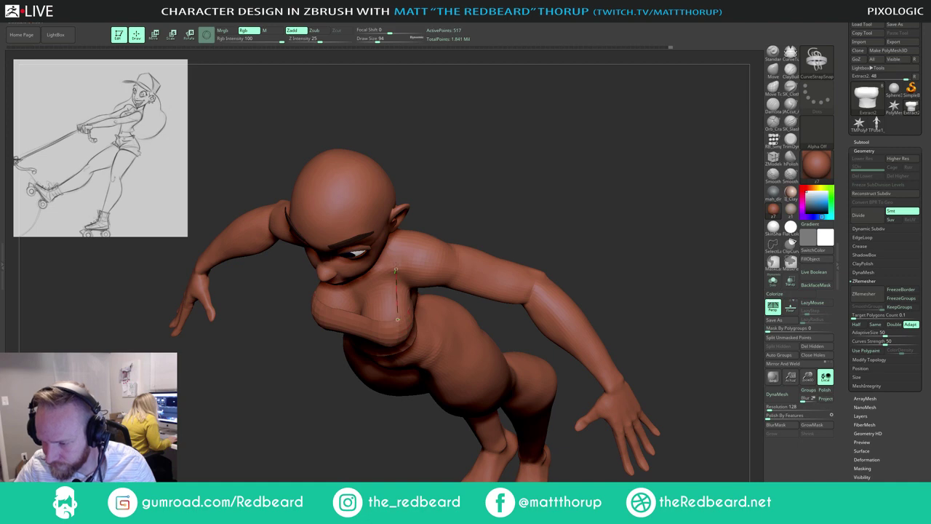
{"action": "mouse_move", "coordinate": [461, 177]}
{"action": "left_mouse_down"}
{"action": "mouse_move", "coordinate": [382, 283]}
{"action": "mouse_move", "coordinate": [383, 265]}
{"action": "left_mouse_up"}
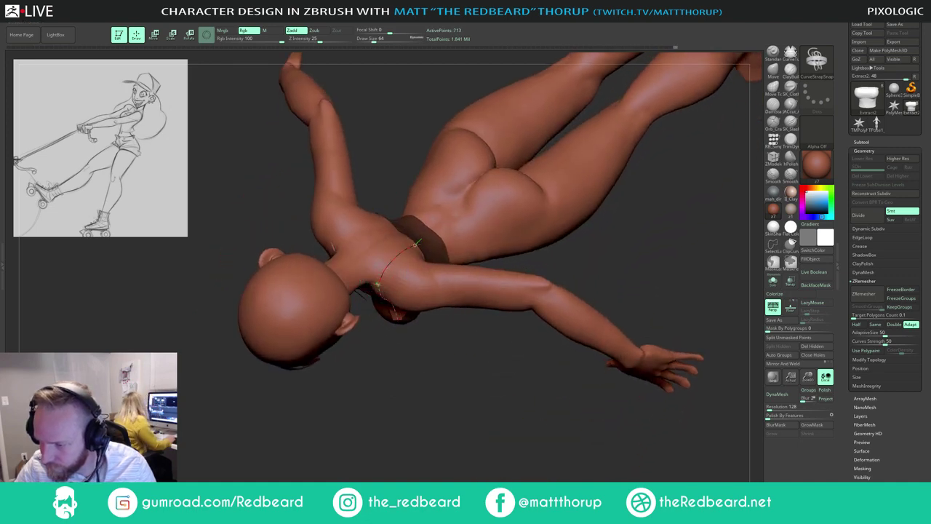
{"action": "left_click_drag", "start_coordinate": [422, 242], "coordinate": [428, 249]}
{"action": "left_click_drag", "start_coordinate": [446, 395], "coordinate": [468, 302], "text": "shift"}
{"action": "mouse_move", "coordinate": [539, 238]}
{"action": "left_mouse_down", "text": "shift"}
{"action": "mouse_move", "coordinate": [475, 248]}
{"action": "mouse_move", "coordinate": [519, 248]}
{"action": "left_mouse_up", "text": "shift"}
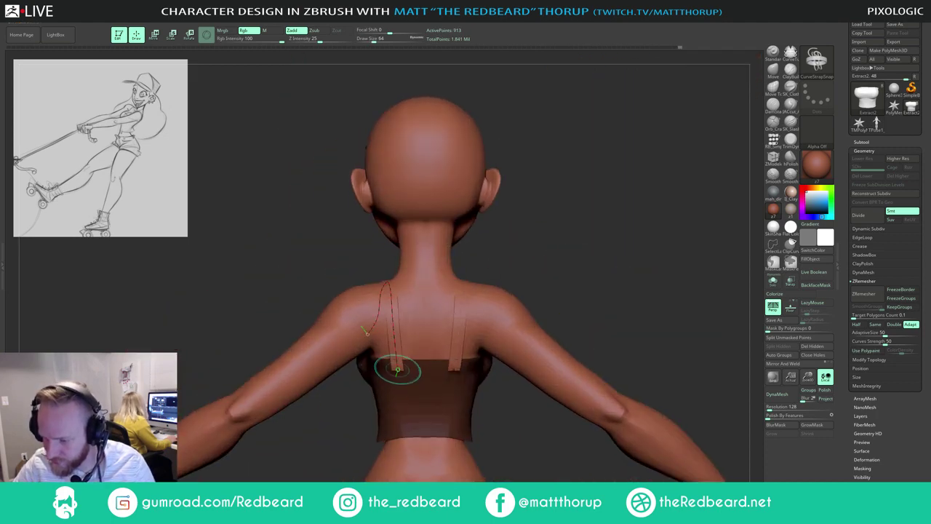
Step: Narrow the shoulder straps by updating their curve at draw size 33, and raise the brush's Z Intensity to 34
{"action": "key", "text": "s"}
{"action": "left_click_drag", "start_coordinate": [395, 339], "coordinate": [422, 317]}
{"action": "left_click", "coordinate": [398, 336]}
{"action": "key", "text": "ctrl+z"}
{"action": "key", "text": "s"}
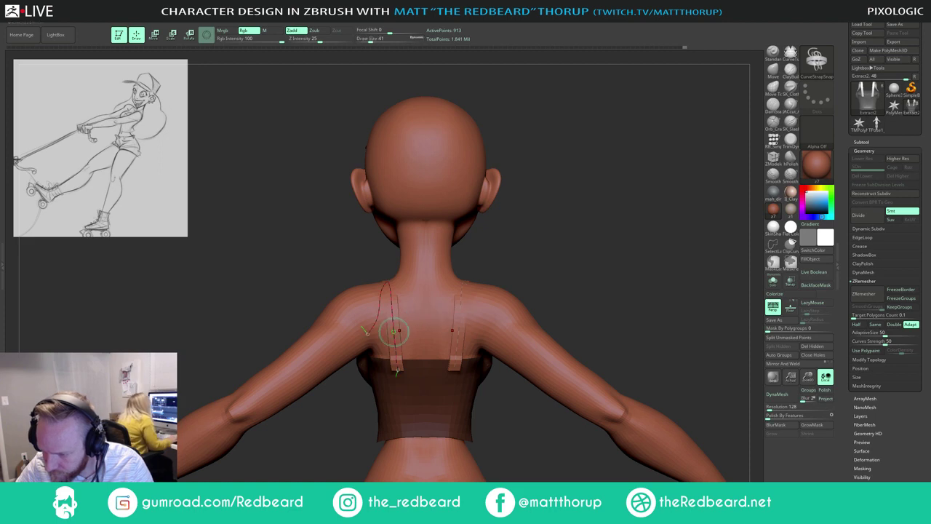
{"action": "left_click", "coordinate": [395, 332]}
{"action": "left_click", "coordinate": [421, 317]}
{"action": "left_click_drag", "start_coordinate": [502, 225], "coordinate": [556, 231]}
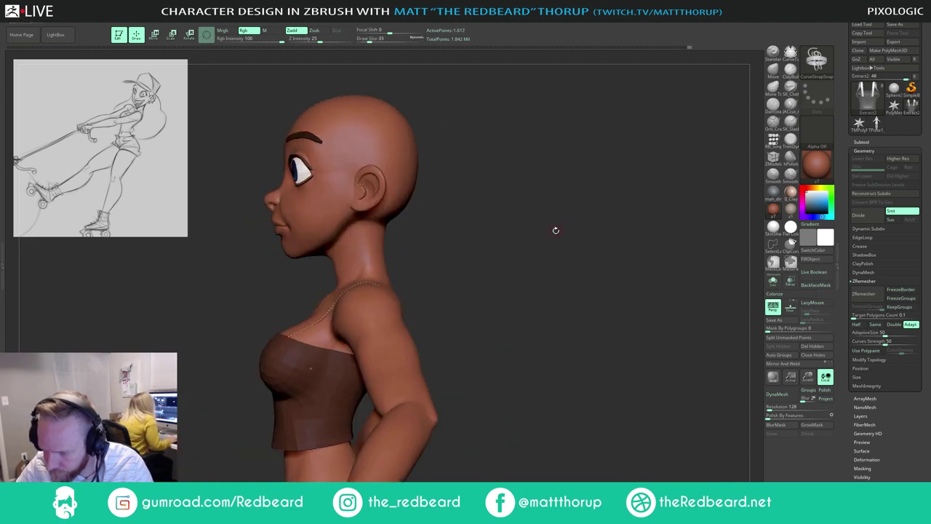
{"action": "left_click_drag", "start_coordinate": [318, 40], "coordinate": [325, 40]}
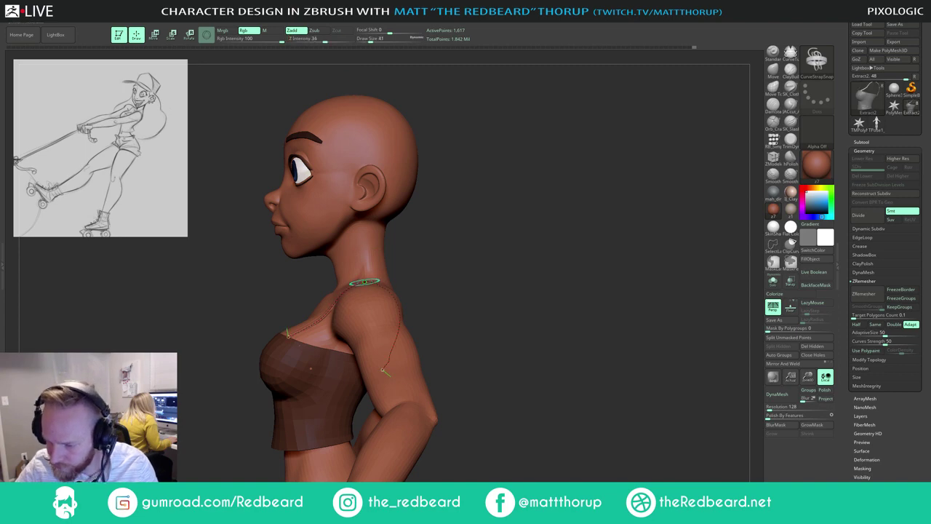
{"action": "mouse_move", "coordinate": [442, 249]}
{"action": "left_mouse_down", "text": "alt"}
{"action": "mouse_move", "coordinate": [486, 256]}
{"action": "mouse_move", "coordinate": [497, 274]}
{"action": "mouse_move", "coordinate": [468, 260]}
{"action": "left_mouse_up", "text": "alt"}
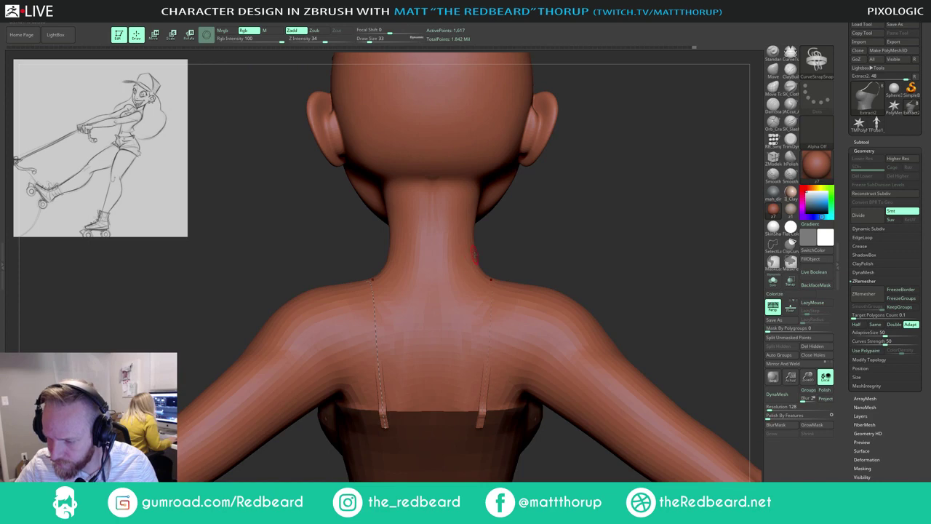
Step: Switch to the Move brush at draw size 257 and try to reposition the front of the strap
{"action": "mouse_move", "coordinate": [502, 251]}
{"action": "left_mouse_down"}
{"action": "mouse_move", "coordinate": [526, 254]}
{"action": "mouse_move", "coordinate": [461, 256]}
{"action": "mouse_move", "coordinate": [405, 239]}
{"action": "left_mouse_up"}
{"action": "key", "text": "b"}
{"action": "key", "text": "m"}
{"action": "key", "text": "v"}
{"action": "key", "text": "s"}
{"action": "mouse_move", "coordinate": [253, 357]}
{"action": "left_mouse_down"}
{"action": "mouse_move", "coordinate": [274, 357]}
{"action": "mouse_move", "coordinate": [260, 336]}
{"action": "mouse_move", "coordinate": [220, 377]}
{"action": "left_mouse_up"}
{"action": "key", "text": "ctrl+z"}
{"action": "key", "text": "s"}
{"action": "key", "text": "s"}
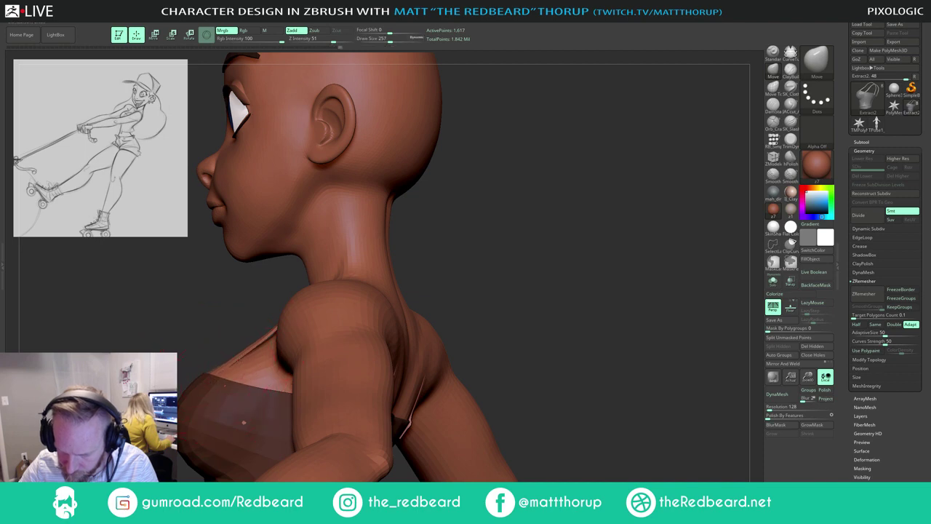
Step: Lift the buried strap sections onto the shoulder surface with the Move brush, using draw sizes 158 and 257
{"action": "left_click_drag", "start_coordinate": [466, 217], "coordinate": [498, 222]}
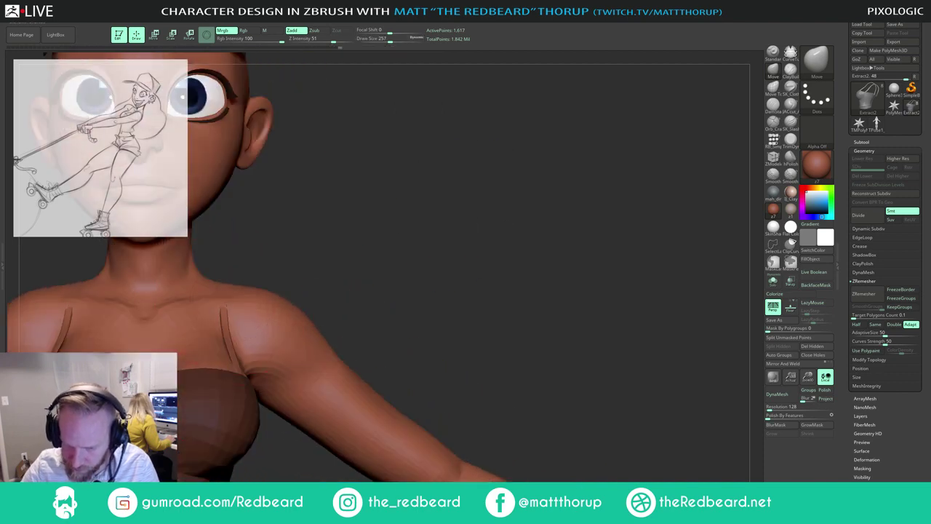
{"action": "key", "text": "s"}
{"action": "left_click_drag", "start_coordinate": [227, 295], "coordinate": [219, 295]}
{"action": "left_click_drag", "start_coordinate": [222, 295], "coordinate": [221, 289]}
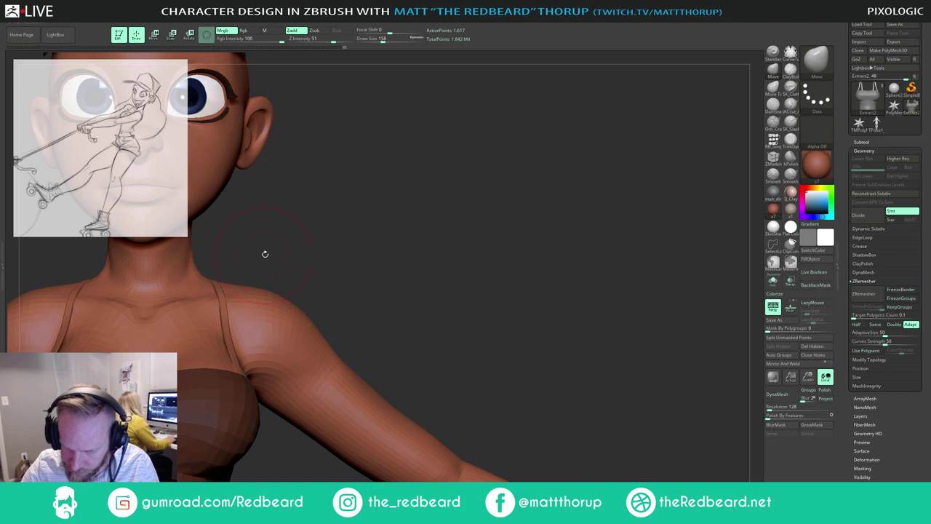
{"action": "left_click_drag", "start_coordinate": [265, 254], "coordinate": [222, 338]}
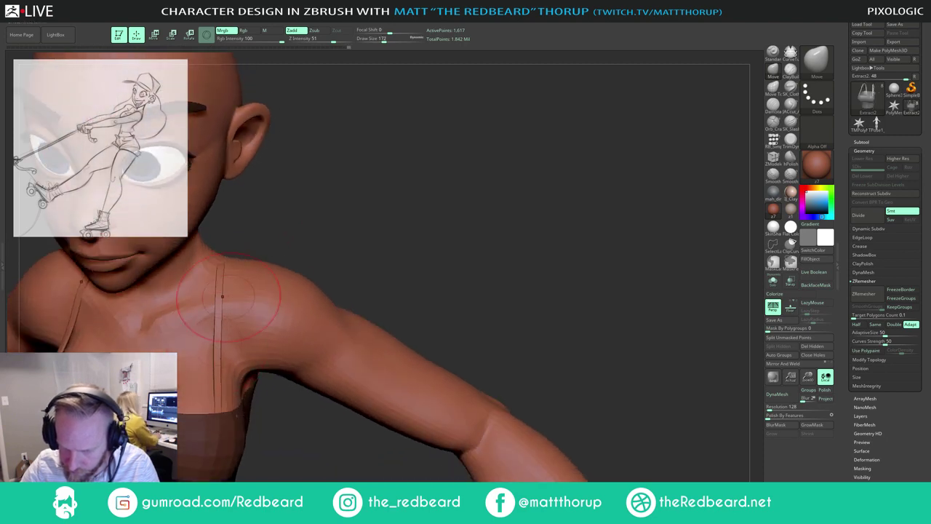
{"action": "key", "text": "s"}
{"action": "left_click", "coordinate": [226, 261]}
{"action": "left_click_drag", "start_coordinate": [224, 260], "coordinate": [225, 256]}
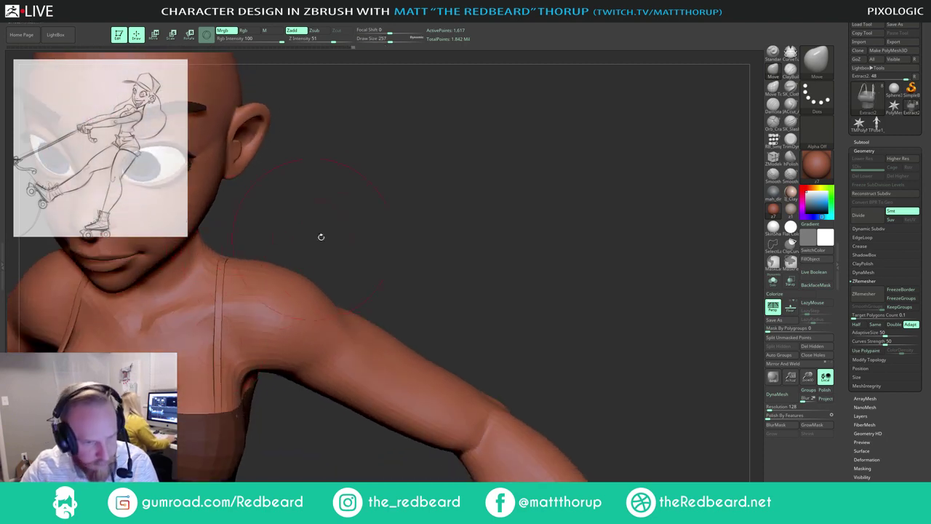
Step: Refine how the straps lie over the upper chest and shoulders with the Move brush, starting at draw size 207
{"action": "mouse_move", "coordinate": [320, 235]}
{"action": "left_mouse_down", "text": "shift"}
{"action": "mouse_move", "coordinate": [383, 214]}
{"action": "mouse_move", "coordinate": [343, 237]}
{"action": "mouse_move", "coordinate": [369, 231]}
{"action": "mouse_move", "coordinate": [441, 175]}
{"action": "mouse_move", "coordinate": [461, 174]}
{"action": "mouse_move", "coordinate": [521, 140]}
{"action": "mouse_move", "coordinate": [271, 296]}
{"action": "mouse_move", "coordinate": [560, 217]}
{"action": "mouse_move", "coordinate": [605, 243]}
{"action": "mouse_move", "coordinate": [557, 223]}
{"action": "mouse_move", "coordinate": [444, 267]}
{"action": "mouse_move", "coordinate": [408, 240]}
{"action": "mouse_move", "coordinate": [321, 278]}
{"action": "left_mouse_up", "text": "shift"}
{"action": "left_click_drag", "start_coordinate": [564, 126], "coordinate": [414, 221]}
{"action": "mouse_move", "coordinate": [425, 203]}
{"action": "left_mouse_down"}
{"action": "mouse_move", "coordinate": [444, 196]}
{"action": "mouse_move", "coordinate": [432, 194]}
{"action": "mouse_move", "coordinate": [479, 251]}
{"action": "mouse_move", "coordinate": [457, 215]}
{"action": "mouse_move", "coordinate": [478, 228]}
{"action": "mouse_move", "coordinate": [418, 216]}
{"action": "left_mouse_up"}
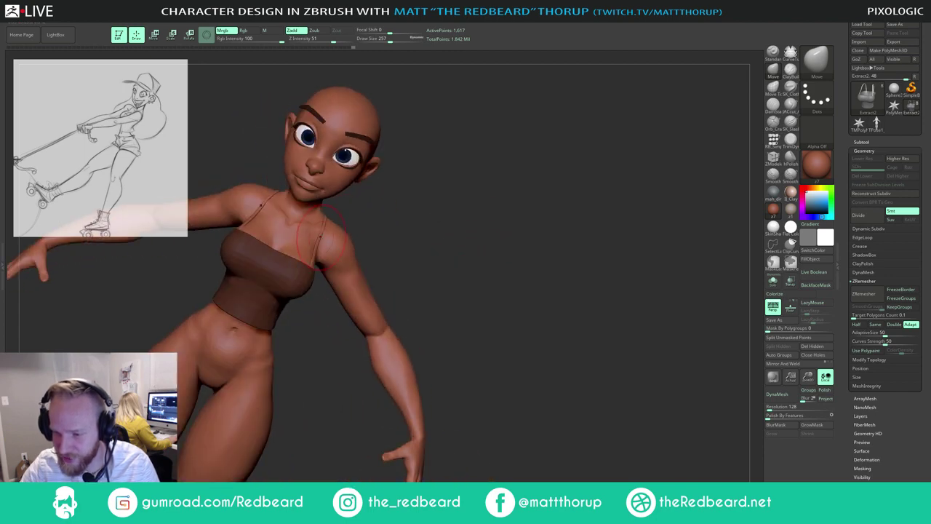
{"action": "left_click_drag", "start_coordinate": [356, 216], "coordinate": [385, 223]}
{"action": "key", "text": "s"}
{"action": "left_click_drag", "start_coordinate": [335, 239], "coordinate": [332, 239]}
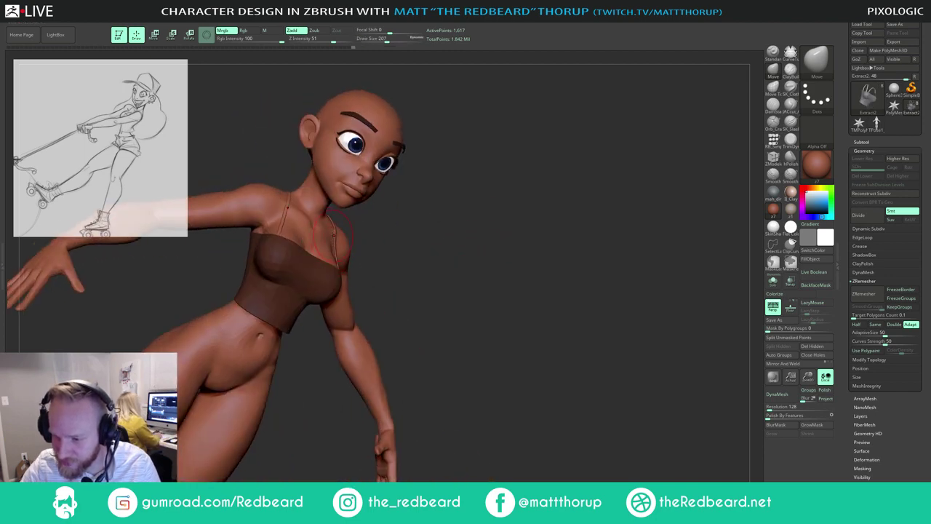
{"action": "mouse_move", "coordinate": [383, 208]}
{"action": "left_mouse_down"}
{"action": "mouse_move", "coordinate": [465, 191]}
{"action": "mouse_move", "coordinate": [468, 181]}
{"action": "mouse_move", "coordinate": [513, 179]}
{"action": "left_mouse_up"}
{"action": "key", "text": "s"}
{"action": "left_click_drag", "start_coordinate": [363, 235], "coordinate": [369, 234]}
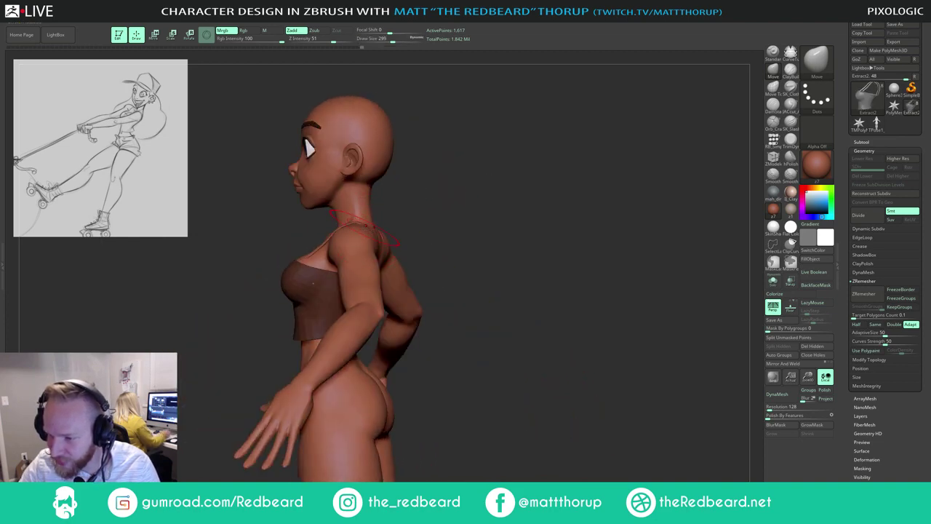
Step: Fit the straps to the back of the shoulders and upper back with the Move brush at draw sizes 282 and 149
{"action": "left_click_drag", "start_coordinate": [470, 190], "coordinate": [430, 204]}
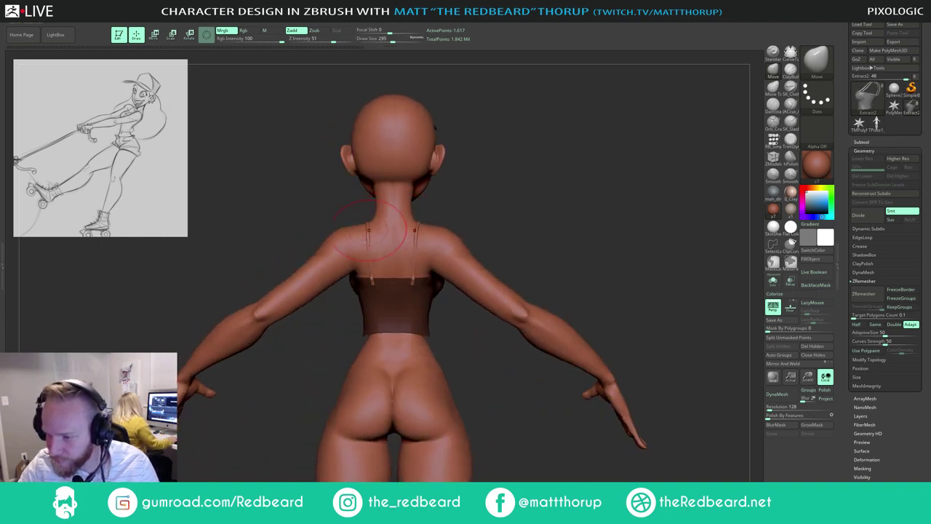
{"action": "key", "text": "s"}
{"action": "left_click_drag", "start_coordinate": [368, 231], "coordinate": [369, 233]}
{"action": "key", "text": "s"}
{"action": "mouse_move", "coordinate": [486, 194]}
{"action": "left_mouse_down"}
{"action": "mouse_move", "coordinate": [494, 195]}
{"action": "mouse_move", "coordinate": [369, 255]}
{"action": "mouse_move", "coordinate": [411, 219]}
{"action": "mouse_move", "coordinate": [385, 270]}
{"action": "left_mouse_up"}
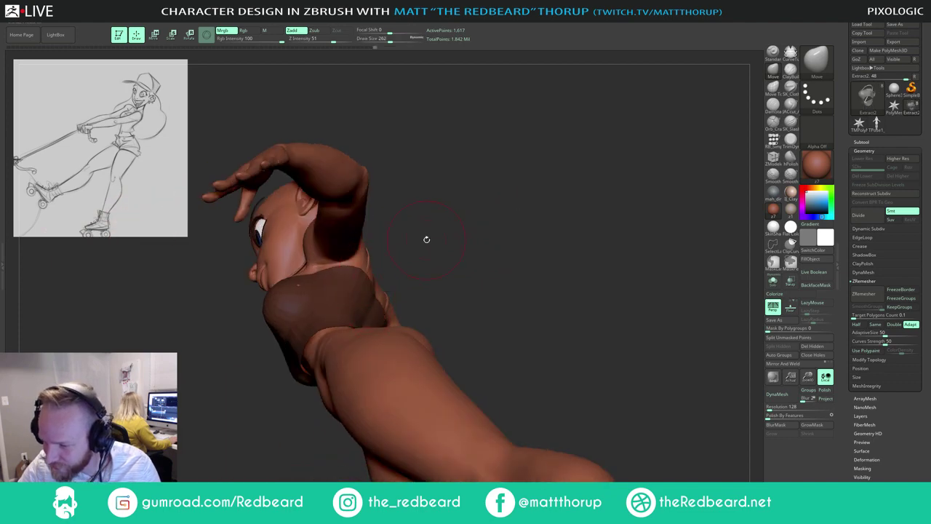
{"action": "left_click_drag", "start_coordinate": [426, 239], "coordinate": [496, 251]}
{"action": "key", "text": "s"}
{"action": "left_click_drag", "start_coordinate": [373, 279], "coordinate": [362, 278]}
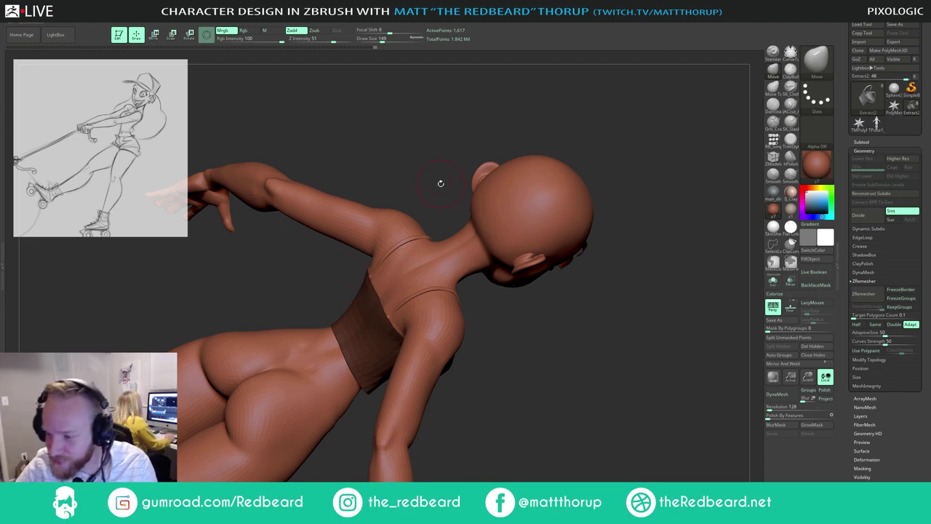
Step: Adjust the strap ends at the top's back edge with the Move brush at draw size 65
{"action": "left_click_drag", "start_coordinate": [441, 182], "coordinate": [409, 178]}
{"action": "mouse_move", "coordinate": [409, 178]}
{"action": "left_mouse_down", "text": "alt"}
{"action": "mouse_move", "coordinate": [370, 264]}
{"action": "mouse_move", "coordinate": [384, 274]}
{"action": "left_mouse_up", "text": "alt"}
{"action": "key", "text": "s"}
{"action": "key", "text": "s"}
{"action": "mouse_move", "coordinate": [368, 274]}
{"action": "left_mouse_down"}
{"action": "mouse_move", "coordinate": [434, 184]}
{"action": "mouse_move", "coordinate": [465, 201]}
{"action": "mouse_move", "coordinate": [371, 275]}
{"action": "left_mouse_up"}
{"action": "key", "text": "s"}
{"action": "key", "text": "s"}
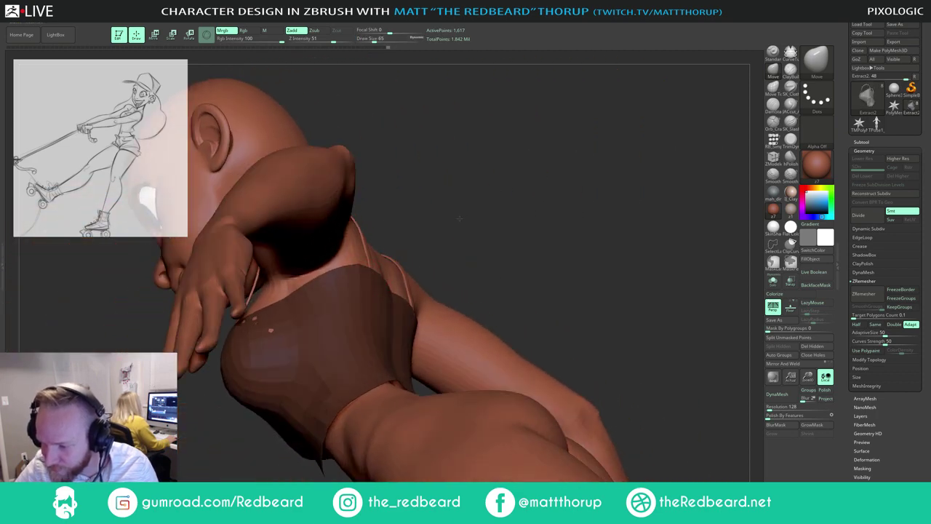
Step: Enlarge the Move brush to draw size 251 for the straps and bring the top into front view
{"action": "mouse_move", "coordinate": [460, 220]}
{"action": "left_mouse_down"}
{"action": "mouse_move", "coordinate": [429, 229]}
{"action": "mouse_move", "coordinate": [396, 220]}
{"action": "left_mouse_up"}
{"action": "key", "text": "s"}
{"action": "left_click_drag", "start_coordinate": [338, 193], "coordinate": [351, 193]}
{"action": "mouse_move", "coordinate": [503, 153]}
{"action": "left_mouse_down", "text": "alt"}
{"action": "mouse_move", "coordinate": [425, 165]}
{"action": "mouse_move", "coordinate": [251, 295]}
{"action": "mouse_move", "coordinate": [393, 297]}
{"action": "mouse_move", "coordinate": [535, 254]}
{"action": "mouse_move", "coordinate": [485, 250]}
{"action": "mouse_move", "coordinate": [441, 306]}
{"action": "mouse_move", "coordinate": [468, 270]}
{"action": "mouse_move", "coordinate": [572, 296]}
{"action": "mouse_move", "coordinate": [505, 246]}
{"action": "left_mouse_up", "text": "alt"}
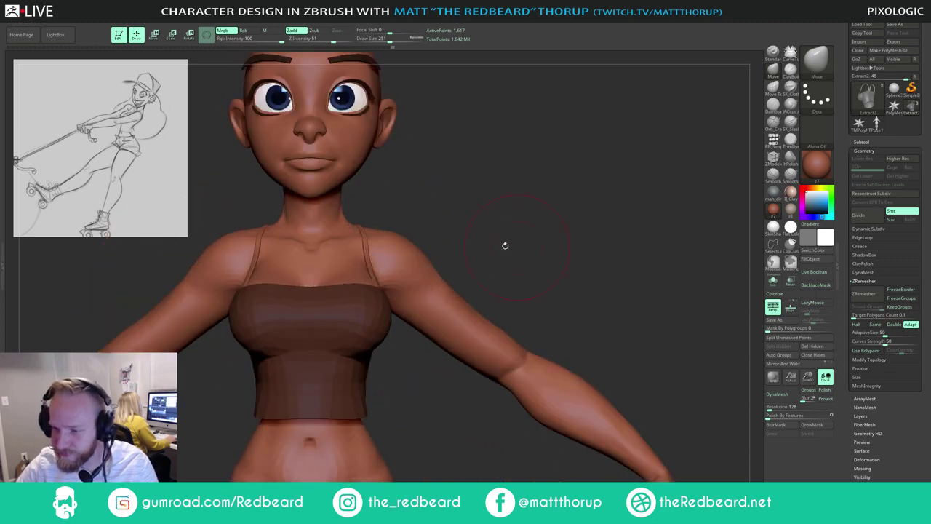
Step: Adjust how the straps lie between the top and the shoulders with the Move brush at draw size 234
{"action": "mouse_move", "coordinate": [446, 216]}
{"action": "left_mouse_down"}
{"action": "mouse_move", "coordinate": [435, 236]}
{"action": "mouse_move", "coordinate": [472, 246]}
{"action": "mouse_move", "coordinate": [473, 218]}
{"action": "mouse_move", "coordinate": [495, 211]}
{"action": "mouse_move", "coordinate": [396, 282]}
{"action": "left_mouse_up"}
{"action": "key", "text": "s"}
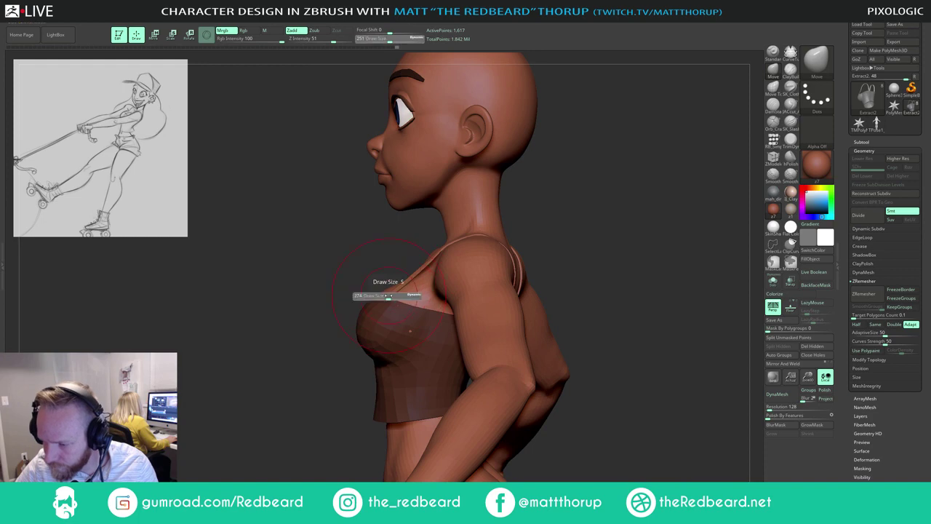
{"action": "left_click", "coordinate": [390, 296]}
{"action": "left_click_drag", "start_coordinate": [514, 219], "coordinate": [603, 213]}
{"action": "left_click_drag", "start_coordinate": [534, 206], "coordinate": [619, 218]}
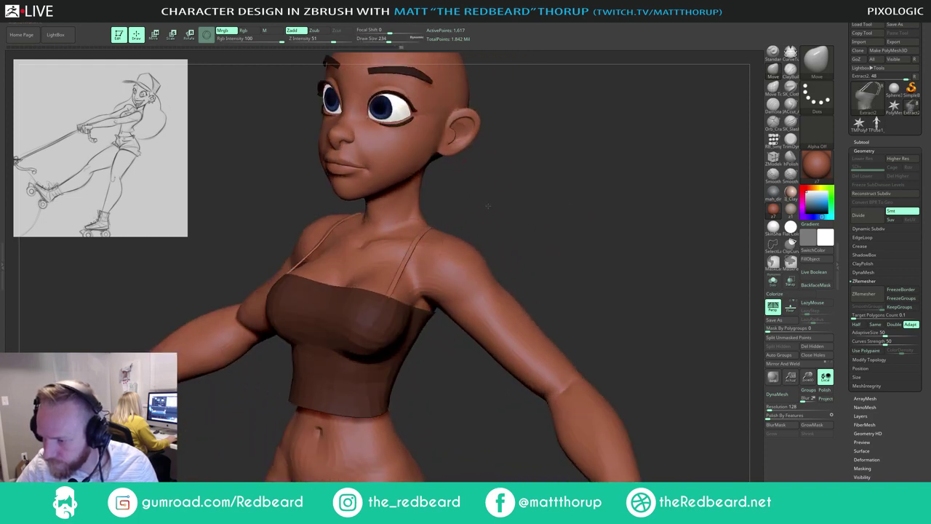
{"action": "left_click_drag", "start_coordinate": [433, 240], "coordinate": [480, 196]}
{"action": "right_click_drag", "start_coordinate": [481, 205], "coordinate": [603, 156]}
Step: Fit the straps to the tops and backs of the shoulders with the Move brush at draw sizes 145, 128 and 182
{"action": "key", "text": "s"}
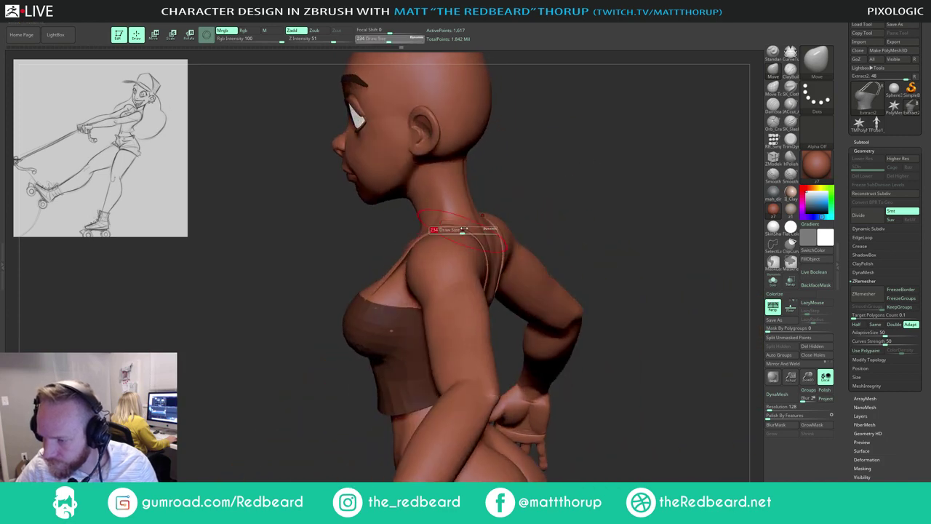
{"action": "left_click", "coordinate": [459, 232]}
{"action": "key", "text": "s"}
{"action": "left_click", "coordinate": [451, 227]}
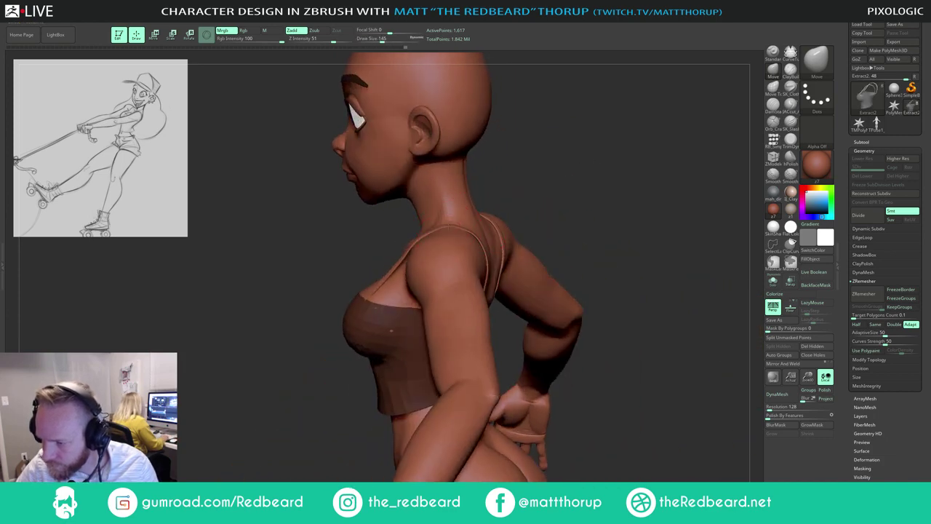
{"action": "key", "text": "s"}
{"action": "left_click", "coordinate": [451, 227]}
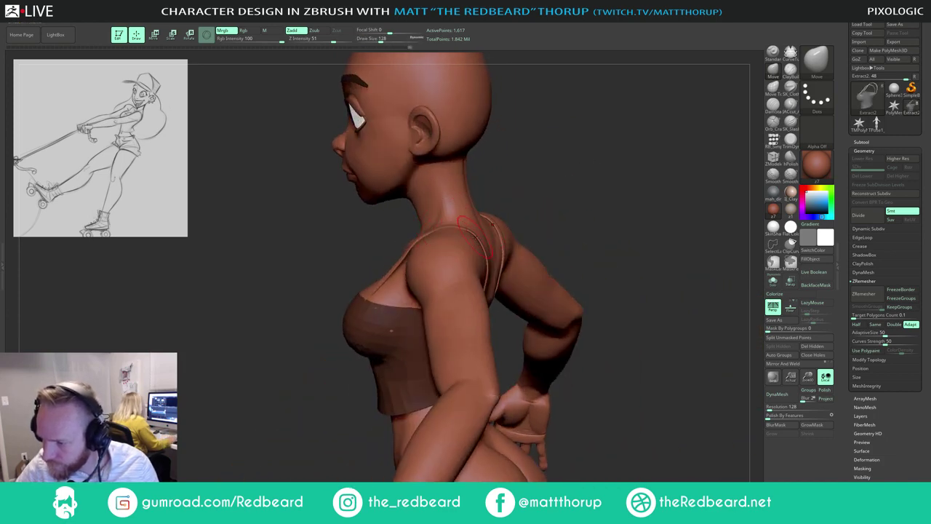
{"action": "key", "text": "s"}
{"action": "left_click", "coordinate": [474, 238]}
{"action": "right_click_drag", "start_coordinate": [513, 217], "coordinate": [517, 190]}
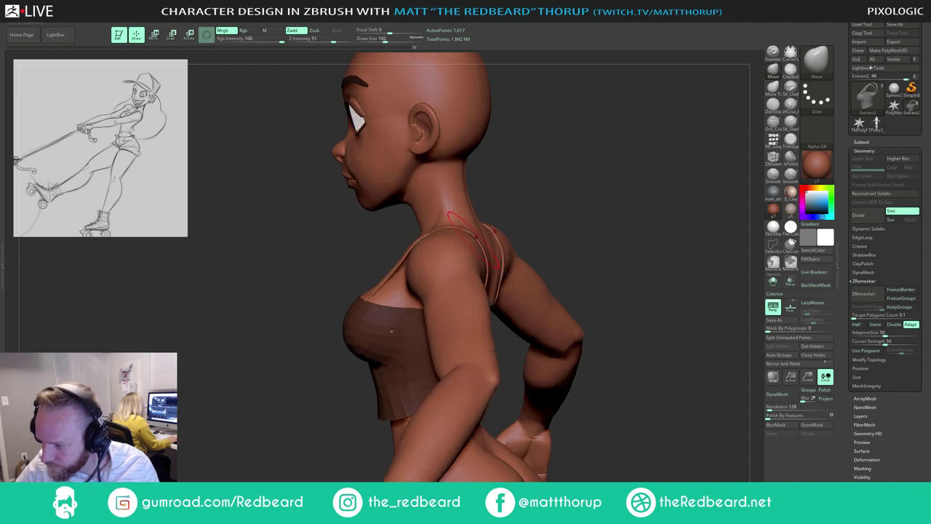
{"action": "left_click_drag", "start_coordinate": [475, 237], "coordinate": [472, 239]}
{"action": "mouse_move", "coordinate": [555, 199]}
{"action": "left_mouse_down"}
{"action": "mouse_move", "coordinate": [541, 192]}
{"action": "mouse_move", "coordinate": [646, 220]}
{"action": "mouse_move", "coordinate": [538, 195]}
{"action": "mouse_move", "coordinate": [476, 200]}
{"action": "mouse_move", "coordinate": [618, 202]}
{"action": "mouse_move", "coordinate": [524, 204]}
{"action": "mouse_move", "coordinate": [591, 207]}
{"action": "left_mouse_up"}
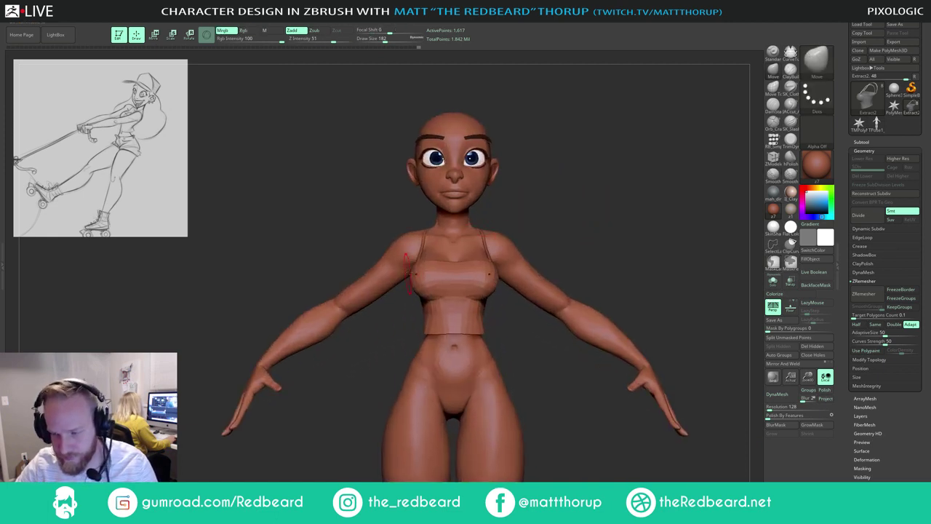
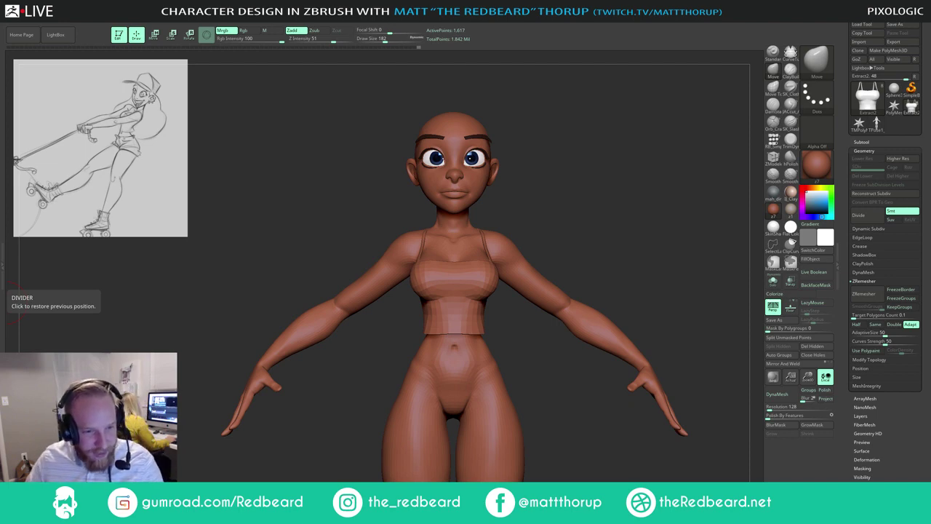
Step: Make the Head1 body the active subtool and isolate it with Solo
{"action": "mouse_move", "coordinate": [615, 191]}
{"action": "left_mouse_down"}
{"action": "mouse_move", "coordinate": [623, 206]}
{"action": "mouse_move", "coordinate": [567, 233]}
{"action": "mouse_move", "coordinate": [509, 237]}
{"action": "left_mouse_up"}
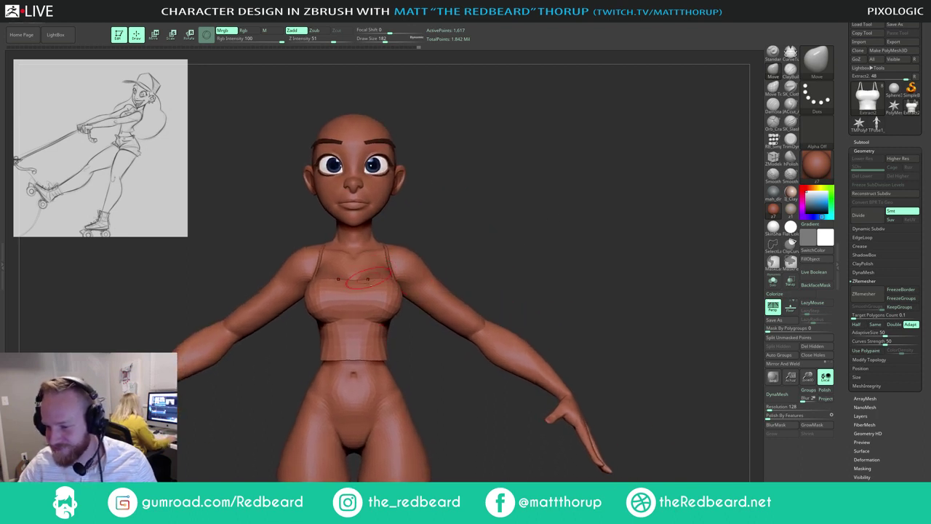
{"action": "left_click", "coordinate": [772, 281]}
{"action": "left_click", "coordinate": [773, 281]}
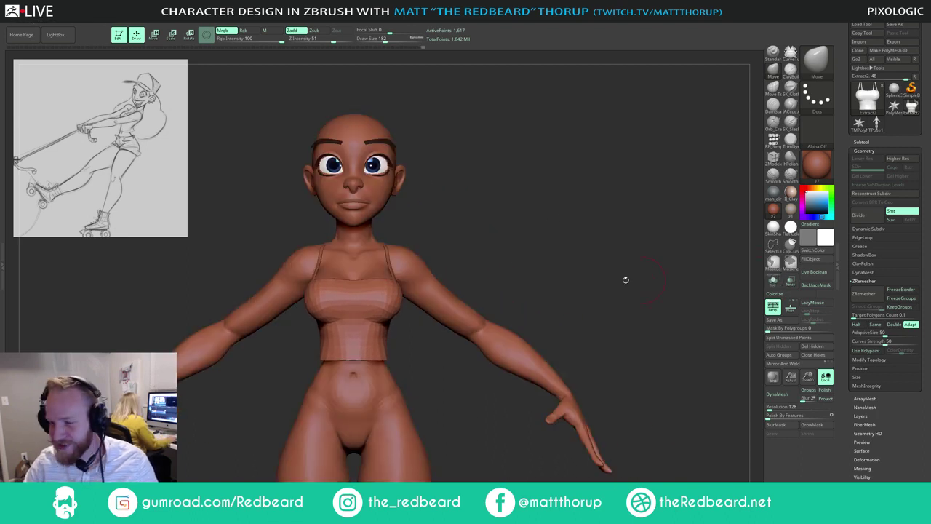
{"action": "left_click", "coordinate": [460, 243], "text": "alt"}
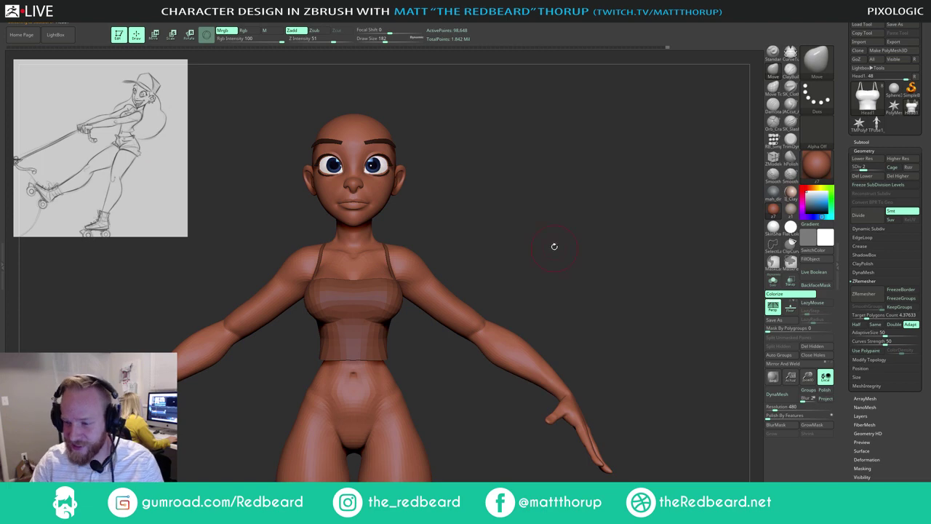
{"action": "key", "text": "ctrl+shift+s"}
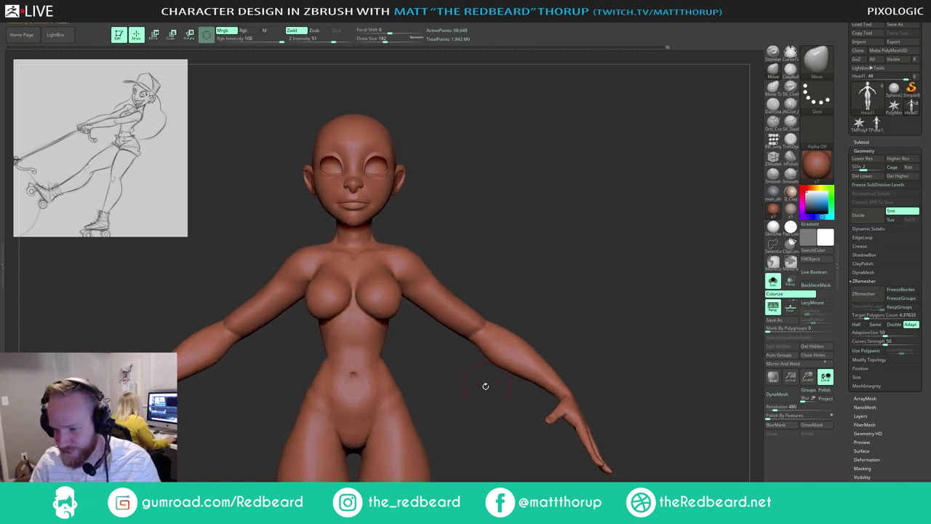
Step: Mask the breasts on the body with the MaskLasso brush and trim the mask off the upper chest
{"action": "mouse_move", "coordinate": [485, 387]}
{"action": "left_mouse_down"}
{"action": "mouse_move", "coordinate": [483, 243]}
{"action": "mouse_move", "coordinate": [493, 337]}
{"action": "mouse_move", "coordinate": [483, 283]}
{"action": "mouse_move", "coordinate": [560, 243]}
{"action": "left_mouse_up"}
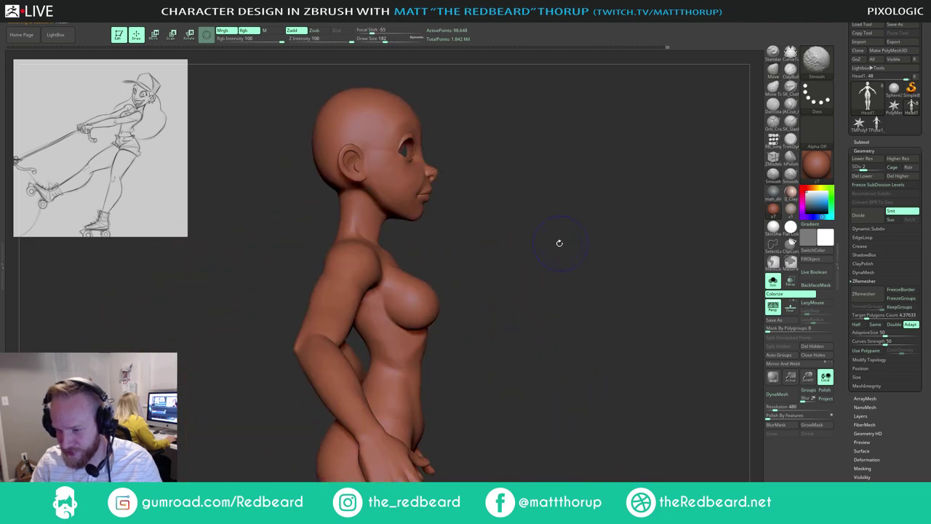
{"action": "mouse_move", "coordinate": [484, 267]}
{"action": "left_mouse_down"}
{"action": "mouse_move", "coordinate": [490, 230]}
{"action": "mouse_move", "coordinate": [436, 217]}
{"action": "mouse_move", "coordinate": [445, 252]}
{"action": "mouse_move", "coordinate": [548, 332]}
{"action": "mouse_move", "coordinate": [502, 297]}
{"action": "mouse_move", "coordinate": [469, 334]}
{"action": "mouse_move", "coordinate": [439, 232]}
{"action": "left_mouse_up"}
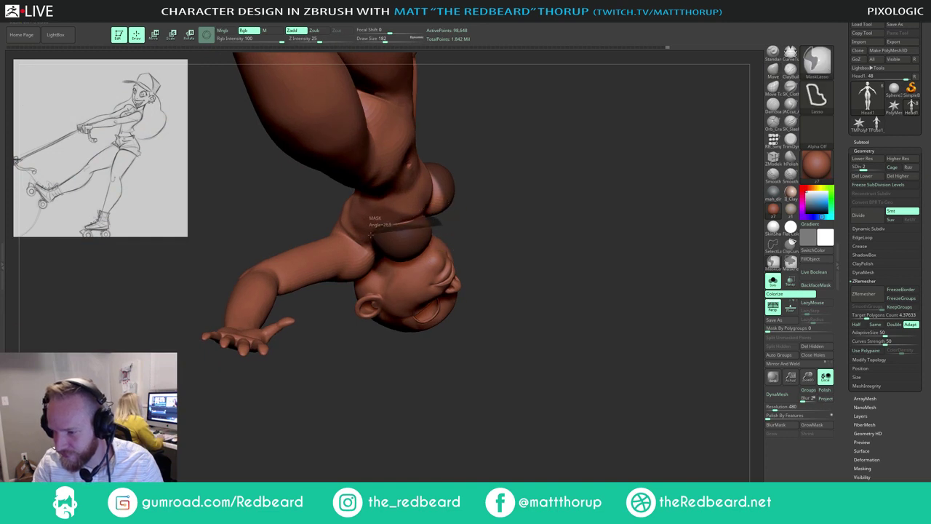
{"action": "mouse_move", "coordinate": [371, 235]}
{"action": "left_mouse_down", "text": "ctrl"}
{"action": "mouse_move", "coordinate": [459, 239]}
{"action": "mouse_move", "coordinate": [407, 247]}
{"action": "left_mouse_up", "text": "ctrl"}
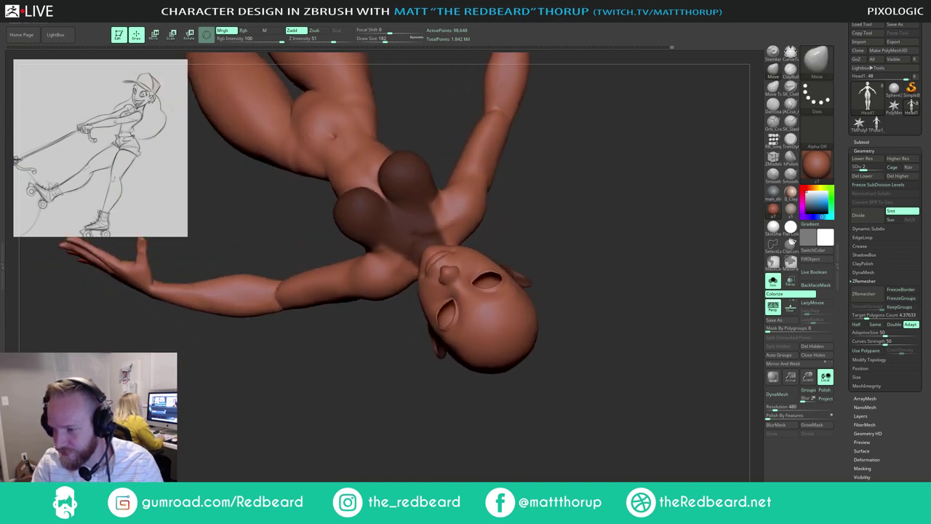
{"action": "left_click_drag", "start_coordinate": [444, 207], "coordinate": [364, 255]}
{"action": "mouse_move", "coordinate": [421, 213]}
{"action": "left_mouse_down", "text": "ctrl"}
{"action": "mouse_move", "coordinate": [376, 364]}
{"action": "mouse_move", "coordinate": [382, 408]}
{"action": "mouse_move", "coordinate": [564, 441]}
{"action": "mouse_move", "coordinate": [615, 416]}
{"action": "mouse_move", "coordinate": [482, 444]}
{"action": "mouse_move", "coordinate": [422, 387]}
{"action": "left_mouse_up", "text": "ctrl"}
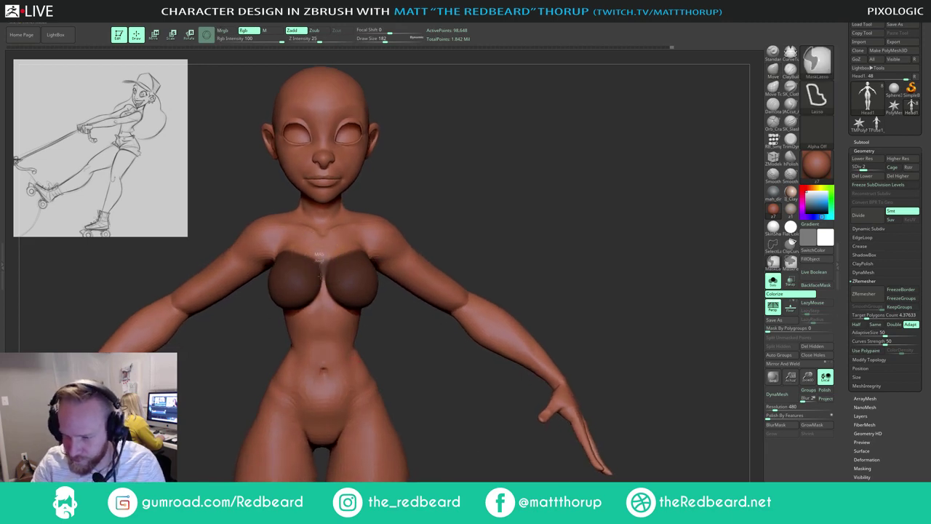
Step: Clean up the mask between and beside the breasts, turn it into its own polygroup and check it in PolyFrame
{"action": "left_click_drag", "start_coordinate": [490, 201], "coordinate": [465, 226]}
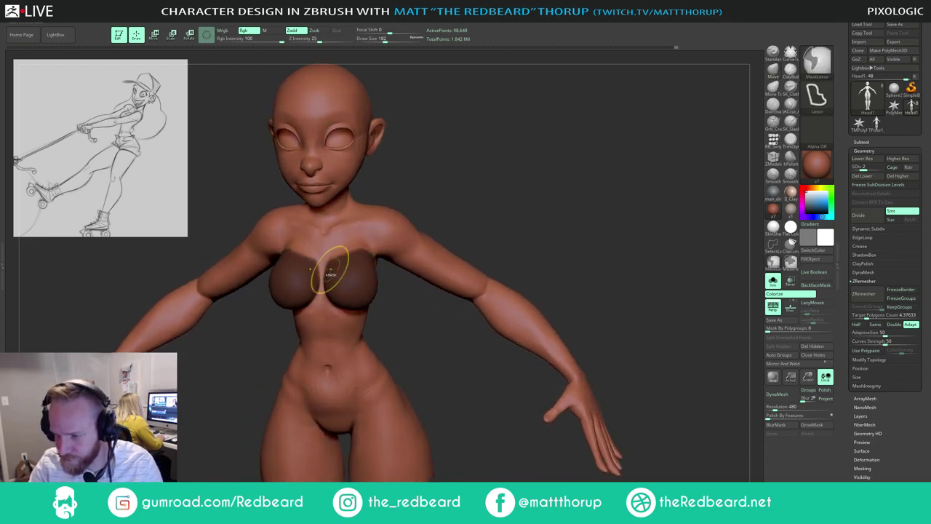
{"action": "left_click_drag", "start_coordinate": [331, 249], "coordinate": [372, 280], "text": "ctrl"}
{"action": "mouse_move", "coordinate": [435, 327]}
{"action": "left_mouse_down"}
{"action": "mouse_move", "coordinate": [538, 262]}
{"action": "mouse_move", "coordinate": [583, 255]}
{"action": "left_mouse_up"}
{"action": "mouse_move", "coordinate": [505, 204]}
{"action": "left_mouse_down", "text": "ctrl"}
{"action": "mouse_move", "coordinate": [536, 239]}
{"action": "mouse_move", "coordinate": [353, 385]}
{"action": "left_mouse_up", "text": "ctrl"}
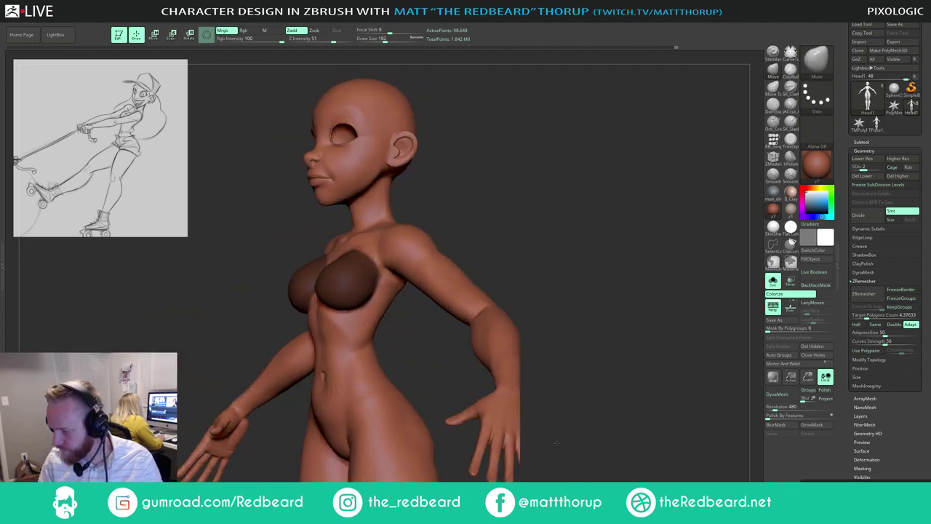
{"action": "left_click_drag", "start_coordinate": [556, 443], "coordinate": [652, 441]}
{"action": "key", "text": "shift+f"}
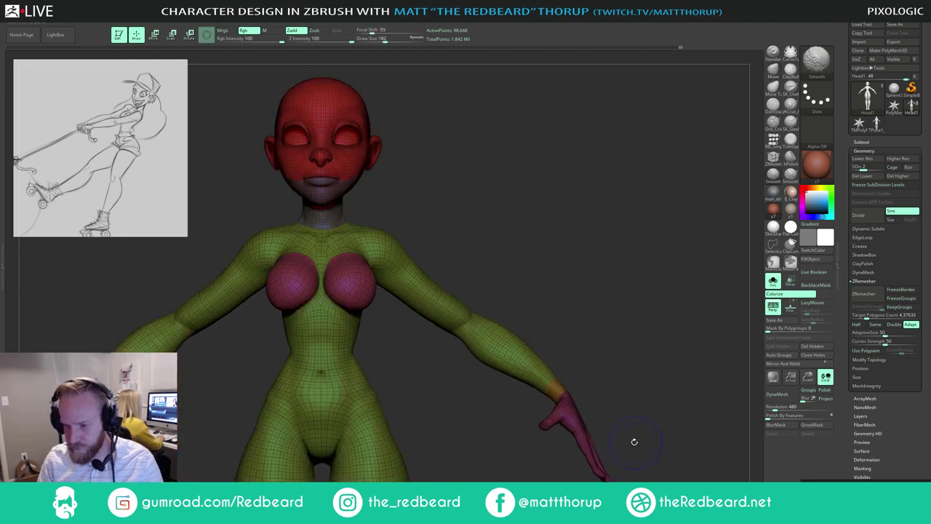
{"action": "key", "text": "shift+f"}
Step: Mask the whole body except the breast polygroup by isolating the group, masking it, restoring full visibility and inverting the mask
{"action": "left_click", "coordinate": [360, 282], "text": "ctrl+shift"}
{"action": "mouse_move", "coordinate": [492, 264]}
{"action": "left_mouse_down"}
{"action": "mouse_move", "coordinate": [495, 202]}
{"action": "mouse_move", "coordinate": [361, 285]}
{"action": "left_mouse_up"}
{"action": "left_click", "coordinate": [496, 208], "text": "ctrl"}
{"action": "left_click", "coordinate": [498, 214], "text": "ctrl+shift"}
{"action": "left_click", "coordinate": [497, 214], "text": "ctrl"}
{"action": "left_click_drag", "start_coordinate": [440, 251], "coordinate": [440, 249]}
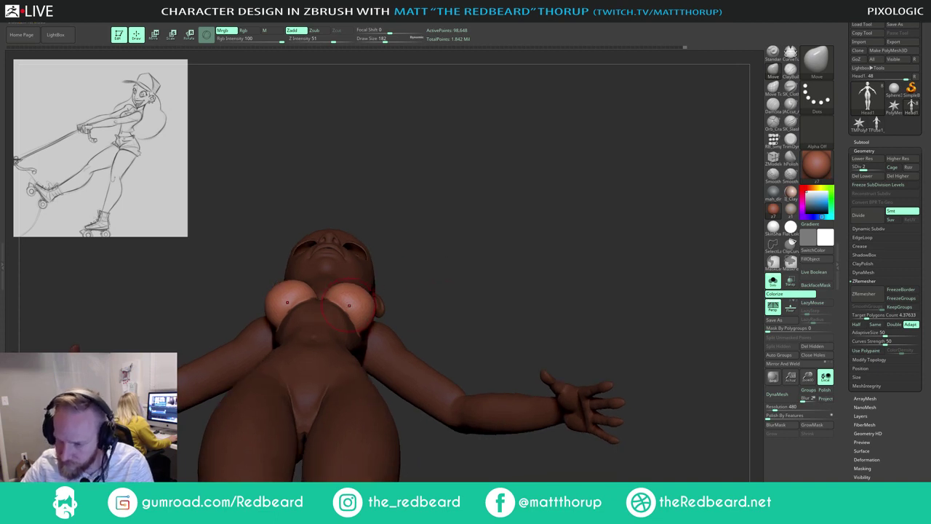
Step: Place a Transpose rotation line running diagonally outward from the underside of one breast
{"action": "key", "text": "r"}
{"action": "key", "text": "y"}
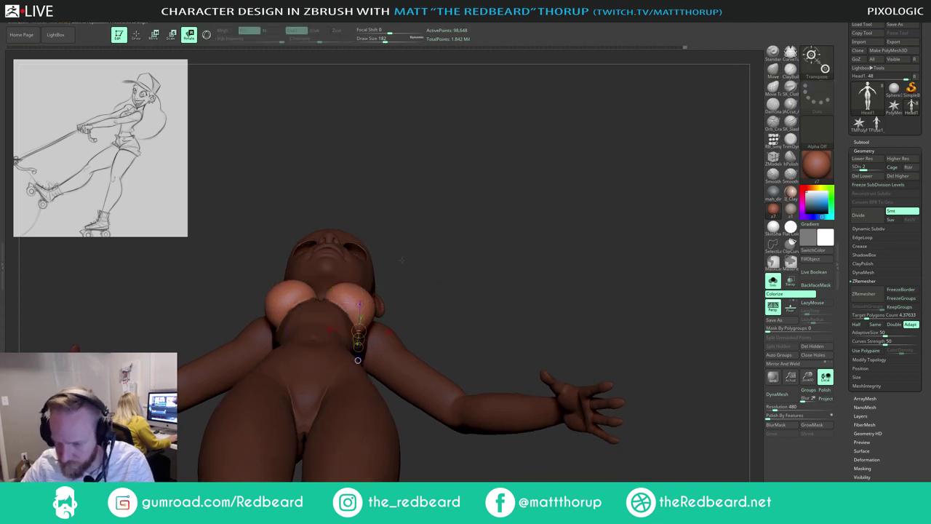
{"action": "left_click_drag", "start_coordinate": [401, 260], "coordinate": [431, 256]}
{"action": "left_click_drag", "start_coordinate": [343, 317], "coordinate": [456, 214]}
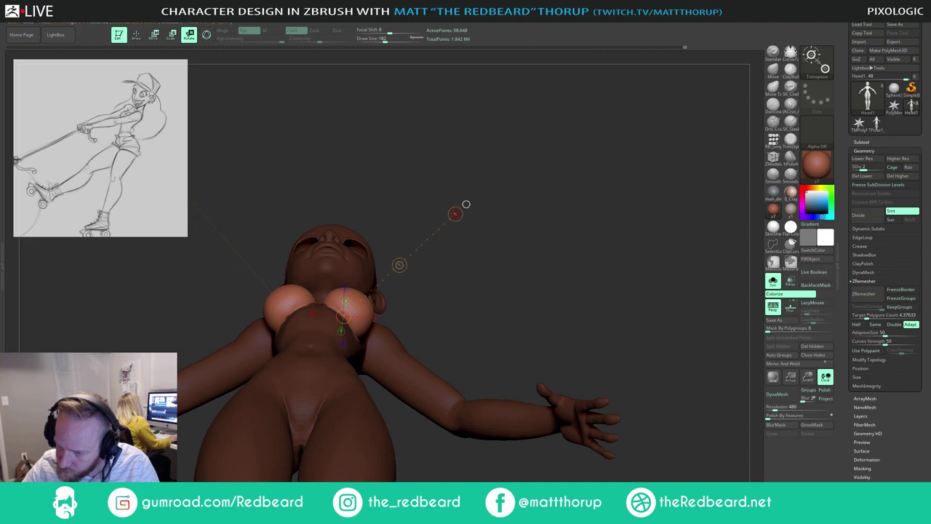
{"action": "key", "text": "ctrl"}
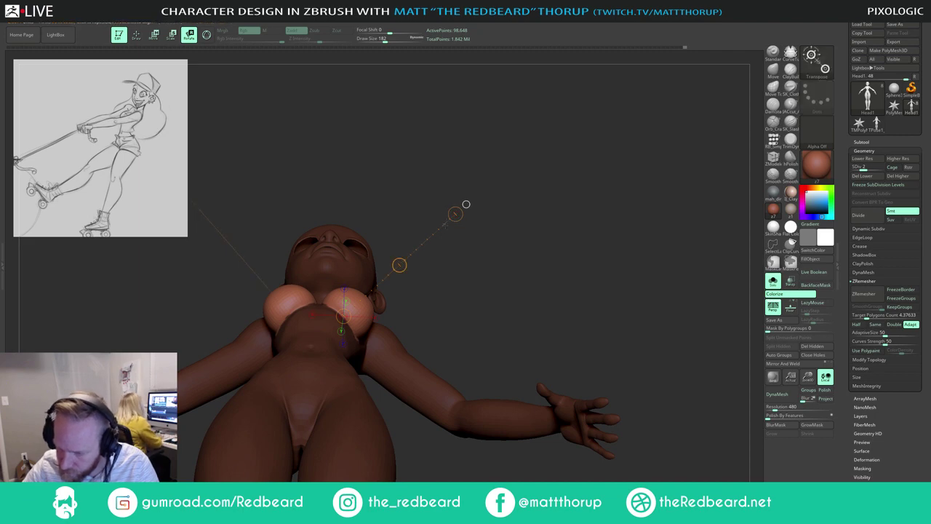
{"action": "key", "text": "q"}
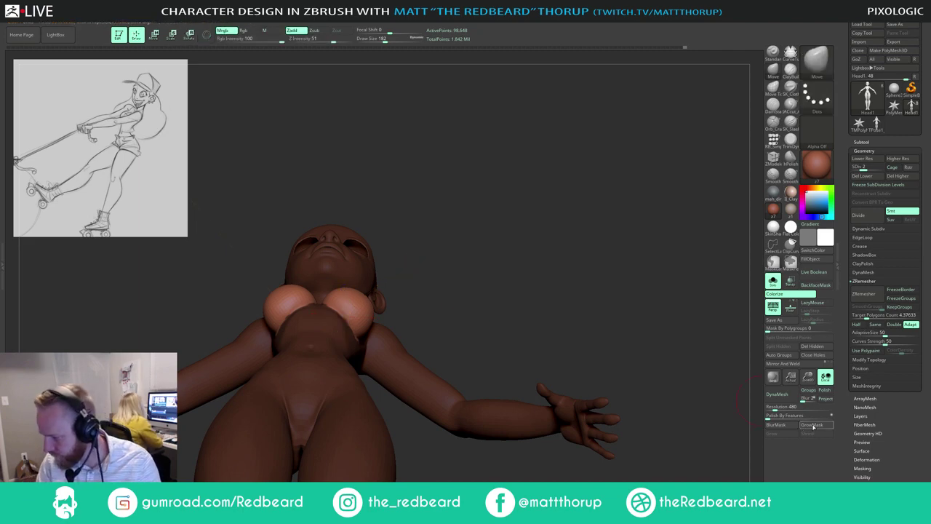
Step: Soften the mask border around the breasts with BlurMask
{"action": "left_click", "coordinate": [778, 425]}
{"action": "mouse_move", "coordinate": [474, 318]}
{"action": "left_mouse_down"}
{"action": "mouse_move", "coordinate": [371, 310]}
{"action": "mouse_move", "coordinate": [410, 347]}
{"action": "mouse_move", "coordinate": [353, 376]}
{"action": "left_mouse_up"}
{"action": "key", "text": "ctrl"}
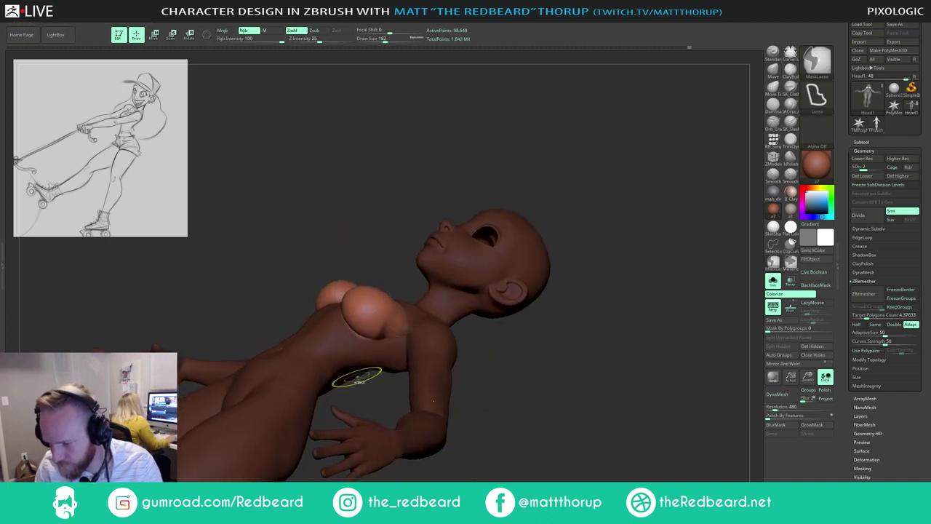
{"action": "left_click_drag", "start_coordinate": [483, 373], "coordinate": [553, 380]}
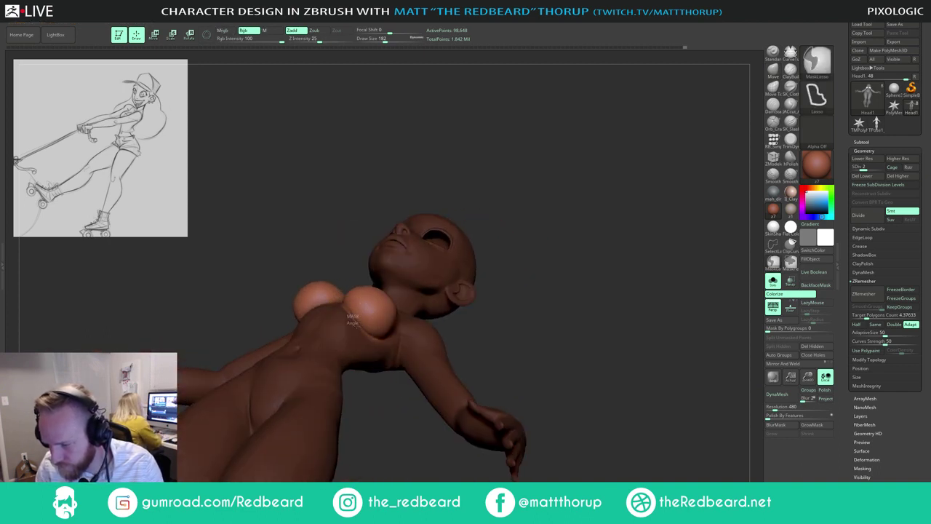
{"action": "left_click_drag", "start_coordinate": [477, 369], "coordinate": [473, 300]}
Step: Rotate and reposition the unmasked breasts symmetrically with the Transpose line
{"action": "key", "text": "r"}
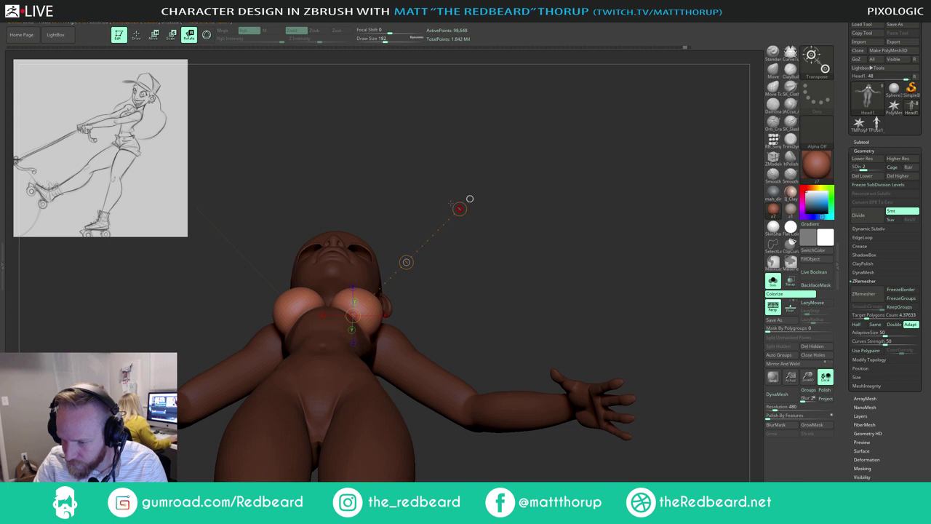
{"action": "key", "text": "w"}
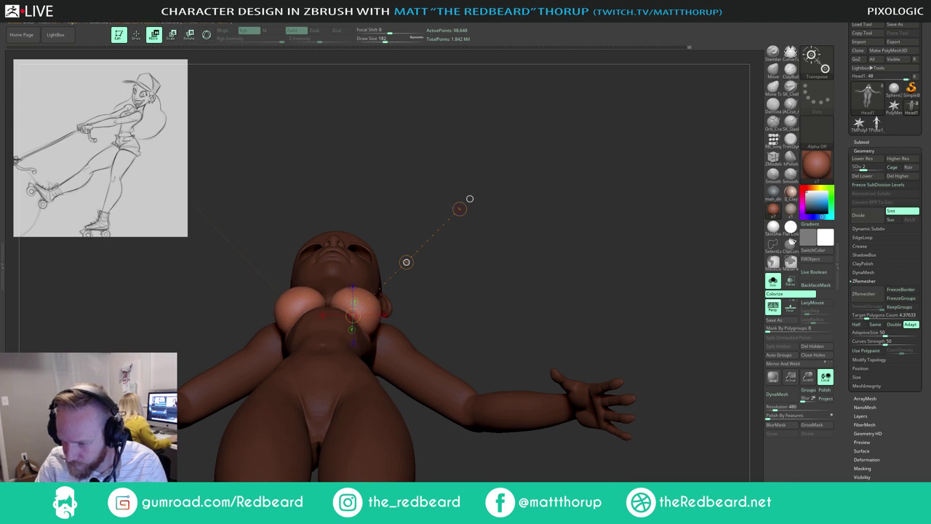
{"action": "mouse_move", "coordinate": [438, 293]}
{"action": "left_mouse_down"}
{"action": "mouse_move", "coordinate": [445, 387]}
{"action": "mouse_move", "coordinate": [443, 363]}
{"action": "left_mouse_up"}
{"action": "key", "text": "q"}
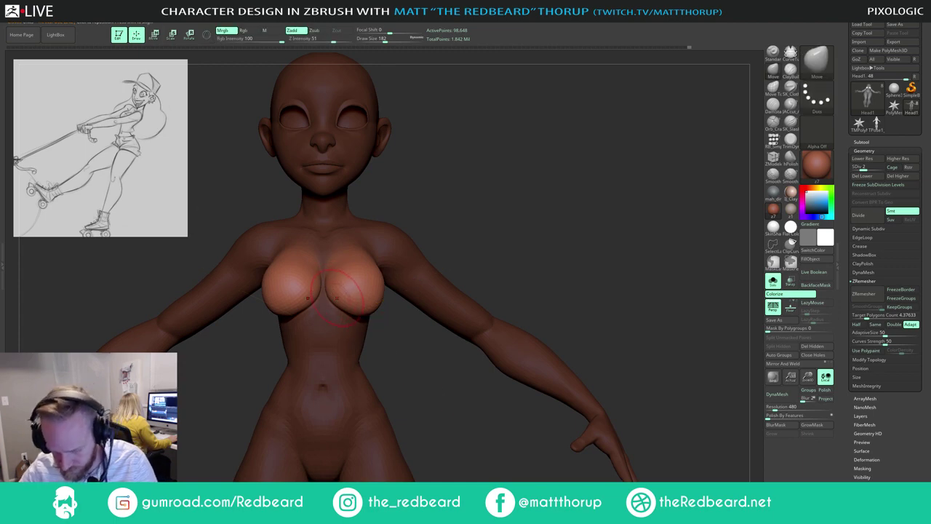
Step: Reshape the breasts from below, above and the side with the Move brush at draw sizes 311, 268, 331 and 280
{"action": "mouse_move", "coordinate": [405, 377]}
{"action": "left_mouse_down"}
{"action": "mouse_move", "coordinate": [373, 295]}
{"action": "mouse_move", "coordinate": [356, 290]}
{"action": "left_mouse_up"}
{"action": "key", "text": "s"}
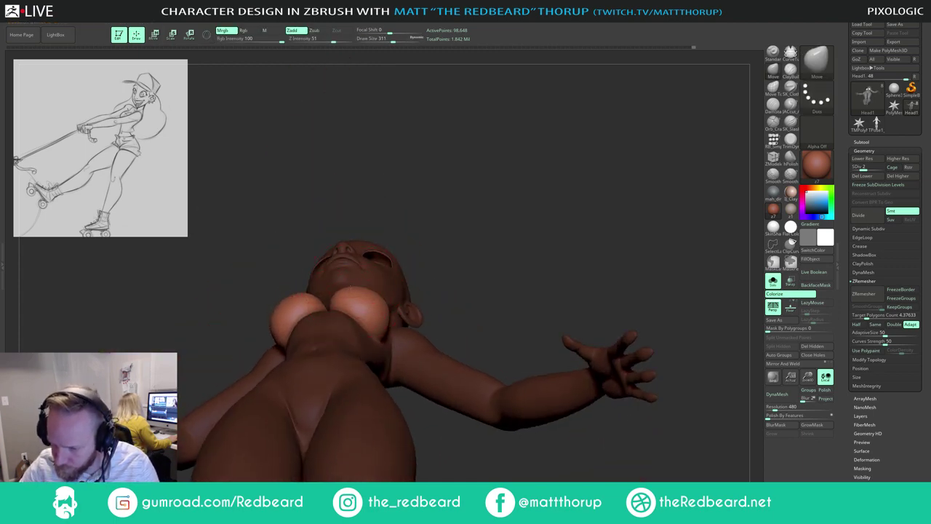
{"action": "left_click_drag", "start_coordinate": [448, 213], "coordinate": [374, 276]}
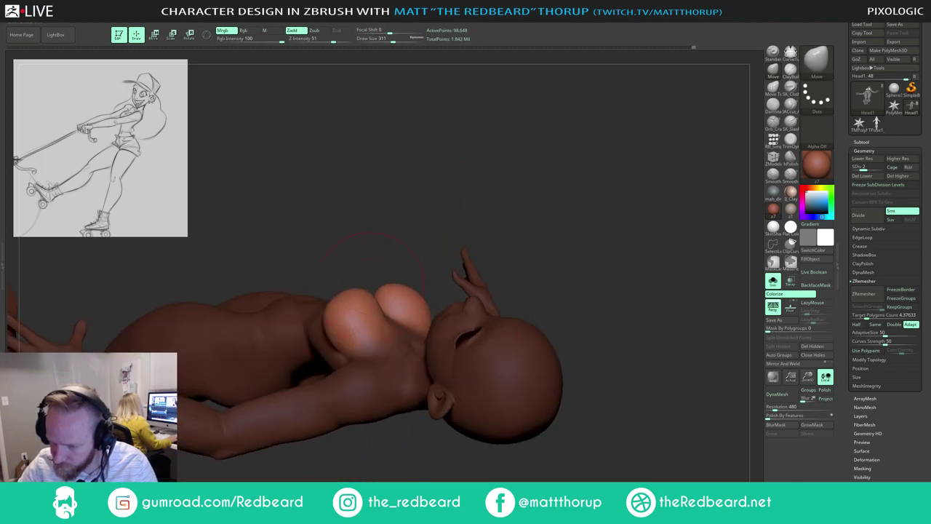
{"action": "left_click_drag", "start_coordinate": [339, 313], "coordinate": [398, 282]}
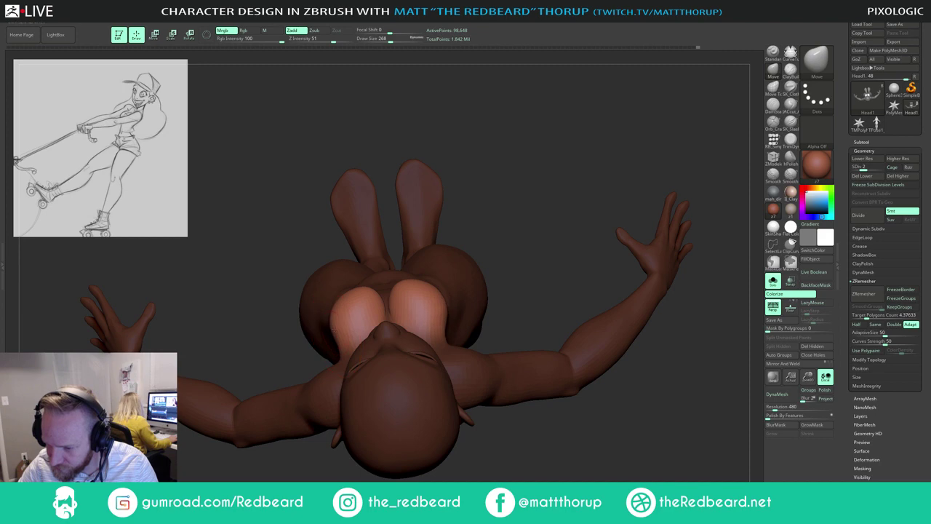
{"action": "mouse_move", "coordinate": [518, 196]}
{"action": "left_mouse_down"}
{"action": "mouse_move", "coordinate": [536, 252]}
{"action": "mouse_move", "coordinate": [532, 273]}
{"action": "left_mouse_up"}
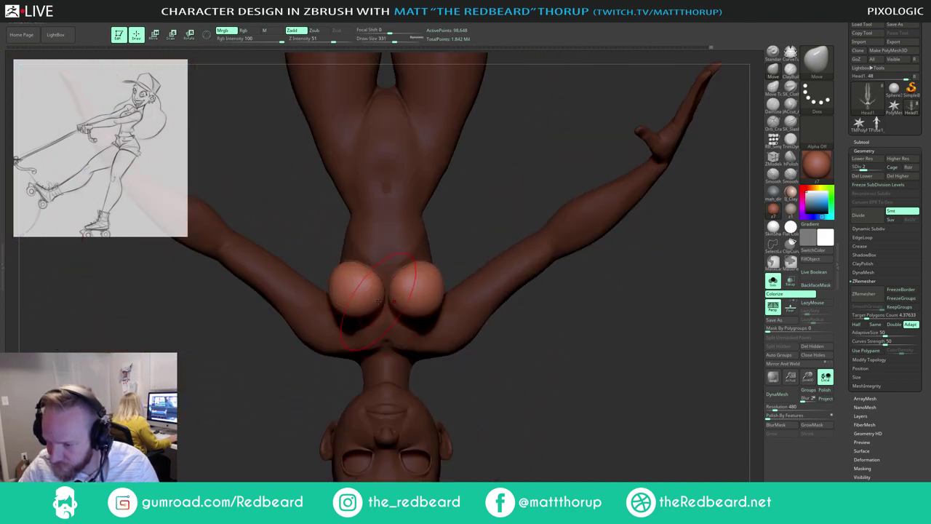
{"action": "left_click_drag", "start_coordinate": [507, 379], "coordinate": [531, 225]}
{"action": "left_click_drag", "start_coordinate": [473, 191], "coordinate": [537, 181], "text": "shift"}
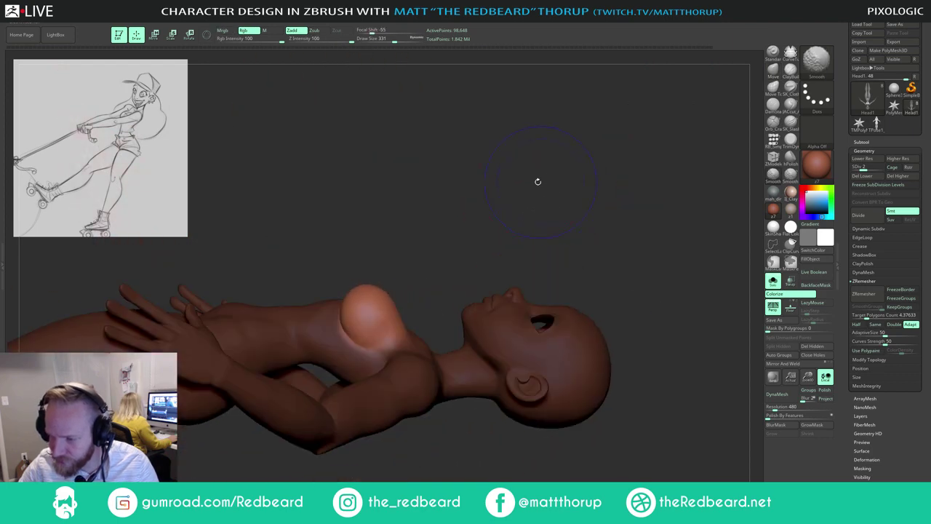
{"action": "mouse_move", "coordinate": [349, 314]}
{"action": "left_mouse_down"}
{"action": "mouse_move", "coordinate": [314, 344]}
{"action": "mouse_move", "coordinate": [451, 273]}
{"action": "mouse_move", "coordinate": [583, 172]}
{"action": "mouse_move", "coordinate": [519, 253]}
{"action": "mouse_move", "coordinate": [443, 262]}
{"action": "left_mouse_up"}
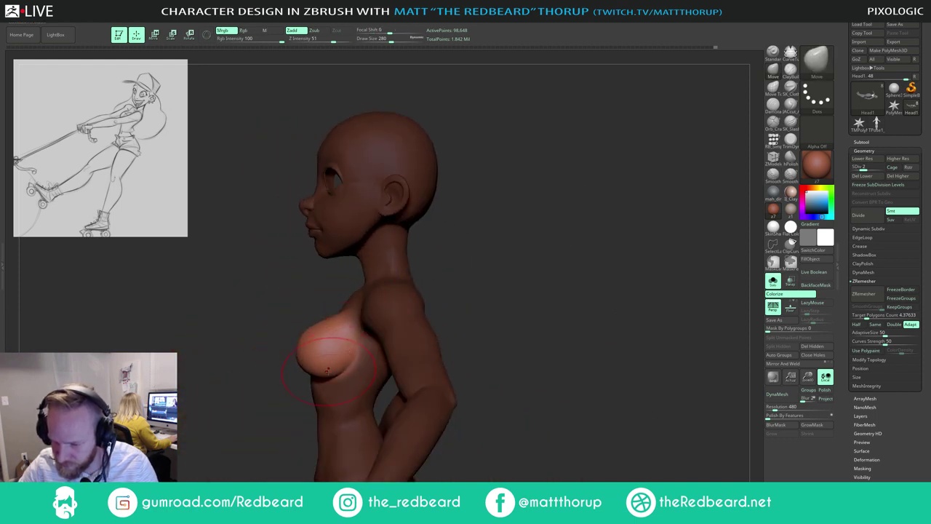
Step: Refine the side profile and outer contours of the masked-off breasts with the Move brush at draw sizes 318 and 293
{"action": "left_click_drag", "start_coordinate": [327, 372], "coordinate": [306, 363]}
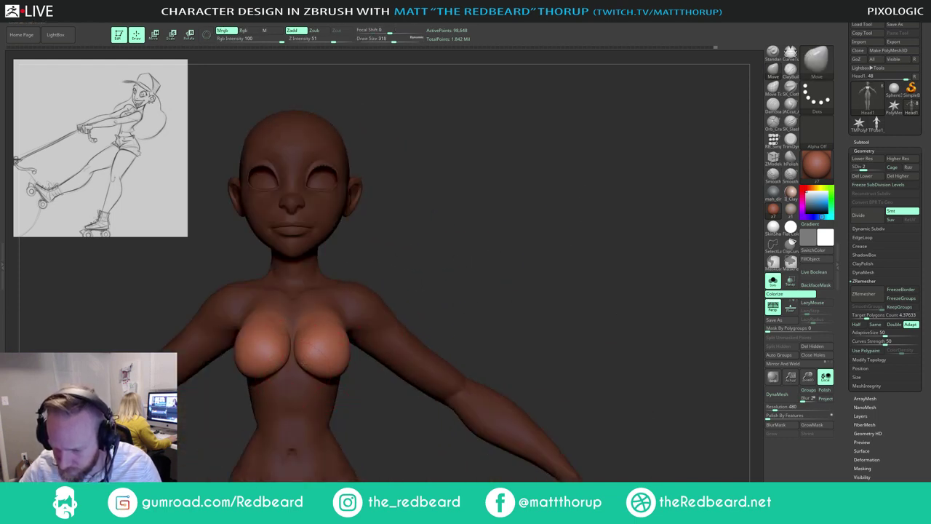
{"action": "left_click_drag", "start_coordinate": [355, 299], "coordinate": [348, 325]}
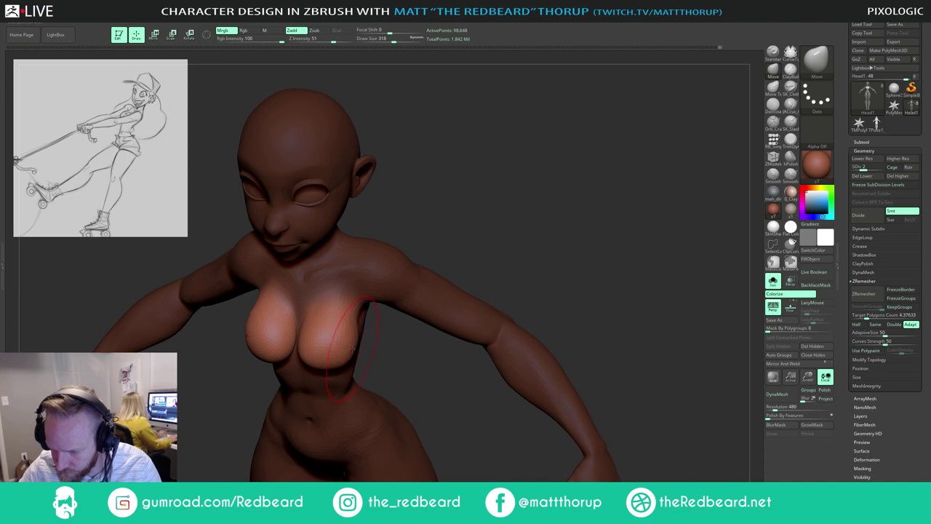
{"action": "mouse_move", "coordinate": [355, 343]}
{"action": "right_mouse_down"}
{"action": "mouse_move", "coordinate": [341, 344]}
{"action": "mouse_move", "coordinate": [367, 346]}
{"action": "right_mouse_up"}
{"action": "key", "text": "s"}
{"action": "left_click_drag", "start_coordinate": [367, 347], "coordinate": [365, 346]}
{"action": "mouse_move", "coordinate": [451, 268]}
{"action": "right_mouse_down"}
{"action": "mouse_move", "coordinate": [451, 218]}
{"action": "mouse_move", "coordinate": [493, 228]}
{"action": "mouse_move", "coordinate": [462, 249]}
{"action": "right_mouse_up"}
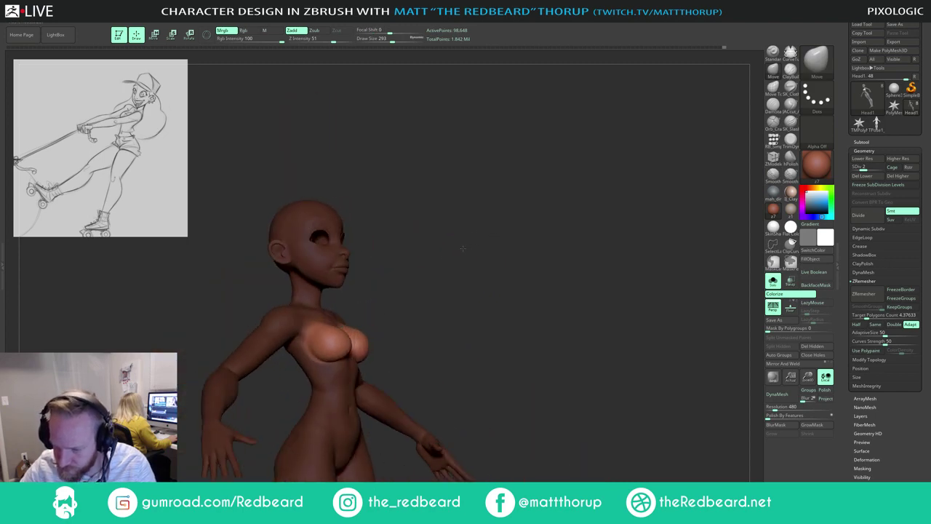
{"action": "mouse_move", "coordinate": [463, 248]}
{"action": "left_mouse_down"}
{"action": "mouse_move", "coordinate": [460, 262]}
{"action": "mouse_move", "coordinate": [479, 253]}
{"action": "left_mouse_up"}
Step: Add volume to the unmasked breasts with the Inflat brush at draw sizes 351 and 408
{"action": "key", "text": "b"}
{"action": "key", "text": "i"}
{"action": "key", "text": "n"}
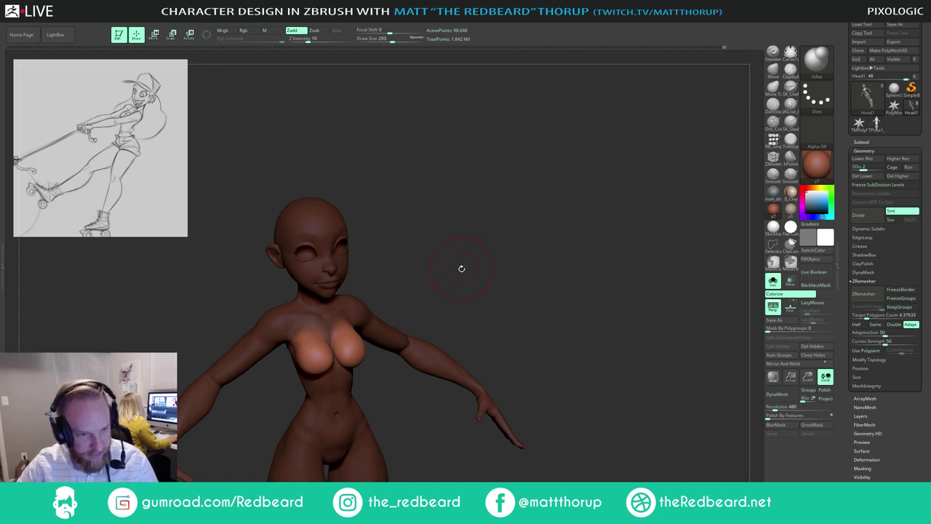
{"action": "mouse_move", "coordinate": [454, 270]}
{"action": "left_mouse_down", "text": "alt"}
{"action": "mouse_move", "coordinate": [490, 257]}
{"action": "mouse_move", "coordinate": [458, 257]}
{"action": "left_mouse_up", "text": "alt"}
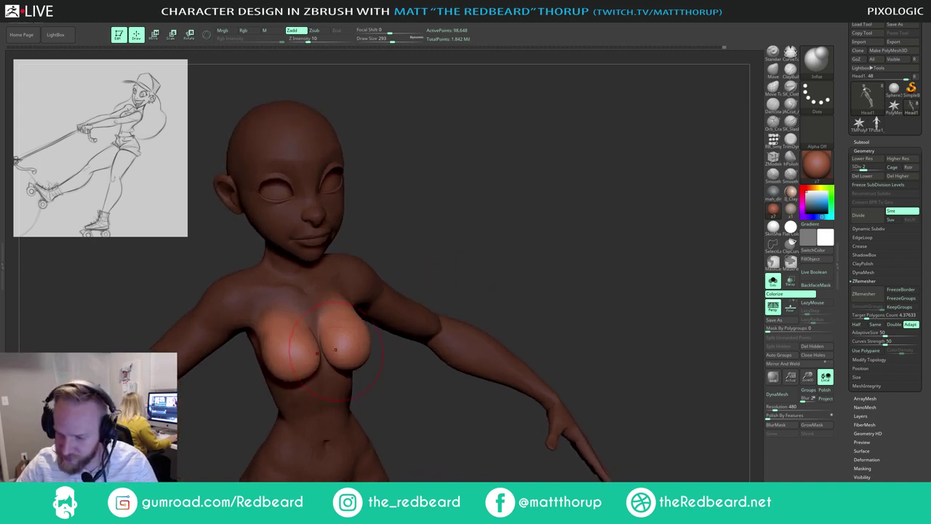
{"action": "key", "text": "s"}
{"action": "left_click_drag", "start_coordinate": [318, 343], "coordinate": [321, 343]}
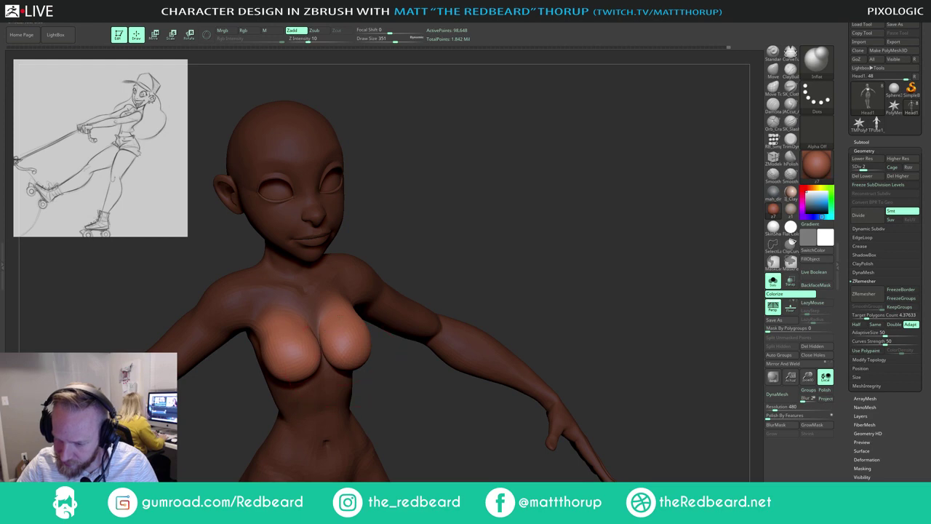
{"action": "mouse_move", "coordinate": [443, 243]}
{"action": "left_mouse_down"}
{"action": "mouse_move", "coordinate": [432, 241]}
{"action": "mouse_move", "coordinate": [458, 240]}
{"action": "mouse_move", "coordinate": [342, 313]}
{"action": "left_mouse_up"}
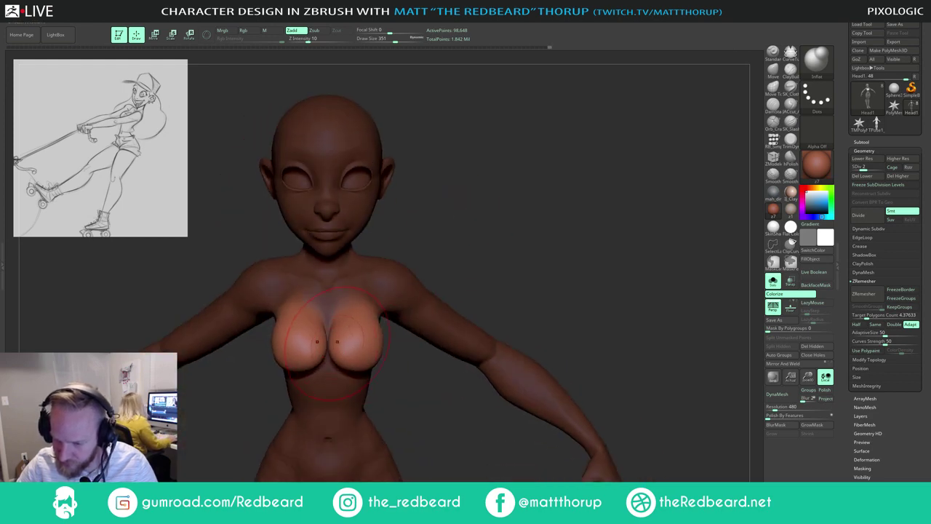
{"action": "key", "text": "]"}
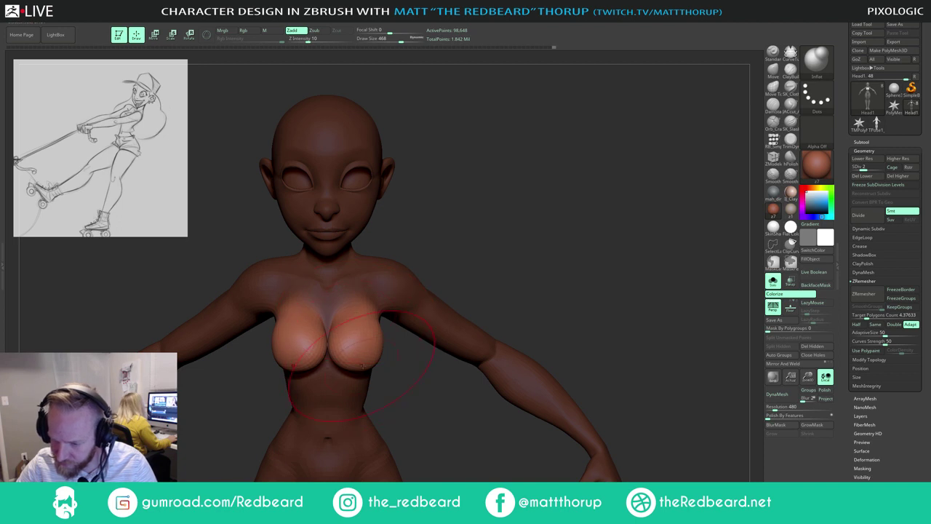
{"action": "left_click_drag", "start_coordinate": [405, 380], "coordinate": [412, 327]}
Step: Adjust the breasts from below with the Move brush at draw sizes 408 and 217, and smooth the area between them
{"action": "left_click_drag", "start_coordinate": [439, 245], "coordinate": [476, 228]}
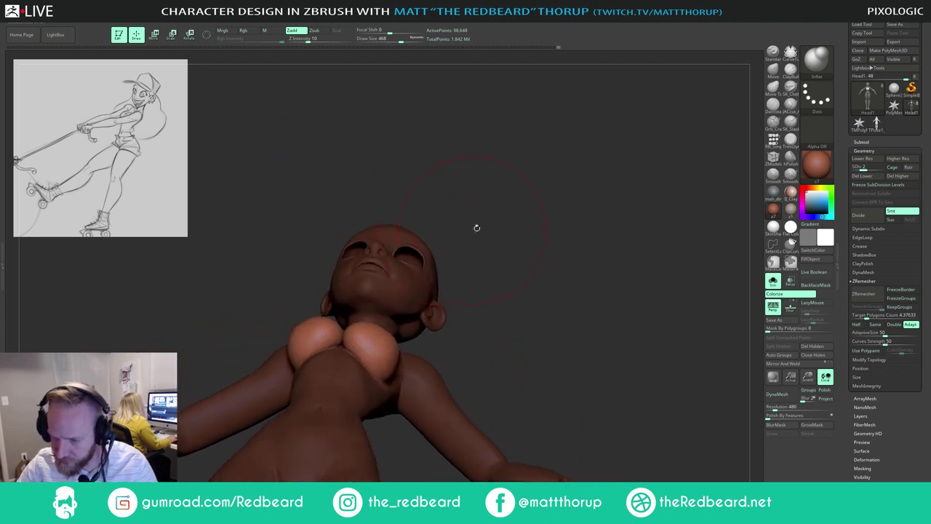
{"action": "right_click_drag", "start_coordinate": [476, 228], "coordinate": [495, 233]}
{"action": "key", "text": "b"}
{"action": "key", "text": "m"}
{"action": "key", "text": "v"}
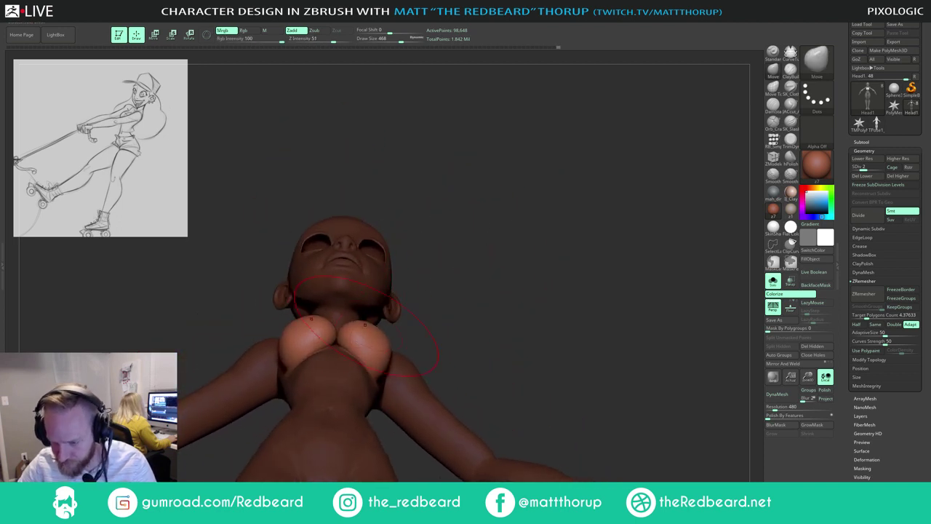
{"action": "mouse_move", "coordinate": [405, 284]}
{"action": "left_mouse_down"}
{"action": "mouse_move", "coordinate": [437, 309]}
{"action": "mouse_move", "coordinate": [426, 314]}
{"action": "left_mouse_up"}
{"action": "key", "text": "s"}
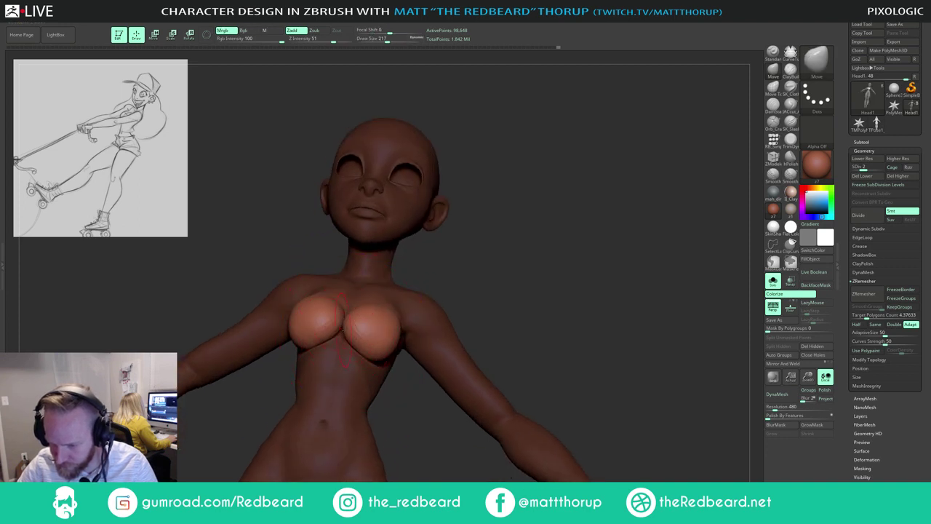
{"action": "key", "text": "shift"}
{"action": "mouse_move", "coordinate": [345, 320]}
{"action": "right_mouse_down"}
{"action": "mouse_move", "coordinate": [349, 342]}
{"action": "mouse_move", "coordinate": [347, 328]}
{"action": "right_mouse_up"}
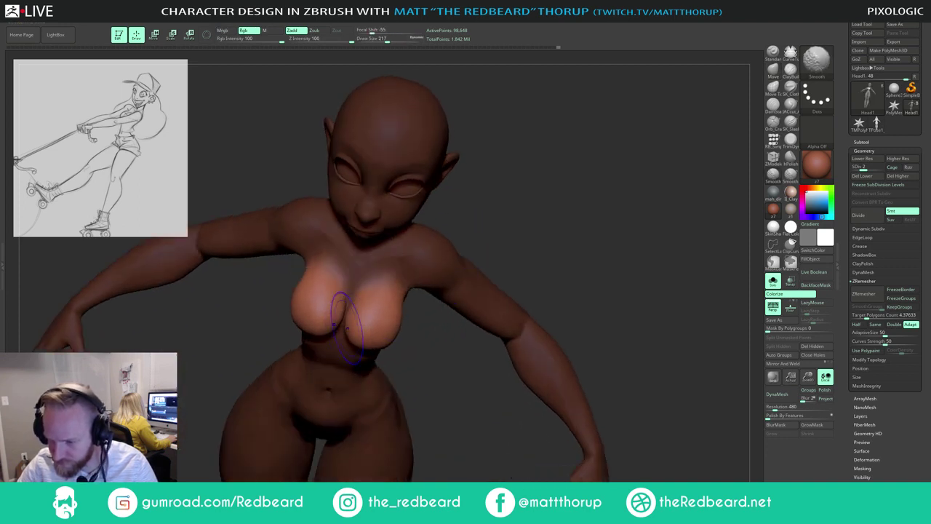
{"action": "mouse_move", "coordinate": [484, 226]}
{"action": "left_mouse_down"}
{"action": "mouse_move", "coordinate": [511, 208]}
{"action": "mouse_move", "coordinate": [513, 236]}
{"action": "mouse_move", "coordinate": [503, 201]}
{"action": "mouse_move", "coordinate": [519, 204]}
{"action": "mouse_move", "coordinate": [507, 208]}
{"action": "left_mouse_up"}
{"action": "left_click_drag", "start_coordinate": [458, 236], "coordinate": [457, 270]}
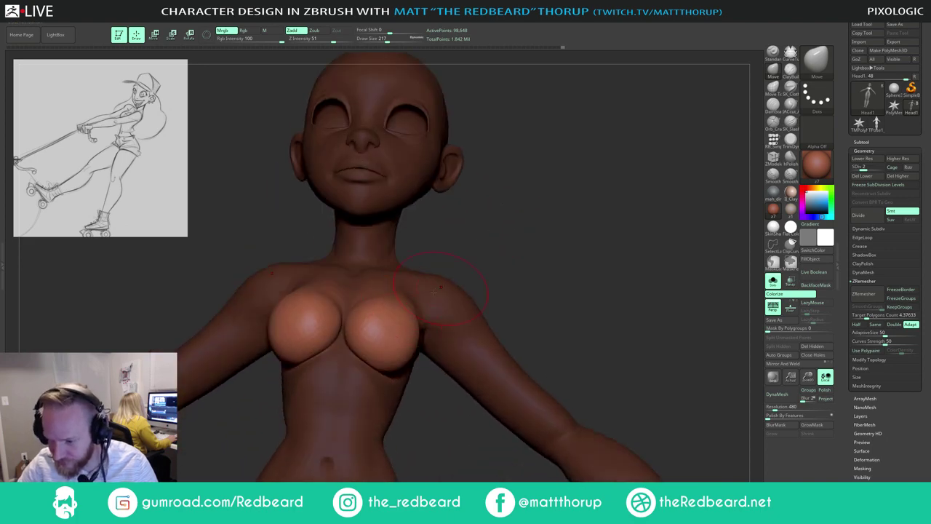
Step: Even out the breast contours from the front and above with the Move brush at draw sizes 311, 182 and 318
{"action": "key", "text": "shift"}
{"action": "mouse_move", "coordinate": [367, 318]}
{"action": "right_mouse_down"}
{"action": "mouse_move", "coordinate": [389, 288]}
{"action": "mouse_move", "coordinate": [566, 168]}
{"action": "mouse_move", "coordinate": [417, 386]}
{"action": "mouse_move", "coordinate": [414, 294]}
{"action": "mouse_move", "coordinate": [438, 257]}
{"action": "mouse_move", "coordinate": [454, 281]}
{"action": "mouse_move", "coordinate": [430, 349]}
{"action": "right_mouse_up"}
{"action": "key", "text": "bracketright"}
{"action": "key", "text": "bracketright"}
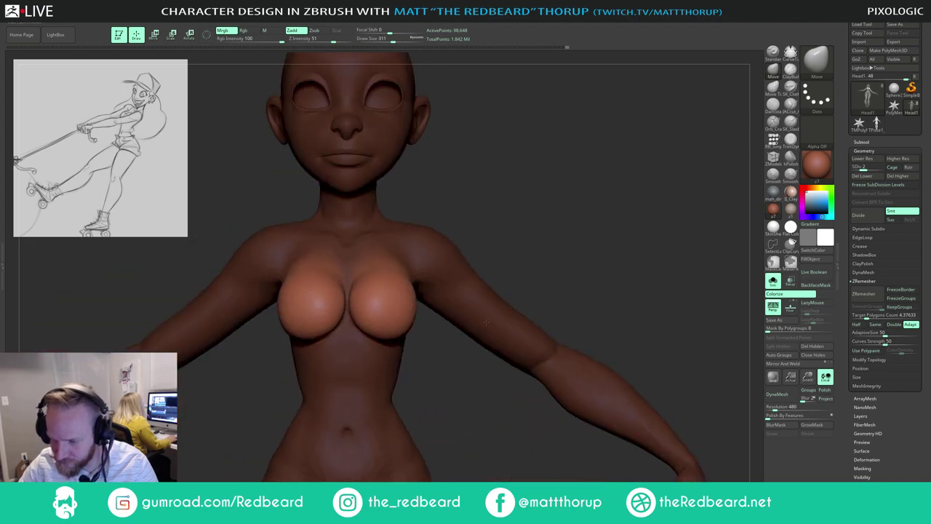
{"action": "right_click_drag", "start_coordinate": [545, 239], "coordinate": [408, 306]}
{"action": "mouse_move", "coordinate": [468, 359]}
{"action": "right_mouse_down"}
{"action": "mouse_move", "coordinate": [487, 372]}
{"action": "mouse_move", "coordinate": [427, 347]}
{"action": "right_mouse_up"}
{"action": "key", "text": "["}
{"action": "key", "text": "["}
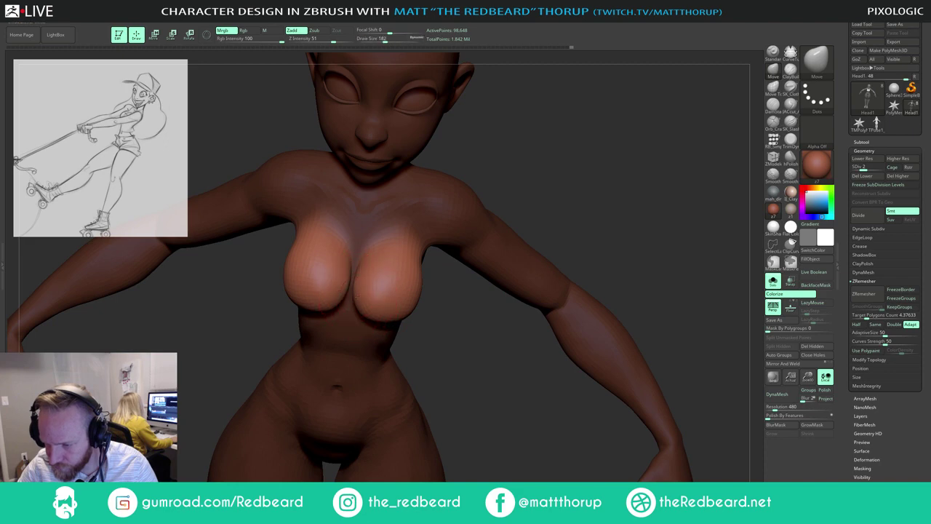
{"action": "right_click_drag", "start_coordinate": [435, 350], "coordinate": [416, 300]}
{"action": "key", "text": "]"}
{"action": "key", "text": "]"}
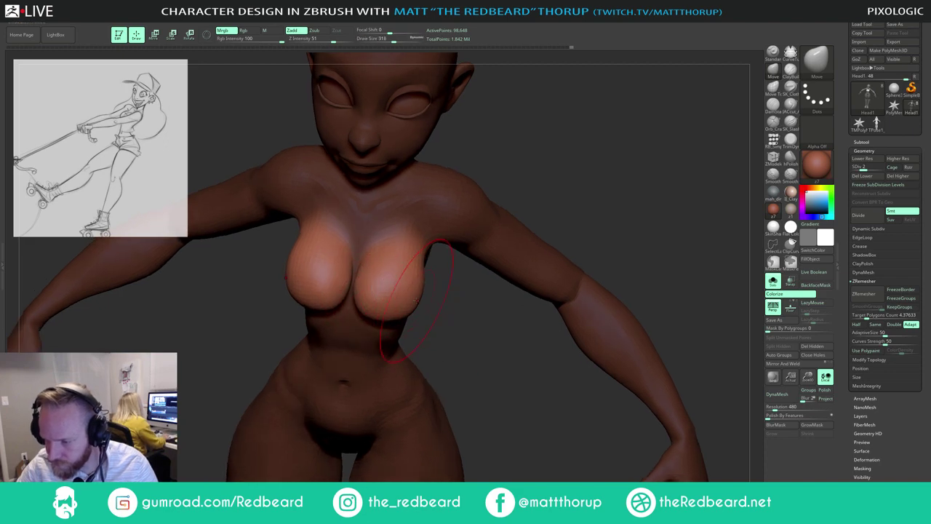
Step: Clear the mask and blend the breasts into the torso with the Move and Smooth brushes at draw sizes 286, 217 and 163
{"action": "left_click_drag", "start_coordinate": [445, 324], "coordinate": [514, 209]}
{"action": "mouse_move", "coordinate": [513, 210]}
{"action": "right_mouse_down"}
{"action": "mouse_move", "coordinate": [520, 193]}
{"action": "mouse_move", "coordinate": [436, 269]}
{"action": "right_mouse_up"}
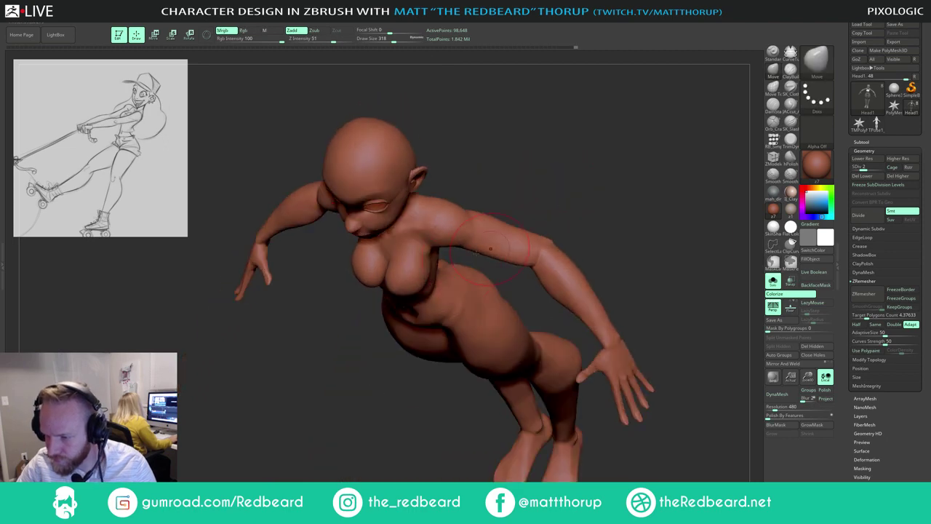
{"action": "right_click_drag", "start_coordinate": [404, 300], "coordinate": [381, 322]}
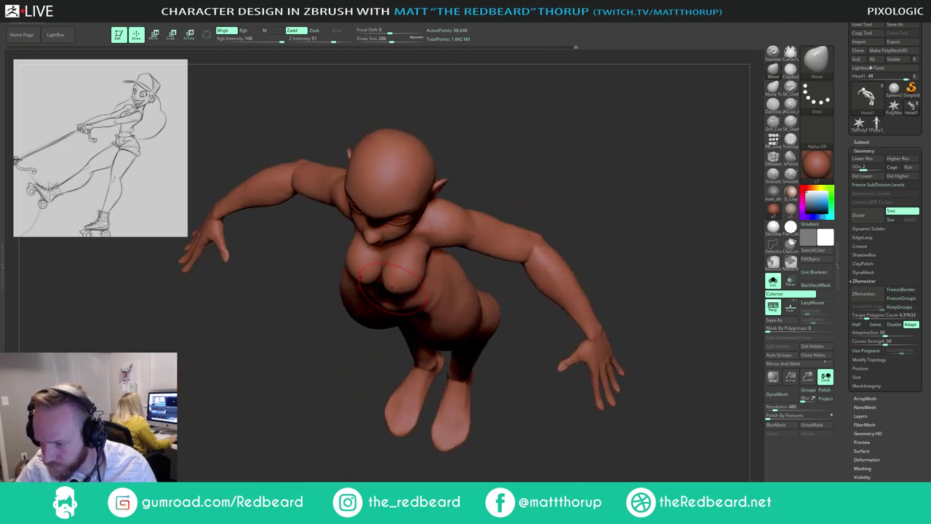
{"action": "mouse_move", "coordinate": [338, 379]}
{"action": "left_mouse_down"}
{"action": "mouse_move", "coordinate": [492, 208]}
{"action": "mouse_move", "coordinate": [490, 264]}
{"action": "mouse_move", "coordinate": [451, 280]}
{"action": "left_mouse_up"}
{"action": "key", "text": "s"}
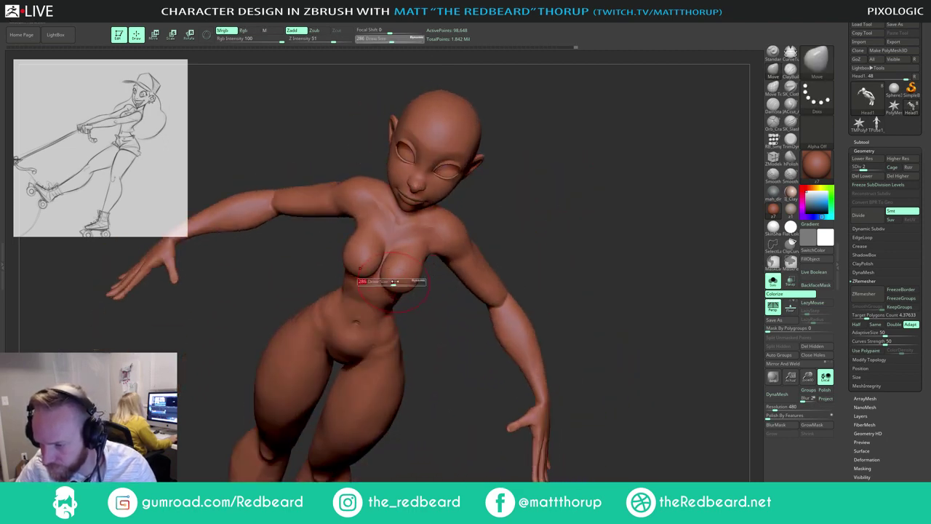
{"action": "key", "text": "shift"}
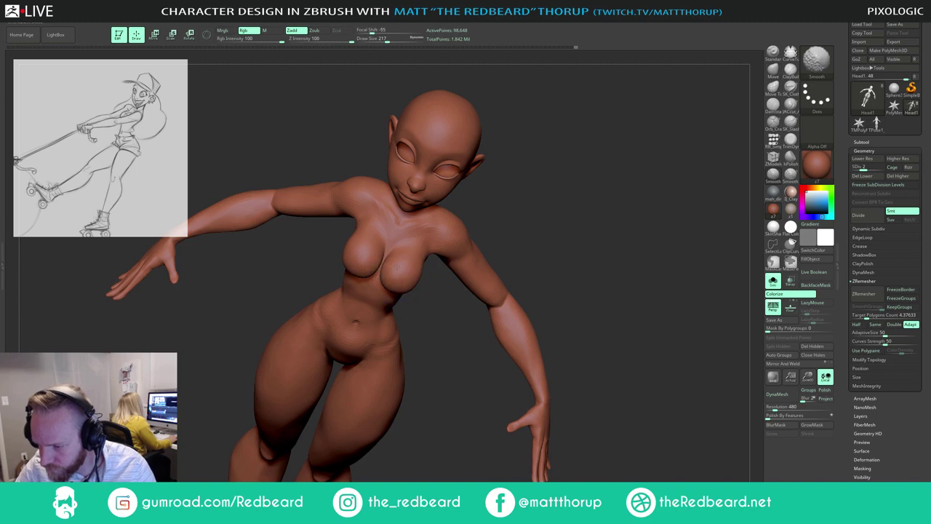
{"action": "mouse_move", "coordinate": [449, 279]}
{"action": "left_mouse_down"}
{"action": "mouse_move", "coordinate": [502, 287]}
{"action": "mouse_move", "coordinate": [507, 228]}
{"action": "mouse_move", "coordinate": [513, 241]}
{"action": "left_mouse_up"}
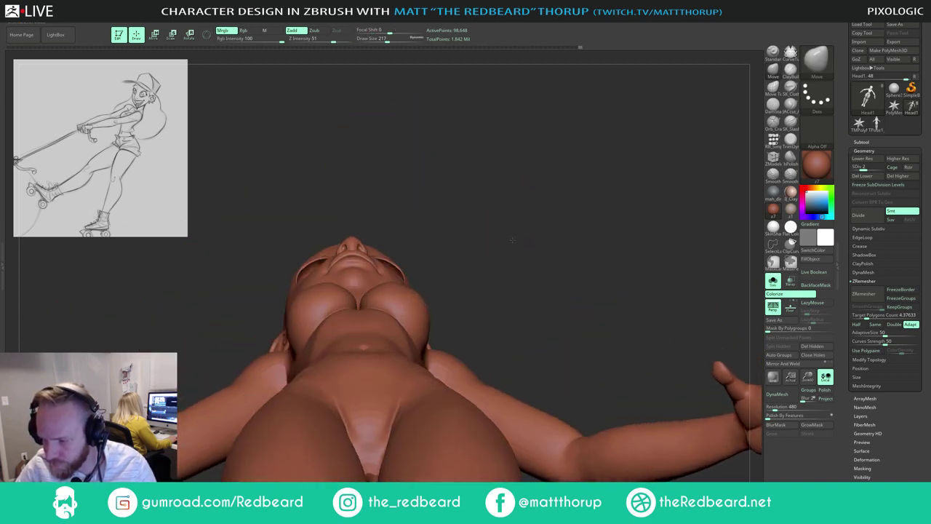
{"action": "right_click_drag", "start_coordinate": [456, 242], "coordinate": [375, 273]}
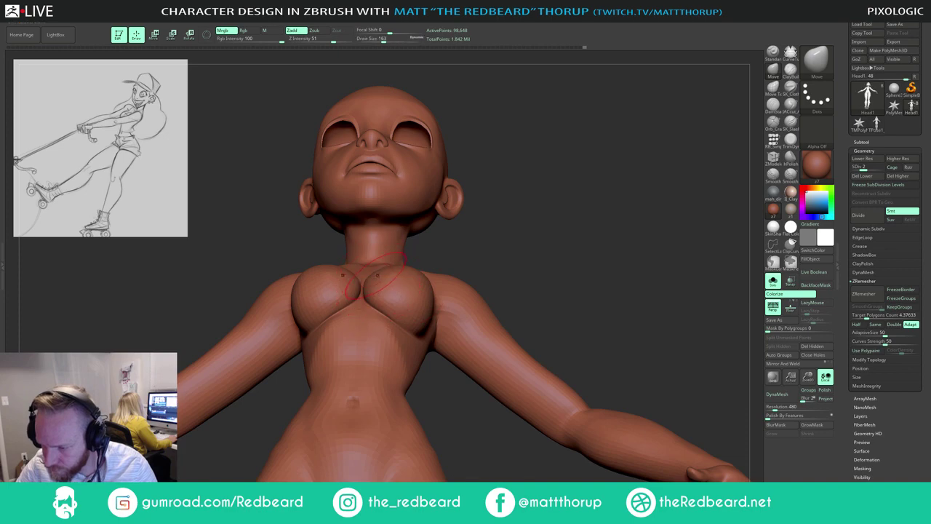
{"action": "left_click_drag", "start_coordinate": [504, 223], "coordinate": [442, 367]}
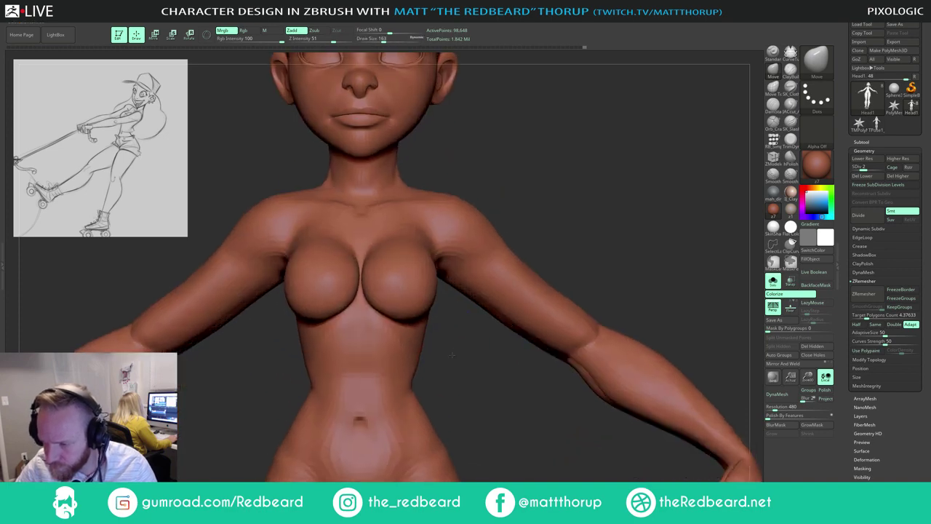
Step: Reshape the lower contour and side profile of the breasts with the Move brush at draw sizes 207 and 257
{"action": "key", "text": "s"}
{"action": "left_click_drag", "start_coordinate": [392, 313], "coordinate": [396, 312]}
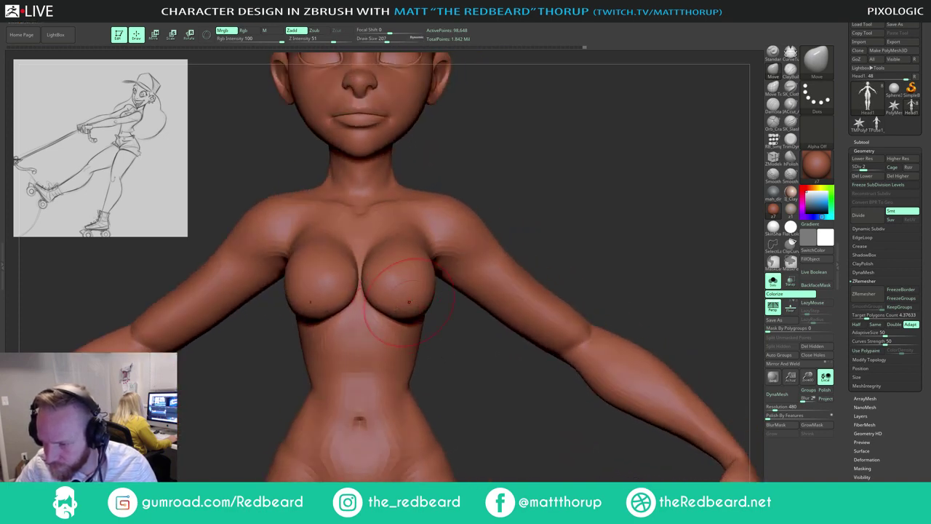
{"action": "left_click_drag", "start_coordinate": [459, 361], "coordinate": [363, 351]}
{"action": "key", "text": "s"}
{"action": "key", "text": "s"}
{"action": "left_click_drag", "start_coordinate": [392, 268], "coordinate": [396, 269]}
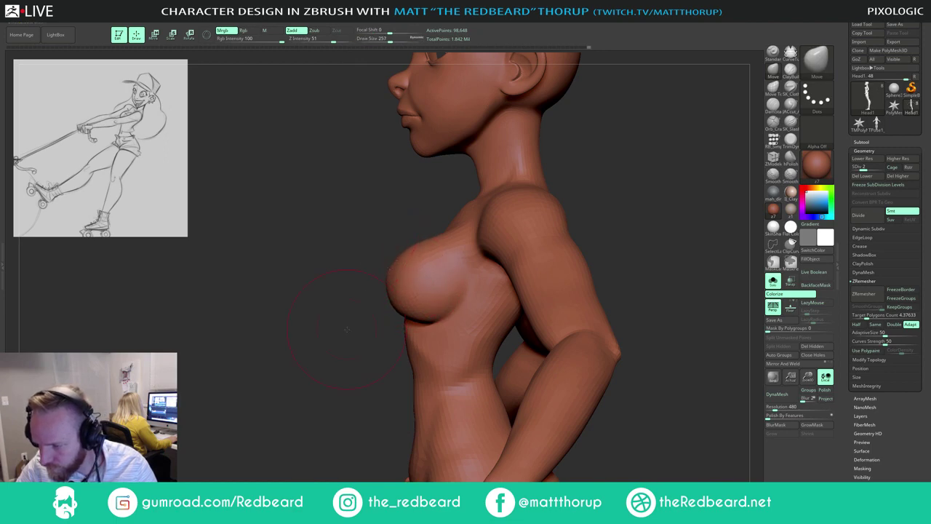
Step: Refine the crease under the breasts and their inner edges with the Move brush at draw sizes 197 and 228
{"action": "left_click_drag", "start_coordinate": [347, 330], "coordinate": [383, 327]}
{"action": "key", "text": "s"}
{"action": "left_click_drag", "start_coordinate": [441, 318], "coordinate": [438, 319]}
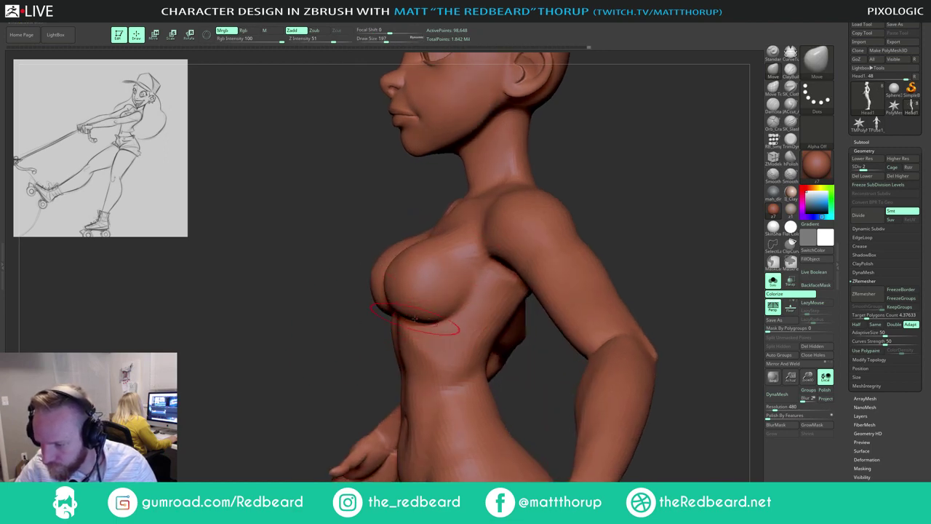
{"action": "left_click_drag", "start_coordinate": [618, 190], "coordinate": [506, 201], "text": "shift"}
{"action": "key", "text": "s"}
{"action": "left_click_drag", "start_coordinate": [426, 311], "coordinate": [428, 312]}
{"action": "mouse_move", "coordinate": [537, 208]}
{"action": "left_mouse_down"}
{"action": "mouse_move", "coordinate": [561, 207]}
{"action": "mouse_move", "coordinate": [560, 242]}
{"action": "left_mouse_up"}
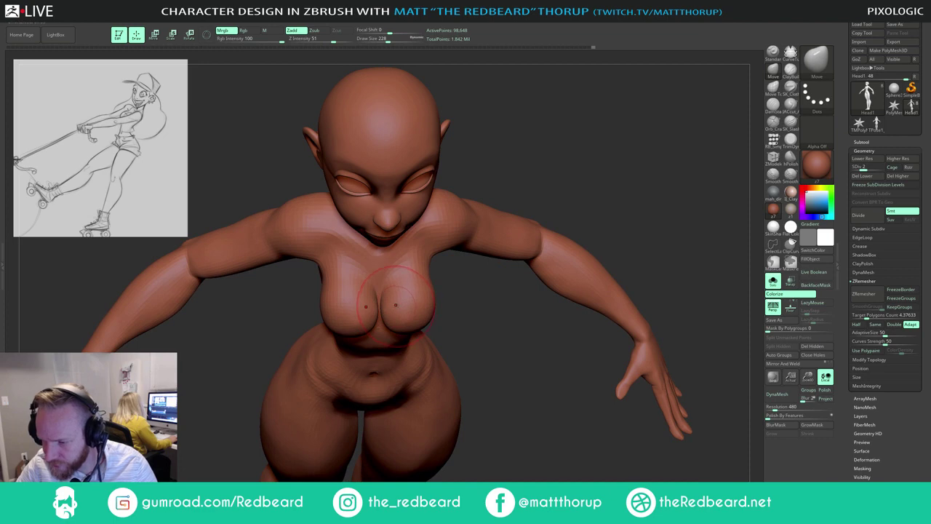
{"action": "mouse_move", "coordinate": [396, 305]}
{"action": "right_mouse_down"}
{"action": "mouse_move", "coordinate": [444, 299]}
{"action": "mouse_move", "coordinate": [390, 313]}
{"action": "right_mouse_up"}
Step: Inflate the inner sides of the breasts to close the gap between them, using the Inflat brush at draw size 299
{"action": "key", "text": "b"}
{"action": "key", "text": "c"}
{"action": "key", "text": "c"}
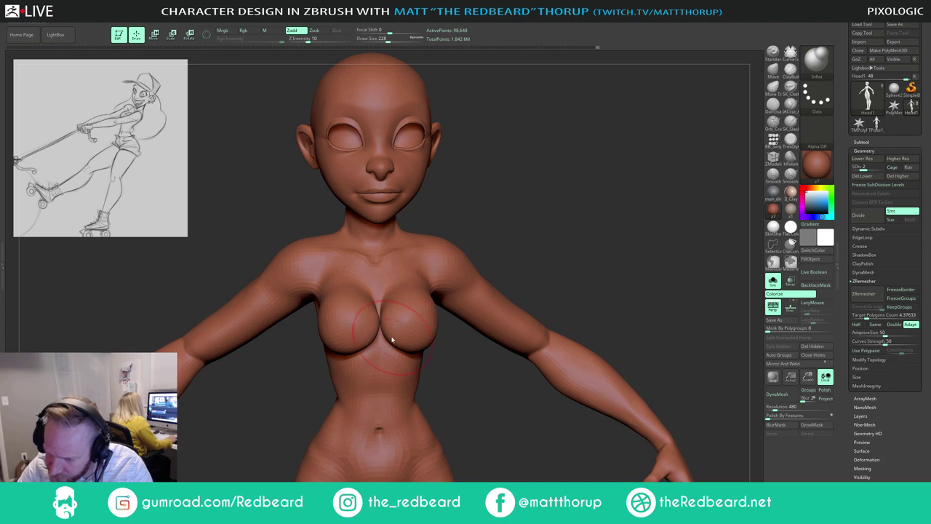
{"action": "left_click_drag", "start_coordinate": [498, 208], "coordinate": [492, 252]}
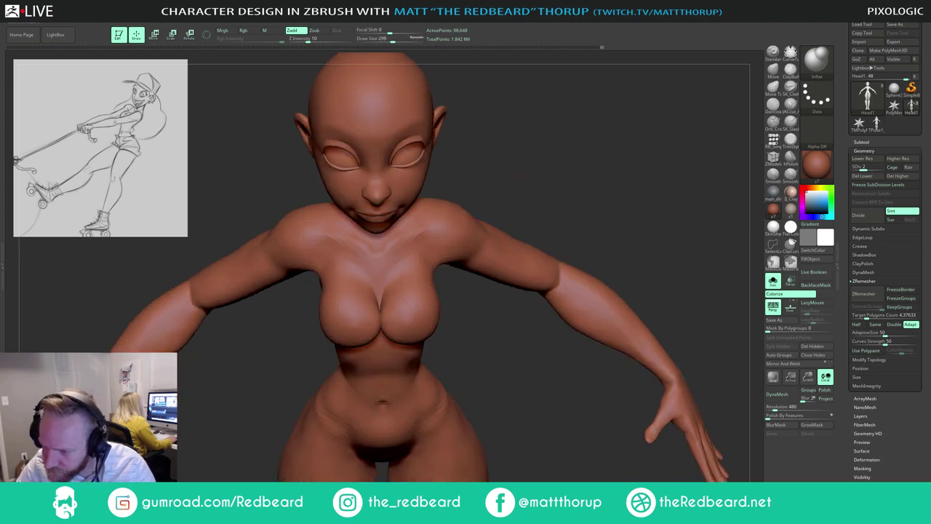
{"action": "right_click_drag", "start_coordinate": [458, 352], "coordinate": [455, 276]}
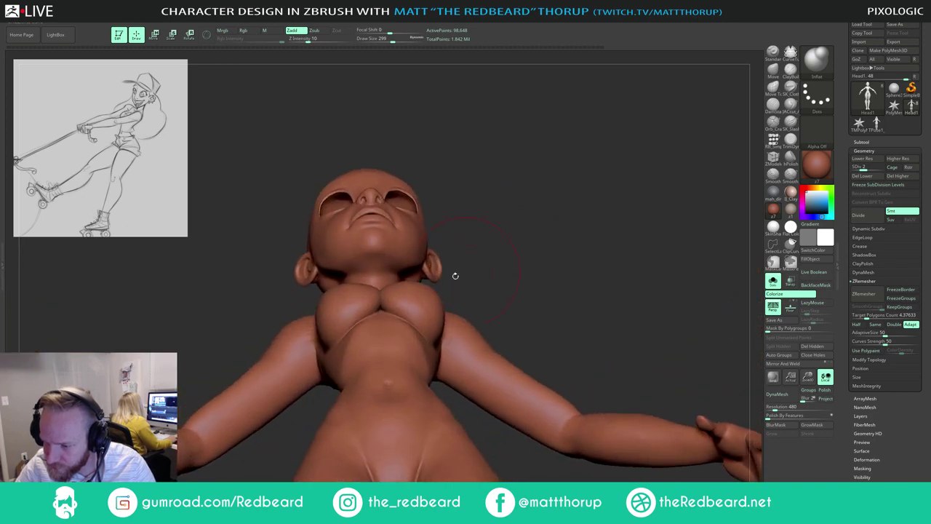
{"action": "right_click_drag", "start_coordinate": [521, 255], "coordinate": [382, 325]}
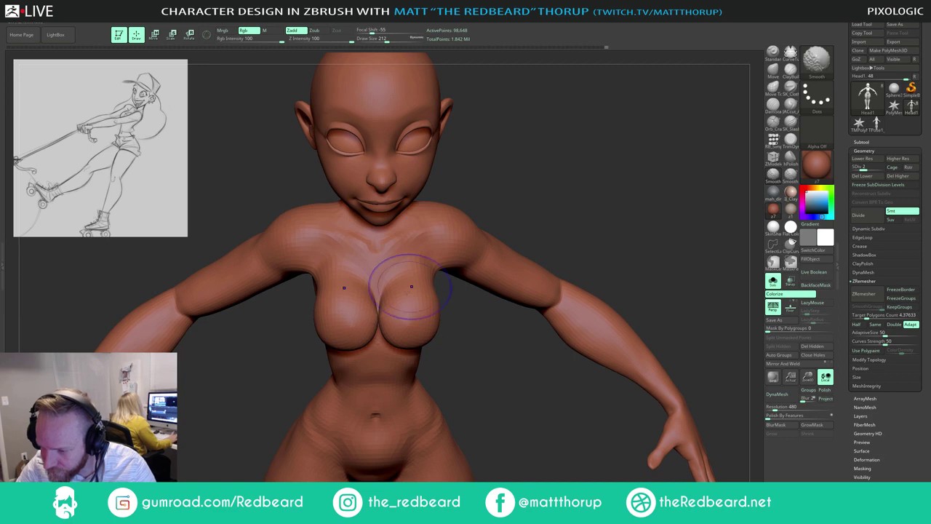
Step: Smooth the upper chest at draw size 212 and fill out the breasts with the Inflat brush at draw sizes 212, 286 and 318
{"action": "mouse_move", "coordinate": [415, 278]}
{"action": "right_mouse_down"}
{"action": "mouse_move", "coordinate": [553, 205]}
{"action": "mouse_move", "coordinate": [486, 278]}
{"action": "mouse_move", "coordinate": [391, 324]}
{"action": "right_mouse_up"}
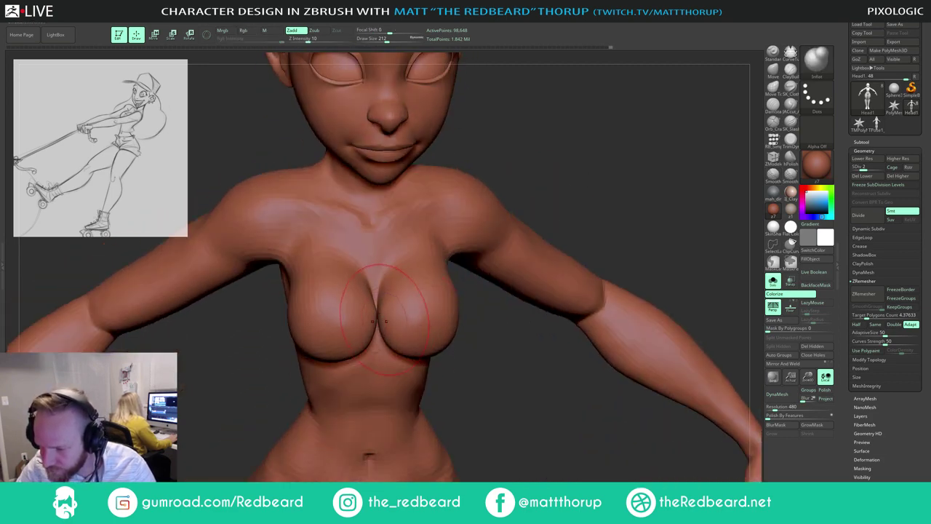
{"action": "key", "text": "shift"}
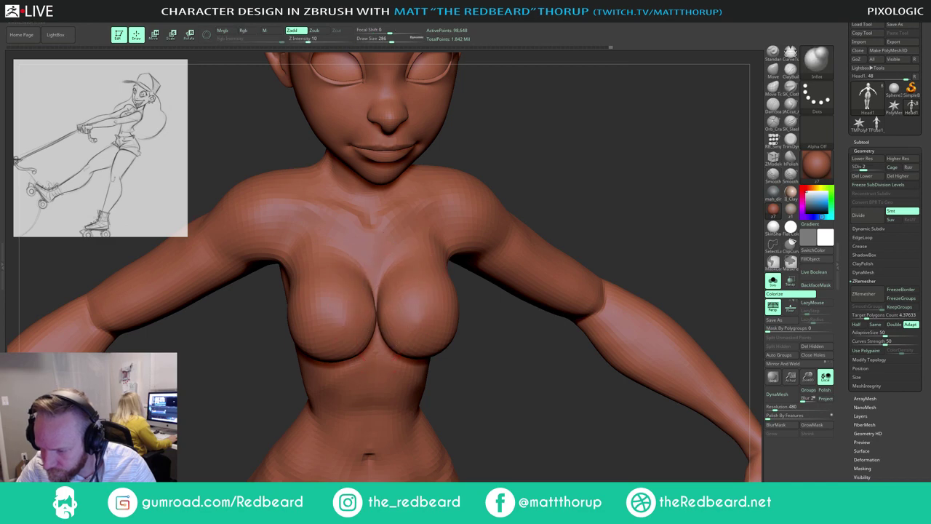
{"action": "key", "text": "s"}
{"action": "left_click_drag", "start_coordinate": [393, 328], "coordinate": [397, 329]}
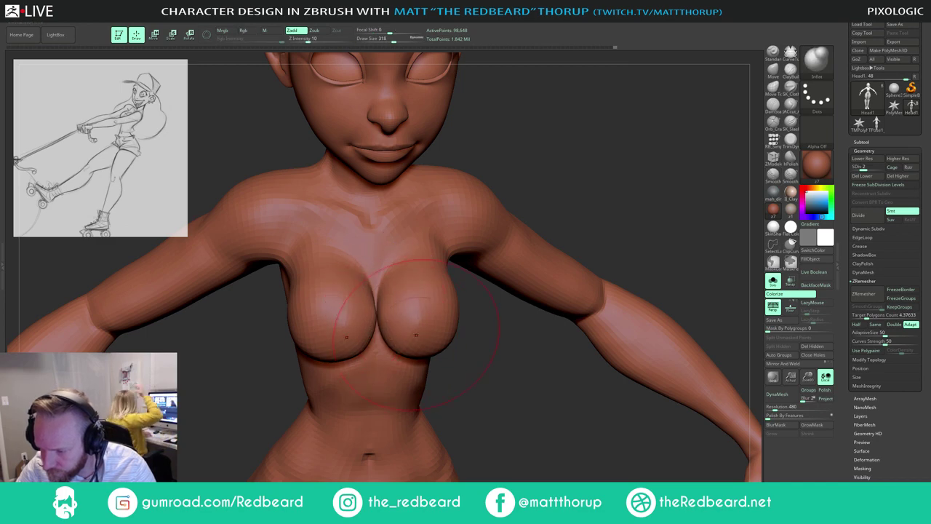
{"action": "mouse_move", "coordinate": [466, 378]}
{"action": "left_mouse_down"}
{"action": "mouse_move", "coordinate": [543, 258]}
{"action": "mouse_move", "coordinate": [593, 212]}
{"action": "mouse_move", "coordinate": [466, 248]}
{"action": "left_mouse_up"}
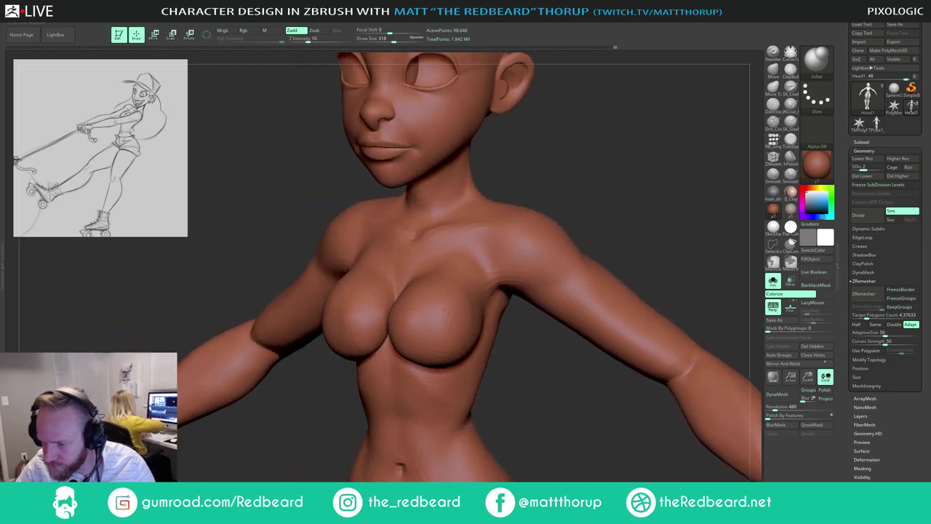
Step: Smooth the surface and front of the breasts with the Smooth brush at draw size 212
{"action": "key", "text": "s"}
{"action": "left_click_drag", "start_coordinate": [420, 329], "coordinate": [408, 329]}
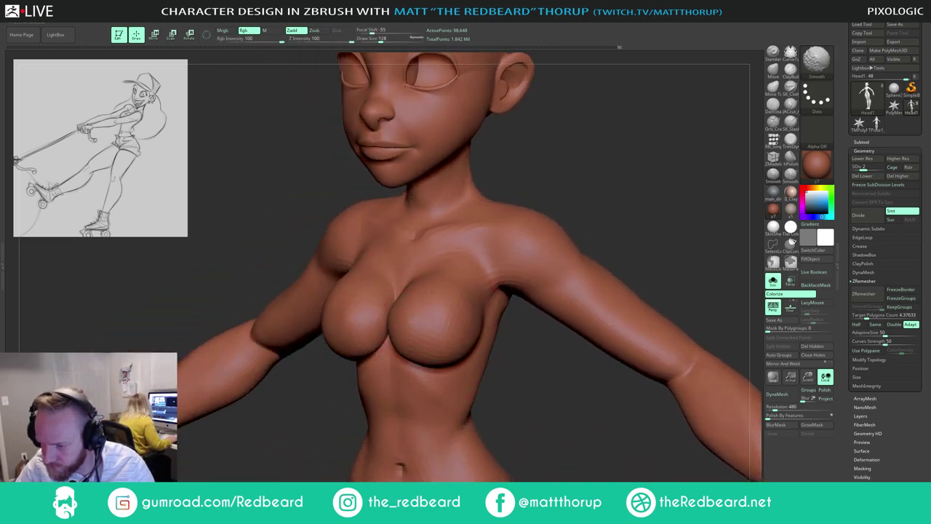
{"action": "mouse_move", "coordinate": [575, 191]}
{"action": "left_mouse_down"}
{"action": "mouse_move", "coordinate": [596, 192]}
{"action": "mouse_move", "coordinate": [547, 195]}
{"action": "mouse_move", "coordinate": [585, 185]}
{"action": "mouse_move", "coordinate": [568, 218]}
{"action": "mouse_move", "coordinate": [536, 227]}
{"action": "mouse_move", "coordinate": [630, 206]}
{"action": "mouse_move", "coordinate": [557, 235]}
{"action": "mouse_move", "coordinate": [443, 304]}
{"action": "mouse_move", "coordinate": [471, 316]}
{"action": "mouse_move", "coordinate": [375, 379]}
{"action": "mouse_move", "coordinate": [501, 279]}
{"action": "mouse_move", "coordinate": [403, 353]}
{"action": "left_mouse_up"}
{"action": "left_click_drag", "start_coordinate": [379, 385], "coordinate": [374, 381], "text": "shift"}
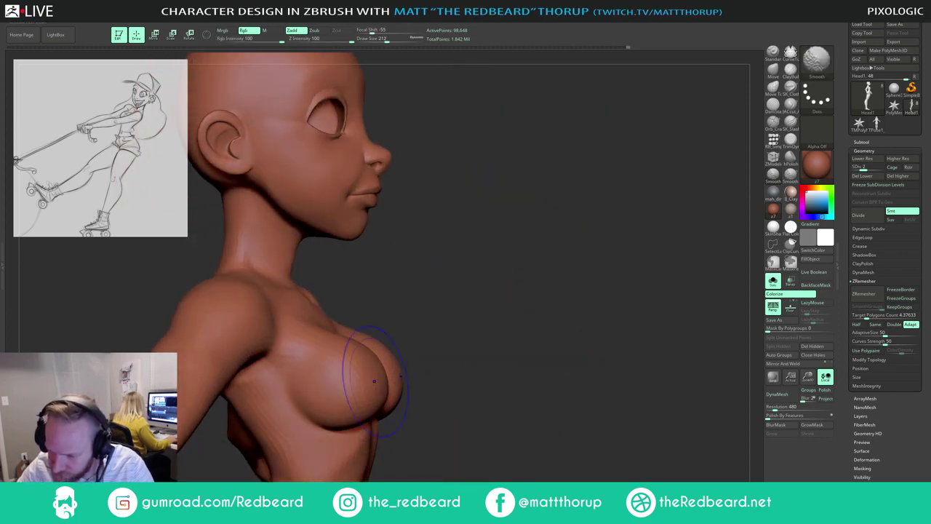
{"action": "mouse_move", "coordinate": [473, 306]}
{"action": "left_mouse_down"}
{"action": "mouse_move", "coordinate": [423, 319]}
{"action": "mouse_move", "coordinate": [363, 390]}
{"action": "left_mouse_up"}
{"action": "left_click_drag", "start_coordinate": [379, 336], "coordinate": [361, 347], "text": "shift"}
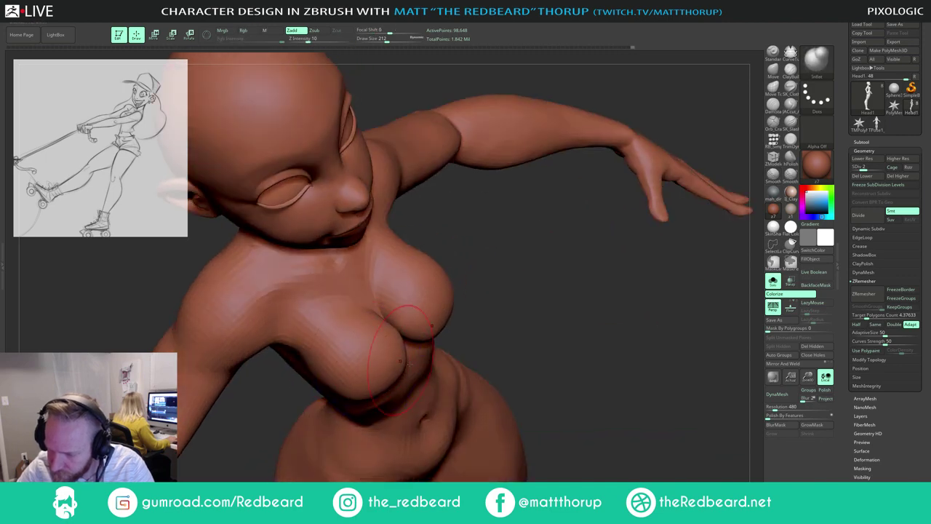
{"action": "mouse_move", "coordinate": [458, 320]}
{"action": "left_mouse_down"}
{"action": "mouse_move", "coordinate": [499, 297]}
{"action": "mouse_move", "coordinate": [451, 323]}
{"action": "left_mouse_up"}
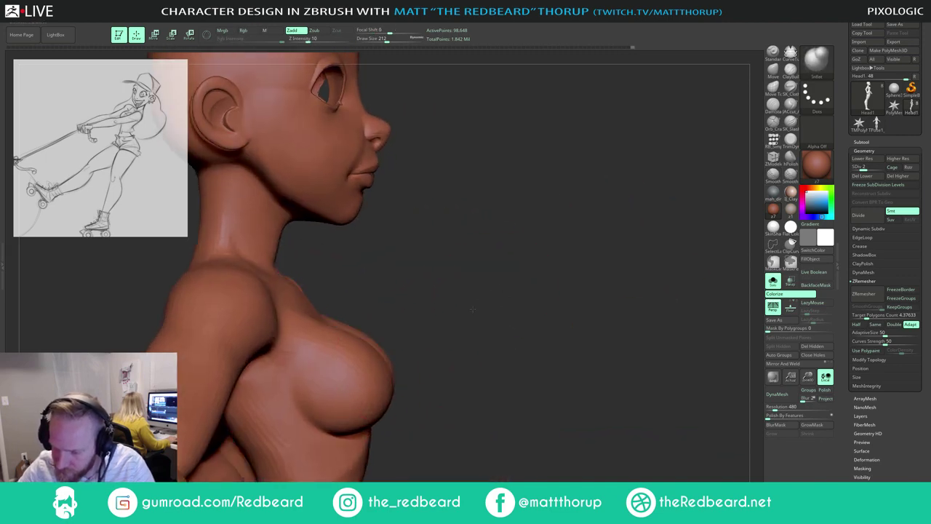
{"action": "mouse_move", "coordinate": [419, 349]}
{"action": "left_mouse_down"}
{"action": "mouse_move", "coordinate": [465, 320]}
{"action": "mouse_move", "coordinate": [509, 324]}
{"action": "mouse_move", "coordinate": [526, 345]}
{"action": "left_mouse_up"}
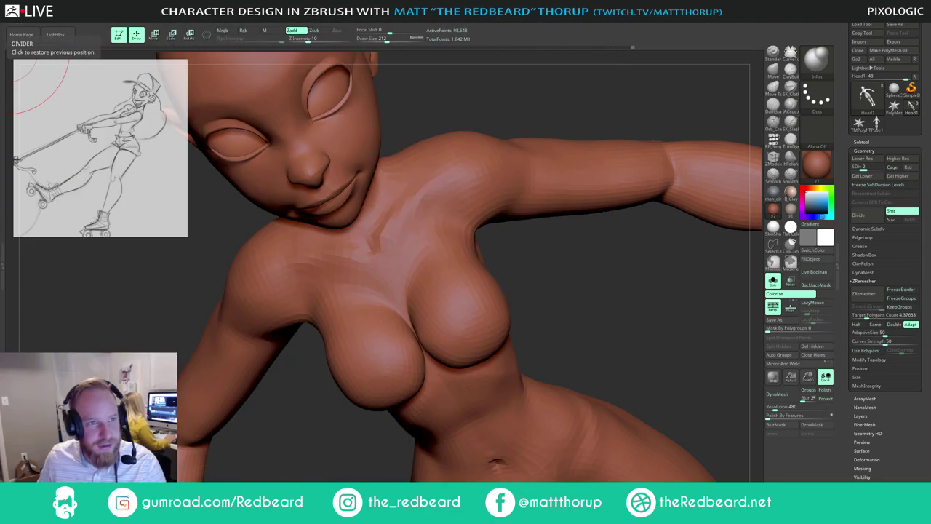
Step: Switch to the Instagram profile in the browser, enlarge the window and view the images in the bicycle sketch post
{"action": "left_click_drag", "start_coordinate": [1, 9], "coordinate": [287, 44]}
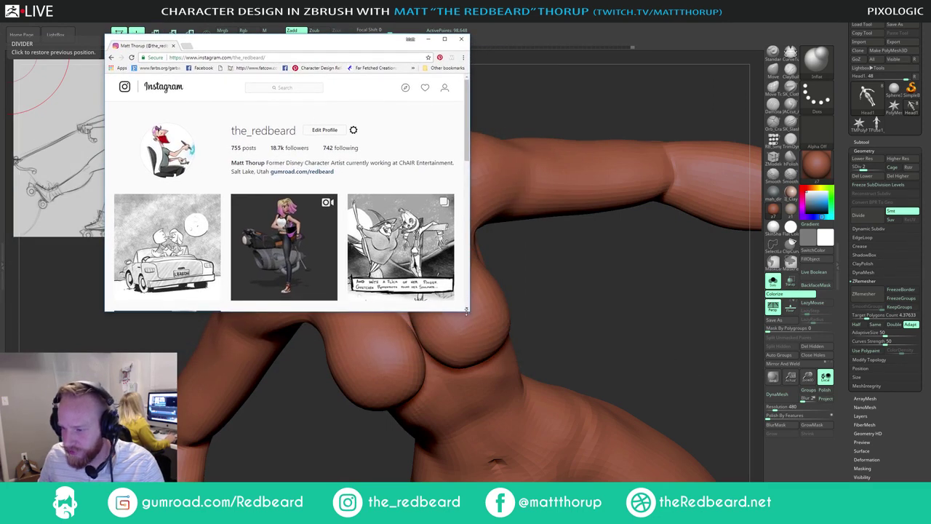
{"action": "left_click_drag", "start_coordinate": [468, 311], "coordinate": [651, 457]}
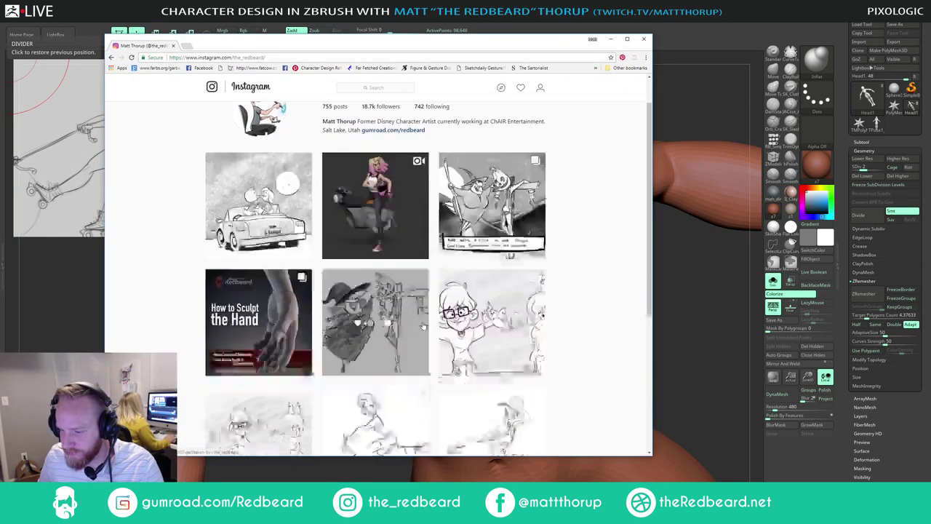
{"action": "scroll", "coordinate": [422, 325], "scroll_direction": "down", "scroll_amount": 3}
{"action": "left_click", "coordinate": [374, 275]}
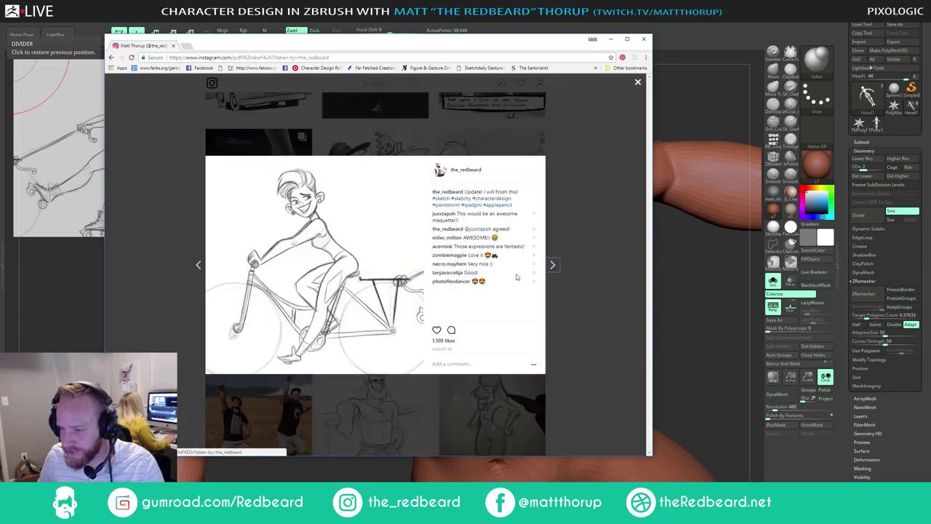
{"action": "left_click", "coordinate": [412, 263]}
{"action": "left_click", "coordinate": [414, 269]}
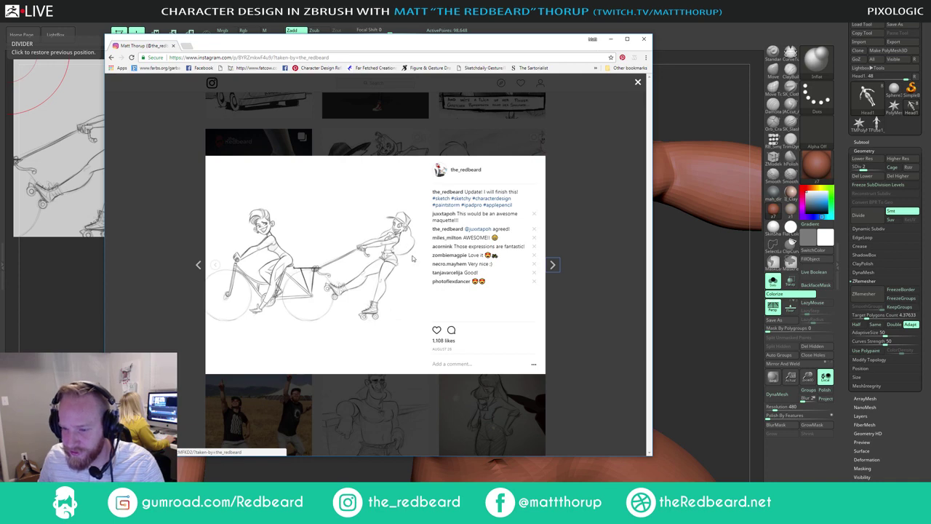
Step: Leave the sketch post, view the How to Sculpt the Hand post and close the browser to return to ZBrush
{"action": "left_click", "coordinate": [168, 200]}
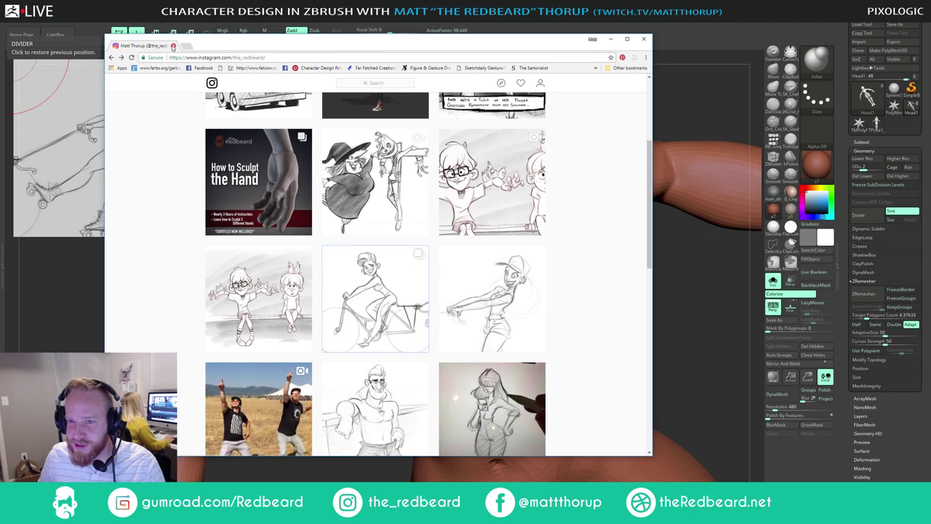
{"action": "scroll", "coordinate": [213, 170], "scroll_direction": "up", "scroll_amount": 2}
{"action": "left_click", "coordinate": [243, 254]}
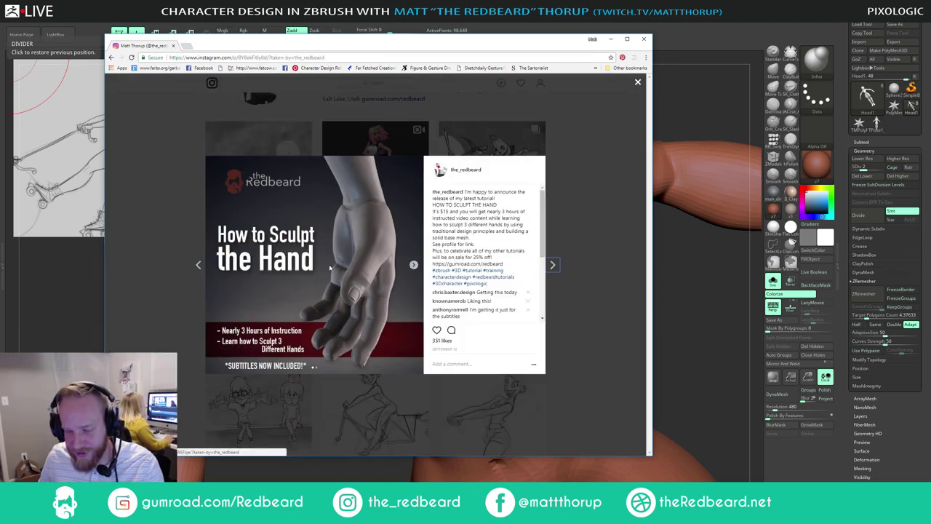
{"action": "left_click", "coordinate": [163, 134]}
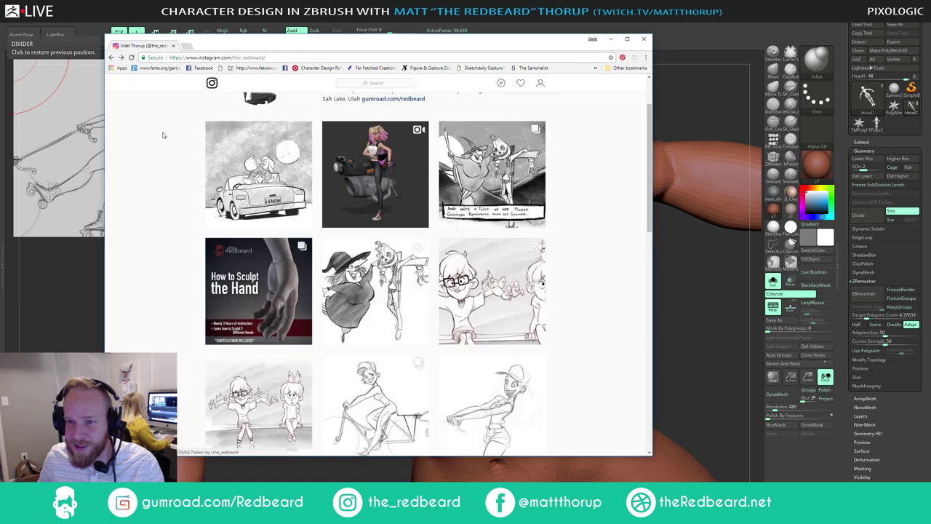
{"action": "left_click", "coordinate": [644, 38]}
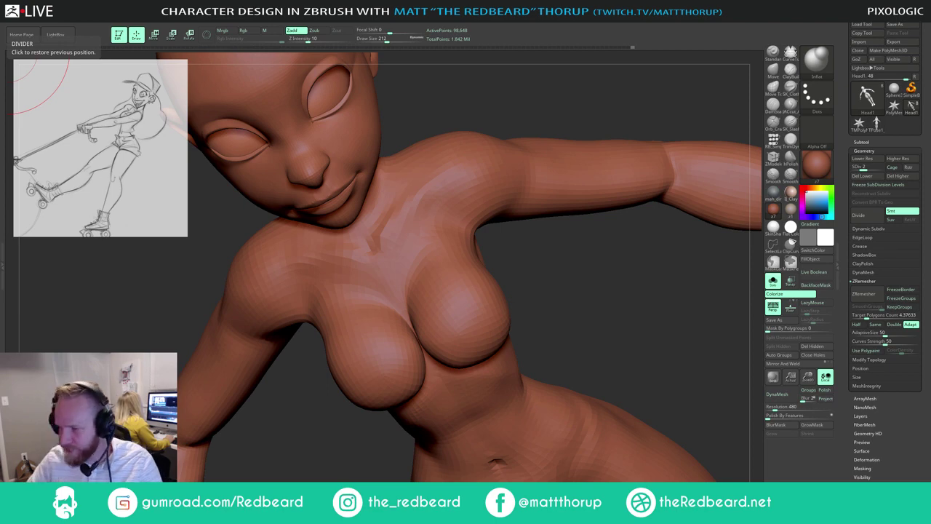
Step: Fill out the undersides of the breasts with the Inflat brush at draw size 202
{"action": "left_click_drag", "start_coordinate": [583, 302], "coordinate": [545, 272]}
{"action": "left_click_drag", "start_coordinate": [611, 274], "coordinate": [506, 225]}
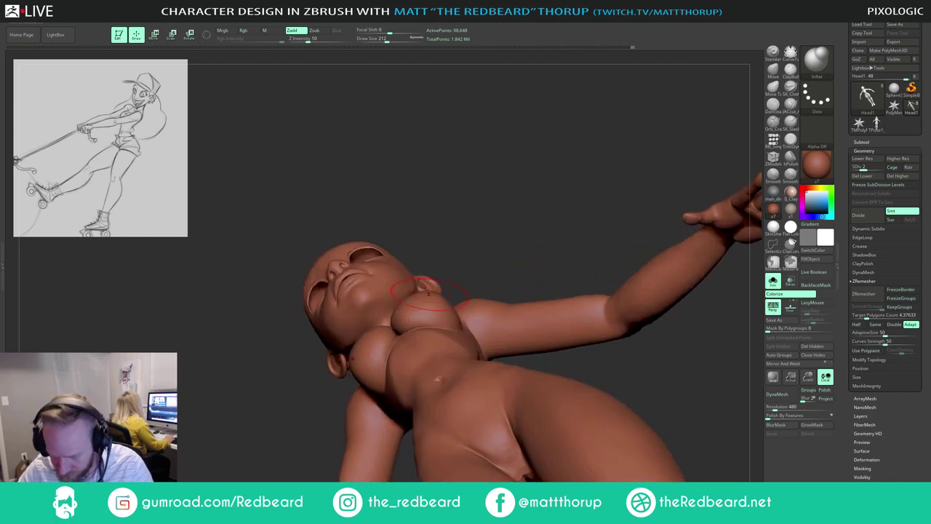
{"action": "key", "text": "s"}
{"action": "mouse_move", "coordinate": [429, 295]}
{"action": "left_mouse_down"}
{"action": "mouse_move", "coordinate": [453, 295]}
{"action": "mouse_move", "coordinate": [460, 310]}
{"action": "left_mouse_up"}
{"action": "left_click_drag", "start_coordinate": [617, 189], "coordinate": [582, 193]}
{"action": "key", "text": "s"}
{"action": "left_click_drag", "start_coordinate": [439, 299], "coordinate": [435, 300]}
{"action": "left_click_drag", "start_coordinate": [465, 231], "coordinate": [513, 232]}
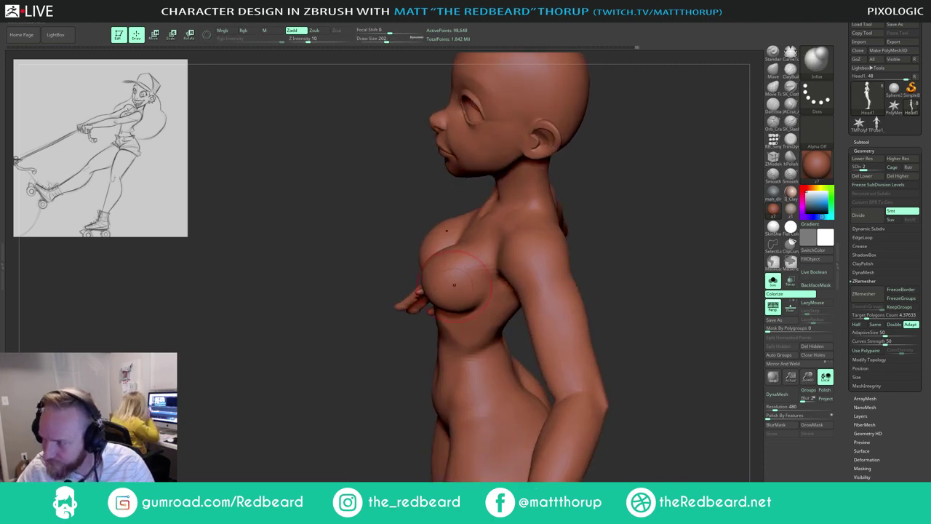
Step: Reshape the side profile and upper contour of the breasts with the Move brush at draw sizes 202, 251 and 223
{"action": "key", "text": "b"}
{"action": "key", "text": "m"}
{"action": "key", "text": "v"}
{"action": "left_click_drag", "start_coordinate": [379, 234], "coordinate": [379, 294]}
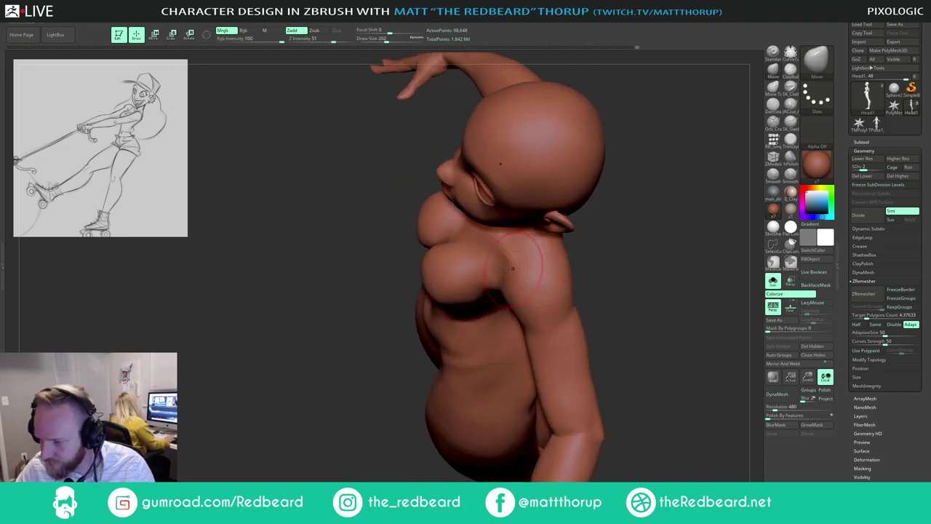
{"action": "left_click_drag", "start_coordinate": [445, 271], "coordinate": [458, 265]}
{"action": "left_click_drag", "start_coordinate": [372, 320], "coordinate": [372, 256]}
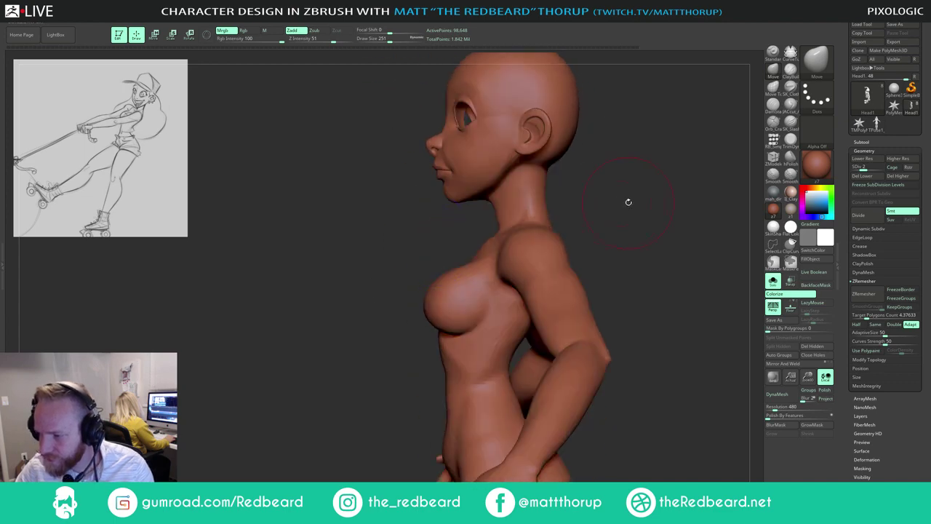
{"action": "left_click_drag", "start_coordinate": [628, 202], "coordinate": [661, 194]}
{"action": "mouse_move", "coordinate": [569, 206]}
{"action": "left_mouse_down"}
{"action": "mouse_move", "coordinate": [597, 204]}
{"action": "mouse_move", "coordinate": [470, 325]}
{"action": "mouse_move", "coordinate": [416, 348]}
{"action": "left_mouse_up"}
Step: Round out the overall volume of the breasts with the Inflat brush at draw size 338
{"action": "key", "text": "b"}
{"action": "key", "text": "i"}
{"action": "key", "text": "n"}
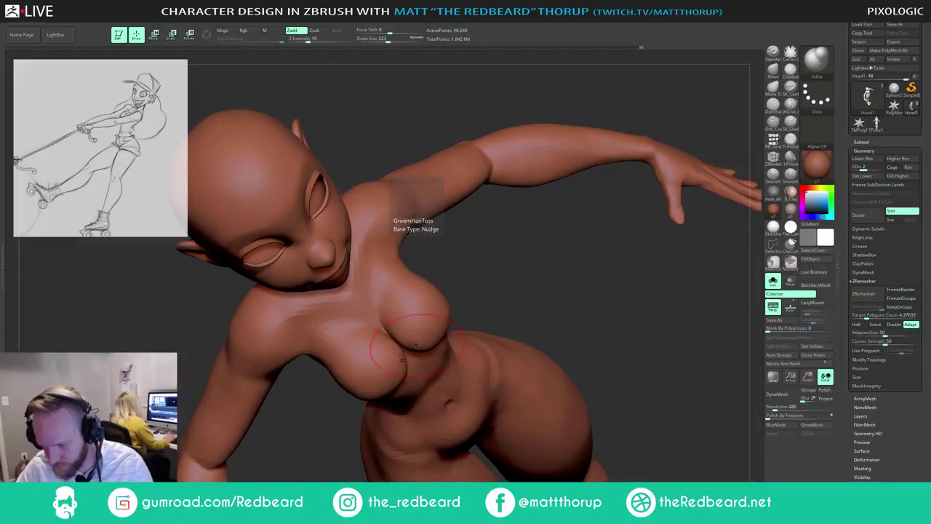
{"action": "key", "text": "s"}
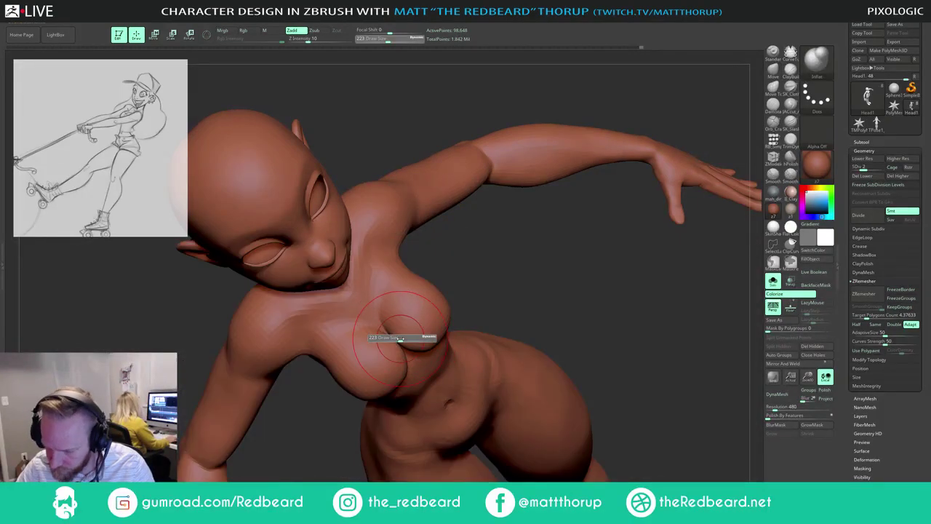
{"action": "left_click_drag", "start_coordinate": [401, 337], "coordinate": [409, 337]}
{"action": "mouse_move", "coordinate": [492, 284]}
{"action": "left_mouse_down"}
{"action": "mouse_move", "coordinate": [503, 292]}
{"action": "mouse_move", "coordinate": [513, 211]}
{"action": "left_mouse_up"}
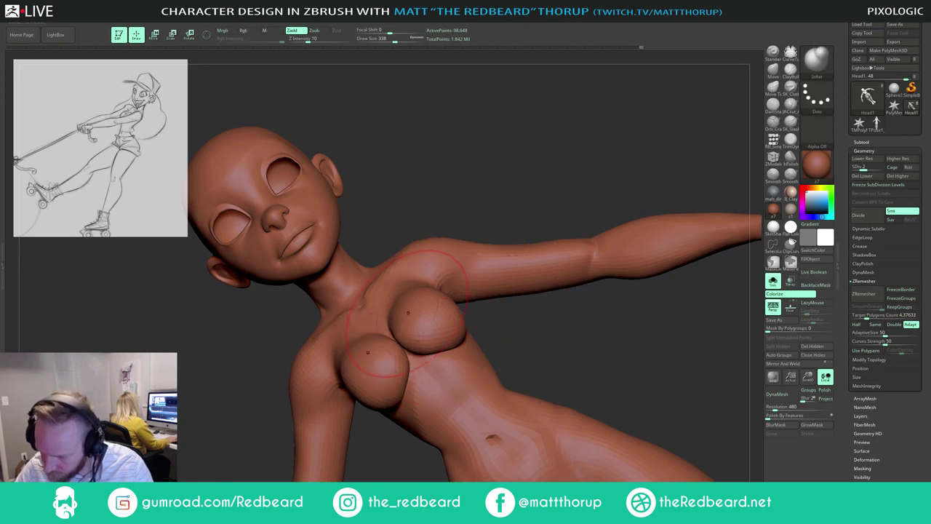
{"action": "left_click_drag", "start_coordinate": [543, 175], "coordinate": [514, 293]}
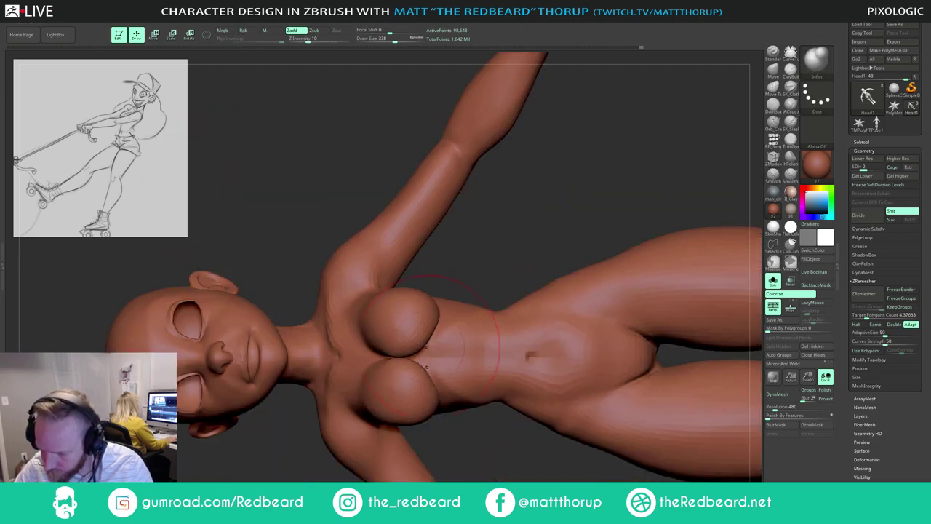
{"action": "mouse_move", "coordinate": [480, 264]}
{"action": "left_mouse_down"}
{"action": "mouse_move", "coordinate": [535, 209]}
{"action": "mouse_move", "coordinate": [590, 182]}
{"action": "mouse_move", "coordinate": [578, 178]}
{"action": "mouse_move", "coordinate": [574, 218]}
{"action": "mouse_move", "coordinate": [532, 222]}
{"action": "mouse_move", "coordinate": [553, 251]}
{"action": "left_mouse_up"}
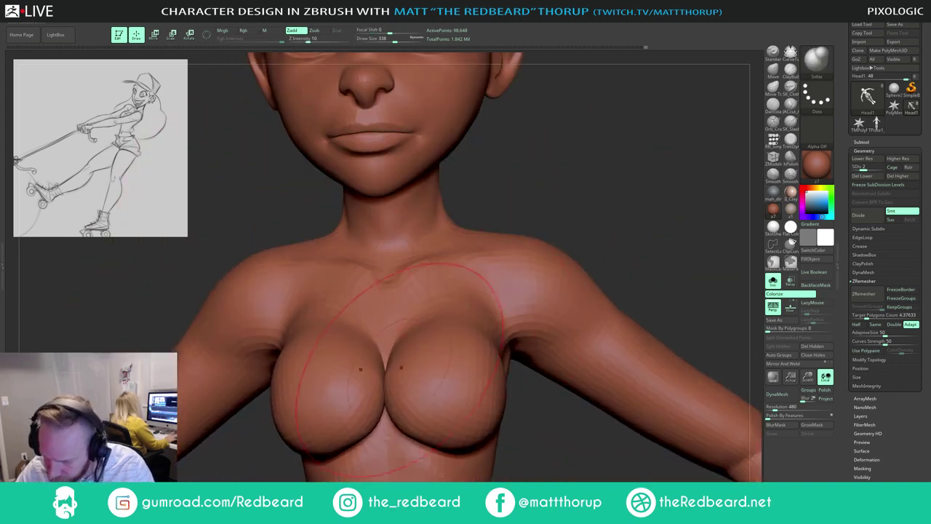
Step: Inflate the inner edges of the breasts along the cleavage with the Inflat brush at draw sizes 177 and 97
{"action": "key", "text": "s"}
{"action": "mouse_move", "coordinate": [393, 379]}
{"action": "left_mouse_down"}
{"action": "mouse_move", "coordinate": [382, 380]}
{"action": "mouse_move", "coordinate": [387, 353]}
{"action": "left_mouse_up"}
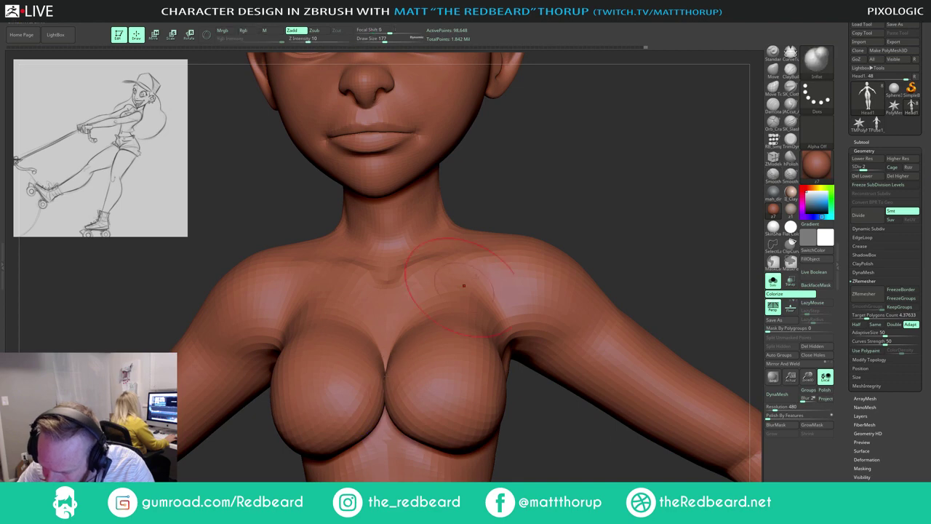
{"action": "left_click_drag", "start_coordinate": [546, 239], "coordinate": [564, 240]}
{"action": "key", "text": "s"}
{"action": "left_click_drag", "start_coordinate": [389, 375], "coordinate": [382, 376]}
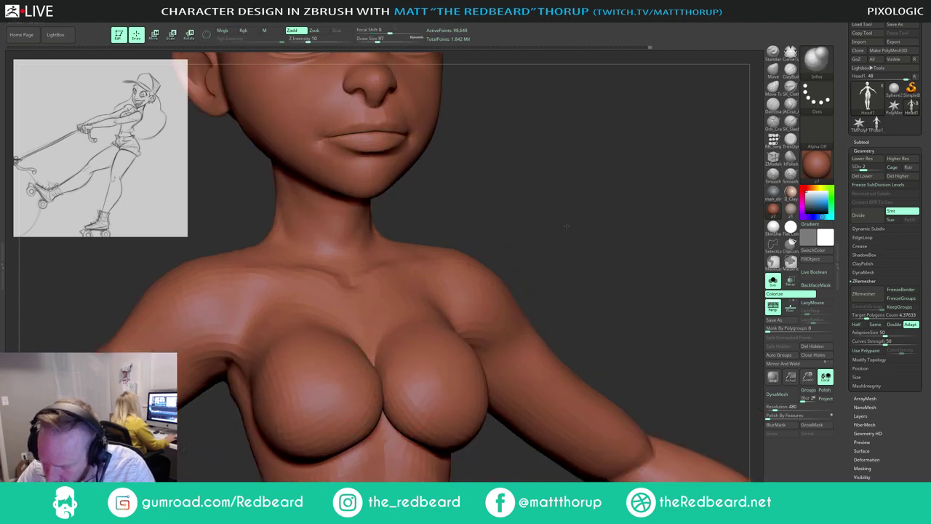
Step: Fill out the inner and lower parts of the breasts with the Inflat brush at draw size 145
{"action": "right_click_drag", "start_coordinate": [382, 376], "coordinate": [400, 376], "text": "shift"}
{"action": "key", "text": "bracketright"}
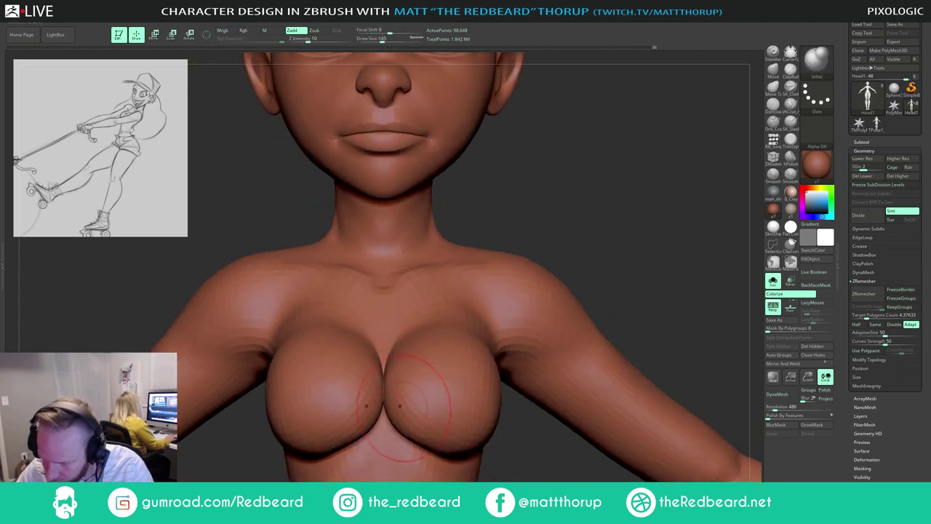
{"action": "mouse_move", "coordinate": [608, 231]}
{"action": "left_mouse_down"}
{"action": "mouse_move", "coordinate": [617, 208]}
{"action": "mouse_move", "coordinate": [586, 263]}
{"action": "left_mouse_up"}
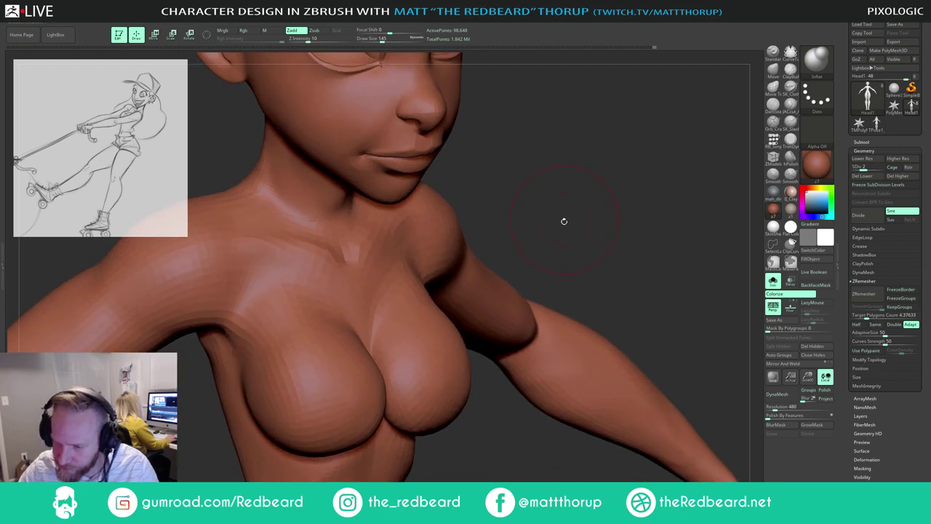
{"action": "right_click_drag", "start_coordinate": [561, 221], "coordinate": [258, 393]}
{"action": "key", "text": "shift"}
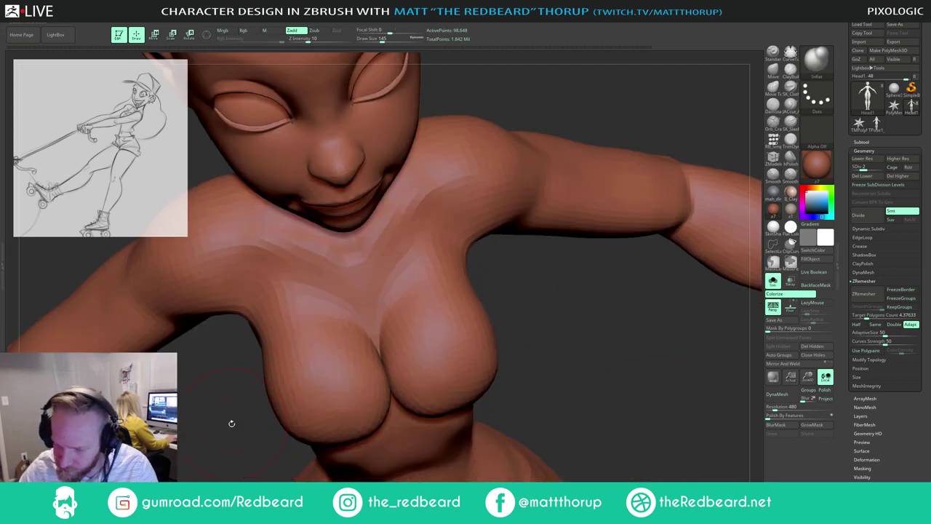
{"action": "mouse_move", "coordinate": [231, 422]}
{"action": "left_mouse_down"}
{"action": "mouse_move", "coordinate": [267, 366]}
{"action": "mouse_move", "coordinate": [246, 365]}
{"action": "mouse_move", "coordinate": [232, 396]}
{"action": "left_mouse_up"}
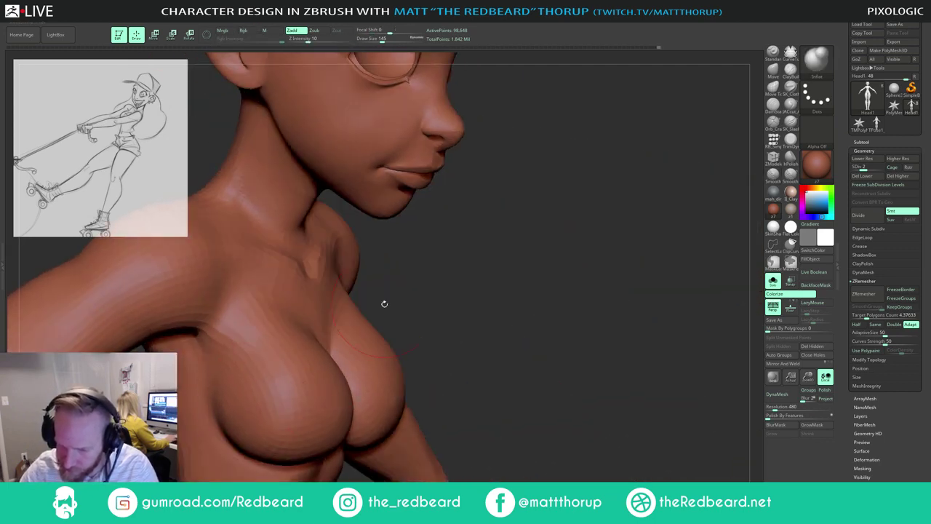
Step: Adjust the upper slope of the breasts where they meet the chest, using the Move brush at draw sizes 124 and 234
{"action": "mouse_move", "coordinate": [384, 304]}
{"action": "left_mouse_down"}
{"action": "mouse_move", "coordinate": [331, 309]}
{"action": "mouse_move", "coordinate": [451, 240]}
{"action": "mouse_move", "coordinate": [462, 286]}
{"action": "mouse_move", "coordinate": [452, 291]}
{"action": "left_mouse_up"}
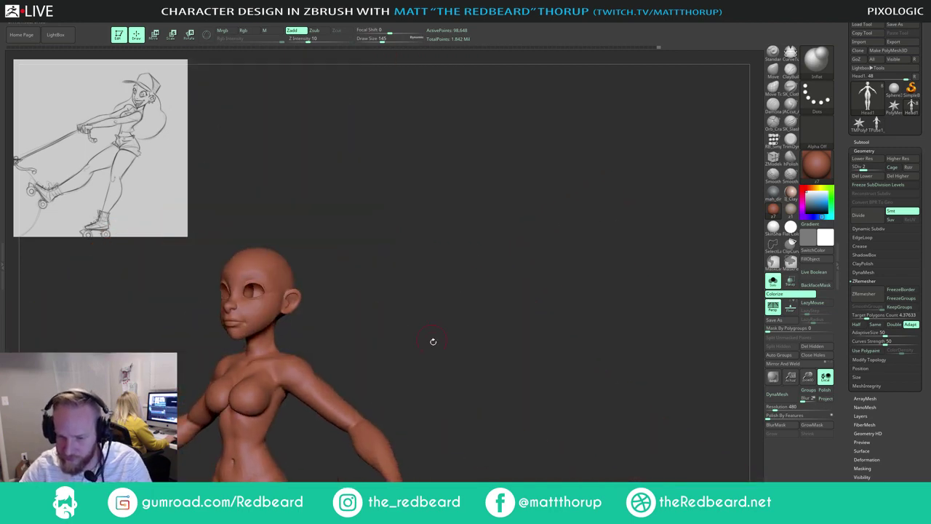
{"action": "left_click_drag", "start_coordinate": [433, 342], "coordinate": [520, 247], "text": "alt"}
{"action": "right_click_drag", "start_coordinate": [520, 248], "coordinate": [551, 245]}
{"action": "mouse_move", "coordinate": [553, 245]}
{"action": "left_mouse_down"}
{"action": "mouse_move", "coordinate": [541, 247]}
{"action": "mouse_move", "coordinate": [542, 277]}
{"action": "left_mouse_up"}
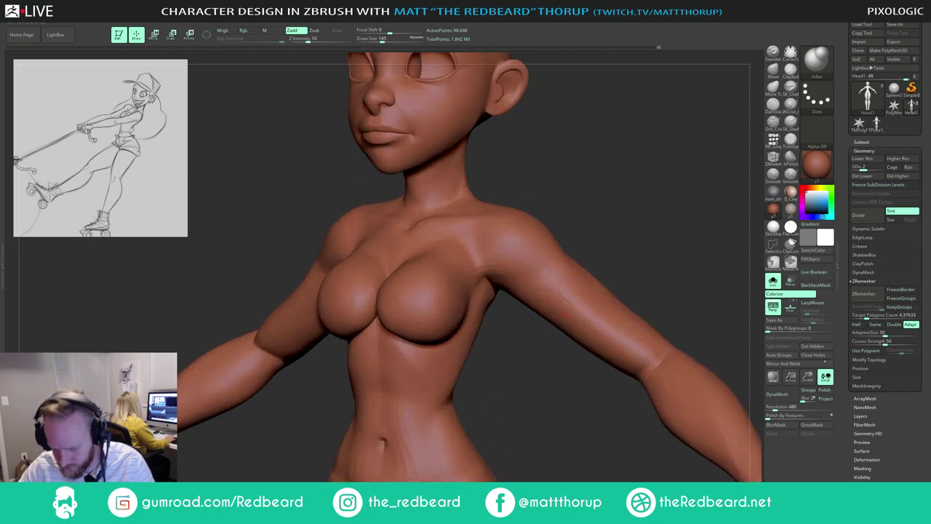
{"action": "key", "text": "b"}
{"action": "key", "text": "m"}
{"action": "key", "text": "v"}
{"action": "mouse_move", "coordinate": [388, 274]}
{"action": "right_mouse_down"}
{"action": "mouse_move", "coordinate": [402, 291]}
{"action": "mouse_move", "coordinate": [434, 290]}
{"action": "right_mouse_up"}
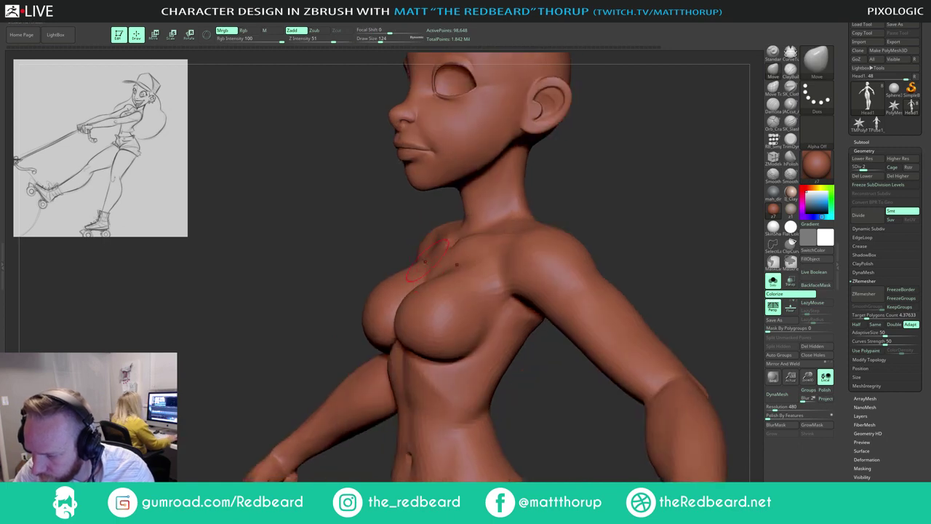
{"action": "key", "text": "s"}
{"action": "left_click_drag", "start_coordinate": [420, 290], "coordinate": [437, 281]}
{"action": "key", "text": "s"}
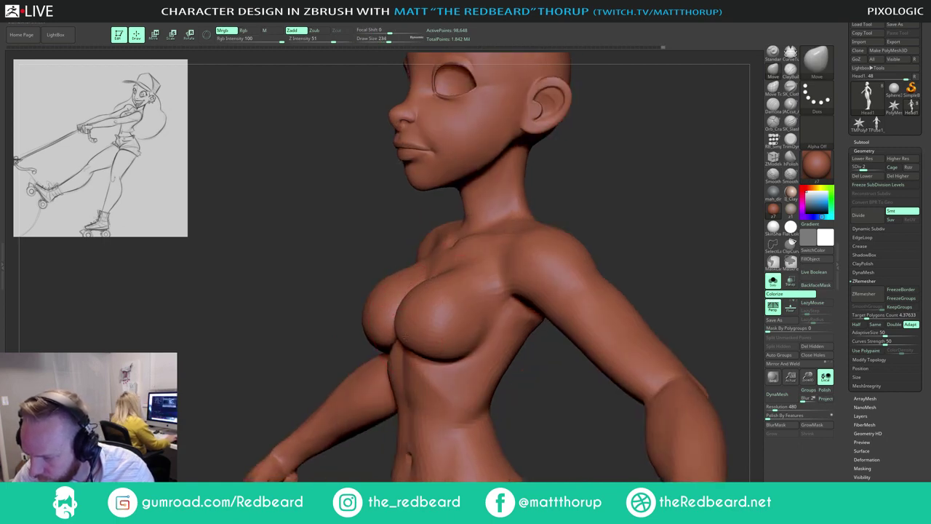
Step: Reshape the front and side contours of the breasts with the Move brush at draw sizes 207 and 282
{"action": "right_click_drag", "start_coordinate": [401, 338], "coordinate": [431, 348]}
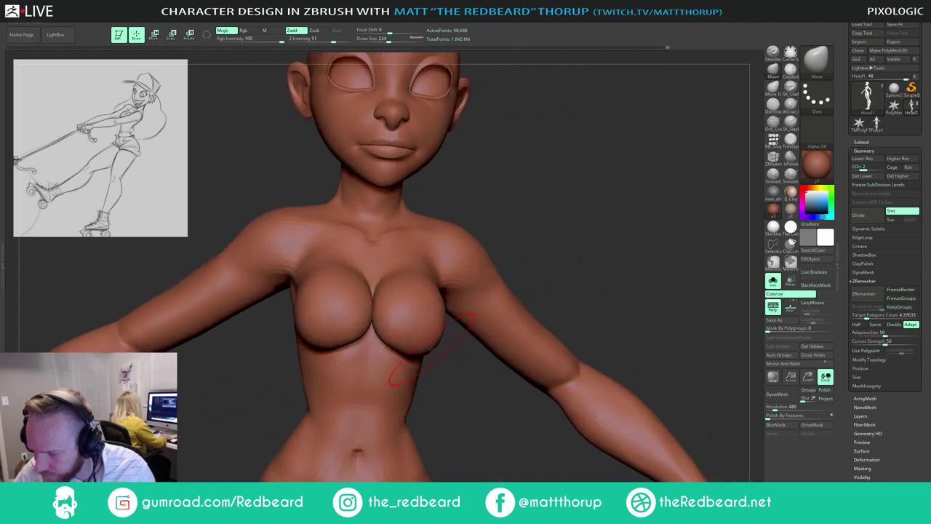
{"action": "key", "text": "s"}
{"action": "left_click_drag", "start_coordinate": [432, 350], "coordinate": [428, 348]}
{"action": "right_click_drag", "start_coordinate": [429, 344], "coordinate": [405, 328]}
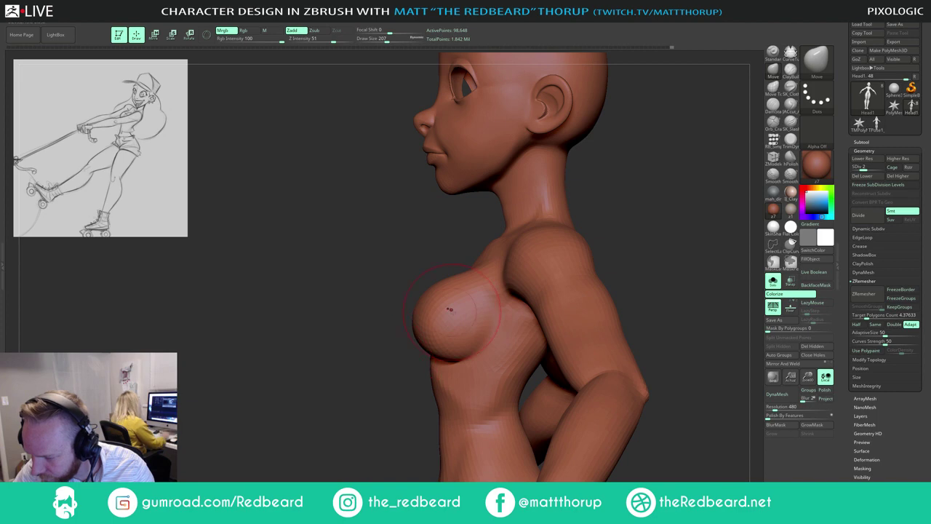
{"action": "left_click_drag", "start_coordinate": [450, 309], "coordinate": [412, 334]}
{"action": "key", "text": "s"}
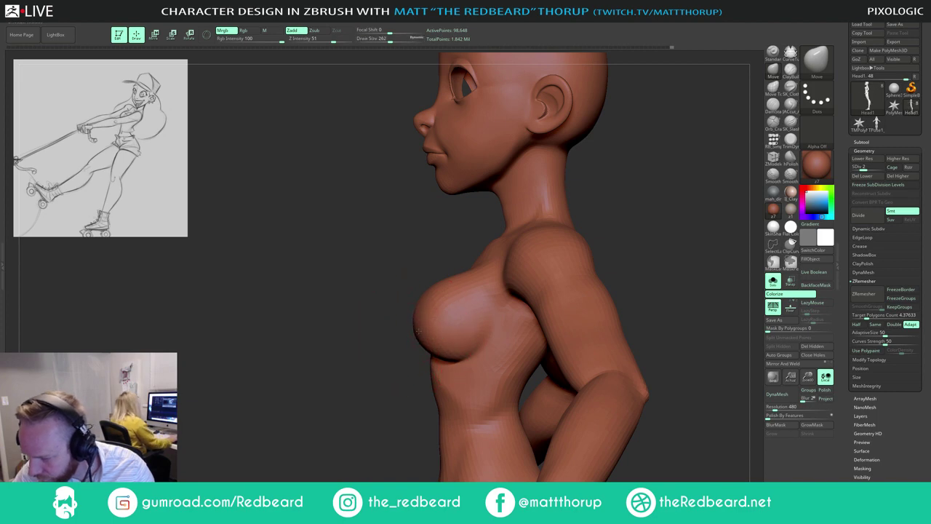
{"action": "mouse_move", "coordinate": [416, 330]}
{"action": "right_mouse_down"}
{"action": "mouse_move", "coordinate": [443, 266]}
{"action": "mouse_move", "coordinate": [429, 274]}
{"action": "right_mouse_up"}
{"action": "key", "text": "s"}
{"action": "left_click_drag", "start_coordinate": [428, 276], "coordinate": [426, 276]}
Step: Adjust the undersides of the breasts with the Move brush at draw sizes 149 and 177
{"action": "mouse_move", "coordinate": [515, 191]}
{"action": "right_mouse_down"}
{"action": "mouse_move", "coordinate": [605, 177]}
{"action": "mouse_move", "coordinate": [561, 174]}
{"action": "mouse_move", "coordinate": [551, 223]}
{"action": "mouse_move", "coordinate": [459, 363]}
{"action": "mouse_move", "coordinate": [438, 342]}
{"action": "right_mouse_up"}
{"action": "key", "text": "s"}
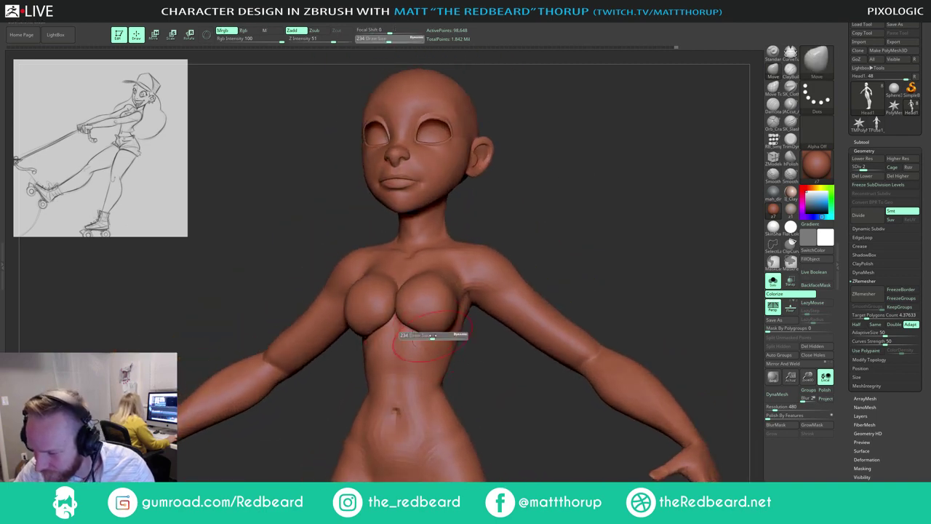
{"action": "left_click_drag", "start_coordinate": [437, 336], "coordinate": [434, 335]}
{"action": "right_click_drag", "start_coordinate": [465, 355], "coordinate": [487, 353]}
{"action": "key", "text": "s"}
{"action": "left_click_drag", "start_coordinate": [422, 330], "coordinate": [417, 329]}
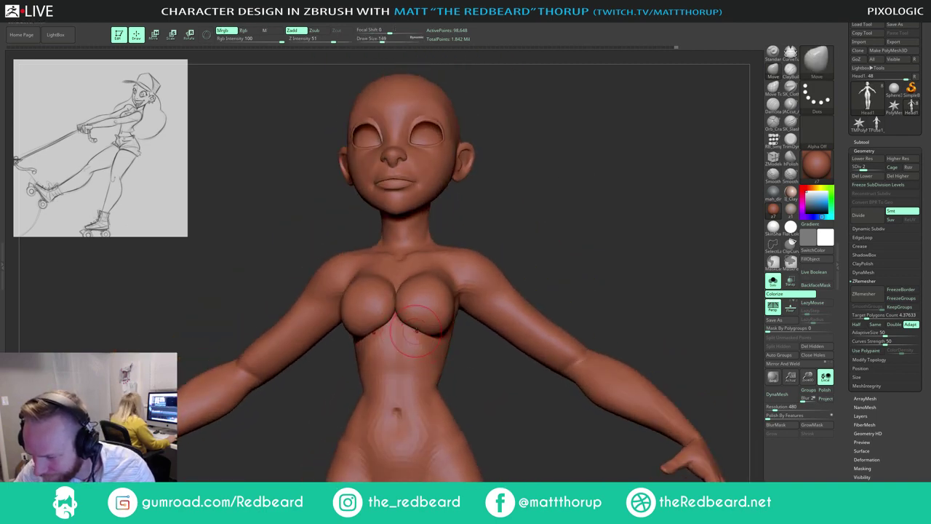
{"action": "mouse_move", "coordinate": [415, 331]}
{"action": "right_mouse_down"}
{"action": "mouse_move", "coordinate": [437, 354]}
{"action": "mouse_move", "coordinate": [432, 334]}
{"action": "right_mouse_up"}
{"action": "key", "text": "s"}
{"action": "left_click_drag", "start_coordinate": [435, 334], "coordinate": [439, 334]}
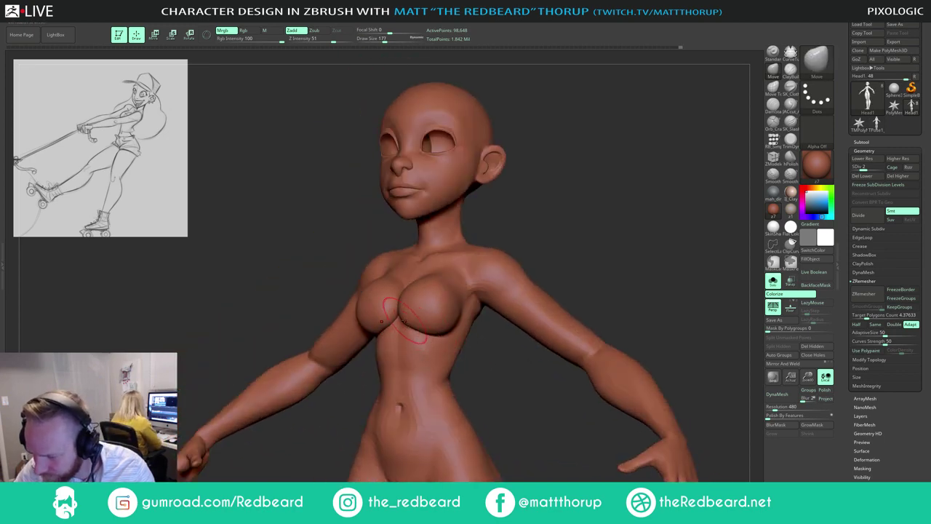
Step: Refine the inner lower edges and upper slope of the breasts with the Move brush at draw sizes 104 and 182
{"action": "mouse_move", "coordinate": [396, 320]}
{"action": "right_mouse_down"}
{"action": "mouse_move", "coordinate": [494, 248]}
{"action": "mouse_move", "coordinate": [437, 335]}
{"action": "right_mouse_up"}
{"action": "key", "text": "s"}
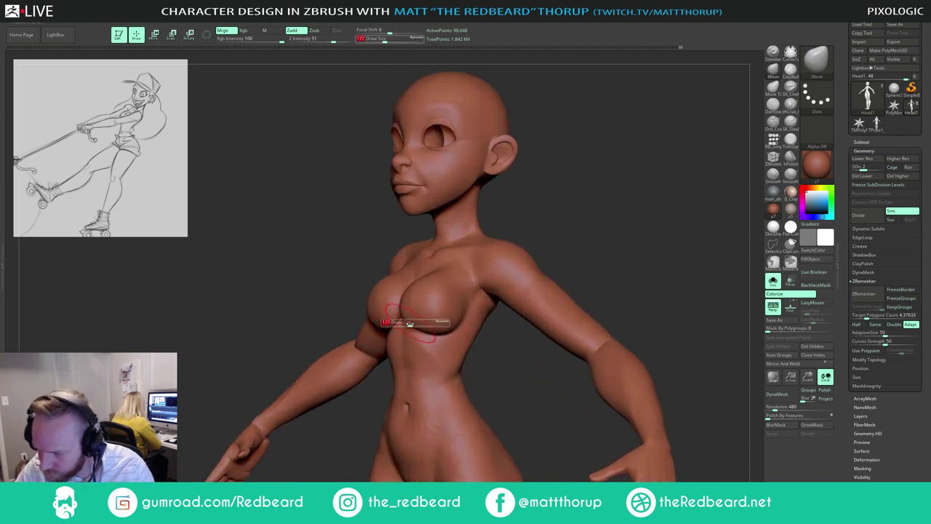
{"action": "left_click_drag", "start_coordinate": [411, 327], "coordinate": [404, 327]}
{"action": "mouse_move", "coordinate": [405, 324]}
{"action": "right_mouse_down"}
{"action": "mouse_move", "coordinate": [433, 318]}
{"action": "mouse_move", "coordinate": [409, 309]}
{"action": "right_mouse_up"}
{"action": "key", "text": "shift"}
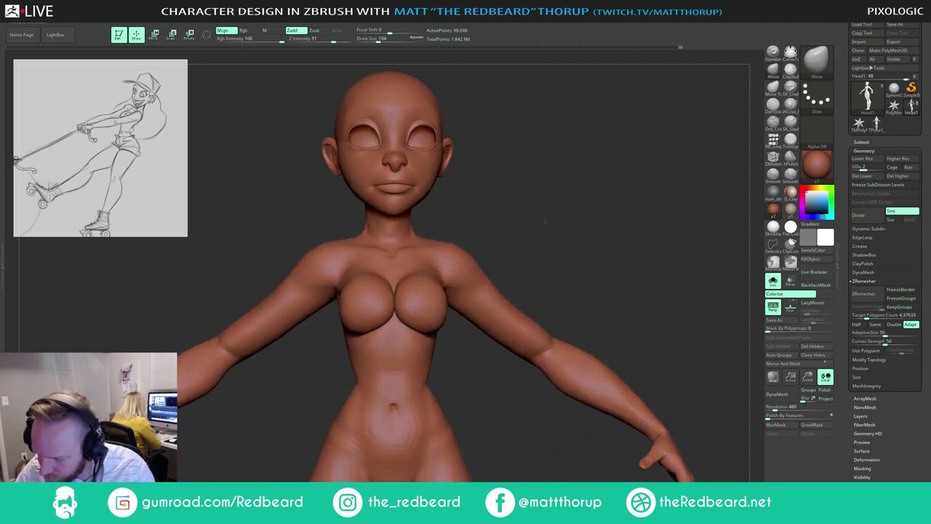
{"action": "right_click_drag", "start_coordinate": [481, 327], "coordinate": [440, 307], "text": "shift"}
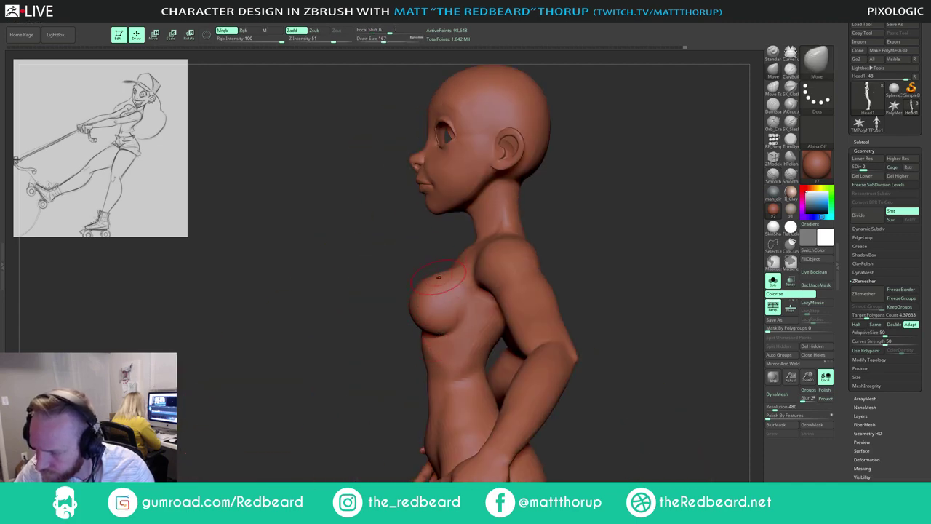
{"action": "key", "text": "s"}
{"action": "left_click_drag", "start_coordinate": [435, 277], "coordinate": [437, 277]}
Step: Turn off Solo mode to show all the character's parts and select the top as the active subtool
{"action": "right_click_drag", "start_coordinate": [510, 251], "coordinate": [619, 229]}
{"action": "right_click_drag", "start_coordinate": [553, 271], "coordinate": [512, 232], "text": "ctrl"}
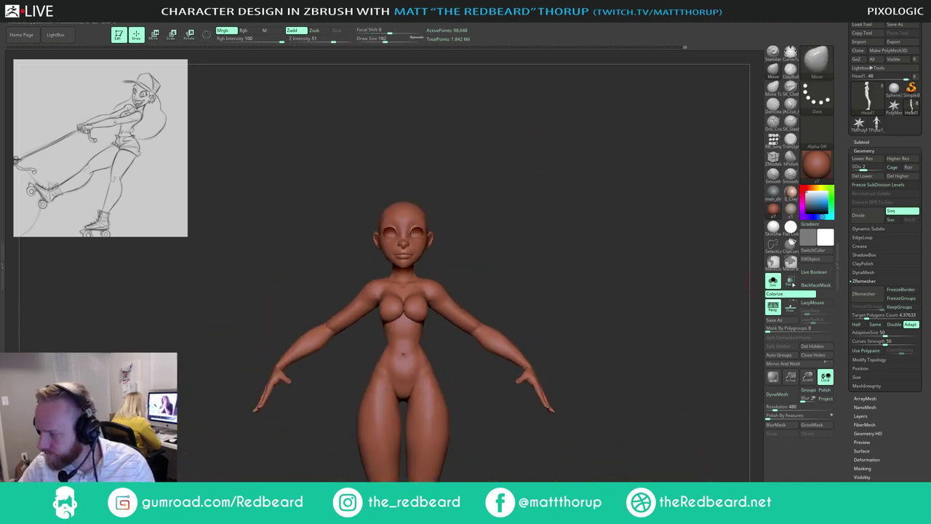
{"action": "left_click", "coordinate": [772, 281]}
{"action": "right_click_drag", "start_coordinate": [652, 321], "coordinate": [623, 356], "text": "ctrl"}
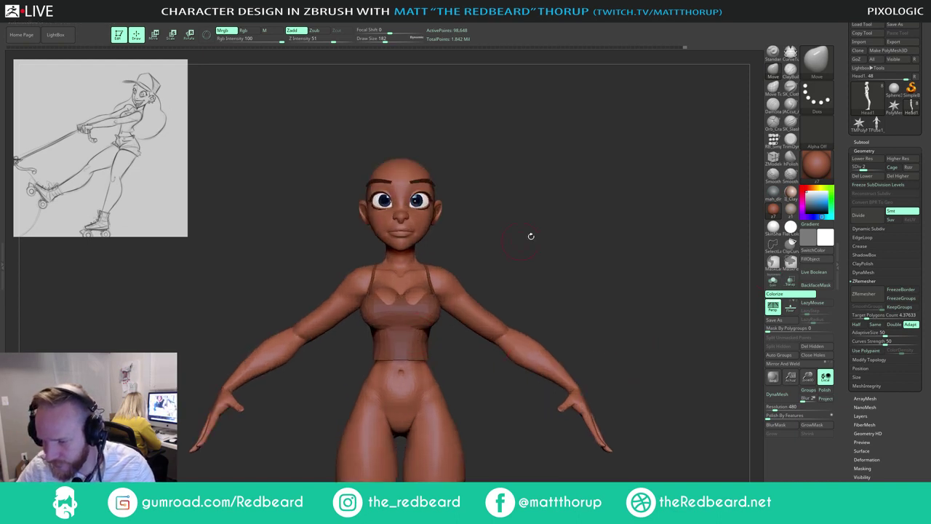
{"action": "mouse_move", "coordinate": [548, 237]}
{"action": "right_mouse_down"}
{"action": "mouse_move", "coordinate": [535, 257]}
{"action": "mouse_move", "coordinate": [493, 275]}
{"action": "right_mouse_up"}
{"action": "left_click", "coordinate": [420, 316], "text": "alt"}
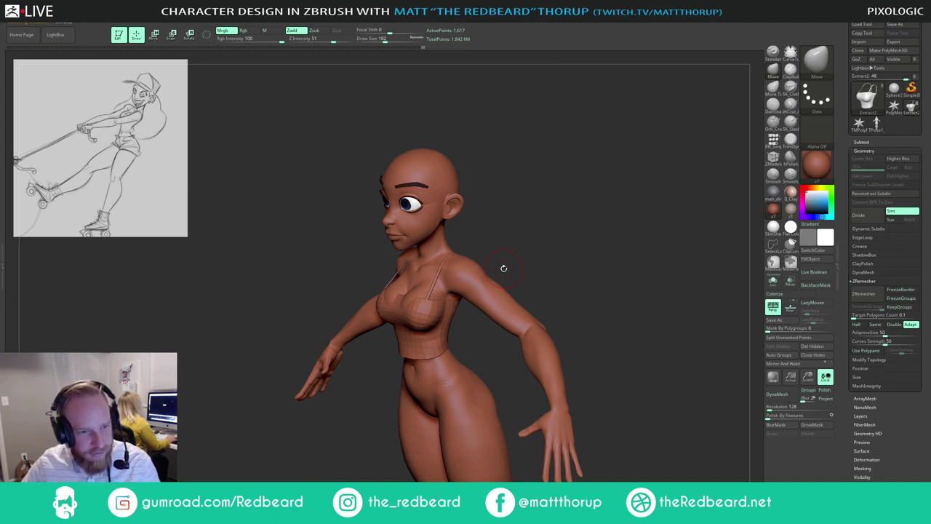
Step: Hide the top's thin shoulder straps so only the main body of the garment is displayed
{"action": "left_click_drag", "start_coordinate": [552, 231], "coordinate": [524, 254]}
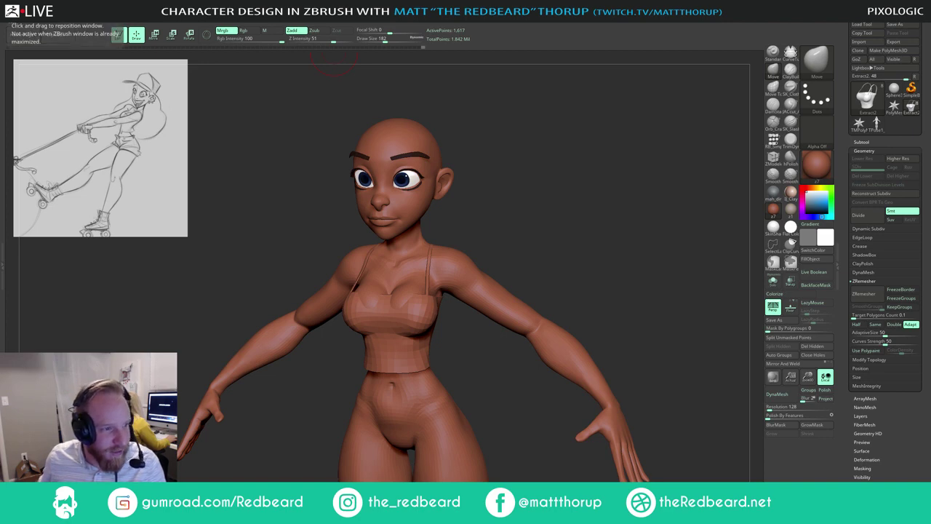
{"action": "left_click_drag", "start_coordinate": [547, 218], "coordinate": [544, 232]}
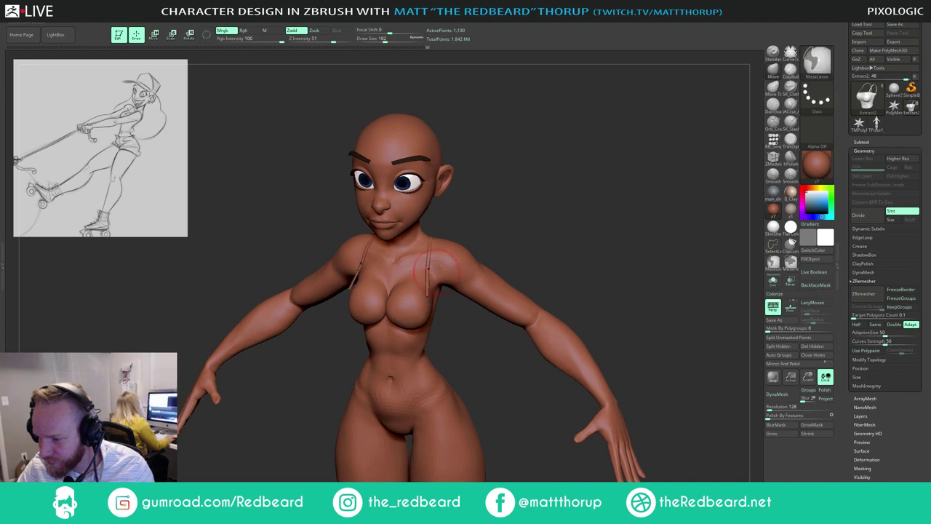
{"action": "left_click_drag", "start_coordinate": [545, 208], "coordinate": [498, 245]}
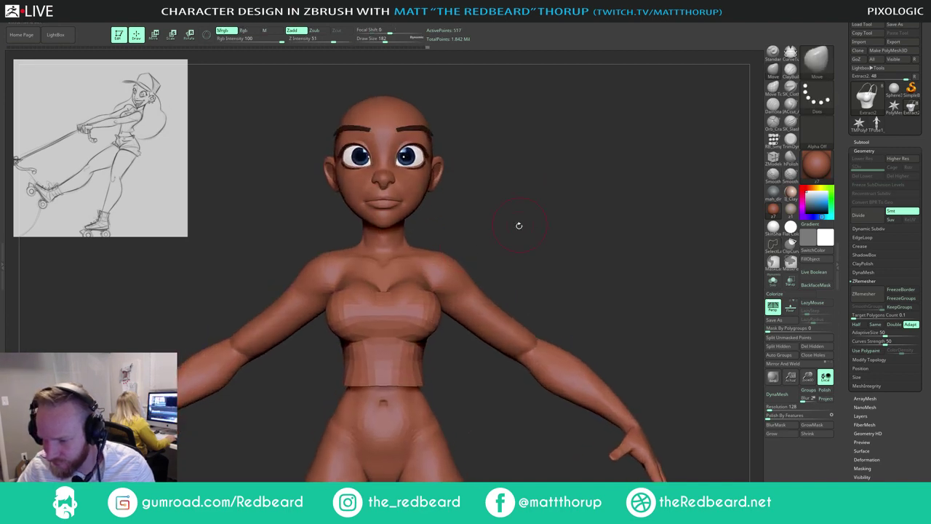
Step: Fit the body of the top to the reshaped bust with the Move brush at draw size 386
{"action": "key", "text": "s"}
{"action": "mouse_move", "coordinate": [411, 304]}
{"action": "left_mouse_down"}
{"action": "mouse_move", "coordinate": [434, 313]}
{"action": "mouse_move", "coordinate": [421, 314]}
{"action": "left_mouse_up"}
{"action": "key", "text": "s"}
{"action": "key", "text": "s"}
{"action": "mouse_move", "coordinate": [540, 218]}
{"action": "left_mouse_down"}
{"action": "mouse_move", "coordinate": [458, 234]}
{"action": "mouse_move", "coordinate": [590, 222]}
{"action": "left_mouse_up"}
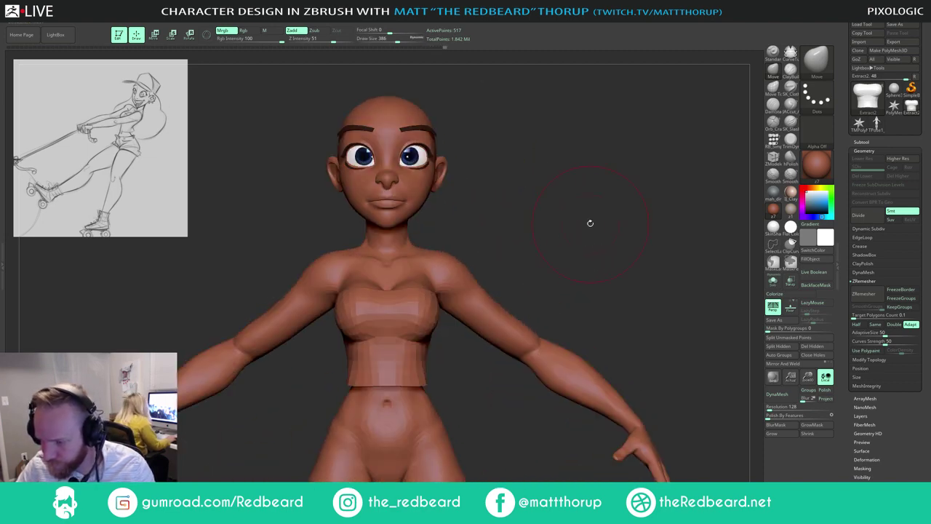
Step: Fit the front neckline of the top to the chest with the Move brush at draw sizes 217 and 149
{"action": "mouse_move", "coordinate": [525, 225]}
{"action": "left_mouse_down"}
{"action": "mouse_move", "coordinate": [534, 254]}
{"action": "mouse_move", "coordinate": [500, 280]}
{"action": "left_mouse_up"}
{"action": "key", "text": "s"}
{"action": "left_click_drag", "start_coordinate": [415, 291], "coordinate": [405, 293]}
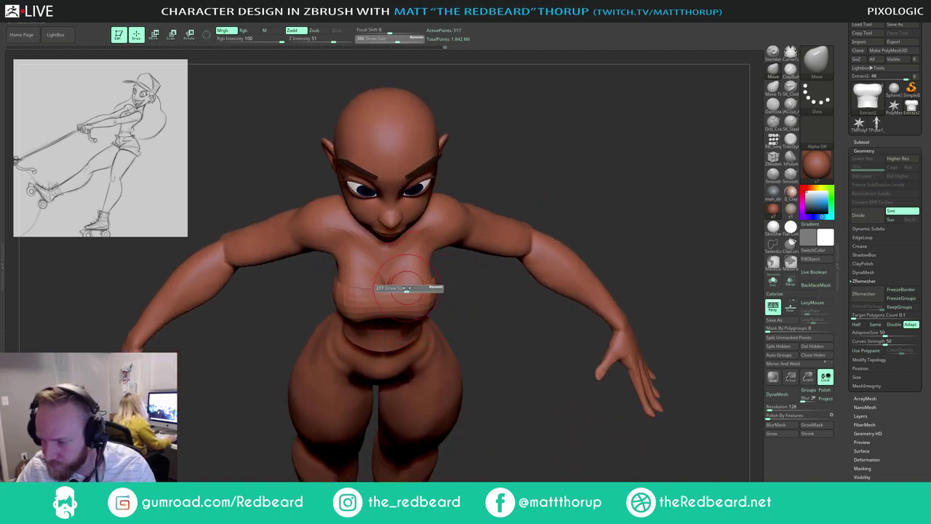
{"action": "left_click_drag", "start_coordinate": [496, 283], "coordinate": [456, 286]}
{"action": "key", "text": "bracketleft"}
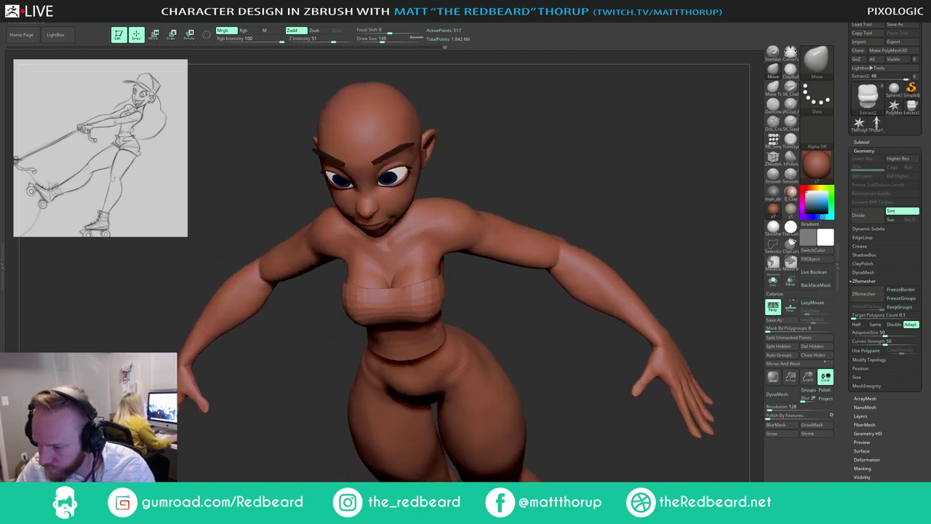
{"action": "left_click_drag", "start_coordinate": [470, 289], "coordinate": [409, 282]}
{"action": "key", "text": "bracketright"}
Step: Curve the top's neckline over the upper breasts with the Move brush at draw sizes 163 and 154
{"action": "mouse_move", "coordinate": [432, 260]}
{"action": "right_mouse_down"}
{"action": "mouse_move", "coordinate": [468, 275]}
{"action": "mouse_move", "coordinate": [421, 305]}
{"action": "right_mouse_up"}
{"action": "key", "text": "s"}
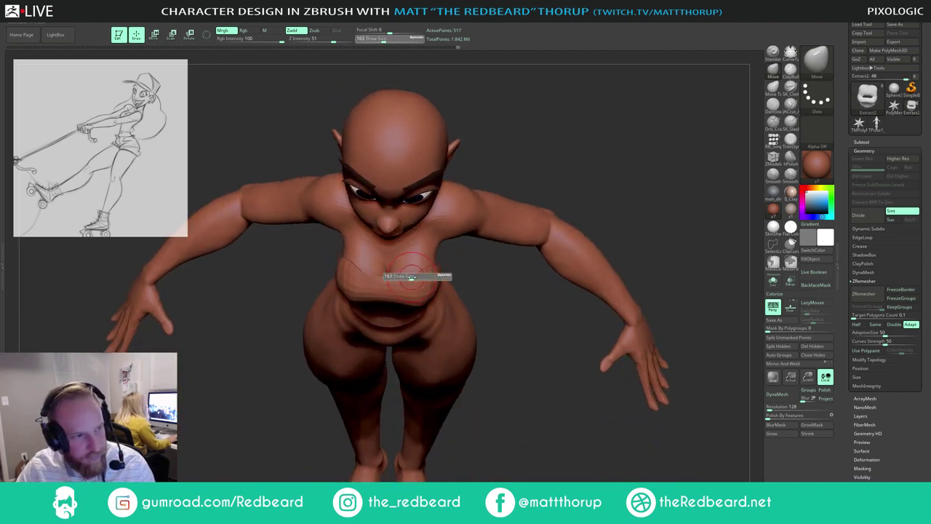
{"action": "left_click_drag", "start_coordinate": [413, 276], "coordinate": [415, 275]}
{"action": "key", "text": "bracketleft"}
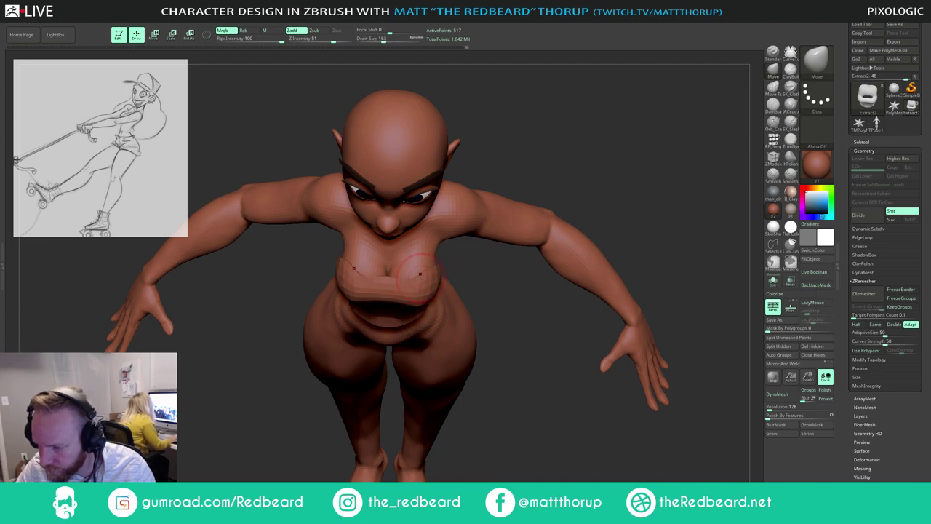
{"action": "right_click_drag", "start_coordinate": [442, 280], "coordinate": [401, 280]}
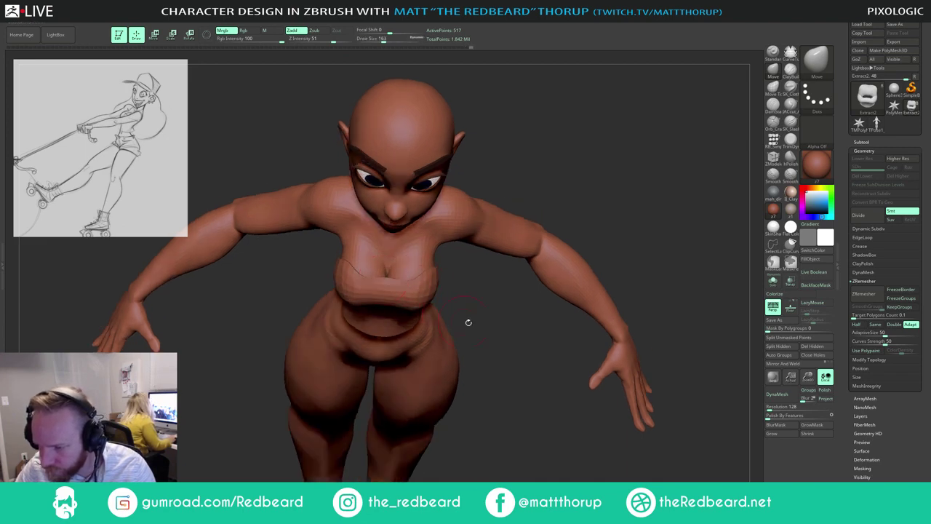
{"action": "right_click_drag", "start_coordinate": [468, 321], "coordinate": [374, 288]}
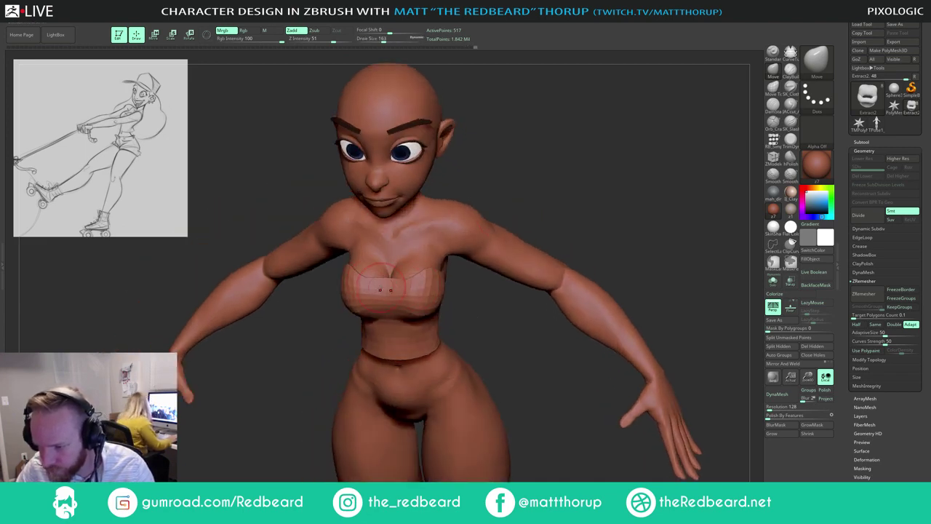
{"action": "right_click_drag", "start_coordinate": [499, 197], "coordinate": [393, 269]}
{"action": "key", "text": "bracketleft"}
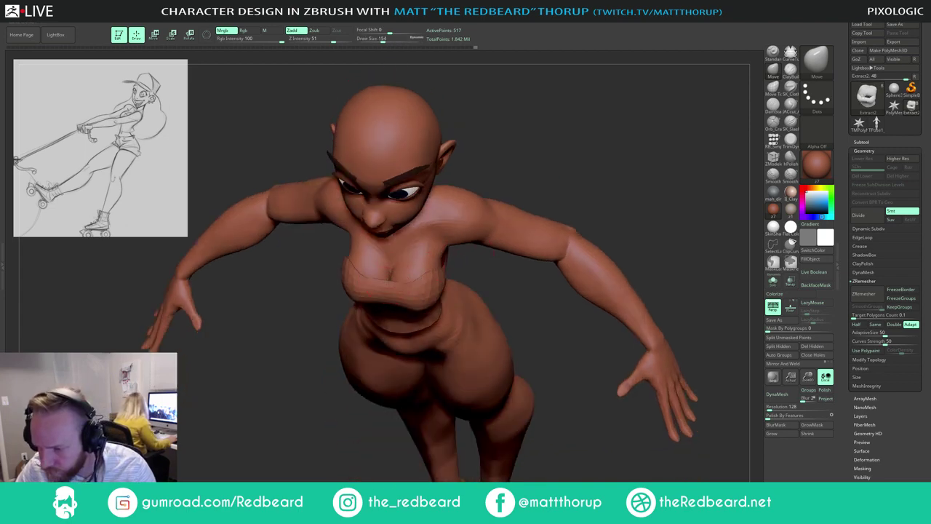
Step: Raise and shape the outer parts of the neckline over each breast with the Move brush at draw sizes 112 and 145
{"action": "mouse_move", "coordinate": [513, 297]}
{"action": "right_mouse_down"}
{"action": "mouse_move", "coordinate": [508, 235]}
{"action": "mouse_move", "coordinate": [572, 203]}
{"action": "mouse_move", "coordinate": [441, 283]}
{"action": "right_mouse_up"}
{"action": "key", "text": "bracketleft"}
{"action": "key", "text": "bracketleft"}
{"action": "key", "text": "bracketleft"}
{"action": "key", "text": "bracketleft"}
{"action": "left_click_drag", "start_coordinate": [450, 281], "coordinate": [446, 277]}
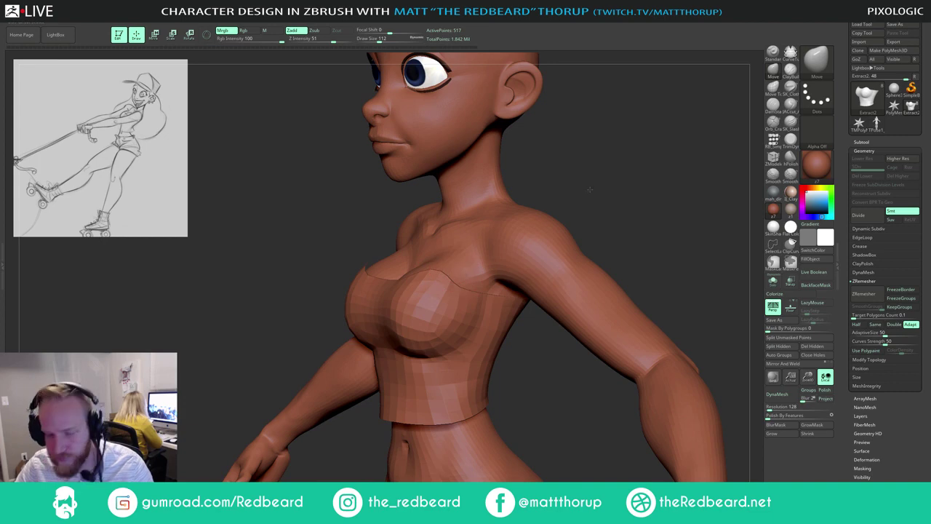
{"action": "mouse_move", "coordinate": [589, 191]}
{"action": "right_mouse_down"}
{"action": "mouse_move", "coordinate": [580, 183]}
{"action": "mouse_move", "coordinate": [591, 188]}
{"action": "mouse_move", "coordinate": [449, 270]}
{"action": "right_mouse_up"}
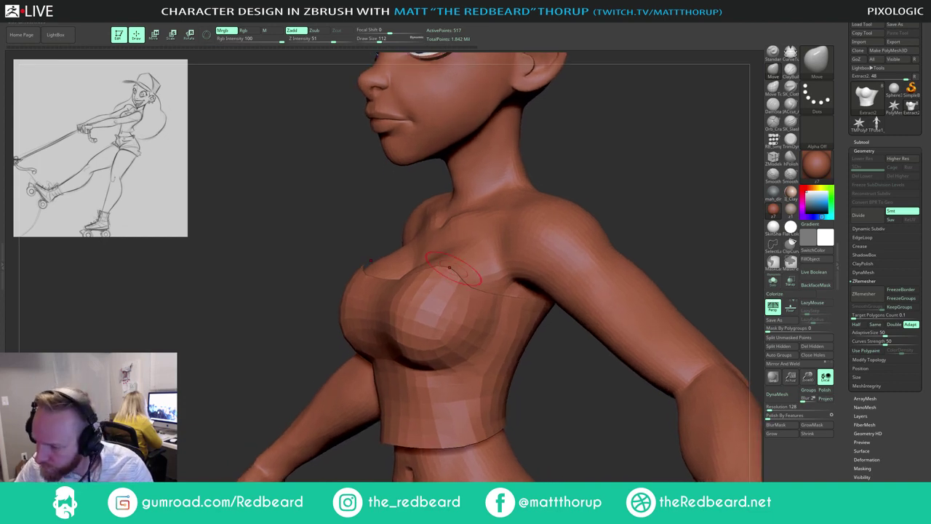
{"action": "right_click_drag", "start_coordinate": [592, 185], "coordinate": [559, 189]}
{"action": "key", "text": "s"}
{"action": "left_click_drag", "start_coordinate": [452, 269], "coordinate": [455, 265]}
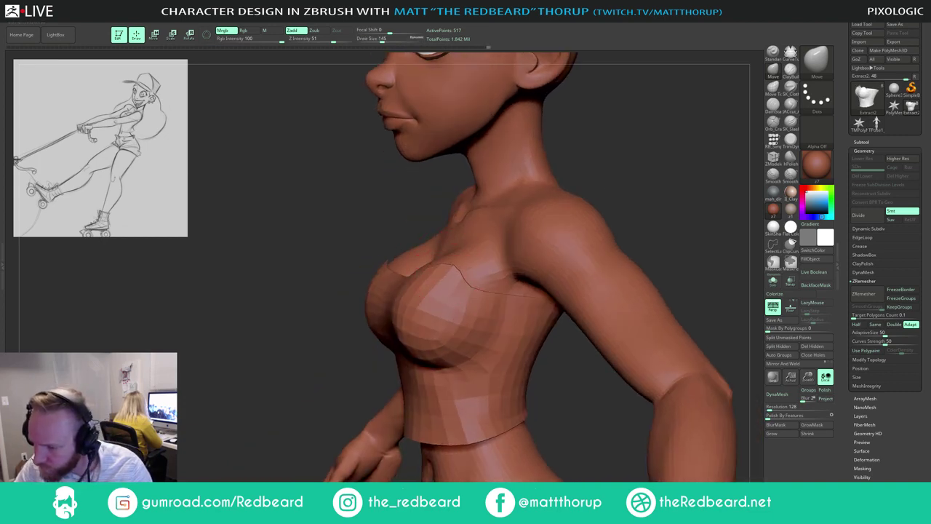
Step: Fine-tune the neckline's peak above each breast with the Move brush at draw size 68
{"action": "right_click_drag", "start_coordinate": [454, 273], "coordinate": [441, 263]}
{"action": "key", "text": "bracketleft"}
{"action": "key", "text": "bracketleft"}
{"action": "key", "text": "bracketleft"}
{"action": "key", "text": "bracketleft"}
{"action": "key", "text": "bracketleft"}
{"action": "key", "text": "bracketleft"}
{"action": "key", "text": "bracketleft"}
{"action": "key", "text": "bracketleft"}
{"action": "key", "text": "bracketleft"}
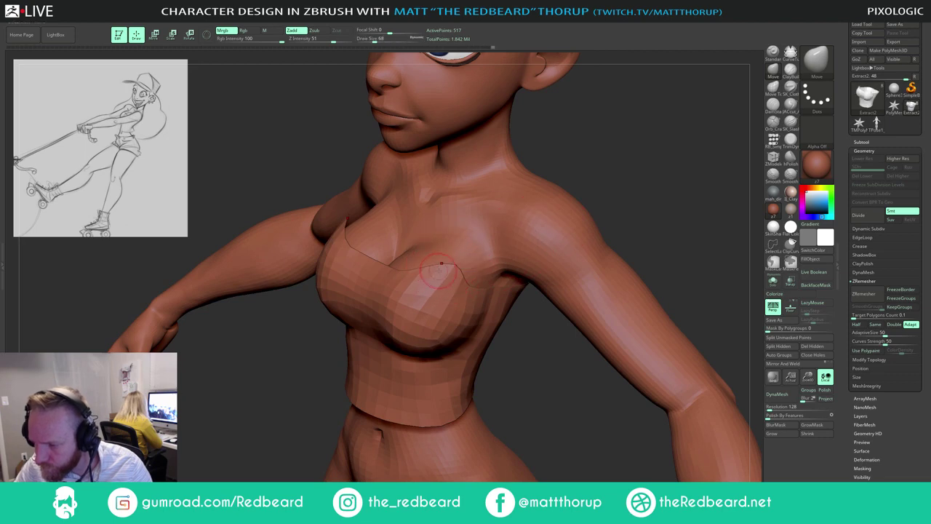
Step: Even out the top's upper edge from the breast toward the armpit with the Move brush at draw size 116
{"action": "left_click_drag", "start_coordinate": [605, 194], "coordinate": [542, 204]}
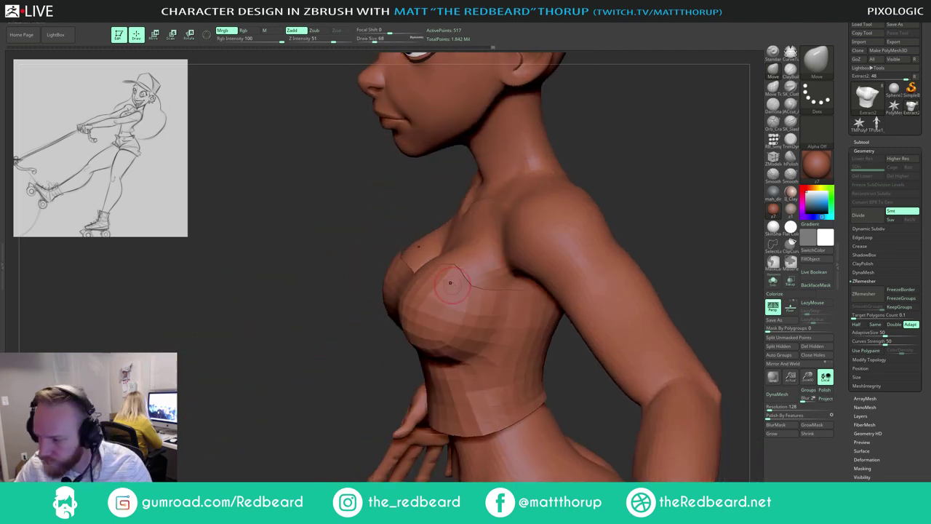
{"action": "key", "text": "bracketright"}
{"action": "key", "text": "bracketright"}
{"action": "key", "text": "bracketright"}
{"action": "key", "text": "bracketright"}
{"action": "key", "text": "bracketright"}
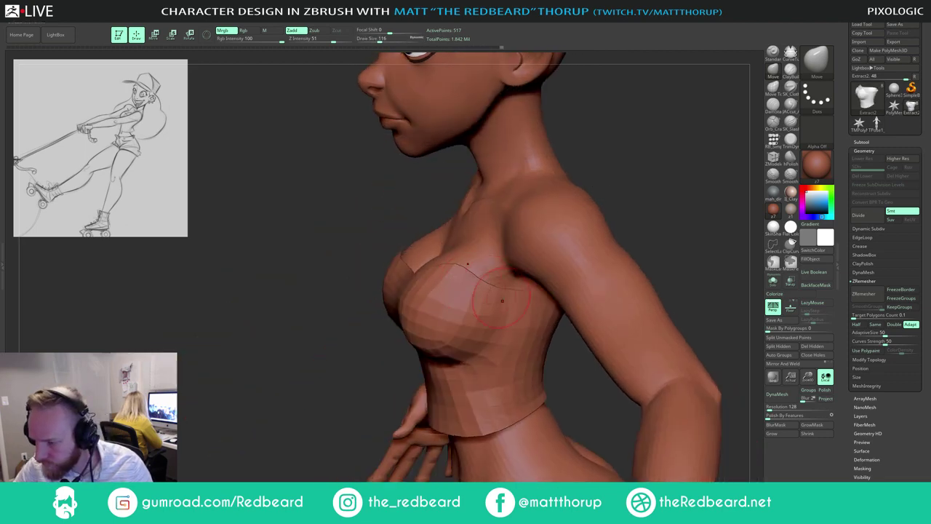
{"action": "key", "text": "bracketright"}
{"action": "key", "text": "bracketright"}
{"action": "key", "text": "bracketright"}
Step: Fit the sides and back of the top to the torso with the Move brush at draw size 223
{"action": "mouse_move", "coordinate": [533, 291]}
{"action": "right_mouse_down"}
{"action": "mouse_move", "coordinate": [471, 368]}
{"action": "mouse_move", "coordinate": [606, 298]}
{"action": "mouse_move", "coordinate": [609, 241]}
{"action": "mouse_move", "coordinate": [584, 277]}
{"action": "right_mouse_up"}
{"action": "key", "text": "bracketright"}
{"action": "key", "text": "bracketright"}
{"action": "key", "text": "bracketright"}
{"action": "key", "text": "bracketright"}
{"action": "key", "text": "bracketright"}
{"action": "key", "text": "bracketright"}
{"action": "key", "text": "f"}
{"action": "right_click_drag", "start_coordinate": [584, 276], "coordinate": [553, 359]}
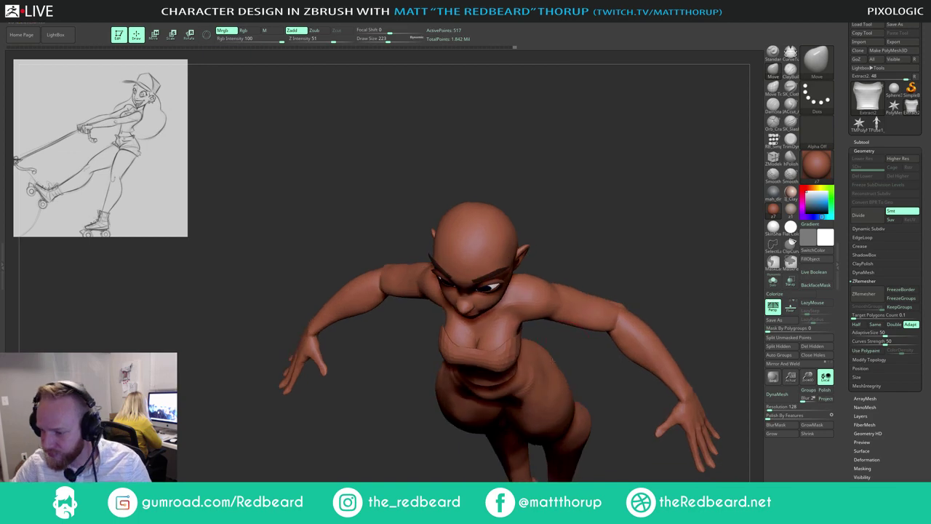
{"action": "right_click_drag", "start_coordinate": [431, 376], "coordinate": [418, 444]}
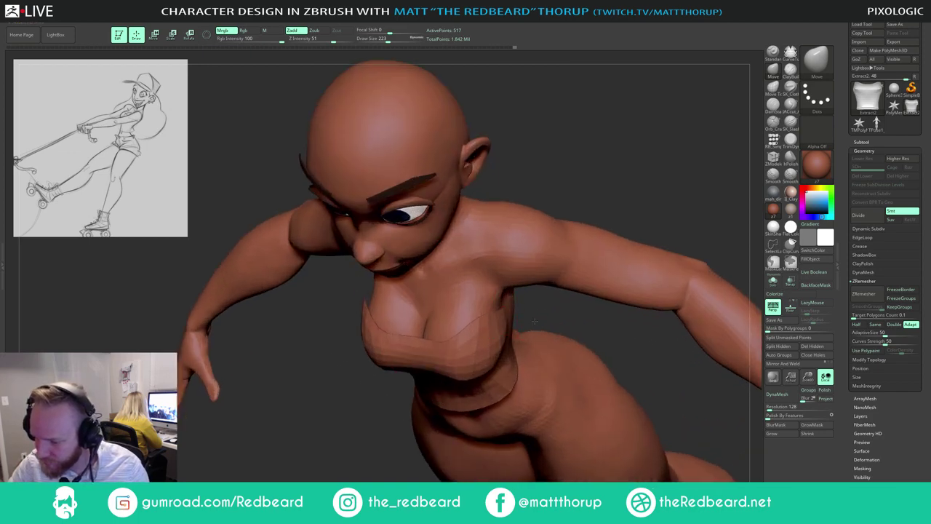
Step: Shape the middle of the front neckline across the cleavage with the Move brush at draw sizes 112 and 149
{"action": "key", "text": "bracketleft"}
{"action": "key", "text": "bracketleft"}
{"action": "right_click_drag", "start_coordinate": [549, 311], "coordinate": [450, 339]}
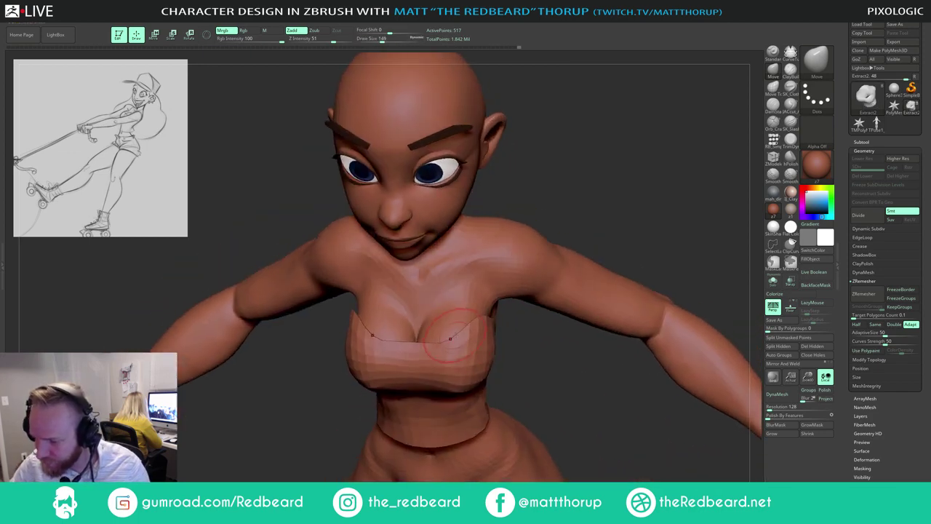
{"action": "key", "text": "s"}
{"action": "left_click_drag", "start_coordinate": [470, 330], "coordinate": [467, 330]}
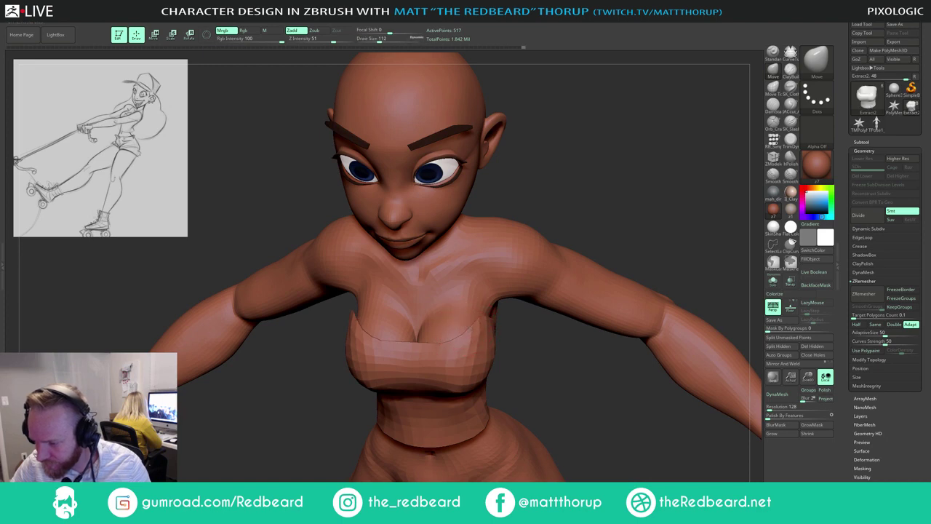
{"action": "right_click_drag", "start_coordinate": [520, 341], "coordinate": [473, 320]}
{"action": "key", "text": "bracketright"}
{"action": "left_click_drag", "start_coordinate": [435, 344], "coordinate": [437, 337]}
Step: Shape the top's upper edge over the breast from the side with the Move brush at draw size 83
{"action": "mouse_move", "coordinate": [495, 273]}
{"action": "right_mouse_down"}
{"action": "mouse_move", "coordinate": [593, 206]}
{"action": "mouse_move", "coordinate": [557, 240]}
{"action": "right_mouse_up"}
{"action": "right_click_drag", "start_coordinate": [557, 240], "coordinate": [453, 250]}
{"action": "right_click_drag", "start_coordinate": [531, 257], "coordinate": [576, 275], "text": "ctrl"}
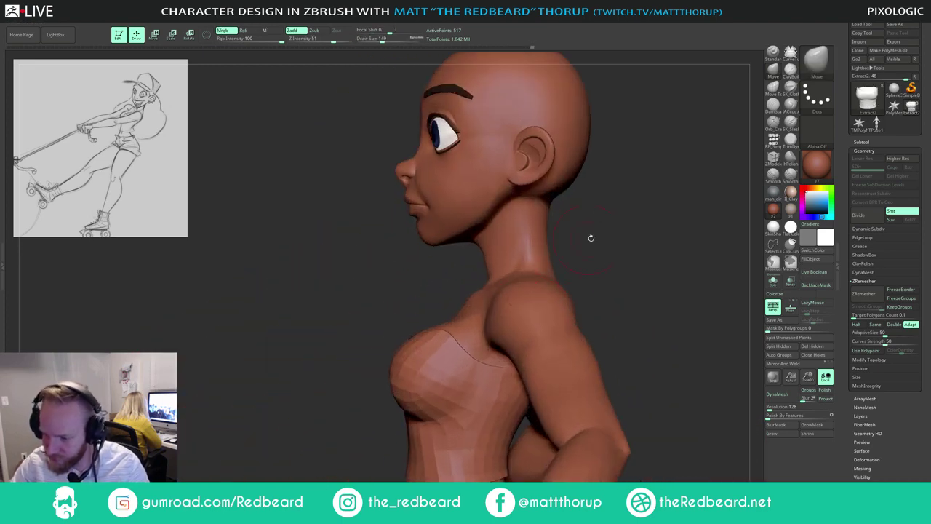
{"action": "right_click_drag", "start_coordinate": [591, 239], "coordinate": [582, 262]}
{"action": "mouse_move", "coordinate": [377, 375]}
{"action": "right_mouse_down"}
{"action": "mouse_move", "coordinate": [383, 431]}
{"action": "mouse_move", "coordinate": [353, 426]}
{"action": "mouse_move", "coordinate": [368, 412]}
{"action": "right_mouse_up"}
{"action": "key", "text": "s"}
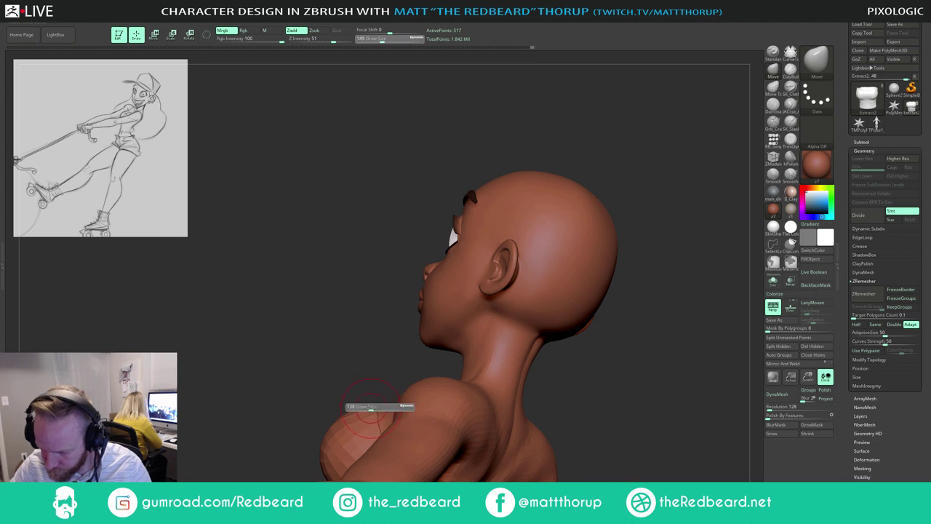
{"action": "left_click_drag", "start_coordinate": [371, 409], "coordinate": [372, 419]}
{"action": "key", "text": "s"}
{"action": "right_click_drag", "start_coordinate": [349, 420], "coordinate": [375, 411]}
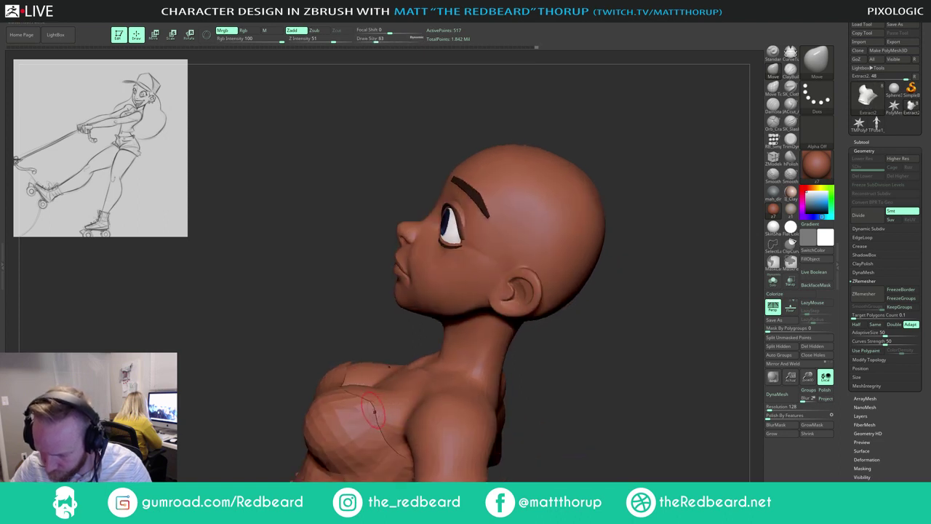
Step: Fit the top's surface just below the neckline peak to the upper breast with the Move brush at draw size 101
{"action": "key", "text": "s"}
{"action": "left_click_drag", "start_coordinate": [375, 411], "coordinate": [363, 416]}
{"action": "key", "text": "s"}
{"action": "left_click_drag", "start_coordinate": [401, 334], "coordinate": [356, 406]}
{"action": "key", "text": "bracketright"}
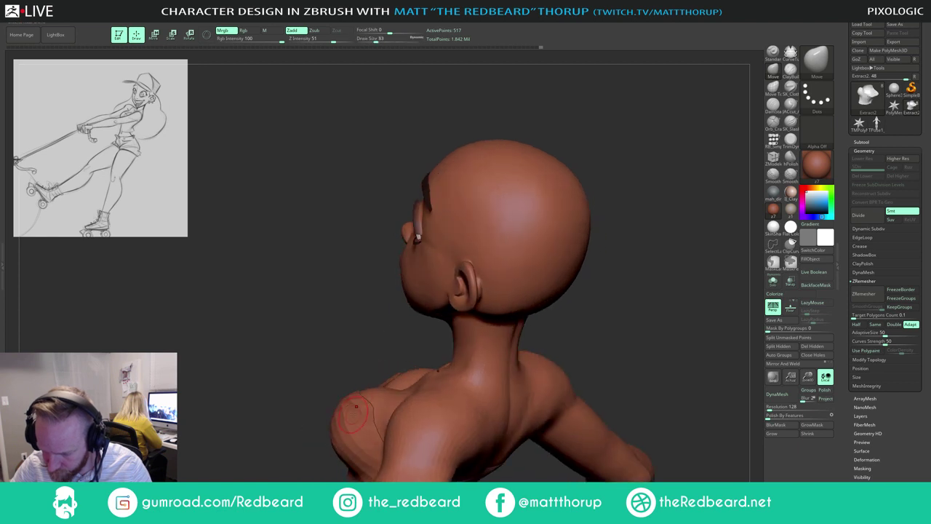
{"action": "key", "text": "bracketright"}
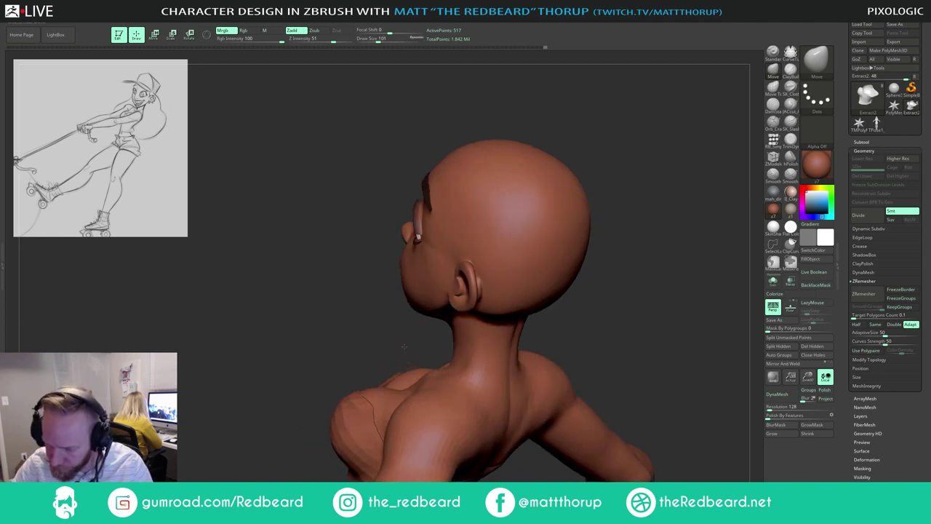
{"action": "left_click_drag", "start_coordinate": [404, 347], "coordinate": [363, 426]}
{"action": "left_click_drag", "start_coordinate": [366, 331], "coordinate": [422, 267]}
{"action": "left_click_drag", "start_coordinate": [385, 315], "coordinate": [383, 259], "text": "alt"}
Step: Show the top's polyframe and adjust the neckline's point above the breast with the Move brush at draw size 33
{"action": "key", "text": "bracketleft"}
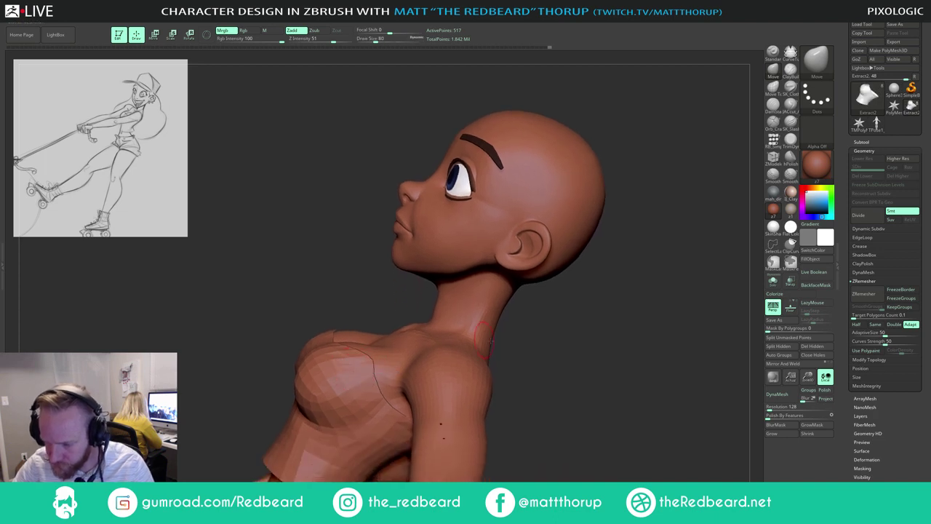
{"action": "left_click_drag", "start_coordinate": [518, 341], "coordinate": [573, 357]}
{"action": "key", "text": "shift+f"}
{"action": "left_click_drag", "start_coordinate": [578, 417], "coordinate": [437, 382]}
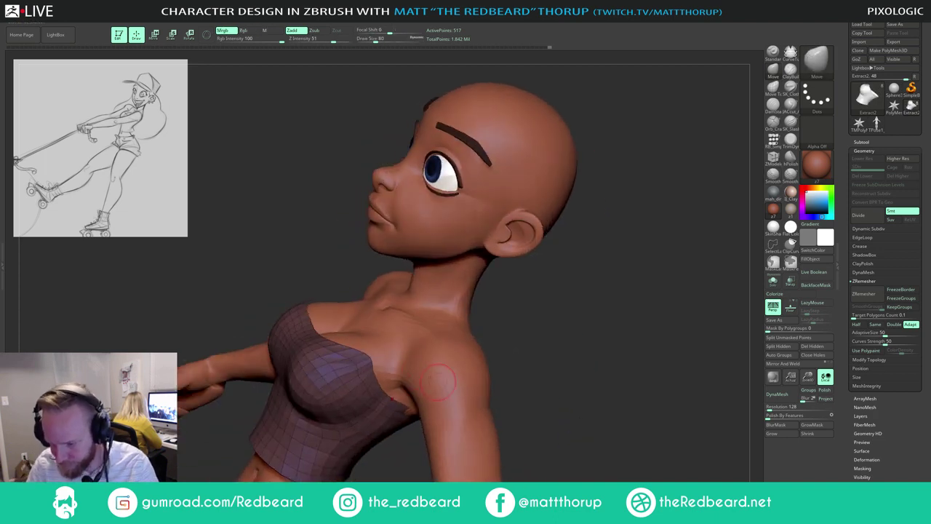
{"action": "key", "text": "bracketleft"}
{"action": "key", "text": "bracketleft"}
{"action": "key", "text": "bracketleft"}
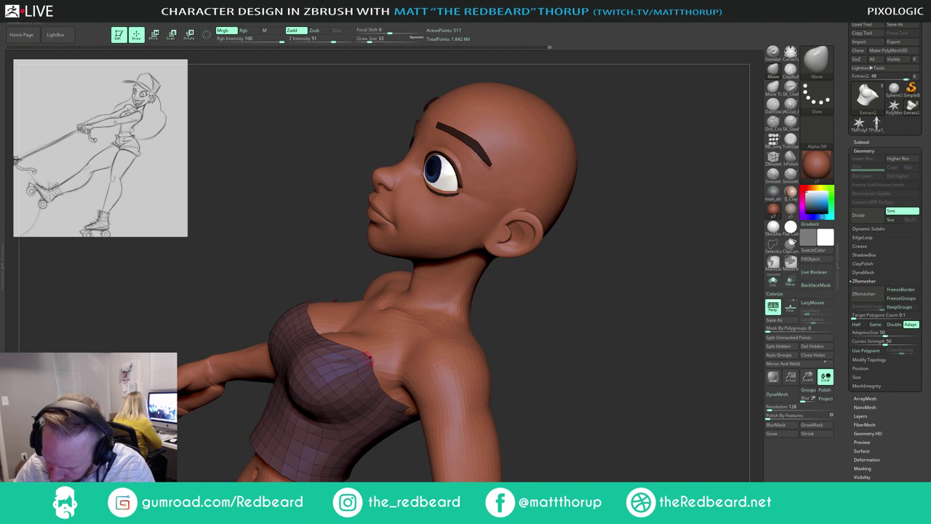
{"action": "mouse_move", "coordinate": [505, 349]}
{"action": "left_mouse_down"}
{"action": "mouse_move", "coordinate": [442, 354]}
{"action": "mouse_move", "coordinate": [363, 387]}
{"action": "mouse_move", "coordinate": [369, 360]}
{"action": "left_mouse_up"}
Step: Smooth the top's polygons on the upper breast beside the neckline at draw size 56
{"action": "key", "text": "s"}
{"action": "left_click_drag", "start_coordinate": [356, 365], "coordinate": [356, 367]}
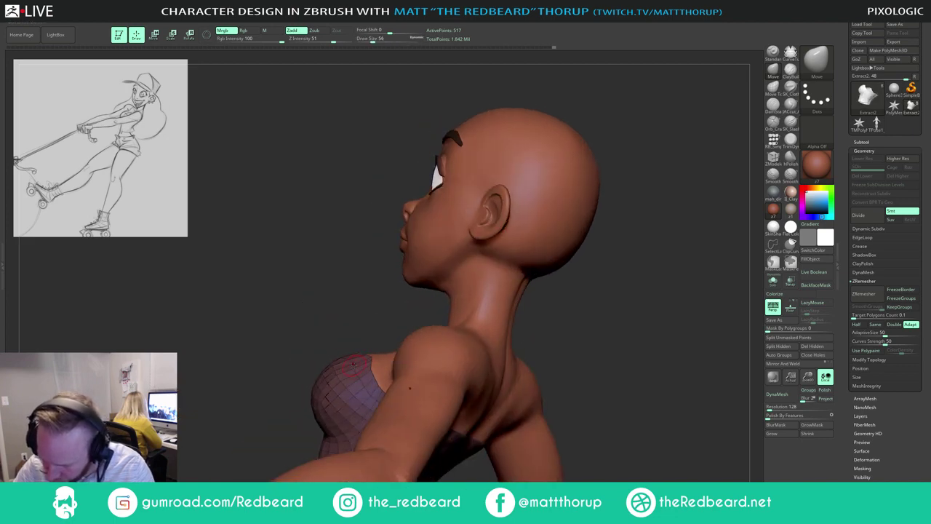
{"action": "key", "text": "shift"}
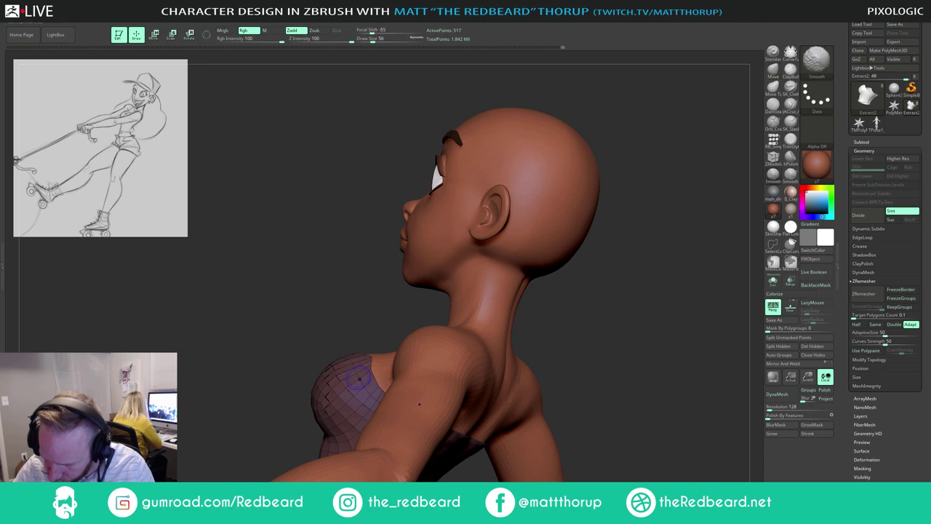
{"action": "mouse_move", "coordinate": [300, 362]}
{"action": "left_mouse_down", "text": "shift"}
{"action": "mouse_move", "coordinate": [439, 292]}
{"action": "mouse_move", "coordinate": [439, 327]}
{"action": "mouse_move", "coordinate": [497, 288]}
{"action": "mouse_move", "coordinate": [431, 353]}
{"action": "left_mouse_up", "text": "shift"}
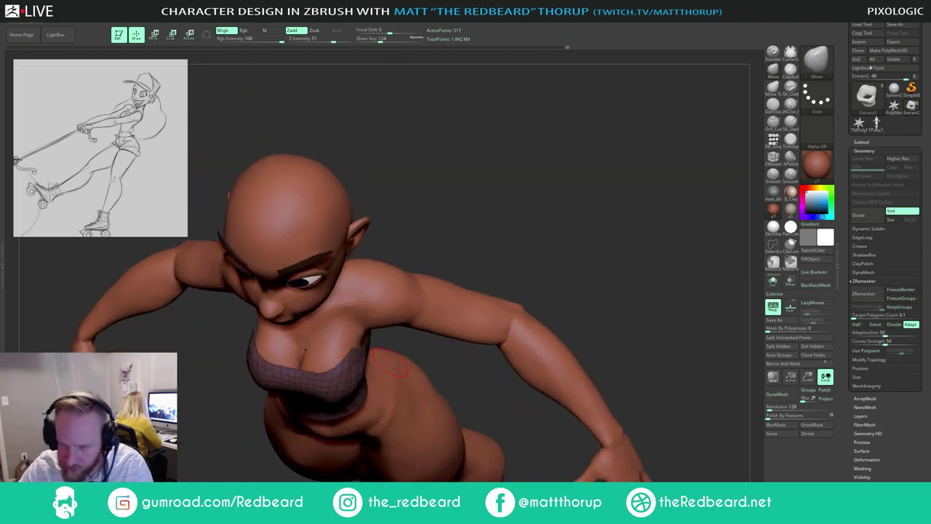
{"action": "left_click_drag", "start_coordinate": [458, 302], "coordinate": [491, 270]}
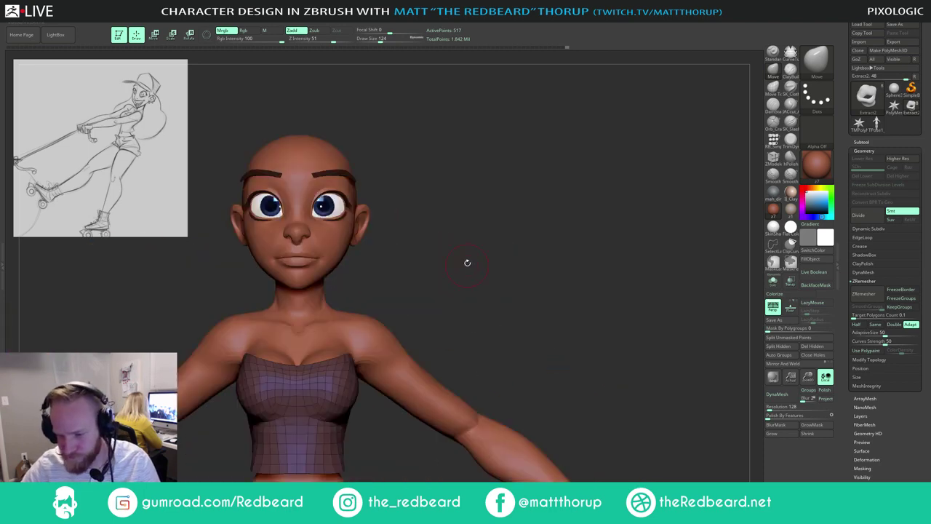
Step: Shape the front neckline across the cleavage with the Move brush at draw size 107
{"action": "left_click_drag", "start_coordinate": [459, 225], "coordinate": [458, 260]}
{"action": "key", "text": "]"}
{"action": "left_click_drag", "start_coordinate": [291, 371], "coordinate": [291, 377]}
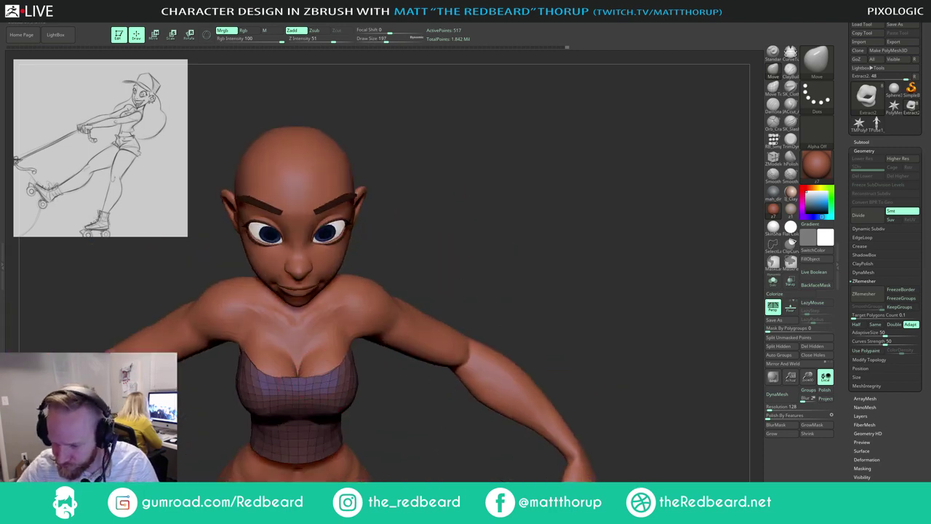
{"action": "left_click_drag", "start_coordinate": [374, 365], "coordinate": [342, 364]}
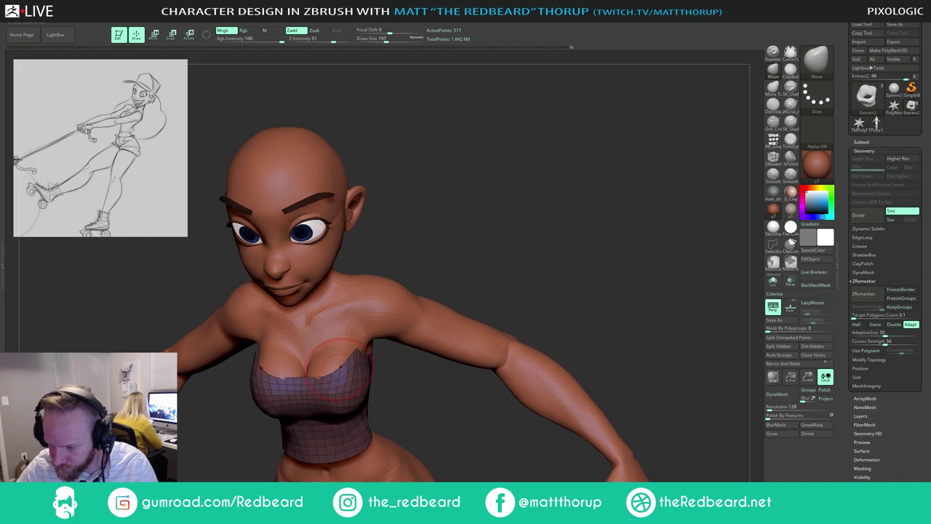
Step: Adjust the neckline between the breast peak and the armpit with the Move brush at draw sizes 101 and 87
{"action": "key", "text": "s"}
{"action": "left_click", "coordinate": [342, 363]}
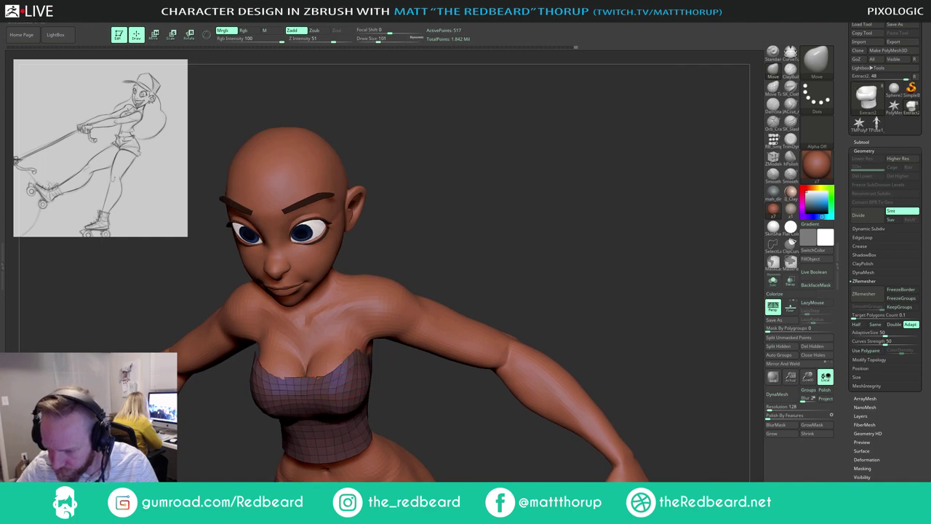
{"action": "mouse_move", "coordinate": [370, 362]}
{"action": "left_mouse_down"}
{"action": "mouse_move", "coordinate": [342, 361]}
{"action": "mouse_move", "coordinate": [352, 358]}
{"action": "left_mouse_up"}
{"action": "key", "text": "s"}
{"action": "left_click", "coordinate": [357, 354]}
{"action": "left_click_drag", "start_coordinate": [460, 274], "coordinate": [434, 271]}
{"action": "key", "text": "shift"}
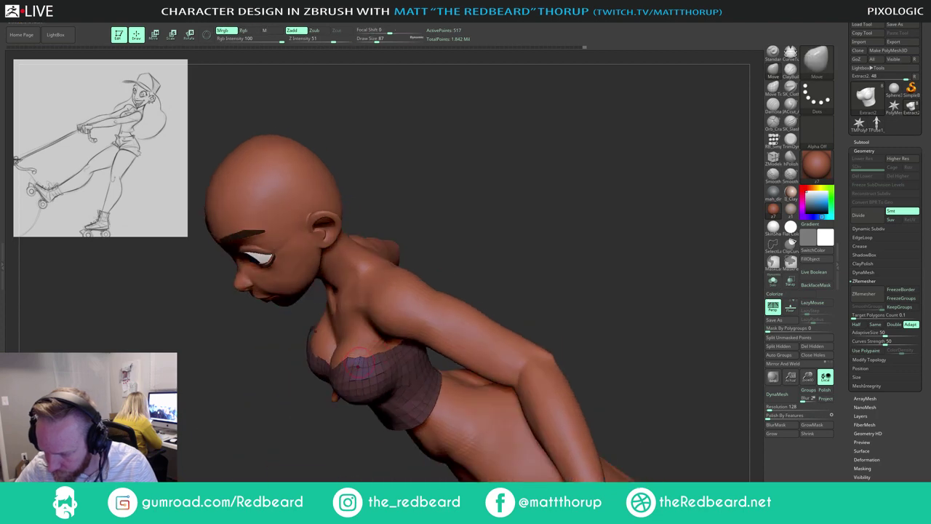
Step: Nudge the small edge points around the neckline peak into line with the Move brush at draw size 48
{"action": "key", "text": "shift"}
{"action": "key", "text": "s"}
{"action": "left_click", "coordinate": [353, 358]}
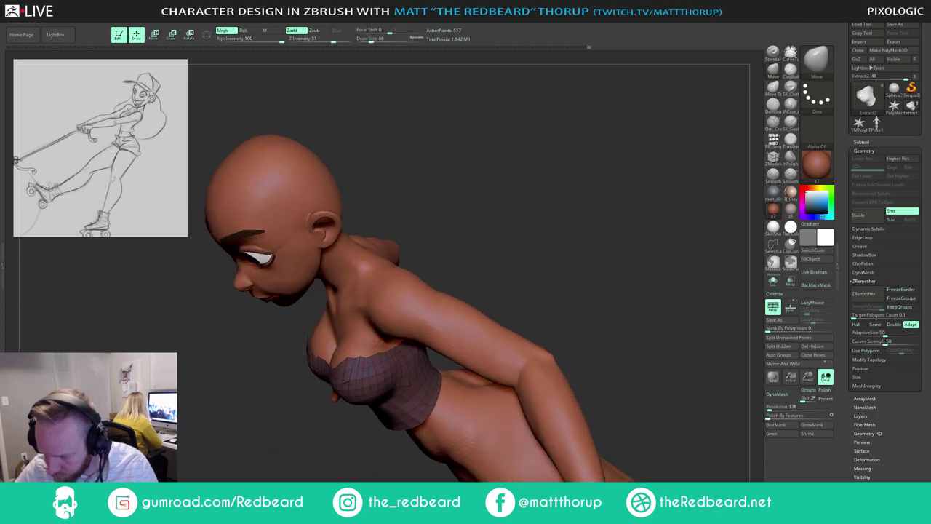
{"action": "left_click_drag", "start_coordinate": [349, 359], "coordinate": [349, 356]}
{"action": "key", "text": "s"}
{"action": "left_click", "coordinate": [352, 359]}
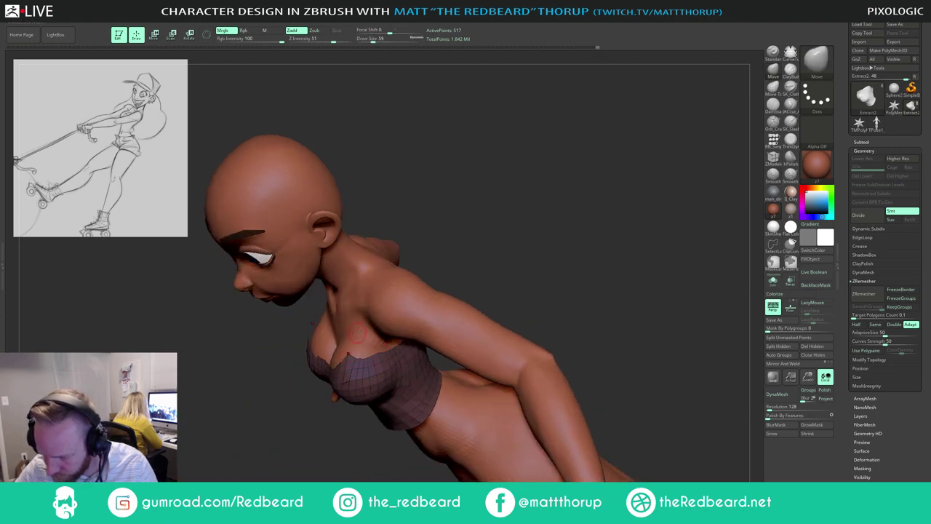
Step: Pull the front edge of the top against the breast in side view with the Move brush at draw size 94
{"action": "left_click_drag", "start_coordinate": [444, 255], "coordinate": [393, 269], "text": "shift"}
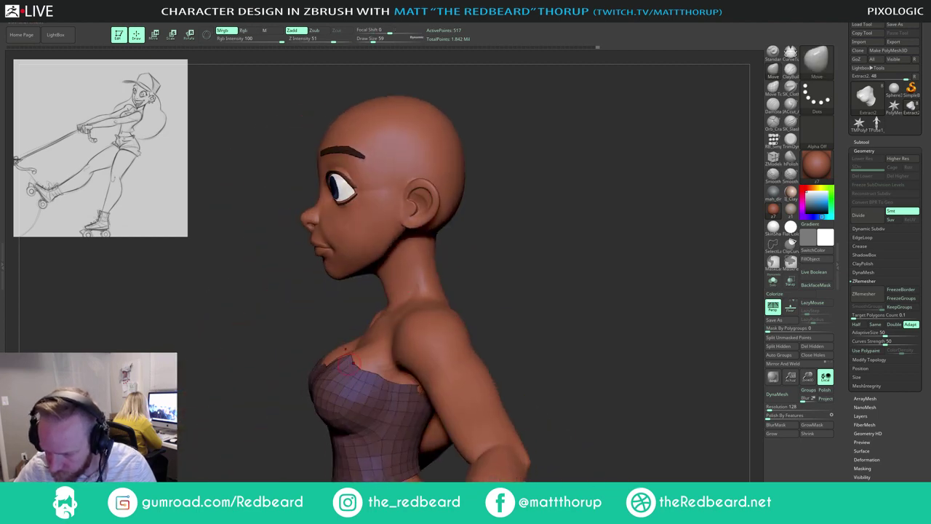
{"action": "key", "text": "s"}
{"action": "left_click", "coordinate": [352, 357]}
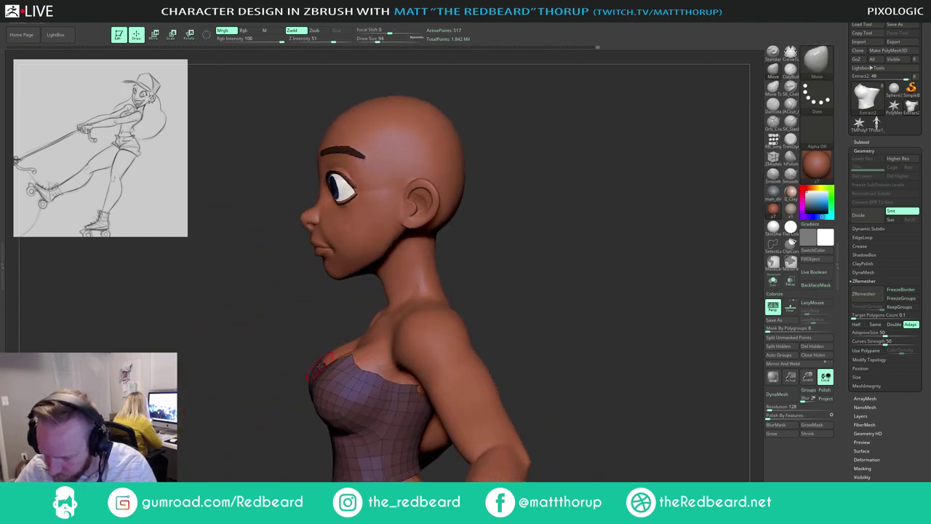
{"action": "left_click_drag", "start_coordinate": [320, 369], "coordinate": [318, 364]}
{"action": "mouse_move", "coordinate": [338, 321]}
{"action": "left_mouse_down"}
{"action": "mouse_move", "coordinate": [449, 262]}
{"action": "mouse_move", "coordinate": [407, 283]}
{"action": "left_mouse_up"}
Step: Reshape the top's upper edge from the neckline peak toward the armpit with the Move brush at draw size 101
{"action": "mouse_move", "coordinate": [466, 276]}
{"action": "left_mouse_down"}
{"action": "mouse_move", "coordinate": [426, 289]}
{"action": "mouse_move", "coordinate": [422, 324]}
{"action": "left_mouse_up"}
{"action": "key", "text": "s"}
{"action": "left_click", "coordinate": [354, 377]}
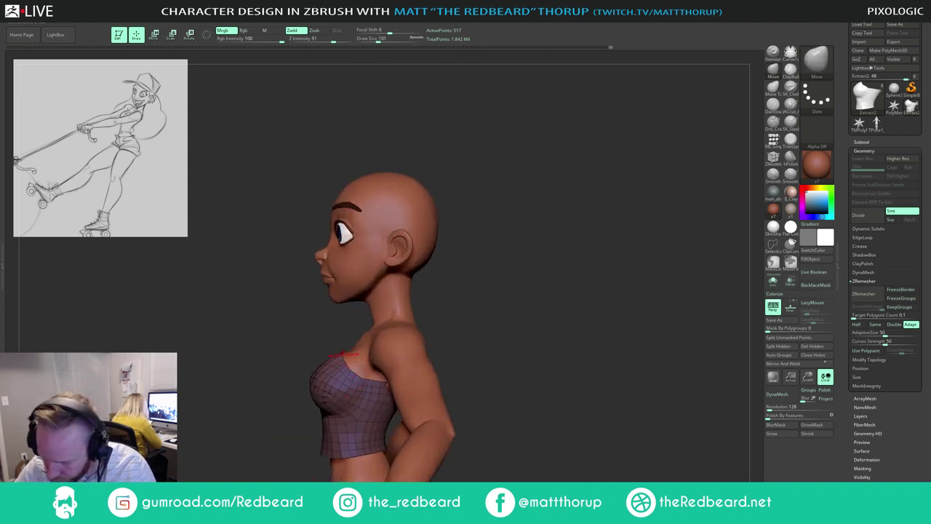
{"action": "key", "text": "s"}
{"action": "mouse_move", "coordinate": [339, 357]}
{"action": "left_mouse_down"}
{"action": "mouse_move", "coordinate": [324, 358]}
{"action": "mouse_move", "coordinate": [383, 379]}
{"action": "left_mouse_up"}
{"action": "key", "text": "s"}
{"action": "left_click", "coordinate": [352, 372]}
Step: Refine the top's contour over the front of the breast with the Move brush at draw size 163
{"action": "left_click_drag", "start_coordinate": [497, 308], "coordinate": [542, 306], "text": "shift"}
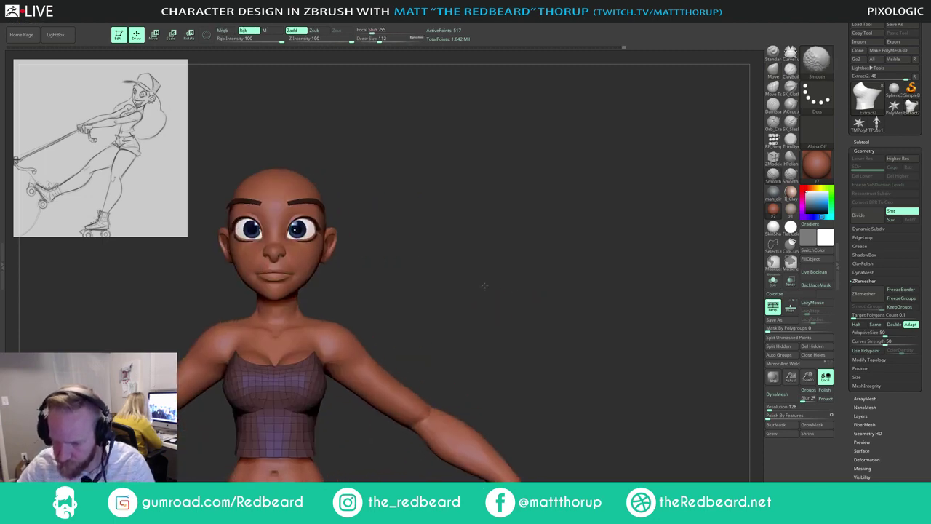
{"action": "mouse_move", "coordinate": [484, 287]}
{"action": "left_mouse_down", "text": "alt"}
{"action": "mouse_move", "coordinate": [439, 317]}
{"action": "mouse_move", "coordinate": [395, 307]}
{"action": "mouse_move", "coordinate": [534, 261]}
{"action": "mouse_move", "coordinate": [505, 252]}
{"action": "mouse_move", "coordinate": [519, 228]}
{"action": "left_mouse_up", "text": "alt"}
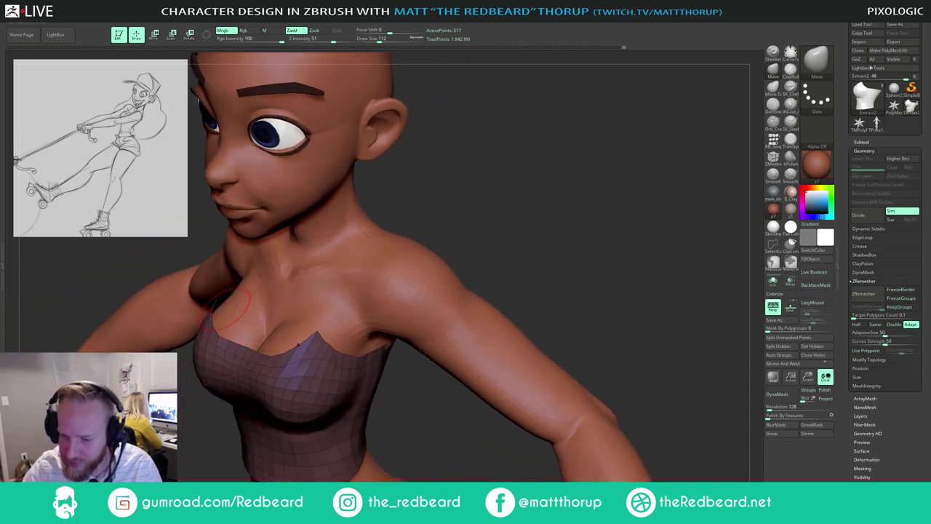
{"action": "key", "text": "s"}
{"action": "left_click_drag", "start_coordinate": [214, 302], "coordinate": [216, 302]}
{"action": "mouse_move", "coordinate": [460, 209]}
{"action": "left_mouse_down"}
{"action": "mouse_move", "coordinate": [523, 189]}
{"action": "mouse_move", "coordinate": [452, 262]}
{"action": "left_mouse_up"}
{"action": "key", "text": "s"}
{"action": "mouse_move", "coordinate": [370, 361]}
{"action": "left_mouse_down"}
{"action": "mouse_move", "coordinate": [501, 265]}
{"action": "mouse_move", "coordinate": [458, 237]}
{"action": "mouse_move", "coordinate": [379, 368]}
{"action": "left_mouse_up"}
{"action": "key", "text": "s"}
{"action": "left_click_drag", "start_coordinate": [378, 374], "coordinate": [374, 373]}
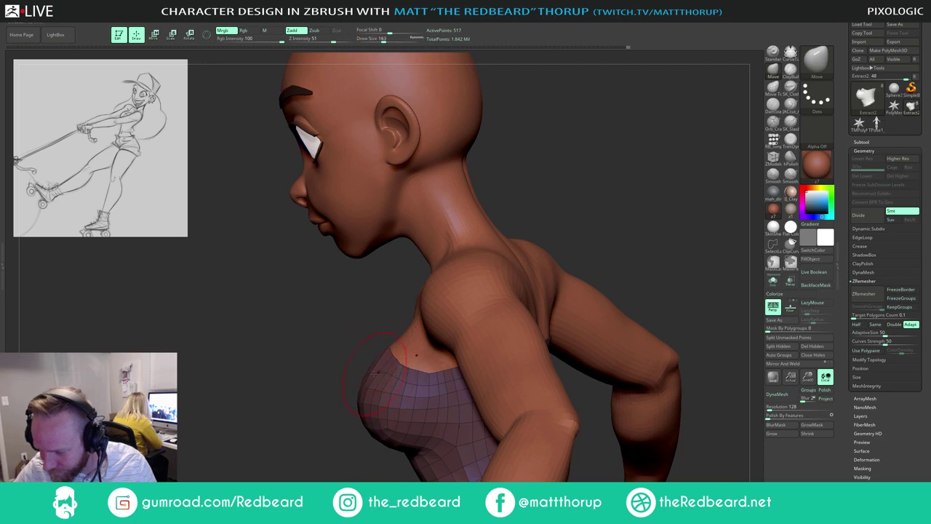
Step: Fit the top's side and back to the torso and even out the back hem at draw size 228
{"action": "right_click_drag", "start_coordinate": [367, 384], "coordinate": [513, 393]}
{"action": "key", "text": "s"}
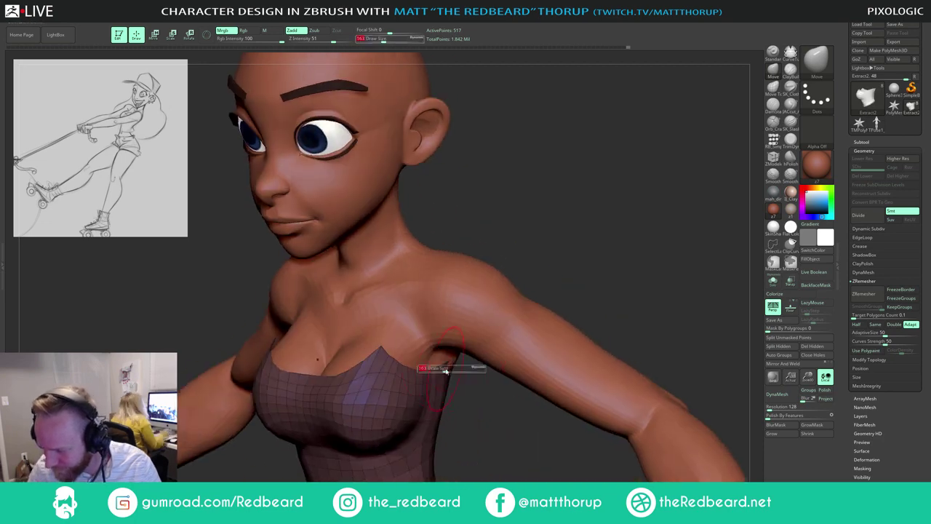
{"action": "left_click_drag", "start_coordinate": [445, 369], "coordinate": [449, 369]}
{"action": "mouse_move", "coordinate": [466, 380]}
{"action": "right_mouse_down", "text": "shift"}
{"action": "mouse_move", "coordinate": [480, 382]}
{"action": "mouse_move", "coordinate": [415, 375]}
{"action": "right_mouse_up", "text": "shift"}
{"action": "key", "text": "s"}
{"action": "left_click_drag", "start_coordinate": [460, 373], "coordinate": [459, 380]}
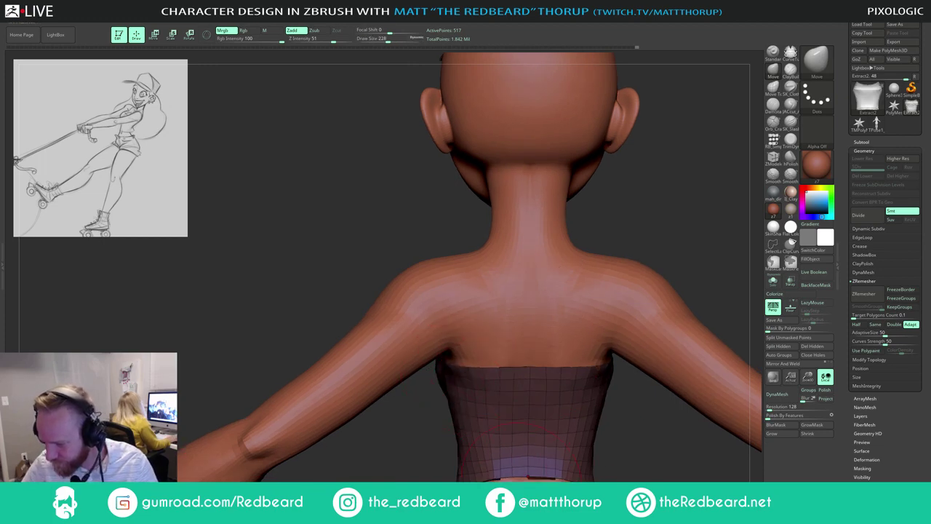
{"action": "left_click_drag", "start_coordinate": [528, 477], "coordinate": [535, 475], "text": "shift"}
Step: Retopologize the visible body of the top with ZRemesher and unhide its shoulder straps
{"action": "mouse_move", "coordinate": [635, 468]}
{"action": "right_mouse_down"}
{"action": "mouse_move", "coordinate": [698, 451]}
{"action": "mouse_move", "coordinate": [595, 300]}
{"action": "right_mouse_up"}
{"action": "left_click_drag", "start_coordinate": [595, 299], "coordinate": [713, 262]}
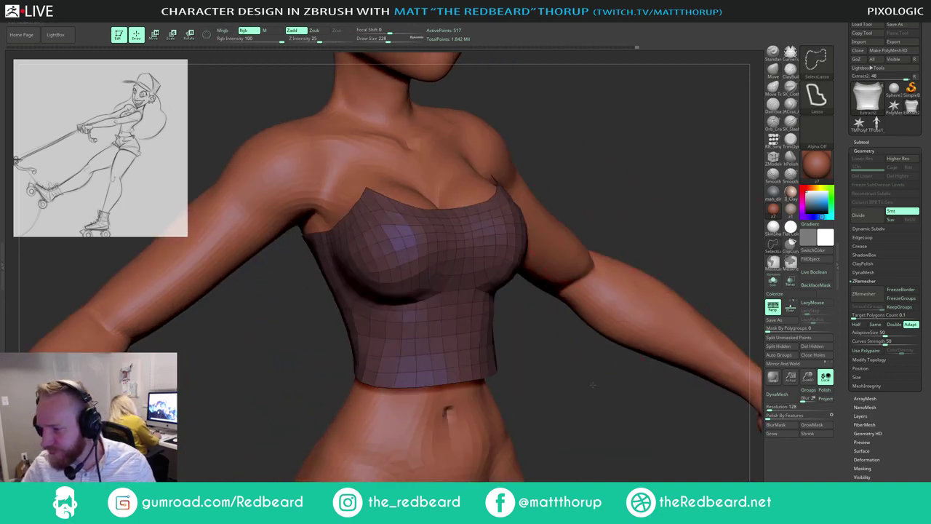
{"action": "left_click", "coordinate": [609, 360], "text": "ctrl+shift"}
{"action": "left_click_drag", "start_coordinate": [609, 359], "coordinate": [575, 403]}
{"action": "left_click", "coordinate": [436, 266], "text": "ctrl+shift"}
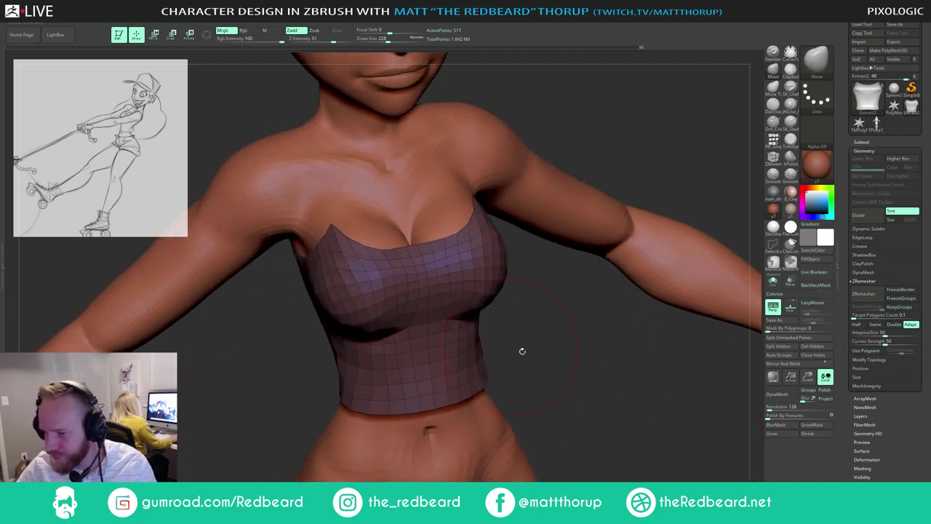
{"action": "key", "text": "b"}
{"action": "key", "text": "m"}
{"action": "key", "text": "v"}
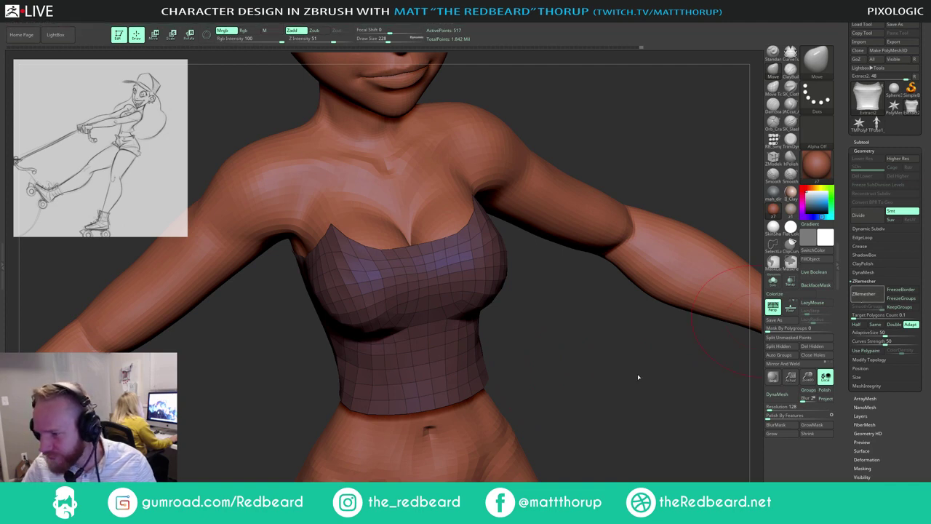
{"action": "left_click", "coordinate": [634, 376], "text": "ctrl+shift"}
{"action": "left_click_drag", "start_coordinate": [624, 382], "coordinate": [568, 394]}
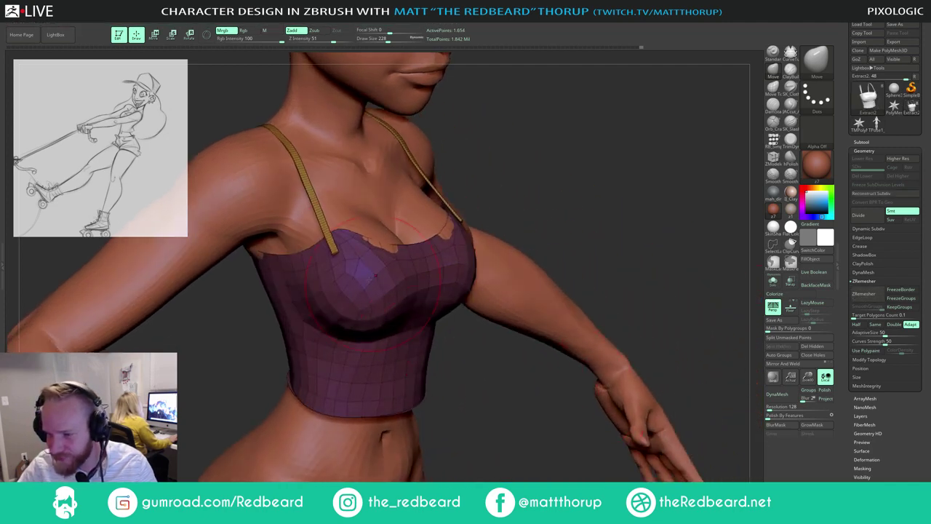
Step: Hide the top's shoulder straps and adjust the neckline peak with the Move brush at draw size 49
{"action": "left_click", "coordinate": [346, 234], "text": "ctrl+shift"}
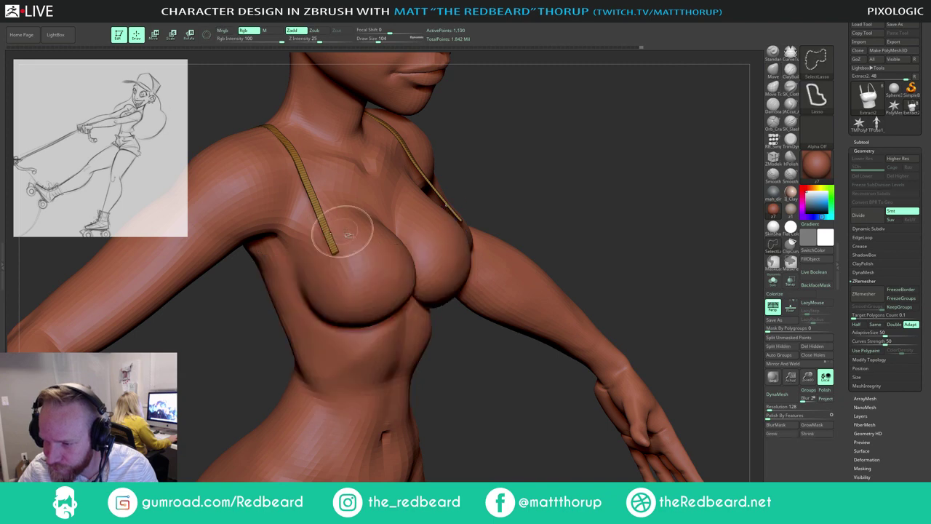
{"action": "left_click_drag", "start_coordinate": [499, 150], "coordinate": [532, 141], "text": "ctrl+shift"}
{"action": "key", "text": "s"}
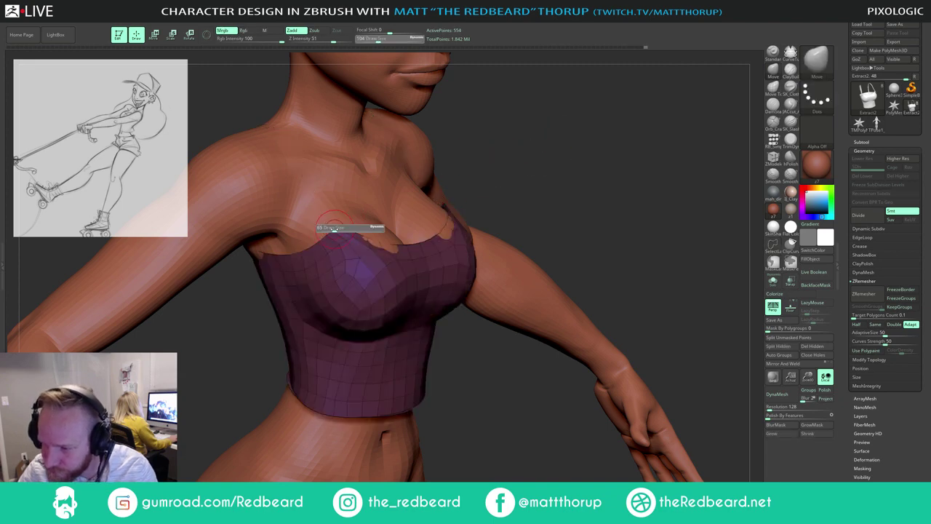
{"action": "left_click_drag", "start_coordinate": [334, 229], "coordinate": [337, 229]}
{"action": "key", "text": "s"}
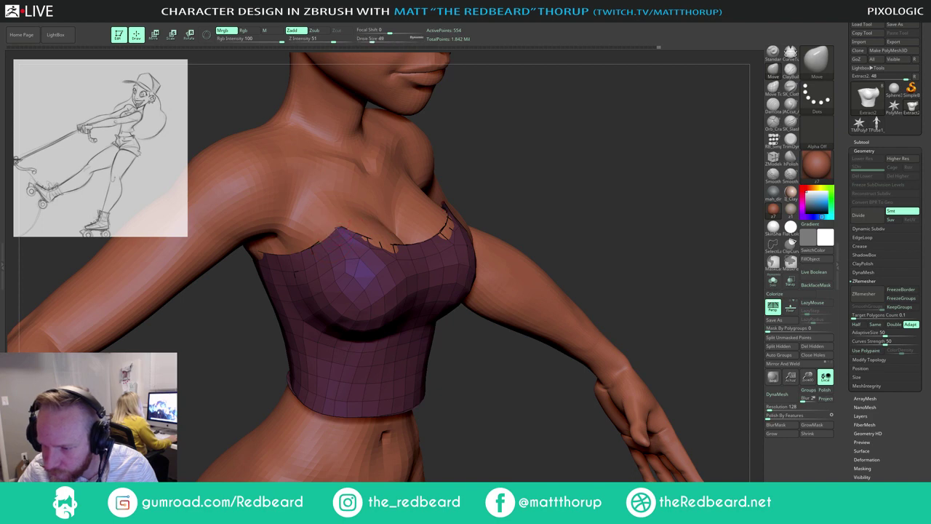
{"action": "left_click_drag", "start_coordinate": [525, 167], "coordinate": [489, 154]}
{"action": "left_click_drag", "start_coordinate": [603, 138], "coordinate": [564, 141], "text": "alt"}
{"action": "mouse_move", "coordinate": [564, 141]}
{"action": "left_mouse_down"}
{"action": "mouse_move", "coordinate": [539, 144]}
{"action": "mouse_move", "coordinate": [550, 149]}
{"action": "left_mouse_up"}
{"action": "right_click_drag", "start_coordinate": [549, 149], "coordinate": [518, 163]}
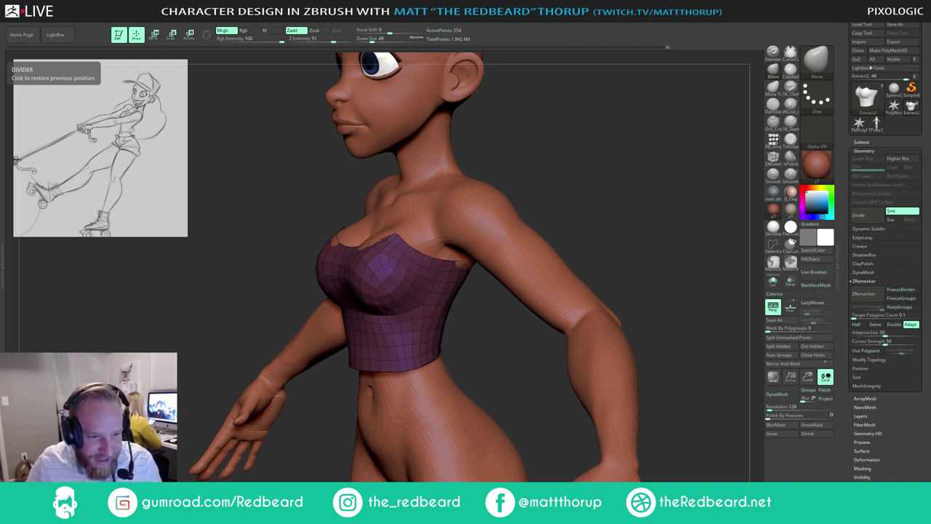
Step: Fit the top's neckline edge over the bust with the Move brush, enlarging the draw size to 207
{"action": "left_click_drag", "start_coordinate": [561, 160], "coordinate": [569, 177]}
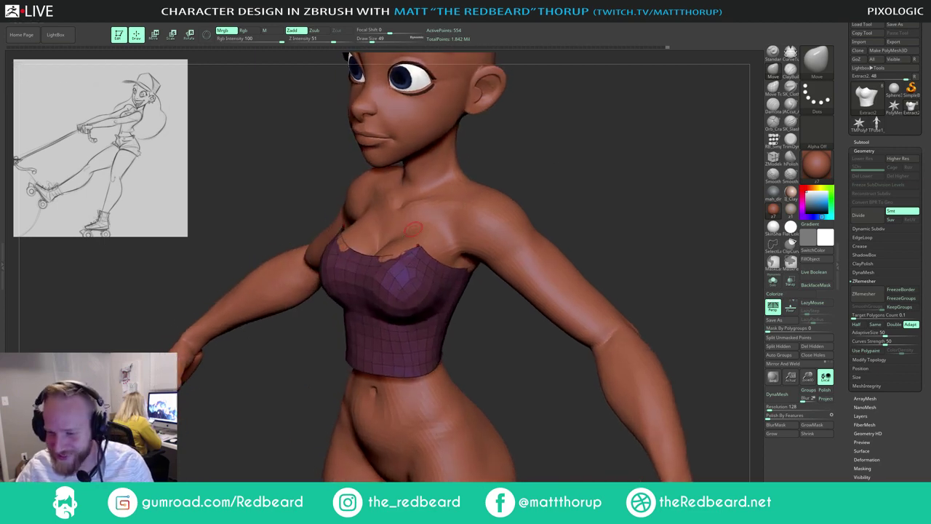
{"action": "left_click_drag", "start_coordinate": [496, 171], "coordinate": [442, 192]}
{"action": "key", "text": "s"}
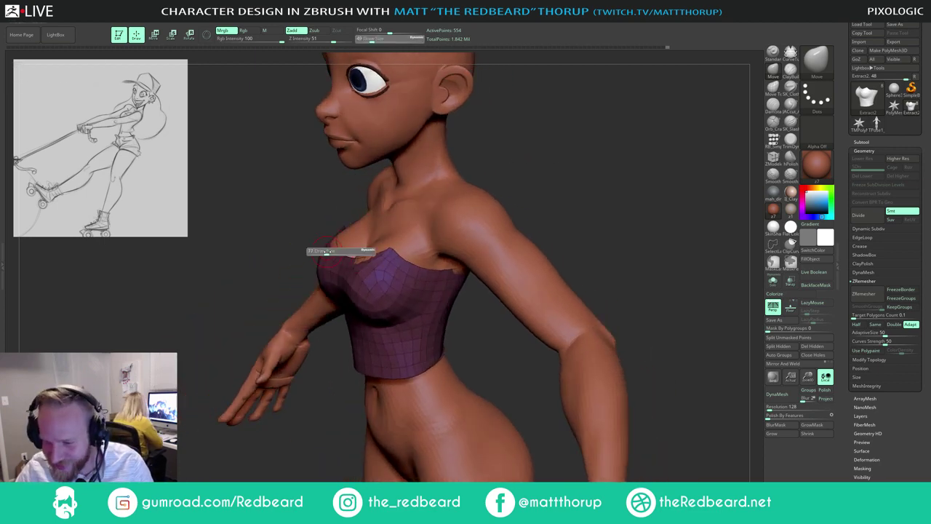
{"action": "mouse_move", "coordinate": [325, 253]}
{"action": "left_mouse_down"}
{"action": "mouse_move", "coordinate": [337, 253]}
{"action": "mouse_move", "coordinate": [335, 238]}
{"action": "left_mouse_up"}
{"action": "left_click_drag", "start_coordinate": [508, 154], "coordinate": [575, 157]}
{"action": "left_click_drag", "start_coordinate": [486, 166], "coordinate": [546, 170]}
{"action": "key", "text": "s"}
{"action": "left_click_drag", "start_coordinate": [340, 226], "coordinate": [343, 226]}
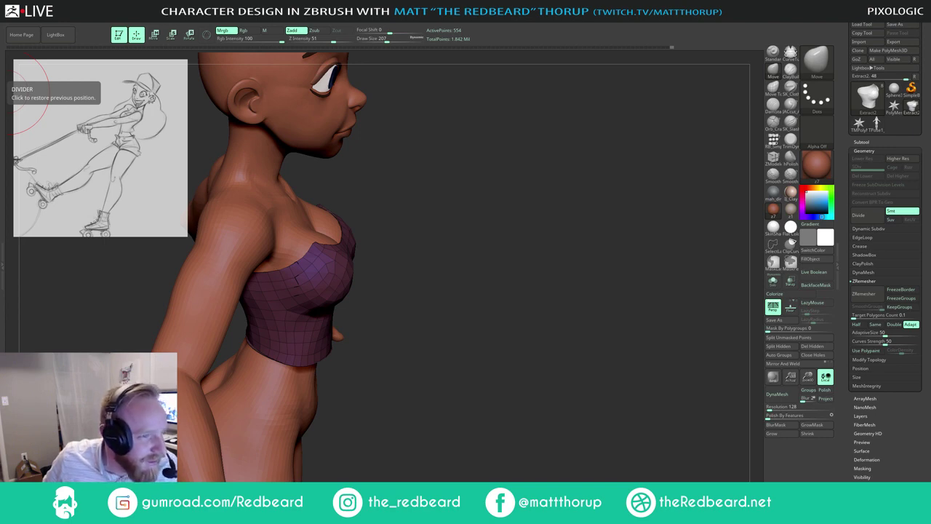
Step: Switch to the browser, view the images of the "Drowning in Tech" sculpt on Instagram, and close that page
{"action": "left_click_drag", "start_coordinate": [0, 7], "coordinate": [353, 48]}
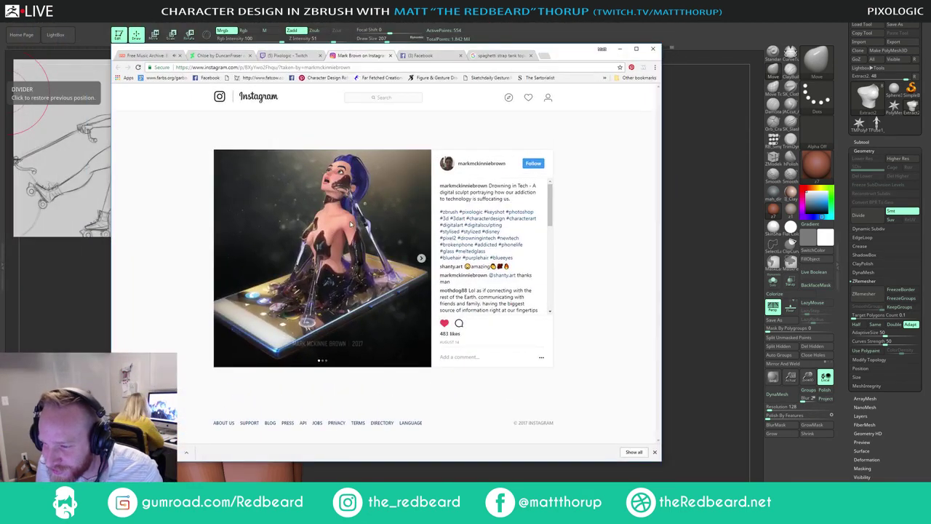
{"action": "left_click", "coordinate": [422, 258]}
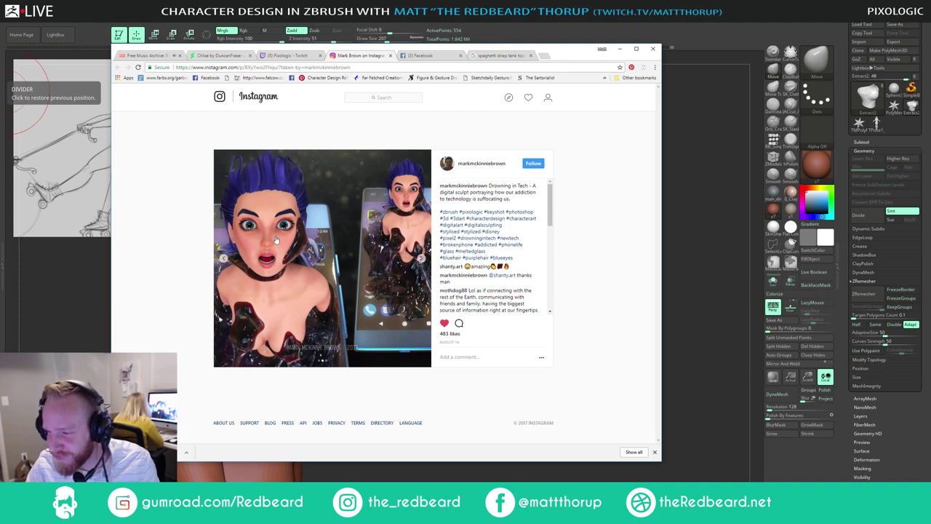
{"action": "key", "text": "Right"}
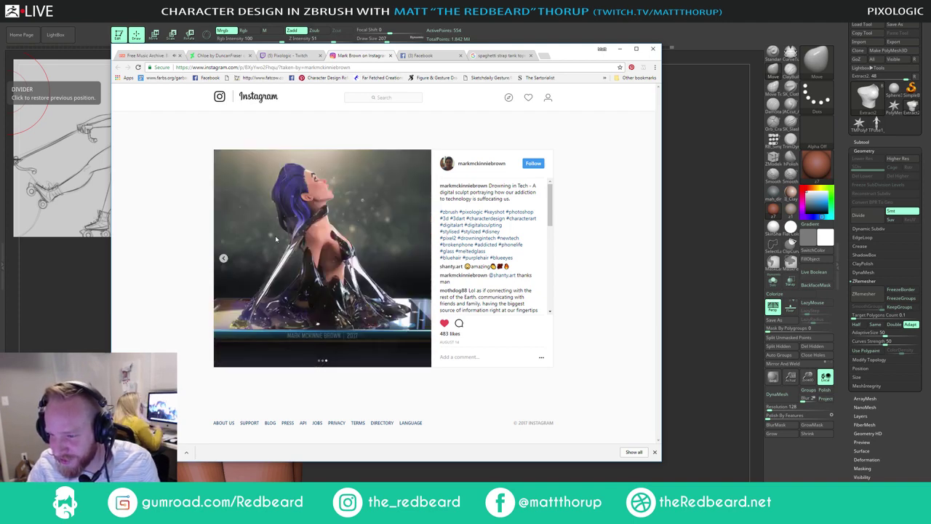
{"action": "left_click", "coordinate": [391, 55]}
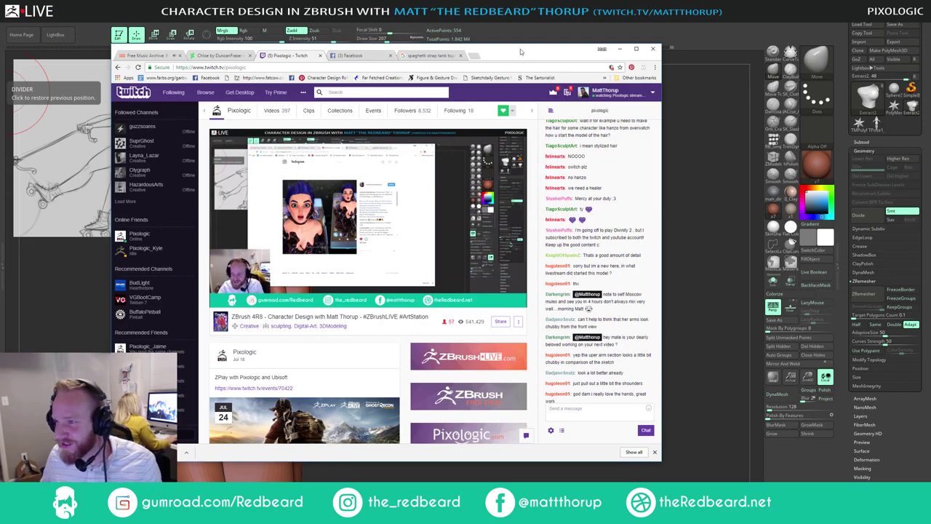
{"action": "left_click_drag", "start_coordinate": [521, 52], "coordinate": [0, 45]}
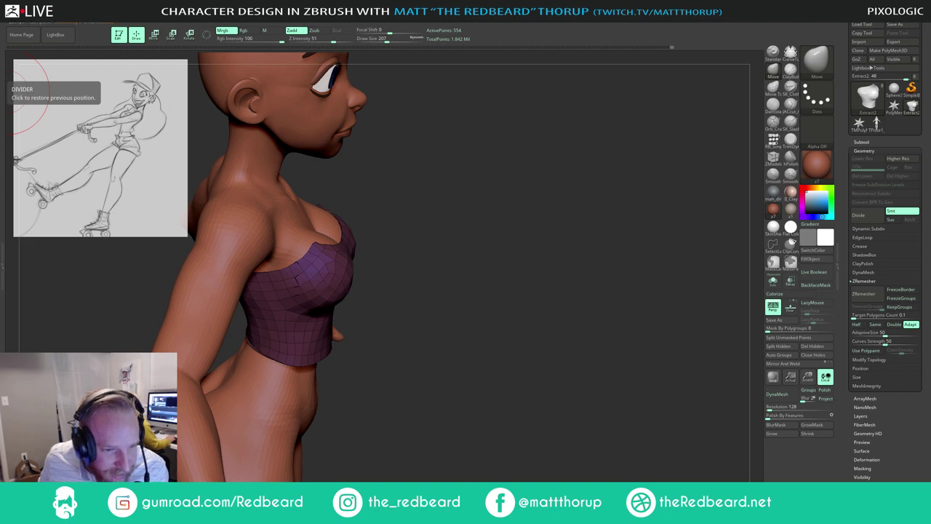
Step: Choose the MAHcut Mech A brush and make the head and body mesh the active subtool
{"action": "mouse_move", "coordinate": [564, 187]}
{"action": "left_mouse_down"}
{"action": "mouse_move", "coordinate": [513, 188]}
{"action": "mouse_move", "coordinate": [506, 178]}
{"action": "mouse_move", "coordinate": [502, 251]}
{"action": "left_mouse_up"}
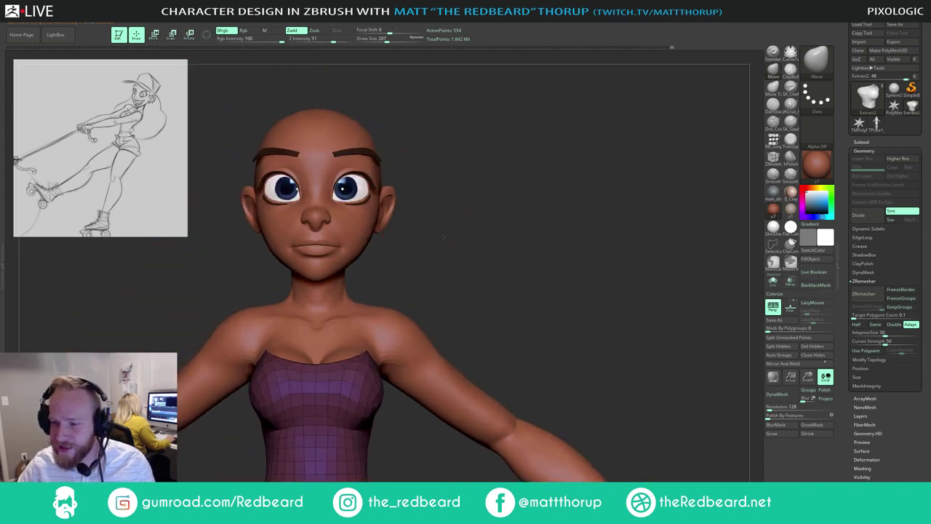
{"action": "left_click_drag", "start_coordinate": [454, 233], "coordinate": [428, 233]}
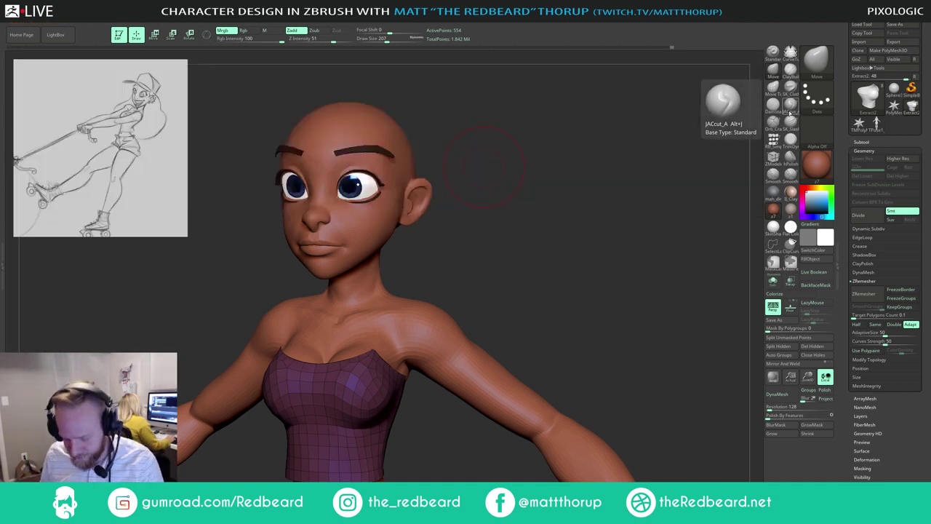
{"action": "key", "text": "b"}
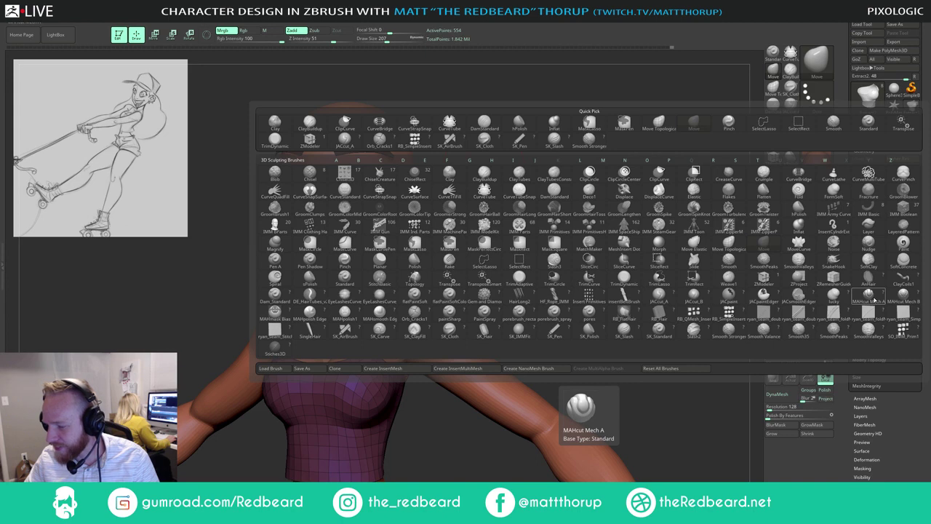
{"action": "left_click", "coordinate": [870, 296]}
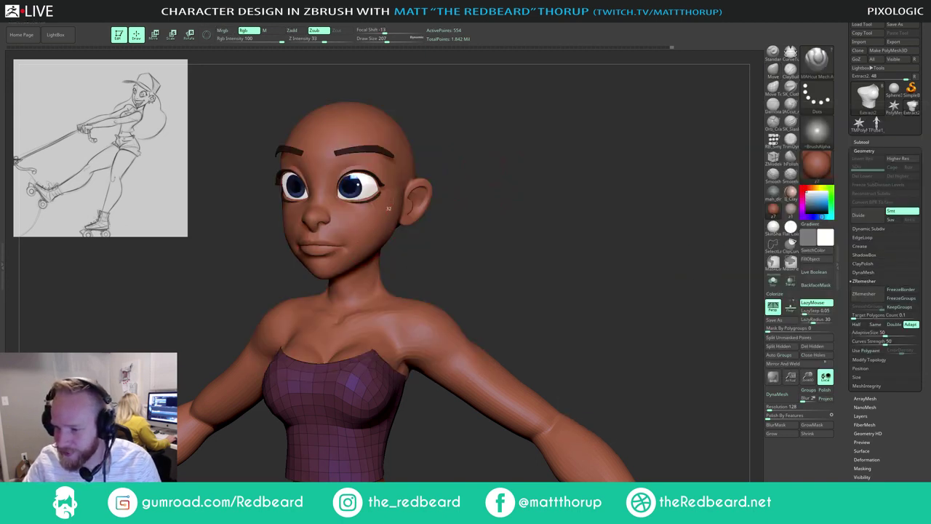
{"action": "left_click", "coordinate": [368, 230], "text": "alt"}
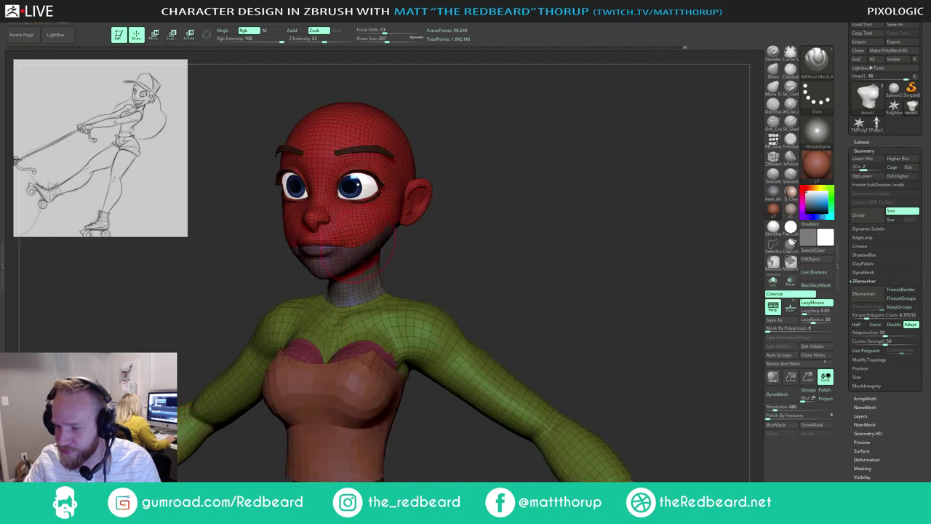
{"action": "left_click_drag", "start_coordinate": [432, 268], "coordinate": [499, 278]}
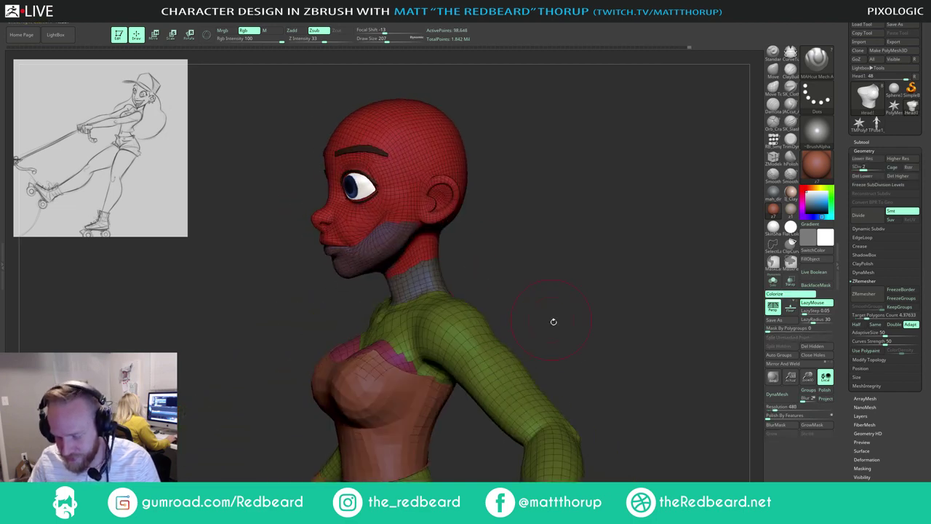
Step: Switch to the JACcut_A brush and turn off the polyframe display
{"action": "left_click", "coordinate": [791, 104]}
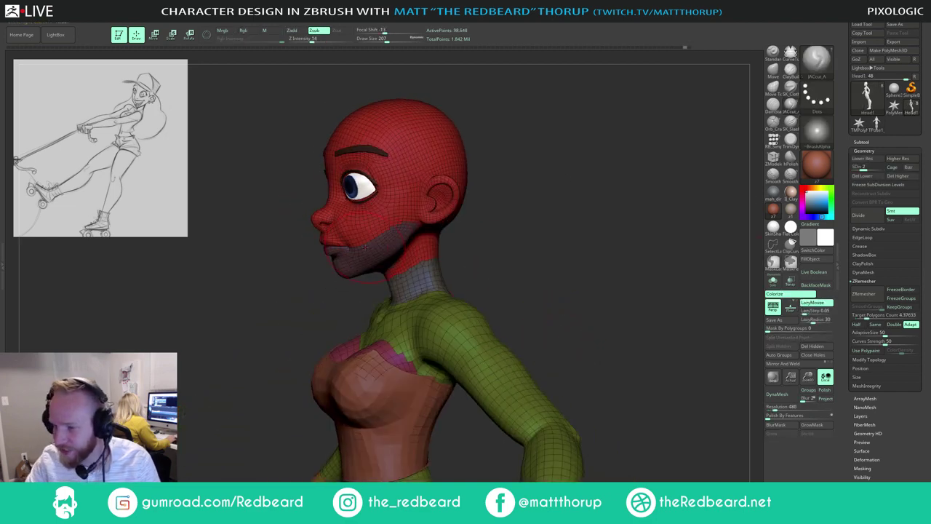
{"action": "left_click_drag", "start_coordinate": [473, 243], "coordinate": [528, 250]}
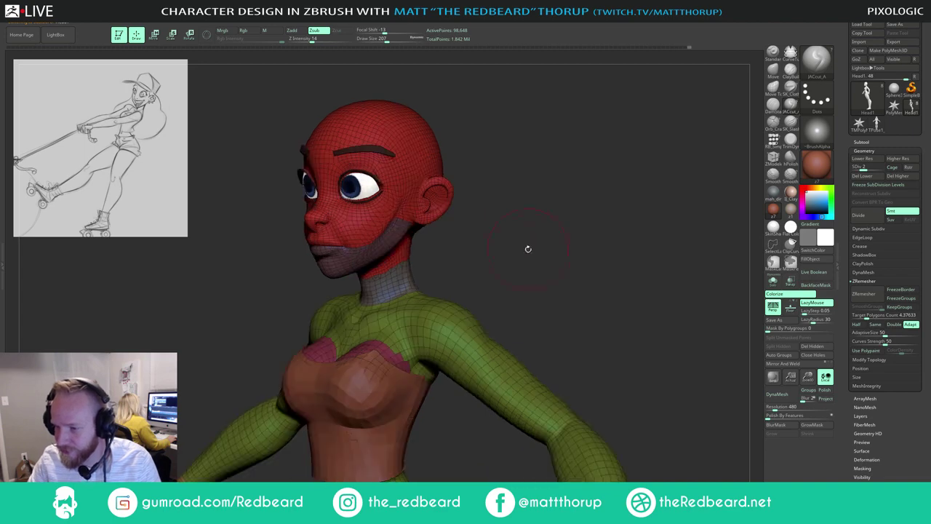
{"action": "key", "text": "shift+f"}
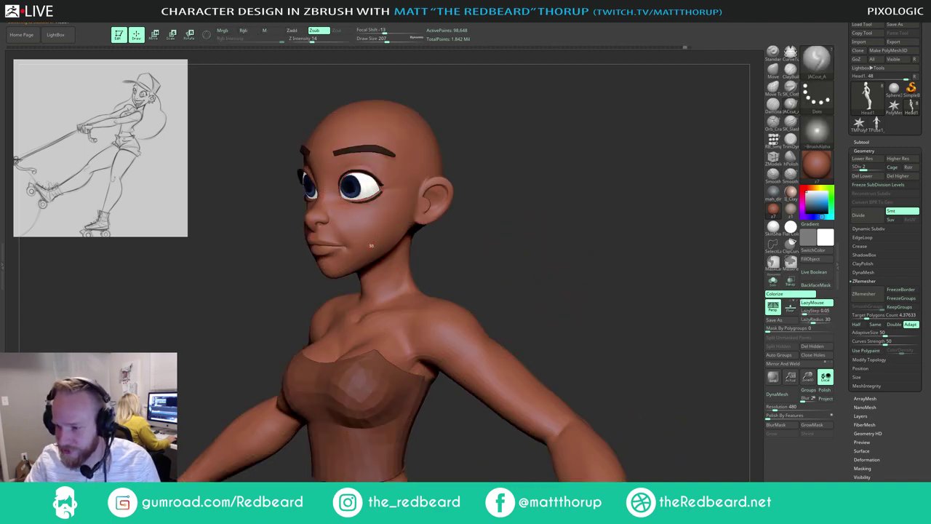
{"action": "mouse_move", "coordinate": [514, 259]}
{"action": "left_mouse_down"}
{"action": "mouse_move", "coordinate": [484, 262]}
{"action": "mouse_move", "coordinate": [523, 263]}
{"action": "left_mouse_up"}
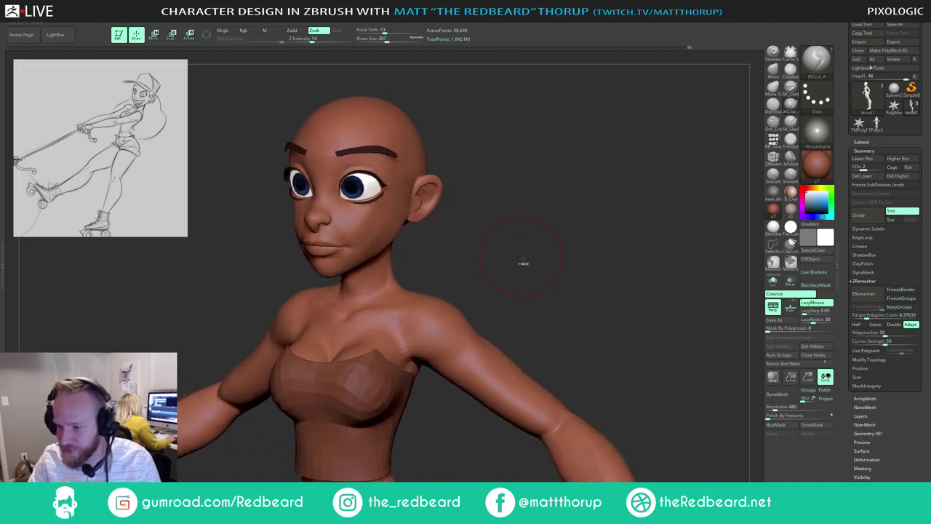
{"action": "mouse_move", "coordinate": [656, 415]}
{"action": "right_mouse_down"}
{"action": "mouse_move", "coordinate": [537, 422]}
{"action": "mouse_move", "coordinate": [484, 289]}
{"action": "mouse_move", "coordinate": [468, 284]}
{"action": "mouse_move", "coordinate": [481, 302]}
{"action": "right_mouse_up"}
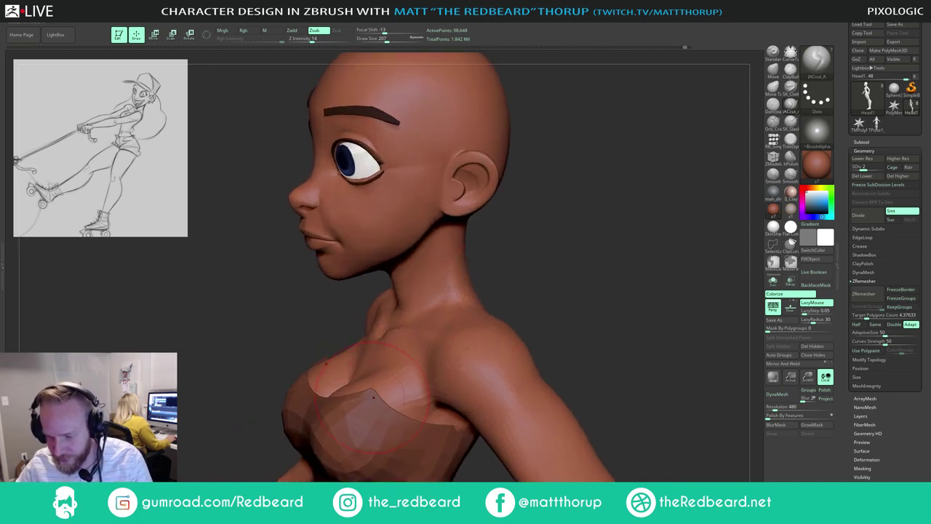
Step: Reselect the top, rework its neckline peak with the Move brush at draw size 29 with polyframe shown, and undo the last edit
{"action": "left_click", "coordinate": [374, 404], "text": "alt"}
{"action": "left_click_drag", "start_coordinate": [568, 300], "coordinate": [583, 225], "text": "alt"}
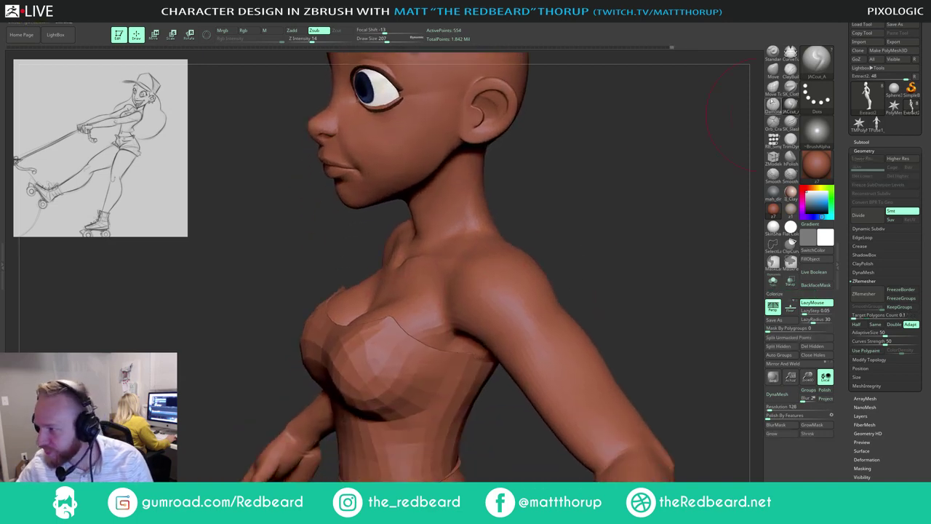
{"action": "left_click", "coordinate": [773, 72]}
{"action": "key", "text": "s"}
{"action": "key", "text": "s"}
{"action": "left_click_drag", "start_coordinate": [393, 321], "coordinate": [382, 320]}
{"action": "left_click_drag", "start_coordinate": [544, 182], "coordinate": [454, 283]}
{"action": "right_click_drag", "start_coordinate": [384, 327], "coordinate": [574, 219]}
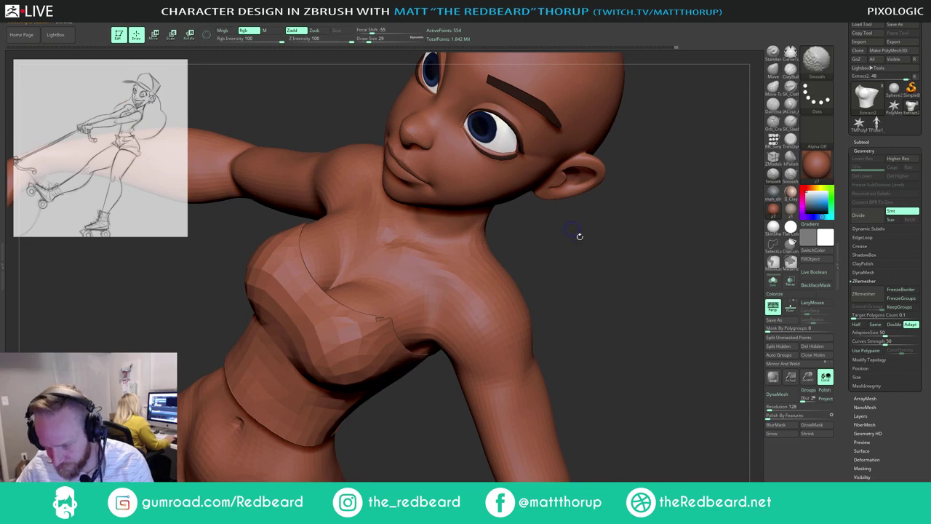
{"action": "key", "text": "shift+f"}
{"action": "right_click_drag", "start_coordinate": [591, 252], "coordinate": [567, 309], "text": "ctrl"}
{"action": "key", "text": "ctrl+z"}
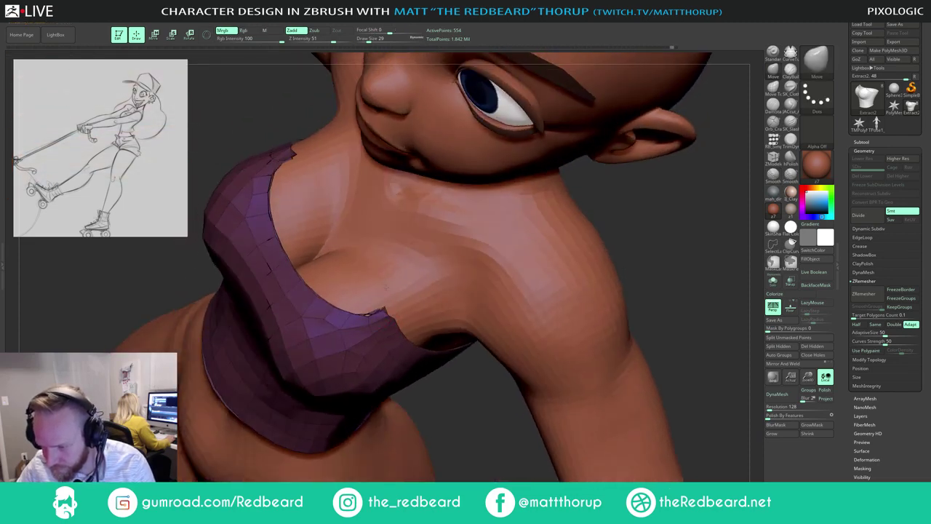
Step: Show the top alone in Solo mode and delete its hidden shoulder strap geometry
{"action": "left_click", "coordinate": [773, 275]}
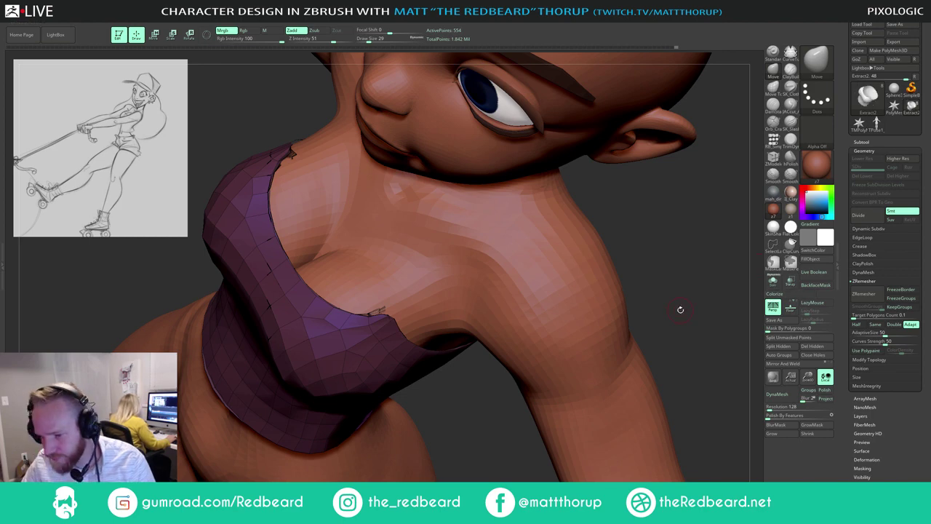
{"action": "right_click_drag", "start_coordinate": [680, 310], "coordinate": [655, 330]}
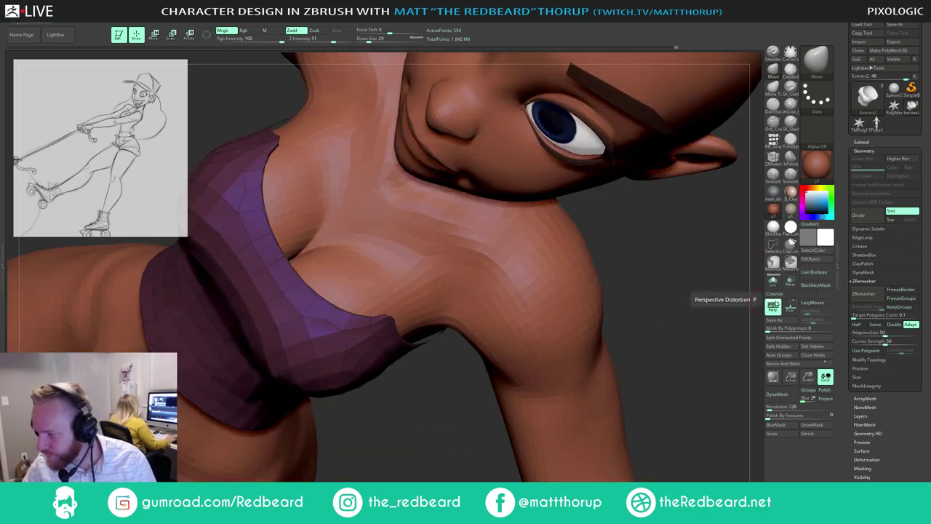
{"action": "left_click", "coordinate": [773, 305]}
{"action": "left_click", "coordinate": [772, 281]}
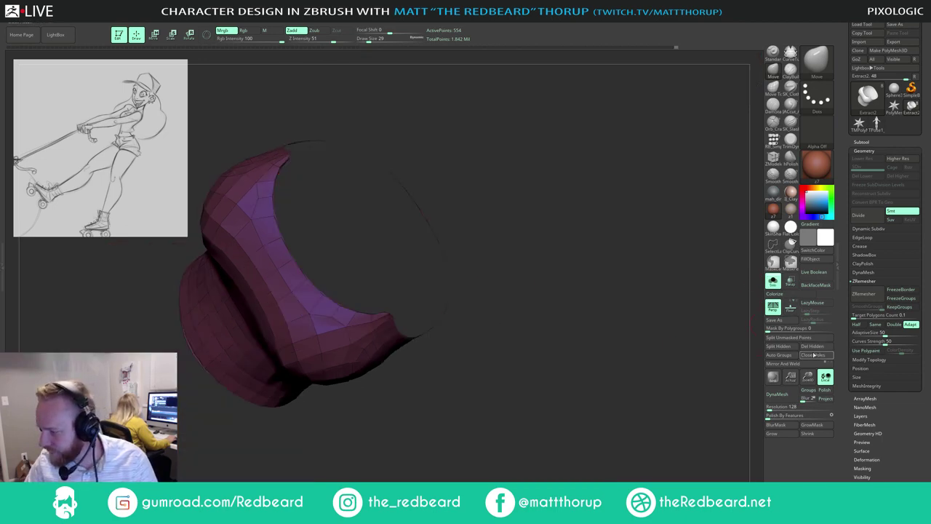
{"action": "left_click", "coordinate": [810, 347]}
Step: Lasso-select the rim faces along the top's upper edge and hide them
{"action": "left_click_drag", "start_coordinate": [526, 225], "coordinate": [511, 194]}
{"action": "mouse_move", "coordinate": [320, 131]}
{"action": "left_mouse_down", "text": "ctrl+shift"}
{"action": "mouse_move", "coordinate": [286, 147]}
{"action": "mouse_move", "coordinate": [323, 227]}
{"action": "mouse_move", "coordinate": [421, 333]}
{"action": "left_mouse_up", "text": "ctrl+shift"}
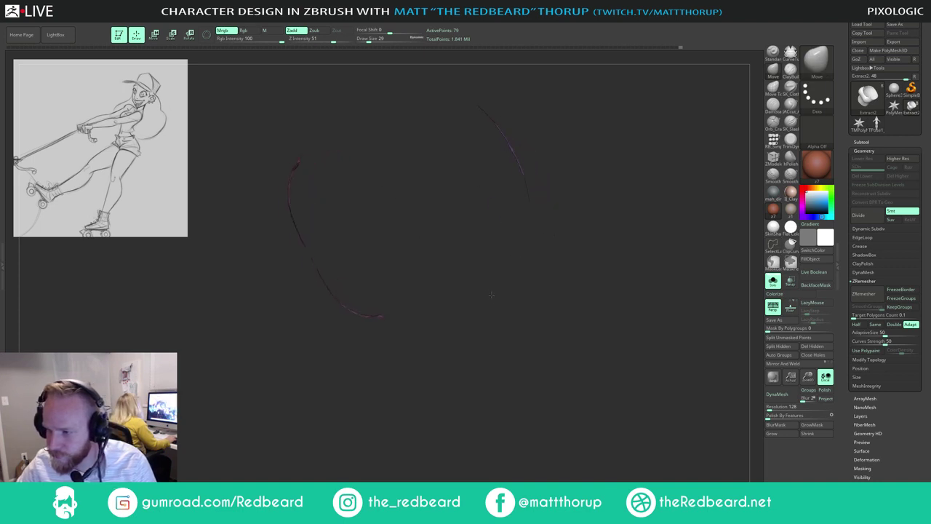
{"action": "left_click_drag", "start_coordinate": [507, 331], "coordinate": [590, 333], "text": "ctrl+shift"}
Step: Remove the block of back faces from the hidden selection so only the upper rim faces stay hidden
{"action": "mouse_move", "coordinate": [643, 408]}
{"action": "left_mouse_down"}
{"action": "mouse_move", "coordinate": [659, 350]}
{"action": "mouse_move", "coordinate": [668, 384]}
{"action": "mouse_move", "coordinate": [595, 396]}
{"action": "left_mouse_up"}
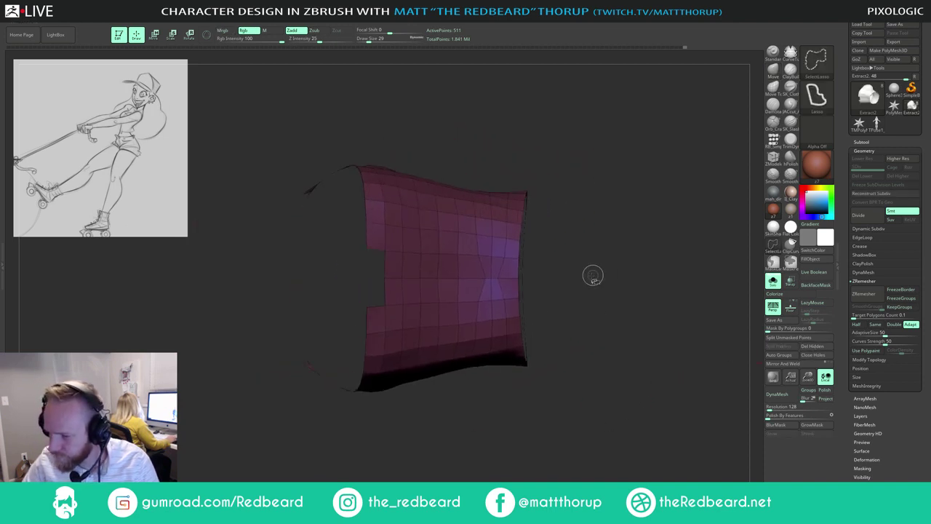
{"action": "left_click_drag", "start_coordinate": [569, 275], "coordinate": [570, 274], "text": "ctrl+shift"}
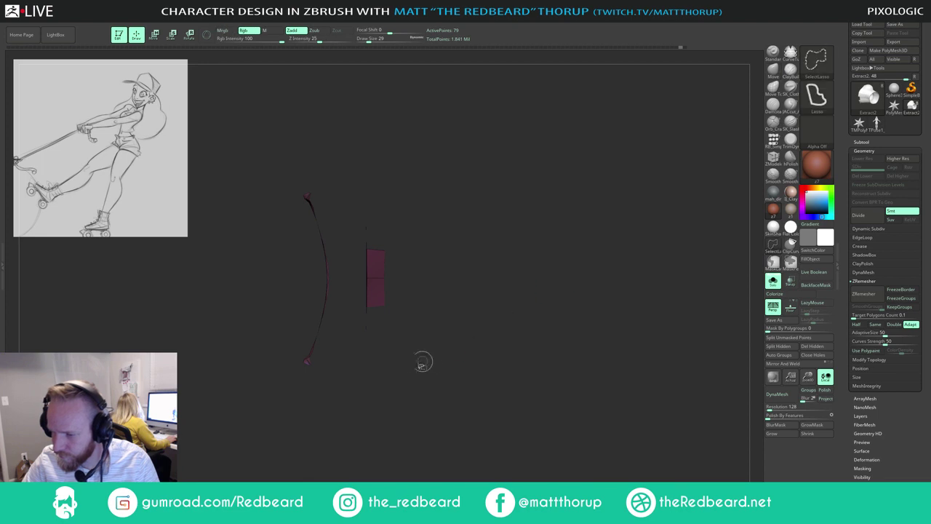
{"action": "left_click_drag", "start_coordinate": [422, 362], "coordinate": [420, 166], "text": "ctrl+alt+shift"}
{"action": "left_click_drag", "start_coordinate": [530, 336], "coordinate": [535, 339], "text": "ctrl+shift"}
{"action": "mouse_move", "coordinate": [542, 407]}
{"action": "left_mouse_down"}
{"action": "mouse_move", "coordinate": [605, 422]}
{"action": "mouse_move", "coordinate": [605, 372]}
{"action": "mouse_move", "coordinate": [585, 337]}
{"action": "left_mouse_up"}
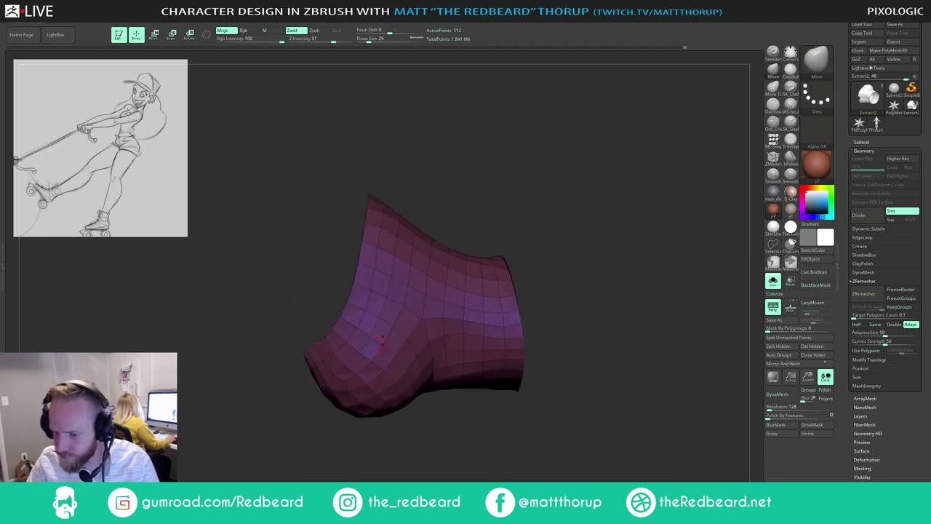
{"action": "mouse_move", "coordinate": [283, 392]}
{"action": "left_mouse_down"}
{"action": "mouse_move", "coordinate": [273, 398]}
{"action": "mouse_move", "coordinate": [281, 403]}
{"action": "left_mouse_up"}
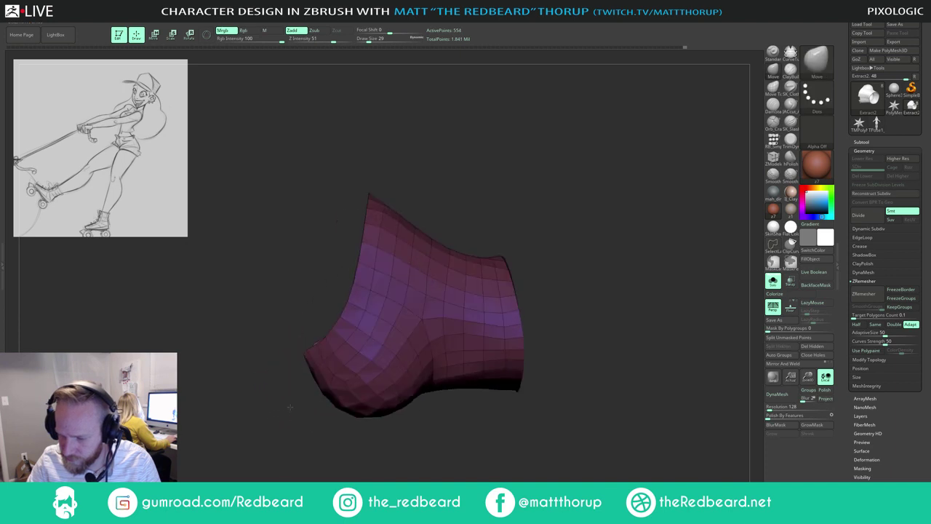
{"action": "left_click", "coordinate": [408, 389], "text": "ctrl+shift"}
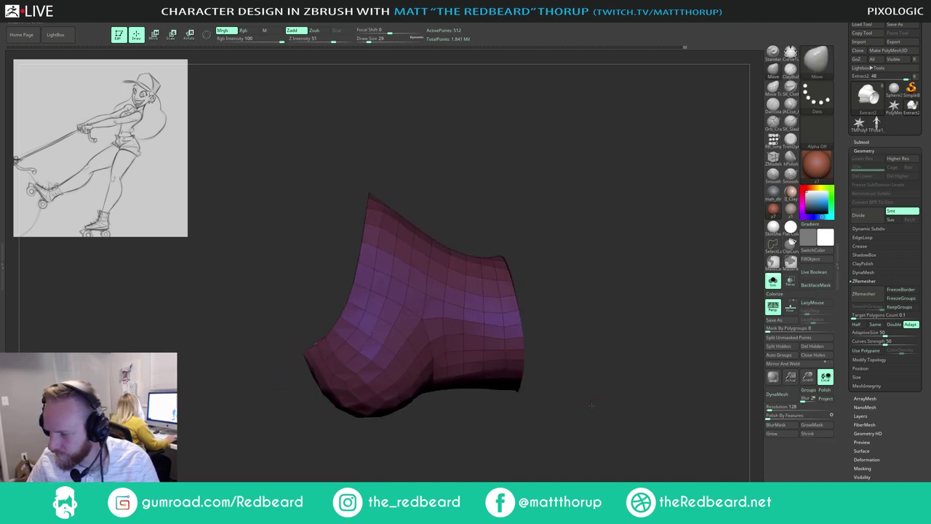
Step: Delete the hidden upper rim faces, and hide and delete the strip of faces along the top's bottom hem
{"action": "left_click", "coordinate": [813, 346]}
{"action": "mouse_move", "coordinate": [568, 240]}
{"action": "left_mouse_down", "text": "ctrl+shift"}
{"action": "mouse_move", "coordinate": [489, 210]}
{"action": "mouse_move", "coordinate": [553, 473]}
{"action": "left_mouse_up", "text": "ctrl+shift"}
{"action": "left_click_drag", "start_coordinate": [648, 406], "coordinate": [668, 421]}
{"action": "left_click", "coordinate": [814, 347]}
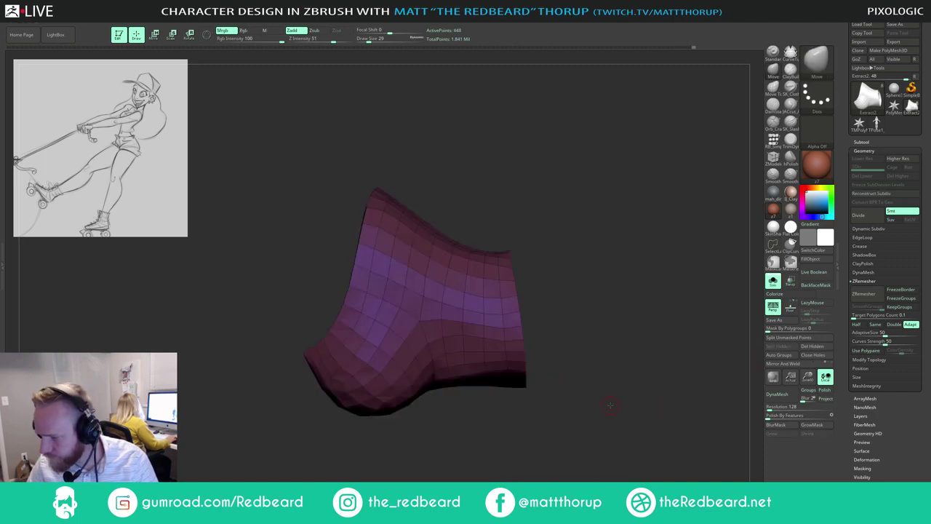
Step: Lasso-isolate the remaining rim faces along the top's upper edge, invert the visibility, and delete them
{"action": "left_click_drag", "start_coordinate": [638, 387], "coordinate": [611, 400]}
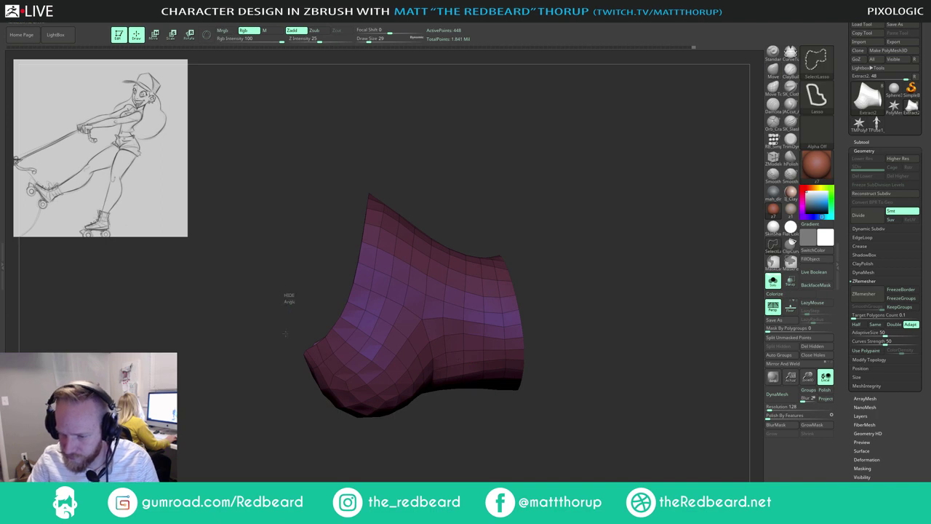
{"action": "mouse_move", "coordinate": [291, 295]}
{"action": "left_mouse_down", "text": "ctrl+shift"}
{"action": "mouse_move", "coordinate": [320, 353]}
{"action": "mouse_move", "coordinate": [368, 253]}
{"action": "mouse_move", "coordinate": [373, 164]}
{"action": "left_mouse_up", "text": "ctrl+shift"}
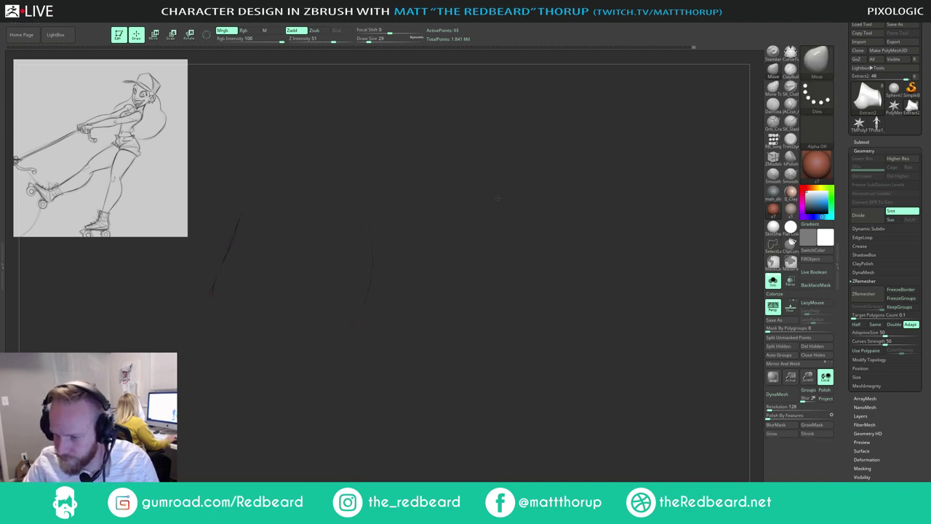
{"action": "left_click_drag", "start_coordinate": [520, 280], "coordinate": [641, 392], "text": "ctrl+shift"}
{"action": "left_click", "coordinate": [812, 347]}
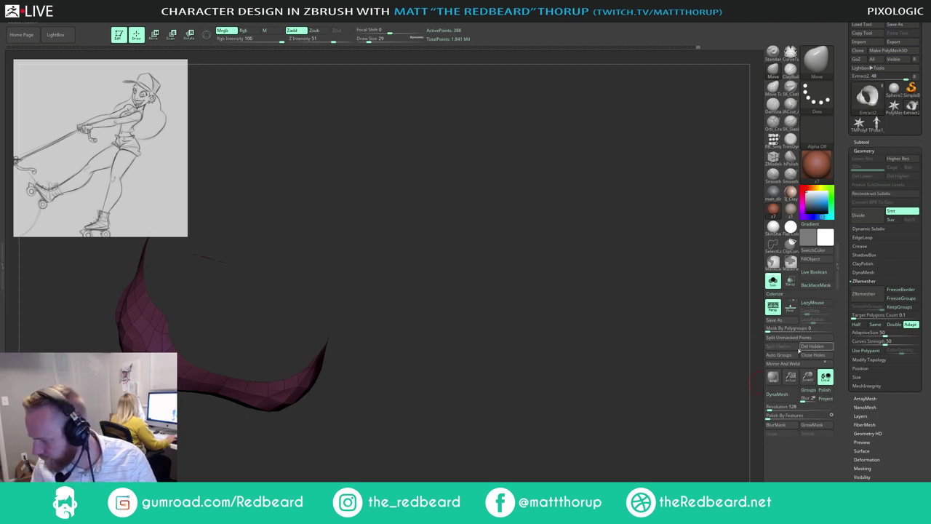
{"action": "mouse_move", "coordinate": [559, 434]}
{"action": "left_mouse_down"}
{"action": "mouse_move", "coordinate": [531, 440]}
{"action": "mouse_move", "coordinate": [546, 375]}
{"action": "mouse_move", "coordinate": [487, 373]}
{"action": "left_mouse_up"}
{"action": "mouse_move", "coordinate": [208, 276]}
{"action": "left_mouse_down", "text": "ctrl+shift"}
{"action": "mouse_move", "coordinate": [154, 290]}
{"action": "mouse_move", "coordinate": [183, 350]}
{"action": "mouse_move", "coordinate": [247, 375]}
{"action": "mouse_move", "coordinate": [354, 309]}
{"action": "mouse_move", "coordinate": [349, 287]}
{"action": "left_mouse_up", "text": "ctrl+shift"}
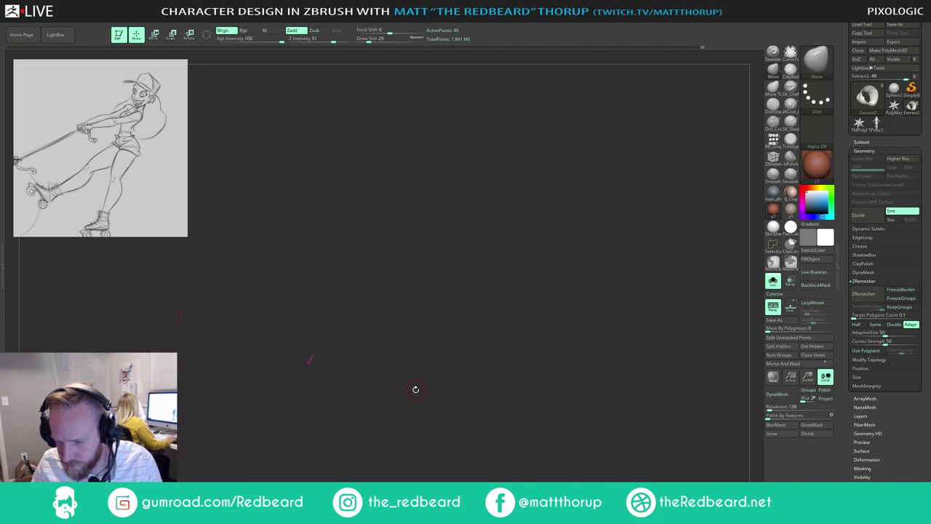
{"action": "left_click_drag", "start_coordinate": [423, 414], "coordinate": [495, 446]}
Step: Run ZRemesher on the trimmed top and leave Solo mode to show it on the character
{"action": "left_click", "coordinate": [863, 294]}
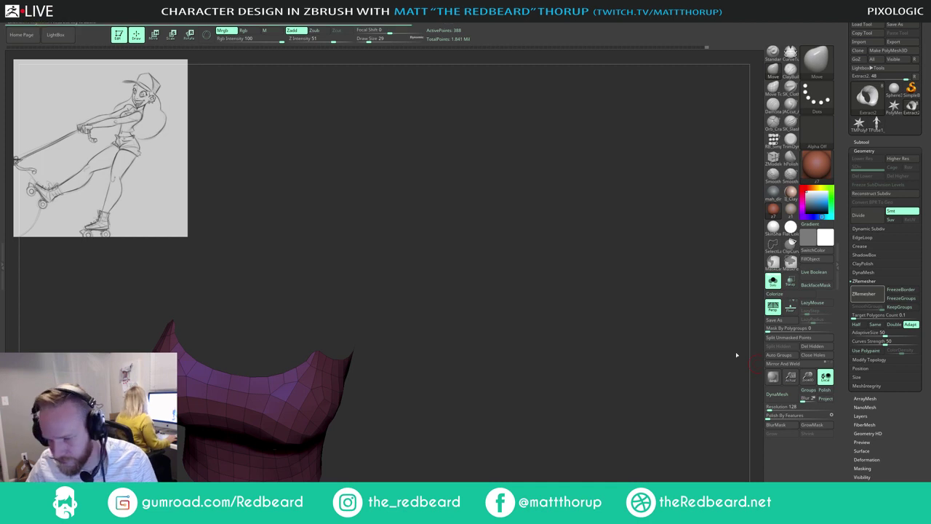
{"action": "left_click_drag", "start_coordinate": [613, 412], "coordinate": [641, 390]}
{"action": "left_click", "coordinate": [773, 282]}
{"action": "left_click_drag", "start_coordinate": [650, 344], "coordinate": [619, 336]}
{"action": "left_click_drag", "start_coordinate": [723, 315], "coordinate": [689, 319]}
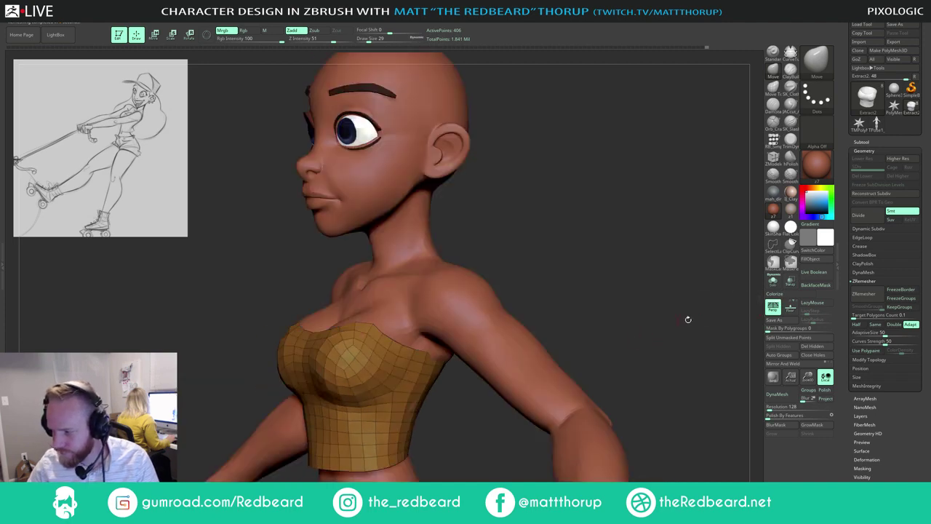
Step: Reshape the neckline peak above the bust into a sharper point with the Move brush at draw size 97
{"action": "left_click_drag", "start_coordinate": [541, 231], "coordinate": [543, 251]}
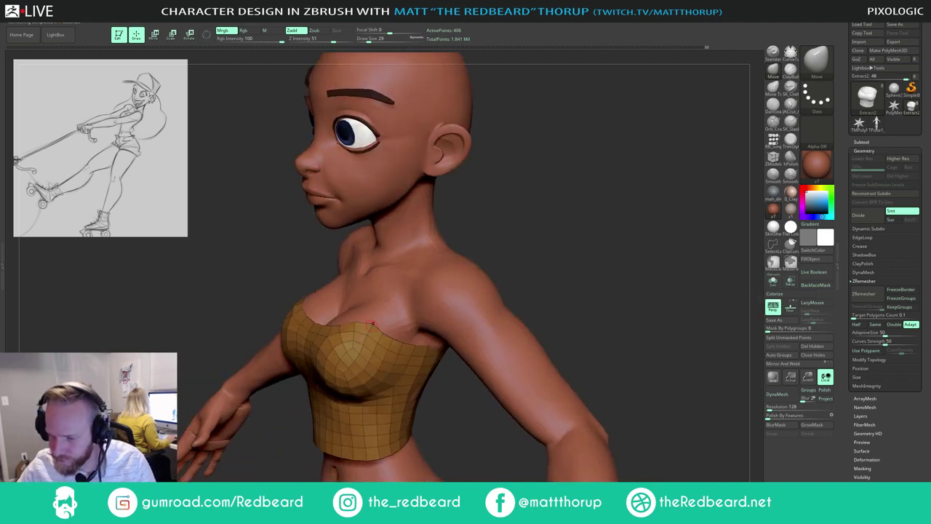
{"action": "key", "text": "s"}
{"action": "left_click_drag", "start_coordinate": [369, 333], "coordinate": [376, 320]}
{"action": "key", "text": "s"}
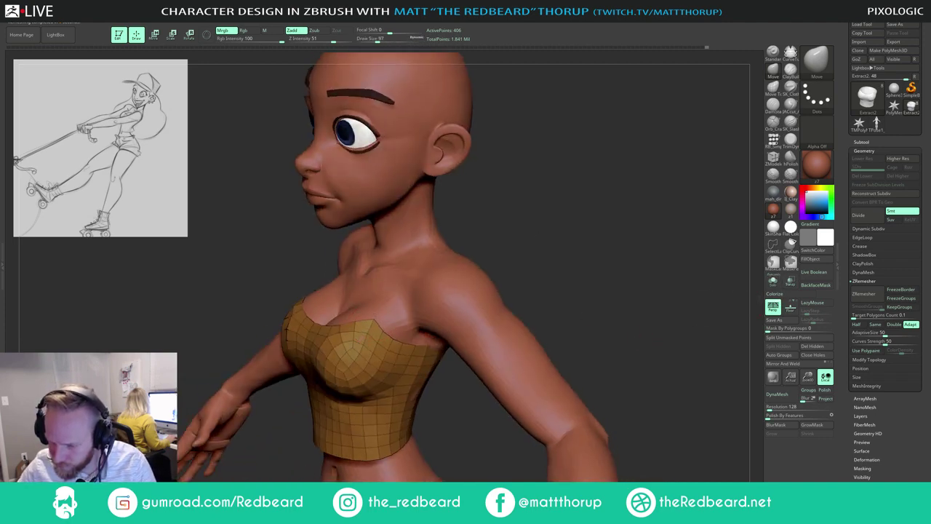
{"action": "left_click_drag", "start_coordinate": [546, 236], "coordinate": [477, 243]}
{"action": "left_click_drag", "start_coordinate": [306, 380], "coordinate": [289, 422]}
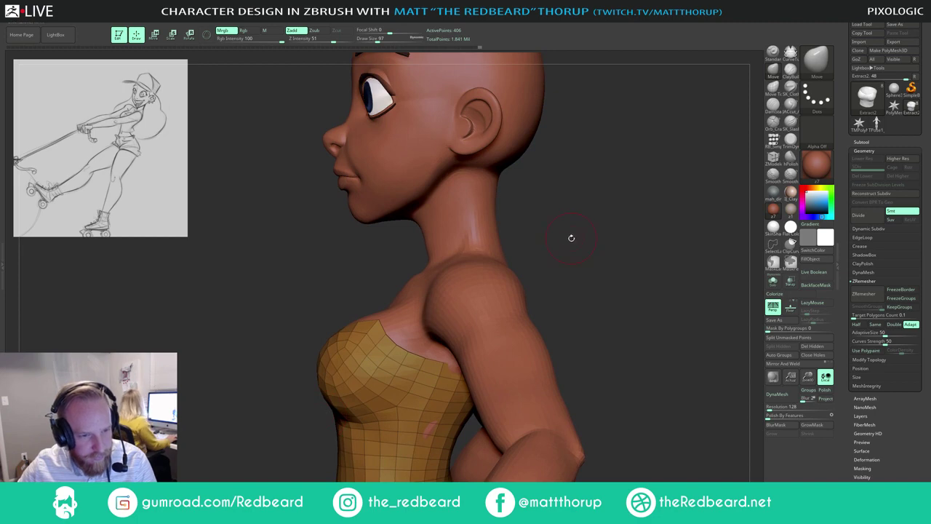
{"action": "left_click_drag", "start_coordinate": [571, 238], "coordinate": [565, 239]}
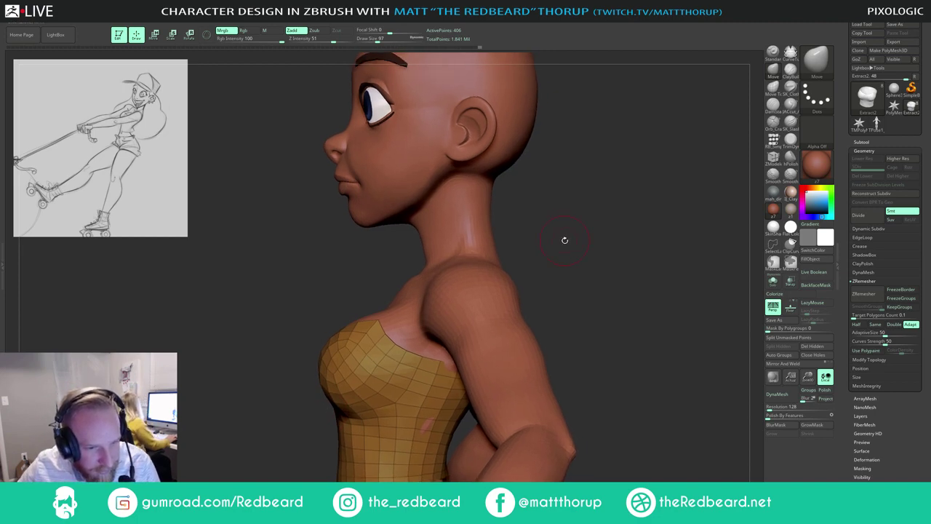
{"action": "mouse_move", "coordinate": [568, 238]}
{"action": "left_mouse_down"}
{"action": "mouse_move", "coordinate": [597, 273]}
{"action": "mouse_move", "coordinate": [556, 220]}
{"action": "mouse_move", "coordinate": [377, 319]}
{"action": "left_mouse_up"}
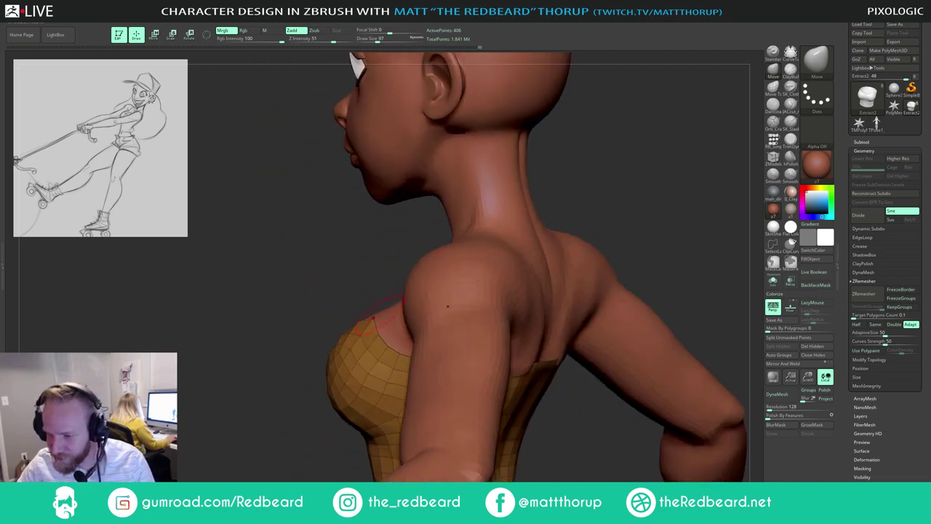
{"action": "left_click_drag", "start_coordinate": [374, 283], "coordinate": [413, 331]}
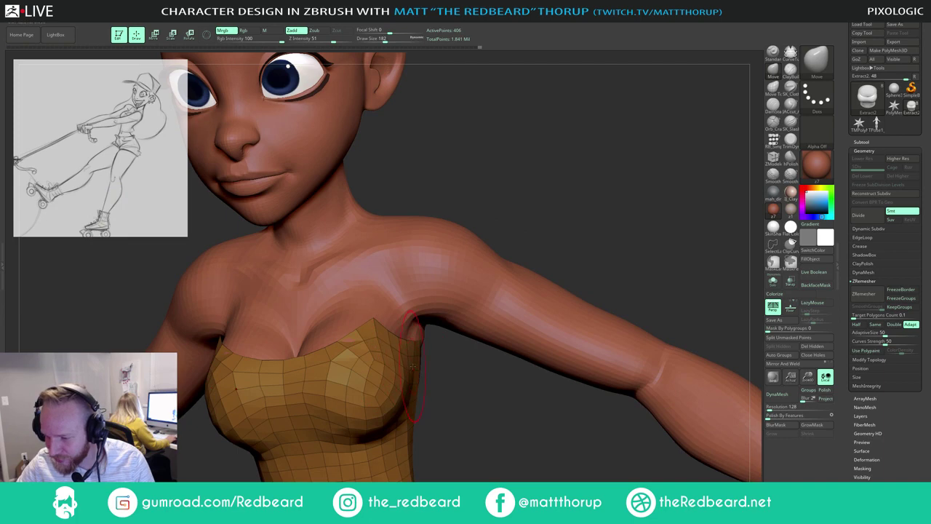
Step: Adjust the top's side edge below the armpit with the Move brush at draw sizes 182 and 167
{"action": "left_click_drag", "start_coordinate": [413, 366], "coordinate": [433, 362]}
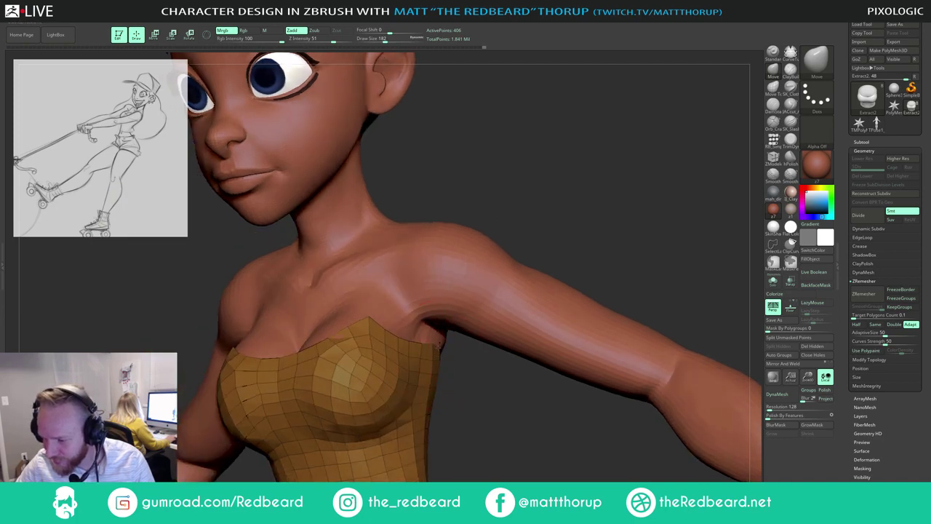
{"action": "key", "text": "s"}
{"action": "left_click_drag", "start_coordinate": [439, 360], "coordinate": [435, 360]}
{"action": "mouse_move", "coordinate": [618, 240]}
{"action": "left_mouse_down"}
{"action": "mouse_move", "coordinate": [555, 234]}
{"action": "mouse_move", "coordinate": [445, 255]}
{"action": "left_mouse_up"}
{"action": "key", "text": "s"}
{"action": "left_click_drag", "start_coordinate": [442, 351], "coordinate": [447, 353]}
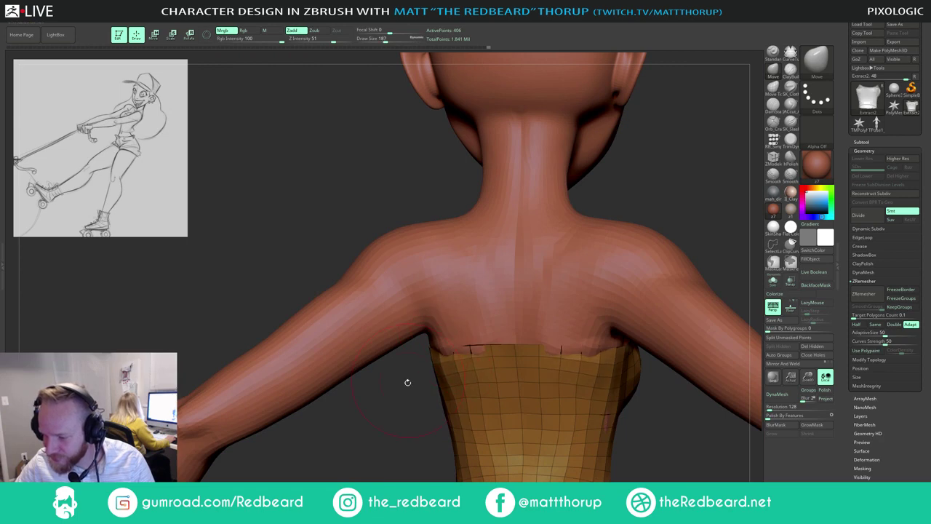
Step: Refine the top's upper back edge near the armpits with the Move brush at draw size 124
{"action": "left_click_drag", "start_coordinate": [408, 383], "coordinate": [420, 378], "text": "shift"}
{"action": "key", "text": "s"}
{"action": "left_click_drag", "start_coordinate": [441, 349], "coordinate": [437, 348]}
{"action": "left_click_drag", "start_coordinate": [411, 378], "coordinate": [415, 411]}
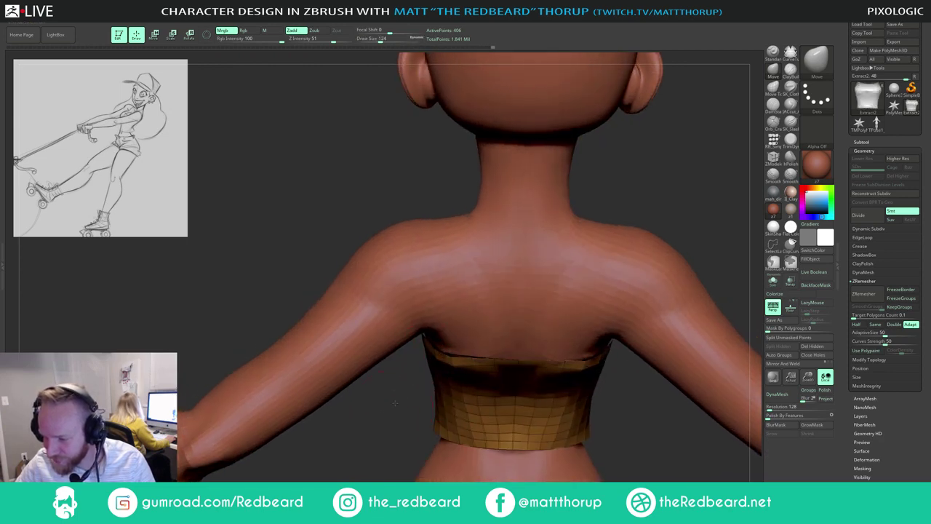
Step: Reshape and level the upper back edge of the tube top with the Move brush
{"action": "left_click_drag", "start_coordinate": [436, 353], "coordinate": [553, 229]}
{"action": "key", "text": "s"}
{"action": "left_click_drag", "start_coordinate": [484, 353], "coordinate": [487, 353]}
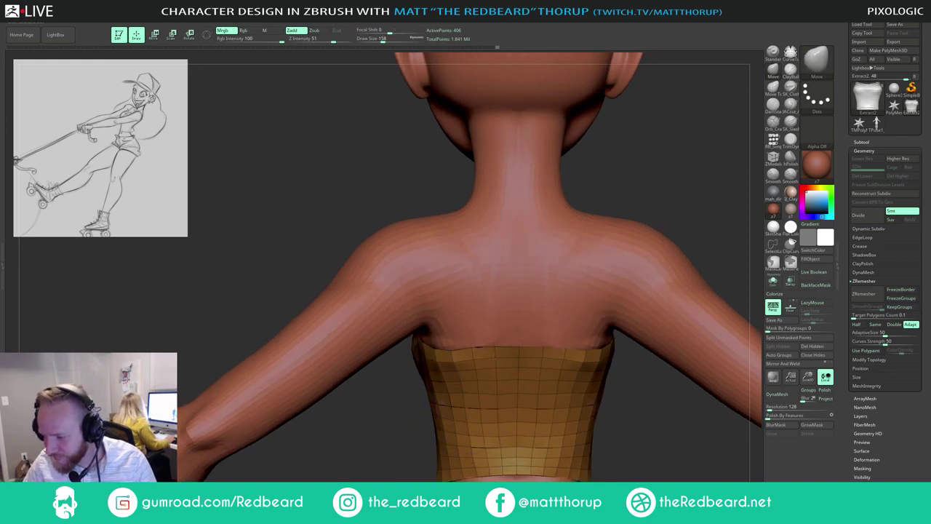
{"action": "right_click_drag", "start_coordinate": [444, 358], "coordinate": [477, 364]}
{"action": "key", "text": "s"}
{"action": "mouse_move", "coordinate": [473, 360]}
{"action": "left_mouse_down"}
{"action": "mouse_move", "coordinate": [486, 362]}
{"action": "mouse_move", "coordinate": [435, 359]}
{"action": "left_mouse_up"}
{"action": "right_click_drag", "start_coordinate": [487, 320], "coordinate": [436, 357]}
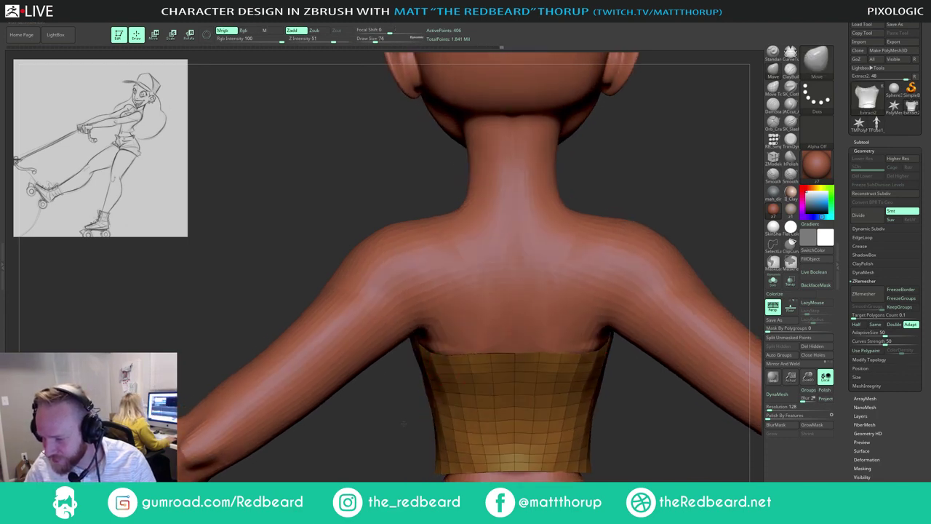
Step: Refine the tube top's fit around the back, sides and bust with the Move brush, enlarging the draw size to 182
{"action": "right_click_drag", "start_coordinate": [403, 423], "coordinate": [425, 417]}
{"action": "key", "text": "s"}
{"action": "left_click_drag", "start_coordinate": [425, 416], "coordinate": [429, 415]}
{"action": "left_click_drag", "start_coordinate": [399, 445], "coordinate": [593, 449]}
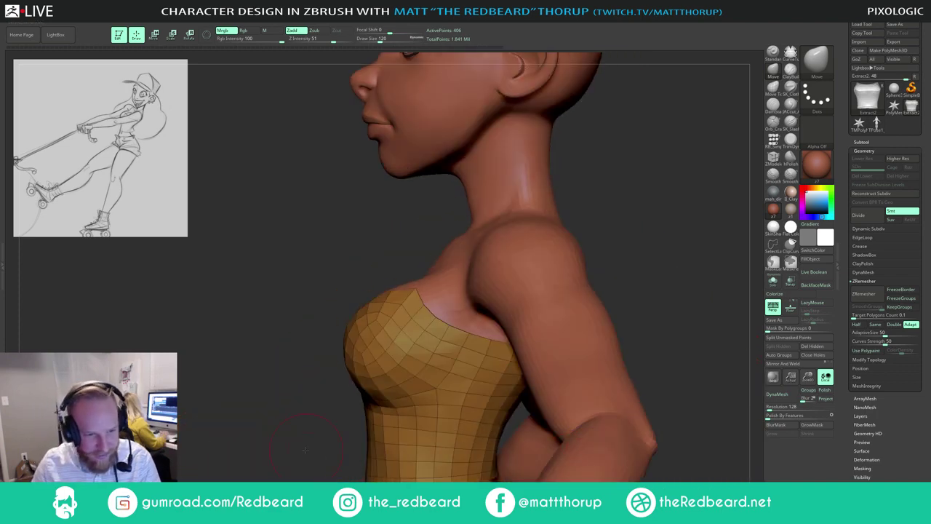
{"action": "left_click_drag", "start_coordinate": [306, 450], "coordinate": [187, 355], "text": "alt"}
{"action": "left_click_drag", "start_coordinate": [492, 211], "coordinate": [566, 203]}
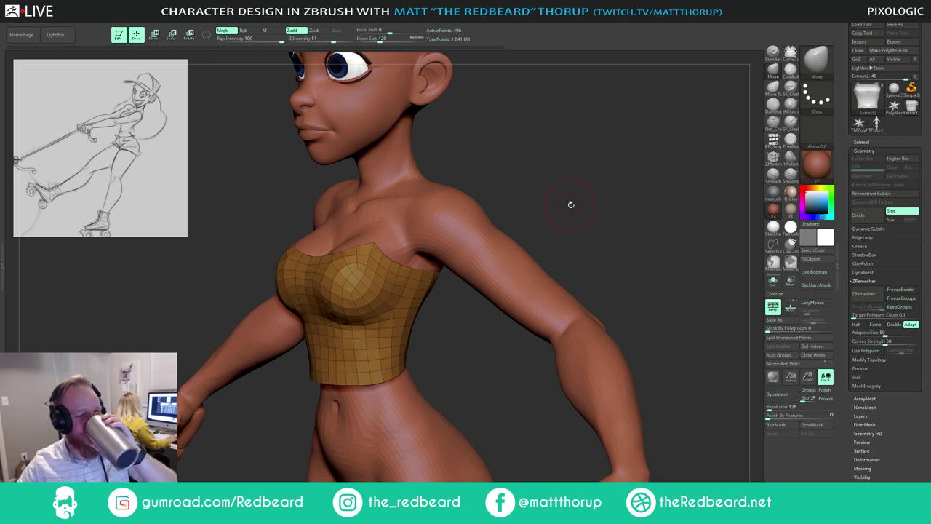
{"action": "mouse_move", "coordinate": [570, 203]}
{"action": "left_mouse_down"}
{"action": "mouse_move", "coordinate": [593, 200]}
{"action": "mouse_move", "coordinate": [577, 190]}
{"action": "mouse_move", "coordinate": [602, 186]}
{"action": "mouse_move", "coordinate": [515, 198]}
{"action": "mouse_move", "coordinate": [540, 223]}
{"action": "mouse_move", "coordinate": [544, 251]}
{"action": "left_mouse_up"}
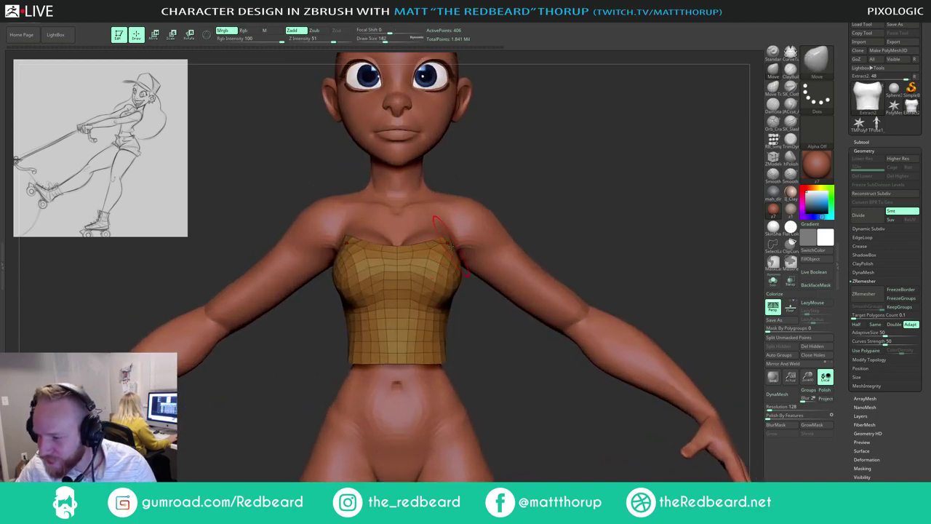
{"action": "left_click_drag", "start_coordinate": [548, 181], "coordinate": [457, 234]}
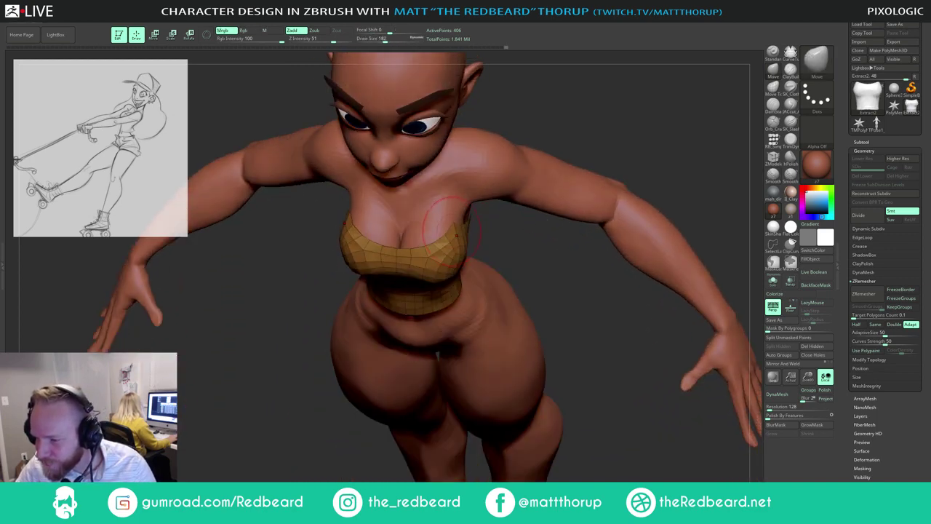
Step: Turn off the wireframe display and draw a CurveStrapSnap strap from the top's front neckline over the shoulder to its back edge
{"action": "left_click_drag", "start_coordinate": [531, 238], "coordinate": [605, 196]}
{"action": "key", "text": "shift+f"}
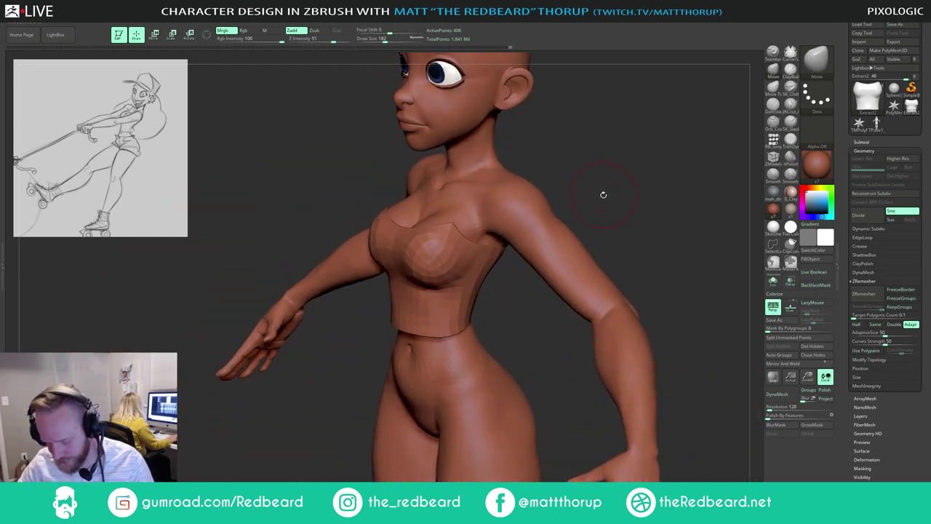
{"action": "key", "text": "b"}
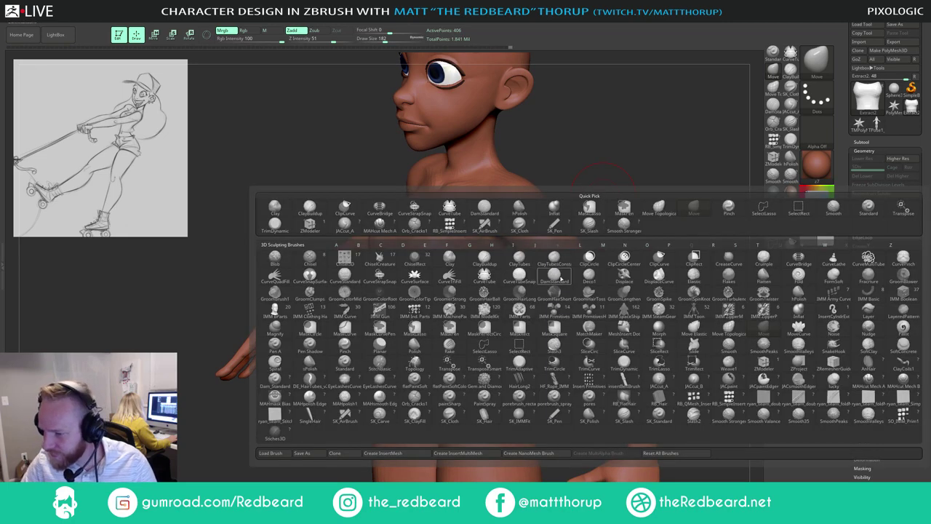
{"action": "left_click", "coordinate": [380, 276]}
{"action": "mouse_move", "coordinate": [586, 169]}
{"action": "left_mouse_down"}
{"action": "mouse_move", "coordinate": [590, 191]}
{"action": "mouse_move", "coordinate": [567, 226]}
{"action": "left_mouse_up"}
{"action": "key", "text": "s"}
{"action": "left_click_drag", "start_coordinate": [453, 222], "coordinate": [452, 221]}
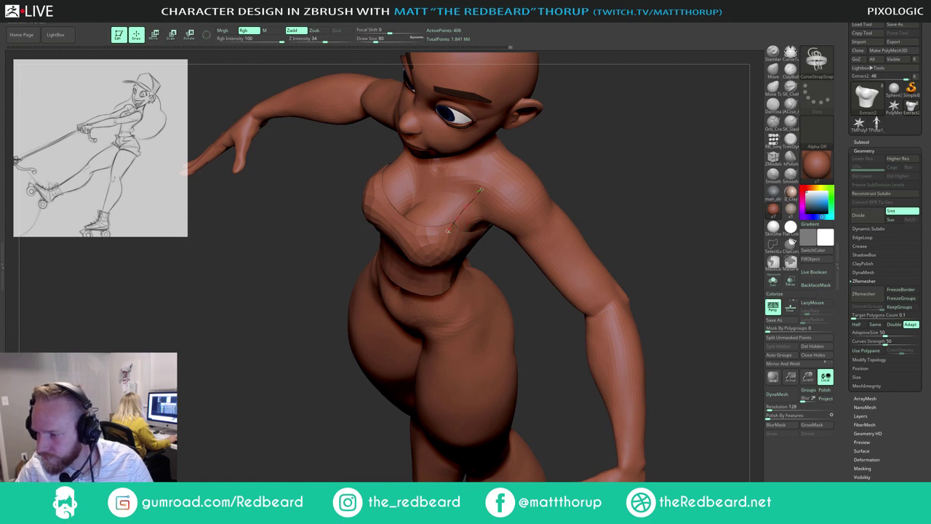
{"action": "left_click_drag", "start_coordinate": [500, 166], "coordinate": [500, 165]}
{"action": "mouse_move", "coordinate": [587, 162]}
{"action": "left_mouse_down"}
{"action": "mouse_move", "coordinate": [577, 152]}
{"action": "mouse_move", "coordinate": [466, 185]}
{"action": "left_mouse_up"}
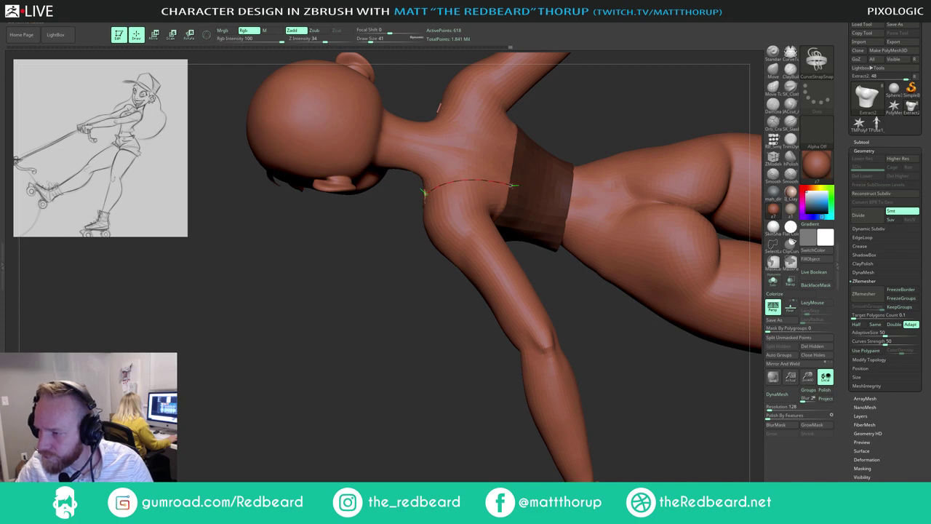
{"action": "left_click", "coordinate": [512, 186]}
{"action": "left_click_drag", "start_coordinate": [539, 259], "coordinate": [526, 207]}
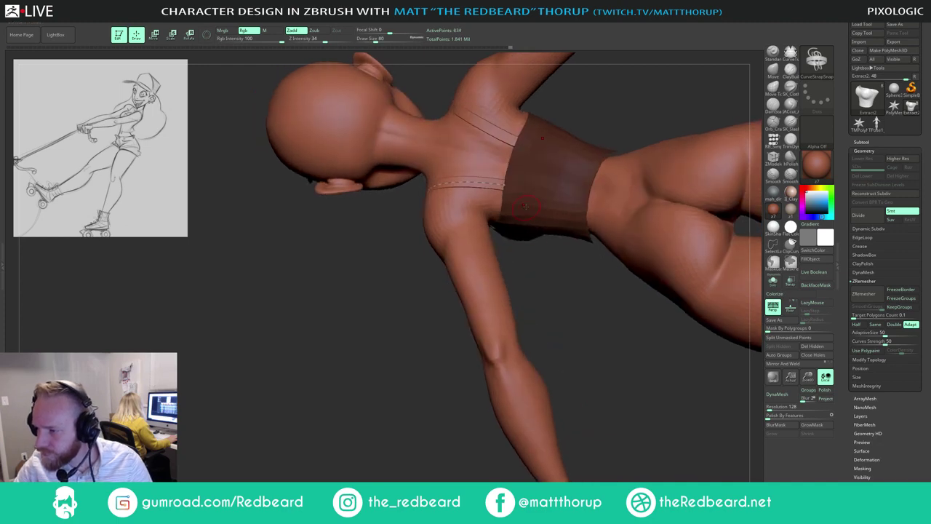
Step: Set the draw size to 40 and update the shoulder strap curve to make the strap narrower
{"action": "left_click_drag", "start_coordinate": [427, 332], "coordinate": [531, 229]}
{"action": "key", "text": "s"}
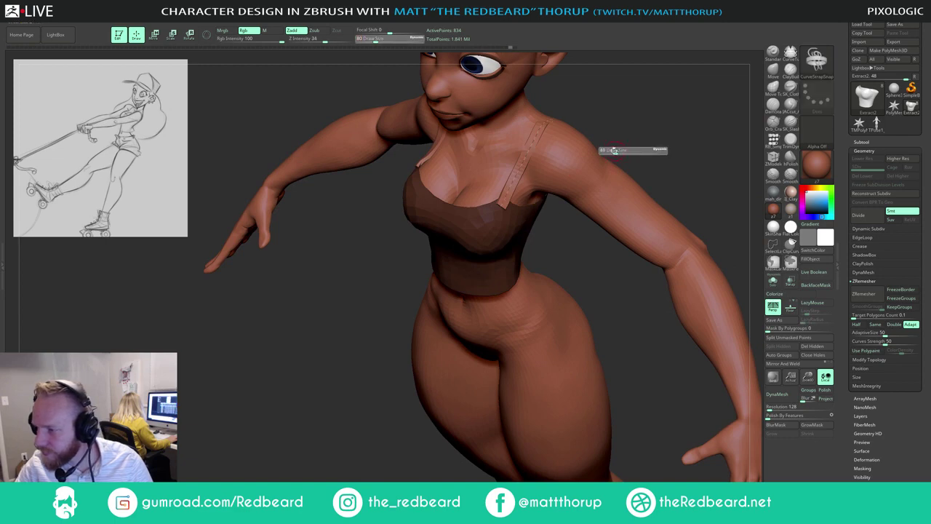
{"action": "mouse_move", "coordinate": [615, 150]}
{"action": "left_mouse_down"}
{"action": "mouse_move", "coordinate": [648, 130]}
{"action": "mouse_move", "coordinate": [608, 149]}
{"action": "left_mouse_up"}
{"action": "left_click", "coordinate": [515, 179]}
{"action": "left_click", "coordinate": [516, 201]}
Step: Pull the strap's front end onto the neckline corner of the top with the Move brush
{"action": "left_click_drag", "start_coordinate": [675, 135], "coordinate": [644, 175]}
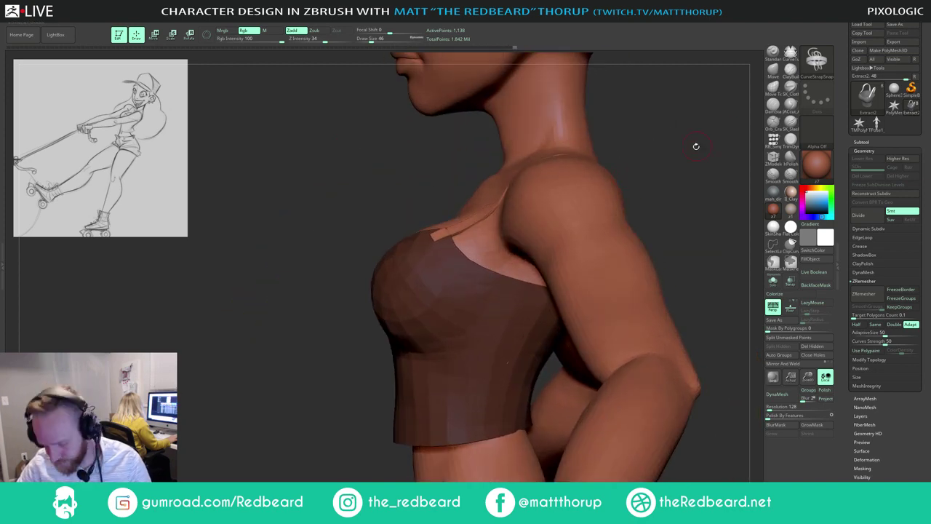
{"action": "key", "text": "b"}
{"action": "key", "text": "m"}
{"action": "key", "text": "v"}
{"action": "key", "text": "bracketright"}
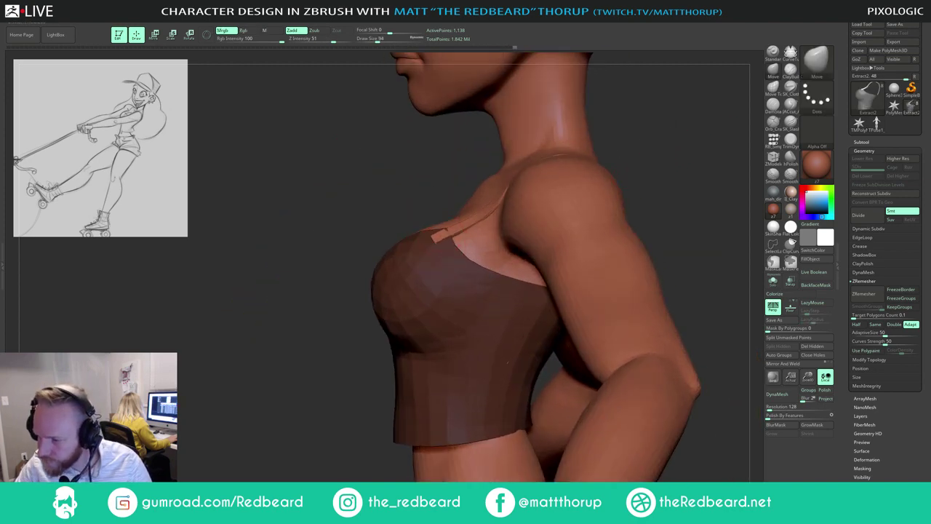
{"action": "left_click_drag", "start_coordinate": [638, 157], "coordinate": [588, 156]}
{"action": "key", "text": "bracketright"}
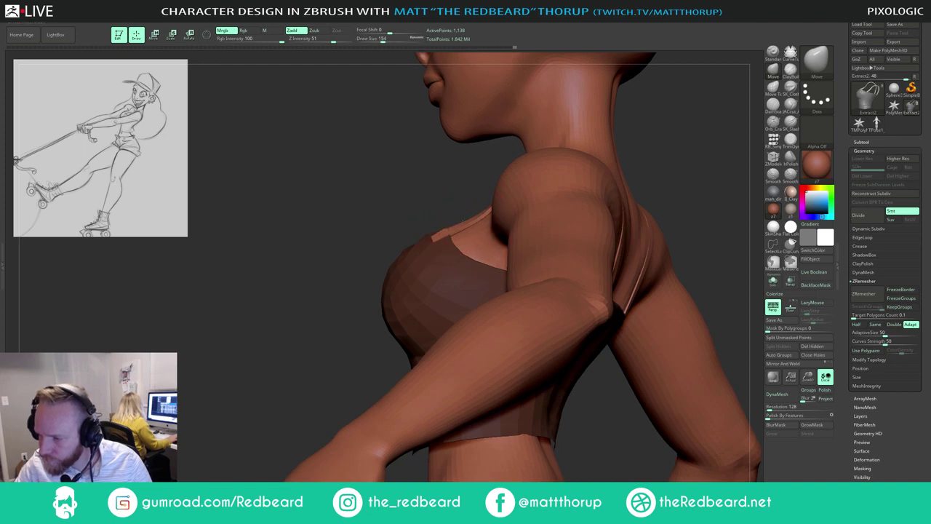
{"action": "key", "text": "bracketleft"}
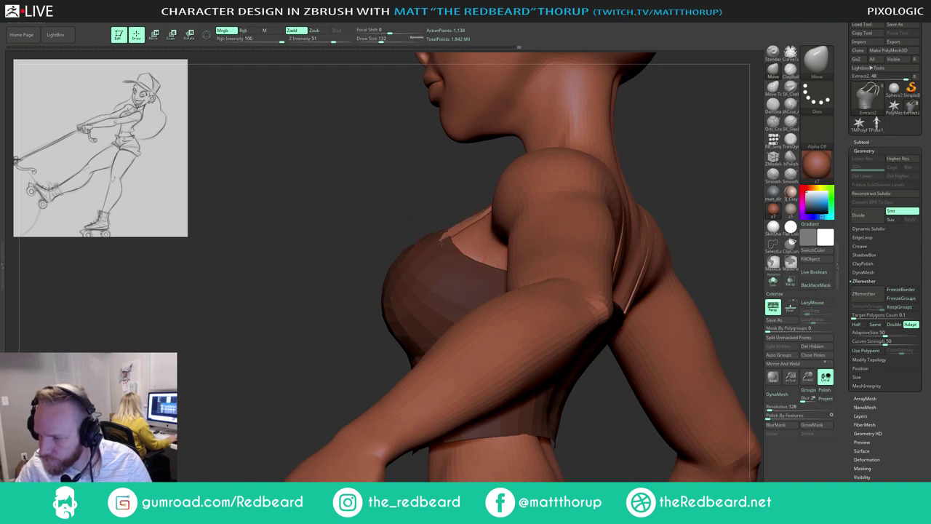
{"action": "mouse_move", "coordinate": [455, 193]}
{"action": "left_mouse_down"}
{"action": "mouse_move", "coordinate": [604, 154]}
{"action": "mouse_move", "coordinate": [417, 209]}
{"action": "mouse_move", "coordinate": [452, 240]}
{"action": "mouse_move", "coordinate": [441, 251]}
{"action": "mouse_move", "coordinate": [431, 233]}
{"action": "left_mouse_up"}
Step: Adjust the strap's path along the chest with the Move brush so it follows the body toward the shoulder
{"action": "key", "text": "bracketright"}
{"action": "key", "text": "bracketright"}
{"action": "key", "text": "s"}
{"action": "key", "text": "s"}
{"action": "key", "text": "s"}
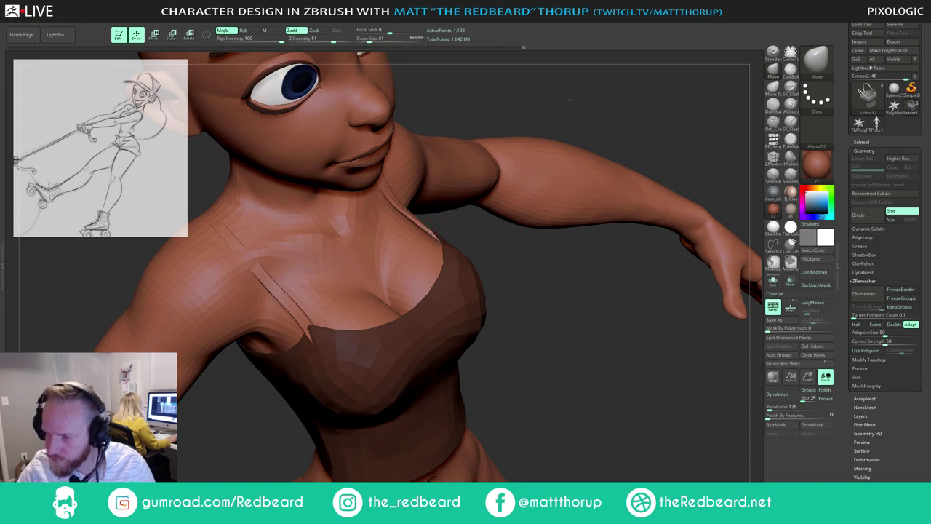
{"action": "left_click_drag", "start_coordinate": [570, 100], "coordinate": [431, 170]}
{"action": "key", "text": "s"}
{"action": "left_click_drag", "start_coordinate": [371, 198], "coordinate": [398, 203]}
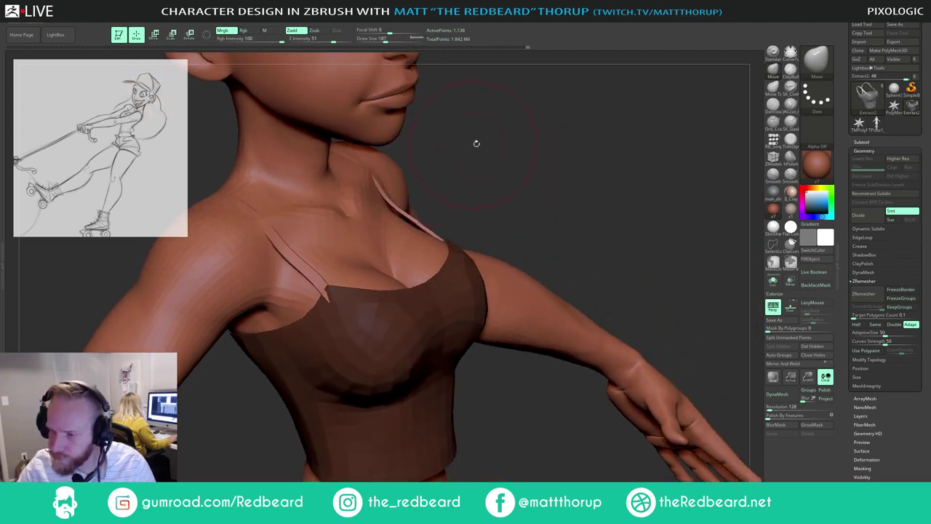
{"action": "left_click_drag", "start_coordinate": [476, 143], "coordinate": [392, 178]}
{"action": "key", "text": "s"}
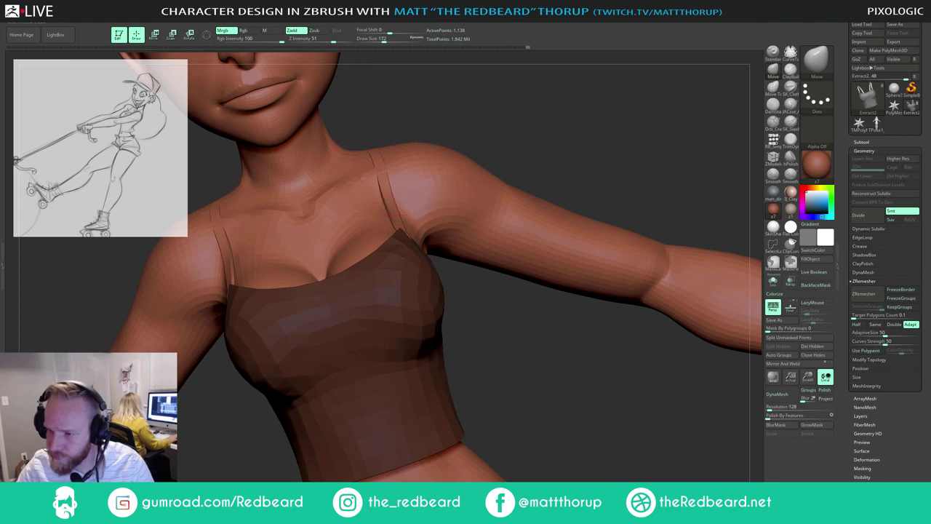
Step: Fit the front of the strap against the collarbone and shoulder using a large Move brush
{"action": "left_click_drag", "start_coordinate": [474, 120], "coordinate": [373, 151]}
{"action": "key", "text": "s"}
{"action": "left_click_drag", "start_coordinate": [373, 181], "coordinate": [353, 219]}
{"action": "key", "text": "s"}
{"action": "left_click_drag", "start_coordinate": [495, 134], "coordinate": [551, 143]}
{"action": "key", "text": "s"}
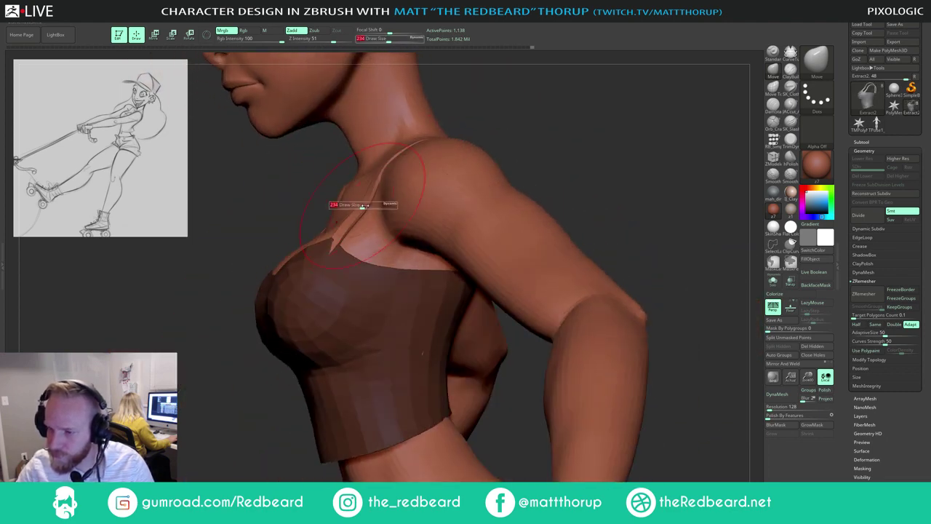
{"action": "left_click_drag", "start_coordinate": [364, 205], "coordinate": [354, 205]}
{"action": "mouse_move", "coordinate": [511, 127]}
{"action": "left_mouse_down"}
{"action": "mouse_move", "coordinate": [561, 119]}
{"action": "mouse_move", "coordinate": [551, 136]}
{"action": "left_mouse_up"}
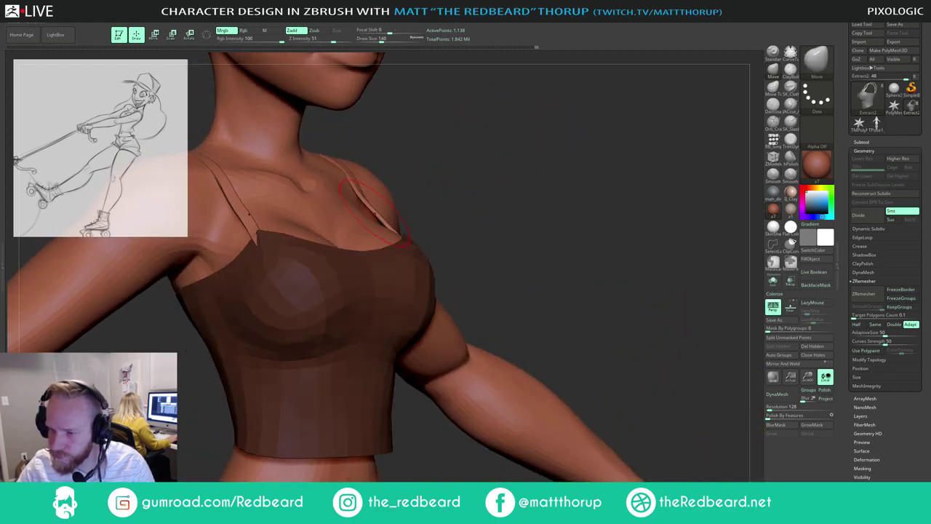
Step: Align the strap's lower front section with the neckline corner using the Move brush at draw size 80
{"action": "key", "text": "s"}
{"action": "left_click_drag", "start_coordinate": [375, 214], "coordinate": [369, 214]}
{"action": "left_click_drag", "start_coordinate": [429, 152], "coordinate": [441, 152]}
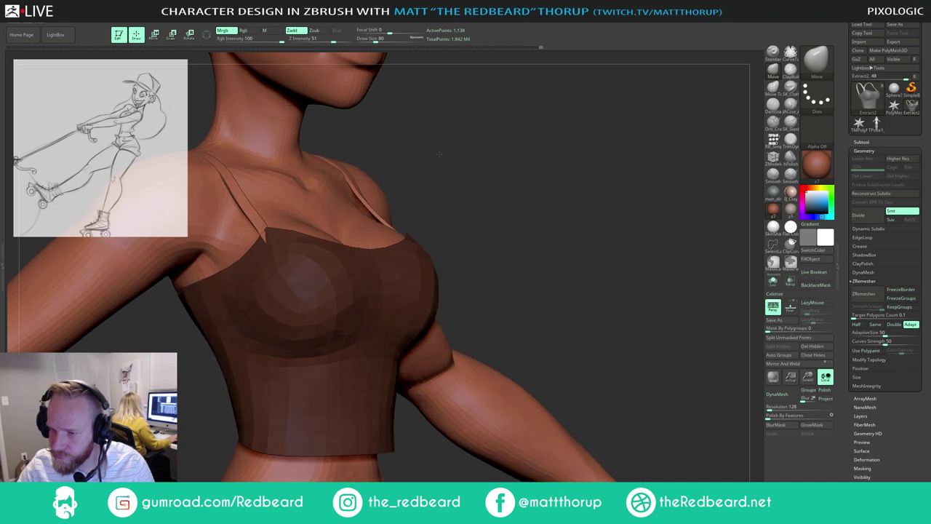
{"action": "key", "text": "s"}
{"action": "left_click_drag", "start_coordinate": [343, 173], "coordinate": [349, 173]}
{"action": "left_click_drag", "start_coordinate": [405, 136], "coordinate": [493, 158]}
{"action": "mouse_move", "coordinate": [416, 169]}
{"action": "left_mouse_down"}
{"action": "mouse_move", "coordinate": [425, 166]}
{"action": "mouse_move", "coordinate": [385, 155]}
{"action": "mouse_move", "coordinate": [415, 159]}
{"action": "left_mouse_up"}
Step: Fit the strap over the top of the shoulder and down the upper back with the Move brush
{"action": "key", "text": "s"}
{"action": "key", "text": "s"}
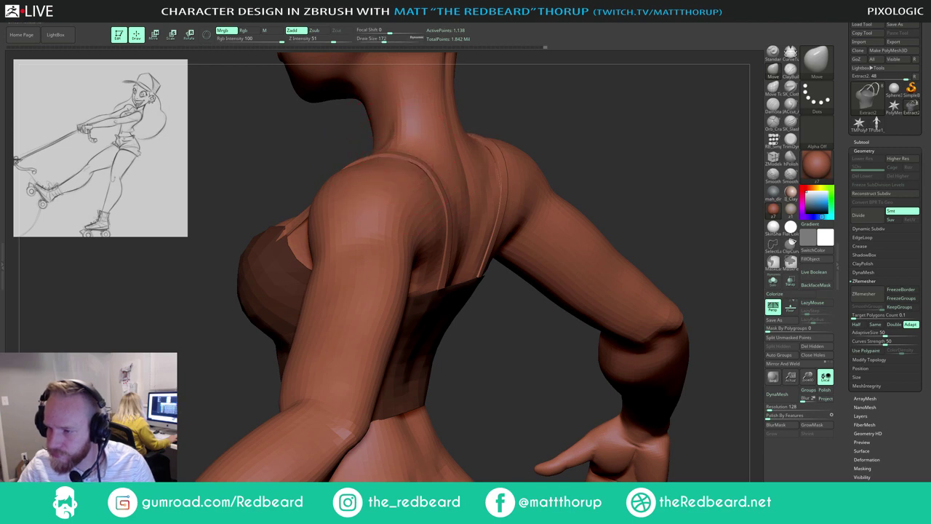
{"action": "left_click_drag", "start_coordinate": [556, 111], "coordinate": [611, 116]}
{"action": "key", "text": "s"}
{"action": "left_click_drag", "start_coordinate": [428, 167], "coordinate": [420, 167]}
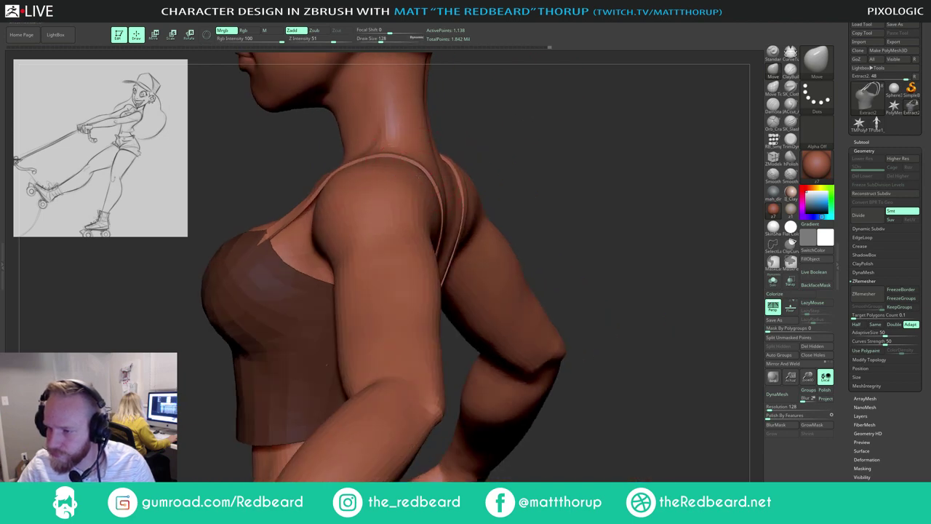
{"action": "mouse_move", "coordinate": [553, 134]}
{"action": "left_mouse_down"}
{"action": "mouse_move", "coordinate": [638, 120]}
{"action": "mouse_move", "coordinate": [477, 153]}
{"action": "mouse_move", "coordinate": [489, 207]}
{"action": "left_mouse_up"}
{"action": "key", "text": "s"}
{"action": "left_click_drag", "start_coordinate": [382, 250], "coordinate": [387, 250]}
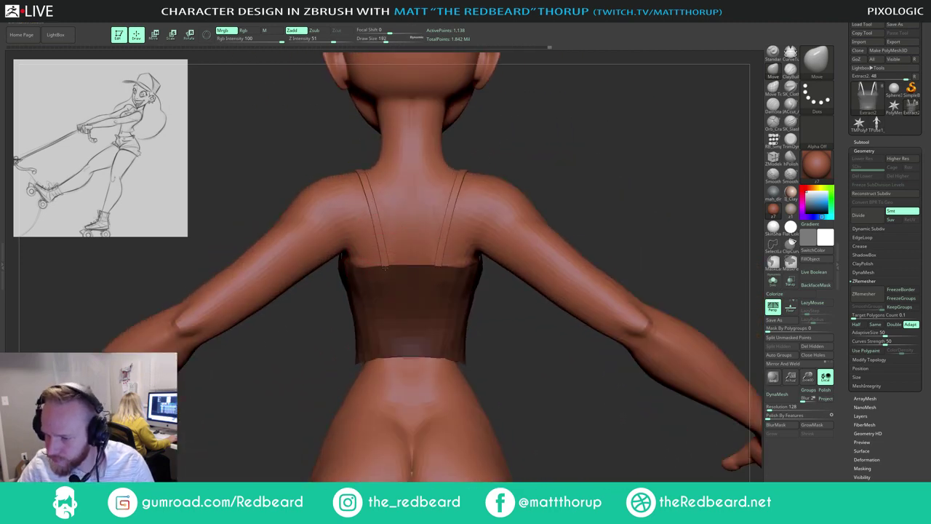
Step: Adjust the strap's lower back section where it meets the rear edge of the top
{"action": "left_click_drag", "start_coordinate": [567, 146], "coordinate": [378, 275]}
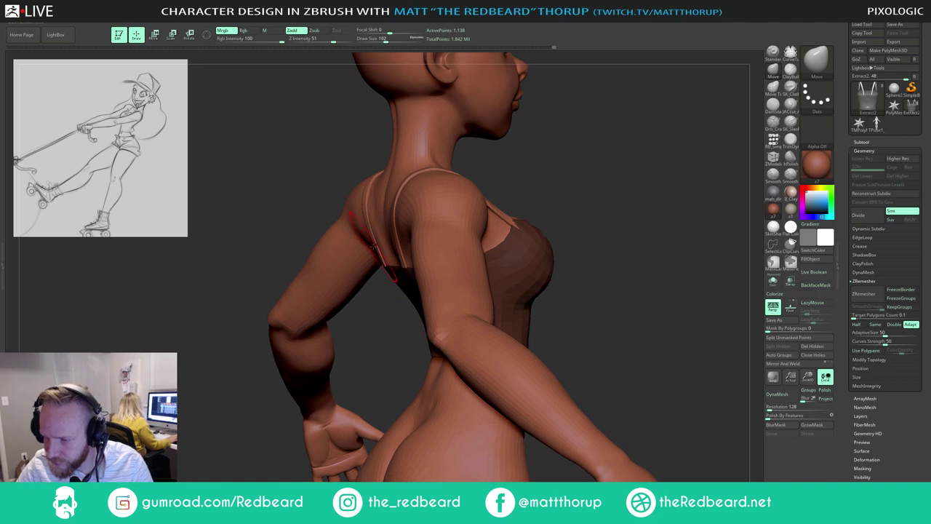
{"action": "key", "text": "bracketright"}
{"action": "key", "text": "bracketright"}
{"action": "left_click_drag", "start_coordinate": [575, 145], "coordinate": [466, 149]}
{"action": "left_click_drag", "start_coordinate": [538, 150], "coordinate": [465, 128], "text": "alt"}
{"action": "mouse_move", "coordinate": [464, 125]}
{"action": "left_mouse_down", "text": "ctrl"}
{"action": "mouse_move", "coordinate": [524, 189]}
{"action": "mouse_move", "coordinate": [463, 177]}
{"action": "mouse_move", "coordinate": [486, 205]}
{"action": "mouse_move", "coordinate": [480, 193]}
{"action": "mouse_move", "coordinate": [468, 201]}
{"action": "mouse_move", "coordinate": [521, 160]}
{"action": "mouse_move", "coordinate": [492, 175]}
{"action": "mouse_move", "coordinate": [509, 203]}
{"action": "left_mouse_up", "text": "ctrl"}
Step: Switch to the ZModeler brush and extrude the tube top's polygons with QMesh to give the garment thickness
{"action": "key", "text": "b"}
{"action": "key", "text": "z"}
{"action": "key", "text": "m"}
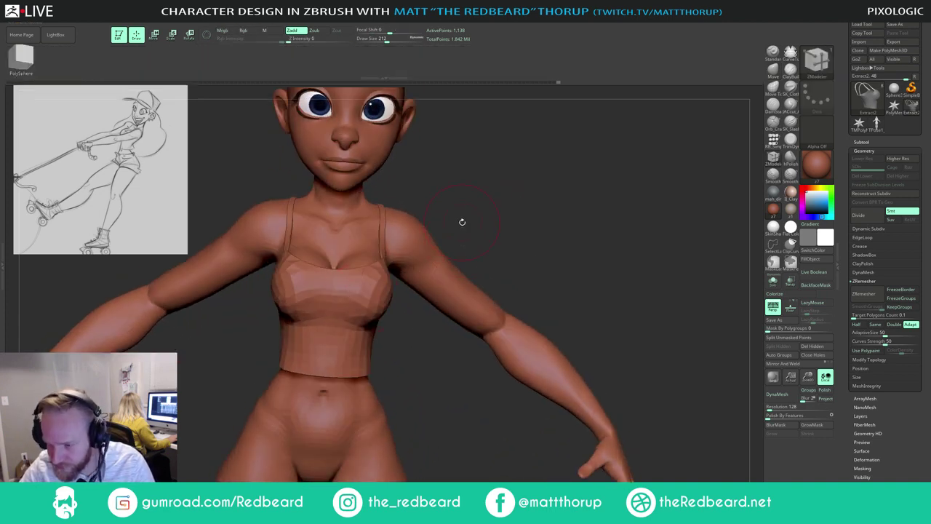
{"action": "left_click_drag", "start_coordinate": [453, 181], "coordinate": [342, 284]}
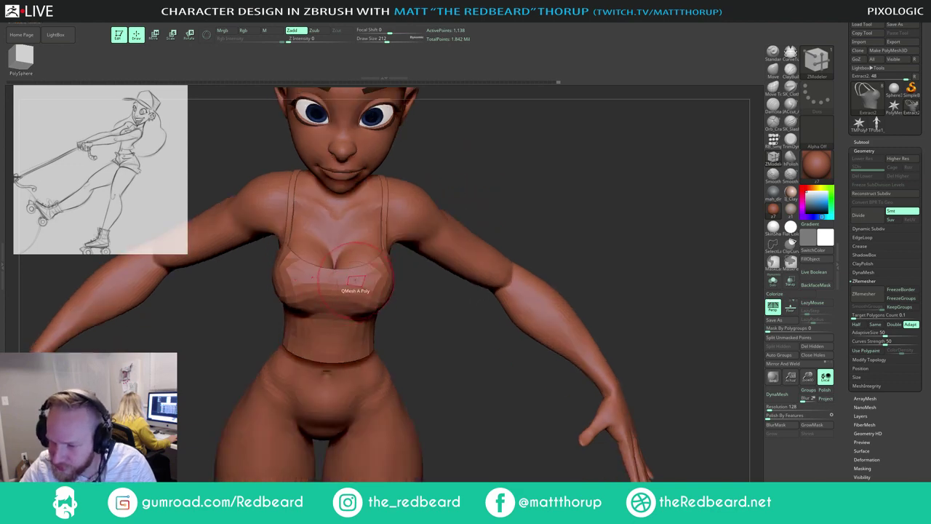
{"action": "key", "text": "space"}
{"action": "left_click", "coordinate": [408, 316]}
{"action": "left_click_drag", "start_coordinate": [473, 178], "coordinate": [480, 244]}
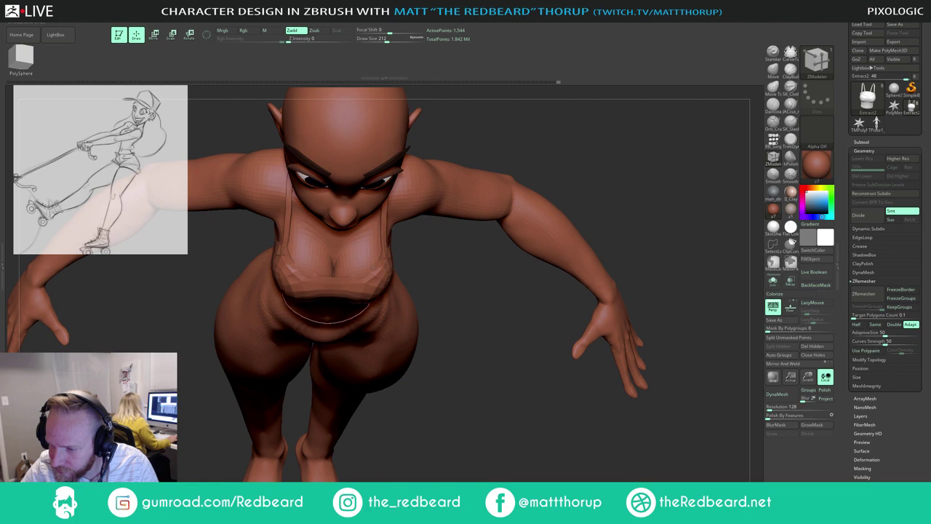
{"action": "mouse_move", "coordinate": [446, 300]}
{"action": "left_mouse_down"}
{"action": "mouse_move", "coordinate": [472, 202]}
{"action": "mouse_move", "coordinate": [509, 184]}
{"action": "mouse_move", "coordinate": [486, 237]}
{"action": "mouse_move", "coordinate": [393, 283]}
{"action": "left_mouse_up"}
{"action": "key", "text": "ctrl+z"}
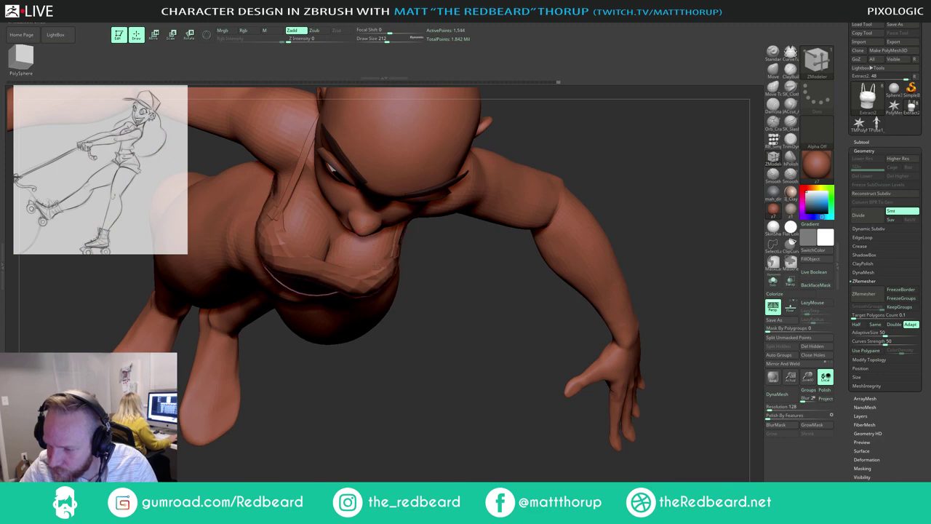
{"action": "left_click_drag", "start_coordinate": [447, 294], "coordinate": [451, 216]}
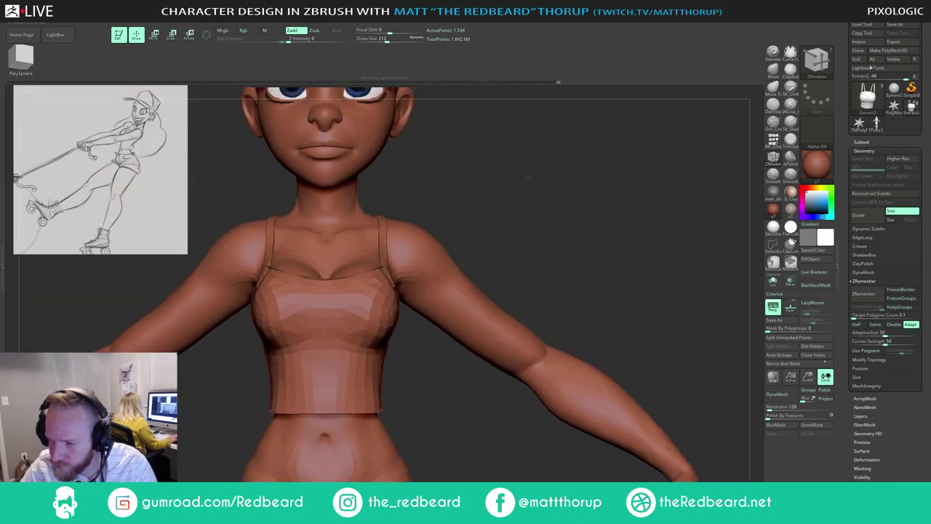
Step: Isolate the two shoulder straps by hiding the body of the top, and show their wireframe
{"action": "left_click_drag", "start_coordinate": [511, 179], "coordinate": [543, 237]}
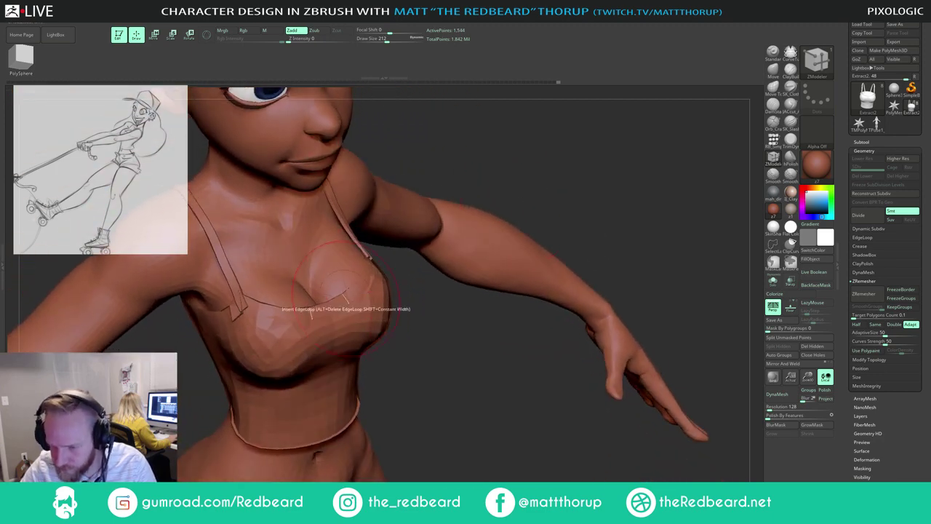
{"action": "left_click", "coordinate": [235, 281], "text": "ctrl+shift"}
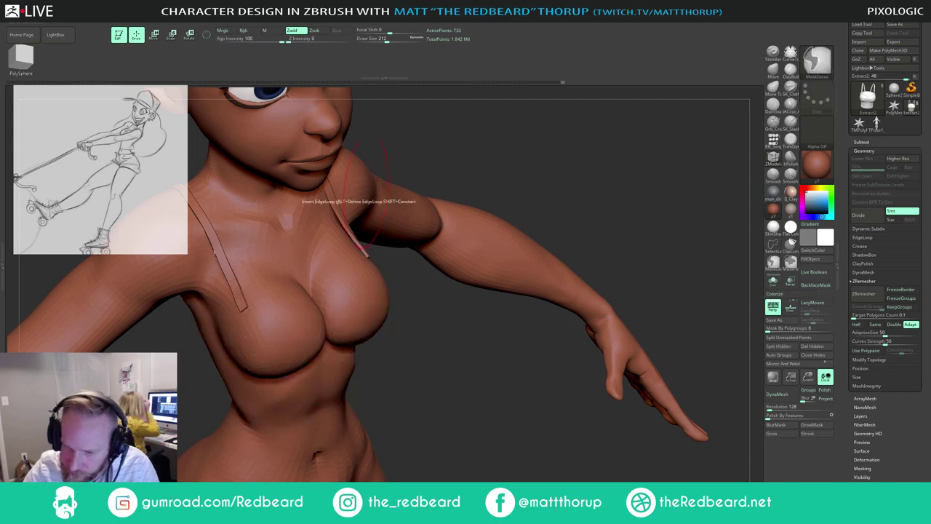
{"action": "key", "text": "ctrl+z"}
{"action": "key", "text": "ctrl+z"}
{"action": "left_click_drag", "start_coordinate": [476, 153], "coordinate": [555, 139]}
{"action": "left_click_drag", "start_coordinate": [487, 179], "coordinate": [437, 190]}
{"action": "left_click", "coordinate": [228, 284], "text": "ctrl+shift"}
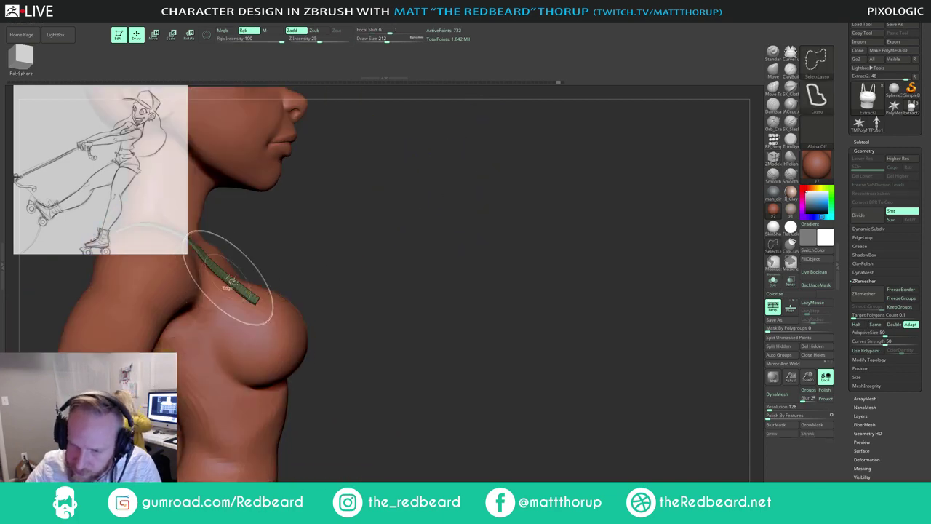
{"action": "left_click_drag", "start_coordinate": [396, 216], "coordinate": [466, 174]}
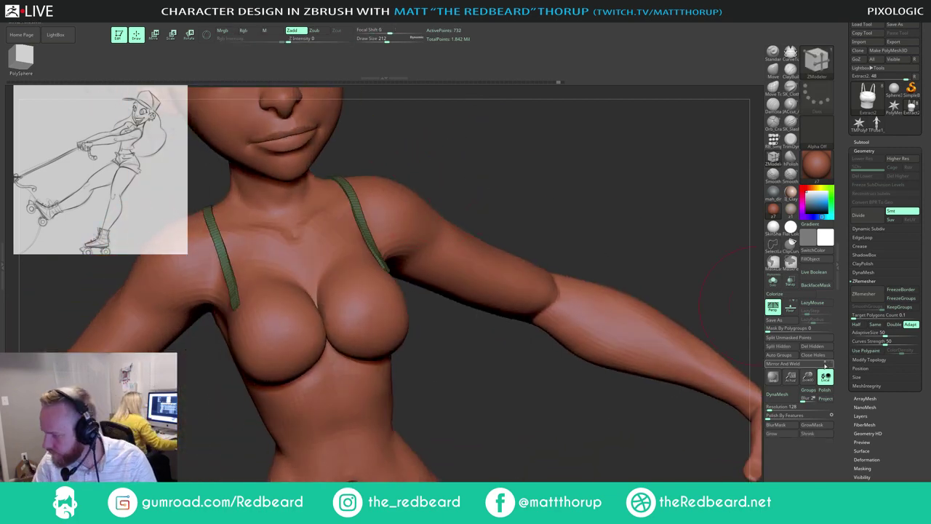
Step: Split the shoulder straps from the body of the top into their own subtool, and select the body of the top
{"action": "left_click", "coordinate": [738, 344], "text": "ctrl+shift"}
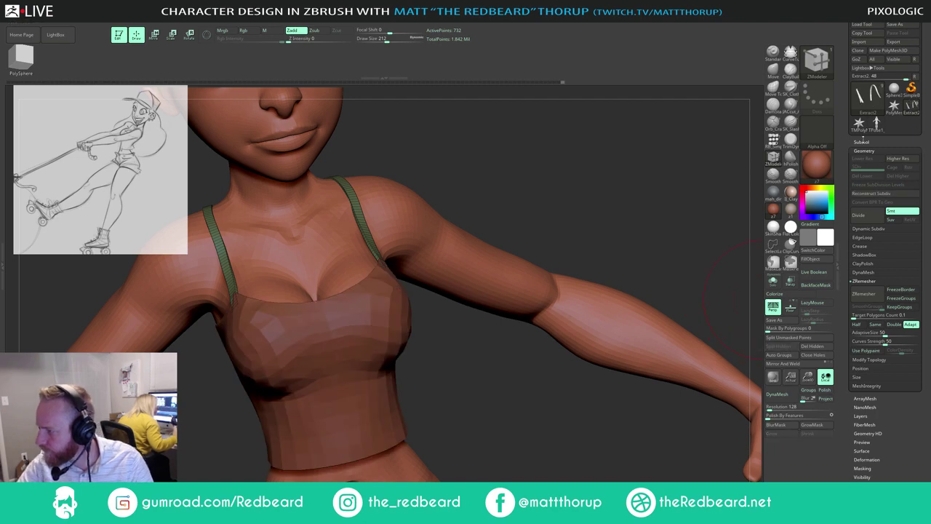
{"action": "left_click", "coordinate": [863, 141]}
{"action": "left_click", "coordinate": [865, 171]}
{"action": "left_click_drag", "start_coordinate": [584, 187], "coordinate": [546, 262]}
{"action": "left_click_drag", "start_coordinate": [369, 293], "coordinate": [352, 312]}
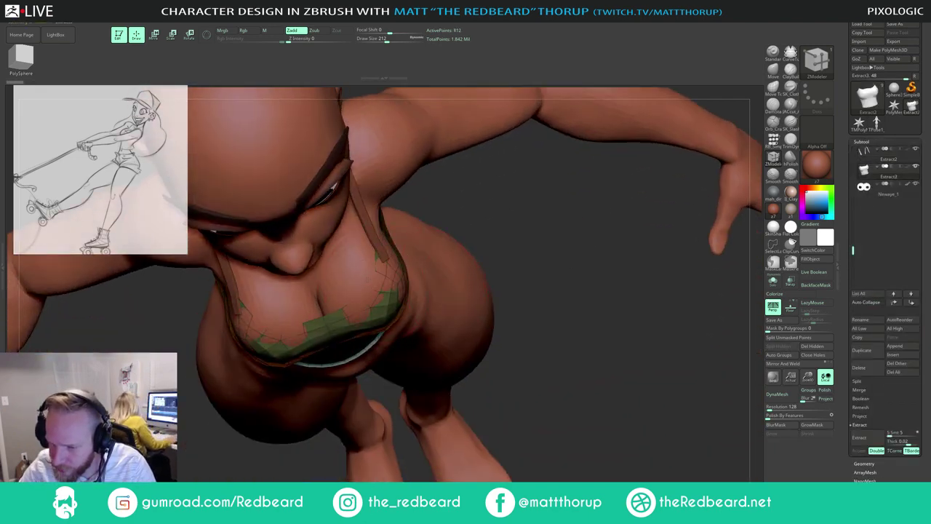
{"action": "left_click_drag", "start_coordinate": [565, 252], "coordinate": [638, 204]}
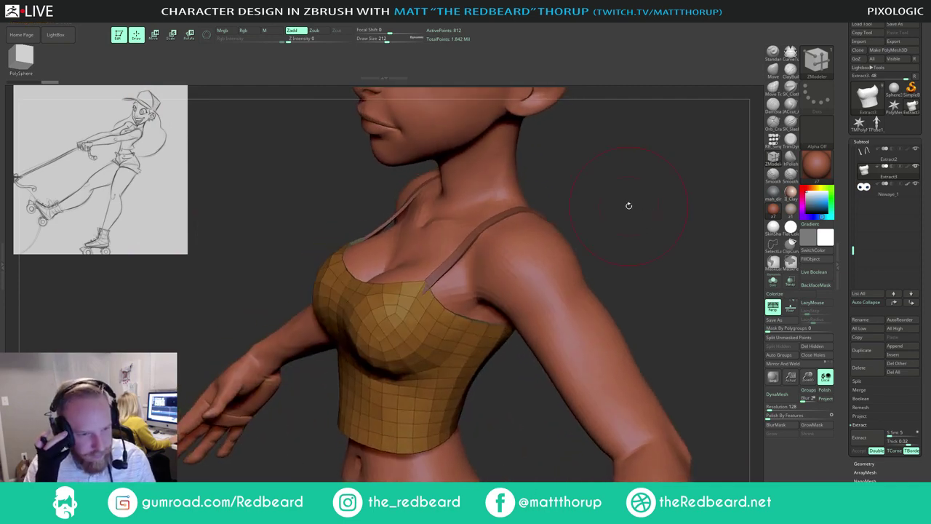
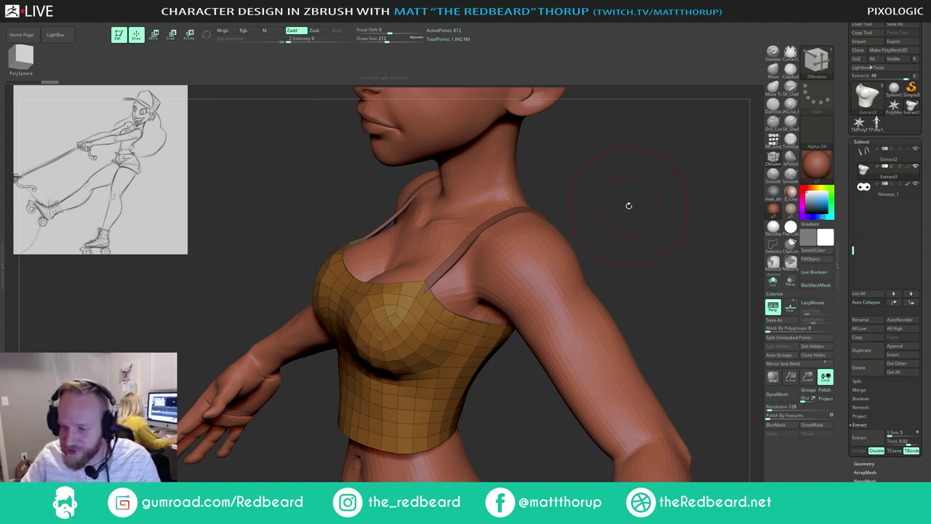
Step: Select the character's body mesh, turn off the wireframe display and switch to the Move brush
{"action": "mouse_move", "coordinate": [629, 205]}
{"action": "left_mouse_down"}
{"action": "mouse_move", "coordinate": [568, 192]}
{"action": "mouse_move", "coordinate": [596, 177]}
{"action": "mouse_move", "coordinate": [606, 182]}
{"action": "mouse_move", "coordinate": [595, 192]}
{"action": "mouse_move", "coordinate": [630, 182]}
{"action": "left_mouse_up"}
{"action": "left_click", "coordinate": [381, 246], "text": "alt"}
{"action": "key", "text": "shift+f"}
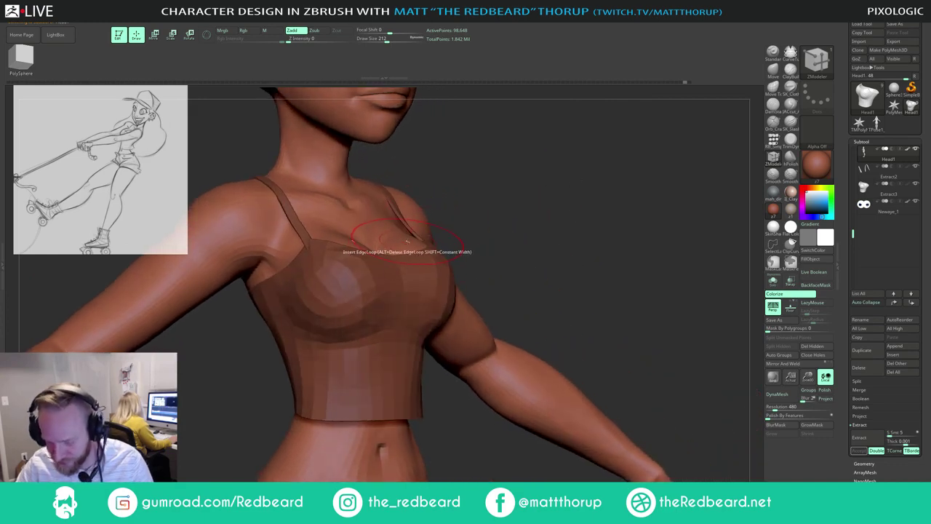
{"action": "left_click", "coordinate": [409, 241]}
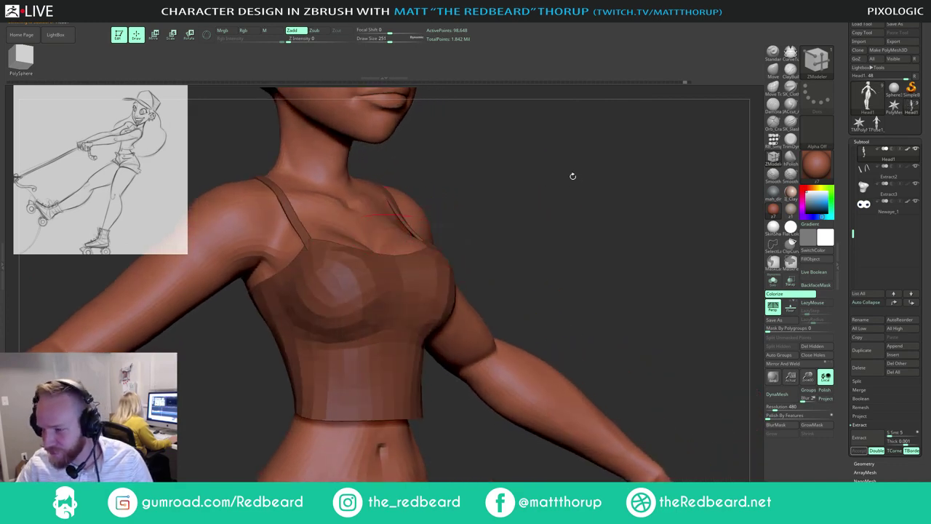
{"action": "left_click", "coordinate": [570, 176]}
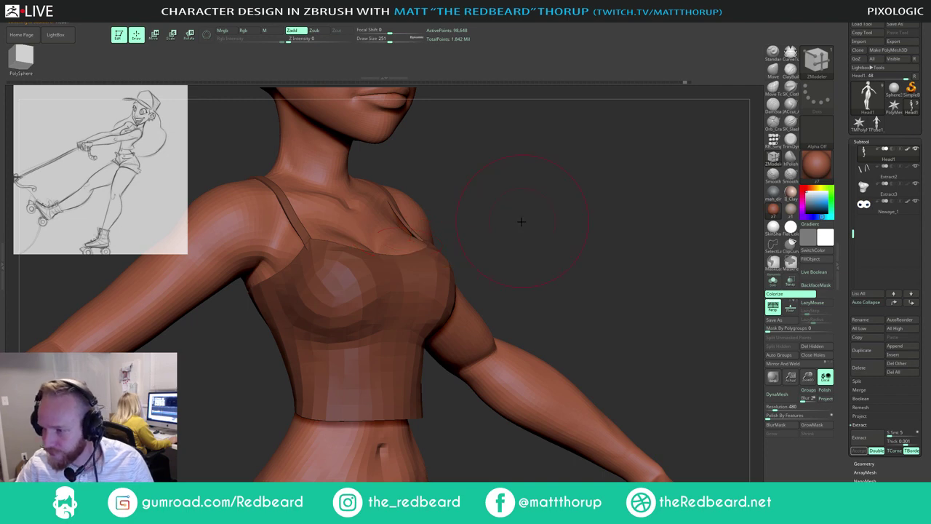
{"action": "key", "text": "b"}
{"action": "key", "text": "m"}
{"action": "key", "text": "v"}
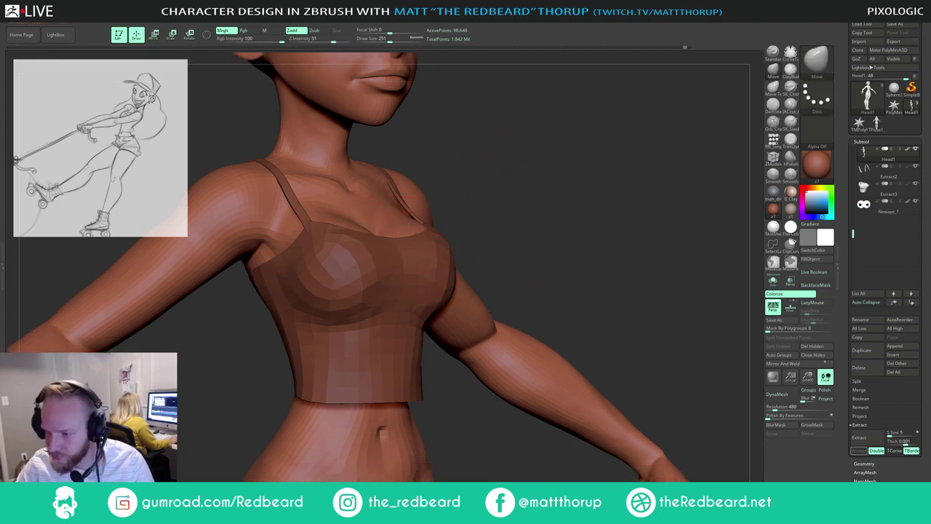
Step: Adjust the body's upper chest along the top's neckline with the Move brush
{"action": "left_click_drag", "start_coordinate": [464, 191], "coordinate": [291, 195]}
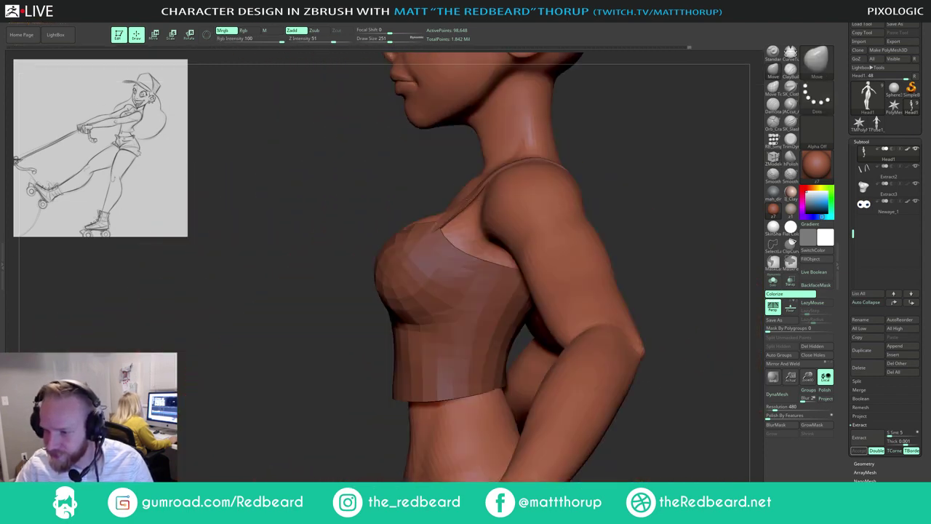
{"action": "left_click_drag", "start_coordinate": [410, 224], "coordinate": [365, 209]}
{"action": "key", "text": "s"}
{"action": "mouse_move", "coordinate": [577, 140]}
{"action": "left_mouse_down"}
{"action": "mouse_move", "coordinate": [509, 139]}
{"action": "mouse_move", "coordinate": [613, 130]}
{"action": "mouse_move", "coordinate": [393, 201]}
{"action": "mouse_move", "coordinate": [444, 188]}
{"action": "left_mouse_up"}
{"action": "key", "text": "bracketright"}
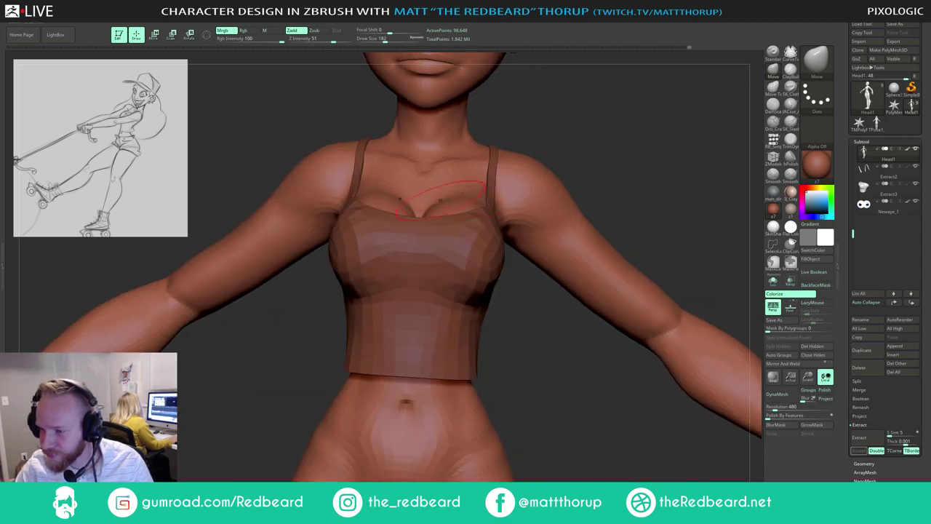
{"action": "left_click_drag", "start_coordinate": [584, 137], "coordinate": [474, 200]}
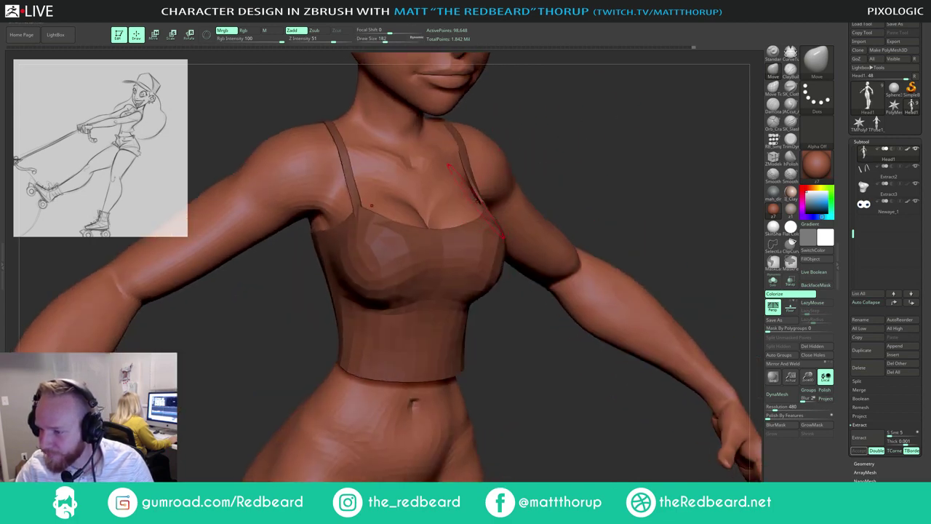
{"action": "key", "text": "bracketleft"}
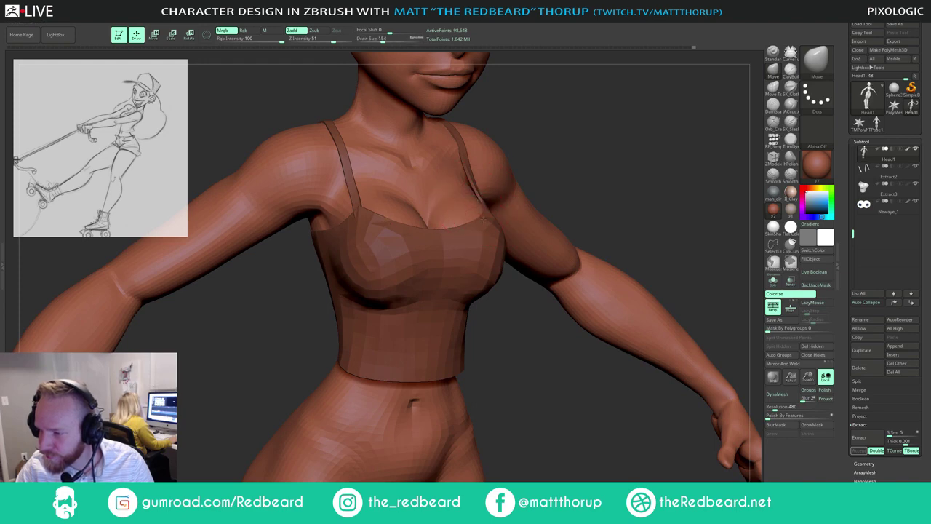
Step: Refine the body's chest near the cleavage and straps with a resized Move brush, checking from above and the side
{"action": "mouse_move", "coordinate": [585, 138]}
{"action": "left_mouse_down"}
{"action": "mouse_move", "coordinate": [534, 197]}
{"action": "mouse_move", "coordinate": [582, 190]}
{"action": "mouse_move", "coordinate": [571, 175]}
{"action": "left_mouse_up"}
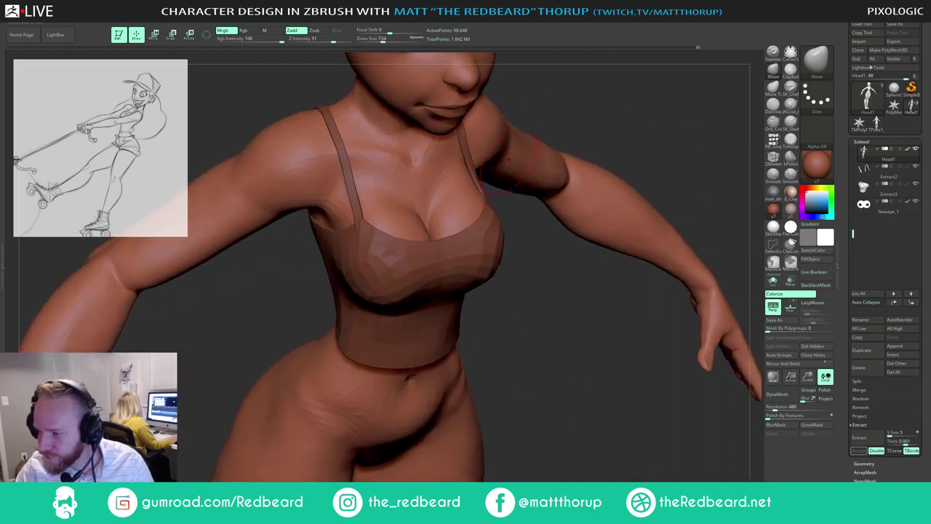
{"action": "mouse_move", "coordinate": [507, 154]}
{"action": "left_mouse_down"}
{"action": "mouse_move", "coordinate": [490, 177]}
{"action": "mouse_move", "coordinate": [622, 121]}
{"action": "mouse_move", "coordinate": [437, 183]}
{"action": "left_mouse_up"}
{"action": "key", "text": "bracketright"}
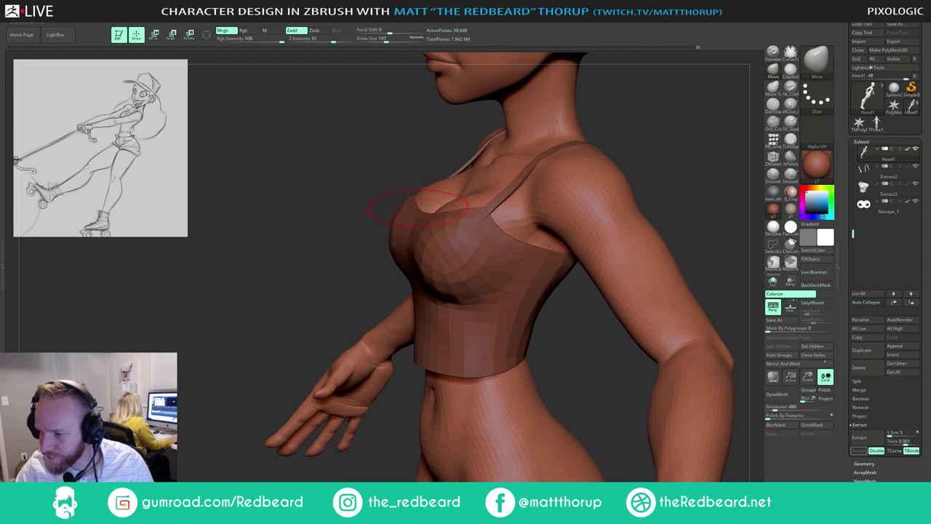
{"action": "left_click_drag", "start_coordinate": [435, 151], "coordinate": [535, 171]}
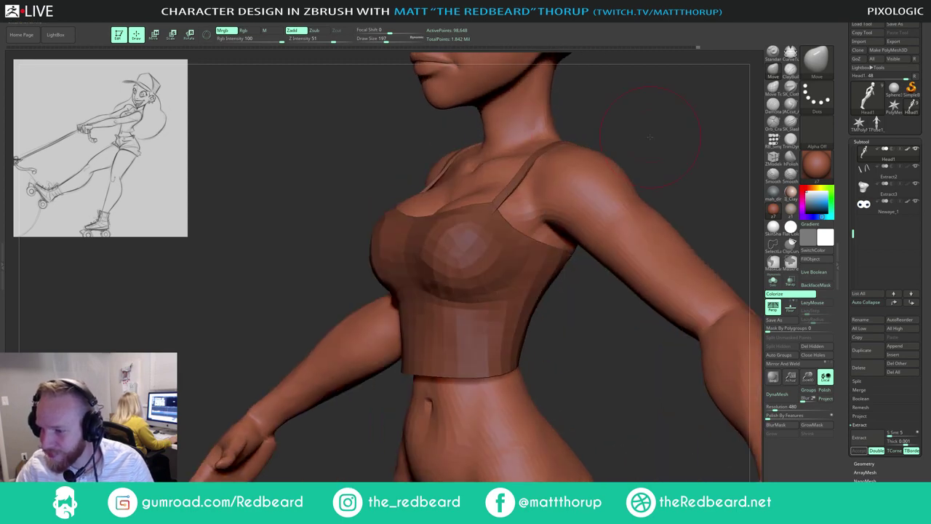
{"action": "mouse_move", "coordinate": [575, 124]}
{"action": "left_mouse_down", "text": "alt"}
{"action": "mouse_move", "coordinate": [589, 156]}
{"action": "mouse_move", "coordinate": [638, 137]}
{"action": "mouse_move", "coordinate": [510, 189]}
{"action": "mouse_move", "coordinate": [453, 200]}
{"action": "mouse_move", "coordinate": [488, 207]}
{"action": "mouse_move", "coordinate": [500, 230]}
{"action": "mouse_move", "coordinate": [489, 207]}
{"action": "left_mouse_up", "text": "alt"}
{"action": "key", "text": "s"}
{"action": "key", "text": "s"}
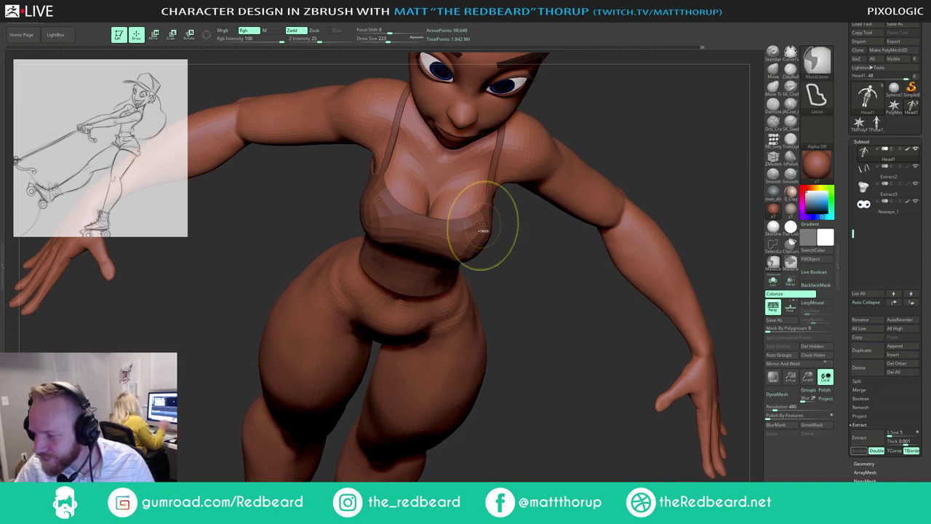
Step: Select the body of the top and nudge its neckline where it meets the front of the strap
{"action": "left_click", "coordinate": [486, 239], "text": "alt"}
{"action": "left_click_drag", "start_coordinate": [503, 248], "coordinate": [537, 246]}
{"action": "key", "text": "s"}
{"action": "left_click_drag", "start_coordinate": [480, 226], "coordinate": [479, 225]}
{"action": "right_click_drag", "start_coordinate": [458, 224], "coordinate": [493, 209]}
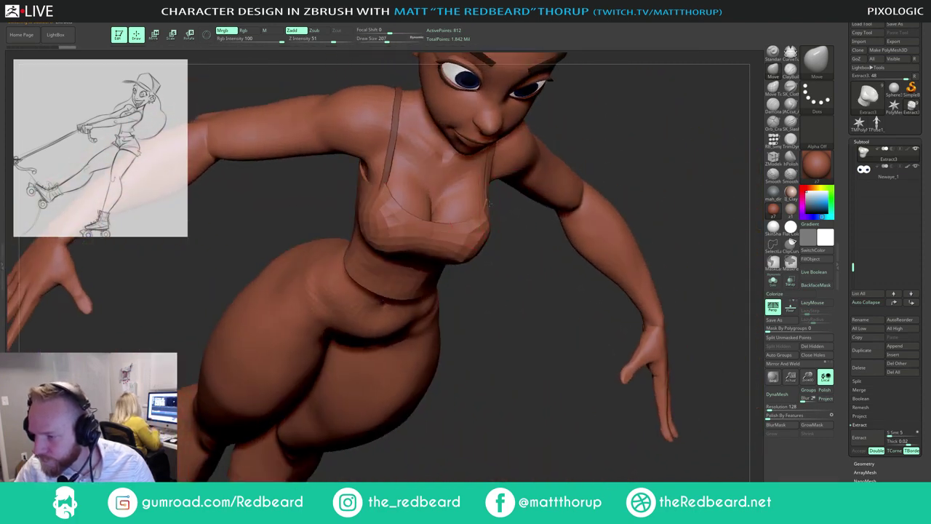
{"action": "left_click_drag", "start_coordinate": [489, 204], "coordinate": [489, 203]}
{"action": "right_click_drag", "start_coordinate": [488, 190], "coordinate": [537, 191]}
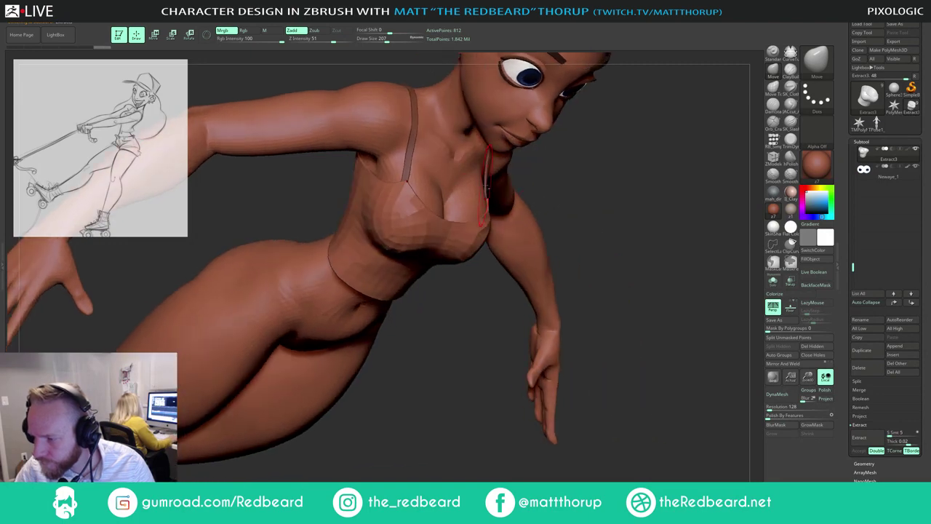
Step: Select the straps subtool and shift the strap's front section into place against the chest with the Move brush
{"action": "left_click", "coordinate": [487, 192], "text": "alt"}
{"action": "key", "text": "s"}
{"action": "left_click_drag", "start_coordinate": [484, 185], "coordinate": [487, 186]}
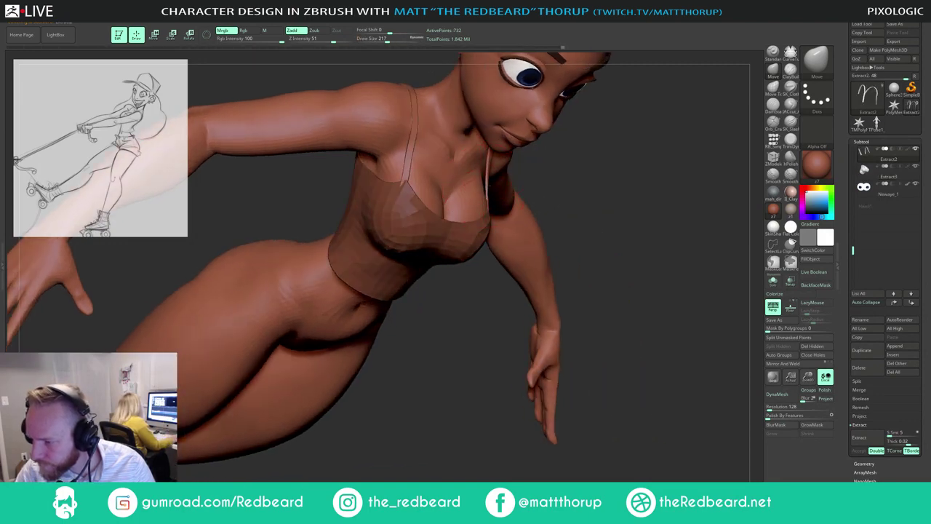
{"action": "right_click_drag", "start_coordinate": [502, 180], "coordinate": [575, 182]}
{"action": "right_click_drag", "start_coordinate": [575, 182], "coordinate": [594, 149], "text": "ctrl"}
{"action": "right_click_drag", "start_coordinate": [593, 149], "coordinate": [575, 193], "text": "ctrl"}
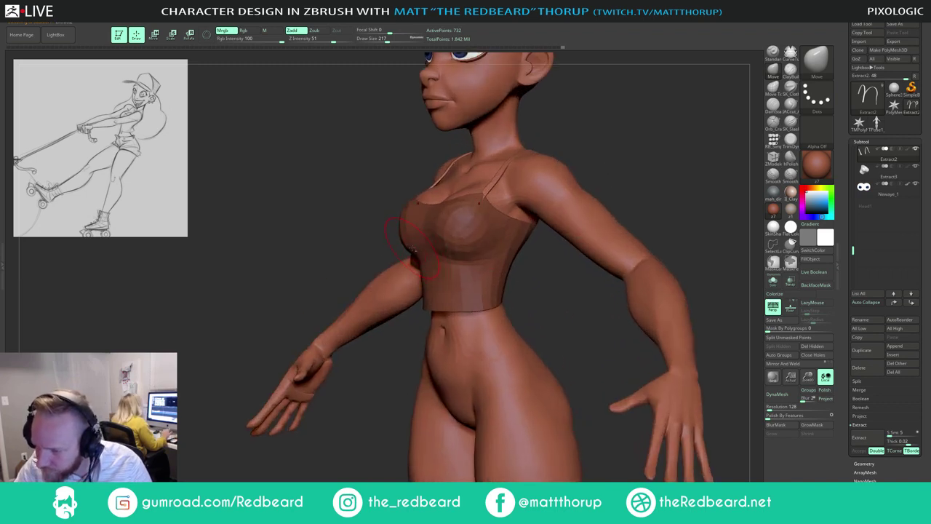
Step: Select the body of the top, isolate and mask its outer shell, show all polygons, and invert the mask
{"action": "left_click", "coordinate": [410, 249], "text": "alt"}
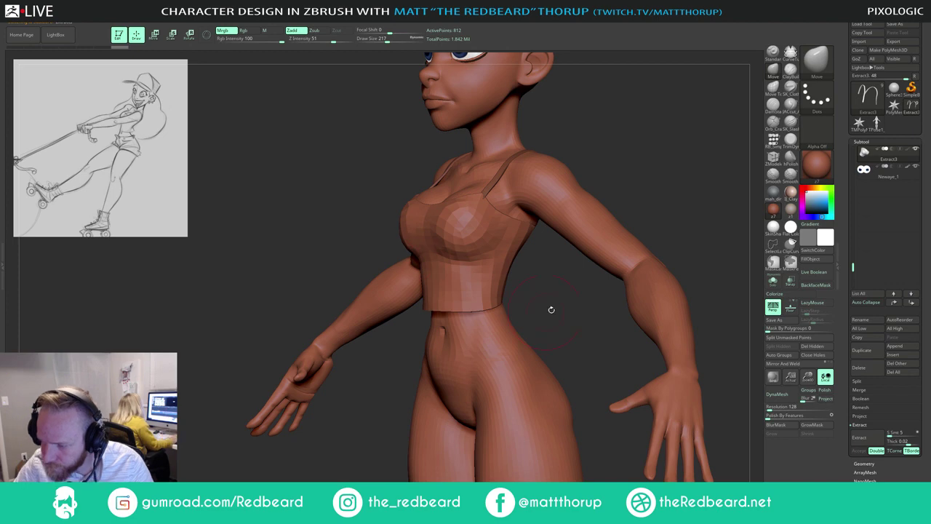
{"action": "right_click_drag", "start_coordinate": [552, 309], "coordinate": [486, 254]}
{"action": "key", "text": "ctrl+shift"}
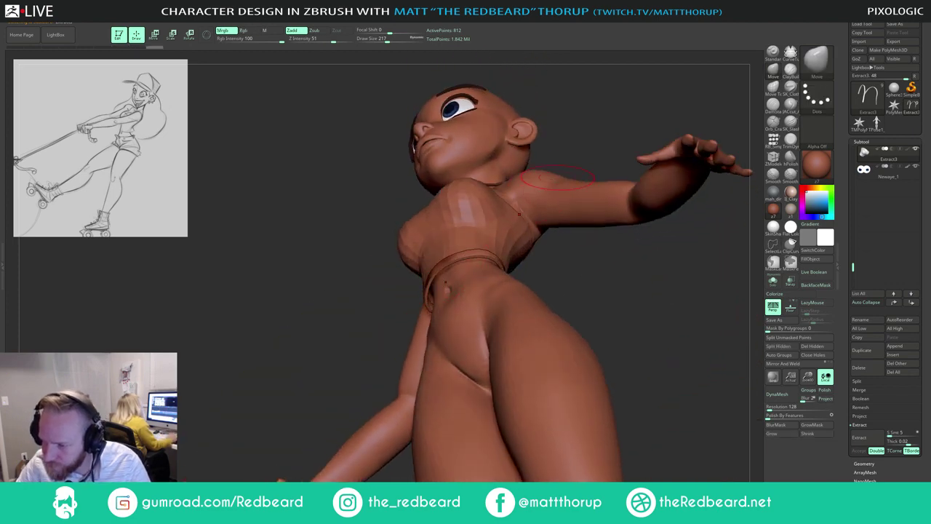
{"action": "key", "text": "ctrl+shift"}
{"action": "left_click", "coordinate": [458, 247], "text": "ctrl+shift"}
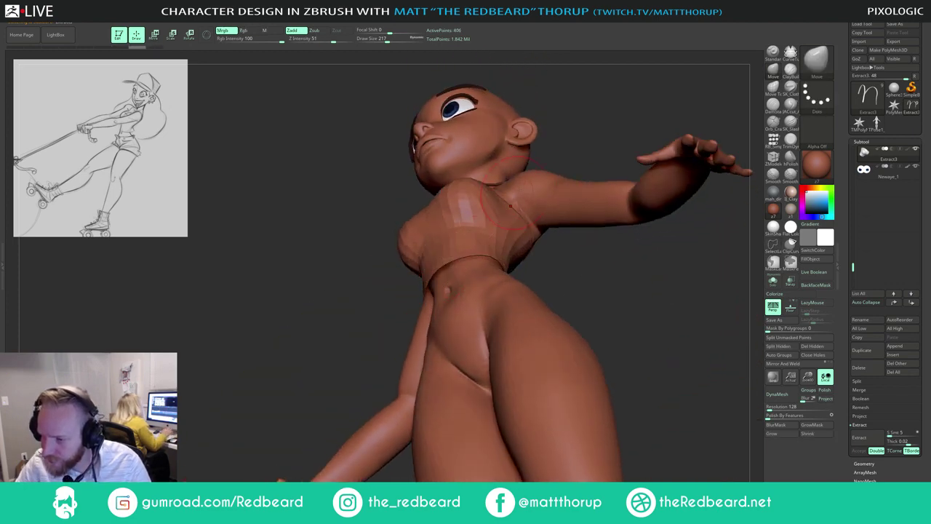
{"action": "left_click", "coordinate": [582, 136], "text": "ctrl"}
{"action": "left_click", "coordinate": [584, 136], "text": "ctrl+shift"}
{"action": "mouse_move", "coordinate": [584, 136]}
{"action": "left_mouse_down", "text": "shift"}
{"action": "mouse_move", "coordinate": [603, 125]}
{"action": "mouse_move", "coordinate": [587, 137]}
{"action": "left_mouse_up", "text": "shift"}
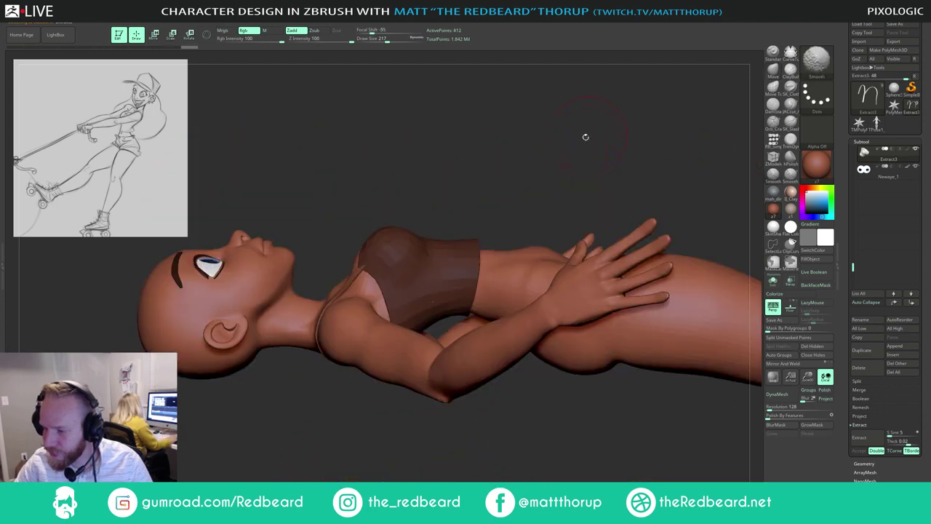
{"action": "key", "text": "bracketright"}
{"action": "left_click", "coordinate": [478, 221], "text": "ctrl"}
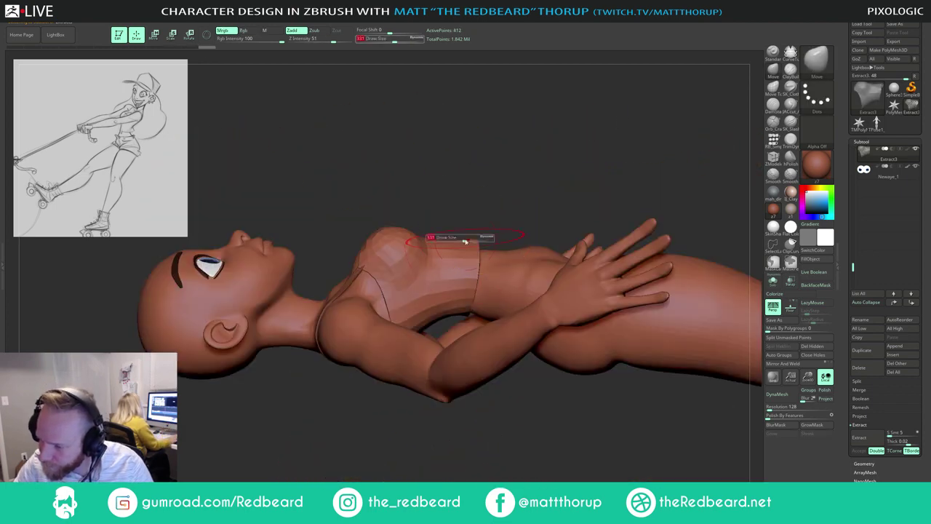
Step: Pull the top's front hem away from the belly with a large Move brush, reducing the draw size to 280 for refinement
{"action": "left_click_drag", "start_coordinate": [502, 182], "coordinate": [462, 202]}
{"action": "right_click_drag", "start_coordinate": [502, 247], "coordinate": [464, 241]}
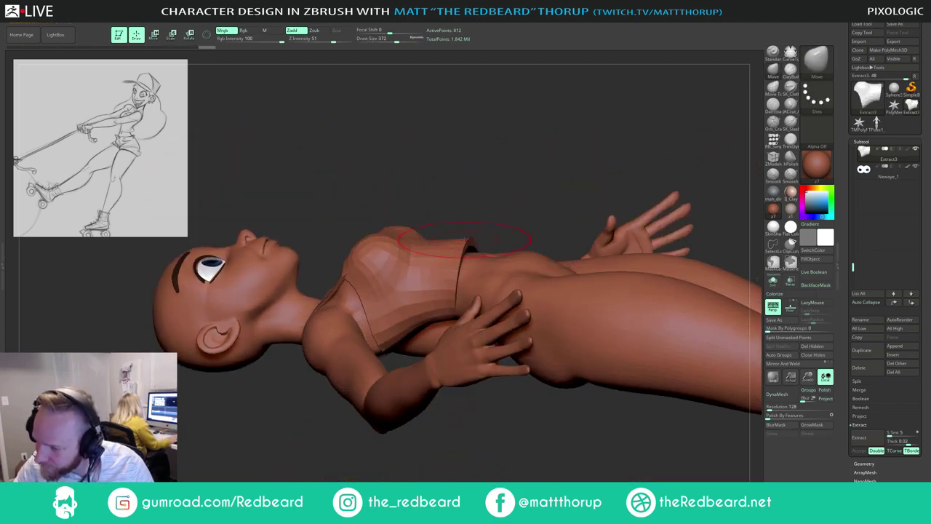
{"action": "right_click_drag", "start_coordinate": [499, 211], "coordinate": [493, 237]}
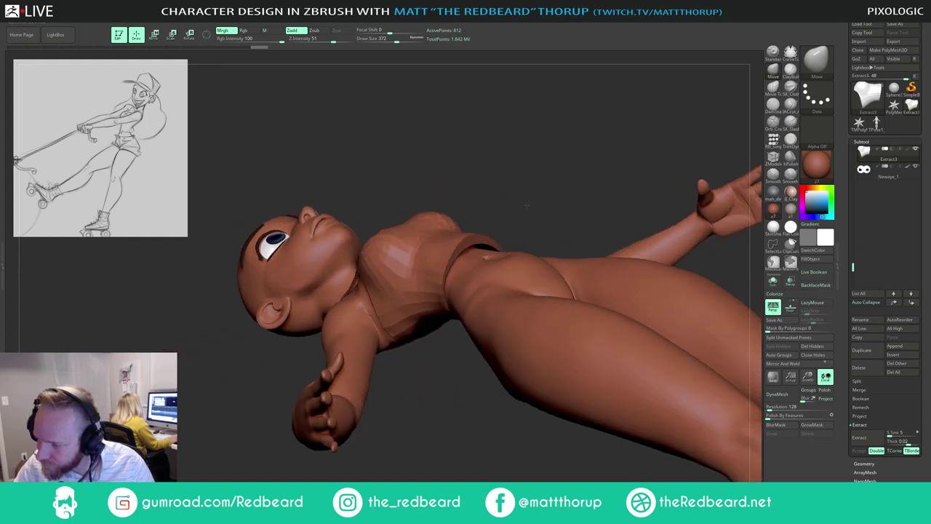
{"action": "right_click_drag", "start_coordinate": [527, 205], "coordinate": [554, 239]}
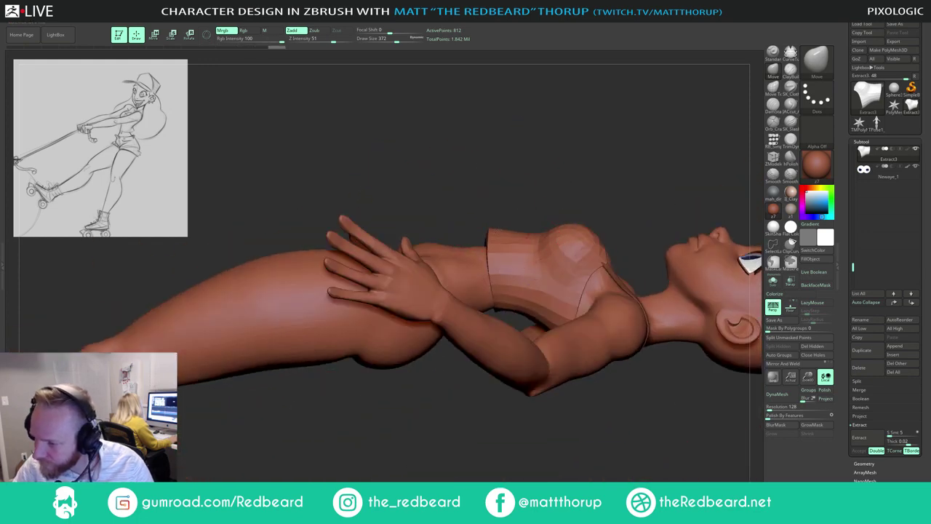
{"action": "right_click_drag", "start_coordinate": [522, 207], "coordinate": [537, 253]}
{"action": "right_click_drag", "start_coordinate": [539, 186], "coordinate": [463, 191]}
{"action": "right_click_drag", "start_coordinate": [462, 291], "coordinate": [604, 182]}
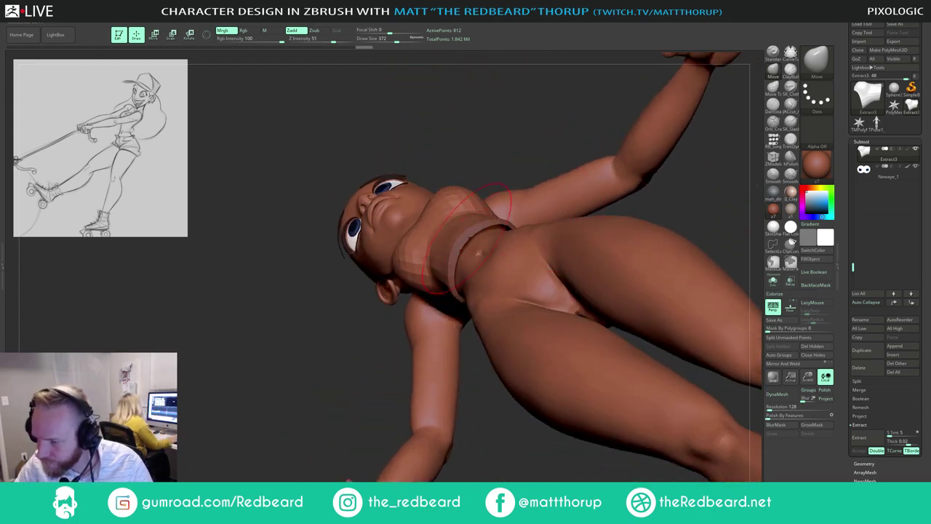
{"action": "key", "text": "s"}
{"action": "left_click_drag", "start_coordinate": [462, 240], "coordinate": [457, 241]}
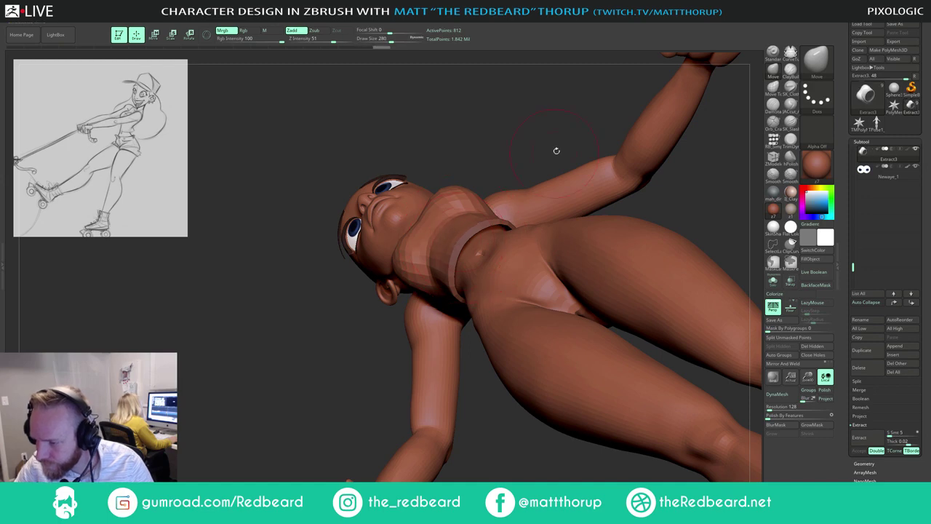
{"action": "right_click_drag", "start_coordinate": [556, 150], "coordinate": [624, 182]}
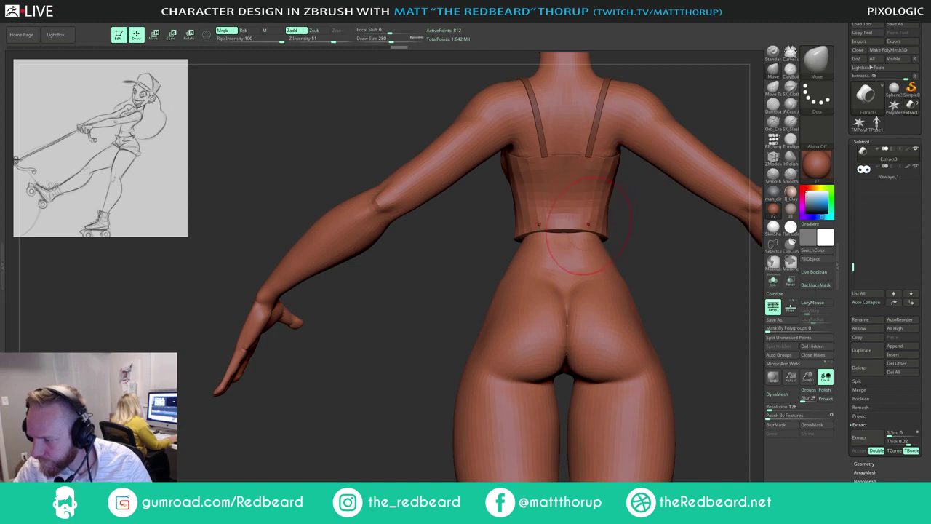
Step: Shape the top's back hem over the lower back with progressively smaller Move brush sizes, undoing one unwanted stroke
{"action": "right_click_drag", "start_coordinate": [632, 251], "coordinate": [634, 191]}
{"action": "key", "text": "s"}
{"action": "mouse_move", "coordinate": [564, 222]}
{"action": "left_mouse_down"}
{"action": "mouse_move", "coordinate": [531, 216]}
{"action": "mouse_move", "coordinate": [539, 233]}
{"action": "left_mouse_up"}
{"action": "key", "text": "ctrl+z"}
{"action": "key", "text": "s"}
{"action": "left_click_drag", "start_coordinate": [539, 231], "coordinate": [534, 236]}
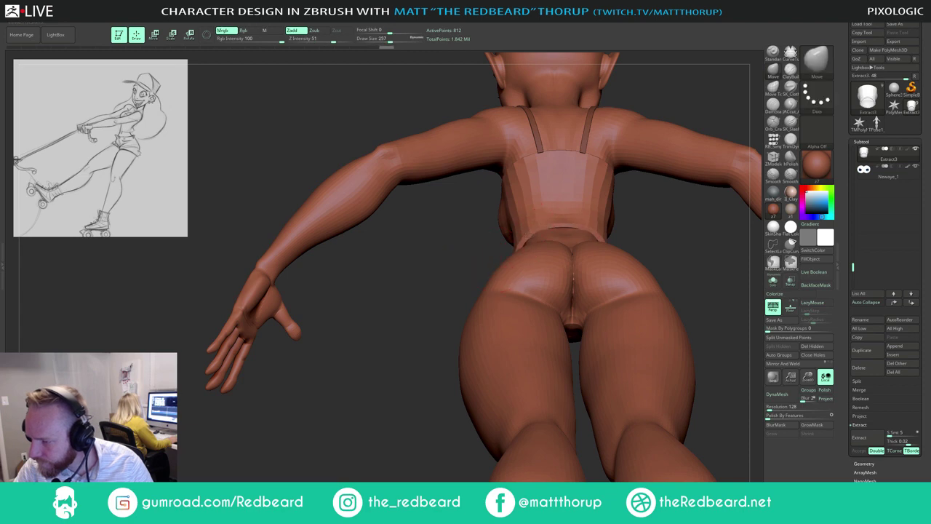
{"action": "key", "text": "s"}
{"action": "left_click", "coordinate": [538, 232]}
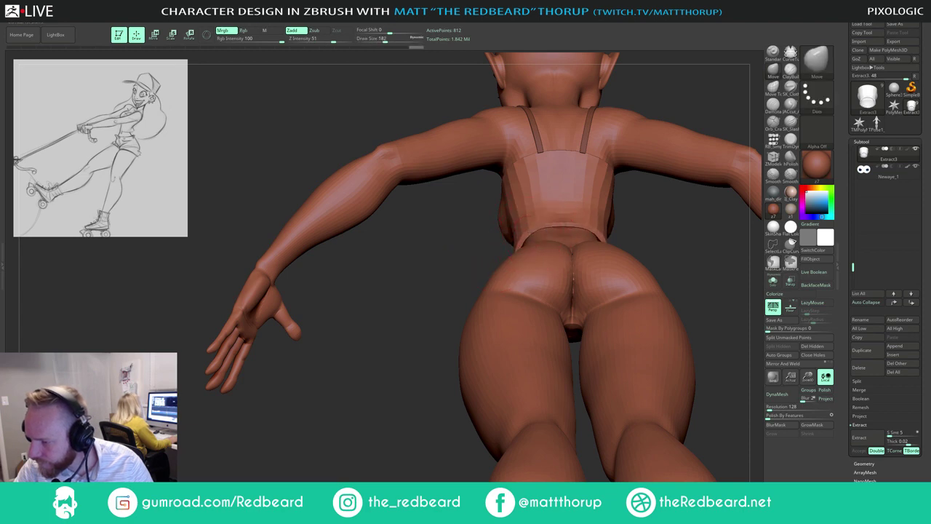
{"action": "key", "text": "s"}
{"action": "left_click", "coordinate": [540, 228]}
{"action": "left_click_drag", "start_coordinate": [542, 229], "coordinate": [537, 232]}
Step: Reshape the side and front of the top's hem with the Move brush from a side view
{"action": "mouse_move", "coordinate": [489, 253]}
{"action": "left_mouse_down"}
{"action": "mouse_move", "coordinate": [547, 237]}
{"action": "mouse_move", "coordinate": [631, 184]}
{"action": "left_mouse_up"}
{"action": "key", "text": "s"}
{"action": "left_click", "coordinate": [538, 238]}
{"action": "key", "text": "s"}
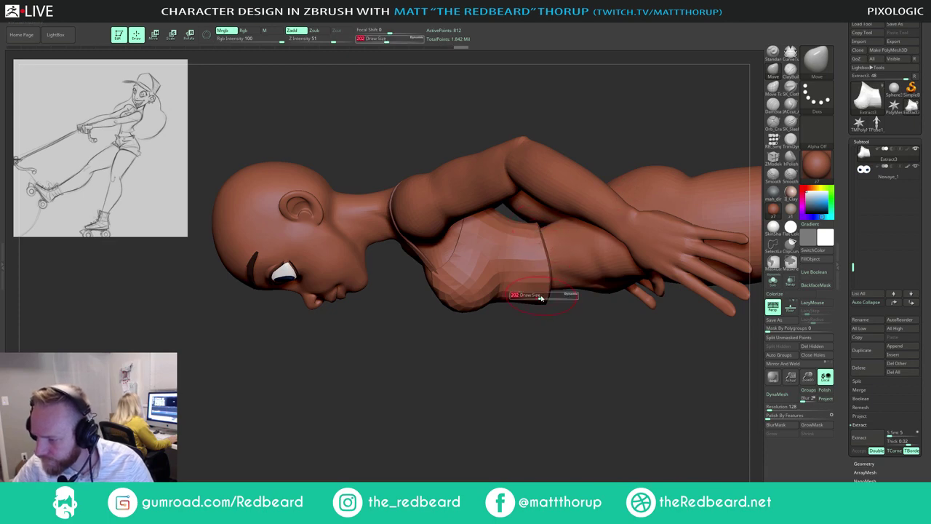
{"action": "left_click", "coordinate": [543, 299]}
{"action": "left_click_drag", "start_coordinate": [543, 300], "coordinate": [543, 303]}
{"action": "left_click", "coordinate": [537, 300], "text": "ctrl+shift"}
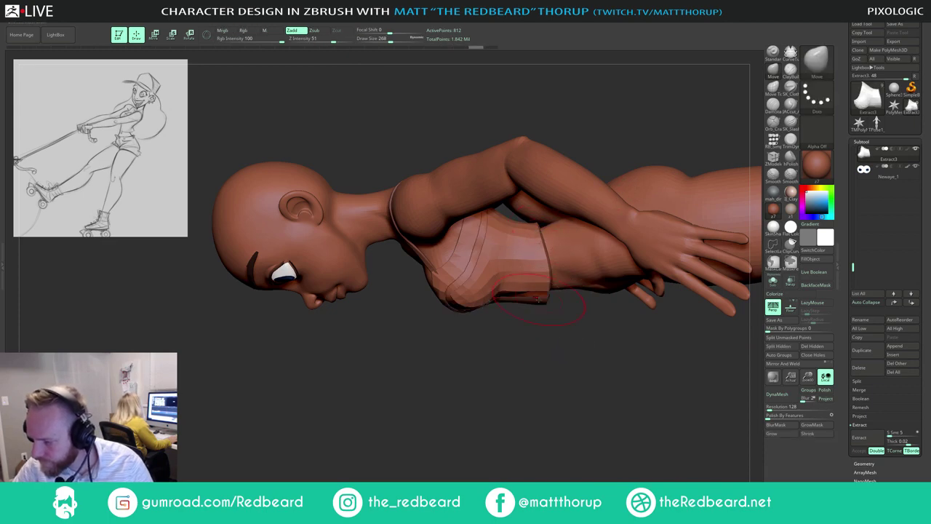
Step: Toggle the mask on the top back and forth and enlarge the Move brush to draw size 305
{"action": "left_click", "coordinate": [543, 320], "text": "ctrl+shift"}
{"action": "left_click", "coordinate": [543, 329], "text": "ctrl"}
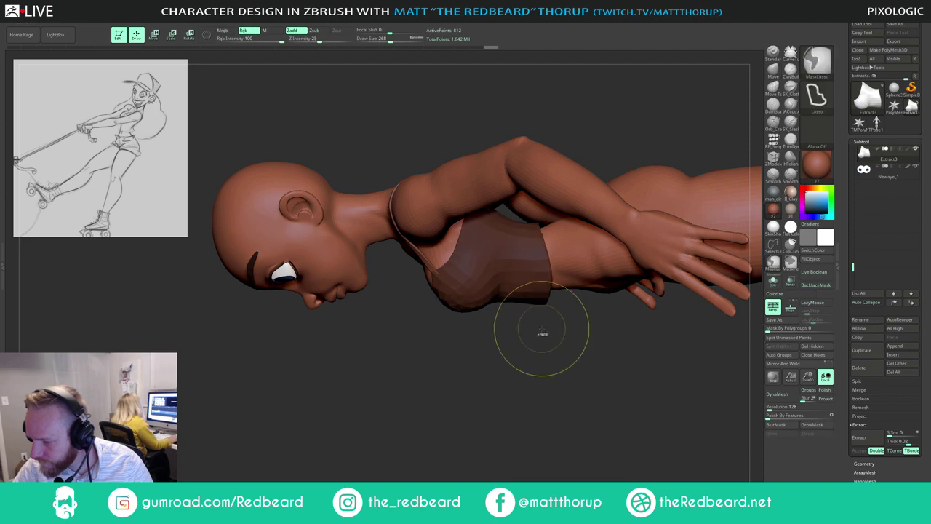
{"action": "left_click", "coordinate": [543, 324], "text": "ctrl"}
{"action": "key", "text": "s"}
{"action": "left_click", "coordinate": [538, 301]}
{"action": "left_click_drag", "start_coordinate": [537, 345], "coordinate": [531, 233]}
{"action": "mouse_move", "coordinate": [586, 430]}
{"action": "left_mouse_down", "text": "alt"}
{"action": "mouse_move", "coordinate": [582, 364]}
{"action": "mouse_move", "coordinate": [611, 336]}
{"action": "mouse_move", "coordinate": [632, 398]}
{"action": "mouse_move", "coordinate": [688, 394]}
{"action": "mouse_move", "coordinate": [671, 401]}
{"action": "left_mouse_up", "text": "alt"}
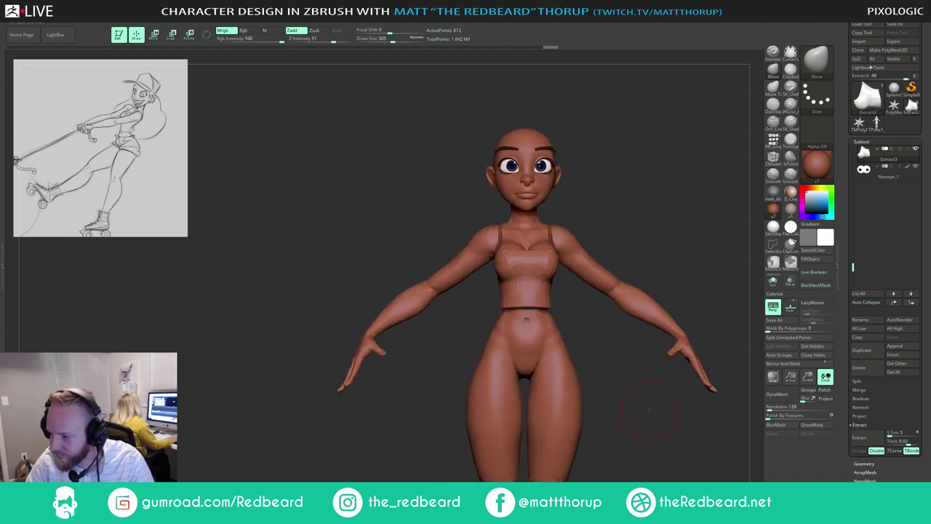
Step: Refine the top's front hem over the belly with the Move brush at draw size 324
{"action": "left_click_drag", "start_coordinate": [662, 327], "coordinate": [623, 361], "text": "alt"}
{"action": "key", "text": "s"}
{"action": "left_click_drag", "start_coordinate": [520, 313], "coordinate": [521, 312]}
{"action": "left_click_drag", "start_coordinate": [520, 313], "coordinate": [522, 309]}
{"action": "left_click_drag", "start_coordinate": [692, 201], "coordinate": [641, 213]}
{"action": "left_click_drag", "start_coordinate": [687, 183], "coordinate": [651, 177], "text": "alt"}
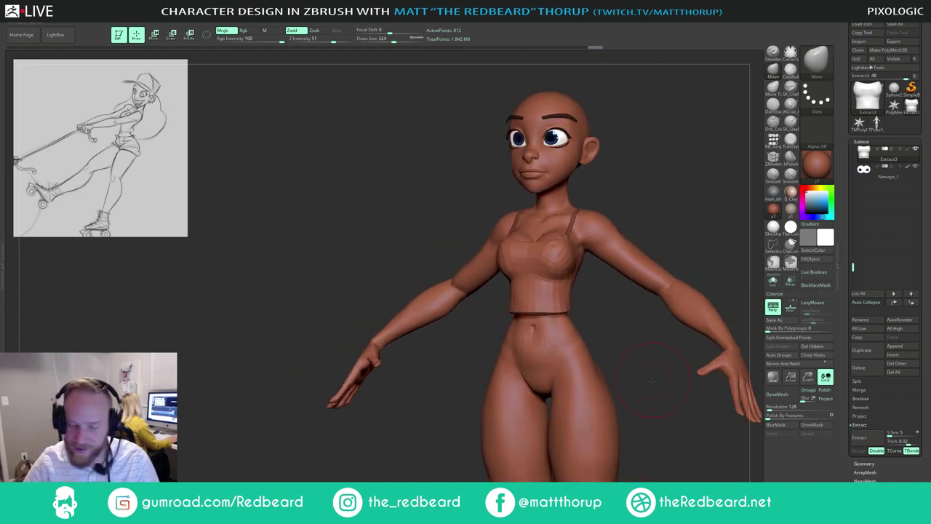
{"action": "mouse_move", "coordinate": [635, 390]}
{"action": "left_mouse_down"}
{"action": "mouse_move", "coordinate": [584, 393]}
{"action": "mouse_move", "coordinate": [629, 396]}
{"action": "left_mouse_up"}
{"action": "mouse_move", "coordinate": [487, 430]}
{"action": "left_mouse_down"}
{"action": "mouse_move", "coordinate": [536, 446]}
{"action": "mouse_move", "coordinate": [402, 444]}
{"action": "mouse_move", "coordinate": [435, 461]}
{"action": "left_mouse_up"}
Step: Select the character's body, switch to the ClayBuildup brush, and undo the last stroke
{"action": "left_click", "coordinate": [560, 179], "text": "alt"}
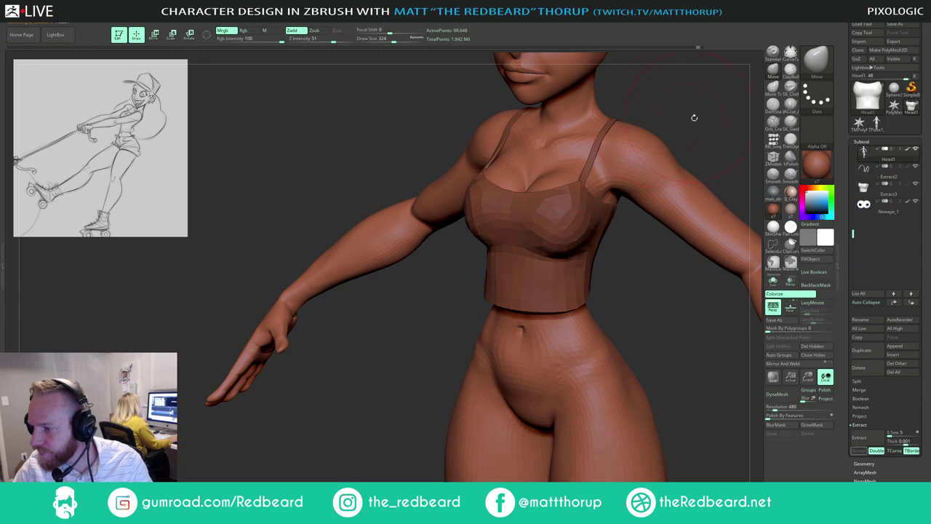
{"action": "left_click_drag", "start_coordinate": [694, 119], "coordinate": [714, 131]}
{"action": "key", "text": "b"}
{"action": "key", "text": "c"}
{"action": "key", "text": "b"}
{"action": "key", "text": "s"}
{"action": "left_click_drag", "start_coordinate": [516, 160], "coordinate": [503, 162]}
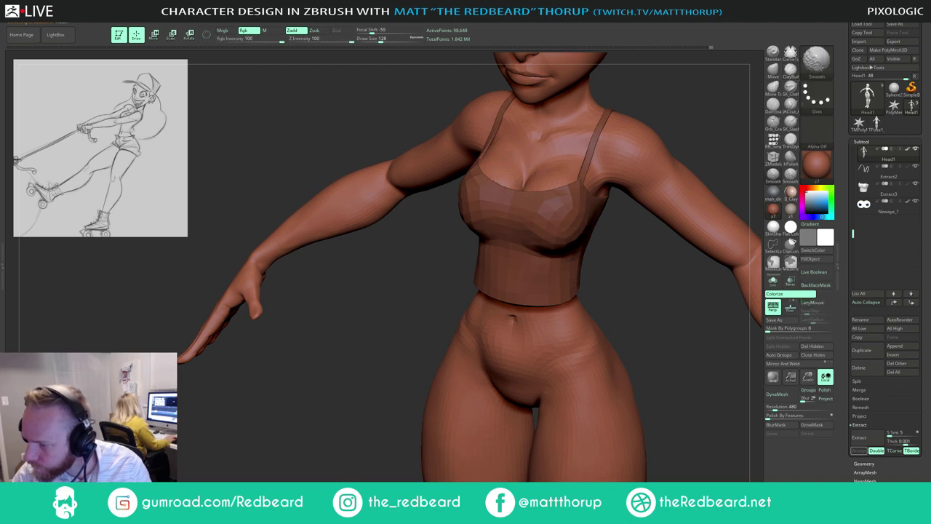
{"action": "key", "text": "ctrl+z"}
Step: Build up and smooth the upper chest above the top's neckline, reducing the ClayBuildup draw size to 136 and 112
{"action": "left_click_drag", "start_coordinate": [672, 91], "coordinate": [644, 109], "text": "shift"}
{"action": "mouse_move", "coordinate": [644, 109]}
{"action": "left_mouse_down"}
{"action": "mouse_move", "coordinate": [608, 118]}
{"action": "mouse_move", "coordinate": [672, 112]}
{"action": "mouse_move", "coordinate": [635, 115]}
{"action": "left_mouse_up"}
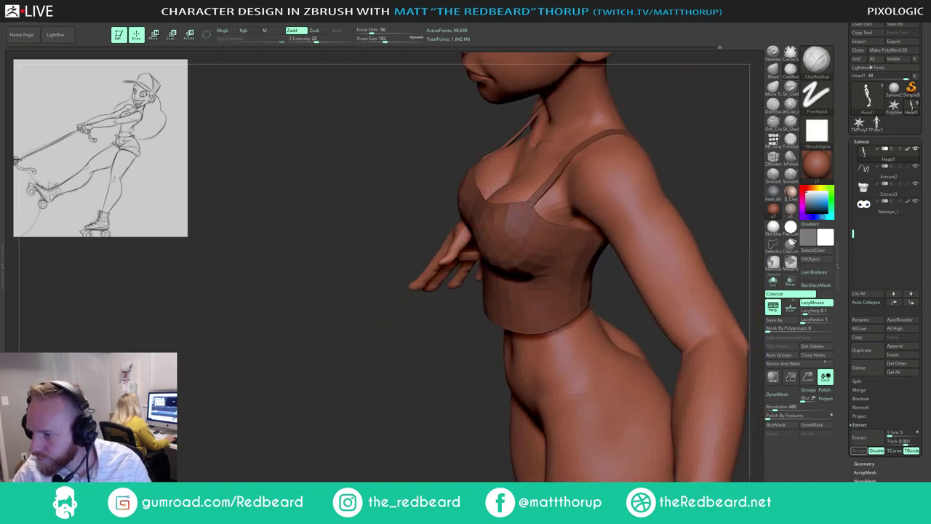
{"action": "left_click_drag", "start_coordinate": [419, 209], "coordinate": [521, 182]}
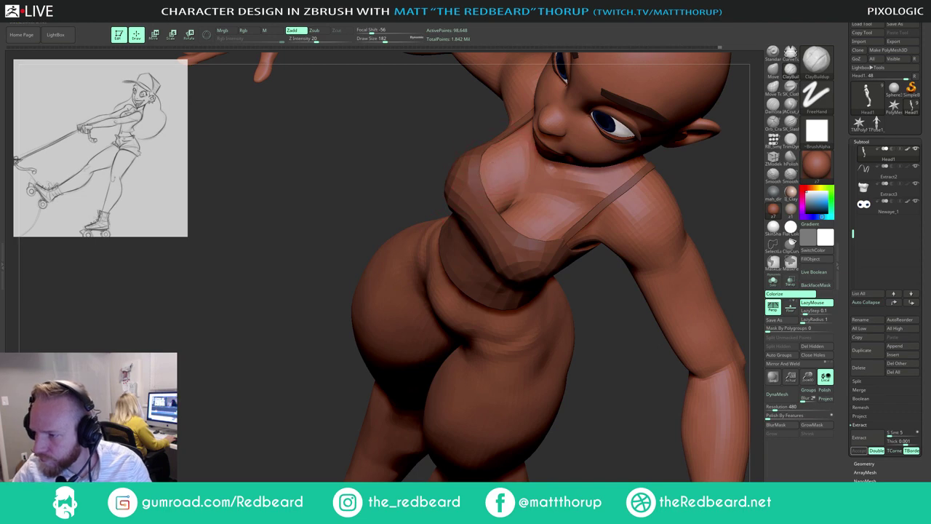
{"action": "key", "text": "shift"}
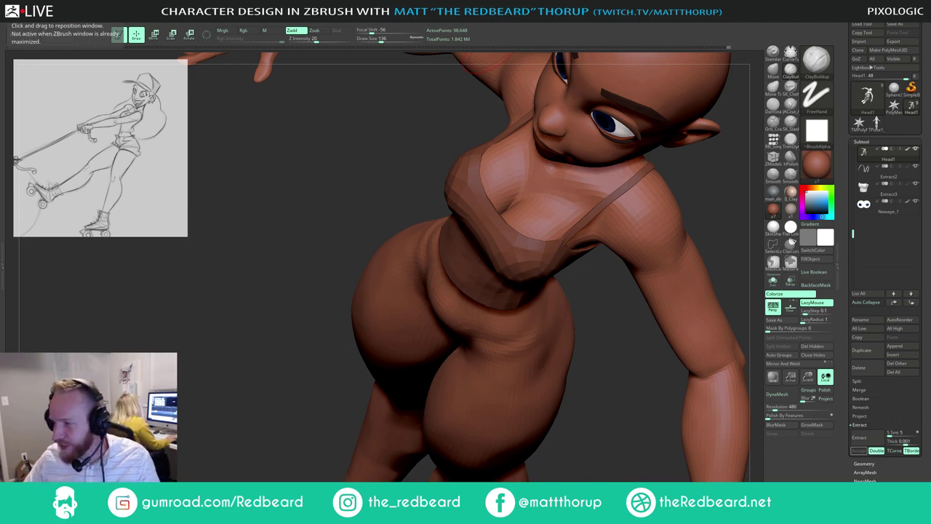
{"action": "mouse_move", "coordinate": [407, 110]}
{"action": "left_mouse_down"}
{"action": "mouse_move", "coordinate": [427, 380]}
{"action": "mouse_move", "coordinate": [399, 321]}
{"action": "mouse_move", "coordinate": [510, 291]}
{"action": "mouse_move", "coordinate": [552, 266]}
{"action": "left_mouse_up"}
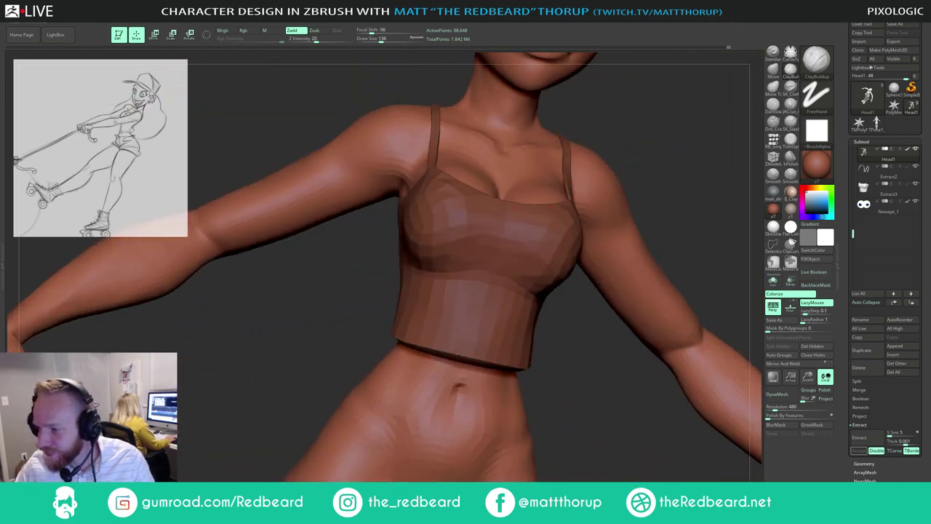
{"action": "mouse_move", "coordinate": [633, 150]}
{"action": "left_mouse_down"}
{"action": "mouse_move", "coordinate": [620, 170]}
{"action": "mouse_move", "coordinate": [521, 190]}
{"action": "left_mouse_up"}
{"action": "left_click_drag", "start_coordinate": [619, 138], "coordinate": [593, 182]}
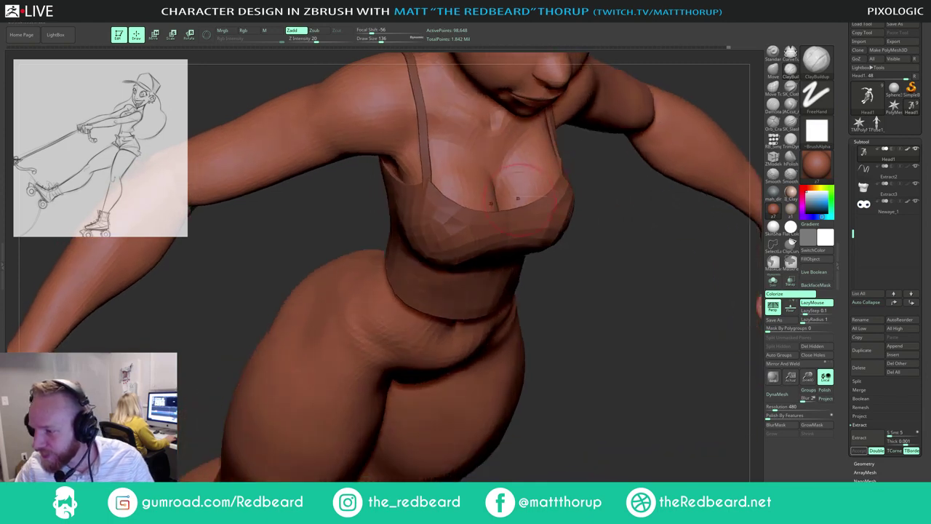
{"action": "mouse_move", "coordinate": [521, 190]}
{"action": "left_mouse_down", "text": "shift"}
{"action": "mouse_move", "coordinate": [539, 176]}
{"action": "mouse_move", "coordinate": [618, 240]}
{"action": "mouse_move", "coordinate": [632, 288]}
{"action": "mouse_move", "coordinate": [581, 285]}
{"action": "left_mouse_up", "text": "shift"}
{"action": "left_click_drag", "start_coordinate": [676, 142], "coordinate": [657, 159]}
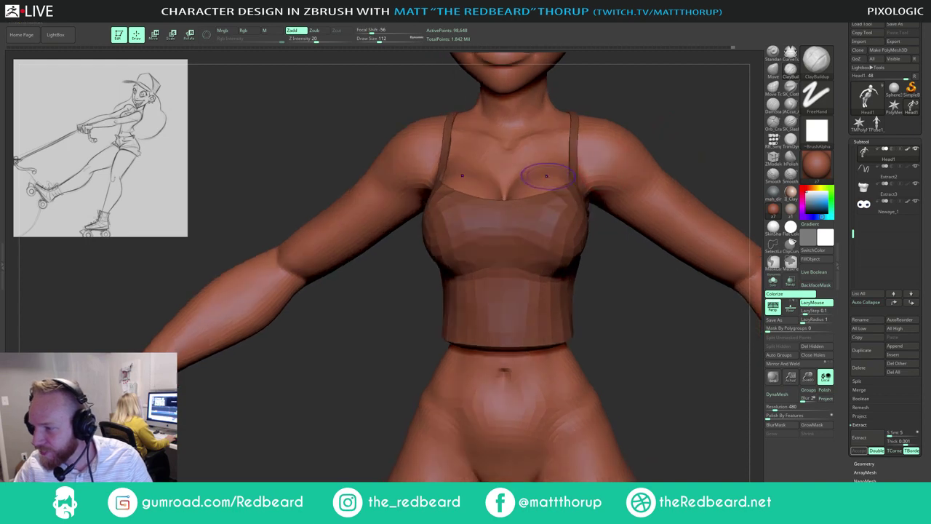
{"action": "left_click_drag", "start_coordinate": [546, 179], "coordinate": [547, 189], "text": "shift"}
{"action": "left_click_drag", "start_coordinate": [687, 118], "coordinate": [601, 157]}
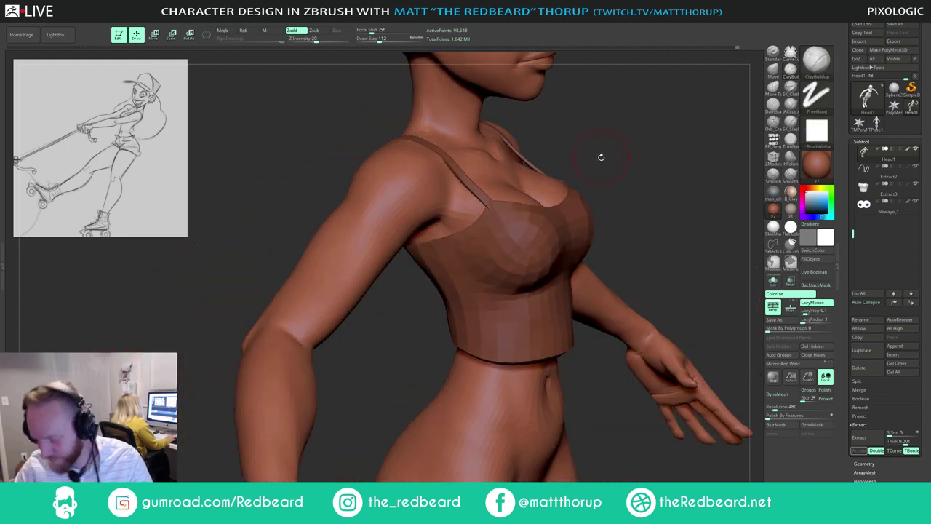
Step: Adjust the chest's shape above the neckline with the Move brush at draw size 158
{"action": "key", "text": "b"}
{"action": "key", "text": "m"}
{"action": "key", "text": "v"}
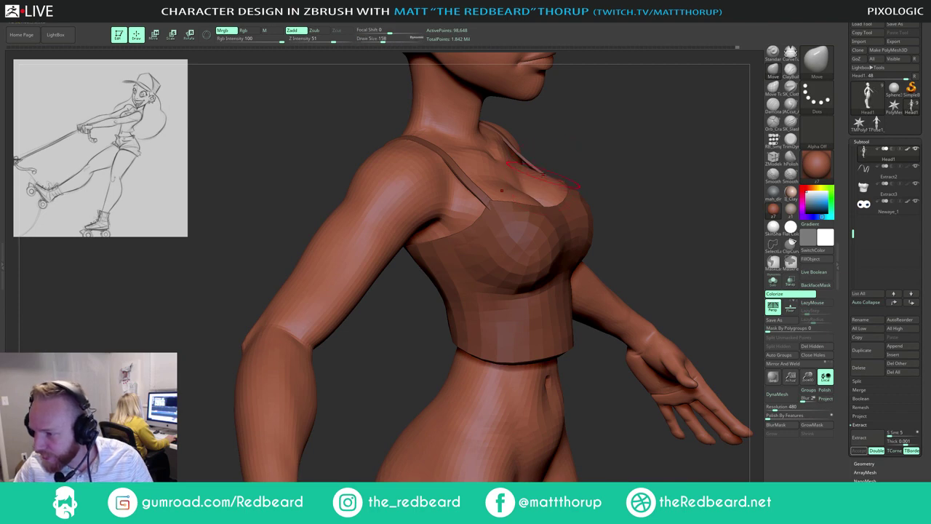
{"action": "left_click_drag", "start_coordinate": [594, 155], "coordinate": [503, 179]}
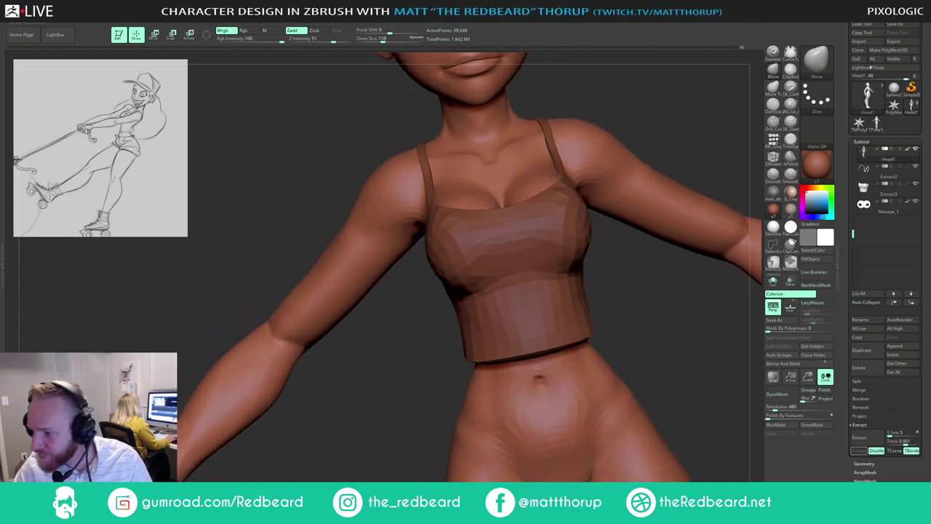
{"action": "left_click_drag", "start_coordinate": [670, 114], "coordinate": [539, 175]}
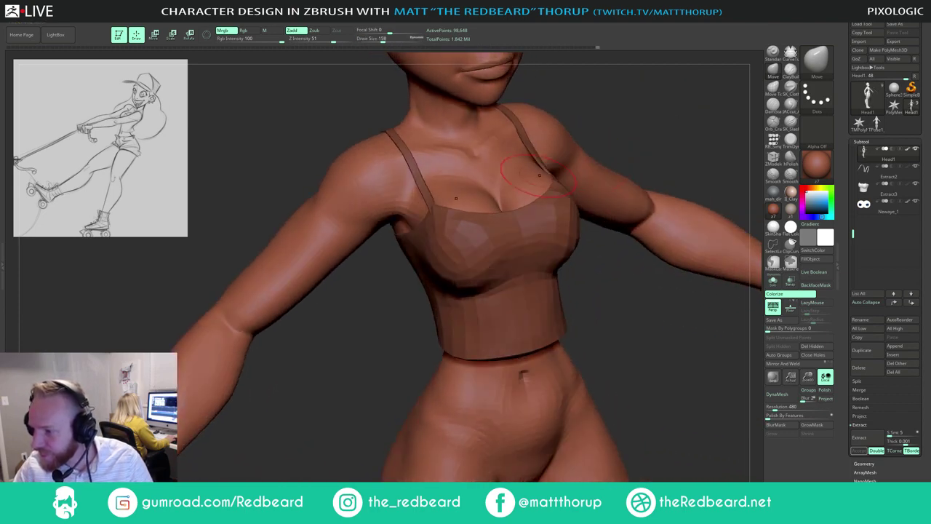
{"action": "left_click_drag", "start_coordinate": [618, 118], "coordinate": [500, 209]}
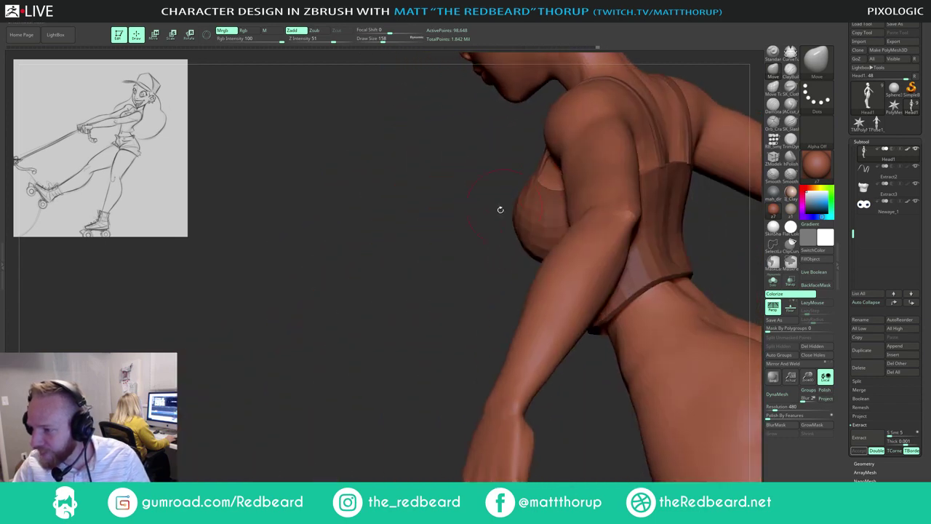
{"action": "mouse_move", "coordinate": [411, 251]}
{"action": "left_mouse_down"}
{"action": "mouse_move", "coordinate": [469, 283]}
{"action": "mouse_move", "coordinate": [676, 124]}
{"action": "mouse_move", "coordinate": [582, 159]}
{"action": "left_mouse_up"}
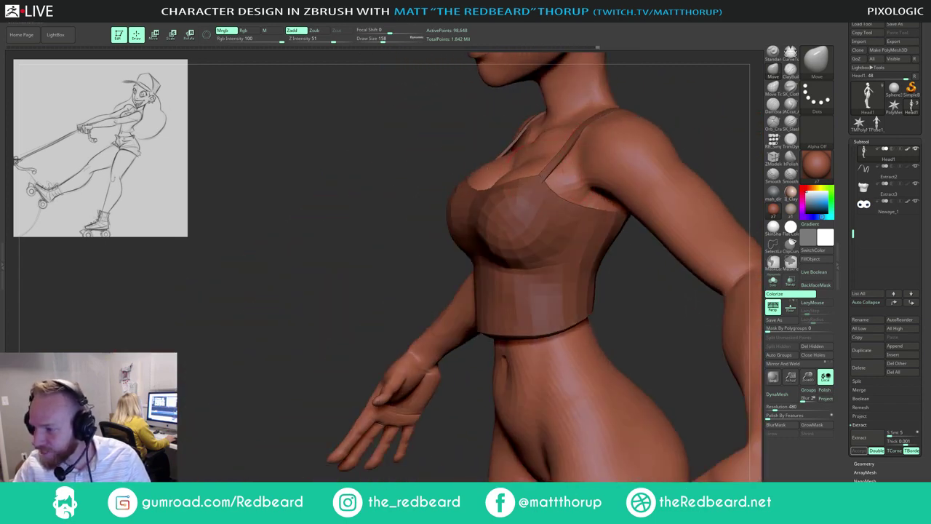
Step: Select the shoulder straps and adjust their front ends at the neckline with the Move brush at draw size 74
{"action": "left_click", "coordinate": [577, 137], "text": "alt"}
{"action": "right_click_drag", "start_coordinate": [601, 139], "coordinate": [542, 182]}
{"action": "key", "text": "s"}
{"action": "left_click_drag", "start_coordinate": [549, 185], "coordinate": [539, 185]}
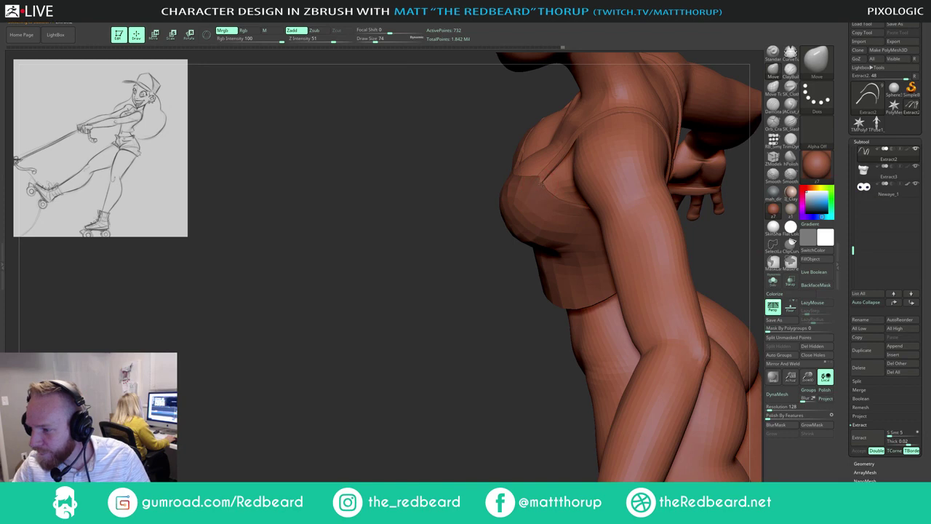
{"action": "left_click_drag", "start_coordinate": [491, 246], "coordinate": [477, 298]}
Step: Pull the top's neckline corners toward the straps and refine the strap ends with the Move brush at draw size 59
{"action": "left_click", "coordinate": [526, 206], "text": "alt"}
{"action": "key", "text": "s"}
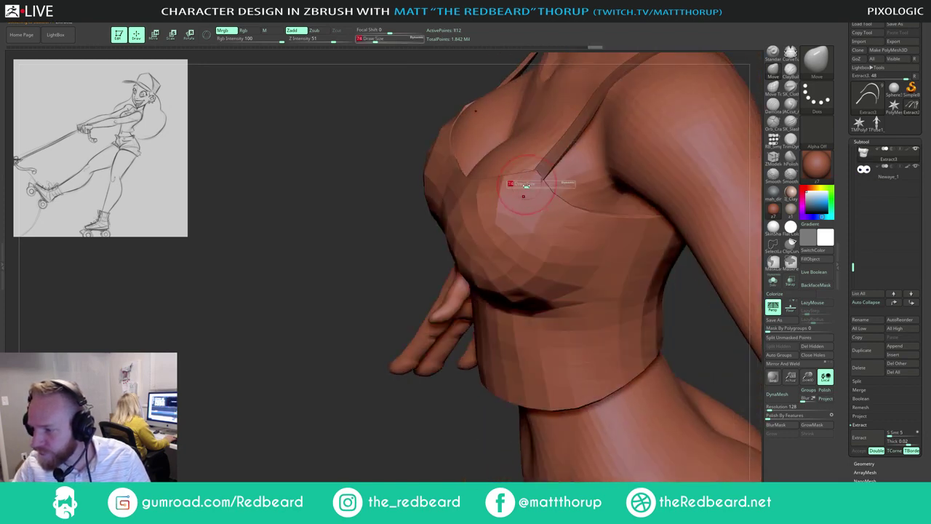
{"action": "mouse_move", "coordinate": [521, 190]}
{"action": "left_mouse_down"}
{"action": "mouse_move", "coordinate": [529, 165]}
{"action": "mouse_move", "coordinate": [544, 174]}
{"action": "left_mouse_up"}
{"action": "left_click", "coordinate": [550, 161], "text": "alt"}
{"action": "key", "text": "s"}
{"action": "mouse_move", "coordinate": [395, 330]}
{"action": "left_mouse_down"}
{"action": "mouse_move", "coordinate": [388, 375]}
{"action": "mouse_move", "coordinate": [444, 370]}
{"action": "left_mouse_up"}
{"action": "left_click_drag", "start_coordinate": [632, 323], "coordinate": [426, 258], "text": "alt"}
{"action": "mouse_move", "coordinate": [644, 155]}
{"action": "left_mouse_down"}
{"action": "mouse_move", "coordinate": [613, 162]}
{"action": "mouse_move", "coordinate": [634, 151]}
{"action": "left_mouse_up"}
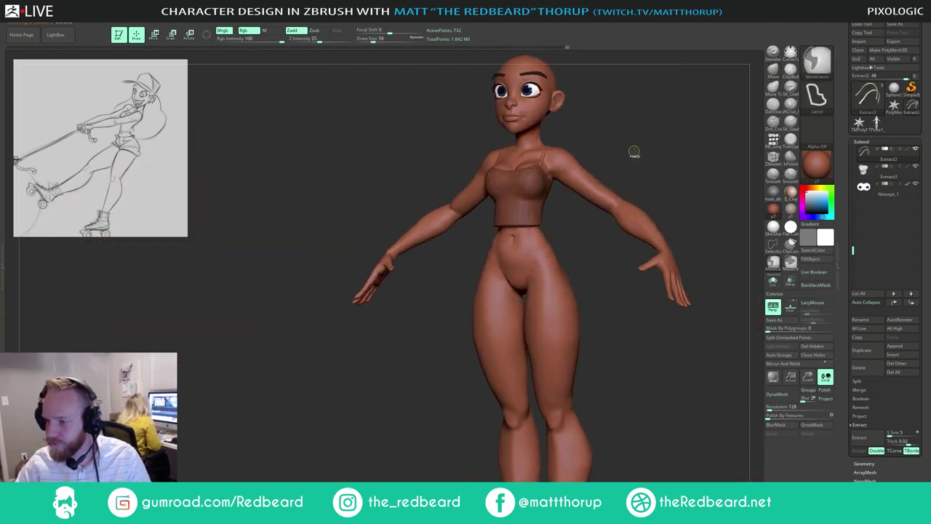
{"action": "mouse_move", "coordinate": [679, 170]}
{"action": "left_mouse_down", "text": "alt"}
{"action": "mouse_move", "coordinate": [616, 158]}
{"action": "mouse_move", "coordinate": [718, 180]}
{"action": "left_mouse_up", "text": "alt"}
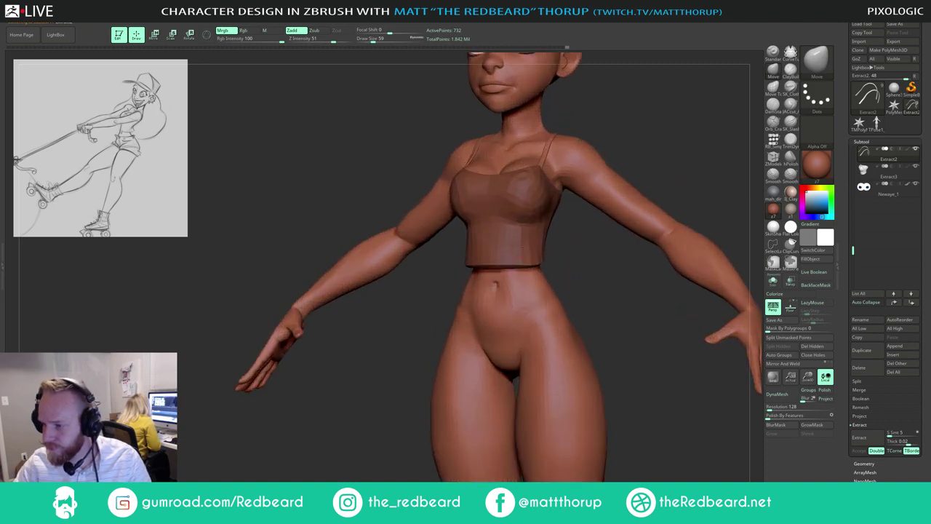
Step: Select the body of the top, show its polyframe, and insert an edge loop near the bottom hem with ZModeler
{"action": "left_click", "coordinate": [547, 188], "text": "alt"}
{"action": "left_click_drag", "start_coordinate": [578, 234], "coordinate": [649, 245]}
{"action": "key", "text": "shift+f"}
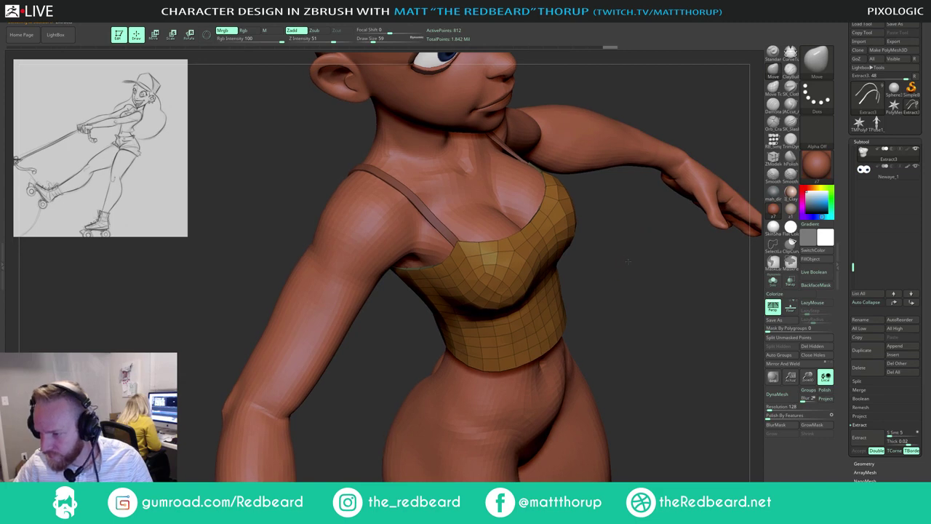
{"action": "right_click_drag", "start_coordinate": [628, 260], "coordinate": [512, 259]}
{"action": "key", "text": "b"}
{"action": "key", "text": "z"}
{"action": "key", "text": "m"}
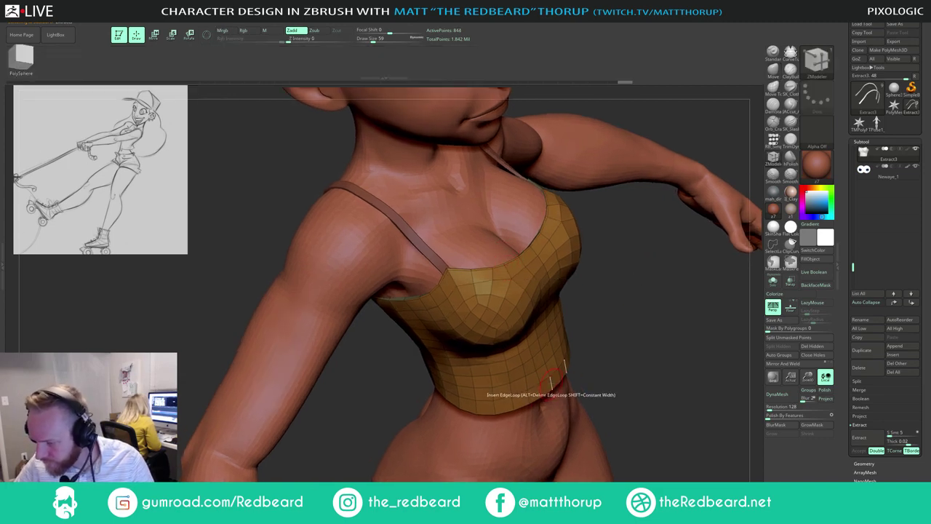
{"action": "left_click", "coordinate": [565, 370]}
Step: Isolate the top and insert edge loops along the neckline rim and inside the hem opening
{"action": "left_click", "coordinate": [774, 282]}
{"action": "left_click_drag", "start_coordinate": [635, 374], "coordinate": [695, 401]}
{"action": "left_click", "coordinate": [521, 199]}
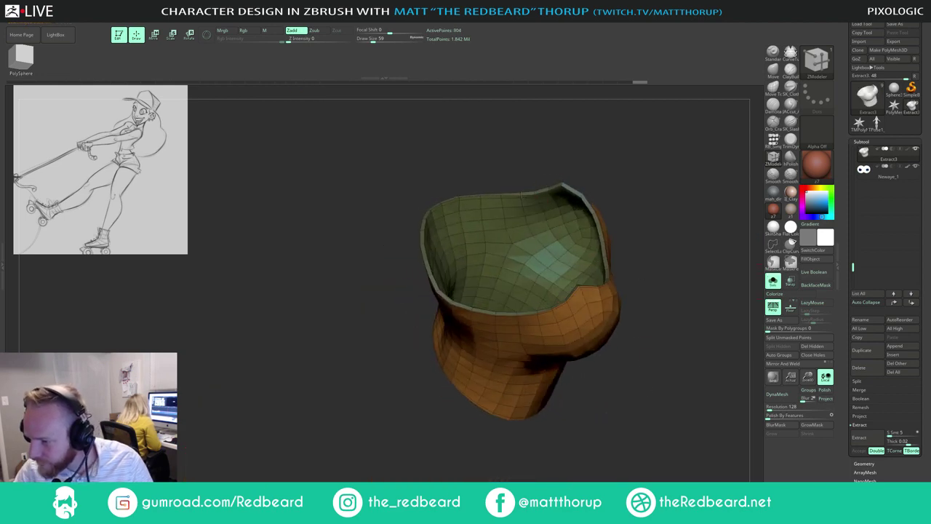
{"action": "left_click_drag", "start_coordinate": [621, 195], "coordinate": [605, 379]}
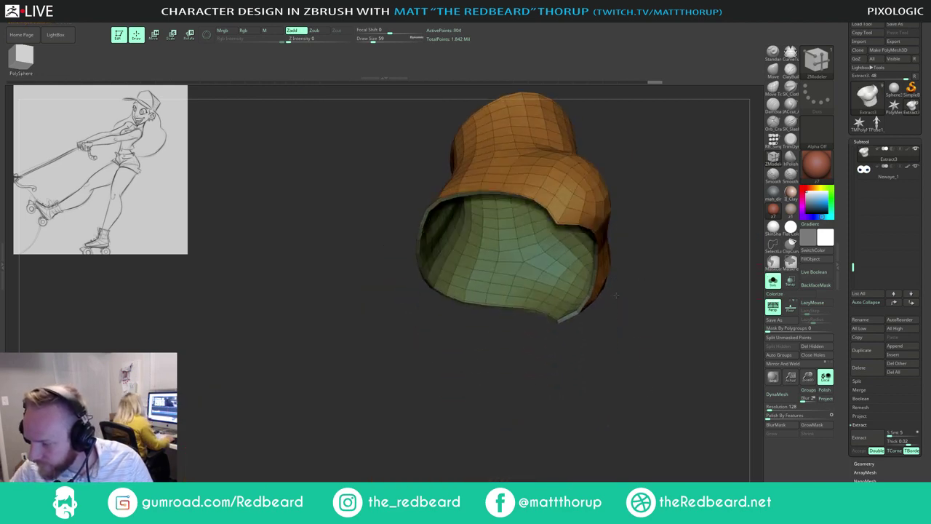
{"action": "left_click_drag", "start_coordinate": [521, 408], "coordinate": [450, 366]}
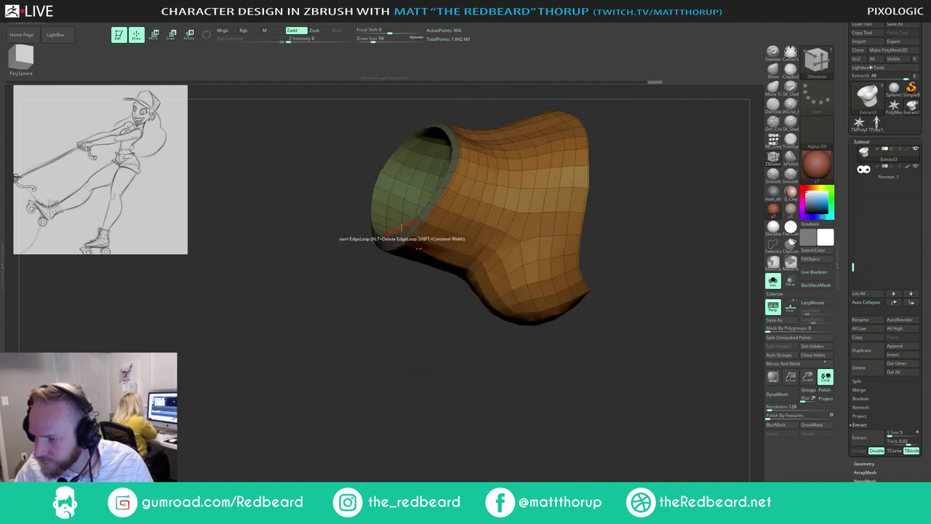
{"action": "left_click", "coordinate": [384, 189]}
Step: Preview the top with dynamic subdivision, hide the polyframe, and return to the unsmoothed mesh
{"action": "left_click_drag", "start_coordinate": [666, 219], "coordinate": [579, 274]}
{"action": "right_click_drag", "start_coordinate": [577, 275], "coordinate": [596, 241]}
{"action": "key", "text": "d"}
{"action": "left_click", "coordinate": [439, 162]}
{"action": "key", "text": "shift+f"}
{"action": "key", "text": "shift+d"}
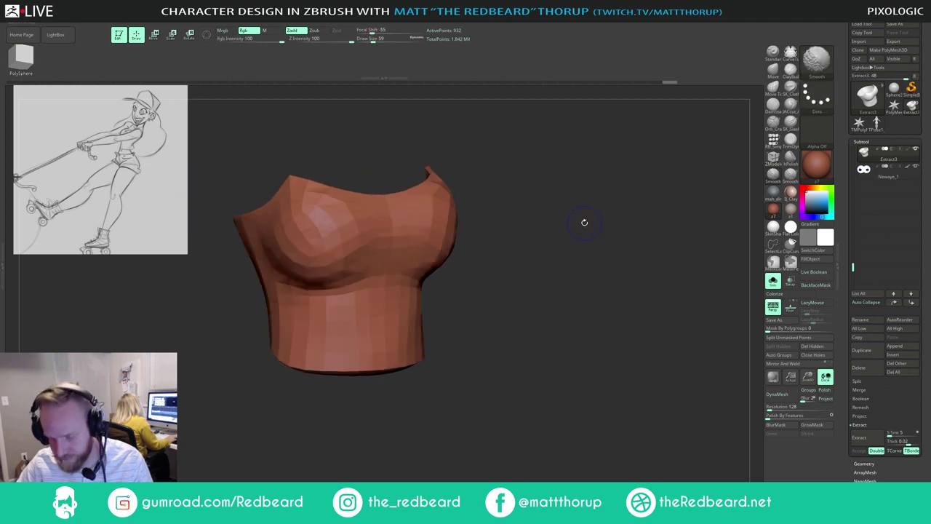
Step: Show the top's polyframe again and set the ZModeler edge action to Crease
{"action": "key", "text": "shift+f"}
{"action": "right_click_drag", "start_coordinate": [553, 198], "coordinate": [568, 291]}
{"action": "key", "text": "space"}
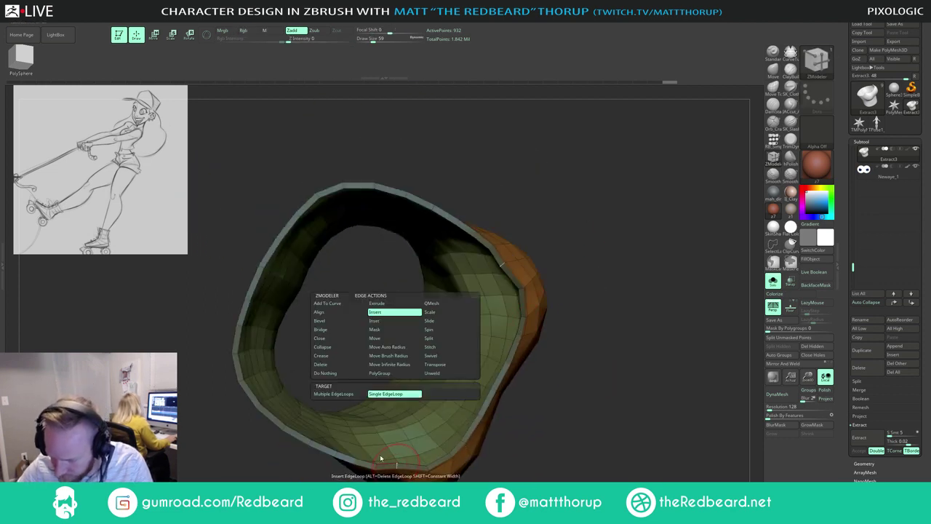
{"action": "left_click", "coordinate": [329, 355]}
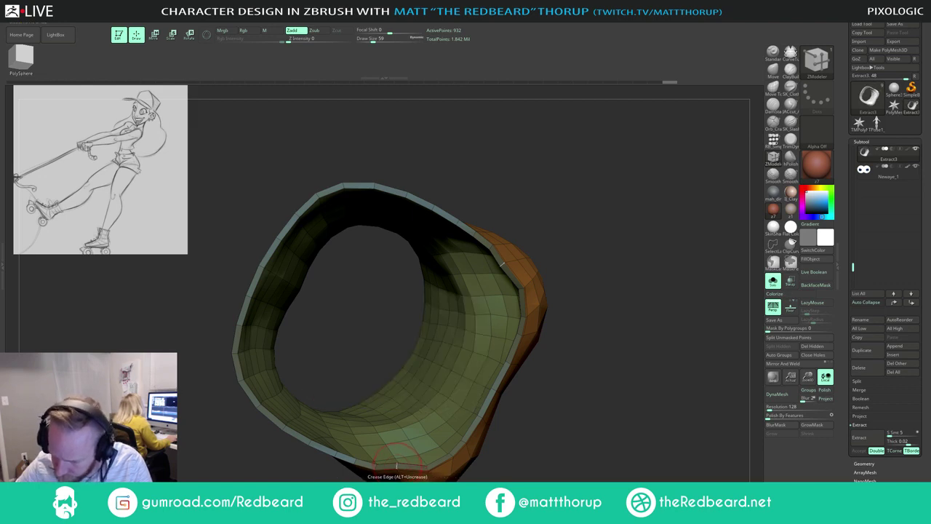
Step: Turn on dynamic subdivision for the top, hide its polyframe, and show the whole character again
{"action": "mouse_move", "coordinate": [597, 268]}
{"action": "right_mouse_down"}
{"action": "mouse_move", "coordinate": [621, 275]}
{"action": "mouse_move", "coordinate": [596, 254]}
{"action": "mouse_move", "coordinate": [515, 322]}
{"action": "mouse_move", "coordinate": [535, 256]}
{"action": "mouse_move", "coordinate": [553, 248]}
{"action": "mouse_move", "coordinate": [582, 250]}
{"action": "mouse_move", "coordinate": [563, 263]}
{"action": "mouse_move", "coordinate": [566, 248]}
{"action": "mouse_move", "coordinate": [636, 258]}
{"action": "mouse_move", "coordinate": [593, 277]}
{"action": "mouse_move", "coordinate": [601, 285]}
{"action": "right_mouse_up"}
{"action": "key", "text": "d"}
{"action": "key", "text": "shift+f"}
{"action": "left_click", "coordinate": [774, 282]}
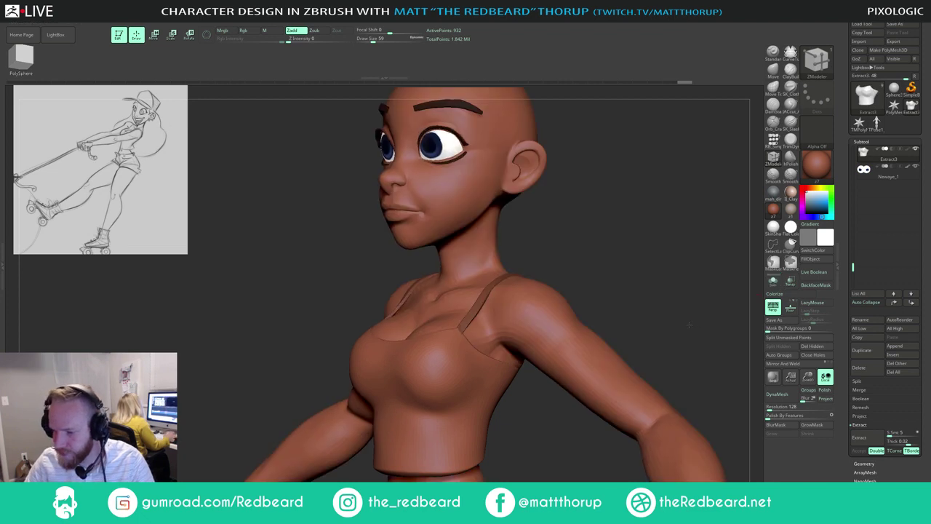
{"action": "right_click_drag", "start_coordinate": [687, 325], "coordinate": [637, 337], "text": "ctrl"}
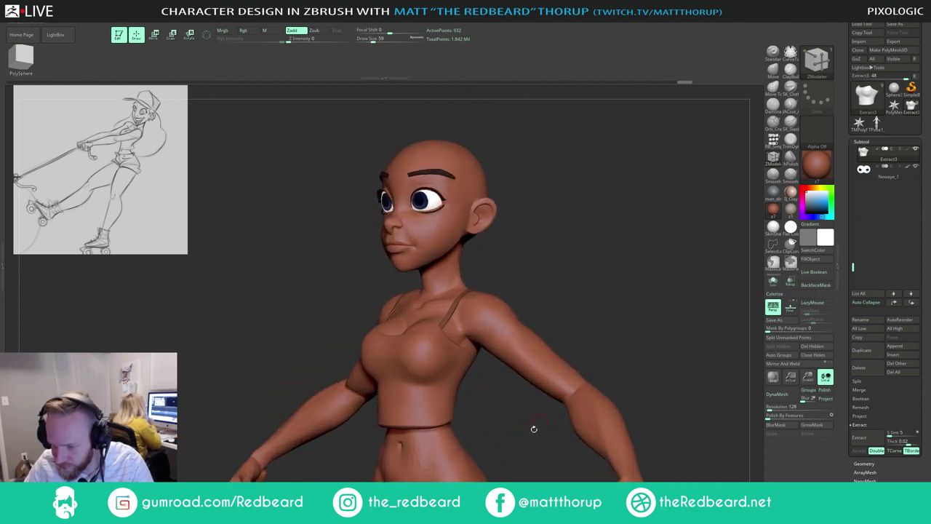
{"action": "right_click_drag", "start_coordinate": [534, 429], "coordinate": [571, 433]}
{"action": "mouse_move", "coordinate": [502, 433]}
{"action": "right_mouse_down", "text": "ctrl"}
{"action": "mouse_move", "coordinate": [523, 433]}
{"action": "mouse_move", "coordinate": [496, 418]}
{"action": "right_mouse_up", "text": "ctrl"}
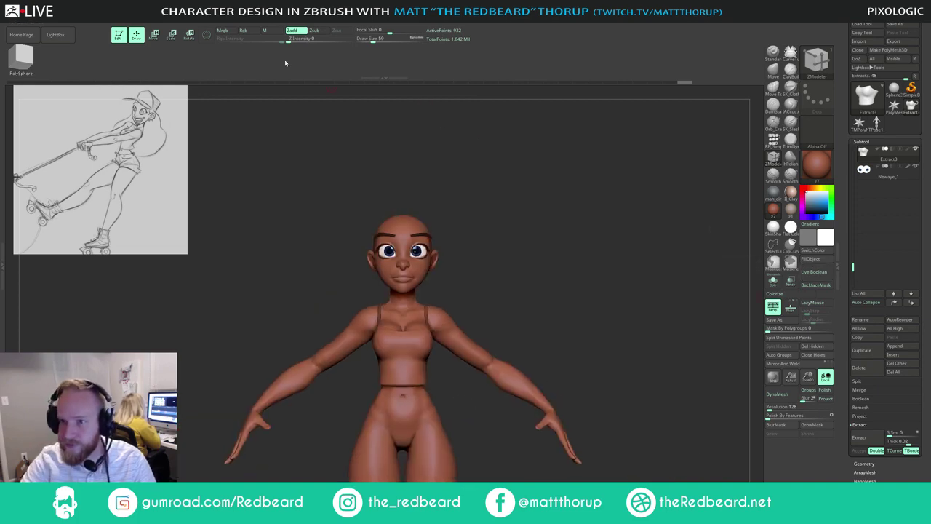
Step: Enable Rgb, pick a light grey color, and fill the body of the top with it
{"action": "left_click", "coordinate": [244, 30]}
{"action": "left_click", "coordinate": [821, 241]}
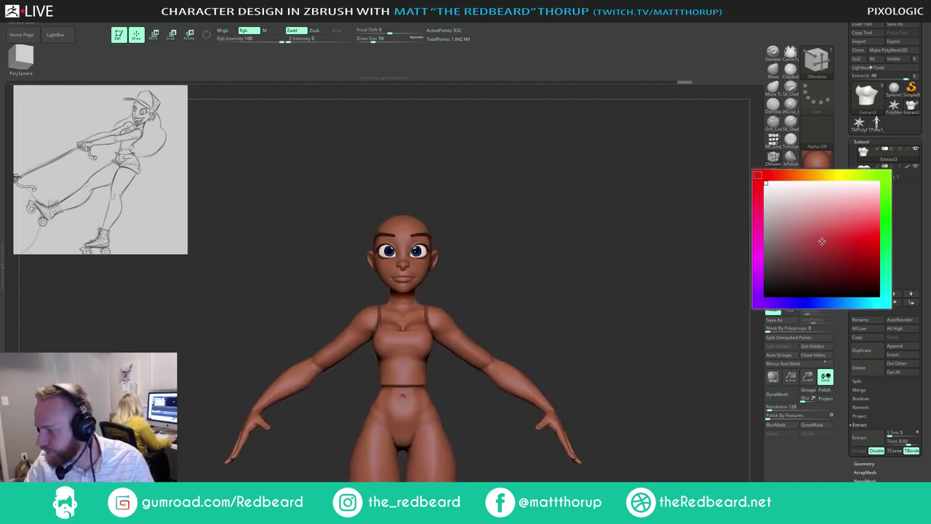
{"action": "left_click_drag", "start_coordinate": [762, 229], "coordinate": [763, 214]}
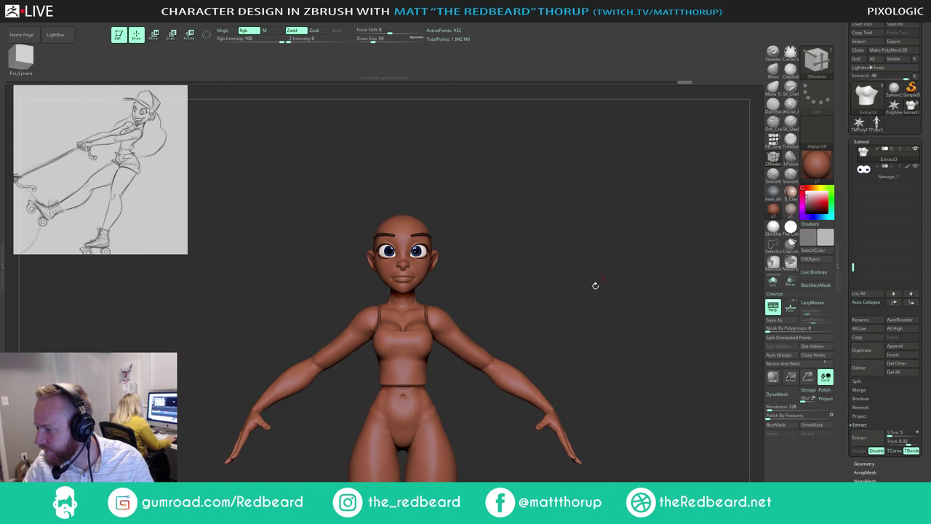
{"action": "left_click", "coordinate": [812, 259]}
{"action": "left_click_drag", "start_coordinate": [542, 275], "coordinate": [480, 292]}
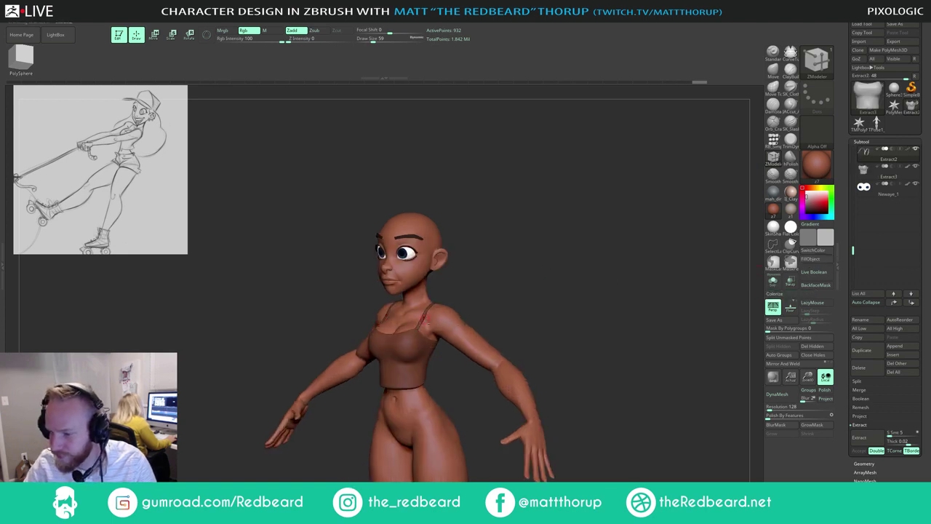
Step: Fill the shoulder straps with the light grey color, show their polyframe, and isolate them
{"action": "left_click", "coordinate": [821, 260]}
{"action": "left_click_drag", "start_coordinate": [594, 337], "coordinate": [675, 341], "text": "shift"}
{"action": "key", "text": "shift+f"}
{"action": "left_click", "coordinate": [772, 283]}
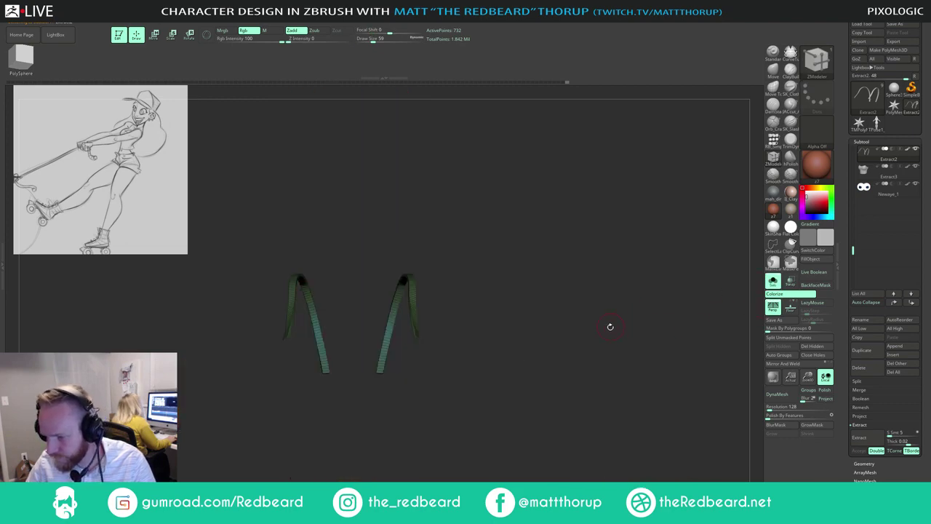
Step: Hide the cap faces at one end of the straps and delete the hidden geometry
{"action": "left_click_drag", "start_coordinate": [610, 327], "coordinate": [539, 378], "text": "alt"}
{"action": "mouse_move", "coordinate": [422, 438]}
{"action": "left_mouse_down"}
{"action": "mouse_move", "coordinate": [397, 423]}
{"action": "mouse_move", "coordinate": [381, 322]}
{"action": "mouse_move", "coordinate": [393, 339]}
{"action": "mouse_move", "coordinate": [378, 343]}
{"action": "mouse_move", "coordinate": [376, 314]}
{"action": "left_mouse_up"}
{"action": "left_click_drag", "start_coordinate": [426, 283], "coordinate": [555, 347], "text": "ctrl+shift"}
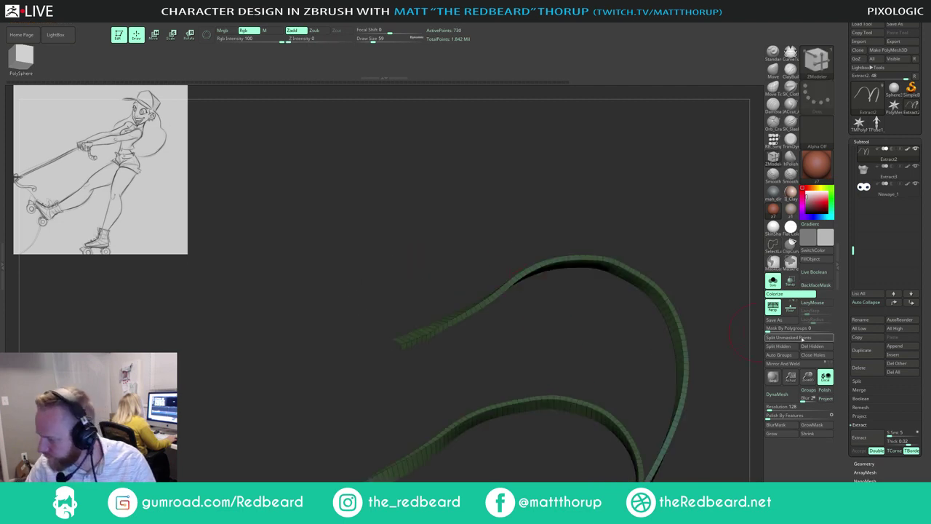
{"action": "left_click", "coordinate": [818, 347]}
Step: Isolate the cap faces at the straps' other ends, invert the visibility, and delete the hidden faces
{"action": "left_click_drag", "start_coordinate": [456, 375], "coordinate": [484, 351]}
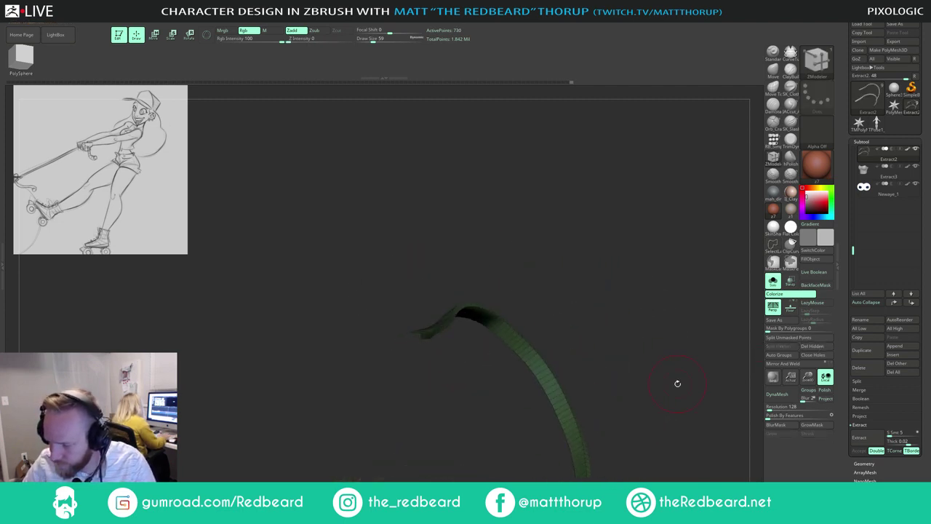
{"action": "left_click_drag", "start_coordinate": [677, 383], "coordinate": [630, 339], "text": "alt"}
{"action": "left_click_drag", "start_coordinate": [468, 238], "coordinate": [445, 228]}
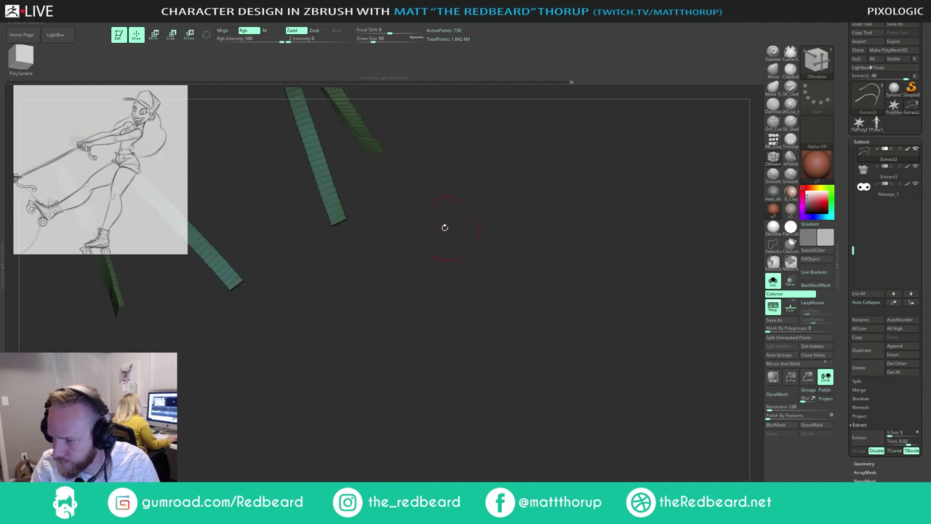
{"action": "left_click_drag", "start_coordinate": [363, 212], "coordinate": [364, 237], "text": "ctrl+alt+shift"}
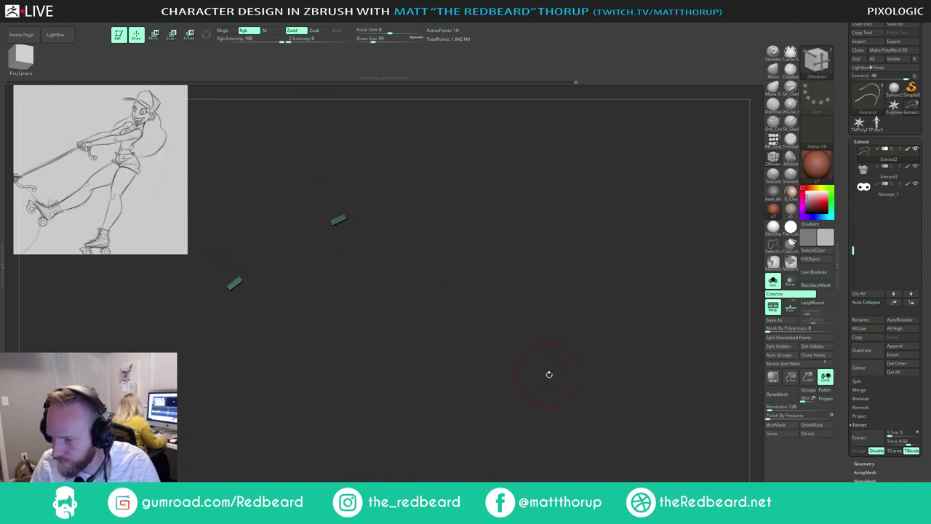
{"action": "mouse_move", "coordinate": [347, 195]}
{"action": "left_mouse_down", "text": "ctrl+alt+shift"}
{"action": "mouse_move", "coordinate": [313, 227]}
{"action": "mouse_move", "coordinate": [325, 226]}
{"action": "left_mouse_up", "text": "ctrl+alt+shift"}
{"action": "left_click_drag", "start_coordinate": [429, 217], "coordinate": [423, 254]}
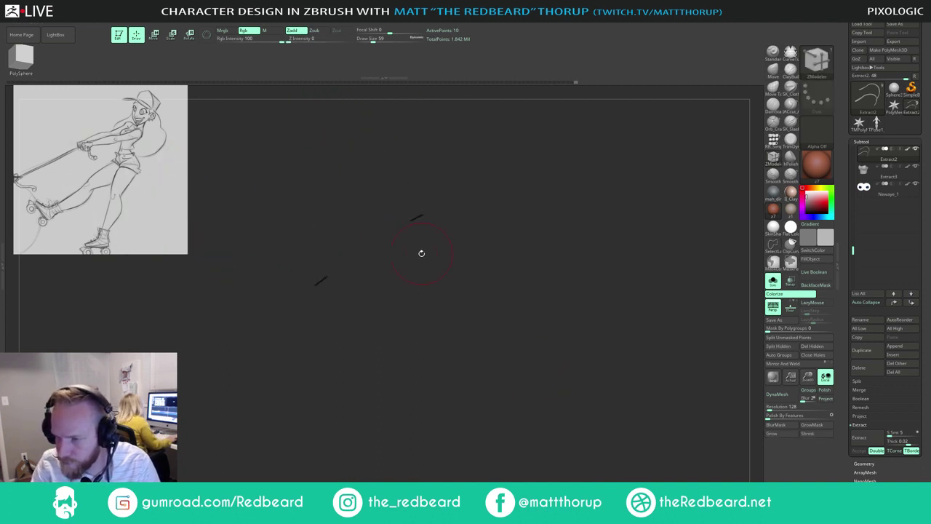
{"action": "left_click_drag", "start_coordinate": [559, 336], "coordinate": [591, 361], "text": "ctrl+shift"}
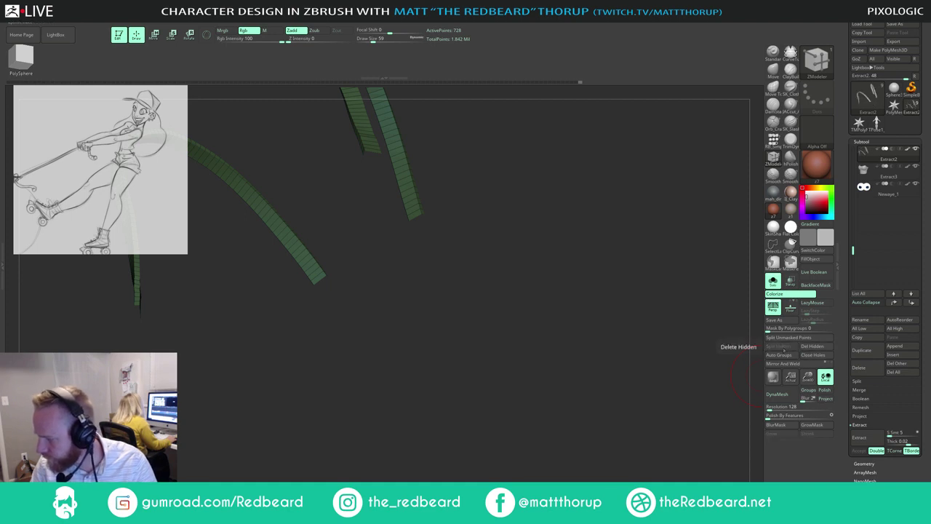
Step: Set the ZModeler edge action to Insert and add two lengthwise edge loops to the straps
{"action": "left_click_drag", "start_coordinate": [512, 261], "coordinate": [426, 389]}
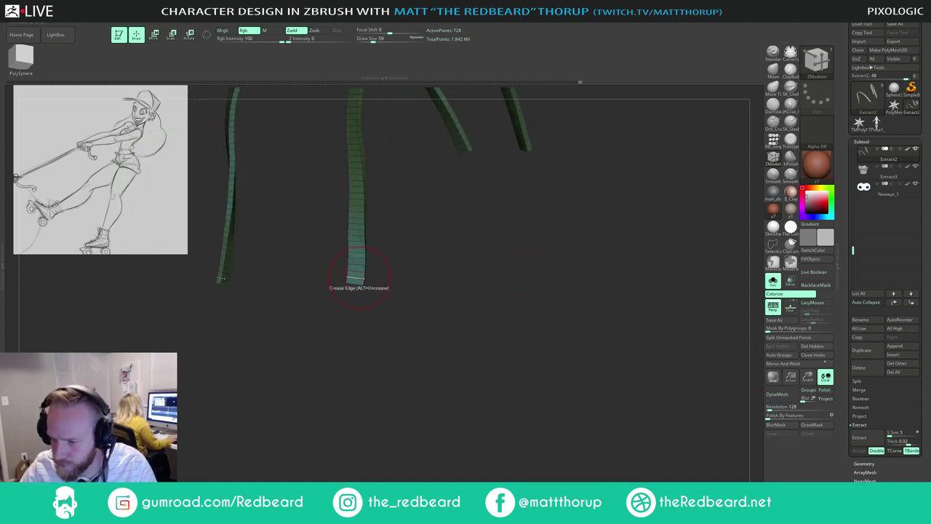
{"action": "key", "text": "space"}
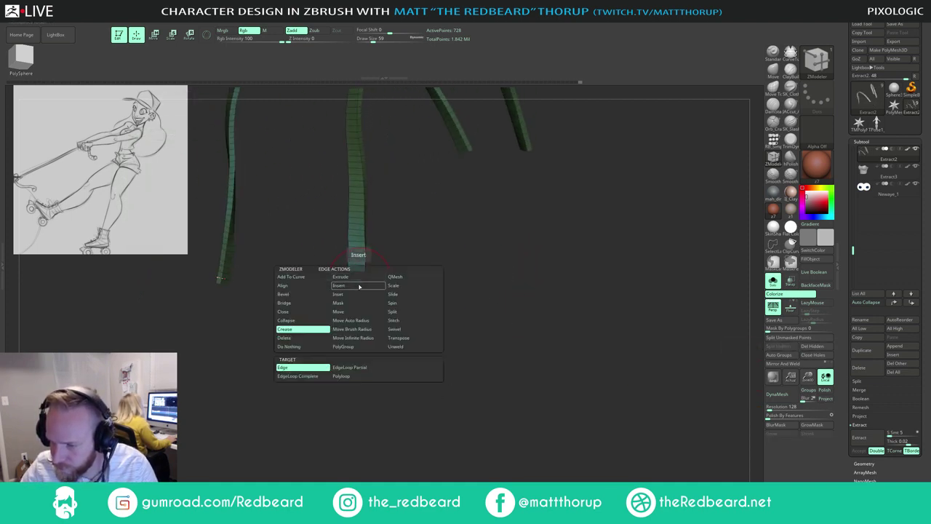
{"action": "left_click", "coordinate": [359, 286]}
{"action": "left_click_drag", "start_coordinate": [359, 278], "coordinate": [362, 281]}
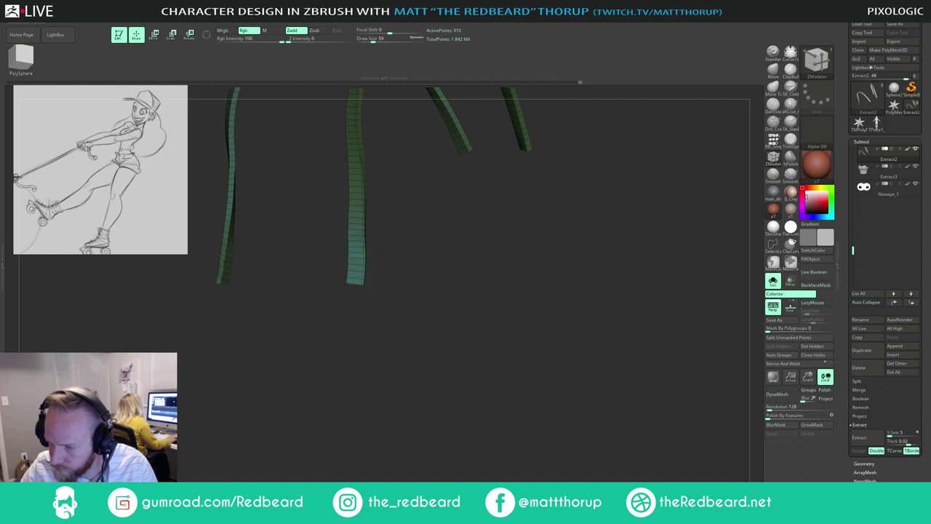
{"action": "left_click", "coordinate": [355, 282]}
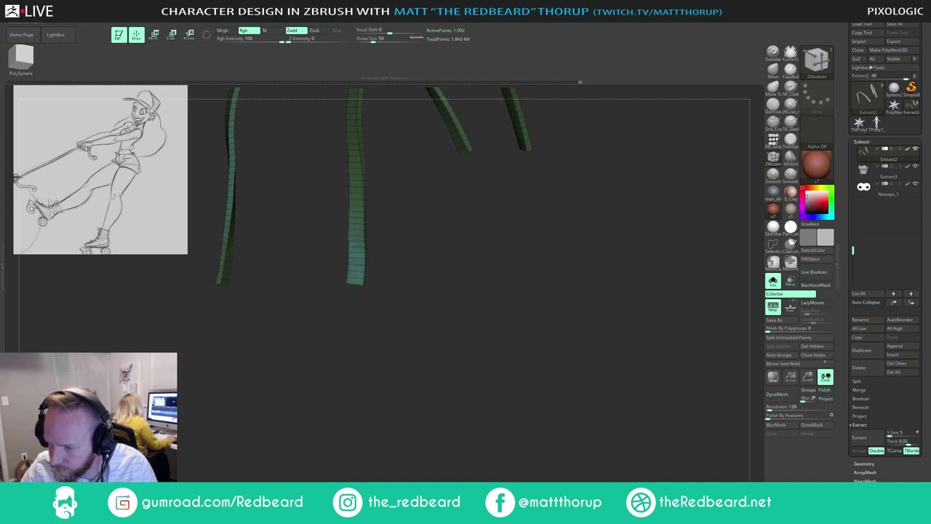
Step: Hide the straps' polyframe and show the whole character again from the front
{"action": "key", "text": "shift+f"}
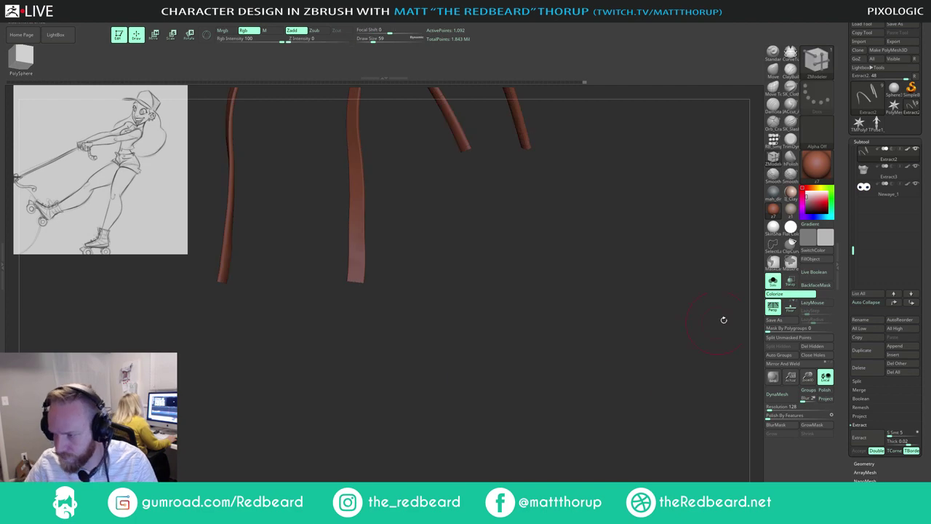
{"action": "left_click", "coordinate": [769, 285]}
{"action": "left_click_drag", "start_coordinate": [686, 359], "coordinate": [646, 477], "text": "alt"}
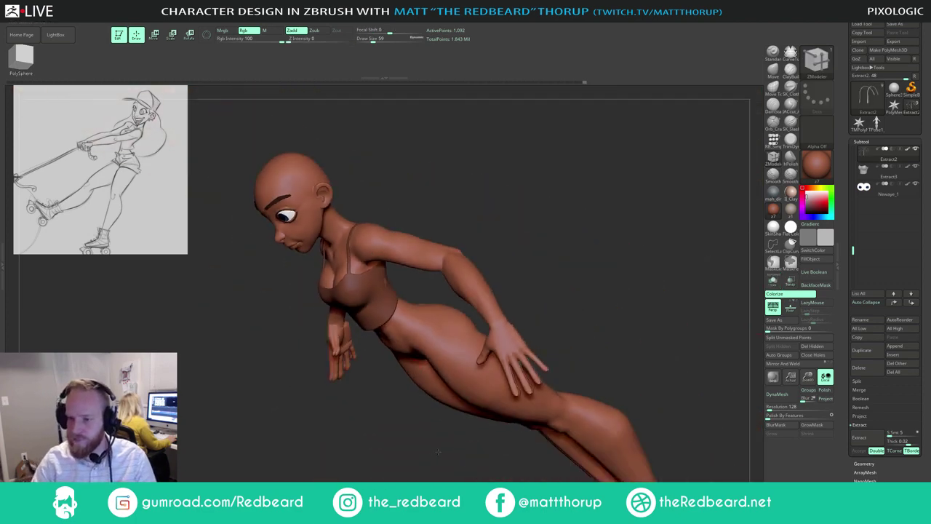
{"action": "left_click_drag", "start_coordinate": [441, 451], "coordinate": [471, 258], "text": "shift"}
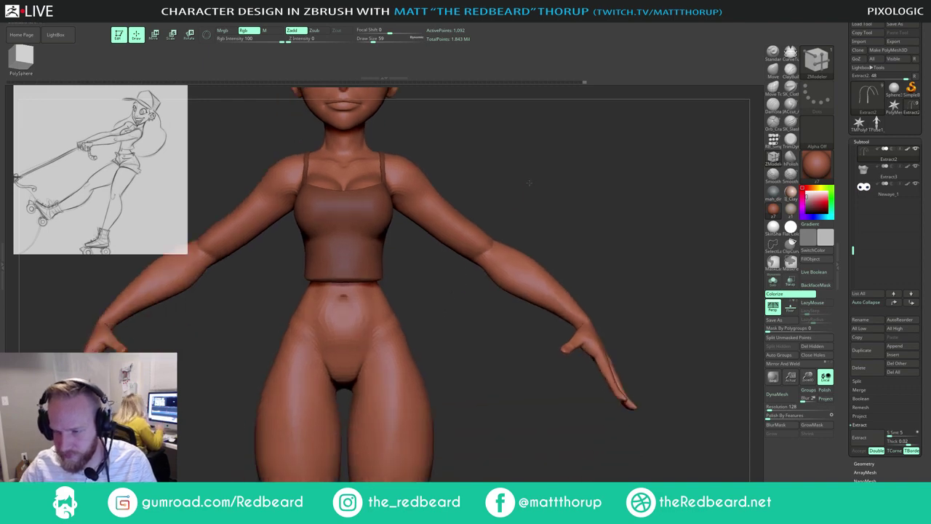
Step: Select the body of the top, show its polyframe, and switch to the Move brush
{"action": "left_click_drag", "start_coordinate": [530, 182], "coordinate": [506, 172]}
{"action": "key", "text": "Down"}
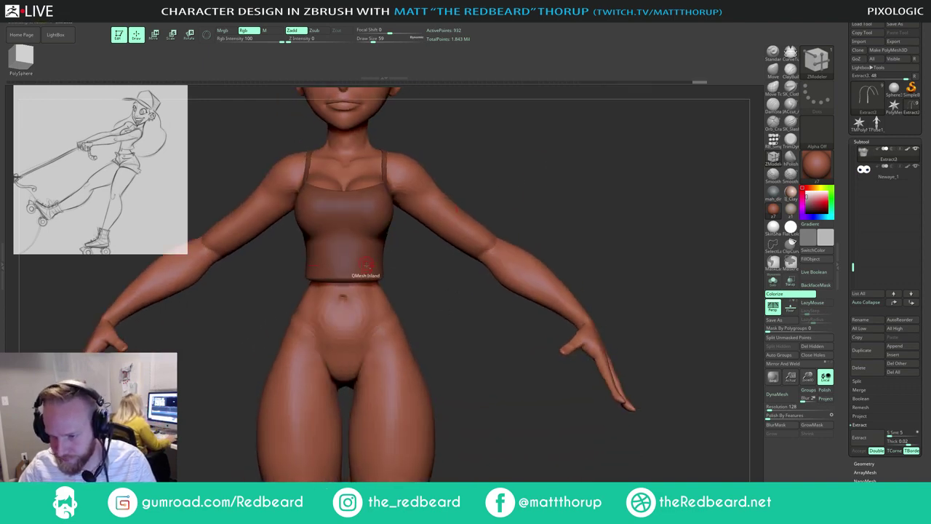
{"action": "key", "text": "shift+f"}
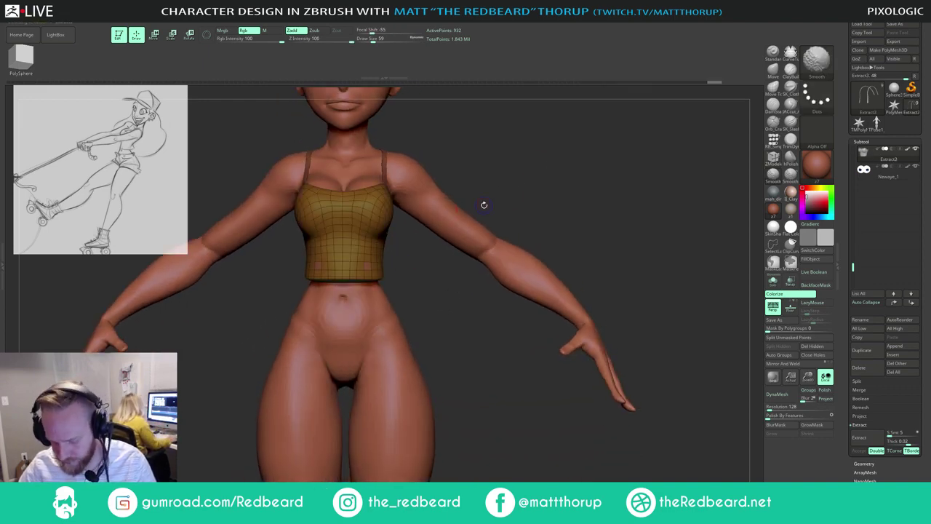
{"action": "left_click_drag", "start_coordinate": [526, 183], "coordinate": [509, 175]}
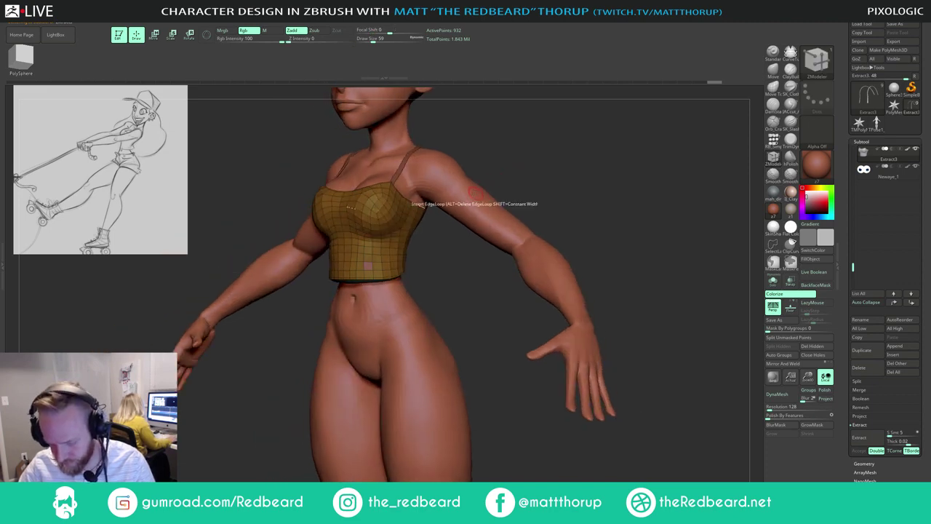
{"action": "key", "text": "b"}
{"action": "key", "text": "m"}
{"action": "key", "text": "v"}
Step: Set the Move brush's draw size to 104 and adjust the top's outline around the bust
{"action": "key", "text": "s"}
{"action": "left_click_drag", "start_coordinate": [333, 197], "coordinate": [340, 196]}
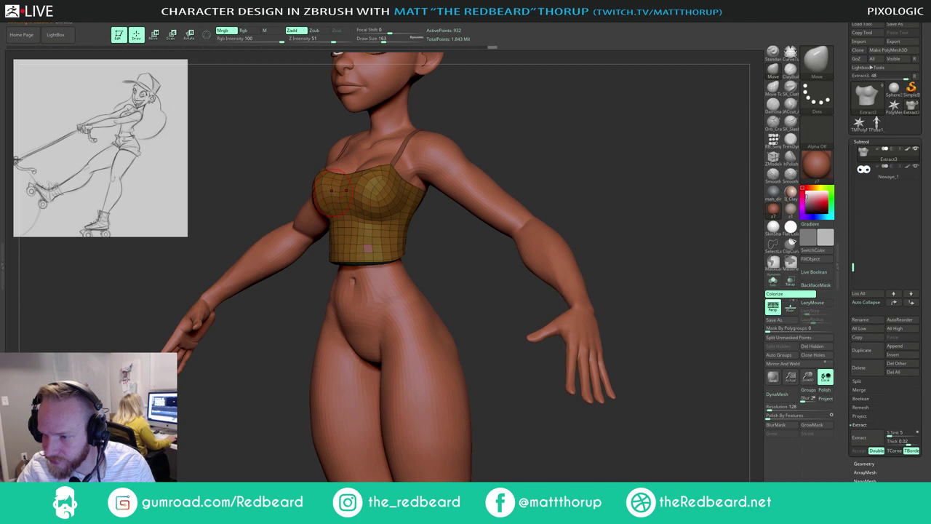
{"action": "key", "text": "s"}
{"action": "left_click_drag", "start_coordinate": [334, 191], "coordinate": [323, 192]}
{"action": "mouse_move", "coordinate": [502, 125]}
{"action": "left_mouse_down"}
{"action": "mouse_move", "coordinate": [540, 125]}
{"action": "mouse_move", "coordinate": [531, 137]}
{"action": "mouse_move", "coordinate": [521, 130]}
{"action": "left_mouse_up"}
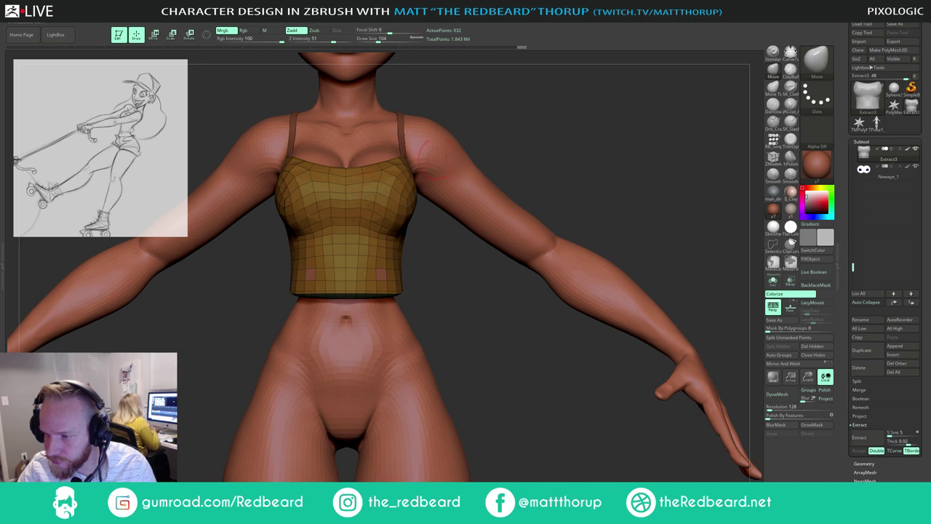
{"action": "left_click_drag", "start_coordinate": [438, 157], "coordinate": [437, 166]}
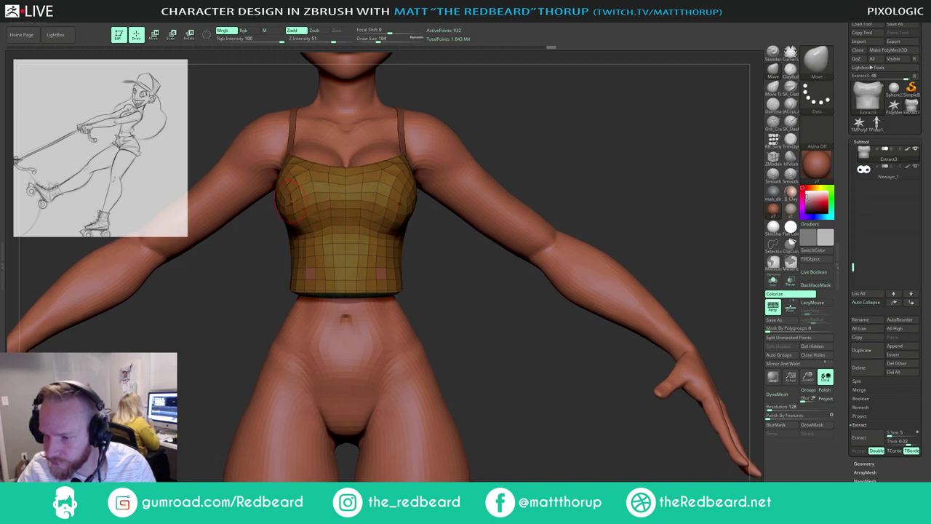
Step: Set the draw size to 116 and refine the top's upper edge and sides near the straps
{"action": "key", "text": "s"}
{"action": "left_click_drag", "start_coordinate": [295, 195], "coordinate": [299, 195]}
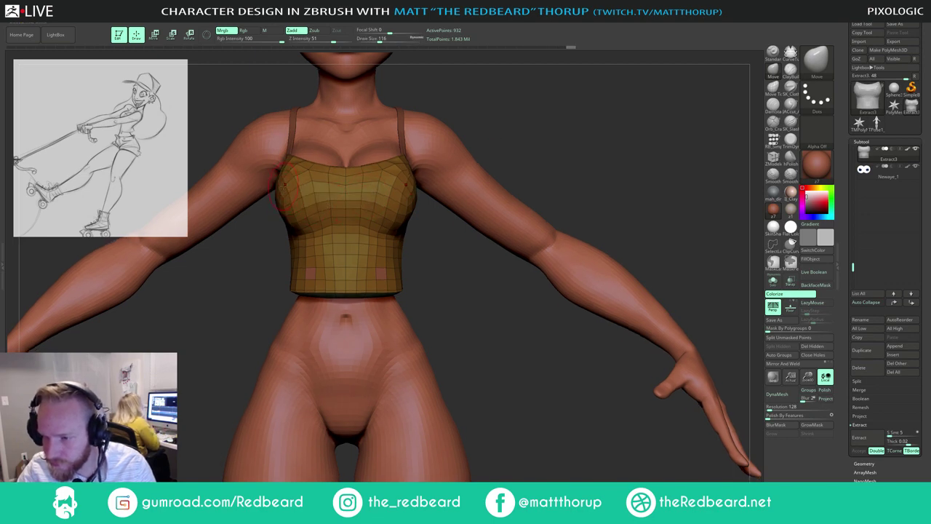
{"action": "left_click_drag", "start_coordinate": [540, 110], "coordinate": [402, 178]}
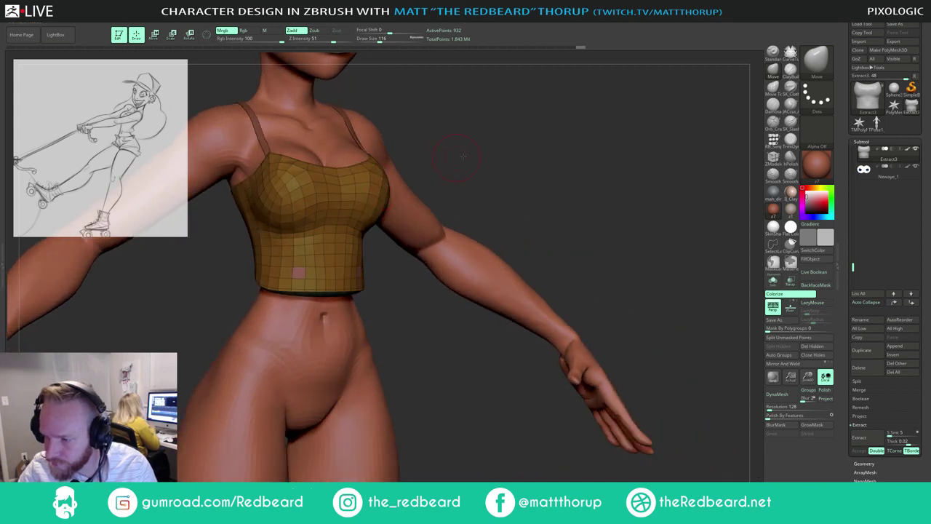
{"action": "mouse_move", "coordinate": [464, 156]}
{"action": "left_mouse_down"}
{"action": "mouse_move", "coordinate": [517, 162]}
{"action": "mouse_move", "coordinate": [349, 181]}
{"action": "left_mouse_up"}
{"action": "left_click_drag", "start_coordinate": [444, 117], "coordinate": [398, 125]}
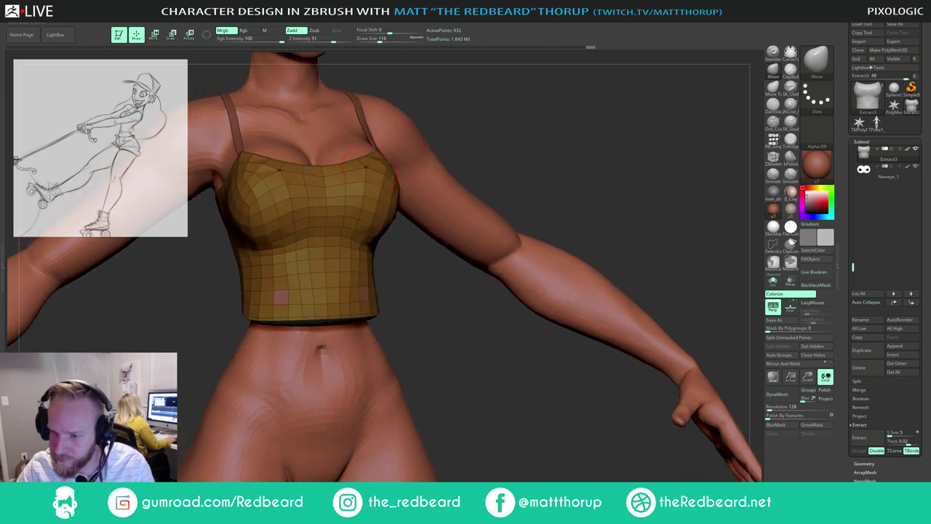
Step: Reshape the mesh just under the bust with the Move brush, varying the draw size between 51 and 128
{"action": "key", "text": "s"}
{"action": "left_click", "coordinate": [282, 223]}
{"action": "mouse_move", "coordinate": [393, 284]}
{"action": "left_mouse_down"}
{"action": "mouse_move", "coordinate": [398, 293]}
{"action": "mouse_move", "coordinate": [365, 249]}
{"action": "left_mouse_up"}
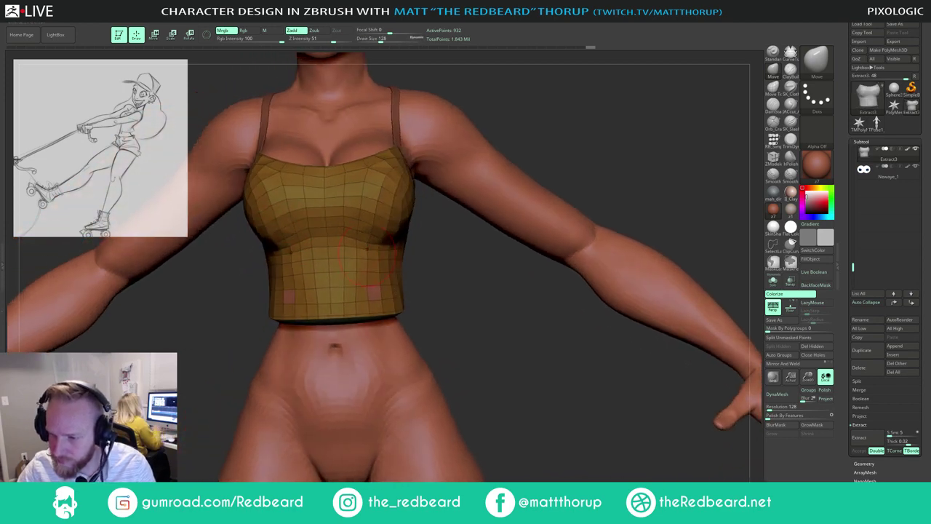
{"action": "key", "text": "s"}
{"action": "left_click", "coordinate": [312, 240]}
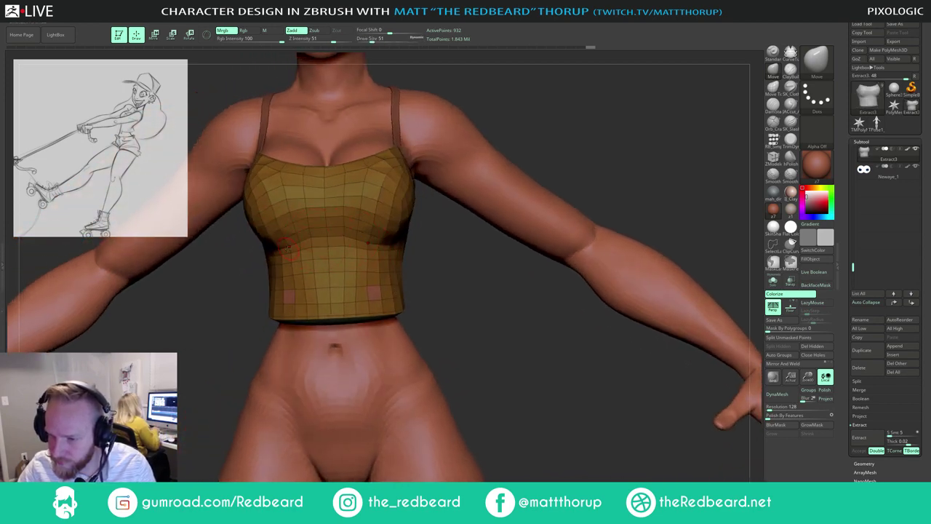
{"action": "left_click_drag", "start_coordinate": [275, 246], "coordinate": [282, 251]}
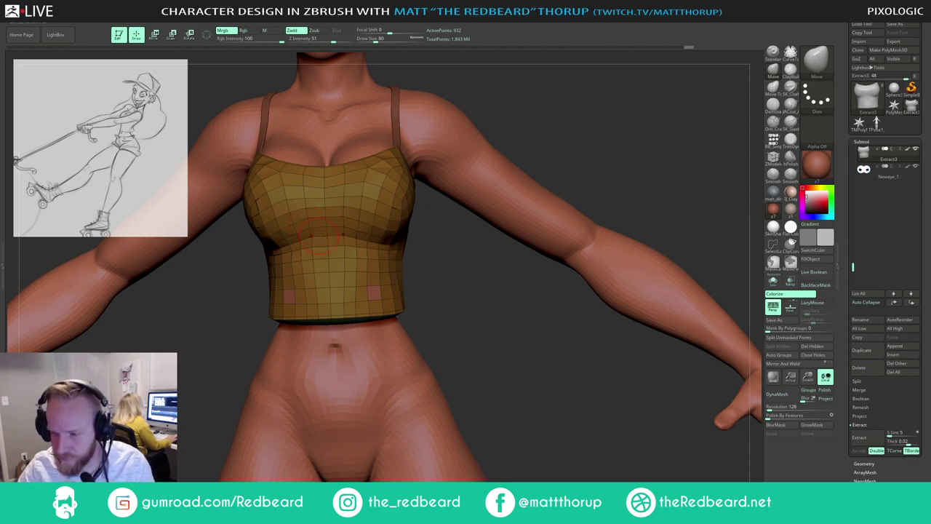
{"action": "key", "text": "bracketleft"}
{"action": "key", "text": "bracketleft"}
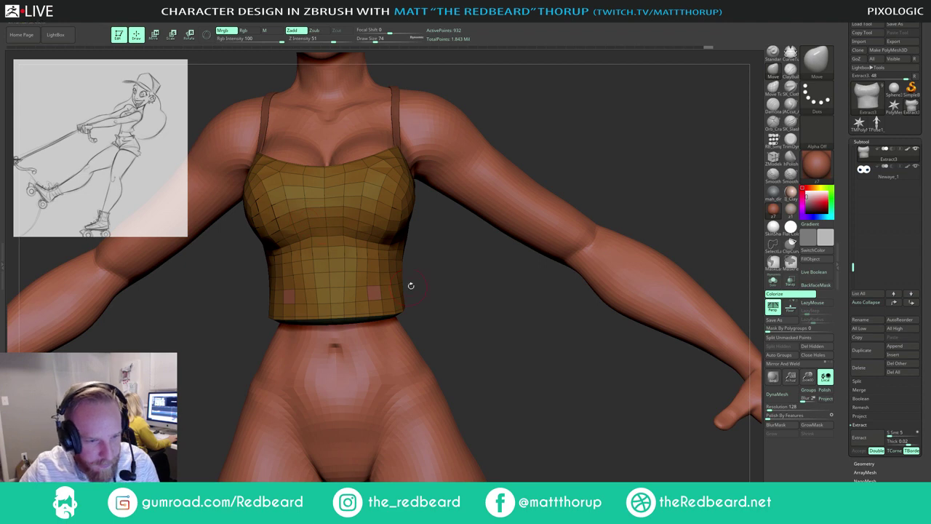
Step: Set the draw size to 62 and adjust the top's midriff below the bust
{"action": "left_click_drag", "start_coordinate": [516, 317], "coordinate": [483, 298], "text": "alt"}
{"action": "mouse_move", "coordinate": [580, 172]}
{"action": "left_mouse_down"}
{"action": "mouse_move", "coordinate": [604, 175]}
{"action": "mouse_move", "coordinate": [574, 173]}
{"action": "mouse_move", "coordinate": [584, 169]}
{"action": "left_mouse_up"}
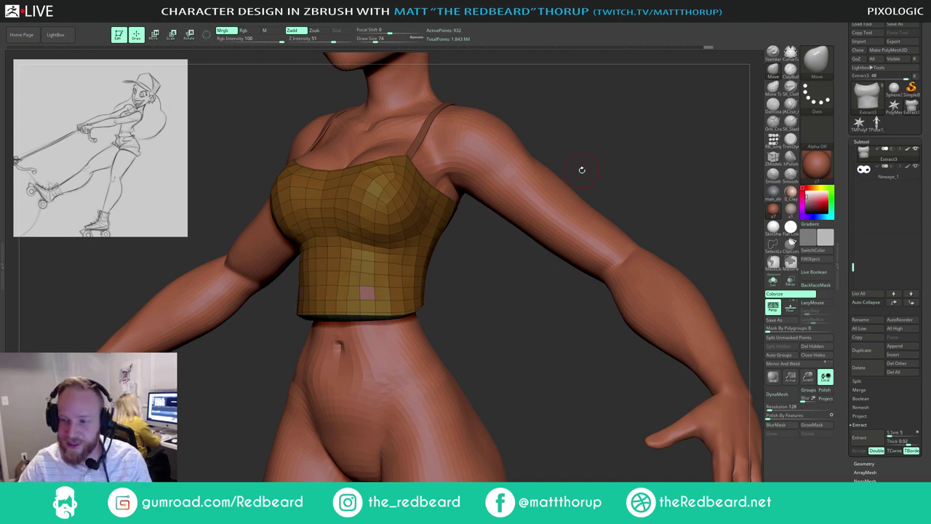
{"action": "left_click_drag", "start_coordinate": [582, 170], "coordinate": [395, 209]}
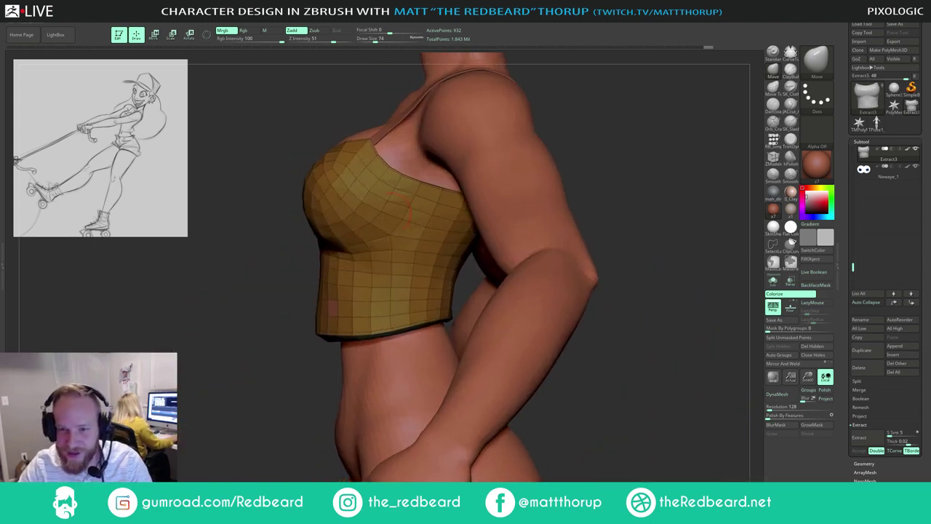
{"action": "left_click_drag", "start_coordinate": [263, 332], "coordinate": [434, 286]}
{"action": "key", "text": "s"}
{"action": "left_click_drag", "start_coordinate": [310, 223], "coordinate": [308, 223]}
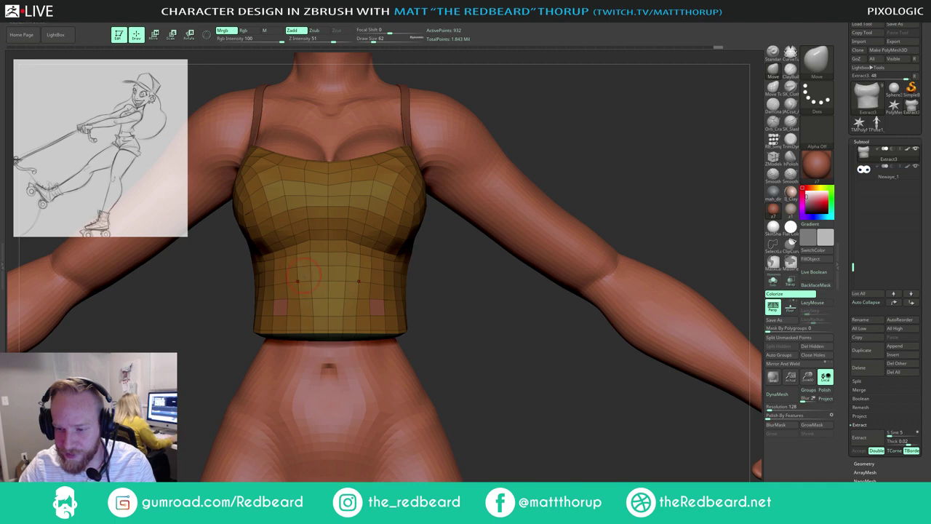
Step: Enlarge the draw size to 182 and adjust the front profile of the top's lower half in side view
{"action": "mouse_move", "coordinate": [421, 258]}
{"action": "left_mouse_down"}
{"action": "mouse_move", "coordinate": [493, 270]}
{"action": "mouse_move", "coordinate": [398, 247]}
{"action": "mouse_move", "coordinate": [430, 263]}
{"action": "left_mouse_up"}
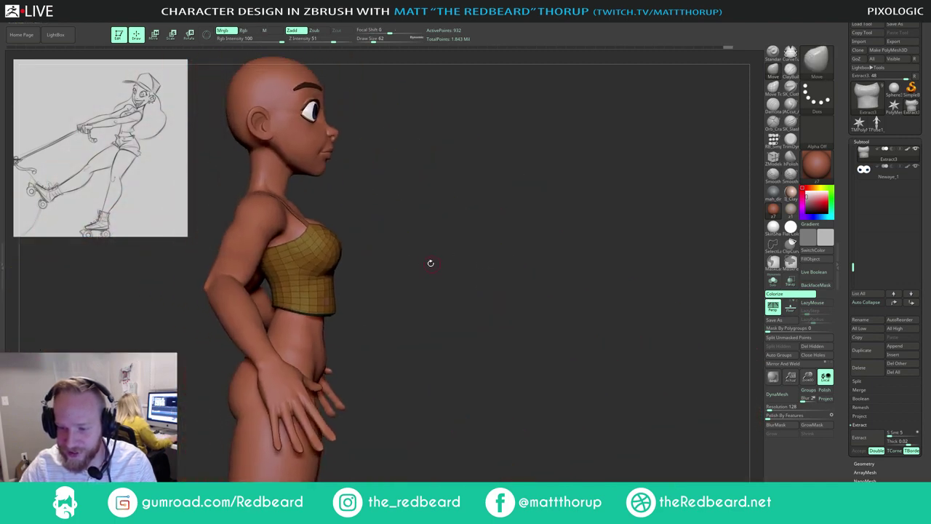
{"action": "key", "text": "s"}
{"action": "left_click_drag", "start_coordinate": [325, 285], "coordinate": [332, 281]}
{"action": "key", "text": "s"}
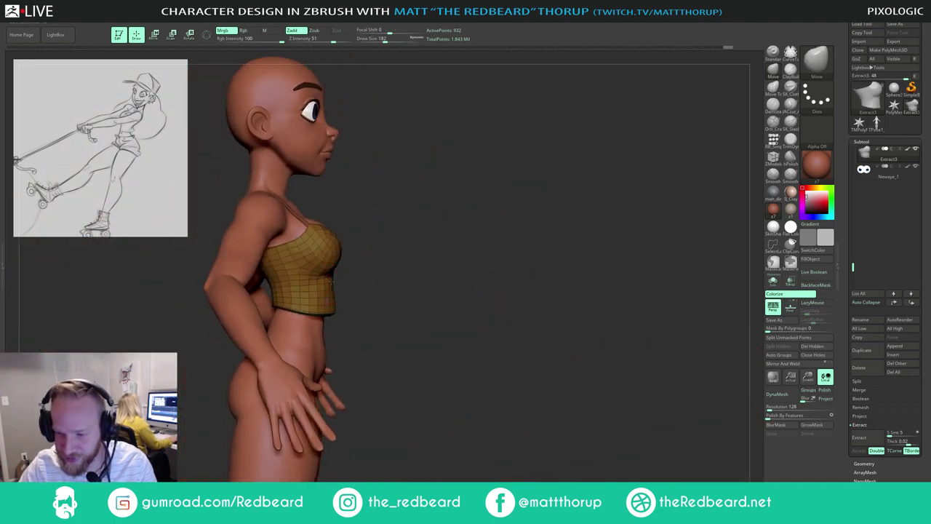
{"action": "mouse_move", "coordinate": [398, 275]}
{"action": "left_mouse_down"}
{"action": "mouse_move", "coordinate": [365, 276]}
{"action": "mouse_move", "coordinate": [436, 214]}
{"action": "mouse_move", "coordinate": [458, 175]}
{"action": "left_mouse_up"}
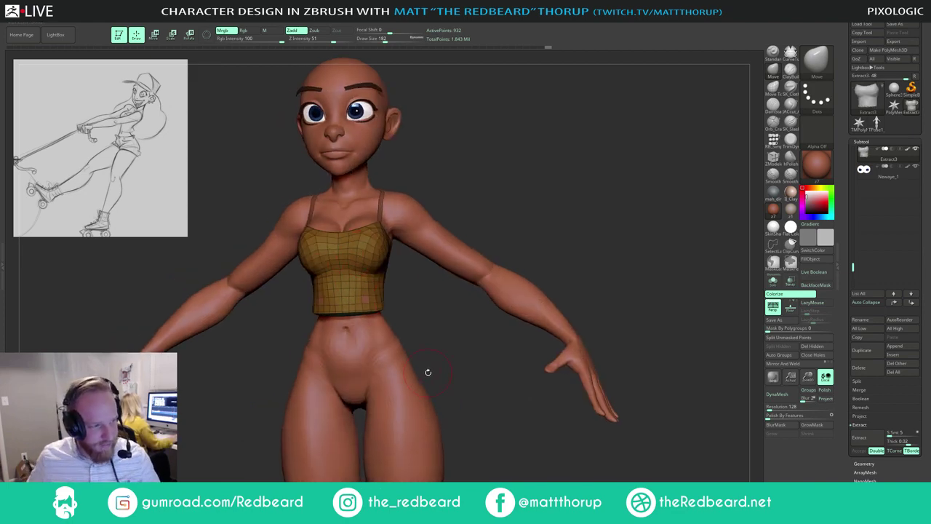
Step: Adjust the top's upper edge below the shoulder straps with the Move brush at draw sizes 108 and 124
{"action": "left_click_drag", "start_coordinate": [511, 165], "coordinate": [545, 232]}
{"action": "left_click_drag", "start_coordinate": [520, 436], "coordinate": [470, 168]}
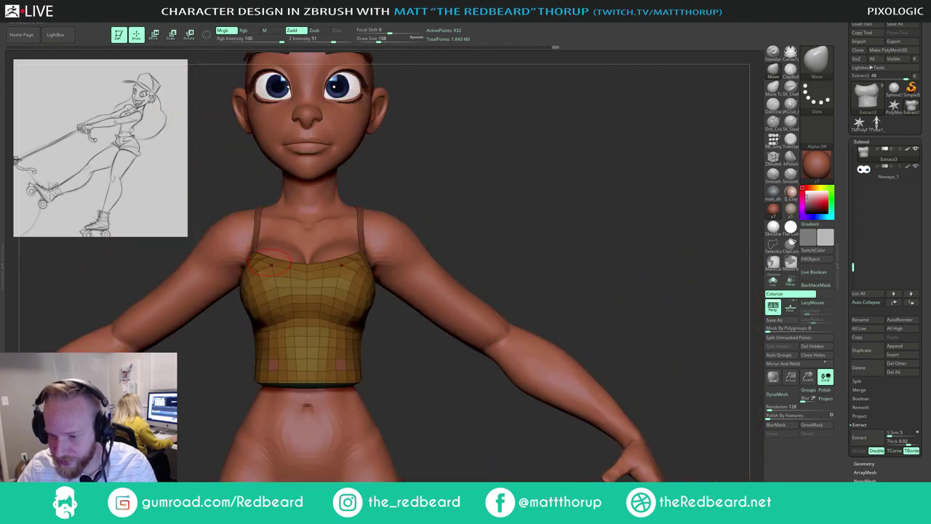
{"action": "left_click_drag", "start_coordinate": [270, 265], "coordinate": [272, 259]}
{"action": "left_click_drag", "start_coordinate": [432, 156], "coordinate": [356, 182]}
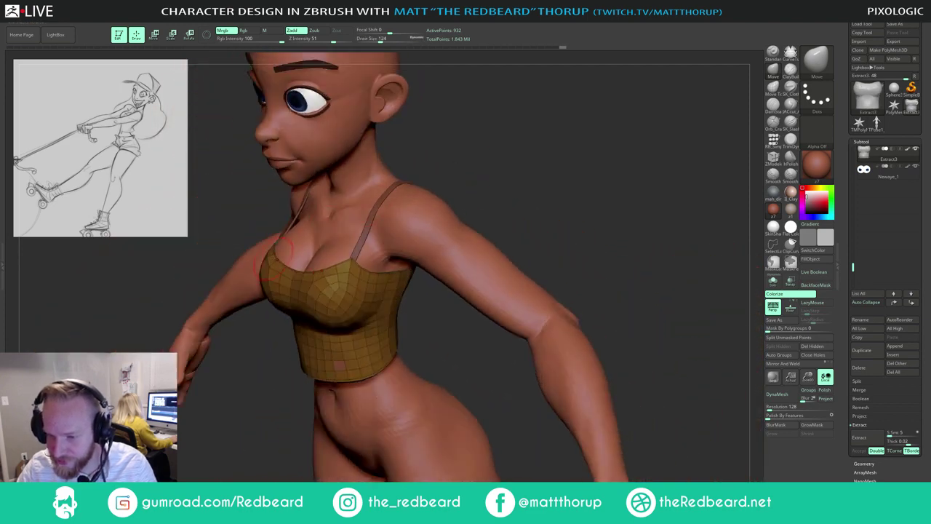
{"action": "left_click_drag", "start_coordinate": [271, 257], "coordinate": [270, 258]}
{"action": "left_click_drag", "start_coordinate": [246, 335], "coordinate": [340, 476], "text": "shift"}
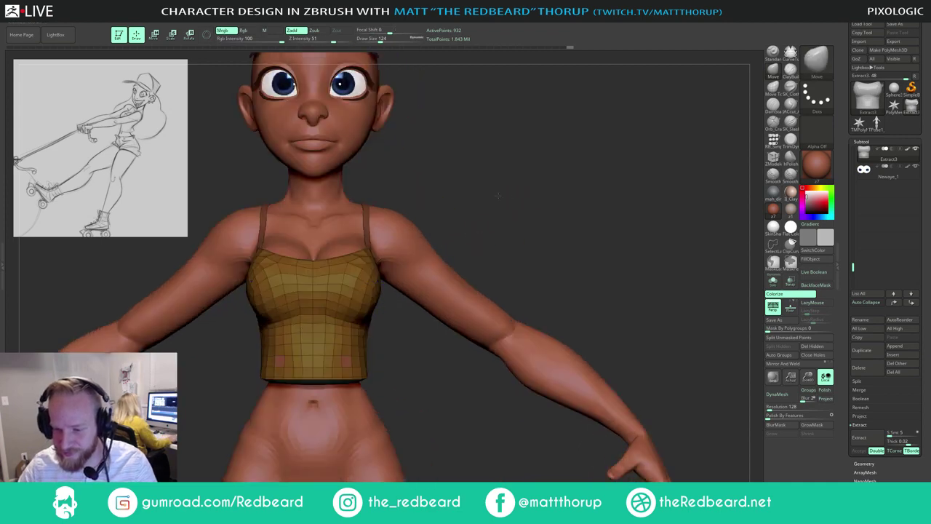
{"action": "left_click_drag", "start_coordinate": [499, 195], "coordinate": [414, 199], "text": "alt"}
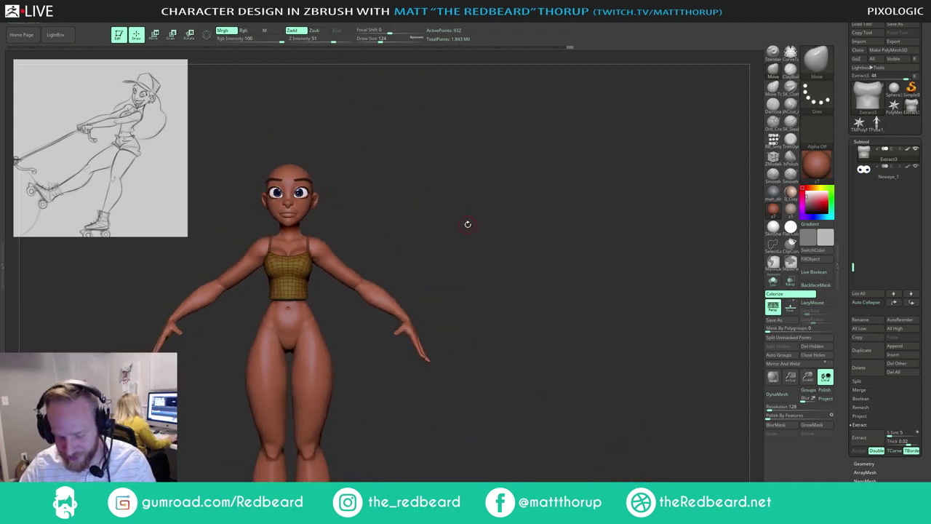
Step: Hide the wireframe, enlarge the draw size to 239 and adjust the top's back contour at the waist in side view
{"action": "key", "text": "shift+f"}
{"action": "left_click_drag", "start_coordinate": [463, 217], "coordinate": [535, 221], "text": "alt"}
{"action": "mouse_move", "coordinate": [535, 218]}
{"action": "left_mouse_down"}
{"action": "mouse_move", "coordinate": [487, 213]}
{"action": "mouse_move", "coordinate": [466, 218]}
{"action": "mouse_move", "coordinate": [502, 218]}
{"action": "mouse_move", "coordinate": [434, 227]}
{"action": "left_mouse_up"}
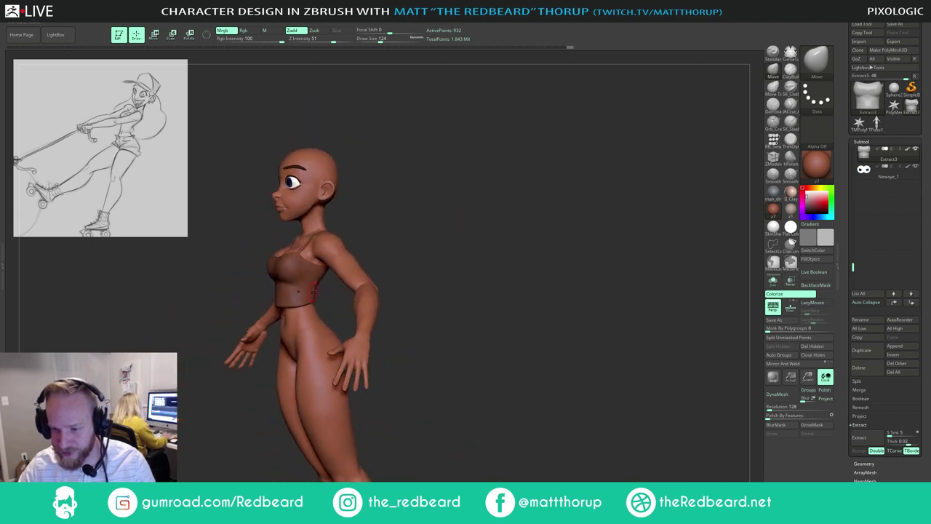
{"action": "key", "text": "s"}
{"action": "left_click", "coordinate": [319, 288]}
{"action": "left_click_drag", "start_coordinate": [320, 285], "coordinate": [324, 282]}
{"action": "key", "text": "s"}
{"action": "left_click", "coordinate": [317, 284]}
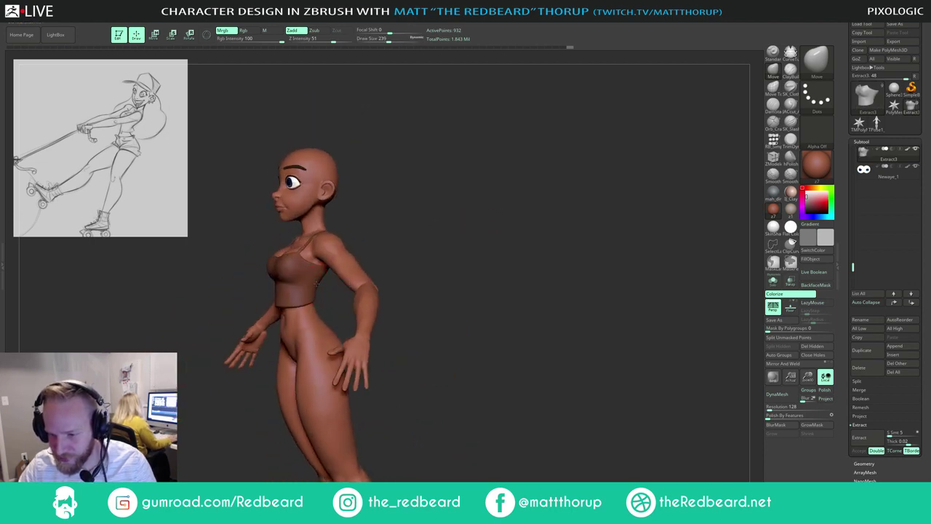
{"action": "left_click_drag", "start_coordinate": [431, 207], "coordinate": [468, 206]}
{"action": "mouse_move", "coordinate": [467, 206]}
{"action": "left_mouse_down", "text": "alt"}
{"action": "mouse_move", "coordinate": [406, 209]}
{"action": "mouse_move", "coordinate": [548, 220]}
{"action": "mouse_move", "coordinate": [558, 191]}
{"action": "left_mouse_up", "text": "alt"}
{"action": "mouse_move", "coordinate": [503, 239]}
{"action": "left_mouse_down", "text": "alt"}
{"action": "mouse_move", "coordinate": [524, 227]}
{"action": "mouse_move", "coordinate": [553, 170]}
{"action": "mouse_move", "coordinate": [521, 168]}
{"action": "mouse_move", "coordinate": [542, 173]}
{"action": "mouse_move", "coordinate": [538, 154]}
{"action": "mouse_move", "coordinate": [603, 253]}
{"action": "mouse_move", "coordinate": [571, 261]}
{"action": "left_mouse_up", "text": "alt"}
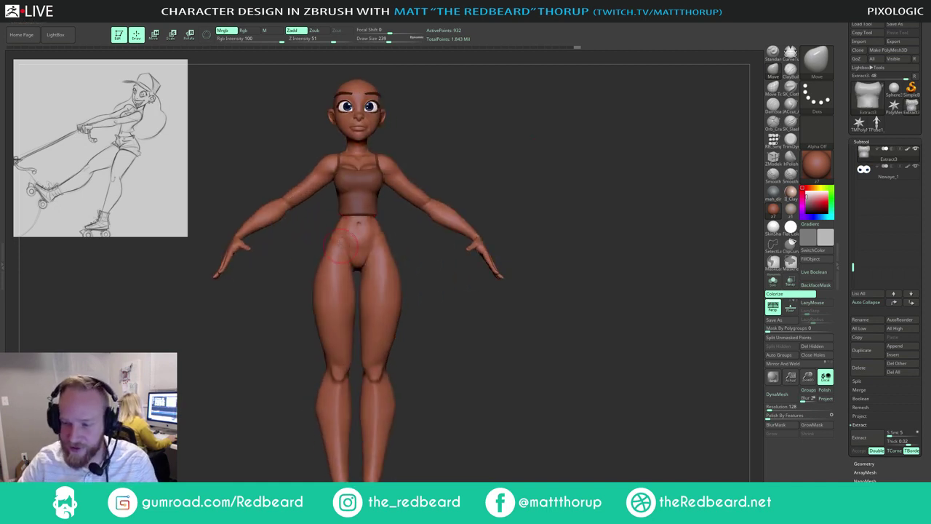
{"action": "mouse_move", "coordinate": [418, 223]}
{"action": "left_mouse_down"}
{"action": "mouse_move", "coordinate": [445, 232]}
{"action": "mouse_move", "coordinate": [451, 262]}
{"action": "left_mouse_up"}
{"action": "mouse_move", "coordinate": [507, 178]}
{"action": "left_mouse_down"}
{"action": "mouse_move", "coordinate": [311, 239]}
{"action": "mouse_move", "coordinate": [551, 152]}
{"action": "mouse_move", "coordinate": [417, 156]}
{"action": "mouse_move", "coordinate": [492, 161]}
{"action": "mouse_move", "coordinate": [481, 162]}
{"action": "mouse_move", "coordinate": [511, 204]}
{"action": "left_mouse_up"}
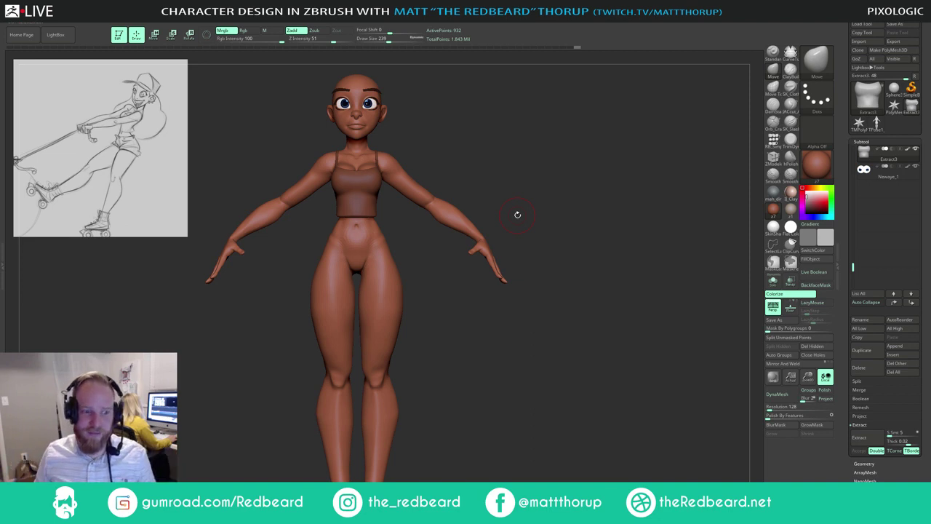
Step: Turn off the top's subdivision preview and show its wireframe around the bottom hem
{"action": "left_click_drag", "start_coordinate": [518, 214], "coordinate": [521, 425]}
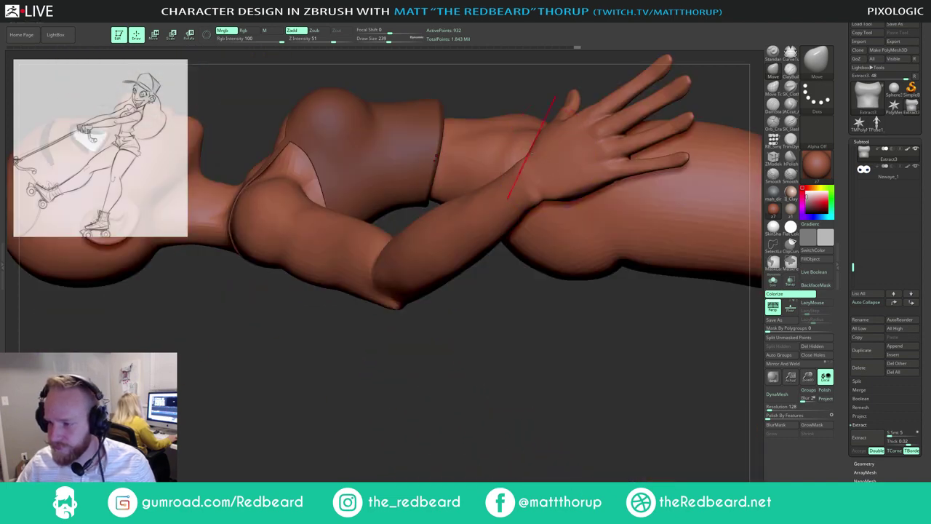
{"action": "left_click_drag", "start_coordinate": [400, 330], "coordinate": [362, 426], "text": "alt"}
{"action": "key", "text": "shift+d"}
{"action": "key", "text": "shift+f"}
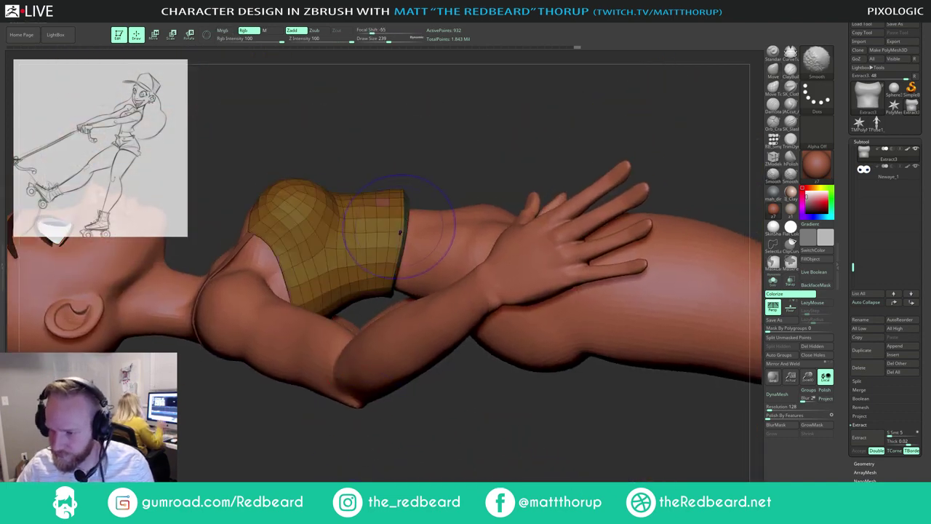
{"action": "left_click_drag", "start_coordinate": [428, 180], "coordinate": [429, 188]}
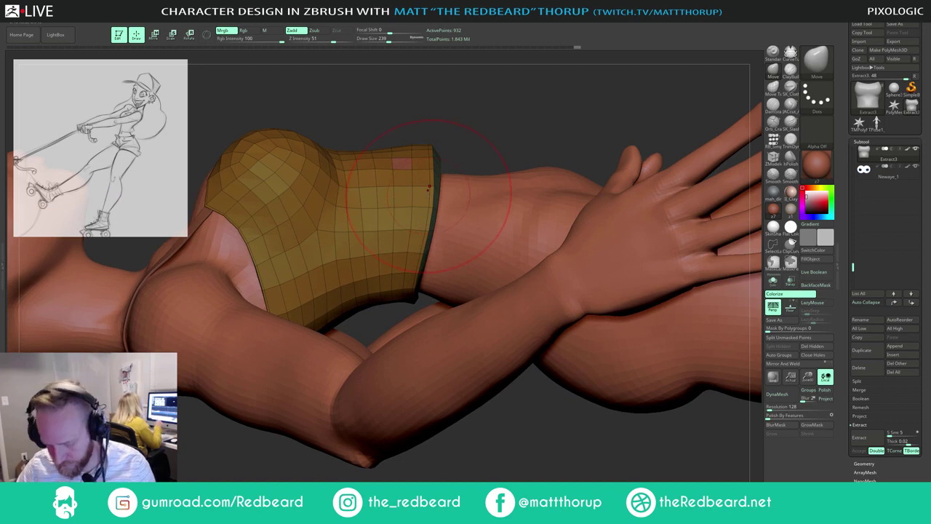
Step: Set the ZModeler edge action to Slide with target EdgeLoop Complete and apply it to the loop near the hem
{"action": "key", "text": "b"}
{"action": "key", "text": "z"}
{"action": "key", "text": "m"}
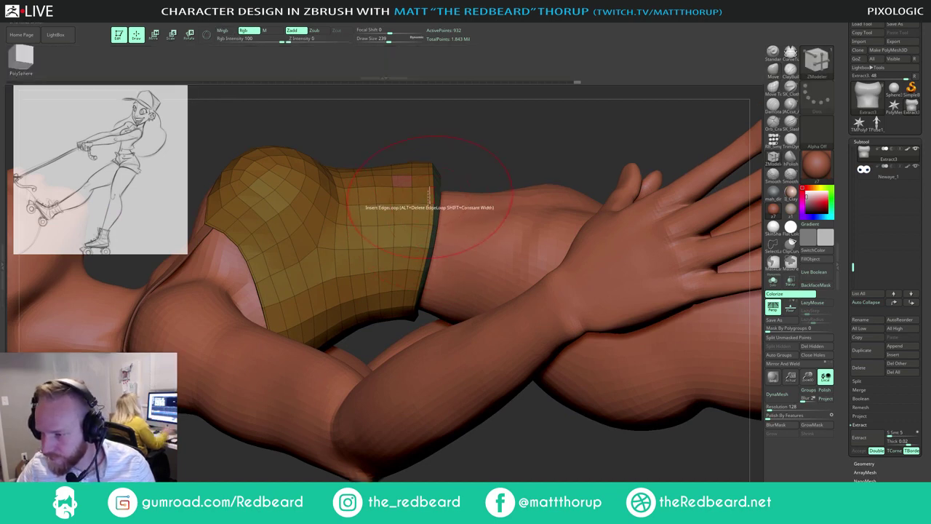
{"action": "key", "text": "space"}
{"action": "left_click", "coordinate": [463, 213]}
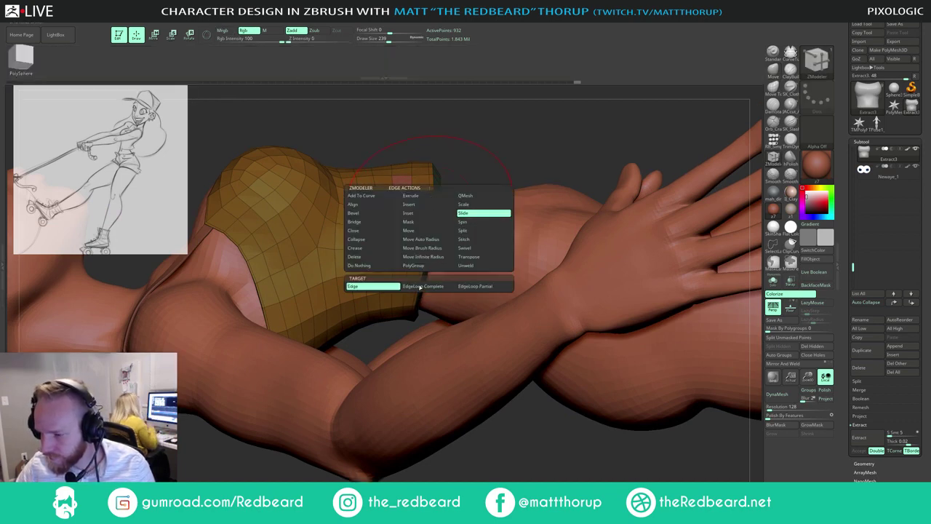
{"action": "left_click", "coordinate": [428, 245]}
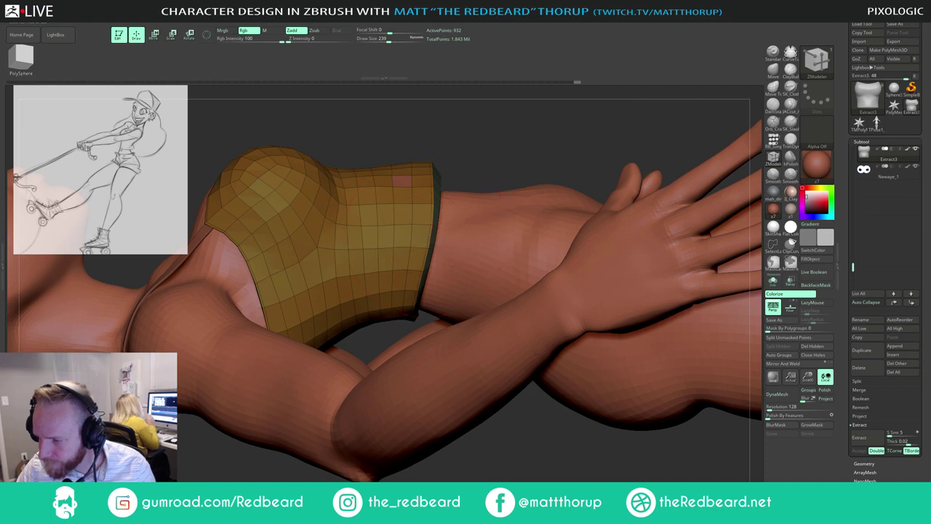
Step: Insert an edge loop around the thickness band of the top's bottom hem with ZModeler and hide the wireframe
{"action": "left_click_drag", "start_coordinate": [482, 172], "coordinate": [357, 218]}
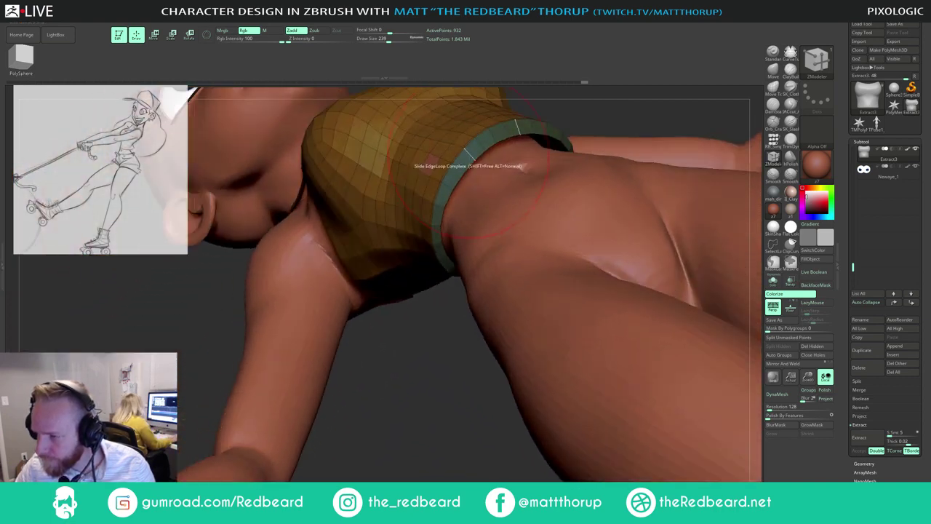
{"action": "key", "text": "space"}
{"action": "left_click", "coordinate": [468, 168]}
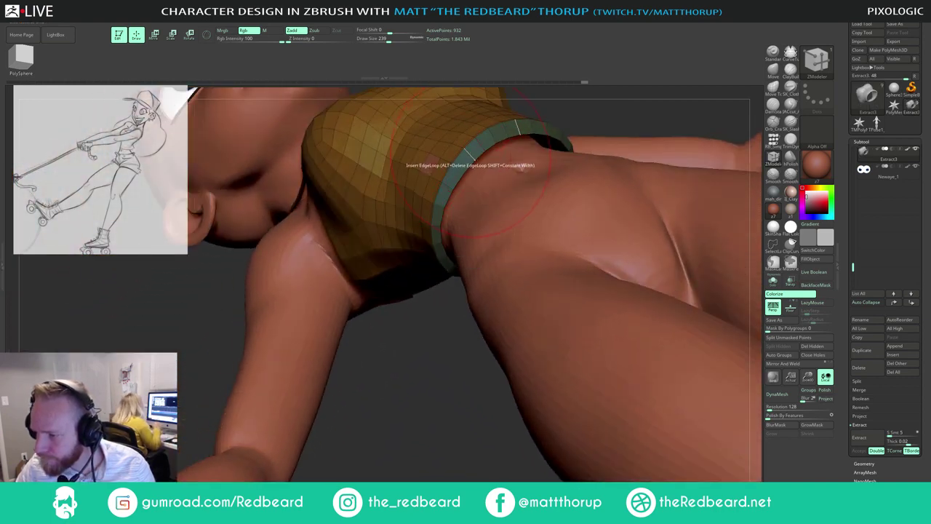
{"action": "left_click", "coordinate": [468, 166]}
{"action": "left_click", "coordinate": [510, 160]}
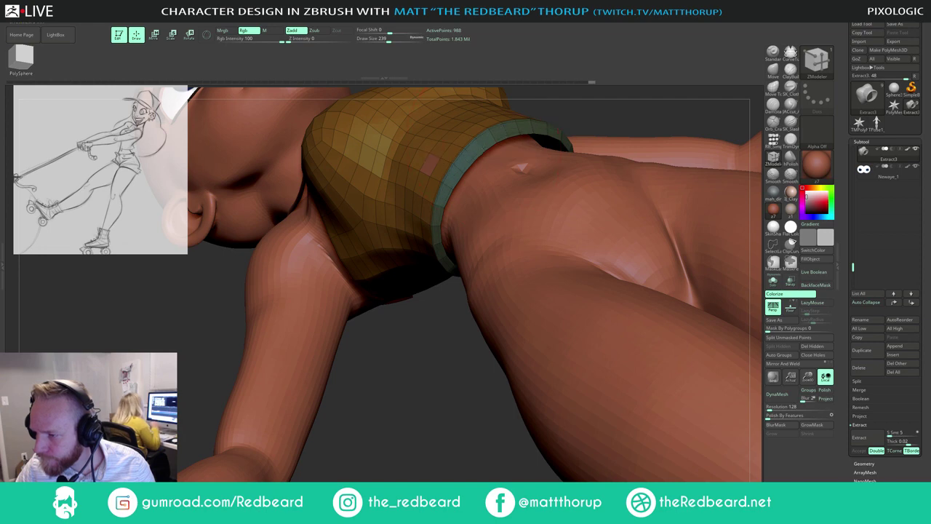
{"action": "key", "text": "shift+f"}
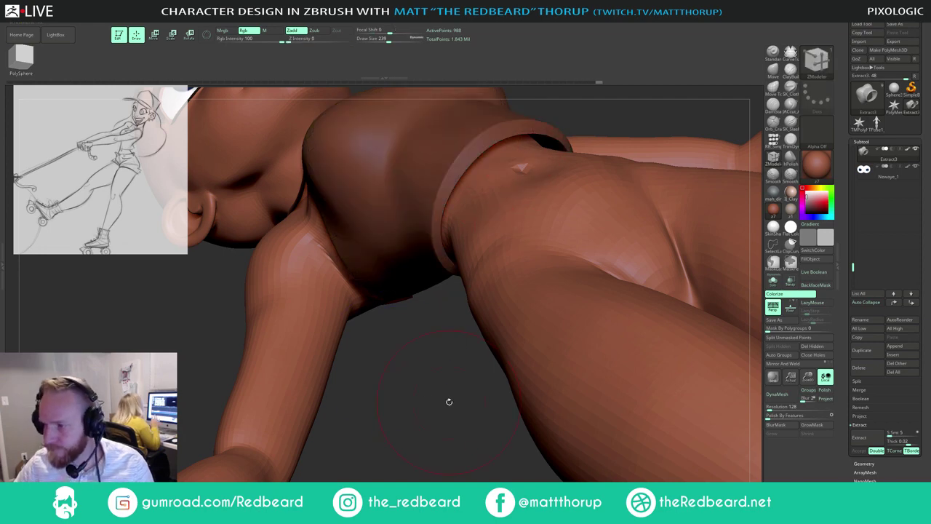
Step: Make the shoulder straps the active subtool and bring the body's entry into view in the subtool list
{"action": "left_click_drag", "start_coordinate": [446, 402], "coordinate": [427, 212], "text": "alt"}
{"action": "right_click_drag", "start_coordinate": [581, 111], "coordinate": [538, 213]}
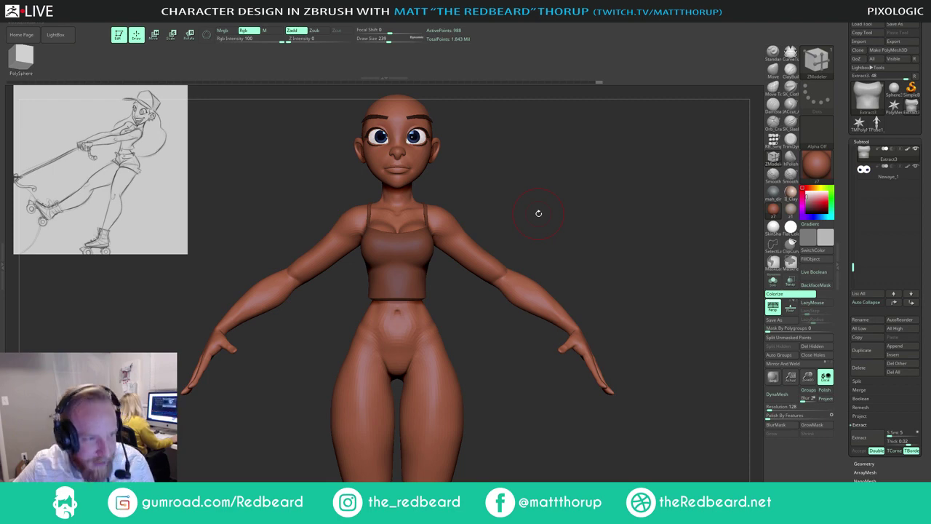
{"action": "right_click_drag", "start_coordinate": [573, 178], "coordinate": [426, 218]}
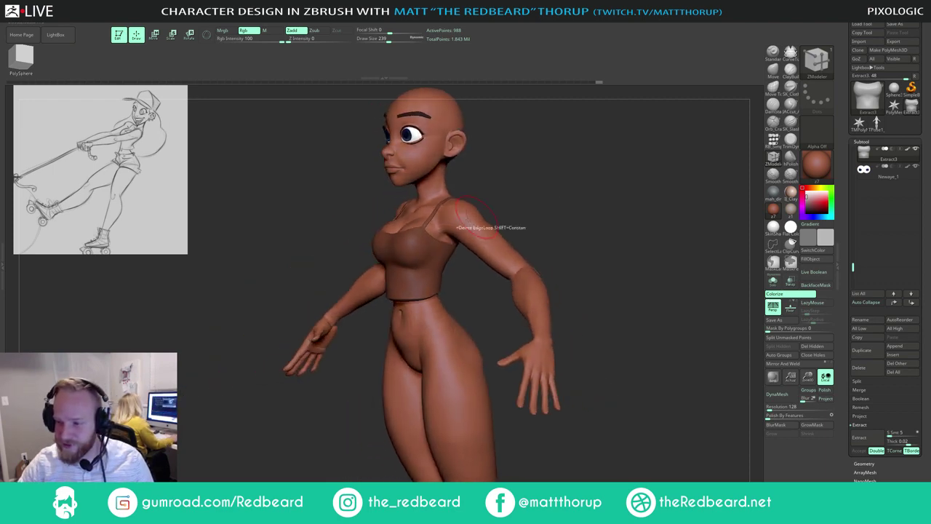
{"action": "right_click_drag", "start_coordinate": [542, 187], "coordinate": [595, 227], "text": "ctrl"}
{"action": "left_click", "coordinate": [395, 268], "text": "alt"}
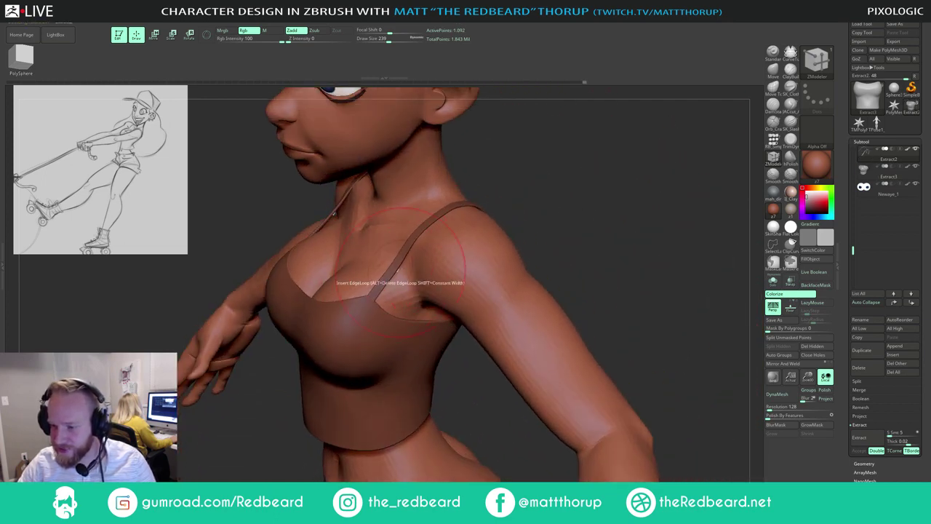
{"action": "right_click_drag", "start_coordinate": [556, 202], "coordinate": [756, 194]}
{"action": "left_click_drag", "start_coordinate": [853, 250], "coordinate": [854, 223]}
{"action": "mouse_move", "coordinate": [581, 192]}
{"action": "right_mouse_down"}
{"action": "mouse_move", "coordinate": [591, 189]}
{"action": "mouse_move", "coordinate": [439, 214]}
{"action": "mouse_move", "coordinate": [560, 231]}
{"action": "mouse_move", "coordinate": [451, 243]}
{"action": "mouse_move", "coordinate": [511, 214]}
{"action": "mouse_move", "coordinate": [525, 224]}
{"action": "mouse_move", "coordinate": [398, 246]}
{"action": "mouse_move", "coordinate": [451, 220]}
{"action": "mouse_move", "coordinate": [500, 214]}
{"action": "mouse_move", "coordinate": [539, 235]}
{"action": "mouse_move", "coordinate": [509, 242]}
{"action": "mouse_move", "coordinate": [541, 215]}
{"action": "right_mouse_up"}
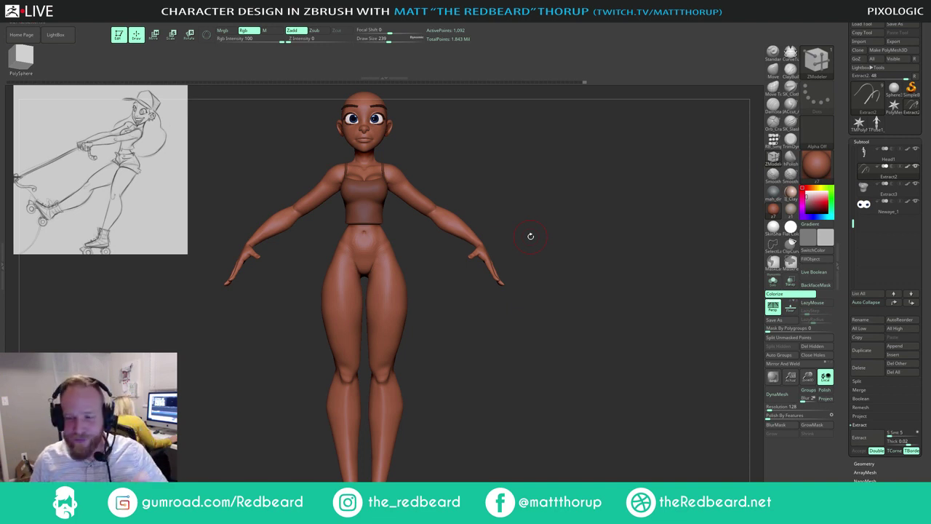
{"action": "mouse_move", "coordinate": [531, 235]}
{"action": "right_mouse_down"}
{"action": "mouse_move", "coordinate": [557, 191]}
{"action": "mouse_move", "coordinate": [528, 206]}
{"action": "mouse_move", "coordinate": [554, 219]}
{"action": "mouse_move", "coordinate": [528, 259]}
{"action": "mouse_move", "coordinate": [543, 206]}
{"action": "mouse_move", "coordinate": [559, 206]}
{"action": "mouse_move", "coordinate": [502, 233]}
{"action": "mouse_move", "coordinate": [534, 195]}
{"action": "right_mouse_up"}
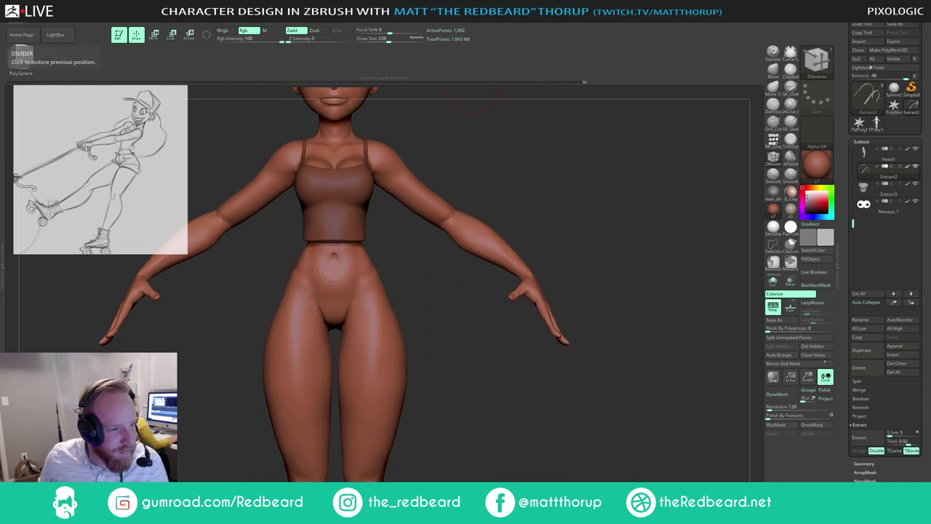
{"action": "right_click_drag", "start_coordinate": [520, 159], "coordinate": [468, 166]}
{"action": "mouse_move", "coordinate": [468, 166]}
{"action": "right_mouse_down", "text": "ctrl"}
{"action": "mouse_move", "coordinate": [502, 172]}
{"action": "mouse_move", "coordinate": [547, 160]}
{"action": "mouse_move", "coordinate": [471, 161]}
{"action": "mouse_move", "coordinate": [548, 161]}
{"action": "mouse_move", "coordinate": [558, 152]}
{"action": "mouse_move", "coordinate": [536, 168]}
{"action": "mouse_move", "coordinate": [528, 158]}
{"action": "right_mouse_up", "text": "ctrl"}
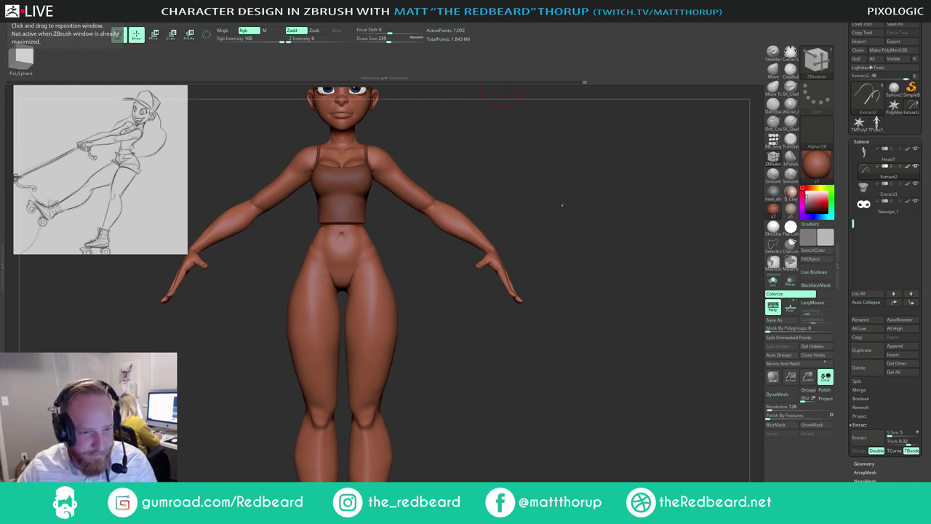
{"action": "left_click_drag", "start_coordinate": [563, 204], "coordinate": [553, 204]}
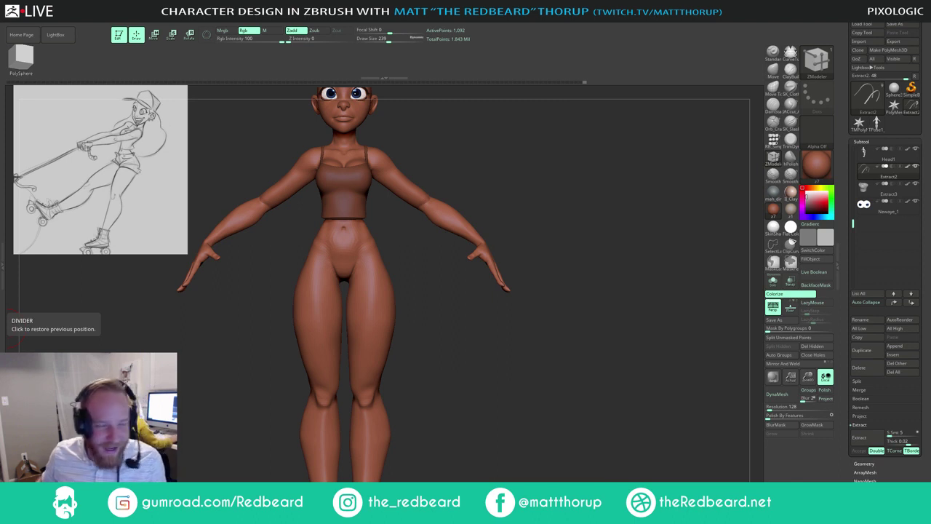
{"action": "mouse_move", "coordinate": [536, 204]}
{"action": "left_mouse_down"}
{"action": "mouse_move", "coordinate": [526, 198]}
{"action": "mouse_move", "coordinate": [566, 229]}
{"action": "left_mouse_up"}
{"action": "mouse_move", "coordinate": [558, 191]}
{"action": "left_mouse_down"}
{"action": "mouse_move", "coordinate": [617, 206]}
{"action": "mouse_move", "coordinate": [537, 203]}
{"action": "left_mouse_up"}
{"action": "key", "text": "f"}
{"action": "key", "text": "f"}
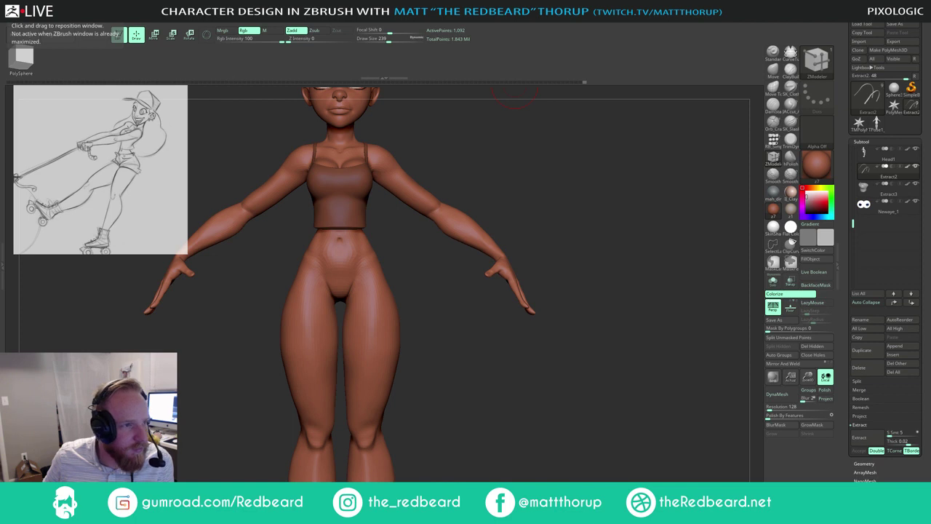
{"action": "mouse_move", "coordinate": [1, 14]}
{"action": "left_mouse_down"}
{"action": "mouse_move", "coordinate": [190, 15]}
{"action": "mouse_move", "coordinate": [0, 14]}
{"action": "mouse_move", "coordinate": [15, 14]}
{"action": "left_mouse_up"}
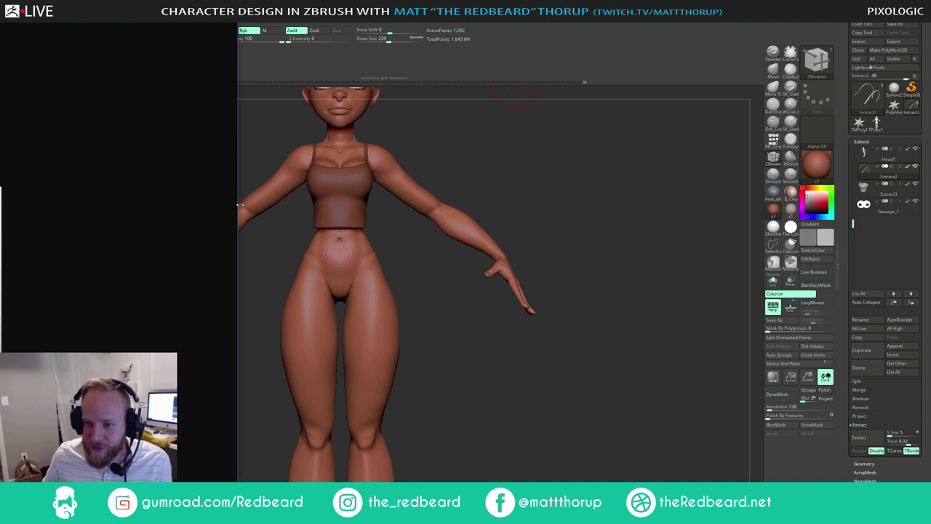
{"action": "left_click_drag", "start_coordinate": [241, 205], "coordinate": [2, 157]}
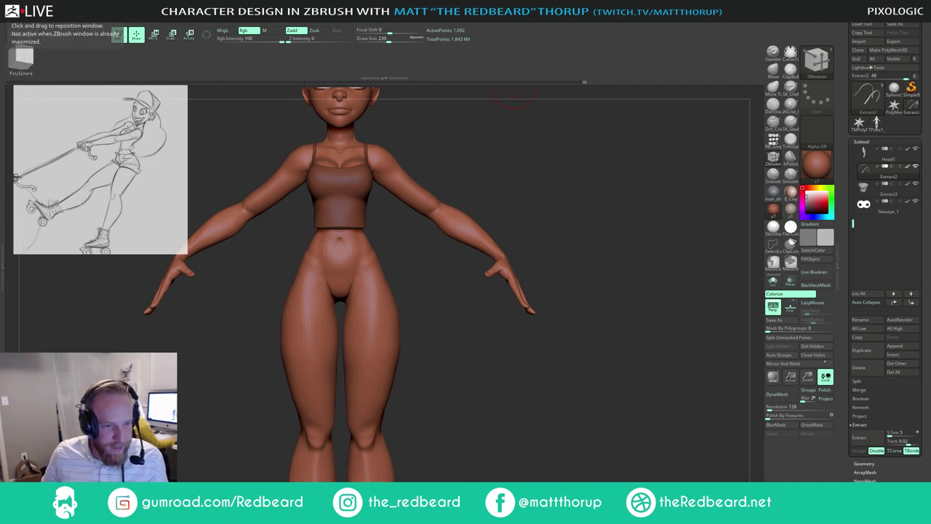
{"action": "mouse_move", "coordinate": [497, 213]}
{"action": "left_mouse_down"}
{"action": "mouse_move", "coordinate": [580, 208]}
{"action": "mouse_move", "coordinate": [486, 204]}
{"action": "mouse_move", "coordinate": [507, 210]}
{"action": "left_mouse_up"}
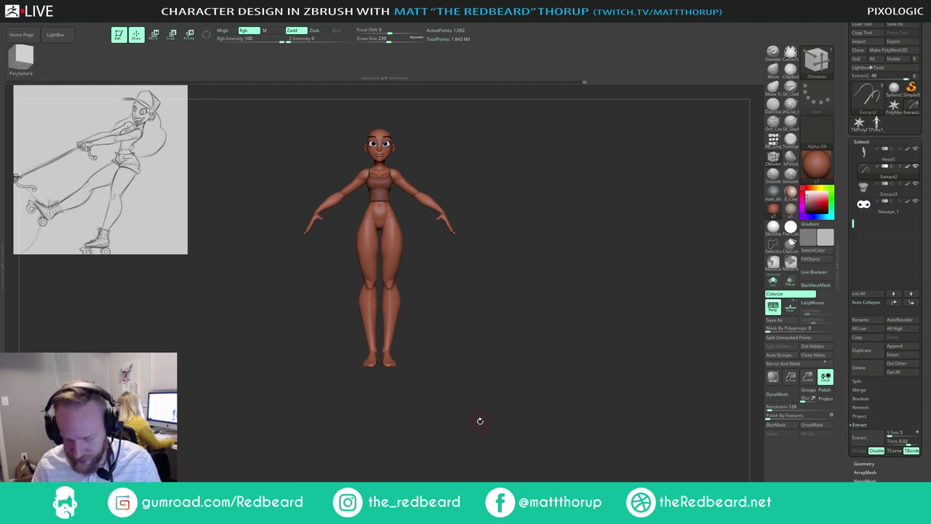
{"action": "left_click_drag", "start_coordinate": [480, 421], "coordinate": [432, 399]}
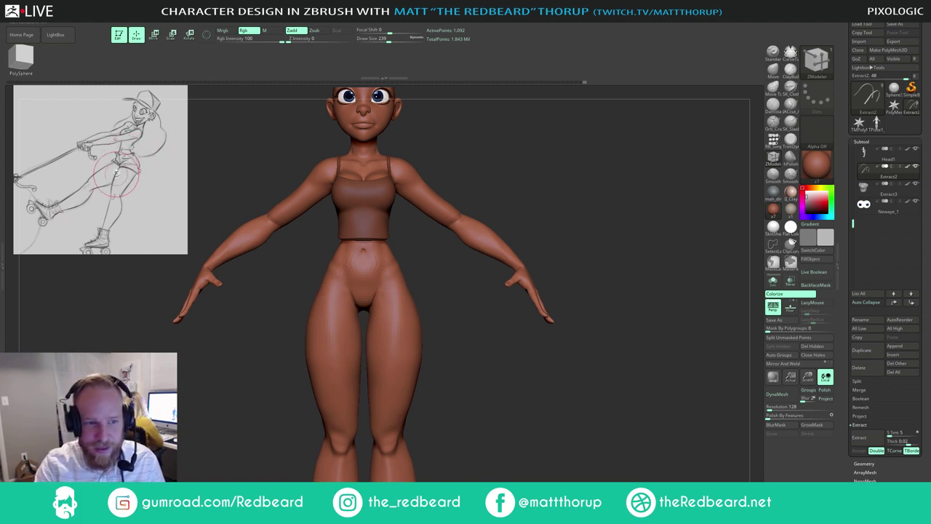
Step: Make the body the active subtool and hide its arms
{"action": "left_click_drag", "start_coordinate": [548, 417], "coordinate": [534, 448]}
{"action": "left_click", "coordinate": [395, 336], "text": "alt"}
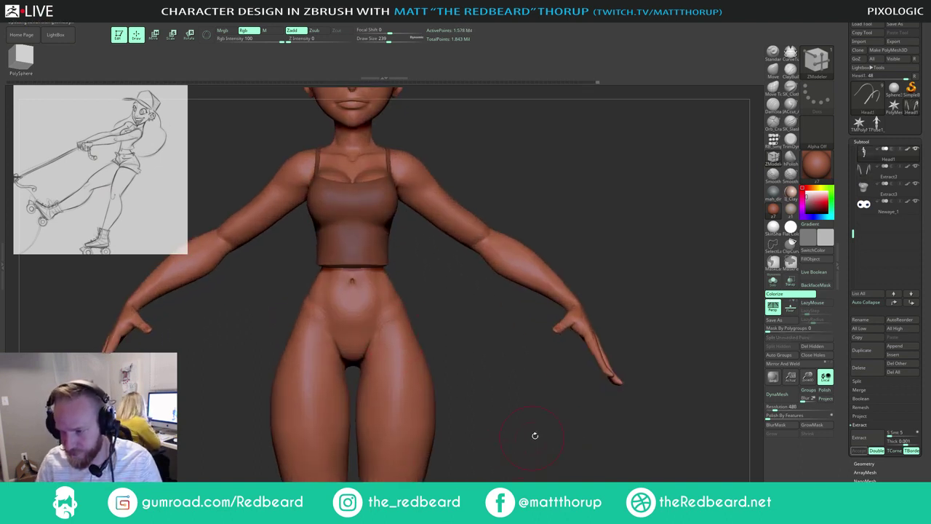
{"action": "mouse_move", "coordinate": [535, 436]}
{"action": "left_mouse_down"}
{"action": "mouse_move", "coordinate": [498, 447]}
{"action": "mouse_move", "coordinate": [531, 446]}
{"action": "left_mouse_up"}
{"action": "left_click_drag", "start_coordinate": [532, 446], "coordinate": [514, 431], "text": "alt"}
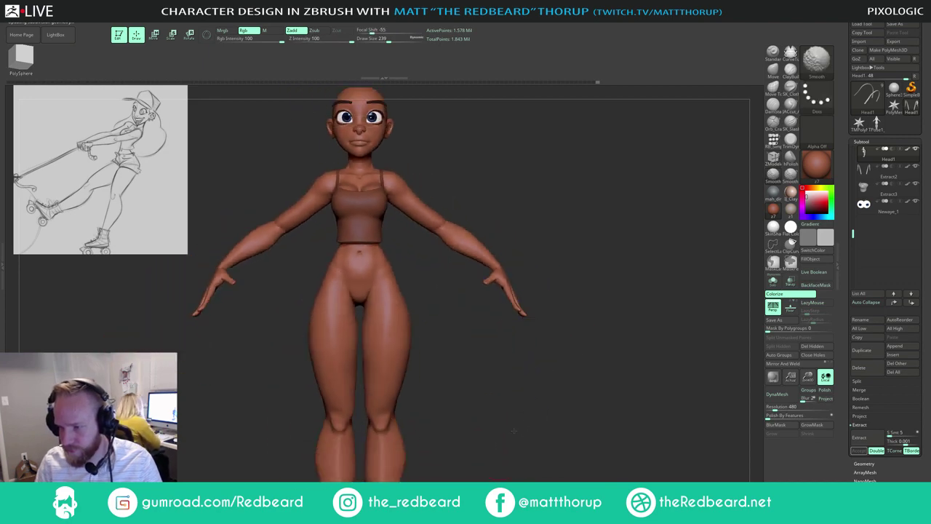
{"action": "mouse_move", "coordinate": [408, 159]}
{"action": "left_mouse_down", "text": "ctrl+alt+shift"}
{"action": "mouse_move", "coordinate": [499, 281]}
{"action": "mouse_move", "coordinate": [427, 270]}
{"action": "mouse_move", "coordinate": [408, 218]}
{"action": "left_mouse_up", "text": "ctrl+alt+shift"}
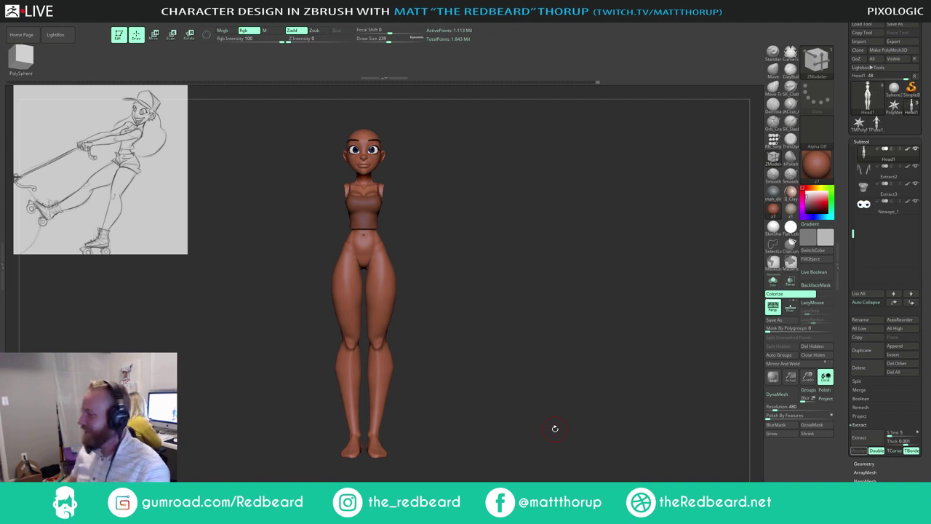
Step: Mask a shorts-shaped band around the body's hips and upper thighs from the side view
{"action": "left_click_drag", "start_coordinate": [556, 429], "coordinate": [495, 422], "text": "shift"}
{"action": "left_click_drag", "start_coordinate": [467, 306], "coordinate": [497, 309], "text": "alt"}
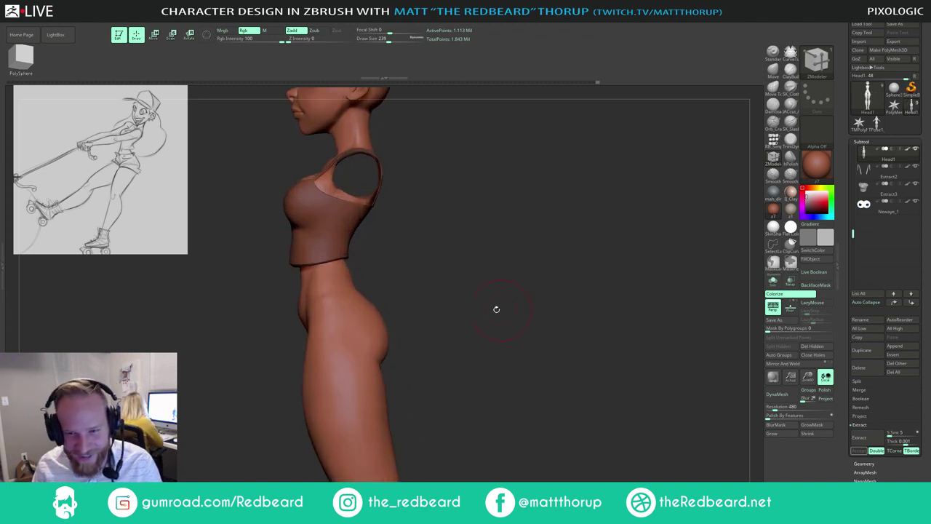
{"action": "key", "text": "ctrl"}
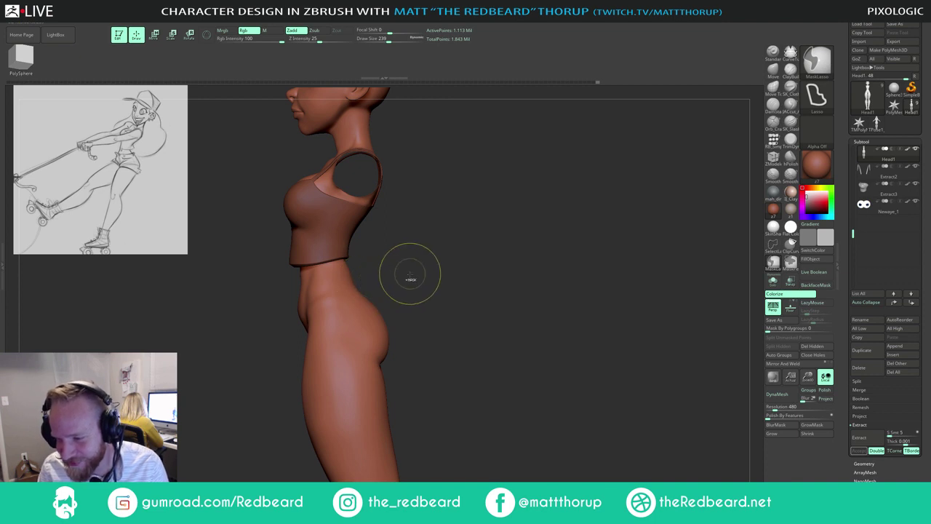
{"action": "mouse_move", "coordinate": [399, 278]}
{"action": "left_mouse_down", "text": "ctrl"}
{"action": "mouse_move", "coordinate": [236, 342]}
{"action": "mouse_move", "coordinate": [342, 364]}
{"action": "mouse_move", "coordinate": [407, 364]}
{"action": "mouse_move", "coordinate": [465, 305]}
{"action": "left_mouse_up", "text": "ctrl"}
{"action": "mouse_move", "coordinate": [481, 250]}
{"action": "left_mouse_down"}
{"action": "mouse_move", "coordinate": [526, 423]}
{"action": "mouse_move", "coordinate": [516, 417]}
{"action": "mouse_move", "coordinate": [531, 433]}
{"action": "left_mouse_up"}
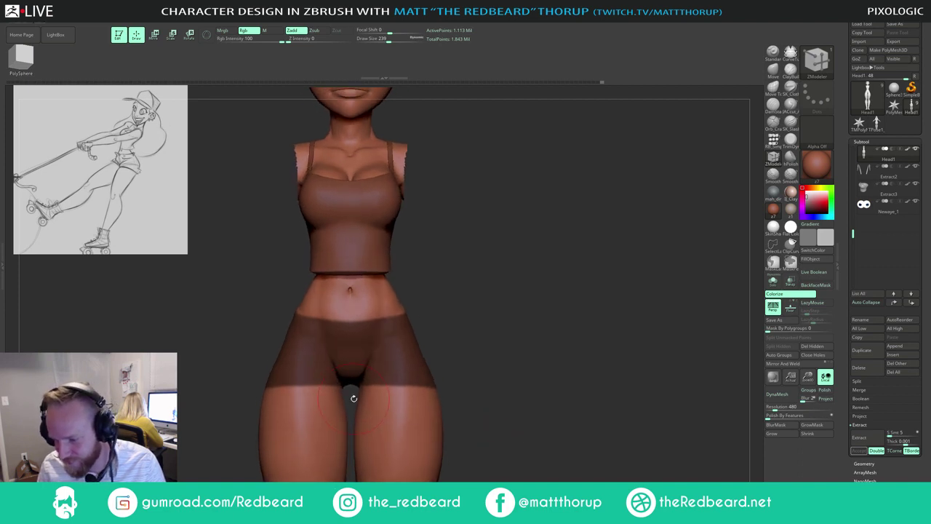
{"action": "mouse_move", "coordinate": [457, 447]}
{"action": "left_mouse_down"}
{"action": "mouse_move", "coordinate": [507, 451]}
{"action": "mouse_move", "coordinate": [447, 440]}
{"action": "left_mouse_up"}
{"action": "left_click_drag", "start_coordinate": [523, 383], "coordinate": [575, 382]}
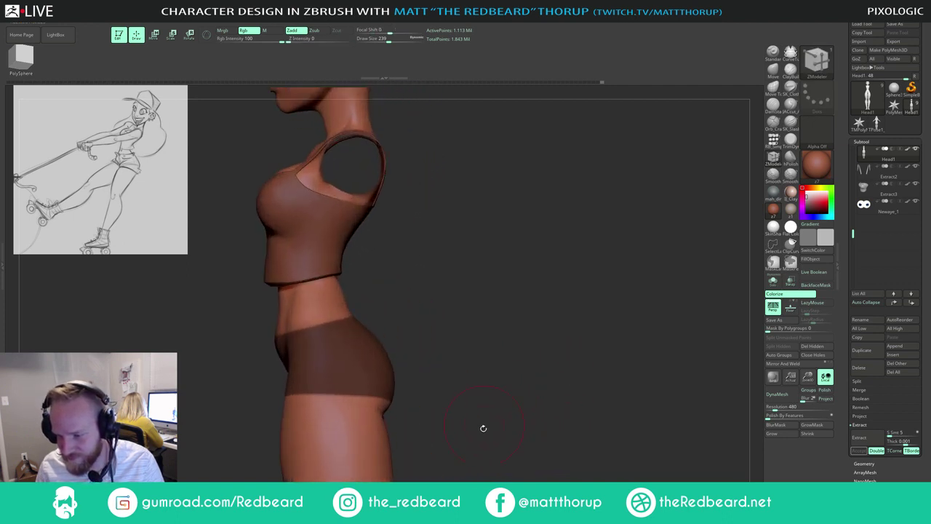
{"action": "mouse_move", "coordinate": [483, 428]}
{"action": "left_mouse_down", "text": "alt"}
{"action": "mouse_move", "coordinate": [572, 360]}
{"action": "mouse_move", "coordinate": [509, 362]}
{"action": "mouse_move", "coordinate": [522, 361]}
{"action": "mouse_move", "coordinate": [509, 313]}
{"action": "mouse_move", "coordinate": [535, 217]}
{"action": "mouse_move", "coordinate": [532, 182]}
{"action": "mouse_move", "coordinate": [468, 389]}
{"action": "mouse_move", "coordinate": [473, 363]}
{"action": "mouse_move", "coordinate": [524, 306]}
{"action": "mouse_move", "coordinate": [572, 272]}
{"action": "mouse_move", "coordinate": [521, 291]}
{"action": "mouse_move", "coordinate": [525, 363]}
{"action": "mouse_move", "coordinate": [509, 407]}
{"action": "mouse_move", "coordinate": [472, 249]}
{"action": "mouse_move", "coordinate": [343, 249]}
{"action": "mouse_move", "coordinate": [349, 256]}
{"action": "left_mouse_up", "text": "alt"}
Step: Switch the display material to Flat Color and unhide the body's arms
{"action": "left_click", "coordinate": [791, 227]}
{"action": "mouse_move", "coordinate": [529, 315]}
{"action": "left_mouse_down"}
{"action": "mouse_move", "coordinate": [619, 324]}
{"action": "mouse_move", "coordinate": [508, 328]}
{"action": "mouse_move", "coordinate": [510, 341]}
{"action": "mouse_move", "coordinate": [473, 328]}
{"action": "mouse_move", "coordinate": [495, 350]}
{"action": "mouse_move", "coordinate": [510, 442]}
{"action": "left_mouse_up"}
{"action": "mouse_move", "coordinate": [568, 446]}
{"action": "left_mouse_down", "text": "alt"}
{"action": "mouse_move", "coordinate": [481, 441]}
{"action": "mouse_move", "coordinate": [588, 436]}
{"action": "mouse_move", "coordinate": [482, 441]}
{"action": "mouse_move", "coordinate": [510, 440]}
{"action": "left_mouse_up", "text": "alt"}
{"action": "left_click", "coordinate": [495, 442], "text": "ctrl+shift"}
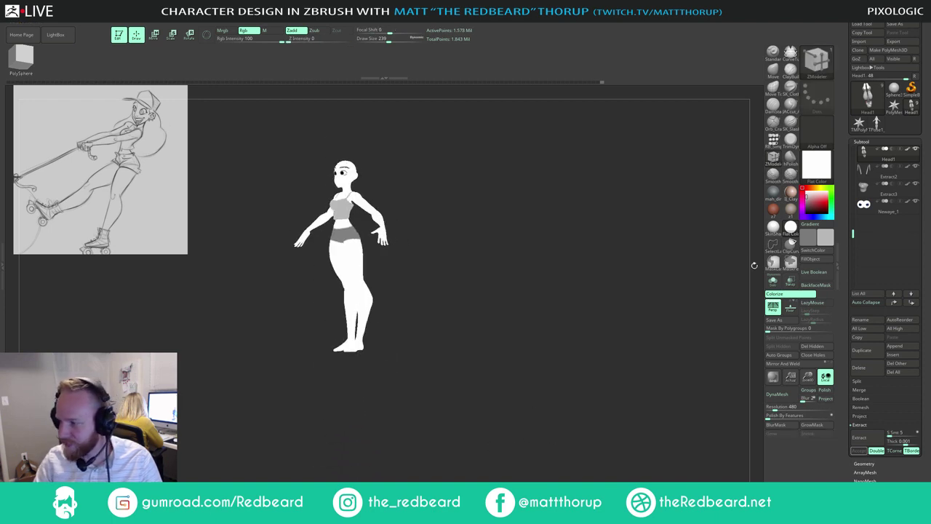
{"action": "left_click_drag", "start_coordinate": [450, 286], "coordinate": [521, 288], "text": "alt"}
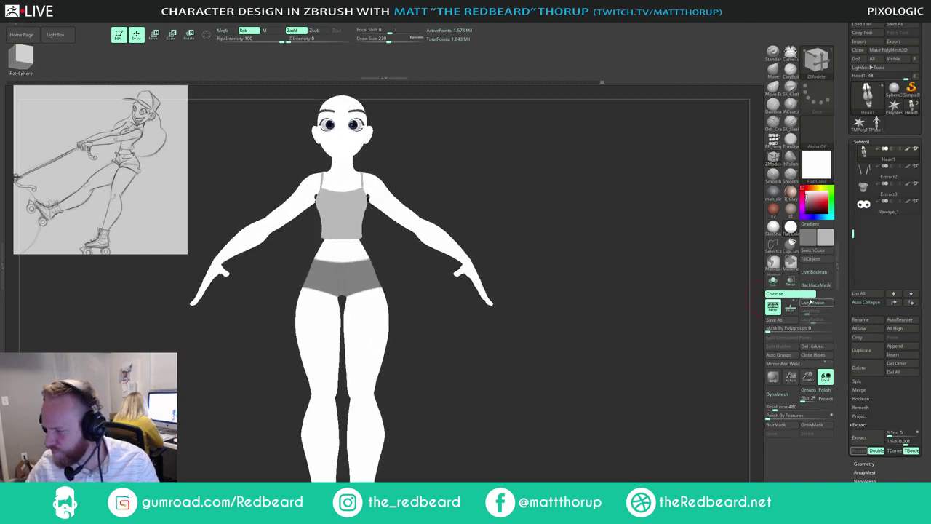
Step: Set the brush to apply material only and examine the figure's silhouette from the front, back and side
{"action": "left_click", "coordinate": [267, 30]}
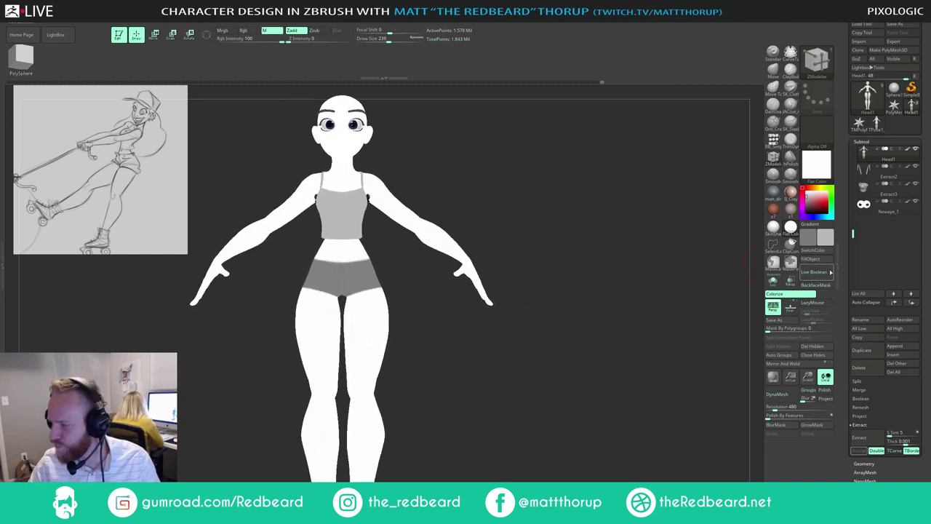
{"action": "left_click_drag", "start_coordinate": [623, 299], "coordinate": [484, 278]}
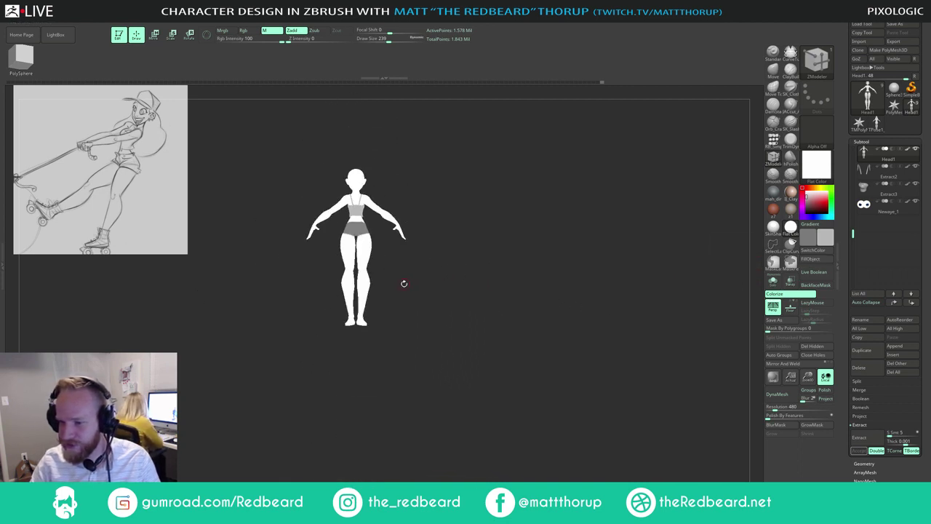
{"action": "left_click_drag", "start_coordinate": [404, 283], "coordinate": [364, 288], "text": "alt"}
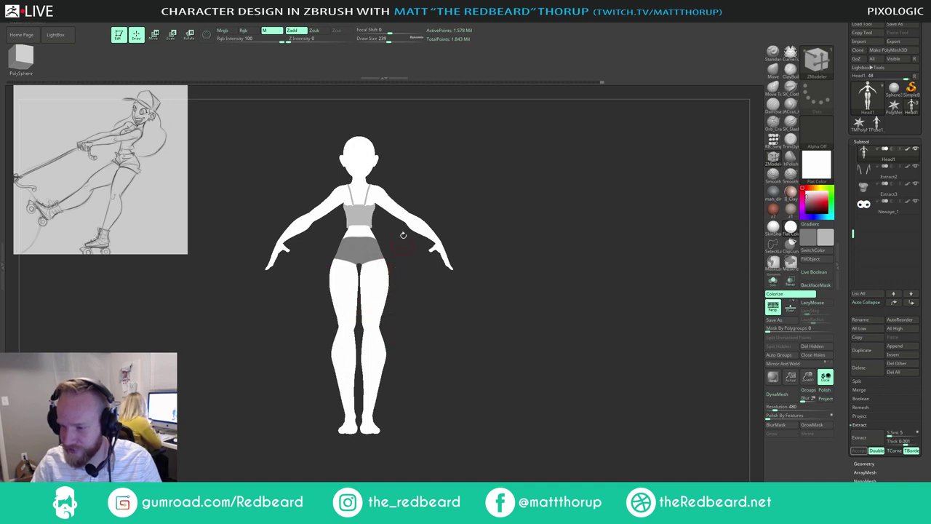
{"action": "left_click_drag", "start_coordinate": [431, 216], "coordinate": [531, 293]}
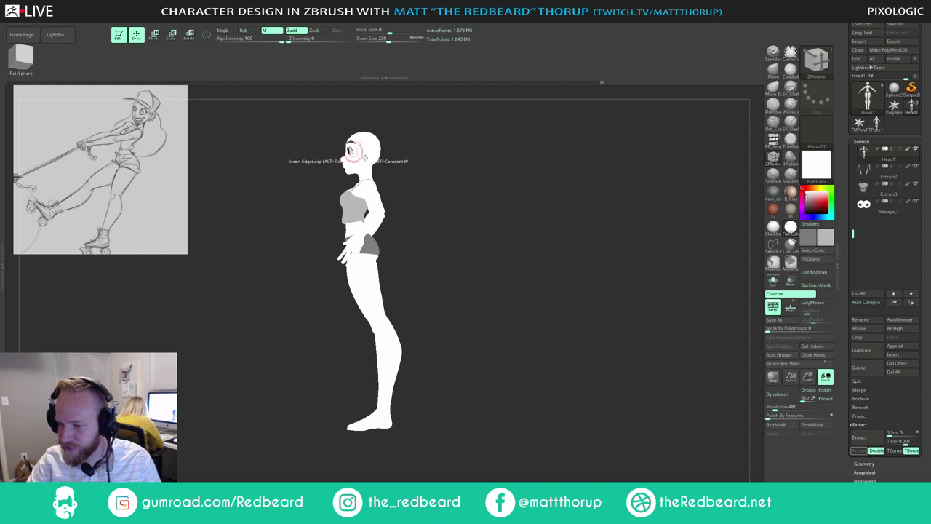
{"action": "mouse_move", "coordinate": [473, 337]}
{"action": "left_mouse_down"}
{"action": "mouse_move", "coordinate": [555, 358]}
{"action": "mouse_move", "coordinate": [511, 338]}
{"action": "mouse_move", "coordinate": [485, 348]}
{"action": "mouse_move", "coordinate": [536, 318]}
{"action": "left_mouse_up"}
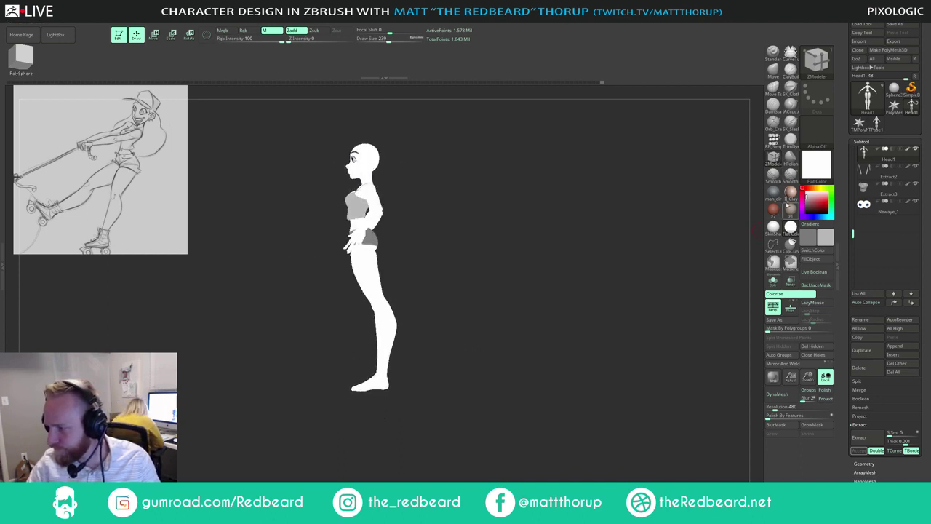
Step: Switch the display material to the neutral grey-brown z1 and examine the shorts mask from back and front
{"action": "left_click", "coordinate": [774, 212]}
{"action": "left_click_drag", "start_coordinate": [480, 278], "coordinate": [515, 268]}
{"action": "left_click", "coordinate": [793, 214]}
{"action": "left_click_drag", "start_coordinate": [487, 313], "coordinate": [489, 335], "text": "alt"}
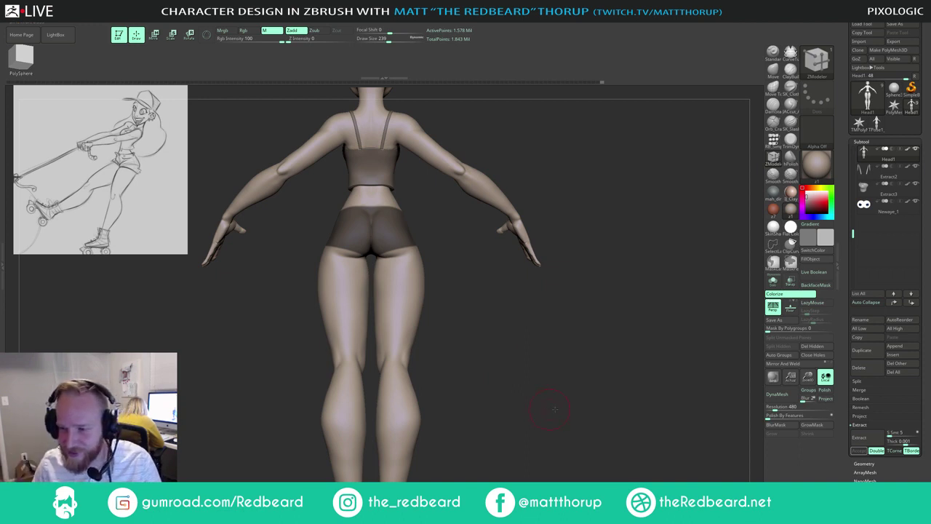
{"action": "mouse_move", "coordinate": [554, 410]}
{"action": "left_mouse_down"}
{"action": "mouse_move", "coordinate": [540, 425]}
{"action": "mouse_move", "coordinate": [572, 431]}
{"action": "mouse_move", "coordinate": [538, 428]}
{"action": "mouse_move", "coordinate": [559, 403]}
{"action": "left_mouse_up"}
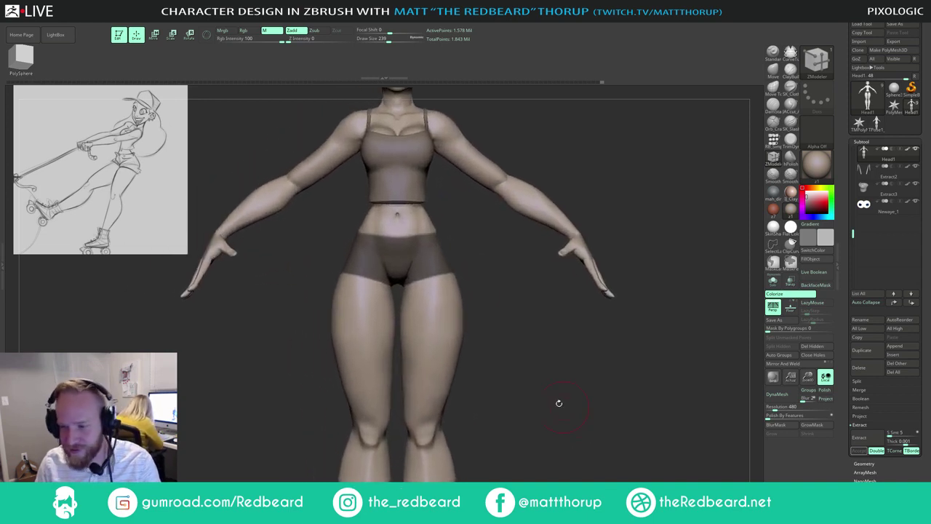
Step: Trim the shorts mask straight across the waistline at the front and hide the body's arms
{"action": "left_click_drag", "start_coordinate": [339, 230], "coordinate": [493, 224], "text": "ctrl+alt"}
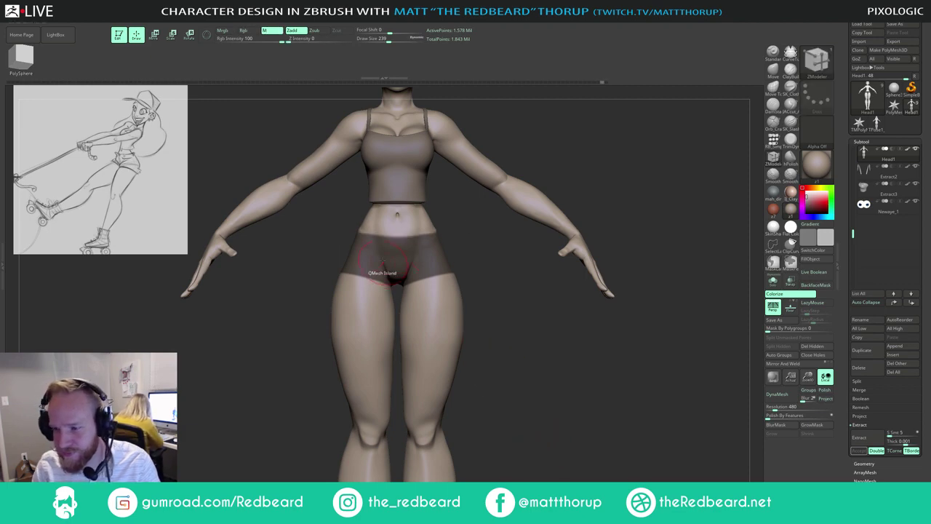
{"action": "mouse_move", "coordinate": [514, 314]}
{"action": "left_mouse_down"}
{"action": "mouse_move", "coordinate": [599, 314]}
{"action": "mouse_move", "coordinate": [598, 333]}
{"action": "mouse_move", "coordinate": [546, 344]}
{"action": "mouse_move", "coordinate": [599, 357]}
{"action": "mouse_move", "coordinate": [527, 368]}
{"action": "mouse_move", "coordinate": [599, 382]}
{"action": "mouse_move", "coordinate": [487, 333]}
{"action": "left_mouse_up"}
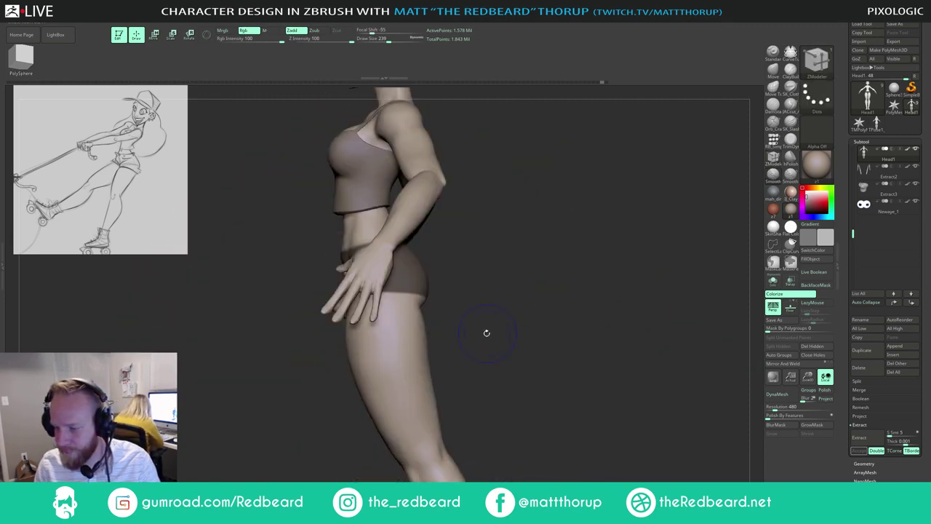
{"action": "left_click_drag", "start_coordinate": [543, 294], "coordinate": [502, 293], "text": "shift"}
{"action": "mouse_move", "coordinate": [650, 289]}
{"action": "left_mouse_down", "text": "alt"}
{"action": "mouse_move", "coordinate": [650, 242]}
{"action": "mouse_move", "coordinate": [447, 121]}
{"action": "mouse_move", "coordinate": [633, 426]}
{"action": "mouse_move", "coordinate": [627, 418]}
{"action": "left_mouse_up", "text": "alt"}
{"action": "mouse_move", "coordinate": [621, 398]}
{"action": "left_mouse_down"}
{"action": "mouse_move", "coordinate": [584, 404]}
{"action": "mouse_move", "coordinate": [607, 414]}
{"action": "left_mouse_up"}
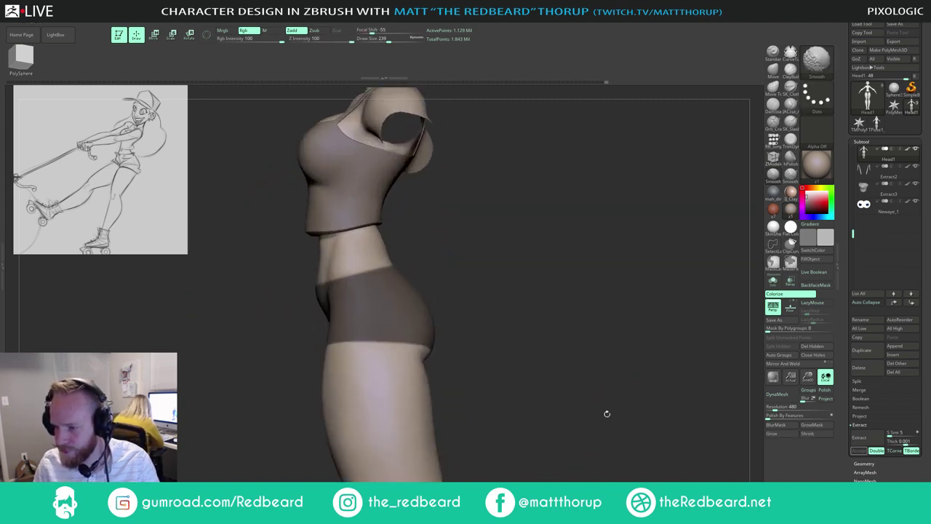
Step: Extend the shorts mask lower under the buttocks and at the crotch from the side and back views
{"action": "key", "text": "ctrl"}
{"action": "mouse_move", "coordinate": [377, 345]}
{"action": "left_mouse_down", "text": "ctrl"}
{"action": "mouse_move", "coordinate": [490, 374]}
{"action": "mouse_move", "coordinate": [425, 302]}
{"action": "left_mouse_up", "text": "ctrl"}
{"action": "mouse_move", "coordinate": [584, 363]}
{"action": "left_mouse_down"}
{"action": "mouse_move", "coordinate": [578, 369]}
{"action": "mouse_move", "coordinate": [524, 338]}
{"action": "left_mouse_up"}
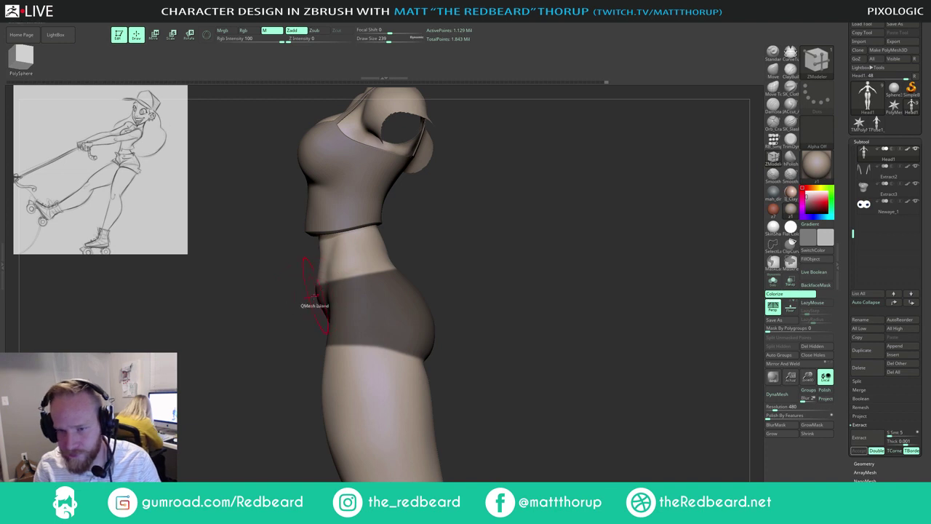
{"action": "mouse_move", "coordinate": [498, 357]}
{"action": "left_mouse_down"}
{"action": "mouse_move", "coordinate": [397, 370]}
{"action": "mouse_move", "coordinate": [376, 341]}
{"action": "left_mouse_up"}
{"action": "left_click_drag", "start_coordinate": [298, 327], "coordinate": [310, 335], "text": "ctrl"}
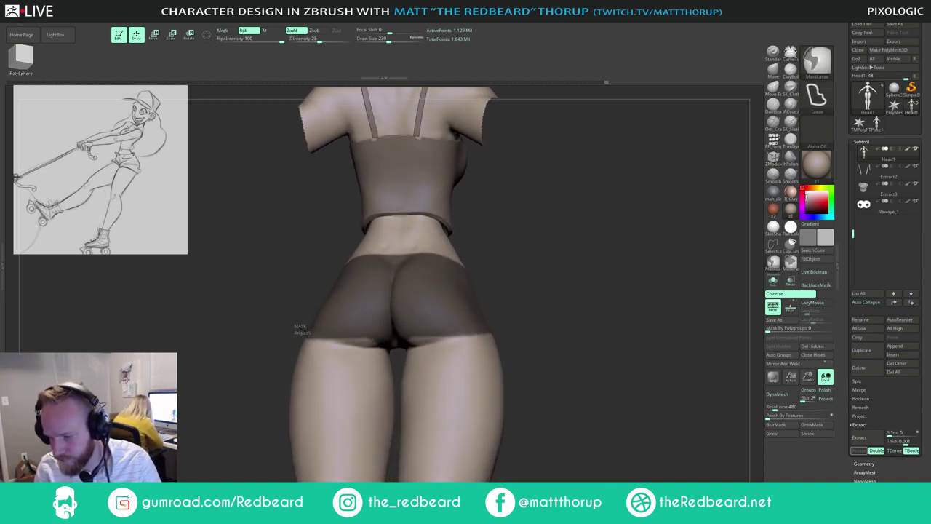
{"action": "mouse_move", "coordinate": [397, 343]}
{"action": "left_mouse_down", "text": "ctrl"}
{"action": "mouse_move", "coordinate": [296, 300]}
{"action": "mouse_move", "coordinate": [294, 313]}
{"action": "left_mouse_up", "text": "ctrl"}
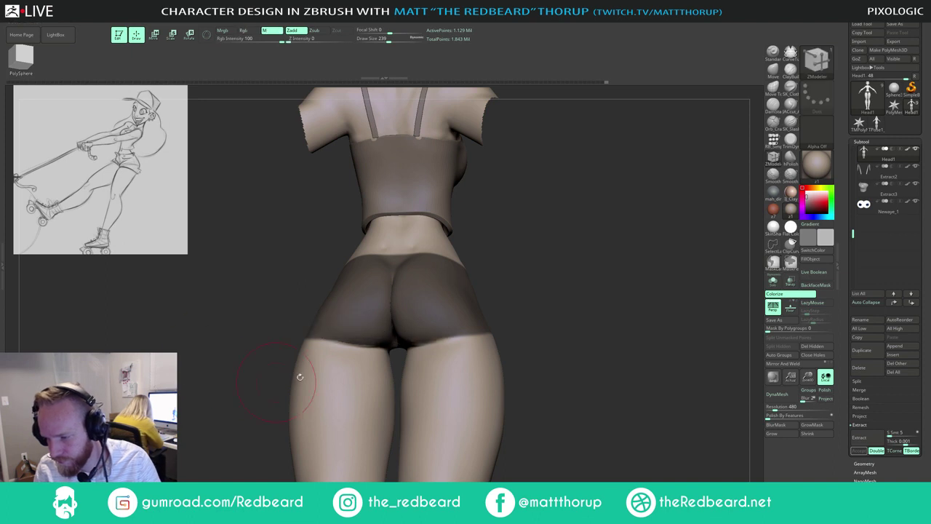
{"action": "mouse_move", "coordinate": [557, 347]}
{"action": "left_mouse_down"}
{"action": "mouse_move", "coordinate": [614, 376]}
{"action": "mouse_move", "coordinate": [574, 380]}
{"action": "mouse_move", "coordinate": [470, 330]}
{"action": "mouse_move", "coordinate": [427, 331]}
{"action": "left_mouse_up"}
{"action": "left_click_drag", "start_coordinate": [473, 286], "coordinate": [532, 301]}
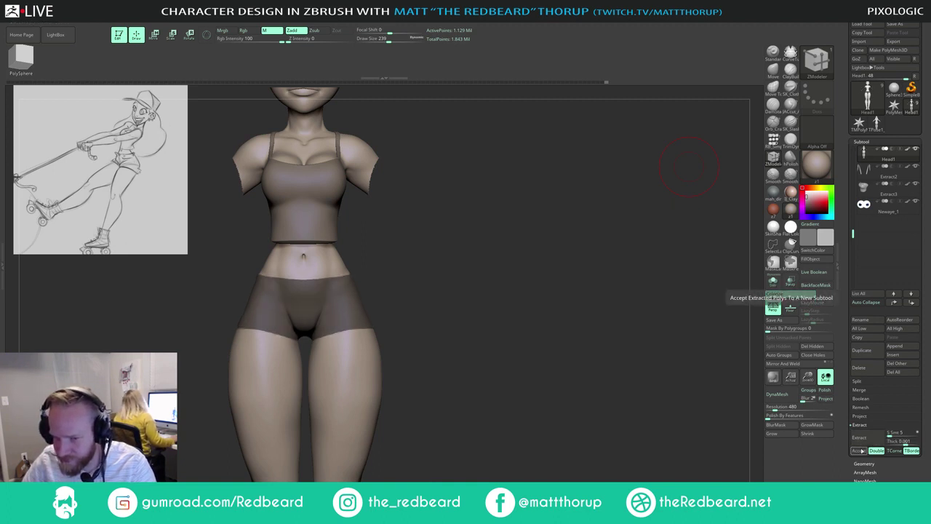
Step: Accept the extraction of the masked hip area as a new shorts subtool and make the body active
{"action": "left_click", "coordinate": [860, 451]}
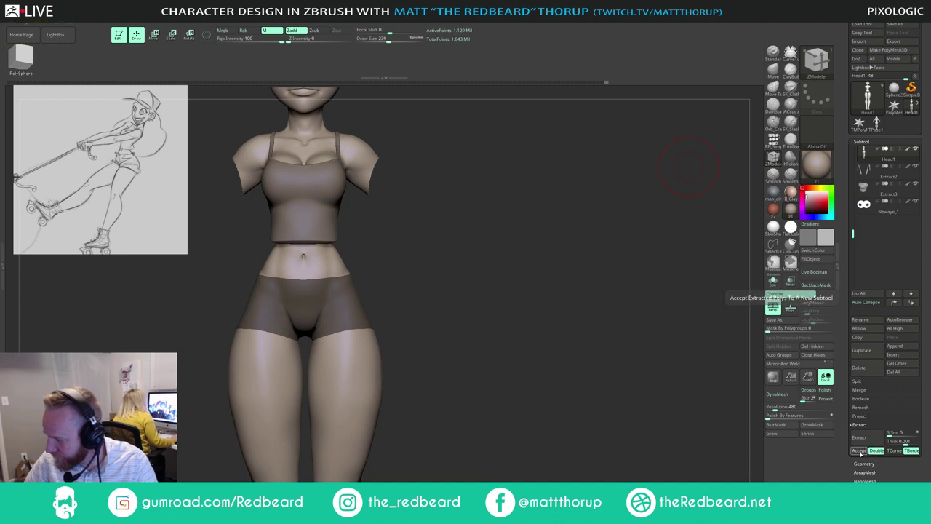
{"action": "left_click_drag", "start_coordinate": [440, 306], "coordinate": [449, 333]}
{"action": "left_click", "coordinate": [367, 360], "text": "alt"}
{"action": "left_click_drag", "start_coordinate": [576, 291], "coordinate": [583, 320], "text": "alt"}
{"action": "left_click", "coordinate": [772, 281]}
{"action": "mouse_move", "coordinate": [502, 280]}
{"action": "left_mouse_down"}
{"action": "mouse_move", "coordinate": [435, 287]}
{"action": "mouse_move", "coordinate": [499, 276]}
{"action": "left_mouse_up"}
{"action": "left_click", "coordinate": [773, 282]}
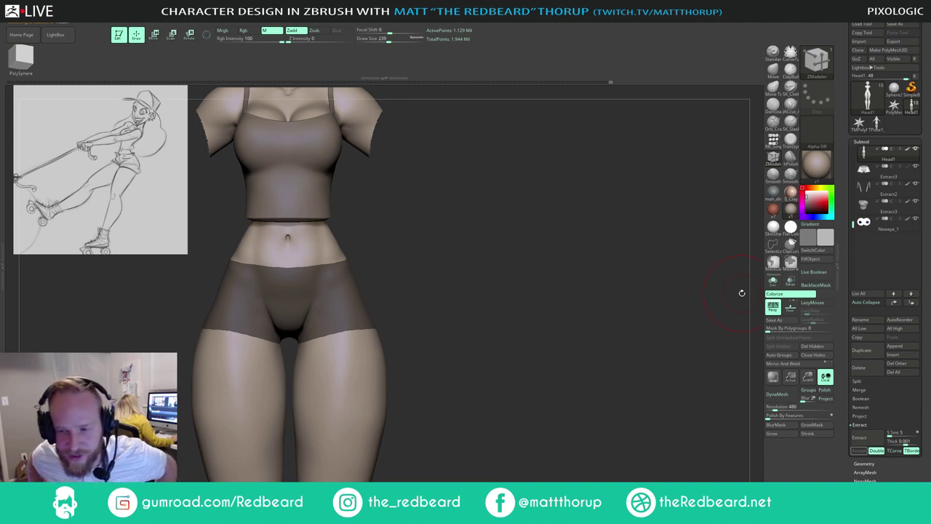
Step: Make the extracted shorts the active subtool and isolate them with Solo
{"action": "mouse_move", "coordinate": [439, 228]}
{"action": "left_mouse_down"}
{"action": "mouse_move", "coordinate": [522, 224]}
{"action": "mouse_move", "coordinate": [474, 239]}
{"action": "mouse_move", "coordinate": [497, 246]}
{"action": "mouse_move", "coordinate": [383, 276]}
{"action": "mouse_move", "coordinate": [454, 258]}
{"action": "mouse_move", "coordinate": [445, 268]}
{"action": "left_mouse_up"}
{"action": "left_click", "coordinate": [378, 311], "text": "alt"}
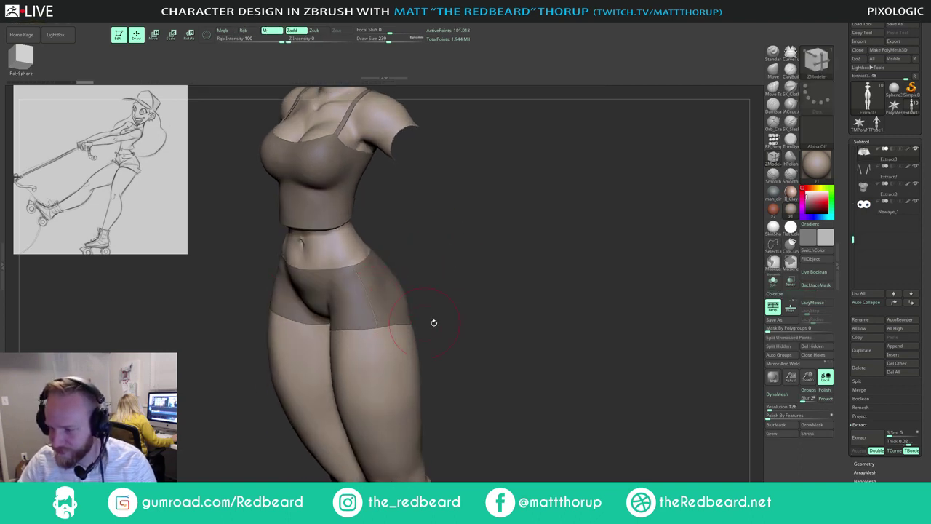
{"action": "left_click", "coordinate": [773, 282]}
{"action": "left_click_drag", "start_coordinate": [529, 356], "coordinate": [559, 360], "text": "alt"}
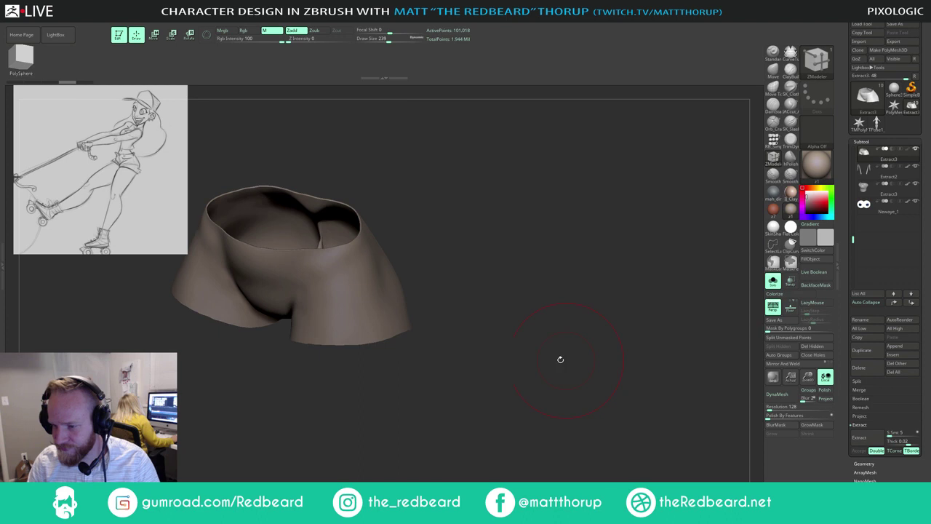
Step: Isolate the shorts' outer shell polygroup and delete the hidden inner shell and border
{"action": "mouse_move", "coordinate": [448, 307]}
{"action": "left_mouse_down"}
{"action": "mouse_move", "coordinate": [453, 337]}
{"action": "mouse_move", "coordinate": [486, 330]}
{"action": "left_mouse_up"}
{"action": "left_click", "coordinate": [365, 297], "text": "ctrl+shift"}
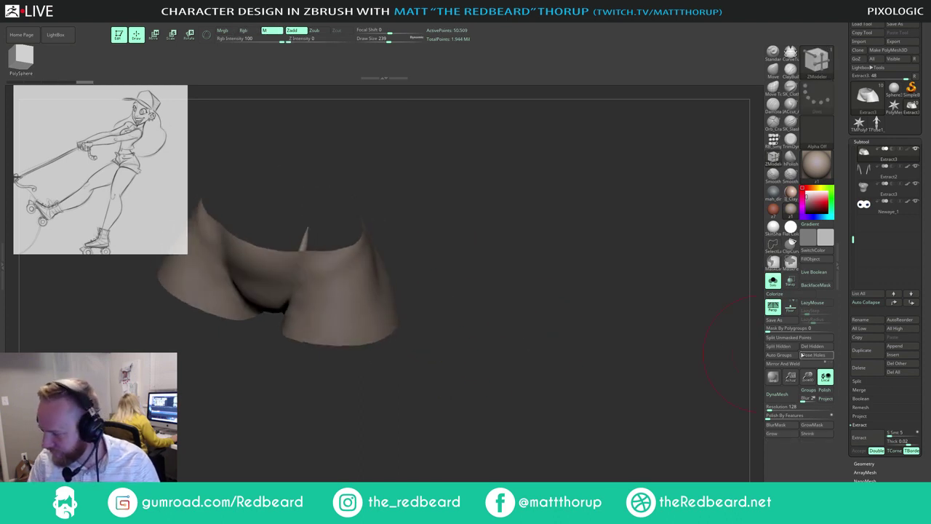
{"action": "left_click", "coordinate": [813, 355]}
{"action": "mouse_move", "coordinate": [610, 396]}
{"action": "left_mouse_down"}
{"action": "mouse_move", "coordinate": [611, 439]}
{"action": "mouse_move", "coordinate": [547, 427]}
{"action": "left_mouse_up"}
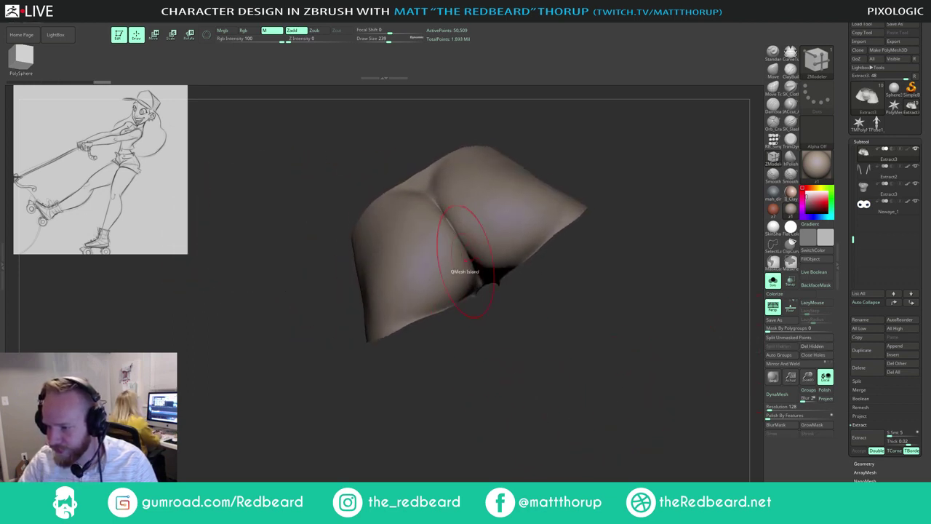
{"action": "left_click_drag", "start_coordinate": [567, 363], "coordinate": [604, 391]}
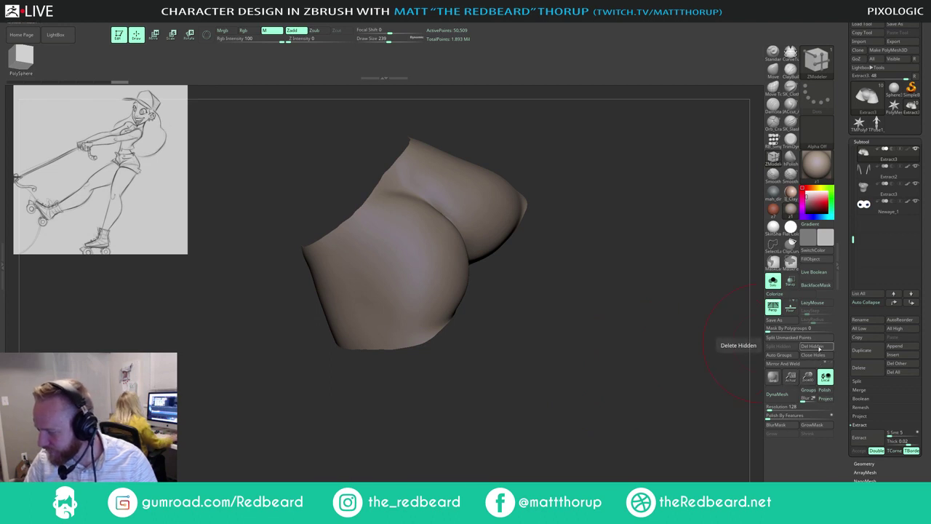
Step: Try closing the waist and leg openings of the shorts shell and undo it
{"action": "left_click", "coordinate": [801, 358]}
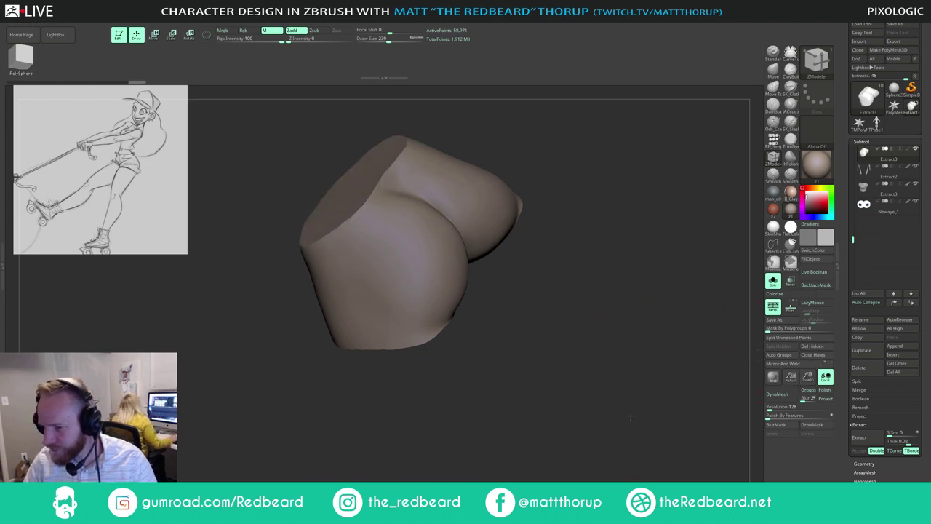
{"action": "left_click_drag", "start_coordinate": [628, 417], "coordinate": [662, 386]}
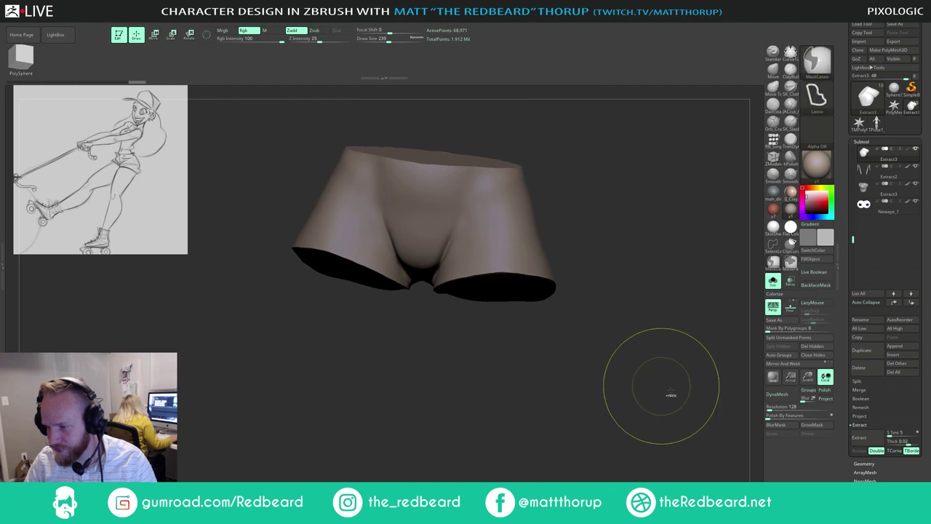
{"action": "key", "text": "ctrl+z"}
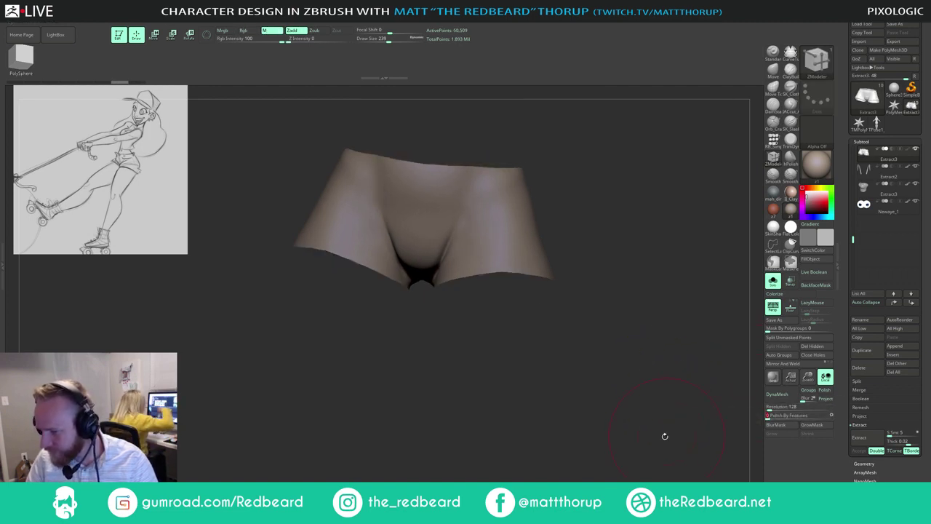
{"action": "left_click_drag", "start_coordinate": [663, 437], "coordinate": [667, 433]}
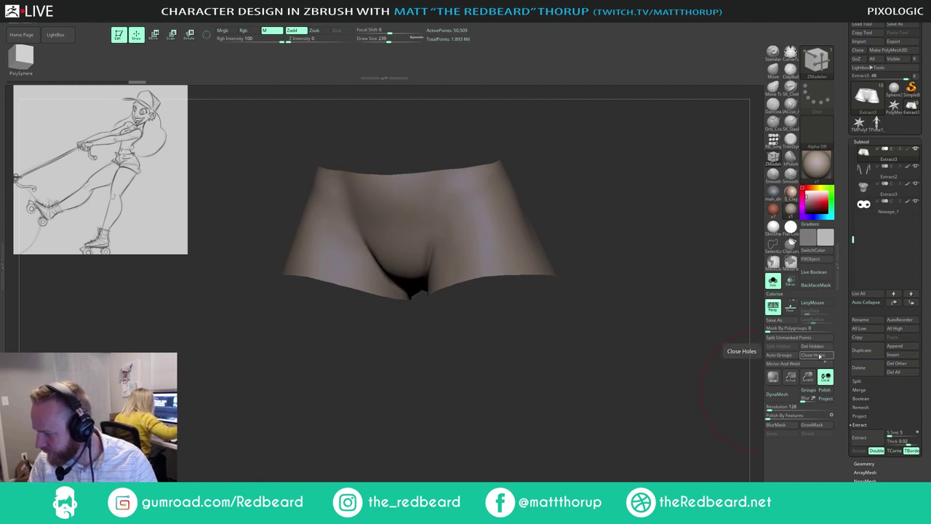
Step: Close the waist and leg openings of the shorts shell and smooth the crease down the seat
{"action": "left_click", "coordinate": [820, 356]}
{"action": "left_click_drag", "start_coordinate": [678, 386], "coordinate": [611, 418]}
{"action": "left_click_drag", "start_coordinate": [524, 429], "coordinate": [500, 391]}
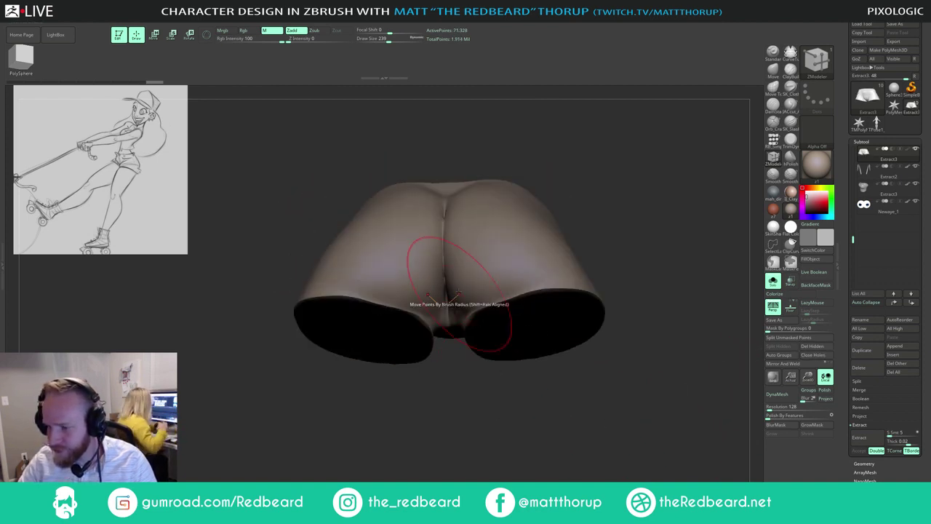
{"action": "left_click_drag", "start_coordinate": [453, 227], "coordinate": [446, 254], "text": "shift"}
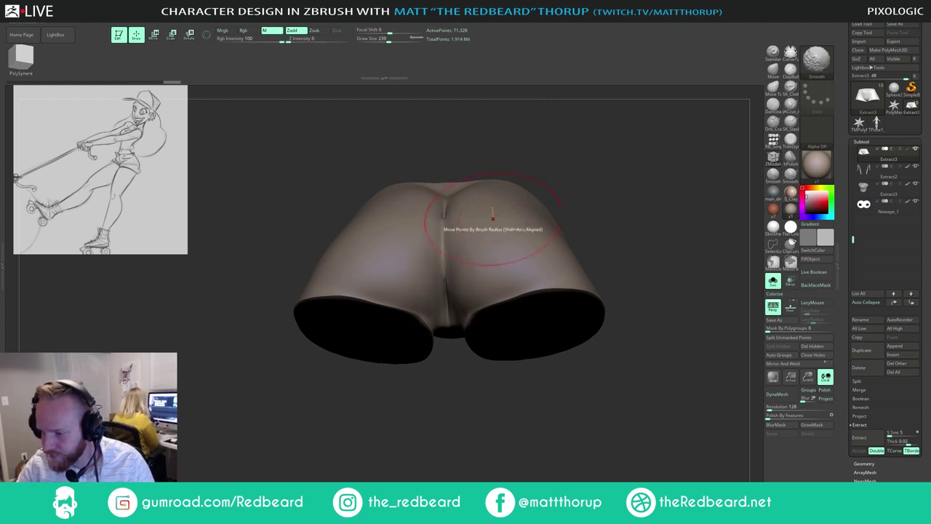
{"action": "mouse_move", "coordinate": [575, 182]}
{"action": "left_mouse_down"}
{"action": "mouse_move", "coordinate": [586, 176]}
{"action": "mouse_move", "coordinate": [615, 192]}
{"action": "mouse_move", "coordinate": [618, 253]}
{"action": "mouse_move", "coordinate": [628, 188]}
{"action": "mouse_move", "coordinate": [604, 229]}
{"action": "left_mouse_up"}
{"action": "left_click_drag", "start_coordinate": [604, 229], "coordinate": [583, 206], "text": "alt"}
Step: Try remeshing the closed shorts with DynaMesh and undo it
{"action": "left_click_drag", "start_coordinate": [572, 320], "coordinate": [709, 383]}
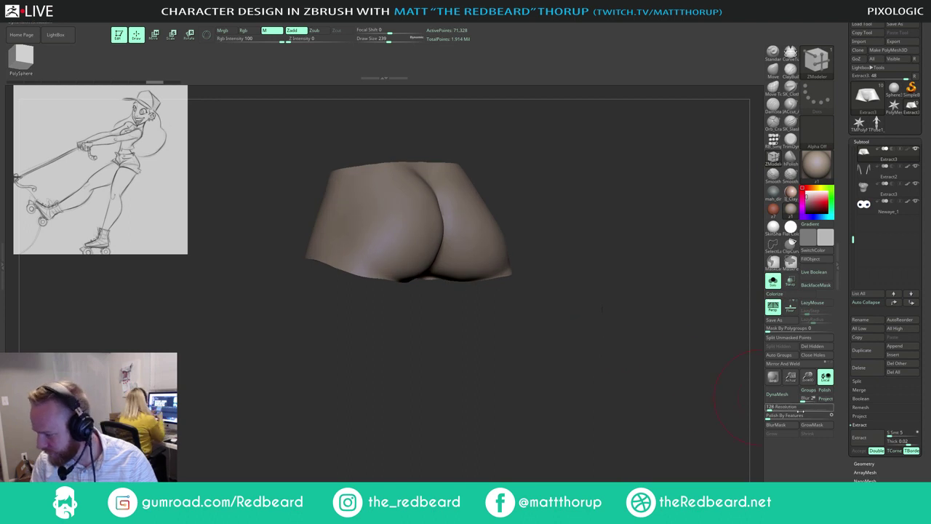
{"action": "left_click", "coordinate": [777, 394]}
{"action": "key", "text": "ctrl+z"}
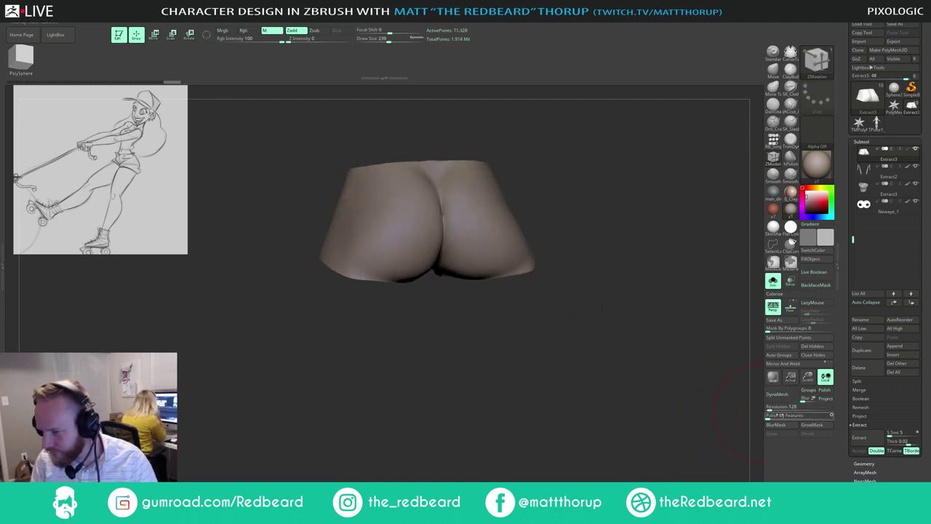
Step: Remesh the closed shorts with DynaMesh at a resolution of 432
{"action": "left_click_drag", "start_coordinate": [770, 406], "coordinate": [775, 406]}
{"action": "left_click", "coordinate": [777, 393]}
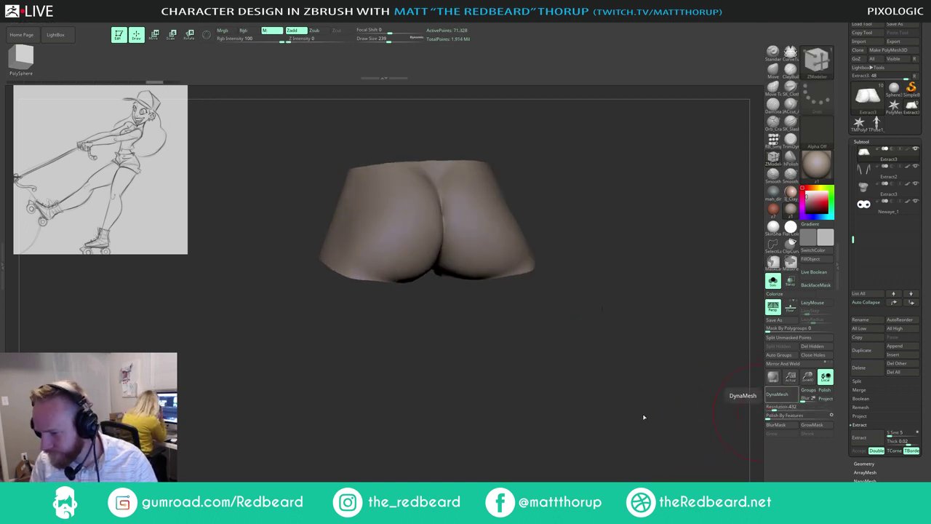
{"action": "mouse_move", "coordinate": [642, 414]}
{"action": "left_mouse_down"}
{"action": "mouse_move", "coordinate": [559, 385]}
{"action": "mouse_move", "coordinate": [537, 164]}
{"action": "mouse_move", "coordinate": [534, 192]}
{"action": "left_mouse_up"}
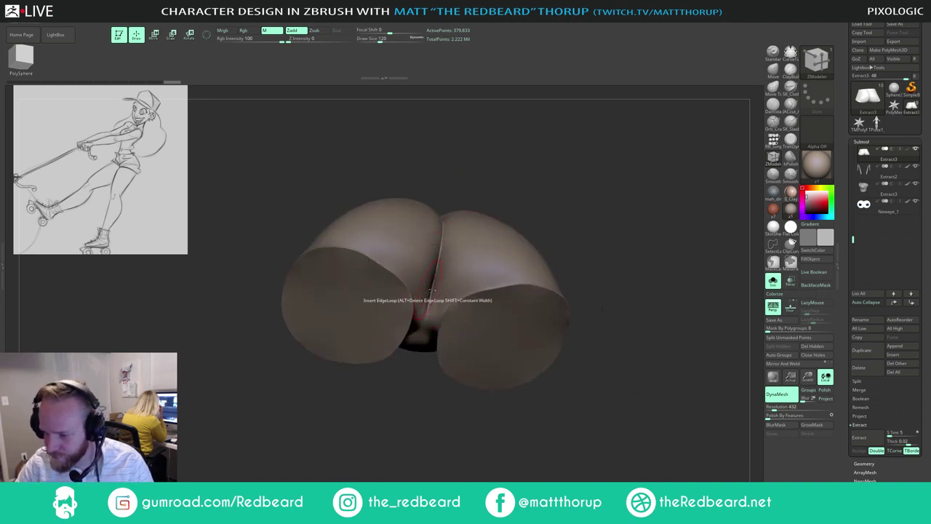
Step: Smooth the crease down the seat and underside of the shorts, switching to the Smooth Stronger brush
{"action": "key", "text": "shift"}
{"action": "left_click_drag", "start_coordinate": [466, 175], "coordinate": [477, 312]}
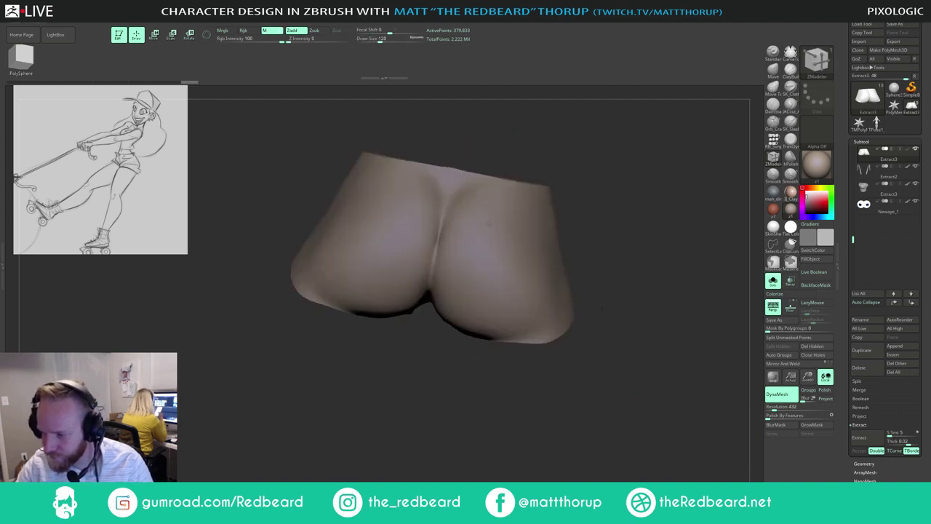
{"action": "key", "text": "shift"}
{"action": "left_click_drag", "start_coordinate": [430, 333], "coordinate": [436, 254]}
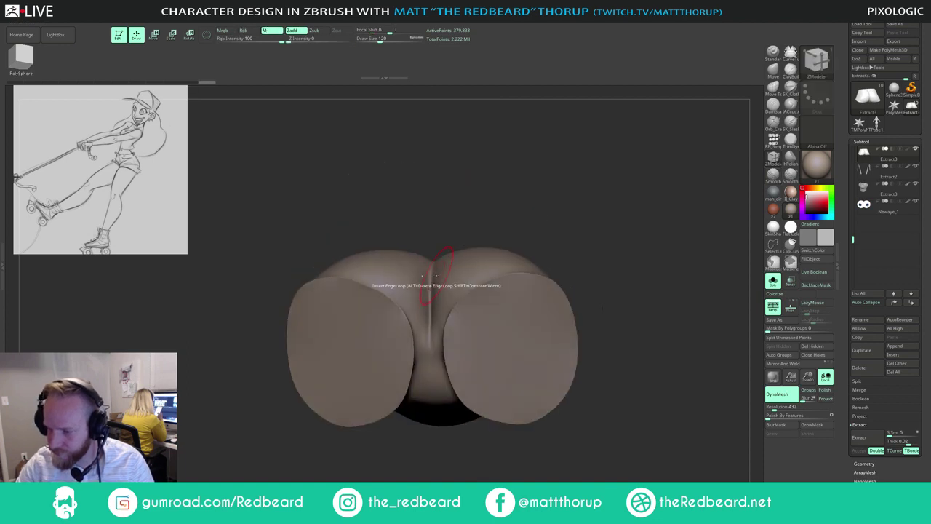
{"action": "key", "text": "shift"}
{"action": "mouse_move", "coordinate": [537, 233]}
{"action": "left_mouse_down"}
{"action": "mouse_move", "coordinate": [540, 208]}
{"action": "mouse_move", "coordinate": [561, 208]}
{"action": "mouse_move", "coordinate": [513, 281]}
{"action": "mouse_move", "coordinate": [553, 243]}
{"action": "mouse_move", "coordinate": [454, 257]}
{"action": "left_mouse_up"}
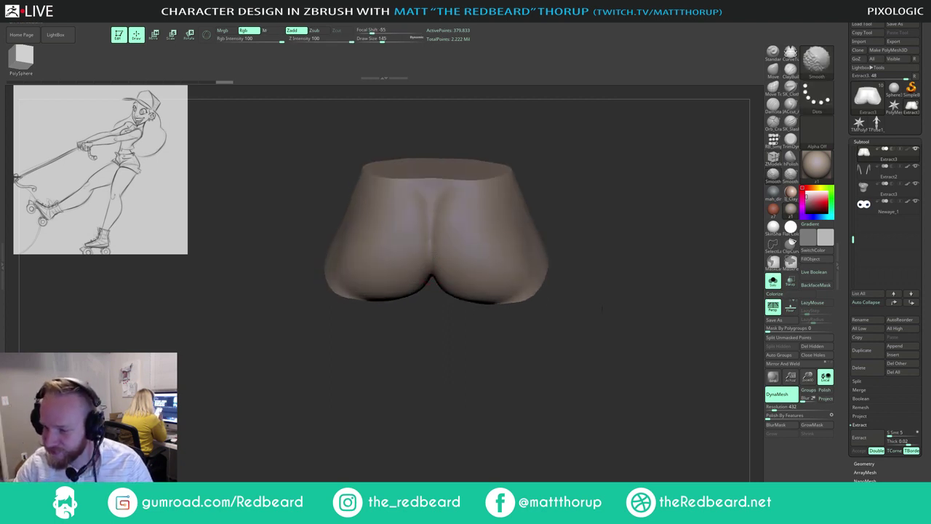
{"action": "mouse_move", "coordinate": [595, 212]}
{"action": "left_mouse_down"}
{"action": "mouse_move", "coordinate": [553, 218]}
{"action": "mouse_move", "coordinate": [560, 240]}
{"action": "mouse_move", "coordinate": [578, 226]}
{"action": "mouse_move", "coordinate": [541, 225]}
{"action": "mouse_move", "coordinate": [571, 261]}
{"action": "mouse_move", "coordinate": [603, 220]}
{"action": "left_mouse_up"}
{"action": "left_click", "coordinate": [790, 179]}
{"action": "left_click_drag", "start_coordinate": [674, 201], "coordinate": [579, 231]}
{"action": "left_click_drag", "start_coordinate": [441, 274], "coordinate": [422, 247], "text": "shift"}
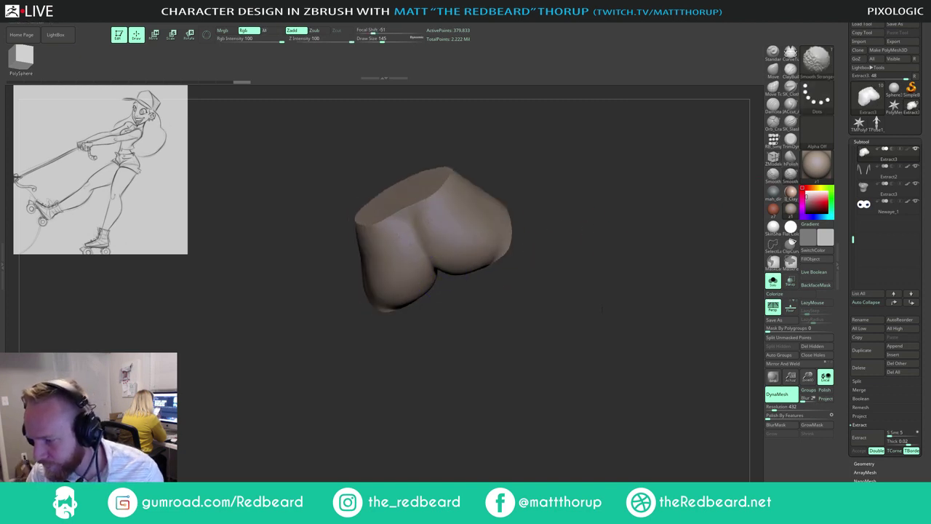
Step: Smooth the shorts around the leg openings with the Smooth Stronger brush
{"action": "mouse_move", "coordinate": [429, 357]}
{"action": "left_mouse_down"}
{"action": "mouse_move", "coordinate": [426, 302]}
{"action": "mouse_move", "coordinate": [436, 284]}
{"action": "left_mouse_up"}
{"action": "mouse_move", "coordinate": [462, 325]}
{"action": "left_mouse_down"}
{"action": "mouse_move", "coordinate": [441, 319]}
{"action": "mouse_move", "coordinate": [474, 293]}
{"action": "mouse_move", "coordinate": [524, 339]}
{"action": "left_mouse_up"}
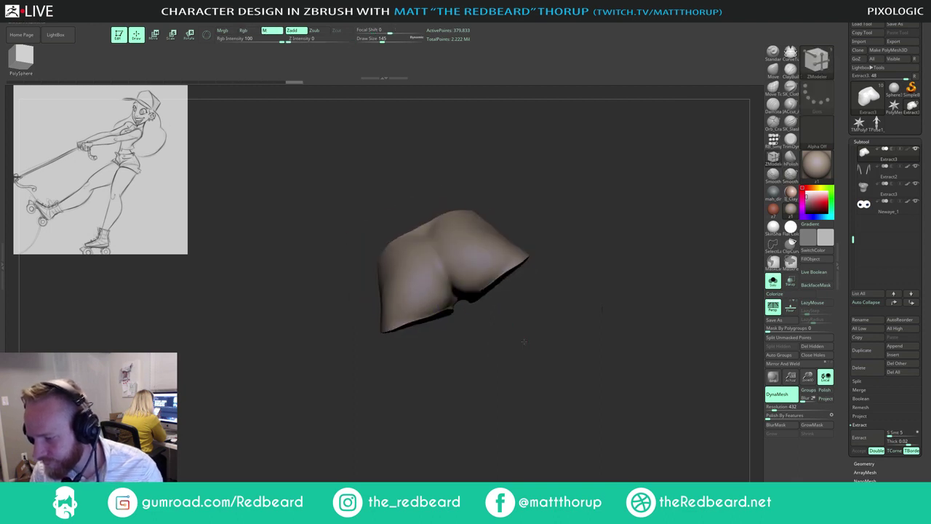
{"action": "left_click_drag", "start_coordinate": [515, 269], "coordinate": [494, 282], "text": "shift"}
{"action": "mouse_move", "coordinate": [320, 324]}
{"action": "left_mouse_down"}
{"action": "mouse_move", "coordinate": [406, 335]}
{"action": "mouse_move", "coordinate": [360, 350]}
{"action": "mouse_move", "coordinate": [407, 324]}
{"action": "left_mouse_up"}
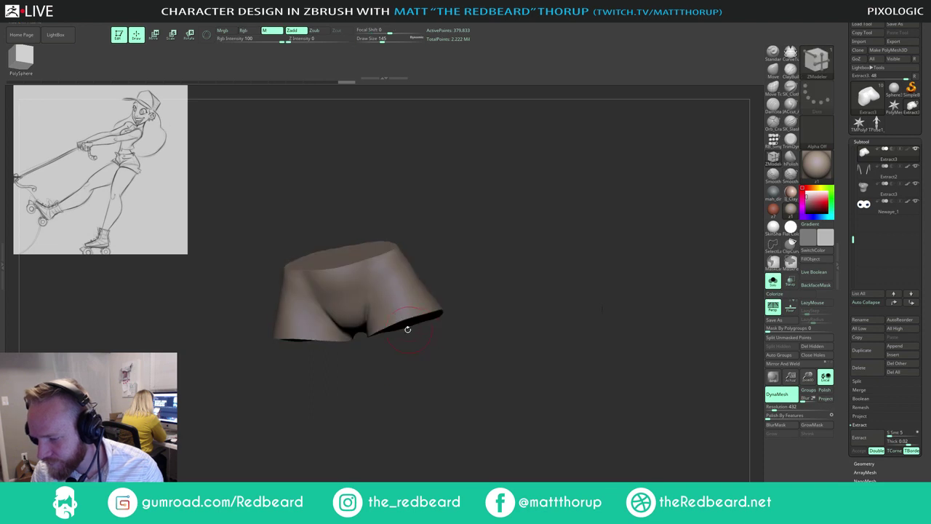
{"action": "left_click_drag", "start_coordinate": [483, 304], "coordinate": [320, 279]}
{"action": "left_click_drag", "start_coordinate": [417, 244], "coordinate": [362, 270]}
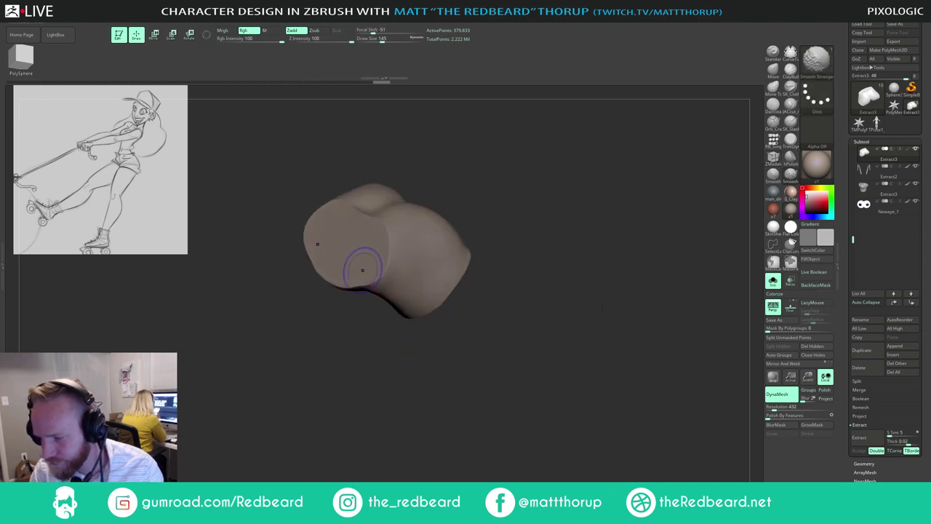
{"action": "mouse_move", "coordinate": [468, 326]}
{"action": "left_mouse_down", "text": "shift"}
{"action": "mouse_move", "coordinate": [528, 312]}
{"action": "mouse_move", "coordinate": [476, 333]}
{"action": "mouse_move", "coordinate": [583, 384]}
{"action": "left_mouse_up", "text": "shift"}
Step: Lower ZRemesher's SmoothGroups and set its target polygon count to 1.84551 with KeepGroups on
{"action": "scroll", "coordinate": [920, 360], "scroll_direction": "down", "scroll_amount": 5}
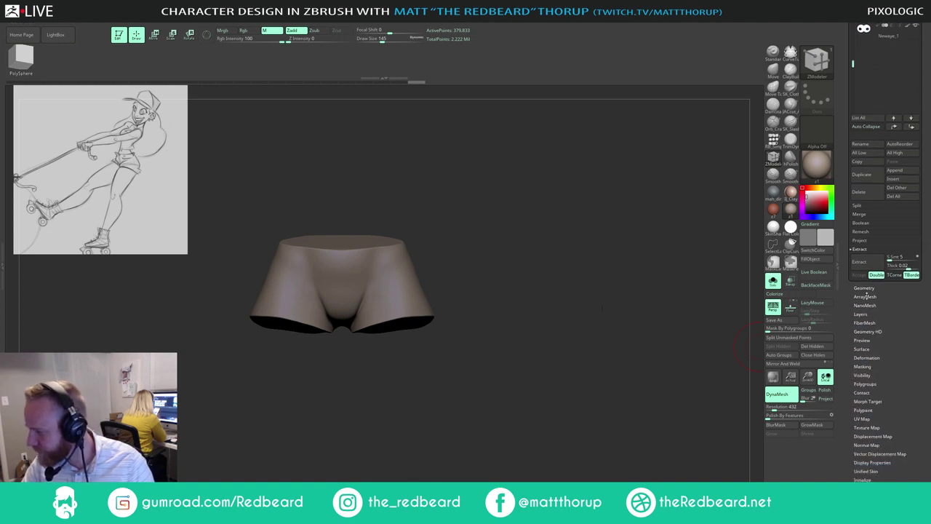
{"action": "key", "text": "ctrl+s"}
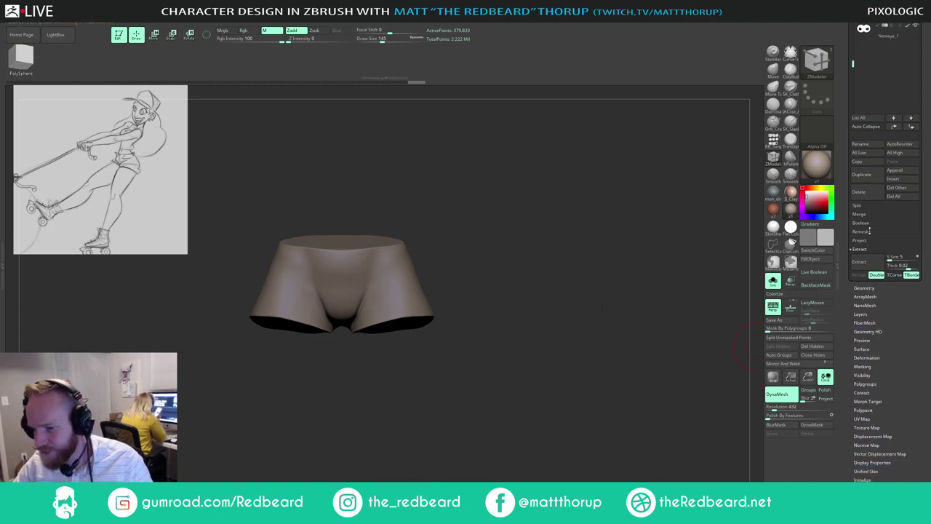
{"action": "mouse_move", "coordinate": [664, 297]}
{"action": "left_mouse_down"}
{"action": "mouse_move", "coordinate": [623, 302]}
{"action": "mouse_move", "coordinate": [607, 354]}
{"action": "mouse_move", "coordinate": [596, 289]}
{"action": "mouse_move", "coordinate": [614, 293]}
{"action": "mouse_move", "coordinate": [617, 329]}
{"action": "left_mouse_up"}
{"action": "key", "text": "shift+f"}
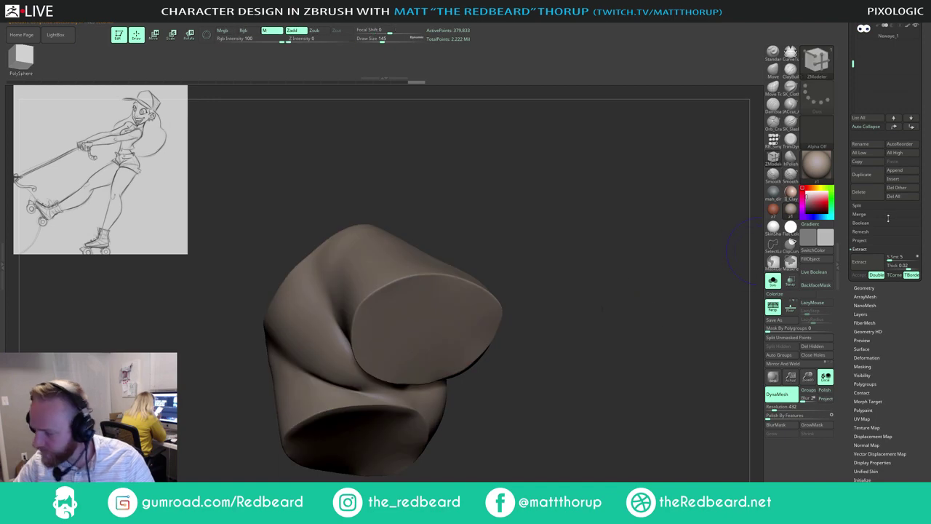
{"action": "left_click", "coordinate": [864, 288]}
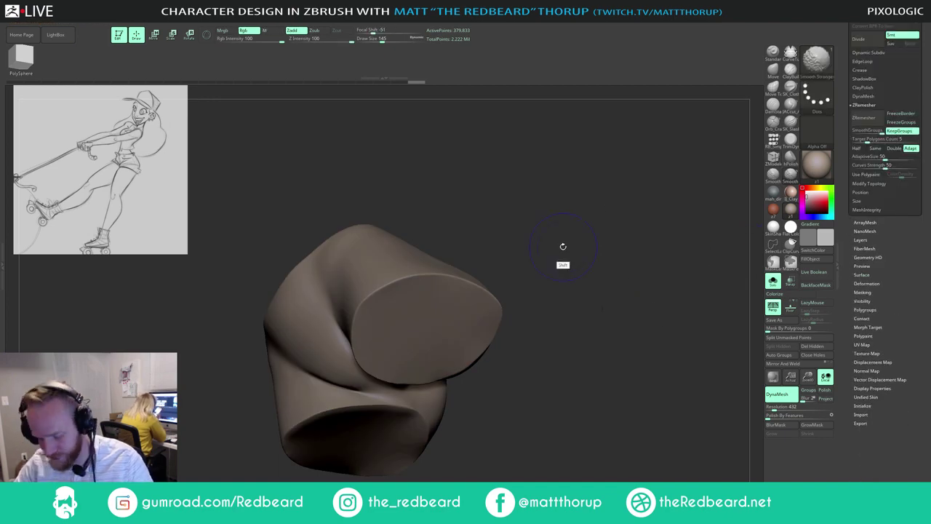
{"action": "mouse_move", "coordinate": [563, 250]}
{"action": "left_mouse_down"}
{"action": "mouse_move", "coordinate": [515, 304]}
{"action": "mouse_move", "coordinate": [521, 250]}
{"action": "mouse_move", "coordinate": [559, 168]}
{"action": "mouse_move", "coordinate": [622, 233]}
{"action": "left_mouse_up"}
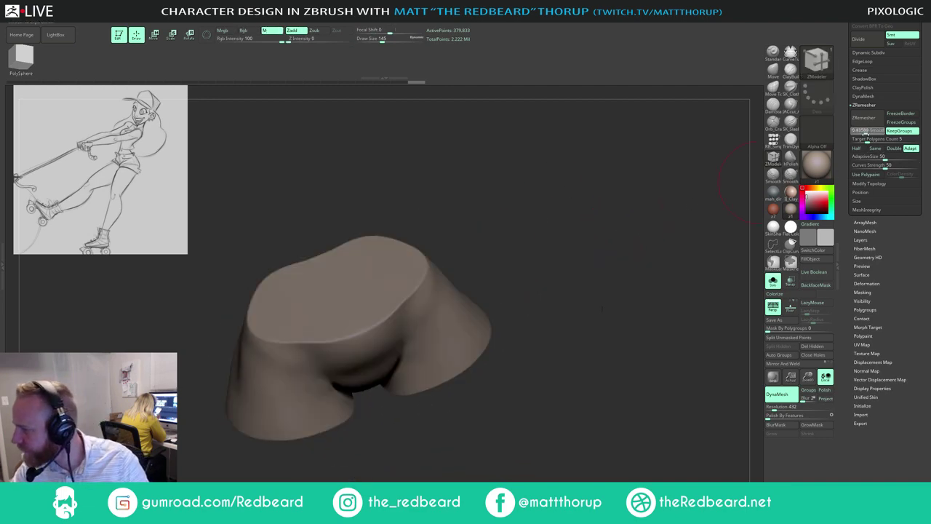
{"action": "left_click", "coordinate": [865, 133]}
{"action": "left_click", "coordinate": [862, 141]}
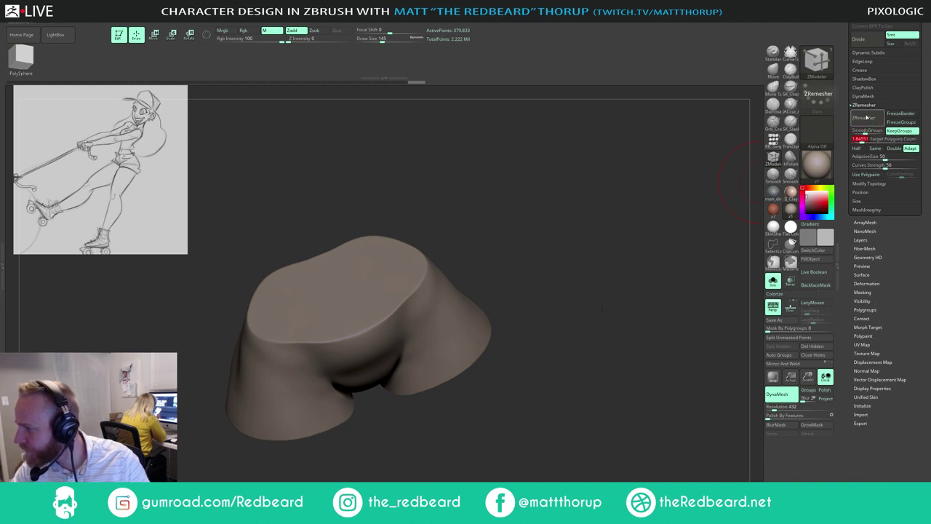
Step: Try retopologizing the shorts with ZRemesher, show the polyframe and undo the remesh
{"action": "left_click", "coordinate": [867, 117]}
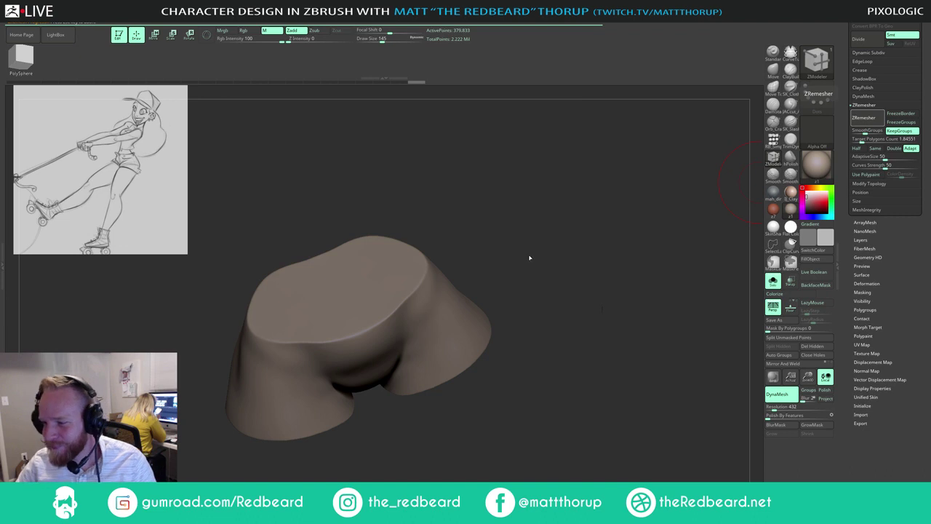
{"action": "mouse_move", "coordinate": [539, 256]}
{"action": "left_mouse_down"}
{"action": "mouse_move", "coordinate": [584, 260]}
{"action": "mouse_move", "coordinate": [540, 266]}
{"action": "left_mouse_up"}
{"action": "key", "text": "b"}
{"action": "key", "text": "z"}
{"action": "key", "text": "m"}
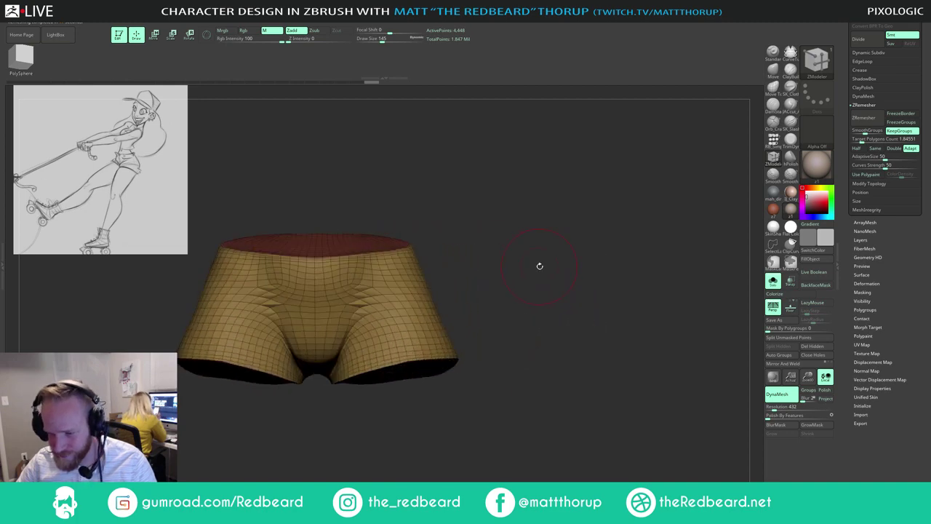
{"action": "key", "text": "ctrl+z"}
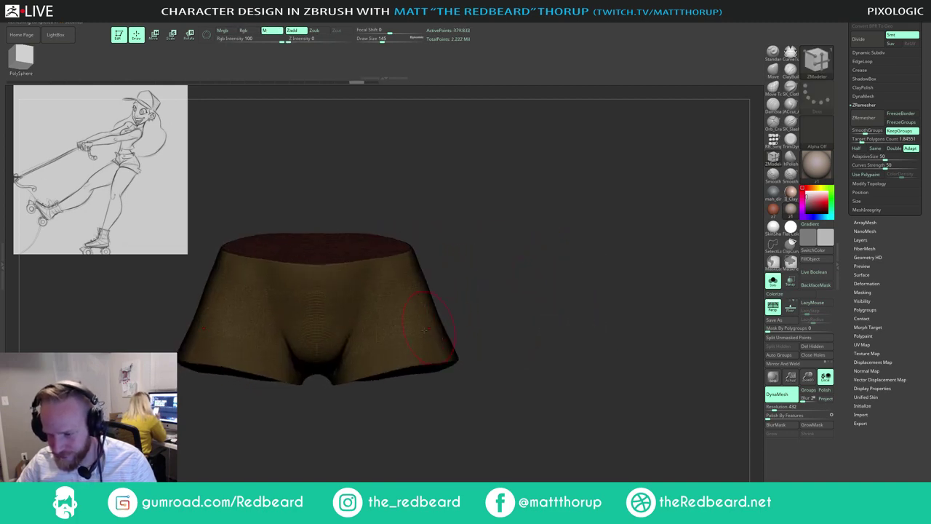
Step: Isolate the shorts' outer surface, assign the lower leg areas their own polygroup, and ZRemesh the whole shorts
{"action": "left_click", "coordinate": [412, 335], "text": "ctrl+shift"}
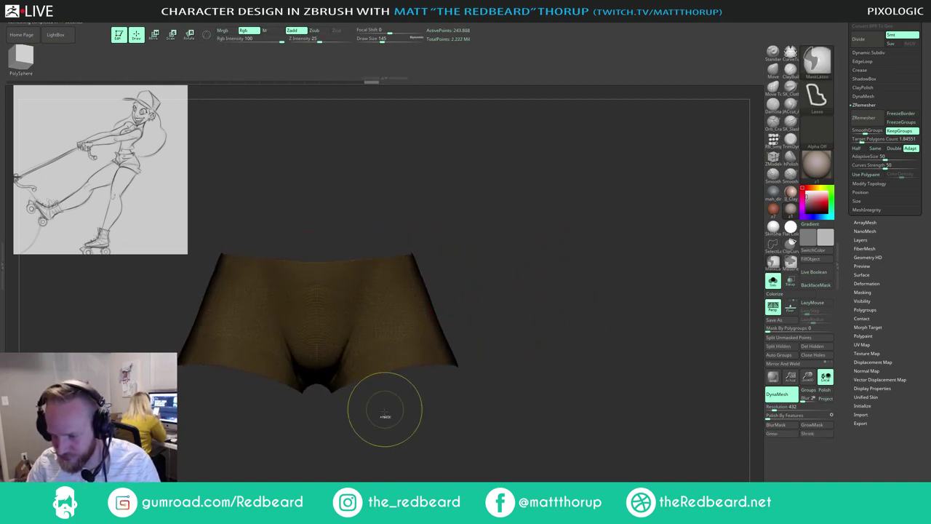
{"action": "mouse_move", "coordinate": [385, 416]}
{"action": "left_mouse_down", "text": "ctrl"}
{"action": "mouse_move", "coordinate": [322, 407]}
{"action": "mouse_move", "coordinate": [336, 351]}
{"action": "mouse_move", "coordinate": [453, 290]}
{"action": "mouse_move", "coordinate": [551, 441]}
{"action": "mouse_move", "coordinate": [553, 461]}
{"action": "mouse_move", "coordinate": [485, 482]}
{"action": "mouse_move", "coordinate": [440, 349]}
{"action": "mouse_move", "coordinate": [521, 443]}
{"action": "left_mouse_up", "text": "ctrl"}
{"action": "key", "text": "ctrl+w"}
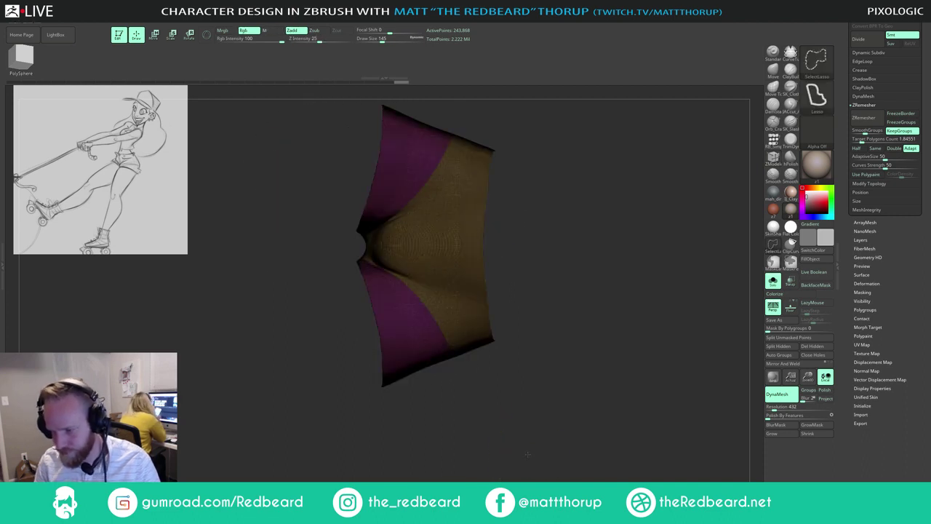
{"action": "left_click", "coordinate": [528, 454], "text": "ctrl+shift"}
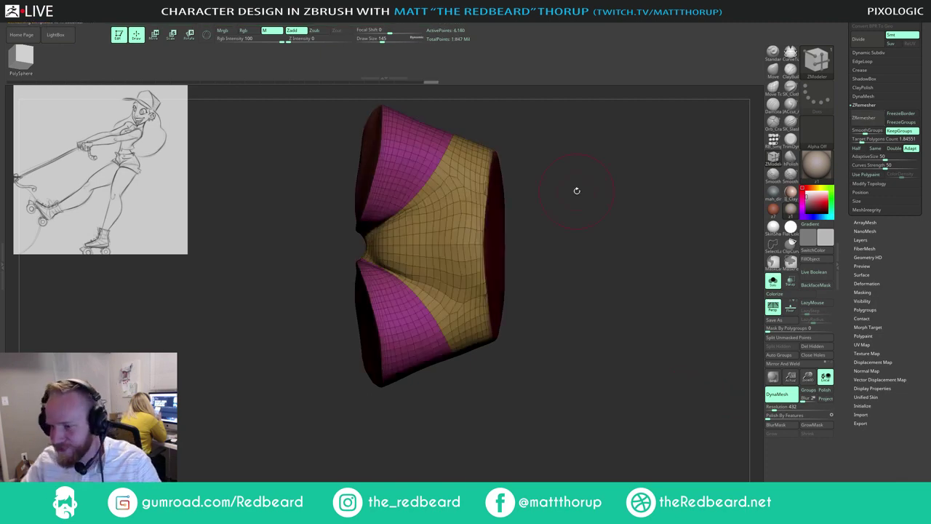
Step: Check the remeshed shorts' topology and isolate the central polygroup spanning the waist and crotch
{"action": "mouse_move", "coordinate": [559, 251]}
{"action": "left_mouse_down"}
{"action": "mouse_move", "coordinate": [628, 189]}
{"action": "mouse_move", "coordinate": [672, 183]}
{"action": "mouse_move", "coordinate": [611, 228]}
{"action": "mouse_move", "coordinate": [593, 296]}
{"action": "mouse_move", "coordinate": [561, 296]}
{"action": "mouse_move", "coordinate": [574, 258]}
{"action": "mouse_move", "coordinate": [533, 252]}
{"action": "mouse_move", "coordinate": [590, 257]}
{"action": "mouse_move", "coordinate": [593, 223]}
{"action": "left_mouse_up"}
{"action": "left_click", "coordinate": [455, 306], "text": "ctrl+shift"}
{"action": "left_click", "coordinate": [593, 245], "text": "ctrl+shift"}
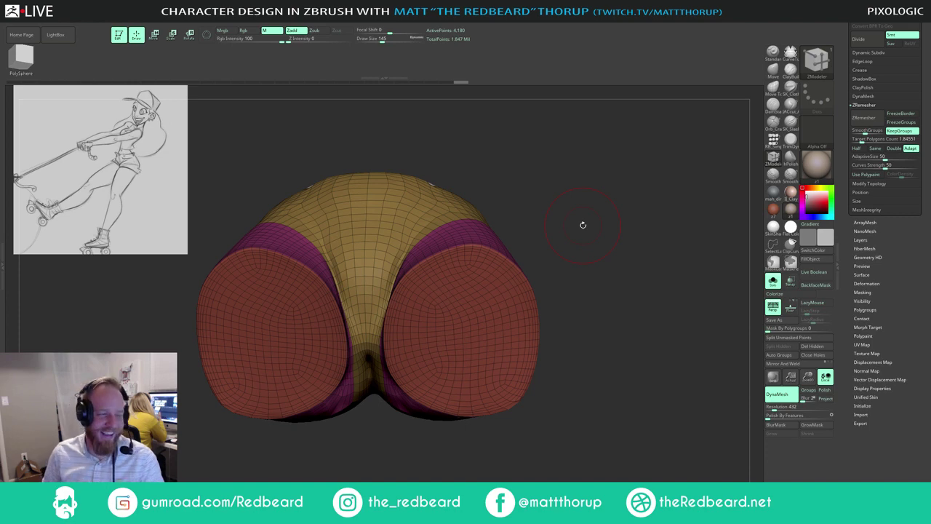
{"action": "mouse_move", "coordinate": [582, 225]}
{"action": "left_mouse_down"}
{"action": "mouse_move", "coordinate": [572, 235]}
{"action": "mouse_move", "coordinate": [577, 218]}
{"action": "mouse_move", "coordinate": [575, 240]}
{"action": "left_mouse_up"}
{"action": "mouse_move", "coordinate": [430, 331]}
{"action": "left_mouse_down"}
{"action": "mouse_move", "coordinate": [416, 341]}
{"action": "mouse_move", "coordinate": [423, 332]}
{"action": "left_mouse_up"}
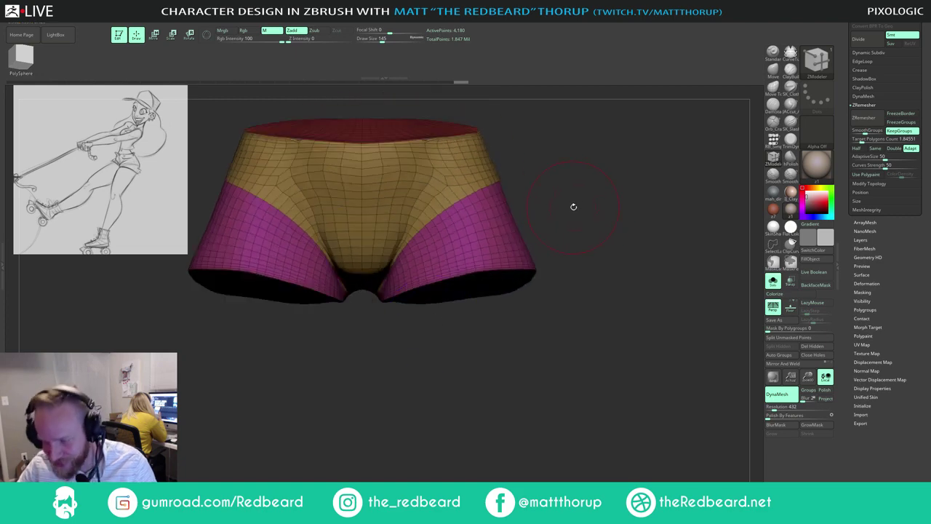
{"action": "left_click_drag", "start_coordinate": [573, 206], "coordinate": [572, 287], "text": "alt"}
{"action": "left_click", "coordinate": [433, 236], "text": "ctrl+shift"}
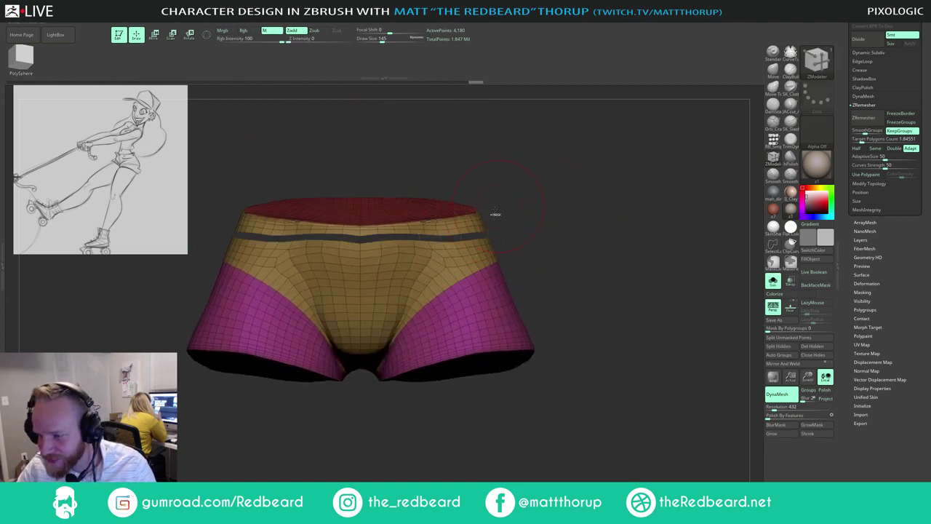
{"action": "left_click", "coordinate": [481, 247], "text": "ctrl+shift"}
{"action": "left_click_drag", "start_coordinate": [601, 212], "coordinate": [578, 268], "text": "alt"}
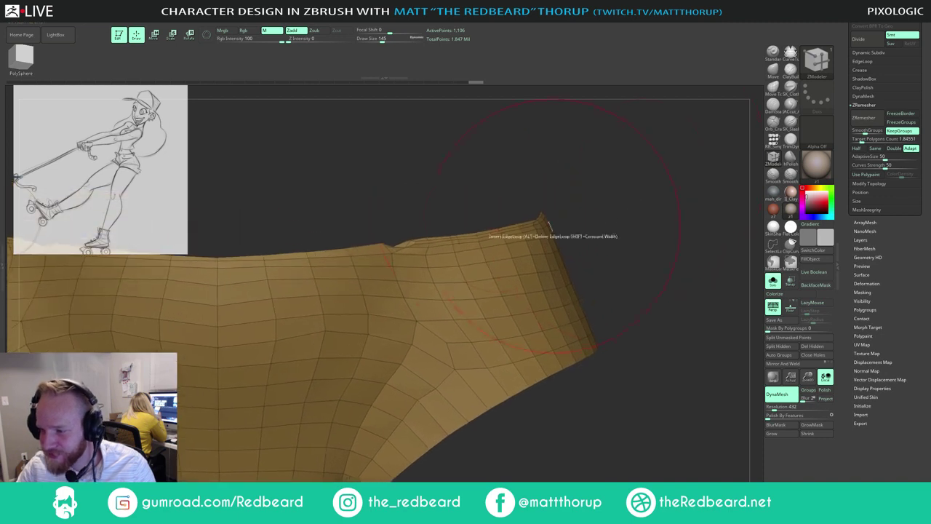
Step: Even out the notch in the shorts' waist edge with a small Move brush and smooth the edge around it
{"action": "key", "text": "s"}
{"action": "left_click_drag", "start_coordinate": [395, 248], "coordinate": [383, 248]}
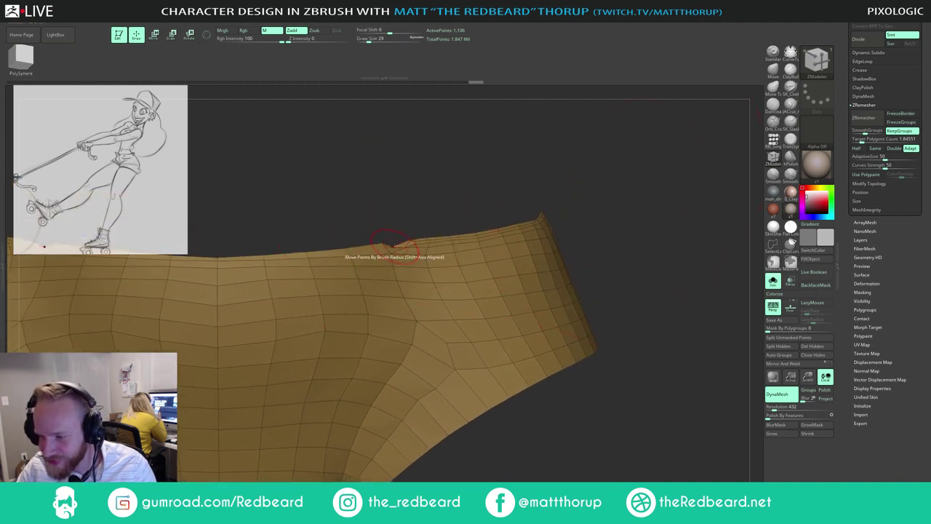
{"action": "key", "text": "b"}
{"action": "key", "text": "m"}
{"action": "key", "text": "v"}
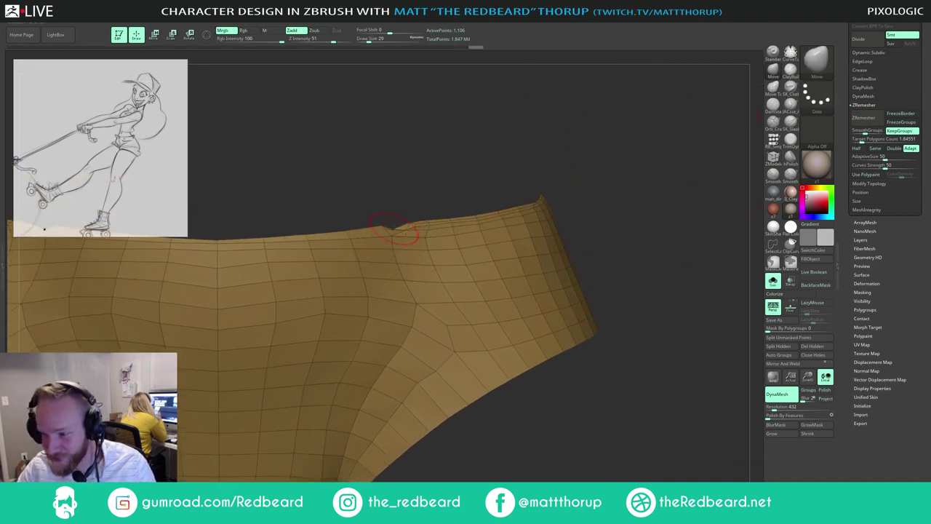
{"action": "key", "text": "ctrl+z"}
{"action": "key", "text": "s"}
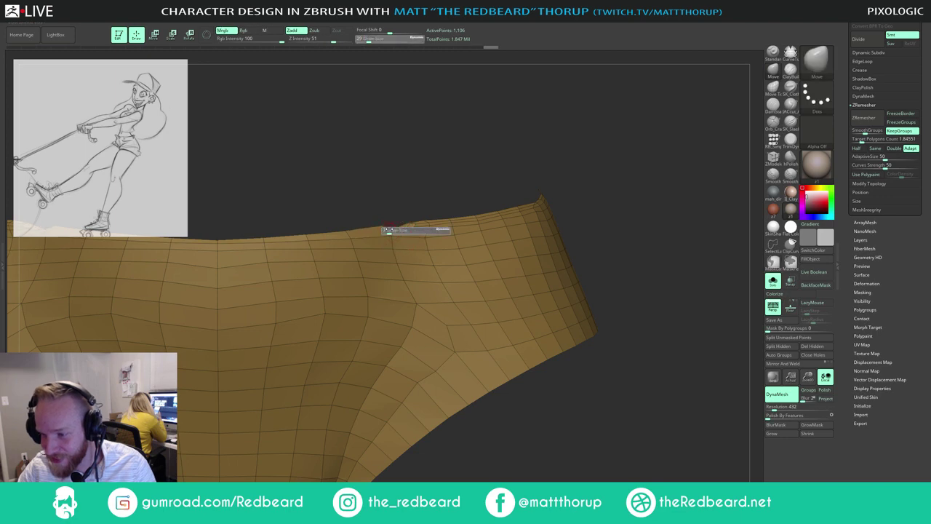
{"action": "left_click_drag", "start_coordinate": [398, 230], "coordinate": [393, 229]}
{"action": "left_click_drag", "start_coordinate": [458, 172], "coordinate": [392, 227]}
{"action": "left_click_drag", "start_coordinate": [429, 362], "coordinate": [502, 256]}
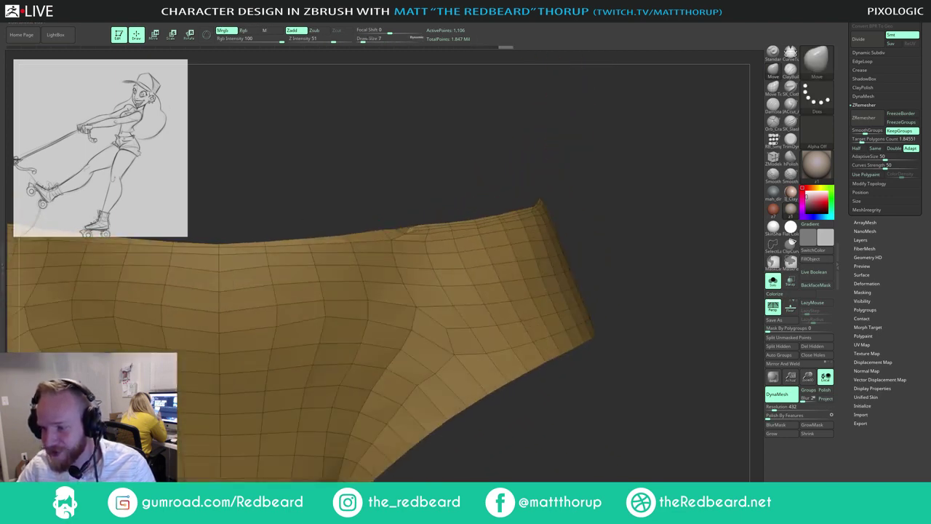
{"action": "mouse_move", "coordinate": [610, 167]}
{"action": "left_mouse_down"}
{"action": "mouse_move", "coordinate": [405, 229]}
{"action": "mouse_move", "coordinate": [459, 229]}
{"action": "left_mouse_up"}
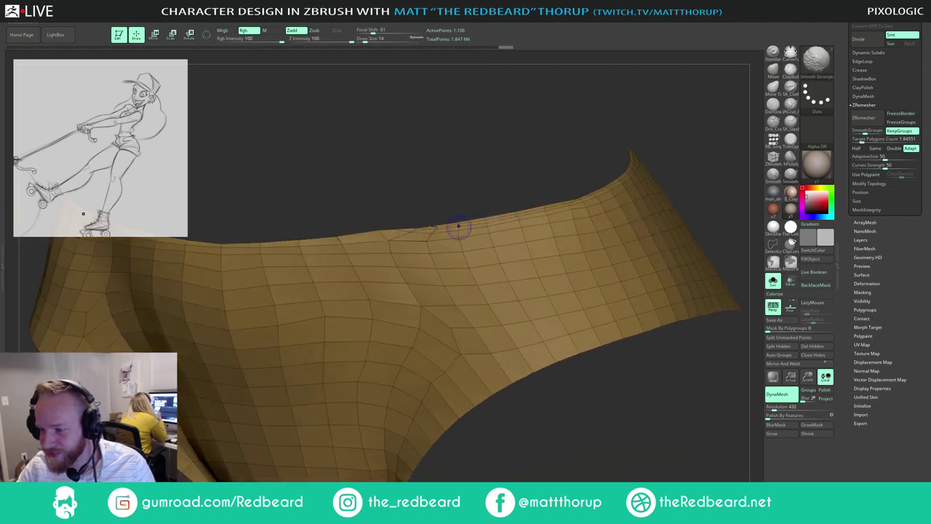
Step: Restore all parts of the shorts and turn off Solo to check their fit on the character's body
{"action": "left_click", "coordinate": [715, 155], "text": "ctrl+shift"}
{"action": "left_click_drag", "start_coordinate": [720, 158], "coordinate": [321, 361], "text": "alt"}
{"action": "key", "text": "f"}
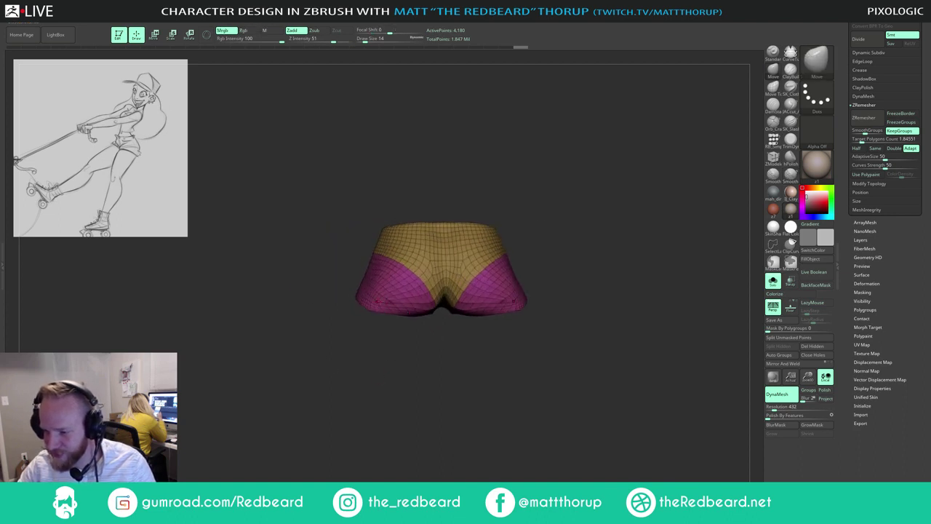
{"action": "left_click_drag", "start_coordinate": [418, 347], "coordinate": [522, 312]}
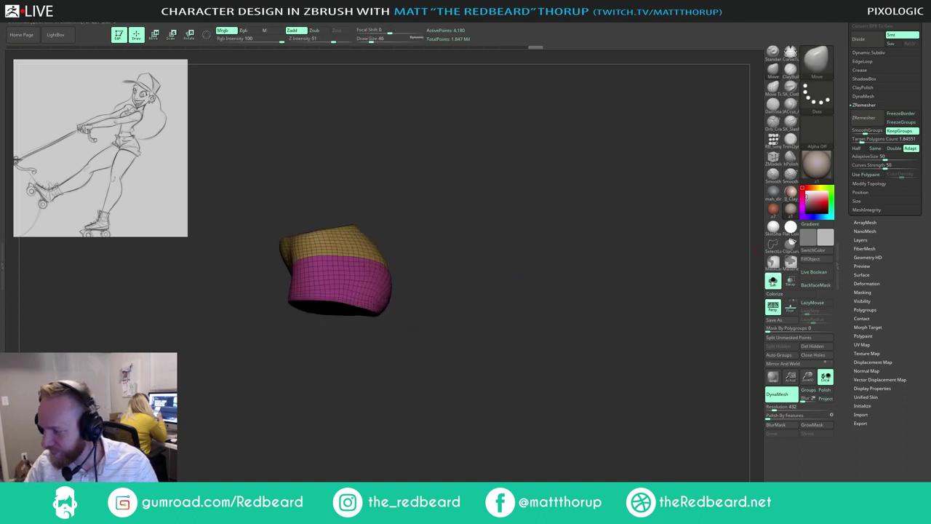
{"action": "left_click", "coordinate": [774, 281]}
{"action": "mouse_move", "coordinate": [595, 362]}
{"action": "left_mouse_down", "text": "shift"}
{"action": "mouse_move", "coordinate": [634, 361]}
{"action": "mouse_move", "coordinate": [549, 366]}
{"action": "mouse_move", "coordinate": [564, 390]}
{"action": "mouse_move", "coordinate": [595, 395]}
{"action": "mouse_move", "coordinate": [496, 380]}
{"action": "mouse_move", "coordinate": [583, 379]}
{"action": "mouse_move", "coordinate": [539, 388]}
{"action": "mouse_move", "coordinate": [552, 377]}
{"action": "left_mouse_up", "text": "shift"}
{"action": "key", "text": "shift+f"}
{"action": "mouse_move", "coordinate": [552, 377]}
{"action": "left_mouse_down", "text": "alt"}
{"action": "mouse_move", "coordinate": [576, 378]}
{"action": "mouse_move", "coordinate": [558, 355]}
{"action": "left_mouse_up", "text": "alt"}
{"action": "left_click_drag", "start_coordinate": [411, 257], "coordinate": [439, 268]}
{"action": "key", "text": "shift+f"}
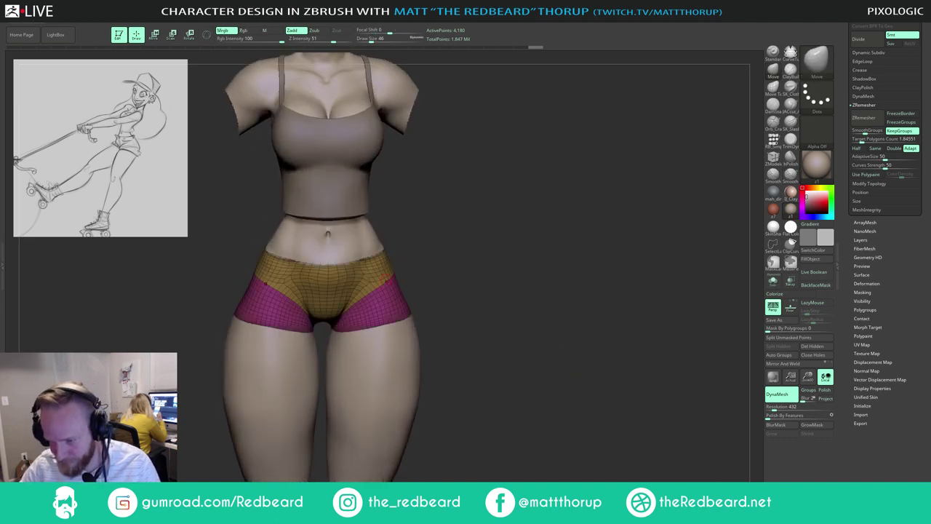
Step: Solo the shorts, isolate their outer surface, merge it into a single polygroup, and show all parts again
{"action": "left_click", "coordinate": [772, 283]}
{"action": "left_click_drag", "start_coordinate": [578, 339], "coordinate": [618, 346], "text": "alt"}
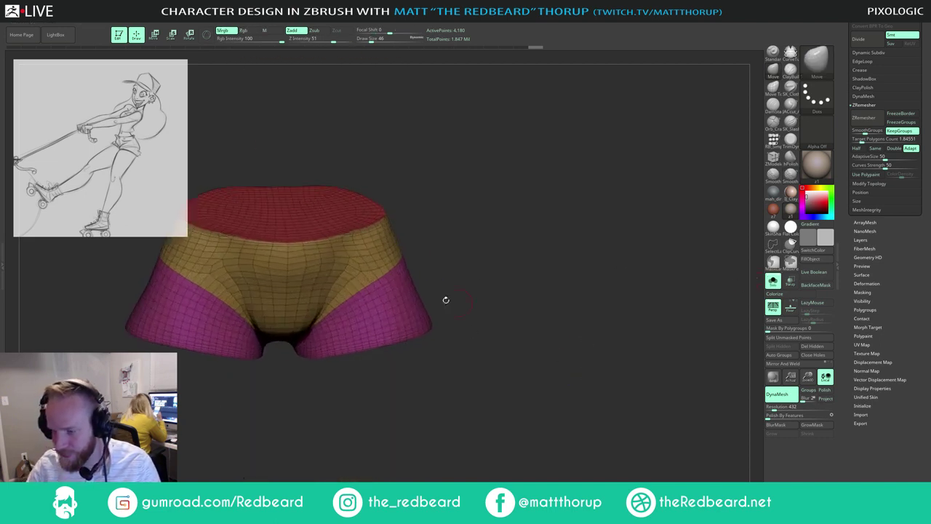
{"action": "left_click", "coordinate": [366, 275], "text": "ctrl+shift"}
{"action": "left_click", "coordinate": [442, 264], "text": "ctrl+shift"}
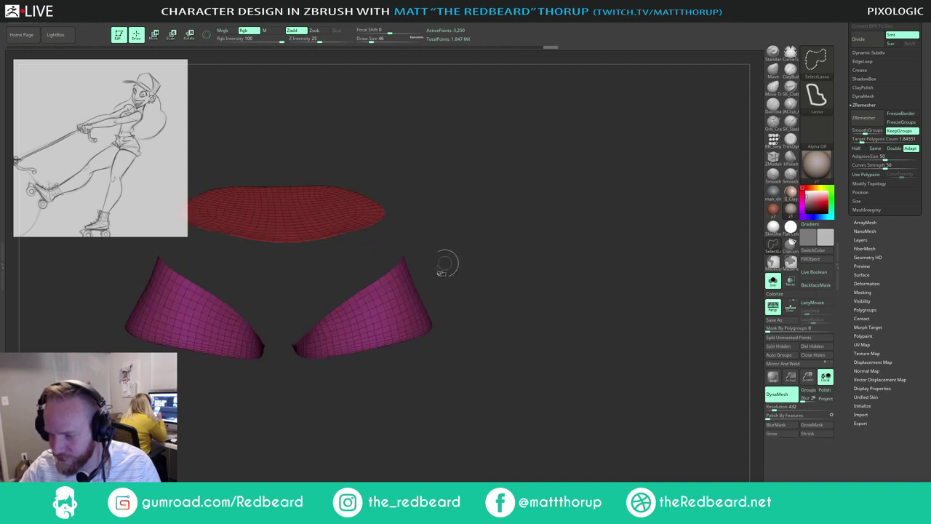
{"action": "left_click", "coordinate": [377, 292], "text": "ctrl+shift"}
{"action": "left_click", "coordinate": [503, 228], "text": "ctrl+shift"}
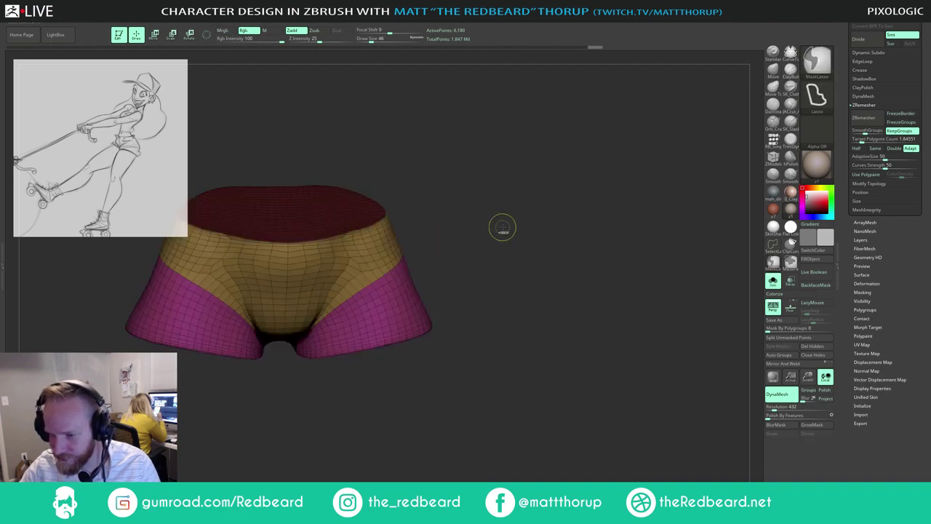
{"action": "left_click_drag", "start_coordinate": [489, 210], "coordinate": [500, 230], "text": "ctrl"}
{"action": "key", "text": "ctrl+z"}
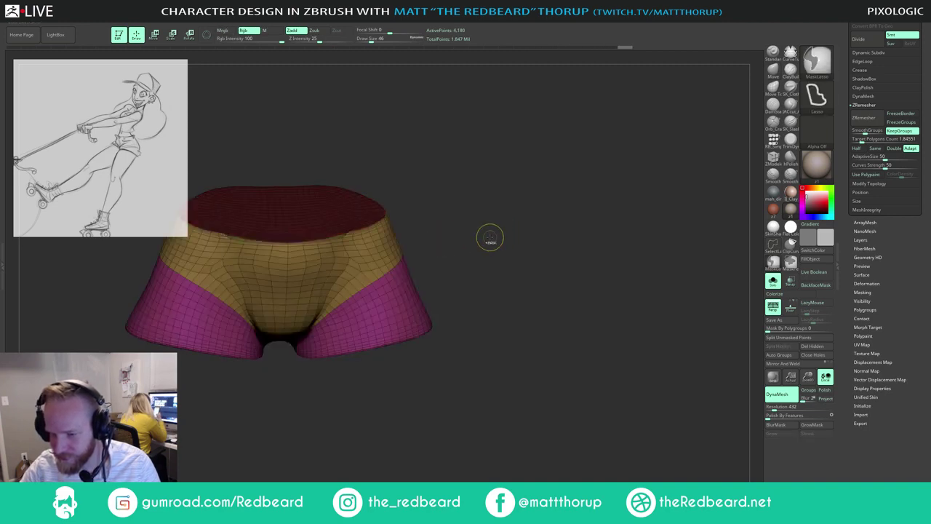
{"action": "key", "text": "ctrl+z"}
{"action": "left_click", "coordinate": [481, 230], "text": "ctrl+shift"}
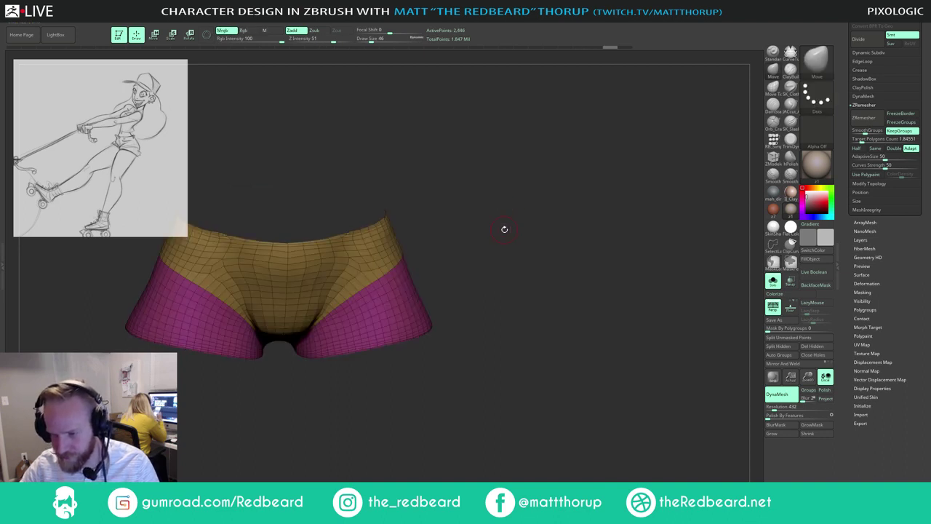
{"action": "key", "text": "ctrl+w"}
{"action": "left_click", "coordinate": [504, 229], "text": "ctrl+shift"}
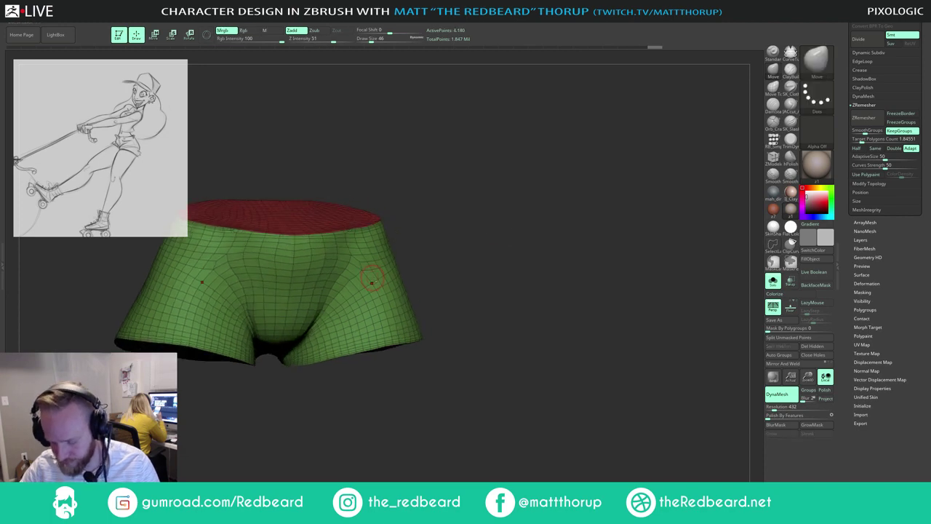
Step: Set the ZModeler polygon action to QMesh with Polygroup All as its target
{"action": "key", "text": "b"}
{"action": "key", "text": "z"}
{"action": "key", "text": "m"}
{"action": "key", "text": "space"}
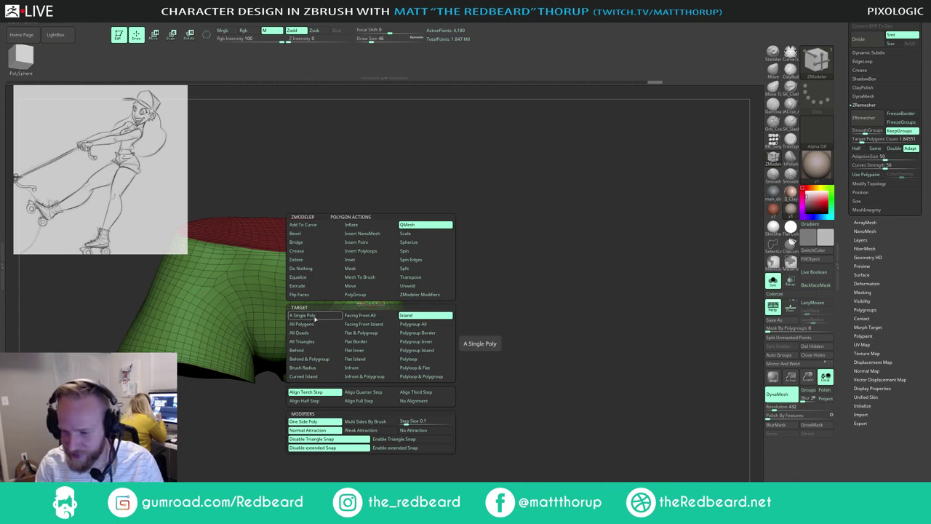
{"action": "left_click", "coordinate": [315, 318]}
{"action": "left_click_drag", "start_coordinate": [474, 199], "coordinate": [379, 294]}
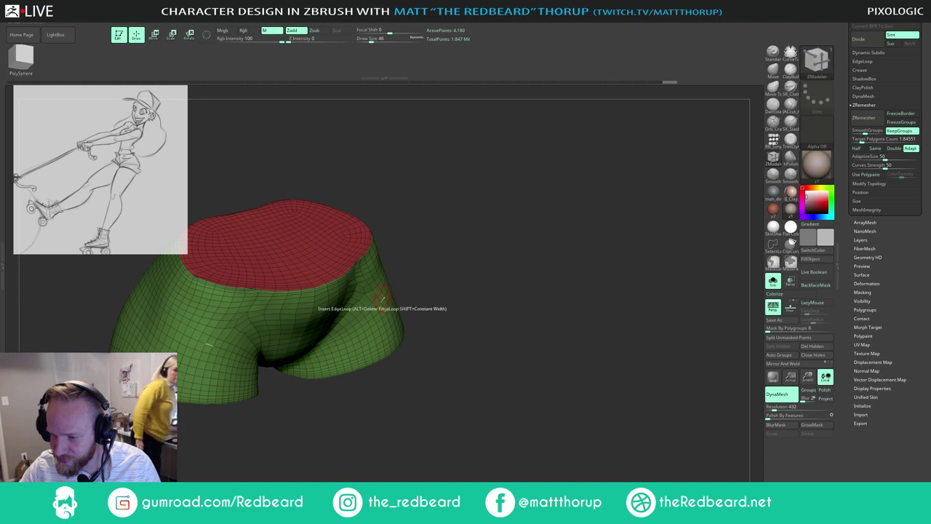
{"action": "key", "text": "space"}
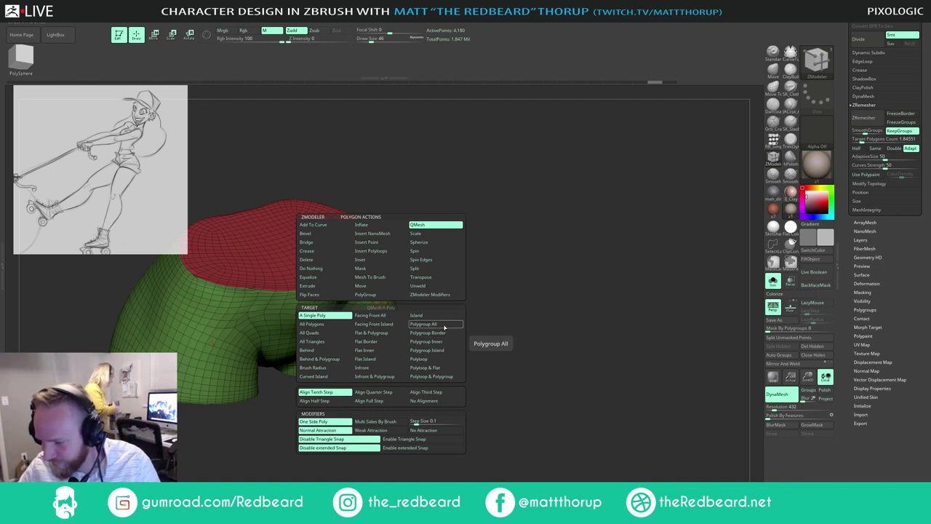
{"action": "left_click", "coordinate": [444, 327]}
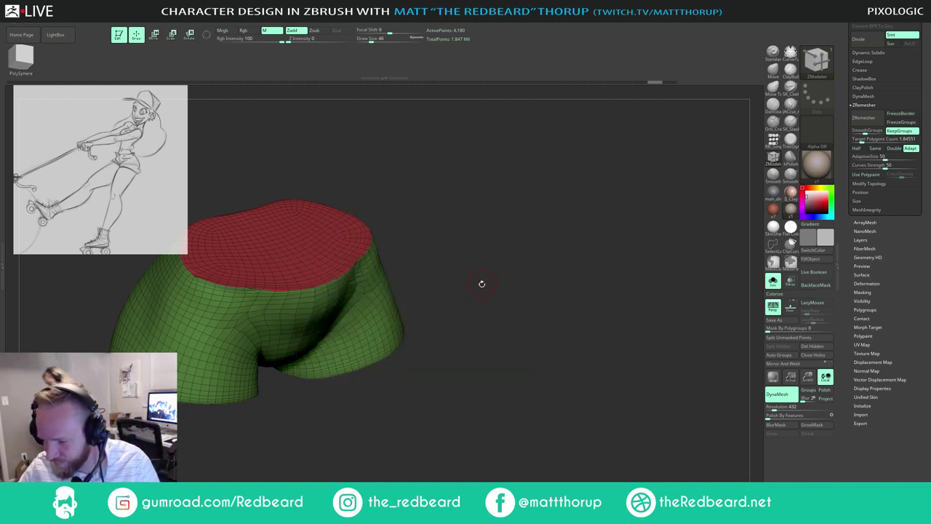
Step: Try to thicken the shorts' outer polygroup with QMesh and undo the attempt
{"action": "left_click_drag", "start_coordinate": [374, 299], "coordinate": [384, 301]}
{"action": "left_click_drag", "start_coordinate": [452, 251], "coordinate": [457, 223]}
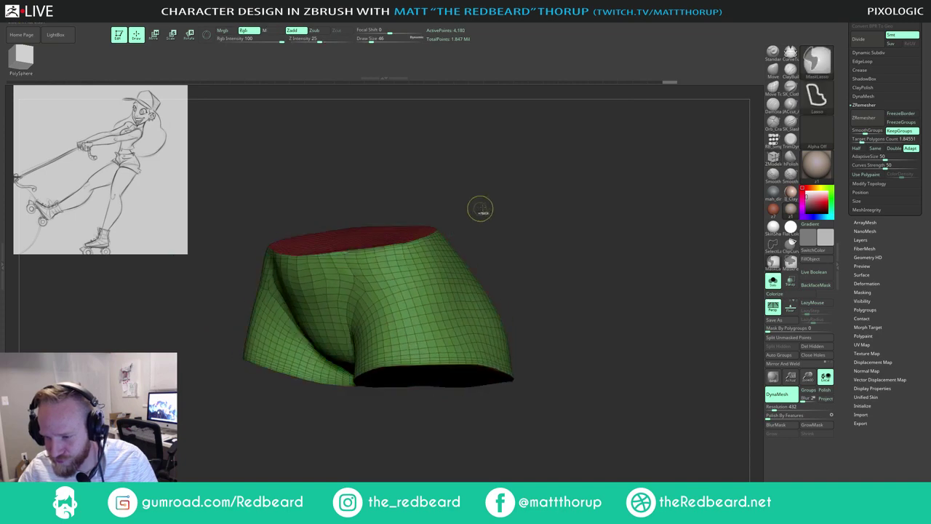
{"action": "key", "text": "ctrl+z"}
Step: Hide the shorts' inner waist and leg surfaces and delete them, keeping only the outer polygroup
{"action": "left_click", "coordinate": [358, 240], "text": "ctrl+shift"}
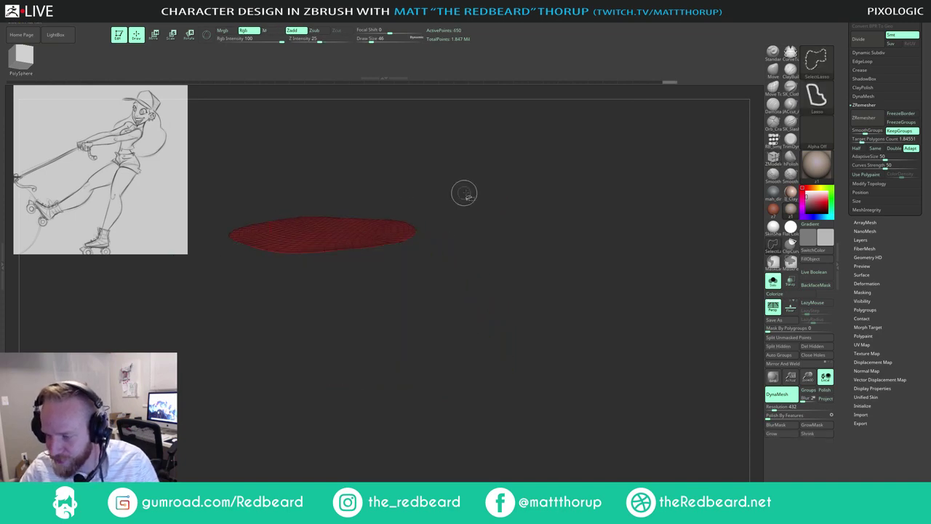
{"action": "left_click_drag", "start_coordinate": [464, 194], "coordinate": [529, 135], "text": "ctrl+shift"}
{"action": "left_click", "coordinate": [418, 331], "text": "ctrl+shift"}
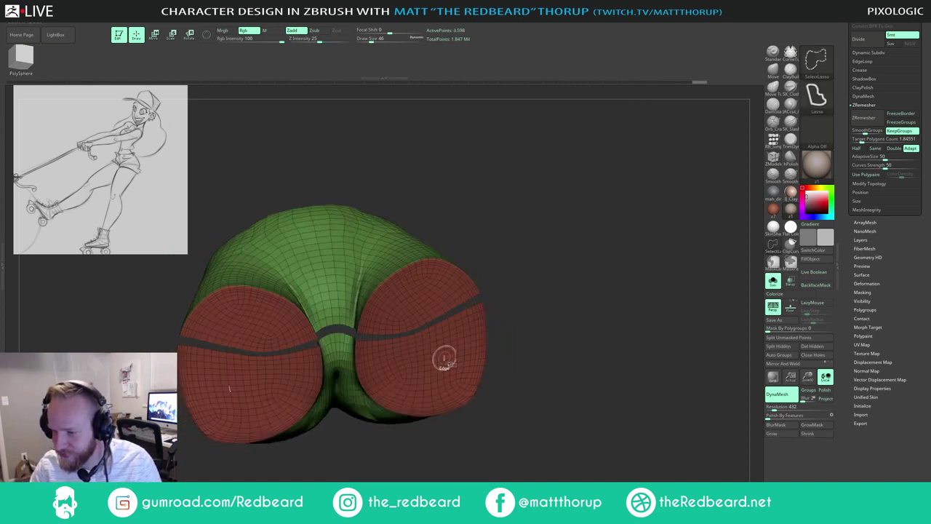
{"action": "key", "text": "ctrl+z"}
{"action": "left_click", "coordinate": [422, 362], "text": "ctrl+shift"}
{"action": "left_click_drag", "start_coordinate": [549, 413], "coordinate": [552, 454]}
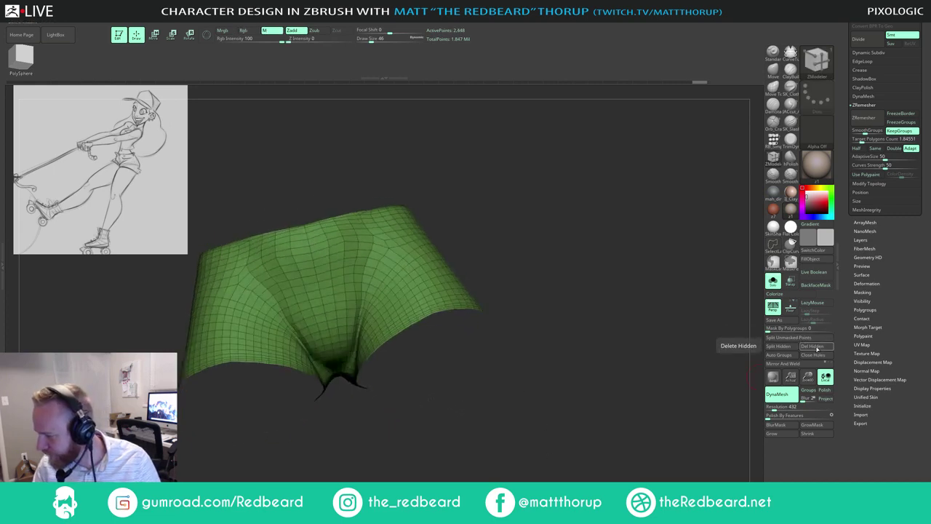
{"action": "left_click", "coordinate": [813, 346]}
Step: ZRemesh the open shorts surface with groups kept and set the draw size to 90
{"action": "left_click_drag", "start_coordinate": [686, 378], "coordinate": [570, 428]}
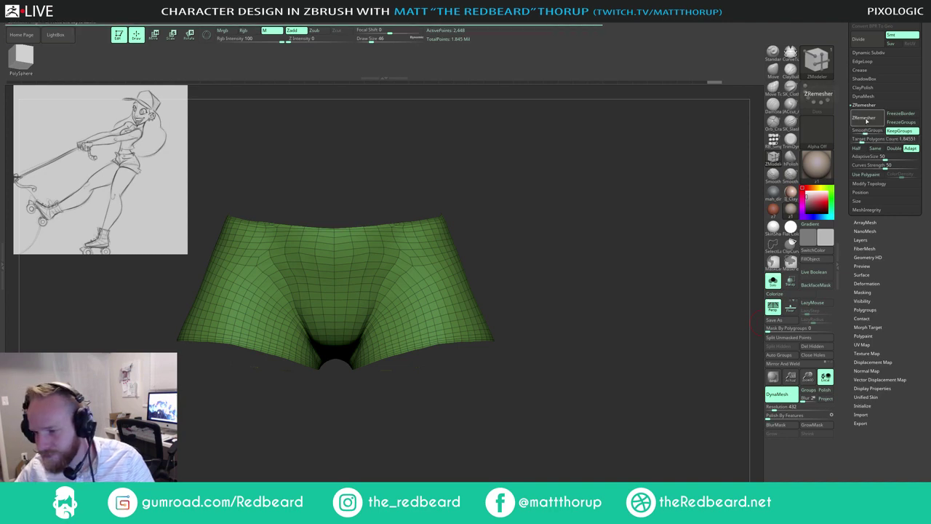
{"action": "mouse_move", "coordinate": [580, 255]}
{"action": "left_mouse_down"}
{"action": "mouse_move", "coordinate": [361, 298]}
{"action": "mouse_move", "coordinate": [254, 299]}
{"action": "left_mouse_up"}
{"action": "left_click_drag", "start_coordinate": [613, 291], "coordinate": [603, 208]}
{"action": "key", "text": "s"}
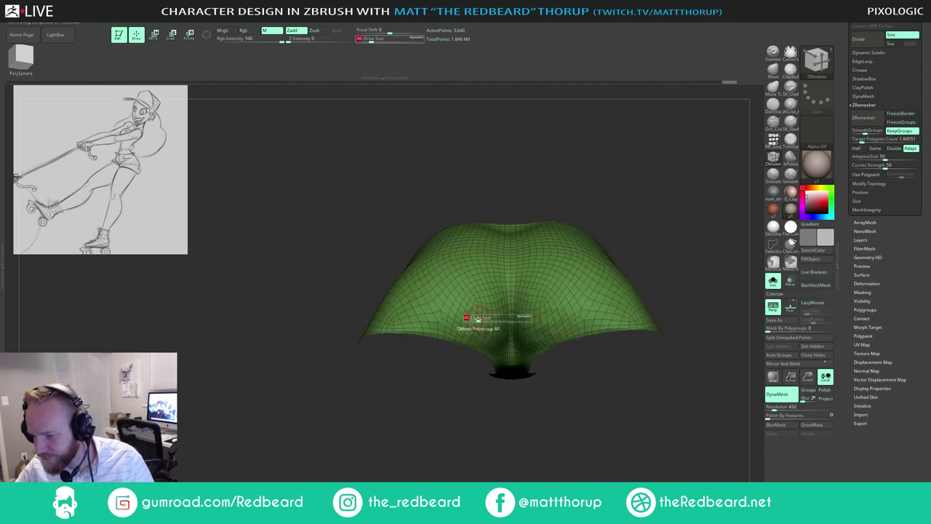
{"action": "left_click_drag", "start_coordinate": [478, 319], "coordinate": [450, 318]}
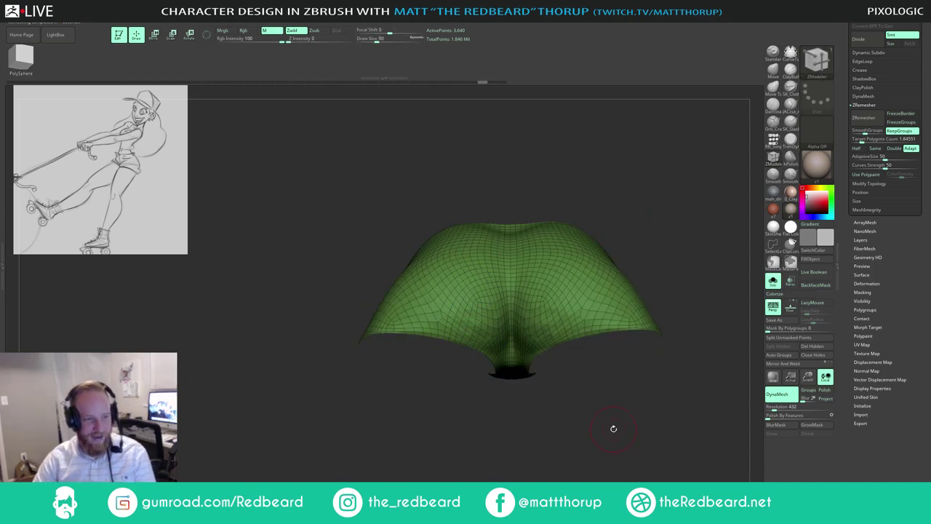
Step: Examine the remeshed shorts from the back and below, and turn off Solo to check them on the body
{"action": "mouse_move", "coordinate": [610, 428]}
{"action": "left_mouse_down"}
{"action": "mouse_move", "coordinate": [618, 407]}
{"action": "mouse_move", "coordinate": [622, 429]}
{"action": "left_mouse_up"}
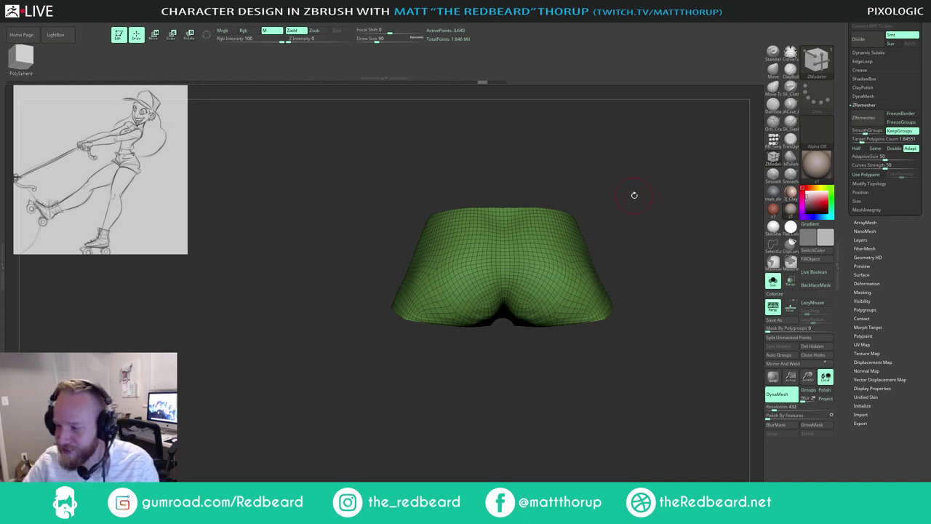
{"action": "mouse_move", "coordinate": [635, 195]}
{"action": "left_mouse_down"}
{"action": "mouse_move", "coordinate": [645, 204]}
{"action": "mouse_move", "coordinate": [635, 197]}
{"action": "left_mouse_up"}
{"action": "left_click_drag", "start_coordinate": [452, 365], "coordinate": [486, 316]}
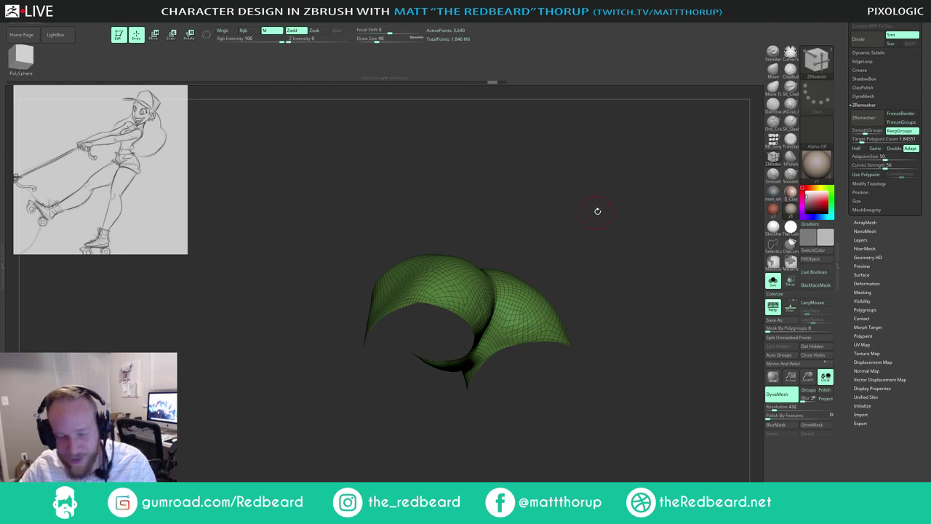
{"action": "left_click_drag", "start_coordinate": [590, 212], "coordinate": [519, 251]}
{"action": "left_click", "coordinate": [770, 282]}
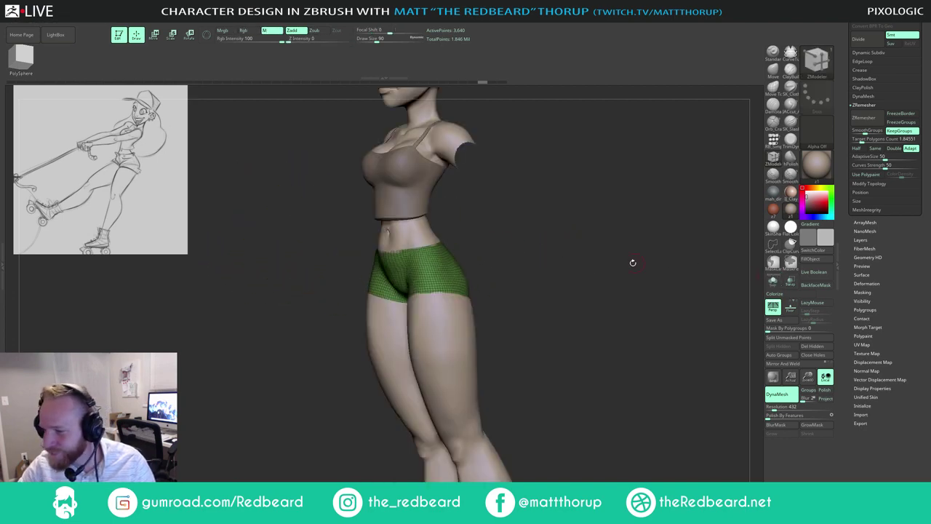
Step: Extrude the whole shorts polygroup outward with ZModeler's QMesh to give the fabric thickness
{"action": "left_click_drag", "start_coordinate": [632, 262], "coordinate": [606, 294]}
{"action": "key", "text": "b"}
{"action": "key", "text": "m"}
{"action": "key", "text": "v"}
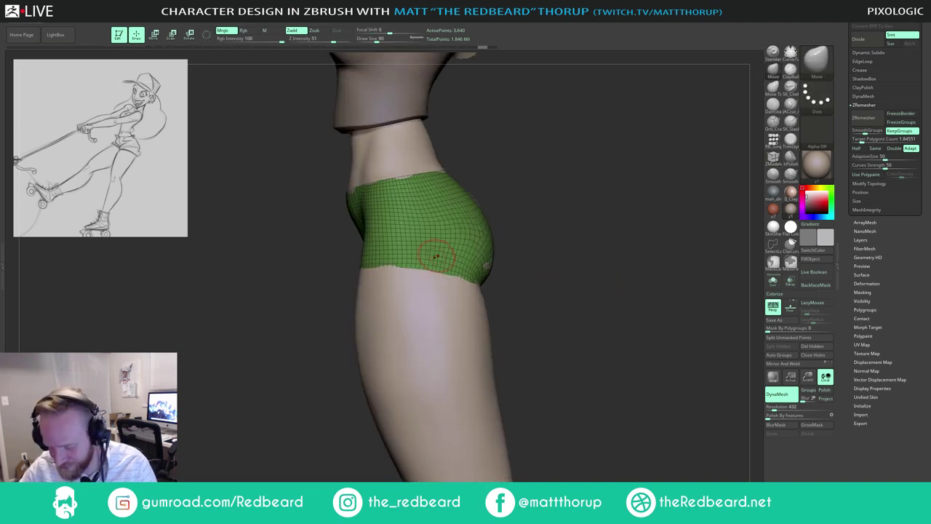
{"action": "key", "text": "b"}
{"action": "key", "text": "z"}
{"action": "key", "text": "m"}
{"action": "left_click_drag", "start_coordinate": [544, 231], "coordinate": [604, 244]}
{"action": "left_click_drag", "start_coordinate": [449, 248], "coordinate": [457, 240]}
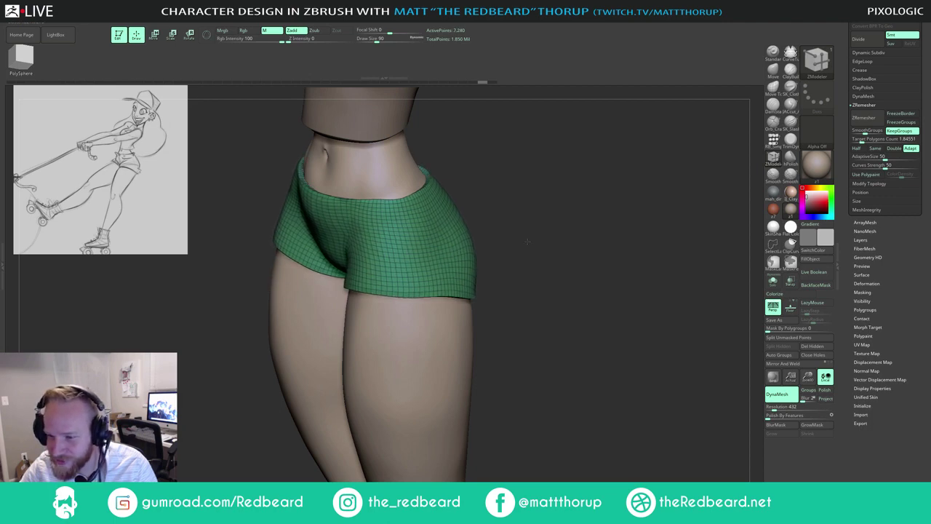
Step: Turn off the polyframe display and check the thickened shorts' silhouette on the character
{"action": "left_click_drag", "start_coordinate": [527, 241], "coordinate": [534, 222]}
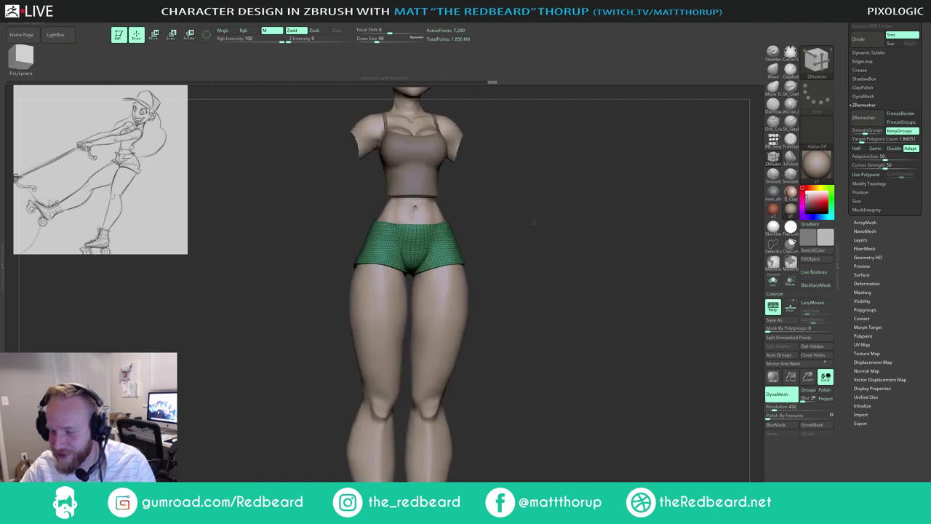
{"action": "key", "text": "shift+f"}
{"action": "right_click_drag", "start_coordinate": [534, 228], "coordinate": [515, 233]}
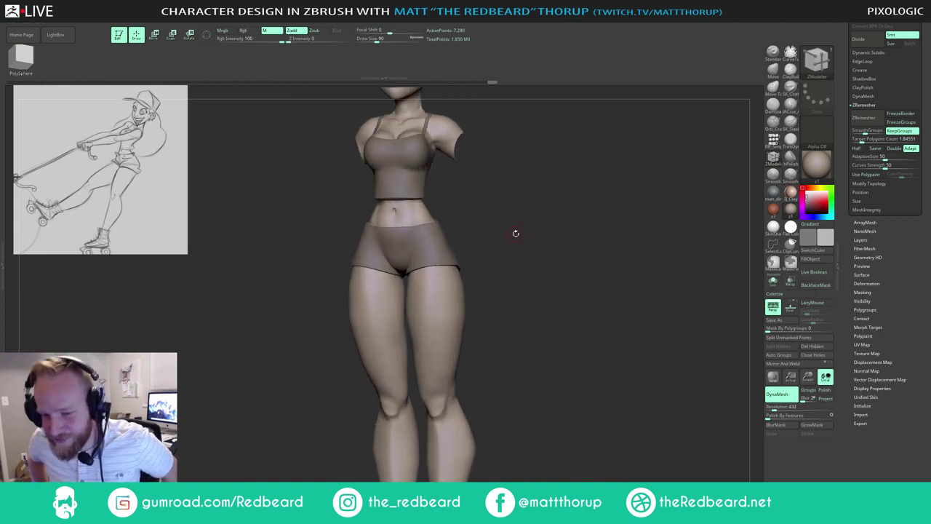
{"action": "left_click_drag", "start_coordinate": [500, 234], "coordinate": [509, 237]}
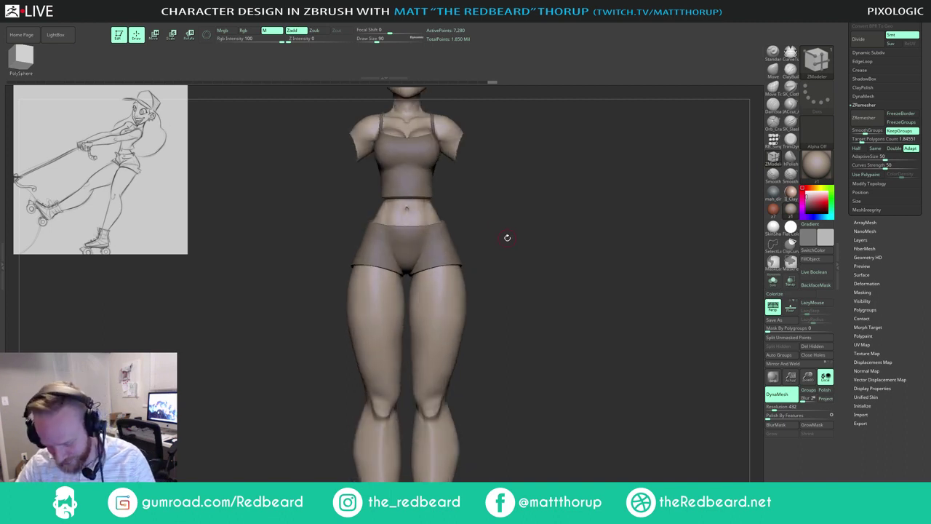
Step: Adjust the back hem of the shorts' leg openings with a resized Move brush
{"action": "key", "text": "b"}
{"action": "key", "text": "m"}
{"action": "key", "text": "v"}
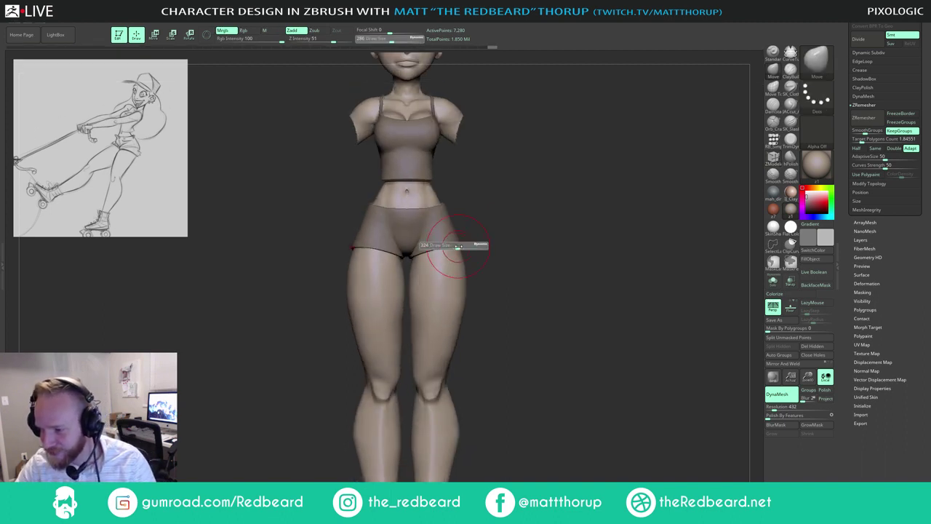
{"action": "mouse_move", "coordinate": [475, 232]}
{"action": "right_mouse_down"}
{"action": "mouse_move", "coordinate": [455, 246]}
{"action": "mouse_move", "coordinate": [472, 251]}
{"action": "right_mouse_up"}
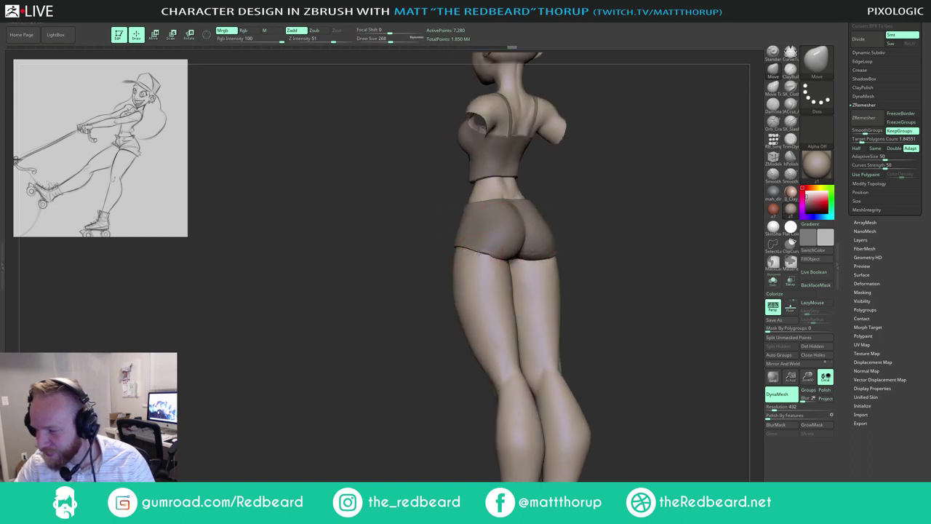
{"action": "key", "text": "bracketleft"}
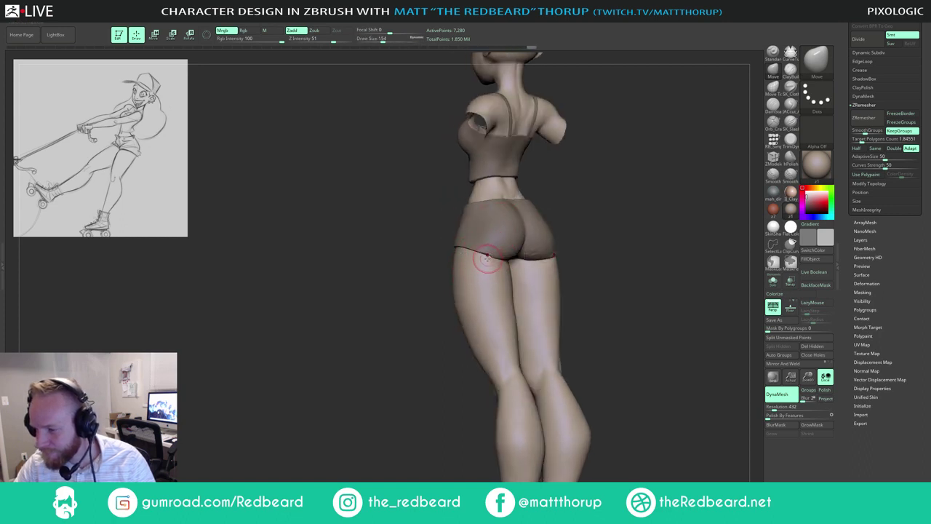
{"action": "left_click_drag", "start_coordinate": [487, 258], "coordinate": [500, 263]}
{"action": "right_click_drag", "start_coordinate": [571, 202], "coordinate": [571, 228]}
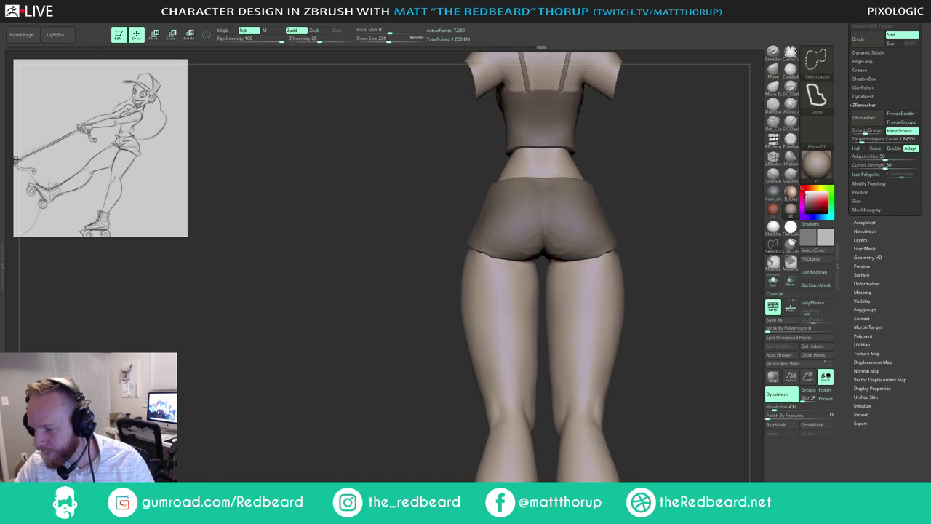
Step: Isolate the shorts' outer layer and smooth the seat and back hem with the standard Smooth brush
{"action": "left_click", "coordinate": [571, 228], "text": "ctrl+shift"}
{"action": "mouse_move", "coordinate": [478, 236]}
{"action": "left_mouse_down", "text": "shift"}
{"action": "mouse_move", "coordinate": [545, 233]}
{"action": "mouse_move", "coordinate": [588, 216]}
{"action": "mouse_move", "coordinate": [585, 243]}
{"action": "left_mouse_up", "text": "shift"}
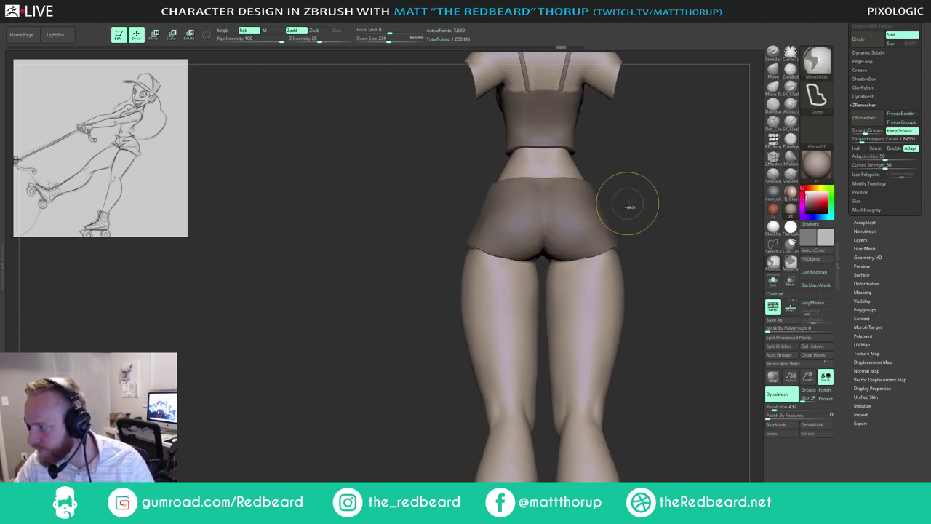
{"action": "key", "text": "shift"}
{"action": "left_click", "coordinate": [775, 174], "text": "shift"}
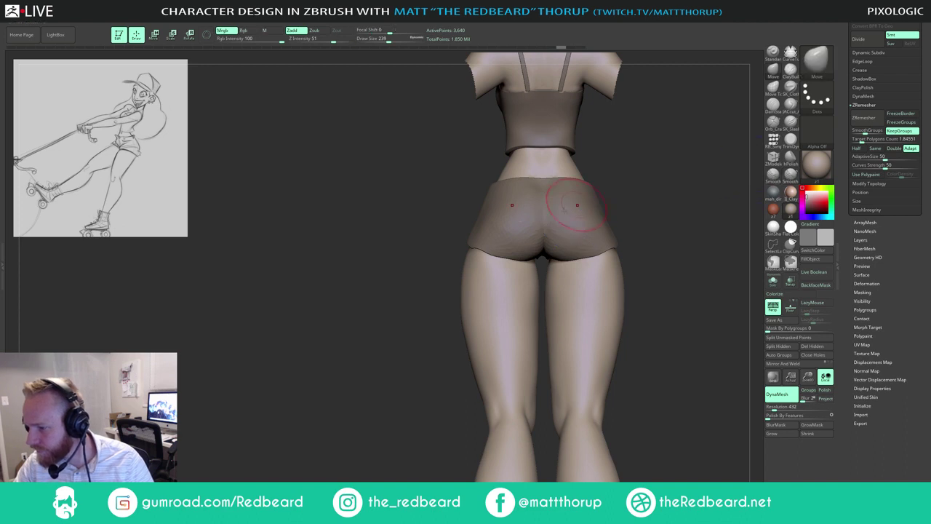
{"action": "left_click_drag", "start_coordinate": [495, 246], "coordinate": [568, 244], "text": "shift"}
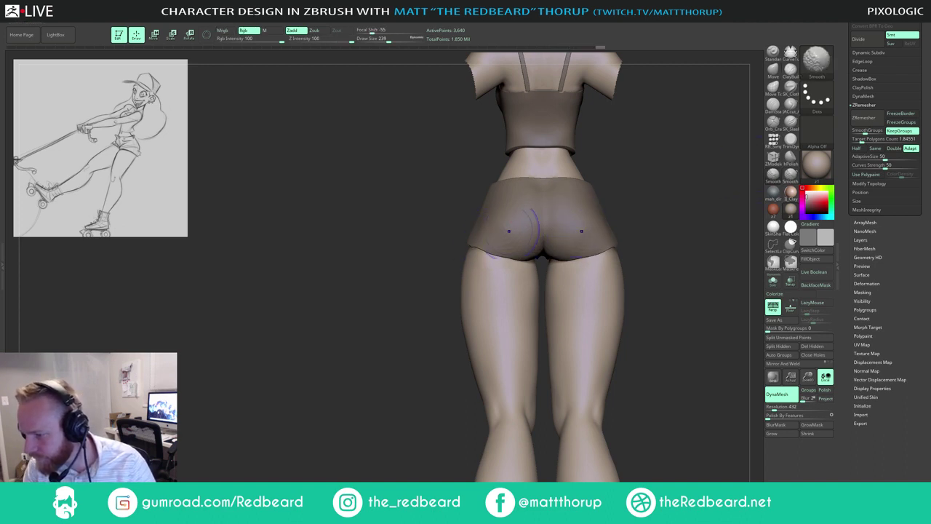
Step: Restore the hidden layer of the shorts and check the outfit on the full figure from the front
{"action": "left_click_drag", "start_coordinate": [647, 198], "coordinate": [488, 190]}
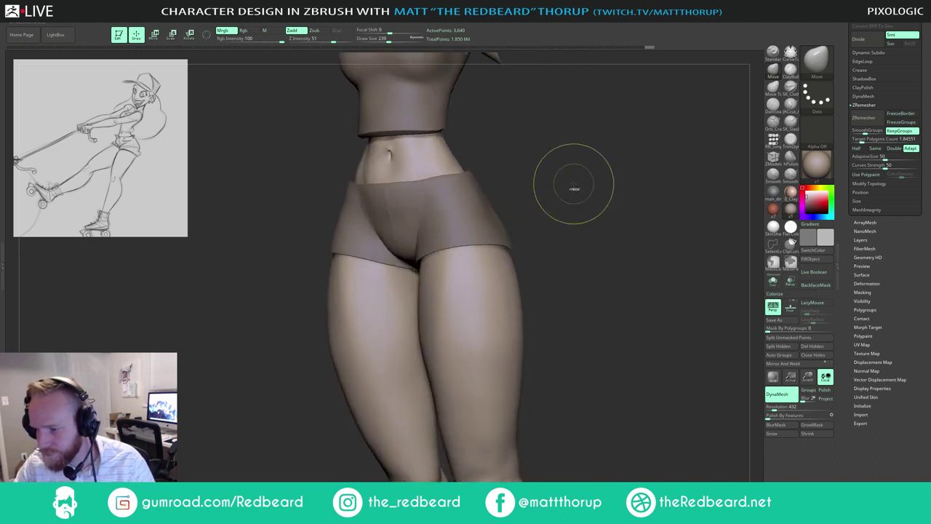
{"action": "left_click_drag", "start_coordinate": [595, 181], "coordinate": [615, 184]}
{"action": "key", "text": "f"}
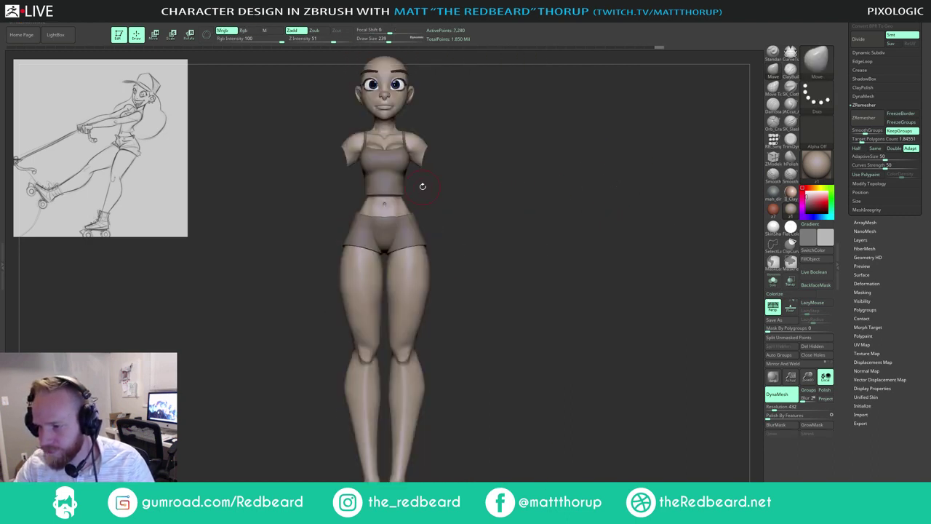
{"action": "left_click_drag", "start_coordinate": [430, 203], "coordinate": [422, 234], "text": "alt"}
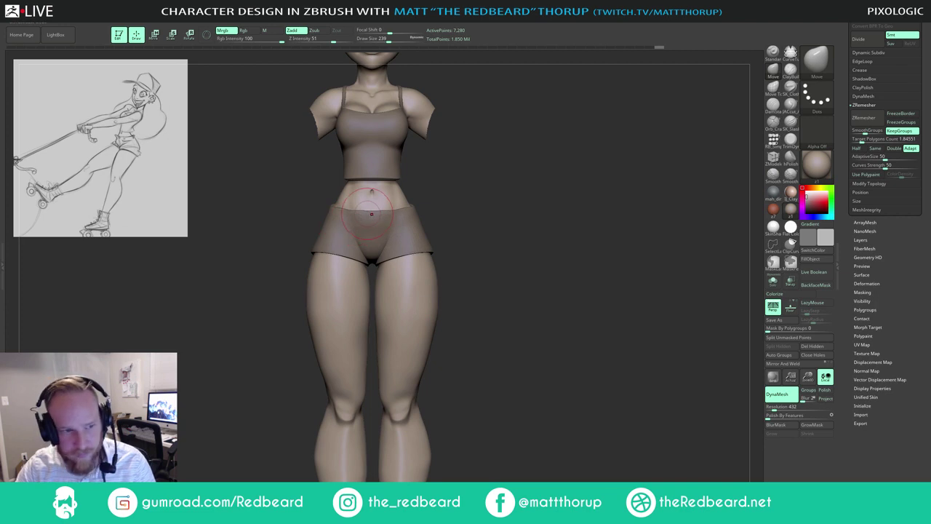
Step: Adjust the front edge of the shorts' waistband with a smaller Move brush and compare its line from the side
{"action": "key", "text": "bracketright"}
{"action": "key", "text": "bracketleft"}
{"action": "key", "text": "bracketleft"}
{"action": "key", "text": "bracketleft"}
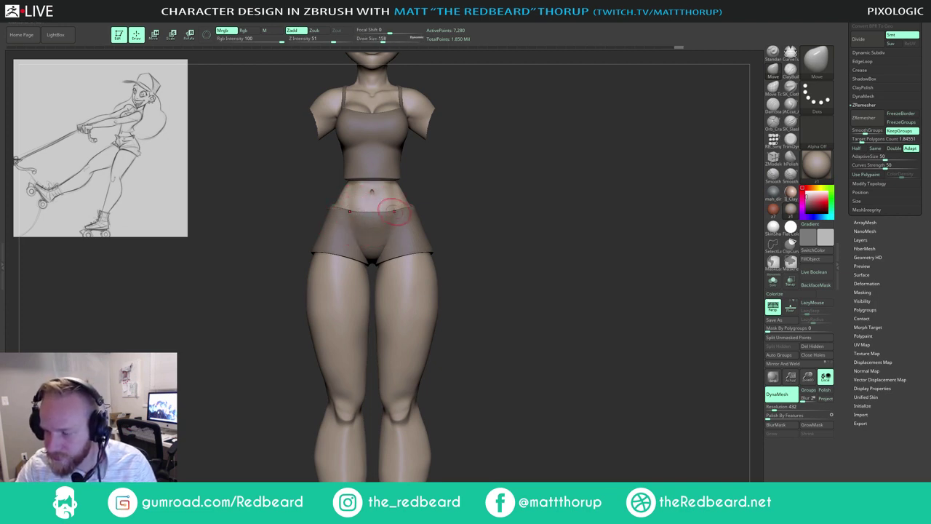
{"action": "mouse_move", "coordinate": [452, 189]}
{"action": "left_mouse_down"}
{"action": "mouse_move", "coordinate": [378, 207]}
{"action": "mouse_move", "coordinate": [458, 187]}
{"action": "left_mouse_up"}
{"action": "mouse_move", "coordinate": [457, 187]}
{"action": "right_mouse_down"}
{"action": "mouse_move", "coordinate": [503, 175]}
{"action": "mouse_move", "coordinate": [516, 202]}
{"action": "right_mouse_up"}
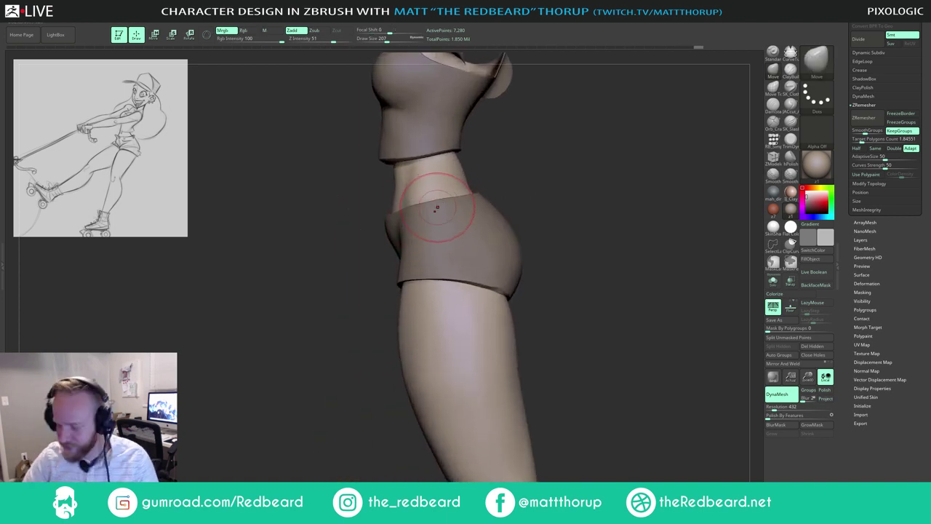
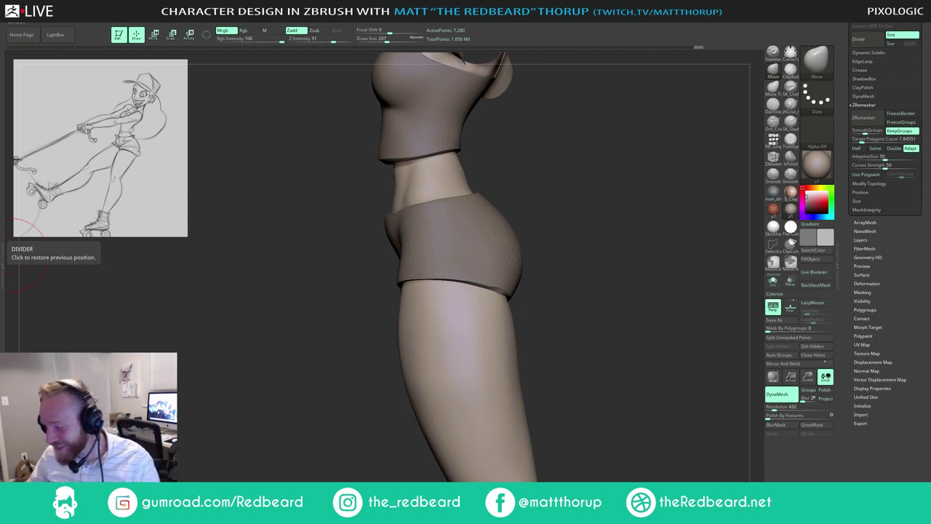
Step: Pull the back hem of the shorts' leg openings into a cleaner curve around the thighs with the Move brush
{"action": "mouse_move", "coordinate": [594, 235]}
{"action": "left_mouse_down"}
{"action": "mouse_move", "coordinate": [632, 209]}
{"action": "mouse_move", "coordinate": [670, 203]}
{"action": "mouse_move", "coordinate": [656, 213]}
{"action": "left_mouse_up"}
{"action": "left_click", "coordinate": [647, 210], "text": "ctrl"}
{"action": "left_click", "coordinate": [667, 205], "text": "ctrl"}
{"action": "key", "text": "s"}
{"action": "left_click_drag", "start_coordinate": [484, 312], "coordinate": [468, 323]}
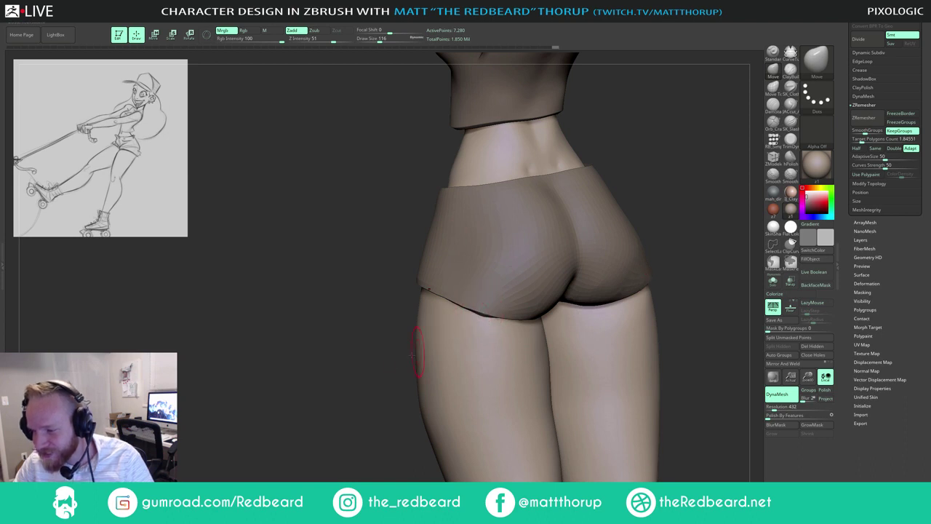
{"action": "left_click_drag", "start_coordinate": [360, 407], "coordinate": [416, 404]}
{"action": "left_click", "coordinate": [637, 211], "text": "ctrl"}
{"action": "left_click_drag", "start_coordinate": [638, 211], "coordinate": [547, 264]}
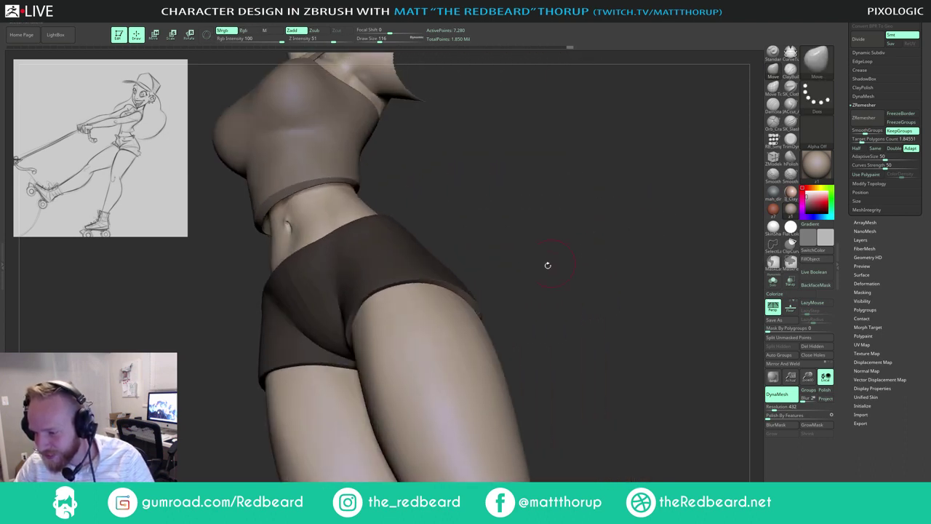
{"action": "left_click_drag", "start_coordinate": [501, 314], "coordinate": [479, 318]}
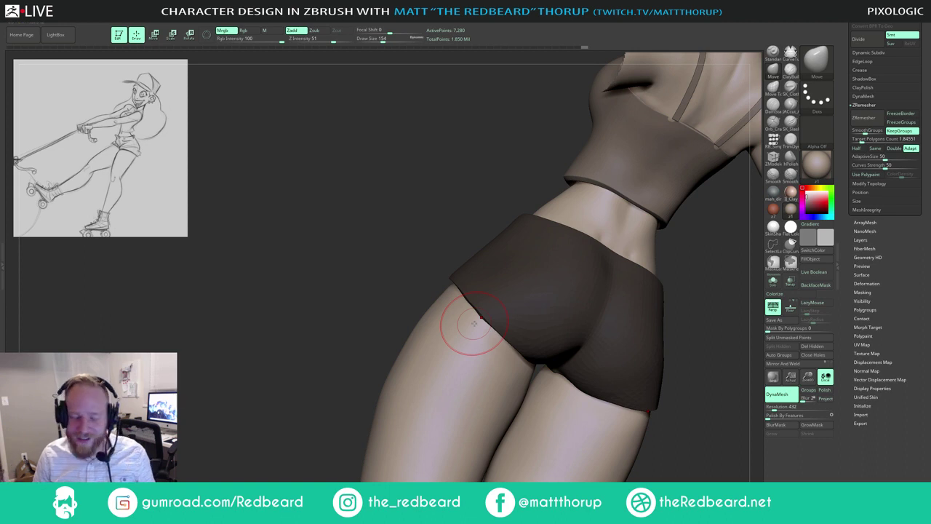
Step: Reshape the shorts' front waistband against the lower belly with a larger Move brush
{"action": "mouse_move", "coordinate": [433, 198]}
{"action": "left_mouse_down"}
{"action": "mouse_move", "coordinate": [546, 216]}
{"action": "mouse_move", "coordinate": [569, 208]}
{"action": "mouse_move", "coordinate": [493, 204]}
{"action": "left_mouse_up"}
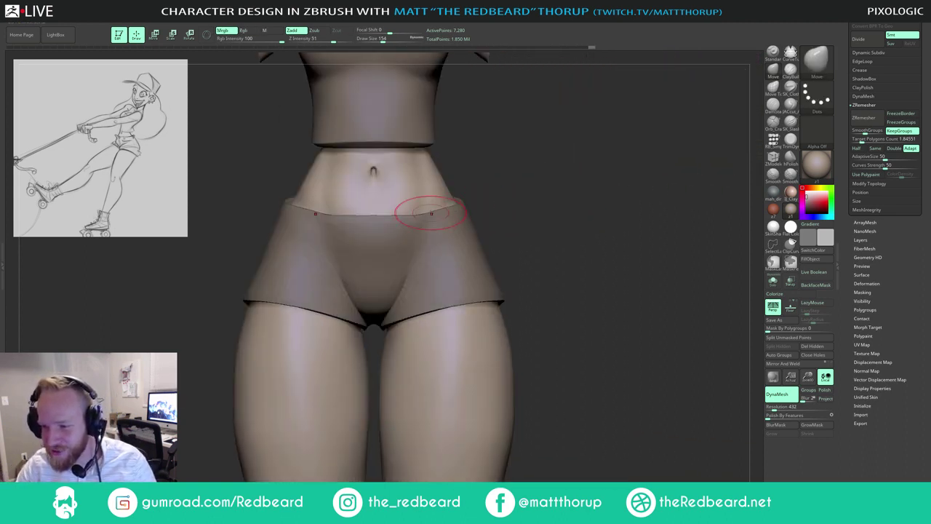
{"action": "mouse_move", "coordinate": [480, 183]}
{"action": "left_mouse_down"}
{"action": "mouse_move", "coordinate": [473, 236]}
{"action": "mouse_move", "coordinate": [416, 222]}
{"action": "left_mouse_up"}
{"action": "left_click_drag", "start_coordinate": [524, 233], "coordinate": [468, 197]}
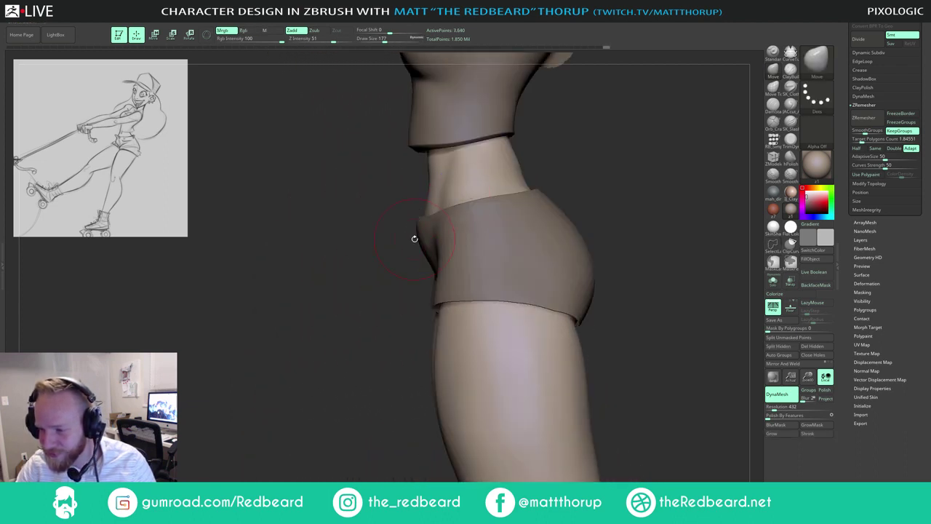
{"action": "mouse_move", "coordinate": [379, 265]}
{"action": "left_mouse_down"}
{"action": "mouse_move", "coordinate": [567, 150]}
{"action": "mouse_move", "coordinate": [408, 227]}
{"action": "left_mouse_up"}
{"action": "key", "text": "bracketright"}
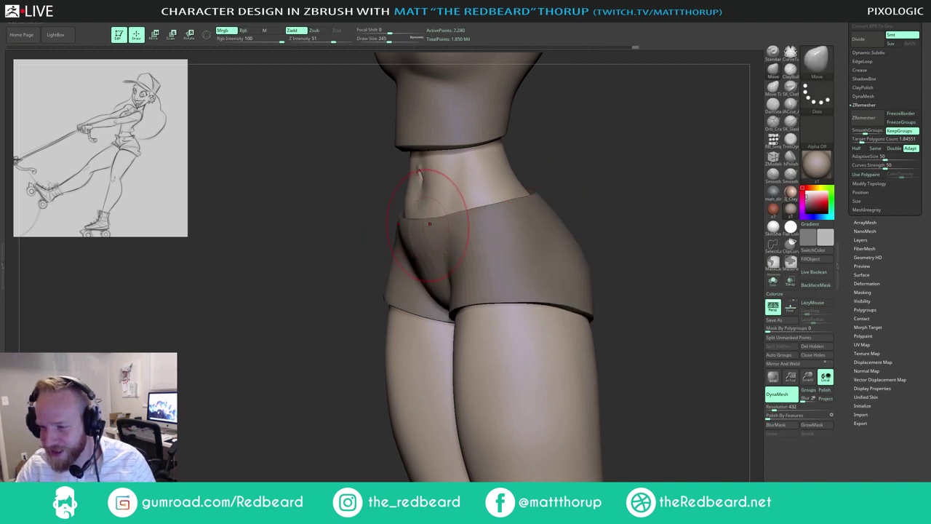
{"action": "left_click_drag", "start_coordinate": [542, 162], "coordinate": [440, 201]}
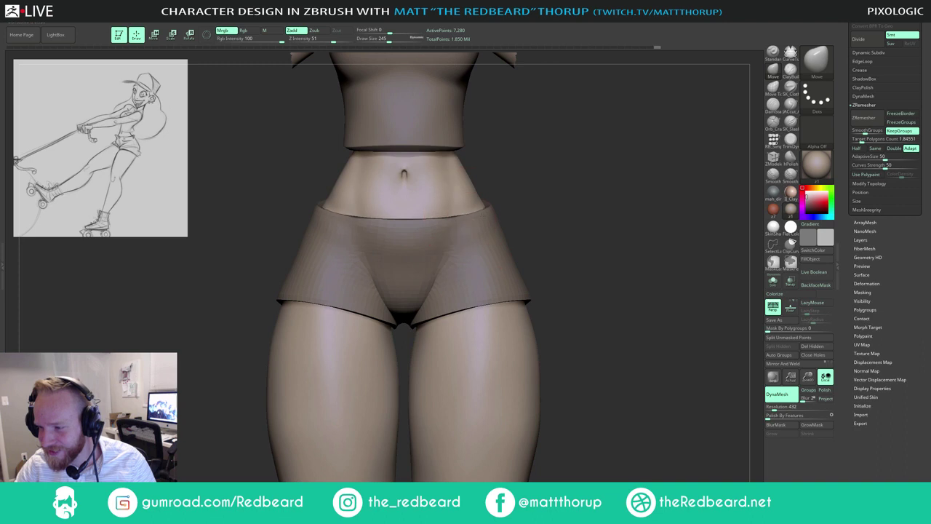
Step: Refine the shorts' waistband at the lower back with a reduced Move brush
{"action": "mouse_move", "coordinate": [524, 189]}
{"action": "left_mouse_down"}
{"action": "mouse_move", "coordinate": [557, 172]}
{"action": "mouse_move", "coordinate": [511, 198]}
{"action": "mouse_move", "coordinate": [530, 160]}
{"action": "mouse_move", "coordinate": [586, 171]}
{"action": "mouse_move", "coordinate": [559, 215]}
{"action": "mouse_move", "coordinate": [590, 214]}
{"action": "mouse_move", "coordinate": [586, 224]}
{"action": "left_mouse_up"}
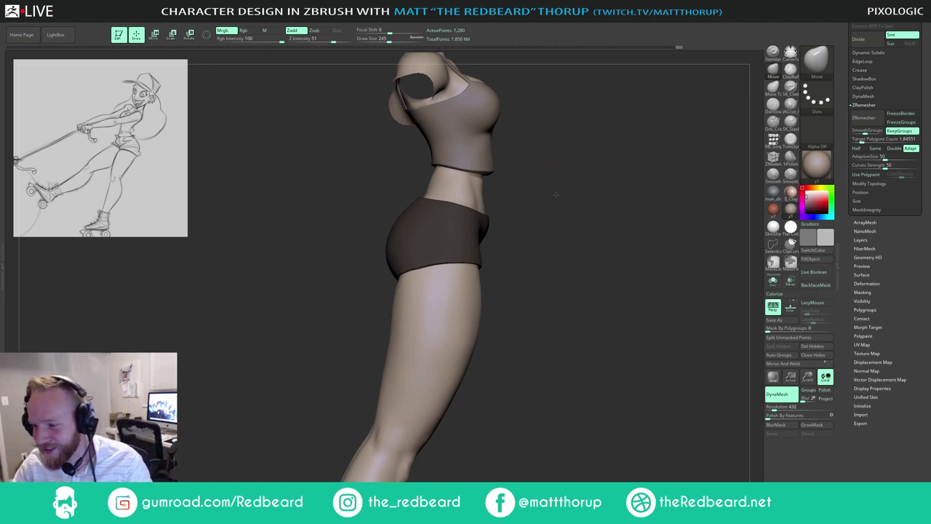
{"action": "left_click_drag", "start_coordinate": [556, 195], "coordinate": [569, 216]}
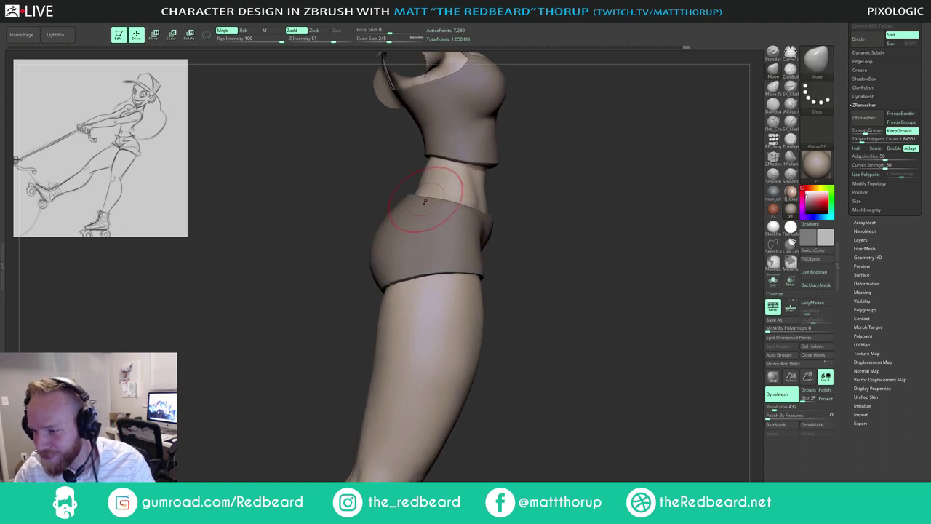
{"action": "key", "text": "bracketleft"}
{"action": "left_click_drag", "start_coordinate": [556, 172], "coordinate": [562, 203]}
{"action": "key", "text": "f"}
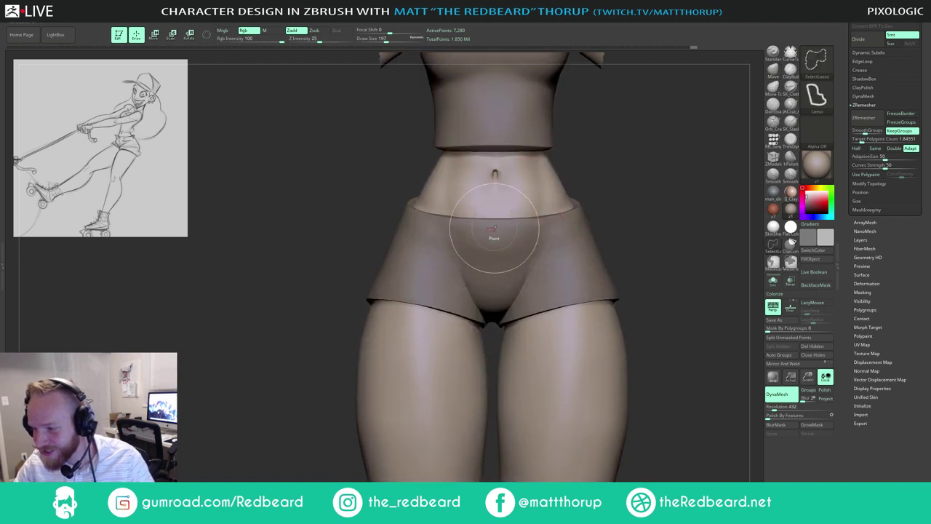
Step: Fit the front and side of the waistband closer to the hips, using the Move brush at draw sizes 128 and 167
{"action": "left_click", "coordinate": [620, 179], "text": "ctrl"}
{"action": "left_click", "coordinate": [619, 180], "text": "ctrl"}
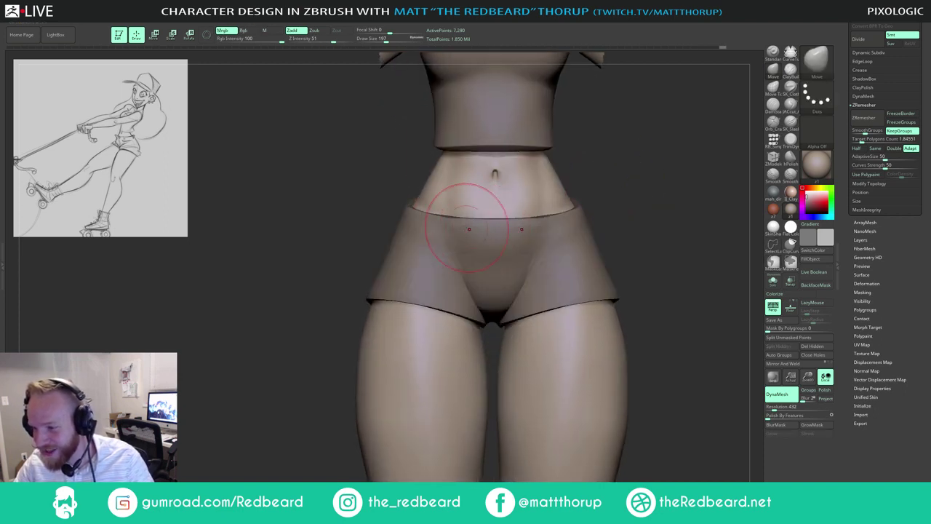
{"action": "key", "text": "s"}
{"action": "left_click_drag", "start_coordinate": [448, 222], "coordinate": [447, 219]}
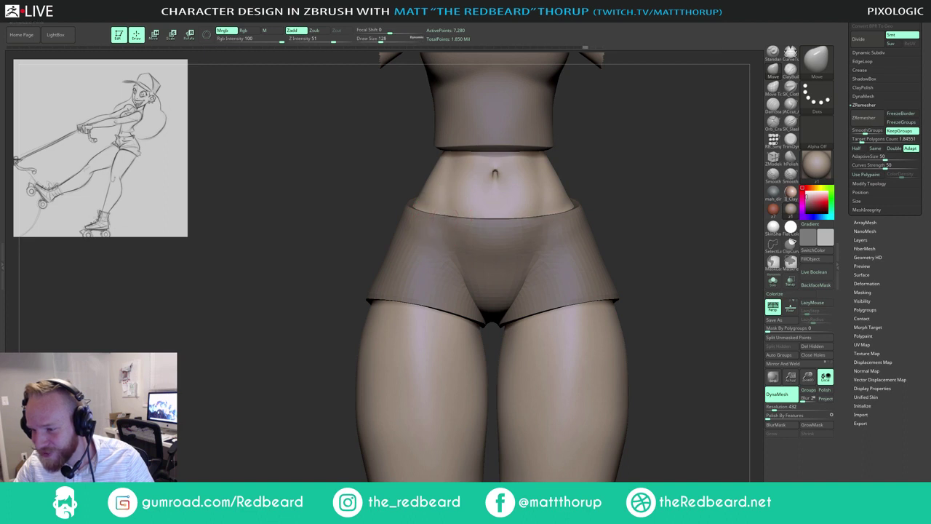
{"action": "left_click_drag", "start_coordinate": [574, 172], "coordinate": [618, 165]}
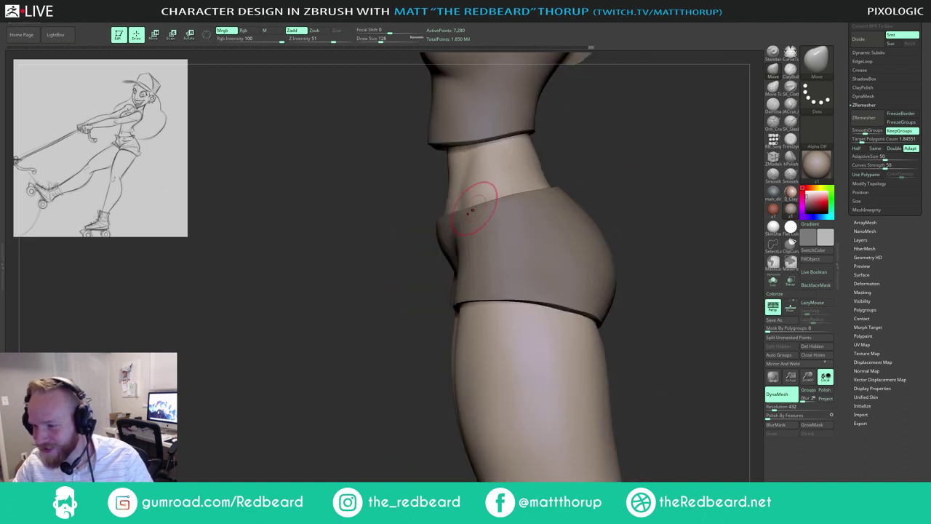
{"action": "key", "text": "s"}
{"action": "left_click_drag", "start_coordinate": [468, 202], "coordinate": [472, 202]}
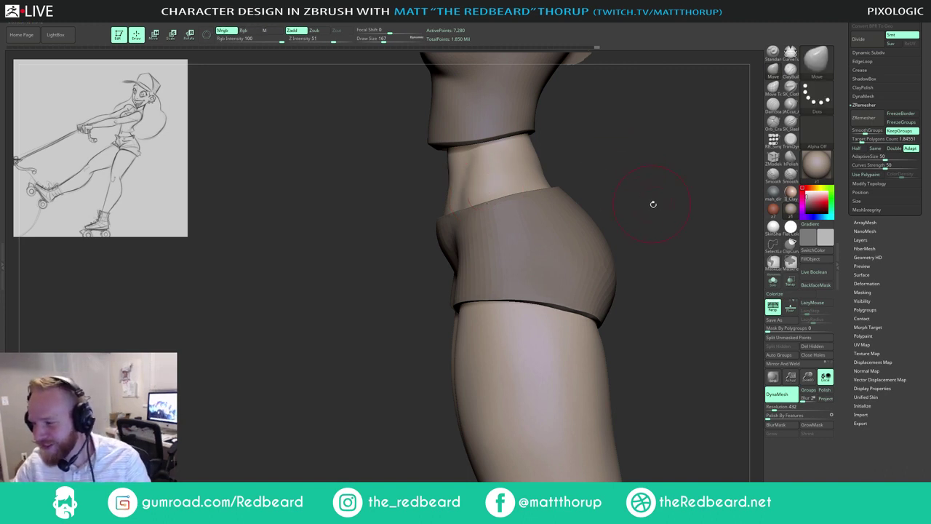
{"action": "left_click_drag", "start_coordinate": [653, 203], "coordinate": [610, 227]}
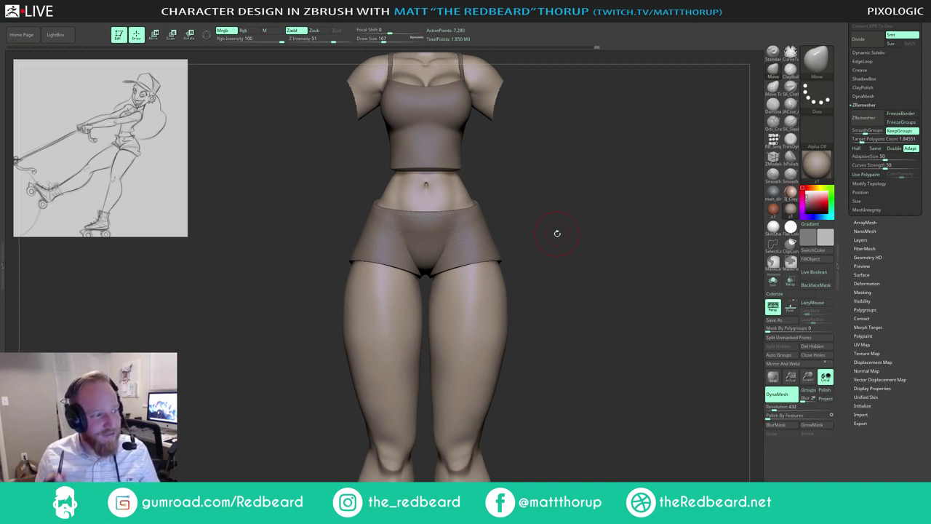
Step: Turn on the polyframe display and inspect the shorts' topology at the front and leg hems
{"action": "left_click_drag", "start_coordinate": [553, 240], "coordinate": [514, 240]}
{"action": "left_click_drag", "start_coordinate": [578, 201], "coordinate": [634, 218], "text": "alt"}
{"action": "key", "text": "shift+f"}
{"action": "left_click_drag", "start_coordinate": [599, 252], "coordinate": [532, 241]}
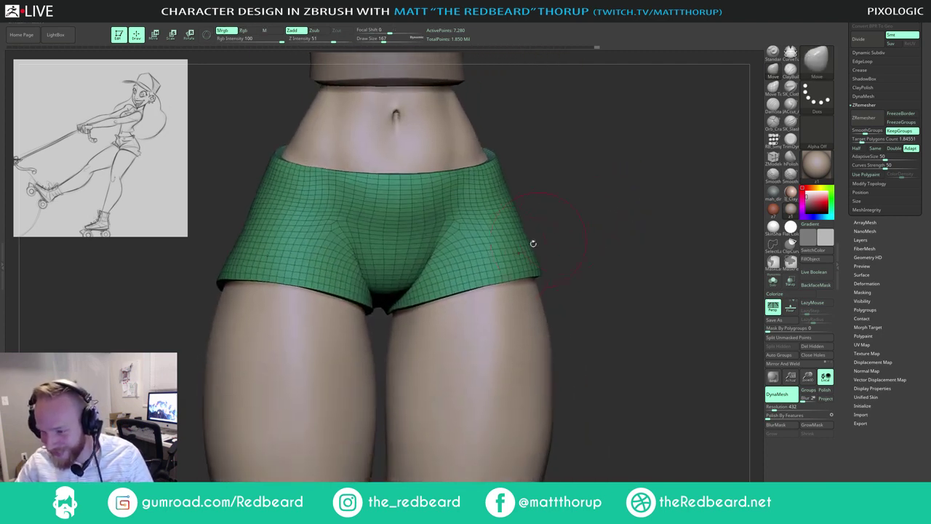
{"action": "left_click_drag", "start_coordinate": [580, 210], "coordinate": [606, 219]}
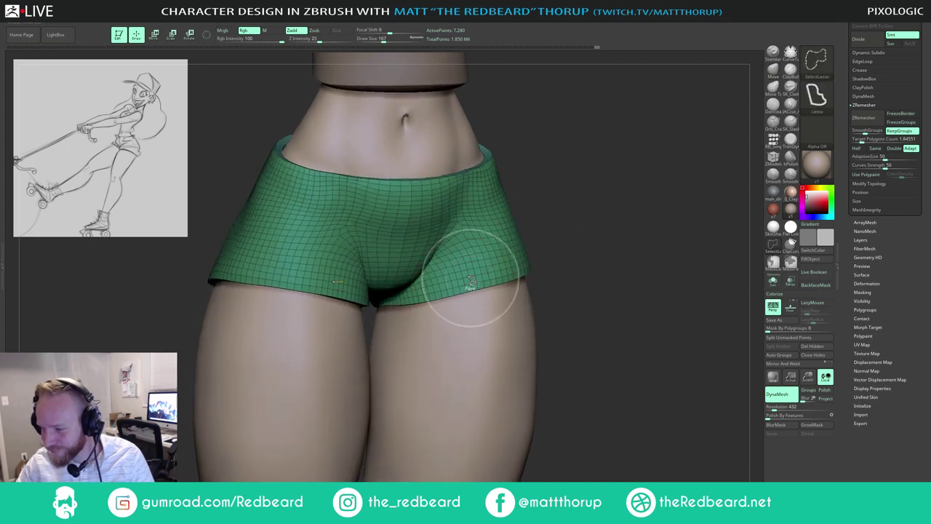
Step: Duplicate the shorts subtool and view the copy on the figure from the front and below
{"action": "scroll", "coordinate": [917, 153], "scroll_direction": "up", "scroll_amount": 3}
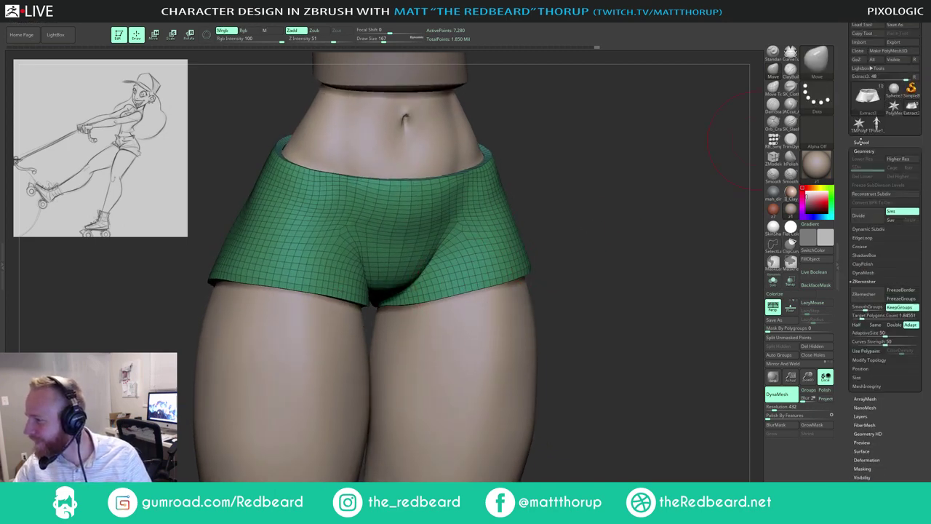
{"action": "left_click", "coordinate": [860, 142]}
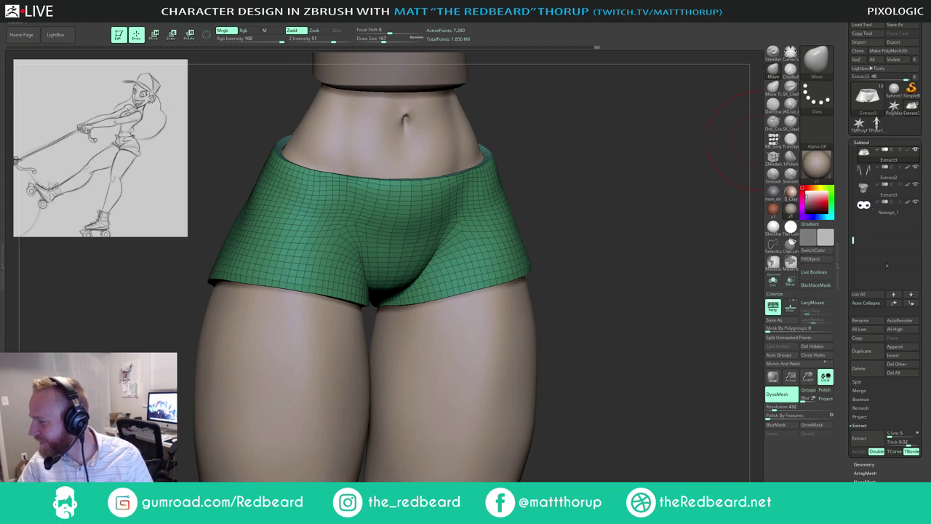
{"action": "left_click", "coordinate": [862, 350]}
{"action": "left_click_drag", "start_coordinate": [648, 356], "coordinate": [644, 395]}
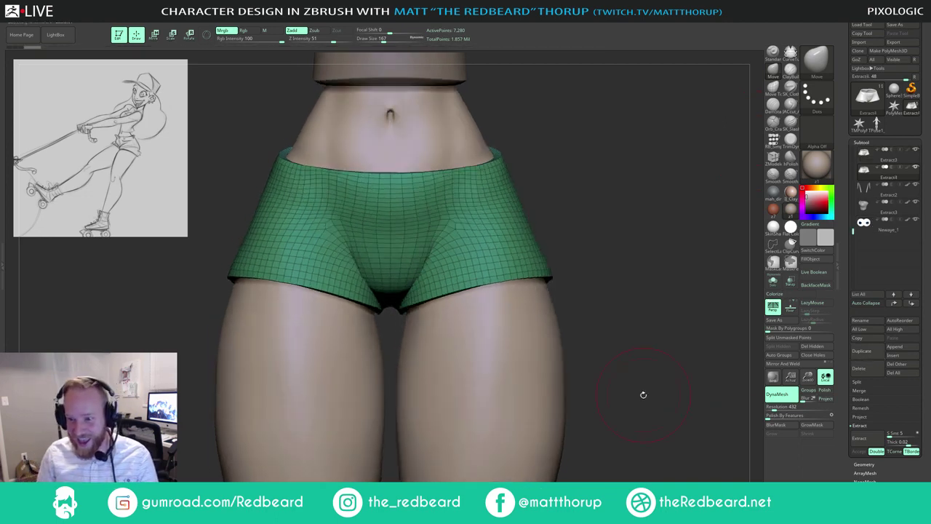
{"action": "left_click_drag", "start_coordinate": [643, 394], "coordinate": [639, 170]}
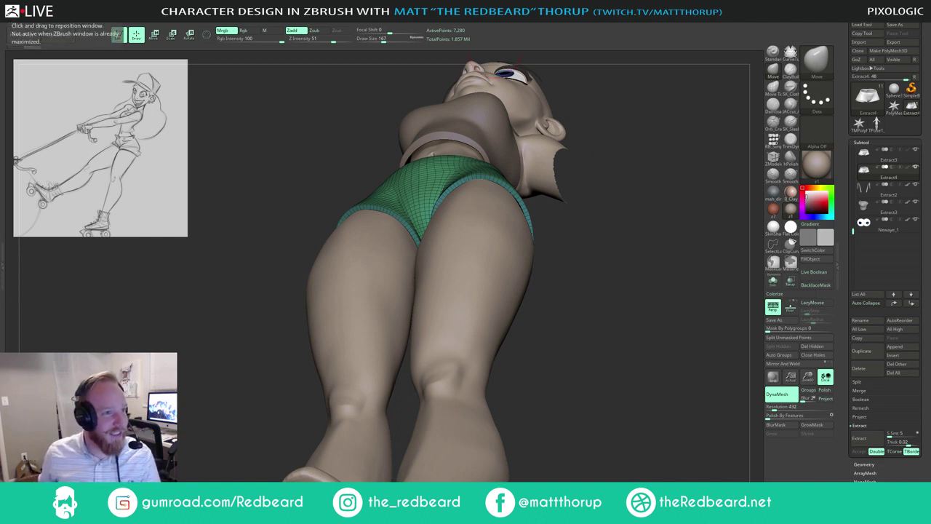
Step: Switch to the Chrome browser and search Google for "nazi ufo"
{"action": "left_click_drag", "start_coordinate": [0, 30], "coordinate": [167, 48]}
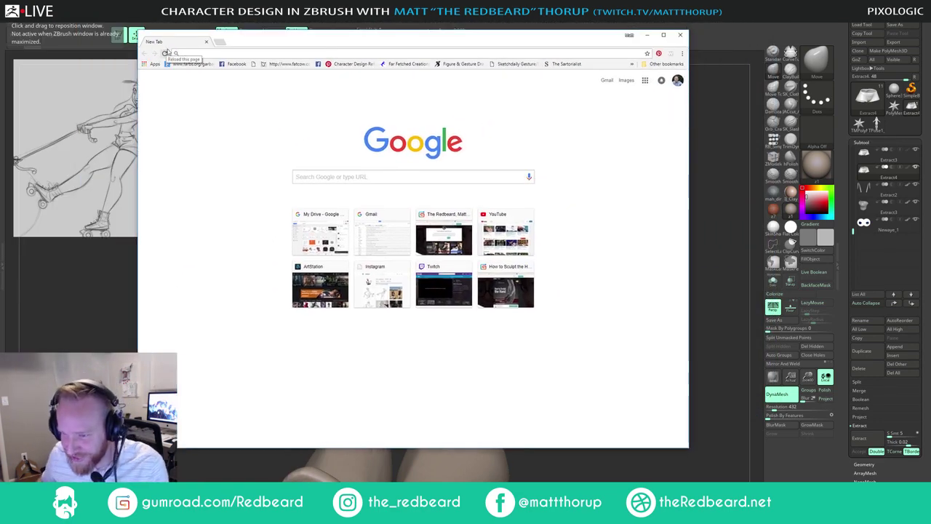
{"action": "left_click", "coordinate": [326, 179]}
{"action": "type", "text": "n"}
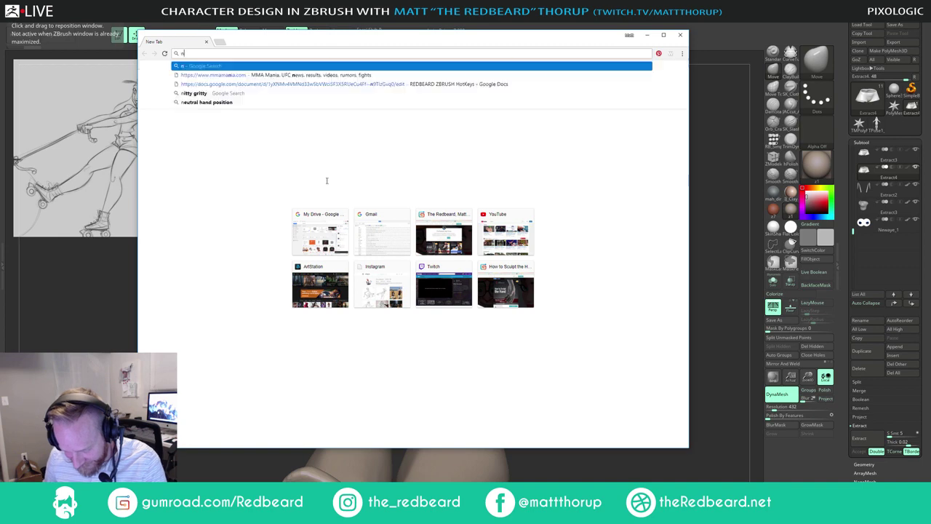
{"action": "type", "text": "azi u"}
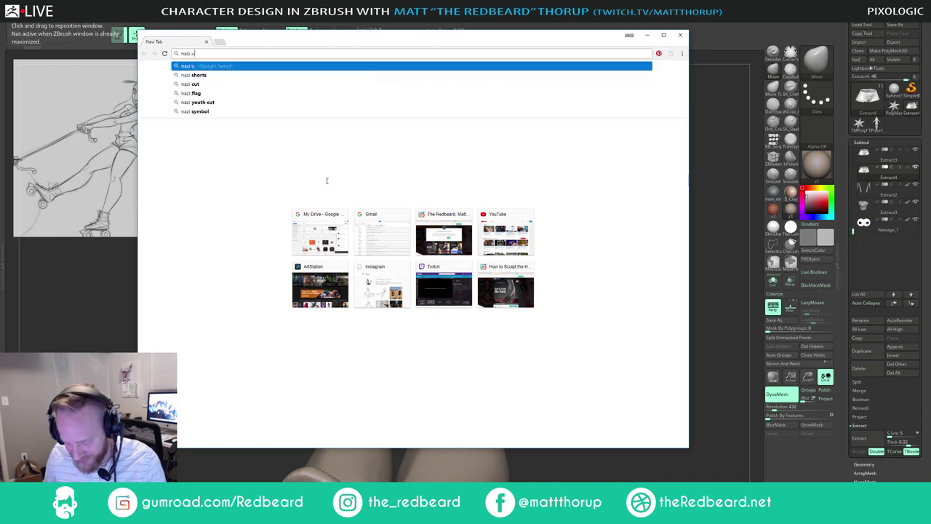
{"action": "type", "text": "fo"}
{"action": "key", "text": "Return"}
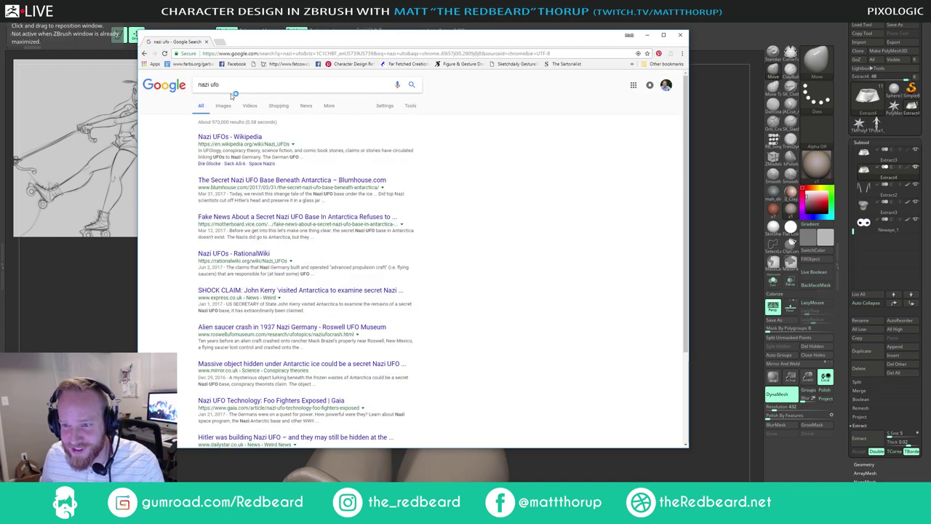
Step: Browse the image results for the search and enlarge the black-and-white saucer photos with their related images
{"action": "left_click", "coordinate": [223, 107]}
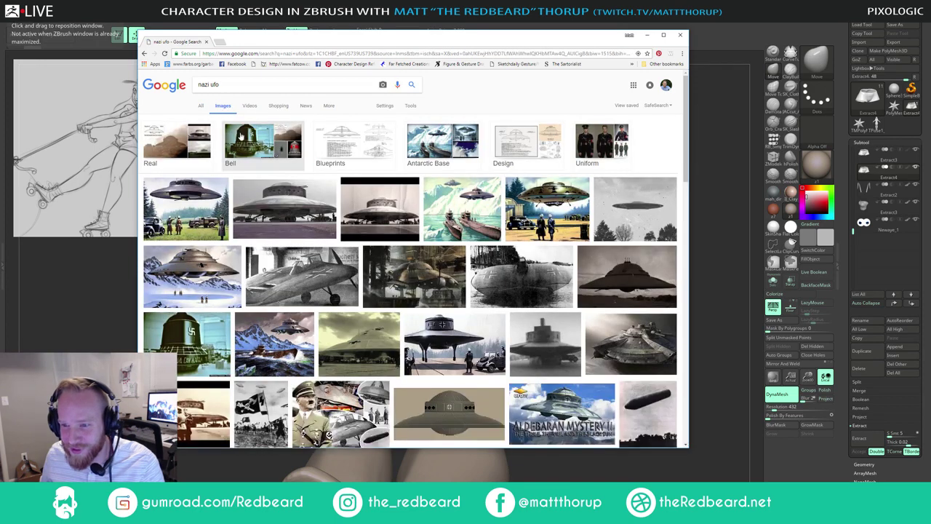
{"action": "scroll", "coordinate": [377, 210], "scroll_direction": "down", "scroll_amount": 1}
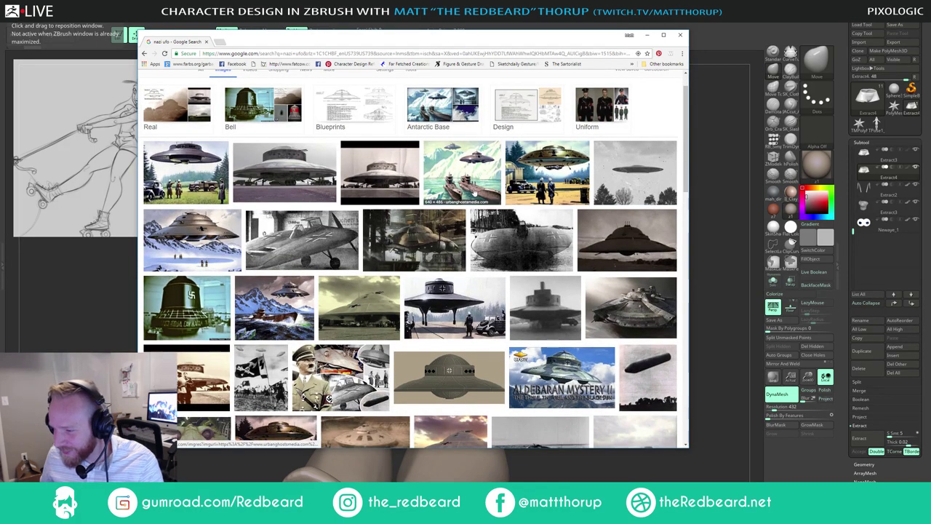
{"action": "scroll", "coordinate": [533, 274], "scroll_direction": "down", "scroll_amount": 1}
{"action": "left_click", "coordinate": [542, 274]}
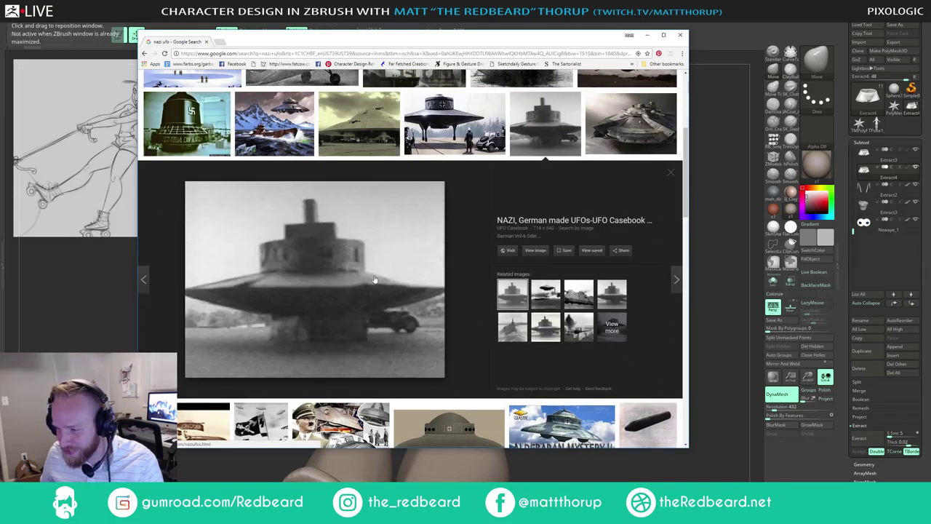
{"action": "left_click", "coordinate": [551, 294]}
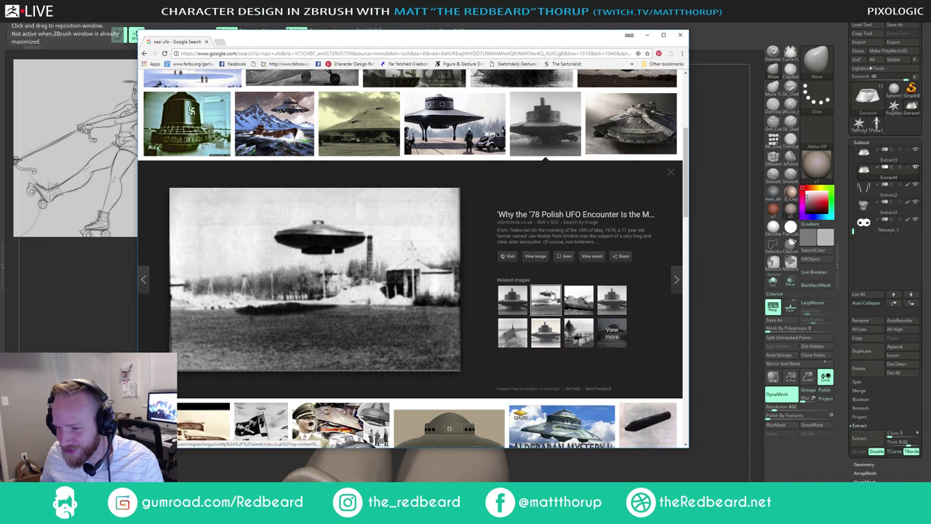
{"action": "left_click", "coordinate": [517, 329]}
{"action": "left_click", "coordinate": [547, 296]}
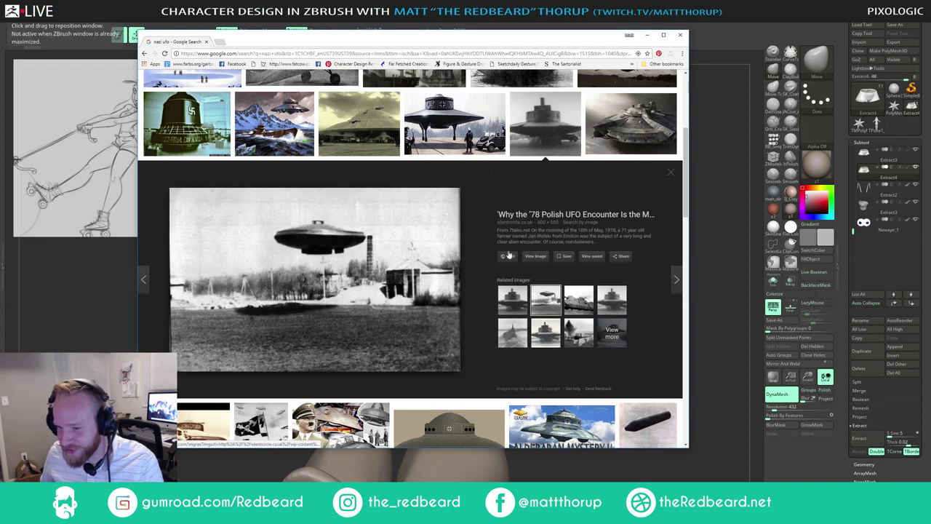
Step: Close the image preview and the browser tab, and return to the shorts' front view in ZBrush
{"action": "left_click", "coordinate": [670, 172]}
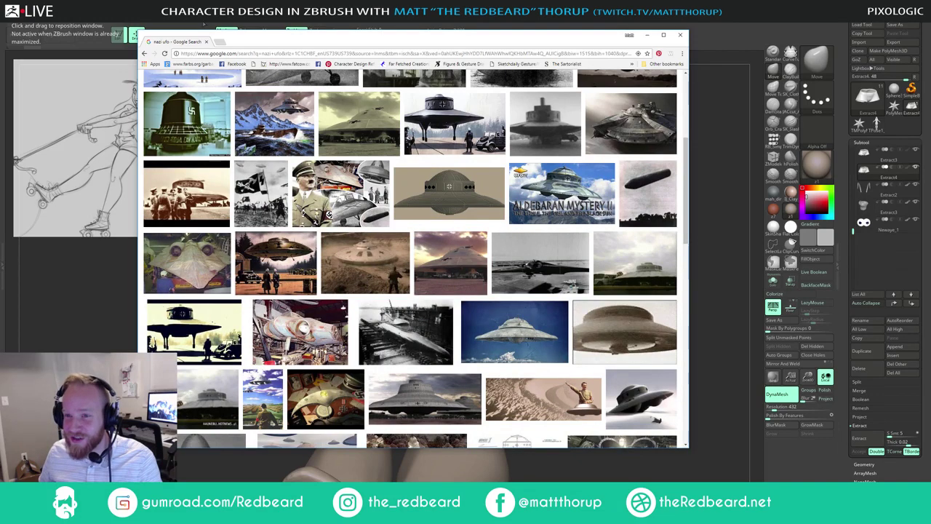
{"action": "left_click", "coordinate": [207, 42]}
{"action": "left_click_drag", "start_coordinate": [349, 113], "coordinate": [337, 190]}
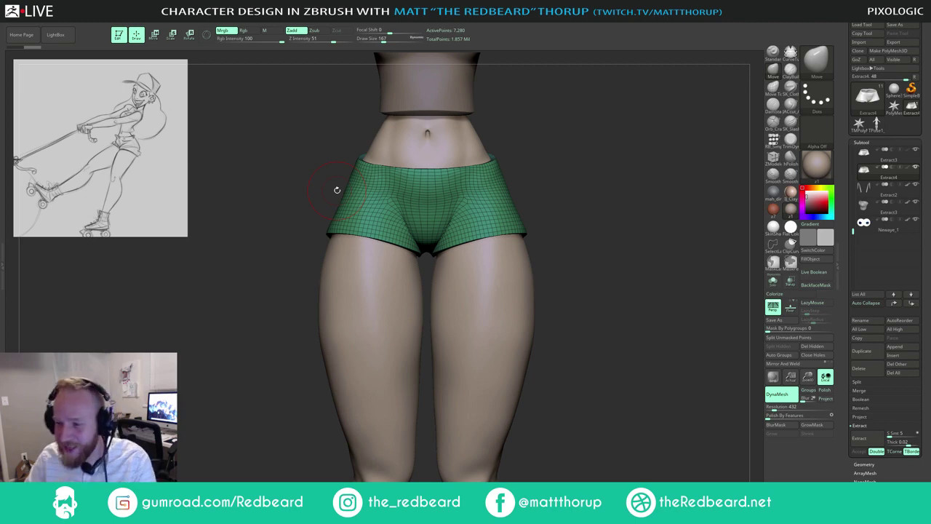
Step: Isolate the copied shorts in Solo mode, clear their mask, and show only the outer surface polygroup
{"action": "mouse_move", "coordinate": [576, 165]}
{"action": "left_mouse_down"}
{"action": "mouse_move", "coordinate": [617, 195]}
{"action": "mouse_move", "coordinate": [646, 197]}
{"action": "mouse_move", "coordinate": [568, 190]}
{"action": "mouse_move", "coordinate": [623, 215]}
{"action": "left_mouse_up"}
{"action": "left_click", "coordinate": [440, 195], "text": "ctrl"}
{"action": "left_click_drag", "start_coordinate": [667, 252], "coordinate": [659, 330], "text": "ctrl"}
{"action": "left_click", "coordinate": [773, 281]}
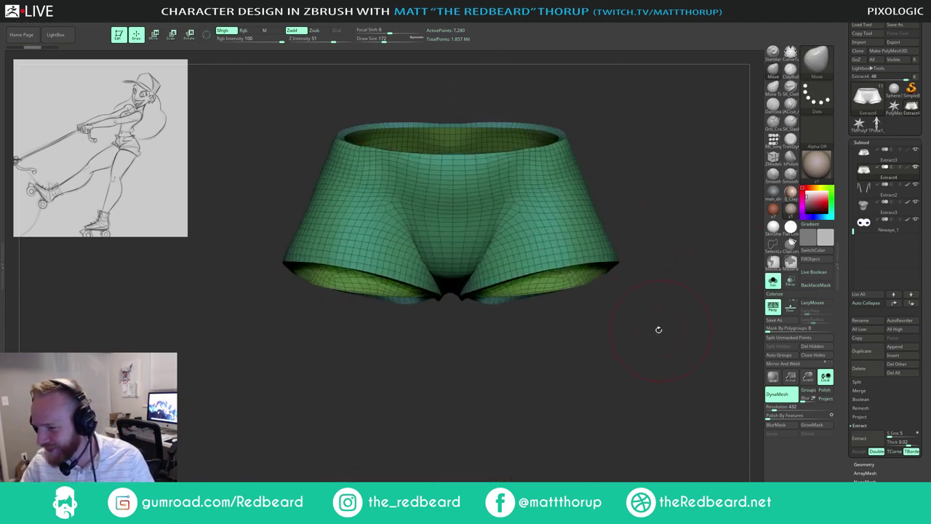
{"action": "left_click", "coordinate": [539, 256], "text": "ctrl+shift"}
{"action": "mouse_move", "coordinate": [638, 217]}
{"action": "left_mouse_down"}
{"action": "mouse_move", "coordinate": [648, 229]}
{"action": "mouse_move", "coordinate": [644, 222]}
{"action": "left_mouse_up"}
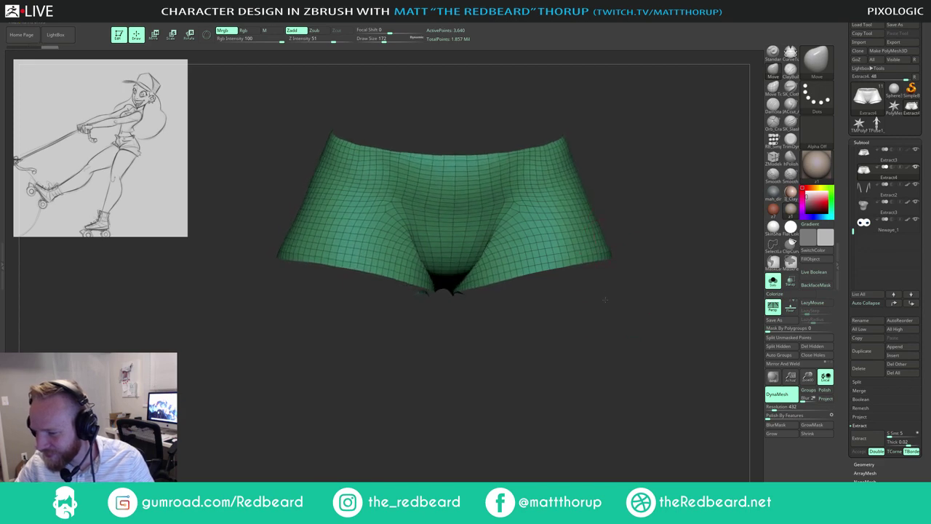
Step: Hide the body of the shorts with lasso selections, keeping only narrow strips along both leg hems
{"action": "mouse_move", "coordinate": [507, 312]}
{"action": "left_mouse_down", "text": "ctrl+shift"}
{"action": "mouse_move", "coordinate": [524, 268]}
{"action": "mouse_move", "coordinate": [683, 220]}
{"action": "mouse_move", "coordinate": [662, 333]}
{"action": "mouse_move", "coordinate": [650, 343]}
{"action": "left_mouse_up", "text": "ctrl+shift"}
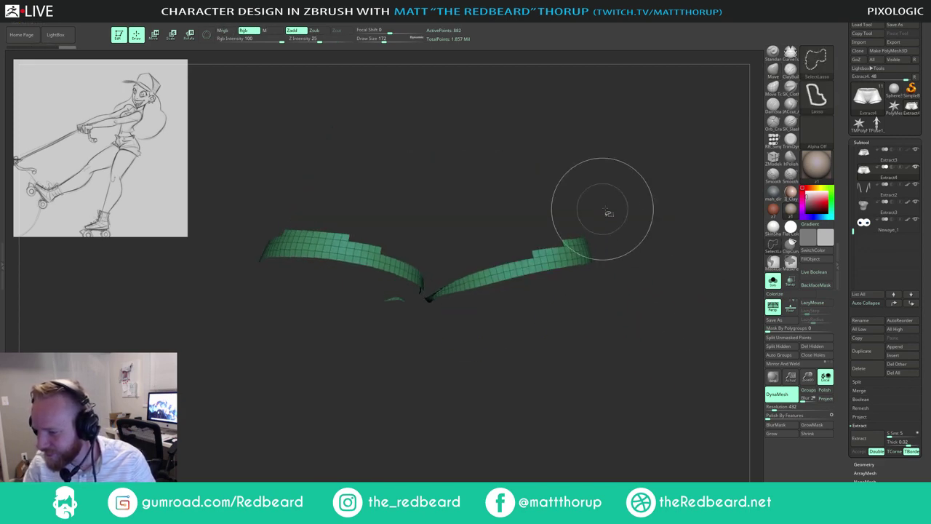
{"action": "mouse_move", "coordinate": [607, 211]}
{"action": "left_mouse_down", "text": "ctrl+alt+shift"}
{"action": "mouse_move", "coordinate": [518, 245]}
{"action": "mouse_move", "coordinate": [608, 210]}
{"action": "mouse_move", "coordinate": [574, 232]}
{"action": "mouse_move", "coordinate": [582, 227]}
{"action": "left_mouse_up", "text": "ctrl+alt+shift"}
{"action": "mouse_move", "coordinate": [652, 231]}
{"action": "left_mouse_down"}
{"action": "mouse_move", "coordinate": [661, 253]}
{"action": "mouse_move", "coordinate": [635, 219]}
{"action": "mouse_move", "coordinate": [666, 242]}
{"action": "mouse_move", "coordinate": [675, 338]}
{"action": "left_mouse_up"}
{"action": "mouse_move", "coordinate": [561, 355]}
{"action": "left_mouse_down"}
{"action": "mouse_move", "coordinate": [577, 393]}
{"action": "mouse_move", "coordinate": [594, 379]}
{"action": "left_mouse_up"}
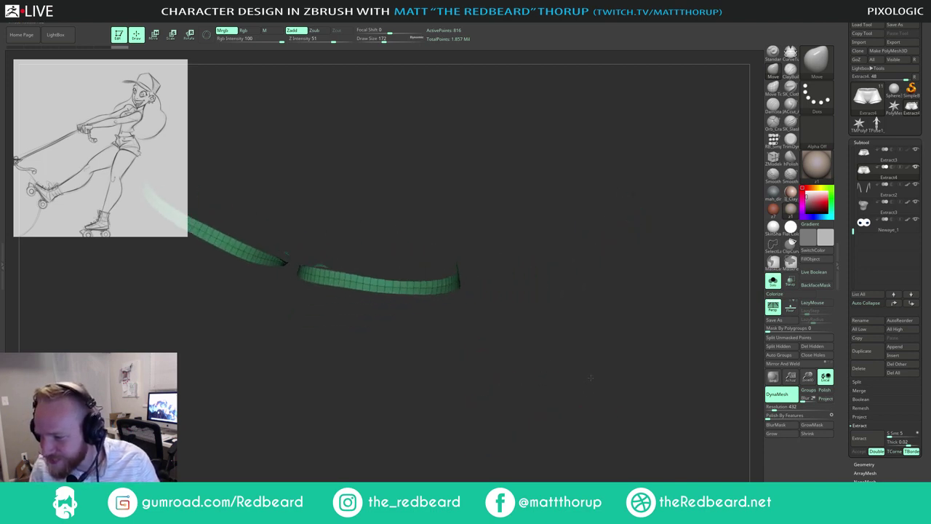
{"action": "mouse_move", "coordinate": [498, 230]}
{"action": "left_mouse_down", "text": "ctrl+alt+shift"}
{"action": "mouse_move", "coordinate": [502, 249]}
{"action": "mouse_move", "coordinate": [501, 236]}
{"action": "left_mouse_up", "text": "ctrl+alt+shift"}
{"action": "mouse_move", "coordinate": [535, 253]}
{"action": "left_mouse_down"}
{"action": "mouse_move", "coordinate": [561, 262]}
{"action": "mouse_move", "coordinate": [478, 320]}
{"action": "mouse_move", "coordinate": [441, 322]}
{"action": "mouse_move", "coordinate": [434, 338]}
{"action": "mouse_move", "coordinate": [411, 323]}
{"action": "left_mouse_up"}
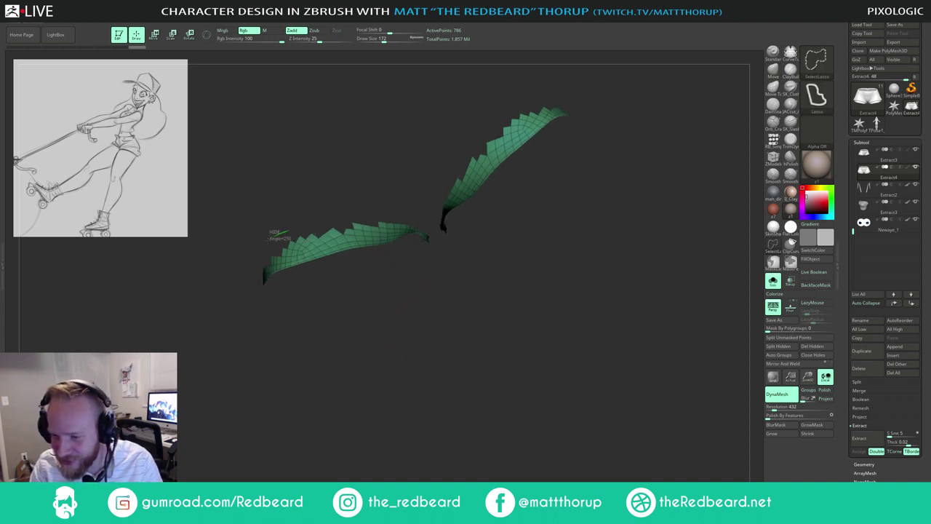
Step: Trim the leftover jagged polygons above both hem strips from view and delete the hidden geometry
{"action": "mouse_move", "coordinate": [295, 231]}
{"action": "left_mouse_down", "text": "ctrl+shift"}
{"action": "mouse_move", "coordinate": [280, 257]}
{"action": "mouse_move", "coordinate": [387, 229]}
{"action": "mouse_move", "coordinate": [554, 109]}
{"action": "left_mouse_up", "text": "ctrl+shift"}
{"action": "mouse_move", "coordinate": [406, 279]}
{"action": "left_mouse_down"}
{"action": "mouse_move", "coordinate": [433, 313]}
{"action": "mouse_move", "coordinate": [318, 231]}
{"action": "left_mouse_up"}
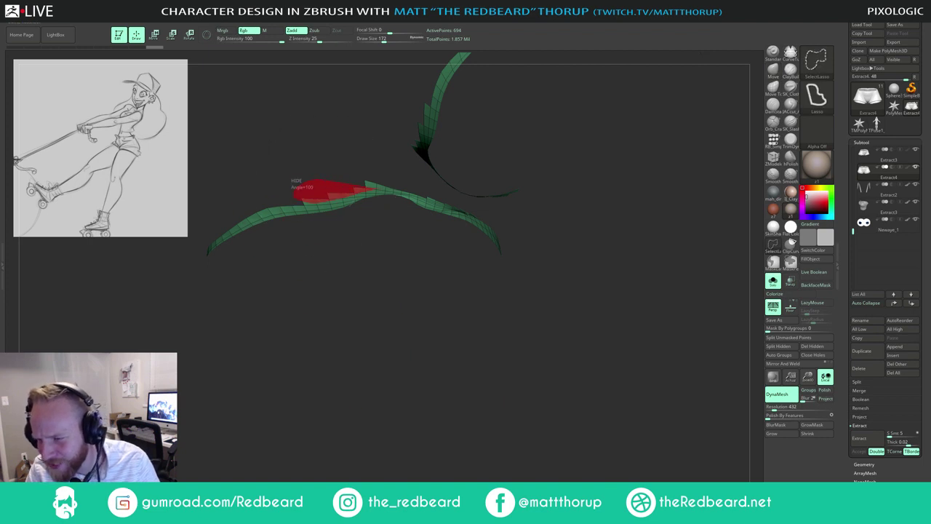
{"action": "mouse_move", "coordinate": [392, 190]}
{"action": "left_mouse_down", "text": "ctrl+alt+shift"}
{"action": "mouse_move", "coordinate": [387, 171]}
{"action": "mouse_move", "coordinate": [317, 191]}
{"action": "left_mouse_up", "text": "ctrl+alt+shift"}
{"action": "mouse_move", "coordinate": [404, 284]}
{"action": "left_mouse_down"}
{"action": "mouse_move", "coordinate": [371, 312]}
{"action": "mouse_move", "coordinate": [349, 309]}
{"action": "mouse_move", "coordinate": [448, 339]}
{"action": "mouse_move", "coordinate": [407, 321]}
{"action": "left_mouse_up"}
{"action": "key", "text": "ctrl+z"}
{"action": "mouse_move", "coordinate": [704, 362]}
{"action": "left_mouse_down"}
{"action": "mouse_move", "coordinate": [665, 416]}
{"action": "mouse_move", "coordinate": [613, 416]}
{"action": "mouse_move", "coordinate": [530, 445]}
{"action": "left_mouse_up"}
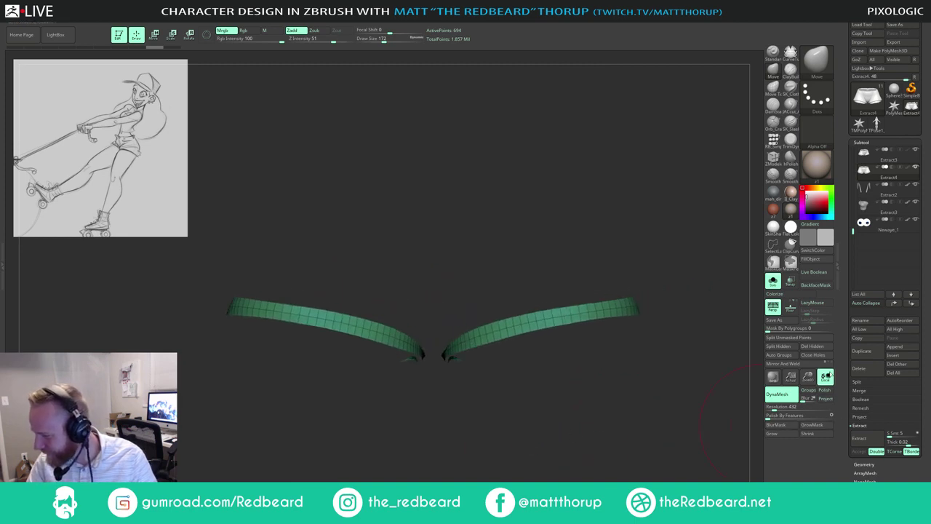
{"action": "left_click", "coordinate": [815, 347]}
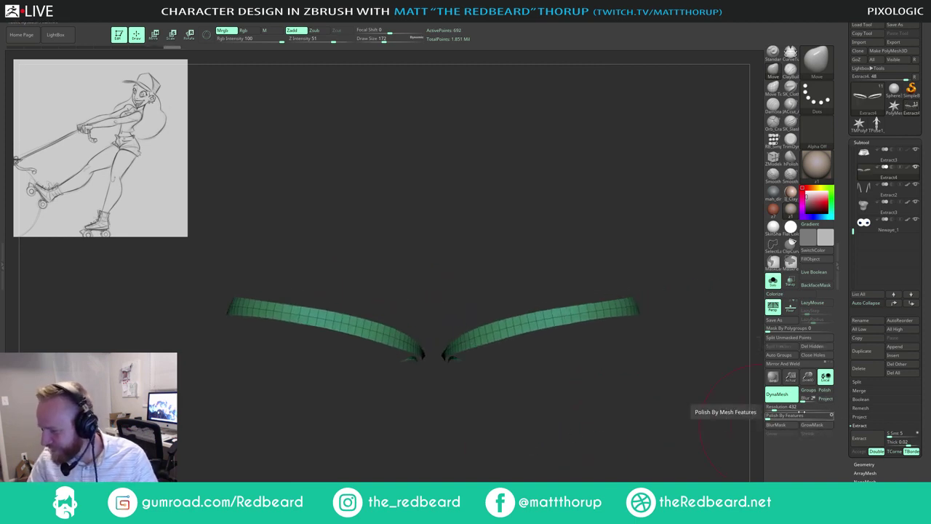
{"action": "left_click_drag", "start_coordinate": [735, 411], "coordinate": [660, 401]}
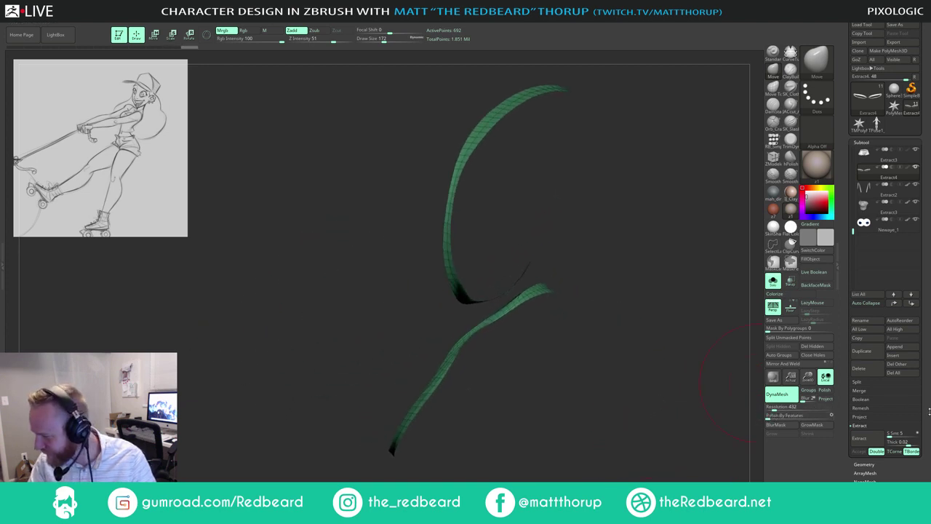
Step: ZRemesh the hem strips with a target polygon count of 0.1 and KeepGroups on, and switch to the ZModeler brush
{"action": "left_click_drag", "start_coordinate": [929, 411], "coordinate": [929, 369]}
{"action": "left_click", "coordinate": [864, 390]}
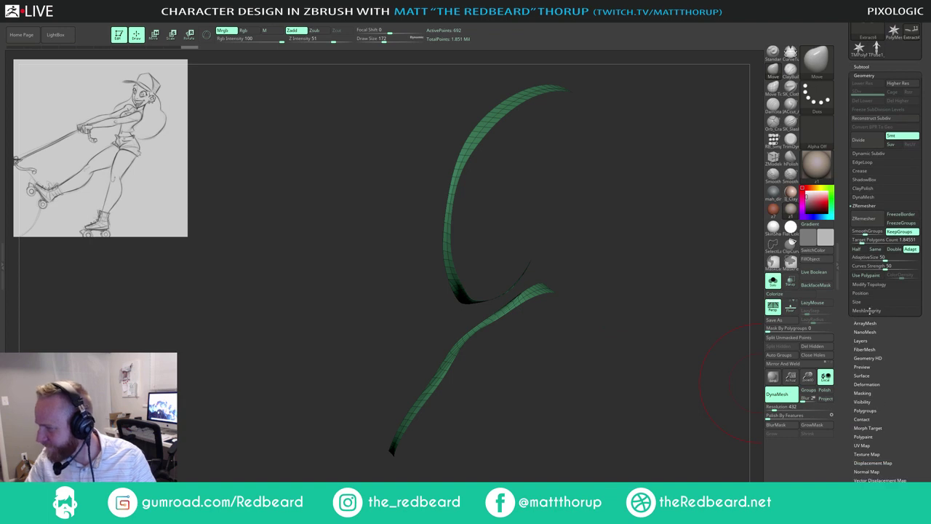
{"action": "left_click_drag", "start_coordinate": [854, 243], "coordinate": [849, 243]}
{"action": "left_click", "coordinate": [865, 218]}
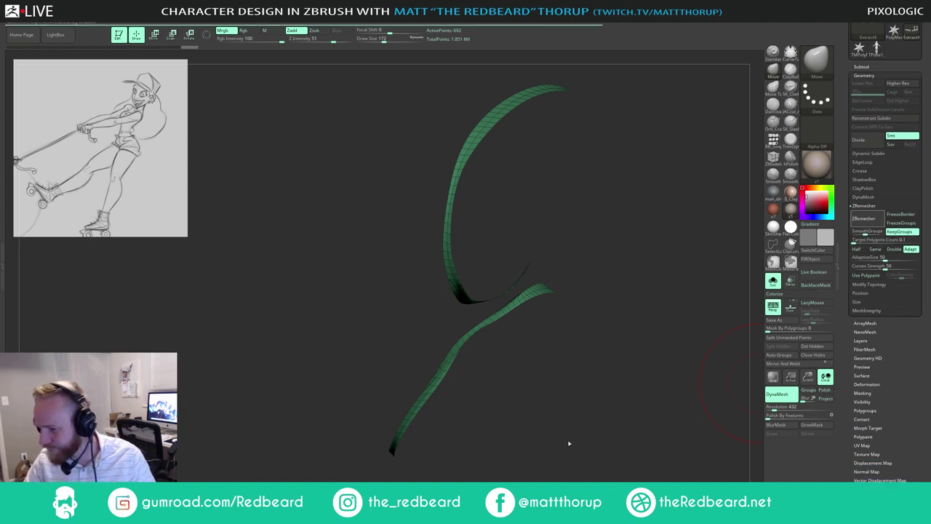
{"action": "left_click_drag", "start_coordinate": [661, 393], "coordinate": [612, 444]}
{"action": "key", "text": "b"}
{"action": "key", "text": "z"}
{"action": "key", "text": "m"}
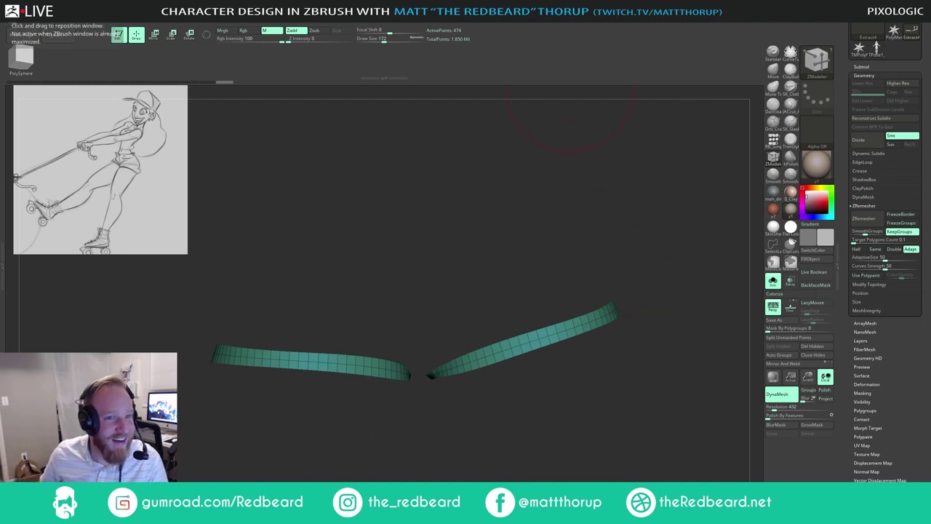
Step: Switch to the Chrome browser and search Google for "antarctica pyramids"
{"action": "left_click_drag", "start_coordinate": [0, 33], "coordinate": [544, 59]}
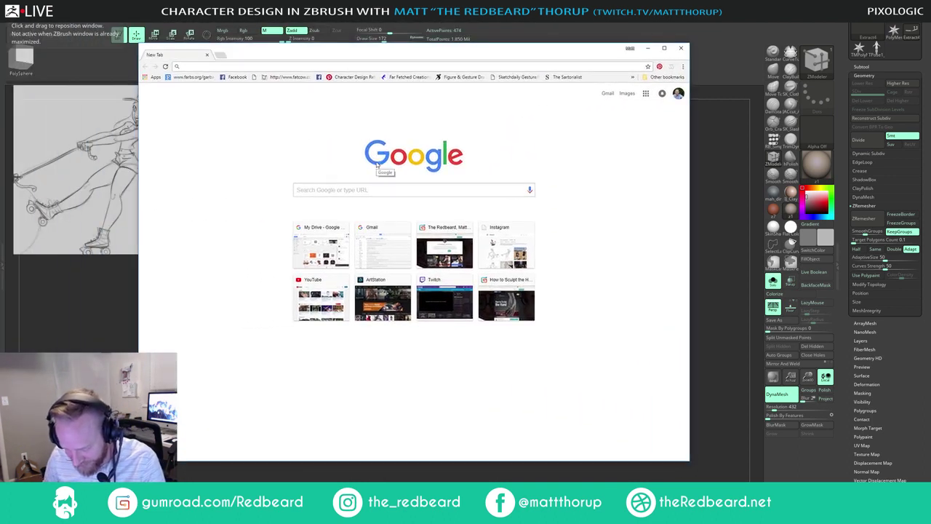
{"action": "type", "text": "anti"}
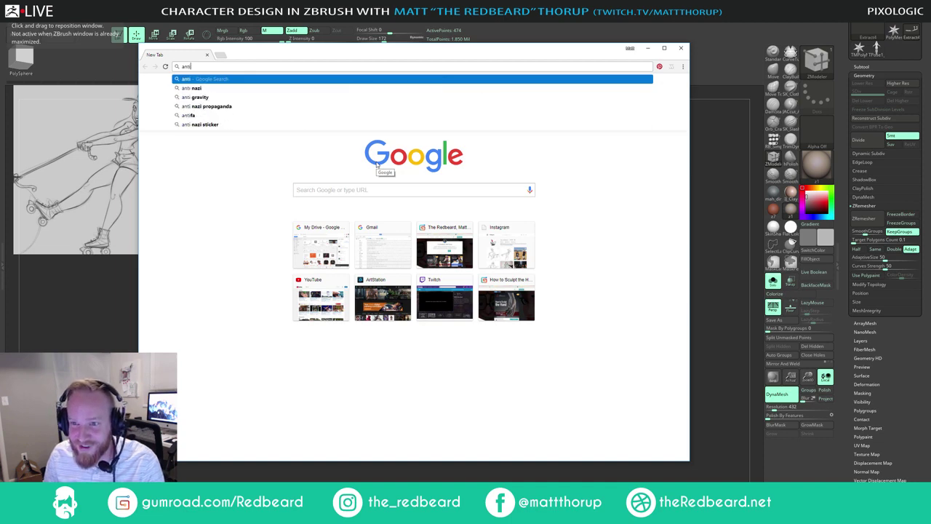
{"action": "key", "text": "BackSpace"}
{"action": "key", "text": "Down"}
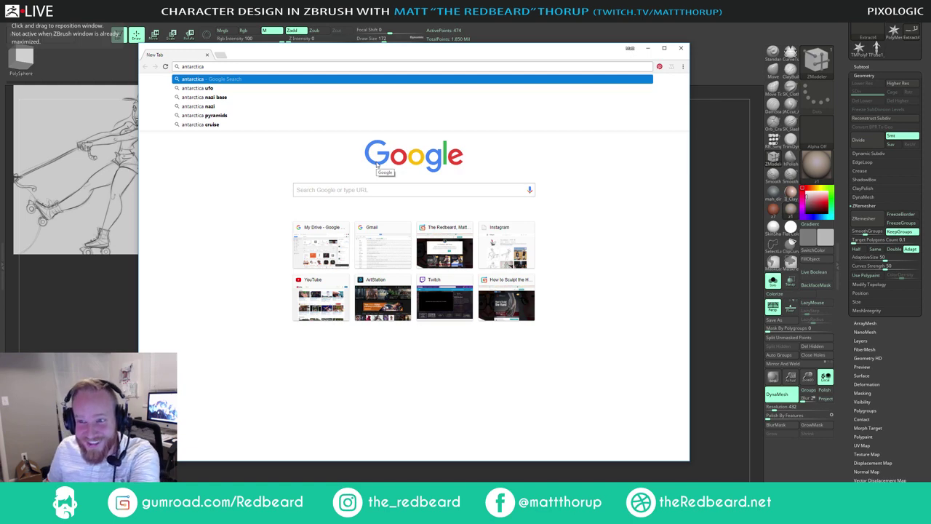
{"action": "key", "text": "Down"}
{"action": "key", "text": "Down"}
{"action": "key", "text": "Down"}
{"action": "key", "text": "Down"}
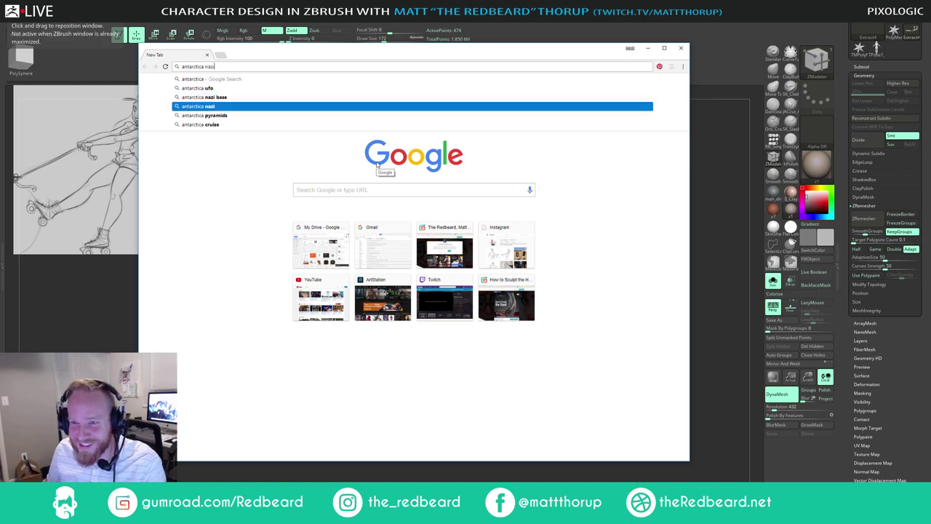
{"action": "key", "text": "Return"}
{"action": "right_click", "coordinate": [378, 167]}
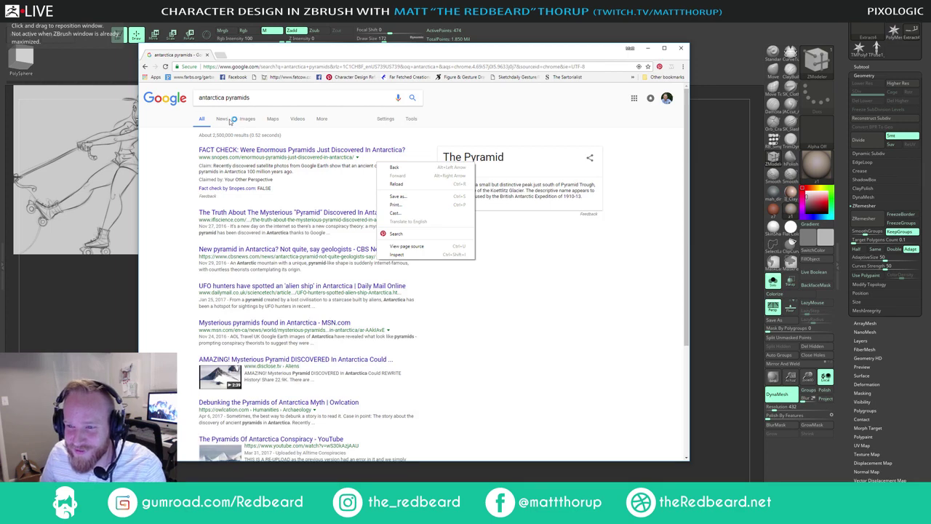
Step: Browse the image results for the pyramids, enlarge the snowy peak photo, and close the browser tab
{"action": "left_click", "coordinate": [250, 119]}
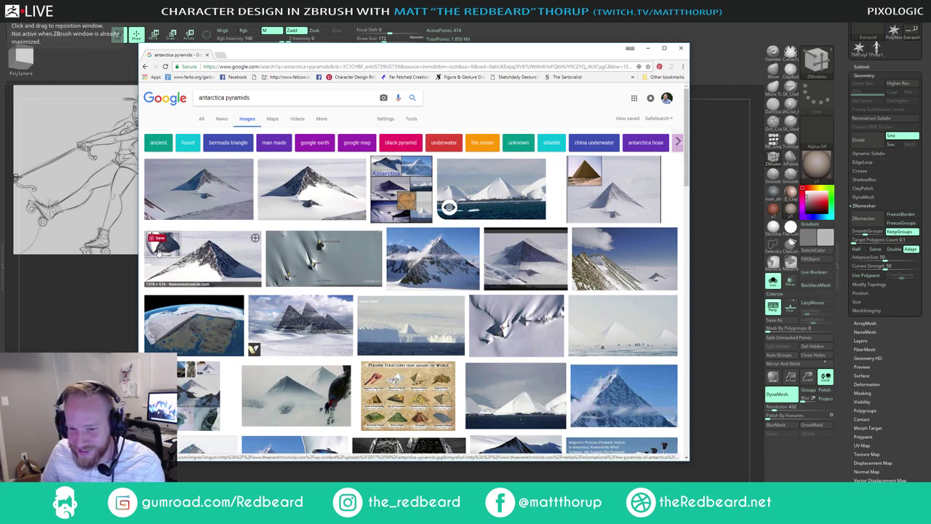
{"action": "left_click", "coordinate": [237, 259]}
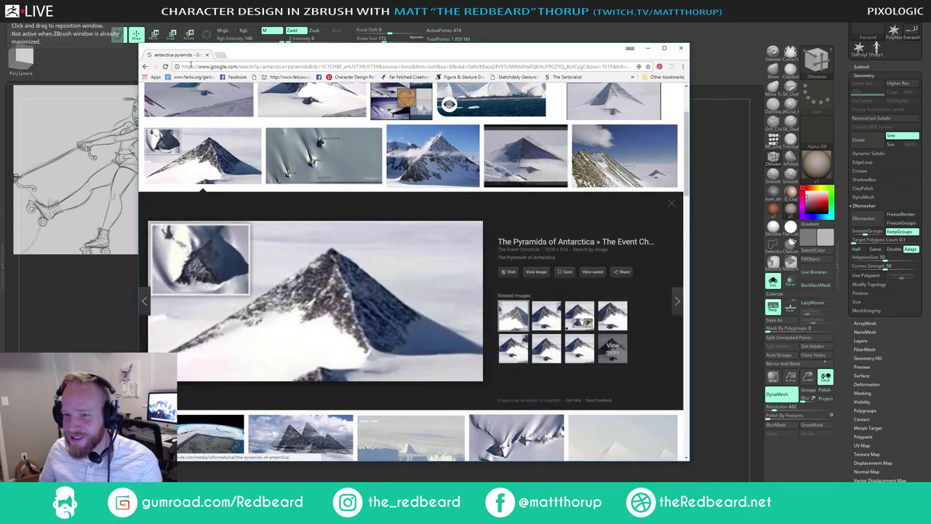
{"action": "left_click", "coordinate": [207, 55]}
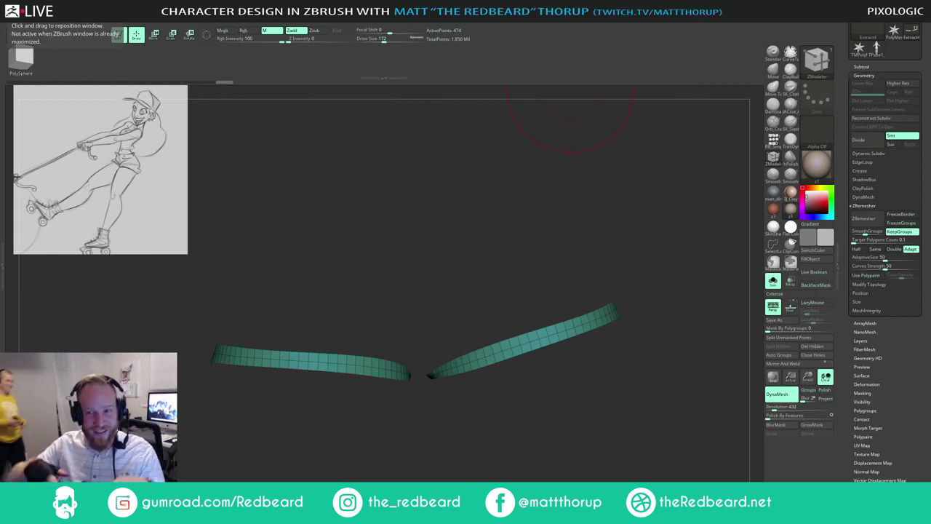
Step: Set the ZModeler edge action to Transpose with EdgeLoop Complete, and pull the hem bands' upper edge loop outward
{"action": "left_click_drag", "start_coordinate": [495, 264], "coordinate": [493, 279]}
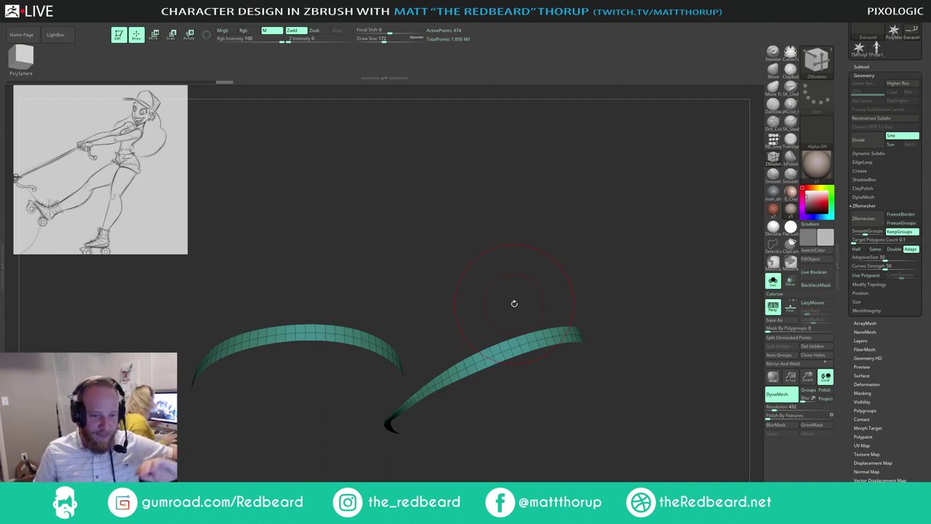
{"action": "left_click_drag", "start_coordinate": [539, 222], "coordinate": [645, 221]}
{"action": "left_click_drag", "start_coordinate": [608, 386], "coordinate": [573, 428]}
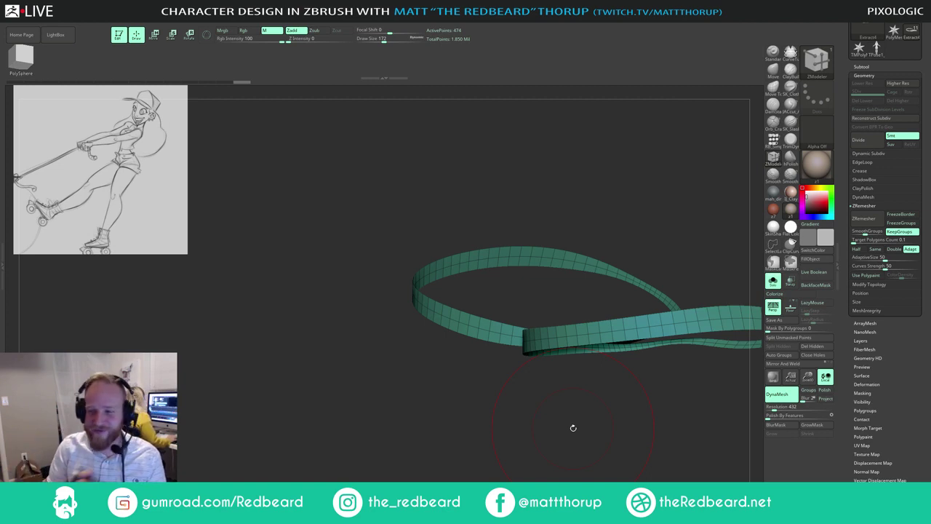
{"action": "left_click_drag", "start_coordinate": [573, 428], "coordinate": [593, 437]}
{"action": "mouse_move", "coordinate": [497, 422]}
{"action": "left_mouse_down"}
{"action": "mouse_move", "coordinate": [441, 389]}
{"action": "mouse_move", "coordinate": [444, 356]}
{"action": "mouse_move", "coordinate": [663, 332]}
{"action": "mouse_move", "coordinate": [728, 374]}
{"action": "mouse_move", "coordinate": [717, 381]}
{"action": "left_mouse_up"}
{"action": "left_click_drag", "start_coordinate": [650, 460], "coordinate": [660, 403]}
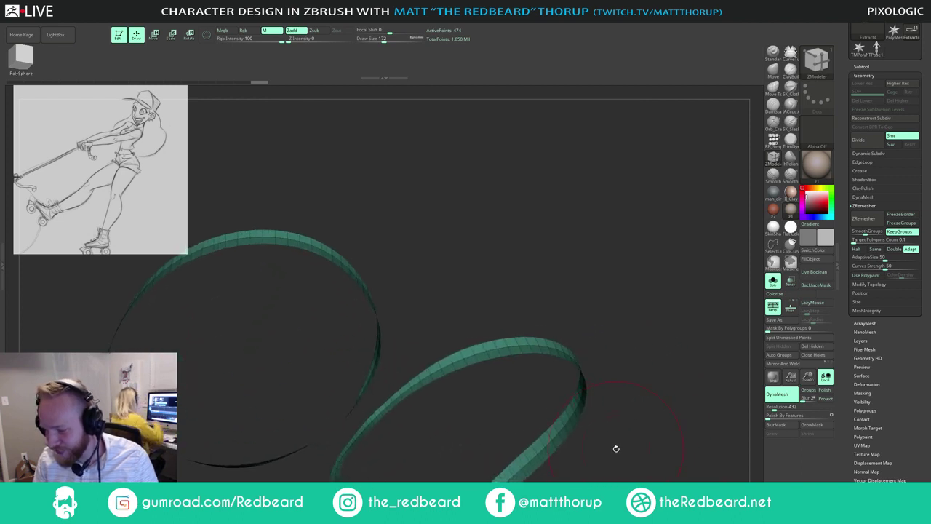
{"action": "mouse_move", "coordinate": [616, 448]}
{"action": "left_mouse_down", "text": "alt"}
{"action": "mouse_move", "coordinate": [605, 280]}
{"action": "mouse_move", "coordinate": [609, 297]}
{"action": "mouse_move", "coordinate": [580, 281]}
{"action": "mouse_move", "coordinate": [506, 388]}
{"action": "left_mouse_up", "text": "alt"}
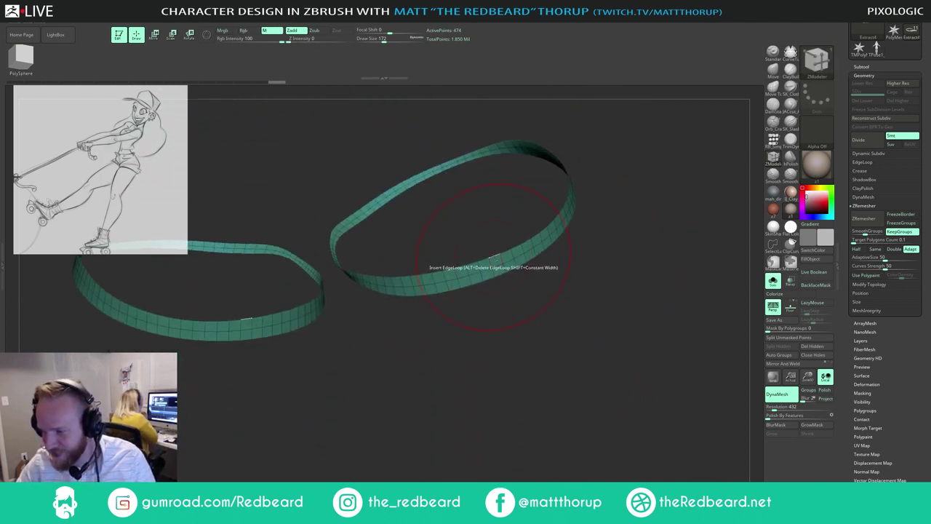
{"action": "key", "text": "space"}
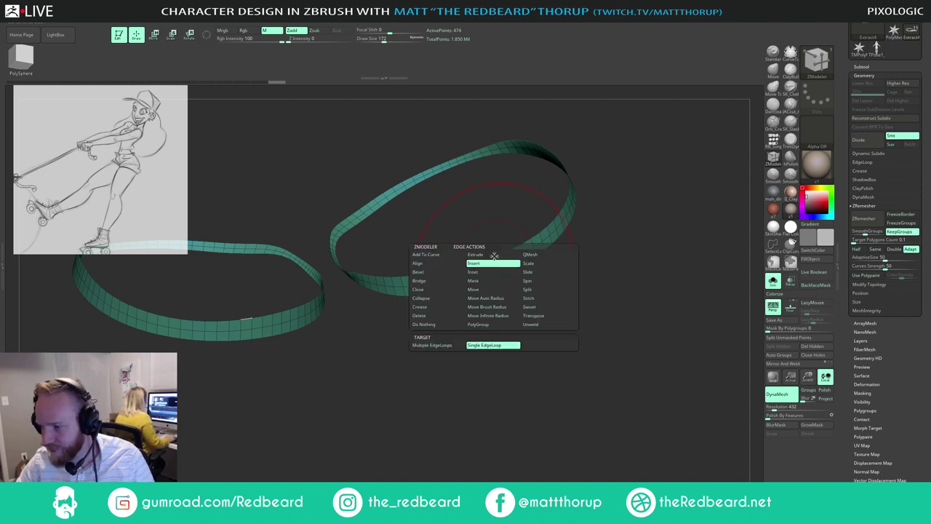
{"action": "left_click", "coordinate": [542, 317]}
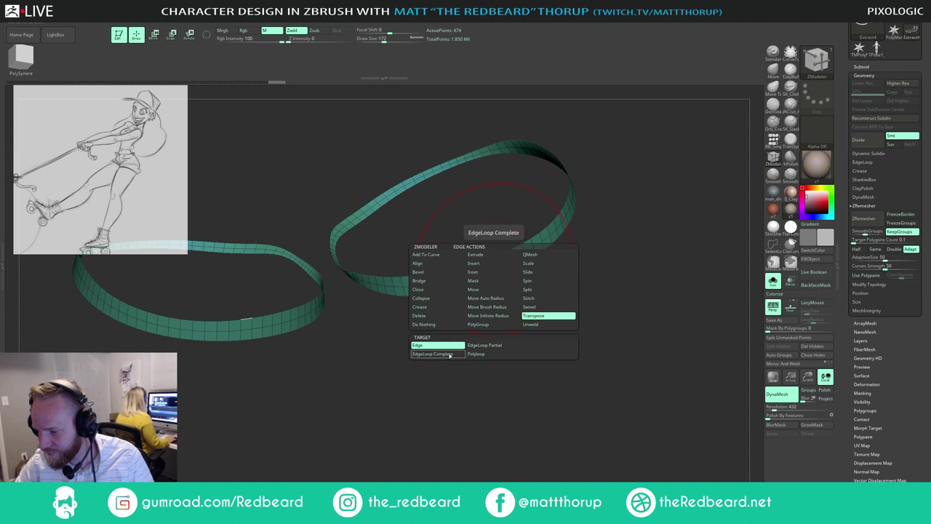
{"action": "left_click", "coordinate": [433, 354]}
{"action": "left_click", "coordinate": [537, 236]}
{"action": "left_click_drag", "start_coordinate": [557, 242], "coordinate": [566, 246]}
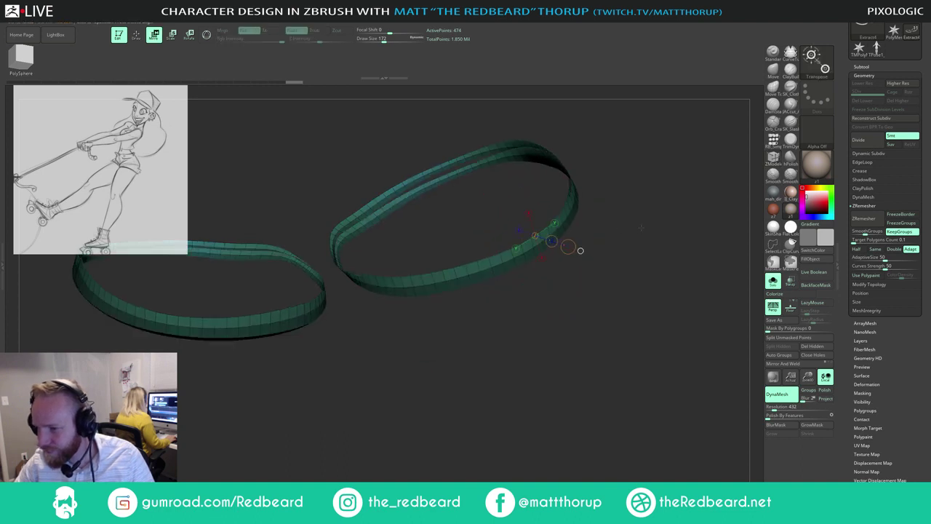
Step: Raise the hem bands' upper edge loop with a transpose line running up from the band, and return to Draw mode
{"action": "left_click_drag", "start_coordinate": [632, 273], "coordinate": [624, 213]}
{"action": "left_click_drag", "start_coordinate": [524, 252], "coordinate": [469, 139]}
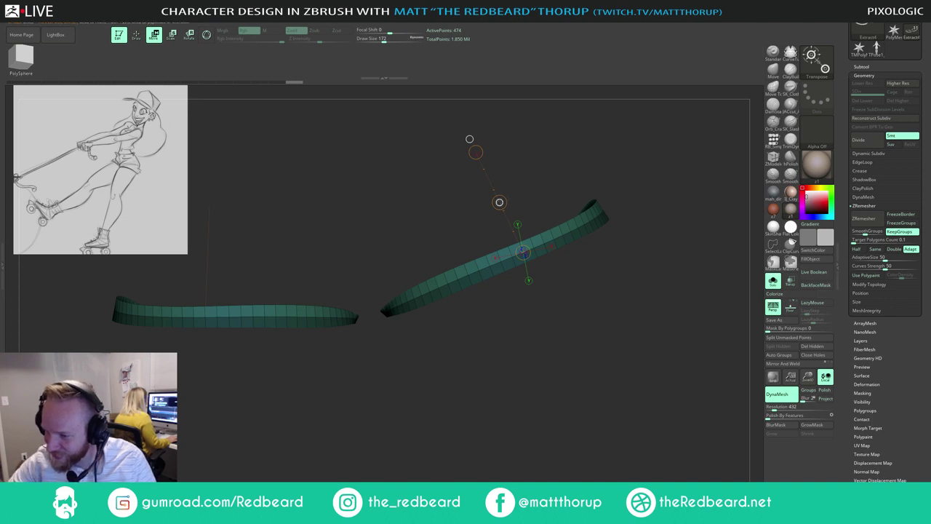
{"action": "left_click_drag", "start_coordinate": [500, 202], "coordinate": [497, 197]}
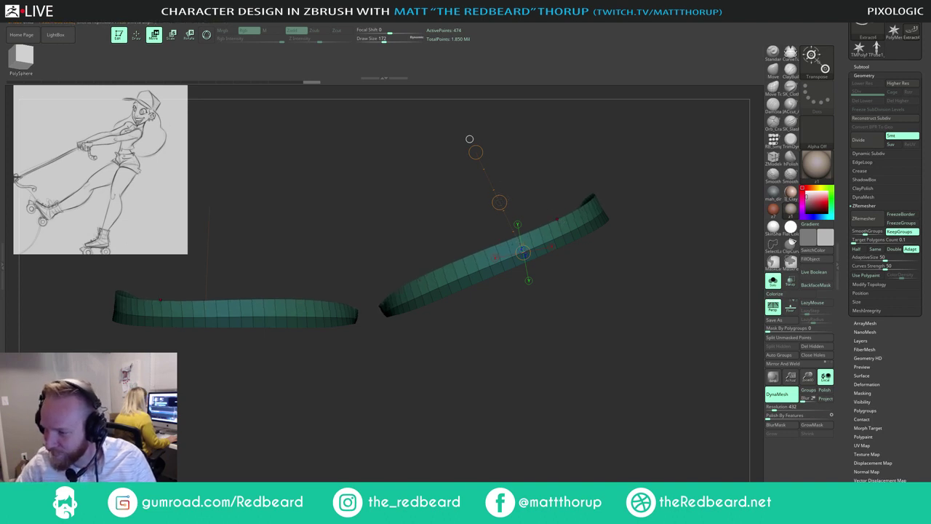
{"action": "key", "text": "q"}
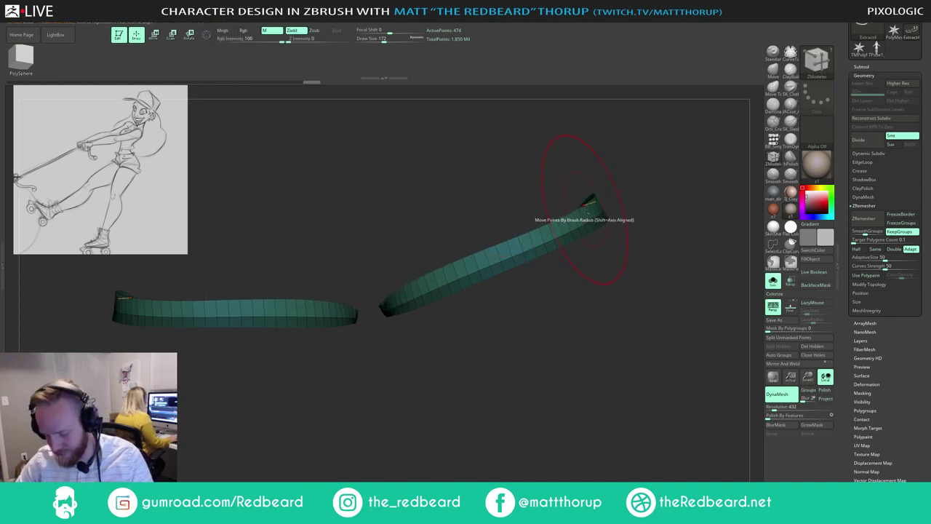
Step: Pull the outer sides of the hem bands upward with the Move brush and enlarge its draw size to 280
{"action": "key", "text": "b"}
{"action": "key", "text": "m"}
{"action": "key", "text": "v"}
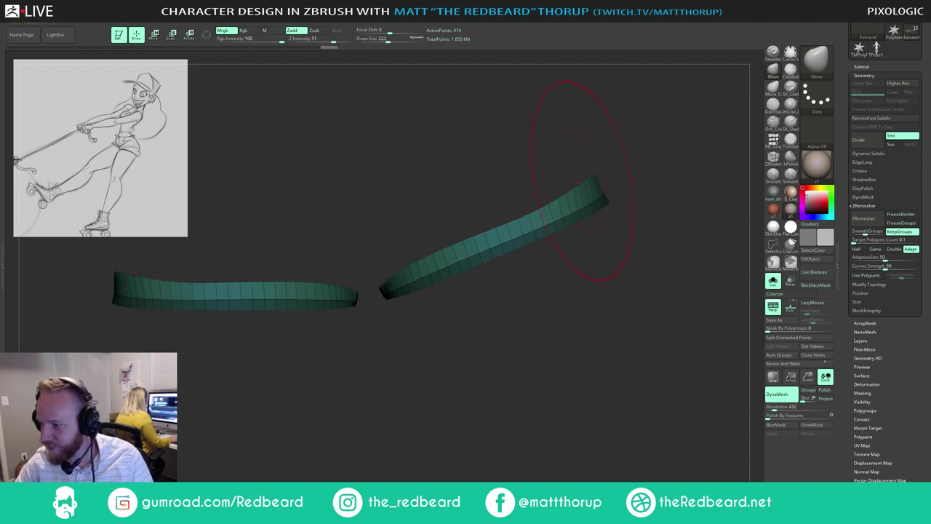
{"action": "left_click_drag", "start_coordinate": [559, 195], "coordinate": [537, 194]}
{"action": "key", "text": "s"}
{"action": "mouse_move", "coordinate": [622, 167]}
{"action": "left_mouse_down"}
{"action": "mouse_move", "coordinate": [643, 178]}
{"action": "mouse_move", "coordinate": [621, 179]}
{"action": "mouse_move", "coordinate": [634, 177]}
{"action": "left_mouse_up"}
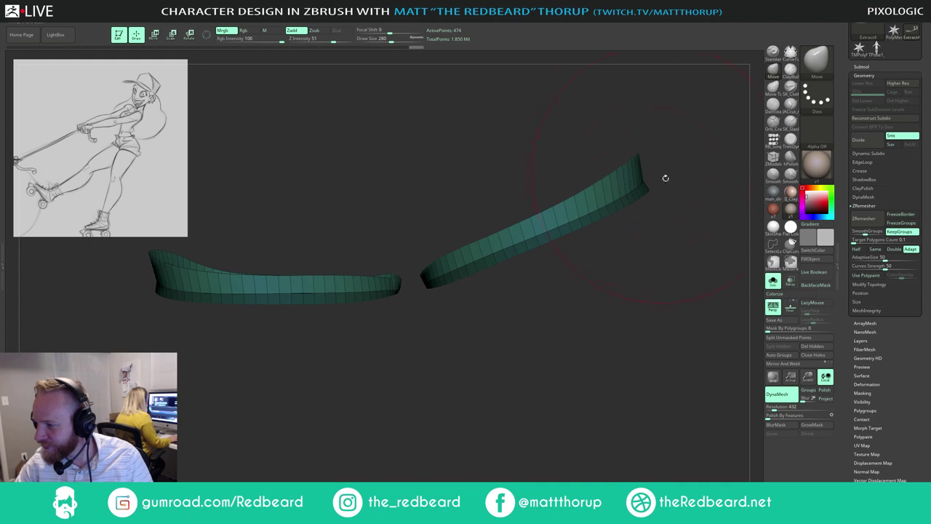
Step: Turn off Solo and pull the outer front of the hem bands out from the shorts with the Move brush, enlarging its draw size to 351
{"action": "left_click", "coordinate": [774, 280]}
{"action": "left_click_drag", "start_coordinate": [728, 245], "coordinate": [655, 342], "text": "alt"}
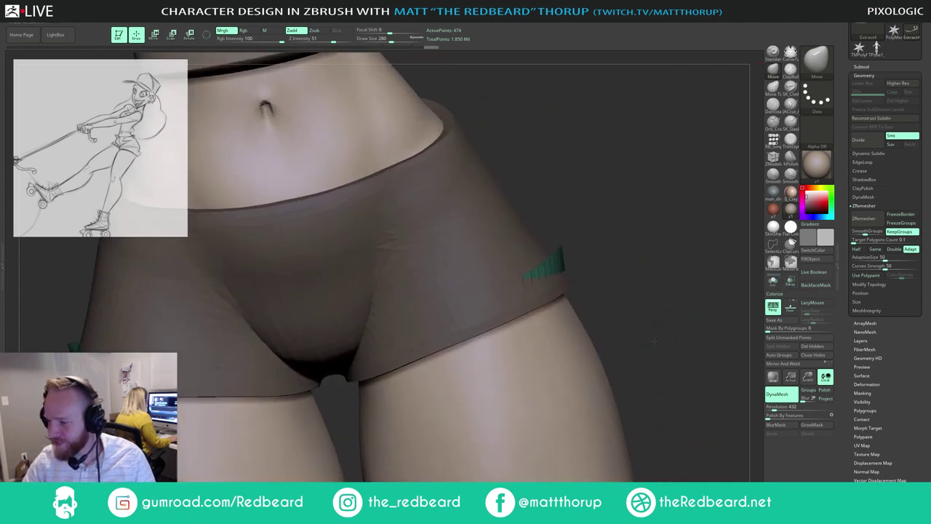
{"action": "key", "text": "s"}
{"action": "left_click_drag", "start_coordinate": [546, 260], "coordinate": [555, 259]}
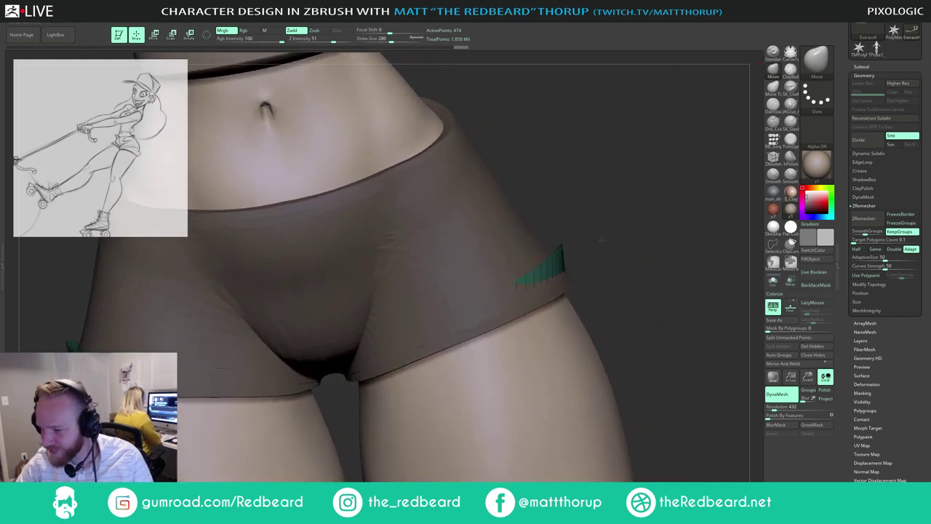
{"action": "mouse_move", "coordinate": [602, 241]}
{"action": "left_mouse_down"}
{"action": "mouse_move", "coordinate": [677, 217]}
{"action": "mouse_move", "coordinate": [548, 263]}
{"action": "left_mouse_up"}
{"action": "key", "text": "bracketright"}
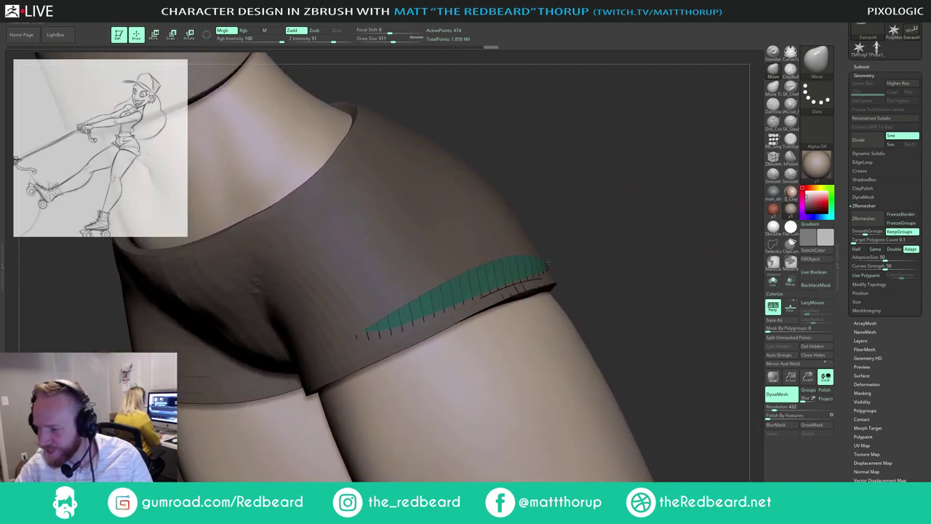
{"action": "left_click_drag", "start_coordinate": [654, 234], "coordinate": [575, 264]}
{"action": "key", "text": "bracketright"}
Step: Pull the outer back of the hem bands out of the shorts and enlarge the Move brush's draw size to 422
{"action": "left_click_drag", "start_coordinate": [728, 182], "coordinate": [681, 199]}
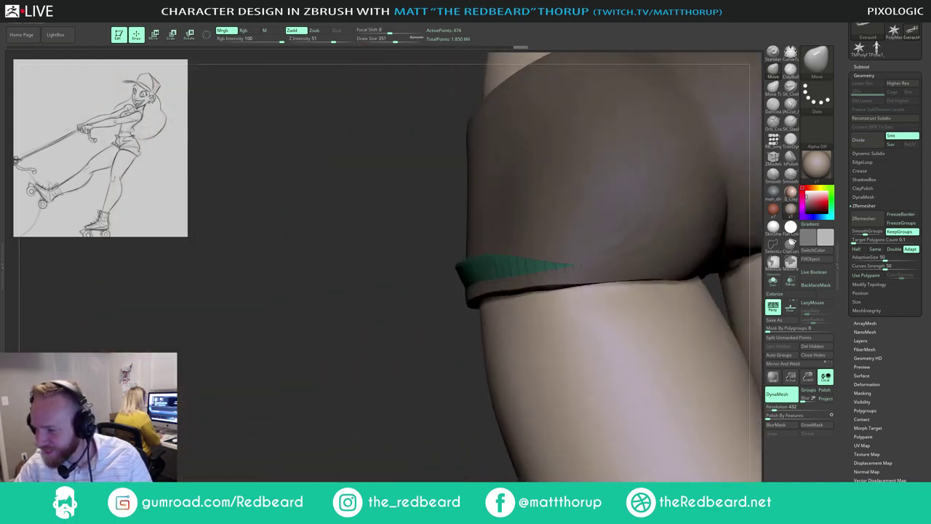
{"action": "right_click_drag", "start_coordinate": [681, 199], "coordinate": [598, 240]}
{"action": "left_click_drag", "start_coordinate": [588, 253], "coordinate": [595, 246]}
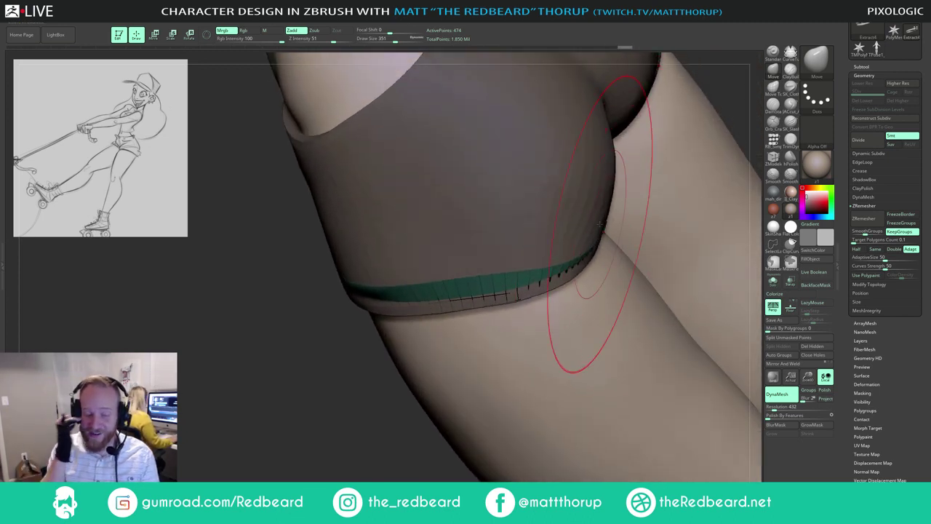
{"action": "mouse_move", "coordinate": [371, 393]}
{"action": "right_mouse_down"}
{"action": "mouse_move", "coordinate": [333, 401]}
{"action": "mouse_move", "coordinate": [325, 392]}
{"action": "right_mouse_up"}
{"action": "key", "text": "s"}
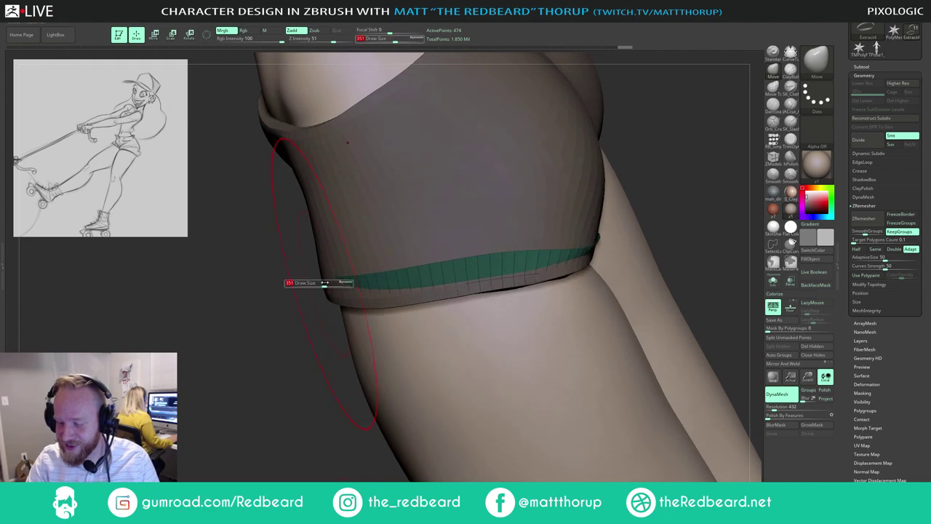
{"action": "left_click_drag", "start_coordinate": [320, 285], "coordinate": [325, 284]}
{"action": "left_click_drag", "start_coordinate": [325, 284], "coordinate": [331, 284]}
Step: Reduce the Move brush's draw size to 344 and pull the inner front of the hem bands out of the shorts
{"action": "mouse_move", "coordinate": [332, 284]}
{"action": "right_mouse_down"}
{"action": "mouse_move", "coordinate": [299, 288]}
{"action": "mouse_move", "coordinate": [501, 293]}
{"action": "right_mouse_up"}
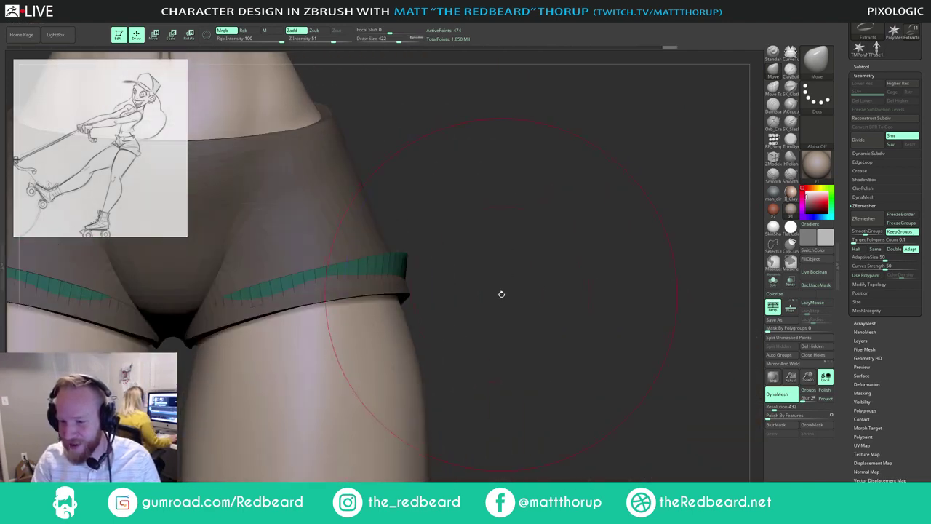
{"action": "key", "text": "s"}
{"action": "left_click_drag", "start_coordinate": [204, 319], "coordinate": [199, 318]}
{"action": "right_click_drag", "start_coordinate": [201, 312], "coordinate": [193, 340]}
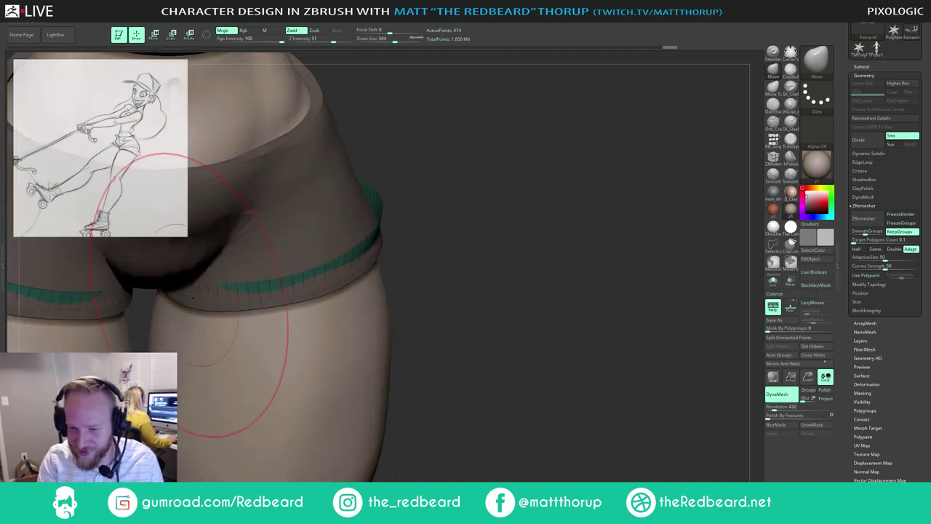
{"action": "left_click_drag", "start_coordinate": [190, 294], "coordinate": [182, 293]}
{"action": "right_click_drag", "start_coordinate": [404, 280], "coordinate": [496, 281]}
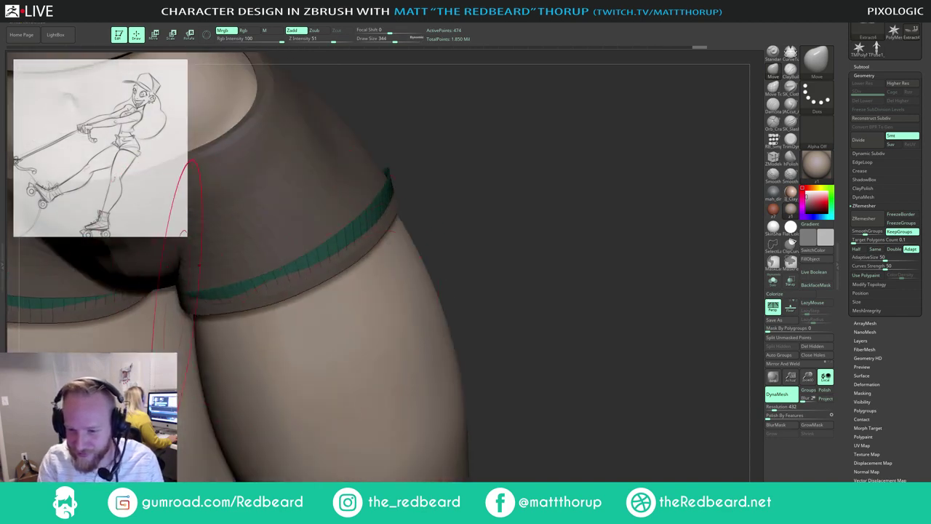
Step: Pull the hem bands outward below the buttocks so they sit over the shorts at the back of the inner thighs
{"action": "mouse_move", "coordinate": [500, 283]}
{"action": "left_mouse_down"}
{"action": "mouse_move", "coordinate": [480, 291]}
{"action": "mouse_move", "coordinate": [545, 253]}
{"action": "mouse_move", "coordinate": [534, 259]}
{"action": "left_mouse_up"}
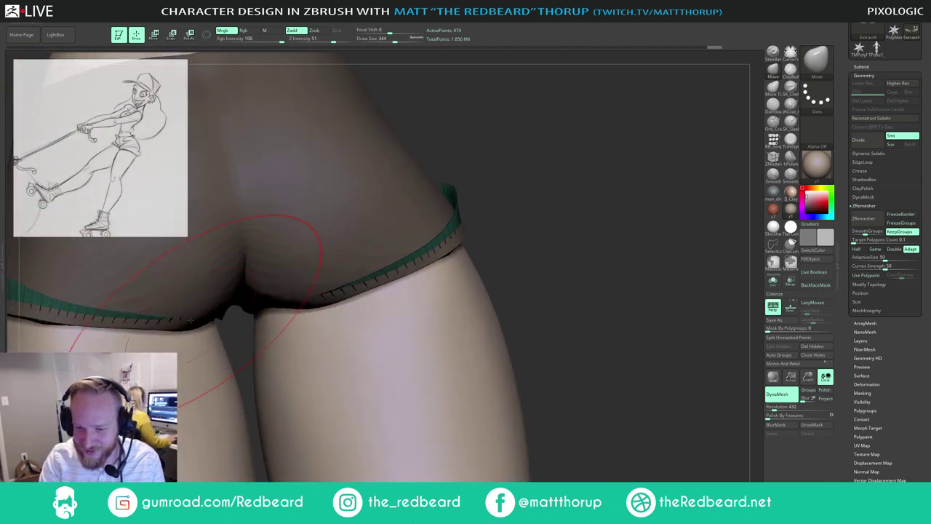
{"action": "left_click_drag", "start_coordinate": [498, 299], "coordinate": [561, 278], "text": "alt"}
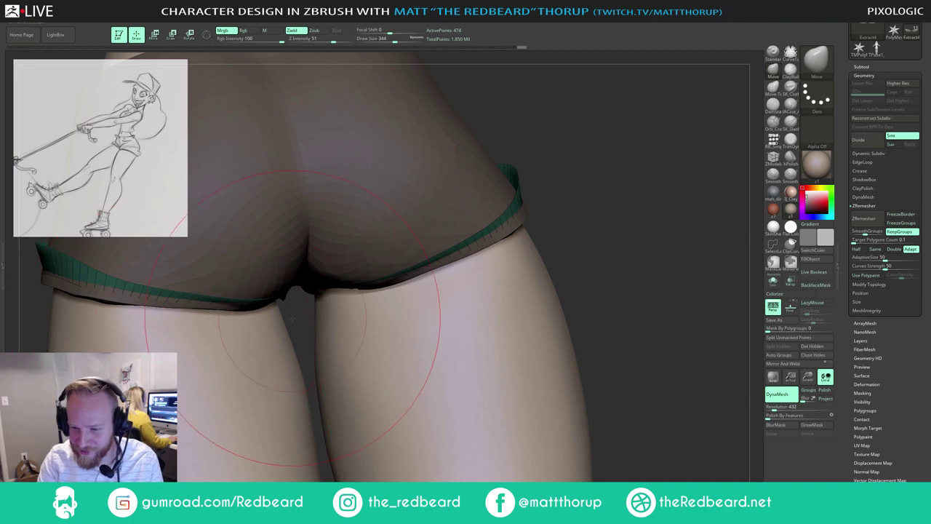
{"action": "mouse_move", "coordinate": [294, 311]}
{"action": "left_mouse_down"}
{"action": "mouse_move", "coordinate": [288, 327]}
{"action": "mouse_move", "coordinate": [238, 318]}
{"action": "left_mouse_up"}
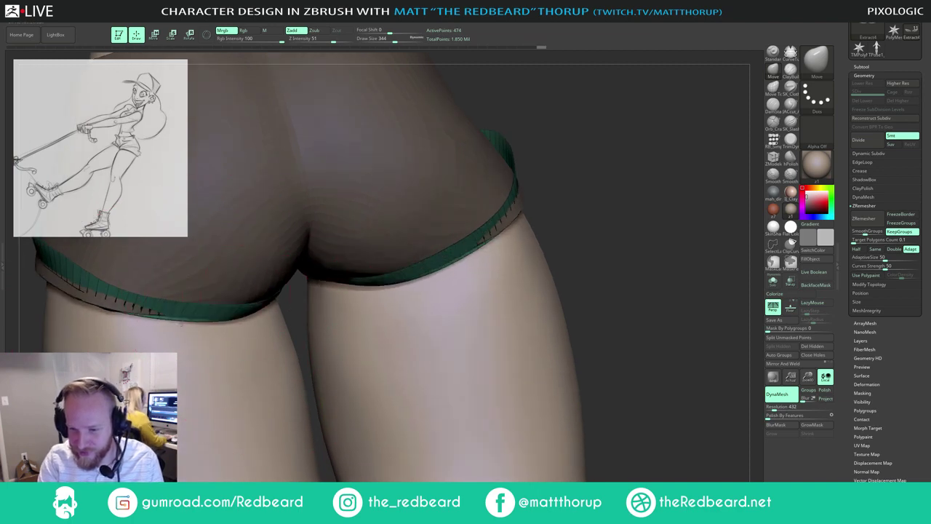
{"action": "left_click_drag", "start_coordinate": [580, 274], "coordinate": [625, 268]}
Step: Pull the hem bands' lower edge out over the front shorts hem with the Move brush, reducing its draw size to 305
{"action": "mouse_move", "coordinate": [430, 287]}
{"action": "left_mouse_down"}
{"action": "mouse_move", "coordinate": [505, 281]}
{"action": "mouse_move", "coordinate": [519, 301]}
{"action": "left_mouse_up"}
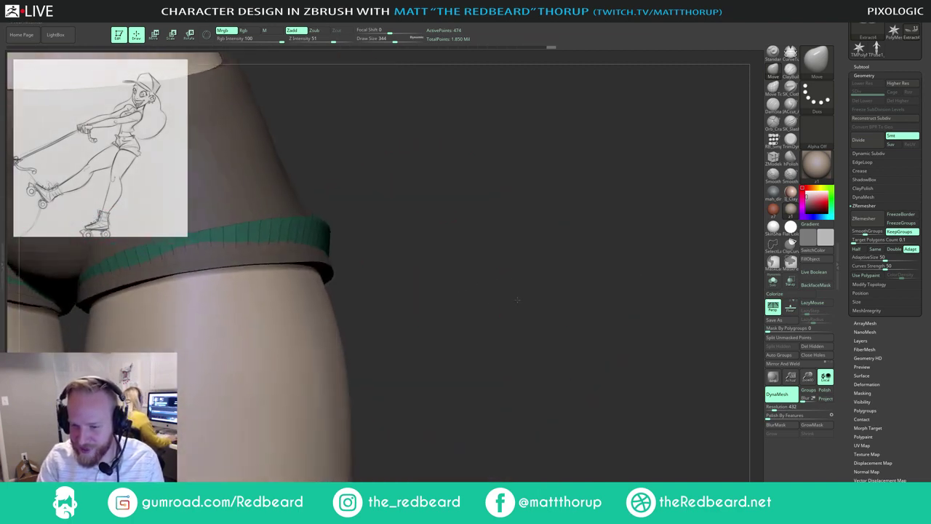
{"action": "left_click_drag", "start_coordinate": [306, 280], "coordinate": [430, 273]}
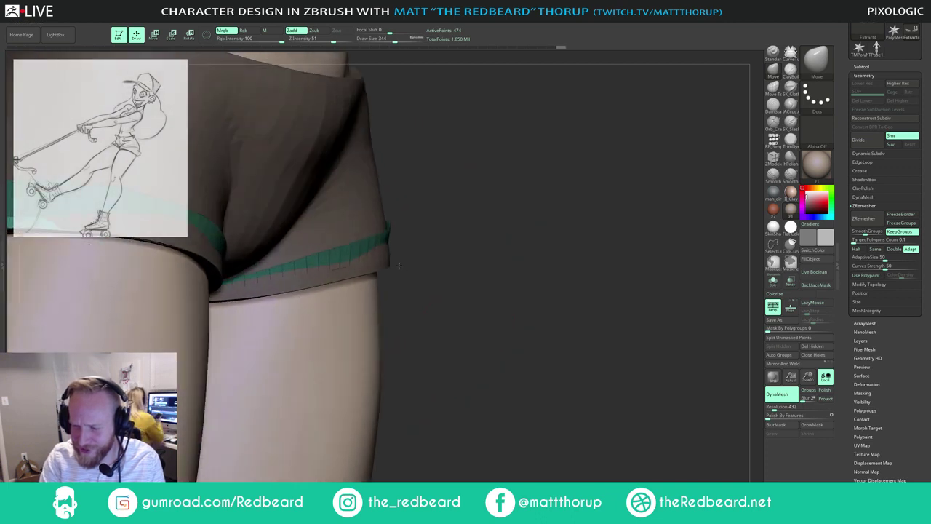
{"action": "left_click_drag", "start_coordinate": [357, 274], "coordinate": [376, 272]}
{"action": "left_click_drag", "start_coordinate": [379, 273], "coordinate": [352, 282]}
{"action": "key", "text": "["}
{"action": "left_click_drag", "start_coordinate": [281, 292], "coordinate": [281, 296]}
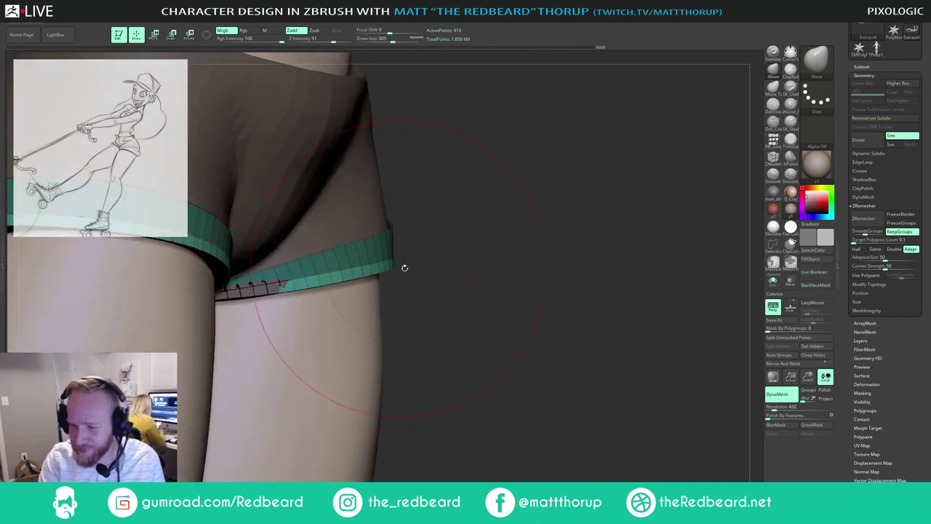
{"action": "left_click_drag", "start_coordinate": [405, 267], "coordinate": [349, 269]}
{"action": "left_click_drag", "start_coordinate": [283, 294], "coordinate": [227, 301]}
Step: Shape the lower edge of the hem bands around the inner thighs with the Move brush at draw size 228
{"action": "key", "text": "s"}
{"action": "key", "text": "]"}
{"action": "left_click_drag", "start_coordinate": [305, 293], "coordinate": [306, 296]}
{"action": "left_click_drag", "start_coordinate": [489, 270], "coordinate": [506, 261]}
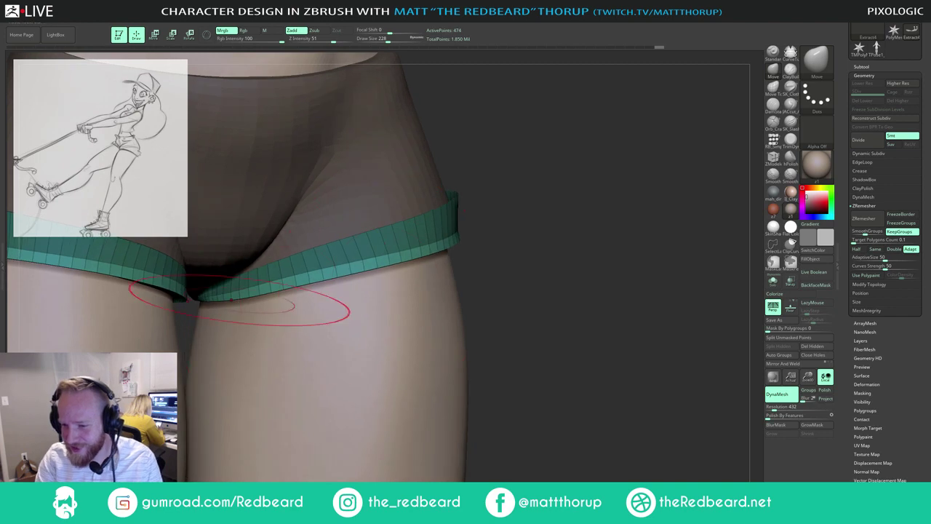
{"action": "left_click_drag", "start_coordinate": [227, 294], "coordinate": [225, 298]}
{"action": "left_click_drag", "start_coordinate": [506, 306], "coordinate": [512, 254]}
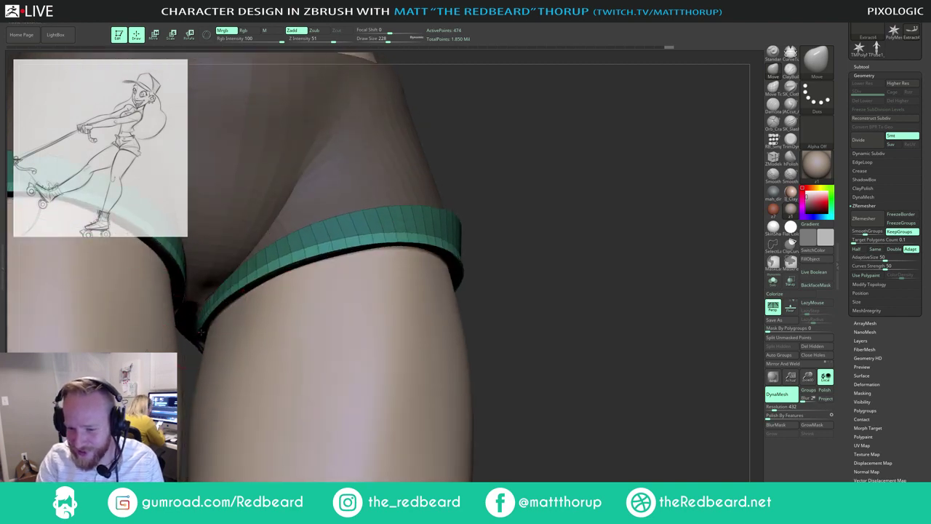
{"action": "left_click_drag", "start_coordinate": [201, 332], "coordinate": [196, 337]}
{"action": "left_click_drag", "start_coordinate": [514, 291], "coordinate": [562, 248]}
{"action": "mouse_move", "coordinate": [190, 348]}
{"action": "left_mouse_down"}
{"action": "mouse_move", "coordinate": [201, 329]}
{"action": "mouse_move", "coordinate": [233, 334]}
{"action": "mouse_move", "coordinate": [197, 309]}
{"action": "left_mouse_up"}
{"action": "key", "text": "ctrl+z"}
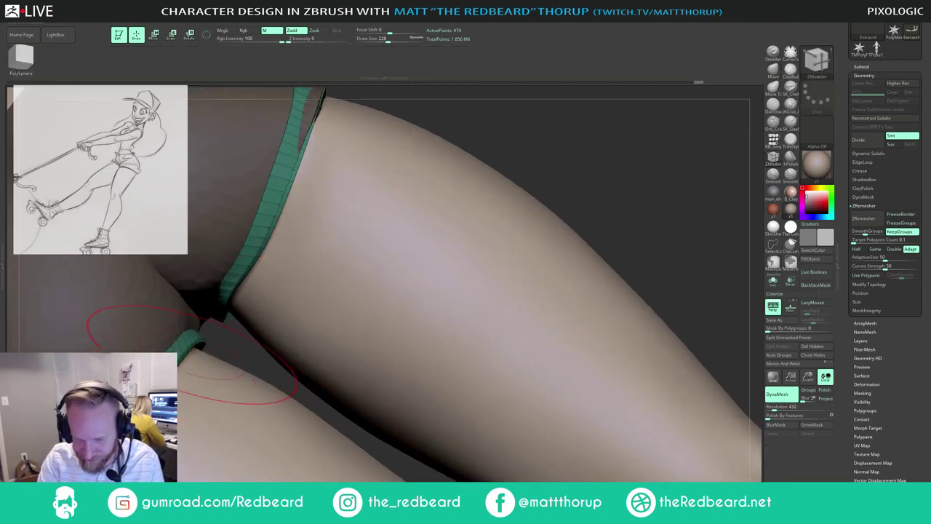
{"action": "right_click_drag", "start_coordinate": [212, 429], "coordinate": [210, 337]}
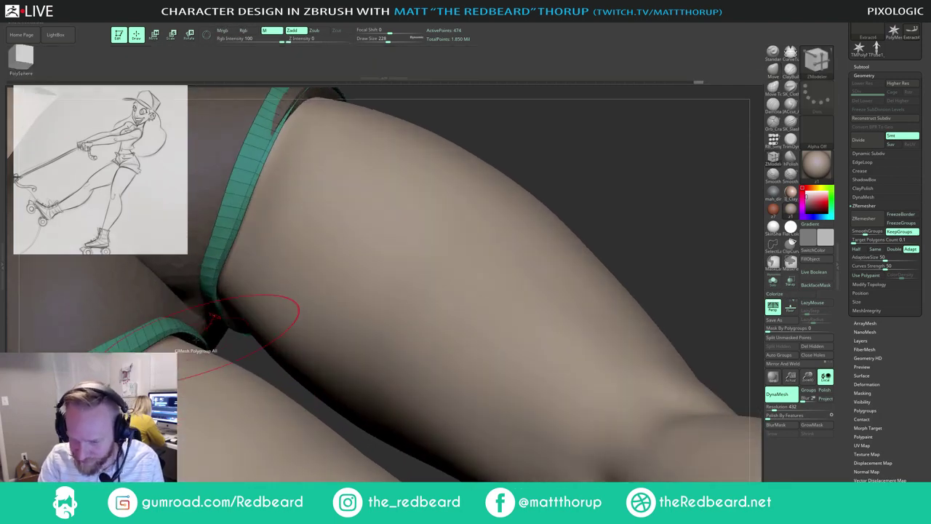
{"action": "left_click", "coordinate": [227, 248]}
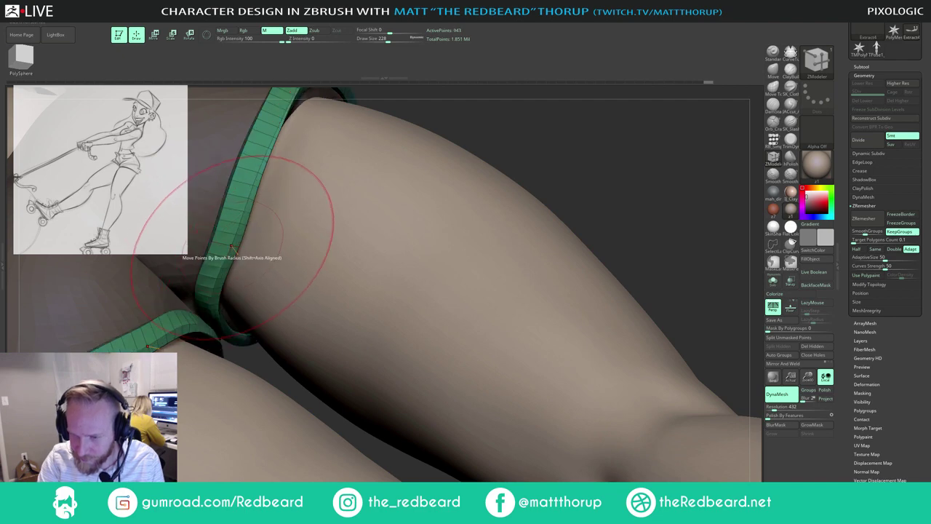
{"action": "key", "text": "ctrl+z"}
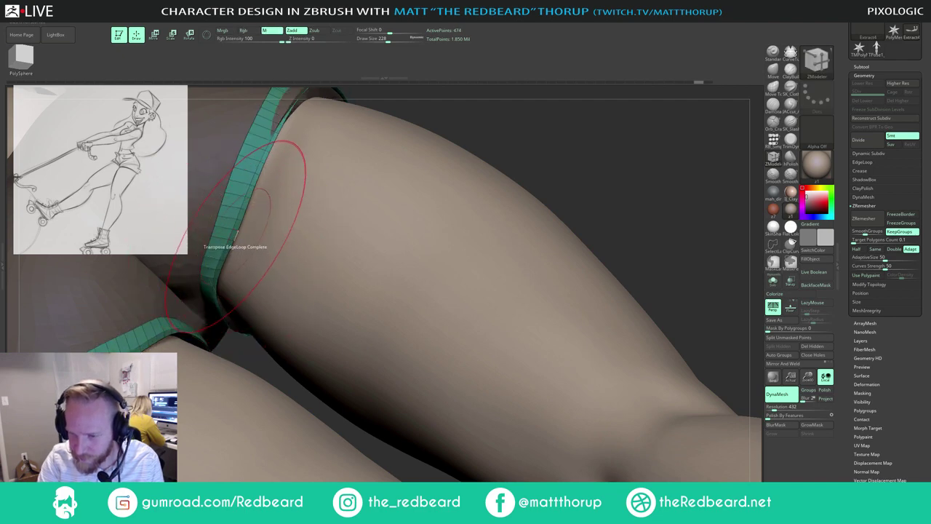
Step: Apply ZModeler's Transpose EdgeLoop Complete to the hem bands' edge, and reshape the bands at the inner thighs with the Move brush at draw size 239
{"action": "key", "text": "w"}
{"action": "left_click_drag", "start_coordinate": [226, 350], "coordinate": [235, 356]}
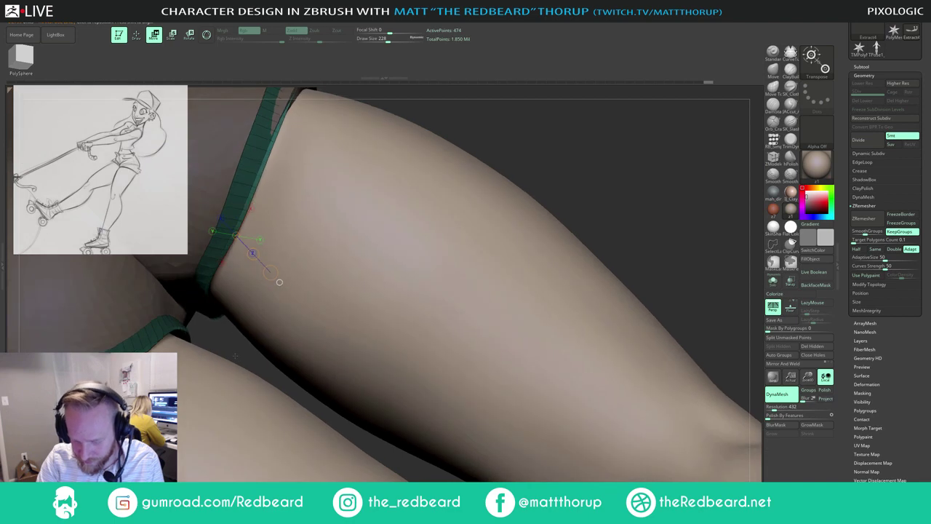
{"action": "key", "text": "q"}
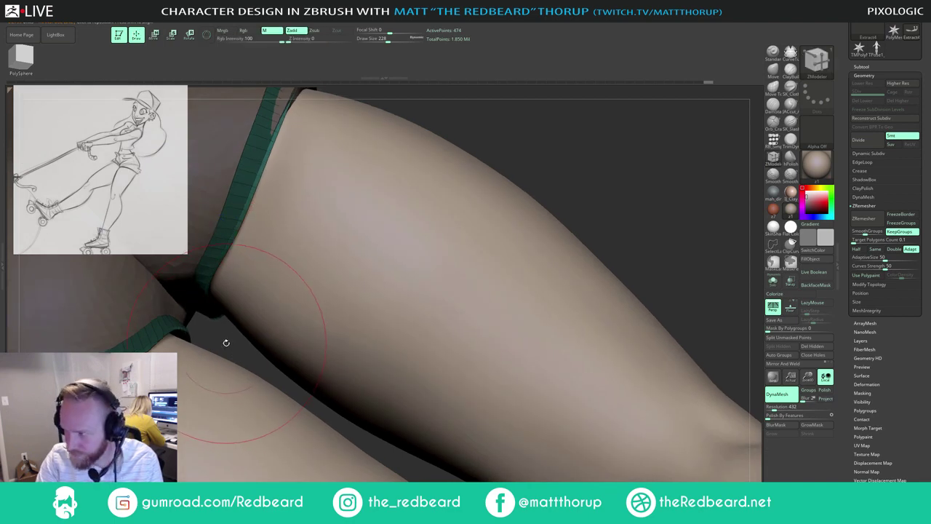
{"action": "key", "text": "b"}
{"action": "key", "text": "m"}
{"action": "key", "text": "v"}
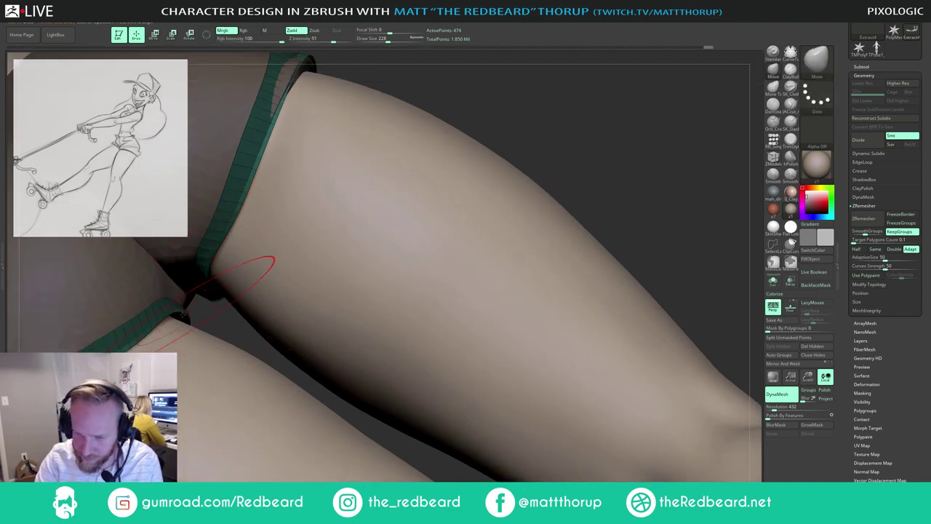
{"action": "mouse_move", "coordinate": [212, 319]}
{"action": "left_mouse_down"}
{"action": "mouse_move", "coordinate": [168, 329]}
{"action": "mouse_move", "coordinate": [131, 318]}
{"action": "left_mouse_up"}
{"action": "key", "text": "s"}
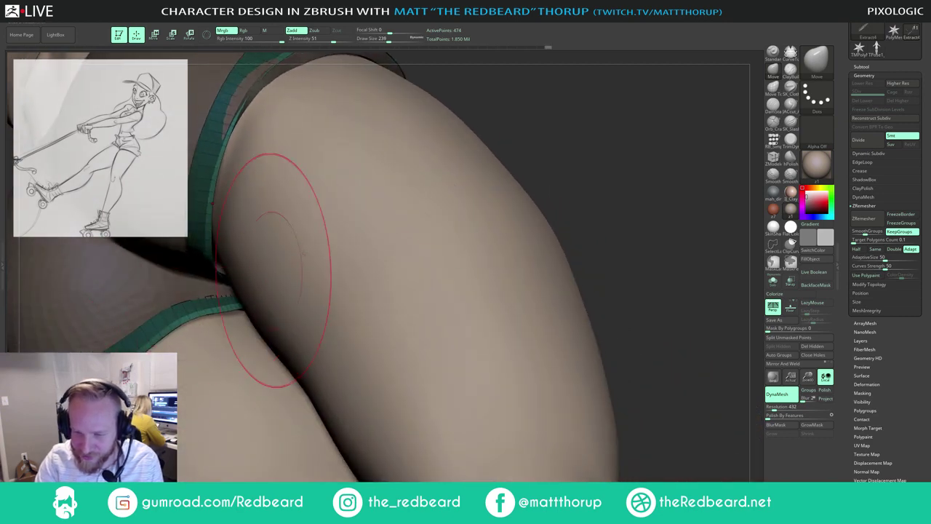
{"action": "right_click_drag", "start_coordinate": [260, 229], "coordinate": [555, 286]}
Step: Examine how the hem bands fit around both thighs from the front, side and back
{"action": "key", "text": "f"}
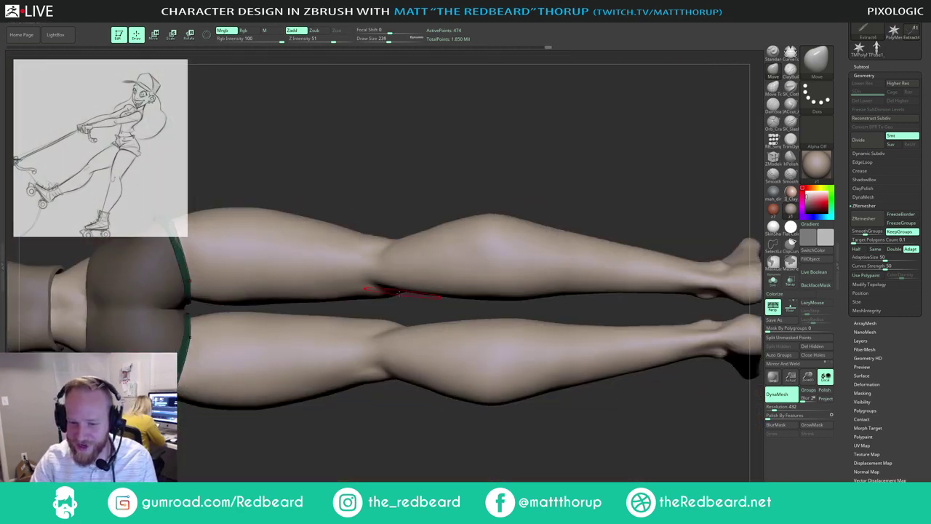
{"action": "left_click_drag", "start_coordinate": [270, 436], "coordinate": [441, 165], "text": "alt"}
{"action": "left_click_drag", "start_coordinate": [364, 337], "coordinate": [462, 306], "text": "shift"}
{"action": "mouse_move", "coordinate": [414, 222]}
{"action": "left_mouse_down", "text": "alt"}
{"action": "mouse_move", "coordinate": [463, 201]}
{"action": "mouse_move", "coordinate": [464, 209]}
{"action": "left_mouse_up", "text": "alt"}
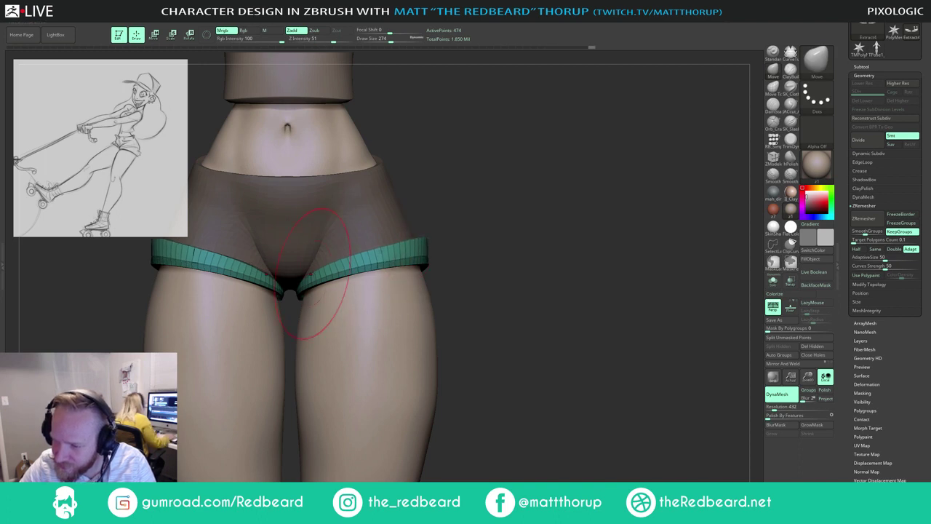
{"action": "mouse_move", "coordinate": [342, 244]}
{"action": "right_mouse_down"}
{"action": "mouse_move", "coordinate": [458, 220]}
{"action": "mouse_move", "coordinate": [461, 233]}
{"action": "mouse_move", "coordinate": [444, 240]}
{"action": "mouse_move", "coordinate": [447, 211]}
{"action": "mouse_move", "coordinate": [448, 244]}
{"action": "mouse_move", "coordinate": [473, 254]}
{"action": "right_mouse_up"}
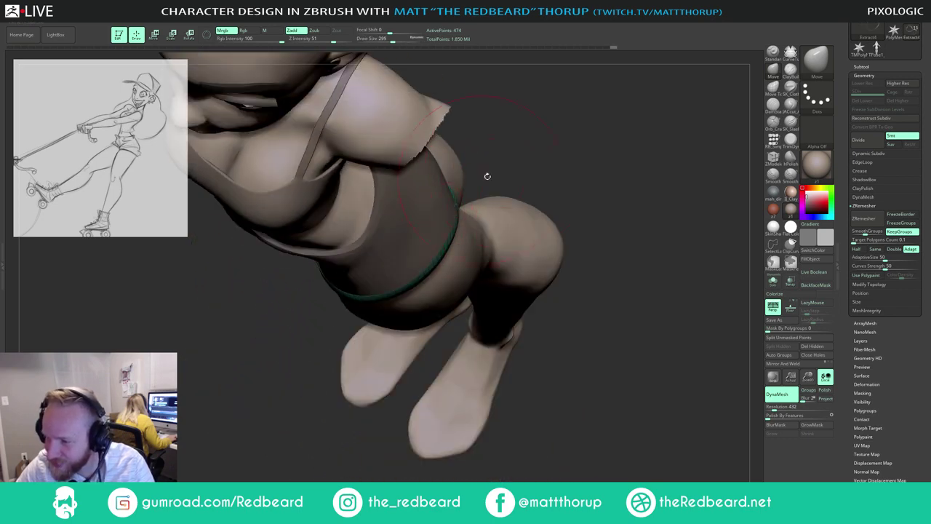
{"action": "right_click_drag", "start_coordinate": [488, 177], "coordinate": [484, 179]}
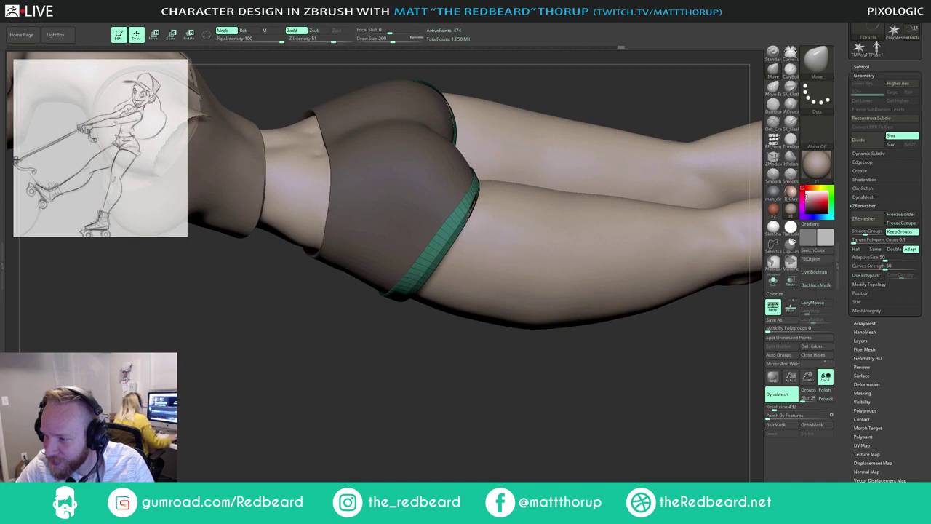
{"action": "left_click_drag", "start_coordinate": [436, 374], "coordinate": [318, 454]}
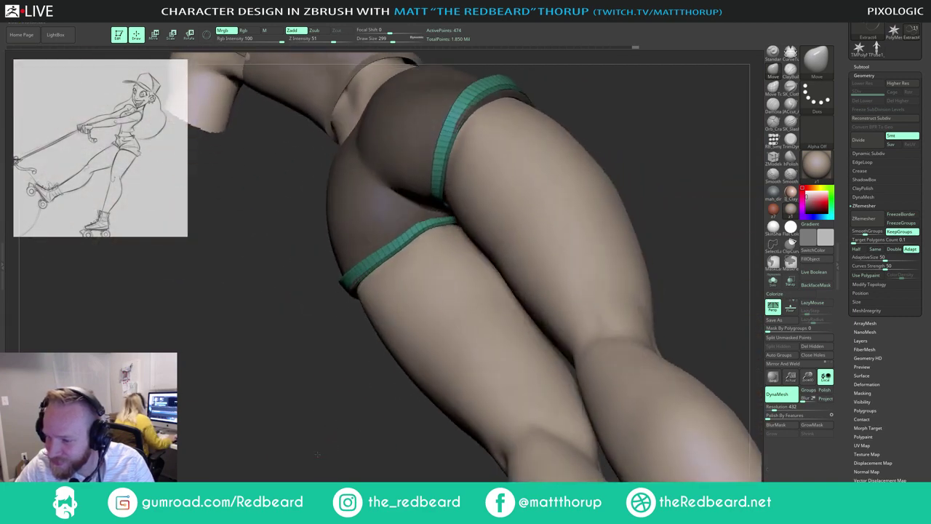
{"action": "right_click_drag", "start_coordinate": [317, 454], "coordinate": [389, 284]}
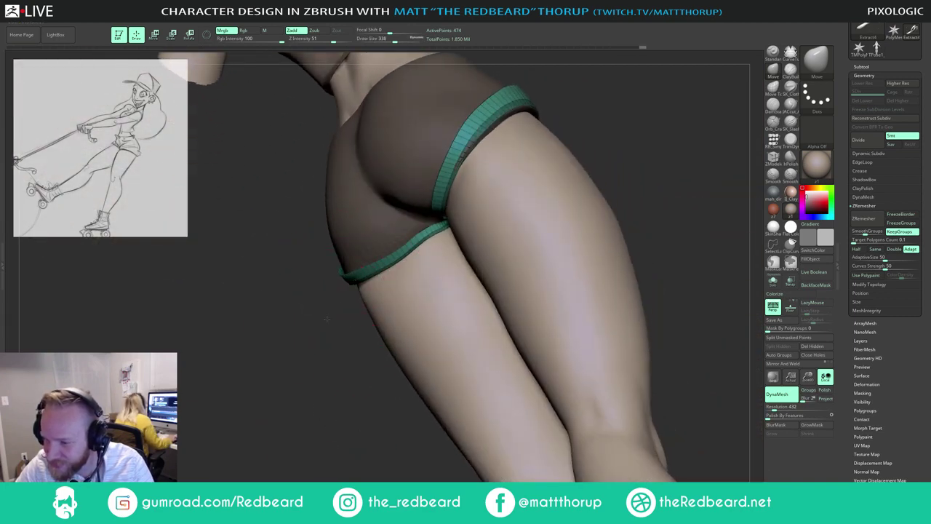
Step: Refine the hem band's back section under the buttock with the Move brush, reducing its draw size to 172 and finally 128
{"action": "left_click_drag", "start_coordinate": [327, 319], "coordinate": [333, 317]}
{"action": "key", "text": "s"}
{"action": "left_click_drag", "start_coordinate": [397, 253], "coordinate": [392, 253]}
{"action": "key", "text": "s"}
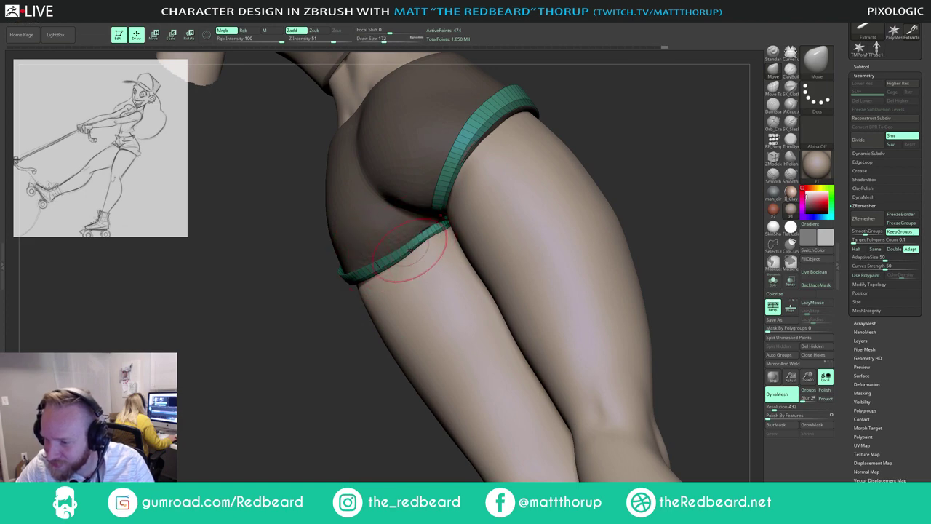
{"action": "key", "text": "s"}
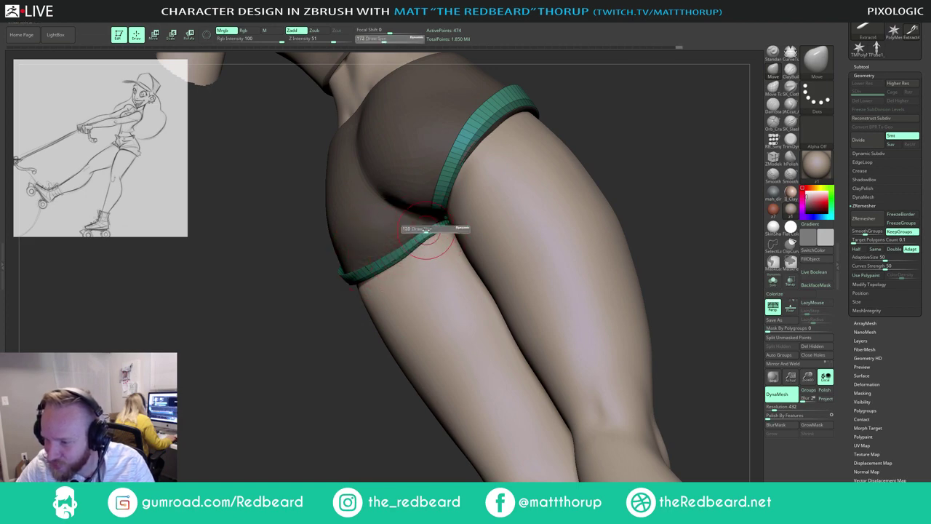
{"action": "left_click_drag", "start_coordinate": [435, 229], "coordinate": [431, 228]}
Step: Adjust the hem bands' inner back corners between the thighs and set the Move brush's draw size to 154
{"action": "mouse_move", "coordinate": [444, 240]}
{"action": "right_mouse_down"}
{"action": "mouse_move", "coordinate": [548, 152]}
{"action": "mouse_move", "coordinate": [570, 162]}
{"action": "right_mouse_up"}
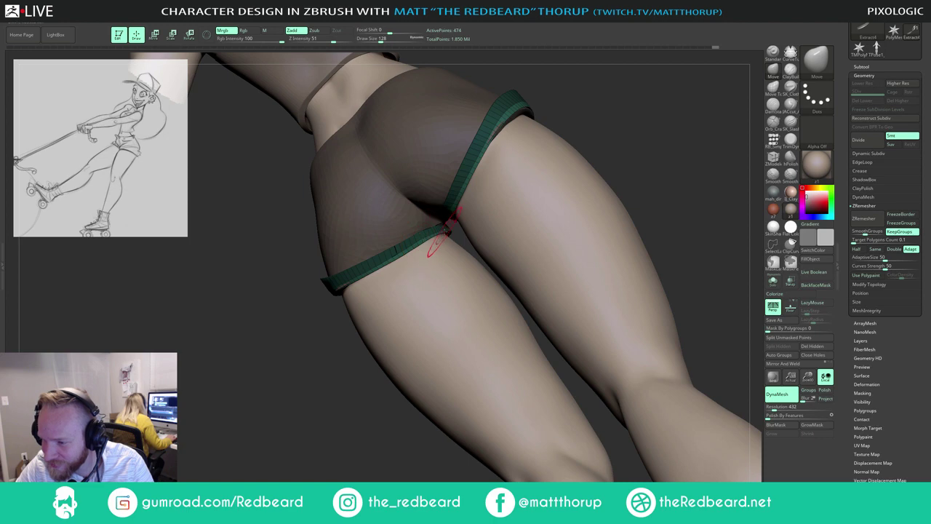
{"action": "right_click_drag", "start_coordinate": [536, 166], "coordinate": [530, 142]}
{"action": "key", "text": "s"}
{"action": "left_click_drag", "start_coordinate": [457, 170], "coordinate": [461, 170]}
{"action": "right_click_drag", "start_coordinate": [525, 147], "coordinate": [664, 106]}
{"action": "right_click_drag", "start_coordinate": [648, 142], "coordinate": [545, 212]}
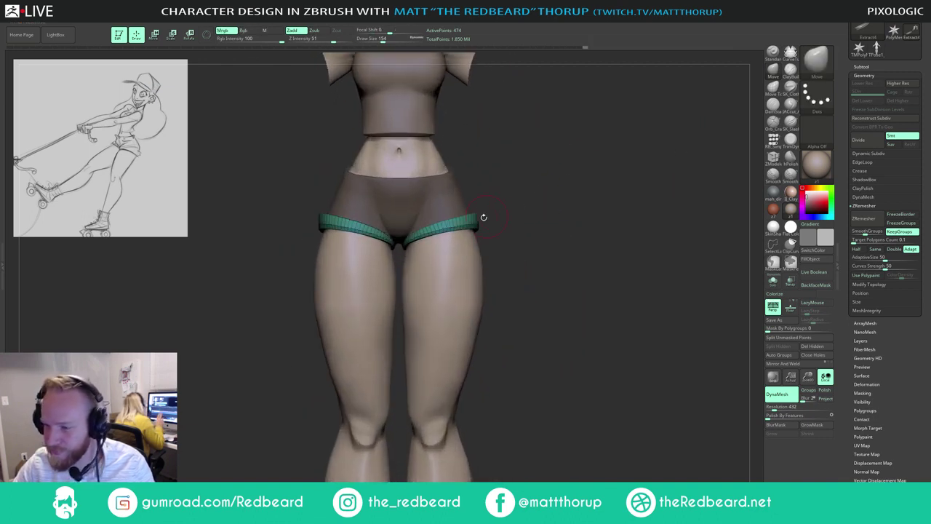
Step: Pull the hem bands' outer sides upward and outward with the Move brush, and set its draw size to 358
{"action": "left_click_drag", "start_coordinate": [481, 219], "coordinate": [474, 208]}
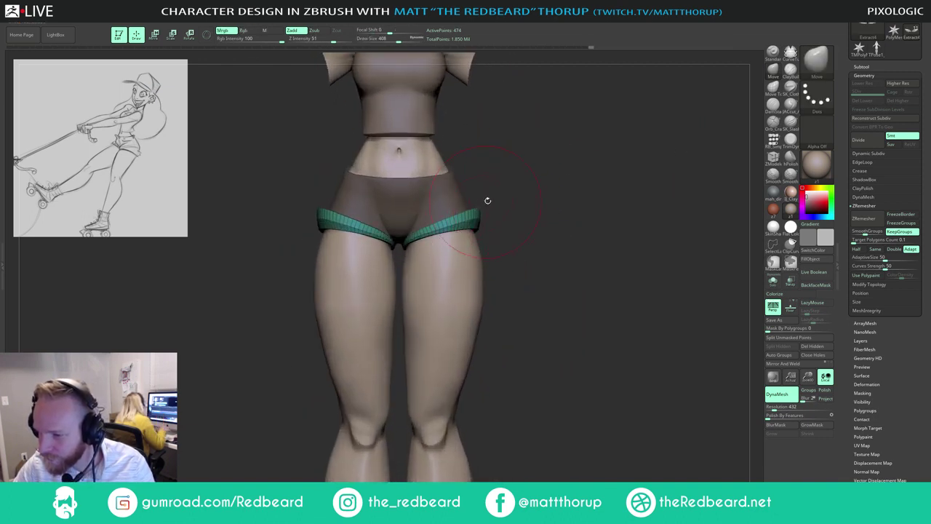
{"action": "right_click_drag", "start_coordinate": [503, 201], "coordinate": [468, 205]}
{"action": "right_click_drag", "start_coordinate": [556, 199], "coordinate": [502, 215]}
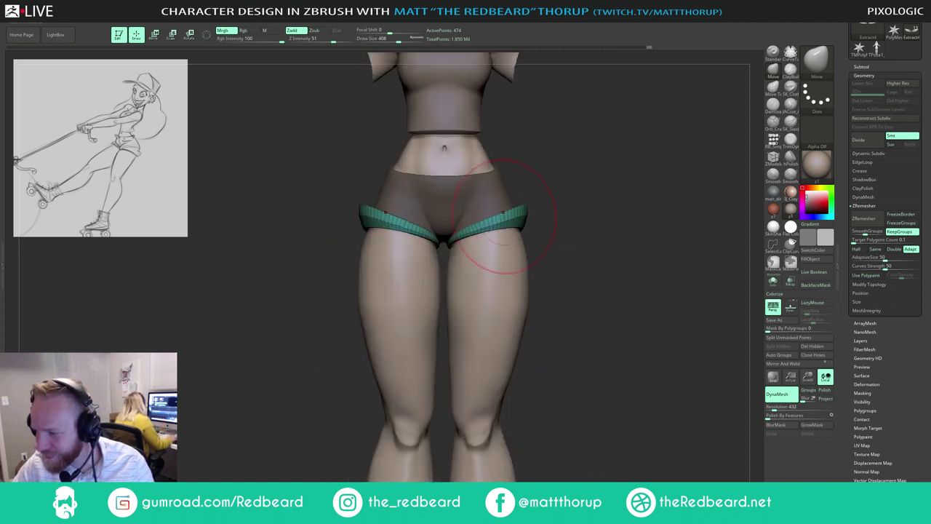
{"action": "key", "text": "s"}
{"action": "left_click_drag", "start_coordinate": [479, 223], "coordinate": [477, 223]}
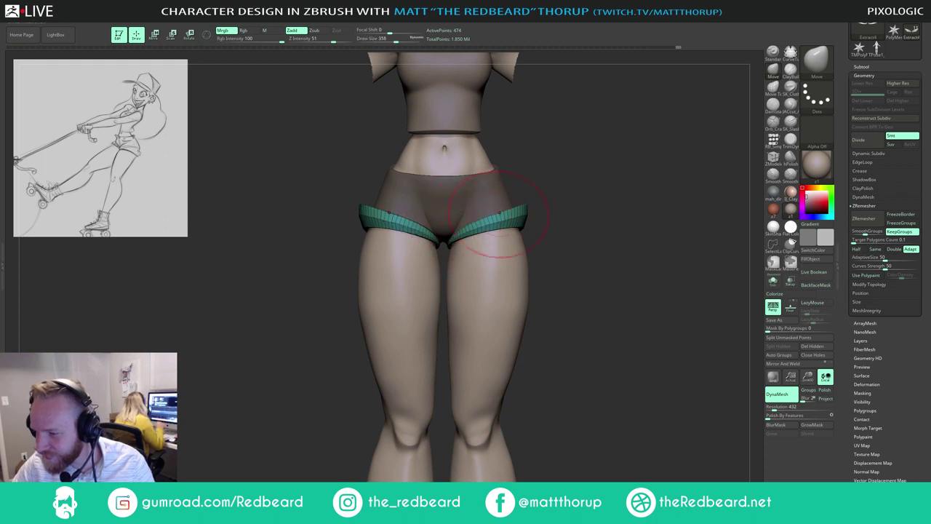
{"action": "left_click_drag", "start_coordinate": [598, 188], "coordinate": [544, 209]}
{"action": "left_click_drag", "start_coordinate": [651, 184], "coordinate": [623, 191]}
Step: Adjust the hem bands' inner front corners at the crotch with the Move brush at draw size 365
{"action": "key", "text": "ctrl"}
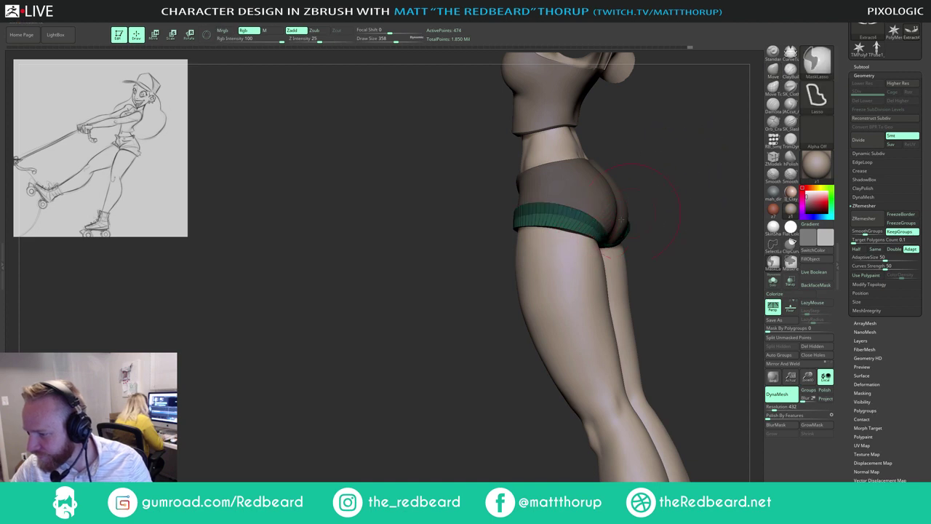
{"action": "left_click", "coordinate": [681, 183], "text": "ctrl"}
{"action": "left_click", "coordinate": [687, 180], "text": "ctrl"}
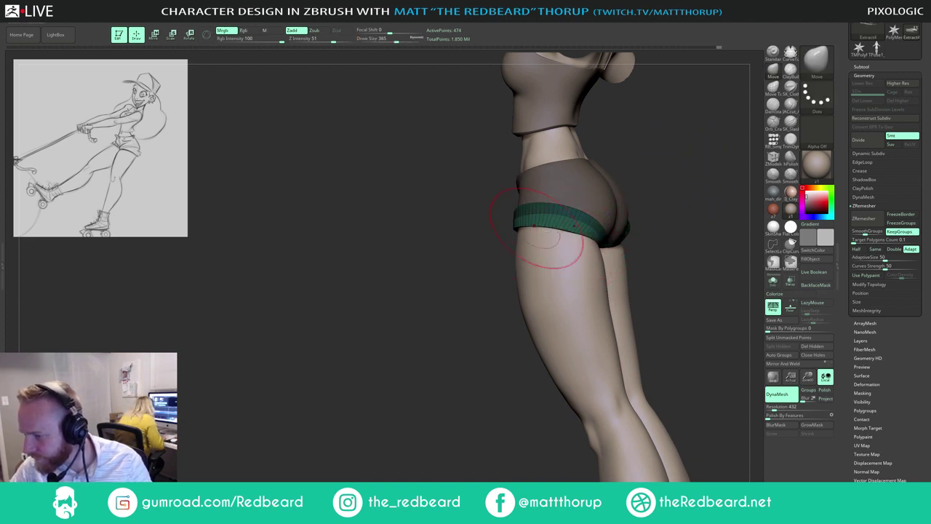
{"action": "left_click_drag", "start_coordinate": [483, 267], "coordinate": [513, 275], "text": "shift"}
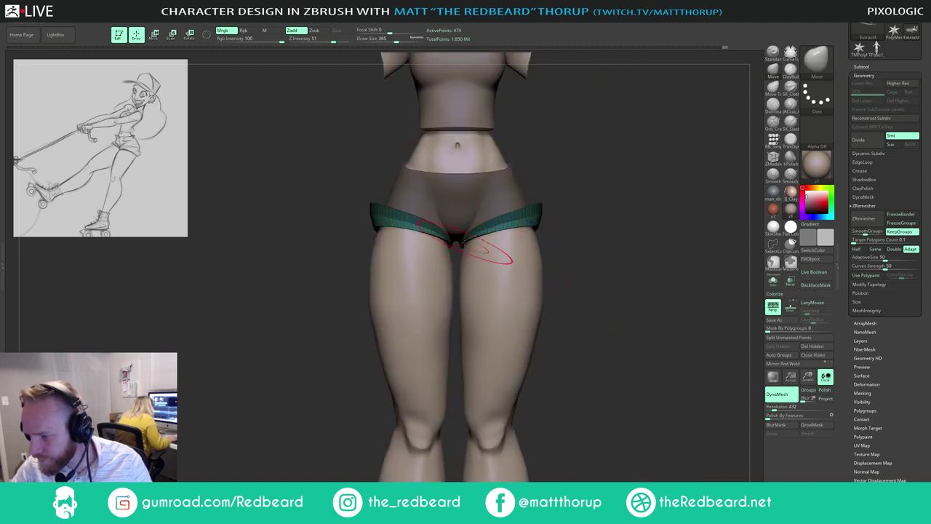
{"action": "left_click_drag", "start_coordinate": [465, 245], "coordinate": [477, 238]}
{"action": "mouse_move", "coordinate": [595, 233]}
{"action": "left_mouse_down"}
{"action": "mouse_move", "coordinate": [649, 228]}
{"action": "mouse_move", "coordinate": [636, 200]}
{"action": "left_mouse_up"}
{"action": "left_click_drag", "start_coordinate": [597, 230], "coordinate": [590, 214]}
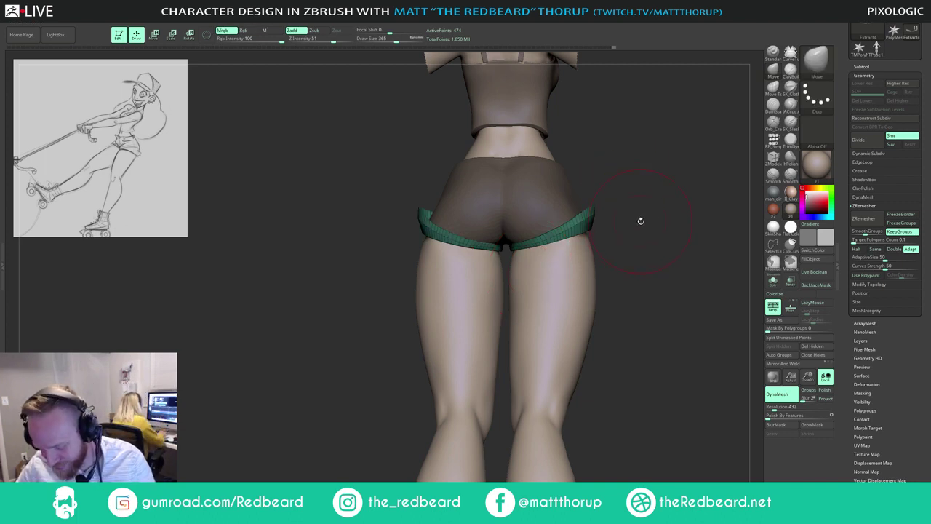
Step: Apply ZModeler's Transpose EdgeLoop Complete to the hem bands at the outer back of the thighs and adjust their flare
{"action": "left_click_drag", "start_coordinate": [641, 222], "coordinate": [643, 220], "text": "shift"}
{"action": "key", "text": "b"}
{"action": "key", "text": "z"}
{"action": "key", "text": "m"}
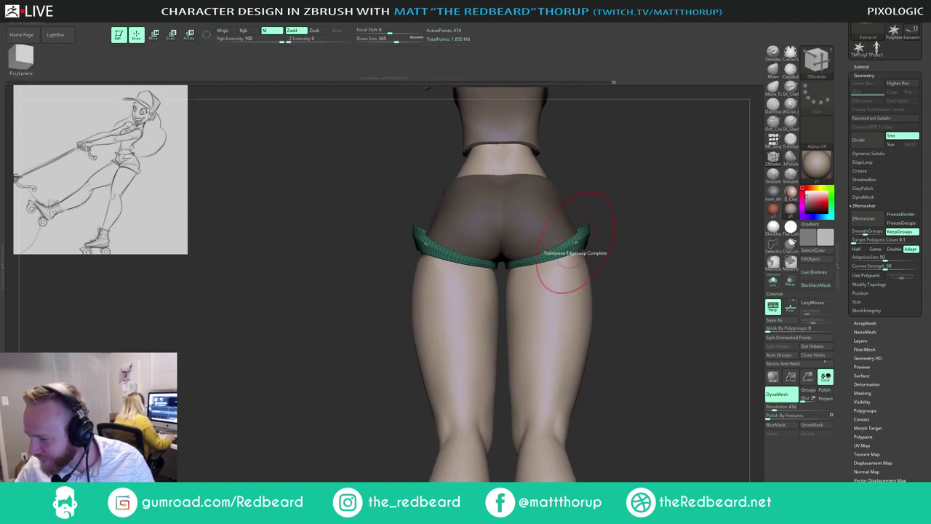
{"action": "key", "text": "w"}
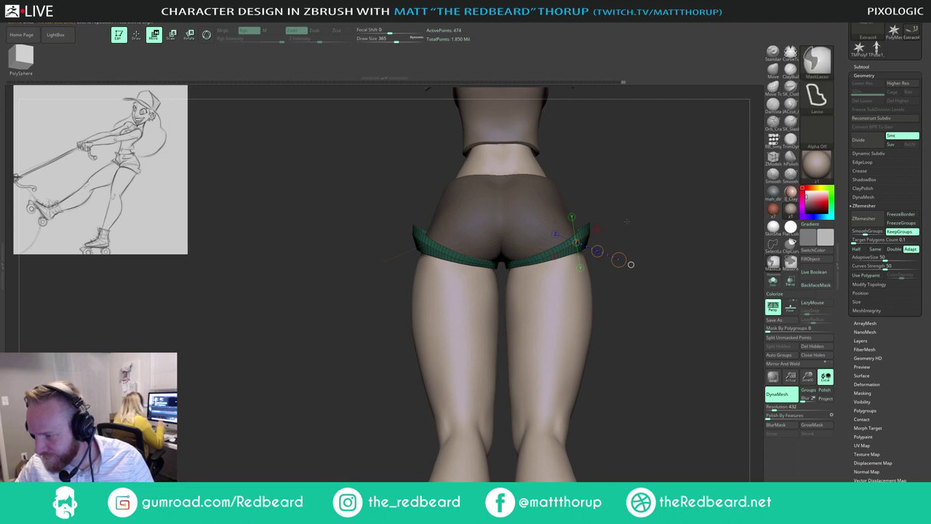
{"action": "key", "text": "q"}
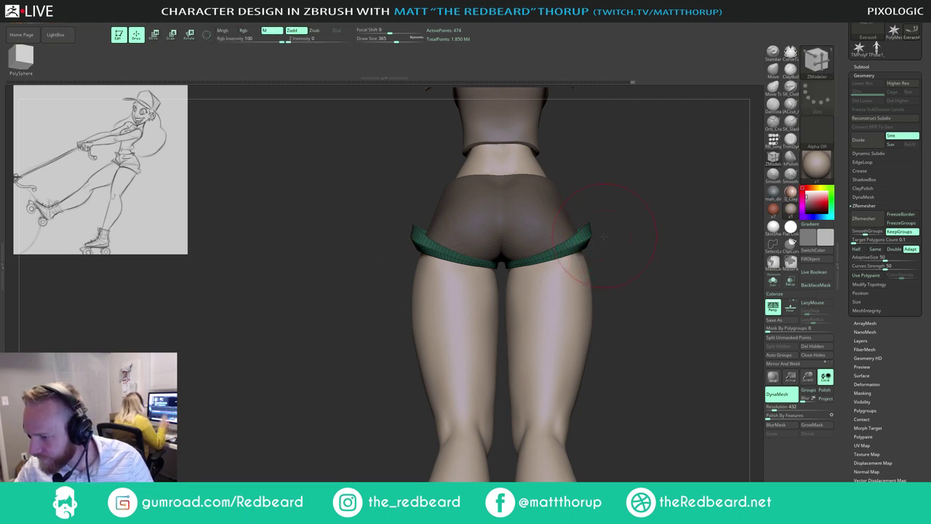
Step: Reshape the hem bands' outer back edge with ZModeler's Move Points By Brush Radius at draw size 393
{"action": "right_click_drag", "start_coordinate": [590, 239], "coordinate": [605, 232]}
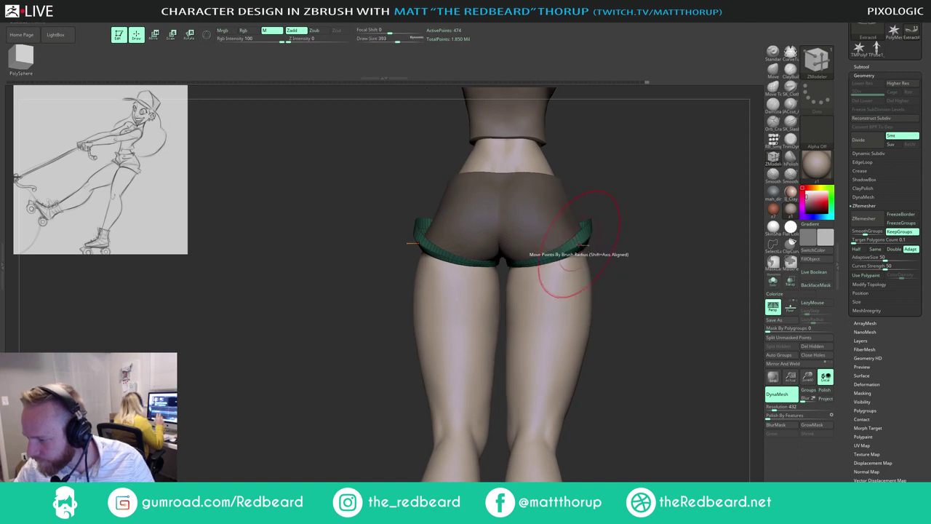
{"action": "left_click_drag", "start_coordinate": [580, 243], "coordinate": [575, 241]}
{"action": "right_click_drag", "start_coordinate": [580, 242], "coordinate": [592, 231]}
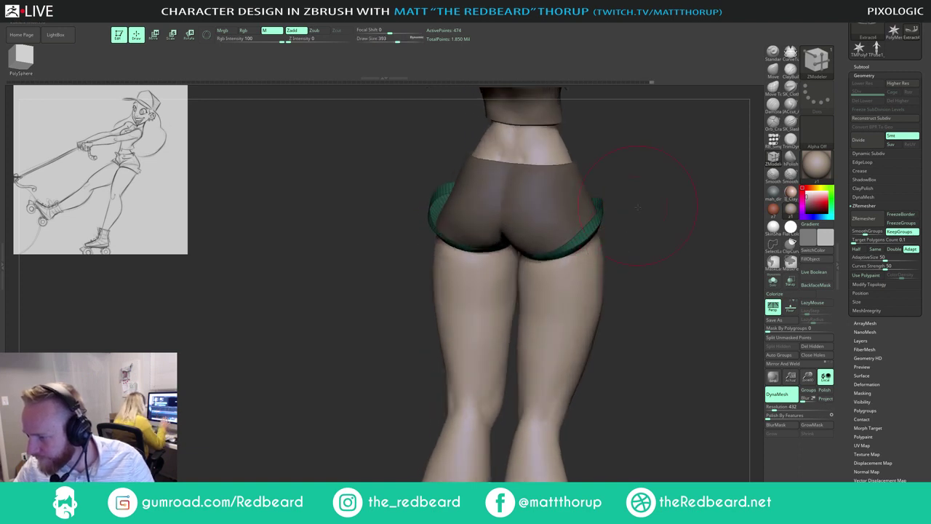
{"action": "left_click_drag", "start_coordinate": [638, 208], "coordinate": [509, 225]}
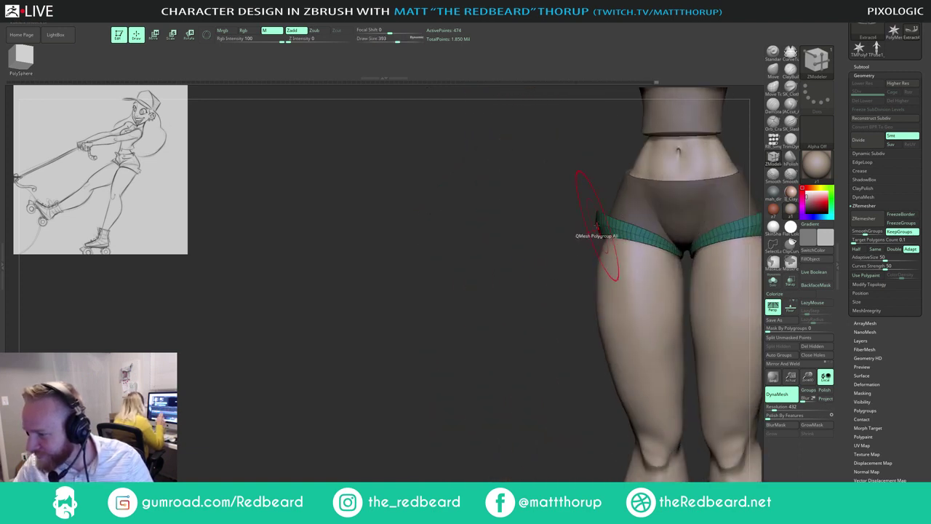
{"action": "key", "text": "bracketright"}
{"action": "left_click_drag", "start_coordinate": [599, 227], "coordinate": [602, 227]}
{"action": "key", "text": "ctrl+z"}
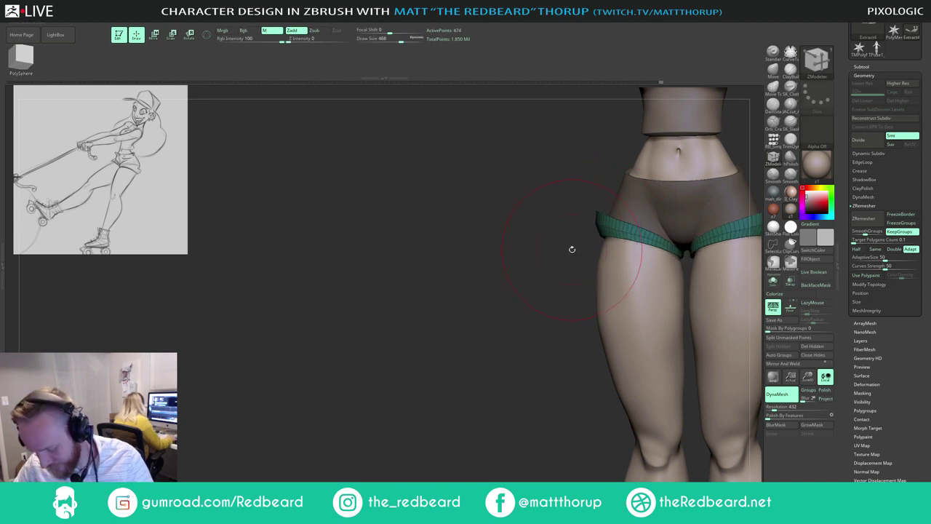
Step: Switch to the Move brush and reshape the green shorts cuffs at the outer thighs using a Draw Size of 338
{"action": "key", "text": "b"}
{"action": "key", "text": "m"}
{"action": "key", "text": "v"}
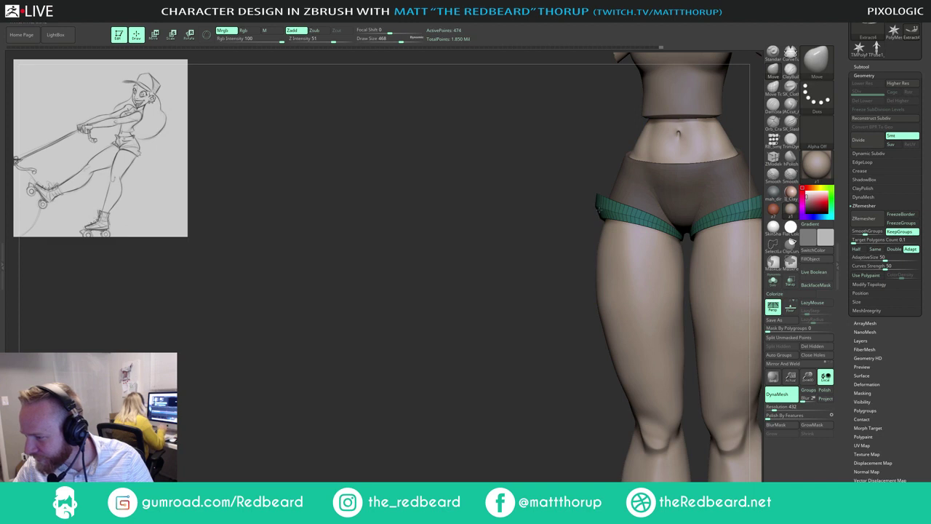
{"action": "key", "text": "s"}
{"action": "mouse_move", "coordinate": [619, 213]}
{"action": "left_mouse_down"}
{"action": "mouse_move", "coordinate": [610, 213]}
{"action": "mouse_move", "coordinate": [626, 236]}
{"action": "left_mouse_up"}
{"action": "left_click_drag", "start_coordinate": [653, 199], "coordinate": [630, 206]}
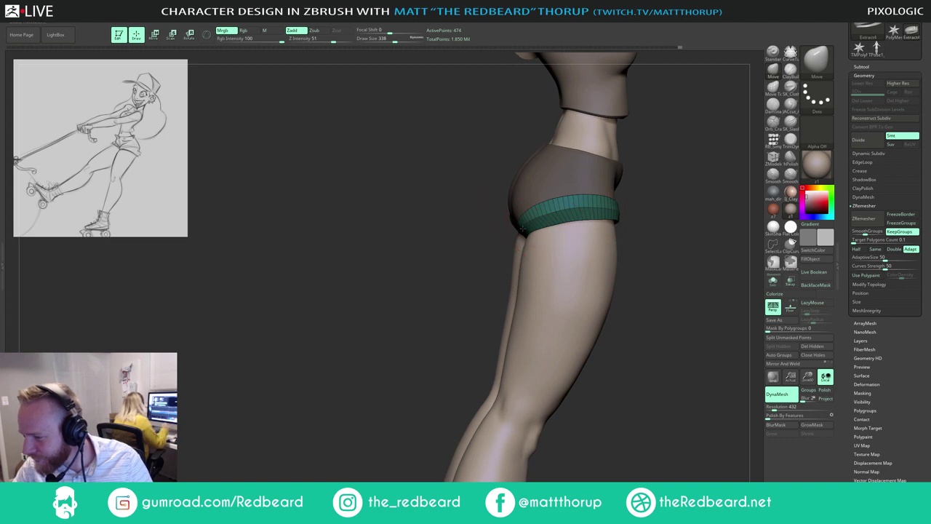
Step: Nudge the back of the green cuff closer to the buttock in side view with the Move brush at Draw Size 245
{"action": "key", "text": "s"}
{"action": "left_click_drag", "start_coordinate": [537, 221], "coordinate": [530, 222]}
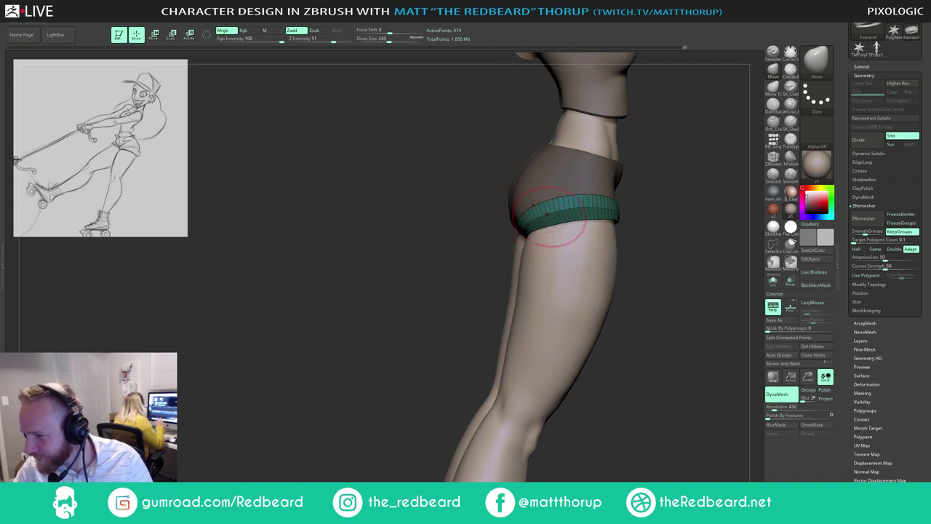
{"action": "left_click_drag", "start_coordinate": [663, 193], "coordinate": [637, 203]}
{"action": "mouse_move", "coordinate": [699, 179]}
{"action": "left_mouse_down"}
{"action": "mouse_move", "coordinate": [622, 188]}
{"action": "mouse_move", "coordinate": [684, 182]}
{"action": "mouse_move", "coordinate": [689, 158]}
{"action": "mouse_move", "coordinate": [565, 202]}
{"action": "left_mouse_up"}
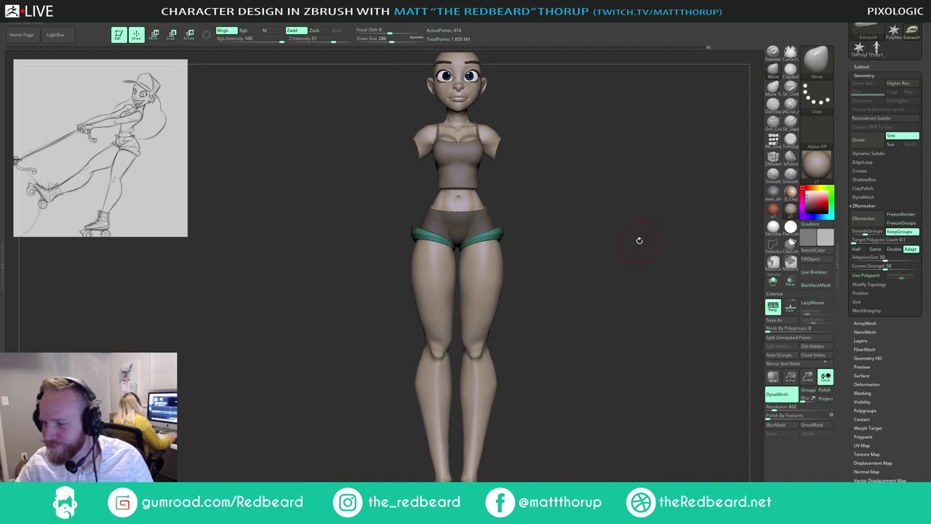
Step: Refine the front contour of both green cuffs with the Move brush at Draw Sizes 223 and 158
{"action": "left_click_drag", "start_coordinate": [639, 240], "coordinate": [662, 307]}
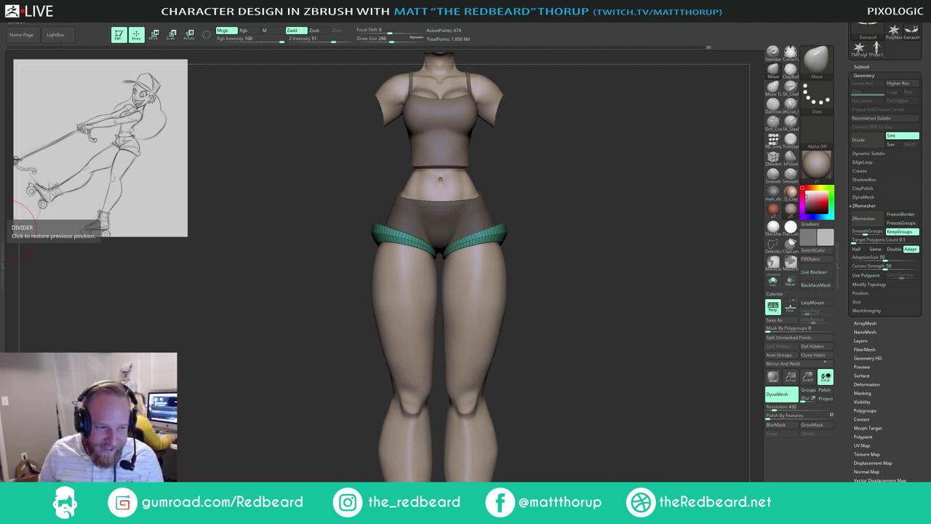
{"action": "mouse_move", "coordinate": [571, 209]}
{"action": "left_mouse_down"}
{"action": "mouse_move", "coordinate": [567, 218]}
{"action": "mouse_move", "coordinate": [542, 216]}
{"action": "mouse_move", "coordinate": [569, 219]}
{"action": "left_mouse_up"}
{"action": "scroll", "coordinate": [570, 218], "scroll_direction": "up", "scroll_amount": 1}
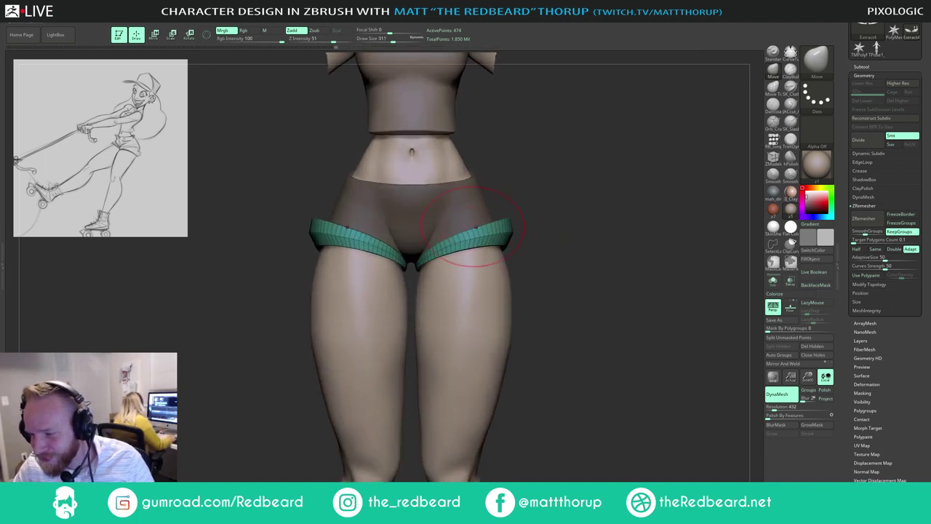
{"action": "key", "text": "s"}
{"action": "left_click", "coordinate": [480, 248]}
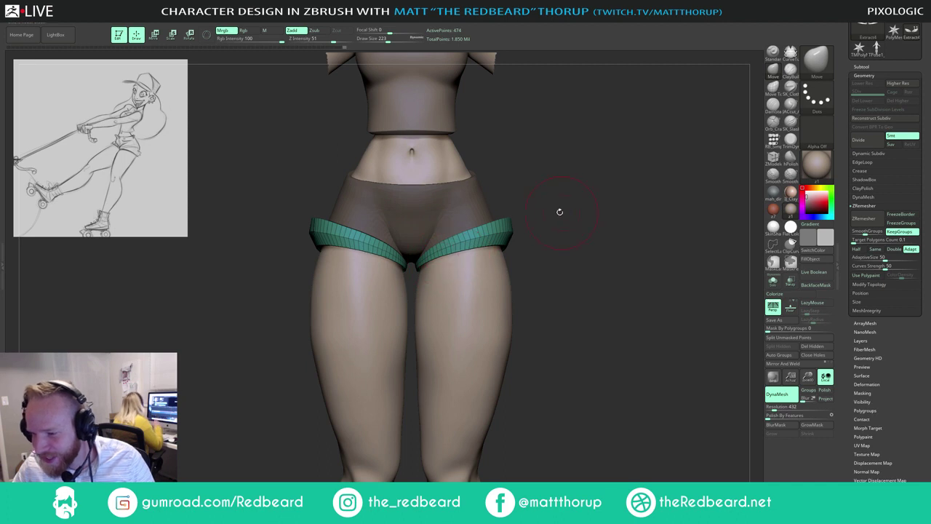
{"action": "key", "text": "s"}
{"action": "left_click", "coordinate": [345, 229]}
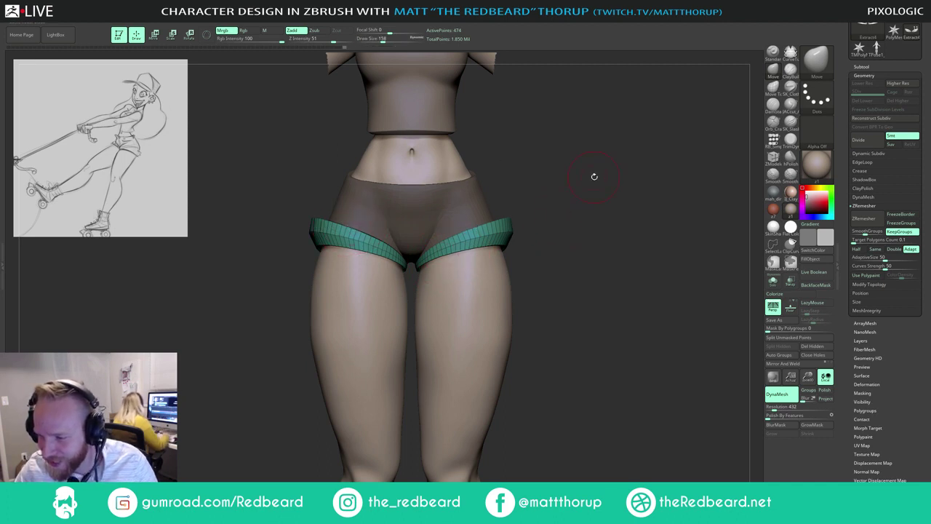
Step: Adjust the green cuff's side and front edge in profile with the Move brush at Draw Sizes 318 and 274
{"action": "left_click_drag", "start_coordinate": [594, 176], "coordinate": [432, 200], "text": "alt"}
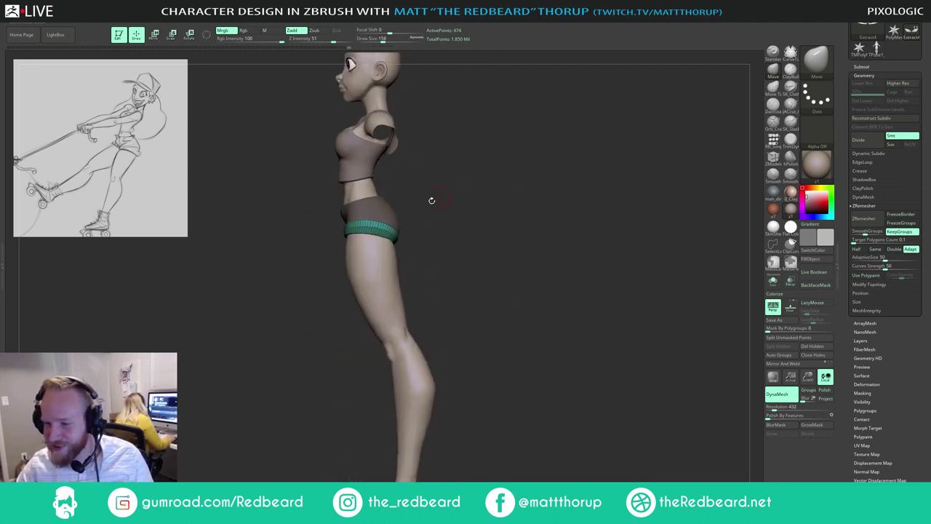
{"action": "key", "text": "s"}
{"action": "left_click_drag", "start_coordinate": [379, 228], "coordinate": [390, 223]}
{"action": "key", "text": "s"}
{"action": "left_click", "coordinate": [385, 223]}
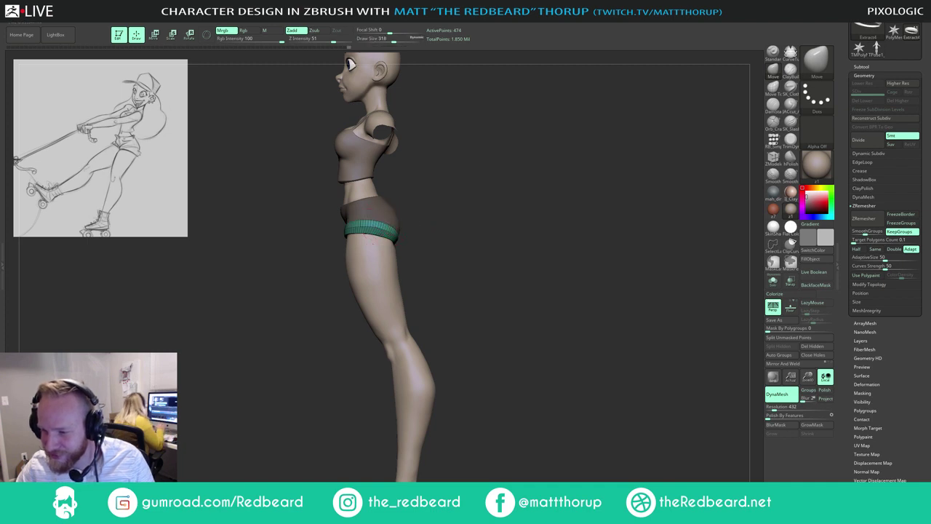
{"action": "left_click_drag", "start_coordinate": [433, 200], "coordinate": [445, 227], "text": "alt"}
{"action": "key", "text": "s"}
{"action": "left_click_drag", "start_coordinate": [319, 221], "coordinate": [315, 220]}
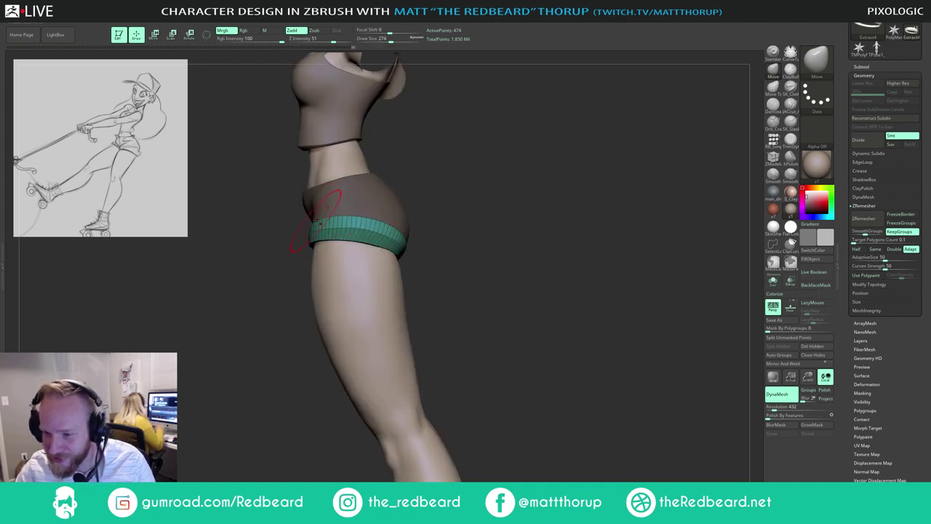
Step: Switch to the ZModeler brush and extrude the green cuff polygroup outward with QMesh to give both bands thickness
{"action": "left_click_drag", "start_coordinate": [472, 216], "coordinate": [480, 174]}
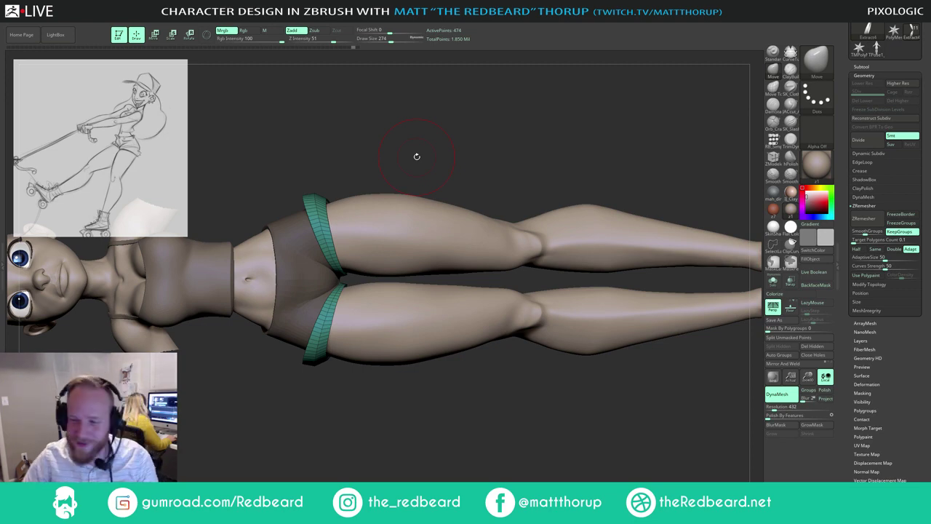
{"action": "mouse_move", "coordinate": [483, 145]}
{"action": "left_mouse_down"}
{"action": "mouse_move", "coordinate": [512, 144]}
{"action": "mouse_move", "coordinate": [435, 211]}
{"action": "mouse_move", "coordinate": [431, 188]}
{"action": "mouse_move", "coordinate": [524, 219]}
{"action": "left_mouse_up"}
{"action": "left_click_drag", "start_coordinate": [524, 218], "coordinate": [466, 213]}
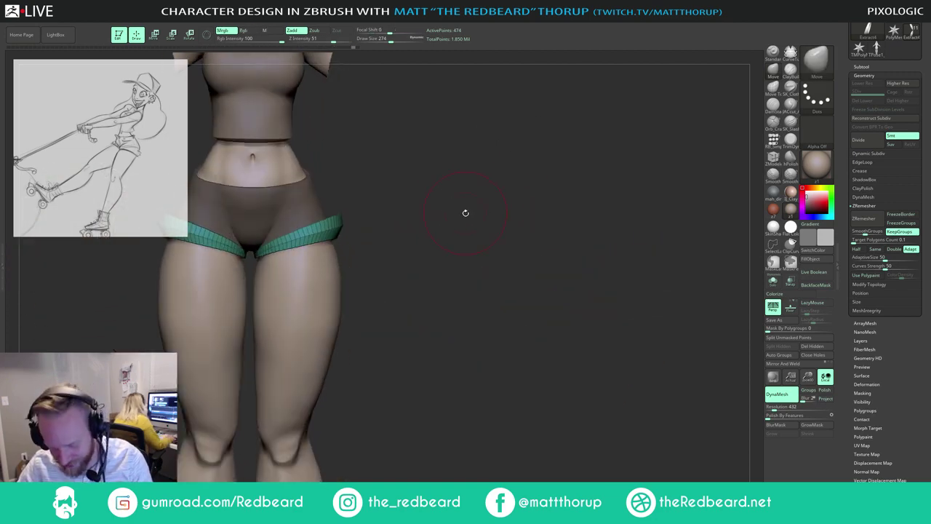
{"action": "key", "text": "b"}
{"action": "key", "text": "z"}
{"action": "key", "text": "m"}
{"action": "left_click_drag", "start_coordinate": [430, 187], "coordinate": [403, 237]}
{"action": "left_click_drag", "start_coordinate": [331, 232], "coordinate": [336, 219]}
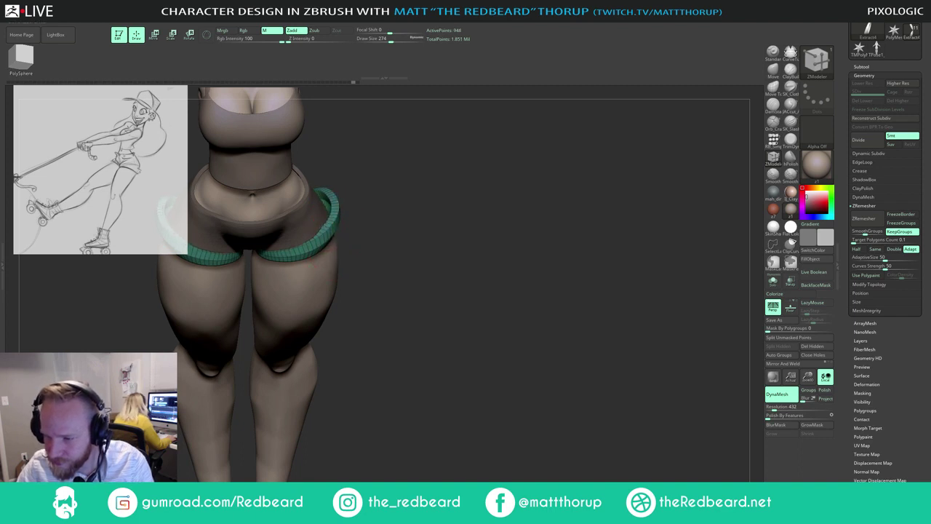
{"action": "left_click_drag", "start_coordinate": [334, 218], "coordinate": [389, 196]}
Step: Turn off the wireframe and polygroup color display on the thickened shorts cuffs
{"action": "left_click_drag", "start_coordinate": [458, 207], "coordinate": [436, 205], "text": "alt"}
{"action": "key", "text": "shift+f"}
{"action": "left_click_drag", "start_coordinate": [436, 205], "coordinate": [481, 236]}
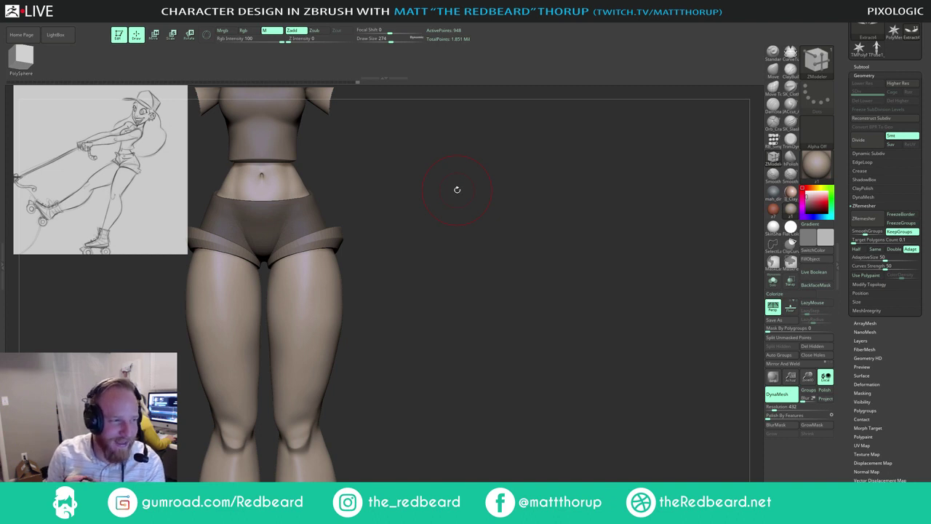
{"action": "mouse_move", "coordinate": [457, 189]}
{"action": "left_mouse_down"}
{"action": "mouse_move", "coordinate": [443, 262]}
{"action": "mouse_move", "coordinate": [486, 291]}
{"action": "mouse_move", "coordinate": [482, 279]}
{"action": "mouse_move", "coordinate": [525, 277]}
{"action": "mouse_move", "coordinate": [561, 298]}
{"action": "left_mouse_up"}
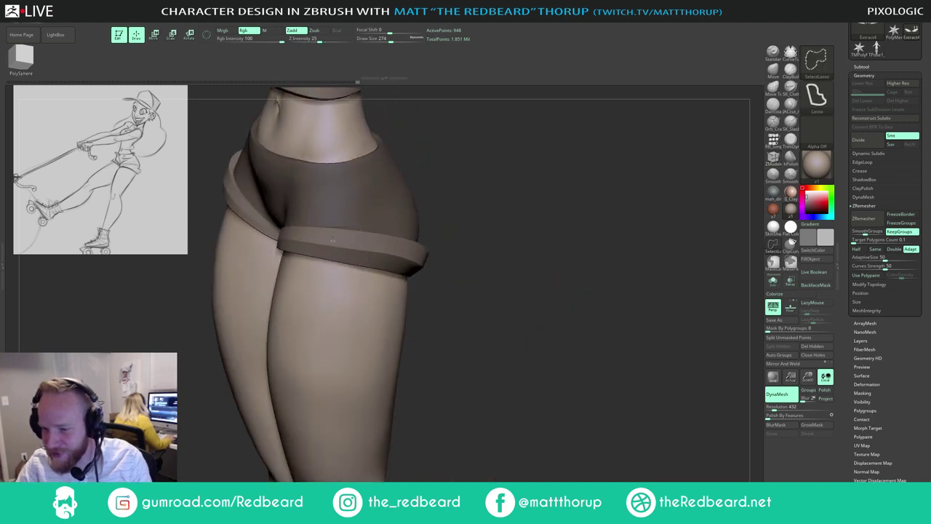
{"action": "left_click", "coordinate": [485, 199], "text": "ctrl"}
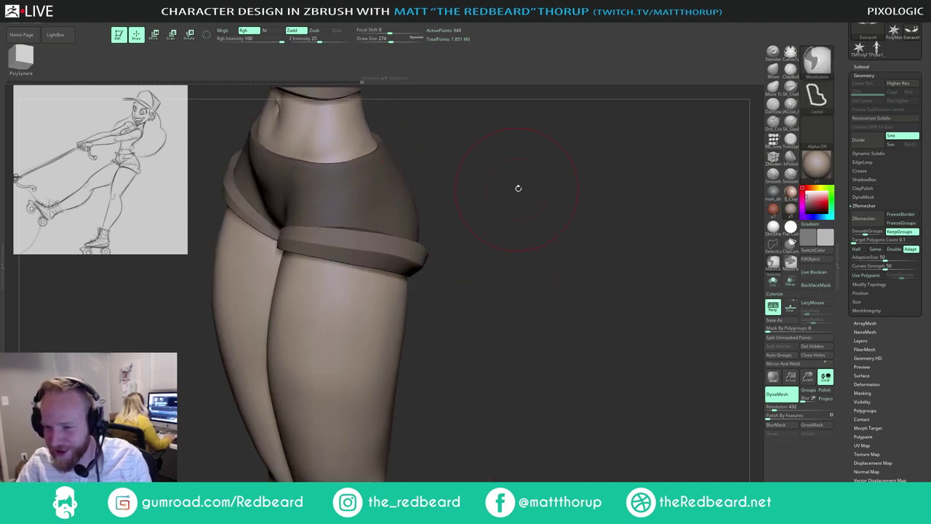
Step: Select the Move brush and adjust its Draw Size for fitting the thickened cuff around the thigh
{"action": "mouse_move", "coordinate": [517, 189]}
{"action": "left_mouse_down"}
{"action": "mouse_move", "coordinate": [486, 150]}
{"action": "mouse_move", "coordinate": [481, 171]}
{"action": "mouse_move", "coordinate": [429, 167]}
{"action": "left_mouse_up"}
{"action": "key", "text": "b"}
{"action": "key", "text": "m"}
{"action": "key", "text": "v"}
{"action": "key", "text": "s"}
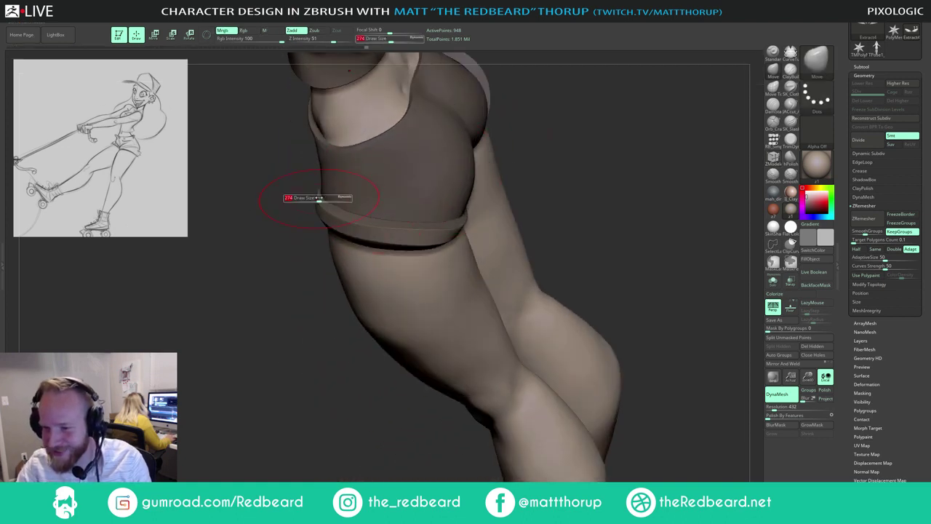
{"action": "left_click", "coordinate": [320, 200]}
Step: Reshape the thickened cuff around the inner thigh from below with the Move brush at Draw Size 239
{"action": "mouse_move", "coordinate": [286, 232]}
{"action": "left_mouse_down"}
{"action": "mouse_move", "coordinate": [292, 266]}
{"action": "mouse_move", "coordinate": [262, 271]}
{"action": "mouse_move", "coordinate": [545, 201]}
{"action": "mouse_move", "coordinate": [545, 158]}
{"action": "mouse_move", "coordinate": [508, 134]}
{"action": "left_mouse_up"}
{"action": "key", "text": "s"}
{"action": "left_click", "coordinate": [317, 195]}
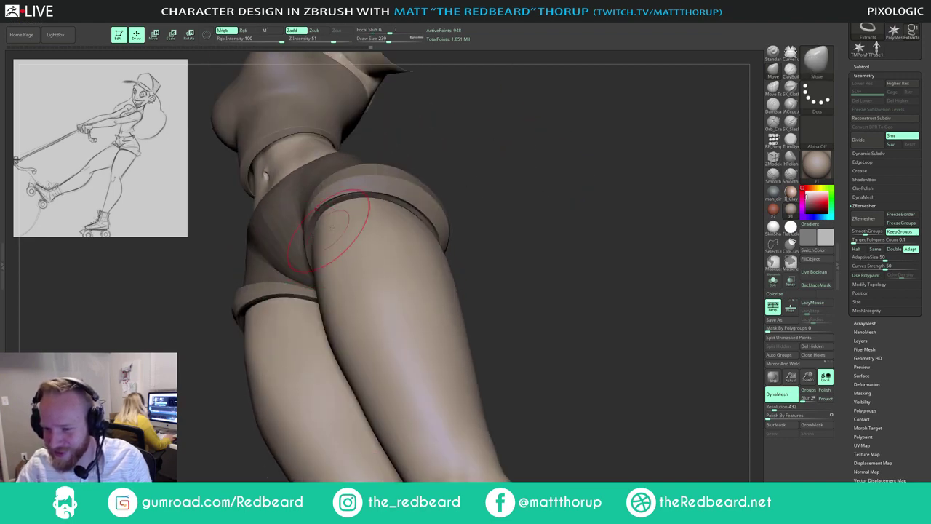
{"action": "mouse_move", "coordinate": [329, 229]}
{"action": "left_mouse_down"}
{"action": "mouse_move", "coordinate": [495, 160]}
{"action": "mouse_move", "coordinate": [293, 240]}
{"action": "mouse_move", "coordinate": [305, 247]}
{"action": "left_mouse_up"}
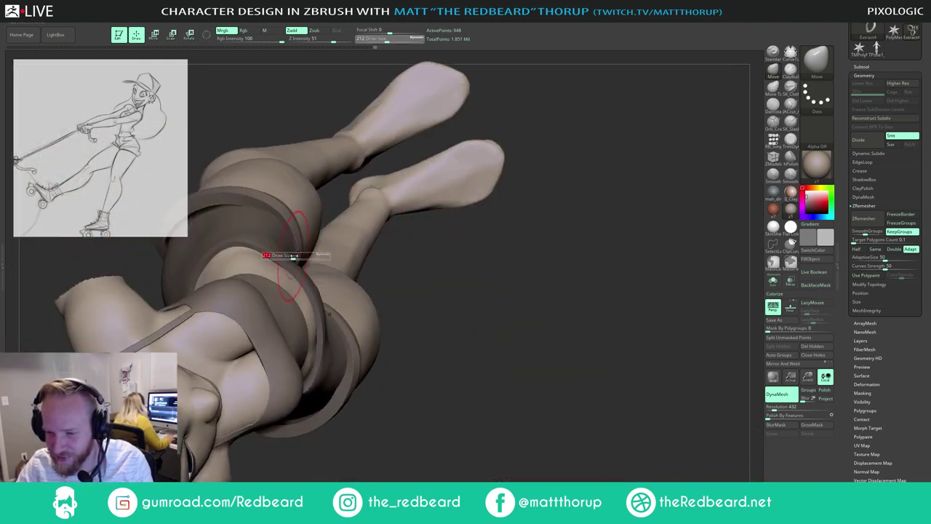
{"action": "mouse_move", "coordinate": [424, 150]}
{"action": "left_mouse_down"}
{"action": "mouse_move", "coordinate": [500, 193]}
{"action": "mouse_move", "coordinate": [211, 233]}
{"action": "left_mouse_up"}
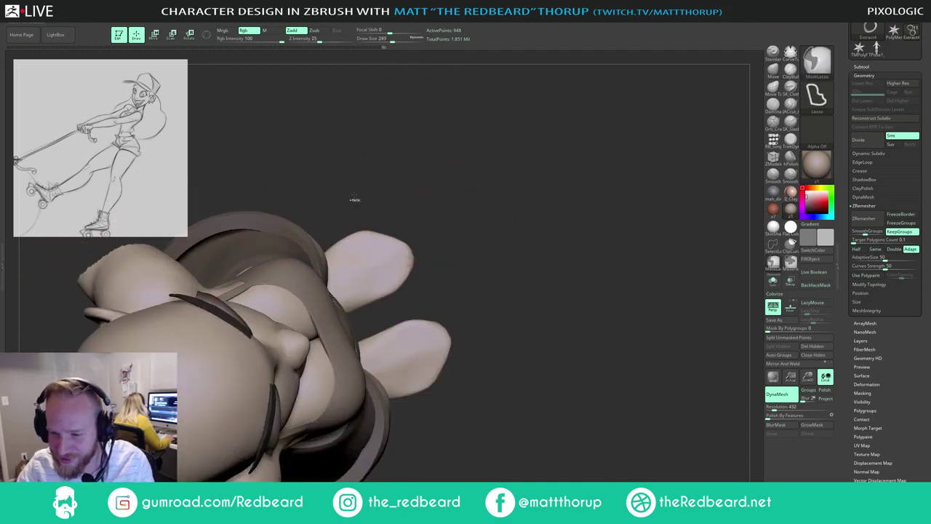
Step: Turn on Colorize for the cuffs and isolate them with Solo mode
{"action": "left_click", "coordinate": [355, 200], "text": "ctrl"}
{"action": "left_click", "coordinate": [775, 294]}
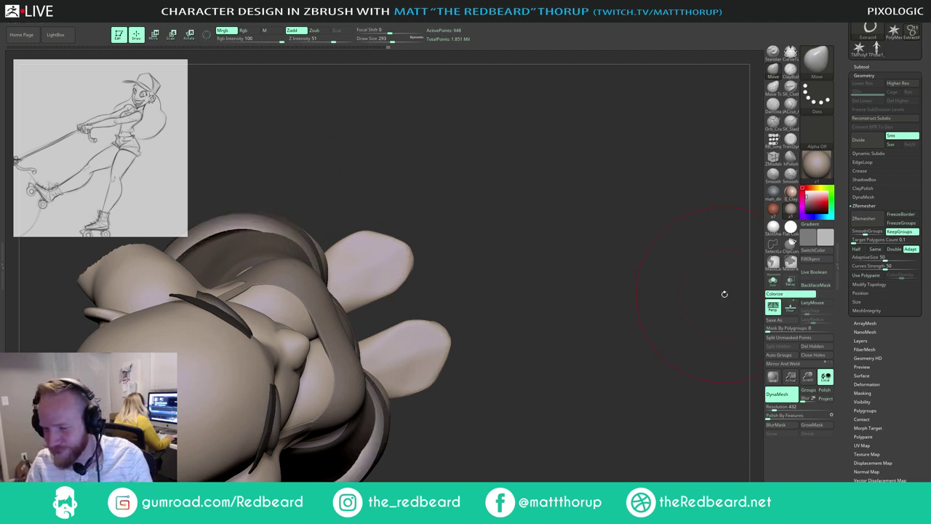
{"action": "left_click", "coordinate": [773, 281]}
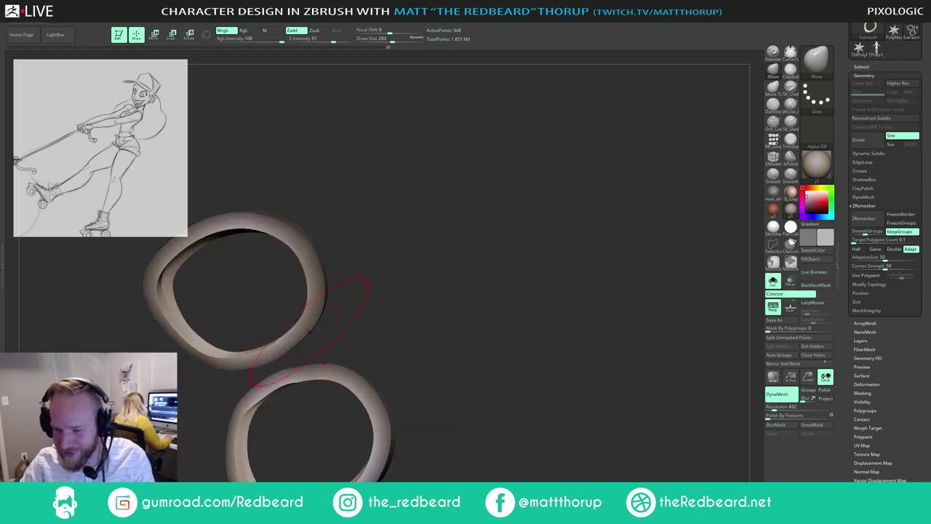
Step: Push the facing inner-thigh walls of the isolated cuffs into shape at Draw Sizes 207 and 97, and show the full character again
{"action": "key", "text": "s"}
{"action": "left_click_drag", "start_coordinate": [304, 316], "coordinate": [299, 316]}
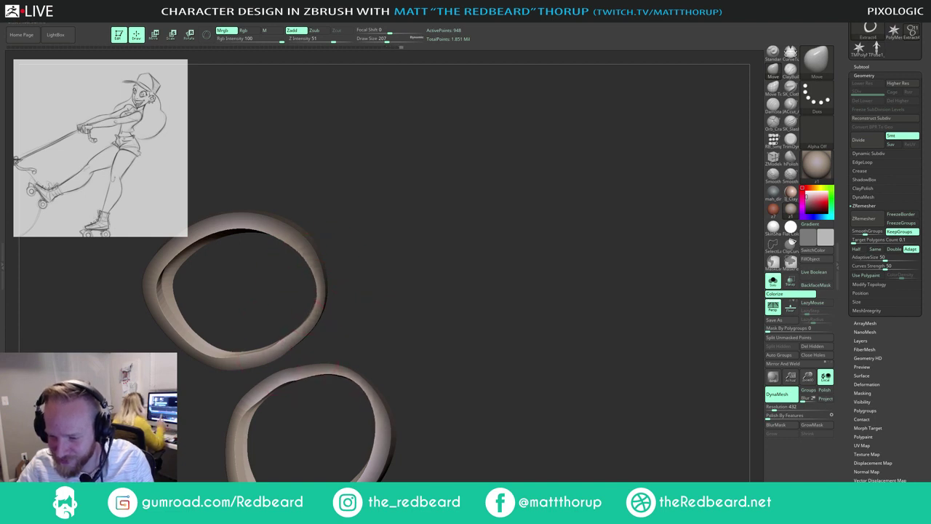
{"action": "key", "text": "s"}
{"action": "left_click_drag", "start_coordinate": [291, 350], "coordinate": [232, 361]}
{"action": "key", "text": "s"}
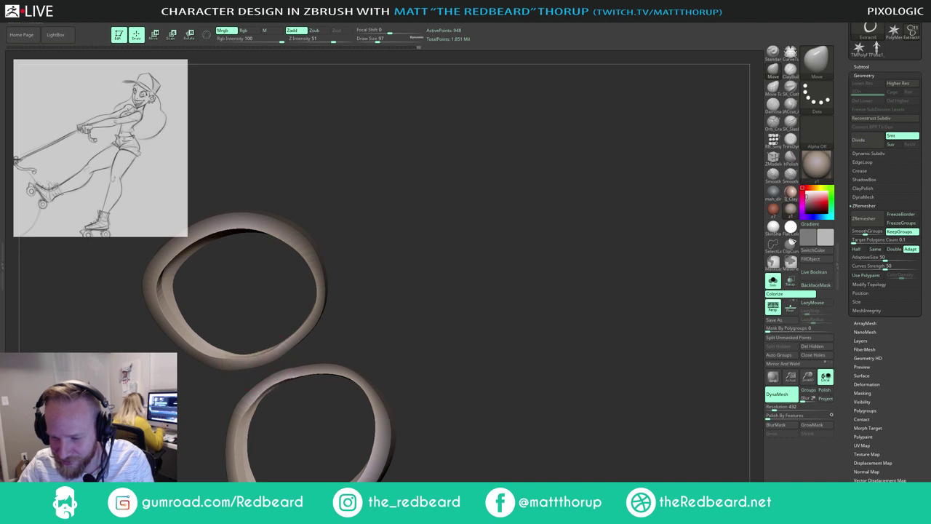
{"action": "left_click_drag", "start_coordinate": [364, 296], "coordinate": [445, 235]}
{"action": "left_click", "coordinate": [774, 285]}
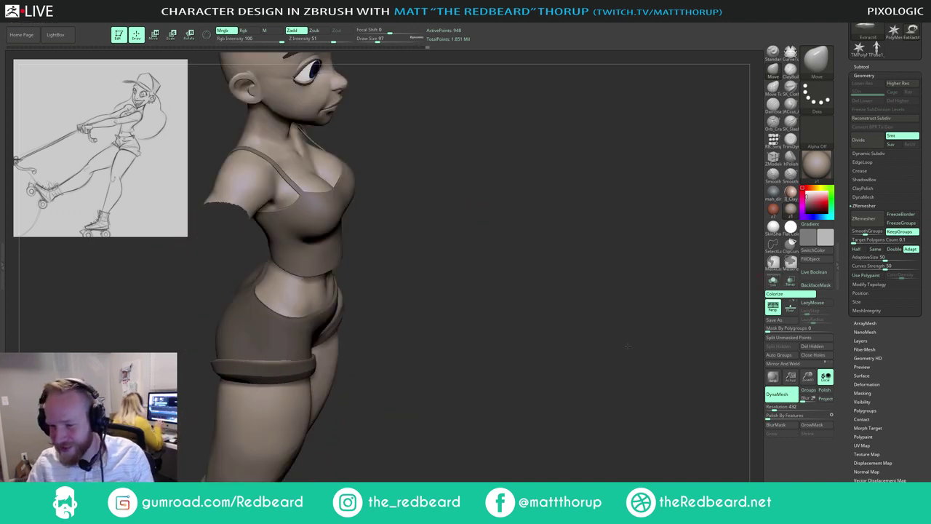
Step: Adjust the front lower edge of the cuffs over the thighs with the Move brush, enlarging the Draw Size to 212
{"action": "left_click_drag", "start_coordinate": [640, 324], "coordinate": [582, 409]}
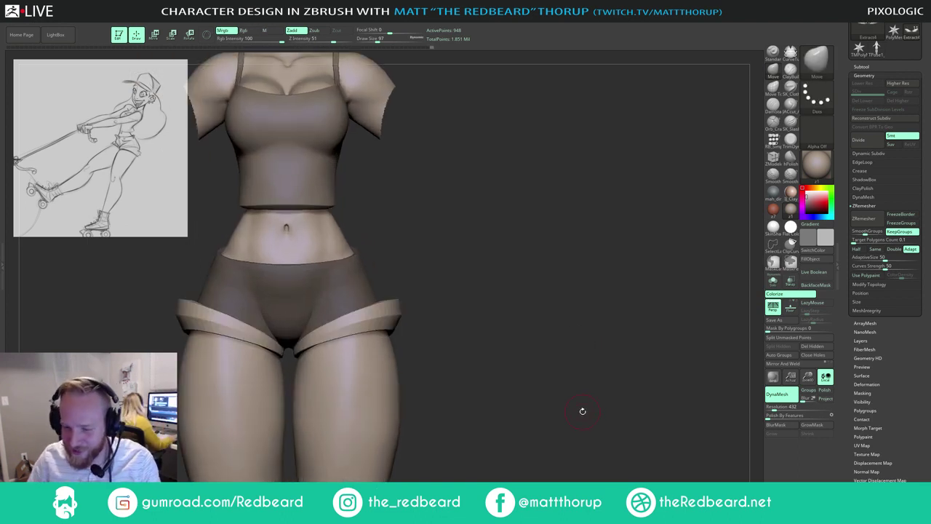
{"action": "mouse_move", "coordinate": [490, 271]}
{"action": "left_mouse_down"}
{"action": "mouse_move", "coordinate": [536, 249]}
{"action": "mouse_move", "coordinate": [551, 262]}
{"action": "mouse_move", "coordinate": [496, 266]}
{"action": "mouse_move", "coordinate": [481, 283]}
{"action": "left_mouse_up"}
{"action": "key", "text": "s"}
{"action": "mouse_move", "coordinate": [379, 328]}
{"action": "left_mouse_down"}
{"action": "mouse_move", "coordinate": [386, 326]}
{"action": "mouse_move", "coordinate": [369, 333]}
{"action": "left_mouse_up"}
{"action": "key", "text": "bracketright"}
{"action": "key", "text": "bracketright"}
{"action": "key", "text": "bracketright"}
{"action": "key", "text": "bracketright"}
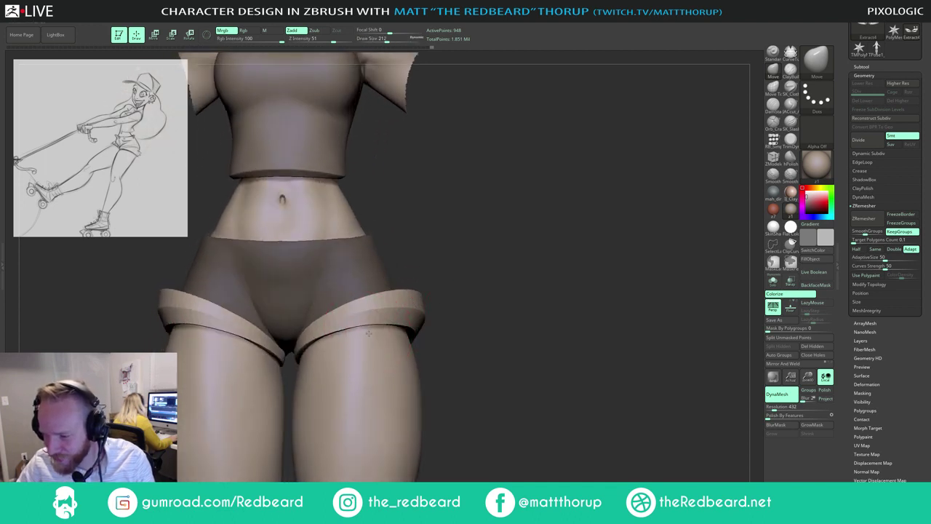
Step: Hide the cuffs' outer polygroup so only their inner wall stays visible beside the shorts and thighs
{"action": "left_click_drag", "start_coordinate": [429, 342], "coordinate": [448, 325]}
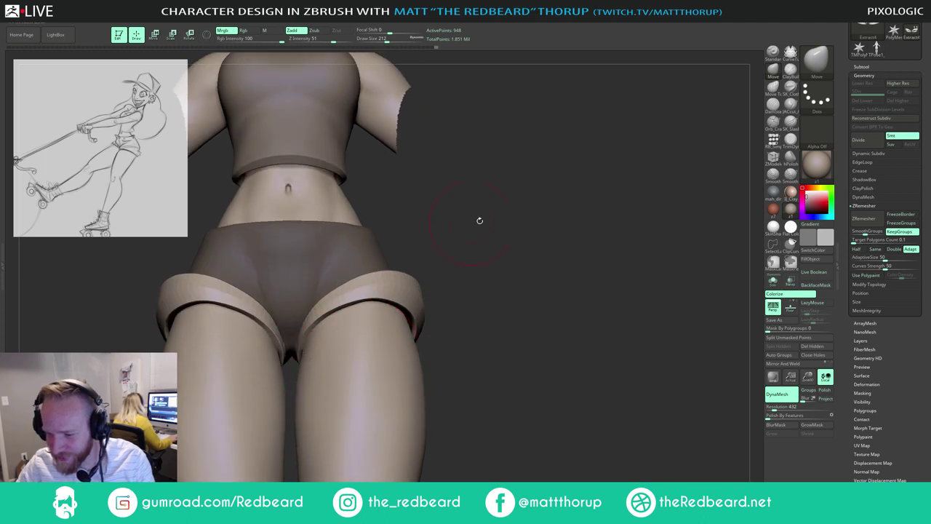
{"action": "mouse_move", "coordinate": [480, 220]}
{"action": "left_mouse_down"}
{"action": "mouse_move", "coordinate": [504, 239]}
{"action": "mouse_move", "coordinate": [503, 253]}
{"action": "left_mouse_up"}
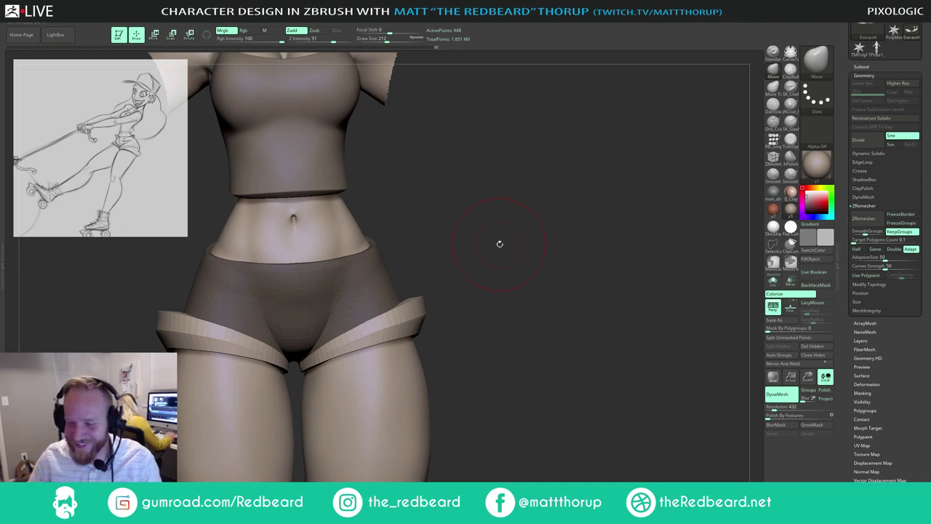
{"action": "mouse_move", "coordinate": [513, 256]}
{"action": "left_mouse_down"}
{"action": "mouse_move", "coordinate": [493, 291]}
{"action": "mouse_move", "coordinate": [477, 261]}
{"action": "mouse_move", "coordinate": [368, 415]}
{"action": "left_mouse_up"}
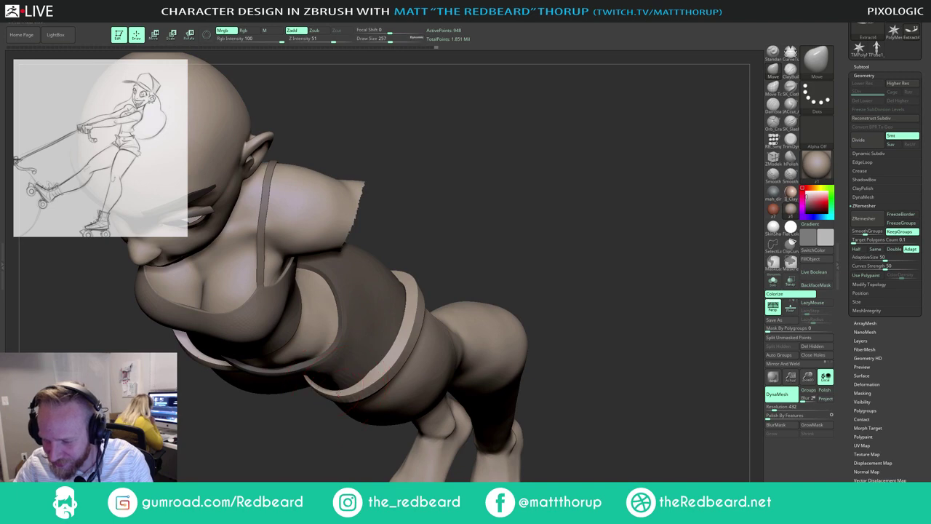
{"action": "left_click_drag", "start_coordinate": [509, 235], "coordinate": [484, 277]}
{"action": "left_click_drag", "start_coordinate": [488, 215], "coordinate": [489, 273]}
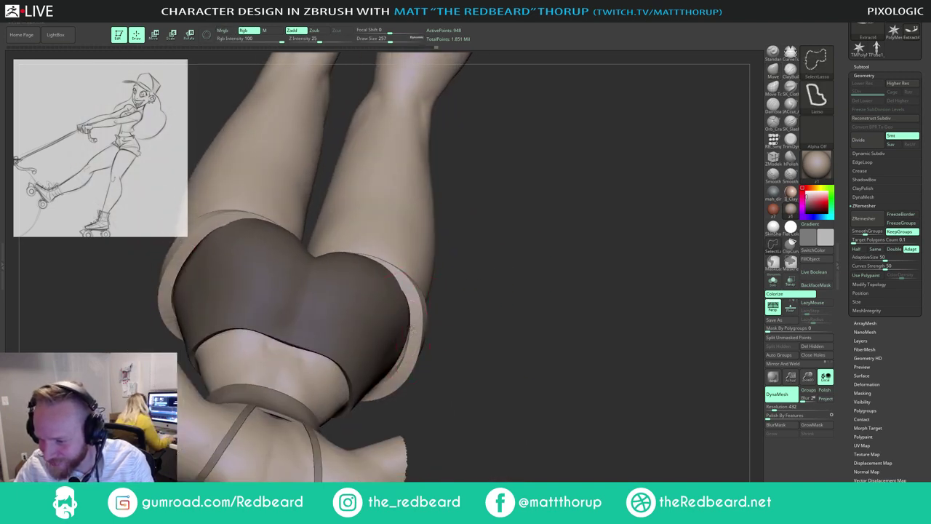
{"action": "key", "text": "ctrl+shift"}
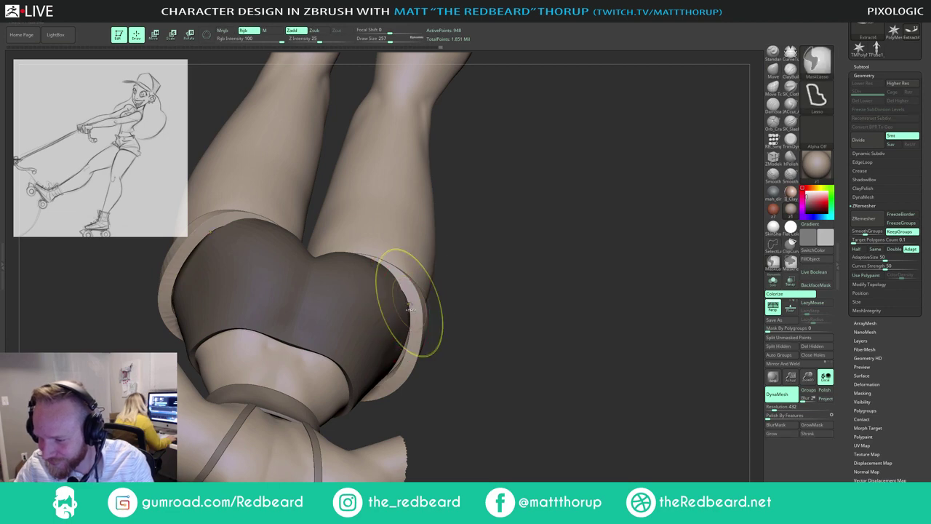
{"action": "left_click_drag", "start_coordinate": [439, 329], "coordinate": [381, 333]}
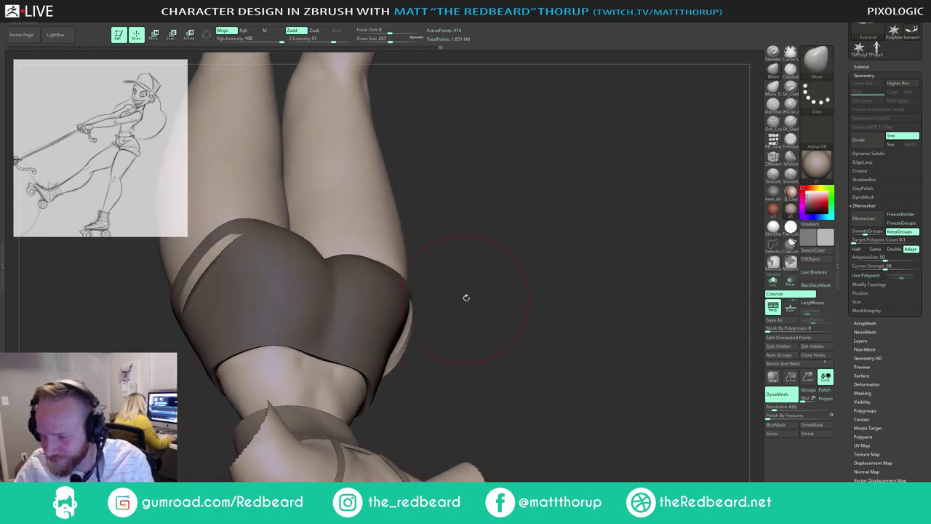
Step: Push the cuffs' inner wall into the back and outer thighs with the Move brush at Draw Sizes 372 and 311
{"action": "left_click_drag", "start_coordinate": [466, 298], "coordinate": [476, 285]}
{"action": "left_click_drag", "start_coordinate": [514, 246], "coordinate": [408, 291]}
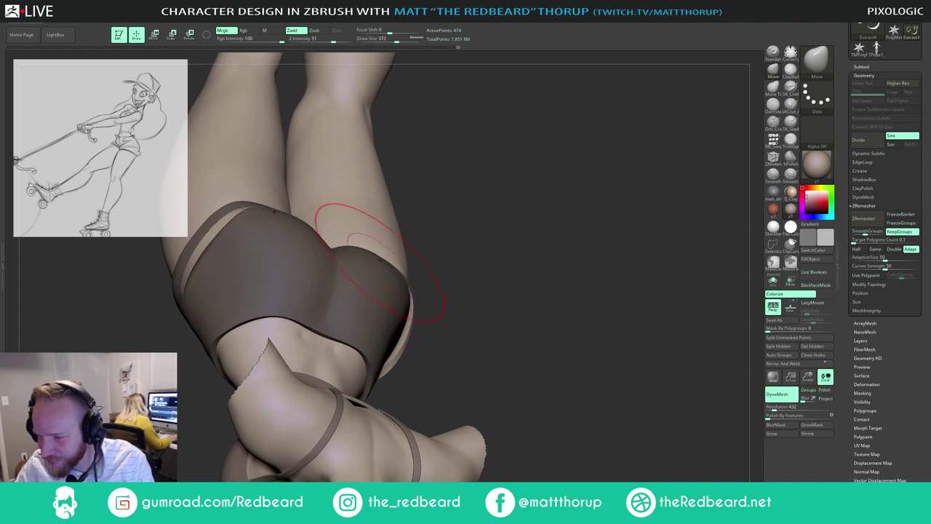
{"action": "left_click_drag", "start_coordinate": [459, 298], "coordinate": [408, 277]}
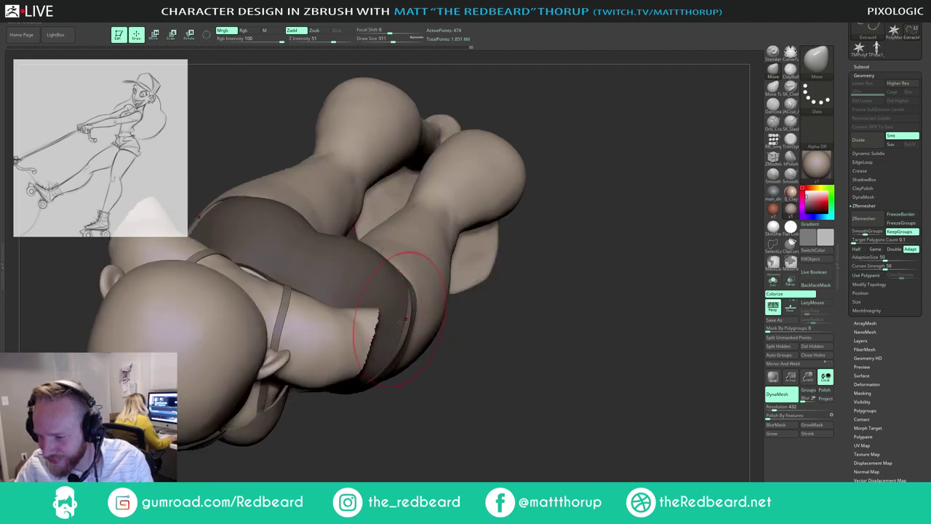
{"action": "left_click_drag", "start_coordinate": [465, 327], "coordinate": [407, 339]}
{"action": "mouse_move", "coordinate": [495, 265]}
{"action": "left_mouse_down"}
{"action": "mouse_move", "coordinate": [486, 255]}
{"action": "mouse_move", "coordinate": [333, 393]}
{"action": "mouse_move", "coordinate": [378, 334]}
{"action": "left_mouse_up"}
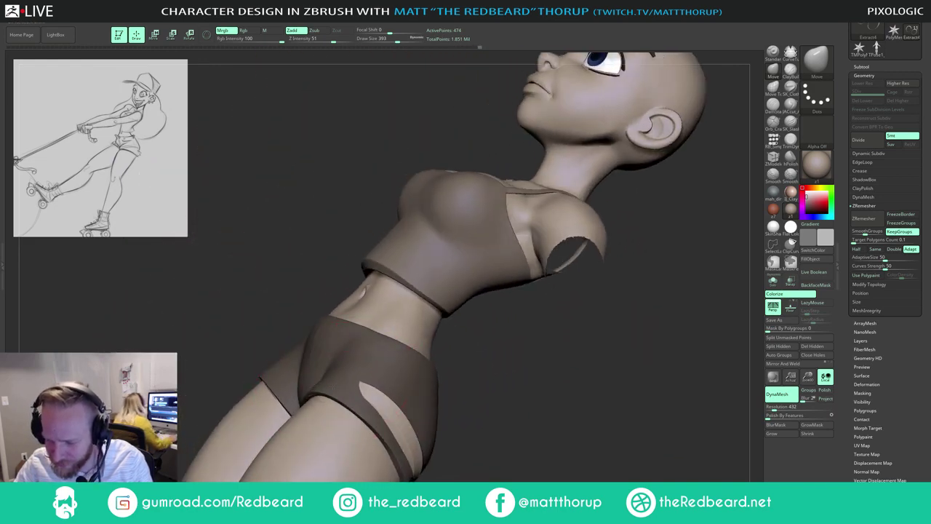
Step: Reshape the cuffs' inner wall across the front of the thighs with the Move brush at Draw Sizes 393 and 268
{"action": "mouse_move", "coordinate": [368, 396]}
{"action": "left_mouse_down"}
{"action": "mouse_move", "coordinate": [373, 382]}
{"action": "mouse_move", "coordinate": [332, 377]}
{"action": "left_mouse_up"}
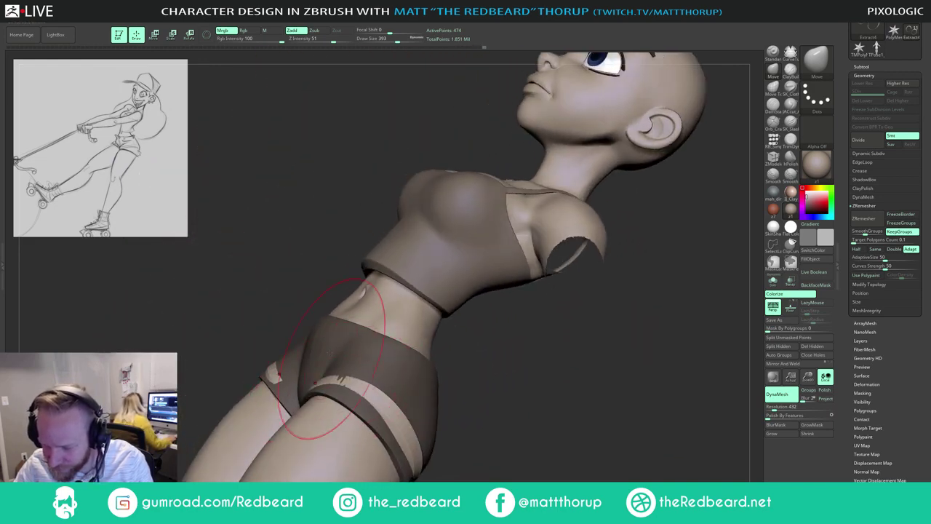
{"action": "left_click_drag", "start_coordinate": [455, 375], "coordinate": [509, 415]}
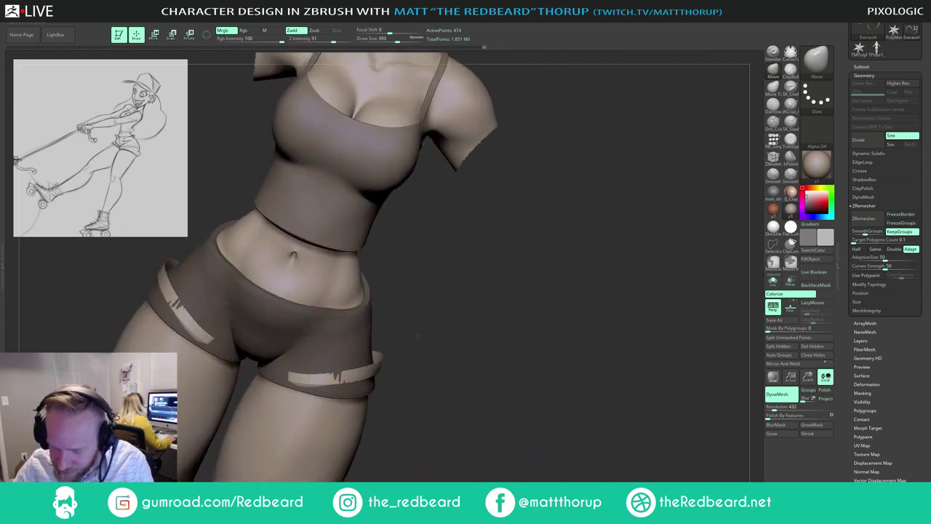
{"action": "left_click_drag", "start_coordinate": [280, 389], "coordinate": [273, 364]}
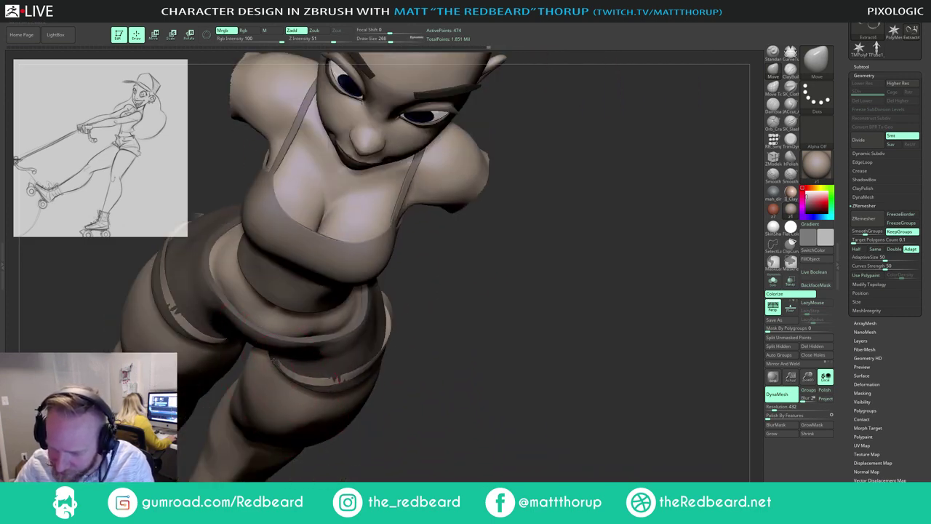
{"action": "left_click_drag", "start_coordinate": [336, 378], "coordinate": [264, 360]}
{"action": "left_click_drag", "start_coordinate": [429, 314], "coordinate": [371, 346]}
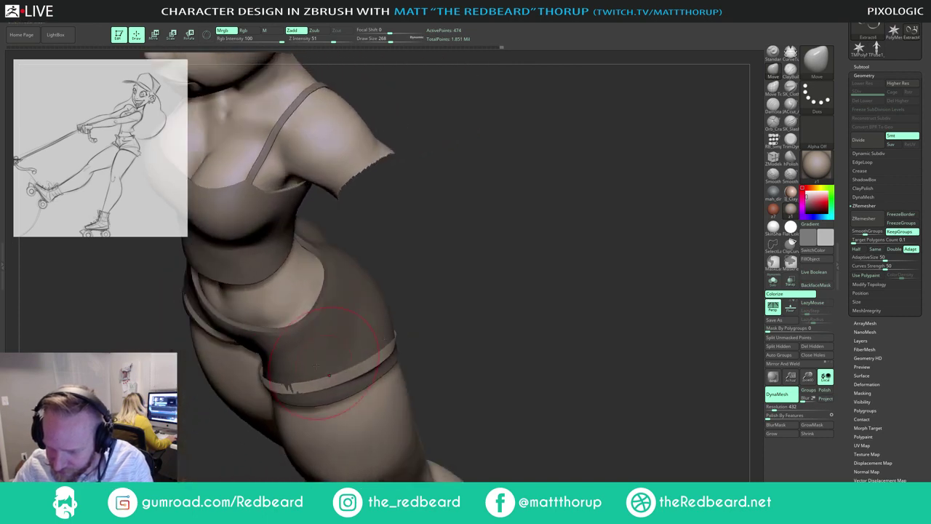
Step: Refine the cuffs' inner wall at the front inner thigh with the Move brush at Draw Size 299
{"action": "key", "text": "s"}
{"action": "left_click_drag", "start_coordinate": [258, 374], "coordinate": [262, 373]}
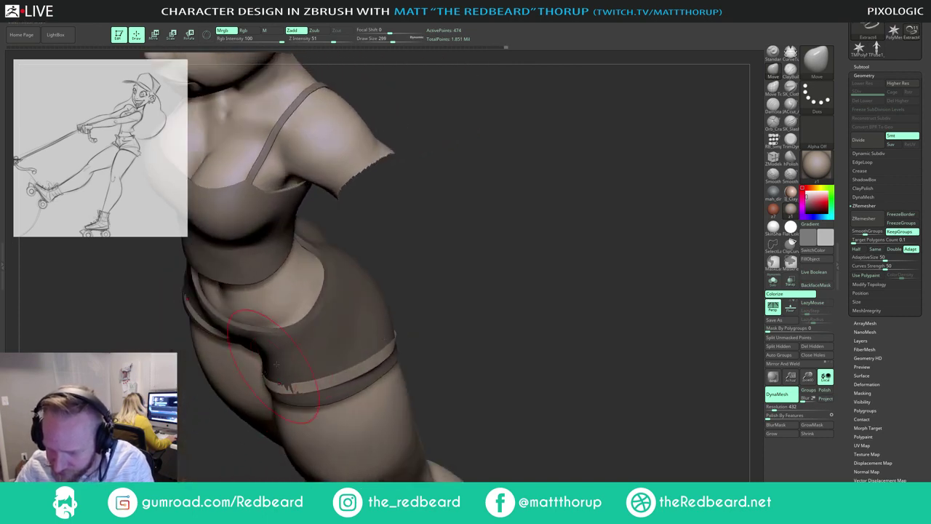
{"action": "left_click_drag", "start_coordinate": [411, 294], "coordinate": [433, 327]}
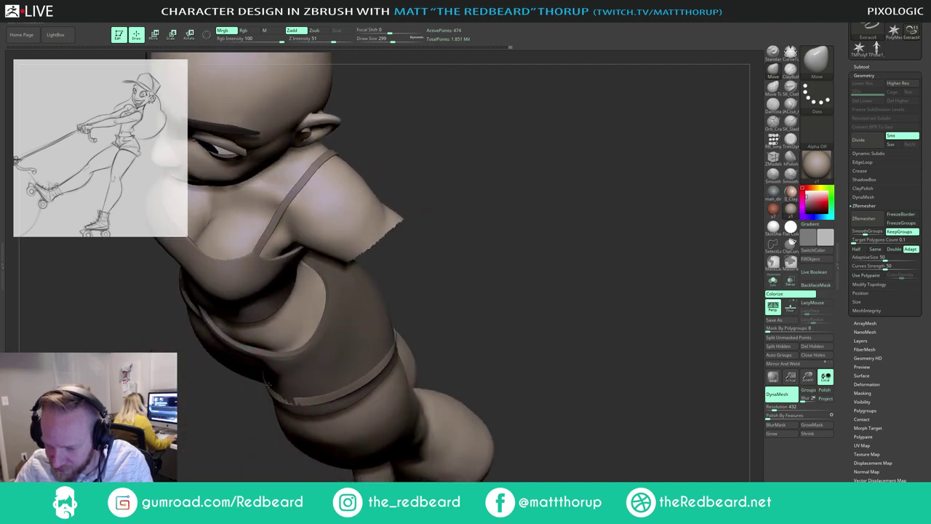
{"action": "left_click_drag", "start_coordinate": [269, 385], "coordinate": [267, 383]}
Step: Push the cuffs' inner wall into the thighs just below the buttocks with the Move brush at Draw Size 299
{"action": "left_click_drag", "start_coordinate": [459, 276], "coordinate": [312, 374]}
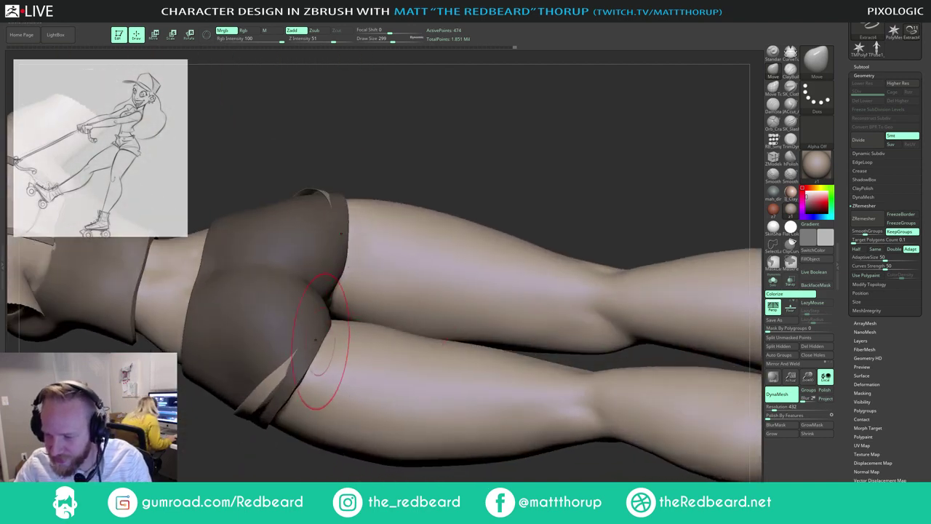
{"action": "left_click_drag", "start_coordinate": [287, 442], "coordinate": [320, 333]}
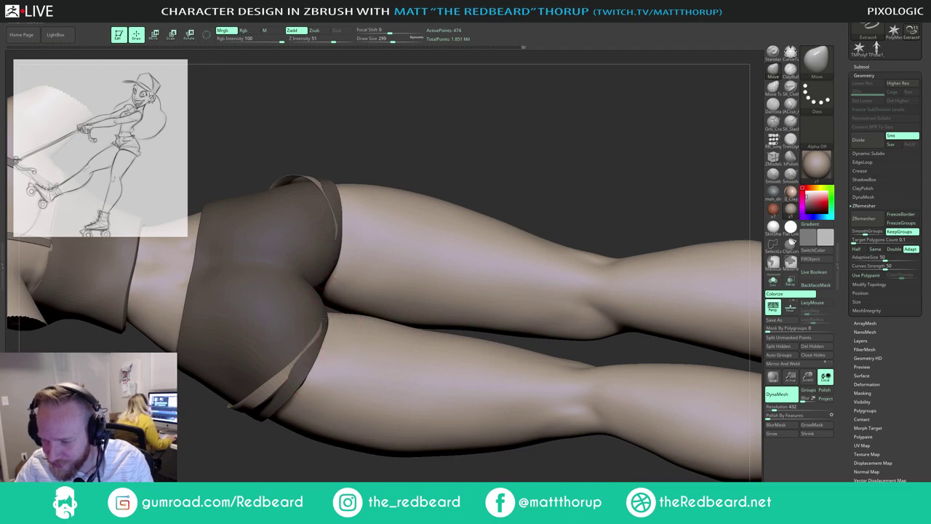
{"action": "left_click_drag", "start_coordinate": [325, 323], "coordinate": [325, 313]}
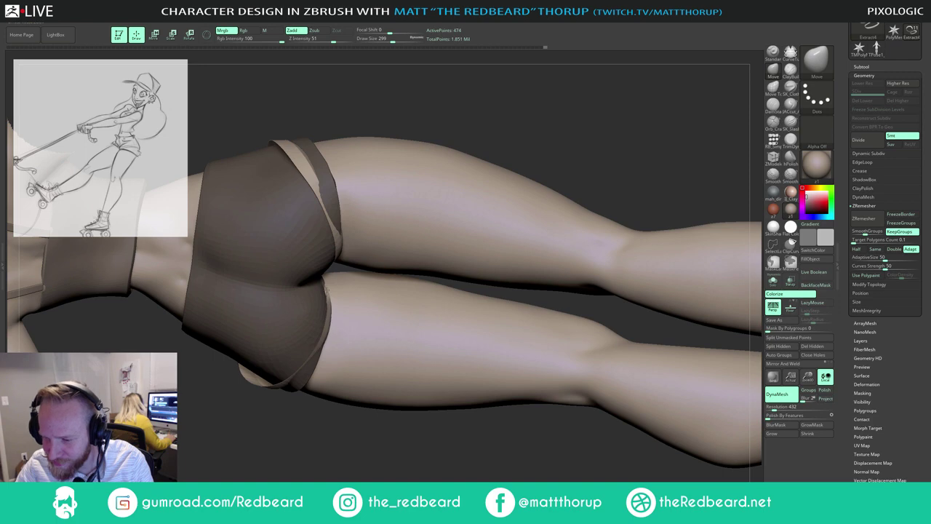
Step: Adjust the cuffs' inner wall near the rear crotch at Draw Sizes 172 and 217, and unhide the complete cuffs
{"action": "key", "text": "s"}
{"action": "mouse_move", "coordinate": [326, 307]}
{"action": "left_mouse_down"}
{"action": "mouse_move", "coordinate": [316, 308]}
{"action": "mouse_move", "coordinate": [321, 300]}
{"action": "left_mouse_up"}
{"action": "key", "text": "s"}
{"action": "left_click_drag", "start_coordinate": [473, 131], "coordinate": [500, 141]}
{"action": "key", "text": "s"}
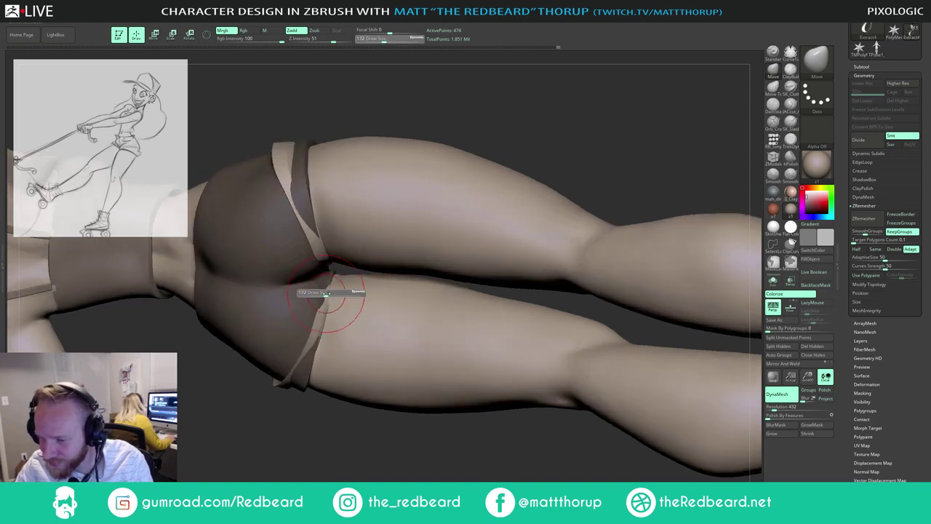
{"action": "left_click_drag", "start_coordinate": [326, 293], "coordinate": [331, 285]}
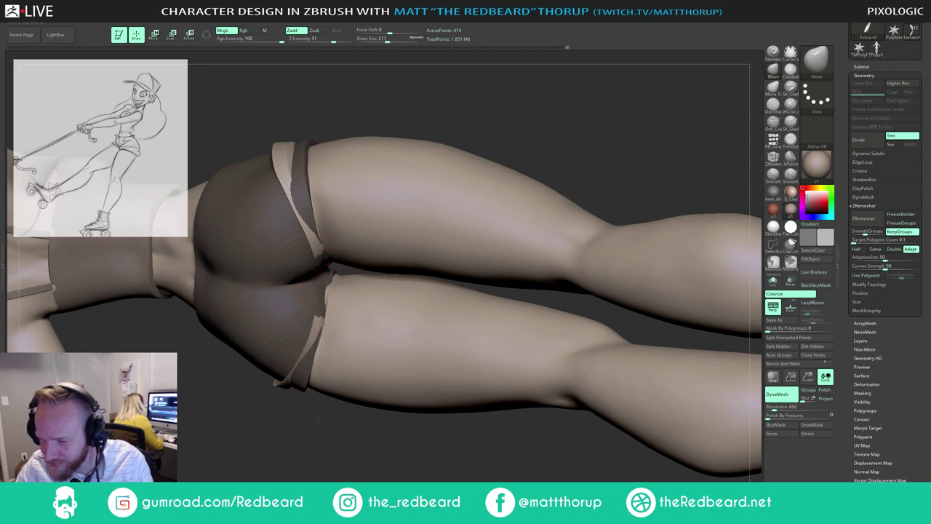
{"action": "mouse_move", "coordinate": [320, 418]}
{"action": "left_mouse_down"}
{"action": "mouse_move", "coordinate": [332, 297]}
{"action": "mouse_move", "coordinate": [466, 334]}
{"action": "mouse_move", "coordinate": [555, 387]}
{"action": "left_mouse_up"}
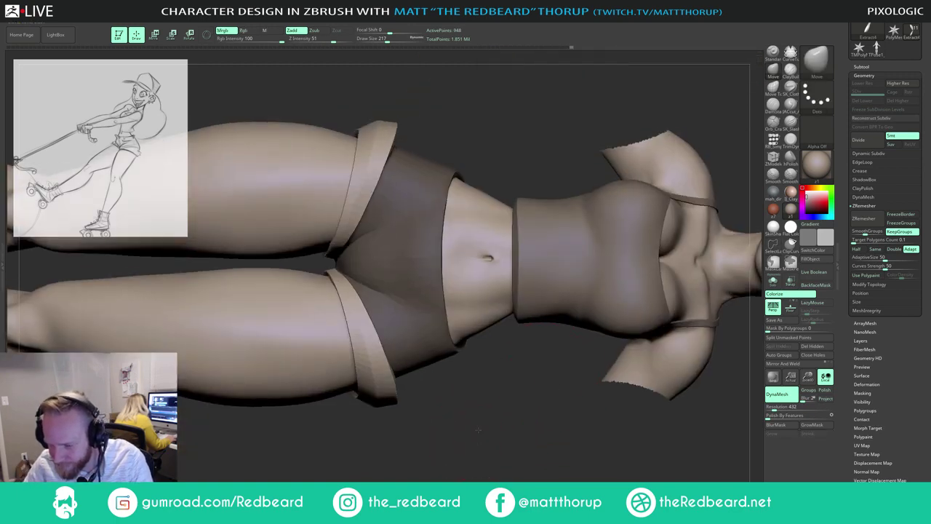
Step: Check the cuffs on the full figure and up close, briefly previewing them with Dynamic Subdivision
{"action": "left_click_drag", "start_coordinate": [476, 430], "coordinate": [537, 357]}
{"action": "key", "text": "f"}
{"action": "left_click_drag", "start_coordinate": [424, 332], "coordinate": [489, 345]}
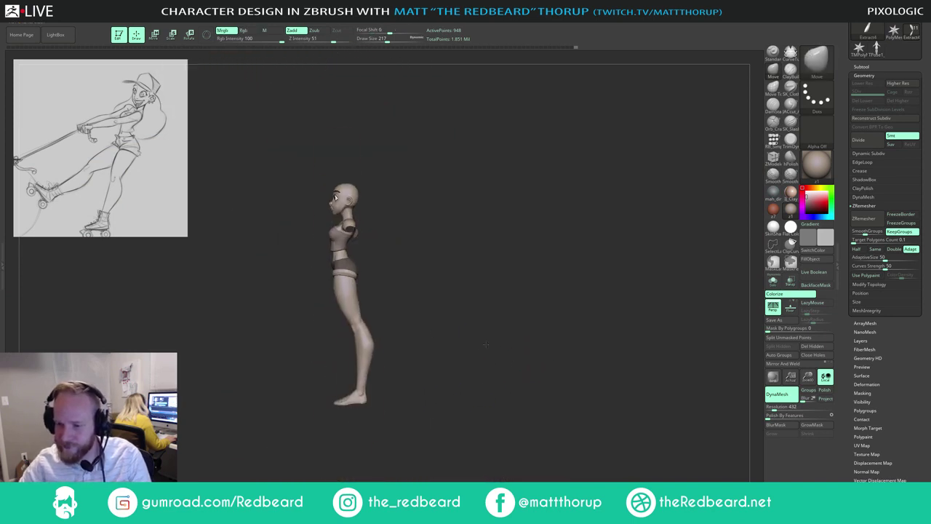
{"action": "key", "text": "f"}
{"action": "key", "text": "d"}
{"action": "mouse_move", "coordinate": [494, 285]}
{"action": "left_mouse_down"}
{"action": "mouse_move", "coordinate": [542, 291]}
{"action": "mouse_move", "coordinate": [555, 342]}
{"action": "left_mouse_up"}
{"action": "key", "text": "shift+d"}
Step: Show the PolyFrame wireframe on the cuffs and switch to the ZModeler brush
{"action": "key", "text": "shift+f"}
{"action": "key", "text": "b"}
{"action": "key", "text": "z"}
{"action": "key", "text": "m"}
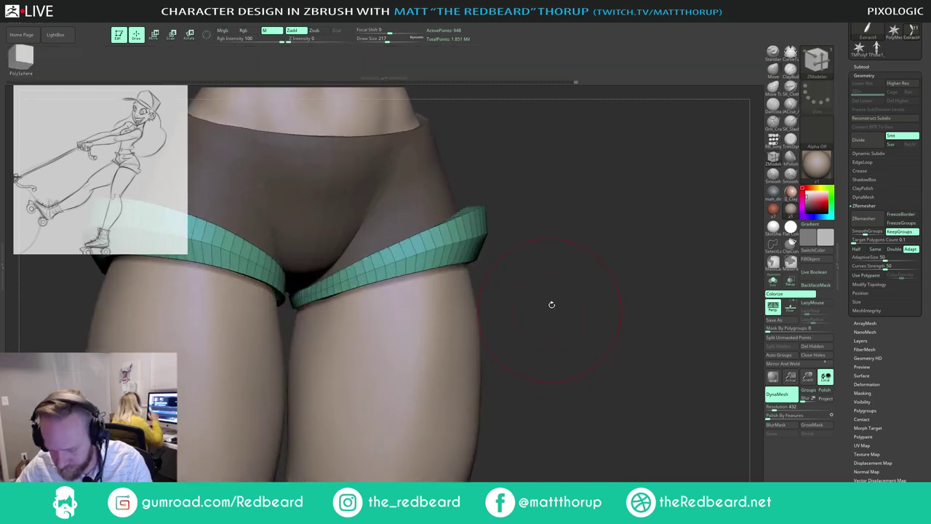
{"action": "left_click_drag", "start_coordinate": [550, 304], "coordinate": [530, 272]}
{"action": "key", "text": "ctrl+a"}
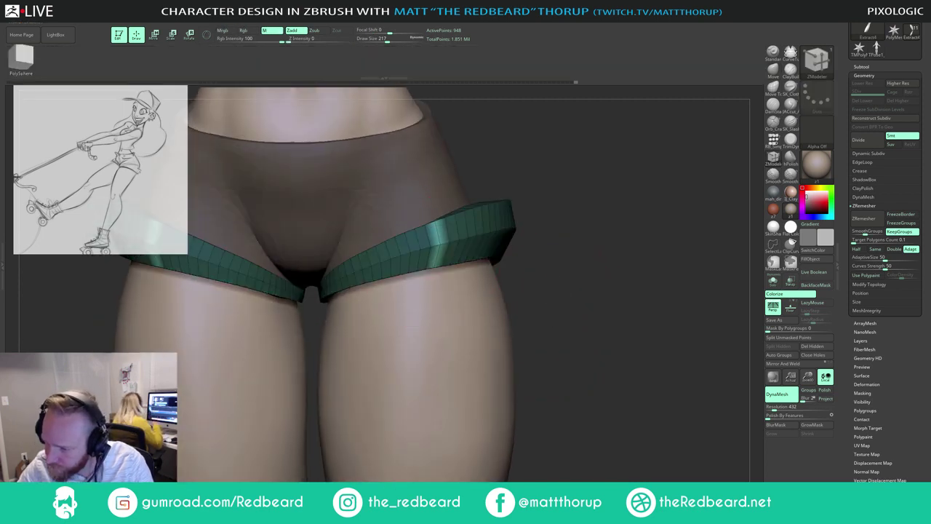
{"action": "key", "text": "w"}
{"action": "left_click", "coordinate": [437, 257], "text": "ctrl+shift"}
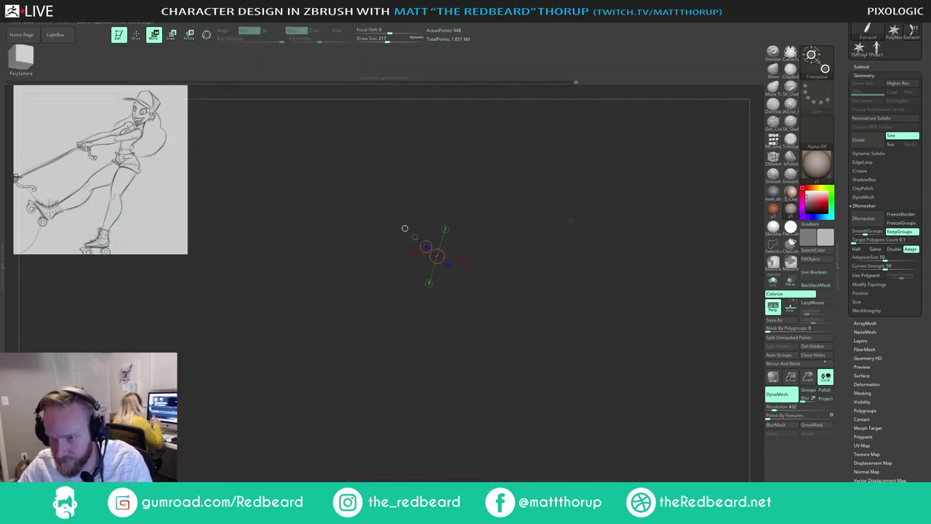
{"action": "key", "text": "ctrl+z"}
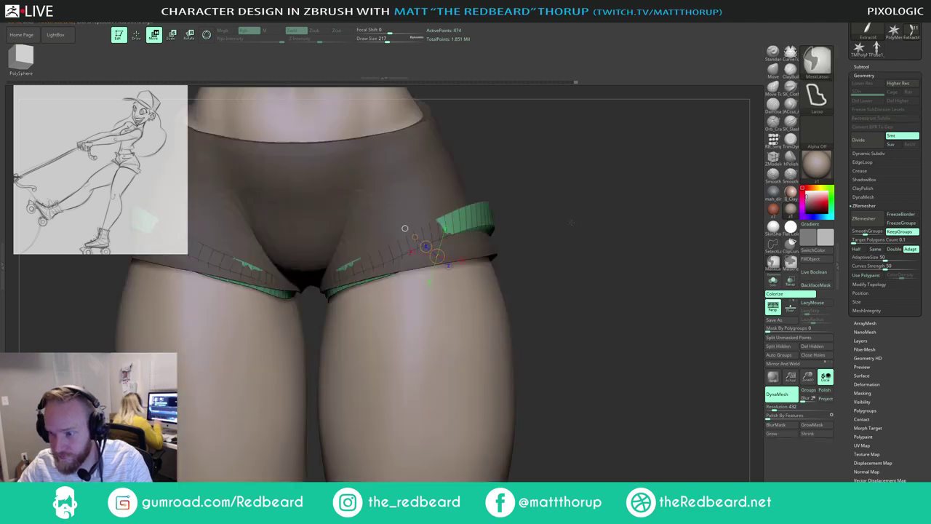
{"action": "left_click", "coordinate": [570, 225], "text": "ctrl+shift"}
{"action": "key", "text": "q"}
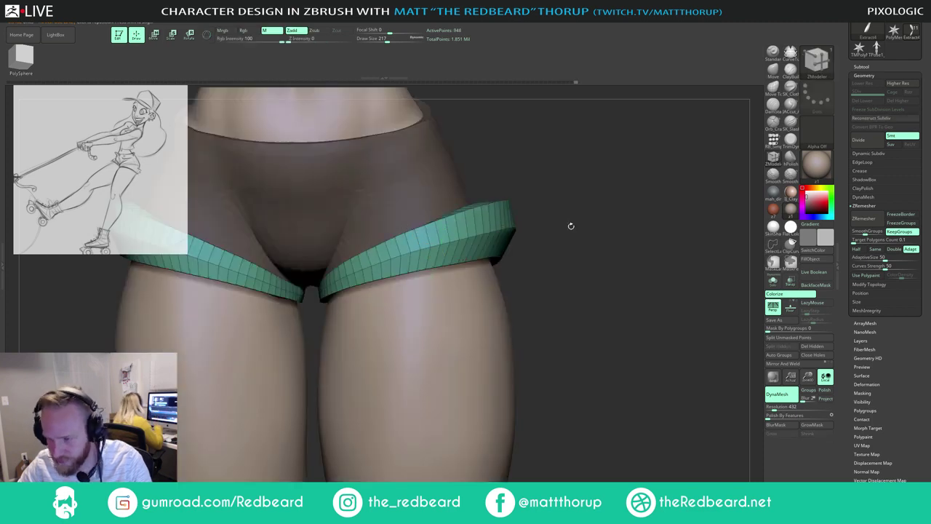
Step: Insert supporting edge loops around the cuffs with ZModeler's Single EdgeLoop target and turn on Dynamic Subdivision
{"action": "key", "text": "space"}
{"action": "left_click", "coordinate": [432, 263]}
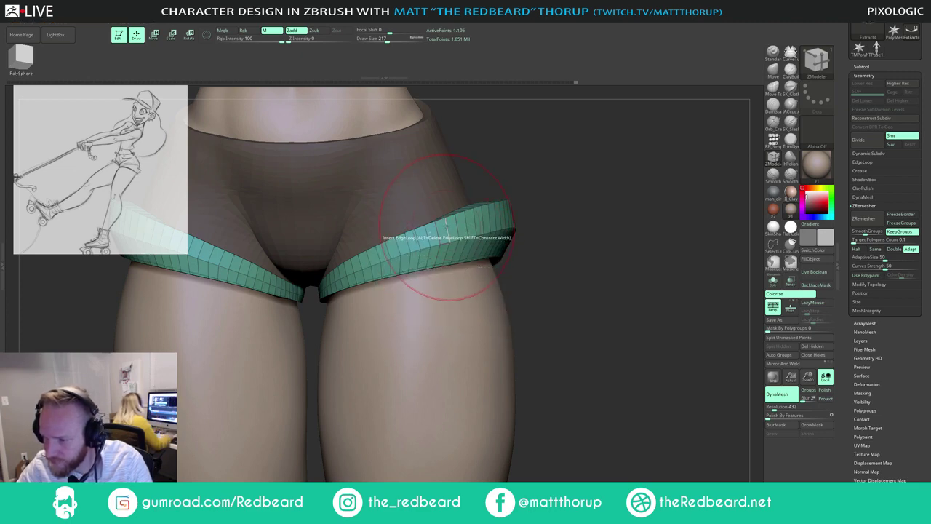
{"action": "left_click", "coordinate": [440, 234]}
{"action": "left_click_drag", "start_coordinate": [532, 219], "coordinate": [578, 203]}
{"action": "left_click_drag", "start_coordinate": [569, 206], "coordinate": [518, 260]}
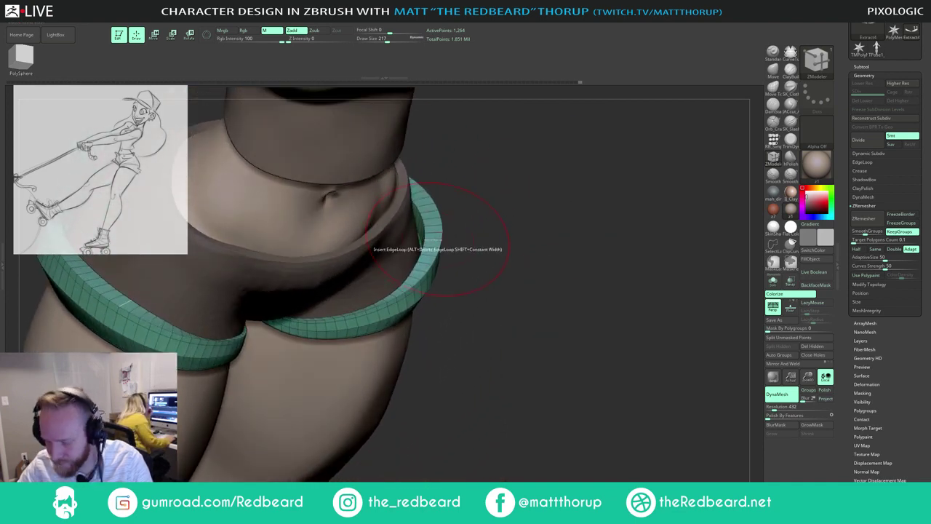
{"action": "key", "text": "d"}
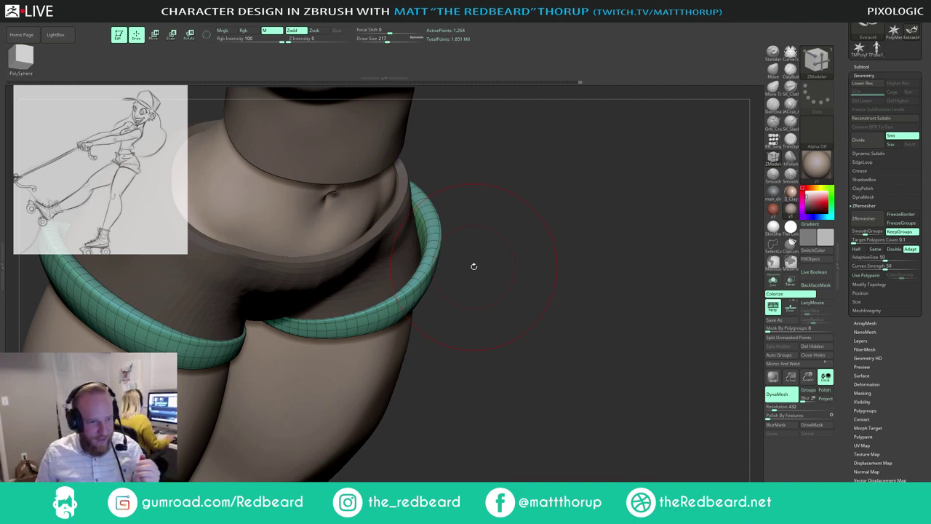
Step: Inspect the smoothed cuffs from the back and side, toggling PolyFrame off and on
{"action": "mouse_move", "coordinate": [528, 190]}
{"action": "left_mouse_down"}
{"action": "mouse_move", "coordinate": [524, 200]}
{"action": "mouse_move", "coordinate": [518, 187]}
{"action": "mouse_move", "coordinate": [533, 208]}
{"action": "mouse_move", "coordinate": [505, 228]}
{"action": "mouse_move", "coordinate": [387, 224]}
{"action": "left_mouse_up"}
{"action": "key", "text": "shift+f"}
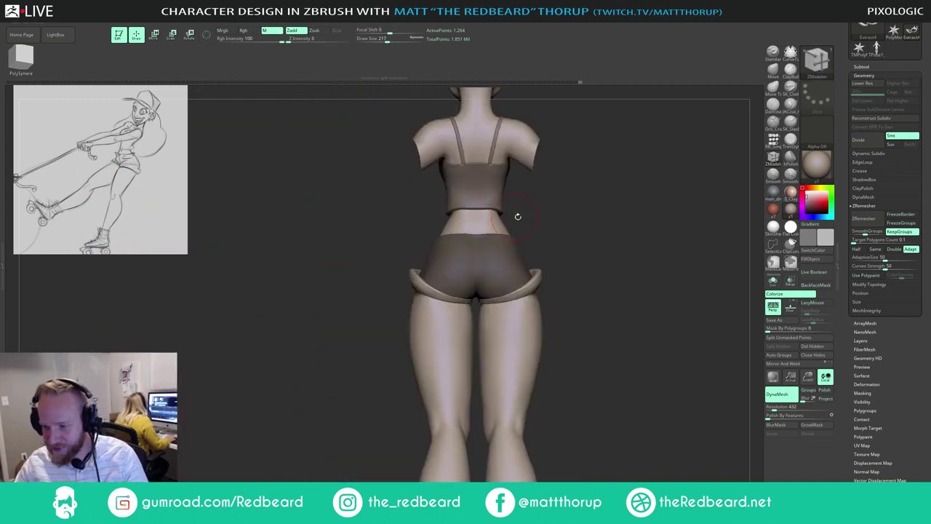
{"action": "left_click_drag", "start_coordinate": [586, 215], "coordinate": [632, 210]}
{"action": "left_click", "coordinate": [604, 217]}
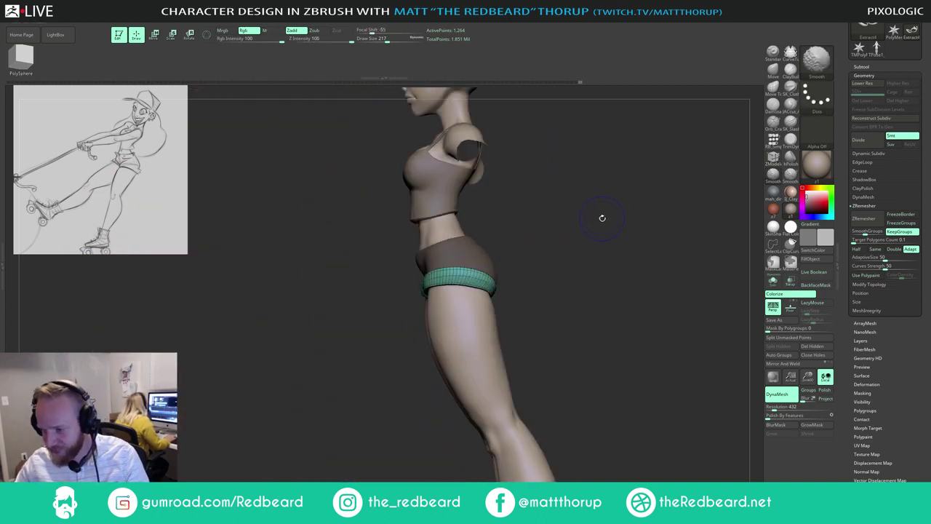
Step: Set the ZModeler edge action to Slide with the EdgeLoop Partial target for the cuffs
{"action": "mouse_move", "coordinate": [559, 221]}
{"action": "left_mouse_down"}
{"action": "mouse_move", "coordinate": [580, 254]}
{"action": "mouse_move", "coordinate": [456, 280]}
{"action": "left_mouse_up"}
{"action": "key", "text": "space"}
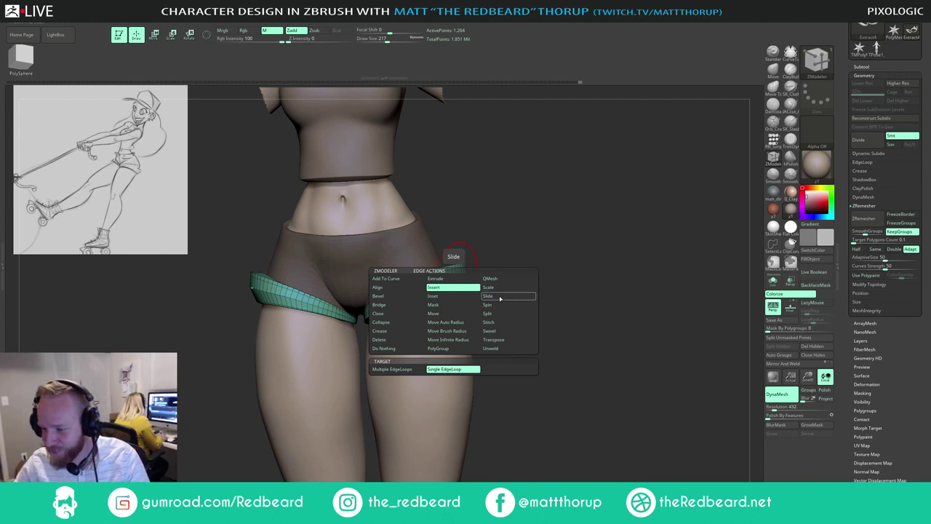
{"action": "left_click", "coordinate": [500, 297]}
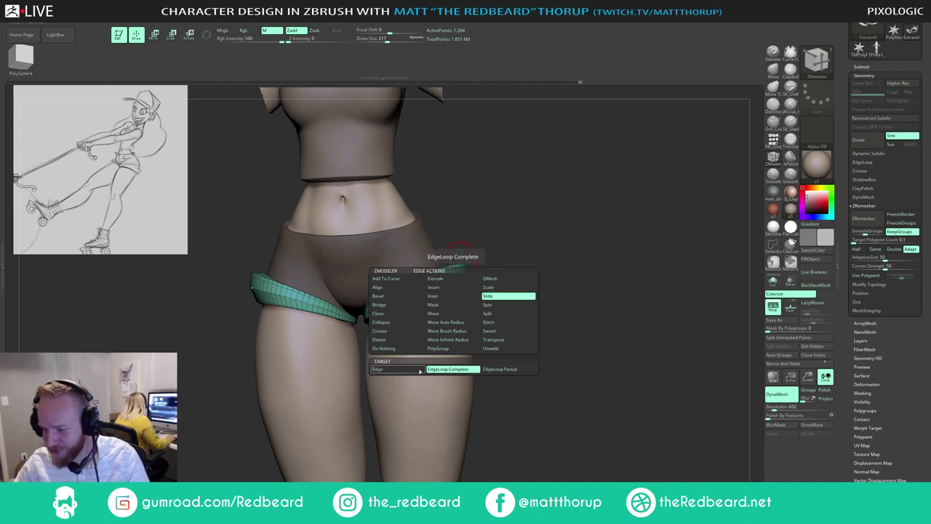
{"action": "left_click", "coordinate": [501, 370]}
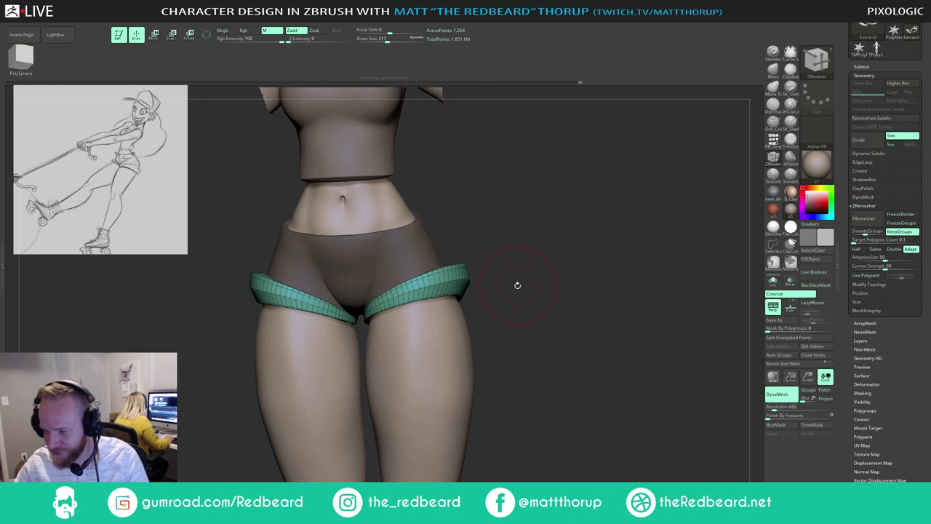
Step: Compare the cuffs with Dynamic Subdivision switched off and on around the front of the shorts
{"action": "left_click_drag", "start_coordinate": [517, 285], "coordinate": [518, 317], "text": "alt"}
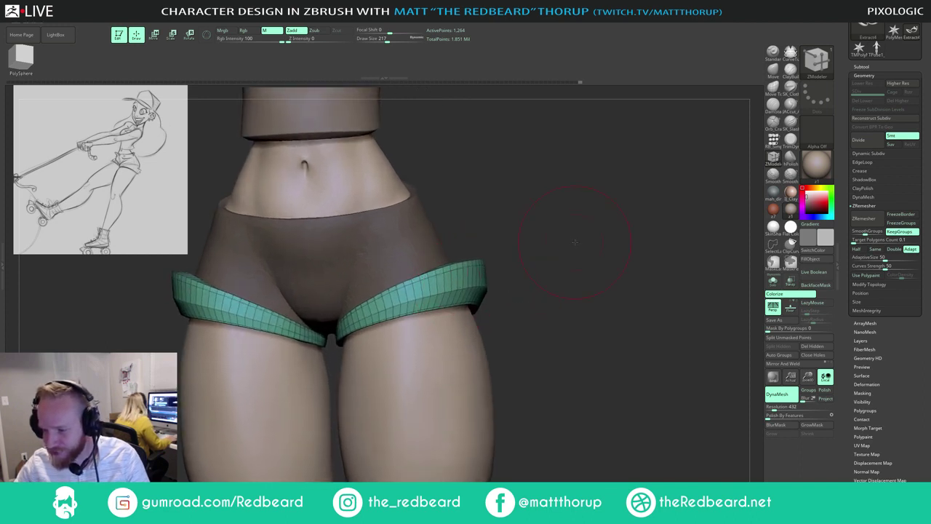
{"action": "left_click_drag", "start_coordinate": [561, 242], "coordinate": [579, 241]}
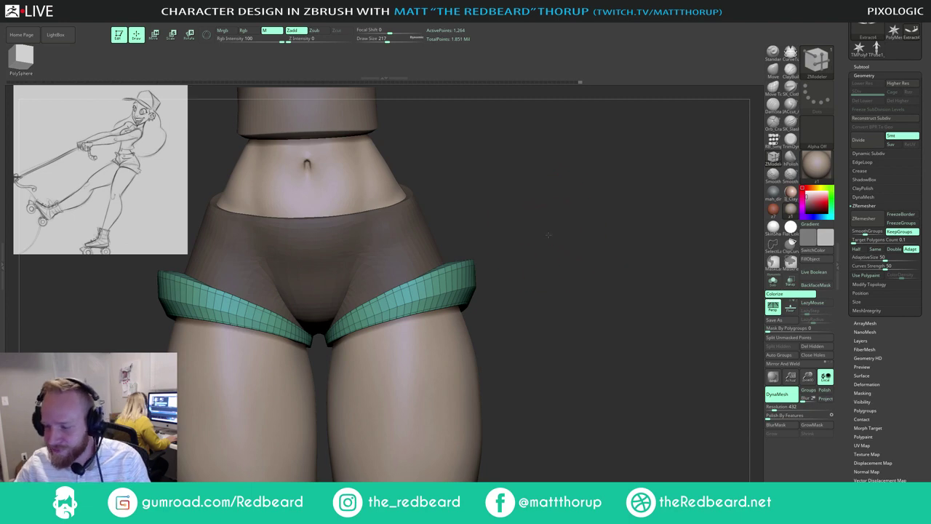
{"action": "left_click_drag", "start_coordinate": [548, 214], "coordinate": [550, 241]}
{"action": "key", "text": "d"}
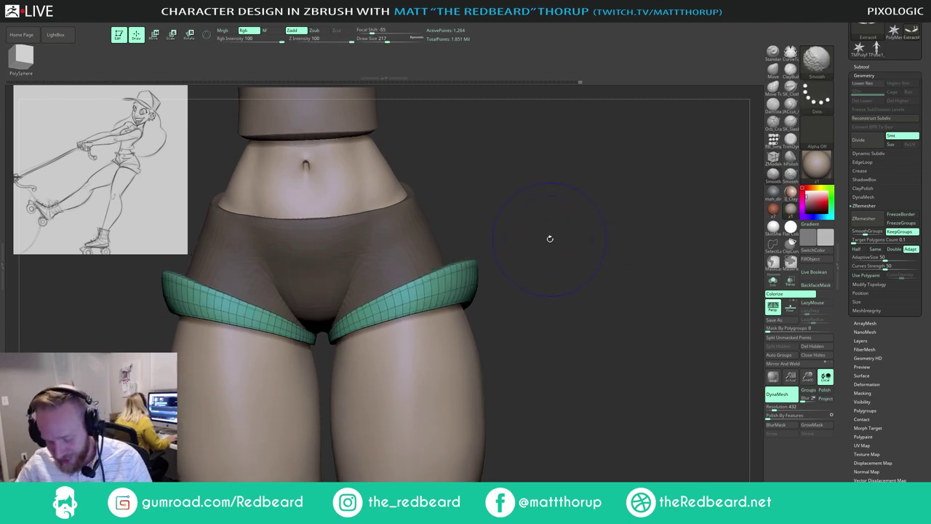
{"action": "key", "text": "shift+d"}
{"action": "key", "text": "d"}
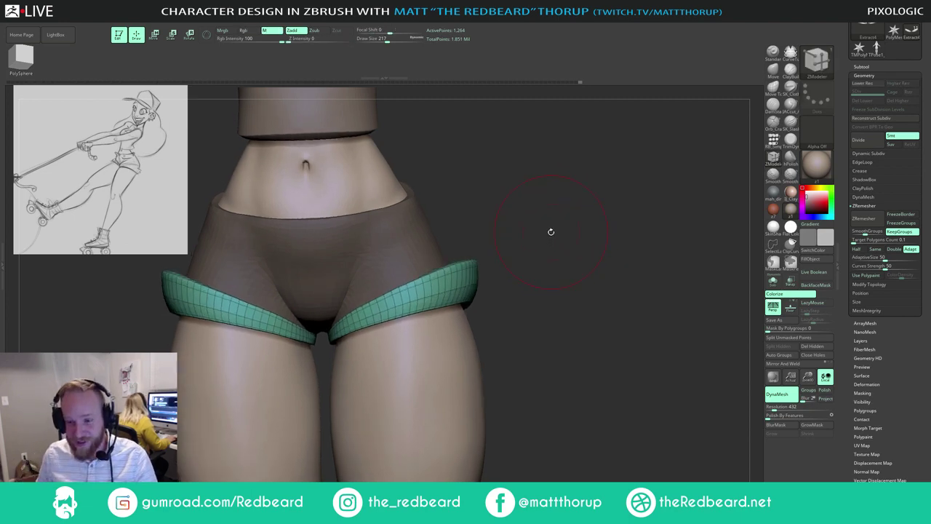
{"action": "mouse_move", "coordinate": [561, 204]}
{"action": "left_mouse_down"}
{"action": "mouse_move", "coordinate": [565, 280]}
{"action": "mouse_move", "coordinate": [521, 232]}
{"action": "mouse_move", "coordinate": [567, 211]}
{"action": "left_mouse_up"}
Step: Isolate the cuffs' inner polygroup to check it, and show the whole cuff mesh again
{"action": "left_click", "coordinate": [480, 267], "text": "ctrl+shift"}
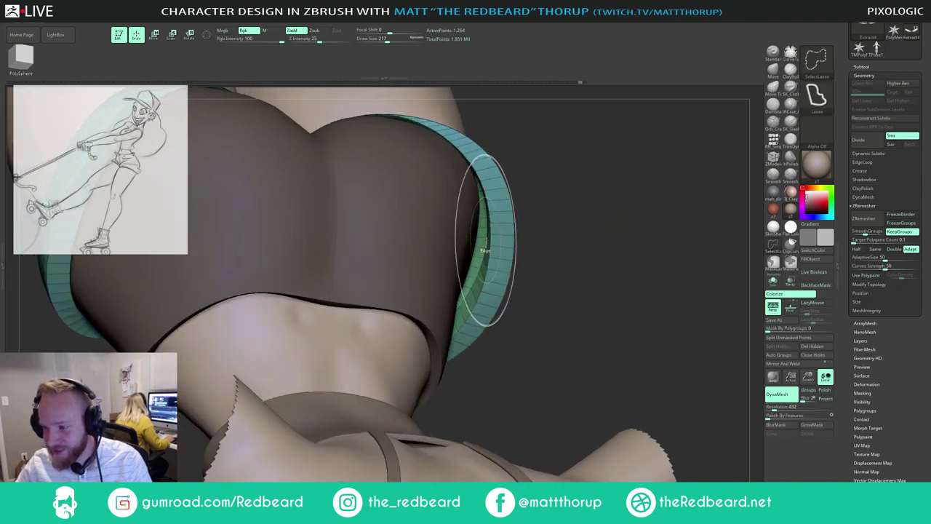
{"action": "key", "text": "ctrl+s"}
{"action": "key", "text": "ctrl+z"}
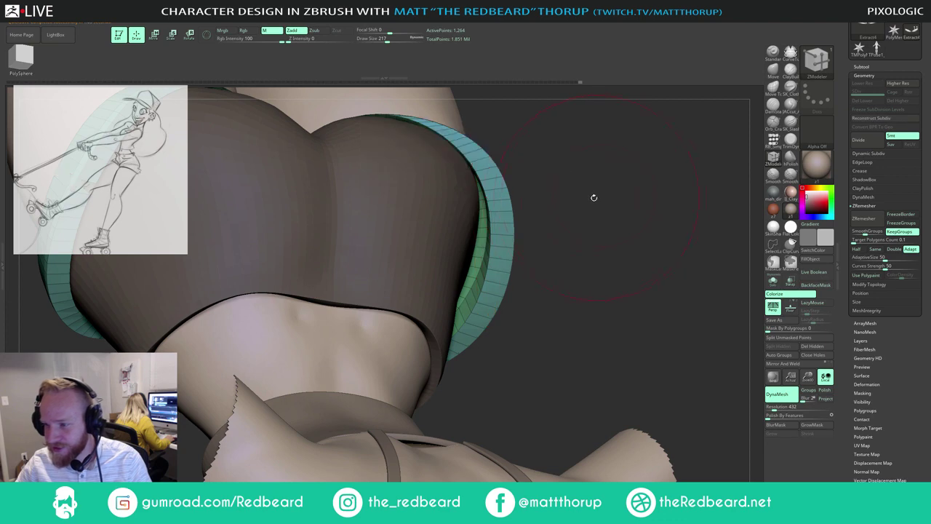
{"action": "left_click", "coordinate": [483, 253], "text": "ctrl+shift"}
{"action": "left_click", "coordinate": [567, 209], "text": "ctrl"}
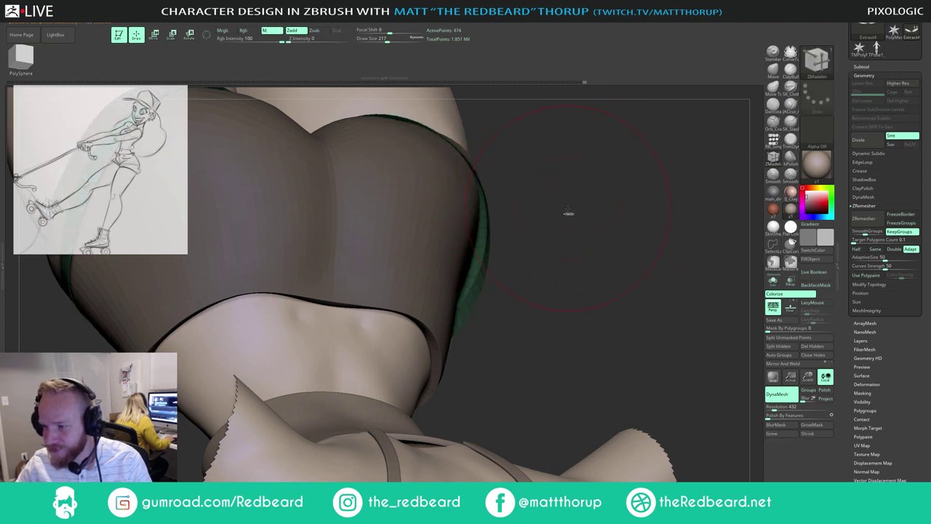
{"action": "left_click", "coordinate": [570, 210], "text": "ctrl+shift"}
Step: Switch to the Move brush and nudge the back of the cuffs against the seat of the shorts
{"action": "left_click_drag", "start_coordinate": [605, 175], "coordinate": [557, 229]}
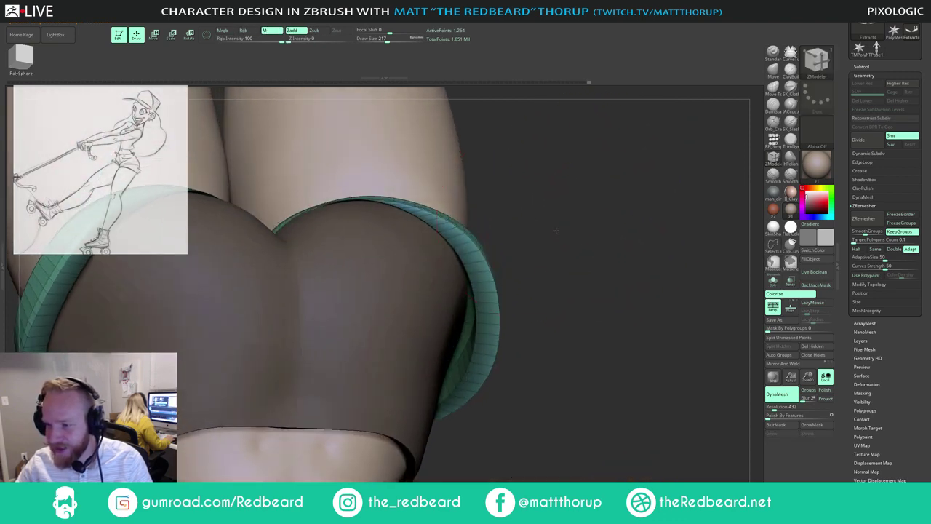
{"action": "key", "text": "s"}
{"action": "mouse_move", "coordinate": [328, 207]}
{"action": "left_mouse_down"}
{"action": "mouse_move", "coordinate": [337, 204]}
{"action": "mouse_move", "coordinate": [331, 187]}
{"action": "mouse_move", "coordinate": [359, 181]}
{"action": "left_mouse_up"}
{"action": "key", "text": "b"}
{"action": "key", "text": "m"}
{"action": "key", "text": "v"}
{"action": "key", "text": "s"}
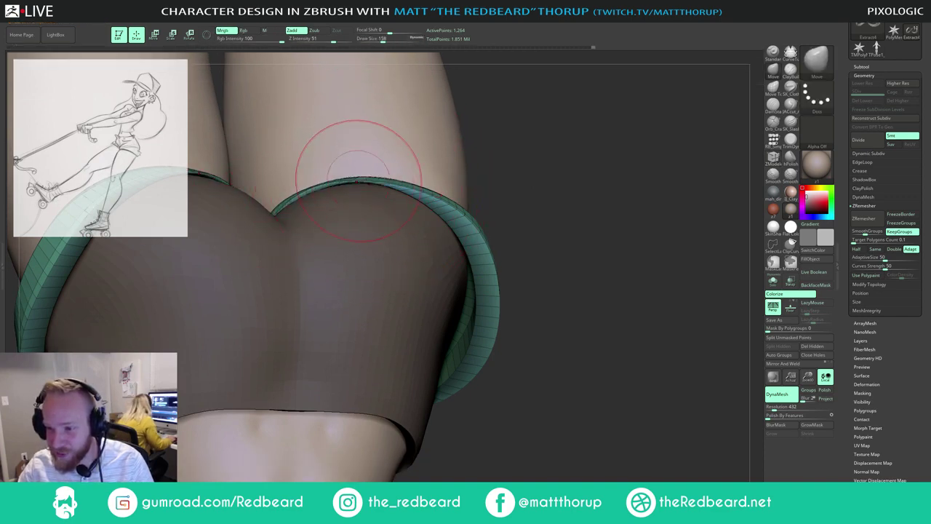
{"action": "left_click_drag", "start_coordinate": [529, 146], "coordinate": [564, 221]}
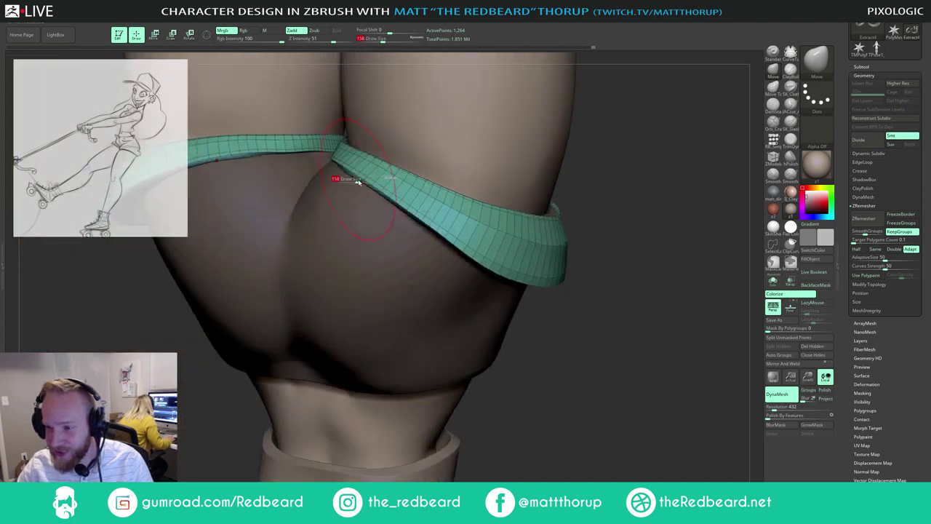
{"action": "key", "text": "bracketleft"}
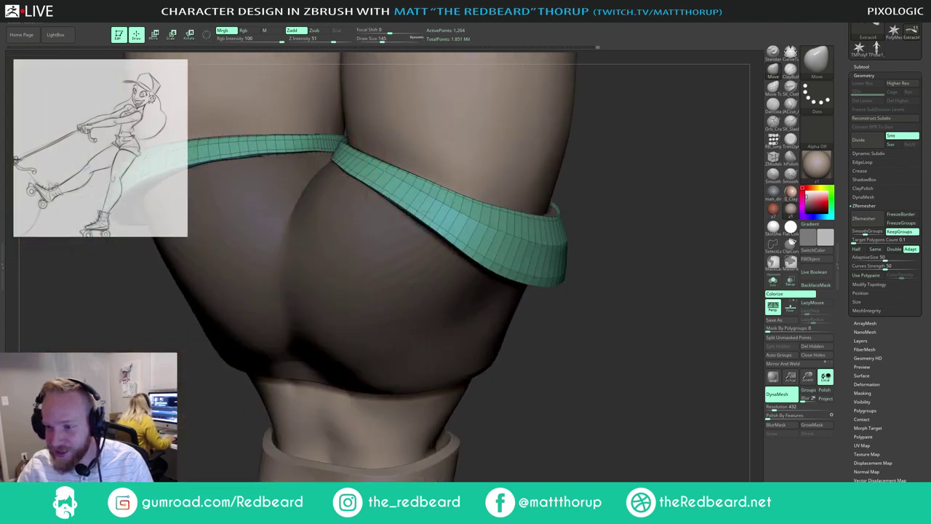
{"action": "left_click_drag", "start_coordinate": [369, 189], "coordinate": [358, 177]}
{"action": "key", "text": "s"}
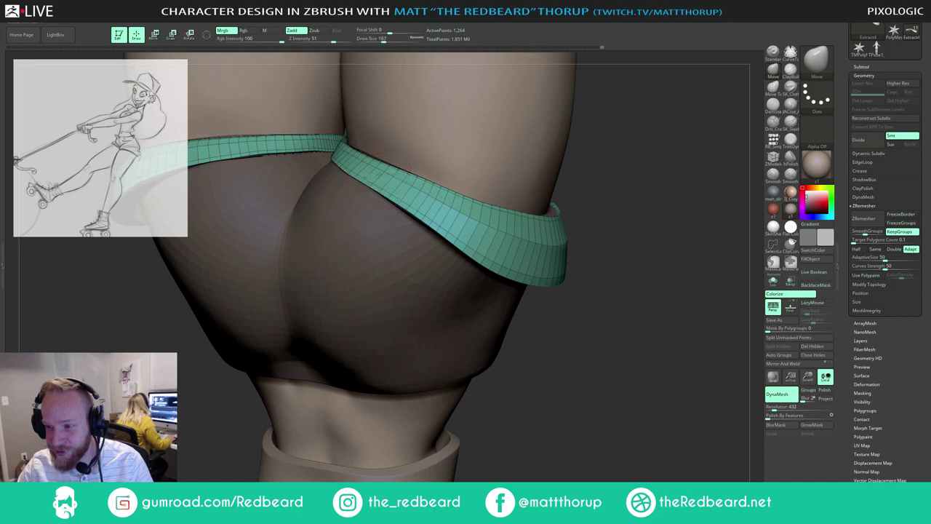
Step: Refine the inner back edges of the cuffs below the buttocks with small Move brush sizes
{"action": "right_click_drag", "start_coordinate": [595, 145], "coordinate": [615, 147]}
{"action": "right_click_drag", "start_coordinate": [580, 122], "coordinate": [558, 184], "text": "alt"}
{"action": "key", "text": "s"}
{"action": "left_click_drag", "start_coordinate": [323, 232], "coordinate": [318, 233]}
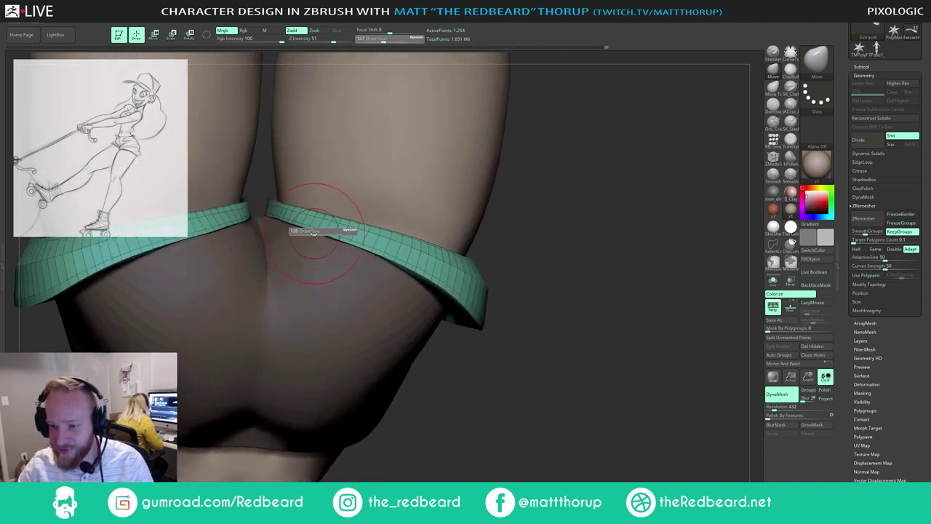
{"action": "right_click_drag", "start_coordinate": [469, 202], "coordinate": [482, 187]}
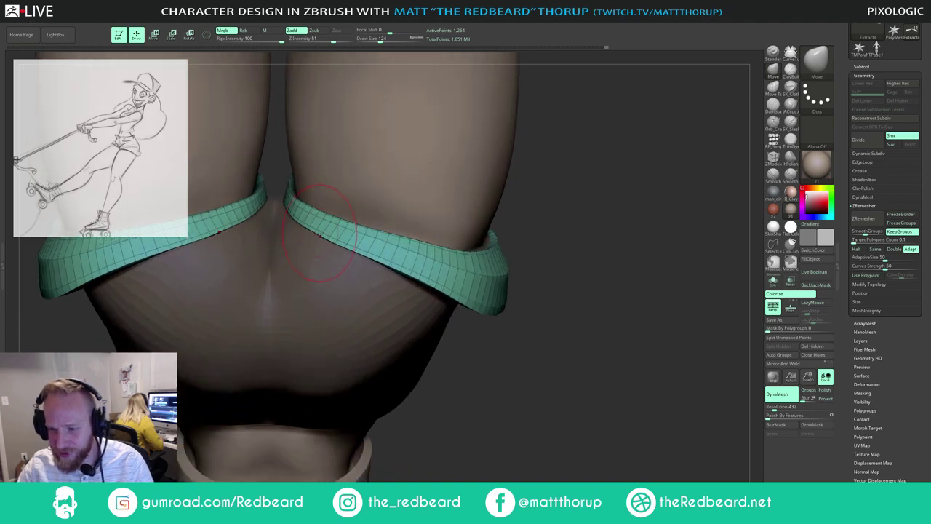
{"action": "key", "text": "s"}
{"action": "left_click_drag", "start_coordinate": [319, 231], "coordinate": [317, 232]}
{"action": "key", "text": "bracketright"}
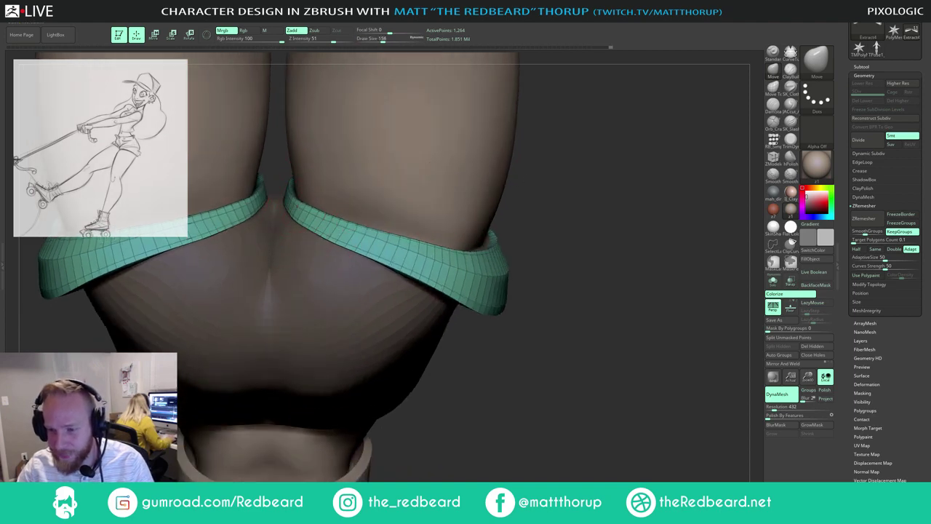
{"action": "right_click_drag", "start_coordinate": [292, 209], "coordinate": [327, 227]}
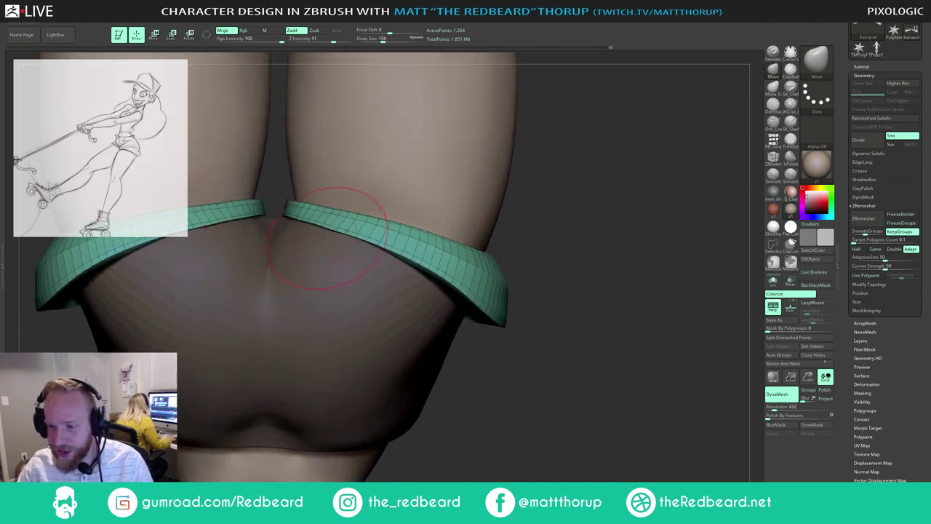
{"action": "key", "text": "bracketleft"}
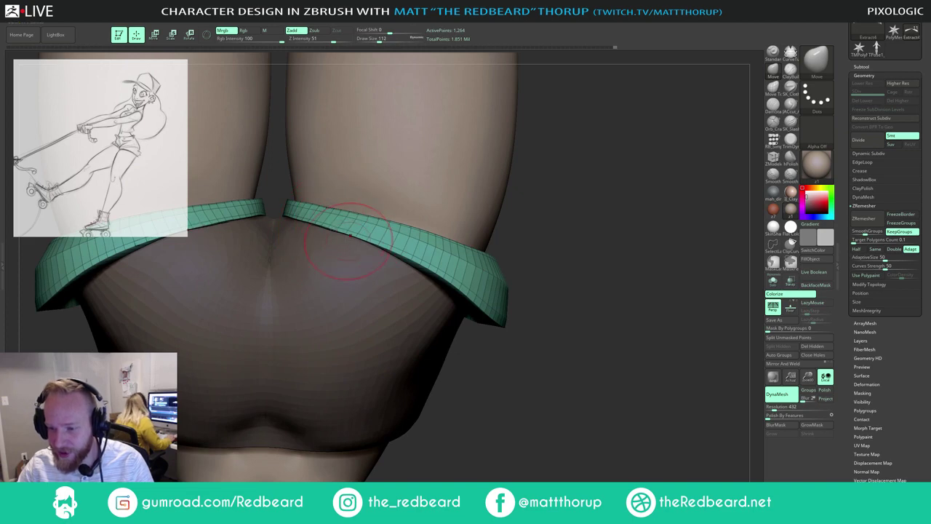
Step: Reshape the cuff's rear curve around the buttock with the Move brush enlarged to a draw size of 202
{"action": "left_click_drag", "start_coordinate": [566, 201], "coordinate": [590, 169]}
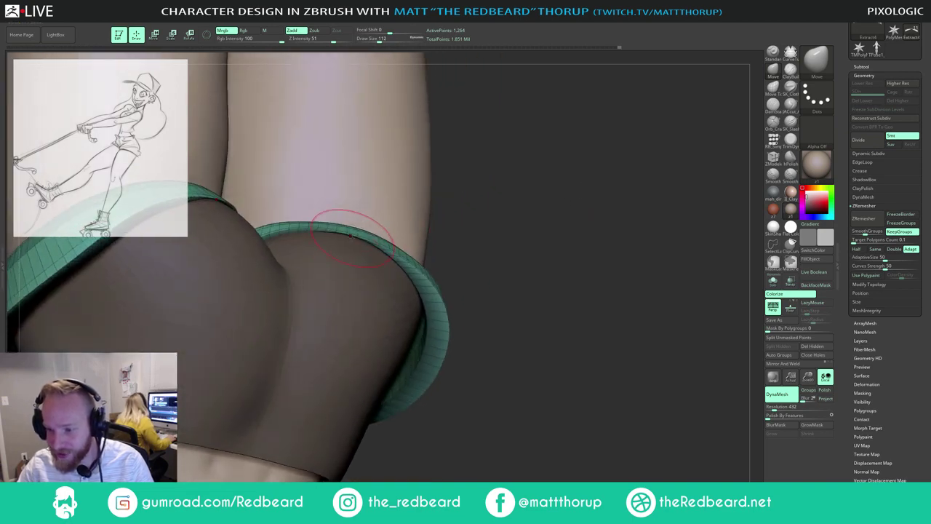
{"action": "key", "text": "bracketright"}
{"action": "mouse_move", "coordinate": [466, 193]}
{"action": "left_mouse_down"}
{"action": "mouse_move", "coordinate": [430, 181]}
{"action": "mouse_move", "coordinate": [305, 222]}
{"action": "left_mouse_up"}
{"action": "key", "text": "bracketright"}
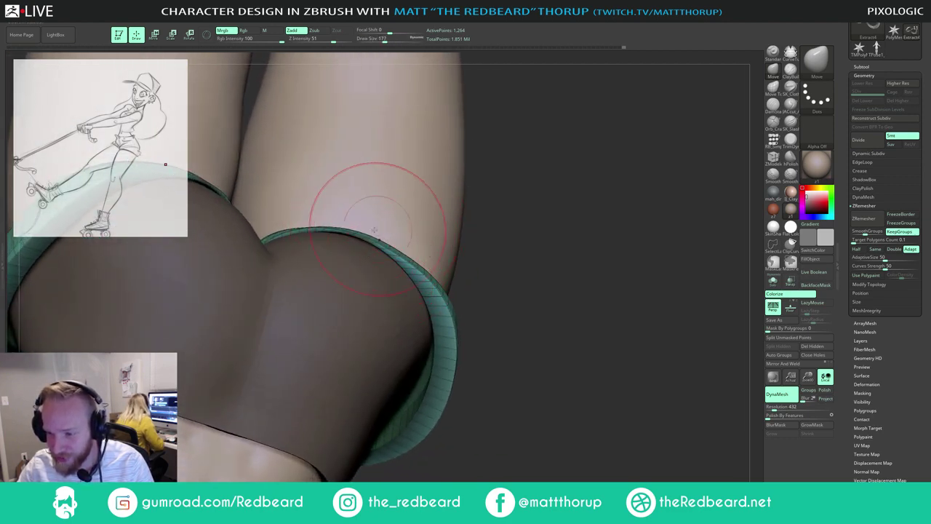
{"action": "key", "text": "s"}
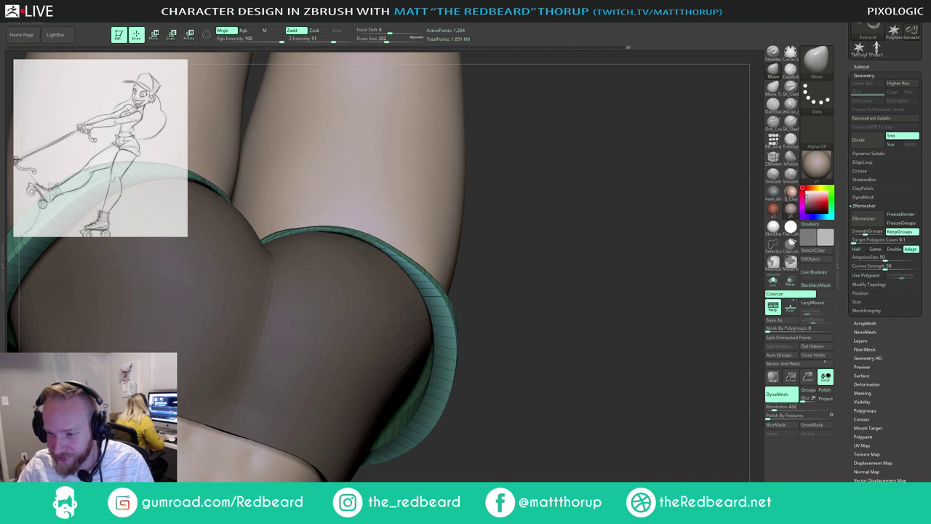
Step: Fit the front and outer side of the cuffs around the thighs with the Move brush at draw size 311
{"action": "left_click_drag", "start_coordinate": [544, 277], "coordinate": [561, 174]}
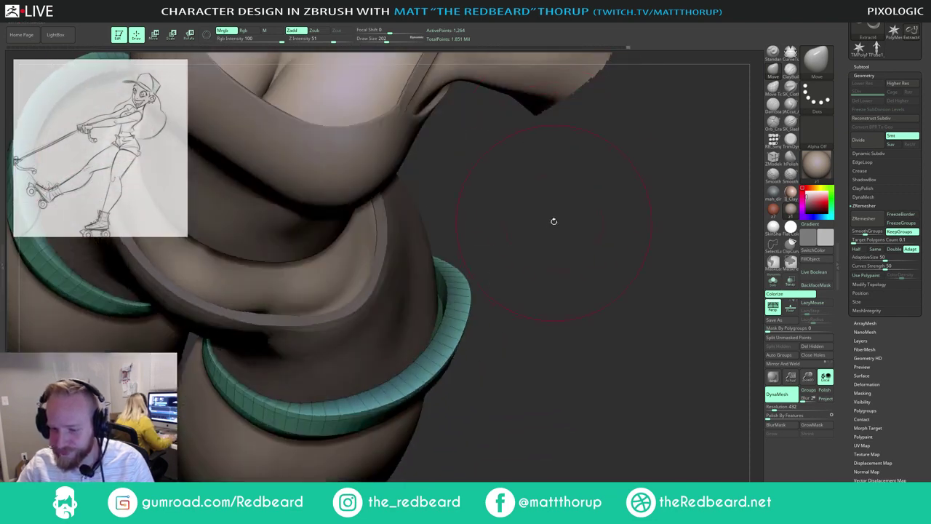
{"action": "mouse_move", "coordinate": [553, 221]}
{"action": "left_mouse_down"}
{"action": "mouse_move", "coordinate": [558, 128]}
{"action": "mouse_move", "coordinate": [547, 85]}
{"action": "left_mouse_up"}
{"action": "mouse_move", "coordinate": [384, 181]}
{"action": "left_mouse_down"}
{"action": "mouse_move", "coordinate": [588, 233]}
{"action": "mouse_move", "coordinate": [512, 219]}
{"action": "left_mouse_up"}
{"action": "key", "text": "s"}
{"action": "left_click_drag", "start_coordinate": [292, 284], "coordinate": [299, 284]}
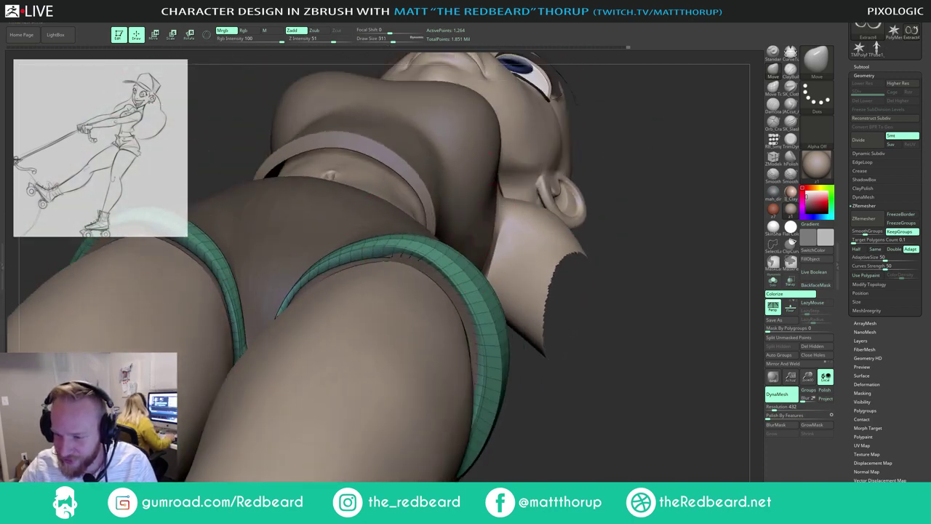
Step: Hide the PolyFrame wireframe and turn on Dynamic Subdivision for the cuffs
{"action": "mouse_move", "coordinate": [598, 141]}
{"action": "left_mouse_down"}
{"action": "mouse_move", "coordinate": [604, 230]}
{"action": "mouse_move", "coordinate": [588, 210]}
{"action": "mouse_move", "coordinate": [591, 166]}
{"action": "mouse_move", "coordinate": [575, 197]}
{"action": "mouse_move", "coordinate": [580, 166]}
{"action": "mouse_move", "coordinate": [586, 219]}
{"action": "mouse_move", "coordinate": [527, 192]}
{"action": "mouse_move", "coordinate": [505, 199]}
{"action": "mouse_move", "coordinate": [520, 201]}
{"action": "left_mouse_up"}
{"action": "key", "text": "shift+f"}
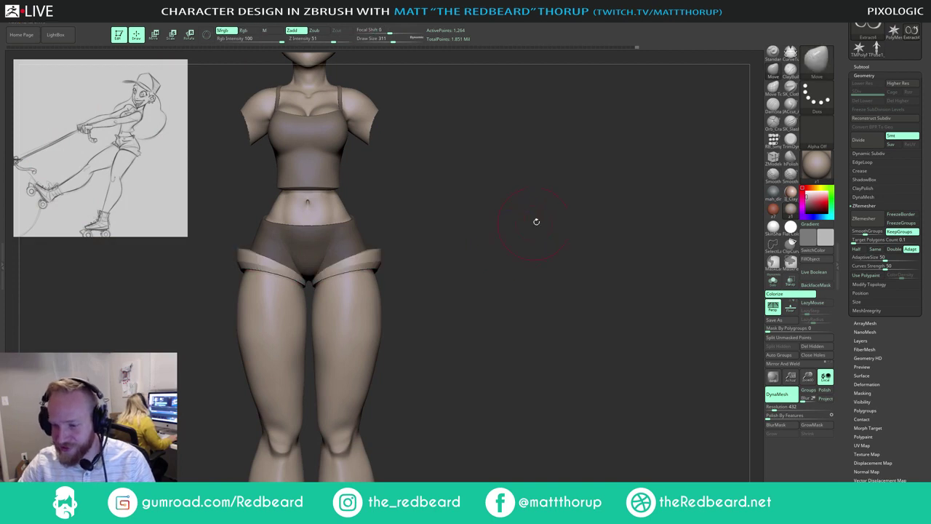
{"action": "key", "text": "d"}
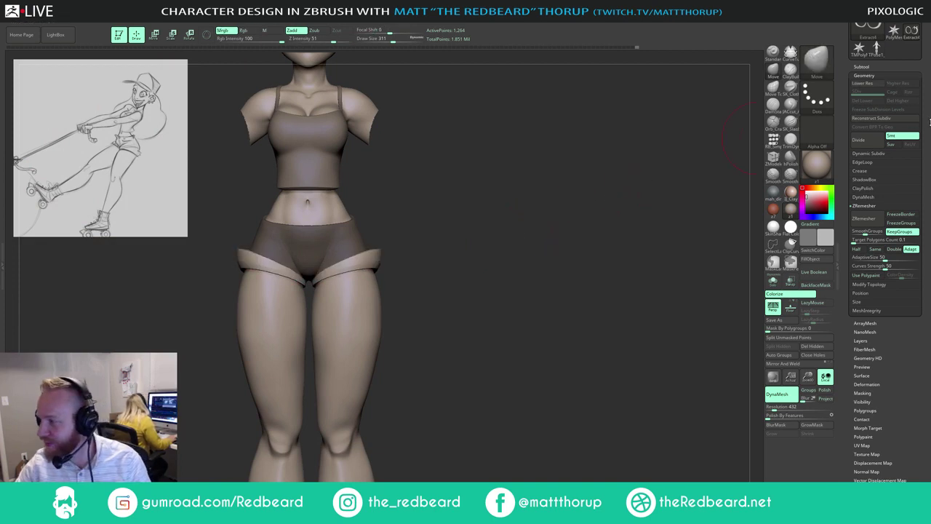
Step: Save the character tool as the ZTool file Girl04
{"action": "scroll", "coordinate": [929, 122], "scroll_direction": "up", "scroll_amount": 2}
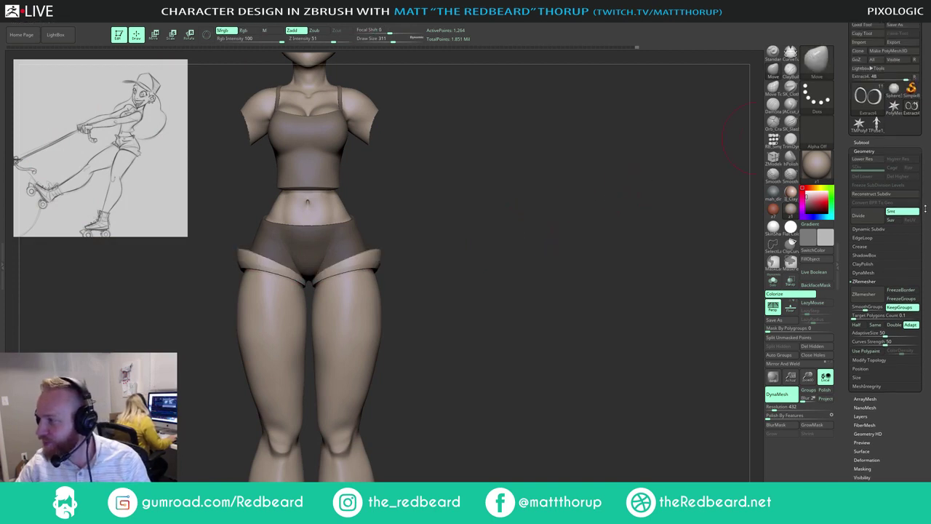
{"action": "left_click", "coordinate": [901, 26]}
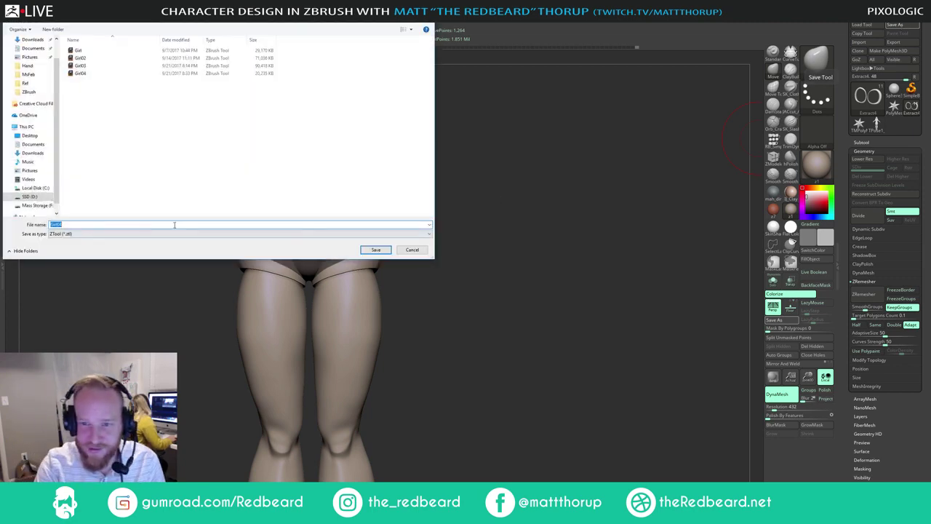
{"action": "left_click", "coordinate": [375, 249]}
{"action": "left_click", "coordinate": [483, 261]}
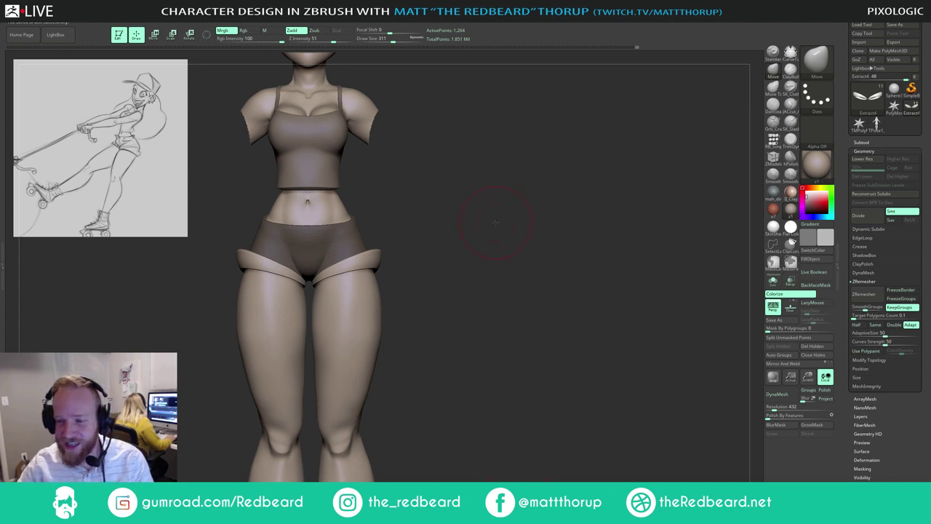
Step: Choose the ClayBuildup brush with a draw size of about 116 and make the body subtool active
{"action": "mouse_move", "coordinate": [494, 193]}
{"action": "left_mouse_down"}
{"action": "mouse_move", "coordinate": [466, 211]}
{"action": "mouse_move", "coordinate": [472, 225]}
{"action": "mouse_move", "coordinate": [492, 233]}
{"action": "mouse_move", "coordinate": [495, 225]}
{"action": "left_mouse_up"}
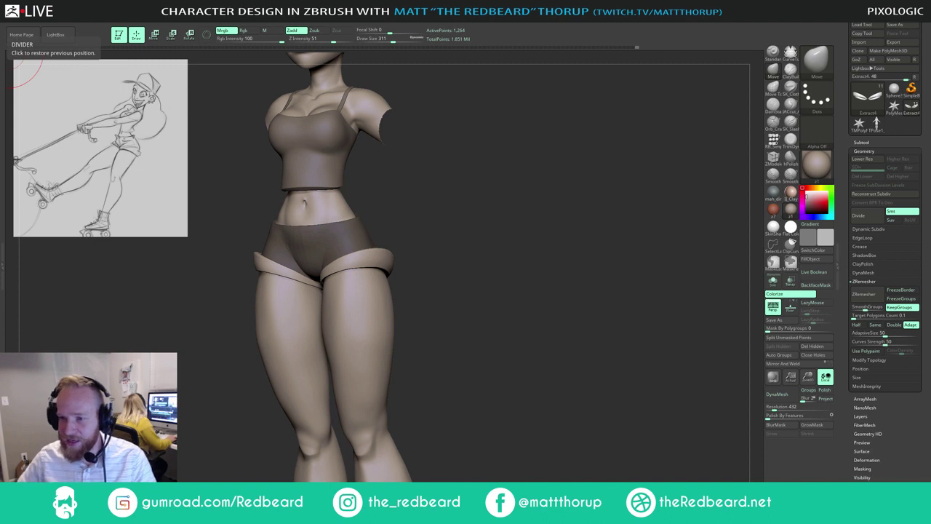
{"action": "mouse_move", "coordinate": [440, 250]}
{"action": "left_mouse_down", "text": "alt"}
{"action": "mouse_move", "coordinate": [497, 202]}
{"action": "mouse_move", "coordinate": [528, 267]}
{"action": "left_mouse_up", "text": "alt"}
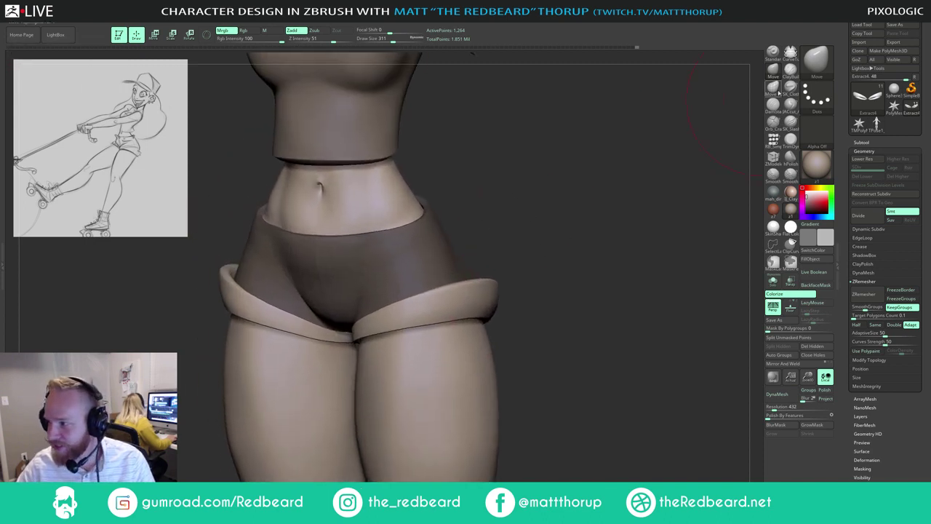
{"action": "left_click", "coordinate": [791, 71]}
{"action": "key", "text": "s"}
{"action": "left_click_drag", "start_coordinate": [310, 199], "coordinate": [296, 200]}
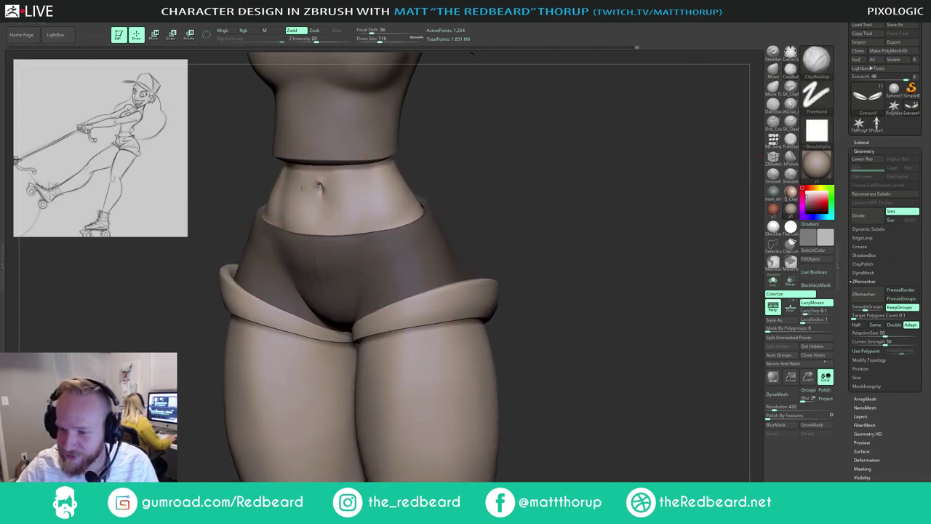
{"action": "left_click", "coordinate": [310, 202], "text": "alt"}
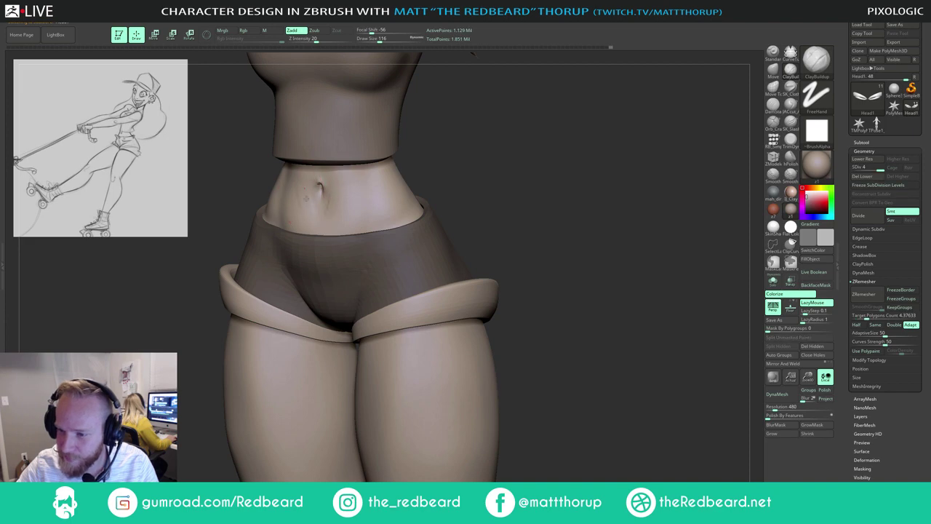
Step: Build up the abdomen beside the navel with the ClayBuildup brush, then smooth the strokes
{"action": "left_click_drag", "start_coordinate": [307, 198], "coordinate": [308, 221]}
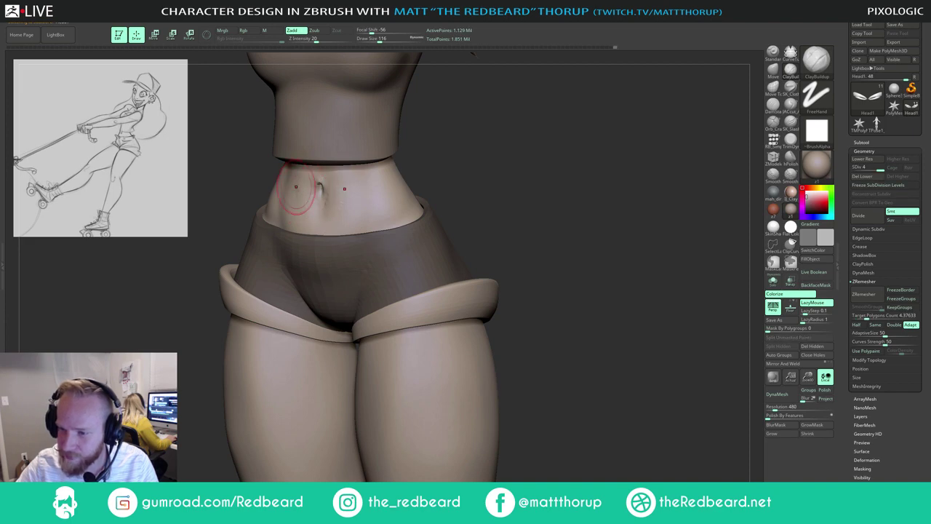
{"action": "key", "text": "shift"}
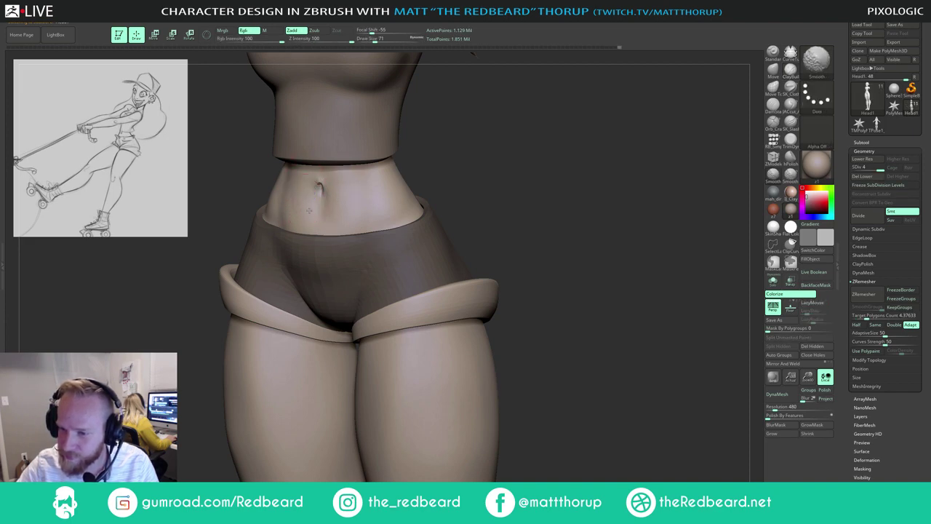
{"action": "left_click_drag", "start_coordinate": [302, 205], "coordinate": [297, 204], "text": "shift"}
{"action": "mouse_move", "coordinate": [511, 186]}
{"action": "left_mouse_down"}
{"action": "mouse_move", "coordinate": [427, 204]}
{"action": "mouse_move", "coordinate": [498, 170]}
{"action": "left_mouse_up"}
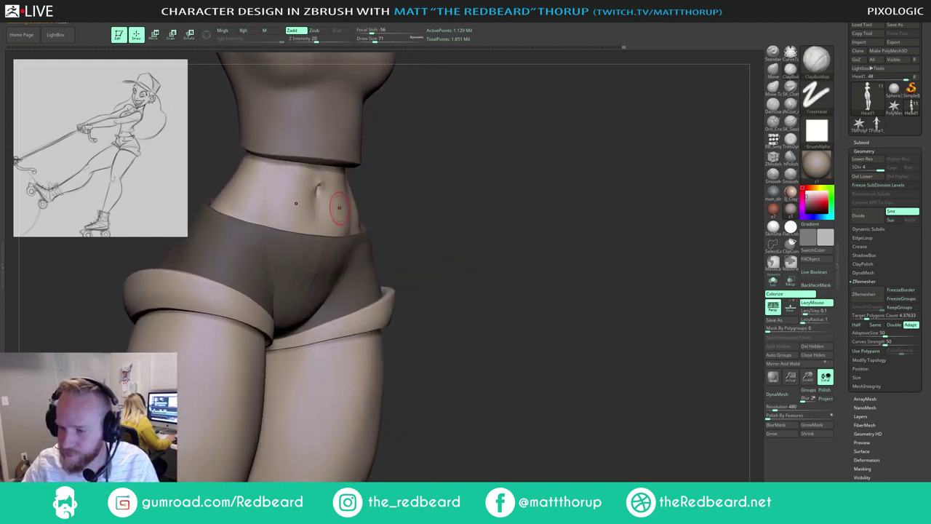
{"action": "key", "text": "shift"}
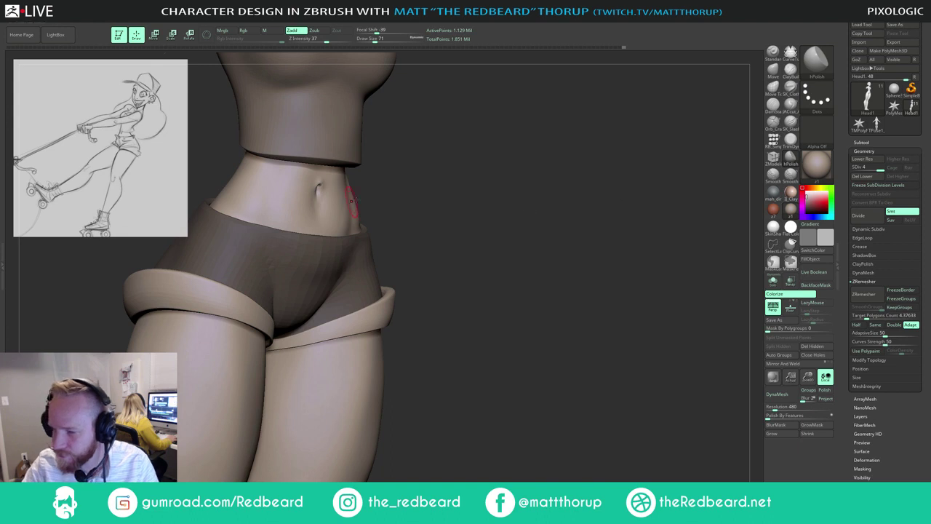
Step: Flatten the side of the abdomen with the hPolish brush, reducing the draw size to 49, and smooth the surface
{"action": "left_click_drag", "start_coordinate": [365, 201], "coordinate": [329, 199]}
{"action": "key", "text": "s"}
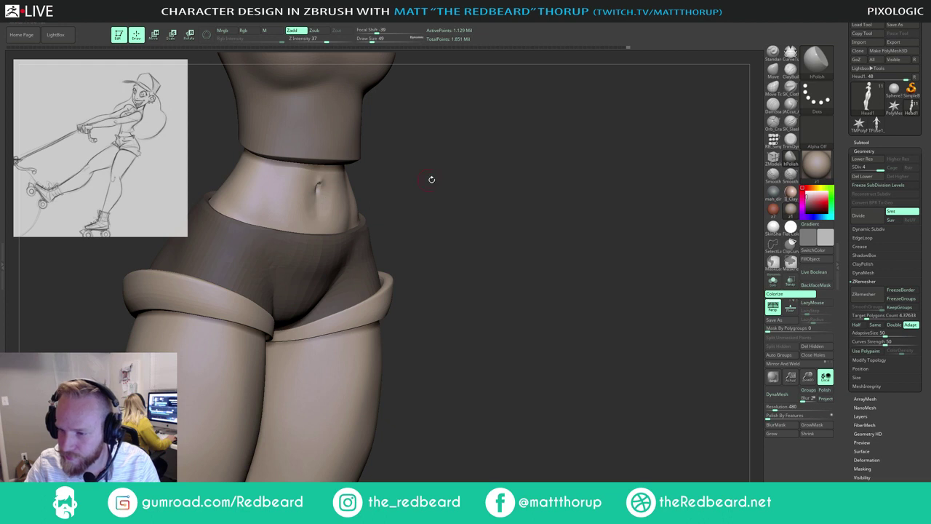
{"action": "left_click_drag", "start_coordinate": [431, 179], "coordinate": [312, 202]}
{"action": "key", "text": "shift"}
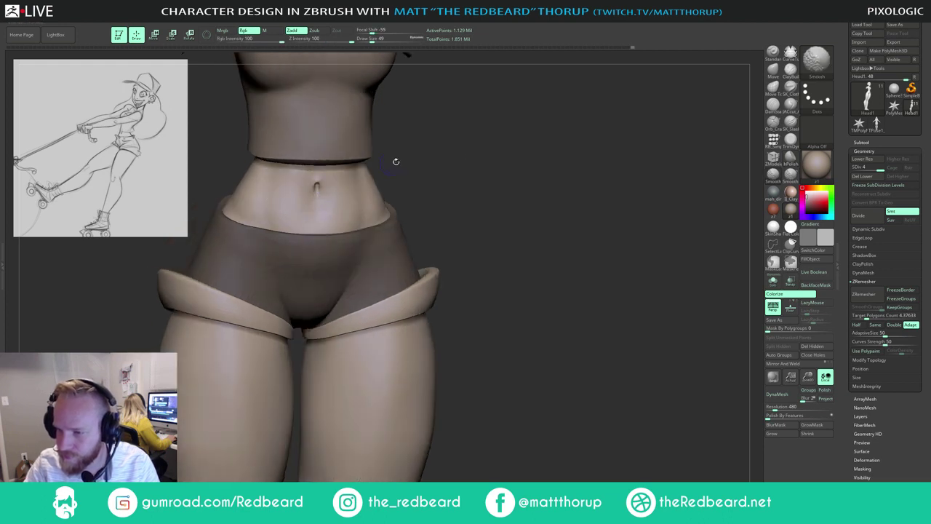
{"action": "mouse_move", "coordinate": [484, 160]}
{"action": "left_mouse_down"}
{"action": "mouse_move", "coordinate": [458, 156]}
{"action": "mouse_move", "coordinate": [444, 102]}
{"action": "left_mouse_up"}
{"action": "mouse_move", "coordinate": [455, 182]}
{"action": "left_mouse_down"}
{"action": "mouse_move", "coordinate": [394, 191]}
{"action": "mouse_move", "coordinate": [396, 200]}
{"action": "mouse_move", "coordinate": [474, 194]}
{"action": "left_mouse_up"}
Step: Build up the lower abdomen above the waistband with the ClayBuildup brush at draw size 77
{"action": "left_click", "coordinate": [791, 71]}
{"action": "key", "text": "s"}
{"action": "left_click_drag", "start_coordinate": [323, 208], "coordinate": [335, 223]}
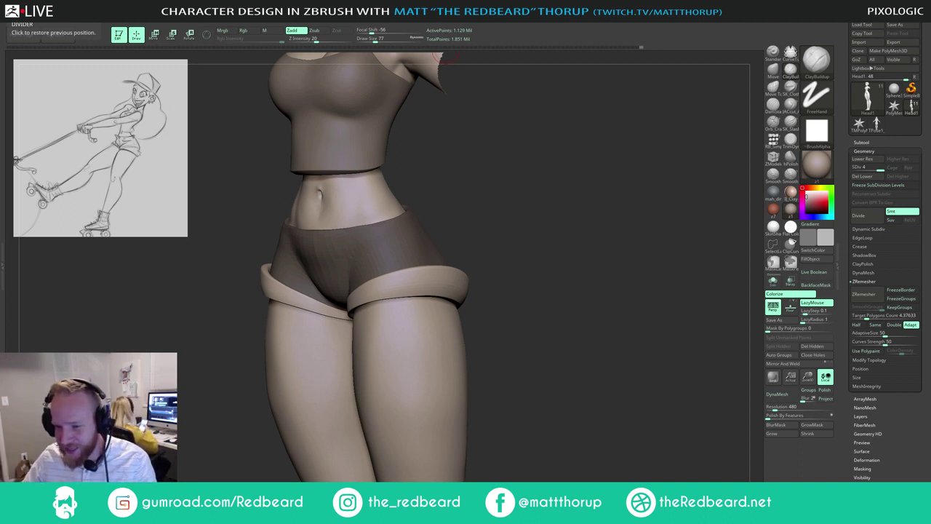
{"action": "mouse_move", "coordinate": [516, 204]}
{"action": "left_mouse_down"}
{"action": "mouse_move", "coordinate": [500, 220]}
{"action": "mouse_move", "coordinate": [509, 201]}
{"action": "left_mouse_up"}
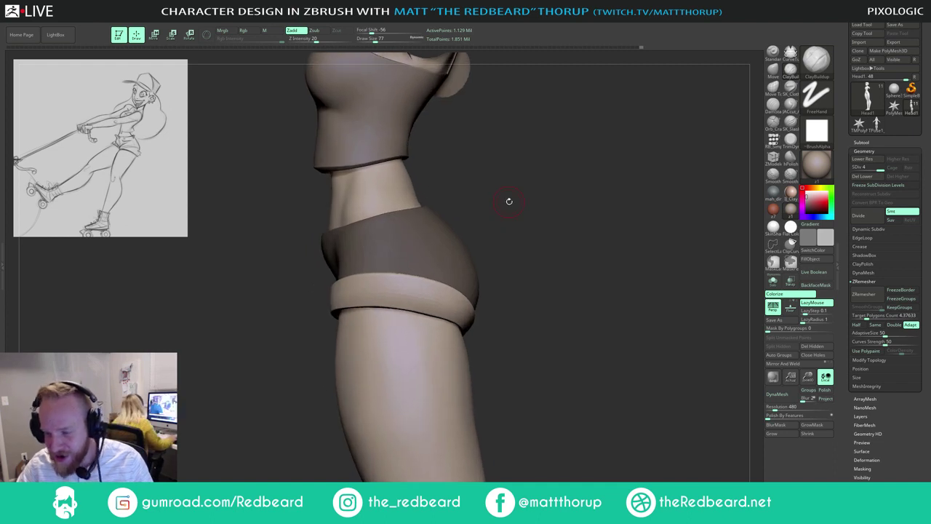
Step: Choose the Move brush, turn on the PolyFrame wireframe and make the shorts subtool active
{"action": "key", "text": "b"}
{"action": "key", "text": "m"}
{"action": "key", "text": "v"}
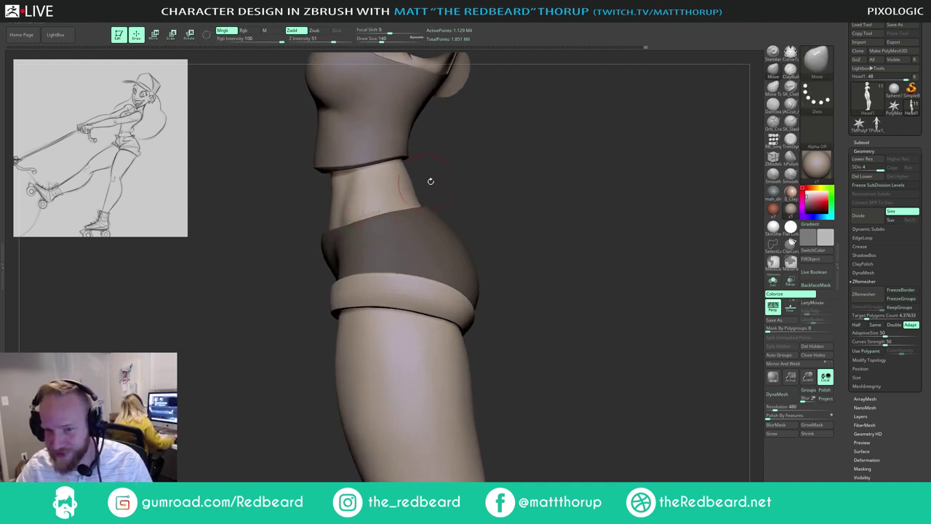
{"action": "mouse_move", "coordinate": [430, 181]}
{"action": "left_mouse_down", "text": "shift"}
{"action": "mouse_move", "coordinate": [516, 172]}
{"action": "mouse_move", "coordinate": [473, 175]}
{"action": "mouse_move", "coordinate": [489, 192]}
{"action": "left_mouse_up", "text": "shift"}
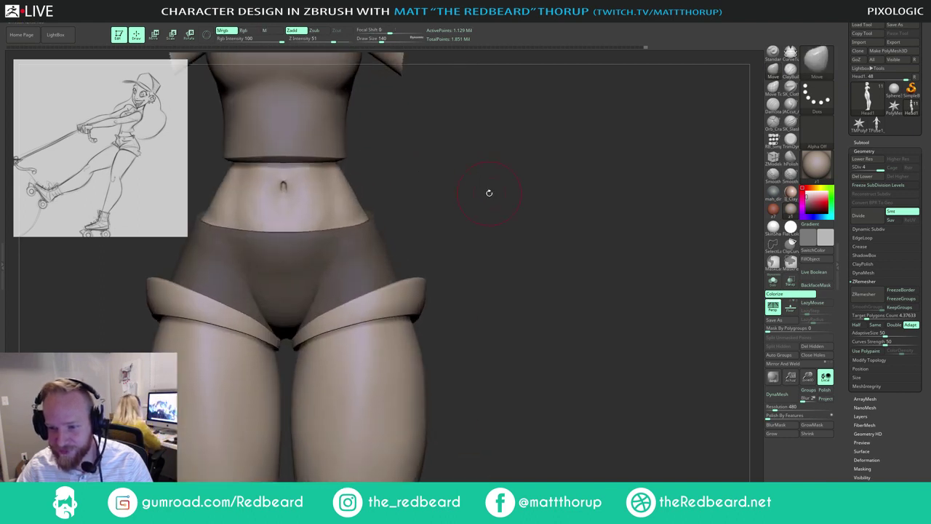
{"action": "key", "text": "shift+f"}
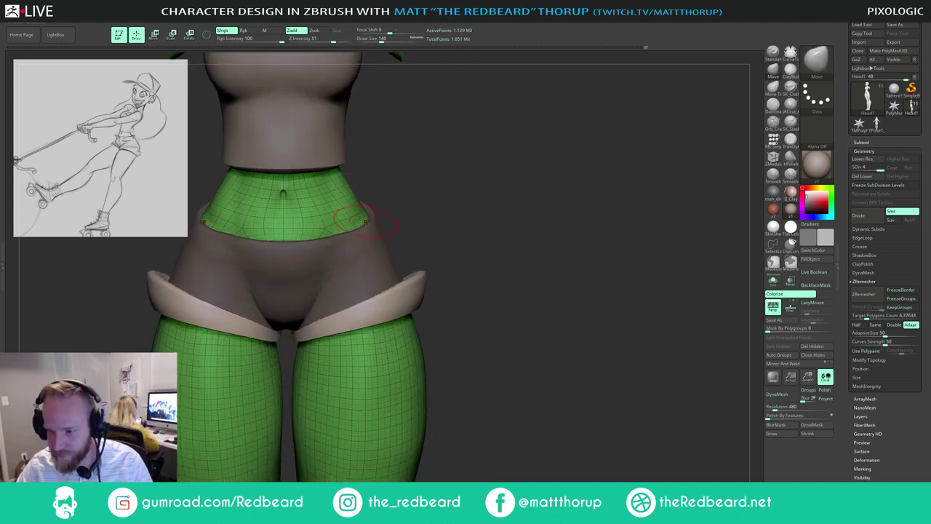
{"action": "left_click", "coordinate": [372, 217], "text": "alt"}
{"action": "left_click_drag", "start_coordinate": [432, 191], "coordinate": [437, 214]}
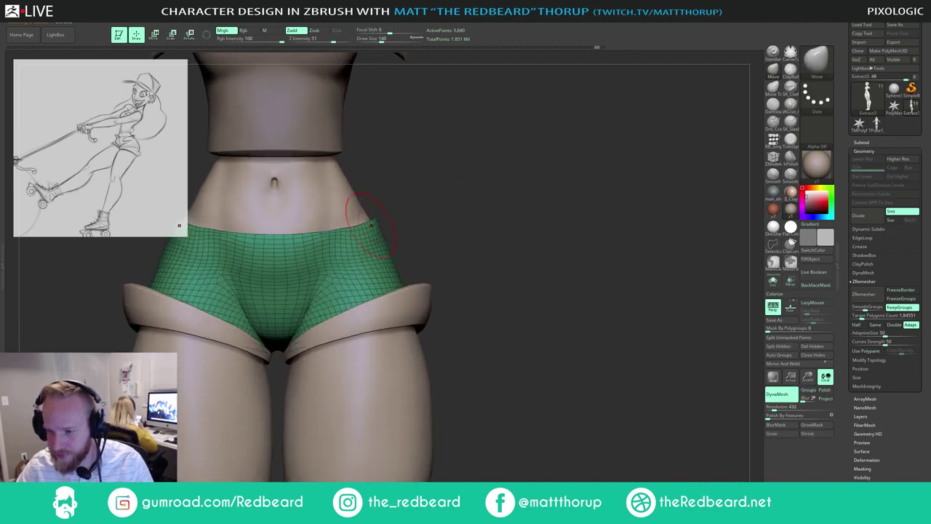
Step: Try to shift the front of the shorts' waist with the Move brush at draw size 145
{"action": "left_click", "coordinate": [422, 209], "text": "ctrl"}
{"action": "left_click", "coordinate": [432, 206], "text": "ctrl"}
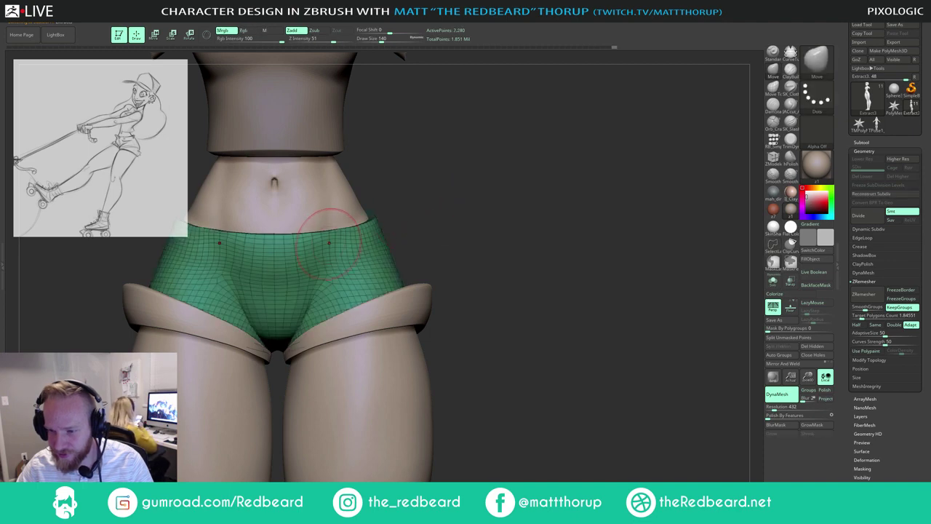
{"action": "key", "text": "s"}
{"action": "left_click", "coordinate": [328, 241]}
{"action": "left_click_drag", "start_coordinate": [327, 239], "coordinate": [328, 244]}
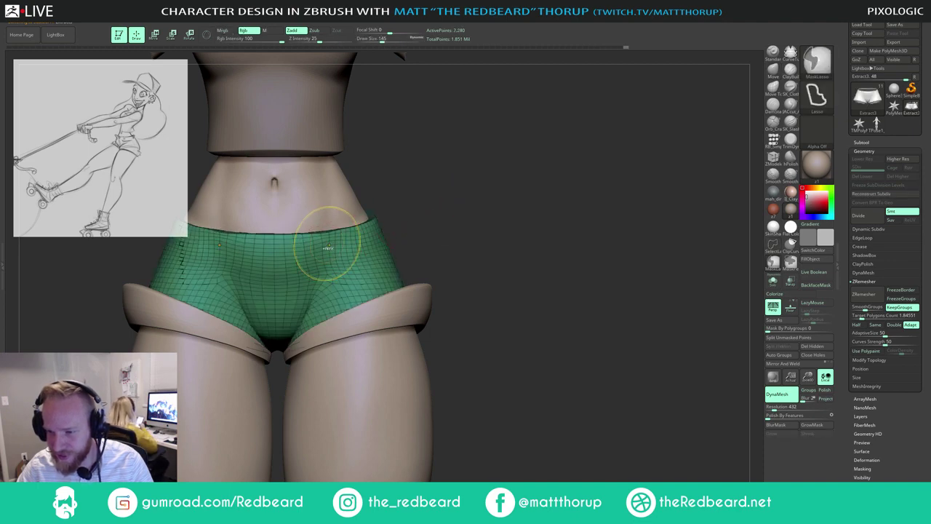
{"action": "key", "text": "ctrl+z"}
Step: Try masking the shorts and isolating their outer surface, then bring back the whole mesh
{"action": "left_click_drag", "start_coordinate": [435, 168], "coordinate": [439, 195]}
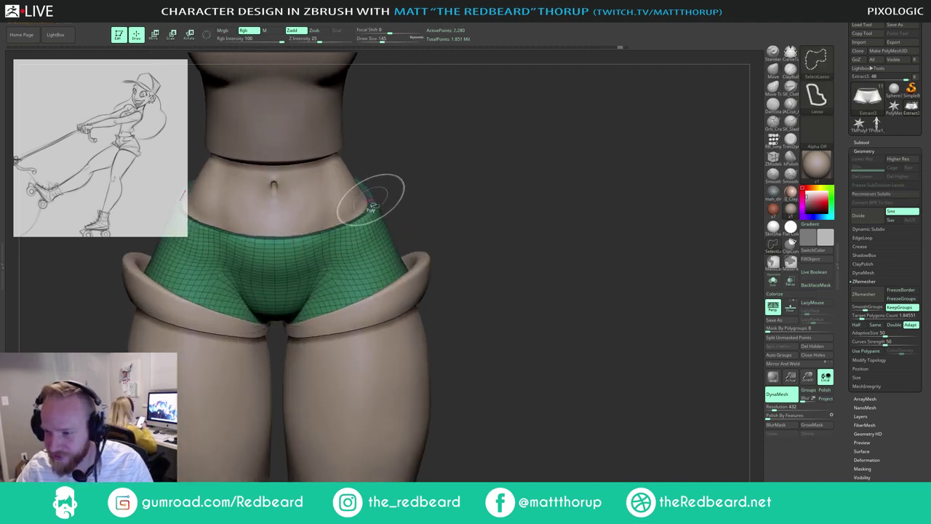
{"action": "left_click", "coordinate": [408, 180], "text": "ctrl"}
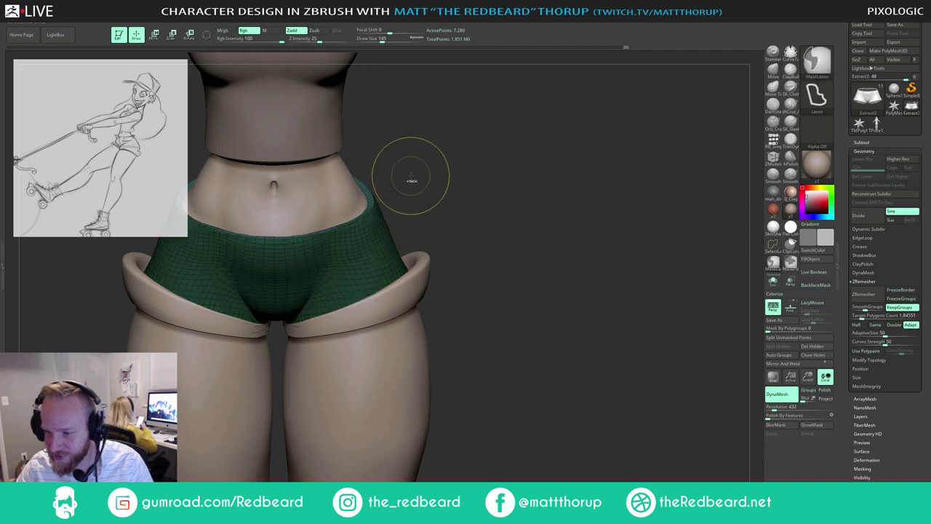
{"action": "left_click", "coordinate": [393, 206], "text": "ctrl"}
{"action": "left_click", "coordinate": [365, 221], "text": "ctrl+shift"}
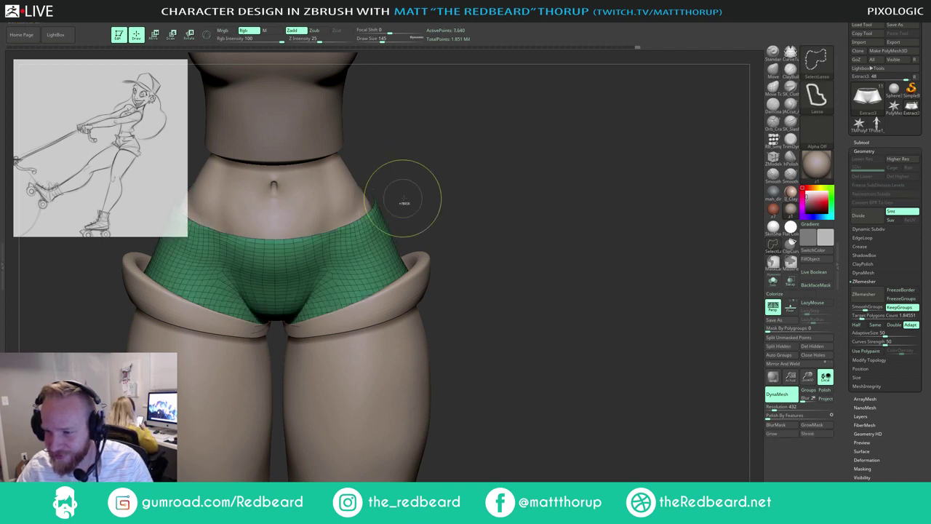
{"action": "left_click", "coordinate": [430, 181], "text": "ctrl"}
{"action": "left_click", "coordinate": [431, 184], "text": "ctrl+shift"}
{"action": "left_click", "coordinate": [440, 195], "text": "ctrl"}
{"action": "left_click_drag", "start_coordinate": [440, 194], "coordinate": [320, 211]}
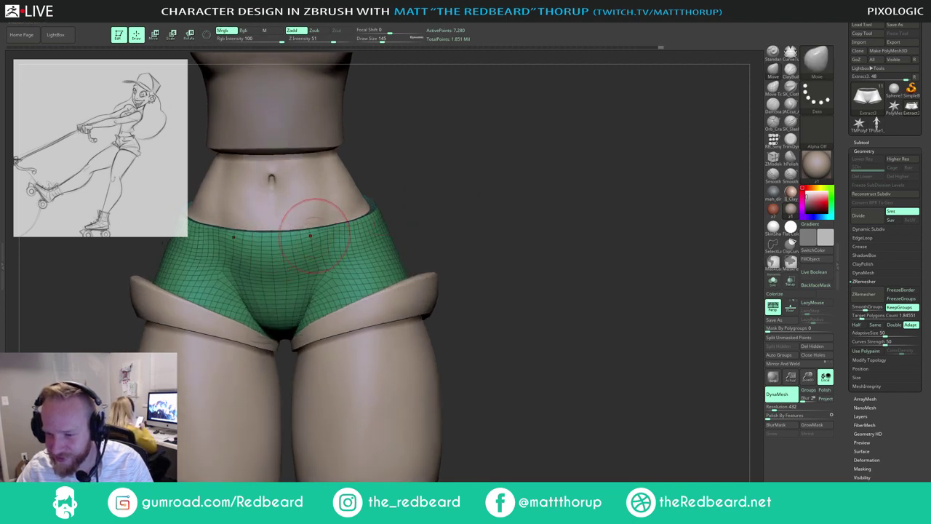
Step: Mask the inner surface and waist rim of the shorts, leave the outer surface unmasked, and show the whole mesh
{"action": "left_click", "coordinate": [437, 175], "text": "ctrl"}
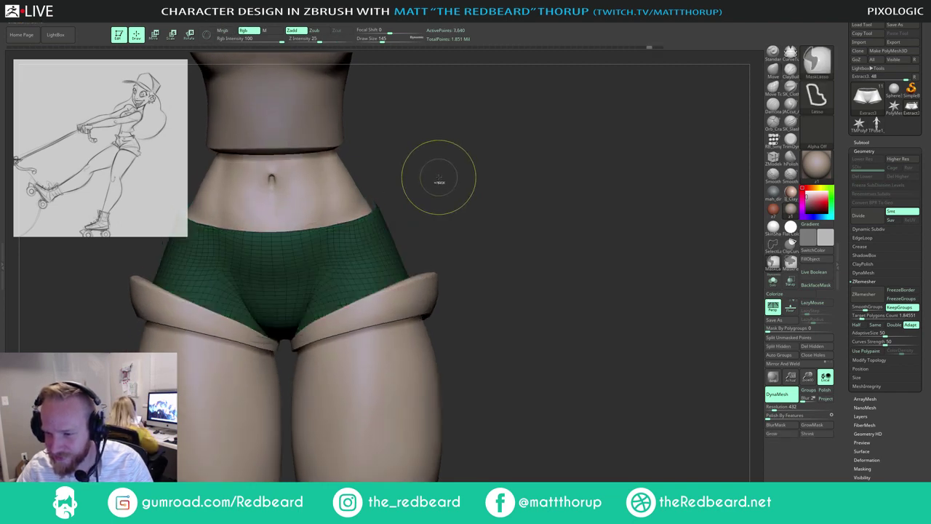
{"action": "left_click", "coordinate": [441, 179], "text": "ctrl"}
{"action": "left_click_drag", "start_coordinate": [462, 176], "coordinate": [463, 169], "text": "ctrl+shift"}
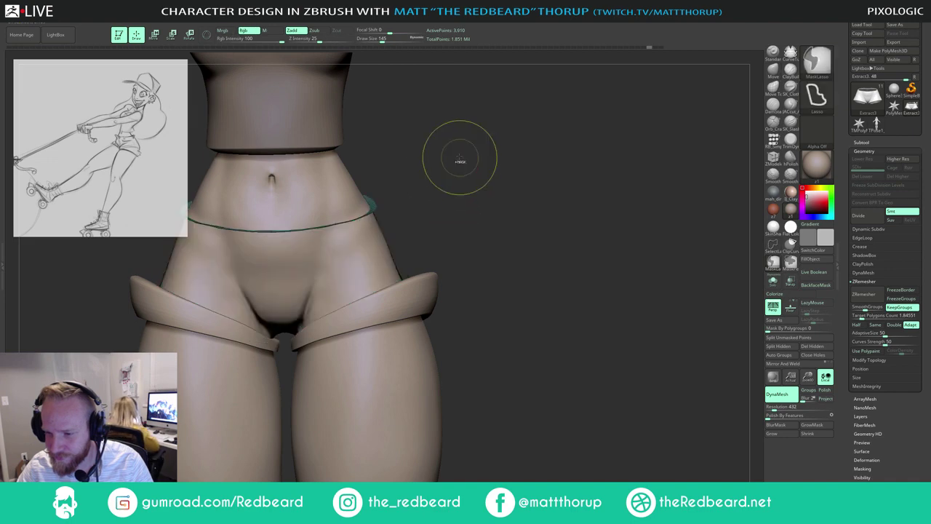
{"action": "left_click", "coordinate": [460, 159], "text": "ctrl"}
{"action": "left_click", "coordinate": [459, 160], "text": "ctrl+shift"}
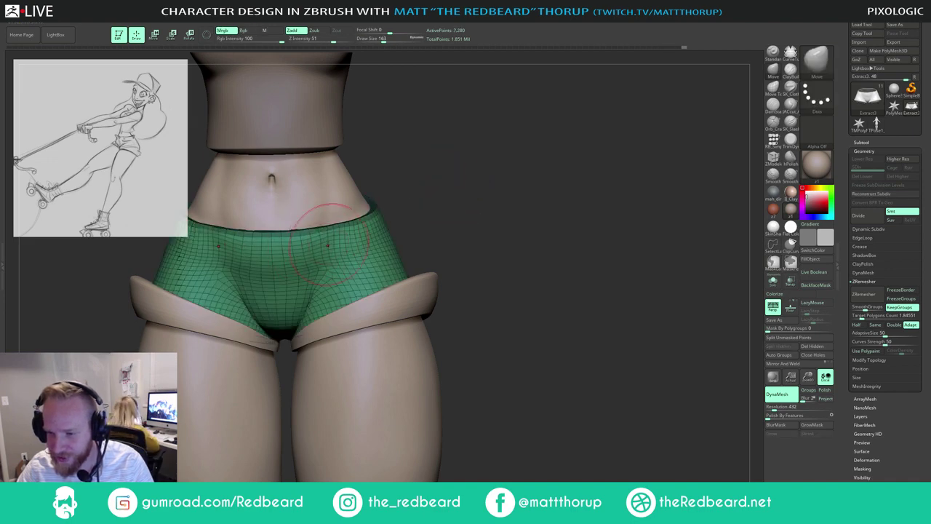
Step: Reshape the front of the shorts below the waist with the Move brush and smooth it around the crotch
{"action": "left_click_drag", "start_coordinate": [329, 241], "coordinate": [334, 235]}
{"action": "key", "text": "s"}
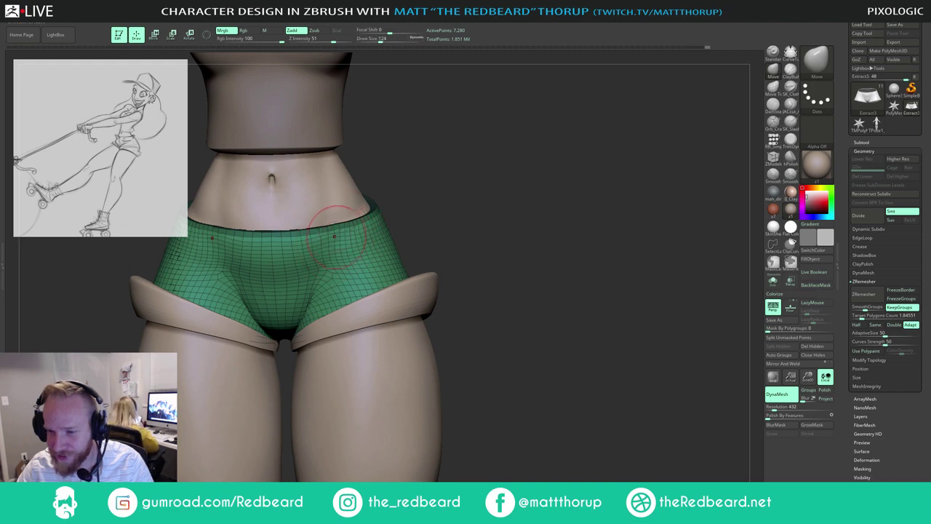
{"action": "left_click_drag", "start_coordinate": [413, 198], "coordinate": [396, 199]}
{"action": "left_click_drag", "start_coordinate": [305, 251], "coordinate": [288, 258], "text": "shift"}
{"action": "left_click_drag", "start_coordinate": [404, 198], "coordinate": [387, 201]}
{"action": "left_click_drag", "start_coordinate": [278, 268], "coordinate": [331, 272], "text": "shift"}
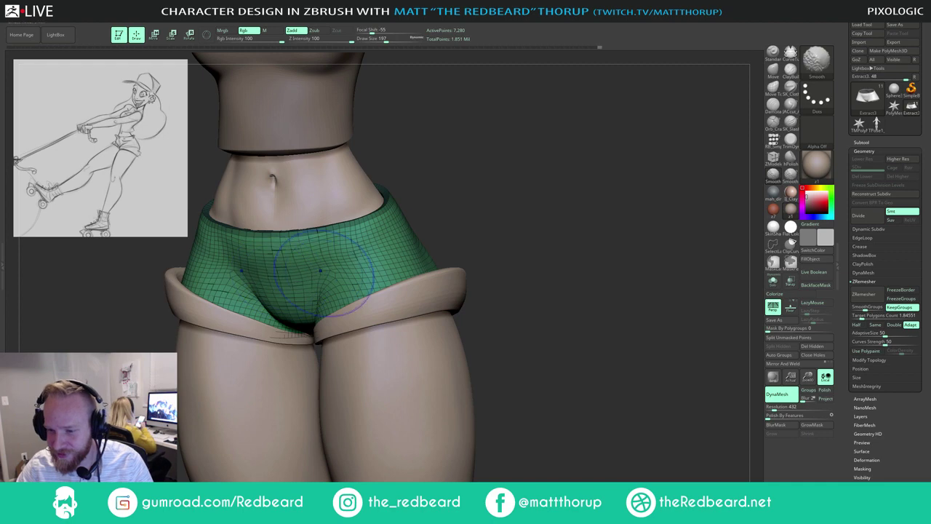
{"action": "mouse_move", "coordinate": [461, 191]}
{"action": "left_mouse_down"}
{"action": "mouse_move", "coordinate": [485, 185]}
{"action": "mouse_move", "coordinate": [491, 236]}
{"action": "left_mouse_up"}
Step: Adjust the front profile of the shorts from the side with the Move brush at draw size 228
{"action": "left_click_drag", "start_coordinate": [502, 180], "coordinate": [524, 201]}
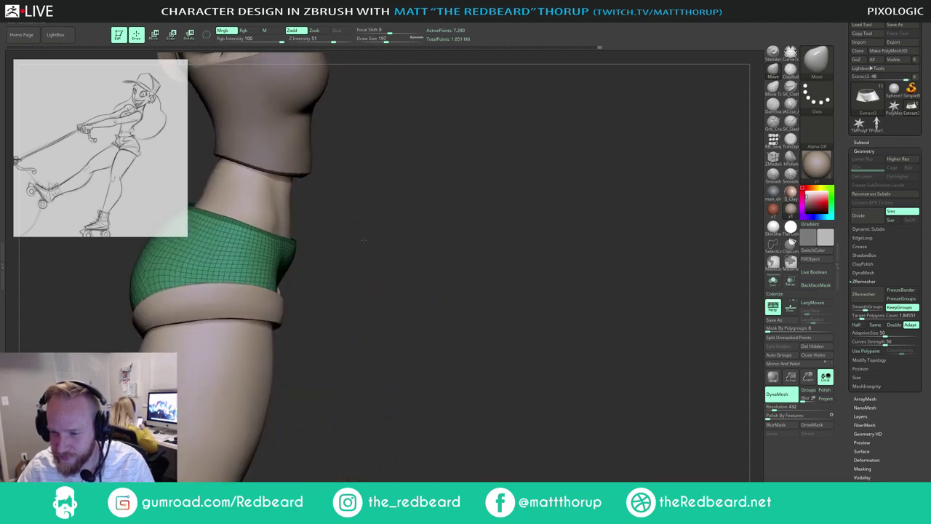
{"action": "key", "text": "bracketright"}
{"action": "key", "text": "bracketright"}
{"action": "key", "text": "bracketright"}
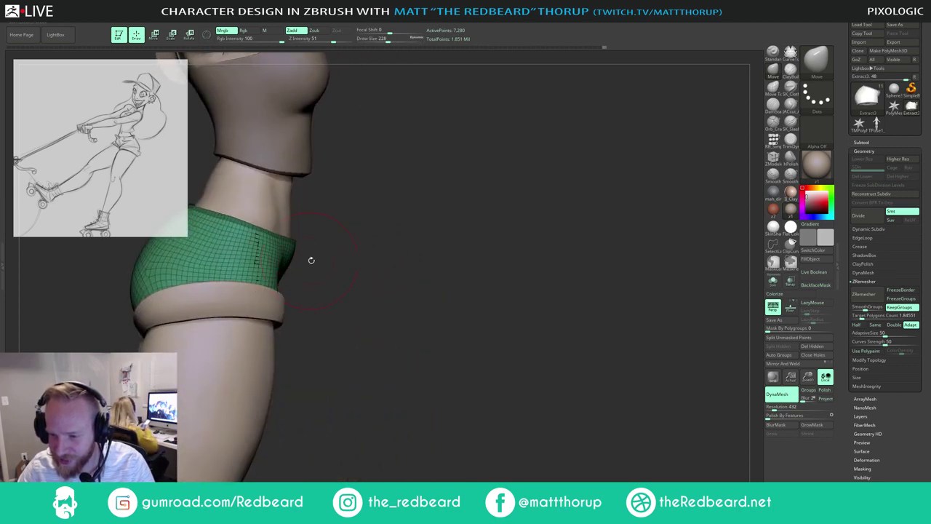
{"action": "left_click_drag", "start_coordinate": [311, 260], "coordinate": [218, 243]}
{"action": "left_click_drag", "start_coordinate": [408, 217], "coordinate": [349, 219]}
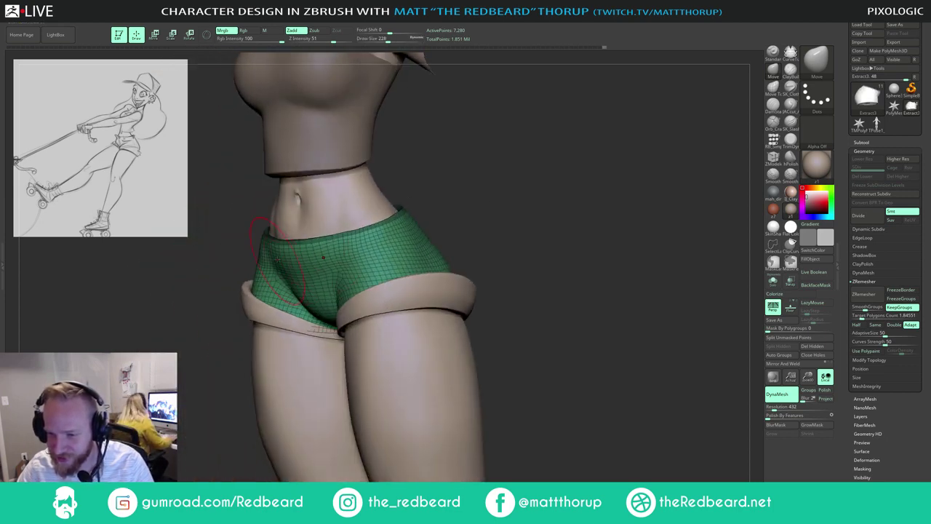
Step: Refine the front hip area of the shorts with the Move brush at draw size 182 and smooth it
{"action": "key", "text": "s"}
{"action": "left_click_drag", "start_coordinate": [278, 258], "coordinate": [275, 251]}
{"action": "key", "text": "s"}
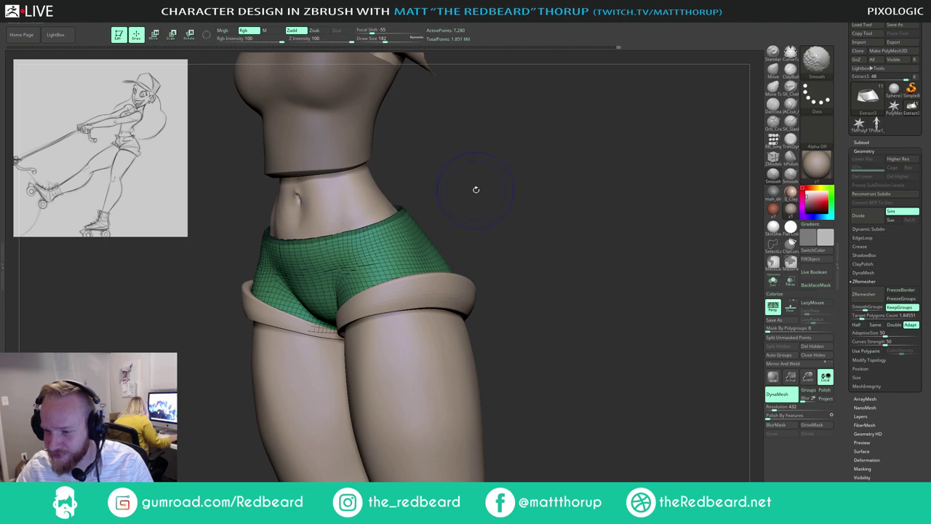
{"action": "mouse_move", "coordinate": [477, 190]}
{"action": "left_mouse_down"}
{"action": "mouse_move", "coordinate": [381, 219]}
{"action": "mouse_move", "coordinate": [455, 197]}
{"action": "left_mouse_up"}
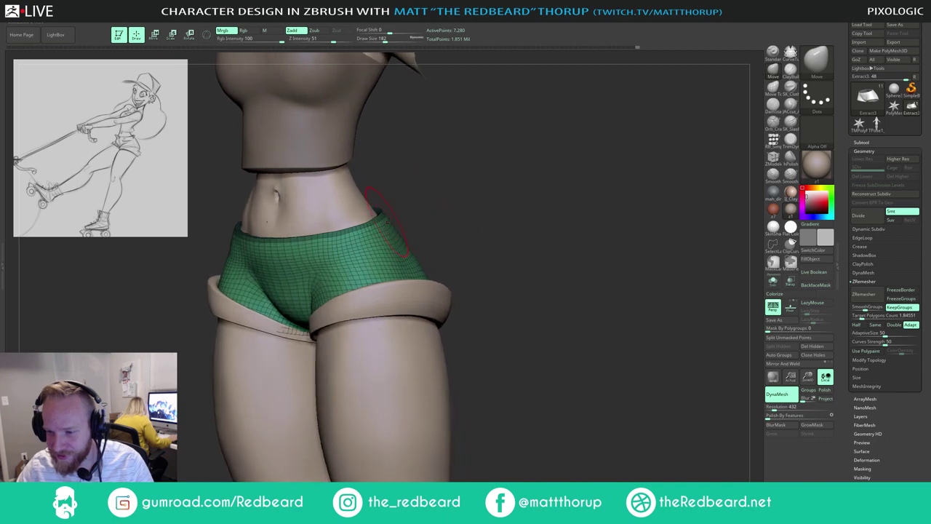
Step: Pull the waist out at the hip and the front profile of the shorts forward, raising the Move brush's draw size to 351
{"action": "key", "text": "s"}
{"action": "left_click_drag", "start_coordinate": [382, 223], "coordinate": [388, 223]}
{"action": "mouse_move", "coordinate": [465, 216]}
{"action": "left_mouse_down"}
{"action": "mouse_move", "coordinate": [376, 219]}
{"action": "mouse_move", "coordinate": [391, 234]}
{"action": "mouse_move", "coordinate": [358, 190]}
{"action": "mouse_move", "coordinate": [360, 235]}
{"action": "left_mouse_up"}
{"action": "key", "text": "s"}
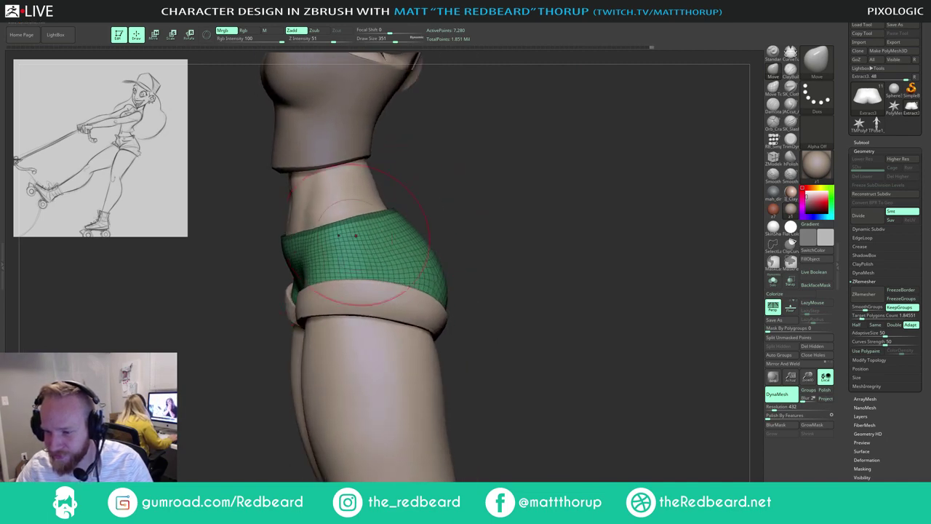
{"action": "left_click_drag", "start_coordinate": [288, 262], "coordinate": [280, 264]}
Step: Invert the mask on the shorts and pull the front of the unmasked waist rim with the Move brush at draw size 351
{"action": "mouse_move", "coordinate": [463, 180]}
{"action": "left_mouse_down"}
{"action": "mouse_move", "coordinate": [471, 179]}
{"action": "mouse_move", "coordinate": [460, 179]}
{"action": "mouse_move", "coordinate": [472, 191]}
{"action": "left_mouse_up"}
{"action": "right_click_drag", "start_coordinate": [472, 192], "coordinate": [473, 189], "text": "ctrl"}
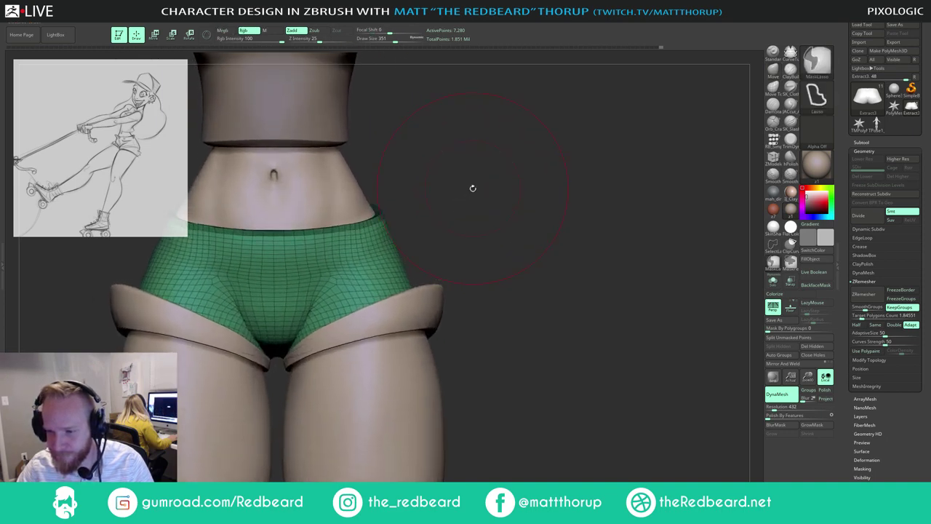
{"action": "left_click_drag", "start_coordinate": [386, 182], "coordinate": [374, 209]}
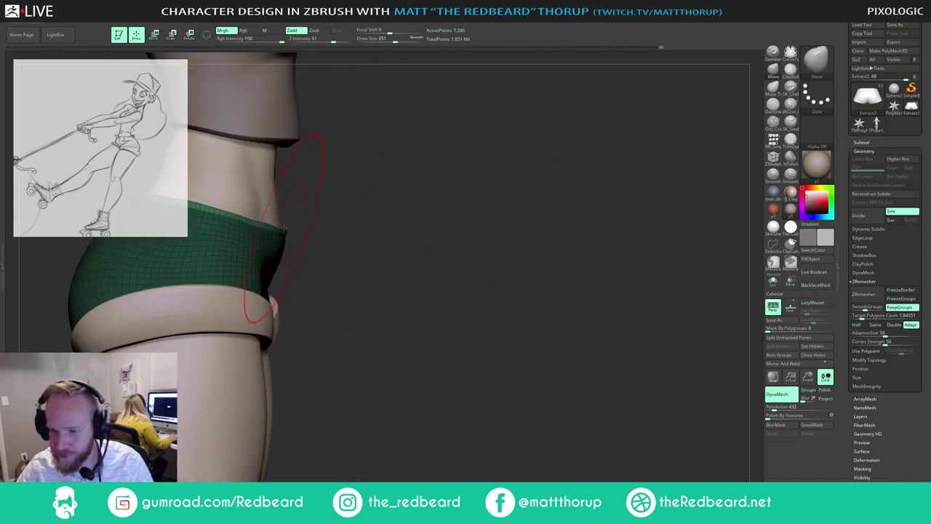
{"action": "left_click_drag", "start_coordinate": [306, 210], "coordinate": [330, 205]}
{"action": "left_click_drag", "start_coordinate": [427, 177], "coordinate": [464, 163]}
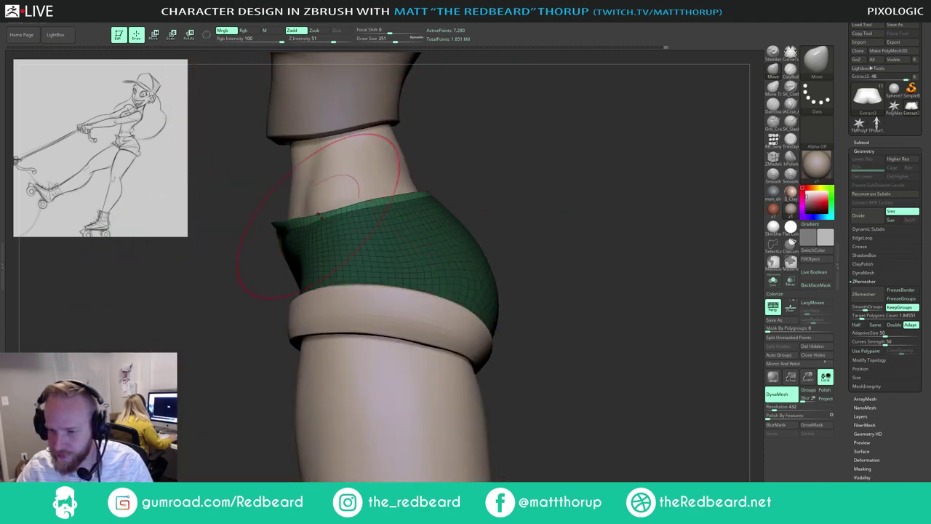
Step: Adjust the front and side of the waist rim in profile with smaller Move brush strokes, down to draw size 223
{"action": "key", "text": "s"}
{"action": "left_click_drag", "start_coordinate": [319, 216], "coordinate": [313, 216]}
{"action": "key", "text": "s"}
{"action": "mouse_move", "coordinate": [283, 256]}
{"action": "left_mouse_down"}
{"action": "mouse_move", "coordinate": [270, 281]}
{"action": "mouse_move", "coordinate": [291, 256]}
{"action": "left_mouse_up"}
{"action": "key", "text": "s"}
{"action": "left_click_drag", "start_coordinate": [439, 174], "coordinate": [477, 161]}
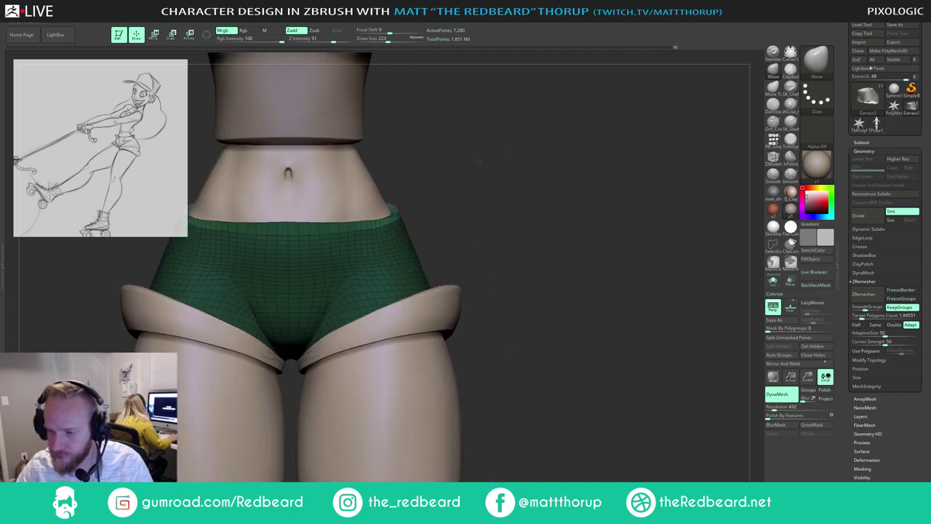
Step: Lift the waist rim outward at the hips and even out its front edge with the Move brush
{"action": "key", "text": "s"}
{"action": "mouse_move", "coordinate": [381, 211]}
{"action": "left_mouse_down"}
{"action": "mouse_move", "coordinate": [430, 192]}
{"action": "mouse_move", "coordinate": [400, 201]}
{"action": "mouse_move", "coordinate": [411, 188]}
{"action": "left_mouse_up"}
{"action": "key", "text": "s"}
{"action": "left_click_drag", "start_coordinate": [350, 228], "coordinate": [340, 224]}
{"action": "left_click_drag", "start_coordinate": [425, 161], "coordinate": [428, 232]}
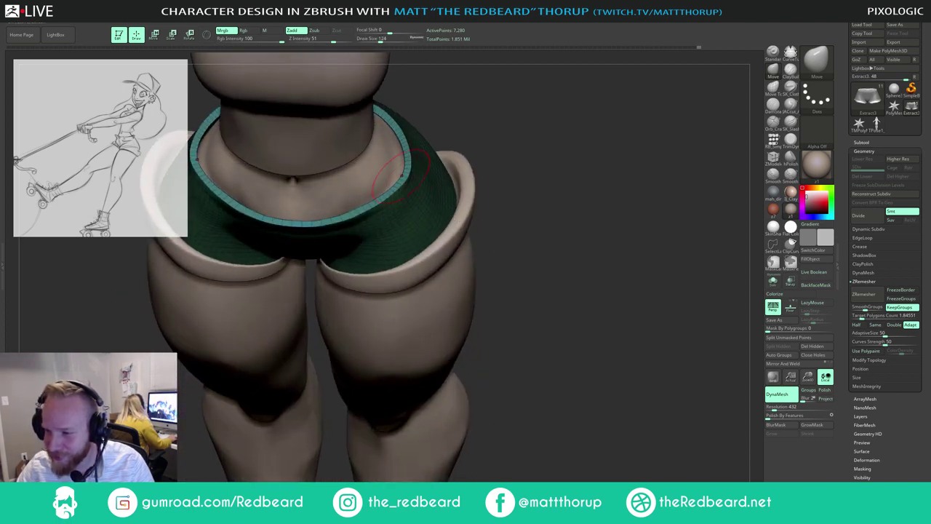
Step: Nudge the hip side of the shorts' waist rim with the Move brush, raising the draw size to 299
{"action": "left_click_drag", "start_coordinate": [487, 153], "coordinate": [449, 150], "text": "shift"}
{"action": "key", "text": "s"}
{"action": "left_click_drag", "start_coordinate": [393, 201], "coordinate": [399, 202]}
{"action": "key", "text": "s"}
{"action": "left_click_drag", "start_coordinate": [466, 195], "coordinate": [197, 243]}
{"action": "right_click_drag", "start_coordinate": [439, 197], "coordinate": [408, 120]}
{"action": "right_click_drag", "start_coordinate": [474, 159], "coordinate": [511, 166]}
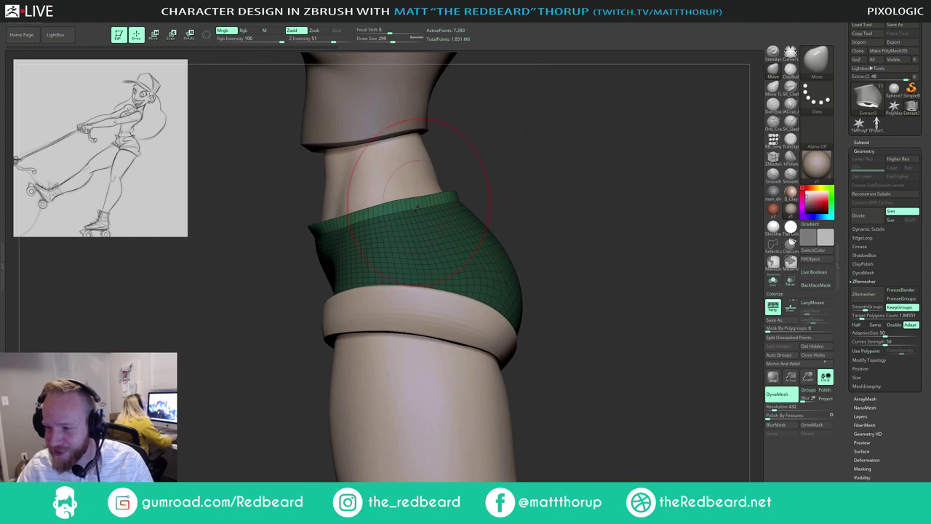
Step: Even out the side of the waist rim in profile with smaller Move brush strokes, down to draw size 112
{"action": "key", "text": "s"}
{"action": "left_click_drag", "start_coordinate": [419, 202], "coordinate": [408, 202]}
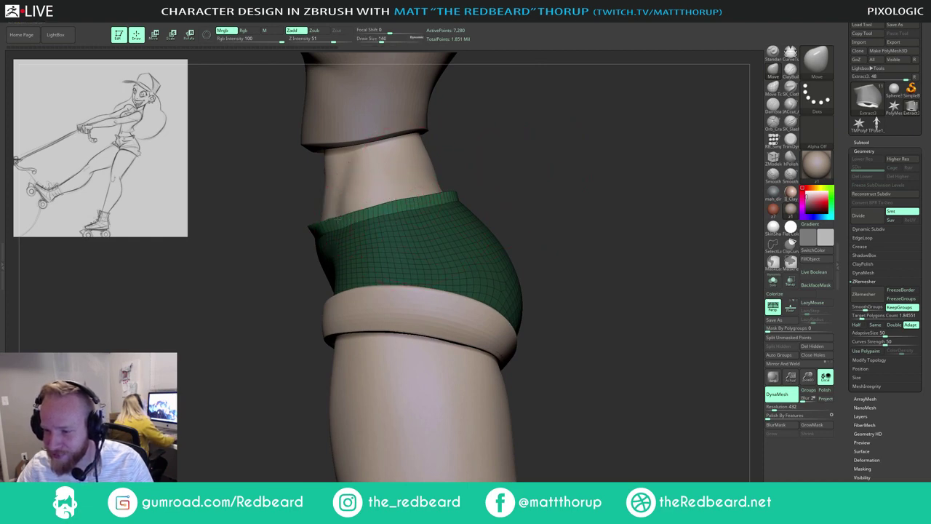
{"action": "key", "text": "s"}
{"action": "left_click_drag", "start_coordinate": [355, 212], "coordinate": [391, 202]}
{"action": "key", "text": "s"}
{"action": "mouse_move", "coordinate": [479, 160]}
{"action": "left_mouse_down", "text": "shift"}
{"action": "mouse_move", "coordinate": [457, 173]}
{"action": "mouse_move", "coordinate": [432, 244]}
{"action": "mouse_move", "coordinate": [430, 176]}
{"action": "mouse_move", "coordinate": [446, 198]}
{"action": "left_mouse_up", "text": "shift"}
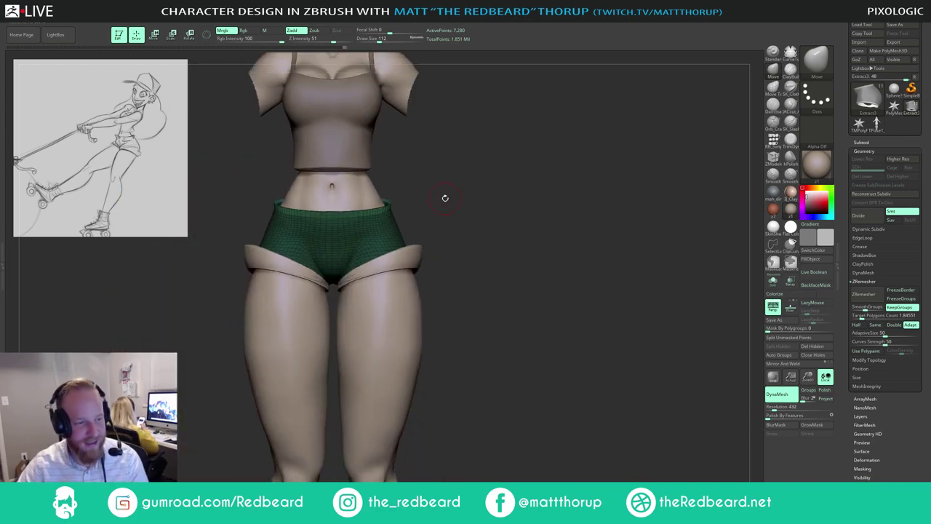
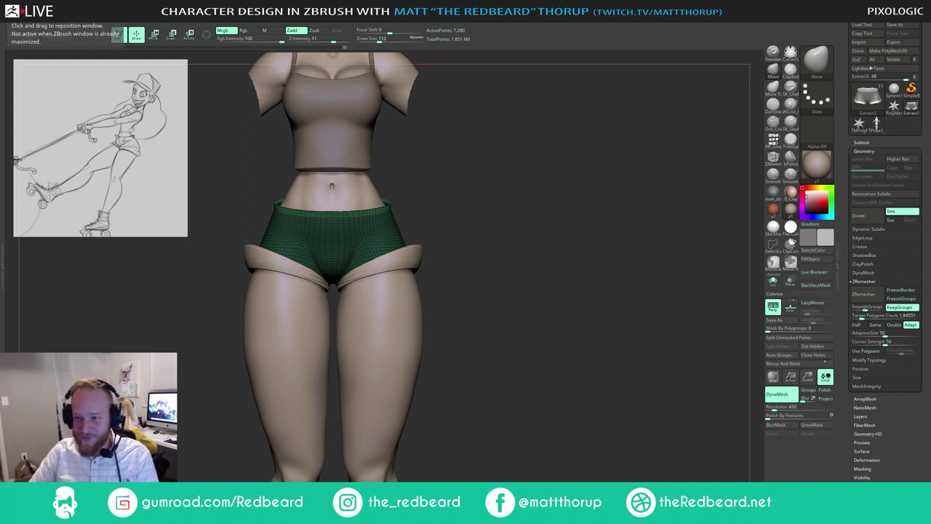
Step: Refine the waist rim at the hip and along its side with the Move brush at draw sizes 158 and 187
{"action": "left_click_drag", "start_coordinate": [428, 174], "coordinate": [490, 184]}
{"action": "key", "text": "s"}
{"action": "left_click_drag", "start_coordinate": [382, 205], "coordinate": [386, 206]}
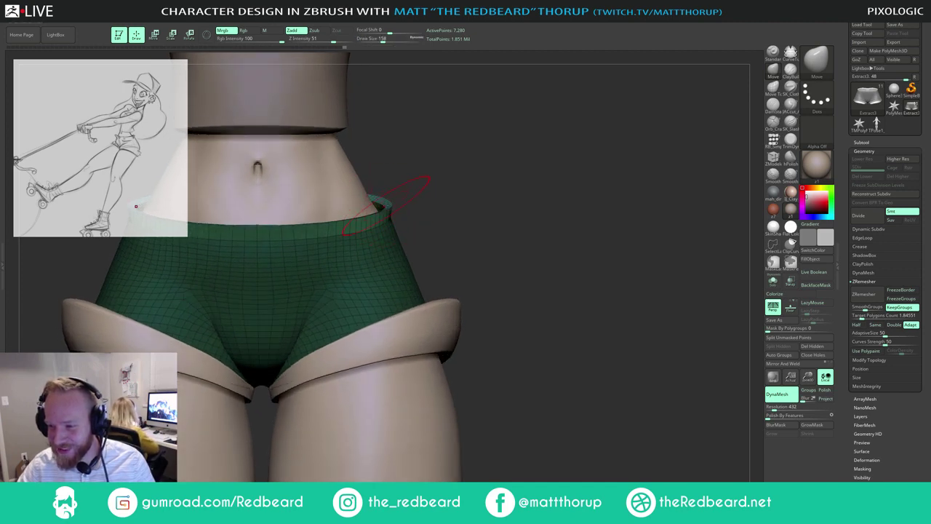
{"action": "left_click_drag", "start_coordinate": [449, 192], "coordinate": [419, 189]}
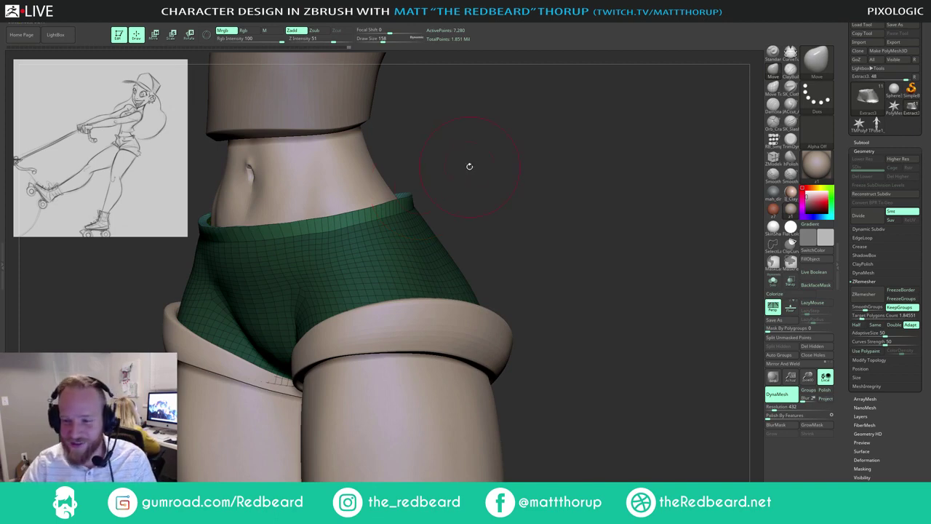
{"action": "left_click_drag", "start_coordinate": [470, 166], "coordinate": [430, 176]}
{"action": "key", "text": "s"}
{"action": "left_click_drag", "start_coordinate": [336, 220], "coordinate": [337, 220]}
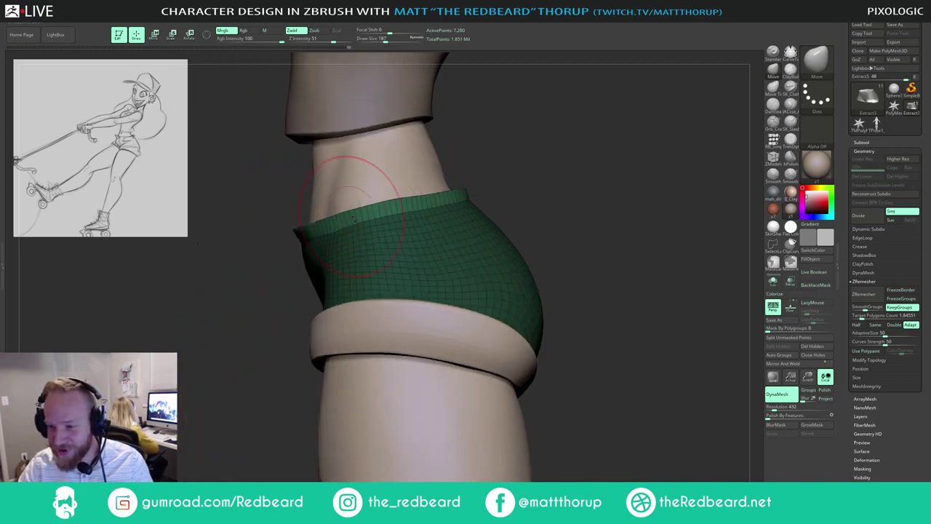
{"action": "key", "text": "s"}
{"action": "mouse_move", "coordinate": [433, 200]}
{"action": "left_mouse_down"}
{"action": "mouse_move", "coordinate": [465, 176]}
{"action": "mouse_move", "coordinate": [480, 177]}
{"action": "left_mouse_up"}
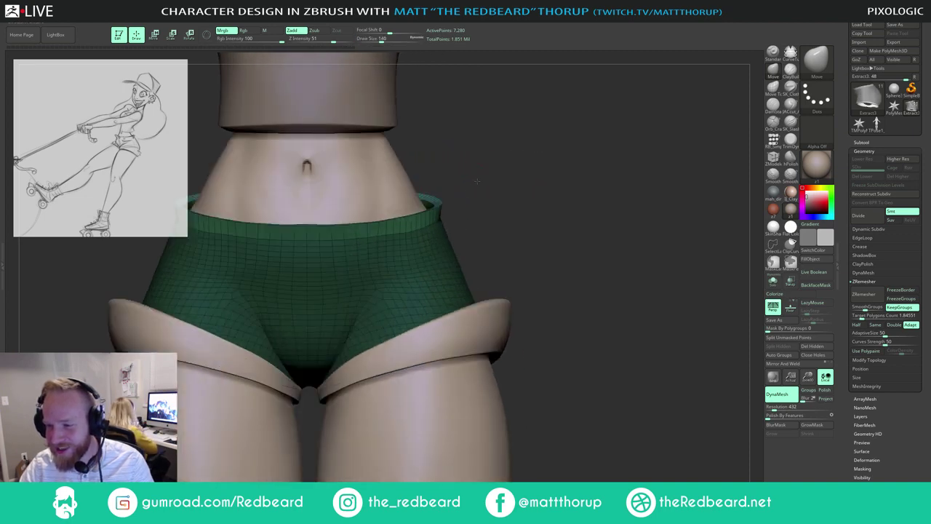
Step: Isolate the inner surface of the shorts, invert its mask, and show the whole mesh again
{"action": "mouse_move", "coordinate": [479, 178]}
{"action": "right_mouse_down"}
{"action": "mouse_move", "coordinate": [493, 165]}
{"action": "mouse_move", "coordinate": [457, 209]}
{"action": "right_mouse_up"}
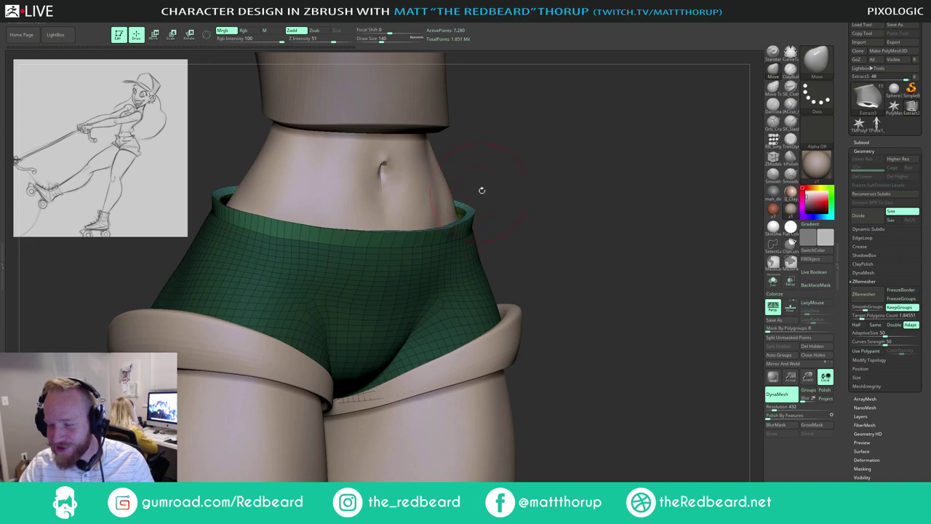
{"action": "right_click_drag", "start_coordinate": [533, 169], "coordinate": [446, 212]}
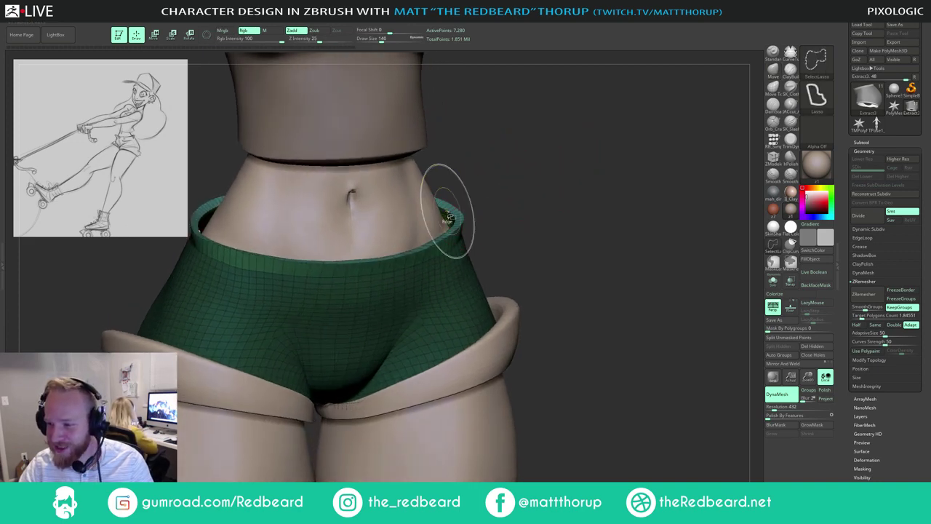
{"action": "left_click", "coordinate": [450, 211], "text": "ctrl+shift"}
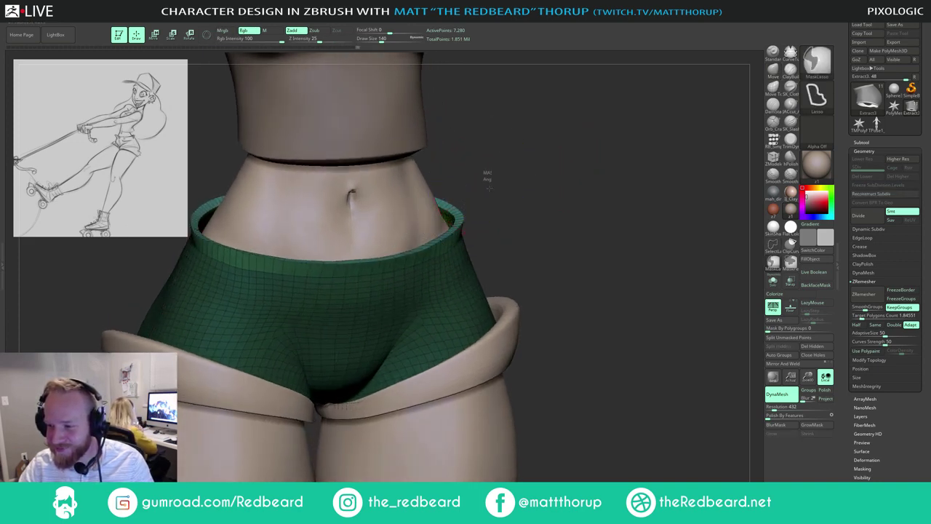
{"action": "left_click", "coordinate": [447, 208], "text": "ctrl+shift"}
{"action": "right_click_drag", "start_coordinate": [509, 176], "coordinate": [466, 197]}
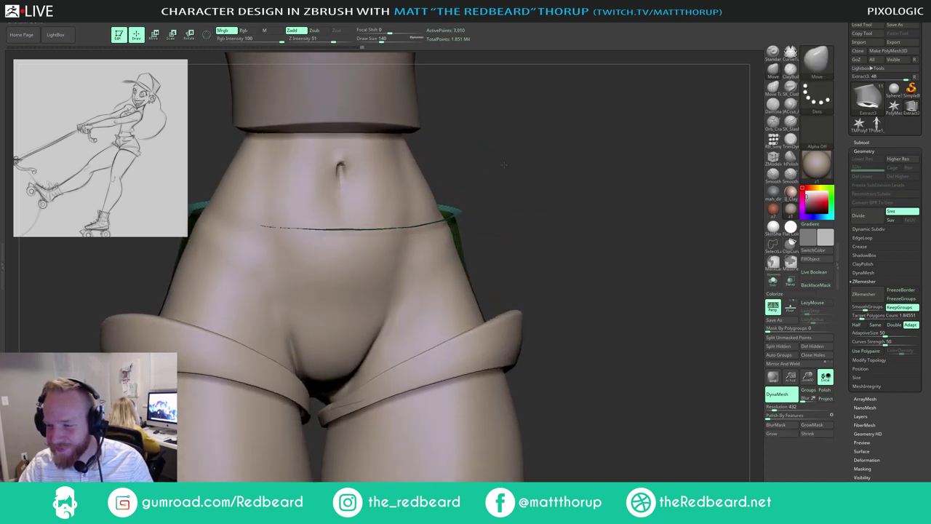
{"action": "left_click", "coordinate": [466, 197], "text": "ctrl+shift"}
{"action": "left_click", "coordinate": [457, 211], "text": "ctrl+shift"}
{"action": "left_click", "coordinate": [462, 216], "text": "ctrl+shift"}
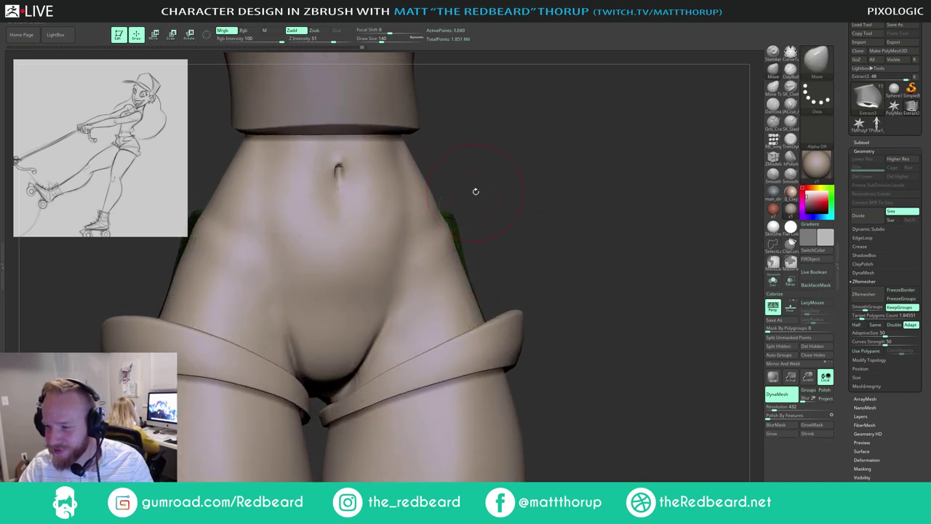
{"action": "left_click", "coordinate": [480, 190], "text": "ctrl"}
{"action": "left_click", "coordinate": [484, 190], "text": "ctrl+shift"}
{"action": "left_click", "coordinate": [503, 180], "text": "ctrl"}
Step: Adjust the hips and front of the waist rim with the Move brush at draw sizes 305 and 239
{"action": "key", "text": "bracketright"}
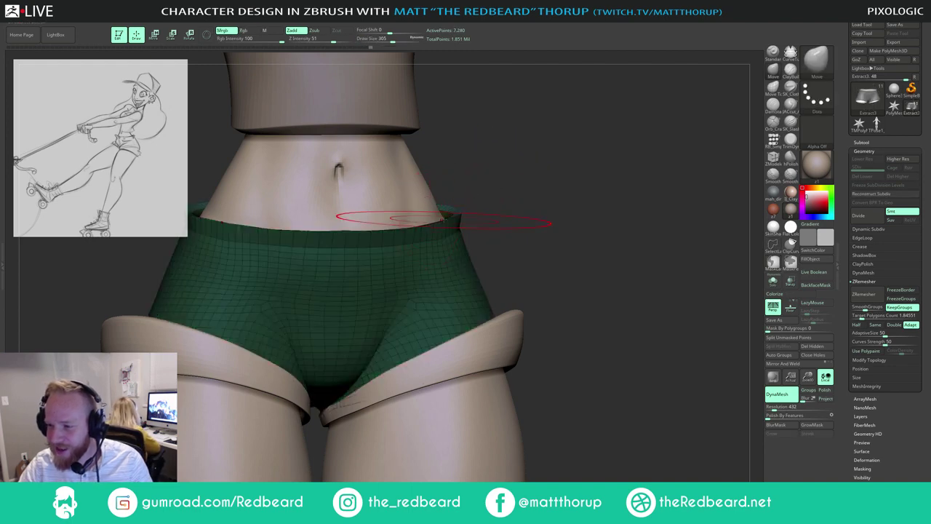
{"action": "left_click_drag", "start_coordinate": [443, 217], "coordinate": [441, 215]}
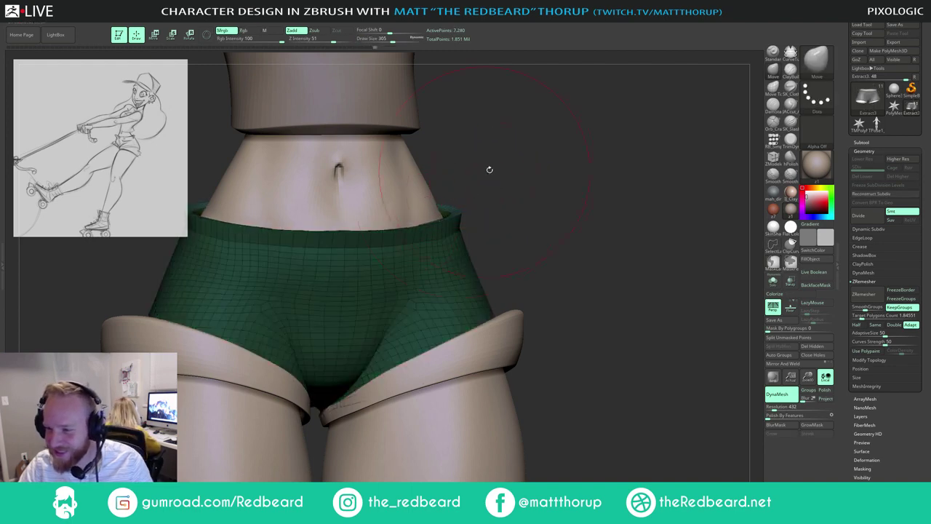
{"action": "mouse_move", "coordinate": [490, 170]}
{"action": "left_mouse_down"}
{"action": "mouse_move", "coordinate": [518, 181]}
{"action": "mouse_move", "coordinate": [508, 187]}
{"action": "mouse_move", "coordinate": [504, 237]}
{"action": "left_mouse_up"}
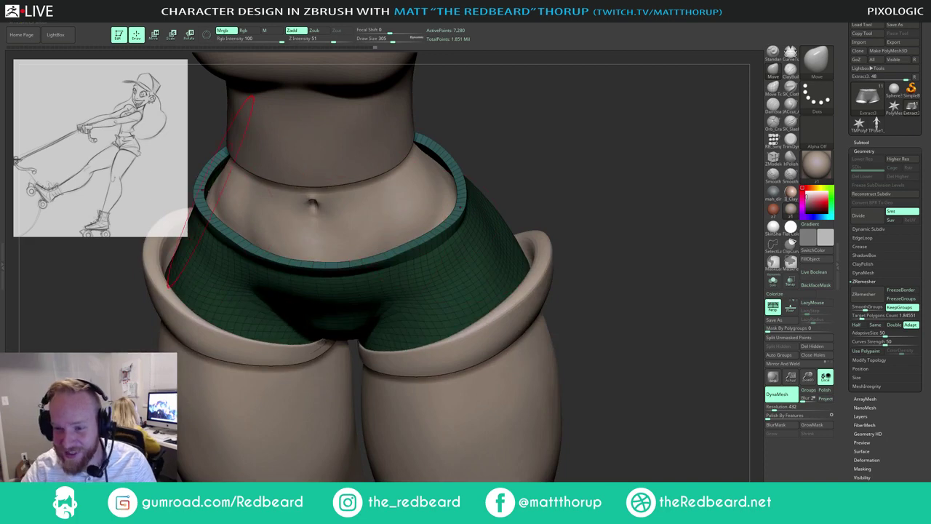
{"action": "key", "text": "s"}
{"action": "left_click_drag", "start_coordinate": [210, 193], "coordinate": [210, 194]}
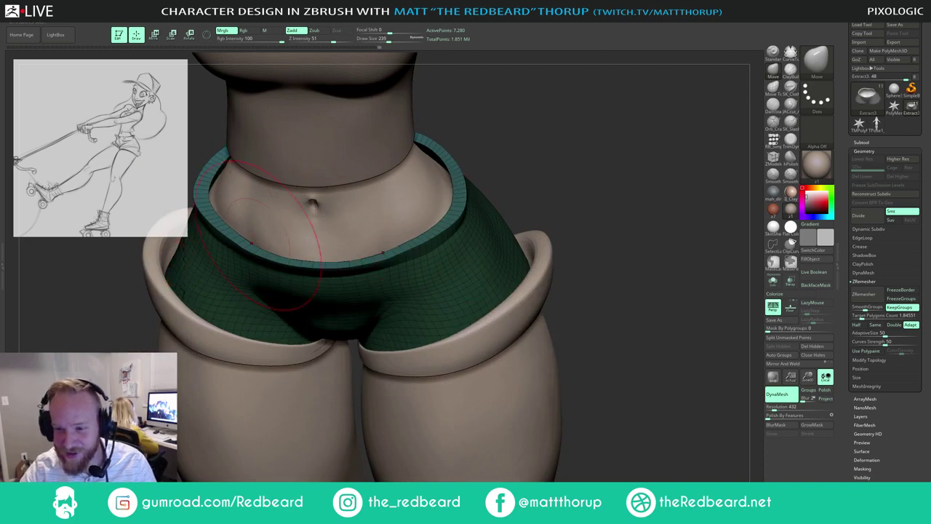
{"action": "left_click_drag", "start_coordinate": [313, 263], "coordinate": [314, 258]}
Step: Reshape the waist rim from a high side view with the Move brush at draw size 239
{"action": "left_click_drag", "start_coordinate": [449, 119], "coordinate": [404, 223]}
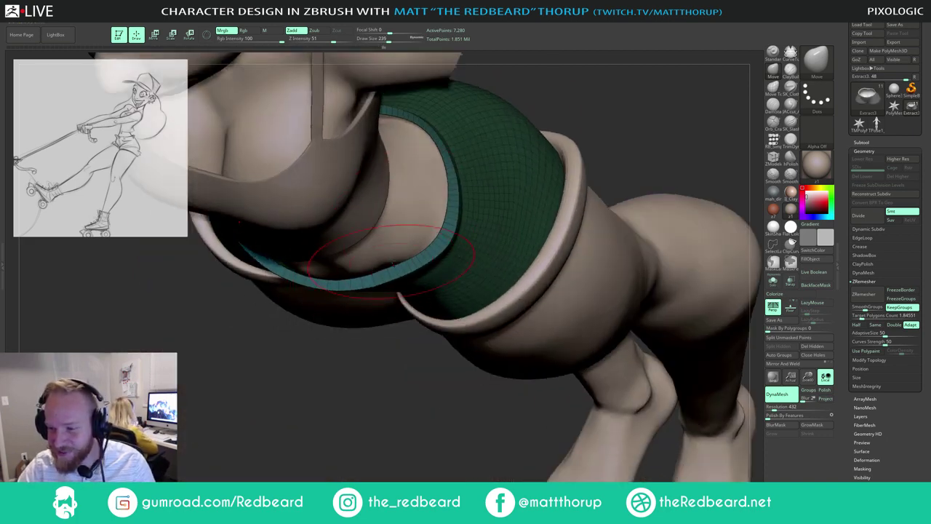
{"action": "right_click_drag", "start_coordinate": [392, 251], "coordinate": [506, 69]}
{"action": "left_click_drag", "start_coordinate": [390, 172], "coordinate": [397, 168]}
{"action": "mouse_move", "coordinate": [451, 137]}
{"action": "left_mouse_down"}
{"action": "mouse_move", "coordinate": [492, 114]}
{"action": "mouse_move", "coordinate": [559, 150]}
{"action": "mouse_move", "coordinate": [490, 150]}
{"action": "mouse_move", "coordinate": [512, 216]}
{"action": "mouse_move", "coordinate": [529, 195]}
{"action": "mouse_move", "coordinate": [513, 230]}
{"action": "left_mouse_up"}
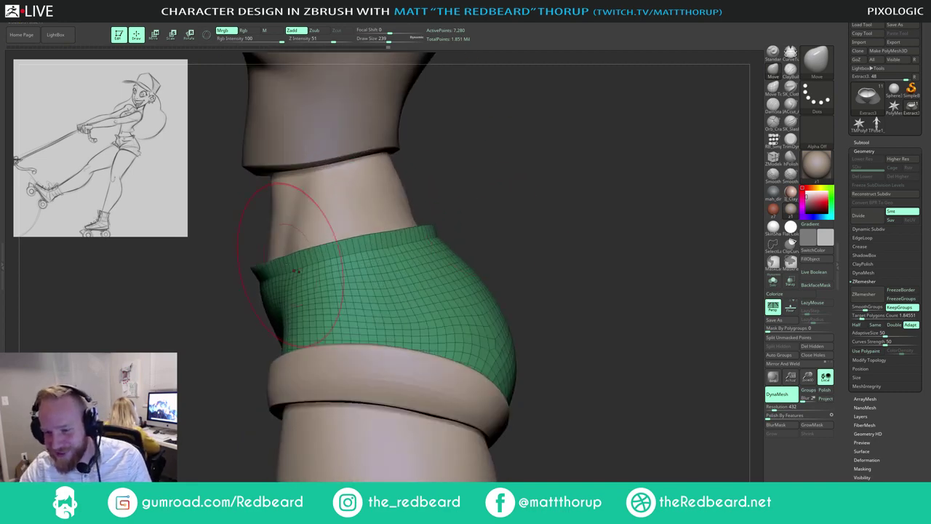
Step: Adjust the front tip of the waist rim in profile with the Move brush at draw size 132
{"action": "key", "text": "s"}
{"action": "left_click_drag", "start_coordinate": [288, 263], "coordinate": [280, 263]}
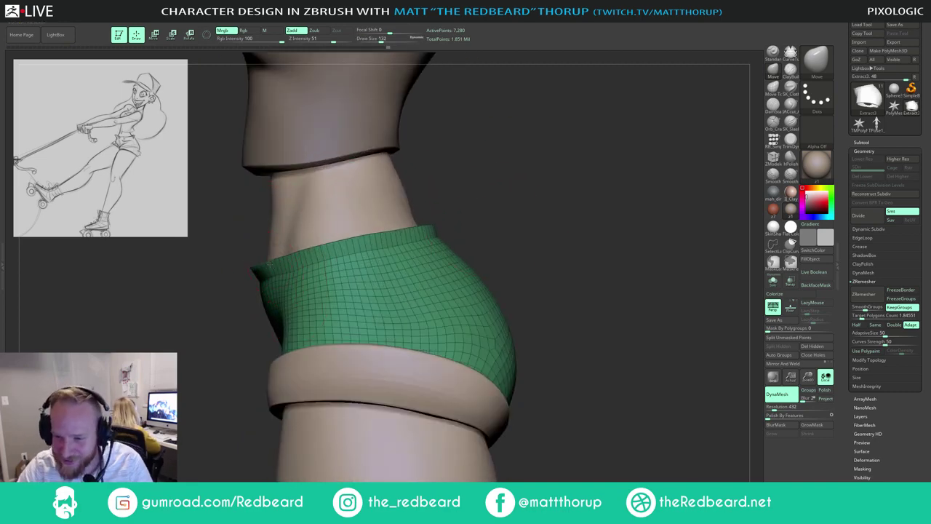
{"action": "left_click_drag", "start_coordinate": [276, 259], "coordinate": [281, 263]}
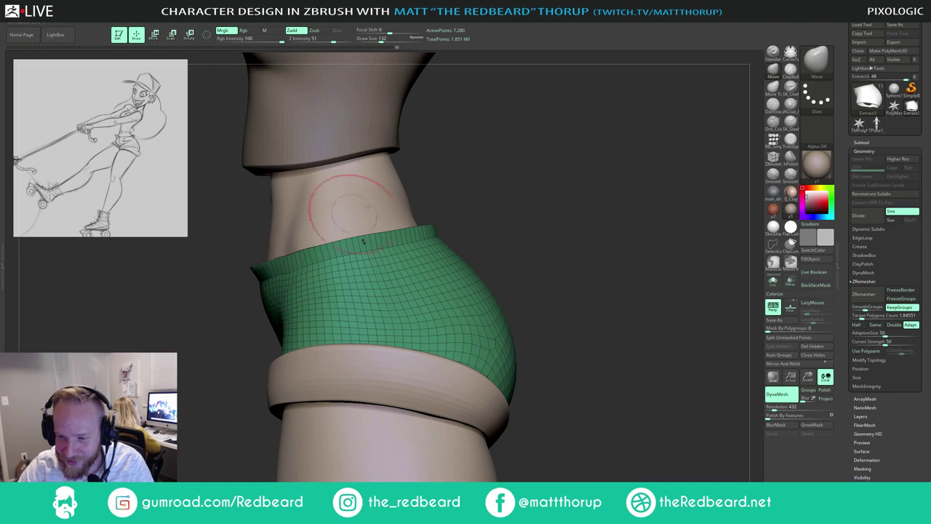
{"action": "mouse_move", "coordinate": [469, 198]}
{"action": "left_mouse_down"}
{"action": "mouse_move", "coordinate": [489, 194]}
{"action": "mouse_move", "coordinate": [463, 199]}
{"action": "left_mouse_up"}
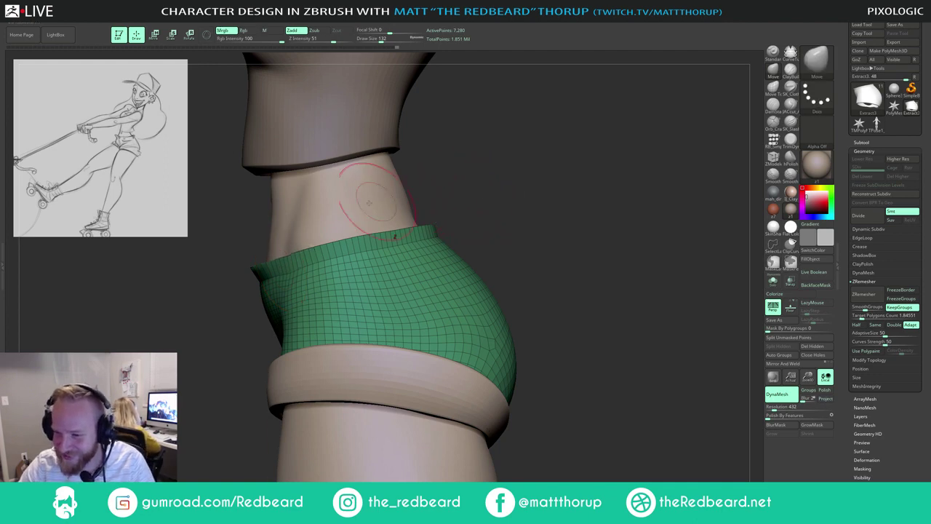
Step: Lasso-mask the waistband of the shorts and invert the mask
{"action": "mouse_move", "coordinate": [261, 217]}
{"action": "left_mouse_down", "text": "ctrl"}
{"action": "mouse_move", "coordinate": [224, 280]}
{"action": "mouse_move", "coordinate": [335, 253]}
{"action": "mouse_move", "coordinate": [422, 211]}
{"action": "mouse_move", "coordinate": [543, 177]}
{"action": "left_mouse_up", "text": "ctrl"}
{"action": "mouse_move", "coordinate": [482, 176]}
{"action": "left_mouse_down", "text": "ctrl"}
{"action": "mouse_move", "coordinate": [384, 214]}
{"action": "mouse_move", "coordinate": [433, 223]}
{"action": "mouse_move", "coordinate": [385, 248]}
{"action": "mouse_move", "coordinate": [454, 213]}
{"action": "left_mouse_up", "text": "ctrl"}
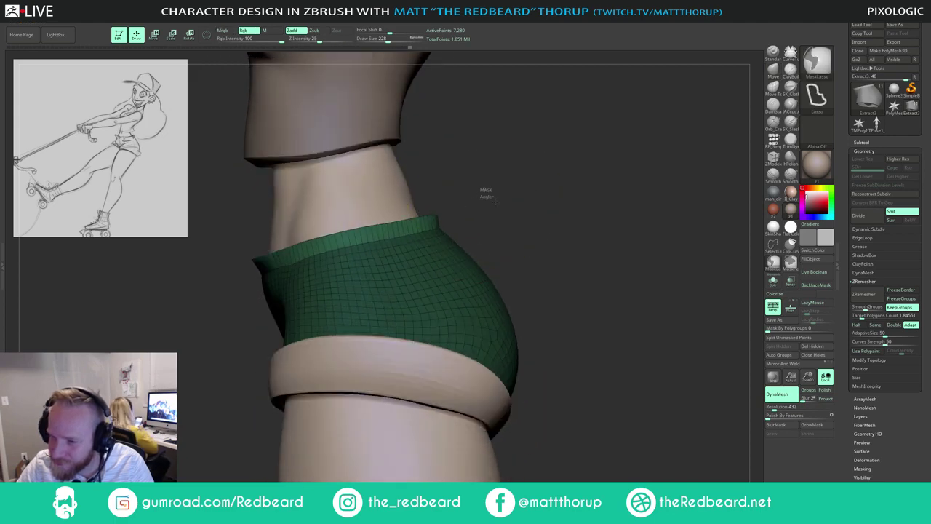
{"action": "left_click", "coordinate": [488, 192], "text": "ctrl"}
Step: Turn off the polyframe display and nudge the front of the waist rim with the Move brush at draw size 202
{"action": "left_click_drag", "start_coordinate": [526, 191], "coordinate": [467, 195], "text": "alt"}
{"action": "mouse_move", "coordinate": [467, 195]}
{"action": "left_mouse_down"}
{"action": "mouse_move", "coordinate": [510, 190]}
{"action": "mouse_move", "coordinate": [545, 219]}
{"action": "mouse_move", "coordinate": [615, 230]}
{"action": "mouse_move", "coordinate": [545, 212]}
{"action": "left_mouse_up"}
{"action": "key", "text": "shift+f"}
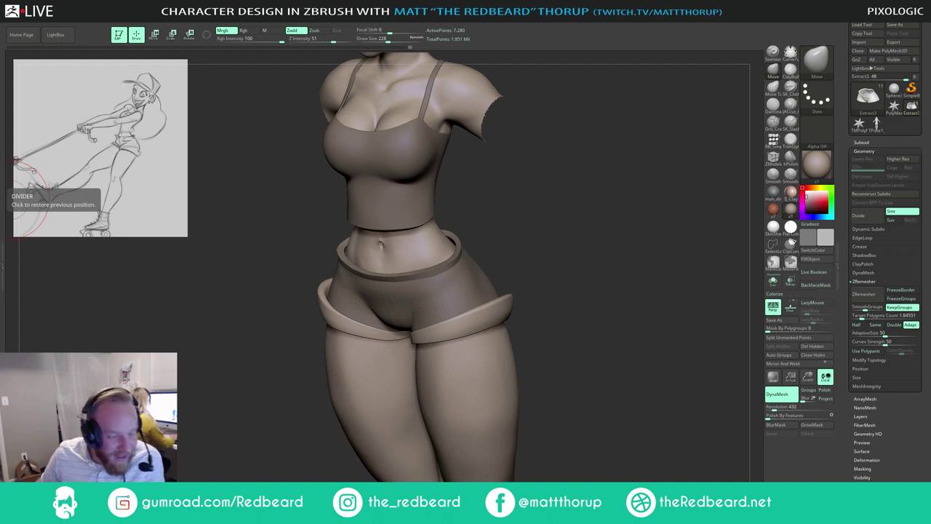
{"action": "mouse_move", "coordinate": [536, 209]}
{"action": "left_mouse_down"}
{"action": "mouse_move", "coordinate": [543, 256]}
{"action": "mouse_move", "coordinate": [573, 238]}
{"action": "mouse_move", "coordinate": [567, 245]}
{"action": "left_mouse_up"}
{"action": "left_click", "coordinate": [548, 251], "text": "ctrl"}
{"action": "key", "text": "s"}
{"action": "left_click_drag", "start_coordinate": [461, 351], "coordinate": [462, 350]}
{"action": "mouse_move", "coordinate": [592, 287]}
{"action": "left_mouse_down"}
{"action": "mouse_move", "coordinate": [590, 240]}
{"action": "mouse_move", "coordinate": [482, 357]}
{"action": "left_mouse_up"}
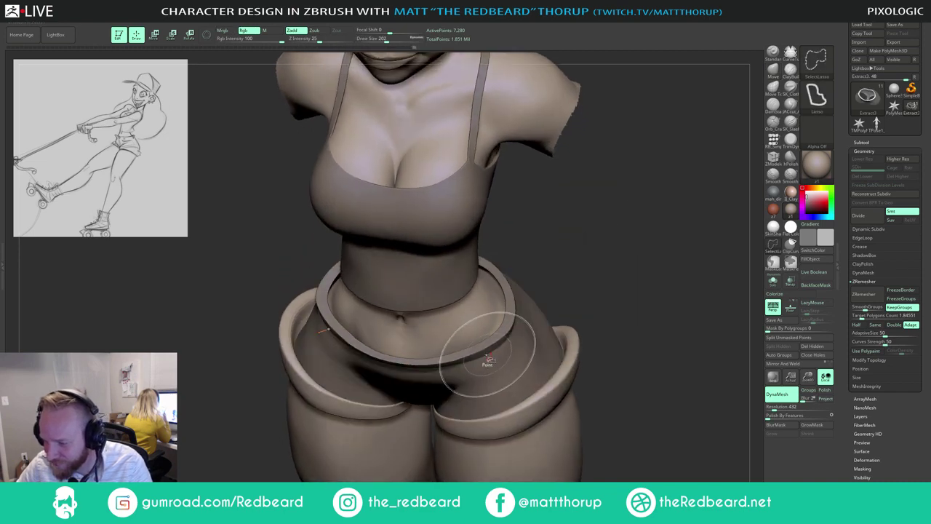
Step: Mask the outer surface of the shorts by its polygroup, leaving the waist rim unmasked
{"action": "left_click", "coordinate": [491, 357], "text": "ctrl+shift"}
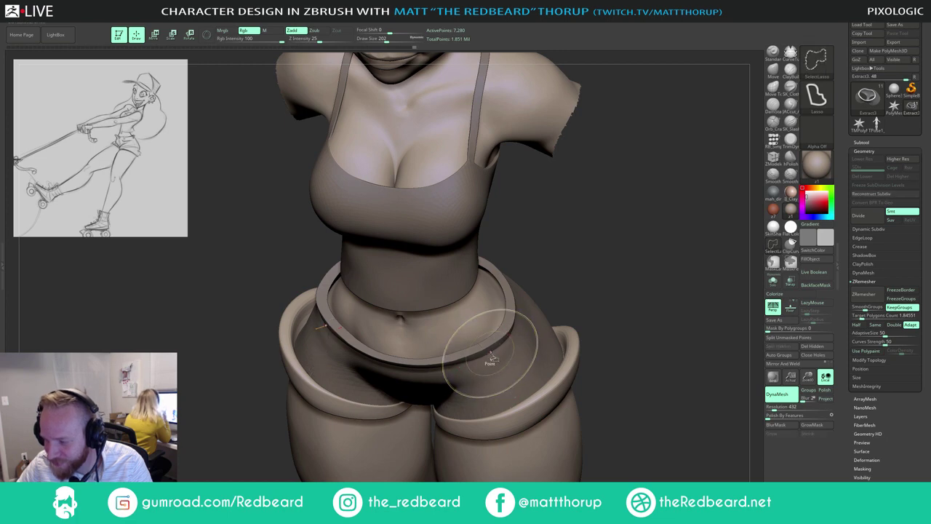
{"action": "left_click", "coordinate": [492, 356], "text": "ctrl+shift"}
{"action": "left_click_drag", "start_coordinate": [588, 265], "coordinate": [588, 263], "text": "ctrl+shift"}
{"action": "left_click", "coordinate": [588, 263], "text": "ctrl+shift"}
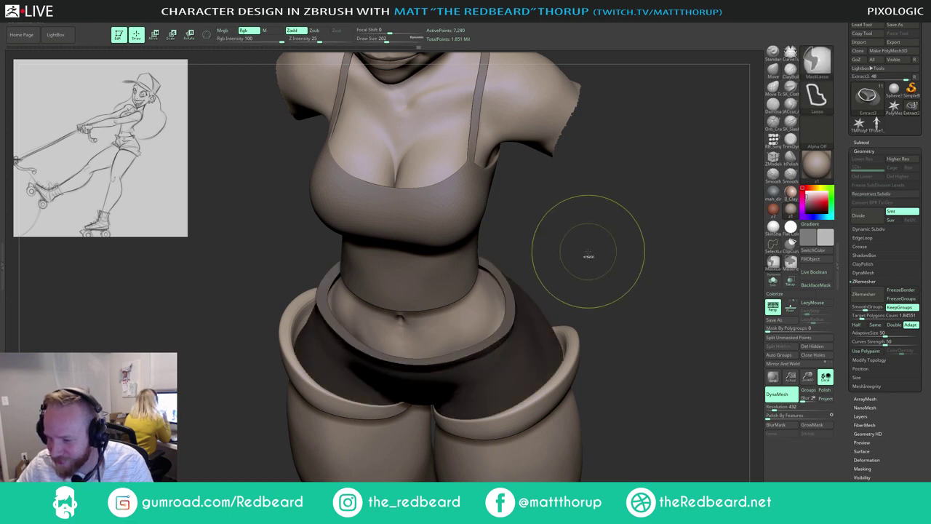
Step: Shape the unmasked waist rim around the hip from above with the Move brush, raising the draw size to 245
{"action": "left_click_drag", "start_coordinate": [520, 149], "coordinate": [466, 355]}
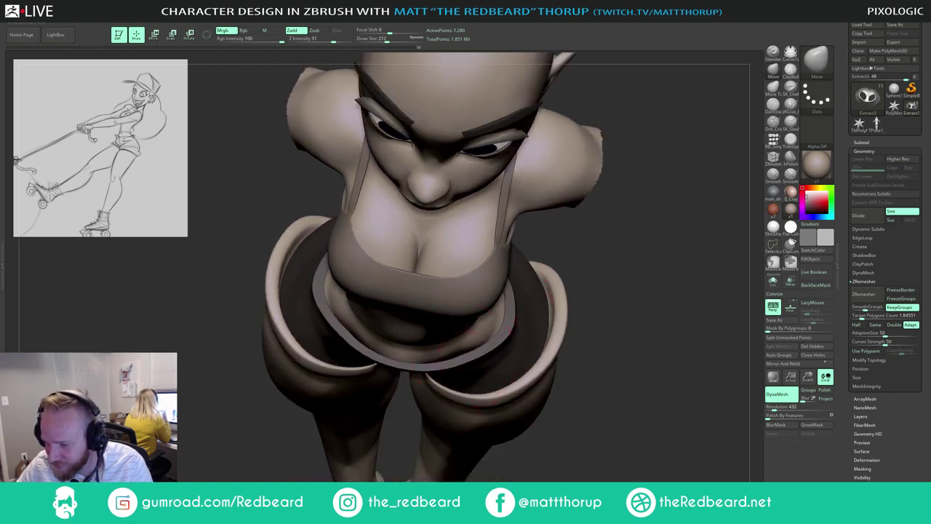
{"action": "left_click_drag", "start_coordinate": [601, 348], "coordinate": [566, 229]}
{"action": "key", "text": "s"}
{"action": "left_click_drag", "start_coordinate": [493, 273], "coordinate": [497, 273]}
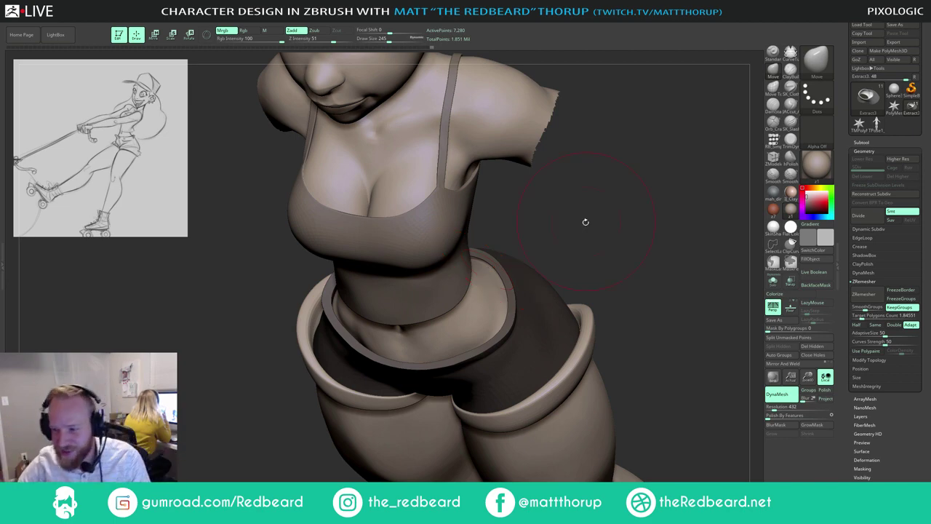
Step: Adjust the front edge of the unmasked waist rim in profile with the Move brush at draw size 293
{"action": "left_click_drag", "start_coordinate": [586, 222], "coordinate": [483, 261]}
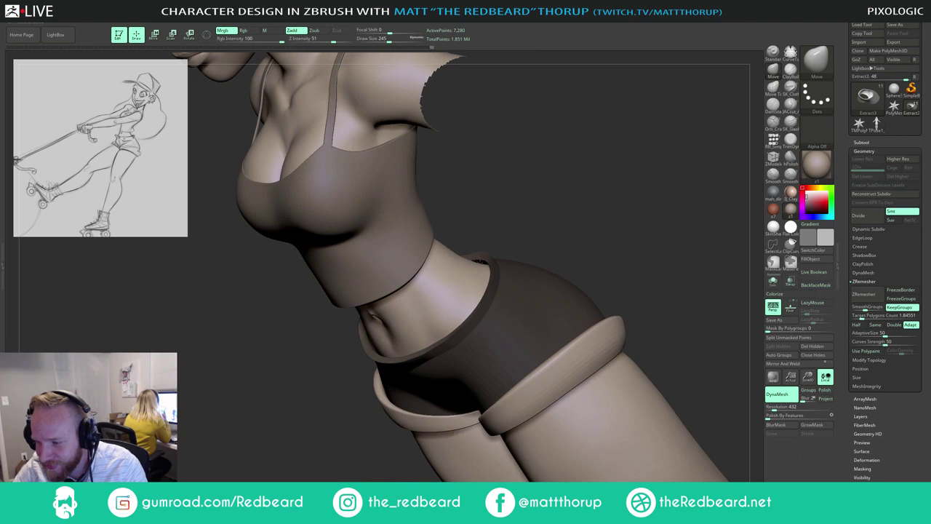
{"action": "mouse_move", "coordinate": [574, 241]}
{"action": "left_mouse_down"}
{"action": "mouse_move", "coordinate": [482, 266]}
{"action": "mouse_move", "coordinate": [545, 197]}
{"action": "mouse_move", "coordinate": [473, 274]}
{"action": "left_mouse_up"}
{"action": "key", "text": "s"}
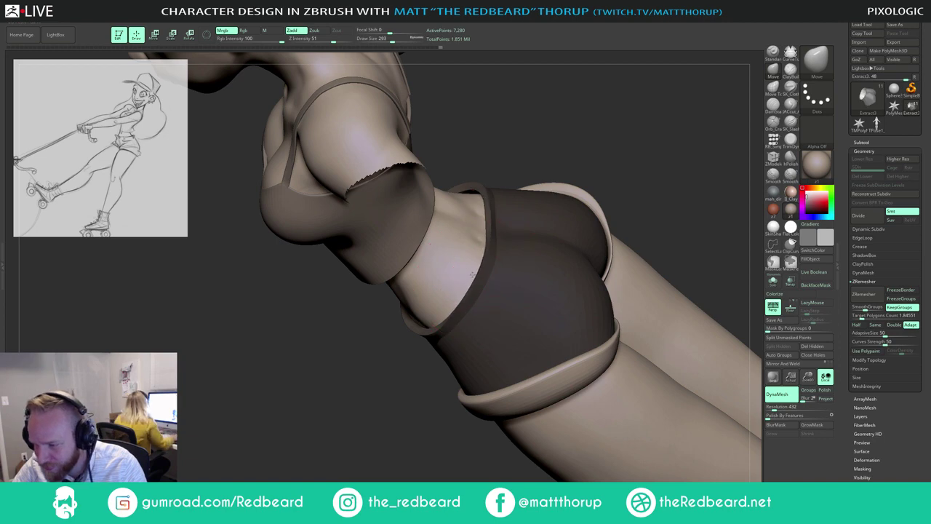
{"action": "left_click_drag", "start_coordinate": [396, 402], "coordinate": [429, 403]}
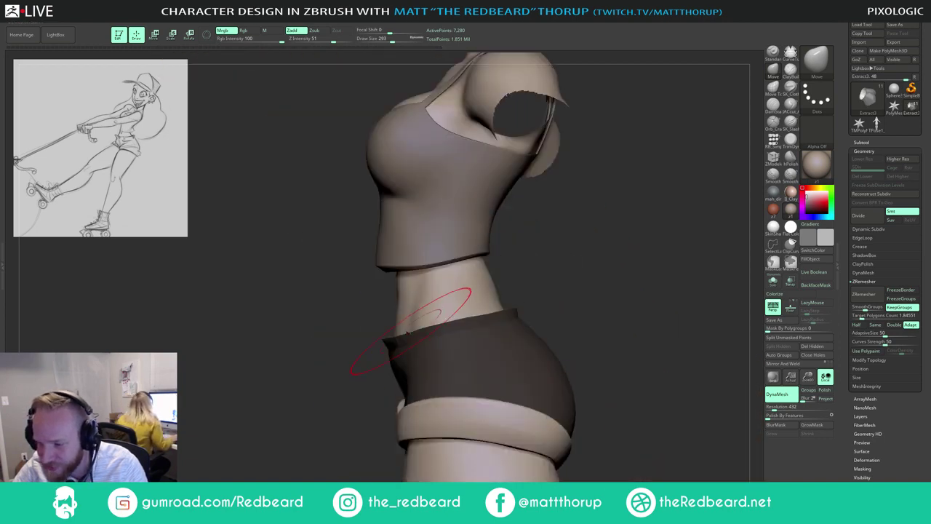
{"action": "mouse_move", "coordinate": [473, 276]}
{"action": "left_mouse_down"}
{"action": "mouse_move", "coordinate": [538, 258]}
{"action": "mouse_move", "coordinate": [465, 295]}
{"action": "mouse_move", "coordinate": [428, 300]}
{"action": "left_mouse_up"}
{"action": "left_click_drag", "start_coordinate": [432, 266], "coordinate": [379, 291]}
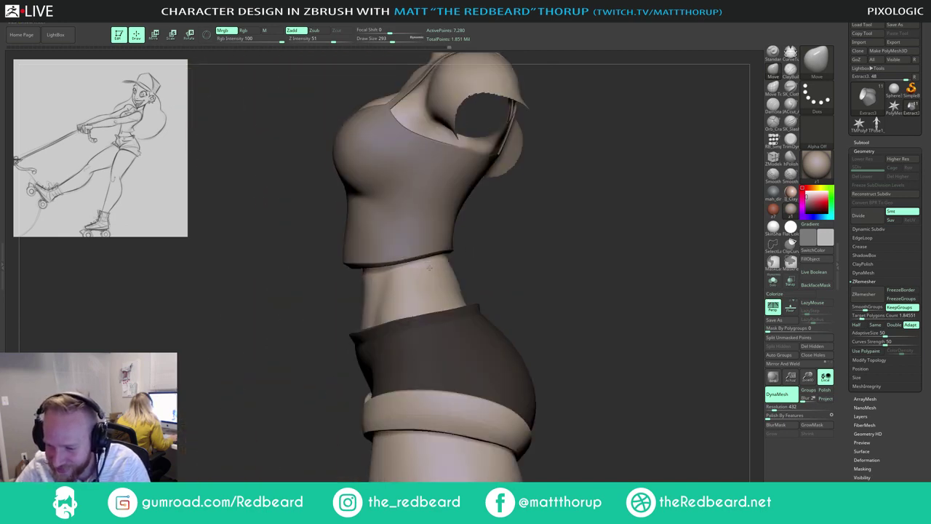
Step: Remove the mask from the outer shorts and adjust the back of the waist rim with the Move brush at draw size 338
{"action": "left_click_drag", "start_coordinate": [435, 292], "coordinate": [493, 282]}
{"action": "left_click", "coordinate": [499, 267], "text": "ctrl"}
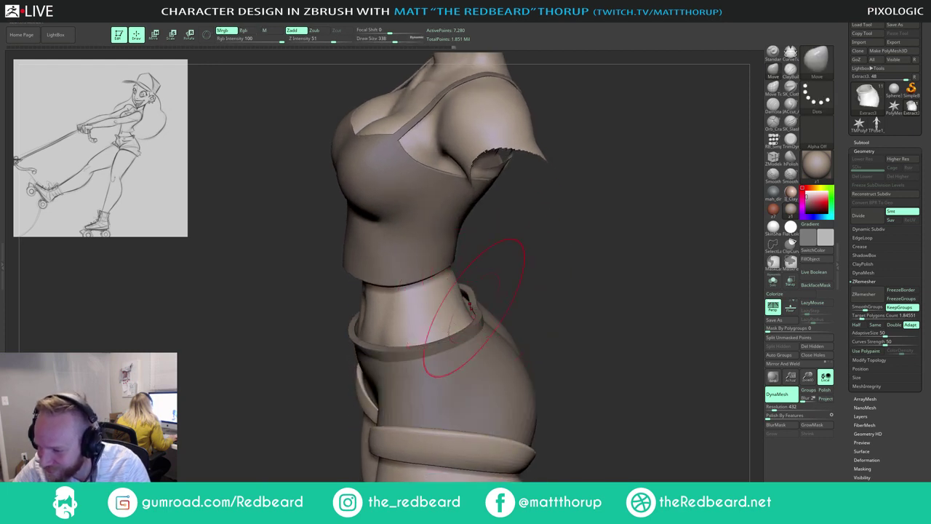
{"action": "mouse_move", "coordinate": [484, 292]}
{"action": "left_mouse_down"}
{"action": "mouse_move", "coordinate": [473, 295]}
{"action": "mouse_move", "coordinate": [484, 300]}
{"action": "left_mouse_up"}
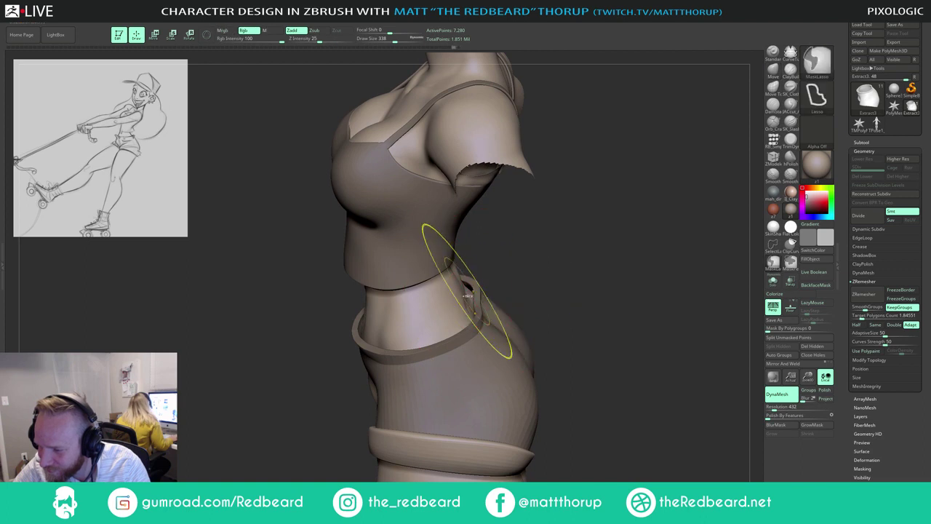
Step: Isolate the outer polygroup of the shorts, mask it with the waist rim left unmasked, and show the whole mesh
{"action": "key", "text": "ctrl+shift"}
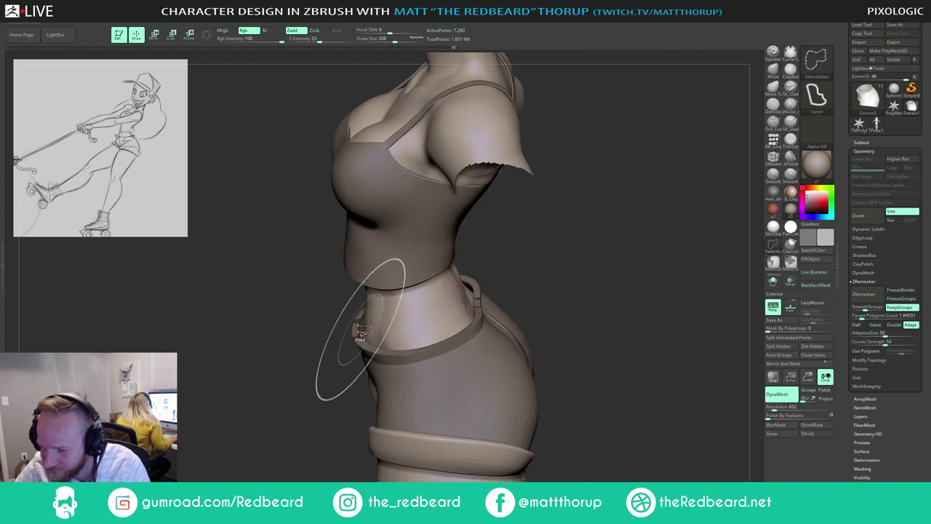
{"action": "left_click", "coordinate": [472, 291], "text": "ctrl+shift"}
{"action": "left_click_drag", "start_coordinate": [491, 255], "coordinate": [524, 253]}
{"action": "left_click", "coordinate": [527, 254], "text": "ctrl+shift"}
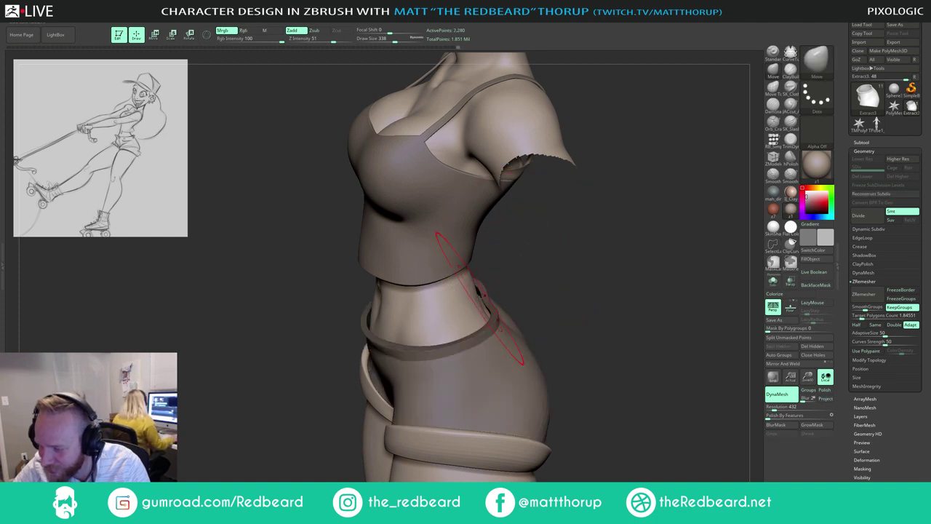
{"action": "left_click", "coordinate": [515, 277], "text": "ctrl"}
{"action": "left_click_drag", "start_coordinate": [537, 269], "coordinate": [497, 275]}
{"action": "right_click_drag", "start_coordinate": [496, 274], "coordinate": [444, 279]}
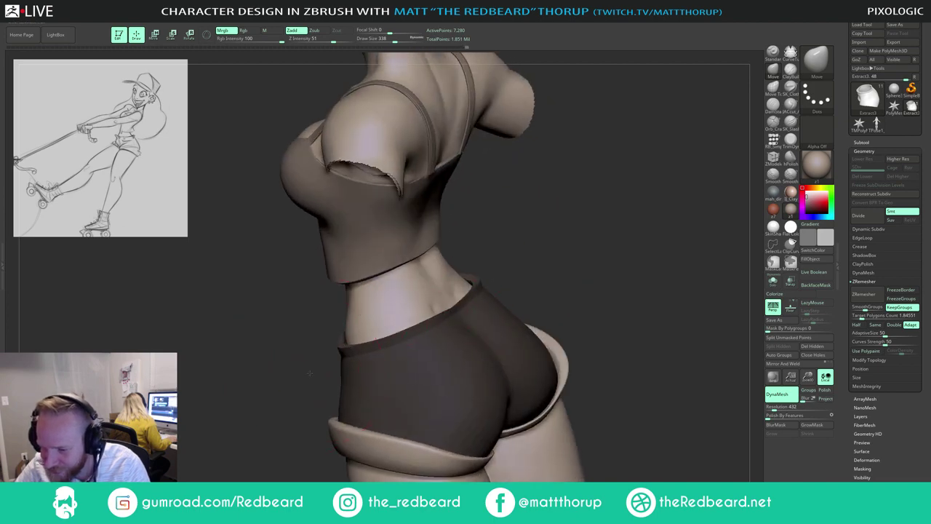
Step: Clear the mask and adjust the front edge of the waist rim in profile with the Move brush at draw size 228
{"action": "right_click_drag", "start_coordinate": [361, 326], "coordinate": [322, 341]}
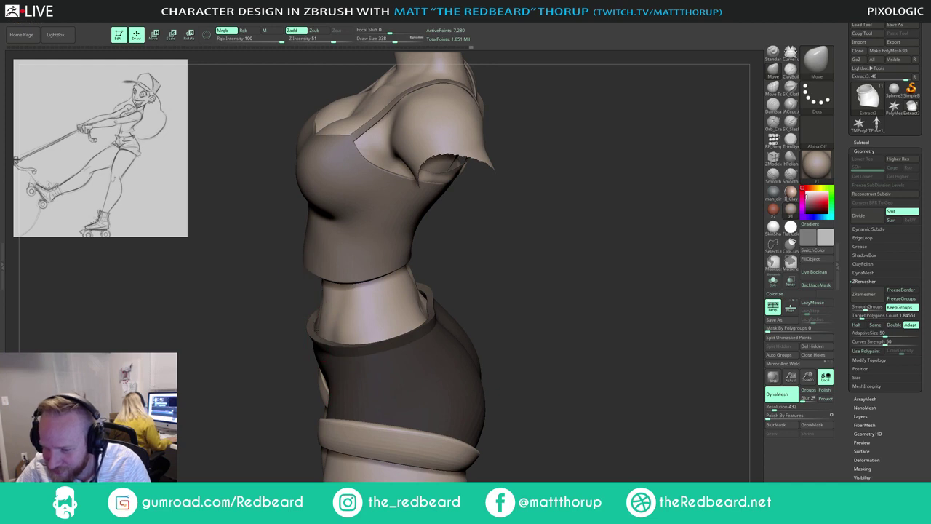
{"action": "mouse_move", "coordinate": [509, 241]}
{"action": "right_mouse_down"}
{"action": "mouse_move", "coordinate": [471, 264]}
{"action": "mouse_move", "coordinate": [471, 295]}
{"action": "mouse_move", "coordinate": [458, 297]}
{"action": "mouse_move", "coordinate": [457, 262]}
{"action": "right_mouse_up"}
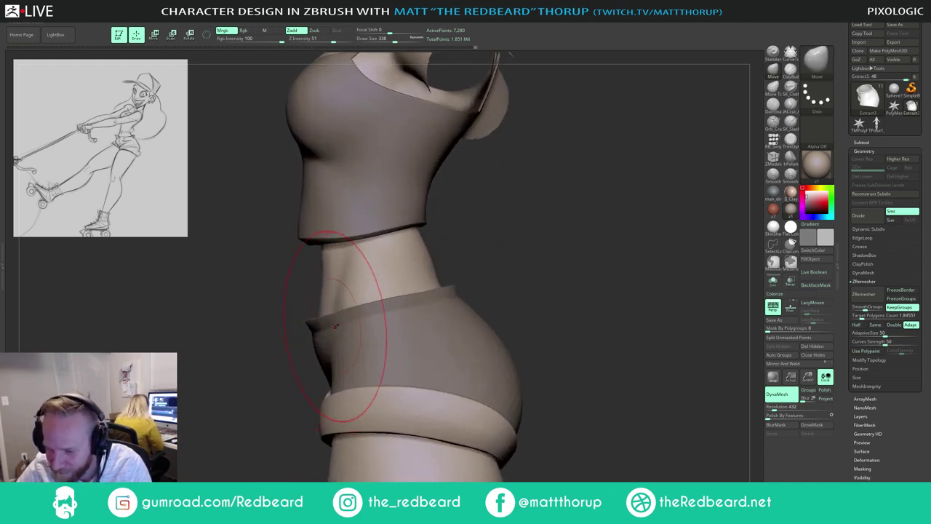
{"action": "key", "text": "s"}
{"action": "left_click_drag", "start_coordinate": [336, 325], "coordinate": [328, 326]}
{"action": "key", "text": "s"}
{"action": "mouse_move", "coordinate": [325, 324]}
{"action": "left_mouse_down"}
{"action": "mouse_move", "coordinate": [311, 321]}
{"action": "mouse_move", "coordinate": [325, 325]}
{"action": "left_mouse_up"}
{"action": "key", "text": "s"}
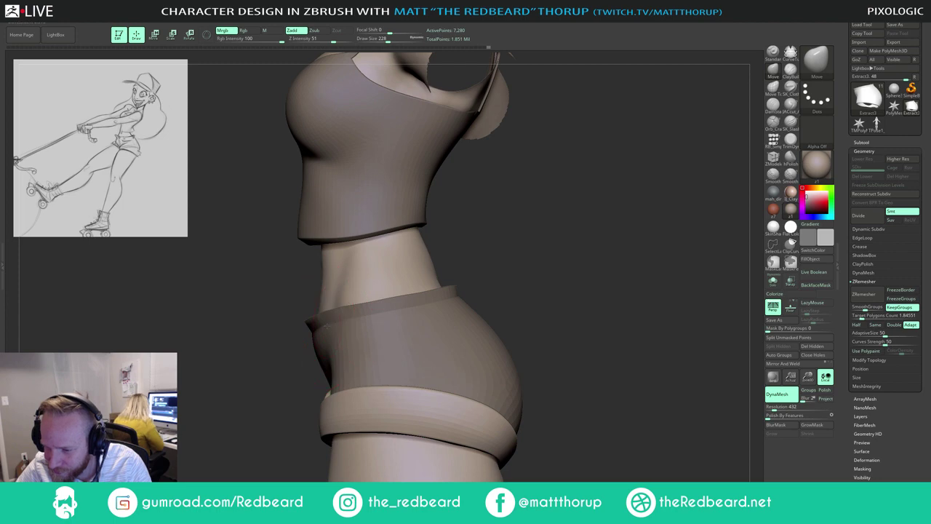
{"action": "key", "text": "s"}
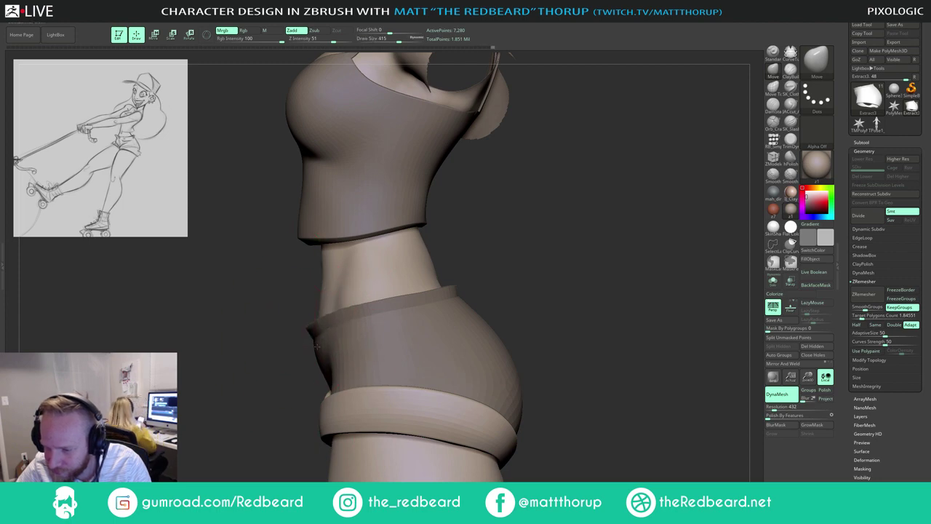
Step: Shape the back and side of the waist rim around the hips with the Move brush, raising the draw size to 437
{"action": "left_click_drag", "start_coordinate": [495, 278], "coordinate": [390, 288]}
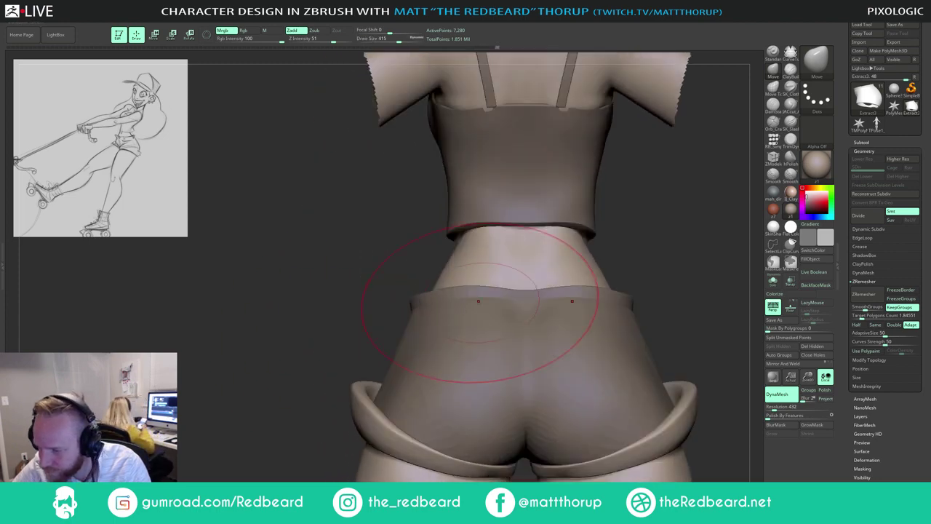
{"action": "left_click_drag", "start_coordinate": [638, 225], "coordinate": [575, 276]}
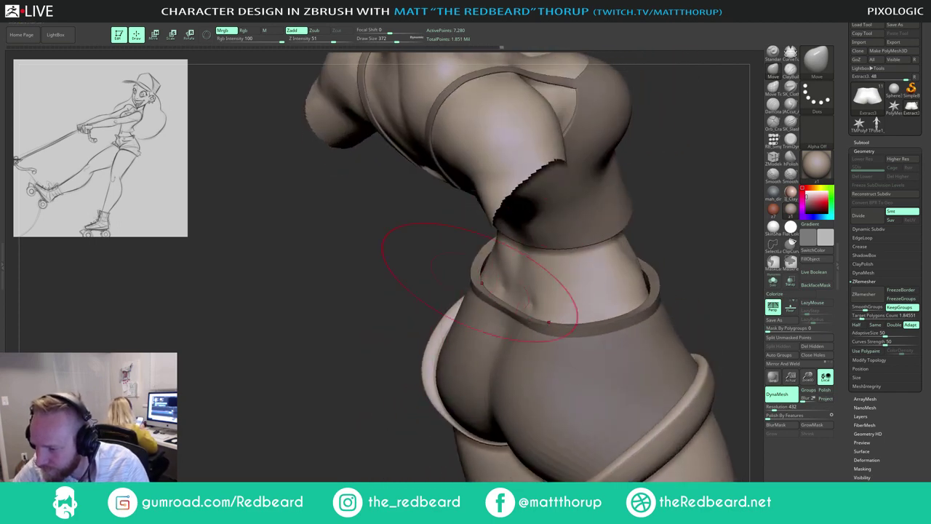
{"action": "left_click_drag", "start_coordinate": [664, 251], "coordinate": [735, 227]}
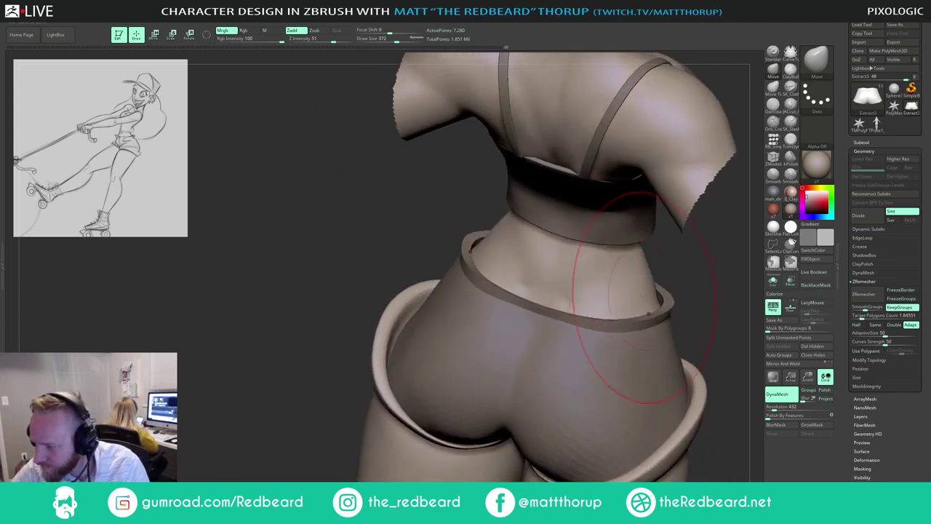
{"action": "mouse_move", "coordinate": [650, 297]}
{"action": "left_mouse_down"}
{"action": "mouse_move", "coordinate": [662, 293]}
{"action": "mouse_move", "coordinate": [593, 280]}
{"action": "mouse_move", "coordinate": [619, 302]}
{"action": "mouse_move", "coordinate": [680, 284]}
{"action": "left_mouse_up"}
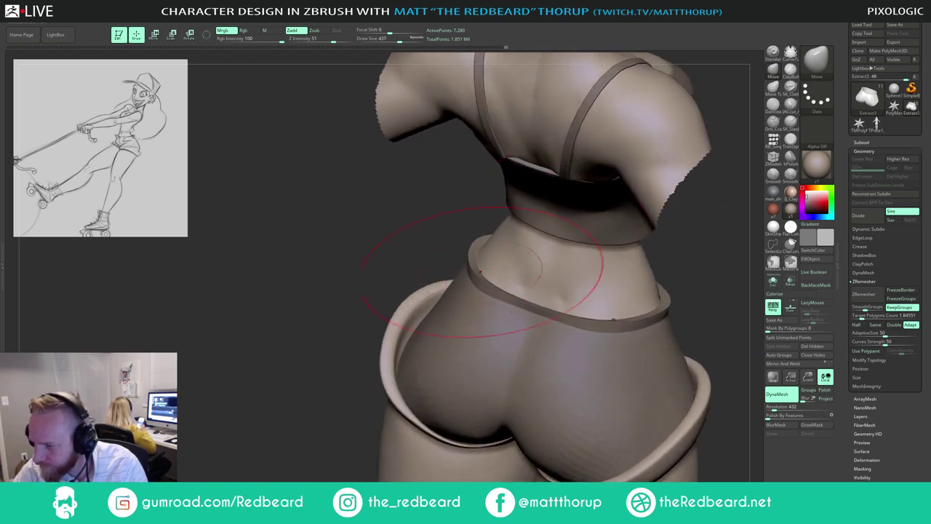
{"action": "left_click_drag", "start_coordinate": [470, 254], "coordinate": [475, 260]}
{"action": "mouse_move", "coordinate": [707, 265]}
{"action": "left_mouse_down", "text": "alt"}
{"action": "mouse_move", "coordinate": [606, 235]}
{"action": "mouse_move", "coordinate": [647, 261]}
{"action": "mouse_move", "coordinate": [644, 282]}
{"action": "left_mouse_up", "text": "alt"}
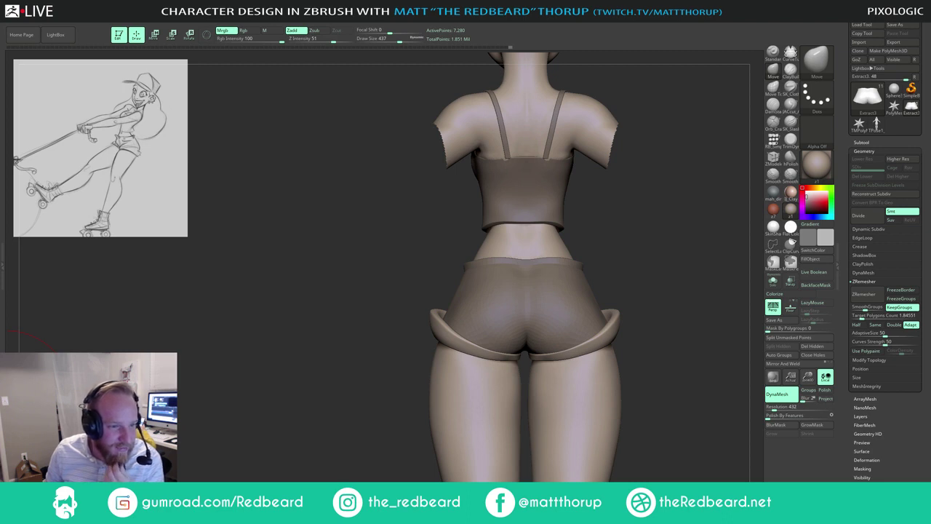
Step: Refine the side profile of the waist rim with the Move brush at draw size 154
{"action": "left_click_drag", "start_coordinate": [617, 225], "coordinate": [614, 257]}
{"action": "key", "text": "s"}
{"action": "left_click_drag", "start_coordinate": [493, 266], "coordinate": [480, 259]}
{"action": "key", "text": "s"}
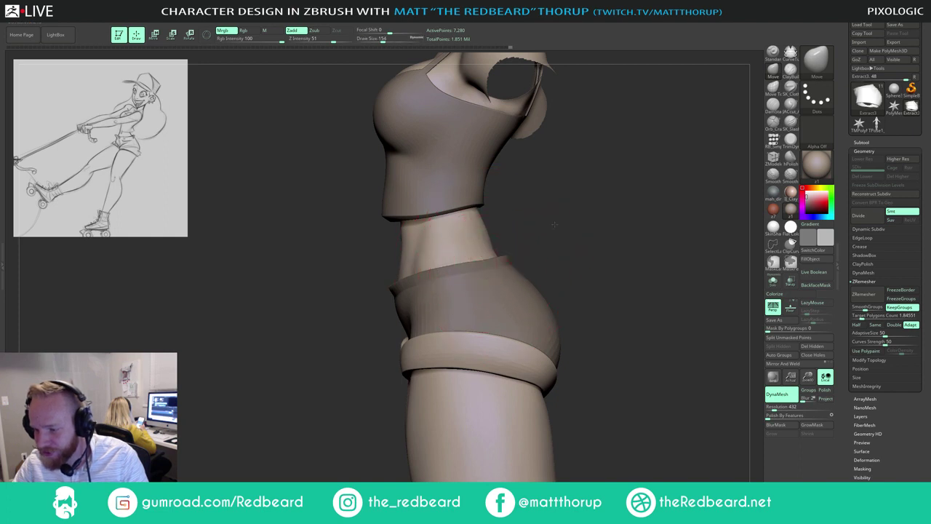
{"action": "left_click_drag", "start_coordinate": [554, 224], "coordinate": [481, 277]}
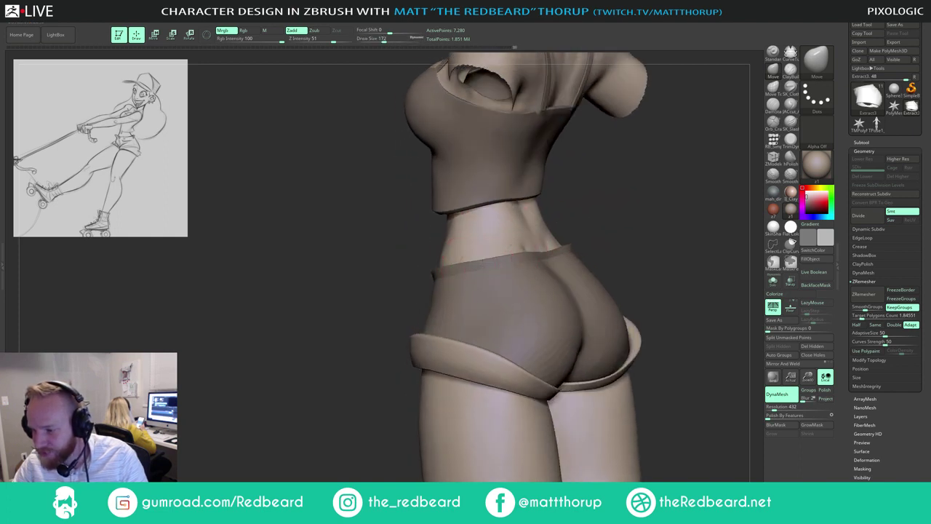
Step: Even out the back of the waist rim above the buttocks with the Move brush at draw sizes 228 and 202
{"action": "key", "text": "s"}
{"action": "left_click_drag", "start_coordinate": [529, 261], "coordinate": [534, 261]}
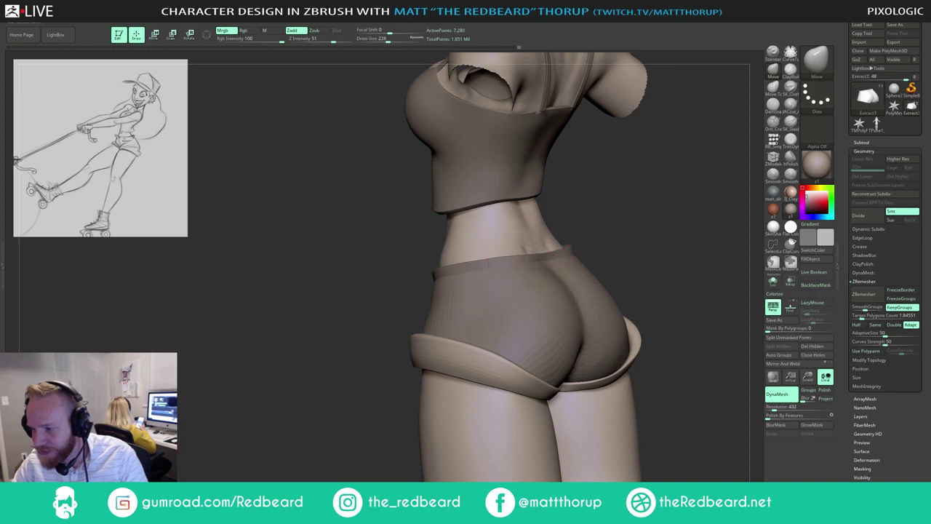
{"action": "right_click_drag", "start_coordinate": [551, 246], "coordinate": [539, 272], "text": "shift"}
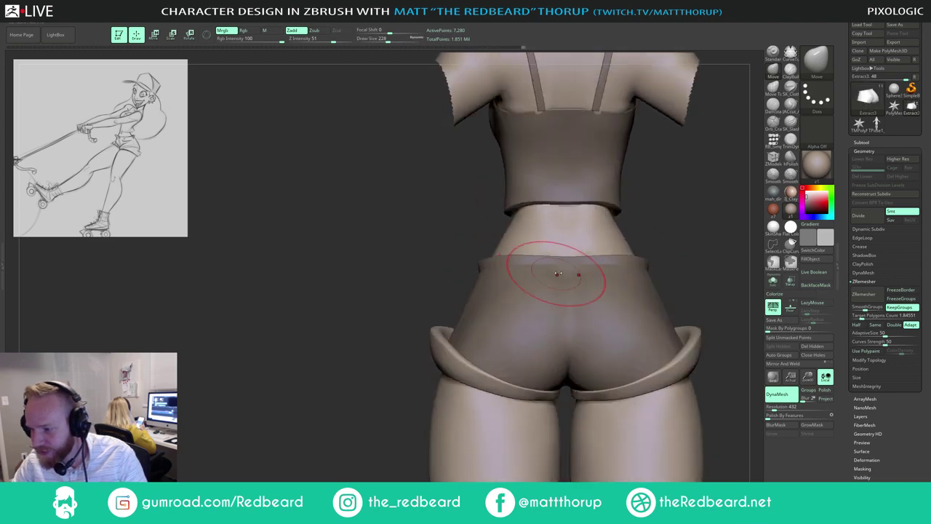
{"action": "key", "text": "s"}
{"action": "mouse_move", "coordinate": [565, 273]}
{"action": "left_mouse_down"}
{"action": "mouse_move", "coordinate": [582, 277]}
{"action": "mouse_move", "coordinate": [651, 233]}
{"action": "mouse_move", "coordinate": [549, 250]}
{"action": "left_mouse_up"}
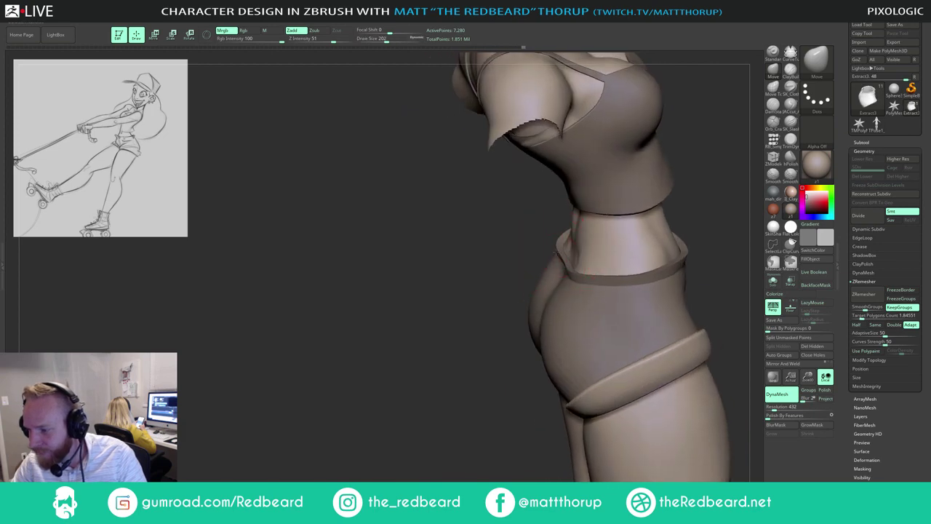
Step: Adjust the front of the waist rim below the navel with the Move brush, reducing the draw size to 74
{"action": "left_click_drag", "start_coordinate": [716, 194], "coordinate": [568, 251]}
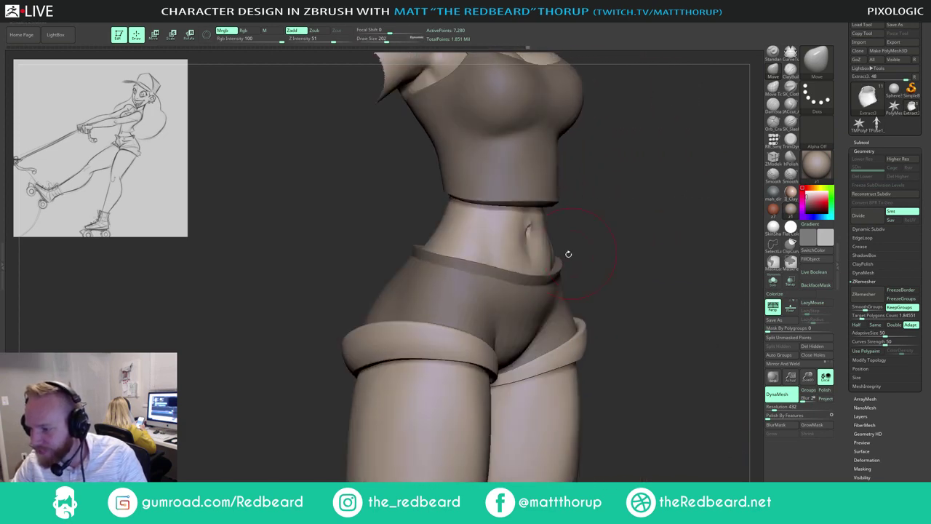
{"action": "key", "text": "s"}
{"action": "left_click_drag", "start_coordinate": [489, 275], "coordinate": [474, 280]}
{"action": "key", "text": "s"}
{"action": "left_click_drag", "start_coordinate": [618, 217], "coordinate": [557, 218]}
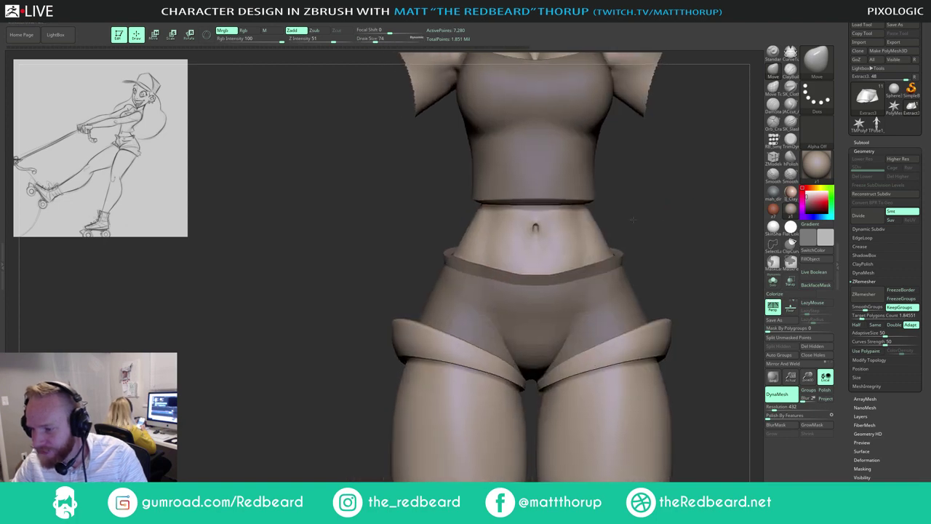
{"action": "left_click_drag", "start_coordinate": [626, 306], "coordinate": [580, 309], "text": "alt"}
{"action": "left_click_drag", "start_coordinate": [583, 277], "coordinate": [609, 285]}
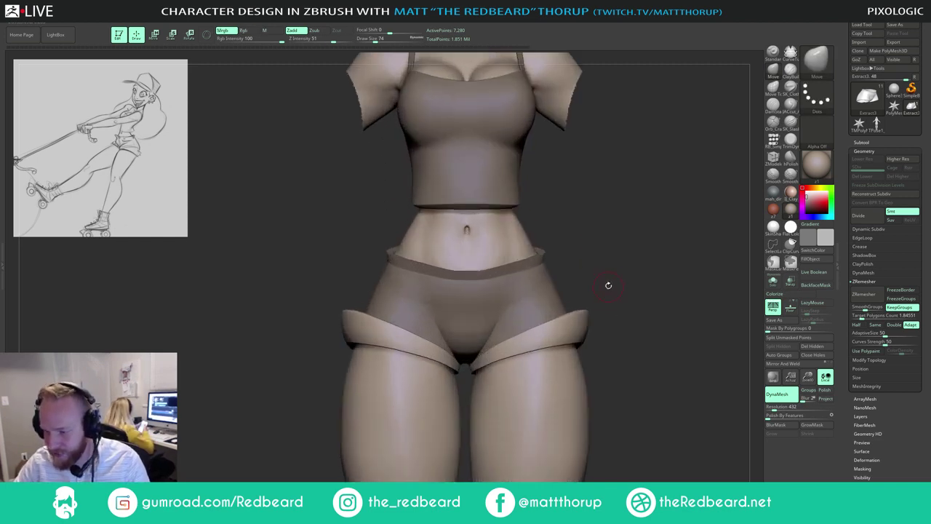
Step: Isolate the shorts with their wireframe shown and set the ZModeler edge action to Insert with the Single EdgeLoop target
{"action": "key", "text": "shift+f"}
{"action": "left_click", "coordinate": [774, 285]}
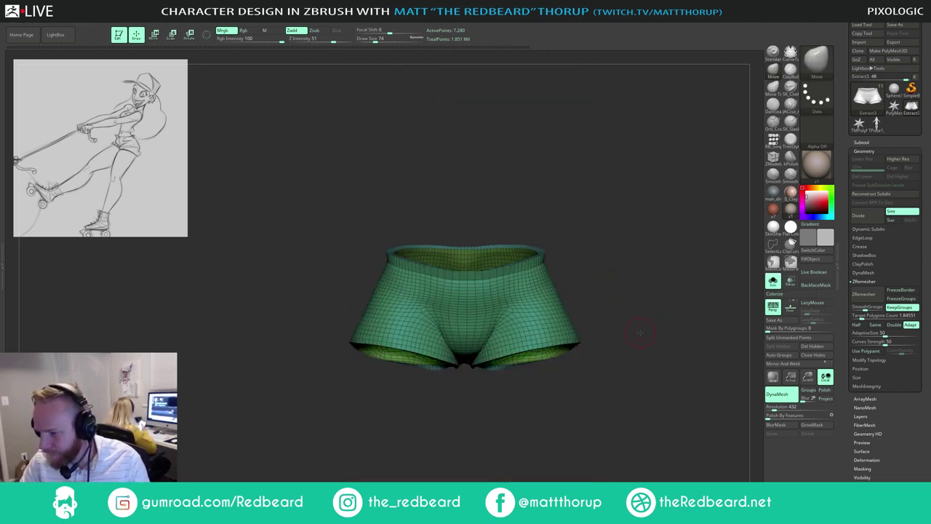
{"action": "left_click_drag", "start_coordinate": [640, 332], "coordinate": [680, 336], "text": "alt"}
{"action": "key", "text": "b"}
{"action": "key", "text": "z"}
{"action": "key", "text": "m"}
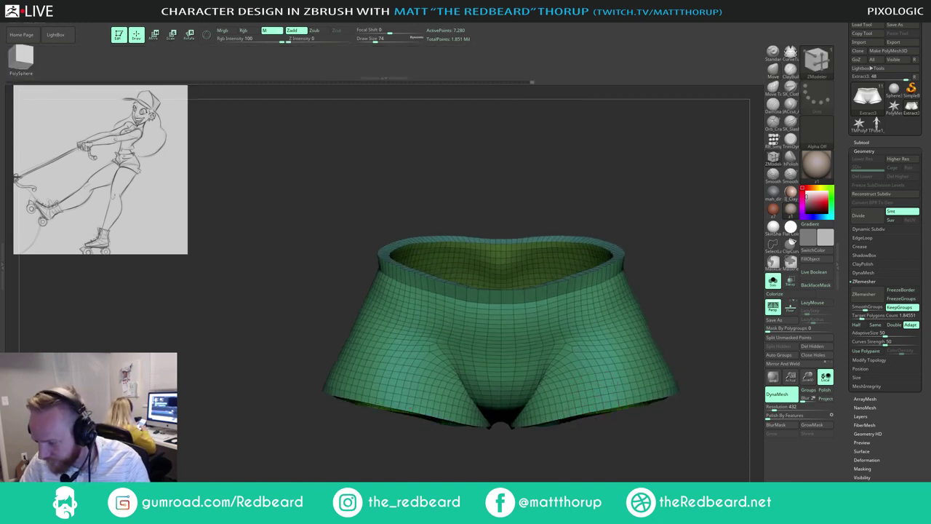
{"action": "key", "text": "space"}
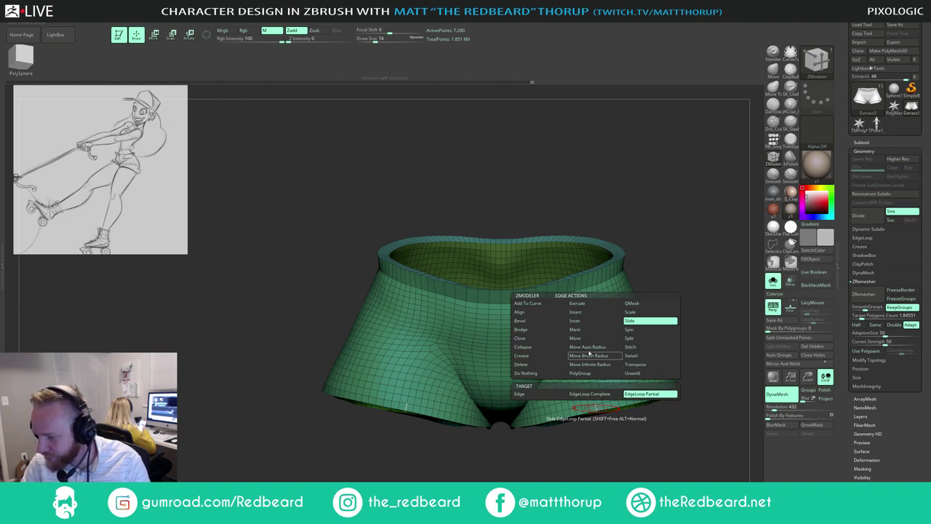
{"action": "left_click", "coordinate": [575, 320]}
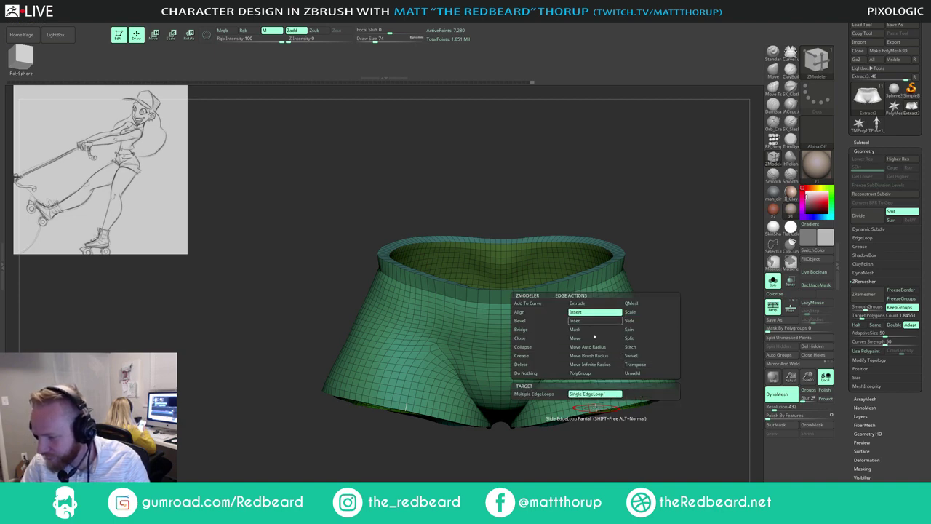
Step: Insert supporting edge loops near the leg hems and around the waistband of the shorts
{"action": "left_click", "coordinate": [588, 405]}
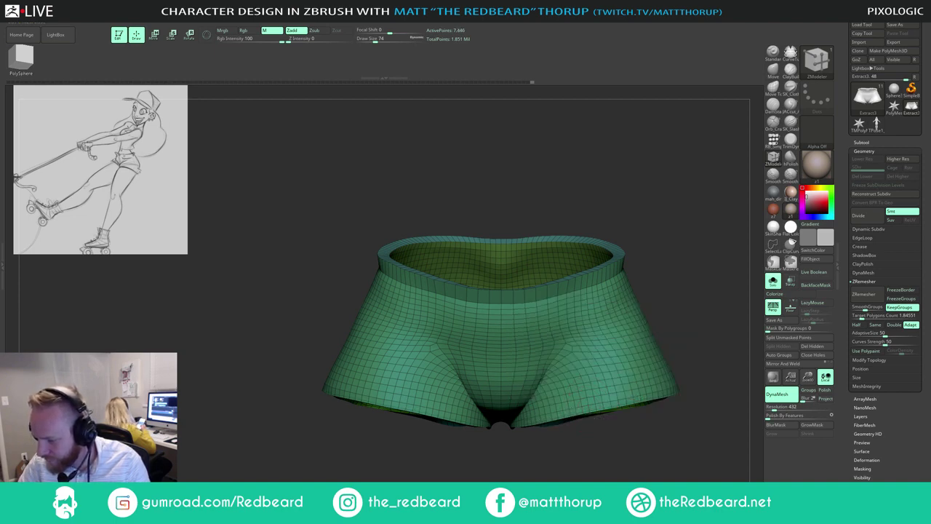
{"action": "left_click", "coordinate": [561, 296]}
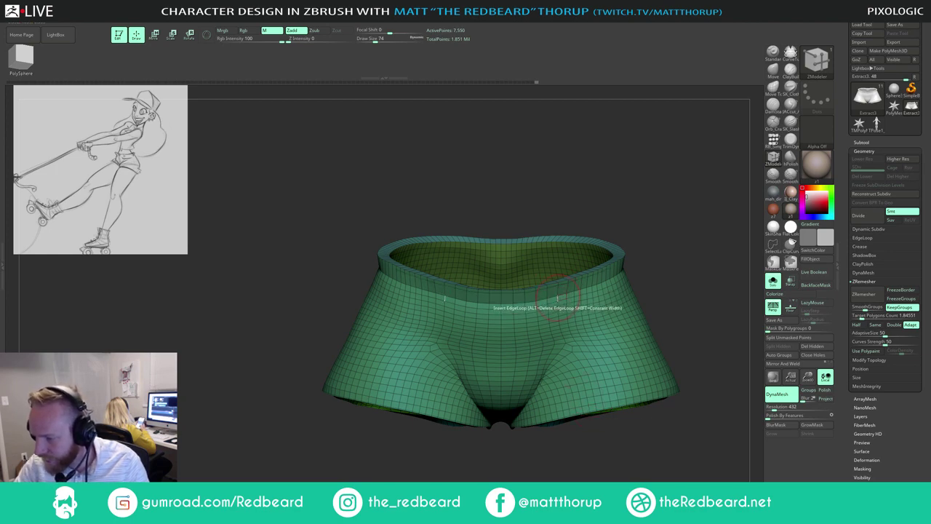
{"action": "left_click_drag", "start_coordinate": [564, 218], "coordinate": [577, 220]}
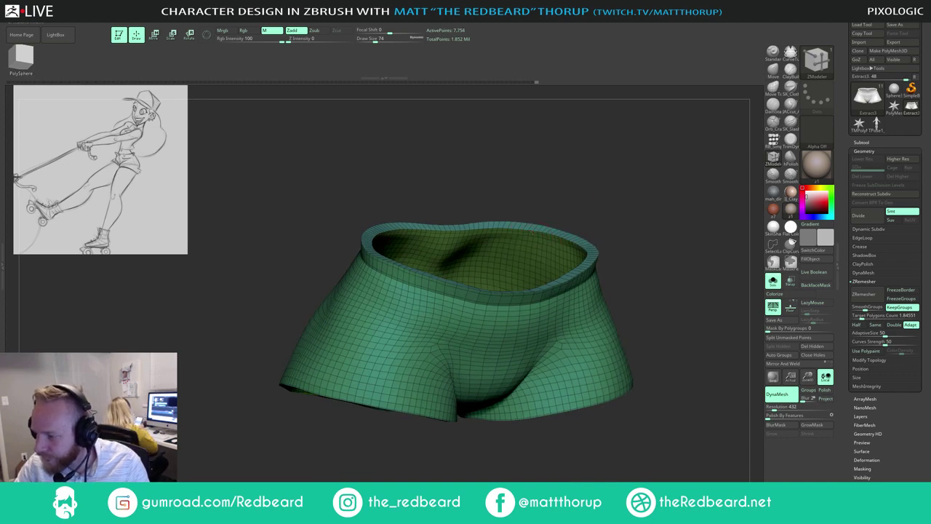
{"action": "left_click_drag", "start_coordinate": [649, 196], "coordinate": [611, 233]}
Step: Turn on the smooth subdivision preview for the shorts, hide the wireframe and show the full body again
{"action": "key", "text": "d"}
{"action": "key", "text": "shift+f"}
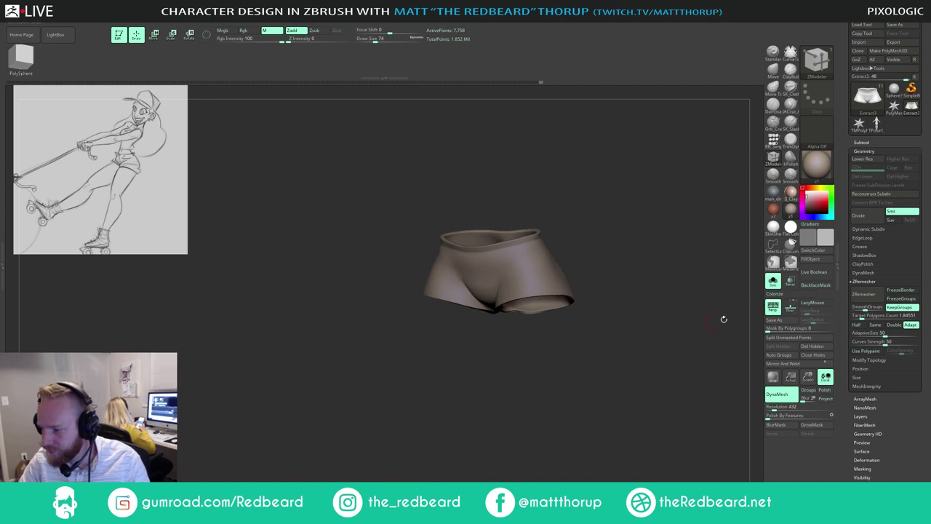
{"action": "left_click", "coordinate": [774, 281]}
{"action": "left_click_drag", "start_coordinate": [669, 332], "coordinate": [672, 411], "text": "shift"}
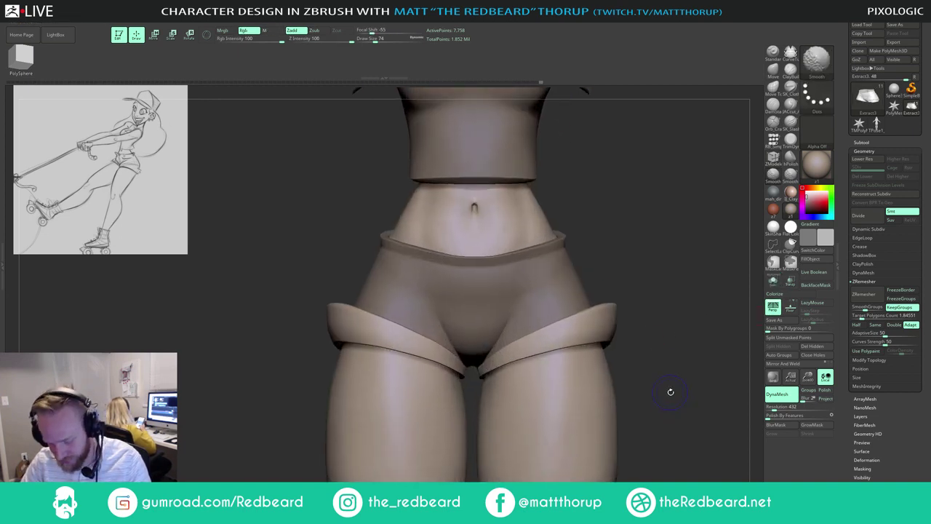
Step: Rework the edge loop below the waist rim with ZModeler in unsmoothed wireframe, then restore the smooth subdivision preview without wireframe
{"action": "key", "text": "shift+d"}
{"action": "key", "text": "shift+f"}
{"action": "left_click_drag", "start_coordinate": [649, 287], "coordinate": [633, 320], "text": "alt"}
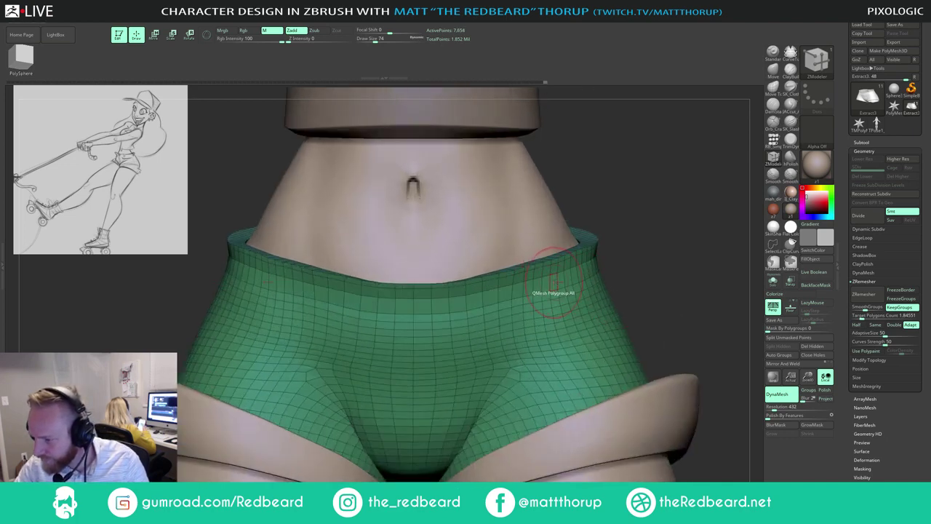
{"action": "left_click_drag", "start_coordinate": [661, 239], "coordinate": [646, 237]}
{"action": "left_click", "coordinate": [565, 287]}
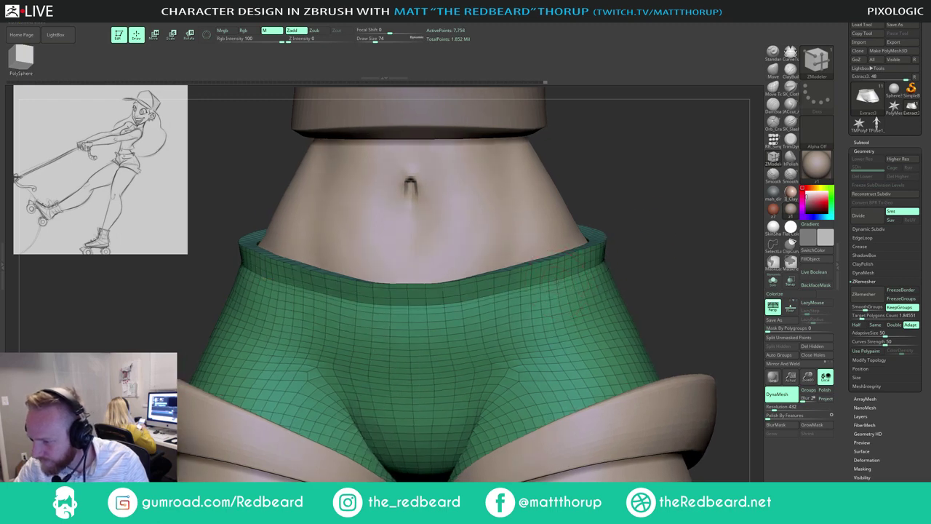
{"action": "left_click", "coordinate": [561, 278]}
{"action": "left_click_drag", "start_coordinate": [672, 230], "coordinate": [634, 233], "text": "shift"}
{"action": "key", "text": "d"}
{"action": "key", "text": "shift+f"}
Step: Inspect the back and side of the smoothed shorts, comparing them with the subdivision preview off and on
{"action": "right_click_drag", "start_coordinate": [634, 233], "coordinate": [668, 255]}
{"action": "left_click_drag", "start_coordinate": [668, 256], "coordinate": [620, 249], "text": "alt"}
{"action": "key", "text": "shift"}
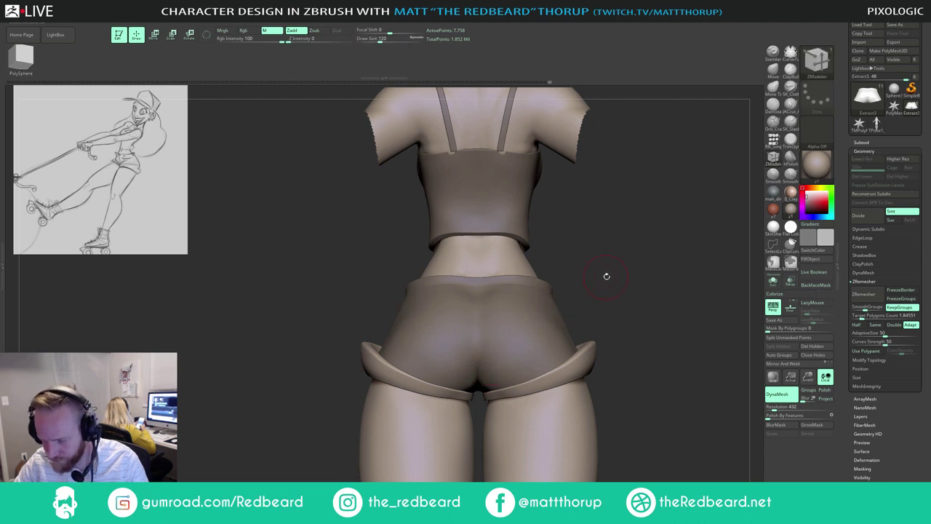
{"action": "key", "text": "shift"}
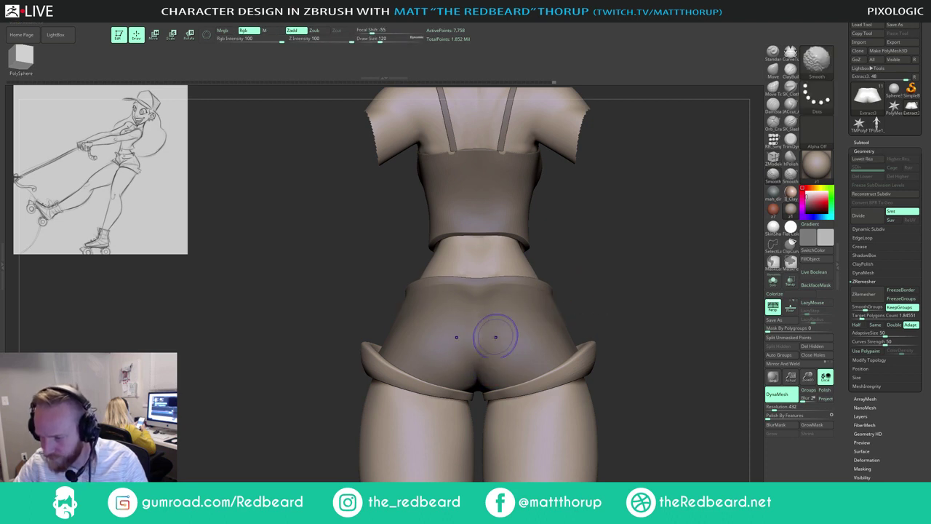
{"action": "left_click_drag", "start_coordinate": [556, 274], "coordinate": [553, 311]}
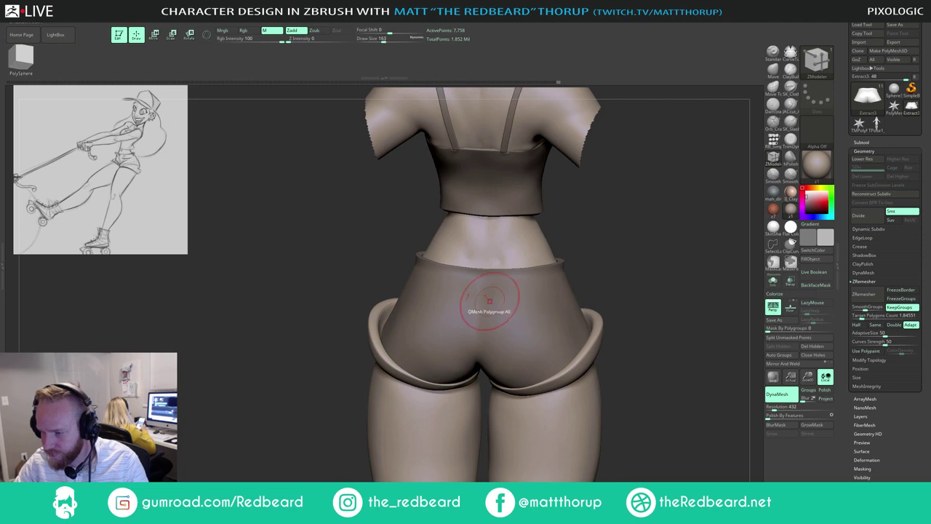
{"action": "left_click_drag", "start_coordinate": [616, 254], "coordinate": [491, 299]}
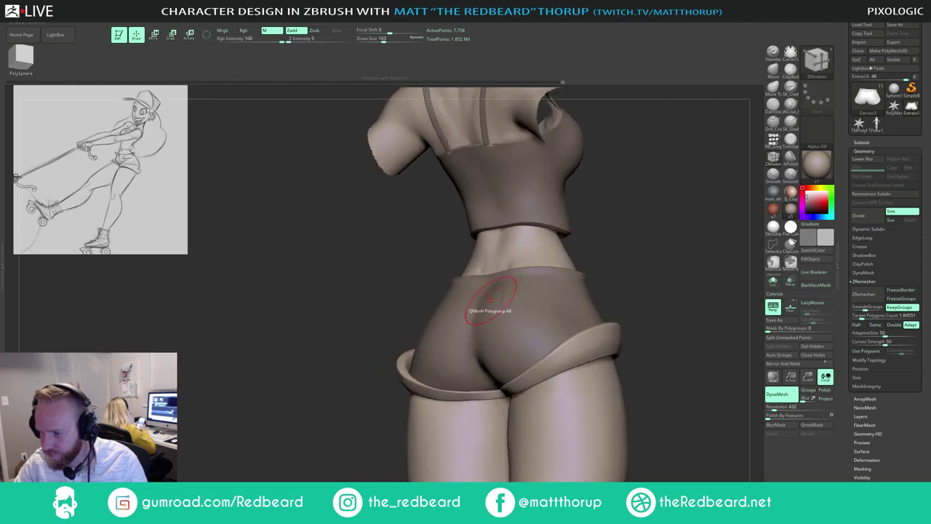
Step: Adjust the shorts' waistband fit with the Move brush at a draw size of 445, then check it from the front and side
{"action": "key", "text": "b"}
{"action": "key", "text": "m"}
{"action": "key", "text": "v"}
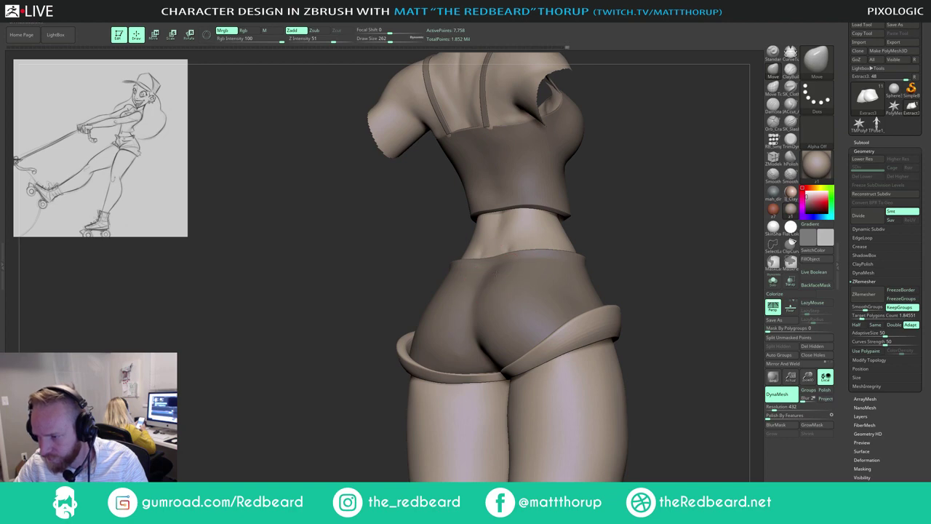
{"action": "right_click_drag", "start_coordinate": [497, 273], "coordinate": [577, 247]}
{"action": "mouse_move", "coordinate": [613, 256]}
{"action": "left_mouse_down"}
{"action": "mouse_move", "coordinate": [644, 263]}
{"action": "mouse_move", "coordinate": [658, 284]}
{"action": "left_mouse_up"}
{"action": "key", "text": "s"}
{"action": "left_click_drag", "start_coordinate": [470, 277], "coordinate": [480, 277]}
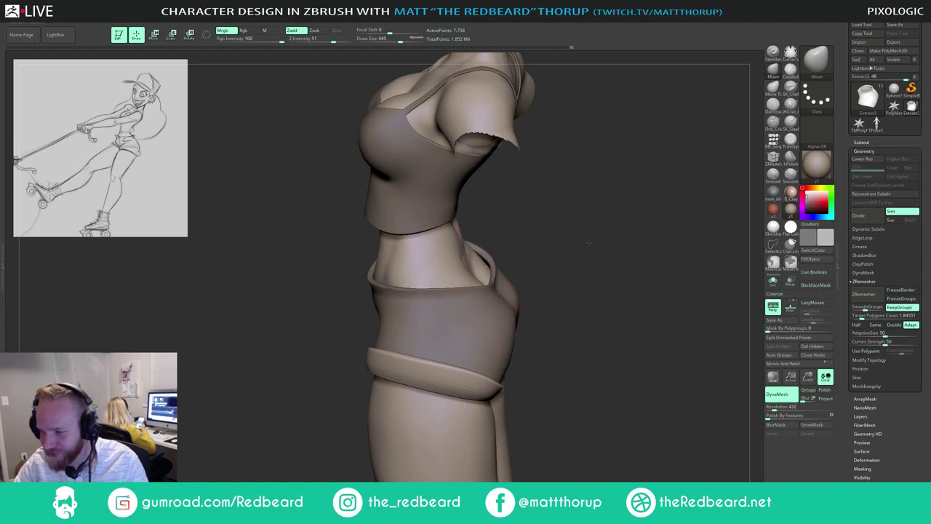
{"action": "mouse_move", "coordinate": [589, 242]}
{"action": "left_mouse_down"}
{"action": "mouse_move", "coordinate": [640, 251]}
{"action": "mouse_move", "coordinate": [603, 254]}
{"action": "mouse_move", "coordinate": [615, 222]}
{"action": "mouse_move", "coordinate": [644, 239]}
{"action": "mouse_move", "coordinate": [635, 245]}
{"action": "mouse_move", "coordinate": [647, 258]}
{"action": "mouse_move", "coordinate": [664, 259]}
{"action": "mouse_move", "coordinate": [551, 257]}
{"action": "mouse_move", "coordinate": [611, 268]}
{"action": "mouse_move", "coordinate": [584, 284]}
{"action": "mouse_move", "coordinate": [603, 280]}
{"action": "mouse_move", "coordinate": [555, 283]}
{"action": "mouse_move", "coordinate": [605, 297]}
{"action": "left_mouse_up"}
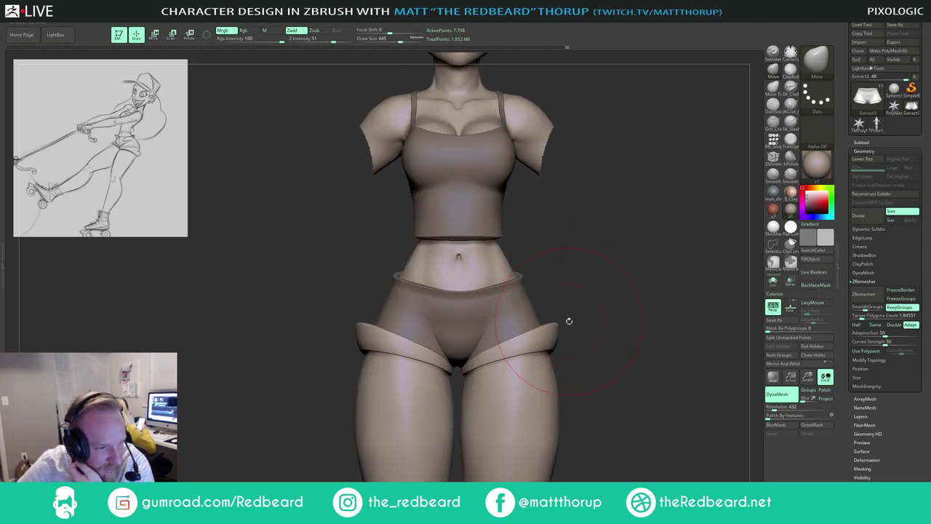
{"action": "left_click_drag", "start_coordinate": [616, 222], "coordinate": [537, 287], "text": "alt"}
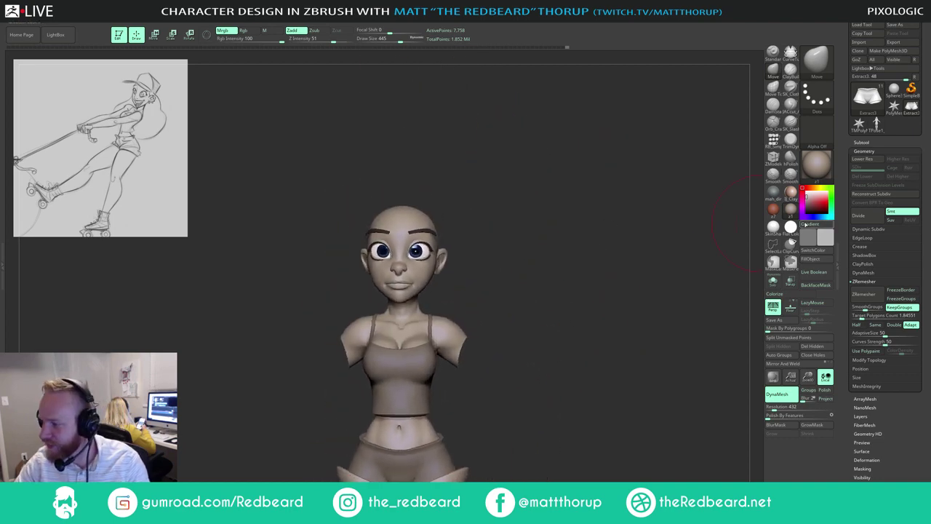
{"action": "left_click", "coordinate": [819, 167]}
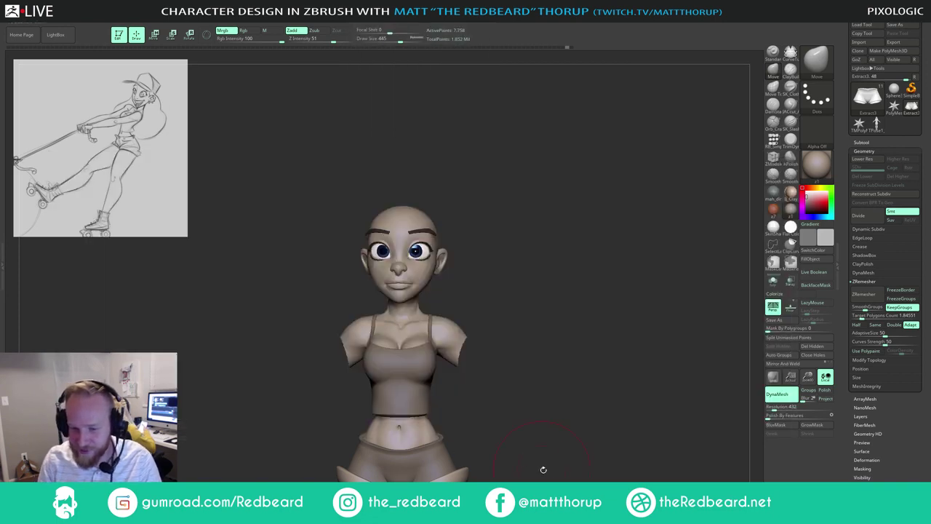
{"action": "mouse_move", "coordinate": [558, 466]}
{"action": "left_mouse_down"}
{"action": "mouse_move", "coordinate": [518, 446]}
{"action": "mouse_move", "coordinate": [540, 381]}
{"action": "mouse_move", "coordinate": [528, 336]}
{"action": "left_mouse_up"}
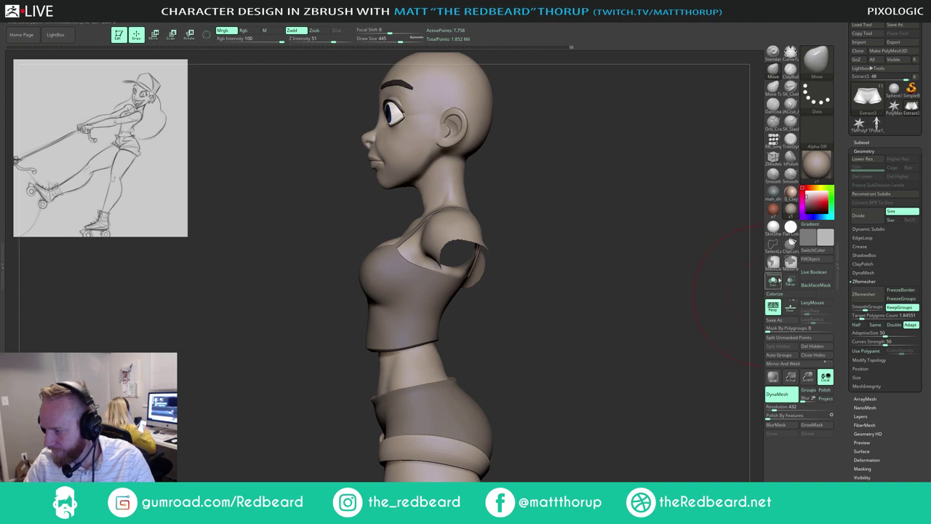
{"action": "mouse_move", "coordinate": [736, 294]}
{"action": "left_mouse_down"}
{"action": "mouse_move", "coordinate": [622, 353]}
{"action": "mouse_move", "coordinate": [663, 310]}
{"action": "left_mouse_up"}
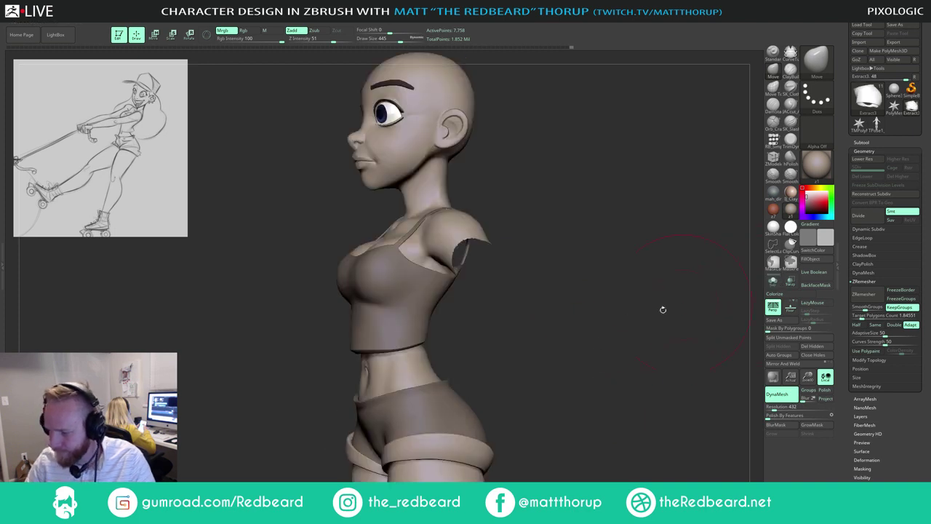
Step: Isolate the body, build up the lower belly around the navel with ClayBuildup, smooth it, and show all parts again
{"action": "left_click", "coordinate": [414, 373], "text": "alt"}
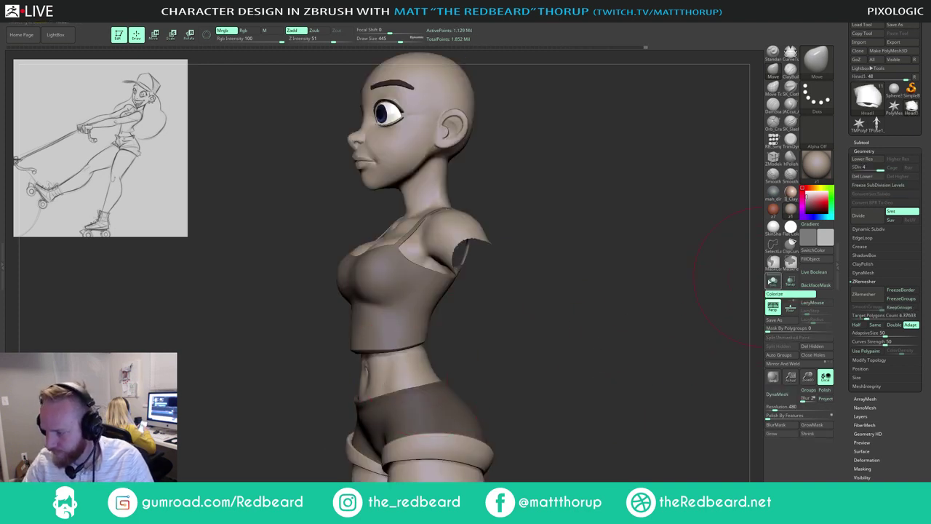
{"action": "left_click", "coordinate": [772, 282]}
{"action": "mouse_move", "coordinate": [578, 355]}
{"action": "left_mouse_down", "text": "shift"}
{"action": "mouse_move", "coordinate": [593, 356]}
{"action": "mouse_move", "coordinate": [553, 383]}
{"action": "mouse_move", "coordinate": [635, 333]}
{"action": "left_mouse_up", "text": "shift"}
{"action": "left_click", "coordinate": [791, 70]}
{"action": "key", "text": "s"}
{"action": "left_click_drag", "start_coordinate": [369, 362], "coordinate": [353, 363]}
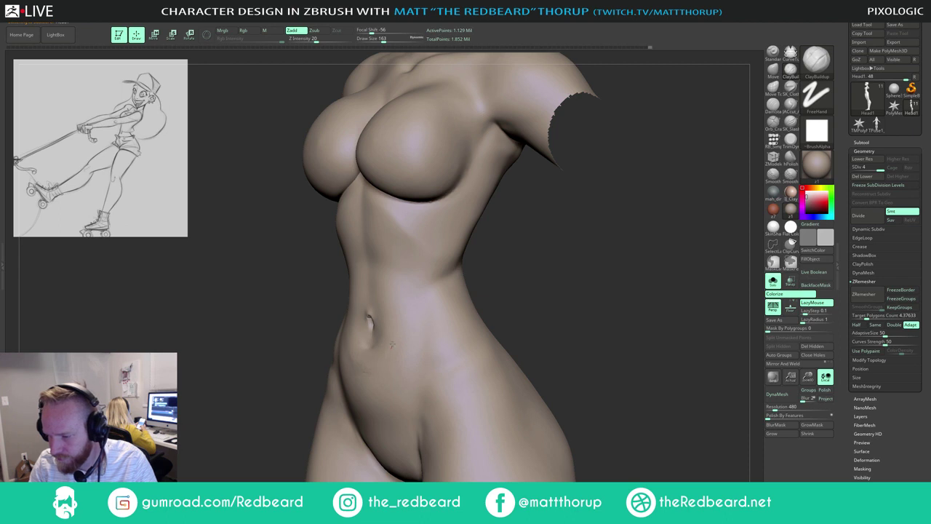
{"action": "key", "text": "s"}
{"action": "left_click_drag", "start_coordinate": [373, 349], "coordinate": [365, 348]}
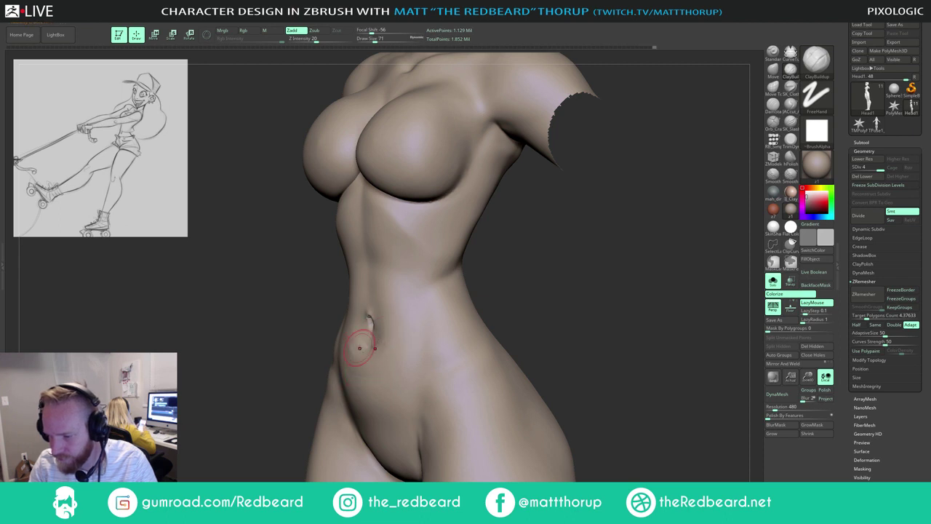
{"action": "key", "text": "shift"}
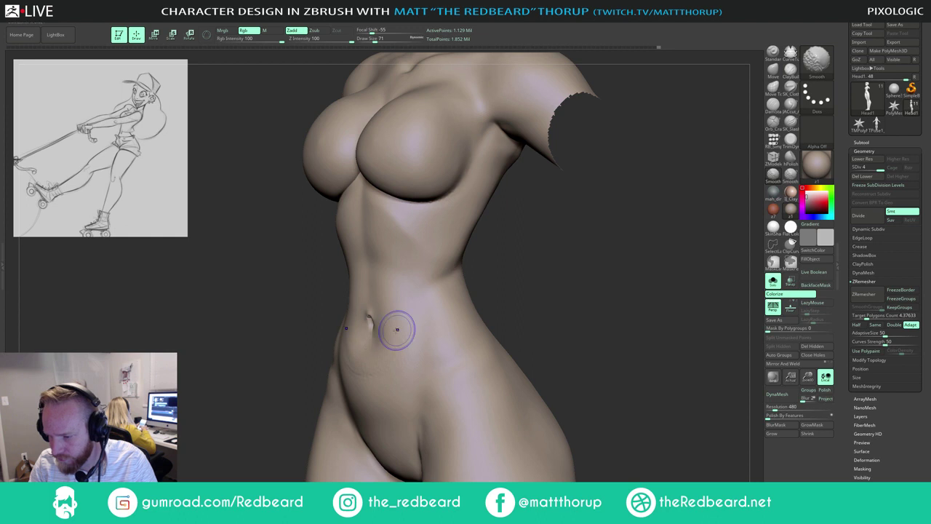
{"action": "mouse_move", "coordinate": [502, 297]}
{"action": "left_mouse_down"}
{"action": "mouse_move", "coordinate": [541, 295]}
{"action": "mouse_move", "coordinate": [458, 304]}
{"action": "mouse_move", "coordinate": [454, 314]}
{"action": "mouse_move", "coordinate": [487, 319]}
{"action": "left_mouse_up"}
{"action": "left_click", "coordinate": [774, 282]}
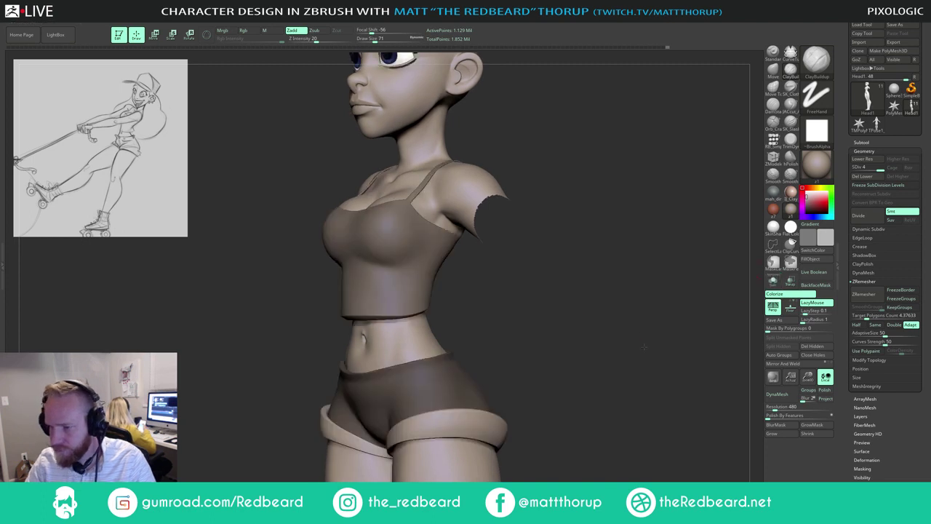
Step: Build up the front of the upper thighs below the shorts with a larger ClayBuildup brush and smooth the strokes
{"action": "left_click_drag", "start_coordinate": [645, 345], "coordinate": [684, 344]}
{"action": "mouse_move", "coordinate": [684, 344]}
{"action": "left_mouse_down", "text": "alt"}
{"action": "mouse_move", "coordinate": [498, 345]}
{"action": "mouse_move", "coordinate": [531, 224]}
{"action": "mouse_move", "coordinate": [480, 321]}
{"action": "mouse_move", "coordinate": [497, 284]}
{"action": "left_mouse_up", "text": "alt"}
{"action": "key", "text": "s"}
{"action": "mouse_move", "coordinate": [436, 270]}
{"action": "left_mouse_down"}
{"action": "mouse_move", "coordinate": [445, 276]}
{"action": "mouse_move", "coordinate": [454, 259]}
{"action": "left_mouse_up"}
{"action": "key", "text": "s"}
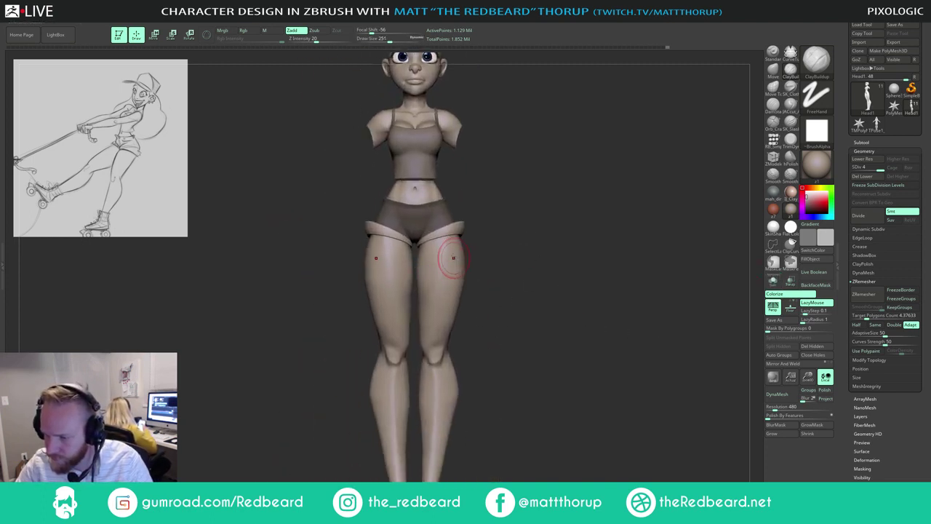
{"action": "key", "text": "]"}
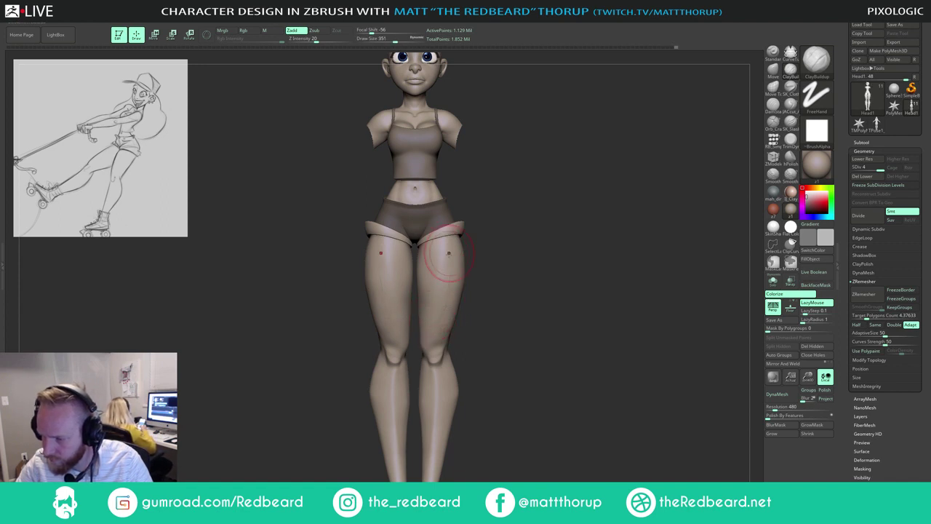
{"action": "key", "text": "shift"}
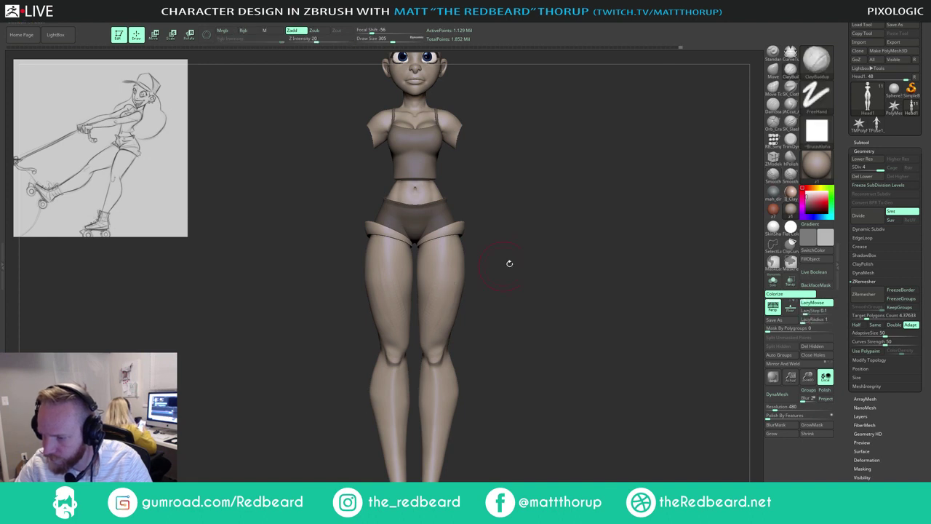
{"action": "left_click_drag", "start_coordinate": [509, 264], "coordinate": [468, 292], "text": "shift"}
Step: Display the leg cuffs' wireframe, hide their outer and inner bands, and auto-group the remaining upper and lower rims
{"action": "left_click_drag", "start_coordinate": [549, 243], "coordinate": [516, 219], "text": "alt"}
{"action": "mouse_move", "coordinate": [516, 249]}
{"action": "left_mouse_down", "text": "shift"}
{"action": "mouse_move", "coordinate": [534, 253]}
{"action": "mouse_move", "coordinate": [584, 305]}
{"action": "mouse_move", "coordinate": [536, 264]}
{"action": "mouse_move", "coordinate": [527, 235]}
{"action": "mouse_move", "coordinate": [532, 251]}
{"action": "left_mouse_up", "text": "shift"}
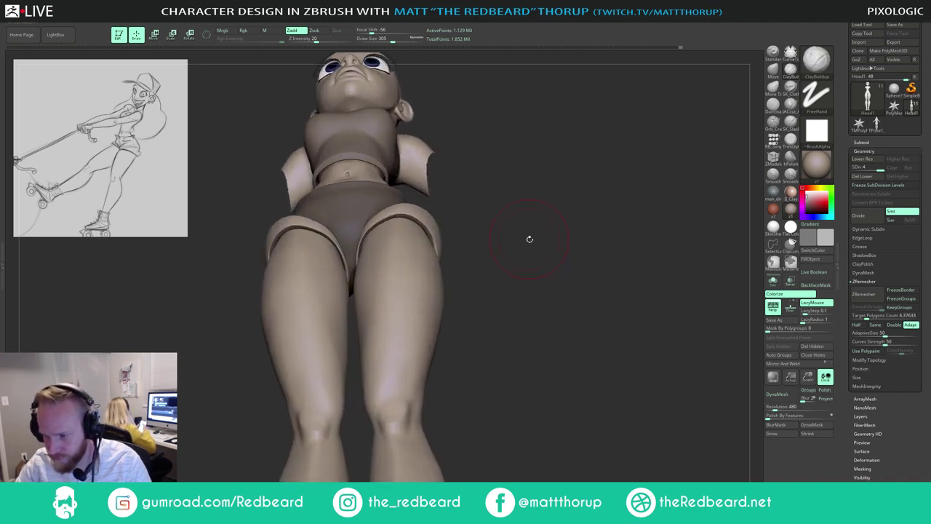
{"action": "key", "text": "shift"}
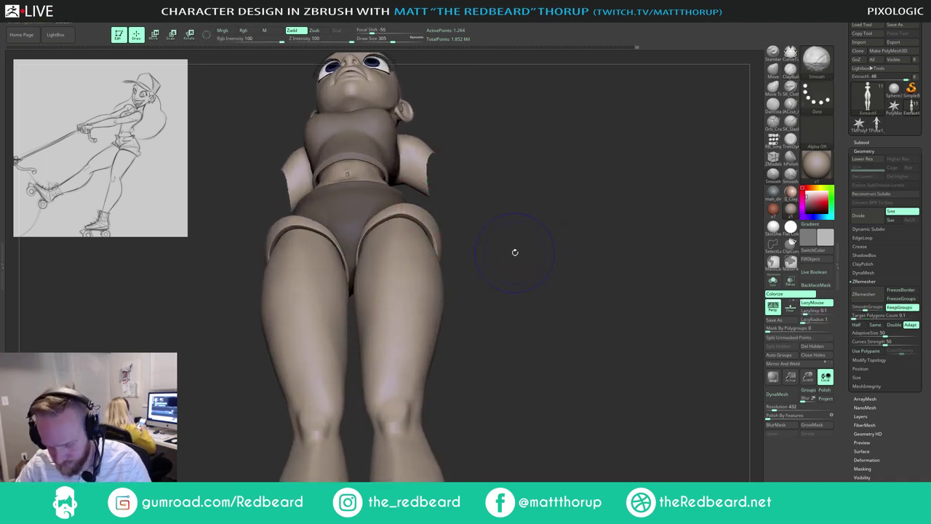
{"action": "key", "text": "shift+f"}
{"action": "left_click_drag", "start_coordinate": [542, 256], "coordinate": [494, 255], "text": "alt"}
{"action": "key", "text": "shift+d"}
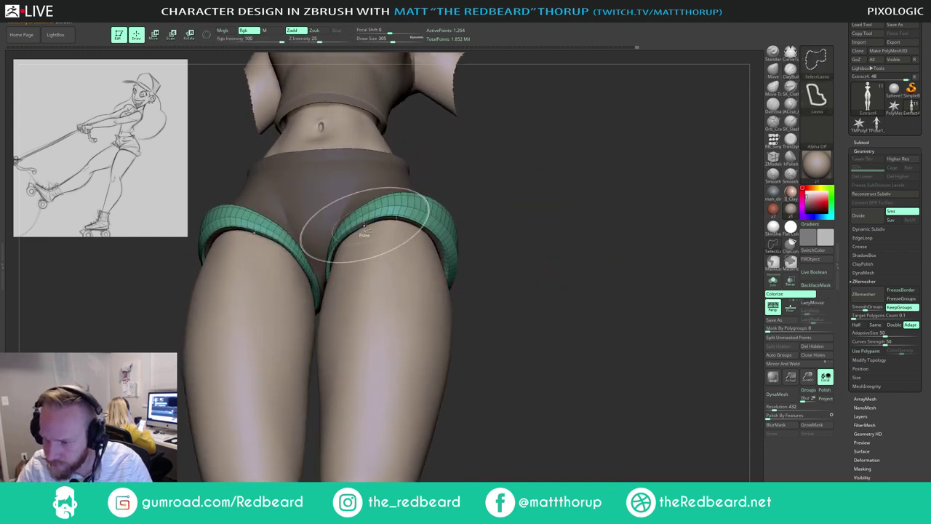
{"action": "left_click", "coordinate": [362, 234], "text": "ctrl+shift"}
{"action": "left_click_drag", "start_coordinate": [508, 188], "coordinate": [437, 243]}
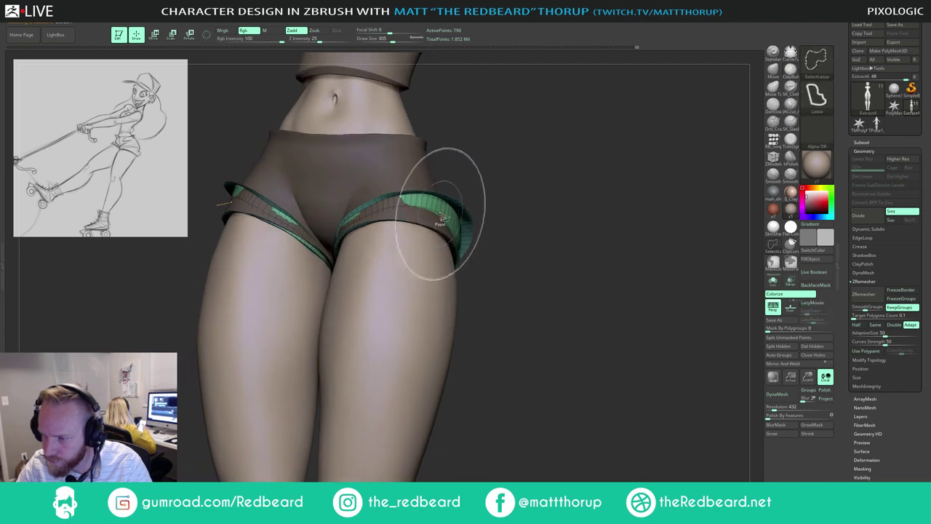
{"action": "left_click", "coordinate": [437, 243], "text": "ctrl+shift"}
{"action": "left_click_drag", "start_coordinate": [536, 188], "coordinate": [543, 195]}
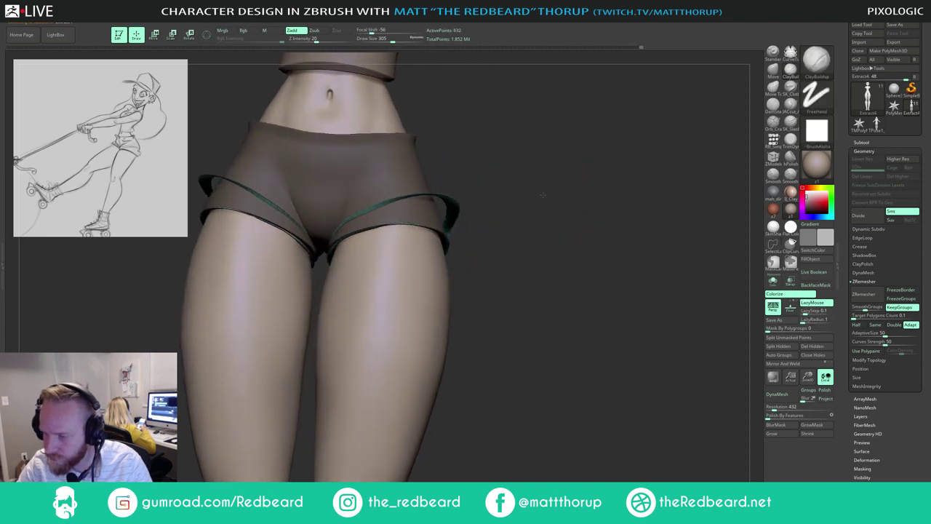
{"action": "left_click", "coordinate": [780, 355]}
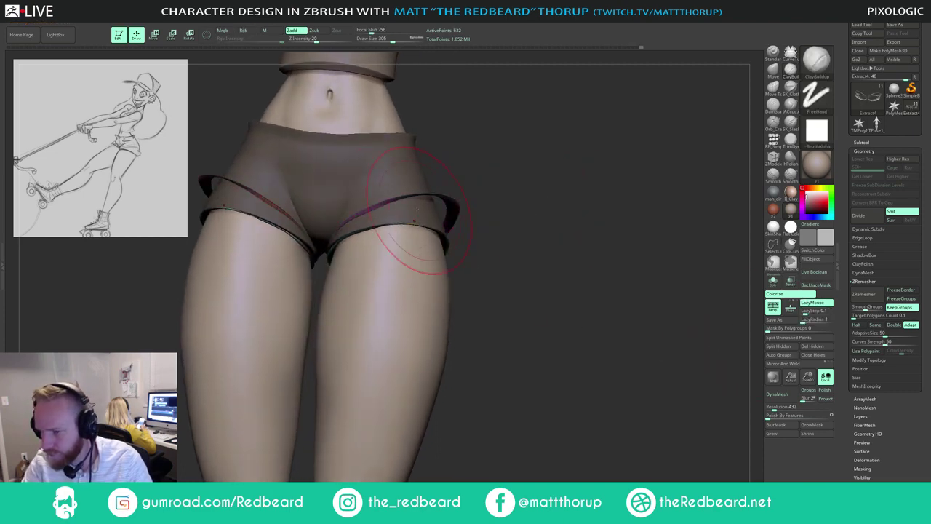
Step: Hide both upper cuff rims, mask the remaining lower rims, show the full cuffs again and invert the mask
{"action": "left_click", "coordinate": [390, 206], "text": "ctrl+shift"}
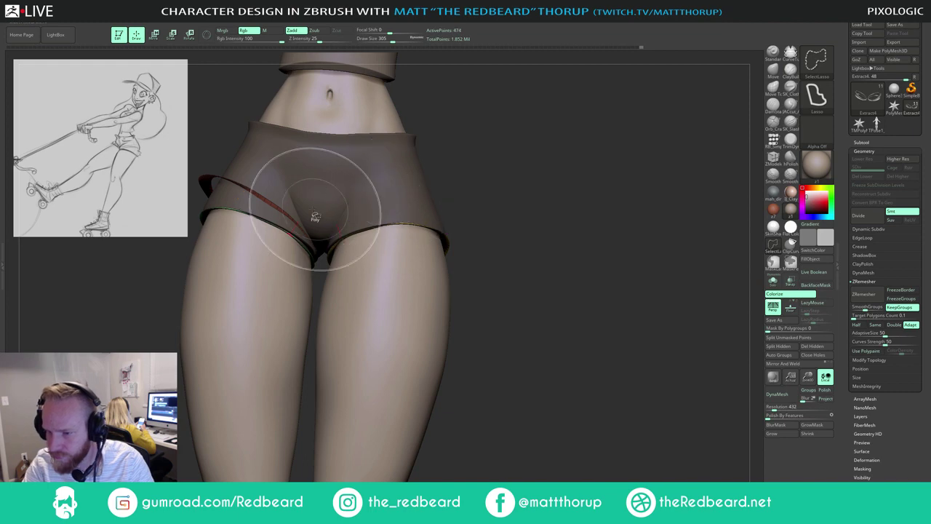
{"action": "left_click", "coordinate": [270, 204], "text": "ctrl+shift"}
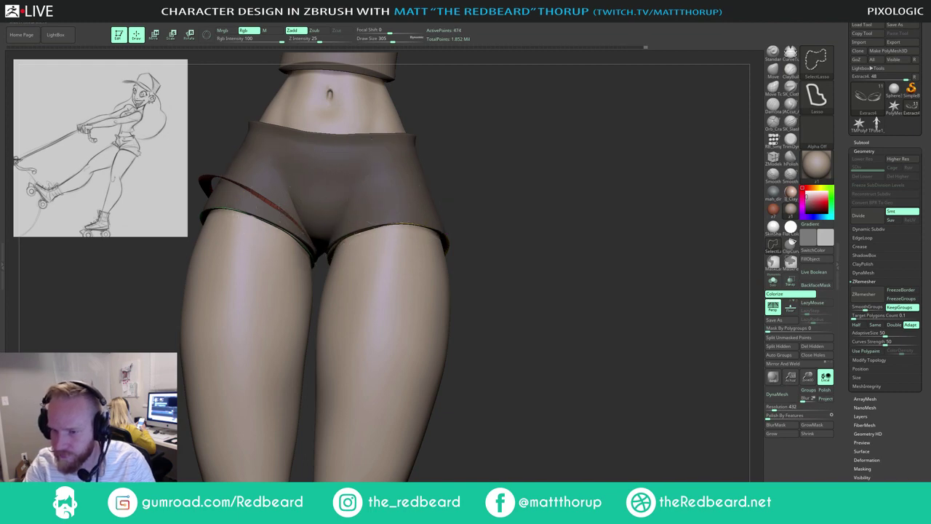
{"action": "left_click", "coordinate": [590, 375], "text": "ctrl+shift"}
{"action": "key", "text": "ctrl+z"}
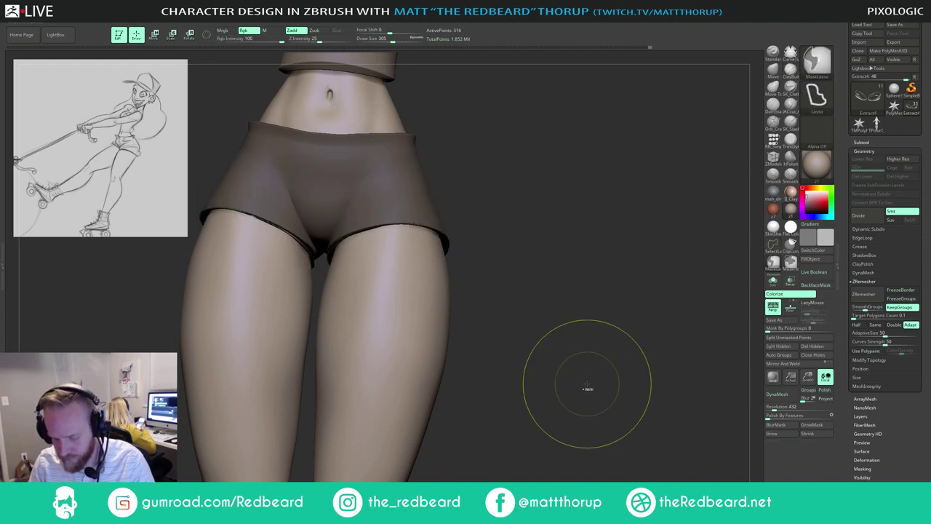
{"action": "key", "text": "ctrl+w"}
{"action": "mouse_move", "coordinate": [584, 396]}
{"action": "left_mouse_down"}
{"action": "mouse_move", "coordinate": [584, 371]}
{"action": "mouse_move", "coordinate": [580, 388]}
{"action": "left_mouse_up"}
{"action": "left_click", "coordinate": [582, 378], "text": "ctrl+shift"}
{"action": "left_click_drag", "start_coordinate": [508, 222], "coordinate": [485, 209]}
{"action": "key", "text": "s"}
{"action": "left_click_drag", "start_coordinate": [380, 233], "coordinate": [385, 234]}
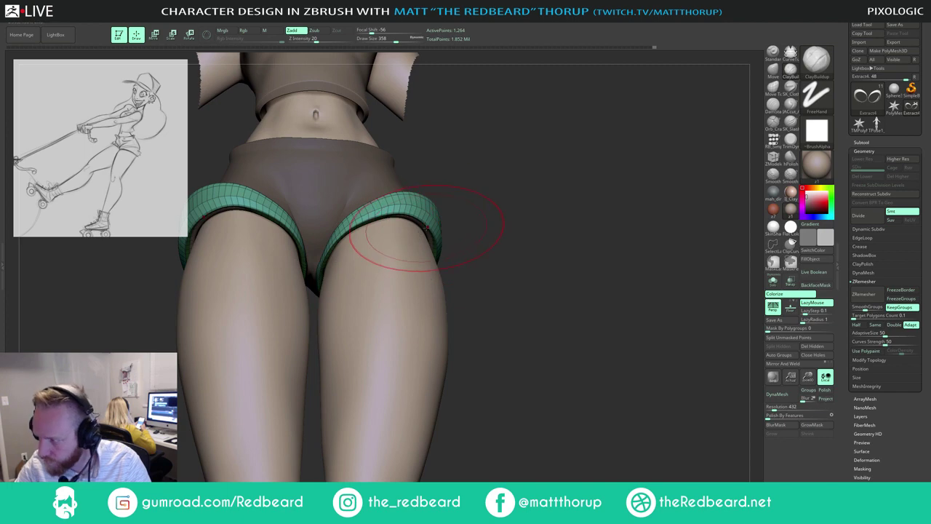
{"action": "left_click", "coordinate": [506, 209], "text": "ctrl"}
{"action": "left_click_drag", "start_coordinate": [505, 208], "coordinate": [495, 216]}
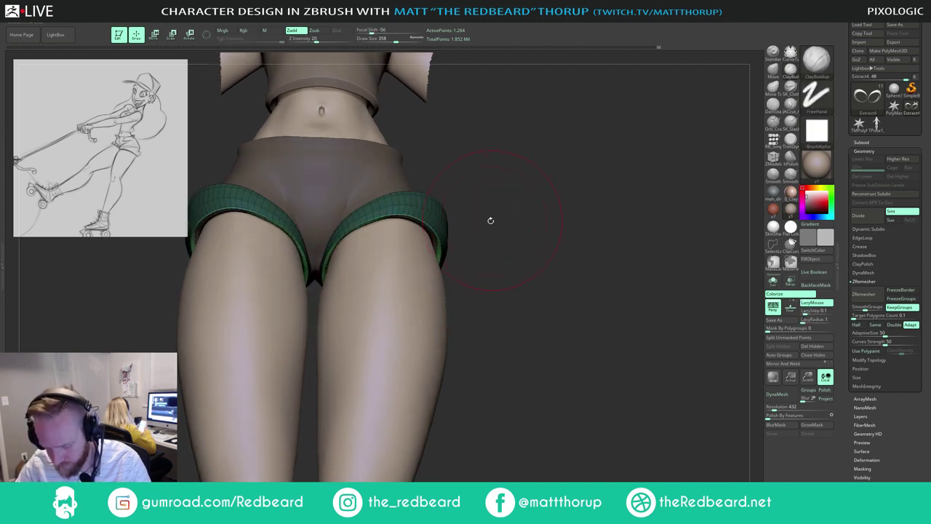
Step: Pull the unmasked lower cuff rims against the front and inner thighs with the Move brush
{"action": "key", "text": "b"}
{"action": "key", "text": "m"}
{"action": "key", "text": "v"}
{"action": "key", "text": "s"}
{"action": "left_click_drag", "start_coordinate": [407, 235], "coordinate": [411, 239]}
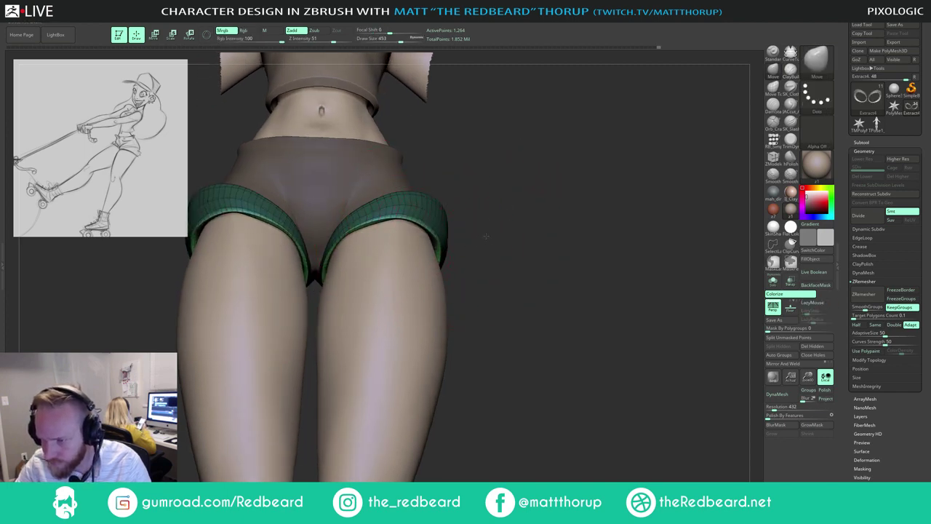
{"action": "mouse_move", "coordinate": [485, 236]}
{"action": "left_mouse_down"}
{"action": "mouse_move", "coordinate": [444, 263]}
{"action": "mouse_move", "coordinate": [450, 253]}
{"action": "left_mouse_up"}
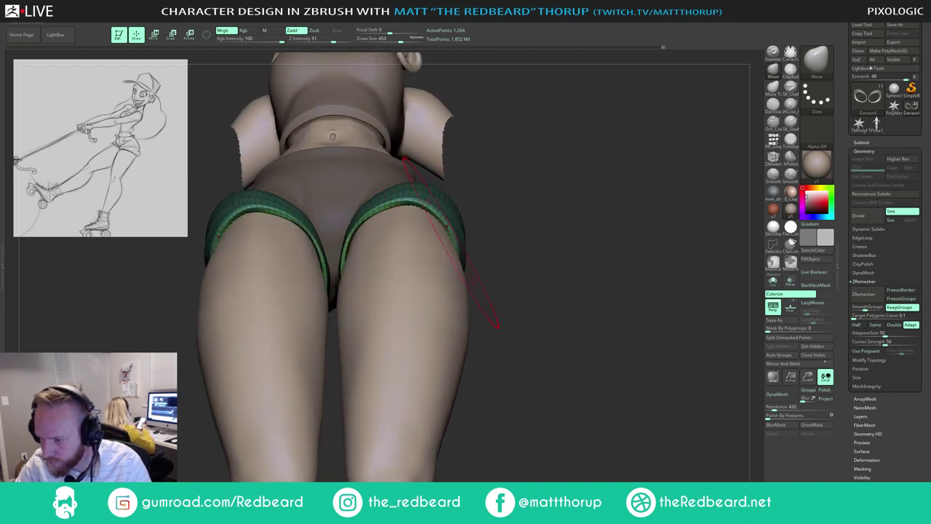
{"action": "left_click_drag", "start_coordinate": [502, 235], "coordinate": [481, 226]}
{"action": "left_click_drag", "start_coordinate": [299, 233], "coordinate": [301, 227]}
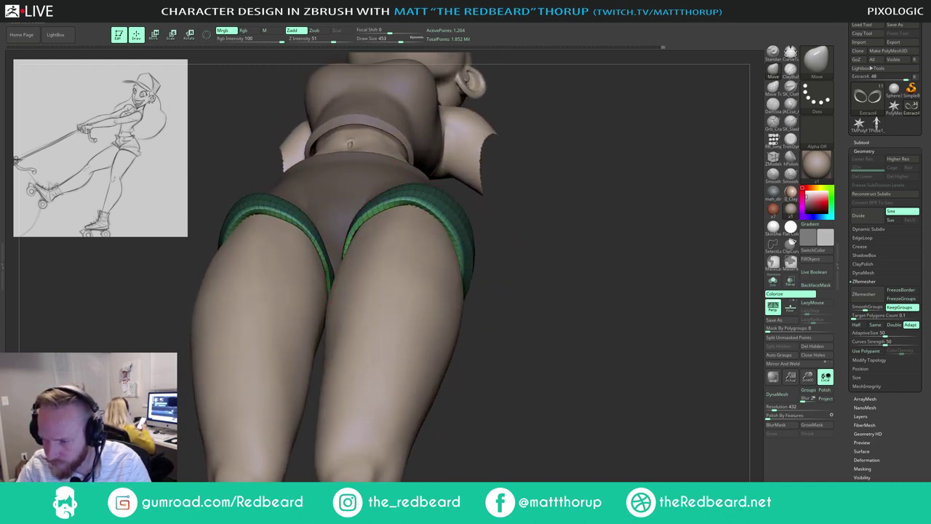
{"action": "key", "text": "s"}
{"action": "left_click_drag", "start_coordinate": [354, 244], "coordinate": [345, 245]}
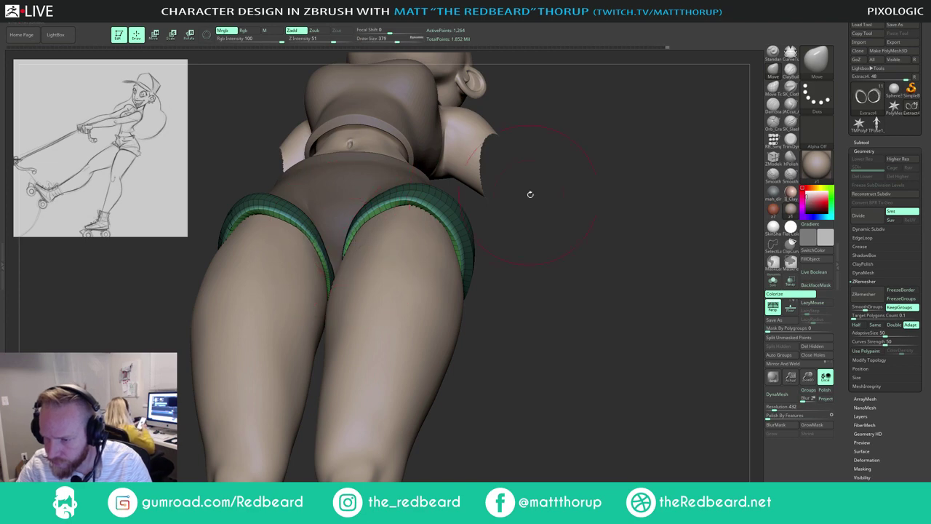
Step: Fit the lower cuff rims around the back and outer thighs with the Move brush, reducing the draw size to 245
{"action": "left_click_drag", "start_coordinate": [530, 194], "coordinate": [351, 266]}
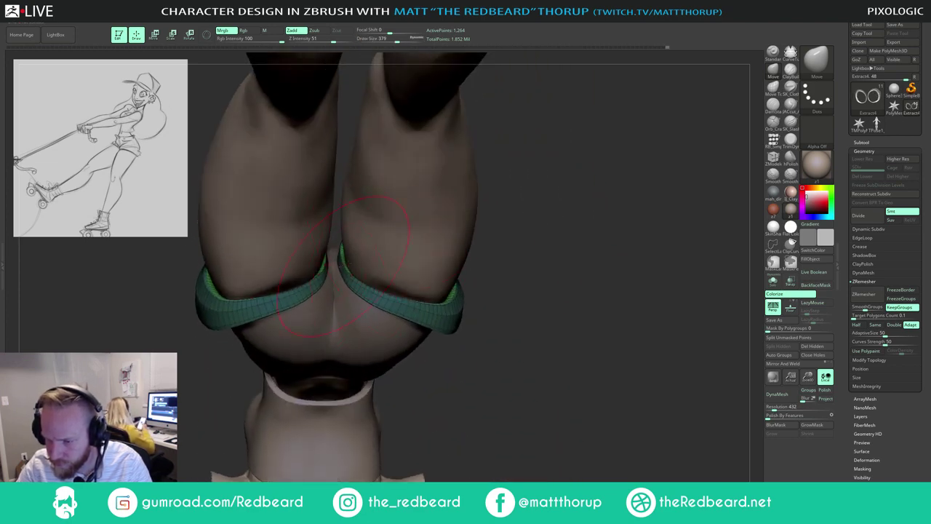
{"action": "mouse_move", "coordinate": [501, 203]}
{"action": "left_mouse_down"}
{"action": "mouse_move", "coordinate": [356, 304]}
{"action": "mouse_move", "coordinate": [535, 181]}
{"action": "mouse_move", "coordinate": [519, 183]}
{"action": "left_mouse_up"}
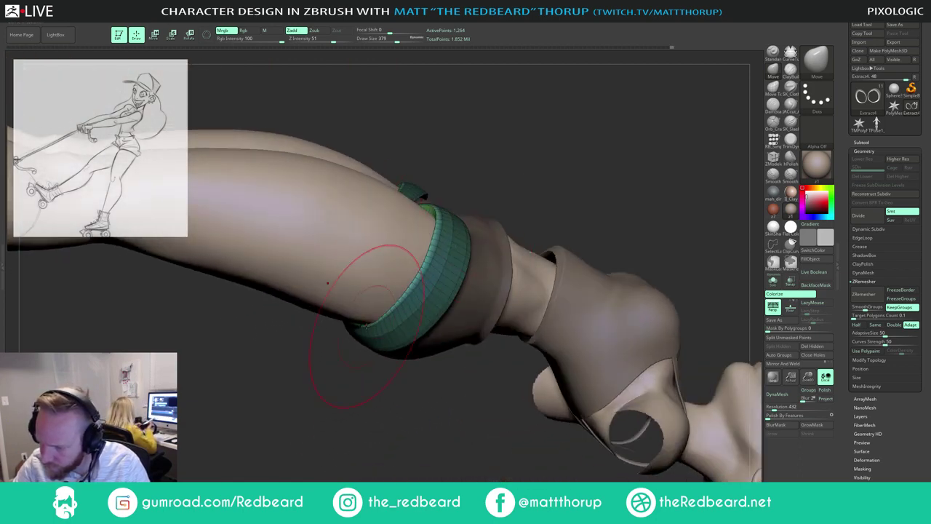
{"action": "left_click_drag", "start_coordinate": [359, 349], "coordinate": [384, 168]}
{"action": "key", "text": "s"}
{"action": "left_click", "coordinate": [427, 244]}
{"action": "right_click_drag", "start_coordinate": [417, 245], "coordinate": [438, 246]}
{"action": "left_click_drag", "start_coordinate": [485, 194], "coordinate": [567, 266]}
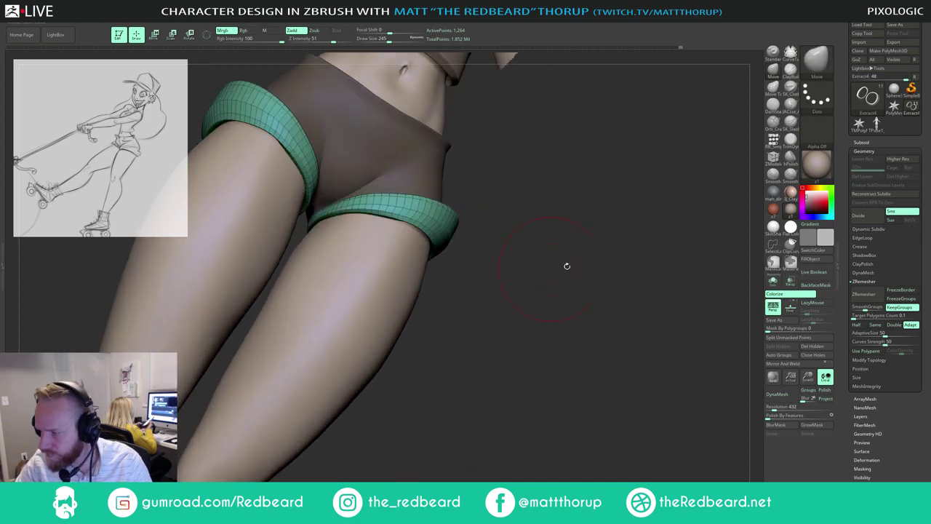
Step: Isolate the leg cuffs, mask their outer and inner bands, and show the full cuffs again with the rims unmasked
{"action": "left_click", "coordinate": [776, 282]}
{"action": "left_click_drag", "start_coordinate": [574, 211], "coordinate": [564, 306]}
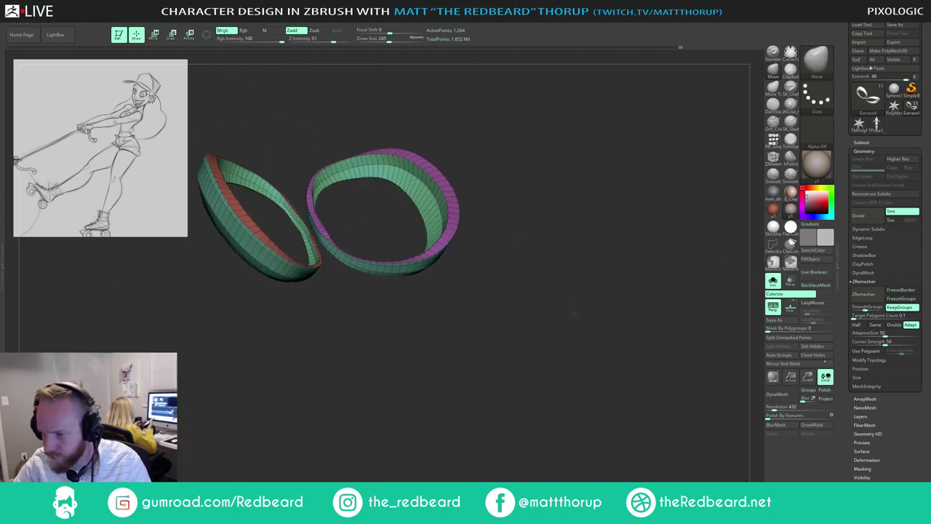
{"action": "left_click", "coordinate": [433, 217], "text": "ctrl+shift"}
{"action": "left_click", "coordinate": [514, 195], "text": "ctrl"}
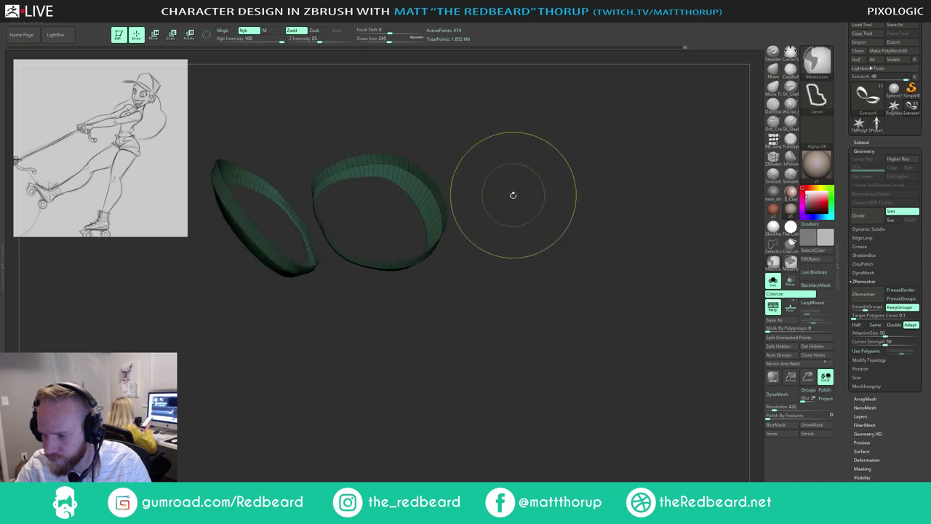
{"action": "left_click", "coordinate": [515, 198], "text": "ctrl+shift"}
{"action": "left_click_drag", "start_coordinate": [524, 248], "coordinate": [544, 237]}
{"action": "key", "text": "bracketright"}
{"action": "left_click_drag", "start_coordinate": [453, 232], "coordinate": [454, 225]}
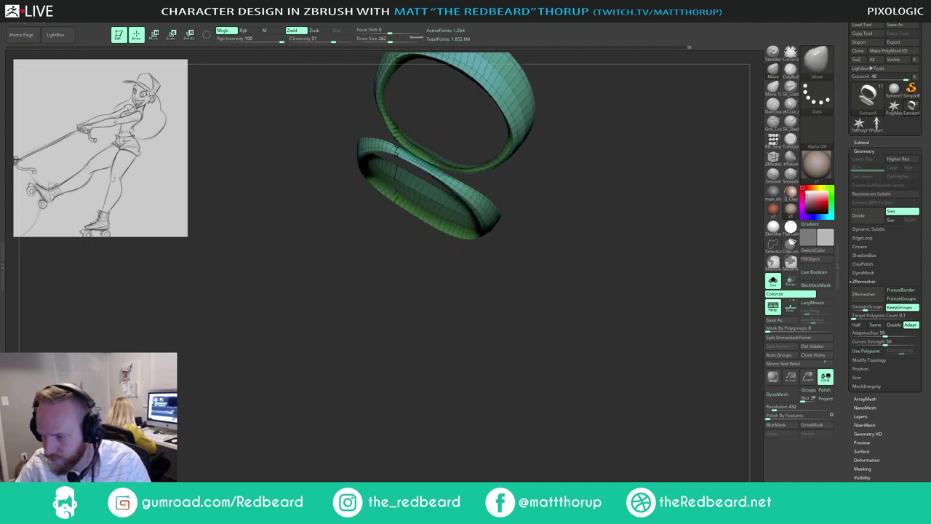
{"action": "left_click", "coordinate": [486, 243], "text": "ctrl"}
Step: Reduce the draw size to 172 and mask along the inside edge of one cuff's upper rim
{"action": "left_click_drag", "start_coordinate": [414, 200], "coordinate": [409, 191]}
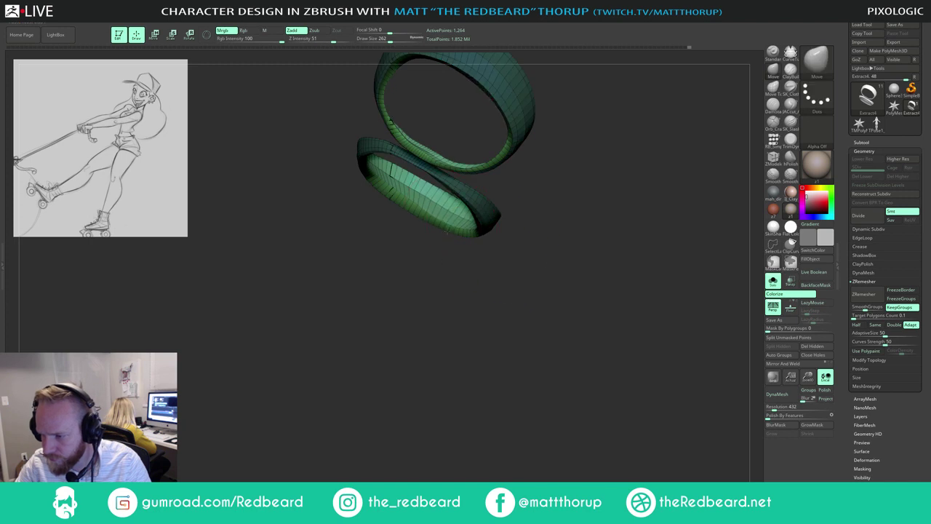
{"action": "key", "text": "s"}
{"action": "left_click_drag", "start_coordinate": [463, 230], "coordinate": [399, 219]}
{"action": "key", "text": "bracketright"}
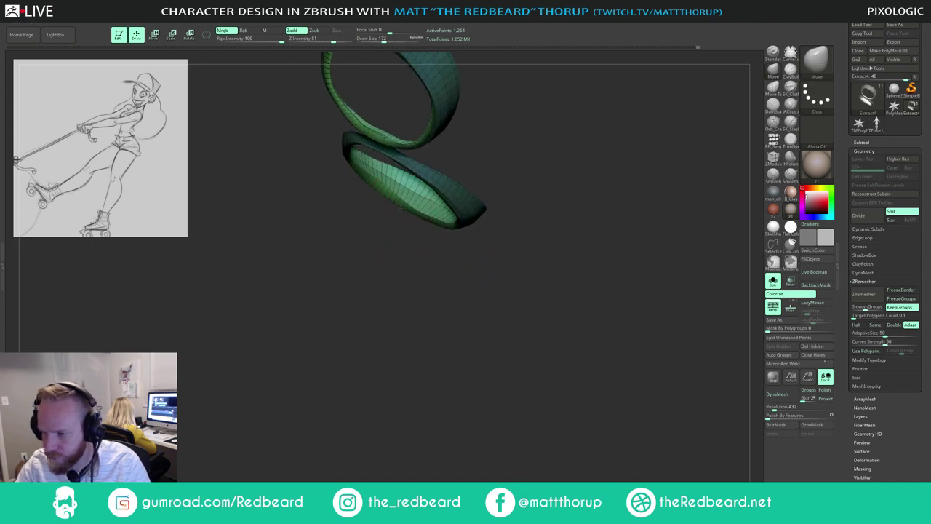
{"action": "key", "text": "ctrl"}
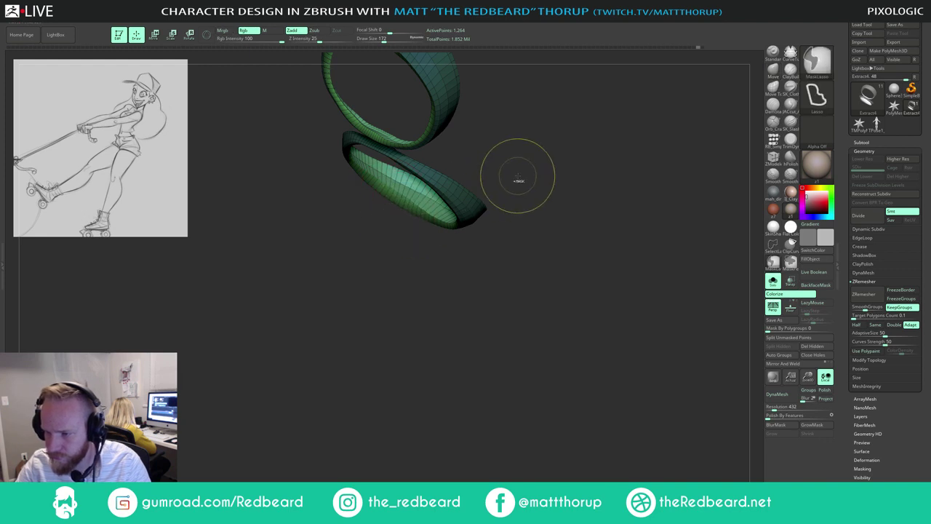
{"action": "mouse_move", "coordinate": [534, 170]}
{"action": "left_mouse_down"}
{"action": "mouse_move", "coordinate": [521, 170]}
{"action": "mouse_move", "coordinate": [521, 156]}
{"action": "mouse_move", "coordinate": [397, 164]}
{"action": "mouse_move", "coordinate": [491, 249]}
{"action": "mouse_move", "coordinate": [489, 157]}
{"action": "mouse_move", "coordinate": [320, 118]}
{"action": "mouse_move", "coordinate": [469, 216]}
{"action": "left_mouse_up"}
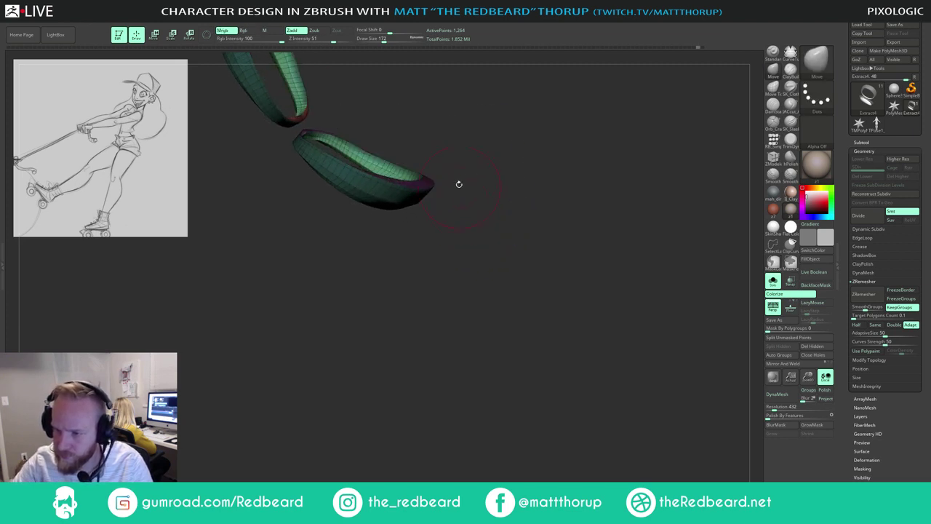
{"action": "left_click_drag", "start_coordinate": [459, 182], "coordinate": [382, 164]}
{"action": "left_click_drag", "start_coordinate": [283, 214], "coordinate": [266, 216]}
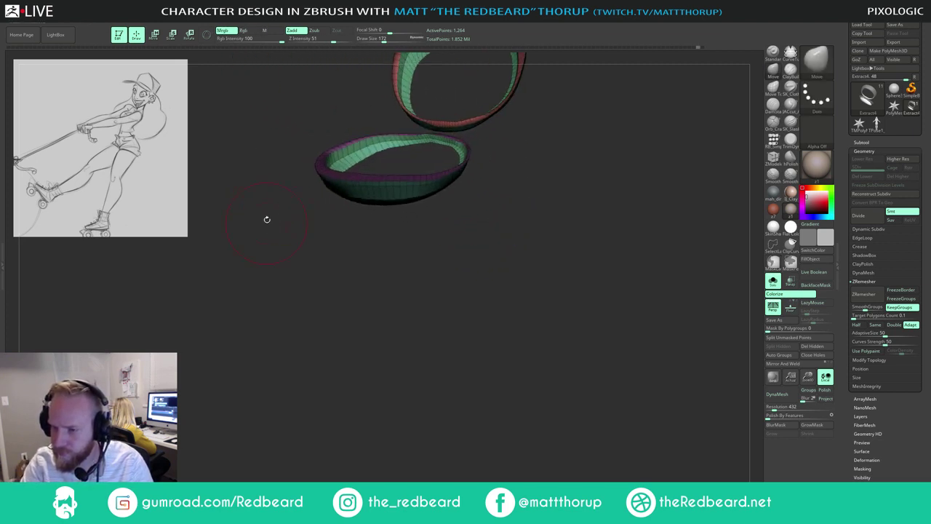
{"action": "mouse_move", "coordinate": [284, 177]}
{"action": "left_mouse_down", "text": "ctrl"}
{"action": "mouse_move", "coordinate": [355, 130]}
{"action": "mouse_move", "coordinate": [397, 125]}
{"action": "left_mouse_up", "text": "ctrl"}
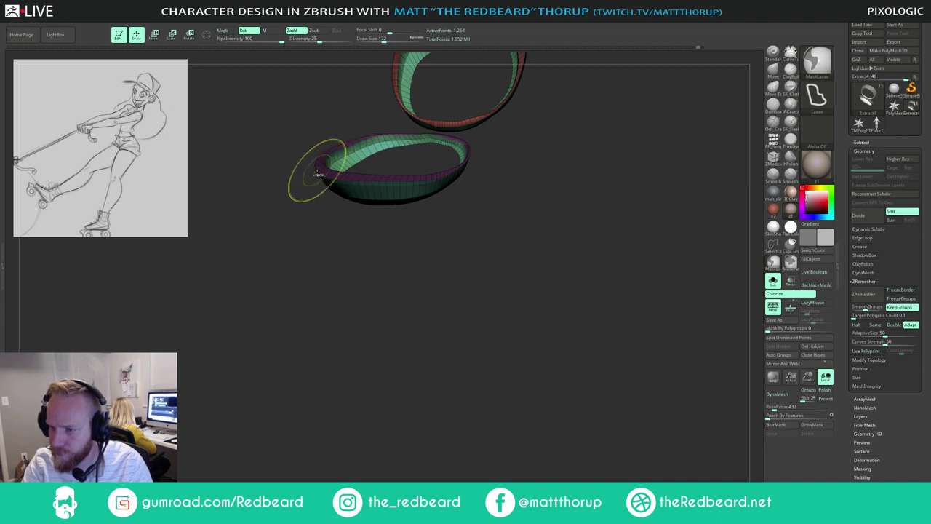
{"action": "left_click_drag", "start_coordinate": [296, 156], "coordinate": [333, 143], "text": "ctrl"}
{"action": "left_click_drag", "start_coordinate": [417, 132], "coordinate": [405, 106], "text": "ctrl"}
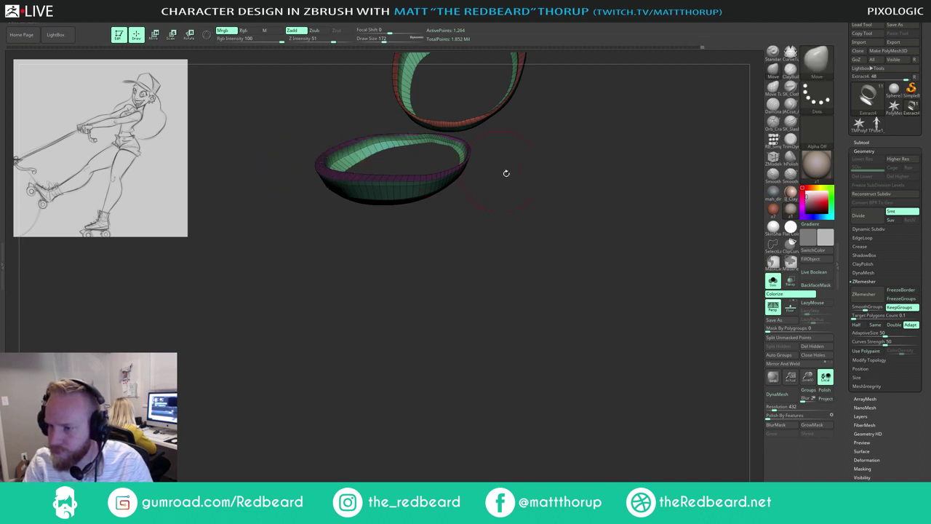
Step: Extend the mask across the cuff's inner band beside the upper rim, along the inner-thigh side
{"action": "mouse_move", "coordinate": [505, 173]}
{"action": "left_mouse_down", "text": "alt"}
{"action": "mouse_move", "coordinate": [492, 291]}
{"action": "mouse_move", "coordinate": [568, 283]}
{"action": "left_mouse_up", "text": "alt"}
{"action": "mouse_move", "coordinate": [531, 145]}
{"action": "left_mouse_down", "text": "alt"}
{"action": "mouse_move", "coordinate": [560, 291]}
{"action": "mouse_move", "coordinate": [556, 256]}
{"action": "left_mouse_up", "text": "alt"}
{"action": "mouse_move", "coordinate": [298, 274]}
{"action": "left_mouse_down", "text": "ctrl"}
{"action": "mouse_move", "coordinate": [439, 279]}
{"action": "mouse_move", "coordinate": [371, 266]}
{"action": "left_mouse_up", "text": "ctrl"}
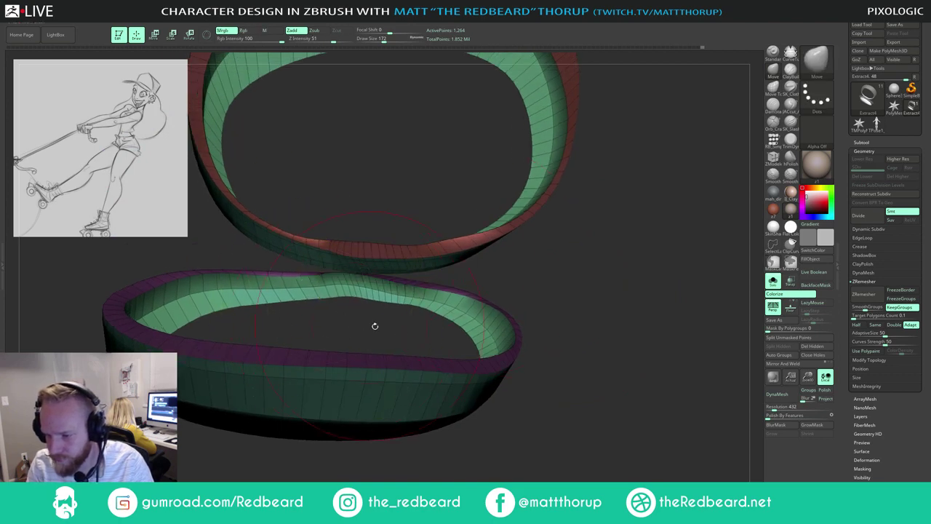
{"action": "mouse_move", "coordinate": [314, 266]}
{"action": "left_mouse_down", "text": "ctrl"}
{"action": "mouse_move", "coordinate": [218, 265]}
{"action": "mouse_move", "coordinate": [377, 280]}
{"action": "left_mouse_up", "text": "ctrl"}
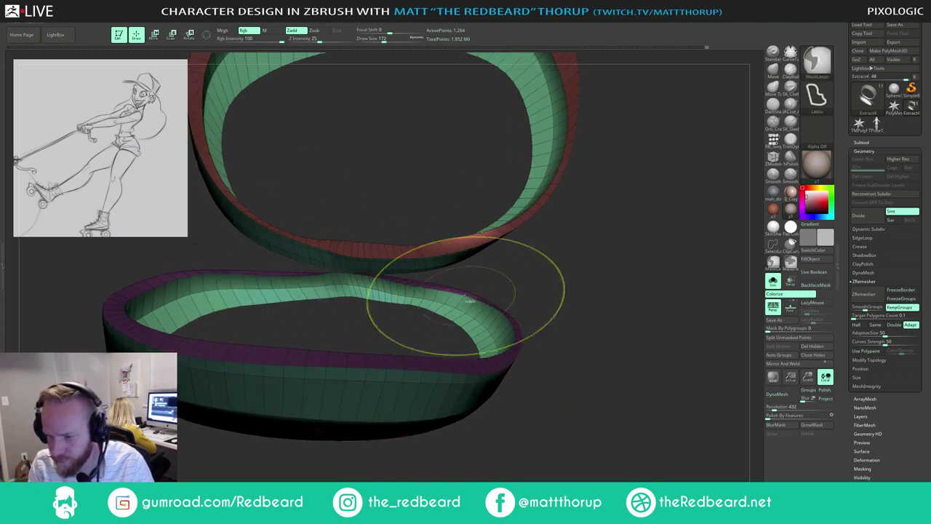
{"action": "mouse_move", "coordinate": [502, 289]}
{"action": "left_mouse_down"}
{"action": "mouse_move", "coordinate": [543, 299]}
{"action": "mouse_move", "coordinate": [554, 291]}
{"action": "left_mouse_up"}
{"action": "mouse_move", "coordinate": [554, 291]}
{"action": "left_mouse_down", "text": "ctrl"}
{"action": "mouse_move", "coordinate": [501, 275]}
{"action": "mouse_move", "coordinate": [436, 274]}
{"action": "left_mouse_up", "text": "ctrl"}
{"action": "mouse_move", "coordinate": [601, 337]}
{"action": "left_mouse_down"}
{"action": "mouse_move", "coordinate": [678, 313]}
{"action": "mouse_move", "coordinate": [448, 283]}
{"action": "mouse_move", "coordinate": [401, 327]}
{"action": "mouse_move", "coordinate": [413, 297]}
{"action": "mouse_move", "coordinate": [424, 324]}
{"action": "mouse_move", "coordinate": [677, 298]}
{"action": "left_mouse_up"}
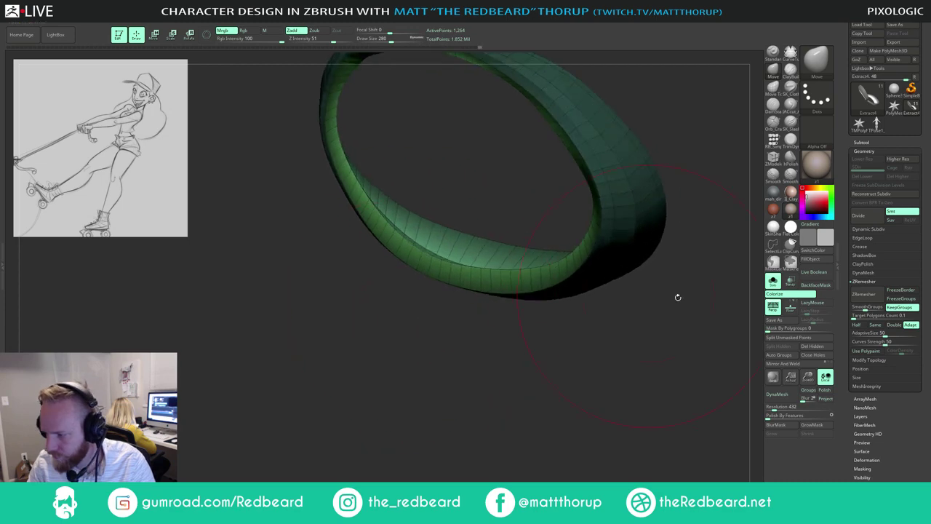
Step: Show the whole character and pull the lower cuff rims against the thighs with the Move brush, raising the draw size to 311
{"action": "left_click", "coordinate": [773, 282]}
{"action": "left_click_drag", "start_coordinate": [582, 341], "coordinate": [480, 311]}
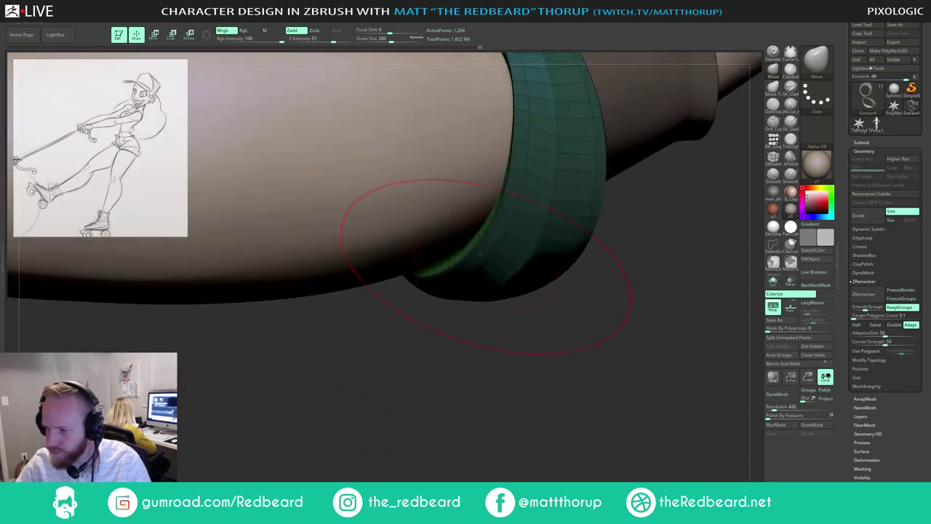
{"action": "key", "text": "s"}
{"action": "left_click_drag", "start_coordinate": [469, 218], "coordinate": [475, 216]}
{"action": "mouse_move", "coordinate": [460, 350]}
{"action": "left_mouse_down"}
{"action": "mouse_move", "coordinate": [400, 440]}
{"action": "mouse_move", "coordinate": [482, 461]}
{"action": "mouse_move", "coordinate": [524, 388]}
{"action": "mouse_move", "coordinate": [466, 400]}
{"action": "mouse_move", "coordinate": [436, 393]}
{"action": "left_mouse_up"}
{"action": "key", "text": "s"}
{"action": "left_click_drag", "start_coordinate": [449, 220], "coordinate": [443, 220]}
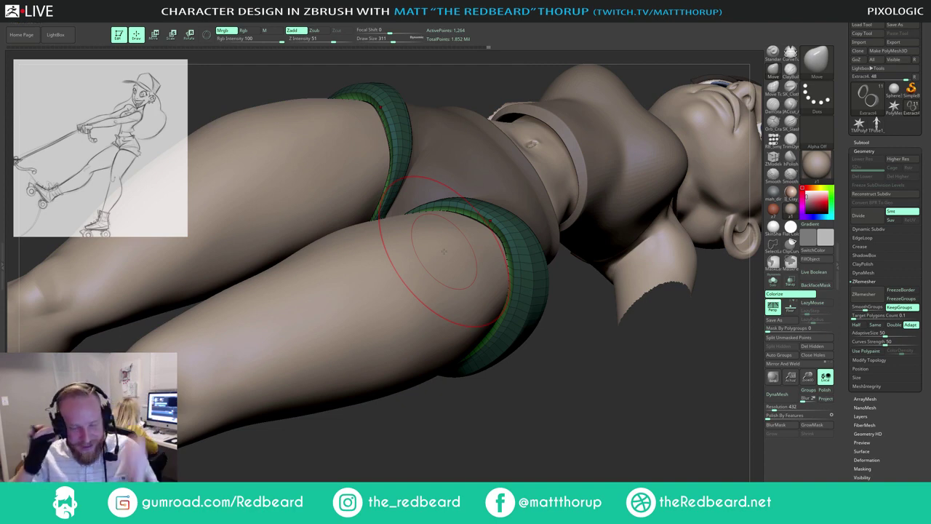
Step: Fit the lower cuff rims against the front of the thighs with the Move brush at draw size 202
{"action": "right_click_drag", "start_coordinate": [547, 261], "coordinate": [495, 244]}
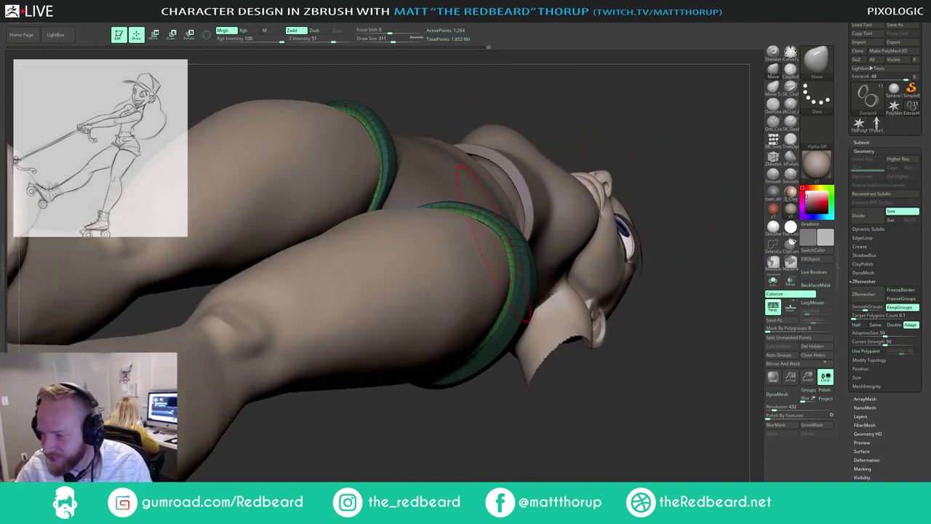
{"action": "right_click_drag", "start_coordinate": [654, 144], "coordinate": [606, 193]}
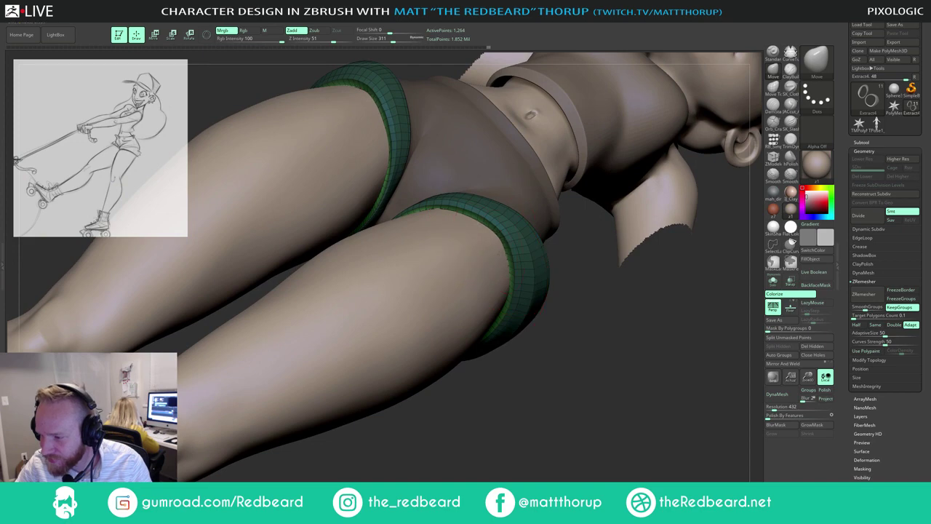
{"action": "mouse_move", "coordinate": [562, 253]}
{"action": "left_mouse_down"}
{"action": "mouse_move", "coordinate": [433, 227]}
{"action": "mouse_move", "coordinate": [444, 215]}
{"action": "mouse_move", "coordinate": [412, 222]}
{"action": "mouse_move", "coordinate": [444, 216]}
{"action": "left_mouse_up"}
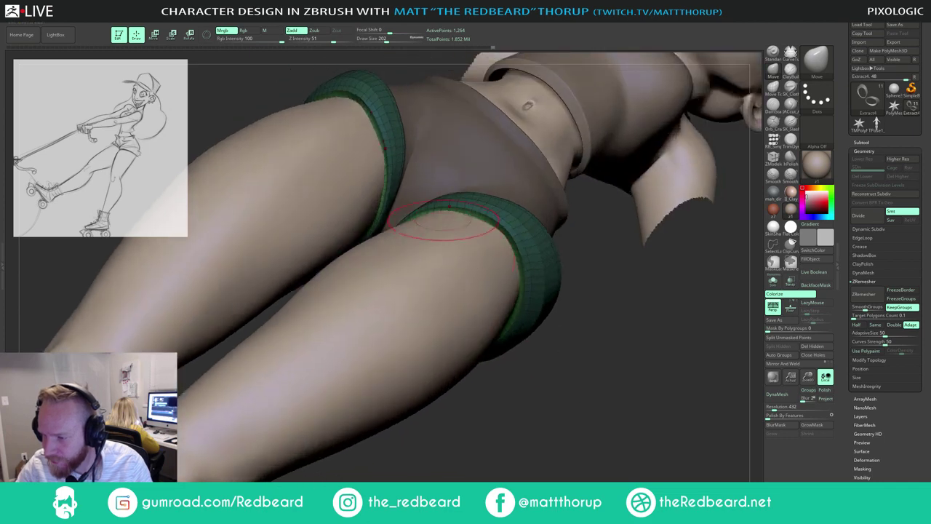
{"action": "left_click_drag", "start_coordinate": [604, 309], "coordinate": [553, 218]}
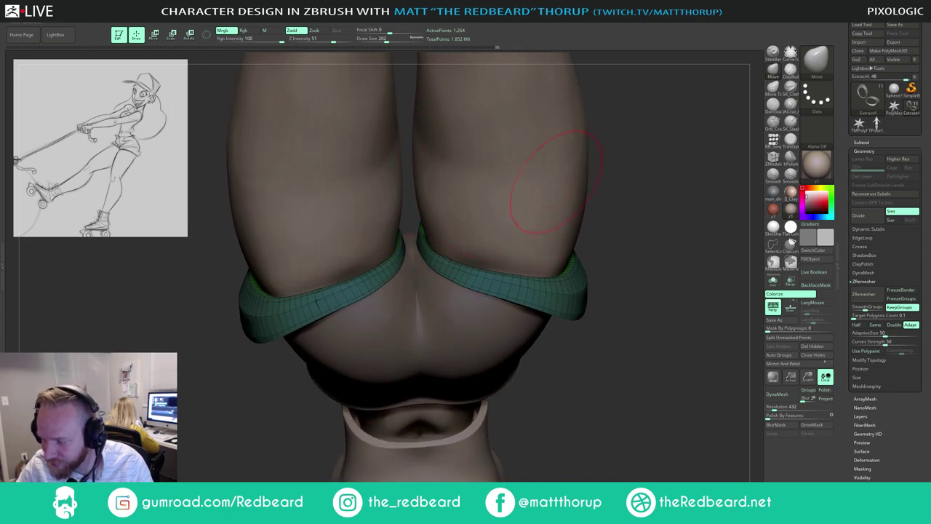
{"action": "left_click_drag", "start_coordinate": [556, 181], "coordinate": [542, 195]}
Step: Tuck the cuff ends against the inner back thighs with the Move brush, using draw sizes 268 and 212
{"action": "key", "text": "s"}
{"action": "left_click_drag", "start_coordinate": [421, 246], "coordinate": [427, 245]}
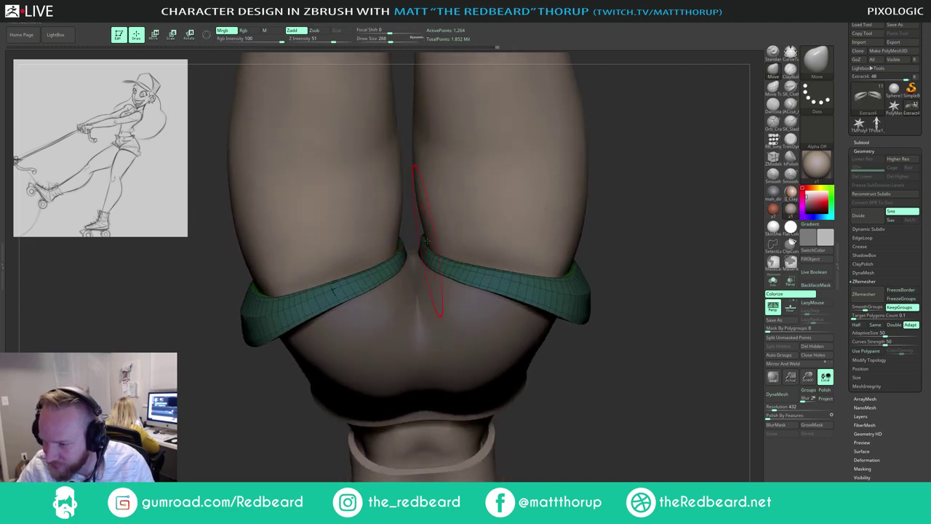
{"action": "left_click_drag", "start_coordinate": [602, 175], "coordinate": [618, 173]}
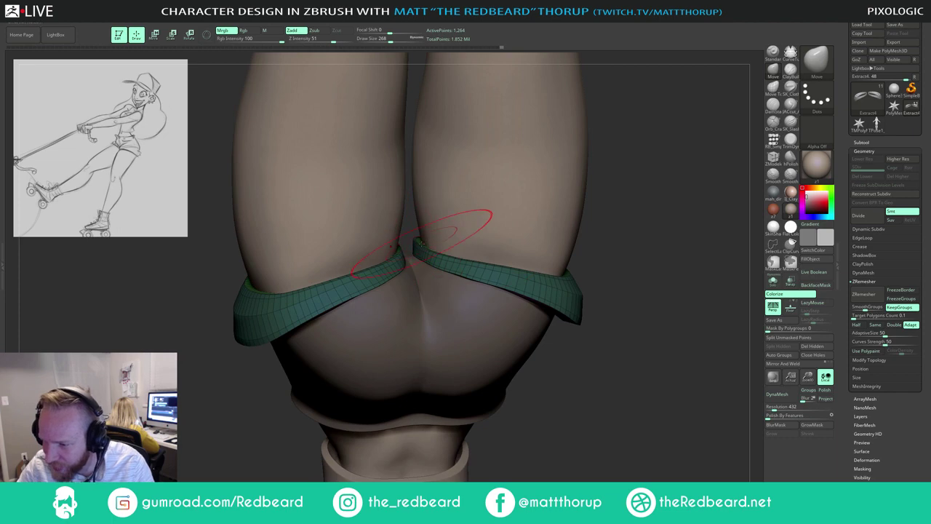
{"action": "key", "text": "s"}
{"action": "left_click_drag", "start_coordinate": [421, 244], "coordinate": [418, 243]}
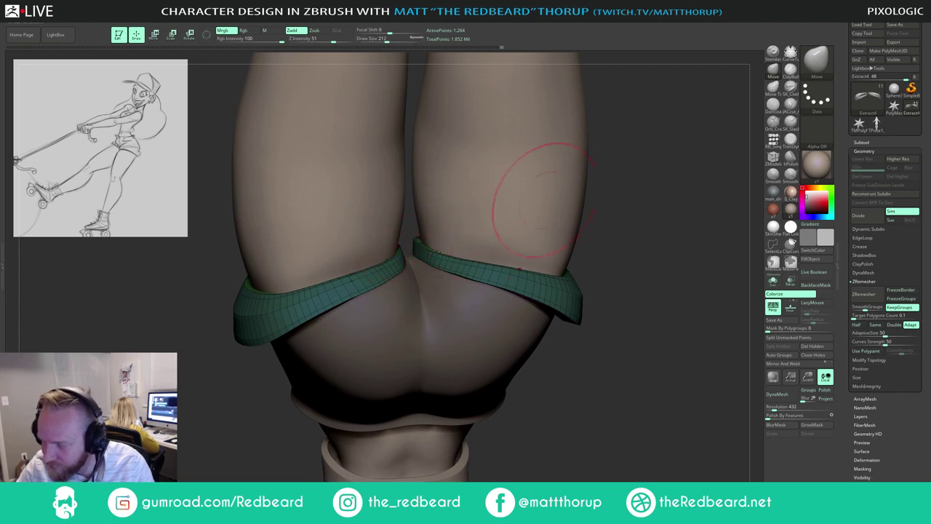
Step: Move the lower cuff rims closer to the outer thighs with the Move brush at about draw size 230
{"action": "left_click_drag", "start_coordinate": [634, 180], "coordinate": [546, 204]}
{"action": "key", "text": "s"}
{"action": "left_click_drag", "start_coordinate": [396, 300], "coordinate": [399, 299]}
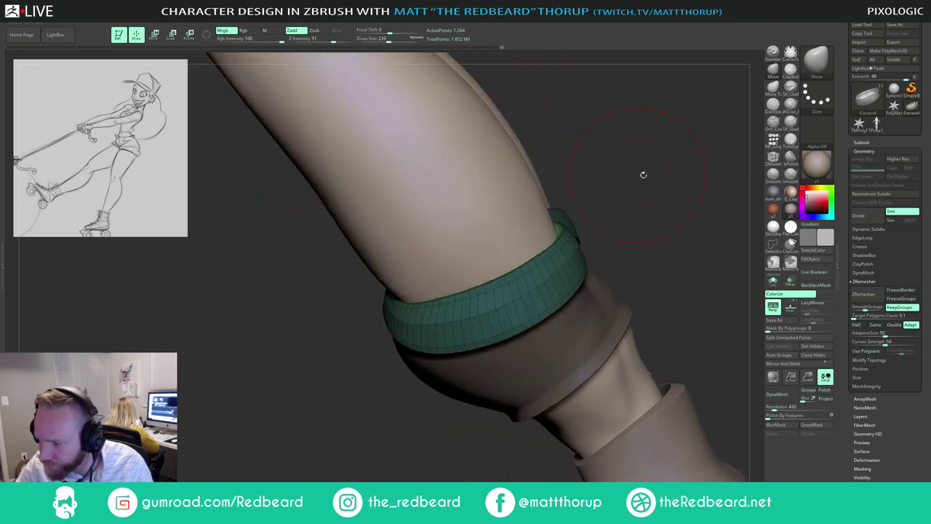
{"action": "mouse_move", "coordinate": [644, 175]}
{"action": "right_mouse_down"}
{"action": "mouse_move", "coordinate": [509, 291]}
{"action": "mouse_move", "coordinate": [486, 329]}
{"action": "right_mouse_up"}
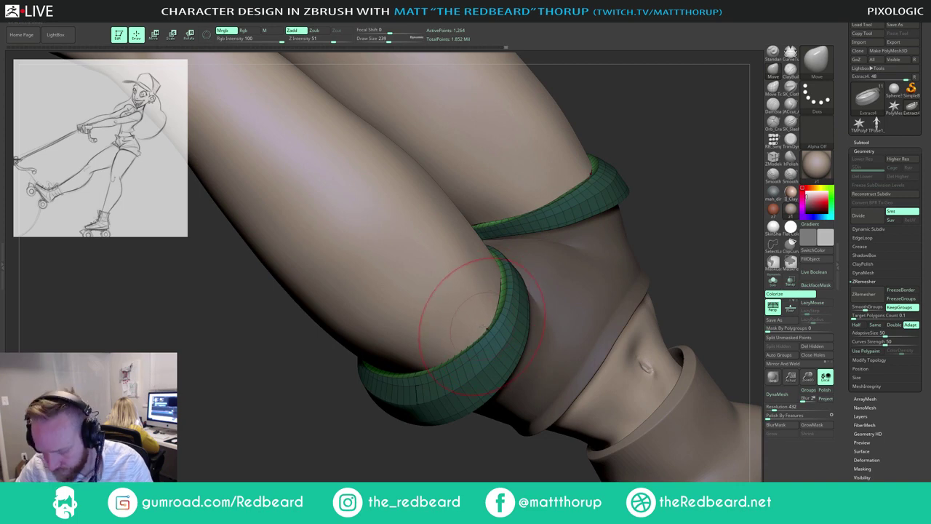
Step: Turn on the dynamic subdivision preview for the leg cuffs and hide their wireframe
{"action": "key", "text": "d"}
{"action": "right_click_drag", "start_coordinate": [422, 412], "coordinate": [494, 309]}
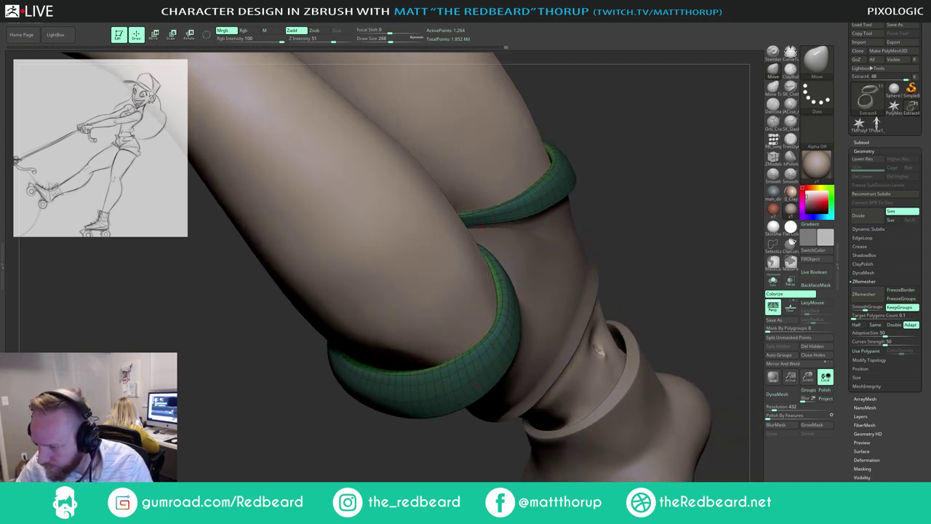
{"action": "right_click_drag", "start_coordinate": [601, 234], "coordinate": [666, 283]}
{"action": "right_click_drag", "start_coordinate": [615, 297], "coordinate": [607, 327], "text": "shift"}
{"action": "right_click_drag", "start_coordinate": [648, 281], "coordinate": [524, 220], "text": "shift"}
{"action": "mouse_move", "coordinate": [628, 268]}
{"action": "right_mouse_down", "text": "ctrl"}
{"action": "mouse_move", "coordinate": [557, 248]}
{"action": "mouse_move", "coordinate": [591, 235]}
{"action": "mouse_move", "coordinate": [588, 252]}
{"action": "mouse_move", "coordinate": [617, 252]}
{"action": "mouse_move", "coordinate": [555, 226]}
{"action": "mouse_move", "coordinate": [621, 235]}
{"action": "mouse_move", "coordinate": [605, 262]}
{"action": "mouse_move", "coordinate": [594, 210]}
{"action": "mouse_move", "coordinate": [588, 218]}
{"action": "right_mouse_up", "text": "ctrl"}
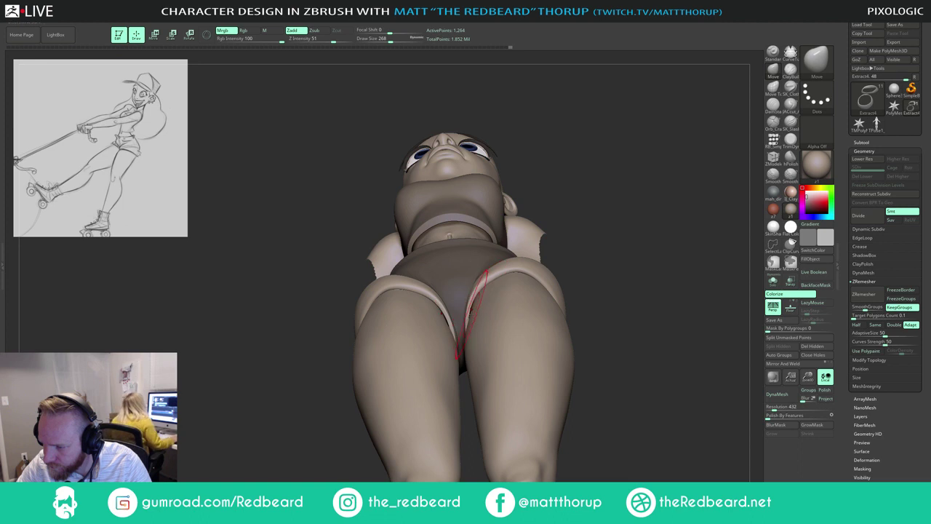
Step: Adjust the smoothed cuffs around the front and outer thighs with the Move brush, setting the draw size to 239
{"action": "key", "text": "bracketleft"}
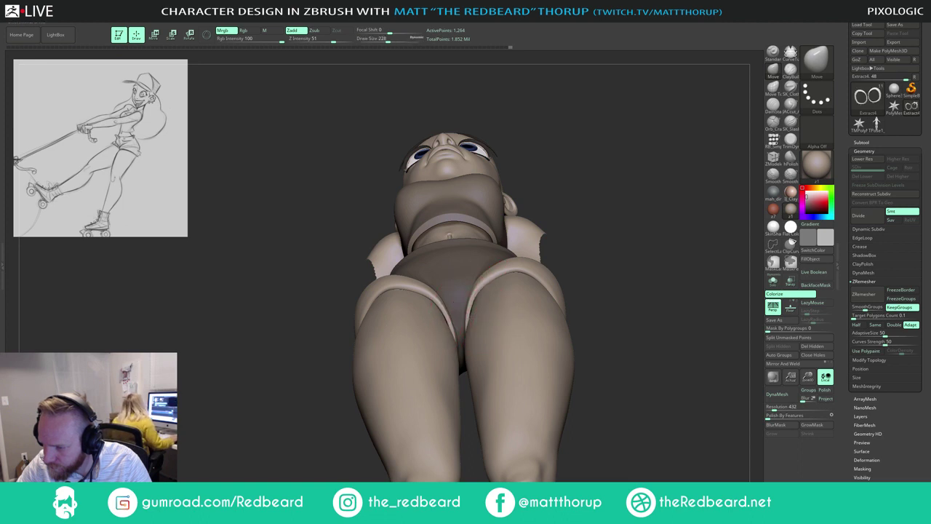
{"action": "right_click_drag", "start_coordinate": [609, 231], "coordinate": [601, 219]}
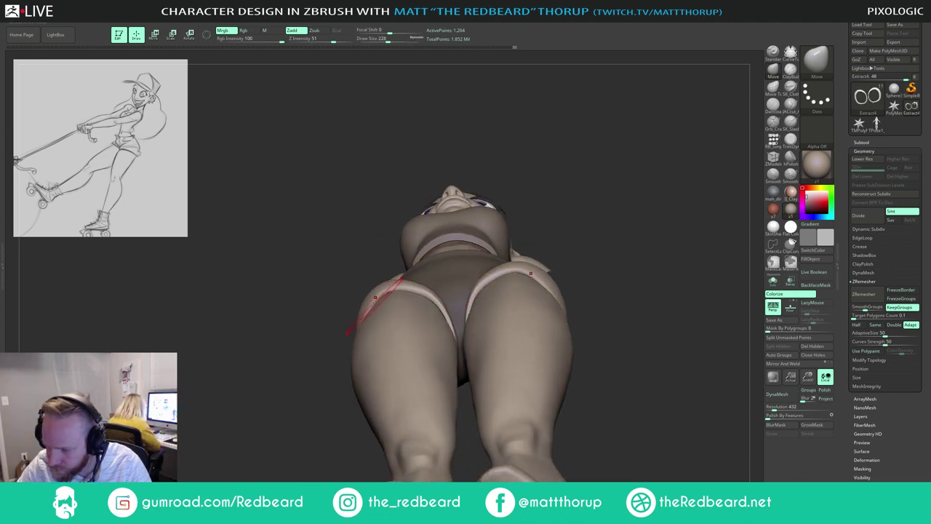
{"action": "key", "text": "bracketright"}
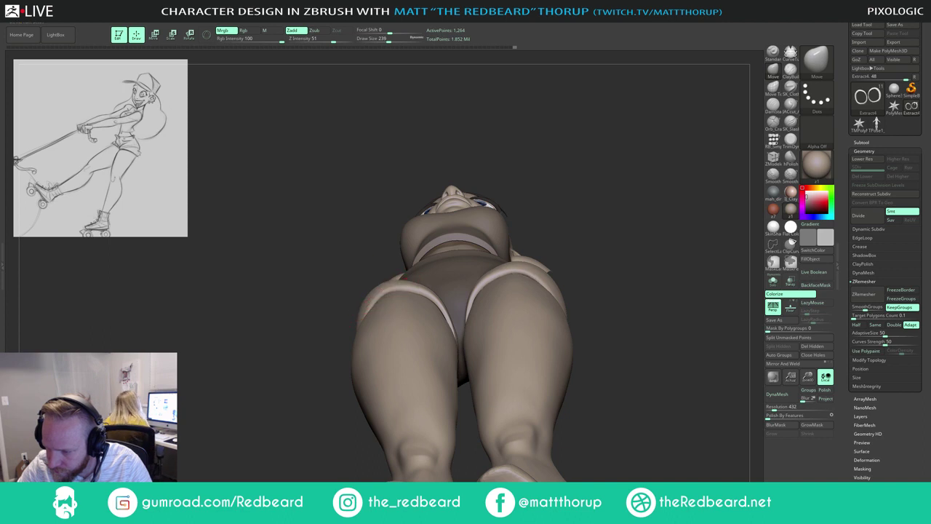
{"action": "left_click_drag", "start_coordinate": [609, 200], "coordinate": [643, 291]}
{"action": "right_click_drag", "start_coordinate": [644, 292], "coordinate": [642, 310], "text": "ctrl"}
Step: Turn off the cuffs' subdivision preview, show their wireframe, mask the isolated bands, and restore the full cuffs
{"action": "key", "text": "shift+d"}
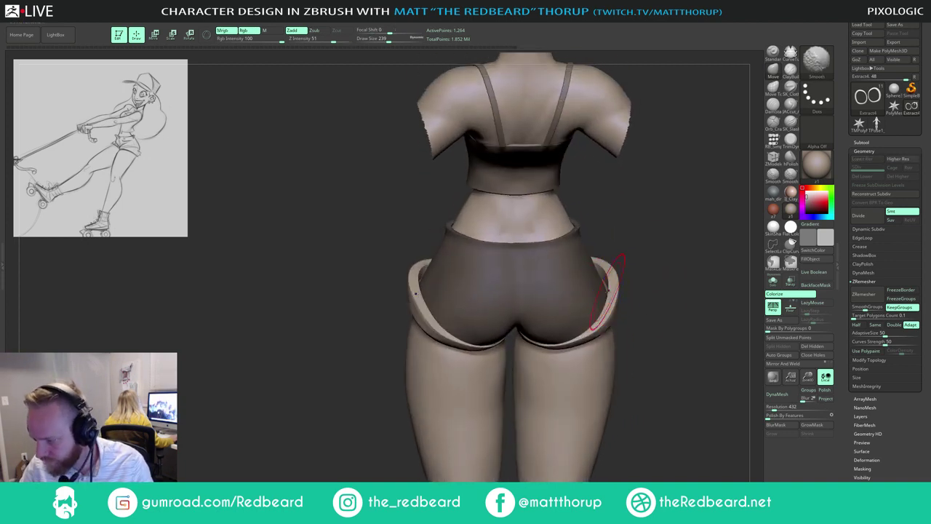
{"action": "key", "text": "shift+f"}
{"action": "left_click", "coordinate": [606, 284], "text": "ctrl+shift"}
{"action": "left_click", "coordinate": [640, 281], "text": "ctrl"}
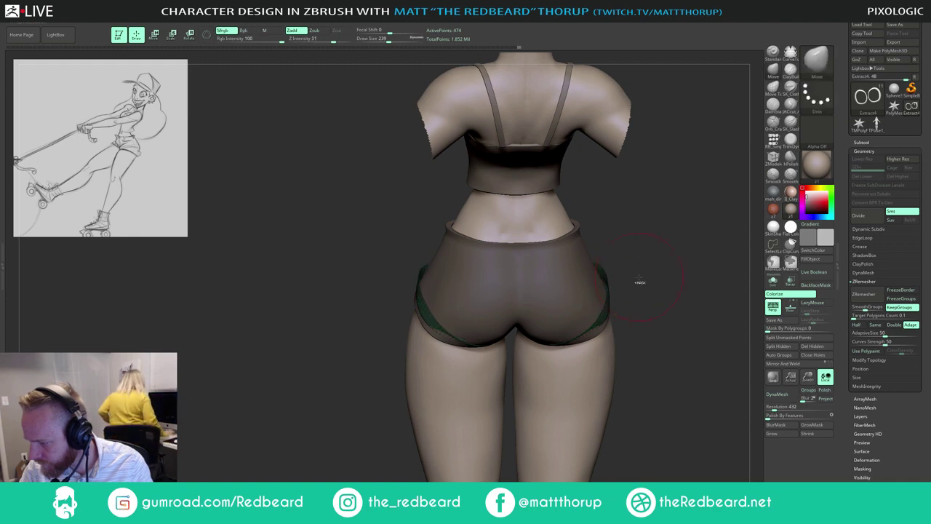
{"action": "left_click", "coordinate": [650, 277], "text": "ctrl+shift"}
Step: Reshape the unmasked upper cuff rims around the back of the hips with the Move brush at draw size 365
{"action": "key", "text": "d"}
{"action": "mouse_move", "coordinate": [651, 275]}
{"action": "right_mouse_down"}
{"action": "mouse_move", "coordinate": [666, 291]}
{"action": "mouse_move", "coordinate": [609, 288]}
{"action": "right_mouse_up"}
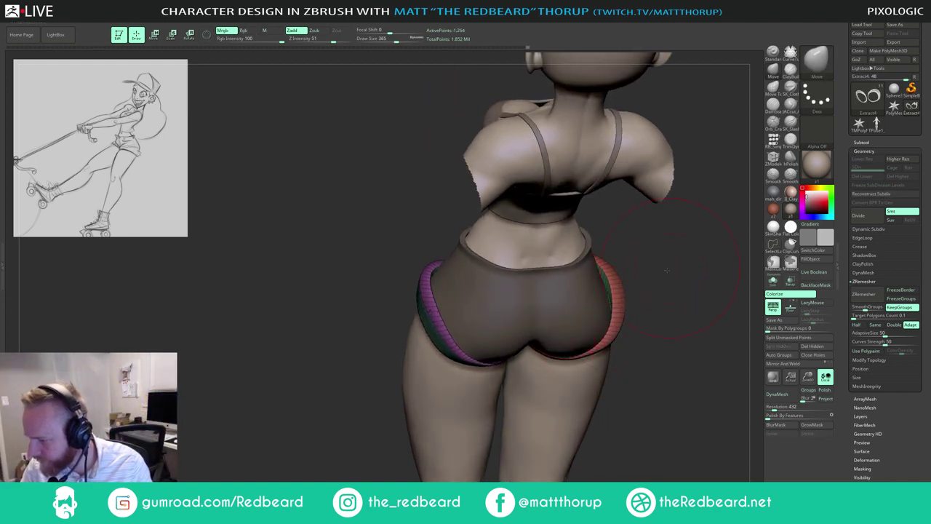
{"action": "left_click_drag", "start_coordinate": [667, 270], "coordinate": [604, 270]}
{"action": "left_click_drag", "start_coordinate": [654, 247], "coordinate": [620, 267]}
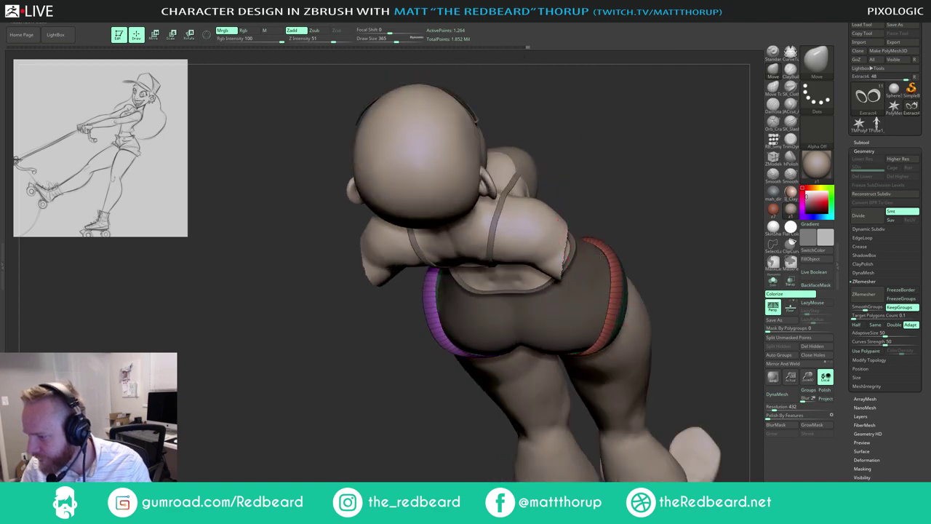
Step: Preview the cuffs with smooth subdivision, hide their wireframe, and check the full figure from the front
{"action": "mouse_move", "coordinate": [662, 254]}
{"action": "right_mouse_down"}
{"action": "mouse_move", "coordinate": [676, 245]}
{"action": "mouse_move", "coordinate": [665, 243]}
{"action": "right_mouse_up"}
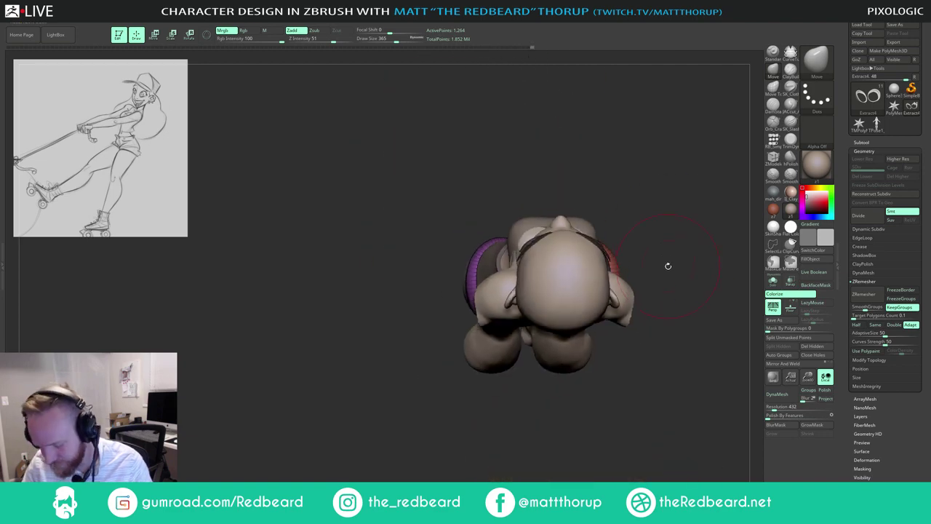
{"action": "key", "text": "d"}
{"action": "mouse_move", "coordinate": [668, 267]}
{"action": "left_mouse_down"}
{"action": "mouse_move", "coordinate": [672, 312]}
{"action": "mouse_move", "coordinate": [677, 270]}
{"action": "mouse_move", "coordinate": [678, 291]}
{"action": "left_mouse_up"}
{"action": "key", "text": "shift+f"}
{"action": "mouse_move", "coordinate": [678, 291]}
{"action": "left_mouse_down"}
{"action": "mouse_move", "coordinate": [667, 310]}
{"action": "mouse_move", "coordinate": [646, 291]}
{"action": "mouse_move", "coordinate": [680, 289]}
{"action": "left_mouse_up"}
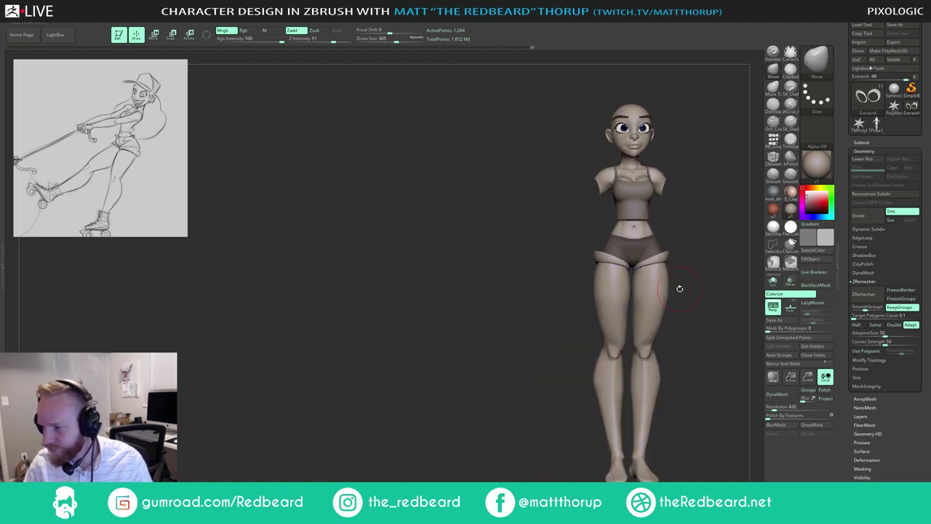
Step: Frame the character's face and preview the zbro_EyeReflection material on the model
{"action": "right_click_drag", "start_coordinate": [680, 289], "coordinate": [446, 349], "text": "alt"}
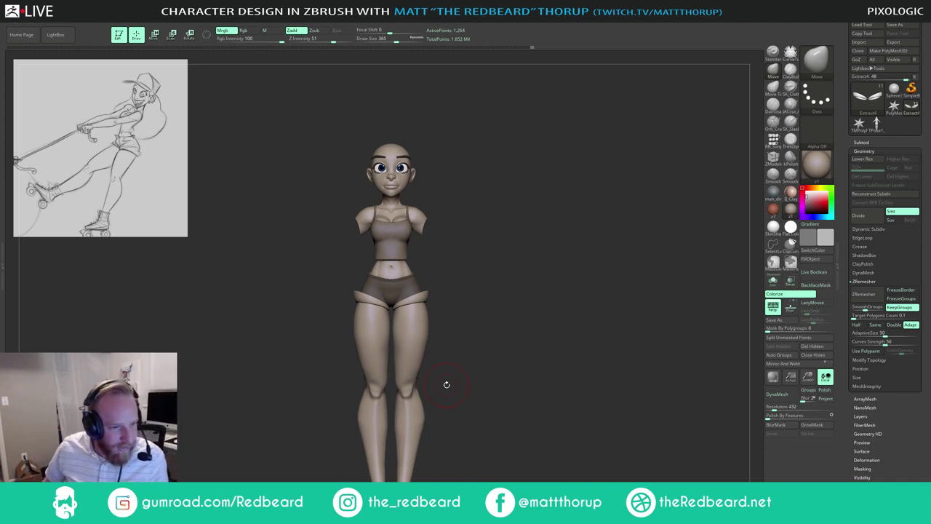
{"action": "left_click", "coordinate": [818, 167]}
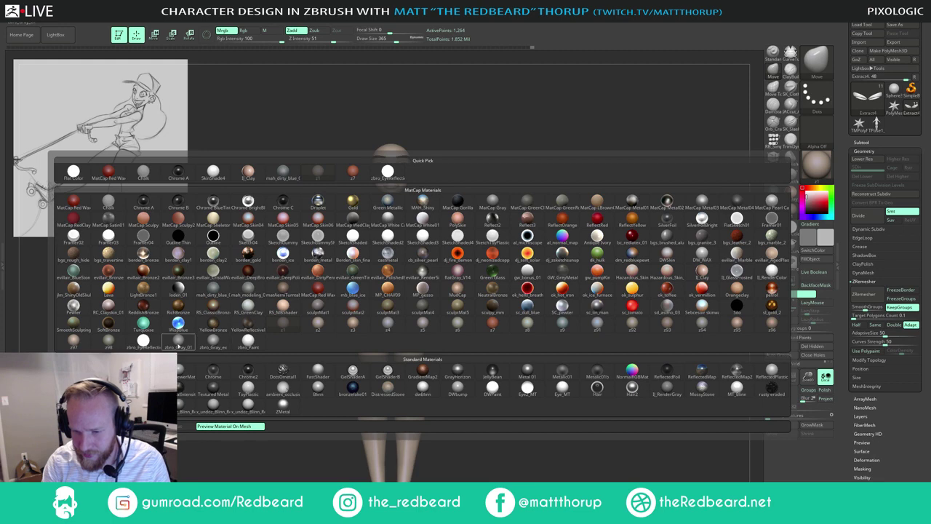
{"action": "mouse_move", "coordinate": [149, 348]}
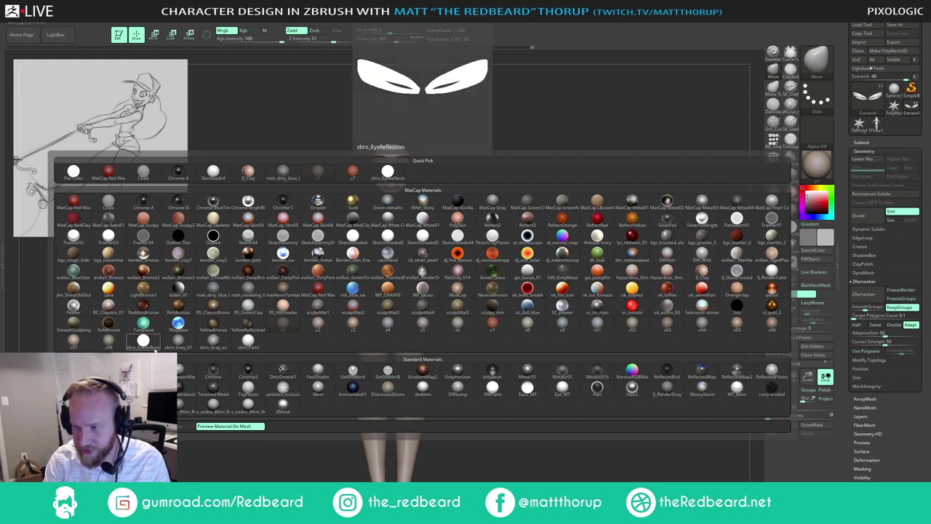
{"action": "left_click_drag", "start_coordinate": [561, 133], "coordinate": [519, 463], "text": "alt"}
{"action": "left_click_drag", "start_coordinate": [611, 270], "coordinate": [577, 395], "text": "alt"}
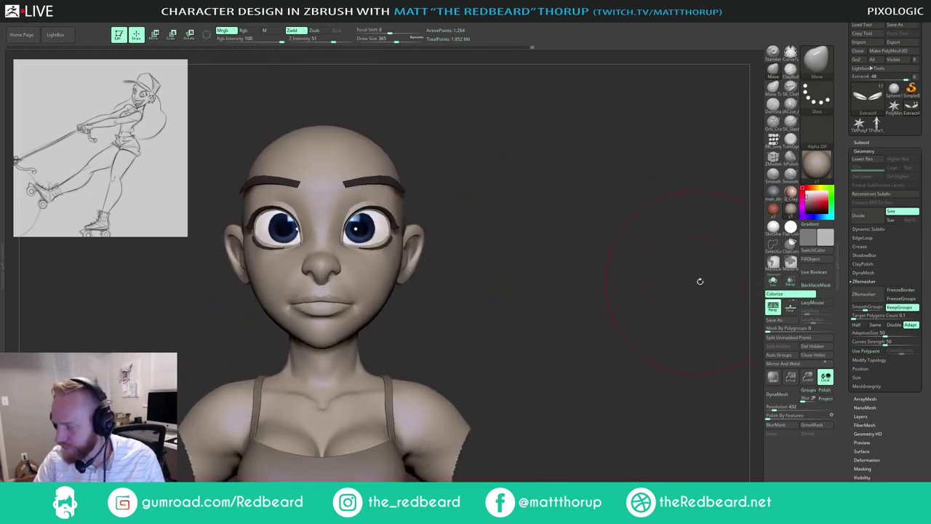
{"action": "left_click", "coordinate": [816, 163]}
{"action": "left_click", "coordinate": [143, 342]}
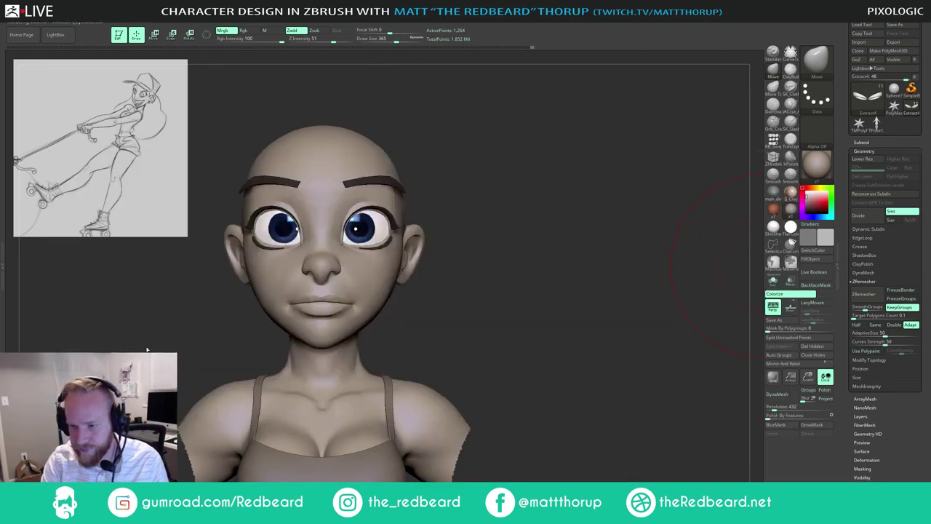
{"action": "left_click", "coordinate": [786, 296]}
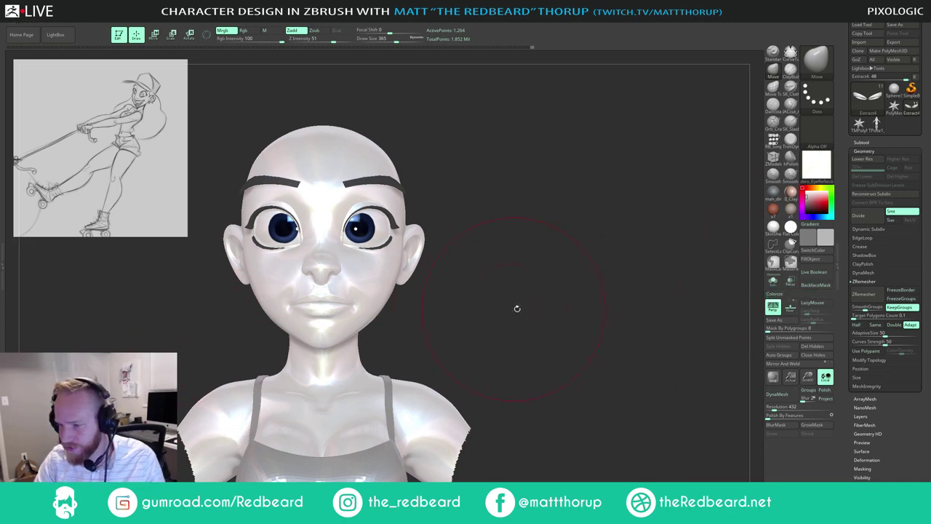
Step: Isolate the eyeballs, turn off their Colorize option, and set the active color to white
{"action": "left_click", "coordinate": [774, 282]}
{"action": "left_click", "coordinate": [774, 282]}
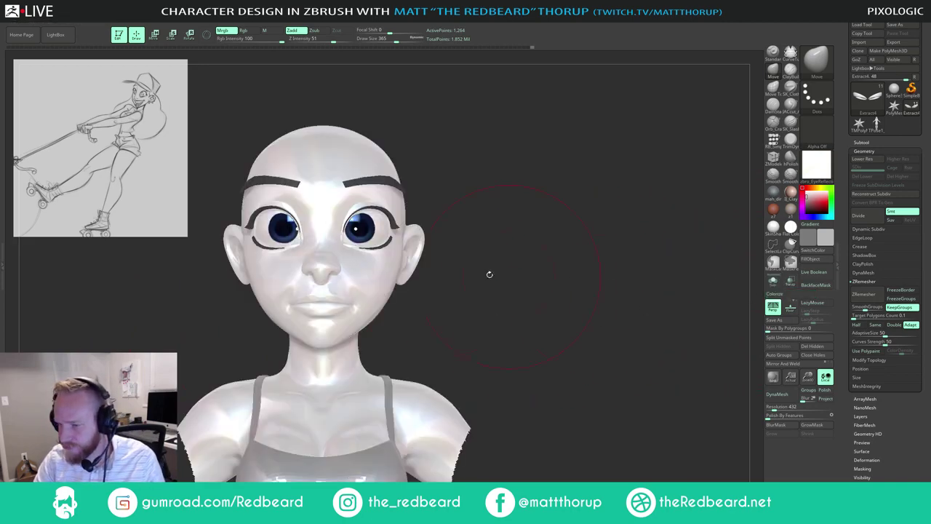
{"action": "left_click", "coordinate": [773, 282]}
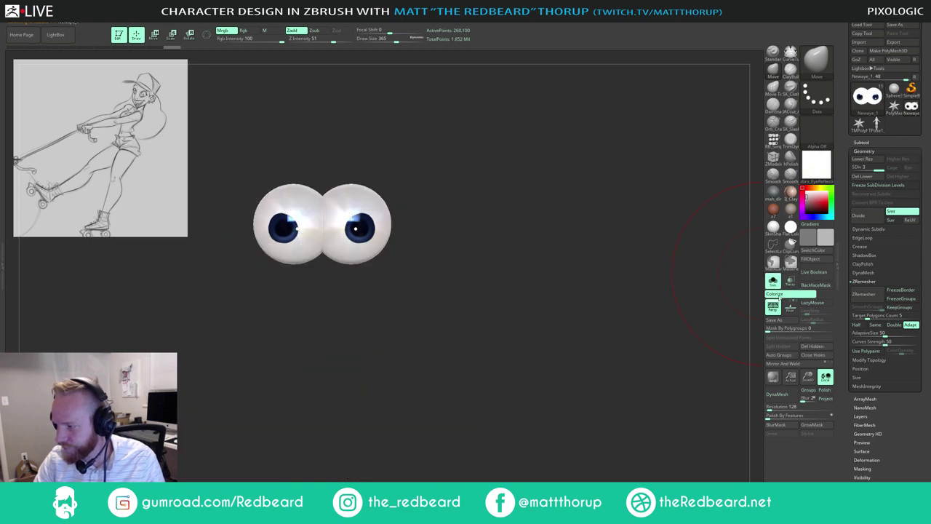
{"action": "left_click", "coordinate": [778, 295]}
{"action": "left_click_drag", "start_coordinate": [521, 367], "coordinate": [556, 448], "text": "alt"}
{"action": "left_click_drag", "start_coordinate": [810, 196], "coordinate": [806, 192]}
{"action": "left_click_drag", "start_coordinate": [562, 387], "coordinate": [587, 428]}
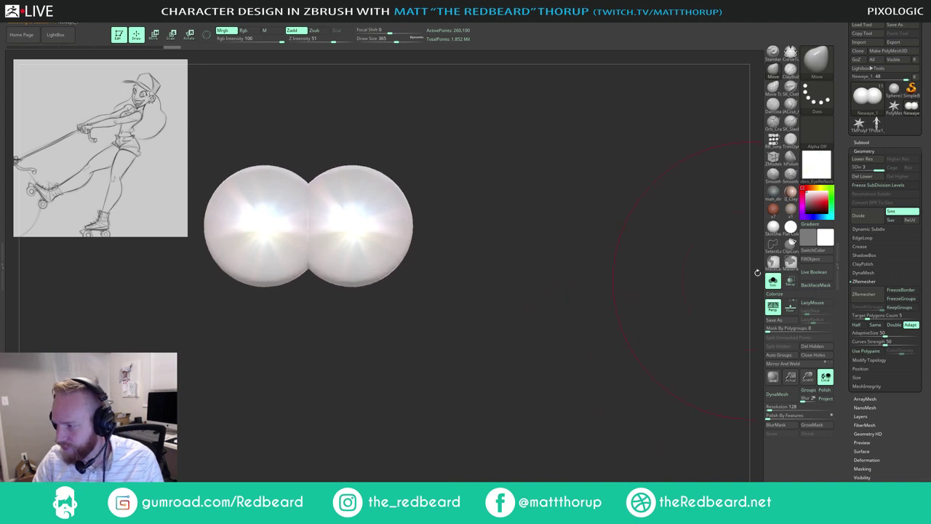
Step: Switch the material to SkinShade4, turn the eyeballs' Colorize option back on, and show the full character again
{"action": "left_click", "coordinate": [773, 227]}
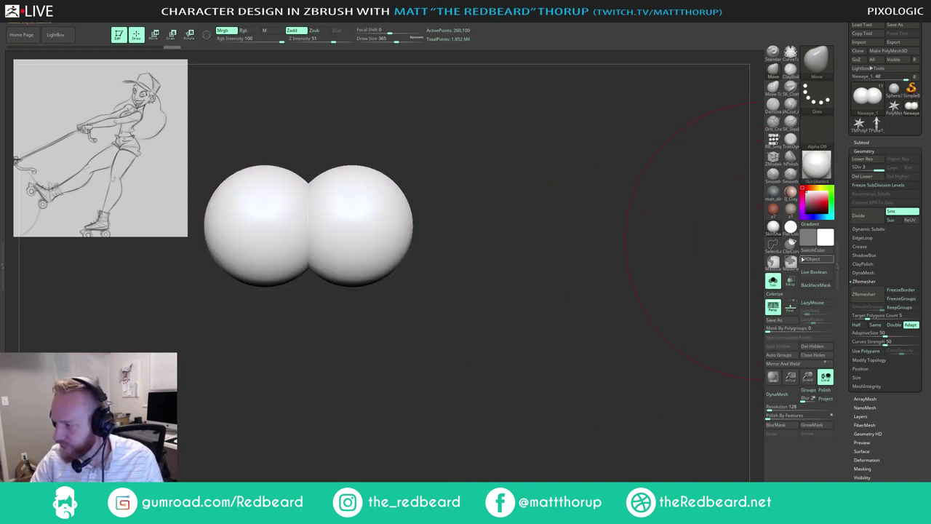
{"action": "left_click", "coordinate": [774, 294]}
{"action": "left_click_drag", "start_coordinate": [655, 354], "coordinate": [611, 325], "text": "alt"}
{"action": "left_click", "coordinate": [773, 281]}
{"action": "left_click_drag", "start_coordinate": [621, 368], "coordinate": [573, 356], "text": "alt"}
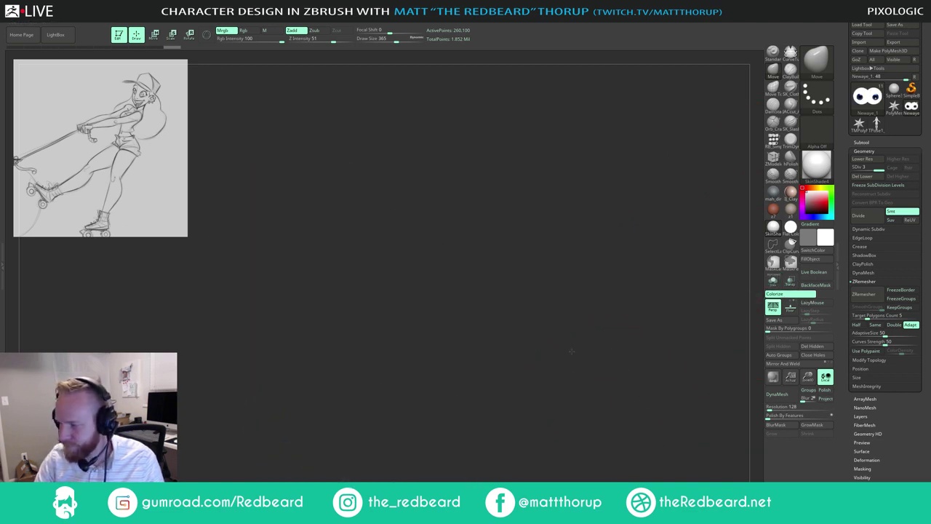
Step: Try the z7 material on the full character, and return to the z1 material
{"action": "left_click", "coordinate": [816, 179]}
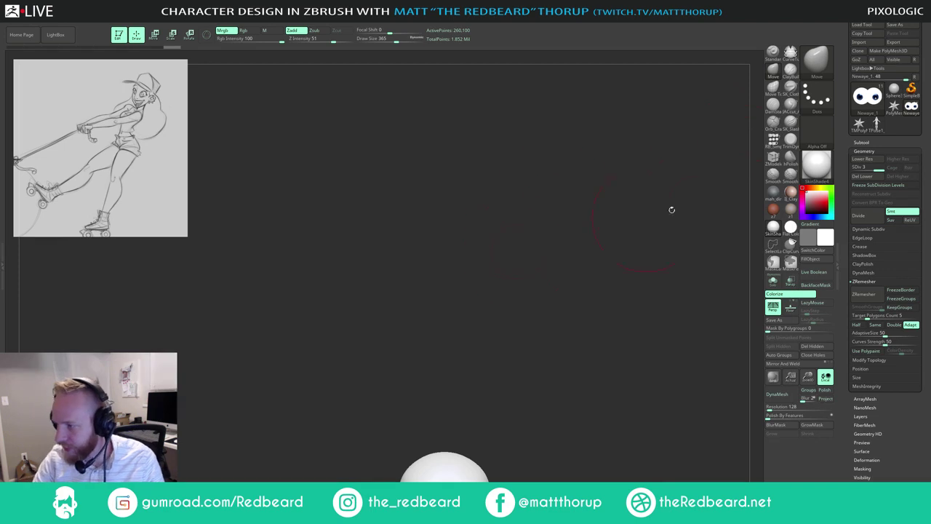
{"action": "left_click", "coordinate": [773, 209]}
{"action": "left_click_drag", "start_coordinate": [588, 386], "coordinate": [521, 186], "text": "alt"}
{"action": "left_click_drag", "start_coordinate": [631, 331], "coordinate": [543, 358], "text": "alt"}
{"action": "left_click_drag", "start_coordinate": [583, 381], "coordinate": [577, 241], "text": "alt"}
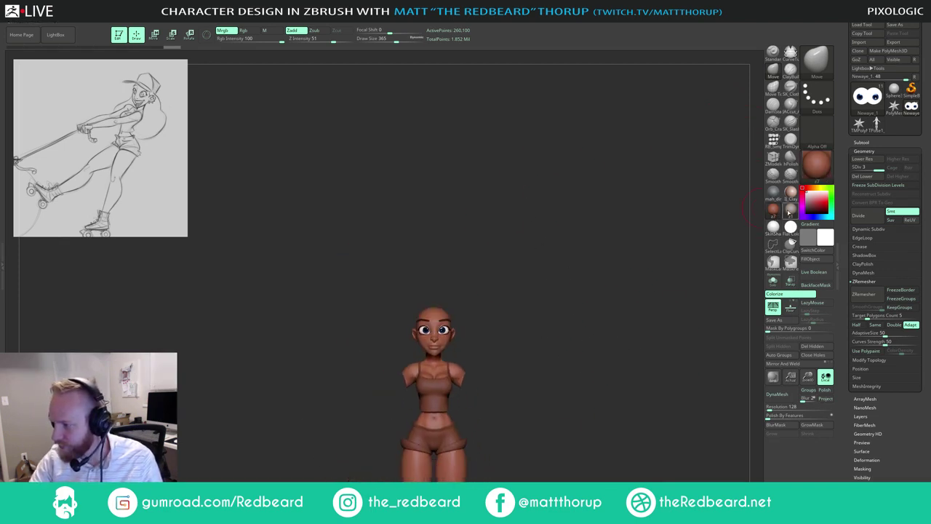
{"action": "left_click", "coordinate": [791, 210]}
Step: Examine the character's overall proportions, head, and clothing from the side, three-quarter, and back views
{"action": "left_click_drag", "start_coordinate": [636, 424], "coordinate": [572, 428]}
{"action": "left_click_drag", "start_coordinate": [573, 413], "coordinate": [502, 240], "text": "alt"}
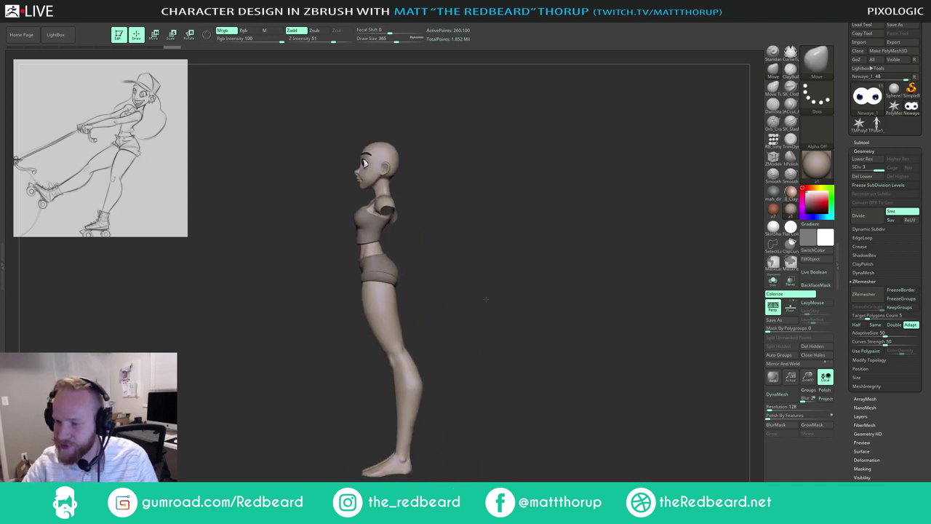
{"action": "left_click_drag", "start_coordinate": [475, 275], "coordinate": [537, 284]}
{"action": "left_click_drag", "start_coordinate": [503, 255], "coordinate": [480, 297], "text": "alt"}
{"action": "left_click_drag", "start_coordinate": [502, 233], "coordinate": [529, 270], "text": "alt"}
{"action": "left_click_drag", "start_coordinate": [518, 218], "coordinate": [541, 278], "text": "alt"}
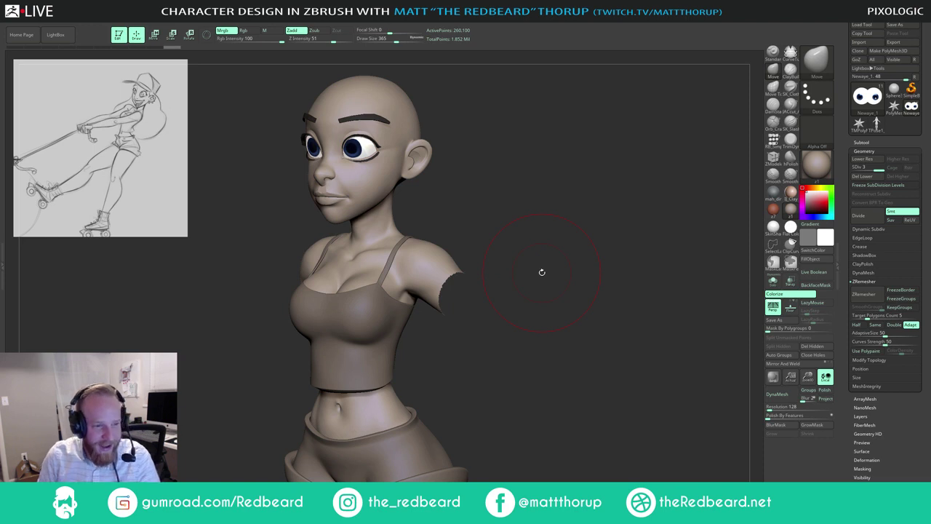
{"action": "mouse_move", "coordinate": [599, 240]}
{"action": "left_mouse_down"}
{"action": "mouse_move", "coordinate": [609, 231]}
{"action": "mouse_move", "coordinate": [570, 271]}
{"action": "mouse_move", "coordinate": [584, 286]}
{"action": "mouse_move", "coordinate": [601, 231]}
{"action": "left_mouse_up"}
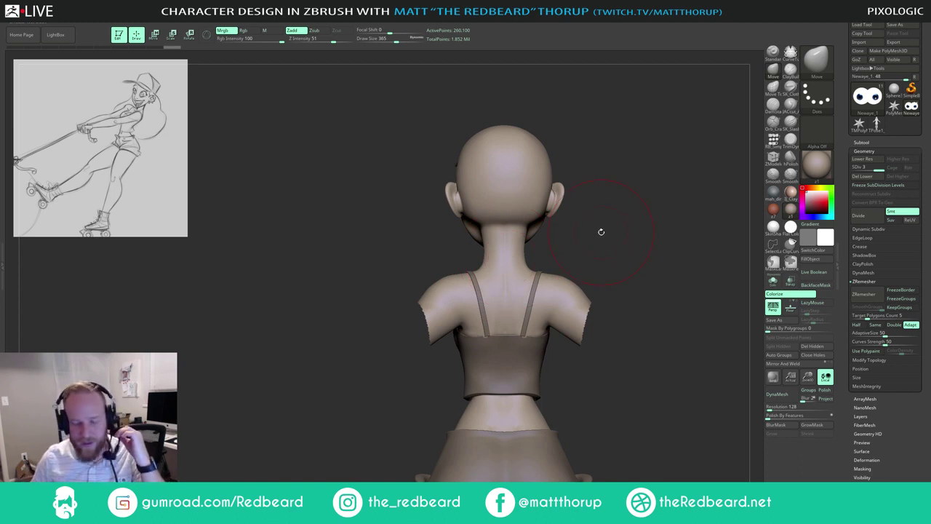
{"action": "mouse_move", "coordinate": [599, 203]}
{"action": "left_mouse_down"}
{"action": "mouse_move", "coordinate": [574, 251]}
{"action": "mouse_move", "coordinate": [510, 241]}
{"action": "left_mouse_up"}
Step: Set the draw size to 112, make the body the active subtool, and isolate it
{"action": "key", "text": "s"}
{"action": "key", "text": "shift"}
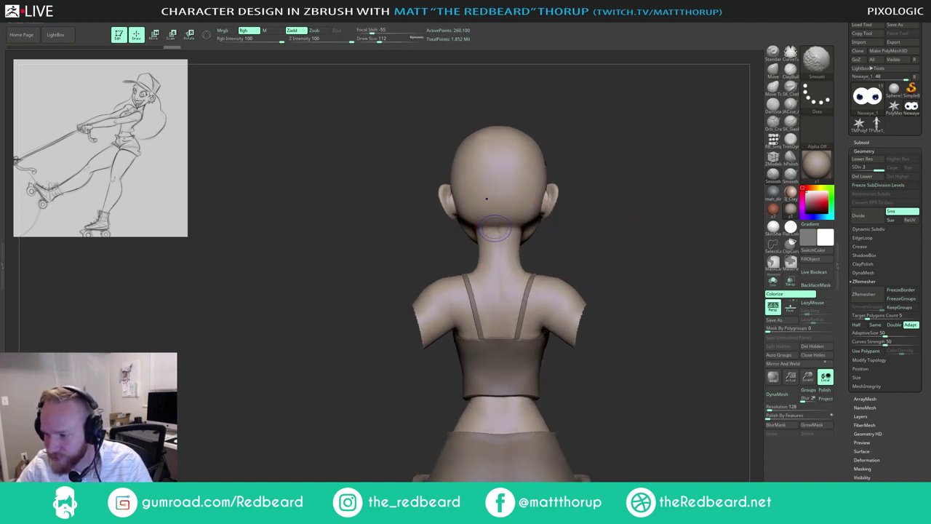
{"action": "left_click", "coordinate": [508, 224], "text": "alt"}
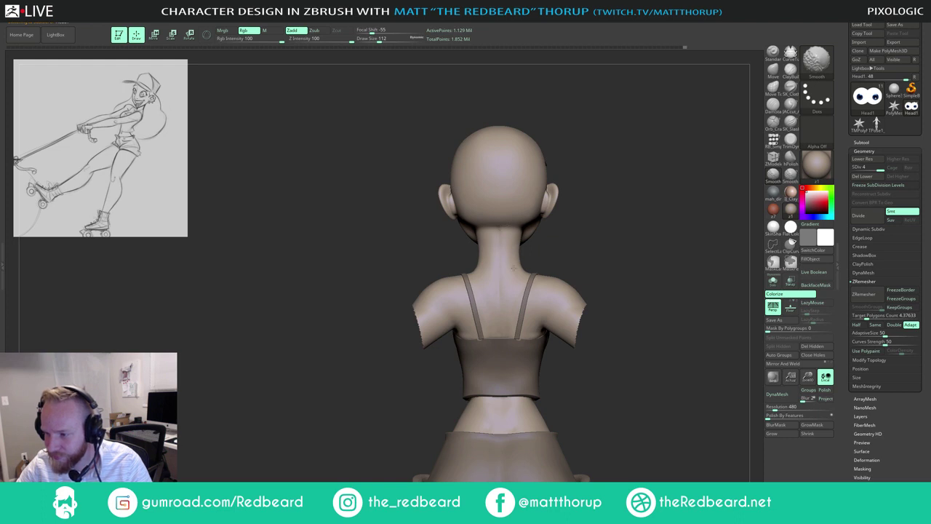
{"action": "mouse_move", "coordinate": [630, 235]}
{"action": "left_mouse_down", "text": "alt"}
{"action": "mouse_move", "coordinate": [589, 252]}
{"action": "mouse_move", "coordinate": [626, 247]}
{"action": "mouse_move", "coordinate": [596, 250]}
{"action": "mouse_move", "coordinate": [614, 254]}
{"action": "left_mouse_up", "text": "alt"}
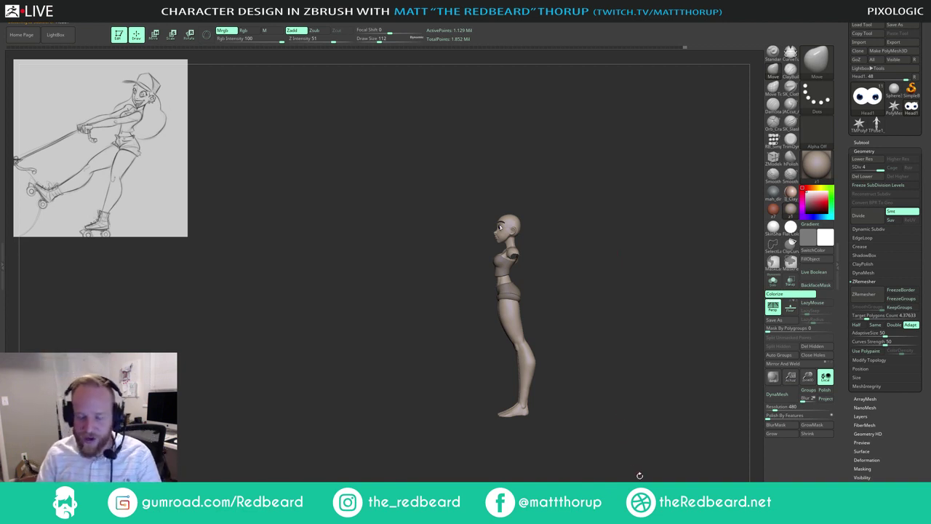
{"action": "left_click_drag", "start_coordinate": [656, 472], "coordinate": [738, 366], "text": "shift"}
{"action": "left_click", "coordinate": [774, 281]}
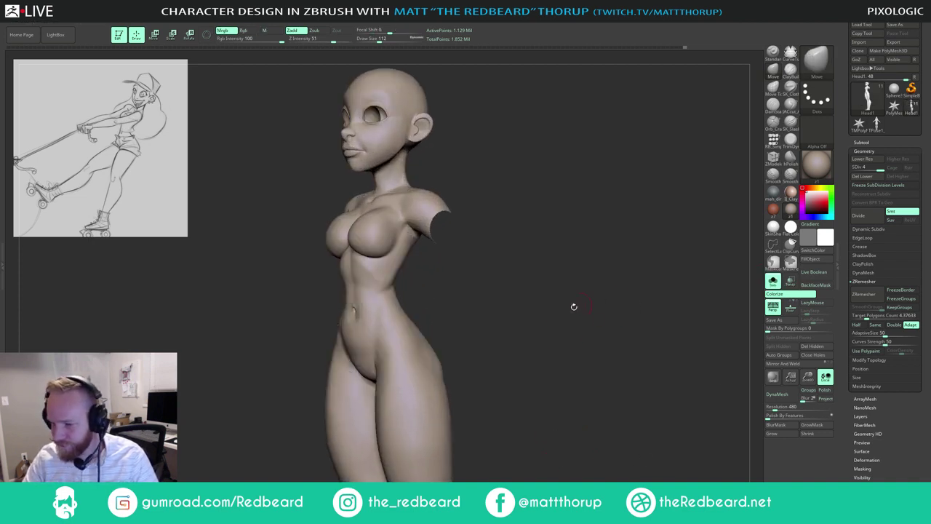
Step: Smooth the isolated body around the waist and lower abdomen, and bring the clothing and eyes back into view
{"action": "left_click_drag", "start_coordinate": [572, 308], "coordinate": [489, 339]}
{"action": "left_click_drag", "start_coordinate": [399, 305], "coordinate": [400, 318], "text": "shift"}
{"action": "left_click_drag", "start_coordinate": [470, 291], "coordinate": [510, 287]}
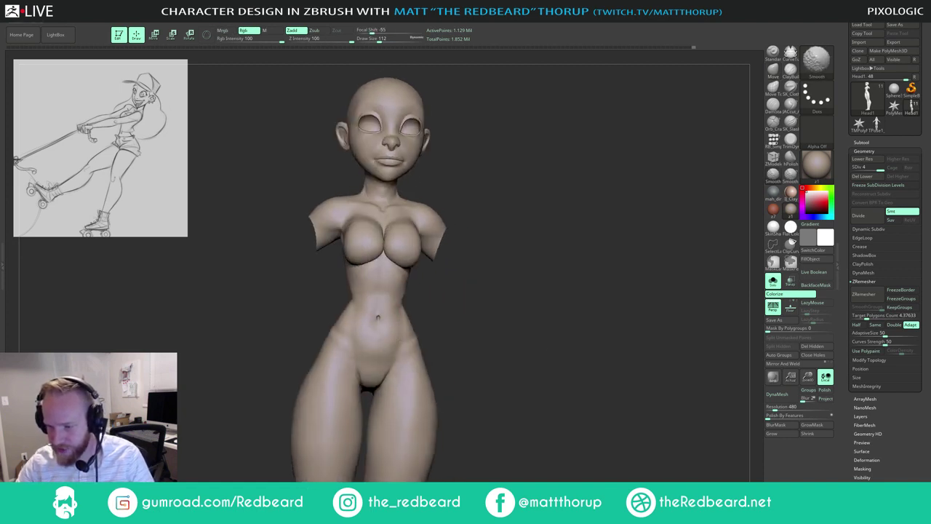
{"action": "mouse_move", "coordinate": [456, 297]}
{"action": "left_mouse_down"}
{"action": "mouse_move", "coordinate": [483, 295]}
{"action": "mouse_move", "coordinate": [444, 326]}
{"action": "left_mouse_up"}
{"action": "mouse_move", "coordinate": [444, 326]}
{"action": "left_mouse_down", "text": "alt"}
{"action": "mouse_move", "coordinate": [485, 291]}
{"action": "mouse_move", "coordinate": [550, 258]}
{"action": "left_mouse_up", "text": "alt"}
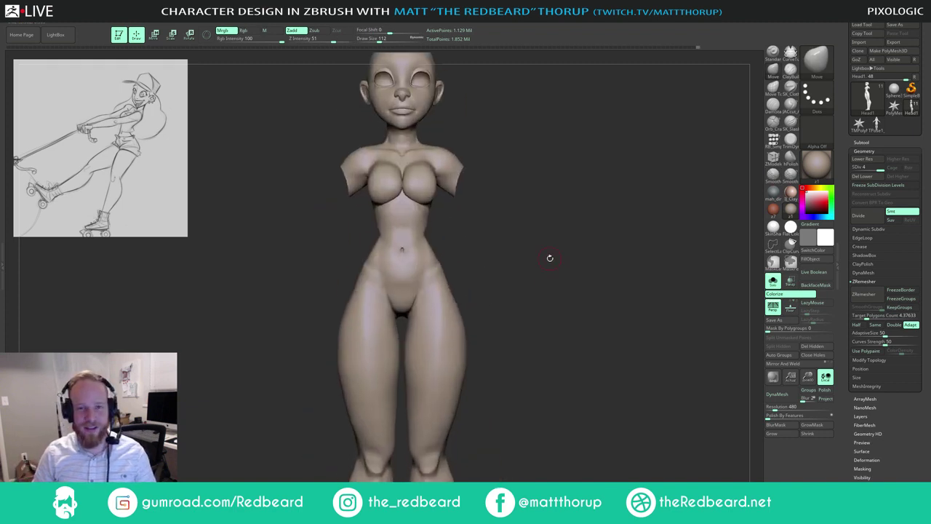
{"action": "left_click_drag", "start_coordinate": [550, 258], "coordinate": [581, 270]}
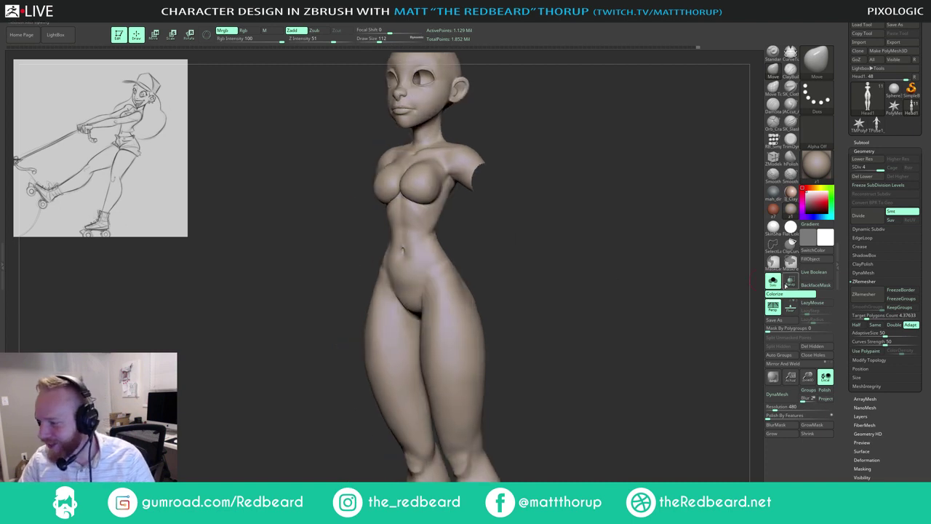
{"action": "left_click", "coordinate": [774, 281]}
Step: Inspect the shorts, cuffs, and legs on the clothed figure from the front, side, and rear
{"action": "left_click_drag", "start_coordinate": [657, 325], "coordinate": [673, 334], "text": "shift"}
{"action": "left_click_drag", "start_coordinate": [599, 342], "coordinate": [575, 371]}
{"action": "mouse_move", "coordinate": [633, 370]}
{"action": "left_mouse_down"}
{"action": "mouse_move", "coordinate": [570, 369]}
{"action": "mouse_move", "coordinate": [601, 371]}
{"action": "mouse_move", "coordinate": [604, 354]}
{"action": "mouse_move", "coordinate": [562, 376]}
{"action": "mouse_move", "coordinate": [572, 378]}
{"action": "mouse_move", "coordinate": [524, 379]}
{"action": "left_mouse_up"}
{"action": "key", "text": "shift"}
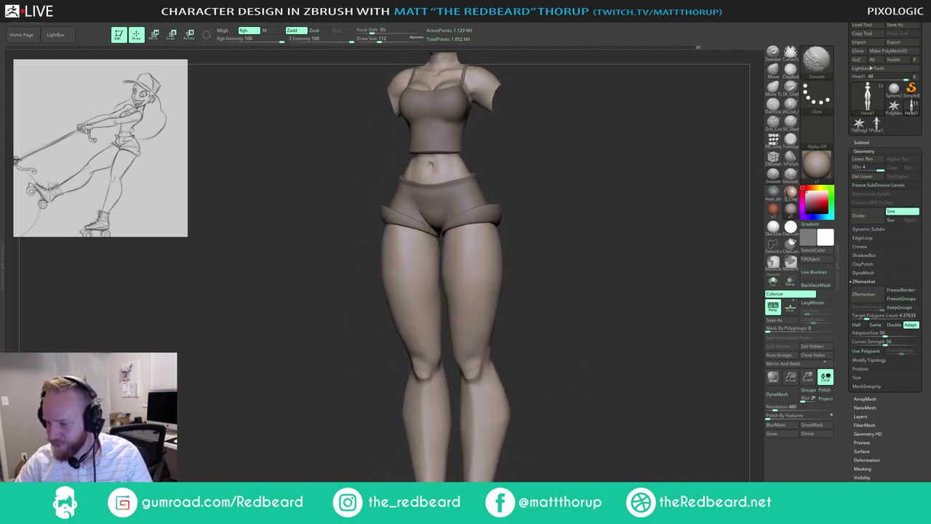
{"action": "left_click_drag", "start_coordinate": [514, 293], "coordinate": [445, 298]}
{"action": "key", "text": "shift"}
{"action": "left_click_drag", "start_coordinate": [551, 274], "coordinate": [618, 225]}
Step: Build up the back of the thigh just above the knee with ClayBuildup at draw size 163, and smooth the area
{"action": "key", "text": "b"}
{"action": "key", "text": "c"}
{"action": "key", "text": "b"}
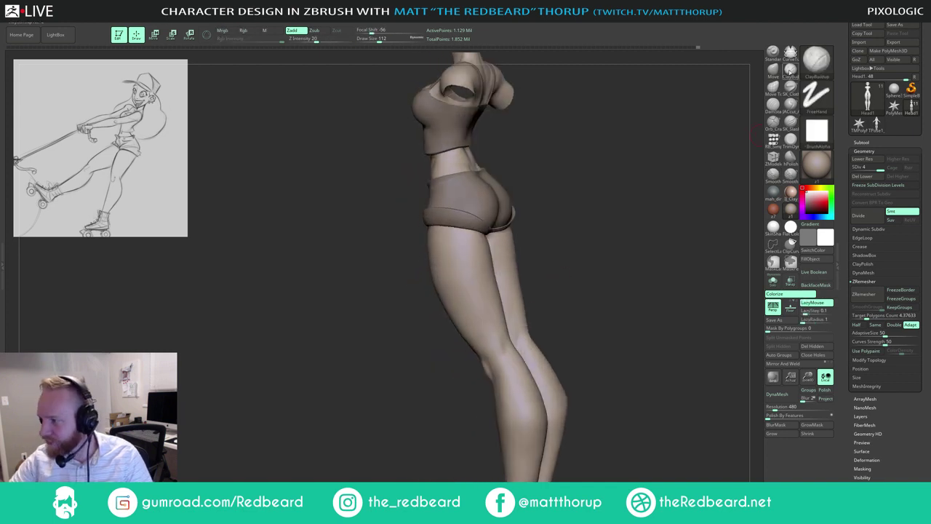
{"action": "key", "text": "s"}
{"action": "left_click", "coordinate": [487, 350]}
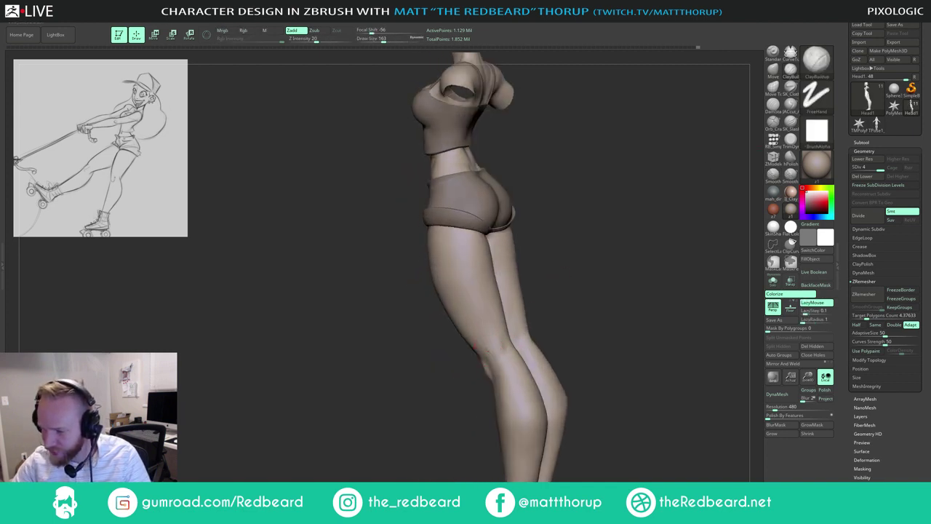
{"action": "key", "text": "shift"}
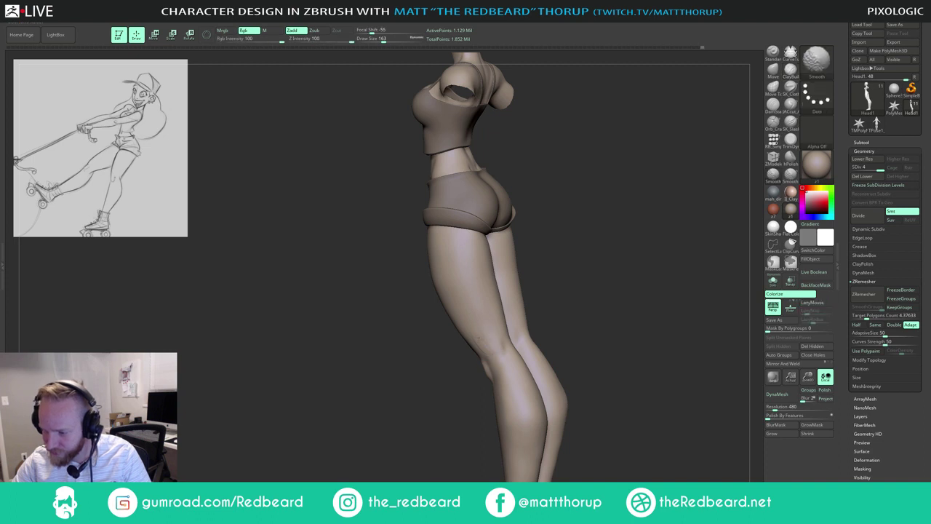
{"action": "left_click_drag", "start_coordinate": [489, 347], "coordinate": [500, 298], "text": "shift"}
Step: Refine the front of the lower legs and ankles with ClayBuildup, raising the draw size to 197, and smooth the shins
{"action": "left_click_drag", "start_coordinate": [607, 254], "coordinate": [634, 224]}
{"action": "key", "text": "shift"}
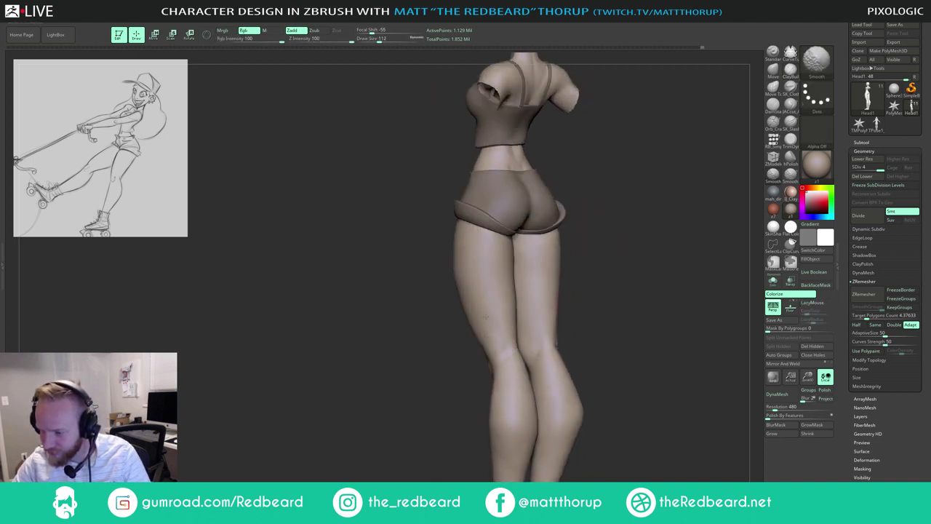
{"action": "mouse_move", "coordinate": [577, 259]}
{"action": "left_mouse_down"}
{"action": "mouse_move", "coordinate": [678, 254]}
{"action": "mouse_move", "coordinate": [584, 262]}
{"action": "mouse_move", "coordinate": [561, 363]}
{"action": "mouse_move", "coordinate": [590, 283]}
{"action": "mouse_move", "coordinate": [539, 339]}
{"action": "left_mouse_up"}
{"action": "left_click_drag", "start_coordinate": [622, 311], "coordinate": [559, 306], "text": "alt"}
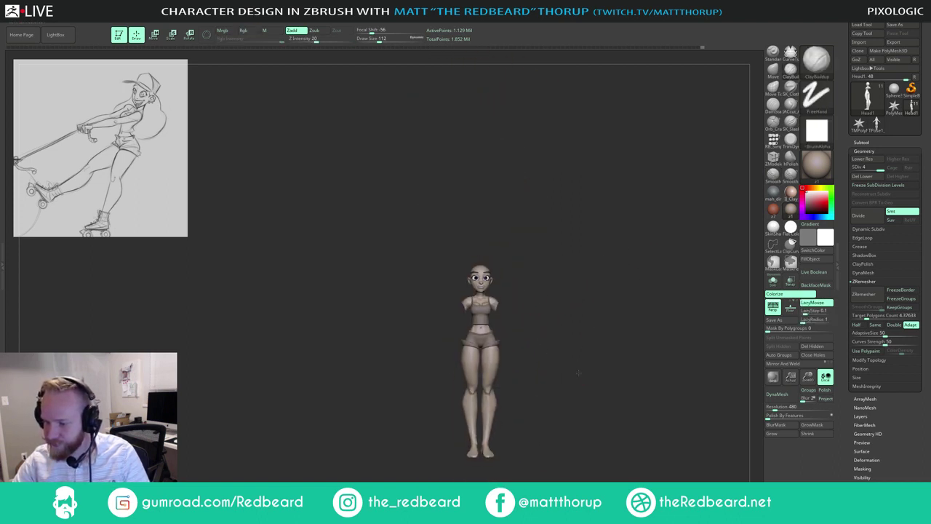
{"action": "mouse_move", "coordinate": [579, 372]}
{"action": "left_mouse_down", "text": "alt"}
{"action": "mouse_move", "coordinate": [543, 299]}
{"action": "mouse_move", "coordinate": [526, 320]}
{"action": "mouse_move", "coordinate": [549, 427]}
{"action": "mouse_move", "coordinate": [562, 299]}
{"action": "mouse_move", "coordinate": [543, 318]}
{"action": "left_mouse_up", "text": "alt"}
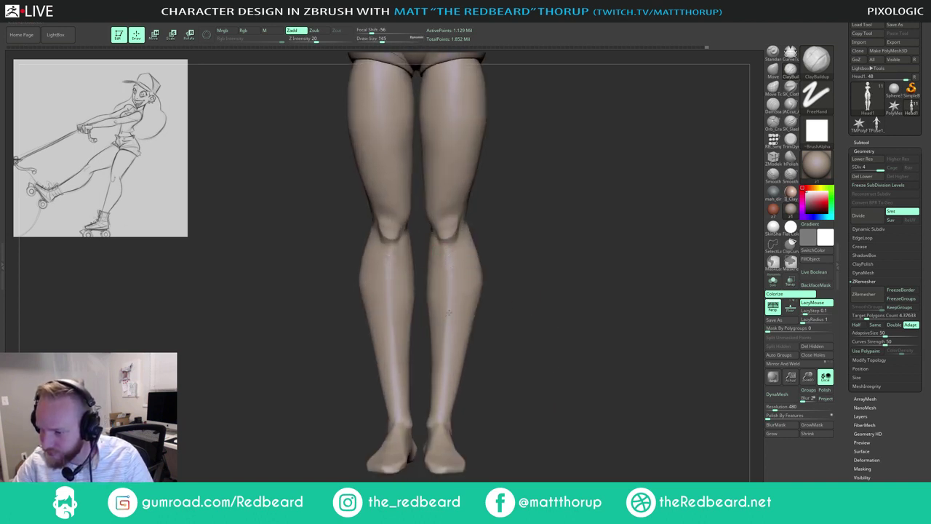
{"action": "key", "text": "shift"}
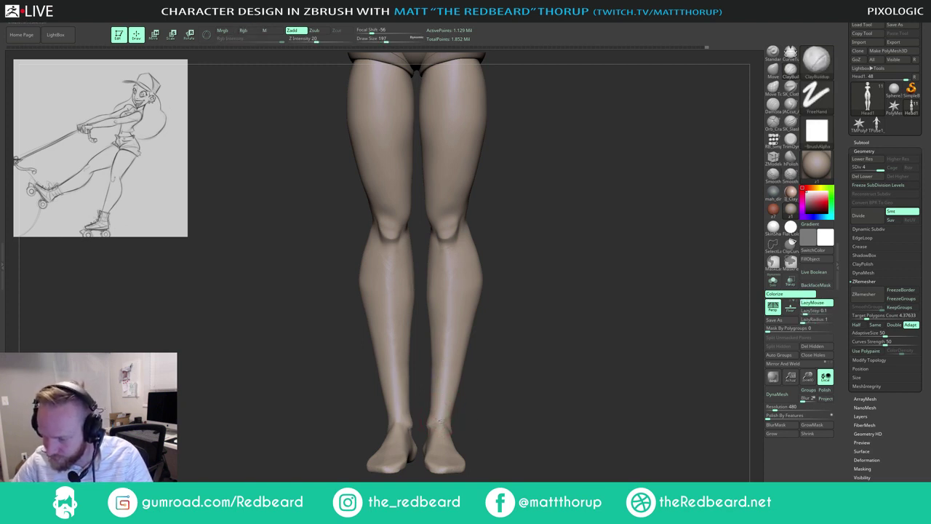
{"action": "key", "text": "shift"}
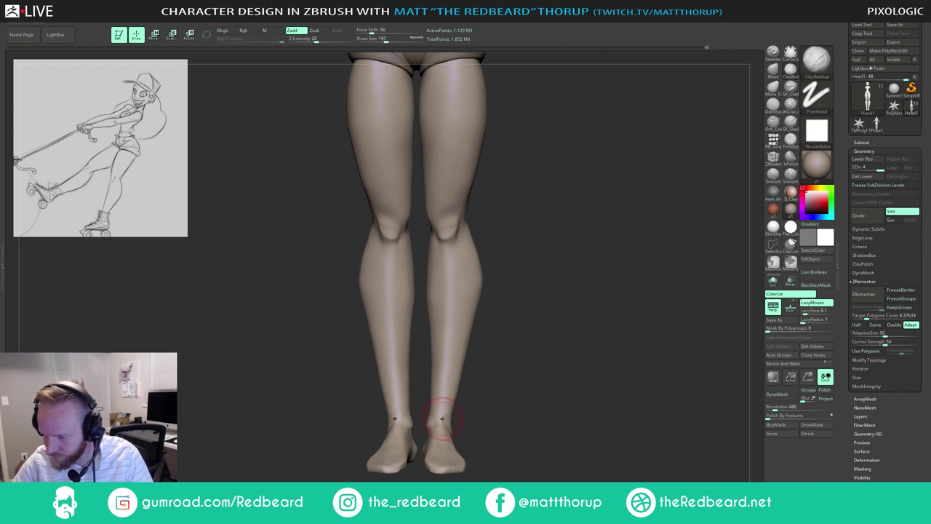
{"action": "key", "text": "shift"}
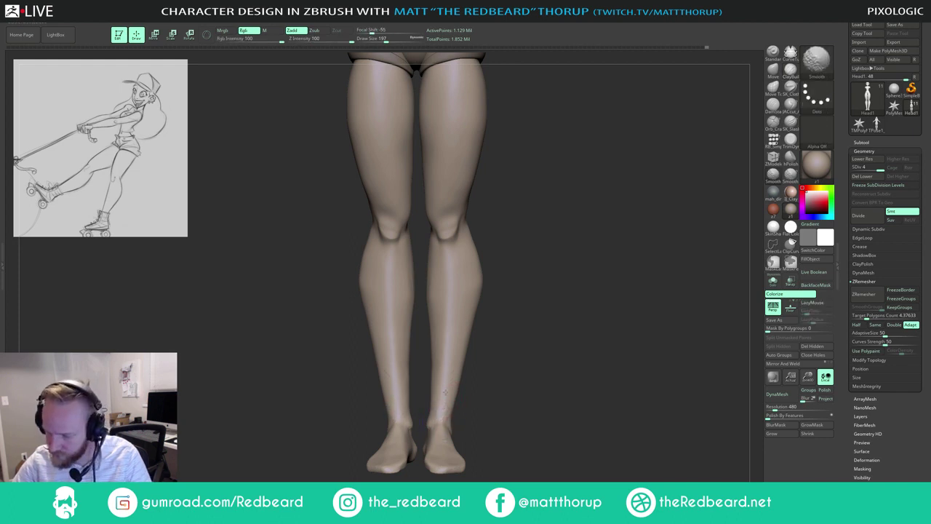
{"action": "left_click_drag", "start_coordinate": [449, 357], "coordinate": [445, 362], "text": "shift"}
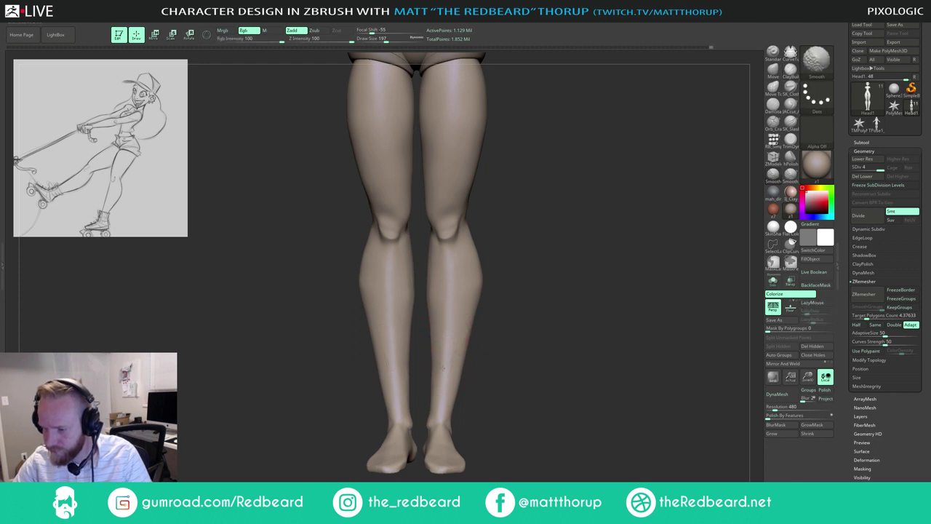
{"action": "left_click_drag", "start_coordinate": [586, 264], "coordinate": [502, 316], "text": "alt"}
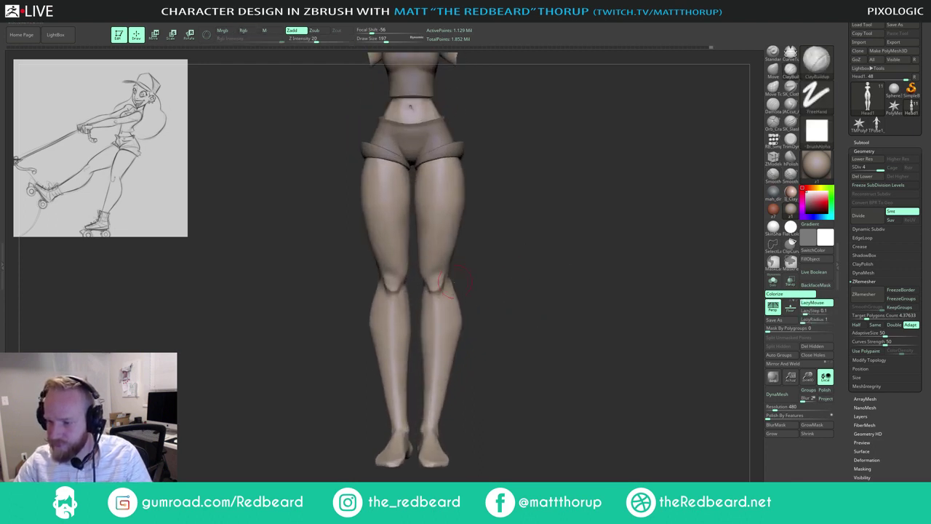
Step: Refine the knees and lower thighs from the front with ClayBuildup at draw sizes 120 and 177, and smooth them
{"action": "key", "text": "s"}
{"action": "left_click_drag", "start_coordinate": [439, 282], "coordinate": [432, 283]}
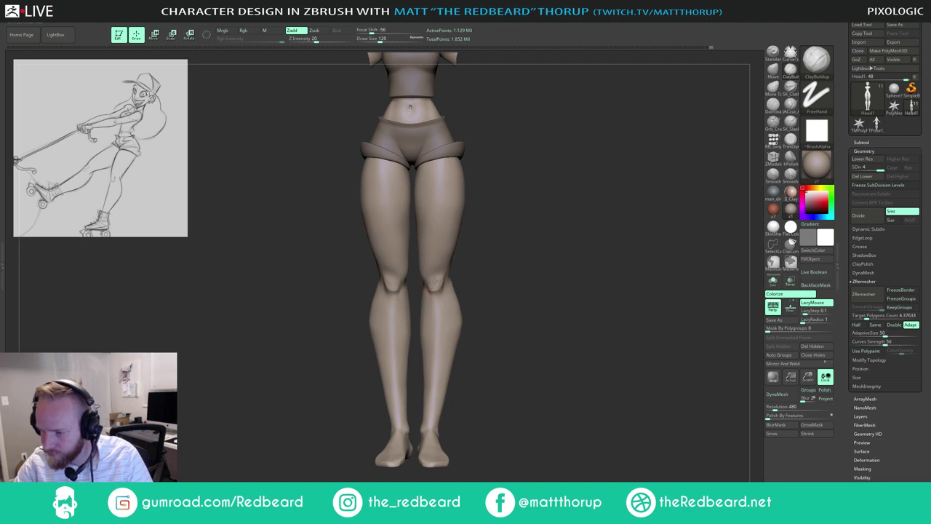
{"action": "key", "text": "shift"}
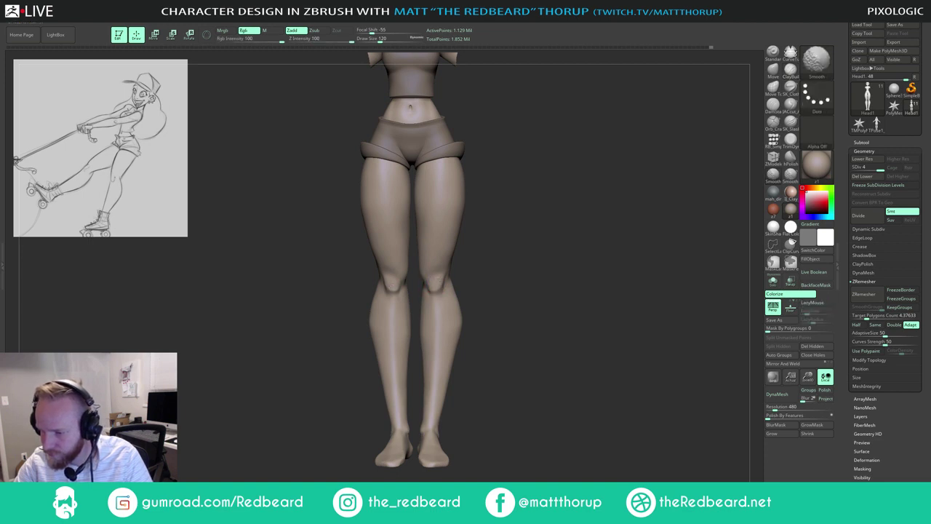
{"action": "key", "text": "s"}
{"action": "left_click_drag", "start_coordinate": [431, 281], "coordinate": [435, 281]}
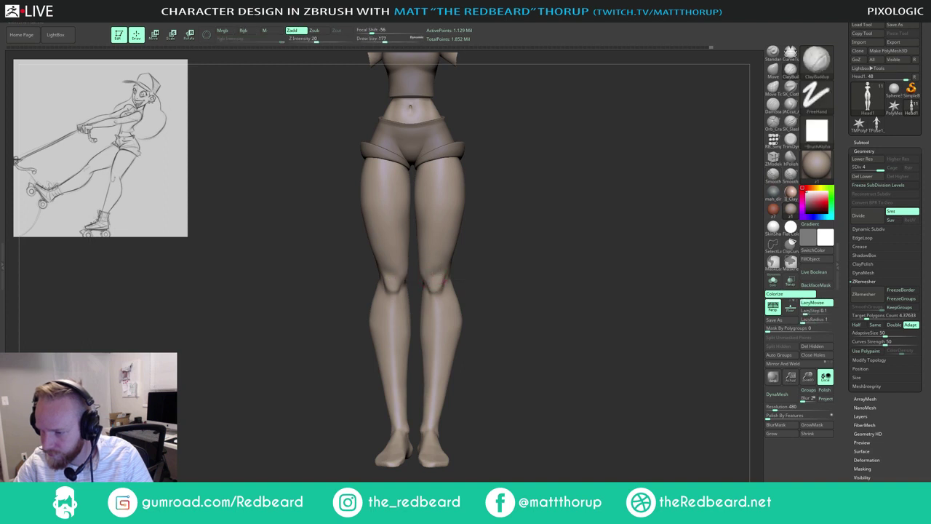
{"action": "key", "text": "shift"}
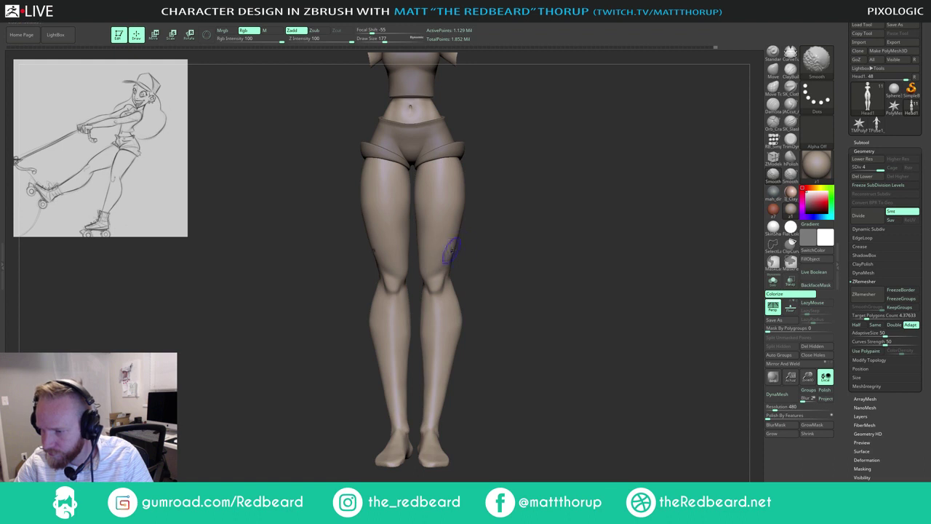
Step: Bring the full figure into view and make the Hat and Hair subtools visible
{"action": "left_click_drag", "start_coordinate": [518, 280], "coordinate": [649, 248], "text": "alt"}
{"action": "mouse_move", "coordinate": [582, 255]}
{"action": "left_mouse_down", "text": "alt"}
{"action": "mouse_move", "coordinate": [573, 206]}
{"action": "mouse_move", "coordinate": [570, 254]}
{"action": "mouse_move", "coordinate": [653, 249]}
{"action": "mouse_move", "coordinate": [550, 246]}
{"action": "mouse_move", "coordinate": [529, 262]}
{"action": "mouse_move", "coordinate": [588, 258]}
{"action": "left_mouse_up", "text": "alt"}
{"action": "left_click_drag", "start_coordinate": [588, 247], "coordinate": [606, 251], "text": "alt"}
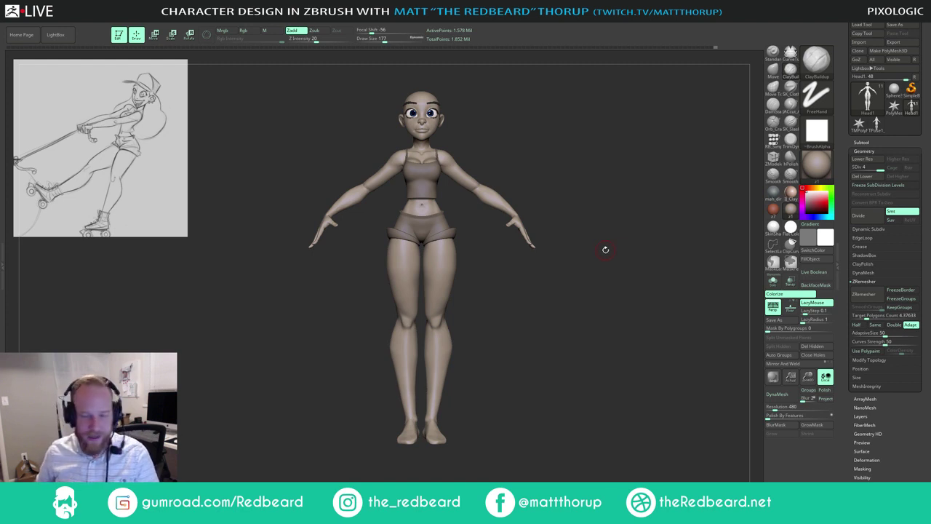
{"action": "mouse_move", "coordinate": [612, 261]}
{"action": "left_mouse_down"}
{"action": "mouse_move", "coordinate": [576, 274]}
{"action": "mouse_move", "coordinate": [584, 297]}
{"action": "mouse_move", "coordinate": [443, 218]}
{"action": "left_mouse_up"}
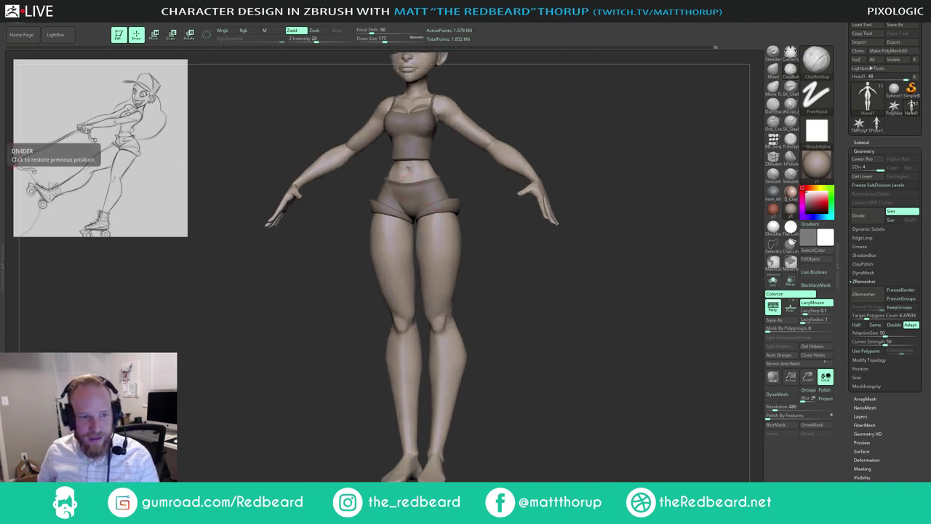
{"action": "left_click_drag", "start_coordinate": [524, 323], "coordinate": [466, 306]}
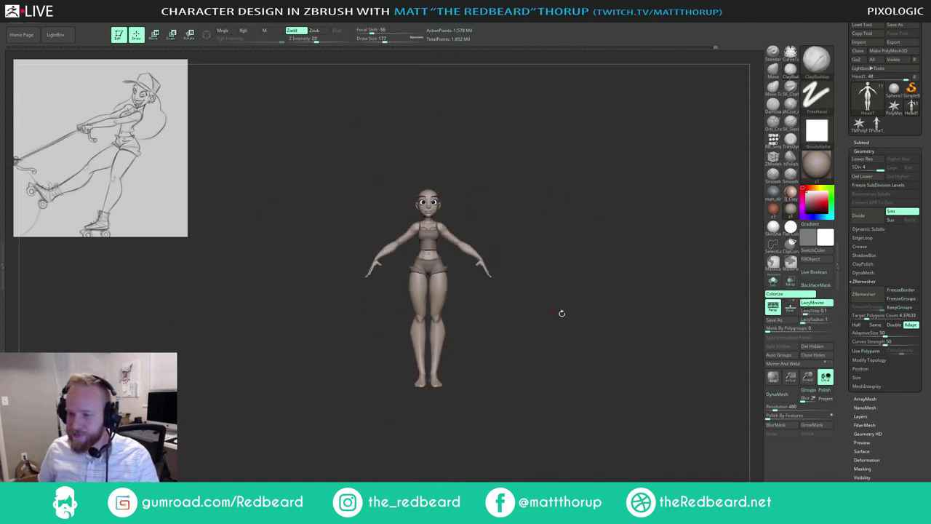
{"action": "left_click_drag", "start_coordinate": [562, 315], "coordinate": [570, 297], "text": "alt"}
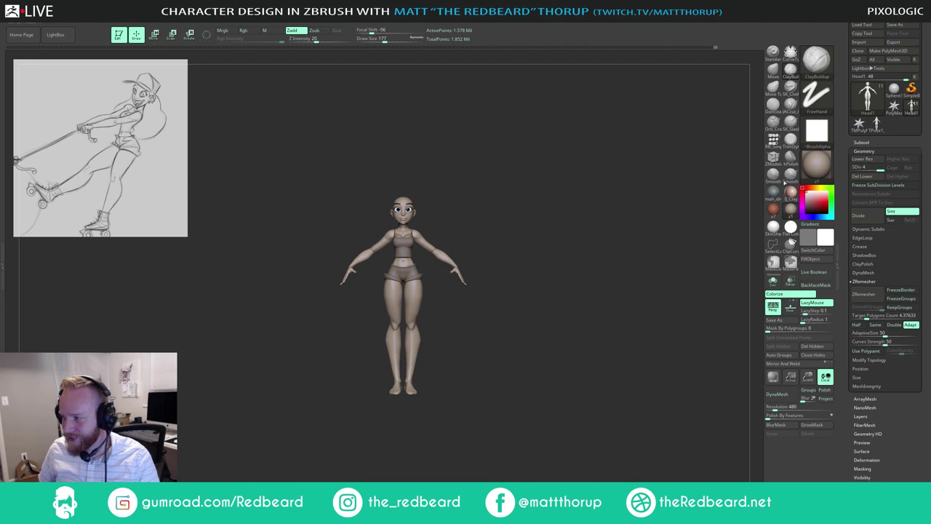
{"action": "left_click", "coordinate": [862, 141]}
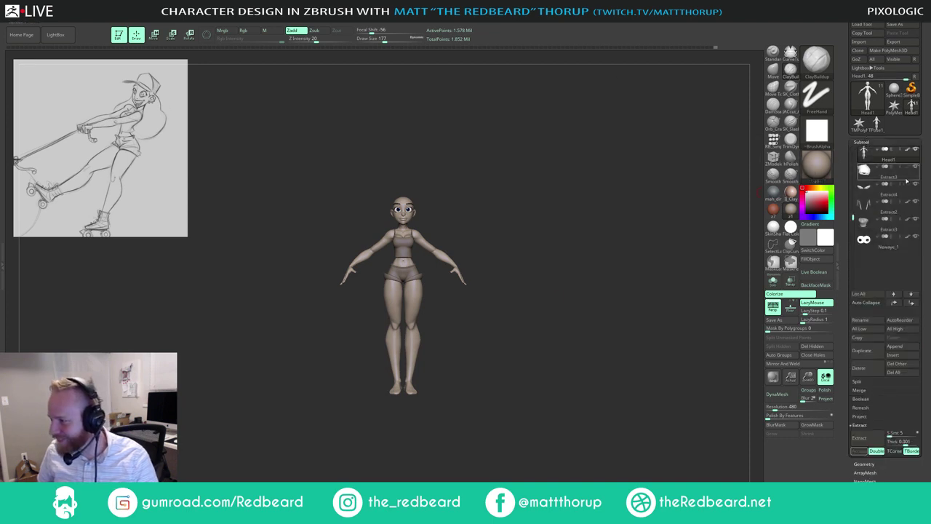
{"action": "left_click_drag", "start_coordinate": [853, 218], "coordinate": [853, 171]}
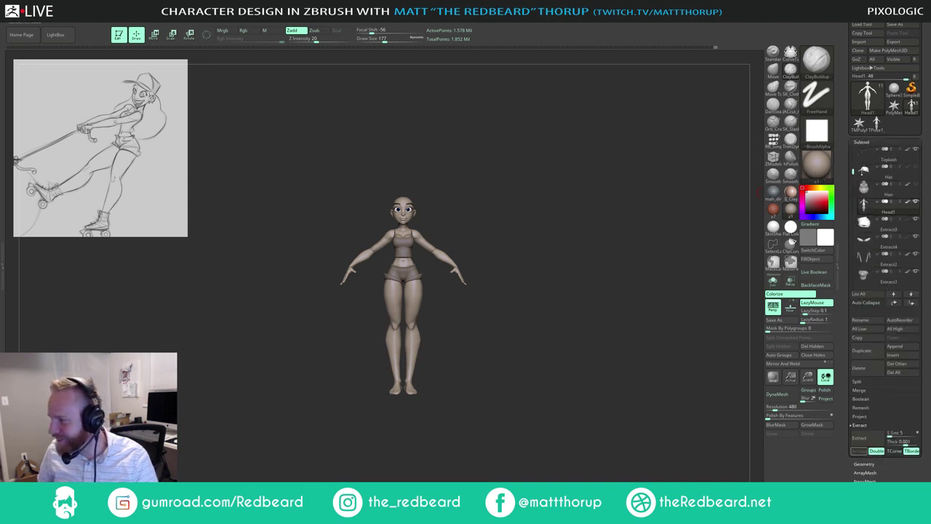
{"action": "left_click", "coordinate": [915, 167]}
{"action": "left_click", "coordinate": [917, 184]}
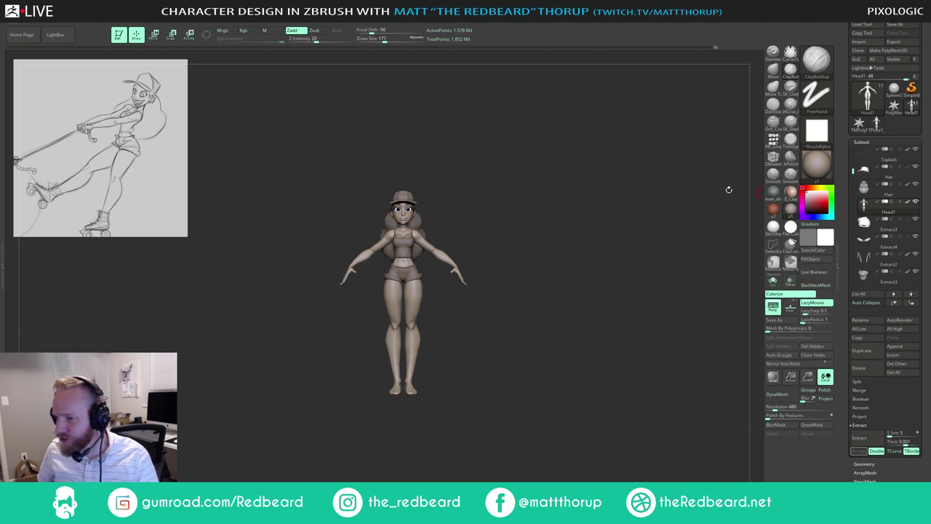
{"action": "left_click_drag", "start_coordinate": [628, 200], "coordinate": [534, 210]}
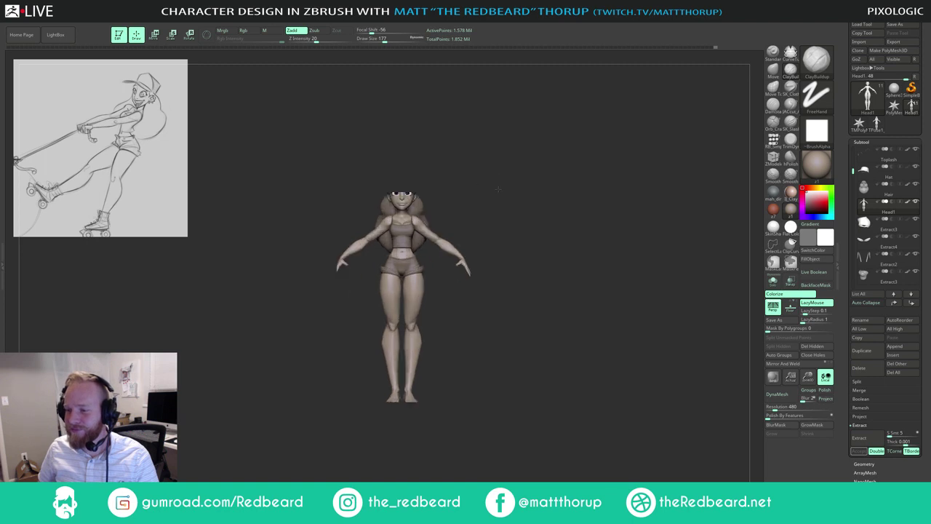
{"action": "left_click_drag", "start_coordinate": [499, 189], "coordinate": [599, 223], "text": "alt"}
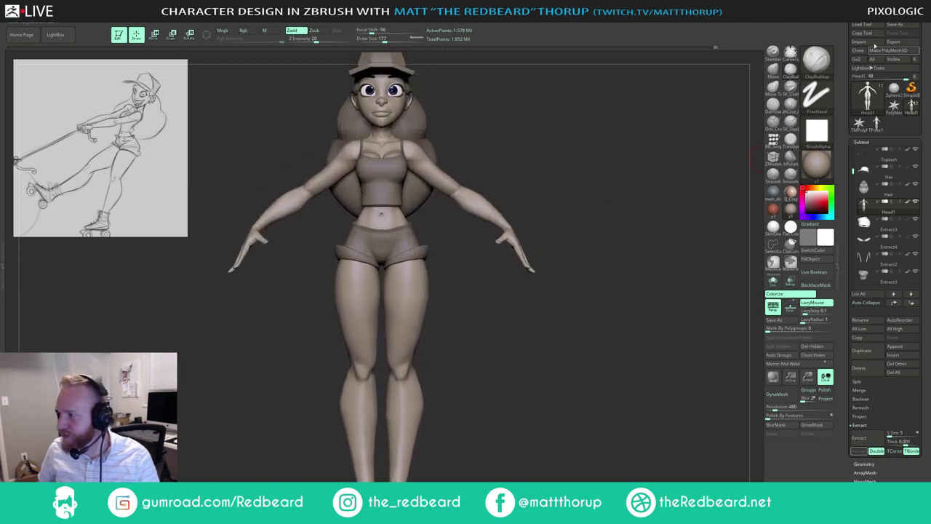
Step: Save the tool as Girl04, replacing the existing file
{"action": "left_click", "coordinate": [895, 25]}
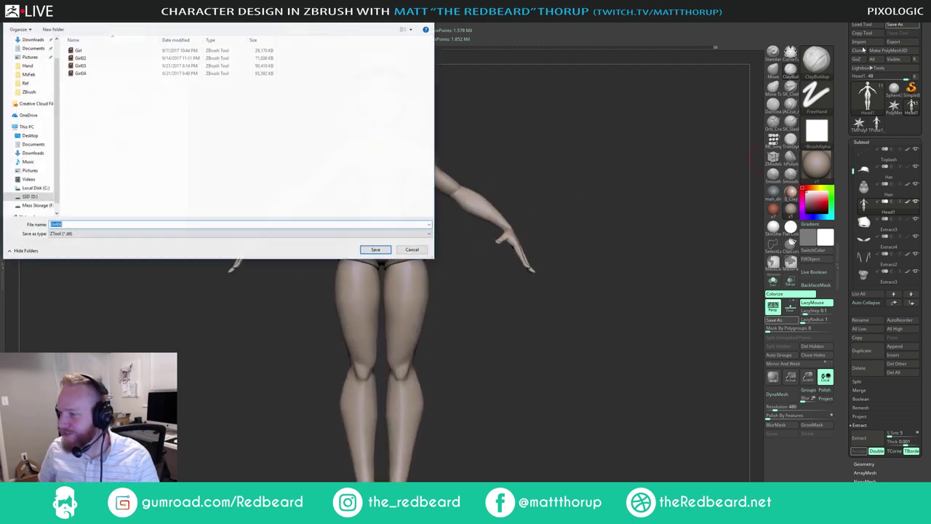
{"action": "left_click", "coordinate": [376, 251]}
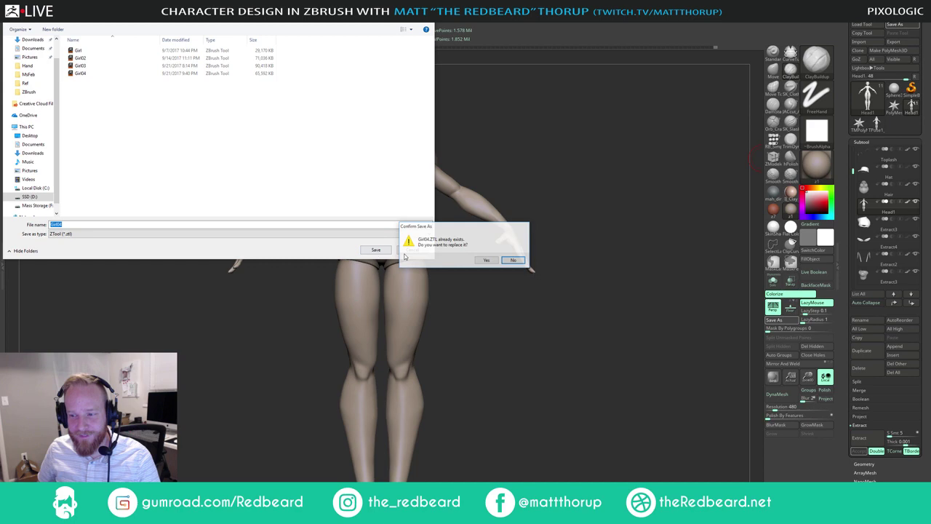
{"action": "left_click", "coordinate": [491, 261]}
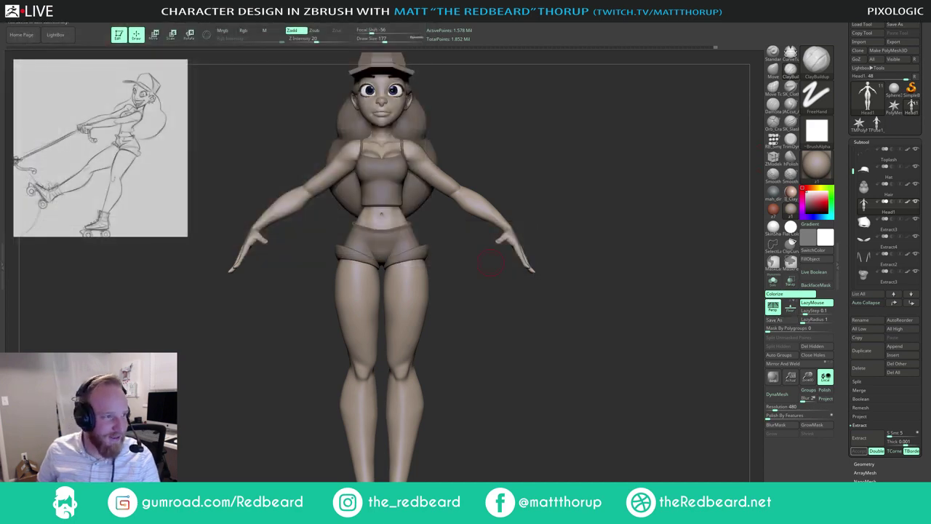
{"action": "key", "text": "alt+Tab"}
{"action": "key", "text": "alt+Tab"}
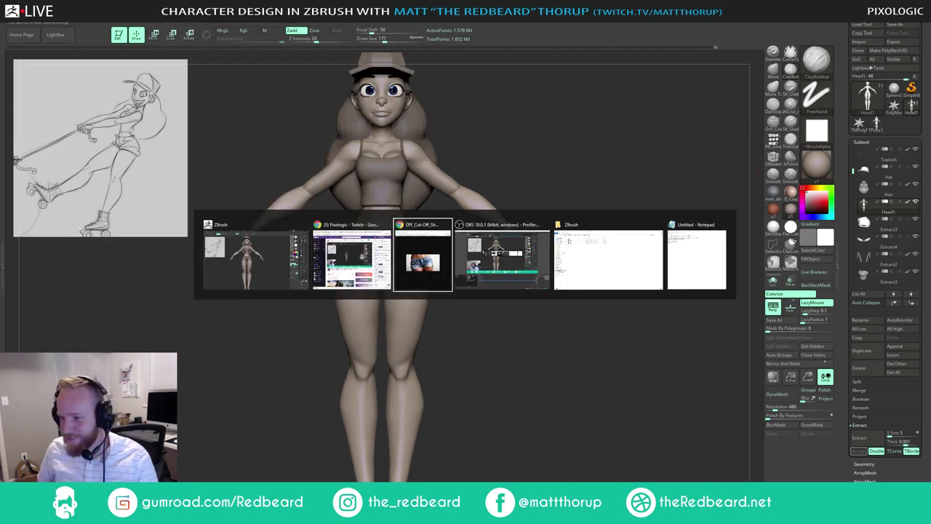
{"action": "key", "text": "alt+Tab"}
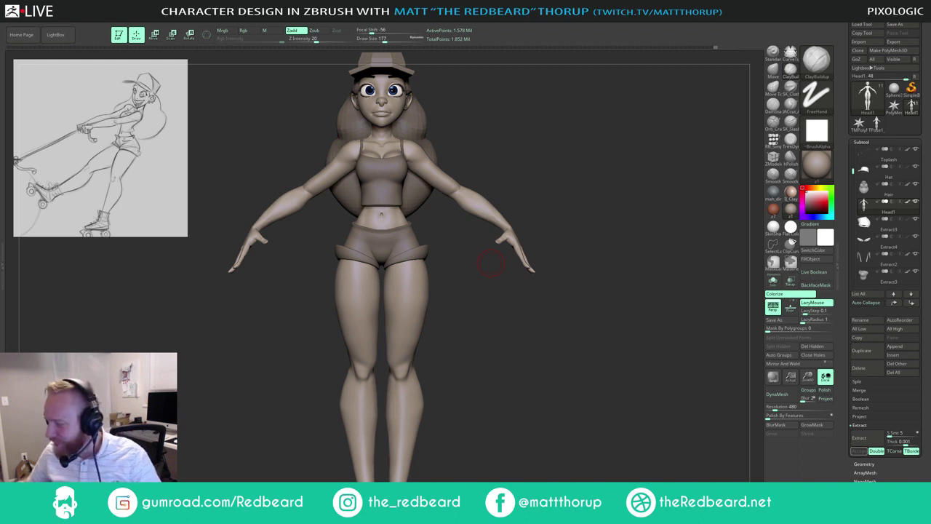
Step: Select the shorts subtool, smooth its crotch at draw size 87, and isolate the shorts in Solo mode
{"action": "mouse_move", "coordinate": [584, 197]}
{"action": "left_mouse_down"}
{"action": "mouse_move", "coordinate": [640, 206]}
{"action": "mouse_move", "coordinate": [550, 337]}
{"action": "mouse_move", "coordinate": [551, 403]}
{"action": "left_mouse_up"}
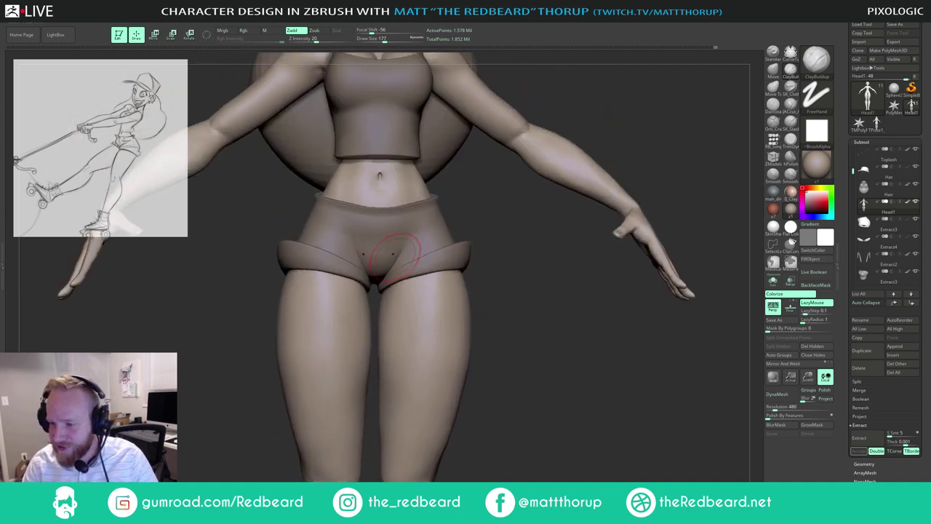
{"action": "key", "text": "s"}
{"action": "left_click_drag", "start_coordinate": [397, 252], "coordinate": [388, 253]}
{"action": "left_click", "coordinate": [399, 249], "text": "alt"}
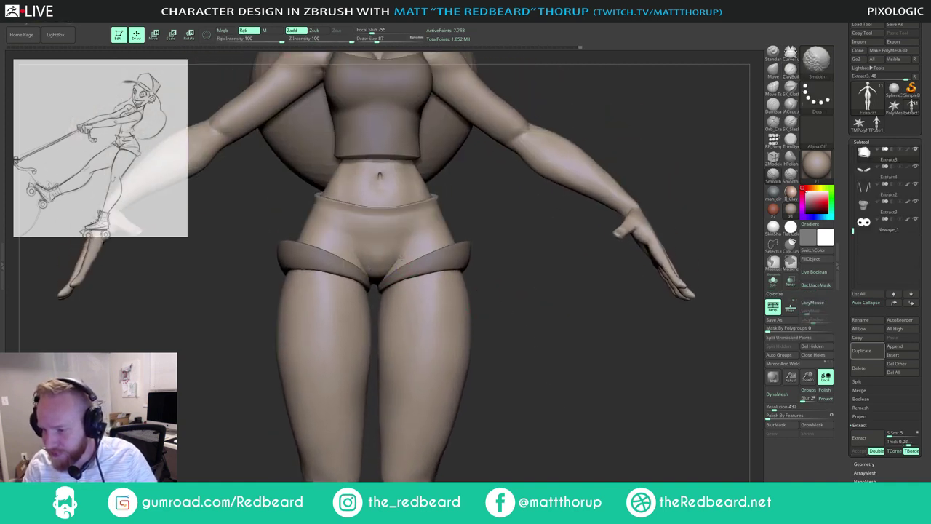
{"action": "left_click_drag", "start_coordinate": [379, 278], "coordinate": [376, 261], "text": "shift"}
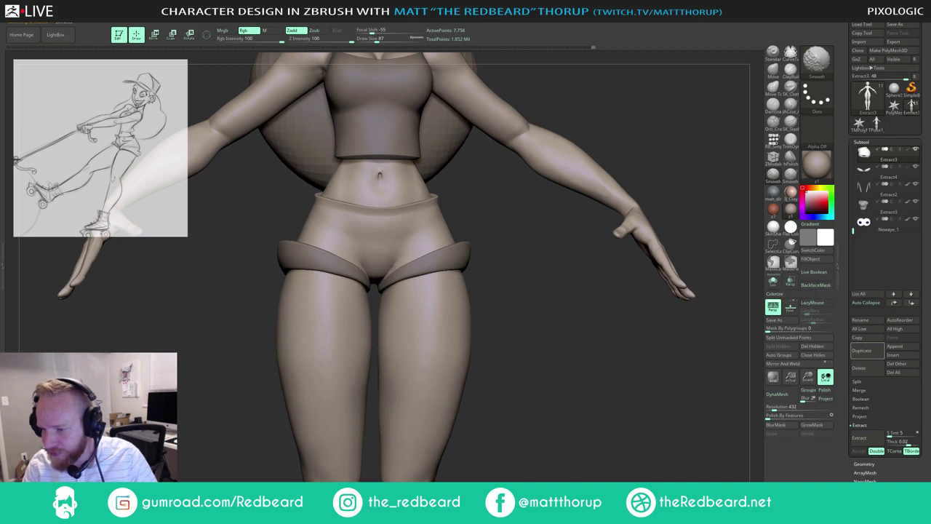
{"action": "left_click", "coordinate": [773, 282]}
{"action": "left_click_drag", "start_coordinate": [563, 337], "coordinate": [557, 356]}
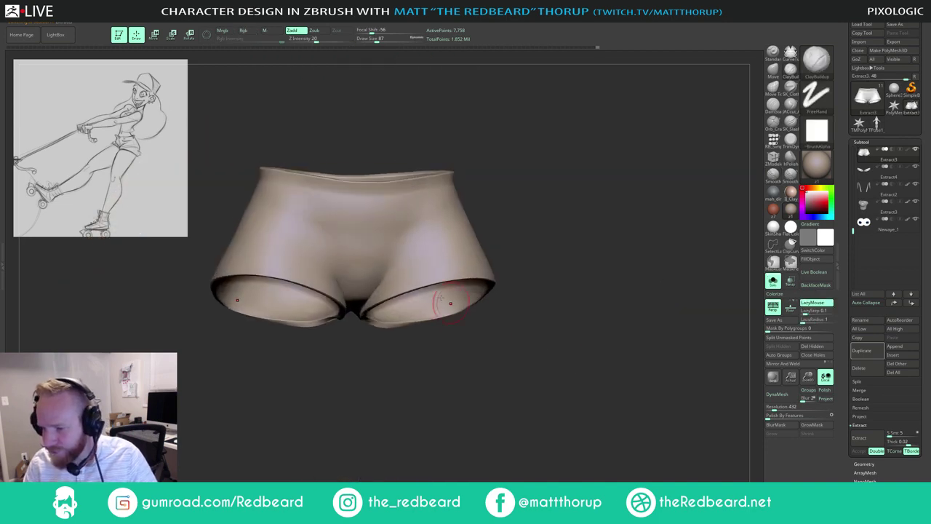
Step: Isolate the outer shell of the shorts by hiding its inner surface and edge polygroups
{"action": "left_click", "coordinate": [466, 283], "text": "ctrl+shift"}
{"action": "left_click", "coordinate": [445, 361], "text": "ctrl+shift"}
{"action": "left_click", "coordinate": [404, 262], "text": "ctrl+shift"}
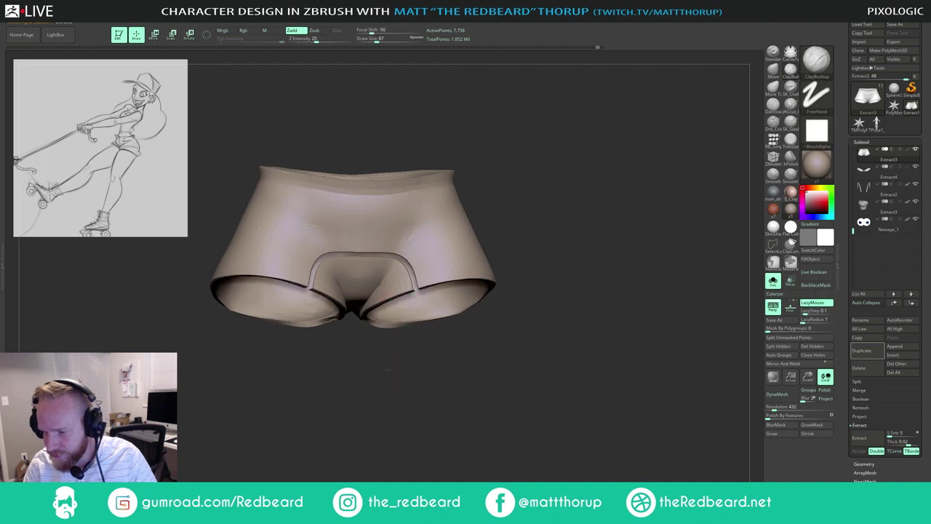
{"action": "left_click_drag", "start_coordinate": [385, 368], "coordinate": [417, 347]}
{"action": "key", "text": "ctrl+z"}
{"action": "left_click", "coordinate": [409, 250], "text": "ctrl+shift"}
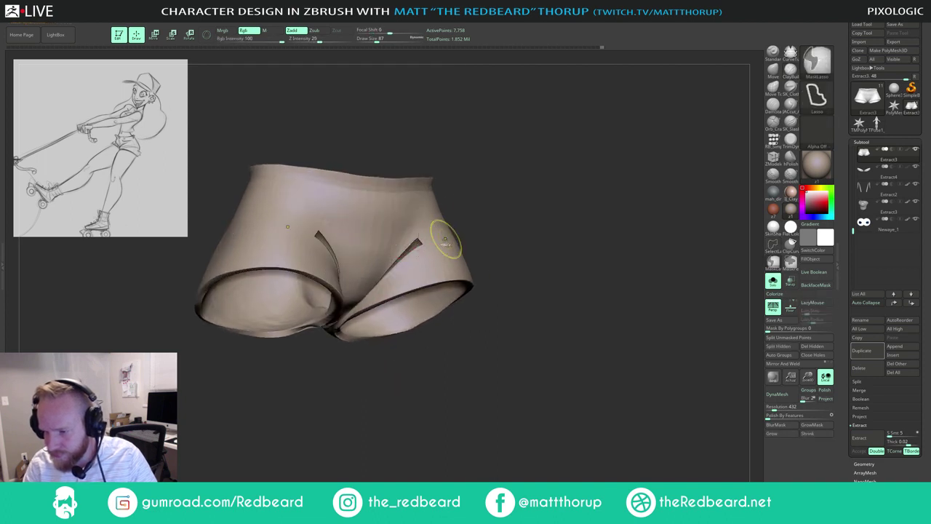
{"action": "key", "text": "ctrl+z"}
{"action": "left_click", "coordinate": [430, 245], "text": "ctrl+shift"}
{"action": "left_click_drag", "start_coordinate": [465, 328], "coordinate": [495, 327]}
Step: Smooth the crotch and inner leg edges of the isolated shorts shell at draw size 71
{"action": "key", "text": "s"}
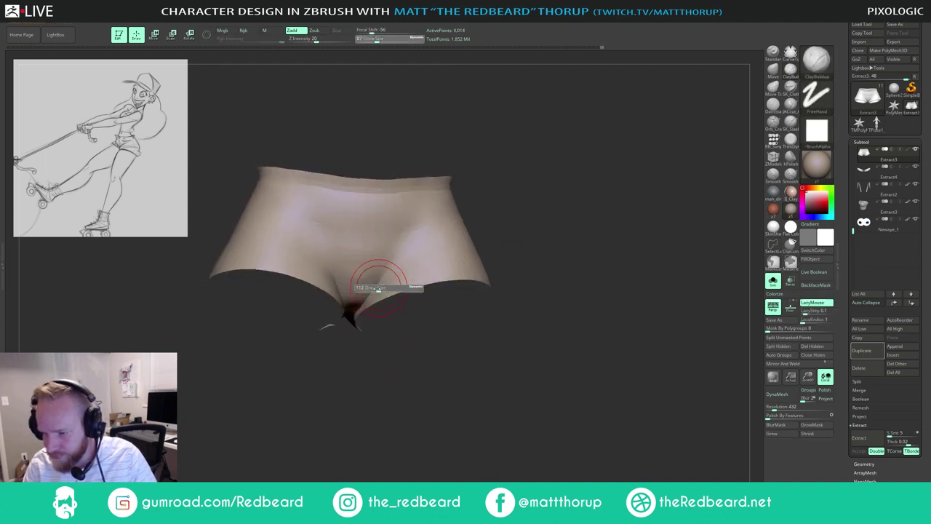
{"action": "left_click", "coordinate": [380, 286]}
{"action": "left_click_drag", "start_coordinate": [353, 311], "coordinate": [359, 290], "text": "shift"}
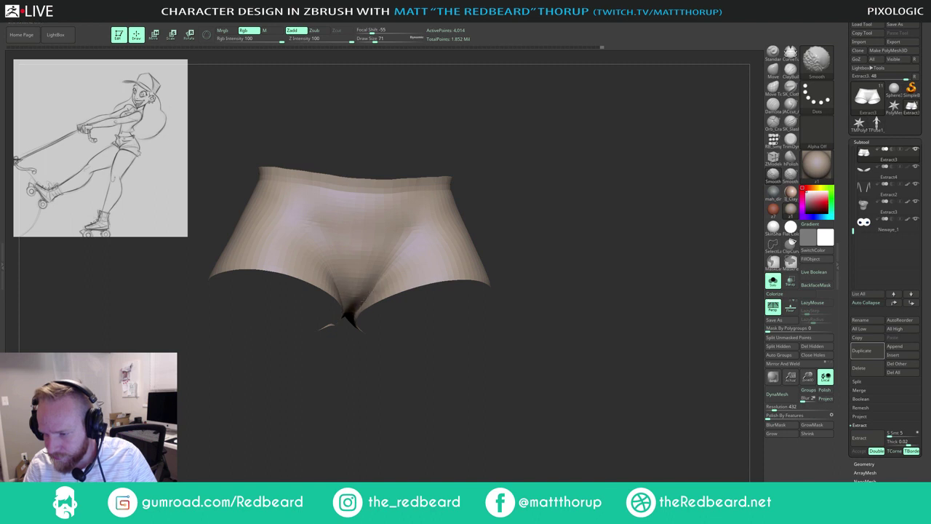
{"action": "left_click_drag", "start_coordinate": [435, 236], "coordinate": [441, 313]}
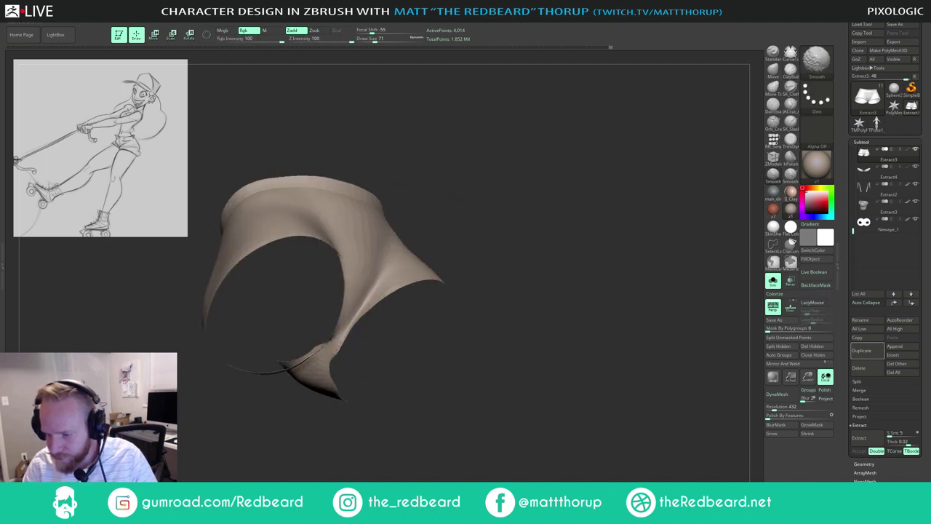
{"action": "left_click_drag", "start_coordinate": [473, 209], "coordinate": [414, 338]}
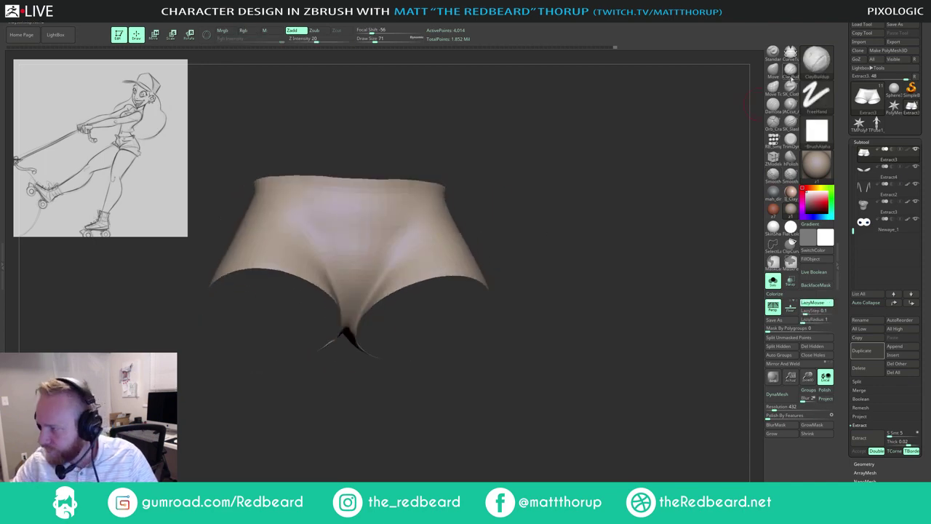
Step: Build up the lower front and crotch of the shorts with ClayBuildup at draw size 104, and smooth the area
{"action": "key", "text": "b"}
{"action": "key", "text": "s"}
{"action": "left_click_drag", "start_coordinate": [350, 309], "coordinate": [354, 309]}
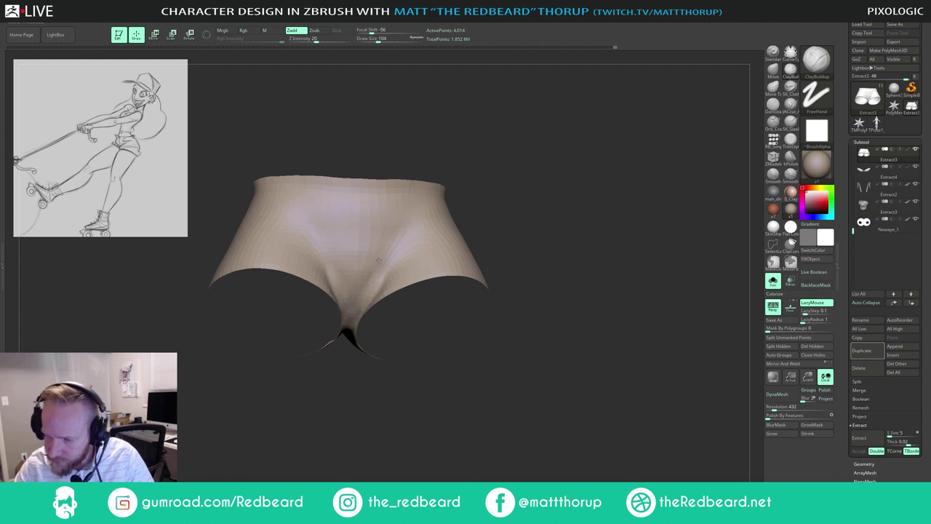
{"action": "left_click_drag", "start_coordinate": [483, 206], "coordinate": [443, 245]}
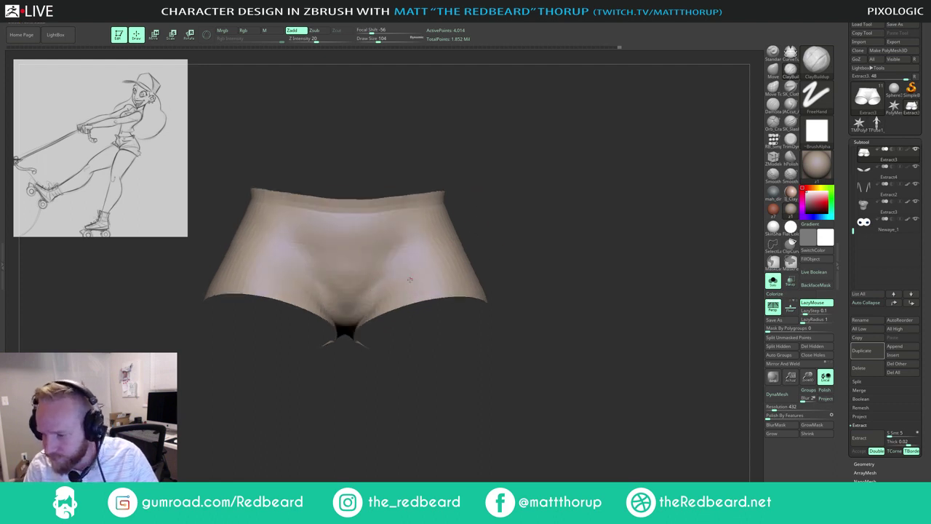
{"action": "mouse_move", "coordinate": [368, 297]}
{"action": "left_mouse_down"}
{"action": "mouse_move", "coordinate": [337, 297]}
{"action": "mouse_move", "coordinate": [340, 282]}
{"action": "mouse_move", "coordinate": [355, 282]}
{"action": "mouse_move", "coordinate": [284, 273]}
{"action": "left_mouse_up"}
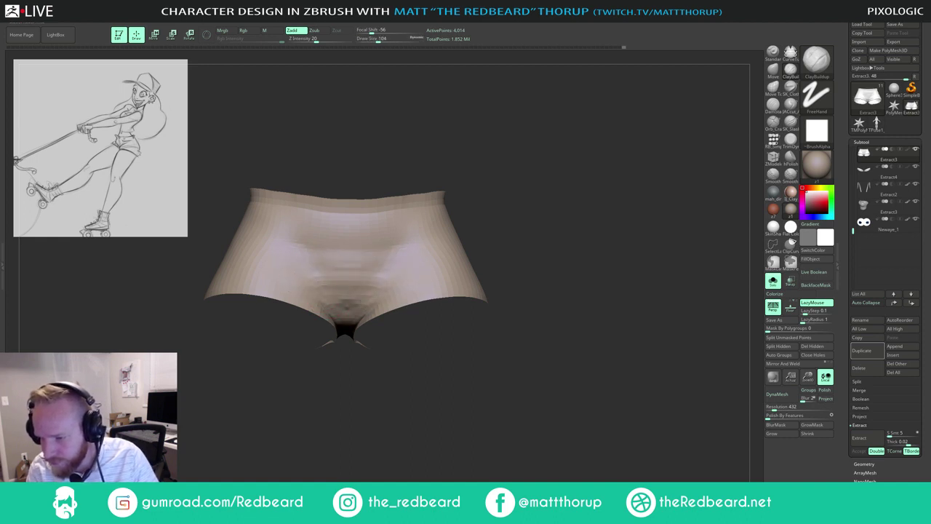
{"action": "key", "text": "shift"}
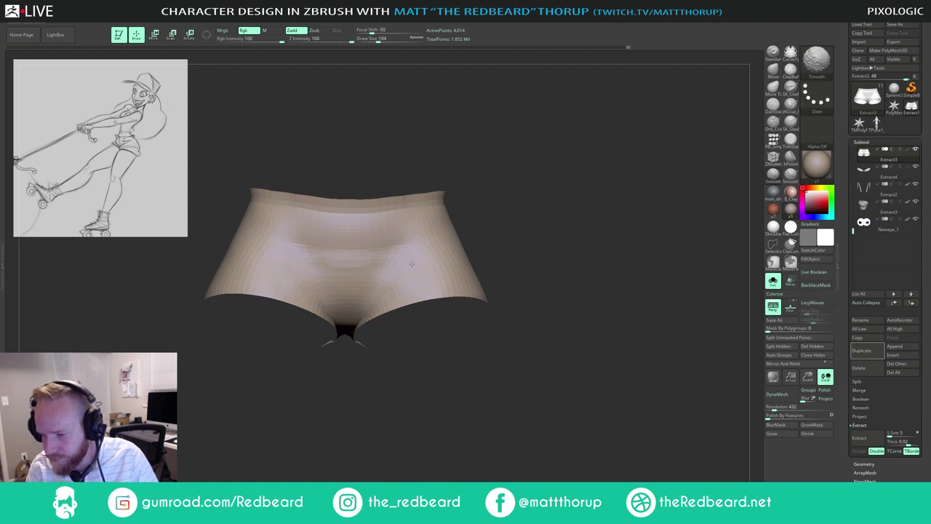
{"action": "left_click_drag", "start_coordinate": [412, 264], "coordinate": [393, 260], "text": "shift"}
Step: Fill out the front of the shorts with horizontal ClayBuildup strokes at draw size 112, and refine the crotch at size 97
{"action": "left_click_drag", "start_coordinate": [297, 249], "coordinate": [366, 241]}
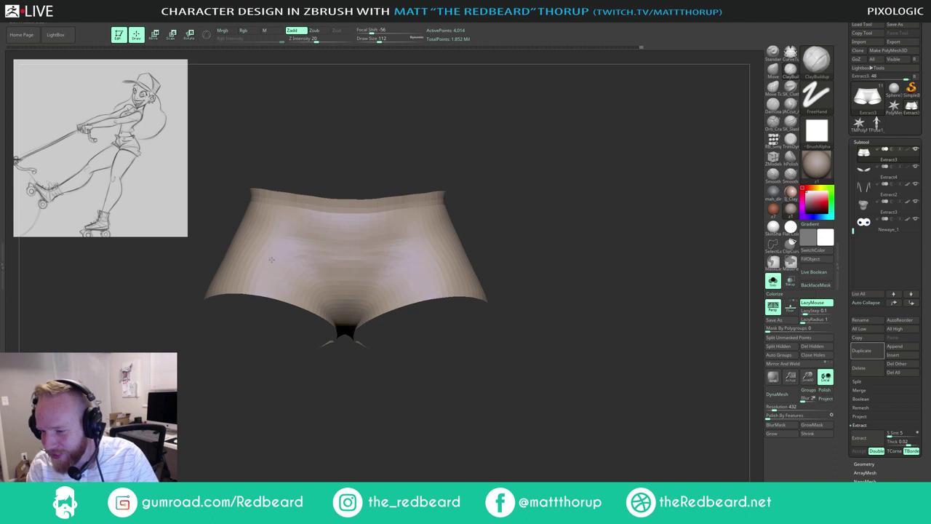
{"action": "left_click_drag", "start_coordinate": [271, 259], "coordinate": [396, 273]}
{"action": "left_click_drag", "start_coordinate": [296, 278], "coordinate": [397, 273]}
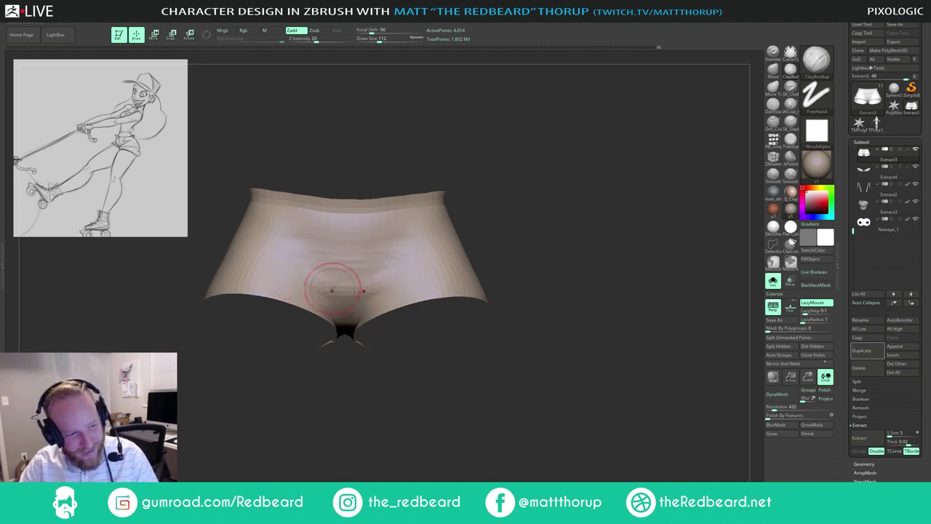
{"action": "key", "text": "s"}
{"action": "mouse_move", "coordinate": [353, 297]}
{"action": "left_mouse_down"}
{"action": "mouse_move", "coordinate": [367, 267]}
{"action": "mouse_move", "coordinate": [289, 261]}
{"action": "mouse_move", "coordinate": [302, 254]}
{"action": "left_mouse_up"}
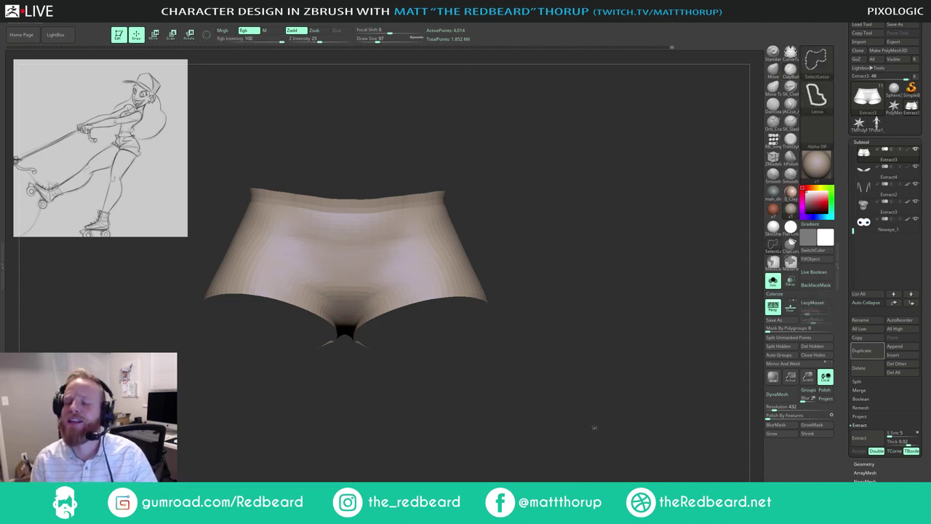
Step: Restore the hidden parts of the shorts mesh and smooth the front surface below the waistband
{"action": "left_click_drag", "start_coordinate": [592, 427], "coordinate": [523, 401]}
{"action": "key", "text": "shift"}
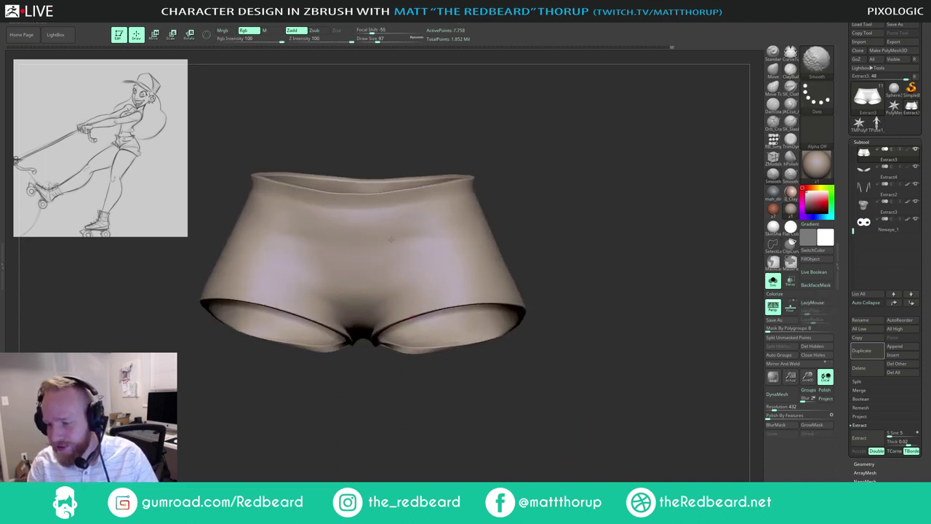
{"action": "left_click_drag", "start_coordinate": [327, 238], "coordinate": [303, 235], "text": "shift"}
{"action": "mouse_move", "coordinate": [504, 255]}
{"action": "left_mouse_down"}
{"action": "mouse_move", "coordinate": [580, 254]}
{"action": "mouse_move", "coordinate": [506, 263]}
{"action": "left_mouse_up"}
{"action": "key", "text": "f"}
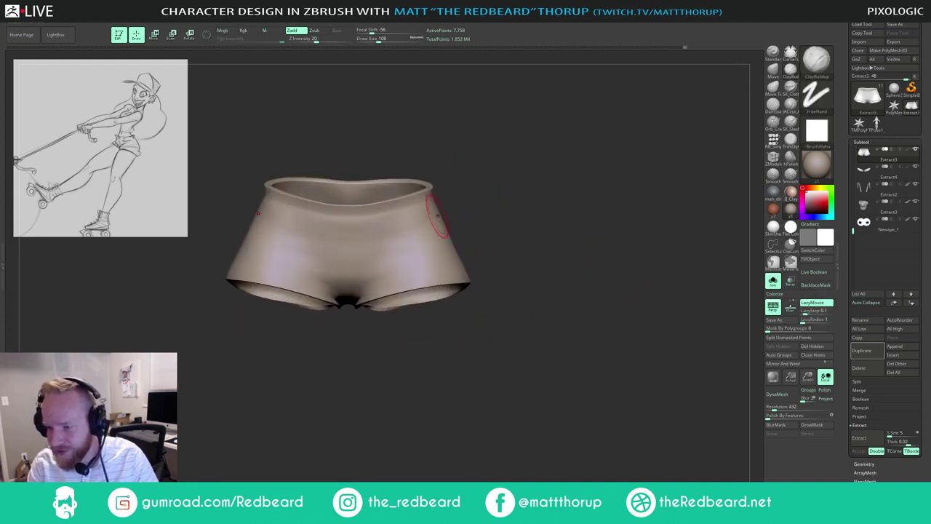
{"action": "key", "text": "shift"}
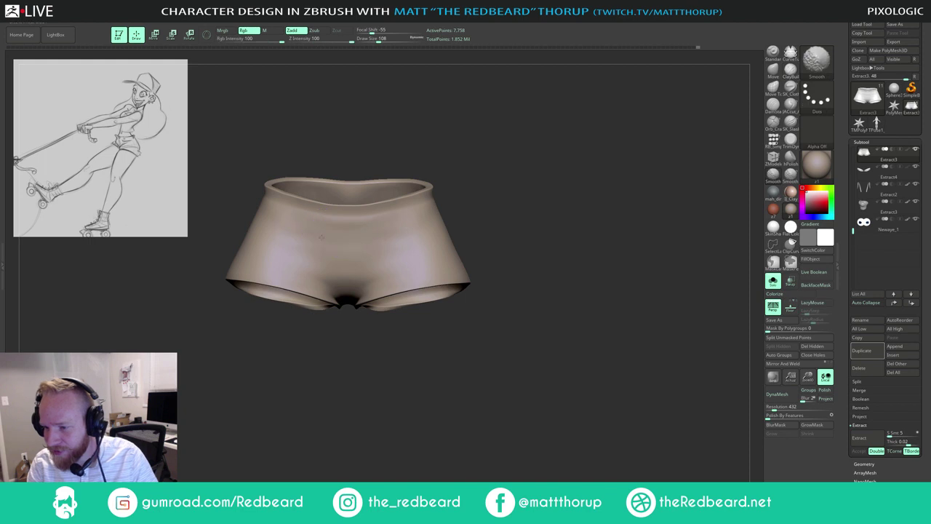
Step: Adjust the shape of the shorts with the Move brush at draw size 187, and show the full character again
{"action": "mouse_move", "coordinate": [592, 266]}
{"action": "left_mouse_down"}
{"action": "mouse_move", "coordinate": [532, 297]}
{"action": "mouse_move", "coordinate": [422, 303]}
{"action": "left_mouse_up"}
{"action": "key", "text": "shift"}
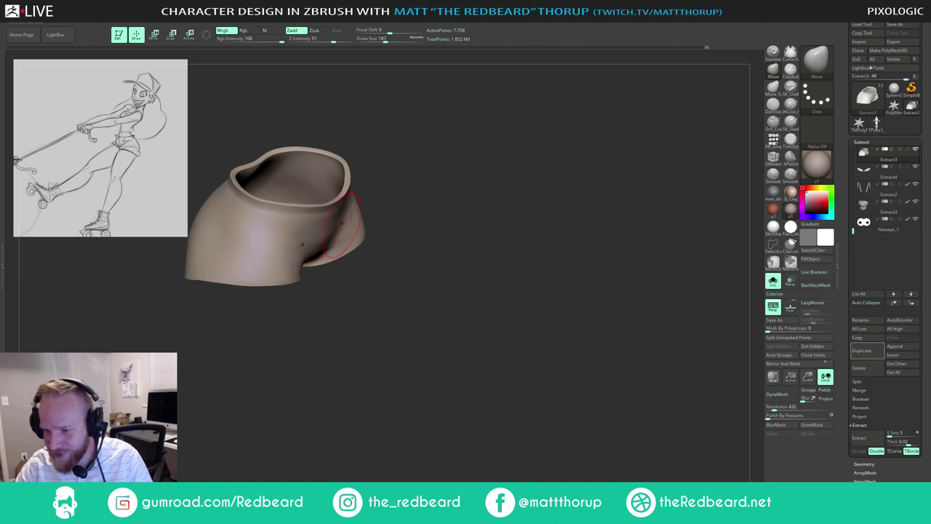
{"action": "left_click_drag", "start_coordinate": [407, 218], "coordinate": [378, 216], "text": "shift"}
{"action": "left_click_drag", "start_coordinate": [460, 206], "coordinate": [446, 192]}
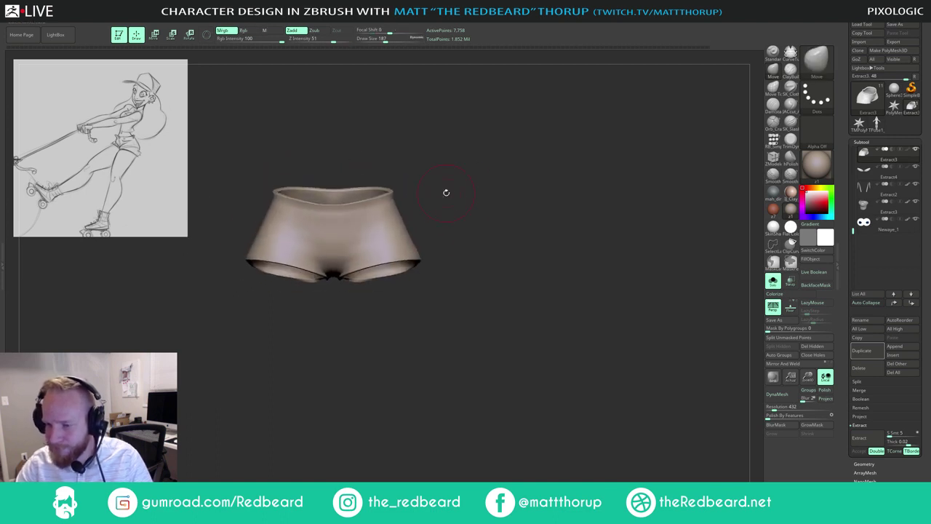
{"action": "left_click", "coordinate": [779, 286]}
Step: Check the shorts on the full character and smooth the centre of the seat at draw size 187
{"action": "left_click_drag", "start_coordinate": [651, 352], "coordinate": [533, 401], "text": "alt"}
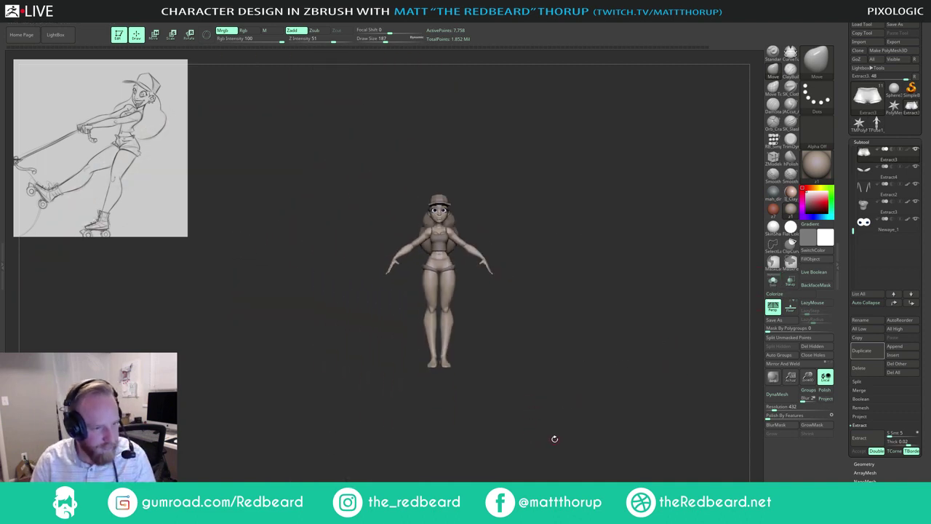
{"action": "scroll", "coordinate": [561, 439], "scroll_direction": "up", "scroll_amount": 5}
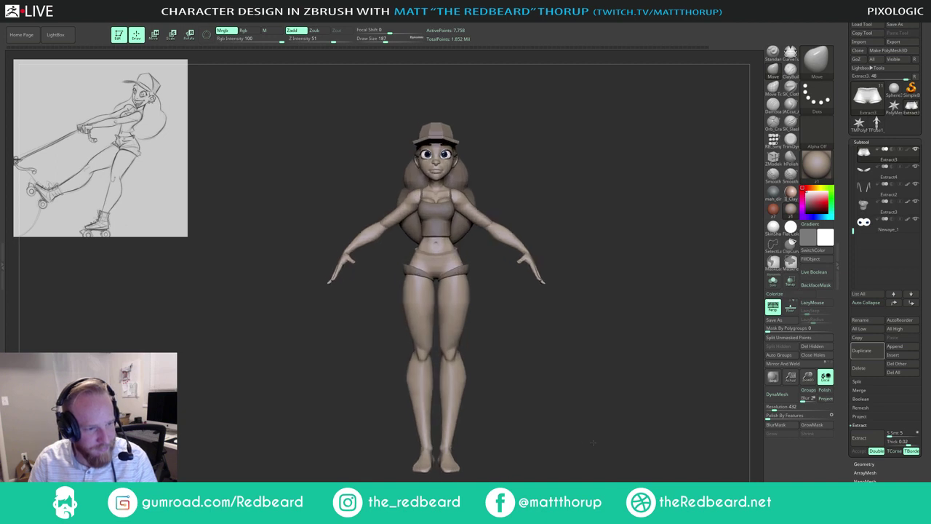
{"action": "left_click_drag", "start_coordinate": [595, 439], "coordinate": [572, 444]}
{"action": "left_click_drag", "start_coordinate": [572, 444], "coordinate": [594, 439]}
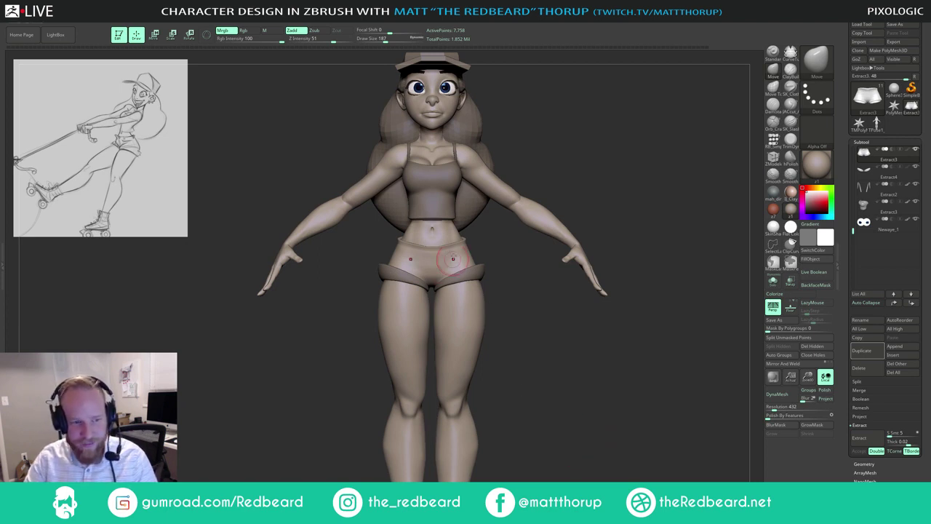
{"action": "left_click_drag", "start_coordinate": [540, 338], "coordinate": [564, 389], "text": "alt"}
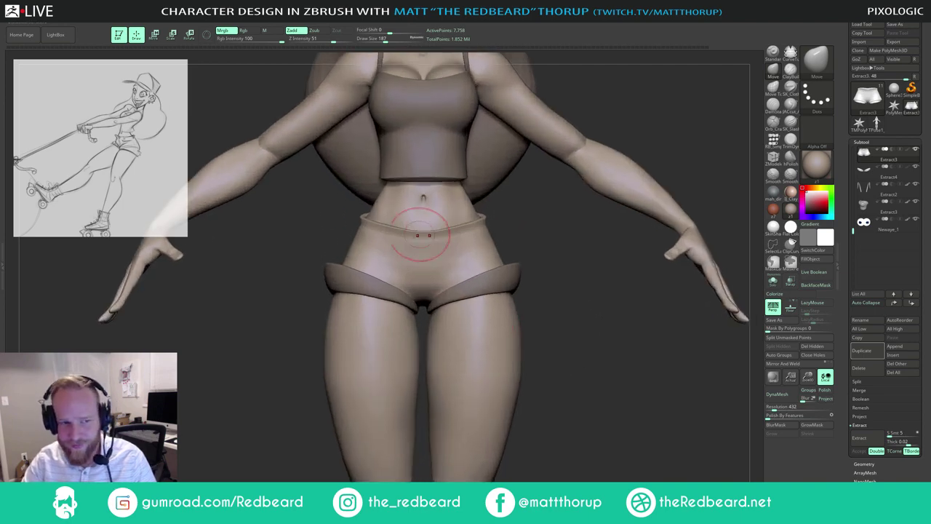
{"action": "mouse_move", "coordinate": [574, 324]}
{"action": "left_mouse_down"}
{"action": "mouse_move", "coordinate": [510, 320]}
{"action": "mouse_move", "coordinate": [727, 328]}
{"action": "mouse_move", "coordinate": [560, 331]}
{"action": "mouse_move", "coordinate": [660, 337]}
{"action": "mouse_move", "coordinate": [546, 351]}
{"action": "left_mouse_up"}
{"action": "scroll", "coordinate": [466, 272], "scroll_direction": "up", "scroll_amount": 3}
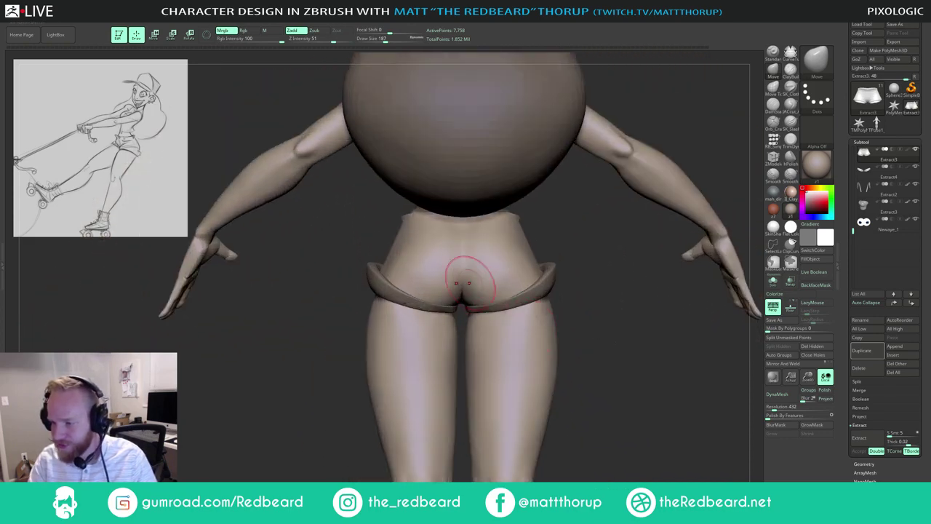
{"action": "key", "text": "shift"}
{"action": "mouse_move", "coordinate": [474, 246]}
{"action": "left_mouse_down", "text": "shift"}
{"action": "mouse_move", "coordinate": [472, 235]}
{"action": "mouse_move", "coordinate": [473, 254]}
{"action": "left_mouse_up", "text": "shift"}
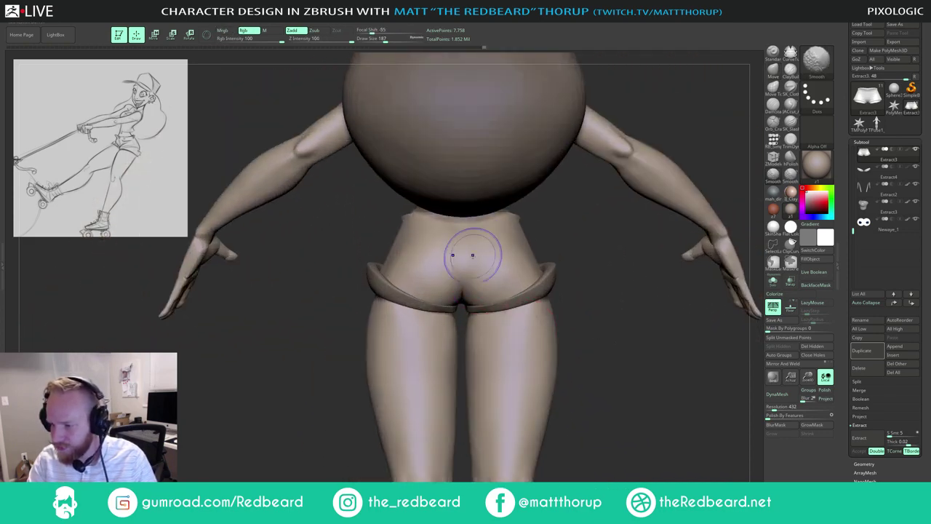
{"action": "mouse_move", "coordinate": [584, 301]}
{"action": "left_mouse_down", "text": "shift"}
{"action": "mouse_move", "coordinate": [641, 303]}
{"action": "mouse_move", "coordinate": [509, 321]}
{"action": "mouse_move", "coordinate": [534, 321]}
{"action": "left_mouse_up", "text": "shift"}
Step: Insert a Sphere3D subtool directly below the shorts in the subtool list and isolate it
{"action": "mouse_move", "coordinate": [535, 321]}
{"action": "left_mouse_down", "text": "alt"}
{"action": "mouse_move", "coordinate": [582, 339]}
{"action": "mouse_move", "coordinate": [609, 395]}
{"action": "left_mouse_up", "text": "alt"}
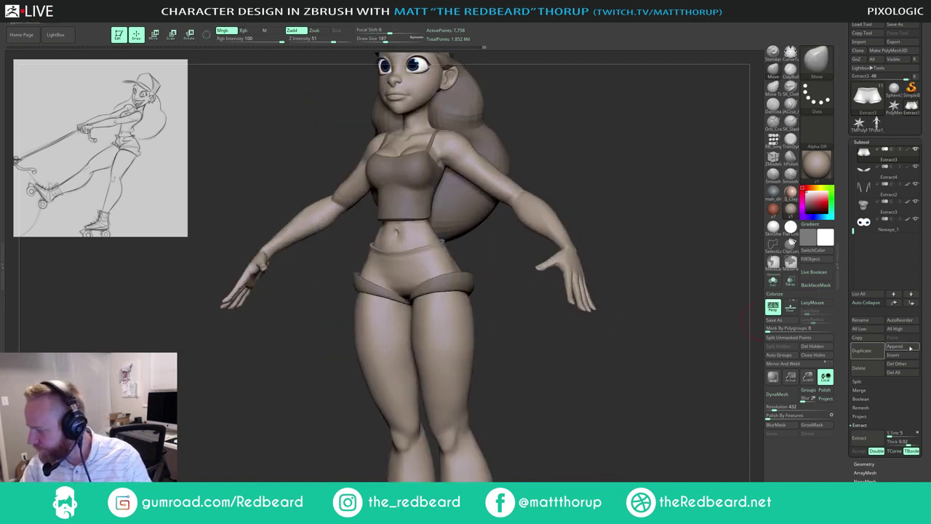
{"action": "left_click", "coordinate": [907, 356]}
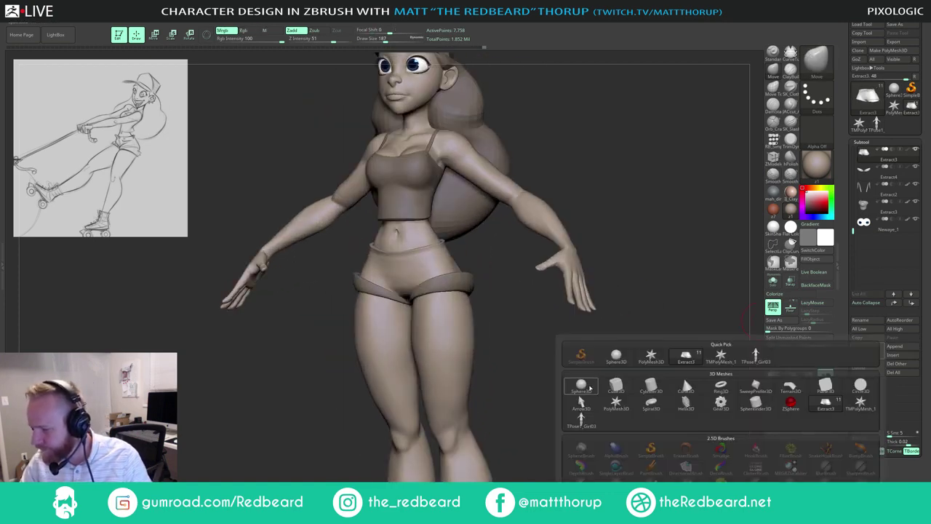
{"action": "left_click", "coordinate": [565, 393]}
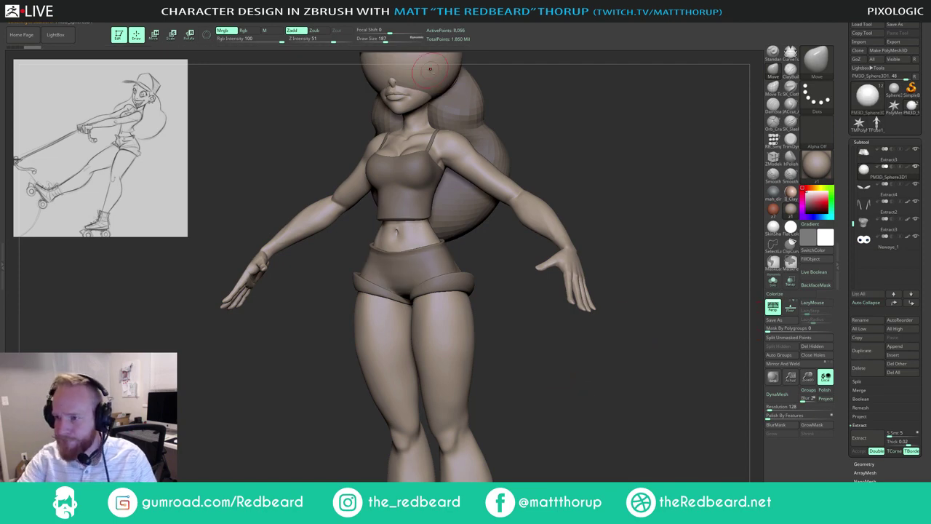
{"action": "left_click", "coordinate": [773, 282]}
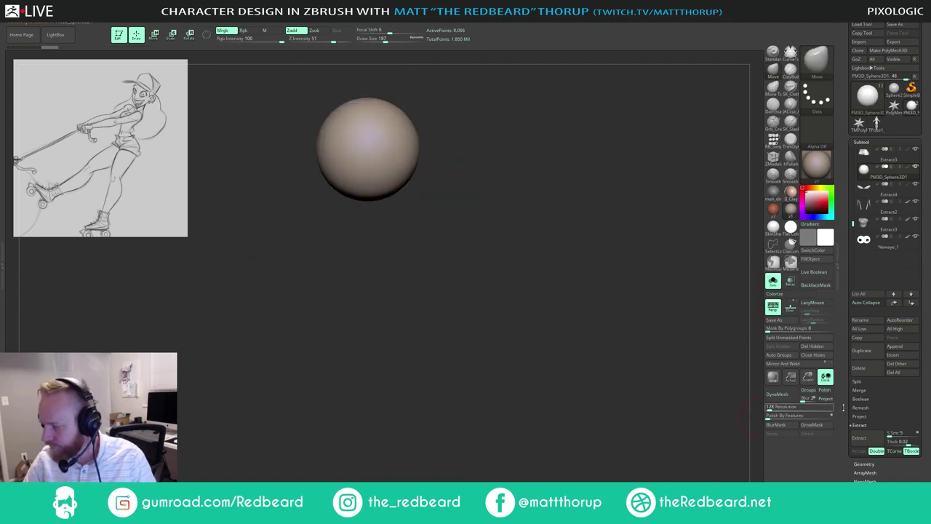
Step: Initialize the sphere as a QCube with a resolution of 2 on each axis, and display its polyframe
{"action": "scroll", "coordinate": [861, 410], "scroll_direction": "down", "scroll_amount": 3}
{"action": "scroll", "coordinate": [860, 409], "scroll_direction": "down", "scroll_amount": 3}
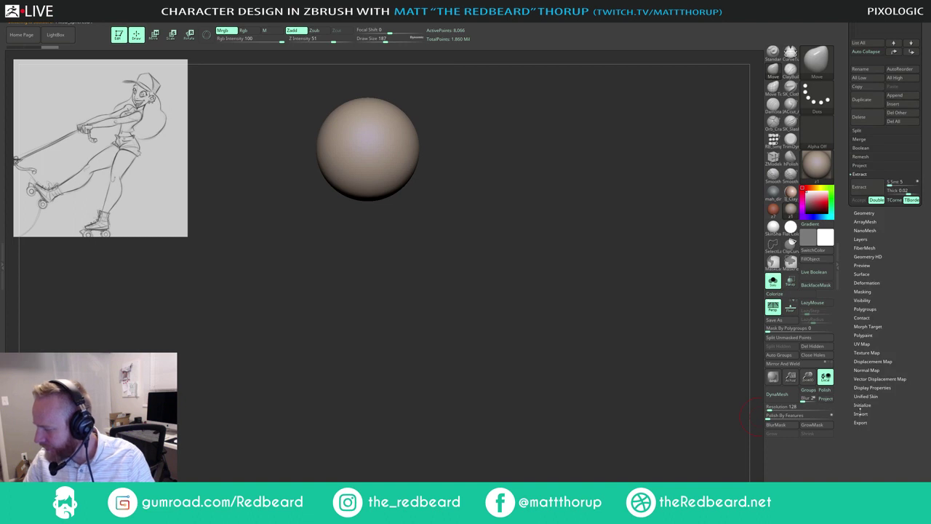
{"action": "scroll", "coordinate": [860, 405], "scroll_direction": "down", "scroll_amount": 5}
{"action": "left_click", "coordinate": [862, 243]}
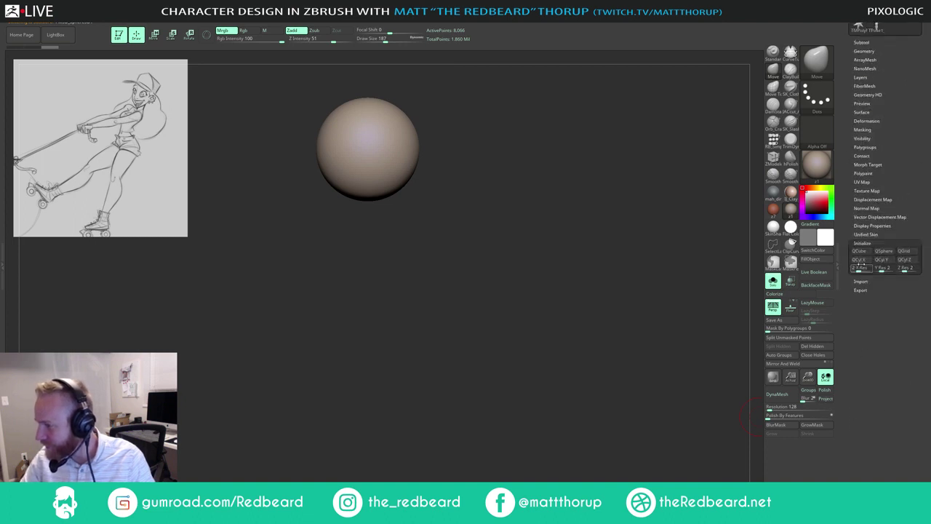
{"action": "left_click", "coordinate": [860, 251]}
{"action": "left_click_drag", "start_coordinate": [565, 328], "coordinate": [550, 274], "text": "alt"}
{"action": "mouse_move", "coordinate": [549, 274]}
{"action": "left_mouse_down", "text": "alt"}
{"action": "mouse_move", "coordinate": [542, 430]}
{"action": "mouse_move", "coordinate": [545, 444]}
{"action": "mouse_move", "coordinate": [586, 469]}
{"action": "left_mouse_up", "text": "alt"}
{"action": "key", "text": "shift+f"}
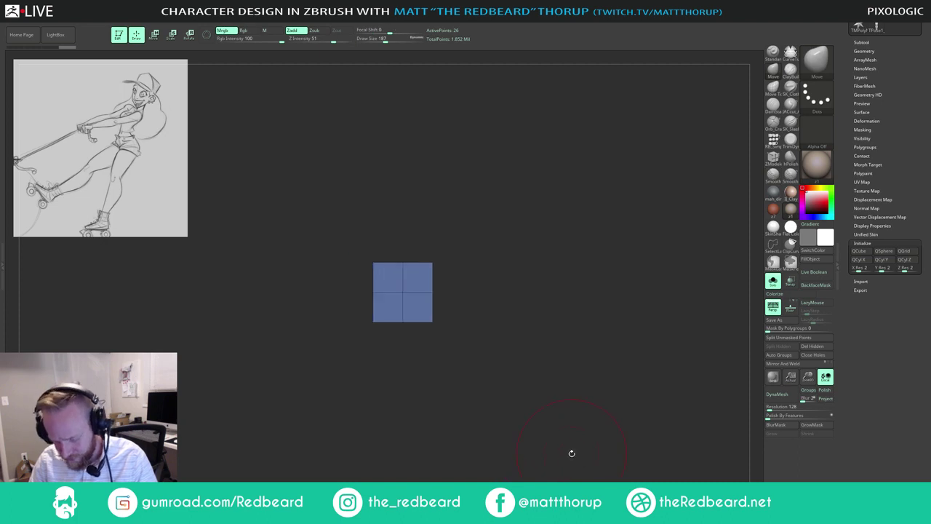
Step: Delete the middle edge loops of the cube with the ZModeler brush, leaving one polygon per side
{"action": "key", "text": "b"}
{"action": "key", "text": "z"}
{"action": "key", "text": "m"}
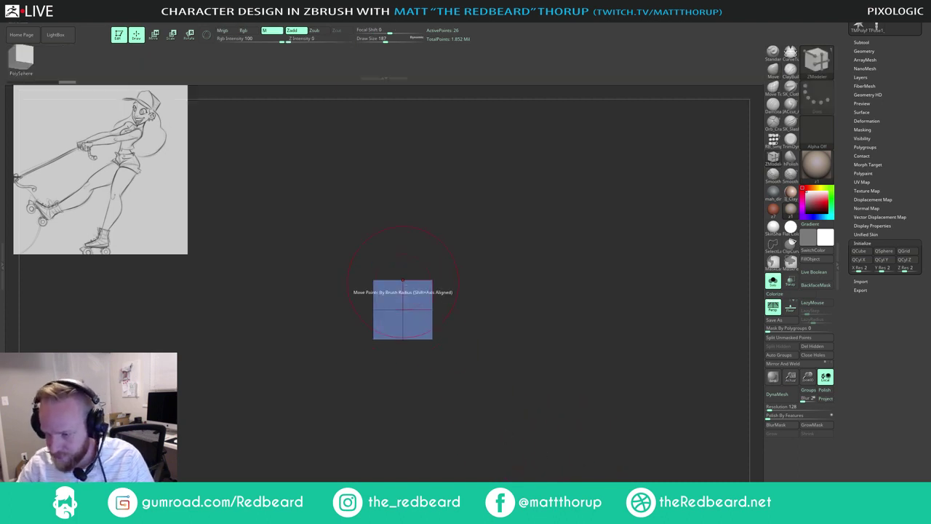
{"action": "key", "text": "space"}
{"action": "left_click_drag", "start_coordinate": [425, 259], "coordinate": [473, 253]}
{"action": "left_click", "coordinate": [482, 240], "text": "alt"}
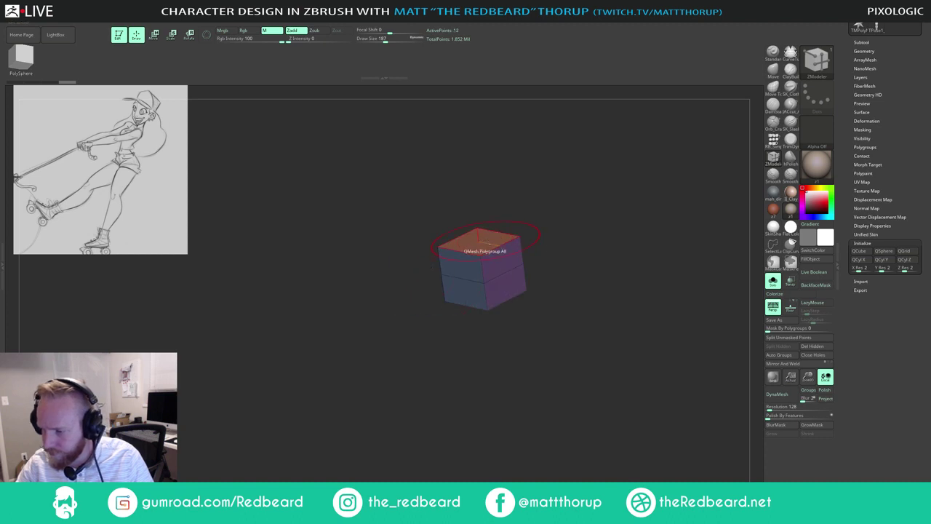
{"action": "left_click", "coordinate": [496, 275], "text": "alt"}
{"action": "left_click_drag", "start_coordinate": [566, 229], "coordinate": [563, 246]}
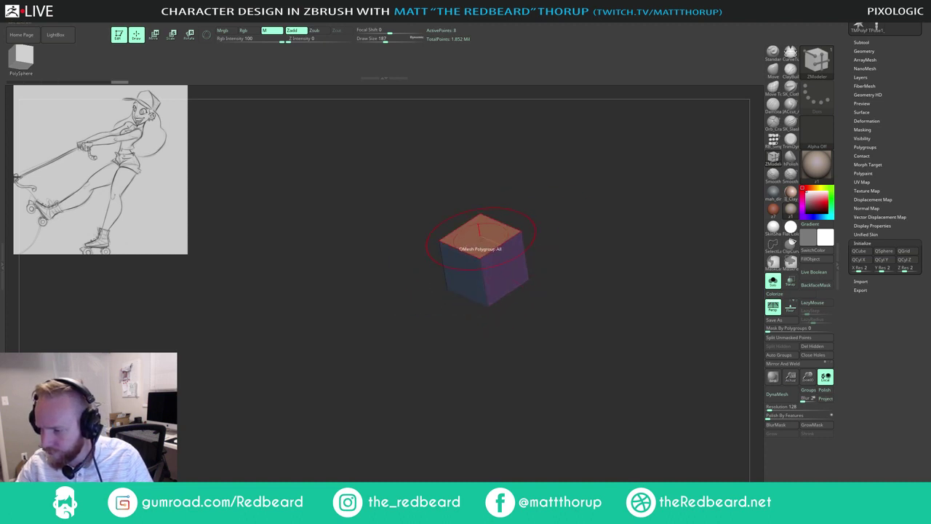
Step: Turn off perspective and extend the cube's upper and lower faces with QMesh to form a tall bar
{"action": "key", "text": "space"}
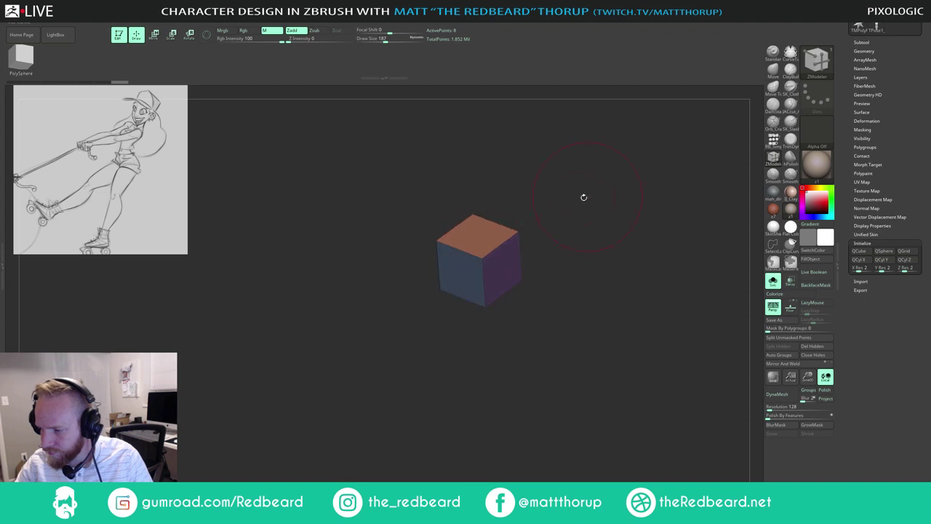
{"action": "left_click_drag", "start_coordinate": [584, 197], "coordinate": [540, 239], "text": "shift"}
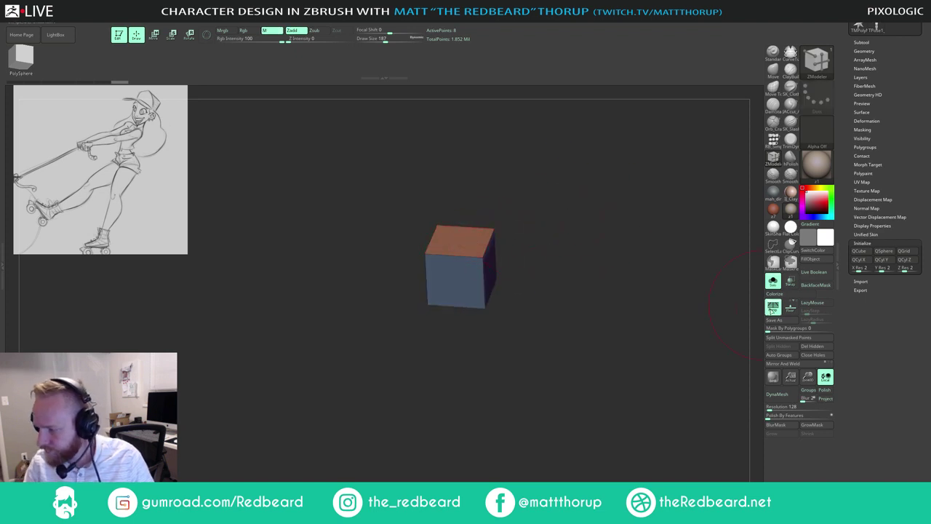
{"action": "left_click", "coordinate": [772, 312]}
{"action": "mouse_move", "coordinate": [588, 324]}
{"action": "left_mouse_down"}
{"action": "mouse_move", "coordinate": [605, 311]}
{"action": "mouse_move", "coordinate": [591, 342]}
{"action": "left_mouse_up"}
{"action": "left_click_drag", "start_coordinate": [466, 243], "coordinate": [457, 121]}
{"action": "left_click_drag", "start_coordinate": [562, 237], "coordinate": [559, 221], "text": "shift"}
{"action": "left_click_drag", "start_coordinate": [489, 368], "coordinate": [461, 429]}
{"action": "left_click_drag", "start_coordinate": [564, 338], "coordinate": [575, 306], "text": "shift"}
{"action": "left_click_drag", "start_coordinate": [575, 275], "coordinate": [579, 274]}
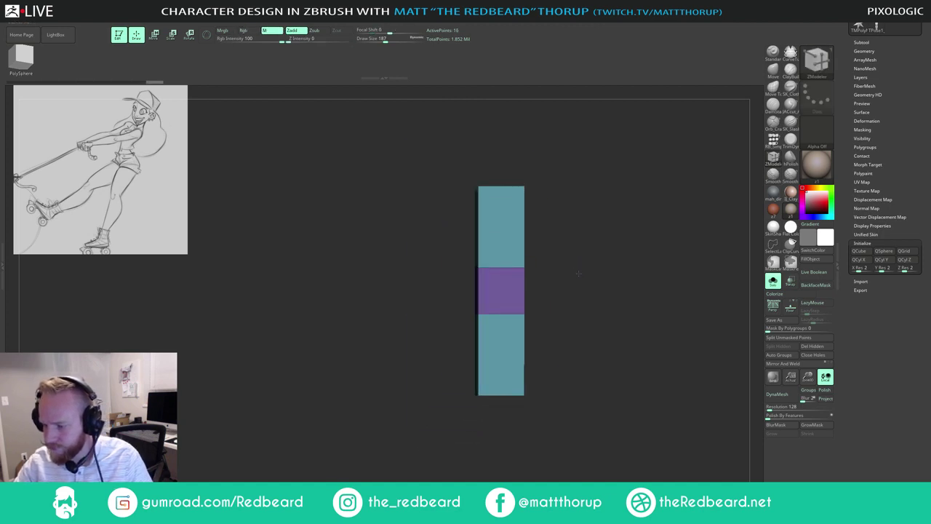
Step: Reduce the bar's thickness to roughly half in the side view with the Transpose line
{"action": "key", "text": "w"}
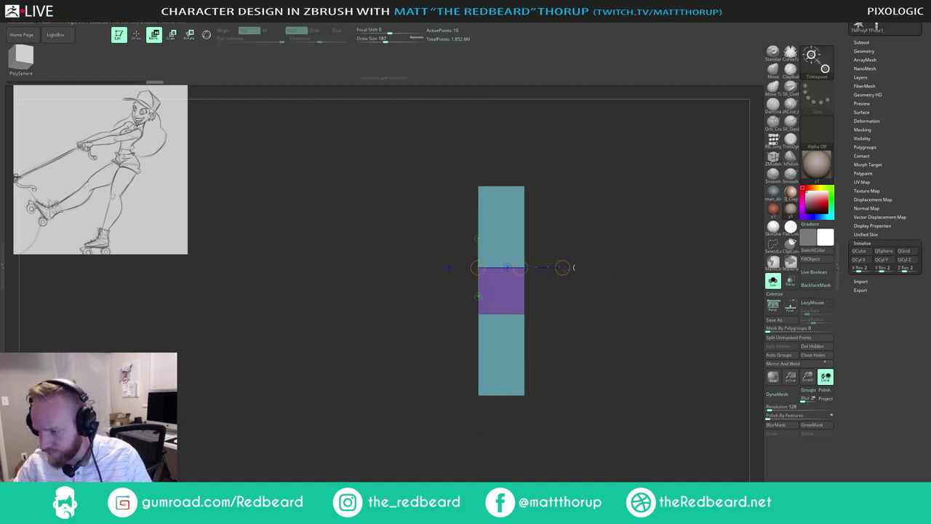
{"action": "left_click_drag", "start_coordinate": [585, 268], "coordinate": [533, 268]}
{"action": "left_click_drag", "start_coordinate": [562, 231], "coordinate": [607, 225], "text": "shift"}
{"action": "left_click_drag", "start_coordinate": [456, 289], "coordinate": [562, 287], "text": "shift"}
Step: Insert one edge loop in the upper section of the bar and one in the lower section
{"action": "key", "text": "q"}
{"action": "mouse_move", "coordinate": [592, 241]}
{"action": "left_mouse_down"}
{"action": "mouse_move", "coordinate": [584, 228]}
{"action": "mouse_move", "coordinate": [616, 223]}
{"action": "left_mouse_up"}
{"action": "left_click", "coordinate": [458, 443]}
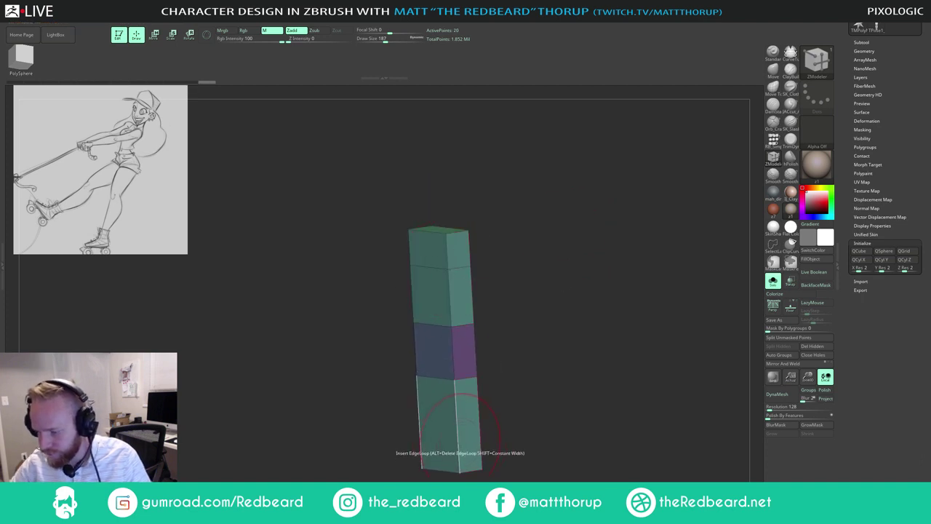
{"action": "left_click_drag", "start_coordinate": [533, 357], "coordinate": [538, 343]}
{"action": "left_click_drag", "start_coordinate": [561, 401], "coordinate": [553, 327], "text": "alt"}
{"action": "left_click_drag", "start_coordinate": [570, 279], "coordinate": [537, 344], "text": "alt"}
Step: Split off a separate polygon above the bar's upper end face, and invert the mask so only that polygon is editable
{"action": "key", "text": "space"}
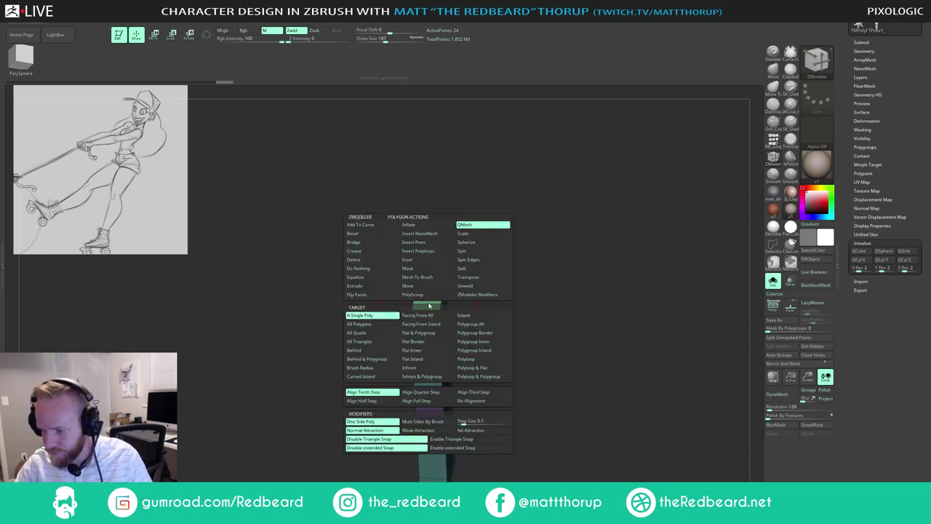
{"action": "left_click", "coordinate": [428, 295]}
{"action": "mouse_move", "coordinate": [429, 293]}
{"action": "left_mouse_down"}
{"action": "mouse_move", "coordinate": [430, 281]}
{"action": "mouse_move", "coordinate": [493, 252]}
{"action": "mouse_move", "coordinate": [412, 250]}
{"action": "mouse_move", "coordinate": [462, 311]}
{"action": "mouse_move", "coordinate": [473, 312]}
{"action": "left_mouse_up"}
{"action": "left_click", "coordinate": [514, 300], "text": "ctrl"}
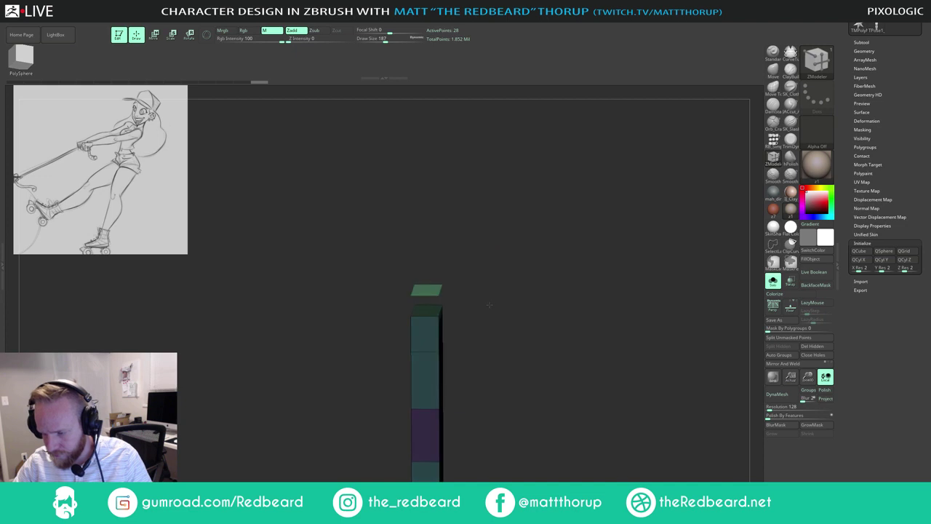
{"action": "key", "text": "r"}
{"action": "left_click_drag", "start_coordinate": [428, 317], "coordinate": [428, 216]}
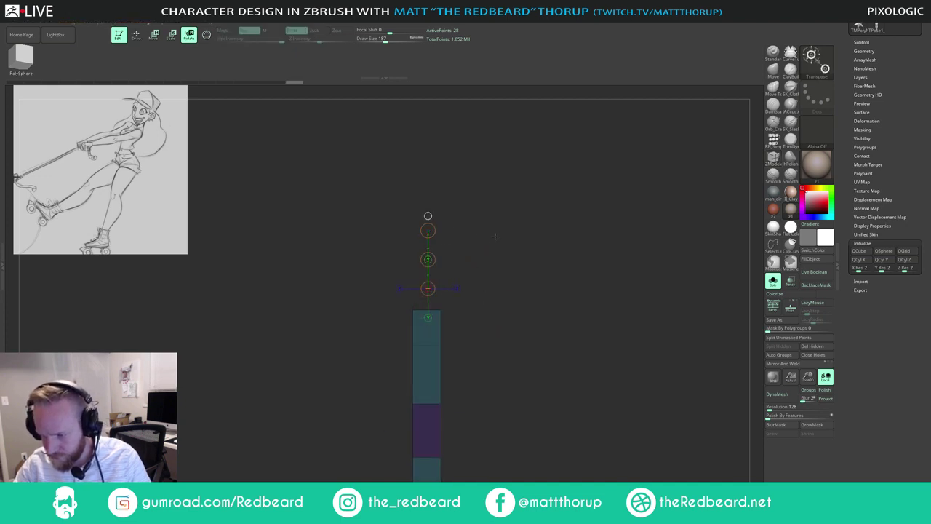
{"action": "left_click_drag", "start_coordinate": [496, 236], "coordinate": [496, 250]}
{"action": "key", "text": "ctrl+z"}
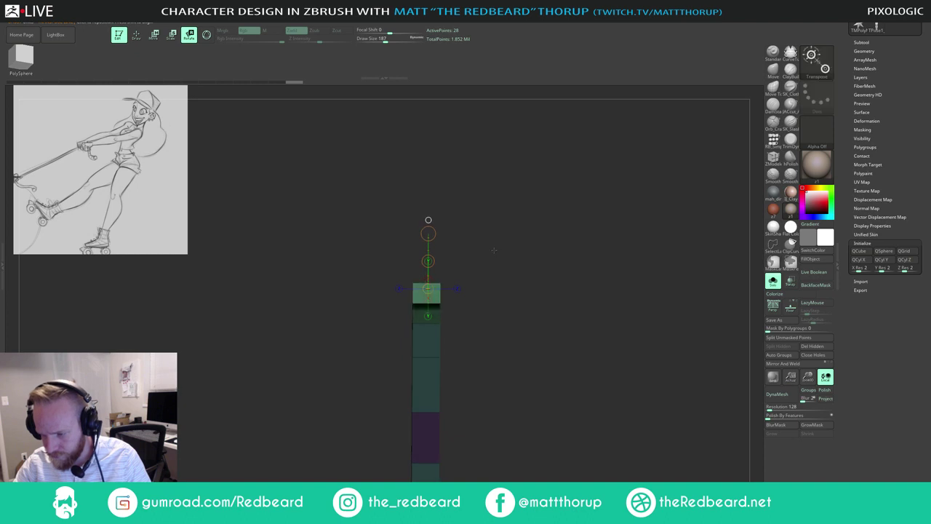
Step: Centre the gizmo on the detached polygon, tilt it diagonally, and shift it sideways above the bar's end
{"action": "key", "text": "y"}
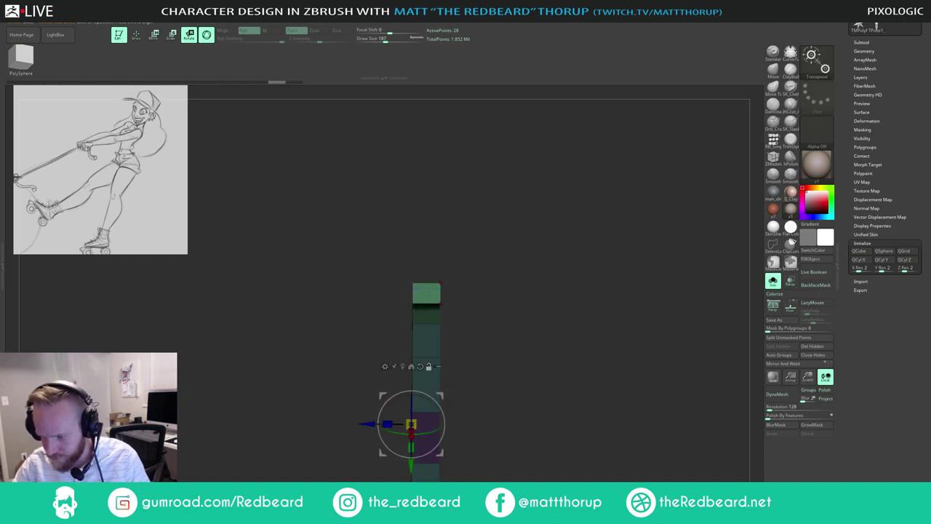
{"action": "left_click", "coordinate": [426, 293]}
{"action": "left_click_drag", "start_coordinate": [441, 266], "coordinate": [531, 276]}
{"action": "key", "text": "w"}
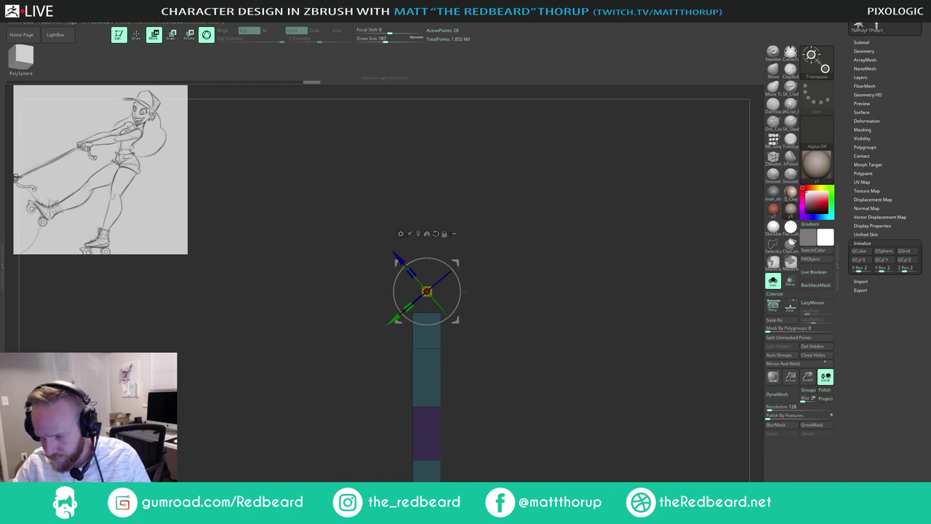
{"action": "left_click_drag", "start_coordinate": [458, 319], "coordinate": [475, 315], "text": "alt"}
{"action": "mouse_move", "coordinate": [507, 278]}
{"action": "left_mouse_down"}
{"action": "mouse_move", "coordinate": [503, 290]}
{"action": "mouse_move", "coordinate": [473, 285]}
{"action": "left_mouse_up"}
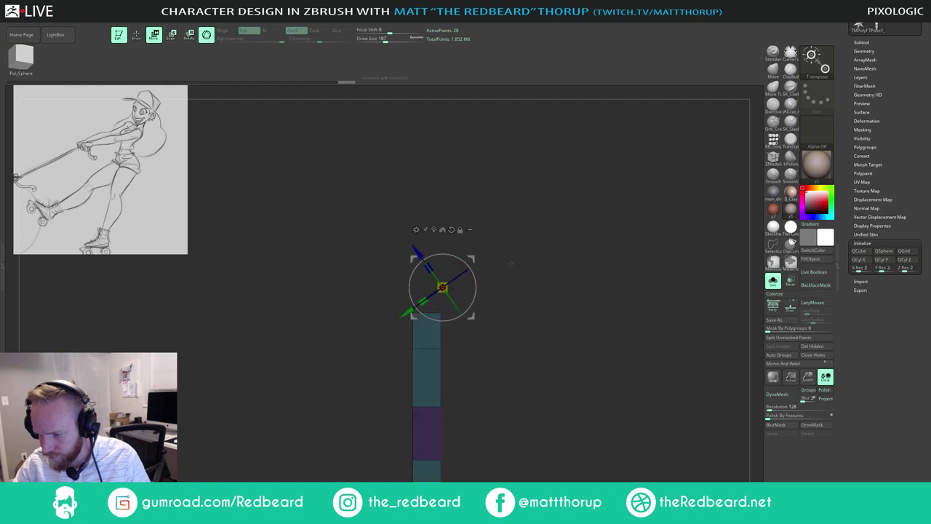
{"action": "key", "text": "q"}
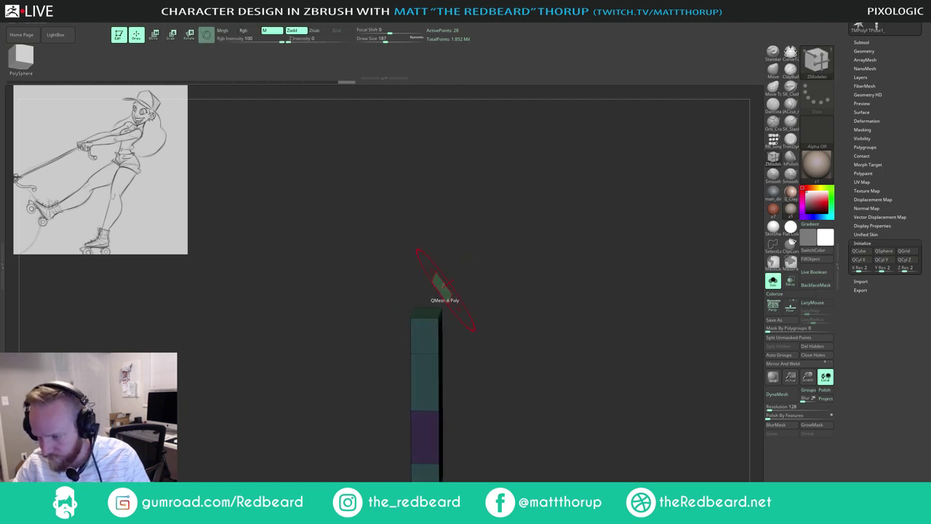
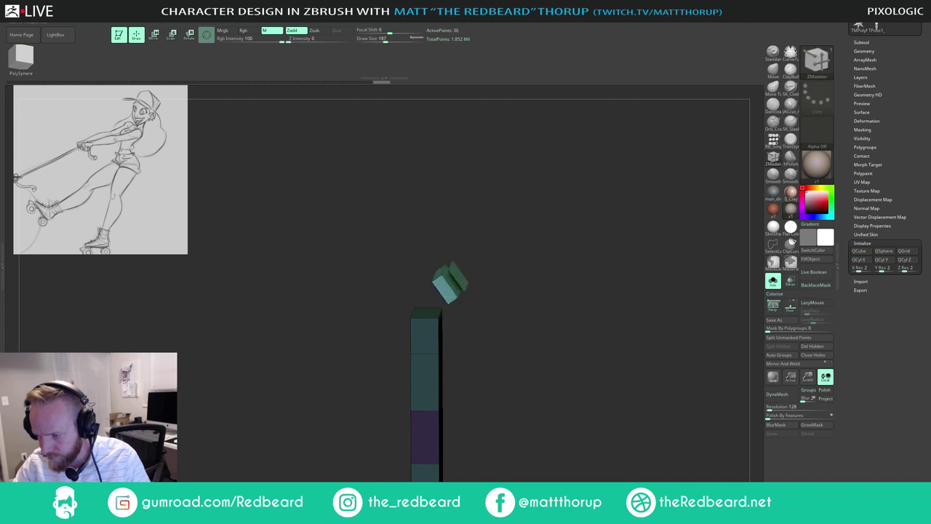
Step: Centre the gizmo on the outermost block above the bar, rotate it upright, and shift it sideways away from the tilted block
{"action": "mouse_move", "coordinate": [523, 290]}
{"action": "left_mouse_down"}
{"action": "mouse_move", "coordinate": [498, 245]}
{"action": "mouse_move", "coordinate": [451, 232]}
{"action": "mouse_move", "coordinate": [423, 310]}
{"action": "mouse_move", "coordinate": [415, 211]}
{"action": "left_mouse_up"}
{"action": "left_click_drag", "start_coordinate": [526, 160], "coordinate": [548, 228]}
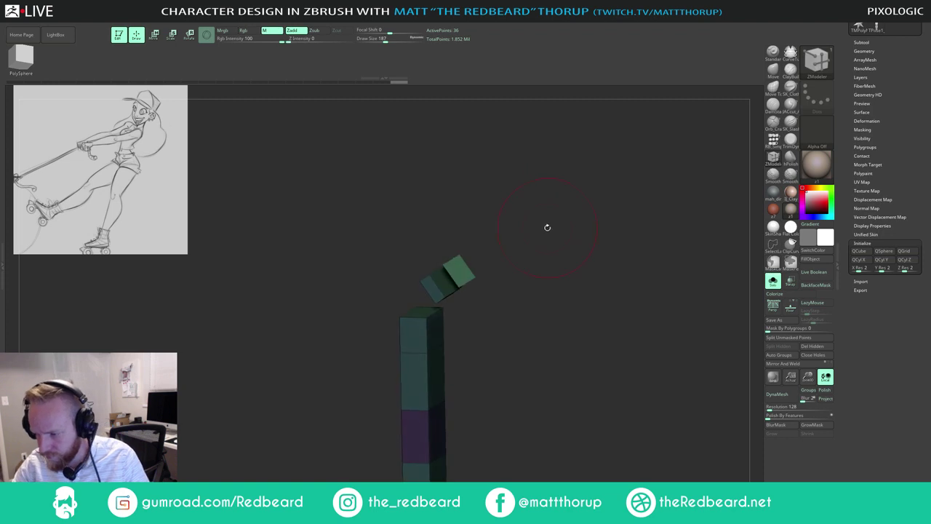
{"action": "key", "text": "r"}
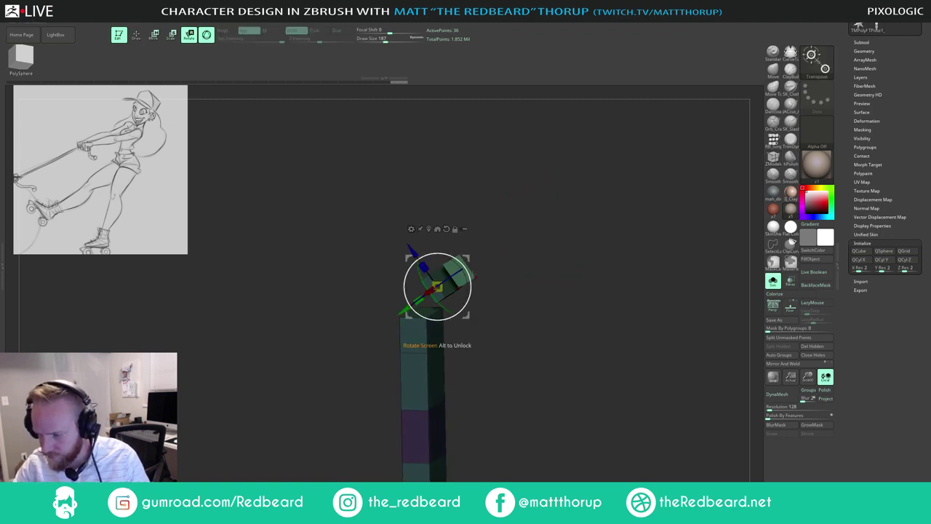
{"action": "left_click", "coordinate": [465, 275], "text": "alt"}
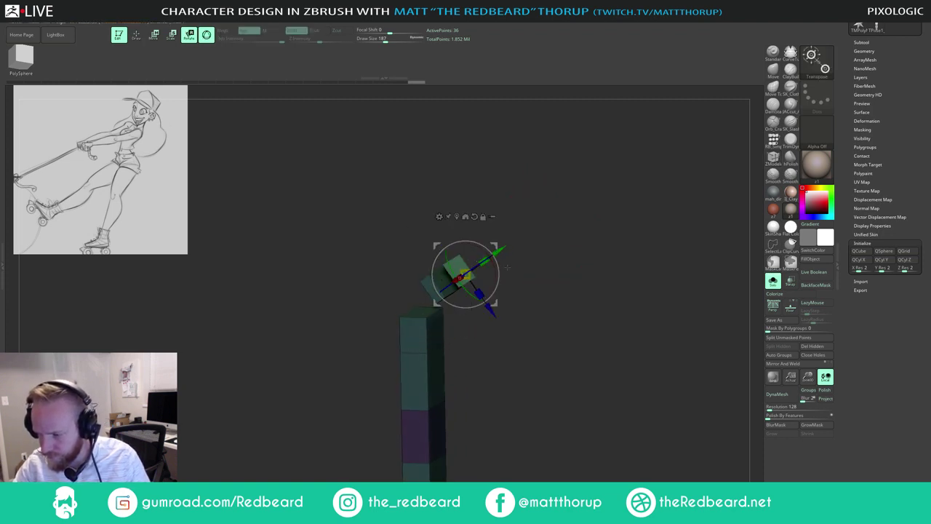
{"action": "mouse_move", "coordinate": [504, 267]}
{"action": "left_mouse_down"}
{"action": "mouse_move", "coordinate": [513, 264]}
{"action": "mouse_move", "coordinate": [498, 272]}
{"action": "left_mouse_up"}
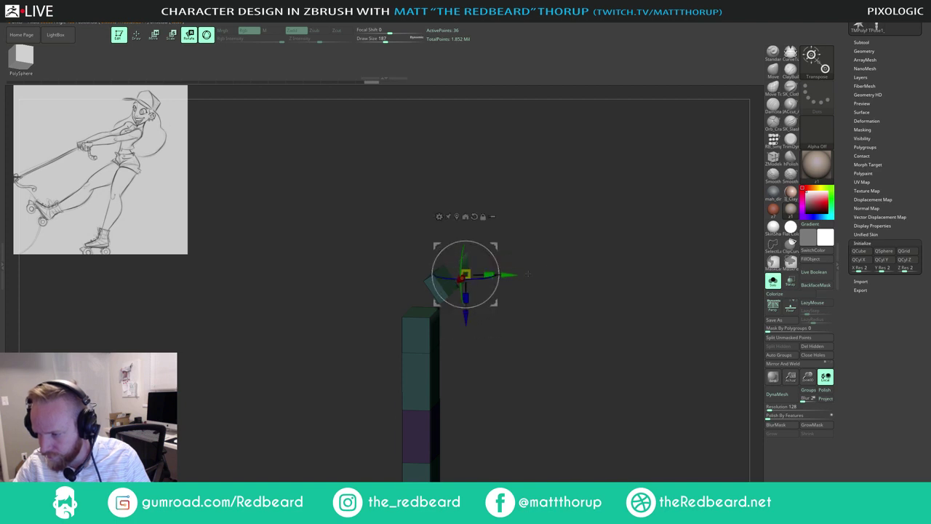
{"action": "mouse_move", "coordinate": [531, 276]}
{"action": "left_mouse_down"}
{"action": "mouse_move", "coordinate": [557, 271]}
{"action": "mouse_move", "coordinate": [520, 276]}
{"action": "left_mouse_up"}
{"action": "key", "text": "q"}
{"action": "mouse_move", "coordinate": [557, 237]}
{"action": "left_mouse_down"}
{"action": "mouse_move", "coordinate": [518, 267]}
{"action": "mouse_move", "coordinate": [474, 280]}
{"action": "mouse_move", "coordinate": [486, 282]}
{"action": "left_mouse_up"}
{"action": "key", "text": "ctrl+z"}
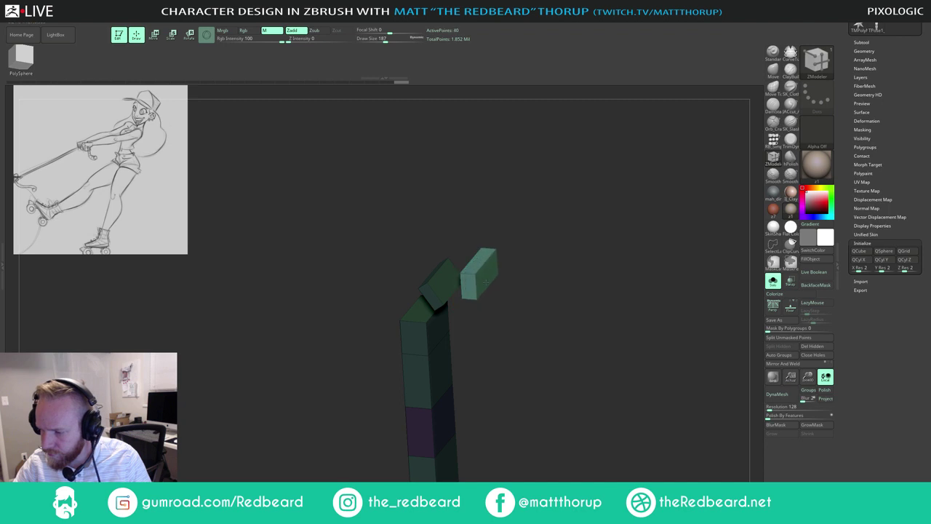
Step: Hide the end faces of the two loose blocks and the upper end face of the bar
{"action": "mouse_move", "coordinate": [543, 273]}
{"action": "left_mouse_down"}
{"action": "mouse_move", "coordinate": [570, 258]}
{"action": "mouse_move", "coordinate": [561, 271]}
{"action": "left_mouse_up"}
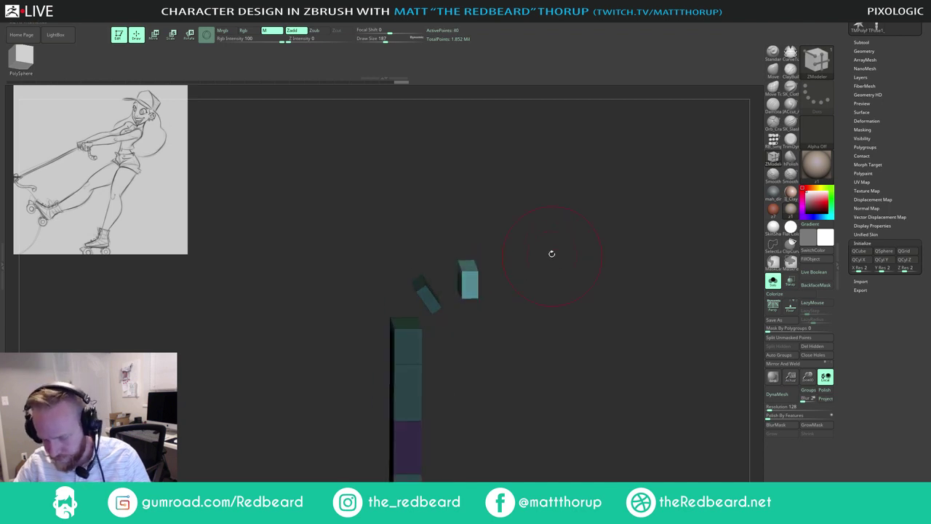
{"action": "key", "text": "ctrl+shift"}
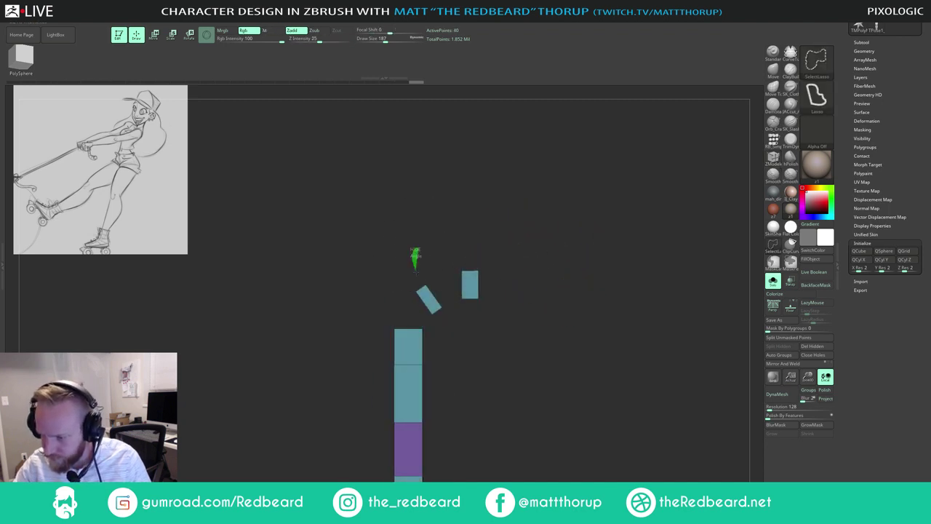
{"action": "mouse_move", "coordinate": [414, 256]}
{"action": "left_mouse_down", "text": "ctrl+shift"}
{"action": "mouse_move", "coordinate": [465, 321]}
{"action": "mouse_move", "coordinate": [421, 264]}
{"action": "left_mouse_up", "text": "ctrl+shift"}
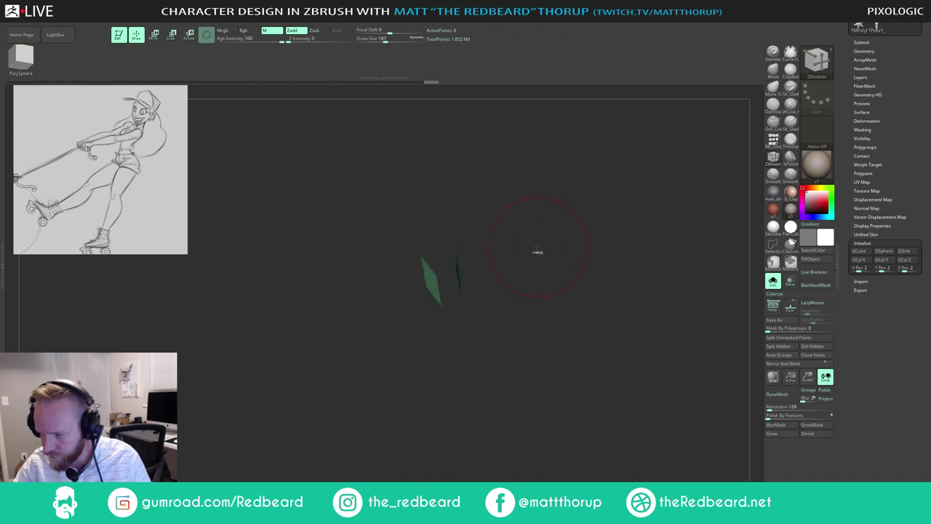
{"action": "left_click_drag", "start_coordinate": [538, 249], "coordinate": [544, 297], "text": "ctrl+shift"}
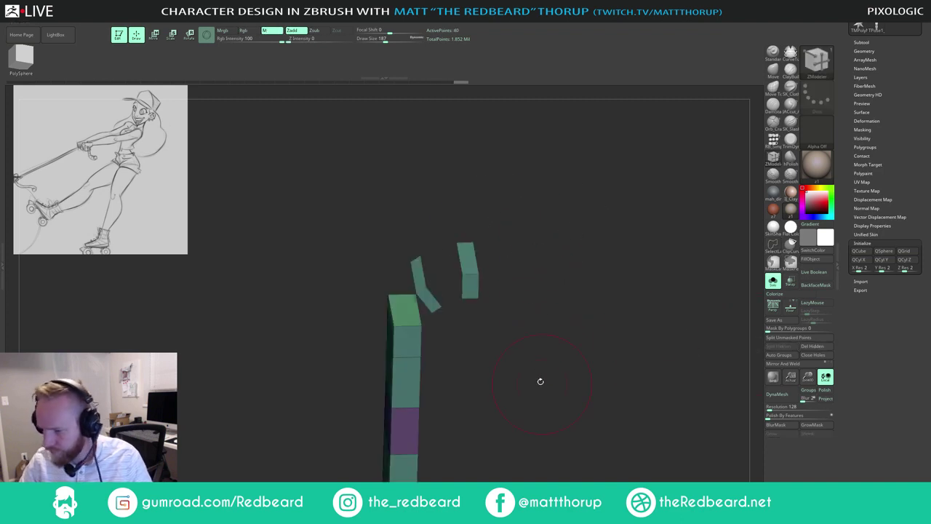
{"action": "key", "text": "ctrl+shift"}
{"action": "mouse_move", "coordinate": [354, 304]}
{"action": "left_mouse_down", "text": "ctrl+shift"}
{"action": "mouse_move", "coordinate": [439, 339]}
{"action": "mouse_move", "coordinate": [397, 300]}
{"action": "left_mouse_up", "text": "ctrl+shift"}
{"action": "left_click_drag", "start_coordinate": [505, 214], "coordinate": [518, 254]}
{"action": "mouse_move", "coordinate": [524, 261]}
{"action": "left_mouse_down", "text": "ctrl+shift"}
{"action": "mouse_move", "coordinate": [561, 280]}
{"action": "mouse_move", "coordinate": [723, 326]}
{"action": "left_mouse_up", "text": "ctrl+shift"}
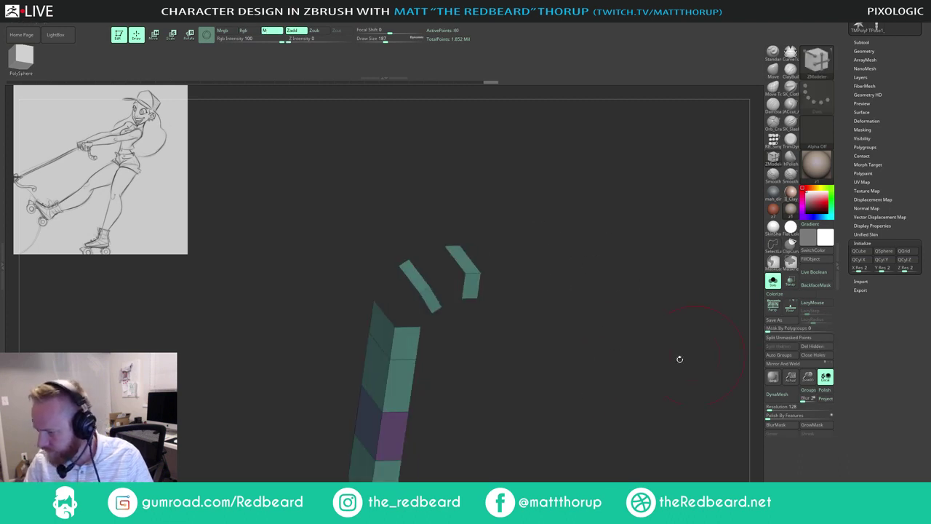
Step: Set the ZModeler edge action to Bridge with the Two Holes target, and pick the bar's open upper end as the first hole
{"action": "left_click_drag", "start_coordinate": [554, 404], "coordinate": [582, 410]}
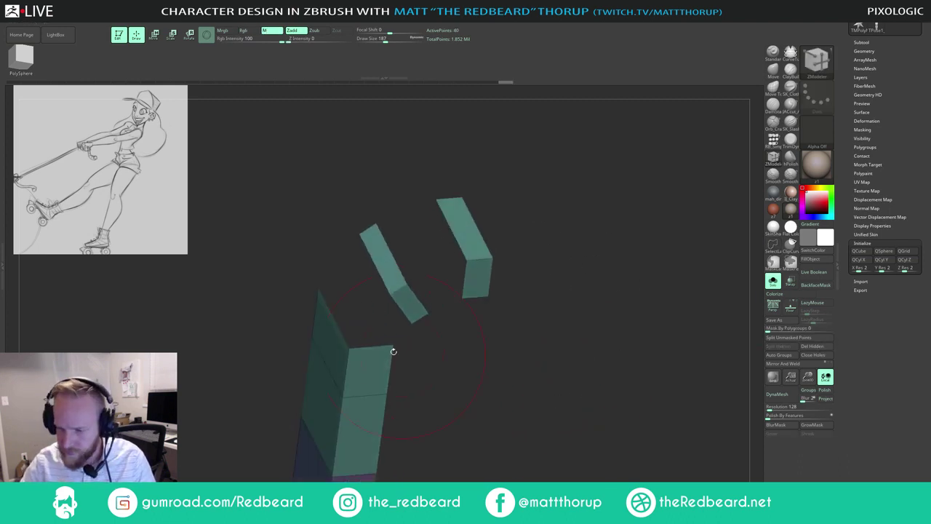
{"action": "key", "text": "space"}
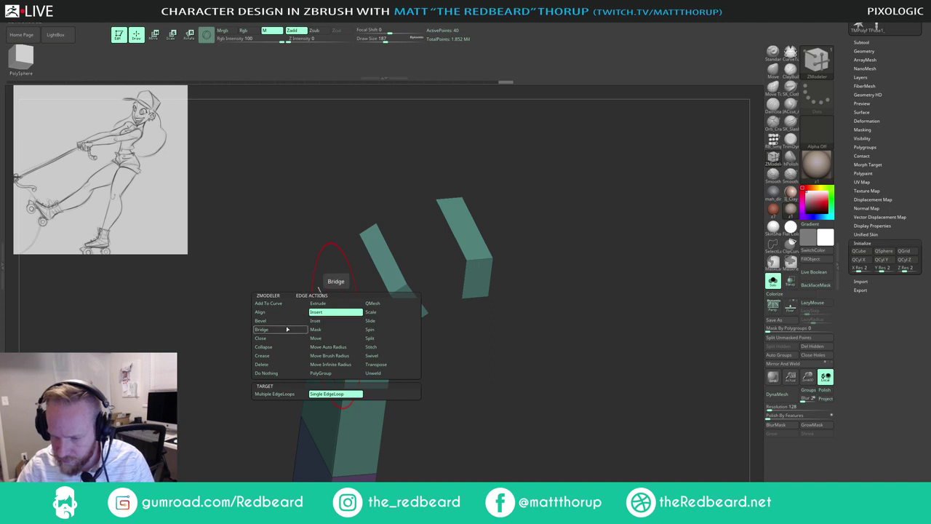
{"action": "left_click", "coordinate": [288, 329]}
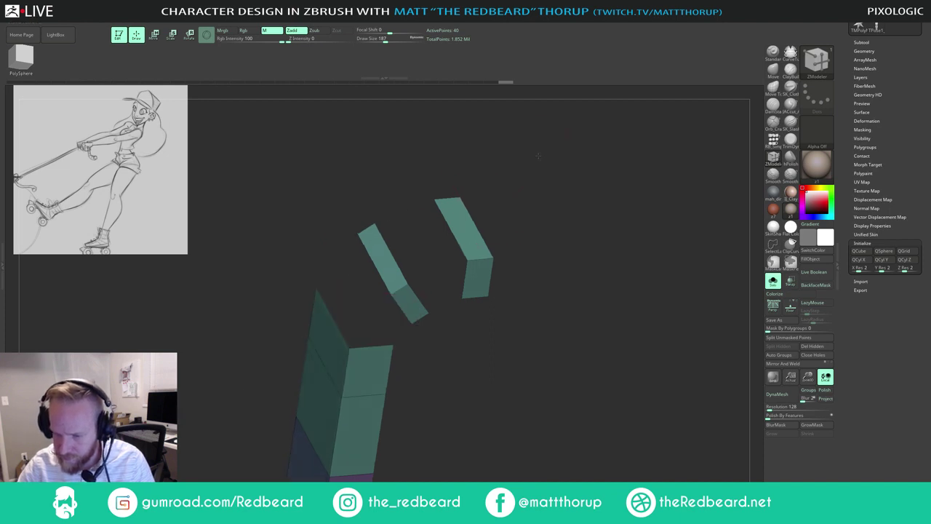
{"action": "key", "text": "space"}
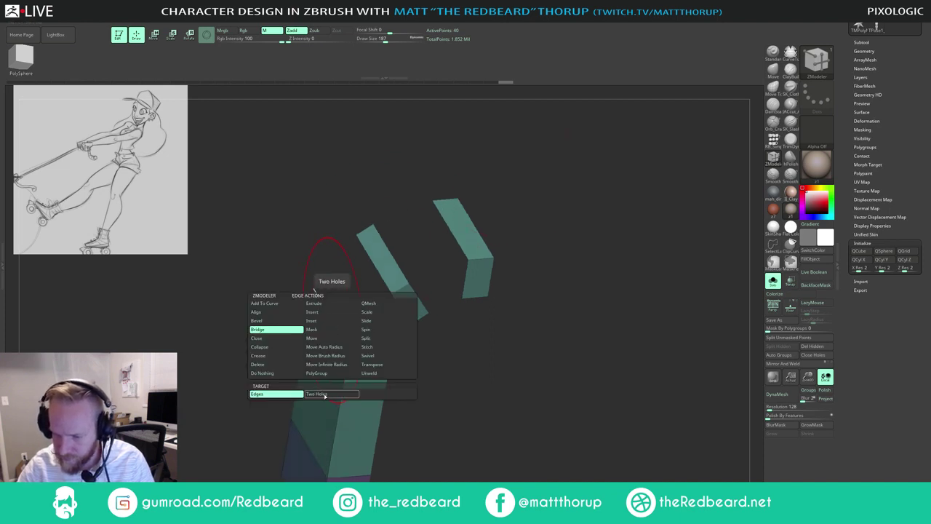
{"action": "mouse_move", "coordinate": [329, 394]}
{"action": "left_click", "coordinate": [332, 321]}
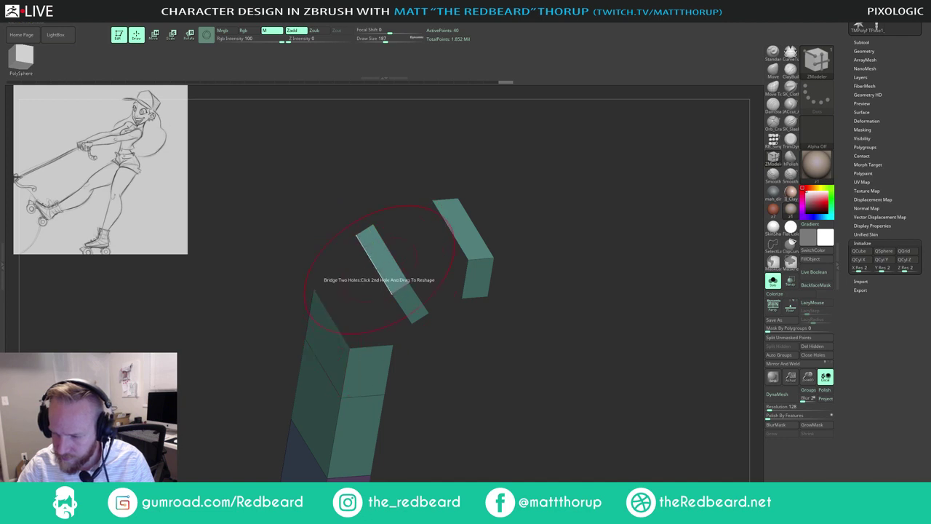
Step: Bridge the post's open top to the tilted middle segment as a curve with two divisions
{"action": "left_click", "coordinate": [379, 273]}
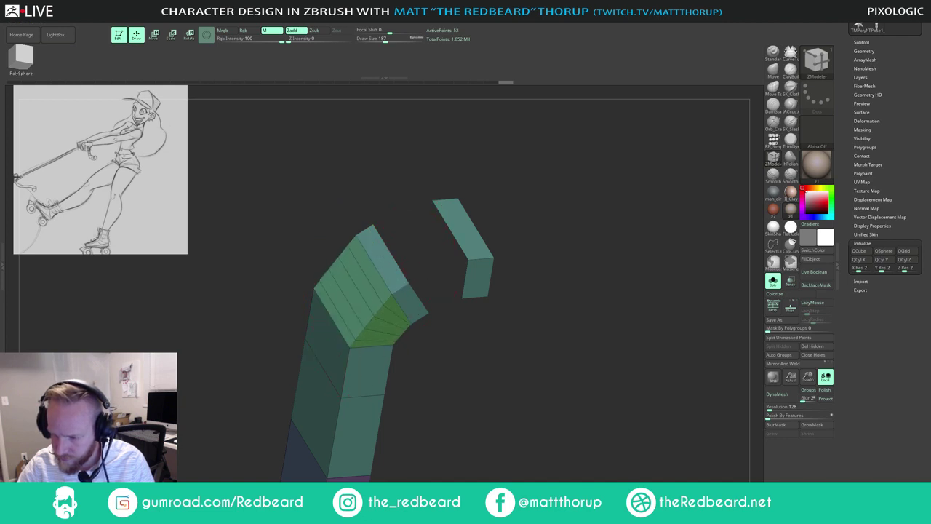
{"action": "left_click_drag", "start_coordinate": [384, 273], "coordinate": [412, 274]}
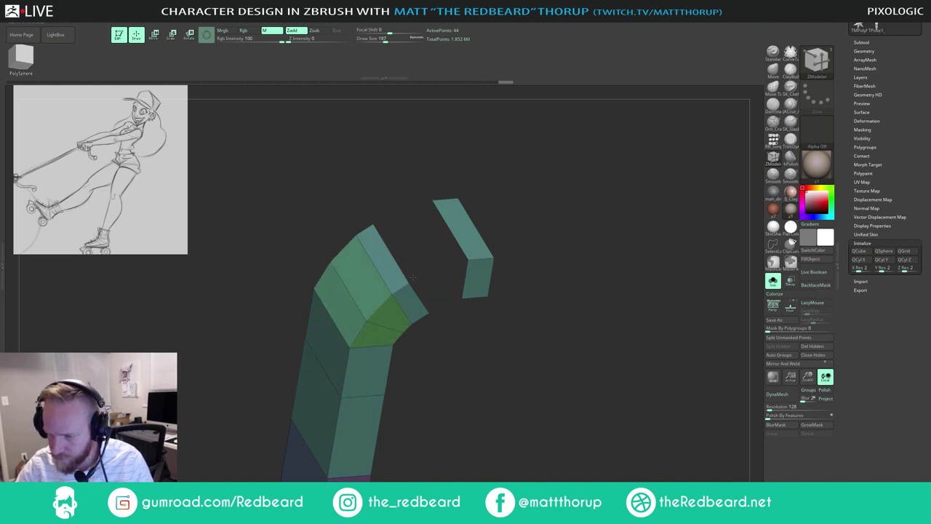
{"action": "left_click", "coordinate": [401, 270]}
{"action": "left_click", "coordinate": [454, 237]}
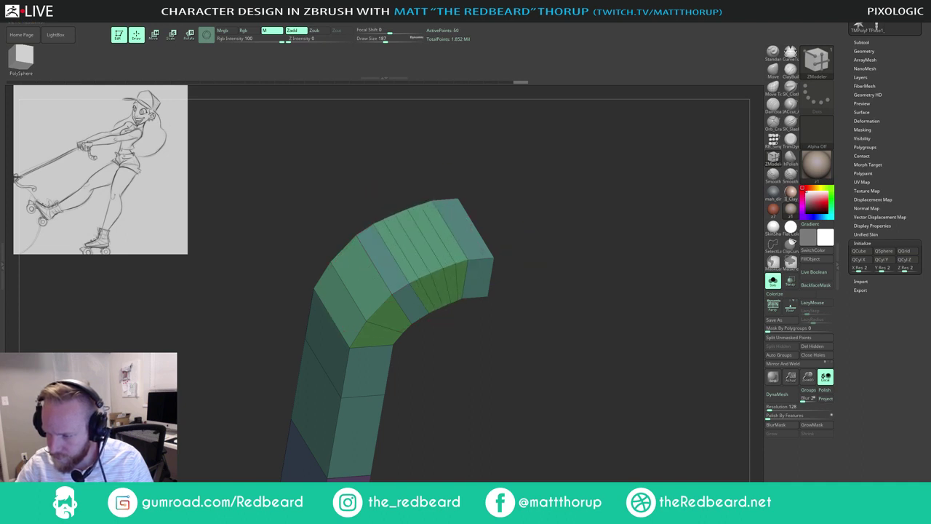
{"action": "left_click_drag", "start_coordinate": [540, 262], "coordinate": [516, 244]}
{"action": "key", "text": "ctrl+z"}
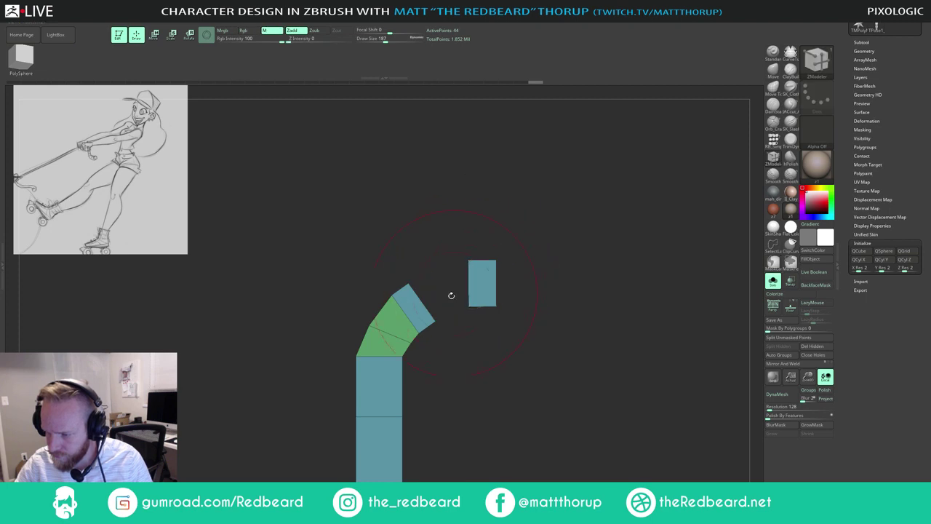
Step: Bridge the tilted middle segment to the upright end piece as a curve with two divisions
{"action": "left_click_drag", "start_coordinate": [451, 296], "coordinate": [509, 245]}
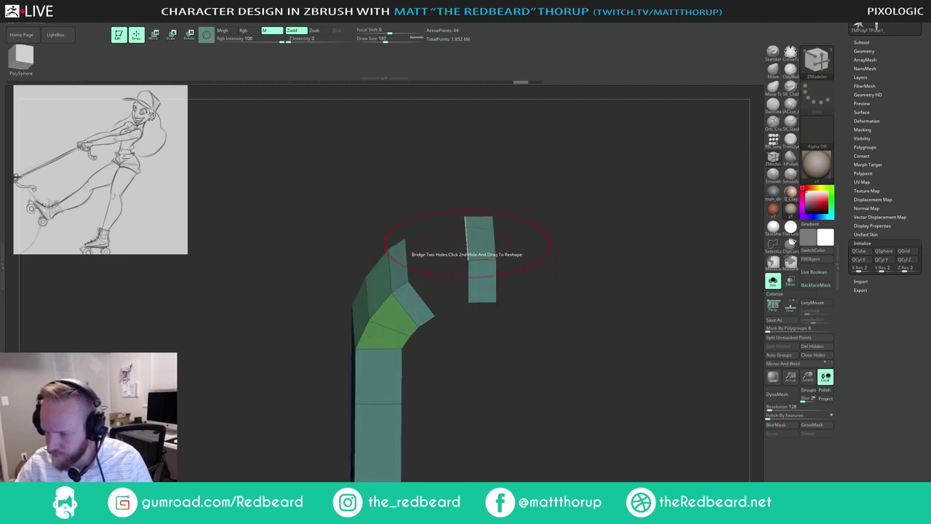
{"action": "left_click", "coordinate": [476, 244]}
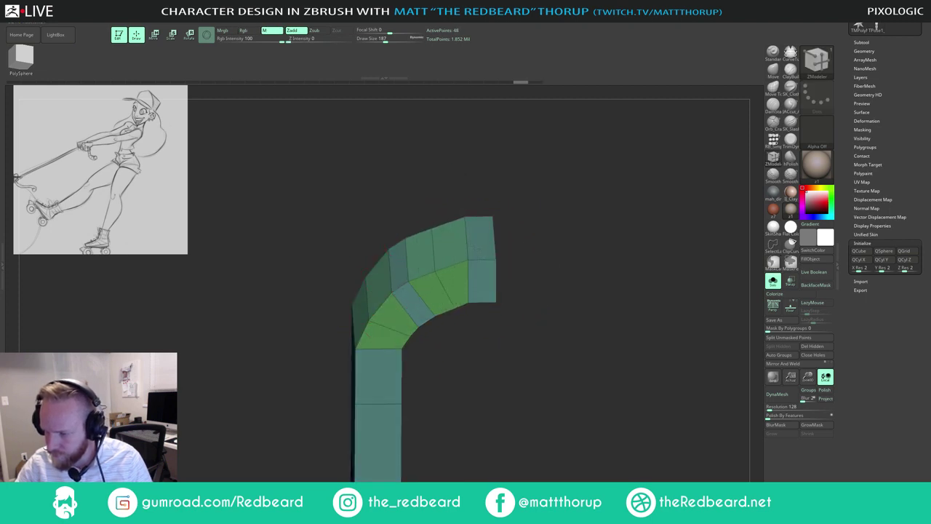
{"action": "mouse_move", "coordinate": [514, 250]}
{"action": "left_mouse_down"}
{"action": "mouse_move", "coordinate": [555, 268]}
{"action": "mouse_move", "coordinate": [531, 314]}
{"action": "mouse_move", "coordinate": [567, 244]}
{"action": "mouse_move", "coordinate": [549, 243]}
{"action": "mouse_move", "coordinate": [555, 237]}
{"action": "mouse_move", "coordinate": [497, 291]}
{"action": "mouse_move", "coordinate": [523, 211]}
{"action": "mouse_move", "coordinate": [502, 240]}
{"action": "left_mouse_up"}
Step: Move the outer end of the bend slightly inward toward the post while the lower sections stay masked
{"action": "key", "text": "w"}
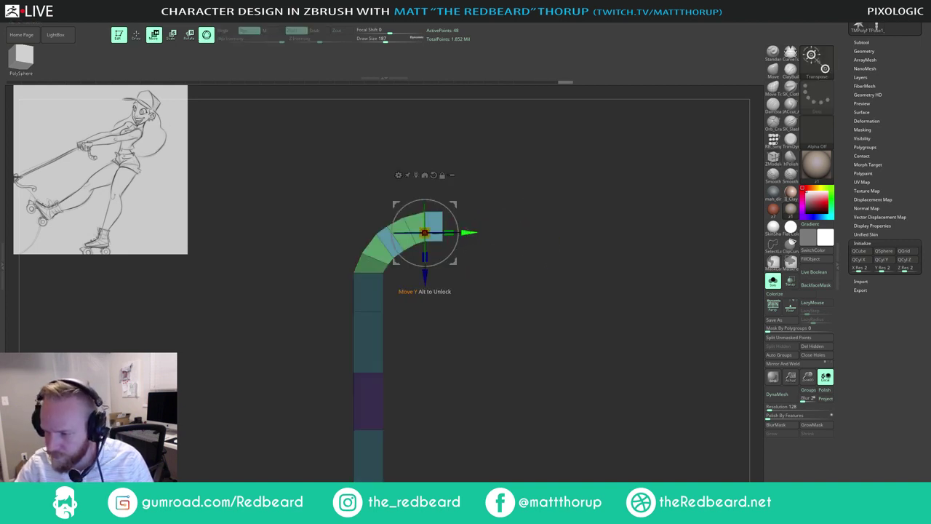
{"action": "left_click_drag", "start_coordinate": [469, 233], "coordinate": [464, 233]}
{"action": "key", "text": "ctrl"}
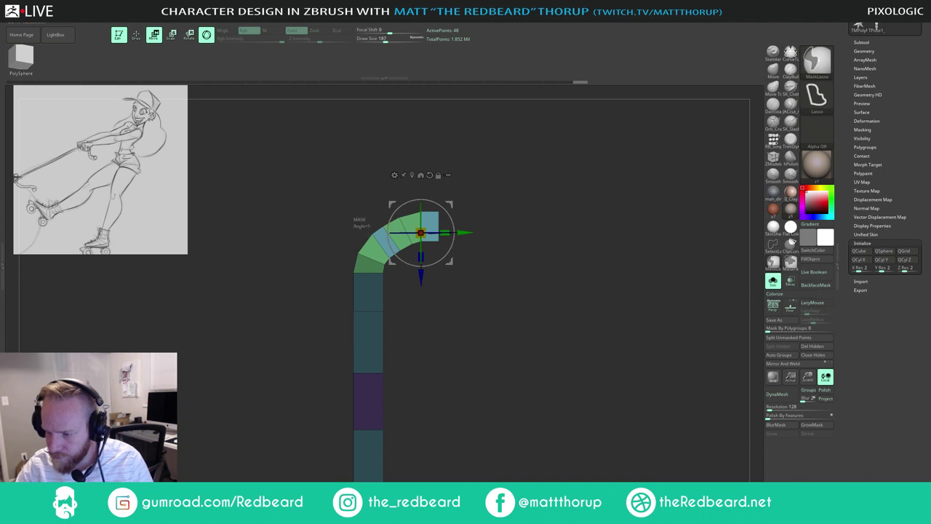
{"action": "left_click_drag", "start_coordinate": [399, 278], "coordinate": [364, 347], "text": "ctrl"}
{"action": "left_click_drag", "start_coordinate": [468, 232], "coordinate": [465, 231]}
Step: Mask the bend section by section, then rotate and shift the unmasked parts to tighten the curve and keep the end block upright
{"action": "mouse_move", "coordinate": [377, 209]}
{"action": "left_mouse_down", "text": "ctrl"}
{"action": "mouse_move", "coordinate": [437, 176]}
{"action": "mouse_move", "coordinate": [416, 299]}
{"action": "left_mouse_up", "text": "ctrl"}
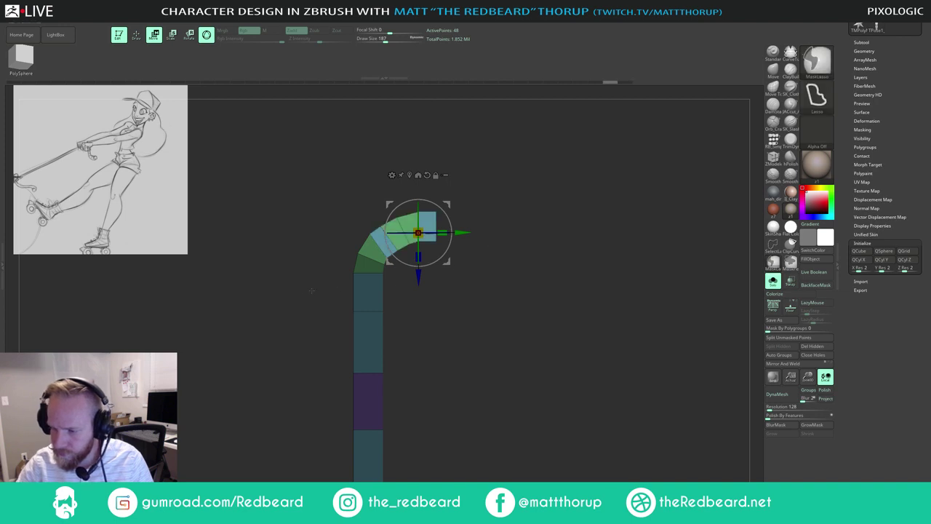
{"action": "mouse_move", "coordinate": [303, 282]}
{"action": "left_mouse_down", "text": "ctrl"}
{"action": "mouse_move", "coordinate": [369, 206]}
{"action": "mouse_move", "coordinate": [403, 285]}
{"action": "mouse_move", "coordinate": [423, 271]}
{"action": "mouse_move", "coordinate": [421, 254]}
{"action": "left_mouse_up", "text": "ctrl"}
{"action": "mouse_move", "coordinate": [481, 193]}
{"action": "left_mouse_down", "text": "ctrl"}
{"action": "mouse_move", "coordinate": [392, 226]}
{"action": "mouse_move", "coordinate": [441, 282]}
{"action": "left_mouse_up", "text": "ctrl"}
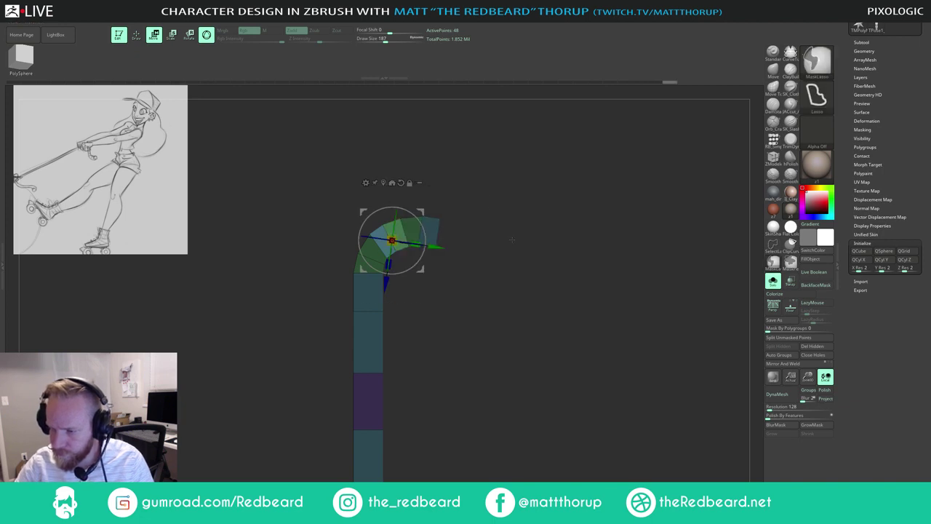
{"action": "key", "text": "ctrl+z"}
{"action": "left_click_drag", "start_coordinate": [281, 302], "coordinate": [426, 317], "text": "ctrl"}
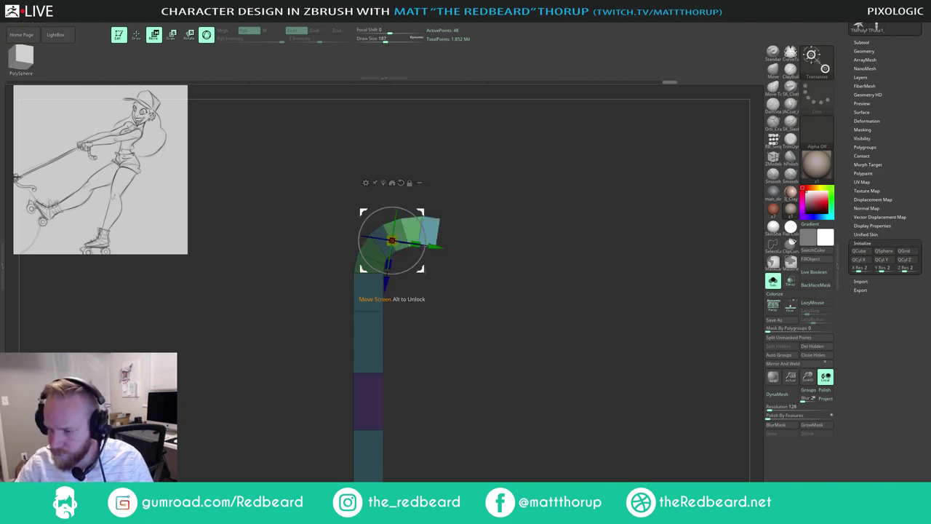
{"action": "mouse_move", "coordinate": [422, 270]}
{"action": "left_mouse_down", "text": "alt"}
{"action": "mouse_move", "coordinate": [435, 268]}
{"action": "mouse_move", "coordinate": [435, 249]}
{"action": "mouse_move", "coordinate": [430, 269]}
{"action": "left_mouse_up", "text": "alt"}
{"action": "left_click_drag", "start_coordinate": [293, 268], "coordinate": [415, 345], "text": "ctrl"}
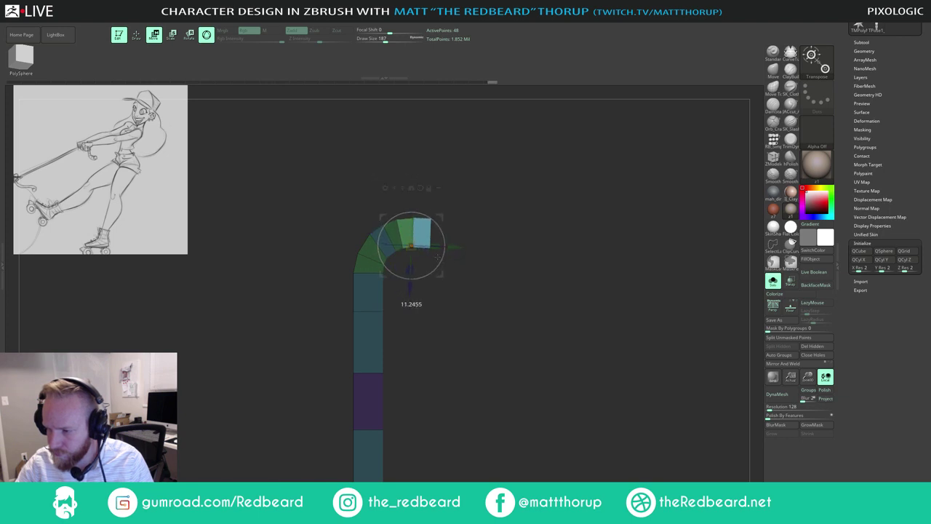
{"action": "left_click_drag", "start_coordinate": [438, 256], "coordinate": [441, 252]}
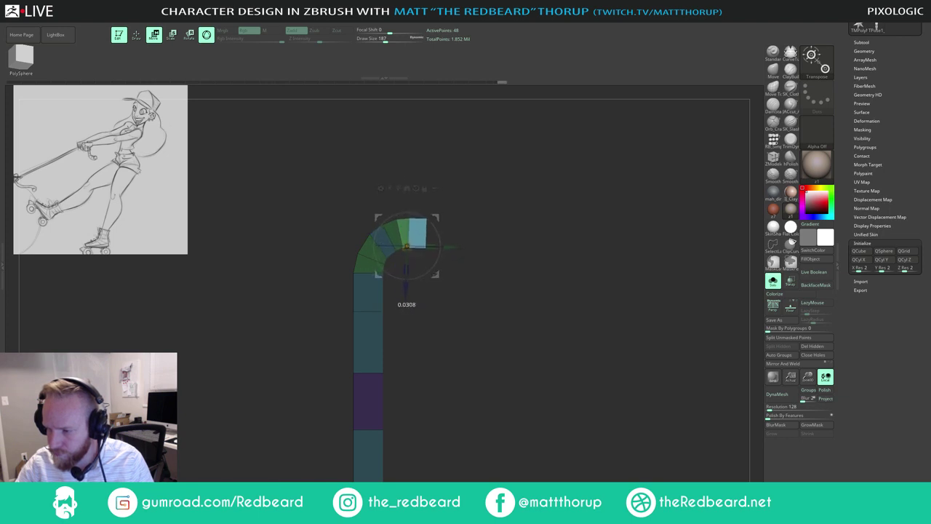
Step: Extrude the top face of the hook's end block upward with QMesh
{"action": "key", "text": "q"}
{"action": "mouse_move", "coordinate": [466, 246]}
{"action": "left_mouse_down"}
{"action": "mouse_move", "coordinate": [458, 254]}
{"action": "mouse_move", "coordinate": [483, 259]}
{"action": "mouse_move", "coordinate": [459, 268]}
{"action": "mouse_move", "coordinate": [501, 296]}
{"action": "mouse_move", "coordinate": [464, 242]}
{"action": "mouse_move", "coordinate": [413, 240]}
{"action": "left_mouse_up"}
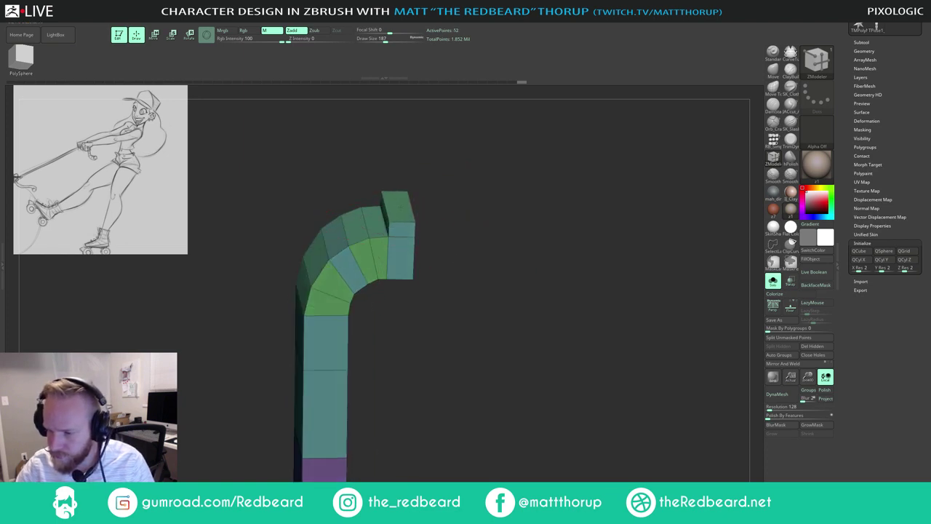
{"action": "left_click_drag", "start_coordinate": [456, 198], "coordinate": [402, 240]}
Step: Set the ZModeler edge action to Insert and add an edge loop through the end block
{"action": "key", "text": "space"}
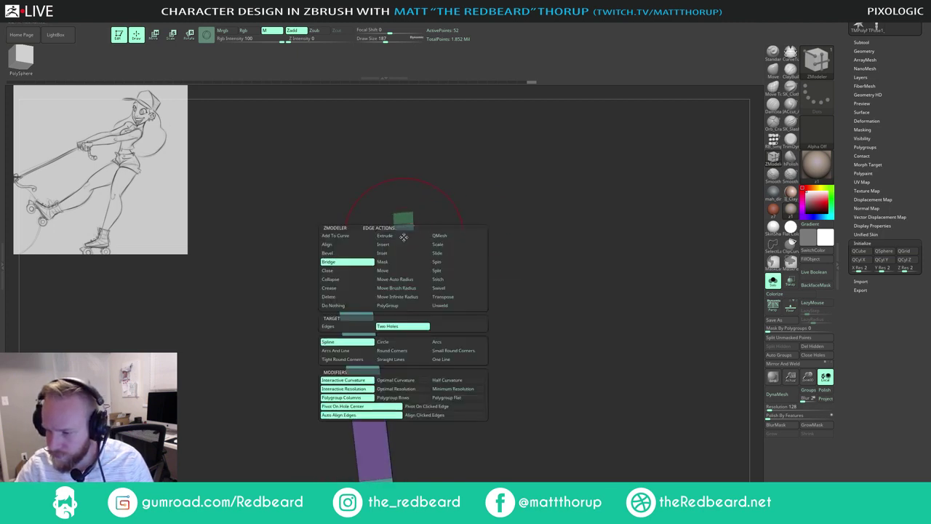
{"action": "left_click", "coordinate": [405, 246]}
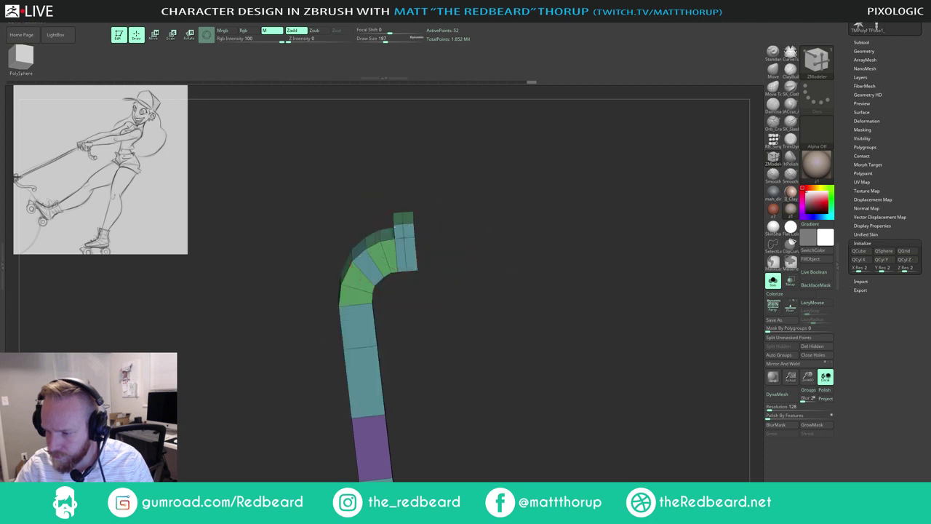
{"action": "mouse_move", "coordinate": [417, 244]}
{"action": "left_mouse_down"}
{"action": "mouse_move", "coordinate": [517, 239]}
{"action": "mouse_move", "coordinate": [506, 243]}
{"action": "mouse_move", "coordinate": [528, 256]}
{"action": "mouse_move", "coordinate": [460, 240]}
{"action": "left_mouse_up"}
Step: Preview the whole hooked post with dynamic subdivision and the polyframe hidden, and restore the low-poly polyframe display
{"action": "key", "text": "d"}
{"action": "key", "text": "shift+f"}
{"action": "key", "text": "shift+d"}
{"action": "key", "text": "shift+f"}
{"action": "left_click_drag", "start_coordinate": [482, 360], "coordinate": [494, 214], "text": "alt"}
{"action": "left_click_drag", "start_coordinate": [494, 214], "coordinate": [447, 312], "text": "shift"}
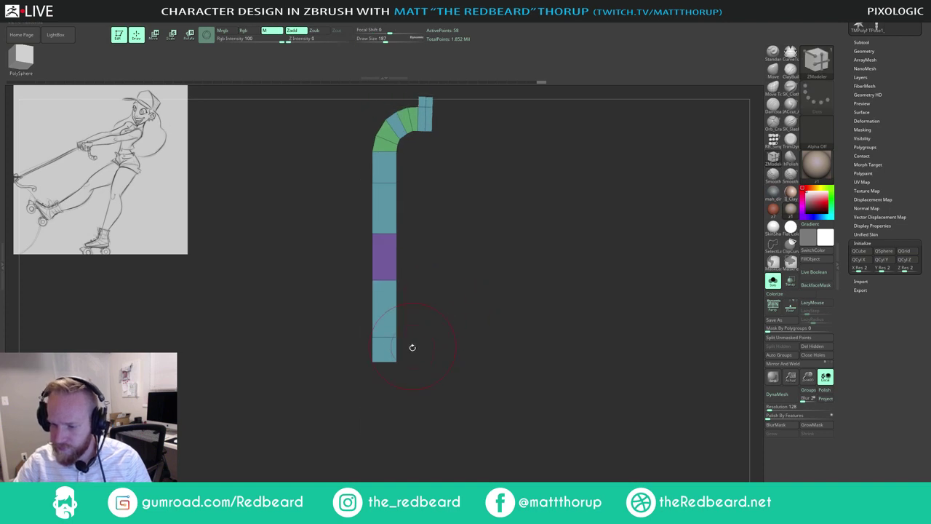
{"action": "mouse_move", "coordinate": [412, 347]}
{"action": "left_mouse_down"}
{"action": "mouse_move", "coordinate": [435, 339]}
{"action": "mouse_move", "coordinate": [434, 319]}
{"action": "mouse_move", "coordinate": [479, 298]}
{"action": "mouse_move", "coordinate": [464, 247]}
{"action": "mouse_move", "coordinate": [455, 311]}
{"action": "left_mouse_up"}
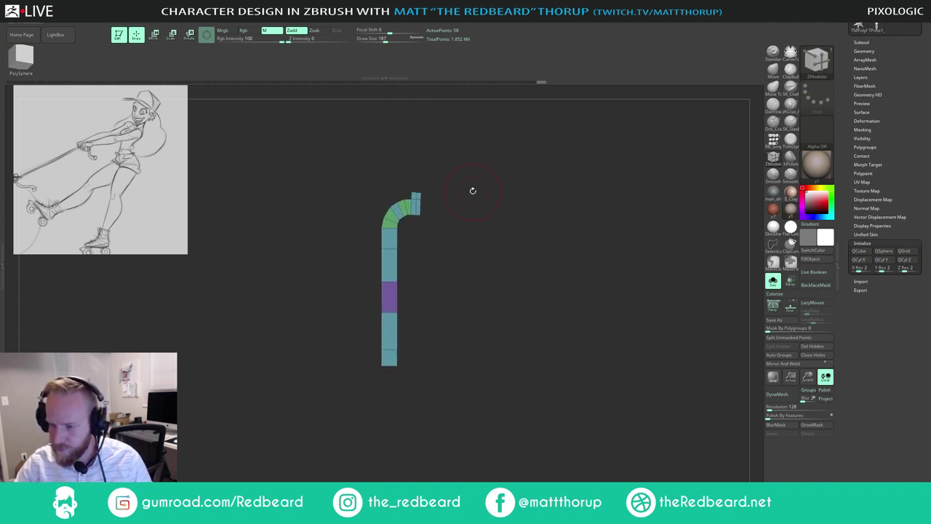
{"action": "mouse_move", "coordinate": [459, 166]}
{"action": "left_mouse_down", "text": "ctrl+shift"}
{"action": "mouse_move", "coordinate": [355, 209]}
{"action": "mouse_move", "coordinate": [407, 234]}
{"action": "left_mouse_up", "text": "ctrl+shift"}
{"action": "left_click", "coordinate": [504, 222], "text": "ctrl+shift"}
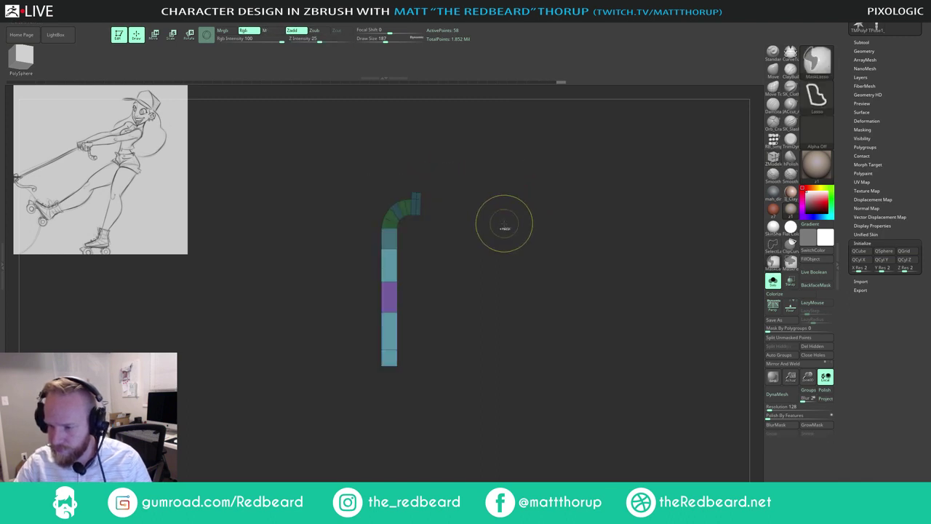
{"action": "key", "text": "w"}
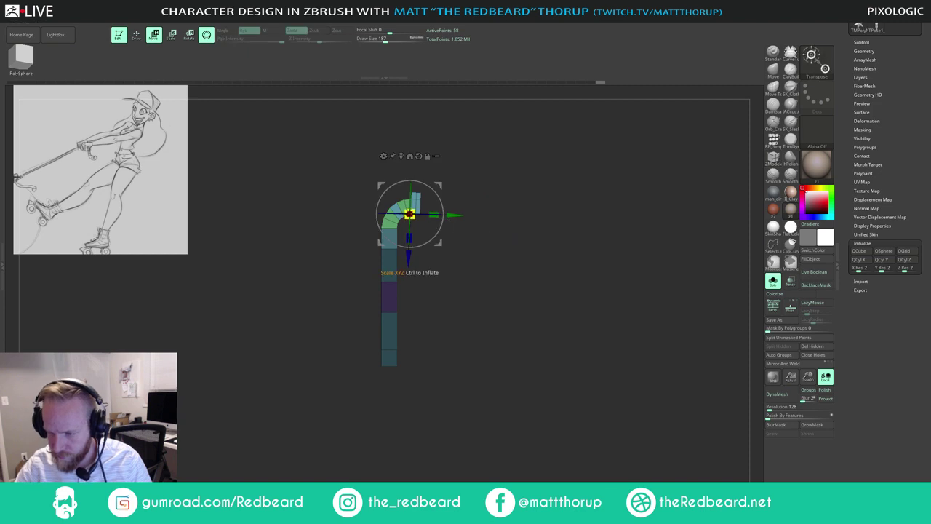
{"action": "left_click_drag", "start_coordinate": [444, 247], "coordinate": [448, 395], "text": "ctrl"}
{"action": "key", "text": "ctrl+z"}
{"action": "mouse_move", "coordinate": [441, 244]}
{"action": "left_mouse_down", "text": "ctrl"}
{"action": "mouse_move", "coordinate": [388, 249]}
{"action": "mouse_move", "coordinate": [510, 249]}
{"action": "mouse_move", "coordinate": [519, 318]}
{"action": "mouse_move", "coordinate": [473, 272]}
{"action": "mouse_move", "coordinate": [412, 326]}
{"action": "left_mouse_up", "text": "ctrl"}
{"action": "key", "text": "ctrl+z"}
Step: Pull the face at the post's lower end away as a separate polygon with QMesh
{"action": "key", "text": "q"}
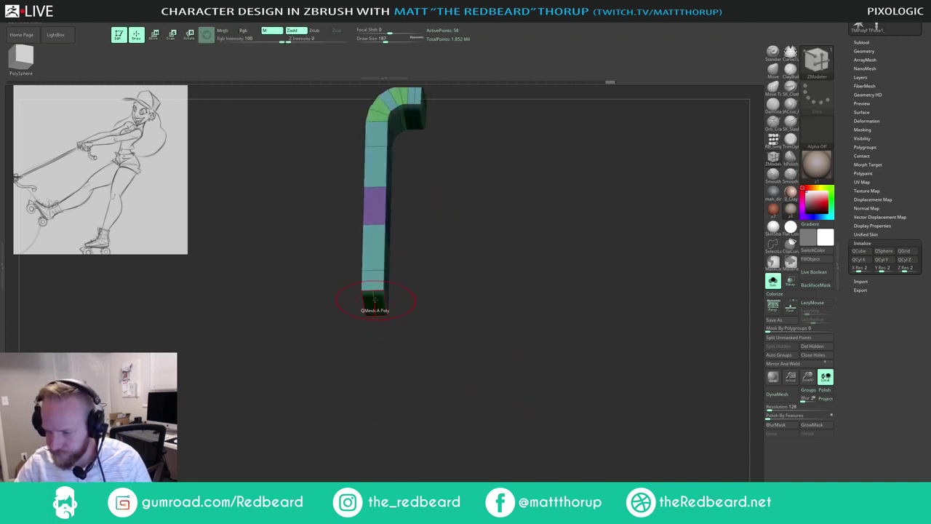
{"action": "mouse_move", "coordinate": [375, 299]}
{"action": "left_mouse_down"}
{"action": "mouse_move", "coordinate": [396, 306]}
{"action": "mouse_move", "coordinate": [415, 287]}
{"action": "left_mouse_up"}
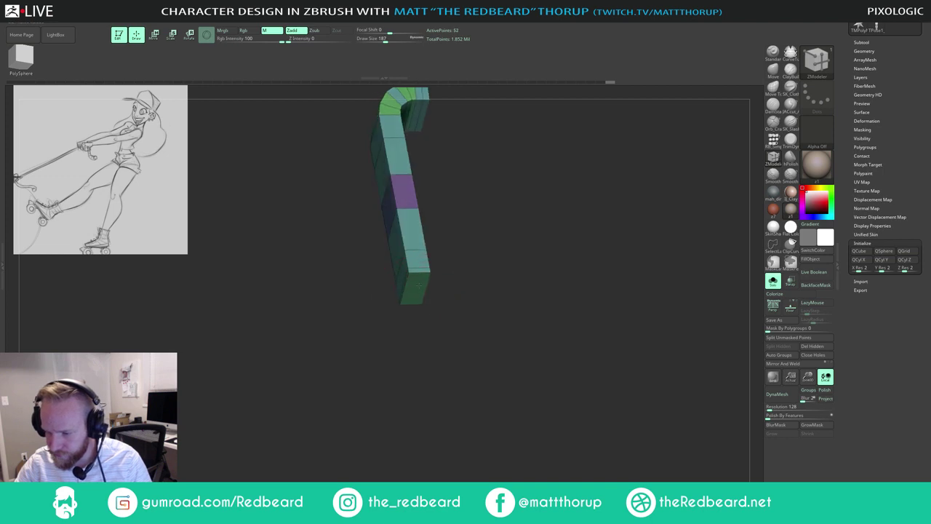
{"action": "mouse_move", "coordinate": [445, 309]}
{"action": "left_mouse_down", "text": "shift"}
{"action": "mouse_move", "coordinate": [460, 320]}
{"action": "mouse_move", "coordinate": [390, 278]}
{"action": "mouse_move", "coordinate": [472, 340]}
{"action": "mouse_move", "coordinate": [474, 316]}
{"action": "left_mouse_up", "text": "shift"}
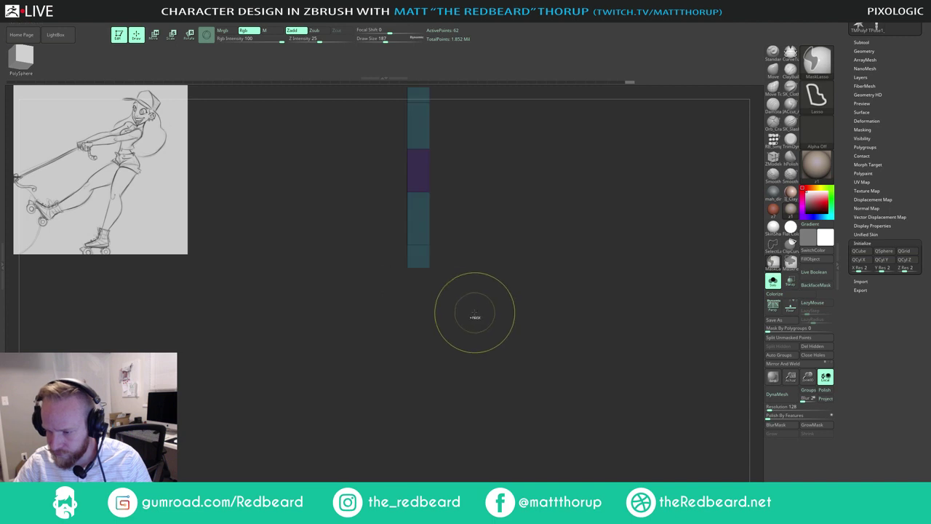
Step: Centre the gizmo on the detached lower face, rotate it about 45 degrees and offset it sideways from the post
{"action": "key", "text": "e"}
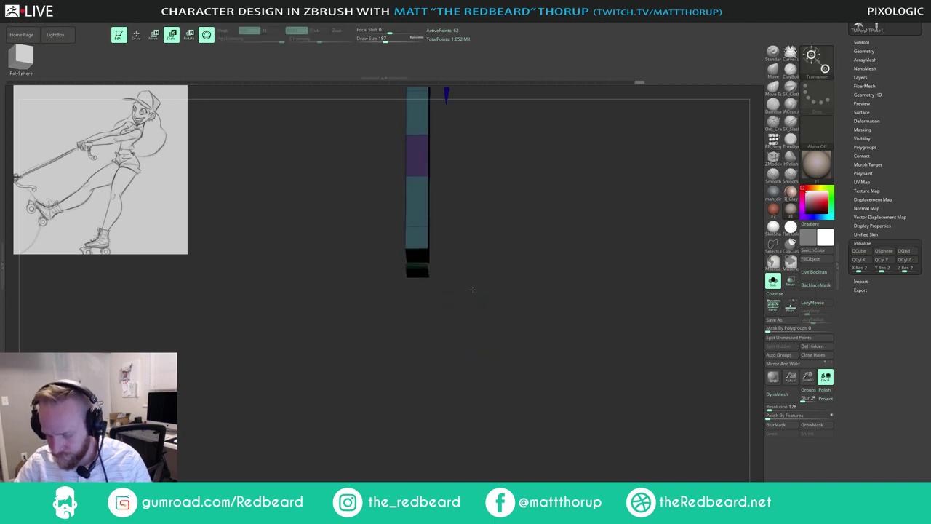
{"action": "key", "text": "r"}
{"action": "left_click", "coordinate": [421, 272], "text": "alt"}
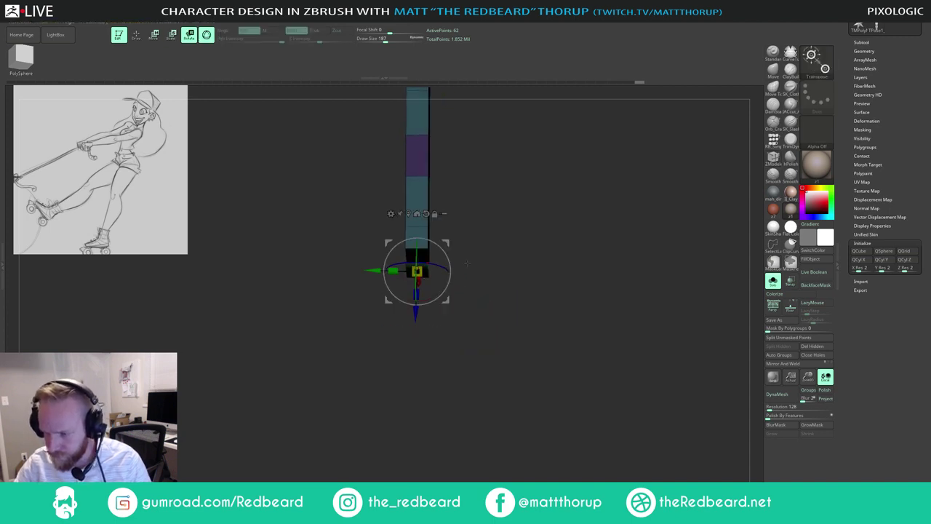
{"action": "left_click_drag", "start_coordinate": [467, 265], "coordinate": [487, 255]}
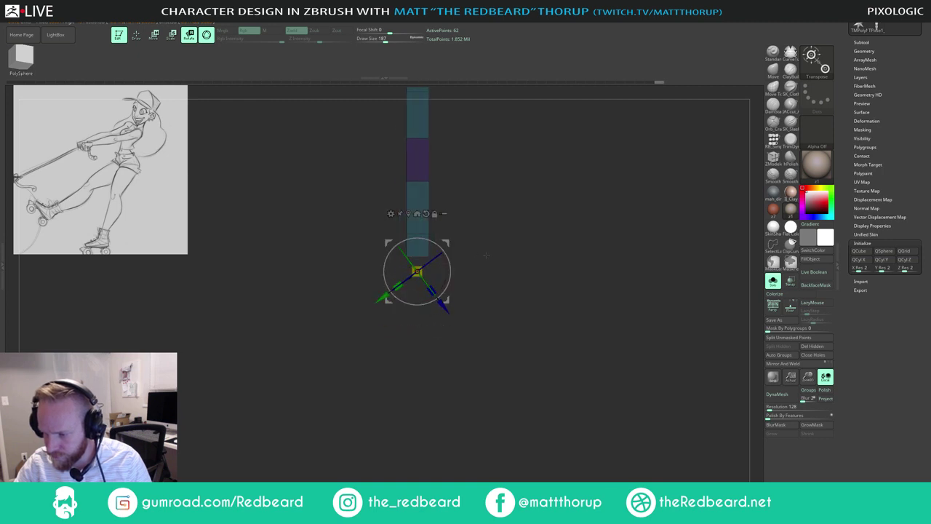
{"action": "left_click_drag", "start_coordinate": [442, 305], "coordinate": [450, 306]}
{"action": "mouse_move", "coordinate": [516, 249]}
{"action": "left_mouse_down"}
{"action": "mouse_move", "coordinate": [485, 247]}
{"action": "mouse_move", "coordinate": [453, 269]}
{"action": "left_mouse_up"}
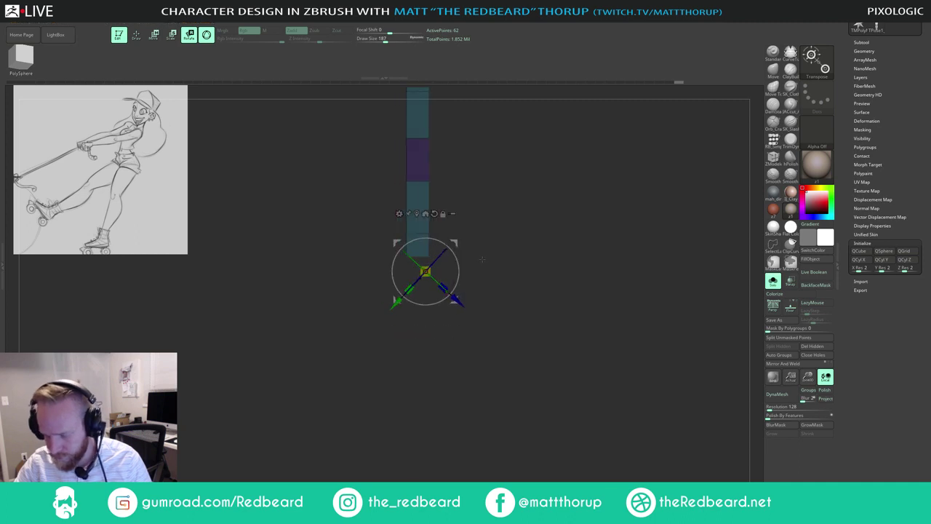
Step: Extrude the tilted face into a short block with QMesh and adjust its position along its own axis
{"action": "key", "text": "q"}
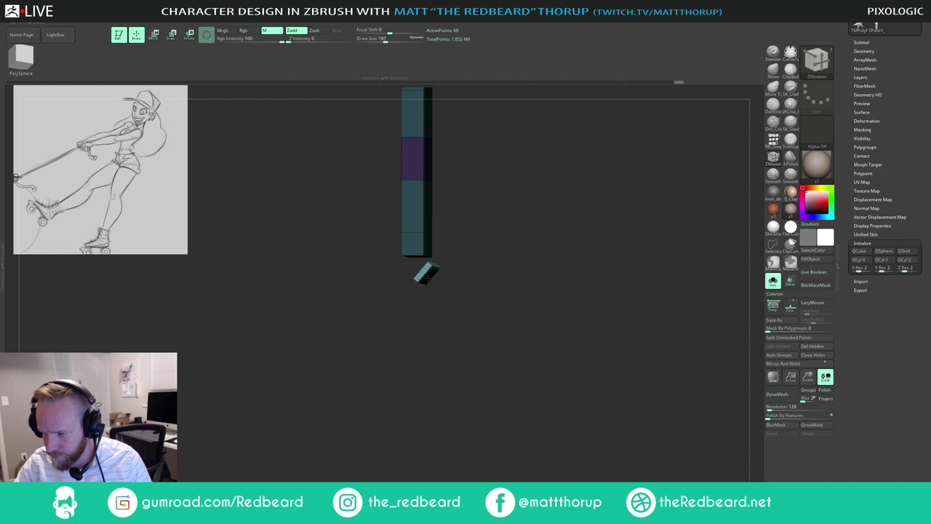
{"action": "left_click_drag", "start_coordinate": [466, 280], "coordinate": [482, 275], "text": "shift"}
{"action": "mouse_move", "coordinate": [401, 311]}
{"action": "left_mouse_down", "text": "ctrl"}
{"action": "mouse_move", "coordinate": [405, 267]}
{"action": "mouse_move", "coordinate": [443, 249]}
{"action": "left_mouse_up", "text": "ctrl"}
{"action": "left_click_drag", "start_coordinate": [481, 282], "coordinate": [472, 277]}
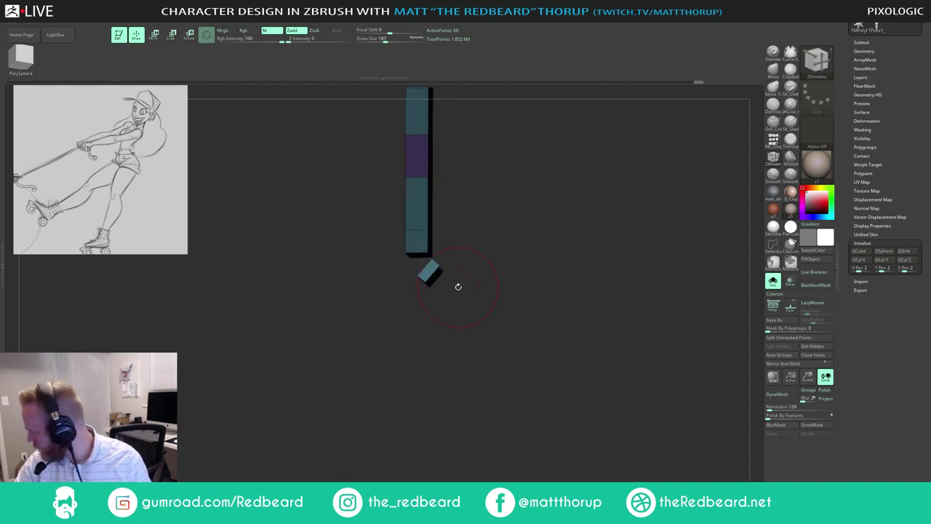
{"action": "key", "text": "w"}
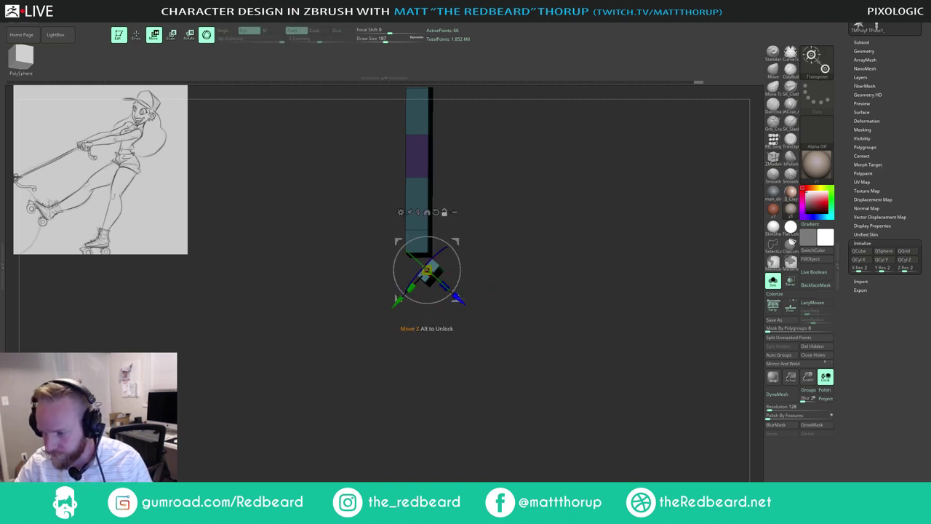
{"action": "left_click_drag", "start_coordinate": [458, 297], "coordinate": [464, 306]}
Step: Pull the outer face of the tilted block away as a separate polygon with QMesh and mask the rest of the post
{"action": "key", "text": "q"}
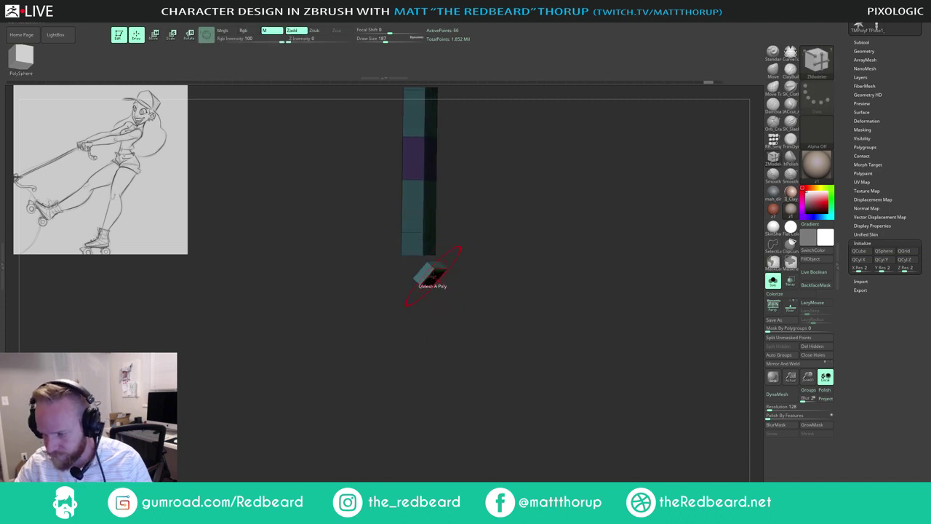
{"action": "mouse_move", "coordinate": [457, 289]}
{"action": "left_mouse_down", "text": "shift"}
{"action": "mouse_move", "coordinate": [484, 280]}
{"action": "mouse_move", "coordinate": [446, 262]}
{"action": "mouse_move", "coordinate": [484, 291]}
{"action": "left_mouse_up", "text": "shift"}
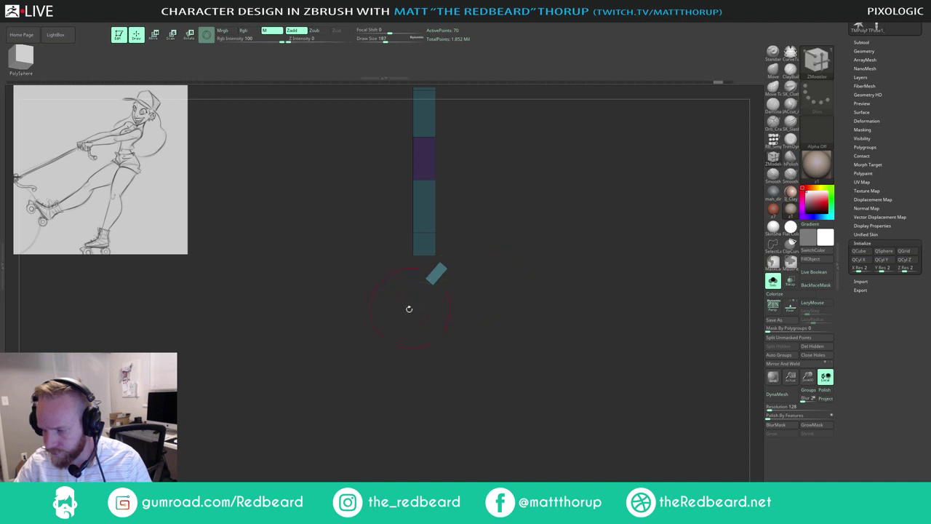
{"action": "left_click_drag", "start_coordinate": [408, 309], "coordinate": [417, 256], "text": "ctrl"}
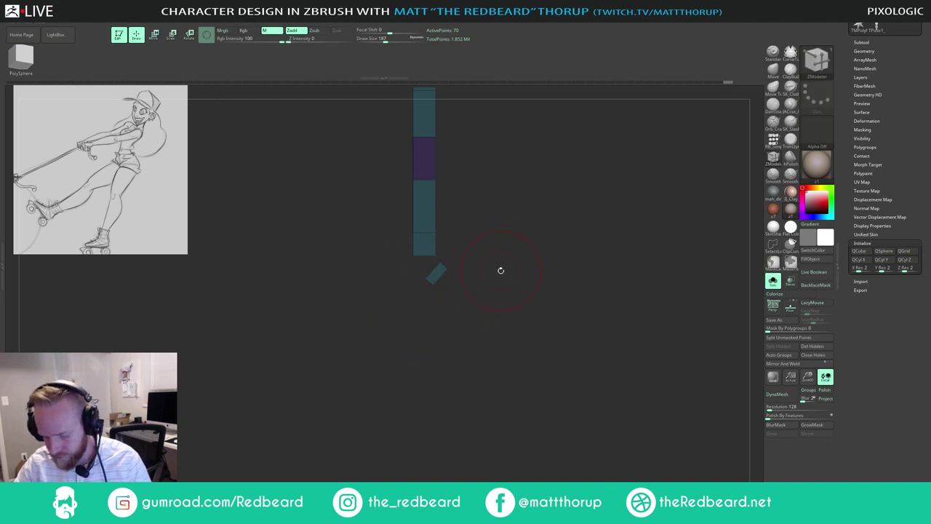
Step: Centre the gizmo on the newly detached face, rotate it close to upright and offset it sideways from the tilted block
{"action": "key", "text": "r"}
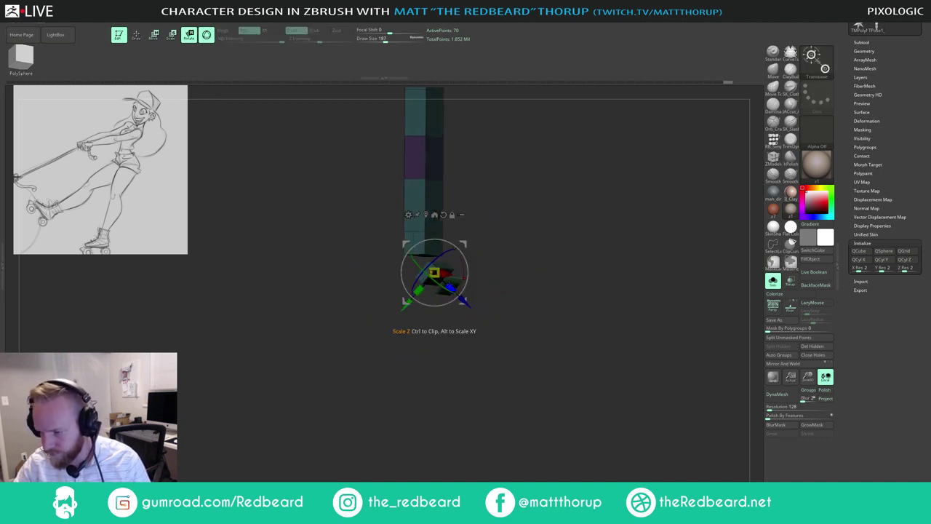
{"action": "left_click", "coordinate": [432, 292], "text": "alt"}
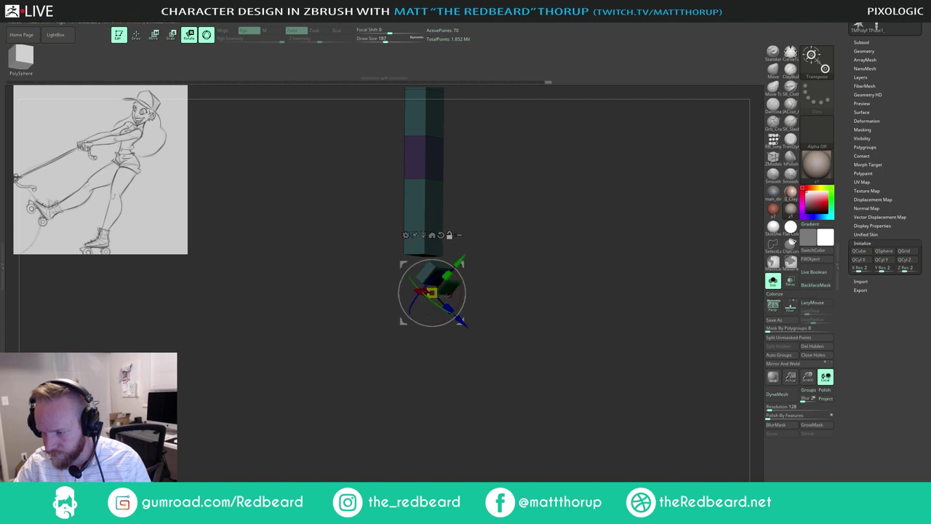
{"action": "left_click", "coordinate": [449, 295], "text": "alt"}
{"action": "left_click_drag", "start_coordinate": [497, 281], "coordinate": [460, 291], "text": "shift"}
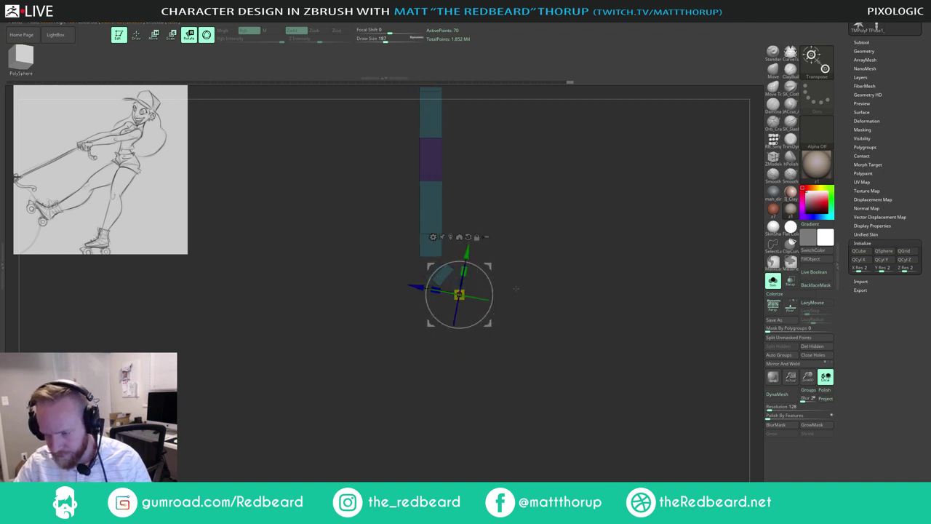
{"action": "mouse_move", "coordinate": [483, 293]}
{"action": "left_mouse_down"}
{"action": "mouse_move", "coordinate": [538, 267]}
{"action": "mouse_move", "coordinate": [513, 267]}
{"action": "mouse_move", "coordinate": [537, 262]}
{"action": "mouse_move", "coordinate": [519, 249]}
{"action": "mouse_move", "coordinate": [547, 274]}
{"action": "left_mouse_up"}
Step: Extrude the second detached face into a short block with QMesh
{"action": "key", "text": "q"}
{"action": "left_click_drag", "start_coordinate": [545, 276], "coordinate": [515, 280]}
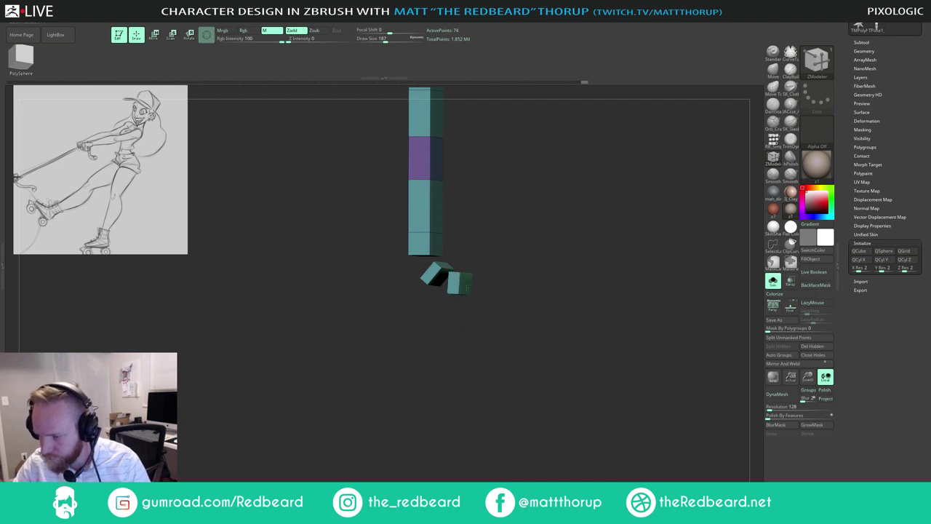
{"action": "mouse_move", "coordinate": [473, 313]}
{"action": "left_mouse_down"}
{"action": "mouse_move", "coordinate": [492, 347]}
{"action": "mouse_move", "coordinate": [435, 304]}
{"action": "mouse_move", "coordinate": [435, 320]}
{"action": "mouse_move", "coordinate": [429, 266]}
{"action": "mouse_move", "coordinate": [441, 342]}
{"action": "mouse_move", "coordinate": [500, 338]}
{"action": "left_mouse_up"}
Step: Hide the facing end polygons of the post and the two loose blocks and delete the hidden geometry
{"action": "left_click", "coordinate": [464, 347], "text": "ctrl+shift"}
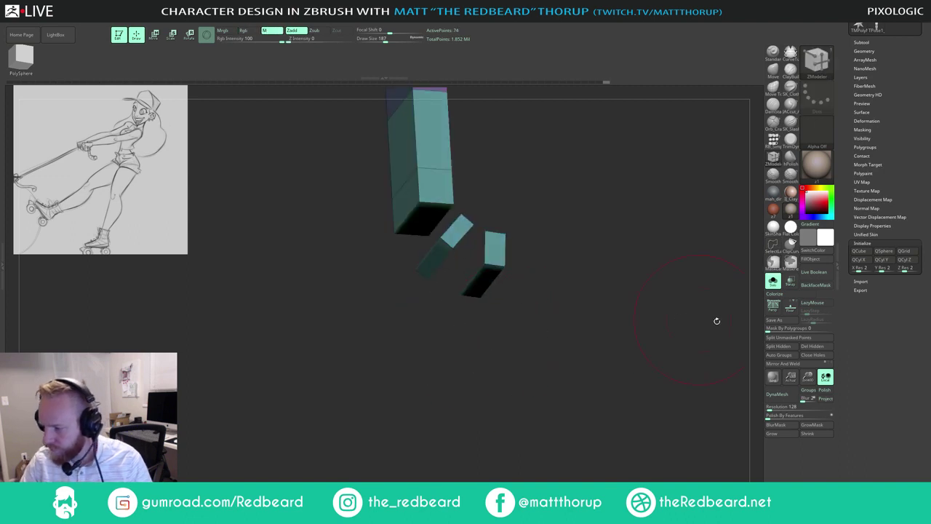
{"action": "left_click_drag", "start_coordinate": [641, 389], "coordinate": [609, 399], "text": "shift"}
{"action": "mouse_move", "coordinate": [374, 306]}
{"action": "left_mouse_down", "text": "ctrl+shift"}
{"action": "mouse_move", "coordinate": [440, 258]}
{"action": "mouse_move", "coordinate": [408, 241]}
{"action": "left_mouse_up", "text": "ctrl+shift"}
{"action": "left_click", "coordinate": [438, 395], "text": "ctrl+shift"}
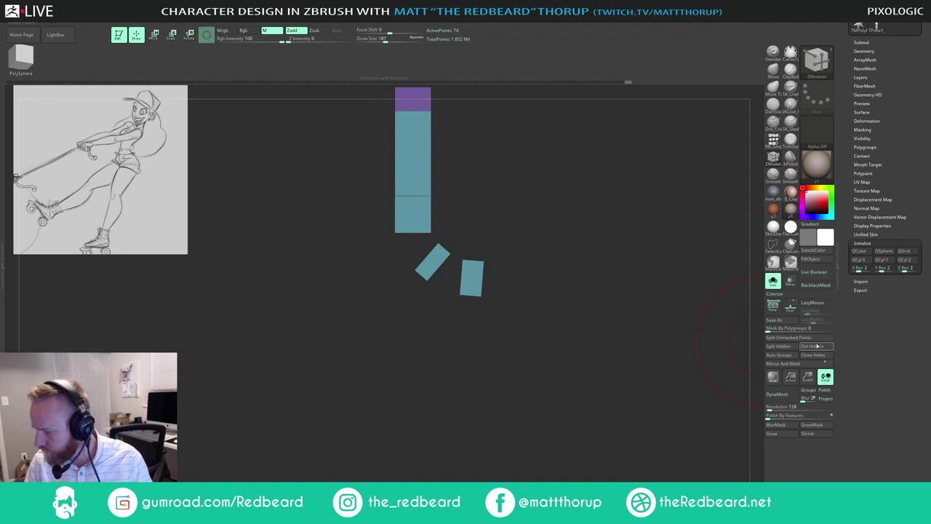
Step: Bridge the open holes from the post to the tilted block and on to the second block, forming the lower bend
{"action": "left_click_drag", "start_coordinate": [626, 351], "coordinate": [577, 368]}
{"action": "key", "text": "space"}
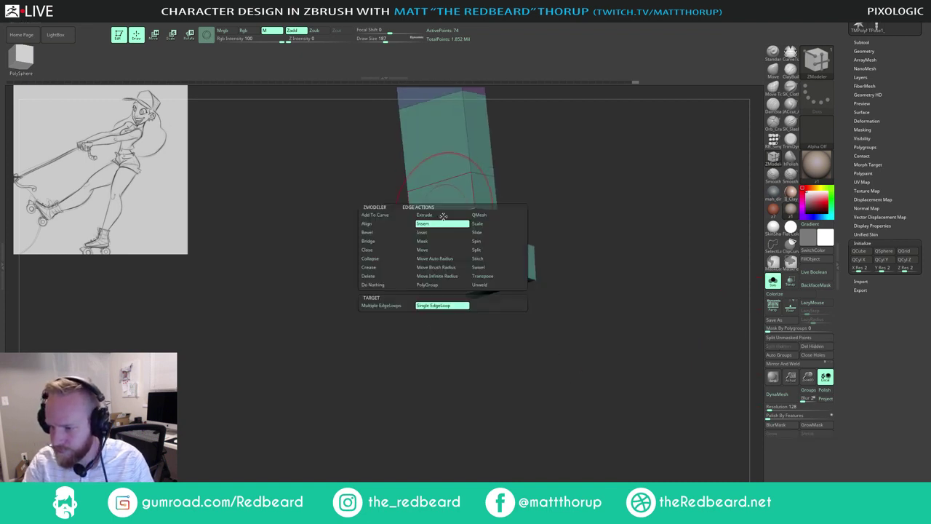
{"action": "left_click", "coordinate": [387, 238]}
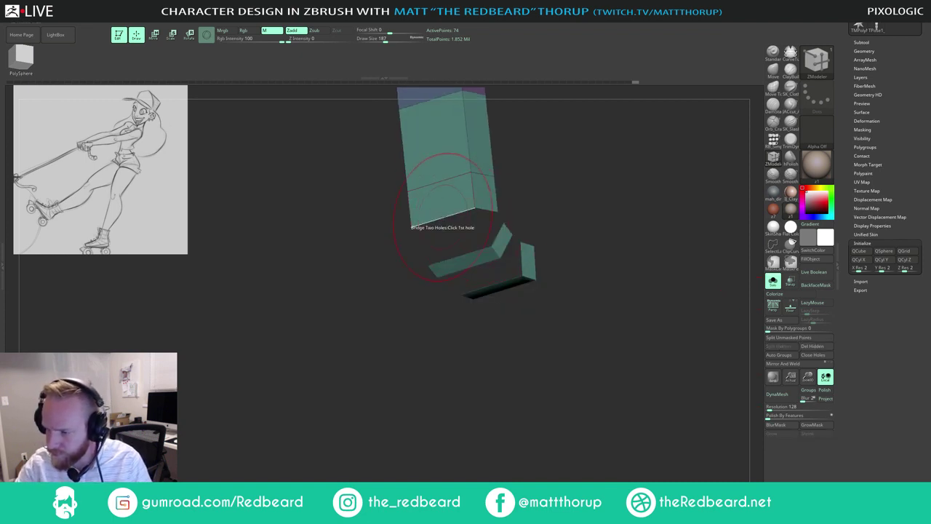
{"action": "left_click", "coordinate": [462, 257]}
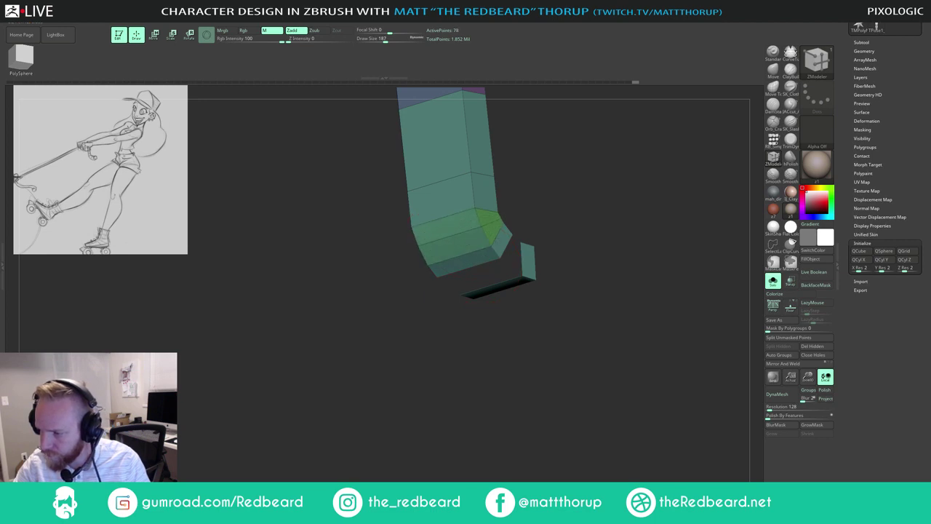
{"action": "left_click_drag", "start_coordinate": [572, 216], "coordinate": [536, 245]}
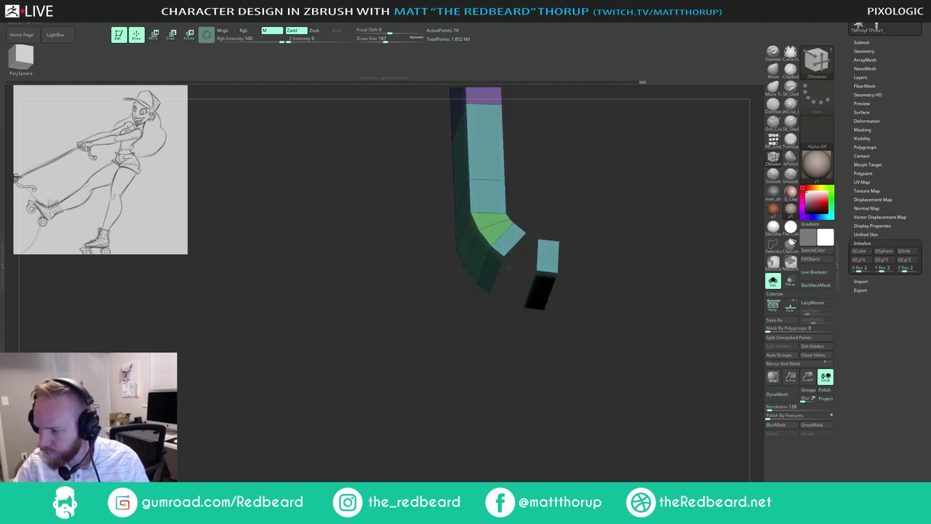
{"action": "left_click", "coordinate": [512, 240]}
{"action": "left_click", "coordinate": [538, 256]}
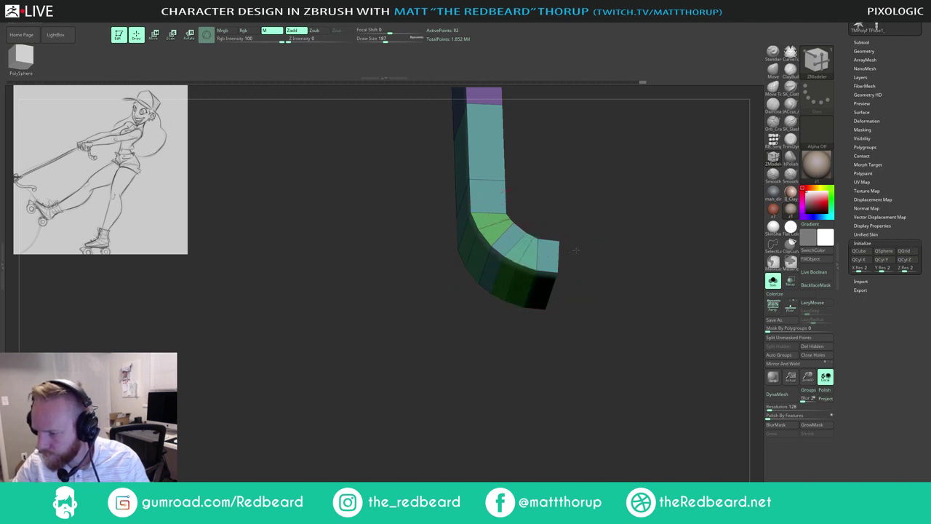
Step: Leave only the last block of the lower bend unmasked, rotate it upright and adjust its position
{"action": "left_click_drag", "start_coordinate": [584, 229], "coordinate": [624, 303], "text": "shift"}
{"action": "left_click", "coordinate": [626, 287], "text": "ctrl"}
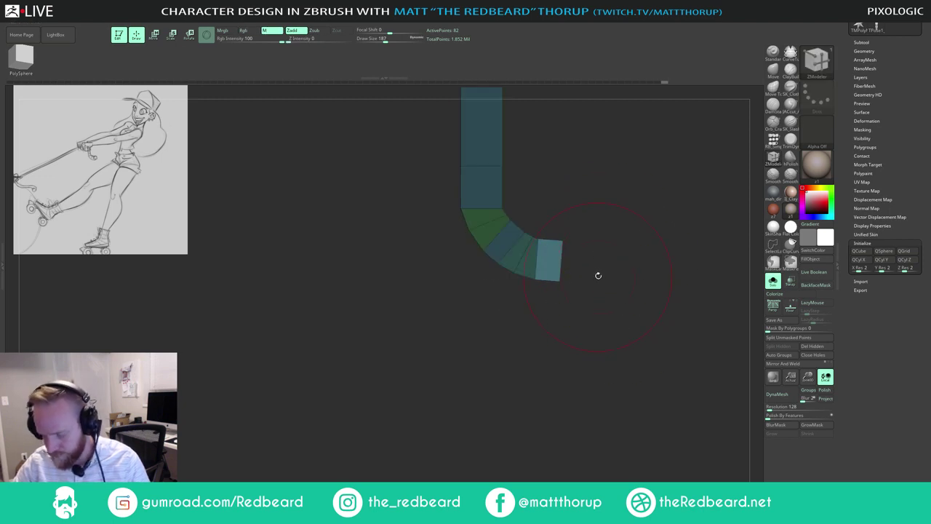
{"action": "key", "text": "r"}
{"action": "mouse_move", "coordinate": [567, 270]}
{"action": "left_mouse_down"}
{"action": "mouse_move", "coordinate": [585, 254]}
{"action": "mouse_move", "coordinate": [594, 268]}
{"action": "mouse_move", "coordinate": [579, 273]}
{"action": "left_mouse_up"}
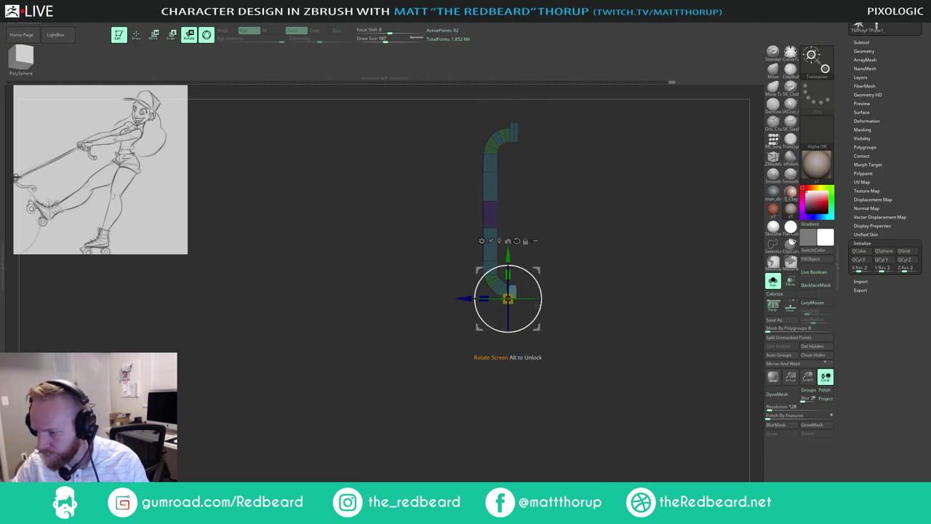
{"action": "left_click_drag", "start_coordinate": [537, 304], "coordinate": [539, 312]}
{"action": "mouse_move", "coordinate": [510, 299]}
{"action": "left_mouse_down"}
{"action": "mouse_move", "coordinate": [548, 323]}
{"action": "mouse_move", "coordinate": [524, 320]}
{"action": "mouse_move", "coordinate": [523, 299]}
{"action": "mouse_move", "coordinate": [524, 307]}
{"action": "left_mouse_up"}
Step: Extrude the underside of the lower bend's end block downward with QMesh to form a short tab
{"action": "key", "text": "q"}
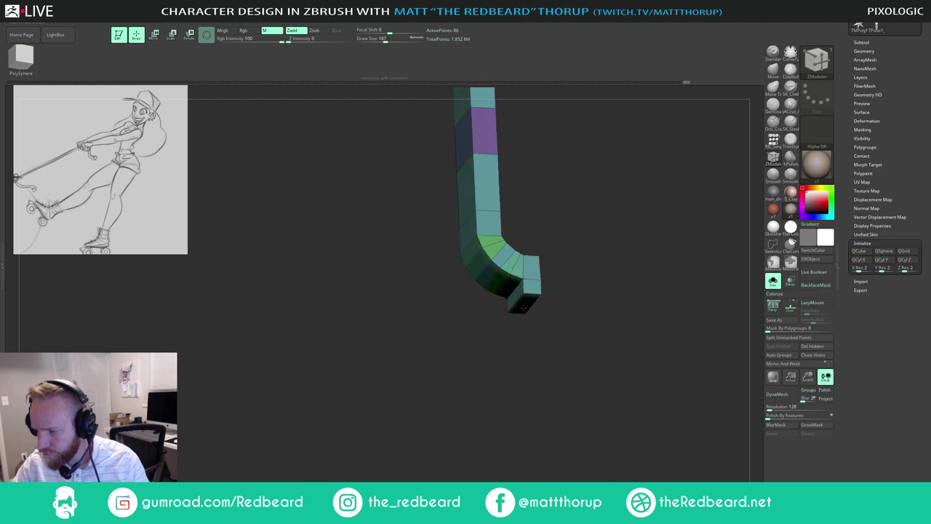
{"action": "left_click_drag", "start_coordinate": [584, 310], "coordinate": [590, 298], "text": "shift"}
{"action": "left_click_drag", "start_coordinate": [537, 313], "coordinate": [558, 294], "text": "alt"}
{"action": "right_click_drag", "start_coordinate": [558, 294], "coordinate": [568, 310], "text": "ctrl"}
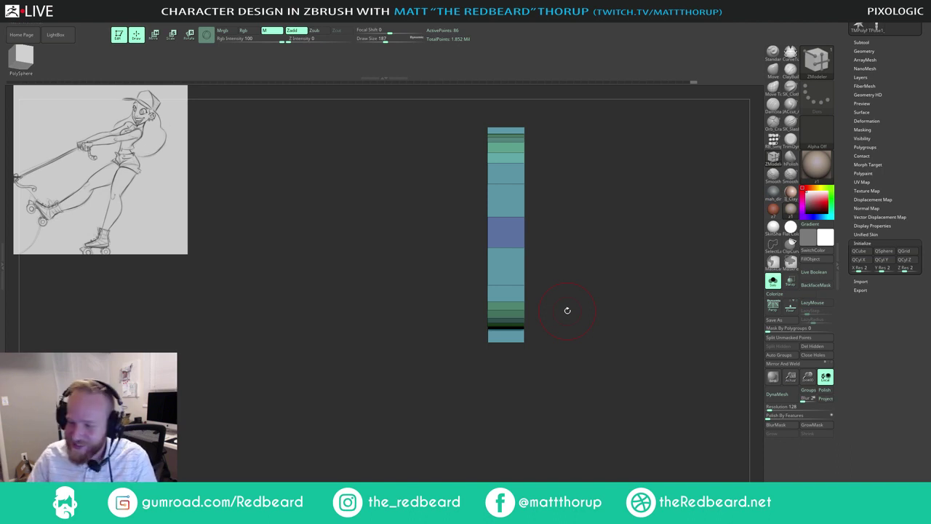
Step: Set the ZModeler edge action to Insert and add an edge loop through the end block and tab of the lower bend
{"action": "left_click_drag", "start_coordinate": [605, 268], "coordinate": [507, 326]}
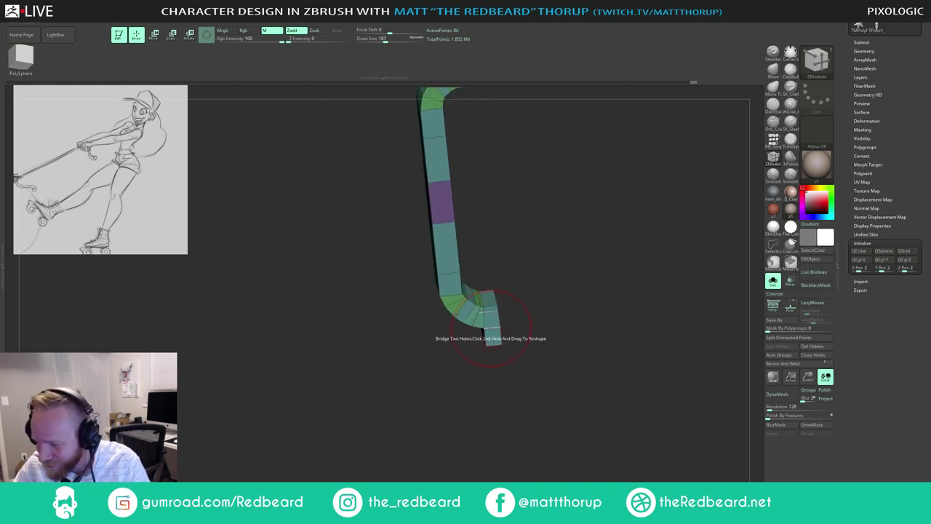
{"action": "key", "text": "space"}
{"action": "left_click", "coordinate": [471, 312]}
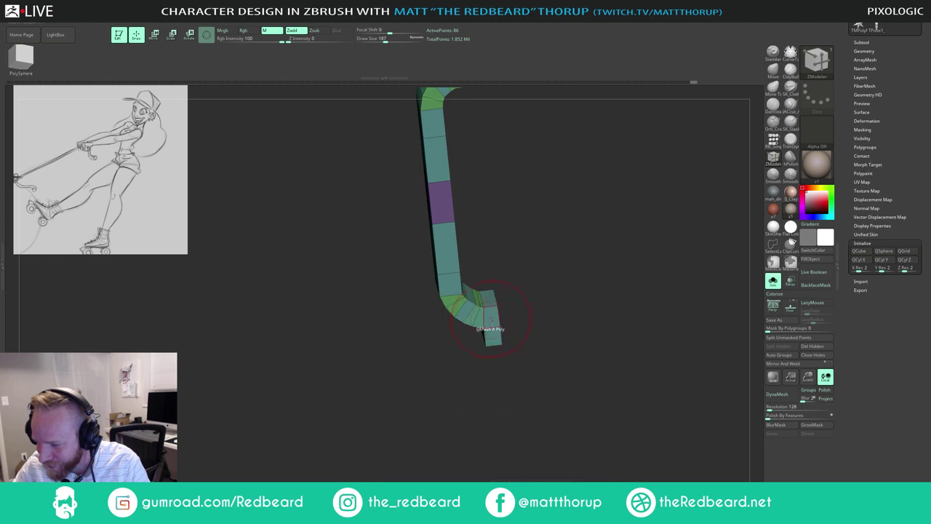
{"action": "left_click", "coordinate": [493, 327]}
{"action": "left_click_drag", "start_coordinate": [539, 313], "coordinate": [575, 266], "text": "shift"}
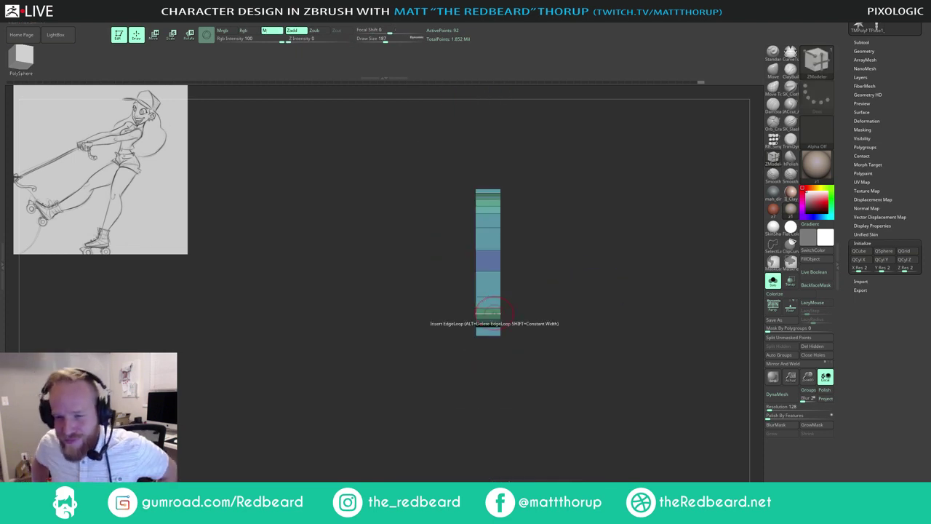
Step: Check the post's size against the whole character, and isolate the post again
{"action": "left_click", "coordinate": [772, 283]}
{"action": "left_click_drag", "start_coordinate": [592, 227], "coordinate": [603, 276]}
{"action": "left_click_drag", "start_coordinate": [625, 313], "coordinate": [594, 214], "text": "alt"}
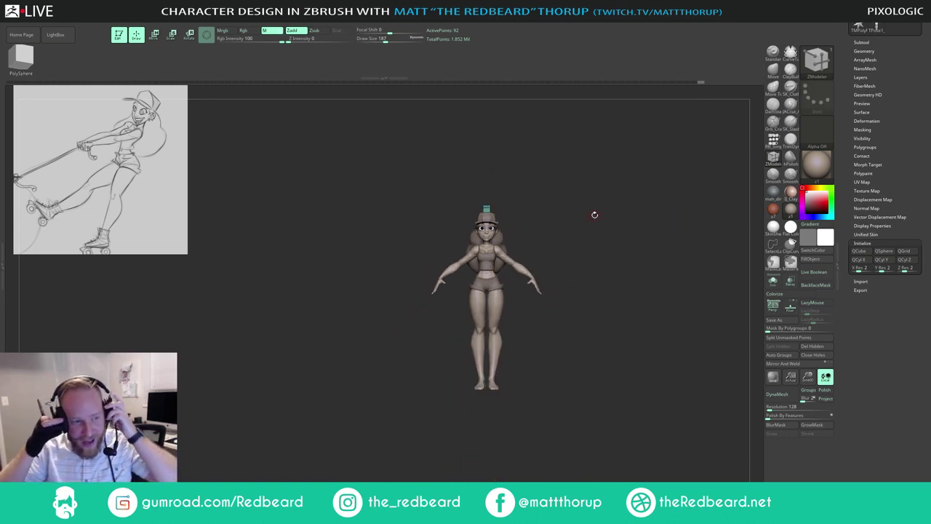
{"action": "left_click_drag", "start_coordinate": [553, 201], "coordinate": [521, 214]}
{"action": "left_click", "coordinate": [773, 282]}
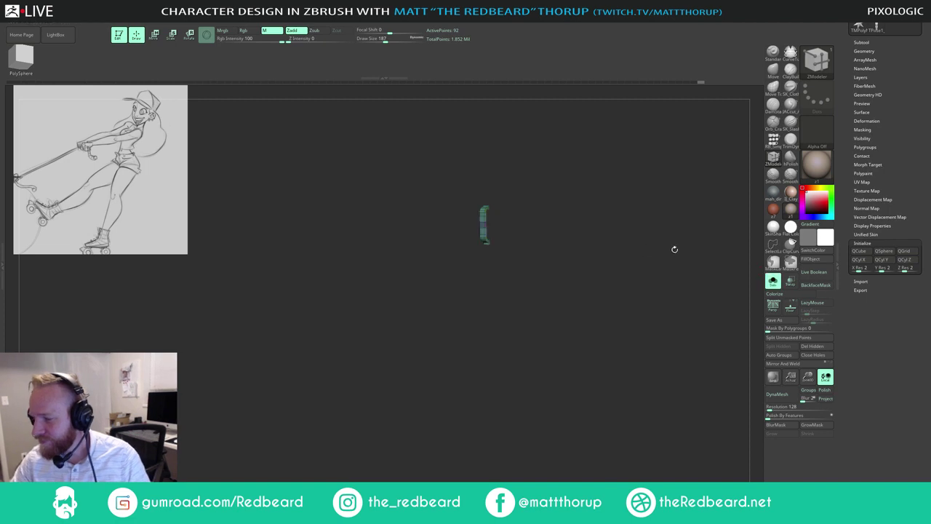
{"action": "mouse_move", "coordinate": [601, 255]}
{"action": "left_mouse_down", "text": "shift"}
{"action": "mouse_move", "coordinate": [575, 262]}
{"action": "mouse_move", "coordinate": [610, 262]}
{"action": "mouse_move", "coordinate": [601, 248]}
{"action": "left_mouse_up", "text": "shift"}
{"action": "left_click_drag", "start_coordinate": [601, 248], "coordinate": [591, 329], "text": "alt"}
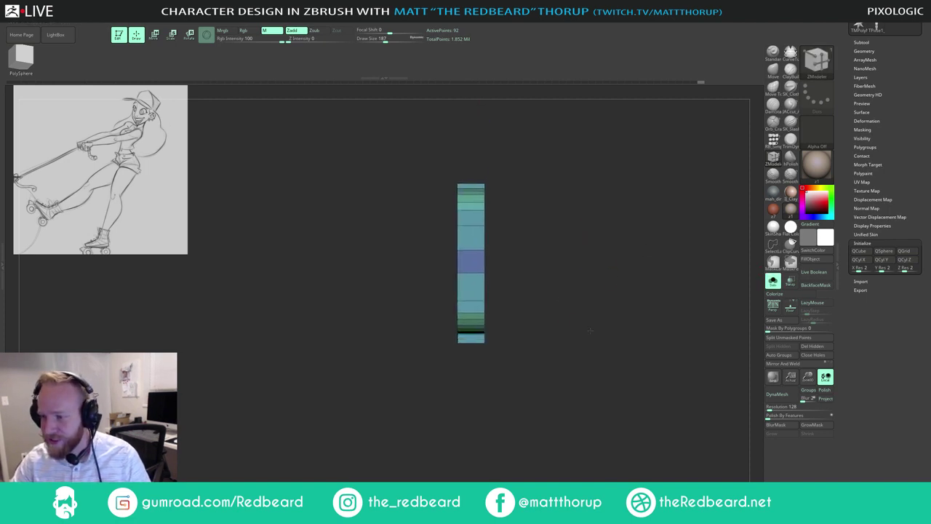
Step: Clear the mask, centre the gizmo on the whole post and scale it wider across its front
{"action": "mouse_move", "coordinate": [572, 217]}
{"action": "left_mouse_down", "text": "ctrl"}
{"action": "mouse_move", "coordinate": [554, 190]}
{"action": "mouse_move", "coordinate": [481, 400]}
{"action": "mouse_move", "coordinate": [515, 473]}
{"action": "left_mouse_up", "text": "ctrl"}
{"action": "left_click", "coordinate": [577, 327], "text": "ctrl"}
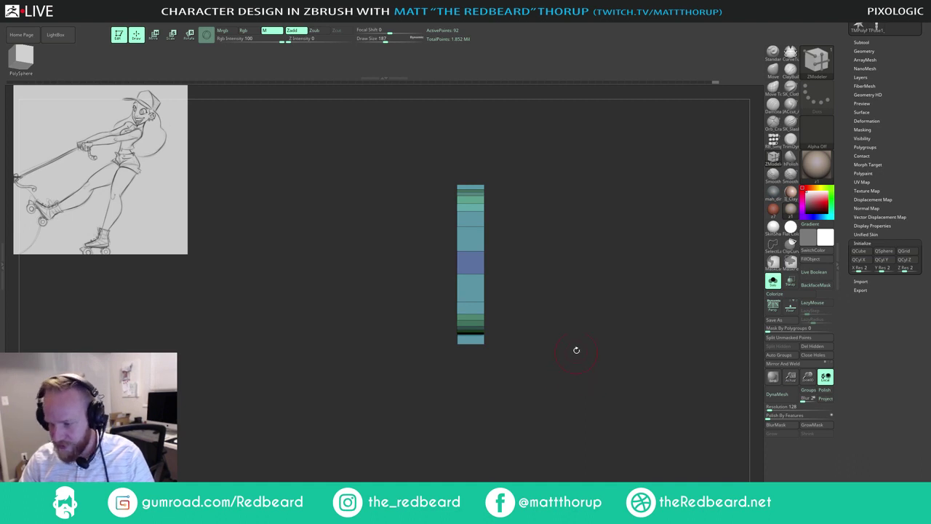
{"action": "mouse_move", "coordinate": [567, 315]}
{"action": "left_mouse_down", "text": "ctrl"}
{"action": "mouse_move", "coordinate": [523, 158]}
{"action": "mouse_move", "coordinate": [474, 468]}
{"action": "mouse_move", "coordinate": [502, 460]}
{"action": "left_mouse_up", "text": "ctrl"}
{"action": "left_click", "coordinate": [535, 456], "text": "ctrl"}
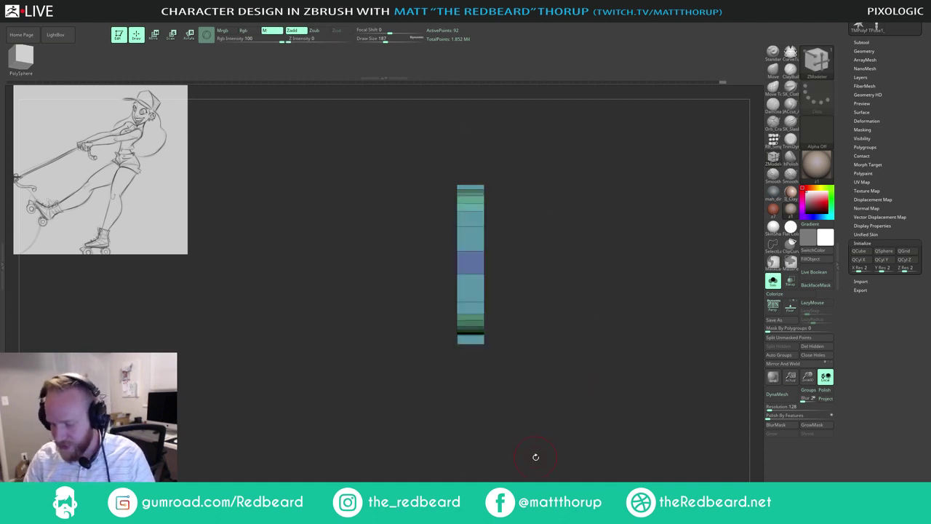
{"action": "key", "text": "w"}
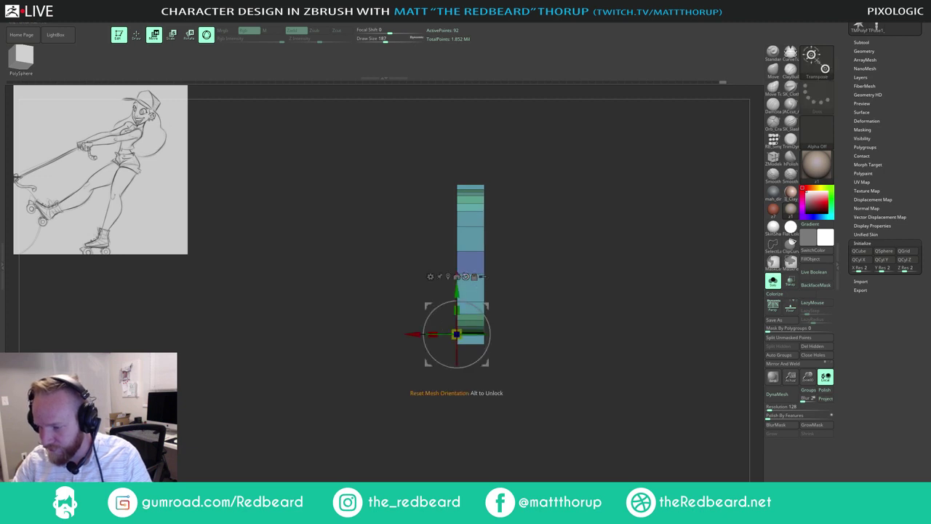
{"action": "left_click", "coordinate": [448, 277]}
{"action": "left_click_drag", "start_coordinate": [445, 265], "coordinate": [486, 262]}
{"action": "key", "text": "q"}
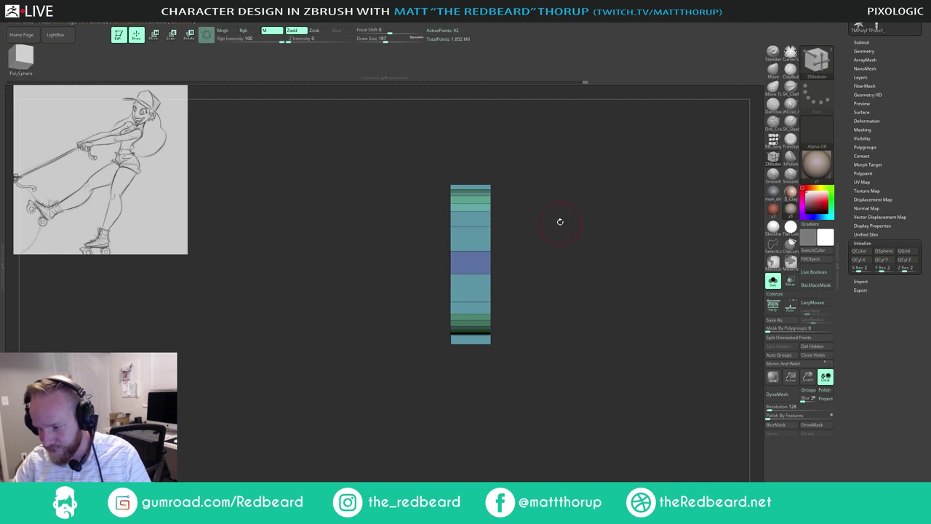
Step: Switch to the Move brush with a draw size of about 400 and push the post's middle inward in side view
{"action": "left_click_drag", "start_coordinate": [561, 212], "coordinate": [583, 246], "text": "shift"}
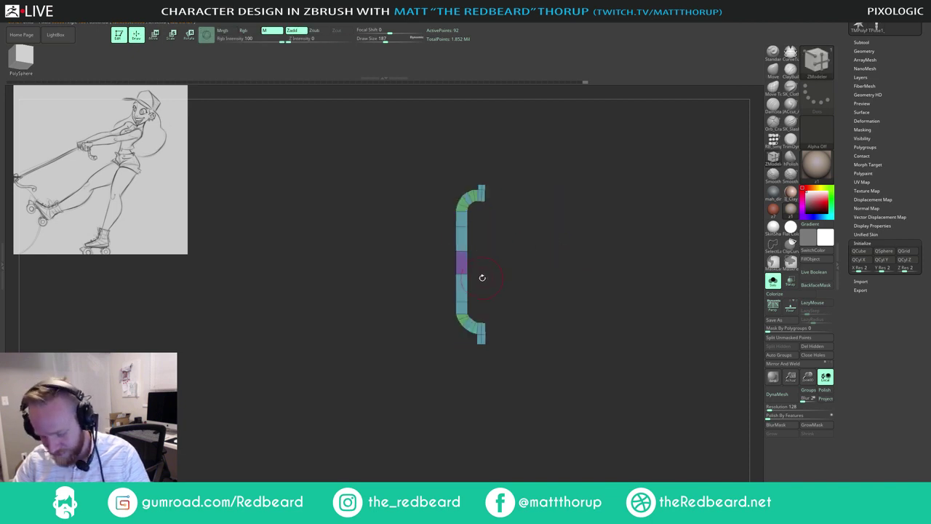
{"action": "key", "text": "b"}
{"action": "key", "text": "m"}
{"action": "key", "text": "v"}
{"action": "key", "text": "s"}
{"action": "left_click_drag", "start_coordinate": [453, 248], "coordinate": [532, 221]}
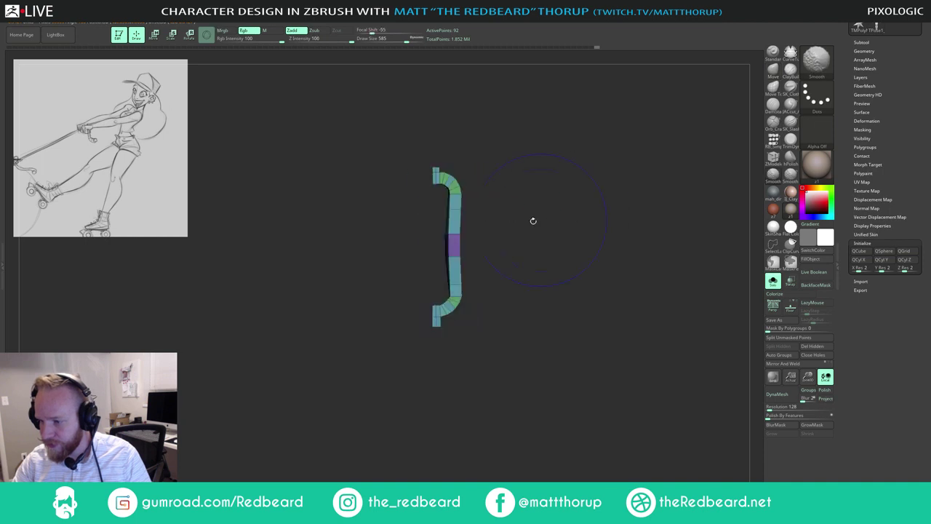
{"action": "key", "text": "s"}
{"action": "left_click_drag", "start_coordinate": [459, 247], "coordinate": [453, 248]}
{"action": "left_click_drag", "start_coordinate": [456, 246], "coordinate": [451, 212]}
Step: Use smaller Move brush sizes to reshape the lower bend and the straight run above it from both side views
{"action": "key", "text": "s"}
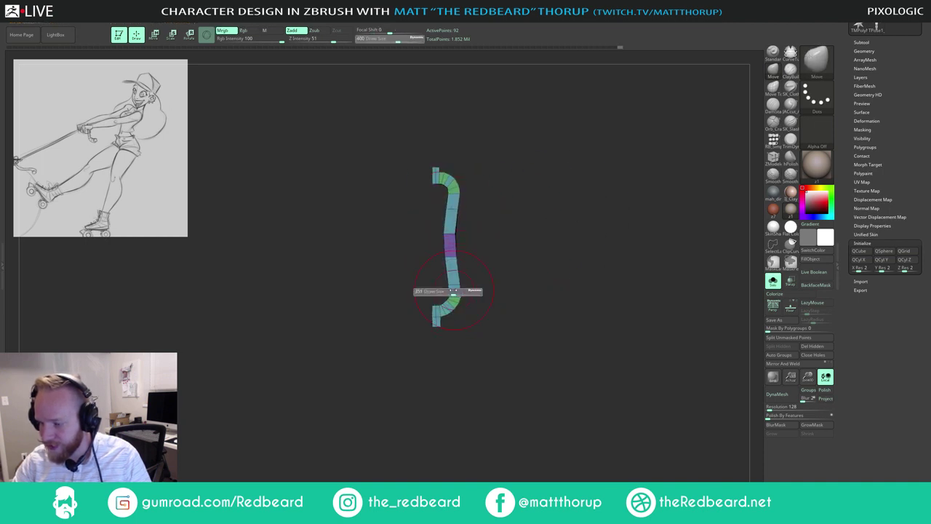
{"action": "mouse_move", "coordinate": [449, 291]}
{"action": "left_mouse_down"}
{"action": "mouse_move", "coordinate": [437, 291]}
{"action": "mouse_move", "coordinate": [500, 286]}
{"action": "left_mouse_up"}
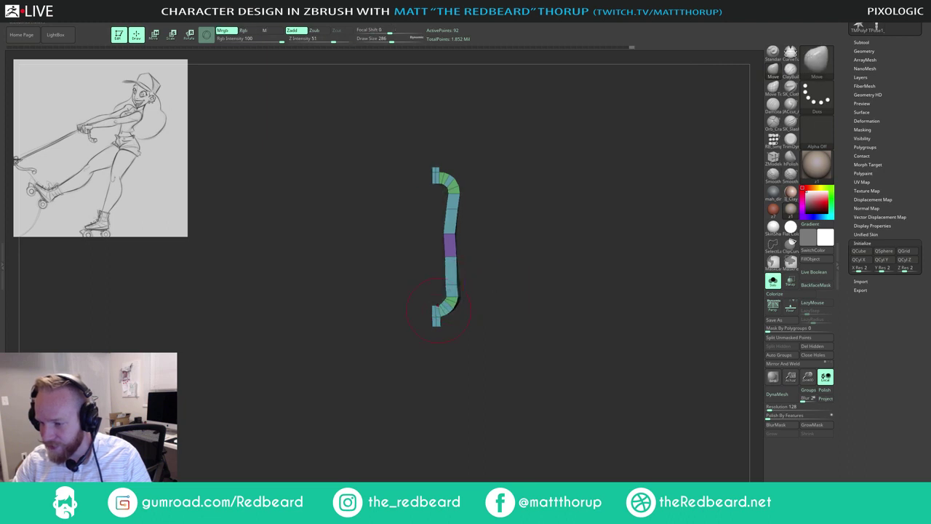
{"action": "key", "text": "["}
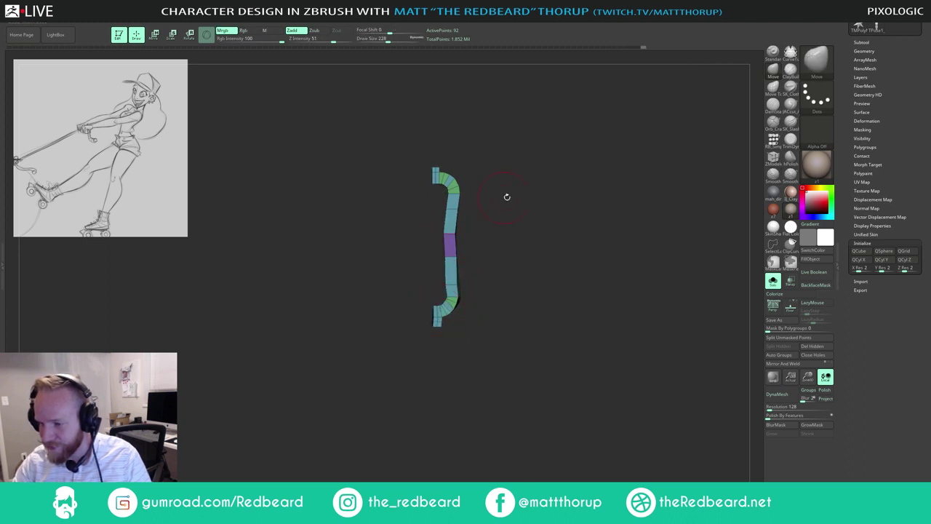
{"action": "left_click_drag", "start_coordinate": [507, 198], "coordinate": [422, 206], "text": "shift"}
{"action": "key", "text": "s"}
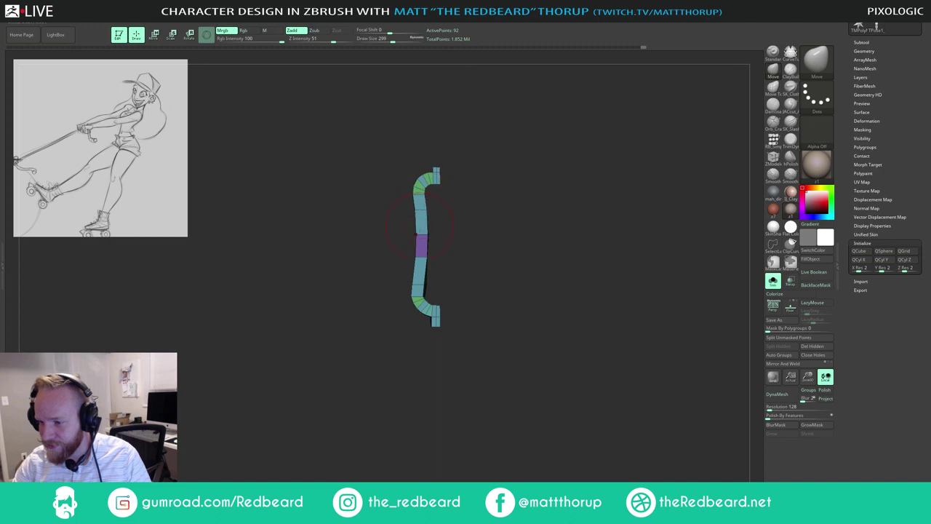
{"action": "key", "text": "s"}
{"action": "left_click", "coordinate": [426, 285]}
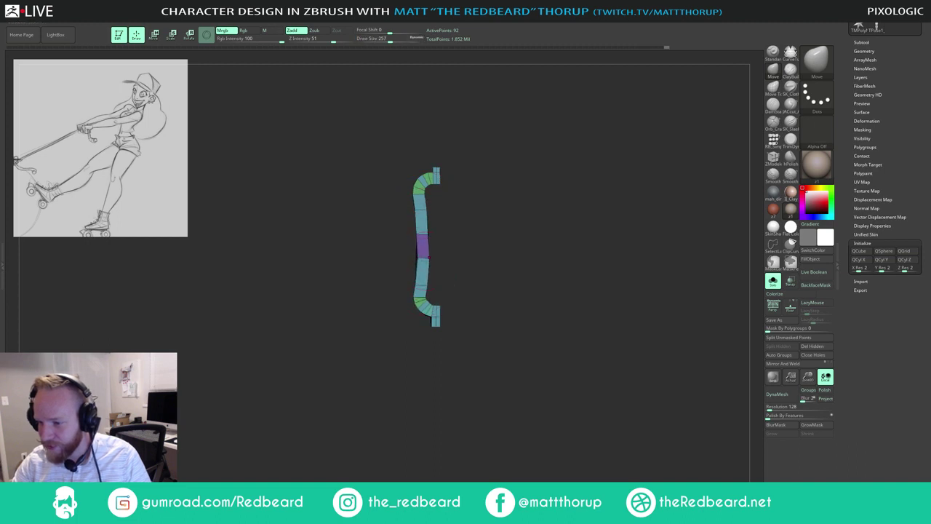
Step: Switch to ZModeler and insert lengthwise edge loops near both side edges of the post's front face
{"action": "mouse_move", "coordinate": [459, 219]}
{"action": "left_mouse_down", "text": "shift"}
{"action": "mouse_move", "coordinate": [452, 231]}
{"action": "mouse_move", "coordinate": [469, 208]}
{"action": "mouse_move", "coordinate": [540, 221]}
{"action": "left_mouse_up", "text": "shift"}
{"action": "key", "text": "]"}
{"action": "key", "text": "s"}
{"action": "left_click", "coordinate": [445, 205]}
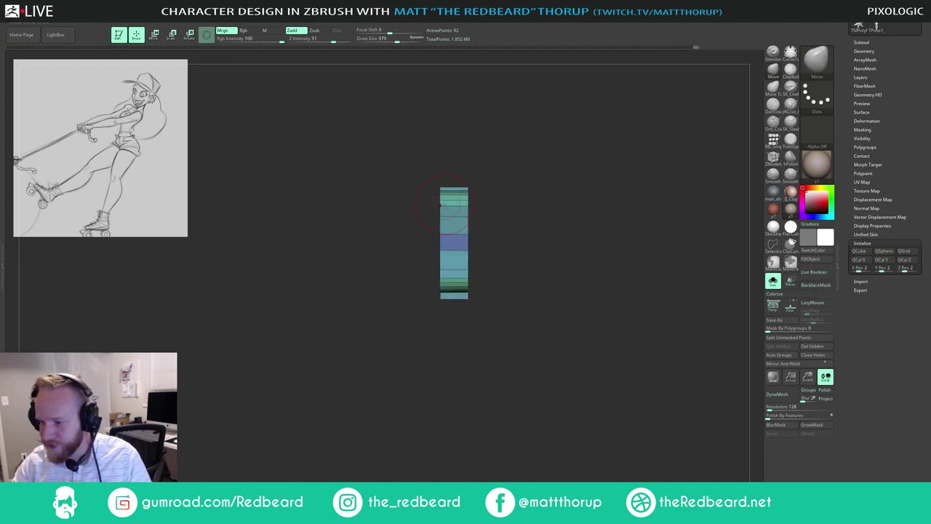
{"action": "key", "text": "bracketleft"}
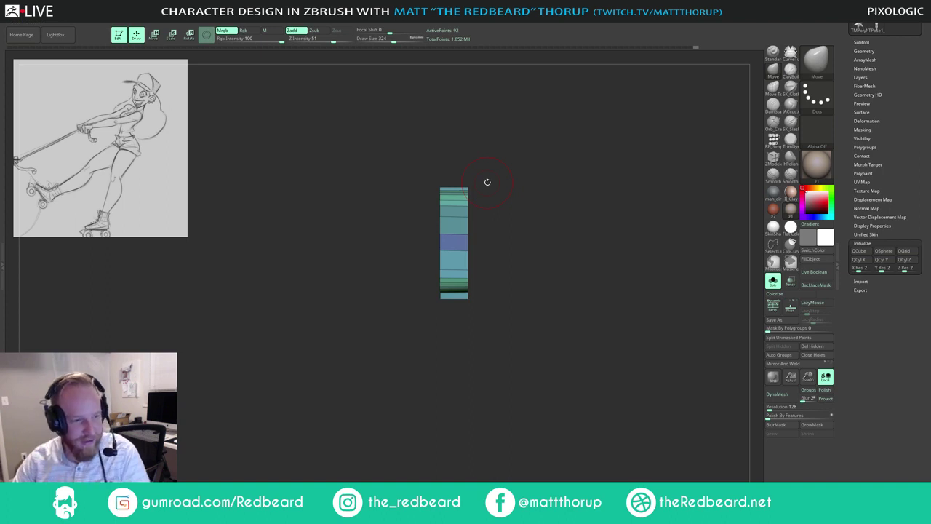
{"action": "mouse_move", "coordinate": [535, 212]}
{"action": "left_mouse_down"}
{"action": "mouse_move", "coordinate": [540, 237]}
{"action": "mouse_move", "coordinate": [525, 241]}
{"action": "mouse_move", "coordinate": [547, 214]}
{"action": "mouse_move", "coordinate": [572, 216]}
{"action": "mouse_move", "coordinate": [557, 286]}
{"action": "mouse_move", "coordinate": [600, 311]}
{"action": "left_mouse_up"}
{"action": "key", "text": "b"}
{"action": "key", "text": "z"}
{"action": "key", "text": "m"}
{"action": "left_click", "coordinate": [476, 253]}
{"action": "left_click", "coordinate": [444, 253]}
{"action": "left_click_drag", "start_coordinate": [601, 311], "coordinate": [542, 302]}
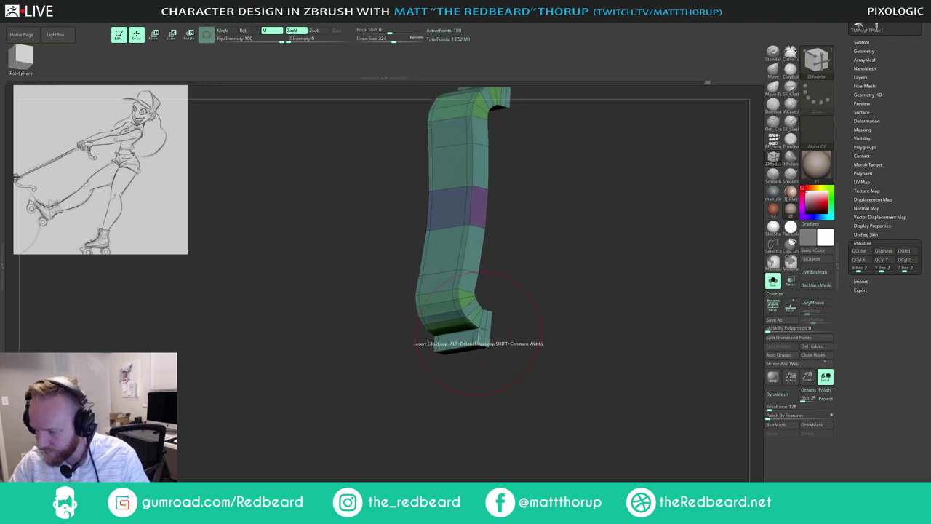
Step: Insert supporting edge loops across the end tabs and along the post's narrow sides, checking the shape with dynamic subdivision
{"action": "left_click", "coordinate": [478, 335]}
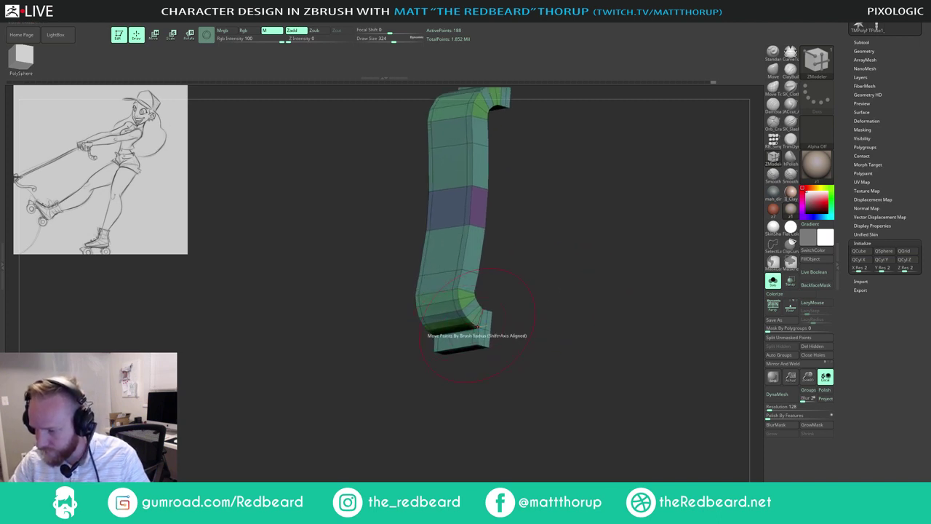
{"action": "left_click_drag", "start_coordinate": [547, 248], "coordinate": [514, 294], "text": "alt"}
{"action": "left_click", "coordinate": [463, 210]}
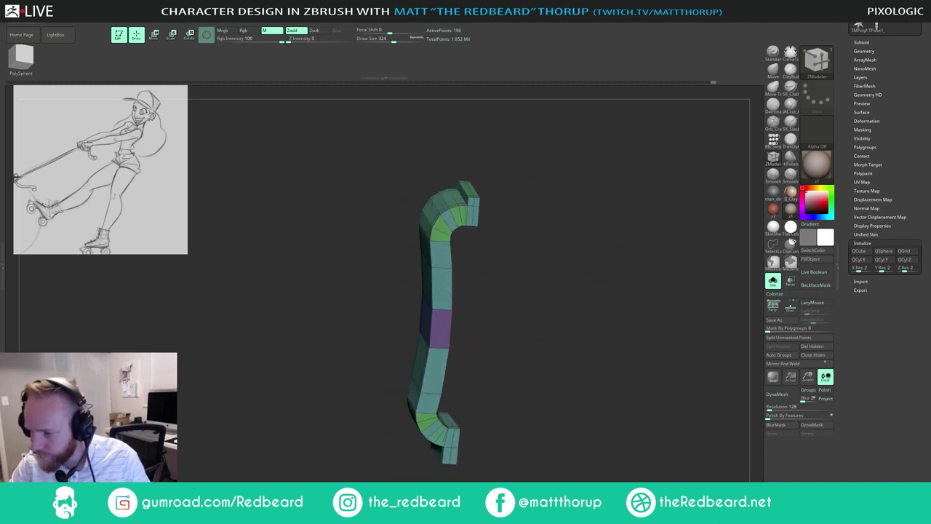
{"action": "key", "text": "d"}
{"action": "key", "text": "shift+f"}
{"action": "mouse_move", "coordinate": [532, 244]}
{"action": "left_mouse_down", "text": "shift"}
{"action": "mouse_move", "coordinate": [547, 265]}
{"action": "mouse_move", "coordinate": [504, 295]}
{"action": "mouse_move", "coordinate": [534, 354]}
{"action": "mouse_move", "coordinate": [531, 379]}
{"action": "mouse_move", "coordinate": [517, 320]}
{"action": "mouse_move", "coordinate": [532, 337]}
{"action": "mouse_move", "coordinate": [510, 357]}
{"action": "left_mouse_up", "text": "shift"}
{"action": "key", "text": "shift+d"}
{"action": "key", "text": "shift+f"}
{"action": "left_click", "coordinate": [456, 318]}
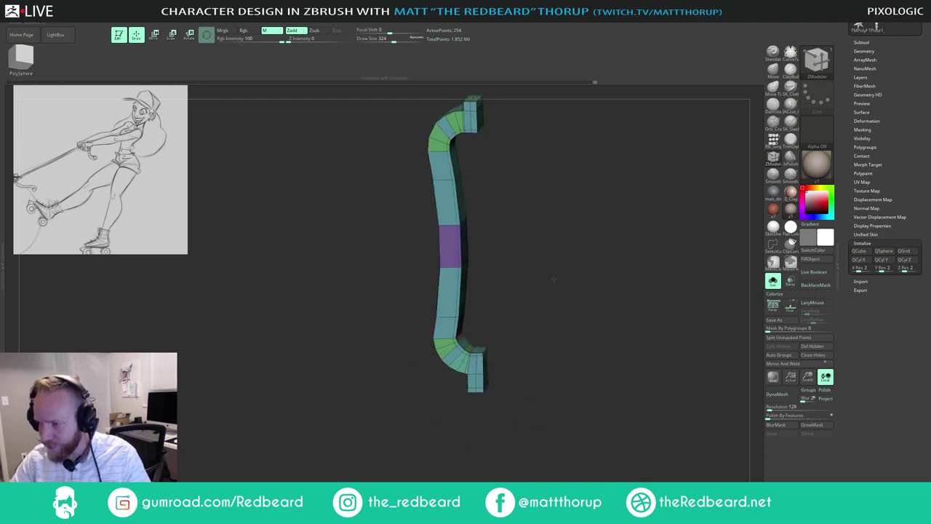
Step: Examine the dynamically smoothed post from the side and front, with and without its wireframe
{"action": "mouse_move", "coordinate": [554, 277]}
{"action": "left_mouse_down"}
{"action": "mouse_move", "coordinate": [545, 270]}
{"action": "mouse_move", "coordinate": [547, 308]}
{"action": "mouse_move", "coordinate": [516, 283]}
{"action": "mouse_move", "coordinate": [503, 289]}
{"action": "mouse_move", "coordinate": [530, 318]}
{"action": "mouse_move", "coordinate": [541, 267]}
{"action": "mouse_move", "coordinate": [575, 294]}
{"action": "mouse_move", "coordinate": [550, 296]}
{"action": "mouse_move", "coordinate": [561, 272]}
{"action": "mouse_move", "coordinate": [553, 241]}
{"action": "mouse_move", "coordinate": [541, 301]}
{"action": "left_mouse_up"}
{"action": "key", "text": "shift+f"}
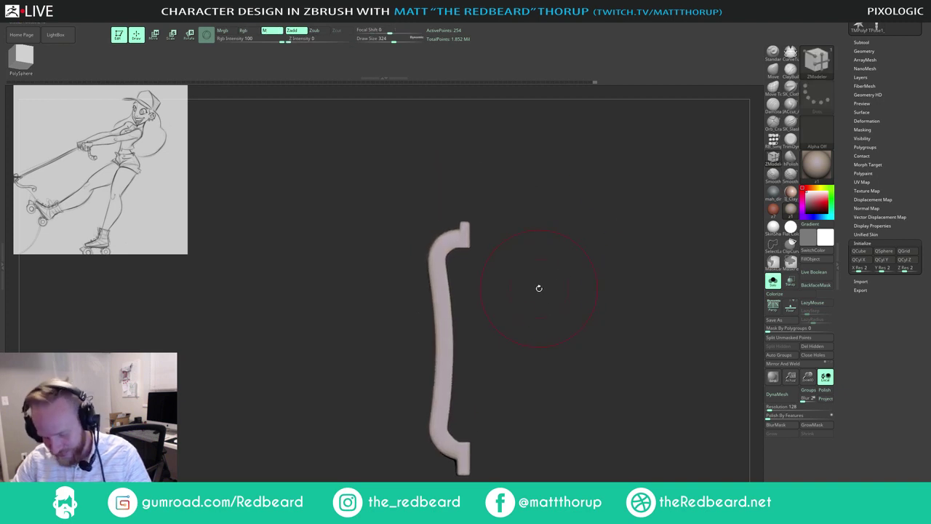
{"action": "key", "text": "shift+f"}
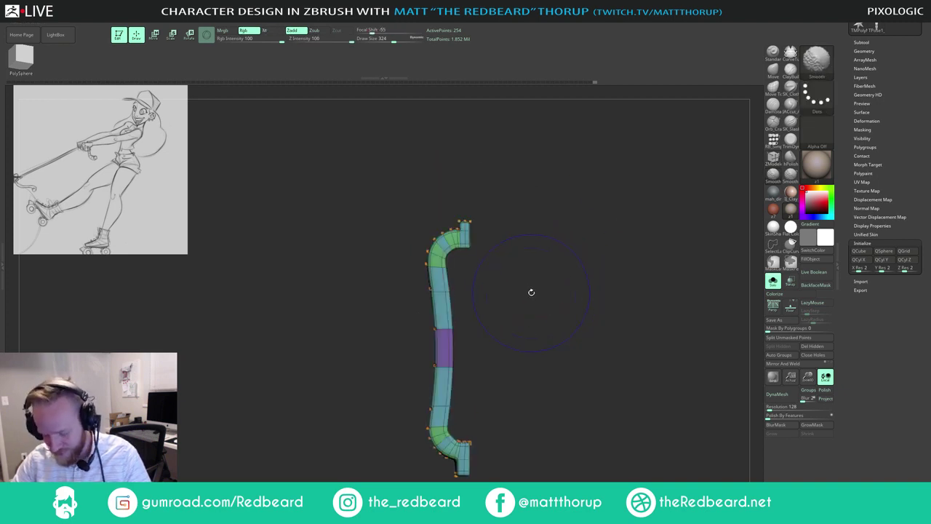
{"action": "left_click_drag", "start_coordinate": [528, 294], "coordinate": [540, 407], "text": "alt"}
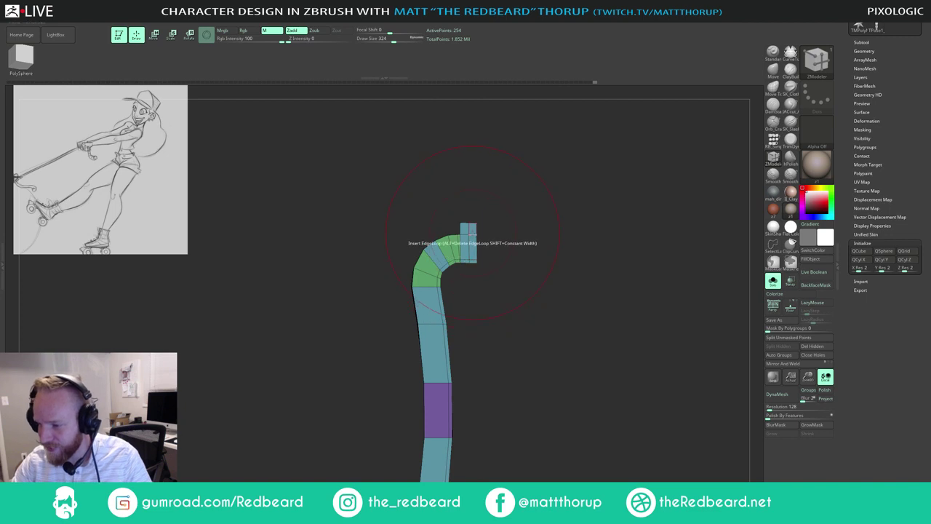
{"action": "key", "text": "ctrl+z"}
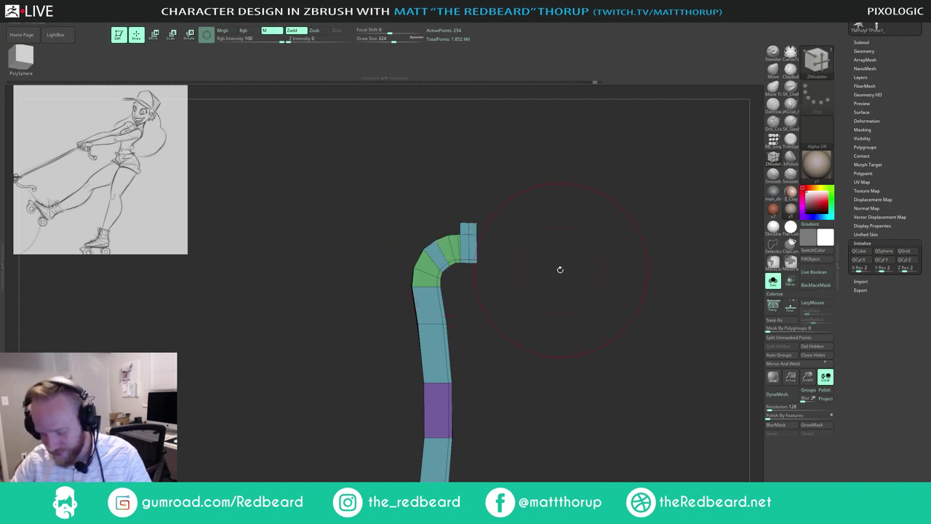
{"action": "key", "text": "d"}
{"action": "key", "text": "shift+f"}
{"action": "mouse_move", "coordinate": [593, 286]}
{"action": "left_mouse_down"}
{"action": "mouse_move", "coordinate": [532, 324]}
{"action": "mouse_move", "coordinate": [552, 267]}
{"action": "mouse_move", "coordinate": [570, 272]}
{"action": "left_mouse_up"}
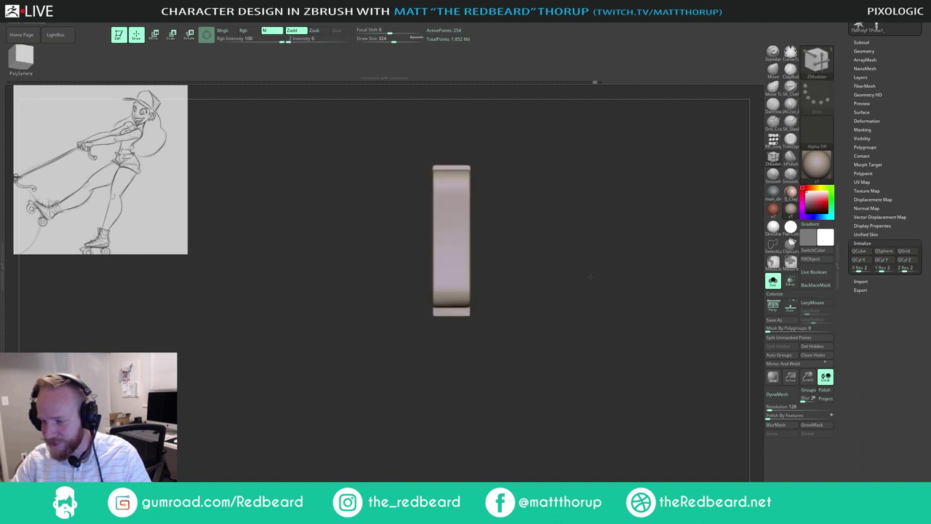
{"action": "key", "text": "shift+f"}
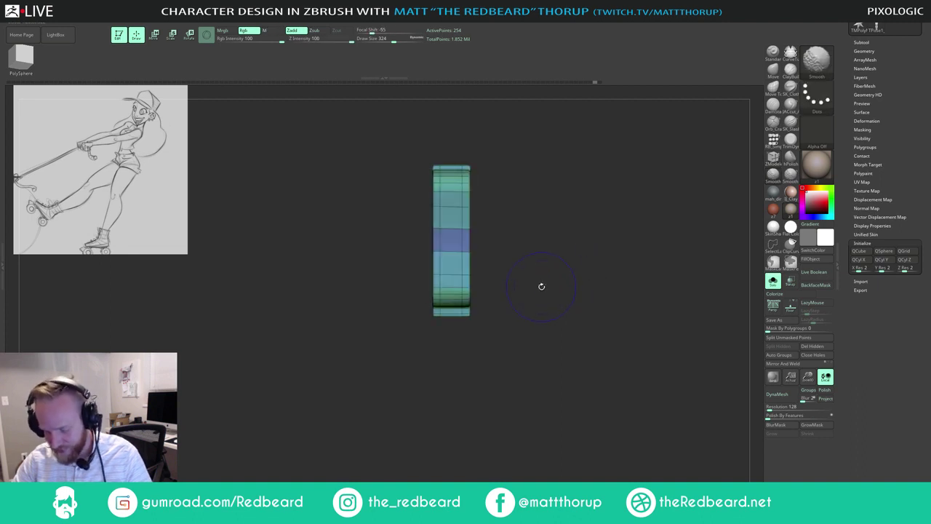
Step: Set ZModeler's edge Insert target to Multiple EdgeLoops and add lengthwise loops through the middle of the post's front face
{"action": "key", "text": "b"}
{"action": "key", "text": "z"}
{"action": "key", "text": "m"}
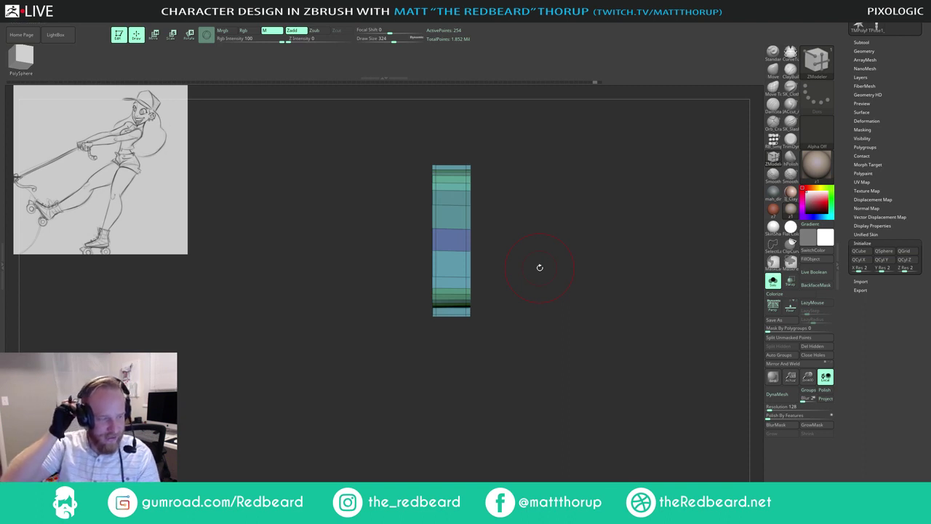
{"action": "right_click_drag", "start_coordinate": [517, 212], "coordinate": [514, 224], "text": "ctrl"}
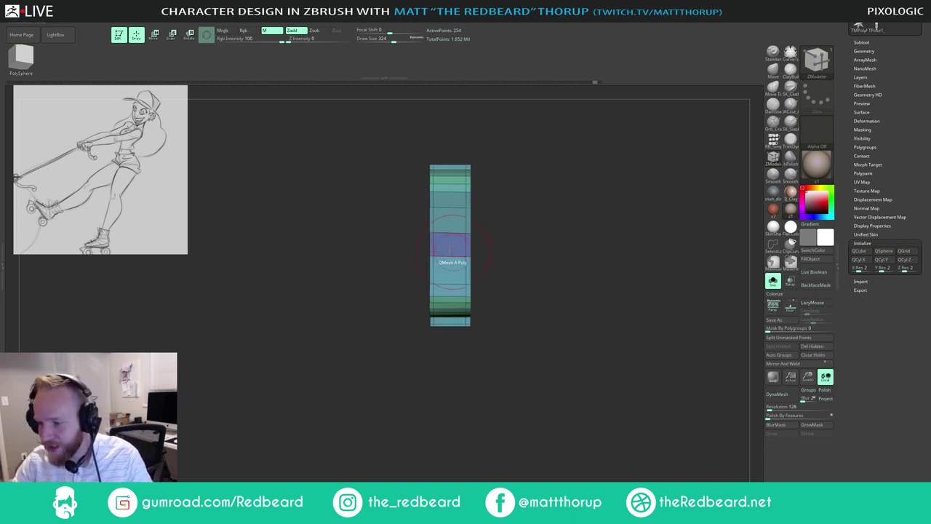
{"action": "key", "text": "space"}
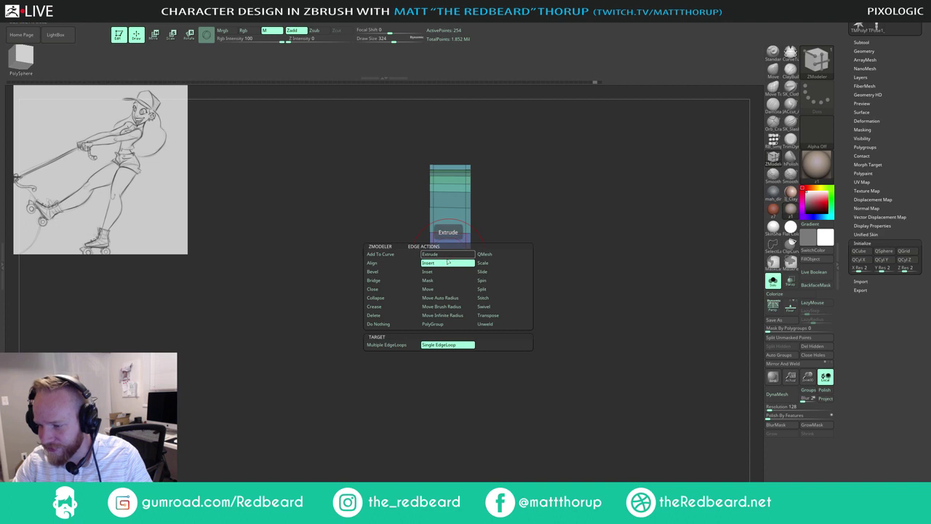
{"action": "left_click", "coordinate": [386, 344]}
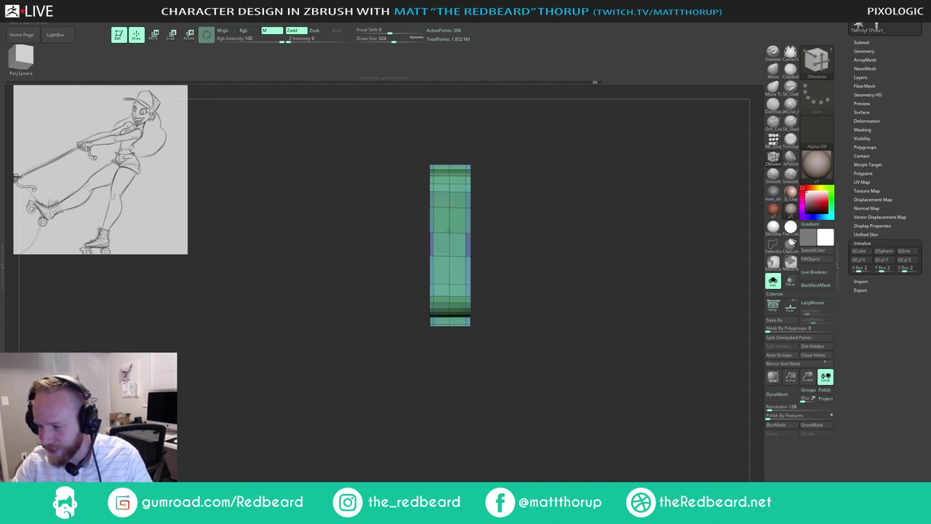
Step: Compare the smoothed post with the full character in front view, and isolate the post again
{"action": "left_click_drag", "start_coordinate": [537, 162], "coordinate": [570, 305]}
{"action": "key", "text": "shift+f"}
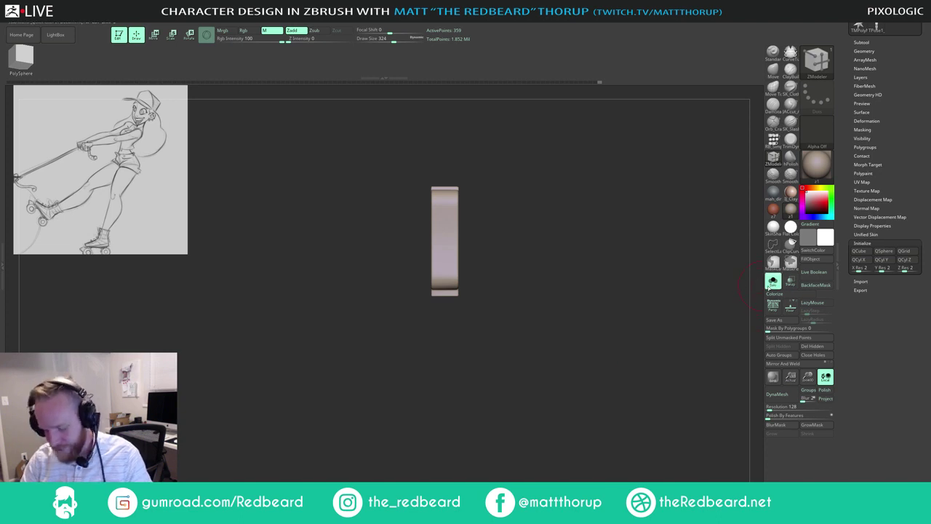
{"action": "left_click", "coordinate": [773, 283]}
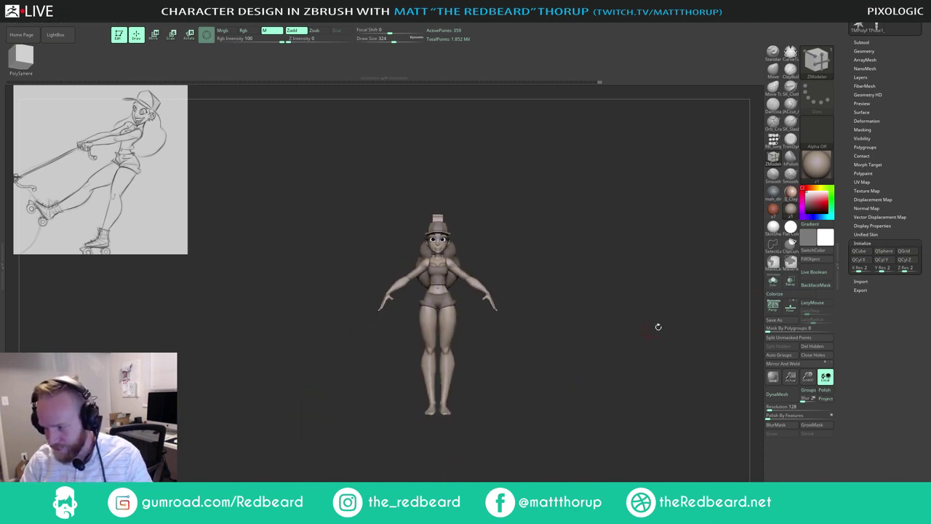
{"action": "left_click", "coordinate": [772, 283]}
{"action": "mouse_move", "coordinate": [609, 360]}
{"action": "left_mouse_down"}
{"action": "mouse_move", "coordinate": [666, 420]}
{"action": "mouse_move", "coordinate": [638, 376]}
{"action": "mouse_move", "coordinate": [619, 368]}
{"action": "mouse_move", "coordinate": [605, 376]}
{"action": "left_mouse_up"}
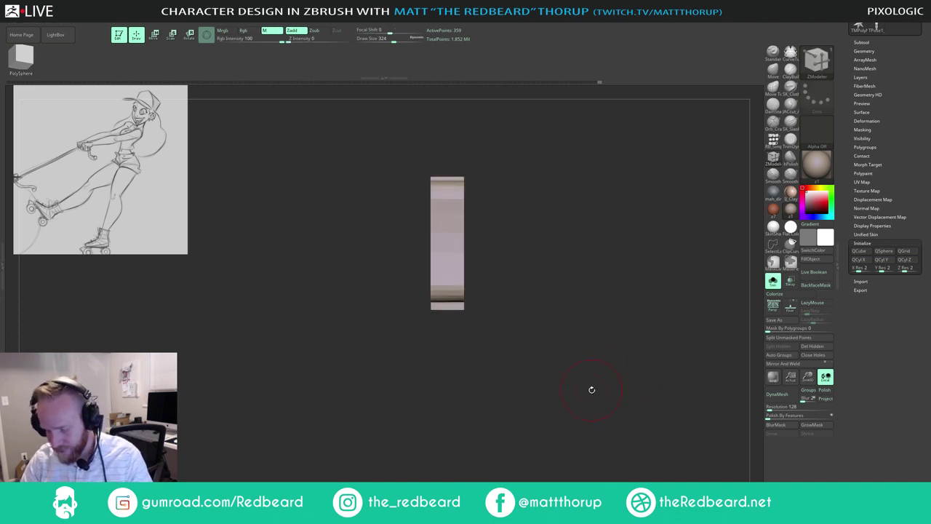
Step: Assign the whole post to a single polygroup and create a new InsertMesh brush from it
{"action": "key", "text": "shift+f"}
{"action": "left_click_drag", "start_coordinate": [591, 389], "coordinate": [597, 391]}
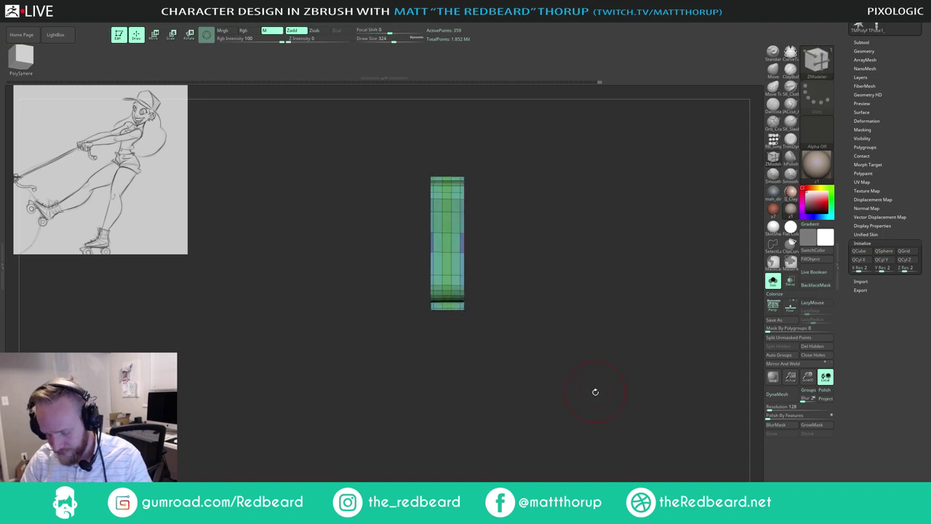
{"action": "key", "text": "ctrl+w"}
{"action": "key", "text": "b"}
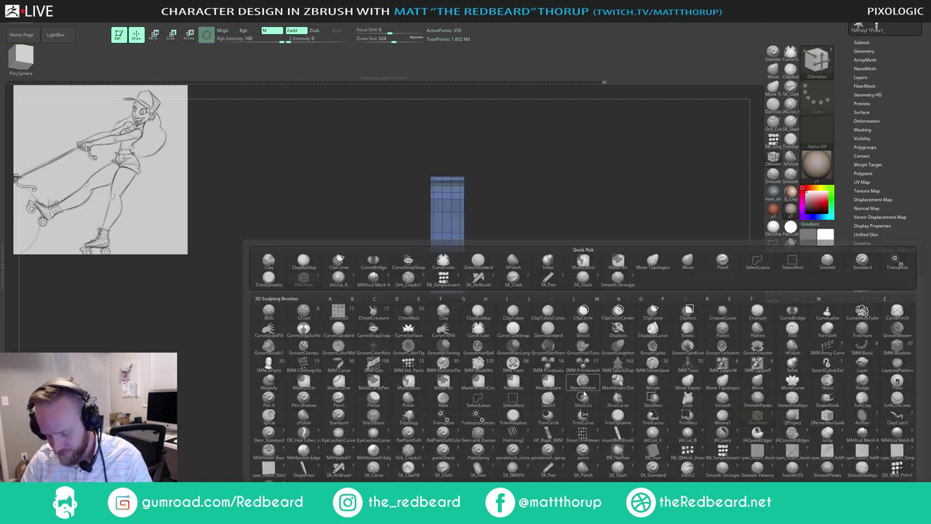
{"action": "left_click", "coordinate": [408, 511]}
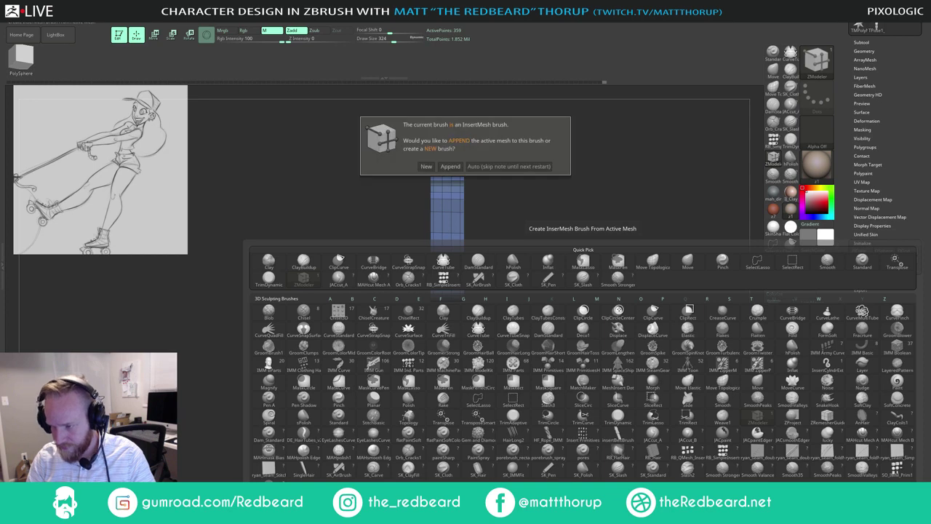
{"action": "left_click", "coordinate": [425, 167]}
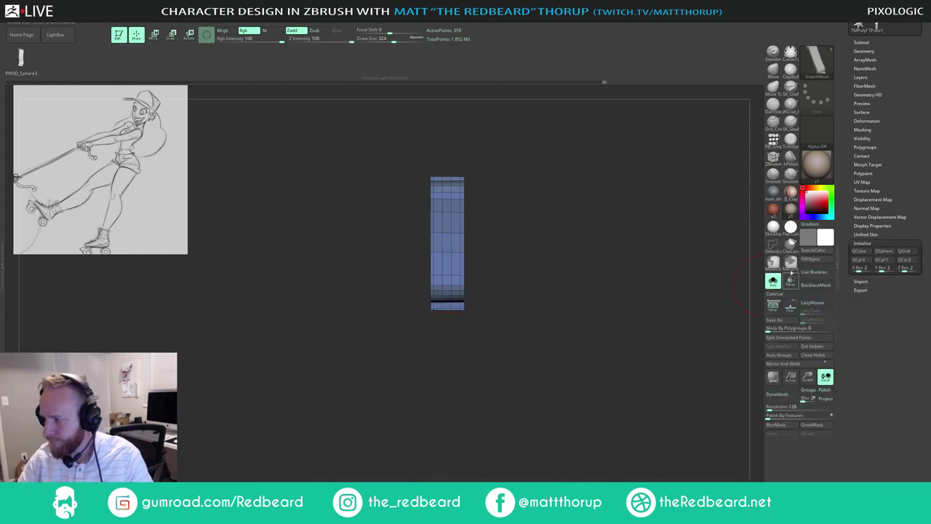
Step: Make the shorts the active subtool and frame their front waistband
{"action": "left_click", "coordinate": [861, 43]}
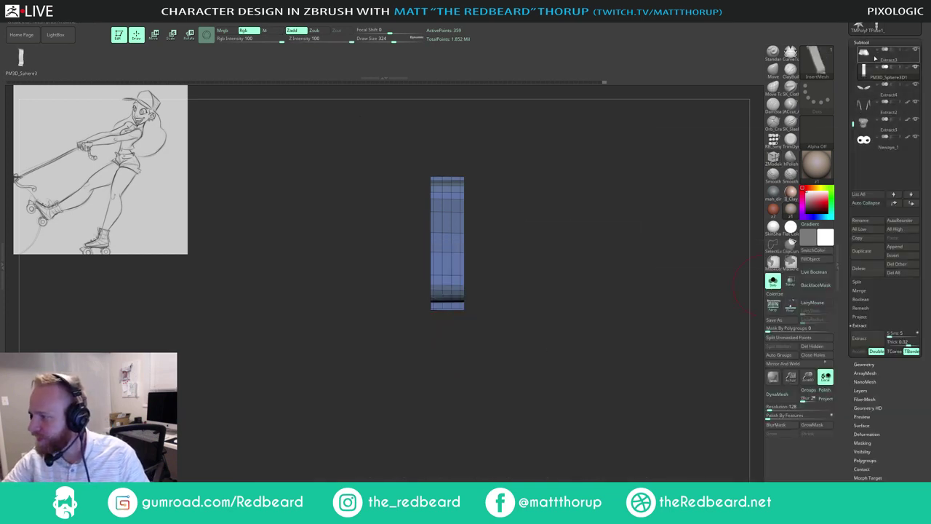
{"action": "left_click", "coordinate": [909, 104]}
{"action": "left_click", "coordinate": [911, 63]}
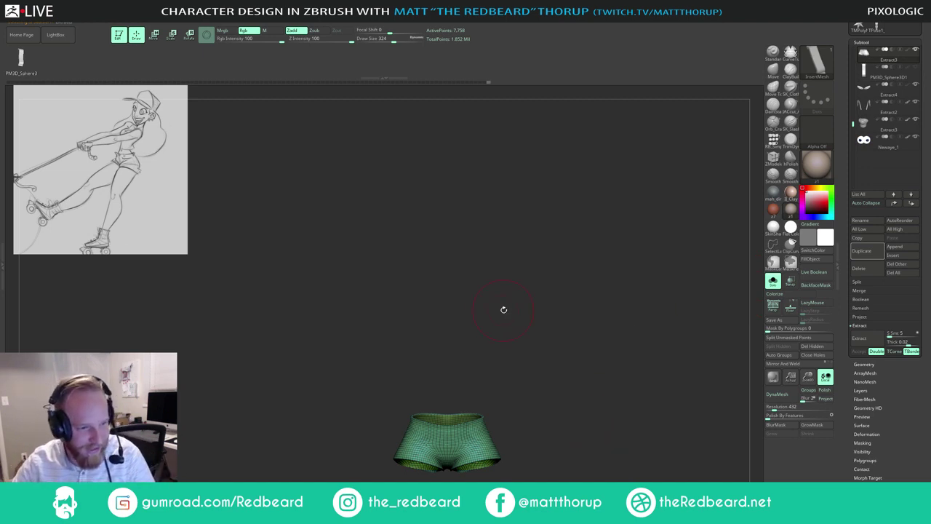
{"action": "left_click_drag", "start_coordinate": [503, 309], "coordinate": [532, 331]}
{"action": "left_click_drag", "start_coordinate": [556, 420], "coordinate": [474, 227], "text": "alt"}
{"action": "left_click_drag", "start_coordinate": [521, 310], "coordinate": [561, 327]}
{"action": "left_click_drag", "start_coordinate": [544, 398], "coordinate": [540, 285], "text": "alt"}
{"action": "left_click_drag", "start_coordinate": [537, 345], "coordinate": [497, 301], "text": "alt"}
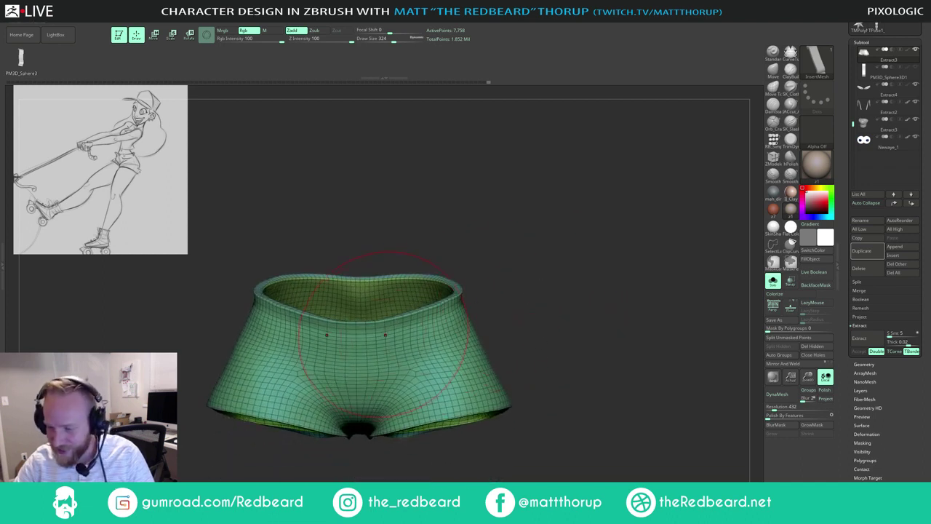
Step: Reduce the draw size to 182 and try placing mirrored copies of the post on the shorts' front waistband
{"action": "key", "text": "s"}
{"action": "left_click_drag", "start_coordinate": [395, 330], "coordinate": [385, 331]}
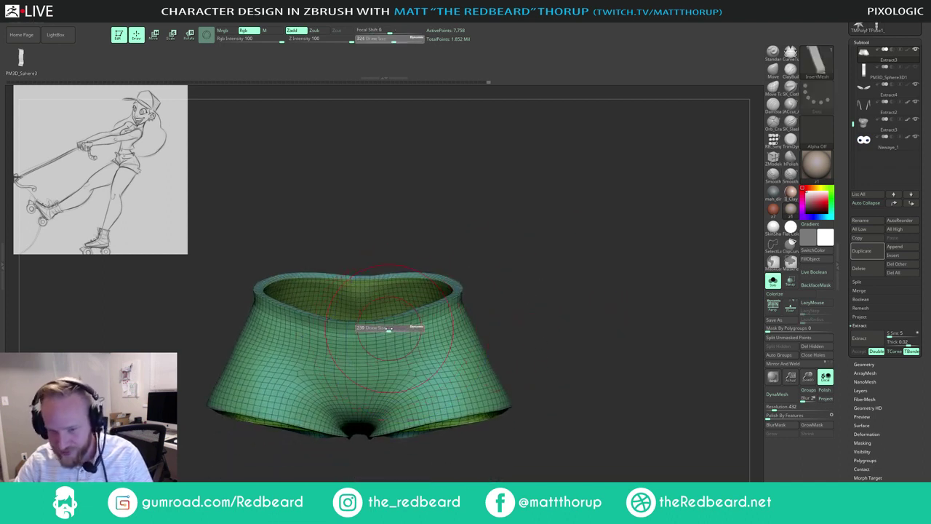
{"action": "left_click_drag", "start_coordinate": [484, 278], "coordinate": [490, 357], "text": "alt"}
{"action": "left_click_drag", "start_coordinate": [417, 442], "coordinate": [515, 271], "text": "alt"}
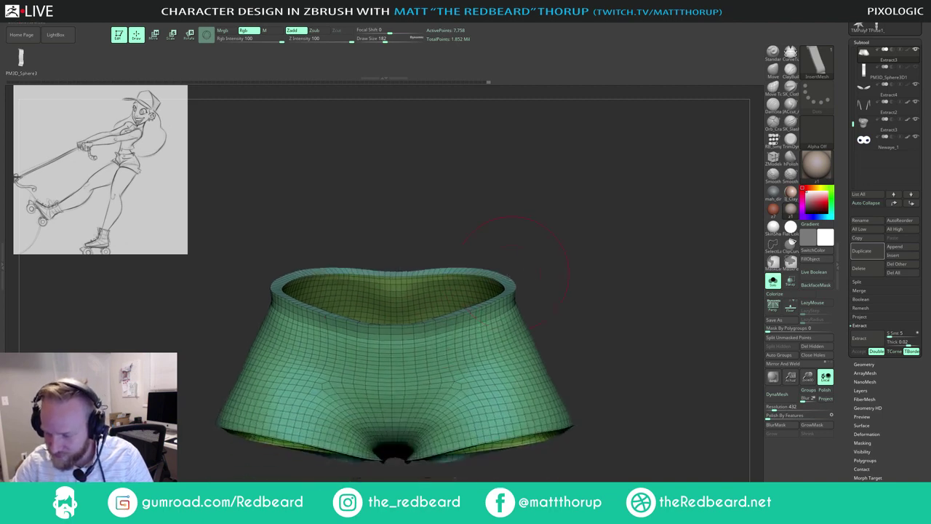
{"action": "left_click_drag", "start_coordinate": [436, 339], "coordinate": [434, 340]}
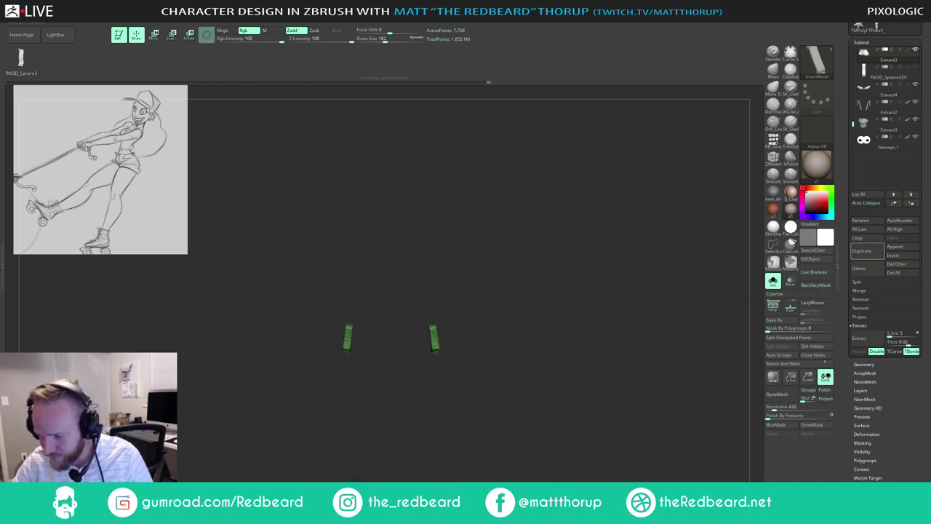
{"action": "left_click", "coordinate": [439, 370], "text": "ctrl+shift"}
{"action": "left_click_drag", "start_coordinate": [580, 267], "coordinate": [570, 262]}
{"action": "key", "text": "ctrl+z"}
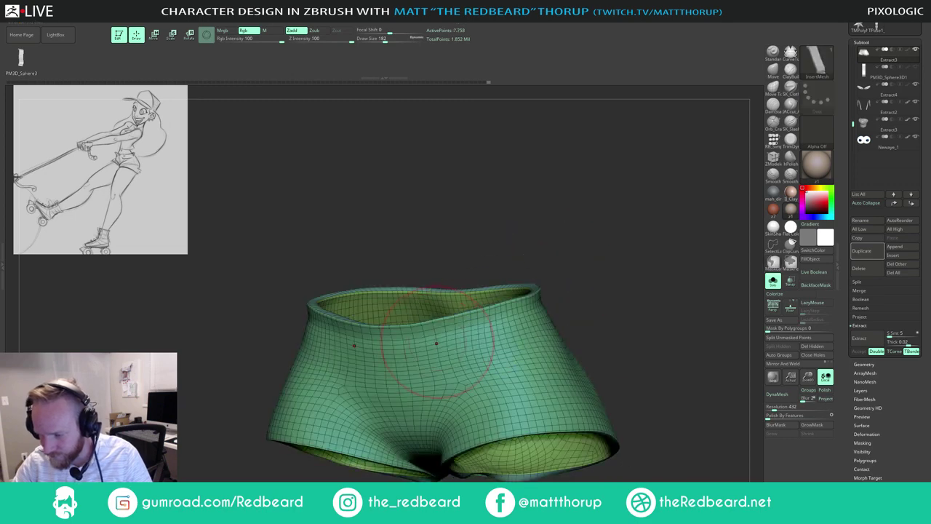
{"action": "left_click_drag", "start_coordinate": [438, 342], "coordinate": [443, 370]}
{"action": "key", "text": "ctrl+z"}
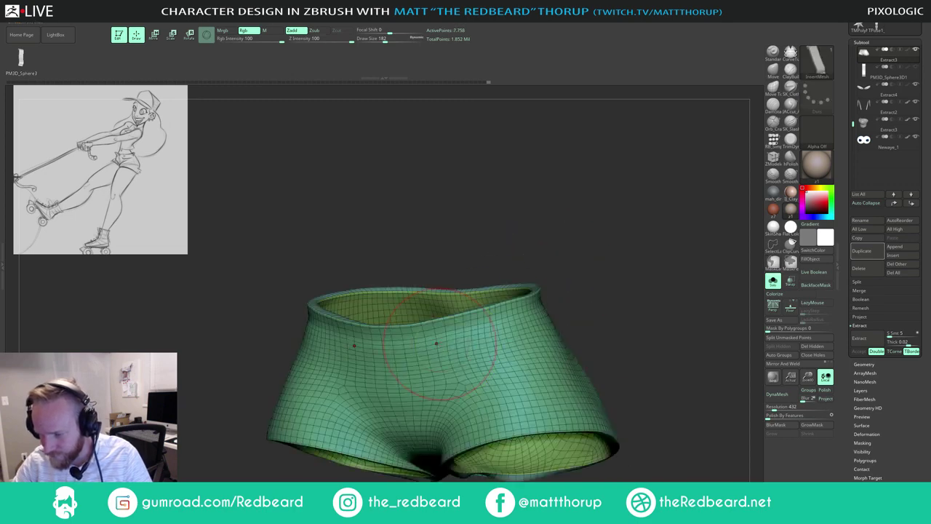
Step: Set the draw size to 68 and place mirrored belt loops on the shorts' front waistband
{"action": "key", "text": "s"}
{"action": "key", "text": "ctrl+z"}
{"action": "key", "text": "ctrl+z"}
{"action": "key", "text": "ctrl+z"}
{"action": "key", "text": "ctrl+z"}
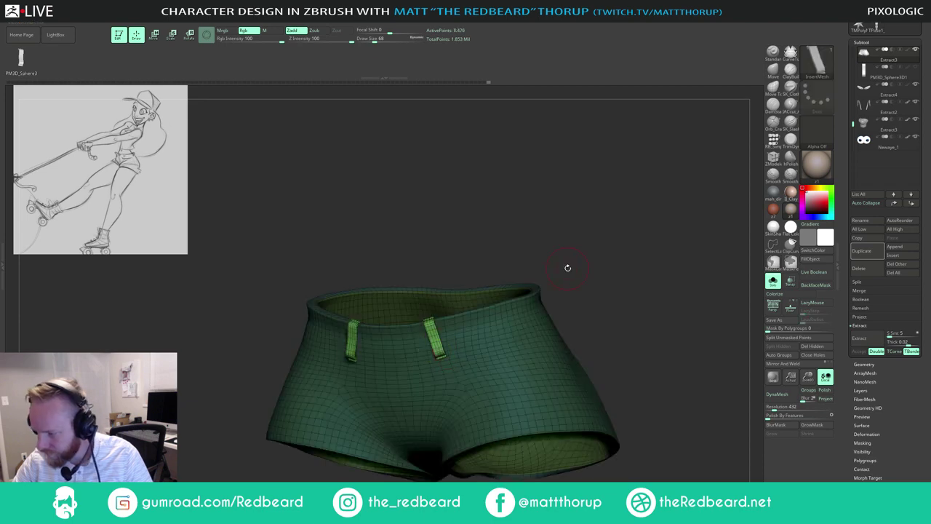
{"action": "left_click_drag", "start_coordinate": [568, 267], "coordinate": [604, 269]}
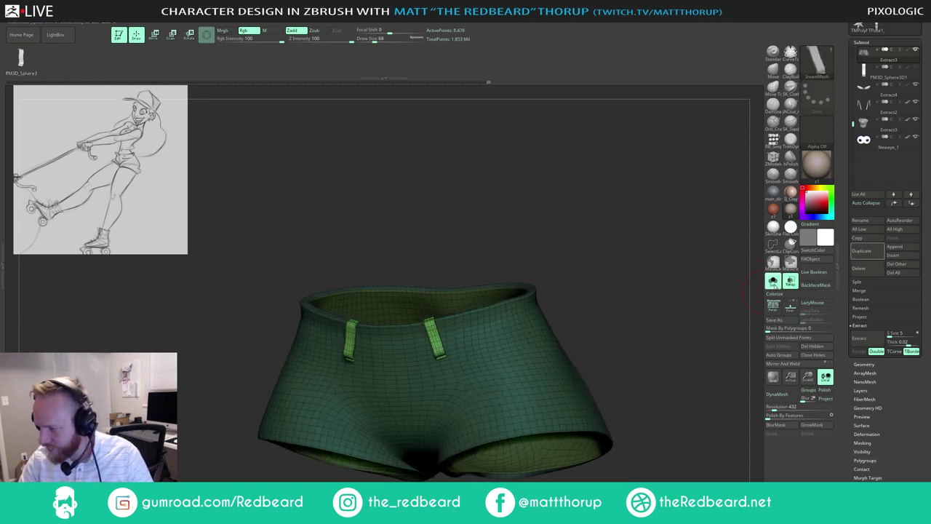
Step: Show the whole character and redraw the mirrored belt loops on the front of the shorts, just below the waistband edge
{"action": "left_click", "coordinate": [774, 281]}
{"action": "left_click_drag", "start_coordinate": [633, 351], "coordinate": [628, 353]}
{"action": "left_click", "coordinate": [628, 354], "text": "ctrl"}
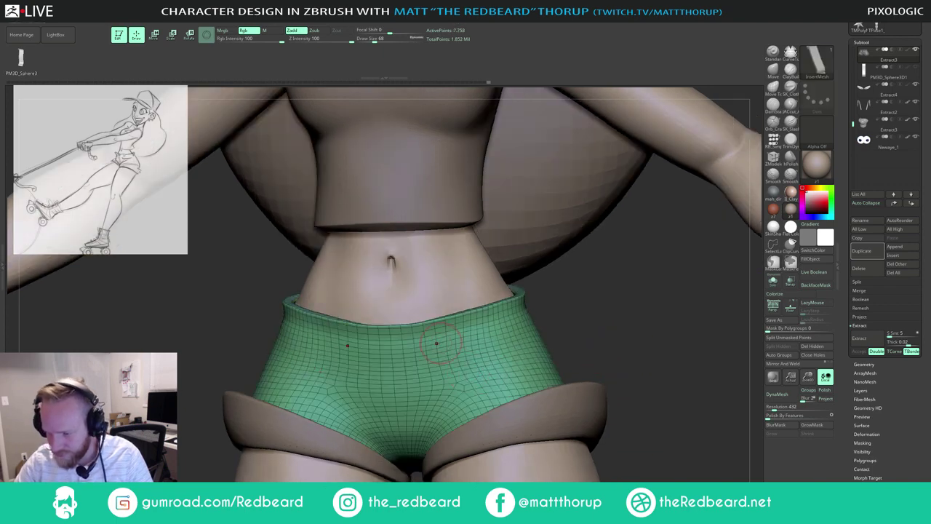
{"action": "left_click_drag", "start_coordinate": [441, 358], "coordinate": [445, 362]}
{"action": "key", "text": "ctrl+z"}
{"action": "left_click", "coordinate": [582, 338], "text": "ctrl"}
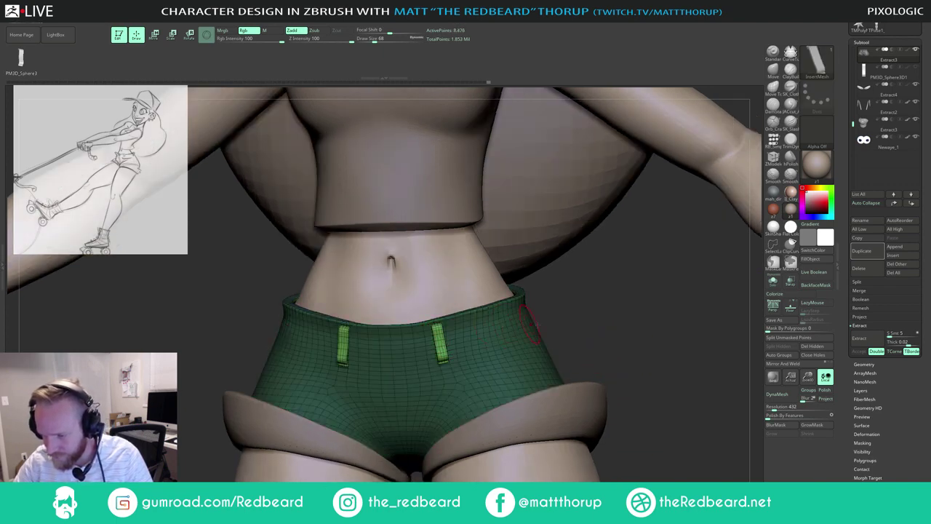
{"action": "left_click_drag", "start_coordinate": [582, 338], "coordinate": [594, 335]}
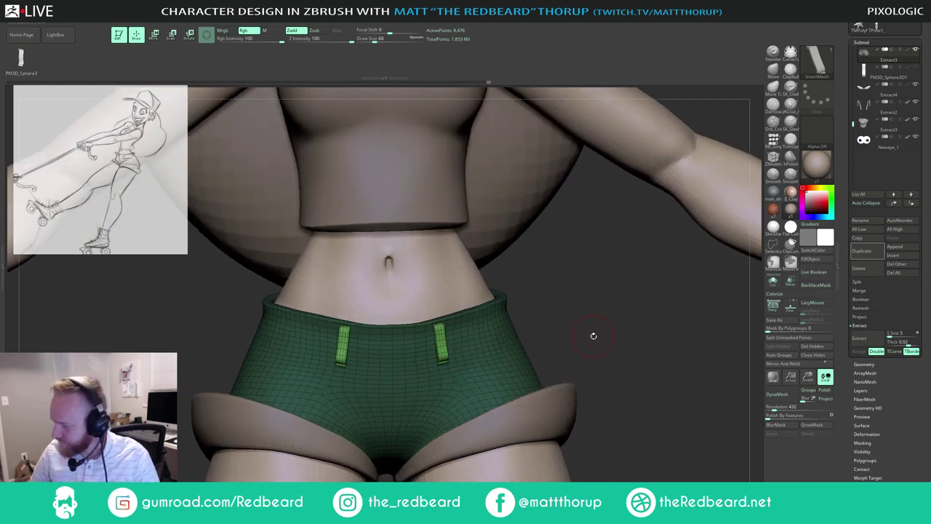
{"action": "key", "text": "space"}
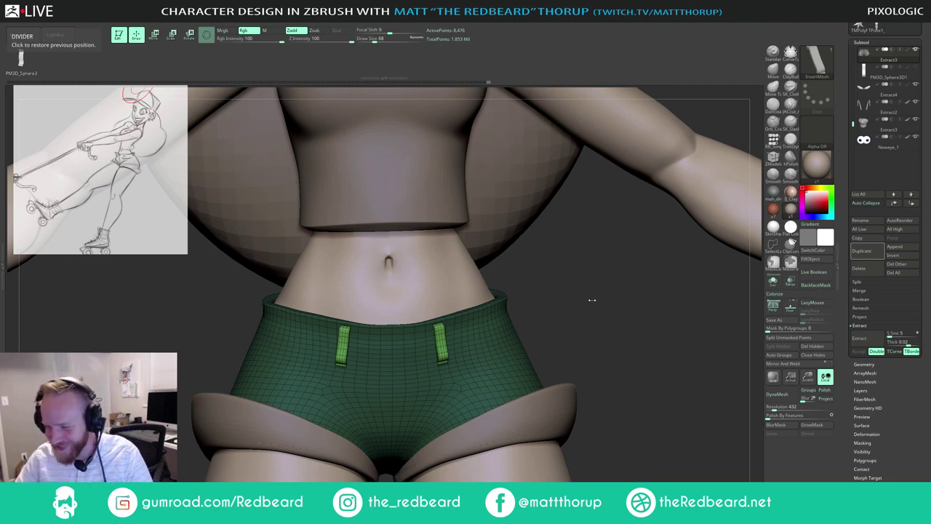
{"action": "left_click_drag", "start_coordinate": [591, 300], "coordinate": [570, 300]}
{"action": "mouse_move", "coordinate": [632, 321]}
{"action": "left_mouse_down"}
{"action": "mouse_move", "coordinate": [643, 318]}
{"action": "mouse_move", "coordinate": [435, 338]}
{"action": "mouse_move", "coordinate": [440, 364]}
{"action": "left_mouse_up"}
{"action": "key", "text": "ctrl"}
{"action": "key", "text": "ctrl+z"}
{"action": "key", "text": "ctrl+z"}
{"action": "left_click_drag", "start_coordinate": [572, 323], "coordinate": [596, 313], "text": "shift"}
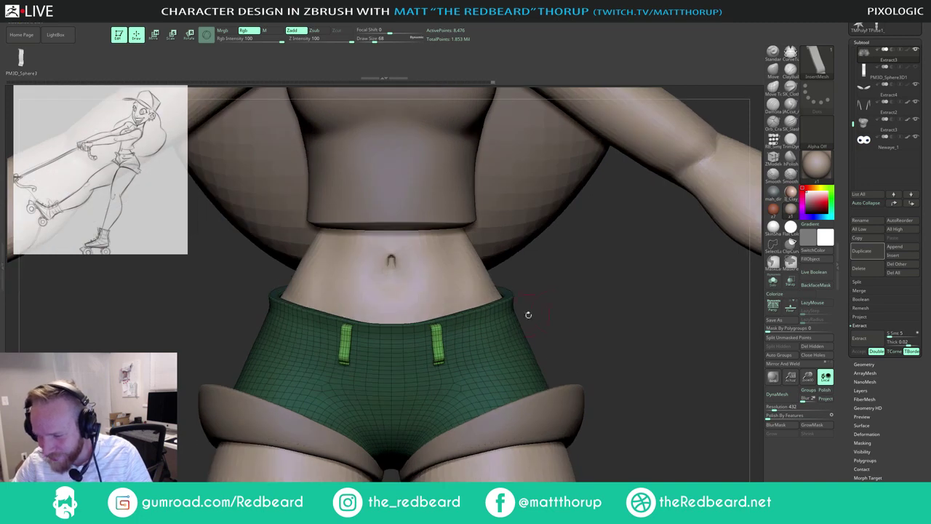
{"action": "key", "text": "ctrl+z"}
{"action": "key", "text": "ctrl+shift+z"}
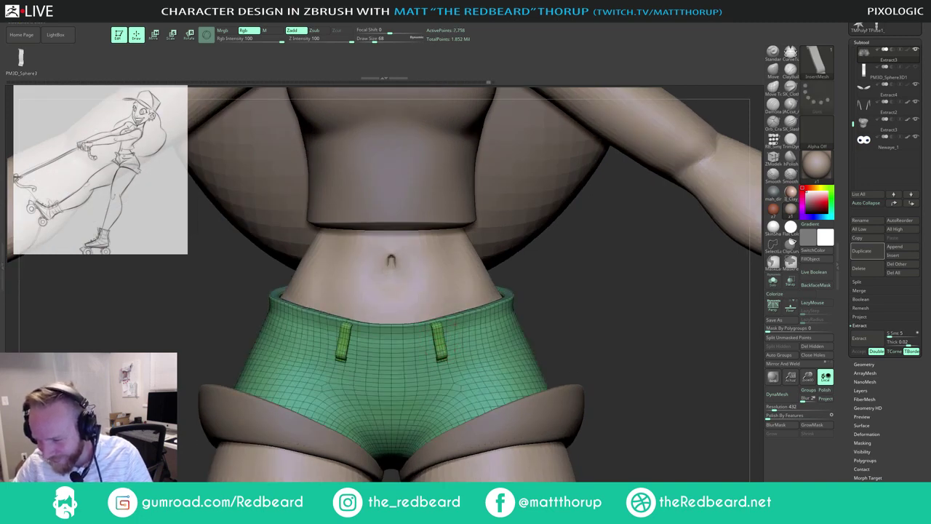
{"action": "key", "text": "ctrl+shift+z"}
Step: Place a mirrored pair of belt loops on the sides of the shorts' waistband and another pair toward the back
{"action": "left_click_drag", "start_coordinate": [531, 322], "coordinate": [586, 334]}
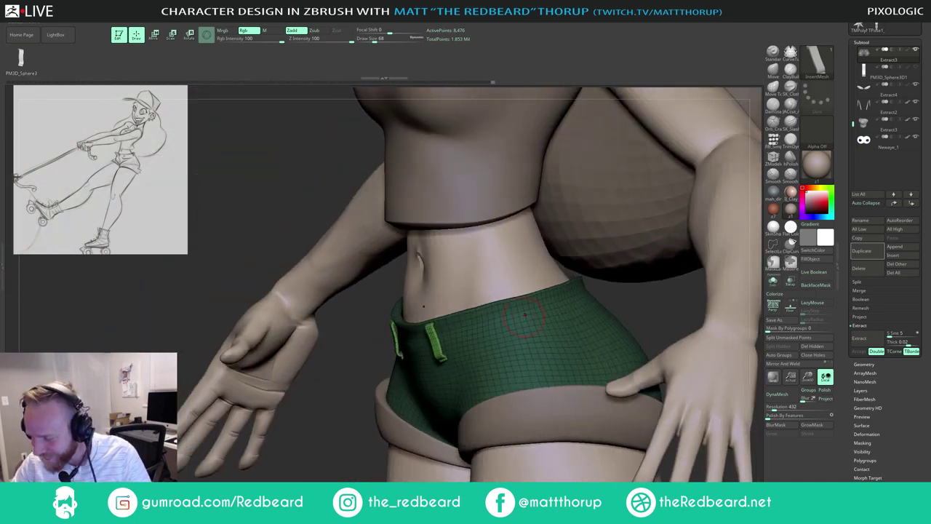
{"action": "left_click", "coordinate": [524, 316]}
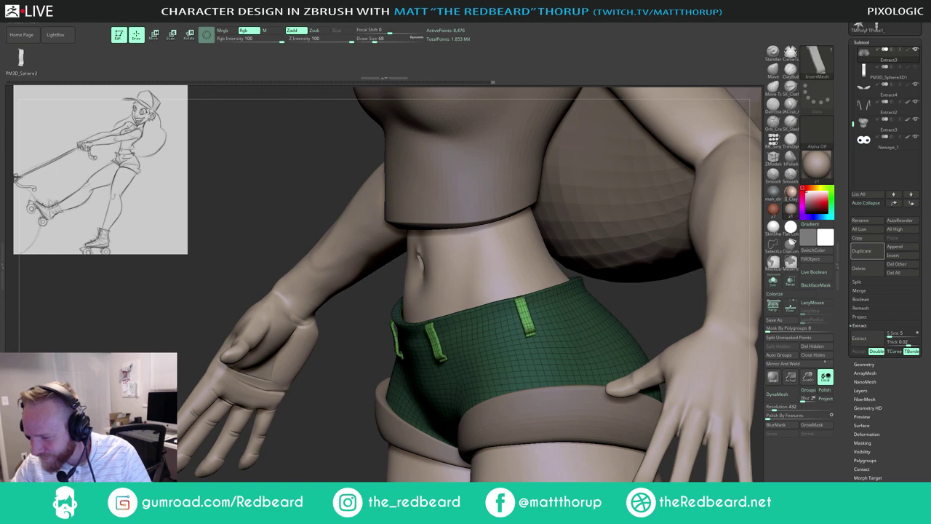
{"action": "left_click_drag", "start_coordinate": [646, 295], "coordinate": [530, 295]}
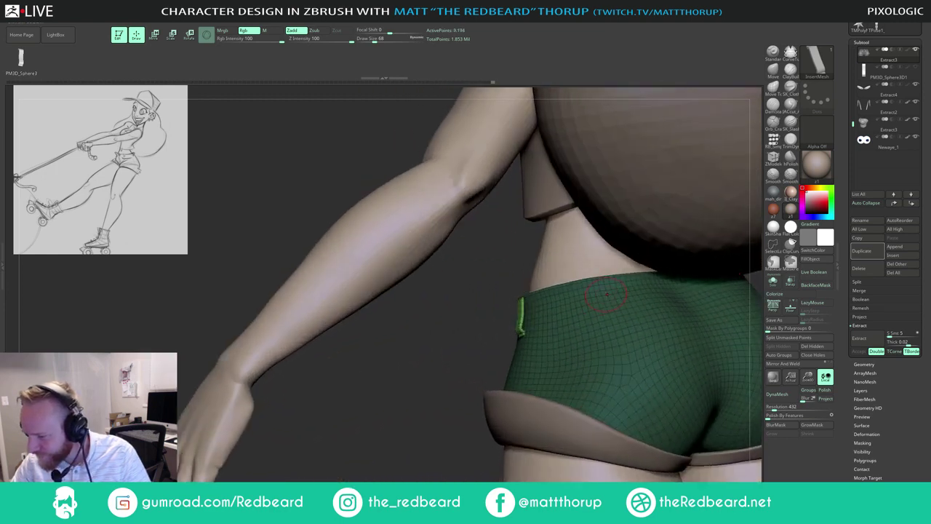
{"action": "left_click", "coordinate": [607, 294]}
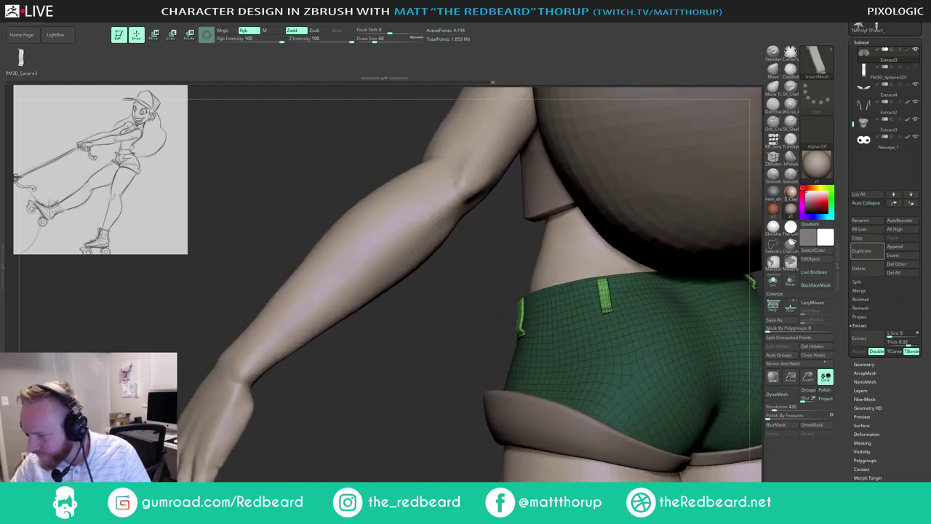
Step: Hide the large Hair subtool and add a mirrored pair of belt loops near the center back of the waistband
{"action": "right_click_drag", "start_coordinate": [453, 382], "coordinate": [320, 390]}
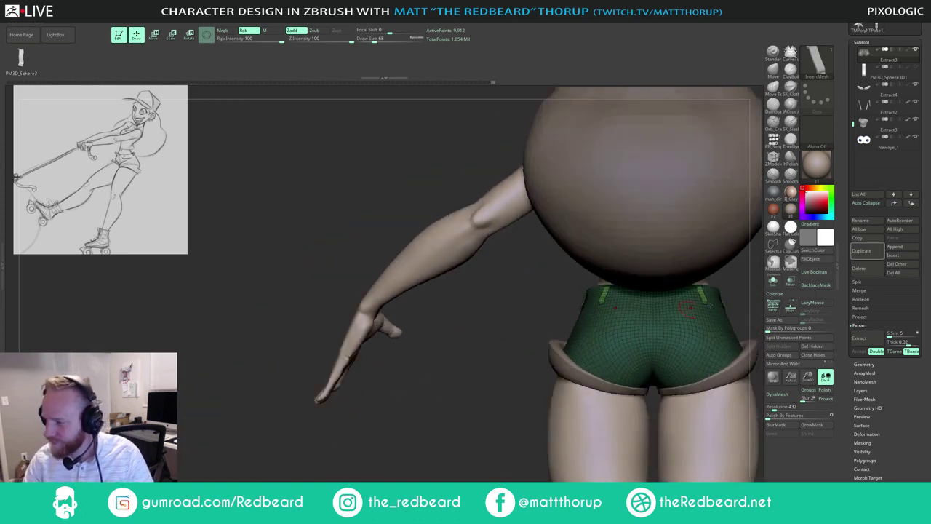
{"action": "right_click_drag", "start_coordinate": [749, 288], "coordinate": [569, 308], "text": "alt"}
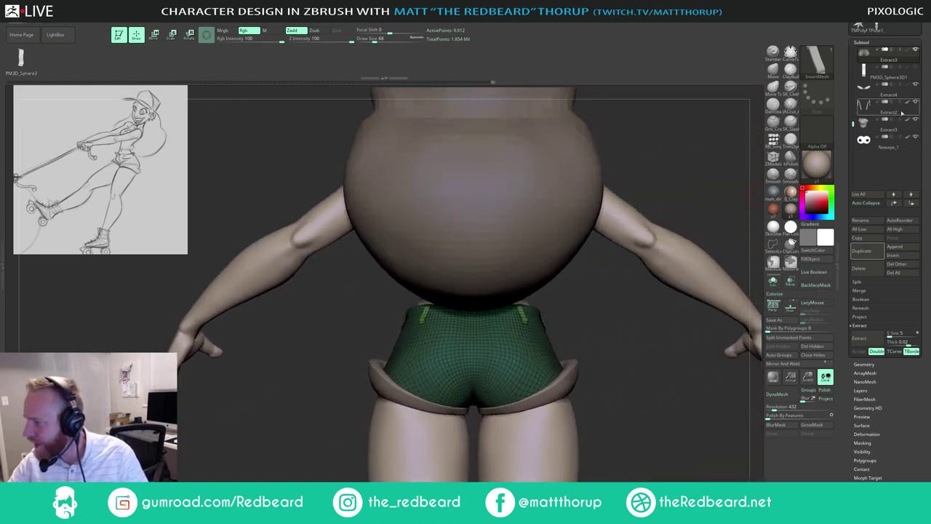
{"action": "left_click_drag", "start_coordinate": [855, 125], "coordinate": [855, 71]}
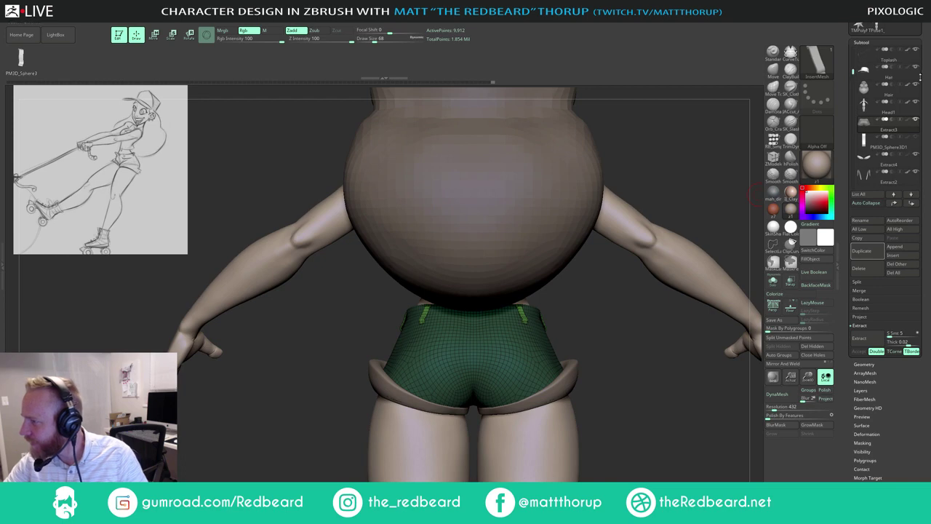
{"action": "left_click", "coordinate": [916, 85]}
{"action": "right_click_drag", "start_coordinate": [601, 255], "coordinate": [611, 318], "text": "ctrl"}
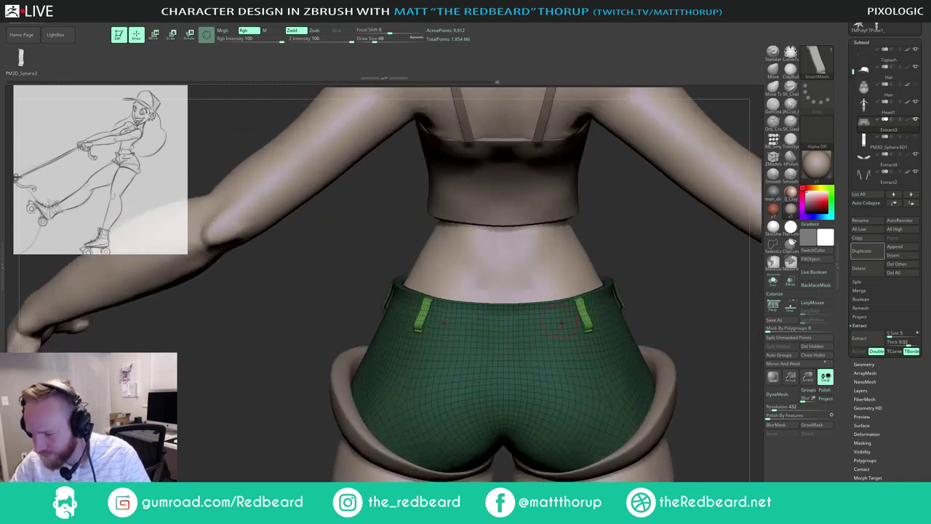
{"action": "left_click_drag", "start_coordinate": [483, 321], "coordinate": [484, 336]}
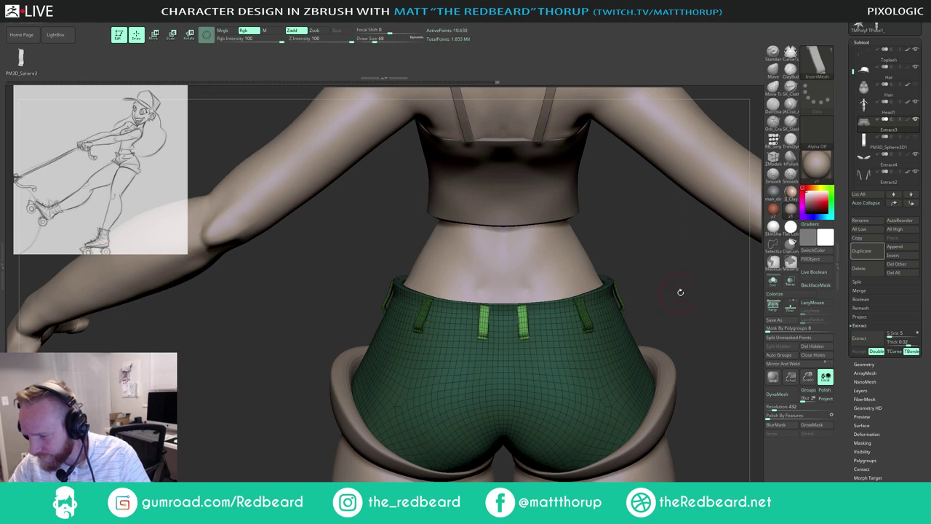
Step: Mask the body of the shorts, leaving all the belt loops unmasked
{"action": "right_click_drag", "start_coordinate": [680, 291], "coordinate": [676, 246], "text": "ctrl"}
{"action": "mouse_move", "coordinate": [589, 251]}
{"action": "right_mouse_down"}
{"action": "mouse_move", "coordinate": [641, 262]}
{"action": "mouse_move", "coordinate": [656, 253]}
{"action": "mouse_move", "coordinate": [674, 270]}
{"action": "right_mouse_up"}
{"action": "right_click_drag", "start_coordinate": [586, 331], "coordinate": [587, 372], "text": "ctrl"}
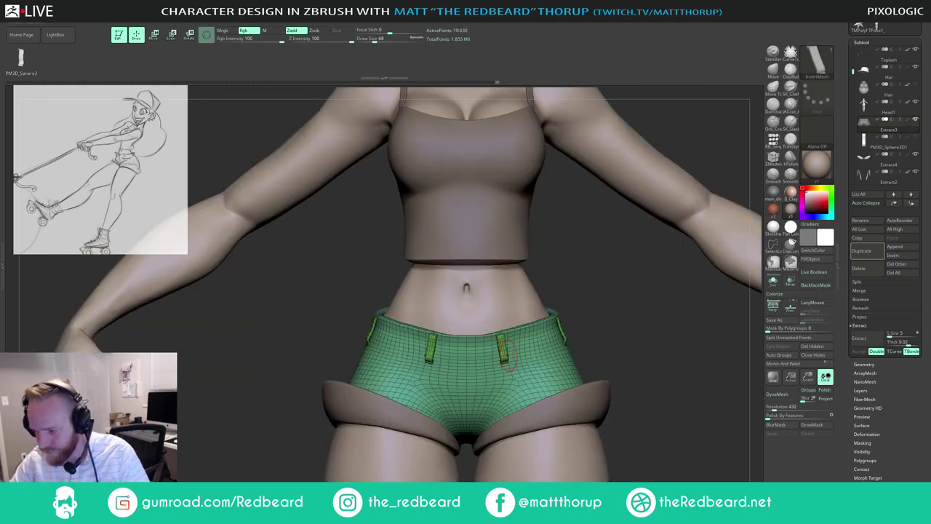
{"action": "left_click", "coordinate": [500, 353], "text": "ctrl+shift"}
{"action": "left_click", "coordinate": [598, 297], "text": "ctrl+shift"}
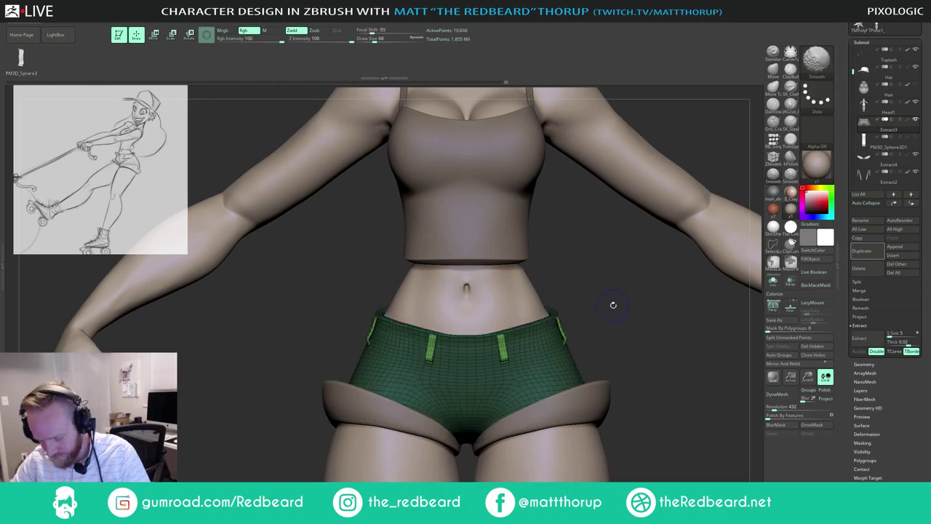
Step: Choose the Move brush with draw size 120 and pull the side belt loops outward from the waistband
{"action": "mouse_move", "coordinate": [614, 305]}
{"action": "right_mouse_down"}
{"action": "mouse_move", "coordinate": [630, 335]}
{"action": "mouse_move", "coordinate": [624, 310]}
{"action": "right_mouse_up"}
{"action": "key", "text": "b"}
{"action": "key", "text": "m"}
{"action": "key", "text": "v"}
{"action": "key", "text": "s"}
{"action": "left_click_drag", "start_coordinate": [496, 302], "coordinate": [584, 312]}
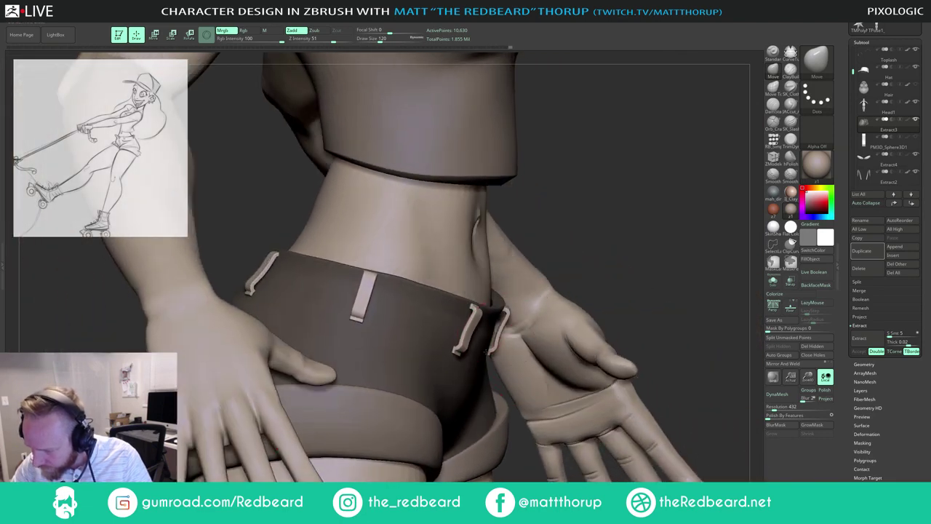
{"action": "right_click_drag", "start_coordinate": [483, 350], "coordinate": [663, 265]}
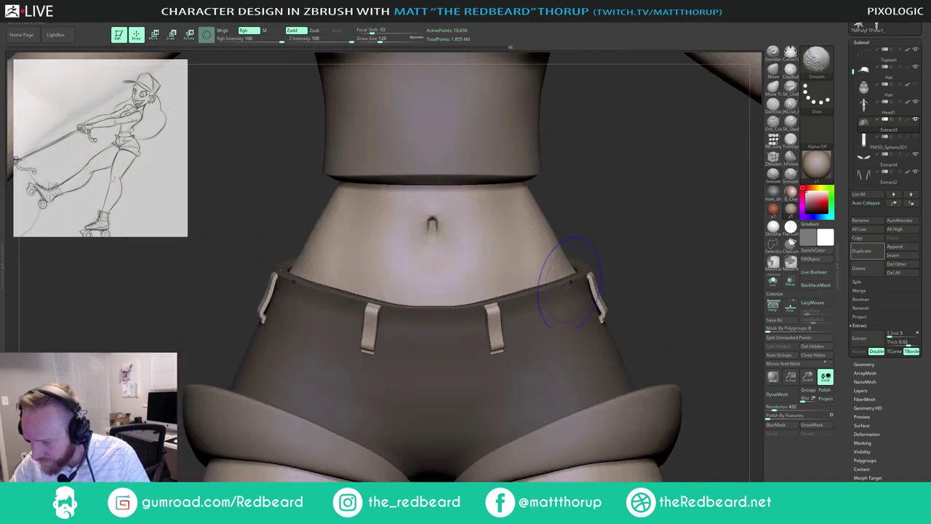
{"action": "left_click_drag", "start_coordinate": [582, 274], "coordinate": [598, 272]}
Step: Reduce the draw size to 62 and refine the curve of the side belt loops so they follow the hips
{"action": "right_click_drag", "start_coordinate": [617, 280], "coordinate": [305, 281]}
{"action": "right_click_drag", "start_coordinate": [532, 313], "coordinate": [567, 319]}
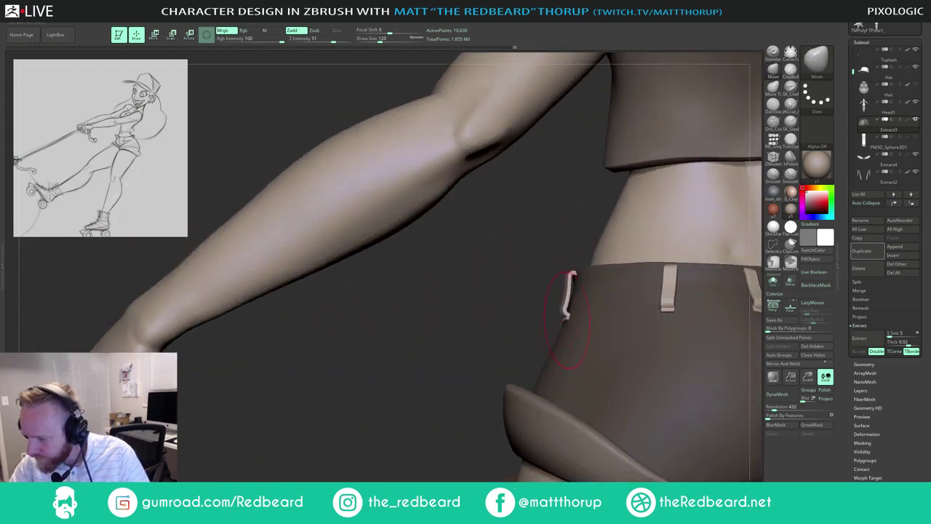
{"action": "key", "text": "s"}
{"action": "left_click_drag", "start_coordinate": [568, 298], "coordinate": [565, 299]}
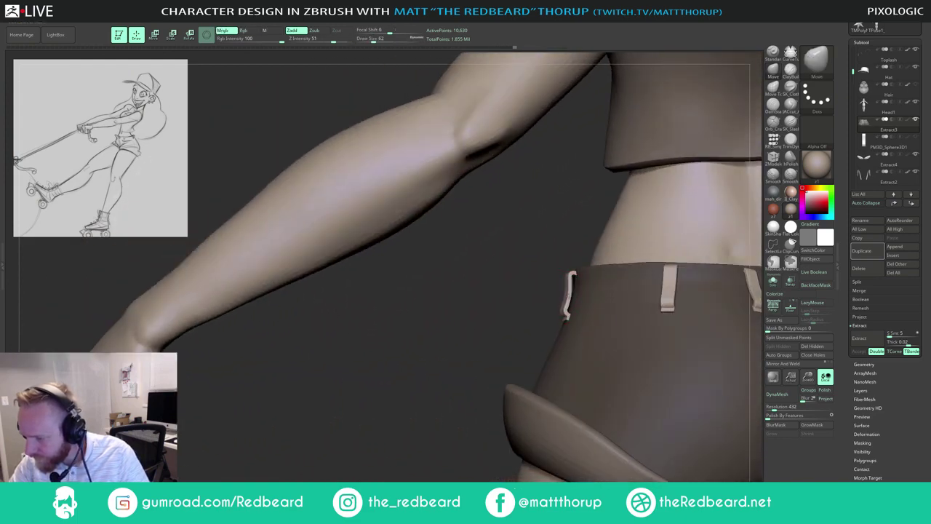
{"action": "mouse_move", "coordinate": [548, 299]}
{"action": "right_mouse_down"}
{"action": "mouse_move", "coordinate": [582, 291]}
{"action": "mouse_move", "coordinate": [548, 277]}
{"action": "right_mouse_up"}
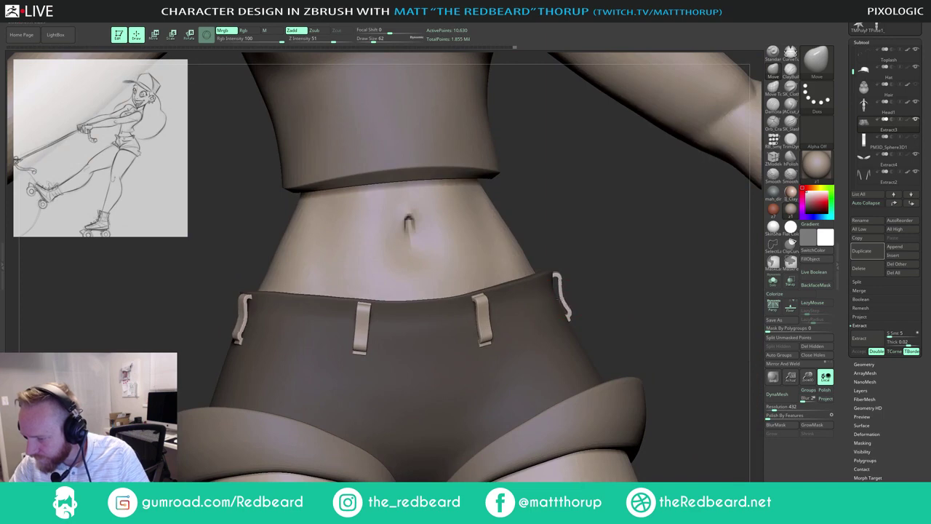
{"action": "key", "text": "s"}
{"action": "left_click_drag", "start_coordinate": [558, 298], "coordinate": [560, 298]}
{"action": "left_click_drag", "start_coordinate": [560, 298], "coordinate": [564, 296]}
Step: Reshape the front belt loops against the shorts with the Move brush at draw sizes 74 and 94
{"action": "right_click_drag", "start_coordinate": [592, 275], "coordinate": [495, 282]}
{"action": "key", "text": "s"}
{"action": "left_click_drag", "start_coordinate": [481, 322], "coordinate": [469, 321]}
{"action": "mouse_move", "coordinate": [569, 246]}
{"action": "right_mouse_down"}
{"action": "mouse_move", "coordinate": [650, 207]}
{"action": "mouse_move", "coordinate": [717, 211]}
{"action": "right_mouse_up"}
{"action": "left_click_drag", "start_coordinate": [467, 331], "coordinate": [464, 329]}
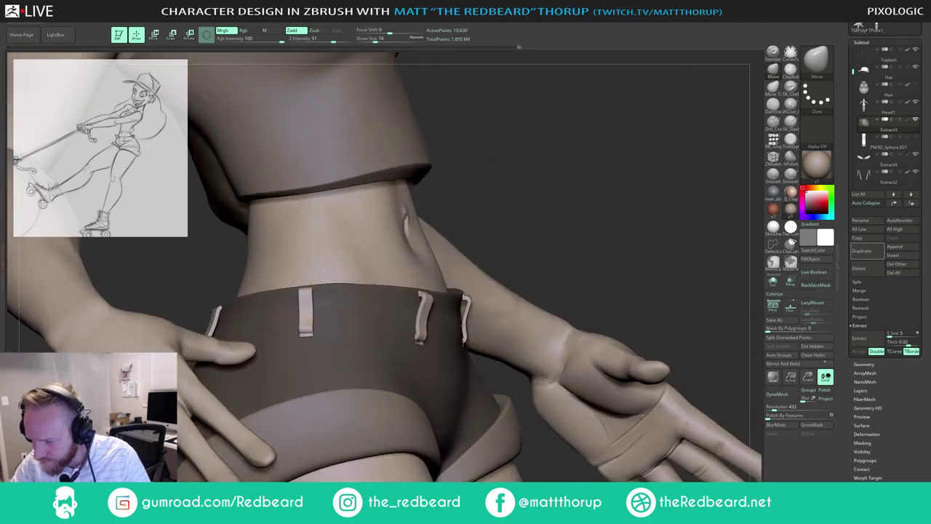
{"action": "right_click_drag", "start_coordinate": [588, 242], "coordinate": [613, 267]}
{"action": "key", "text": "s"}
{"action": "left_click_drag", "start_coordinate": [438, 353], "coordinate": [432, 342]}
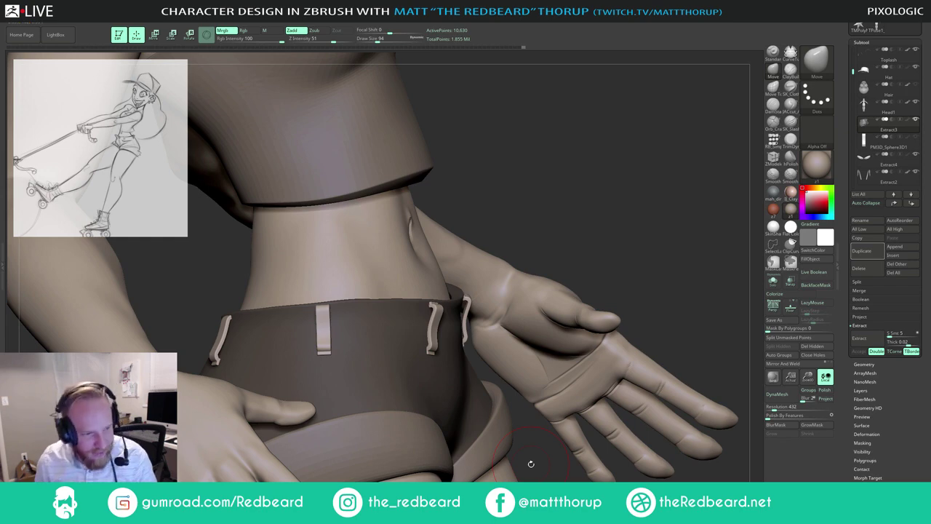
Step: Adjust the belt loops around the side and back of the waistband with the Move brush at draw sizes 112 and 145
{"action": "right_click_drag", "start_coordinate": [633, 183], "coordinate": [328, 349]}
{"action": "right_click_drag", "start_coordinate": [339, 265], "coordinate": [334, 266]}
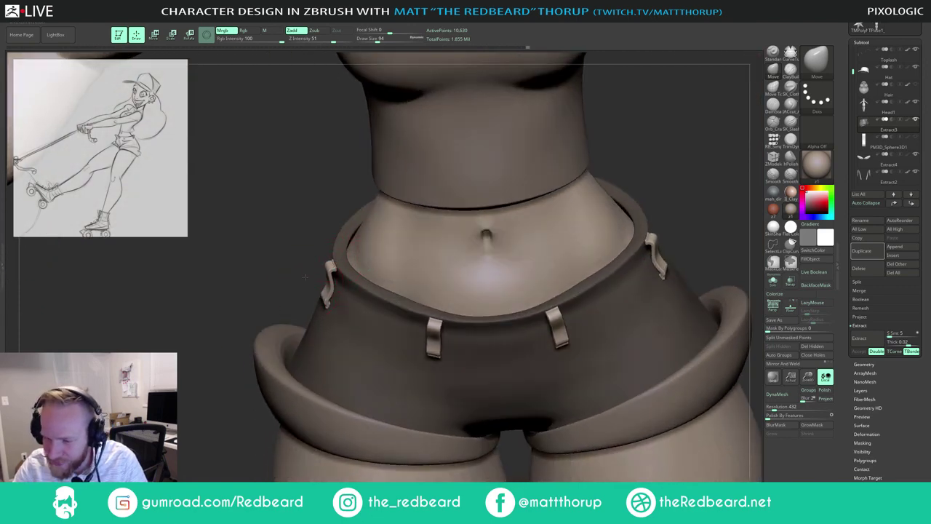
{"action": "right_click_drag", "start_coordinate": [305, 277], "coordinate": [321, 291]}
{"action": "mouse_move", "coordinate": [331, 232]}
{"action": "right_mouse_down"}
{"action": "mouse_move", "coordinate": [311, 211]}
{"action": "mouse_move", "coordinate": [424, 204]}
{"action": "mouse_move", "coordinate": [423, 195]}
{"action": "mouse_move", "coordinate": [404, 262]}
{"action": "right_mouse_up"}
{"action": "key", "text": "s"}
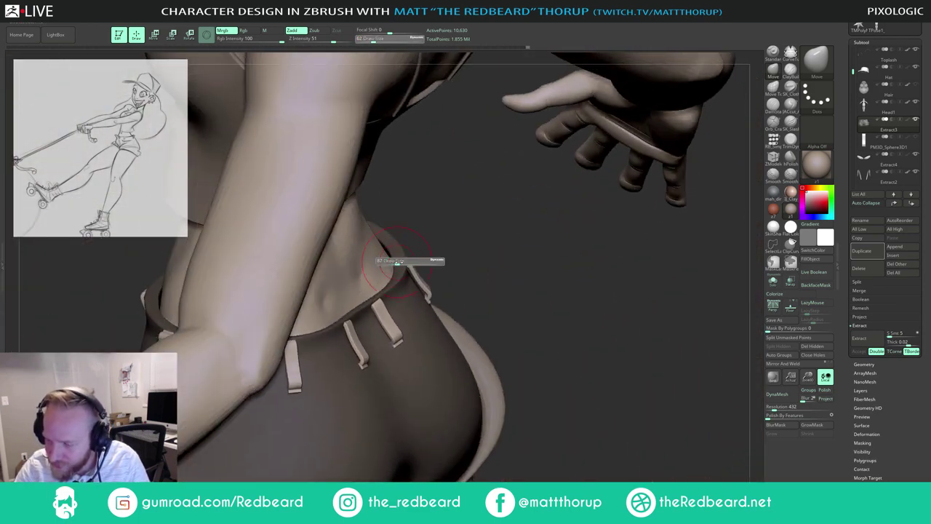
{"action": "left_click_drag", "start_coordinate": [392, 264], "coordinate": [398, 263]}
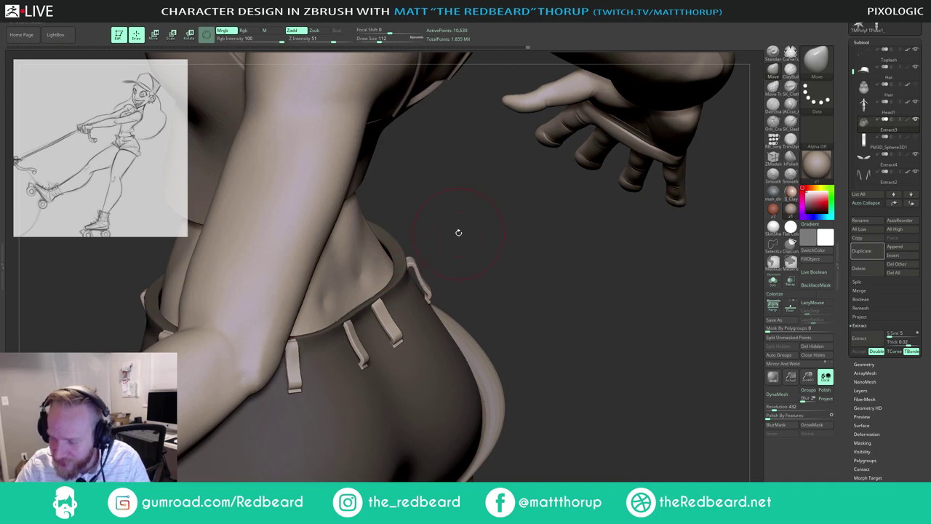
{"action": "right_click_drag", "start_coordinate": [459, 232], "coordinate": [441, 247]}
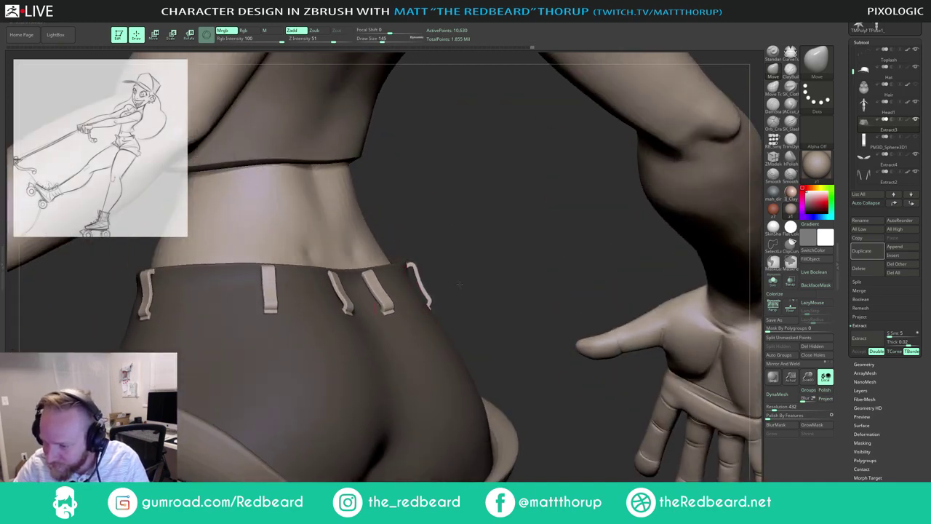
{"action": "right_click_drag", "start_coordinate": [459, 284], "coordinate": [416, 295]}
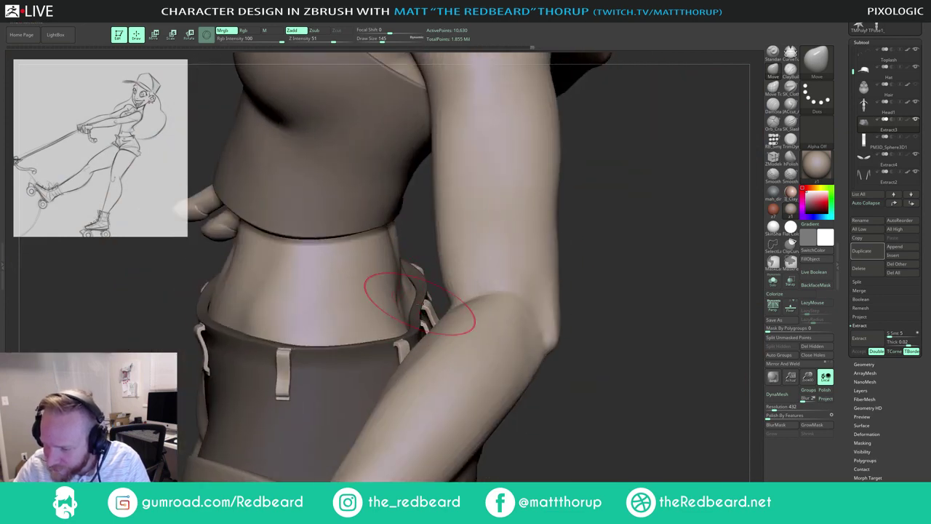
Step: Bend the upper ends of the center back belt loops toward the waistband edge, using draw sizes 60 and 51
{"action": "mouse_move", "coordinate": [505, 249]}
{"action": "right_mouse_down"}
{"action": "mouse_move", "coordinate": [486, 264]}
{"action": "mouse_move", "coordinate": [499, 260]}
{"action": "mouse_move", "coordinate": [400, 238]}
{"action": "mouse_move", "coordinate": [399, 305]}
{"action": "right_mouse_up"}
{"action": "right_click_drag", "start_coordinate": [403, 227], "coordinate": [435, 306]}
{"action": "key", "text": "s"}
{"action": "left_click_drag", "start_coordinate": [430, 316], "coordinate": [421, 323]}
{"action": "key", "text": "s"}
{"action": "key", "text": "]"}
{"action": "key", "text": "]"}
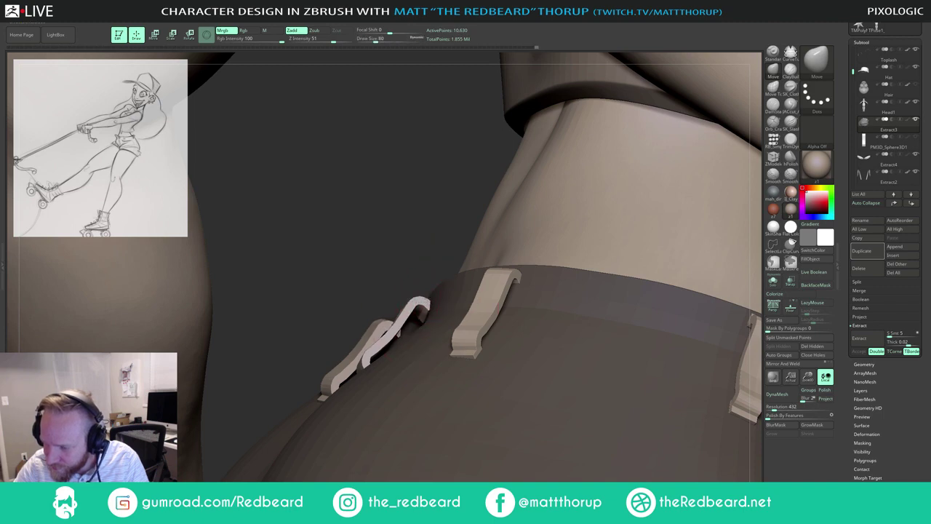
{"action": "key", "text": "["}
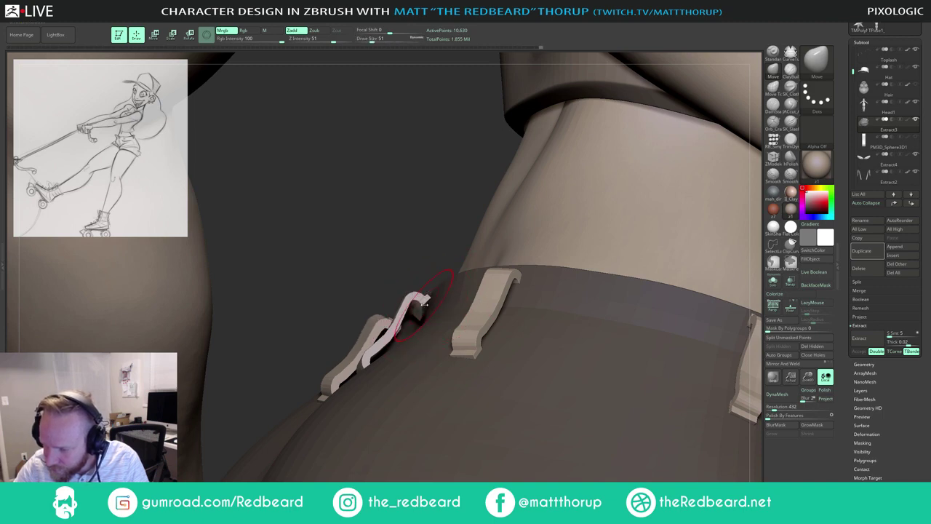
{"action": "key", "text": "["}
Step: Refine the tops of the center back belt loops with the Move brush at draw sizes 71 and 31
{"action": "left_click_drag", "start_coordinate": [432, 266], "coordinate": [466, 314]}
{"action": "key", "text": "s"}
{"action": "left_click_drag", "start_coordinate": [434, 303], "coordinate": [439, 302]}
{"action": "mouse_move", "coordinate": [377, 137]}
{"action": "left_mouse_down"}
{"action": "mouse_move", "coordinate": [493, 263]}
{"action": "mouse_move", "coordinate": [405, 312]}
{"action": "left_mouse_up"}
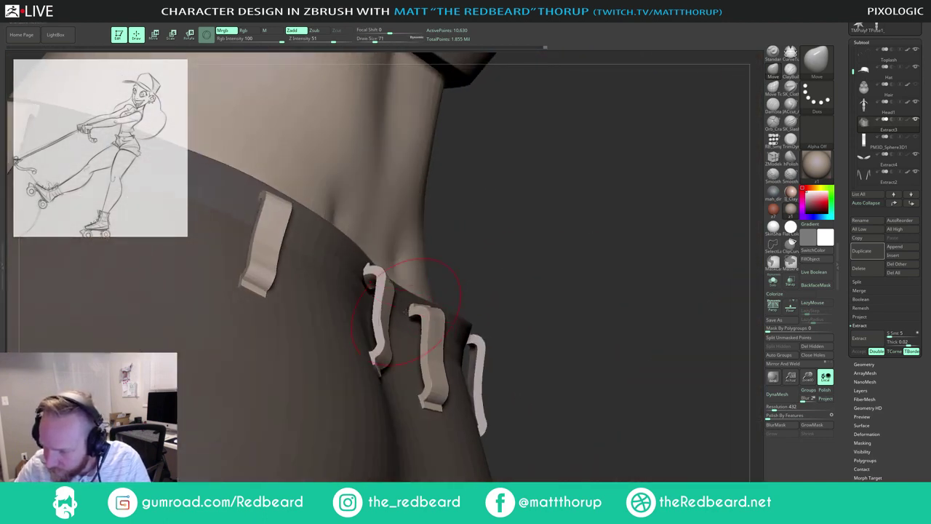
{"action": "key", "text": "["}
{"action": "key", "text": "["}
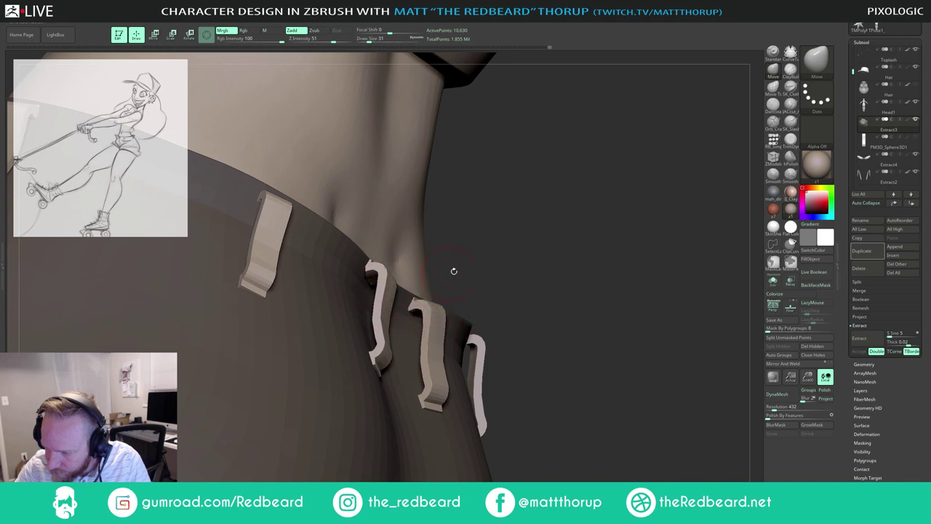
Step: Hide the Head1 body subtool and fit the back belt loops' upper ends to the waistband at draw sizes 62 and 71
{"action": "left_click_drag", "start_coordinate": [453, 271], "coordinate": [406, 364]}
{"action": "left_click_drag", "start_coordinate": [456, 193], "coordinate": [396, 292]}
{"action": "left_click_drag", "start_coordinate": [493, 225], "coordinate": [470, 306]}
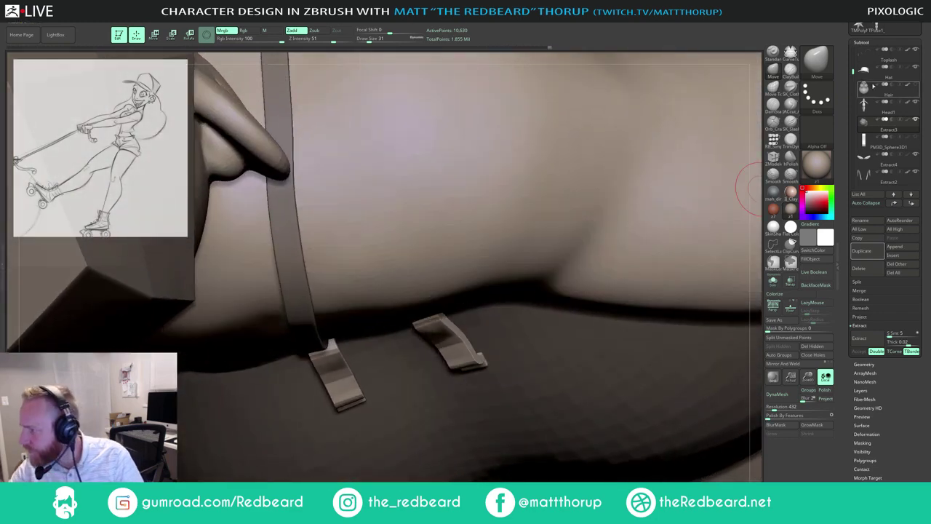
{"action": "left_click", "coordinate": [915, 103]}
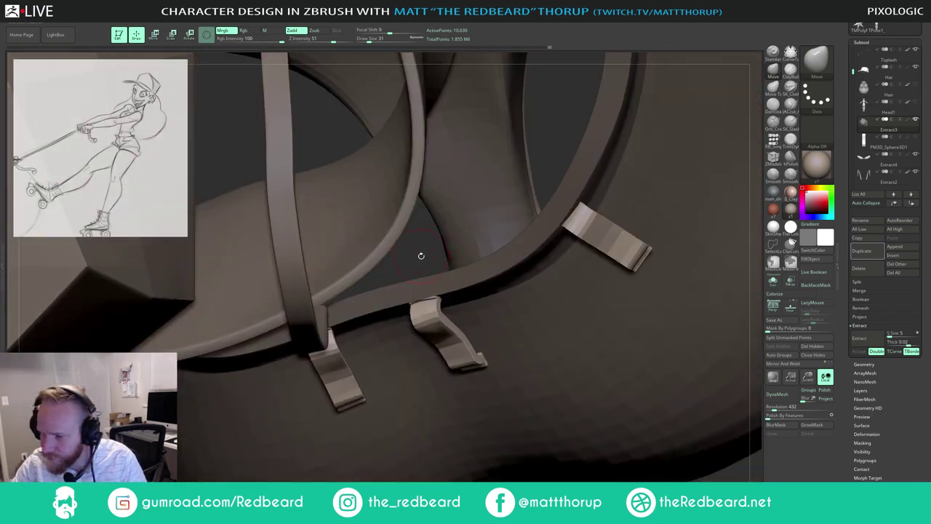
{"action": "left_click_drag", "start_coordinate": [421, 256], "coordinate": [418, 299]}
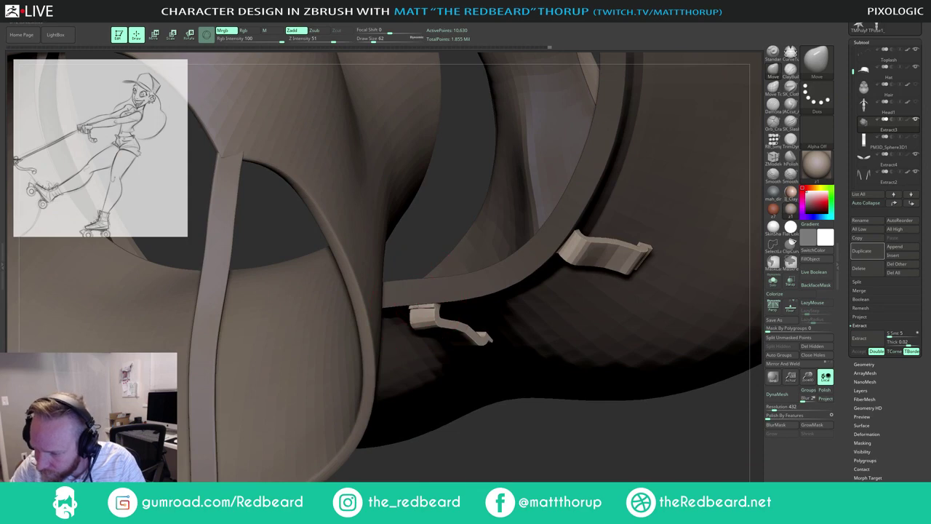
{"action": "mouse_move", "coordinate": [461, 322]}
{"action": "left_mouse_down"}
{"action": "mouse_move", "coordinate": [465, 332]}
{"action": "mouse_move", "coordinate": [447, 291]}
{"action": "left_mouse_up"}
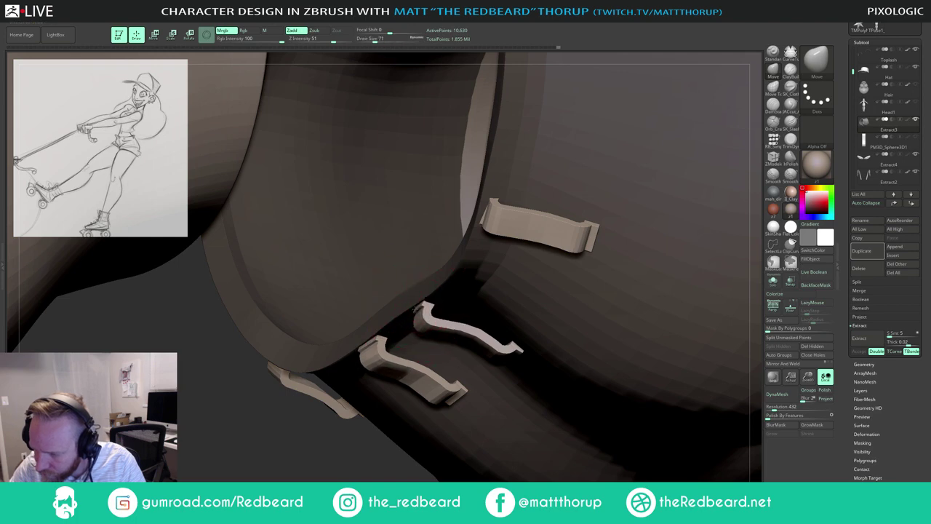
Step: Refine the upper ends of the back belt loops with the Move brush at draw sizes 22 and 14
{"action": "mouse_move", "coordinate": [313, 438]}
{"action": "left_mouse_down"}
{"action": "mouse_move", "coordinate": [251, 444]}
{"action": "mouse_move", "coordinate": [302, 479]}
{"action": "mouse_move", "coordinate": [377, 335]}
{"action": "mouse_move", "coordinate": [291, 349]}
{"action": "mouse_move", "coordinate": [294, 358]}
{"action": "left_mouse_up"}
{"action": "key", "text": "s"}
{"action": "left_click", "coordinate": [281, 299]}
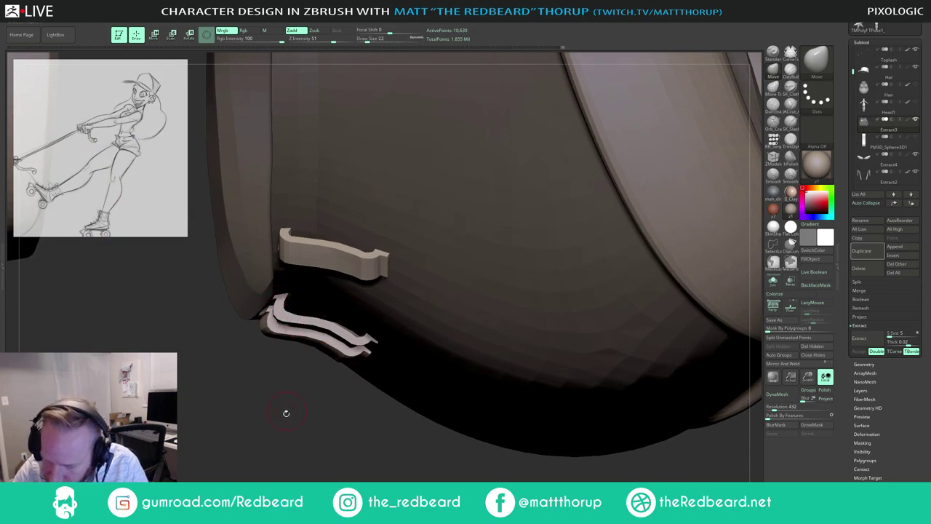
{"action": "left_click_drag", "start_coordinate": [286, 414], "coordinate": [246, 381]}
{"action": "key", "text": "s"}
{"action": "left_click", "coordinate": [281, 292]}
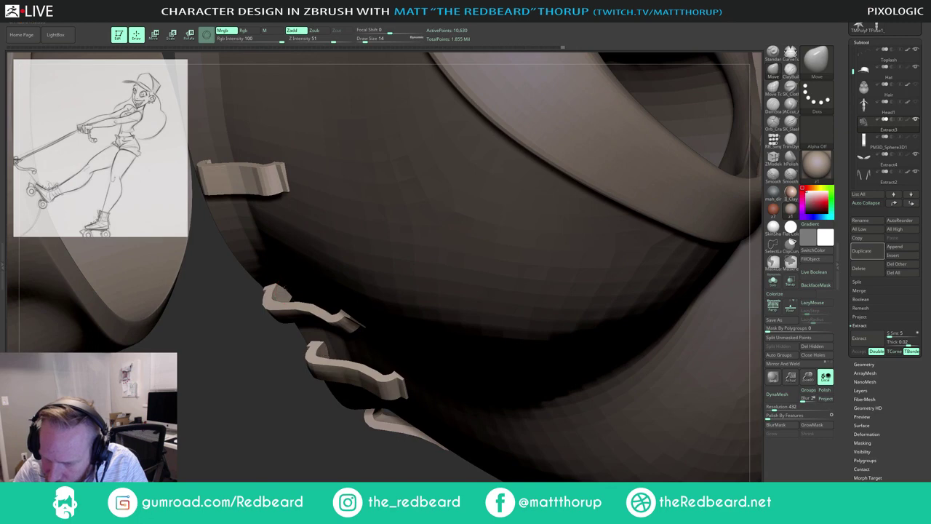
Step: Adjust the lower end of a belt loop with the Move brush at draw sizes 68 and 20
{"action": "right_click_drag", "start_coordinate": [245, 384], "coordinate": [533, 144]}
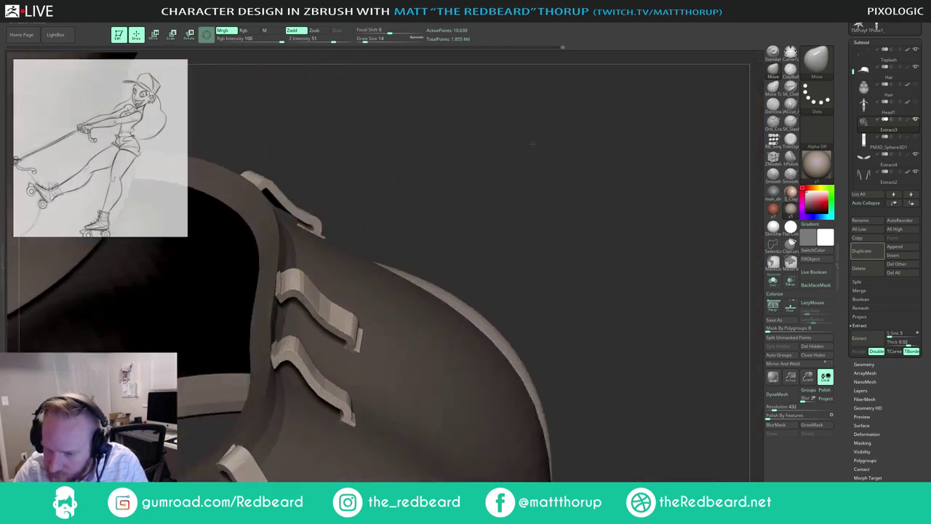
{"action": "left_click_drag", "start_coordinate": [533, 144], "coordinate": [446, 165]}
{"action": "left_click_drag", "start_coordinate": [357, 230], "coordinate": [363, 204]}
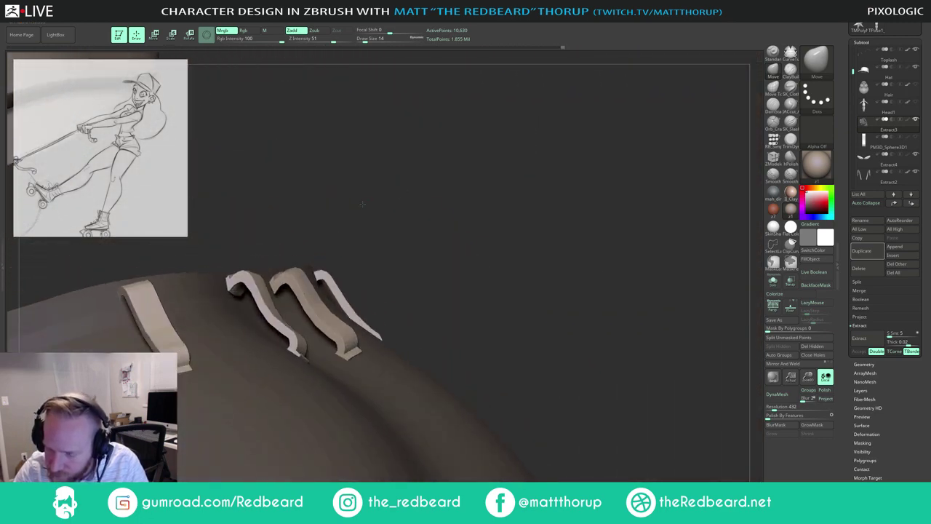
{"action": "mouse_move", "coordinate": [362, 204]}
{"action": "right_mouse_down"}
{"action": "mouse_move", "coordinate": [270, 285]}
{"action": "mouse_move", "coordinate": [284, 266]}
{"action": "mouse_move", "coordinate": [287, 298]}
{"action": "right_mouse_up"}
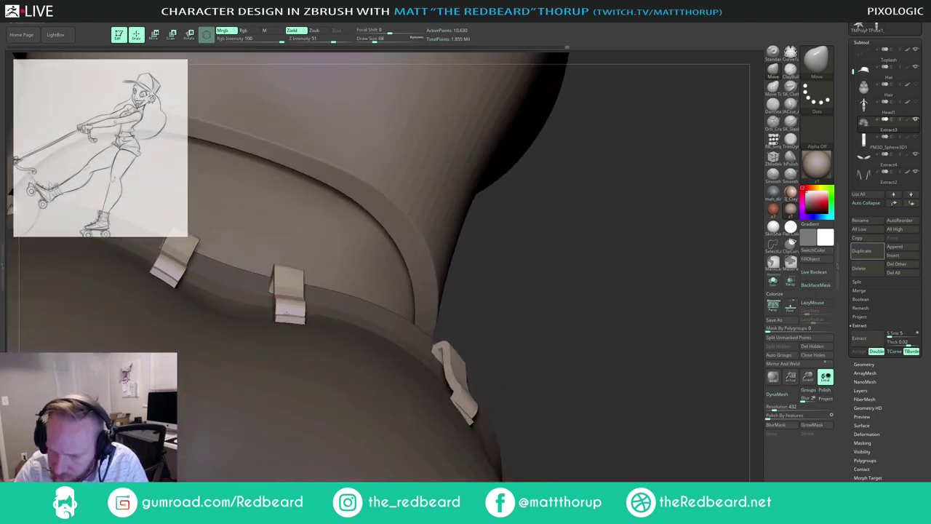
{"action": "key", "text": "s"}
{"action": "left_click_drag", "start_coordinate": [289, 320], "coordinate": [280, 320]}
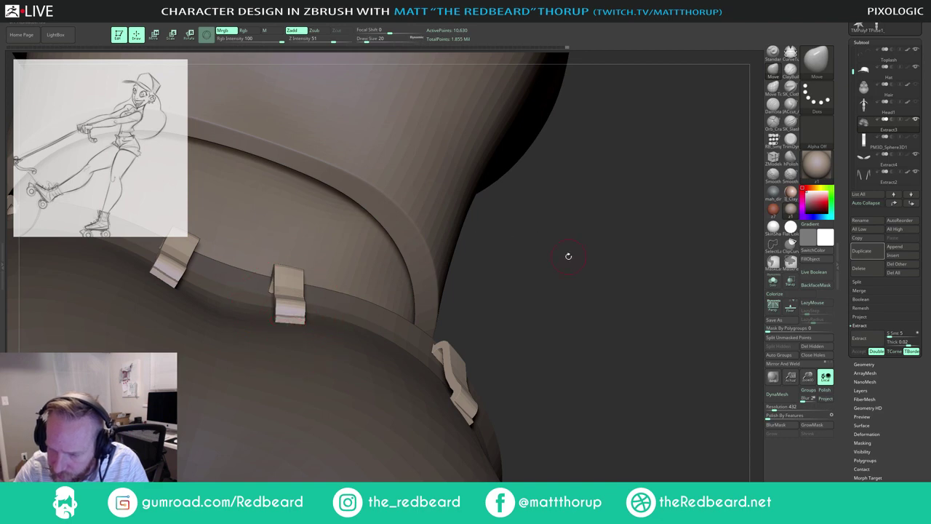
Step: Set the draw size to 35 and fit the neighbouring belt loop's upper end to the waistband edge
{"action": "right_click_drag", "start_coordinate": [569, 256], "coordinate": [441, 398]}
{"action": "key", "text": "s"}
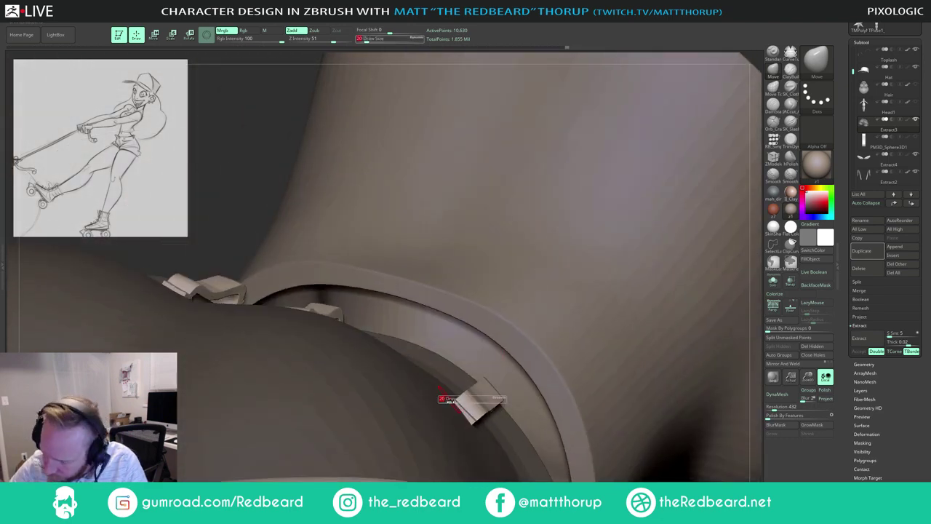
{"action": "type", "text": "35"}
{"action": "key", "text": "Return"}
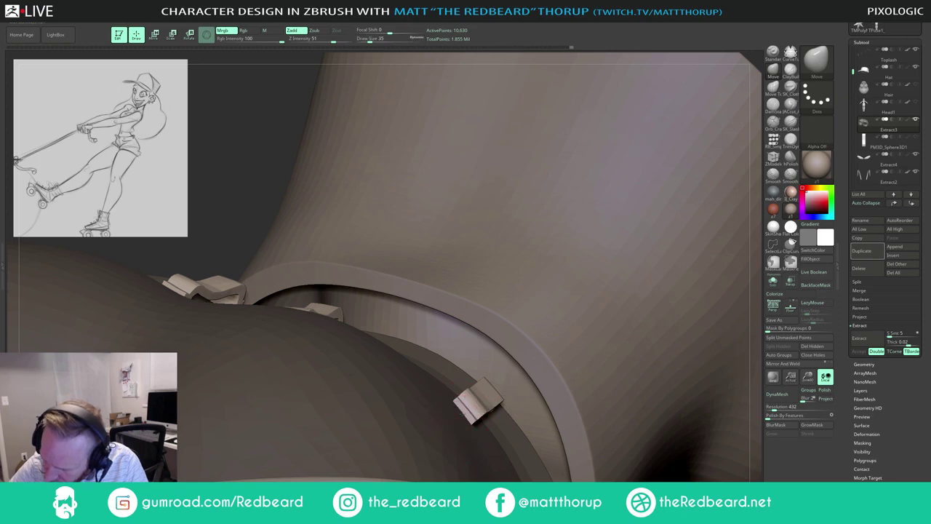
{"action": "right_click_drag", "start_coordinate": [667, 246], "coordinate": [413, 328]}
{"action": "left_click_drag", "start_coordinate": [408, 327], "coordinate": [403, 335]}
{"action": "key", "text": "s"}
Step: Pull the top of the same belt loop up and over the waistband edge with the Move brush at draw size 97
{"action": "right_click_drag", "start_coordinate": [437, 300], "coordinate": [430, 342]}
{"action": "key", "text": "s"}
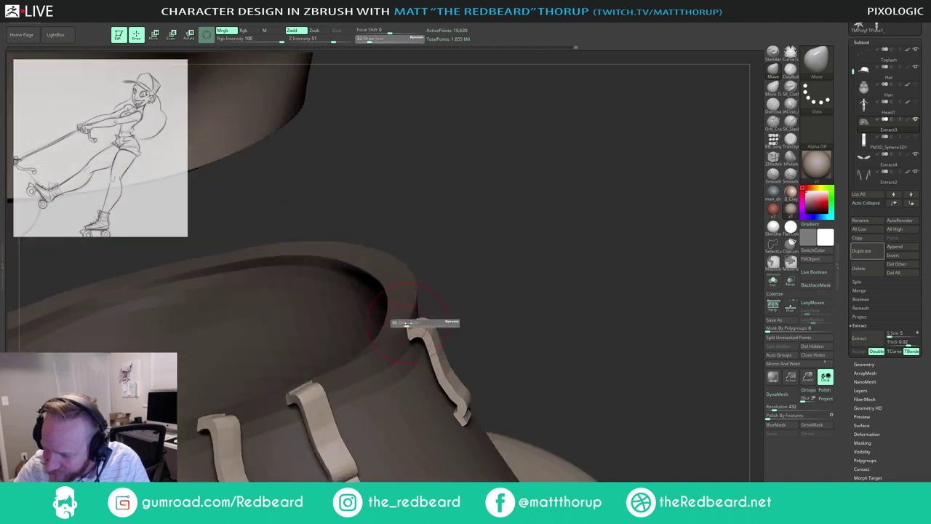
{"action": "left_click_drag", "start_coordinate": [406, 327], "coordinate": [413, 327]}
{"action": "left_click_drag", "start_coordinate": [419, 319], "coordinate": [427, 305]}
{"action": "right_click_drag", "start_coordinate": [429, 303], "coordinate": [478, 278]}
{"action": "left_click_drag", "start_coordinate": [446, 281], "coordinate": [441, 281]}
{"action": "key", "text": "s"}
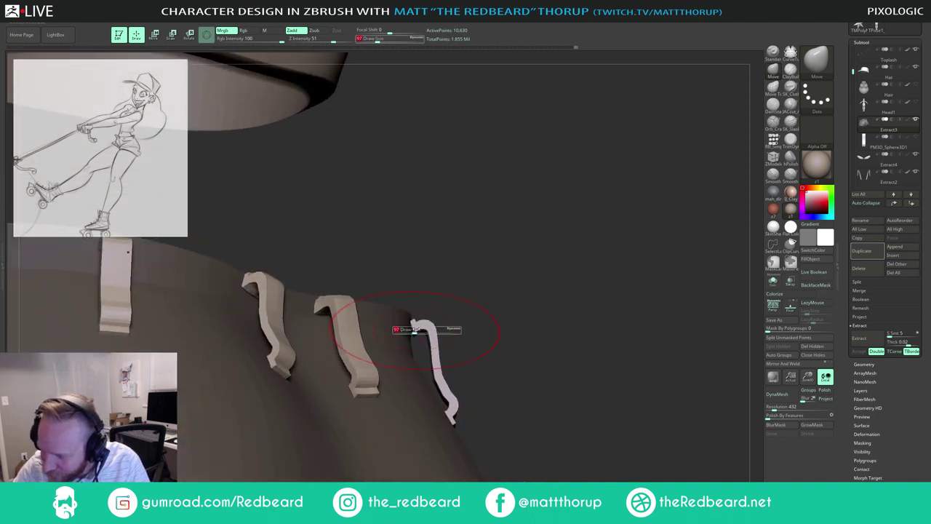
{"action": "mouse_move", "coordinate": [425, 333]}
{"action": "left_mouse_down"}
{"action": "mouse_move", "coordinate": [416, 332]}
{"action": "mouse_move", "coordinate": [414, 314]}
{"action": "left_mouse_up"}
Step: Tuck the belt loop's upper tip against the waistband rim at draw sizes 25, 41 and 23
{"action": "key", "text": "bracketleft"}
{"action": "key", "text": "bracketleft"}
{"action": "key", "text": "bracketleft"}
{"action": "key", "text": "bracketleft"}
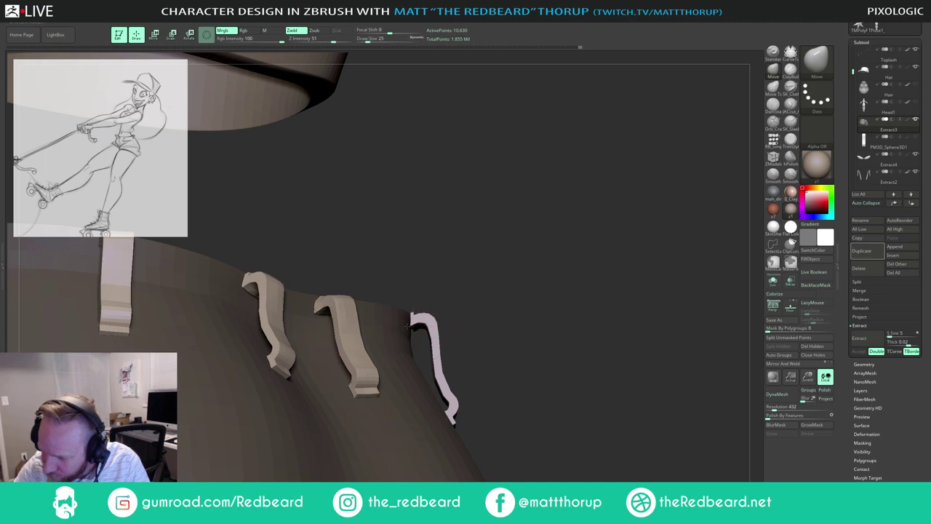
{"action": "right_click_drag", "start_coordinate": [408, 333], "coordinate": [535, 328]}
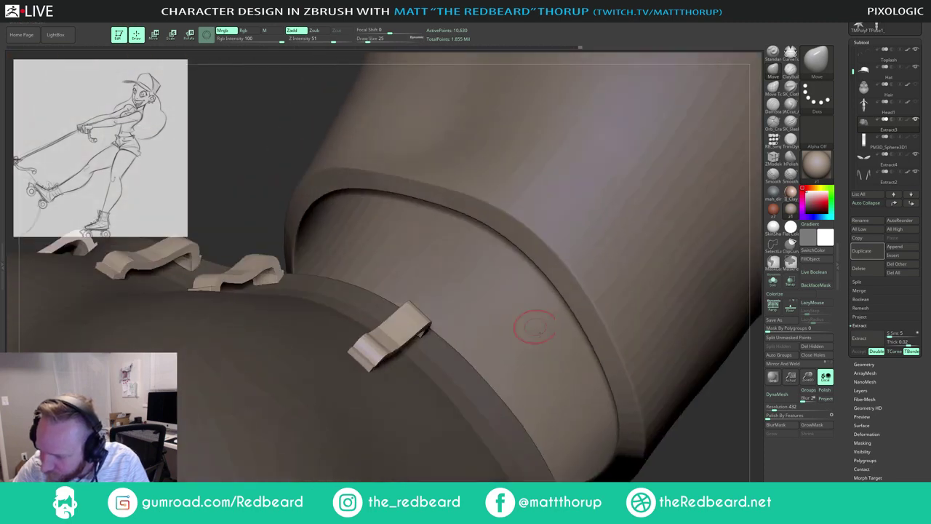
{"action": "right_click_drag", "start_coordinate": [710, 451], "coordinate": [465, 378]}
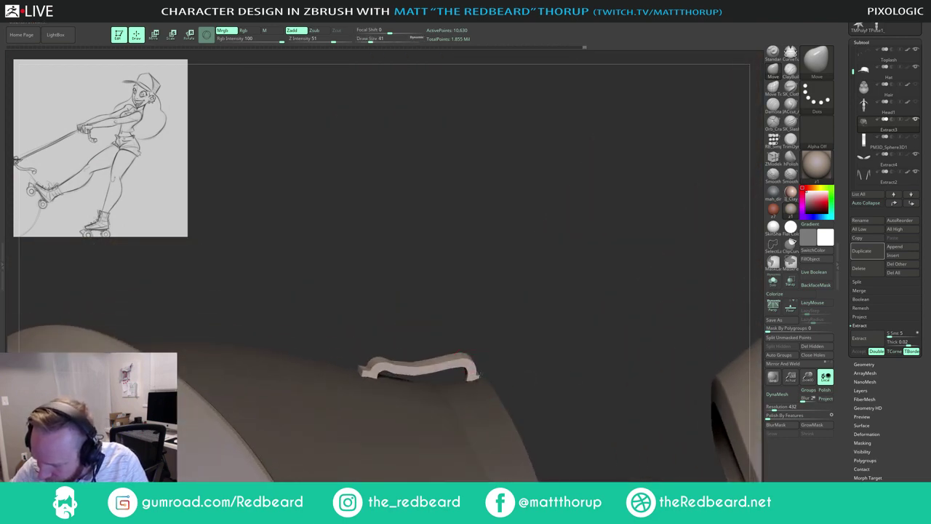
{"action": "key", "text": "bracketleft"}
{"action": "key", "text": "bracketleft"}
{"action": "key", "text": "bracketright"}
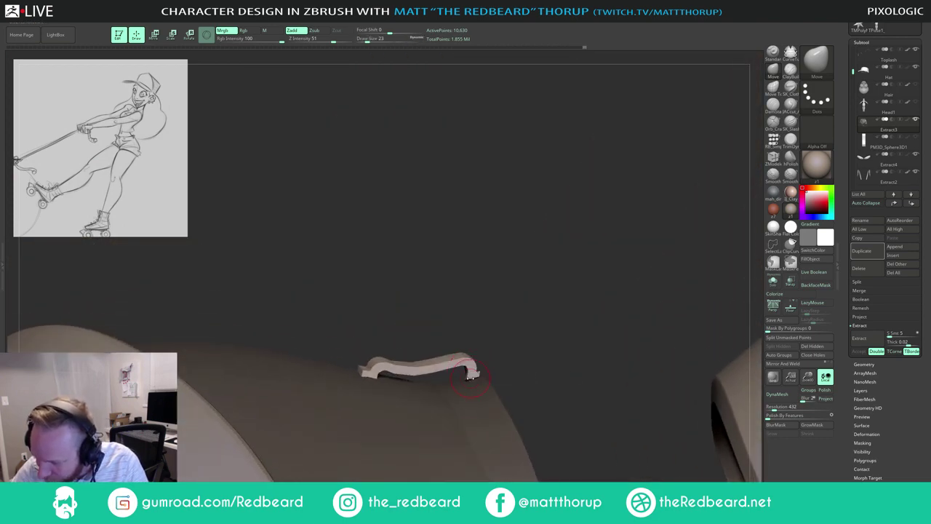
Step: Touch up the belt loop's curled upper end with the Move brush at draw size 25
{"action": "mouse_move", "coordinate": [502, 338]}
{"action": "right_mouse_down"}
{"action": "mouse_move", "coordinate": [501, 230]}
{"action": "mouse_move", "coordinate": [482, 245]}
{"action": "mouse_move", "coordinate": [431, 195]}
{"action": "right_mouse_up"}
{"action": "key", "text": "s"}
{"action": "left_click_drag", "start_coordinate": [430, 195], "coordinate": [435, 195]}
{"action": "left_click_drag", "start_coordinate": [431, 195], "coordinate": [424, 198]}
{"action": "key", "text": "s"}
{"action": "right_click_drag", "start_coordinate": [457, 195], "coordinate": [477, 159]}
{"action": "key", "text": "s"}
{"action": "left_click_drag", "start_coordinate": [421, 195], "coordinate": [425, 195]}
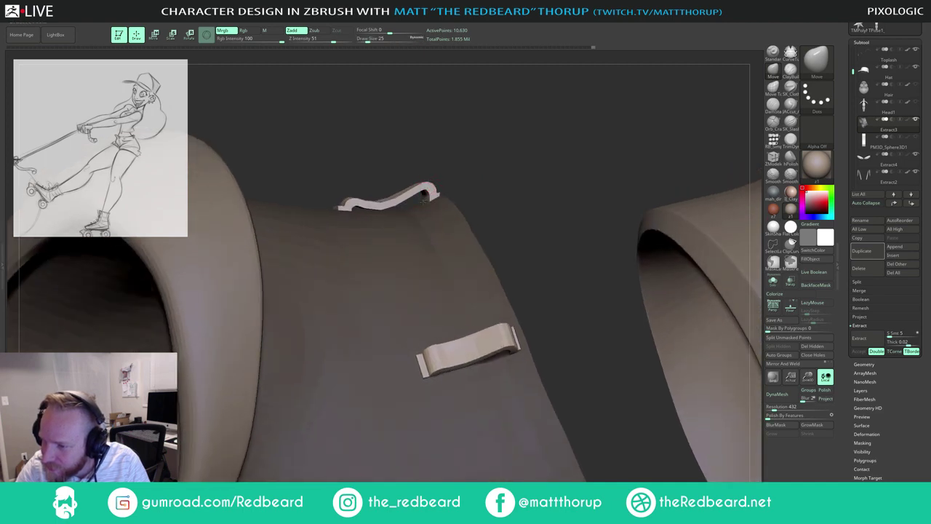
{"action": "right_click_drag", "start_coordinate": [431, 193], "coordinate": [402, 268]}
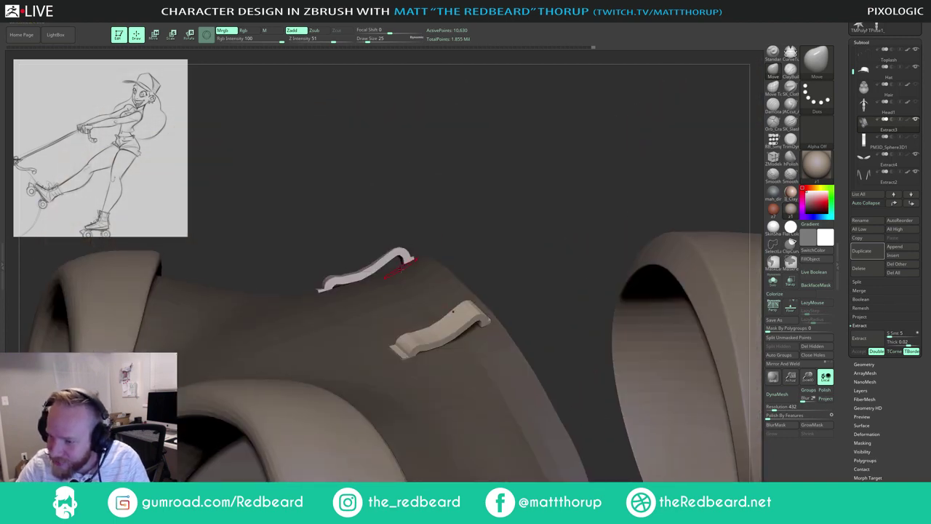
Step: Reshape the belt loop's upper bend to sit closer to the waistband, enlarging the draw size to 116
{"action": "key", "text": "s"}
{"action": "mouse_move", "coordinate": [405, 261]}
{"action": "left_mouse_down"}
{"action": "mouse_move", "coordinate": [418, 251]}
{"action": "mouse_move", "coordinate": [408, 258]}
{"action": "left_mouse_up"}
{"action": "key", "text": "s"}
{"action": "key", "text": "s"}
{"action": "key", "text": "s"}
{"action": "mouse_move", "coordinate": [447, 233]}
{"action": "left_mouse_down"}
{"action": "mouse_move", "coordinate": [431, 244]}
{"action": "mouse_move", "coordinate": [457, 245]}
{"action": "left_mouse_up"}
{"action": "key", "text": "s"}
{"action": "left_click_drag", "start_coordinate": [398, 260], "coordinate": [409, 259]}
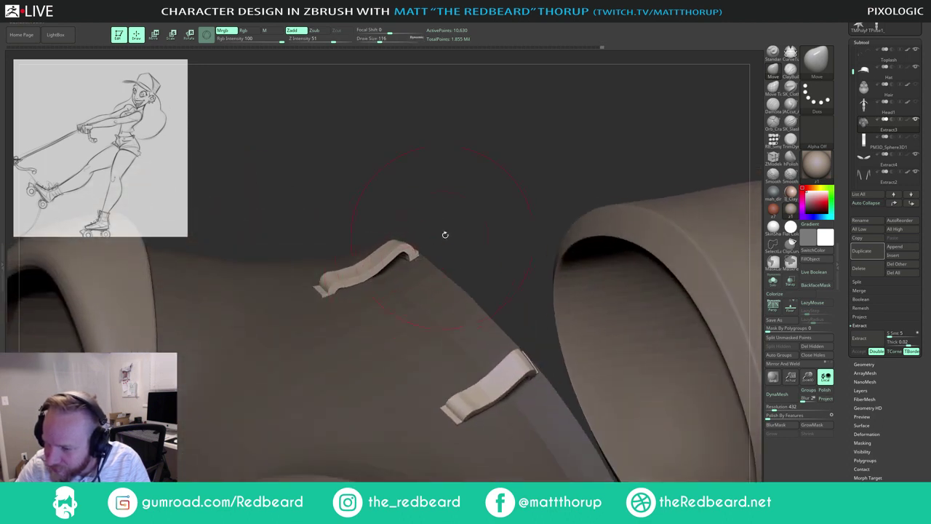
Step: Fit the upper tip of the next belt loop to the waistband at draw sizes 116, 23 and 12
{"action": "right_click_drag", "start_coordinate": [443, 235], "coordinate": [458, 208]}
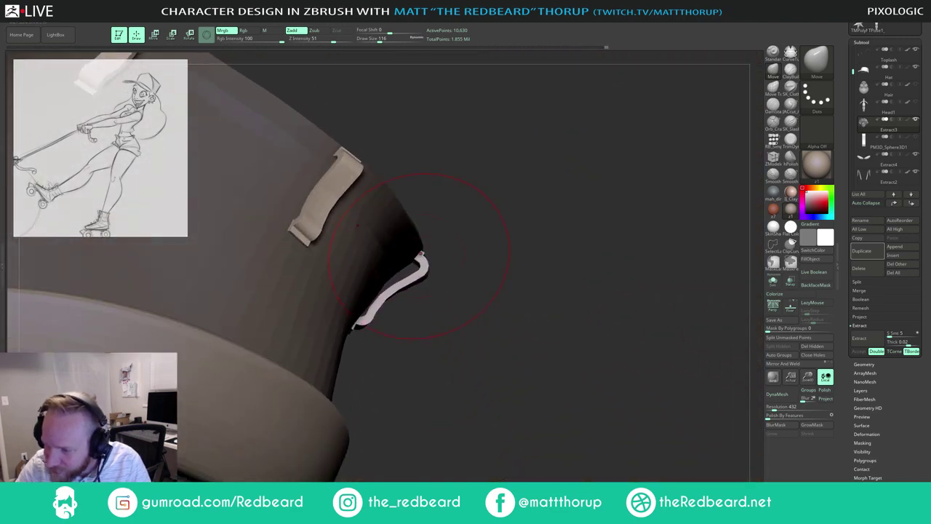
{"action": "key", "text": "s"}
{"action": "left_click_drag", "start_coordinate": [420, 255], "coordinate": [417, 259]}
{"action": "key", "text": "["}
{"action": "key", "text": "["}
{"action": "key", "text": "["}
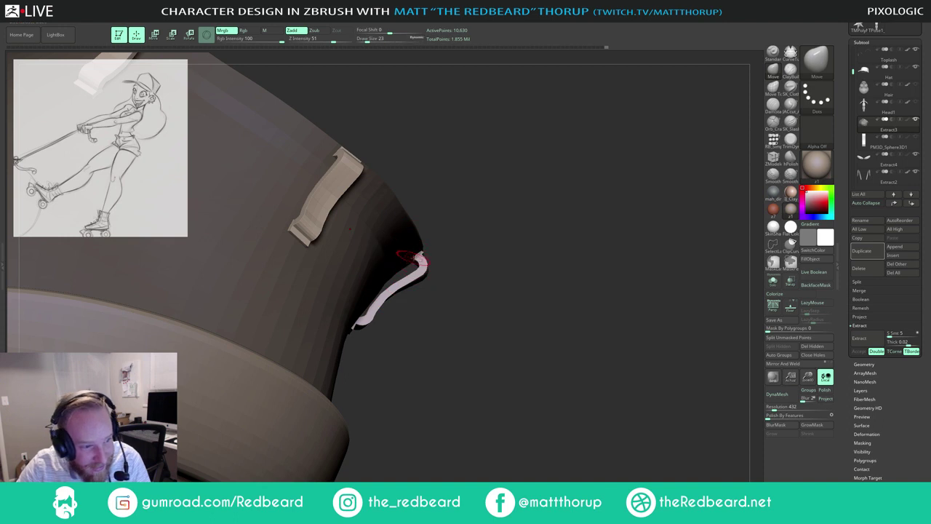
{"action": "right_click_drag", "start_coordinate": [491, 232], "coordinate": [468, 250]}
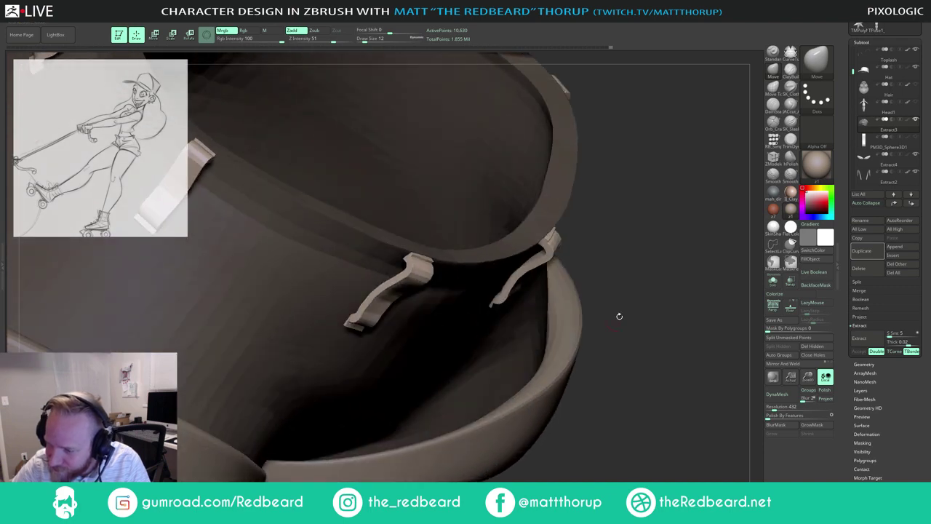
{"action": "right_click_drag", "start_coordinate": [619, 316], "coordinate": [687, 240]}
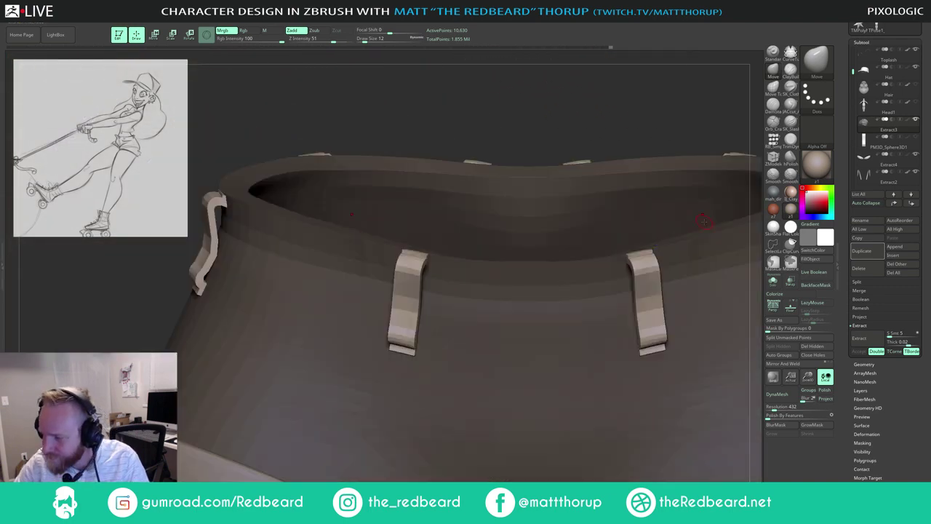
Step: Inspect the belt loops' placement around the shorts from the front, side and back, with and without PolyFrame
{"action": "key", "text": "f"}
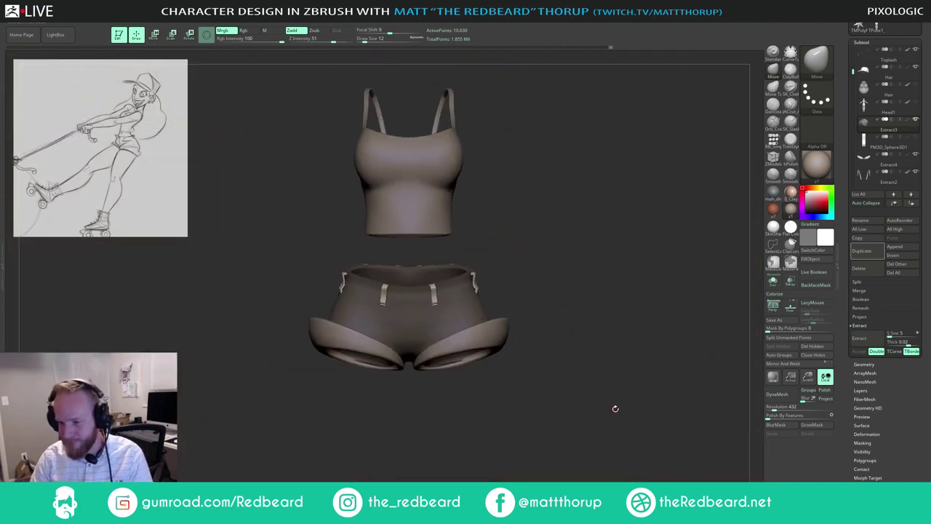
{"action": "key", "text": "shift+f"}
{"action": "left_click_drag", "start_coordinate": [631, 404], "coordinate": [611, 401]}
{"action": "key", "text": "shift+f"}
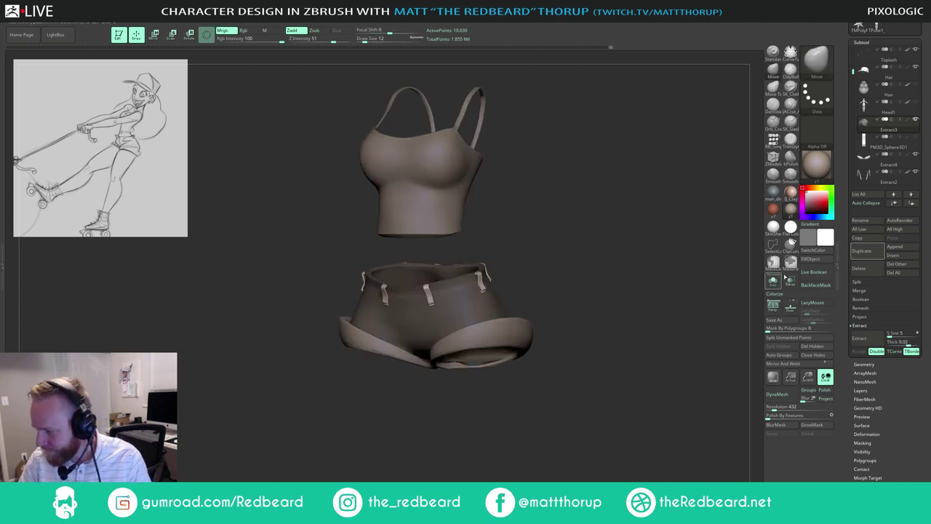
{"action": "mouse_move", "coordinate": [663, 342]}
{"action": "right_mouse_down", "text": "shift"}
{"action": "mouse_move", "coordinate": [669, 358]}
{"action": "mouse_move", "coordinate": [615, 362]}
{"action": "right_mouse_up", "text": "shift"}
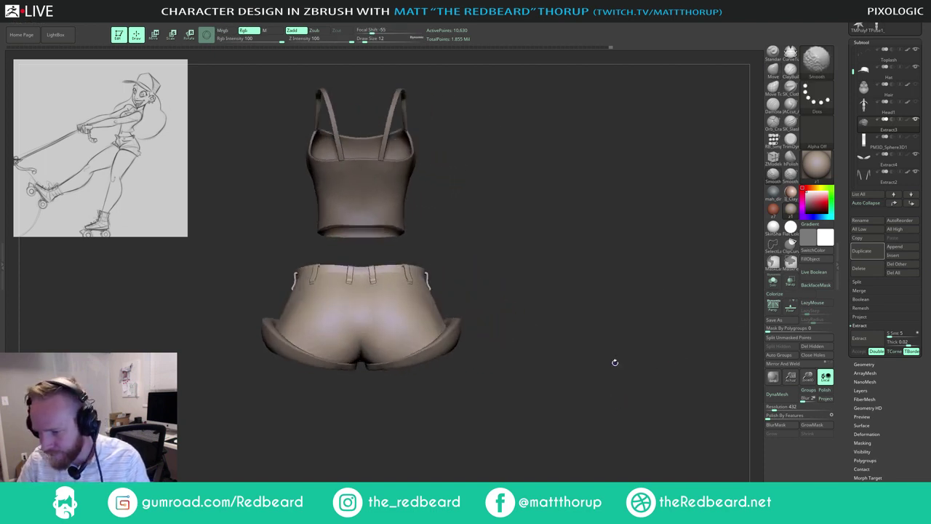
{"action": "left_click_drag", "start_coordinate": [615, 363], "coordinate": [579, 401], "text": "alt"}
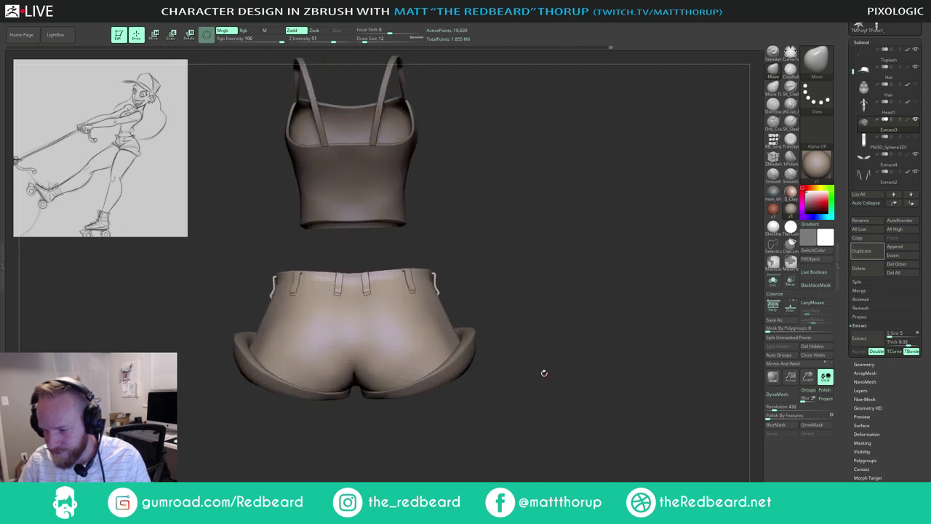
{"action": "left_click_drag", "start_coordinate": [494, 308], "coordinate": [522, 262]}
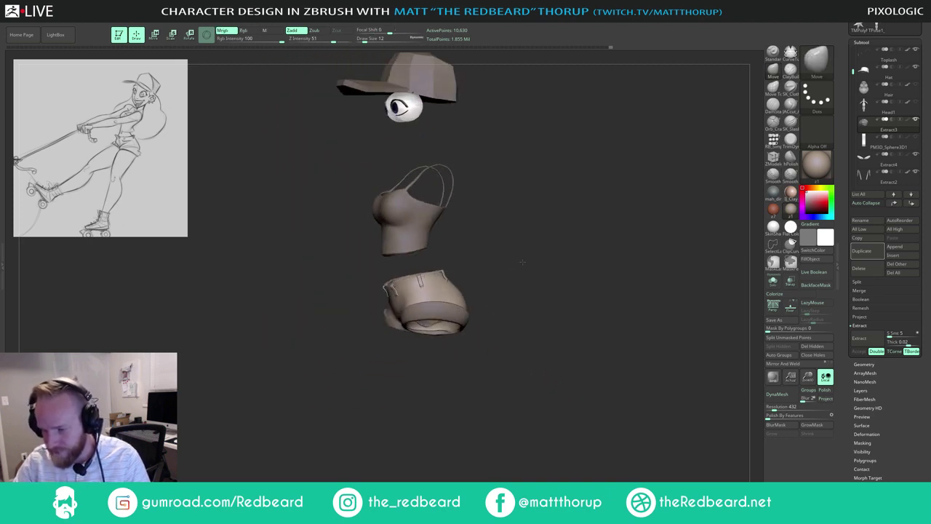
{"action": "mouse_move", "coordinate": [522, 262]}
{"action": "right_mouse_down"}
{"action": "mouse_move", "coordinate": [551, 260]}
{"action": "mouse_move", "coordinate": [515, 266]}
{"action": "mouse_move", "coordinate": [572, 293]}
{"action": "mouse_move", "coordinate": [564, 281]}
{"action": "mouse_move", "coordinate": [578, 282]}
{"action": "mouse_move", "coordinate": [566, 268]}
{"action": "mouse_move", "coordinate": [579, 272]}
{"action": "mouse_move", "coordinate": [575, 251]}
{"action": "mouse_move", "coordinate": [648, 210]}
{"action": "mouse_move", "coordinate": [569, 247]}
{"action": "right_mouse_up"}
{"action": "key", "text": "shift+f"}
{"action": "key", "text": "shift+f"}
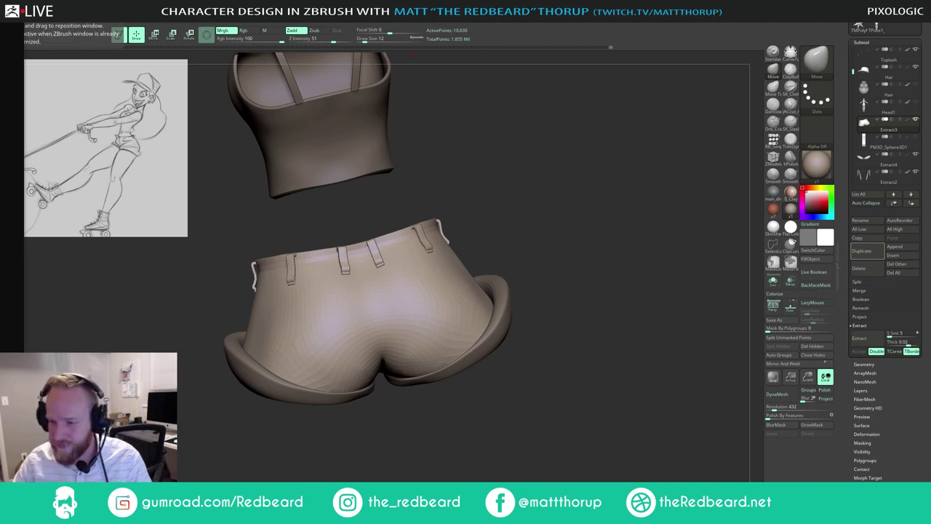
{"action": "left_click_drag", "start_coordinate": [499, 177], "coordinate": [516, 207]}
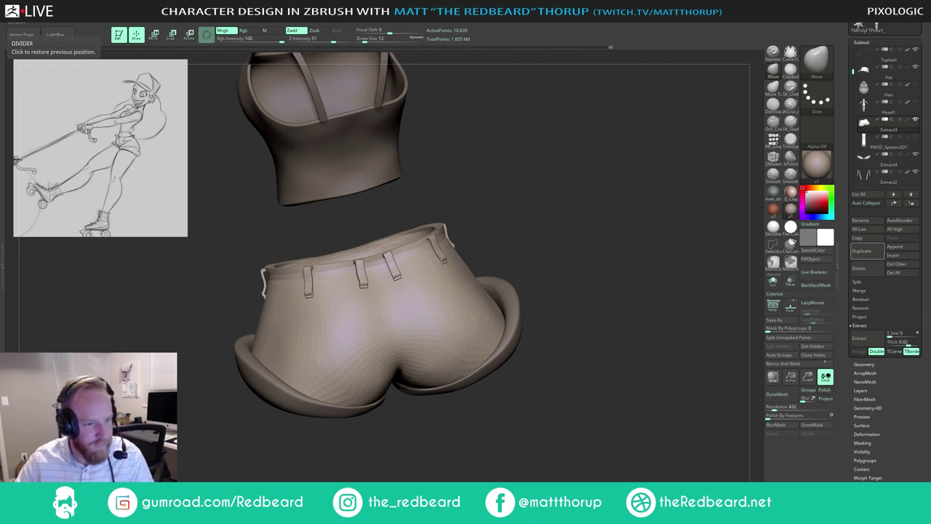
{"action": "left_click_drag", "start_coordinate": [523, 221], "coordinate": [567, 219]}
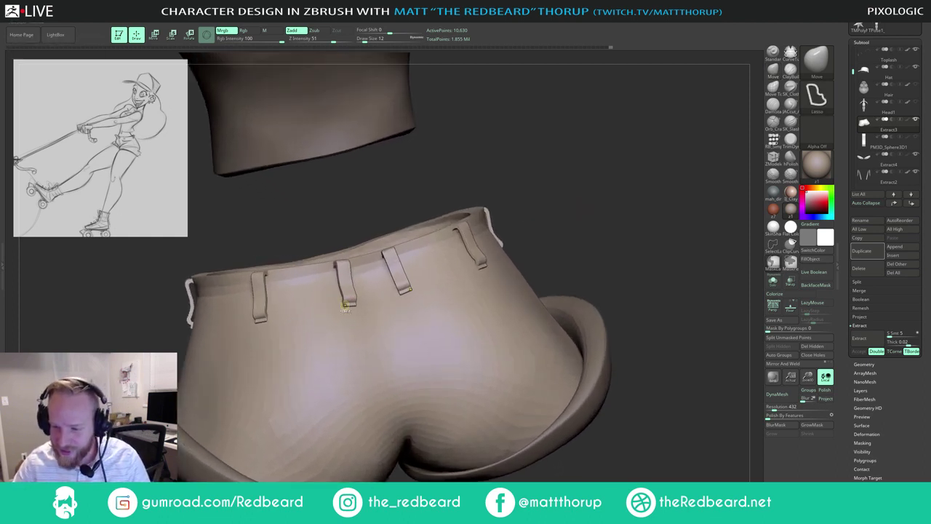
Step: Hide only the two center back belt loops with lasso visibility selection and delete the hidden geometry
{"action": "key", "text": "shift+f"}
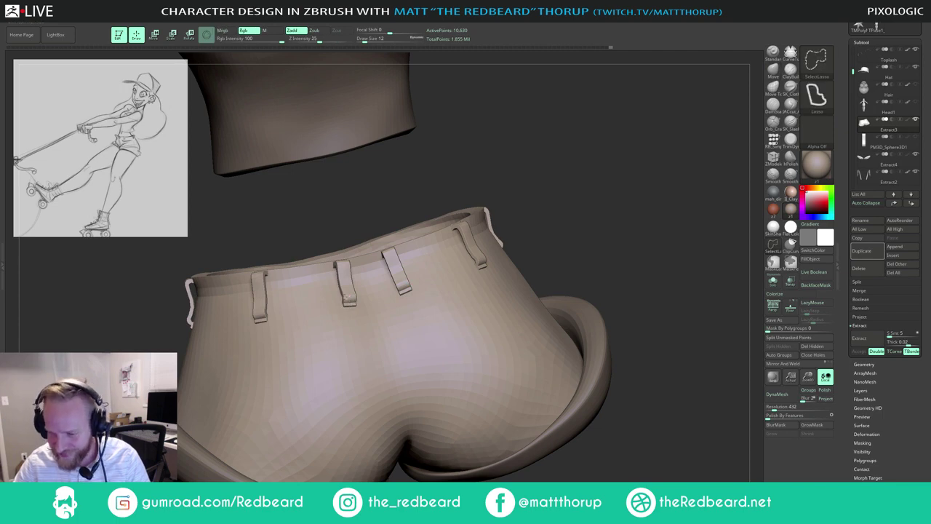
{"action": "left_click", "coordinate": [346, 298], "text": "ctrl+shift"}
{"action": "mouse_move", "coordinate": [549, 174]}
{"action": "left_mouse_down"}
{"action": "mouse_move", "coordinate": [473, 281]}
{"action": "mouse_move", "coordinate": [385, 359]}
{"action": "mouse_move", "coordinate": [413, 254]}
{"action": "mouse_move", "coordinate": [407, 306]}
{"action": "mouse_move", "coordinate": [384, 349]}
{"action": "left_mouse_up"}
{"action": "left_click_drag", "start_coordinate": [376, 307], "coordinate": [337, 234], "text": "ctrl+shift"}
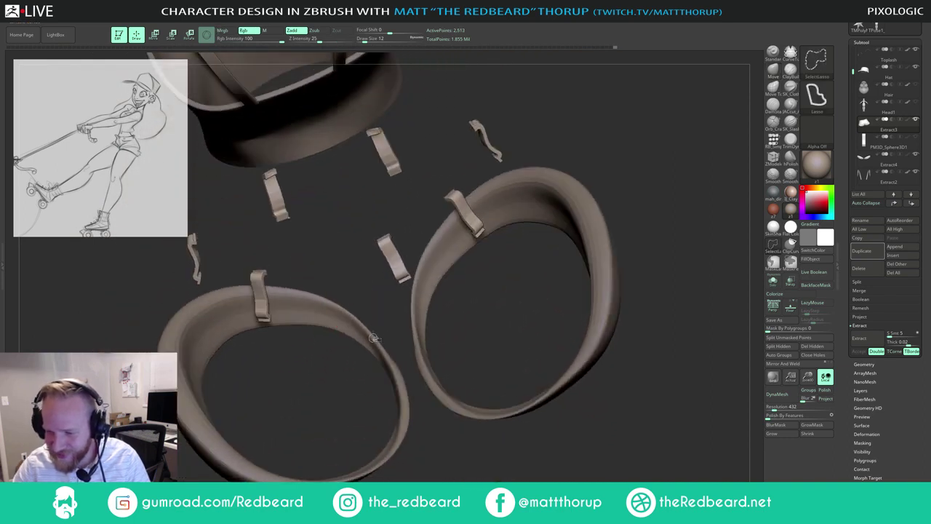
{"action": "left_click", "coordinate": [634, 438], "text": "ctrl+shift"}
{"action": "left_click_drag", "start_coordinate": [377, 299], "coordinate": [330, 326], "text": "ctrl+shift"}
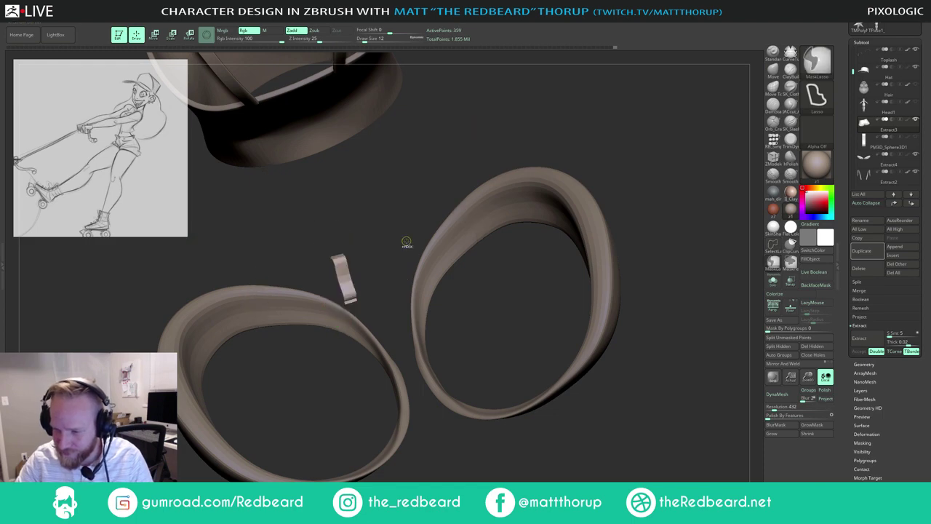
{"action": "left_click", "coordinate": [406, 241], "text": "ctrl+shift"}
{"action": "mouse_move", "coordinate": [412, 237]}
{"action": "left_mouse_down", "text": "ctrl+shift"}
{"action": "mouse_move", "coordinate": [390, 339]}
{"action": "mouse_move", "coordinate": [456, 298]}
{"action": "left_mouse_up", "text": "ctrl+shift"}
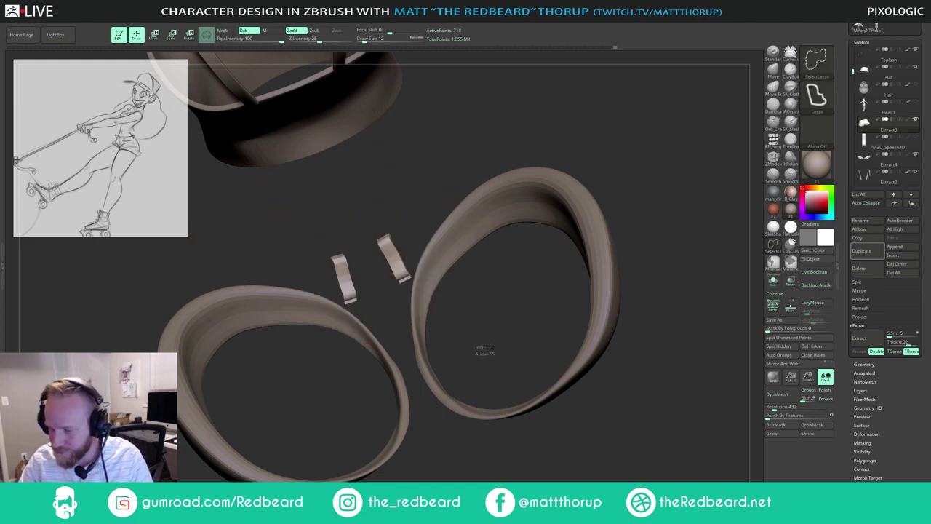
{"action": "left_click", "coordinate": [474, 313], "text": "ctrl+shift"}
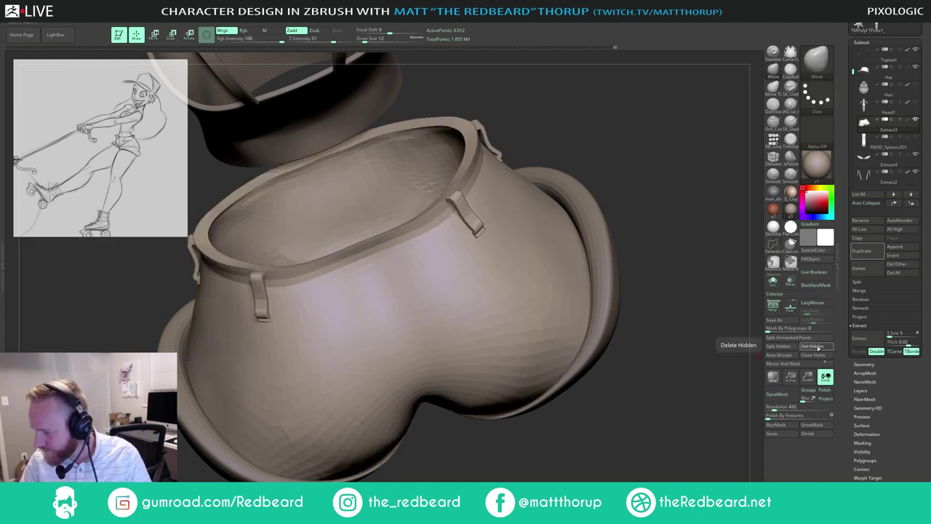
{"action": "left_click", "coordinate": [815, 347]}
{"action": "left_click_drag", "start_coordinate": [669, 440], "coordinate": [681, 422]}
{"action": "key", "text": "b"}
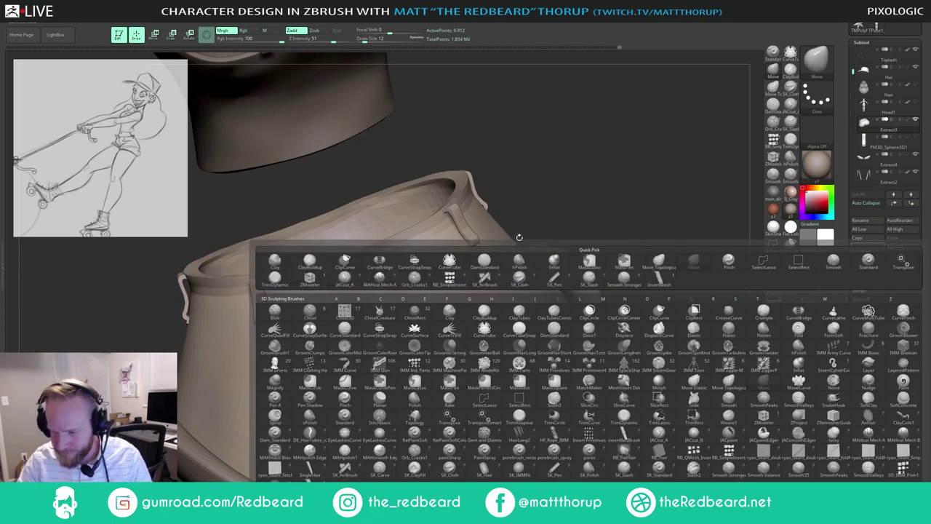
{"action": "key", "text": "m"}
{"action": "key", "text": "v"}
{"action": "key", "text": "s"}
{"action": "left_click_drag", "start_coordinate": [364, 273], "coordinate": [368, 278]}
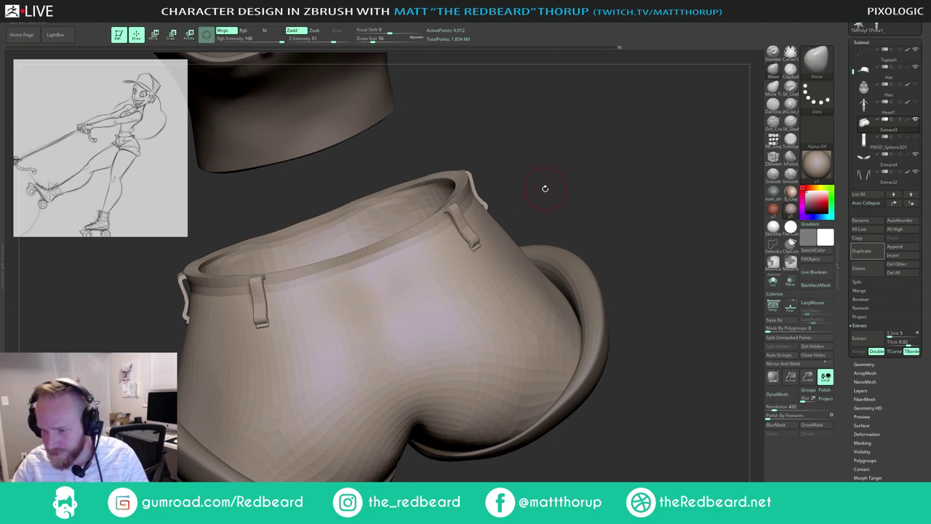
{"action": "key", "text": "v"}
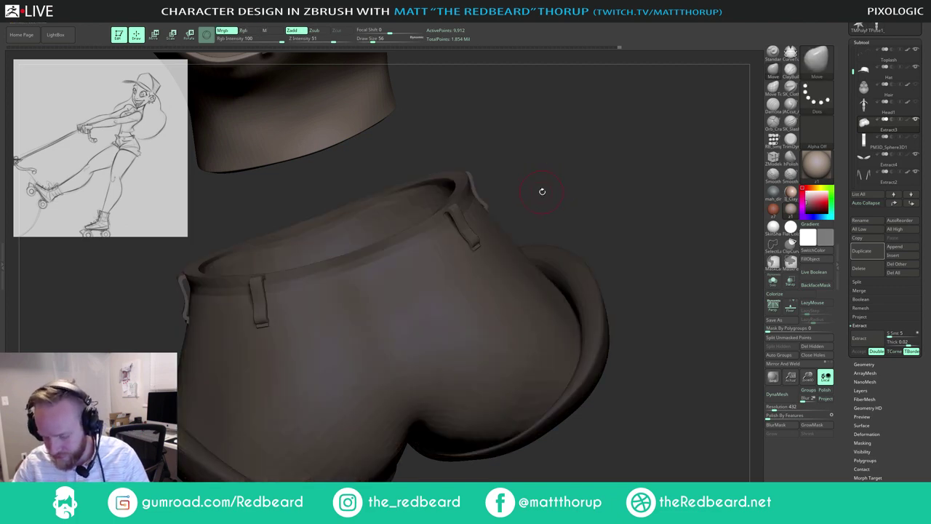
{"action": "left_click", "coordinate": [820, 252]}
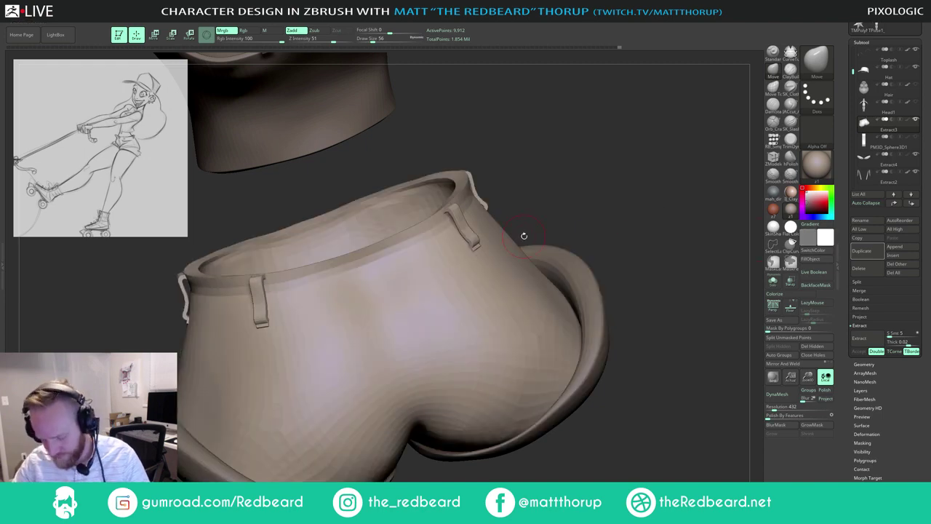
Step: Insert a new belt loop at the center back of the shorts' waistband with the InsertMesh brush at draw size 68
{"action": "key", "text": "b"}
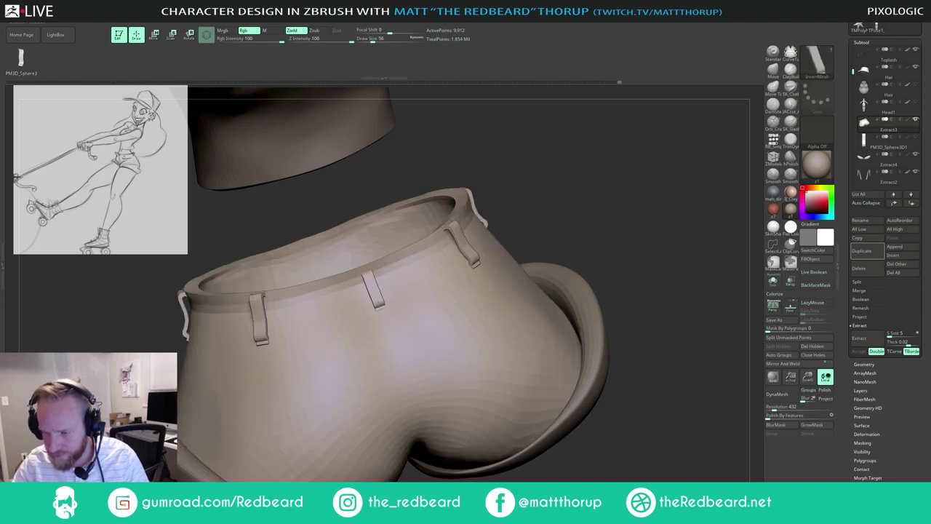
{"action": "left_click_drag", "start_coordinate": [368, 275], "coordinate": [368, 273]}
{"action": "left_click_drag", "start_coordinate": [579, 187], "coordinate": [590, 191]}
{"action": "key", "text": "ctrl+z"}
{"action": "key", "text": "s"}
{"action": "mouse_move", "coordinate": [400, 285]}
{"action": "left_mouse_down"}
{"action": "mouse_move", "coordinate": [373, 305]}
{"action": "mouse_move", "coordinate": [382, 291]}
{"action": "left_mouse_up"}
{"action": "key", "text": "ctrl+z"}
{"action": "type", "text": "s"}
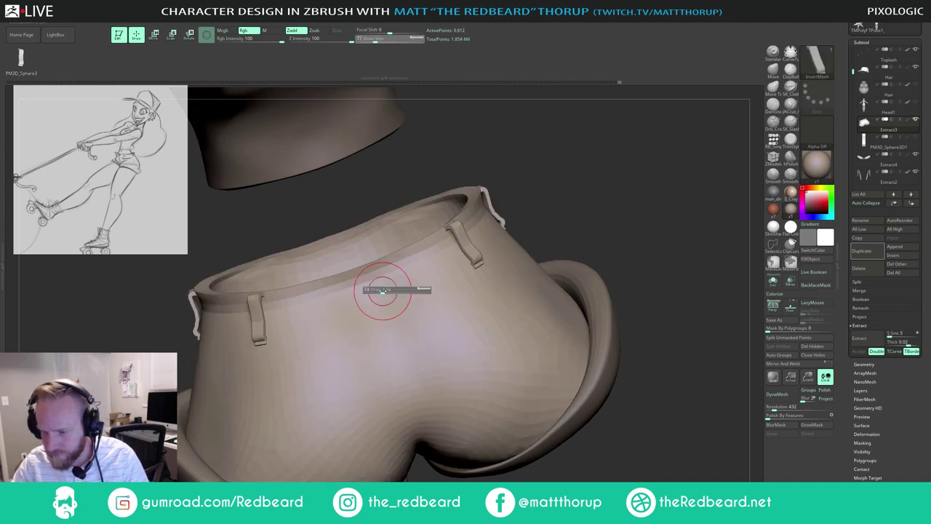
{"action": "type", "text": "68"}
{"action": "key", "text": "Return"}
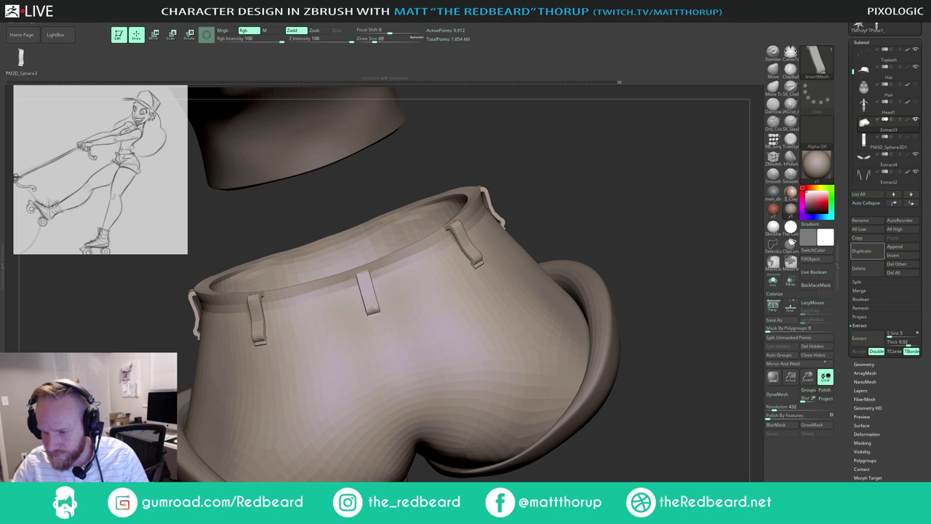
{"action": "left_click_drag", "start_coordinate": [582, 146], "coordinate": [514, 243]}
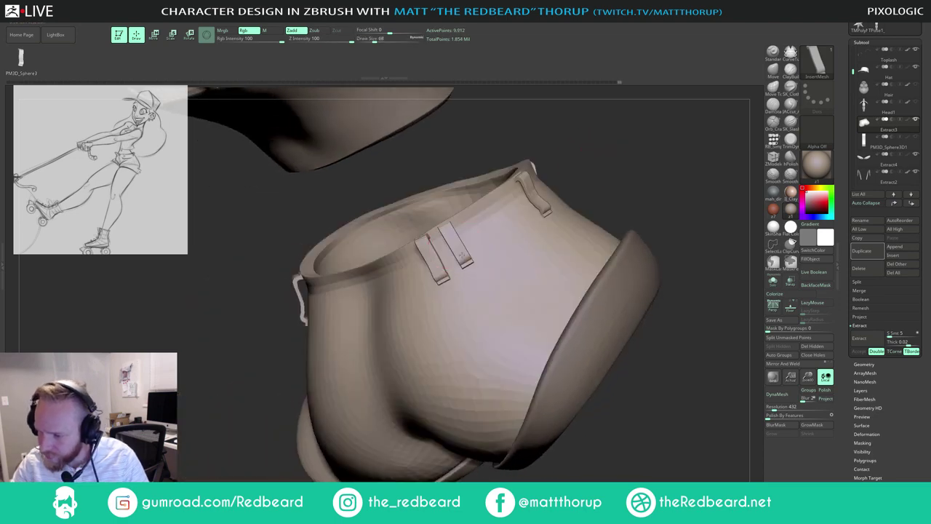
{"action": "left_click_drag", "start_coordinate": [461, 256], "coordinate": [463, 257]}
{"action": "mouse_move", "coordinate": [609, 168]}
{"action": "left_mouse_down"}
{"action": "mouse_move", "coordinate": [628, 177]}
{"action": "mouse_move", "coordinate": [378, 277]}
{"action": "mouse_move", "coordinate": [344, 302]}
{"action": "left_mouse_up"}
{"action": "left_click_drag", "start_coordinate": [610, 155], "coordinate": [547, 170]}
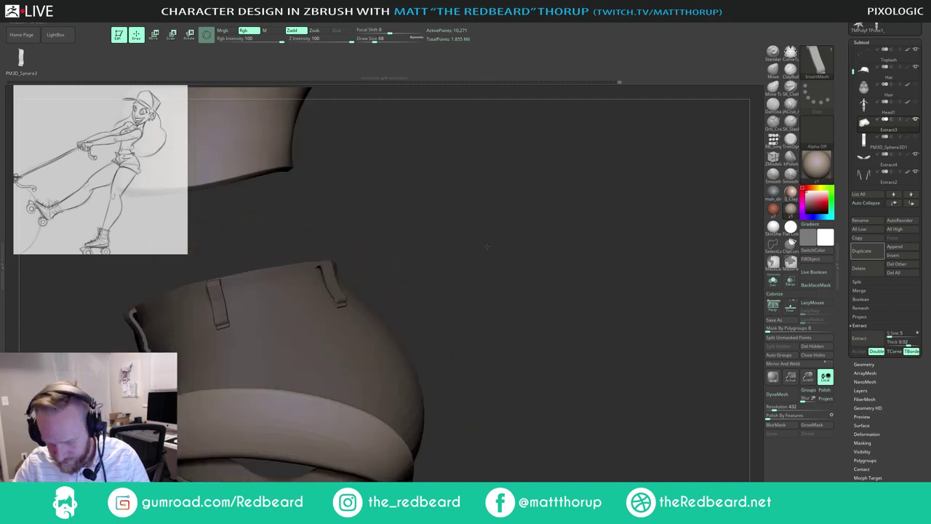
Step: Fit the new center back belt loop to the waistband with the Move brush at draw sizes 145 and 104
{"action": "key", "text": "b"}
{"action": "key", "text": "m"}
{"action": "key", "text": "v"}
{"action": "mouse_move", "coordinate": [465, 256]}
{"action": "left_mouse_down"}
{"action": "mouse_move", "coordinate": [446, 263]}
{"action": "mouse_move", "coordinate": [431, 295]}
{"action": "left_mouse_up"}
{"action": "key", "text": "s"}
{"action": "left_click_drag", "start_coordinate": [352, 289], "coordinate": [358, 289]}
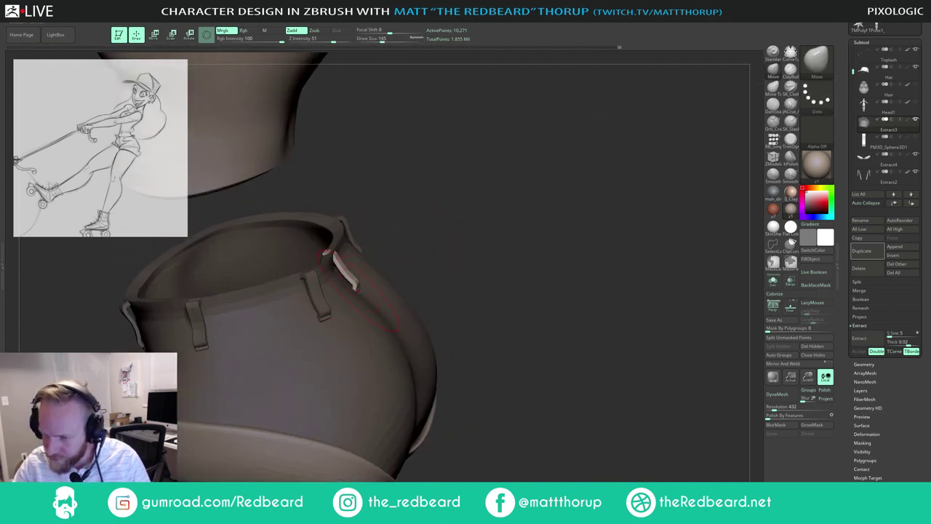
{"action": "key", "text": "s"}
{"action": "left_click_drag", "start_coordinate": [332, 251], "coordinate": [327, 251]}
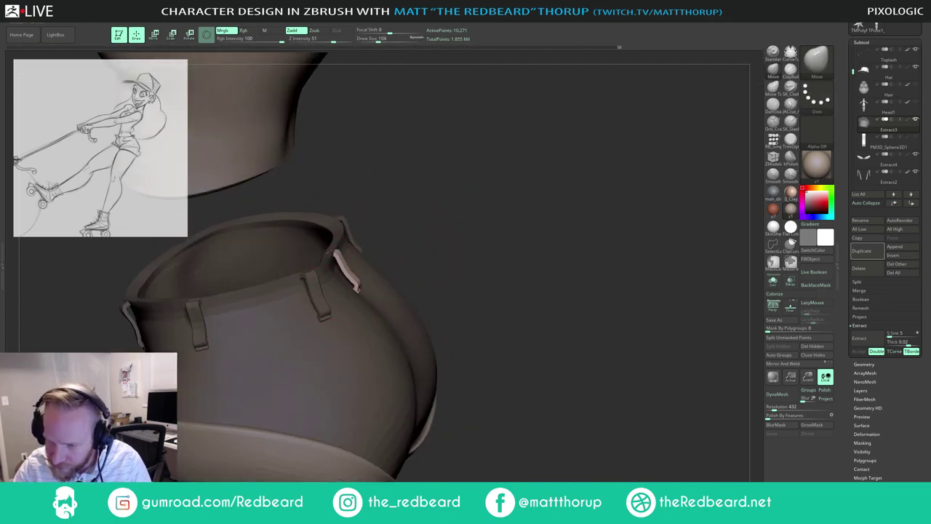
{"action": "left_click_drag", "start_coordinate": [466, 236], "coordinate": [408, 378]}
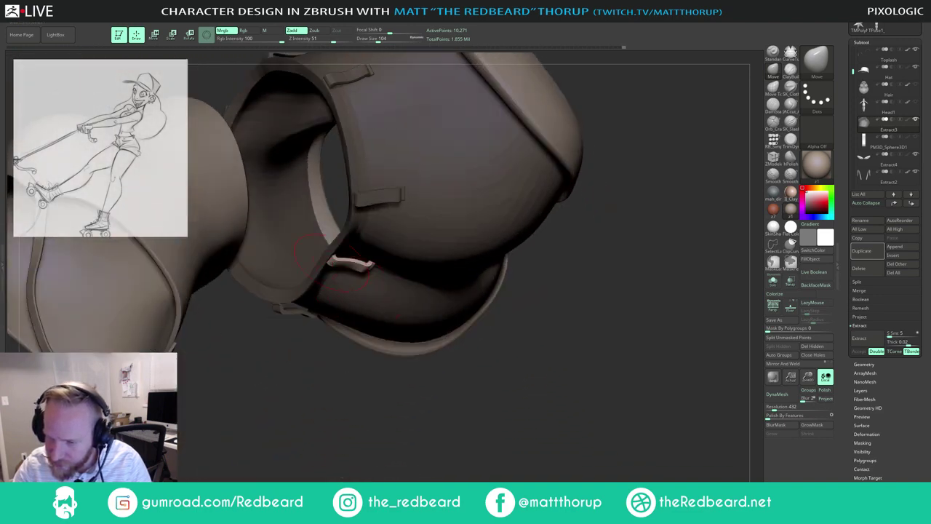
{"action": "left_click_drag", "start_coordinate": [302, 362], "coordinate": [331, 259]}
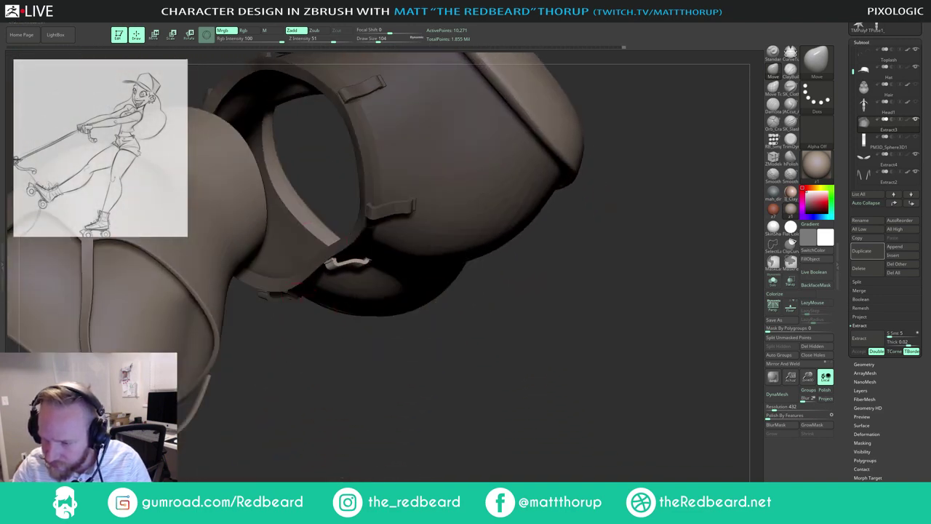
{"action": "left_click_drag", "start_coordinate": [329, 357], "coordinate": [440, 240]}
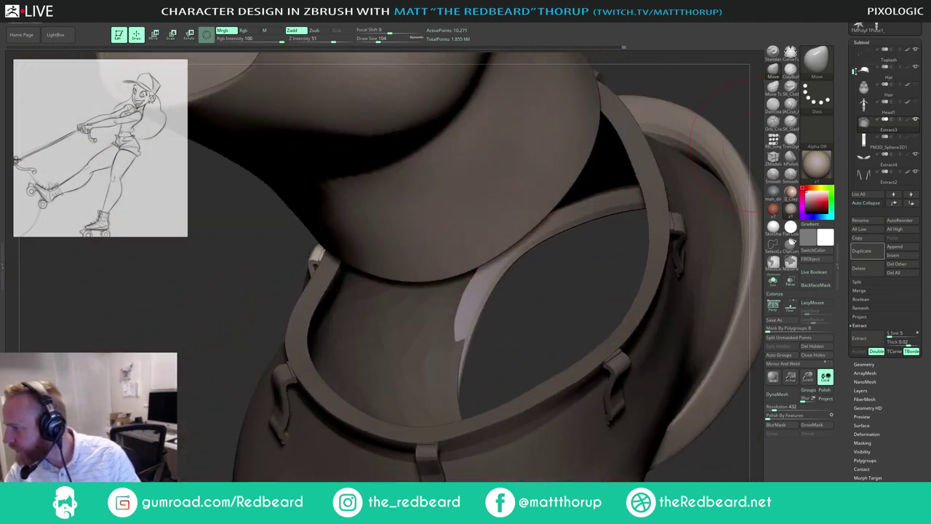
Step: Hide the tank top subtool to expose the inside of the waistband
{"action": "left_click_drag", "start_coordinate": [853, 71], "coordinate": [854, 60]}
{"action": "scroll", "coordinate": [884, 124], "scroll_direction": "down", "scroll_amount": 2}
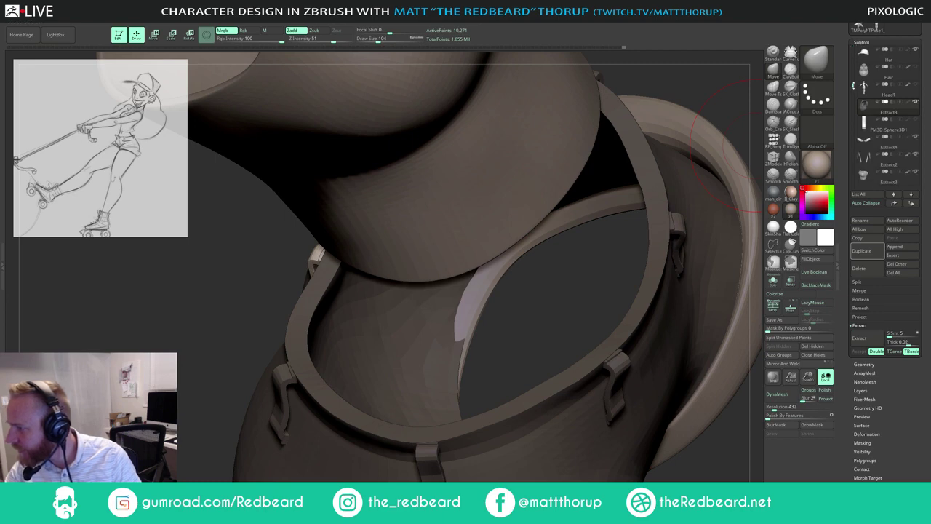
{"action": "mouse_move", "coordinate": [892, 136]}
{"action": "left_click", "coordinate": [915, 172]}
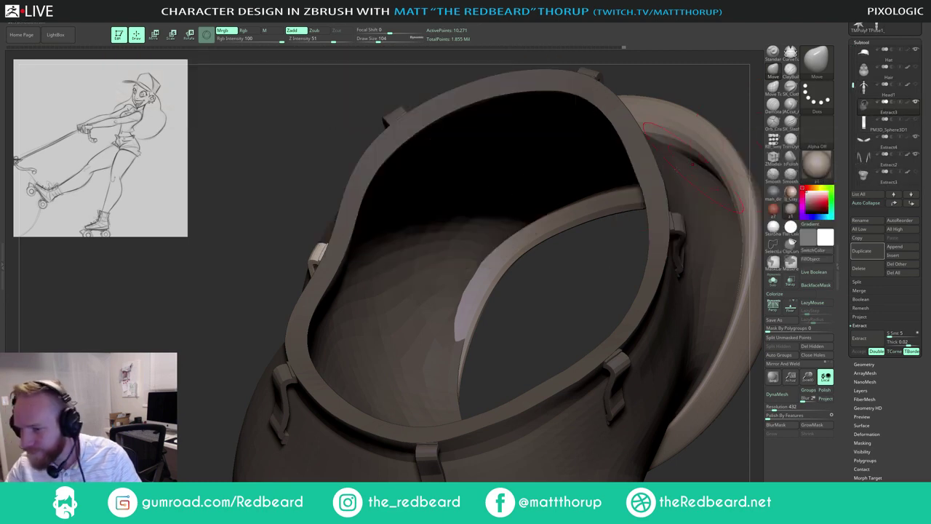
Step: Flatten the center belt loop's lower end against the shorts with the Move brush, varying the draw size between 49, 33 and 37
{"action": "left_click_drag", "start_coordinate": [528, 204], "coordinate": [401, 298]}
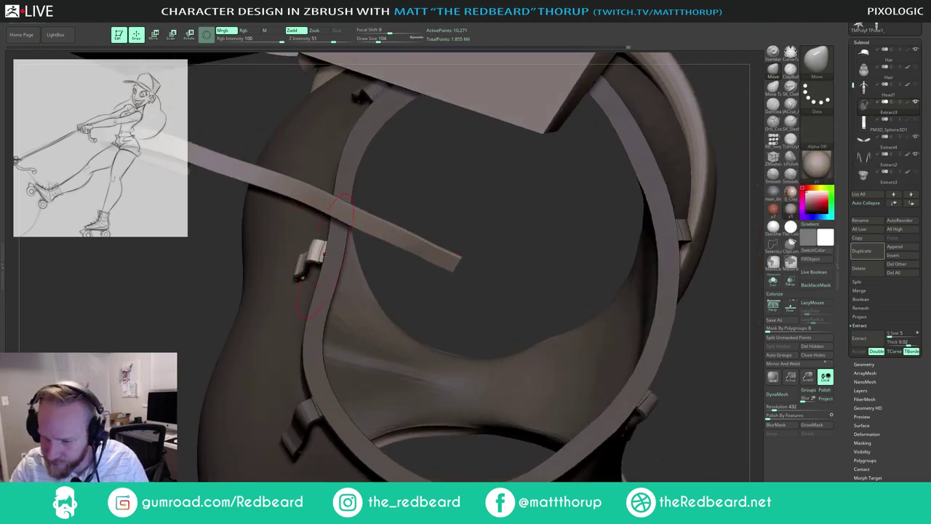
{"action": "key", "text": "s"}
{"action": "left_click_drag", "start_coordinate": [331, 256], "coordinate": [322, 249]}
{"action": "key", "text": "s"}
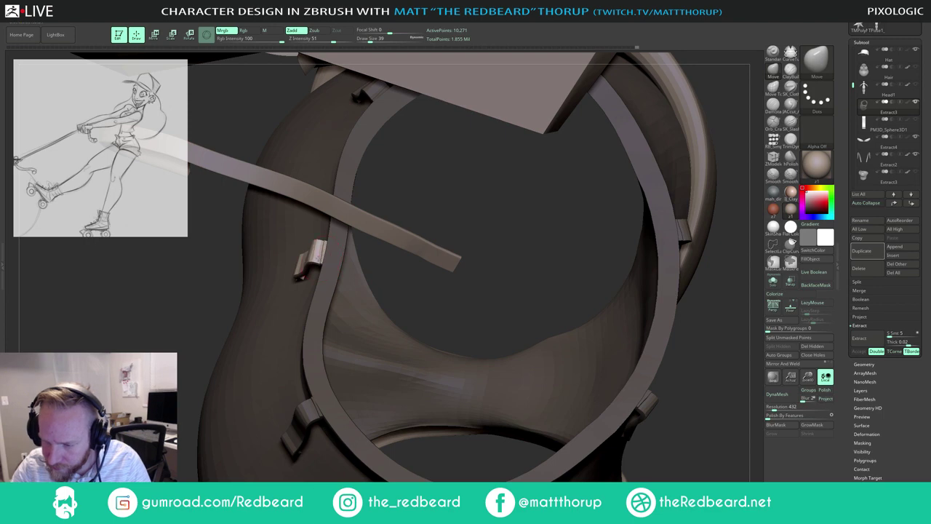
{"action": "left_click_drag", "start_coordinate": [329, 256], "coordinate": [374, 211]}
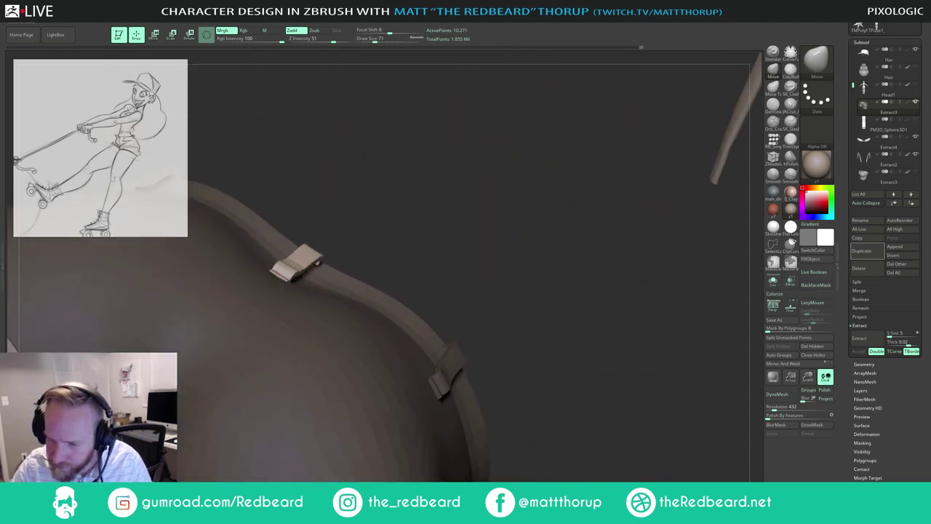
{"action": "key", "text": "bracketleft"}
{"action": "key", "text": "bracketleft"}
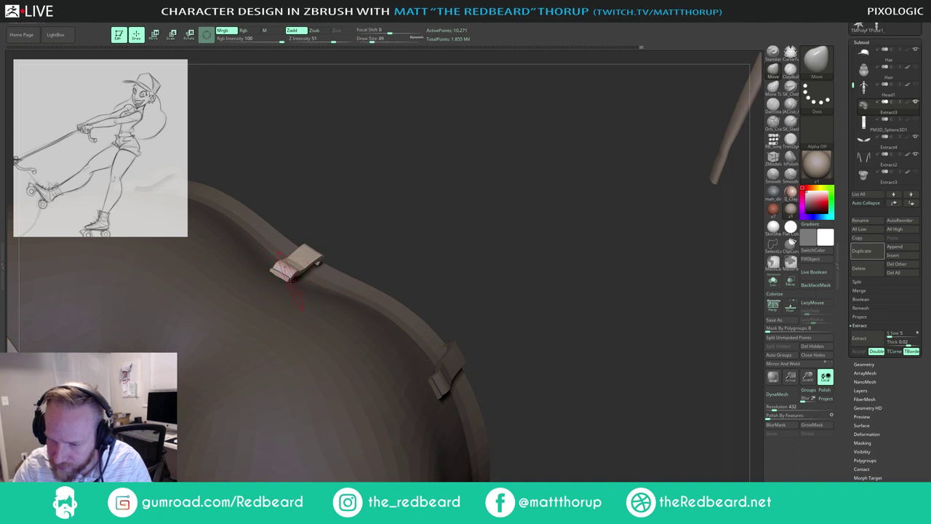
{"action": "key", "text": "bracketleft"}
{"action": "key", "text": "bracketleft"}
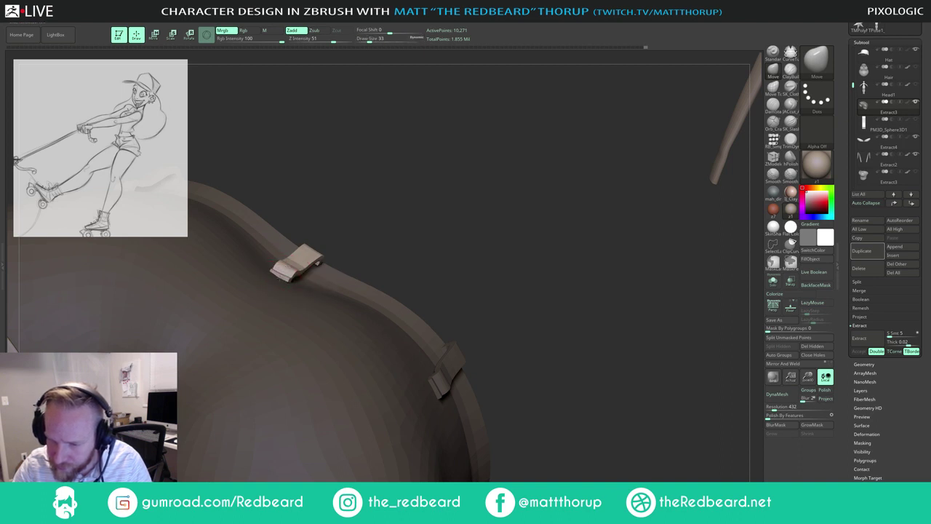
{"action": "key", "text": "bracketright"}
{"action": "key", "text": "bracketleft"}
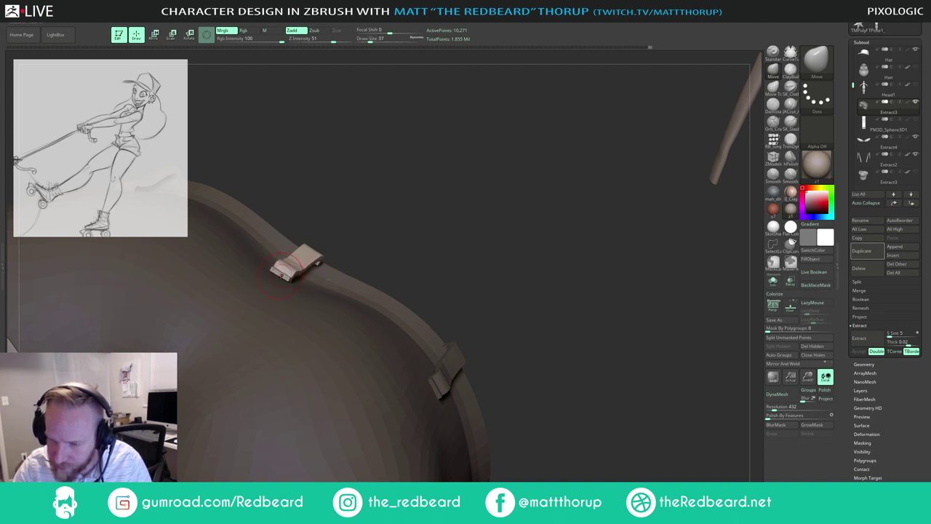
Step: Refine the center belt loop's bends in side profile with the Move brush, reducing the draw size to 13
{"action": "left_click_drag", "start_coordinate": [370, 226], "coordinate": [309, 270]}
{"action": "key", "text": "bracketleft"}
{"action": "key", "text": "bracketright"}
{"action": "key", "text": "bracketright"}
{"action": "key", "text": "bracketright"}
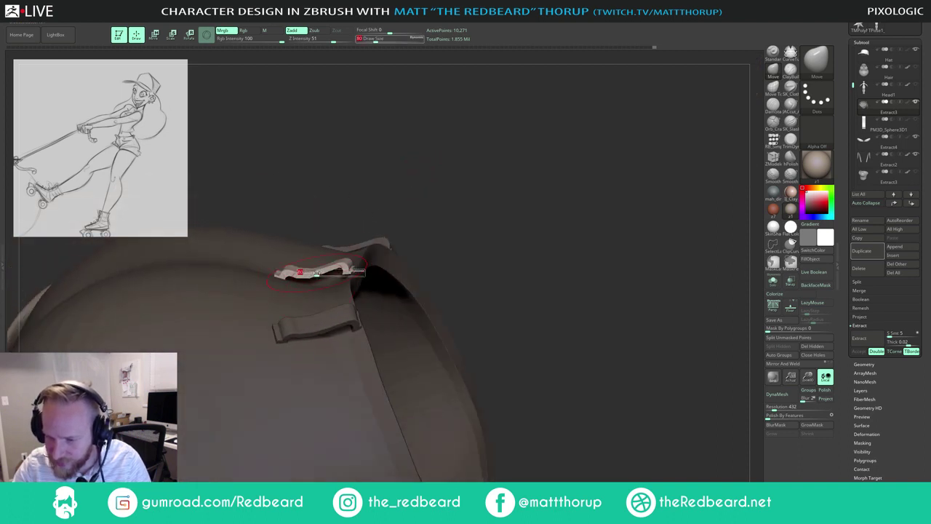
{"action": "right_click_drag", "start_coordinate": [396, 222], "coordinate": [414, 193], "text": "ctrl"}
{"action": "left_click_drag", "start_coordinate": [348, 276], "coordinate": [343, 274]}
{"action": "key", "text": "s"}
{"action": "key", "text": "s"}
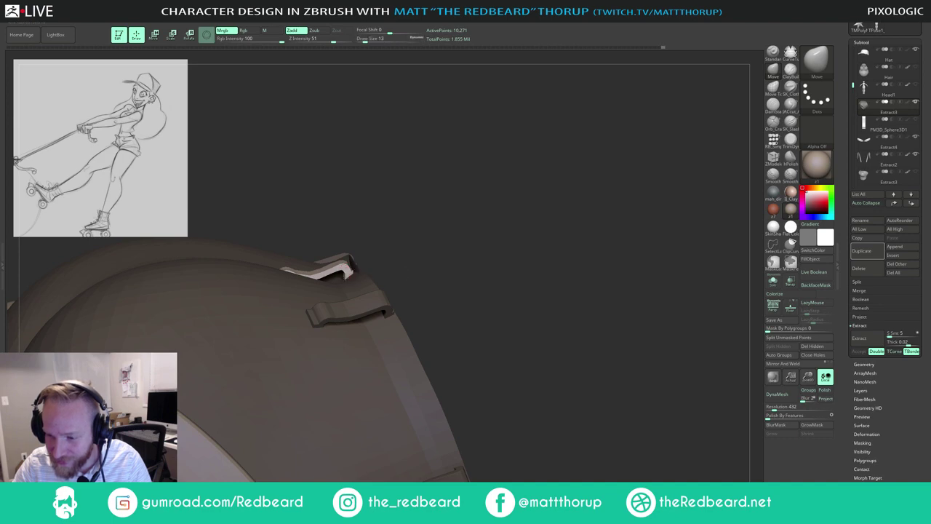
{"action": "mouse_move", "coordinate": [420, 206]}
{"action": "left_mouse_down"}
{"action": "mouse_move", "coordinate": [411, 174]}
{"action": "mouse_move", "coordinate": [429, 131]}
{"action": "mouse_move", "coordinate": [325, 202]}
{"action": "mouse_move", "coordinate": [344, 284]}
{"action": "mouse_move", "coordinate": [371, 251]}
{"action": "left_mouse_up"}
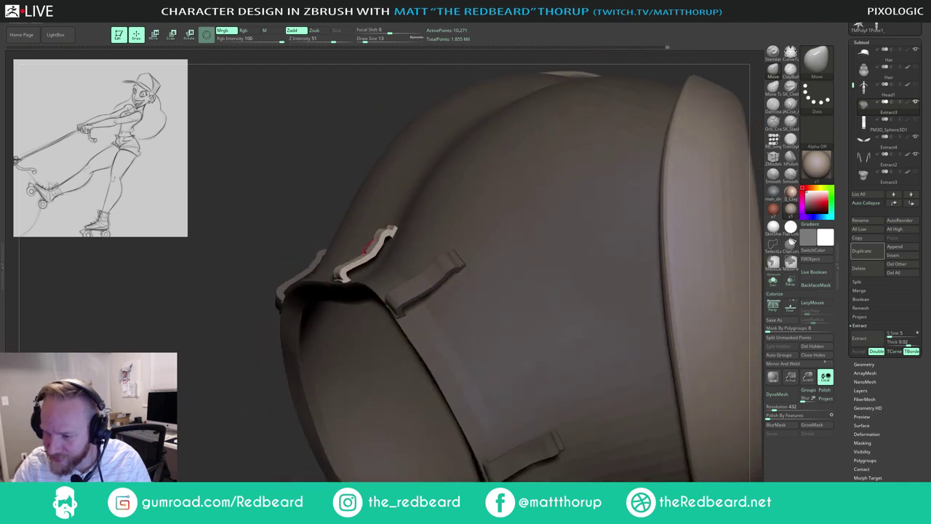
Step: Check the belt loops from the back and front, and make all subtools of the character visible again
{"action": "left_click_drag", "start_coordinate": [327, 210], "coordinate": [574, 208], "text": "alt"}
{"action": "left_click_drag", "start_coordinate": [575, 208], "coordinate": [630, 183]}
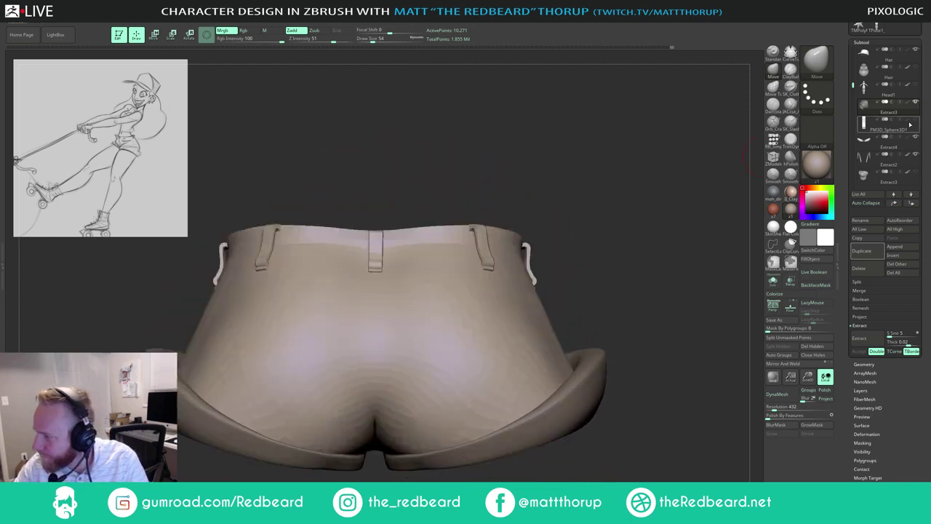
{"action": "mouse_move", "coordinate": [617, 239]}
{"action": "left_mouse_down"}
{"action": "mouse_move", "coordinate": [627, 248]}
{"action": "mouse_move", "coordinate": [546, 266]}
{"action": "mouse_move", "coordinate": [565, 268]}
{"action": "left_mouse_up"}
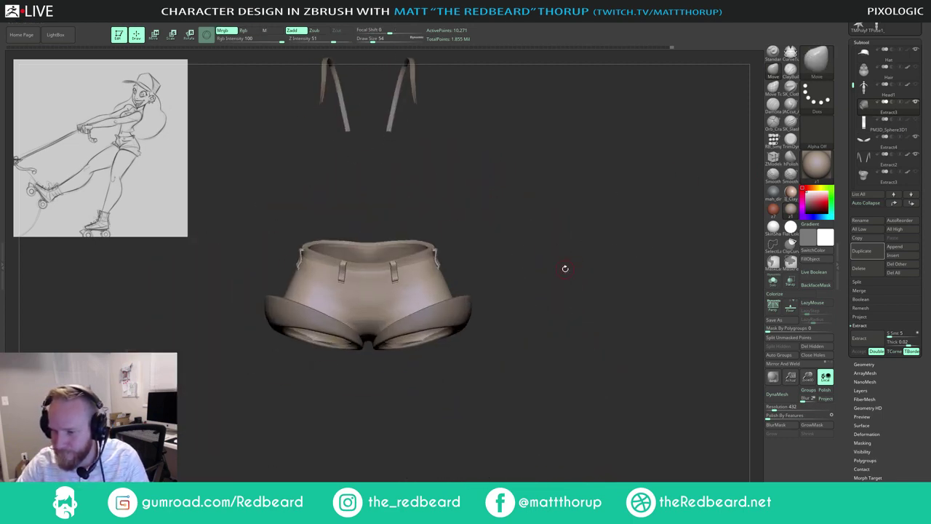
{"action": "left_click", "coordinate": [916, 103], "text": "shift"}
{"action": "left_click", "coordinate": [915, 102], "text": "shift"}
{"action": "left_click", "coordinate": [909, 103], "text": "shift"}
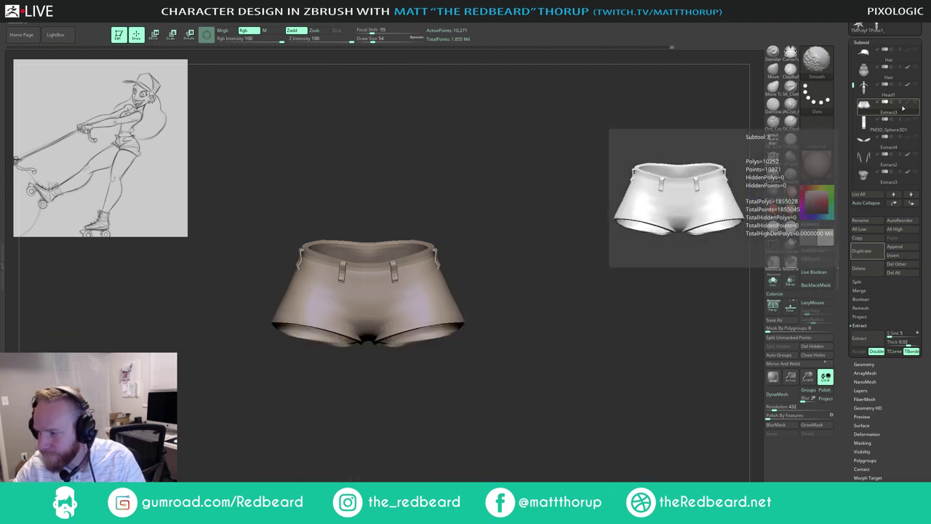
{"action": "left_click", "coordinate": [917, 103], "text": "shift"}
{"action": "left_click_drag", "start_coordinate": [596, 332], "coordinate": [483, 270], "text": "alt"}
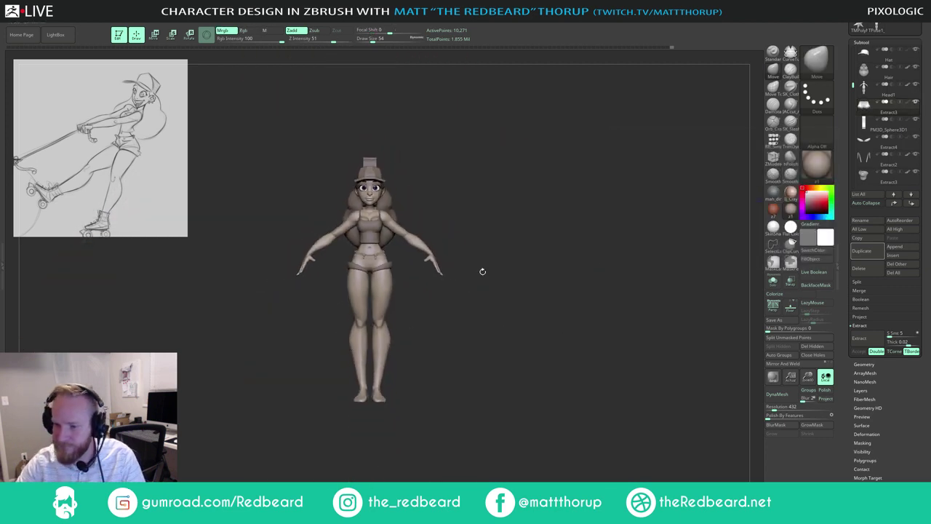
Step: Delete the leftover PM3D_Sphere3D1 subtool and hide the hair
{"action": "left_click_drag", "start_coordinate": [604, 263], "coordinate": [547, 250]}
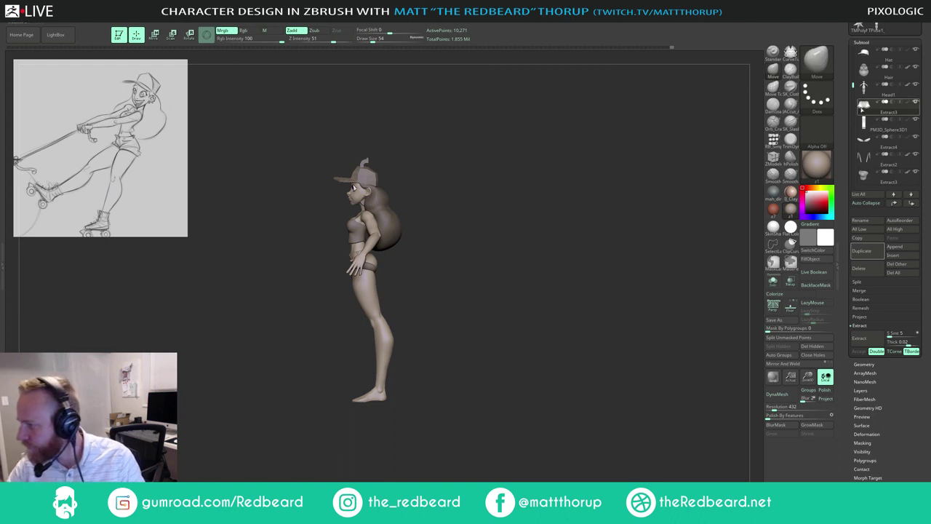
{"action": "left_click", "coordinate": [859, 268]}
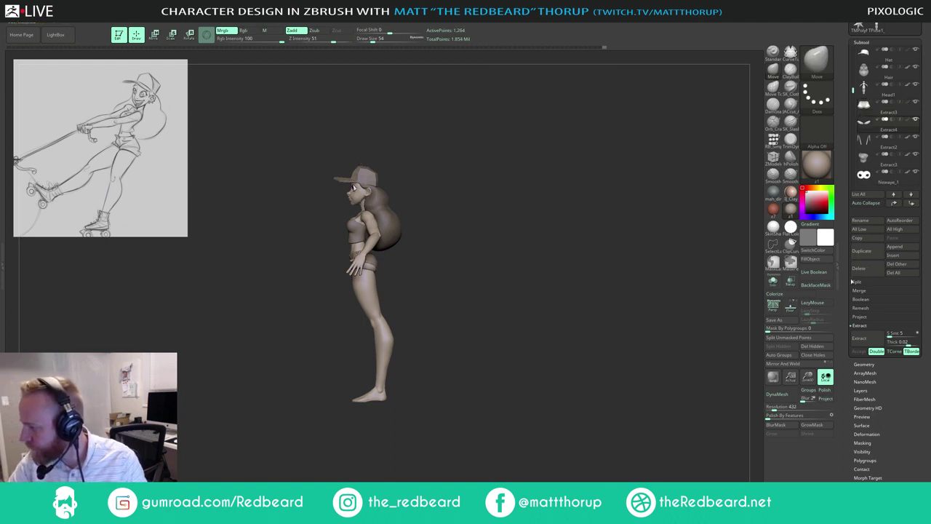
{"action": "left_click_drag", "start_coordinate": [605, 307], "coordinate": [502, 375]}
{"action": "left_click", "coordinate": [916, 67]}
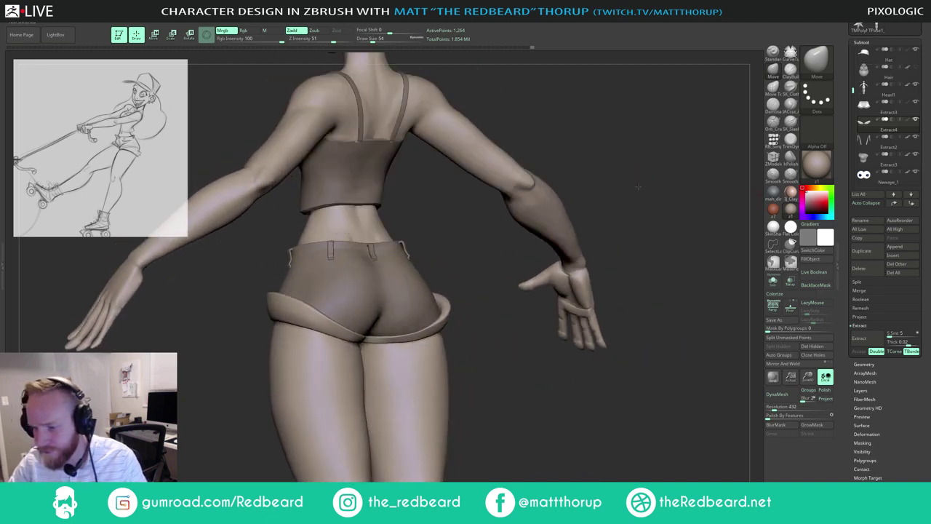
Step: Select the shorts subtool and smooth the lower part of its seat, setting the draw size to 183 and 124
{"action": "left_click_drag", "start_coordinate": [664, 175], "coordinate": [628, 237]}
{"action": "left_click_drag", "start_coordinate": [535, 310], "coordinate": [489, 351]}
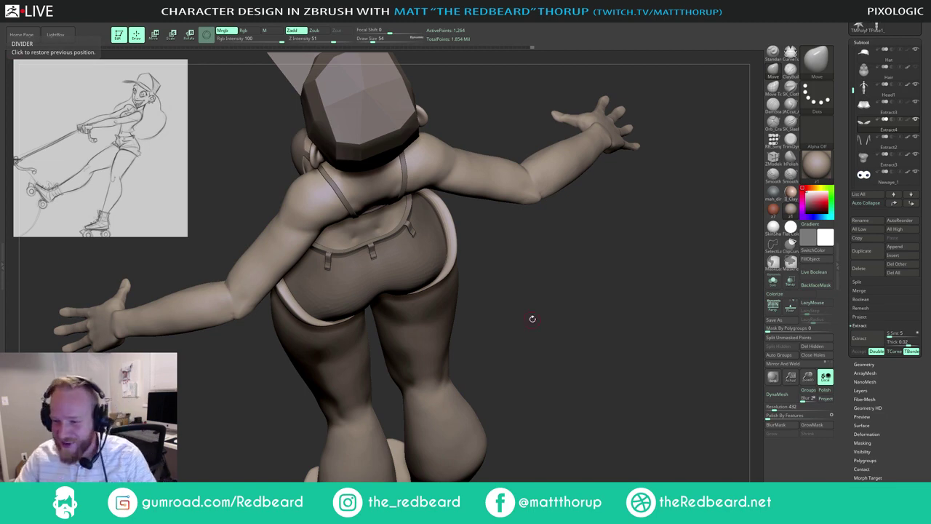
{"action": "mouse_move", "coordinate": [533, 318]}
{"action": "left_mouse_down"}
{"action": "mouse_move", "coordinate": [524, 270]}
{"action": "mouse_move", "coordinate": [505, 275]}
{"action": "mouse_move", "coordinate": [523, 288]}
{"action": "mouse_move", "coordinate": [415, 268]}
{"action": "left_mouse_up"}
{"action": "left_click", "coordinate": [414, 274], "text": "alt"}
{"action": "left_click_drag", "start_coordinate": [544, 222], "coordinate": [535, 209]}
{"action": "key", "text": "s"}
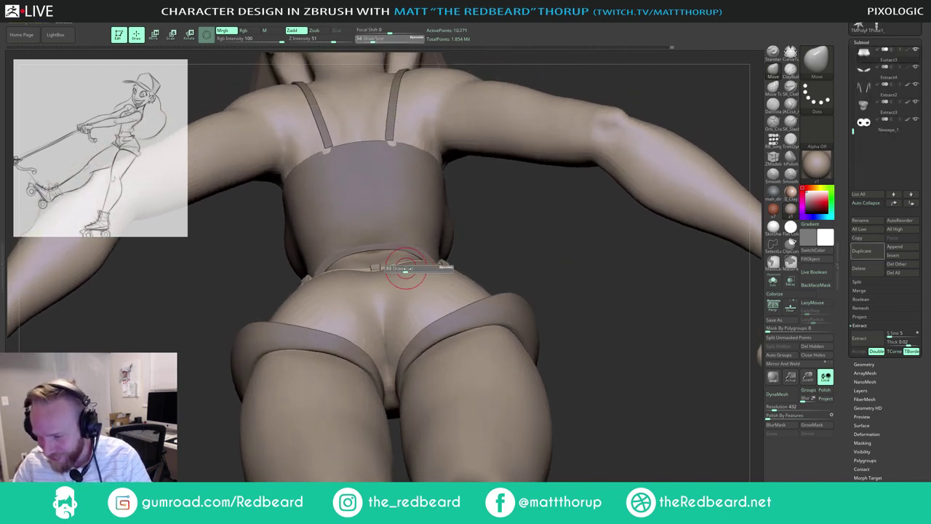
{"action": "left_click_drag", "start_coordinate": [404, 272], "coordinate": [409, 265]}
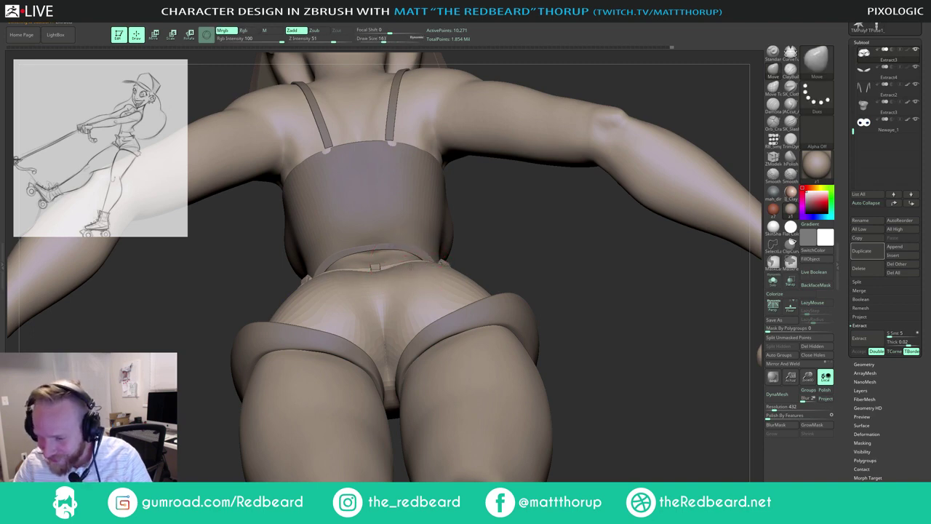
{"action": "right_click_drag", "start_coordinate": [416, 262], "coordinate": [383, 294]}
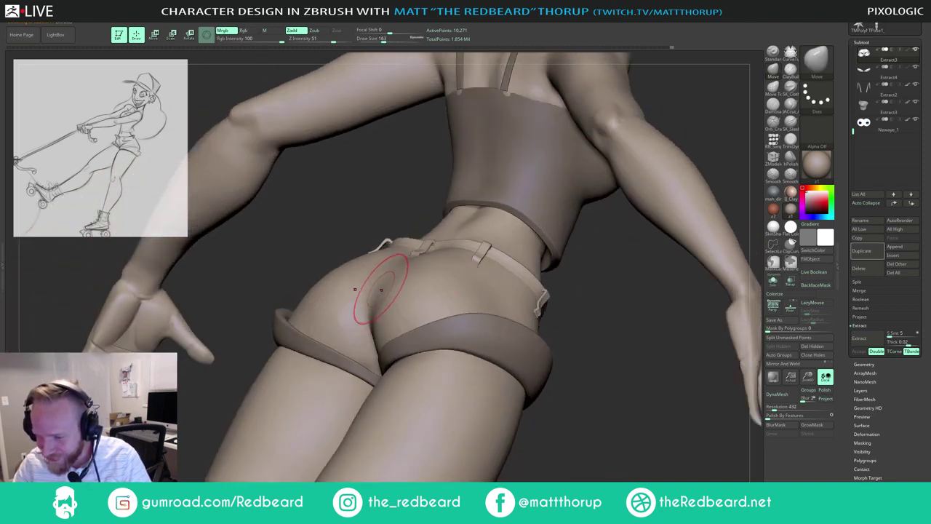
{"action": "left_click_drag", "start_coordinate": [347, 331], "coordinate": [341, 322]}
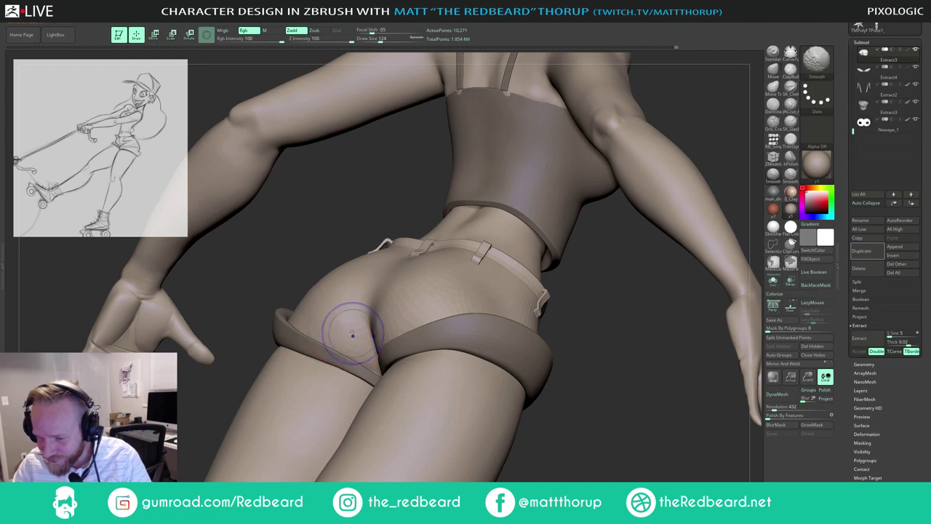
Step: Reshape the shorts' lower seat around the center crease with the Move brush at draw size 158, and smooth the area
{"action": "key", "text": "b"}
{"action": "key", "text": "m"}
{"action": "key", "text": "v"}
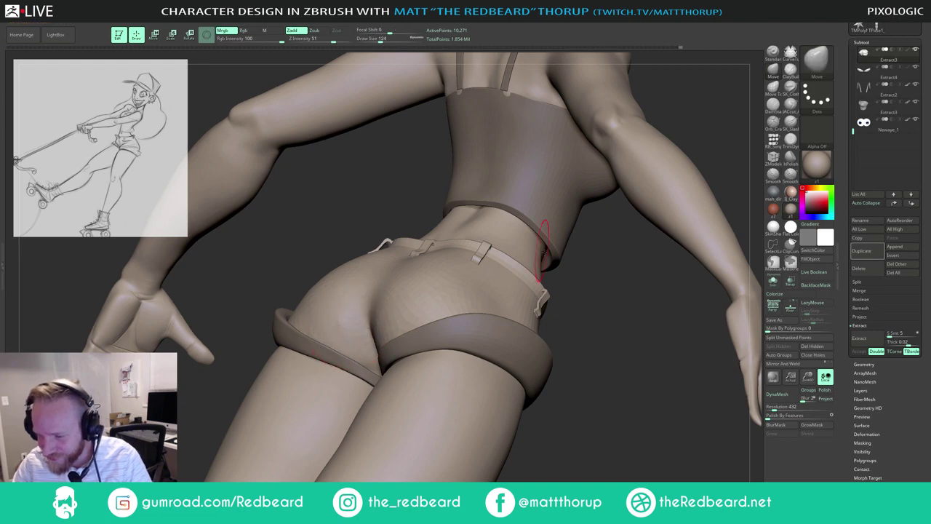
{"action": "right_click_drag", "start_coordinate": [542, 251], "coordinate": [494, 286]}
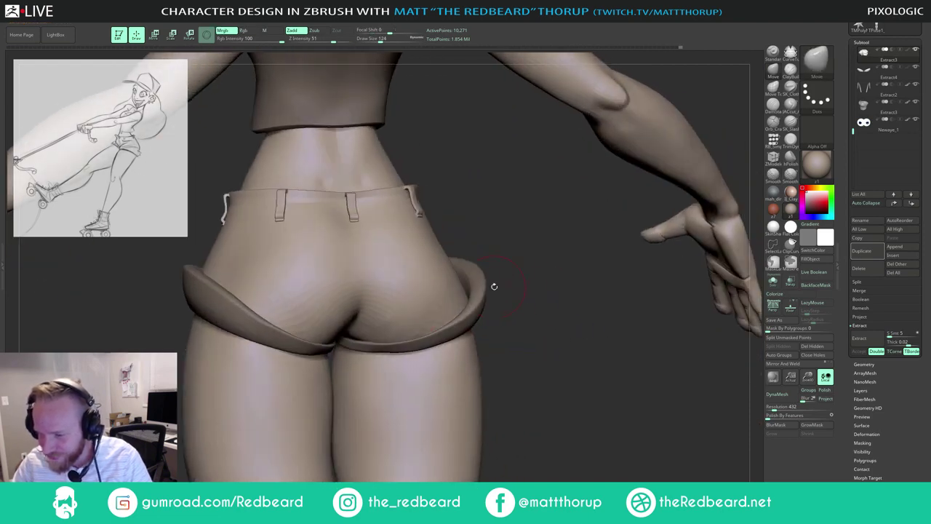
{"action": "left_click_drag", "start_coordinate": [481, 250], "coordinate": [485, 268]}
{"action": "key", "text": "s"}
{"action": "left_click", "coordinate": [366, 324]}
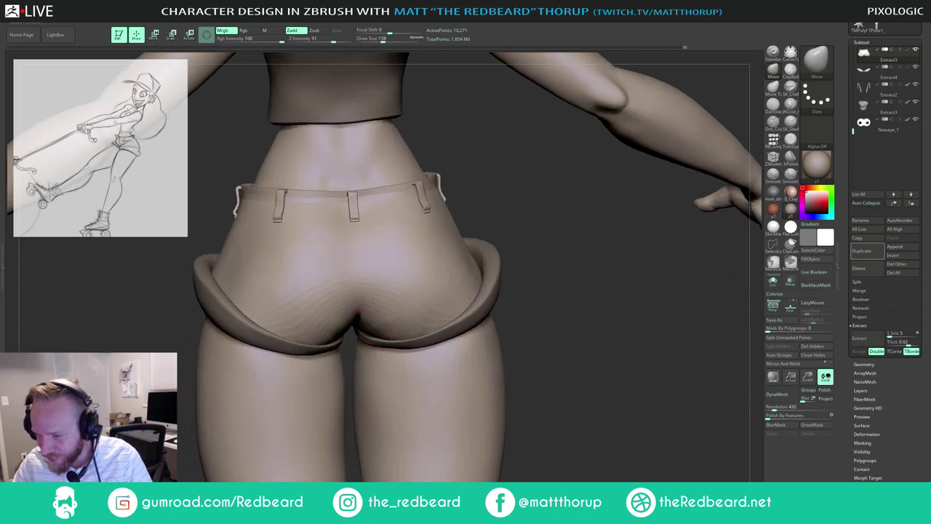
{"action": "left_click_drag", "start_coordinate": [524, 220], "coordinate": [534, 221]}
{"action": "right_click_drag", "start_coordinate": [533, 219], "coordinate": [364, 318]}
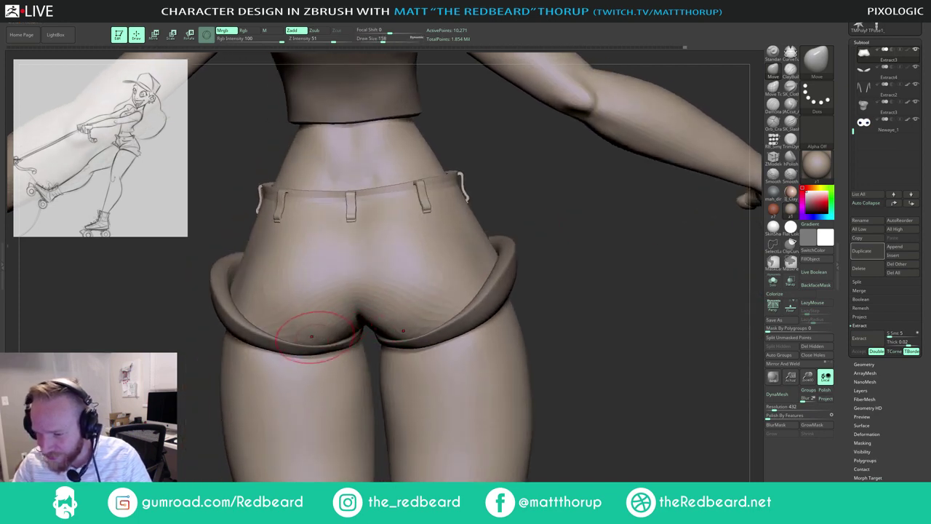
{"action": "mouse_move", "coordinate": [312, 337]}
{"action": "left_mouse_down"}
{"action": "mouse_move", "coordinate": [298, 337]}
{"action": "mouse_move", "coordinate": [366, 324]}
{"action": "left_mouse_up"}
{"action": "mouse_move", "coordinate": [539, 218]}
{"action": "left_mouse_down"}
{"action": "mouse_move", "coordinate": [558, 215]}
{"action": "mouse_move", "coordinate": [511, 238]}
{"action": "mouse_move", "coordinate": [533, 231]}
{"action": "left_mouse_up"}
{"action": "left_click_drag", "start_coordinate": [405, 333], "coordinate": [432, 311], "text": "shift"}
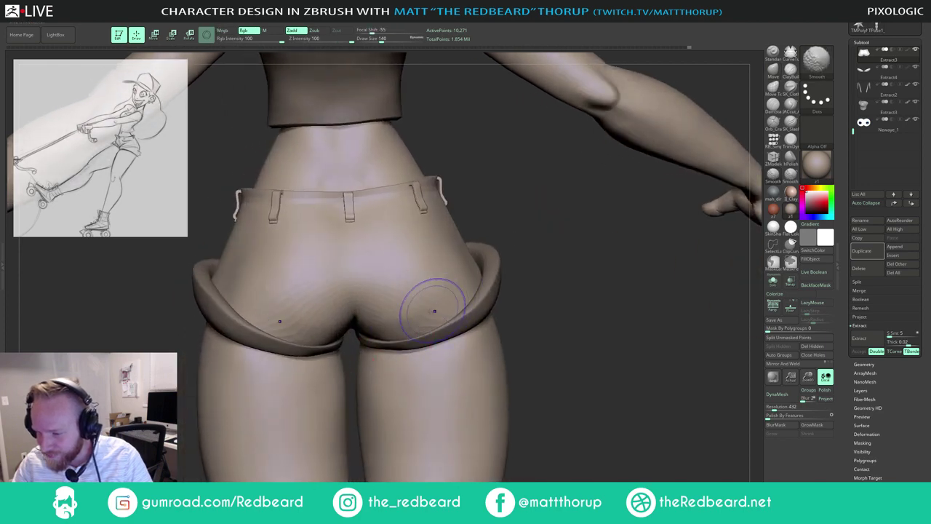
Step: Adjust the broad form of the shorts' seat and hip sides with the Move brush, raising the draw size to 239 and 268
{"action": "mouse_move", "coordinate": [538, 226]}
{"action": "left_mouse_down"}
{"action": "mouse_move", "coordinate": [559, 221]}
{"action": "mouse_move", "coordinate": [497, 255]}
{"action": "left_mouse_up"}
{"action": "key", "text": "s"}
{"action": "key", "text": "s"}
{"action": "left_click_drag", "start_coordinate": [401, 322], "coordinate": [405, 322]}
{"action": "left_click_drag", "start_coordinate": [504, 253], "coordinate": [490, 265]}
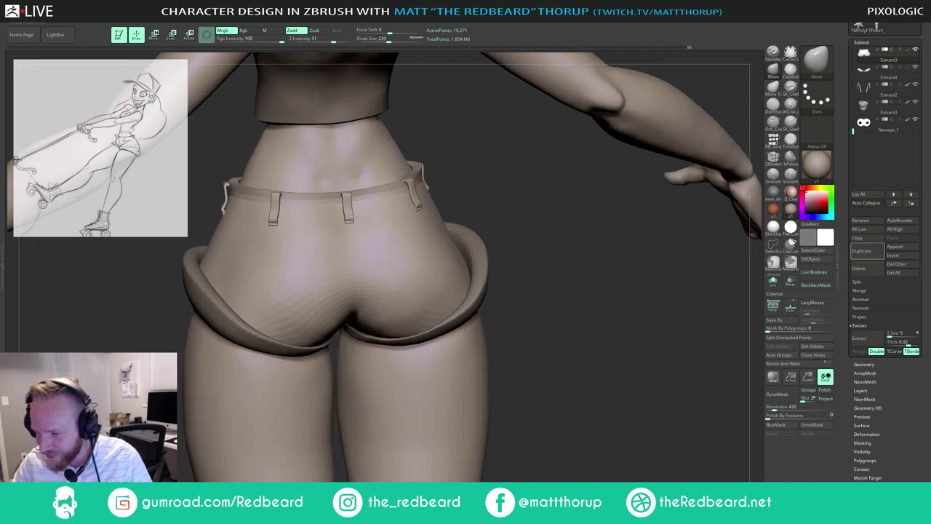
{"action": "key", "text": "s"}
{"action": "mouse_move", "coordinate": [517, 233]}
{"action": "left_mouse_down"}
{"action": "mouse_move", "coordinate": [502, 245]}
{"action": "mouse_move", "coordinate": [467, 243]}
{"action": "left_mouse_up"}
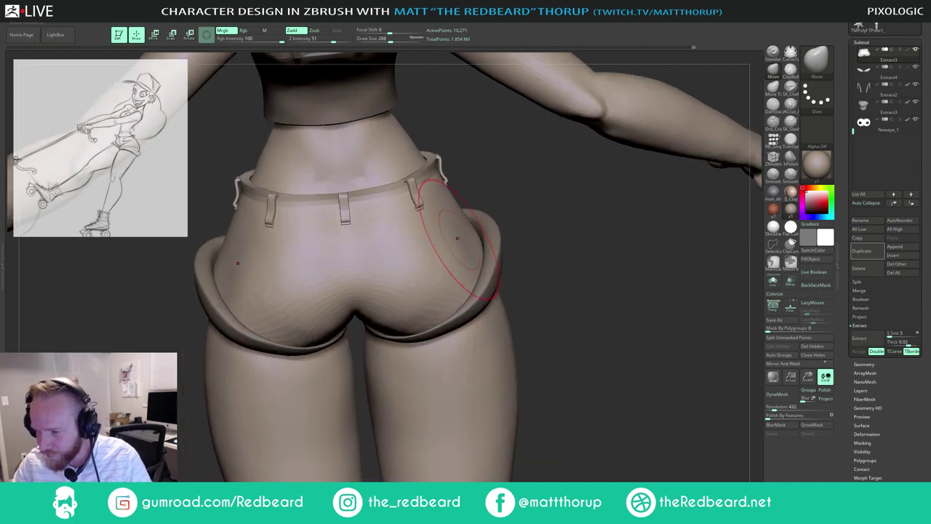
{"action": "right_click_drag", "start_coordinate": [573, 236], "coordinate": [519, 265]}
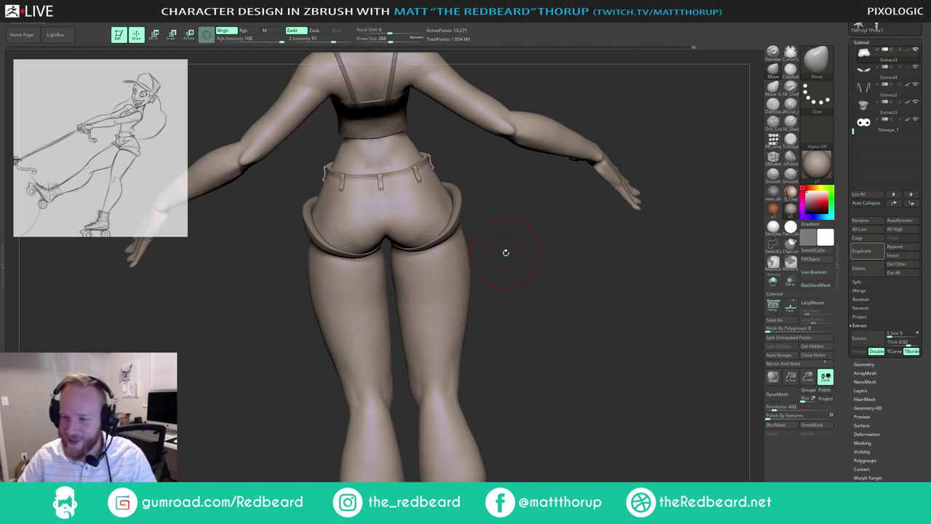
{"action": "mouse_move", "coordinate": [505, 253]}
{"action": "right_mouse_down"}
{"action": "mouse_move", "coordinate": [516, 228]}
{"action": "mouse_move", "coordinate": [512, 241]}
{"action": "mouse_move", "coordinate": [489, 242]}
{"action": "mouse_move", "coordinate": [535, 228]}
{"action": "mouse_move", "coordinate": [514, 224]}
{"action": "mouse_move", "coordinate": [525, 222]}
{"action": "right_mouse_up"}
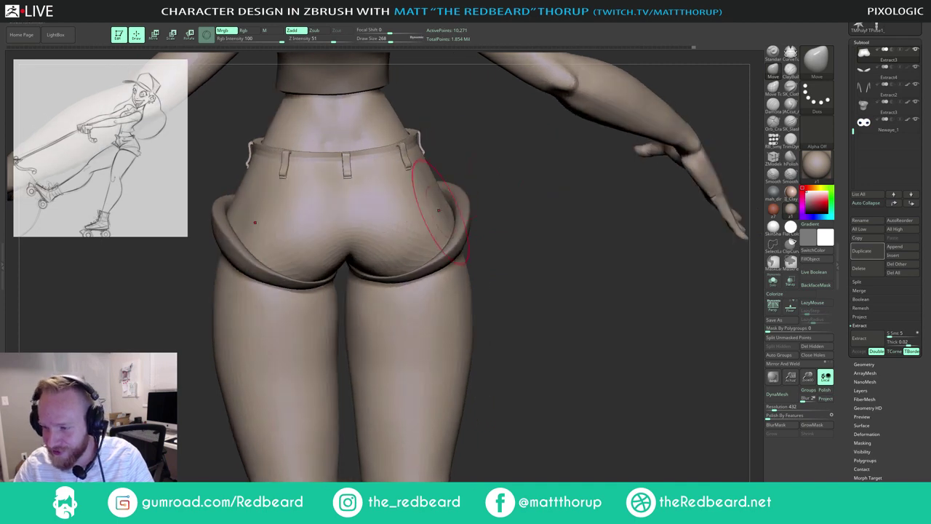
Step: Switch to the Topology brush and set its draw size to 136, facing the back of the shorts
{"action": "mouse_move", "coordinate": [436, 211]}
{"action": "right_mouse_down", "text": "shift"}
{"action": "mouse_move", "coordinate": [524, 207]}
{"action": "mouse_move", "coordinate": [454, 205]}
{"action": "mouse_move", "coordinate": [492, 235]}
{"action": "mouse_move", "coordinate": [524, 280]}
{"action": "mouse_move", "coordinate": [529, 270]}
{"action": "mouse_move", "coordinate": [528, 292]}
{"action": "mouse_move", "coordinate": [536, 291]}
{"action": "mouse_move", "coordinate": [521, 279]}
{"action": "mouse_move", "coordinate": [534, 275]}
{"action": "mouse_move", "coordinate": [520, 272]}
{"action": "mouse_move", "coordinate": [534, 263]}
{"action": "right_mouse_up", "text": "shift"}
{"action": "key", "text": "b"}
{"action": "key", "text": "t"}
{"action": "key", "text": "o"}
{"action": "right_click_drag", "start_coordinate": [532, 217], "coordinate": [524, 251], "text": "shift"}
{"action": "key", "text": "f"}
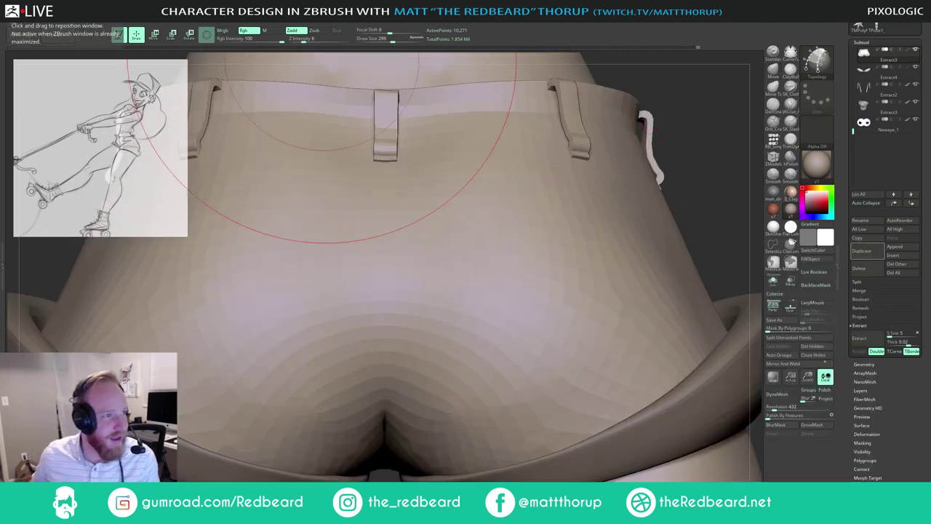
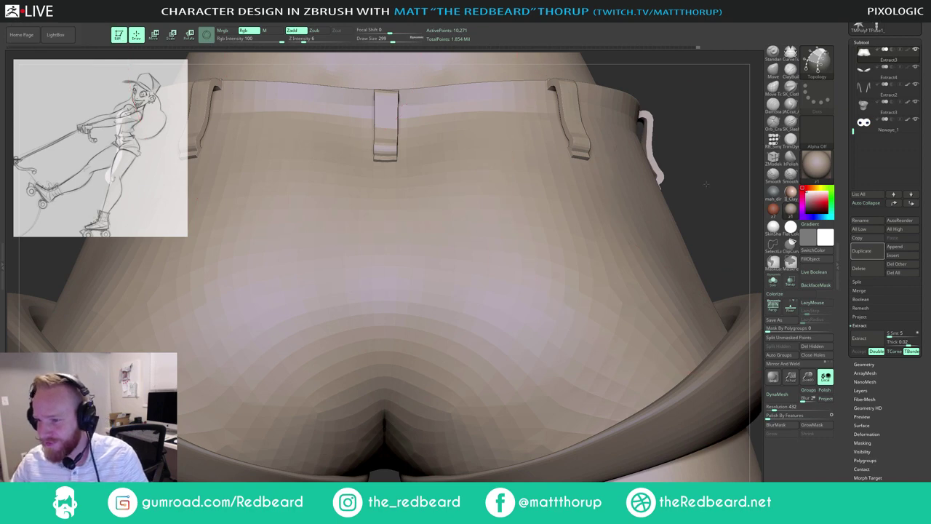
{"action": "left_click_drag", "start_coordinate": [703, 182], "coordinate": [508, 236], "text": "alt"}
{"action": "right_click_drag", "start_coordinate": [507, 235], "coordinate": [478, 208], "text": "ctrl"}
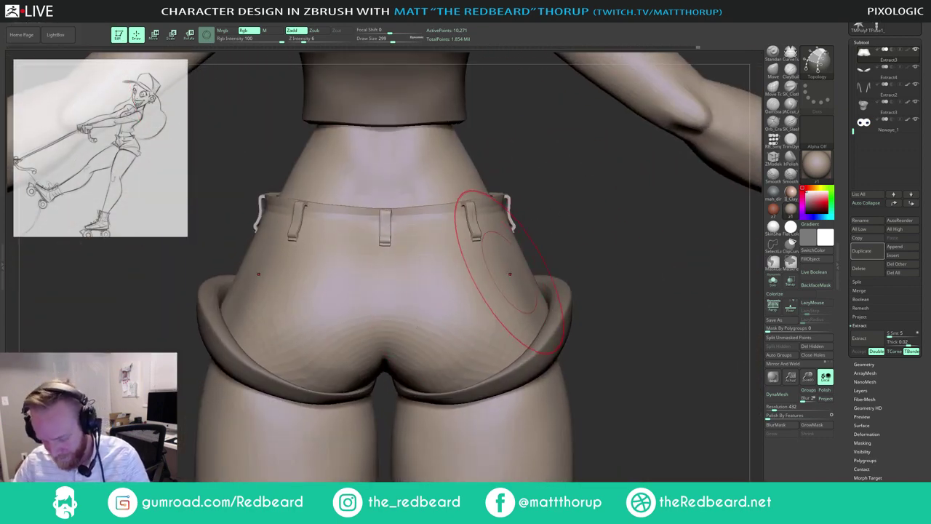
{"action": "key", "text": "b"}
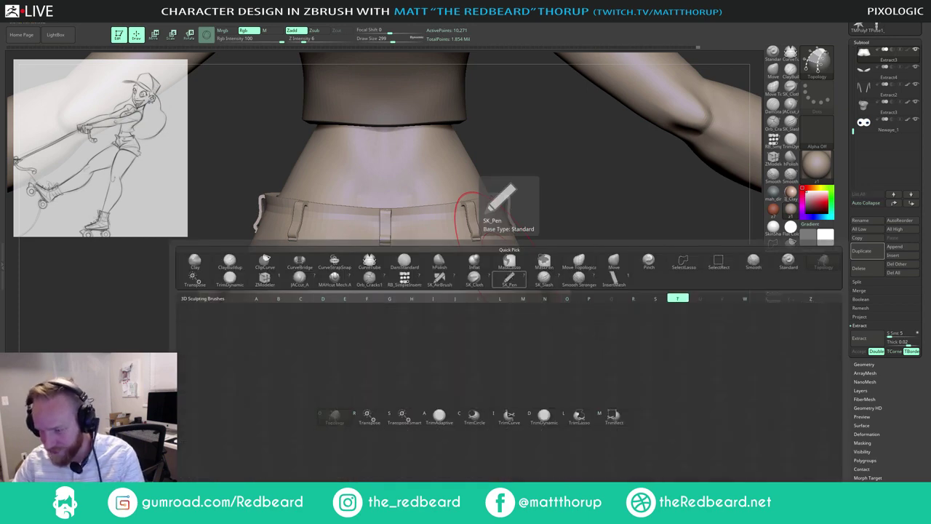
{"action": "key", "text": "o"}
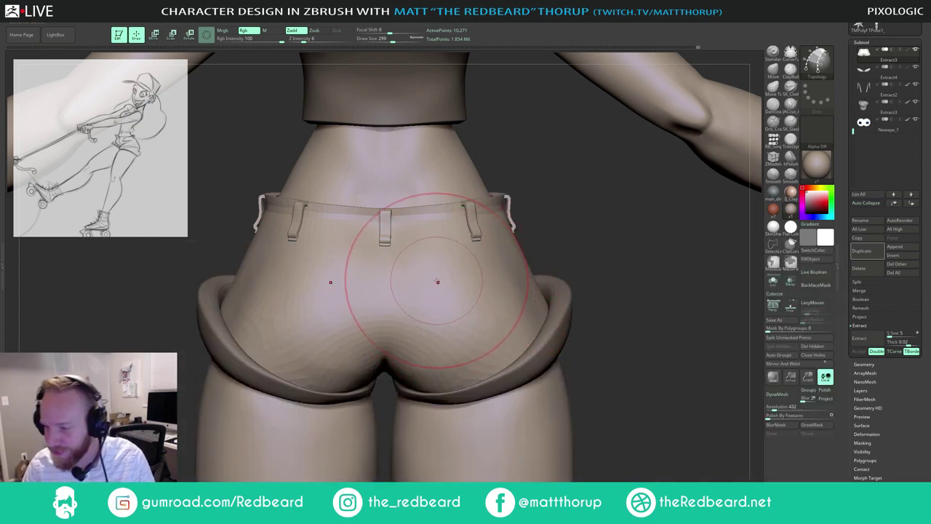
{"action": "key", "text": "s"}
{"action": "left_click_drag", "start_coordinate": [438, 281], "coordinate": [426, 271]}
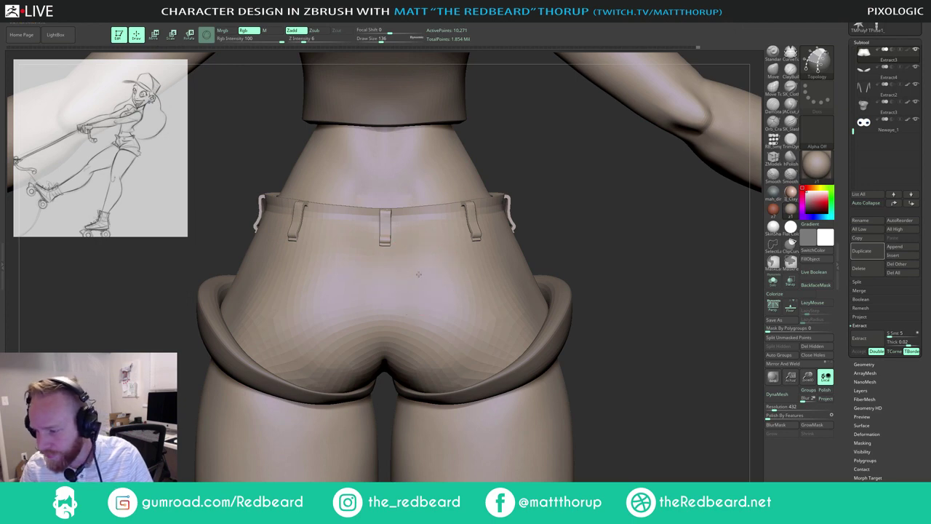
Step: Draw the slanted top edge of a back pocket across the shorts' seat below the belt loops, redoing the first curve slightly shorter
{"action": "left_click_drag", "start_coordinate": [598, 244], "coordinate": [569, 262]}
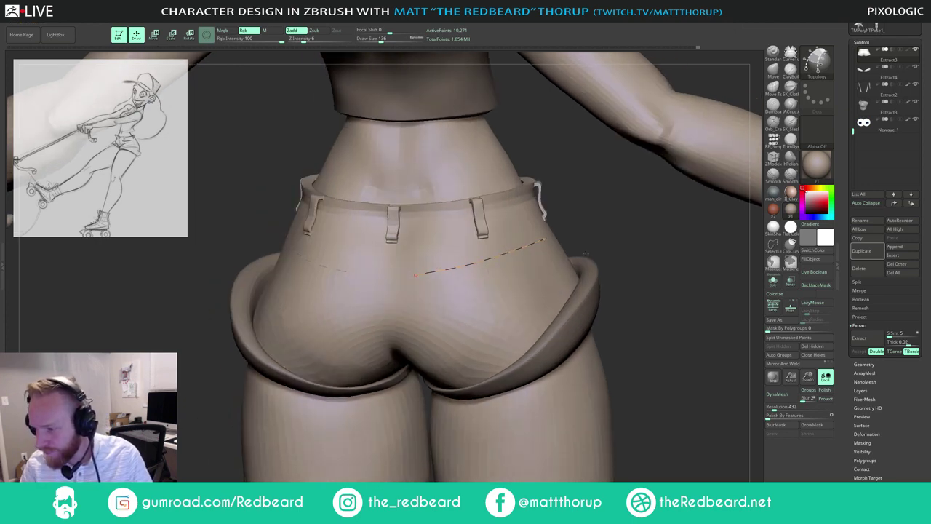
{"action": "key", "text": "ctrl+z"}
{"action": "left_click_drag", "start_coordinate": [412, 270], "coordinate": [453, 264]}
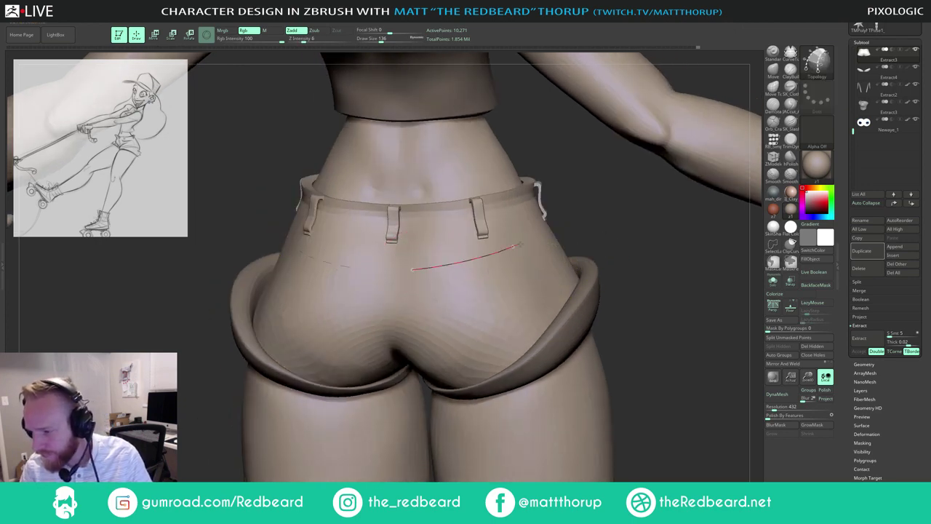
{"action": "left_click_drag", "start_coordinate": [518, 246], "coordinate": [526, 240]}
Step: Draw the pocket's inner and outer side curves and its angled outer lower edge with the Topology brush at draw size 54
{"action": "key", "text": "s"}
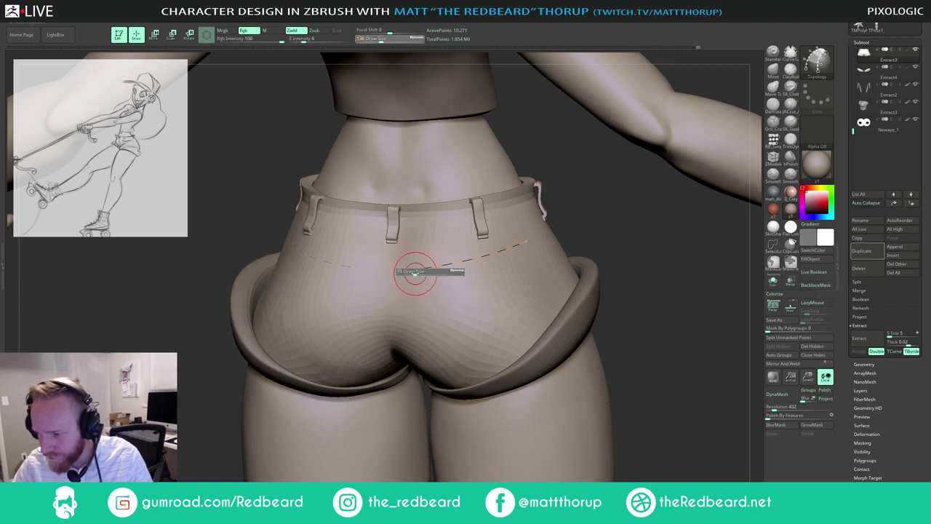
{"action": "left_click_drag", "start_coordinate": [416, 273], "coordinate": [418, 280]}
{"action": "left_click_drag", "start_coordinate": [441, 336], "coordinate": [441, 339]}
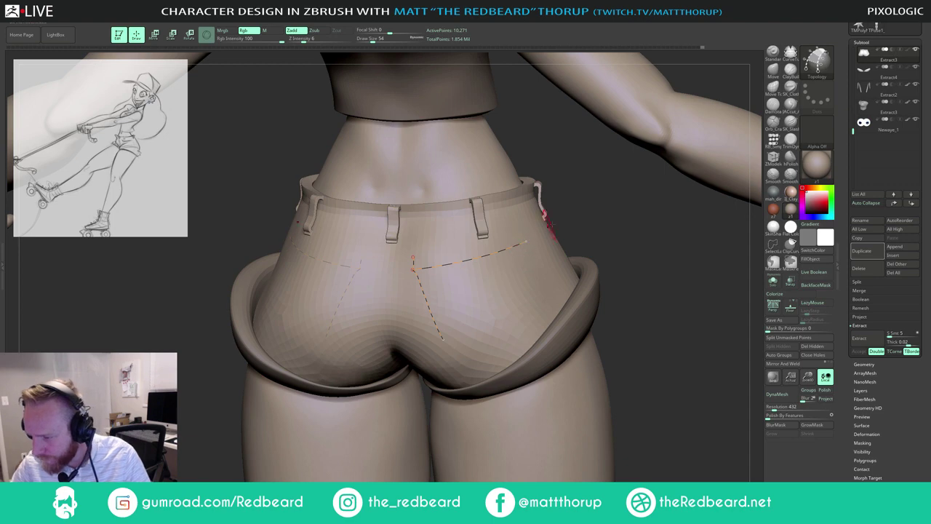
{"action": "mouse_move", "coordinate": [550, 214]}
{"action": "left_mouse_down"}
{"action": "mouse_move", "coordinate": [560, 215]}
{"action": "mouse_move", "coordinate": [516, 233]}
{"action": "left_mouse_up"}
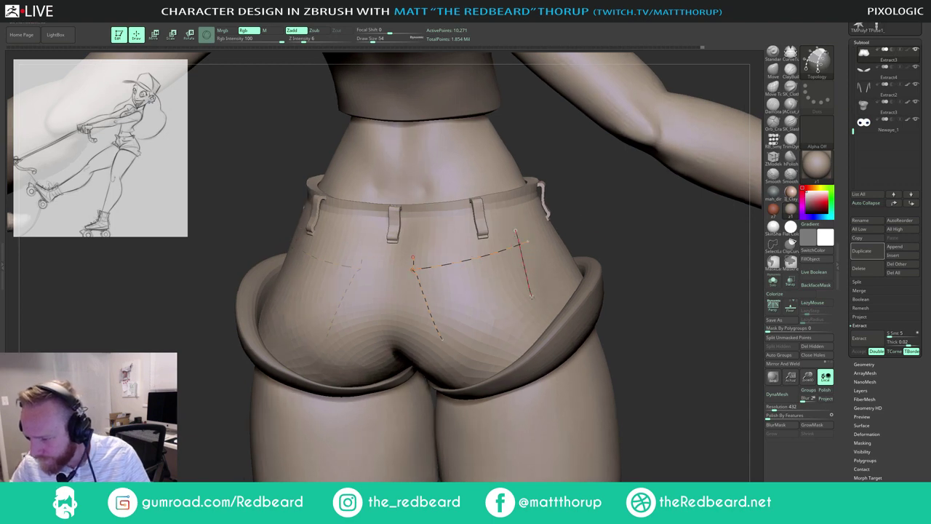
{"action": "left_click_drag", "start_coordinate": [532, 297], "coordinate": [516, 321]}
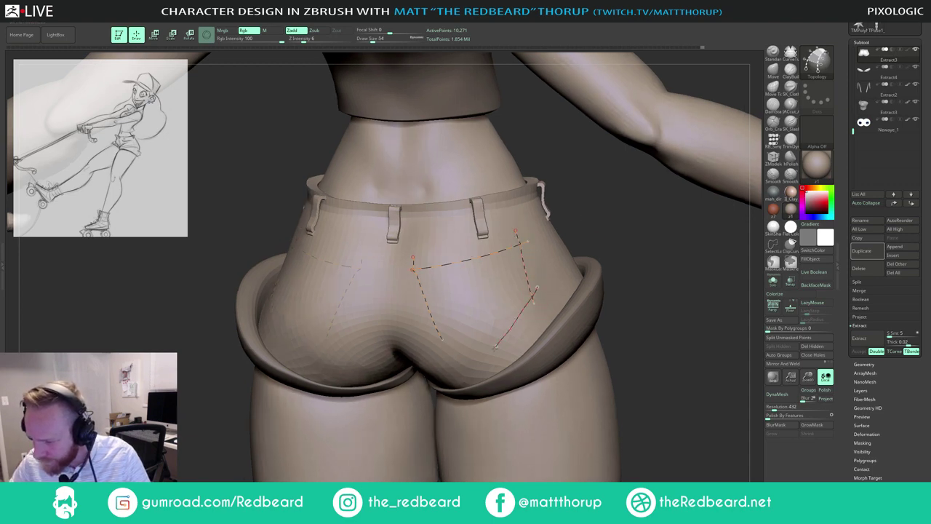
{"action": "key", "text": "ctrl+z"}
{"action": "left_click_drag", "start_coordinate": [537, 287], "coordinate": [497, 350]}
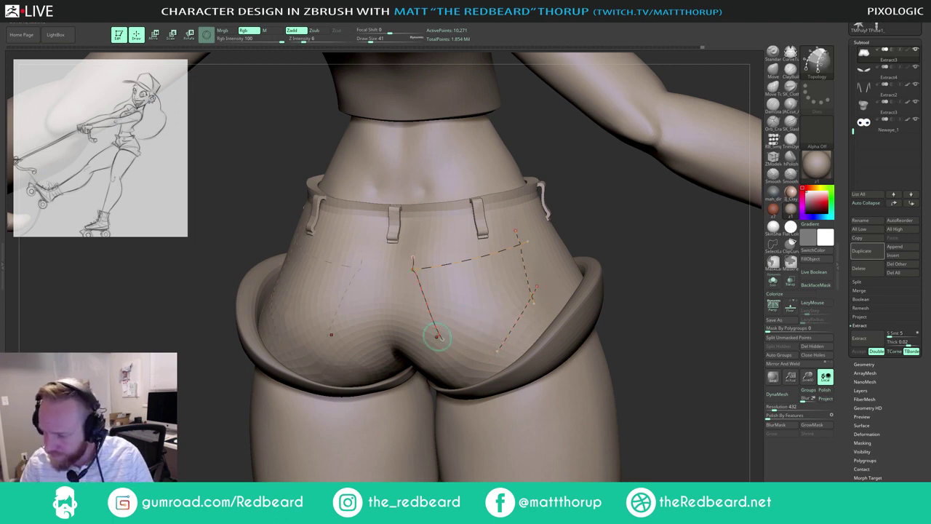
Step: Close the pocket outline with a lower inner curve and divide it with a curve from the top edge to the bottom point
{"action": "key", "text": "ctrl+s"}
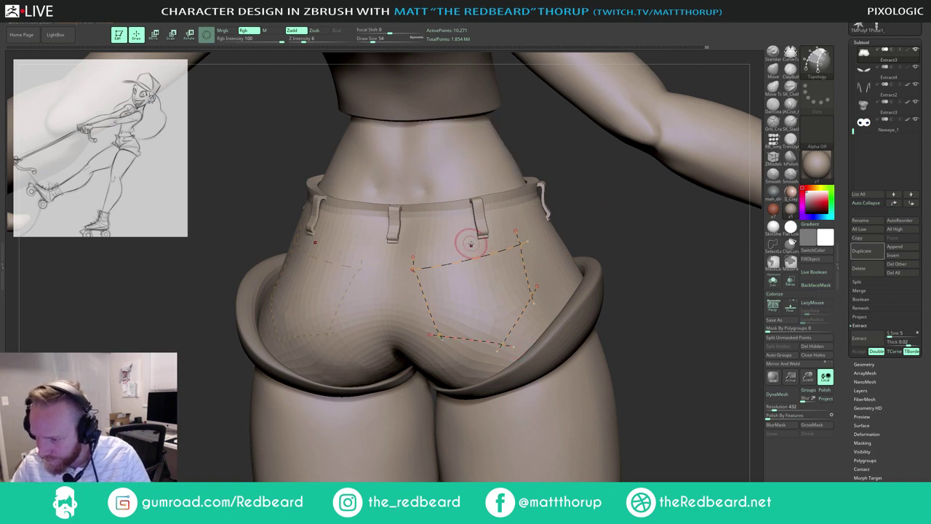
{"action": "left_click_drag", "start_coordinate": [469, 238], "coordinate": [483, 288]}
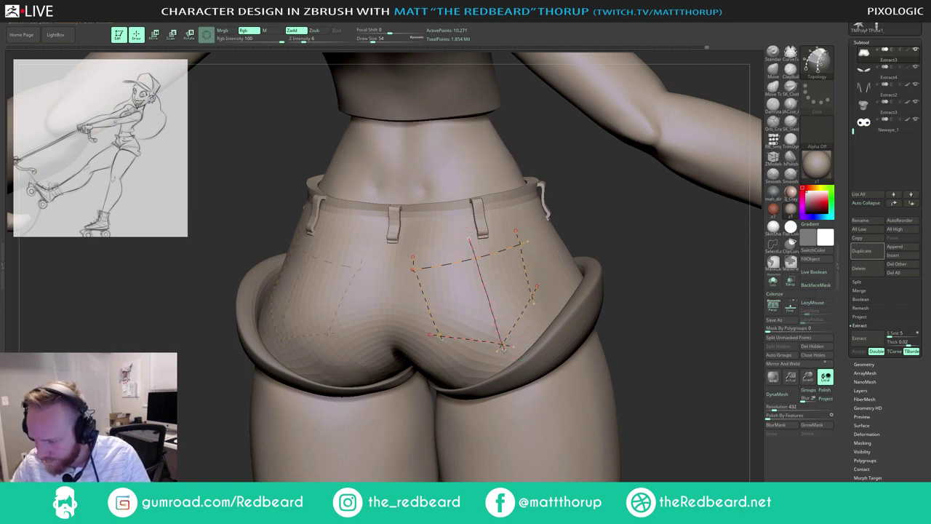
{"action": "left_click_drag", "start_coordinate": [502, 347], "coordinate": [503, 346]}
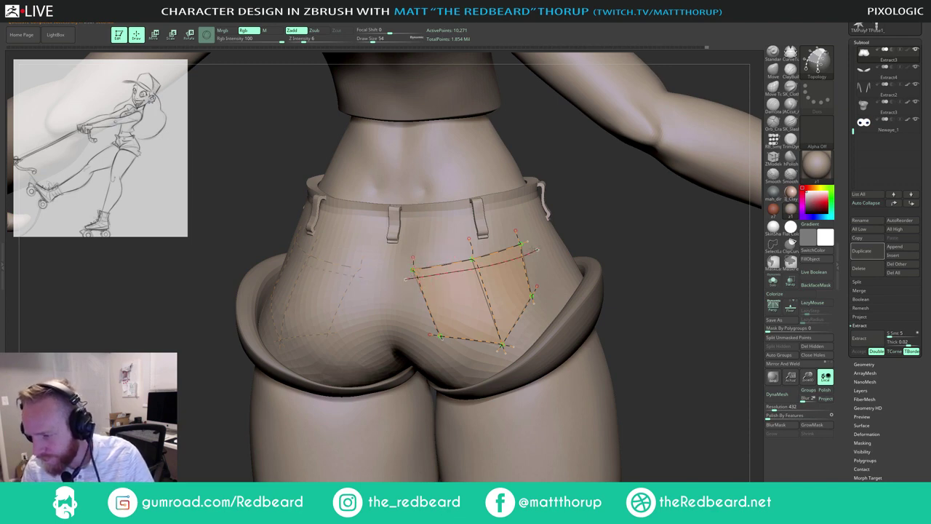
Step: Add inset border curves along the pocket's edges and dividing curves across its interior, using draw sizes 41 and 54
{"action": "key", "text": "ctrl+z"}
{"action": "key", "text": "bracketleft"}
{"action": "left_click_drag", "start_coordinate": [408, 279], "coordinate": [536, 250]}
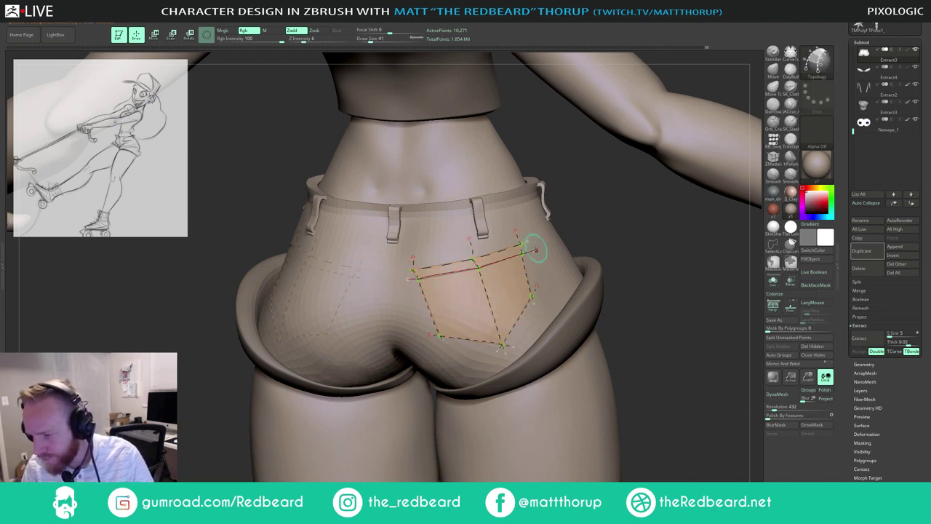
{"action": "key", "text": "]"}
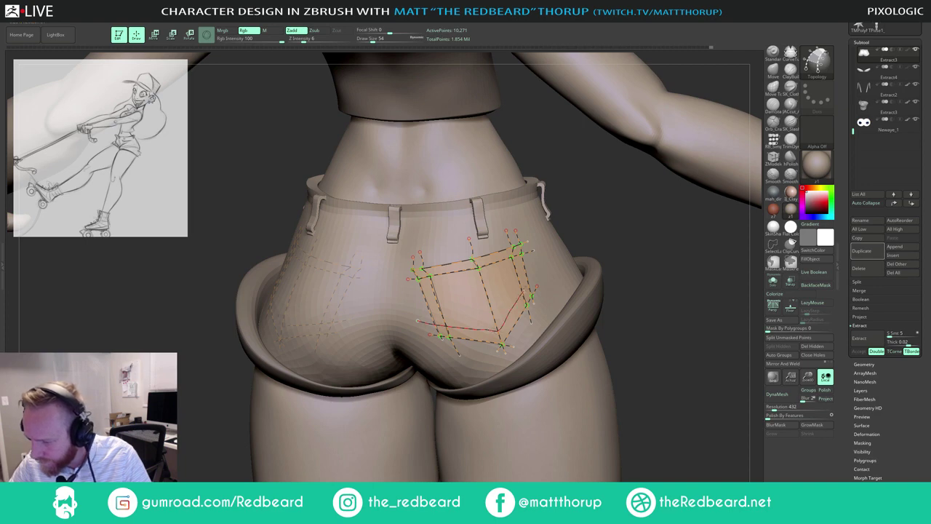
{"action": "left_click_drag", "start_coordinate": [524, 290], "coordinate": [538, 272]}
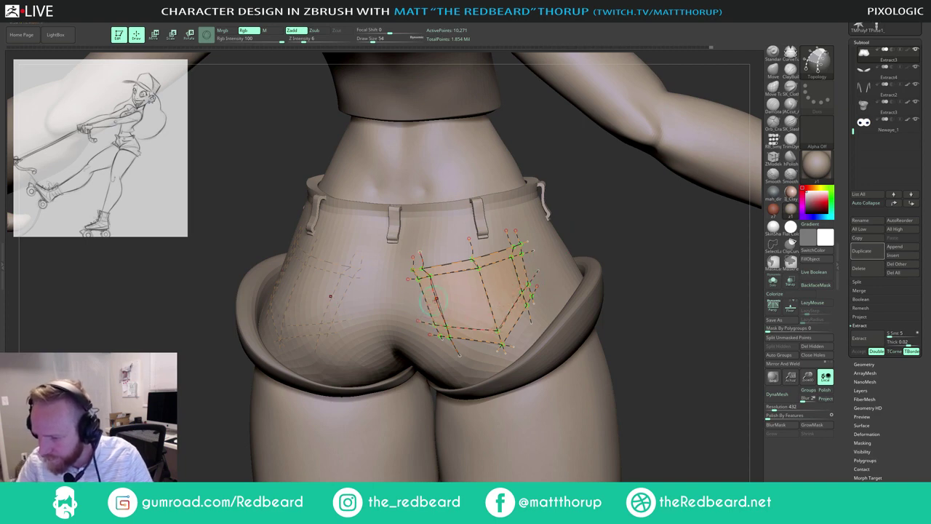
{"action": "mouse_move", "coordinate": [630, 244]}
{"action": "left_mouse_down"}
{"action": "mouse_move", "coordinate": [640, 245]}
{"action": "mouse_move", "coordinate": [626, 246]}
{"action": "left_mouse_up"}
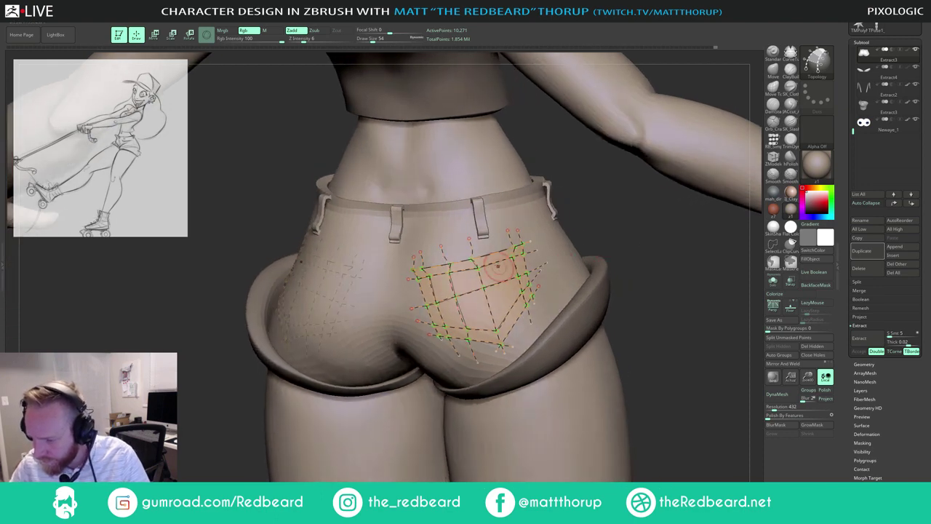
{"action": "left_click", "coordinate": [670, 273]}
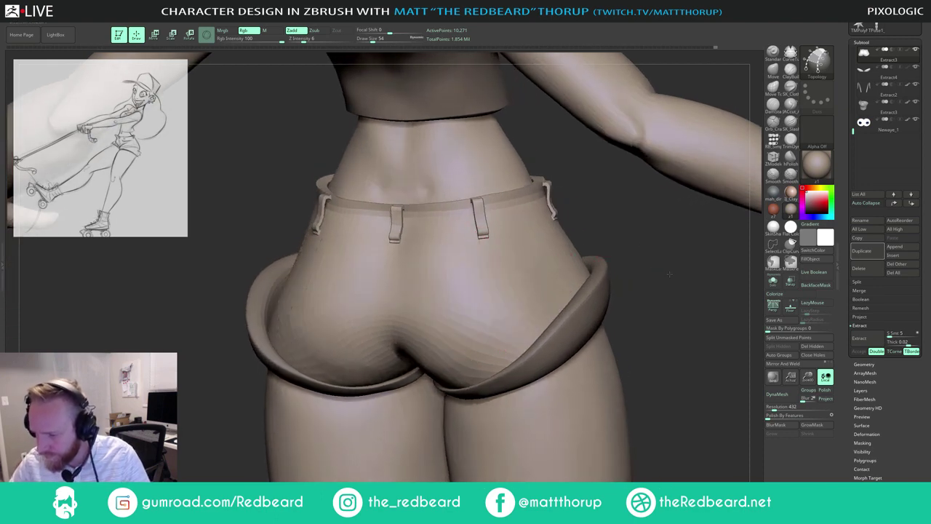
Step: Generate the back pocket geometry from the drawn topology curves, choose the Move brush and show the polygroup wireframe
{"action": "left_click_drag", "start_coordinate": [669, 274], "coordinate": [532, 327], "text": "alt"}
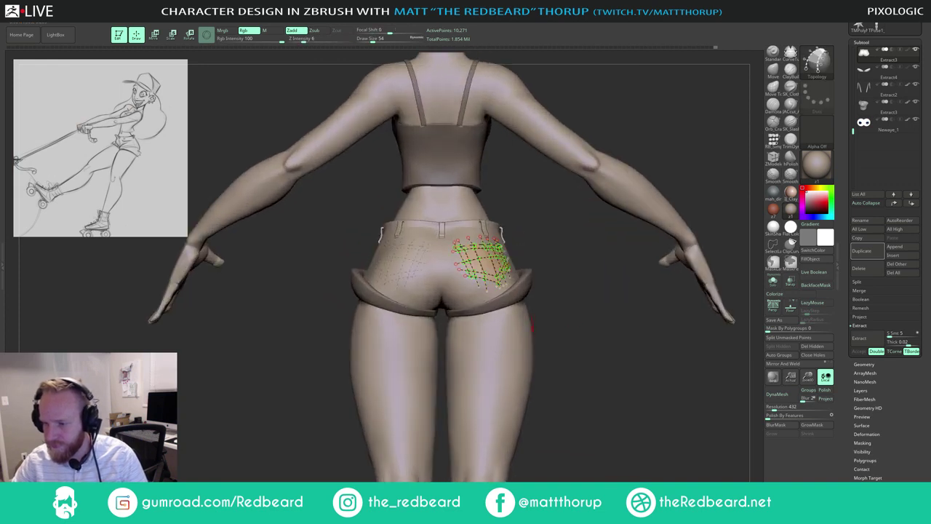
{"action": "left_click", "coordinate": [465, 296]}
{"action": "mouse_move", "coordinate": [561, 267]}
{"action": "left_mouse_down", "text": "alt"}
{"action": "mouse_move", "coordinate": [615, 225]}
{"action": "mouse_move", "coordinate": [629, 248]}
{"action": "left_mouse_up", "text": "alt"}
{"action": "key", "text": "b"}
{"action": "key", "text": "m"}
{"action": "key", "text": "v"}
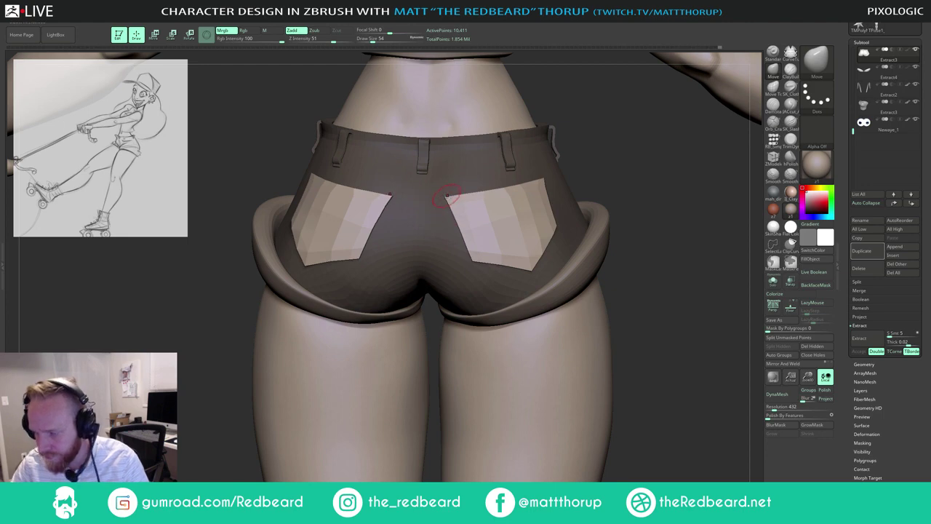
{"action": "key", "text": "shift+f"}
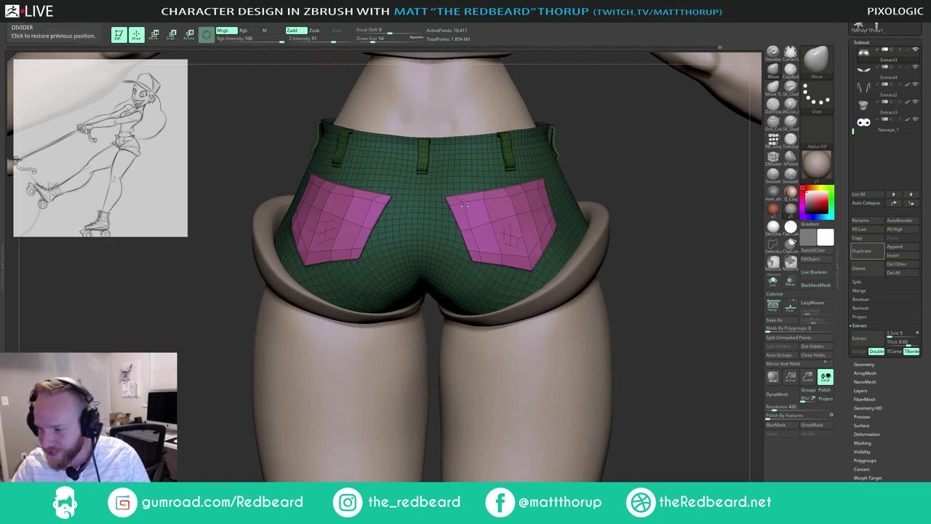
Step: Reshape the back pockets' inner upper corners and top edges with the Move brush, using draw sizes from 54 to 132
{"action": "key", "text": "bracketleft"}
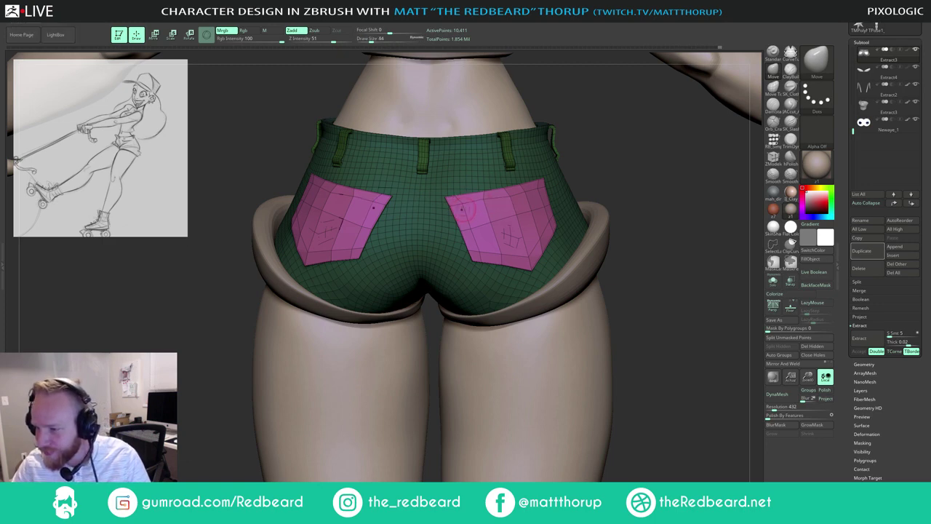
{"action": "key", "text": "bracketright"}
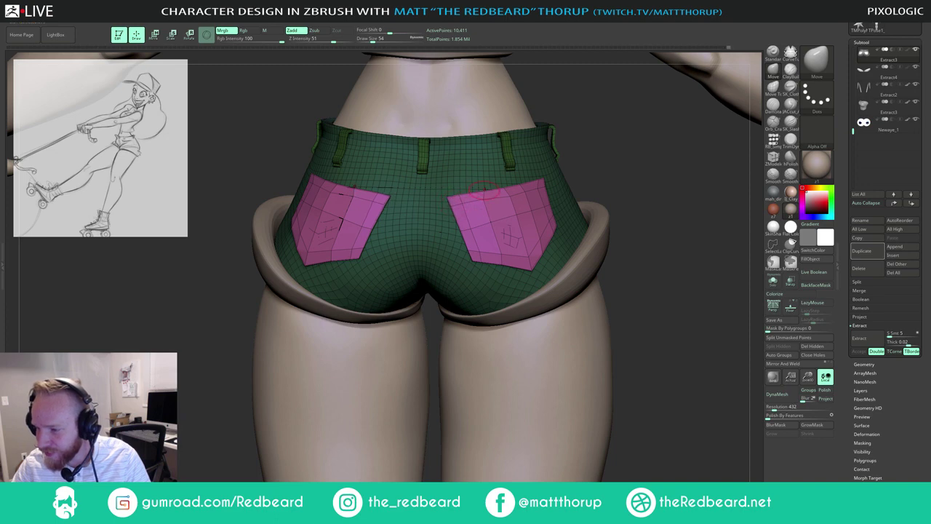
{"action": "left_click_drag", "start_coordinate": [628, 173], "coordinate": [521, 221]}
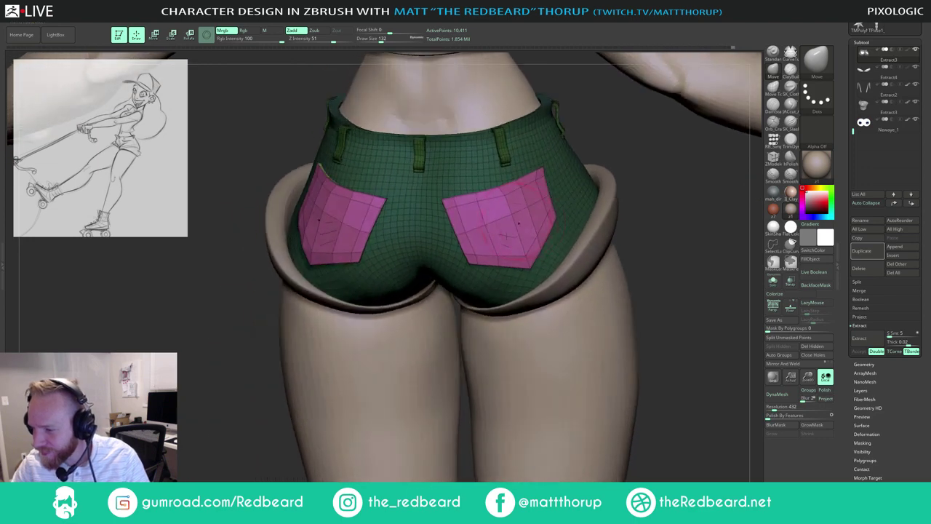
{"action": "key", "text": "s"}
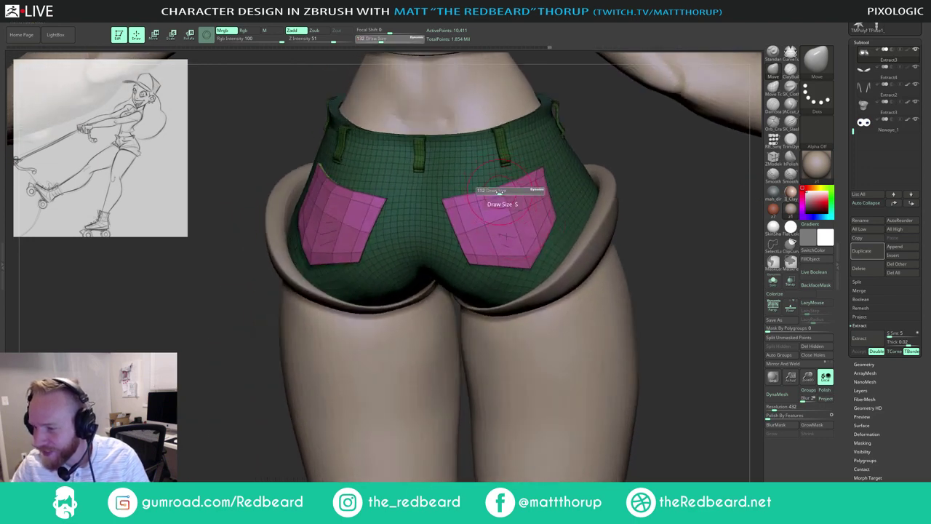
{"action": "left_click_drag", "start_coordinate": [500, 191], "coordinate": [493, 191]}
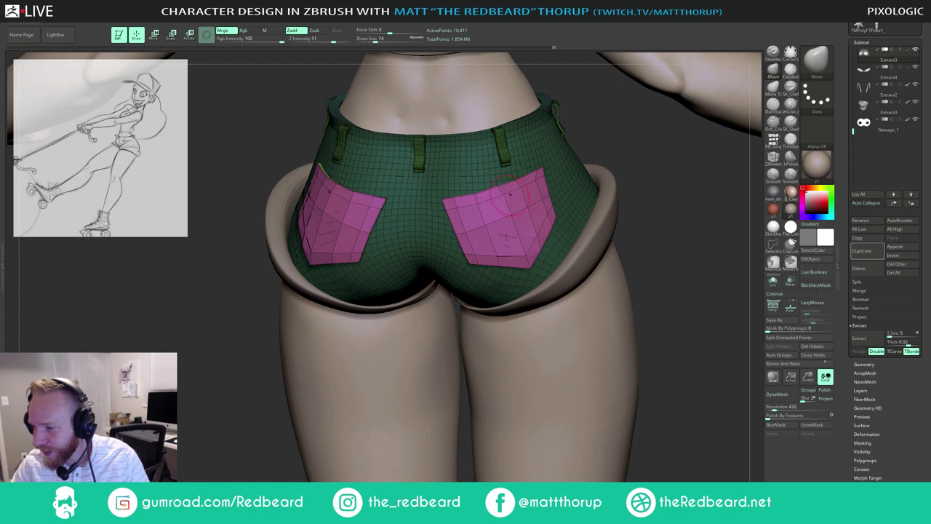
{"action": "mouse_move", "coordinate": [618, 134]}
{"action": "left_mouse_down"}
{"action": "mouse_move", "coordinate": [567, 144]}
{"action": "mouse_move", "coordinate": [536, 171]}
{"action": "left_mouse_up"}
Step: Adjust the pockets' outer upper corners and outer side edges with the Move brush at draw sizes 62 and 51
{"action": "key", "text": "s"}
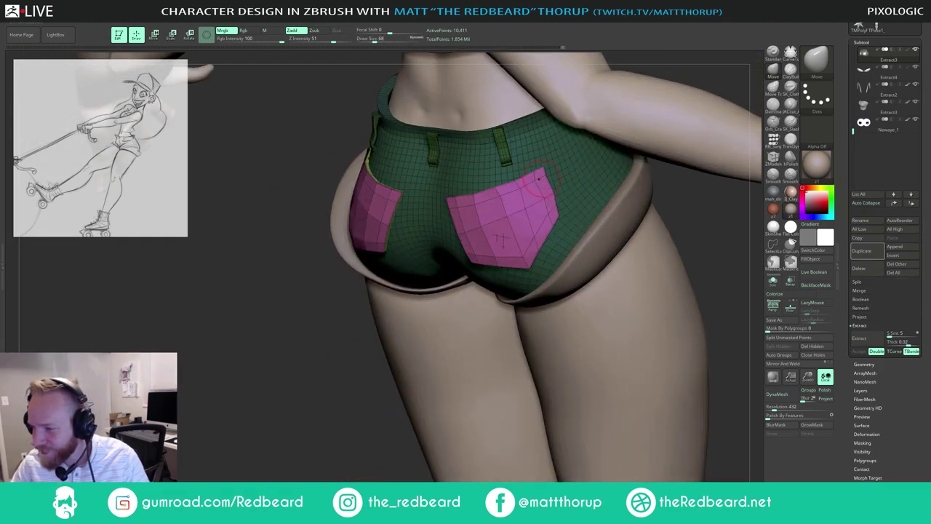
{"action": "key", "text": "s"}
{"action": "mouse_move", "coordinate": [534, 172]}
{"action": "left_mouse_down"}
{"action": "mouse_move", "coordinate": [522, 171]}
{"action": "mouse_move", "coordinate": [521, 191]}
{"action": "left_mouse_up"}
{"action": "key", "text": "s"}
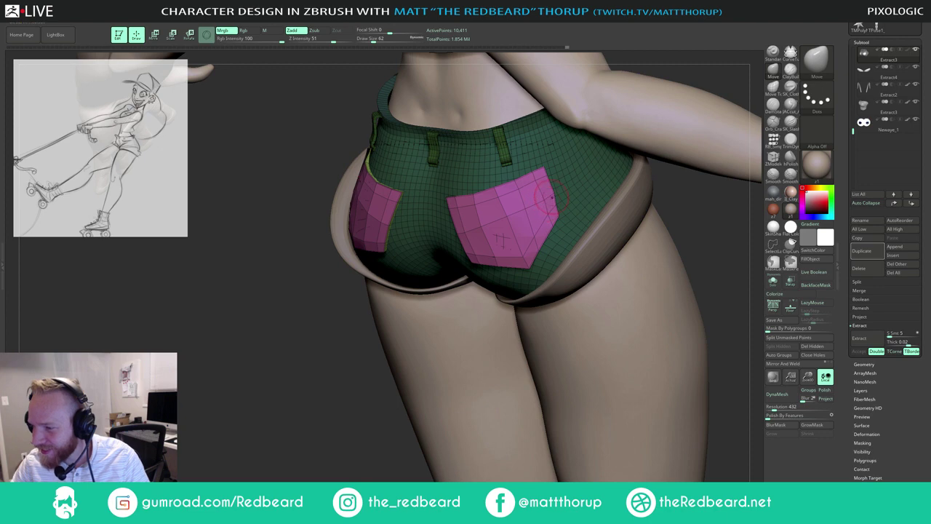
{"action": "key", "text": "s"}
{"action": "left_click_drag", "start_coordinate": [546, 200], "coordinate": [537, 202]}
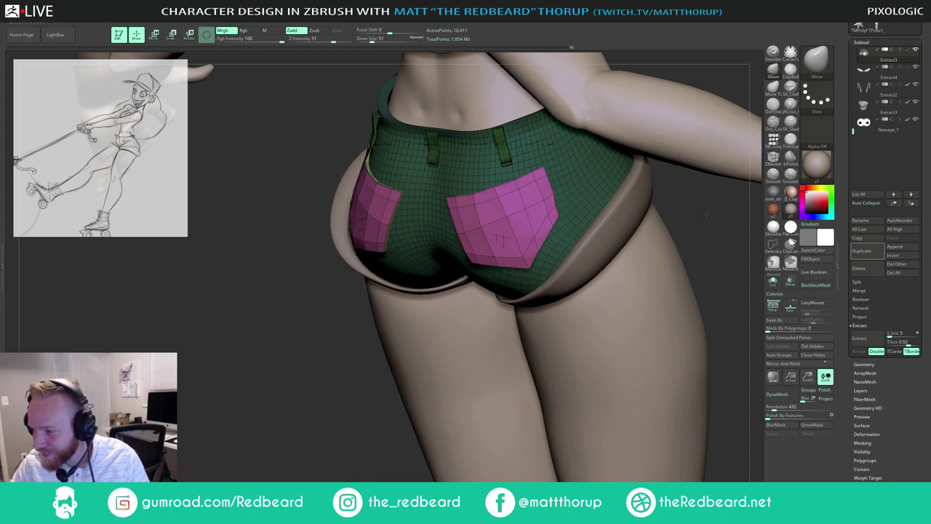
Step: Refine the pockets' outer sides and upper outer corners with the Move brush at draw sizes 120, 112 and 87
{"action": "left_click_drag", "start_coordinate": [707, 214], "coordinate": [557, 208]}
{"action": "left_click_drag", "start_coordinate": [665, 156], "coordinate": [551, 212]}
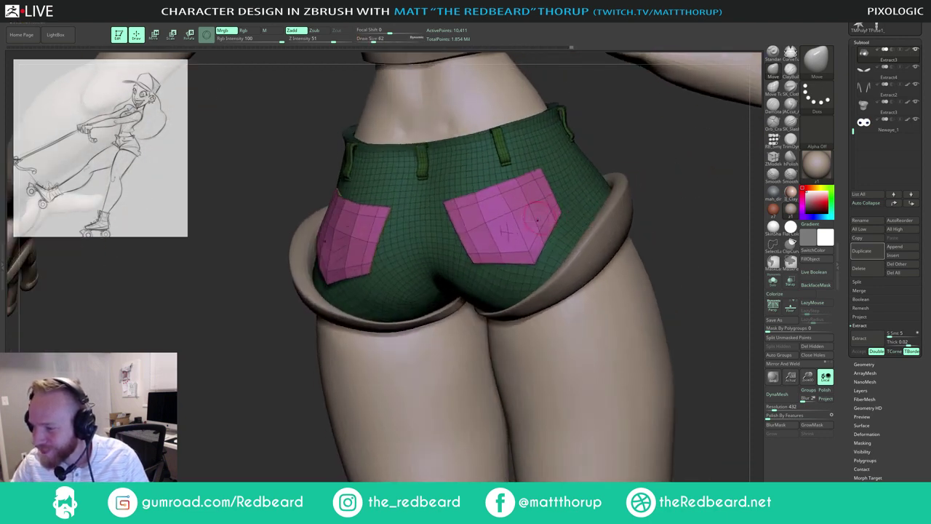
{"action": "left_click_drag", "start_coordinate": [652, 157], "coordinate": [542, 232]}
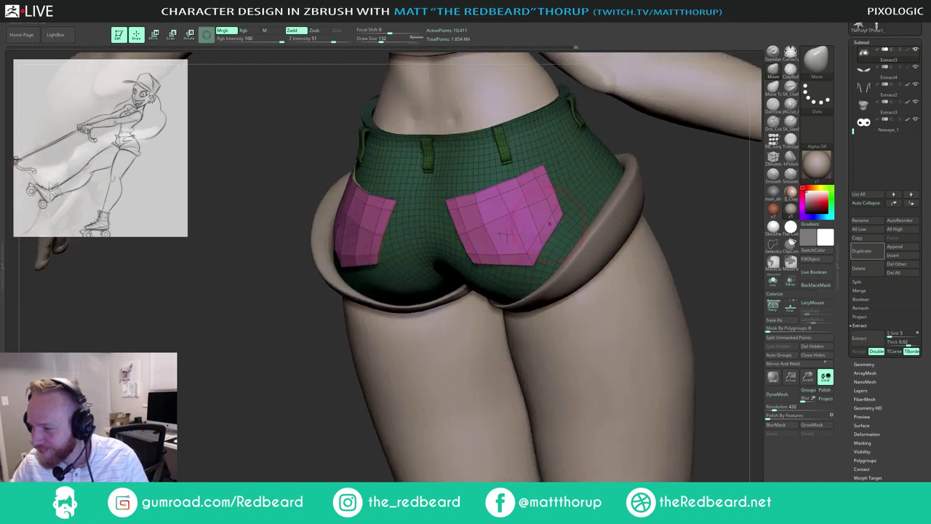
{"action": "key", "text": "s"}
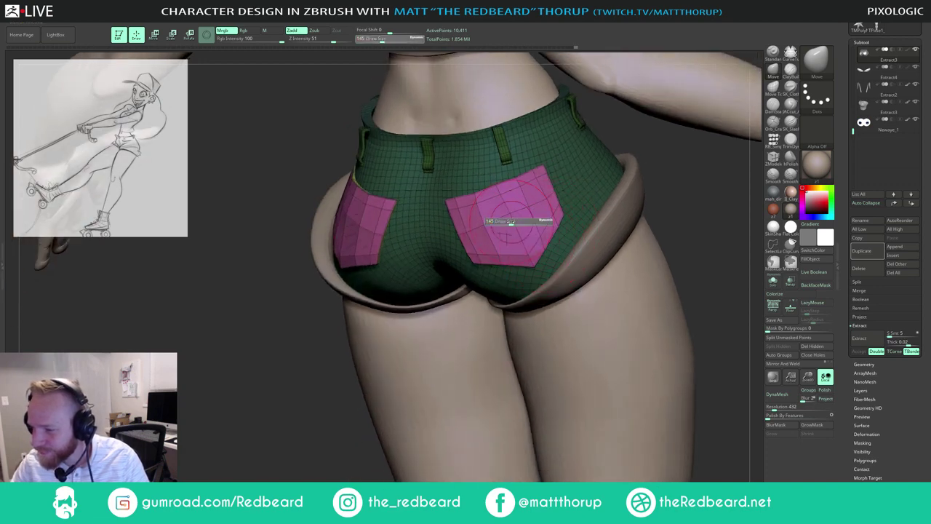
{"action": "left_click", "coordinate": [511, 223]}
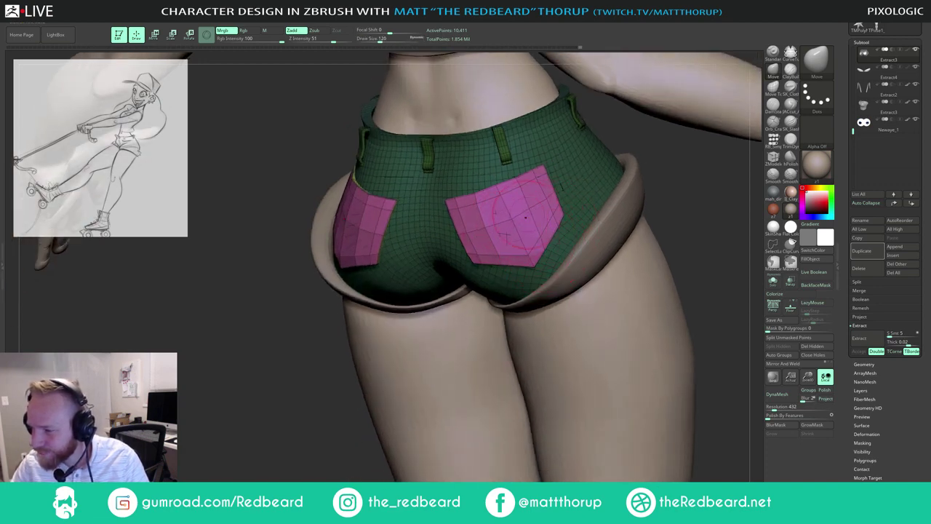
{"action": "key", "text": "s"}
{"action": "left_click", "coordinate": [543, 171]}
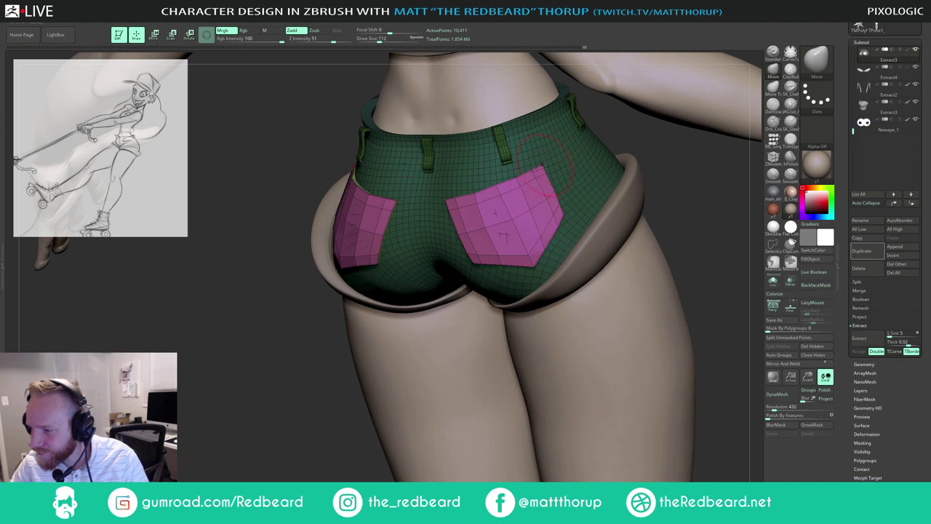
{"action": "mouse_move", "coordinate": [663, 145]}
{"action": "left_mouse_down", "text": "shift"}
{"action": "mouse_move", "coordinate": [659, 154]}
{"action": "mouse_move", "coordinate": [688, 156]}
{"action": "left_mouse_up", "text": "shift"}
{"action": "key", "text": "s"}
{"action": "left_click", "coordinate": [513, 191]}
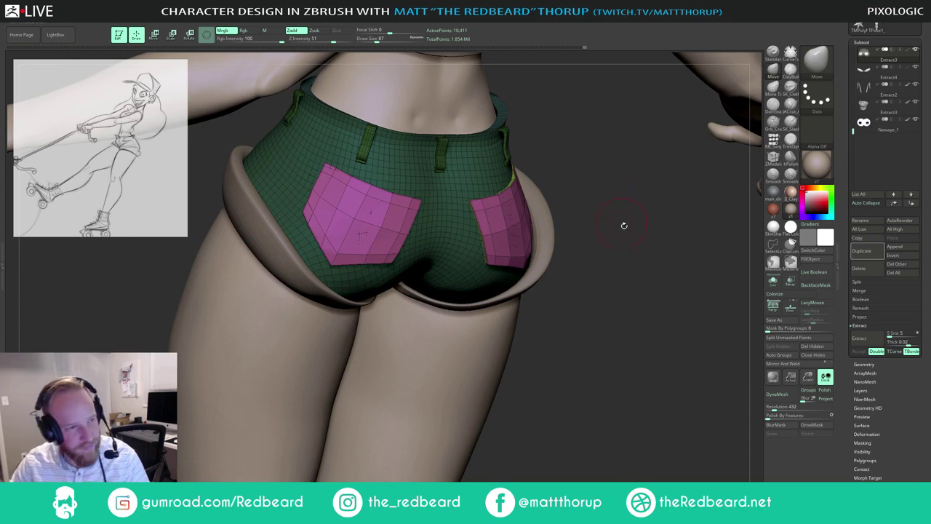
Step: Inspect the pockets from the side with the wireframe hidden and fit them to the seat using the Move brush, enlarged to draw size 128
{"action": "mouse_move", "coordinate": [636, 231]}
{"action": "left_mouse_down", "text": "alt"}
{"action": "mouse_move", "coordinate": [582, 215]}
{"action": "mouse_move", "coordinate": [509, 214]}
{"action": "mouse_move", "coordinate": [578, 210]}
{"action": "mouse_move", "coordinate": [568, 224]}
{"action": "mouse_move", "coordinate": [590, 237]}
{"action": "mouse_move", "coordinate": [591, 202]}
{"action": "mouse_move", "coordinate": [648, 126]}
{"action": "mouse_move", "coordinate": [591, 218]}
{"action": "left_mouse_up", "text": "alt"}
{"action": "key", "text": "shift+f"}
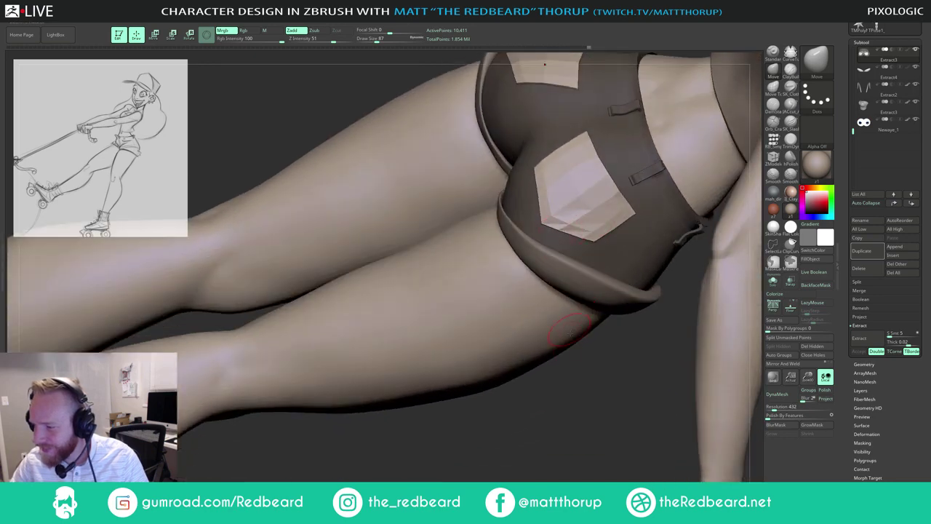
{"action": "left_click_drag", "start_coordinate": [575, 353], "coordinate": [569, 173]}
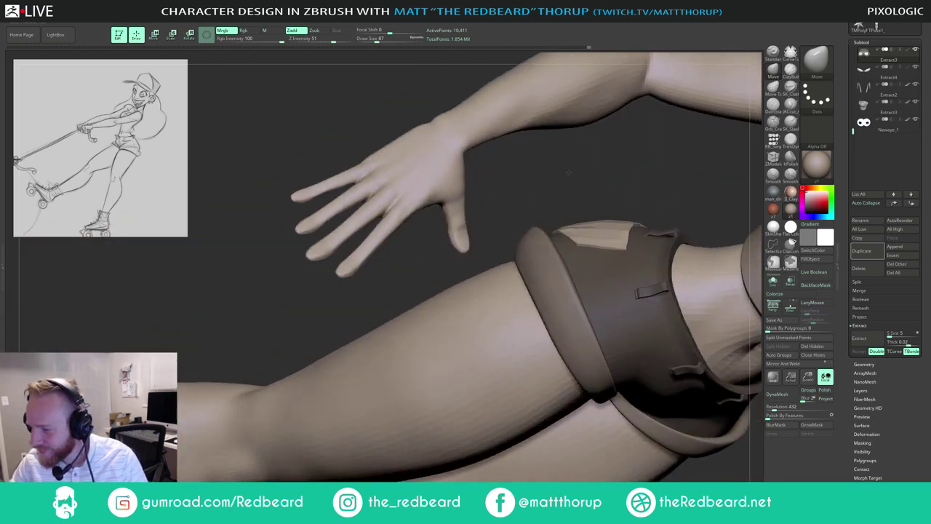
{"action": "key", "text": "["}
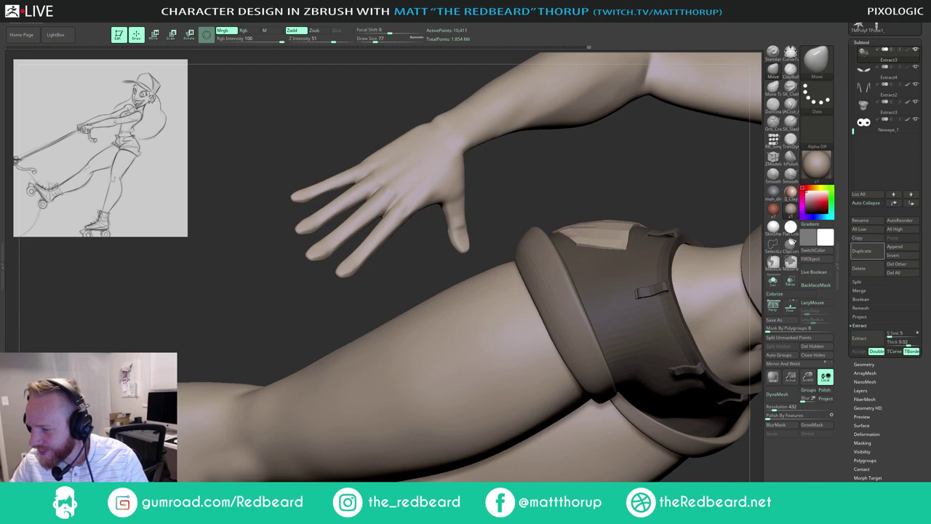
{"action": "key", "text": "]"}
{"action": "key", "text": "]"}
{"action": "mouse_move", "coordinate": [633, 207]}
{"action": "left_mouse_down"}
{"action": "mouse_move", "coordinate": [648, 193]}
{"action": "mouse_move", "coordinate": [637, 149]}
{"action": "left_mouse_up"}
{"action": "key", "text": "]"}
{"action": "key", "text": "]"}
{"action": "key", "text": "]"}
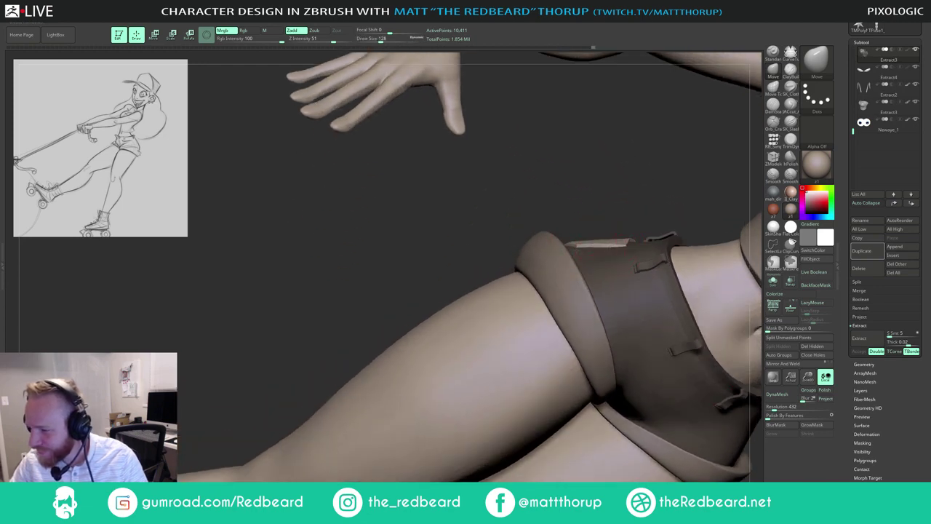
{"action": "left_click_drag", "start_coordinate": [657, 196], "coordinate": [584, 234]}
{"action": "key", "text": "shift+f"}
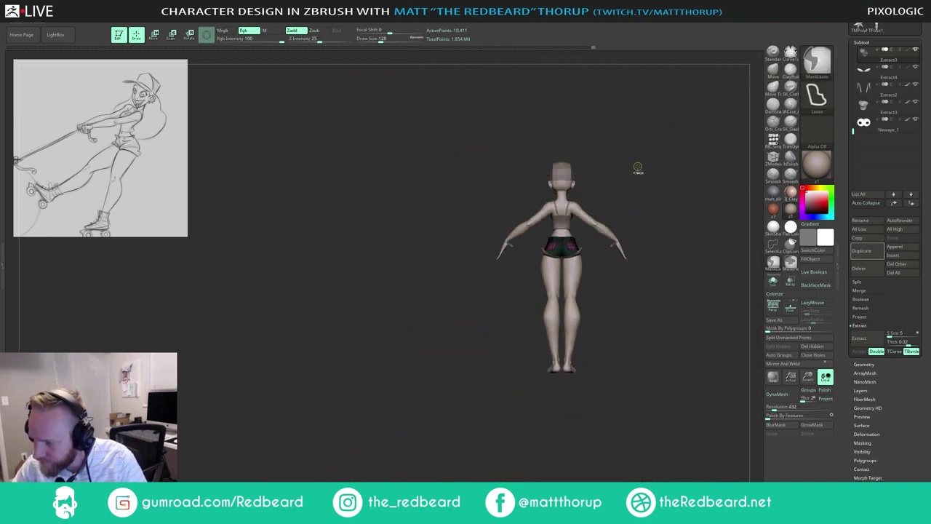
Step: Bring up the front of the shorts with the wireframe shown and choose the ZModeler brush at draw size 37
{"action": "left_click_drag", "start_coordinate": [671, 198], "coordinate": [625, 224], "text": "shift"}
{"action": "key", "text": "shift+f"}
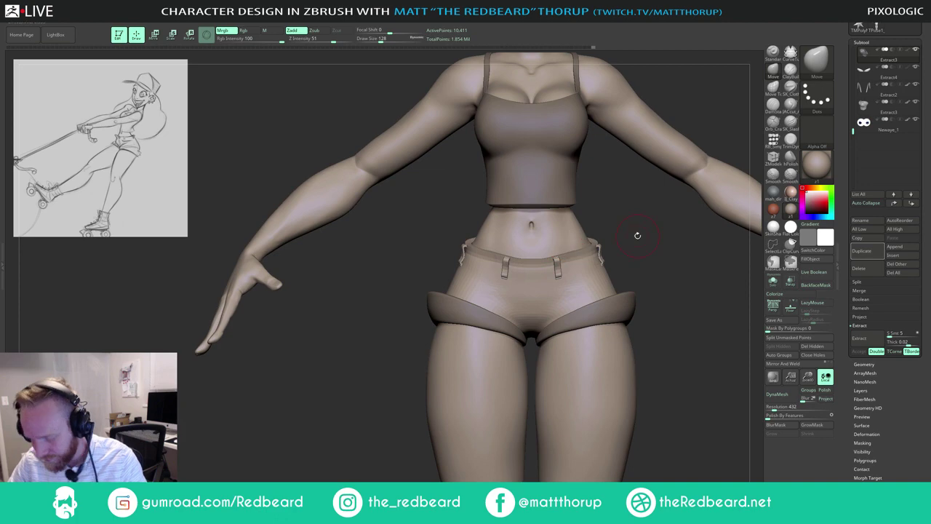
{"action": "key", "text": "shift+f"}
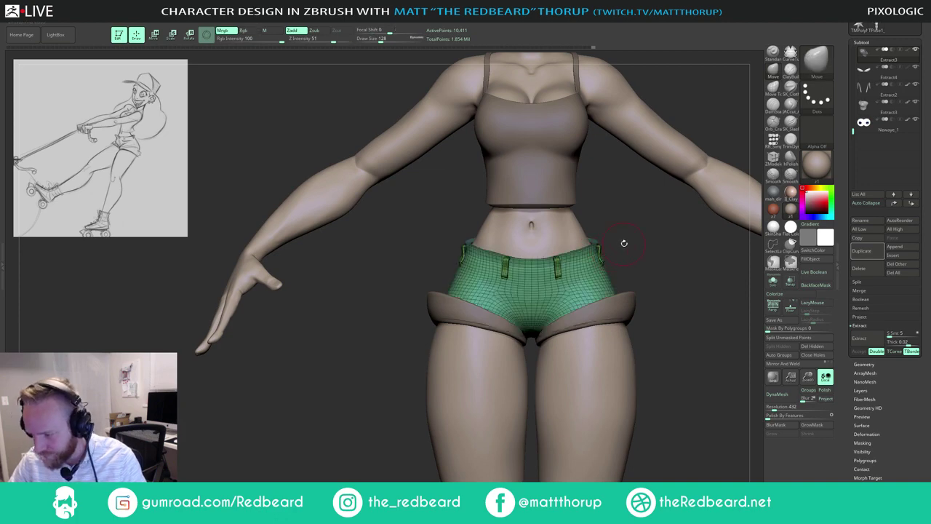
{"action": "mouse_move", "coordinate": [622, 244]}
{"action": "left_mouse_down"}
{"action": "mouse_move", "coordinate": [630, 247]}
{"action": "mouse_move", "coordinate": [551, 232]}
{"action": "mouse_move", "coordinate": [555, 248]}
{"action": "left_mouse_up"}
{"action": "key", "text": "s"}
{"action": "key", "text": "ctrl"}
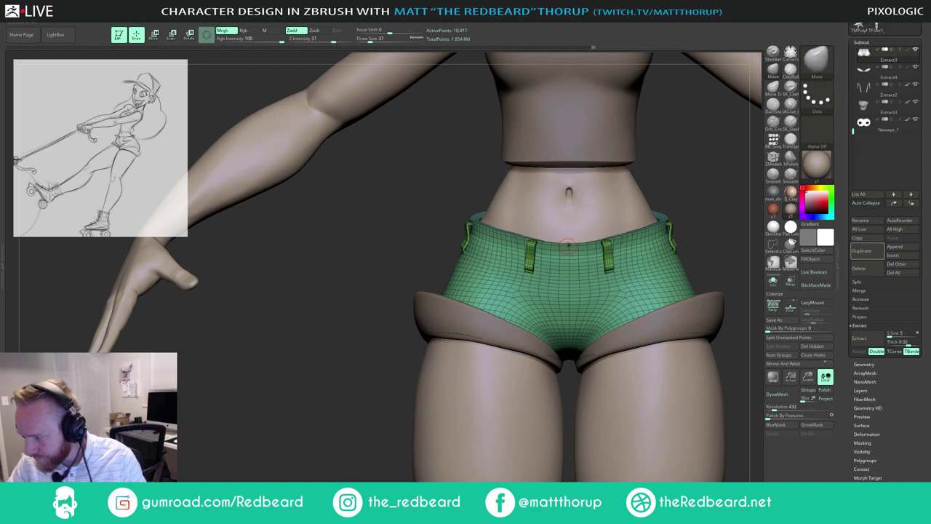
{"action": "key", "text": "b"}
{"action": "key", "text": "z"}
{"action": "key", "text": "m"}
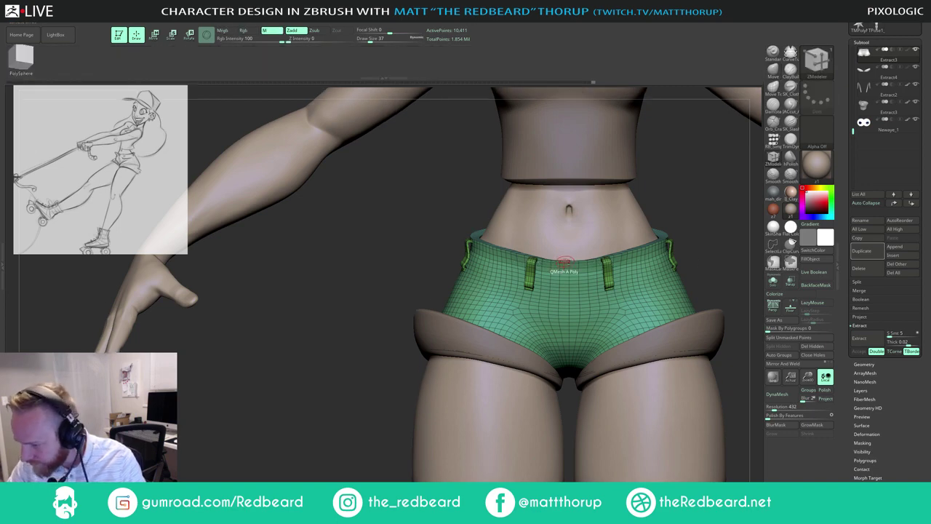
{"action": "mouse_move", "coordinate": [564, 261]}
{"action": "left_mouse_down"}
{"action": "mouse_move", "coordinate": [564, 310]}
{"action": "mouse_move", "coordinate": [574, 264]}
{"action": "mouse_move", "coordinate": [585, 279]}
{"action": "mouse_move", "coordinate": [585, 324]}
{"action": "mouse_move", "coordinate": [594, 264]}
{"action": "mouse_move", "coordinate": [602, 301]}
{"action": "left_mouse_up"}
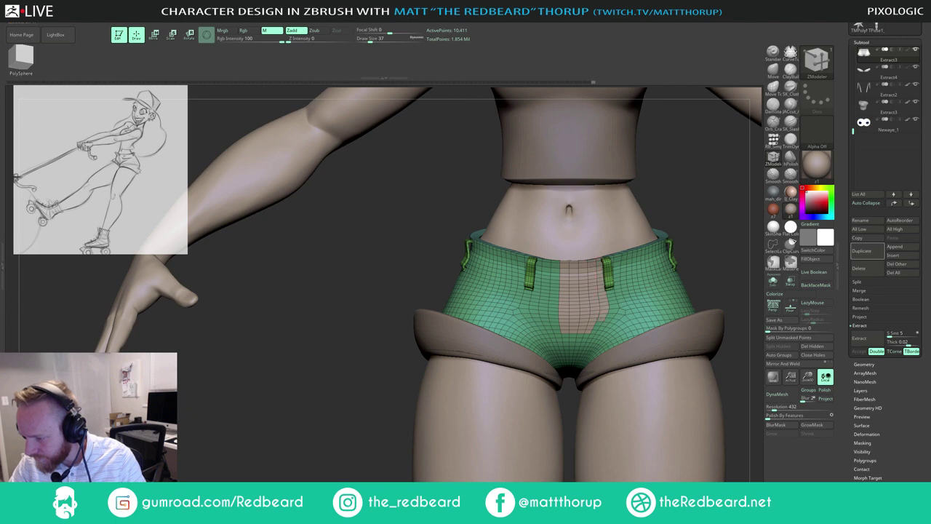
{"action": "left_click_drag", "start_coordinate": [692, 220], "coordinate": [693, 229]}
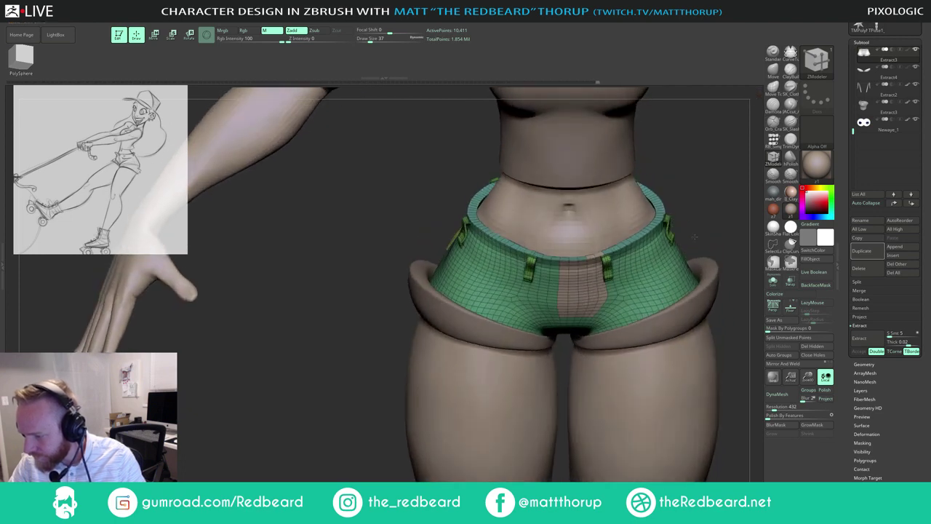
{"action": "key", "text": "ctrl+w"}
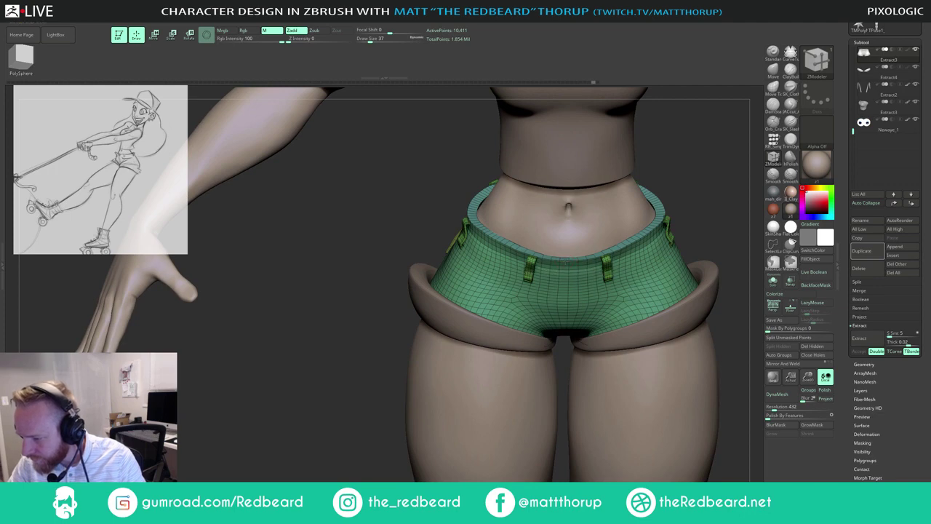
Step: Mark a strip of polygons down the front centre of the shorts, starting below the waistband between the belt loops, with ZModeler
{"action": "left_click", "coordinate": [566, 257]}
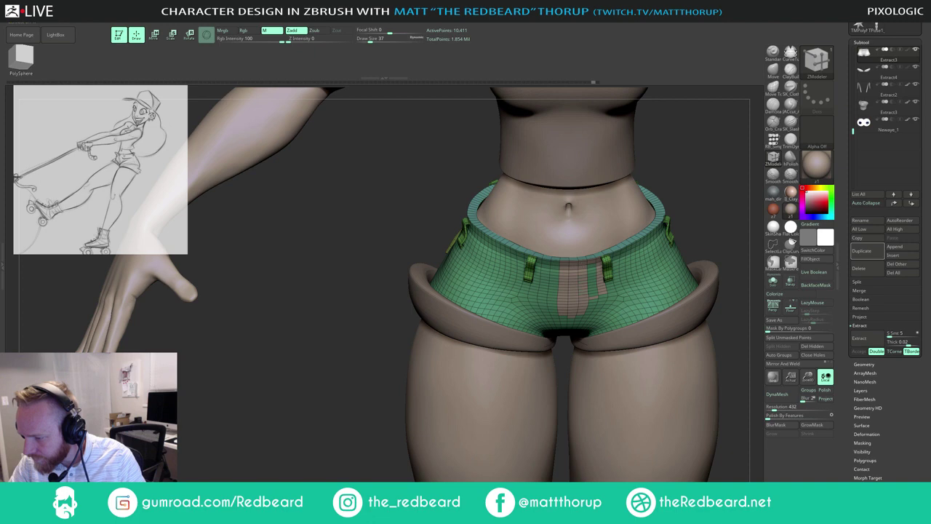
{"action": "left_click_drag", "start_coordinate": [593, 292], "coordinate": [592, 269], "text": "alt"}
{"action": "left_click_drag", "start_coordinate": [704, 246], "coordinate": [698, 216]}
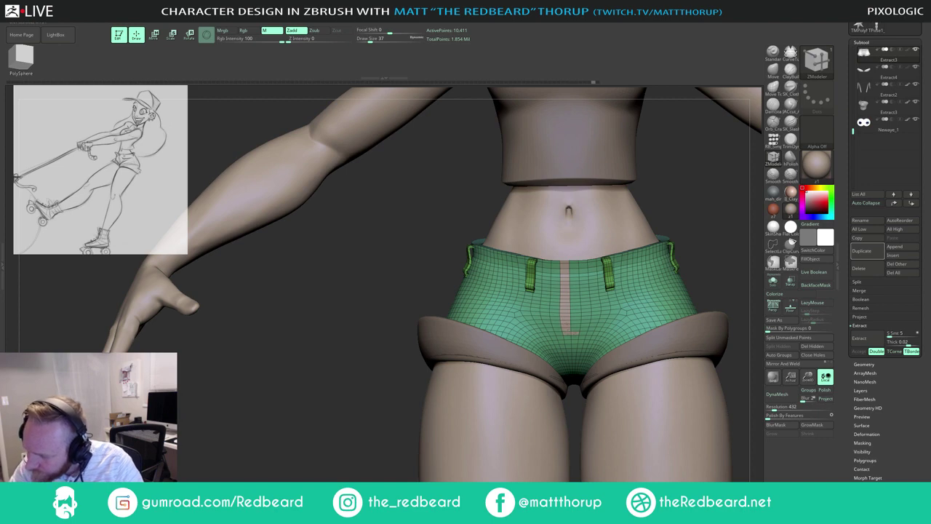
{"action": "left_click_drag", "start_coordinate": [575, 332], "coordinate": [574, 264], "text": "alt"}
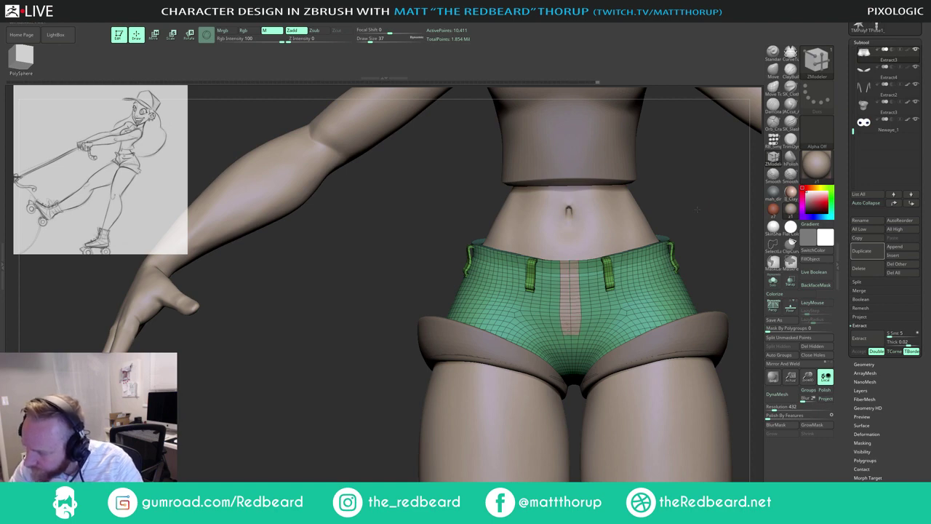
{"action": "left_click_drag", "start_coordinate": [698, 211], "coordinate": [655, 240]}
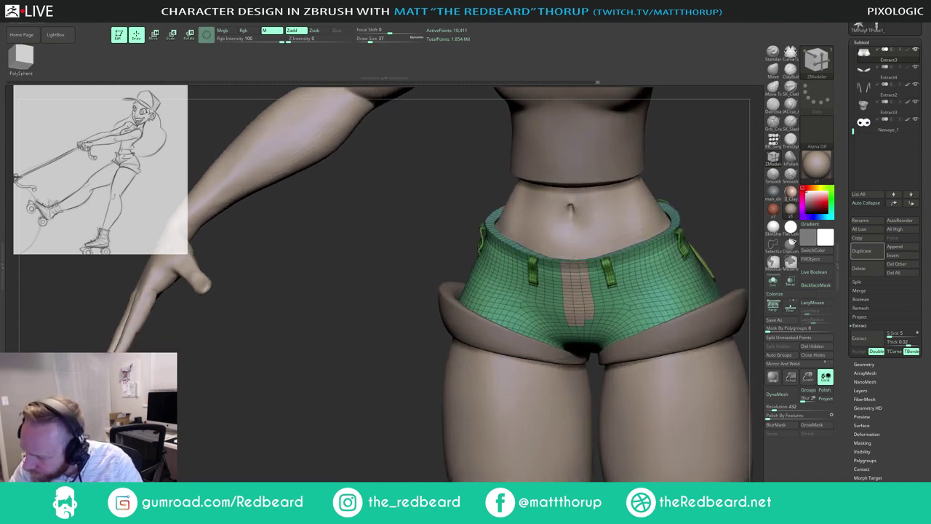
{"action": "left_click_drag", "start_coordinate": [598, 324], "coordinate": [593, 269]}
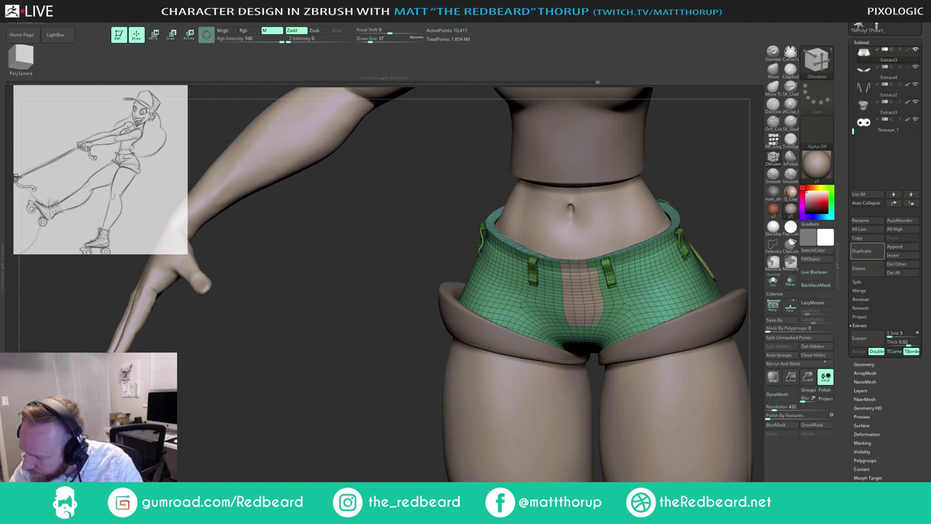
{"action": "mouse_move", "coordinate": [676, 217]}
{"action": "left_mouse_down"}
{"action": "mouse_move", "coordinate": [695, 197]}
{"action": "mouse_move", "coordinate": [687, 204]}
{"action": "left_mouse_up"}
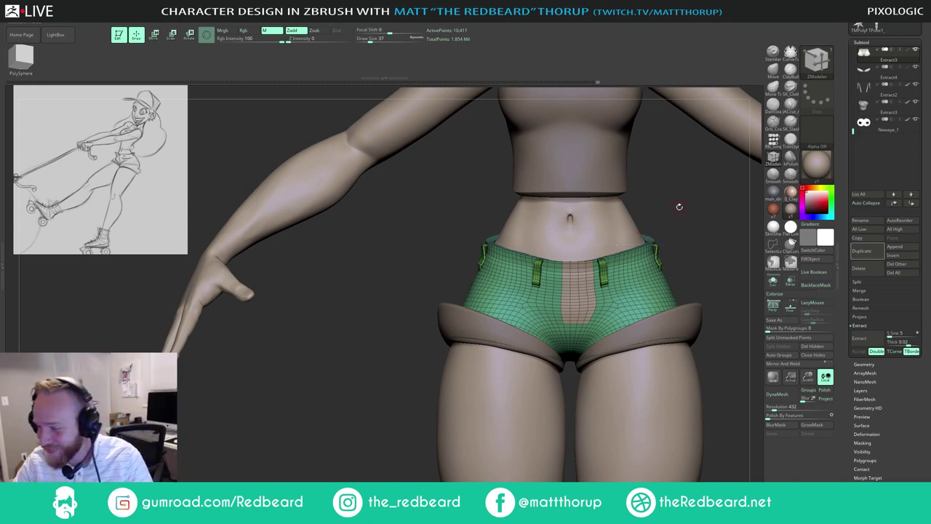
Step: Extrude the marked front polygons outward into a slightly raised fly panel with ZModeler
{"action": "right_click_drag", "start_coordinate": [672, 209], "coordinate": [661, 259]}
{"action": "left_click", "coordinate": [559, 290]}
{"action": "left_click_drag", "start_coordinate": [559, 289], "coordinate": [566, 294]}
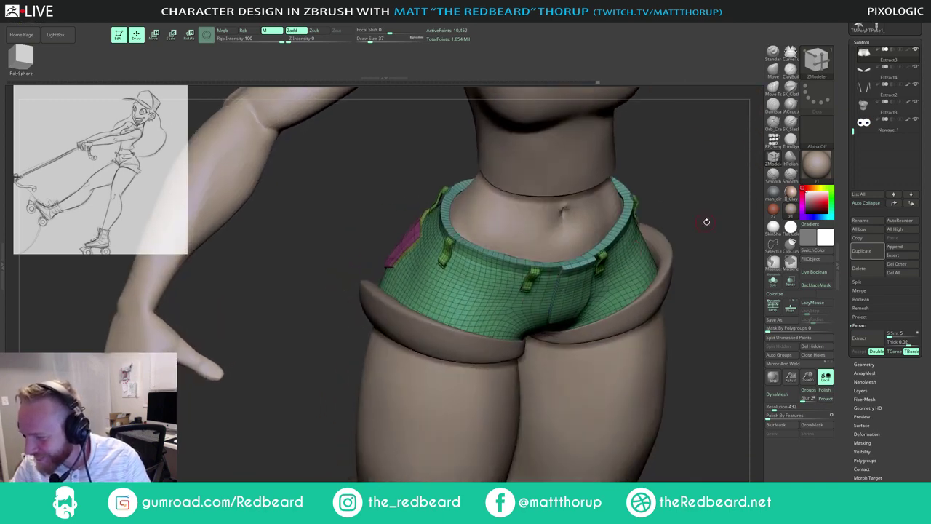
Step: Isolate the outer surface of the shorts, auto-group it so the fly panel gets its own polygroup, and show everything again
{"action": "mouse_move", "coordinate": [707, 222]}
{"action": "right_mouse_down"}
{"action": "mouse_move", "coordinate": [698, 192]}
{"action": "mouse_move", "coordinate": [676, 223]}
{"action": "mouse_move", "coordinate": [700, 237]}
{"action": "right_mouse_up"}
{"action": "mouse_move", "coordinate": [636, 248]}
{"action": "right_mouse_down"}
{"action": "mouse_move", "coordinate": [563, 301]}
{"action": "mouse_move", "coordinate": [647, 295]}
{"action": "right_mouse_up"}
{"action": "key", "text": "ctrl+shift"}
{"action": "left_click", "coordinate": [566, 300], "text": "ctrl+shift"}
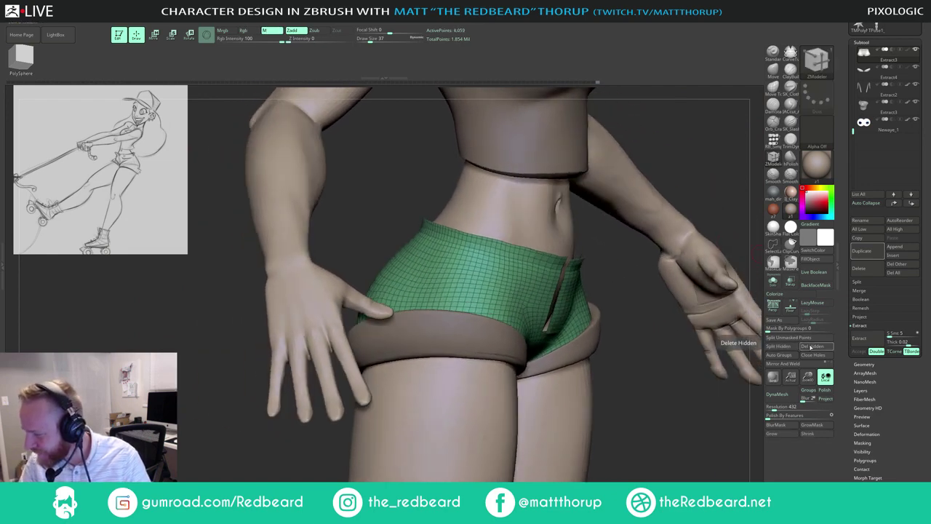
{"action": "left_click", "coordinate": [782, 356]}
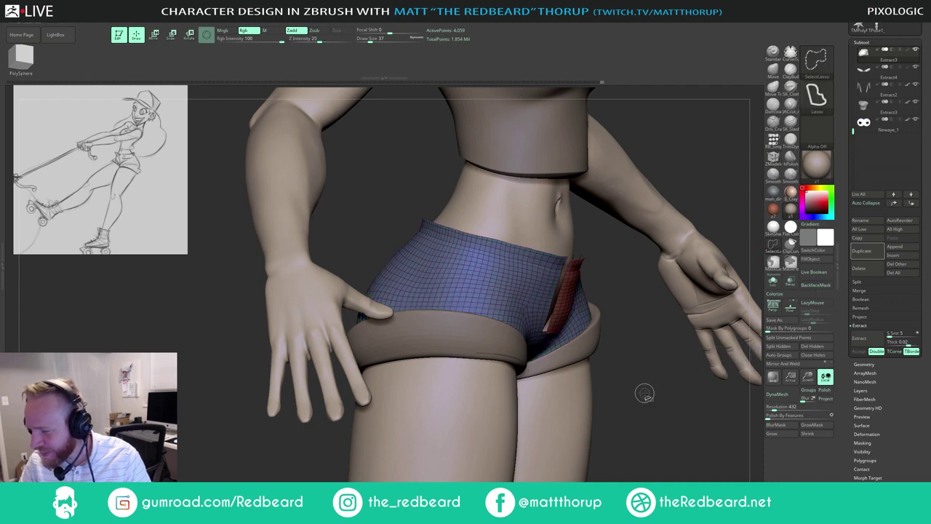
{"action": "left_click", "coordinate": [645, 390], "text": "ctrl+shift"}
{"action": "left_click", "coordinate": [565, 301], "text": "ctrl+shift"}
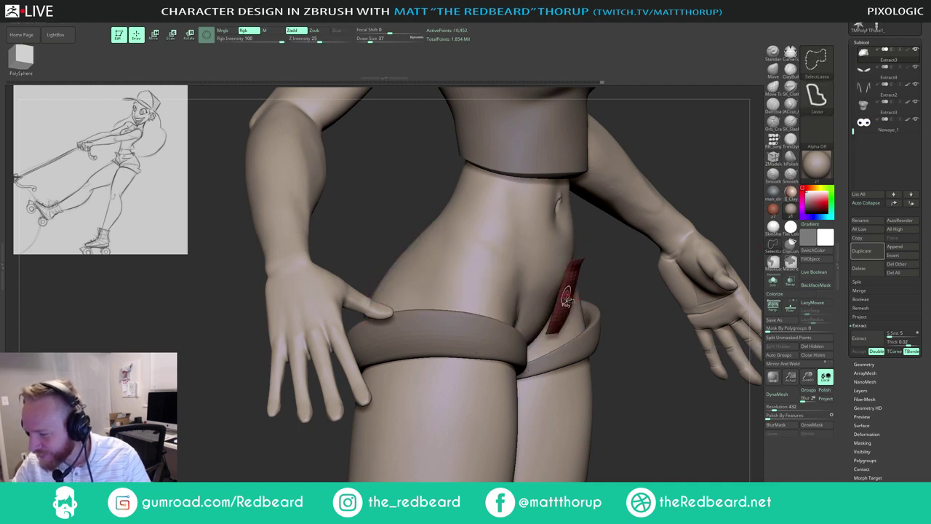
{"action": "left_click", "coordinate": [614, 269], "text": "ctrl+shift"}
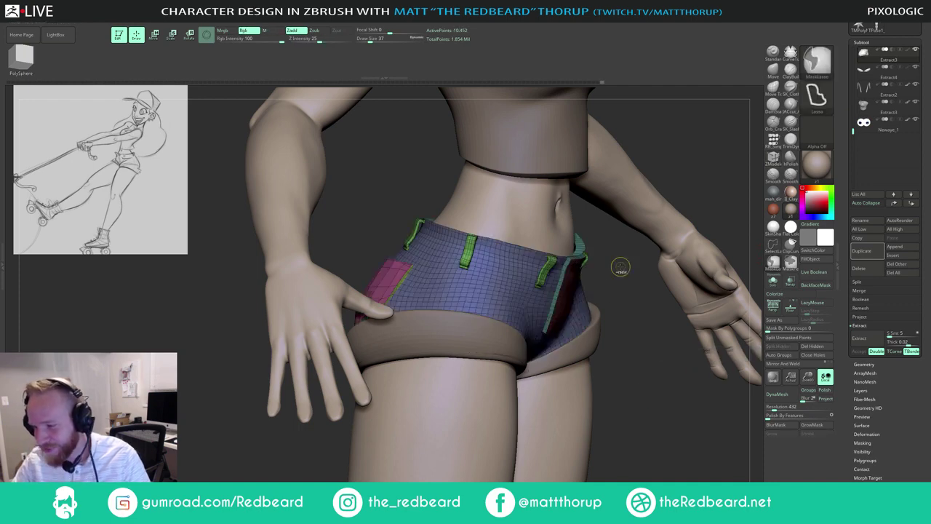
Step: Choose the Move brush and adjust the fly panel's lower end against the shorts at draw size 154
{"action": "left_click_drag", "start_coordinate": [617, 265], "coordinate": [598, 318]}
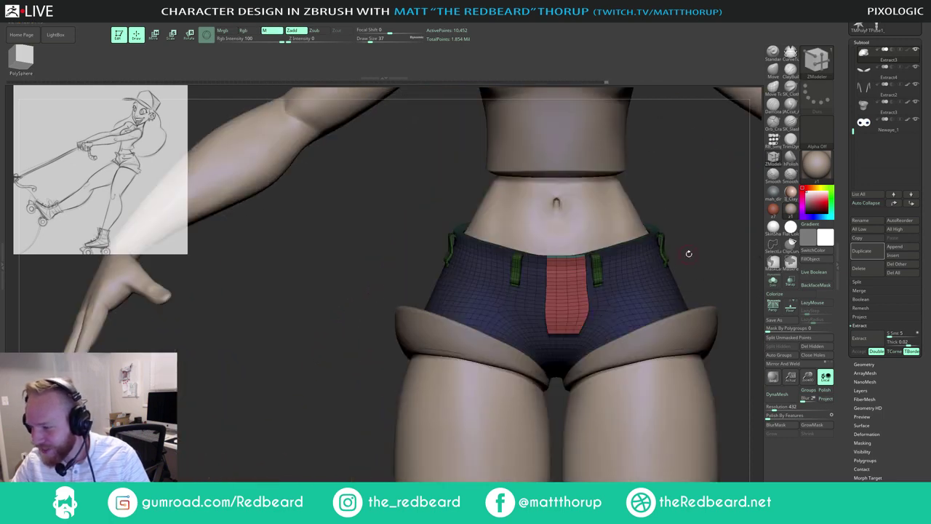
{"action": "left_click_drag", "start_coordinate": [686, 254], "coordinate": [576, 282]}
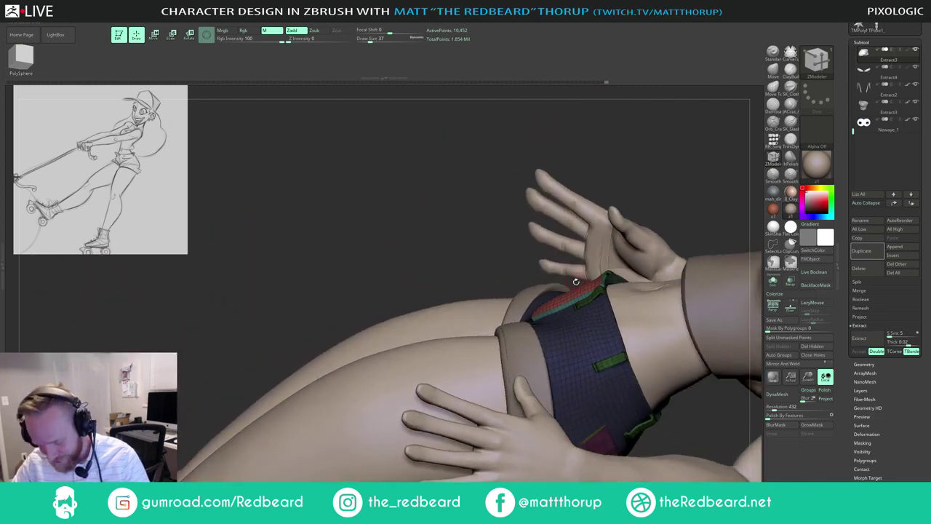
{"action": "key", "text": "b"}
{"action": "key", "text": "m"}
{"action": "key", "text": "v"}
{"action": "left_click_drag", "start_coordinate": [690, 179], "coordinate": [648, 195]}
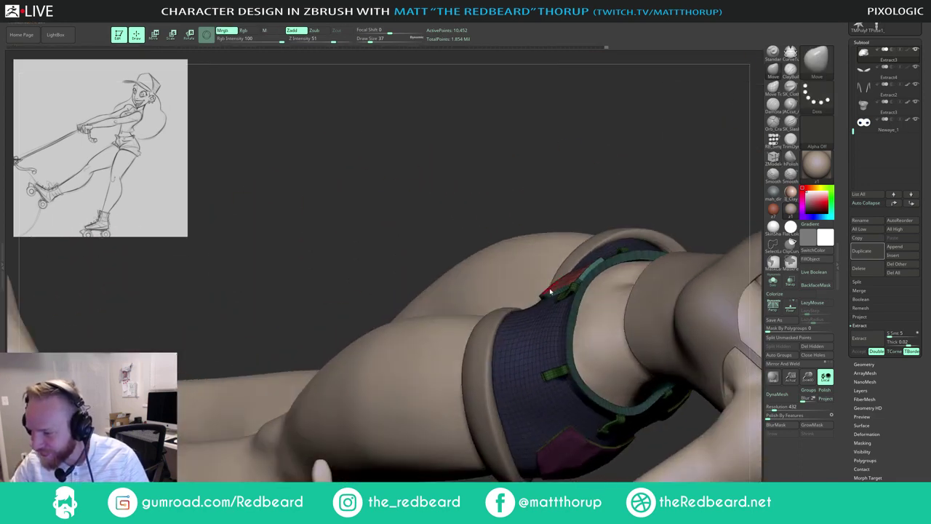
{"action": "key", "text": "s"}
{"action": "left_click_drag", "start_coordinate": [551, 286], "coordinate": [558, 286]}
{"action": "left_click_drag", "start_coordinate": [649, 182], "coordinate": [582, 273]}
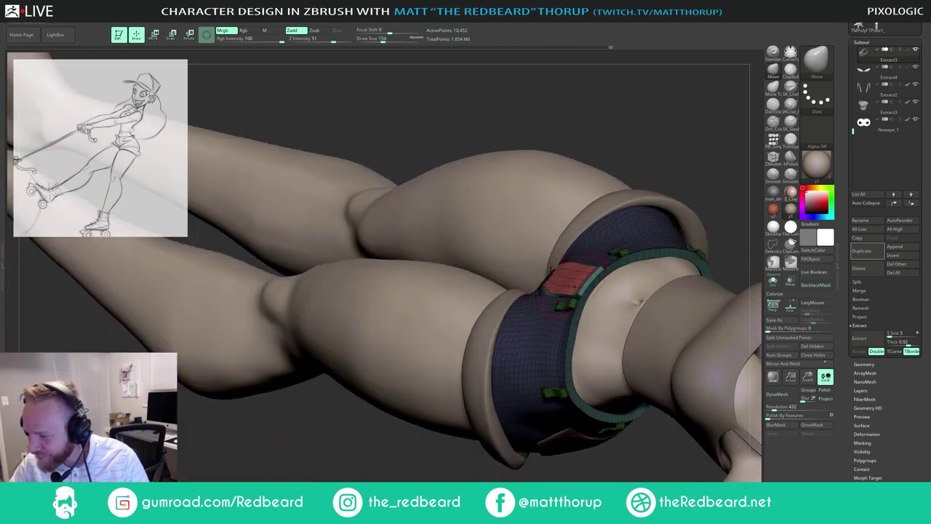
Step: Refine the fit of the fly panel along the front of the shorts with the Move brush at draw size 145
{"action": "key", "text": "s"}
{"action": "left_click_drag", "start_coordinate": [687, 181], "coordinate": [649, 195]}
{"action": "key", "text": "s"}
{"action": "left_click_drag", "start_coordinate": [576, 293], "coordinate": [538, 286]}
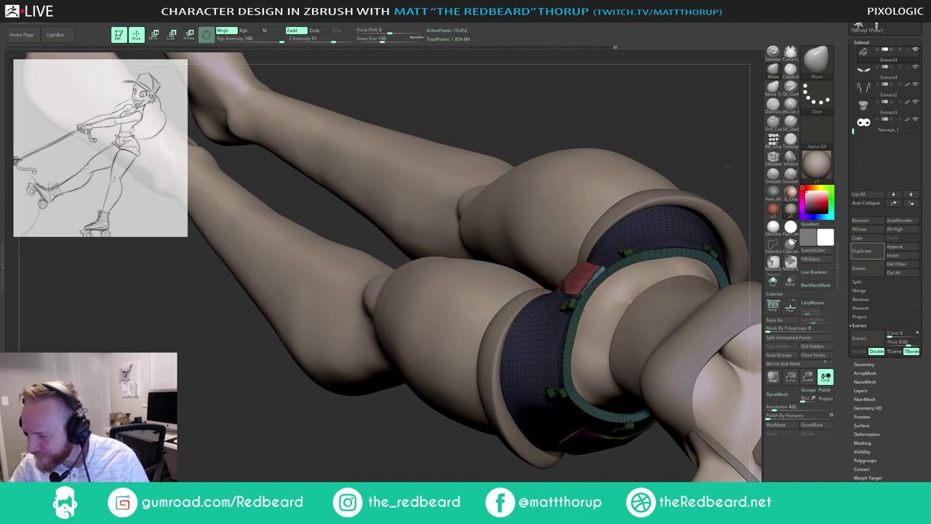
{"action": "left_click_drag", "start_coordinate": [727, 167], "coordinate": [677, 198]}
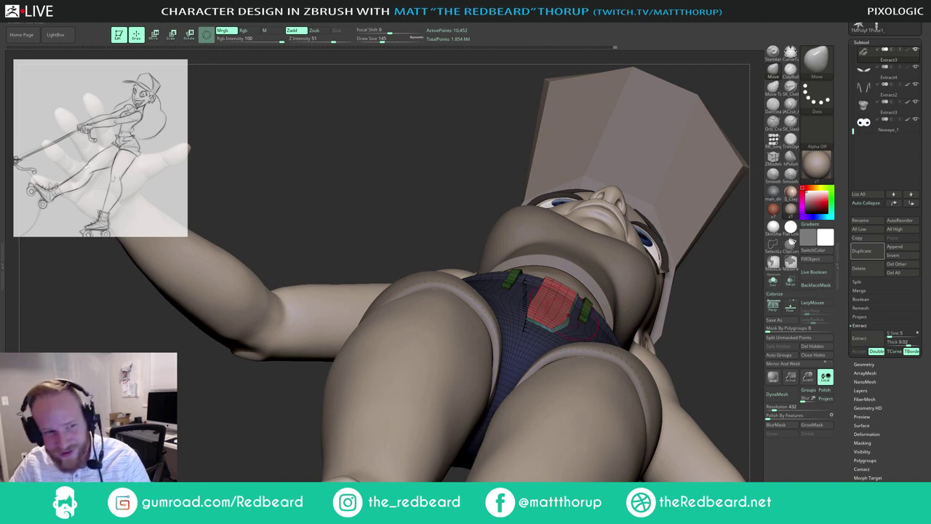
Step: Reshape the fly panel's square lower corner and bottom edge from the front with the Move brush at draw sizes 94 and 77
{"action": "key", "text": "bracketright"}
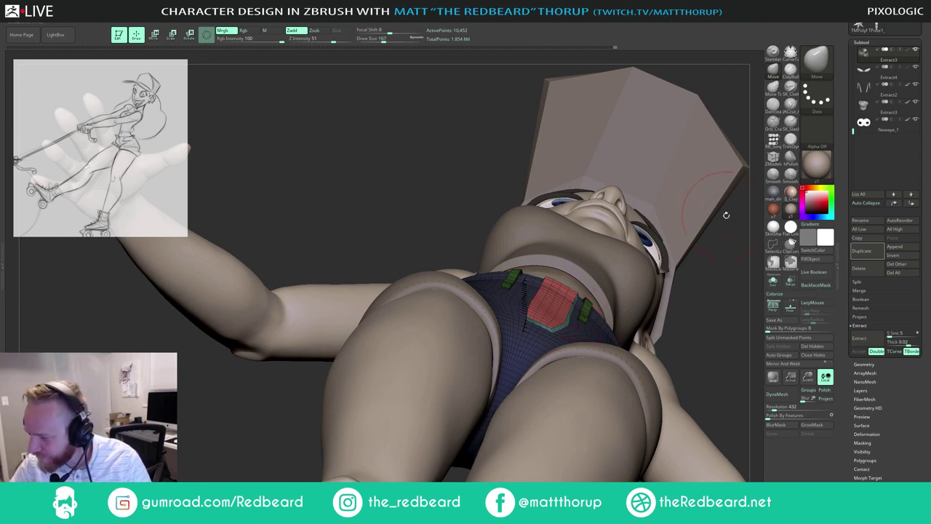
{"action": "mouse_move", "coordinate": [732, 244]}
{"action": "left_mouse_down"}
{"action": "mouse_move", "coordinate": [717, 273]}
{"action": "mouse_move", "coordinate": [668, 299]}
{"action": "left_mouse_up"}
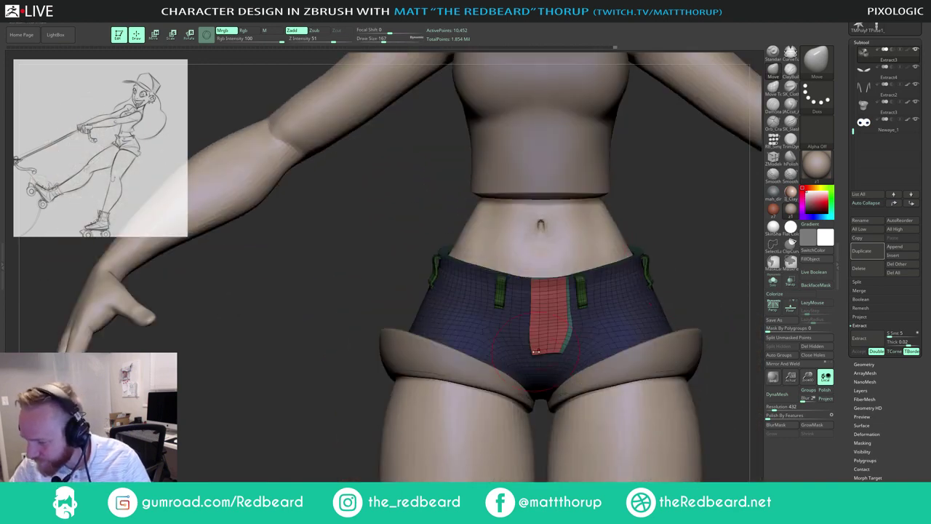
{"action": "key", "text": "bracketleft"}
{"action": "key", "text": "bracketleft"}
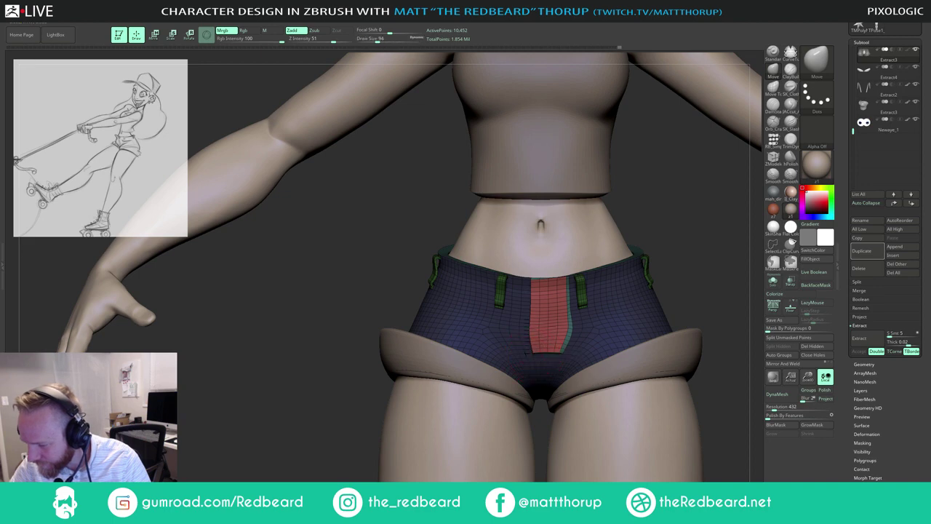
{"action": "key", "text": "bracketleft"}
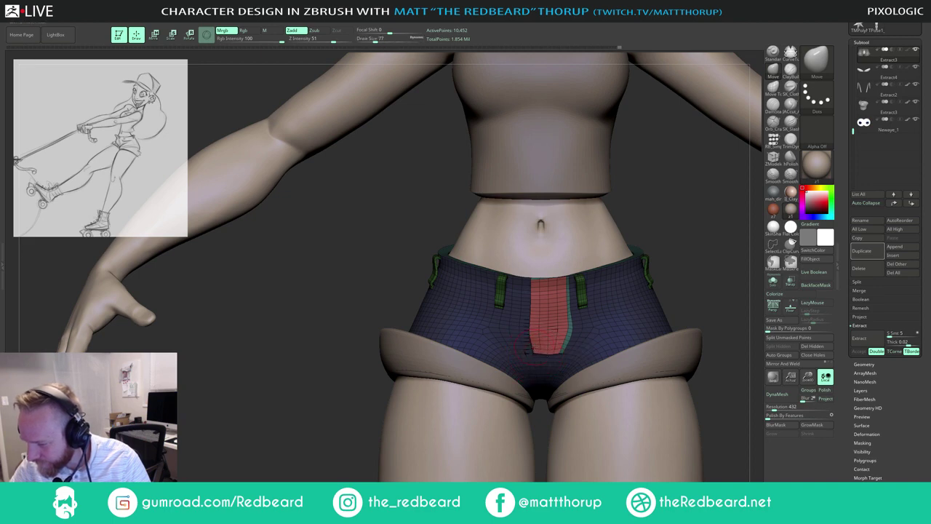
{"action": "left_click_drag", "start_coordinate": [540, 346], "coordinate": [540, 343]}
Step: Inspect the fly panel and waistband from above with the Move brush enlarged to draw size 167
{"action": "key", "text": "bracketright"}
{"action": "left_click_drag", "start_coordinate": [702, 206], "coordinate": [700, 313]}
{"action": "key", "text": "bracketright"}
{"action": "key", "text": "bracketright"}
{"action": "key", "text": "bracketright"}
{"action": "key", "text": "bracketright"}
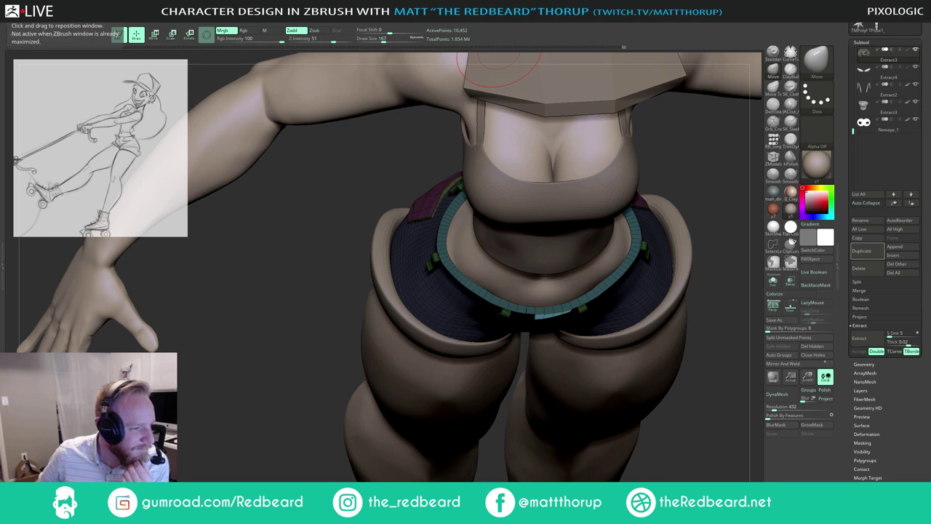
{"action": "key", "text": "ctrl+s"}
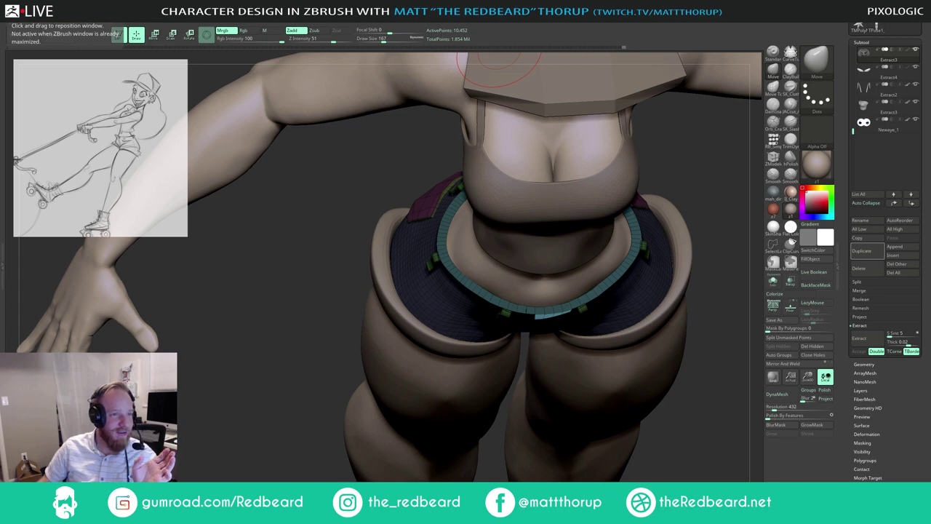
Step: Switch to the browser, open The Hitchhiker on Vimeo, play part of the video, pause it and close the page
{"action": "left_click_drag", "start_coordinate": [1, 96], "coordinate": [611, 50]}
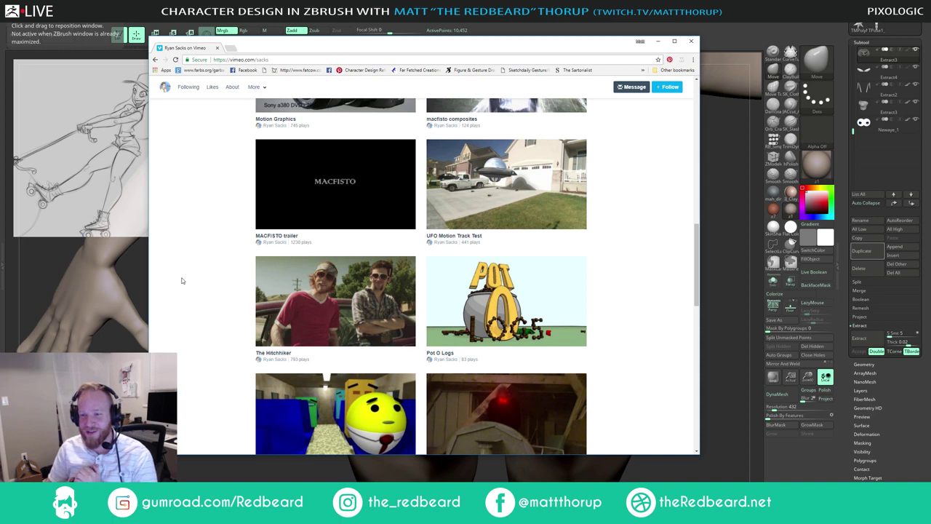
{"action": "left_click", "coordinate": [266, 293]}
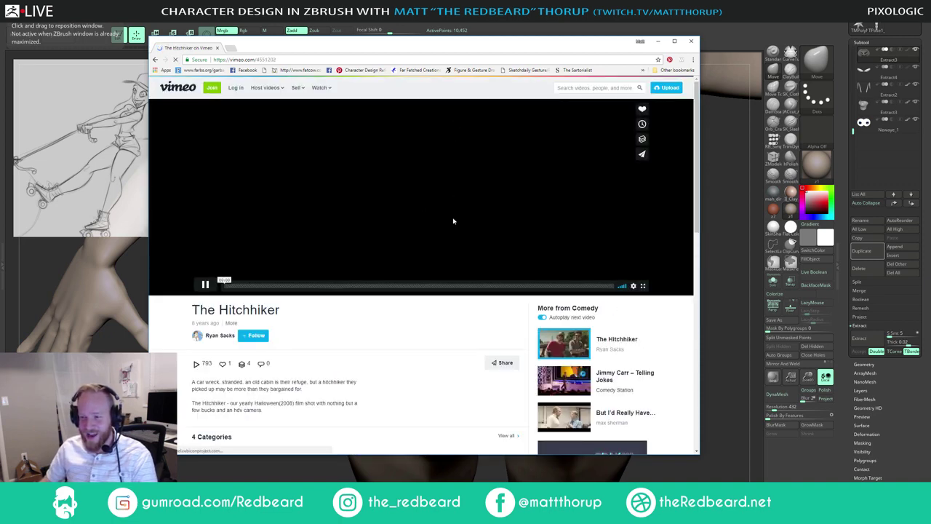
{"action": "left_click", "coordinate": [250, 289]}
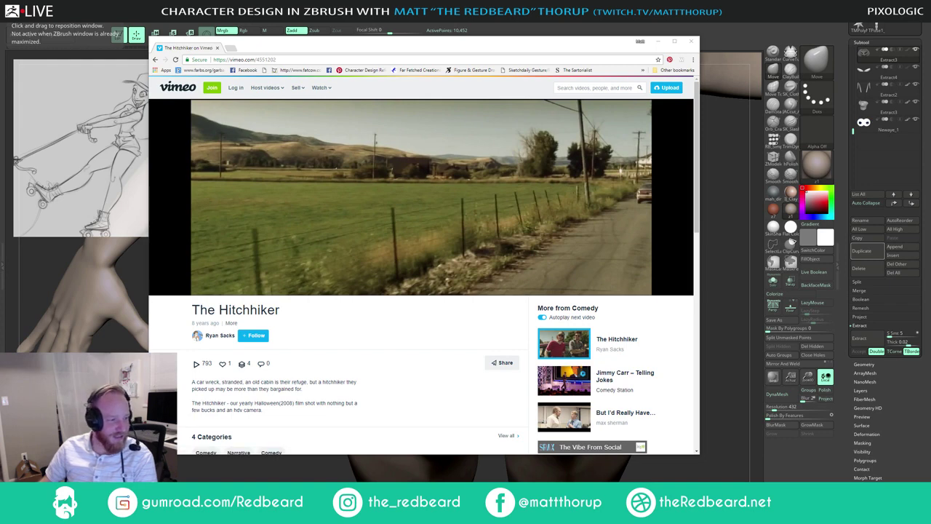
{"action": "key", "text": "alt+Tab"}
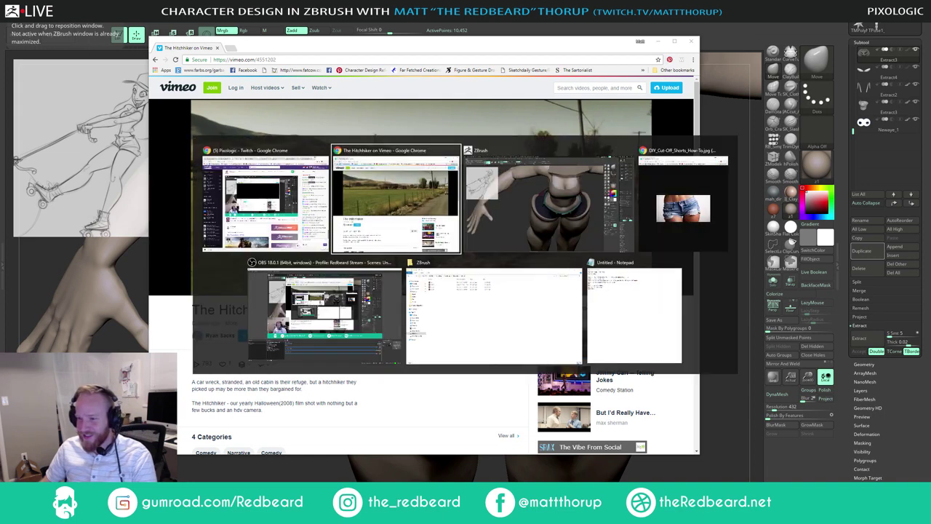
{"action": "left_click", "coordinate": [336, 331]}
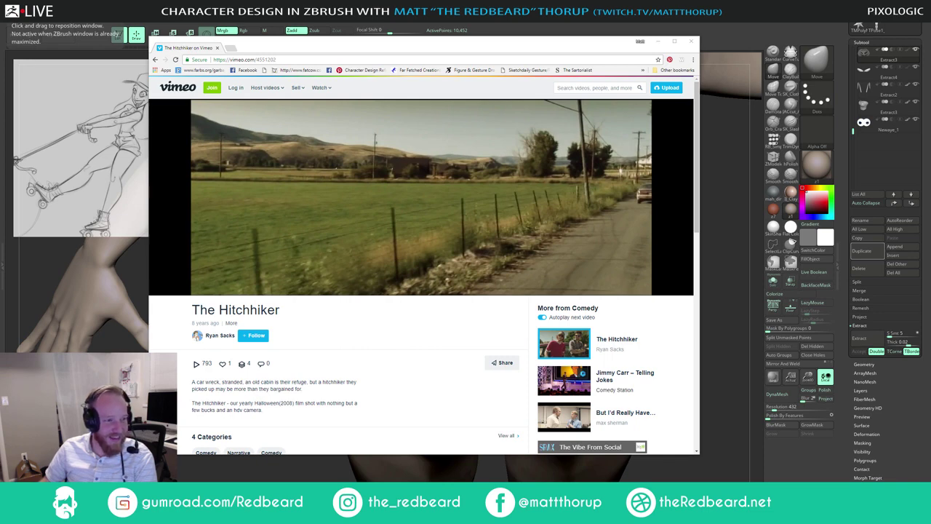
{"action": "left_click", "coordinate": [211, 284]}
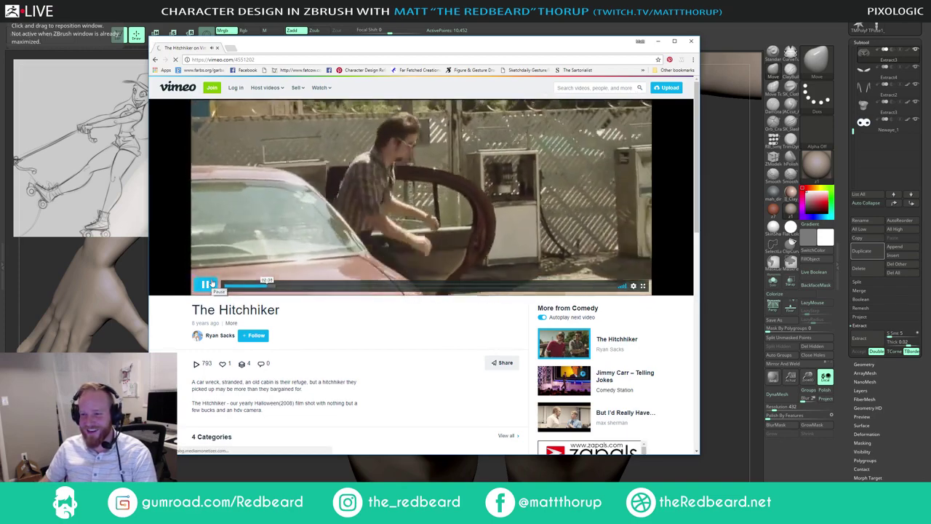
{"action": "left_click", "coordinate": [212, 283]}
{"action": "left_click", "coordinate": [216, 47]}
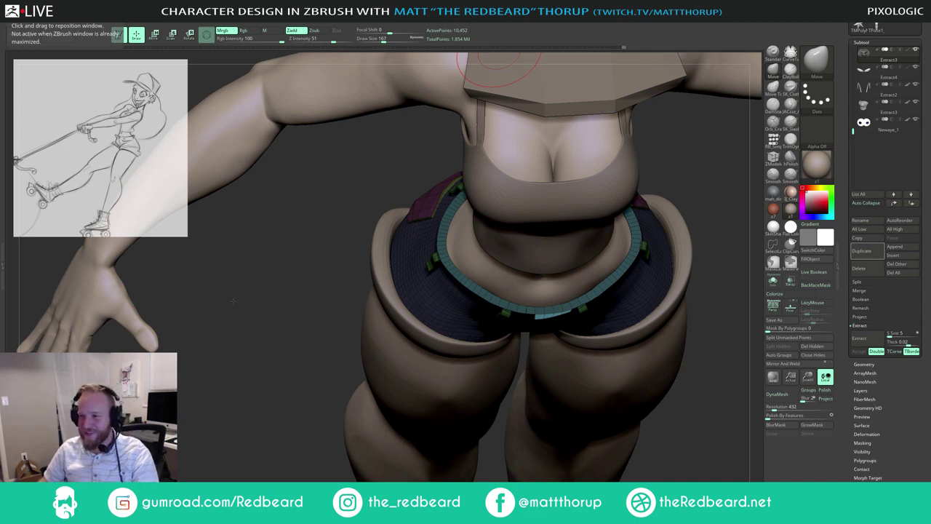
Step: Adjust the fly panel's top edge at the waistband from above with the Move brush at draw size 145
{"action": "left_click_drag", "start_coordinate": [243, 372], "coordinate": [364, 328]}
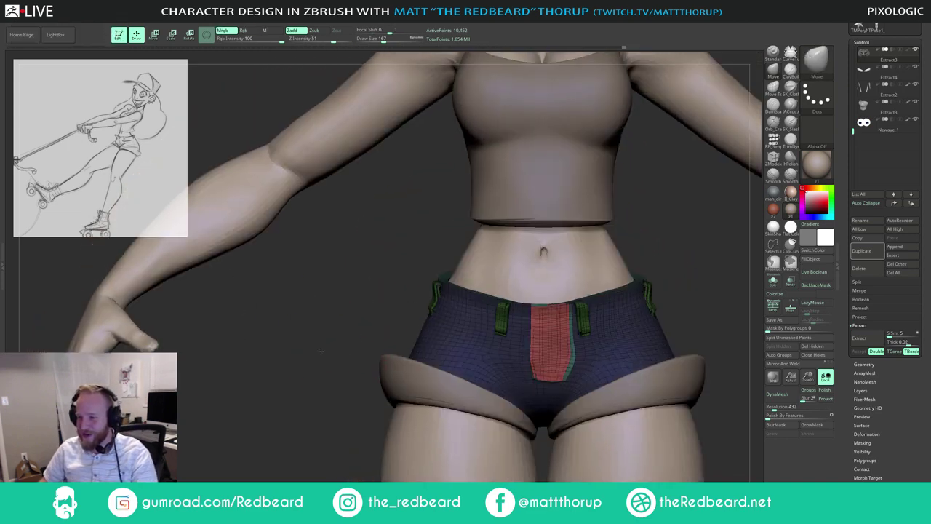
{"action": "left_click_drag", "start_coordinate": [321, 351], "coordinate": [285, 339]}
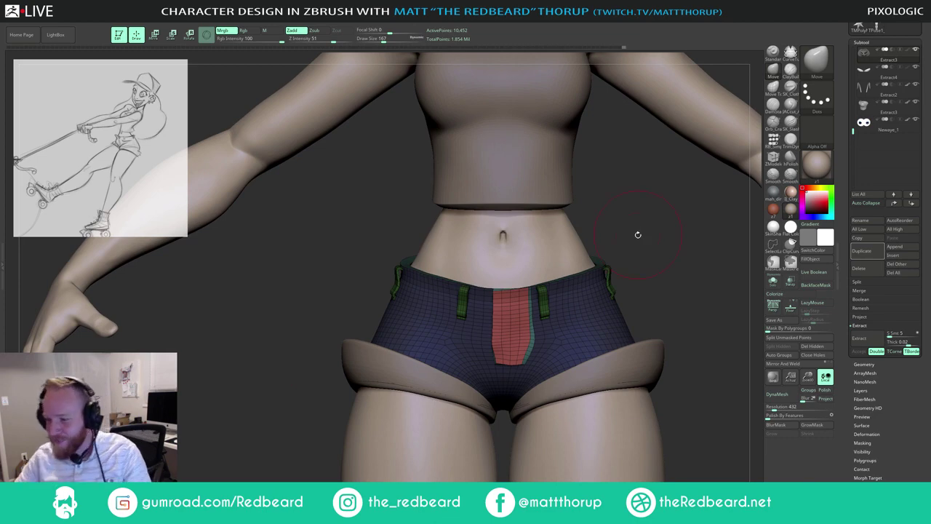
{"action": "left_click_drag", "start_coordinate": [638, 235], "coordinate": [643, 309]}
{"action": "left_click_drag", "start_coordinate": [688, 244], "coordinate": [668, 306]}
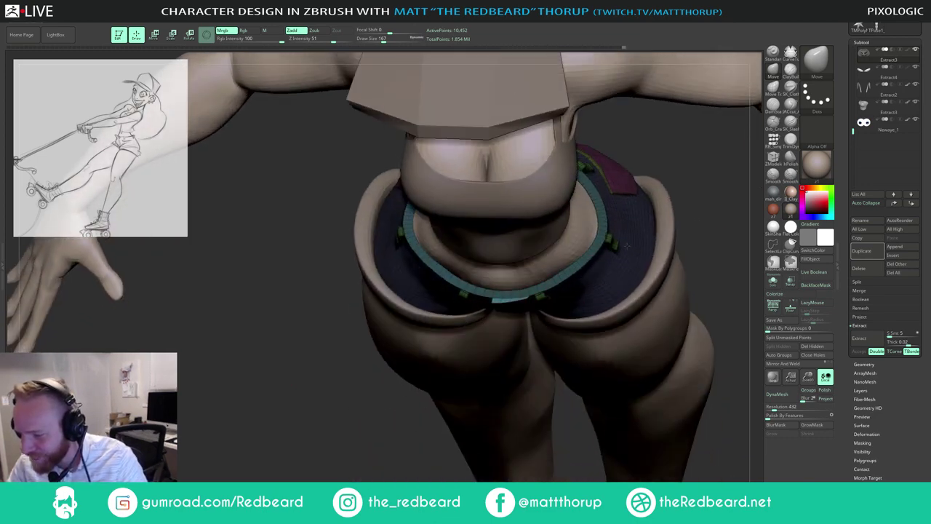
{"action": "key", "text": "s"}
{"action": "mouse_move", "coordinate": [494, 306]}
{"action": "left_mouse_down"}
{"action": "mouse_move", "coordinate": [530, 285]}
{"action": "mouse_move", "coordinate": [493, 291]}
{"action": "left_mouse_up"}
{"action": "key", "text": "s"}
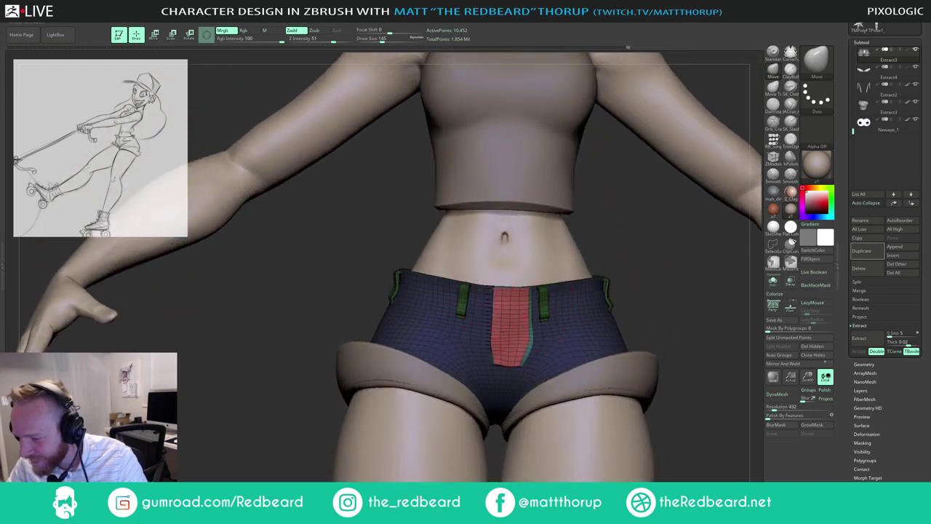
Step: Refine the fly panel's lower edge from the front and side with the Move brush at a draw size of about 34
{"action": "key", "text": "s"}
{"action": "left_click_drag", "start_coordinate": [500, 361], "coordinate": [490, 363]}
{"action": "key", "text": "s"}
{"action": "left_click_drag", "start_coordinate": [673, 291], "coordinate": [538, 226]}
{"action": "key", "text": "s"}
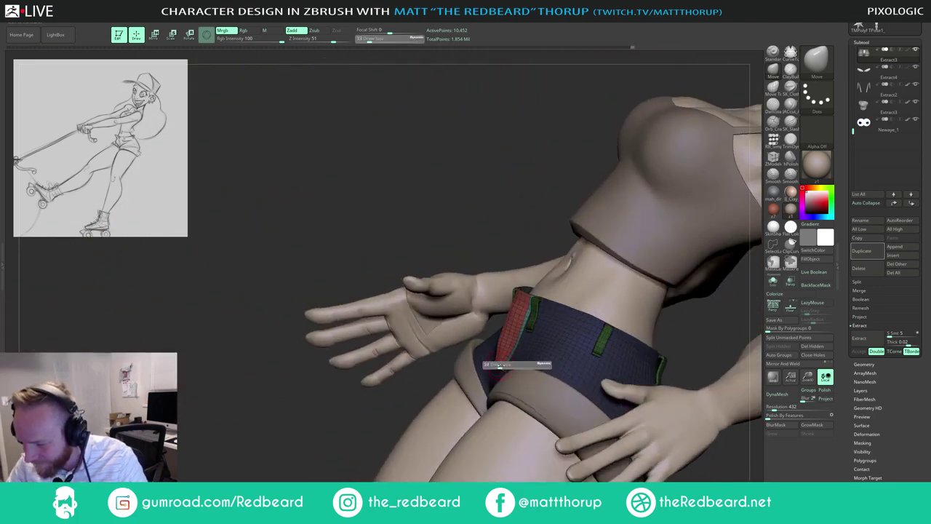
{"action": "left_click_drag", "start_coordinate": [496, 366], "coordinate": [499, 366]}
{"action": "left_click_drag", "start_coordinate": [425, 384], "coordinate": [448, 360]}
Step: Reshape the fly panel's lower end into an angled tip with the Move brush at draw sizes 101 and 51
{"action": "mouse_move", "coordinate": [727, 255]}
{"action": "left_mouse_down"}
{"action": "mouse_move", "coordinate": [638, 223]}
{"action": "mouse_move", "coordinate": [572, 255]}
{"action": "mouse_move", "coordinate": [541, 327]}
{"action": "left_mouse_up"}
{"action": "key", "text": "s"}
{"action": "left_click_drag", "start_coordinate": [501, 368], "coordinate": [502, 368]}
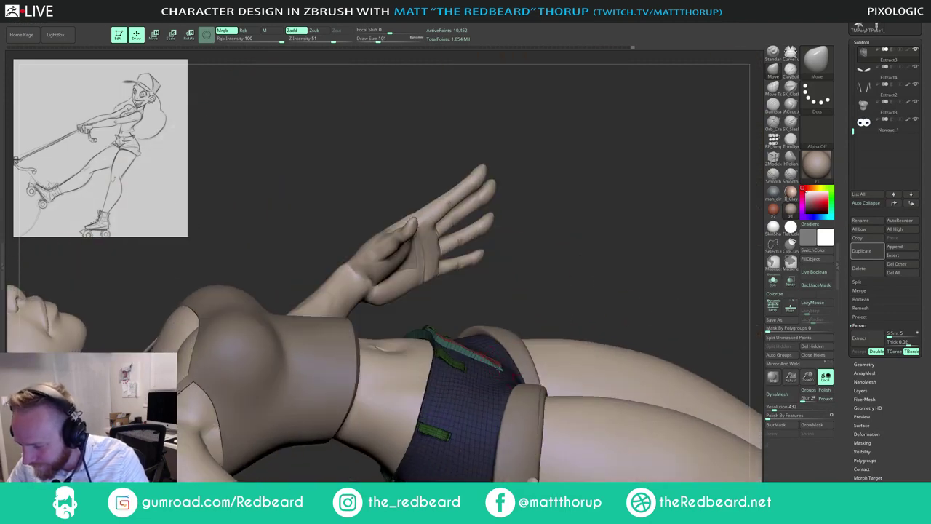
{"action": "left_click_drag", "start_coordinate": [551, 291], "coordinate": [534, 379]}
{"action": "mouse_move", "coordinate": [512, 349]}
{"action": "left_mouse_down", "text": "shift"}
{"action": "mouse_move", "coordinate": [501, 340]}
{"action": "mouse_move", "coordinate": [496, 366]}
{"action": "left_mouse_up", "text": "shift"}
{"action": "key", "text": "["}
{"action": "key", "text": "s"}
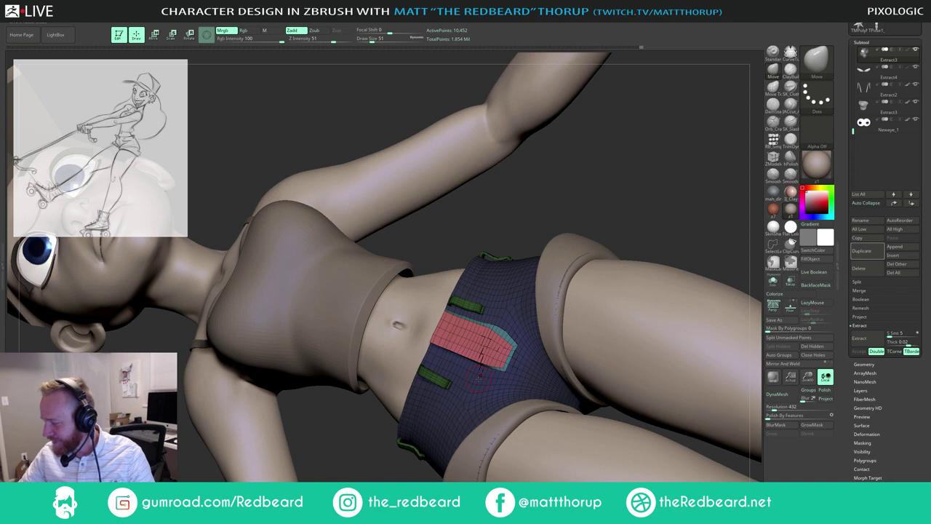
{"action": "key", "text": "alt+Tab"}
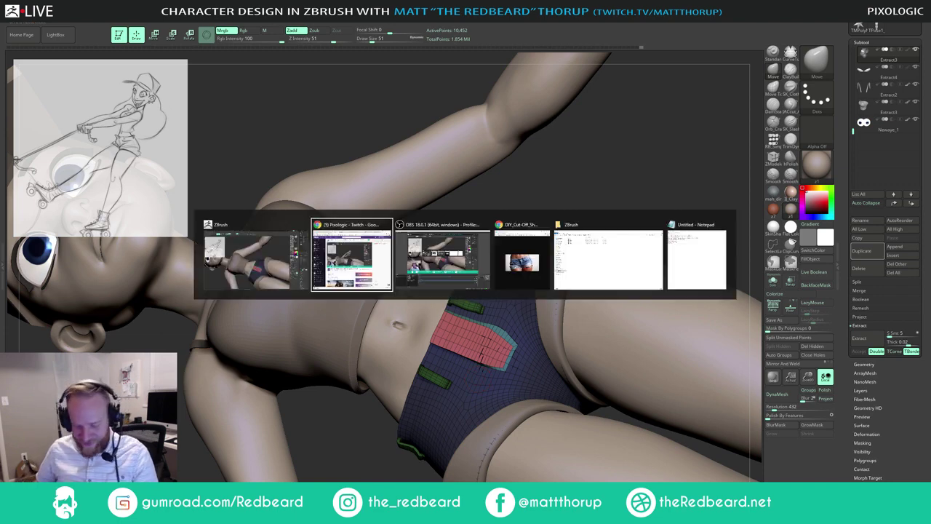
{"action": "key", "text": "alt+Tab"}
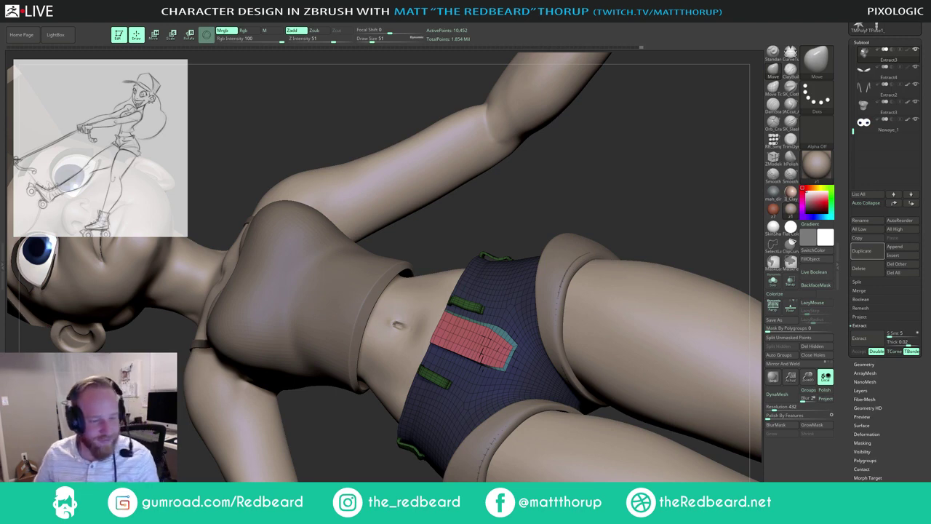
Step: Turn off the polyframe display and mask the whole shorts mesh except the fly panel
{"action": "left_click_drag", "start_coordinate": [621, 191], "coordinate": [593, 191]}
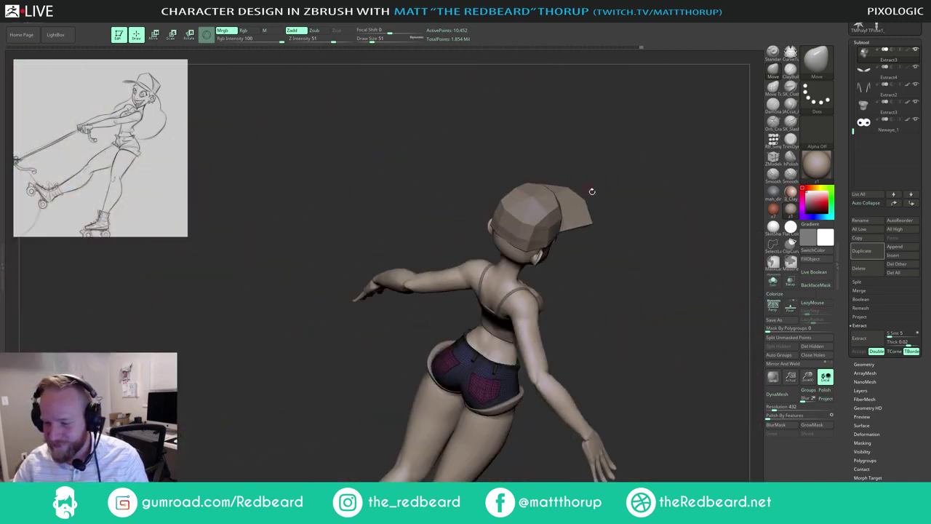
{"action": "mouse_move", "coordinate": [630, 255]}
{"action": "left_mouse_down", "text": "shift"}
{"action": "mouse_move", "coordinate": [606, 208]}
{"action": "mouse_move", "coordinate": [596, 219]}
{"action": "mouse_move", "coordinate": [667, 208]}
{"action": "mouse_move", "coordinate": [657, 229]}
{"action": "mouse_move", "coordinate": [665, 224]}
{"action": "mouse_move", "coordinate": [665, 288]}
{"action": "mouse_move", "coordinate": [626, 208]}
{"action": "mouse_move", "coordinate": [616, 239]}
{"action": "mouse_move", "coordinate": [634, 240]}
{"action": "mouse_move", "coordinate": [623, 254]}
{"action": "mouse_move", "coordinate": [620, 242]}
{"action": "mouse_move", "coordinate": [589, 242]}
{"action": "mouse_move", "coordinate": [523, 268]}
{"action": "mouse_move", "coordinate": [593, 252]}
{"action": "mouse_move", "coordinate": [526, 254]}
{"action": "mouse_move", "coordinate": [598, 251]}
{"action": "left_mouse_up", "text": "shift"}
{"action": "left_click", "coordinate": [519, 254], "text": "ctrl"}
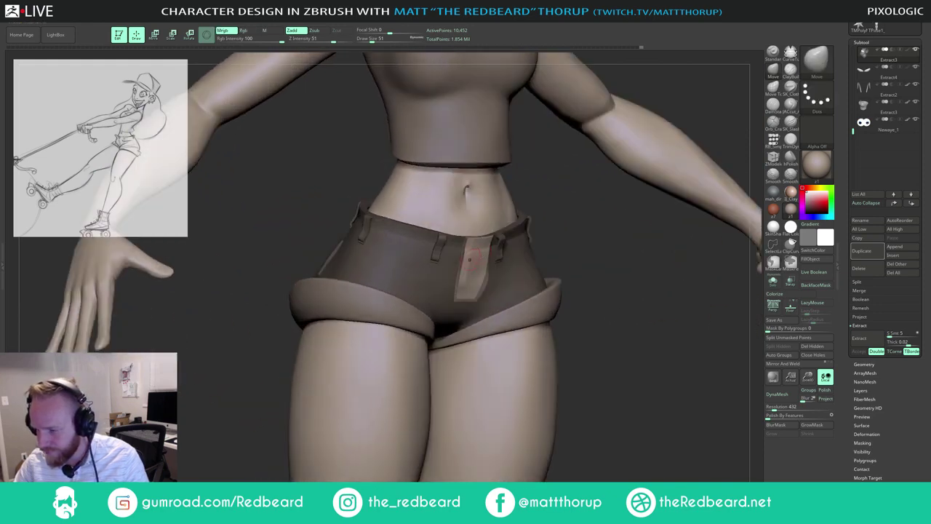
Step: Pull the unmasked fly panel outward from the shorts' front with the Move brush at draw size 71
{"action": "key", "text": "bracketright"}
{"action": "key", "text": "bracketright"}
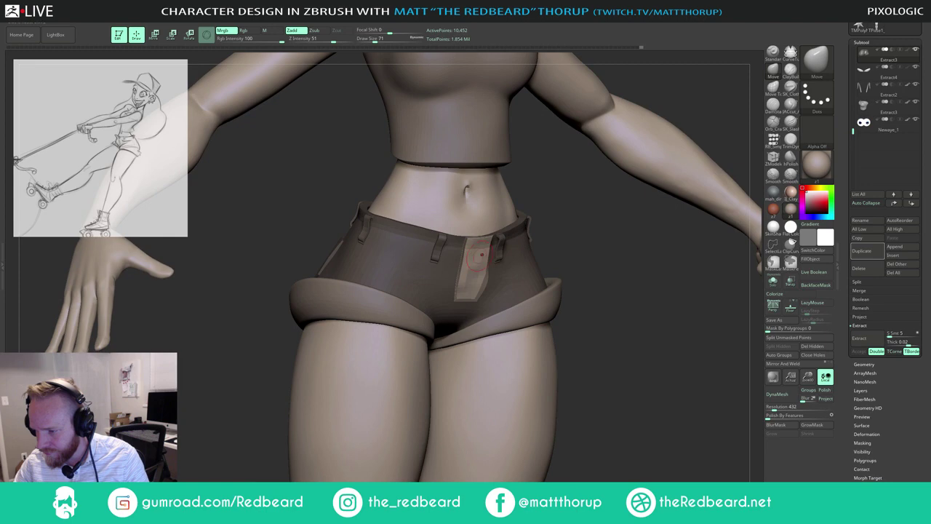
{"action": "key", "text": "bracketleft"}
{"action": "left_click_drag", "start_coordinate": [560, 242], "coordinate": [496, 244]}
{"action": "key", "text": "bracketright"}
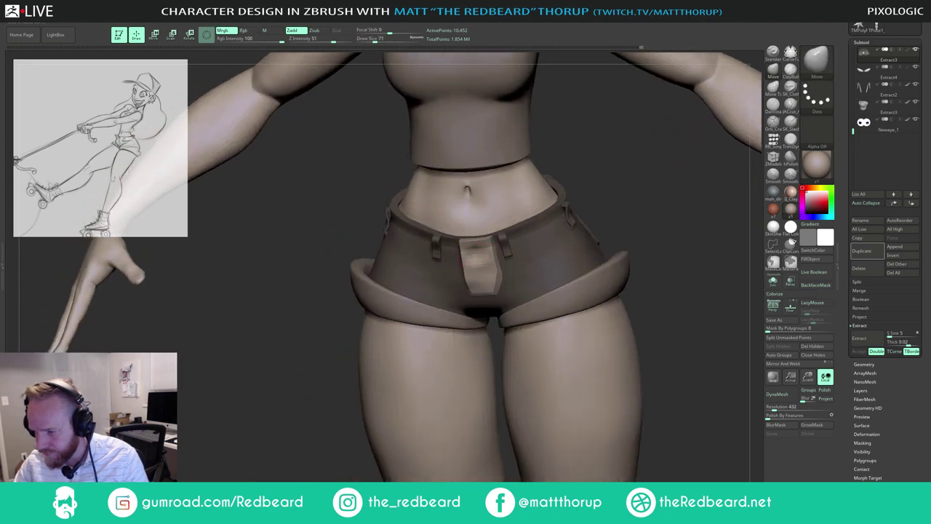
{"action": "right_click_drag", "start_coordinate": [465, 259], "coordinate": [444, 254]}
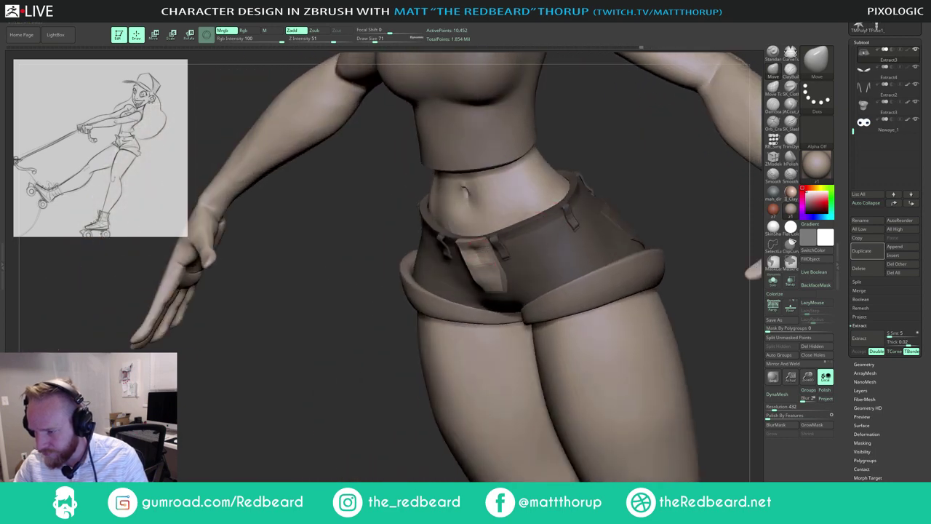
{"action": "left_click_drag", "start_coordinate": [615, 183], "coordinate": [537, 204]}
{"action": "mouse_move", "coordinate": [649, 150]}
{"action": "left_mouse_down"}
{"action": "mouse_move", "coordinate": [640, 173]}
{"action": "mouse_move", "coordinate": [659, 179]}
{"action": "mouse_move", "coordinate": [469, 248]}
{"action": "mouse_move", "coordinate": [478, 252]}
{"action": "left_mouse_up"}
Step: Adjust the fly panel's thickness and edges from below and above with the Move brush at draw sizes 59, 44 and 49
{"action": "key", "text": "s"}
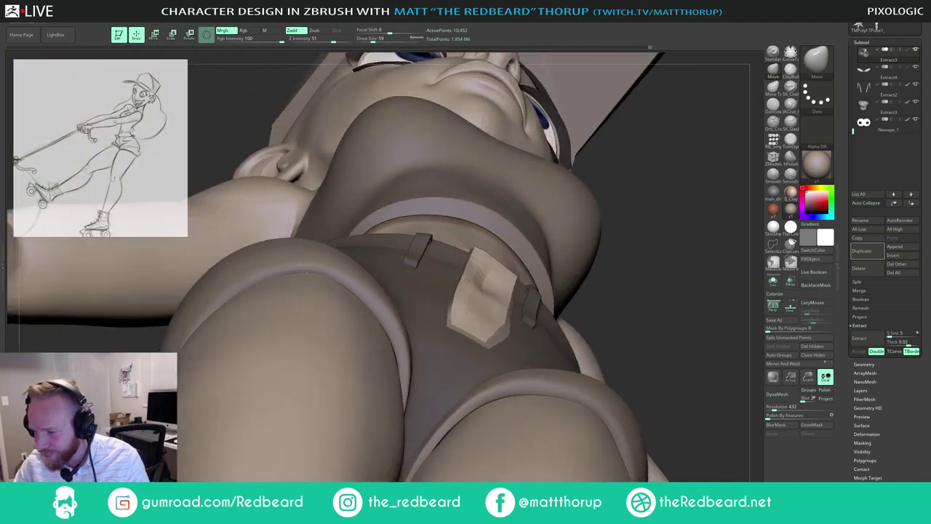
{"action": "left_click_drag", "start_coordinate": [614, 205], "coordinate": [476, 291]}
{"action": "key", "text": "bracketleft"}
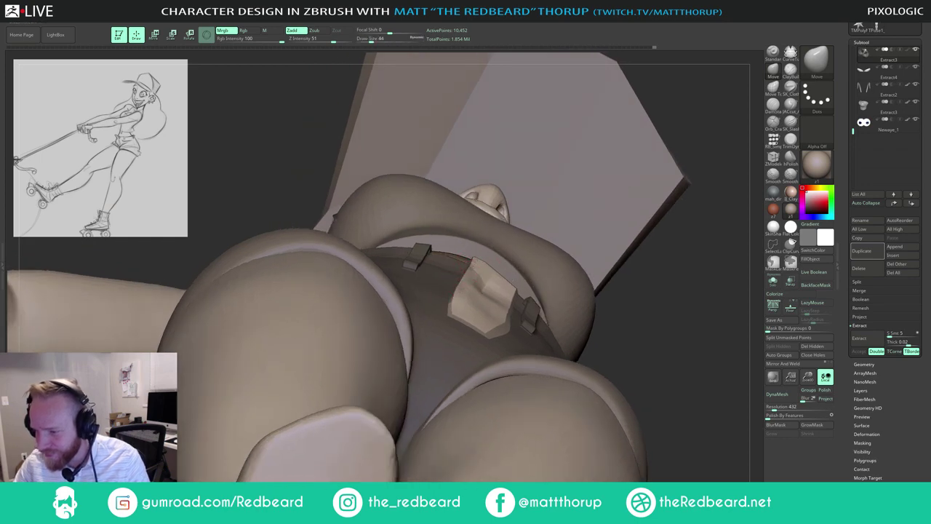
{"action": "key", "text": "bracketleft"}
{"action": "left_click_drag", "start_coordinate": [684, 142], "coordinate": [533, 246]}
{"action": "left_click_drag", "start_coordinate": [604, 119], "coordinate": [469, 253]}
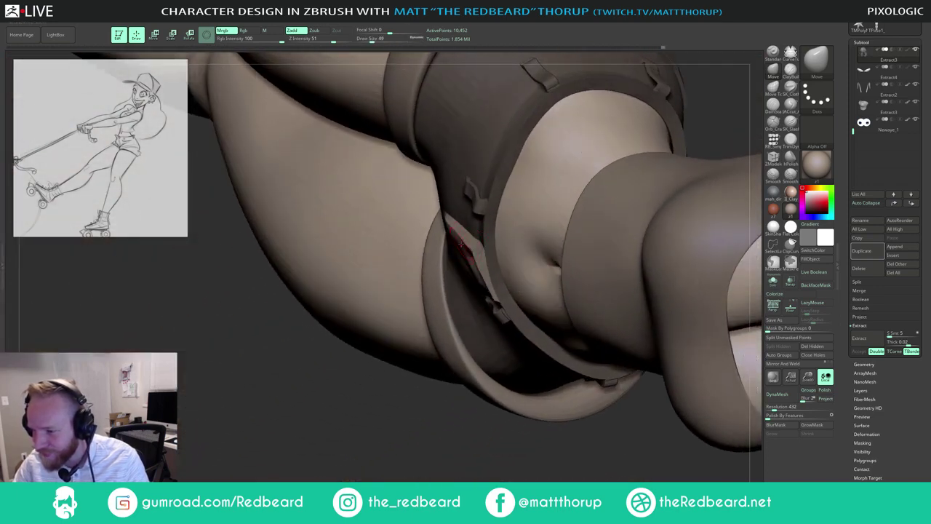
Step: Fit the fly panel's side profile and top edge to the waistband with the Move brush at draw size 65
{"action": "mouse_move", "coordinate": [392, 375]}
{"action": "left_mouse_down"}
{"action": "mouse_move", "coordinate": [384, 393]}
{"action": "mouse_move", "coordinate": [378, 313]}
{"action": "mouse_move", "coordinate": [554, 193]}
{"action": "left_mouse_up"}
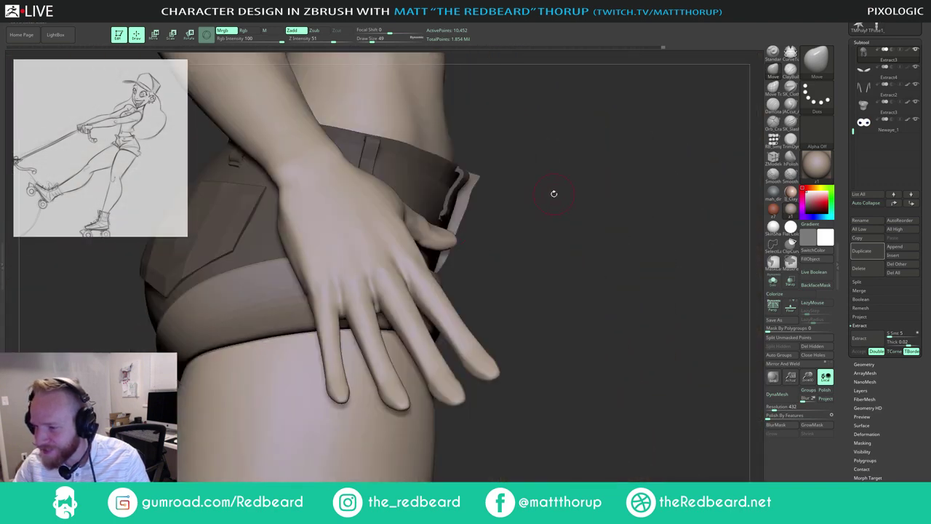
{"action": "key", "text": "s"}
{"action": "left_click", "coordinate": [465, 205]}
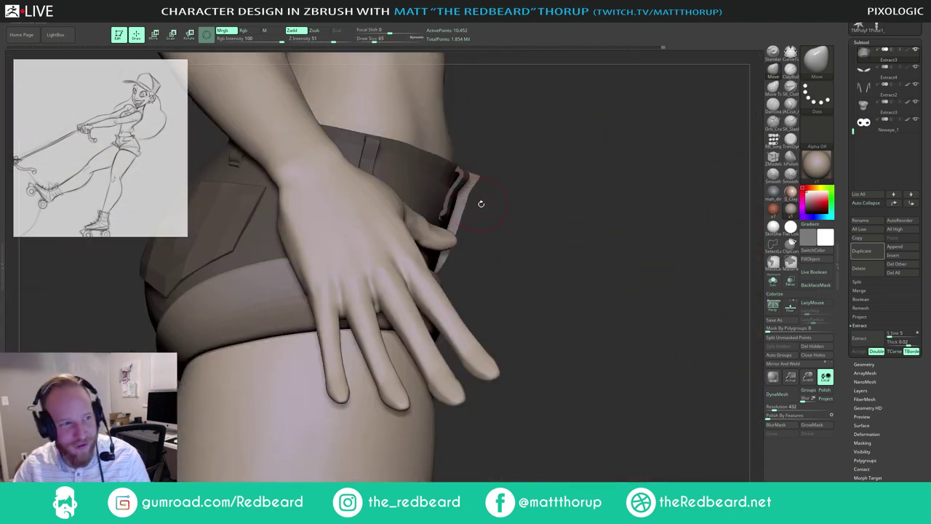
{"action": "left_click_drag", "start_coordinate": [584, 225], "coordinate": [603, 231]}
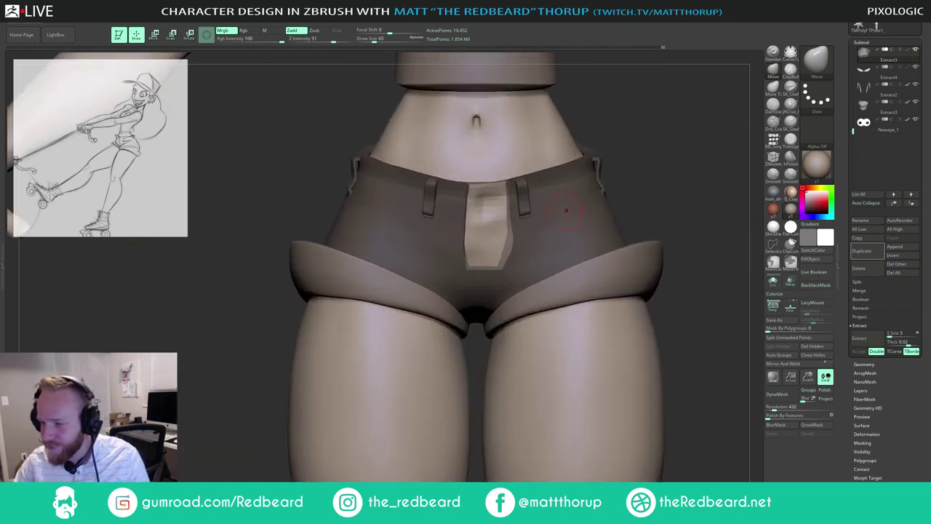
{"action": "left_click_drag", "start_coordinate": [655, 160], "coordinate": [658, 204]}
{"action": "left_click_drag", "start_coordinate": [469, 191], "coordinate": [473, 195]}
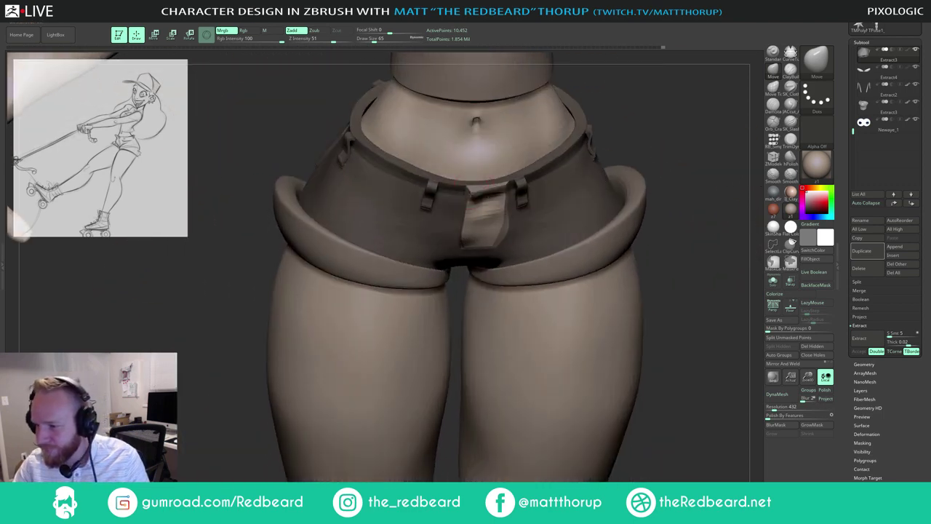
Step: Clear the mask from the shorts and check the fly panel's topology with the polyframe display
{"action": "mouse_move", "coordinate": [653, 136]}
{"action": "left_mouse_down", "text": "ctrl"}
{"action": "mouse_move", "coordinate": [681, 221]}
{"action": "mouse_move", "coordinate": [613, 279]}
{"action": "mouse_move", "coordinate": [593, 239]}
{"action": "mouse_move", "coordinate": [551, 254]}
{"action": "mouse_move", "coordinate": [616, 251]}
{"action": "mouse_move", "coordinate": [603, 248]}
{"action": "mouse_move", "coordinate": [616, 245]}
{"action": "mouse_move", "coordinate": [619, 213]}
{"action": "mouse_move", "coordinate": [685, 168]}
{"action": "left_mouse_up", "text": "ctrl"}
{"action": "key", "text": "shift+f"}
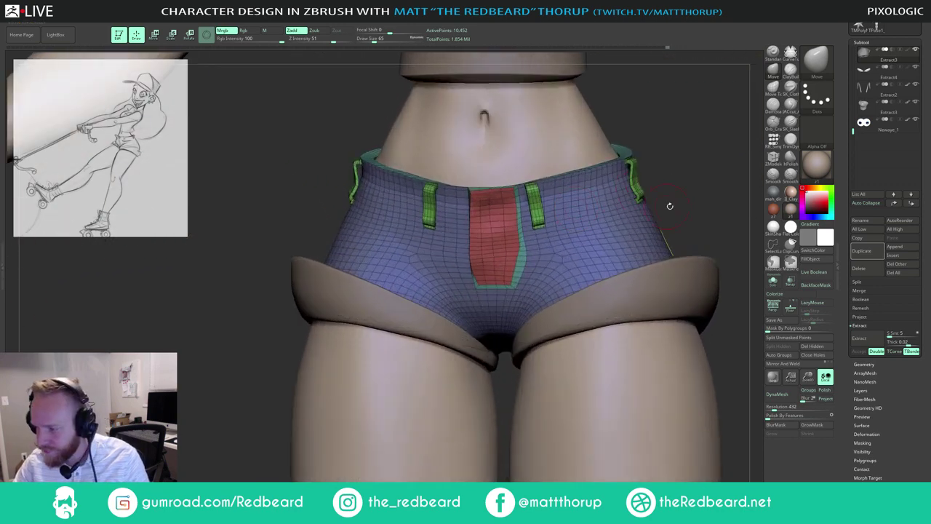
{"action": "key", "text": "shift+f"}
{"action": "mouse_move", "coordinate": [696, 198]}
{"action": "left_mouse_down"}
{"action": "mouse_move", "coordinate": [599, 226]}
{"action": "mouse_move", "coordinate": [640, 208]}
{"action": "mouse_move", "coordinate": [610, 207]}
{"action": "mouse_move", "coordinate": [613, 222]}
{"action": "mouse_move", "coordinate": [595, 208]}
{"action": "mouse_move", "coordinate": [608, 195]}
{"action": "left_mouse_up"}
Step: Sculpt diagonal cloth folds from the crotch toward the outer hips on the shorts' front with the SK_Cloth brush at draw size 65
{"action": "left_click", "coordinate": [791, 87]}
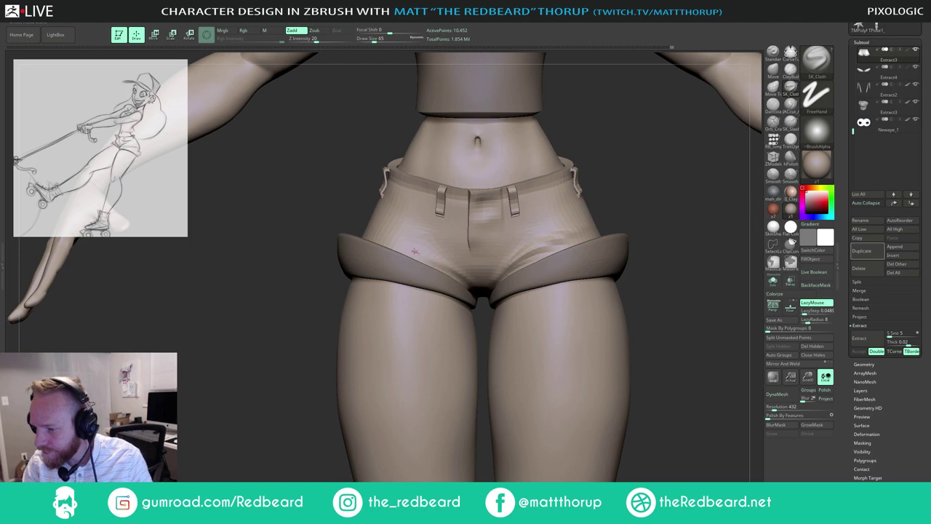
{"action": "left_click_drag", "start_coordinate": [462, 277], "coordinate": [403, 239]}
{"action": "left_click_drag", "start_coordinate": [660, 323], "coordinate": [658, 346]}
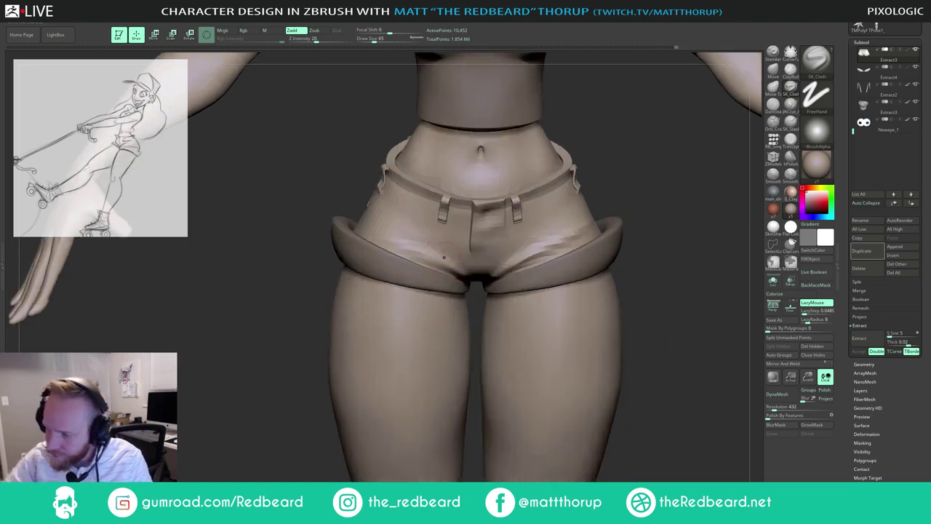
{"action": "mouse_move", "coordinate": [460, 277]}
{"action": "left_mouse_down"}
{"action": "mouse_move", "coordinate": [390, 230]}
{"action": "mouse_move", "coordinate": [473, 276]}
{"action": "mouse_move", "coordinate": [406, 244]}
{"action": "left_mouse_up"}
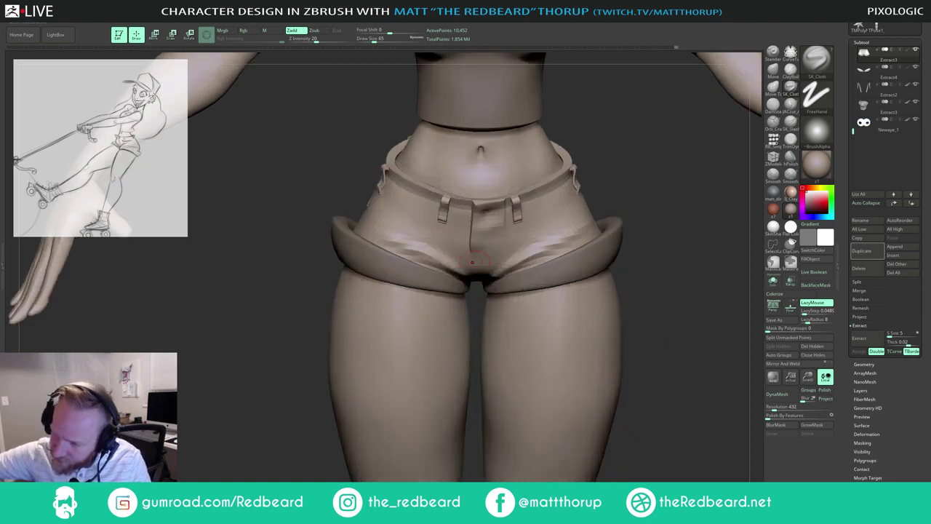
{"action": "mouse_move", "coordinate": [651, 204]}
{"action": "left_mouse_down"}
{"action": "mouse_move", "coordinate": [651, 250]}
{"action": "mouse_move", "coordinate": [503, 264]}
{"action": "left_mouse_up"}
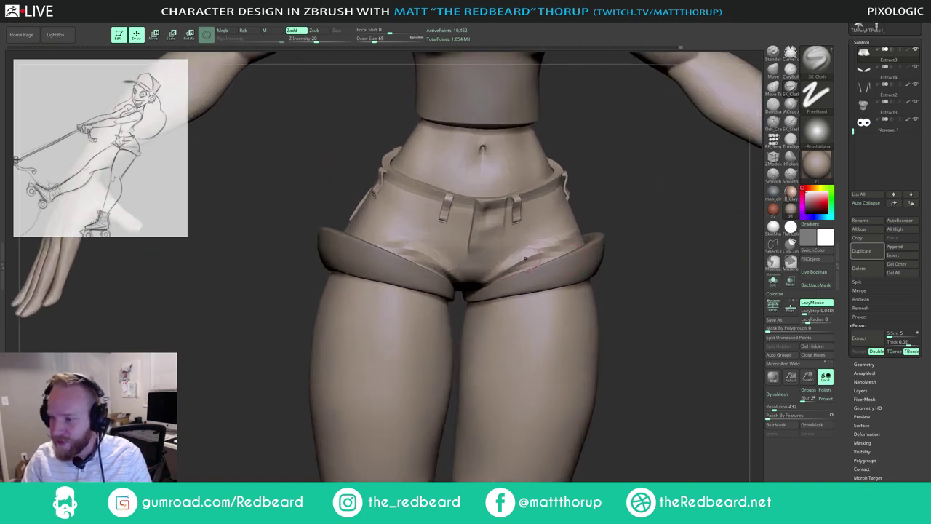
Step: Carve sharp creases between the crotch folds above the leg cuffs with the Orb_Cracks brush at draw size 65
{"action": "left_click", "coordinate": [774, 122]}
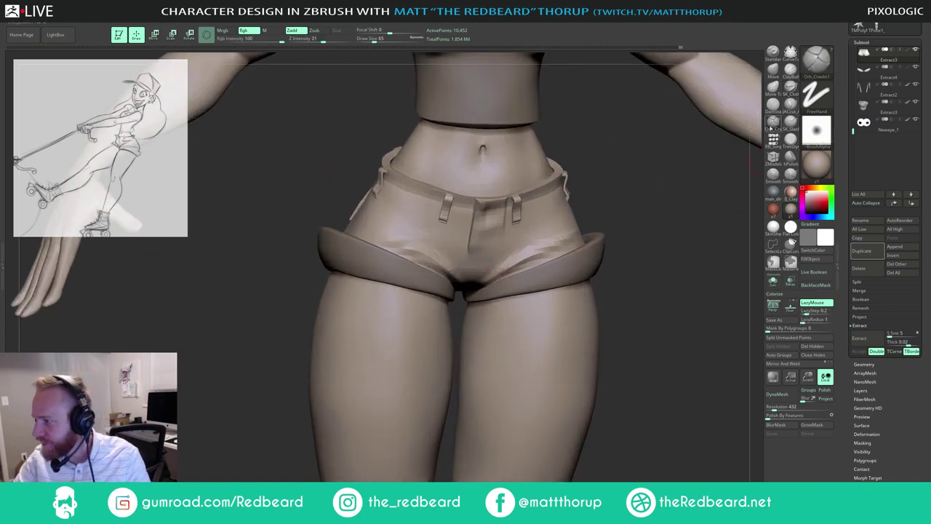
{"action": "left_click_drag", "start_coordinate": [645, 306], "coordinate": [684, 280]}
{"action": "mouse_move", "coordinate": [441, 304]}
{"action": "left_mouse_down"}
{"action": "mouse_move", "coordinate": [482, 275]}
{"action": "mouse_move", "coordinate": [494, 273]}
{"action": "mouse_move", "coordinate": [494, 285]}
{"action": "left_mouse_up"}
{"action": "left_click_drag", "start_coordinate": [677, 284], "coordinate": [625, 299]}
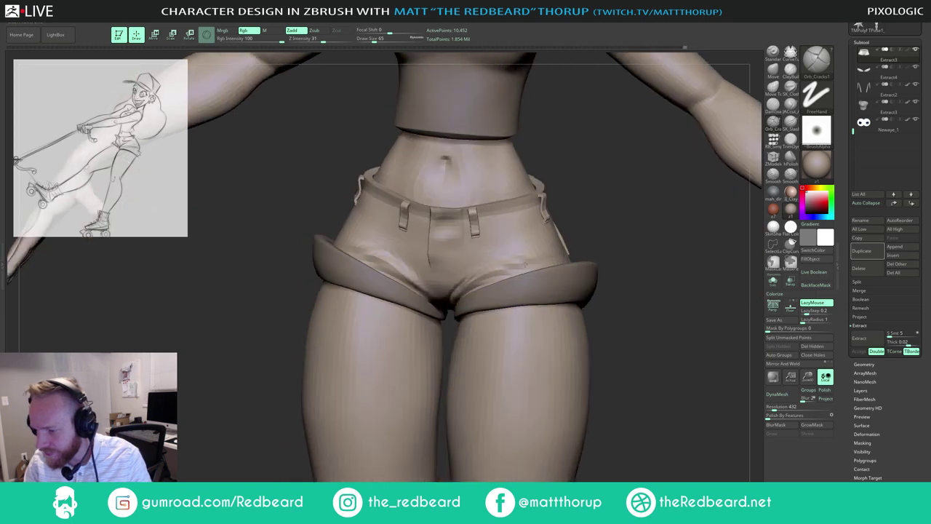
{"action": "left_click_drag", "start_coordinate": [409, 274], "coordinate": [379, 245]}
{"action": "left_click_drag", "start_coordinate": [446, 301], "coordinate": [397, 253]}
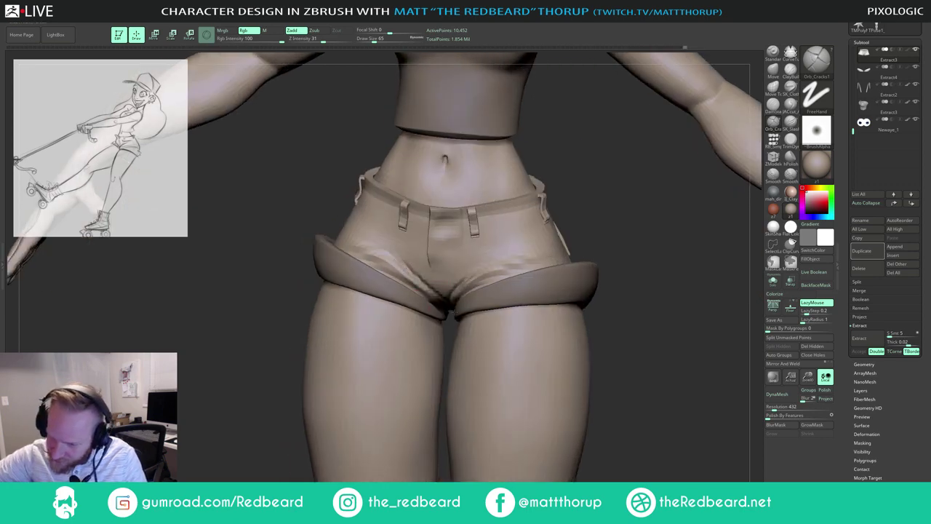
{"action": "mouse_move", "coordinate": [643, 280]}
{"action": "left_mouse_down", "text": "shift"}
{"action": "mouse_move", "coordinate": [645, 273]}
{"action": "mouse_move", "coordinate": [536, 294]}
{"action": "mouse_move", "coordinate": [561, 325]}
{"action": "mouse_move", "coordinate": [604, 279]}
{"action": "left_mouse_up", "text": "shift"}
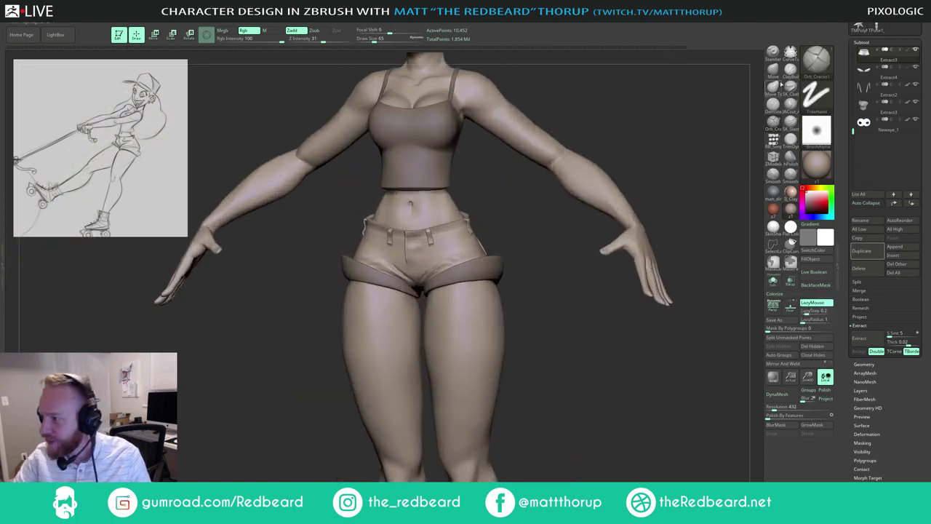
Step: Add broader folds across the front of both hips with the SK_Cloth brush at draw size 87
{"action": "left_click", "coordinate": [791, 88]}
{"action": "left_click_drag", "start_coordinate": [569, 329], "coordinate": [576, 309]}
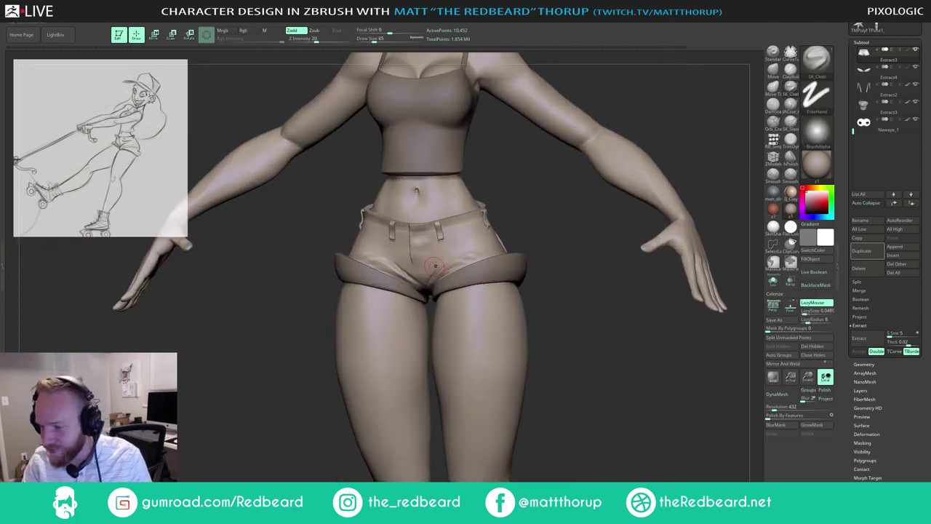
{"action": "key", "text": "]"}
{"action": "right_click_drag", "start_coordinate": [464, 236], "coordinate": [475, 231]}
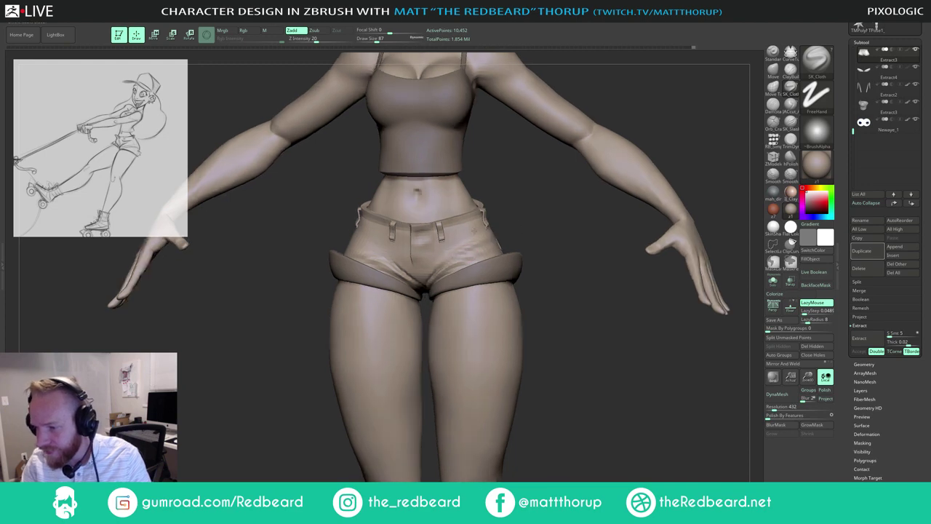
{"action": "left_click_drag", "start_coordinate": [332, 213], "coordinate": [351, 235]}
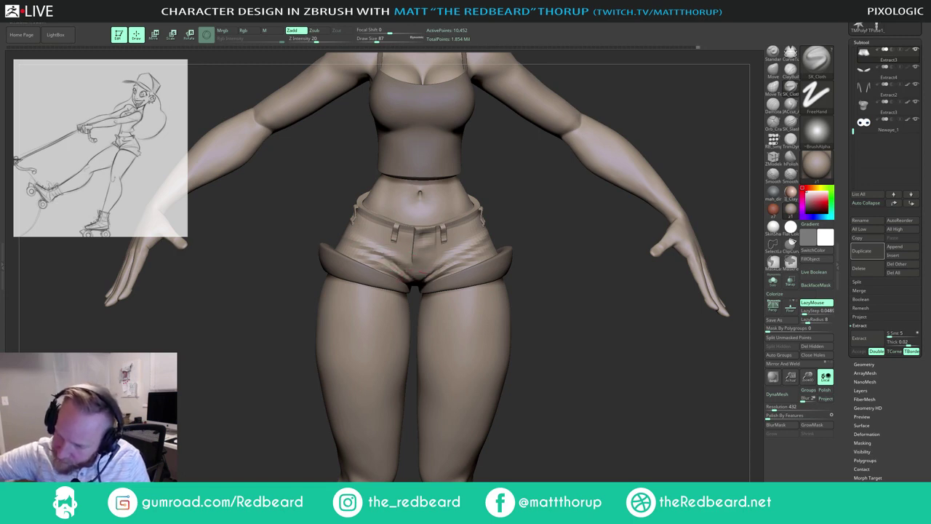
Step: Sculpt large folds along the outer hip of the shorts with the SK_Cloth brush at draw size 167
{"action": "mouse_move", "coordinate": [566, 279]}
{"action": "left_mouse_down", "text": "alt"}
{"action": "mouse_move", "coordinate": [582, 332]}
{"action": "mouse_move", "coordinate": [553, 363]}
{"action": "mouse_move", "coordinate": [512, 388]}
{"action": "mouse_move", "coordinate": [496, 376]}
{"action": "mouse_move", "coordinate": [482, 396]}
{"action": "left_mouse_up", "text": "alt"}
{"action": "key", "text": "s"}
{"action": "left_click_drag", "start_coordinate": [316, 293], "coordinate": [323, 293]}
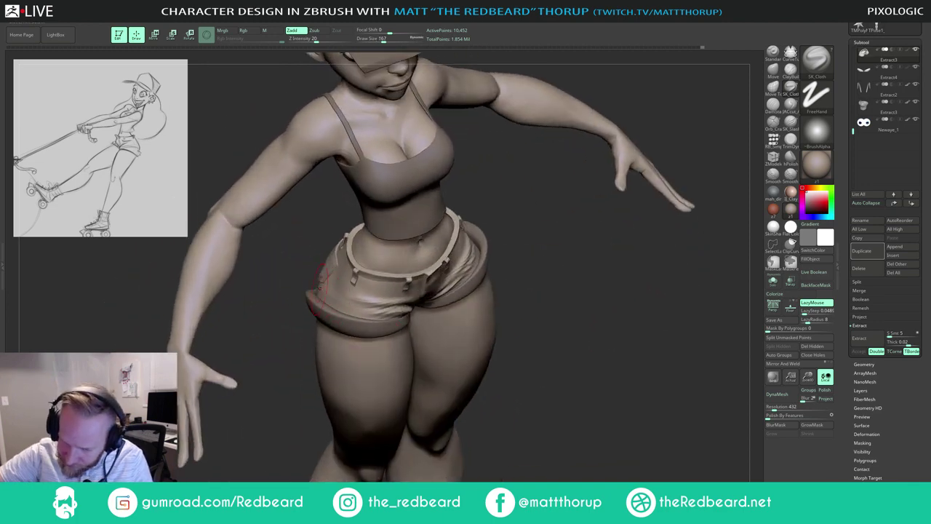
{"action": "left_click_drag", "start_coordinate": [543, 219], "coordinate": [440, 247]}
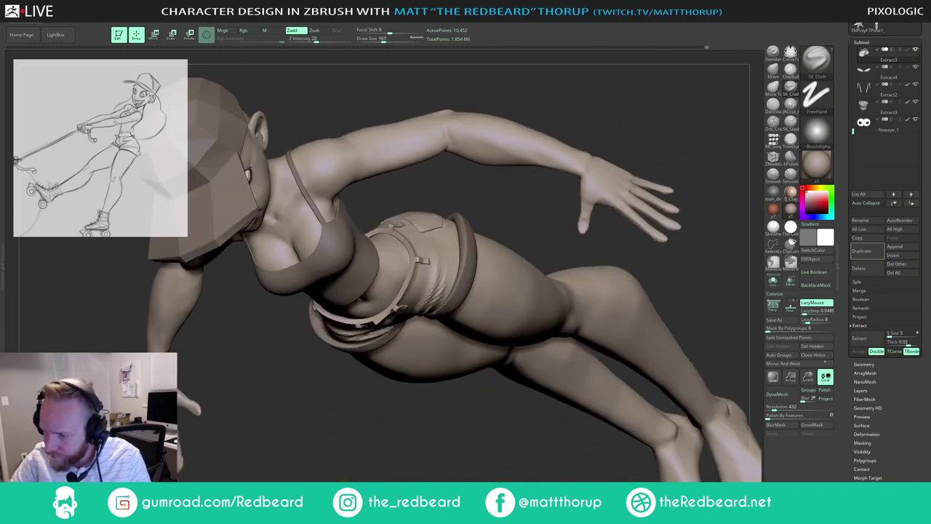
Step: Sculpt cloth folds across the seat of the shorts around the back pockets with the SK_Cloth brush, reducing the draw size to 145
{"action": "left_click_drag", "start_coordinate": [474, 197], "coordinate": [465, 322]}
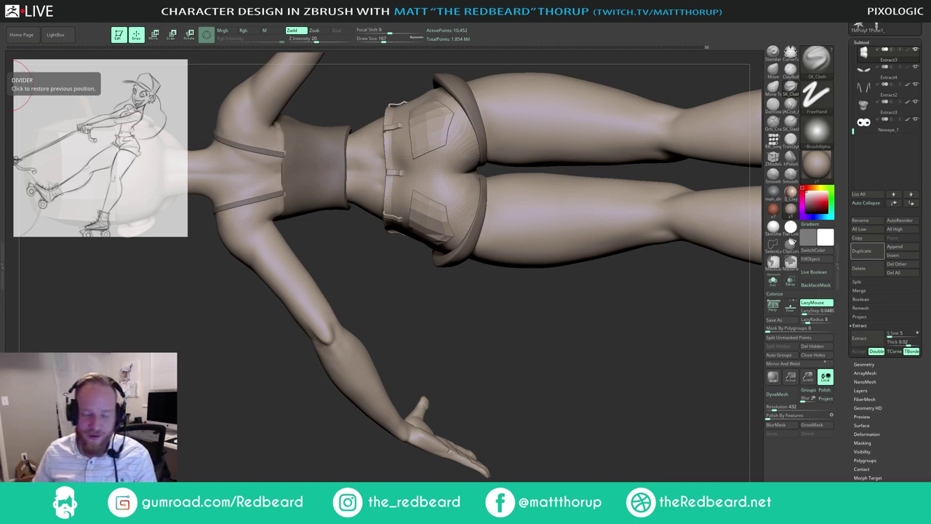
{"action": "mouse_move", "coordinate": [460, 313]}
{"action": "left_mouse_down"}
{"action": "mouse_move", "coordinate": [462, 323]}
{"action": "mouse_move", "coordinate": [455, 306]}
{"action": "left_mouse_up"}
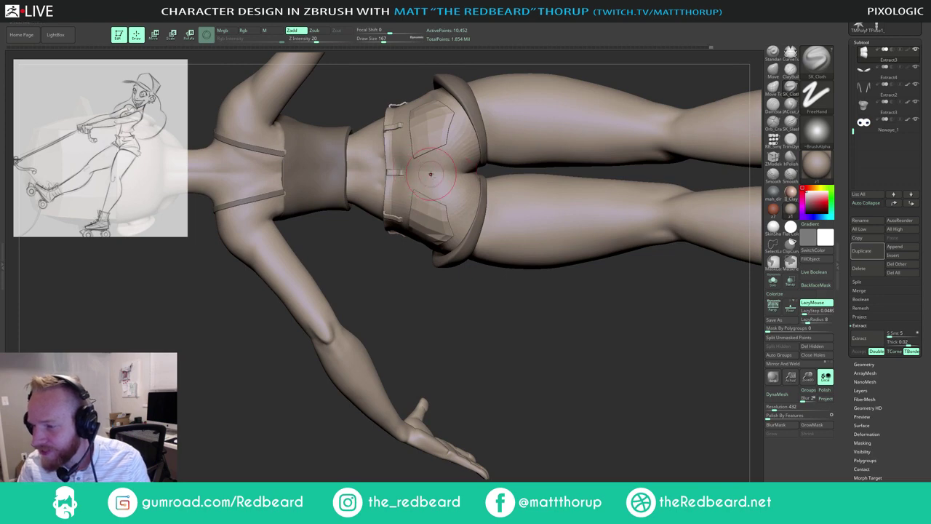
{"action": "key", "text": "s"}
{"action": "left_click_drag", "start_coordinate": [479, 192], "coordinate": [478, 192]}
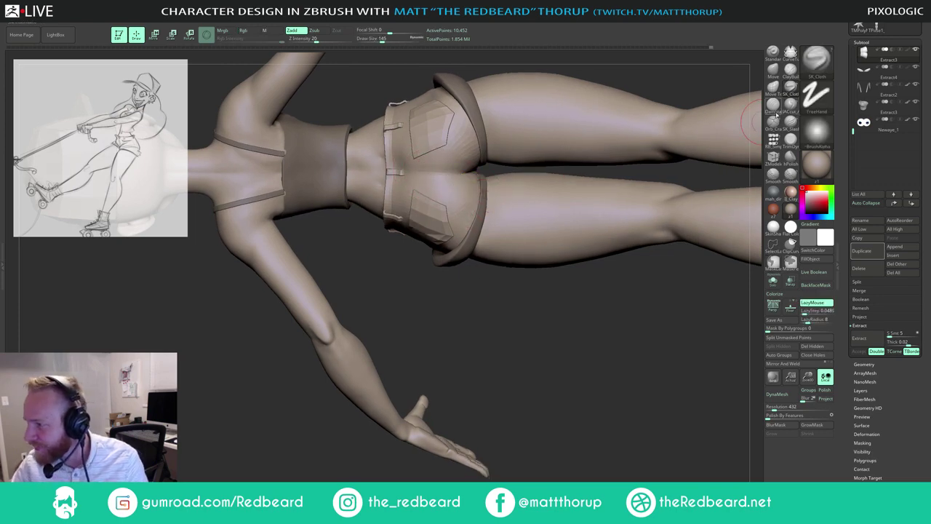
Step: Carve creases under the seat above the rear leg cuffs with the Orb_Cracks brush at draw size 145, blending them with SK_Cloth folds
{"action": "left_click", "coordinate": [773, 121]}
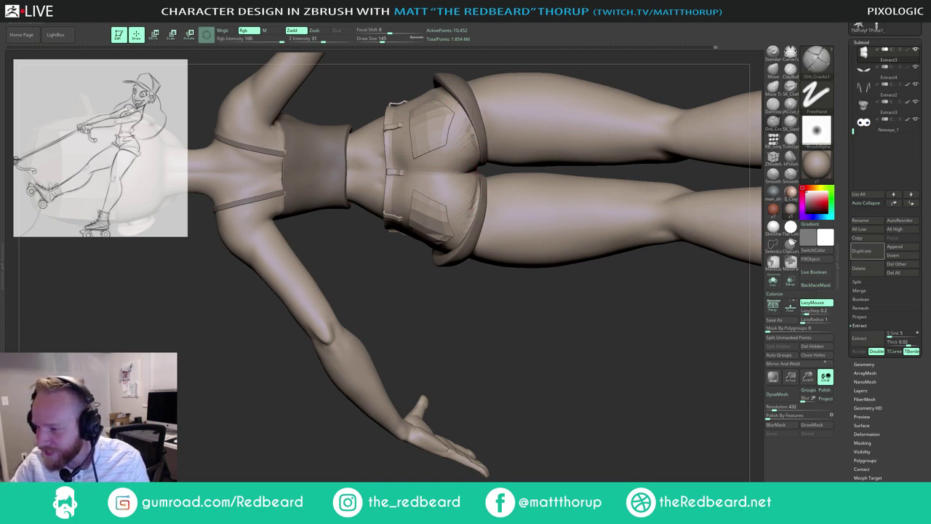
{"action": "left_click_drag", "start_coordinate": [468, 313], "coordinate": [493, 294]}
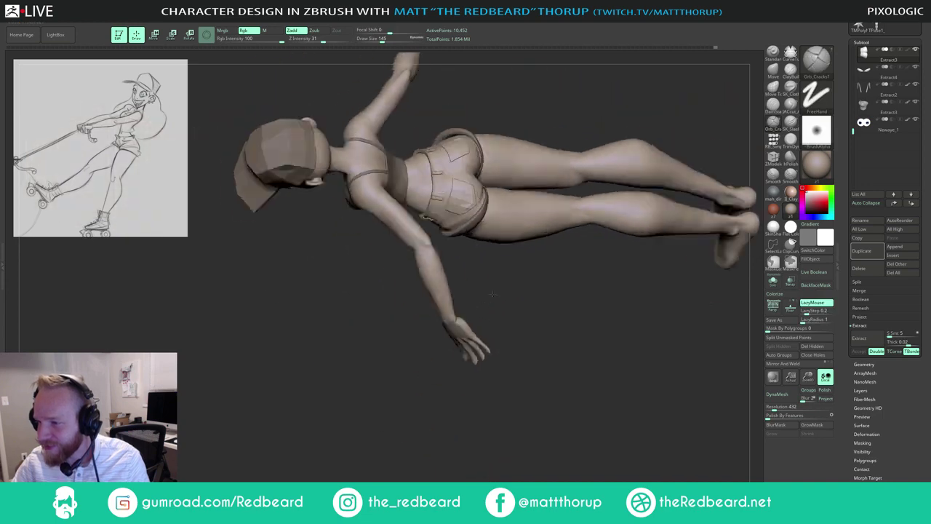
{"action": "right_click_drag", "start_coordinate": [493, 294], "coordinate": [492, 193]}
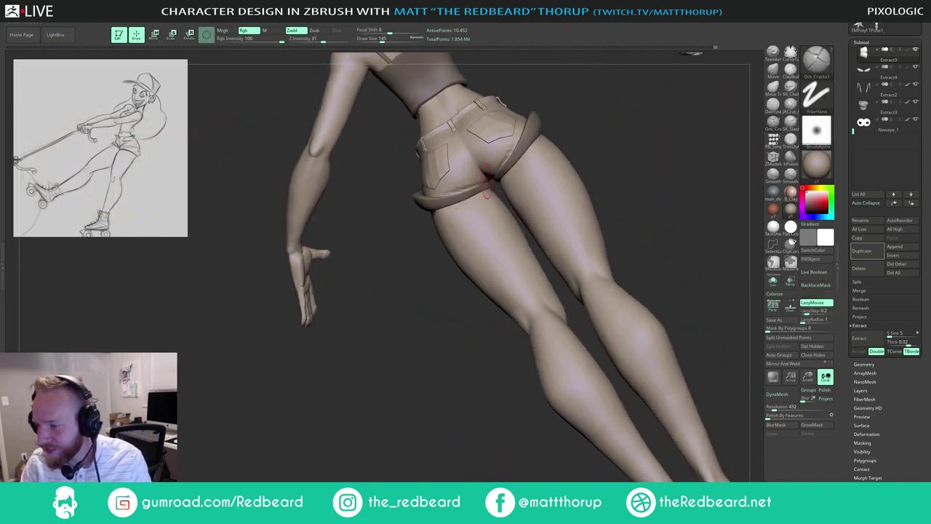
{"action": "left_click_drag", "start_coordinate": [386, 240], "coordinate": [399, 235]}
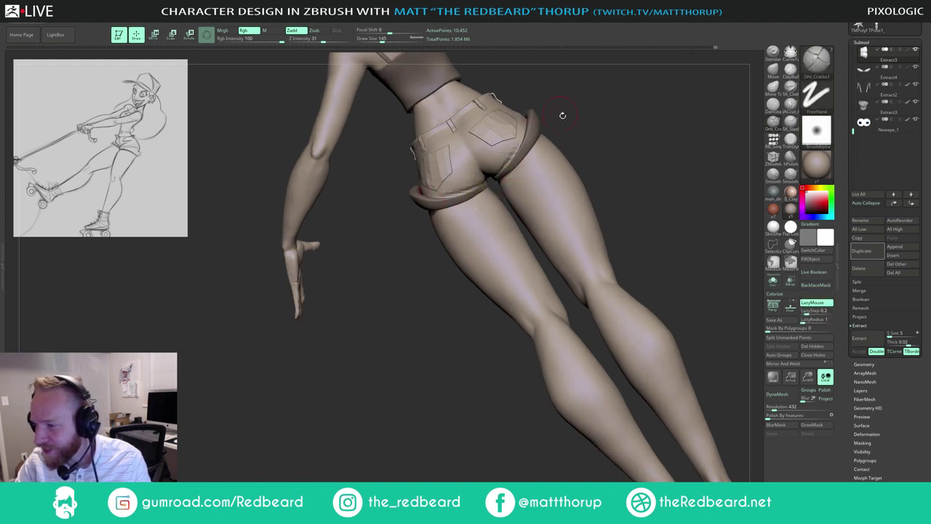
{"action": "right_click_drag", "start_coordinate": [563, 115], "coordinate": [509, 156]}
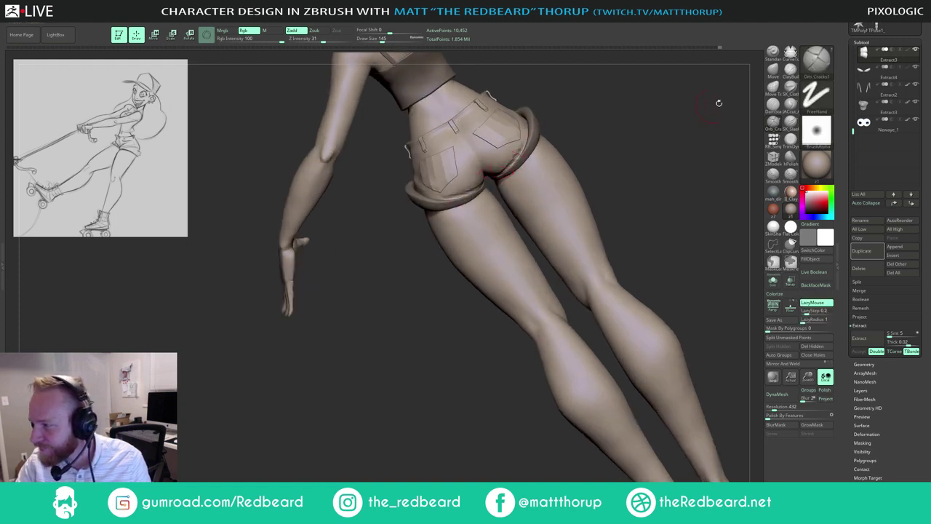
{"action": "left_click", "coordinate": [791, 88]}
{"action": "left_click_drag", "start_coordinate": [628, 148], "coordinate": [613, 156]}
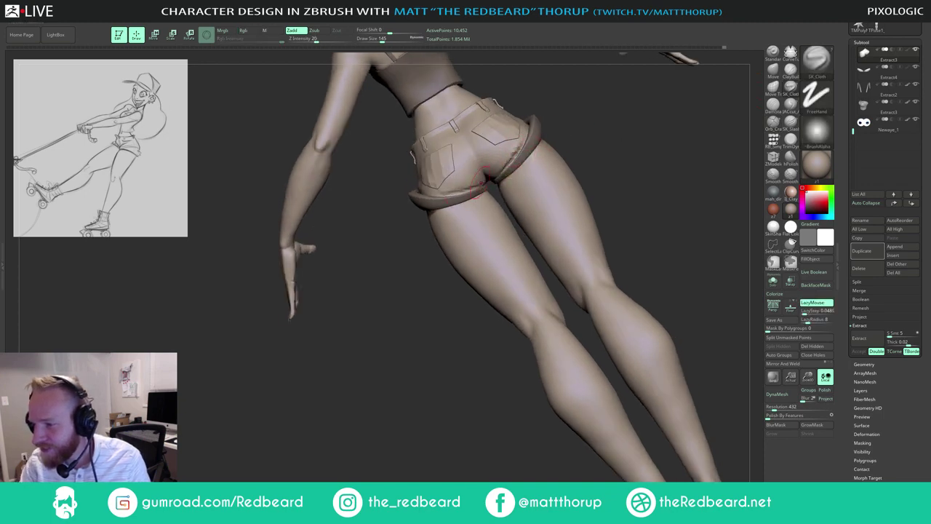
Step: Sculpt additional cloth folds over the front hips and crotch of the shorts with the SK_Cloth brush at draw sizes 163 and 124
{"action": "left_click_drag", "start_coordinate": [395, 241], "coordinate": [582, 298], "text": "shift"}
{"action": "left_click_drag", "start_coordinate": [583, 254], "coordinate": [669, 251]}
{"action": "left_click_drag", "start_coordinate": [618, 273], "coordinate": [596, 273], "text": "alt"}
{"action": "right_click_drag", "start_coordinate": [565, 273], "coordinate": [546, 239], "text": "ctrl"}
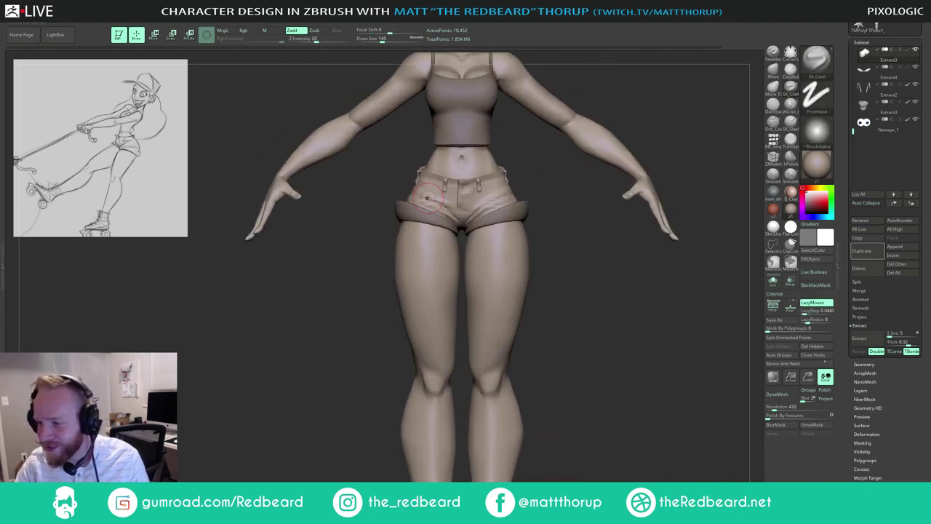
{"action": "right_click_drag", "start_coordinate": [548, 207], "coordinate": [561, 203], "text": "ctrl"}
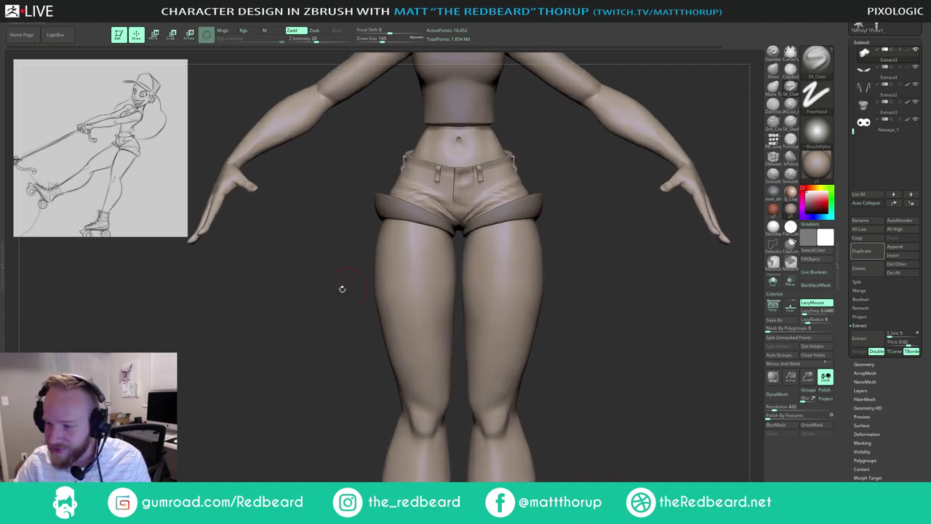
{"action": "right_click_drag", "start_coordinate": [342, 289], "coordinate": [328, 322]}
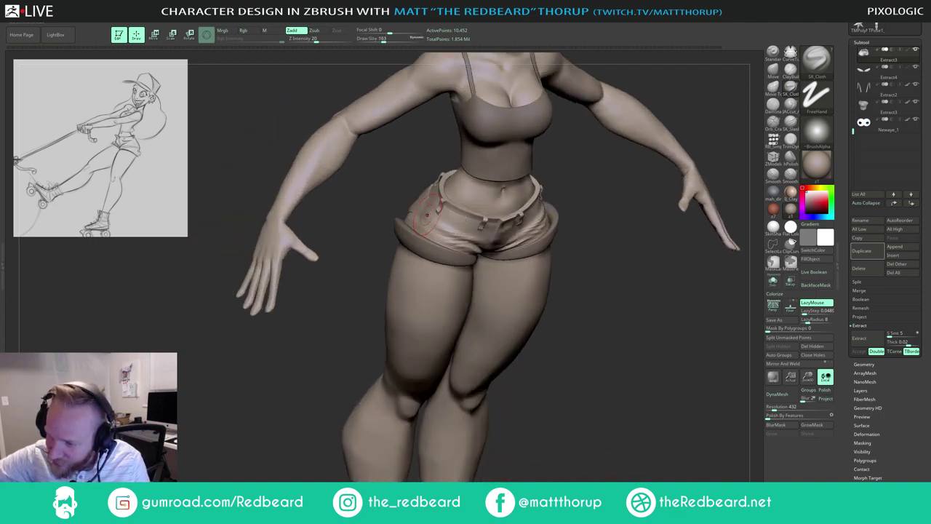
{"action": "key", "text": "bracketleft"}
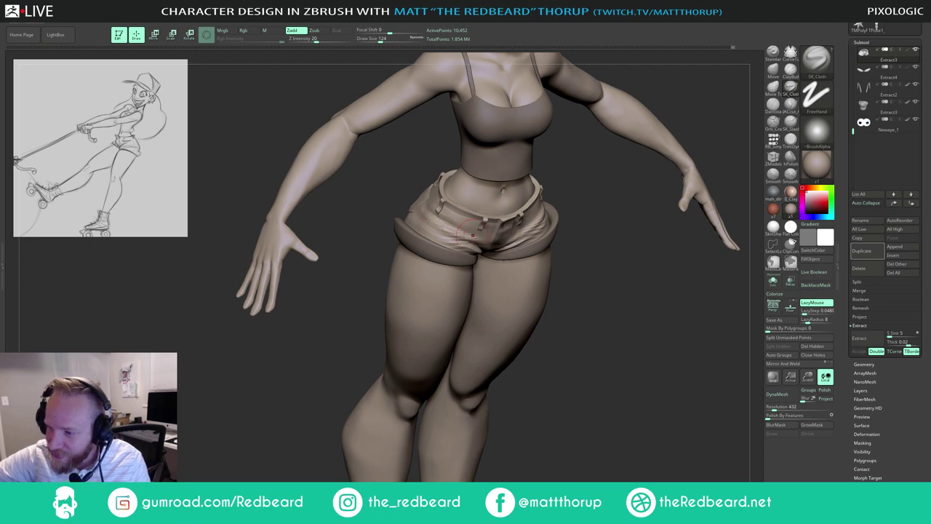
{"action": "mouse_move", "coordinate": [605, 242]}
{"action": "right_mouse_down"}
{"action": "mouse_move", "coordinate": [587, 221]}
{"action": "mouse_move", "coordinate": [611, 222]}
{"action": "mouse_move", "coordinate": [603, 260]}
{"action": "mouse_move", "coordinate": [562, 285]}
{"action": "right_mouse_up"}
{"action": "right_click_drag", "start_coordinate": [503, 269], "coordinate": [484, 297]}
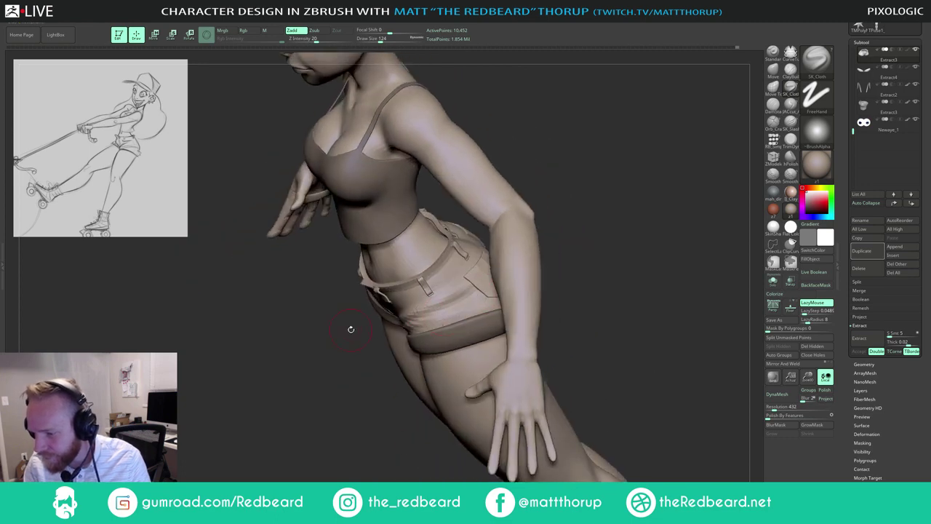
Step: Turn on the visibility of the Hair subtool to show the complete character
{"action": "right_click_drag", "start_coordinate": [591, 303], "coordinate": [623, 311]}
{"action": "right_click_drag", "start_coordinate": [623, 312], "coordinate": [610, 285], "text": "ctrl"}
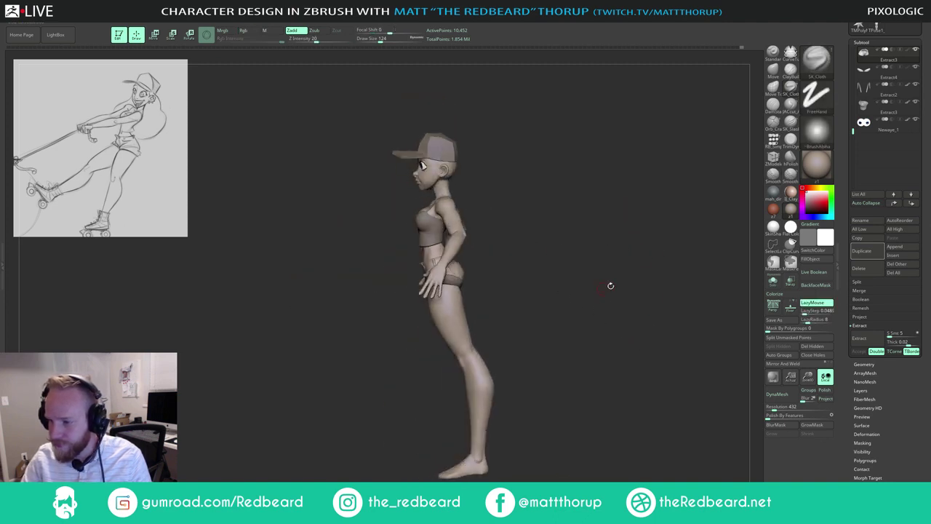
{"action": "left_click_drag", "start_coordinate": [924, 112], "coordinate": [924, 209]}
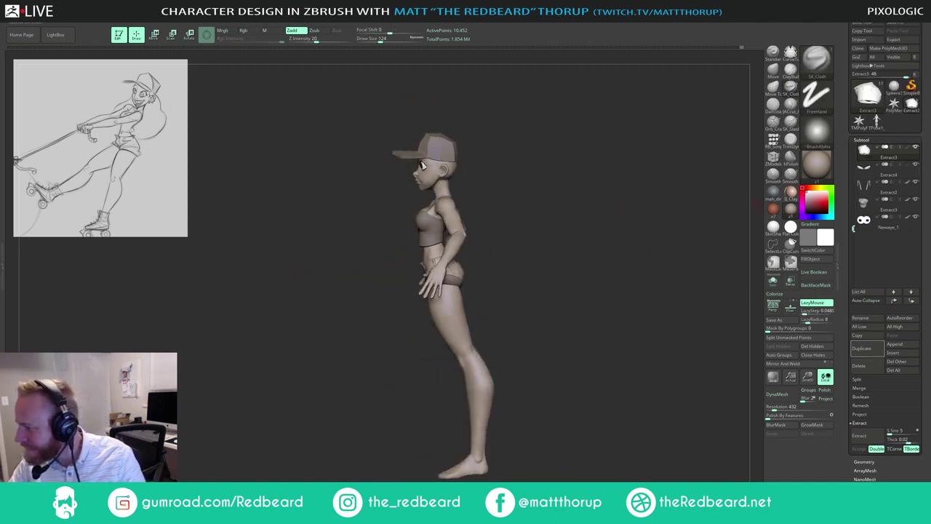
{"action": "left_click_drag", "start_coordinate": [854, 228], "coordinate": [854, 185]}
{"action": "left_click", "coordinate": [916, 166]}
{"action": "right_click_drag", "start_coordinate": [633, 231], "coordinate": [687, 239]}
{"action": "right_click_drag", "start_coordinate": [687, 239], "coordinate": [643, 221], "text": "ctrl"}
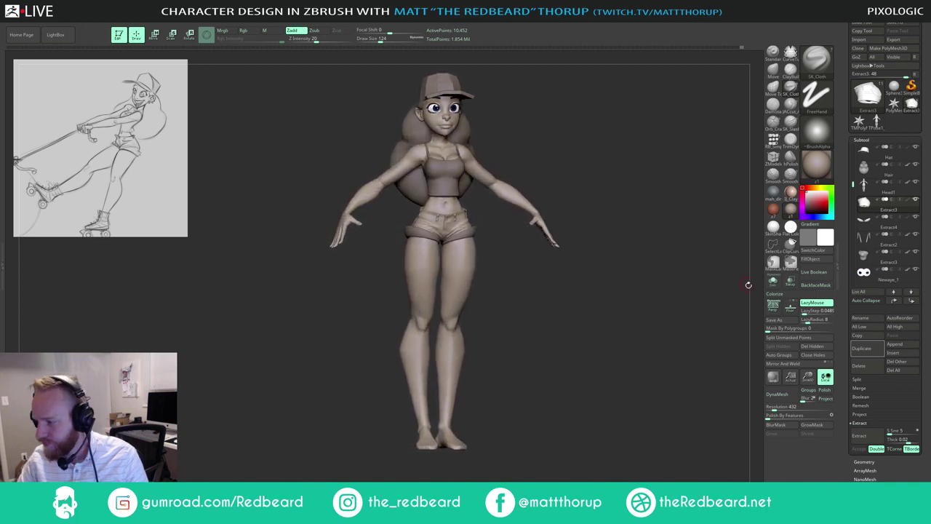
Step: Turn on the perspective view and activate the Move brush
{"action": "key", "text": "p"}
{"action": "mouse_move", "coordinate": [666, 350]}
{"action": "right_mouse_down", "text": "ctrl"}
{"action": "mouse_move", "coordinate": [638, 350]}
{"action": "mouse_move", "coordinate": [644, 332]}
{"action": "right_mouse_up", "text": "ctrl"}
{"action": "key", "text": "b"}
{"action": "key", "text": "m"}
{"action": "key", "text": "v"}
{"action": "right_click_drag", "start_coordinate": [659, 131], "coordinate": [667, 221], "text": "alt"}
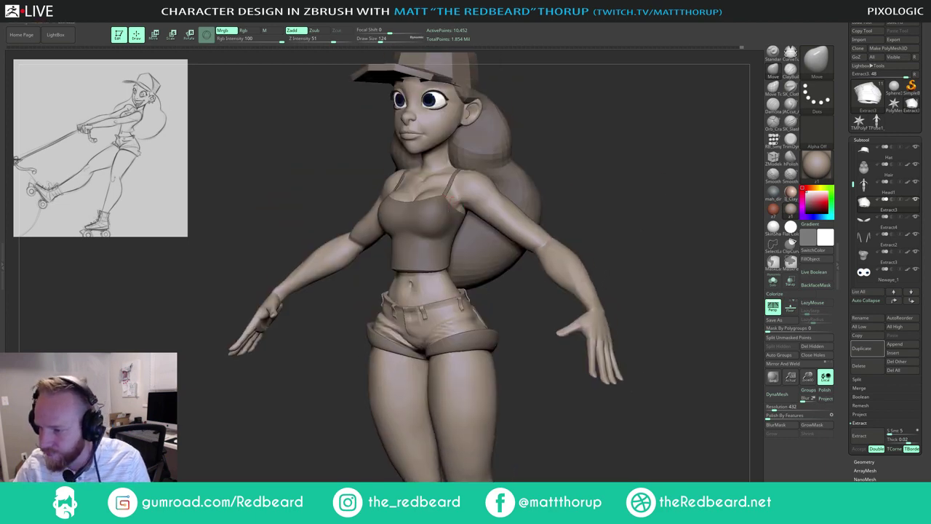
Step: Select the tank top and reshape its side near the armpit and strap with the Move brush at draw size 167
{"action": "left_click", "coordinate": [451, 205], "text": "alt"}
{"action": "key", "text": "bracketright"}
{"action": "key", "text": "bracketright"}
{"action": "key", "text": "bracketright"}
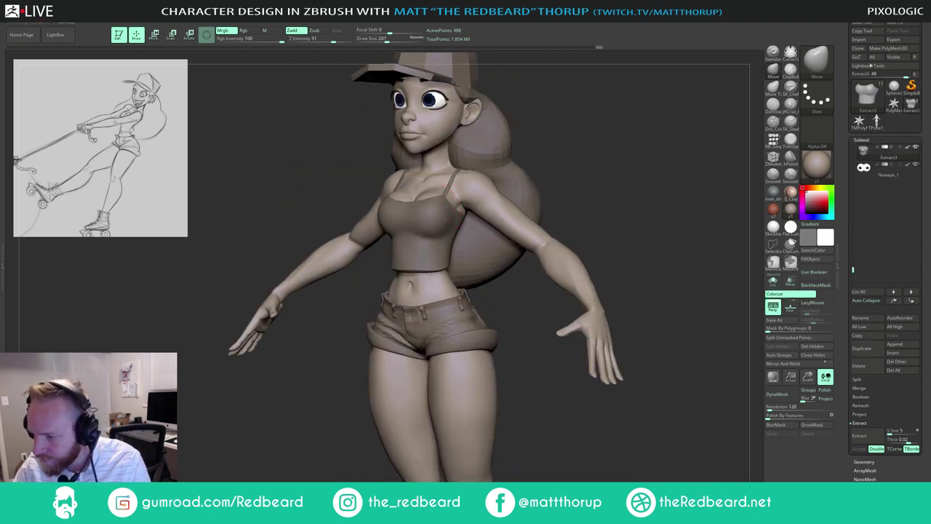
{"action": "key", "text": "s"}
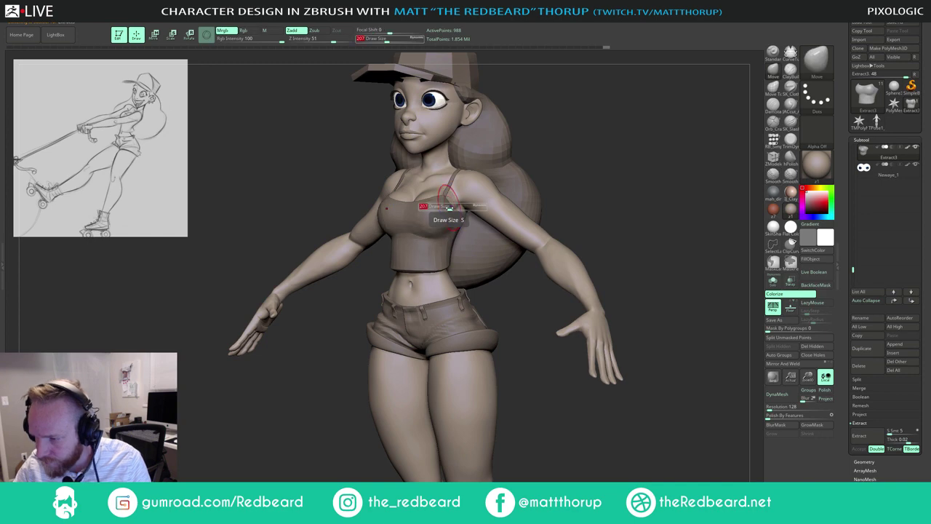
{"action": "left_click_drag", "start_coordinate": [449, 208], "coordinate": [446, 207]}
{"action": "key", "text": "s"}
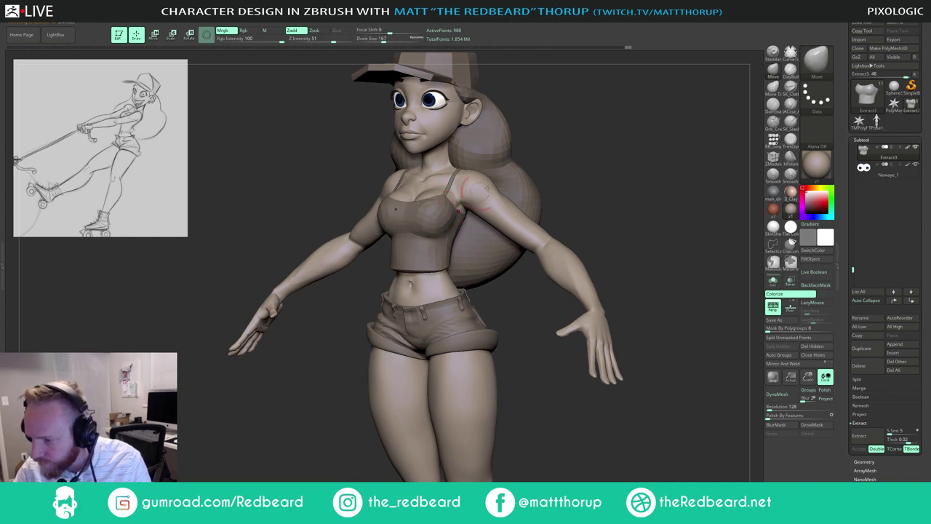
{"action": "left_click_drag", "start_coordinate": [579, 164], "coordinate": [624, 160]}
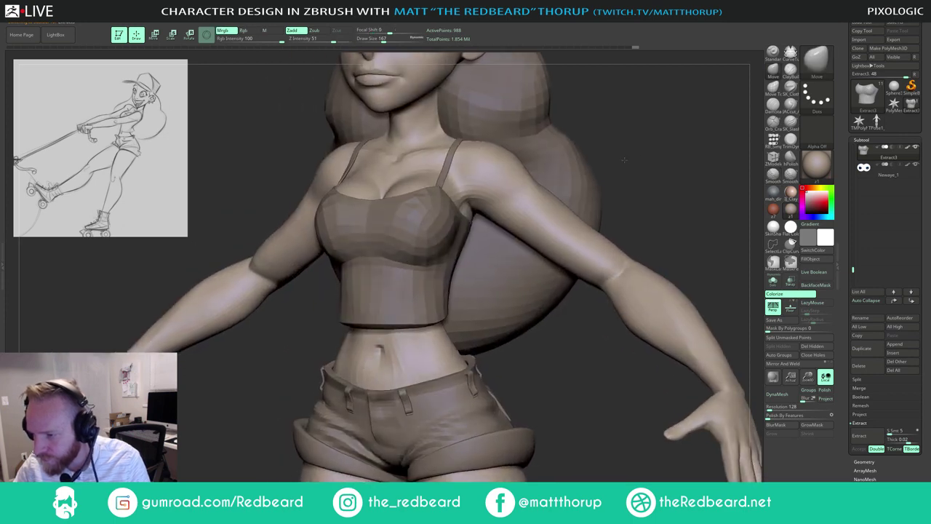
Step: Select the body subtool and, with transparency on temporarily, nudge the side of the chest beneath the tank top with the Move brush
{"action": "right_click_drag", "start_coordinate": [623, 159], "coordinate": [452, 186]}
{"action": "left_click", "coordinate": [455, 182], "text": "alt"}
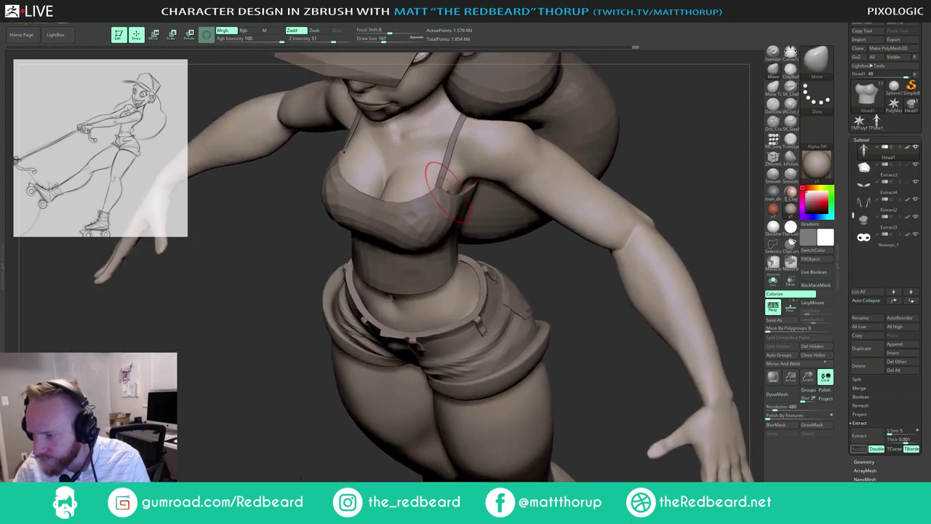
{"action": "left_click", "coordinate": [791, 281]}
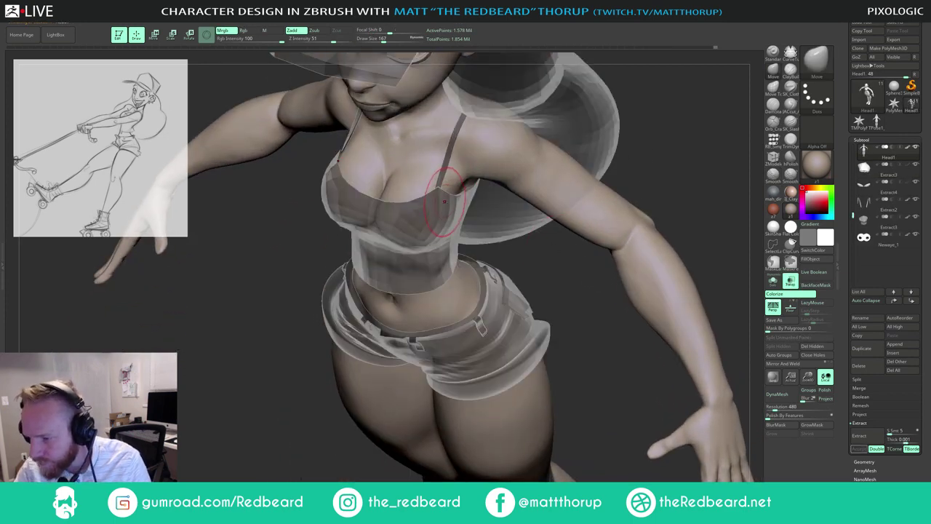
{"action": "left_click_drag", "start_coordinate": [438, 205], "coordinate": [445, 204]}
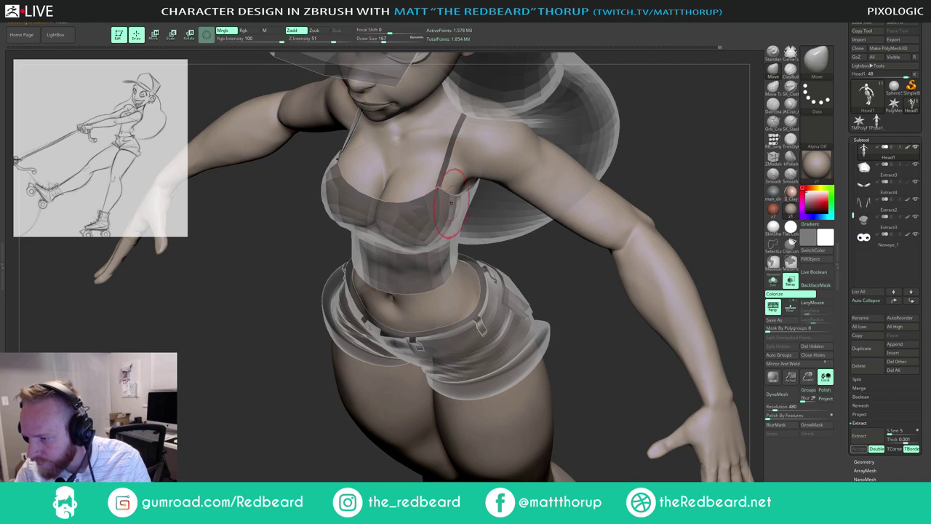
{"action": "left_click_drag", "start_coordinate": [523, 253], "coordinate": [515, 333]}
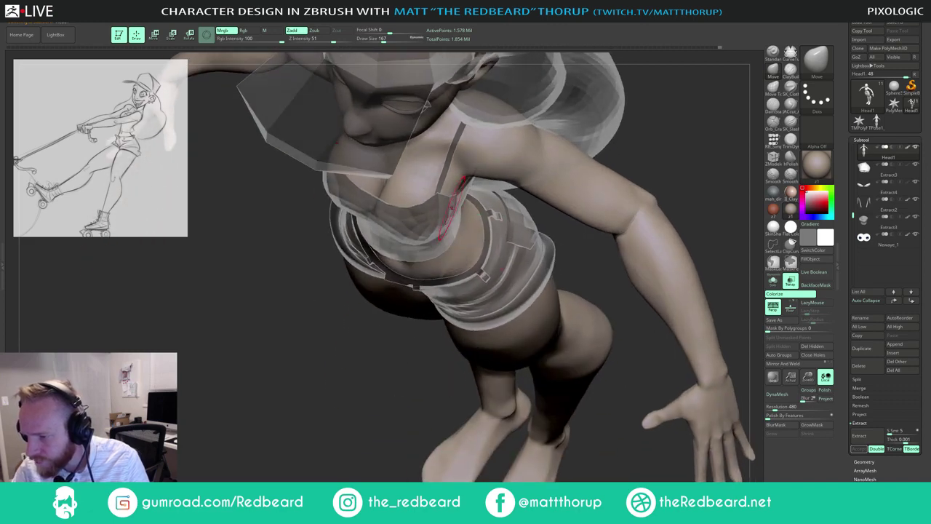
{"action": "left_click_drag", "start_coordinate": [444, 203], "coordinate": [451, 203]}
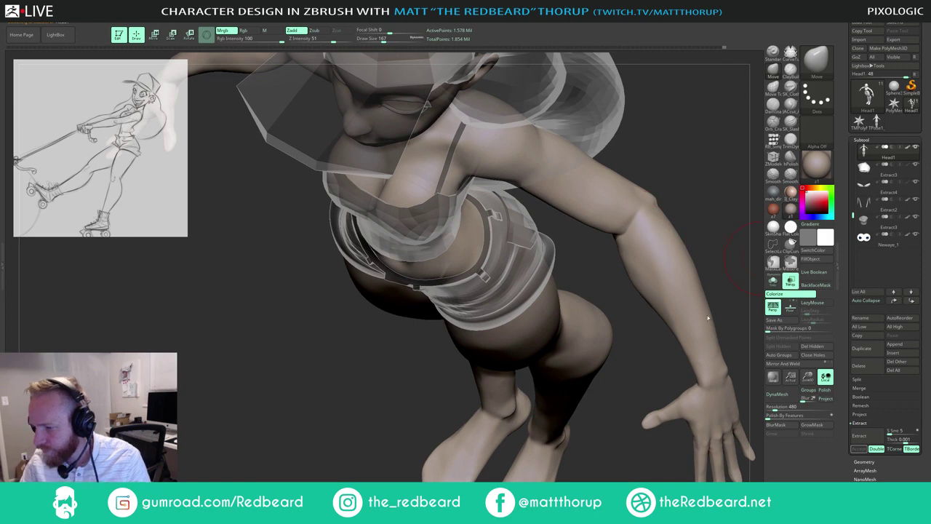
{"action": "left_click", "coordinate": [791, 281]}
Step: Select the tank top again and turn on its dynamic subdivision smoothing
{"action": "left_click_drag", "start_coordinate": [634, 397], "coordinate": [516, 346], "text": "shift"}
{"action": "left_click_drag", "start_coordinate": [644, 212], "coordinate": [625, 215]}
{"action": "left_click", "coordinate": [451, 250], "text": "alt"}
{"action": "key", "text": "d"}
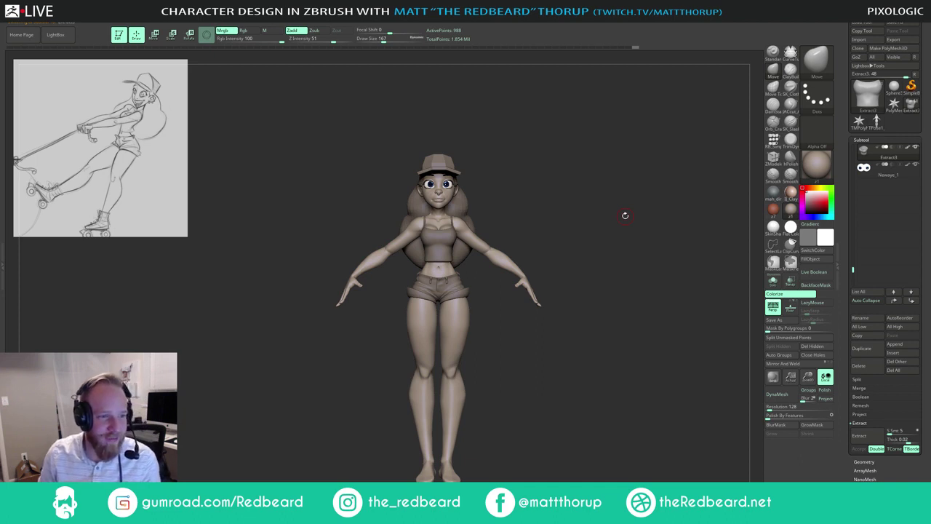
Step: Sculpt cloth folds on the tank top's sides below the bust with the SK_Cloth brush at draw size 149
{"action": "left_click_drag", "start_coordinate": [555, 192], "coordinate": [608, 197]}
{"action": "right_click_drag", "start_coordinate": [610, 191], "coordinate": [609, 185]}
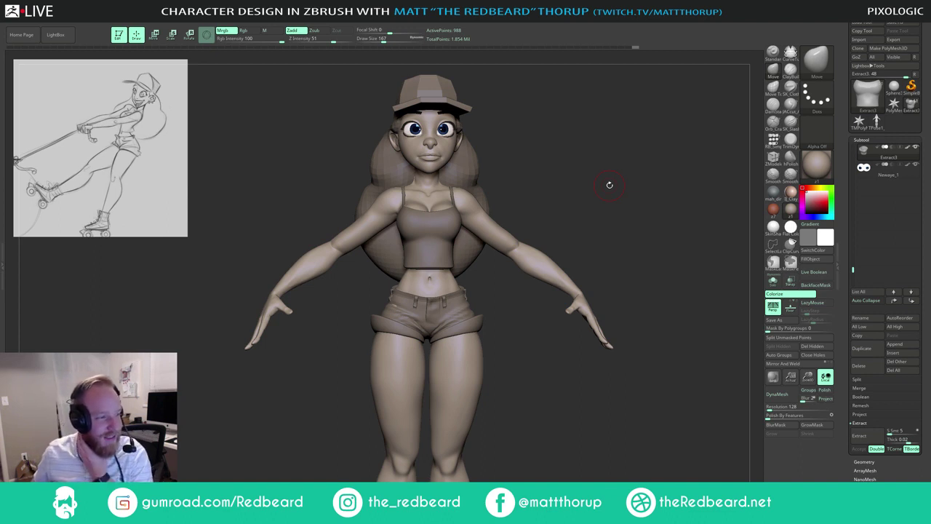
{"action": "mouse_move", "coordinate": [610, 185]}
{"action": "left_mouse_down"}
{"action": "mouse_move", "coordinate": [613, 220]}
{"action": "mouse_move", "coordinate": [651, 178]}
{"action": "mouse_move", "coordinate": [612, 217]}
{"action": "mouse_move", "coordinate": [523, 223]}
{"action": "mouse_move", "coordinate": [502, 208]}
{"action": "left_mouse_up"}
{"action": "left_click", "coordinate": [434, 210], "text": "alt"}
{"action": "key", "text": "s"}
{"action": "mouse_move", "coordinate": [426, 211]}
{"action": "left_mouse_down"}
{"action": "mouse_move", "coordinate": [489, 211]}
{"action": "mouse_move", "coordinate": [587, 162]}
{"action": "mouse_move", "coordinate": [553, 174]}
{"action": "mouse_move", "coordinate": [573, 172]}
{"action": "mouse_move", "coordinate": [539, 233]}
{"action": "left_mouse_up"}
{"action": "left_click", "coordinate": [407, 266], "text": "alt"}
{"action": "left_click_drag", "start_coordinate": [522, 356], "coordinate": [542, 352]}
{"action": "left_click", "coordinate": [790, 89]}
{"action": "left_click", "coordinate": [393, 269], "text": "alt"}
{"action": "key", "text": "s"}
{"action": "left_click_drag", "start_coordinate": [396, 267], "coordinate": [390, 268]}
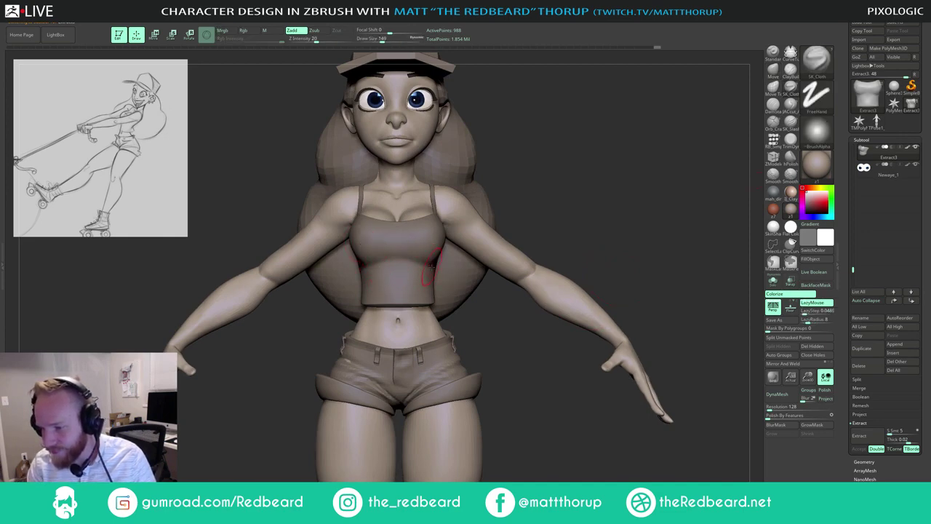
Step: Undo and redo the recent tank top folds, and soften them with the Smooth brush
{"action": "key", "text": "ctrl+z"}
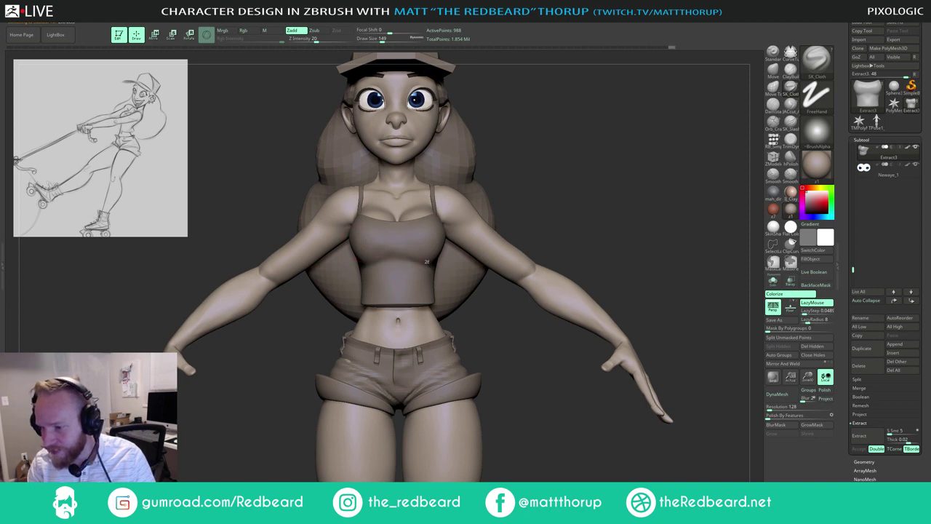
{"action": "key", "text": "ctrl+shift+z"}
{"action": "key", "text": "ctrl+shift+z"}
{"action": "mouse_move", "coordinate": [488, 314]}
{"action": "left_mouse_down"}
{"action": "mouse_move", "coordinate": [422, 335]}
{"action": "mouse_move", "coordinate": [401, 363]}
{"action": "left_mouse_up"}
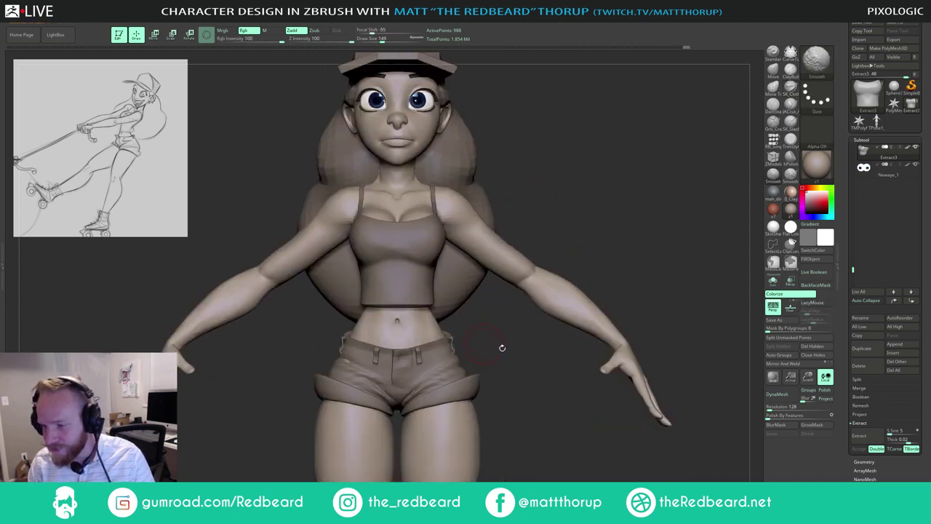
Step: Add smaller folds along the side of the tank top beneath the arm with the SK_Cloth brush at draw size 101
{"action": "mouse_move", "coordinate": [501, 347]}
{"action": "left_mouse_down", "text": "alt"}
{"action": "mouse_move", "coordinate": [462, 283]}
{"action": "mouse_move", "coordinate": [548, 258]}
{"action": "mouse_move", "coordinate": [592, 262]}
{"action": "mouse_move", "coordinate": [574, 218]}
{"action": "mouse_move", "coordinate": [588, 191]}
{"action": "mouse_move", "coordinate": [565, 198]}
{"action": "left_mouse_up", "text": "alt"}
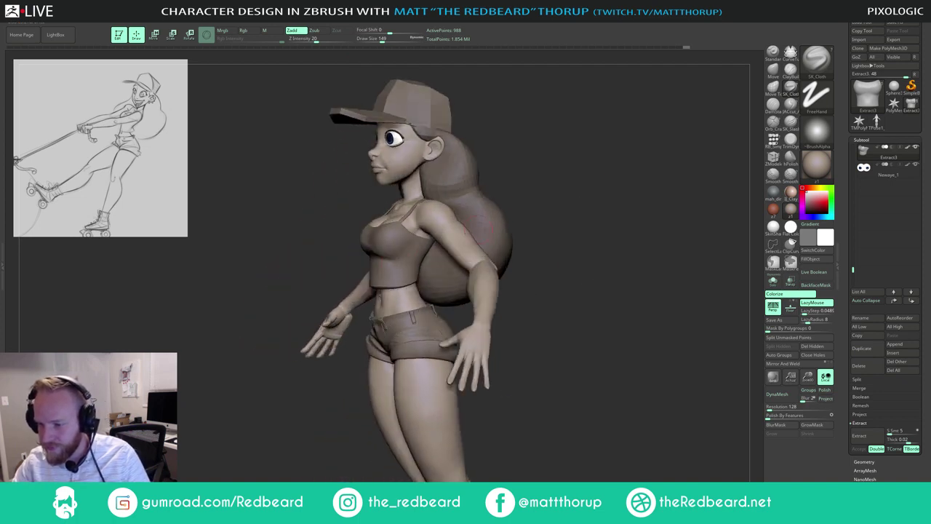
{"action": "key", "text": "s"}
{"action": "left_click_drag", "start_coordinate": [399, 256], "coordinate": [393, 256]}
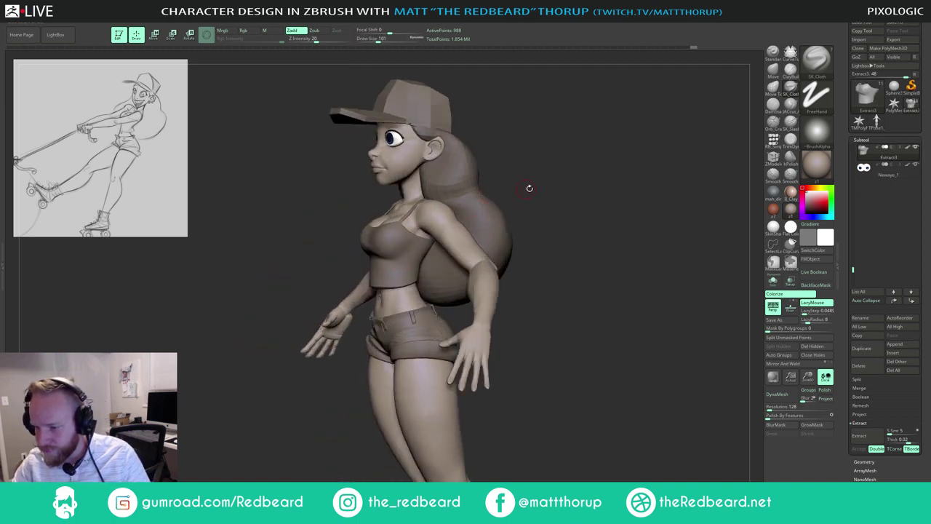
{"action": "left_click_drag", "start_coordinate": [529, 187], "coordinate": [443, 234]}
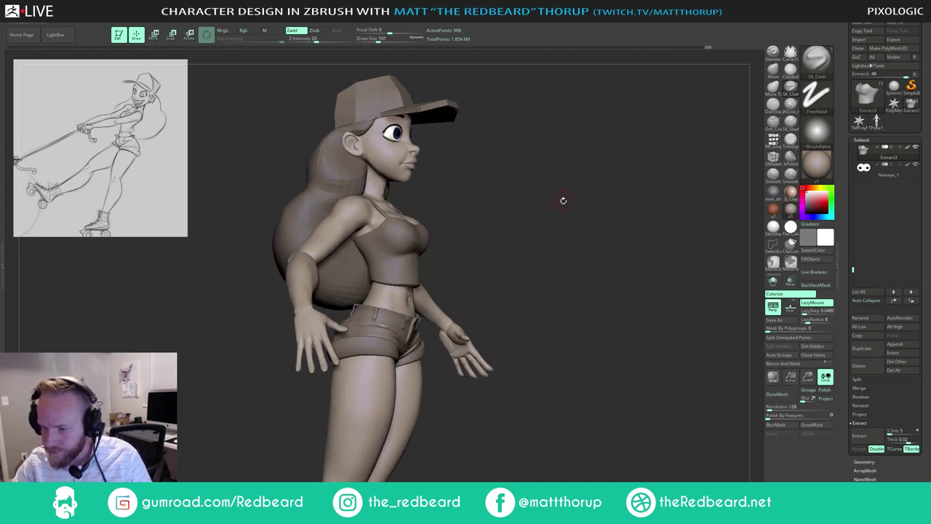
Step: Append a Sphere3D as a new subtool below the eyes, select it and show it in solo mode
{"action": "mouse_move", "coordinate": [563, 201]}
{"action": "left_mouse_down", "text": "shift"}
{"action": "mouse_move", "coordinate": [588, 206]}
{"action": "mouse_move", "coordinate": [505, 216]}
{"action": "mouse_move", "coordinate": [457, 239]}
{"action": "mouse_move", "coordinate": [568, 218]}
{"action": "mouse_move", "coordinate": [461, 252]}
{"action": "mouse_move", "coordinate": [497, 268]}
{"action": "mouse_move", "coordinate": [558, 253]}
{"action": "mouse_move", "coordinate": [557, 205]}
{"action": "mouse_move", "coordinate": [579, 244]}
{"action": "mouse_move", "coordinate": [559, 247]}
{"action": "left_mouse_up", "text": "shift"}
{"action": "left_click_drag", "start_coordinate": [552, 354], "coordinate": [639, 409], "text": "shift"}
{"action": "left_click_drag", "start_coordinate": [541, 299], "coordinate": [574, 328], "text": "alt"}
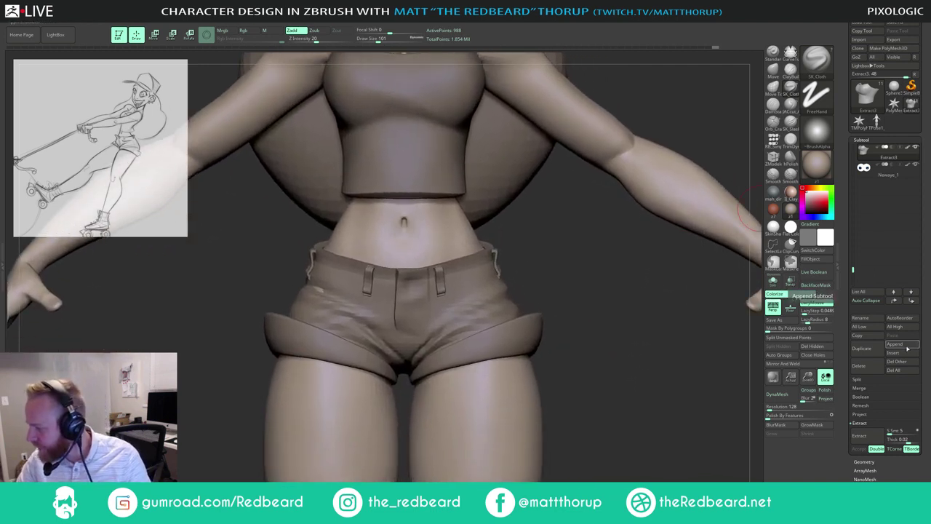
{"action": "left_click", "coordinate": [907, 347]}
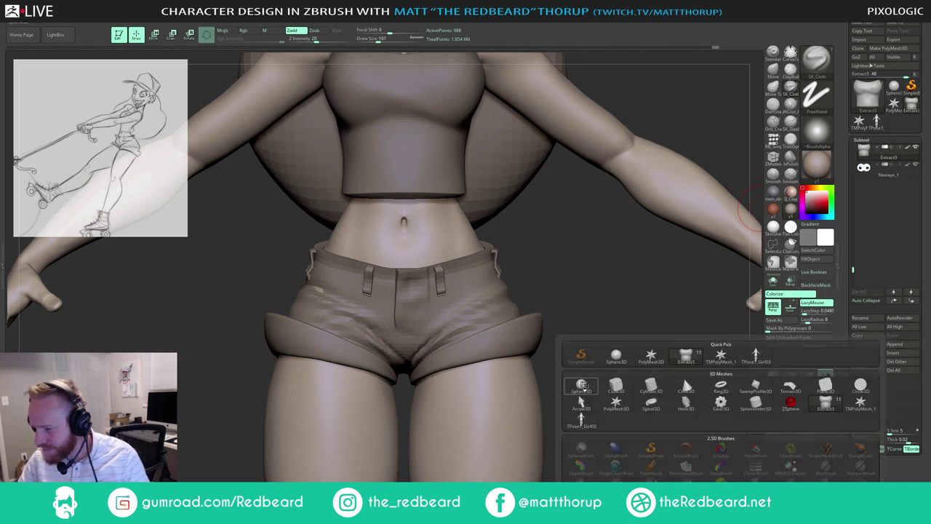
{"action": "left_click", "coordinate": [582, 386]}
{"action": "left_click", "coordinate": [888, 187]}
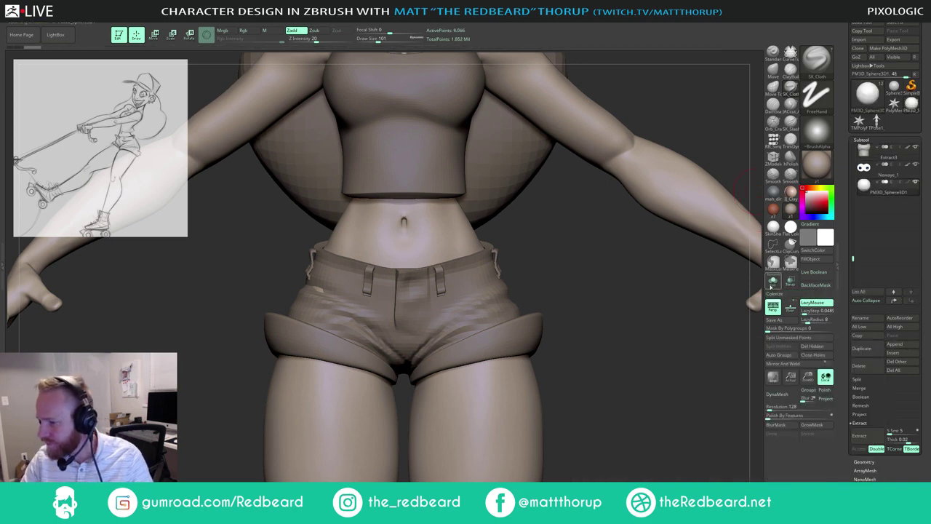
{"action": "left_click", "coordinate": [772, 281]}
{"action": "left_click_drag", "start_coordinate": [655, 378], "coordinate": [484, 312]}
{"action": "left_click_drag", "start_coordinate": [551, 423], "coordinate": [549, 384], "text": "shift"}
{"action": "left_click_drag", "start_coordinate": [481, 175], "coordinate": [481, 426], "text": "alt"}
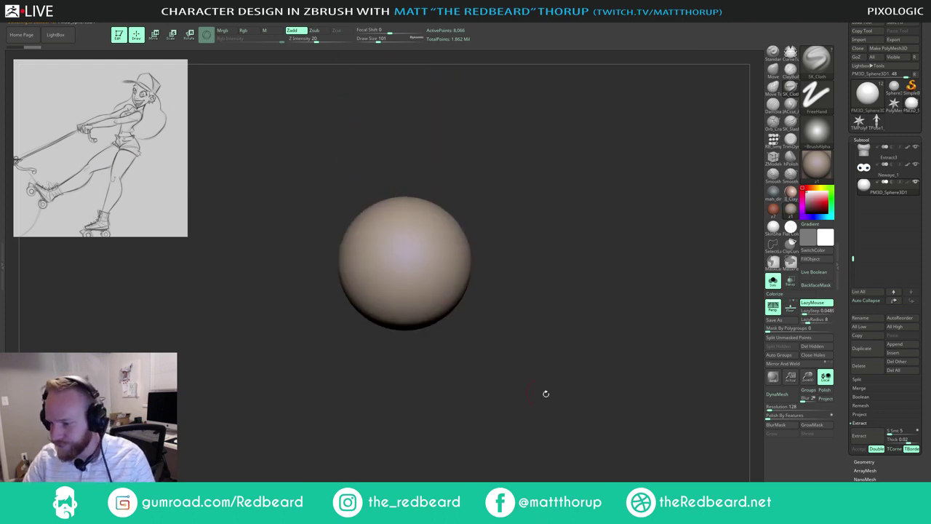
Step: Reinitialize the appended sphere as a low-poly QCyl Y cylinder with a resolution of 2 on each axis
{"action": "left_click_drag", "start_coordinate": [927, 398], "coordinate": [925, 320]}
{"action": "left_click", "coordinate": [862, 391]}
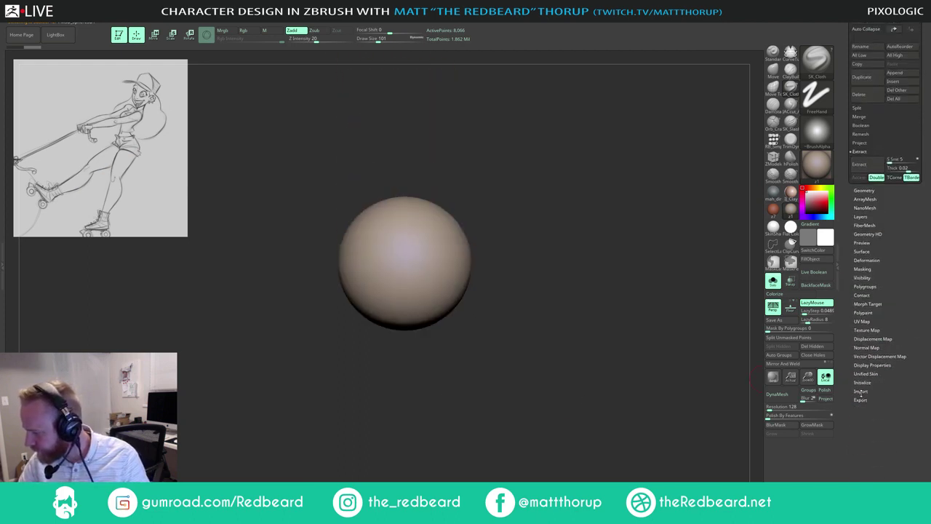
{"action": "left_click", "coordinate": [862, 352]}
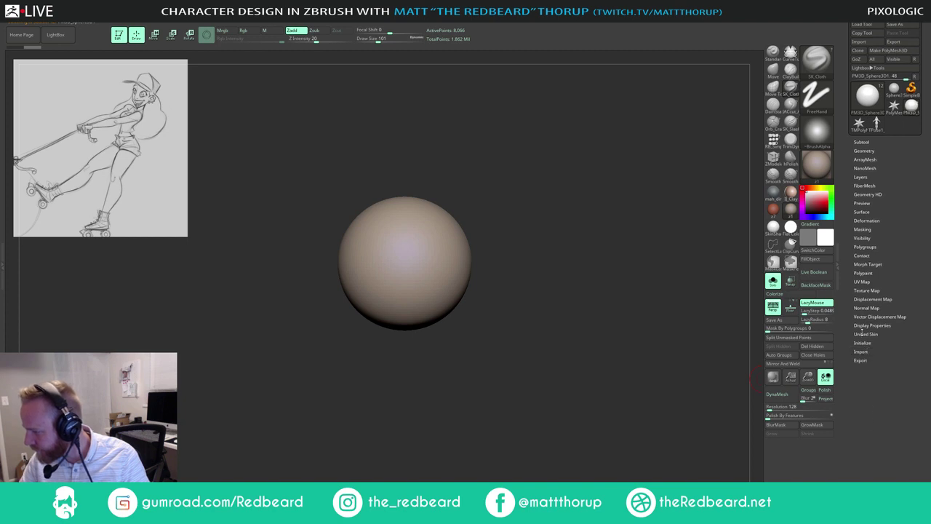
{"action": "left_click", "coordinate": [864, 343]}
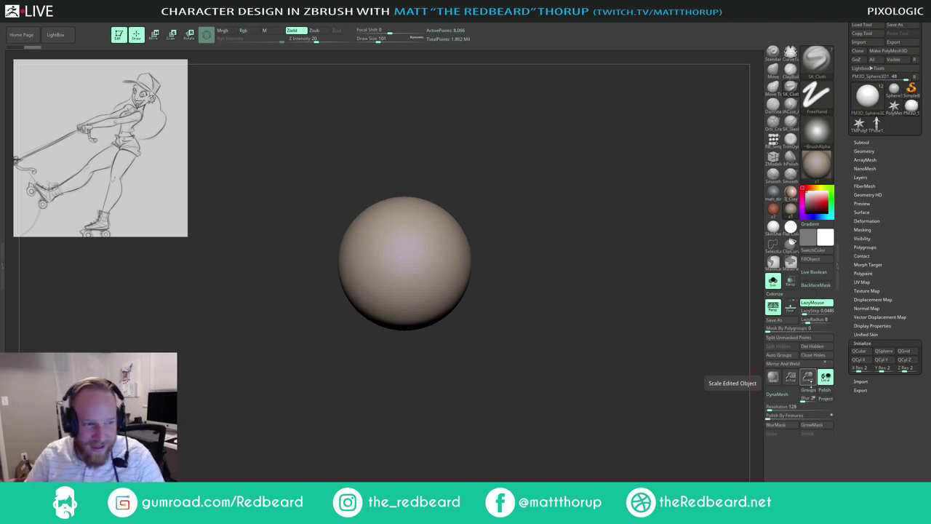
{"action": "left_click_drag", "start_coordinate": [544, 313], "coordinate": [544, 315]}
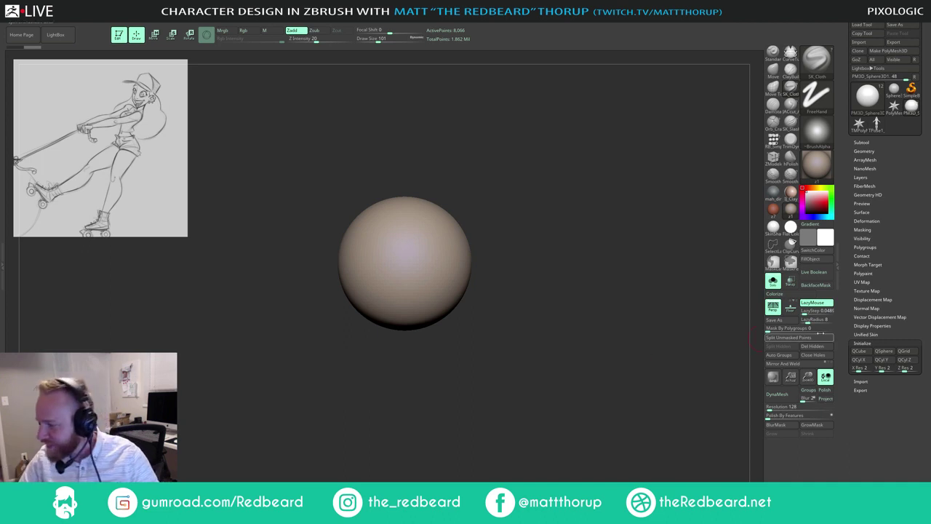
{"action": "left_click", "coordinate": [860, 351]}
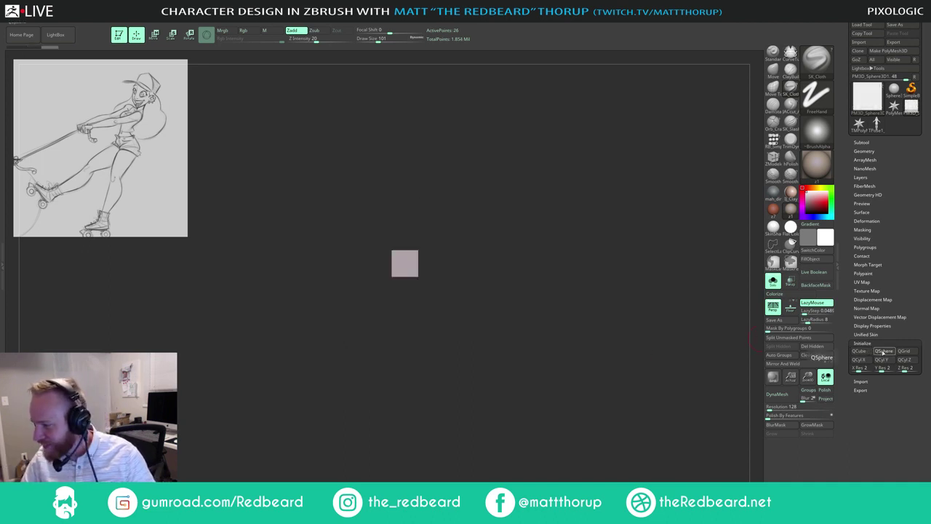
{"action": "left_click", "coordinate": [883, 351]}
{"action": "left_click", "coordinate": [882, 360]}
{"action": "left_click_drag", "start_coordinate": [686, 397], "coordinate": [649, 410]}
Step: Flatten the cylinder vertically, show its polyframe, and use ZModeler to simplify its sides and pull its top faces up into a tall octagonal post
{"action": "key", "text": "w"}
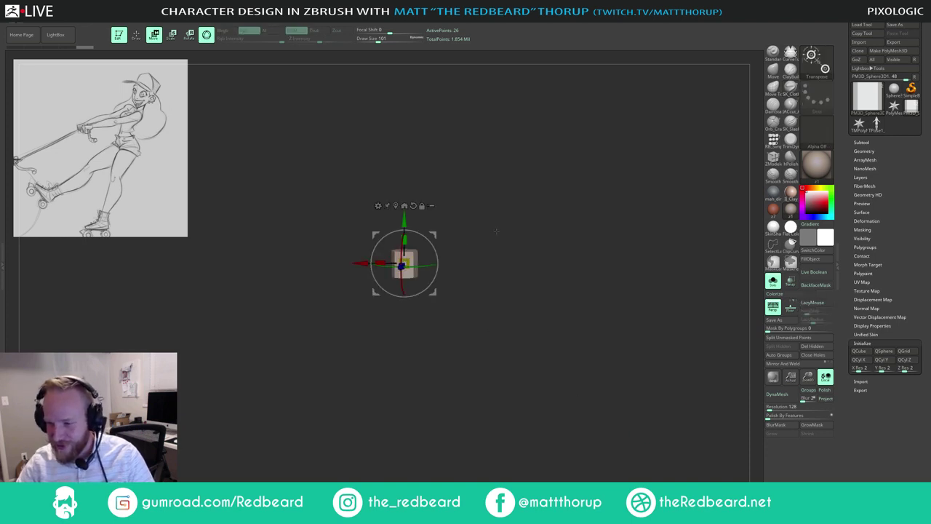
{"action": "left_click_drag", "start_coordinate": [405, 240], "coordinate": [408, 253]}
{"action": "mouse_move", "coordinate": [542, 215]}
{"action": "left_mouse_down", "text": "alt"}
{"action": "mouse_move", "coordinate": [551, 226]}
{"action": "mouse_move", "coordinate": [537, 266]}
{"action": "mouse_move", "coordinate": [385, 264]}
{"action": "left_mouse_up", "text": "alt"}
{"action": "key", "text": "q"}
{"action": "key", "text": "shift+f"}
{"action": "key", "text": "b"}
{"action": "key", "text": "z"}
{"action": "key", "text": "m"}
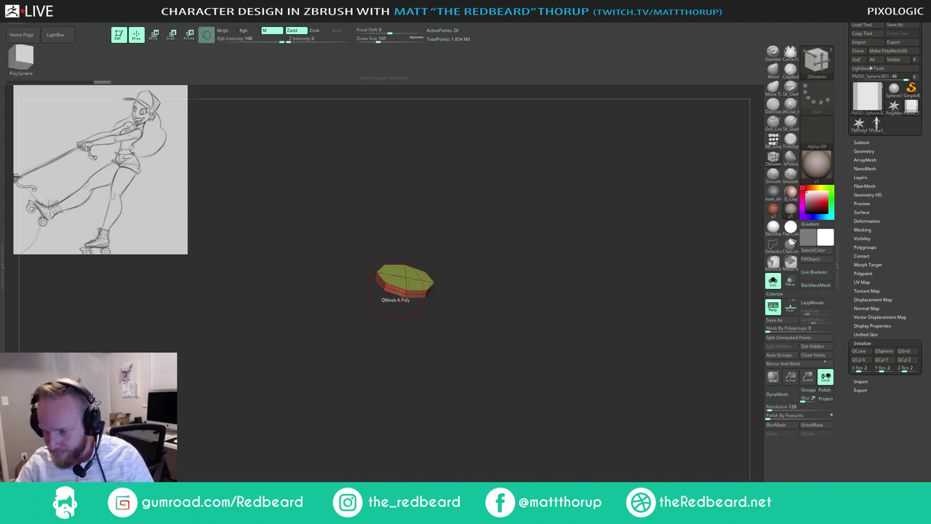
{"action": "left_click_drag", "start_coordinate": [397, 281], "coordinate": [419, 282], "text": "alt"}
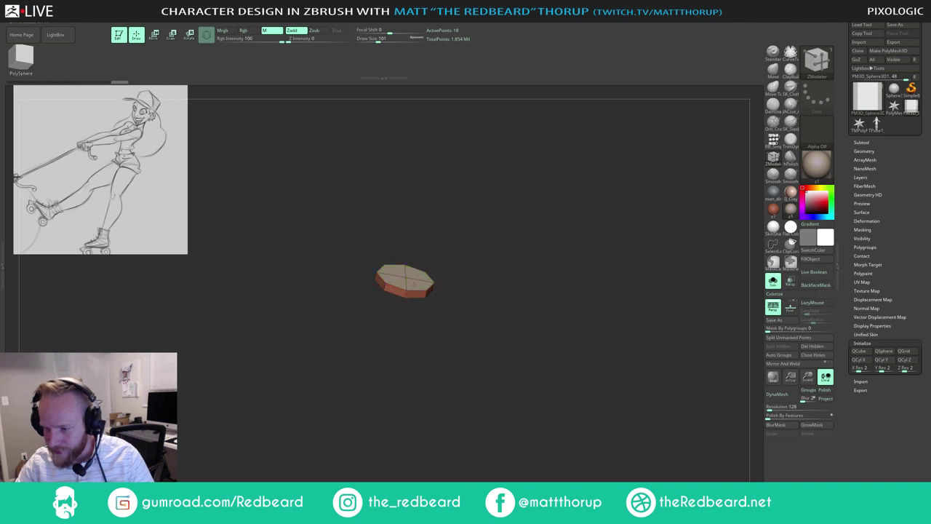
{"action": "left_click_drag", "start_coordinate": [453, 254], "coordinate": [447, 243]}
{"action": "left_click_drag", "start_coordinate": [413, 283], "coordinate": [413, 216]}
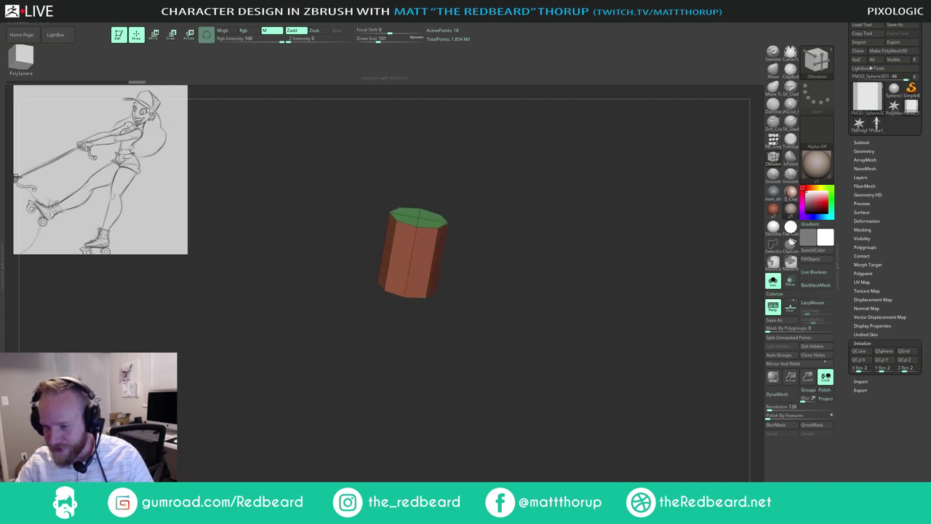
Step: Flare the post's top outward into a wider octagonal cap with a ZModeler action, undoing and redoing the first try
{"action": "left_click_drag", "start_coordinate": [484, 233], "coordinate": [501, 212], "text": "shift"}
{"action": "right_click_drag", "start_coordinate": [500, 211], "coordinate": [510, 200], "text": "ctrl"}
{"action": "left_click_drag", "start_coordinate": [510, 200], "coordinate": [500, 262]}
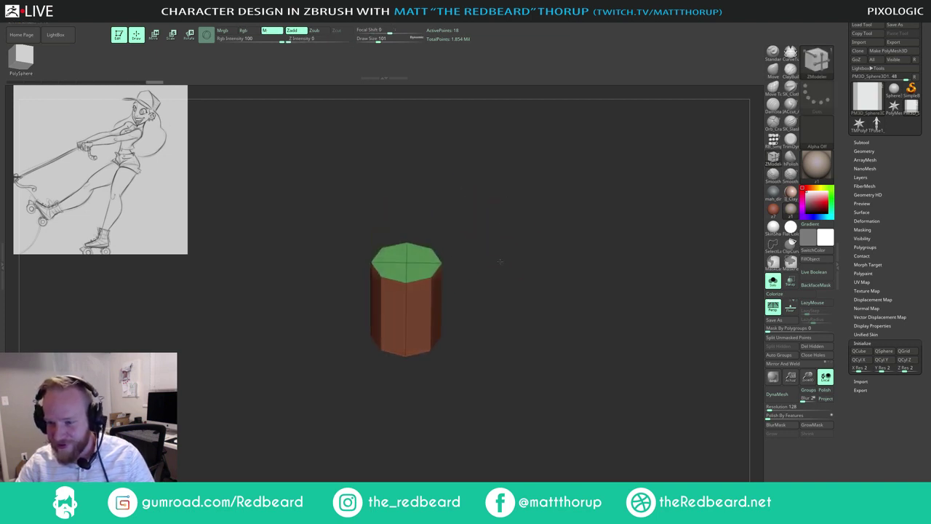
{"action": "left_click_drag", "start_coordinate": [398, 255], "coordinate": [459, 257], "text": "alt"}
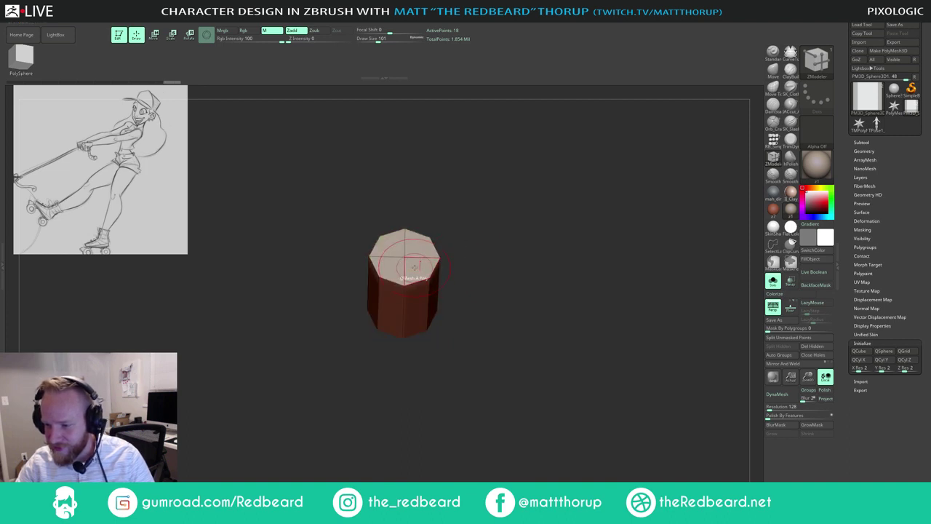
{"action": "left_click_drag", "start_coordinate": [470, 235], "coordinate": [439, 256]}
{"action": "key", "text": "ctrl+z"}
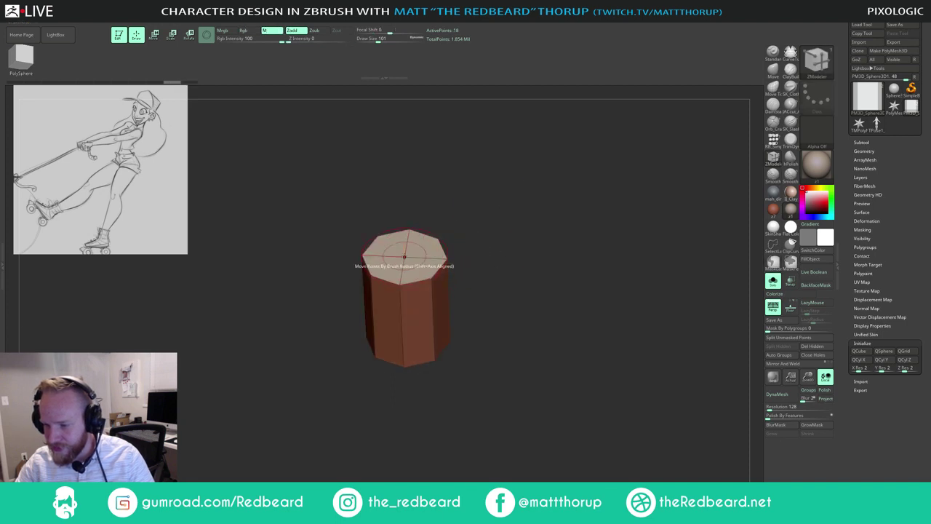
{"action": "key", "text": "space"}
{"action": "left_click", "coordinate": [445, 253]}
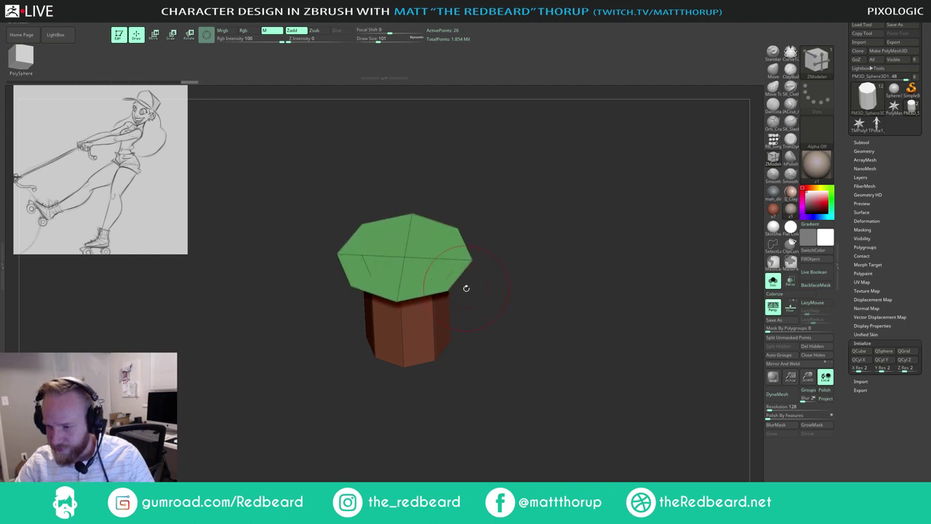
{"action": "mouse_move", "coordinate": [466, 289]}
{"action": "left_mouse_down"}
{"action": "mouse_move", "coordinate": [485, 233]}
{"action": "mouse_move", "coordinate": [500, 283]}
{"action": "left_mouse_up"}
{"action": "key", "text": "ctrl+z"}
{"action": "key", "text": "ctrl+z"}
{"action": "left_click_drag", "start_coordinate": [405, 256], "coordinate": [477, 303]}
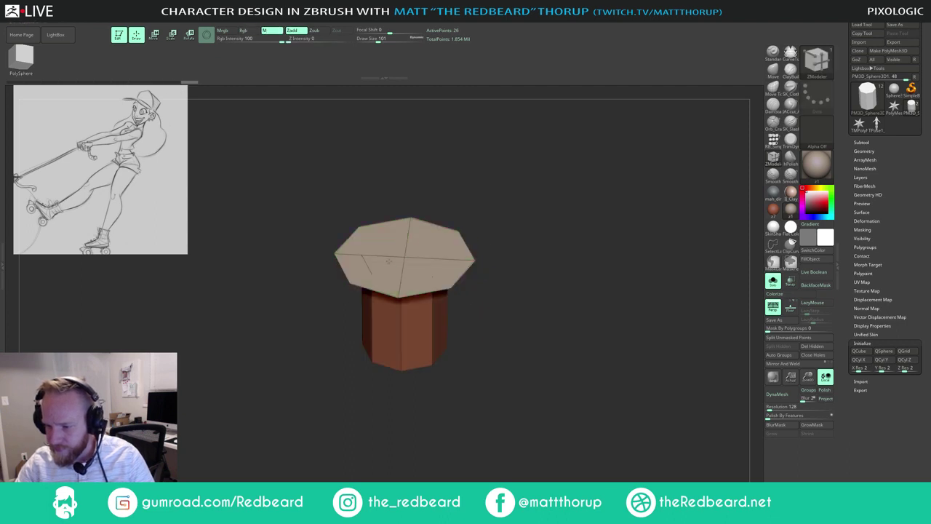
Step: Extrude the flared cap upward into a thick rim and inset a smaller octagon in the centre of its top face
{"action": "mouse_move", "coordinate": [502, 182]}
{"action": "left_mouse_down"}
{"action": "mouse_move", "coordinate": [516, 194]}
{"action": "mouse_move", "coordinate": [491, 194]}
{"action": "mouse_move", "coordinate": [445, 247]}
{"action": "left_mouse_up"}
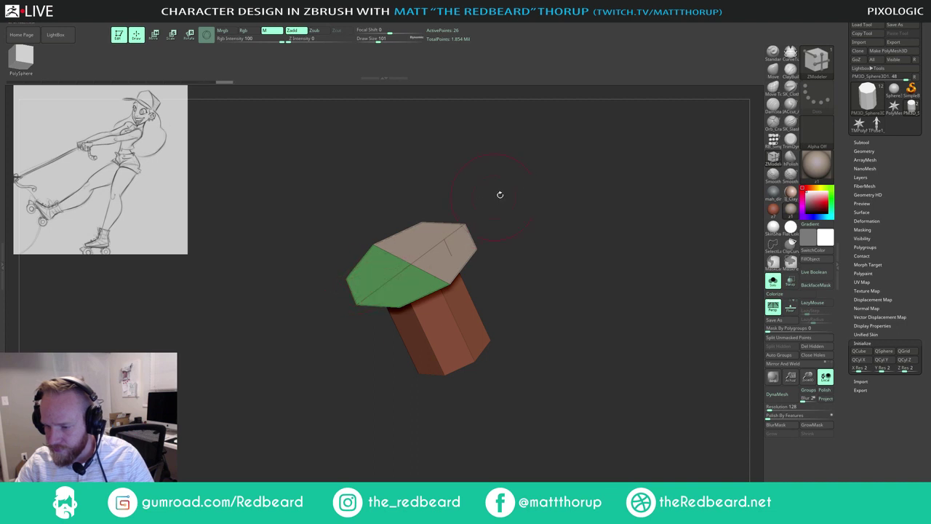
{"action": "left_click_drag", "start_coordinate": [499, 194], "coordinate": [462, 239]}
{"action": "left_click_drag", "start_coordinate": [500, 211], "coordinate": [522, 197]}
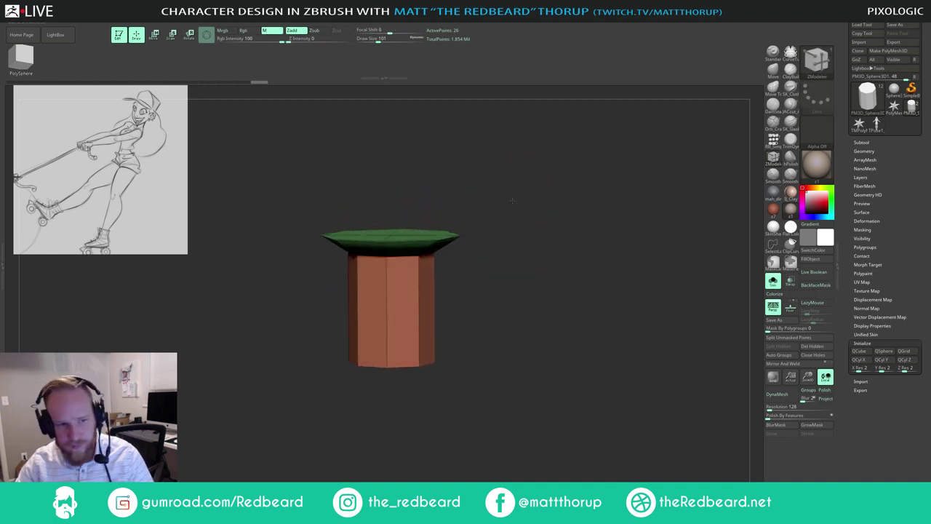
{"action": "right_click_drag", "start_coordinate": [521, 196], "coordinate": [506, 214]}
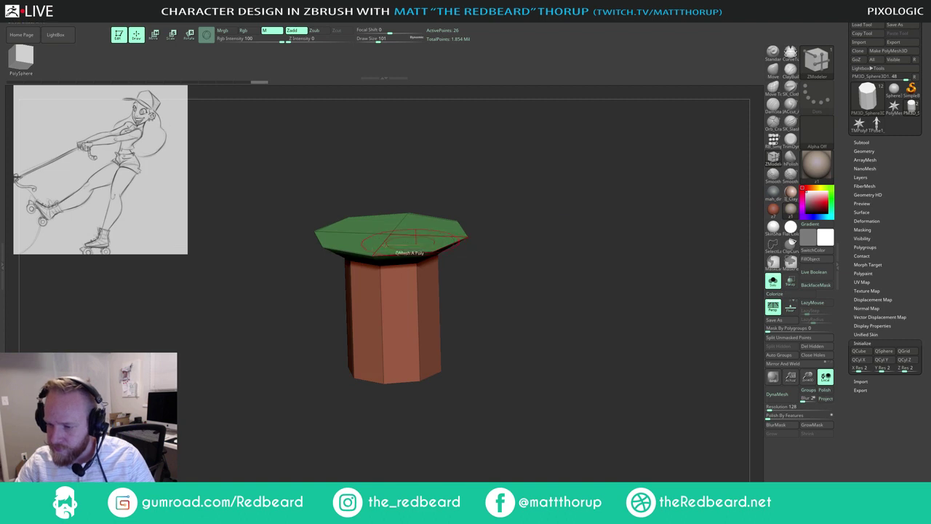
{"action": "mouse_move", "coordinate": [400, 241]}
{"action": "left_mouse_down", "text": "alt"}
{"action": "mouse_move", "coordinate": [380, 225]}
{"action": "mouse_move", "coordinate": [428, 227]}
{"action": "mouse_move", "coordinate": [398, 229]}
{"action": "left_mouse_up", "text": "alt"}
{"action": "key", "text": "ctrl+z"}
{"action": "left_click_drag", "start_coordinate": [476, 205], "coordinate": [500, 189]}
{"action": "right_click_drag", "start_coordinate": [501, 189], "coordinate": [492, 211]}
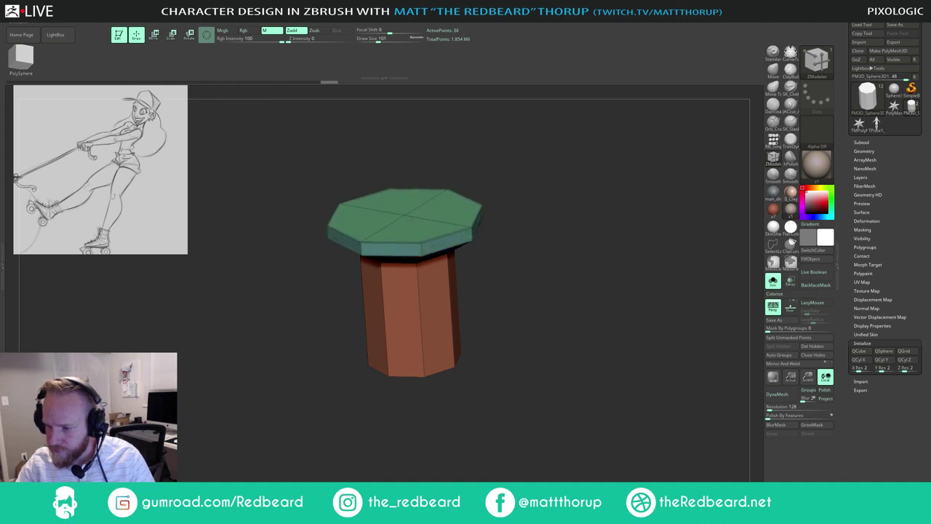
{"action": "left_click_drag", "start_coordinate": [499, 184], "coordinate": [504, 216]}
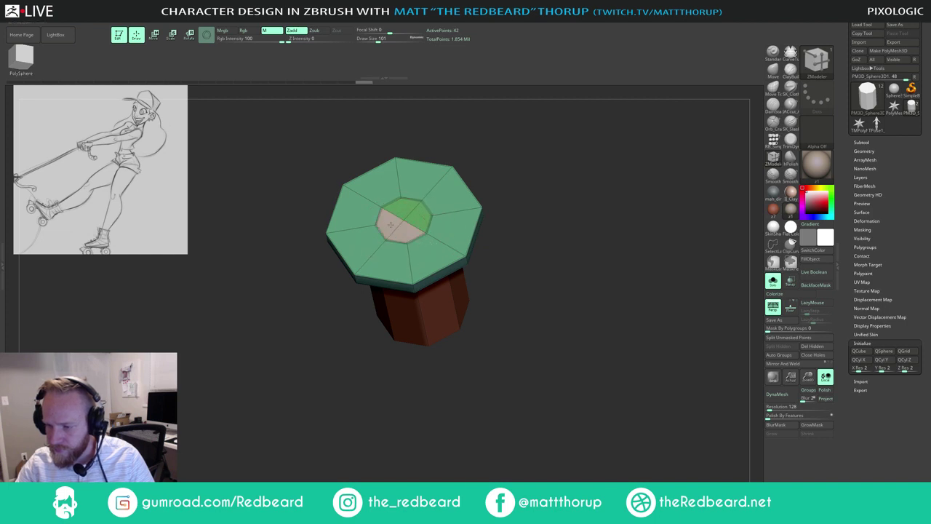
{"action": "right_click_drag", "start_coordinate": [391, 225], "coordinate": [413, 217]}
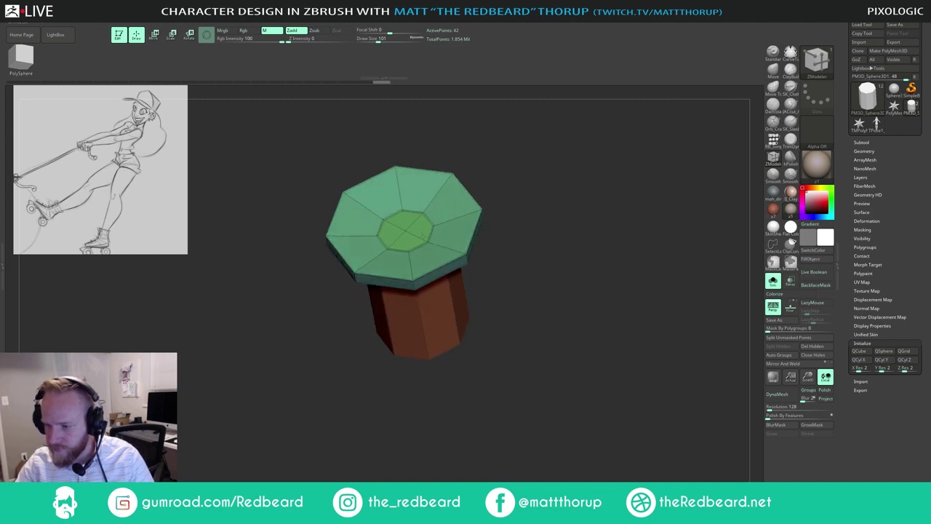
Step: Push the central polygons of the cap's top face inward with QMesh to form a recess
{"action": "left_click_drag", "start_coordinate": [536, 205], "coordinate": [524, 172]}
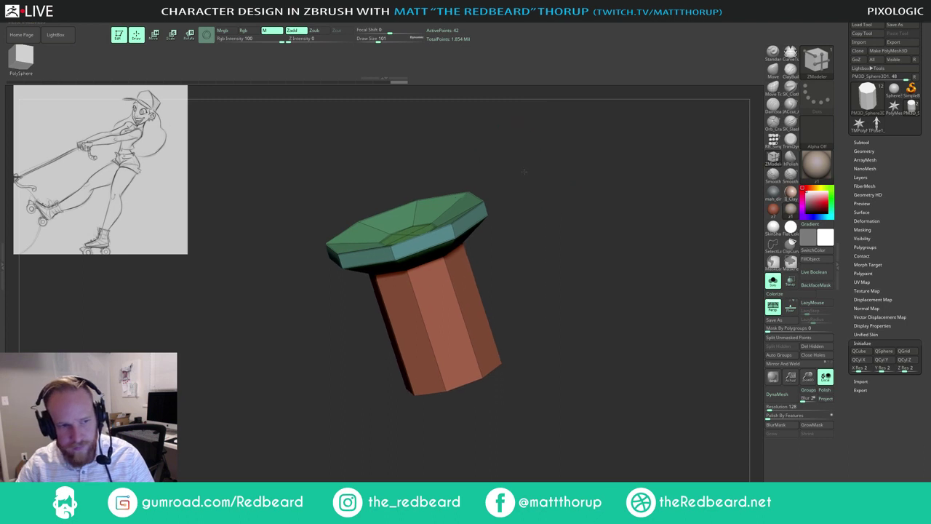
{"action": "right_click_drag", "start_coordinate": [524, 172], "coordinate": [495, 203]}
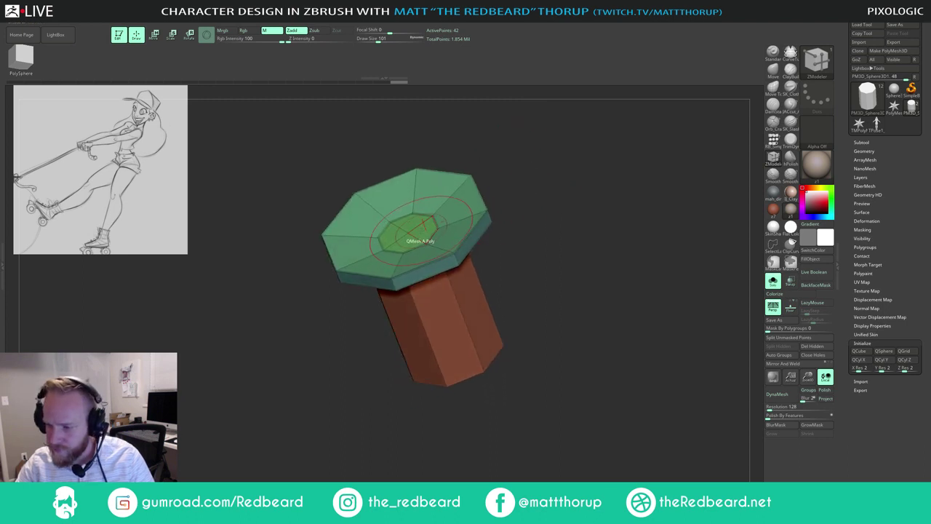
{"action": "left_click_drag", "start_coordinate": [402, 243], "coordinate": [409, 223], "text": "alt"}
{"action": "right_click_drag", "start_coordinate": [456, 181], "coordinate": [441, 199]}
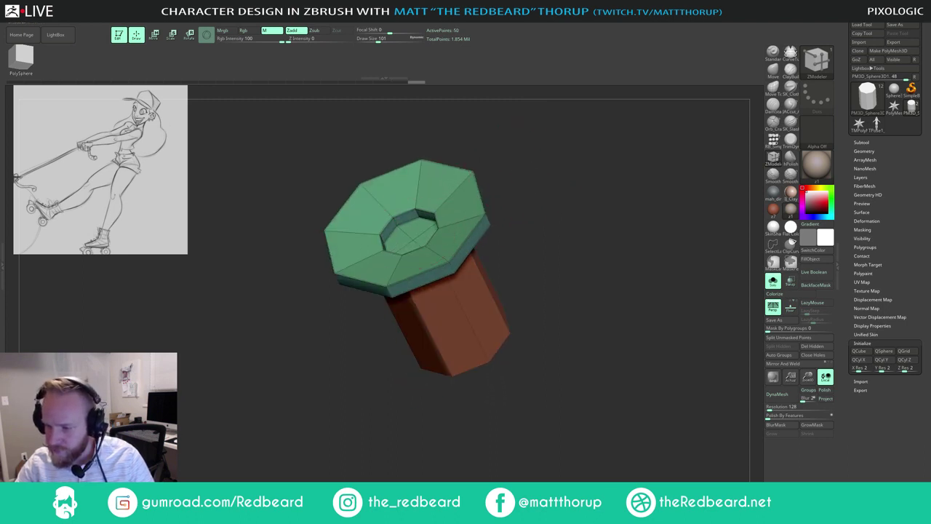
Step: Bevel the complete edge loops around the recess opening, under the cap's outer rim and at the neck below the cap
{"action": "left_click_drag", "start_coordinate": [518, 182], "coordinate": [559, 194]}
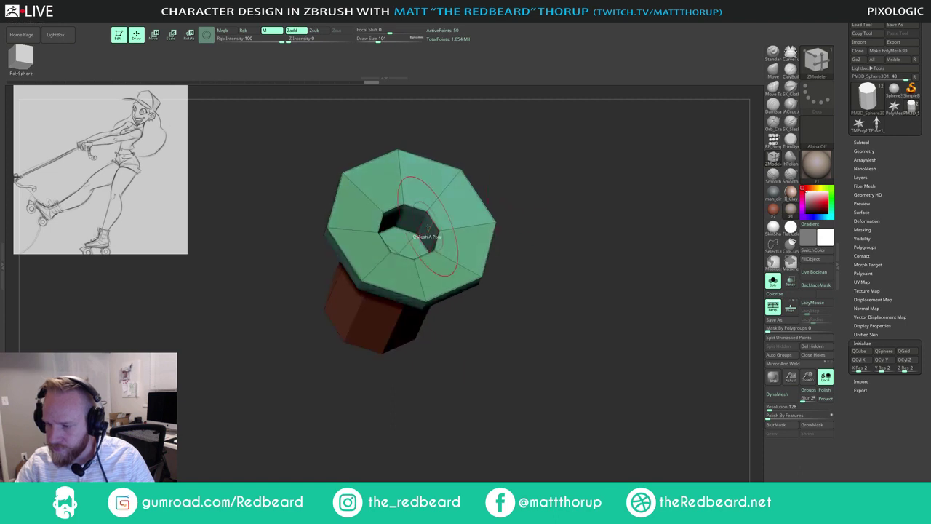
{"action": "key", "text": "space"}
{"action": "left_click", "coordinate": [383, 237]}
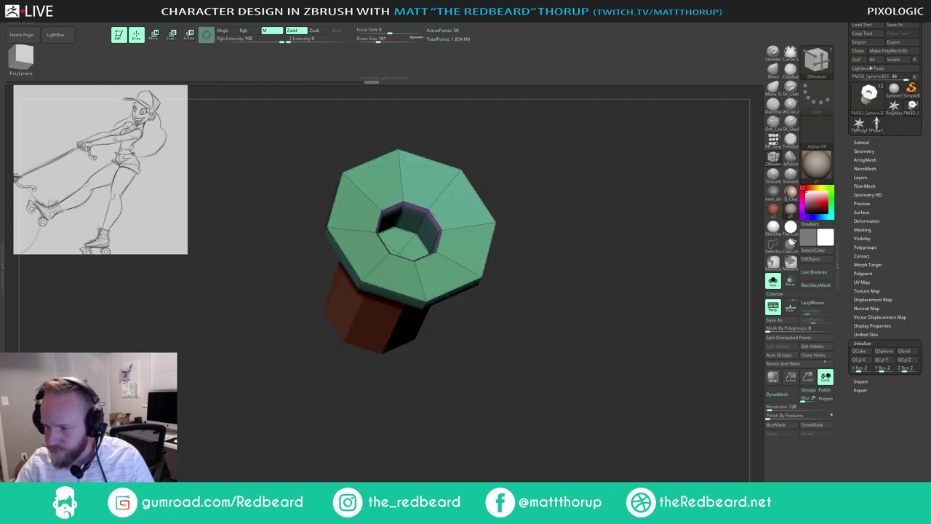
{"action": "right_click_drag", "start_coordinate": [498, 208], "coordinate": [515, 191]}
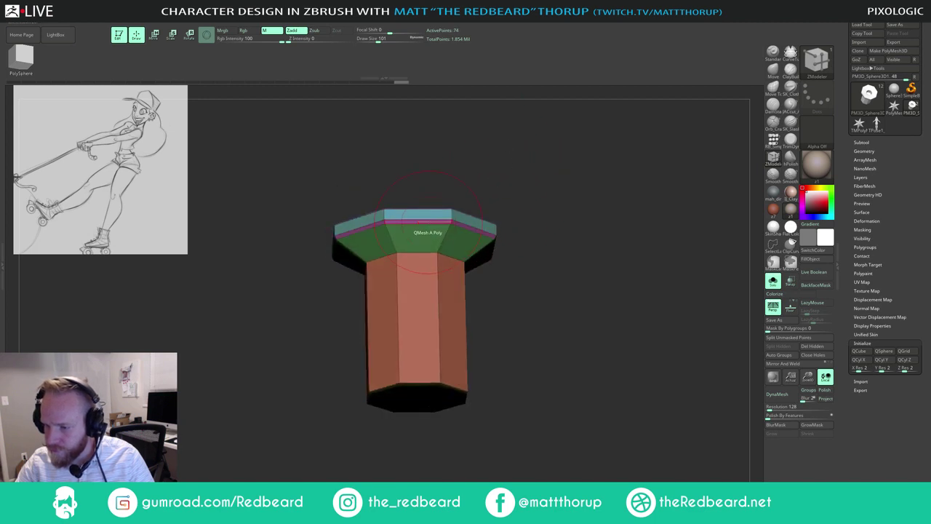
{"action": "left_click", "coordinate": [414, 255]}
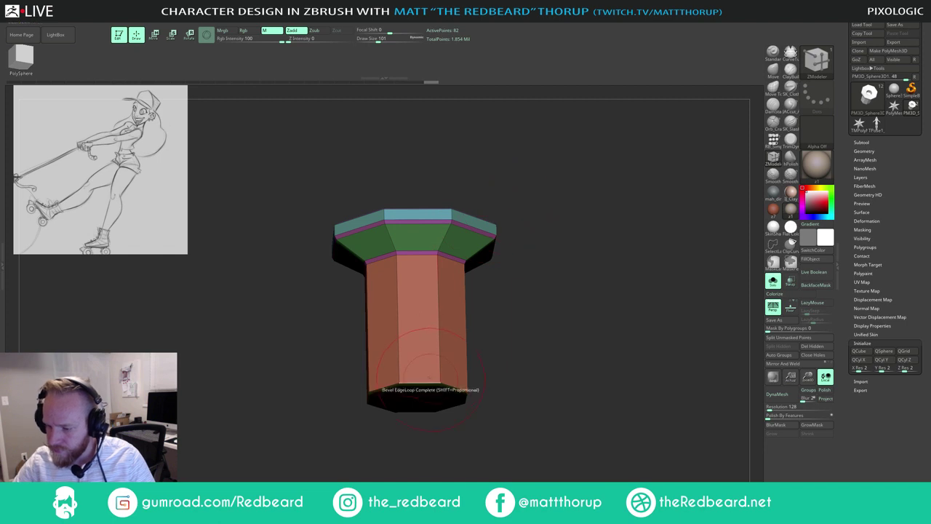
Step: Insert a single edge loop around the shank near its bottom end
{"action": "left_click_drag", "start_coordinate": [503, 349], "coordinate": [509, 370], "text": "shift"}
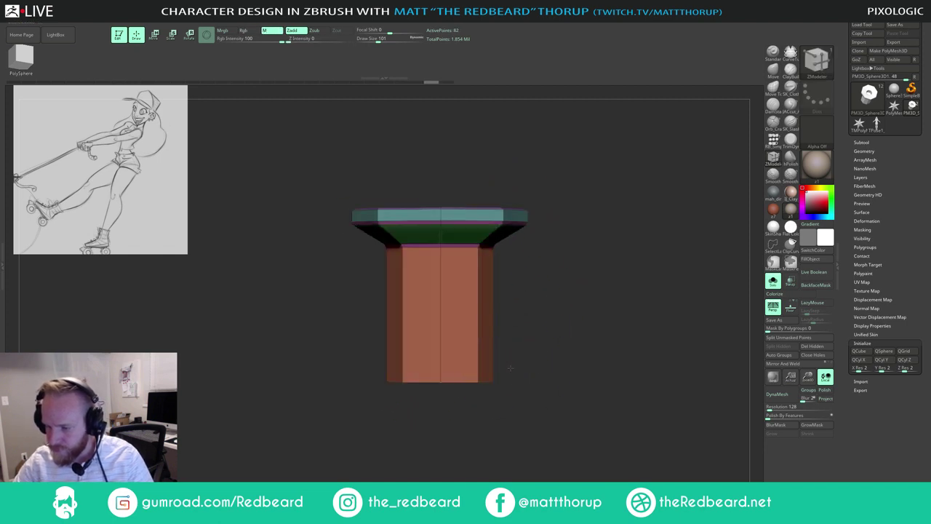
{"action": "key", "text": "space"}
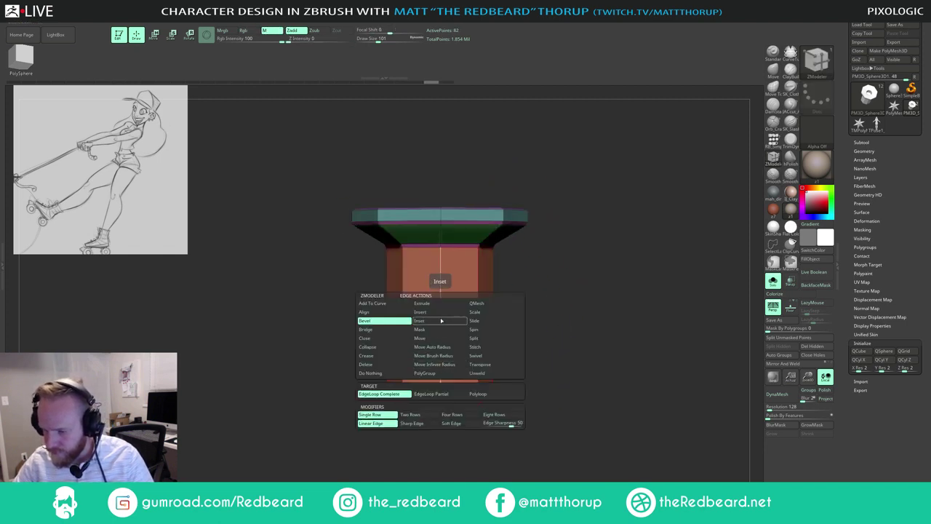
{"action": "left_click", "coordinate": [442, 313]}
{"action": "left_click_drag", "start_coordinate": [442, 336], "coordinate": [440, 377]}
{"action": "key", "text": "ctrl+z"}
{"action": "key", "text": "space"}
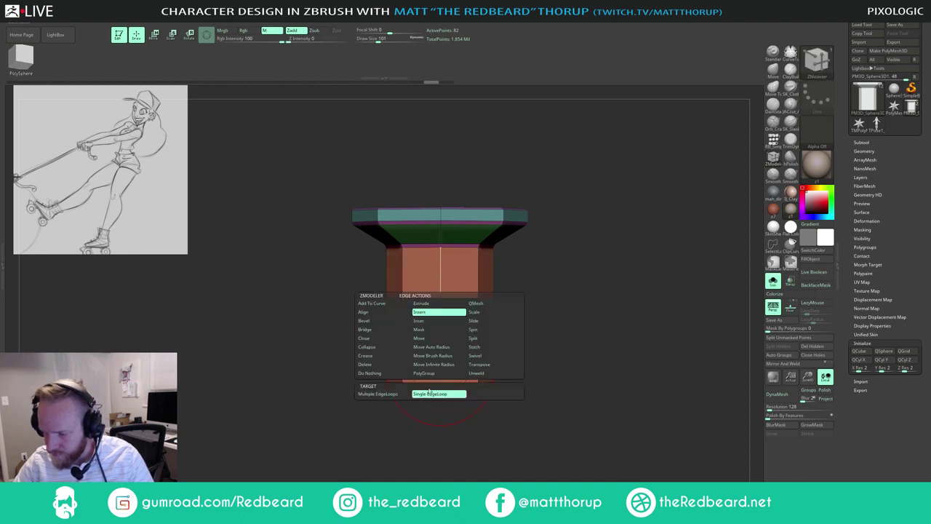
{"action": "left_click", "coordinate": [441, 390]}
{"action": "left_click", "coordinate": [440, 369]}
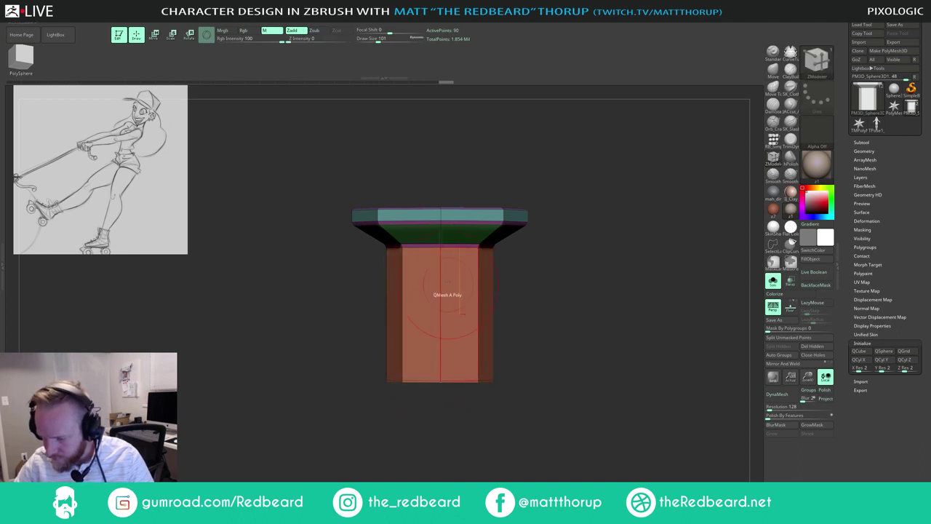
Step: Insert supporting edge loops around the top of the shank, the cap's rim and the recess
{"action": "left_click", "coordinate": [440, 252]}
{"action": "key", "text": "ctrl+z"}
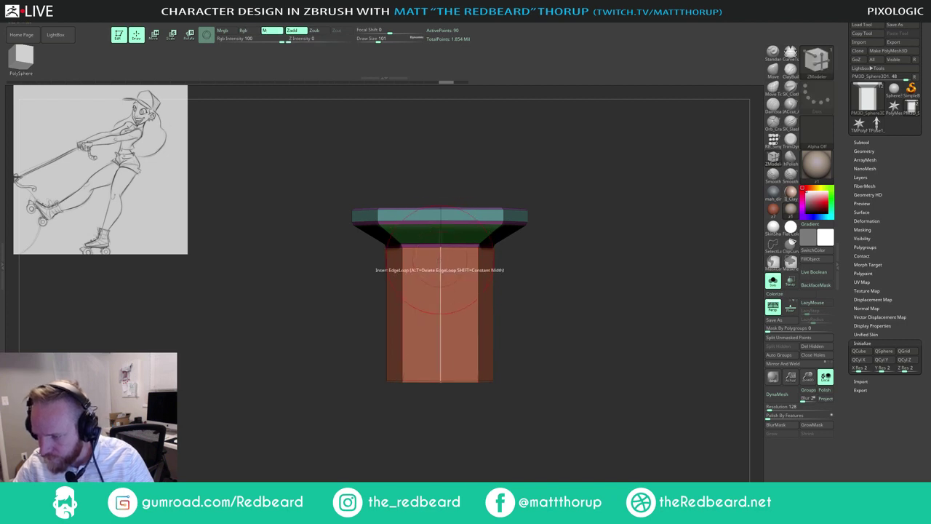
{"action": "left_click_drag", "start_coordinate": [440, 258], "coordinate": [440, 250]}
{"action": "left_click_drag", "start_coordinate": [512, 265], "coordinate": [483, 234]}
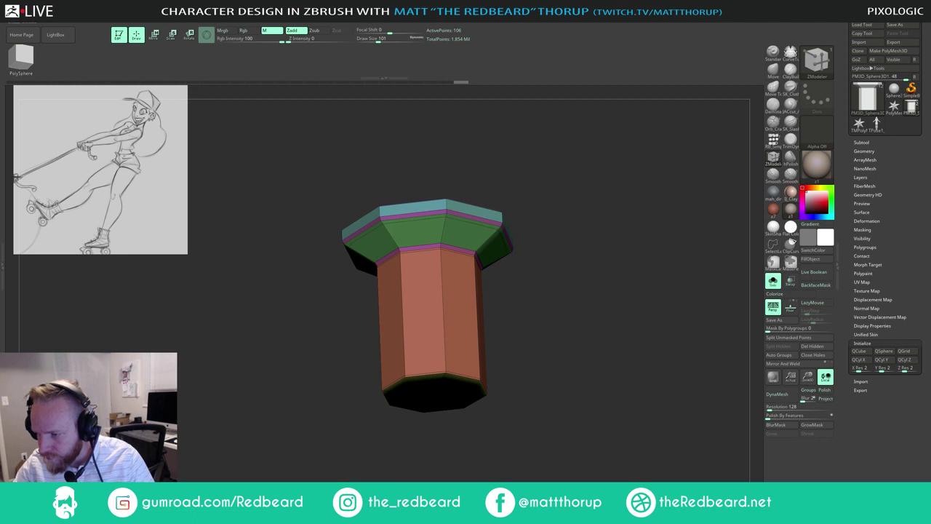
{"action": "left_click_drag", "start_coordinate": [452, 143], "coordinate": [472, 211]}
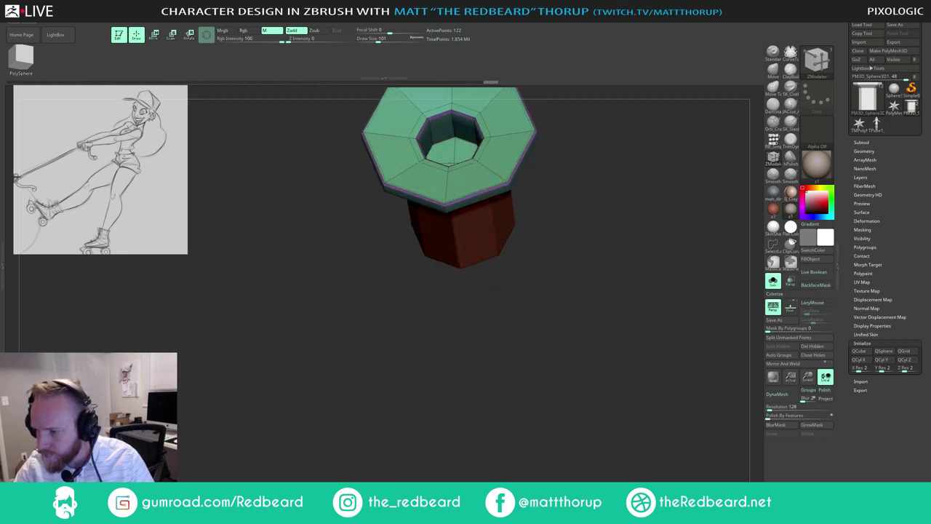
{"action": "right_click_drag", "start_coordinate": [421, 296], "coordinate": [444, 288]}
{"action": "right_click_drag", "start_coordinate": [426, 97], "coordinate": [529, 155]}
{"action": "right_click_drag", "start_coordinate": [583, 141], "coordinate": [547, 217], "text": "alt"}
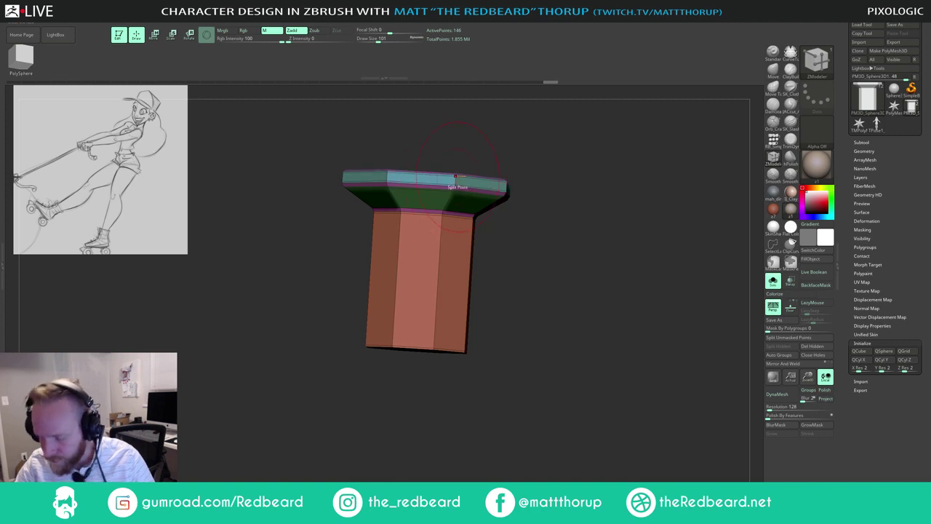
Step: Inspect the smoothed shape of the button with dynamic subdivision and polyframe display
{"action": "key", "text": "d"}
{"action": "key", "text": "shift+f"}
{"action": "right_click_drag", "start_coordinate": [632, 233], "coordinate": [591, 260], "text": "ctrl"}
{"action": "key", "text": "shift+f"}
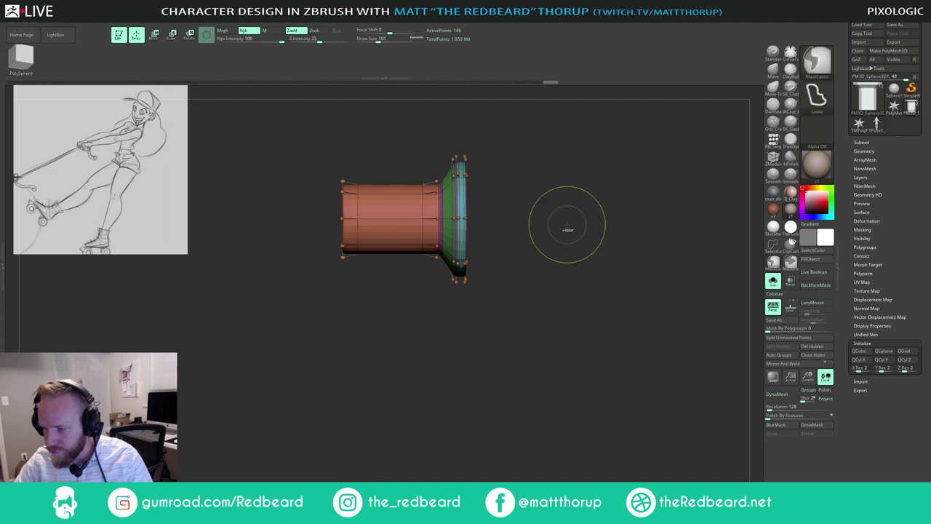
{"action": "key", "text": "shift+f"}
{"action": "mouse_move", "coordinate": [546, 253]}
{"action": "right_mouse_down"}
{"action": "mouse_move", "coordinate": [556, 228]}
{"action": "mouse_move", "coordinate": [564, 267]}
{"action": "mouse_move", "coordinate": [578, 266]}
{"action": "mouse_move", "coordinate": [532, 246]}
{"action": "right_mouse_up"}
{"action": "key", "text": "shift+f"}
{"action": "key", "text": "shift+d"}
Step: Scale the complete edge loop at the cap's outer rim and turn on the dynamic subdivision preview
{"action": "key", "text": "space"}
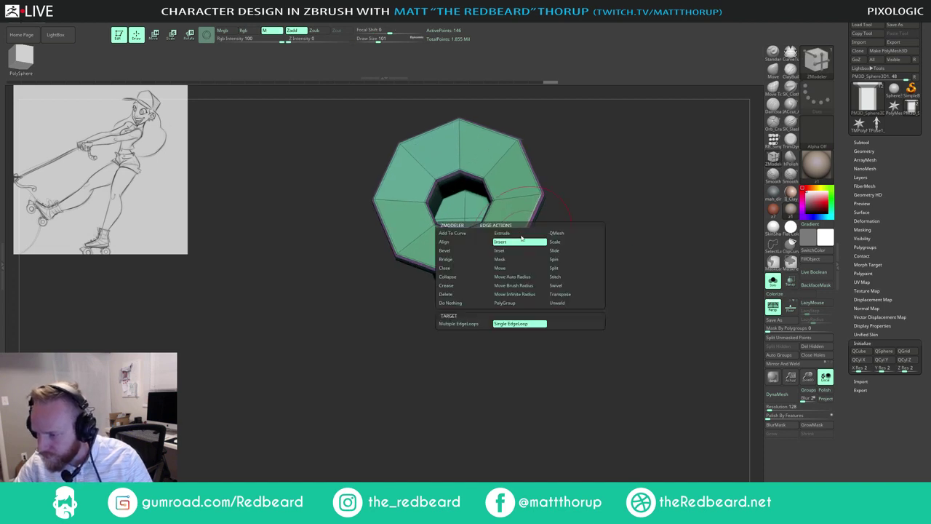
{"action": "left_click", "coordinate": [575, 241]}
{"action": "left_click", "coordinate": [466, 333]}
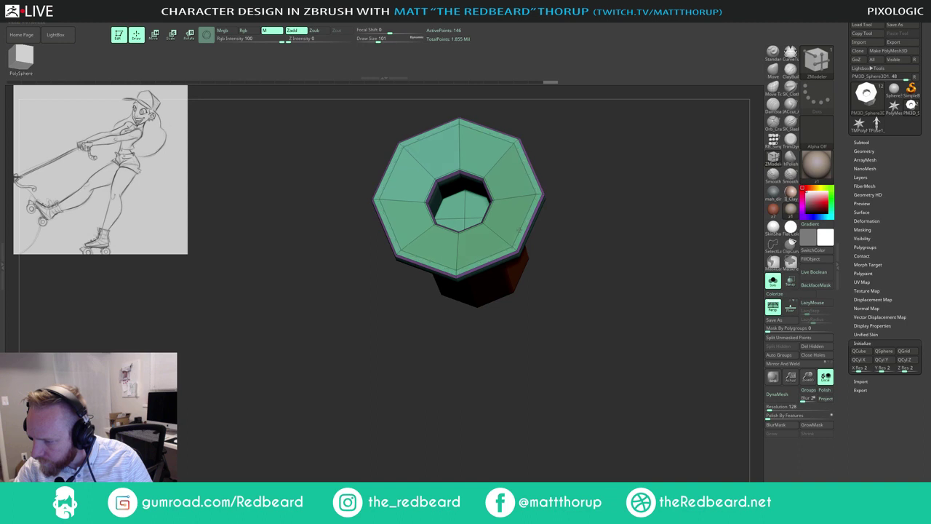
{"action": "mouse_move", "coordinate": [525, 234]}
{"action": "left_mouse_down"}
{"action": "mouse_move", "coordinate": [507, 234]}
{"action": "mouse_move", "coordinate": [516, 233]}
{"action": "left_mouse_up"}
{"action": "mouse_move", "coordinate": [566, 251]}
{"action": "left_mouse_down"}
{"action": "mouse_move", "coordinate": [566, 210]}
{"action": "mouse_move", "coordinate": [565, 220]}
{"action": "mouse_move", "coordinate": [523, 230]}
{"action": "mouse_move", "coordinate": [598, 208]}
{"action": "mouse_move", "coordinate": [592, 212]}
{"action": "mouse_move", "coordinate": [615, 232]}
{"action": "mouse_move", "coordinate": [638, 237]}
{"action": "mouse_move", "coordinate": [658, 269]}
{"action": "left_mouse_up"}
{"action": "key", "text": "d"}
{"action": "key", "text": "shift+f"}
Step: Leave solo display and show the whole character around the button with transparency turned on
{"action": "left_click", "coordinate": [774, 282]}
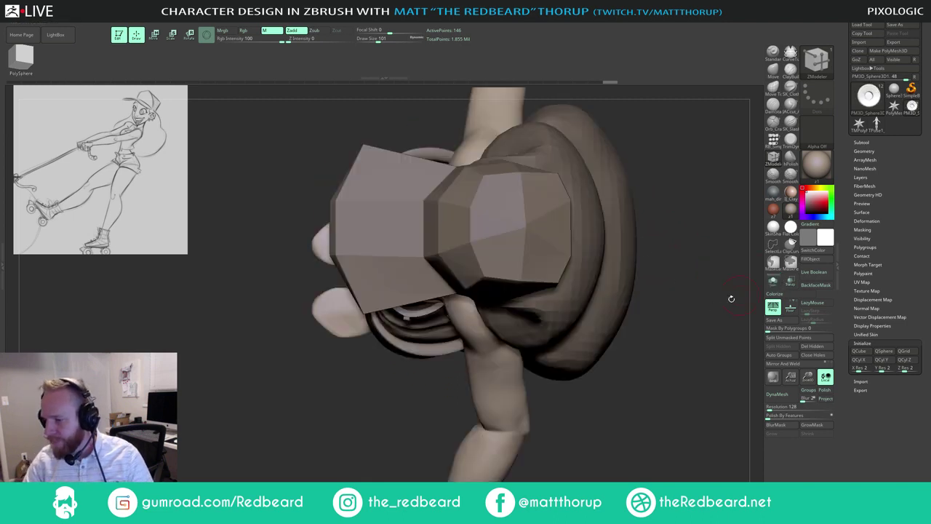
{"action": "left_click_drag", "start_coordinate": [684, 338], "coordinate": [699, 311]}
{"action": "left_click_drag", "start_coordinate": [694, 400], "coordinate": [623, 288], "text": "shift"}
{"action": "left_click", "coordinate": [791, 281]}
{"action": "left_click_drag", "start_coordinate": [699, 322], "coordinate": [621, 305], "text": "alt"}
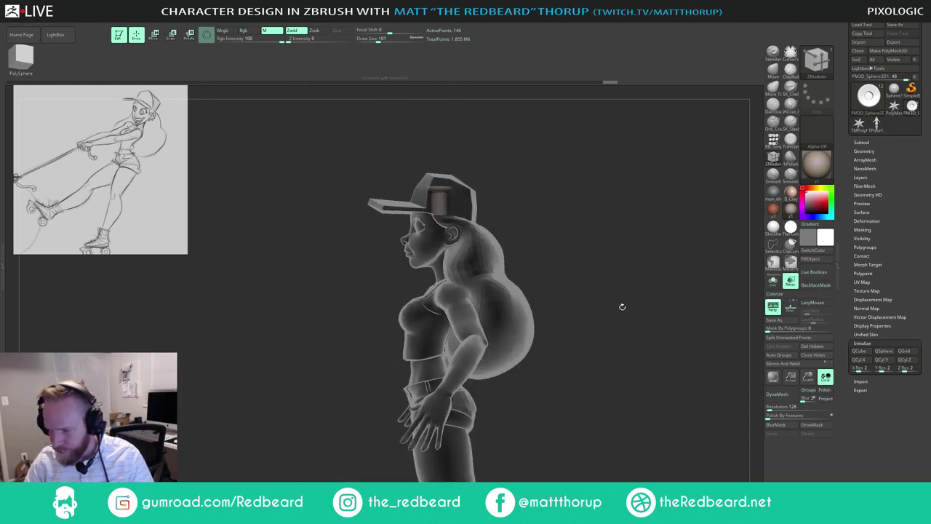
Step: Rotate the button so its cap faces forward and move it down from the head to the shorts' waistband
{"action": "key", "text": "r"}
{"action": "left_click_drag", "start_coordinate": [463, 197], "coordinate": [411, 175], "text": "shift"}
{"action": "left_click_drag", "start_coordinate": [378, 231], "coordinate": [528, 235], "text": "shift"}
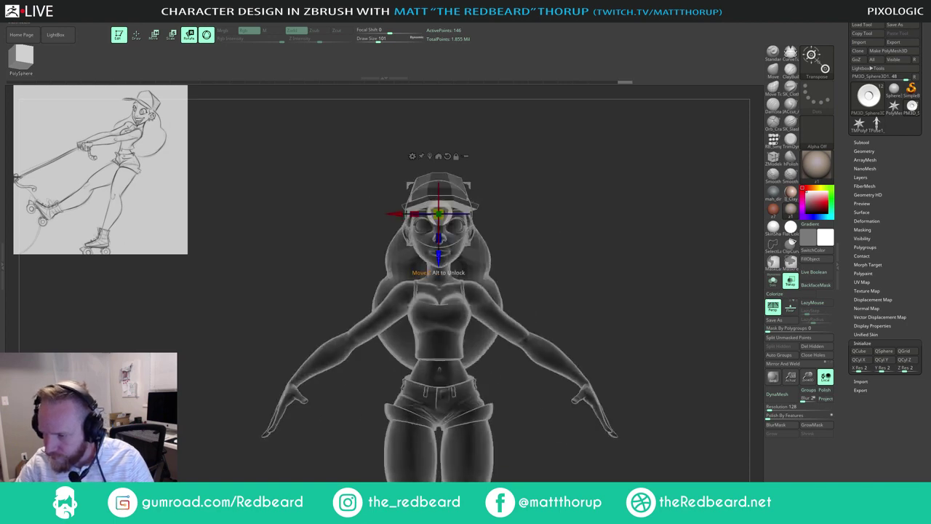
{"action": "left_click_drag", "start_coordinate": [439, 258], "coordinate": [439, 435]}
{"action": "left_click_drag", "start_coordinate": [540, 415], "coordinate": [578, 374], "text": "alt"}
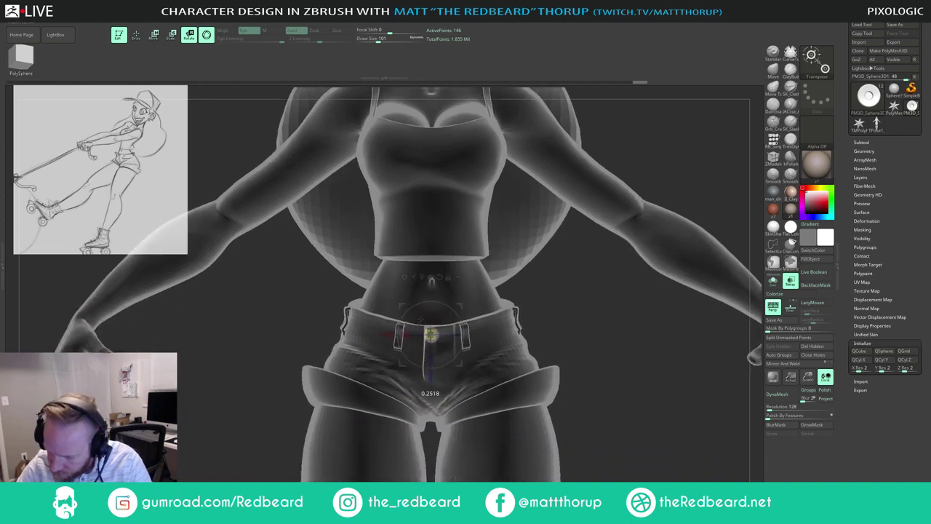
Step: Move the button forward out of the body and align it with the front centre of the shorts' waistband
{"action": "left_click_drag", "start_coordinate": [547, 290], "coordinate": [557, 290]}
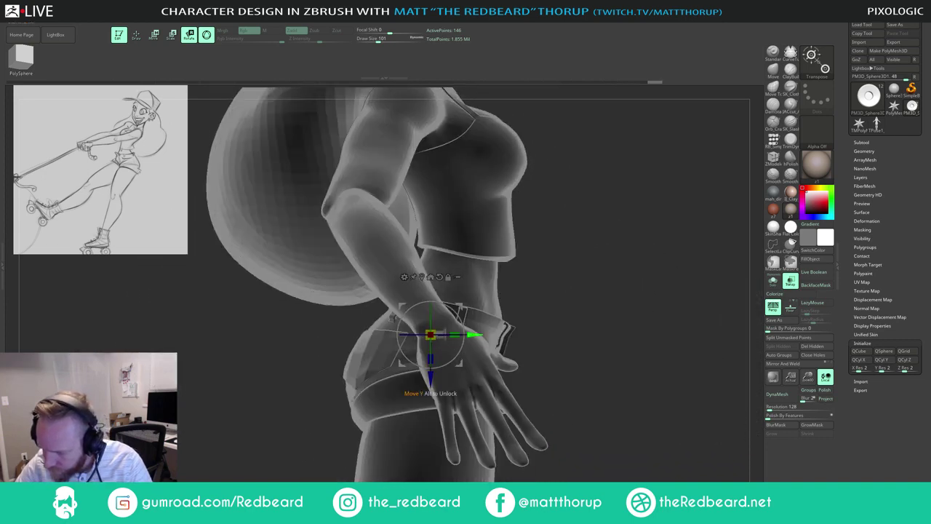
{"action": "left_click_drag", "start_coordinate": [473, 334], "coordinate": [560, 321]}
{"action": "left_click_drag", "start_coordinate": [526, 362], "coordinate": [499, 341]}
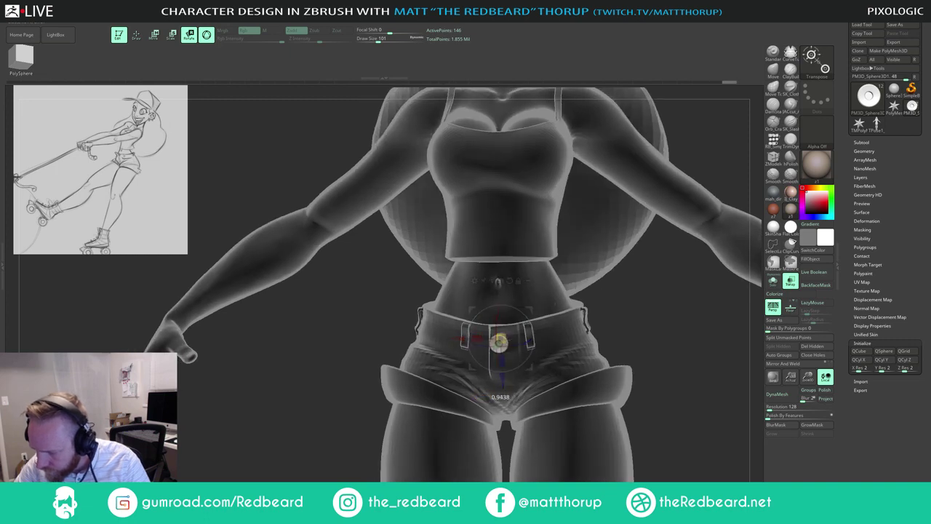
{"action": "left_click_drag", "start_coordinate": [684, 364], "coordinate": [524, 364]}
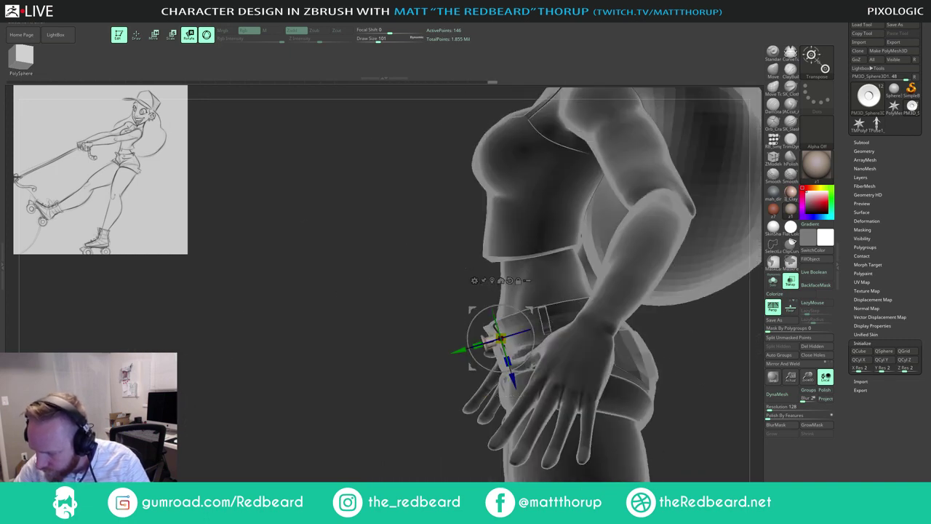
{"action": "left_click_drag", "start_coordinate": [408, 357], "coordinate": [553, 357]}
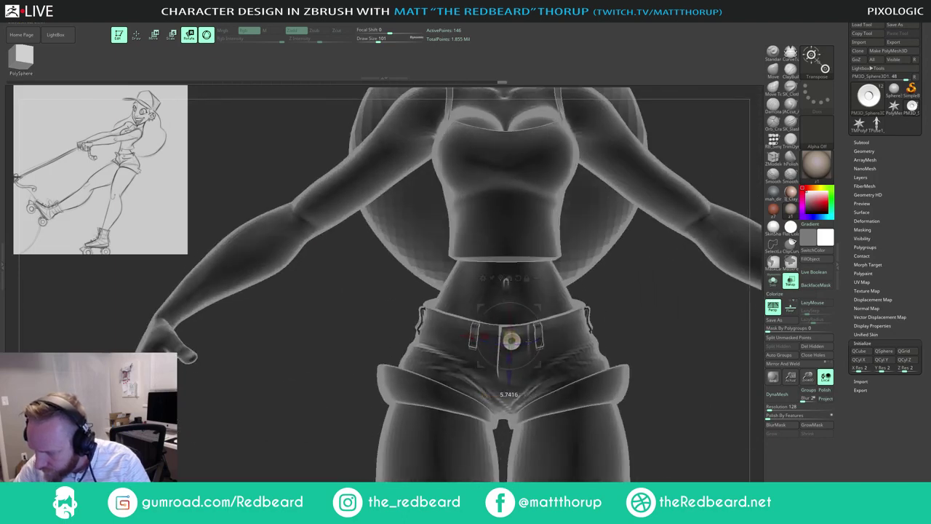
Step: Turn off transparency and fine-tune the button's size and placement on the front of the shorts
{"action": "left_click", "coordinate": [792, 282]}
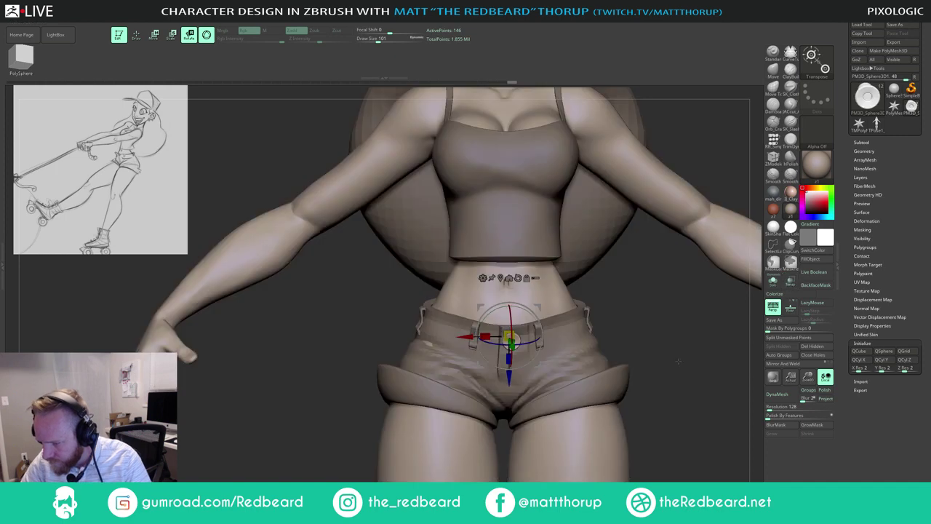
{"action": "mouse_move", "coordinate": [681, 361]}
{"action": "left_mouse_down"}
{"action": "mouse_move", "coordinate": [727, 367]}
{"action": "mouse_move", "coordinate": [687, 397]}
{"action": "mouse_move", "coordinate": [681, 368]}
{"action": "mouse_move", "coordinate": [672, 375]}
{"action": "mouse_move", "coordinate": [677, 409]}
{"action": "left_mouse_up"}
{"action": "key", "text": "q"}
{"action": "key", "text": "e"}
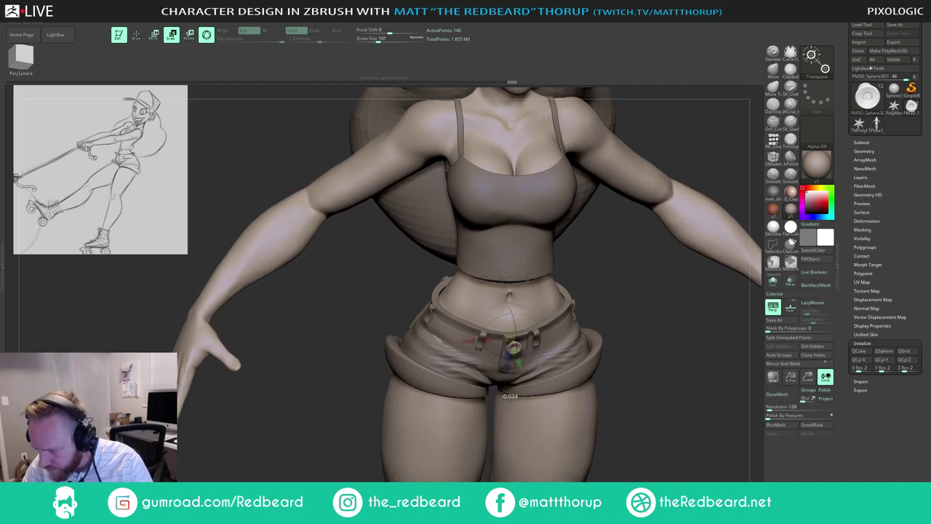
{"action": "left_click_drag", "start_coordinate": [662, 342], "coordinate": [643, 340]}
{"action": "key", "text": "w"}
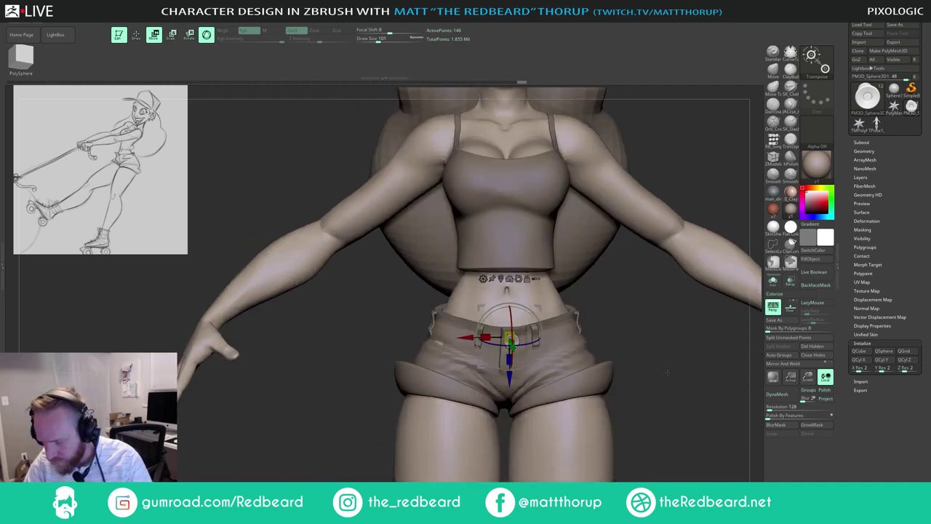
{"action": "key", "text": "q"}
{"action": "mouse_move", "coordinate": [663, 373]}
{"action": "left_mouse_down", "text": "alt"}
{"action": "mouse_move", "coordinate": [570, 374]}
{"action": "mouse_move", "coordinate": [589, 386]}
{"action": "mouse_move", "coordinate": [554, 411]}
{"action": "left_mouse_up", "text": "alt"}
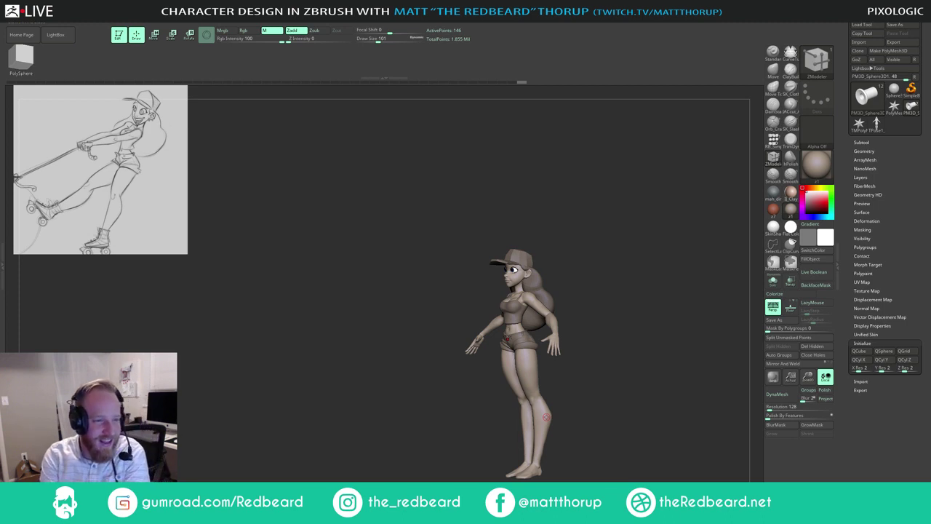
Step: Enable Rgb colouring and fill the shorts and their rolled cuffs with a light grey
{"action": "left_click_drag", "start_coordinate": [590, 276], "coordinate": [610, 244]}
{"action": "left_click_drag", "start_coordinate": [611, 244], "coordinate": [498, 355]}
{"action": "left_click", "coordinate": [484, 365], "text": "alt"}
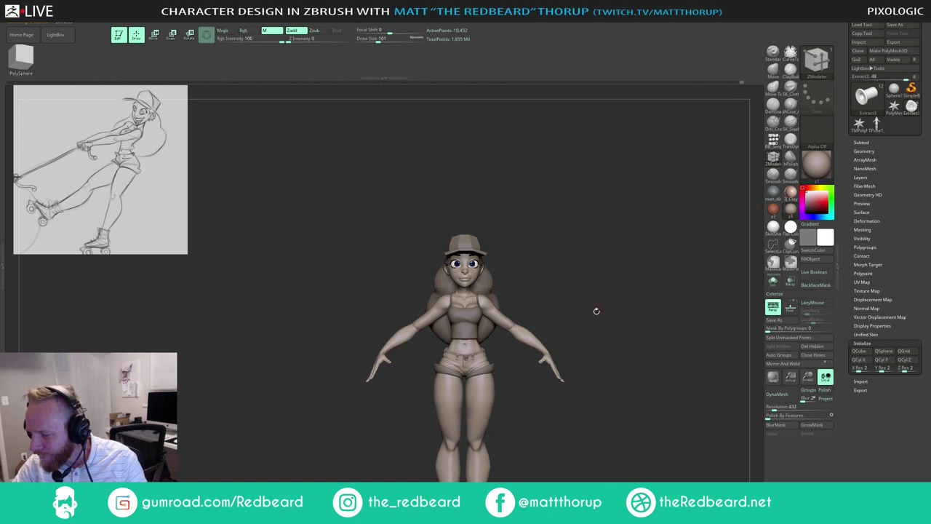
{"action": "left_click", "coordinate": [823, 234]}
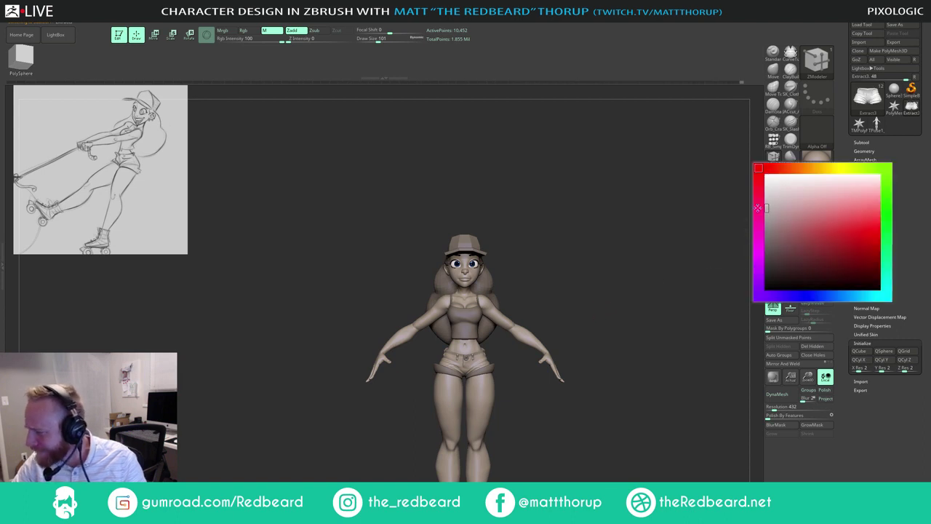
{"action": "left_click", "coordinate": [807, 261]}
{"action": "left_click_drag", "start_coordinate": [618, 318], "coordinate": [583, 364], "text": "alt"}
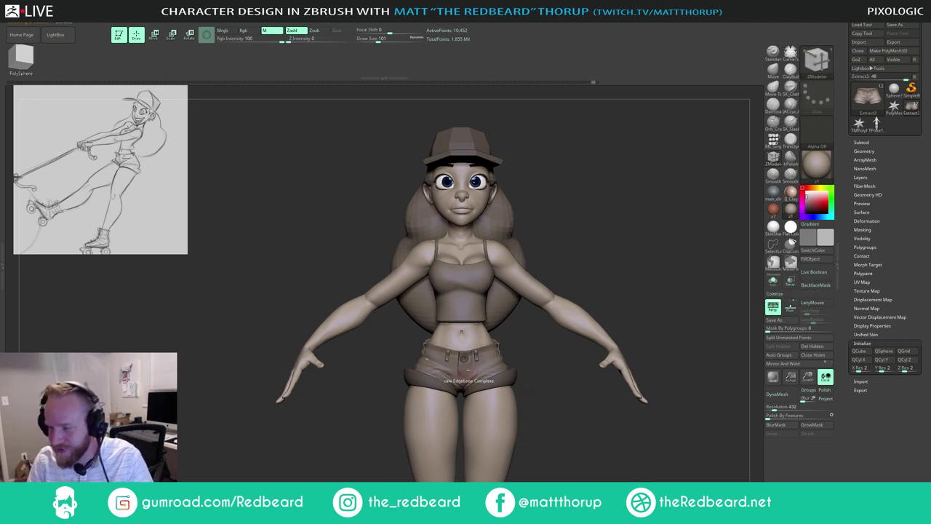
{"action": "left_click", "coordinate": [247, 30]}
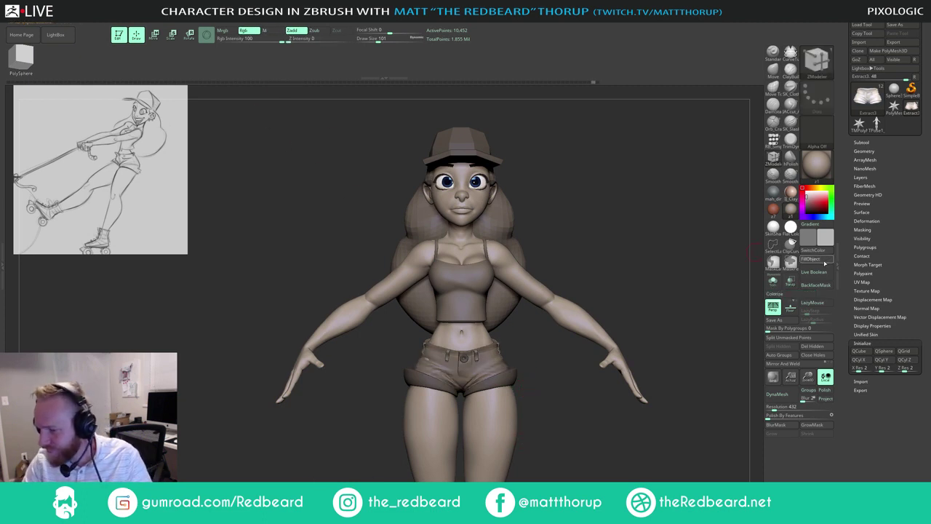
{"action": "left_click", "coordinate": [825, 262]}
{"action": "left_click", "coordinate": [502, 383], "text": "alt"}
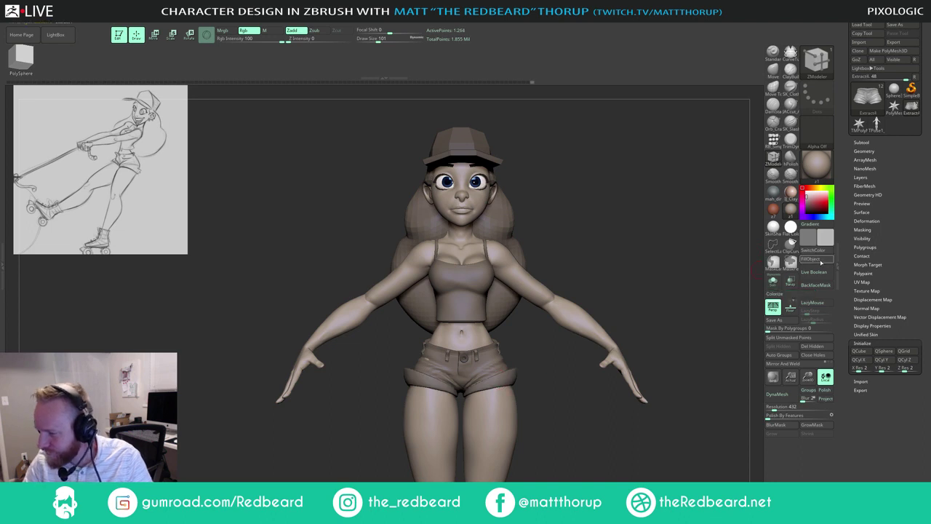
{"action": "left_click", "coordinate": [811, 259]}
Step: Select the button on the front of the shorts and fill it with a darker grey
{"action": "left_click", "coordinate": [464, 358], "text": "alt"}
{"action": "left_click", "coordinate": [820, 244]}
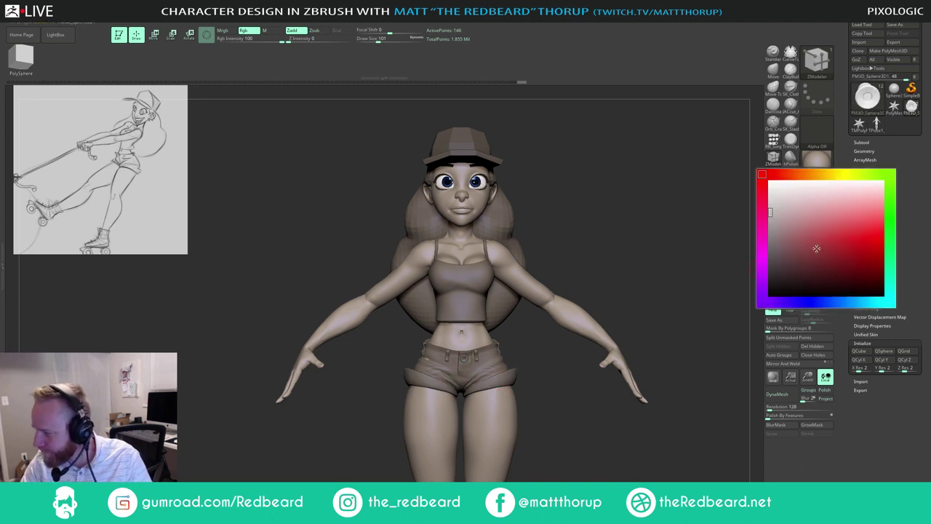
{"action": "left_click", "coordinate": [772, 236]}
{"action": "left_click", "coordinate": [812, 260]}
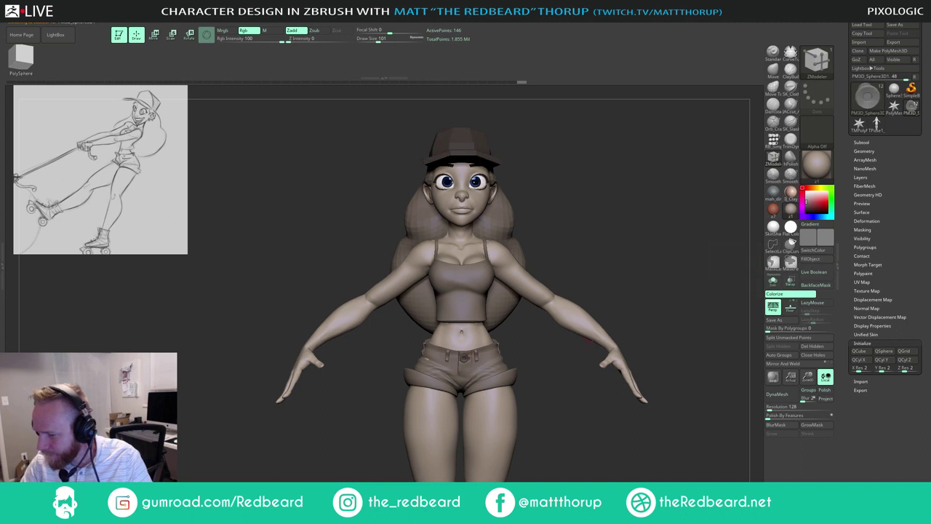
Step: Select the shorts' cuffs and fill them with a lighter, near-white grey
{"action": "key", "text": "Up"}
{"action": "key", "text": "c"}
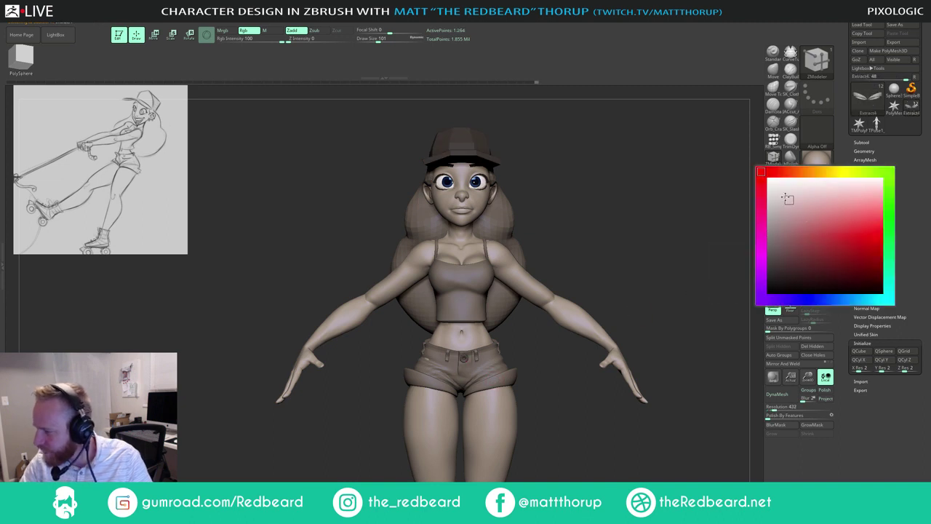
{"action": "left_click", "coordinate": [828, 260]}
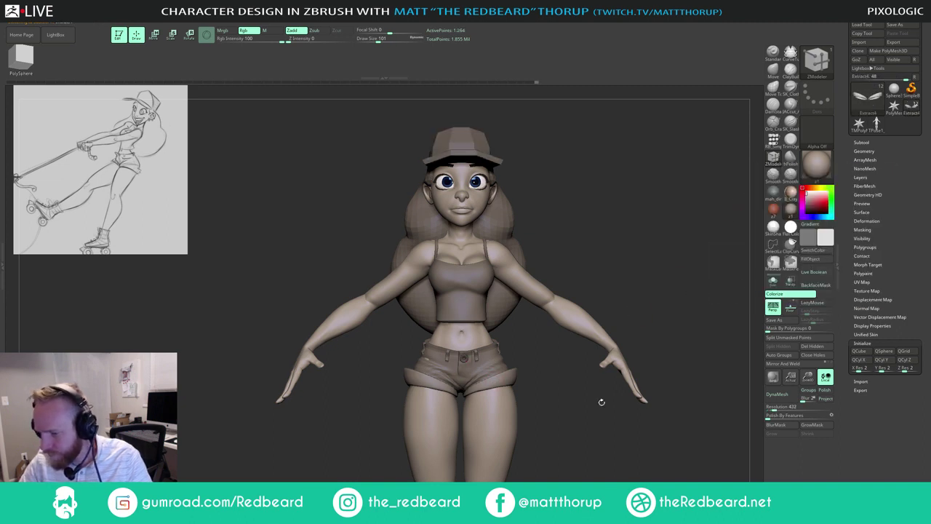
Step: Preview the character's colour values with the SkinShade4 material and then with Flat Color
{"action": "mouse_move", "coordinate": [602, 402]}
{"action": "left_mouse_down", "text": "alt"}
{"action": "mouse_move", "coordinate": [514, 401]}
{"action": "mouse_move", "coordinate": [496, 416]}
{"action": "mouse_move", "coordinate": [587, 430]}
{"action": "mouse_move", "coordinate": [526, 424]}
{"action": "mouse_move", "coordinate": [655, 386]}
{"action": "mouse_move", "coordinate": [593, 370]}
{"action": "mouse_move", "coordinate": [660, 371]}
{"action": "left_mouse_up", "text": "alt"}
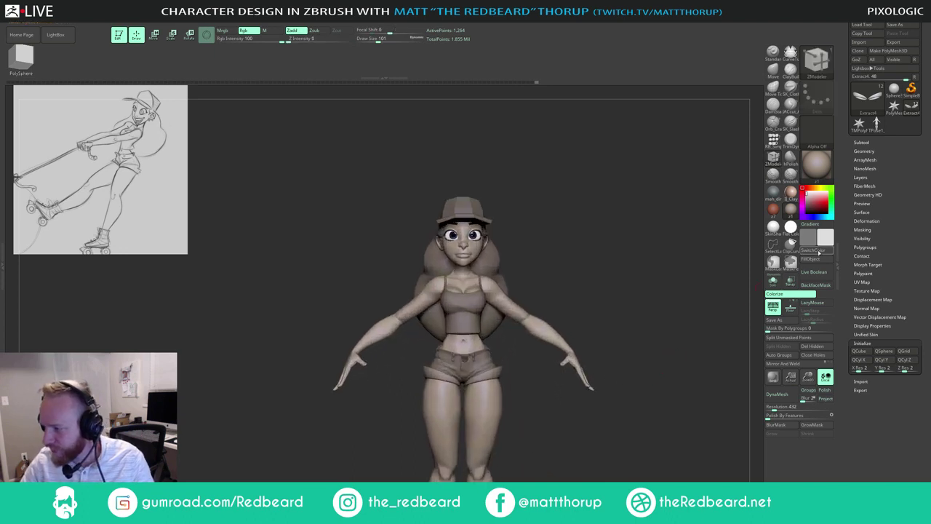
{"action": "left_click", "coordinate": [776, 234]}
{"action": "left_click_drag", "start_coordinate": [674, 312], "coordinate": [513, 319], "text": "alt"}
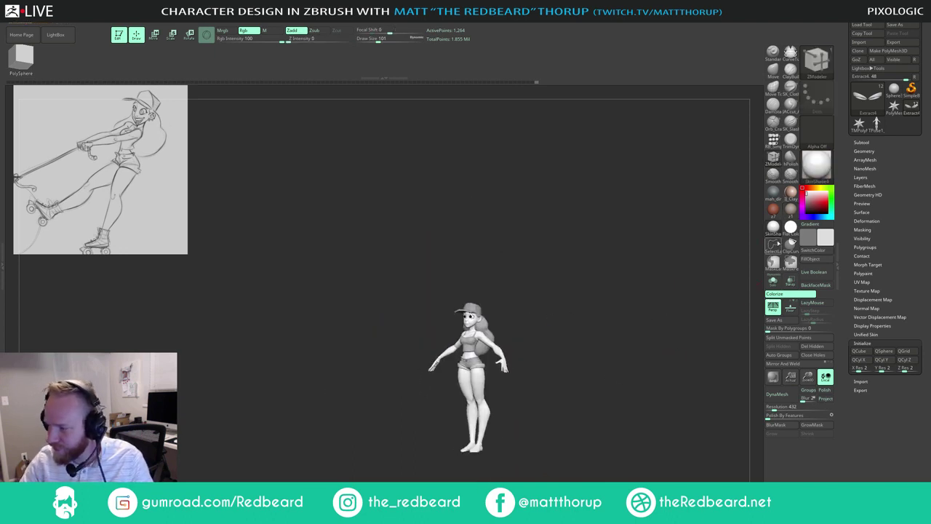
{"action": "left_click", "coordinate": [791, 230]}
{"action": "left_click_drag", "start_coordinate": [579, 326], "coordinate": [625, 342]}
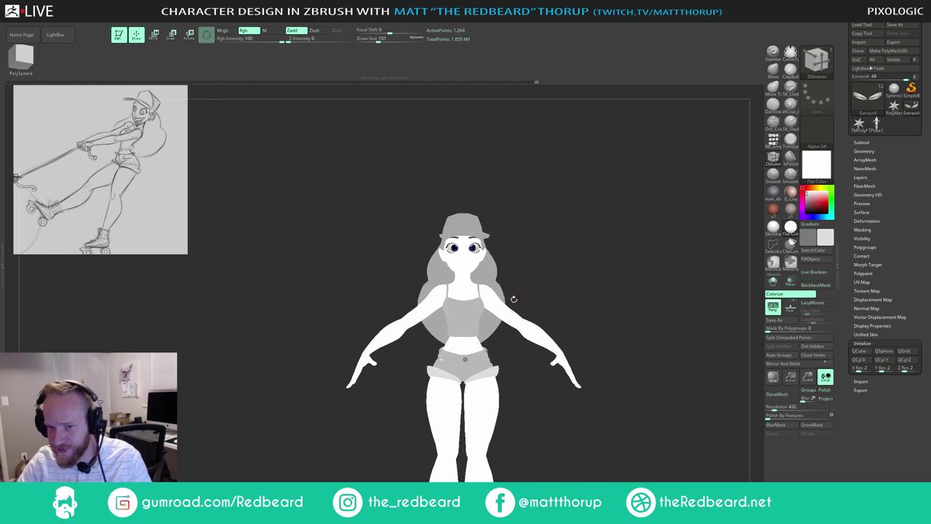
Step: Select the hat and fill it with a darker grey than the hair
{"action": "left_click", "coordinate": [490, 274], "text": "alt"}
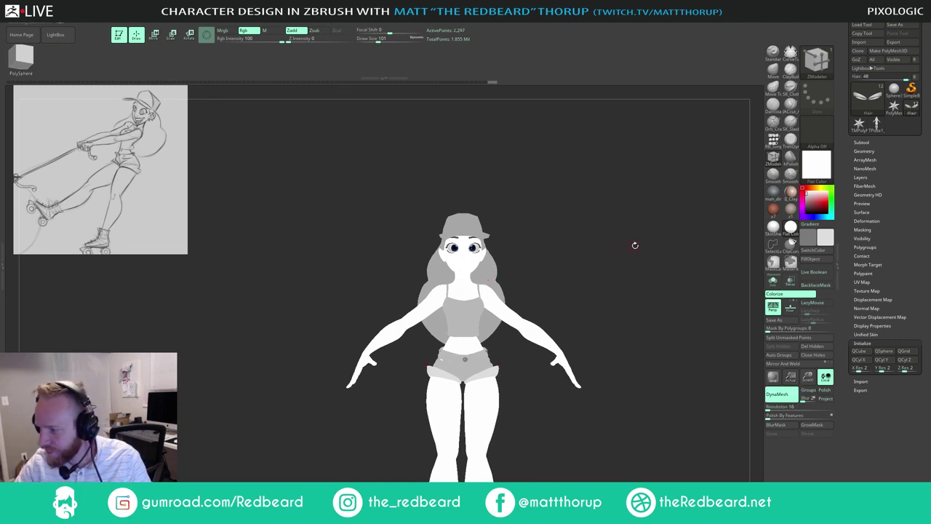
{"action": "left_click_drag", "start_coordinate": [691, 256], "coordinate": [568, 274]}
{"action": "left_click", "coordinate": [464, 232], "text": "alt"}
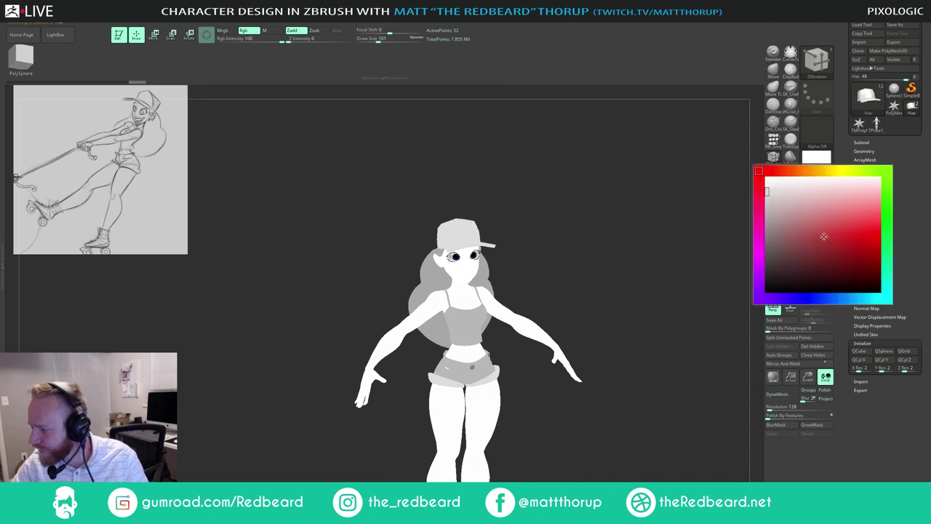
{"action": "left_click", "coordinate": [825, 260]}
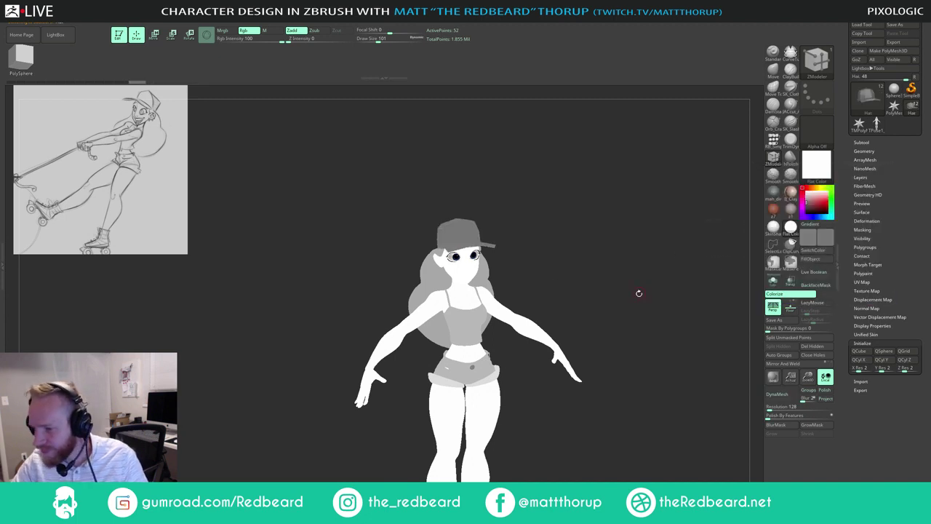
Step: Review the values in Flat Color and SkinShade4, and return the character to the z1 material
{"action": "mouse_move", "coordinate": [638, 293]}
{"action": "left_mouse_down"}
{"action": "mouse_move", "coordinate": [539, 291]}
{"action": "mouse_move", "coordinate": [599, 289]}
{"action": "mouse_move", "coordinate": [592, 237]}
{"action": "mouse_move", "coordinate": [511, 233]}
{"action": "mouse_move", "coordinate": [587, 237]}
{"action": "mouse_move", "coordinate": [524, 244]}
{"action": "mouse_move", "coordinate": [638, 248]}
{"action": "mouse_move", "coordinate": [634, 277]}
{"action": "left_mouse_up"}
{"action": "left_click_drag", "start_coordinate": [633, 277], "coordinate": [663, 369], "text": "alt"}
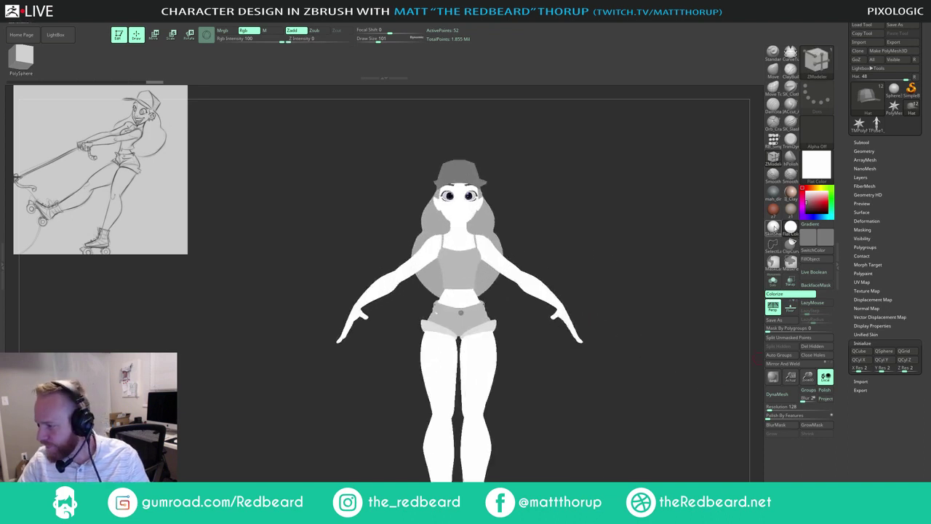
{"action": "left_click", "coordinate": [774, 228]}
{"action": "left_click_drag", "start_coordinate": [681, 320], "coordinate": [701, 376], "text": "alt"}
{"action": "left_click", "coordinate": [791, 210]}
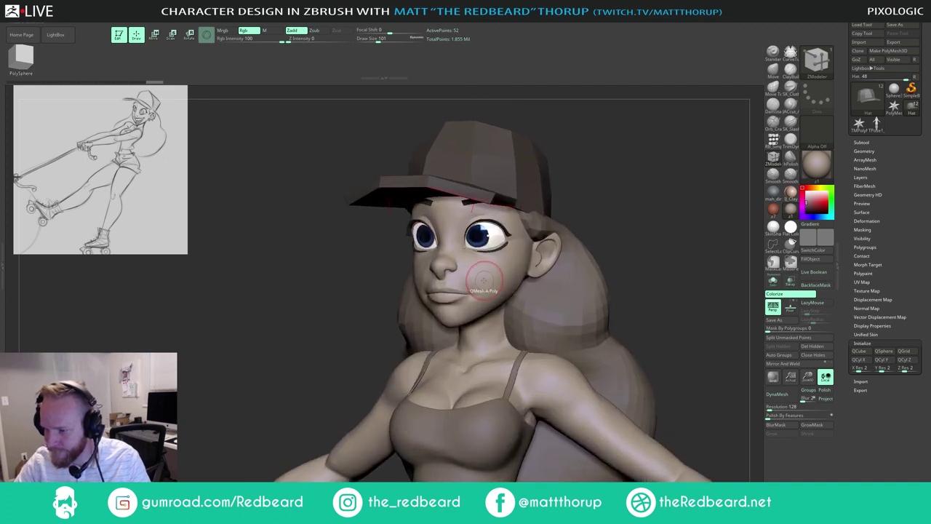
Step: Select the head, smooth the cheek beside the corner of the mouth, and step down two subdivision levels
{"action": "left_click", "coordinate": [477, 277], "text": "alt"}
{"action": "left_click_drag", "start_coordinate": [635, 209], "coordinate": [658, 254], "text": "alt"}
{"action": "key", "text": "s"}
{"action": "mouse_move", "coordinate": [442, 346]}
{"action": "left_mouse_down"}
{"action": "mouse_move", "coordinate": [420, 349]}
{"action": "mouse_move", "coordinate": [415, 334]}
{"action": "left_mouse_up"}
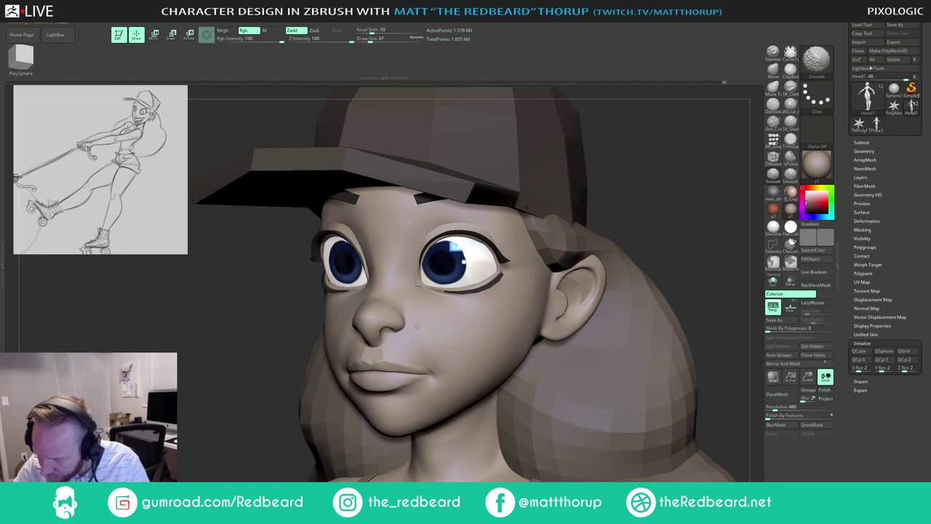
{"action": "mouse_move", "coordinate": [661, 220]}
{"action": "left_mouse_down"}
{"action": "mouse_move", "coordinate": [691, 231]}
{"action": "mouse_move", "coordinate": [624, 224]}
{"action": "left_mouse_up"}
{"action": "left_click_drag", "start_coordinate": [624, 225], "coordinate": [571, 231]}
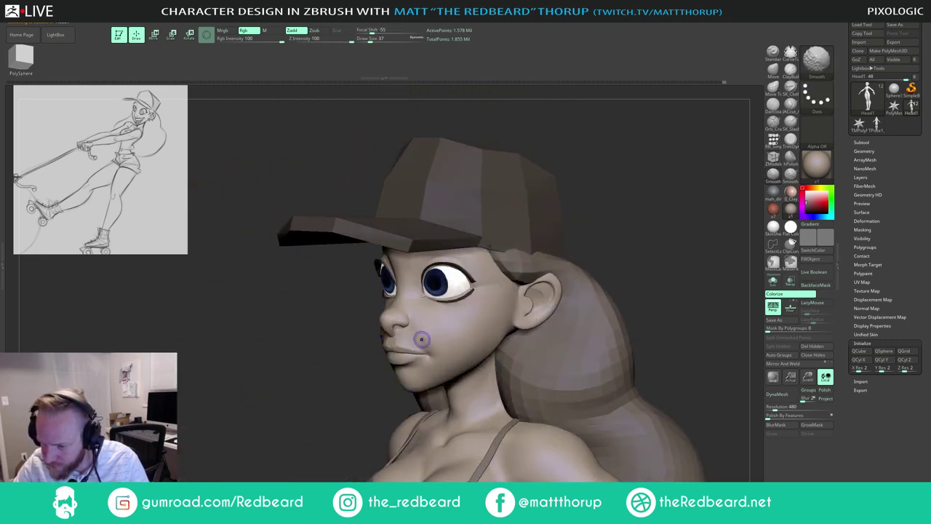
{"action": "left_click_drag", "start_coordinate": [419, 321], "coordinate": [419, 329], "text": "shift"}
{"action": "key", "text": "shift+d"}
{"action": "key", "text": "shift+d"}
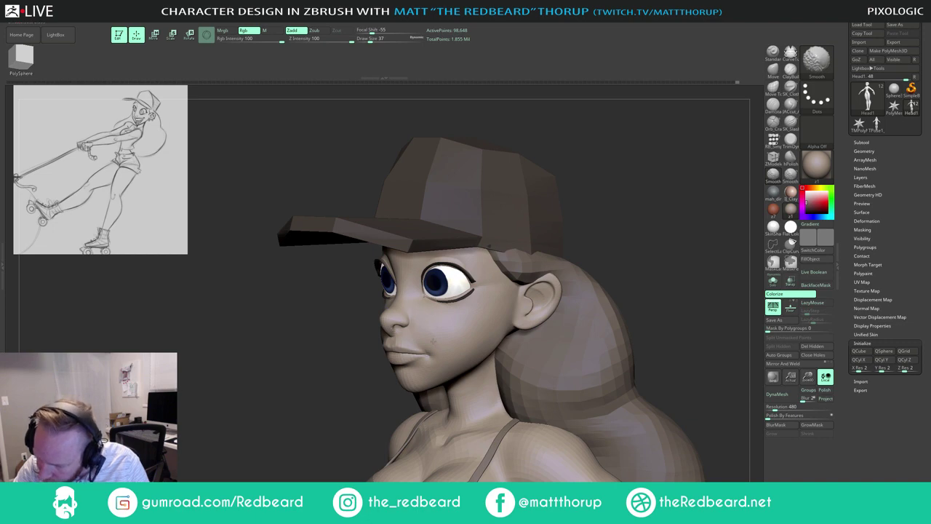
Step: Examine the face in solo display, then the whole character from the front and side with all parts shown
{"action": "left_click_drag", "start_coordinate": [570, 246], "coordinate": [652, 284]}
{"action": "left_click", "coordinate": [772, 280]}
{"action": "left_click_drag", "start_coordinate": [656, 250], "coordinate": [640, 309]}
{"action": "key", "text": "shift"}
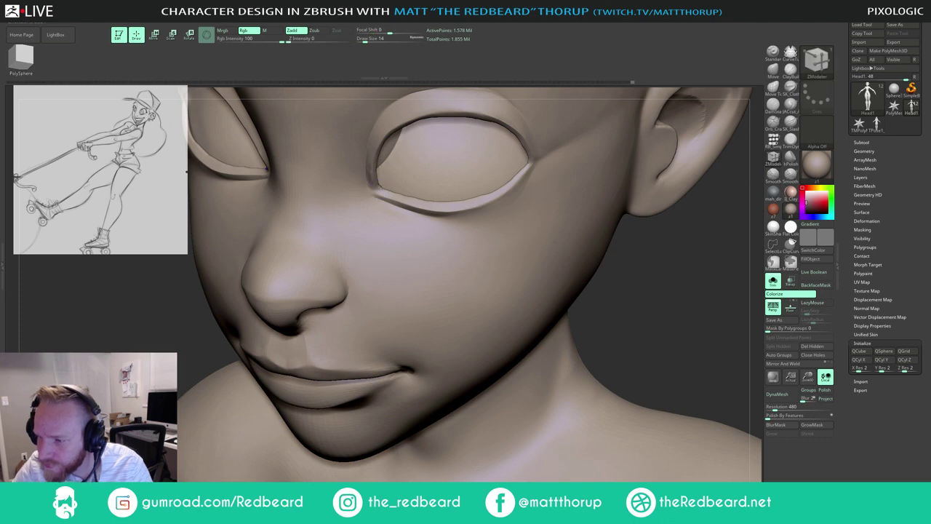
{"action": "left_click_drag", "start_coordinate": [666, 288], "coordinate": [667, 268]}
{"action": "left_click_drag", "start_coordinate": [661, 293], "coordinate": [508, 322]}
{"action": "left_click", "coordinate": [770, 282]}
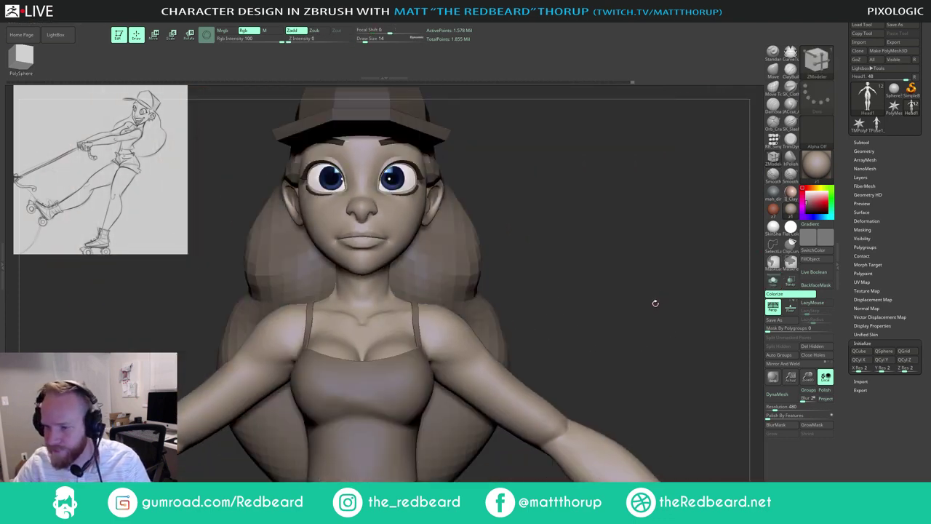
{"action": "left_click_drag", "start_coordinate": [655, 303], "coordinate": [545, 270], "text": "alt"}
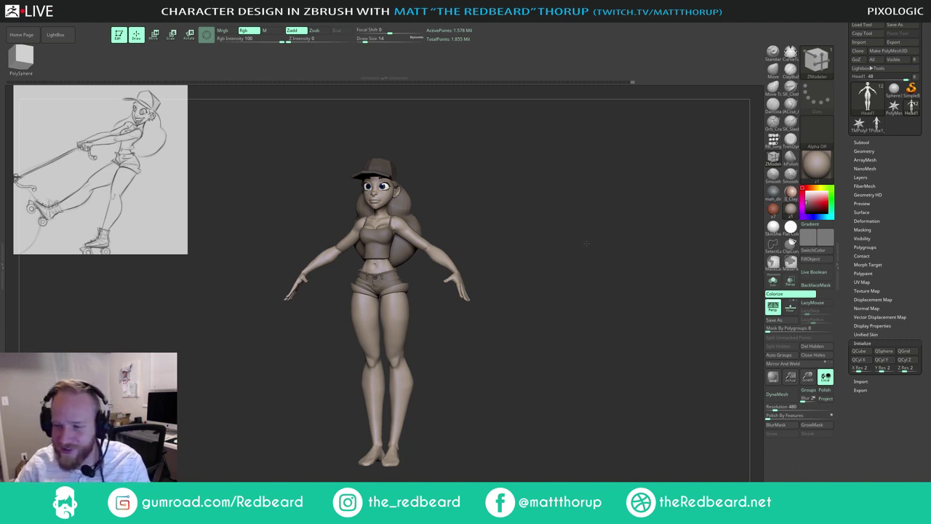
{"action": "left_click_drag", "start_coordinate": [546, 270], "coordinate": [582, 286]}
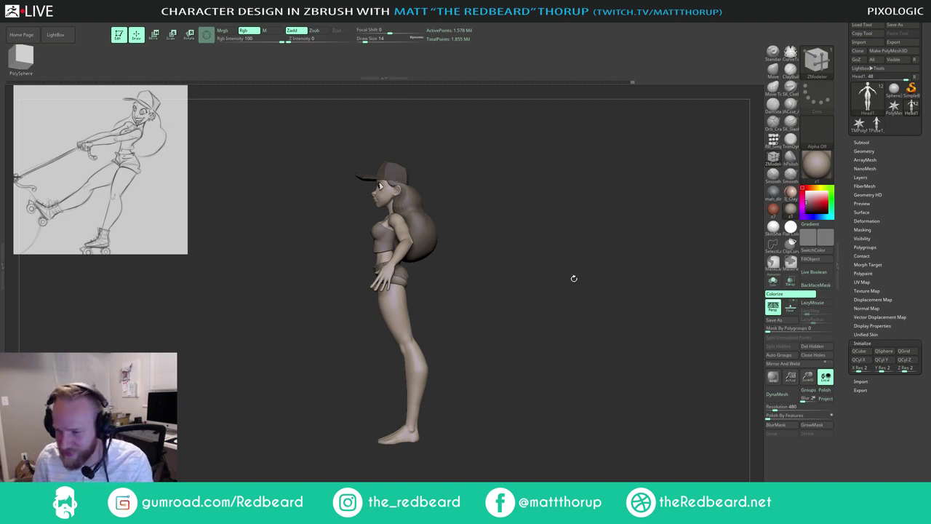
{"action": "mouse_move", "coordinate": [589, 406]}
{"action": "left_mouse_down", "text": "shift"}
{"action": "mouse_move", "coordinate": [618, 414]}
{"action": "mouse_move", "coordinate": [560, 432]}
{"action": "mouse_move", "coordinate": [586, 422]}
{"action": "left_mouse_up", "text": "shift"}
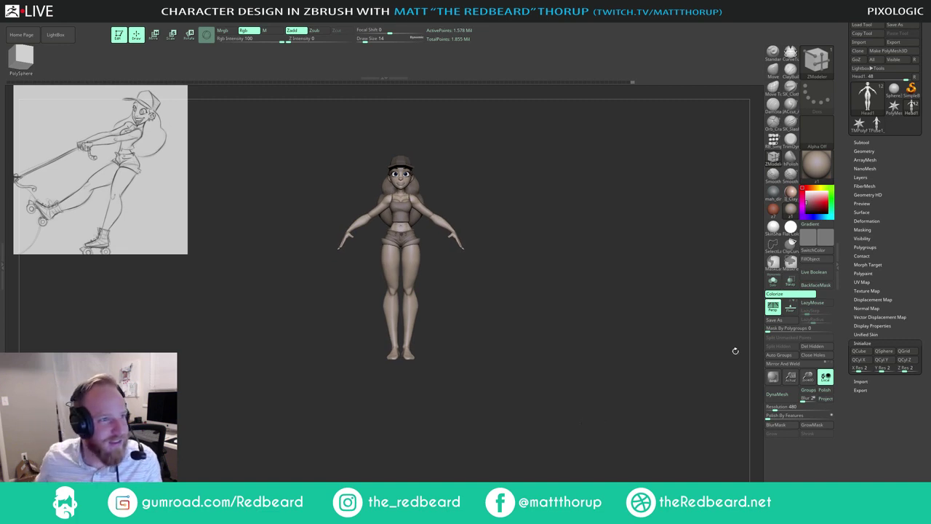
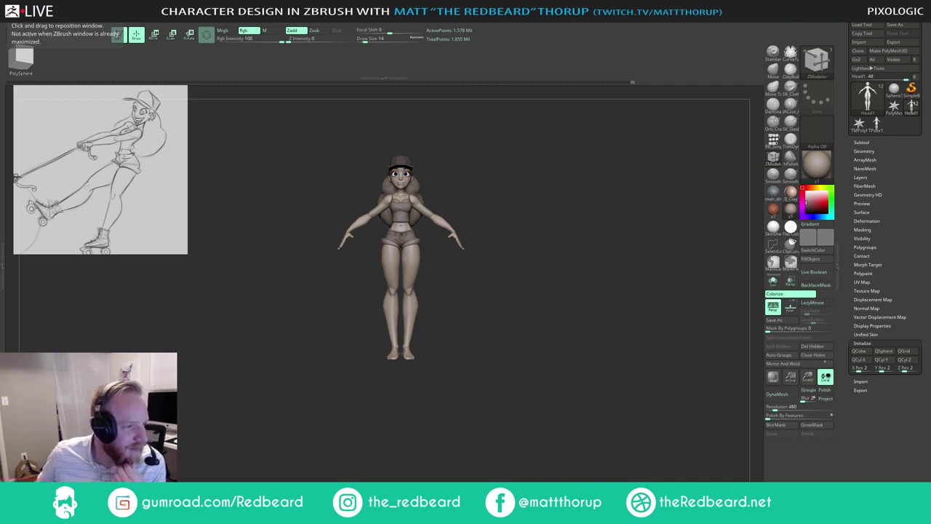
{"action": "mouse_move", "coordinate": [2, 102]}
{"action": "left_mouse_down"}
{"action": "mouse_move", "coordinate": [154, 93]}
{"action": "mouse_move", "coordinate": [389, 56]}
{"action": "mouse_move", "coordinate": [1, 70]}
{"action": "mouse_move", "coordinate": [341, 1]}
{"action": "mouse_move", "coordinate": [125, 2]}
{"action": "mouse_move", "coordinate": [350, 2]}
{"action": "mouse_move", "coordinate": [356, 65]}
{"action": "mouse_move", "coordinate": [1, 66]}
{"action": "mouse_move", "coordinate": [97, 34]}
{"action": "mouse_move", "coordinate": [336, 2]}
{"action": "mouse_move", "coordinate": [25, 2]}
{"action": "left_mouse_up"}
{"action": "key", "text": "alt+Tab"}
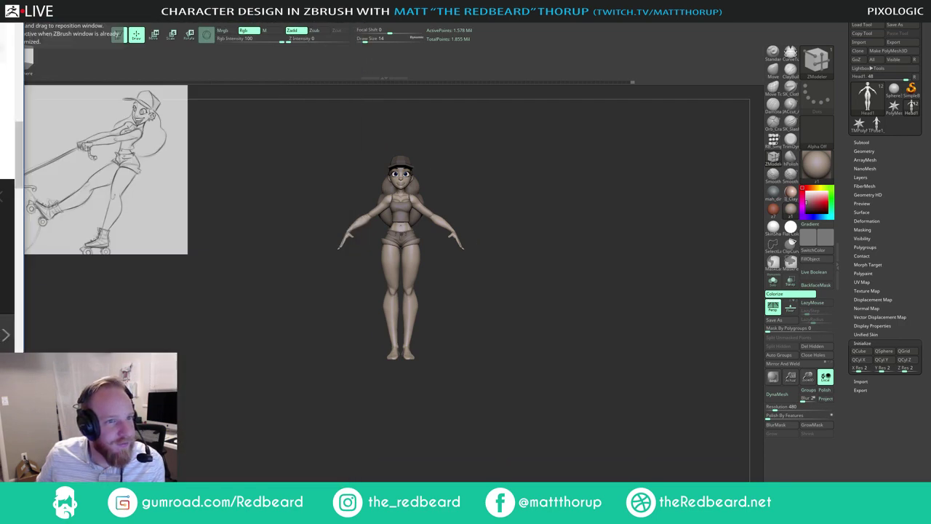
{"action": "key", "text": "alt+Tab"}
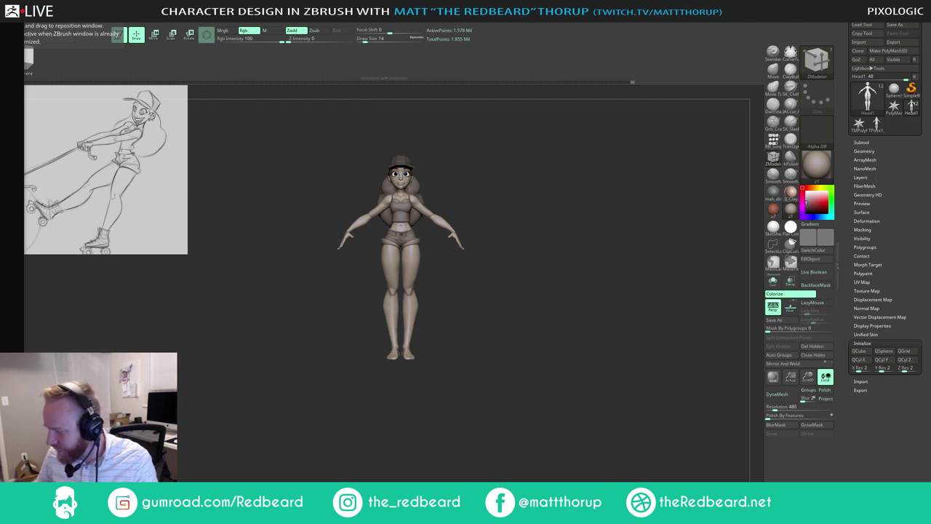
Step: Select the shorts and nudge the side near the waistband with the Move brush at a draw size of 197
{"action": "left_click_drag", "start_coordinate": [490, 342], "coordinate": [462, 313]}
{"action": "left_click", "coordinate": [330, 289], "text": "alt"}
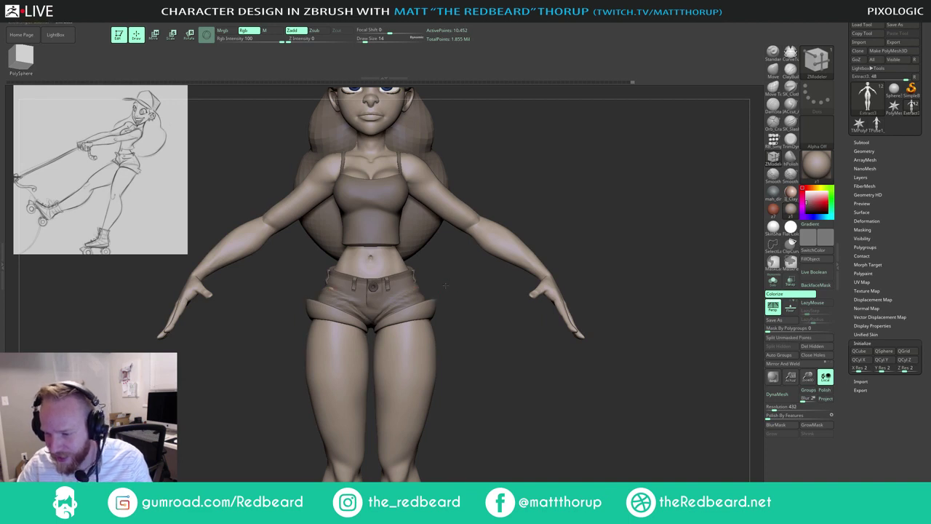
{"action": "right_click_drag", "start_coordinate": [330, 289], "coordinate": [351, 321], "text": "ctrl"}
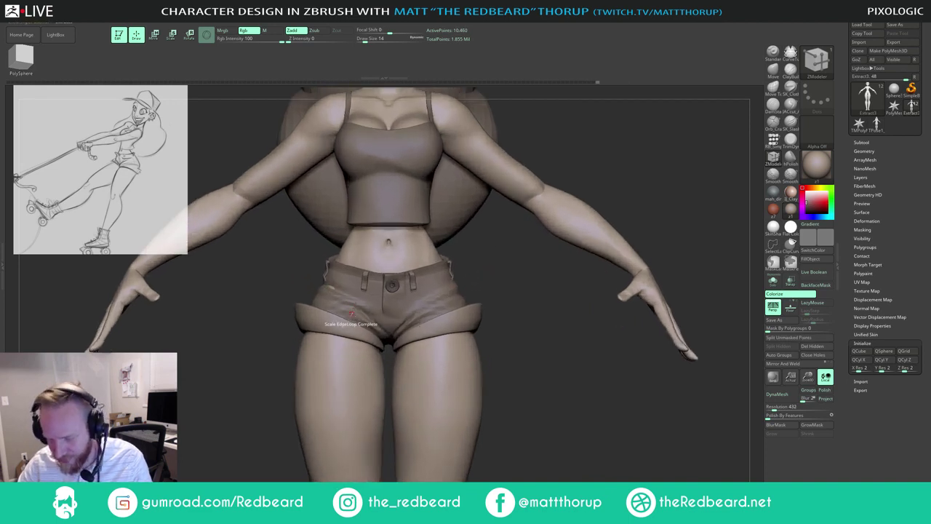
{"action": "key", "text": "b"}
{"action": "key", "text": "m"}
{"action": "key", "text": "v"}
{"action": "key", "text": "s"}
{"action": "mouse_move", "coordinate": [333, 279]}
{"action": "left_mouse_down"}
{"action": "mouse_move", "coordinate": [344, 280]}
{"action": "mouse_move", "coordinate": [329, 271]}
{"action": "left_mouse_up"}
{"action": "key", "text": "s"}
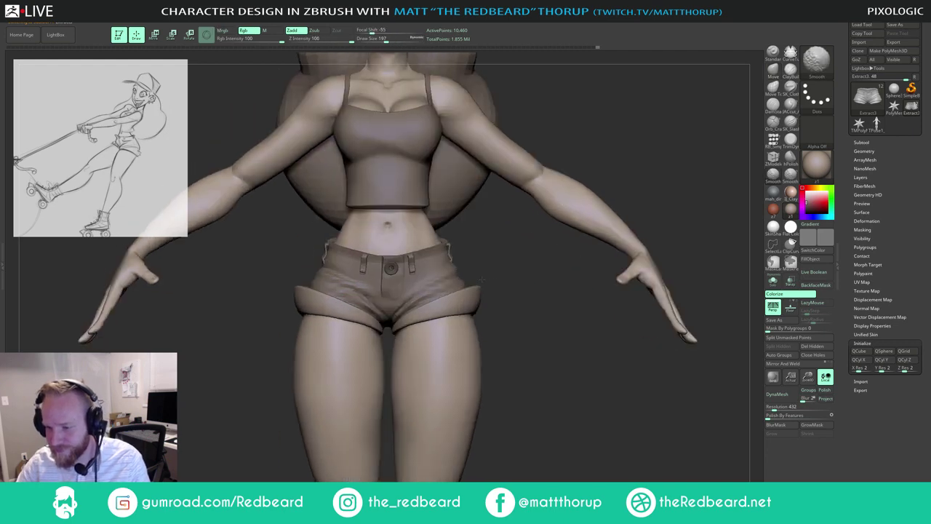
{"action": "right_click_drag", "start_coordinate": [378, 284], "coordinate": [554, 269]}
{"action": "mouse_move", "coordinate": [554, 269]}
{"action": "left_mouse_down"}
{"action": "mouse_move", "coordinate": [528, 237]}
{"action": "mouse_move", "coordinate": [566, 249]}
{"action": "mouse_move", "coordinate": [517, 217]}
{"action": "left_mouse_up"}
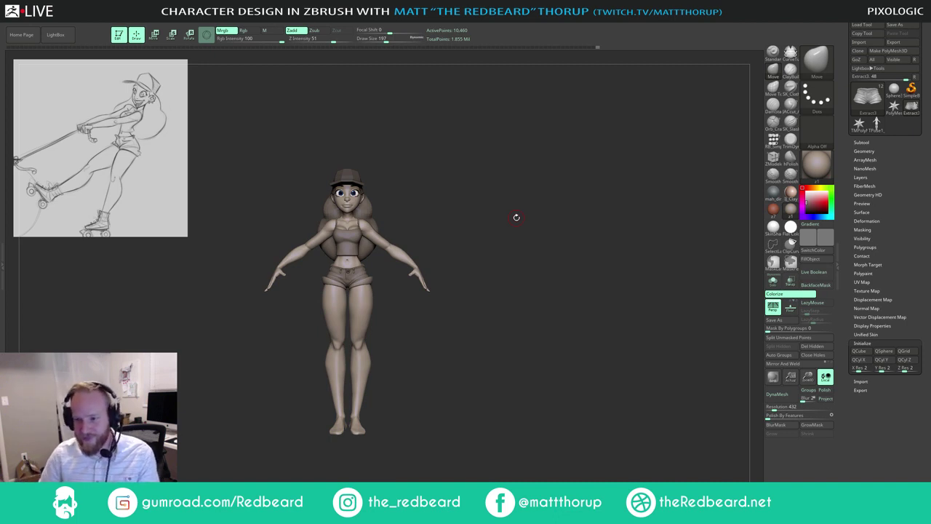
{"action": "left_click_drag", "start_coordinate": [517, 216], "coordinate": [538, 269]}
Step: Select the body and isolate the lower legs and feet with a lasso selection, framed in the view
{"action": "left_click_drag", "start_coordinate": [439, 442], "coordinate": [489, 259], "text": "alt"}
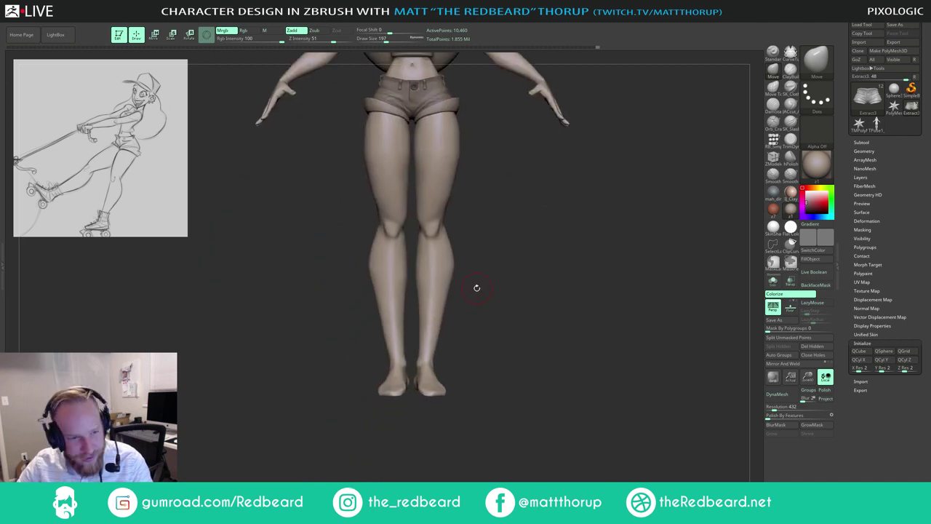
{"action": "mouse_move", "coordinate": [484, 355]}
{"action": "left_mouse_down", "text": "alt"}
{"action": "mouse_move", "coordinate": [499, 297]}
{"action": "mouse_move", "coordinate": [520, 274]}
{"action": "mouse_move", "coordinate": [542, 309]}
{"action": "mouse_move", "coordinate": [518, 318]}
{"action": "left_mouse_up", "text": "alt"}
{"action": "left_click", "coordinate": [496, 283], "text": "alt"}
{"action": "mouse_move", "coordinate": [553, 346]}
{"action": "left_mouse_down", "text": "shift"}
{"action": "mouse_move", "coordinate": [507, 321]}
{"action": "mouse_move", "coordinate": [488, 266]}
{"action": "mouse_move", "coordinate": [446, 406]}
{"action": "mouse_move", "coordinate": [457, 416]}
{"action": "left_mouse_up", "text": "shift"}
{"action": "key", "text": "ctrl+z"}
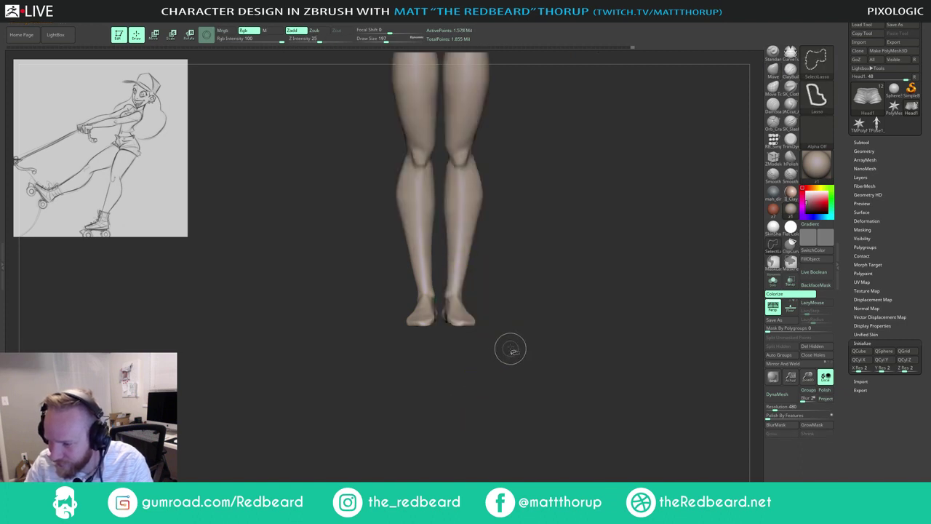
{"action": "mouse_move", "coordinate": [511, 350]}
{"action": "left_mouse_down", "text": "ctrl+shift"}
{"action": "mouse_move", "coordinate": [442, 343]}
{"action": "mouse_move", "coordinate": [495, 376]}
{"action": "left_mouse_up", "text": "ctrl+shift"}
{"action": "left_click", "coordinate": [494, 377], "text": "ctrl+shift"}
{"action": "mouse_move", "coordinate": [445, 247]}
{"action": "left_mouse_down", "text": "ctrl+shift"}
{"action": "mouse_move", "coordinate": [509, 354]}
{"action": "mouse_move", "coordinate": [501, 363]}
{"action": "left_mouse_up", "text": "ctrl+shift"}
{"action": "key", "text": "f"}
{"action": "key", "text": "f"}
{"action": "left_click_drag", "start_coordinate": [477, 317], "coordinate": [516, 293]}
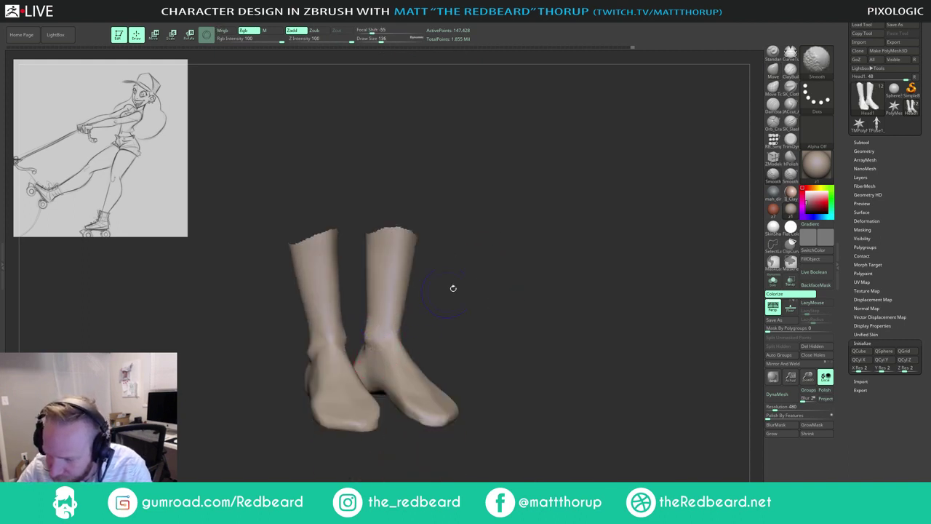
Step: Flatten the toe area of the feet with the hPolish brush and smooth the polished surface
{"action": "mouse_move", "coordinate": [454, 289]}
{"action": "left_mouse_down"}
{"action": "mouse_move", "coordinate": [385, 347]}
{"action": "mouse_move", "coordinate": [396, 373]}
{"action": "left_mouse_up"}
{"action": "mouse_move", "coordinate": [466, 408]}
{"action": "left_mouse_down"}
{"action": "mouse_move", "coordinate": [474, 410]}
{"action": "mouse_move", "coordinate": [569, 272]}
{"action": "left_mouse_up"}
{"action": "left_click", "coordinate": [792, 160]}
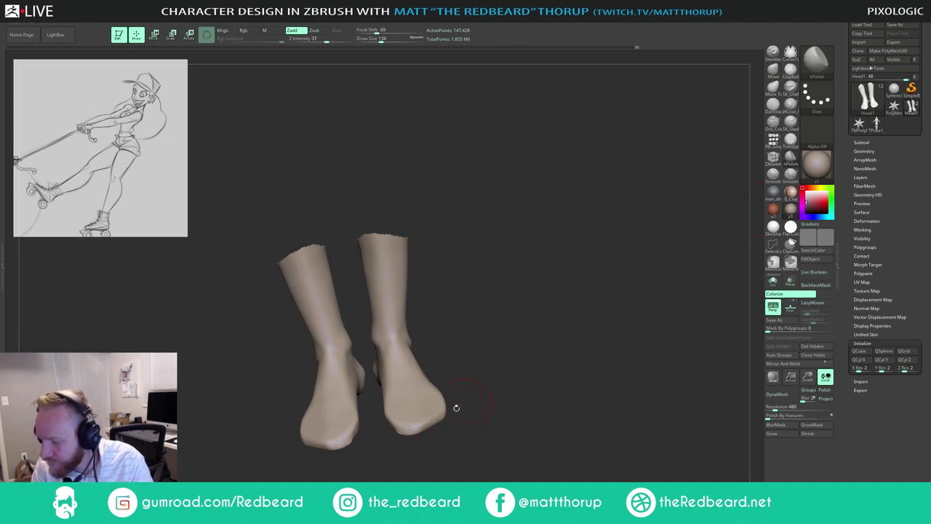
{"action": "left_click_drag", "start_coordinate": [409, 426], "coordinate": [424, 430]}
{"action": "left_click_drag", "start_coordinate": [483, 429], "coordinate": [422, 418]}
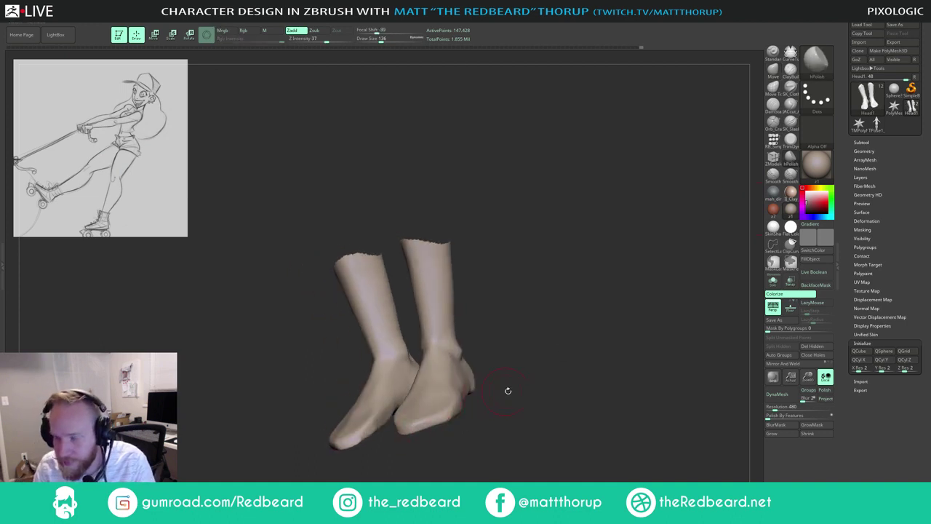
{"action": "mouse_move", "coordinate": [508, 391]}
{"action": "left_mouse_down"}
{"action": "mouse_move", "coordinate": [404, 431]}
{"action": "mouse_move", "coordinate": [441, 418]}
{"action": "left_mouse_up"}
{"action": "left_click_drag", "start_coordinate": [537, 429], "coordinate": [502, 423]}
{"action": "left_click_drag", "start_coordinate": [482, 389], "coordinate": [497, 386], "text": "shift"}
{"action": "mouse_move", "coordinate": [542, 431]}
{"action": "left_mouse_down"}
{"action": "mouse_move", "coordinate": [511, 422]}
{"action": "mouse_move", "coordinate": [543, 275]}
{"action": "mouse_move", "coordinate": [604, 220]}
{"action": "left_mouse_up"}
{"action": "mouse_move", "coordinate": [546, 304]}
{"action": "left_mouse_down"}
{"action": "mouse_move", "coordinate": [522, 229]}
{"action": "mouse_move", "coordinate": [499, 253]}
{"action": "left_mouse_up"}
Step: Adjust the forefoot's sole with the Move brush at a draw size of 163 and smooth the underside
{"action": "key", "text": "b"}
{"action": "key", "text": "m"}
{"action": "key", "text": "v"}
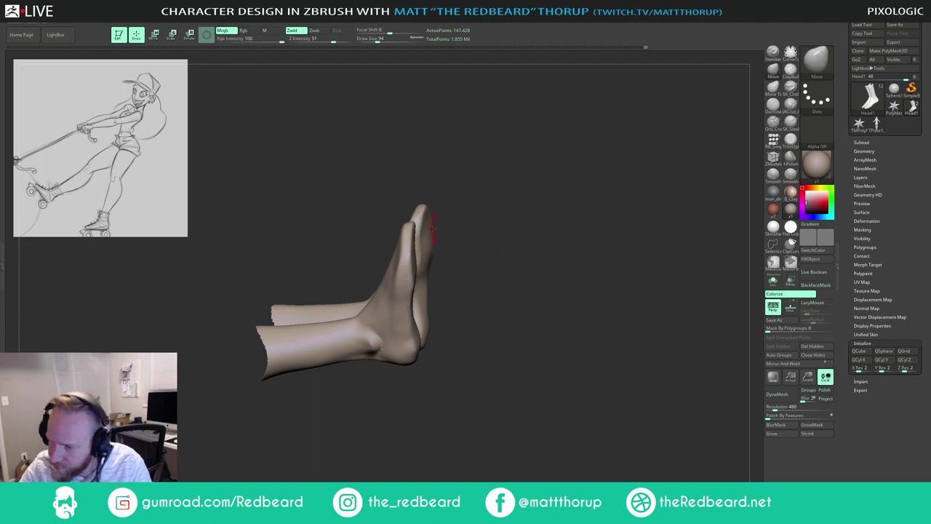
{"action": "key", "text": "]"}
{"action": "key", "text": "]"}
{"action": "key", "text": "]"}
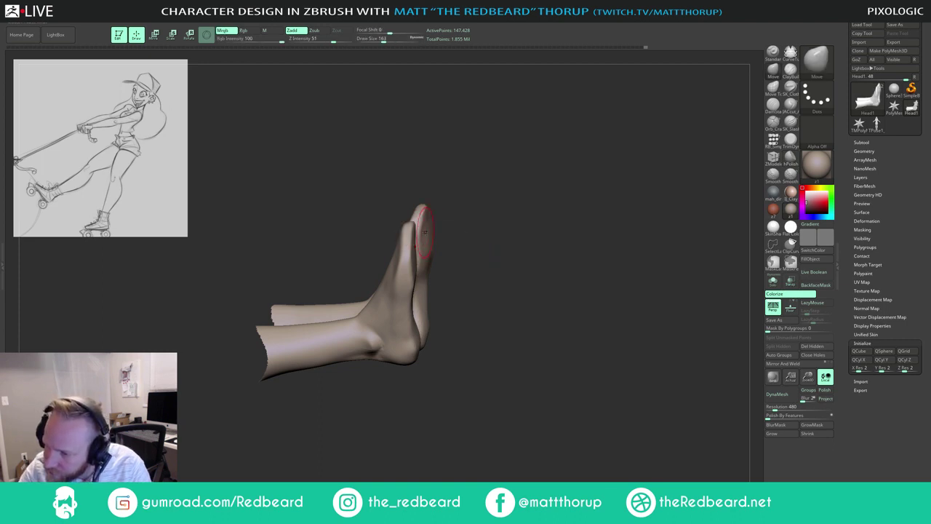
{"action": "left_click_drag", "start_coordinate": [426, 233], "coordinate": [430, 230]}
{"action": "mouse_move", "coordinate": [542, 240]}
{"action": "left_mouse_down"}
{"action": "mouse_move", "coordinate": [480, 244]}
{"action": "mouse_move", "coordinate": [439, 233]}
{"action": "left_mouse_up"}
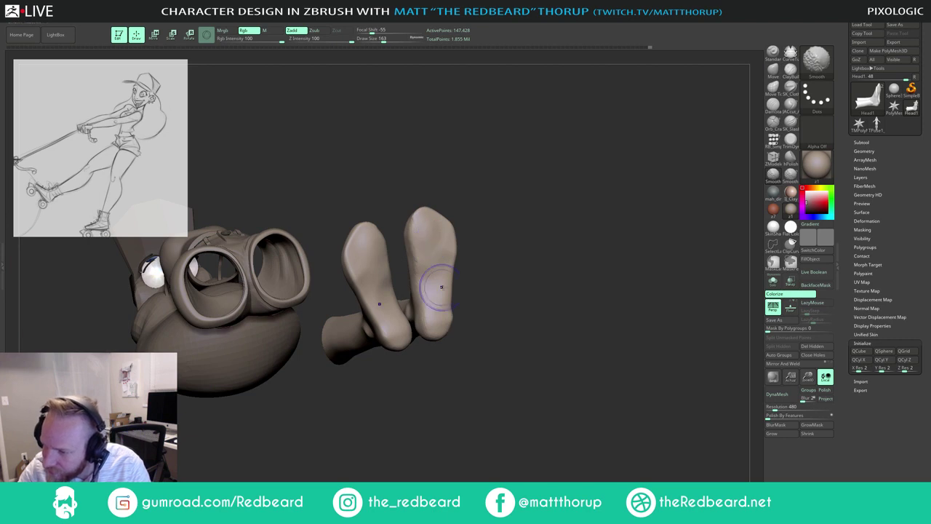
{"action": "mouse_move", "coordinate": [461, 270]}
{"action": "left_mouse_down"}
{"action": "mouse_move", "coordinate": [433, 256]}
{"action": "mouse_move", "coordinate": [443, 260]}
{"action": "mouse_move", "coordinate": [442, 251]}
{"action": "left_mouse_up"}
Step: Reshape the outlines of both soles from below, using the Move brush at a draw size of 192 near the heels
{"action": "key", "text": "s"}
{"action": "left_click", "coordinate": [445, 262]}
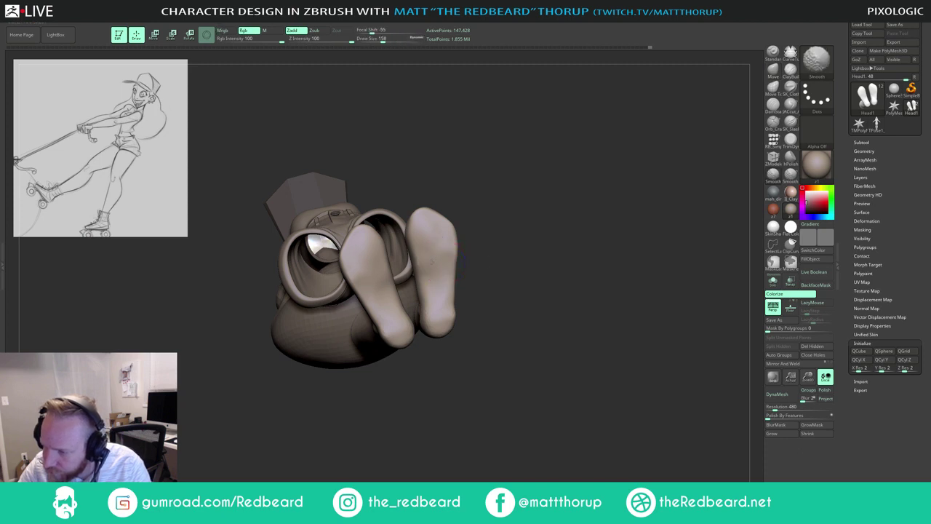
{"action": "left_click_drag", "start_coordinate": [489, 206], "coordinate": [485, 197]}
{"action": "key", "text": "f"}
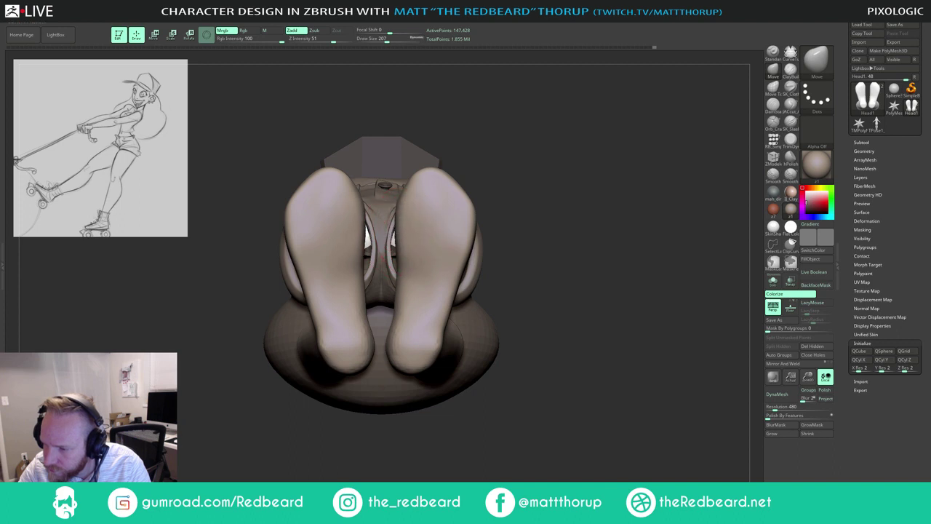
{"action": "key", "text": "]"}
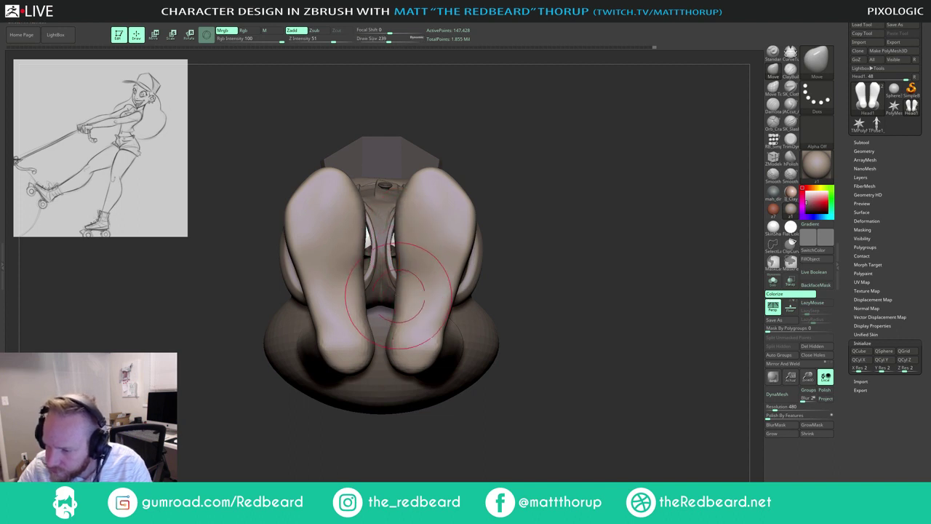
{"action": "key", "text": "bracketleft"}
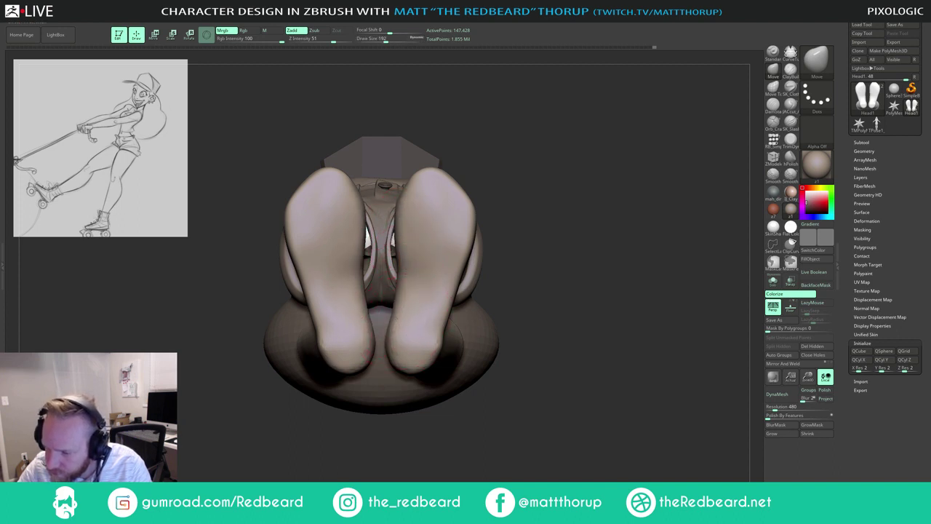
{"action": "left_click_drag", "start_coordinate": [418, 339], "coordinate": [426, 327]}
Step: Show the full body, isolate the lower legs and feet again, and step down three subdivision levels
{"action": "left_click_drag", "start_coordinate": [587, 223], "coordinate": [590, 318]}
{"action": "right_click_drag", "start_coordinate": [590, 318], "coordinate": [499, 282], "text": "ctrl"}
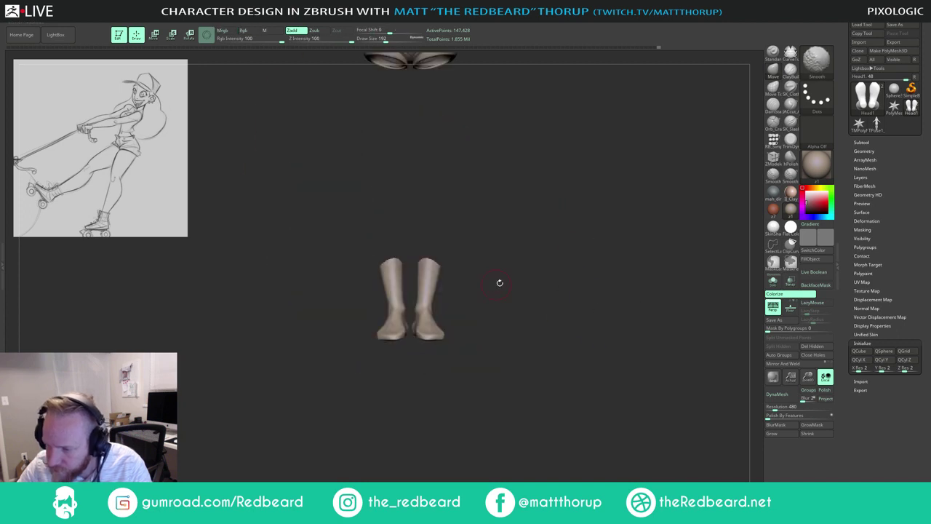
{"action": "mouse_move", "coordinate": [499, 283]}
{"action": "left_mouse_down", "text": "shift"}
{"action": "mouse_move", "coordinate": [520, 289]}
{"action": "mouse_move", "coordinate": [505, 294]}
{"action": "left_mouse_up", "text": "shift"}
{"action": "left_click", "coordinate": [526, 297], "text": "ctrl+shift"}
{"action": "right_click_drag", "start_coordinate": [581, 288], "coordinate": [411, 292], "text": "ctrl"}
{"action": "mouse_move", "coordinate": [464, 272]}
{"action": "left_mouse_down", "text": "alt"}
{"action": "mouse_move", "coordinate": [474, 311]}
{"action": "mouse_move", "coordinate": [517, 328]}
{"action": "mouse_move", "coordinate": [489, 304]}
{"action": "mouse_move", "coordinate": [493, 252]}
{"action": "mouse_move", "coordinate": [526, 302]}
{"action": "left_mouse_up", "text": "alt"}
{"action": "left_click", "coordinate": [407, 326], "text": "ctrl+shift"}
{"action": "key", "text": "shift+d"}
{"action": "key", "text": "shift+d"}
{"action": "key", "text": "shift+d"}
Step: Reshape the low-resolution soles from below with the Move brush at draw sizes of 212 and 311
{"action": "left_click_drag", "start_coordinate": [336, 320], "coordinate": [354, 335]}
{"action": "key", "text": "bracketleft"}
{"action": "key", "text": "bracketleft"}
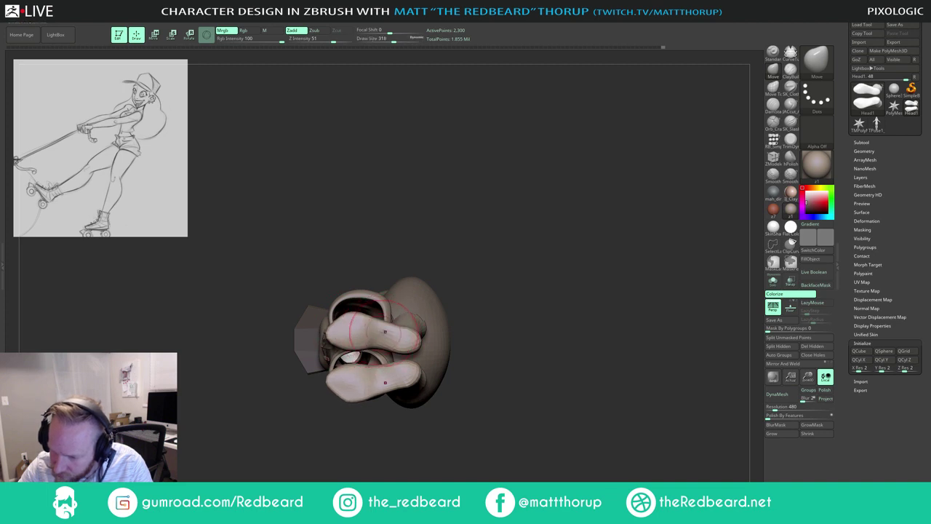
{"action": "key", "text": "bracketleft"}
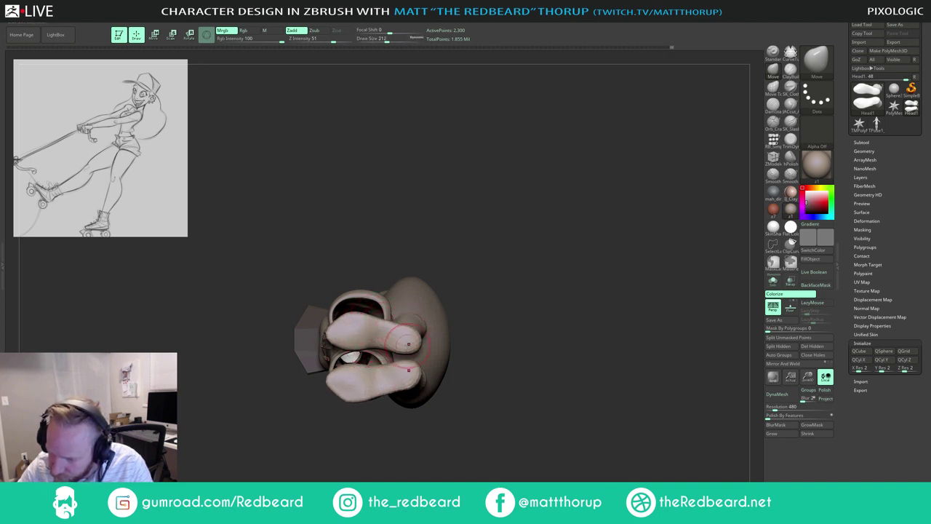
{"action": "key", "text": "bracketright"}
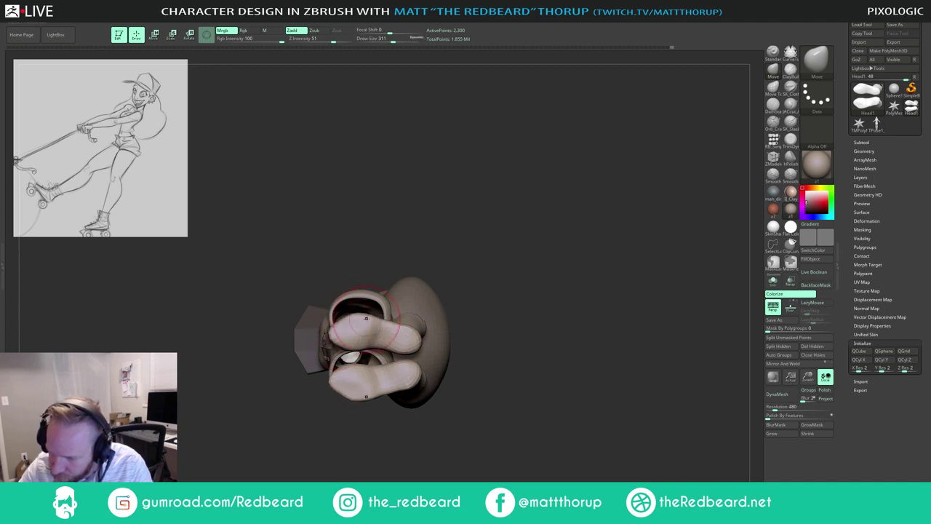
{"action": "left_click_drag", "start_coordinate": [495, 236], "coordinate": [482, 328]}
Step: Refine the ball and arch contours of the soles with the Move brush at draw sizes of 202, 251 and 177
{"action": "key", "text": "s"}
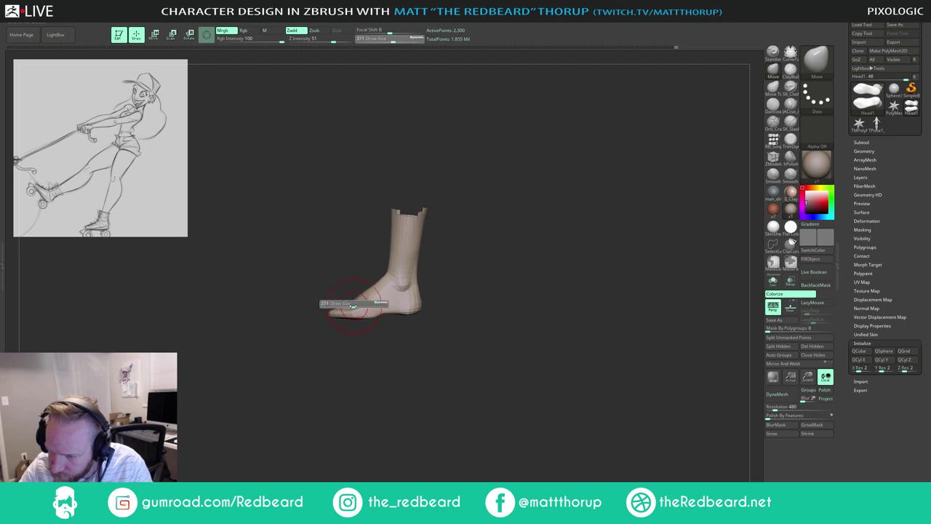
{"action": "left_click", "coordinate": [350, 306]}
{"action": "mouse_move", "coordinate": [354, 270]}
{"action": "left_mouse_down"}
{"action": "mouse_move", "coordinate": [351, 335]}
{"action": "mouse_move", "coordinate": [344, 291]}
{"action": "left_mouse_up"}
{"action": "key", "text": "shift"}
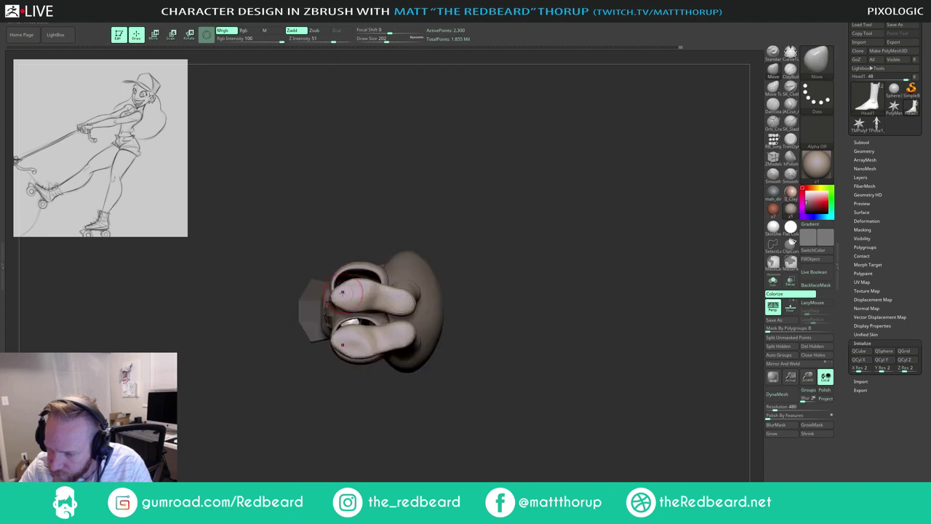
{"action": "key", "text": "bracketright"}
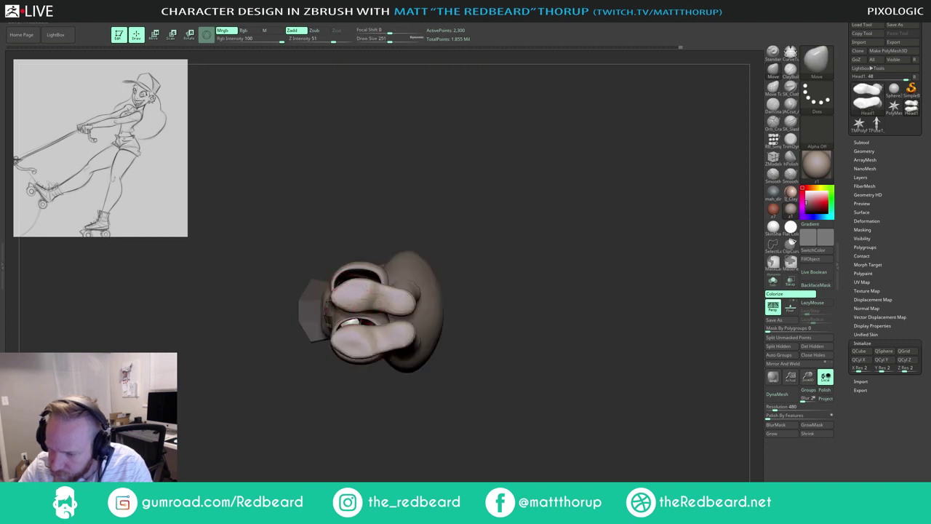
{"action": "key", "text": "bracketleft"}
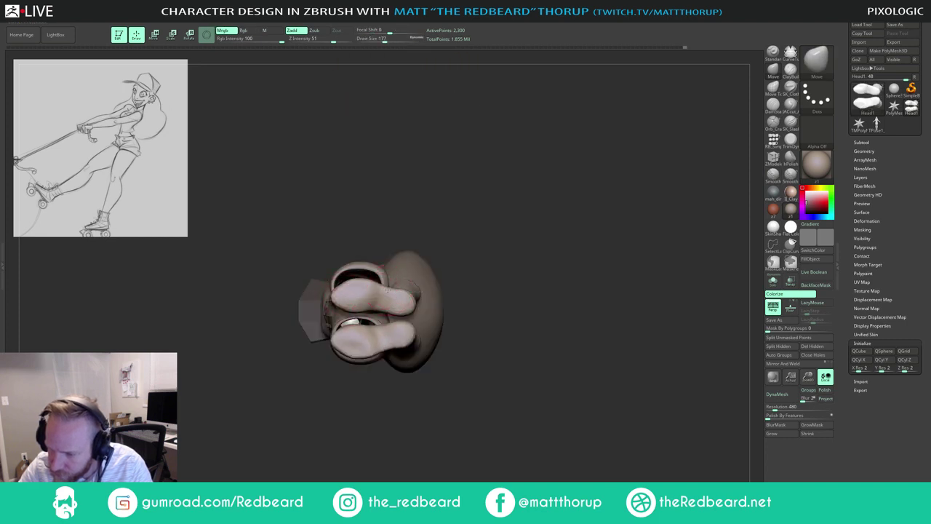
{"action": "key", "text": "shift"}
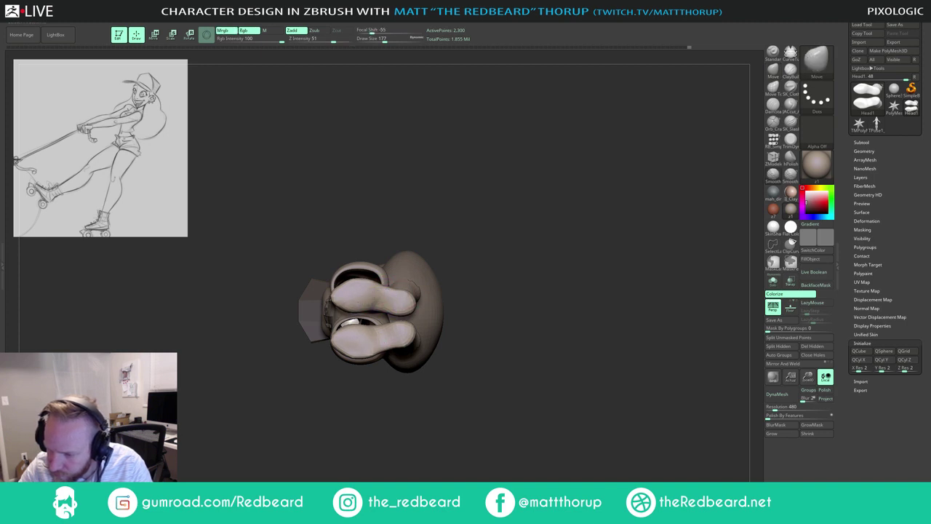
Step: Adjust the toe ends from below and in side view with the Move brush, reducing the draw size to 234
{"action": "mouse_move", "coordinate": [444, 237]}
{"action": "left_mouse_down"}
{"action": "mouse_move", "coordinate": [501, 233]}
{"action": "mouse_move", "coordinate": [495, 226]}
{"action": "mouse_move", "coordinate": [442, 259]}
{"action": "mouse_move", "coordinate": [389, 263]}
{"action": "mouse_move", "coordinate": [376, 289]}
{"action": "mouse_move", "coordinate": [494, 201]}
{"action": "mouse_move", "coordinate": [478, 241]}
{"action": "mouse_move", "coordinate": [436, 267]}
{"action": "left_mouse_up"}
{"action": "key", "text": "shift"}
{"action": "left_click_drag", "start_coordinate": [328, 291], "coordinate": [333, 304]}
{"action": "key", "text": "]"}
{"action": "key", "text": "s"}
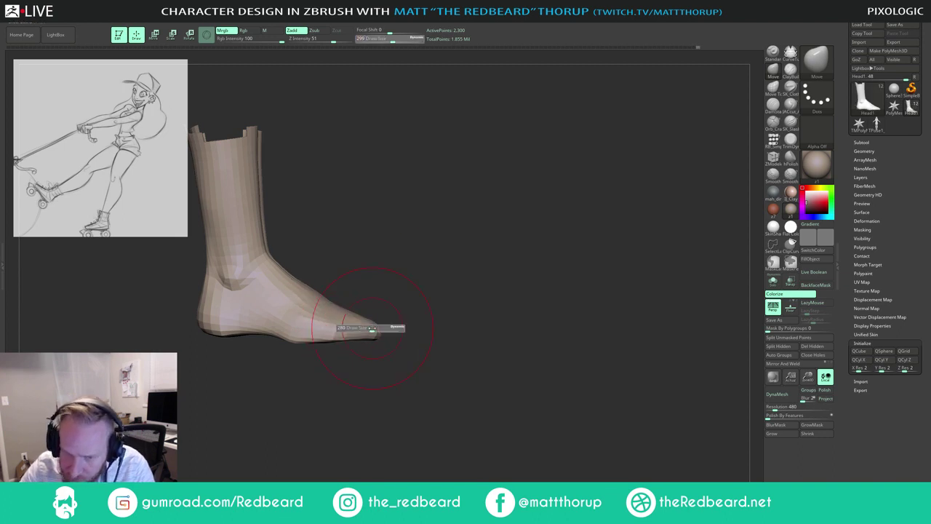
{"action": "left_click_drag", "start_coordinate": [376, 329], "coordinate": [371, 328]}
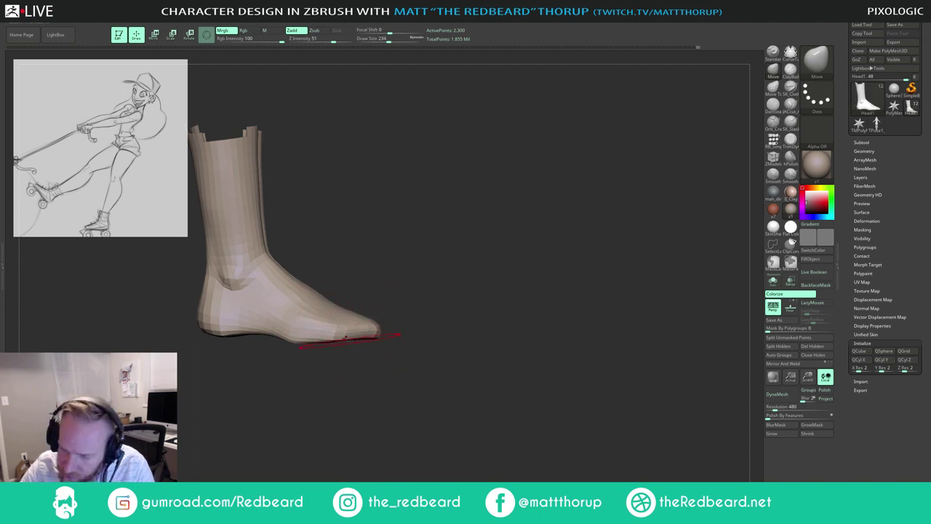
{"action": "left_click_drag", "start_coordinate": [404, 363], "coordinate": [399, 318]}
Step: Shape and smooth the underside of the forefoot in side view at a draw size of 154
{"action": "key", "text": "s"}
{"action": "left_click_drag", "start_coordinate": [352, 342], "coordinate": [349, 345]}
{"action": "left_click_drag", "start_coordinate": [417, 317], "coordinate": [418, 240]}
{"action": "left_click_drag", "start_coordinate": [349, 341], "coordinate": [335, 352], "text": "shift"}
{"action": "left_click_drag", "start_coordinate": [437, 234], "coordinate": [487, 227]}
Step: Step the body back up three subdivision levels and frame the lower legs and feet from the front
{"action": "right_click_drag", "start_coordinate": [485, 227], "coordinate": [482, 240]}
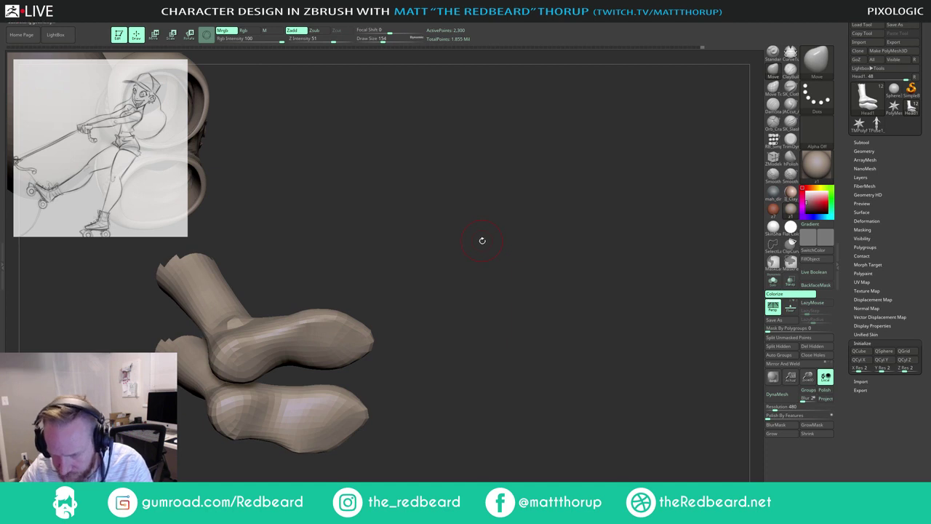
{"action": "key", "text": "d"}
{"action": "key", "text": "d"}
{"action": "key", "text": "d"}
{"action": "left_click_drag", "start_coordinate": [483, 224], "coordinate": [418, 313], "text": "shift"}
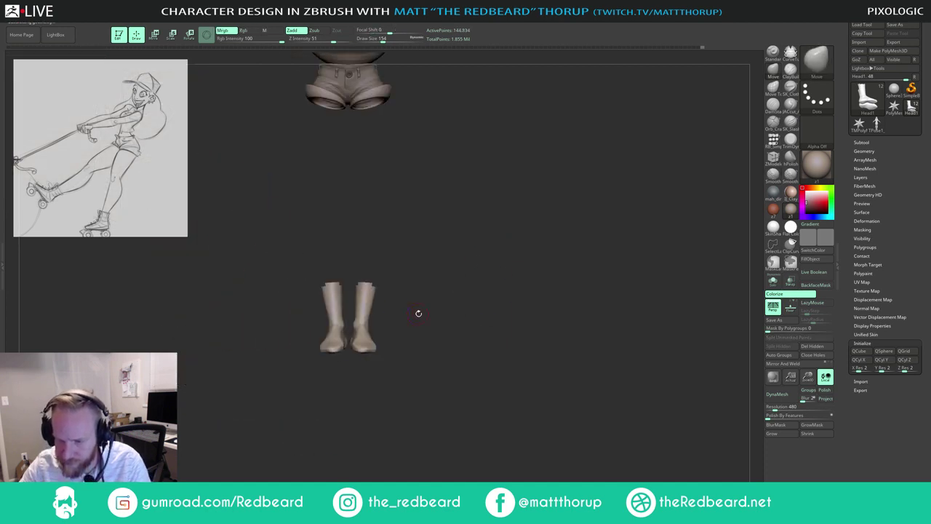
{"action": "right_click_drag", "start_coordinate": [419, 313], "coordinate": [513, 400], "text": "alt"}
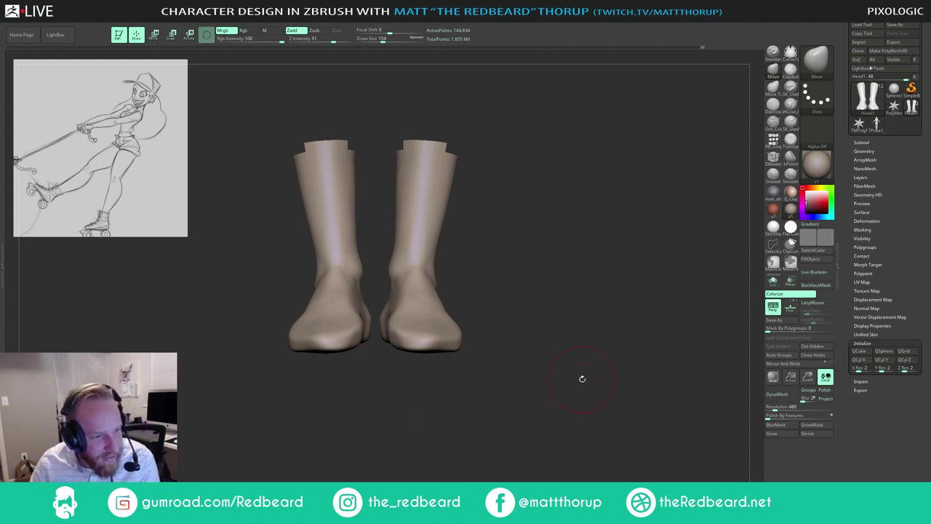
Step: Refine the foot's side profile along the instep and sole with the Move brush at draw sizes of 351 and 257
{"action": "left_click_drag", "start_coordinate": [582, 380], "coordinate": [519, 361]}
{"action": "left_click_drag", "start_coordinate": [519, 362], "coordinate": [484, 405]}
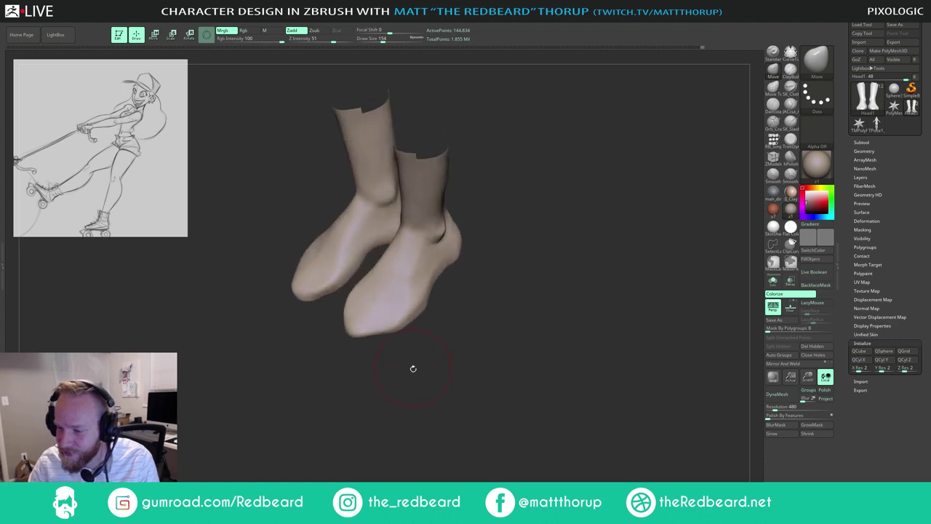
{"action": "left_click_drag", "start_coordinate": [413, 369], "coordinate": [391, 247]}
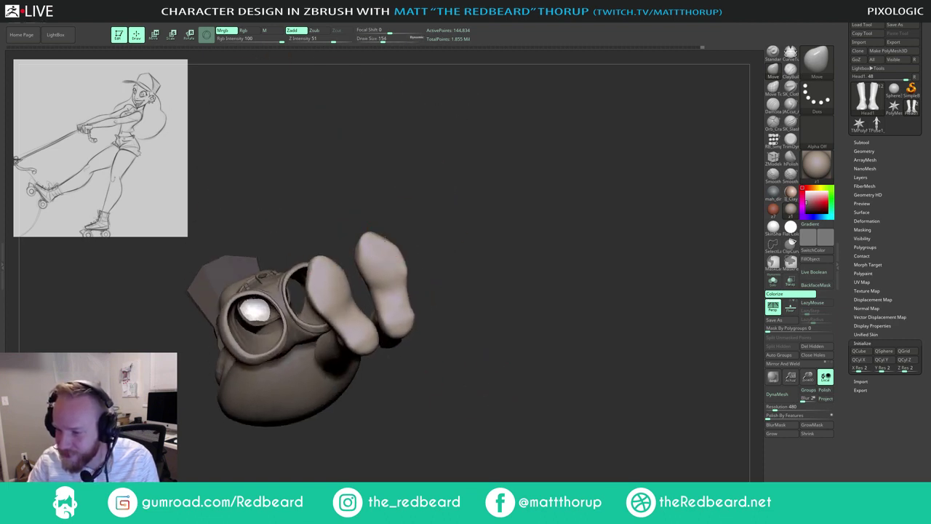
{"action": "key", "text": "shift"}
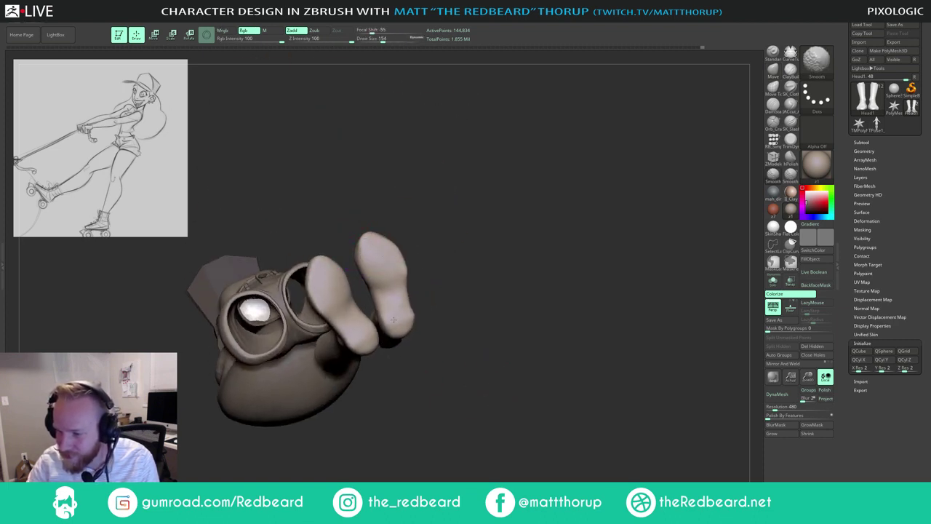
{"action": "left_click_drag", "start_coordinate": [449, 269], "coordinate": [371, 276]}
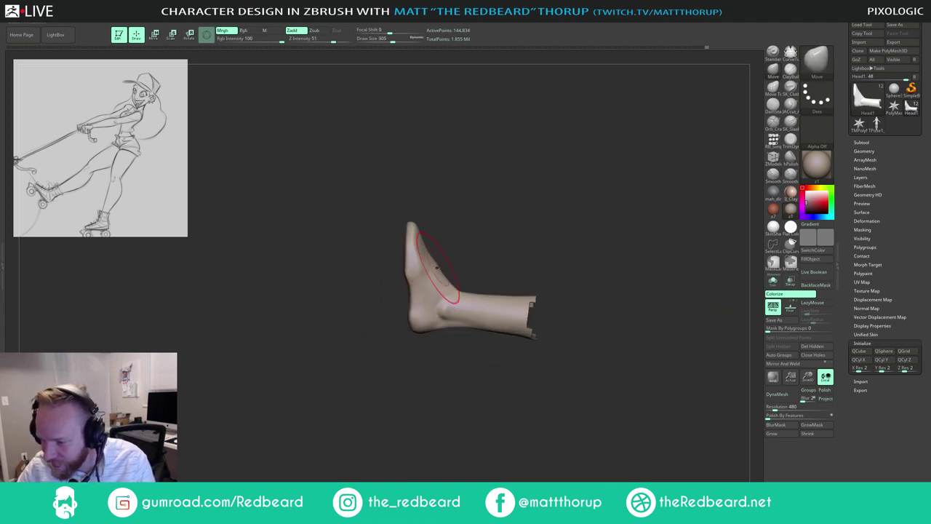
{"action": "key", "text": "bracketright"}
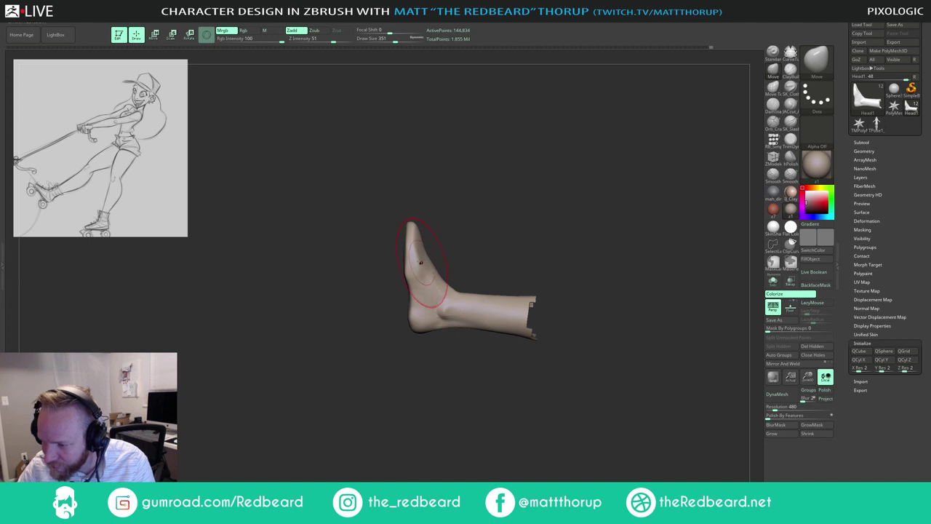
{"action": "key", "text": "s"}
{"action": "left_click", "coordinate": [401, 254]}
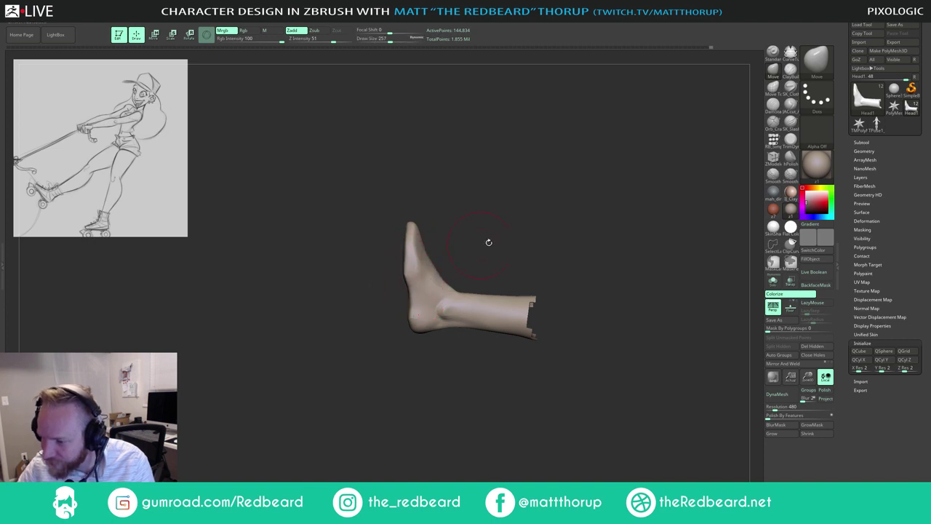
{"action": "mouse_move", "coordinate": [489, 243]}
{"action": "left_mouse_down"}
{"action": "mouse_move", "coordinate": [411, 243]}
{"action": "mouse_move", "coordinate": [514, 227]}
{"action": "mouse_move", "coordinate": [509, 201]}
{"action": "mouse_move", "coordinate": [563, 237]}
{"action": "left_mouse_up"}
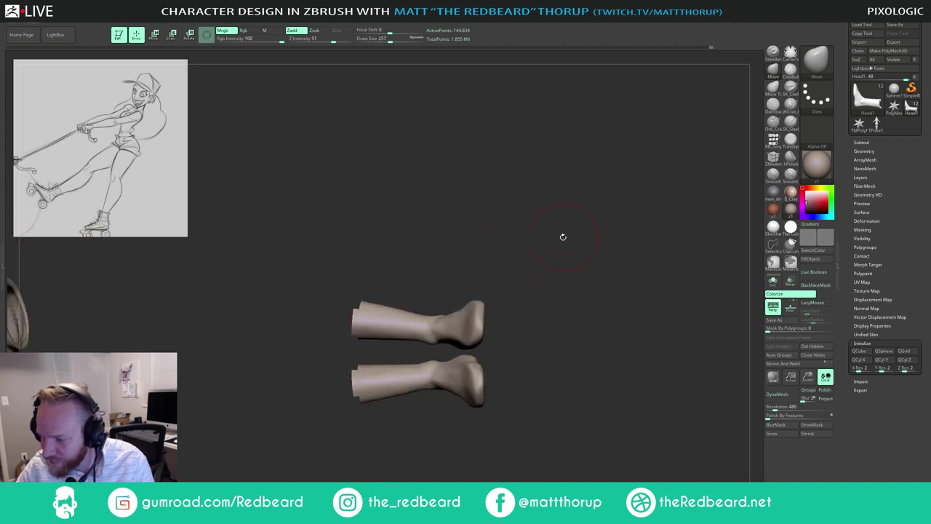
Step: Show the full body, nudge the back of the calf with the Move brush at a draw size of 299, and frame the character from the front
{"action": "left_click", "coordinate": [568, 284], "text": "ctrl+shift"}
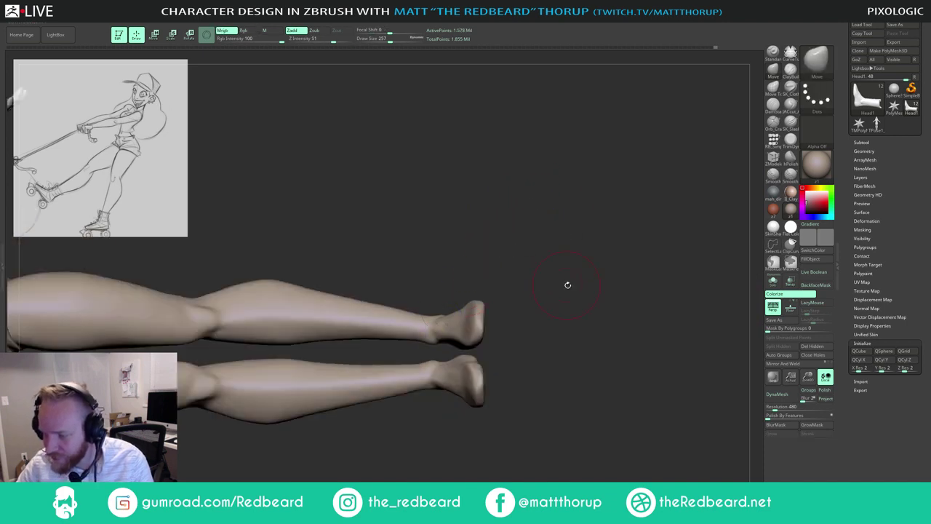
{"action": "left_click_drag", "start_coordinate": [568, 284], "coordinate": [487, 251]}
{"action": "left_click_drag", "start_coordinate": [473, 284], "coordinate": [493, 299], "text": "alt"}
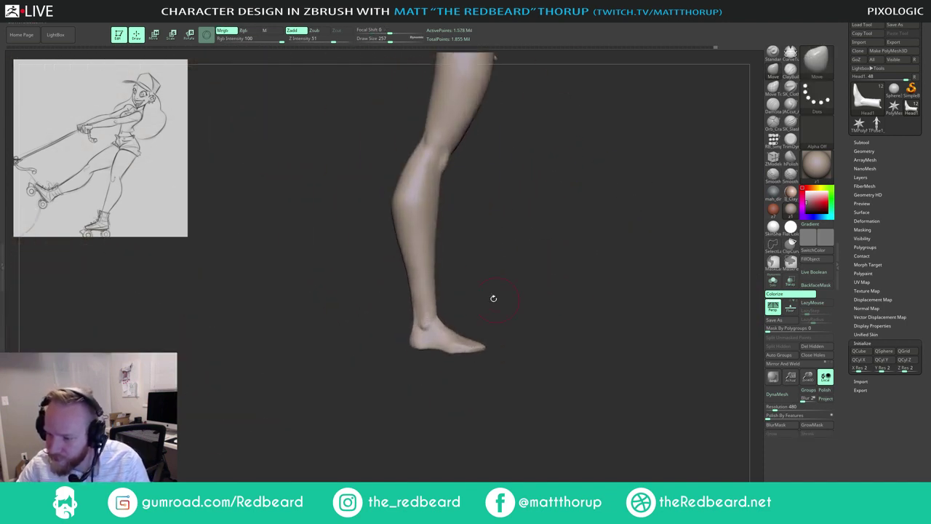
{"action": "key", "text": "s"}
{"action": "left_click_drag", "start_coordinate": [405, 278], "coordinate": [408, 278]}
{"action": "key", "text": "shift"}
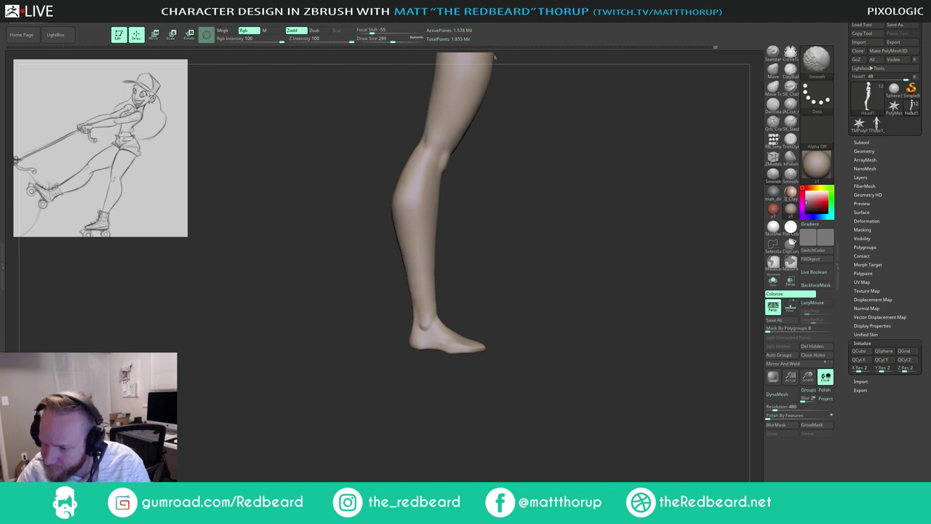
{"action": "left_click_drag", "start_coordinate": [548, 224], "coordinate": [502, 240], "text": "alt"}
{"action": "mouse_move", "coordinate": [501, 240]}
{"action": "left_mouse_down", "text": "shift"}
{"action": "mouse_move", "coordinate": [480, 248]}
{"action": "mouse_move", "coordinate": [574, 282]}
{"action": "left_mouse_up", "text": "shift"}
{"action": "mouse_move", "coordinate": [593, 205]}
{"action": "left_mouse_down", "text": "alt"}
{"action": "mouse_move", "coordinate": [520, 237]}
{"action": "mouse_move", "coordinate": [526, 248]}
{"action": "mouse_move", "coordinate": [557, 241]}
{"action": "mouse_move", "coordinate": [538, 257]}
{"action": "left_mouse_up", "text": "alt"}
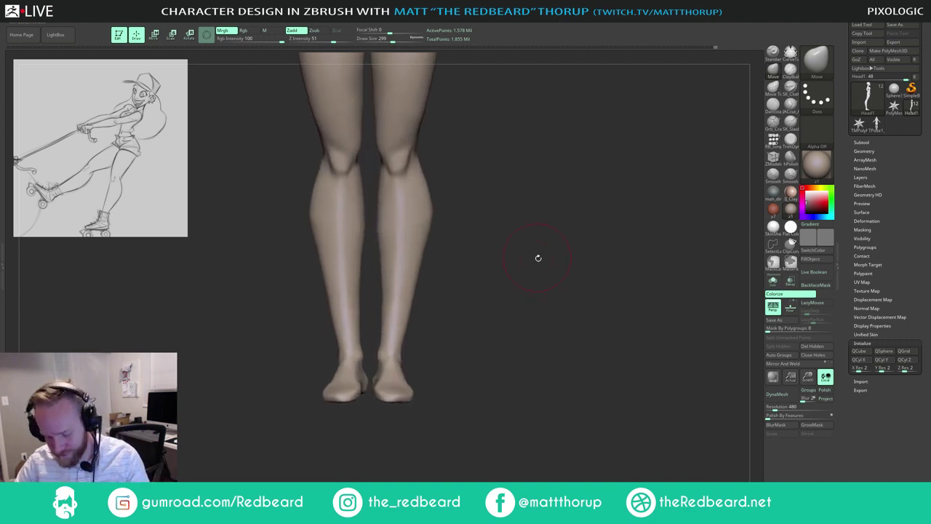
{"action": "key", "text": "f"}
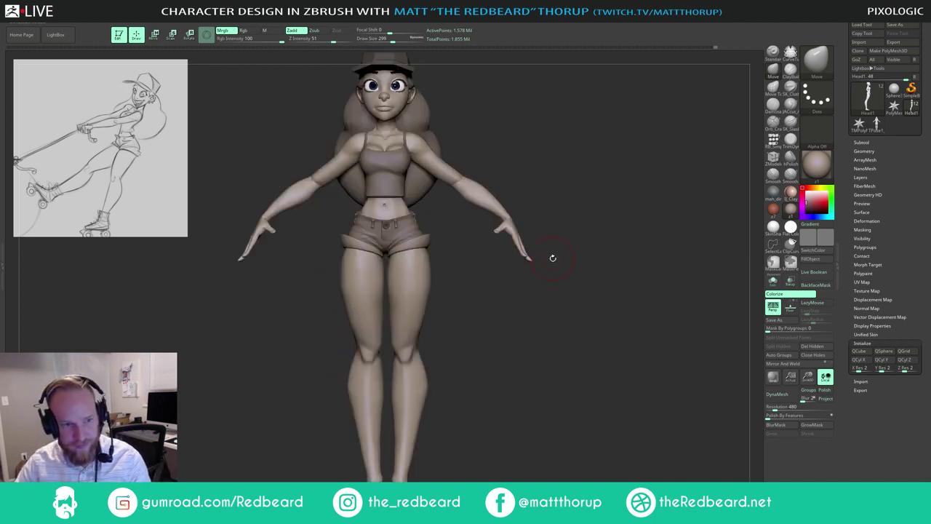
Step: Show the whole figure and duplicate the body subtool
{"action": "left_click_drag", "start_coordinate": [637, 251], "coordinate": [545, 230], "text": "alt"}
{"action": "left_click_drag", "start_coordinate": [545, 230], "coordinate": [506, 267]}
{"action": "mouse_move", "coordinate": [506, 268]}
{"action": "left_mouse_down"}
{"action": "mouse_move", "coordinate": [486, 268]}
{"action": "mouse_move", "coordinate": [512, 277]}
{"action": "left_mouse_up"}
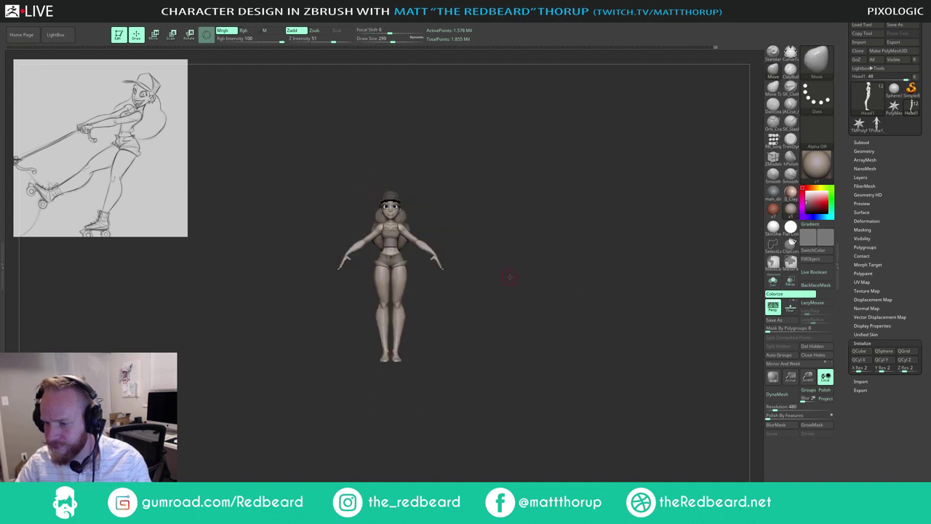
{"action": "key", "text": "f"}
{"action": "left_click", "coordinate": [873, 141]}
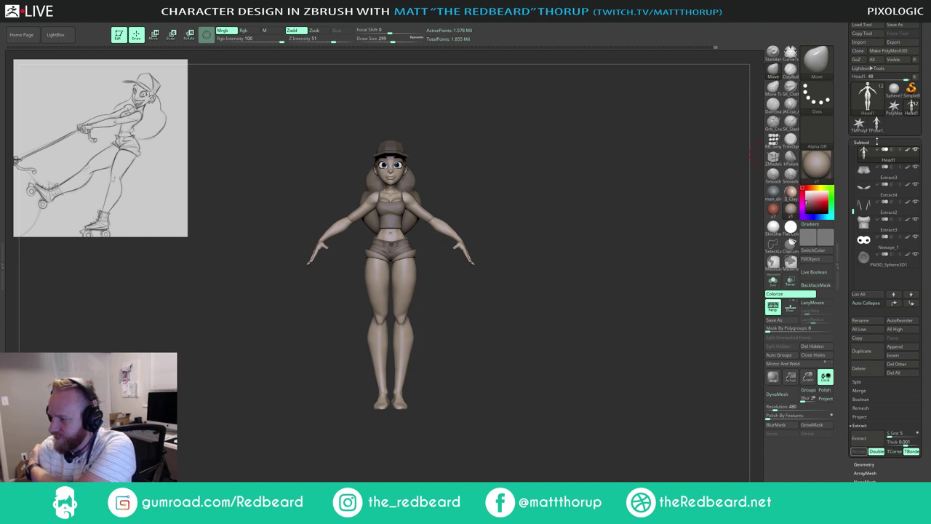
{"action": "left_click_drag", "start_coordinate": [526, 392], "coordinate": [580, 403]}
{"action": "left_click_drag", "start_coordinate": [611, 374], "coordinate": [486, 358], "text": "alt"}
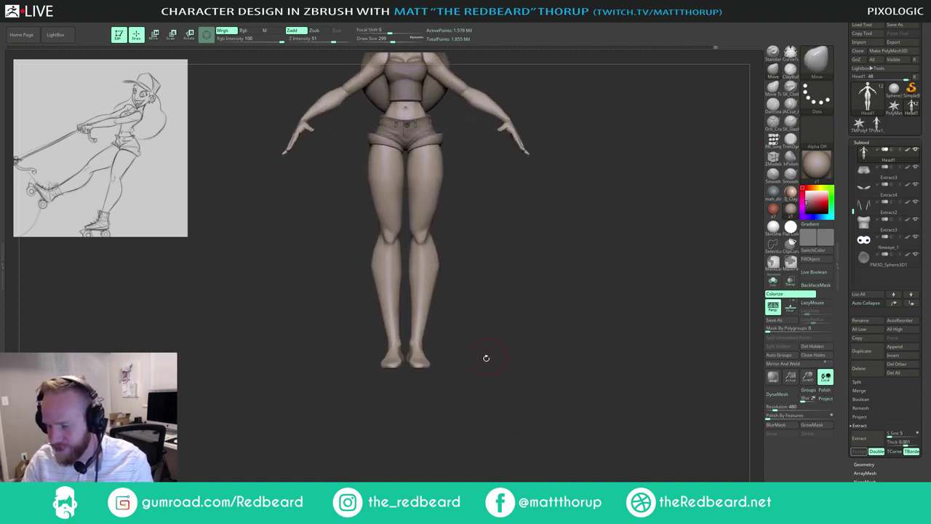
{"action": "left_click", "coordinate": [875, 355]}
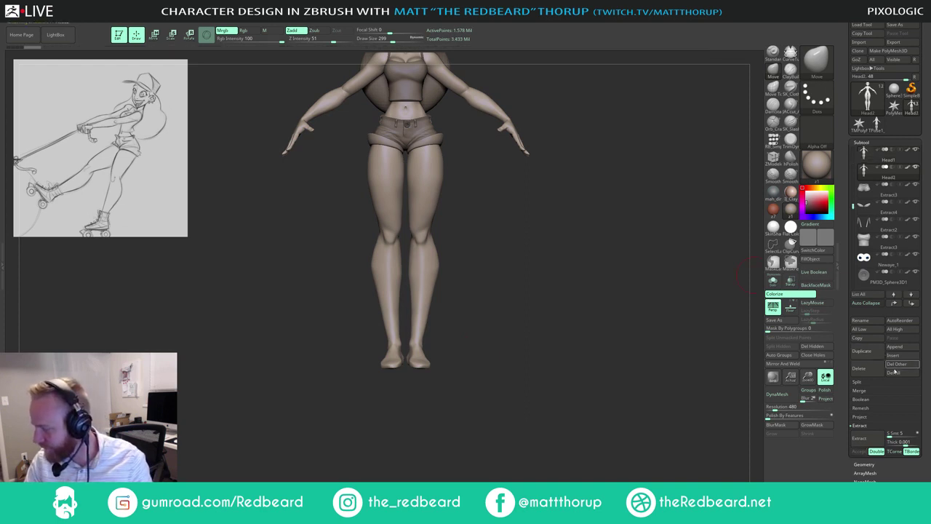
Step: Delete the lower subdivision levels of the duplicated body
{"action": "left_click_drag", "start_coordinate": [889, 465], "coordinate": [887, 357]}
{"action": "left_click", "coordinate": [872, 356]}
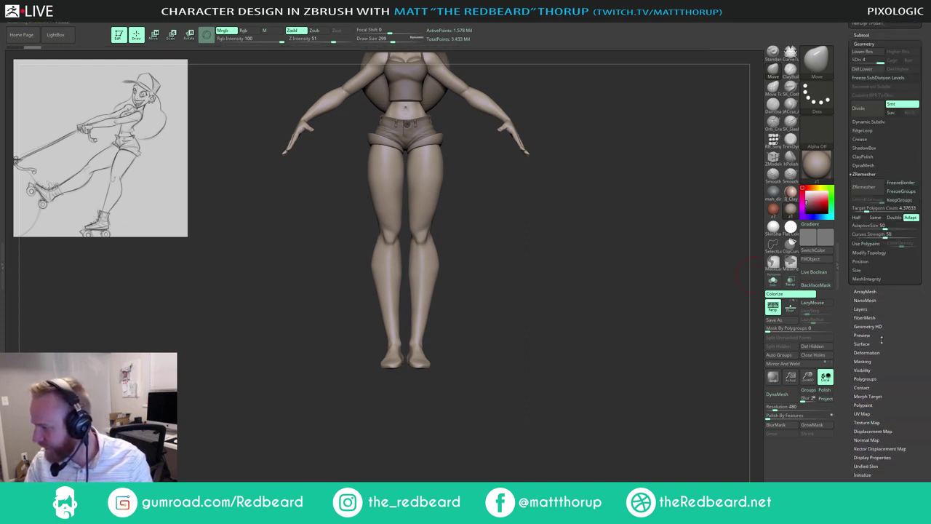
{"action": "left_click", "coordinate": [862, 68]}
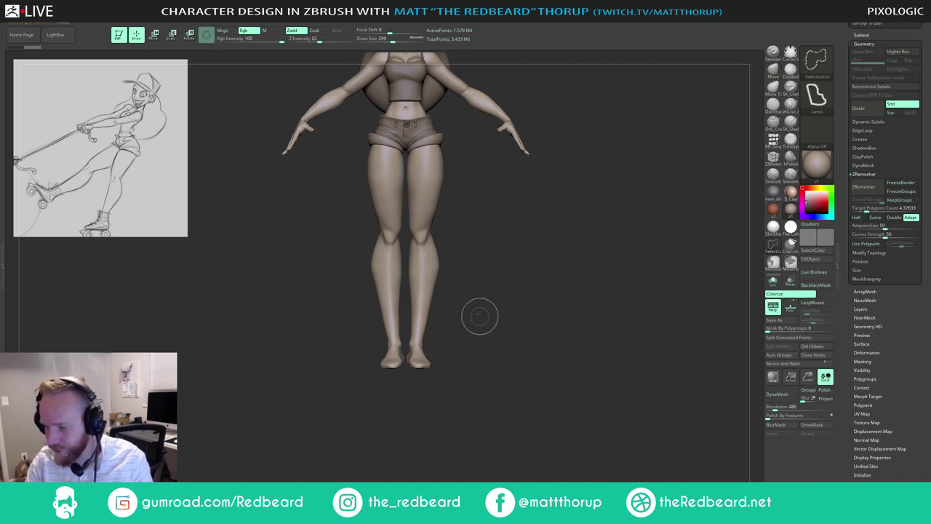
Step: Isolate one lower leg and foot of the duplicate, hiding everything else and trimming the shin straight across below the knee
{"action": "mouse_move", "coordinate": [479, 316]}
{"action": "left_mouse_down", "text": "ctrl+shift"}
{"action": "mouse_move", "coordinate": [405, 332]}
{"action": "mouse_move", "coordinate": [410, 454]}
{"action": "mouse_move", "coordinate": [445, 419]}
{"action": "mouse_move", "coordinate": [486, 445]}
{"action": "mouse_move", "coordinate": [489, 379]}
{"action": "left_mouse_up", "text": "ctrl+shift"}
{"action": "left_click", "coordinate": [773, 282]}
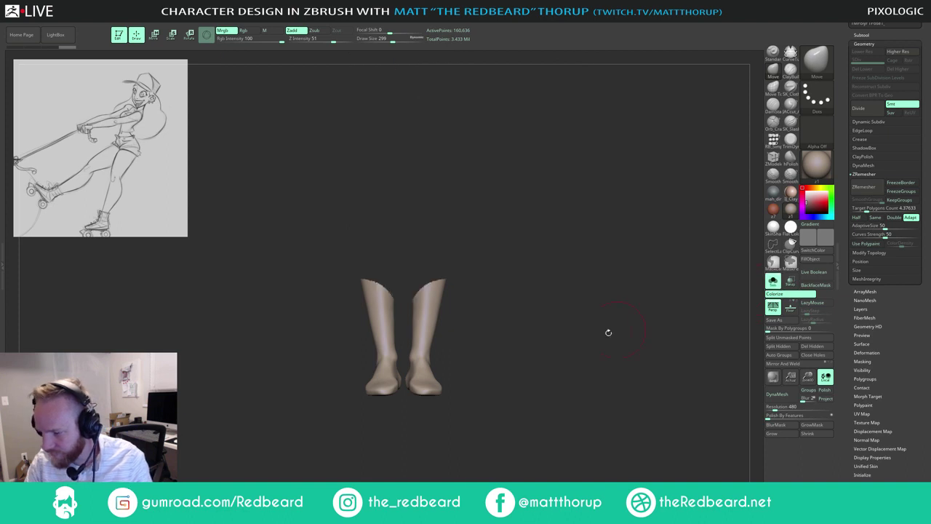
{"action": "left_click_drag", "start_coordinate": [607, 330], "coordinate": [489, 393]}
{"action": "mouse_move", "coordinate": [328, 401]}
{"action": "left_mouse_down", "text": "ctrl+shift"}
{"action": "mouse_move", "coordinate": [330, 246]}
{"action": "mouse_move", "coordinate": [427, 276]}
{"action": "mouse_move", "coordinate": [427, 378]}
{"action": "mouse_move", "coordinate": [393, 429]}
{"action": "left_mouse_up", "text": "ctrl+shift"}
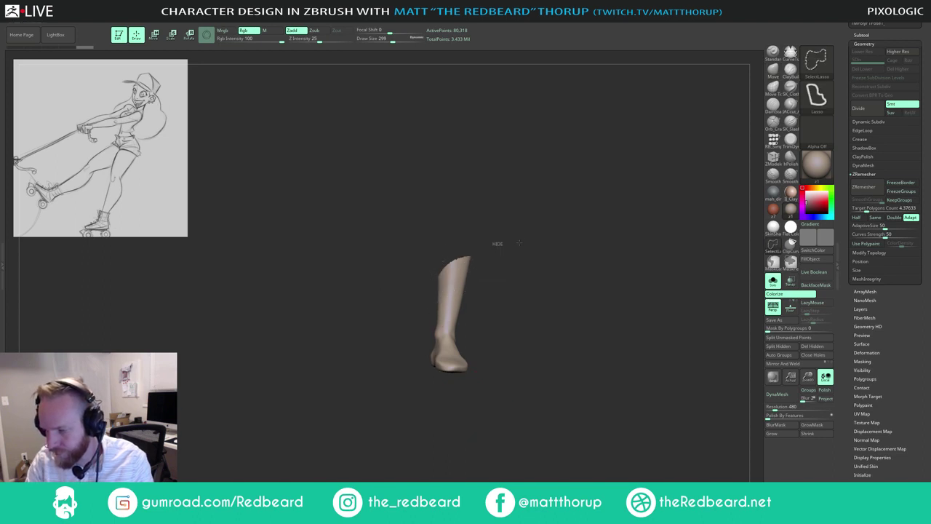
{"action": "left_click", "coordinate": [482, 264], "text": "ctrl+shift"}
{"action": "mouse_move", "coordinate": [515, 251]}
{"action": "left_mouse_down", "text": "ctrl+shift"}
{"action": "mouse_move", "coordinate": [443, 287]}
{"action": "mouse_move", "coordinate": [438, 258]}
{"action": "left_mouse_up", "text": "ctrl+shift"}
{"action": "left_click_drag", "start_coordinate": [507, 335], "coordinate": [542, 378], "text": "ctrl+shift"}
Step: Delete the hidden geometry and close the open hole at the top of the shin
{"action": "left_click_drag", "start_coordinate": [558, 403], "coordinate": [607, 412]}
{"action": "left_click", "coordinate": [813, 346]}
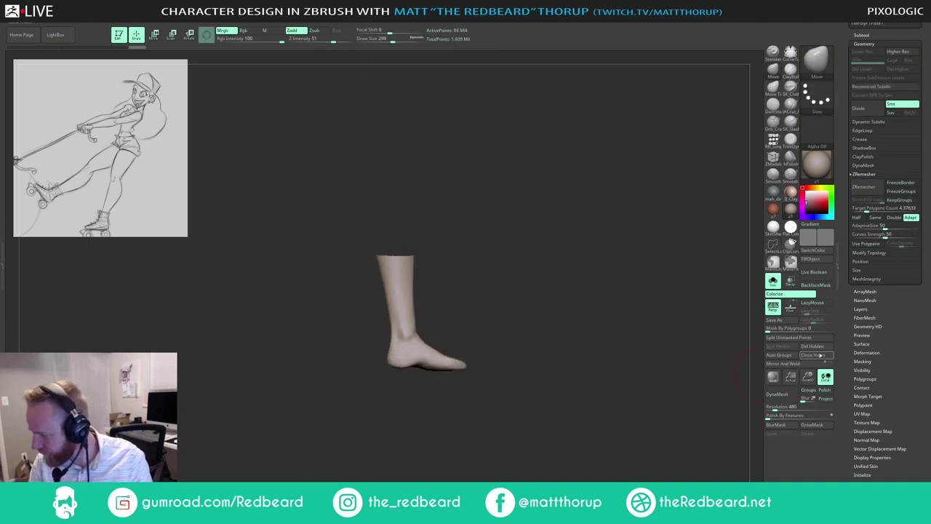
{"action": "left_click", "coordinate": [822, 357]}
Step: Pick white as the colour and fill the separated leg piece with it
{"action": "left_click_drag", "start_coordinate": [699, 378], "coordinate": [593, 398]}
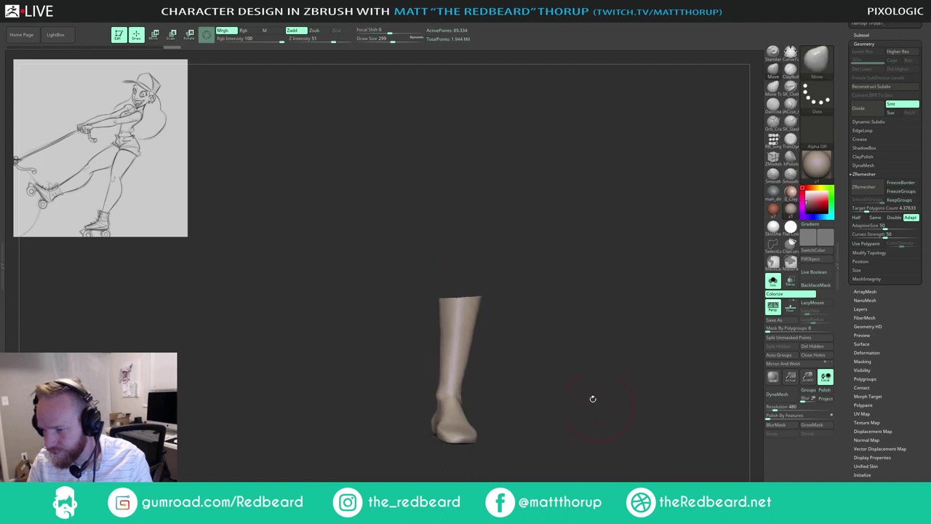
{"action": "mouse_move", "coordinate": [437, 300]}
{"action": "left_mouse_down"}
{"action": "mouse_move", "coordinate": [513, 274]}
{"action": "mouse_move", "coordinate": [466, 300]}
{"action": "left_mouse_up"}
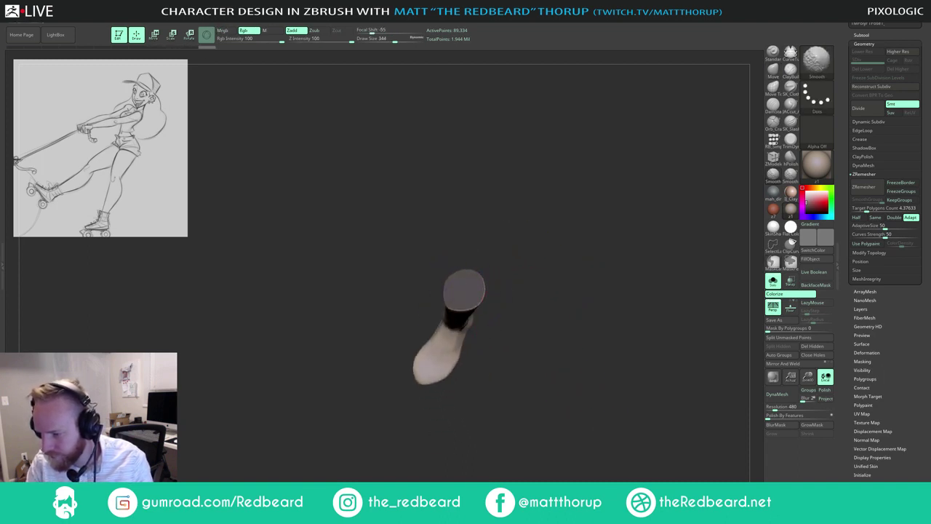
{"action": "left_click", "coordinate": [806, 193]}
{"action": "left_click", "coordinate": [812, 259]}
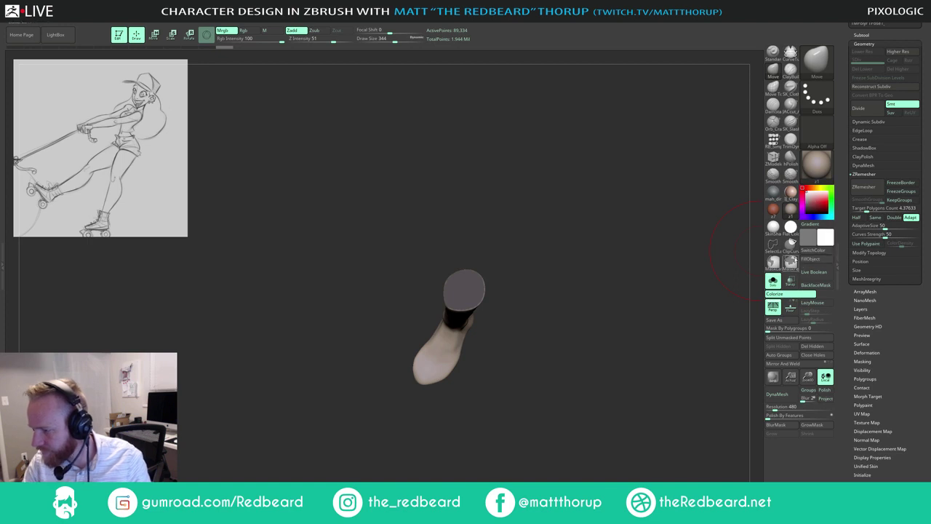
Step: Smooth the surface of the leg piece around the ankle and foot at a draw size of 212
{"action": "mouse_move", "coordinate": [699, 291]}
{"action": "left_mouse_down"}
{"action": "mouse_move", "coordinate": [638, 312]}
{"action": "mouse_move", "coordinate": [620, 333]}
{"action": "mouse_move", "coordinate": [623, 327]}
{"action": "mouse_move", "coordinate": [554, 335]}
{"action": "mouse_move", "coordinate": [540, 363]}
{"action": "mouse_move", "coordinate": [556, 343]}
{"action": "mouse_move", "coordinate": [531, 366]}
{"action": "mouse_move", "coordinate": [518, 357]}
{"action": "mouse_move", "coordinate": [537, 351]}
{"action": "left_mouse_up"}
{"action": "key", "text": "shift"}
{"action": "key", "text": "shift"}
{"action": "key", "text": "shift"}
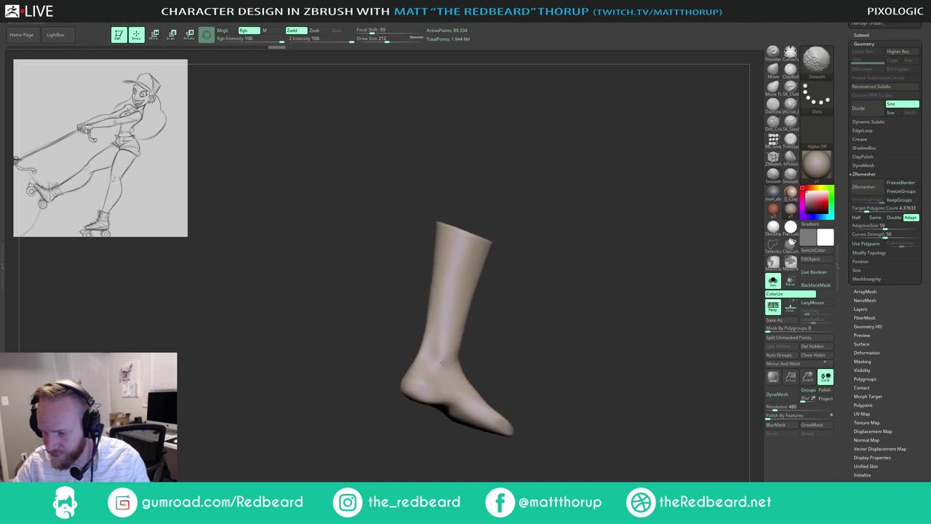
{"action": "left_click_drag", "start_coordinate": [510, 301], "coordinate": [484, 310]}
Step: Build up both sides of the ankle with the ClayBuildup brush at a draw size of 239
{"action": "left_click", "coordinate": [791, 71]}
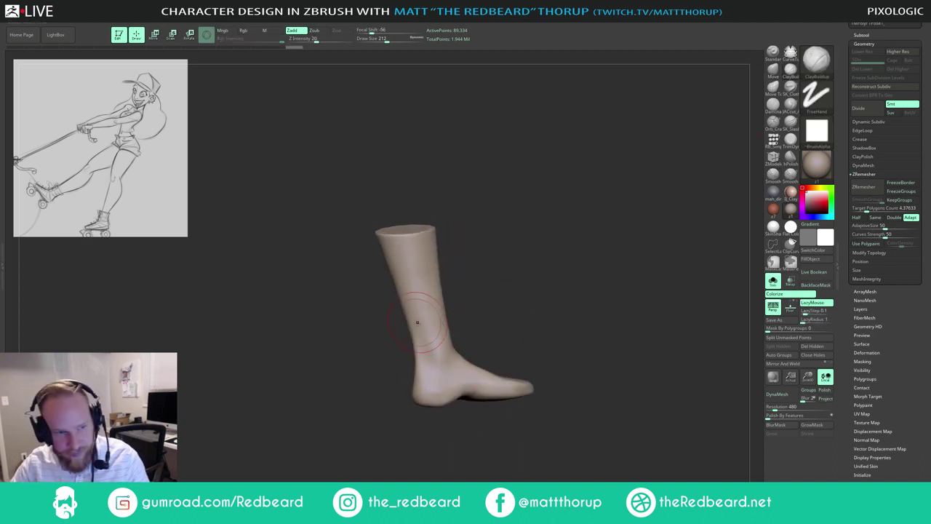
{"action": "key", "text": "s"}
{"action": "left_click_drag", "start_coordinate": [428, 340], "coordinate": [434, 374]}
{"action": "left_click_drag", "start_coordinate": [479, 291], "coordinate": [534, 286]}
{"action": "right_click_drag", "start_coordinate": [480, 296], "coordinate": [385, 372]}
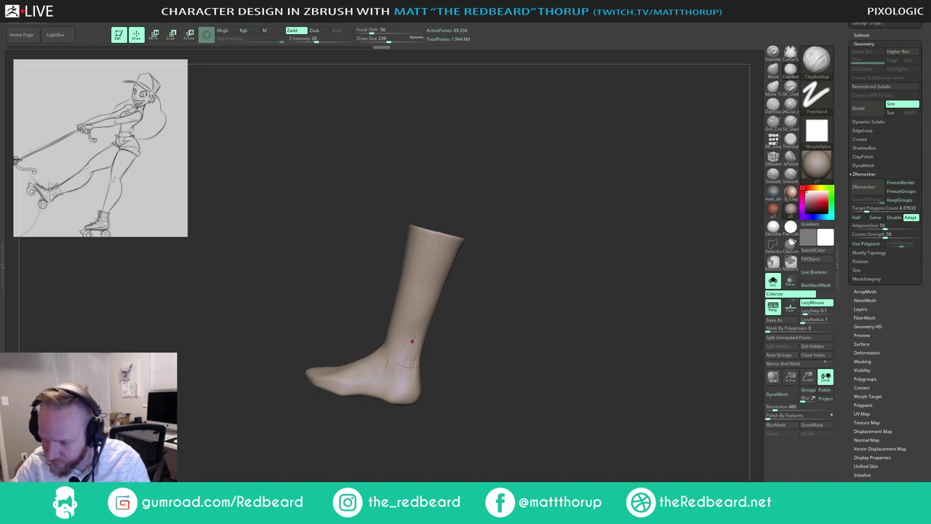
Step: Smooth the built-up ankle and heel into one simple form at a draw size of 239
{"action": "key", "text": "shift"}
{"action": "left_click_drag", "start_coordinate": [381, 366], "coordinate": [375, 366], "text": "shift"}
{"action": "mouse_move", "coordinate": [445, 332]}
{"action": "left_mouse_down"}
{"action": "mouse_move", "coordinate": [434, 348]}
{"action": "mouse_move", "coordinate": [385, 362]}
{"action": "left_mouse_up"}
{"action": "mouse_move", "coordinate": [458, 333]}
{"action": "left_mouse_down"}
{"action": "mouse_move", "coordinate": [485, 347]}
{"action": "mouse_move", "coordinate": [447, 416]}
{"action": "mouse_move", "coordinate": [359, 396]}
{"action": "mouse_move", "coordinate": [389, 412]}
{"action": "mouse_move", "coordinate": [403, 449]}
{"action": "mouse_move", "coordinate": [451, 349]}
{"action": "mouse_move", "coordinate": [399, 364]}
{"action": "left_mouse_up"}
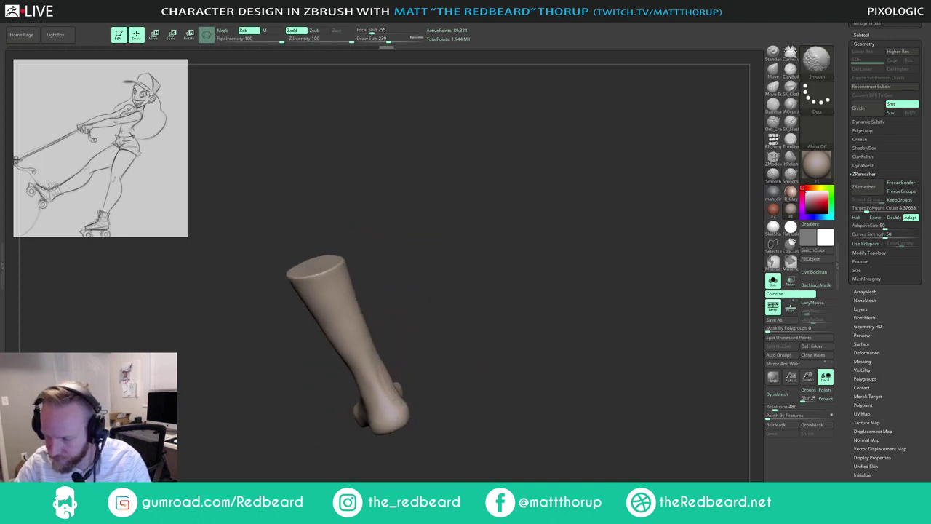
{"action": "left_click_drag", "start_coordinate": [407, 364], "coordinate": [400, 398]}
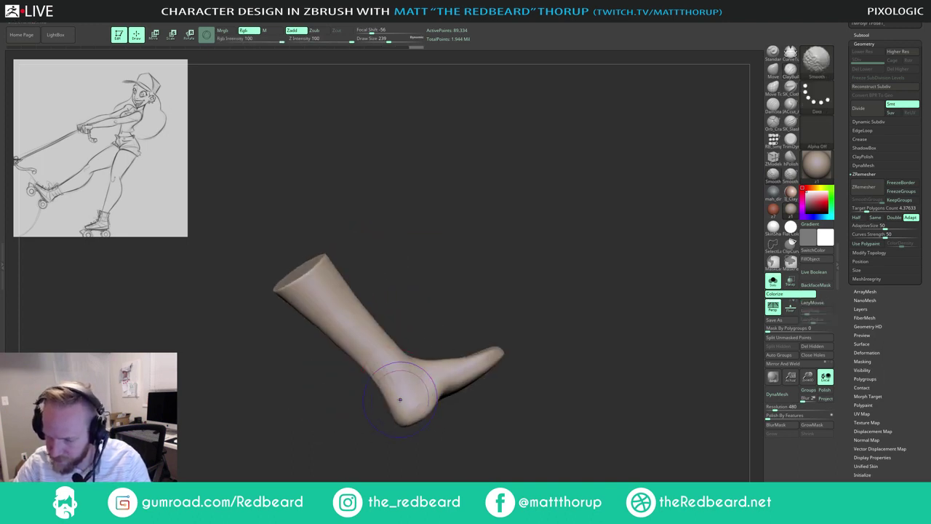
{"action": "mouse_move", "coordinate": [497, 284]}
{"action": "left_mouse_down", "text": "shift"}
{"action": "mouse_move", "coordinate": [480, 300]}
{"action": "mouse_move", "coordinate": [512, 229]}
{"action": "left_mouse_up", "text": "shift"}
{"action": "mouse_move", "coordinate": [502, 336]}
{"action": "left_mouse_down"}
{"action": "mouse_move", "coordinate": [523, 341]}
{"action": "mouse_move", "coordinate": [526, 270]}
{"action": "left_mouse_up"}
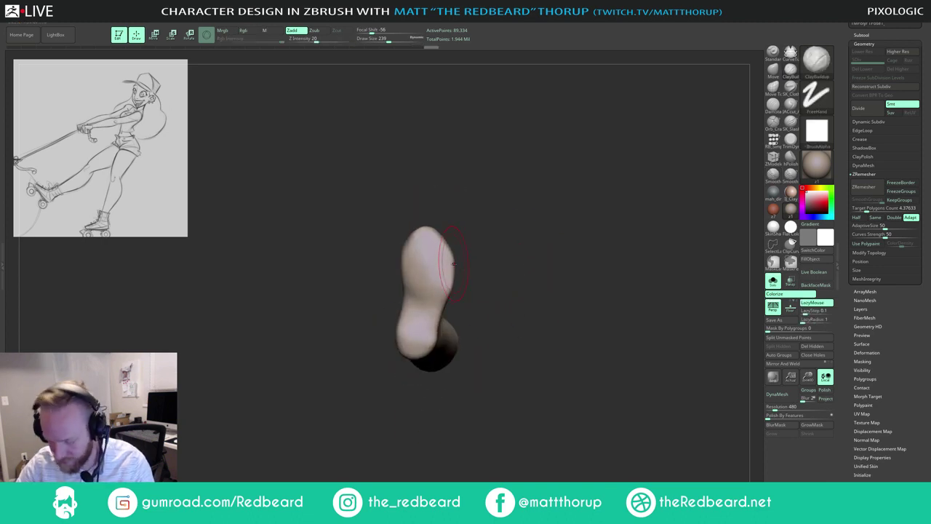
Step: Adjust the forefoot outline from below and from the side with the Move brush at a draw size of 192
{"action": "key", "text": "b"}
{"action": "key", "text": "m"}
{"action": "key", "text": "v"}
{"action": "left_click_drag", "start_coordinate": [440, 240], "coordinate": [409, 240]}
{"action": "key", "text": "s"}
{"action": "mouse_move", "coordinate": [409, 237]}
{"action": "left_mouse_down"}
{"action": "mouse_move", "coordinate": [488, 237]}
{"action": "mouse_move", "coordinate": [443, 240]}
{"action": "left_mouse_up"}
{"action": "key", "text": "s"}
{"action": "left_click_drag", "start_coordinate": [393, 254], "coordinate": [389, 254]}
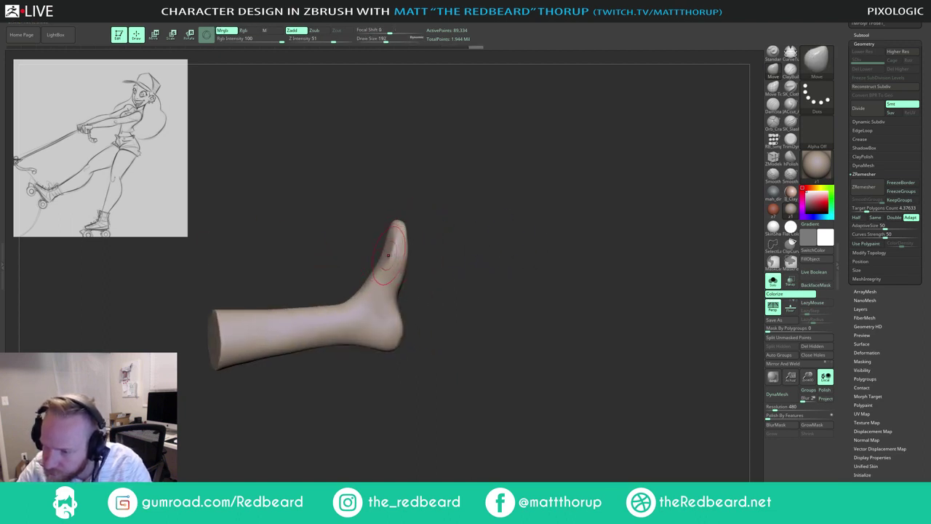
Step: Smooth the arch and reshape the sole outline with the Move brush at draw sizes of 234 and 207
{"action": "key", "text": "shift"}
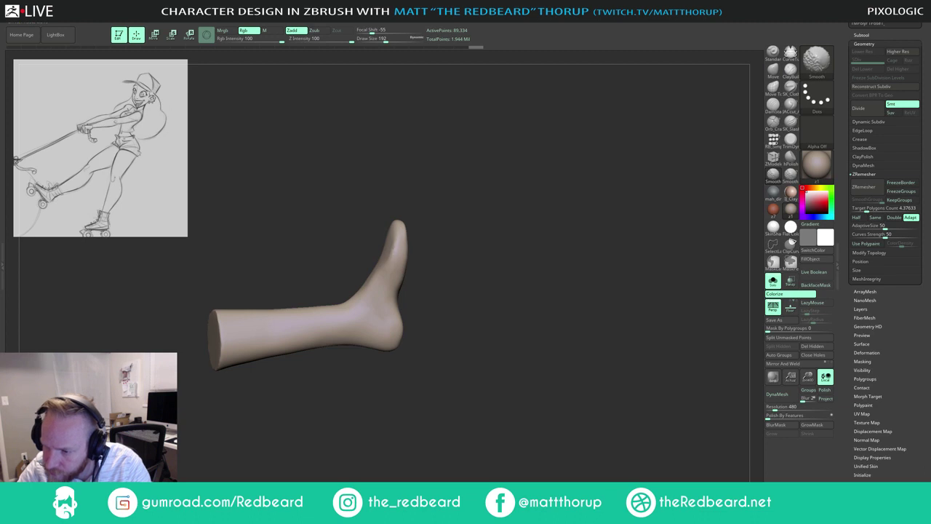
{"action": "mouse_move", "coordinate": [430, 305]}
{"action": "left_mouse_down", "text": "shift"}
{"action": "mouse_move", "coordinate": [438, 307]}
{"action": "mouse_move", "coordinate": [401, 314]}
{"action": "left_mouse_up", "text": "shift"}
{"action": "key", "text": "s"}
{"action": "left_click_drag", "start_coordinate": [465, 308], "coordinate": [417, 310]}
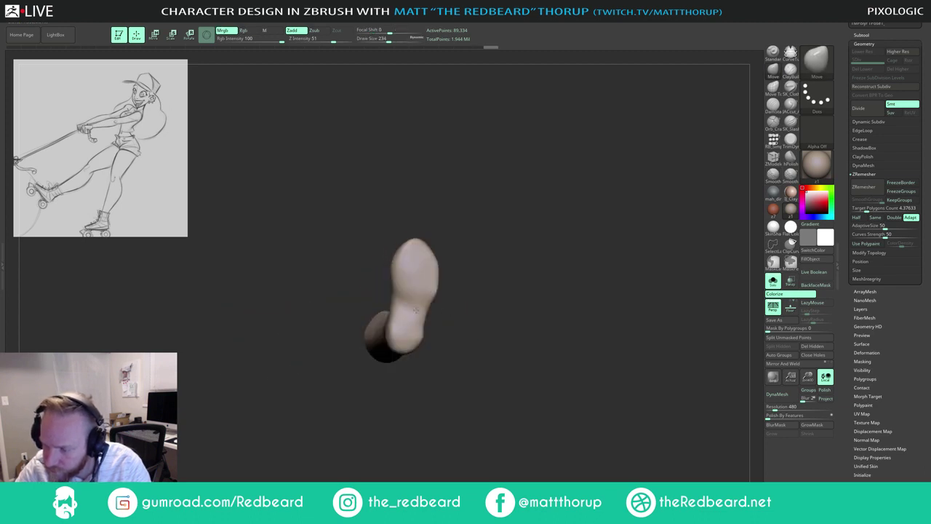
{"action": "right_click_drag", "start_coordinate": [416, 310], "coordinate": [451, 312], "text": "shift"}
{"action": "key", "text": "s"}
{"action": "left_click_drag", "start_coordinate": [405, 313], "coordinate": [392, 282]}
{"action": "key", "text": "s"}
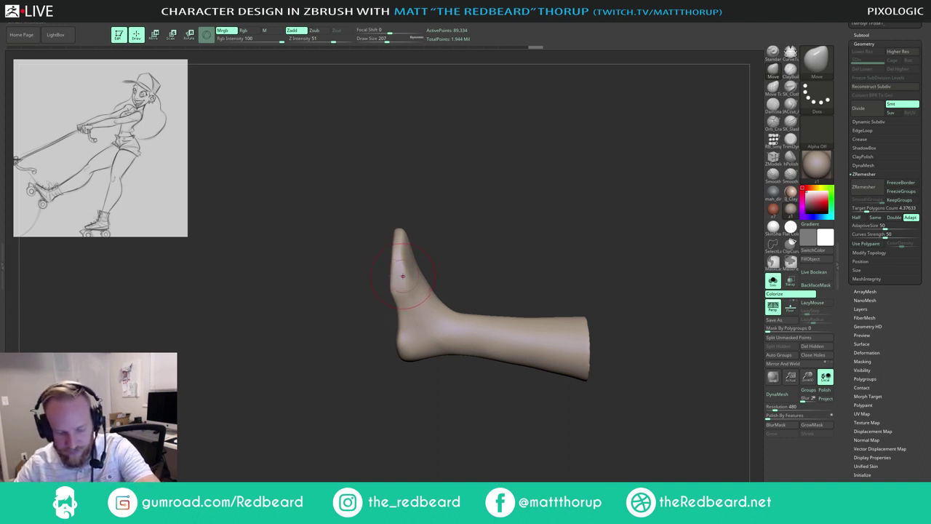
{"action": "mouse_move", "coordinate": [443, 267]}
{"action": "right_mouse_down"}
{"action": "mouse_move", "coordinate": [384, 293]}
{"action": "mouse_move", "coordinate": [553, 210]}
{"action": "right_mouse_up"}
Step: Flatten the sole of the foot with the TrimDynamic brush at a draw size of 207 and smooth the result
{"action": "left_click", "coordinate": [791, 139]}
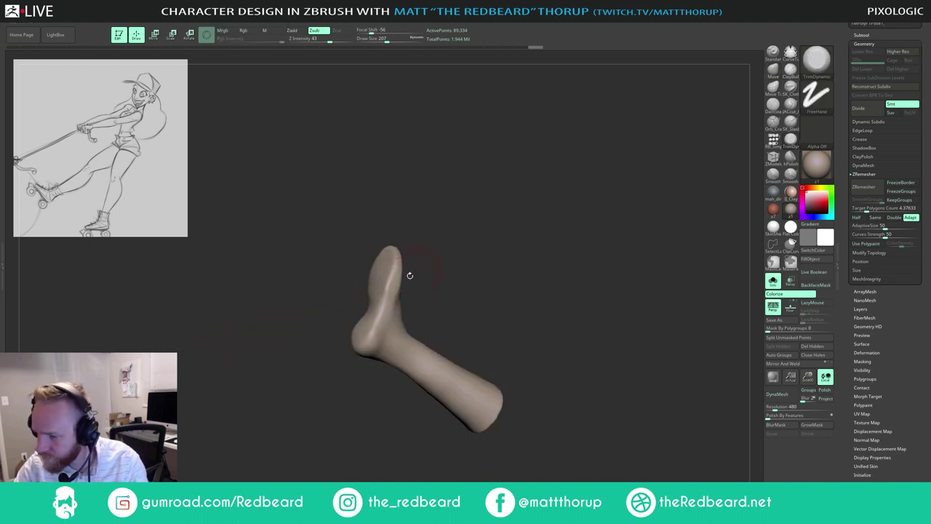
{"action": "left_click", "coordinate": [380, 295]}
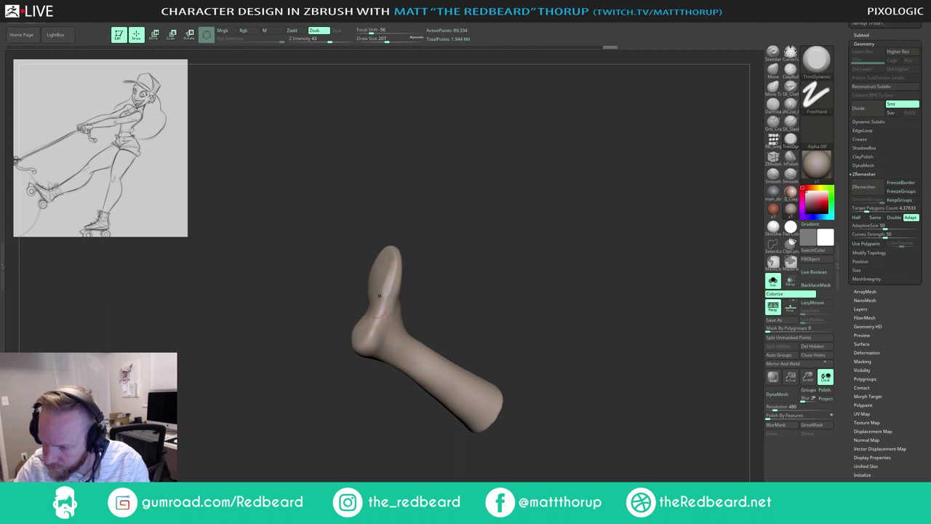
{"action": "key", "text": "shift"}
{"action": "left_click_drag", "start_coordinate": [393, 264], "coordinate": [382, 311], "text": "shift"}
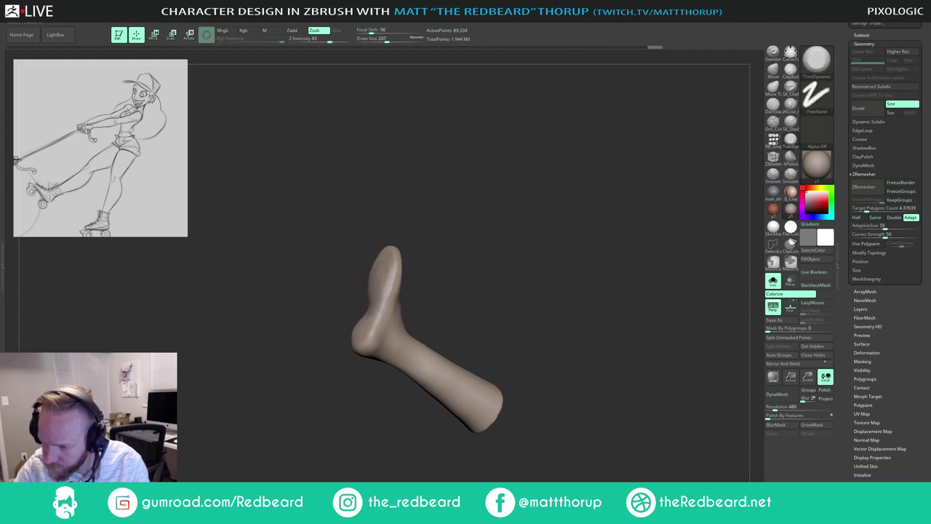
{"action": "key", "text": "shift"}
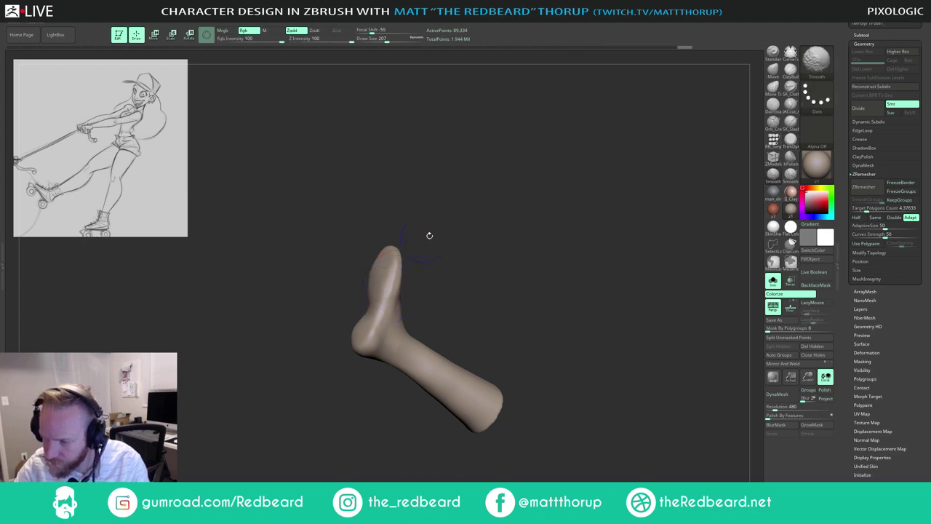
{"action": "mouse_move", "coordinate": [429, 235]}
{"action": "left_mouse_down"}
{"action": "mouse_move", "coordinate": [476, 287]}
{"action": "mouse_move", "coordinate": [434, 290]}
{"action": "left_mouse_up"}
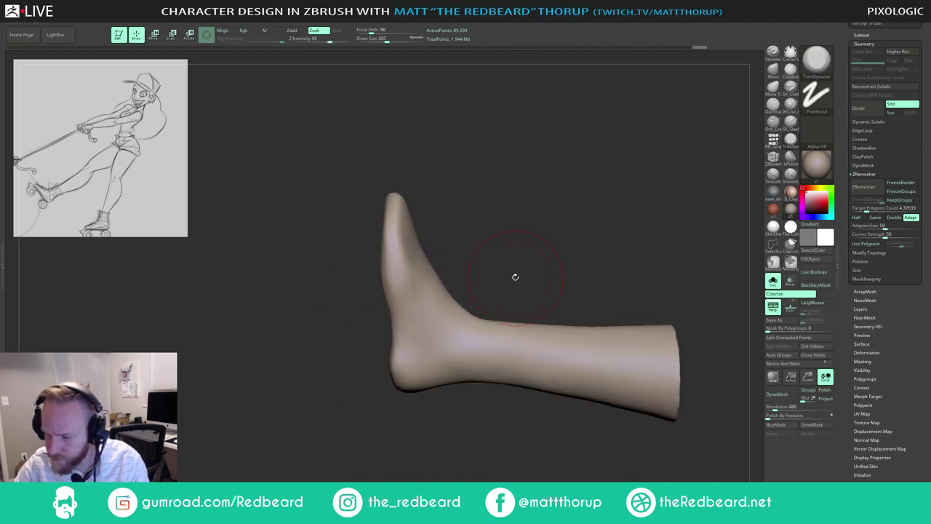
Step: Reshape the arch, toe and instep profile in side view with the Move brush at a draw size of 207
{"action": "mouse_move", "coordinate": [553, 260]}
{"action": "left_mouse_down", "text": "alt"}
{"action": "mouse_move", "coordinate": [534, 187]}
{"action": "mouse_move", "coordinate": [457, 191]}
{"action": "left_mouse_up", "text": "alt"}
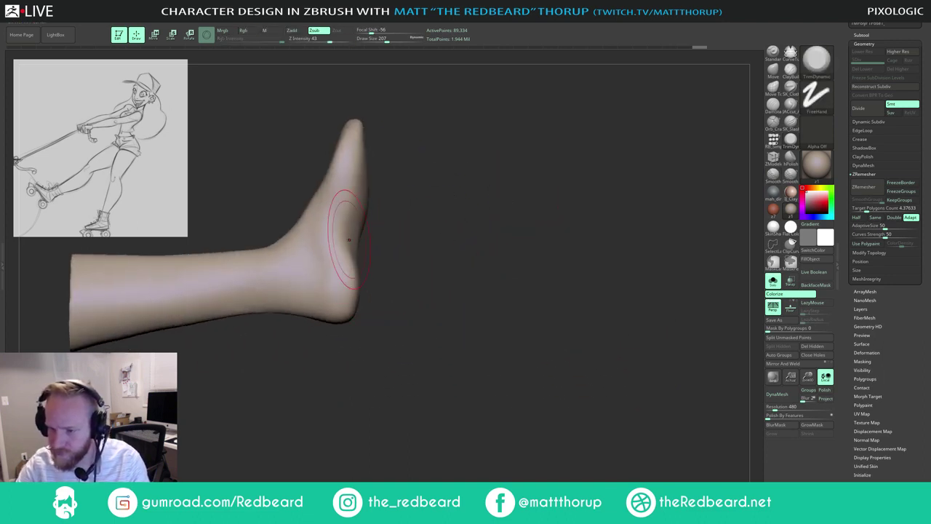
{"action": "left_click", "coordinate": [773, 71]}
{"action": "key", "text": "s"}
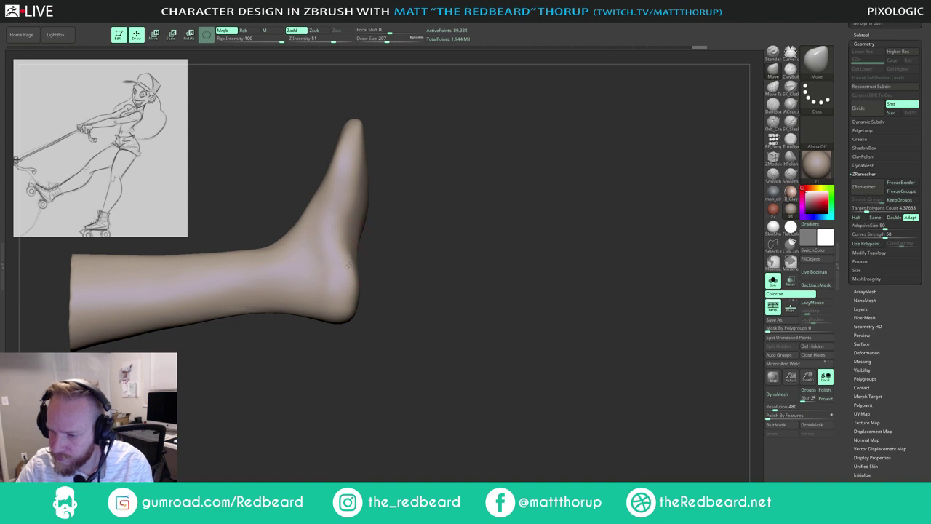
{"action": "left_click_drag", "start_coordinate": [349, 255], "coordinate": [363, 217]}
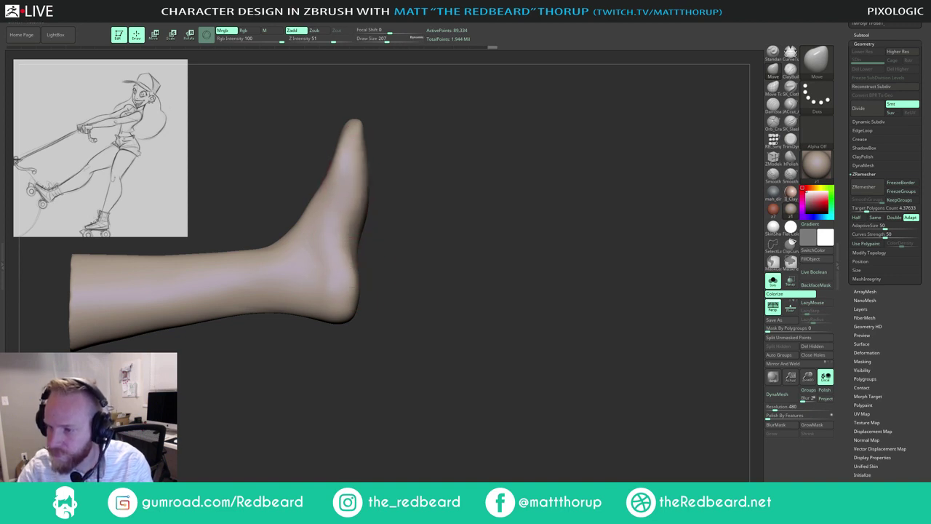
{"action": "left_click_drag", "start_coordinate": [368, 149], "coordinate": [361, 151]}
{"action": "left_click_drag", "start_coordinate": [333, 218], "coordinate": [324, 235]}
{"action": "mouse_move", "coordinate": [290, 264]}
{"action": "left_mouse_down"}
{"action": "mouse_move", "coordinate": [280, 251]}
{"action": "mouse_move", "coordinate": [251, 256]}
{"action": "left_mouse_up"}
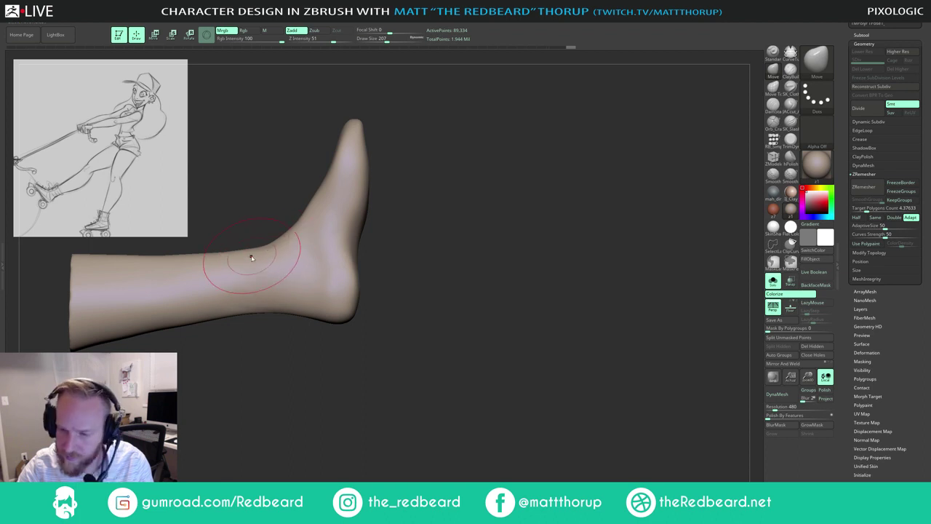
Step: Reshape the back of the heel and ankle with the Move brush at draw sizes of 251 and 324
{"action": "key", "text": "bracketright"}
{"action": "key", "text": "bracketright"}
{"action": "left_click_drag", "start_coordinate": [259, 314], "coordinate": [288, 307]}
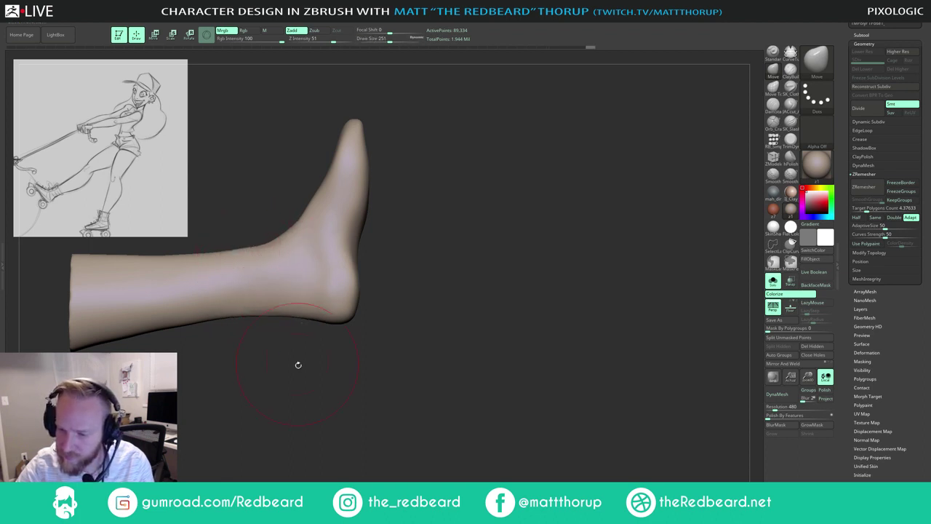
{"action": "left_click_drag", "start_coordinate": [297, 364], "coordinate": [356, 263]}
{"action": "key", "text": "s"}
{"action": "left_click_drag", "start_coordinate": [299, 313], "coordinate": [306, 303]}
{"action": "mouse_move", "coordinate": [381, 309]}
{"action": "left_mouse_down"}
{"action": "mouse_move", "coordinate": [359, 306]}
{"action": "mouse_move", "coordinate": [348, 285]}
{"action": "mouse_move", "coordinate": [339, 301]}
{"action": "mouse_move", "coordinate": [393, 257]}
{"action": "left_mouse_up"}
{"action": "mouse_move", "coordinate": [389, 262]}
{"action": "left_mouse_down", "text": "alt"}
{"action": "mouse_move", "coordinate": [374, 309]}
{"action": "mouse_move", "coordinate": [369, 300]}
{"action": "mouse_move", "coordinate": [372, 279]}
{"action": "mouse_move", "coordinate": [394, 280]}
{"action": "mouse_move", "coordinate": [407, 302]}
{"action": "left_mouse_up", "text": "alt"}
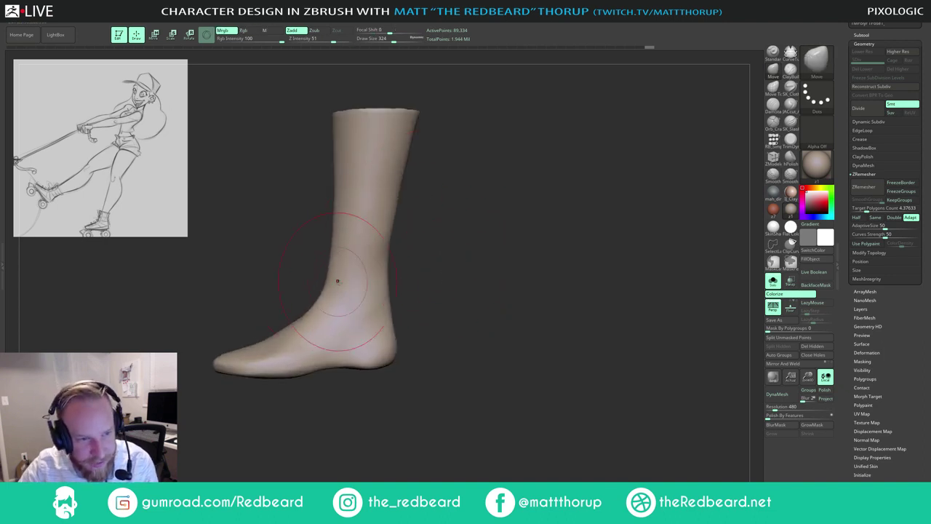
{"action": "left_click_drag", "start_coordinate": [424, 255], "coordinate": [454, 257]}
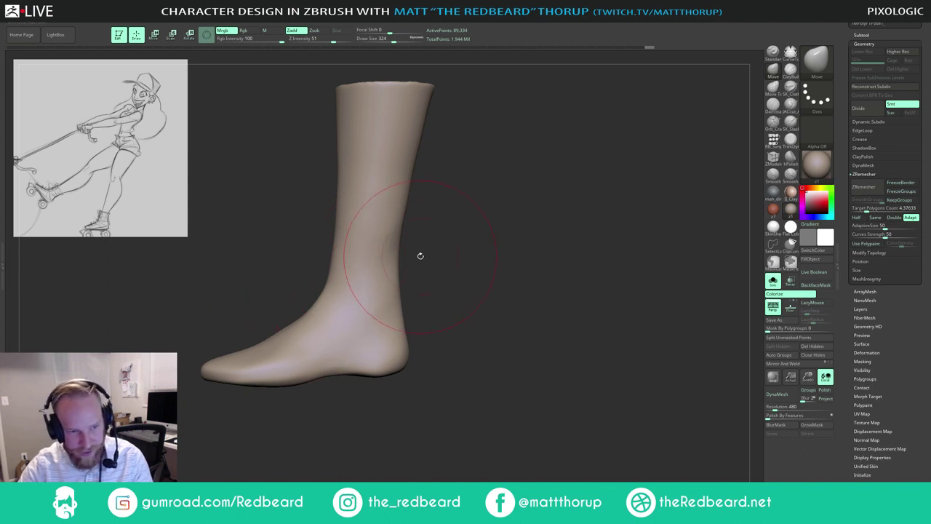
Step: Mask the foot and back of the ankle up to mid-shin with MaskLasso, leaving the shin front and instep unmasked
{"action": "key", "text": "b"}
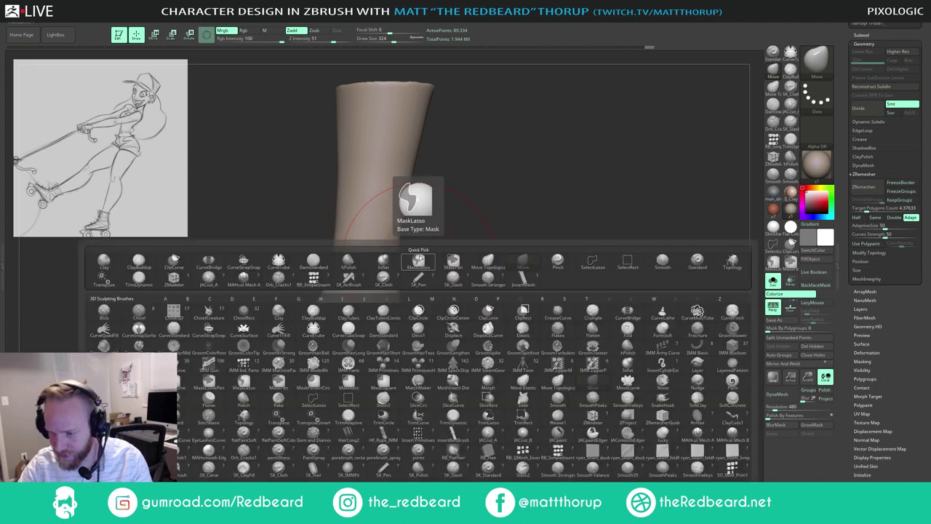
{"action": "left_click", "coordinate": [427, 268]}
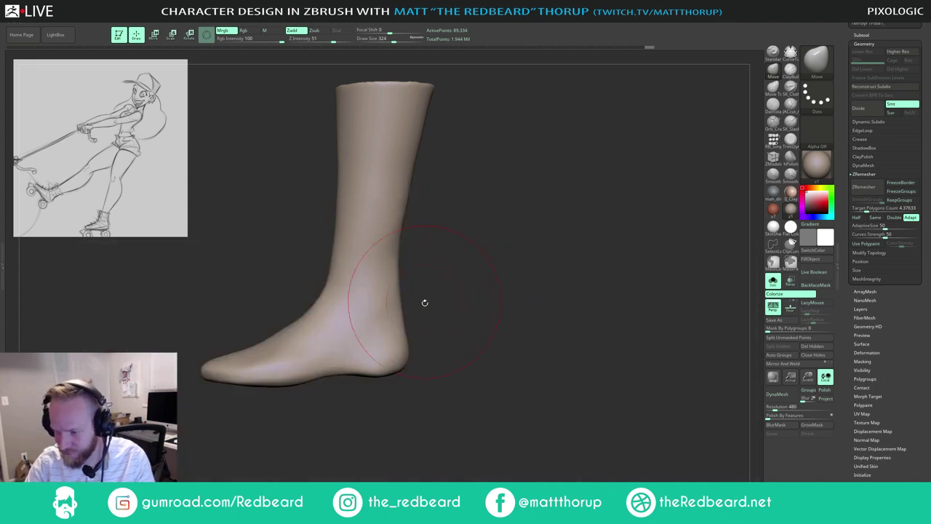
{"action": "mouse_move", "coordinate": [203, 384]}
{"action": "left_mouse_down", "text": "ctrl"}
{"action": "mouse_move", "coordinate": [175, 351]}
{"action": "mouse_move", "coordinate": [276, 320]}
{"action": "mouse_move", "coordinate": [328, 320]}
{"action": "mouse_move", "coordinate": [370, 198]}
{"action": "mouse_move", "coordinate": [433, 306]}
{"action": "mouse_move", "coordinate": [443, 393]}
{"action": "mouse_move", "coordinate": [183, 408]}
{"action": "mouse_move", "coordinate": [197, 399]}
{"action": "left_mouse_up", "text": "ctrl"}
{"action": "left_click_drag", "start_coordinate": [307, 434], "coordinate": [393, 436]}
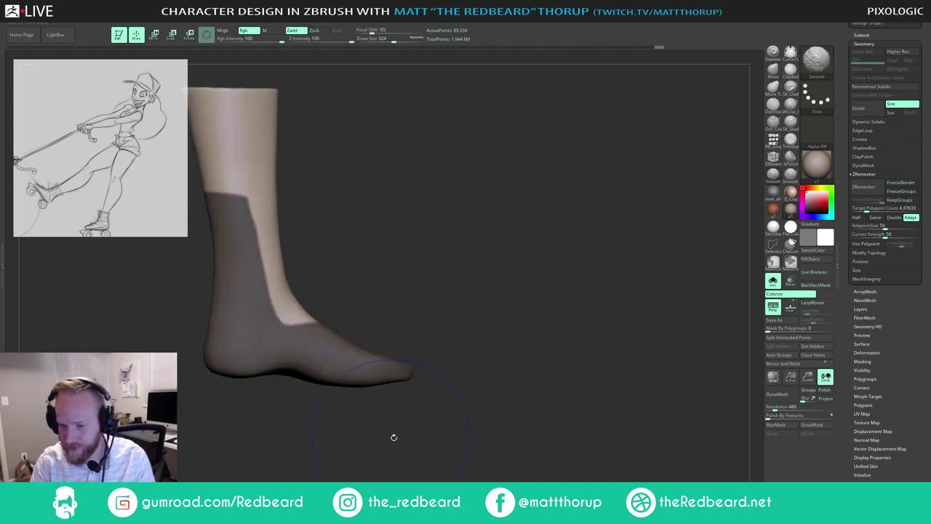
{"action": "left_click_drag", "start_coordinate": [406, 280], "coordinate": [469, 304], "text": "alt"}
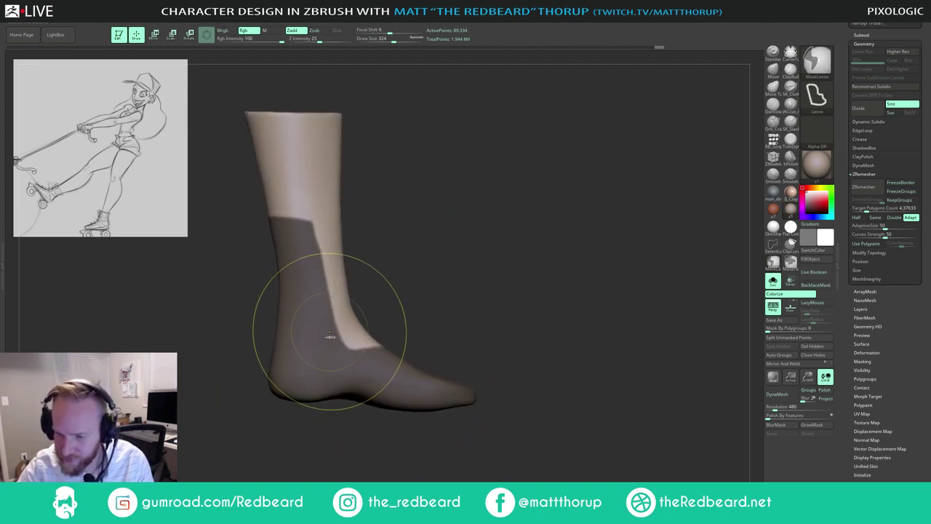
{"action": "mouse_move", "coordinate": [326, 286]}
{"action": "left_mouse_down", "text": "ctrl"}
{"action": "mouse_move", "coordinate": [316, 226]}
{"action": "mouse_move", "coordinate": [309, 301]}
{"action": "left_mouse_up", "text": "ctrl"}
{"action": "mouse_move", "coordinate": [442, 214]}
{"action": "left_mouse_down"}
{"action": "mouse_move", "coordinate": [397, 217]}
{"action": "mouse_move", "coordinate": [457, 252]}
{"action": "mouse_move", "coordinate": [436, 257]}
{"action": "left_mouse_up"}
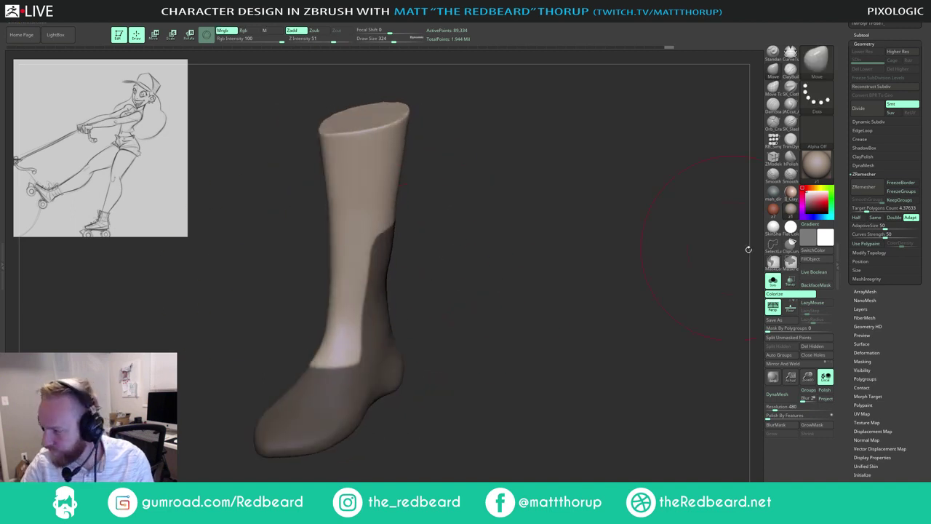
Step: Reshape the mask edge at the instep end of the front opening with MaskPen at draw size 68 and focal shift -100
{"action": "left_click_drag", "start_coordinate": [390, 32], "coordinate": [359, 31]}
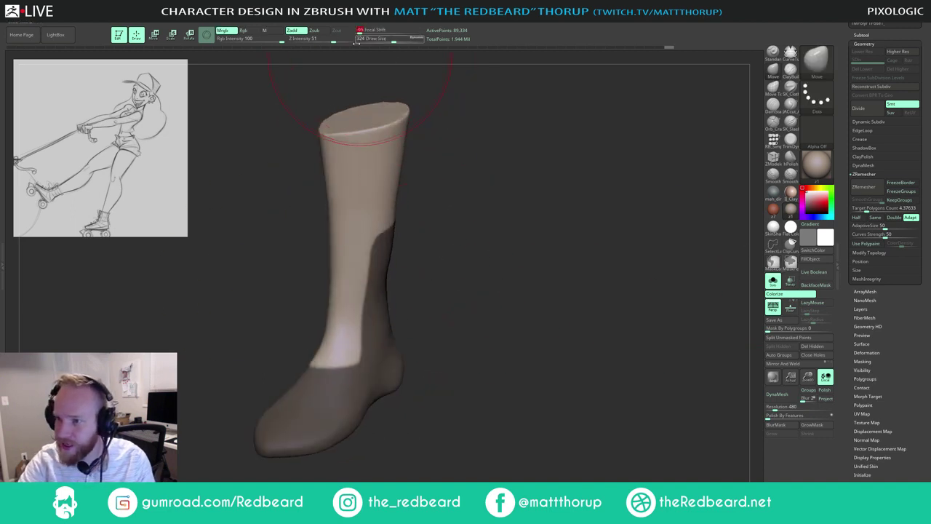
{"action": "key", "text": "s"}
{"action": "left_click_drag", "start_coordinate": [369, 373], "coordinate": [351, 372]}
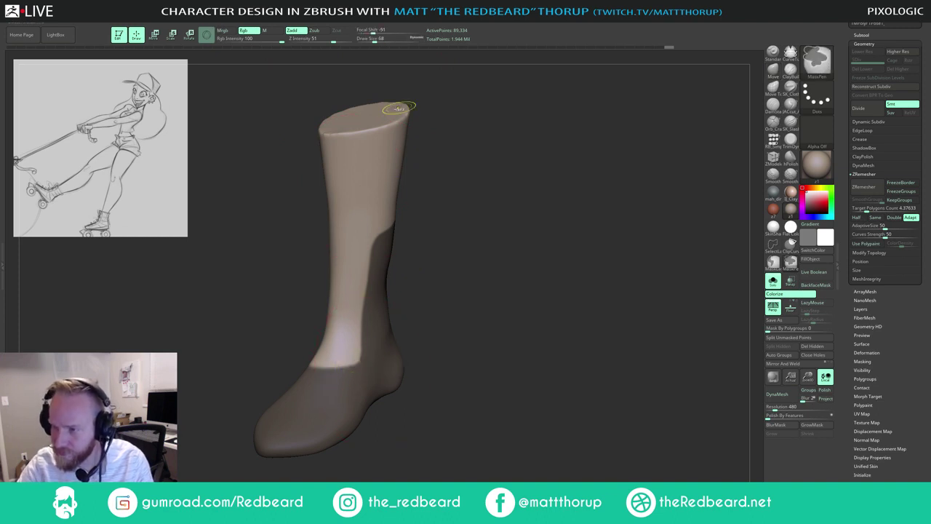
{"action": "left_click_drag", "start_coordinate": [393, 31], "coordinate": [354, 32], "text": "ctrl"}
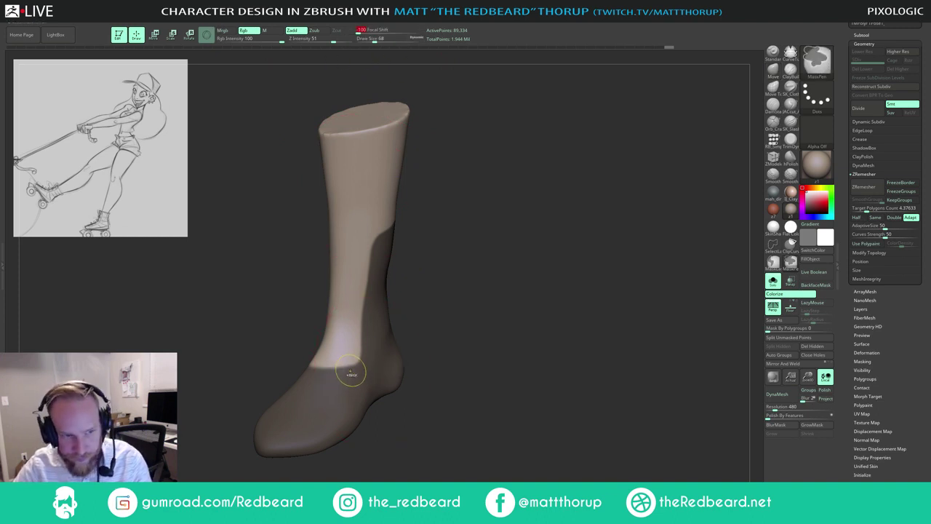
{"action": "left_click_drag", "start_coordinate": [433, 297], "coordinate": [432, 374]}
{"action": "mouse_move", "coordinate": [330, 392]}
{"action": "left_mouse_down", "text": "ctrl"}
{"action": "mouse_move", "coordinate": [323, 371]}
{"action": "mouse_move", "coordinate": [321, 402]}
{"action": "mouse_move", "coordinate": [339, 377]}
{"action": "left_mouse_up", "text": "ctrl"}
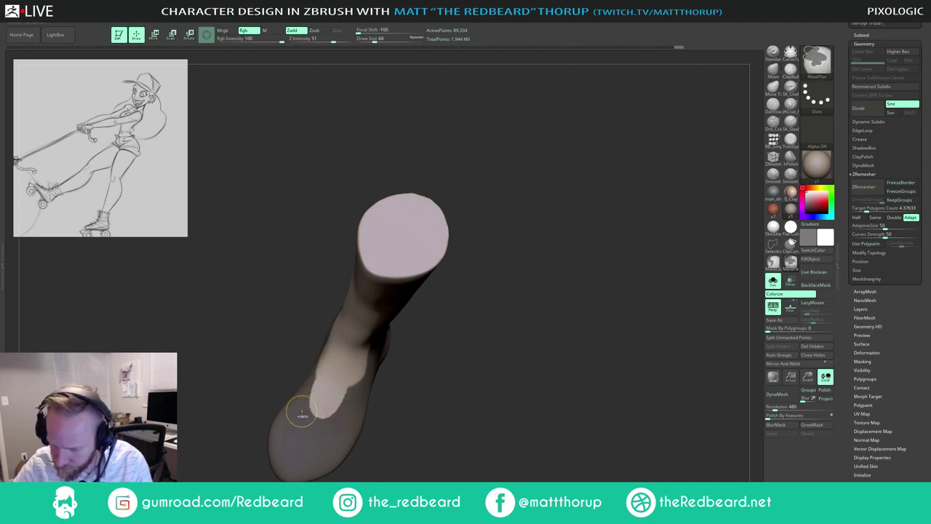
{"action": "left_click_drag", "start_coordinate": [302, 412], "coordinate": [316, 428], "text": "ctrl"}
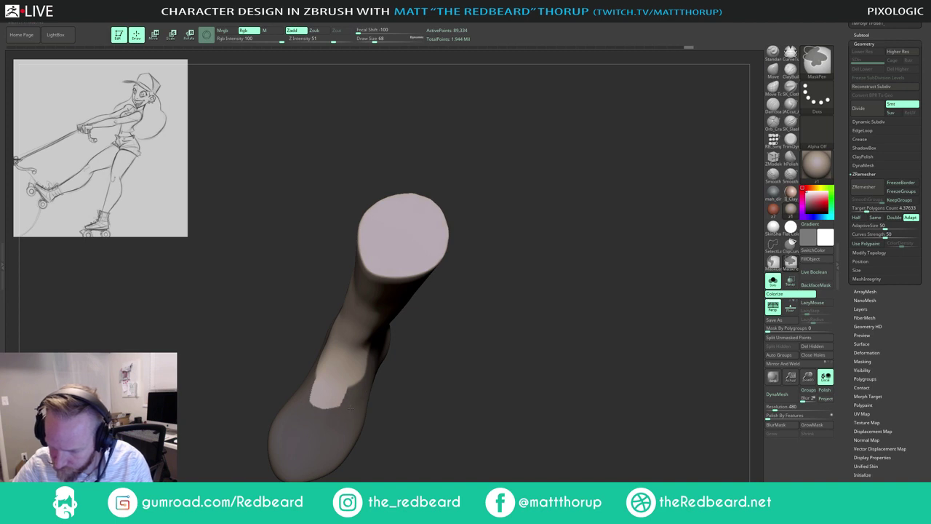
Step: Clean up the mask along both sides of the front opening and round its toe end with MaskPen
{"action": "left_click_drag", "start_coordinate": [426, 317], "coordinate": [404, 291]}
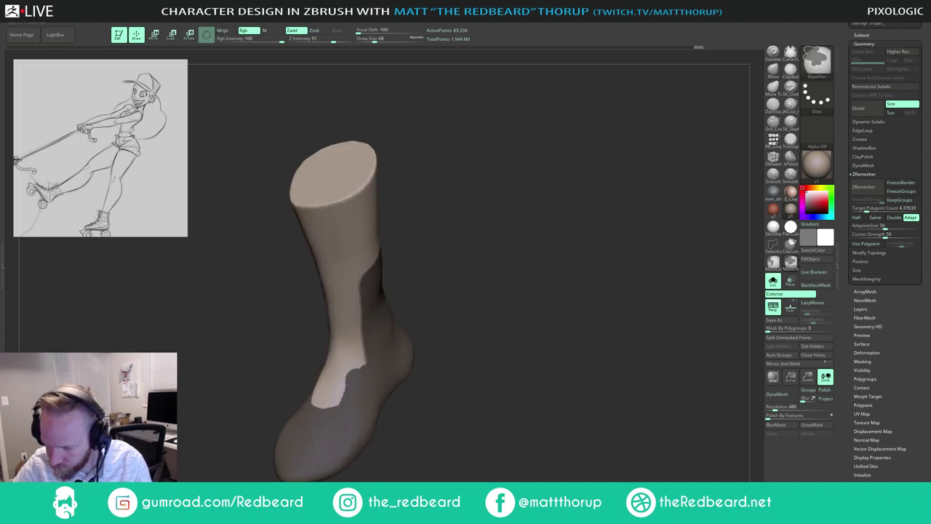
{"action": "mouse_move", "coordinate": [355, 379]}
{"action": "left_mouse_down", "text": "ctrl"}
{"action": "mouse_move", "coordinate": [362, 251]}
{"action": "mouse_move", "coordinate": [360, 287]}
{"action": "mouse_move", "coordinate": [317, 375]}
{"action": "left_mouse_up", "text": "ctrl"}
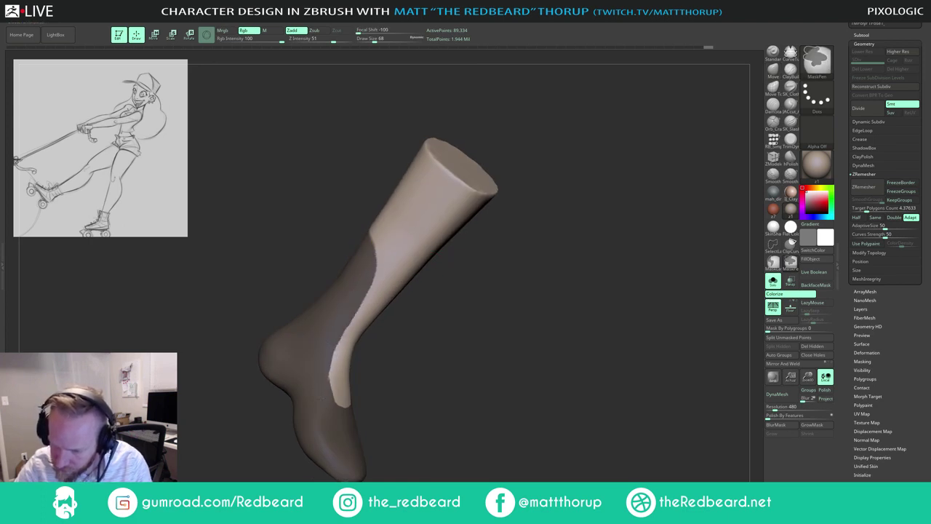
{"action": "mouse_move", "coordinate": [386, 334]}
{"action": "left_mouse_down"}
{"action": "mouse_move", "coordinate": [374, 339]}
{"action": "mouse_move", "coordinate": [378, 349]}
{"action": "mouse_move", "coordinate": [405, 265]}
{"action": "left_mouse_up"}
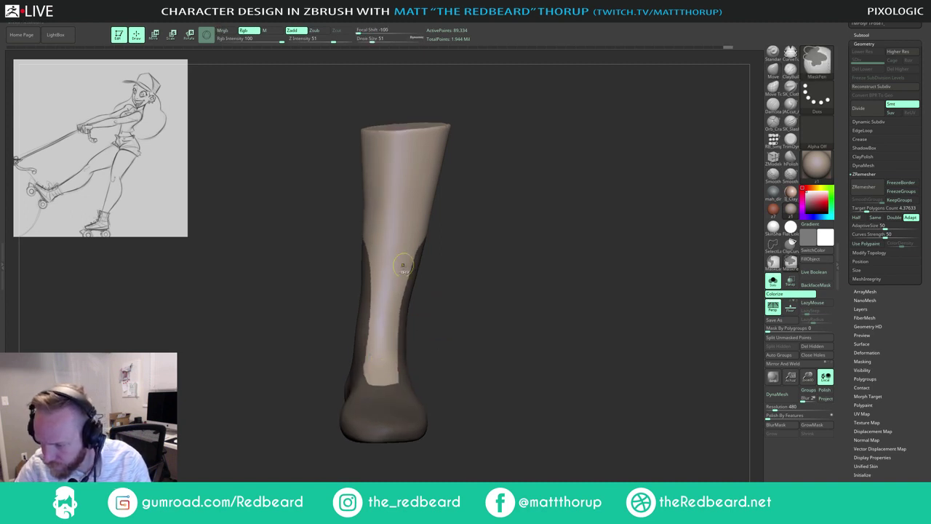
{"action": "mouse_move", "coordinate": [442, 308]}
{"action": "left_mouse_down"}
{"action": "mouse_move", "coordinate": [428, 361]}
{"action": "mouse_move", "coordinate": [396, 393]}
{"action": "left_mouse_up"}
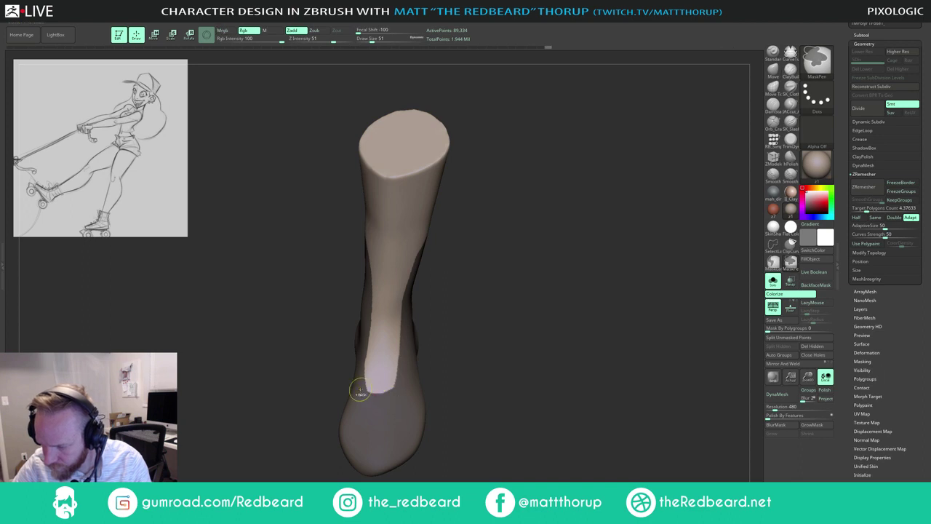
{"action": "left_click_drag", "start_coordinate": [375, 372], "coordinate": [377, 384], "text": "ctrl"}
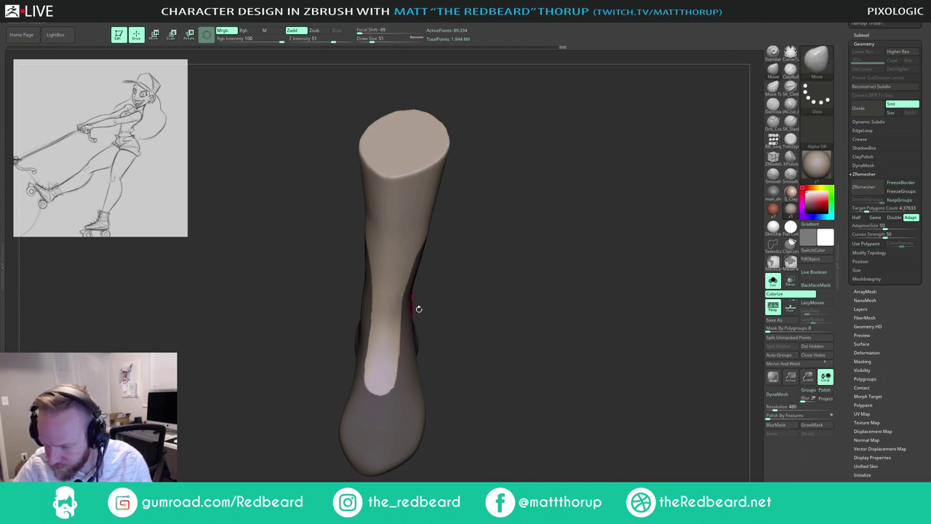
Step: Round the upper front corners of the boot mask around the shin with MaskPen at draw size 51
{"action": "left_click_drag", "start_coordinate": [418, 310], "coordinate": [483, 314], "text": "shift"}
{"action": "right_click_drag", "start_coordinate": [483, 314], "coordinate": [513, 250]}
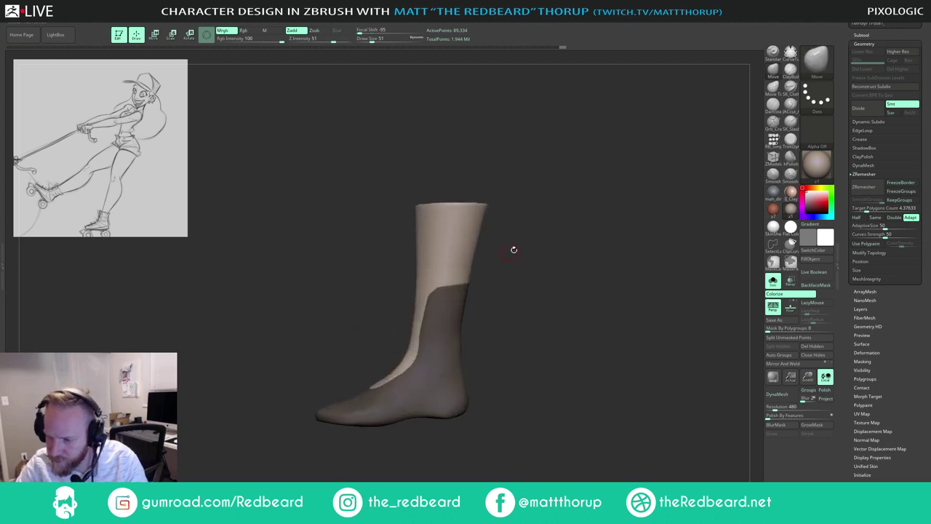
{"action": "key", "text": "ctrl"}
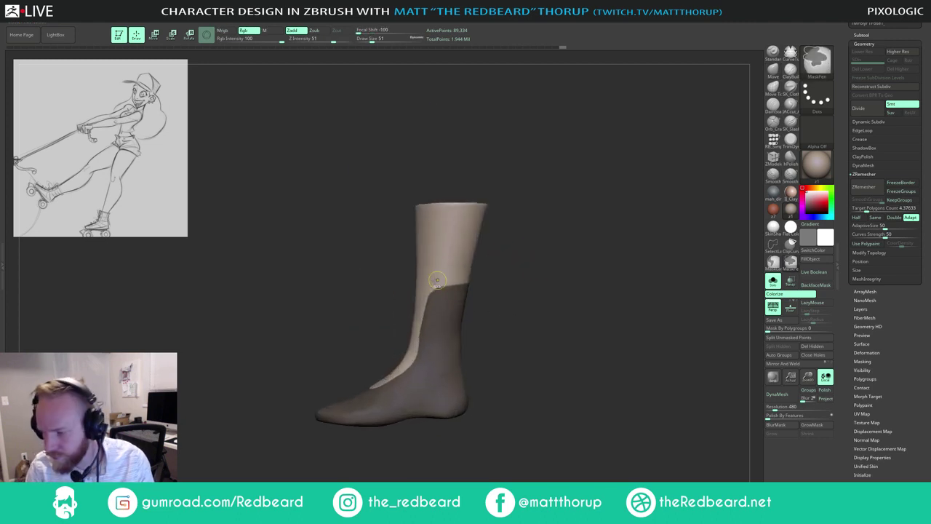
{"action": "mouse_move", "coordinate": [523, 294]}
{"action": "left_mouse_down"}
{"action": "mouse_move", "coordinate": [498, 304]}
{"action": "mouse_move", "coordinate": [466, 282]}
{"action": "mouse_move", "coordinate": [472, 301]}
{"action": "left_mouse_up"}
{"action": "key", "text": "ctrl+z"}
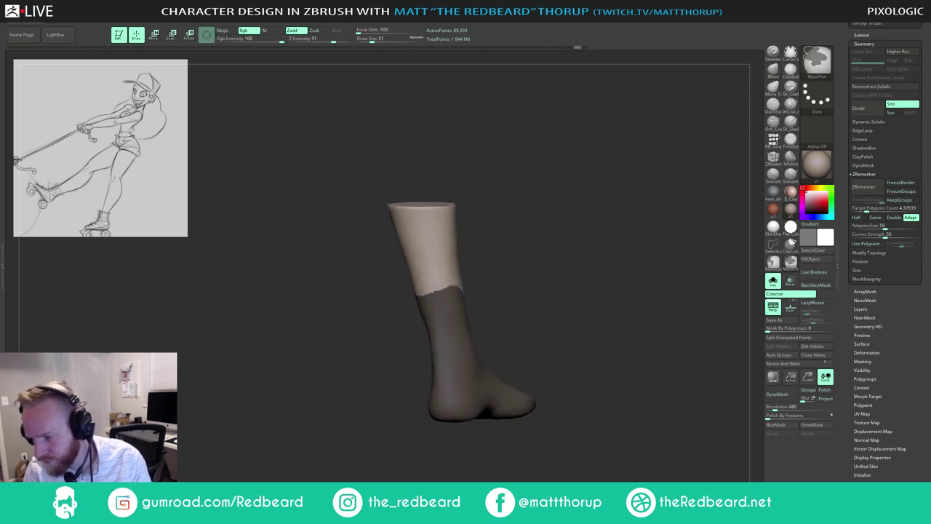
{"action": "right_click_drag", "start_coordinate": [471, 285], "coordinate": [457, 289]}
{"action": "key", "text": "ctrl"}
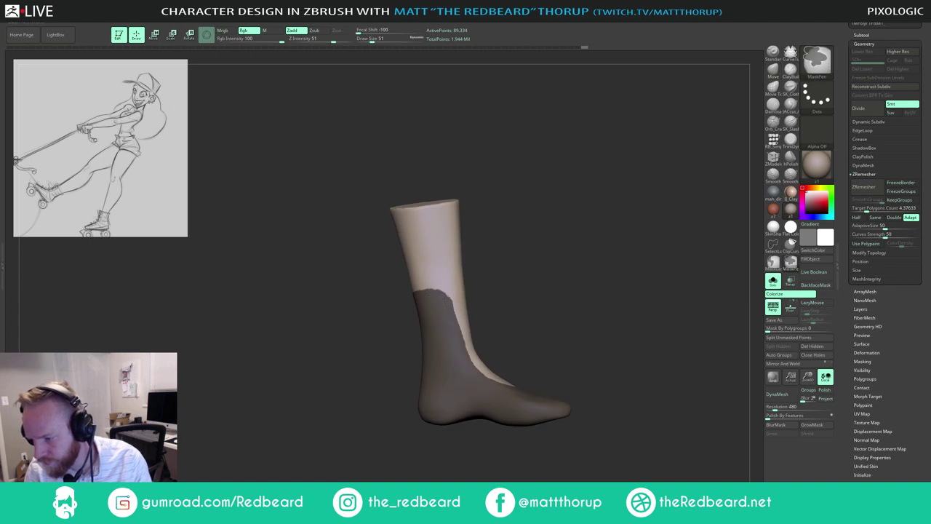
{"action": "left_click_drag", "start_coordinate": [431, 292], "coordinate": [427, 303], "text": "ctrl"}
{"action": "mouse_move", "coordinate": [429, 302]}
{"action": "right_mouse_down"}
{"action": "mouse_move", "coordinate": [466, 296]}
{"action": "mouse_move", "coordinate": [457, 296]}
{"action": "right_mouse_up"}
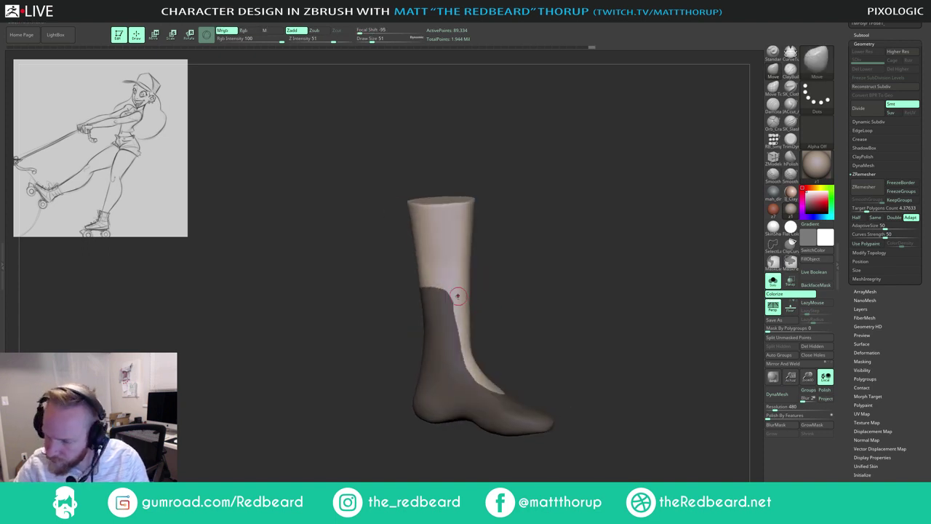
Step: Refine the boot mask's collar edge and the contour of its front opening with MaskPen at draw size 35
{"action": "key", "text": "s"}
{"action": "key", "text": "ctrl"}
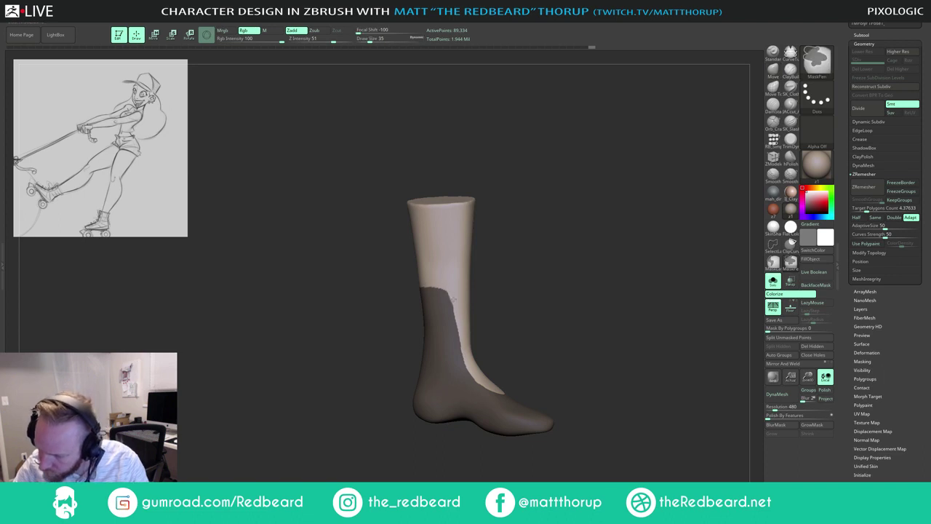
{"action": "mouse_move", "coordinate": [474, 259]}
{"action": "right_mouse_down"}
{"action": "mouse_move", "coordinate": [541, 247]}
{"action": "mouse_move", "coordinate": [531, 262]}
{"action": "mouse_move", "coordinate": [445, 298]}
{"action": "mouse_move", "coordinate": [502, 278]}
{"action": "mouse_move", "coordinate": [472, 302]}
{"action": "mouse_move", "coordinate": [475, 373]}
{"action": "mouse_move", "coordinate": [463, 387]}
{"action": "mouse_move", "coordinate": [499, 305]}
{"action": "mouse_move", "coordinate": [498, 284]}
{"action": "right_mouse_up"}
{"action": "key", "text": "ctrl"}
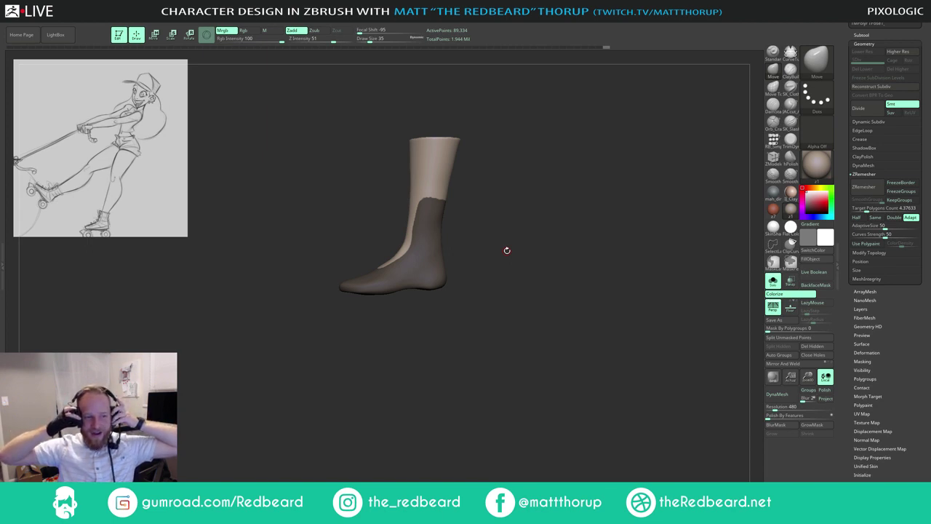
{"action": "left_click_drag", "start_coordinate": [480, 301], "coordinate": [483, 297]}
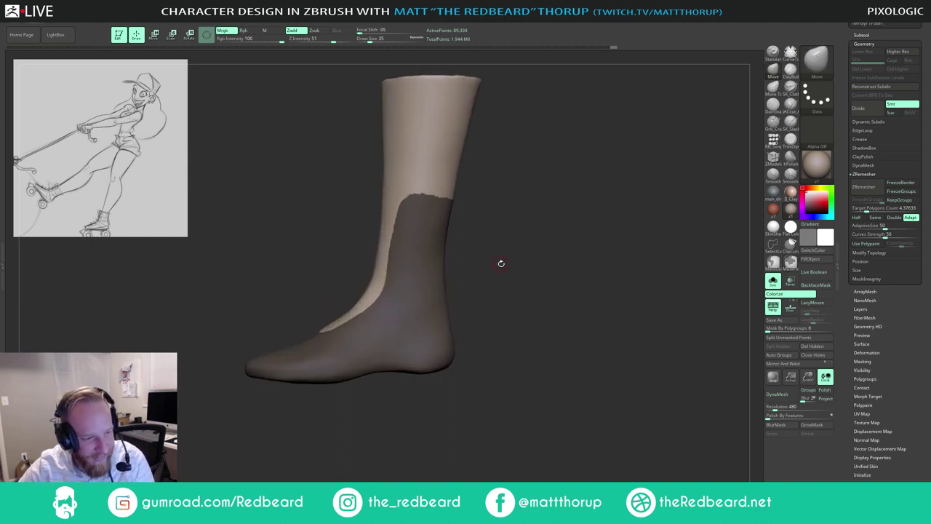
{"action": "mouse_move", "coordinate": [505, 275]}
{"action": "left_mouse_down"}
{"action": "mouse_move", "coordinate": [468, 269]}
{"action": "mouse_move", "coordinate": [364, 201]}
{"action": "left_mouse_up"}
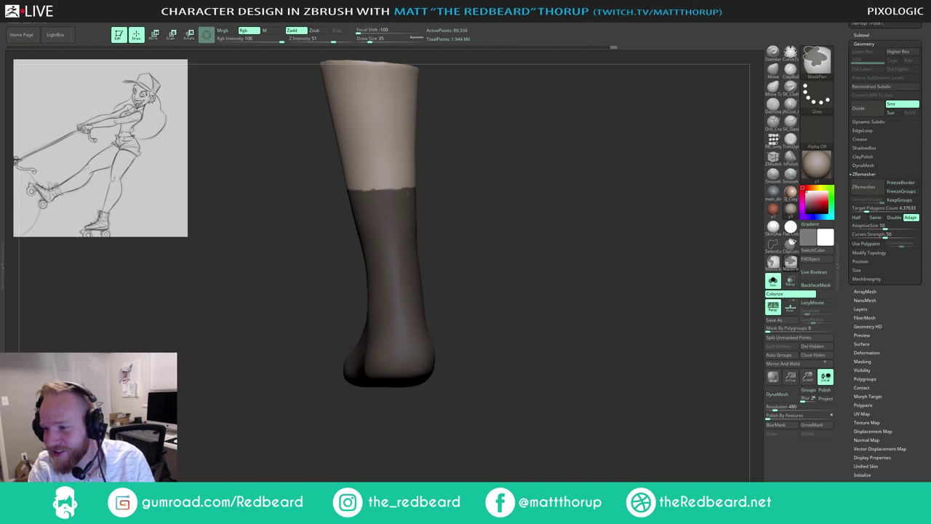
{"action": "left_click_drag", "start_coordinate": [505, 239], "coordinate": [461, 313]}
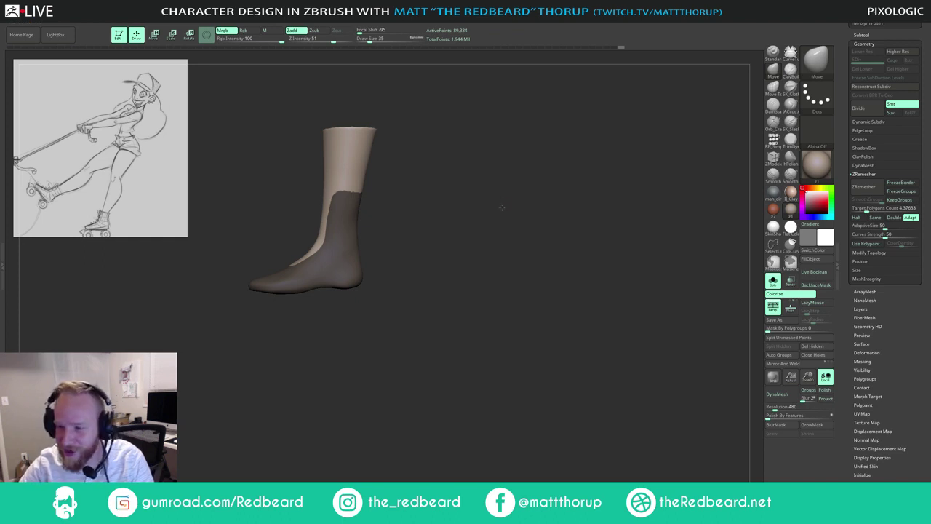
{"action": "left_click_drag", "start_coordinate": [484, 225], "coordinate": [471, 306], "text": "alt"}
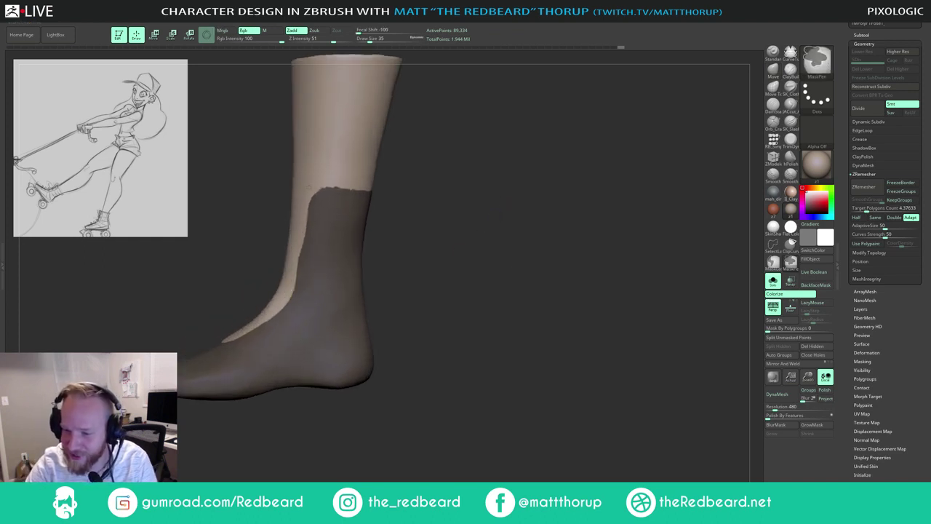
{"action": "left_click_drag", "start_coordinate": [403, 257], "coordinate": [431, 320]}
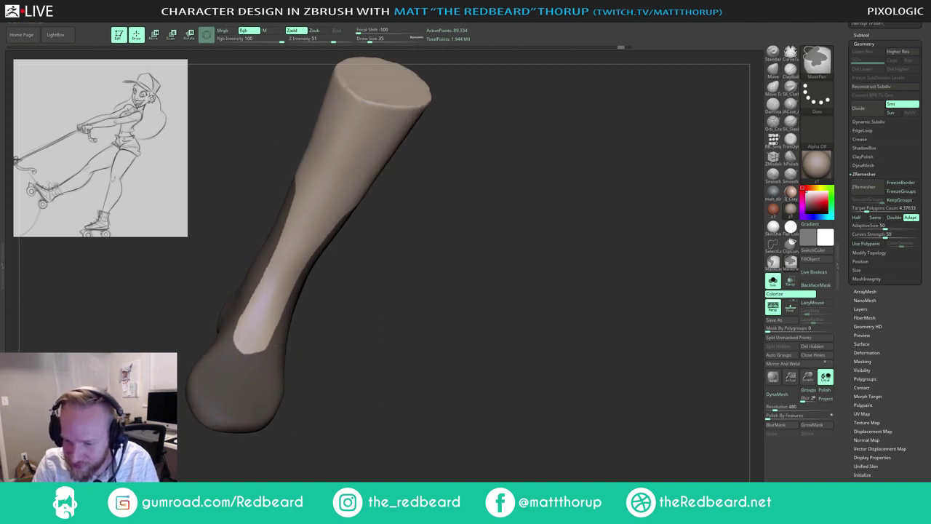
{"action": "left_click_drag", "start_coordinate": [336, 318], "coordinate": [239, 353]}
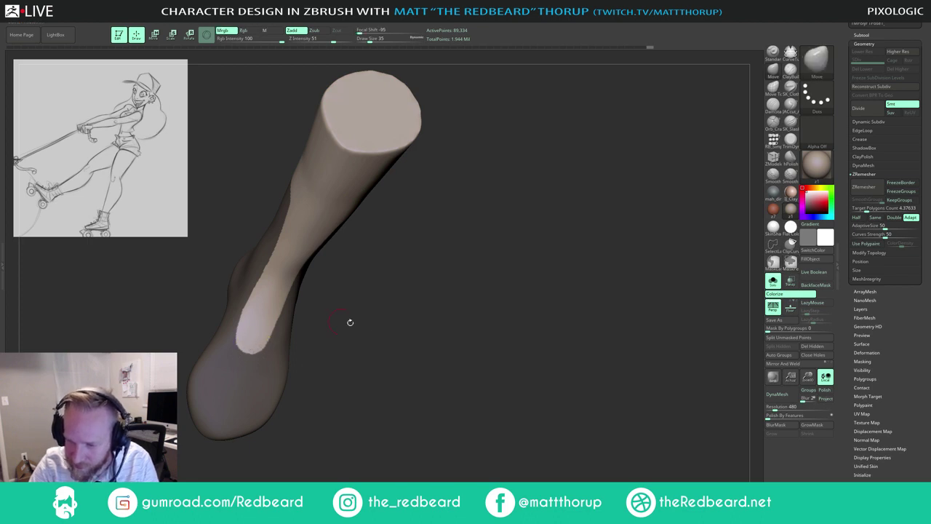
{"action": "left_click_drag", "start_coordinate": [350, 322], "coordinate": [458, 358], "text": "shift"}
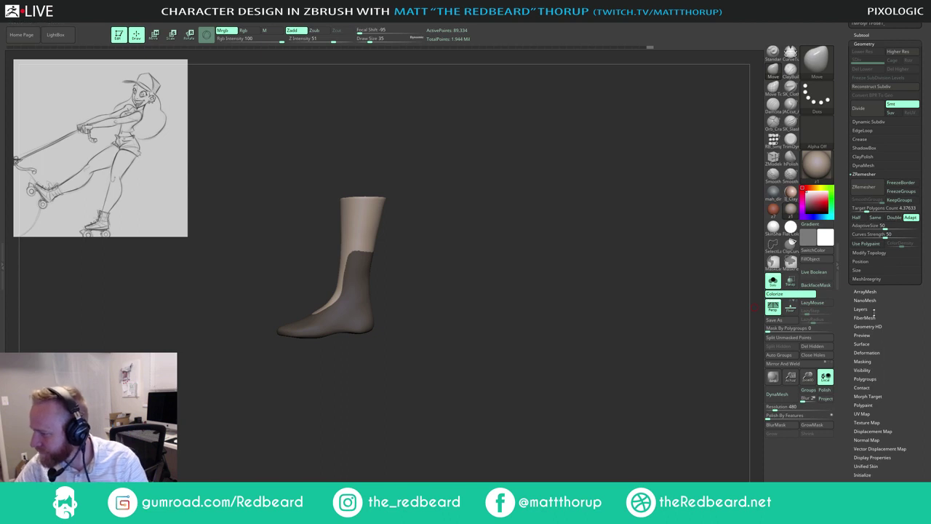
Step: Extract the masked boot area with a thickness of 0.002 and accept it as a new subtool
{"action": "scroll", "coordinate": [874, 311], "scroll_direction": "up", "scroll_amount": 3}
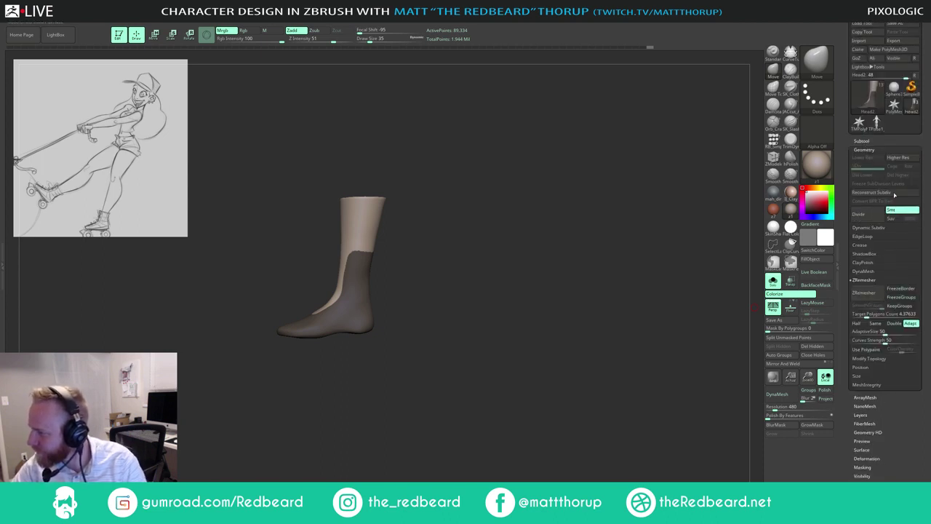
{"action": "left_click", "coordinate": [861, 140]}
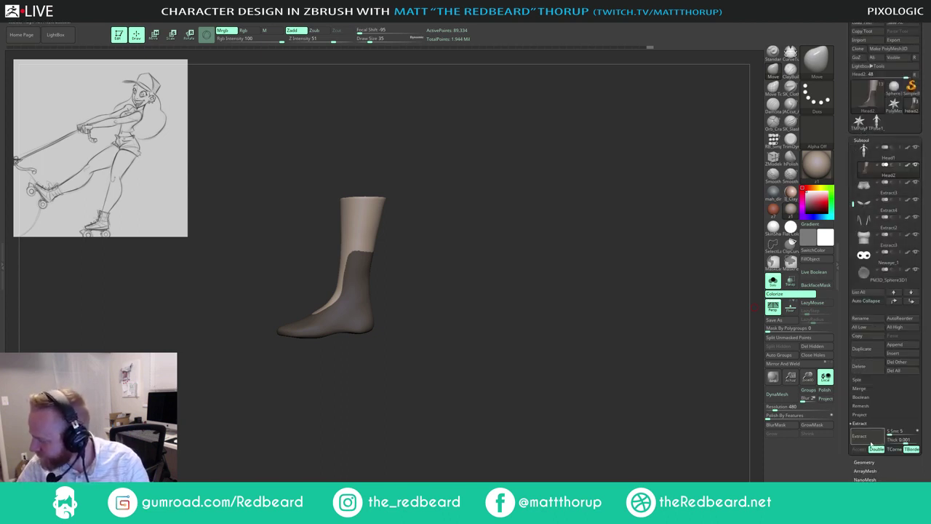
{"action": "left_click", "coordinate": [902, 440]}
{"action": "type", "text": "002"}
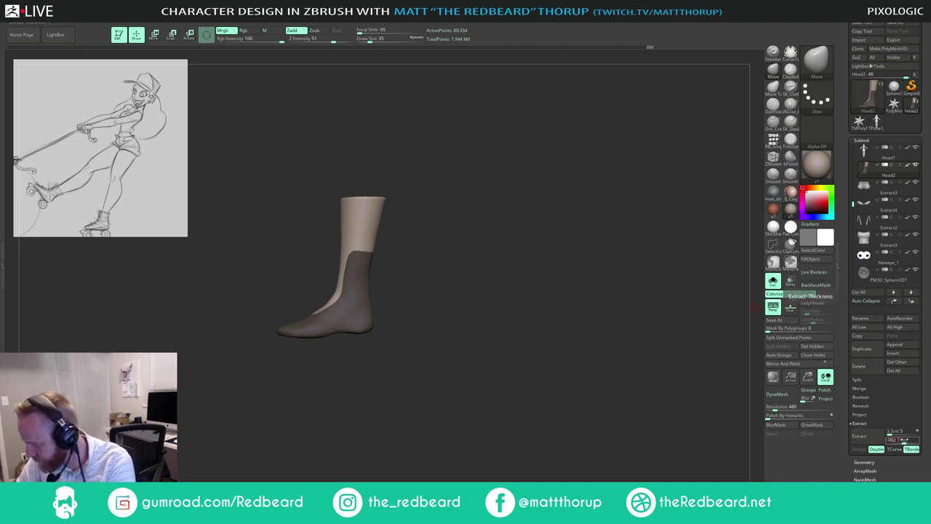
{"action": "type", "text": ".002"}
{"action": "key", "text": "Return"}
{"action": "left_click", "coordinate": [872, 439]}
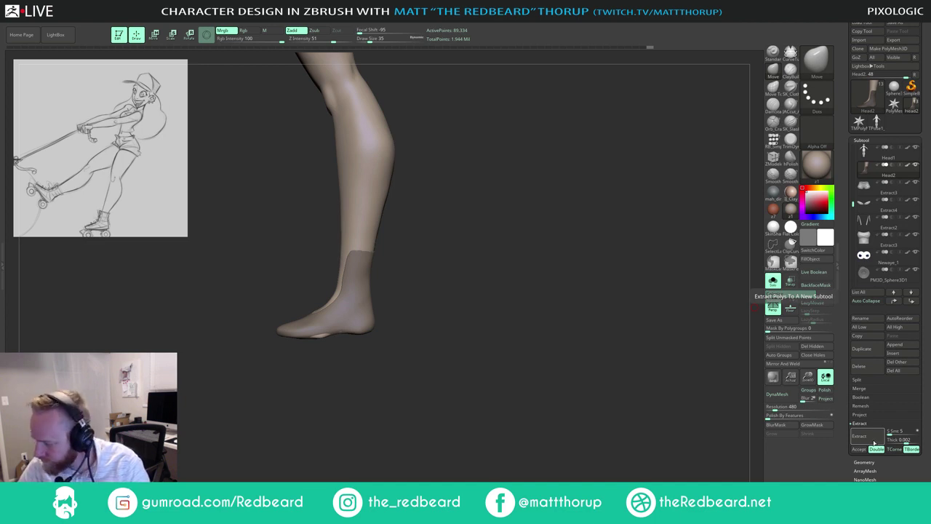
{"action": "left_click", "coordinate": [860, 449]}
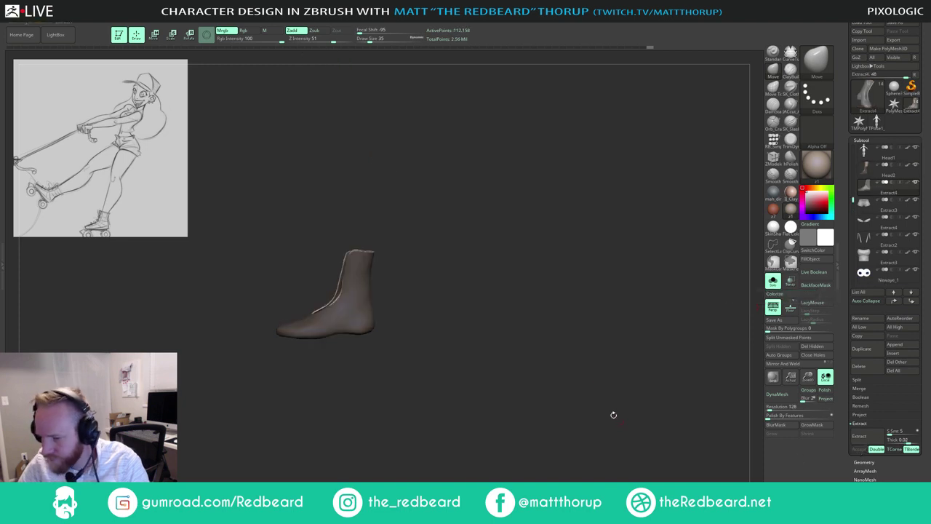
{"action": "left_click_drag", "start_coordinate": [534, 378], "coordinate": [540, 444]}
{"action": "key", "text": "shift"}
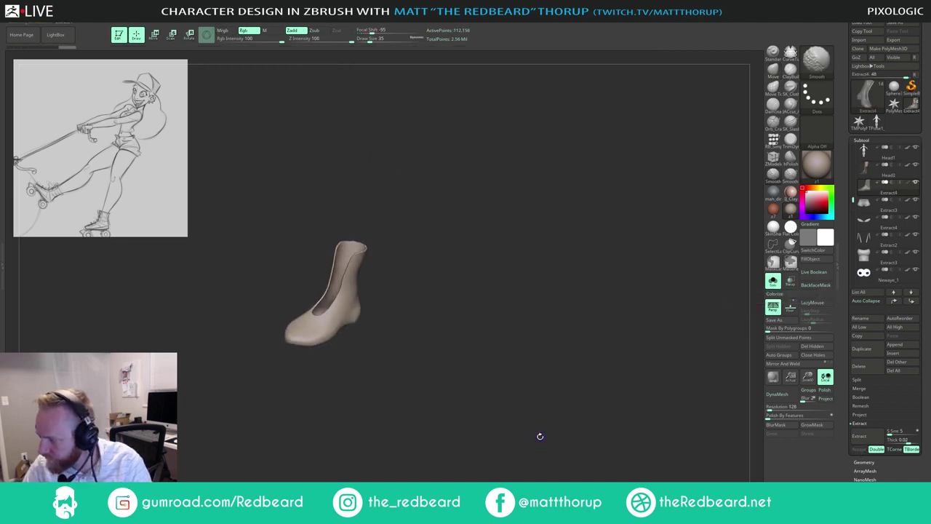
Step: Isolate the outer surface polygroup of the extracted boot and delete its hidden inner and edge polygons
{"action": "key", "text": "shift+f"}
{"action": "key", "text": "shift+f"}
{"action": "left_click_drag", "start_coordinate": [522, 431], "coordinate": [566, 438], "text": "alt"}
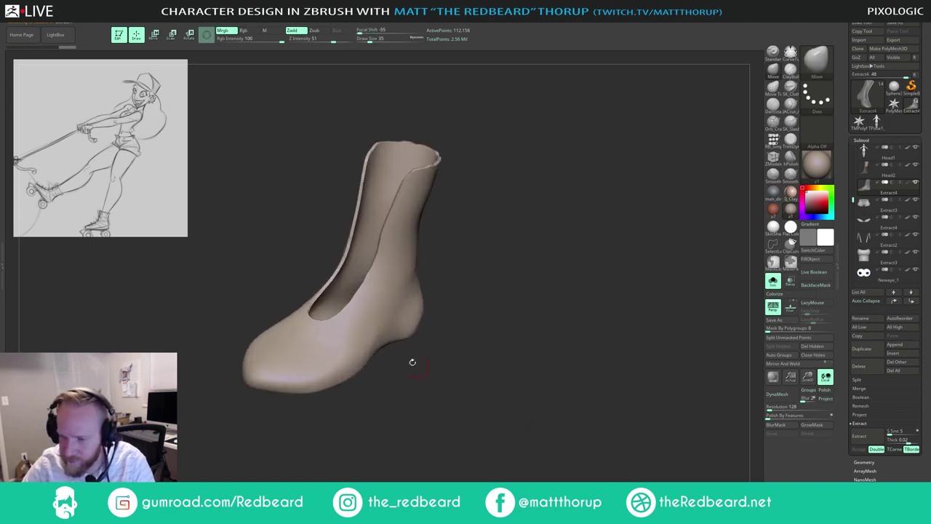
{"action": "key", "text": "shift+f"}
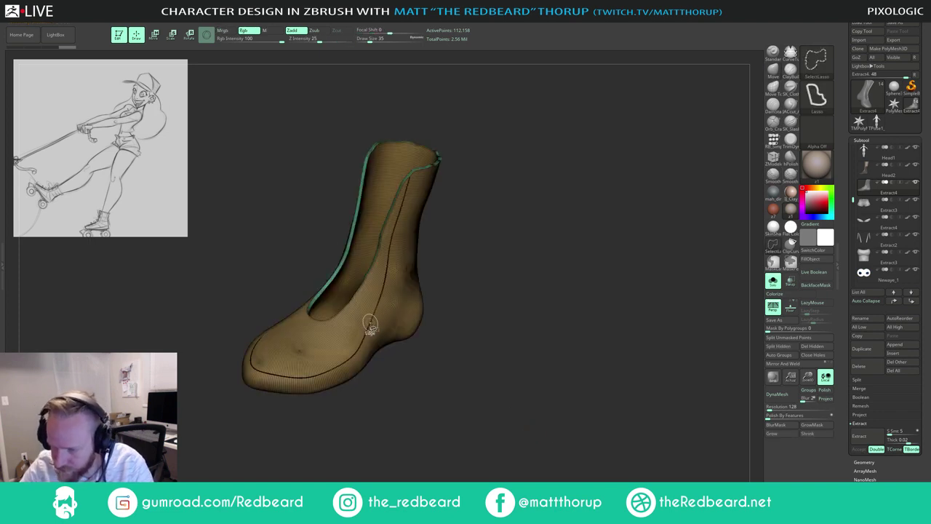
{"action": "key", "text": "ctrl+shift"}
{"action": "left_click", "coordinate": [379, 329], "text": "ctrl+shift"}
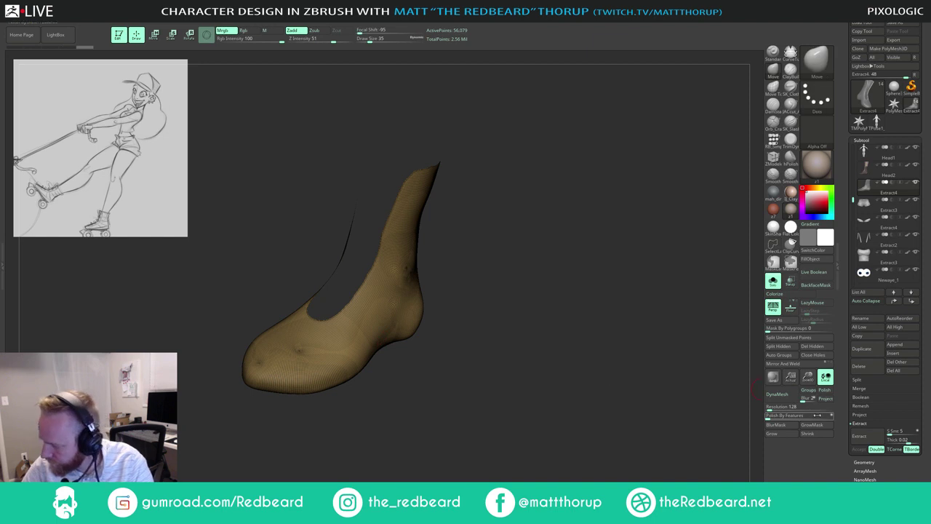
{"action": "left_click", "coordinate": [820, 347]}
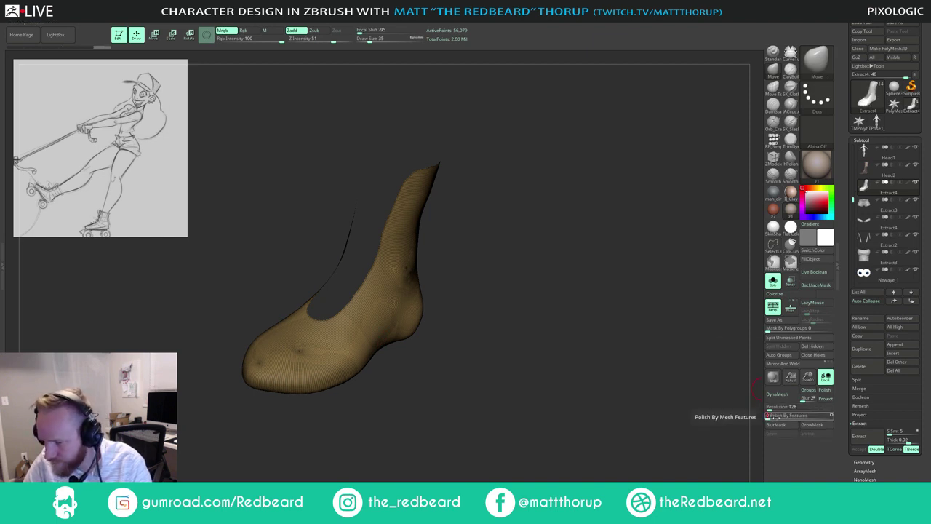
Step: Retopologize the boot shell with ZRemesher at a target polygons count of 0.9447
{"action": "left_click_drag", "start_coordinate": [867, 424], "coordinate": [868, 291]}
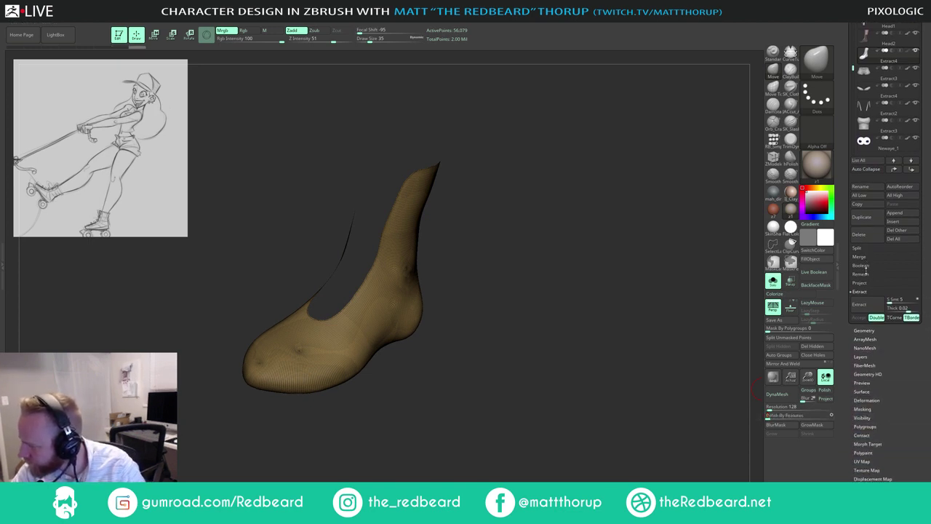
{"action": "left_click", "coordinate": [862, 331]}
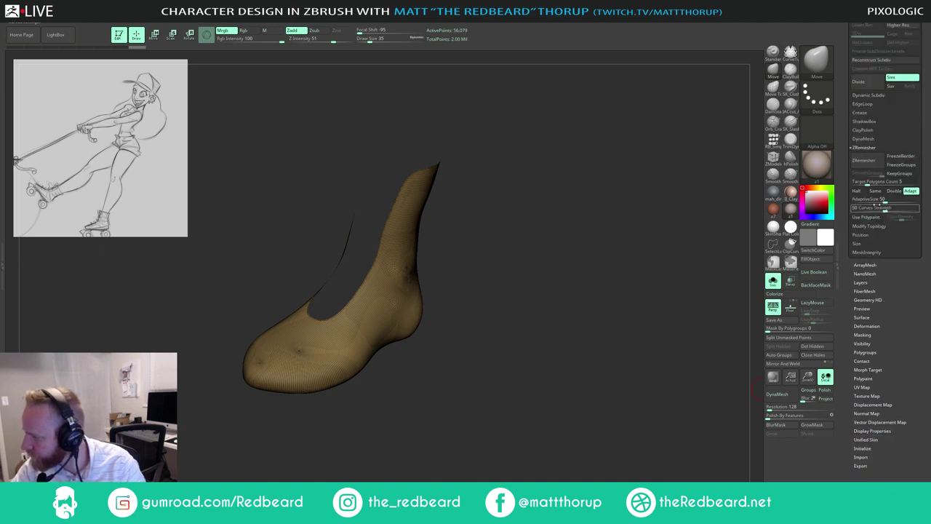
{"action": "left_click_drag", "start_coordinate": [875, 185], "coordinate": [860, 183]}
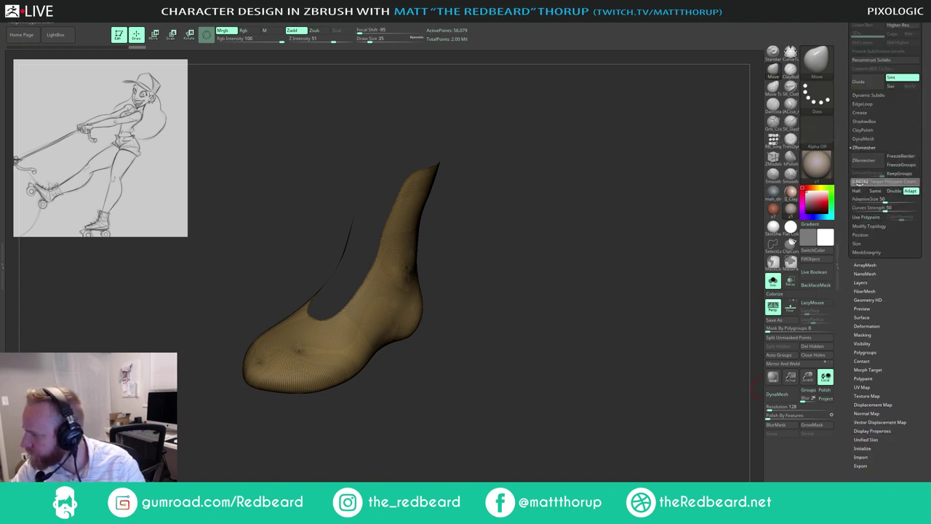
{"action": "left_click", "coordinate": [862, 160]}
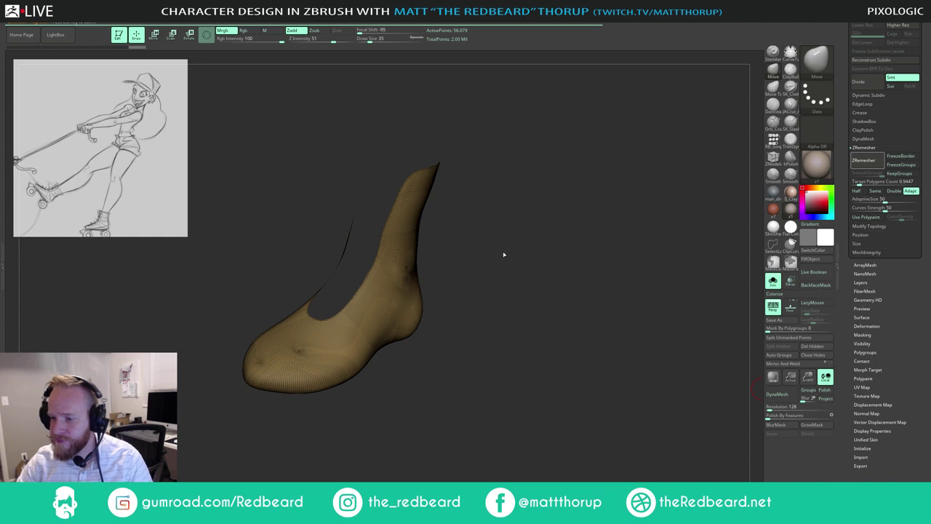
Step: Turn off Solo and set subtool visibility so only the separate lower leg and the boot shell show
{"action": "left_click_drag", "start_coordinate": [502, 253], "coordinate": [506, 275]}
{"action": "left_click", "coordinate": [773, 281]}
{"action": "left_click_drag", "start_coordinate": [589, 350], "coordinate": [586, 391], "text": "alt"}
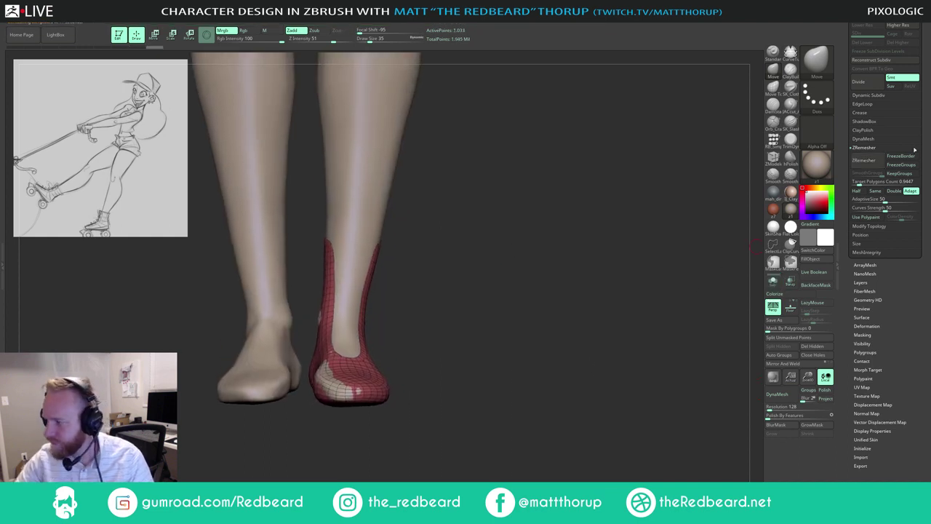
{"action": "left_click_drag", "start_coordinate": [889, 187], "coordinate": [890, 321]}
{"action": "left_click", "coordinate": [862, 142]}
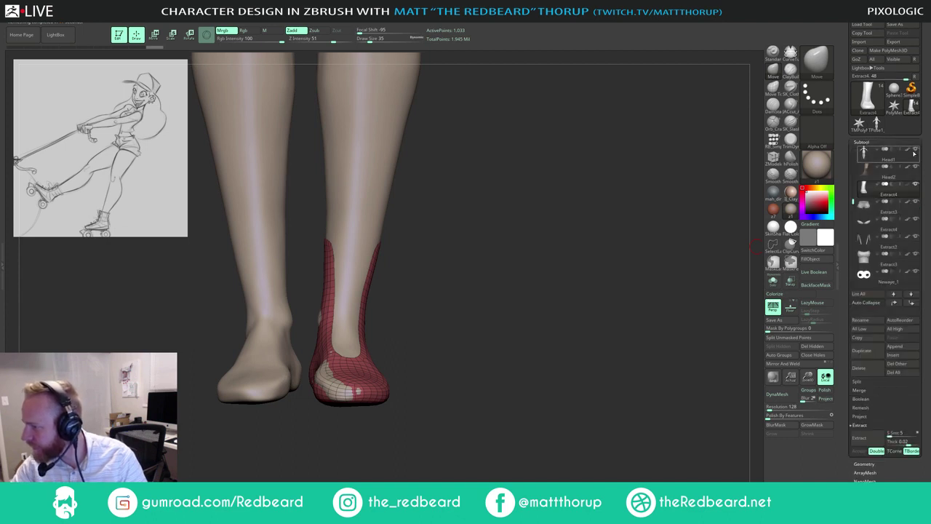
{"action": "left_click", "coordinate": [918, 168]}
{"action": "left_click", "coordinate": [917, 167]}
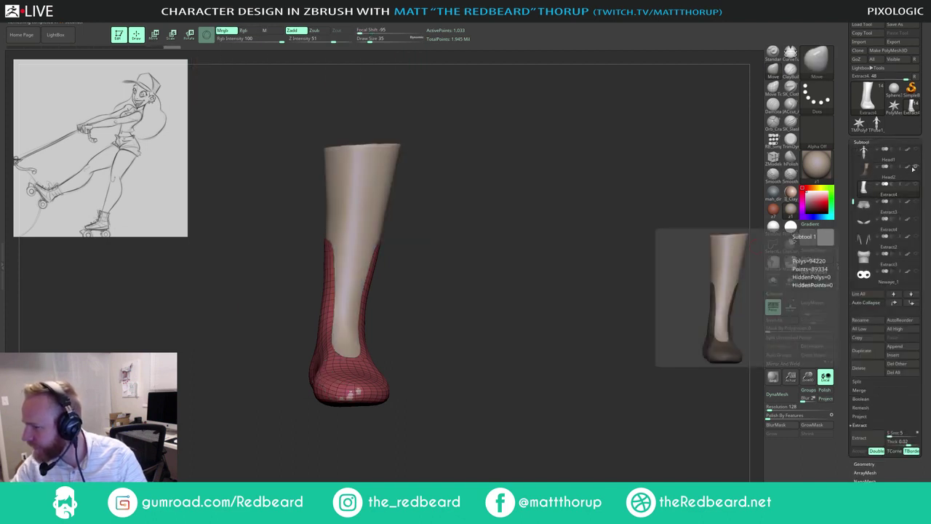
Step: Try to raise the top of the boot's toe area with the Move brush
{"action": "left_click_drag", "start_coordinate": [618, 288], "coordinate": [580, 302]}
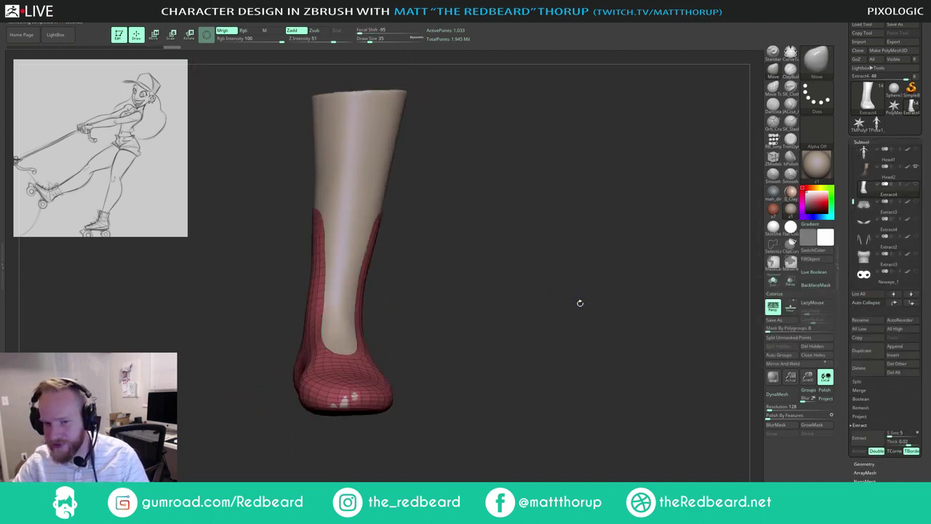
{"action": "left_click_drag", "start_coordinate": [376, 294], "coordinate": [473, 368]}
{"action": "key", "text": "s"}
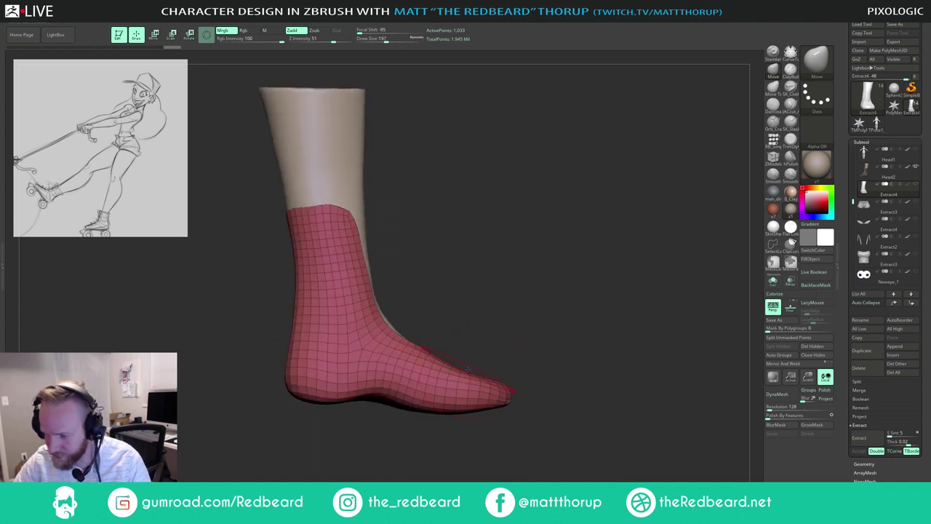
{"action": "key", "text": "ctrl"}
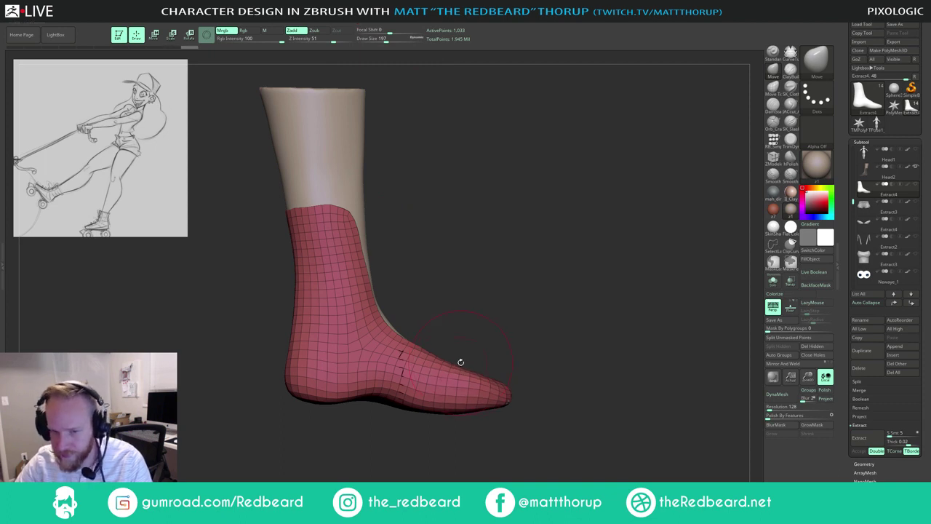
{"action": "key", "text": "bracketright"}
{"action": "left_click_drag", "start_coordinate": [465, 359], "coordinate": [488, 350]}
{"action": "right_click_drag", "start_coordinate": [533, 352], "coordinate": [483, 355]}
{"action": "key", "text": "bracketleft"}
{"action": "left_click_drag", "start_coordinate": [483, 354], "coordinate": [482, 357]}
{"action": "left_click_drag", "start_coordinate": [575, 338], "coordinate": [520, 343], "text": "shift"}
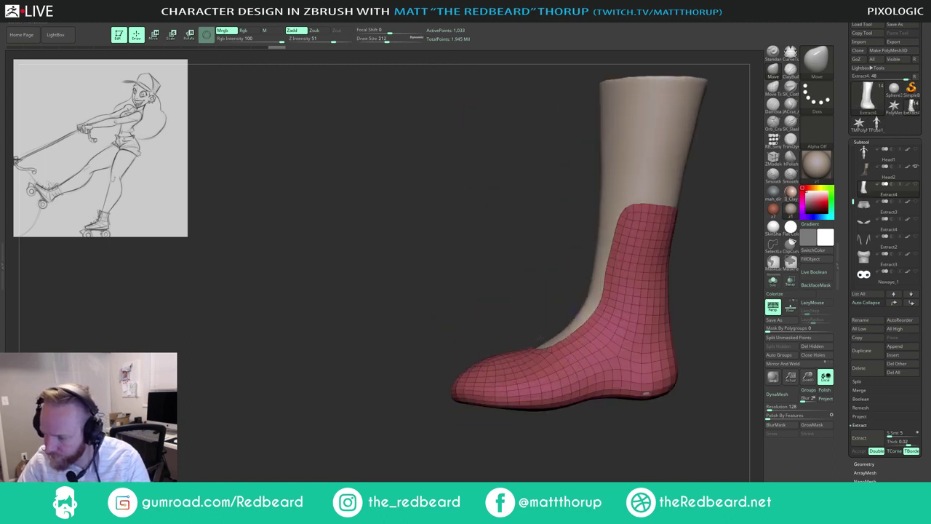
Step: Undo the Move edits on the boot's toe area
{"action": "key", "text": "ctrl+z"}
{"action": "key", "text": "ctrl+z"}
{"action": "key", "text": "ctrl+z"}
{"action": "key", "text": "ctrl+z"}
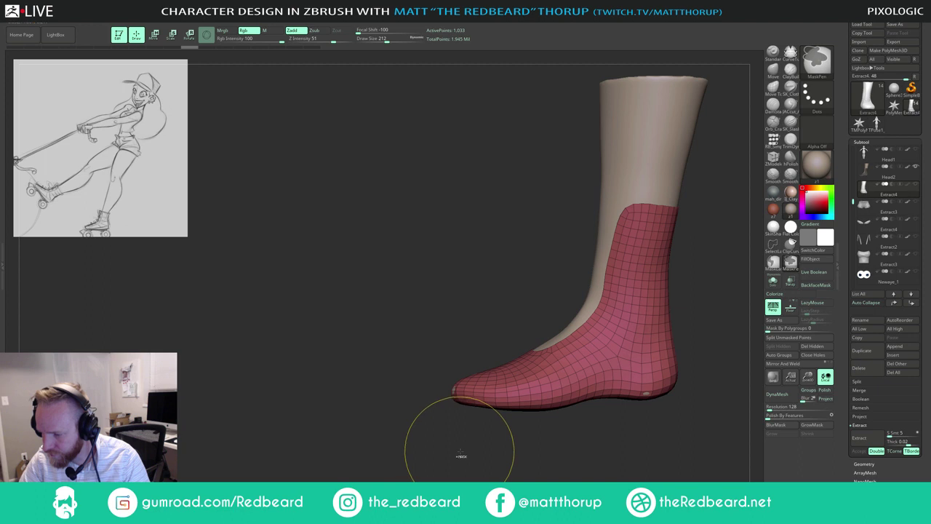
Step: Mask the lower band of the boot along the sole from toe to heel
{"action": "left_click_drag", "start_coordinate": [499, 453], "coordinate": [266, 395], "text": "alt"}
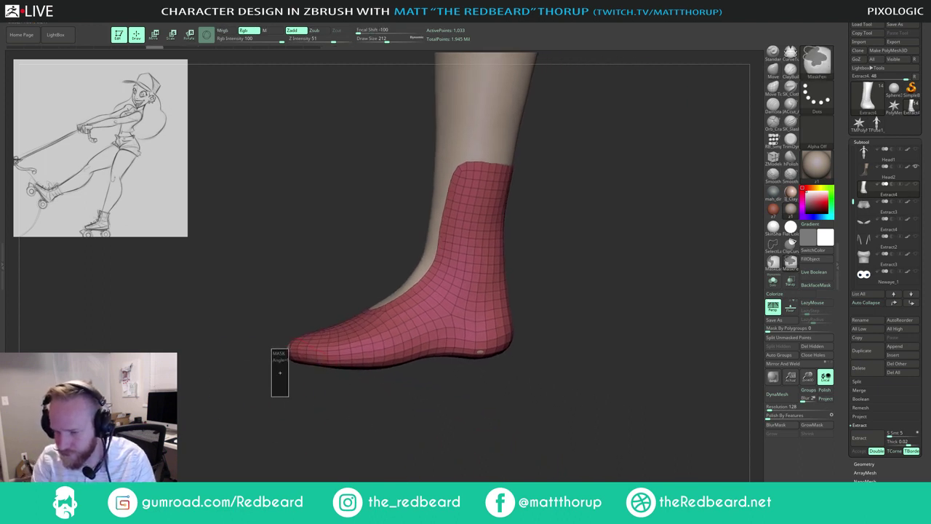
{"action": "left_click", "coordinate": [774, 264]}
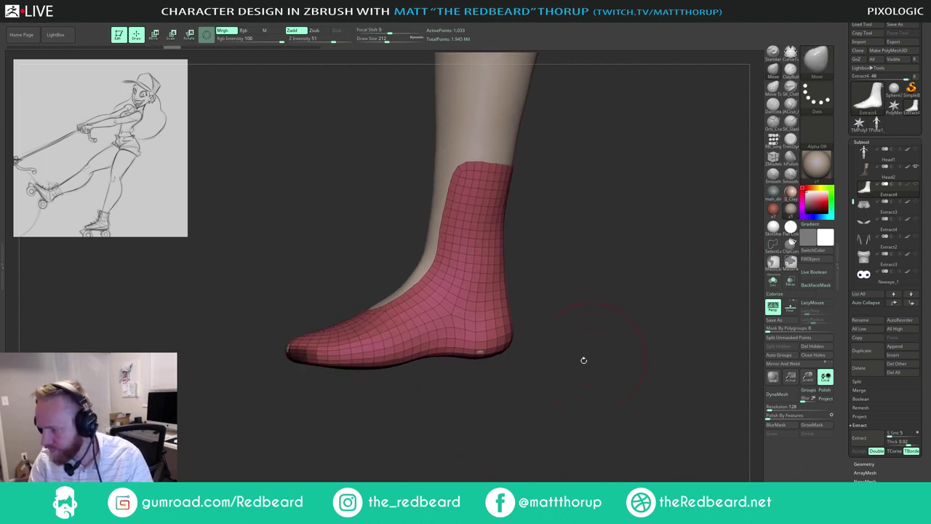
{"action": "mouse_move", "coordinate": [343, 434]}
{"action": "left_mouse_down", "text": "ctrl"}
{"action": "mouse_move", "coordinate": [281, 409]}
{"action": "mouse_move", "coordinate": [289, 349]}
{"action": "mouse_move", "coordinate": [350, 430]}
{"action": "mouse_move", "coordinate": [408, 331]}
{"action": "mouse_move", "coordinate": [616, 320]}
{"action": "left_mouse_up", "text": "ctrl"}
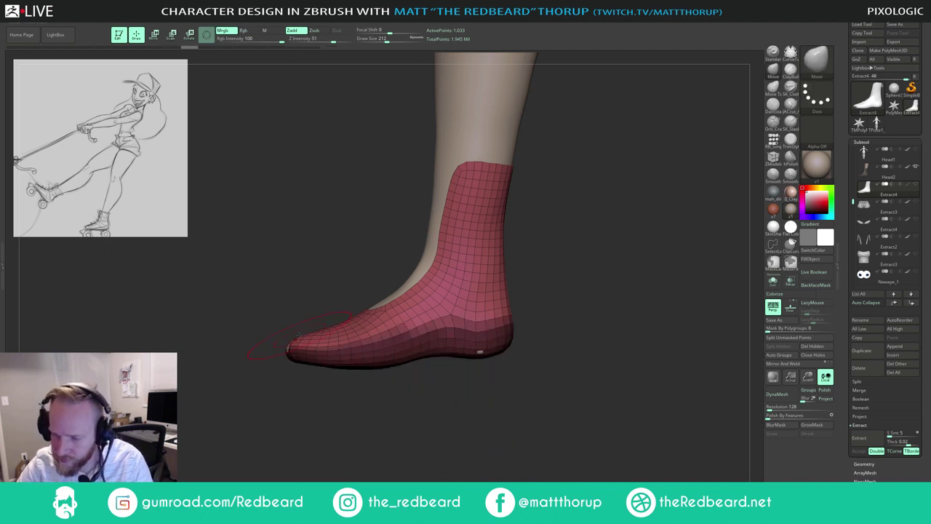
Step: Blur the sole mask and raise the top of the toe box into a thicker, rounder form with Move
{"action": "key", "text": "s"}
{"action": "left_click_drag", "start_coordinate": [298, 337], "coordinate": [304, 338]}
{"action": "left_click", "coordinate": [779, 425]}
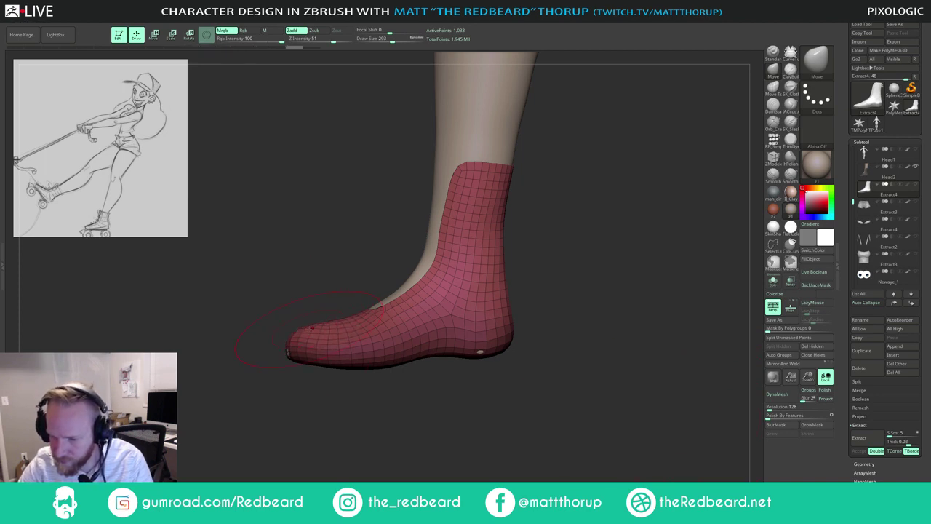
{"action": "left_click_drag", "start_coordinate": [269, 400], "coordinate": [371, 401]}
{"action": "left_click_drag", "start_coordinate": [252, 322], "coordinate": [252, 330]}
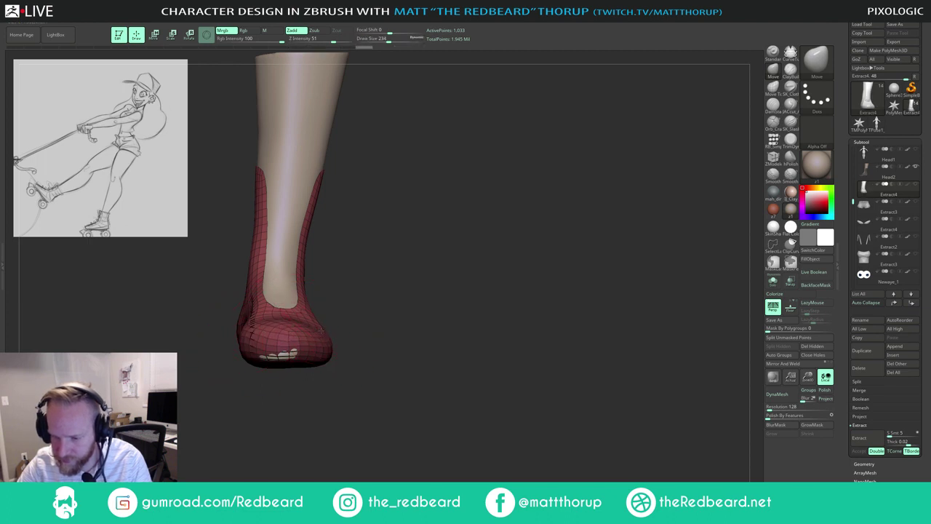
Step: Smooth out the upper profile of the toe box from both sides with Move, adjusting the draw size between 197 and 437
{"action": "left_click_drag", "start_coordinate": [322, 322], "coordinate": [414, 280]}
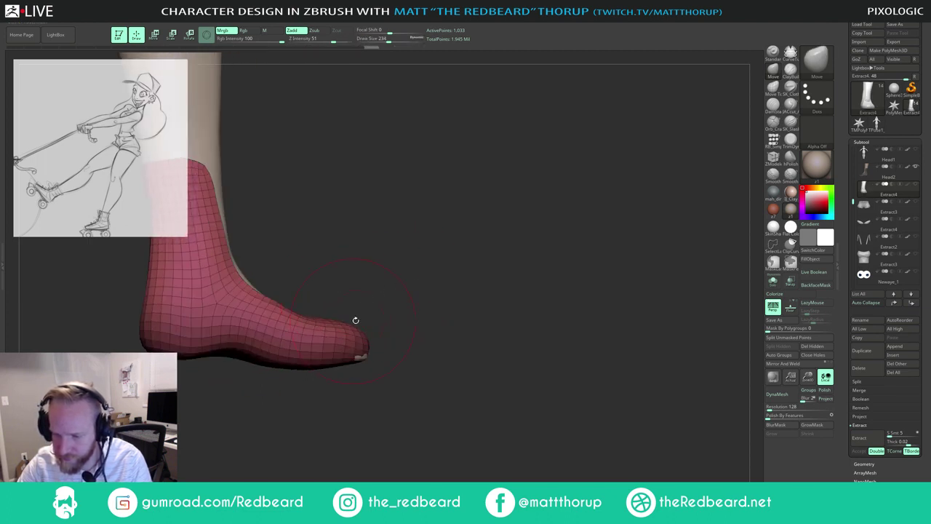
{"action": "key", "text": "s"}
{"action": "left_click_drag", "start_coordinate": [307, 320], "coordinate": [303, 320]}
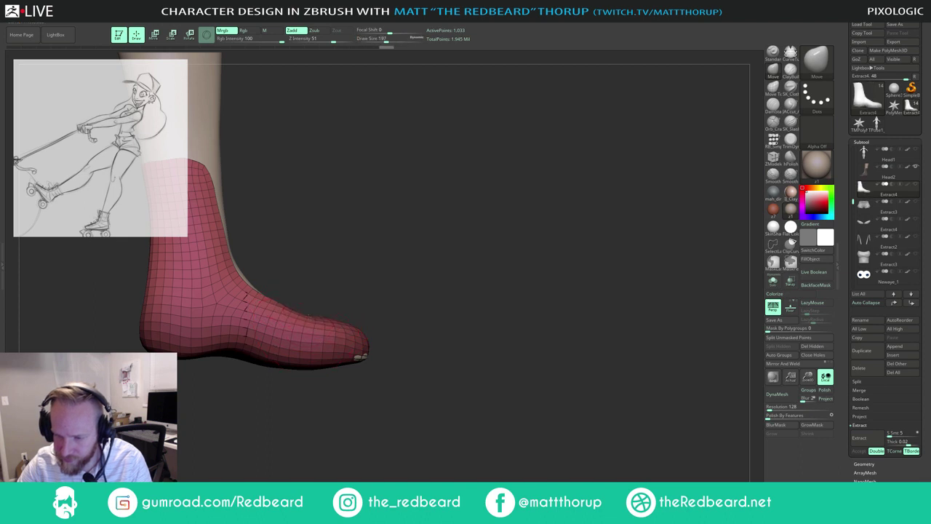
{"action": "key", "text": "]"}
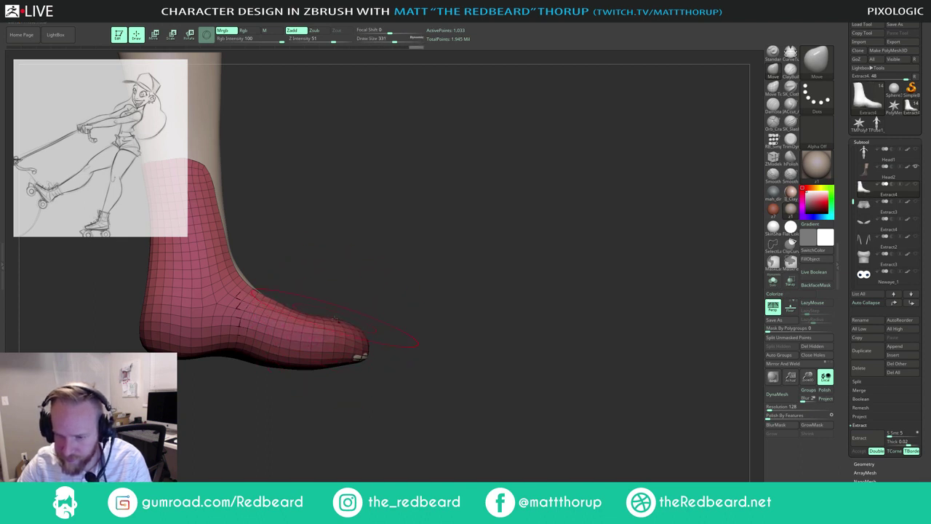
{"action": "left_click_drag", "start_coordinate": [386, 292], "coordinate": [320, 331]}
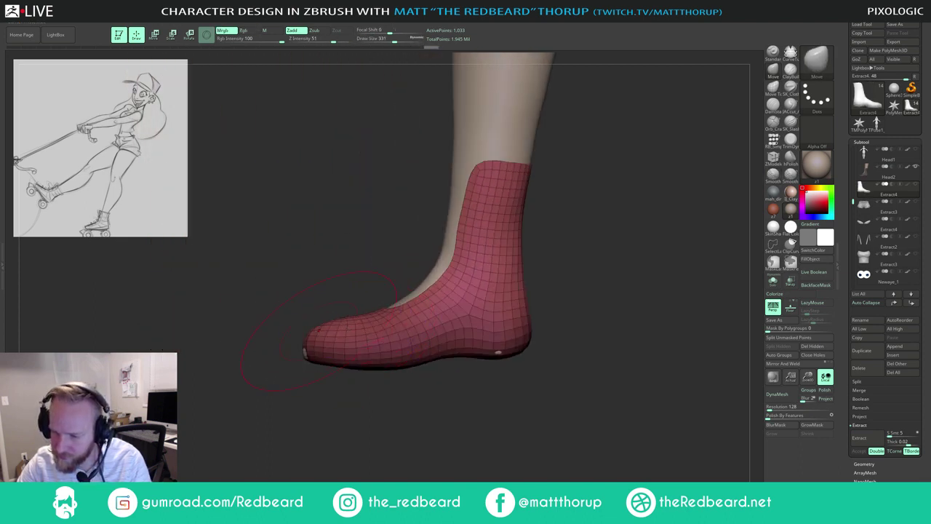
{"action": "key", "text": "]"}
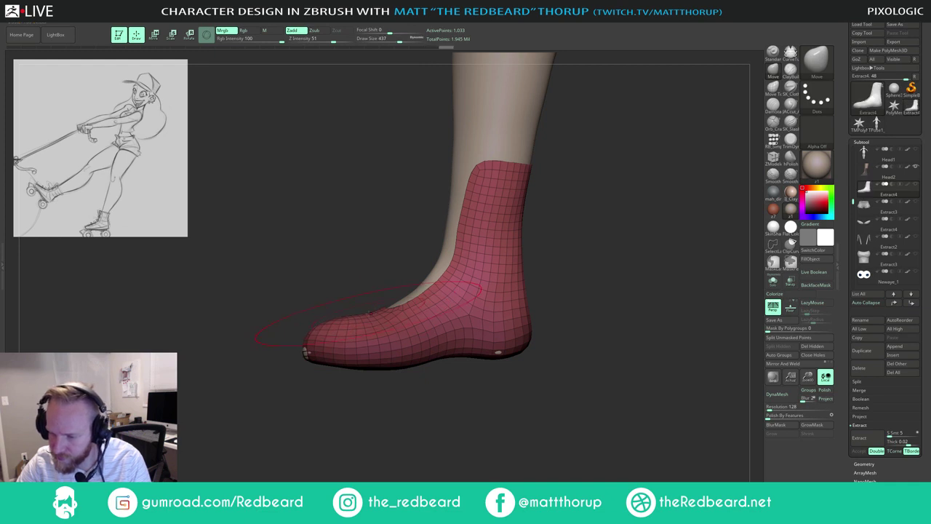
Step: Adjust the contour of the boot's instep where it meets the front opening with Move
{"action": "left_click_drag", "start_coordinate": [602, 227], "coordinate": [455, 277]}
{"action": "mouse_move", "coordinate": [408, 296]}
{"action": "left_mouse_down"}
{"action": "mouse_move", "coordinate": [459, 283]}
{"action": "mouse_move", "coordinate": [489, 255]}
{"action": "mouse_move", "coordinate": [418, 267]}
{"action": "left_mouse_up"}
{"action": "key", "text": "s"}
{"action": "key", "text": "s"}
{"action": "key", "text": "s"}
{"action": "key", "text": "ctrl+shift+z"}
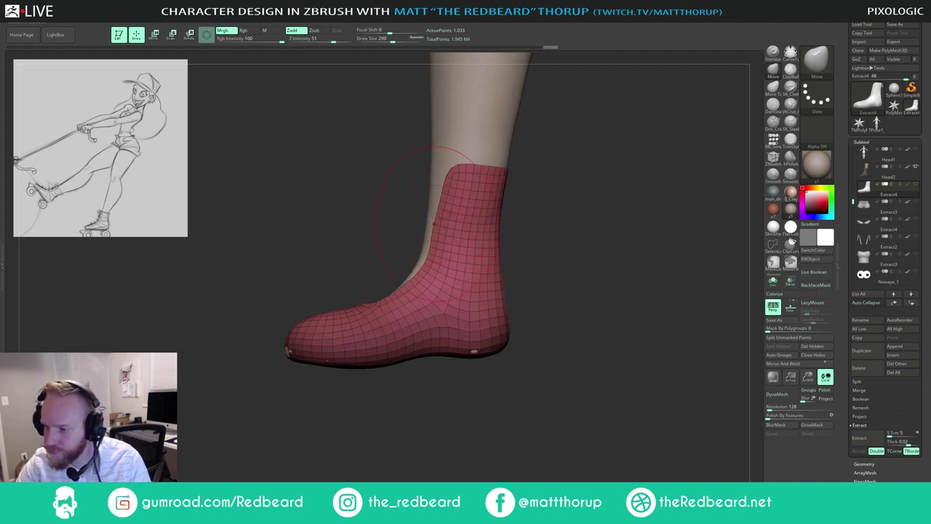
Step: Pull the front edge of the boot shaft and its upper corner forward around the shin with Move
{"action": "key", "text": "s"}
{"action": "left_click_drag", "start_coordinate": [407, 232], "coordinate": [399, 232]}
{"action": "key", "text": "s"}
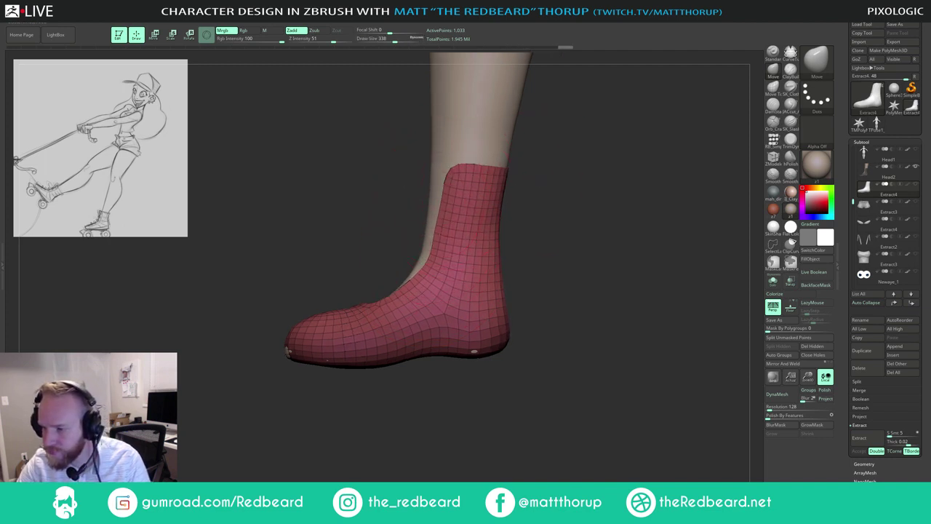
{"action": "left_click_drag", "start_coordinate": [454, 173], "coordinate": [448, 168]}
{"action": "left_click_drag", "start_coordinate": [514, 169], "coordinate": [547, 162]}
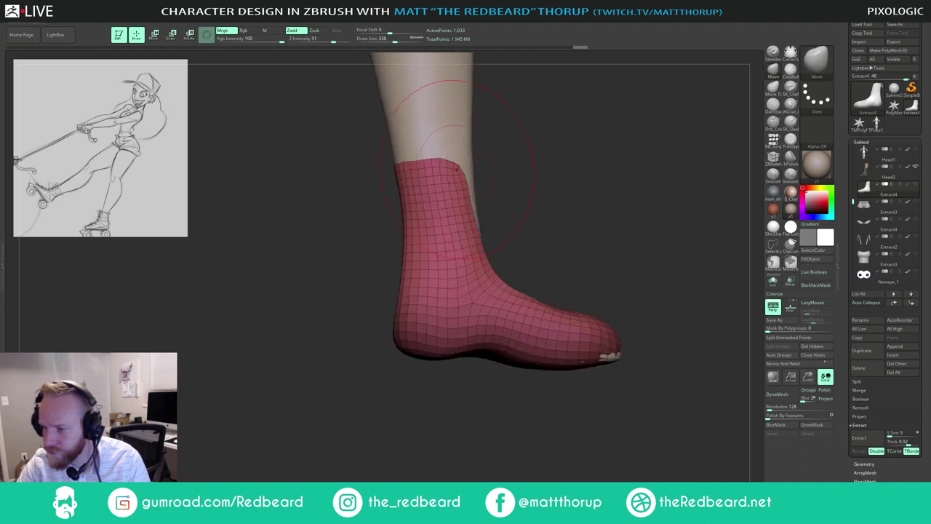
Step: Fill out the back of the boot's collar and heel with Move at large draw sizes up to 437
{"action": "key", "text": "s"}
{"action": "left_click_drag", "start_coordinate": [399, 172], "coordinate": [395, 174]}
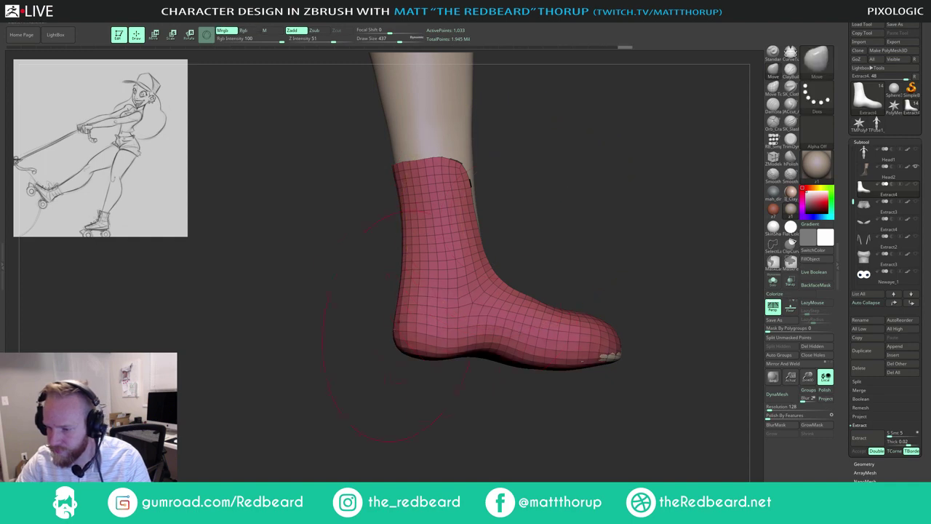
{"action": "left_click_drag", "start_coordinate": [391, 325], "coordinate": [388, 324]}
{"action": "left_click_drag", "start_coordinate": [513, 254], "coordinate": [593, 235]}
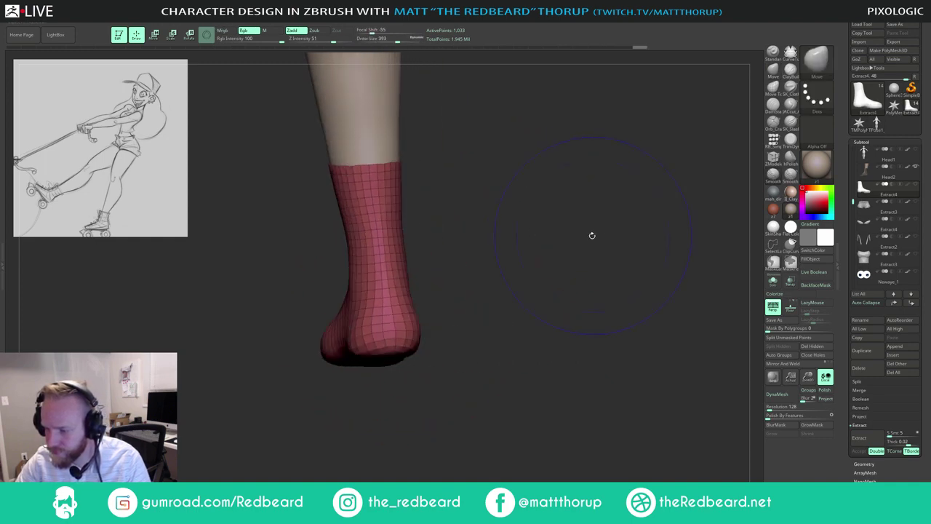
{"action": "left_click_drag", "start_coordinate": [420, 330], "coordinate": [419, 330]}
Step: Reshape the tip of the toe box from above with Move and reduce the draw size to 223
{"action": "left_click_drag", "start_coordinate": [459, 233], "coordinate": [467, 300]}
{"action": "left_click_drag", "start_coordinate": [476, 266], "coordinate": [479, 340], "text": "alt"}
{"action": "key", "text": "s"}
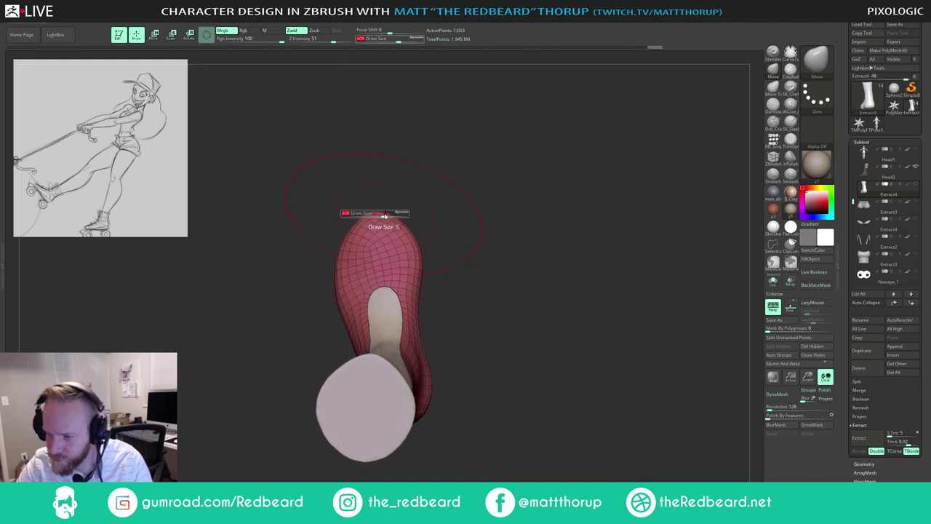
{"action": "left_click_drag", "start_coordinate": [384, 218], "coordinate": [382, 217]}
{"action": "left_click_drag", "start_coordinate": [381, 221], "coordinate": [379, 217]}
{"action": "mouse_move", "coordinate": [425, 195]}
{"action": "left_mouse_down"}
{"action": "mouse_move", "coordinate": [465, 192]}
{"action": "mouse_move", "coordinate": [423, 210]}
{"action": "mouse_move", "coordinate": [353, 212]}
{"action": "left_mouse_up"}
{"action": "key", "text": "s"}
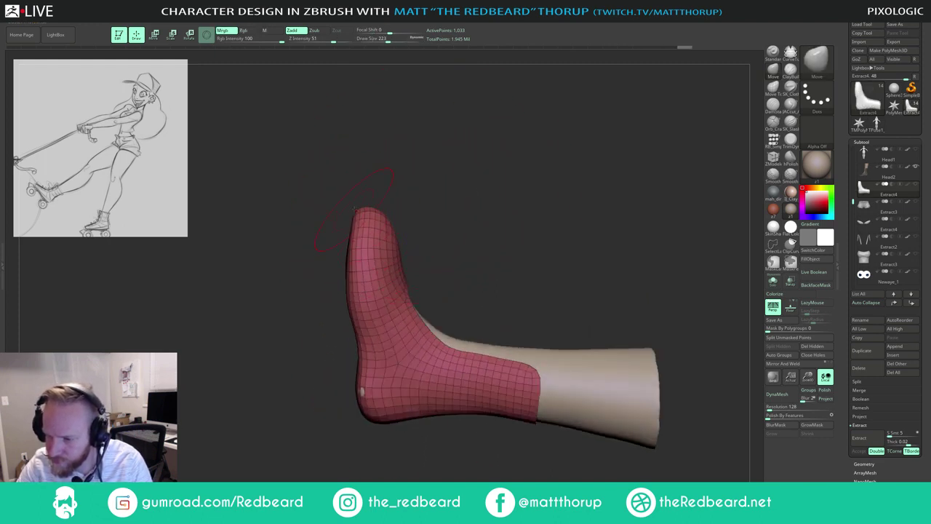
{"action": "left_click_drag", "start_coordinate": [479, 205], "coordinate": [455, 208]}
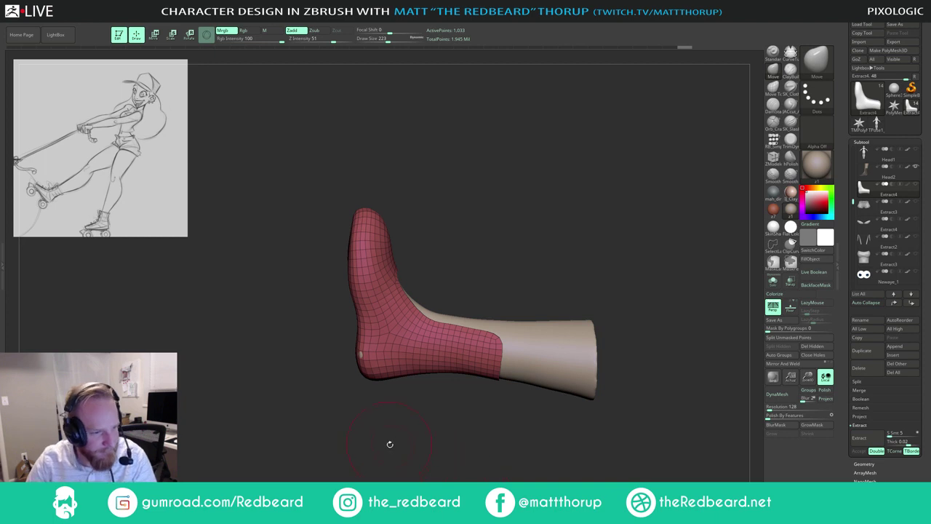
{"action": "mouse_move", "coordinate": [480, 459]}
{"action": "left_mouse_down", "text": "alt"}
{"action": "mouse_move", "coordinate": [448, 415]}
{"action": "mouse_move", "coordinate": [486, 476]}
{"action": "left_mouse_up", "text": "alt"}
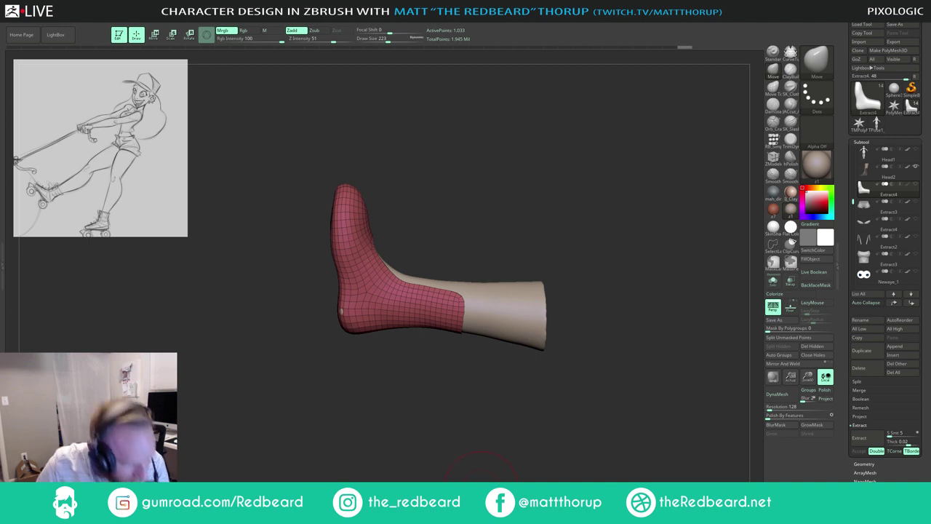
Step: Reduce the draw size to 94 and refine the lower end of the boot's front opening with Move
{"action": "right_click_drag", "start_coordinate": [473, 401], "coordinate": [485, 414], "text": "ctrl"}
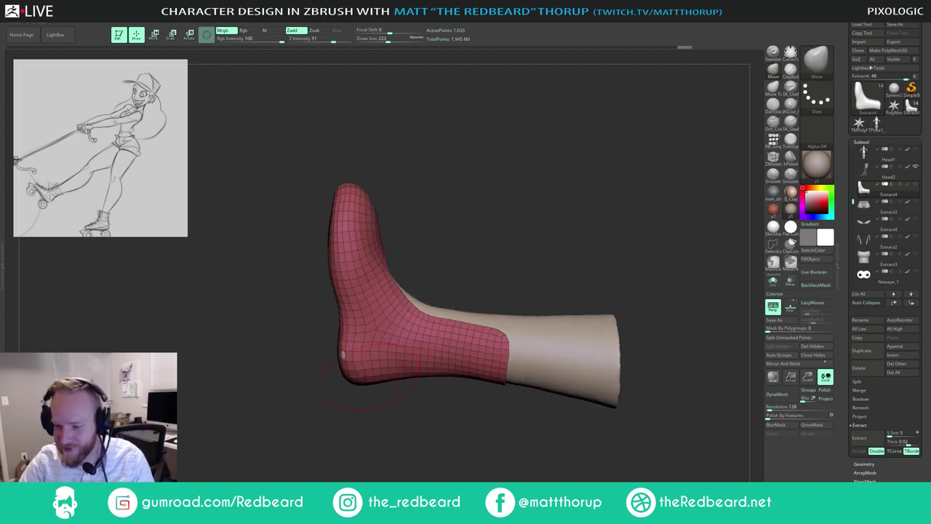
{"action": "left_click_drag", "start_coordinate": [451, 247], "coordinate": [392, 308]}
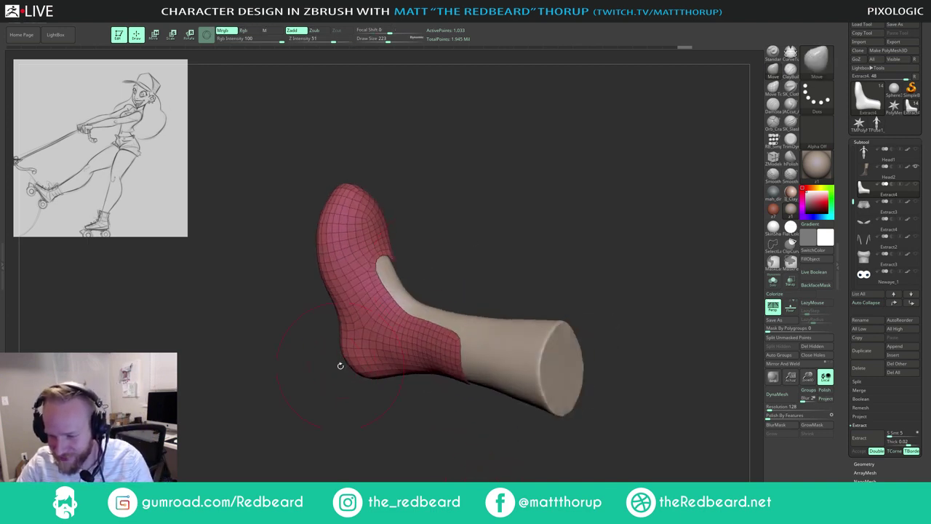
{"action": "mouse_move", "coordinate": [510, 266]}
{"action": "left_mouse_down"}
{"action": "mouse_move", "coordinate": [444, 291]}
{"action": "mouse_move", "coordinate": [476, 291]}
{"action": "mouse_move", "coordinate": [471, 298]}
{"action": "left_mouse_up"}
{"action": "key", "text": "s"}
{"action": "left_click_drag", "start_coordinate": [375, 278], "coordinate": [365, 278]}
{"action": "key", "text": "s"}
{"action": "left_click", "coordinate": [371, 276]}
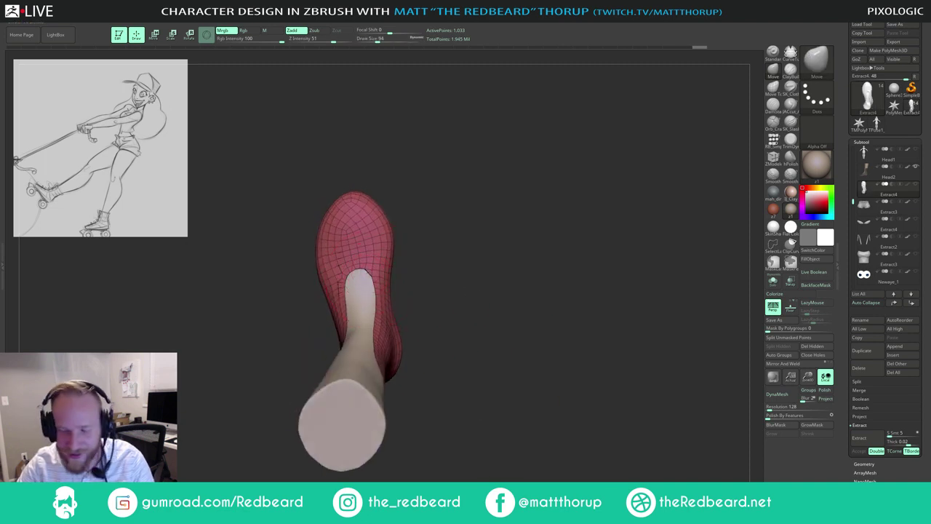
{"action": "left_click_drag", "start_coordinate": [431, 241], "coordinate": [481, 256]}
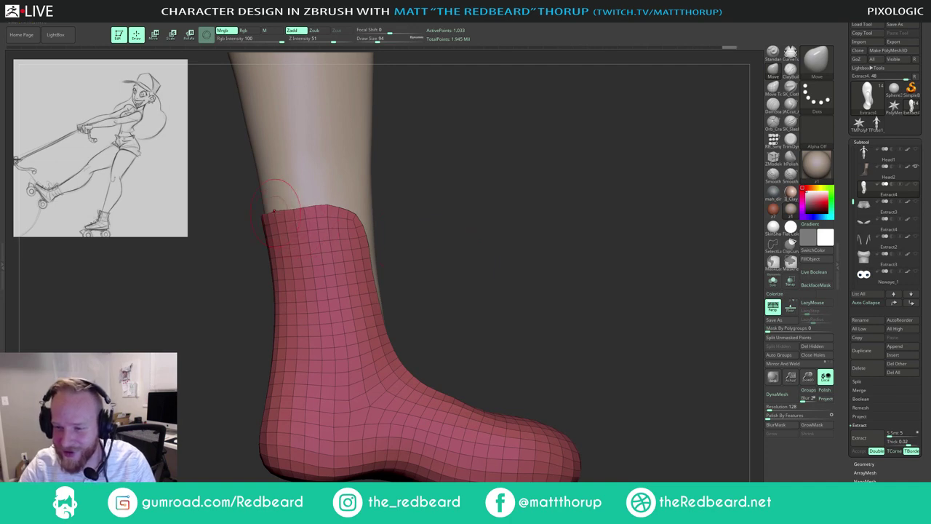
Step: Adjust the back and front corners of the boot shaft's rim with Move, starting at draw sizes 49 and 90
{"action": "key", "text": "bracketleft"}
{"action": "key", "text": "bracketleft"}
{"action": "key", "text": "bracketleft"}
{"action": "key", "text": "bracketleft"}
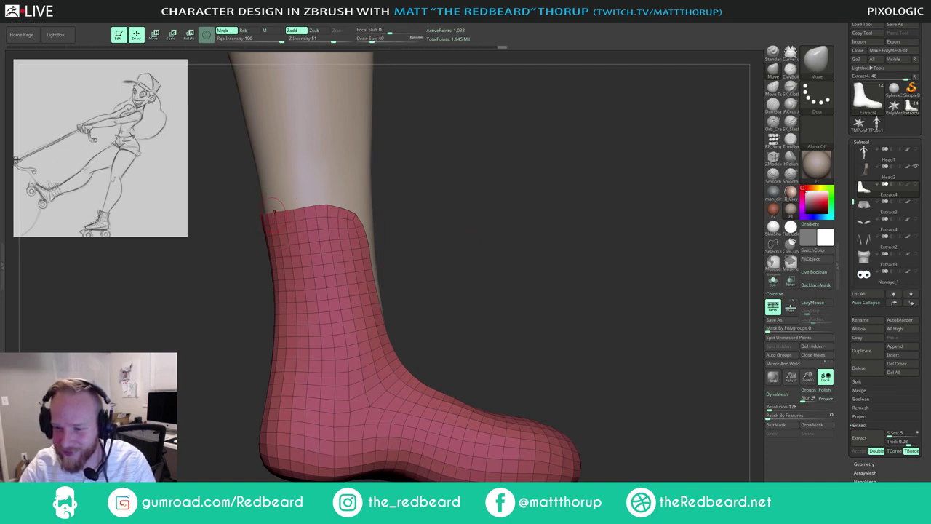
{"action": "key", "text": "s"}
{"action": "left_click_drag", "start_coordinate": [269, 216], "coordinate": [276, 216]}
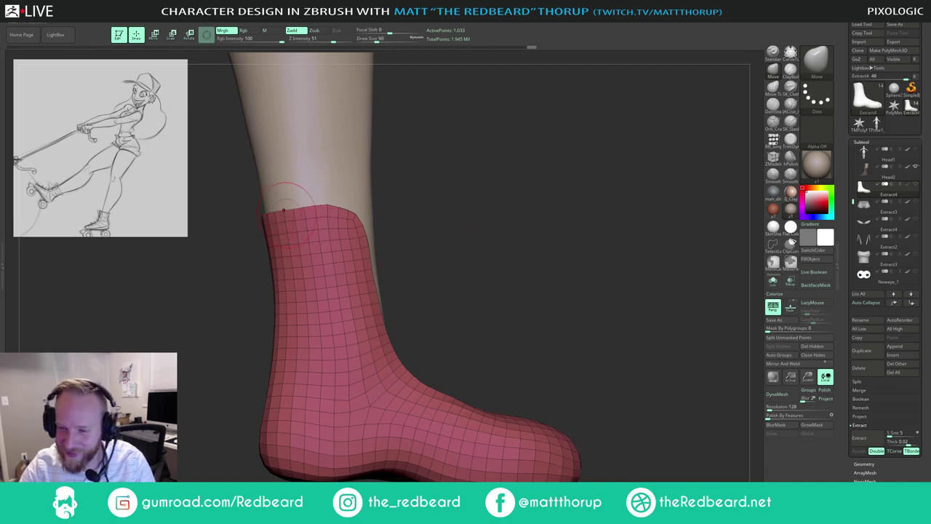
{"action": "key", "text": "bracketright"}
{"action": "key", "text": "bracketright"}
{"action": "key", "text": "bracketright"}
{"action": "key", "text": "s"}
{"action": "left_click_drag", "start_coordinate": [353, 220], "coordinate": [362, 217]}
Step: Isolate the boot shell, mask one side of its shaft with MaskLasso, and blur and invert the mask
{"action": "left_click_drag", "start_coordinate": [451, 205], "coordinate": [291, 204]}
{"action": "mouse_move", "coordinate": [510, 167]}
{"action": "left_mouse_down"}
{"action": "mouse_move", "coordinate": [512, 209]}
{"action": "mouse_move", "coordinate": [540, 273]}
{"action": "mouse_move", "coordinate": [530, 308]}
{"action": "left_mouse_up"}
{"action": "left_click", "coordinate": [770, 284]}
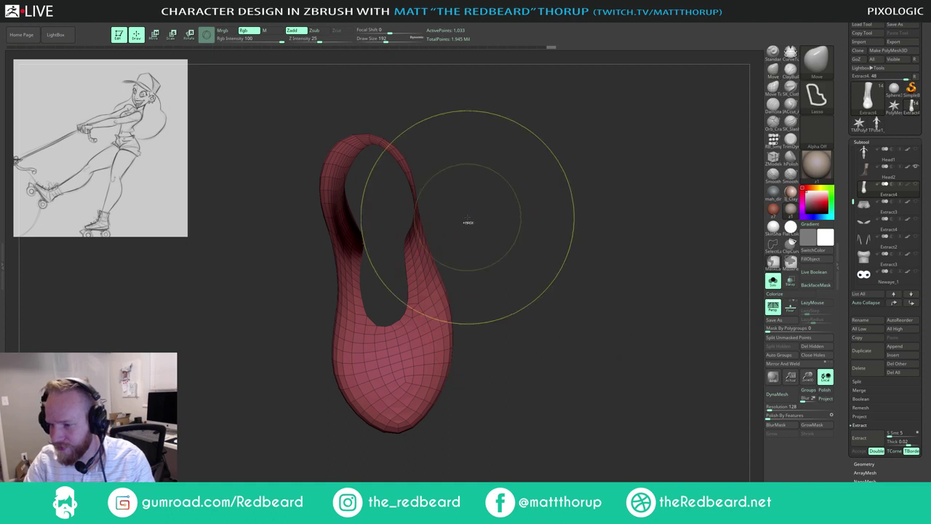
{"action": "mouse_move", "coordinate": [476, 223]}
{"action": "left_mouse_down", "text": "ctrl"}
{"action": "mouse_move", "coordinate": [421, 162]}
{"action": "mouse_move", "coordinate": [397, 320]}
{"action": "left_mouse_up", "text": "ctrl"}
{"action": "mouse_move", "coordinate": [501, 241]}
{"action": "left_mouse_down"}
{"action": "mouse_move", "coordinate": [495, 252]}
{"action": "mouse_move", "coordinate": [480, 225]}
{"action": "left_mouse_up"}
{"action": "mouse_move", "coordinate": [463, 139]}
{"action": "left_mouse_down", "text": "ctrl"}
{"action": "mouse_move", "coordinate": [456, 211]}
{"action": "mouse_move", "coordinate": [533, 378]}
{"action": "mouse_move", "coordinate": [555, 140]}
{"action": "left_mouse_up", "text": "ctrl"}
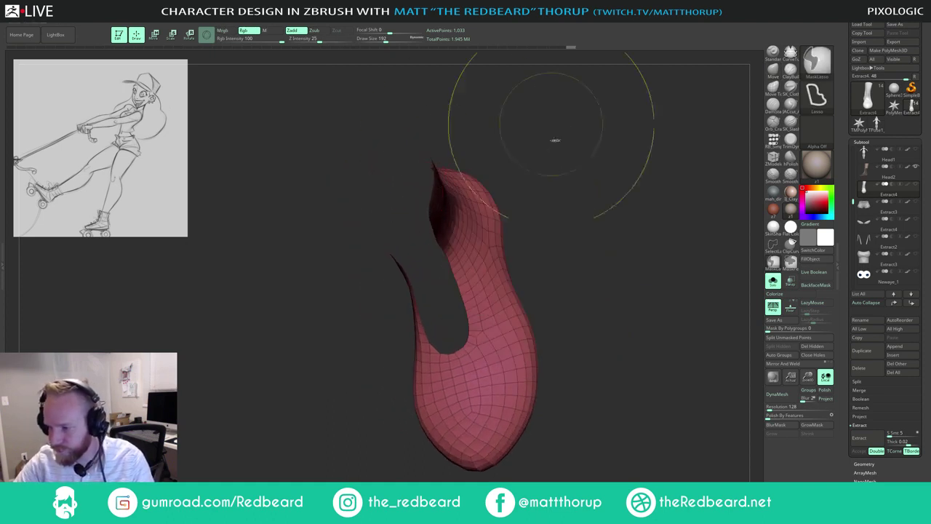
{"action": "left_click_drag", "start_coordinate": [697, 399], "coordinate": [681, 403]}
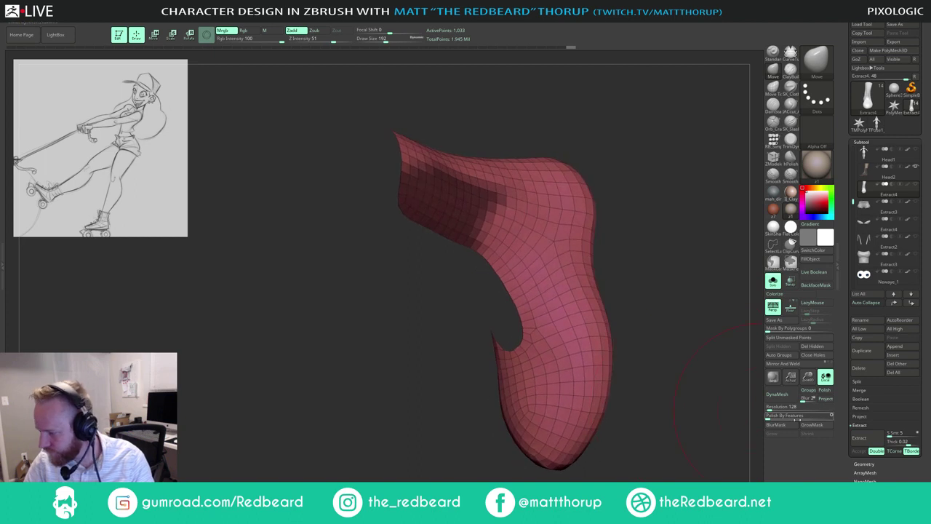
{"action": "left_click", "coordinate": [786, 427]}
{"action": "left_click_drag", "start_coordinate": [618, 435], "coordinate": [685, 413]}
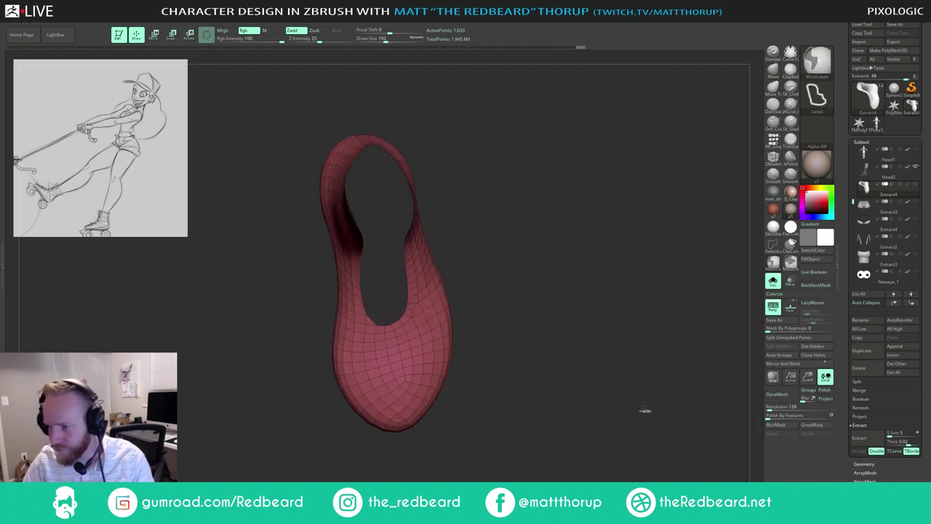
{"action": "left_click", "coordinate": [645, 409], "text": "ctrl"}
Step: Place the gizmo on the side wall of the shaft, reset its orientation and rotate the unmasked part slightly
{"action": "key", "text": "r"}
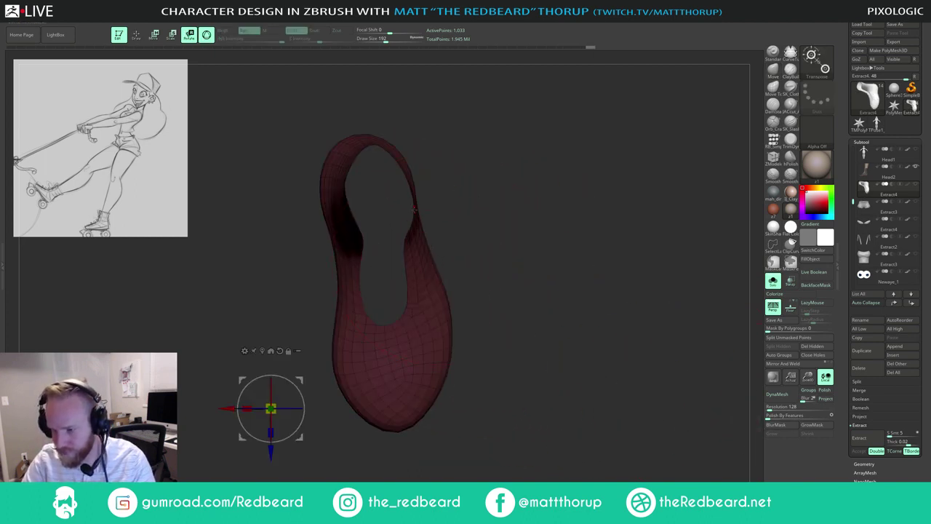
{"action": "left_click", "coordinate": [413, 206]}
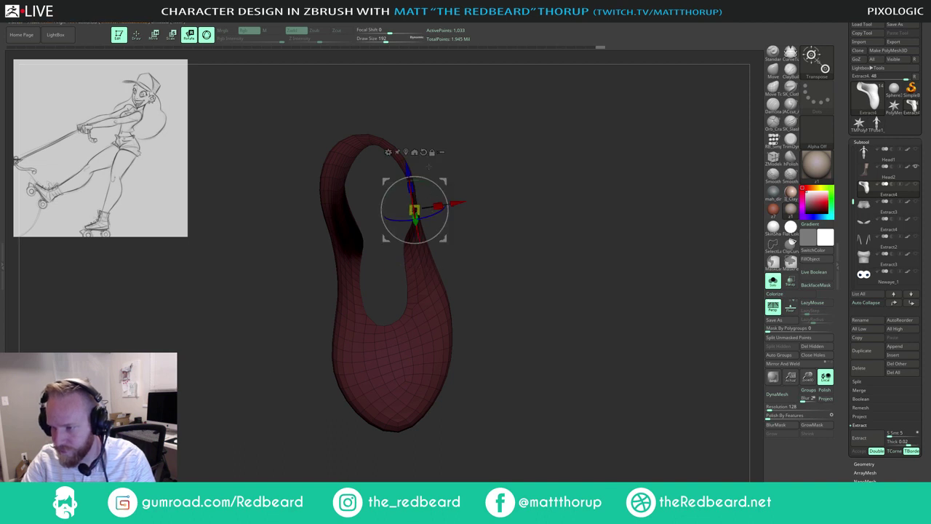
{"action": "left_click", "coordinate": [424, 152]}
{"action": "left_click_drag", "start_coordinate": [445, 224], "coordinate": [449, 223]}
{"action": "mouse_move", "coordinate": [496, 188]}
{"action": "left_mouse_down"}
{"action": "mouse_move", "coordinate": [490, 205]}
{"action": "mouse_move", "coordinate": [495, 187]}
{"action": "mouse_move", "coordinate": [523, 366]}
{"action": "mouse_move", "coordinate": [505, 267]}
{"action": "mouse_move", "coordinate": [408, 240]}
{"action": "left_mouse_up"}
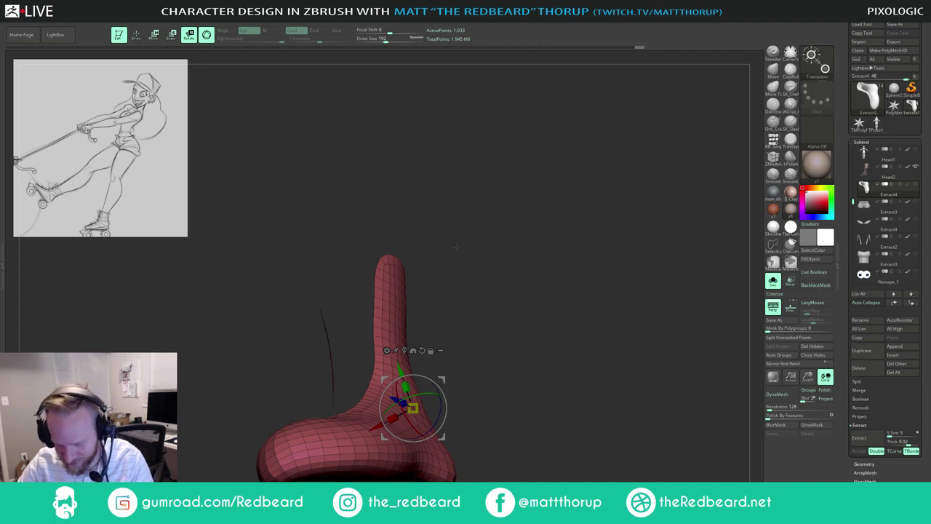
Step: Turn off the polygon wireframe, and blur and invert the mask on the boot shaft
{"action": "key", "text": "shift+f"}
{"action": "mouse_move", "coordinate": [468, 240]}
{"action": "left_mouse_down"}
{"action": "mouse_move", "coordinate": [531, 225]}
{"action": "mouse_move", "coordinate": [524, 211]}
{"action": "mouse_move", "coordinate": [378, 223]}
{"action": "mouse_move", "coordinate": [463, 344]}
{"action": "left_mouse_up"}
{"action": "left_click_drag", "start_coordinate": [497, 287], "coordinate": [499, 272]}
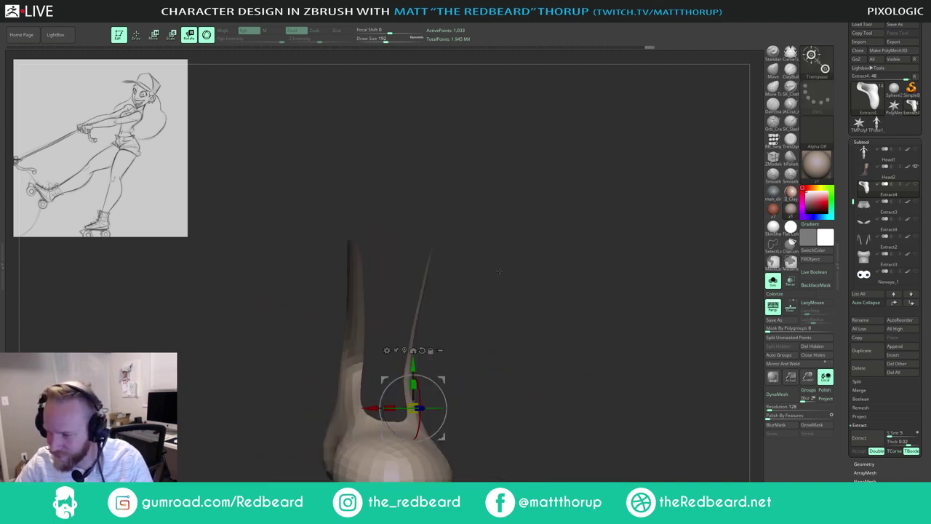
{"action": "left_click", "coordinate": [777, 424]}
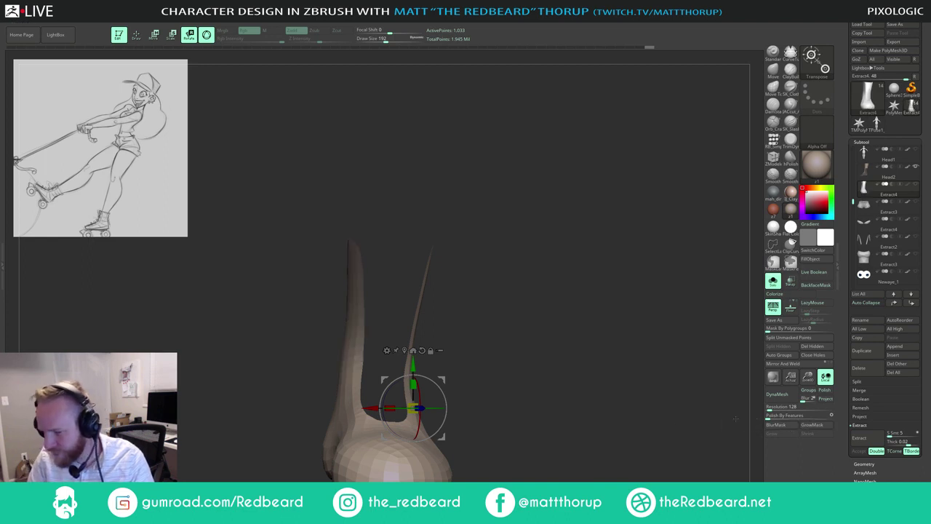
{"action": "left_click_drag", "start_coordinate": [607, 427], "coordinate": [563, 472]}
{"action": "left_click", "coordinate": [556, 444], "text": "ctrl"}
Step: Adjust the tilt of the shaft's side wall with the gizmo and return to Draw mode with the leg shown
{"action": "left_click_drag", "start_coordinate": [552, 438], "coordinate": [560, 394], "text": "alt"}
{"action": "left_click_drag", "start_coordinate": [450, 335], "coordinate": [391, 334], "text": "alt"}
{"action": "left_click_drag", "start_coordinate": [389, 383], "coordinate": [382, 392]}
{"action": "left_click_drag", "start_coordinate": [476, 397], "coordinate": [518, 312]}
{"action": "left_click_drag", "start_coordinate": [520, 335], "coordinate": [510, 299]}
{"action": "key", "text": "q"}
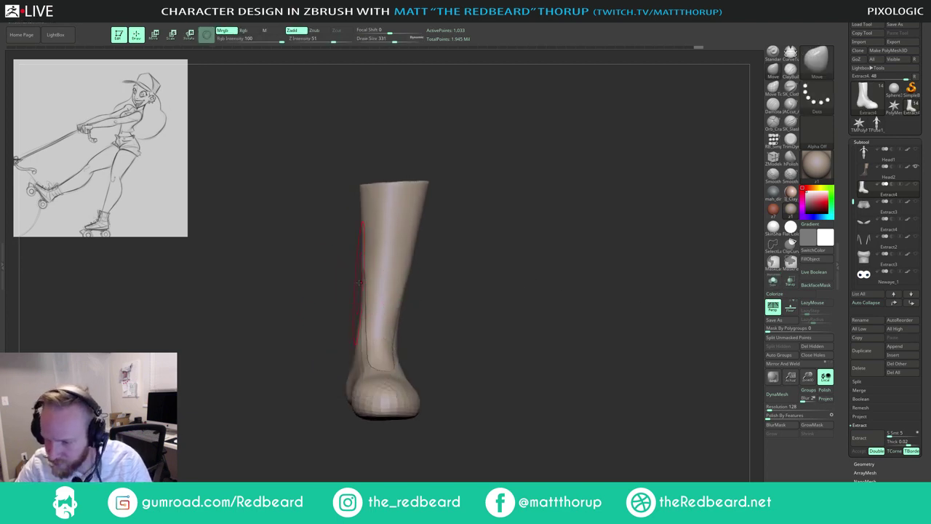
Step: Fit the boot shaft around the lower leg with Move at large draw sizes of 408 and 305
{"action": "key", "text": "s"}
{"action": "left_click", "coordinate": [357, 279]}
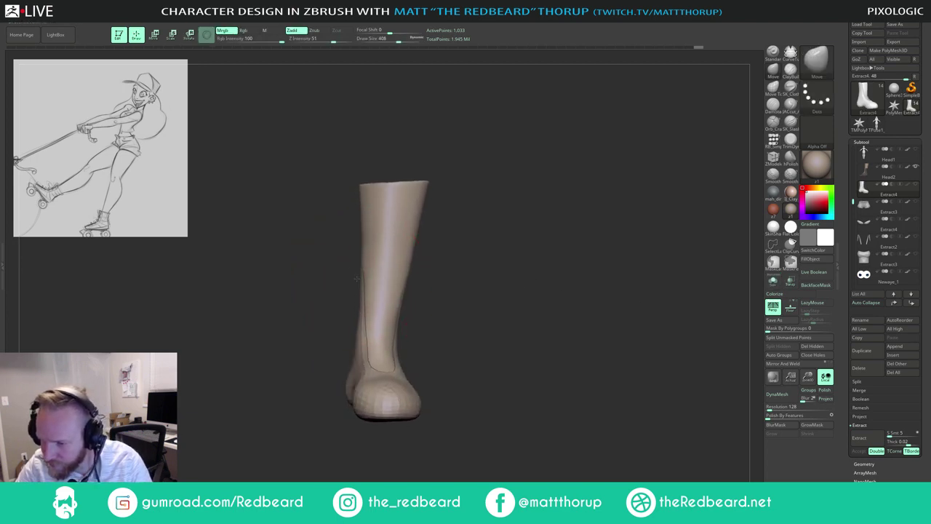
{"action": "mouse_move", "coordinate": [409, 279]}
{"action": "left_mouse_down"}
{"action": "mouse_move", "coordinate": [491, 266]}
{"action": "mouse_move", "coordinate": [414, 285]}
{"action": "left_mouse_up"}
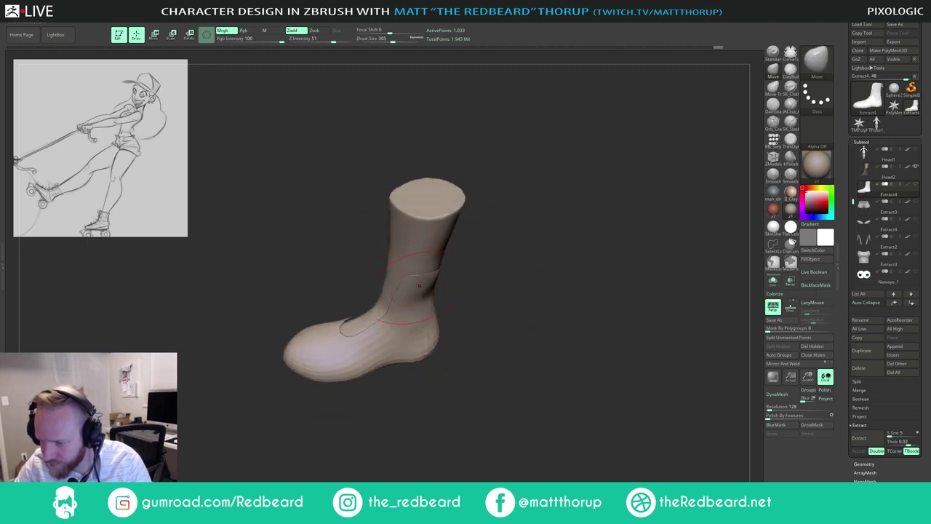
{"action": "key", "text": "s"}
{"action": "left_click", "coordinate": [416, 309]}
{"action": "mouse_move", "coordinate": [483, 280]}
{"action": "left_mouse_down"}
{"action": "mouse_move", "coordinate": [424, 308]}
{"action": "mouse_move", "coordinate": [466, 298]}
{"action": "mouse_move", "coordinate": [517, 262]}
{"action": "mouse_move", "coordinate": [477, 302]}
{"action": "left_mouse_up"}
Step: Adjust the shaft's front edge at the ankle on both sides with Move at draw sizes 145 and 197
{"action": "key", "text": "s"}
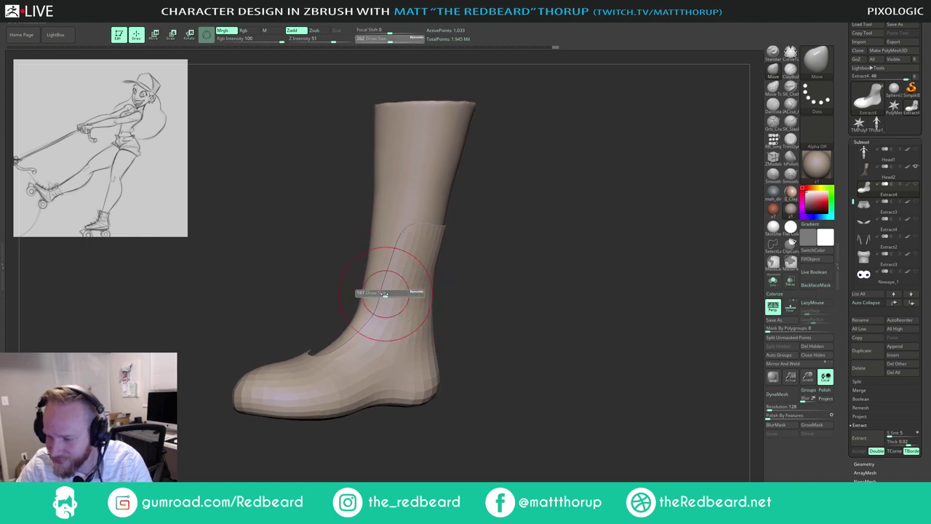
{"action": "left_click", "coordinate": [382, 293]}
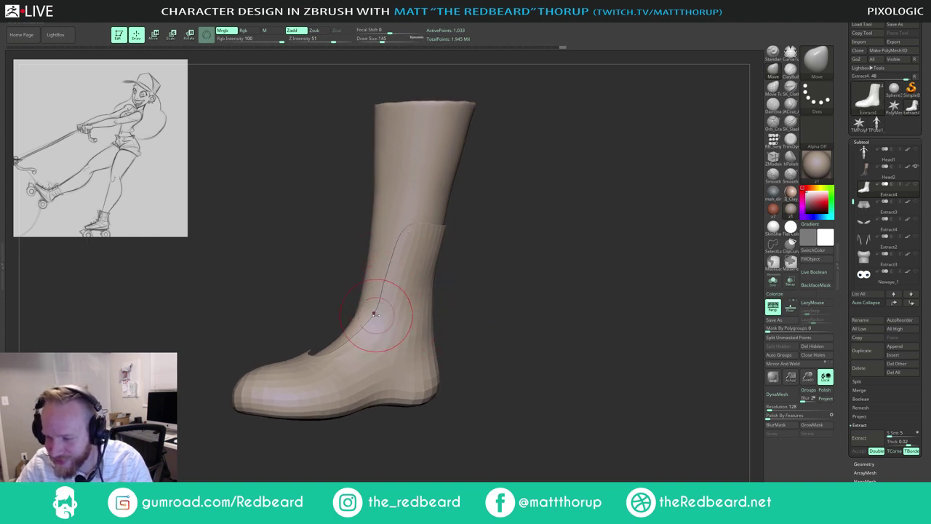
{"action": "left_click_drag", "start_coordinate": [500, 240], "coordinate": [474, 250]}
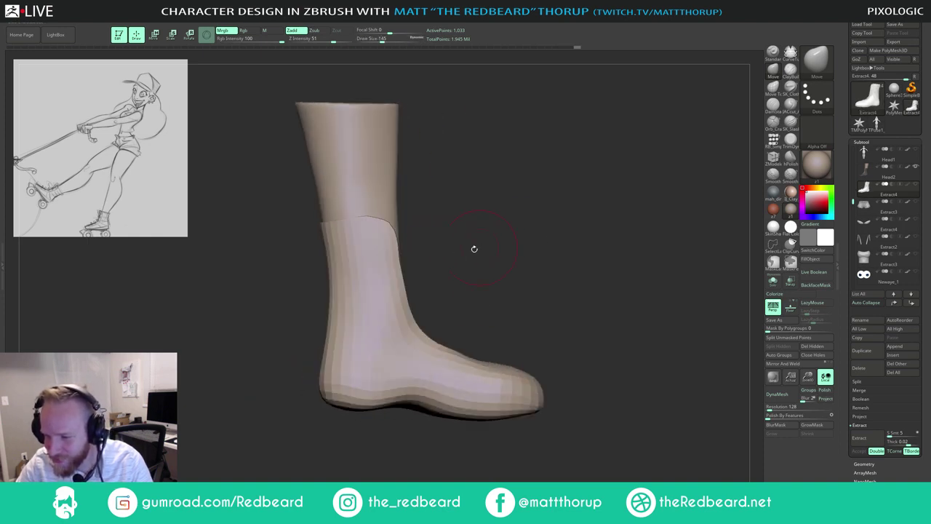
{"action": "key", "text": "s"}
{"action": "left_click_drag", "start_coordinate": [394, 300], "coordinate": [402, 300]}
{"action": "key", "text": "s"}
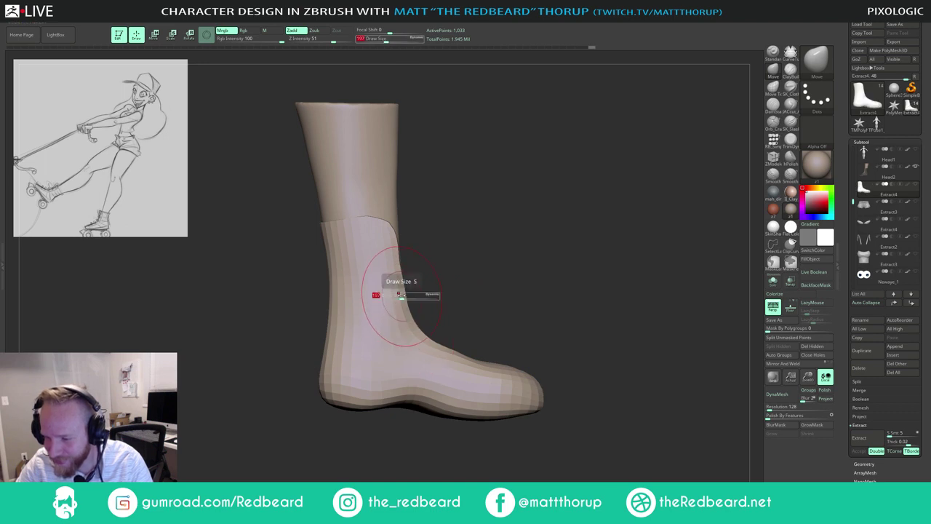
Step: Reshape the upper front corner and side of the boot shaft with Move, ending at draw size 187
{"action": "key", "text": "s"}
{"action": "left_click_drag", "start_coordinate": [389, 235], "coordinate": [389, 226]}
{"action": "left_click_drag", "start_coordinate": [420, 221], "coordinate": [494, 218]}
{"action": "left_click_drag", "start_coordinate": [410, 204], "coordinate": [415, 242]}
{"action": "key", "text": "s"}
{"action": "mouse_move", "coordinate": [385, 247]}
{"action": "left_mouse_down"}
{"action": "mouse_move", "coordinate": [395, 247]}
{"action": "mouse_move", "coordinate": [393, 229]}
{"action": "mouse_move", "coordinate": [418, 231]}
{"action": "left_mouse_up"}
{"action": "key", "text": "s"}
{"action": "left_click_drag", "start_coordinate": [398, 306], "coordinate": [391, 303]}
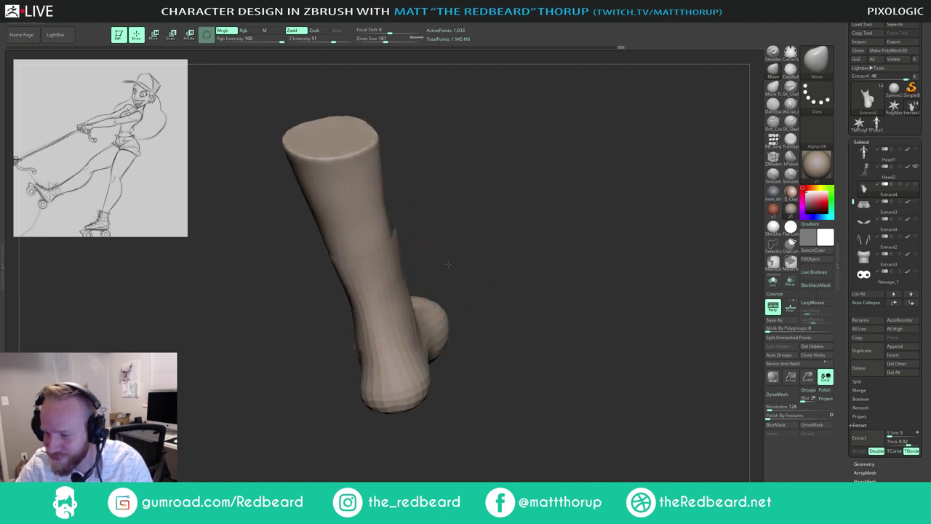
Step: Shape the back of the boot shaft above the heel with Move at draw sizes from 136 to 212
{"action": "left_click_drag", "start_coordinate": [448, 264], "coordinate": [414, 264]}
{"action": "key", "text": "["}
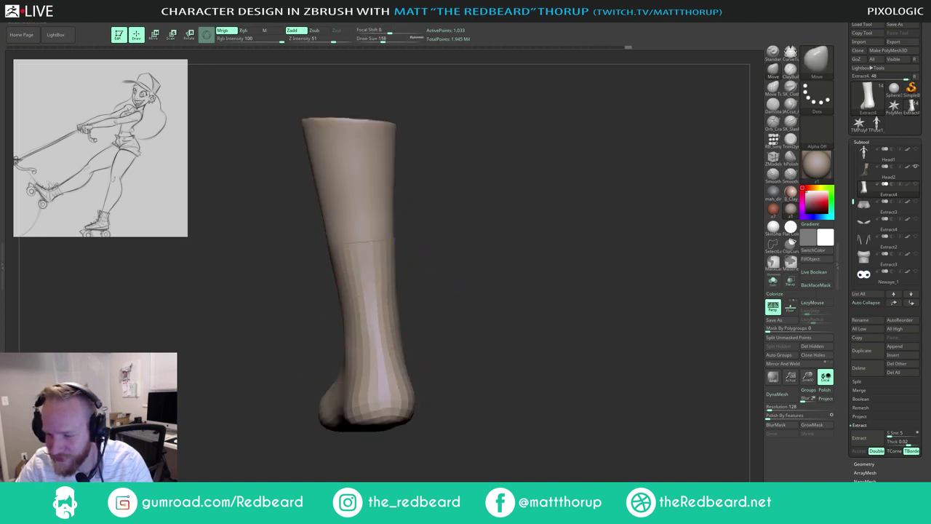
{"action": "key", "text": "["}
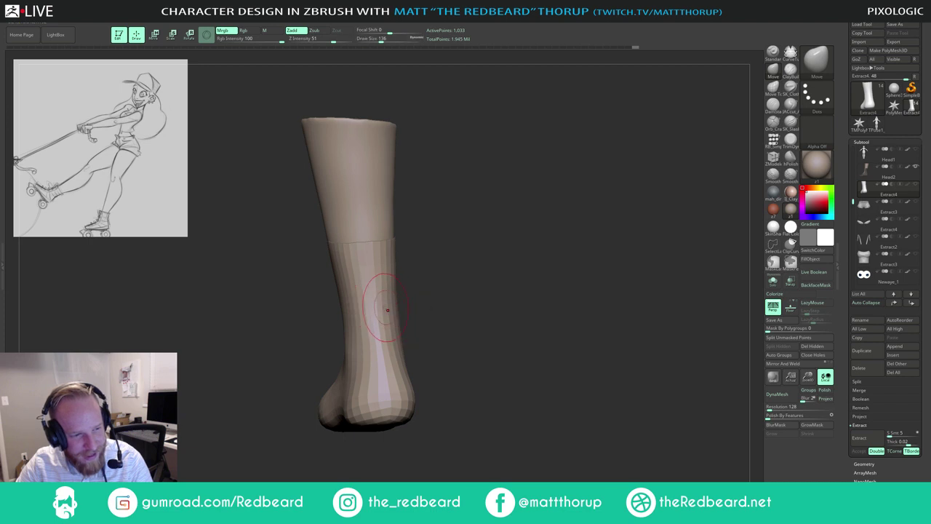
{"action": "key", "text": "s"}
{"action": "left_click_drag", "start_coordinate": [382, 304], "coordinate": [391, 306]}
{"action": "mouse_move", "coordinate": [444, 283]}
{"action": "left_mouse_down"}
{"action": "mouse_move", "coordinate": [429, 285]}
{"action": "mouse_move", "coordinate": [474, 281]}
{"action": "mouse_move", "coordinate": [436, 278]}
{"action": "left_mouse_up"}
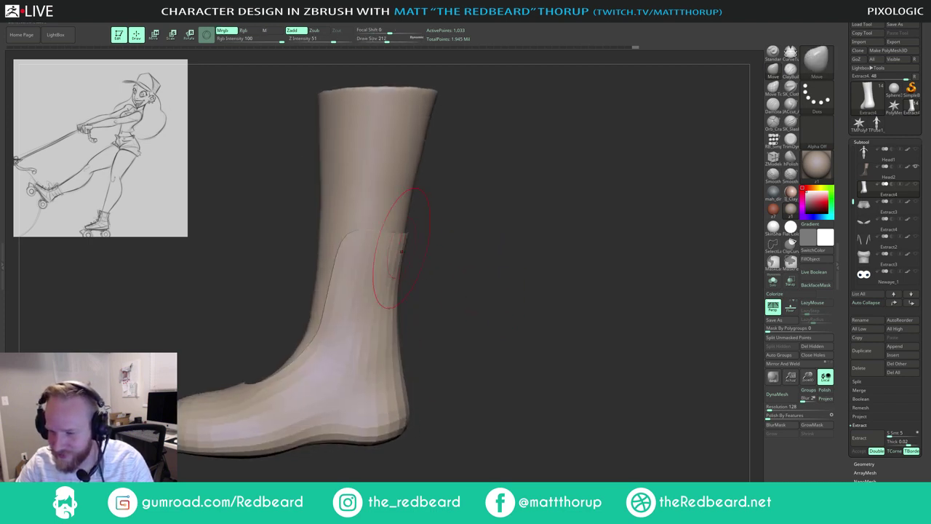
Step: Refine the collar's rim with Move at draw size 163 and smooth the side of the boot near the instep
{"action": "left_click_drag", "start_coordinate": [434, 216], "coordinate": [426, 259]}
{"action": "key", "text": "["}
{"action": "key", "text": "["}
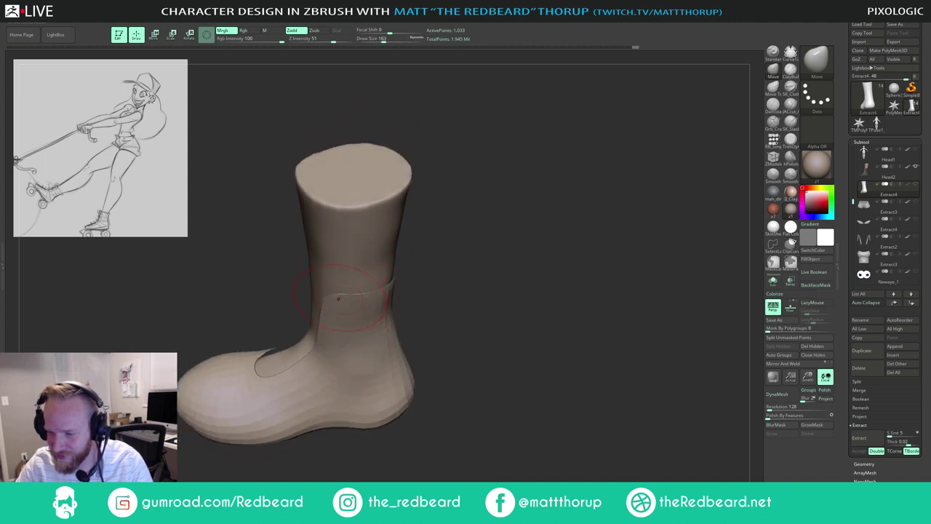
{"action": "mouse_move", "coordinate": [450, 291]}
{"action": "left_mouse_down"}
{"action": "mouse_move", "coordinate": [454, 239]}
{"action": "mouse_move", "coordinate": [401, 305]}
{"action": "mouse_move", "coordinate": [405, 252]}
{"action": "mouse_move", "coordinate": [407, 291]}
{"action": "left_mouse_up"}
{"action": "mouse_move", "coordinate": [328, 357]}
{"action": "left_mouse_down", "text": "shift"}
{"action": "mouse_move", "coordinate": [286, 383]}
{"action": "mouse_move", "coordinate": [284, 367]}
{"action": "left_mouse_up", "text": "shift"}
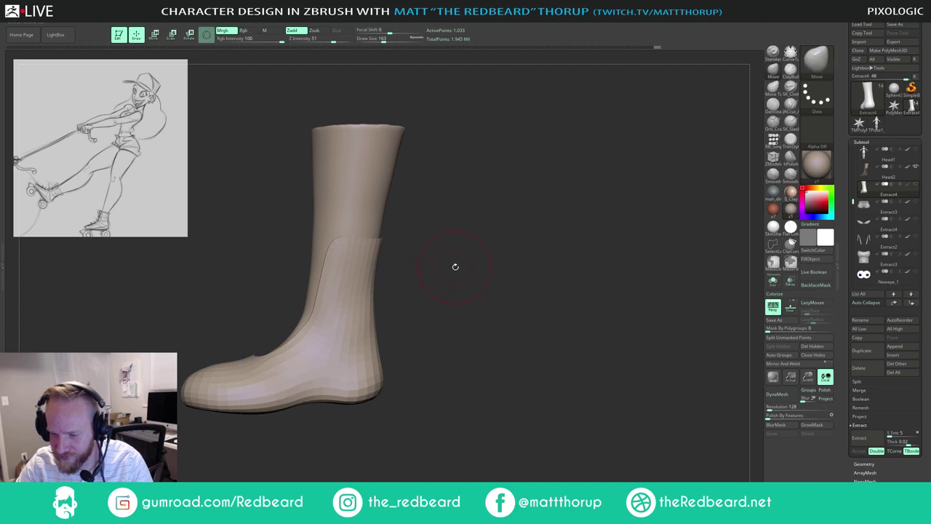
{"action": "left_click_drag", "start_coordinate": [420, 352], "coordinate": [489, 286], "text": "alt"}
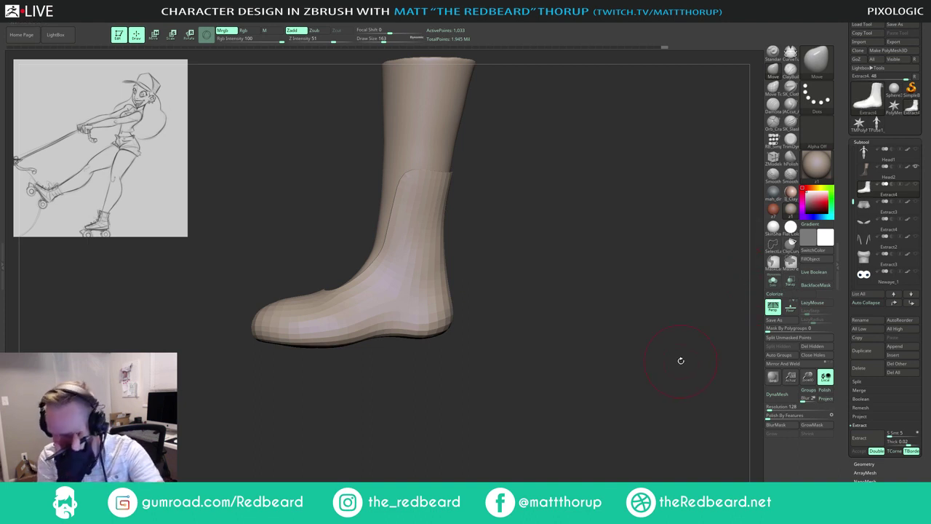
Step: Trim the underside of the boot with a ClipCurve drawn along the sole from heel to toe
{"action": "left_click_drag", "start_coordinate": [459, 327], "coordinate": [411, 335], "text": "ctrl+shift"}
{"action": "left_click_drag", "start_coordinate": [474, 325], "coordinate": [445, 333], "text": "ctrl+shift"}
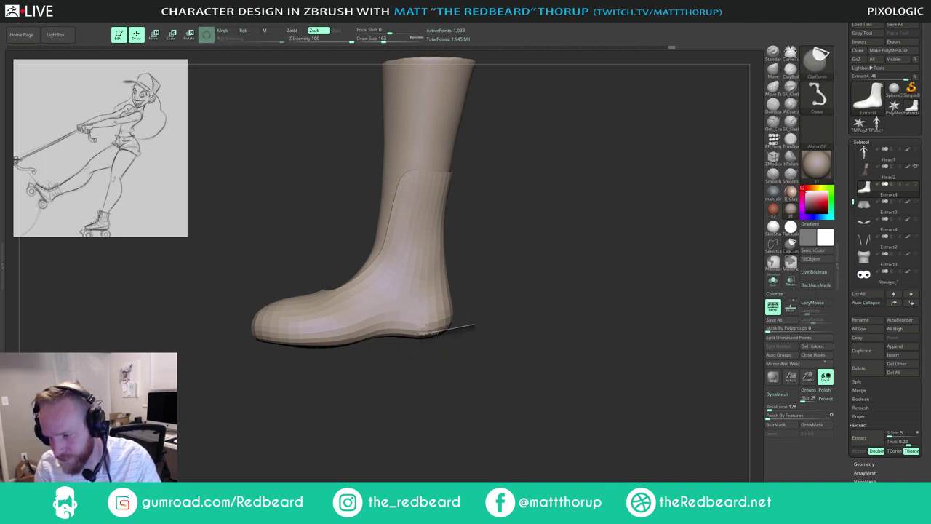
{"action": "left_click_drag", "start_coordinate": [408, 329], "coordinate": [413, 325], "text": "ctrl+shift"}
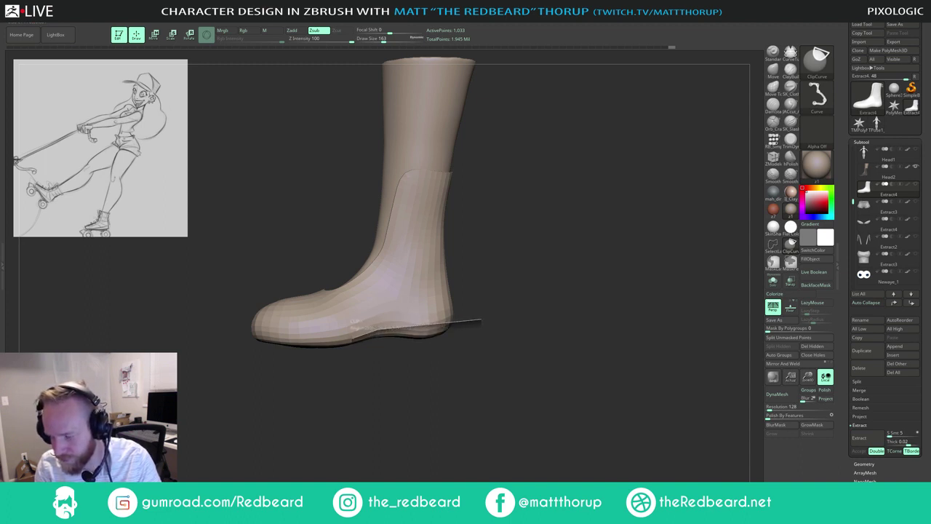
{"action": "left_click_drag", "start_coordinate": [345, 321], "coordinate": [304, 322], "text": "ctrl+shift"}
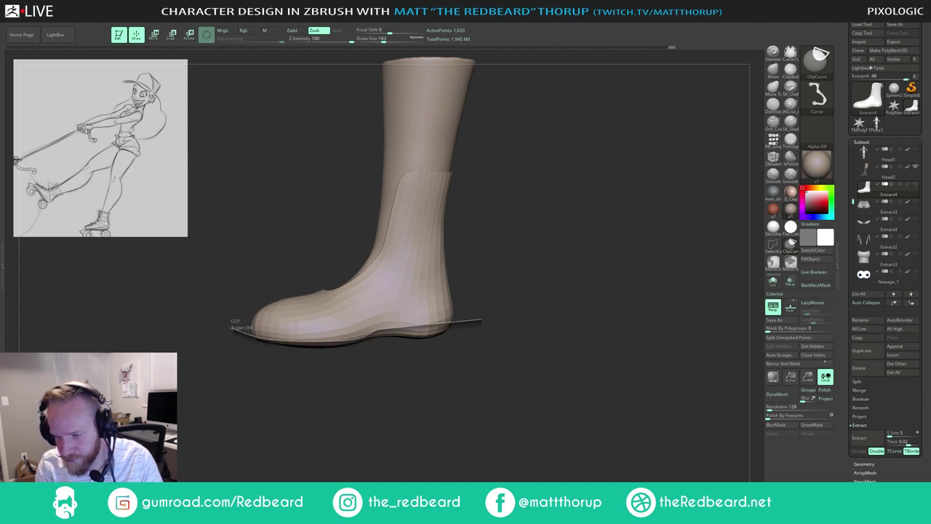
{"action": "left_click_drag", "start_coordinate": [230, 327], "coordinate": [228, 325], "text": "ctrl+shift"}
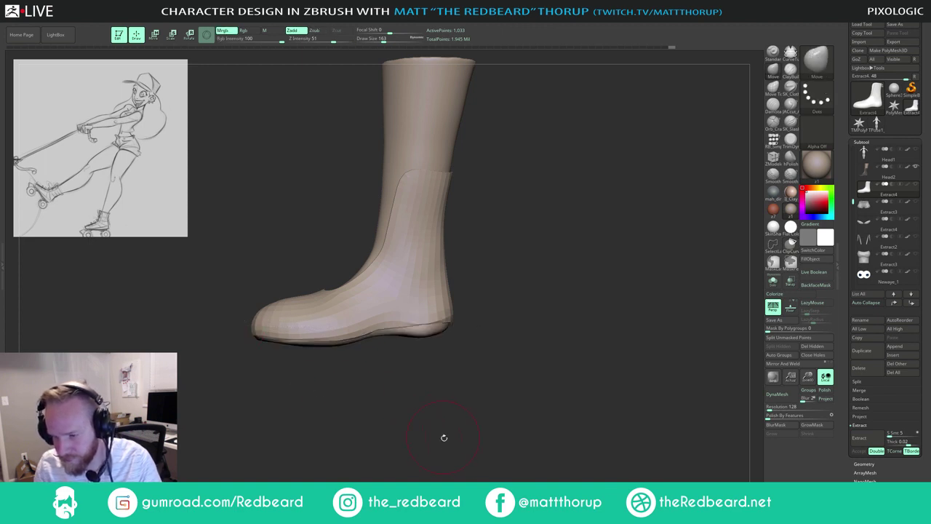
Step: Pull the boot's heel sole outward over the foot's heel with Move at draw size 415
{"action": "left_click_drag", "start_coordinate": [409, 366], "coordinate": [517, 246]}
{"action": "key", "text": "bracketright"}
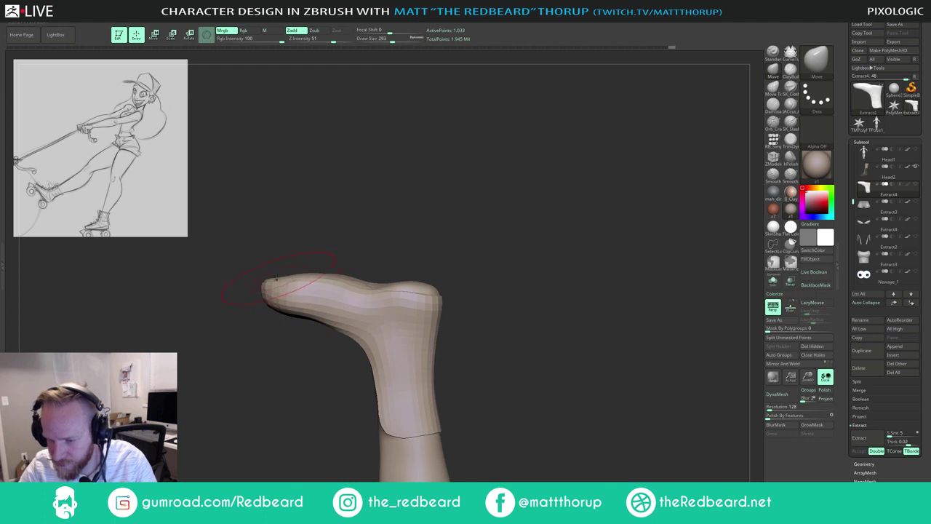
{"action": "key", "text": "bracketright"}
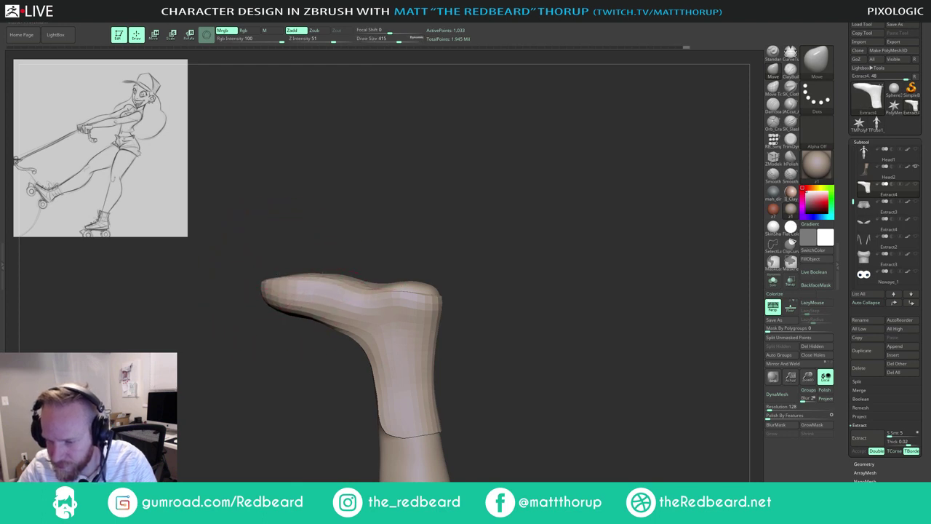
{"action": "left_click_drag", "start_coordinate": [407, 285], "coordinate": [242, 259]}
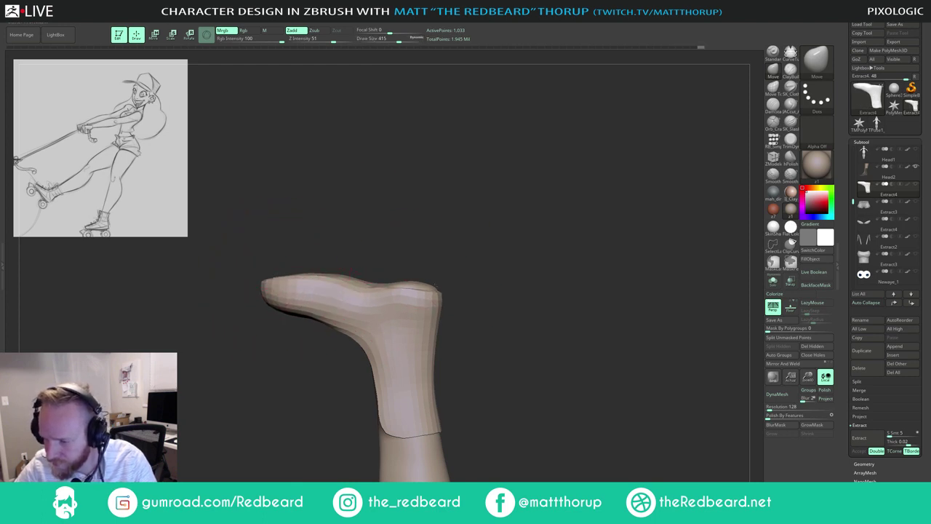
{"action": "left_click_drag", "start_coordinate": [454, 264], "coordinate": [464, 289]}
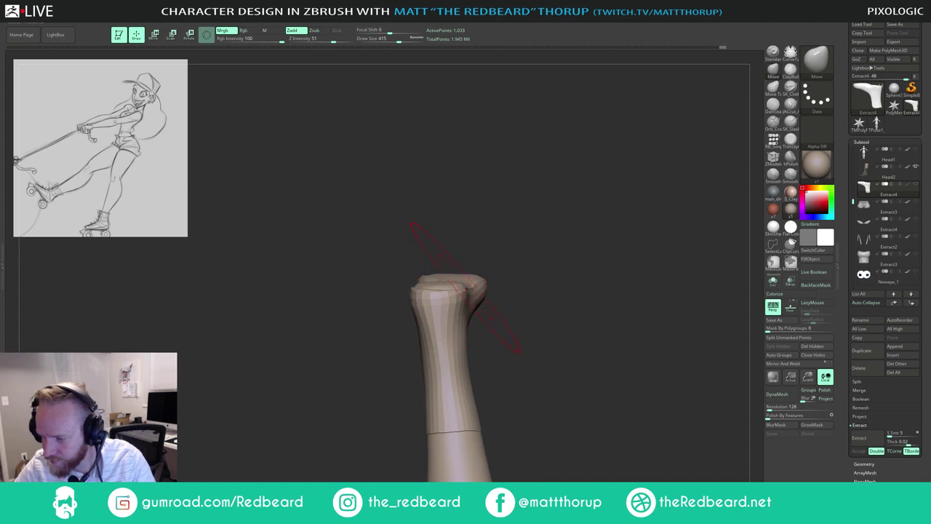
Step: Adjust the side of the boot's heel and the sole edge with Move at draw sizes from 257 to 365
{"action": "key", "text": "bracketleft"}
{"action": "key", "text": "bracketleft"}
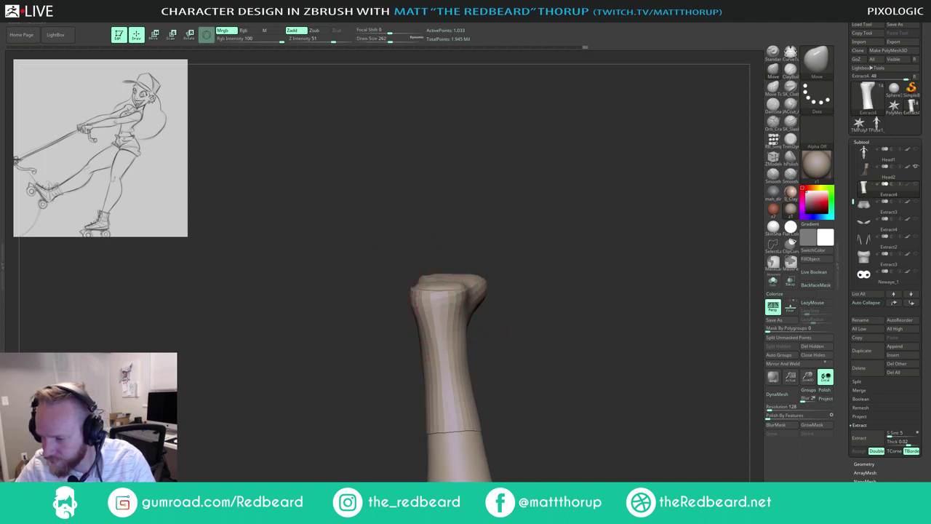
{"action": "key", "text": "bracketright"}
{"action": "mouse_move", "coordinate": [539, 243]}
{"action": "left_mouse_down"}
{"action": "mouse_move", "coordinate": [534, 236]}
{"action": "mouse_move", "coordinate": [553, 244]}
{"action": "mouse_move", "coordinate": [536, 244]}
{"action": "mouse_move", "coordinate": [578, 227]}
{"action": "mouse_move", "coordinate": [539, 234]}
{"action": "mouse_move", "coordinate": [545, 252]}
{"action": "mouse_move", "coordinate": [466, 262]}
{"action": "left_mouse_up"}
{"action": "key", "text": "bracketright"}
{"action": "key", "text": "bracketleft"}
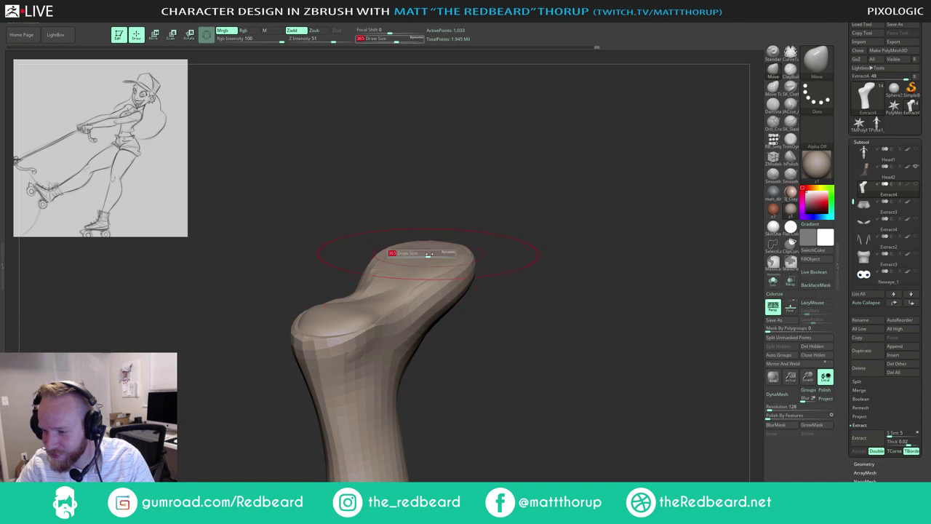
{"action": "mouse_move", "coordinate": [481, 219]}
{"action": "left_mouse_down"}
{"action": "mouse_move", "coordinate": [491, 208]}
{"action": "mouse_move", "coordinate": [444, 265]}
{"action": "mouse_move", "coordinate": [427, 260]}
{"action": "left_mouse_up"}
{"action": "key", "text": "bracketleft"}
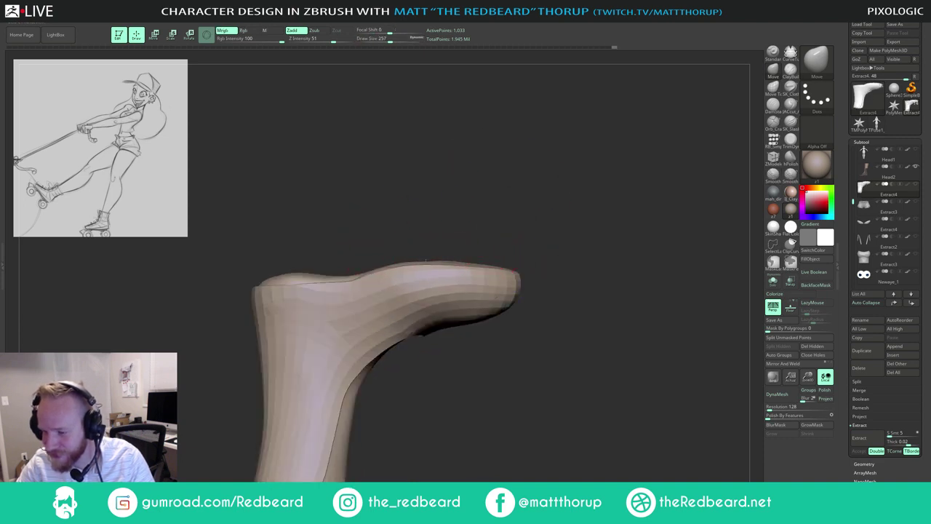
{"action": "key", "text": "bracketright"}
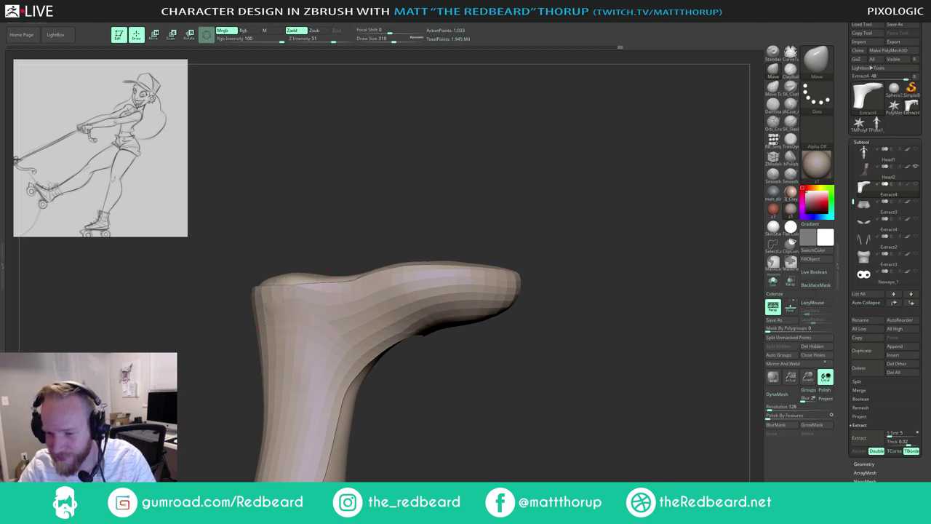
Step: Raise the underside of the boot's heel with Move at draw size 318
{"action": "left_click_drag", "start_coordinate": [314, 238], "coordinate": [355, 237]}
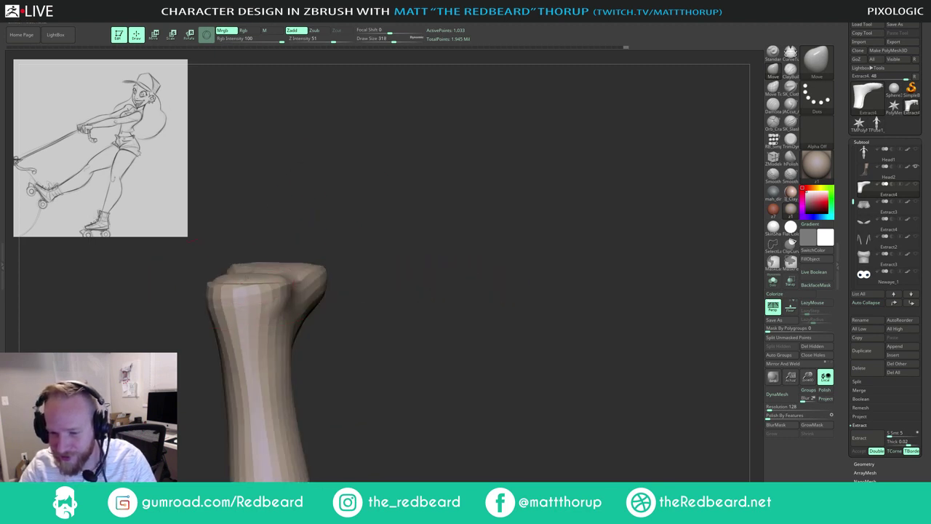
{"action": "left_click_drag", "start_coordinate": [261, 254], "coordinate": [336, 216]}
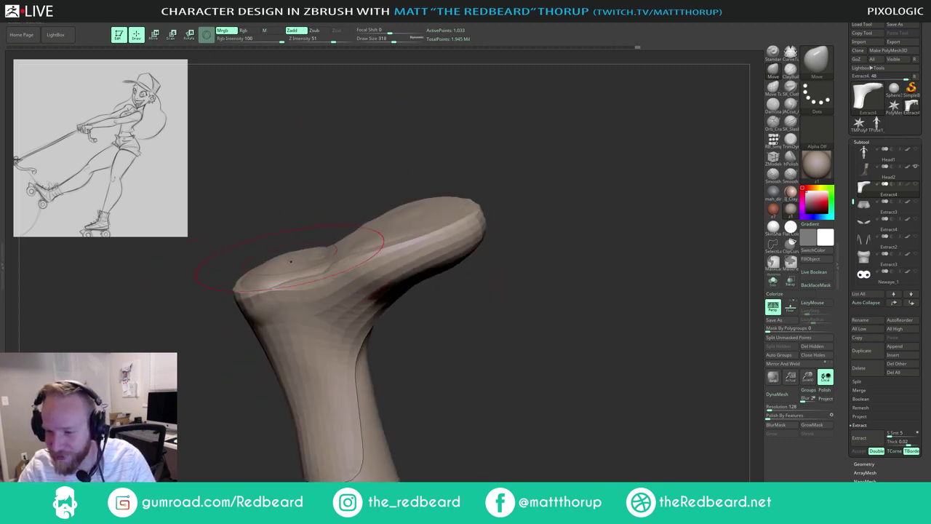
{"action": "left_click_drag", "start_coordinate": [271, 275], "coordinate": [270, 265]}
{"action": "left_click_drag", "start_coordinate": [296, 235], "coordinate": [362, 187], "text": "shift"}
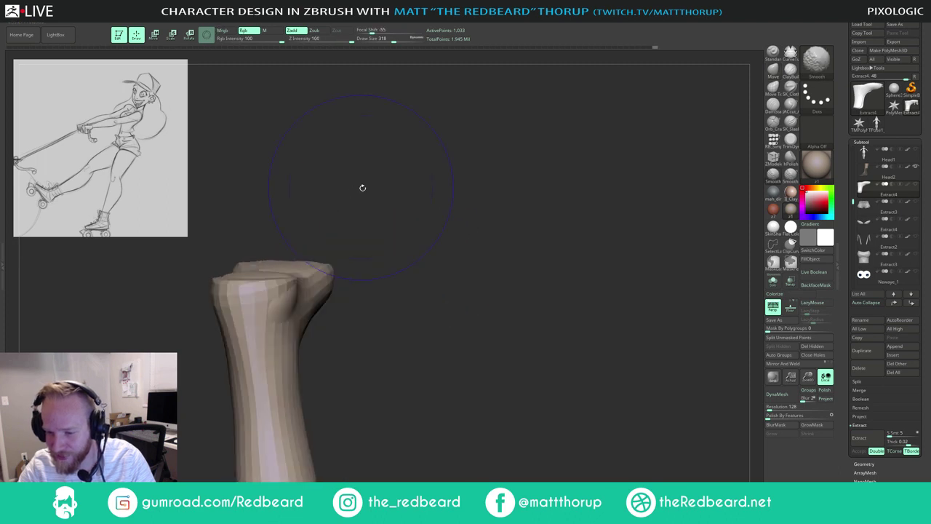
Step: Refine the side of the heel and the back of the ankle with Move strokes of varying draw size
{"action": "left_click_drag", "start_coordinate": [332, 270], "coordinate": [320, 277]}
{"action": "key", "text": "s"}
{"action": "left_click_drag", "start_coordinate": [287, 308], "coordinate": [292, 320]}
{"action": "key", "text": "s"}
{"action": "mouse_move", "coordinate": [273, 356]}
{"action": "left_mouse_down"}
{"action": "mouse_move", "coordinate": [314, 366]}
{"action": "mouse_move", "coordinate": [273, 375]}
{"action": "left_mouse_up"}
{"action": "key", "text": "s"}
Step: Shape the sides of the boot shaft as seen from behind with Move at draw sizes 192 and 262
{"action": "mouse_move", "coordinate": [347, 384]}
{"action": "left_mouse_down"}
{"action": "mouse_move", "coordinate": [374, 297]}
{"action": "mouse_move", "coordinate": [315, 312]}
{"action": "left_mouse_up"}
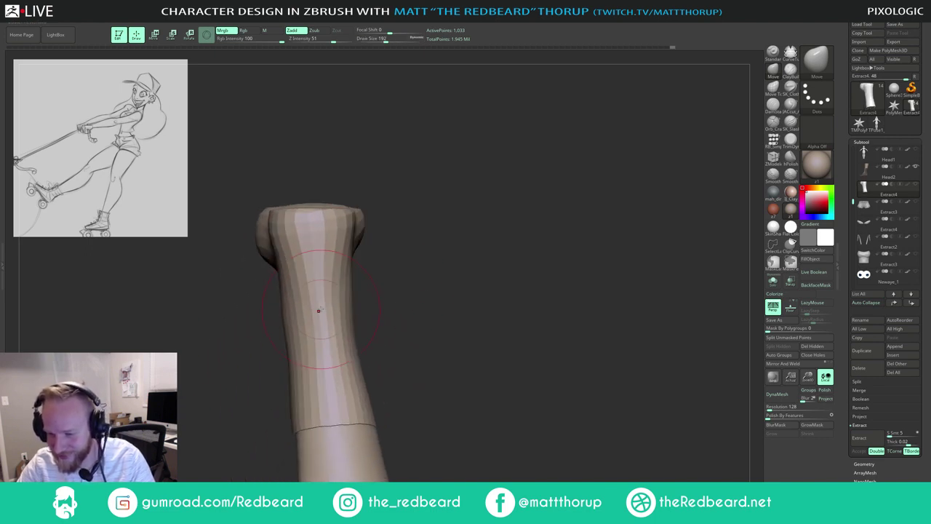
{"action": "key", "text": "bracketright"}
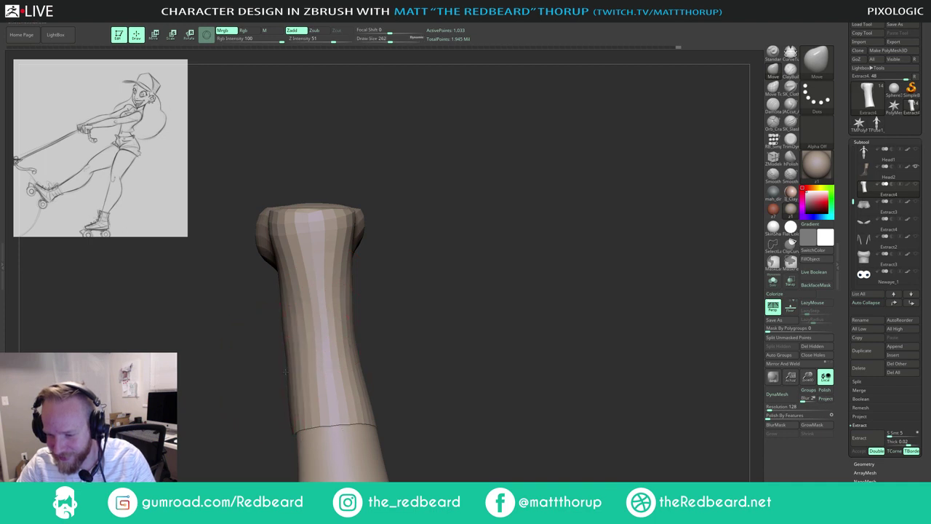
{"action": "key", "text": "bracketleft"}
{"action": "key", "text": "bracketright"}
{"action": "key", "text": "bracketright"}
{"action": "key", "text": "bracketright"}
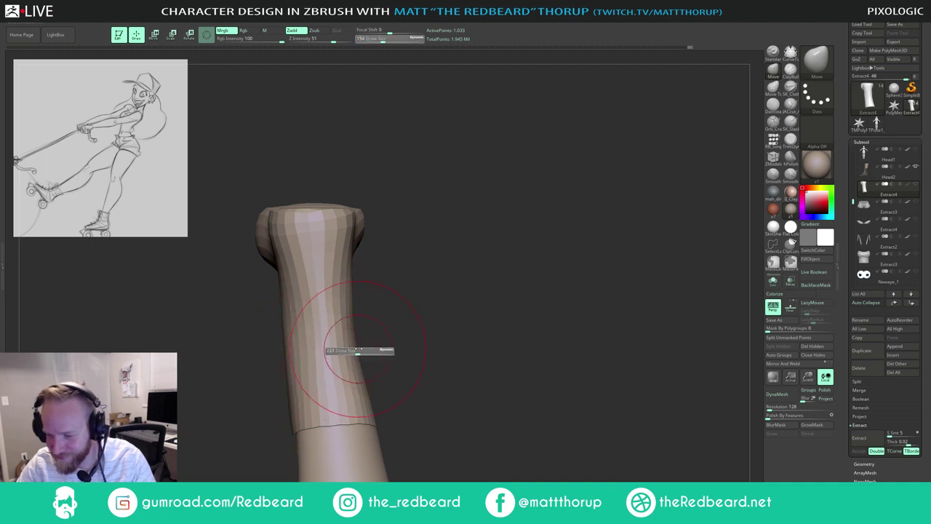
Step: Adjust the upper back edge of the boot shaft in side view with Move at draw size 415
{"action": "mouse_move", "coordinate": [388, 336]}
{"action": "left_mouse_down"}
{"action": "mouse_move", "coordinate": [453, 198]}
{"action": "mouse_move", "coordinate": [529, 207]}
{"action": "mouse_move", "coordinate": [519, 150]}
{"action": "mouse_move", "coordinate": [489, 205]}
{"action": "mouse_move", "coordinate": [465, 207]}
{"action": "left_mouse_up"}
{"action": "left_click_drag", "start_coordinate": [501, 289], "coordinate": [512, 217], "text": "alt"}
{"action": "key", "text": "bracketright"}
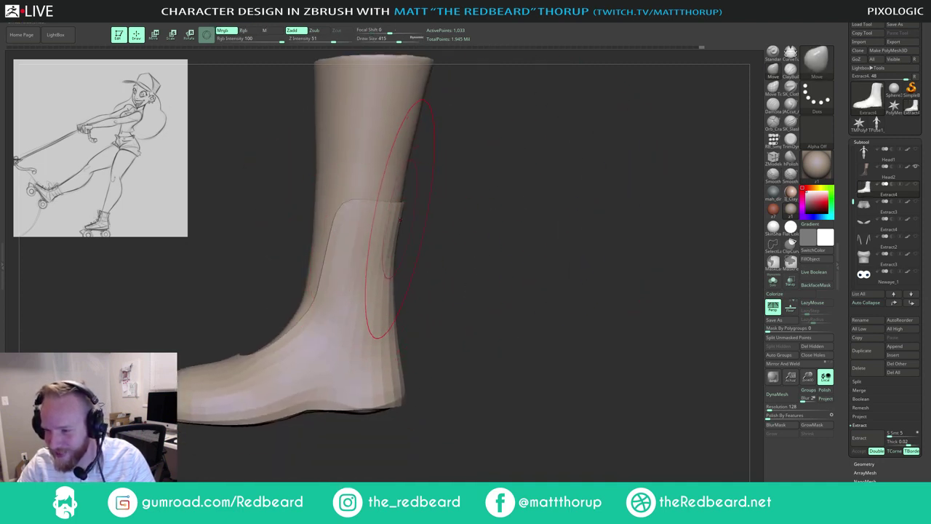
{"action": "left_click_drag", "start_coordinate": [400, 222], "coordinate": [402, 220]}
Step: Adjust the side edge of the boot shaft's front opening with Move at draw size 351
{"action": "mouse_move", "coordinate": [415, 233]}
{"action": "left_mouse_down"}
{"action": "mouse_move", "coordinate": [459, 243]}
{"action": "mouse_move", "coordinate": [434, 250]}
{"action": "mouse_move", "coordinate": [466, 293]}
{"action": "mouse_move", "coordinate": [463, 327]}
{"action": "mouse_move", "coordinate": [399, 332]}
{"action": "left_mouse_up"}
{"action": "key", "text": "s"}
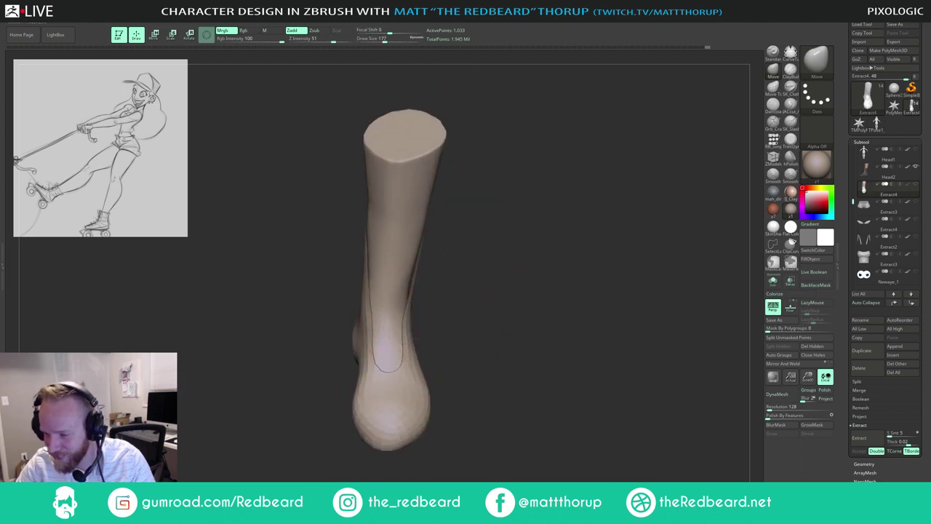
{"action": "mouse_move", "coordinate": [467, 328]}
{"action": "left_mouse_down"}
{"action": "mouse_move", "coordinate": [476, 283]}
{"action": "mouse_move", "coordinate": [449, 277]}
{"action": "mouse_move", "coordinate": [453, 310]}
{"action": "left_mouse_up"}
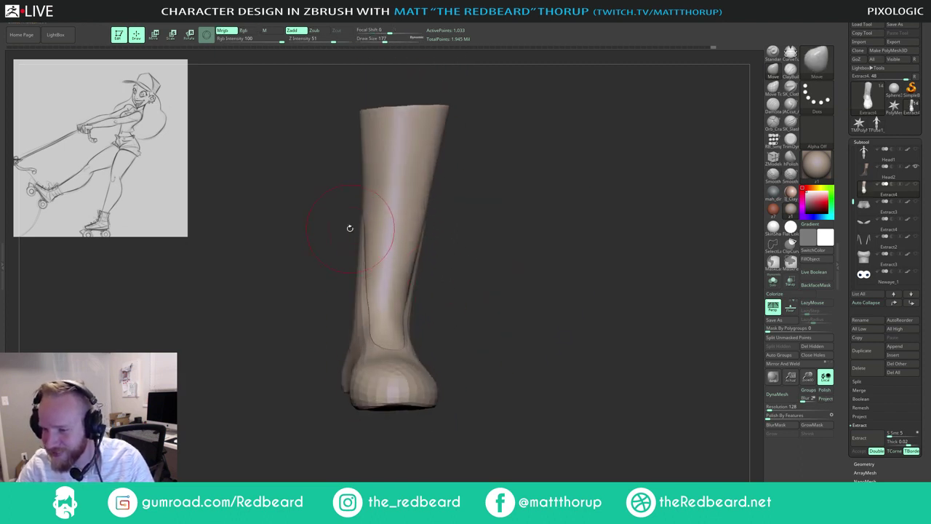
{"action": "key", "text": "s"}
{"action": "left_click_drag", "start_coordinate": [350, 230], "coordinate": [361, 229]}
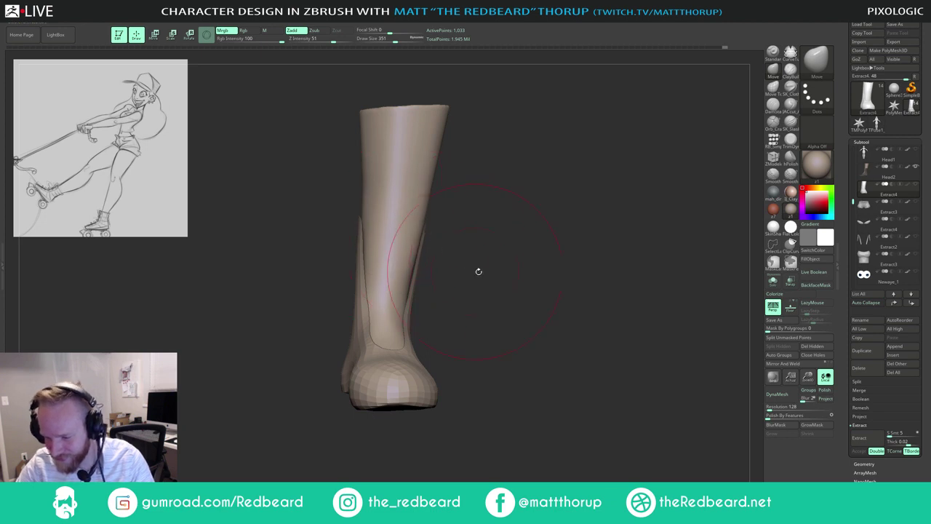
Step: Round out the top of the boot's toe with Move at draw size 517
{"action": "left_click_drag", "start_coordinate": [479, 271], "coordinate": [496, 344]}
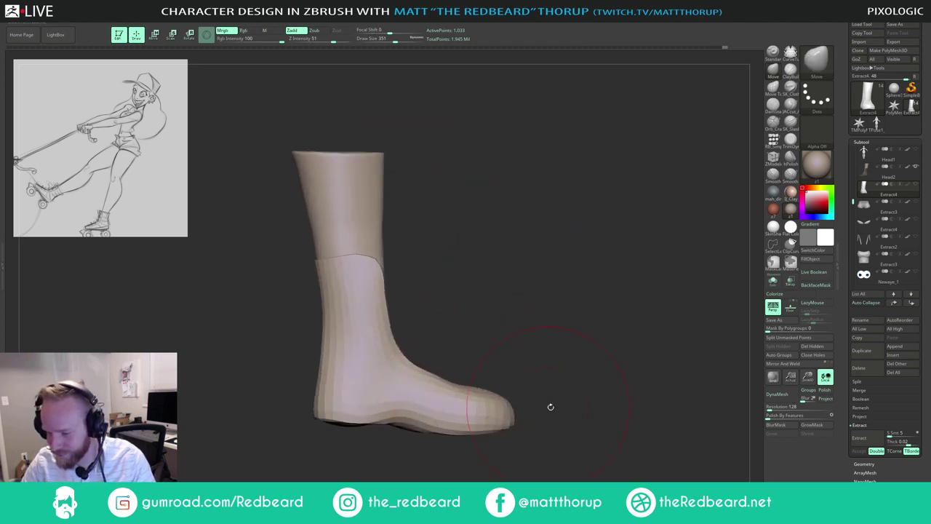
{"action": "key", "text": "s"}
{"action": "mouse_move", "coordinate": [484, 403]}
{"action": "left_mouse_down"}
{"action": "mouse_move", "coordinate": [493, 404]}
{"action": "mouse_move", "coordinate": [491, 394]}
{"action": "left_mouse_up"}
{"action": "key", "text": "shift+f"}
{"action": "key", "text": "shift+f"}
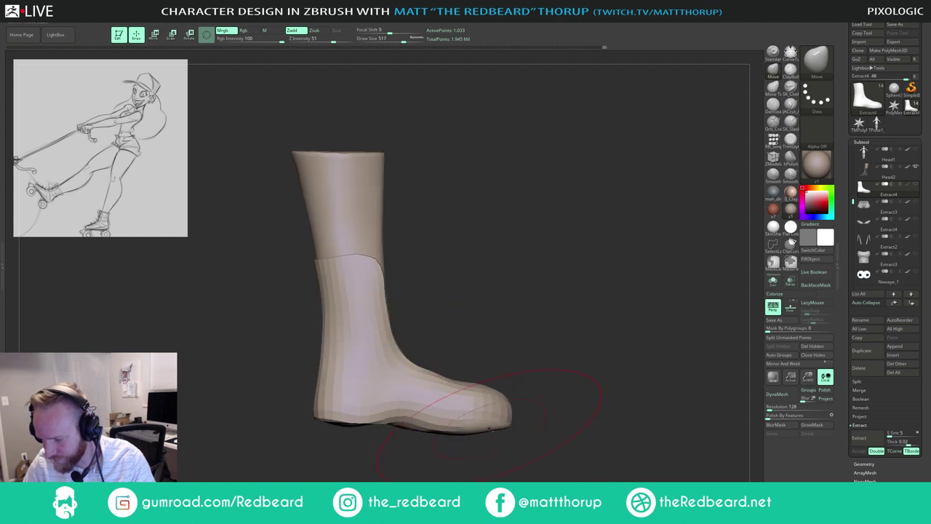
Step: Select the leg mesh, show the boot over it and tuck the toes and sole inside with Move at draw size 533
{"action": "left_click", "coordinate": [488, 428], "text": "alt"}
{"action": "left_click", "coordinate": [519, 391], "text": "ctrl"}
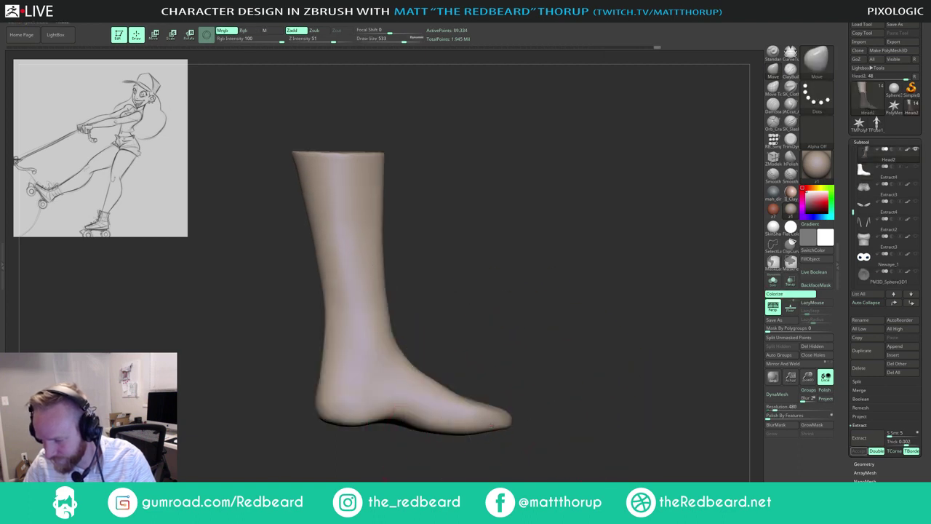
{"action": "left_click", "coordinate": [915, 168]}
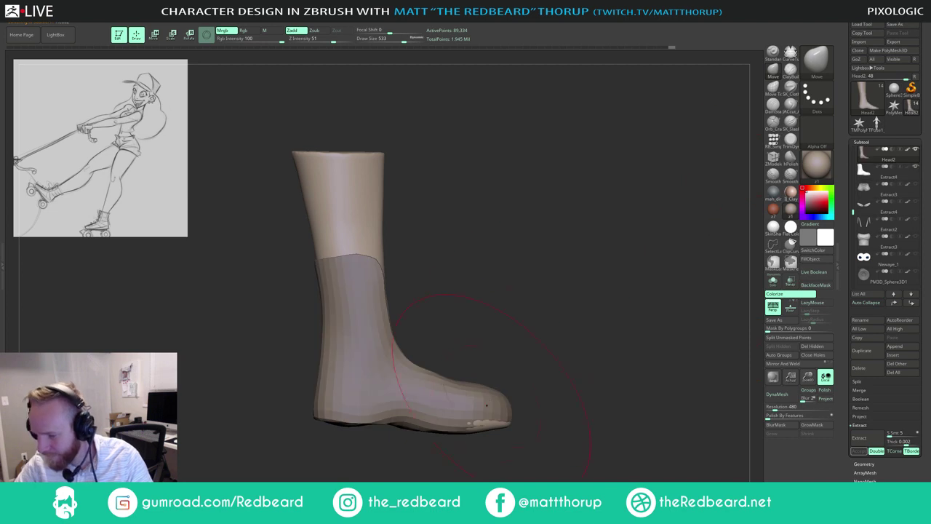
{"action": "left_click_drag", "start_coordinate": [475, 428], "coordinate": [472, 423]}
{"action": "left_click_drag", "start_coordinate": [411, 436], "coordinate": [449, 435]}
{"action": "key", "text": "s"}
{"action": "mouse_move", "coordinate": [456, 334]}
{"action": "left_mouse_down"}
{"action": "mouse_move", "coordinate": [453, 324]}
{"action": "mouse_move", "coordinate": [513, 328]}
{"action": "left_mouse_up"}
{"action": "mouse_move", "coordinate": [492, 449]}
{"action": "left_mouse_down"}
{"action": "mouse_move", "coordinate": [526, 419]}
{"action": "mouse_move", "coordinate": [478, 410]}
{"action": "mouse_move", "coordinate": [437, 375]}
{"action": "mouse_move", "coordinate": [509, 342]}
{"action": "left_mouse_up"}
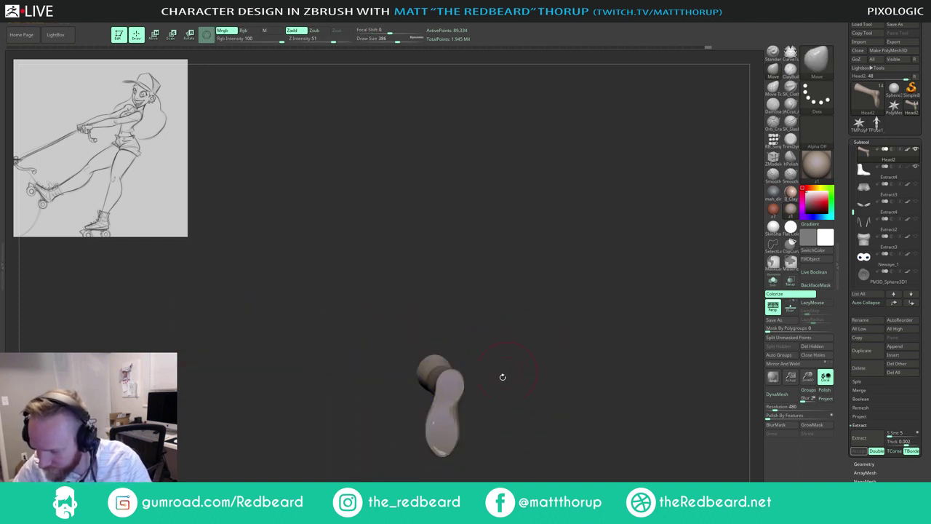
{"action": "left_click_drag", "start_coordinate": [505, 425], "coordinate": [575, 310]}
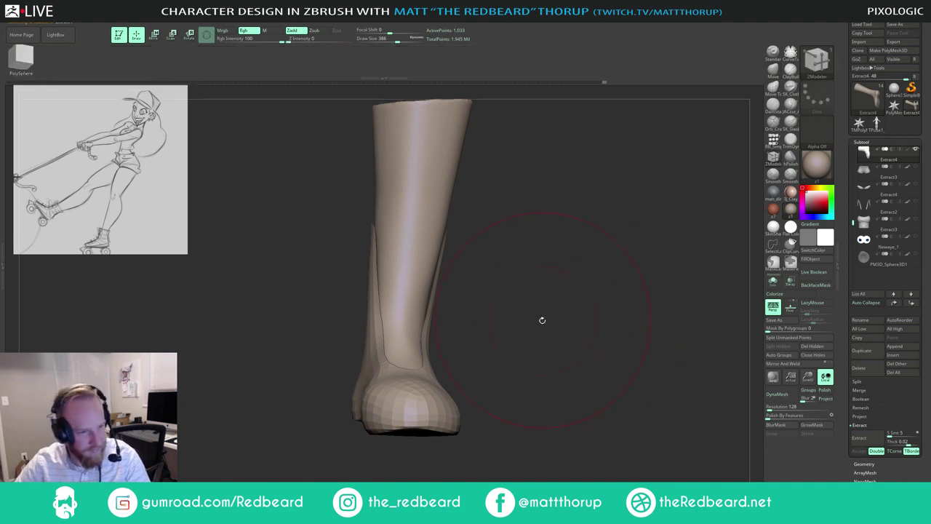
Step: Switch to the ZModeler brush and set the QMesh polygon action's target to Island
{"action": "mouse_move", "coordinate": [540, 320]}
{"action": "left_mouse_down"}
{"action": "mouse_move", "coordinate": [545, 327]}
{"action": "mouse_move", "coordinate": [516, 268]}
{"action": "mouse_move", "coordinate": [524, 277]}
{"action": "mouse_move", "coordinate": [526, 263]}
{"action": "mouse_move", "coordinate": [450, 308]}
{"action": "left_mouse_up"}
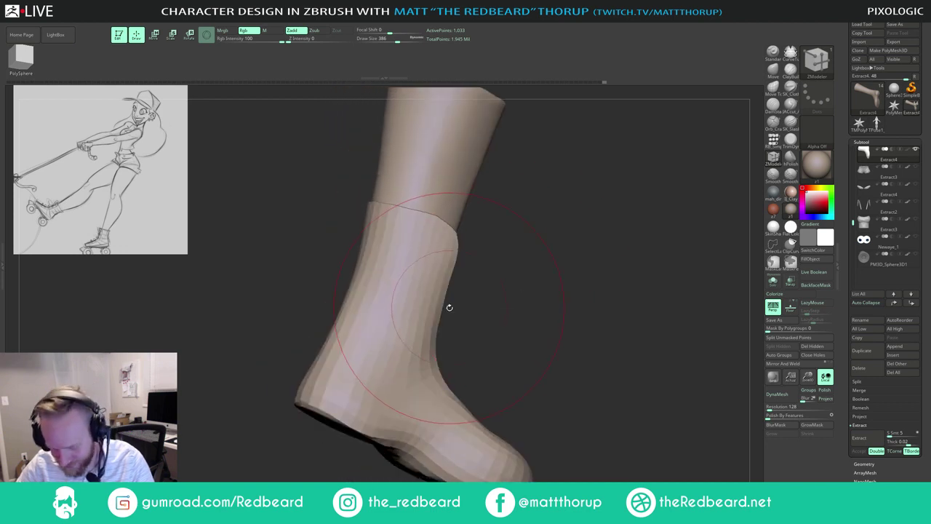
{"action": "key", "text": "b"}
{"action": "key", "text": "z"}
{"action": "key", "text": "m"}
{"action": "key", "text": "space"}
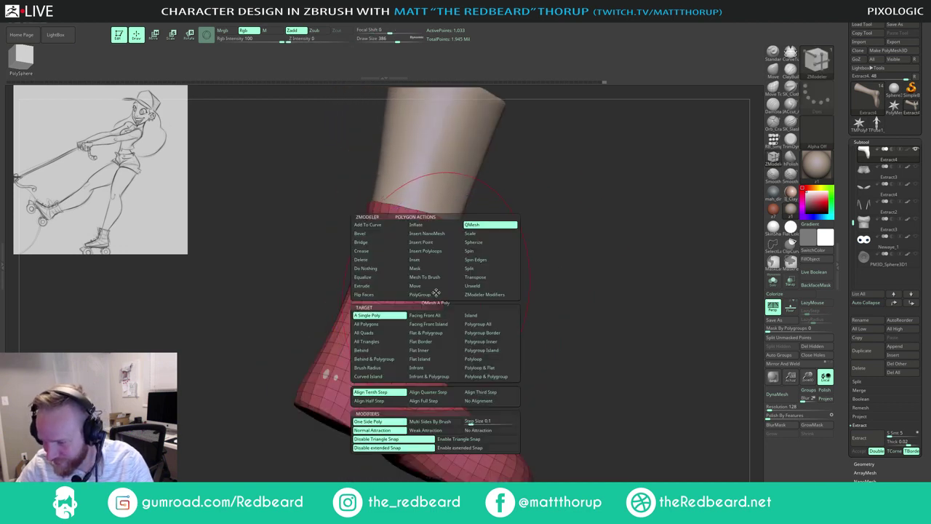
{"action": "left_click", "coordinate": [472, 315]}
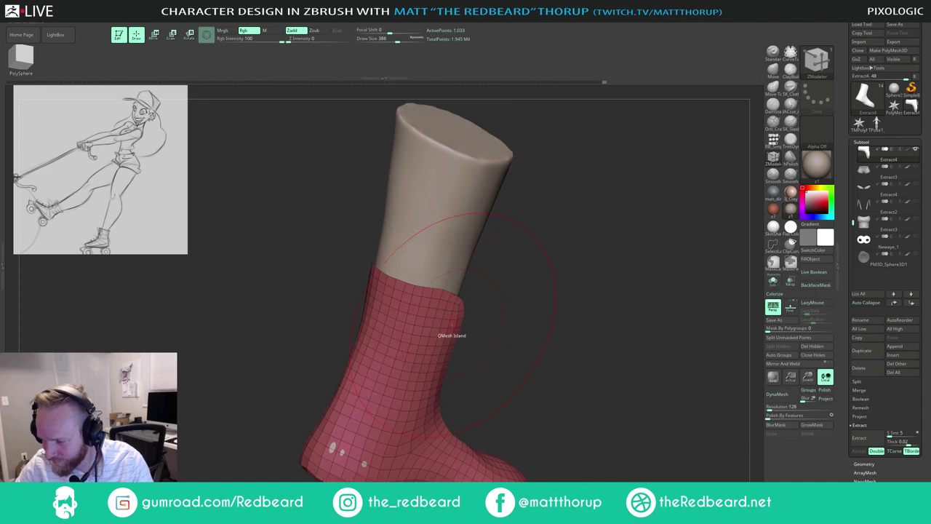
{"action": "left_click_drag", "start_coordinate": [452, 329], "coordinate": [453, 335]}
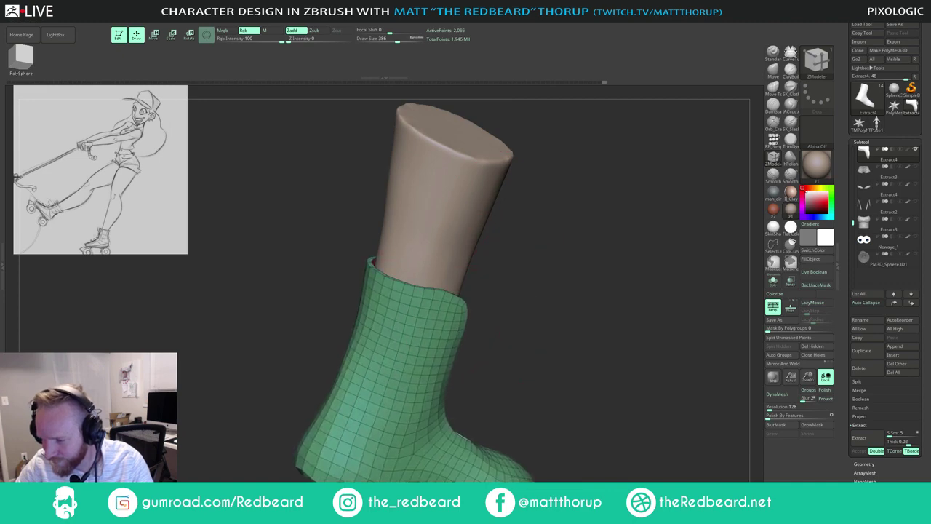
{"action": "left_click_drag", "start_coordinate": [518, 313], "coordinate": [528, 233]}
{"action": "key", "text": "ctrl+z"}
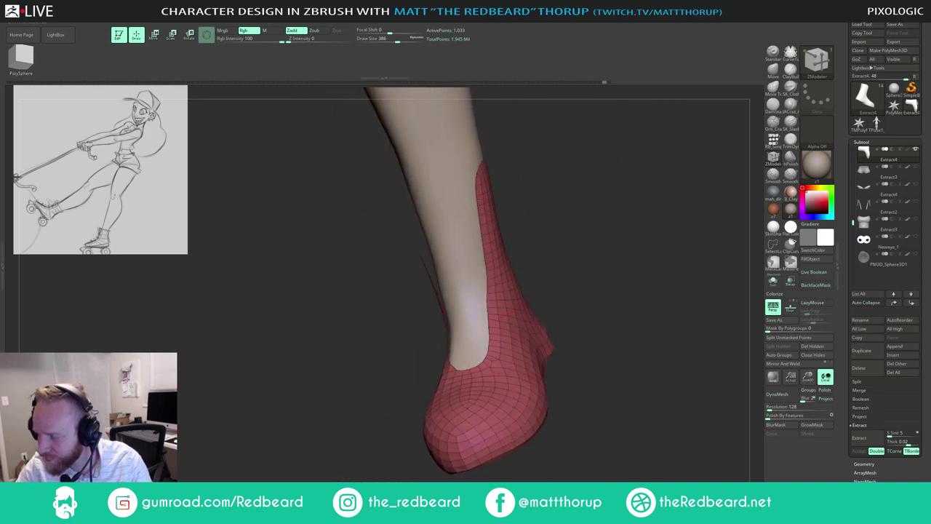
Step: Thicken the whole boot shell with QMesh Island so the shaft's front opening has solid edges
{"action": "left_click_drag", "start_coordinate": [504, 317], "coordinate": [471, 342]}
{"action": "mouse_move", "coordinate": [532, 179]}
{"action": "left_mouse_down"}
{"action": "mouse_move", "coordinate": [590, 179]}
{"action": "mouse_move", "coordinate": [534, 191]}
{"action": "mouse_move", "coordinate": [607, 201]}
{"action": "mouse_move", "coordinate": [618, 160]}
{"action": "mouse_move", "coordinate": [584, 224]}
{"action": "left_mouse_up"}
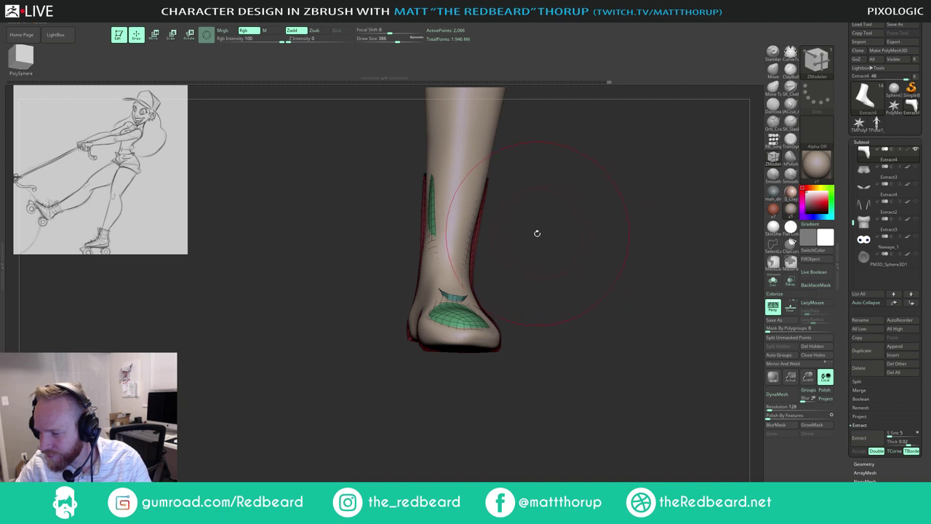
{"action": "key", "text": "ctrl+z"}
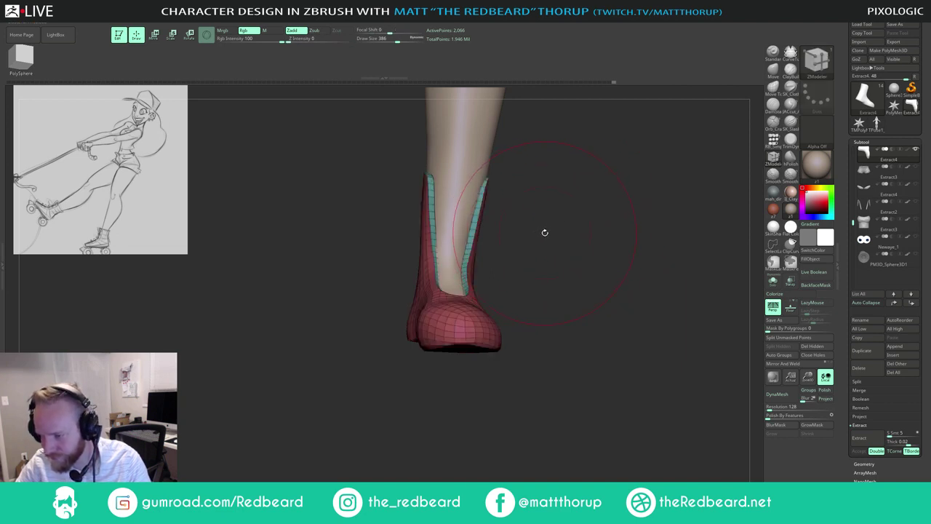
{"action": "key", "text": "ctrl+shift+z"}
{"action": "key", "text": "ctrl+shift+z"}
{"action": "left_click_drag", "start_coordinate": [544, 231], "coordinate": [531, 258]}
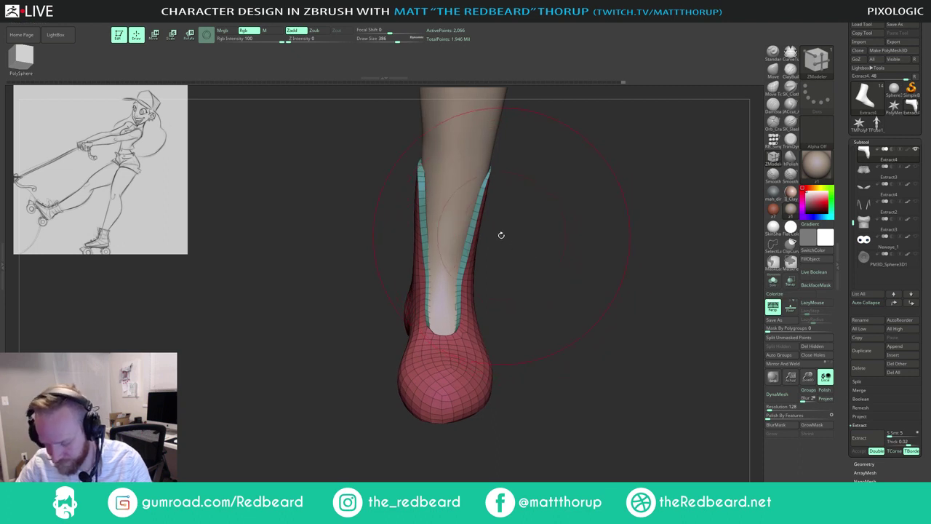
Step: Reshape both upper edges of the boot's front opening around the leg with Move Topological
{"action": "key", "text": "b"}
{"action": "key", "text": "m"}
{"action": "key", "text": "t"}
{"action": "left_click_drag", "start_coordinate": [480, 172], "coordinate": [487, 170]}
{"action": "key", "text": "s"}
{"action": "key", "text": "s"}
{"action": "left_click_drag", "start_coordinate": [418, 165], "coordinate": [411, 167]}
{"action": "key", "text": "s"}
{"action": "mouse_move", "coordinate": [419, 204]}
{"action": "left_mouse_down"}
{"action": "mouse_move", "coordinate": [410, 204]}
{"action": "mouse_move", "coordinate": [424, 208]}
{"action": "left_mouse_up"}
Step: Pull in the upper back of the boot shaft with Move Topological at draw sizes from 192 to 286
{"action": "left_click_drag", "start_coordinate": [476, 261], "coordinate": [411, 262]}
{"action": "key", "text": "bracketleft"}
{"action": "key", "text": "bracketleft"}
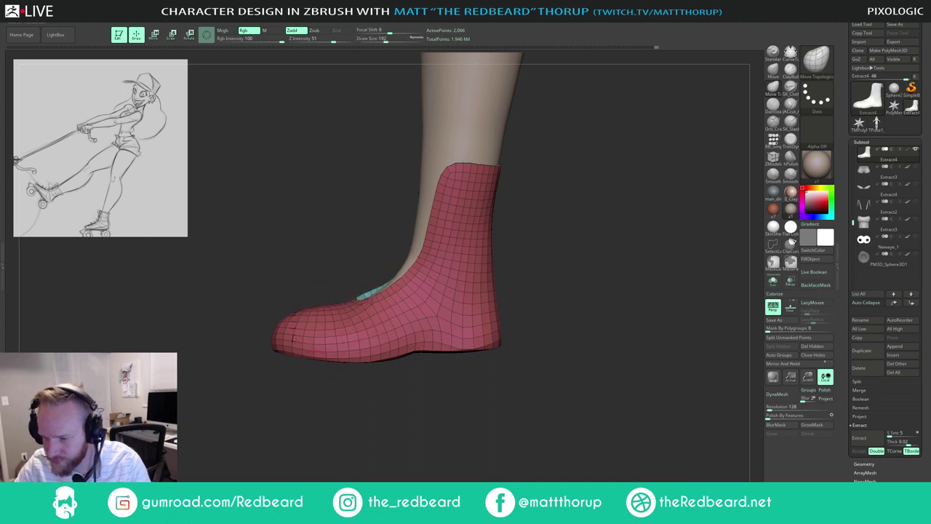
{"action": "key", "text": "bracketright"}
{"action": "key", "text": "bracketright"}
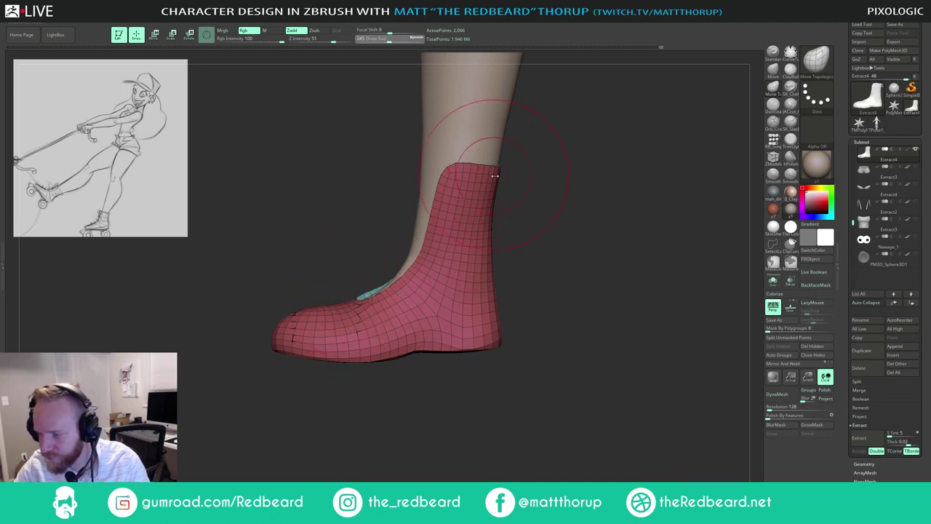
{"action": "left_click_drag", "start_coordinate": [498, 180], "coordinate": [491, 179]}
{"action": "left_click_drag", "start_coordinate": [583, 211], "coordinate": [502, 211]}
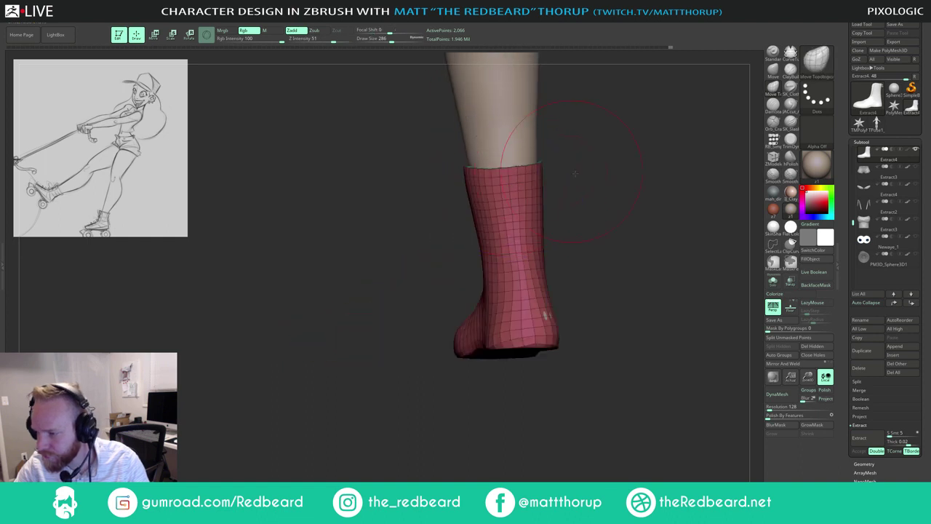
Step: Reshape the upper rim at the back of the boot shaft around the leg with Move Topological at draw size 351
{"action": "left_click_drag", "start_coordinate": [572, 172], "coordinate": [564, 247]}
{"action": "key", "text": "bracketright"}
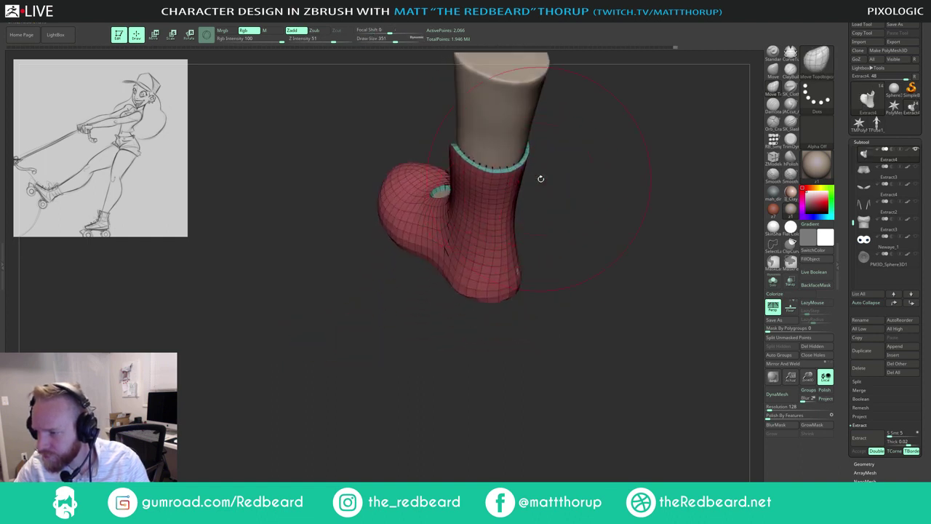
{"action": "left_click_drag", "start_coordinate": [540, 179], "coordinate": [539, 236]}
{"action": "key", "text": "bracketleft"}
{"action": "left_click_drag", "start_coordinate": [470, 183], "coordinate": [511, 179]}
{"action": "left_click_drag", "start_coordinate": [591, 211], "coordinate": [530, 214]}
{"action": "key", "text": "bracketright"}
{"action": "left_click_drag", "start_coordinate": [524, 138], "coordinate": [528, 135]}
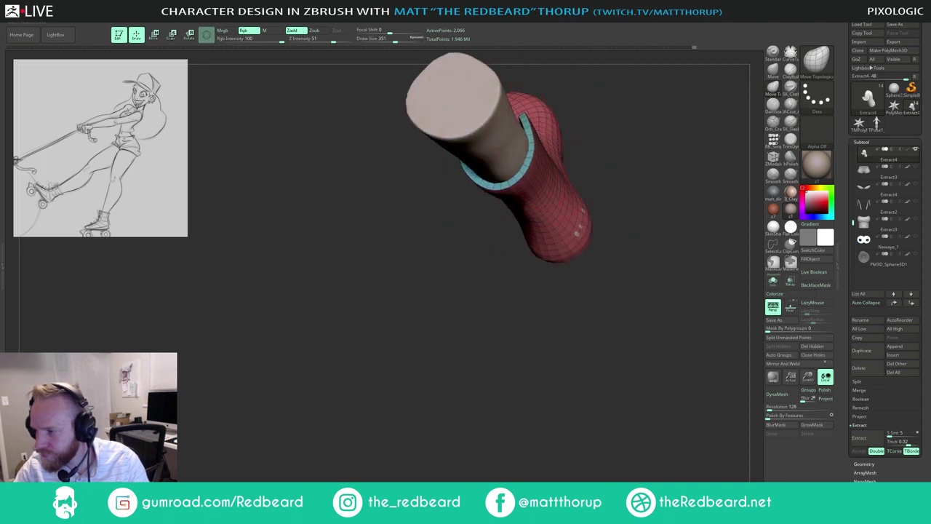
{"action": "right_click_drag", "start_coordinate": [450, 238], "coordinate": [524, 204]}
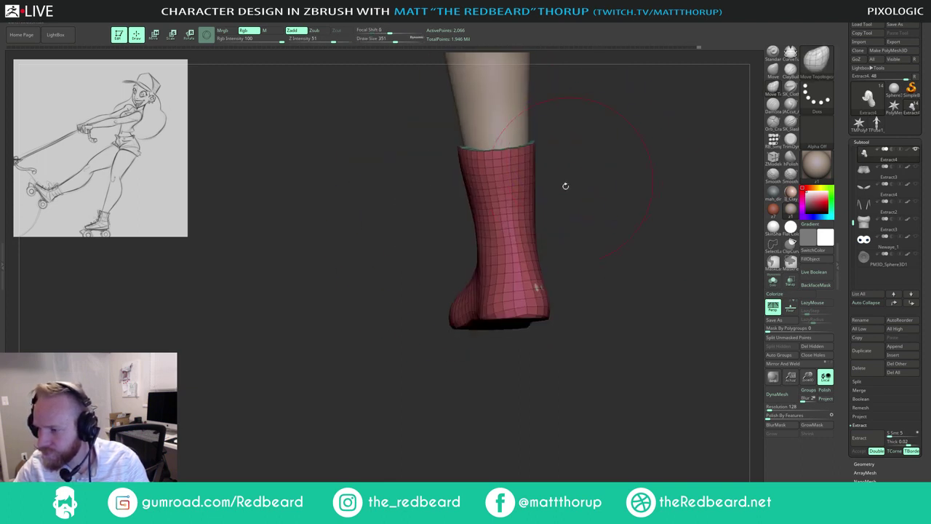
Step: Push in the side of the boot's heel with Move Topological at draw size 293
{"action": "key", "text": "bracketleft"}
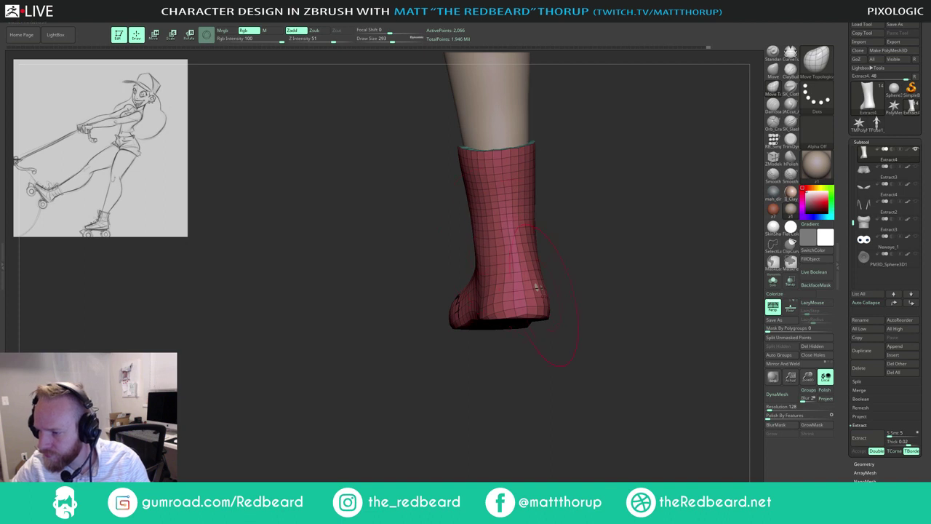
{"action": "left_click_drag", "start_coordinate": [555, 282], "coordinate": [487, 299]}
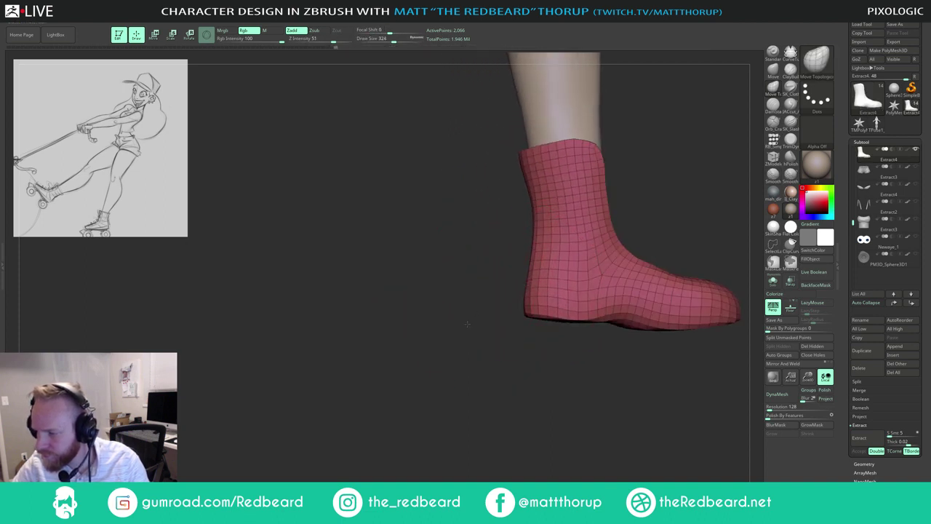
{"action": "mouse_move", "coordinate": [718, 232]}
{"action": "left_mouse_down", "text": "alt"}
{"action": "mouse_move", "coordinate": [584, 233]}
{"action": "mouse_move", "coordinate": [575, 184]}
{"action": "mouse_move", "coordinate": [433, 266]}
{"action": "left_mouse_up", "text": "alt"}
{"action": "key", "text": "s"}
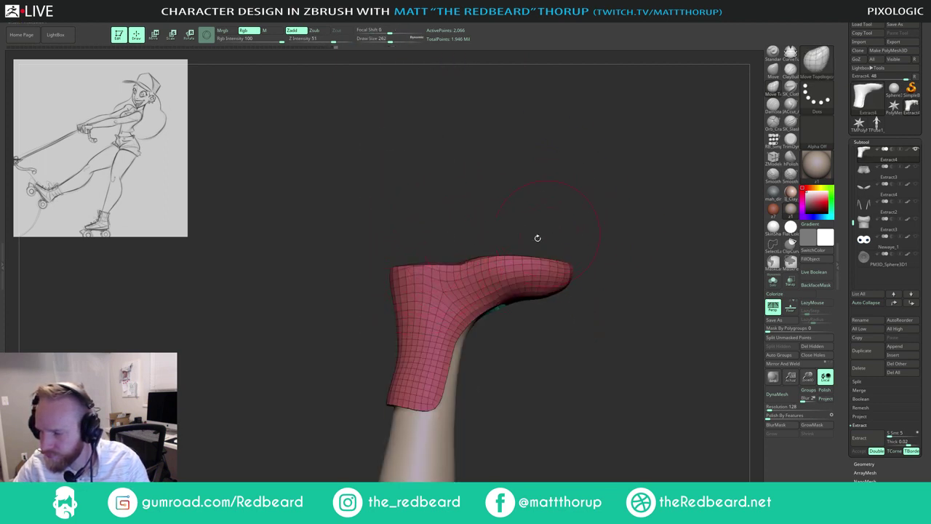
{"action": "left_click_drag", "start_coordinate": [585, 230], "coordinate": [538, 231]}
{"action": "mouse_move", "coordinate": [321, 313]}
{"action": "left_mouse_down", "text": "ctrl"}
{"action": "mouse_move", "coordinate": [294, 248]}
{"action": "mouse_move", "coordinate": [530, 278]}
{"action": "mouse_move", "coordinate": [529, 356]}
{"action": "left_mouse_up", "text": "ctrl"}
{"action": "key", "text": "ctrl+z"}
{"action": "mouse_move", "coordinate": [339, 248]}
{"action": "left_mouse_down", "text": "ctrl"}
{"action": "mouse_move", "coordinate": [525, 217]}
{"action": "mouse_move", "coordinate": [537, 247]}
{"action": "mouse_move", "coordinate": [532, 232]}
{"action": "left_mouse_up", "text": "ctrl"}
{"action": "key", "text": "ctrl+z"}
Step: Adjust the sides of the boot's forefoot from above with Move Topological at draw sizes from 228 to 274
{"action": "key", "text": "s"}
{"action": "key", "text": "s"}
{"action": "key", "text": "s"}
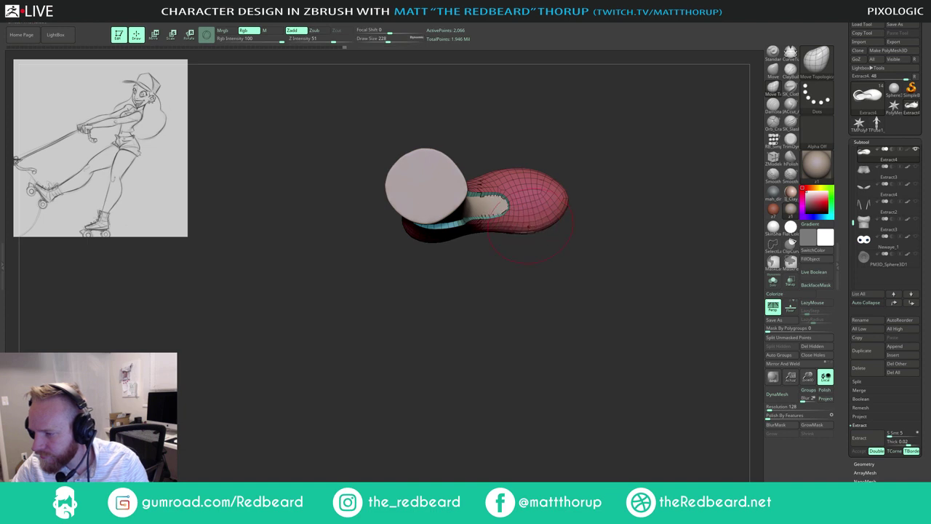
{"action": "key", "text": "s"}
{"action": "left_click_drag", "start_coordinate": [507, 167], "coordinate": [510, 167]}
{"action": "mouse_move", "coordinate": [508, 168]}
{"action": "left_mouse_down"}
{"action": "mouse_move", "coordinate": [514, 180]}
{"action": "mouse_move", "coordinate": [544, 177]}
{"action": "left_mouse_up"}
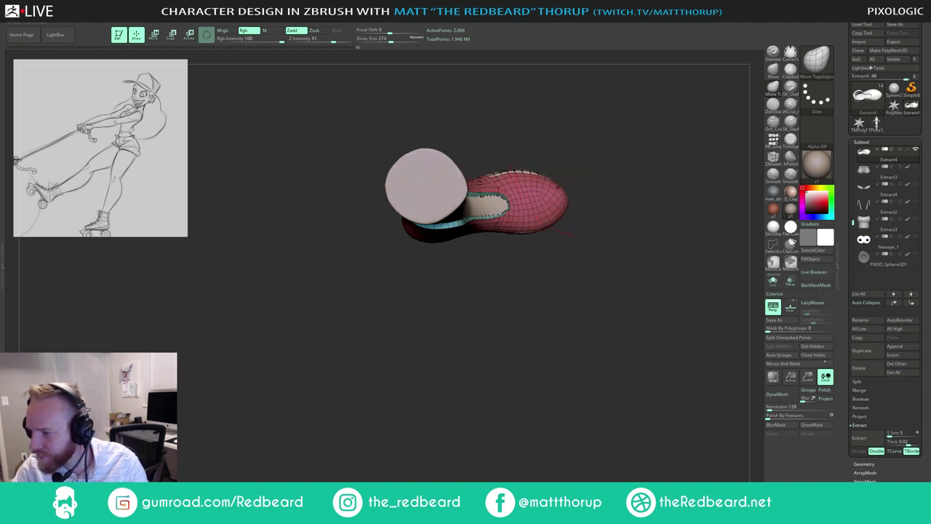
{"action": "key", "text": "s"}
{"action": "left_click_drag", "start_coordinate": [557, 208], "coordinate": [546, 210]}
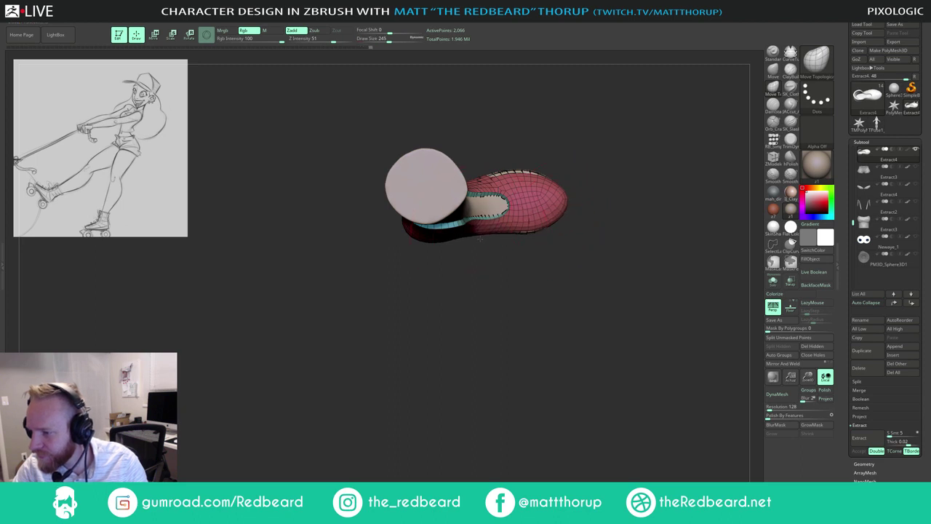
{"action": "left_click_drag", "start_coordinate": [484, 249], "coordinate": [494, 211]}
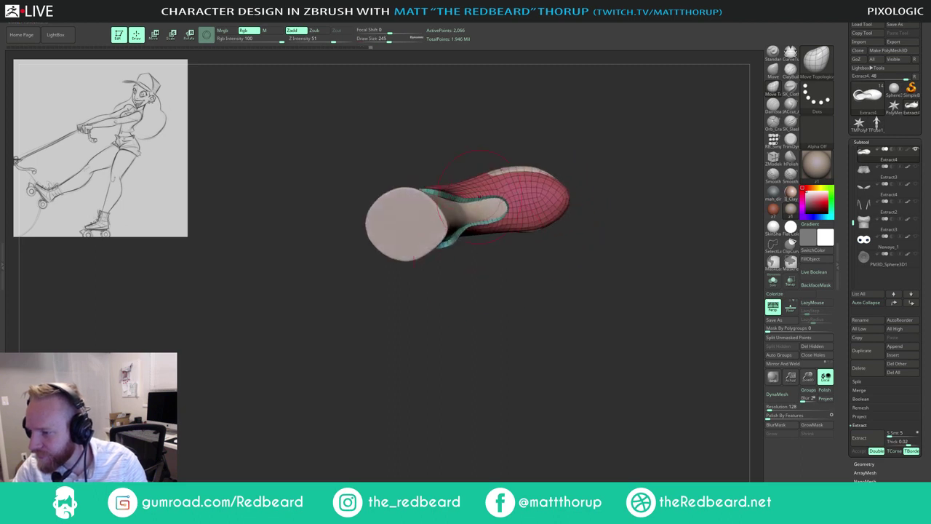
Step: Select the leg subtool Head2 and turn off the polyframe display
{"action": "left_click", "coordinate": [523, 168], "text": "alt"}
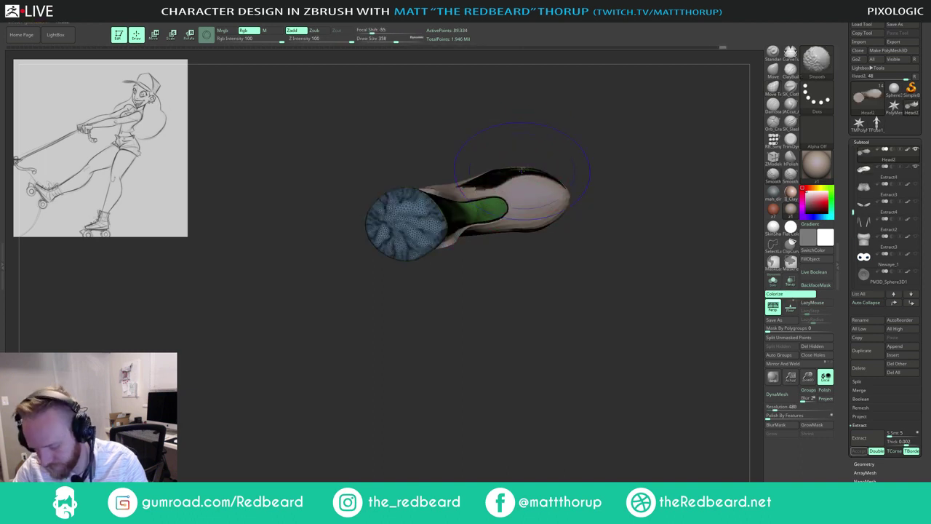
{"action": "key", "text": "shift+f"}
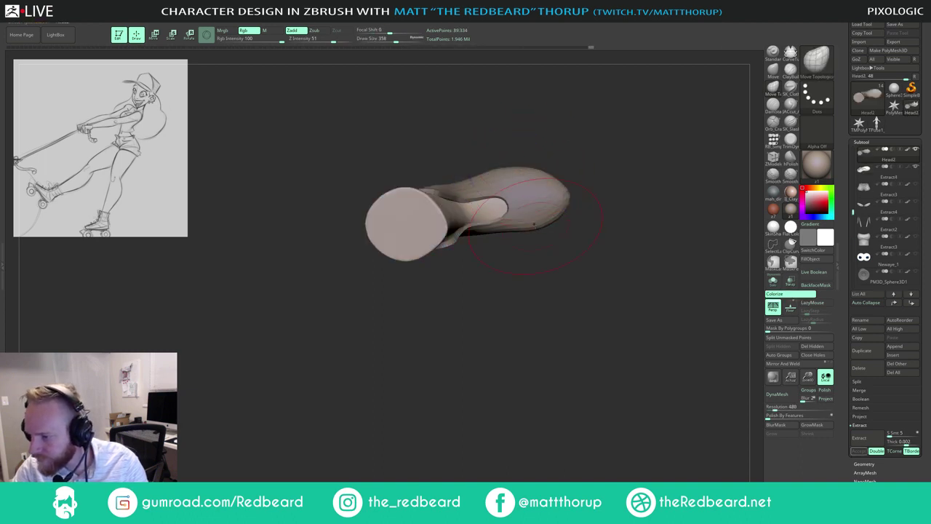
{"action": "left_click_drag", "start_coordinate": [534, 286], "coordinate": [611, 157]}
{"action": "left_click_drag", "start_coordinate": [611, 171], "coordinate": [555, 178]}
{"action": "left_click_drag", "start_coordinate": [615, 188], "coordinate": [591, 225]}
{"action": "left_click_drag", "start_coordinate": [590, 226], "coordinate": [575, 240]}
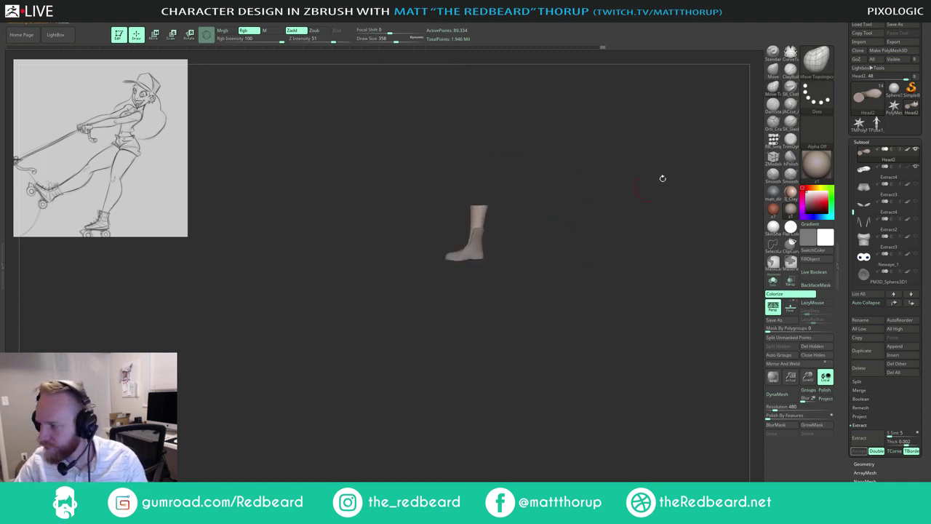
Step: Show all subtools and check the leg against the whole character
{"action": "left_click", "coordinate": [889, 152]}
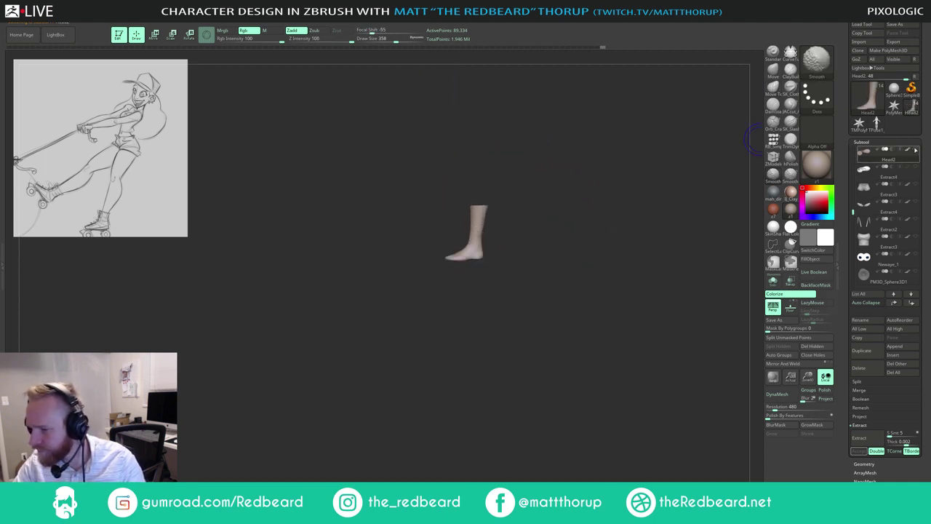
{"action": "mouse_move", "coordinate": [564, 309]}
{"action": "left_mouse_down", "text": "alt"}
{"action": "mouse_move", "coordinate": [548, 243]}
{"action": "mouse_move", "coordinate": [546, 317]}
{"action": "mouse_move", "coordinate": [535, 272]}
{"action": "mouse_move", "coordinate": [577, 329]}
{"action": "left_mouse_up", "text": "alt"}
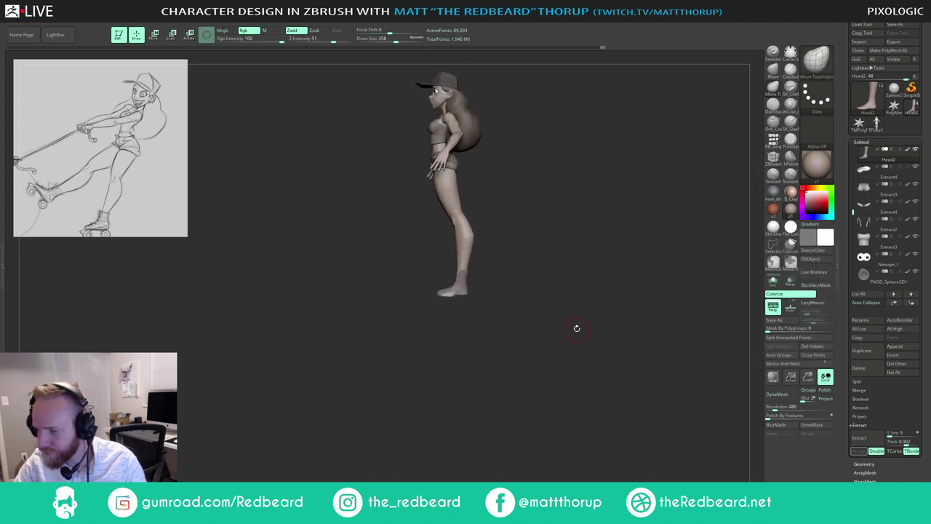
{"action": "mouse_move", "coordinate": [558, 287]}
{"action": "left_mouse_down"}
{"action": "mouse_move", "coordinate": [590, 290]}
{"action": "mouse_move", "coordinate": [574, 292]}
{"action": "left_mouse_up"}
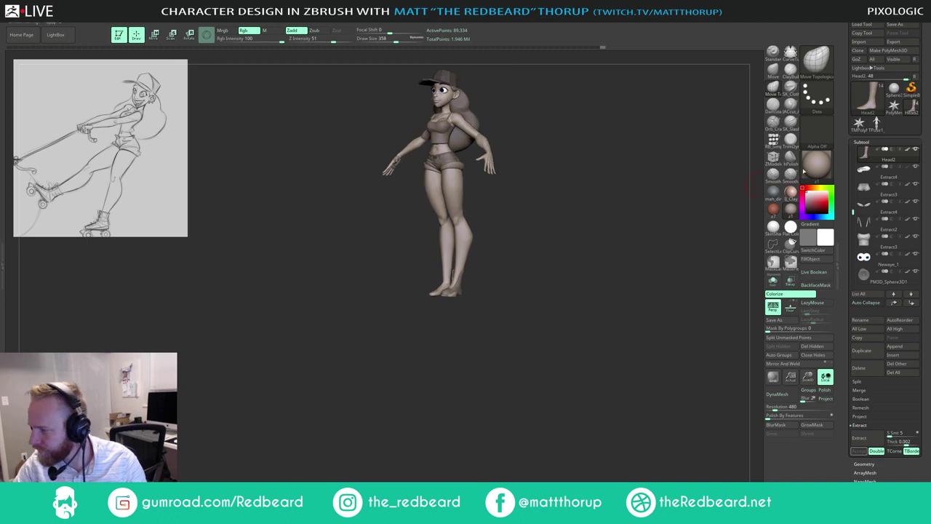
Step: Hide all other subtools so only the leg and the boot are displayed
{"action": "left_click", "coordinate": [918, 151]}
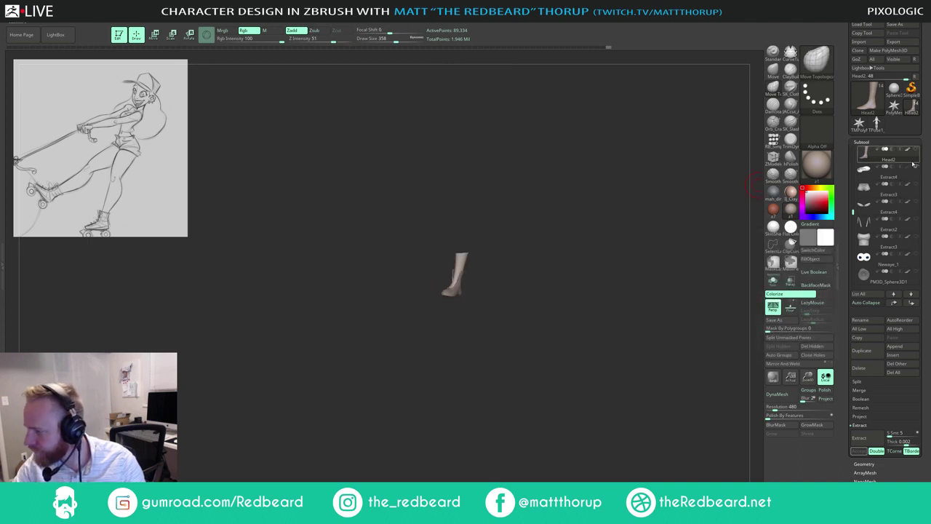
{"action": "left_click", "coordinate": [915, 166]}
{"action": "left_click", "coordinate": [916, 152]}
Step: Make the boot active and reshape its toe tip with Move Topological at draw sizes from 228 to 251
{"action": "mouse_move", "coordinate": [562, 274]}
{"action": "left_mouse_down"}
{"action": "mouse_move", "coordinate": [539, 273]}
{"action": "mouse_move", "coordinate": [556, 328]}
{"action": "mouse_move", "coordinate": [555, 293]}
{"action": "left_mouse_up"}
{"action": "key", "text": "s"}
{"action": "left_click_drag", "start_coordinate": [432, 295], "coordinate": [427, 296]}
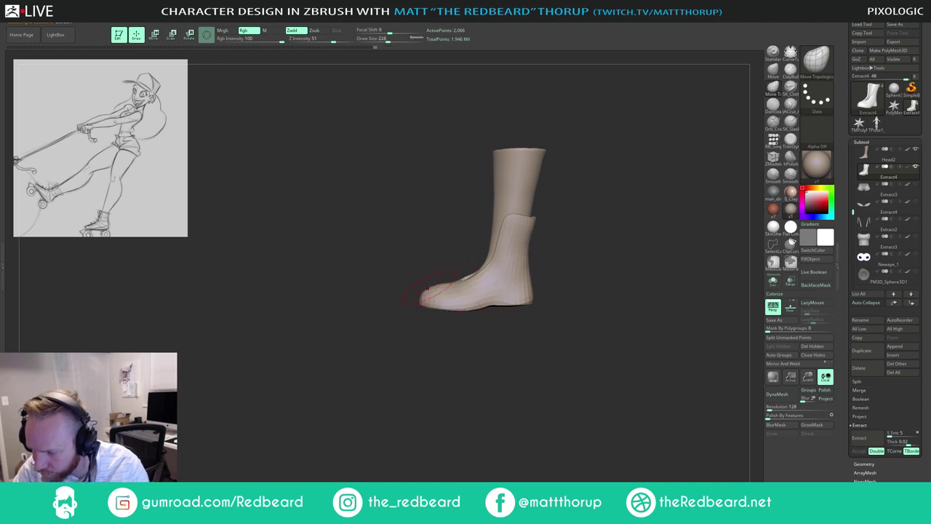
{"action": "mouse_move", "coordinate": [397, 345]}
{"action": "left_mouse_down", "text": "ctrl"}
{"action": "mouse_move", "coordinate": [404, 298]}
{"action": "mouse_move", "coordinate": [587, 291]}
{"action": "mouse_move", "coordinate": [487, 367]}
{"action": "mouse_move", "coordinate": [472, 429]}
{"action": "left_mouse_up", "text": "ctrl"}
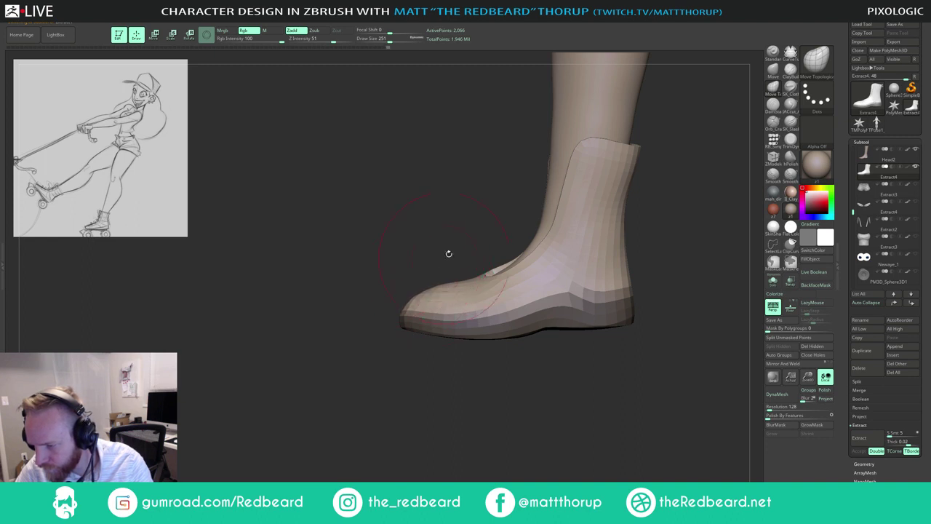
{"action": "mouse_move", "coordinate": [449, 254]}
{"action": "left_mouse_down"}
{"action": "mouse_move", "coordinate": [495, 284]}
{"action": "mouse_move", "coordinate": [513, 262]}
{"action": "mouse_move", "coordinate": [553, 280]}
{"action": "left_mouse_up"}
Step: Refine the boot's toe contour in side view with Move Topological at draw sizes from 97 to 113
{"action": "key", "text": "s"}
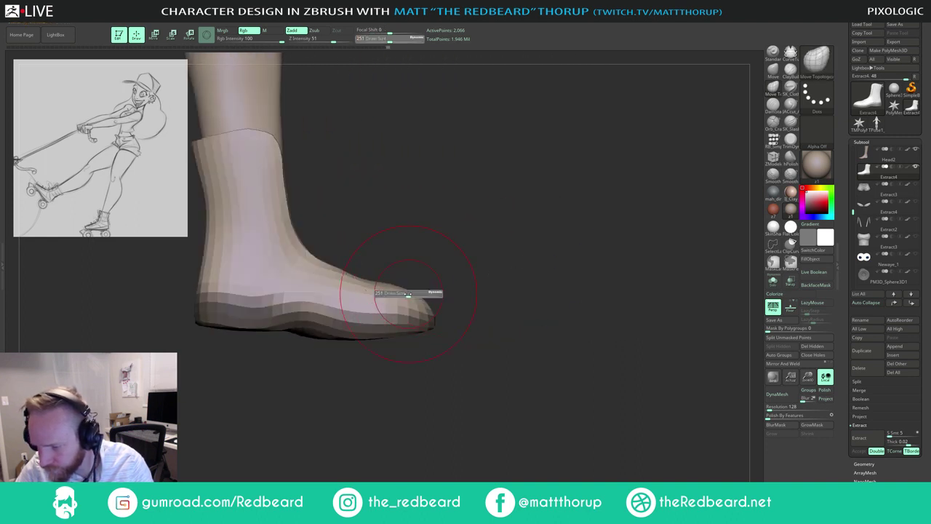
{"action": "left_click_drag", "start_coordinate": [408, 293], "coordinate": [415, 312]}
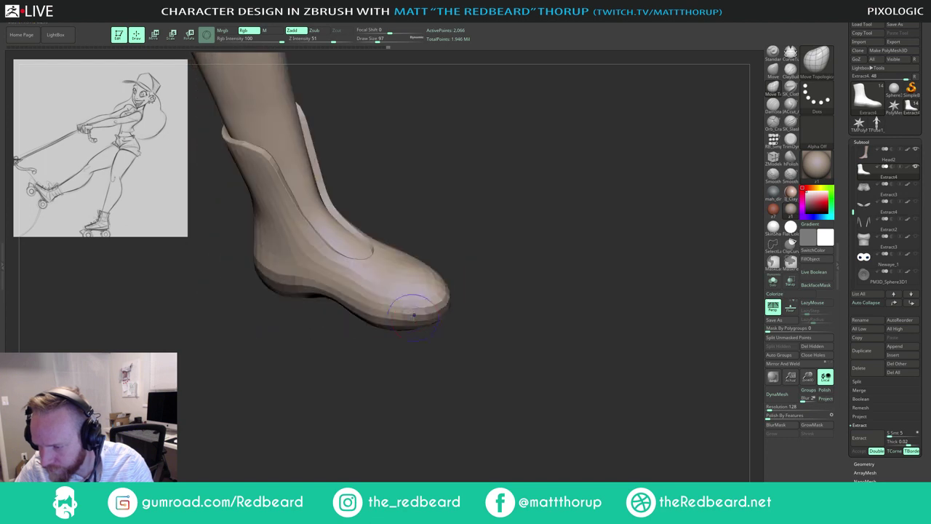
{"action": "mouse_move", "coordinate": [463, 247]}
{"action": "left_mouse_down", "text": "shift"}
{"action": "mouse_move", "coordinate": [490, 222]}
{"action": "mouse_move", "coordinate": [504, 276]}
{"action": "left_mouse_up", "text": "shift"}
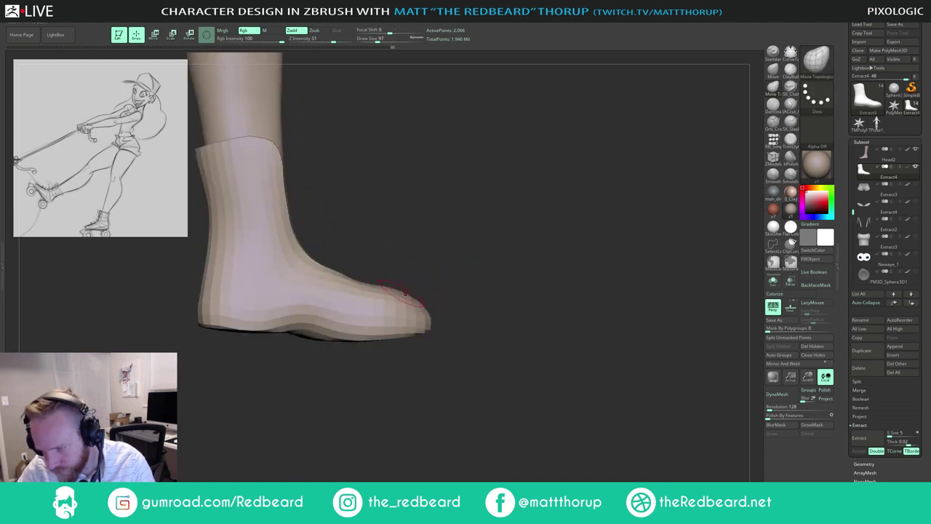
{"action": "left_click_drag", "start_coordinate": [402, 268], "coordinate": [420, 256]}
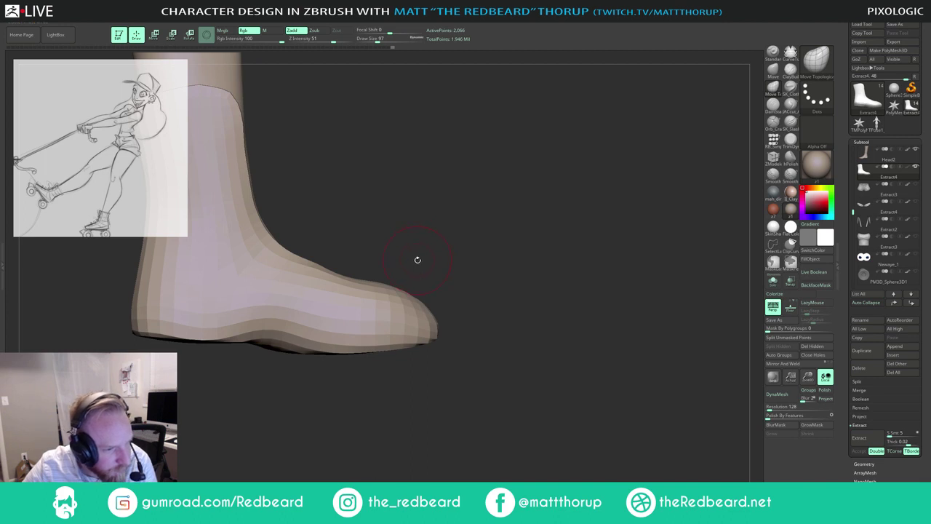
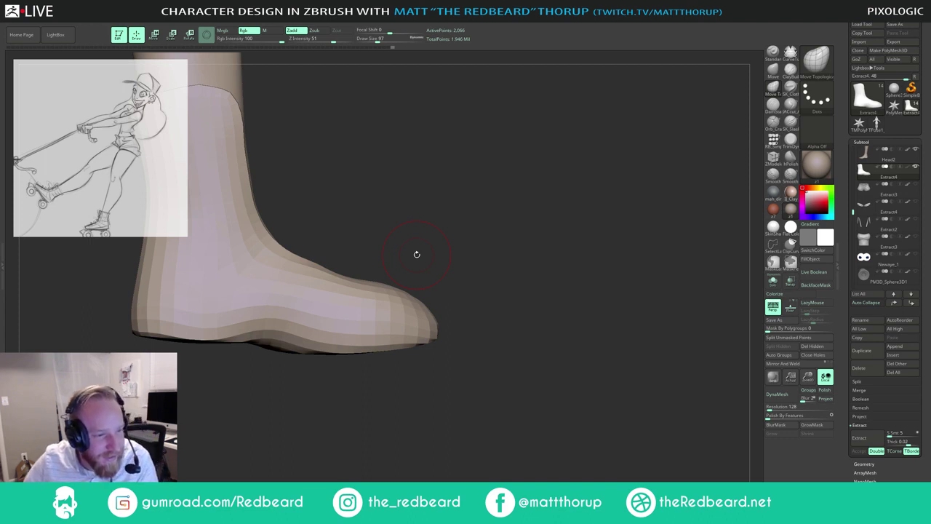
{"action": "left_click_drag", "start_coordinate": [381, 235], "coordinate": [383, 242]}
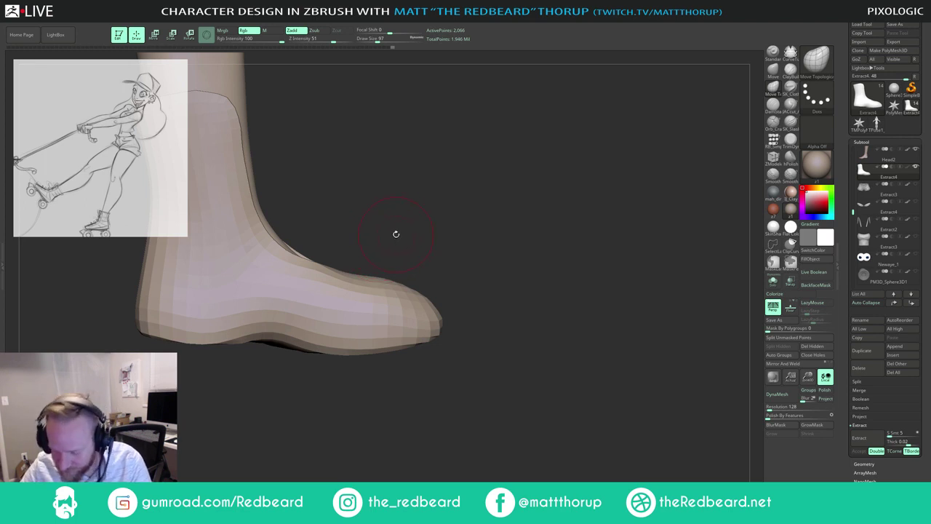
{"action": "left_click_drag", "start_coordinate": [396, 234], "coordinate": [367, 279]}
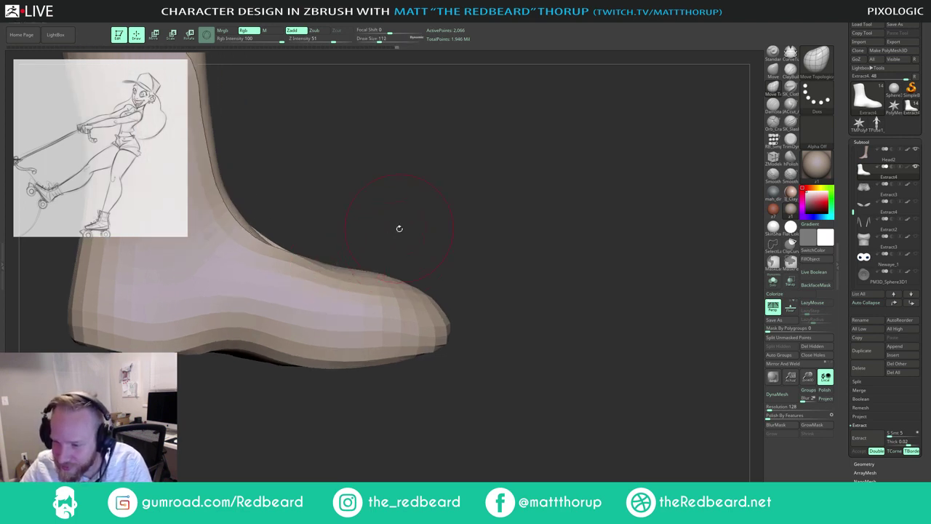
Step: Round the upper profile of the toe cap from both sides of the boot at draw sizes from 108 to 145
{"action": "key", "text": "["}
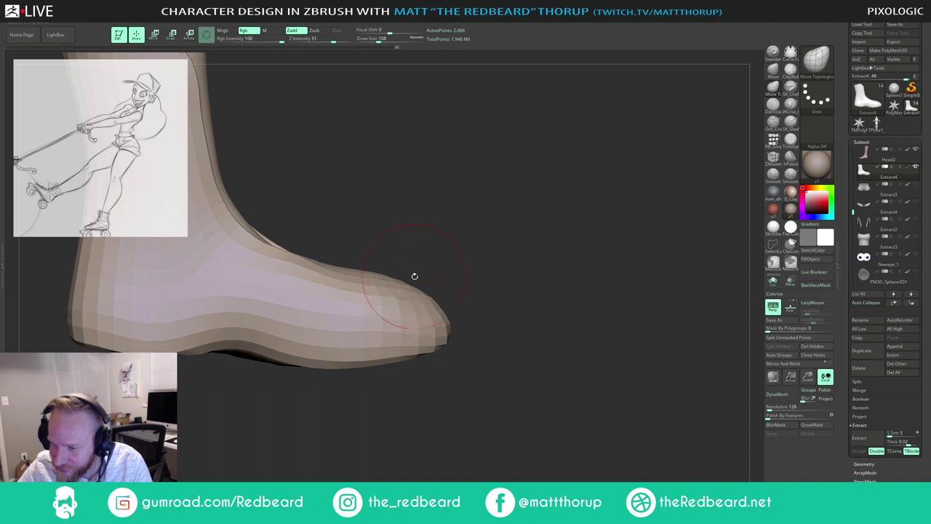
{"action": "key", "text": "["}
{"action": "left_click_drag", "start_coordinate": [438, 251], "coordinate": [412, 283]}
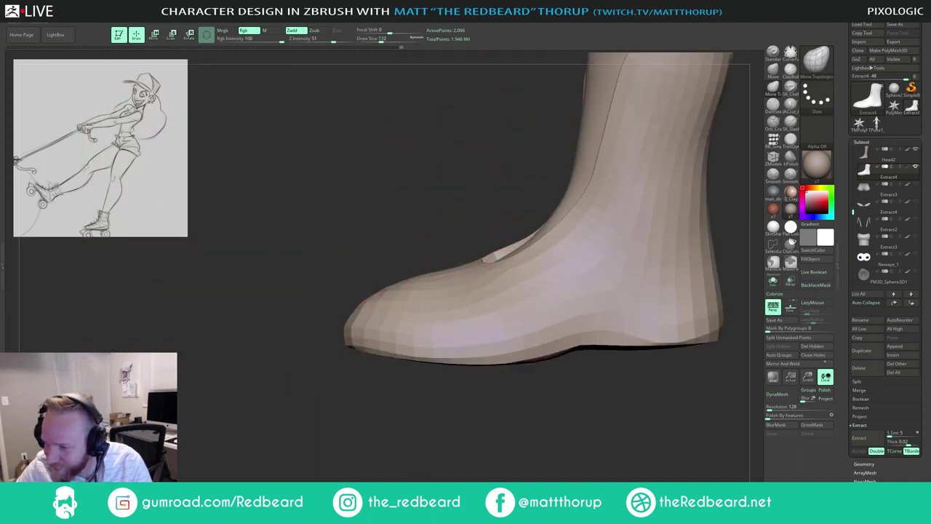
{"action": "key", "text": "]"}
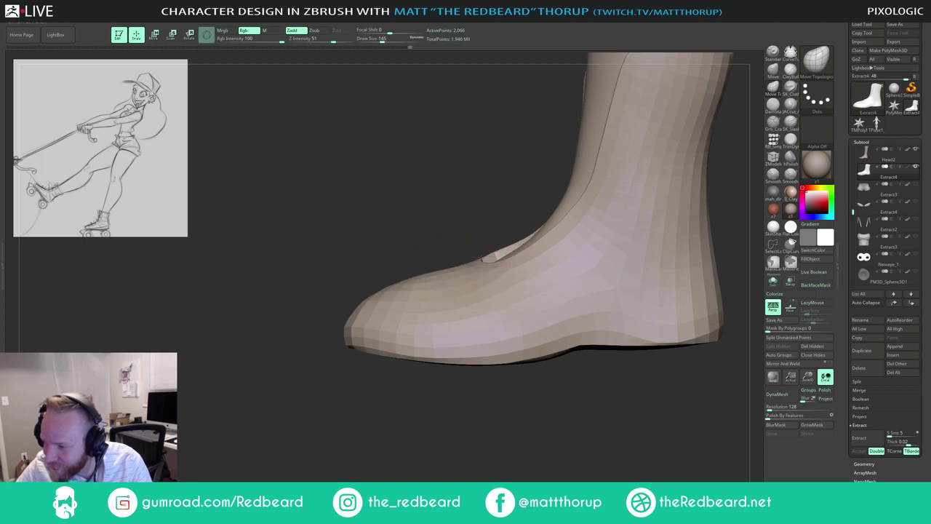
{"action": "key", "text": "s"}
{"action": "mouse_move", "coordinate": [501, 252]}
{"action": "left_mouse_down"}
{"action": "mouse_move", "coordinate": [439, 219]}
{"action": "mouse_move", "coordinate": [605, 193]}
{"action": "mouse_move", "coordinate": [617, 204]}
{"action": "mouse_move", "coordinate": [608, 205]}
{"action": "left_mouse_up"}
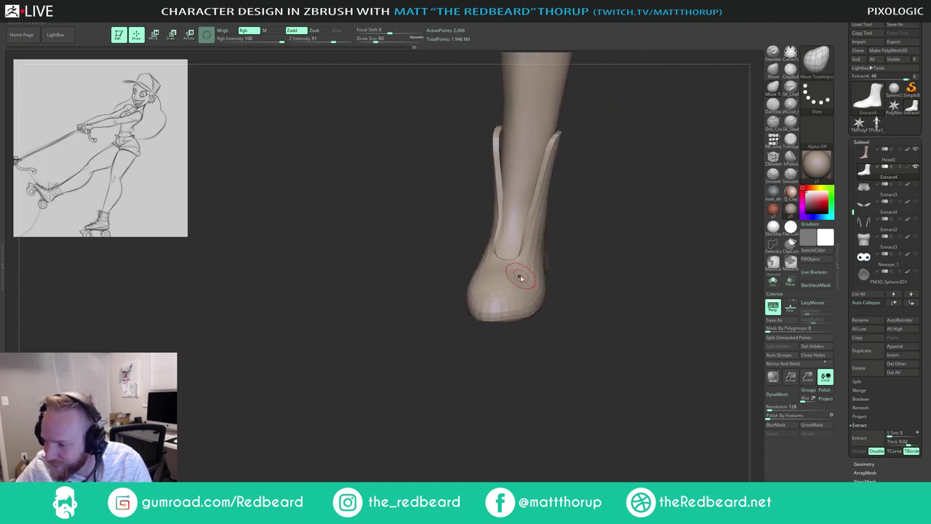
Step: Shape the instep and the sides of the toe box with Move Topological at draw sizes from 60 to 128
{"action": "key", "text": "]"}
{"action": "left_click_drag", "start_coordinate": [583, 239], "coordinate": [520, 281]}
{"action": "key", "text": "s"}
{"action": "mouse_move", "coordinate": [438, 393]}
{"action": "left_mouse_down"}
{"action": "mouse_move", "coordinate": [454, 408]}
{"action": "mouse_move", "coordinate": [520, 393]}
{"action": "left_mouse_up"}
{"action": "key", "text": "s"}
{"action": "left_click_drag", "start_coordinate": [528, 279], "coordinate": [529, 279]}
{"action": "left_click_drag", "start_coordinate": [513, 279], "coordinate": [469, 338]}
{"action": "key", "text": "s"}
{"action": "left_click_drag", "start_coordinate": [515, 305], "coordinate": [509, 305]}
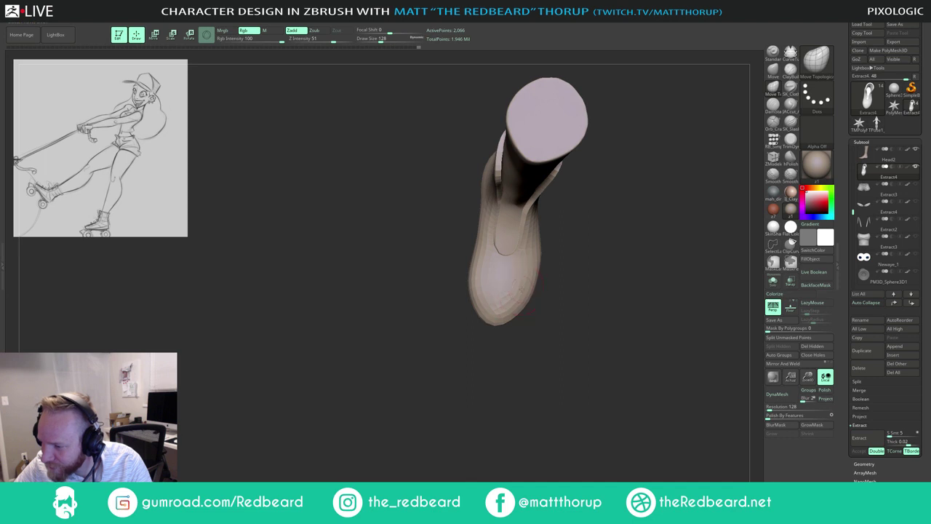
Step: Square off the lower end of the boot's front opening with Move Topological at draw sizes of 71 and 65
{"action": "mouse_move", "coordinate": [569, 272]}
{"action": "left_mouse_down"}
{"action": "mouse_move", "coordinate": [572, 240]}
{"action": "mouse_move", "coordinate": [556, 235]}
{"action": "left_mouse_up"}
{"action": "key", "text": "s"}
{"action": "key", "text": "s"}
{"action": "left_click_drag", "start_coordinate": [497, 247], "coordinate": [486, 247]}
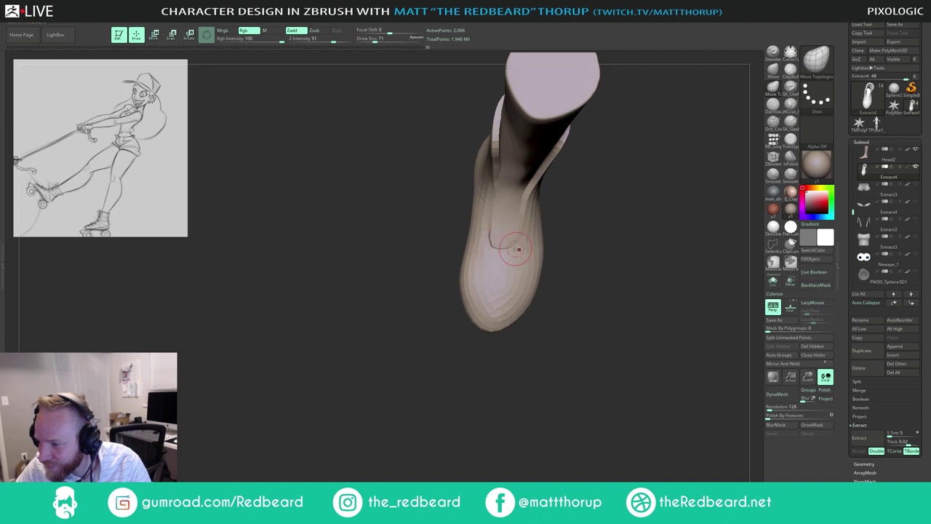
{"action": "key", "text": "s"}
{"action": "key", "text": "s"}
{"action": "left_click_drag", "start_coordinate": [518, 249], "coordinate": [517, 246]}
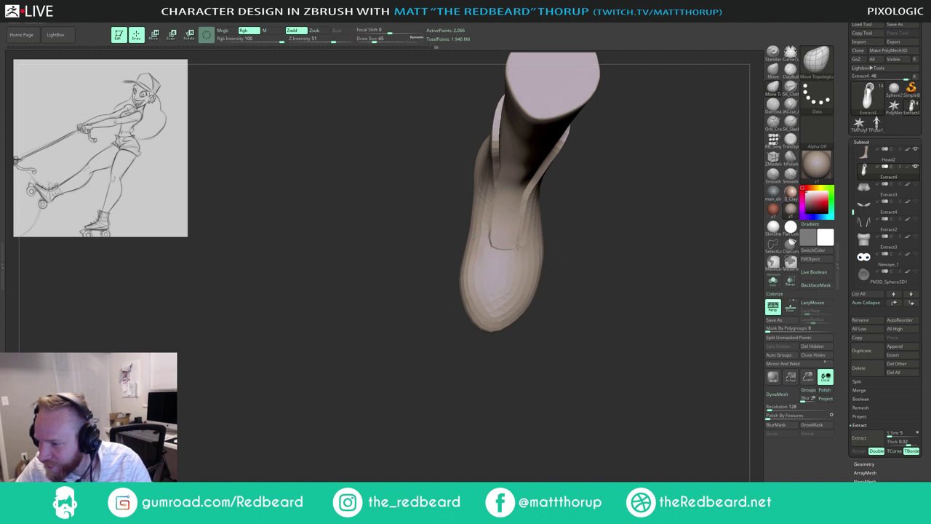
Step: Sharpen both lower corners of the boot's front opening with small Move Topological strokes at draw sizes down to 46
{"action": "mouse_move", "coordinate": [582, 242]}
{"action": "left_mouse_down"}
{"action": "mouse_move", "coordinate": [520, 244]}
{"action": "mouse_move", "coordinate": [530, 244]}
{"action": "left_mouse_up"}
{"action": "left_click_drag", "start_coordinate": [519, 247], "coordinate": [515, 248]}
{"action": "key", "text": "s"}
{"action": "left_click_drag", "start_coordinate": [458, 289], "coordinate": [522, 284]}
{"action": "key", "text": "s"}
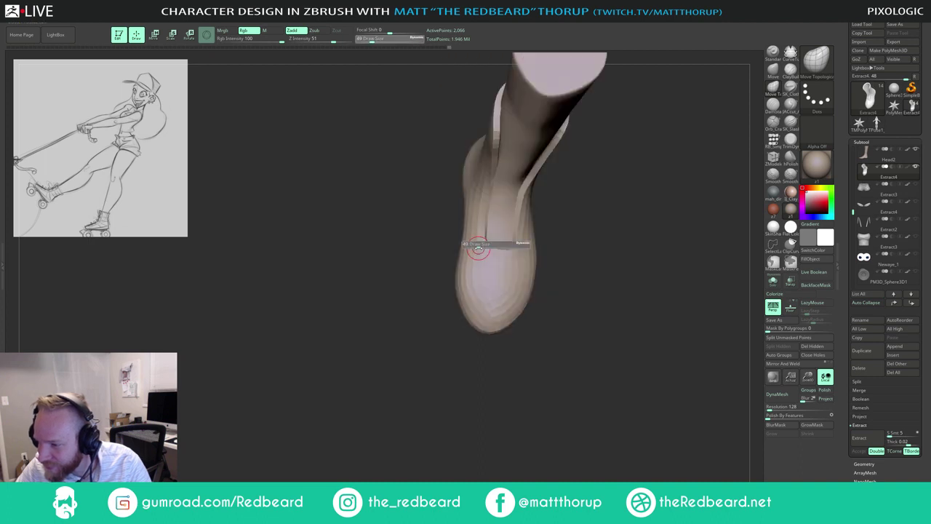
{"action": "left_click_drag", "start_coordinate": [477, 250], "coordinate": [482, 241]}
{"action": "key", "text": "s"}
{"action": "key", "text": "s"}
{"action": "left_click_drag", "start_coordinate": [485, 238], "coordinate": [484, 238]}
{"action": "mouse_move", "coordinate": [597, 216]}
{"action": "left_mouse_down"}
{"action": "mouse_move", "coordinate": [591, 208]}
{"action": "mouse_move", "coordinate": [518, 239]}
{"action": "mouse_move", "coordinate": [614, 177]}
{"action": "left_mouse_up"}
{"action": "key", "text": "s"}
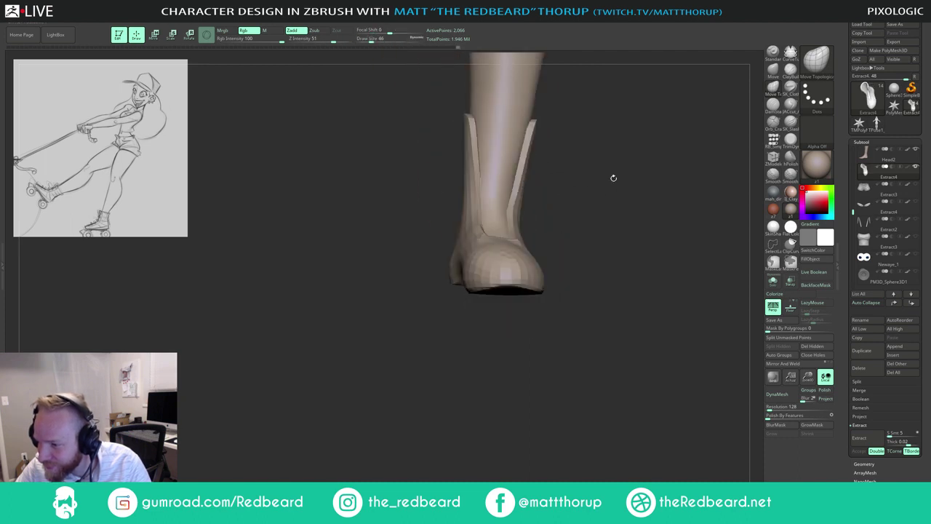
Step: Refine the edges around the lower end of the boot's front opening with Move Topological at draw sizes of 62 and 124
{"action": "left_click_drag", "start_coordinate": [566, 206], "coordinate": [518, 242]}
{"action": "key", "text": "s"}
{"action": "left_click_drag", "start_coordinate": [524, 207], "coordinate": [522, 231]}
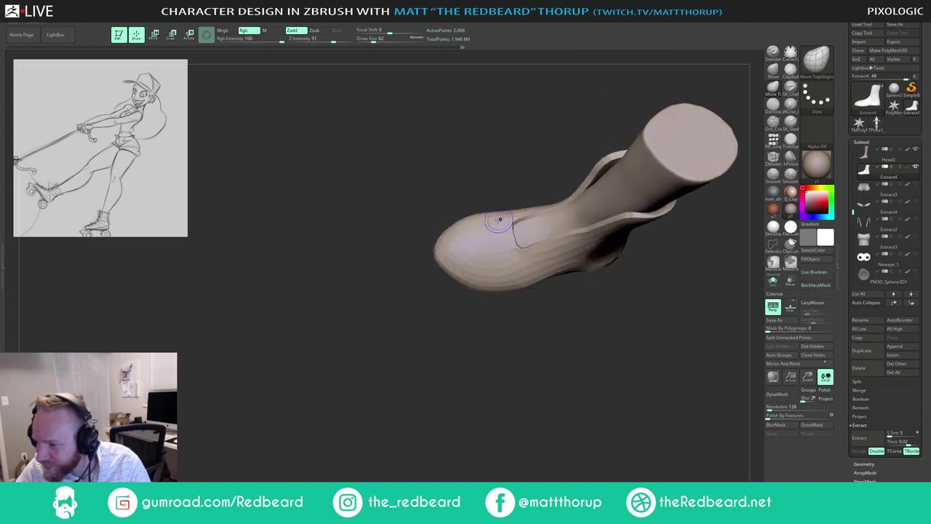
{"action": "mouse_move", "coordinate": [534, 183]}
{"action": "left_mouse_down"}
{"action": "mouse_move", "coordinate": [512, 248]}
{"action": "mouse_move", "coordinate": [518, 203]}
{"action": "left_mouse_up"}
{"action": "key", "text": "s"}
{"action": "left_click_drag", "start_coordinate": [503, 242], "coordinate": [510, 243]}
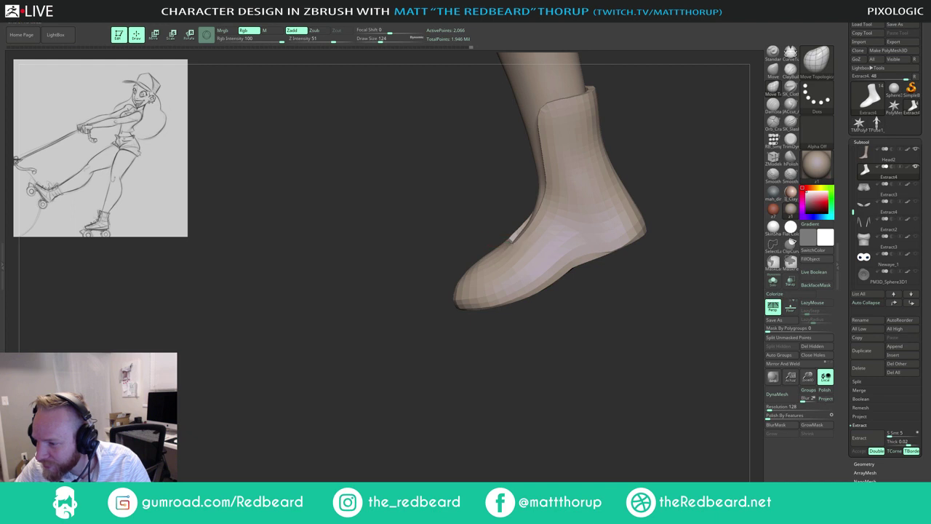
Step: Shape the overall form of the boot's shaft from the front and back with broad strokes at draw sizes of 305 and 351
{"action": "mouse_move", "coordinate": [661, 170]}
{"action": "left_mouse_down"}
{"action": "mouse_move", "coordinate": [614, 212]}
{"action": "mouse_move", "coordinate": [609, 190]}
{"action": "mouse_move", "coordinate": [509, 233]}
{"action": "mouse_move", "coordinate": [527, 216]}
{"action": "mouse_move", "coordinate": [513, 215]}
{"action": "left_mouse_up"}
{"action": "key", "text": "ctrl+shift"}
{"action": "key", "text": "s"}
{"action": "left_click", "coordinate": [530, 216]}
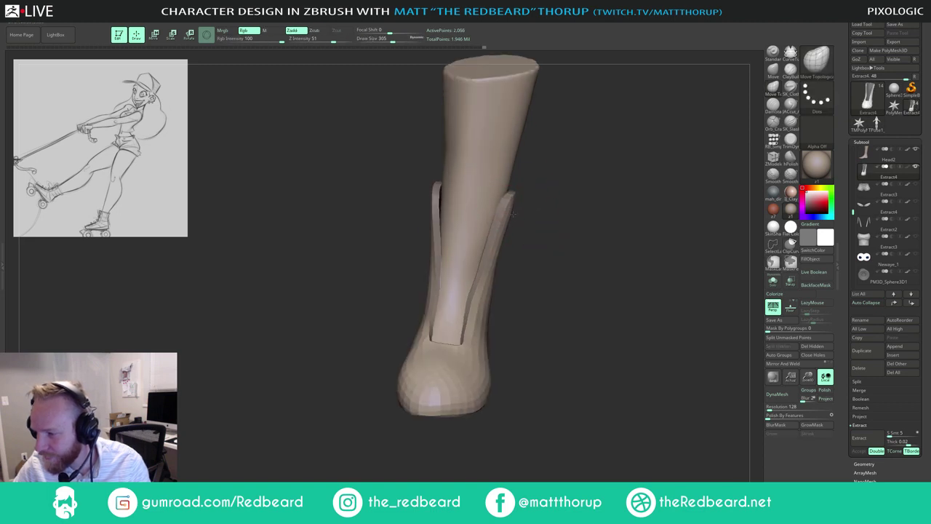
{"action": "mouse_move", "coordinate": [439, 225]}
{"action": "left_mouse_down"}
{"action": "mouse_move", "coordinate": [422, 212]}
{"action": "mouse_move", "coordinate": [520, 189]}
{"action": "mouse_move", "coordinate": [536, 199]}
{"action": "mouse_move", "coordinate": [443, 202]}
{"action": "mouse_move", "coordinate": [461, 208]}
{"action": "left_mouse_up"}
{"action": "key", "text": "s"}
{"action": "left_click", "coordinate": [423, 218]}
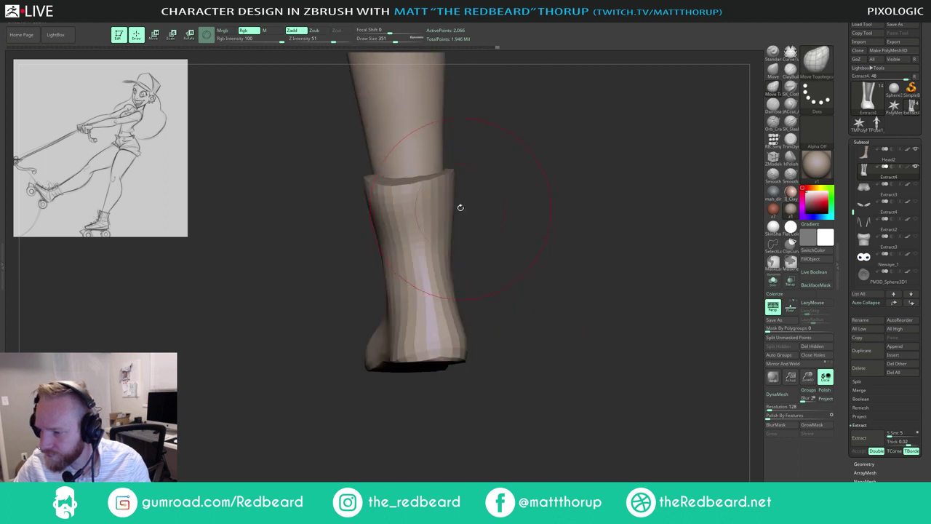
Step: Adjust and smooth the sides of the upper shaft around the front opening at draw sizes of 187 and 268
{"action": "mouse_move", "coordinate": [470, 173]}
{"action": "left_mouse_down"}
{"action": "mouse_move", "coordinate": [478, 200]}
{"action": "mouse_move", "coordinate": [461, 219]}
{"action": "mouse_move", "coordinate": [464, 210]}
{"action": "mouse_move", "coordinate": [494, 211]}
{"action": "mouse_move", "coordinate": [463, 263]}
{"action": "mouse_move", "coordinate": [444, 272]}
{"action": "mouse_move", "coordinate": [514, 260]}
{"action": "left_mouse_up"}
{"action": "key", "text": "s"}
{"action": "key", "text": "s"}
{"action": "mouse_move", "coordinate": [452, 248]}
{"action": "left_mouse_down"}
{"action": "mouse_move", "coordinate": [447, 253]}
{"action": "mouse_move", "coordinate": [447, 219]}
{"action": "left_mouse_up"}
{"action": "mouse_move", "coordinate": [514, 231]}
{"action": "left_mouse_down"}
{"action": "mouse_move", "coordinate": [495, 239]}
{"action": "mouse_move", "coordinate": [509, 231]}
{"action": "left_mouse_up"}
{"action": "mouse_move", "coordinate": [441, 216]}
{"action": "left_mouse_down", "text": "shift"}
{"action": "mouse_move", "coordinate": [437, 226]}
{"action": "mouse_move", "coordinate": [424, 214]}
{"action": "mouse_move", "coordinate": [443, 241]}
{"action": "mouse_move", "coordinate": [524, 215]}
{"action": "left_mouse_up", "text": "shift"}
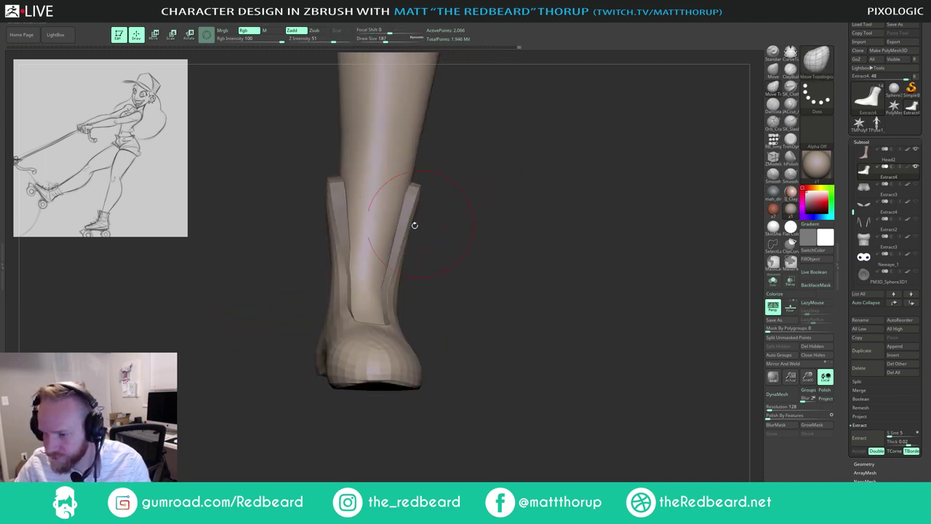
{"action": "left_click_drag", "start_coordinate": [331, 211], "coordinate": [327, 226], "text": "shift"}
{"action": "mouse_move", "coordinate": [282, 294]}
{"action": "left_mouse_down"}
{"action": "mouse_move", "coordinate": [349, 274]}
{"action": "mouse_move", "coordinate": [333, 265]}
{"action": "mouse_move", "coordinate": [330, 273]}
{"action": "left_mouse_up"}
{"action": "key", "text": "s"}
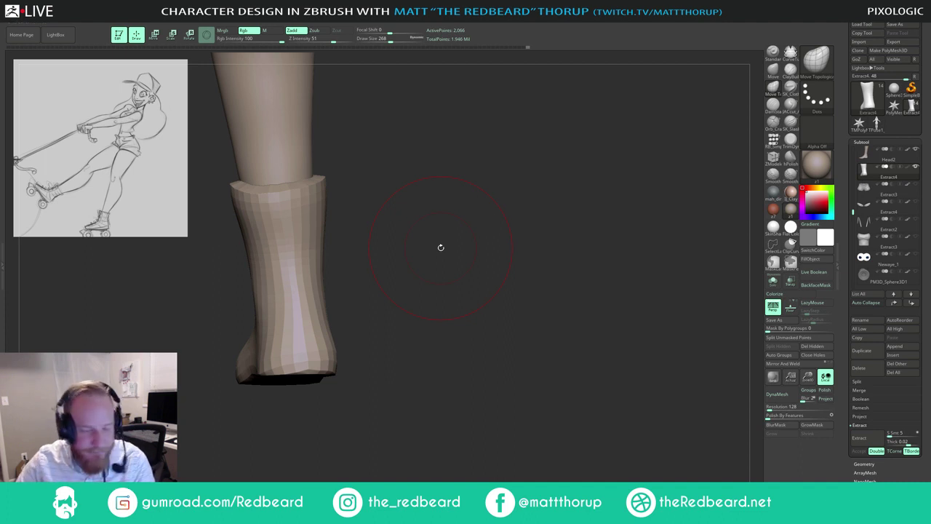
Step: Refine the back contour of the boot's shaft in profile at draw sizes from 268 down to 124
{"action": "left_click_drag", "start_coordinate": [440, 247], "coordinate": [399, 240]}
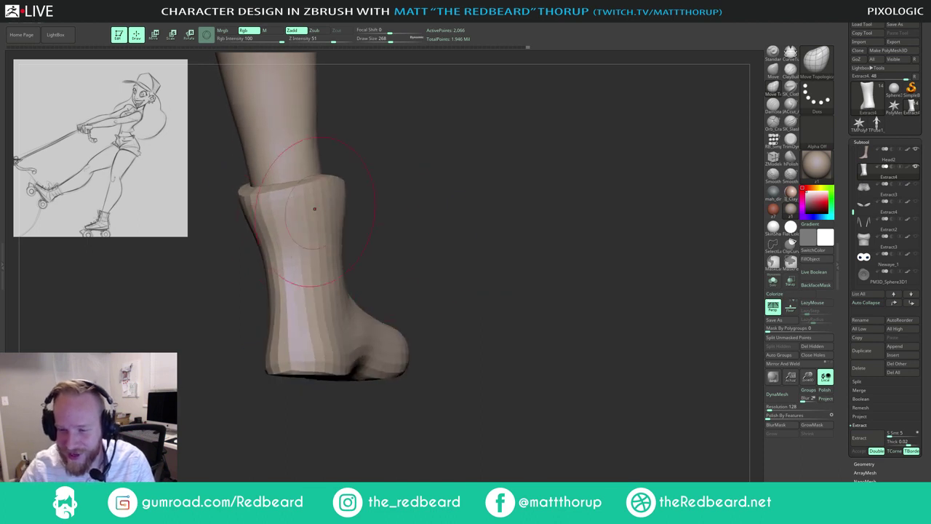
{"action": "left_click_drag", "start_coordinate": [408, 190], "coordinate": [495, 178]}
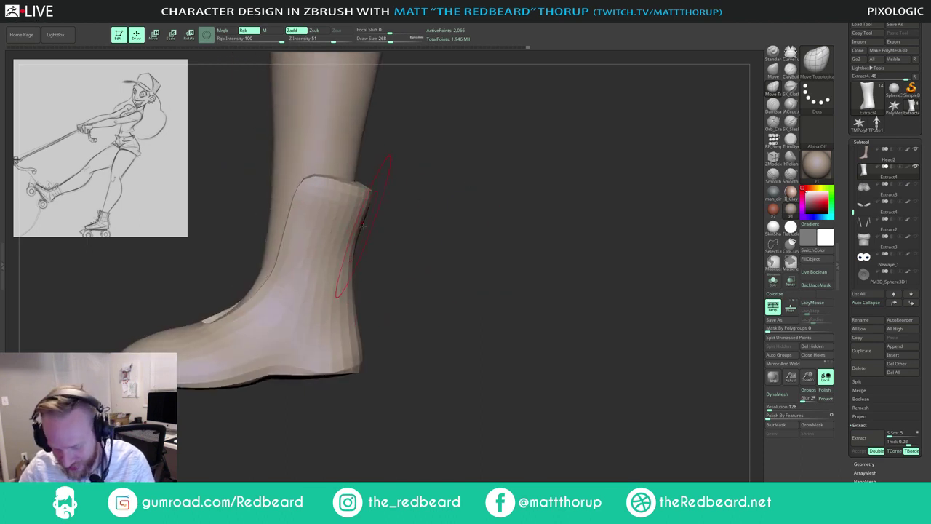
{"action": "key", "text": "s"}
{"action": "left_click_drag", "start_coordinate": [362, 225], "coordinate": [357, 257]}
{"action": "key", "text": "s"}
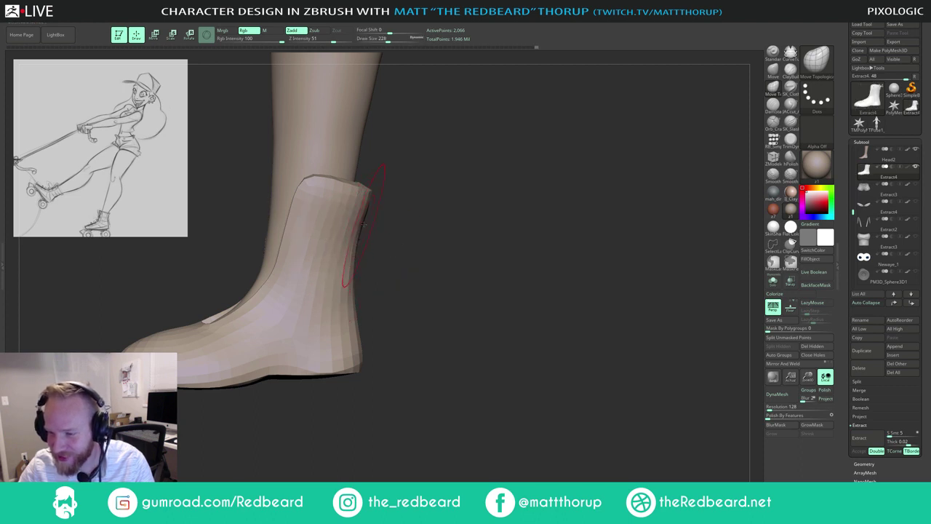
{"action": "key", "text": "s"}
{"action": "mouse_move", "coordinate": [363, 222]}
{"action": "left_mouse_down"}
{"action": "mouse_move", "coordinate": [355, 222]}
{"action": "mouse_move", "coordinate": [368, 212]}
{"action": "mouse_move", "coordinate": [345, 209]}
{"action": "left_mouse_up"}
{"action": "key", "text": "s"}
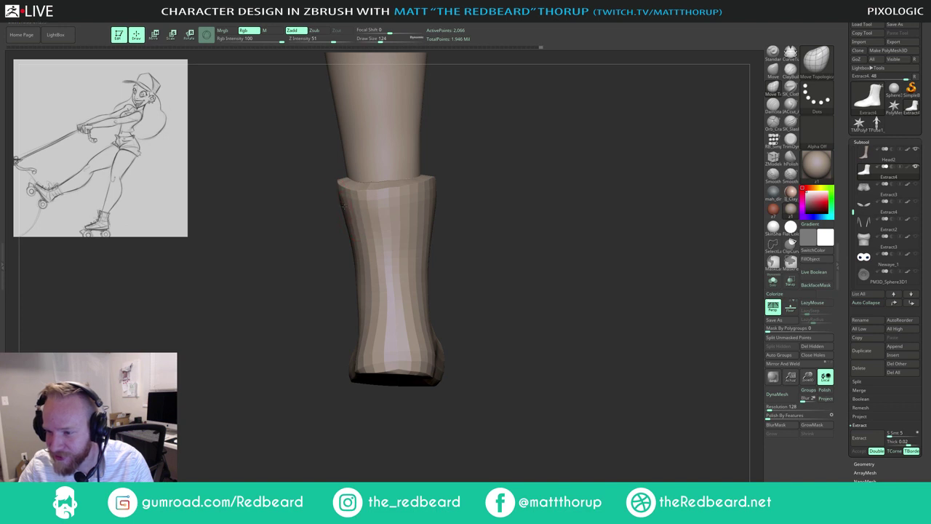
Step: Even out the side of the shaft from behind at draw sizes of 158 and 212
{"action": "left_click_drag", "start_coordinate": [451, 194], "coordinate": [419, 211]}
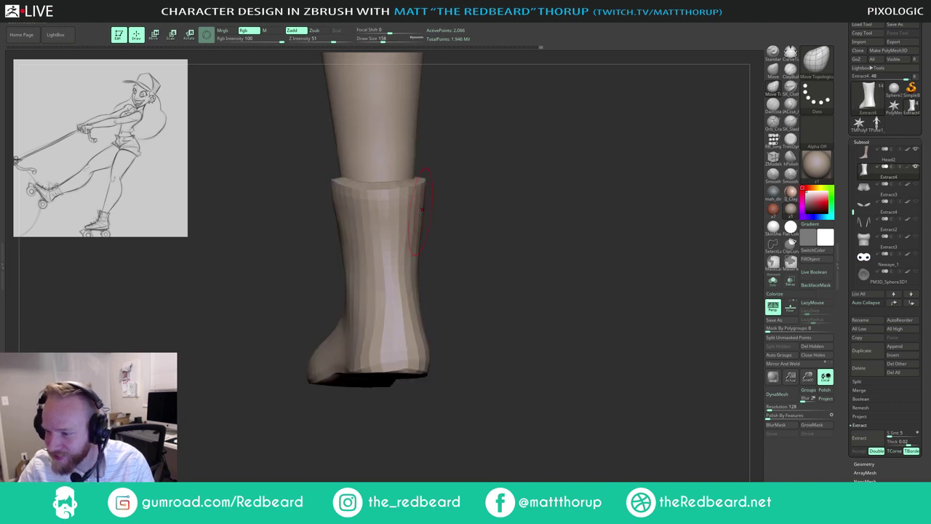
{"action": "mouse_move", "coordinate": [421, 211]}
{"action": "right_mouse_down"}
{"action": "mouse_move", "coordinate": [459, 234]}
{"action": "mouse_move", "coordinate": [485, 235]}
{"action": "mouse_move", "coordinate": [465, 273]}
{"action": "mouse_move", "coordinate": [447, 279]}
{"action": "mouse_move", "coordinate": [479, 275]}
{"action": "right_mouse_up"}
{"action": "key", "text": "s"}
{"action": "left_click_drag", "start_coordinate": [449, 276], "coordinate": [455, 276]}
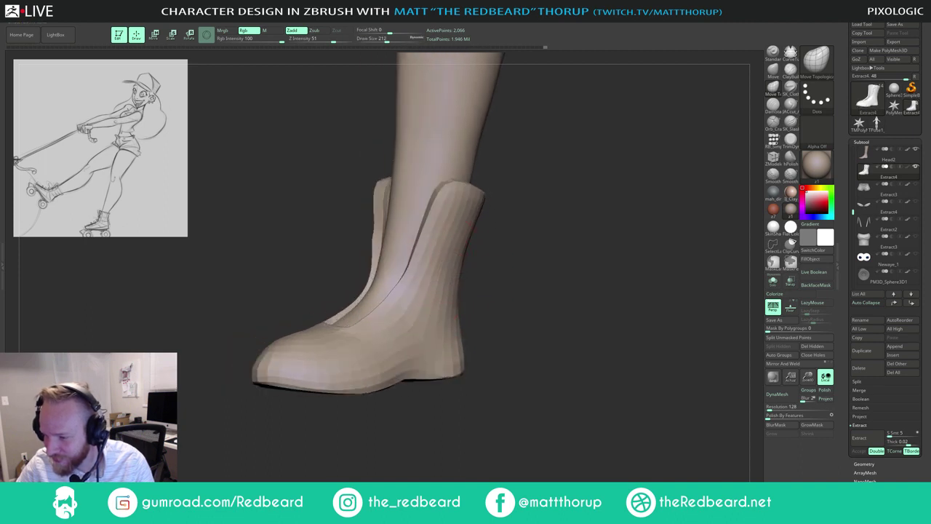
Step: Adjust the edges of the boot's front opening with fine Move Topological strokes at draw sizes of 37 and 33
{"action": "right_click_drag", "start_coordinate": [502, 261], "coordinate": [430, 260]}
{"action": "key", "text": "s"}
{"action": "left_click_drag", "start_coordinate": [379, 245], "coordinate": [362, 245]}
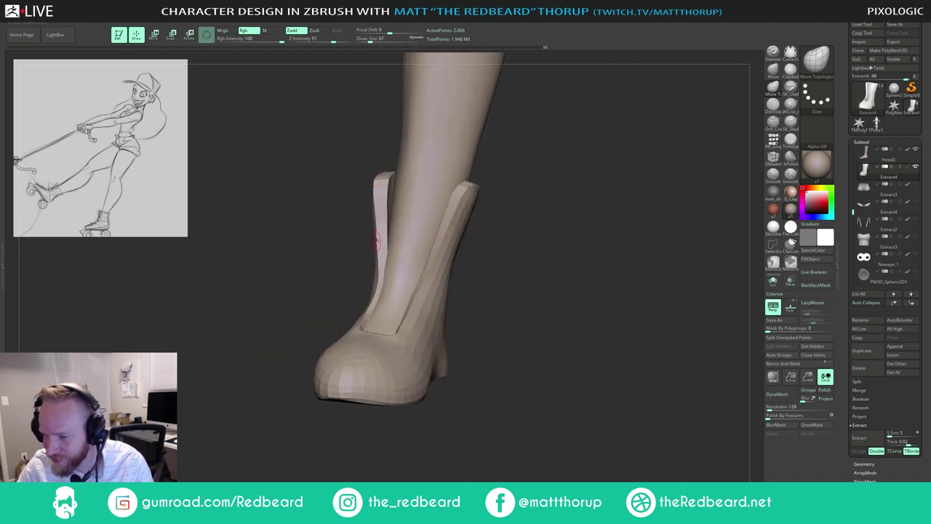
{"action": "key", "text": "s"}
{"action": "right_click_drag", "start_coordinate": [519, 216], "coordinate": [473, 257]}
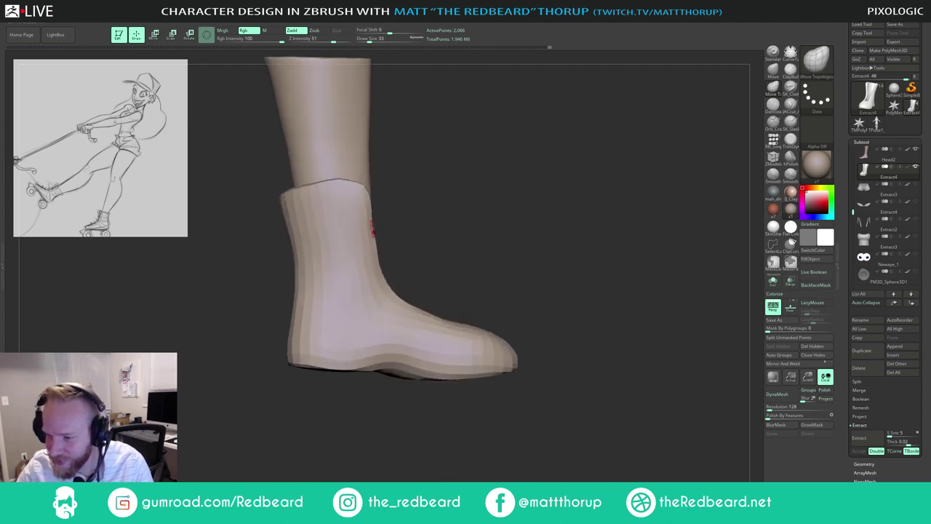
Step: Smooth out the front edge and back curve of the shaft in side view at draw sizes of 101, 145 and 567
{"action": "key", "text": "s"}
{"action": "left_click_drag", "start_coordinate": [372, 230], "coordinate": [378, 230]}
{"action": "key", "text": "s"}
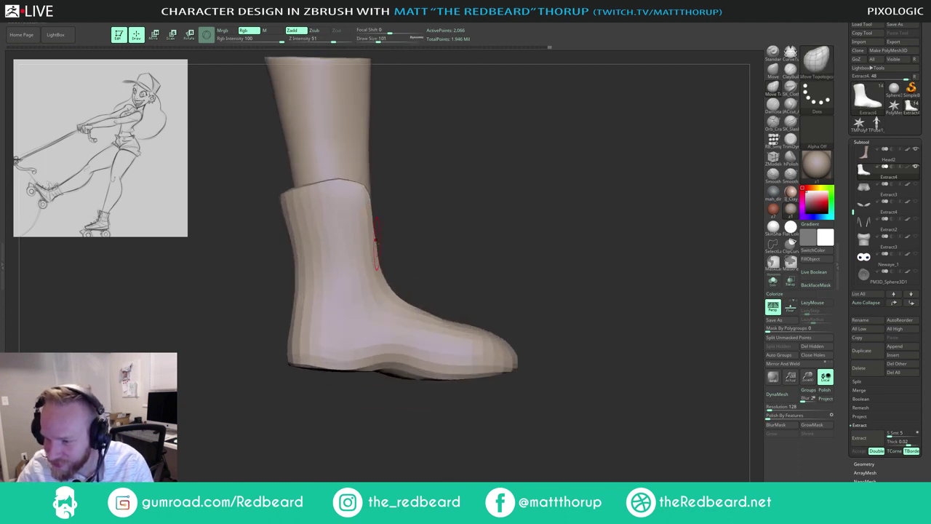
{"action": "key", "text": "s"}
{"action": "left_click_drag", "start_coordinate": [290, 260], "coordinate": [294, 260]}
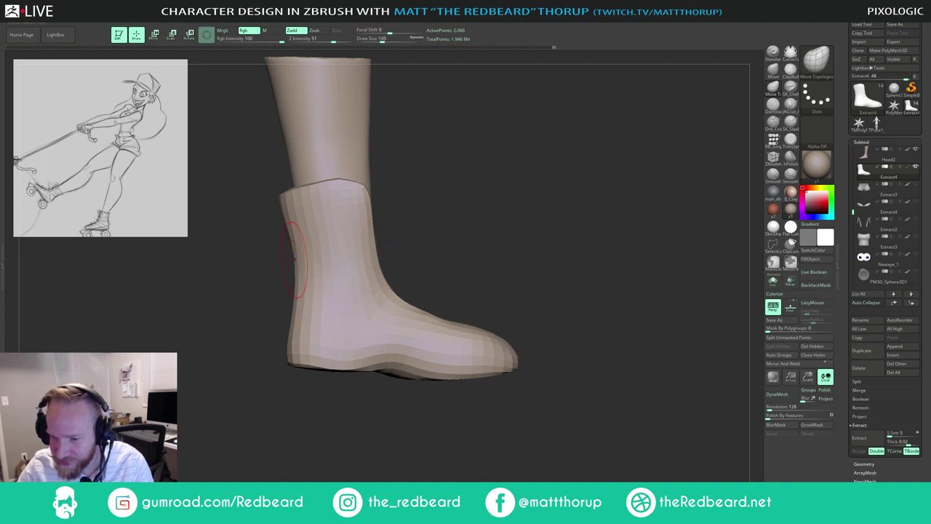
{"action": "right_click_drag", "start_coordinate": [444, 211], "coordinate": [426, 224]}
{"action": "key", "text": "s"}
{"action": "left_click_drag", "start_coordinate": [376, 251], "coordinate": [400, 251]}
{"action": "key", "text": "s"}
{"action": "key", "text": "s"}
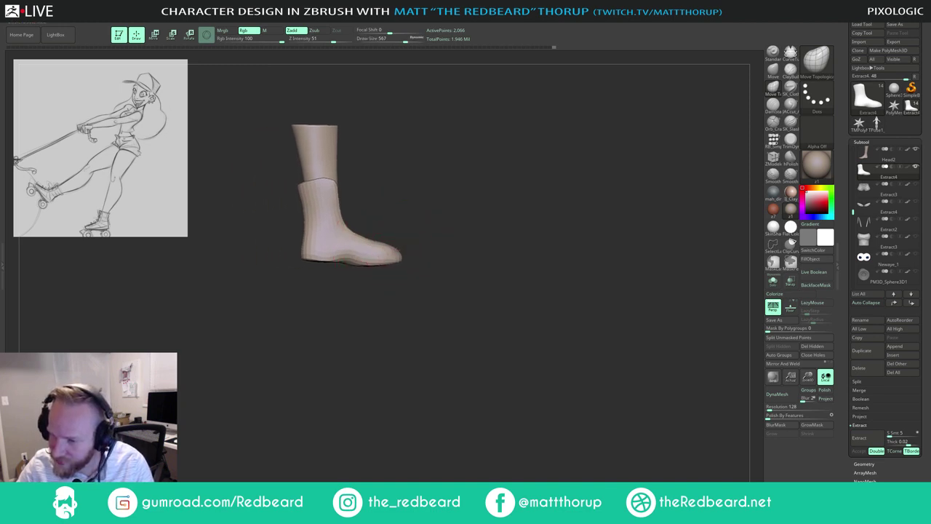
Step: Make the leg the active subtool and hide the part of the foot that pokes through the boot's toe with a lasso selection
{"action": "left_click_drag", "start_coordinate": [466, 262], "coordinate": [501, 278]}
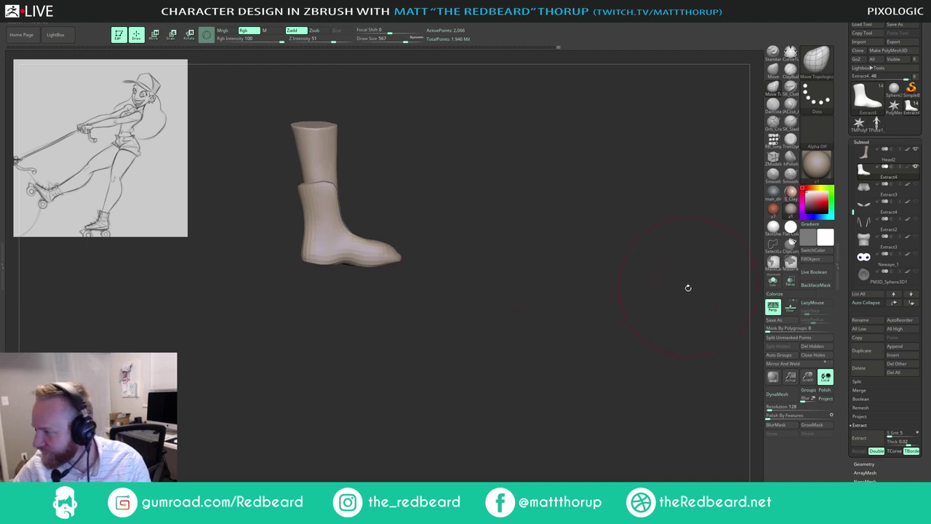
{"action": "left_click", "coordinate": [873, 157]}
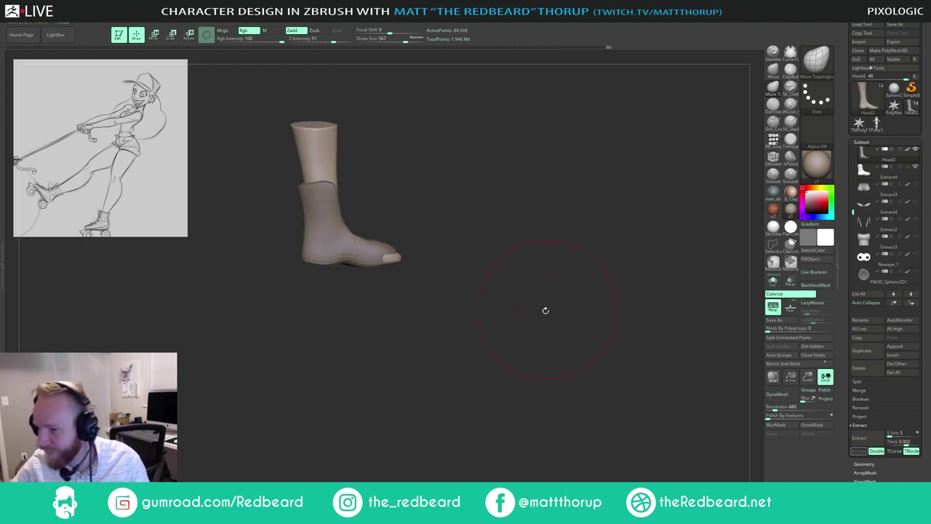
{"action": "mouse_move", "coordinate": [388, 152]}
{"action": "left_mouse_down", "text": "ctrl+shift"}
{"action": "mouse_move", "coordinate": [358, 379]}
{"action": "mouse_move", "coordinate": [527, 382]}
{"action": "left_mouse_up", "text": "ctrl+shift"}
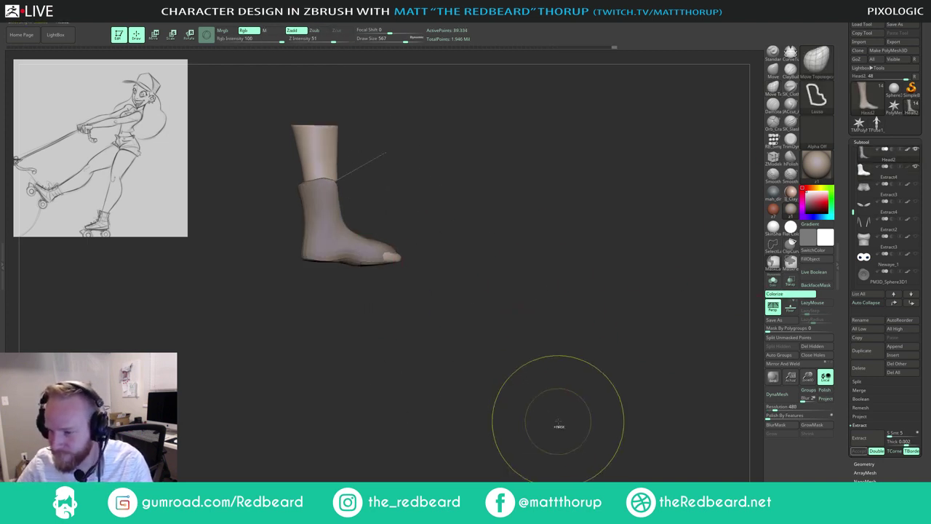
{"action": "mouse_move", "coordinate": [441, 172]}
{"action": "left_mouse_down", "text": "ctrl+alt+shift"}
{"action": "mouse_move", "coordinate": [343, 304]}
{"action": "mouse_move", "coordinate": [452, 306]}
{"action": "left_mouse_up", "text": "ctrl+alt+shift"}
{"action": "mouse_move", "coordinate": [582, 334]}
{"action": "left_mouse_down"}
{"action": "mouse_move", "coordinate": [574, 339]}
{"action": "mouse_move", "coordinate": [589, 337]}
{"action": "left_mouse_up"}
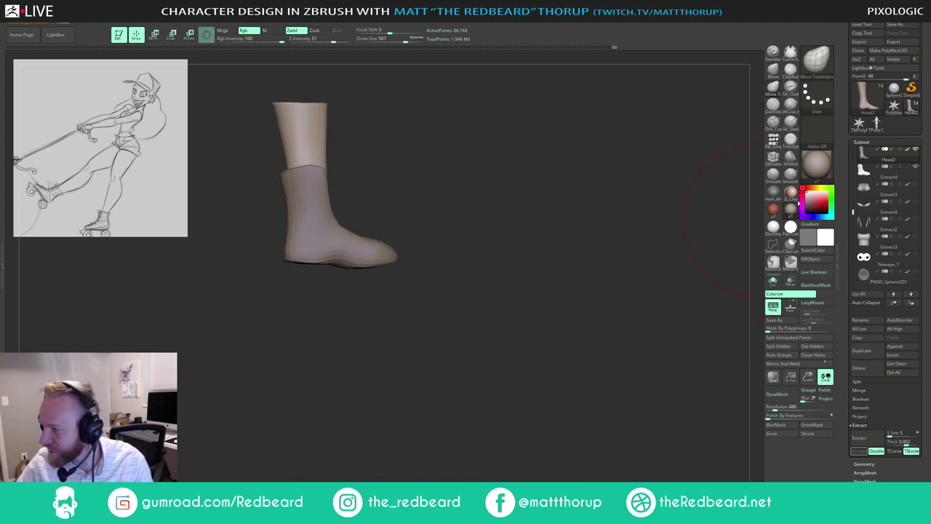
Step: Reshape the boot's toe from the side at draw size 620 and from above at draw size 234
{"action": "left_click", "coordinate": [902, 173]}
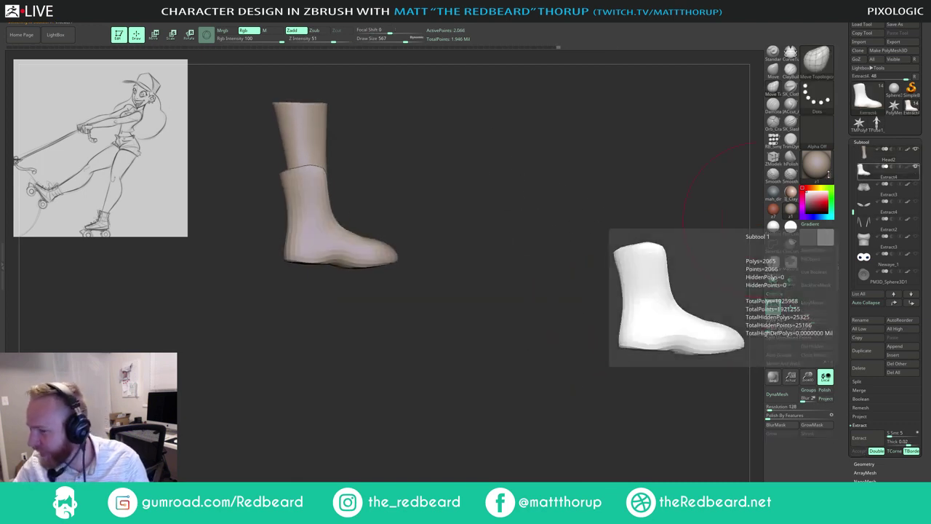
{"action": "key", "text": "s"}
{"action": "left_click", "coordinate": [363, 250]}
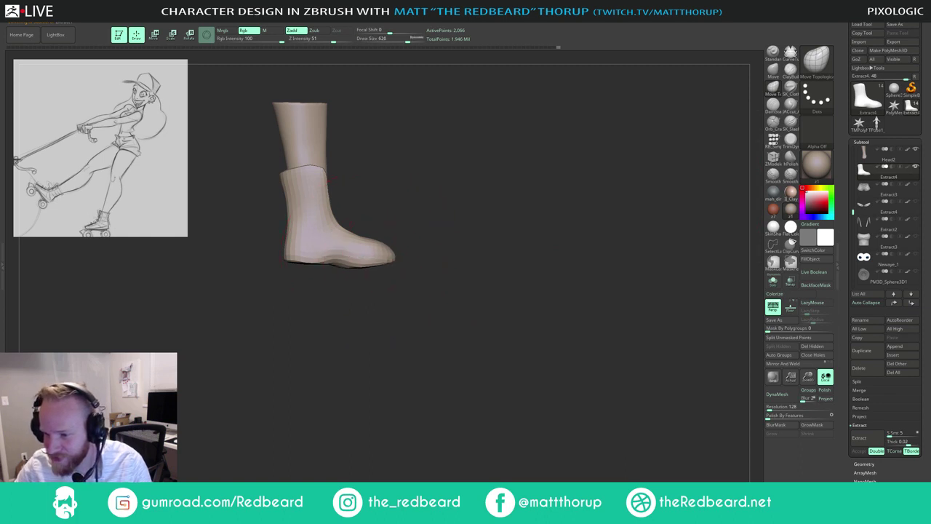
{"action": "left_click_drag", "start_coordinate": [390, 256], "coordinate": [412, 269]}
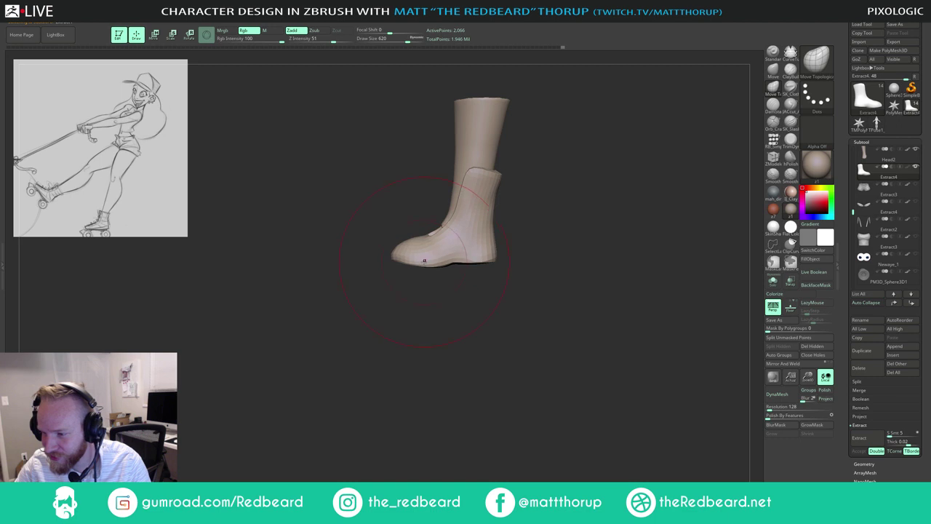
{"action": "left_click_drag", "start_coordinate": [530, 227], "coordinate": [532, 278], "text": "shift"}
{"action": "key", "text": "s"}
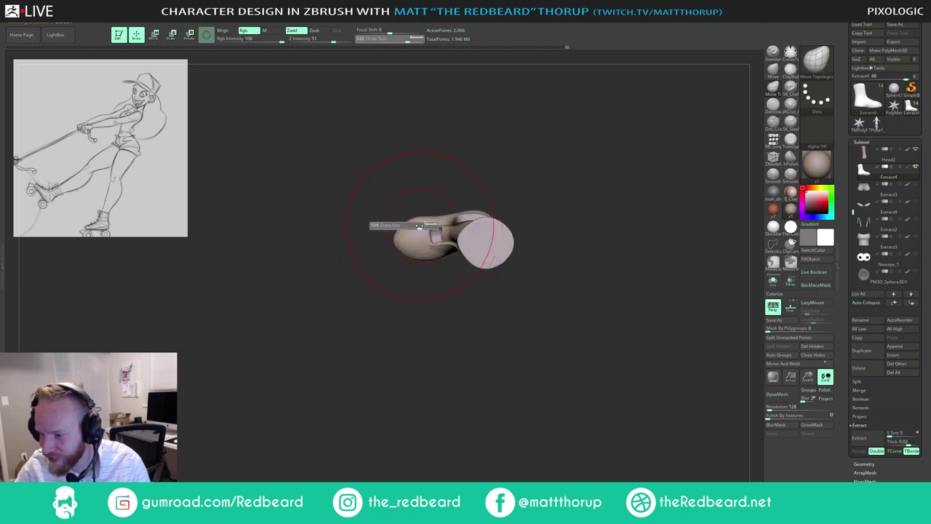
{"action": "left_click", "coordinate": [403, 228]}
{"action": "mouse_move", "coordinate": [379, 270]}
{"action": "left_mouse_down"}
{"action": "mouse_move", "coordinate": [388, 290]}
{"action": "mouse_move", "coordinate": [427, 286]}
{"action": "mouse_move", "coordinate": [431, 331]}
{"action": "left_mouse_up"}
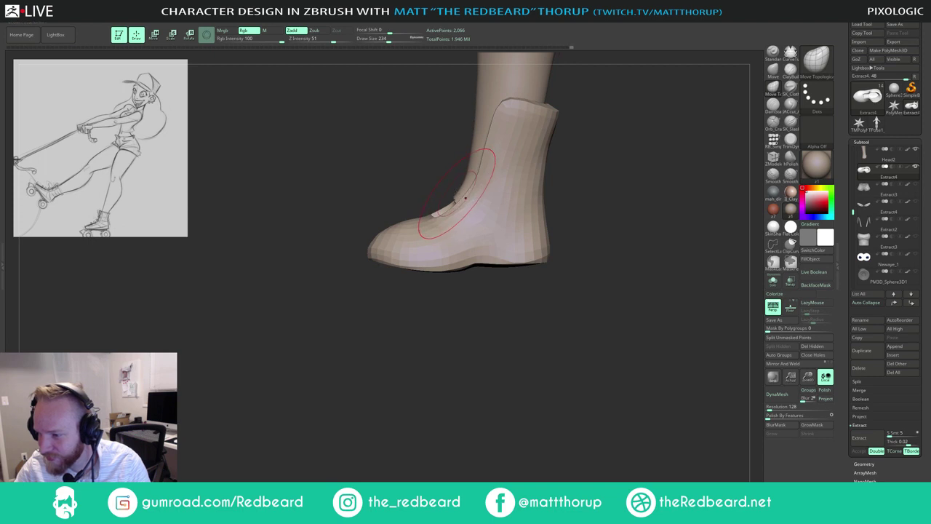
Step: Unhide the whole leg mesh and push the foot inside the boot's sole at draw sizes of 400 and 318
{"action": "left_click", "coordinate": [457, 194], "text": "alt"}
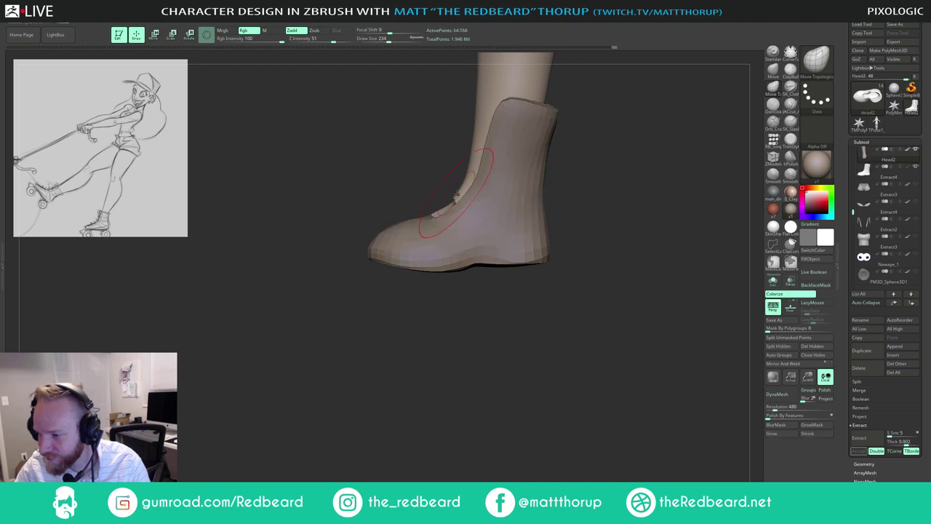
{"action": "left_click", "coordinate": [569, 158], "text": "ctrl+shift"}
{"action": "key", "text": "s"}
{"action": "left_click_drag", "start_coordinate": [352, 264], "coordinate": [386, 257]}
{"action": "mouse_move", "coordinate": [375, 316]}
{"action": "left_mouse_down"}
{"action": "mouse_move", "coordinate": [396, 308]}
{"action": "mouse_move", "coordinate": [409, 235]}
{"action": "left_mouse_up"}
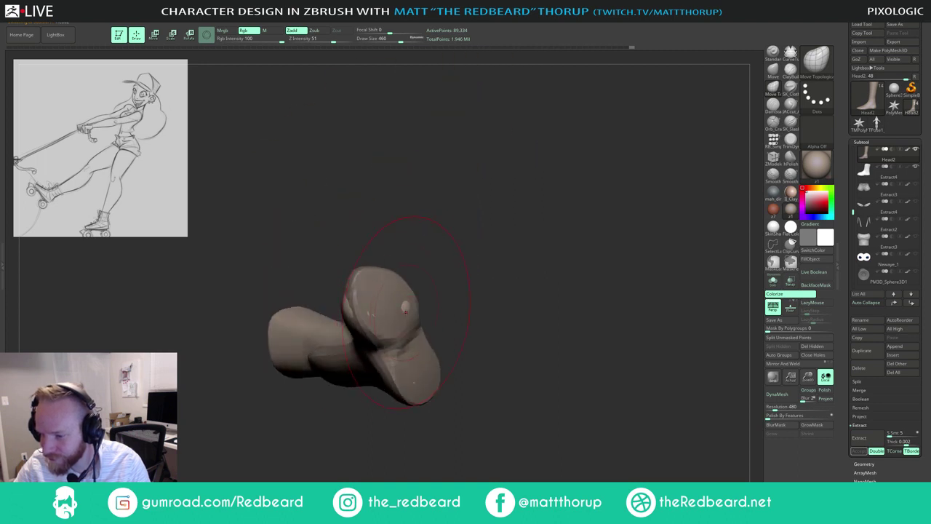
{"action": "key", "text": "s"}
{"action": "left_click_drag", "start_coordinate": [406, 311], "coordinate": [399, 300]}
{"action": "mouse_move", "coordinate": [442, 291]}
{"action": "left_mouse_down"}
{"action": "mouse_move", "coordinate": [434, 276]}
{"action": "mouse_move", "coordinate": [379, 269]}
{"action": "left_mouse_up"}
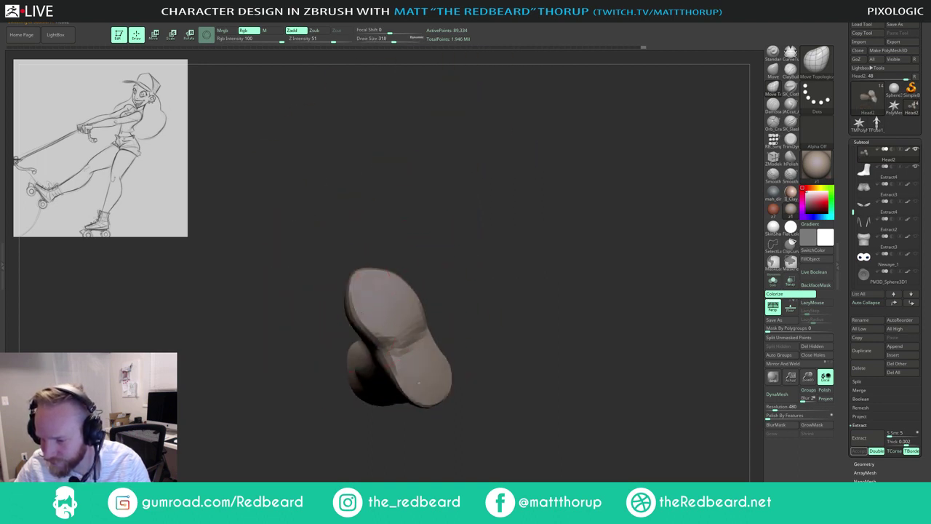
{"action": "left_click_drag", "start_coordinate": [458, 249], "coordinate": [398, 308]}
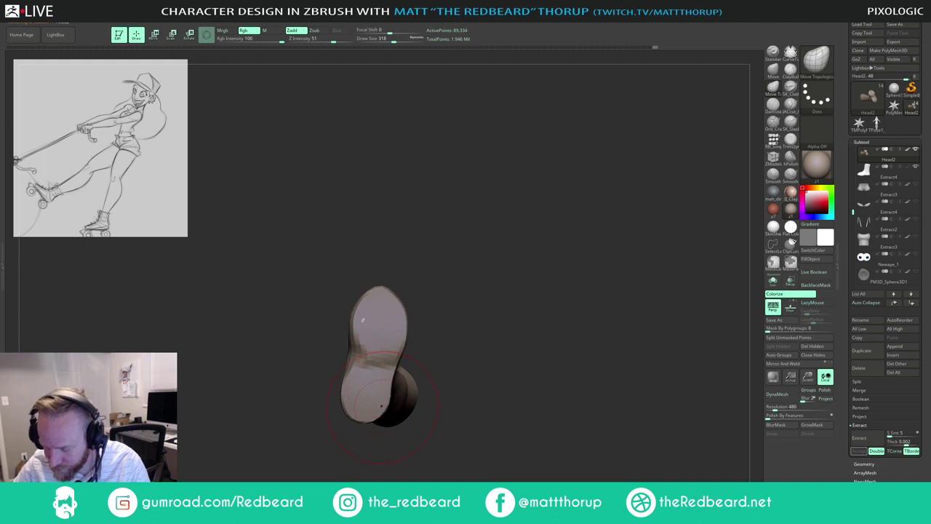
{"action": "mouse_move", "coordinate": [441, 336]}
{"action": "left_mouse_down"}
{"action": "mouse_move", "coordinate": [456, 381]}
{"action": "mouse_move", "coordinate": [395, 370]}
{"action": "mouse_move", "coordinate": [427, 291]}
{"action": "mouse_move", "coordinate": [443, 317]}
{"action": "left_mouse_up"}
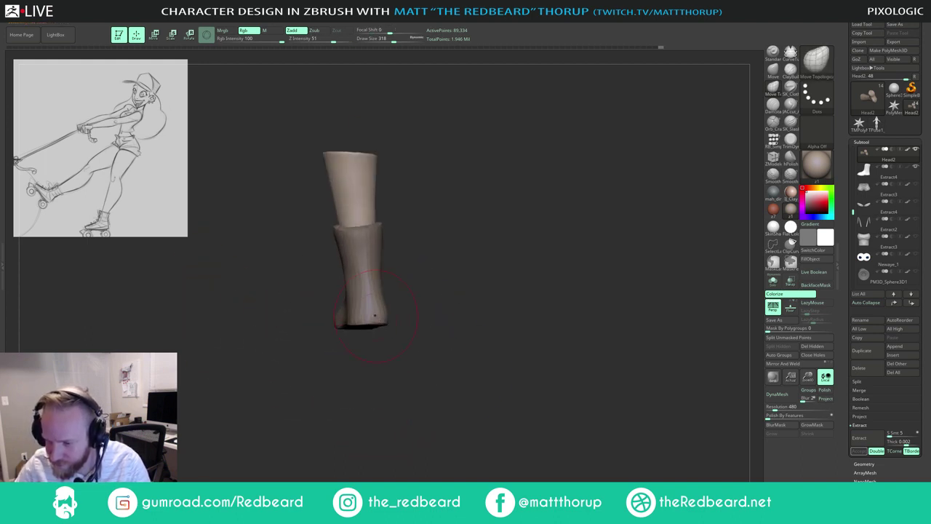
Step: Return to the boot subtool and shape the arch of its sole from below at draw sizes of 230 and 268
{"action": "left_click", "coordinate": [372, 311], "text": "alt"}
{"action": "mouse_move", "coordinate": [406, 353]}
{"action": "left_mouse_down"}
{"action": "mouse_move", "coordinate": [354, 333]}
{"action": "mouse_move", "coordinate": [362, 343]}
{"action": "mouse_move", "coordinate": [358, 332]}
{"action": "left_mouse_up"}
{"action": "key", "text": "s"}
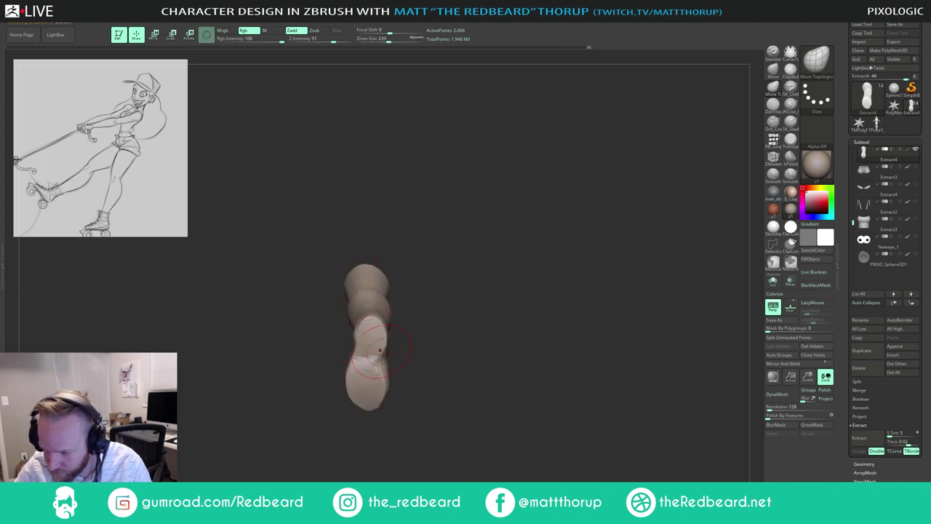
{"action": "mouse_move", "coordinate": [405, 291]}
{"action": "left_mouse_down"}
{"action": "mouse_move", "coordinate": [470, 268]}
{"action": "mouse_move", "coordinate": [400, 316]}
{"action": "left_mouse_up"}
{"action": "right_click_drag", "start_coordinate": [363, 320], "coordinate": [380, 339]}
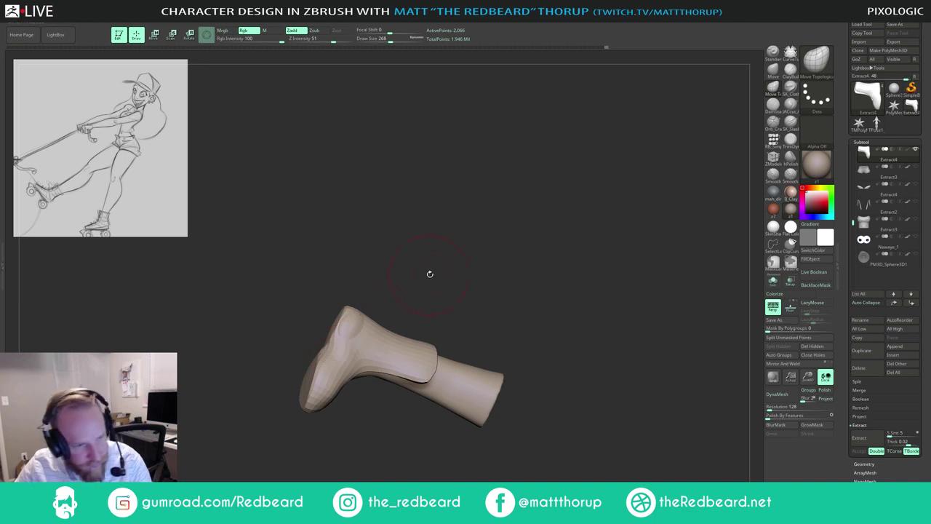
Step: Examine the boot's heel and sole up close, undoing and redoing the last stroke to compare the shape
{"action": "mouse_move", "coordinate": [430, 275]}
{"action": "left_mouse_down", "text": "shift"}
{"action": "mouse_move", "coordinate": [449, 266]}
{"action": "mouse_move", "coordinate": [442, 255]}
{"action": "mouse_move", "coordinate": [473, 267]}
{"action": "left_mouse_up", "text": "shift"}
{"action": "mouse_move", "coordinate": [473, 266]}
{"action": "right_mouse_down"}
{"action": "mouse_move", "coordinate": [418, 281]}
{"action": "mouse_move", "coordinate": [428, 284]}
{"action": "right_mouse_up"}
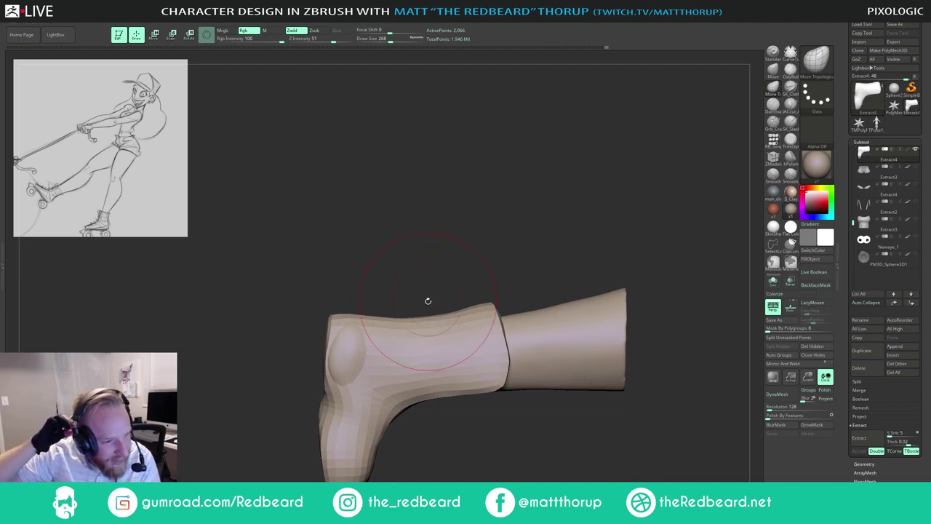
{"action": "key", "text": "ctrl+z"}
{"action": "key", "text": "ctrl+shift+z"}
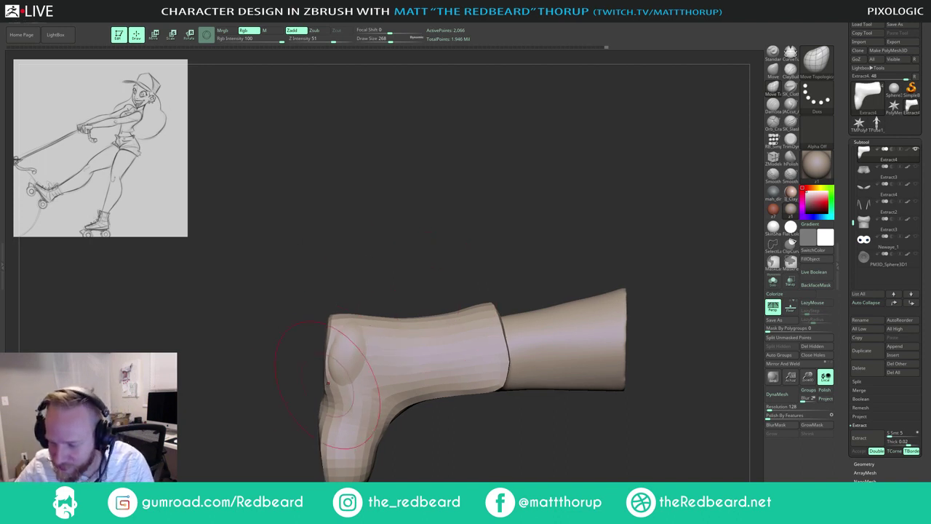
Step: Shape the back and side of the boot's heel at draw sizes of 202 and 245
{"action": "key", "text": "s"}
{"action": "left_click_drag", "start_coordinate": [331, 387], "coordinate": [326, 387]}
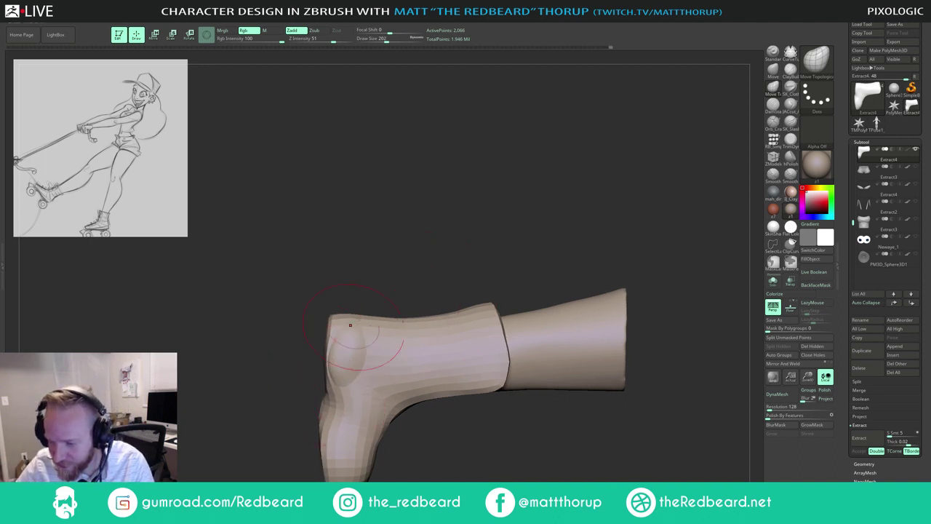
{"action": "mouse_move", "coordinate": [342, 288]}
{"action": "left_mouse_down"}
{"action": "mouse_move", "coordinate": [397, 287]}
{"action": "mouse_move", "coordinate": [414, 297]}
{"action": "left_mouse_up"}
{"action": "key", "text": "s"}
{"action": "left_click_drag", "start_coordinate": [321, 336], "coordinate": [324, 336]}
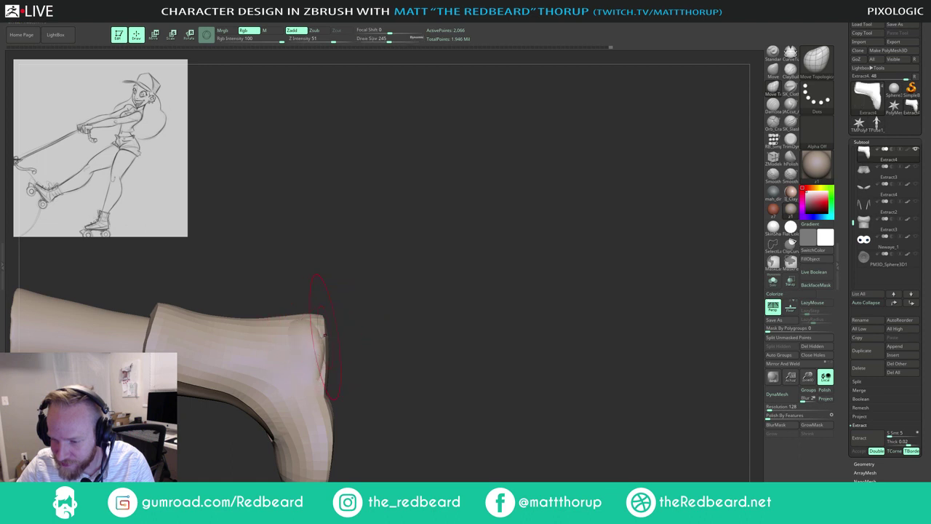
Step: Switch to the leg mesh, tuck its heel inside the boot at draw size 223, and reselect the boot
{"action": "left_click", "coordinate": [316, 345], "text": "alt"}
{"action": "mouse_move", "coordinate": [391, 348]}
{"action": "left_mouse_down"}
{"action": "mouse_move", "coordinate": [324, 351]}
{"action": "mouse_move", "coordinate": [340, 347]}
{"action": "left_mouse_up"}
{"action": "key", "text": "s"}
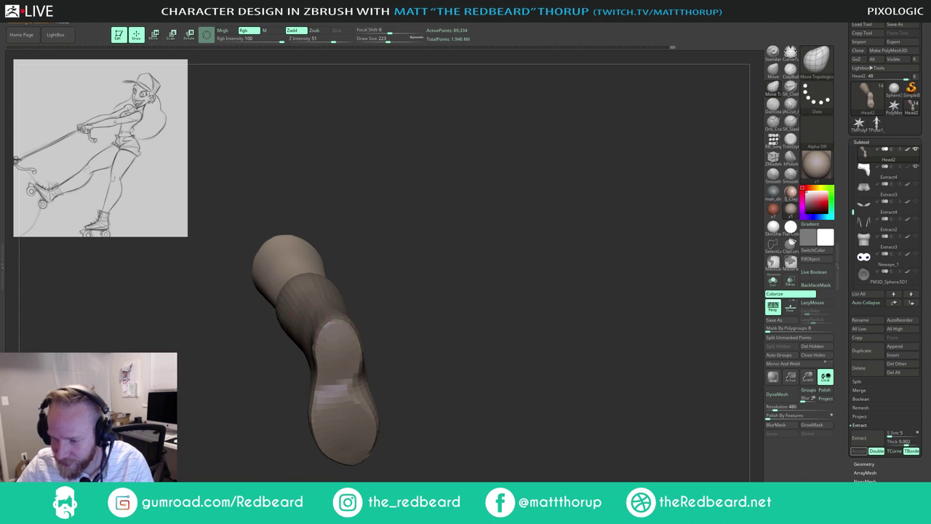
{"action": "left_click_drag", "start_coordinate": [371, 310], "coordinate": [382, 284]}
{"action": "left_click", "coordinate": [313, 352], "text": "alt"}
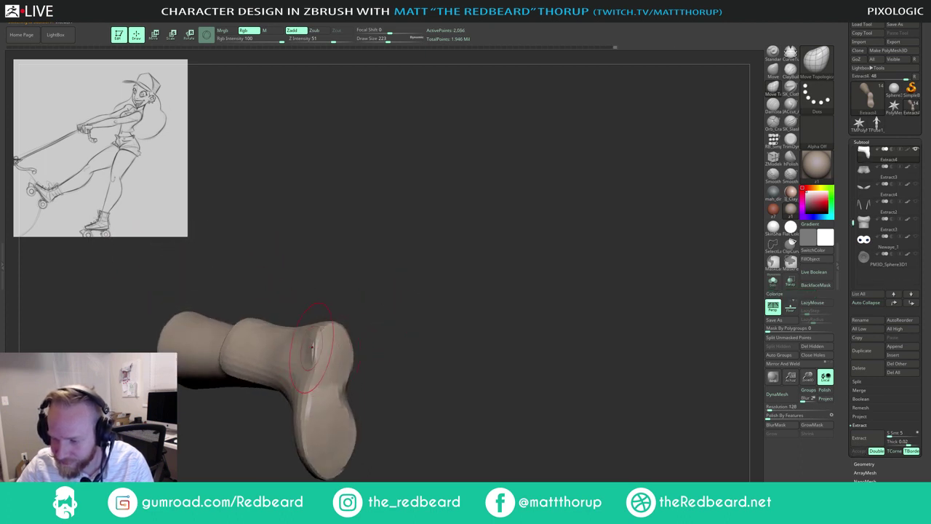
Step: Display the boot's polygroup wireframe, refine the edge of its heel at draw size 223, and save the project
{"action": "mouse_move", "coordinate": [366, 297]}
{"action": "left_mouse_down", "text": "alt"}
{"action": "mouse_move", "coordinate": [413, 289]}
{"action": "mouse_move", "coordinate": [384, 309]}
{"action": "mouse_move", "coordinate": [392, 331]}
{"action": "left_mouse_up", "text": "alt"}
{"action": "key", "text": "shift+f"}
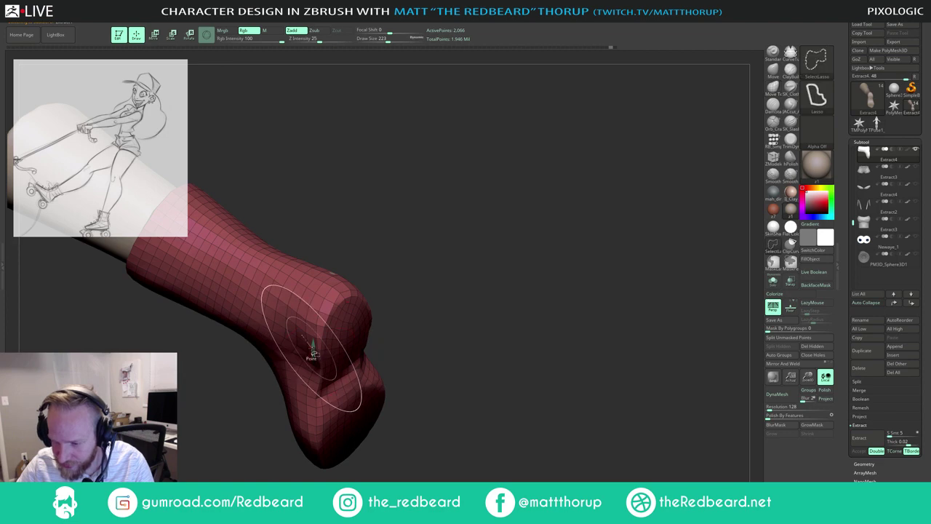
{"action": "key", "text": "shift+f"}
{"action": "left_click_drag", "start_coordinate": [405, 291], "coordinate": [418, 272]}
{"action": "key", "text": "shift+f"}
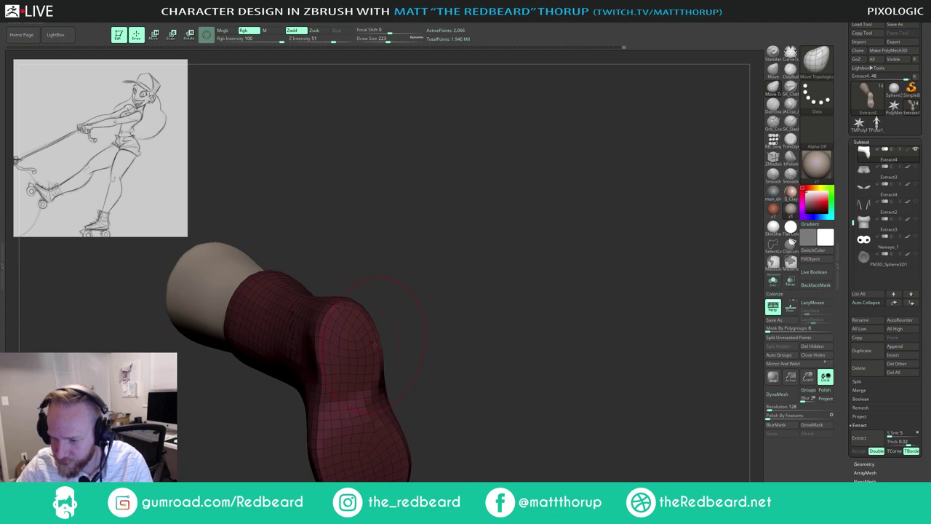
{"action": "left_click_drag", "start_coordinate": [362, 346], "coordinate": [384, 346]}
{"action": "key", "text": "ctrl+s"}
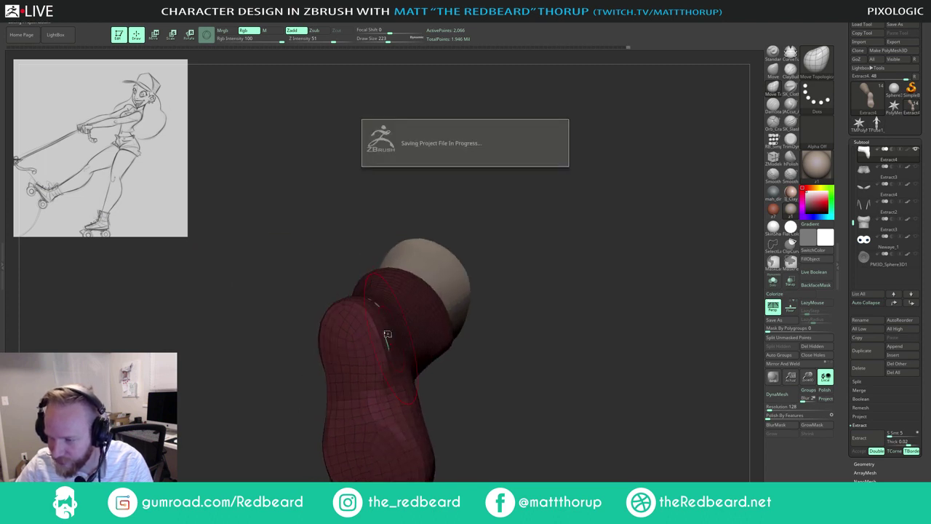
Step: Adjust the boot's heel and ankle from the side at draw sizes of 202 and 274
{"action": "left_click_drag", "start_coordinate": [507, 223], "coordinate": [542, 215]}
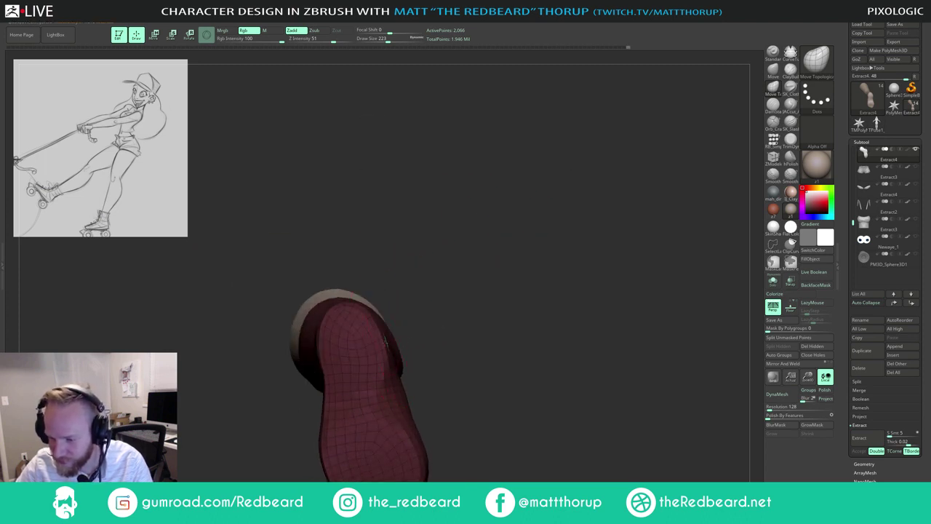
{"action": "left_click_drag", "start_coordinate": [376, 347], "coordinate": [430, 252]}
{"action": "left_click", "coordinate": [430, 252], "text": "ctrl"}
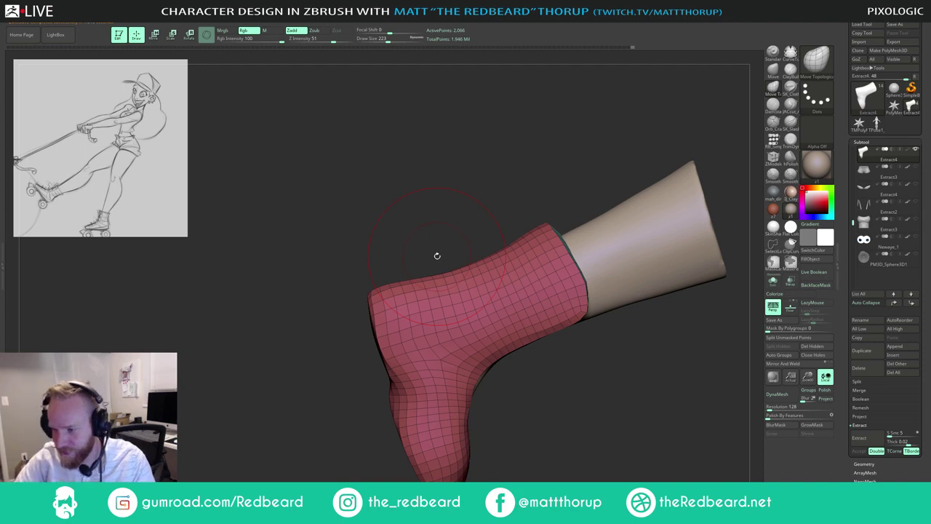
{"action": "left_click_drag", "start_coordinate": [459, 204], "coordinate": [468, 210]}
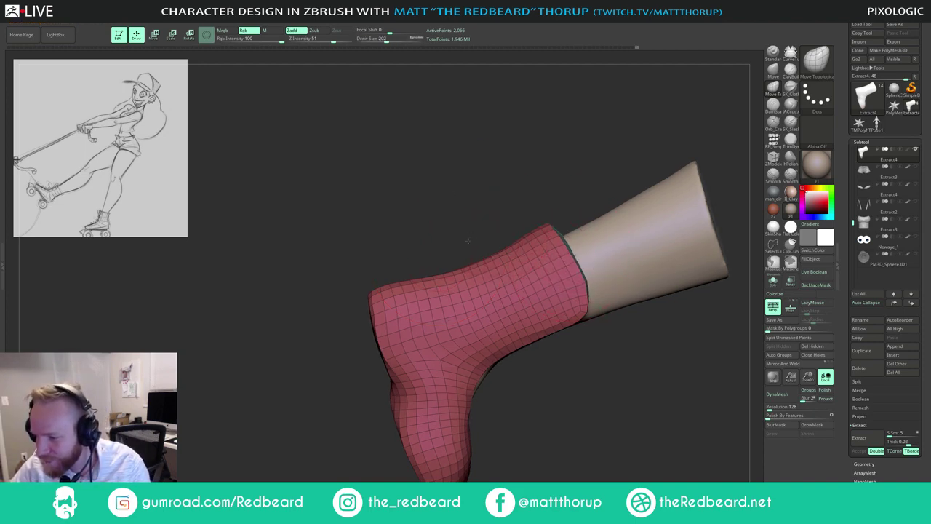
{"action": "mouse_move", "coordinate": [468, 241]}
{"action": "left_mouse_down"}
{"action": "mouse_move", "coordinate": [596, 245]}
{"action": "mouse_move", "coordinate": [490, 263]}
{"action": "mouse_move", "coordinate": [496, 299]}
{"action": "mouse_move", "coordinate": [439, 299]}
{"action": "left_mouse_up"}
{"action": "key", "text": "s"}
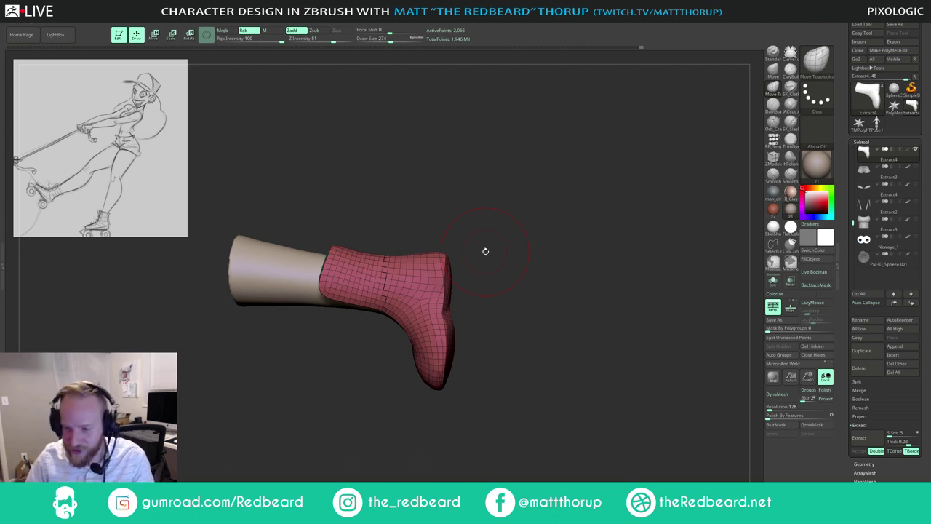
{"action": "left_click_drag", "start_coordinate": [393, 220], "coordinate": [370, 237]}
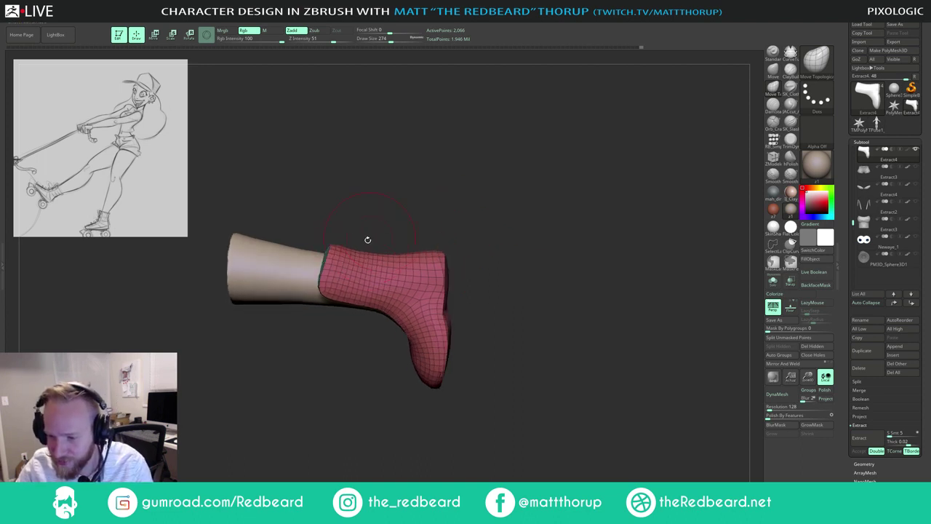
Step: Mask the boot's outer polygroup by isolating it, and invert the mask with the whole boot shown
{"action": "left_click", "coordinate": [351, 259], "text": "ctrl+shift"}
{"action": "left_click", "coordinate": [379, 222], "text": "ctrl"}
{"action": "left_click", "coordinate": [378, 223], "text": "ctrl+shift"}
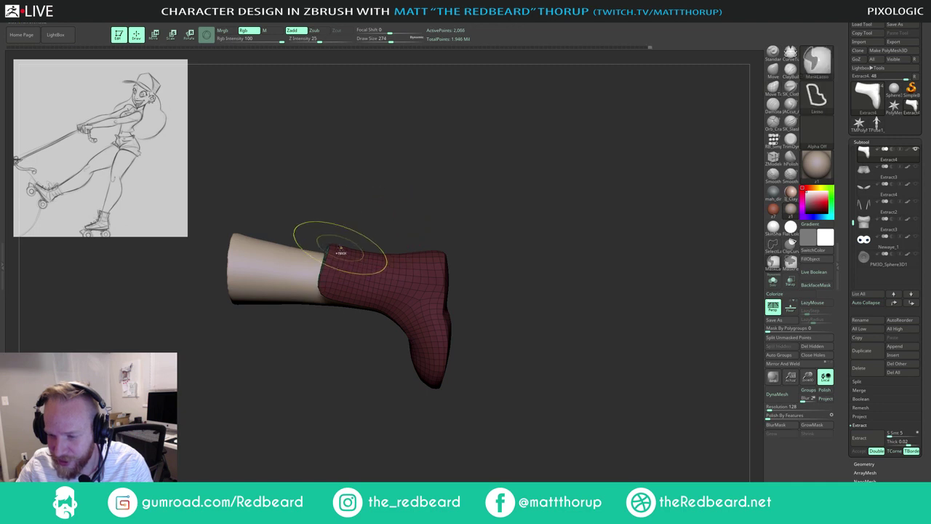
{"action": "key", "text": "ctrl+i"}
Step: Reshape the edges of the boot's front opening around the shin at draw sizes of 239 and 104
{"action": "key", "text": "s"}
{"action": "mouse_move", "coordinate": [336, 249]}
{"action": "left_mouse_down"}
{"action": "mouse_move", "coordinate": [407, 240]}
{"action": "mouse_move", "coordinate": [428, 247]}
{"action": "mouse_move", "coordinate": [322, 276]}
{"action": "left_mouse_up"}
{"action": "key", "text": "s"}
{"action": "key", "text": "s"}
{"action": "key", "text": "]"}
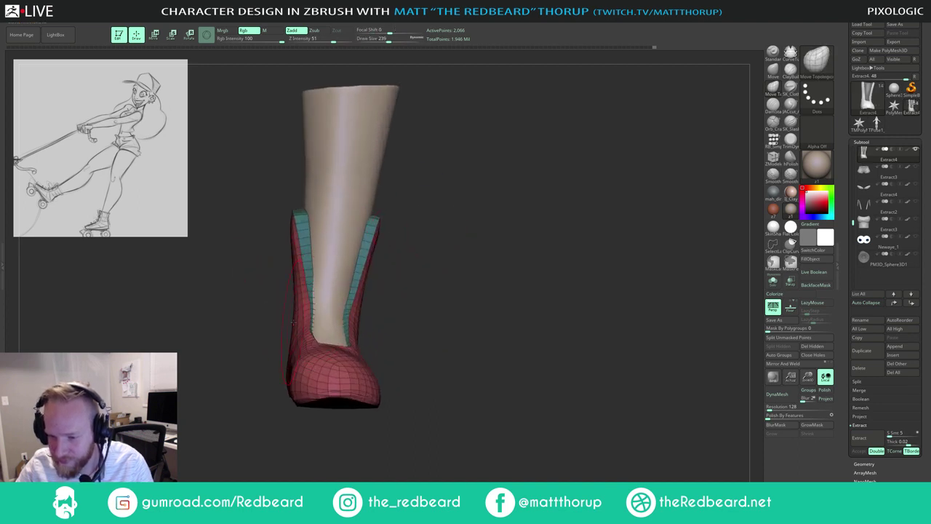
{"action": "left_click_drag", "start_coordinate": [401, 275], "coordinate": [385, 281]}
{"action": "key", "text": "["}
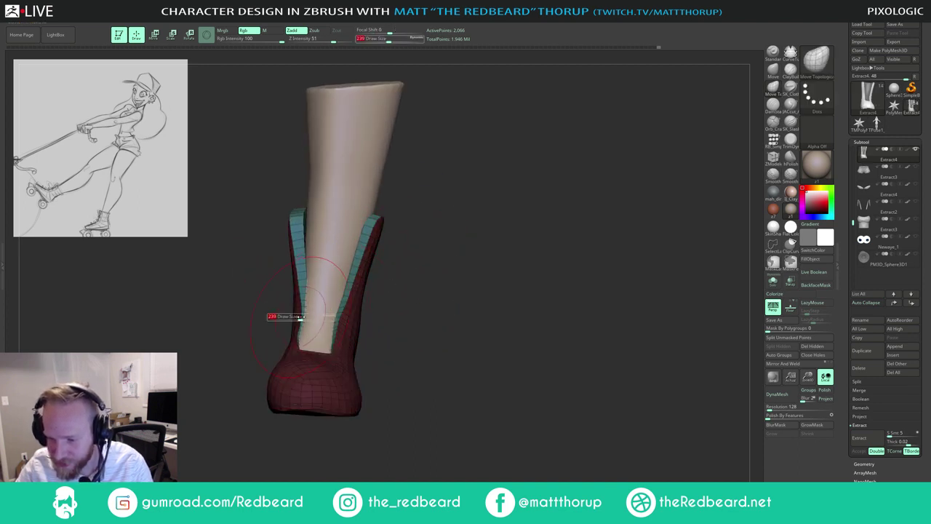
{"action": "key", "text": "["}
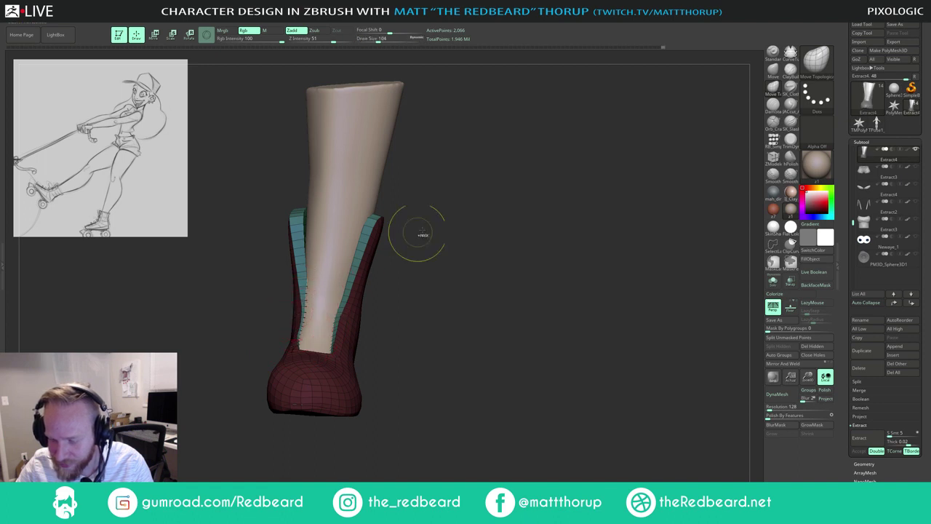
{"action": "left_click_drag", "start_coordinate": [420, 233], "coordinate": [409, 244]}
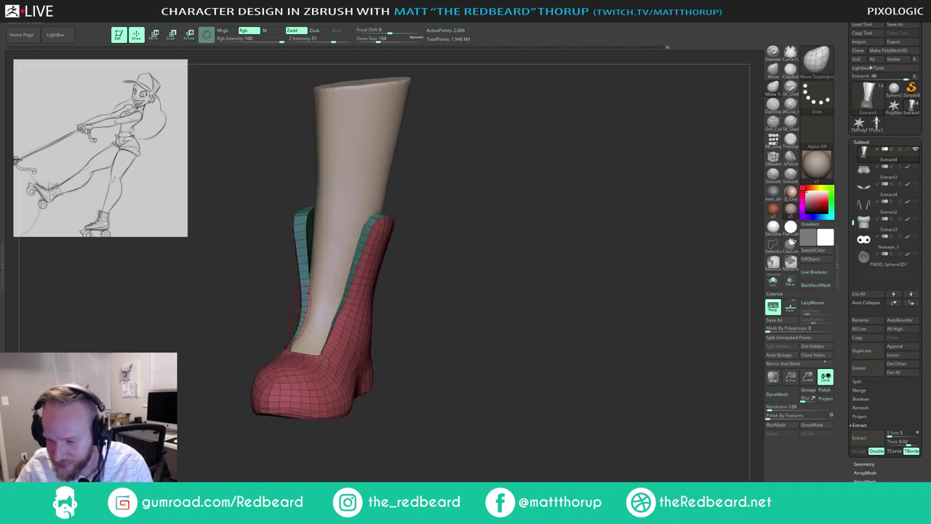
{"action": "left_click_drag", "start_coordinate": [286, 314], "coordinate": [365, 305]}
Step: Show only the boot subtool and isolate the polygroup of its inner lining
{"action": "left_click", "coordinate": [775, 288]}
{"action": "left_click_drag", "start_coordinate": [583, 317], "coordinate": [532, 350]}
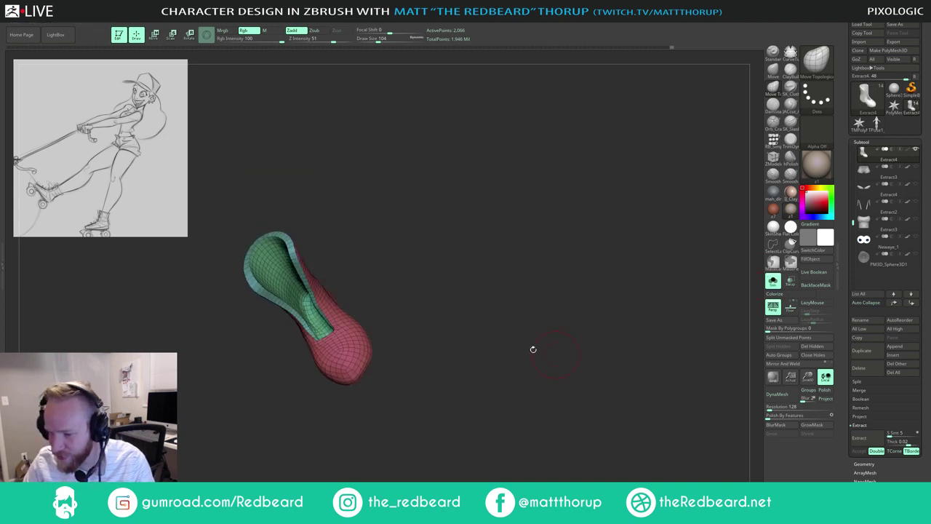
{"action": "left_click", "coordinate": [311, 320], "text": "ctrl+shift"}
{"action": "mouse_move", "coordinate": [387, 337]}
{"action": "left_mouse_down"}
{"action": "mouse_move", "coordinate": [387, 352]}
{"action": "mouse_move", "coordinate": [431, 327]}
{"action": "left_mouse_up"}
{"action": "key", "text": "ctrl+z"}
{"action": "left_click", "coordinate": [332, 332], "text": "ctrl+shift"}
Step: Reshape and smooth the foot of the isolated lining at draw sizes of 330 and 379, and unhide the whole boot
{"action": "type", "text": "s365"}
{"action": "key", "text": "Return"}
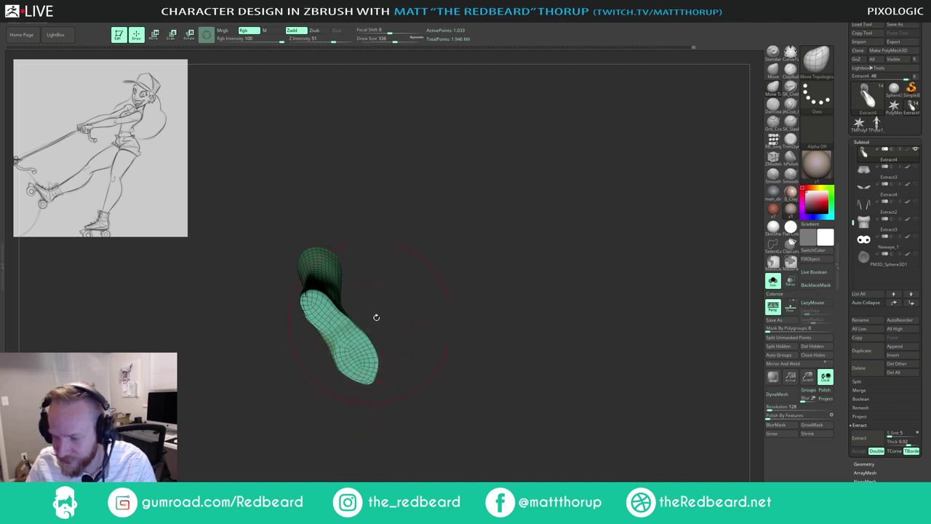
{"action": "mouse_move", "coordinate": [376, 318]}
{"action": "left_mouse_down"}
{"action": "mouse_move", "coordinate": [350, 327]}
{"action": "mouse_move", "coordinate": [321, 309]}
{"action": "left_mouse_up"}
{"action": "mouse_move", "coordinate": [321, 356]}
{"action": "left_mouse_down", "text": "shift"}
{"action": "mouse_move", "coordinate": [322, 396]}
{"action": "mouse_move", "coordinate": [318, 372]}
{"action": "left_mouse_up", "text": "shift"}
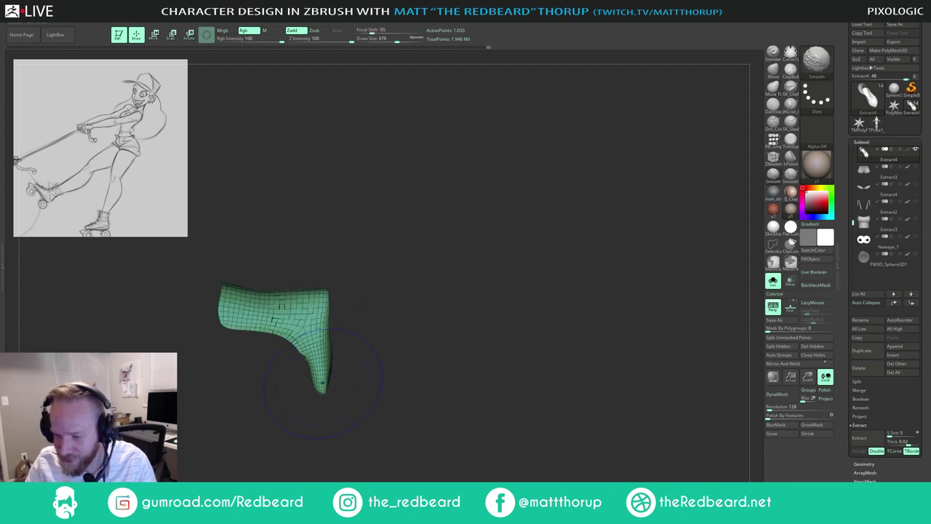
{"action": "left_click_drag", "start_coordinate": [393, 390], "coordinate": [432, 366], "text": "shift"}
{"action": "left_click", "coordinate": [458, 413], "text": "ctrl+shift"}
{"action": "left_click_drag", "start_coordinate": [457, 414], "coordinate": [397, 428]}
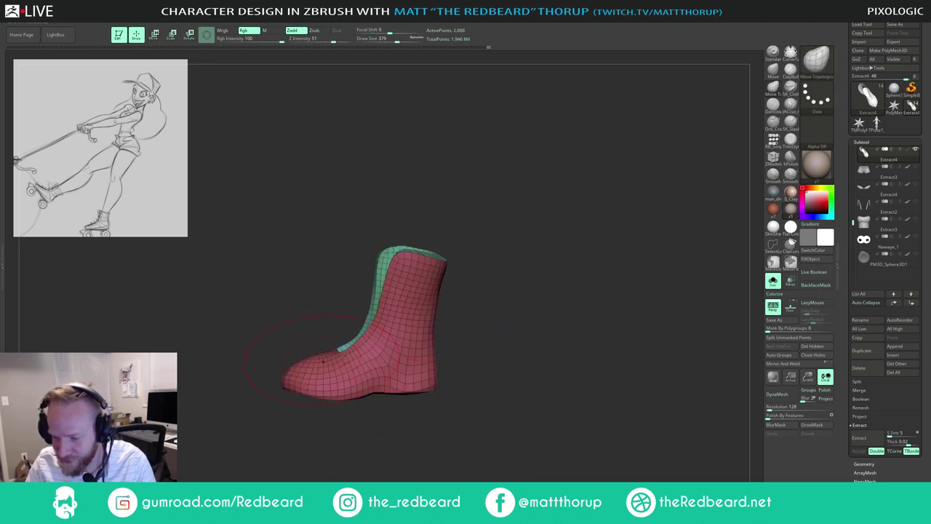
Step: Adjust the boot's instep and front opening at draw sizes of 280 and 116
{"action": "key", "text": "bracketleft"}
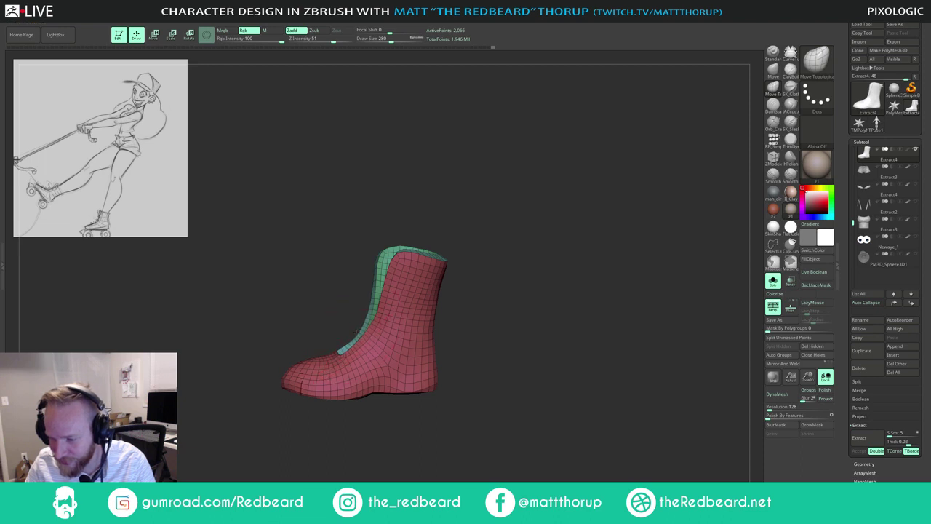
{"action": "mouse_move", "coordinate": [457, 336]}
{"action": "left_mouse_down"}
{"action": "mouse_move", "coordinate": [516, 325]}
{"action": "mouse_move", "coordinate": [444, 345]}
{"action": "left_mouse_up"}
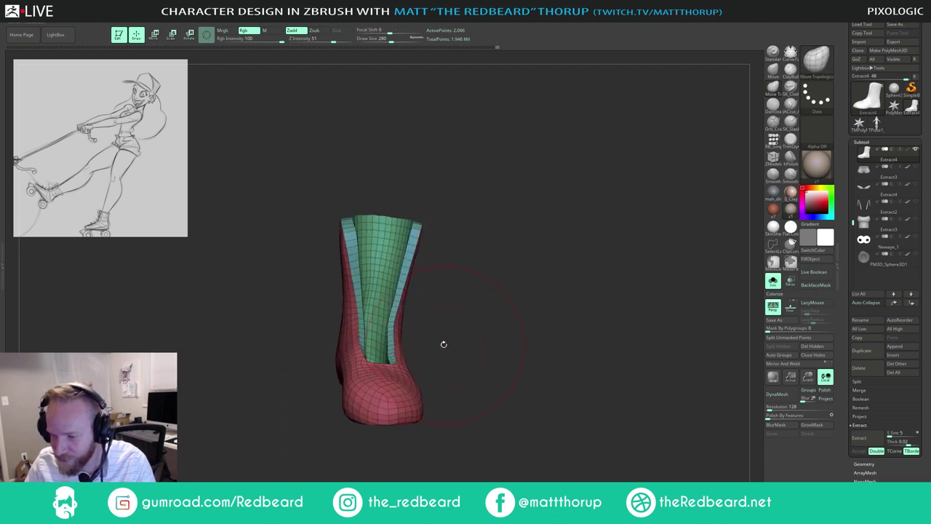
{"action": "key", "text": "s"}
{"action": "mouse_move", "coordinate": [389, 333]}
{"action": "left_mouse_down"}
{"action": "mouse_move", "coordinate": [380, 333]}
{"action": "mouse_move", "coordinate": [447, 308]}
{"action": "left_mouse_up"}
Step: Use the isolated lining polygroup to mask the rest of the boot, leaving only the inner lining editable
{"action": "left_click", "coordinate": [389, 313], "text": "ctrl+shift"}
{"action": "left_click", "coordinate": [426, 303], "text": "ctrl+shift"}
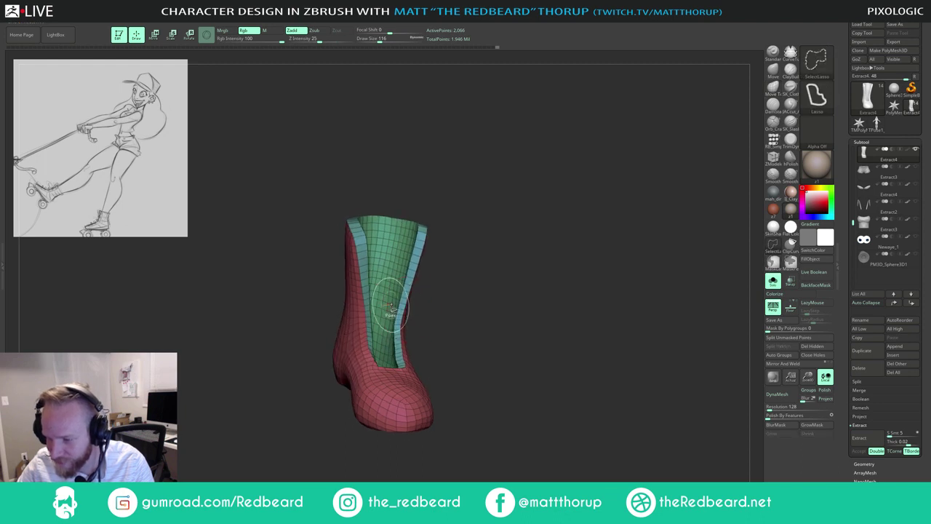
{"action": "left_click", "coordinate": [393, 306], "text": "ctrl+shift"}
{"action": "left_click", "coordinate": [446, 312], "text": "ctrl"}
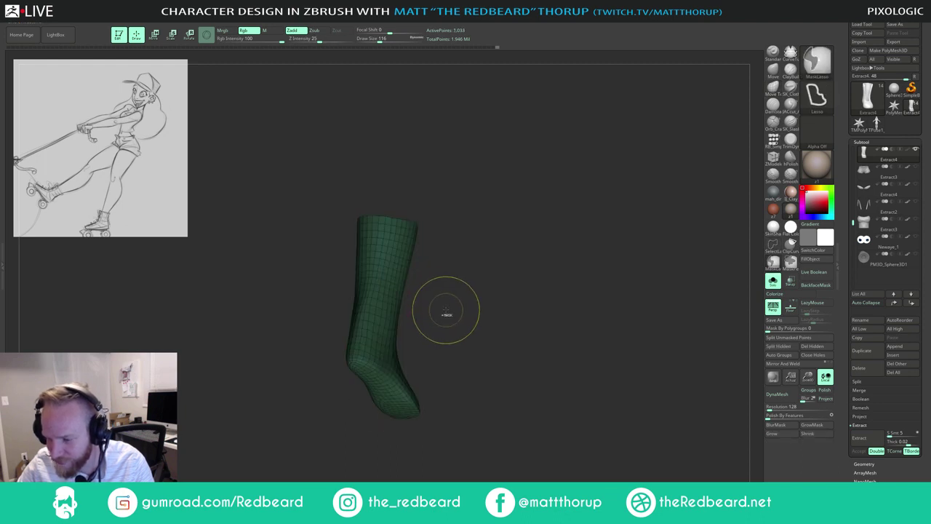
{"action": "left_click", "coordinate": [454, 311], "text": "ctrl+shift"}
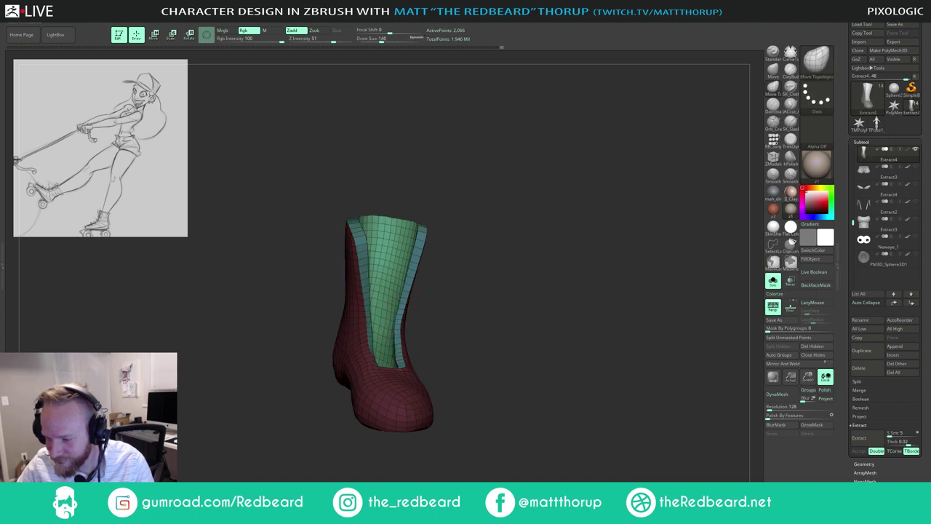
Step: Reshape the inner lining along the front opening and instep at draw sizes of 183 and 80
{"action": "left_click_drag", "start_coordinate": [429, 315], "coordinate": [408, 320]}
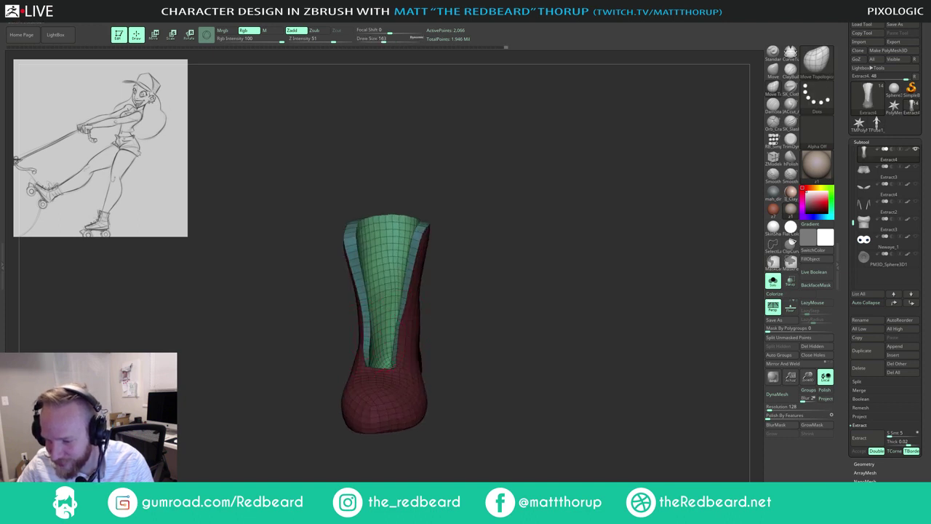
{"action": "left_click_drag", "start_coordinate": [459, 286], "coordinate": [358, 354]}
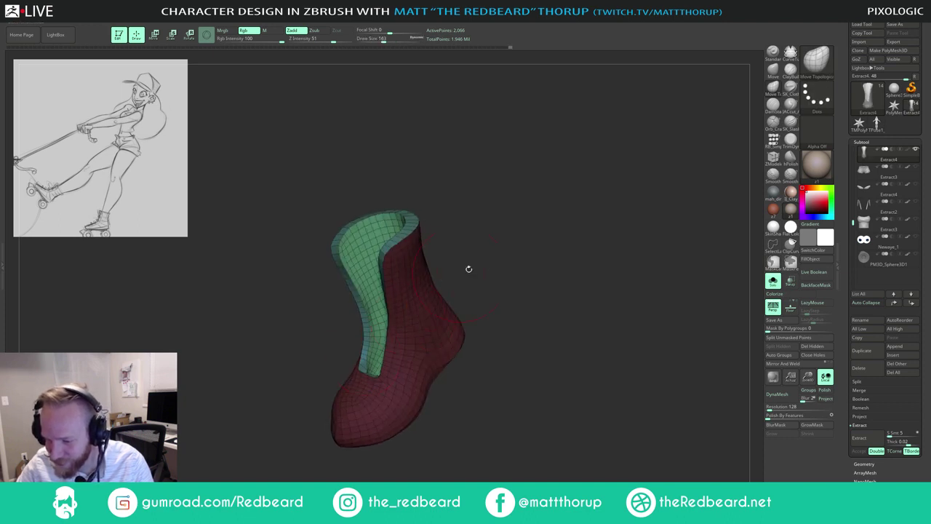
{"action": "mouse_move", "coordinate": [469, 269]}
{"action": "left_mouse_down"}
{"action": "mouse_move", "coordinate": [470, 286]}
{"action": "mouse_move", "coordinate": [486, 282]}
{"action": "left_mouse_up"}
{"action": "key", "text": "s"}
{"action": "left_click_drag", "start_coordinate": [371, 372], "coordinate": [358, 372]}
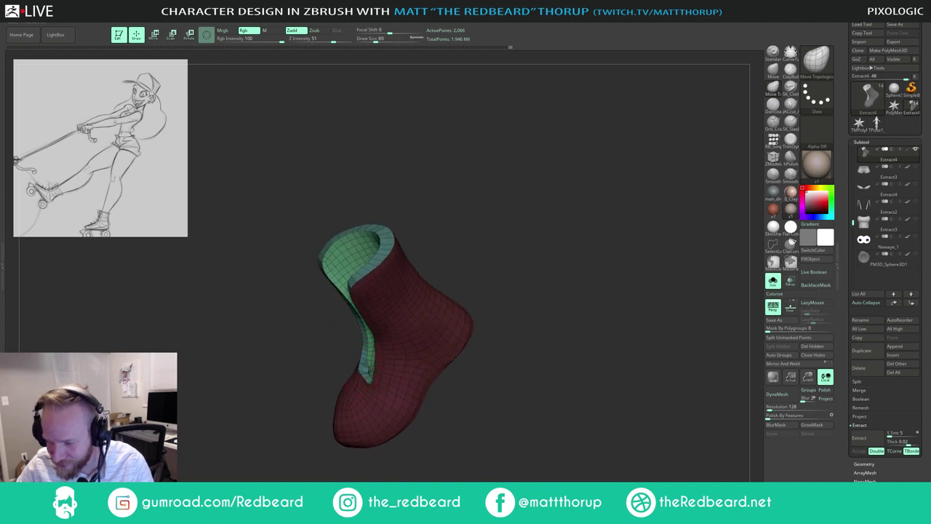
{"action": "left_click_drag", "start_coordinate": [466, 275], "coordinate": [526, 286]}
{"action": "key", "text": "s"}
{"action": "mouse_move", "coordinate": [384, 379]}
{"action": "left_mouse_down"}
{"action": "mouse_move", "coordinate": [459, 335]}
{"action": "mouse_move", "coordinate": [551, 202]}
{"action": "mouse_move", "coordinate": [564, 222]}
{"action": "mouse_move", "coordinate": [540, 288]}
{"action": "mouse_move", "coordinate": [507, 268]}
{"action": "mouse_move", "coordinate": [499, 313]}
{"action": "mouse_move", "coordinate": [485, 269]}
{"action": "mouse_move", "coordinate": [473, 298]}
{"action": "left_mouse_up"}
Step: Fine-tune the upper edge of the boot's shaft at draw size 33
{"action": "key", "text": "s"}
{"action": "left_click_drag", "start_coordinate": [374, 215], "coordinate": [367, 215]}
{"action": "key", "text": "s"}
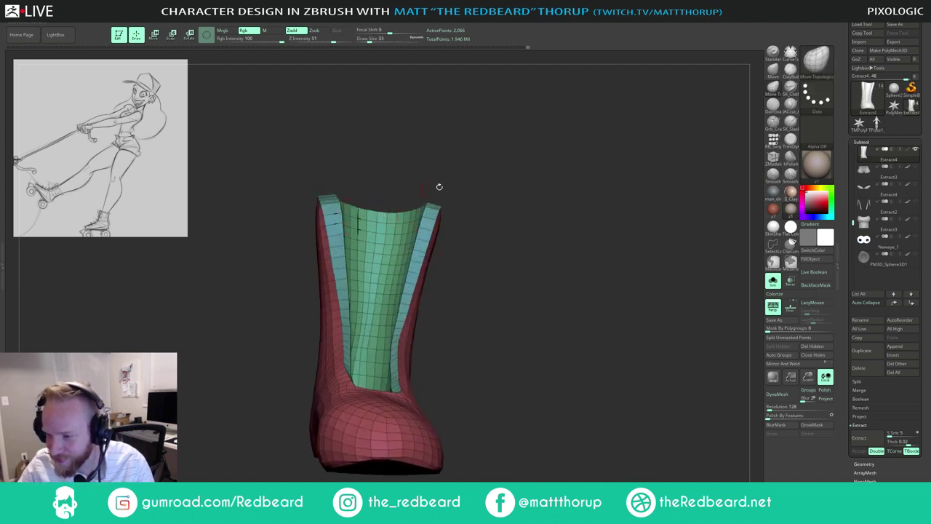
{"action": "mouse_move", "coordinate": [438, 187]}
{"action": "left_mouse_down"}
{"action": "mouse_move", "coordinate": [440, 209]}
{"action": "mouse_move", "coordinate": [417, 191]}
{"action": "mouse_move", "coordinate": [468, 187]}
{"action": "left_mouse_up"}
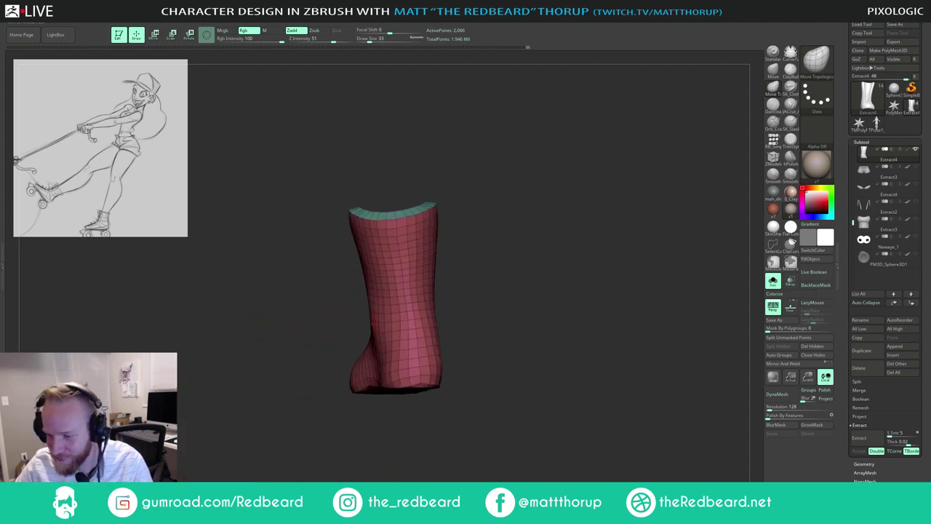
Step: Shape the boot's ankle from behind at draw sizes of 187 and 158, and smooth the back of the shaft
{"action": "key", "text": "bracketright"}
{"action": "key", "text": "bracketright"}
{"action": "key", "text": "bracketright"}
{"action": "key", "text": "bracketright"}
{"action": "key", "text": "bracketright"}
{"action": "key", "text": "bracketright"}
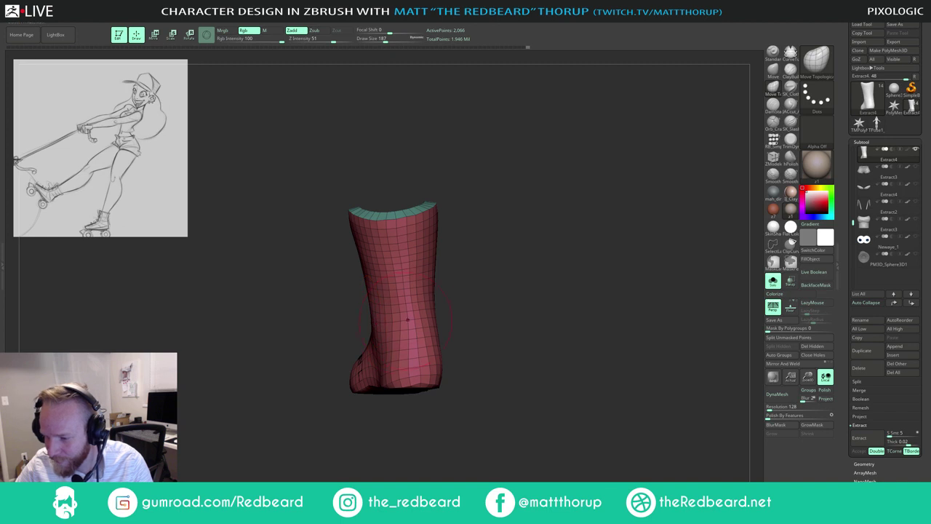
{"action": "right_click_drag", "start_coordinate": [408, 319], "coordinate": [369, 326]}
{"action": "key", "text": "s"}
{"action": "left_click", "coordinate": [375, 320]}
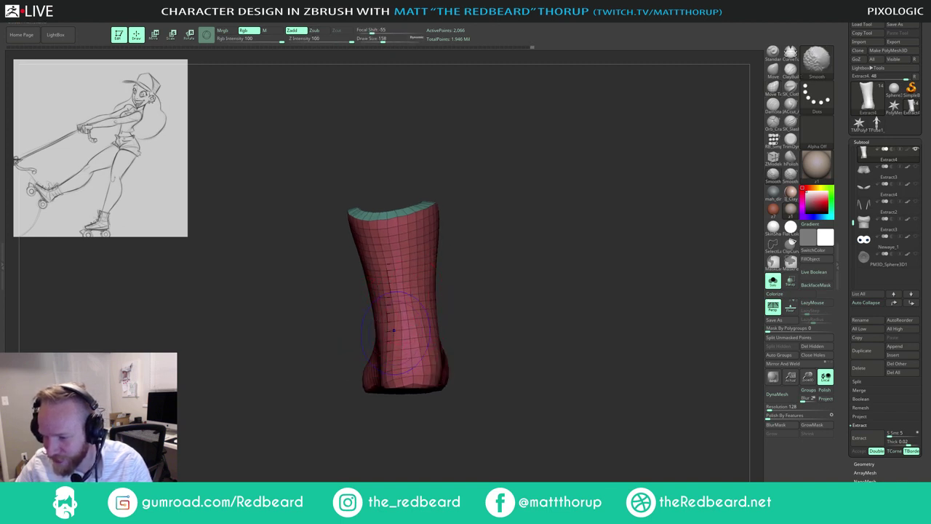
{"action": "mouse_move", "coordinate": [402, 317]}
{"action": "left_mouse_down", "text": "shift"}
{"action": "mouse_move", "coordinate": [409, 326]}
{"action": "mouse_move", "coordinate": [426, 258]}
{"action": "left_mouse_up", "text": "shift"}
{"action": "right_click_drag", "start_coordinate": [426, 260], "coordinate": [483, 275]}
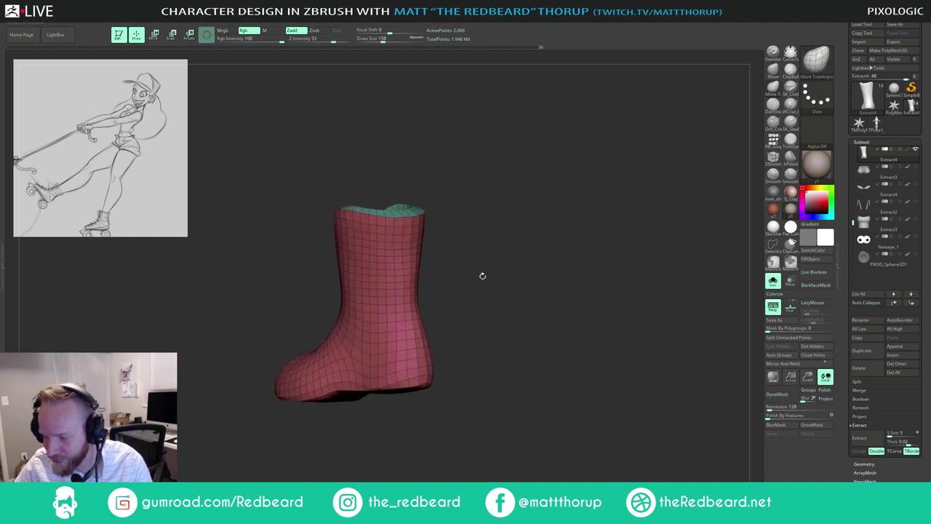
{"action": "right_click_drag", "start_coordinate": [432, 306], "coordinate": [496, 291]}
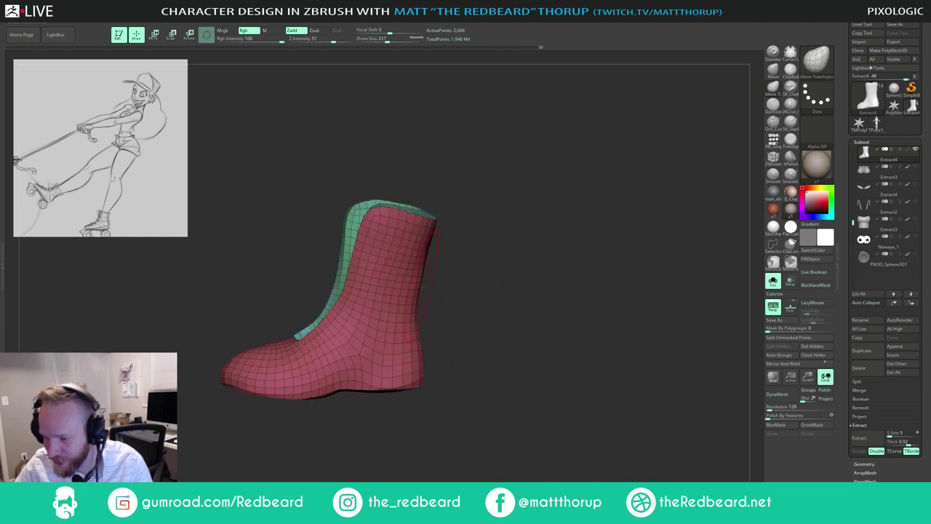
Step: Refine the back of the boot's shaft at draw size 217 and smooth its upper rear area at draw size 132
{"action": "left_click_drag", "start_coordinate": [421, 286], "coordinate": [417, 287]}
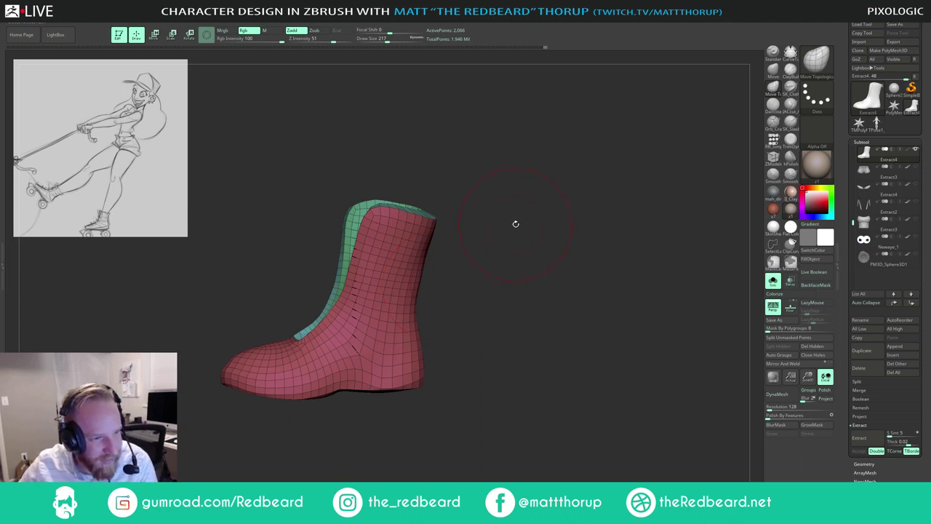
{"action": "key", "text": "ctrl"}
{"action": "mouse_move", "coordinate": [526, 249]}
{"action": "left_mouse_down"}
{"action": "mouse_move", "coordinate": [534, 248]}
{"action": "mouse_move", "coordinate": [482, 248]}
{"action": "left_mouse_up"}
{"action": "key", "text": "shift"}
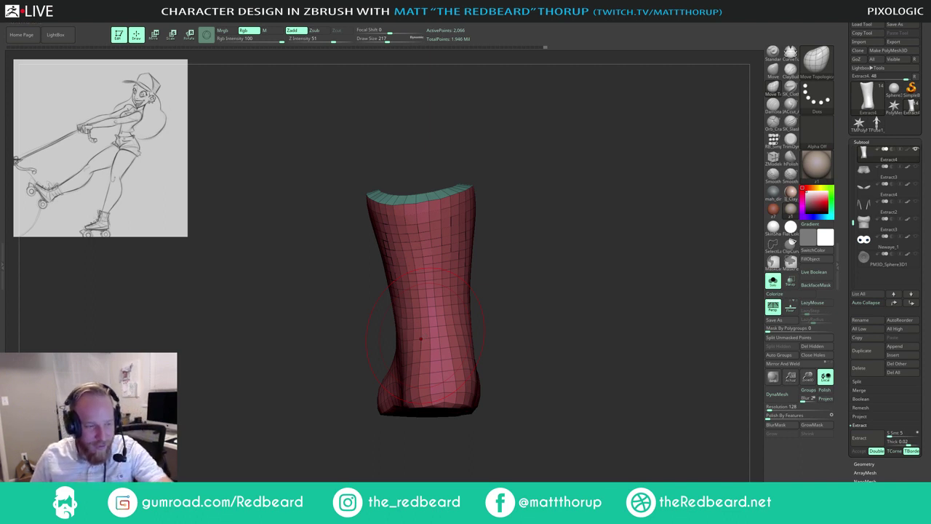
{"action": "left_click_drag", "start_coordinate": [561, 326], "coordinate": [443, 326]}
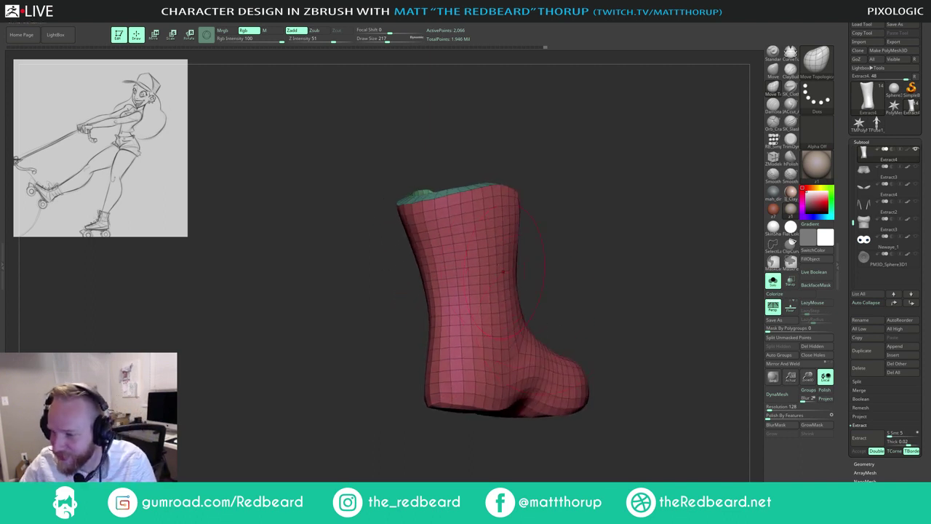
{"action": "left_click_drag", "start_coordinate": [568, 196], "coordinate": [561, 203]}
{"action": "left_click_drag", "start_coordinate": [400, 204], "coordinate": [401, 214], "text": "shift"}
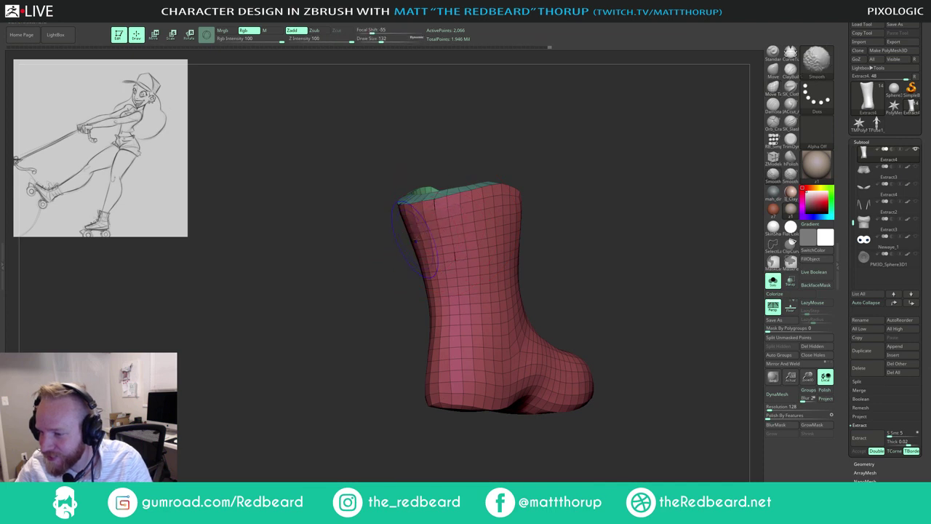
{"action": "left_click_drag", "start_coordinate": [531, 208], "coordinate": [598, 218]}
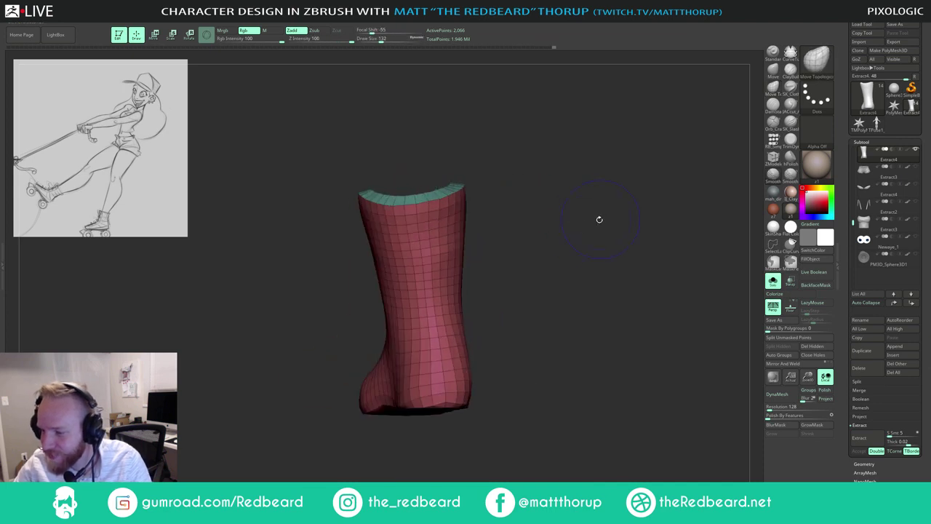
{"action": "left_click_drag", "start_coordinate": [550, 254], "coordinate": [562, 253]}
{"action": "left_click_drag", "start_coordinate": [395, 251], "coordinate": [402, 280], "text": "shift"}
{"action": "mouse_move", "coordinate": [475, 240]}
{"action": "left_mouse_down"}
{"action": "mouse_move", "coordinate": [539, 244]}
{"action": "mouse_move", "coordinate": [463, 286]}
{"action": "mouse_move", "coordinate": [610, 328]}
{"action": "mouse_move", "coordinate": [603, 400]}
{"action": "mouse_move", "coordinate": [607, 331]}
{"action": "left_mouse_up"}
Step: Leave Solo mode, turn off the polyframe display and show all subtools around the boot
{"action": "left_click", "coordinate": [773, 281]}
{"action": "left_click_drag", "start_coordinate": [677, 327], "coordinate": [569, 373], "text": "alt"}
{"action": "key", "text": "shift+f"}
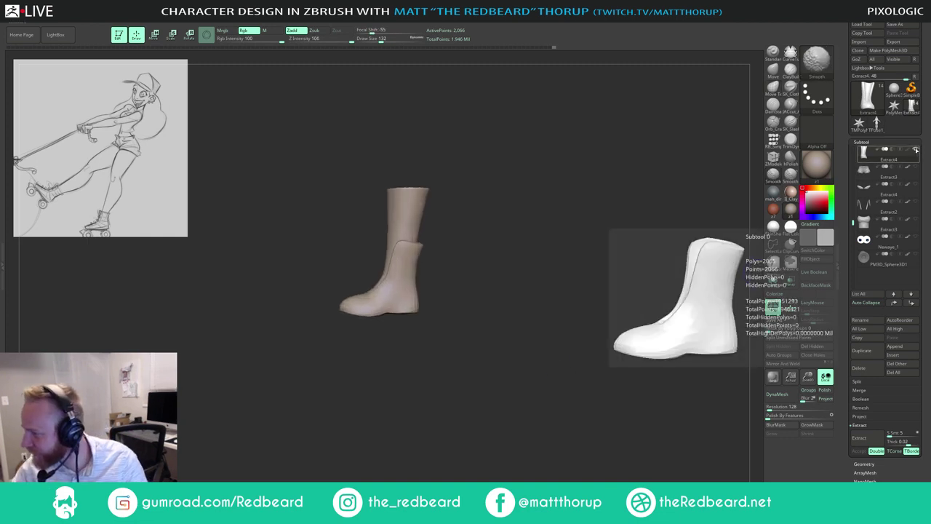
{"action": "left_click", "coordinate": [916, 150], "text": "shift"}
{"action": "left_click", "coordinate": [916, 150], "text": "shift"}
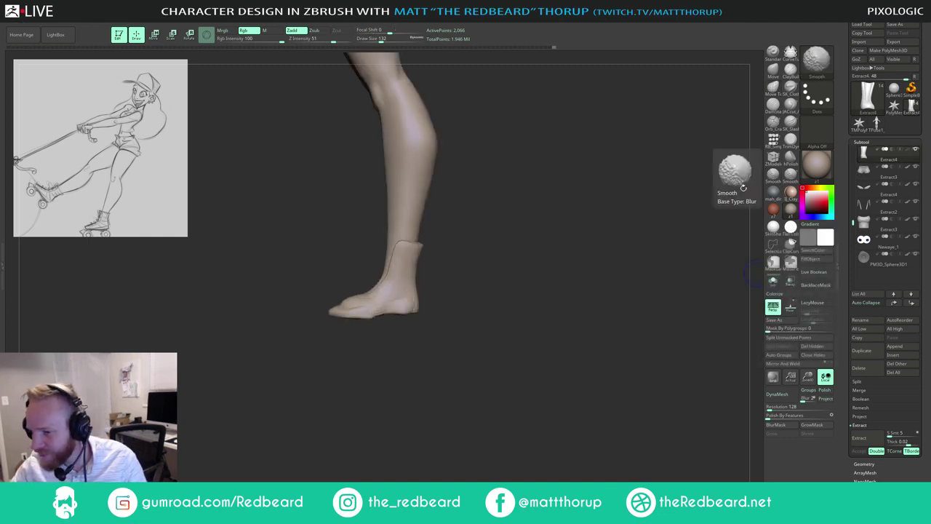
{"action": "mouse_move", "coordinate": [315, 366]}
{"action": "left_mouse_down", "text": "ctrl+shift"}
{"action": "mouse_move", "coordinate": [316, 298]}
{"action": "mouse_move", "coordinate": [502, 304]}
{"action": "mouse_move", "coordinate": [502, 320]}
{"action": "left_mouse_up", "text": "ctrl+shift"}
{"action": "left_click", "coordinate": [484, 393], "text": "ctrl+shift"}
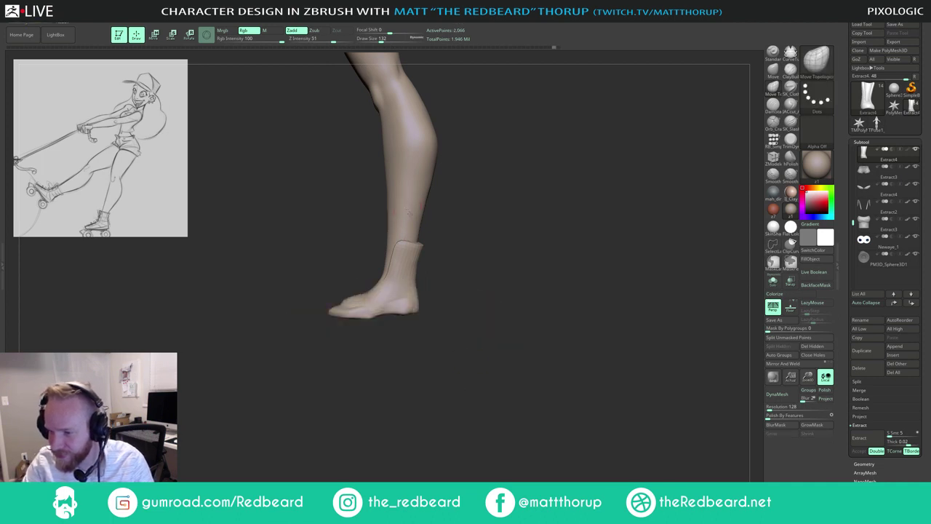
Step: Select the character's body subtool and review the whole figure from the side and front
{"action": "left_click", "coordinate": [409, 213], "text": "alt"}
{"action": "mouse_move", "coordinate": [448, 385]}
{"action": "left_mouse_down", "text": "ctrl+alt+shift"}
{"action": "mouse_move", "coordinate": [282, 315]}
{"action": "mouse_move", "coordinate": [510, 309]}
{"action": "left_mouse_up", "text": "ctrl+alt+shift"}
{"action": "mouse_move", "coordinate": [568, 332]}
{"action": "left_mouse_down"}
{"action": "mouse_move", "coordinate": [551, 378]}
{"action": "mouse_move", "coordinate": [433, 350]}
{"action": "mouse_move", "coordinate": [422, 333]}
{"action": "left_mouse_up"}
{"action": "mouse_move", "coordinate": [502, 340]}
{"action": "left_mouse_down"}
{"action": "mouse_move", "coordinate": [443, 337]}
{"action": "mouse_move", "coordinate": [550, 385]}
{"action": "mouse_move", "coordinate": [618, 391]}
{"action": "mouse_move", "coordinate": [452, 347]}
{"action": "mouse_move", "coordinate": [457, 390]}
{"action": "mouse_move", "coordinate": [574, 382]}
{"action": "mouse_move", "coordinate": [580, 454]}
{"action": "mouse_move", "coordinate": [597, 417]}
{"action": "mouse_move", "coordinate": [568, 439]}
{"action": "left_mouse_up"}
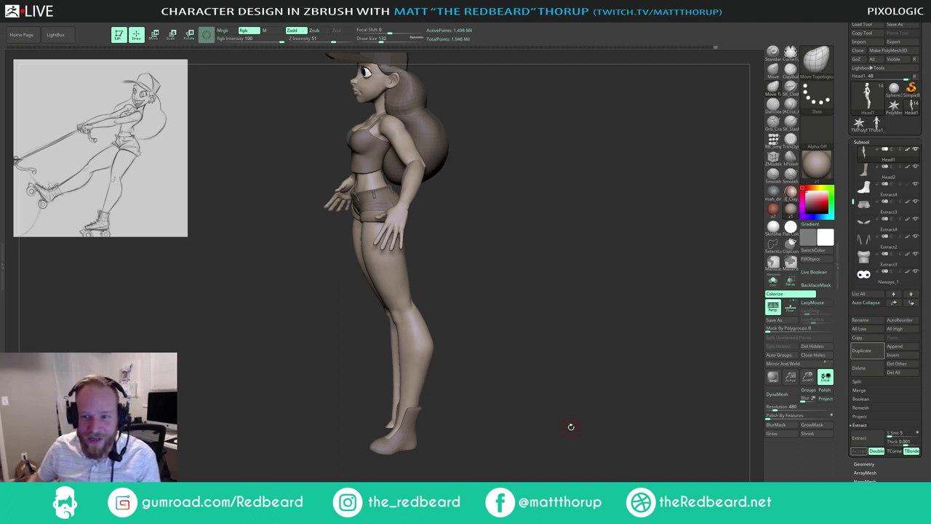
{"action": "left_click_drag", "start_coordinate": [569, 379], "coordinate": [558, 313], "text": "shift"}
{"action": "left_click_drag", "start_coordinate": [557, 237], "coordinate": [557, 331], "text": "alt"}
{"action": "mouse_move", "coordinate": [588, 361]}
{"action": "left_mouse_down", "text": "alt"}
{"action": "mouse_move", "coordinate": [587, 337]}
{"action": "mouse_move", "coordinate": [549, 311]}
{"action": "left_mouse_up", "text": "alt"}
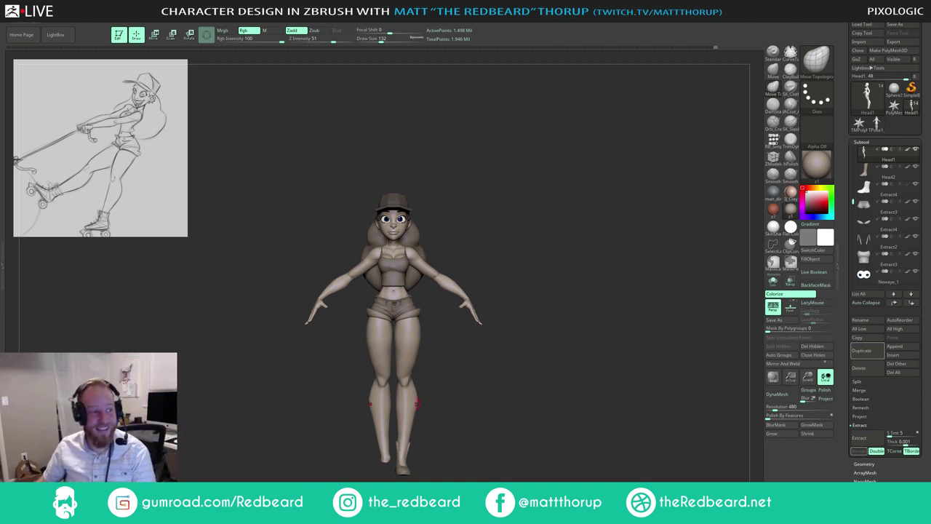
Step: Switch to the Pixologic Twitch page in Chrome
{"action": "key", "text": "alt+Tab"}
{"action": "key", "text": "alt+Tab"}
{"action": "key", "text": "alt+Tab"}
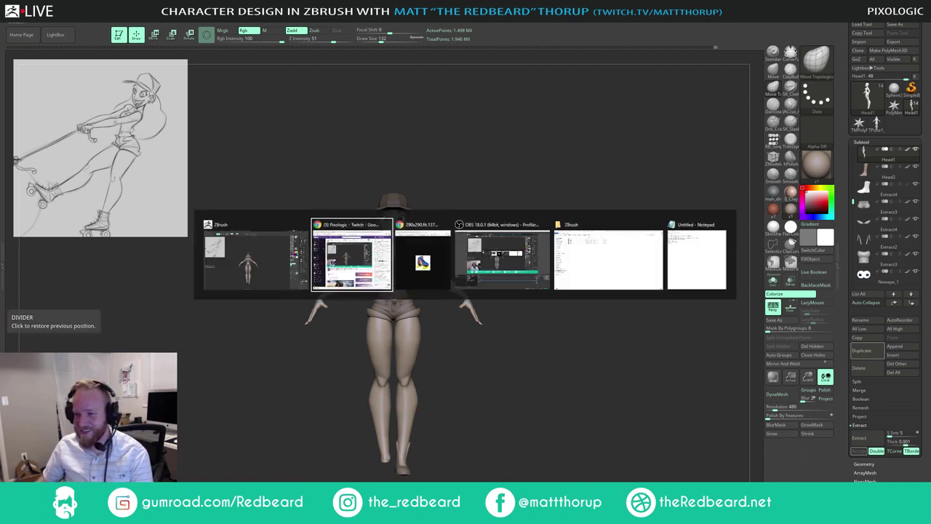